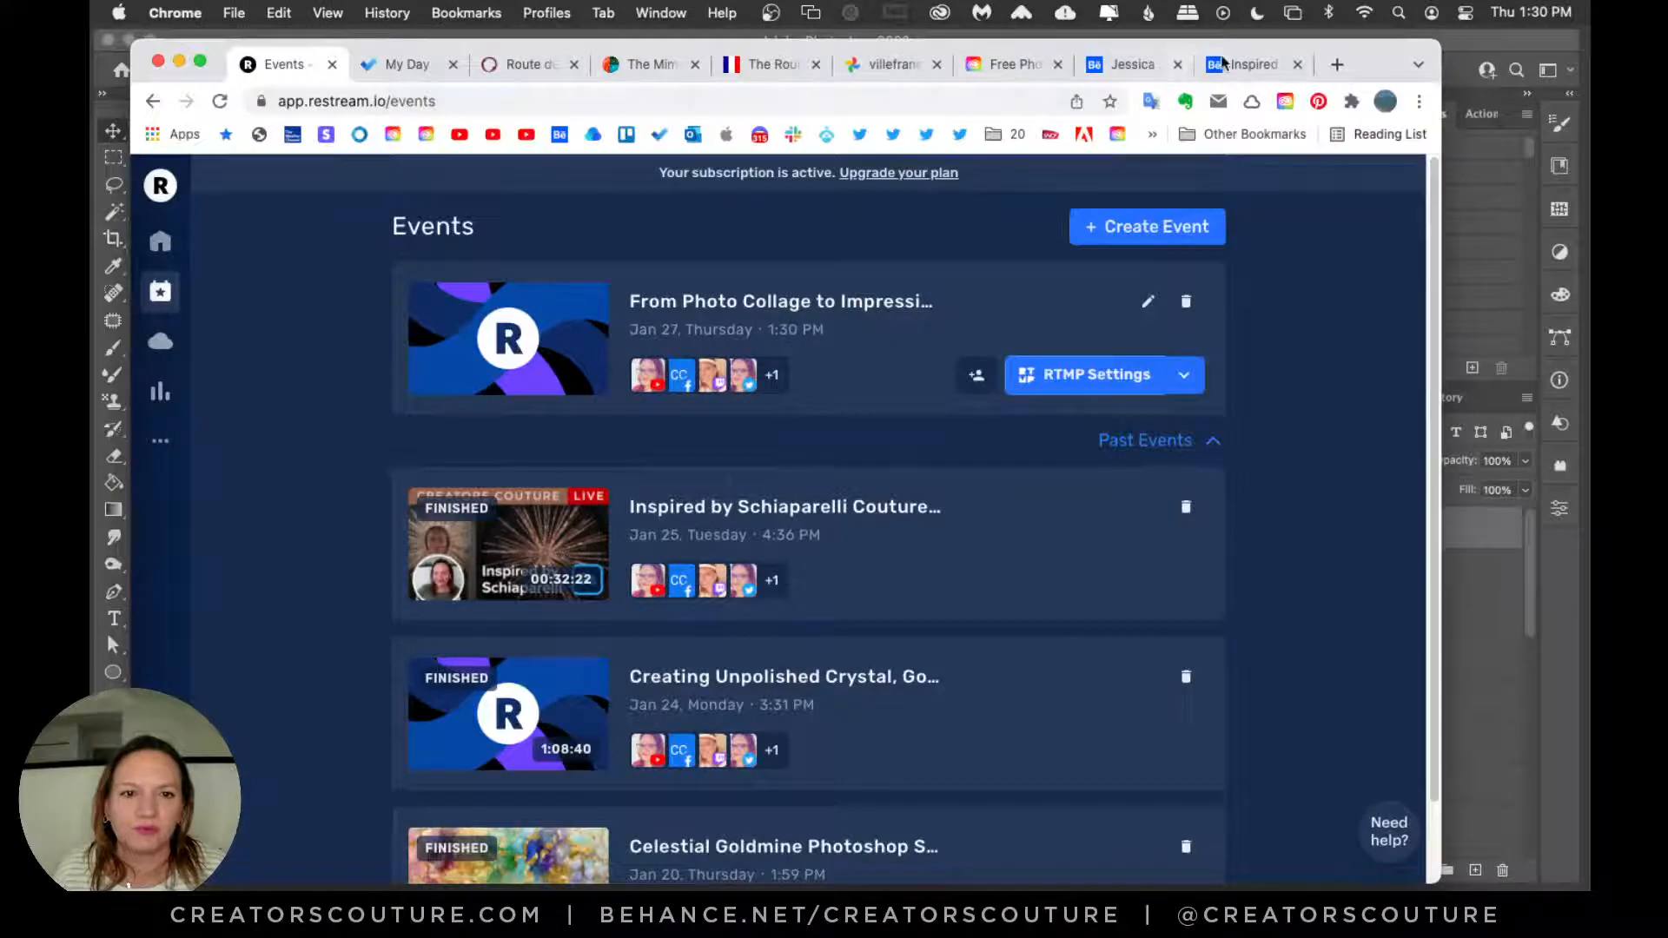
Step: Open the Behance livestream page, start the livestream and minimise the browser window
left_click(1242, 63)
mouse_move(1121, 182)
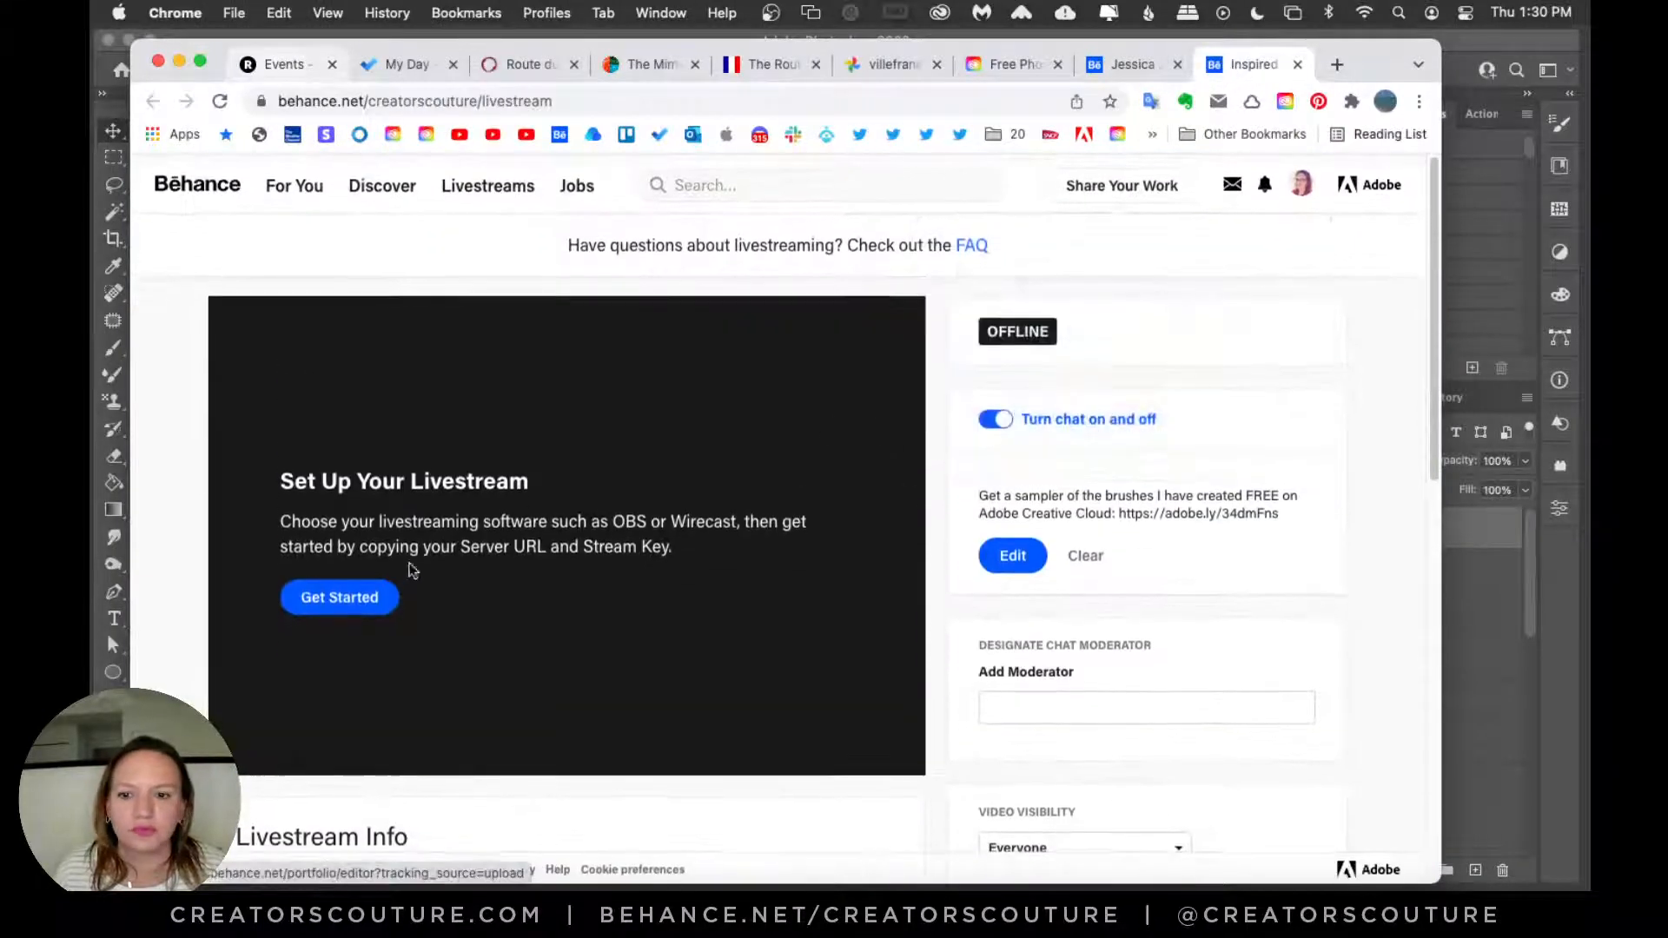
left_click(347, 596)
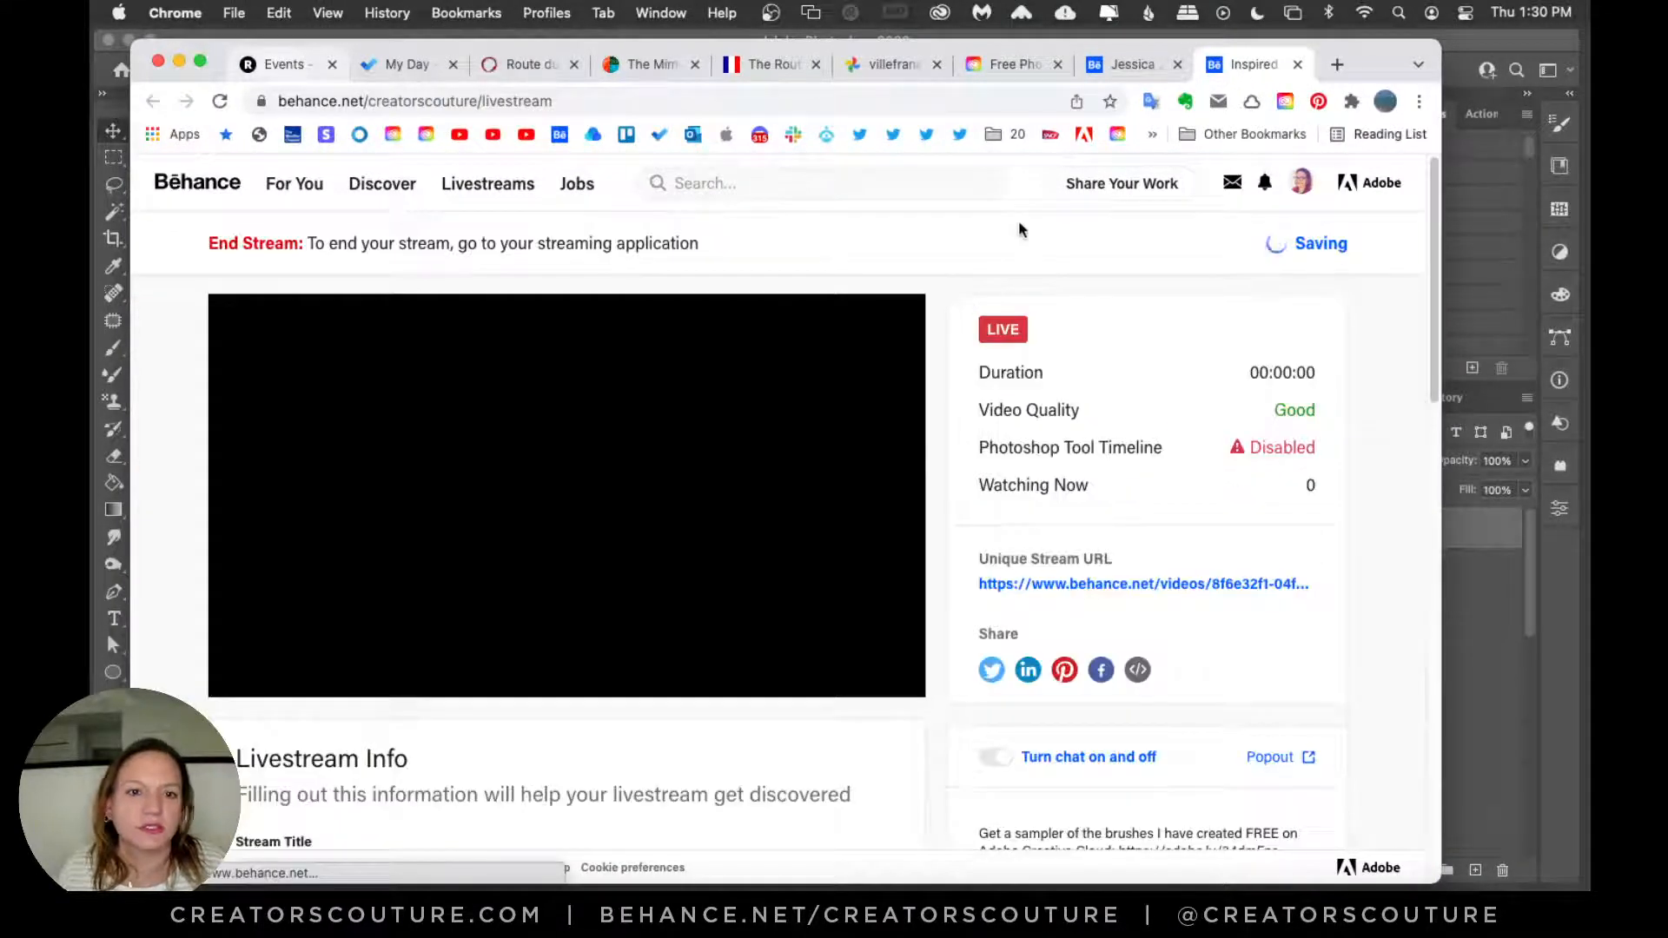
left_click(179, 61)
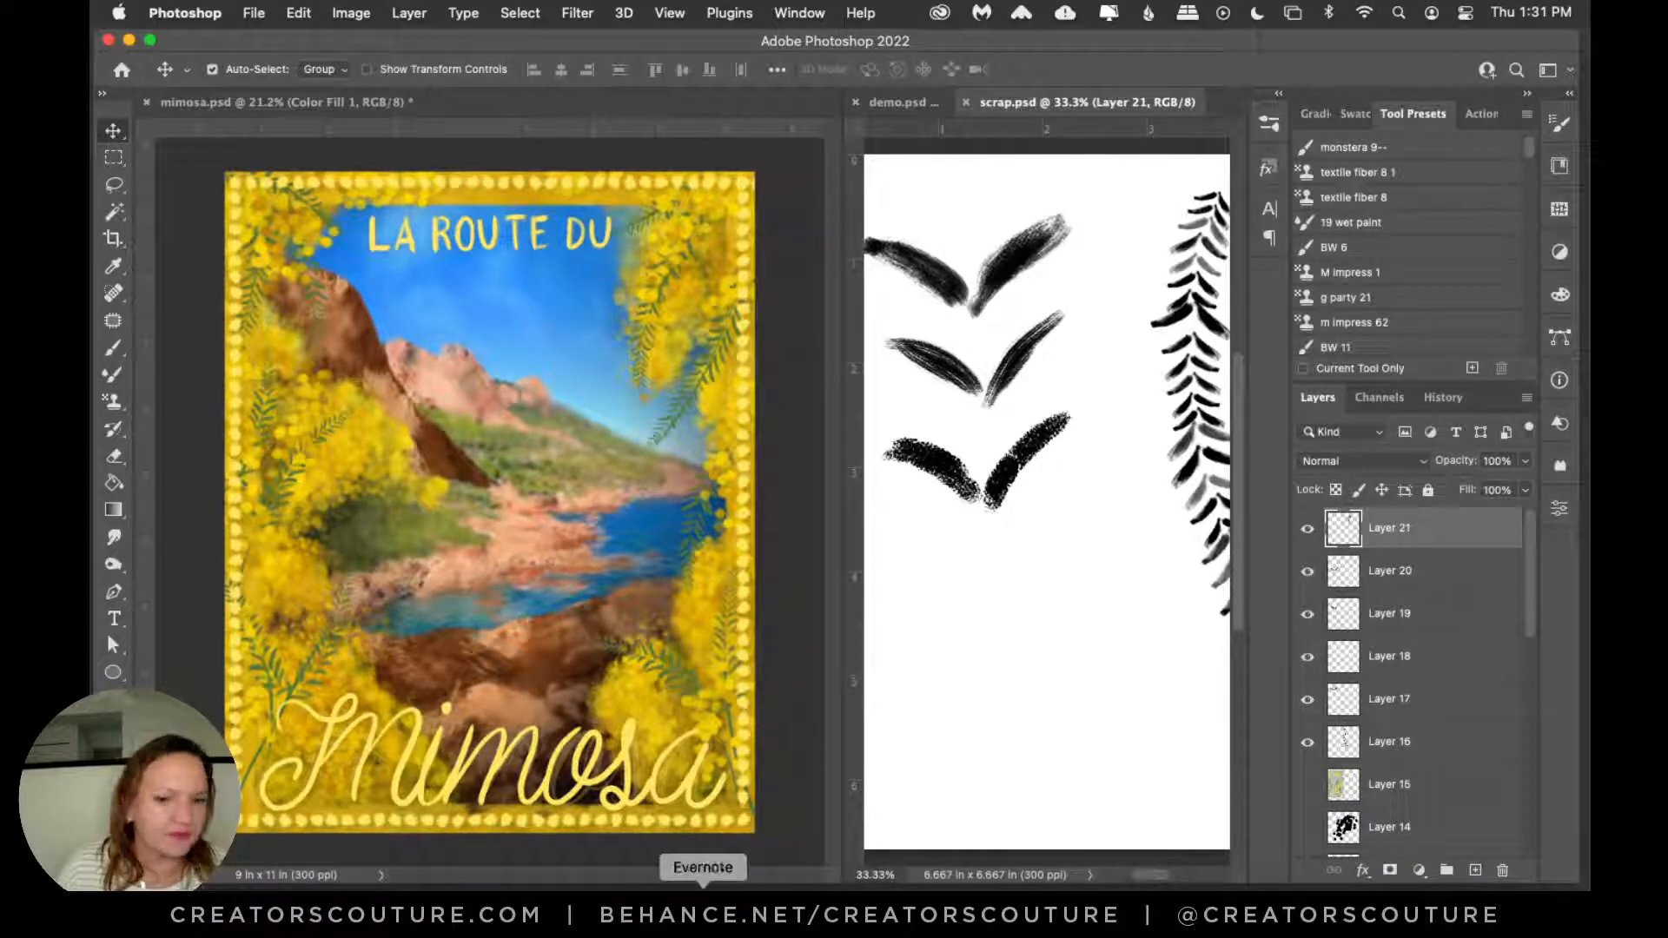
Step: Switch to Chrome, check the Behance stream's status, title and description, and return to Photoshop
left_click(534, 899)
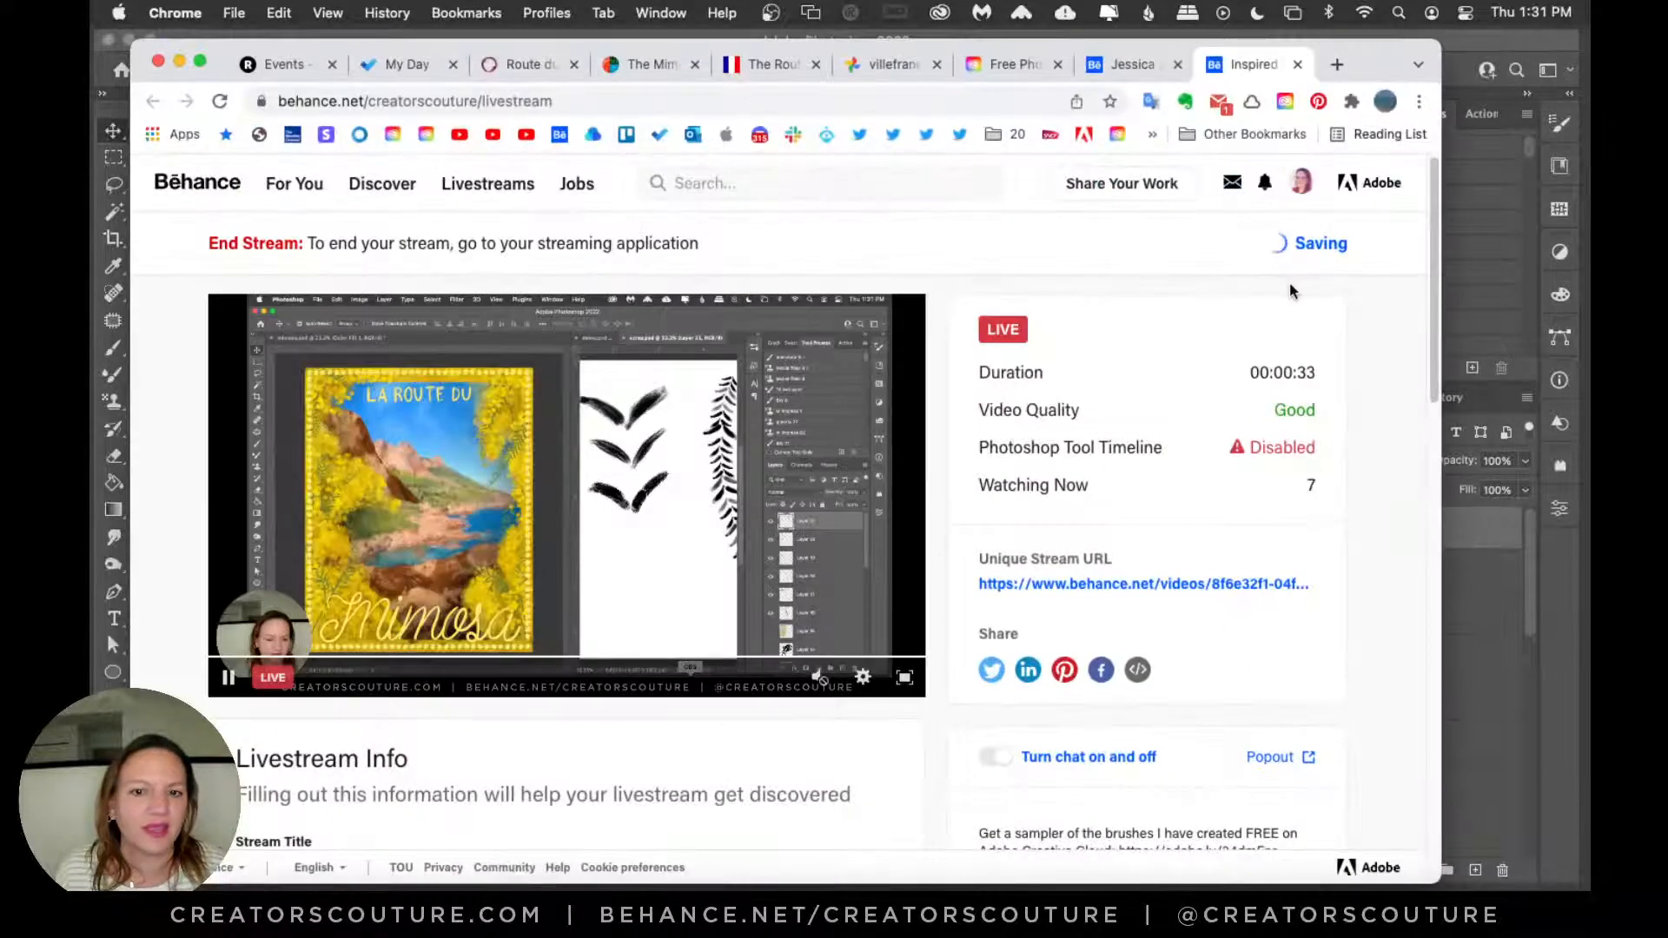
scroll(906, 435, "down", 3)
scroll(906, 435, "down", 4)
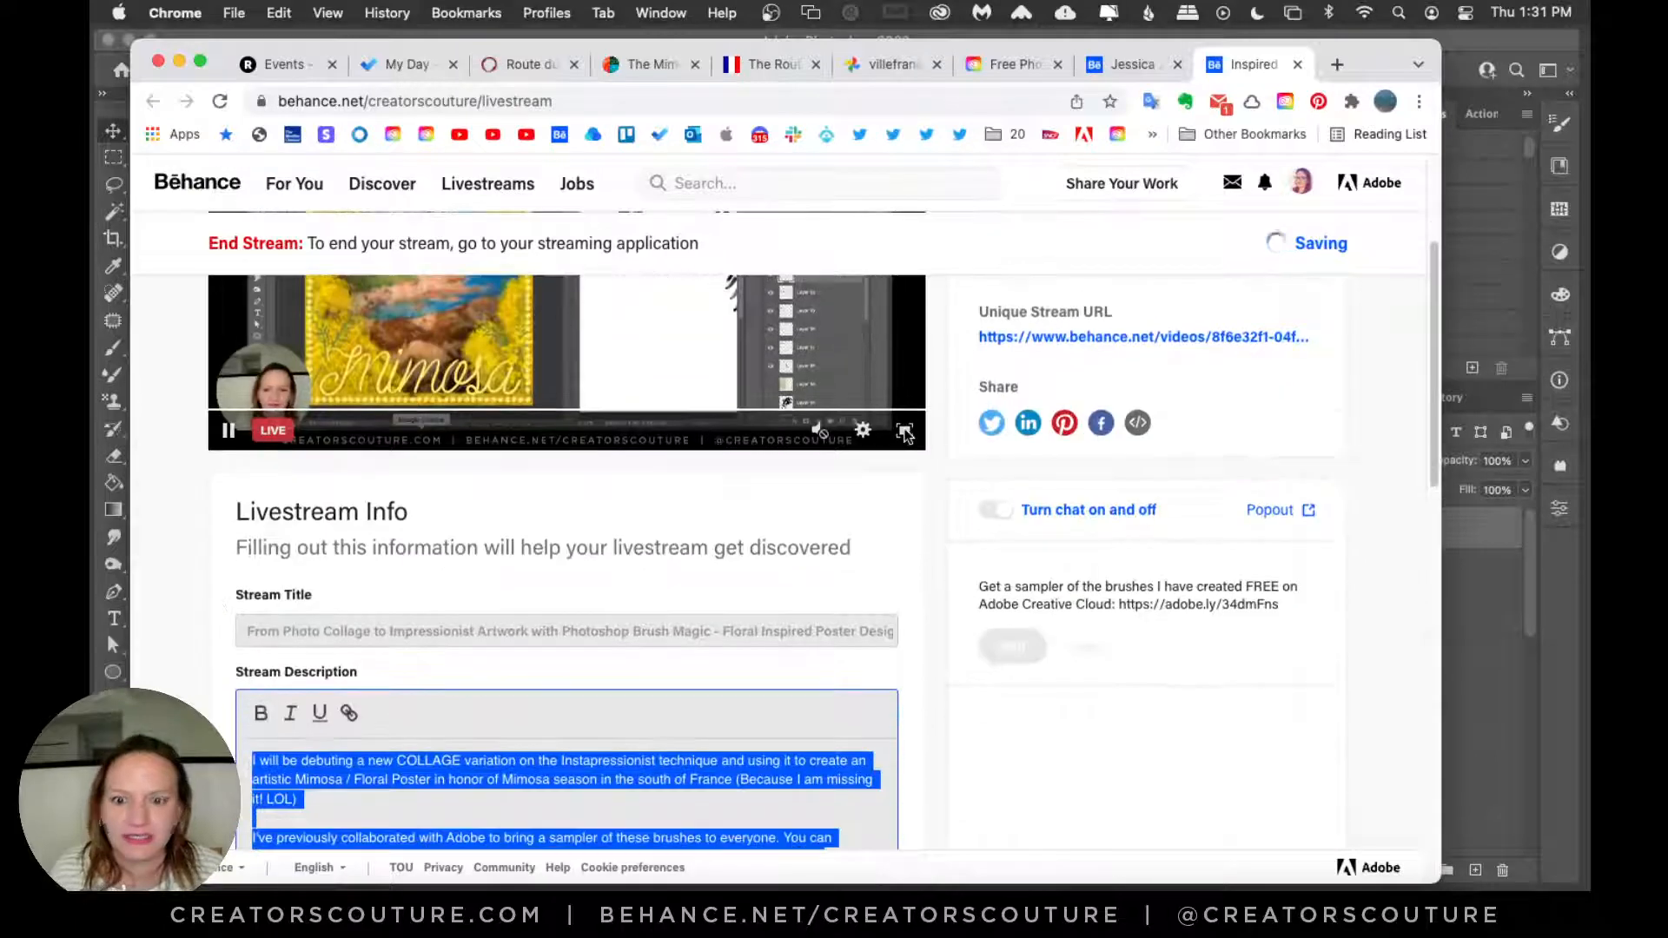
double_click(693, 580)
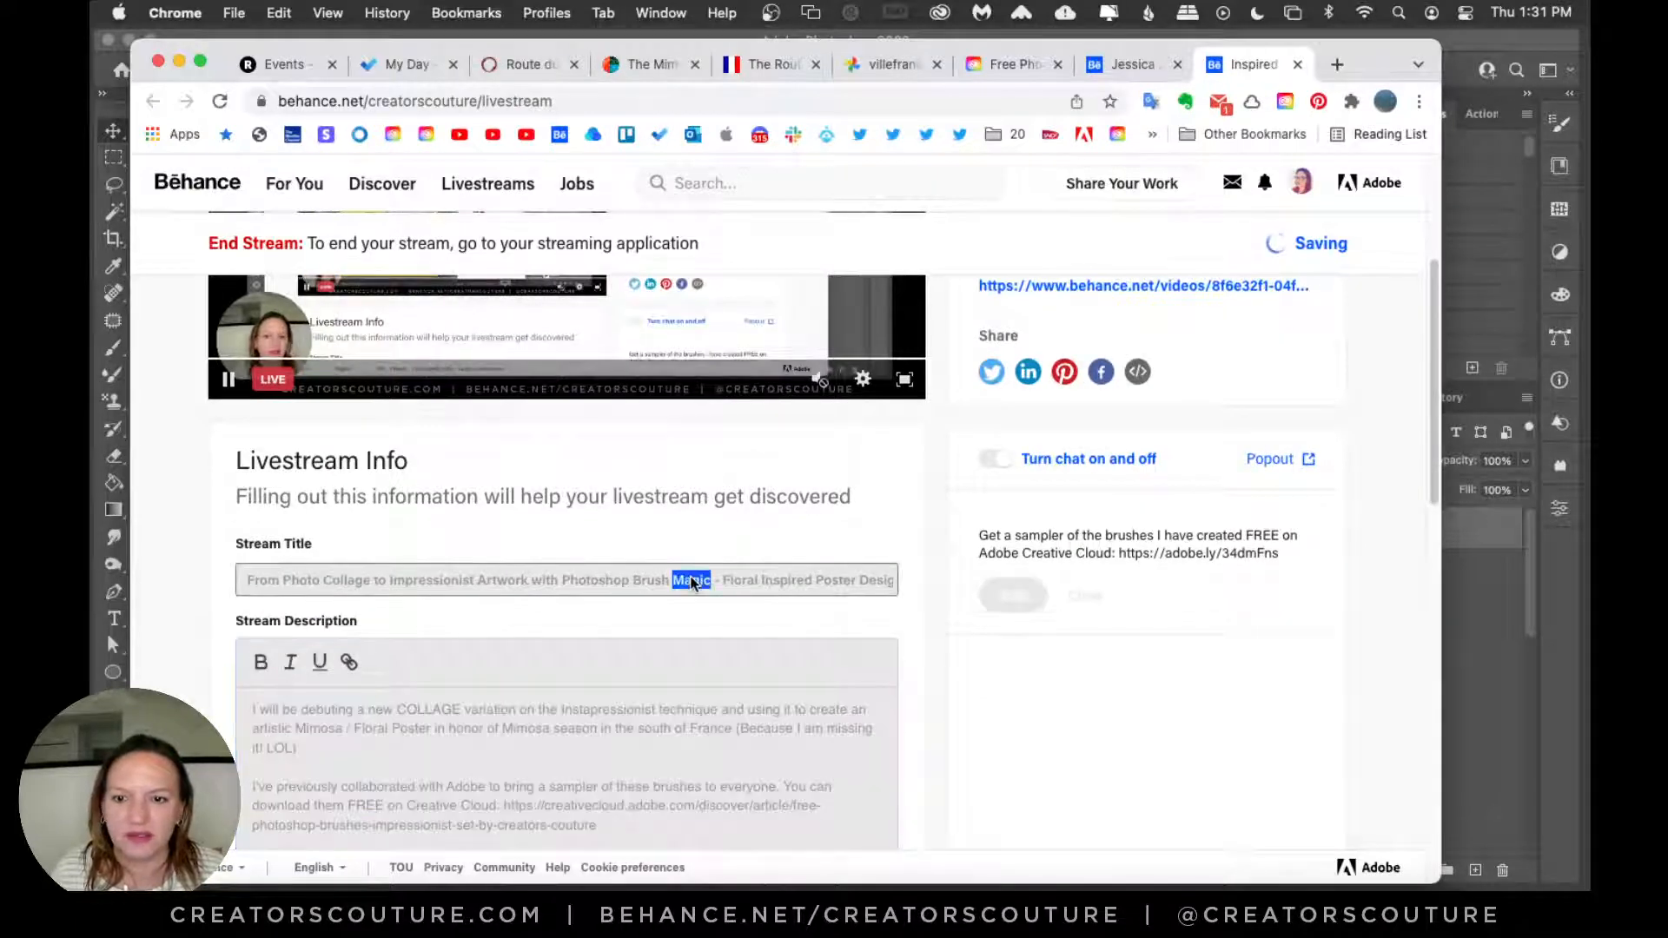
scroll(695, 580, "up", 6)
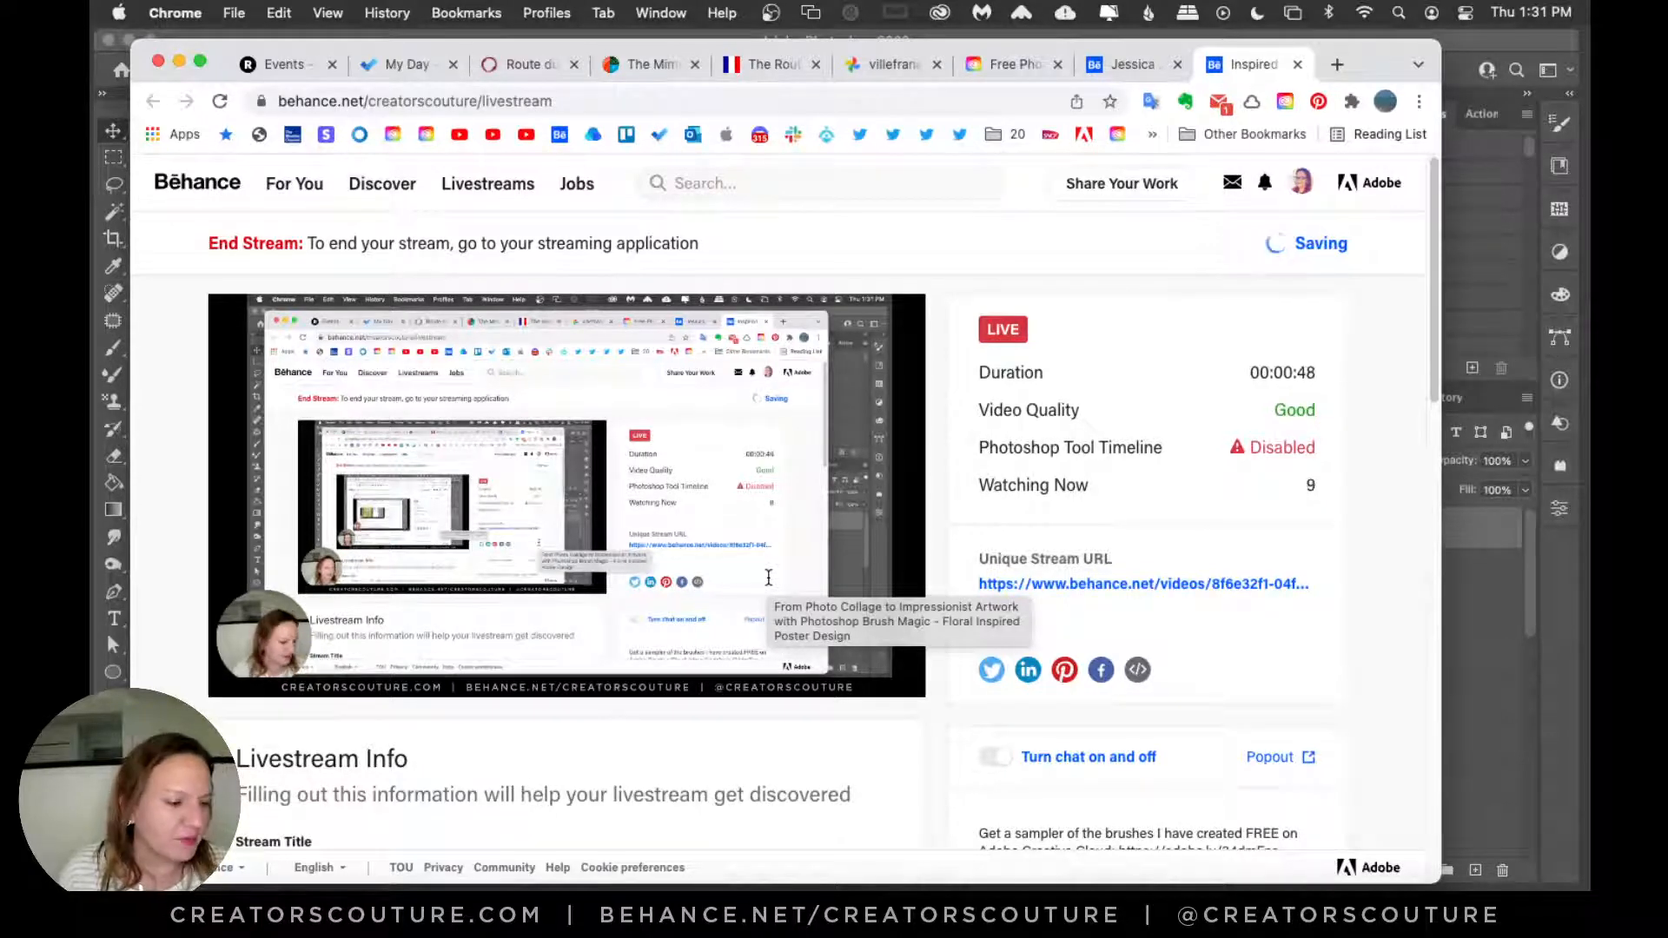
left_click(1466, 42)
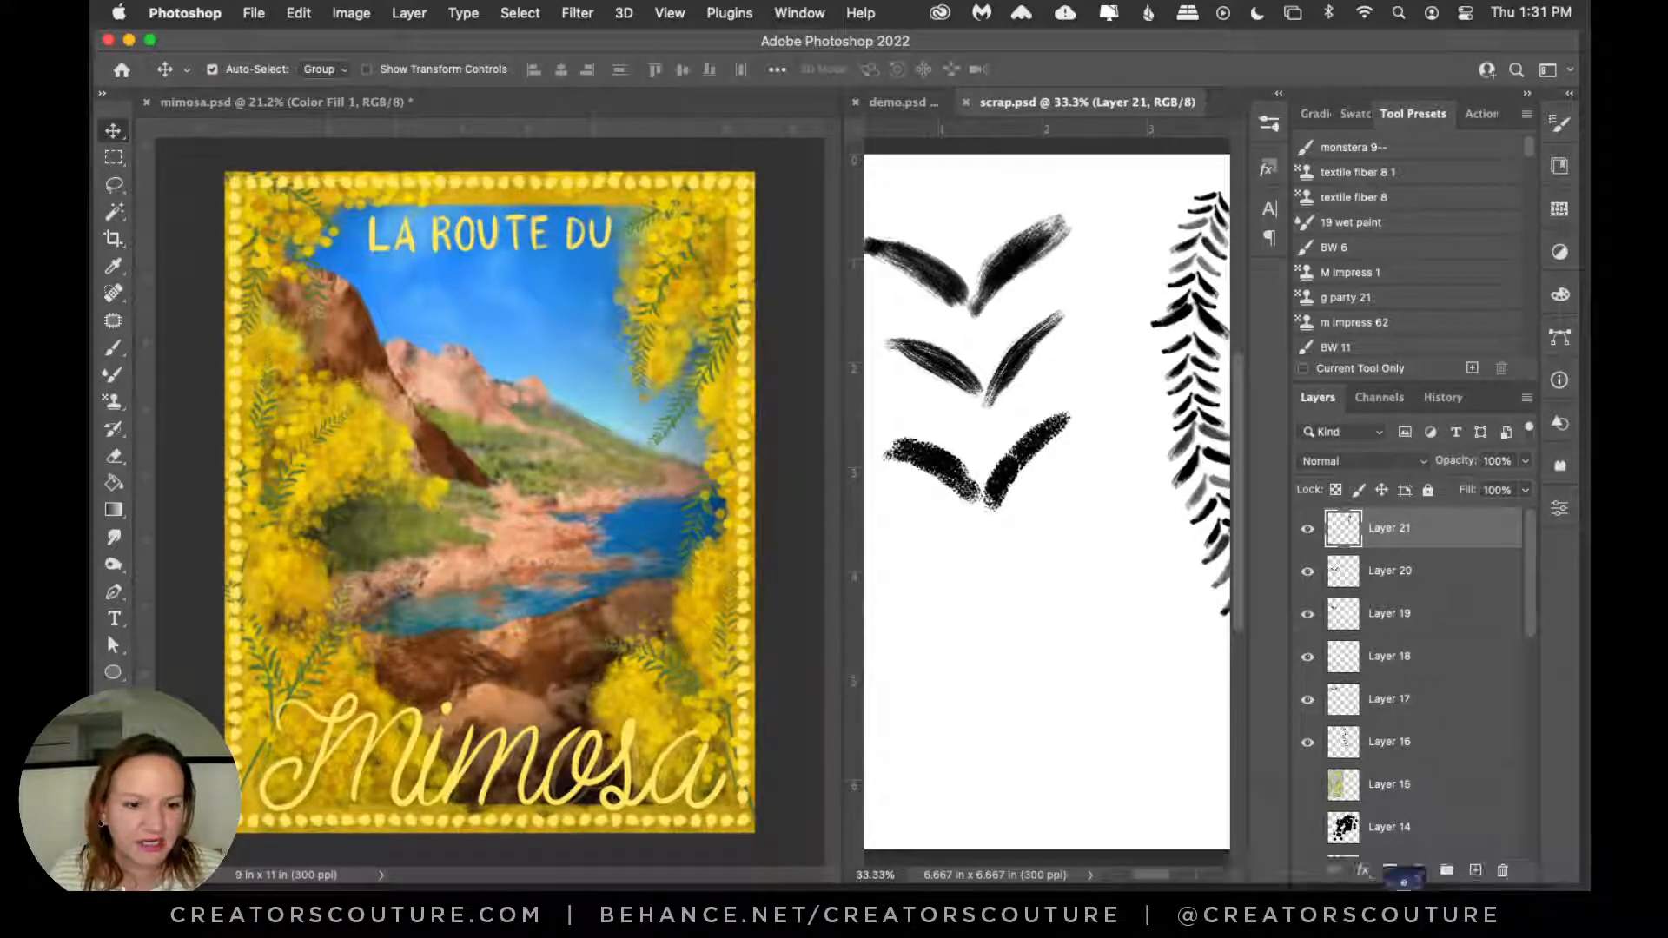
Step: Bring up the Restream Chat window and place it over Photoshop's tool presets
left_click(1403, 879)
left_click_drag(1386, 531, 1416, 70)
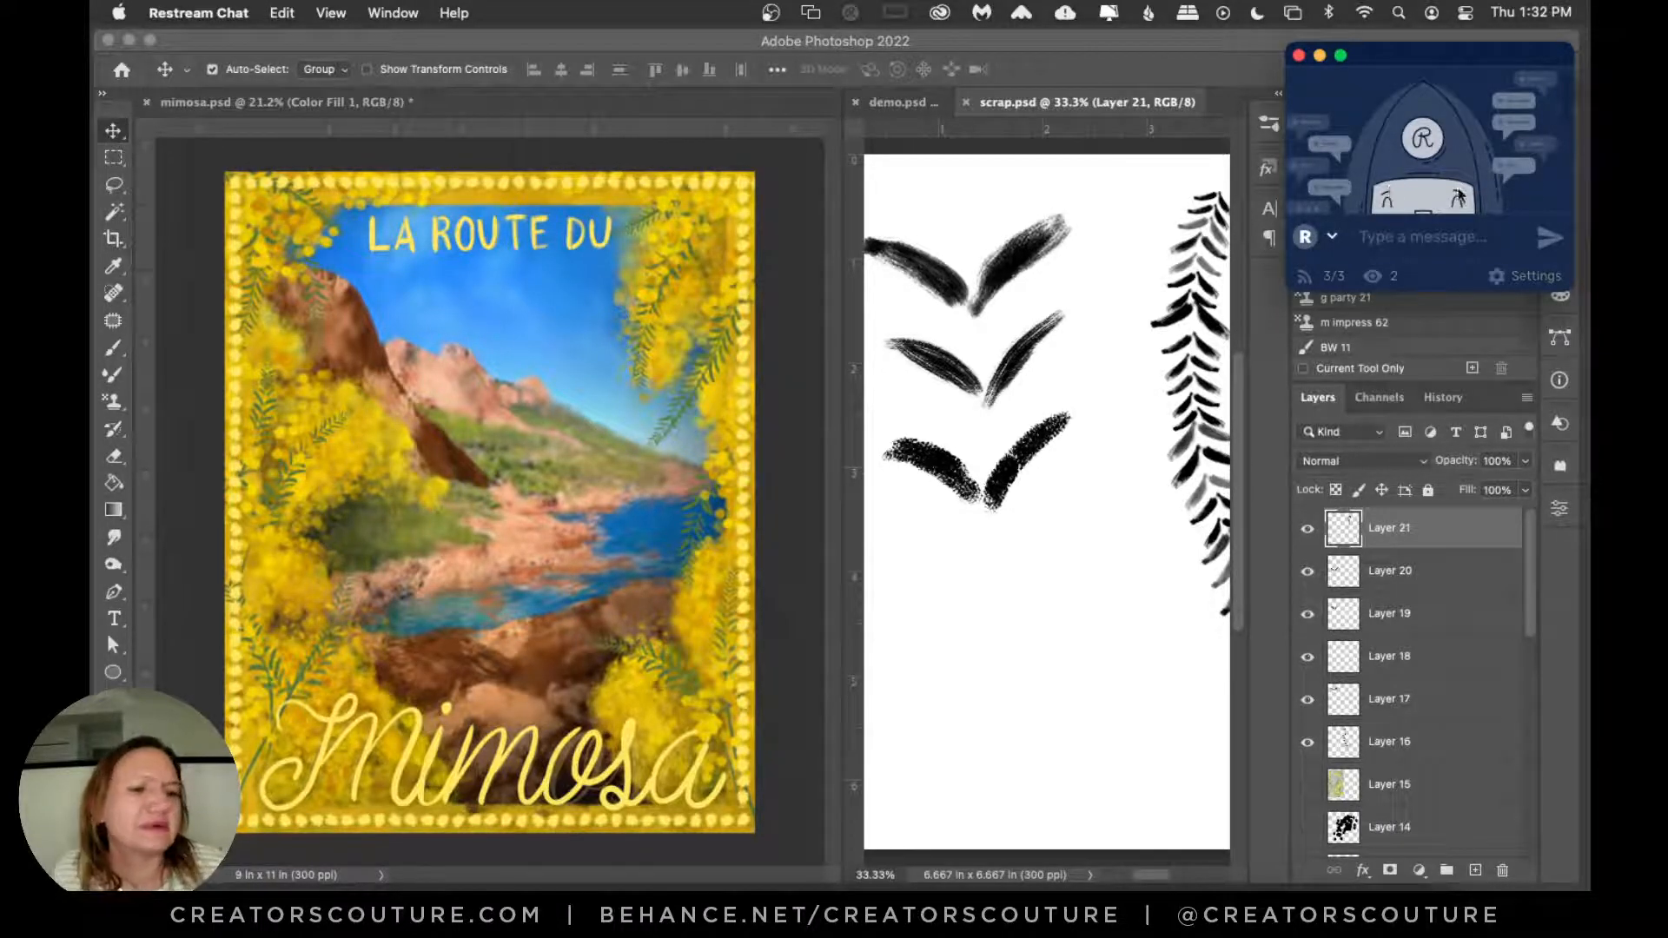
left_click_drag(1439, 53, 1448, 46)
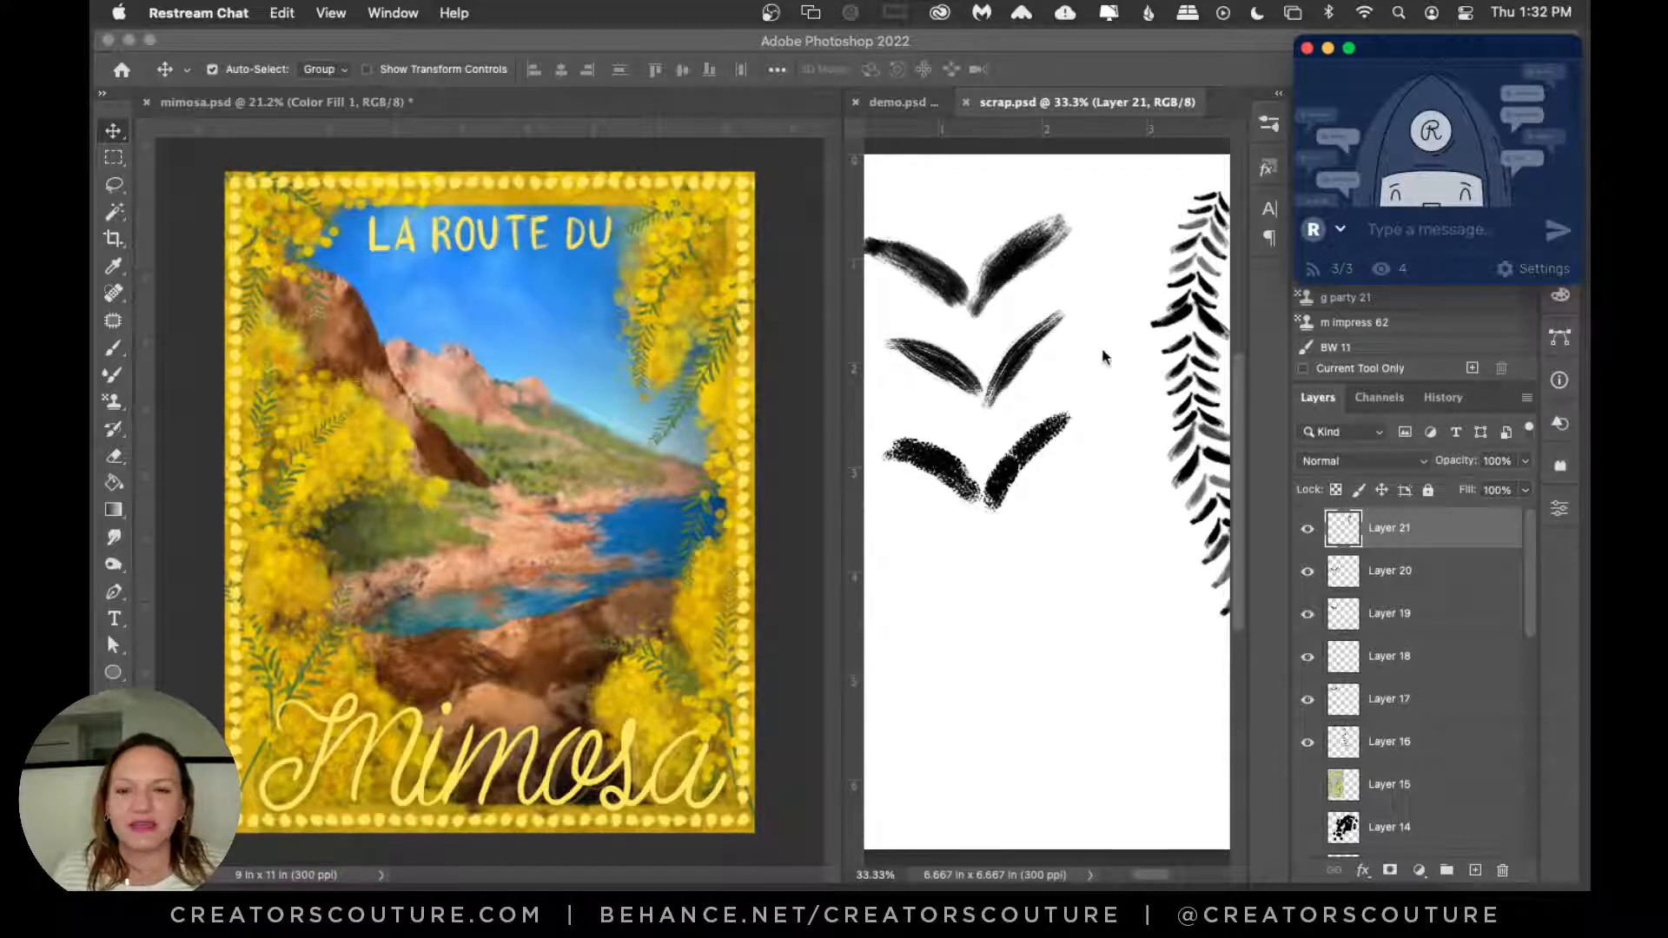
Step: Widen the scrap.psd document pane in Photoshop and bring the whole mimosa poster back into view beside it
left_click(841, 393)
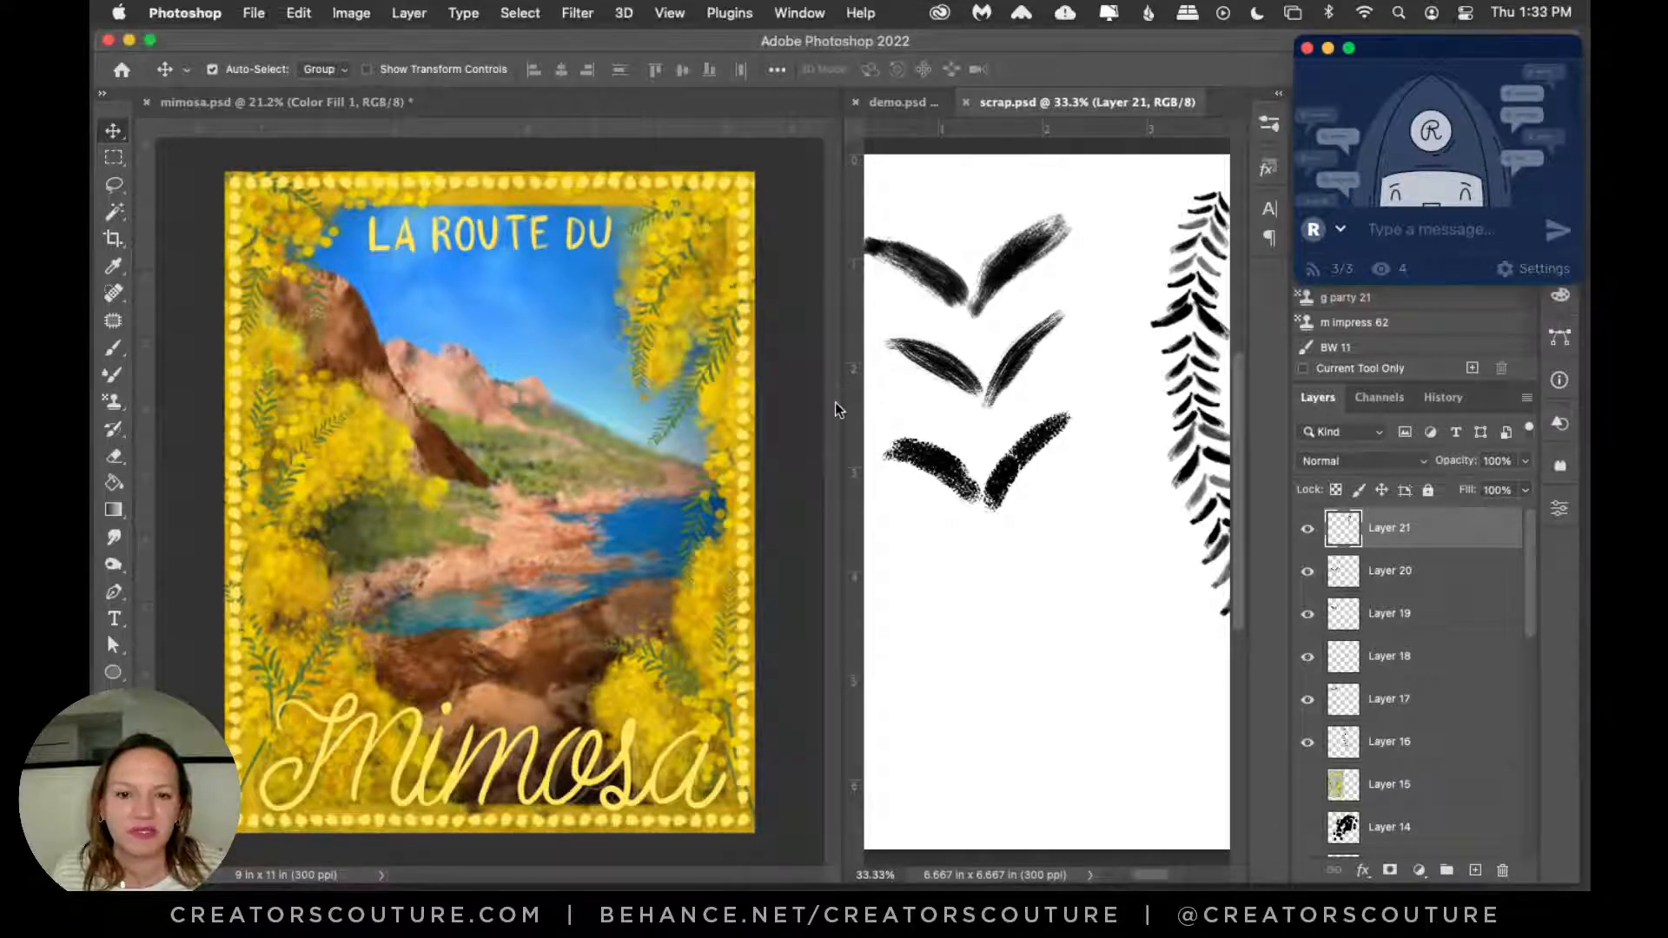
mouse_move(843, 403)
left_mouse_down()
mouse_move(731, 411)
mouse_move(754, 414)
left_mouse_up()
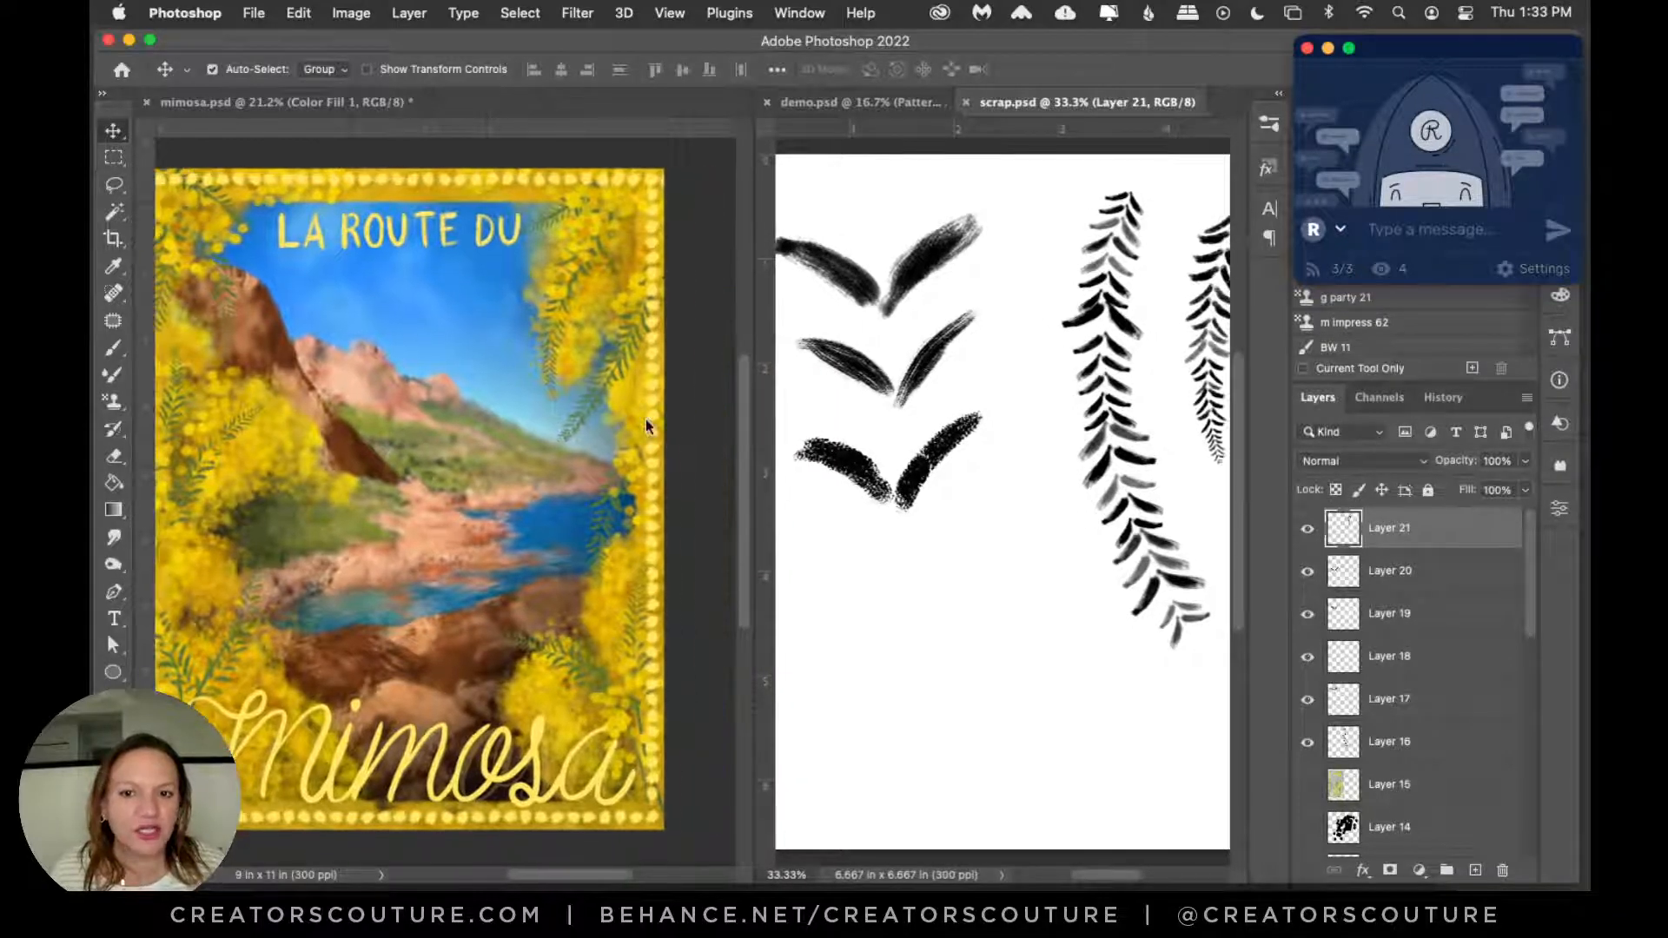
scroll(645, 419, "right", 3)
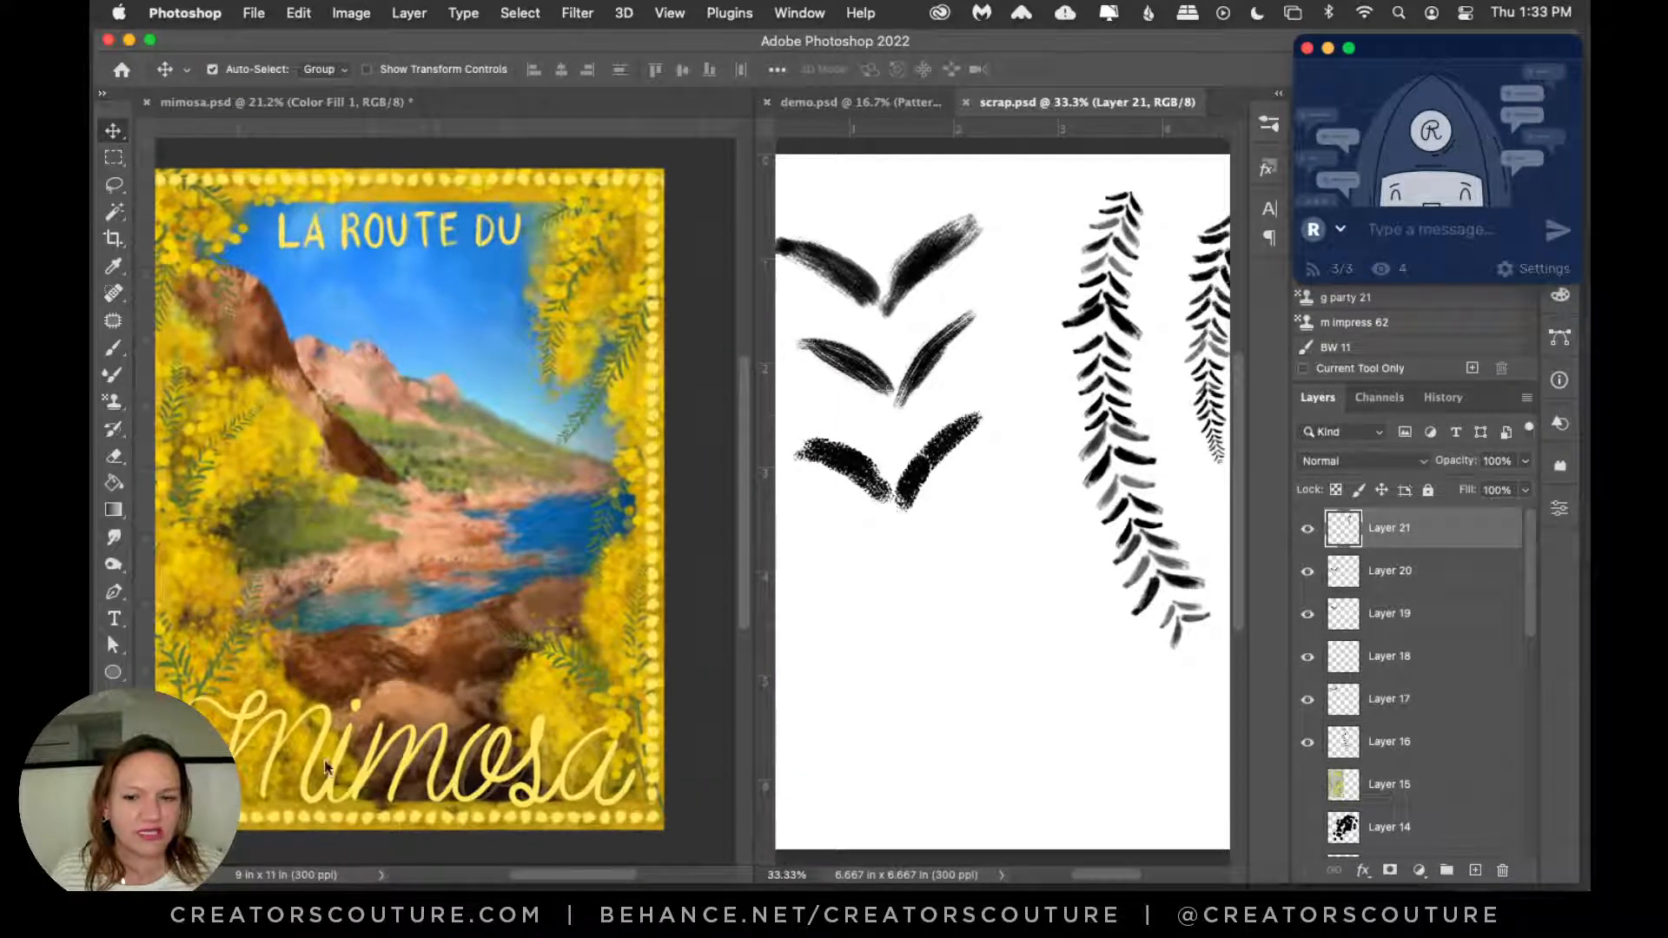
left_click_drag(530, 868, 526, 872)
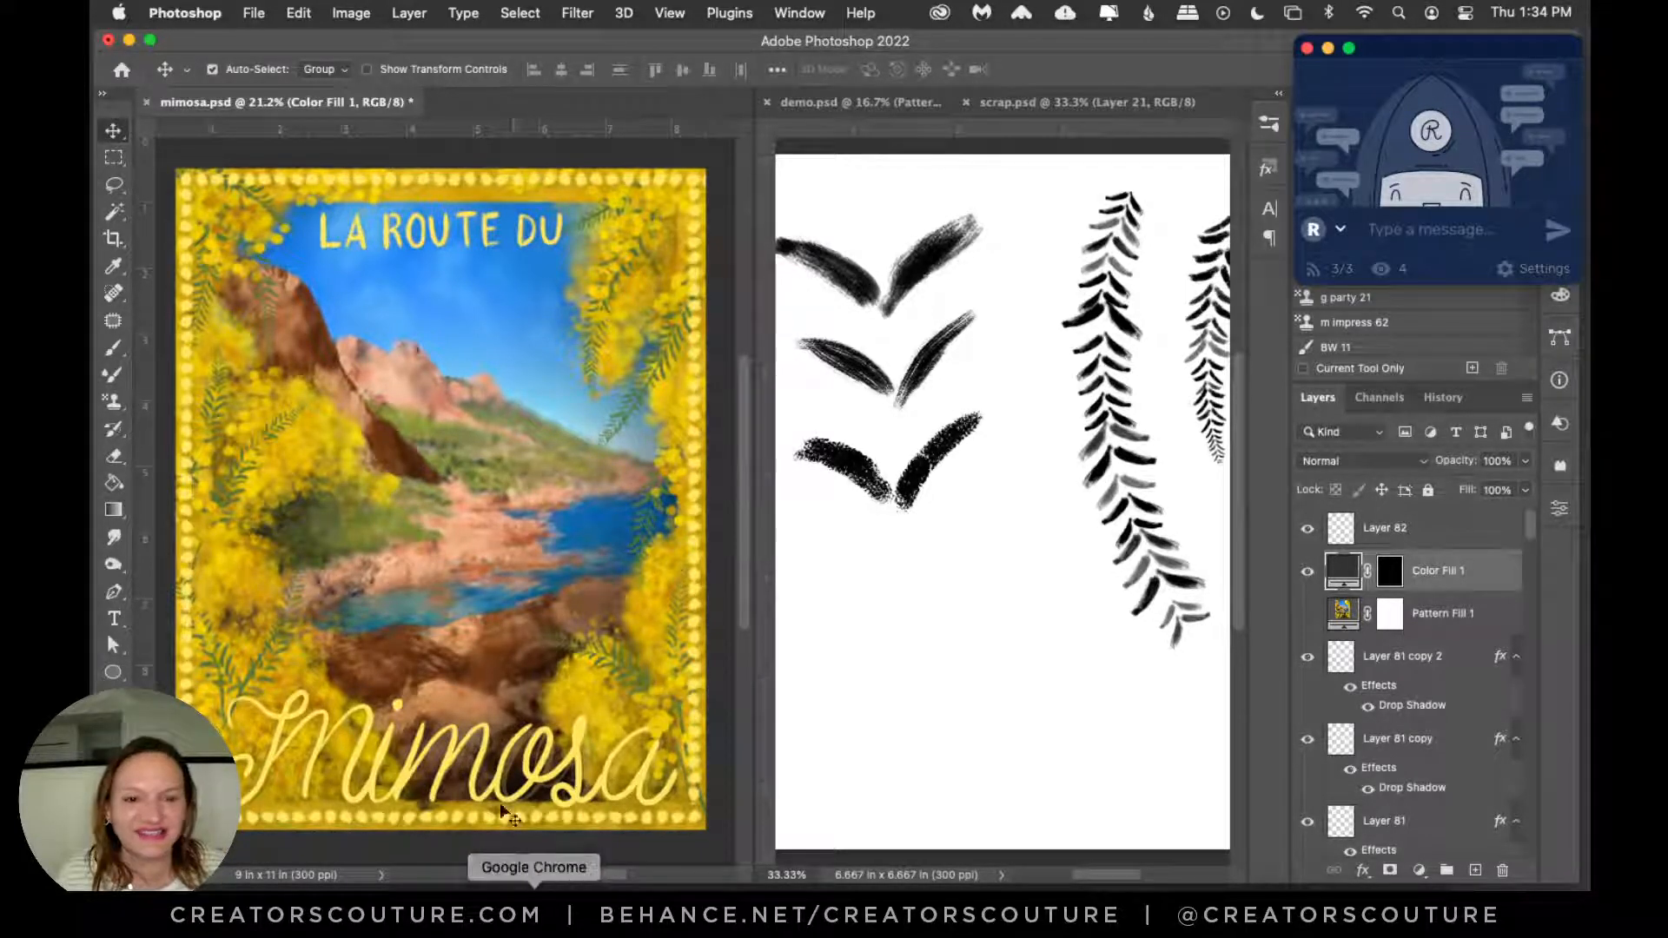
Step: Switch to Chrome and examine the mimosa photos in the Perfectly Provence article about the Route du Mimosa
left_click(534, 886)
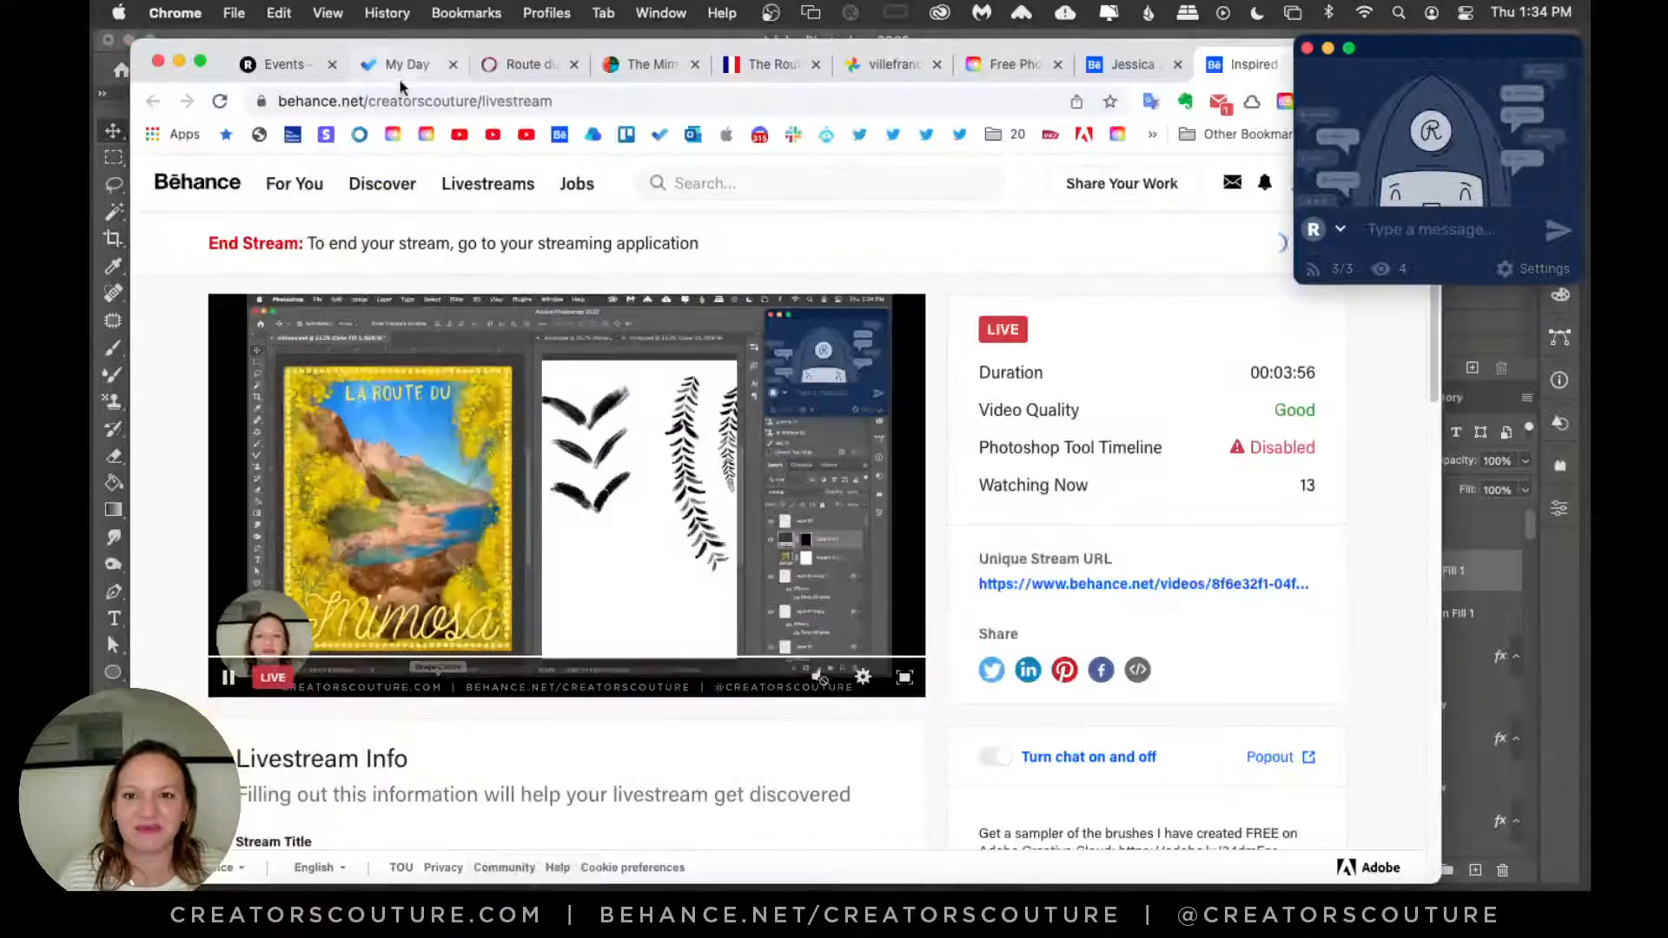
left_click(1012, 64)
left_click(891, 64)
left_click(768, 65)
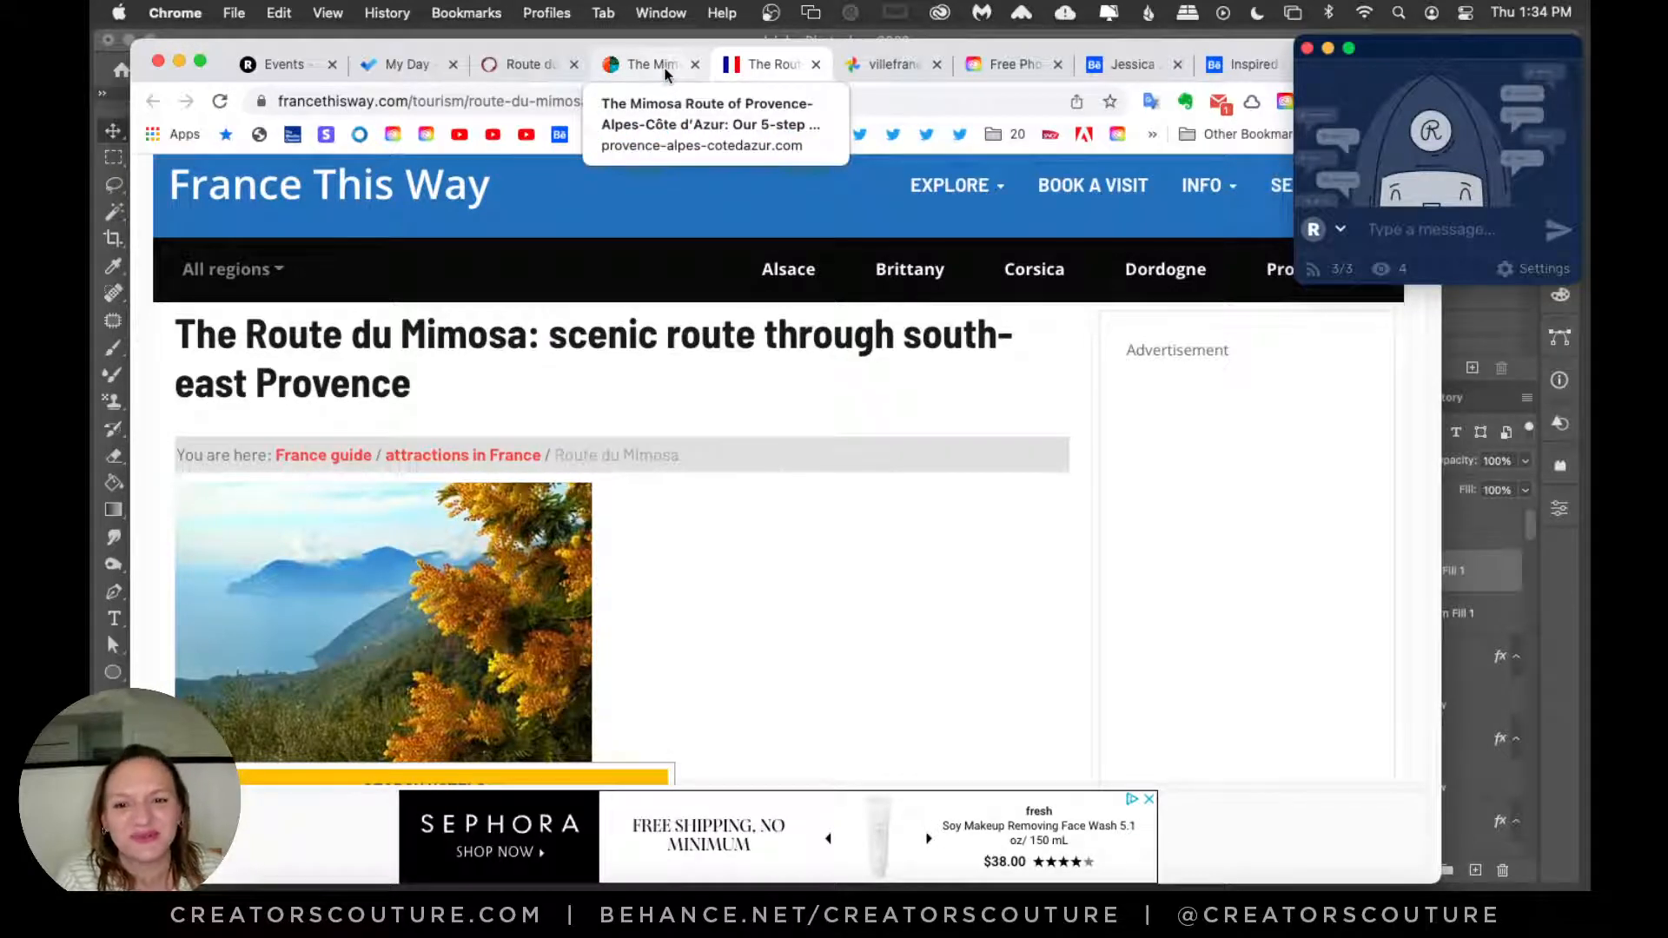
left_click(505, 68)
scroll(693, 276, "up", 3)
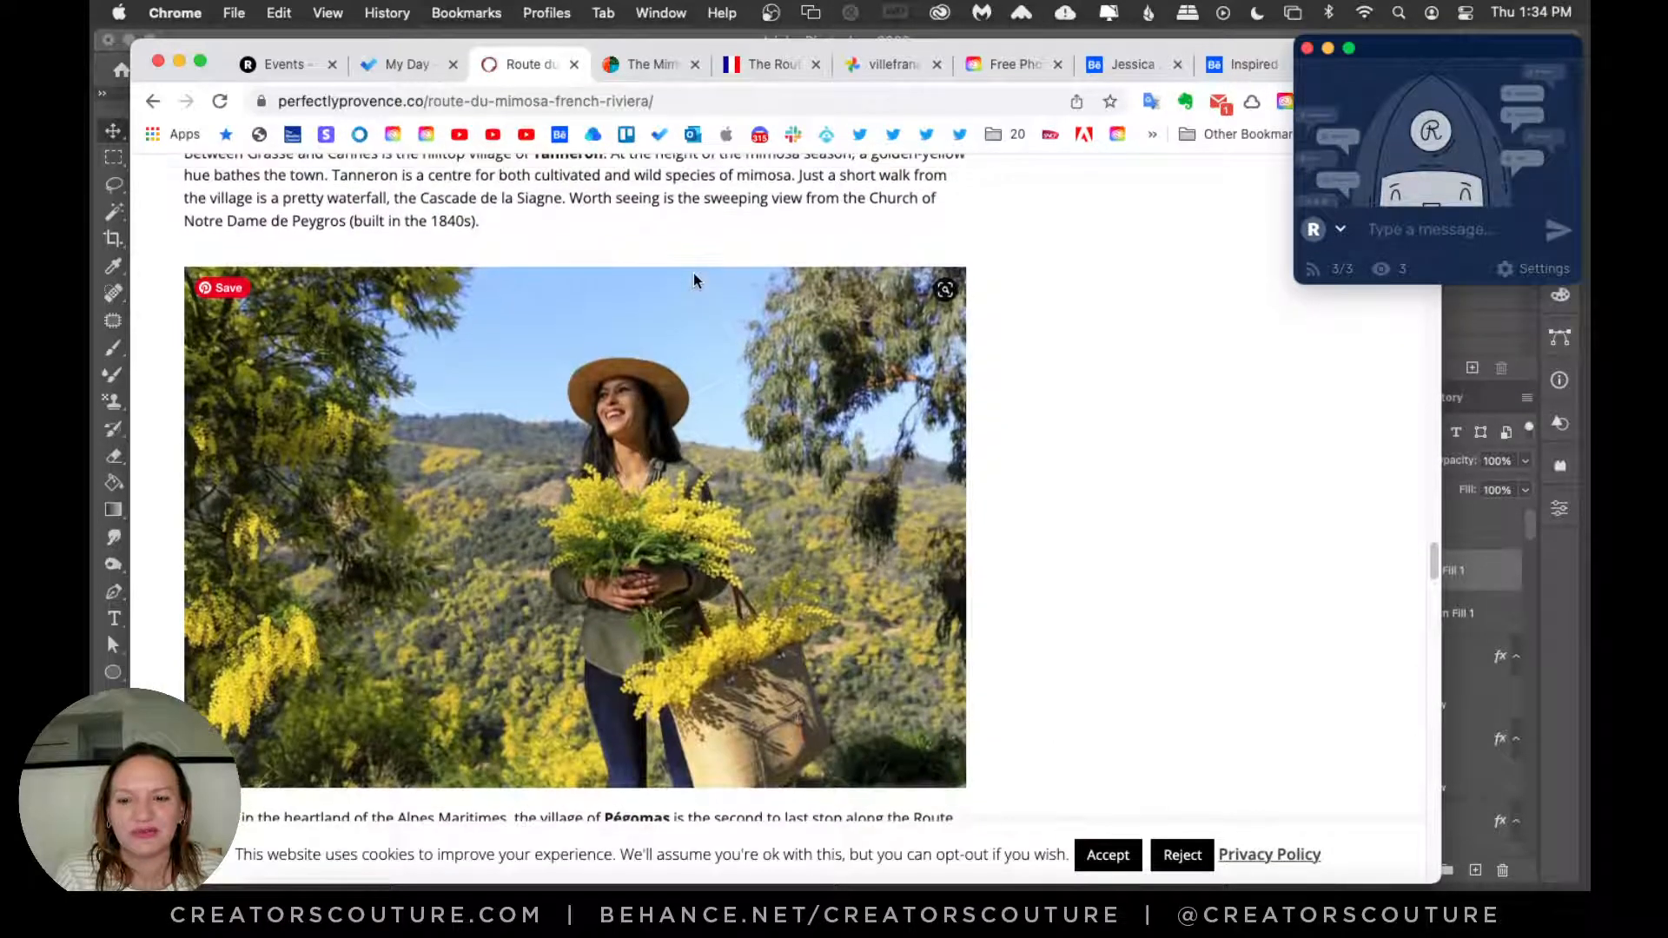
scroll(693, 279, "up", 1)
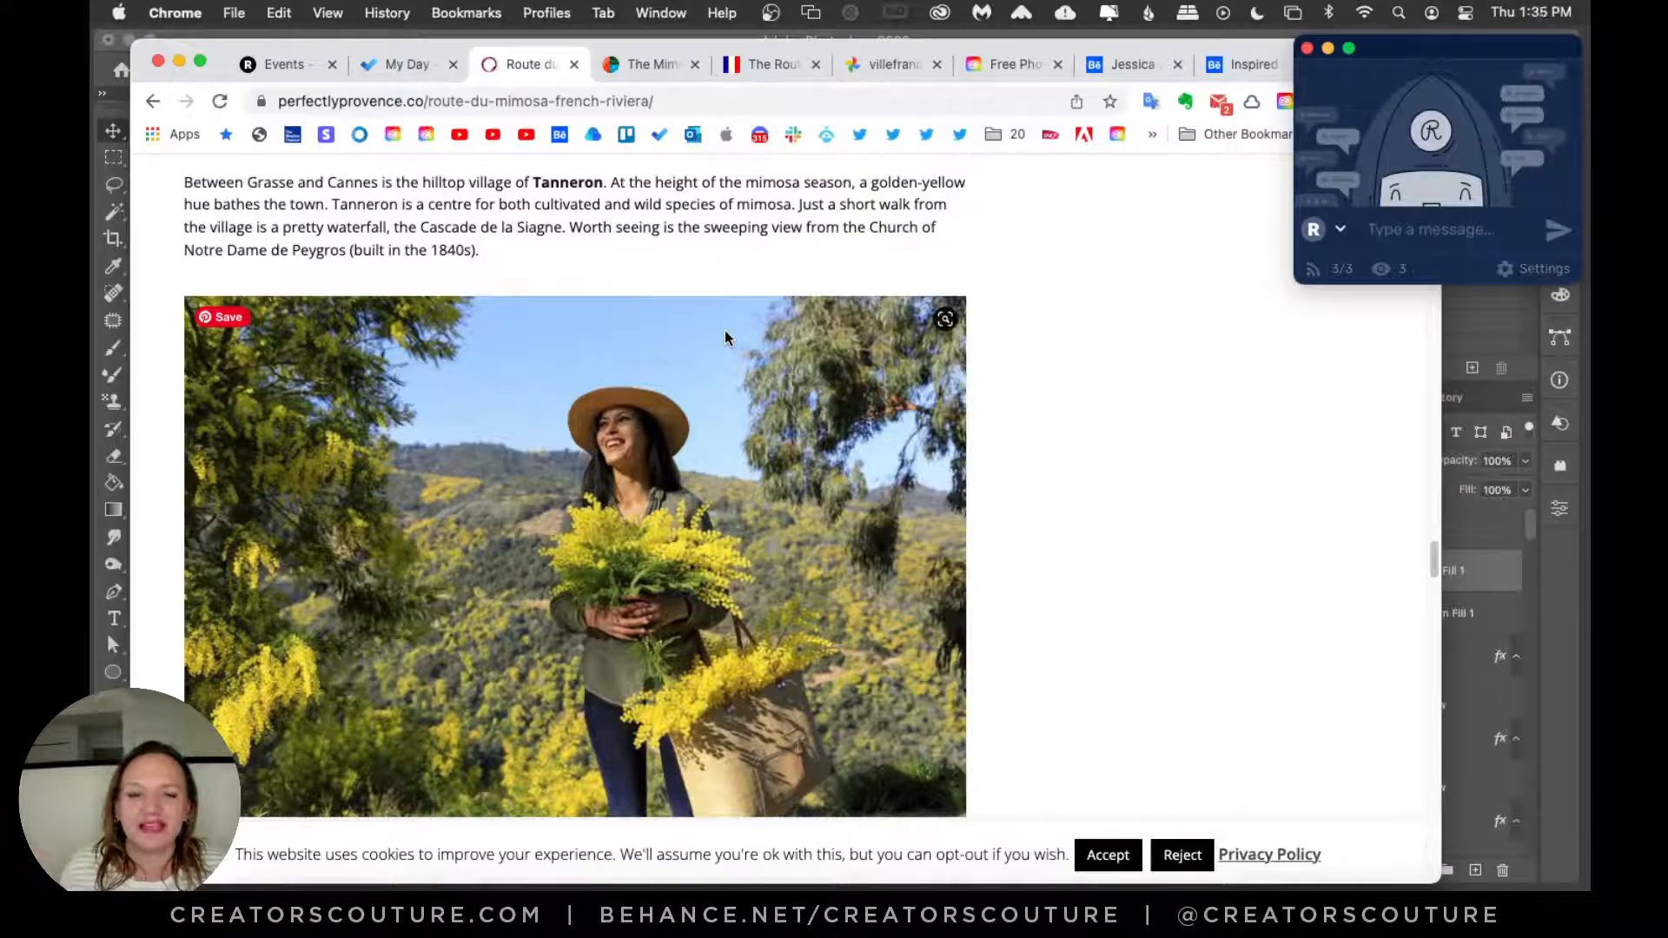
scroll(724, 337, "down", 15)
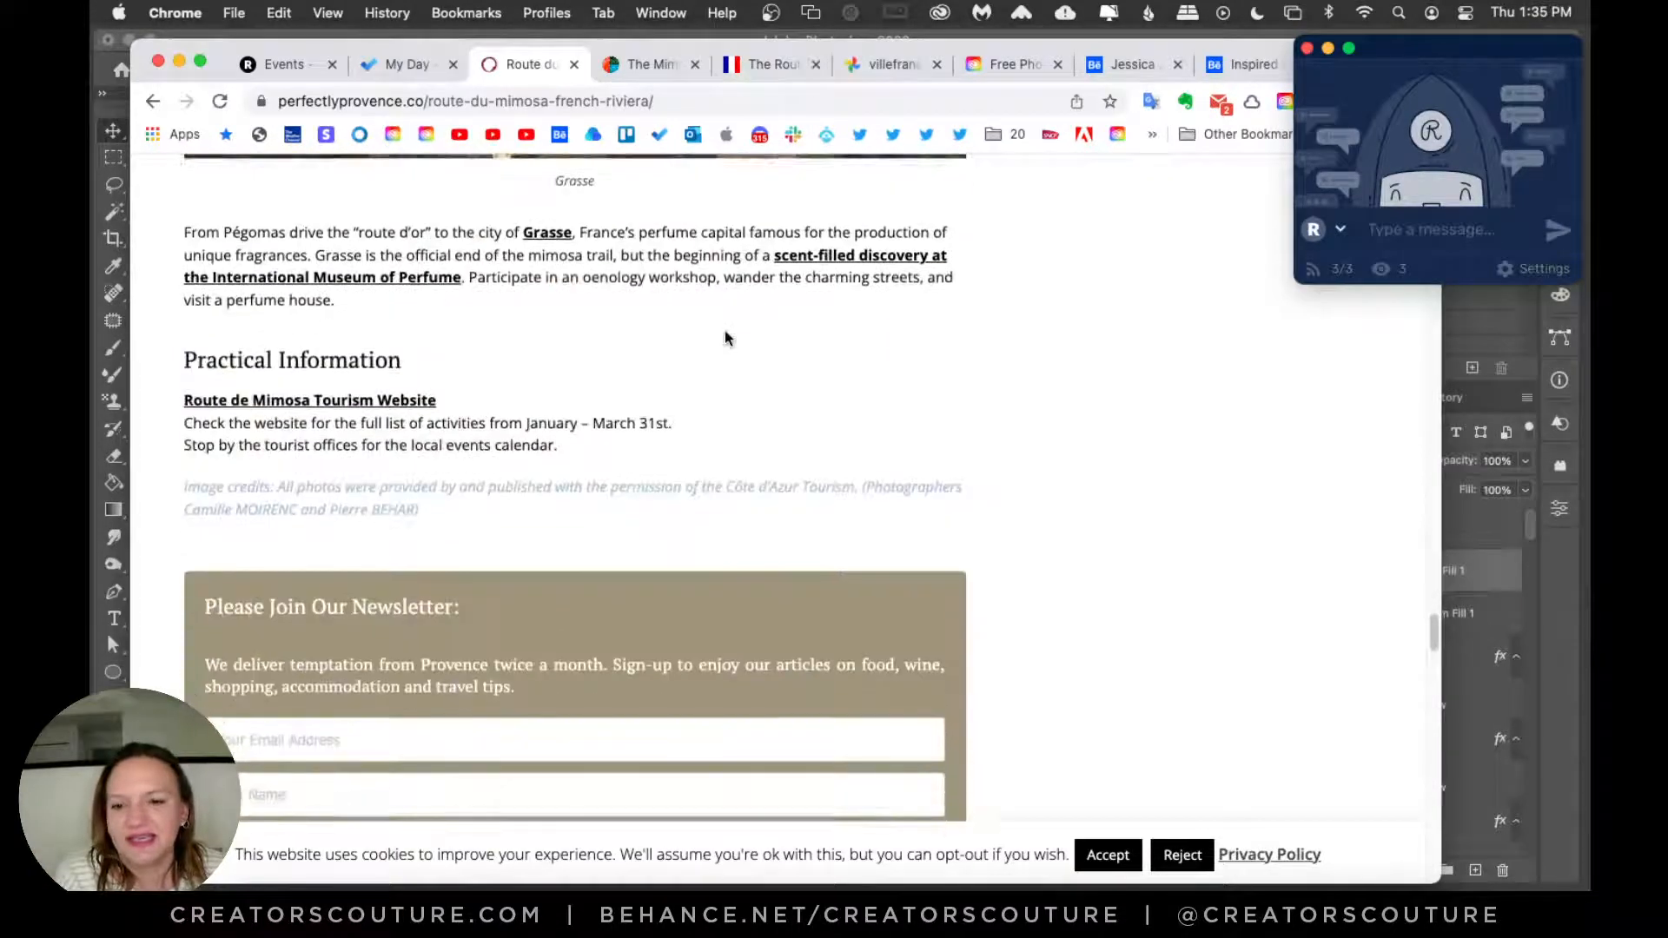
scroll(725, 337, "up", 1)
Step: Examine the photos on the Provence-Alpes-Côte d'Azur "Discovering the Mimosa Route" page, then return to the poster in Photoshop
left_click(647, 65)
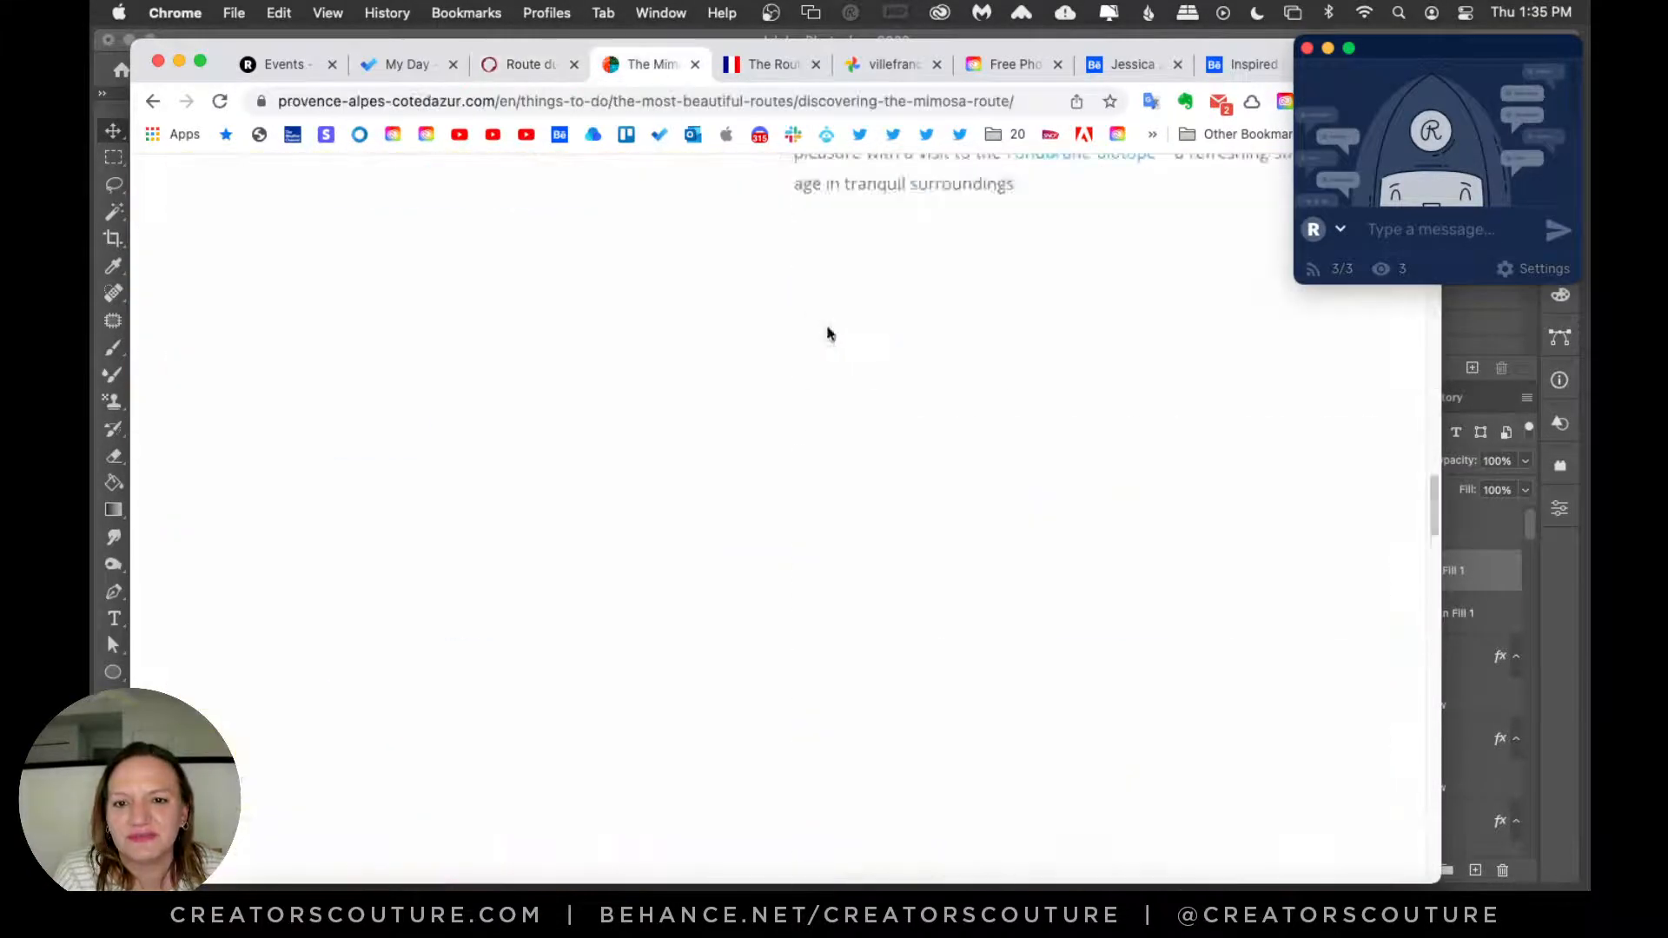
scroll(827, 334, "up", 15)
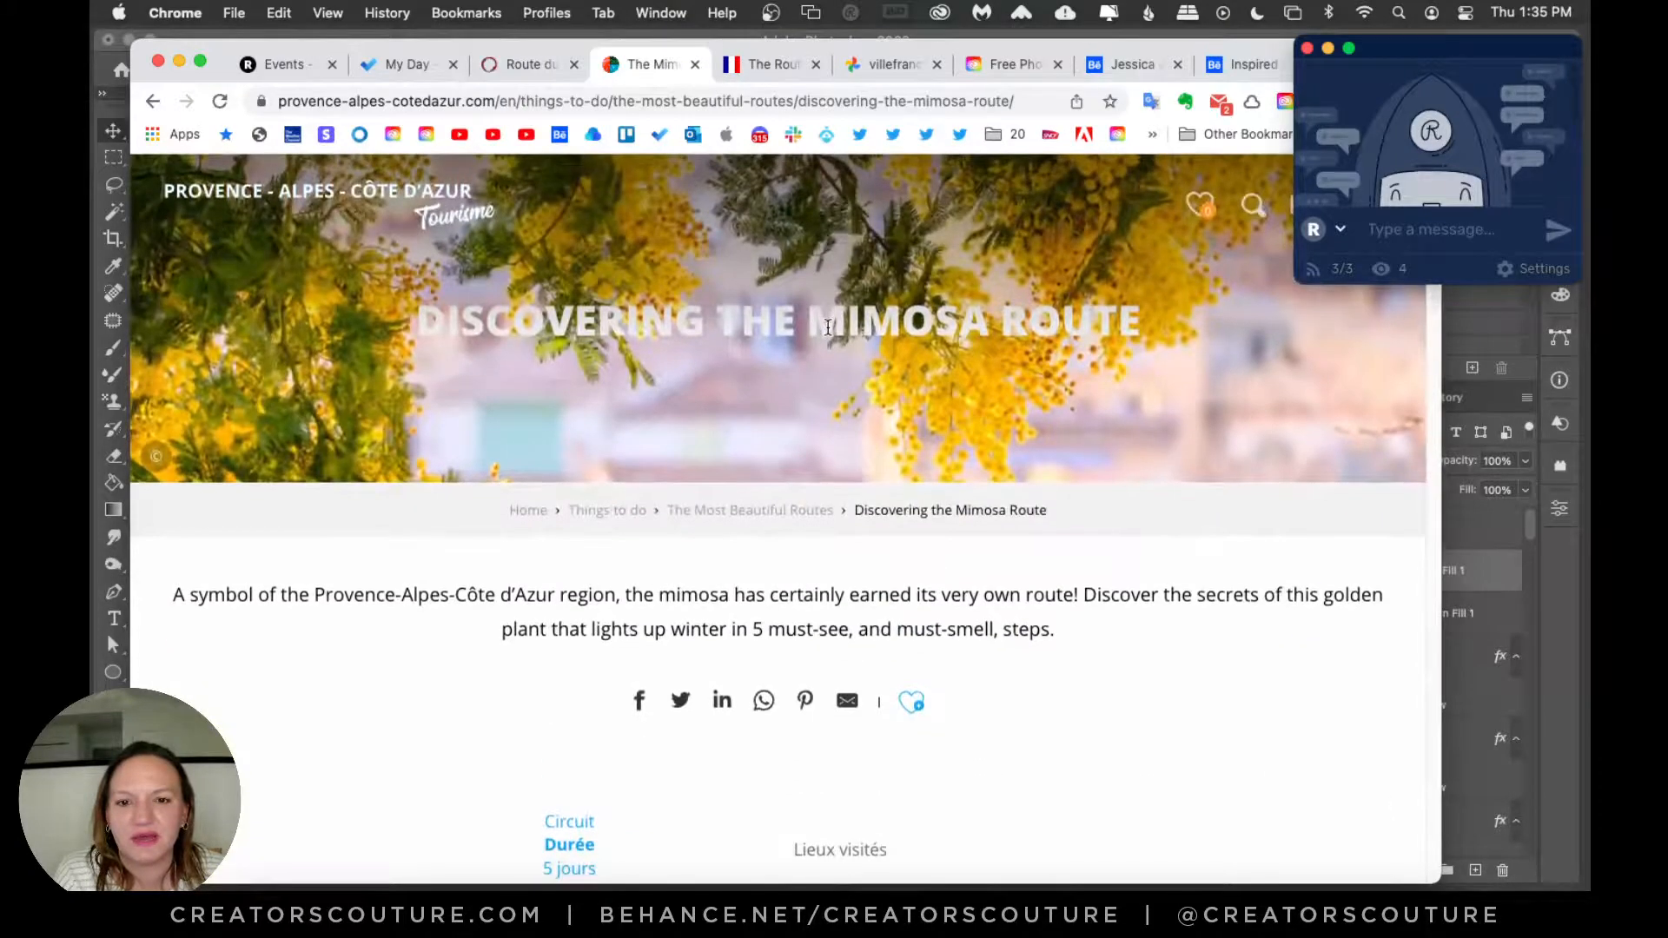
scroll(828, 334, "down", 5)
scroll(828, 335, "down", 10)
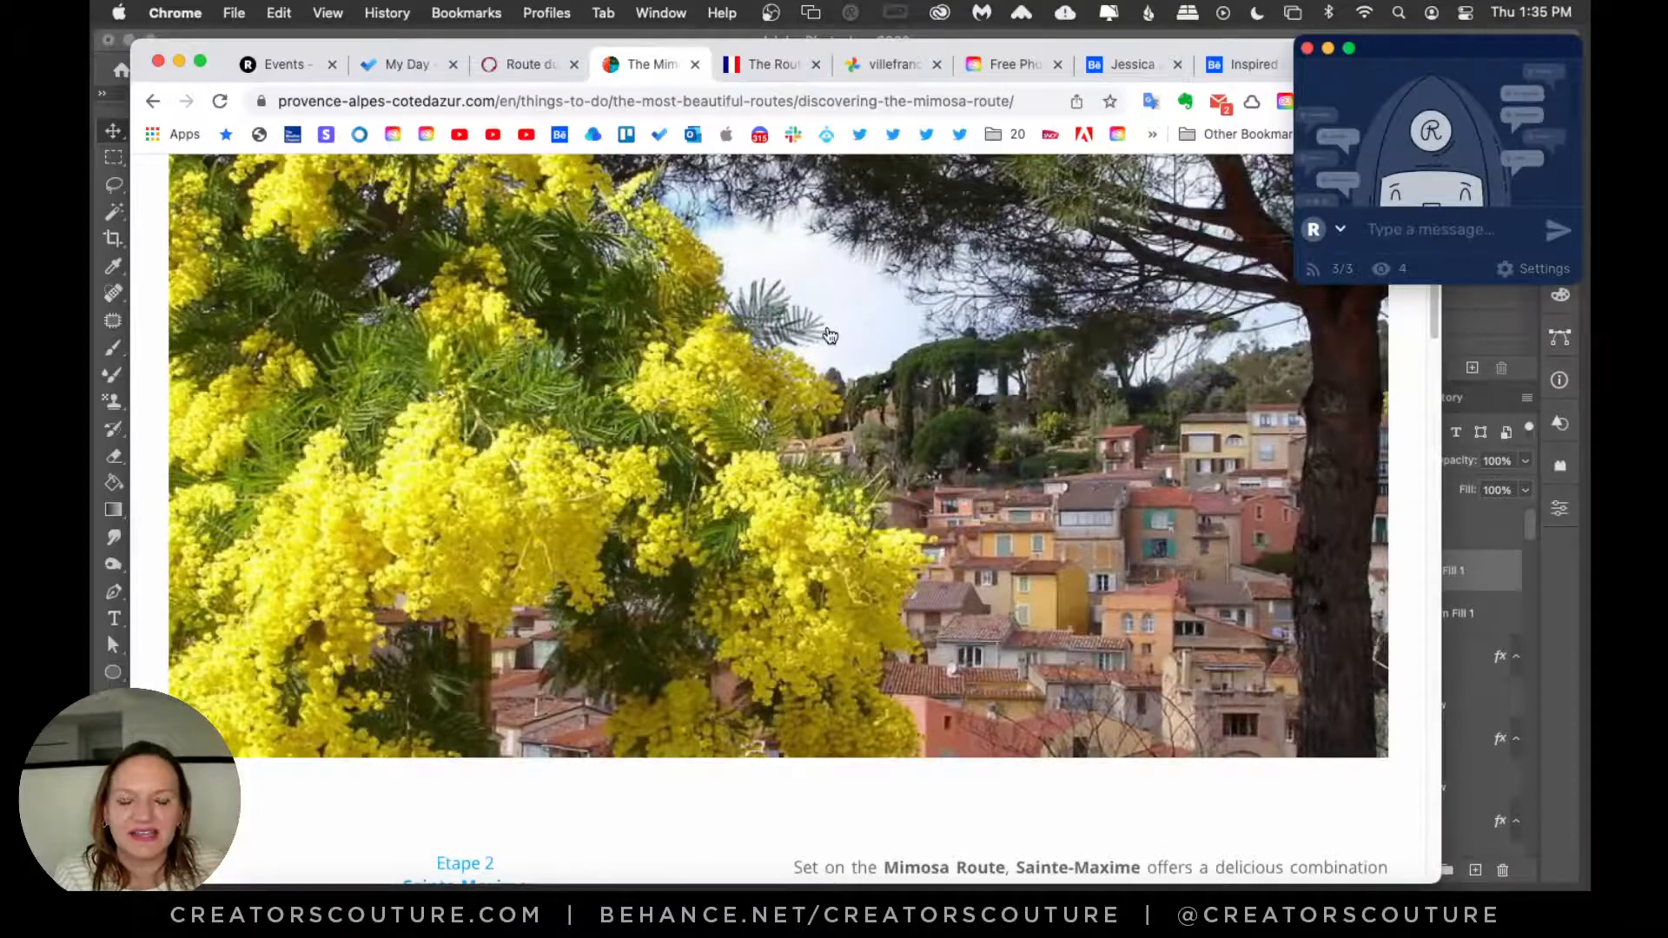
scroll(829, 336, "down", 10)
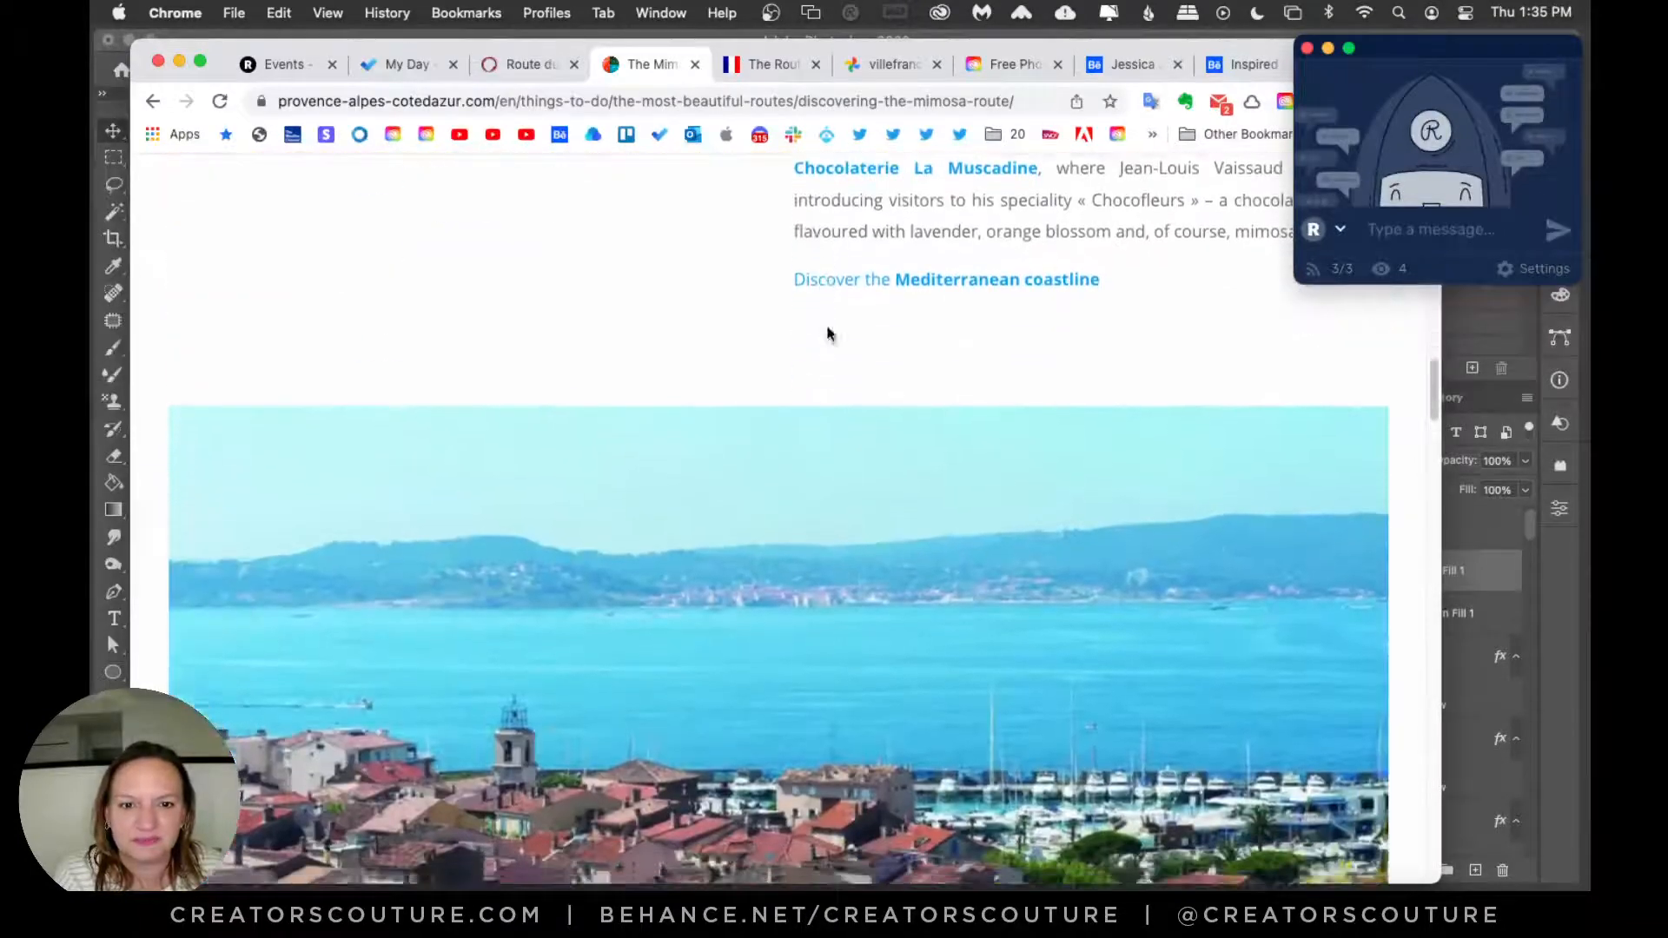
scroll(828, 335, "down", 6)
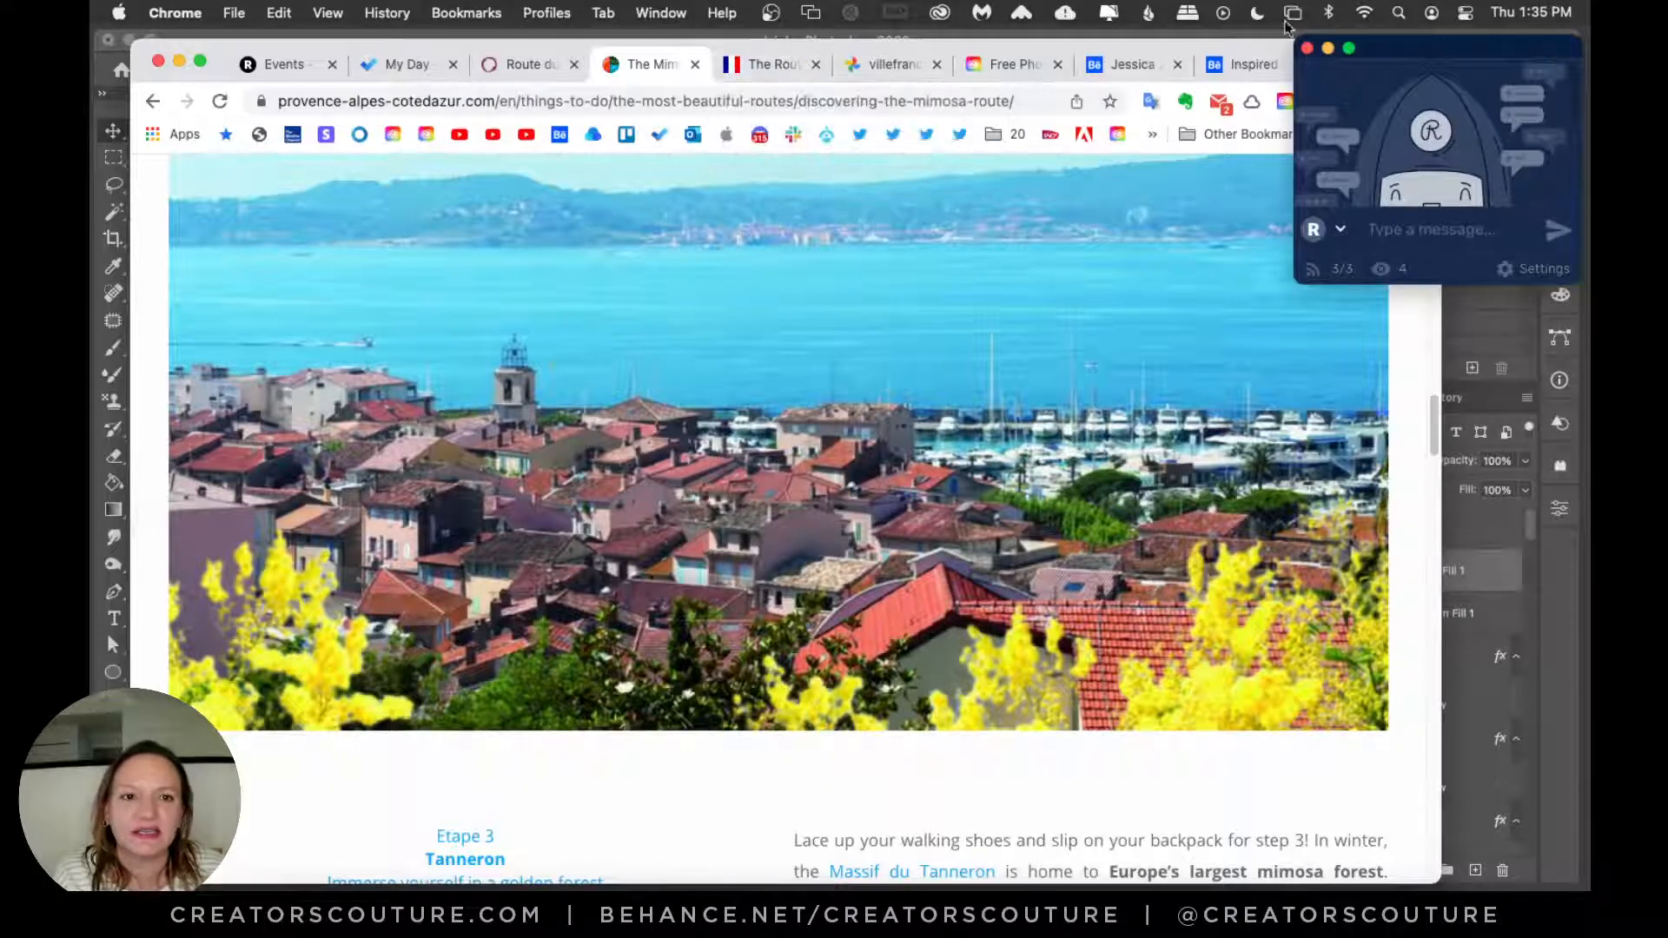
key("super+Tab")
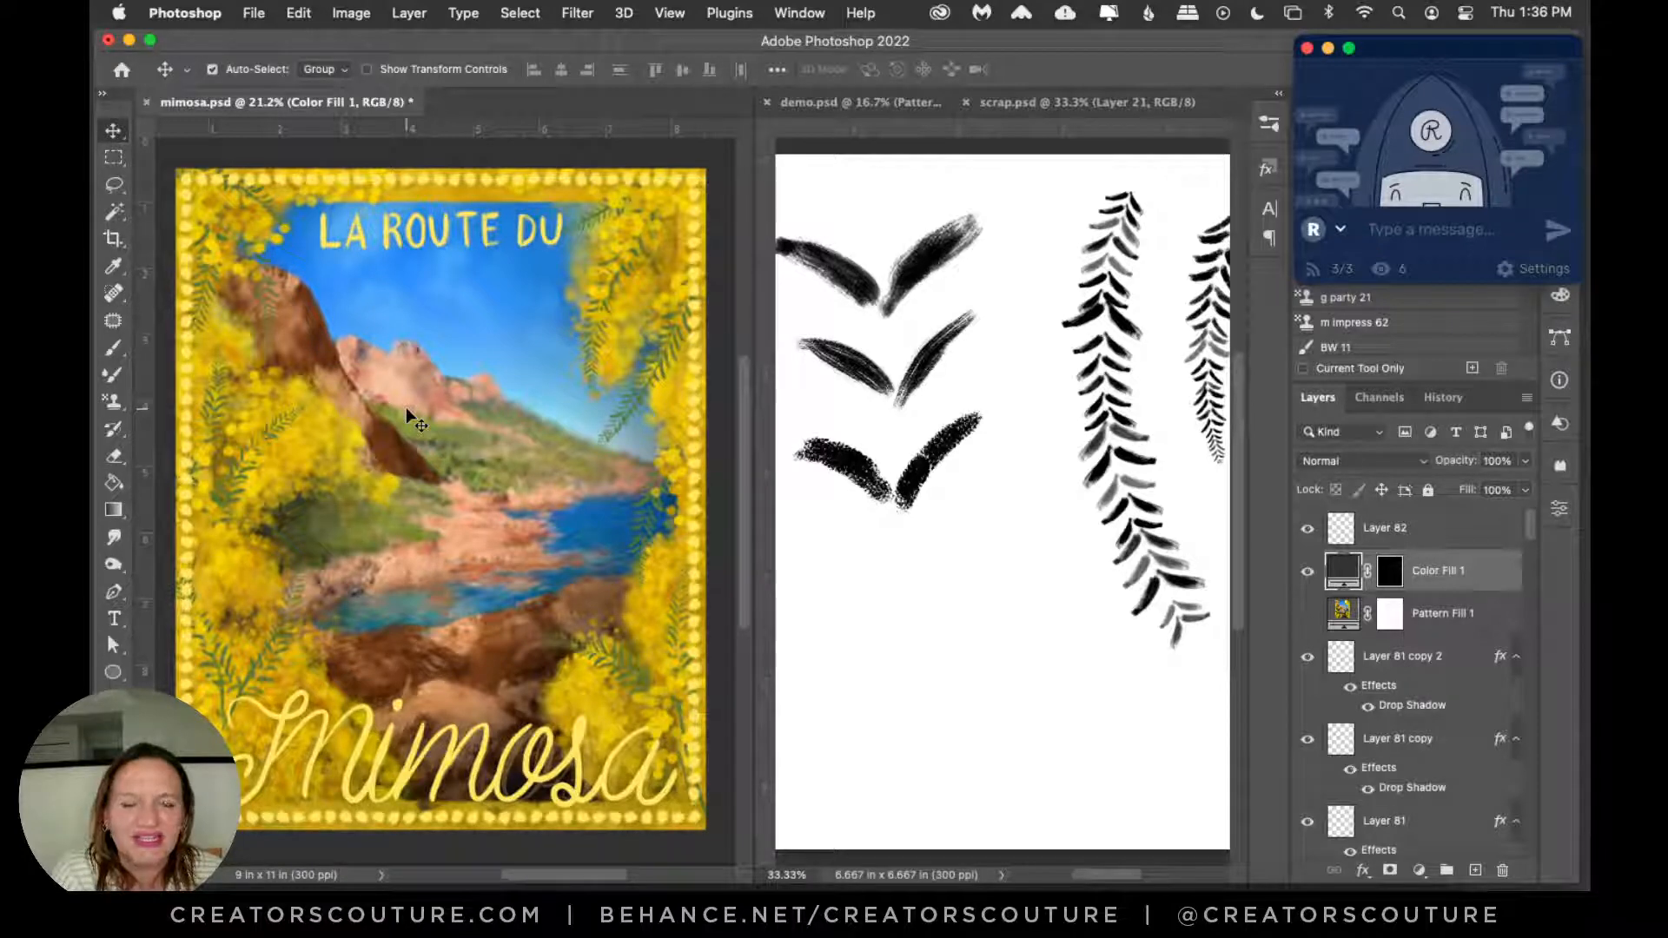
Step: Switch to Chrome, show the Google Photos results for "villefranche sur mer" and close the Restream Chat window
left_click(550, 907)
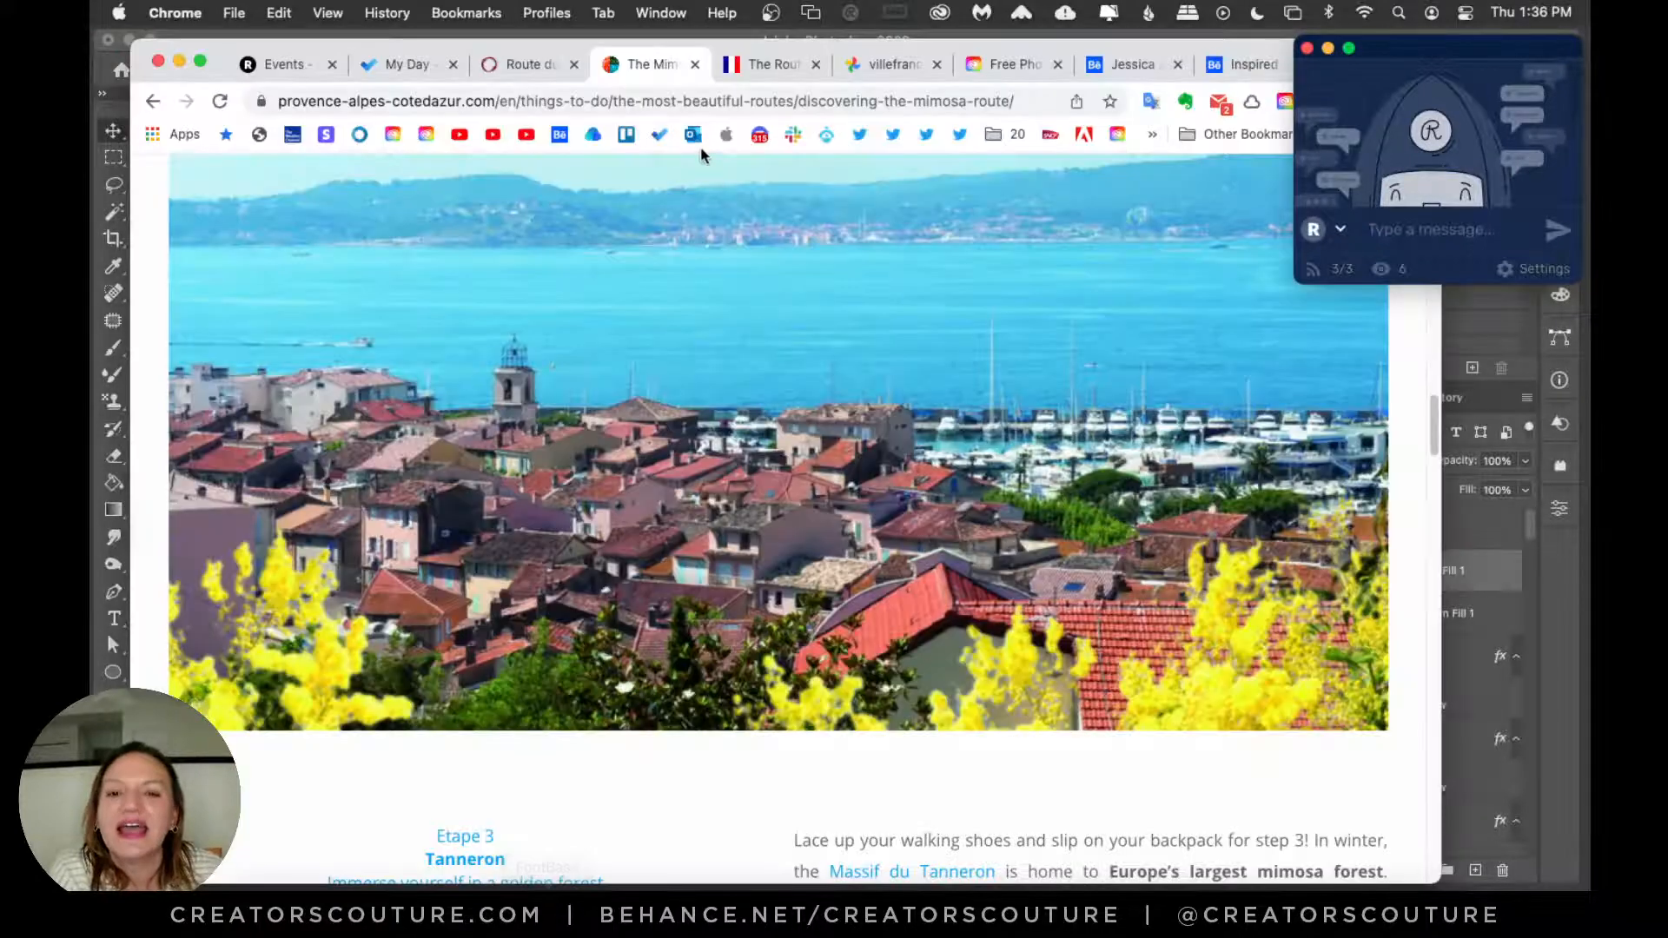
left_click(863, 64)
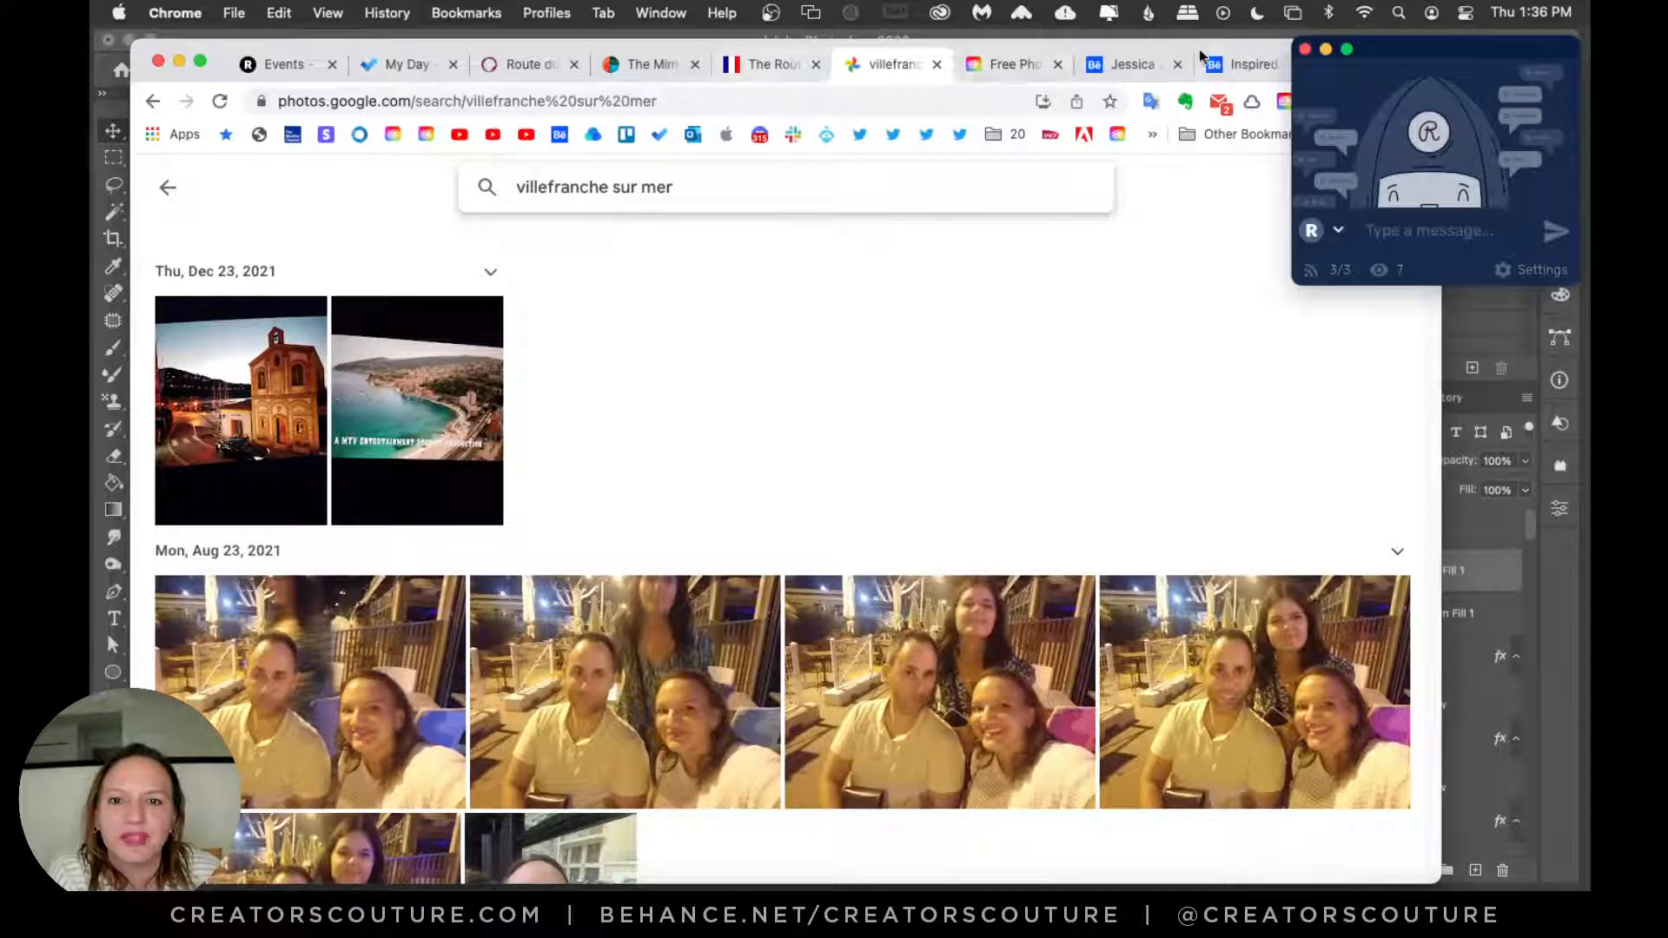
left_click_drag(1322, 55, 1313, 75)
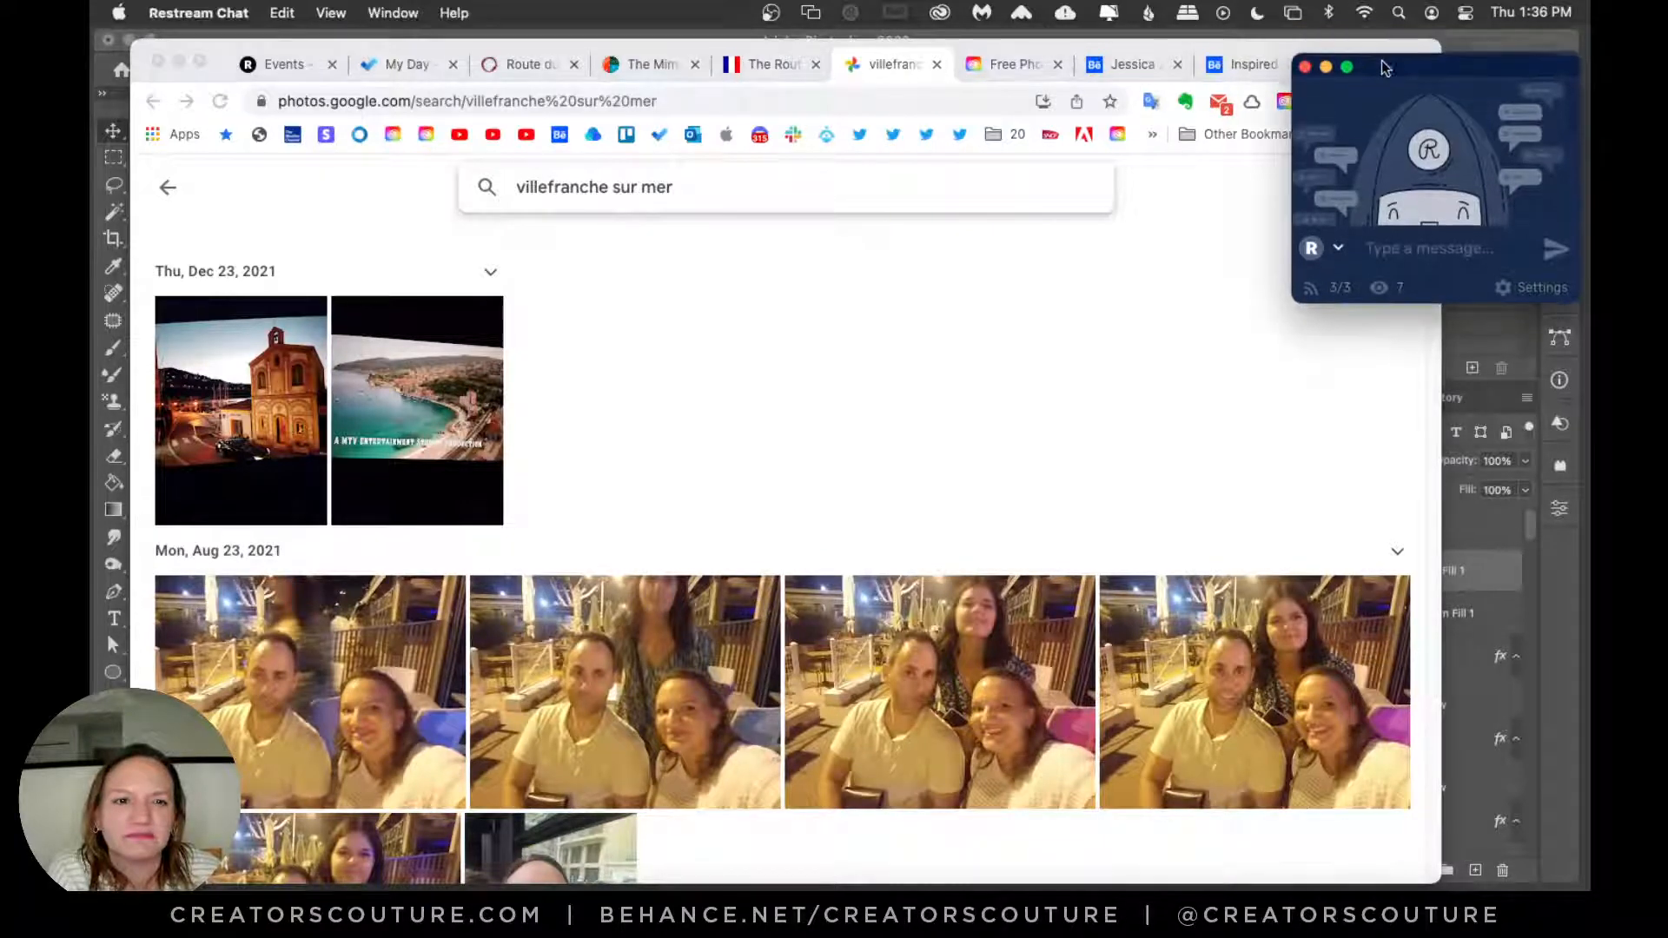
left_click(1305, 72)
Step: Search the "villefranche sur mer" Google Photos results for the 2017 harbour parade pictures with flower-covered boats
left_click(1008, 64)
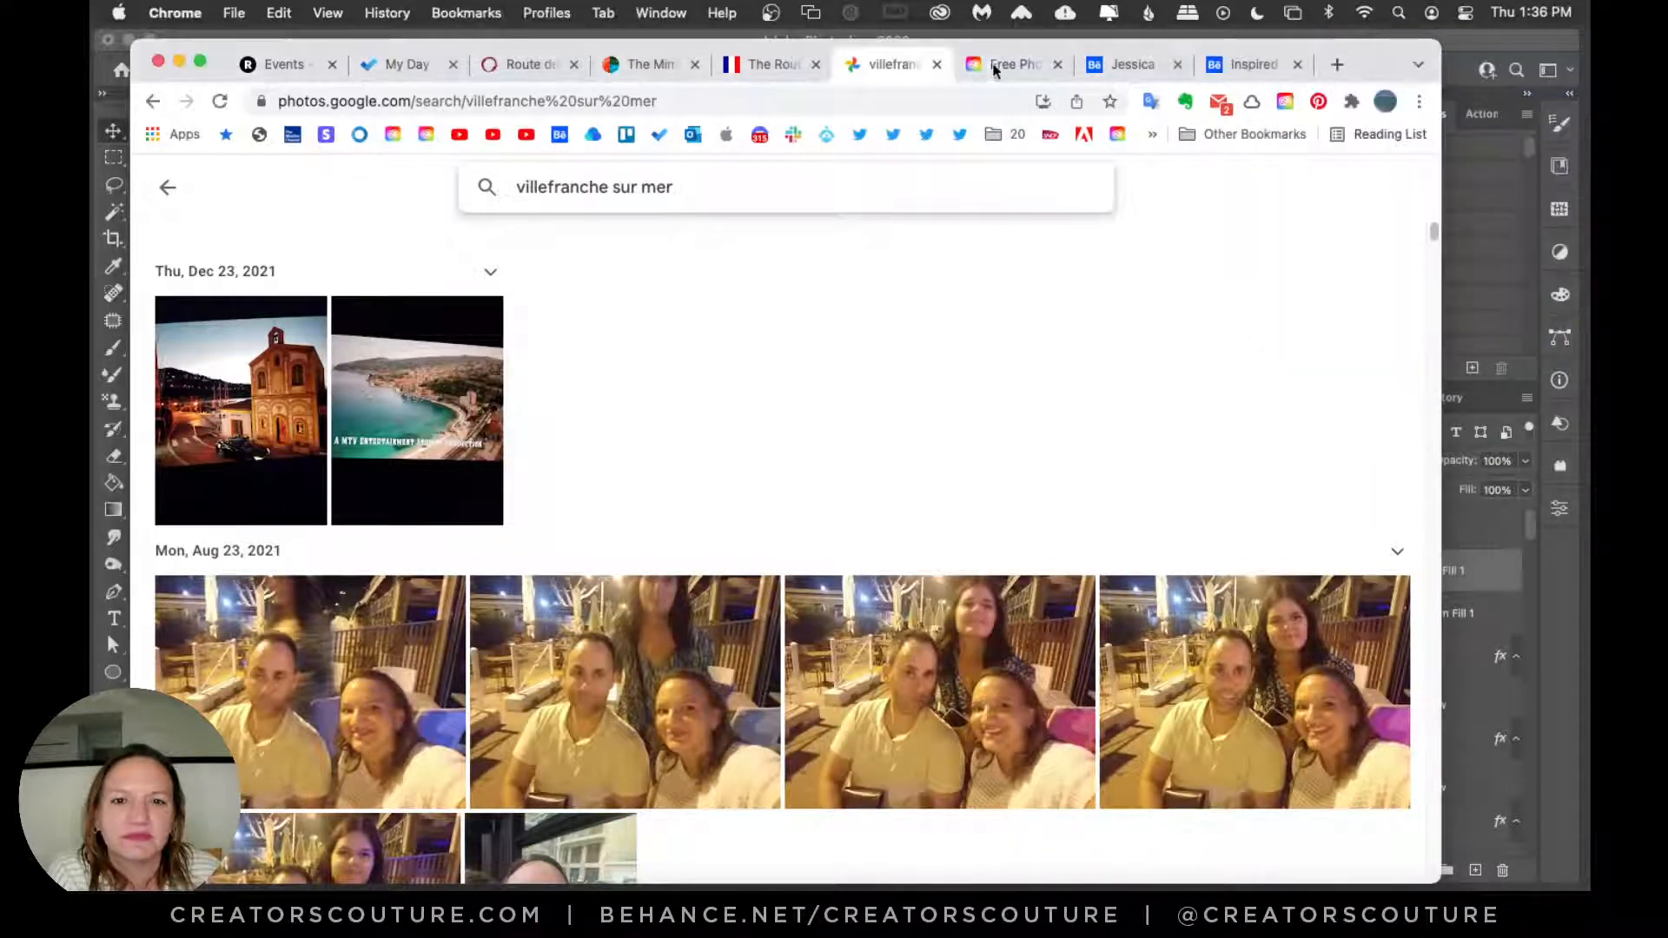
left_click(891, 64)
scroll(962, 437, "down", 15)
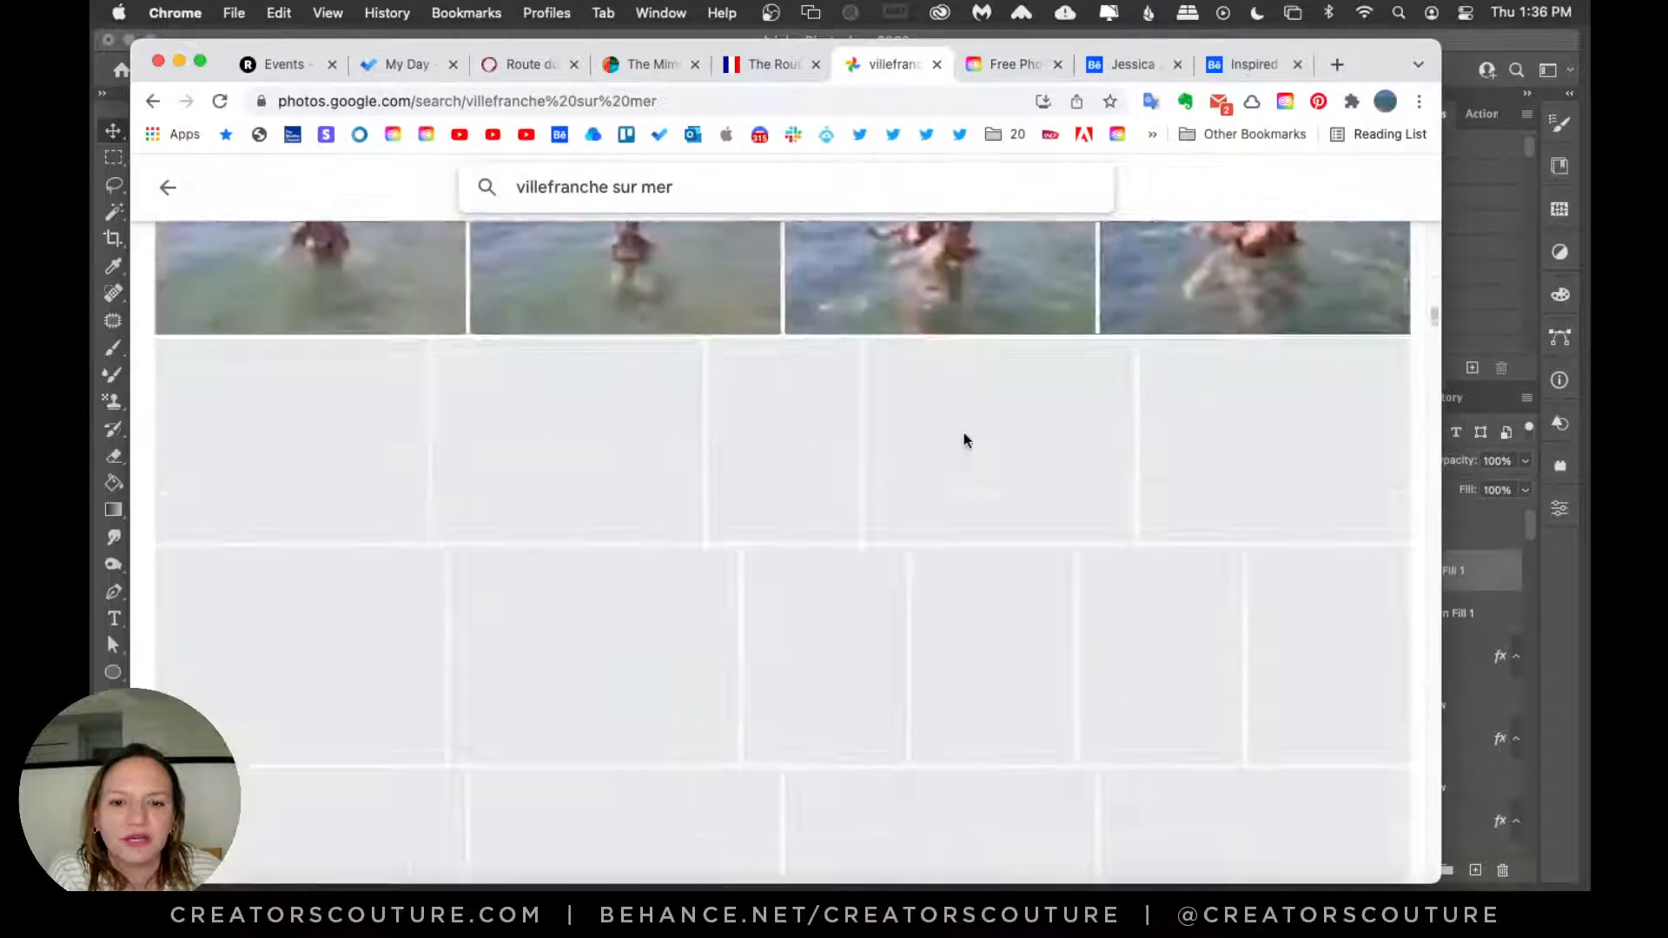
scroll(963, 441, "down", 15)
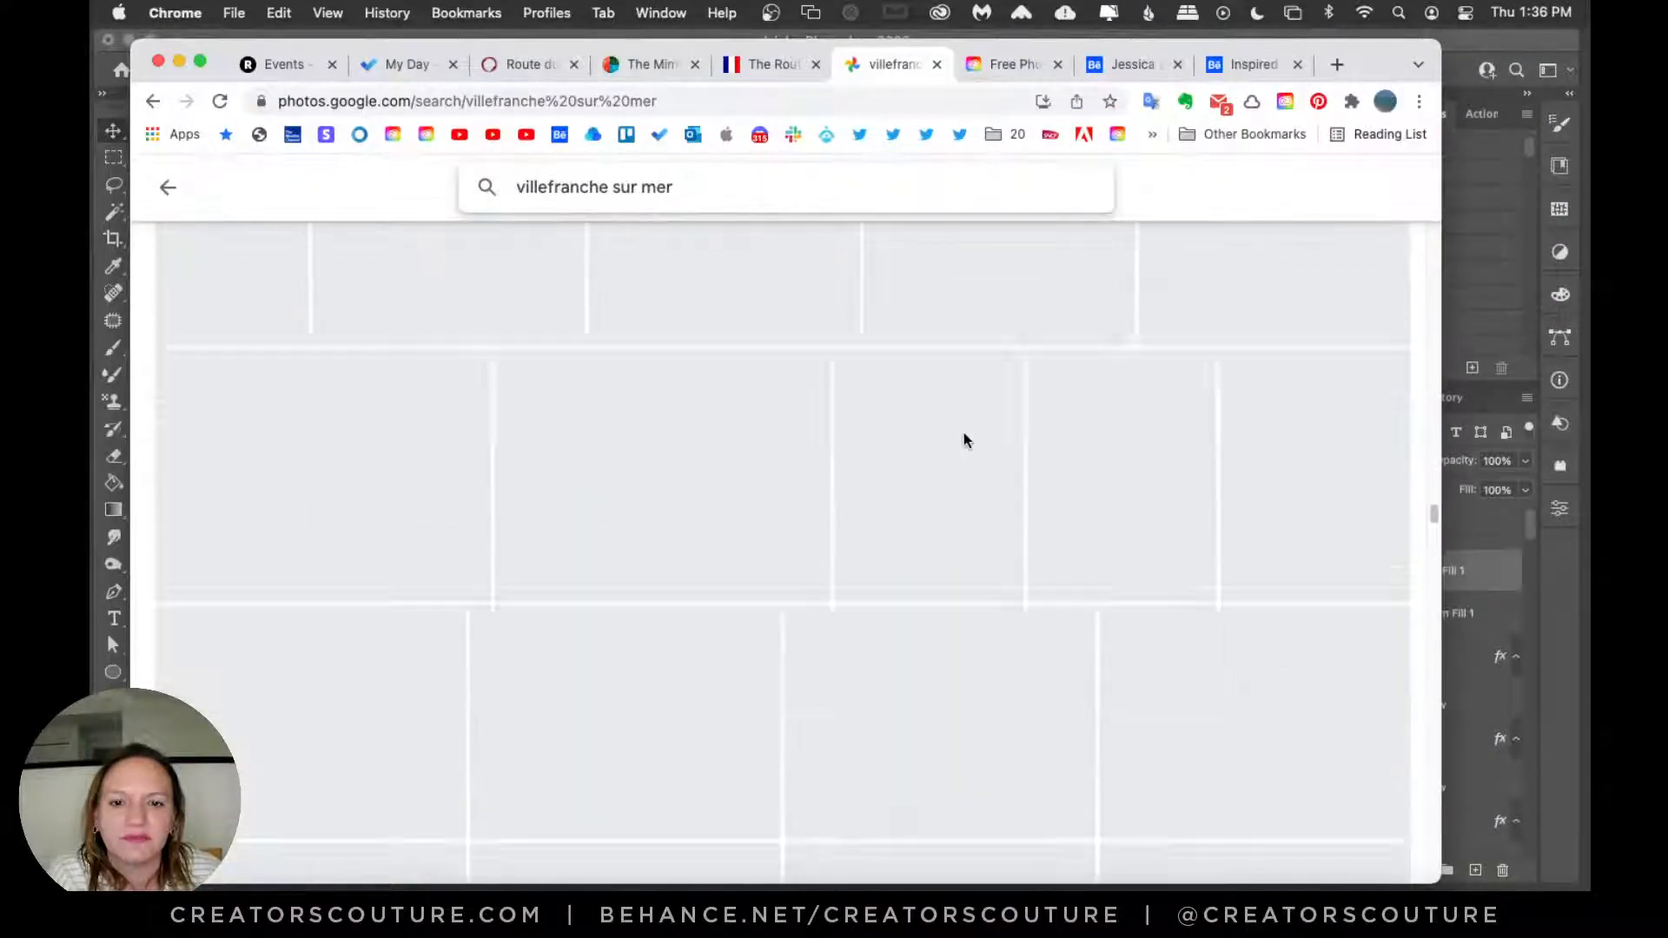
scroll(964, 440, "down", 15)
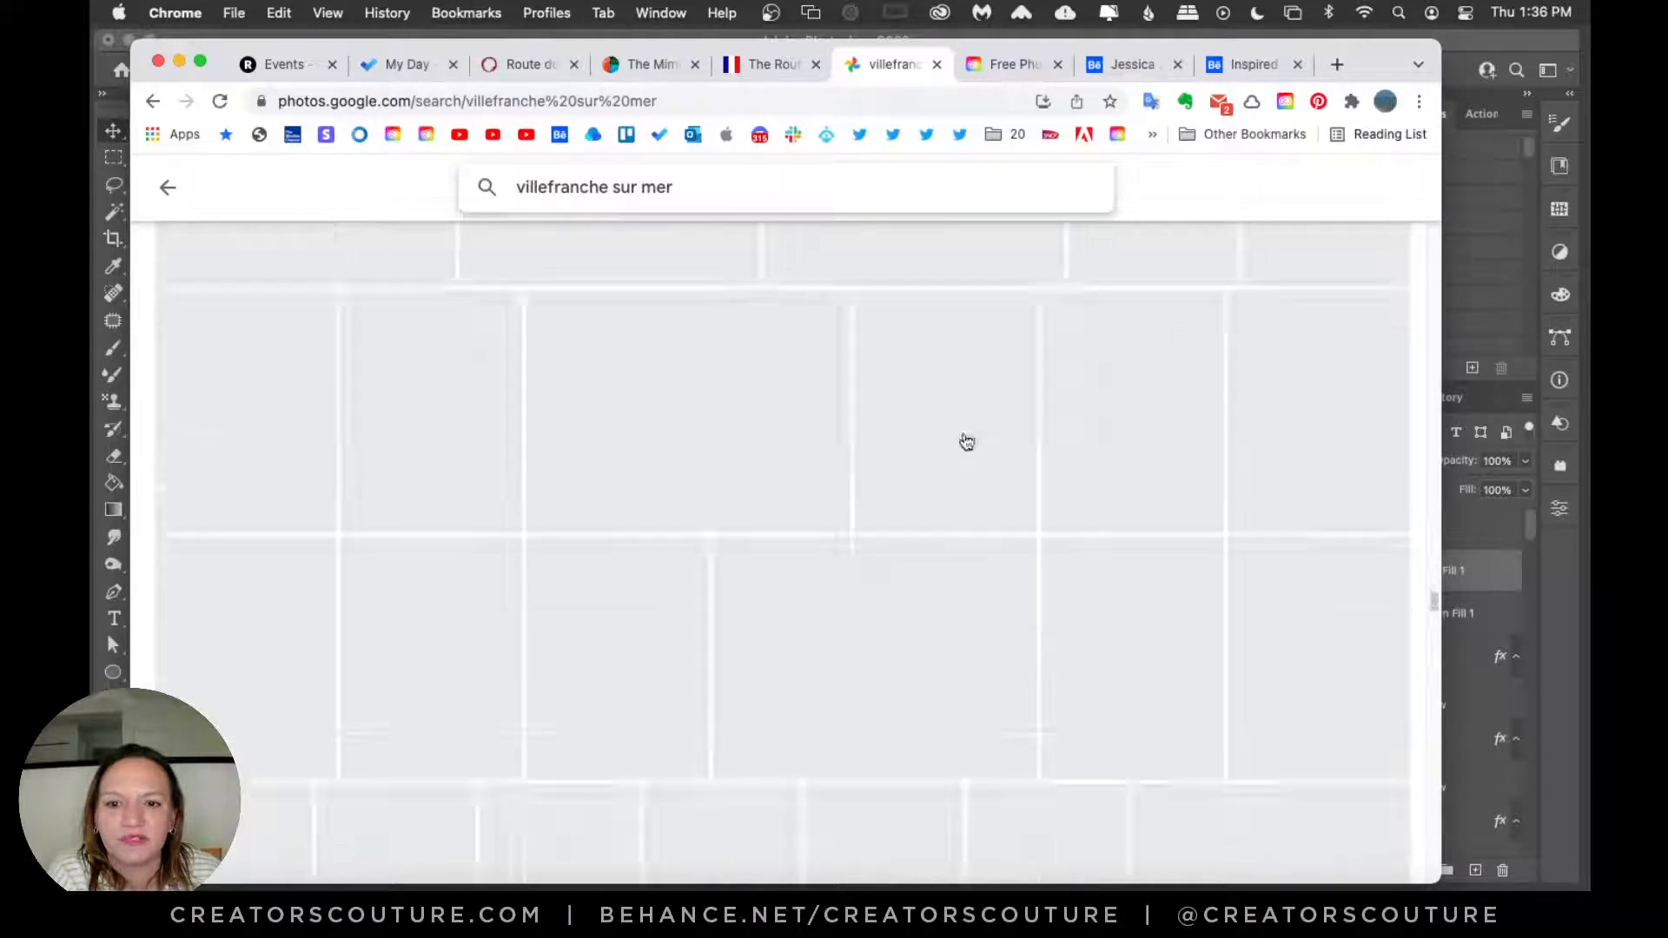
scroll(964, 441, "down", 15)
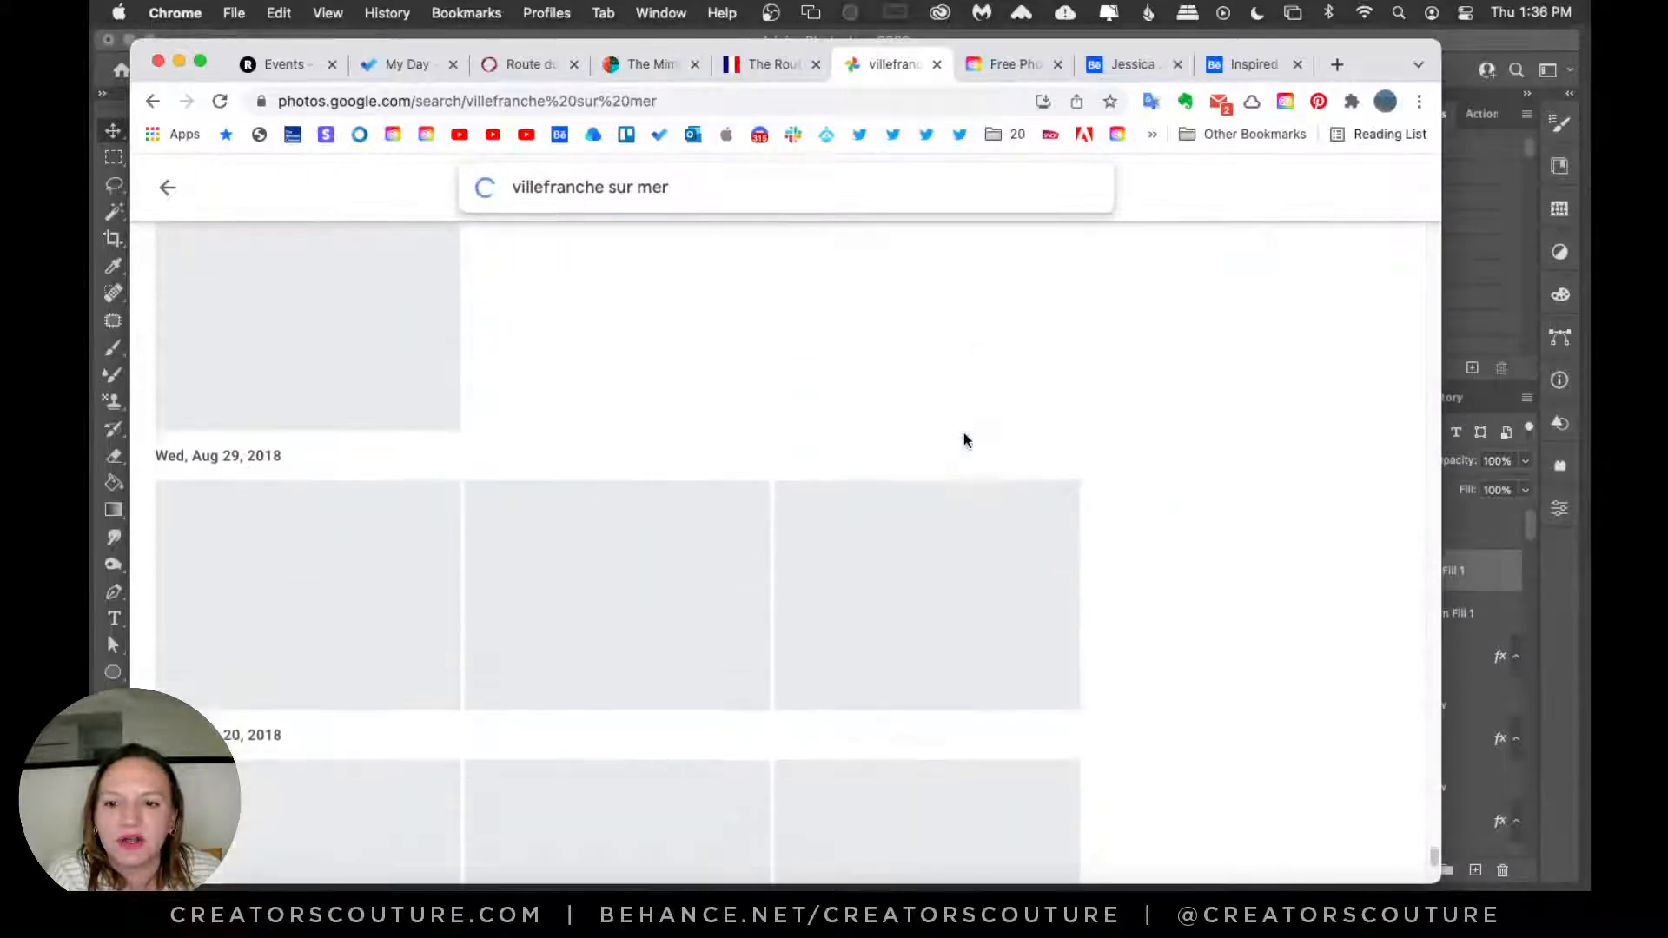
scroll(966, 442, "down", 5)
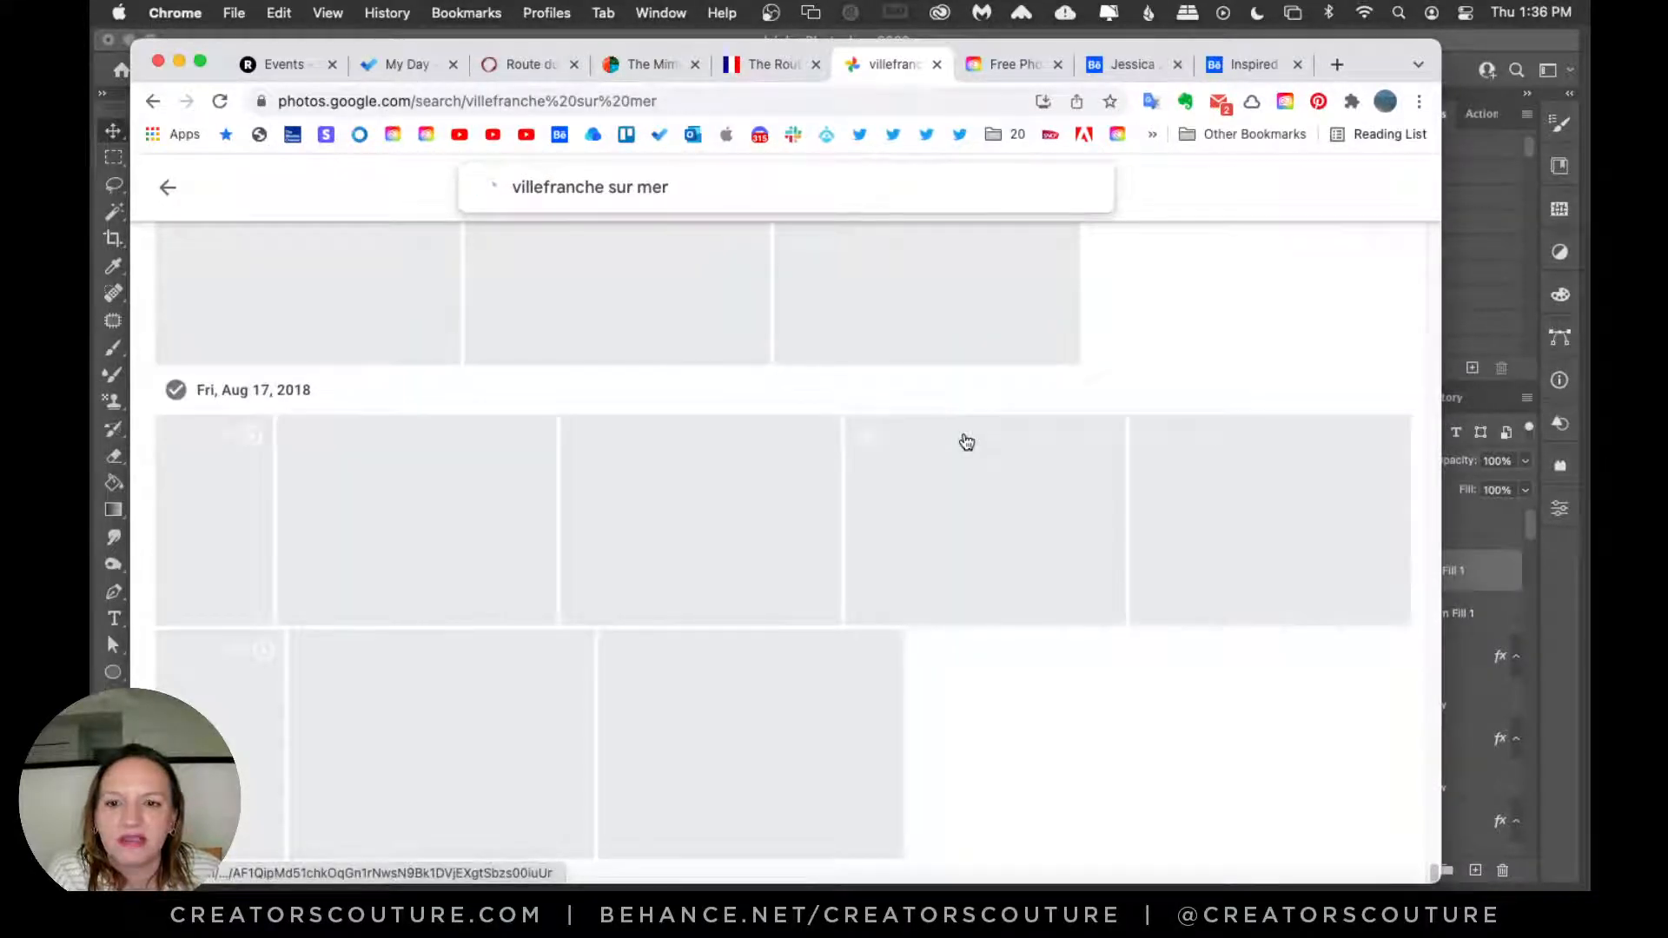
scroll(963, 440, "down", 5)
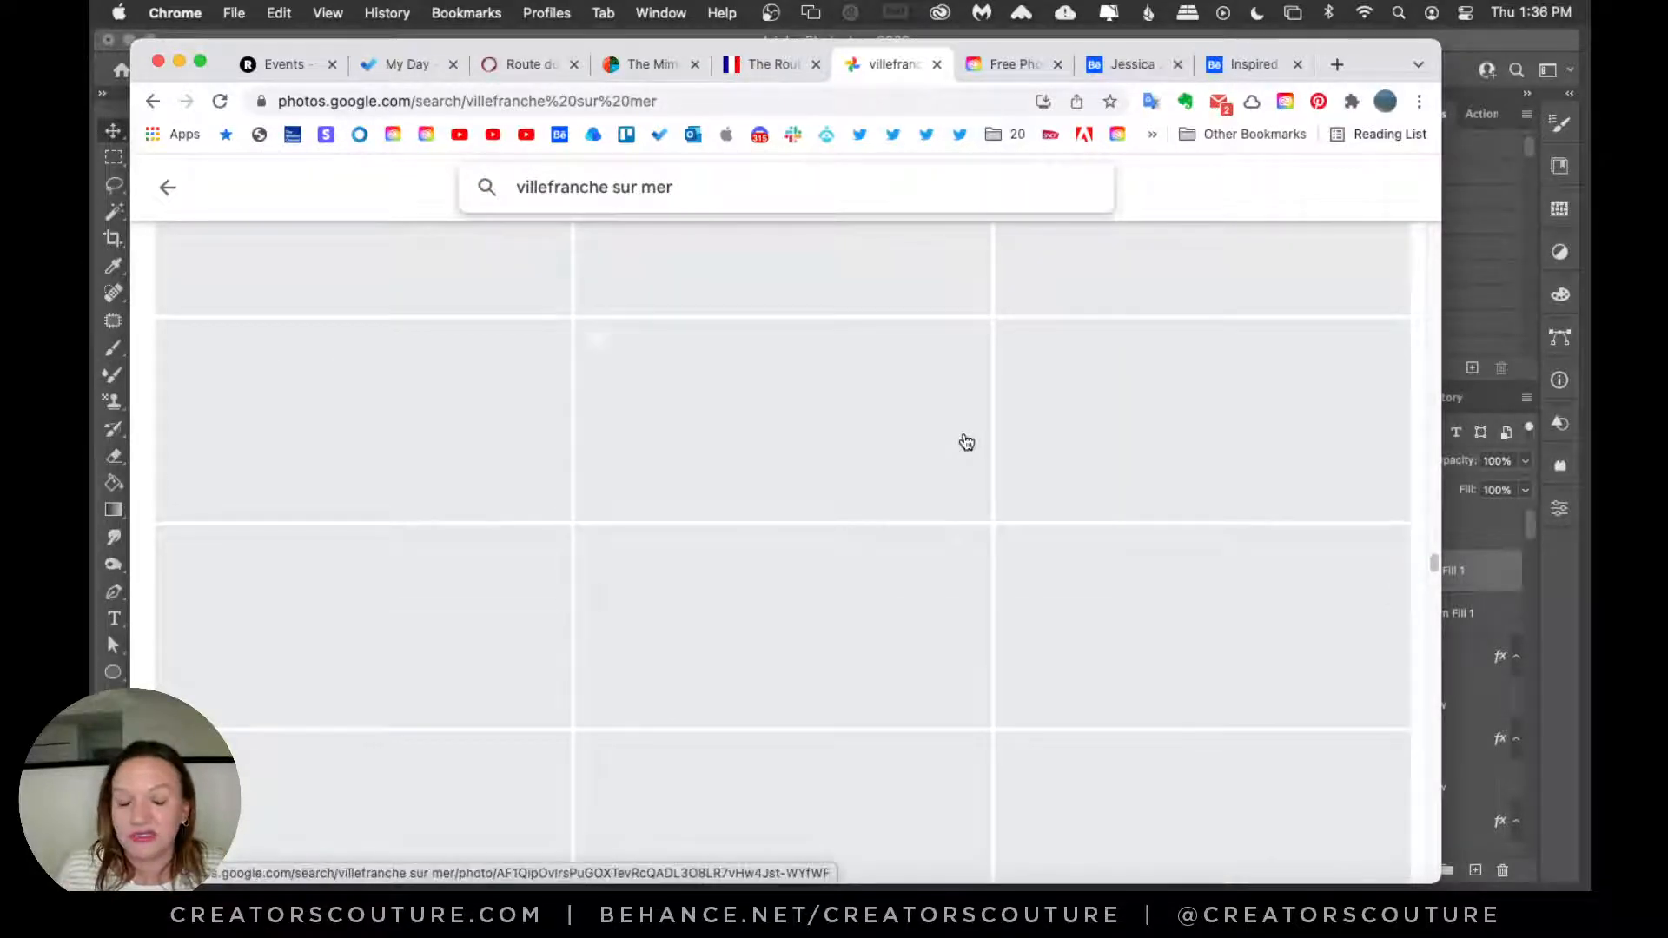
scroll(967, 443, "down", 10)
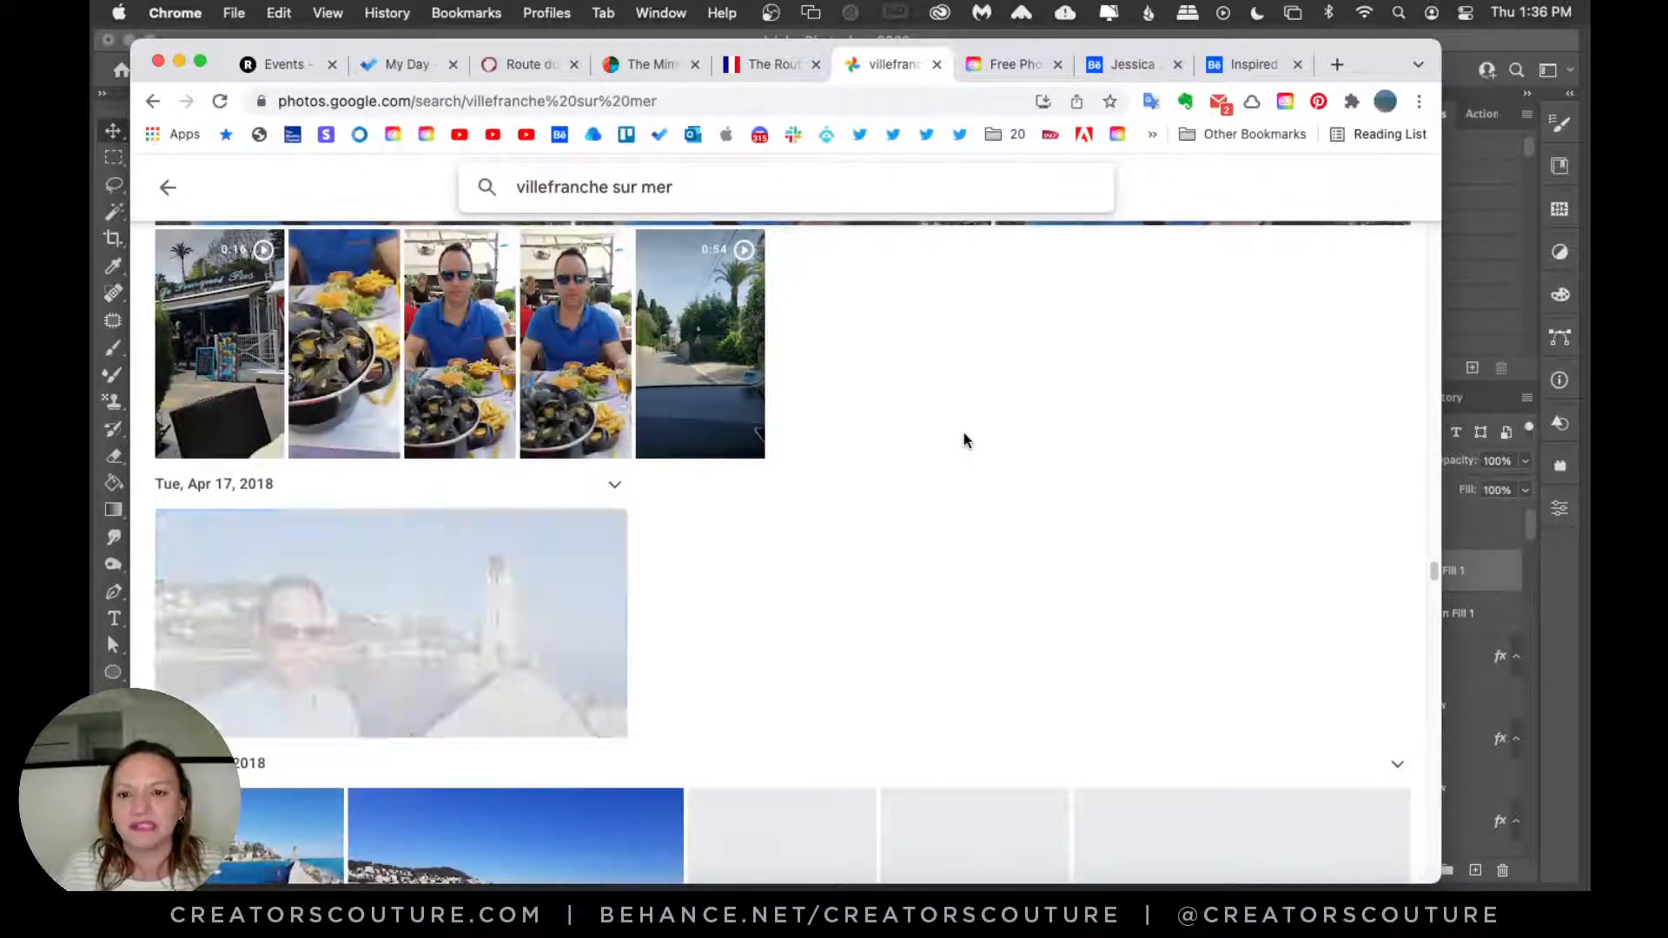
scroll(963, 440, "down", 15)
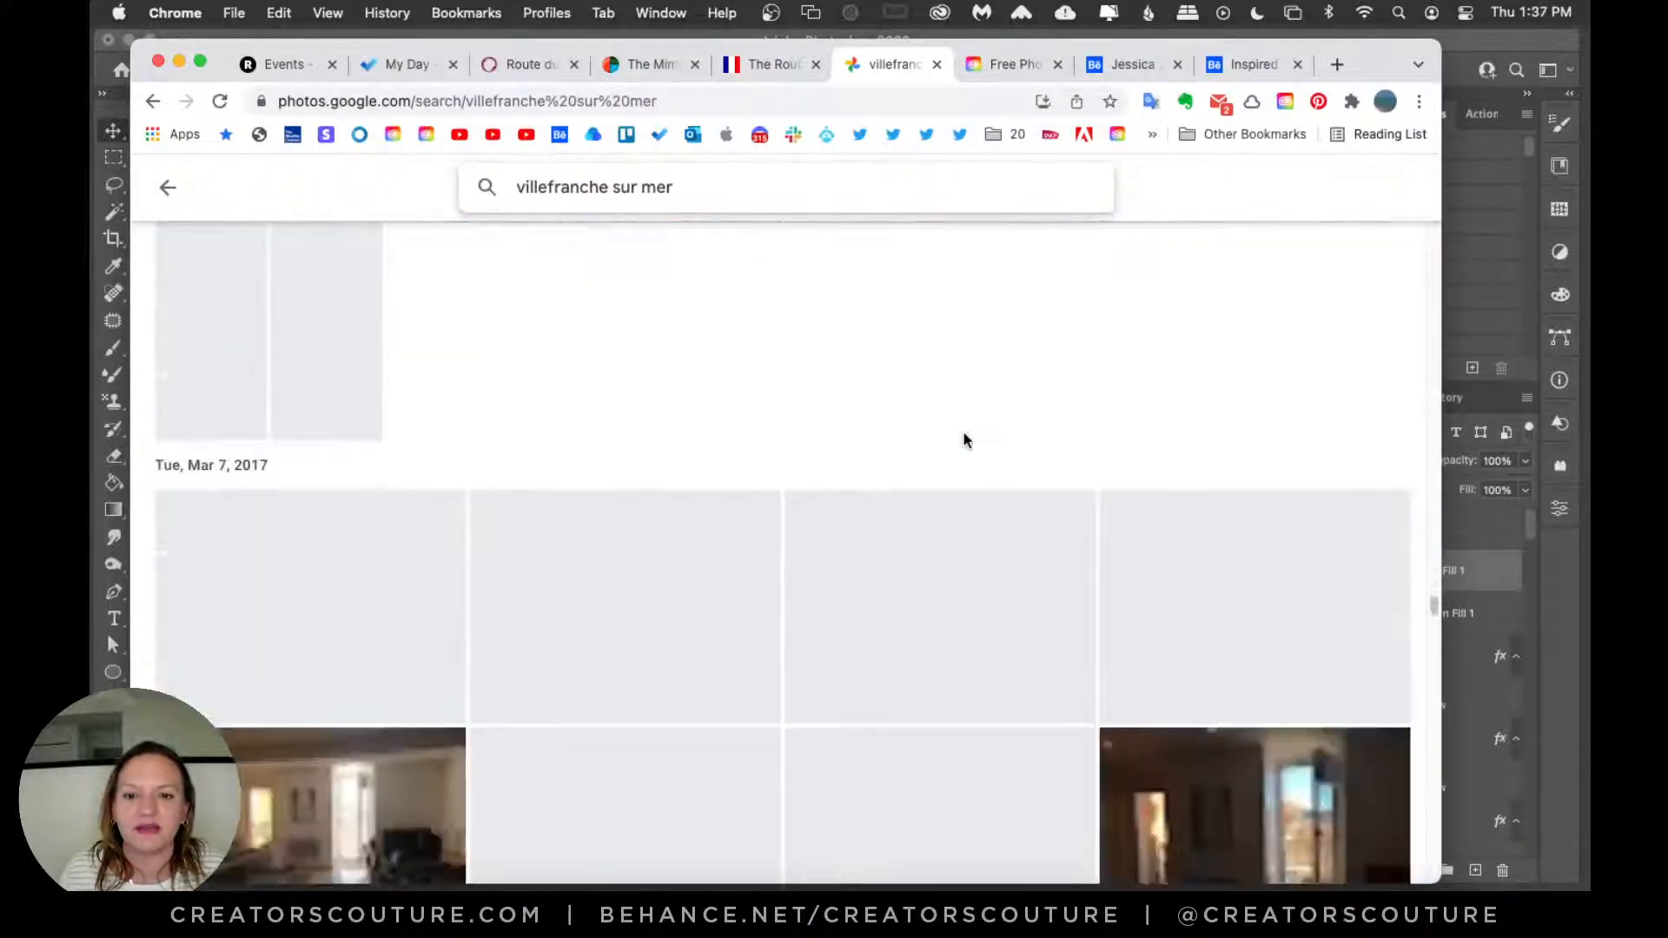
scroll(964, 440, "down", 15)
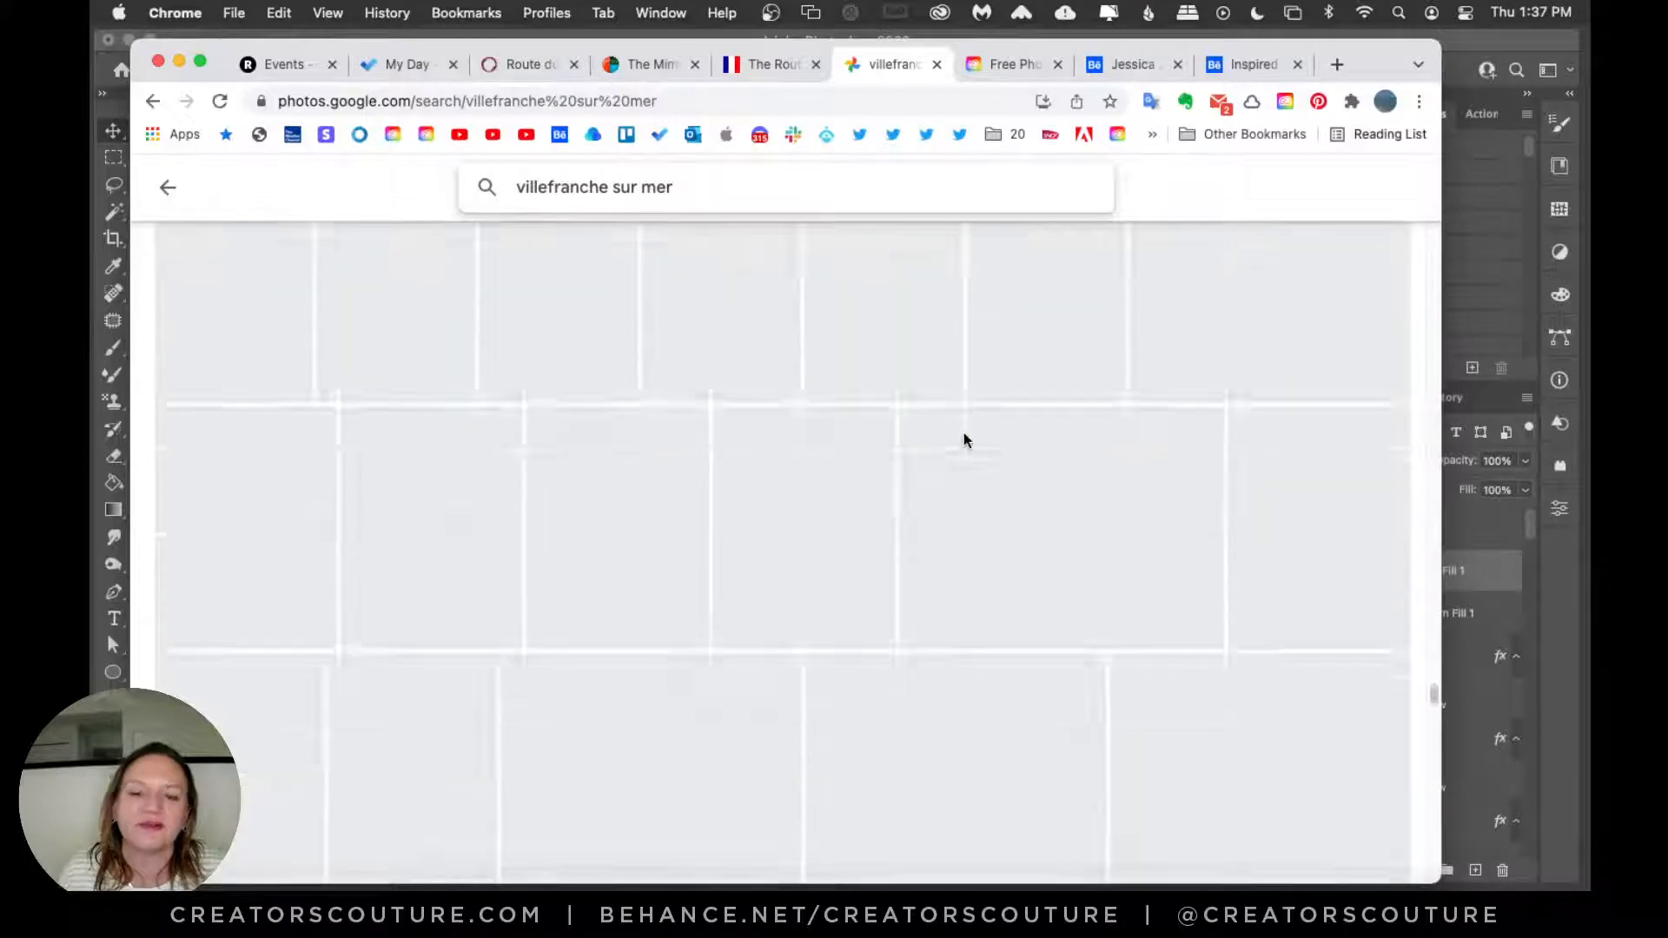
scroll(964, 440, "down", 10)
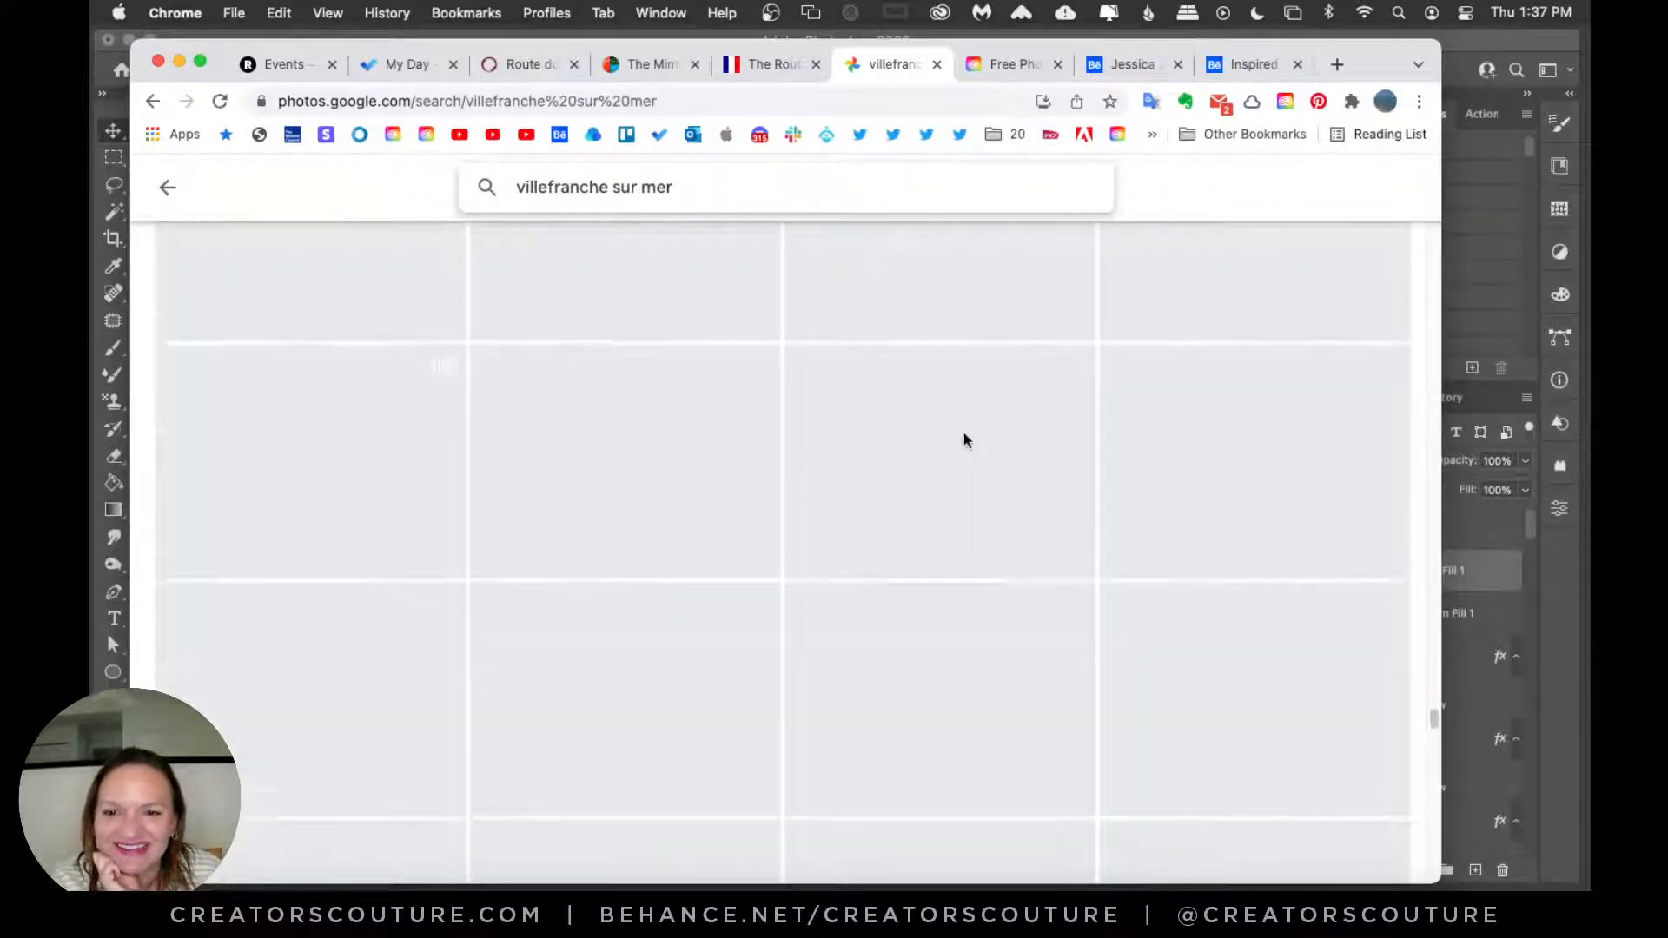
scroll(964, 441, "down", 15)
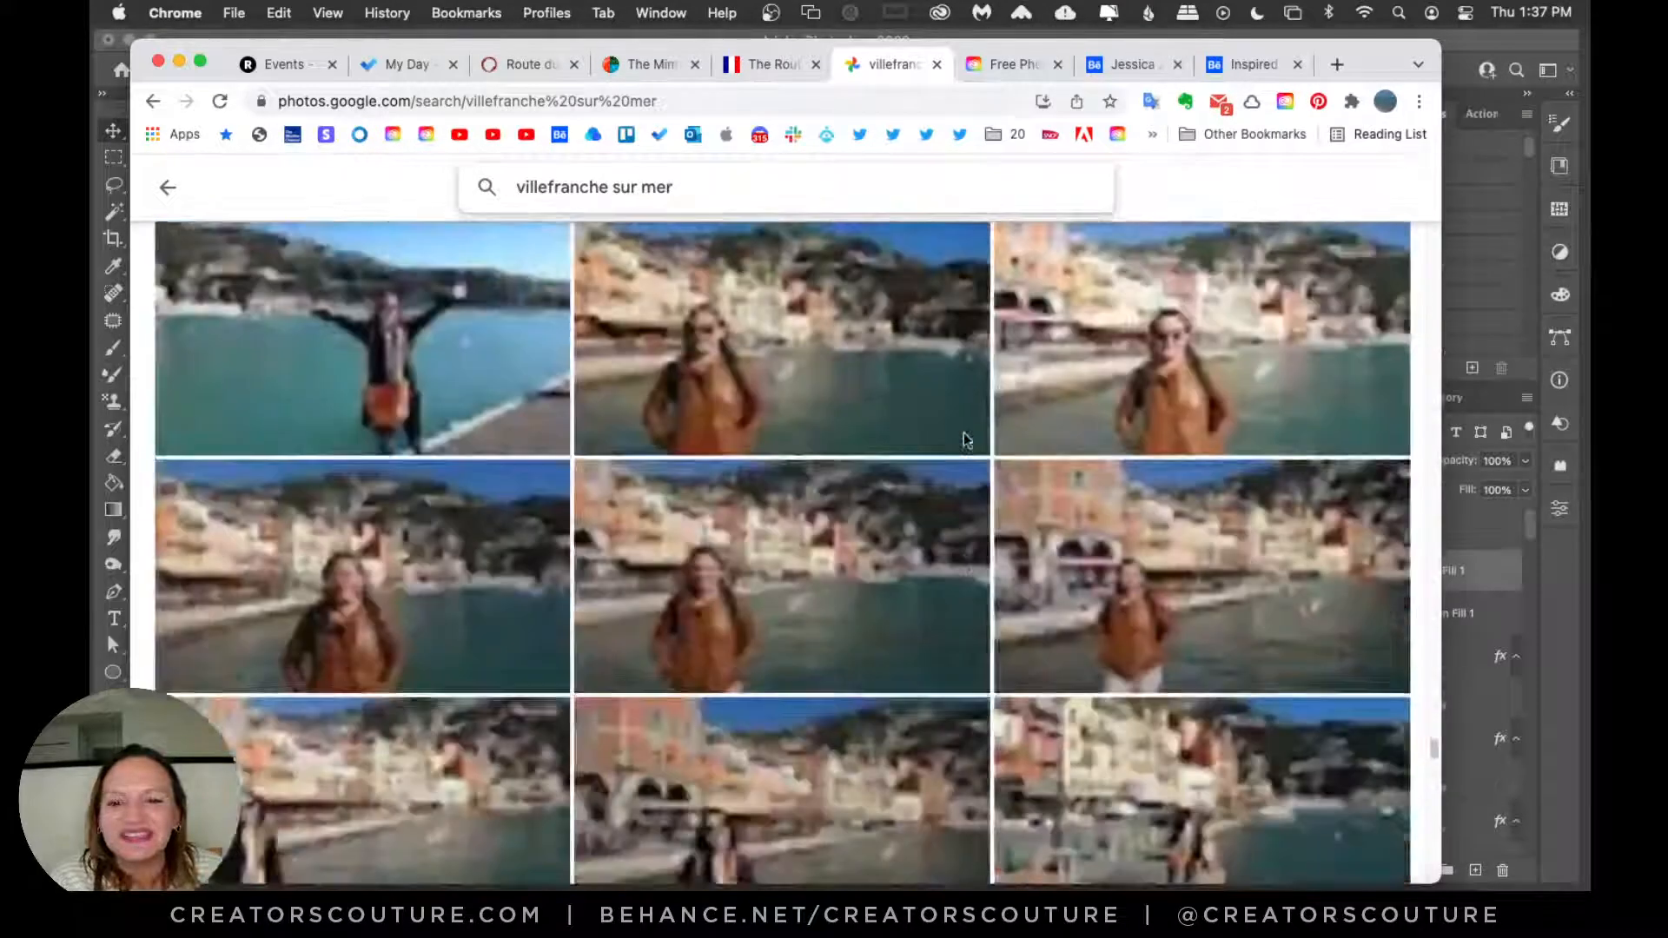
scroll(965, 440, "down", 15)
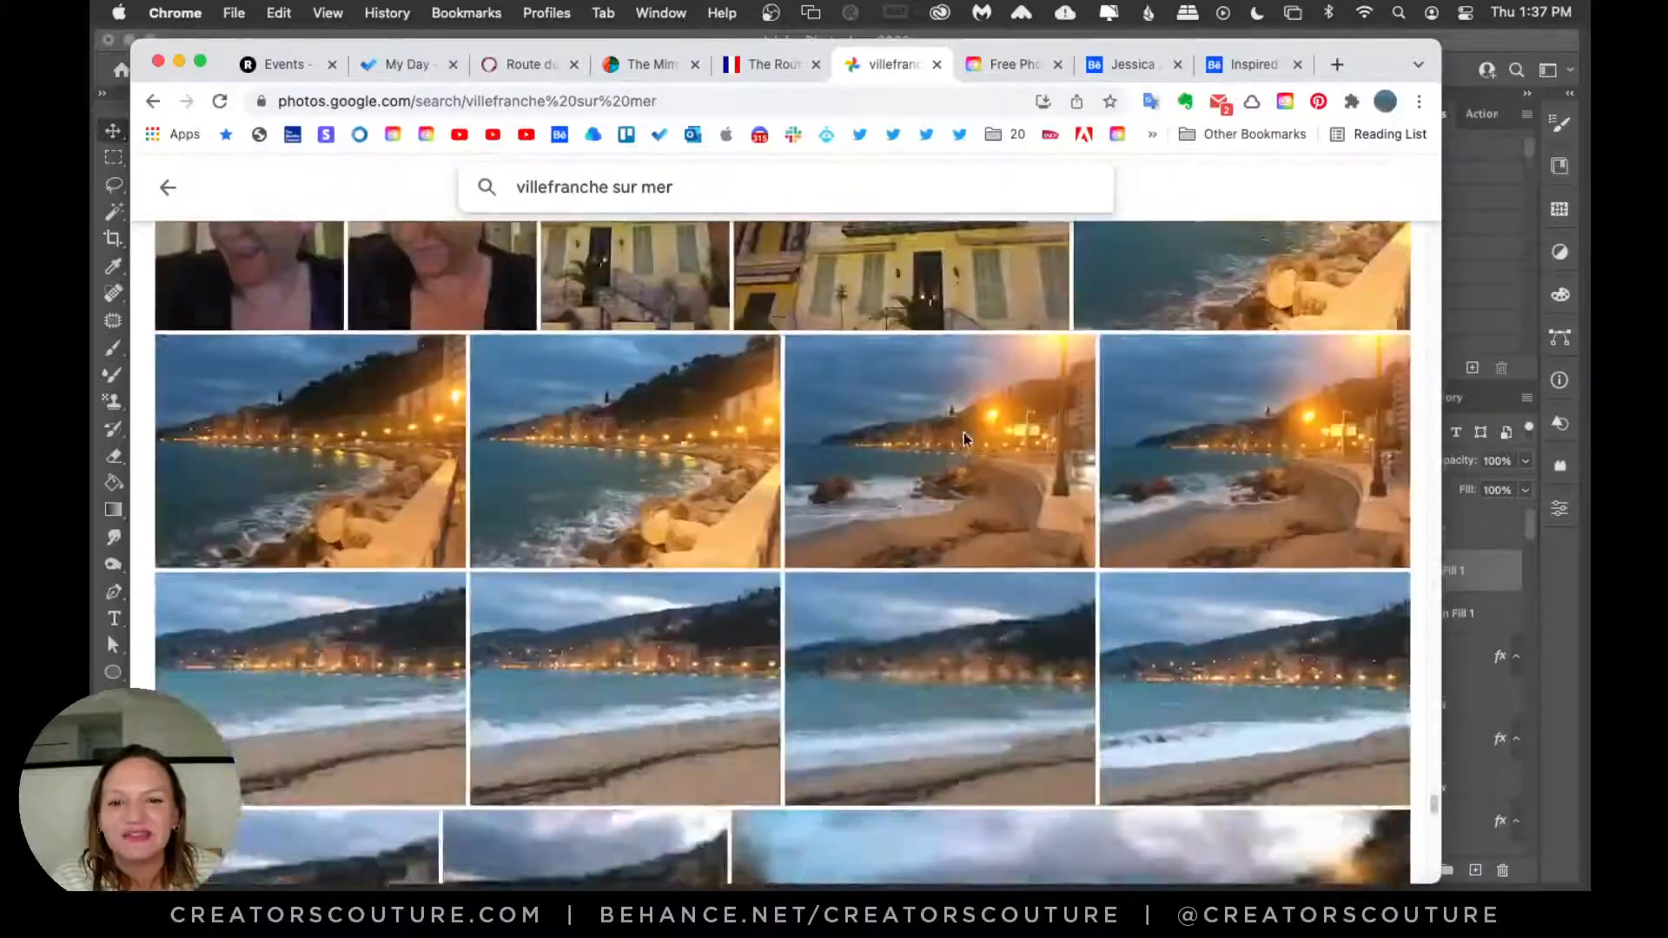
scroll(963, 438, "down", 15)
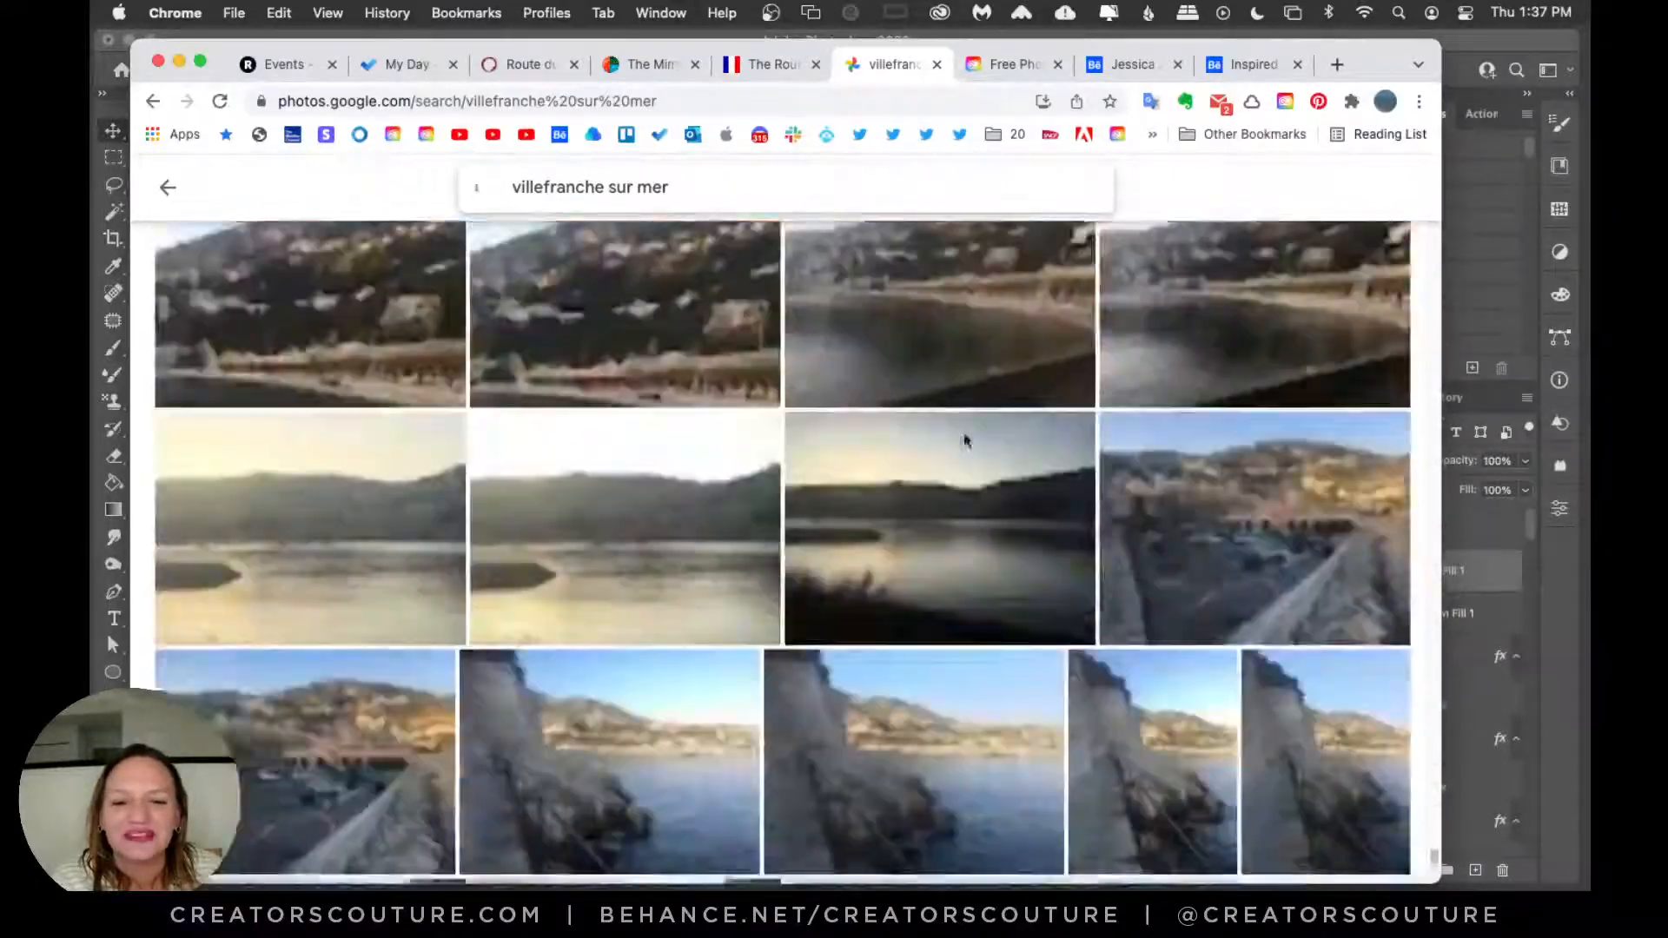
scroll(963, 440, "down", 15)
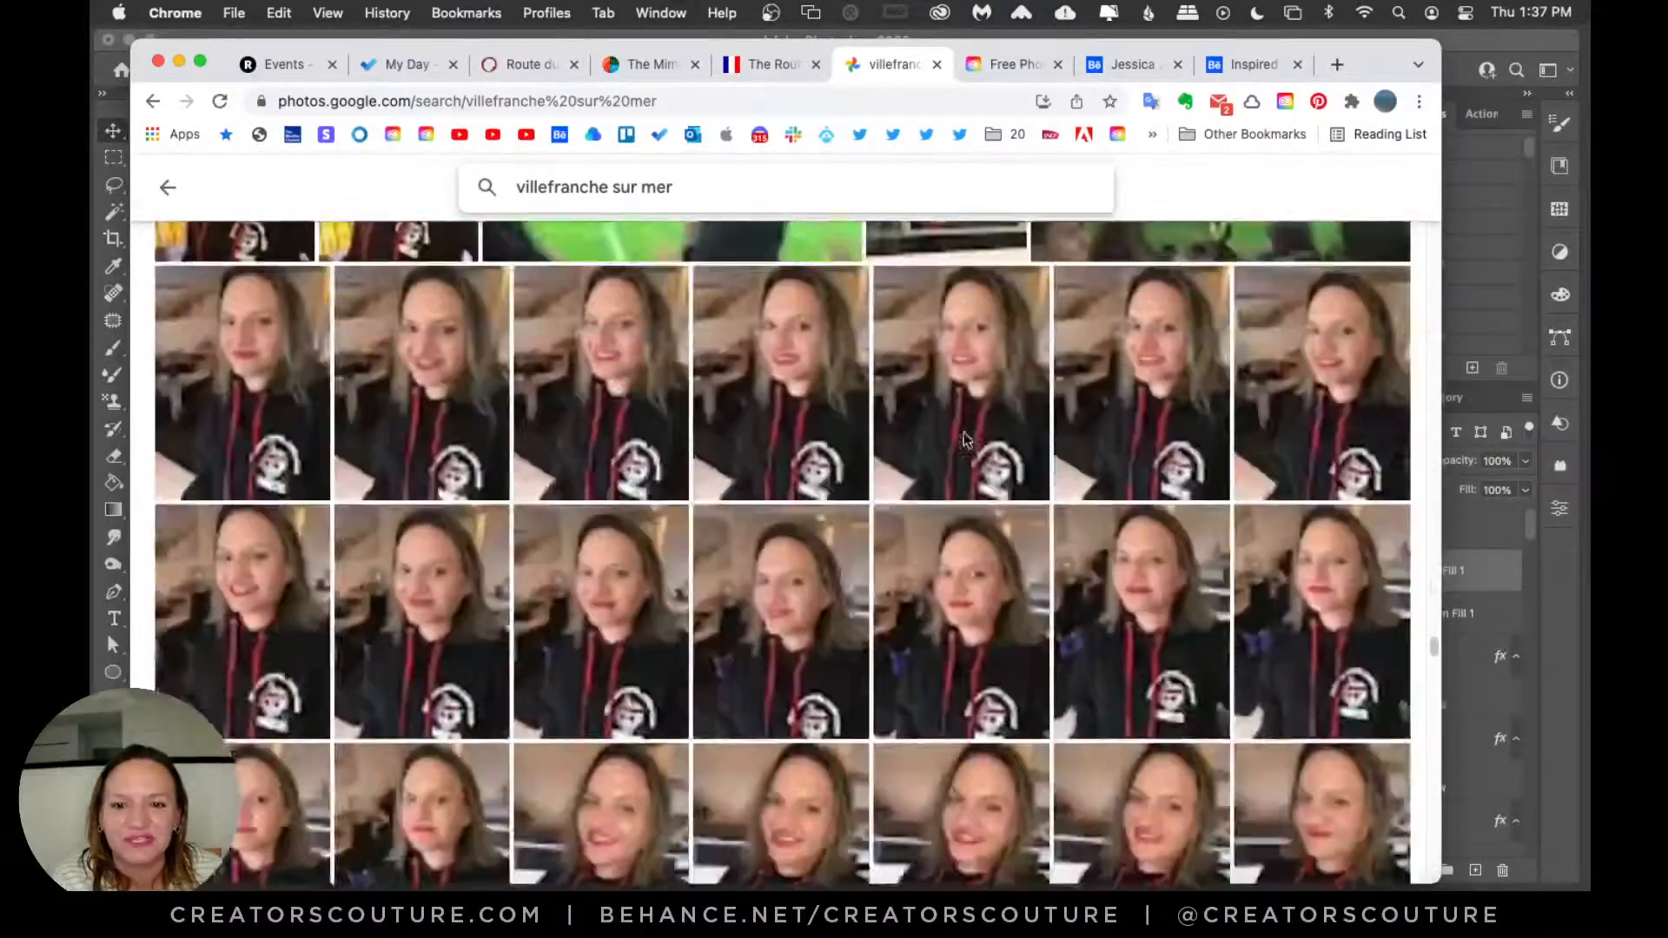
scroll(963, 438, "down", 15)
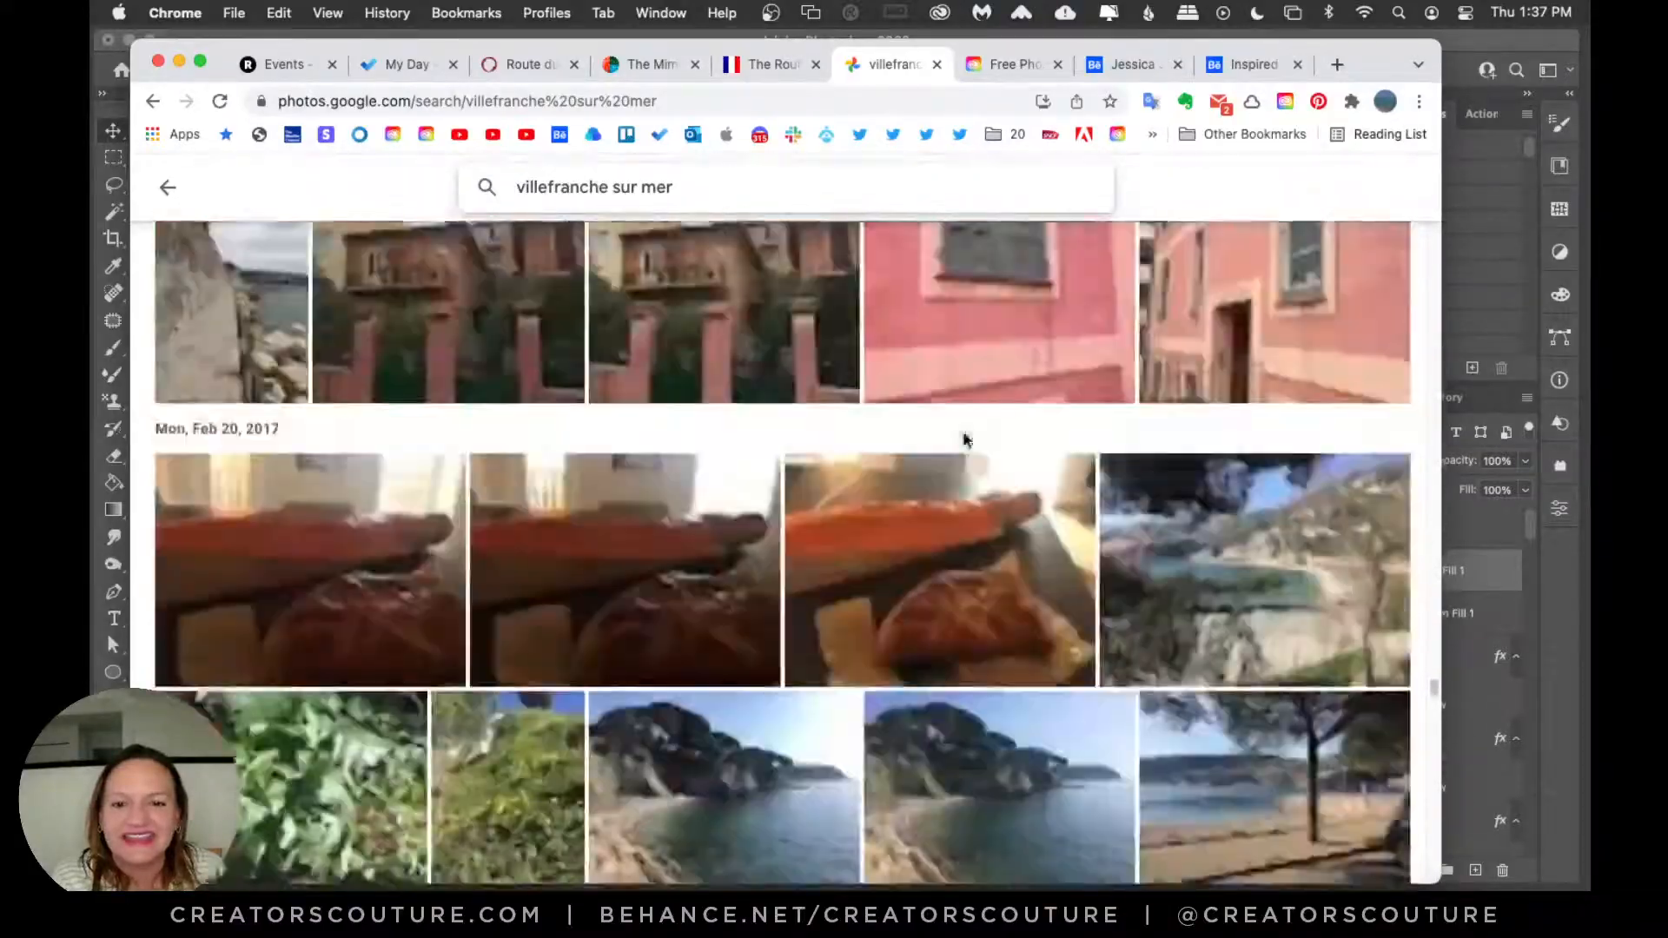
scroll(964, 440, "down", 15)
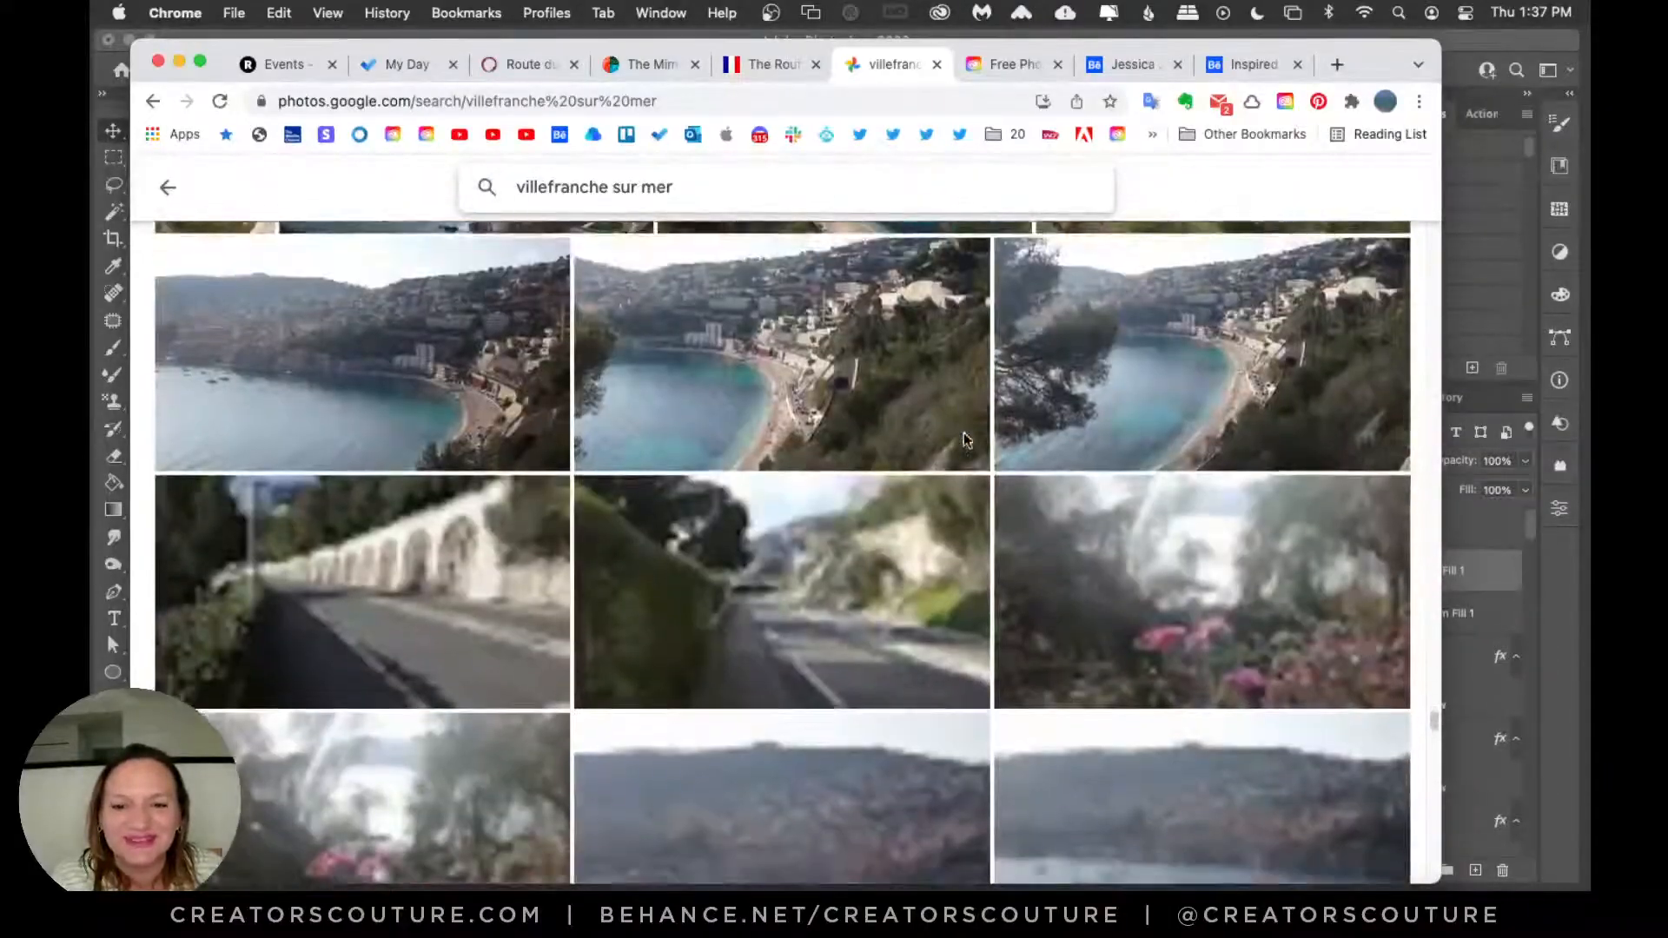
scroll(965, 440, "down", 4)
scroll(964, 439, "down", 20)
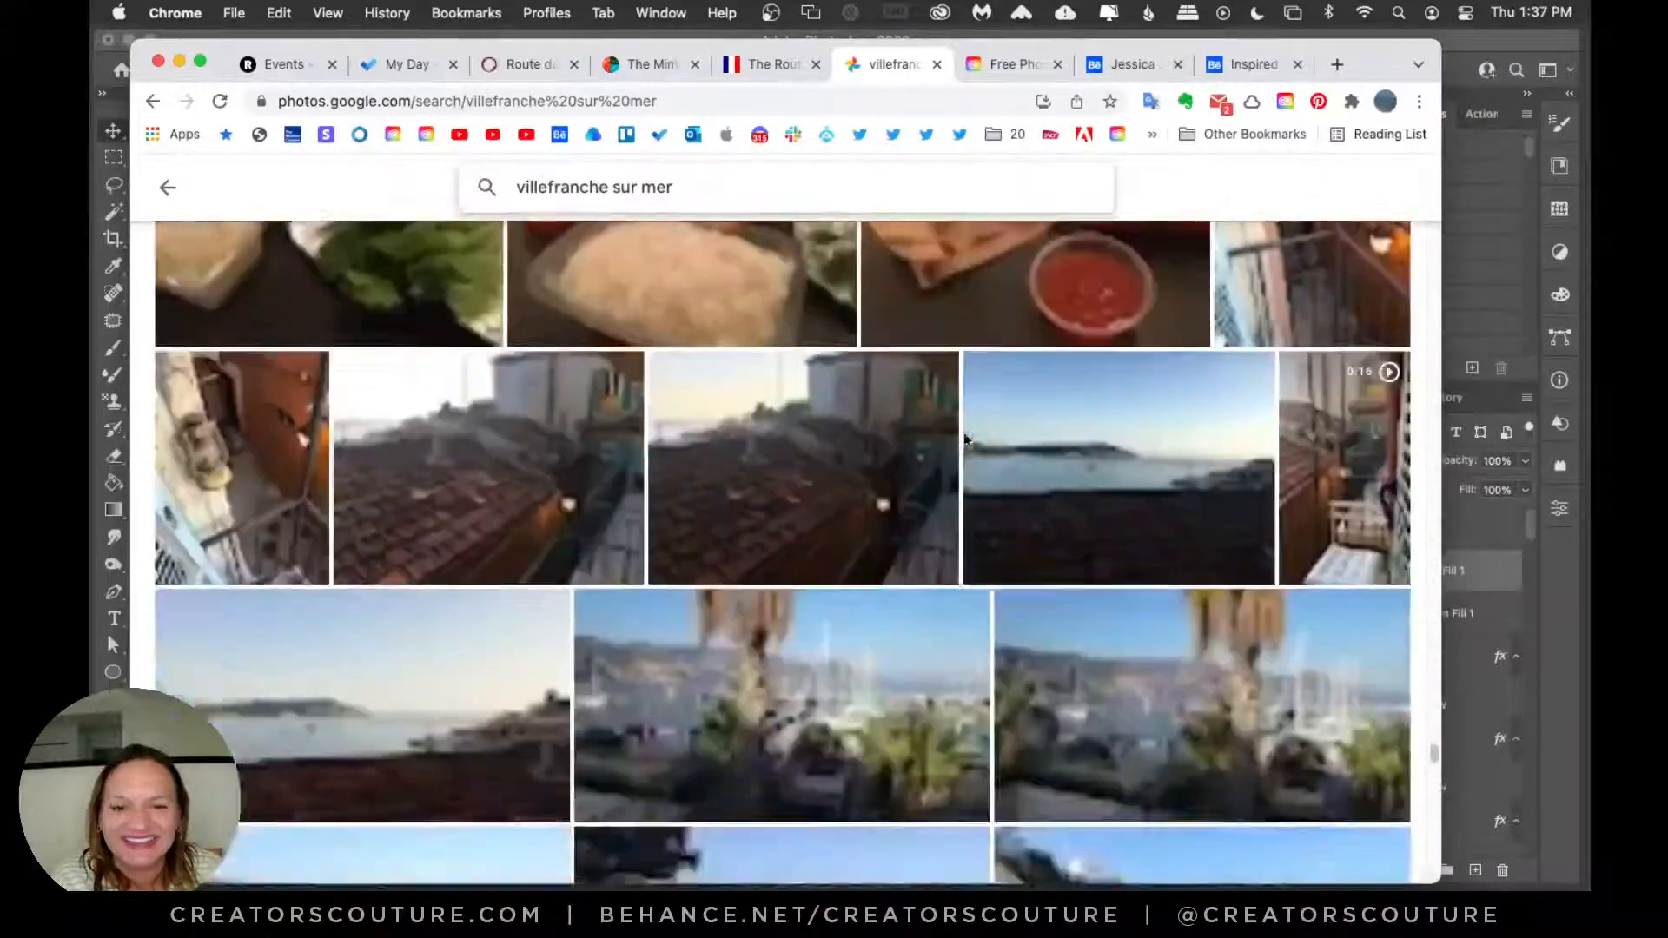
scroll(963, 432, "down", 10)
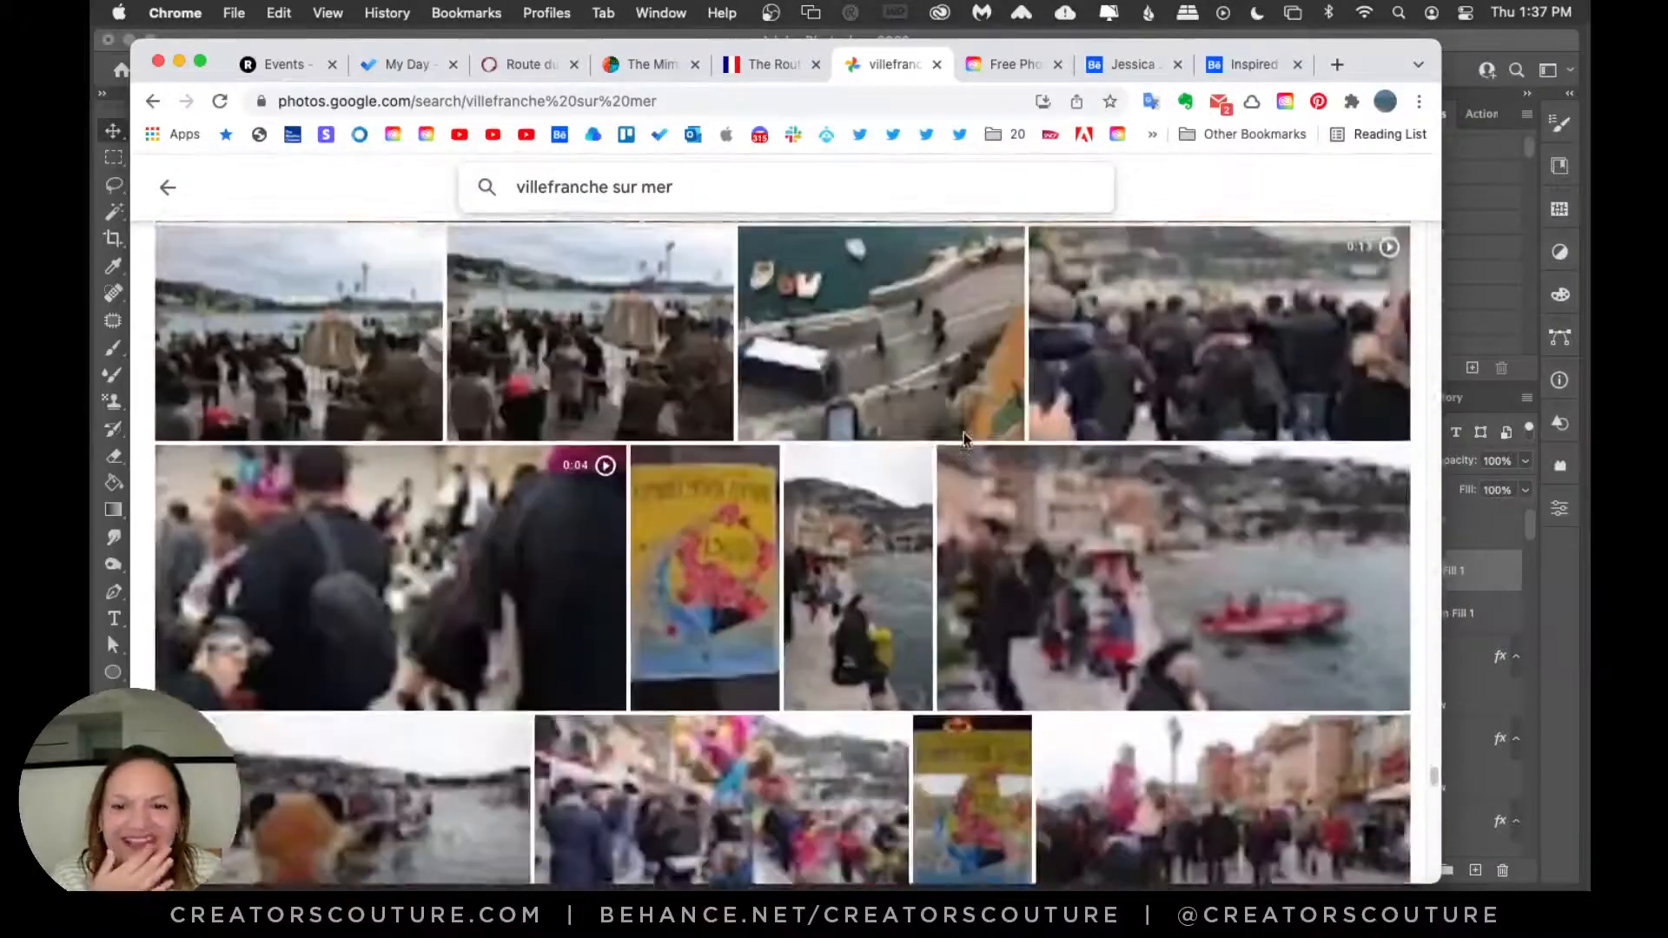
scroll(965, 438, "down", 10)
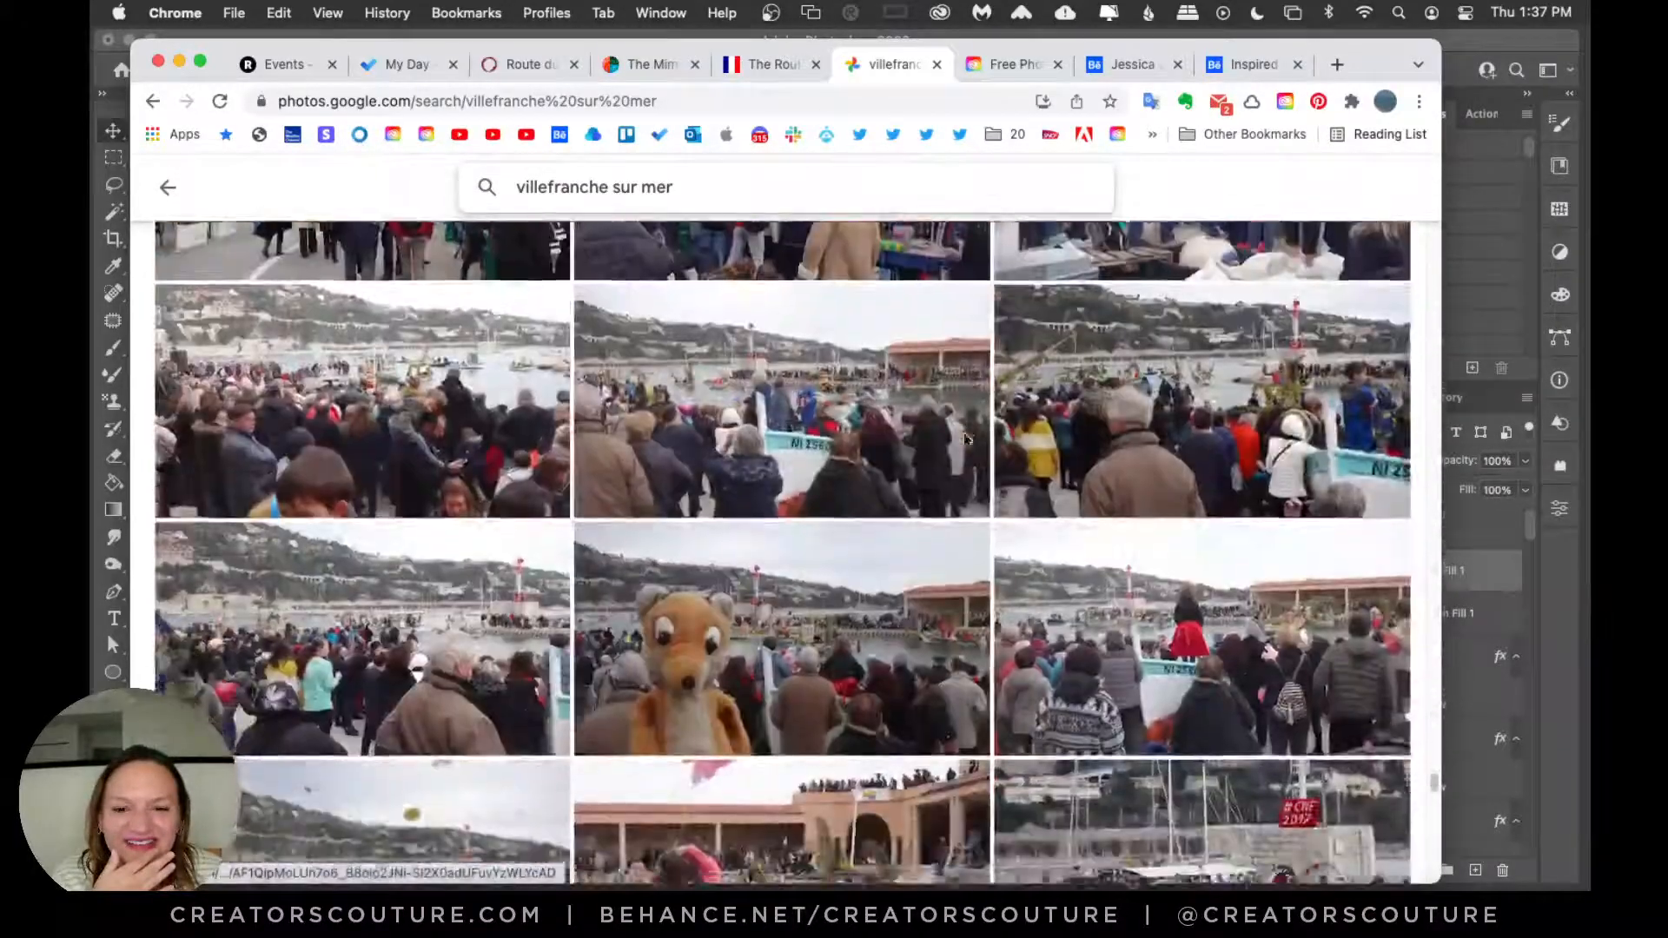
Step: Examine full-size photos of the mimosa-decorated boats by the stone wall and beside the "#CNF 2017" sign, and return to the poster in Photoshop
scroll(964, 439, "up", 3)
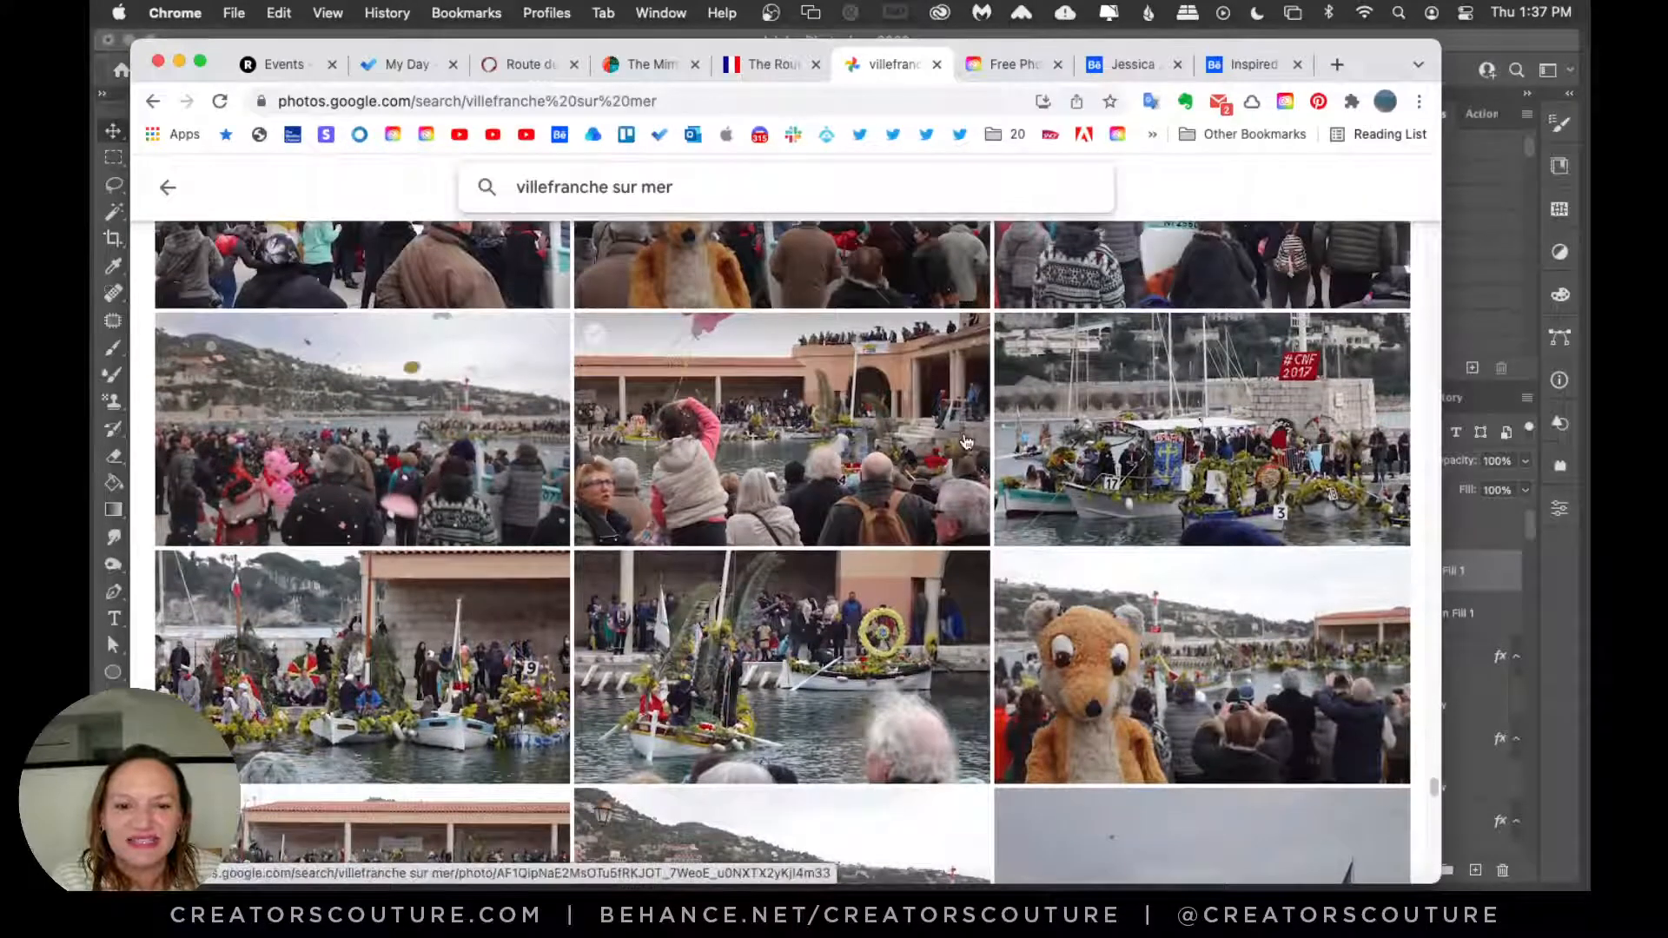
scroll(965, 443, "down", 6)
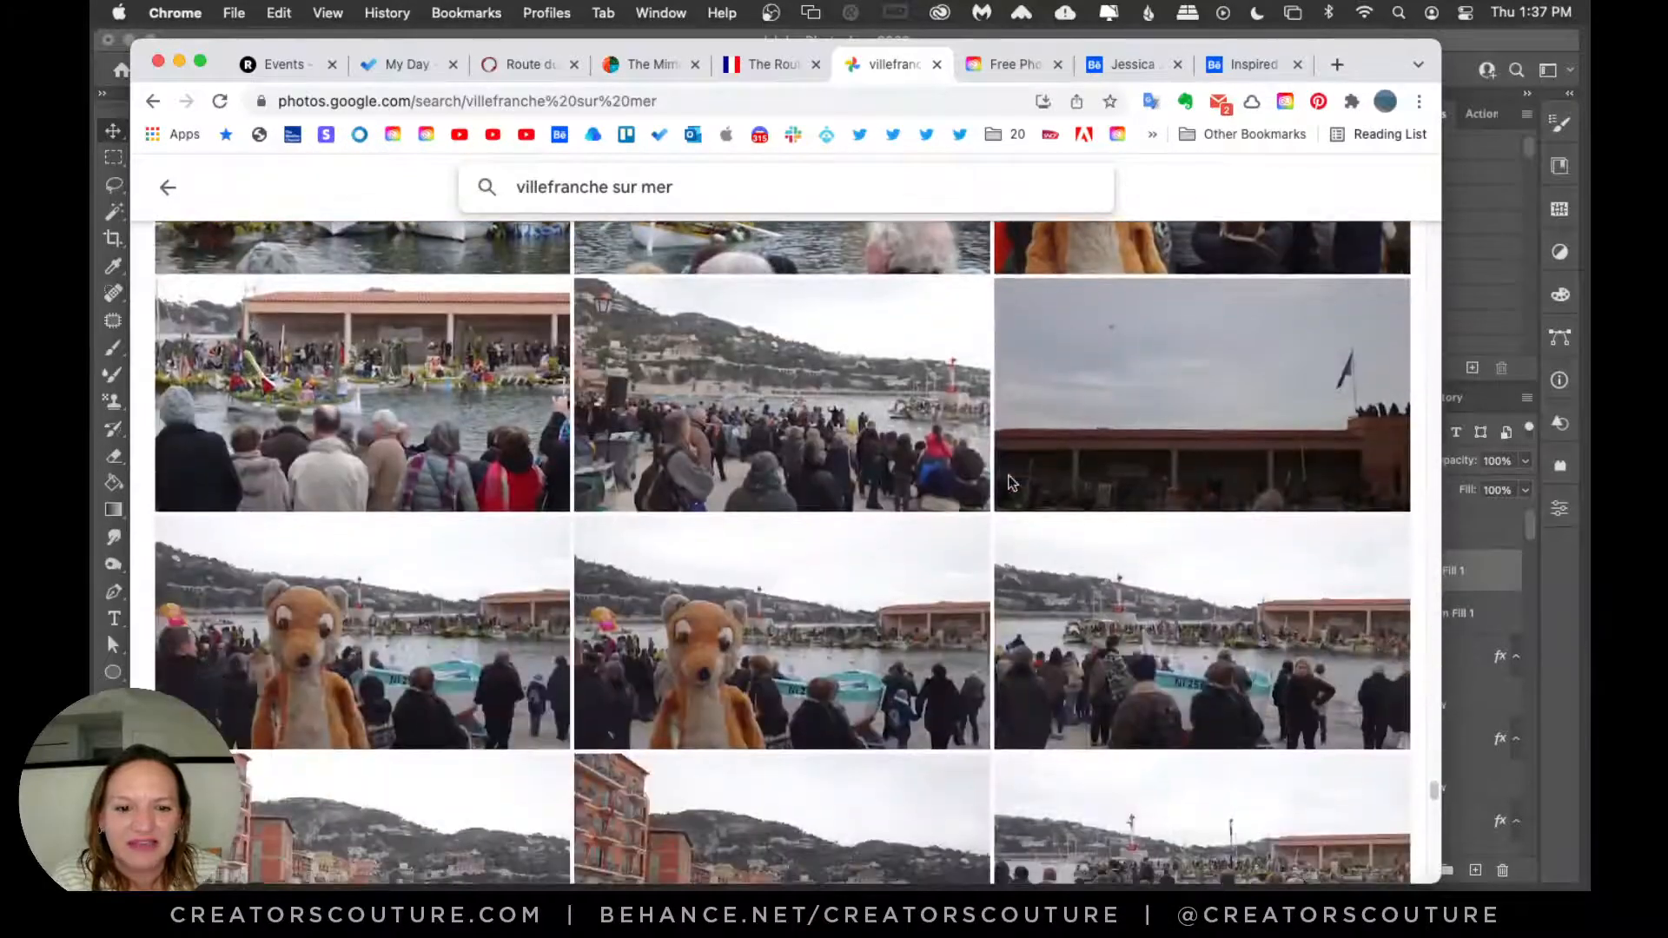
scroll(1012, 482, "down", 6)
scroll(1011, 480, "up", 8)
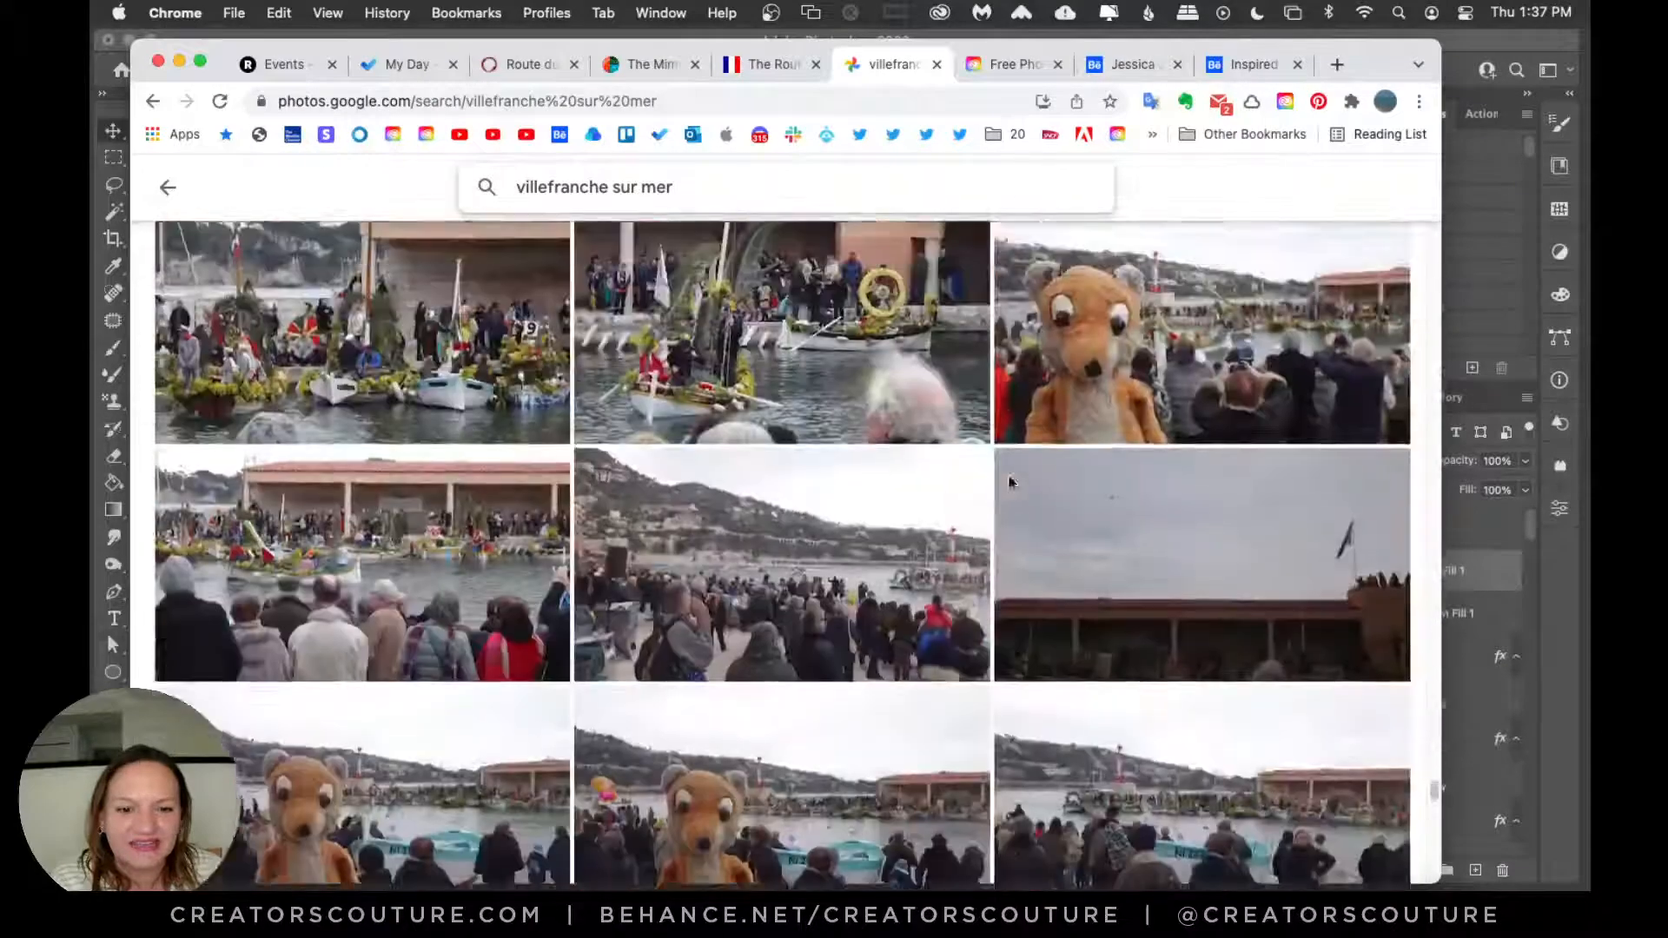
scroll(1010, 480, "up", 5)
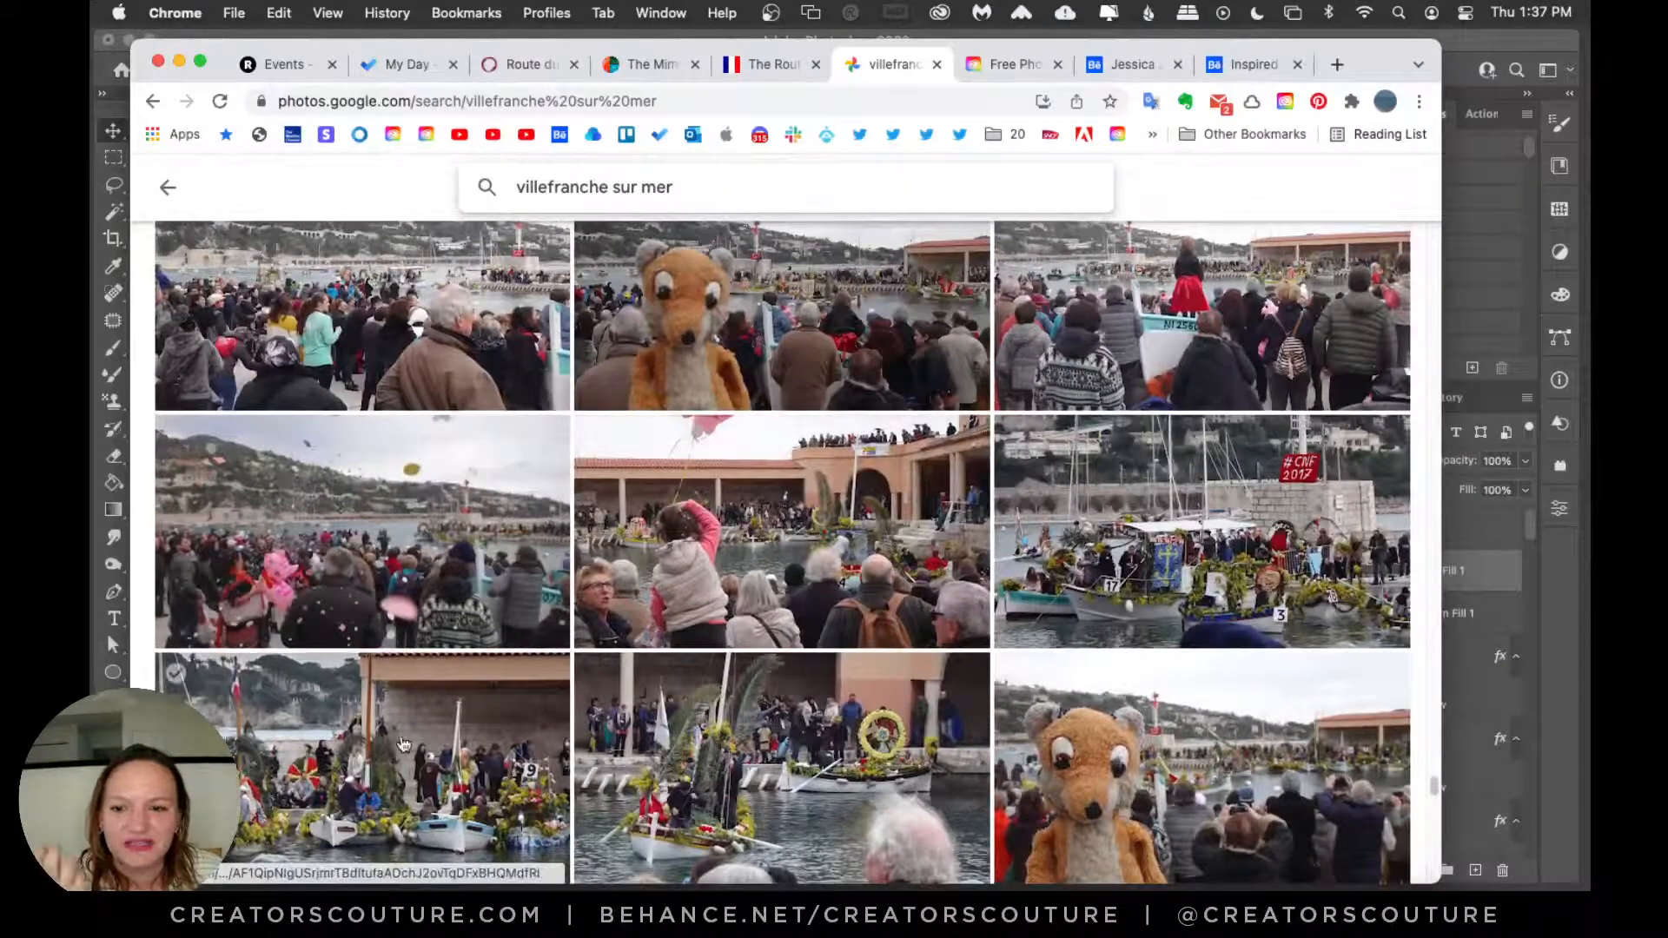
left_click(402, 744)
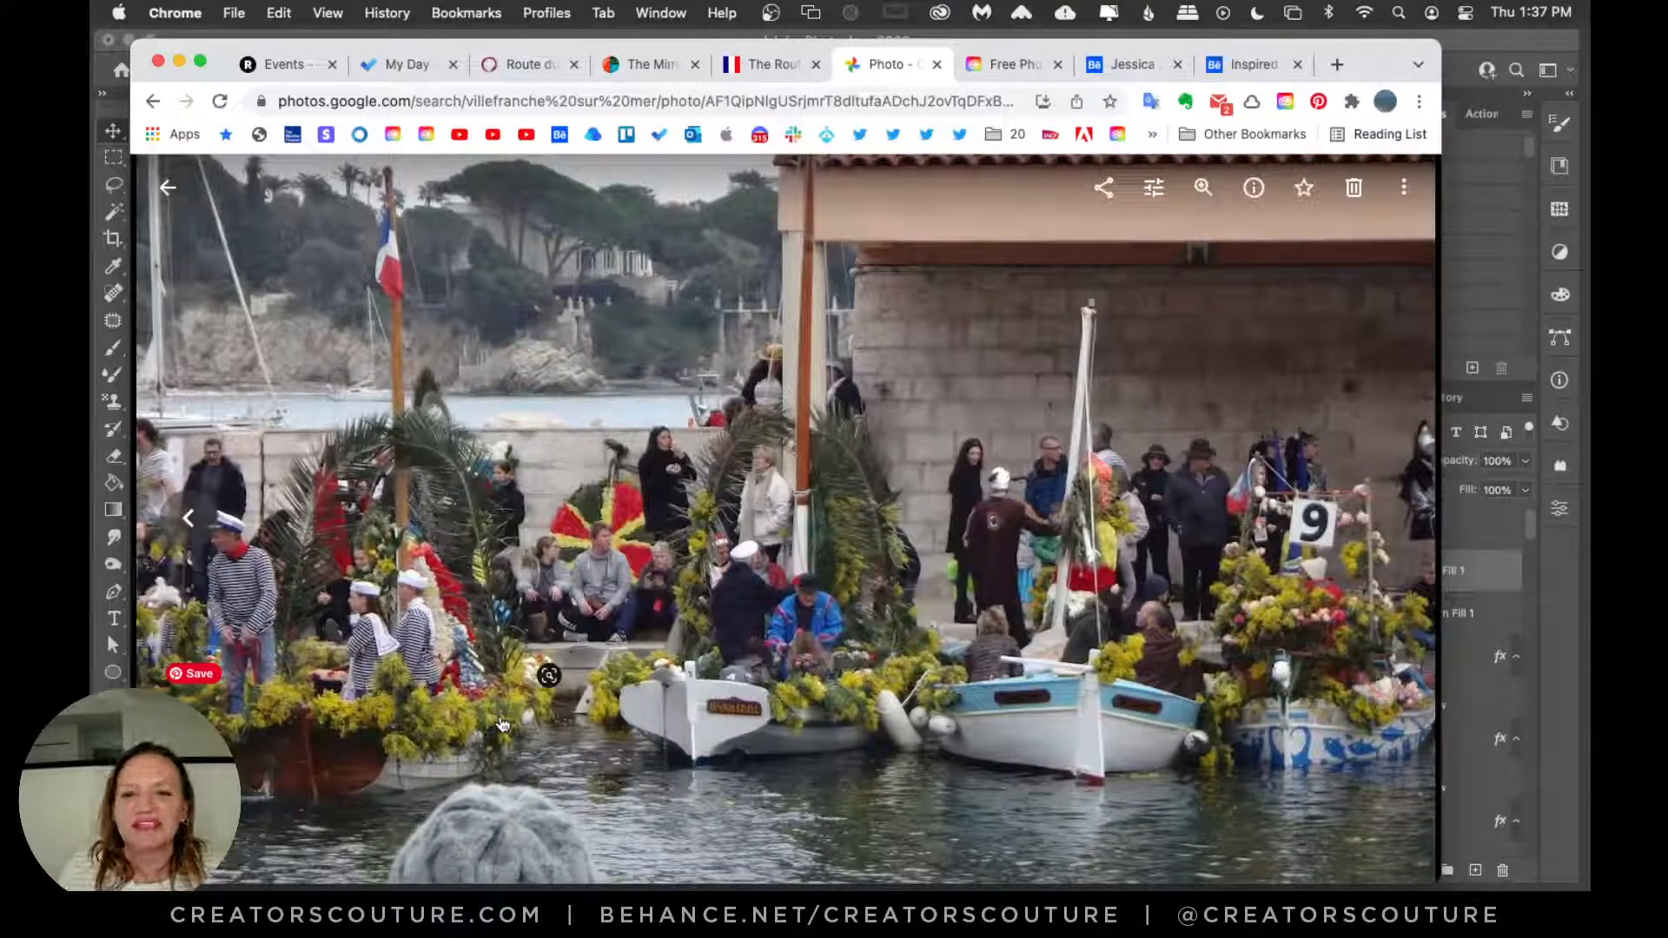
left_click(162, 191)
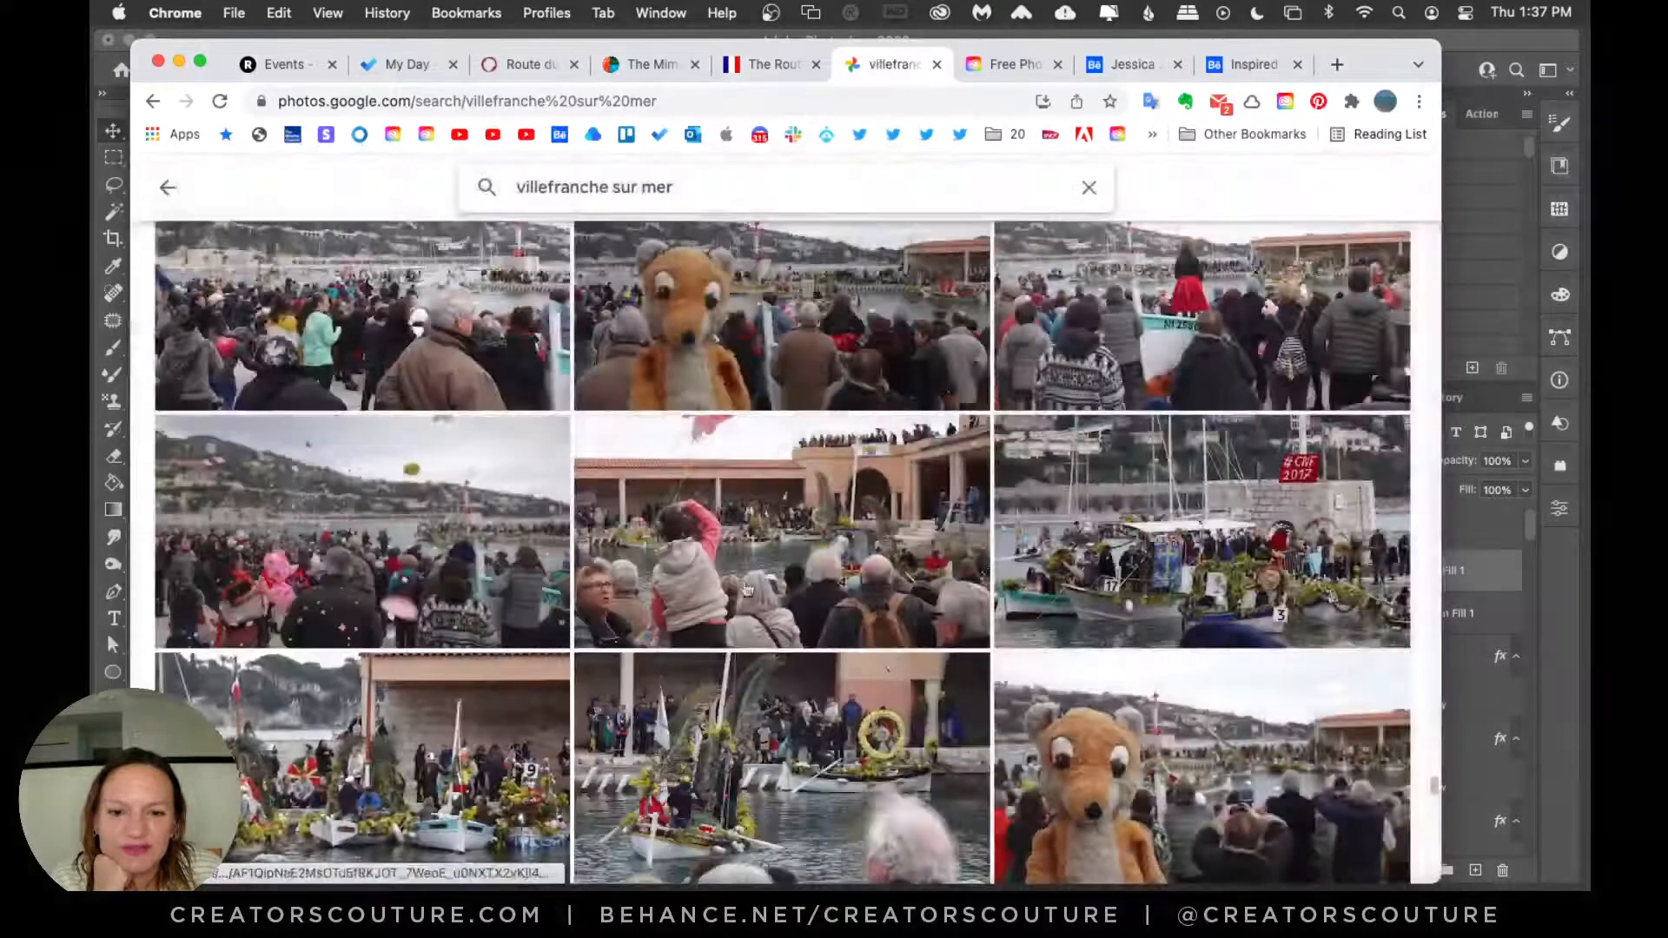
left_click(1121, 631)
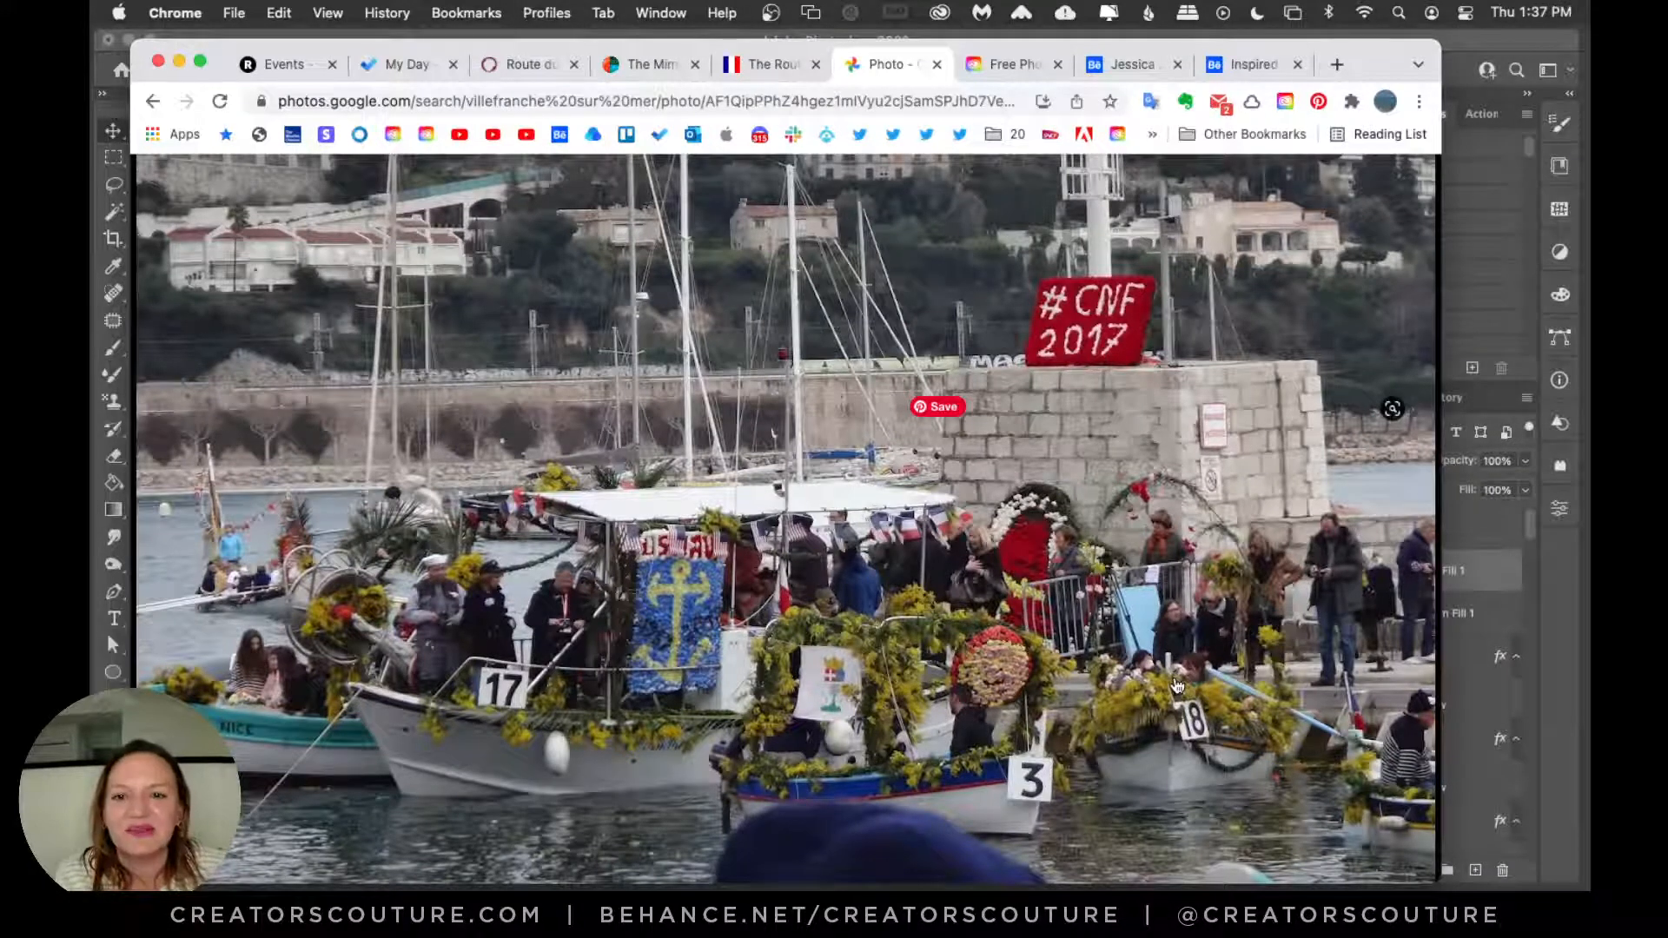
left_click(1481, 48)
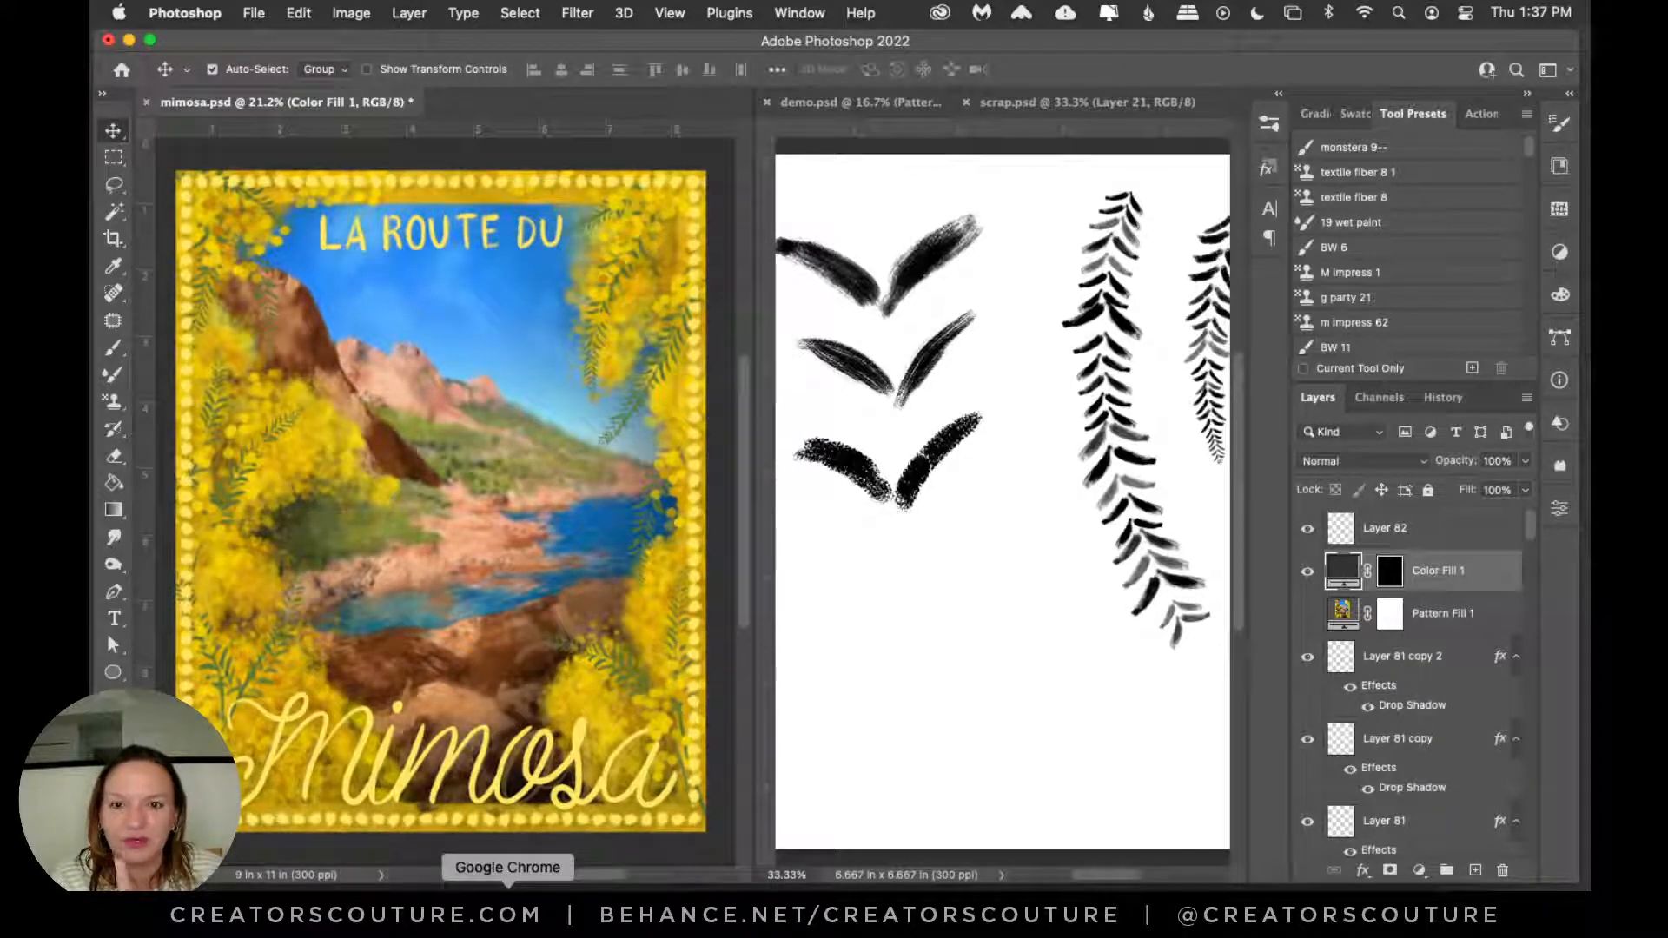
Step: Switch to Chrome and examine the Adobe Creative Cloud article "Free Photoshop Brushes: Impressionist Set by Creators Couture"
left_click(532, 879)
left_click(991, 69)
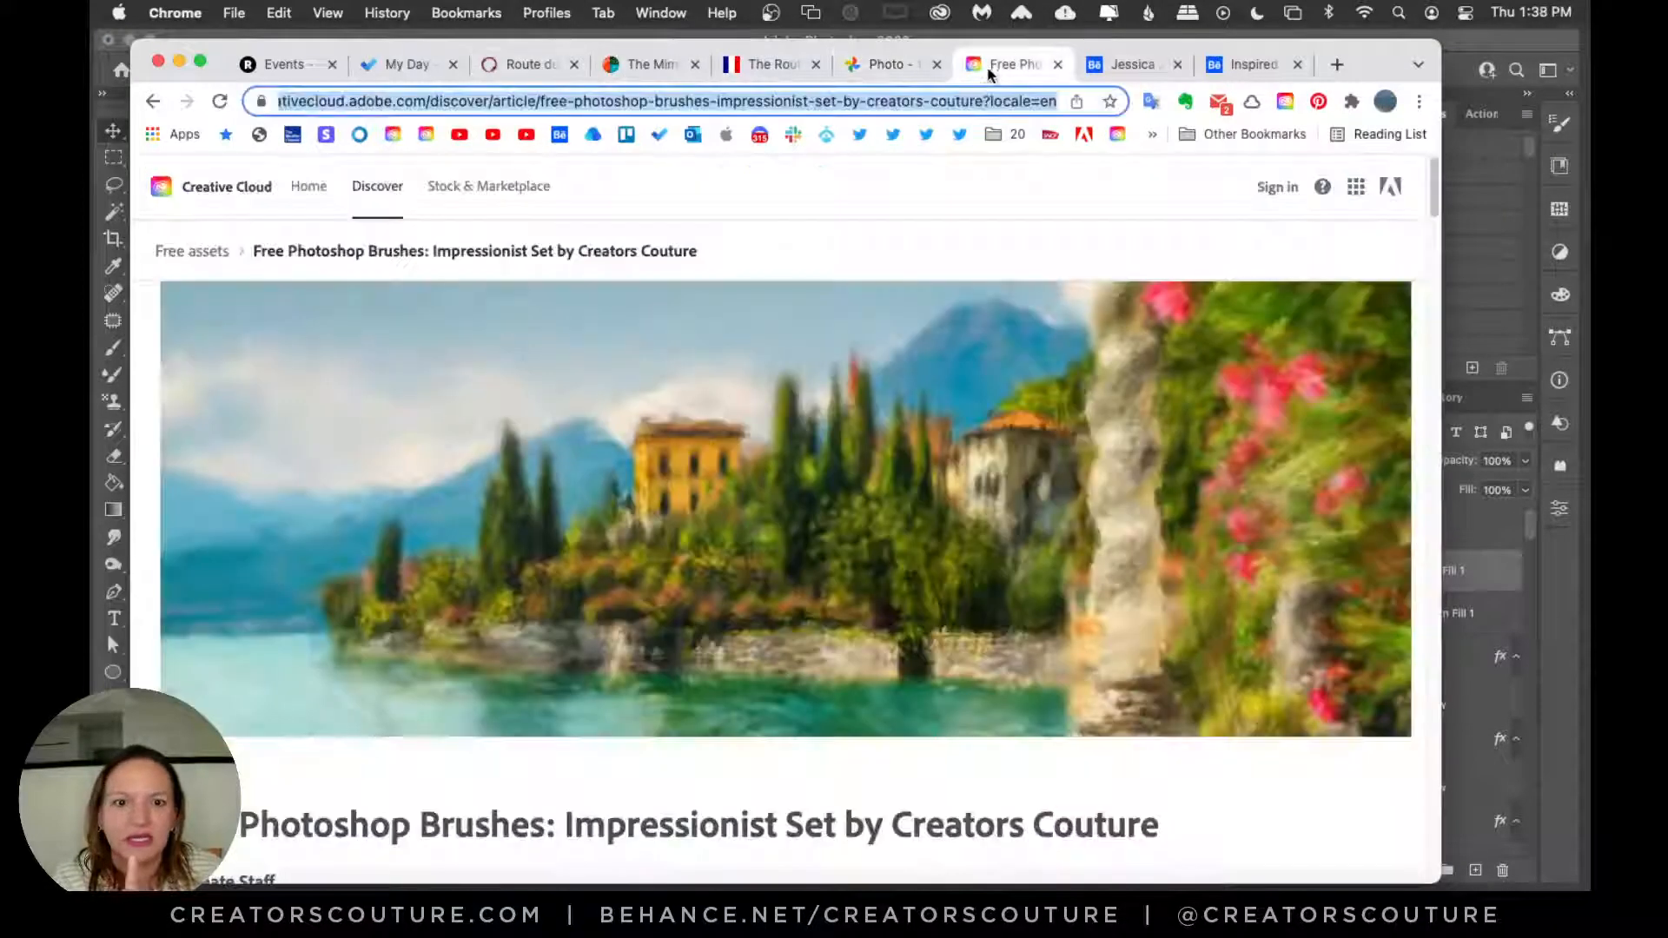
scroll(1107, 440, "down", 3)
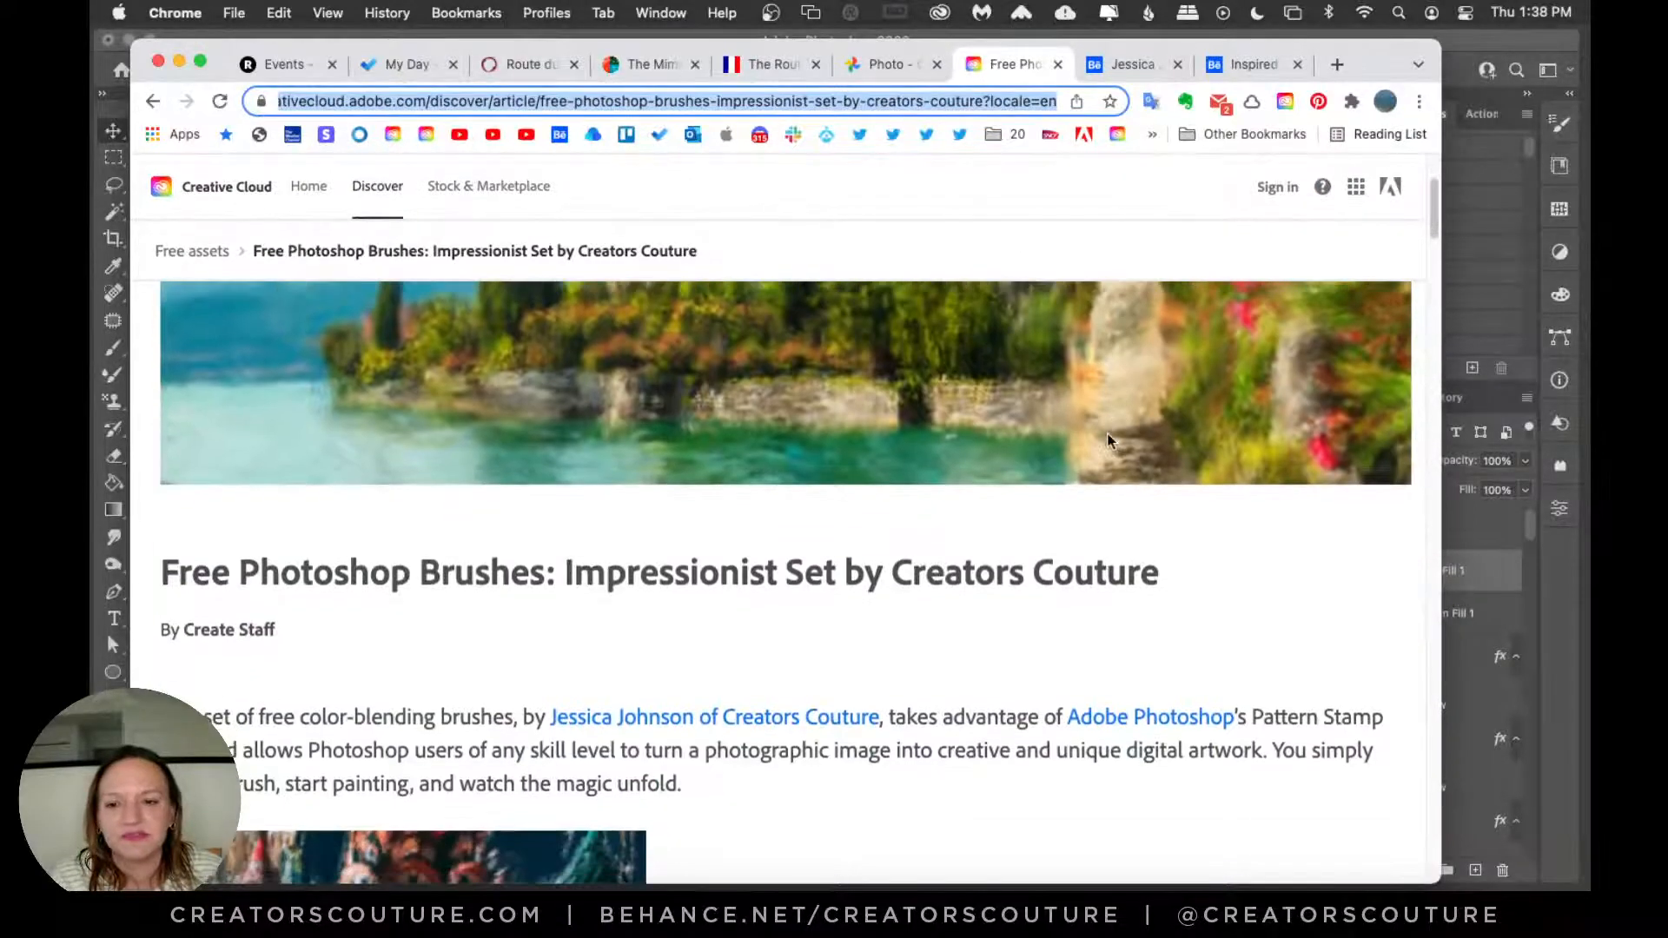
scroll(1107, 440, "down", 2)
scroll(1108, 434, "up", 5)
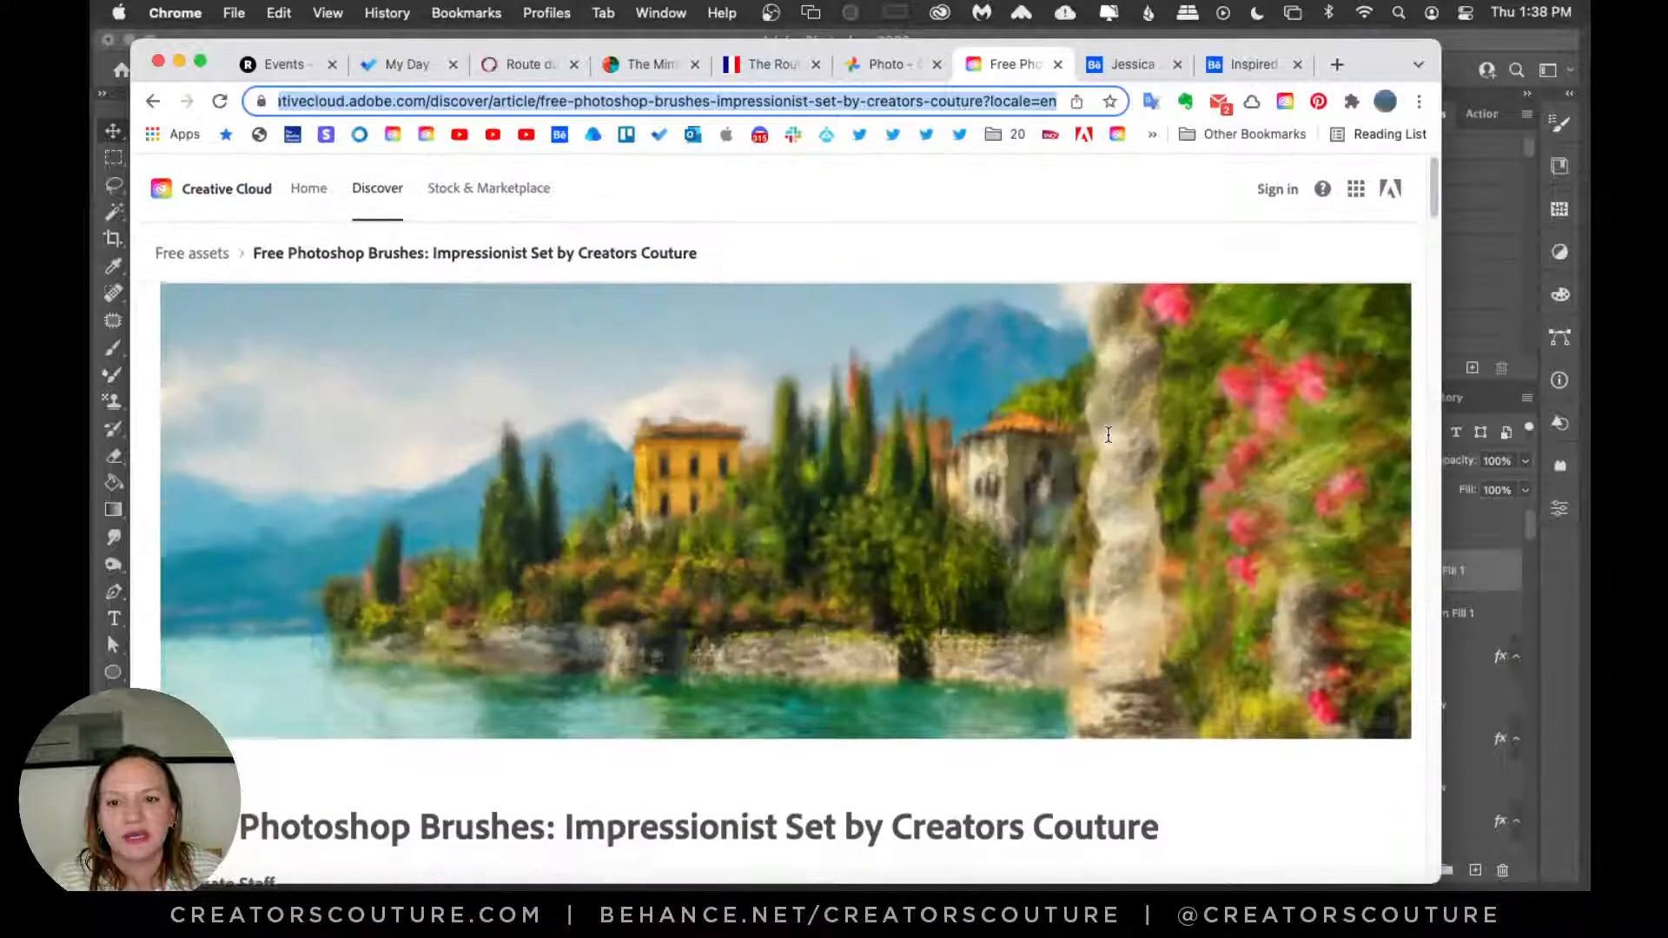
scroll(1108, 441, "down", 2)
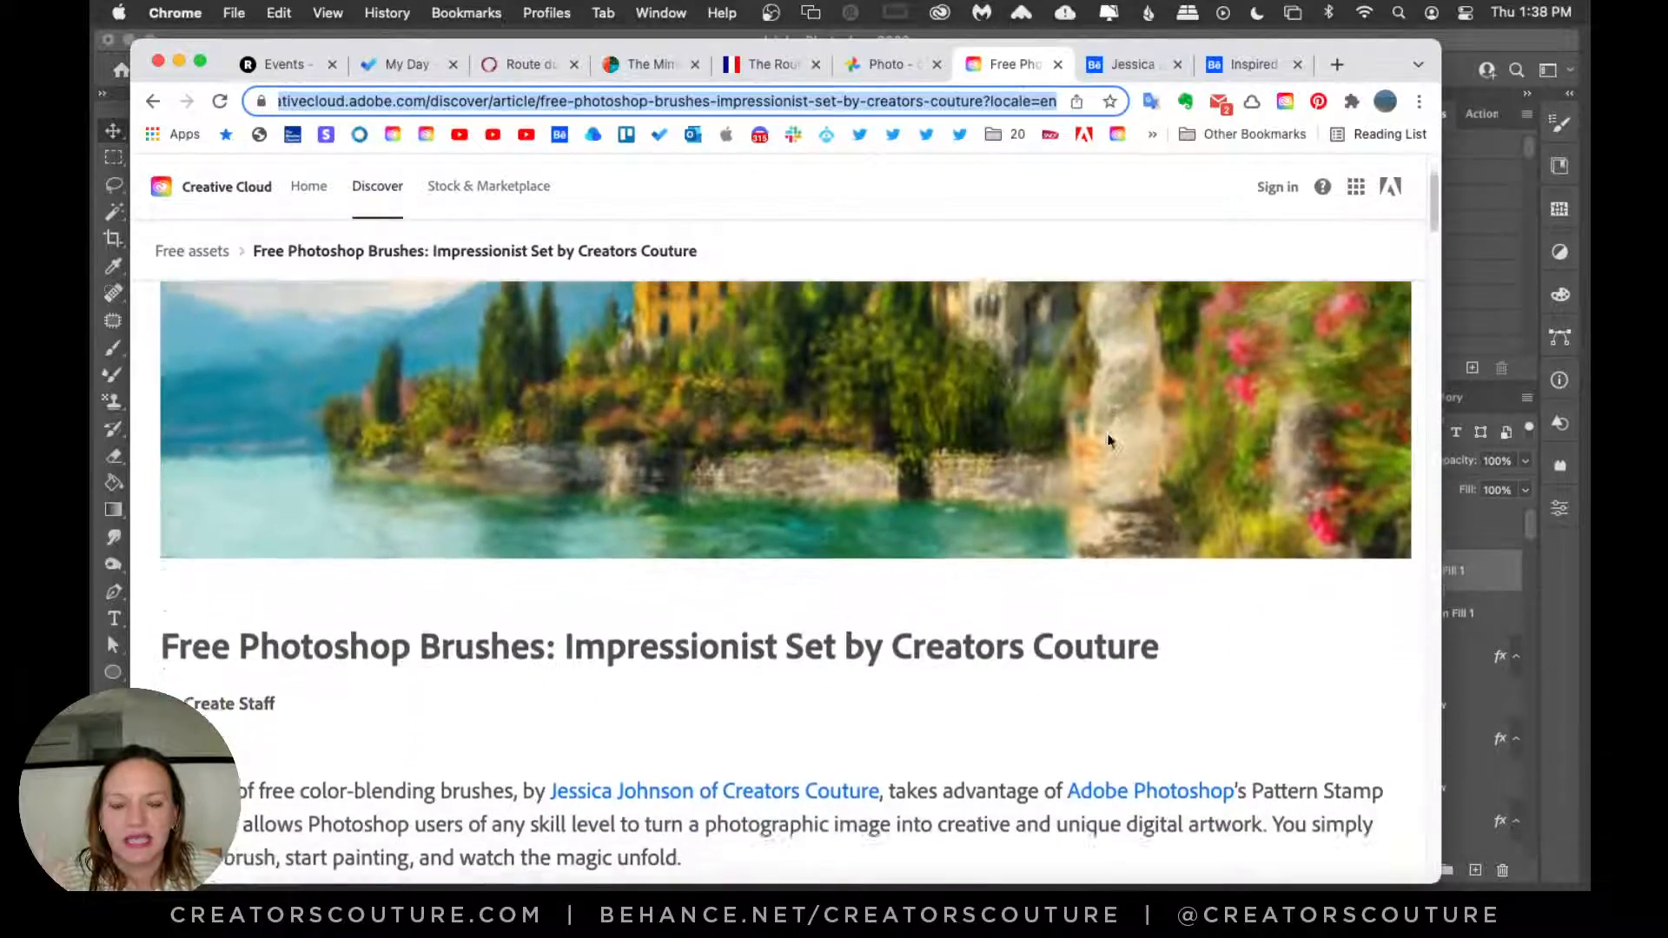
scroll(1106, 440, "down", 9)
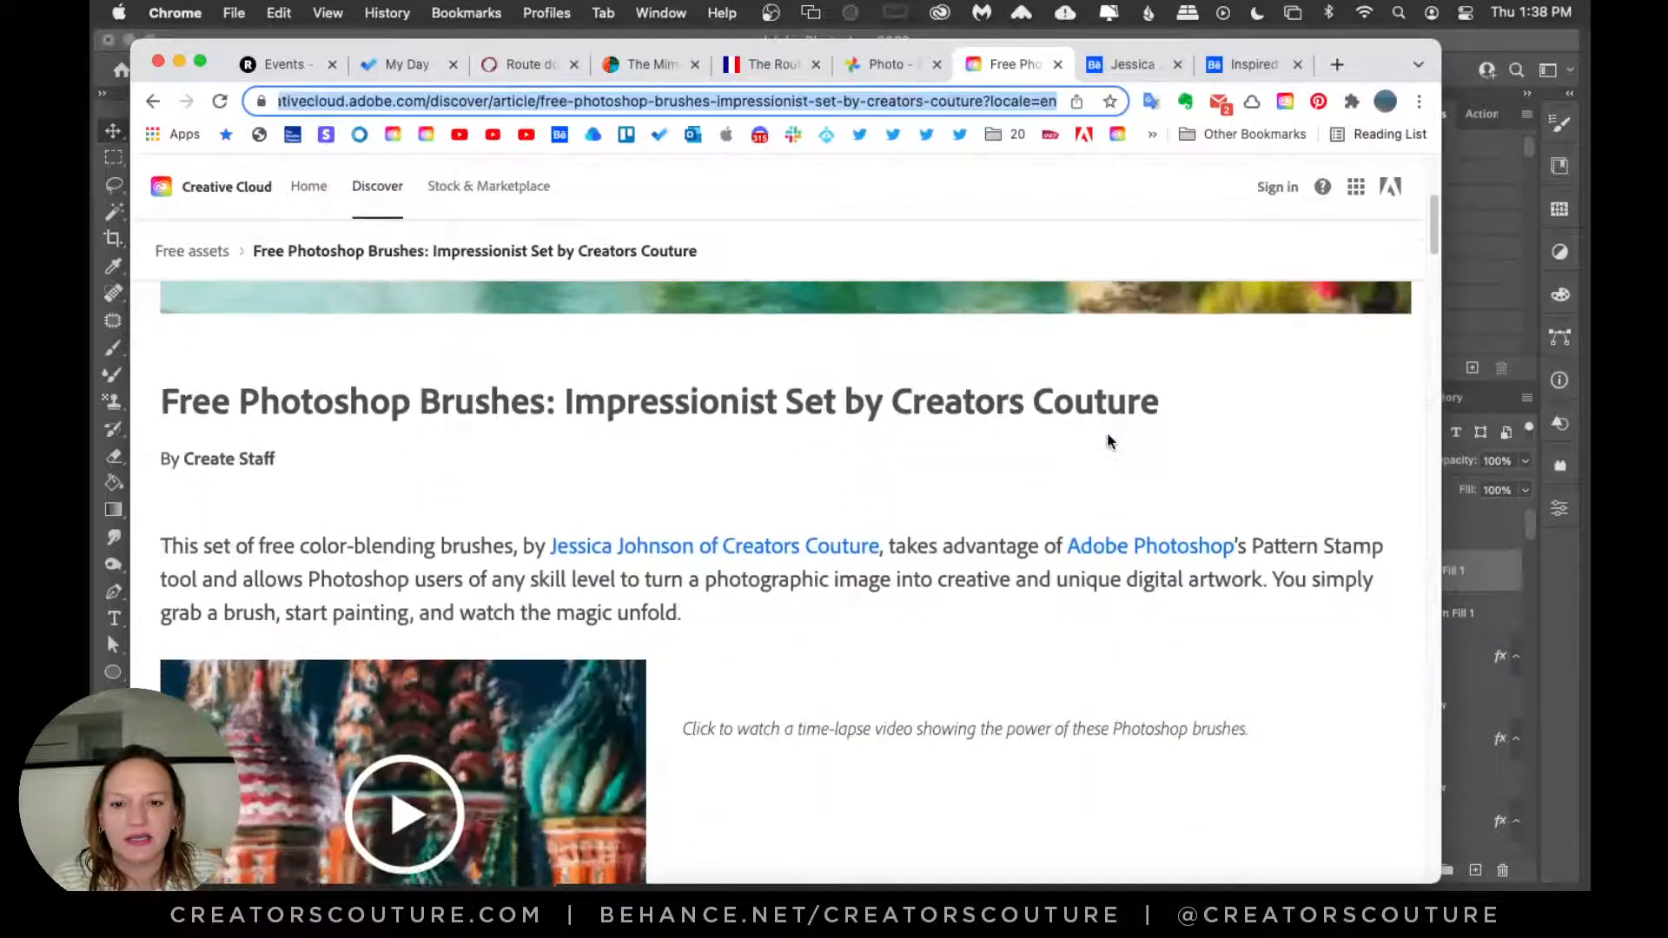
scroll(1108, 441, "down", 4)
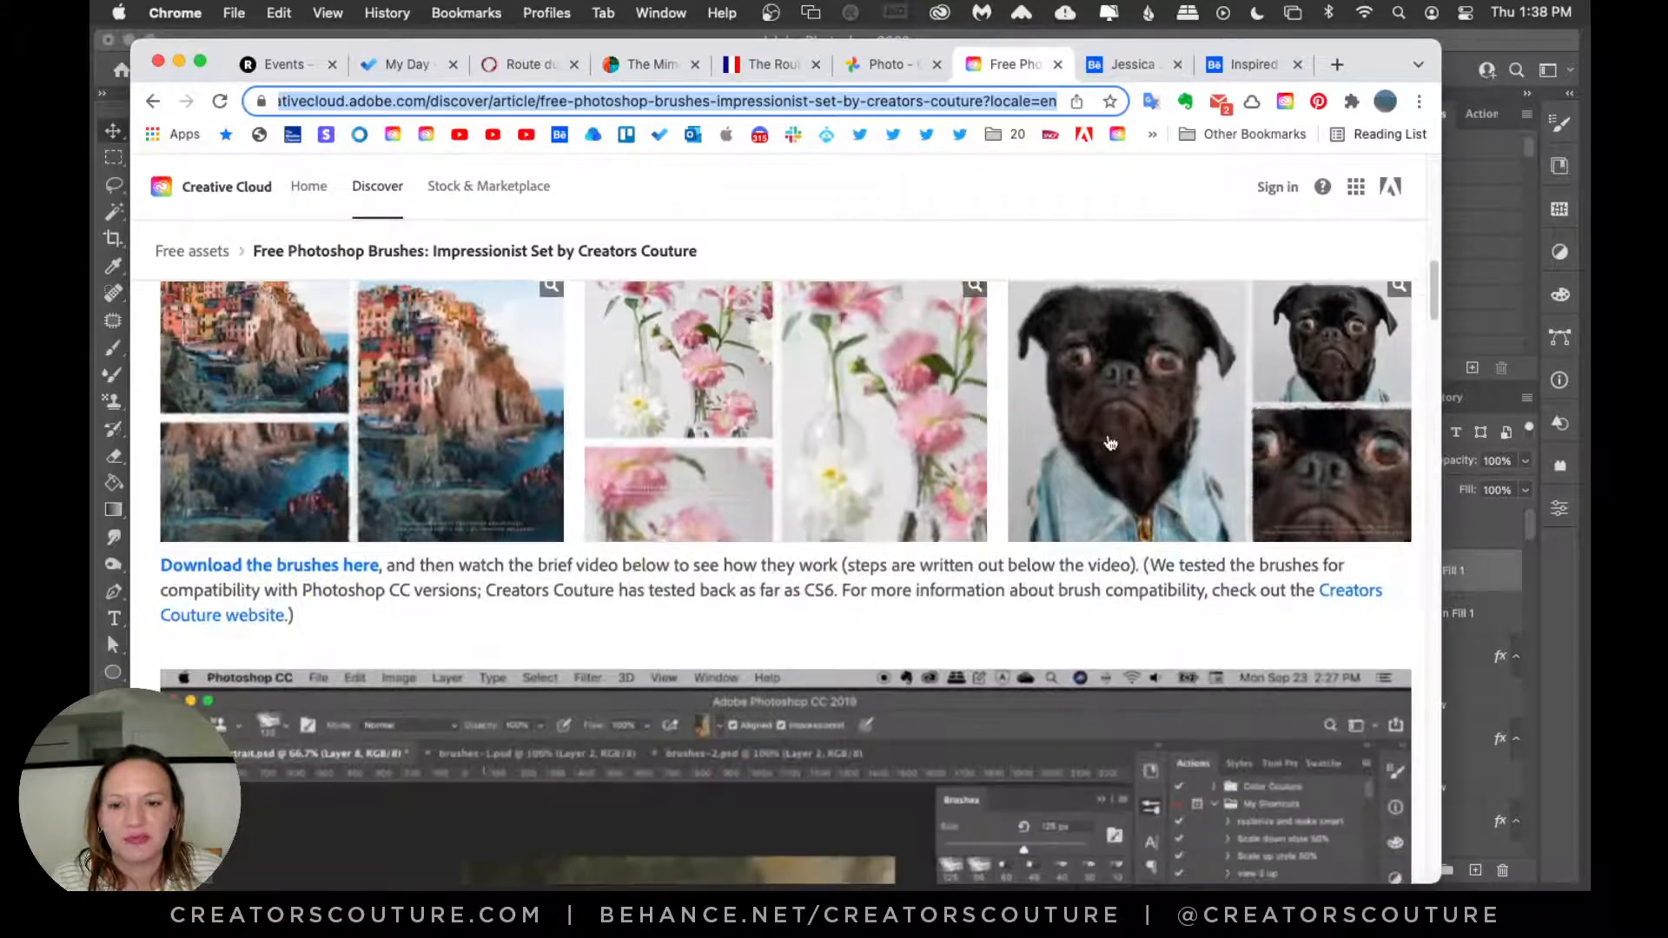
scroll(1109, 442, "up", 6)
scroll(1110, 443, "up", 2)
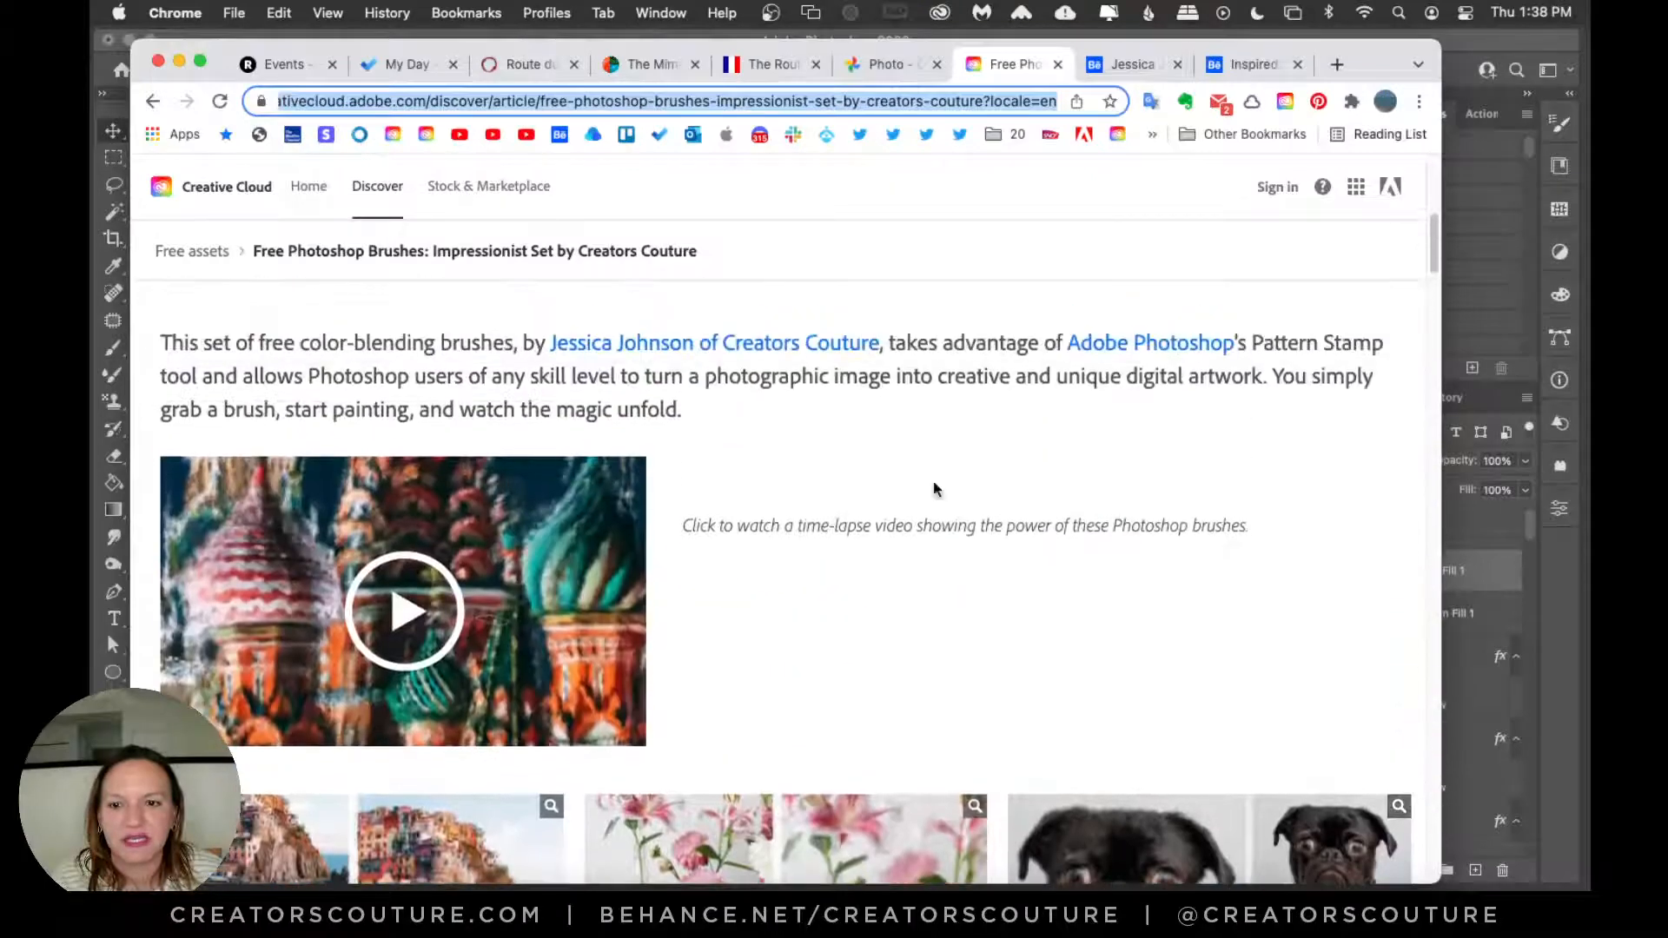
Step: Play the time-lapse video of the Impressionist brushes in the Adobe article, pause it and return to Photoshop
left_click(436, 526)
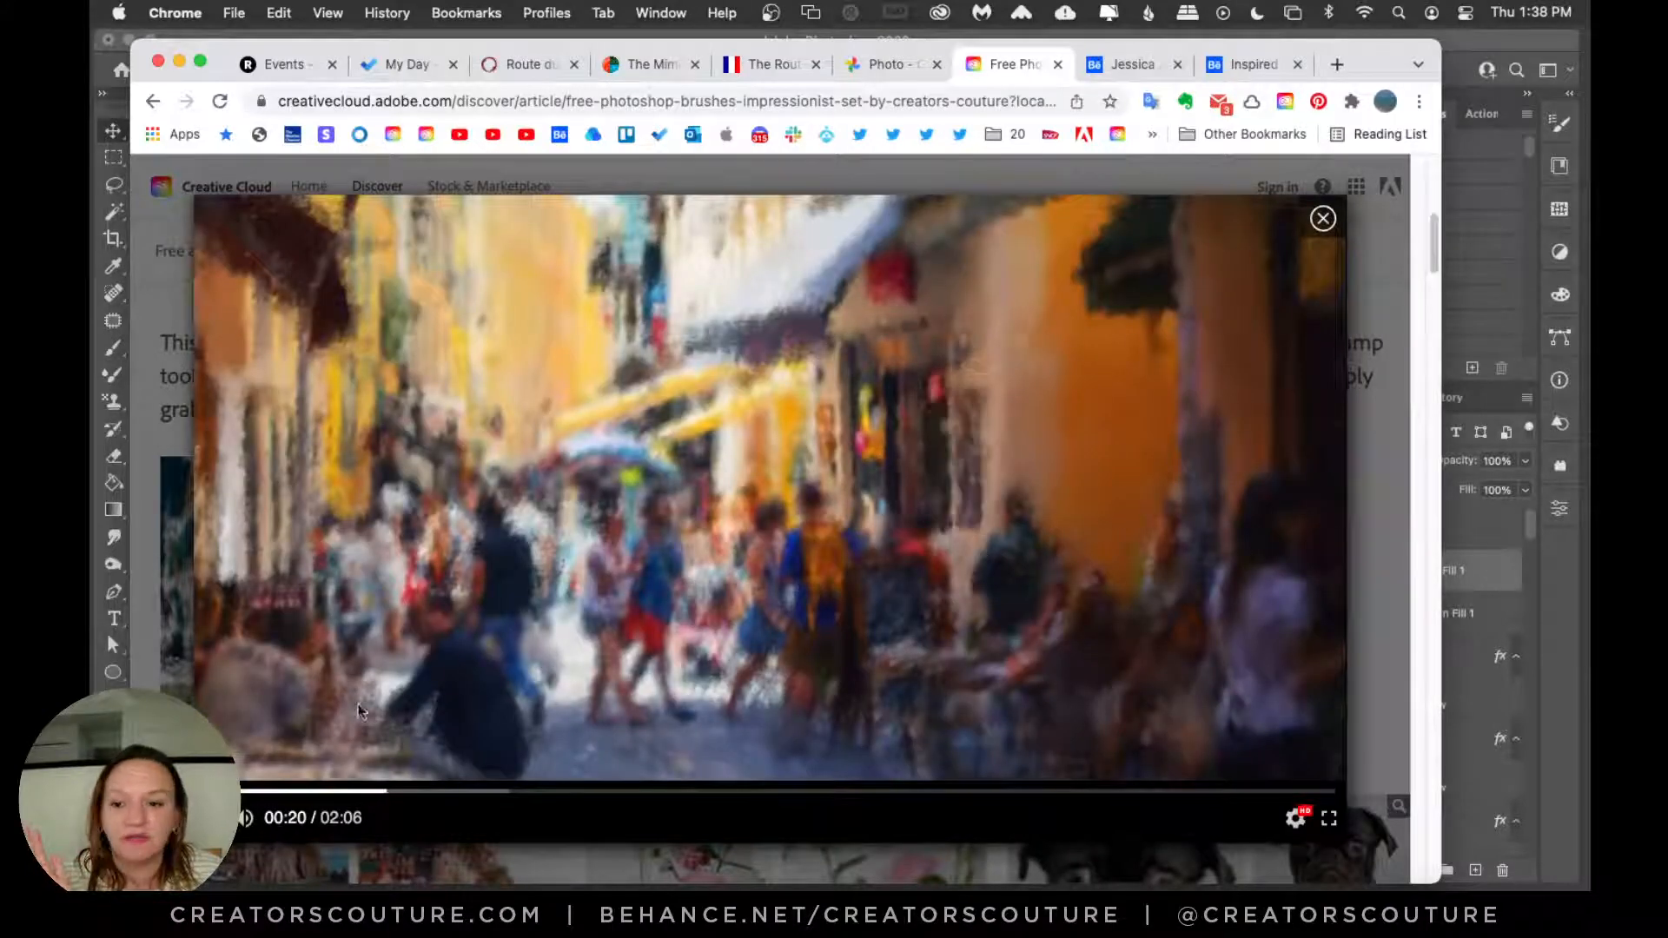
key("space")
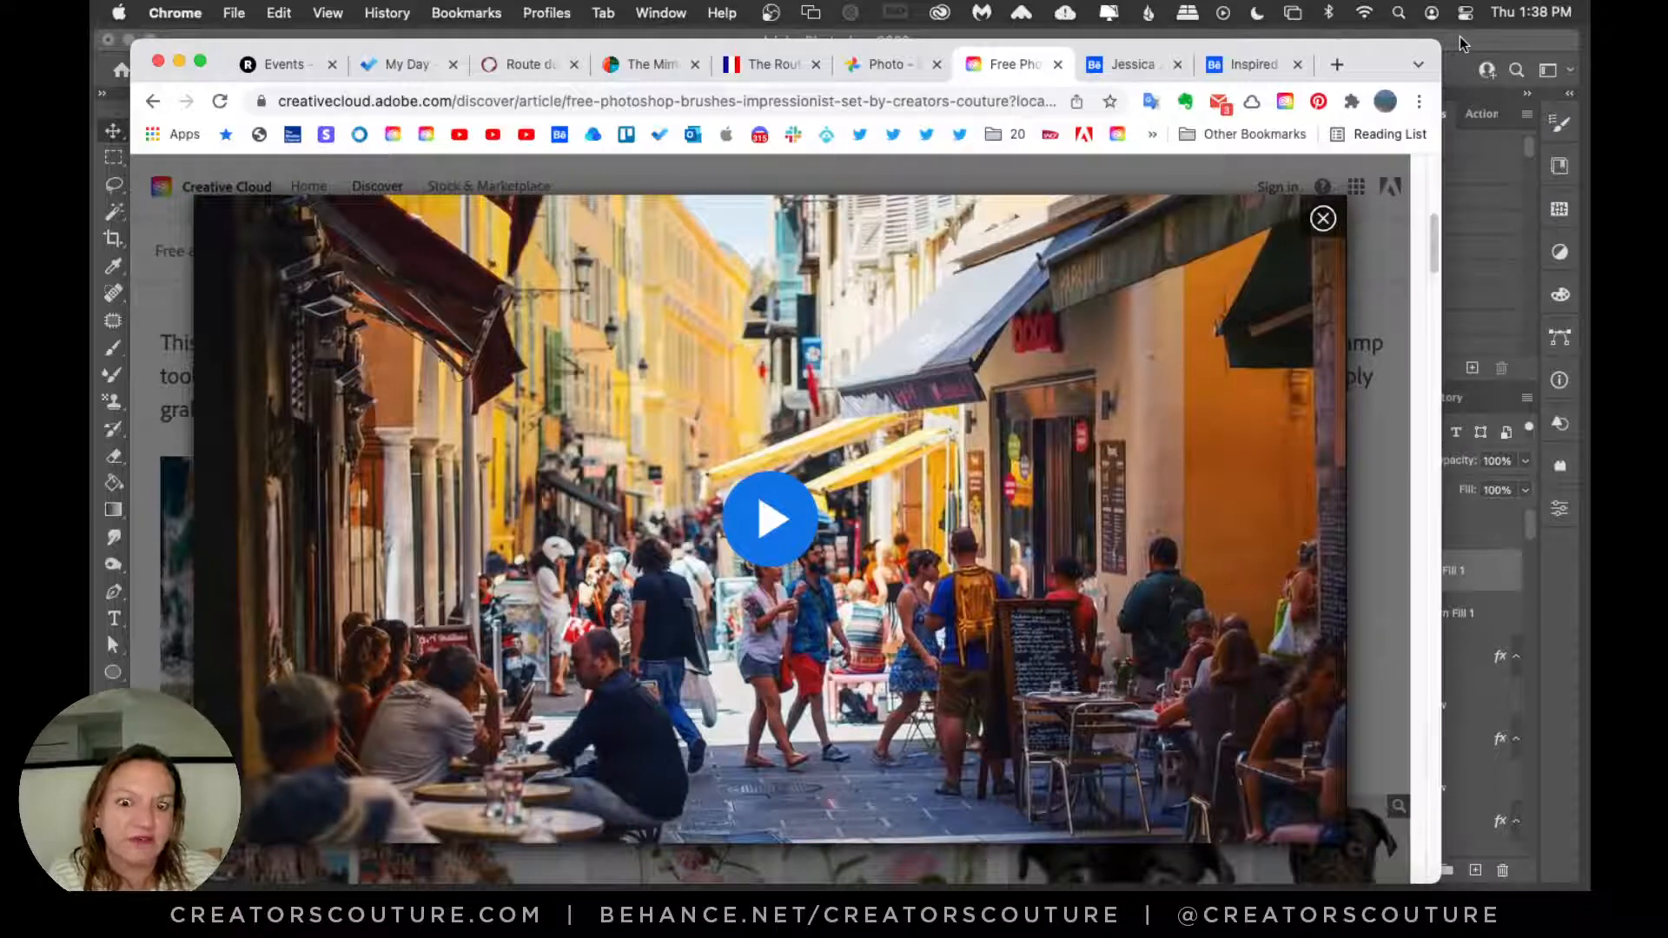
left_click(1459, 35)
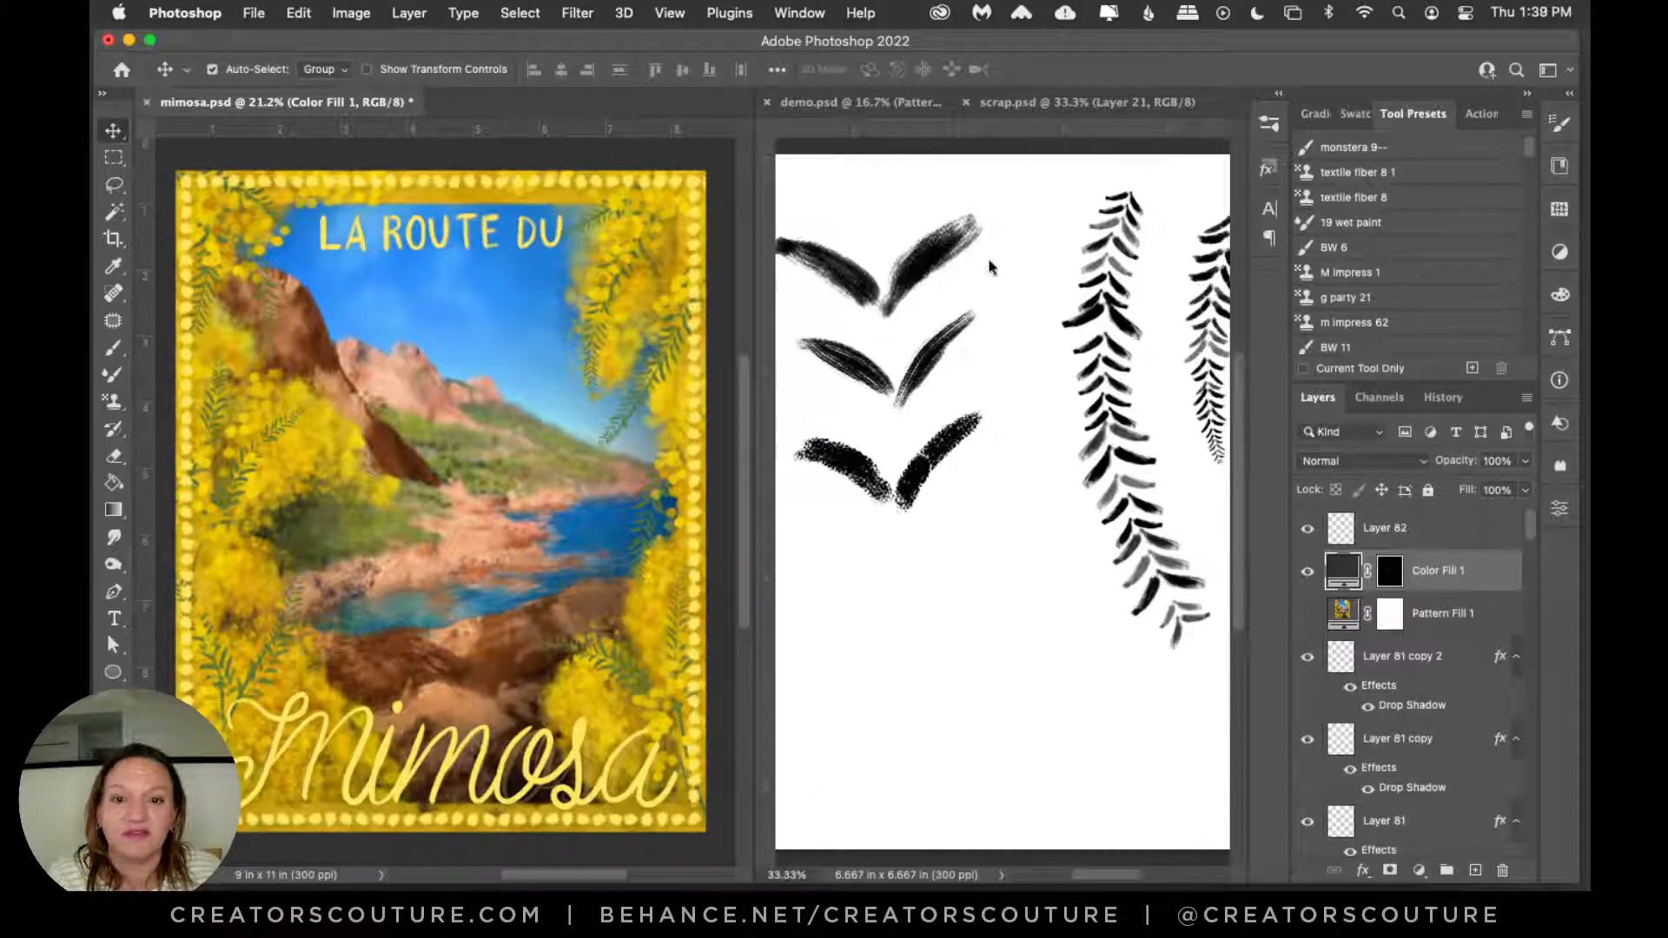
Step: Show demo.psd beside the mimosa poster and widen the poster's pane
left_click(856, 106)
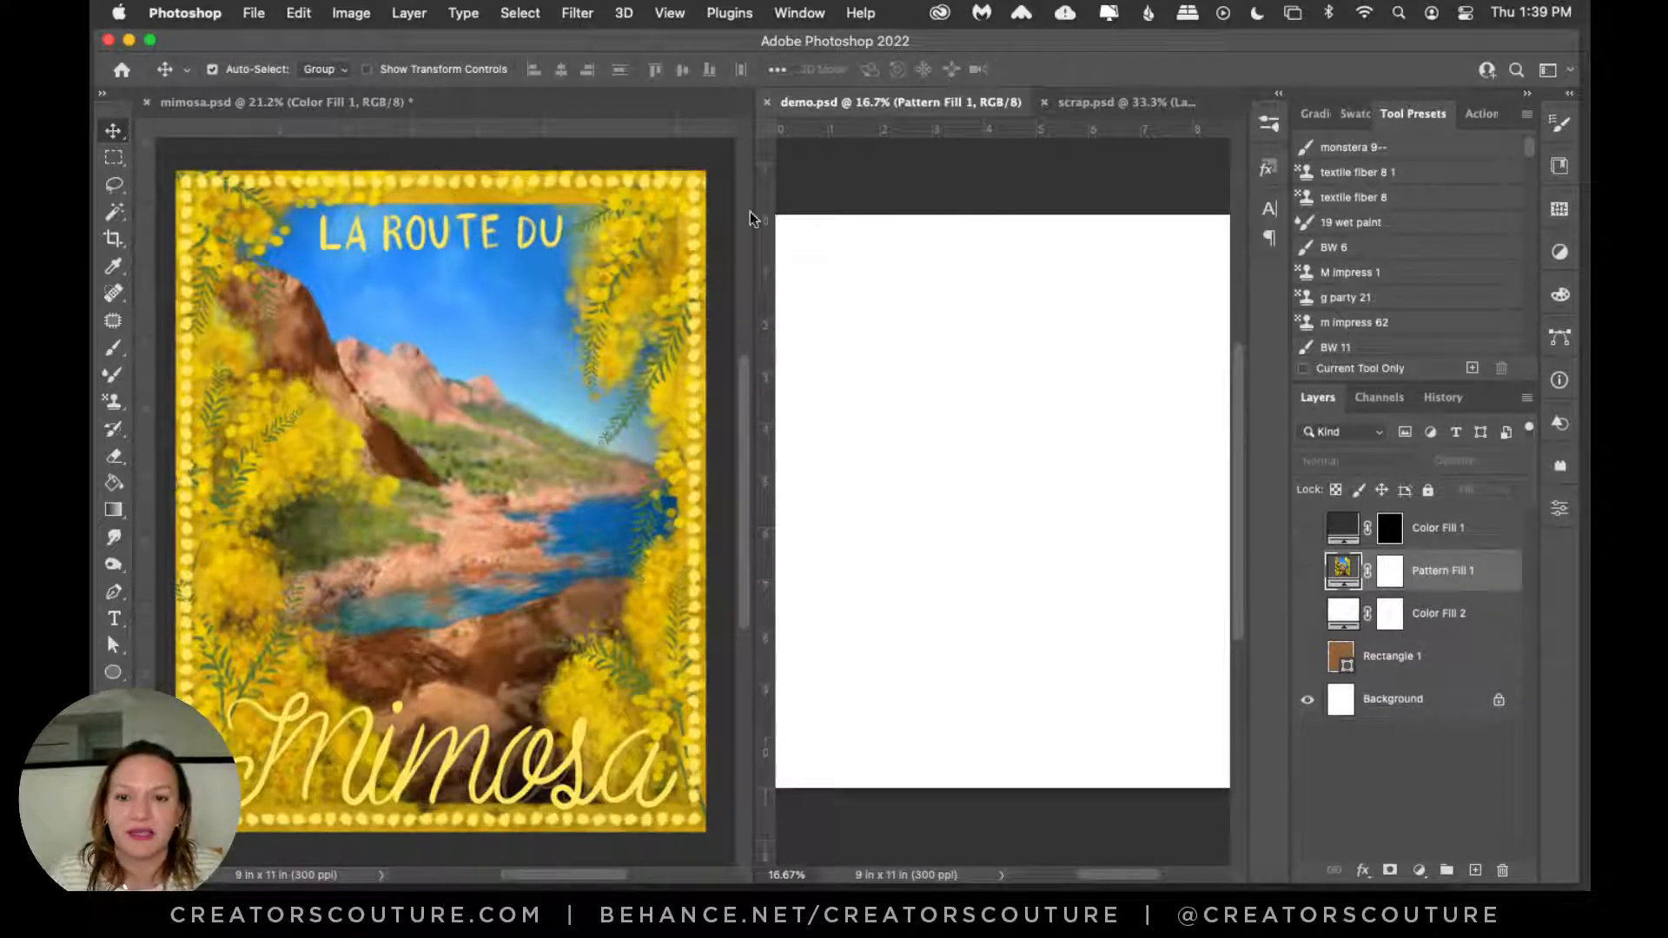
left_click_drag(754, 230, 802, 231)
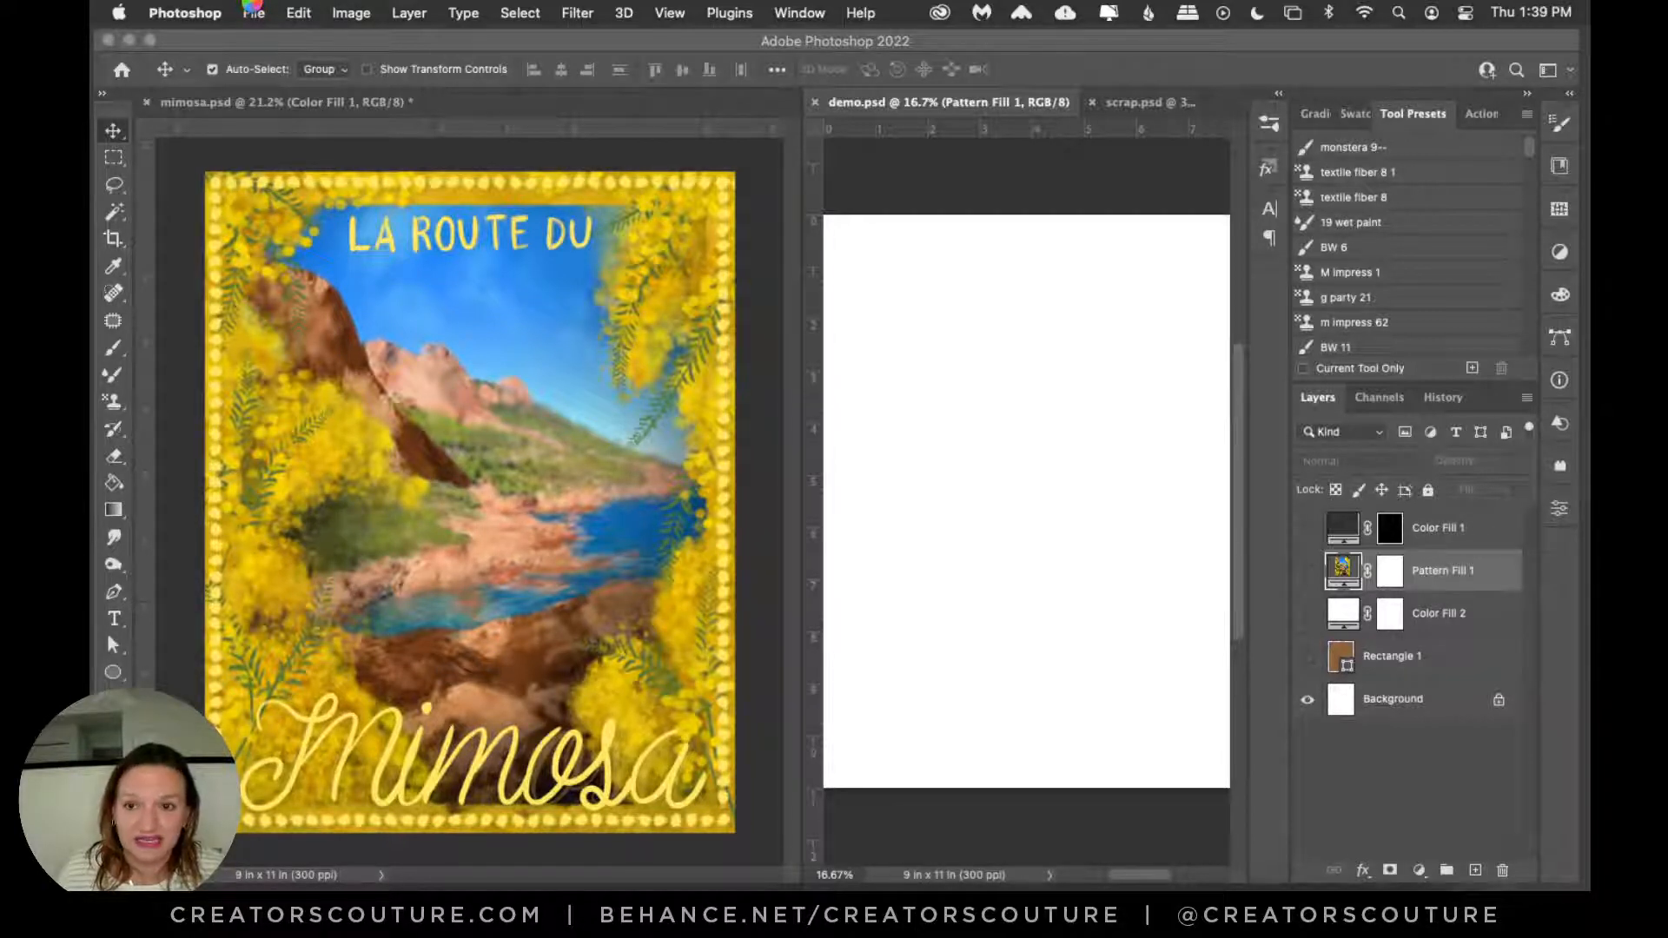
left_click(210, 68)
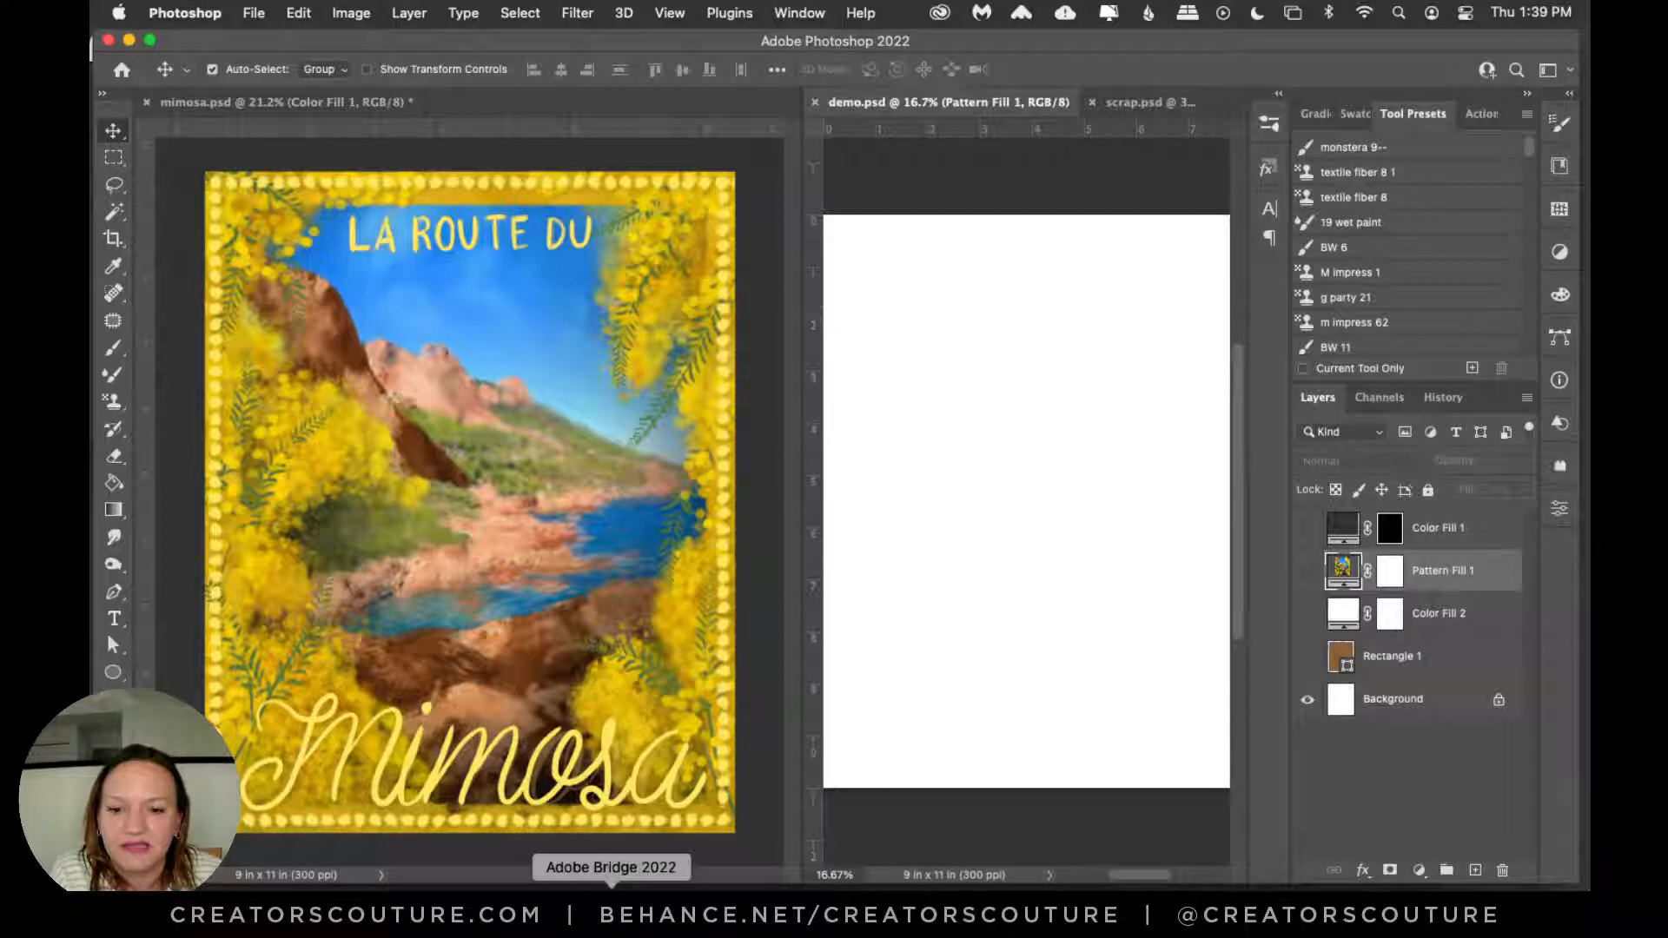
left_click(611, 910)
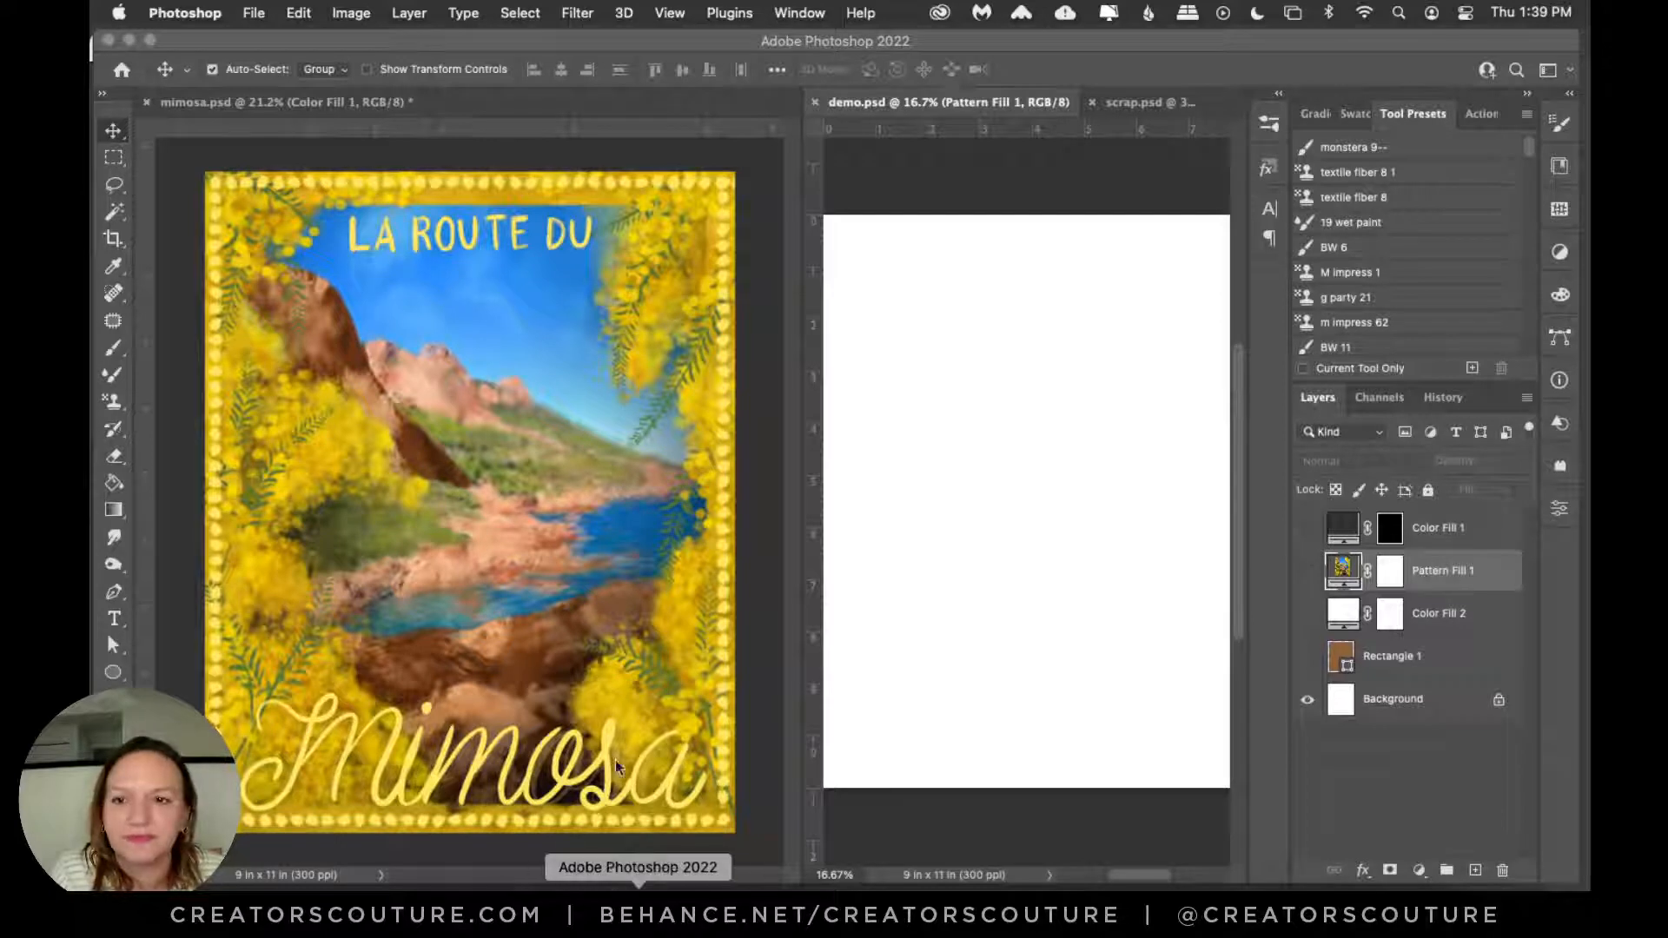
Step: Save mimosa.psd and save a layered Photoshop copy named "mimosa copy.psd" in the mimosa folder
left_click(233, 101)
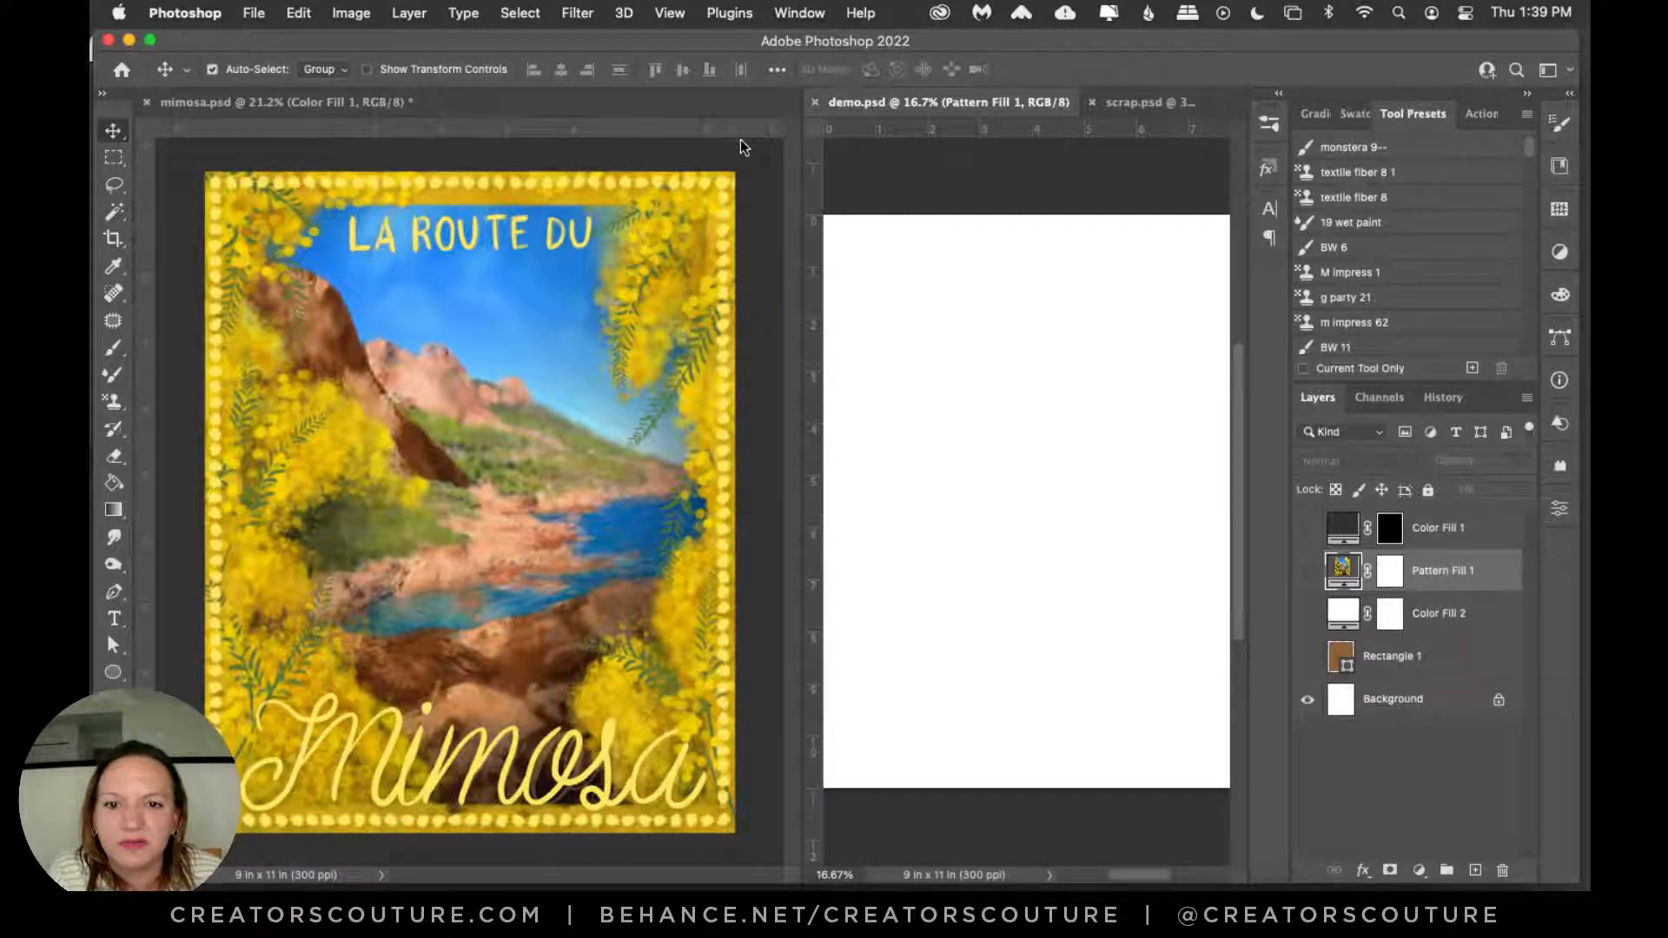
left_click(559, 111)
left_click(251, 24)
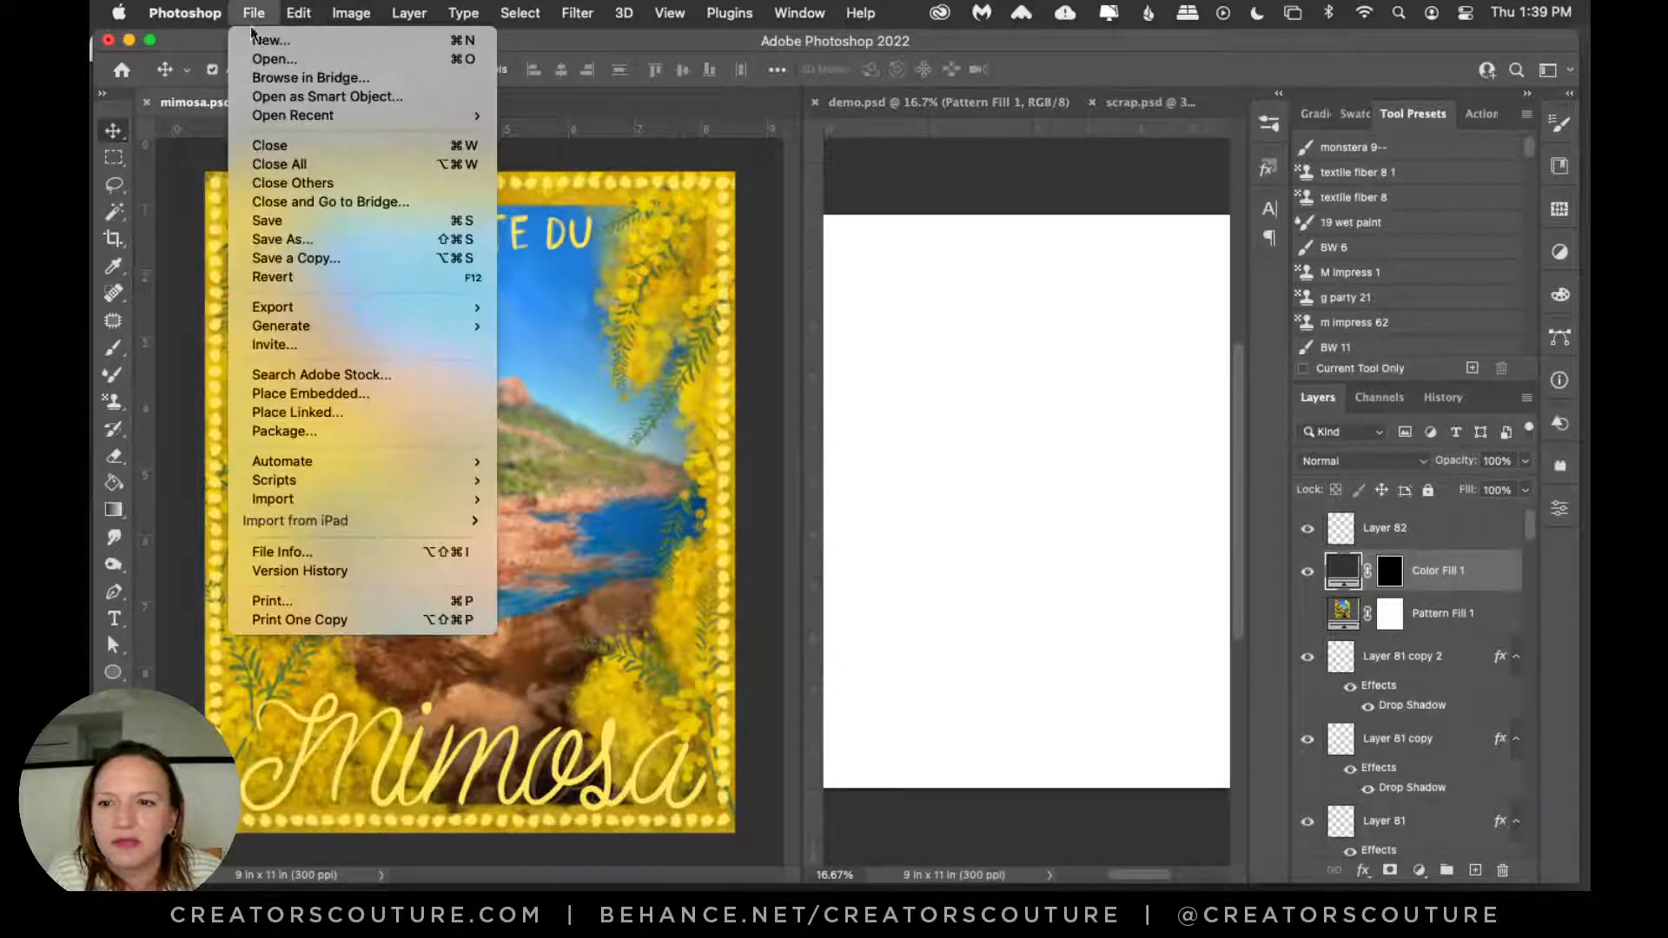
left_click(279, 225)
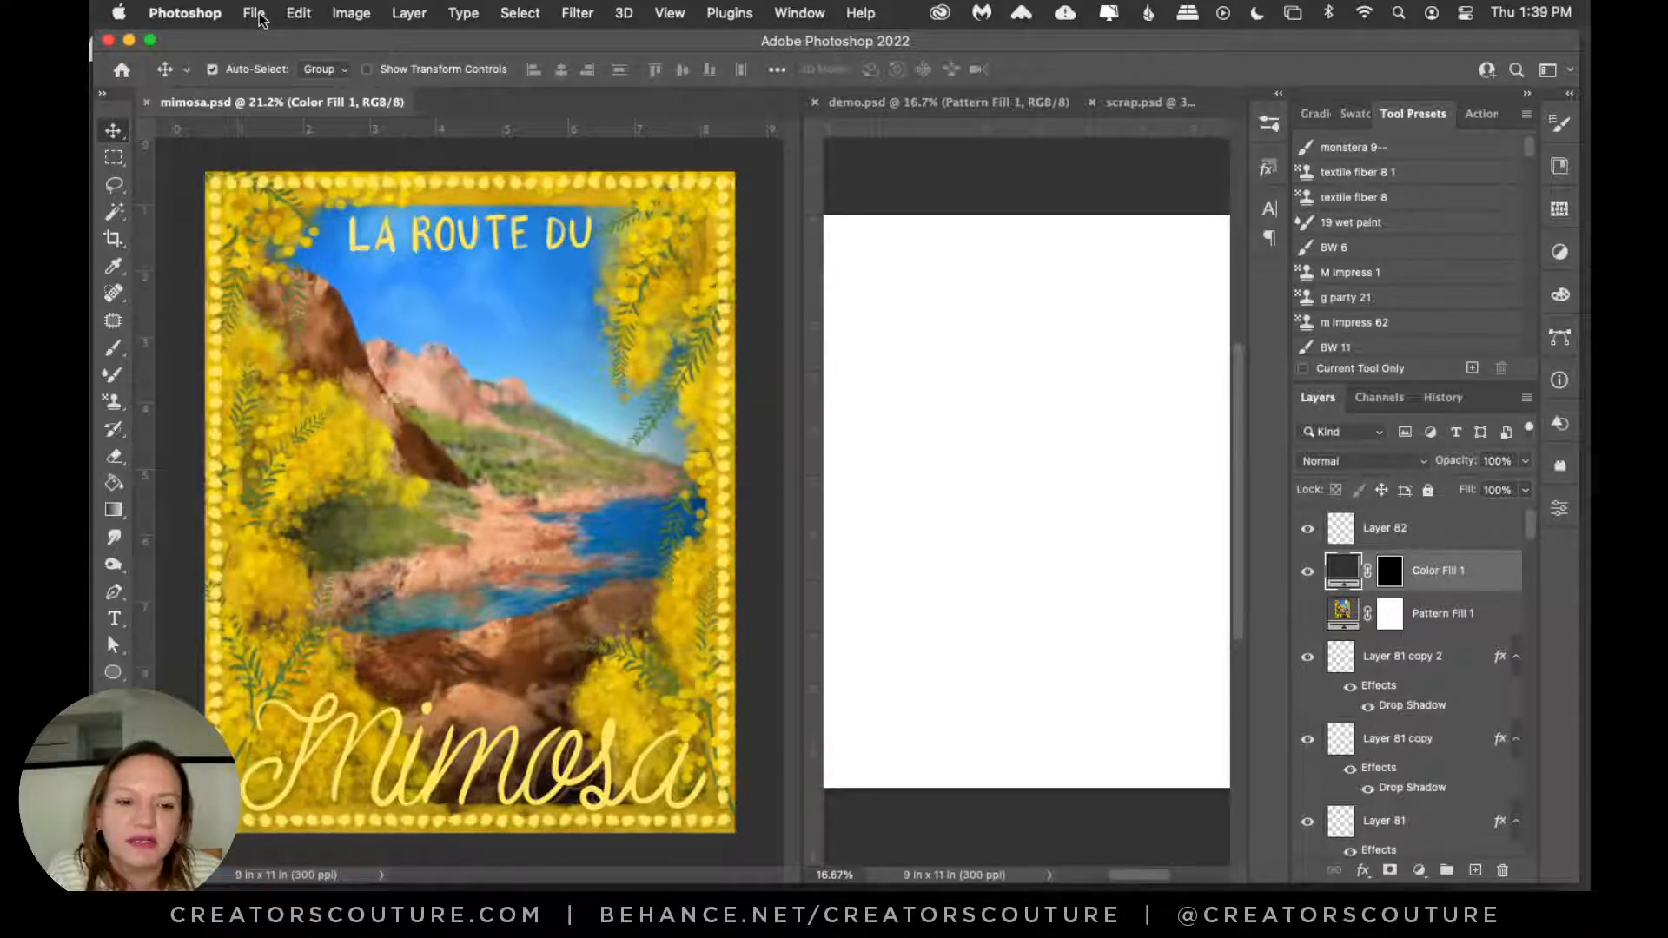
left_click(254, 13)
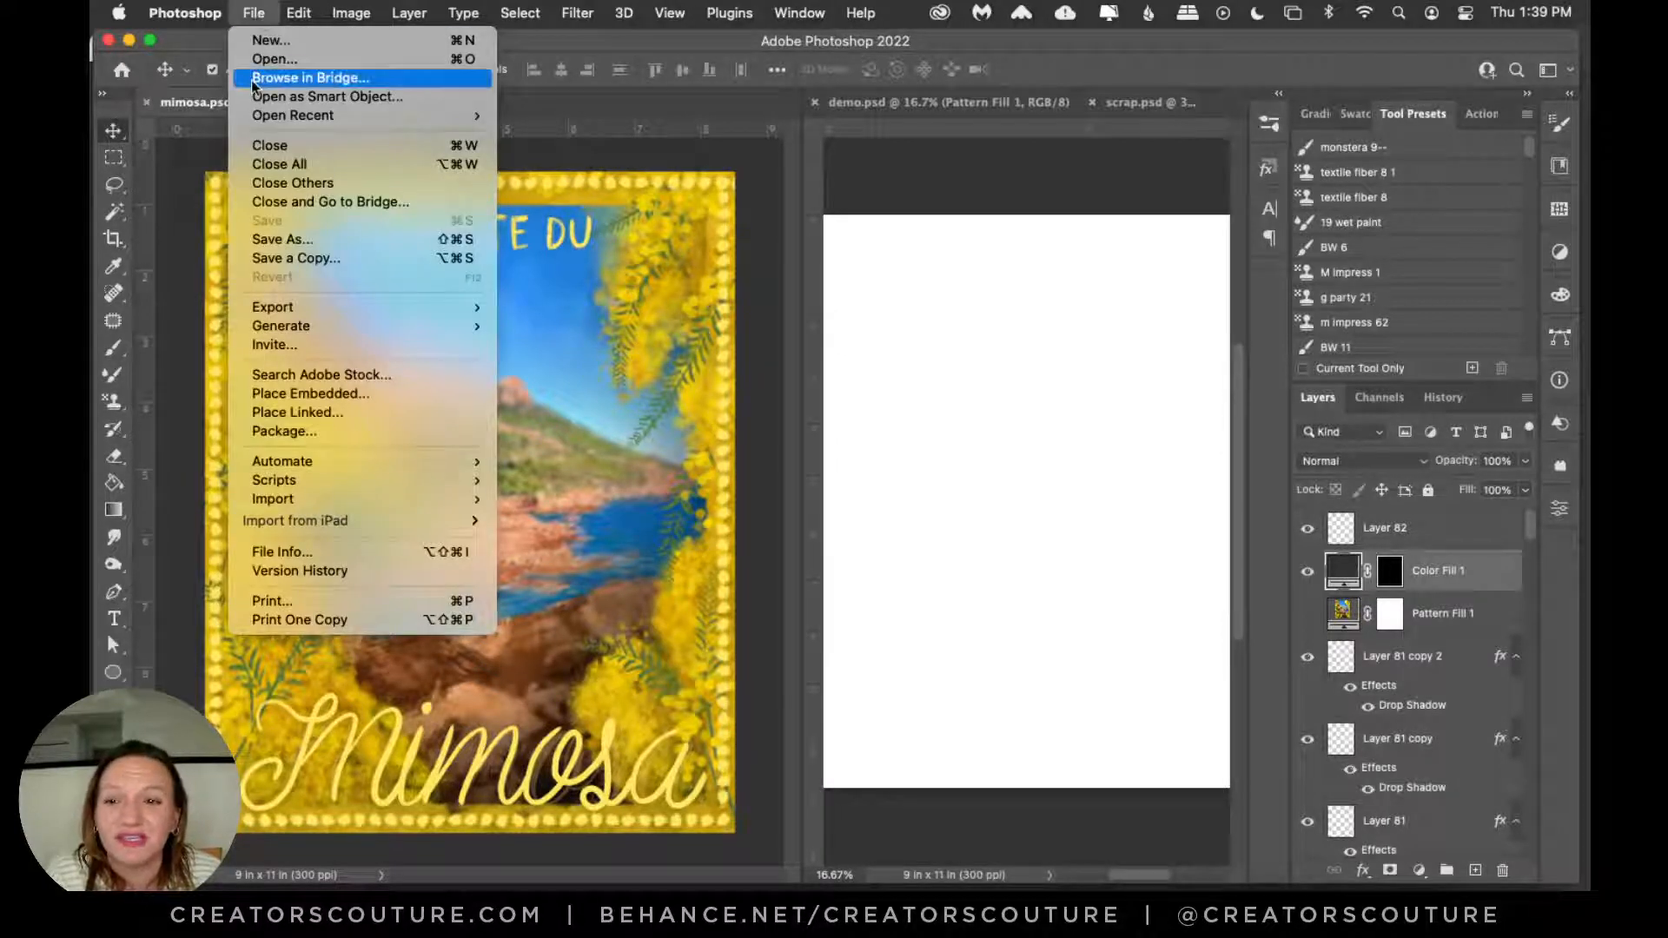
left_click(287, 258)
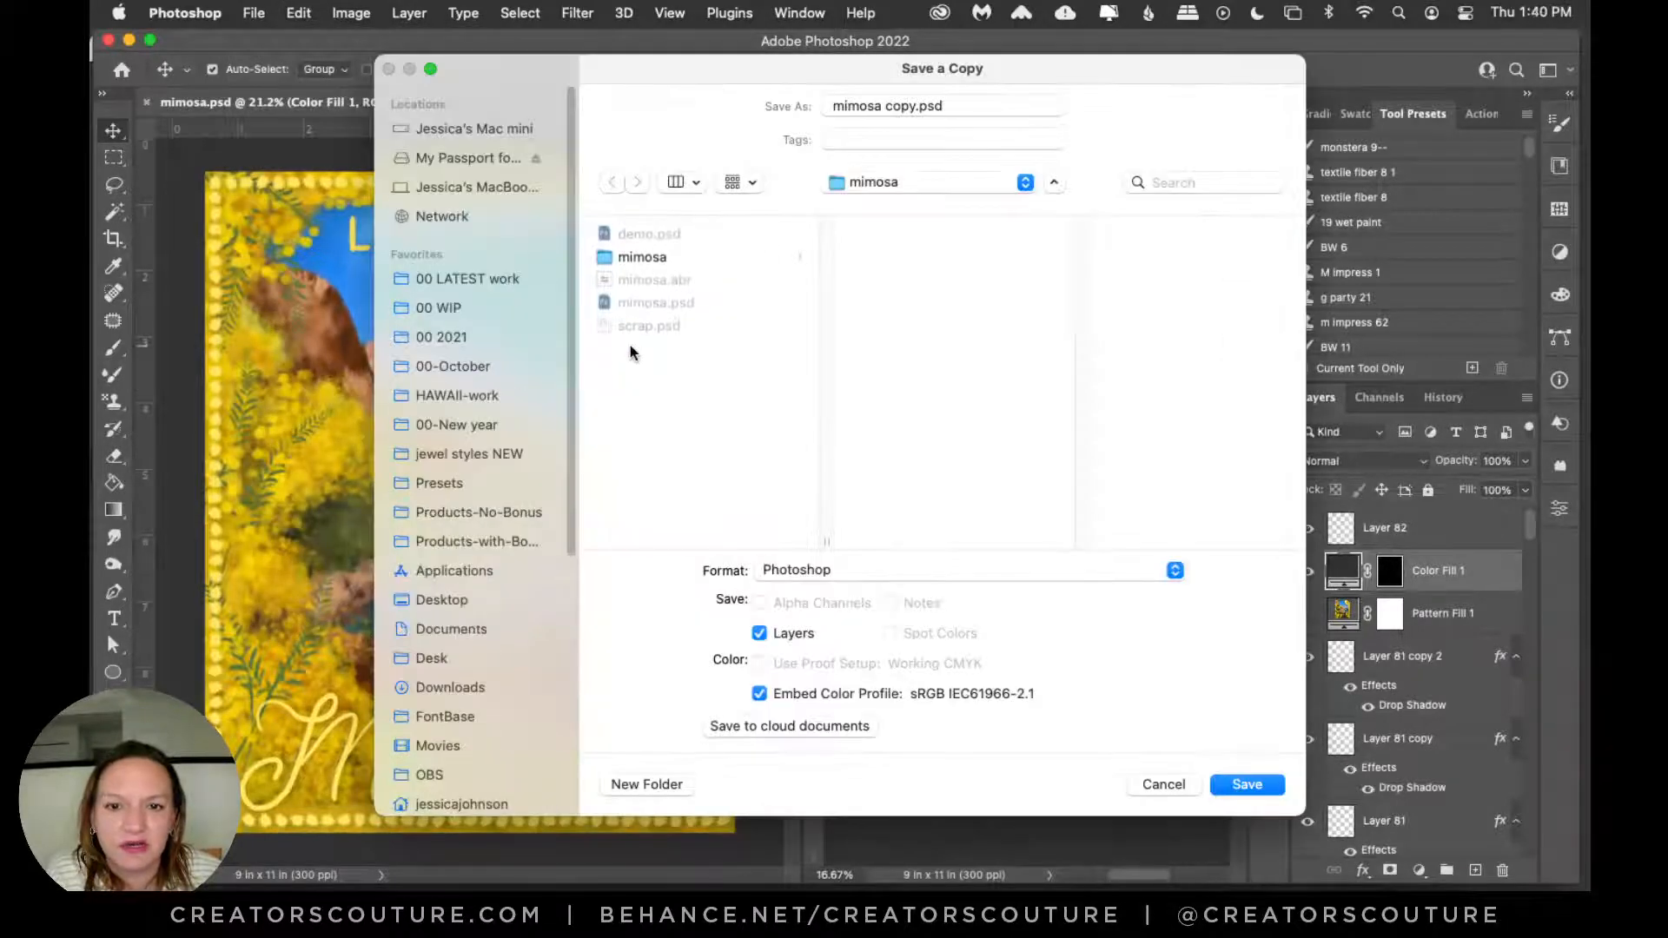
left_click(916, 105)
left_click(1246, 784)
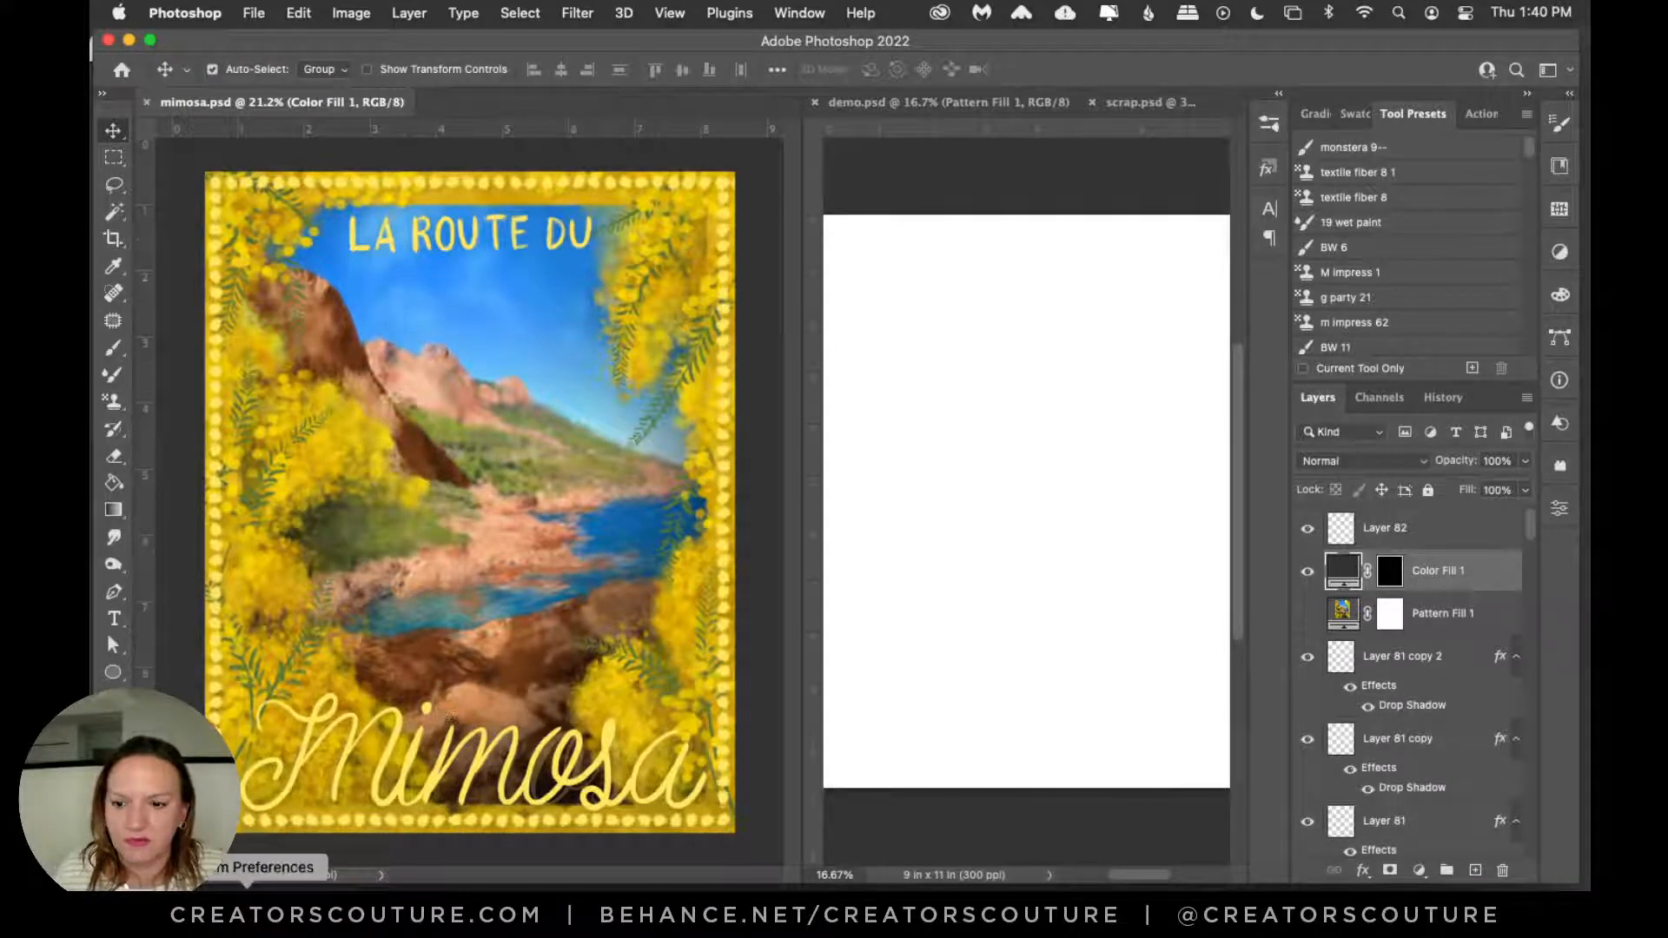
Step: Switch to Finder and open "mimosa copy.psd" in Photoshop from the mimosa folder inside 00-New year
left_click(196, 908)
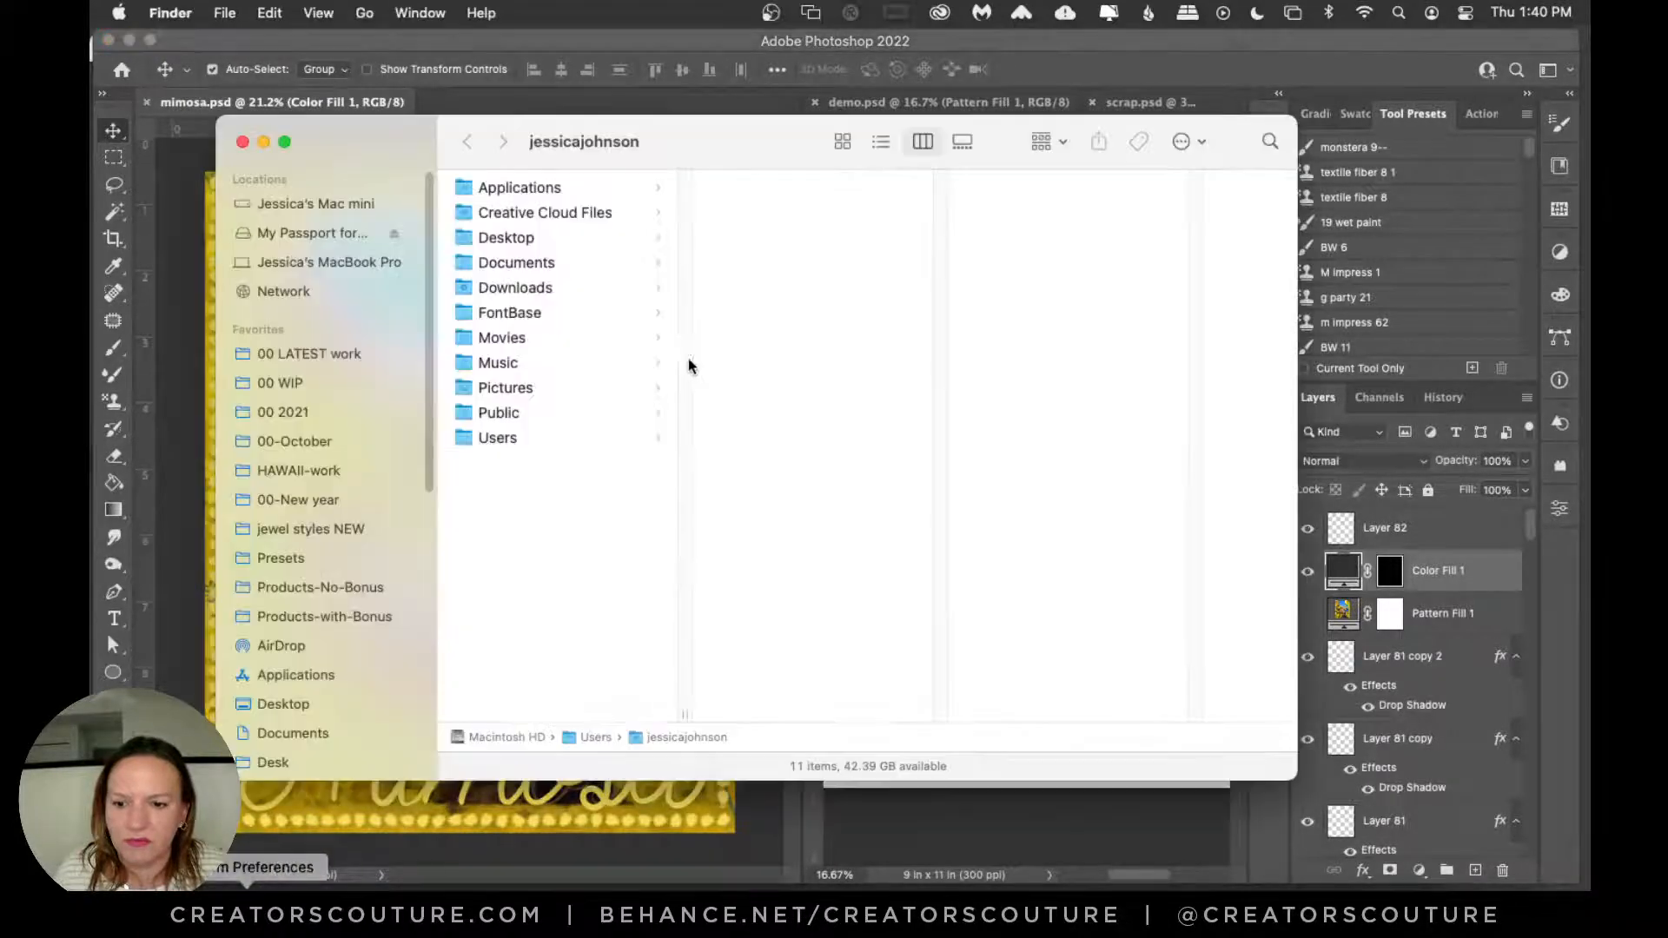
left_click(345, 497)
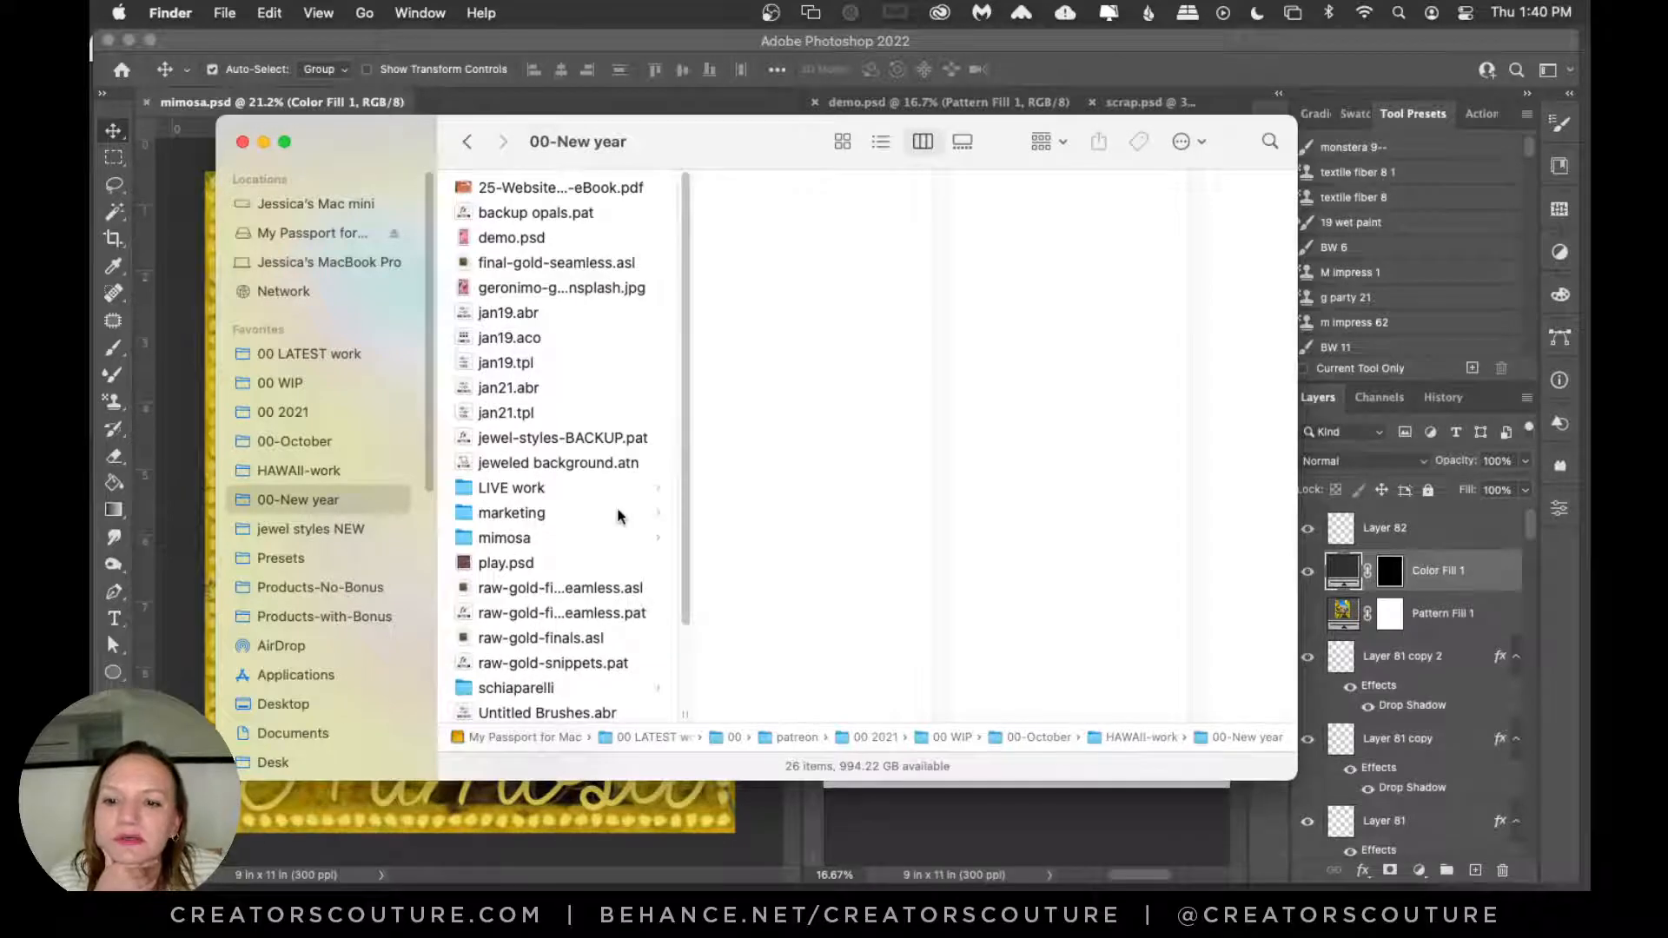
left_click(547, 540)
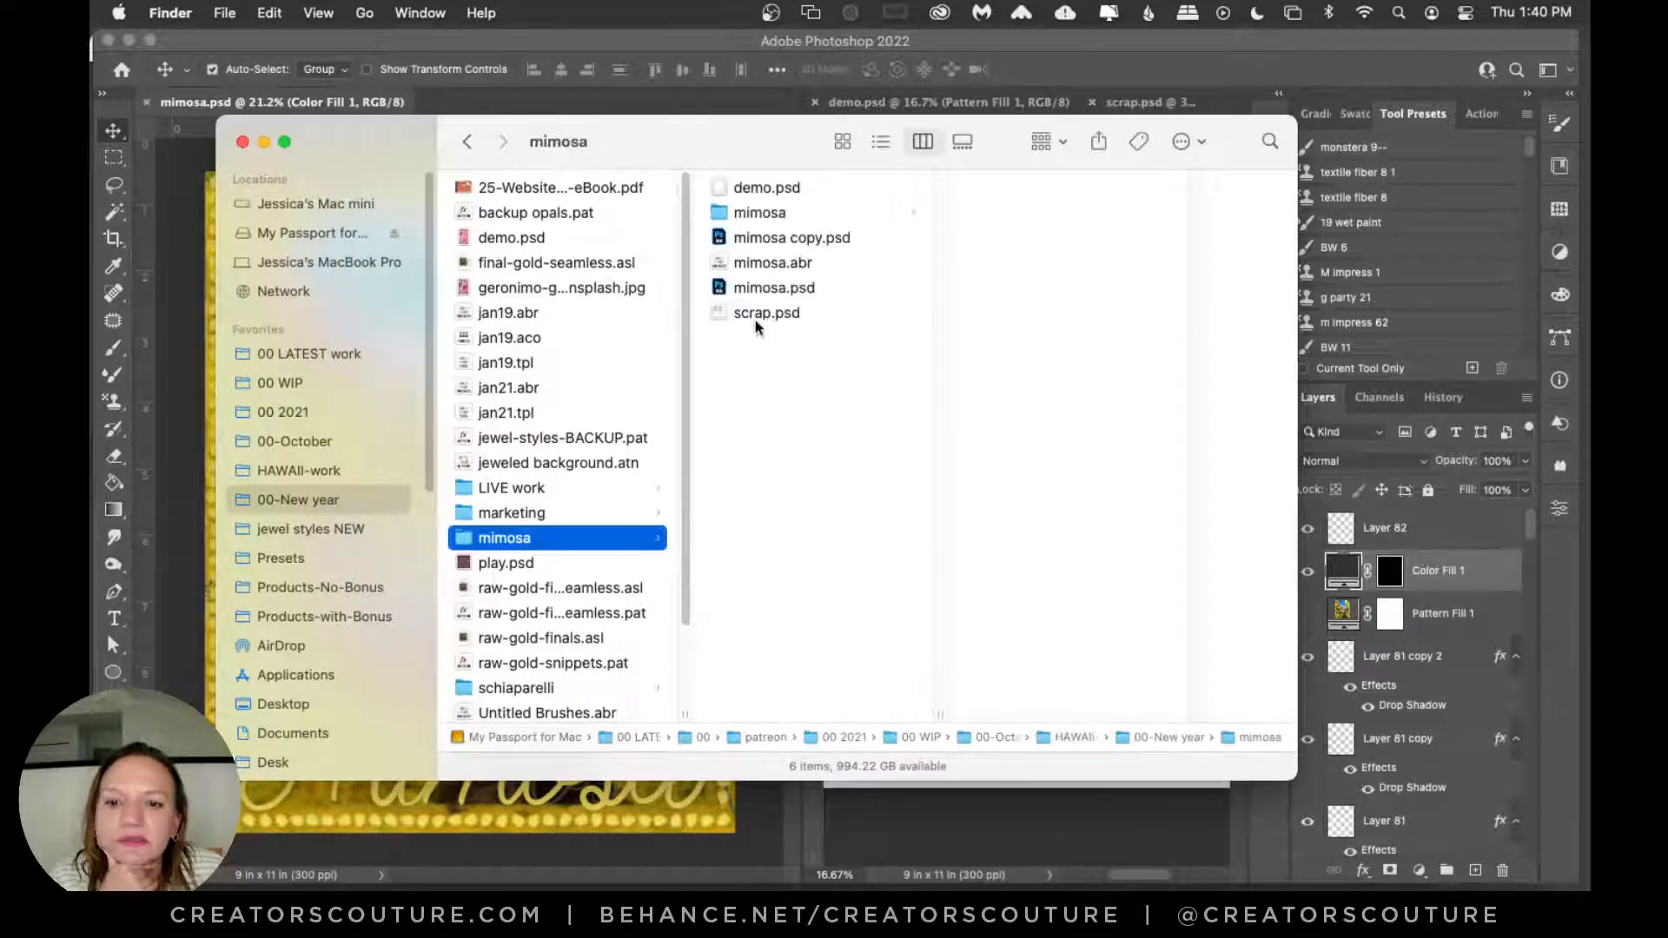
left_click(832, 243)
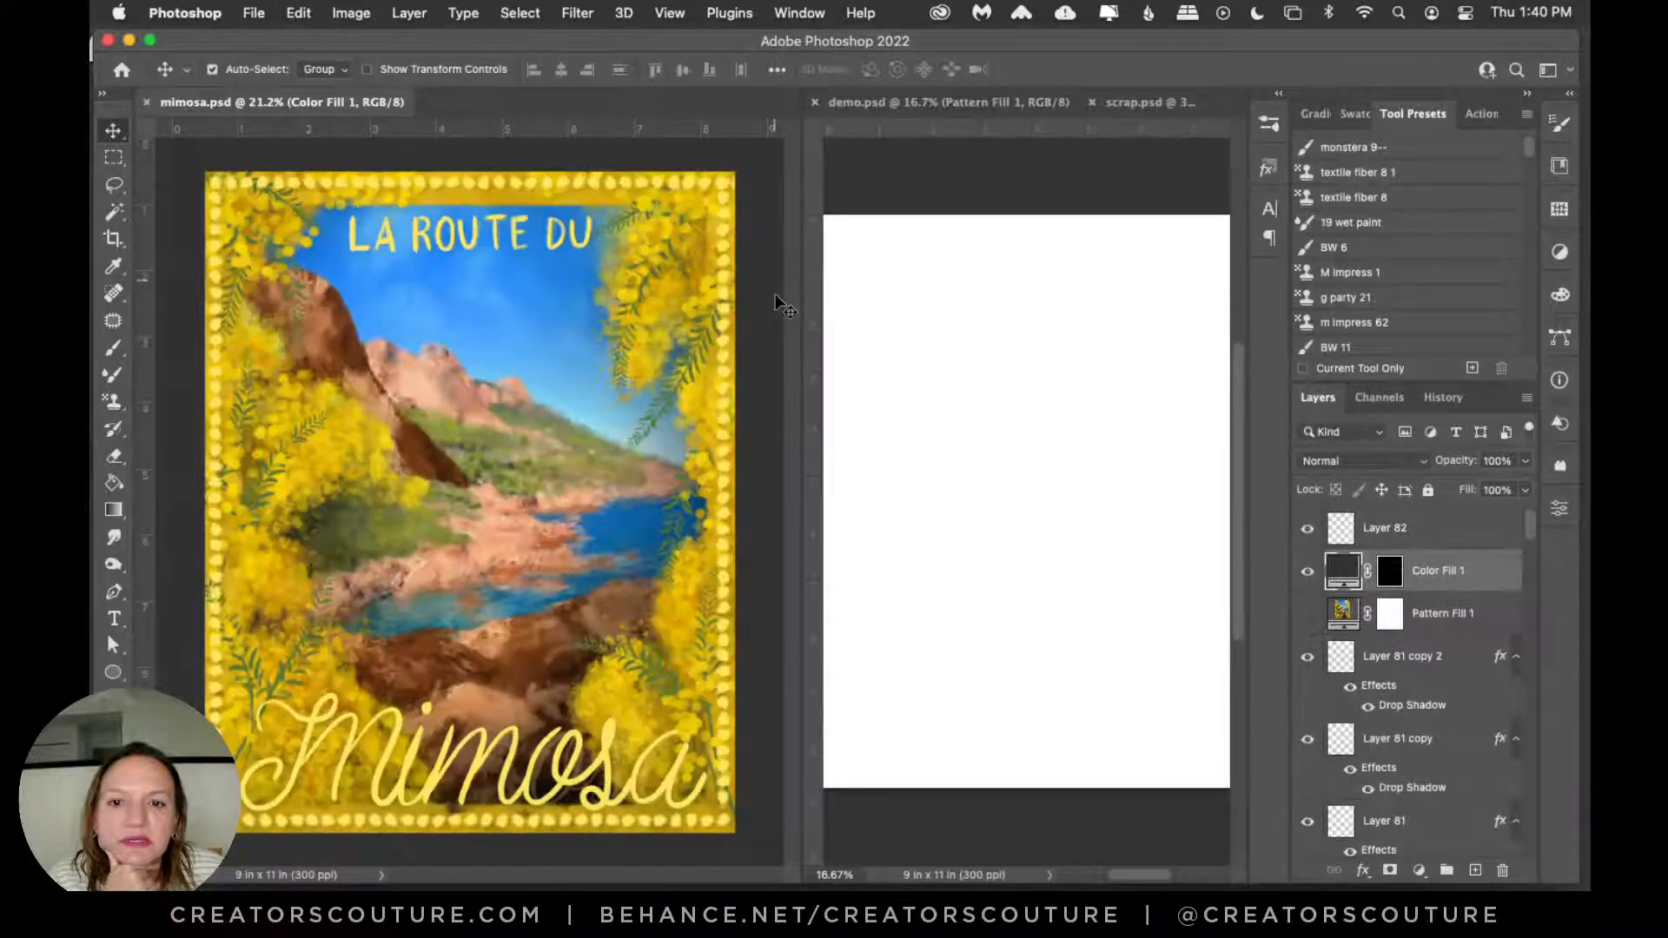
double_click(769, 243)
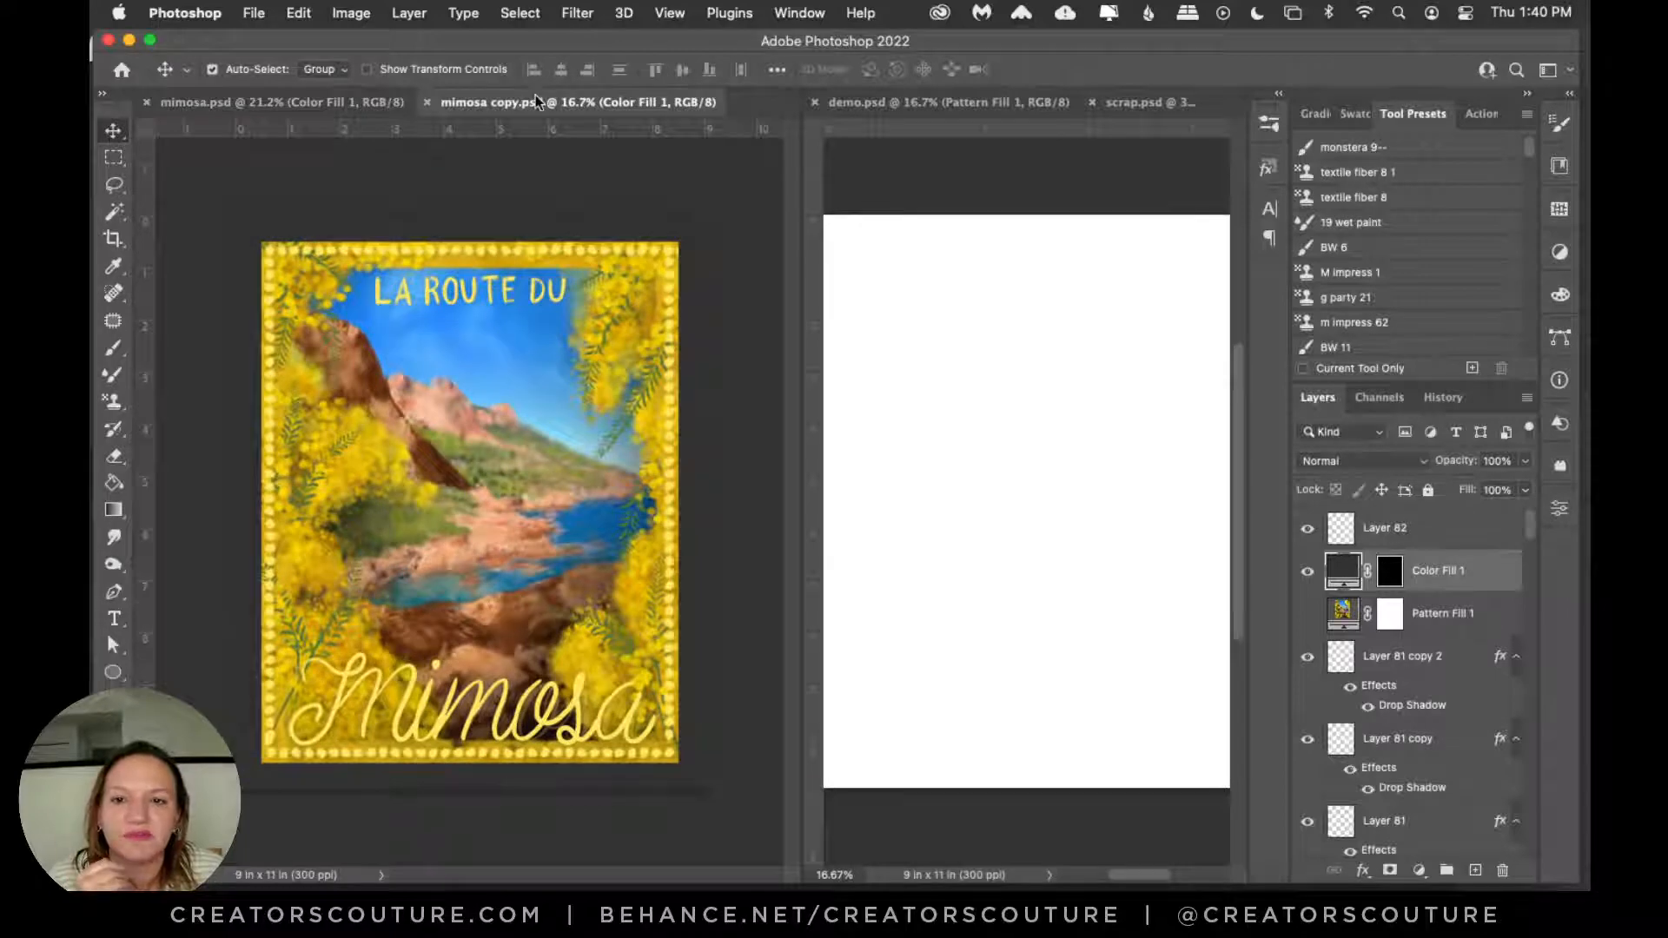
Step: Group "mimosa copy.psd" with demo.psd and scrap.psd beside the original poster and widen that pane
left_click_drag(535, 98, 922, 96)
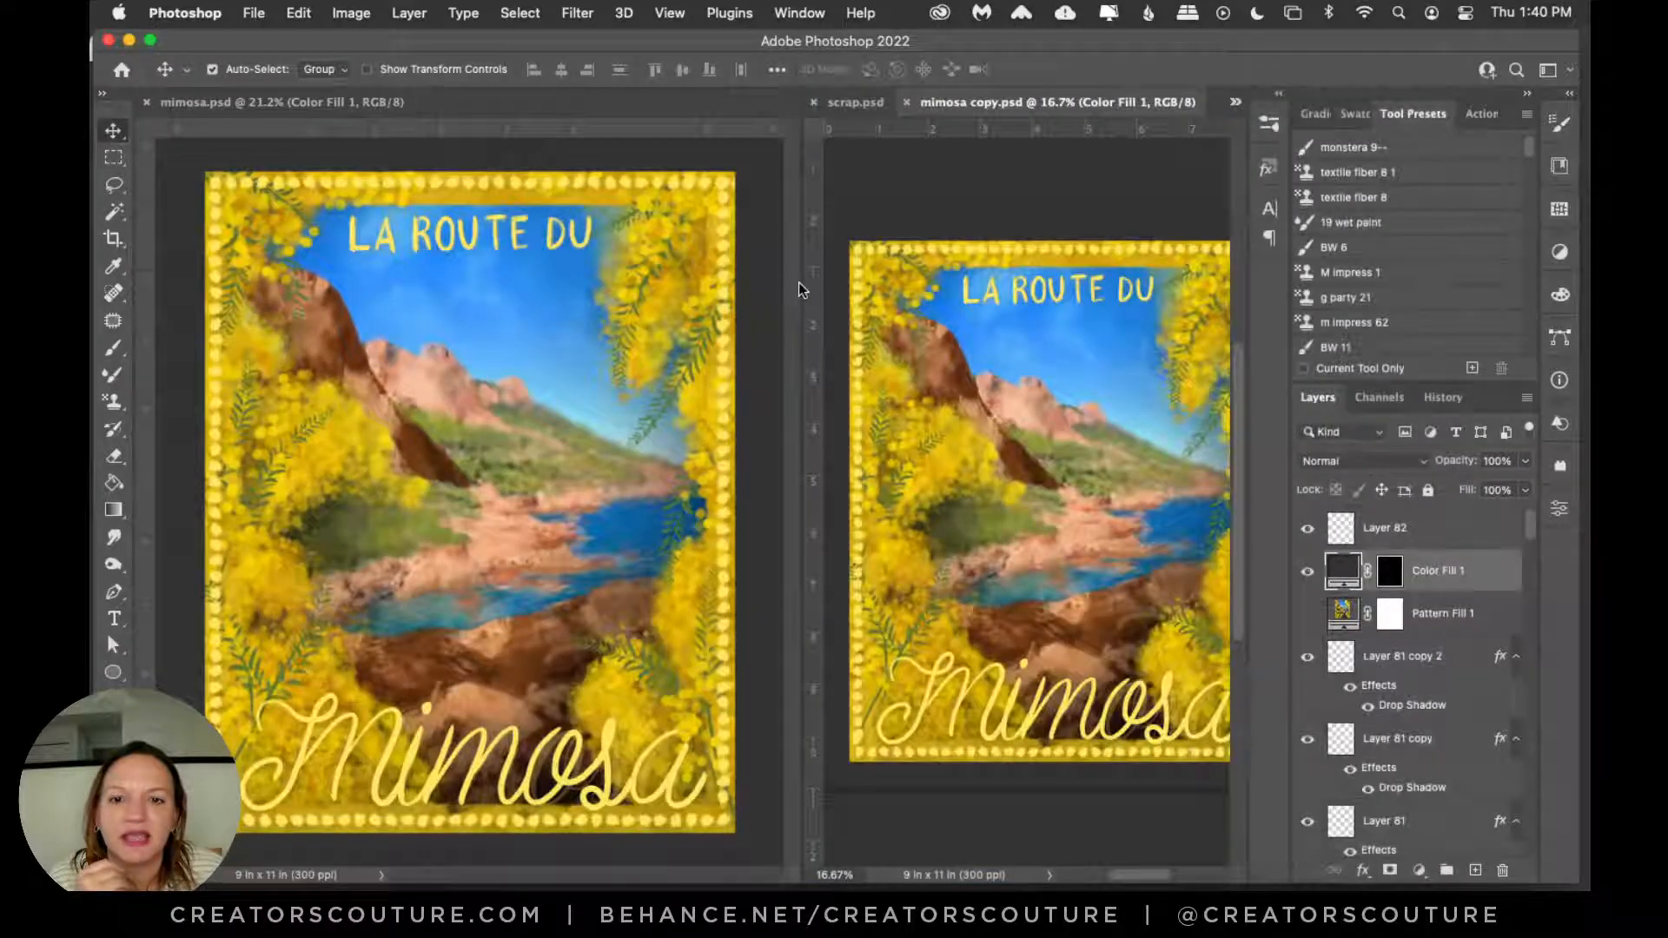
left_click_drag(800, 283, 699, 298)
scroll(554, 289, "right", 5)
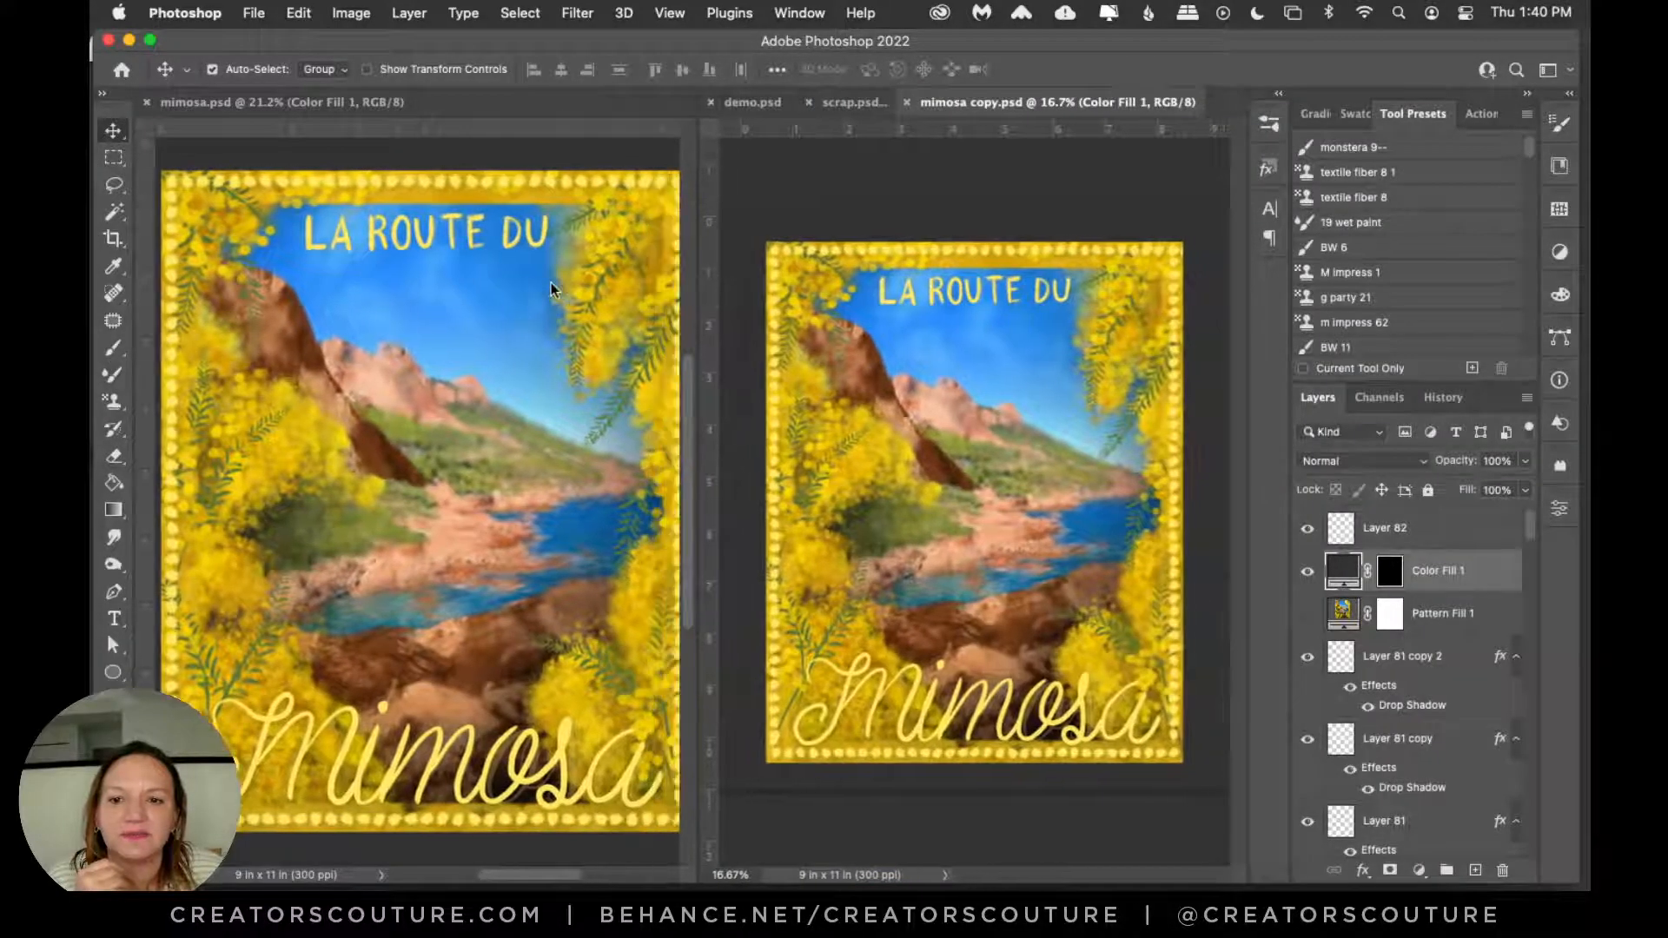
left_click_drag(698, 212, 666, 228)
left_click(939, 200)
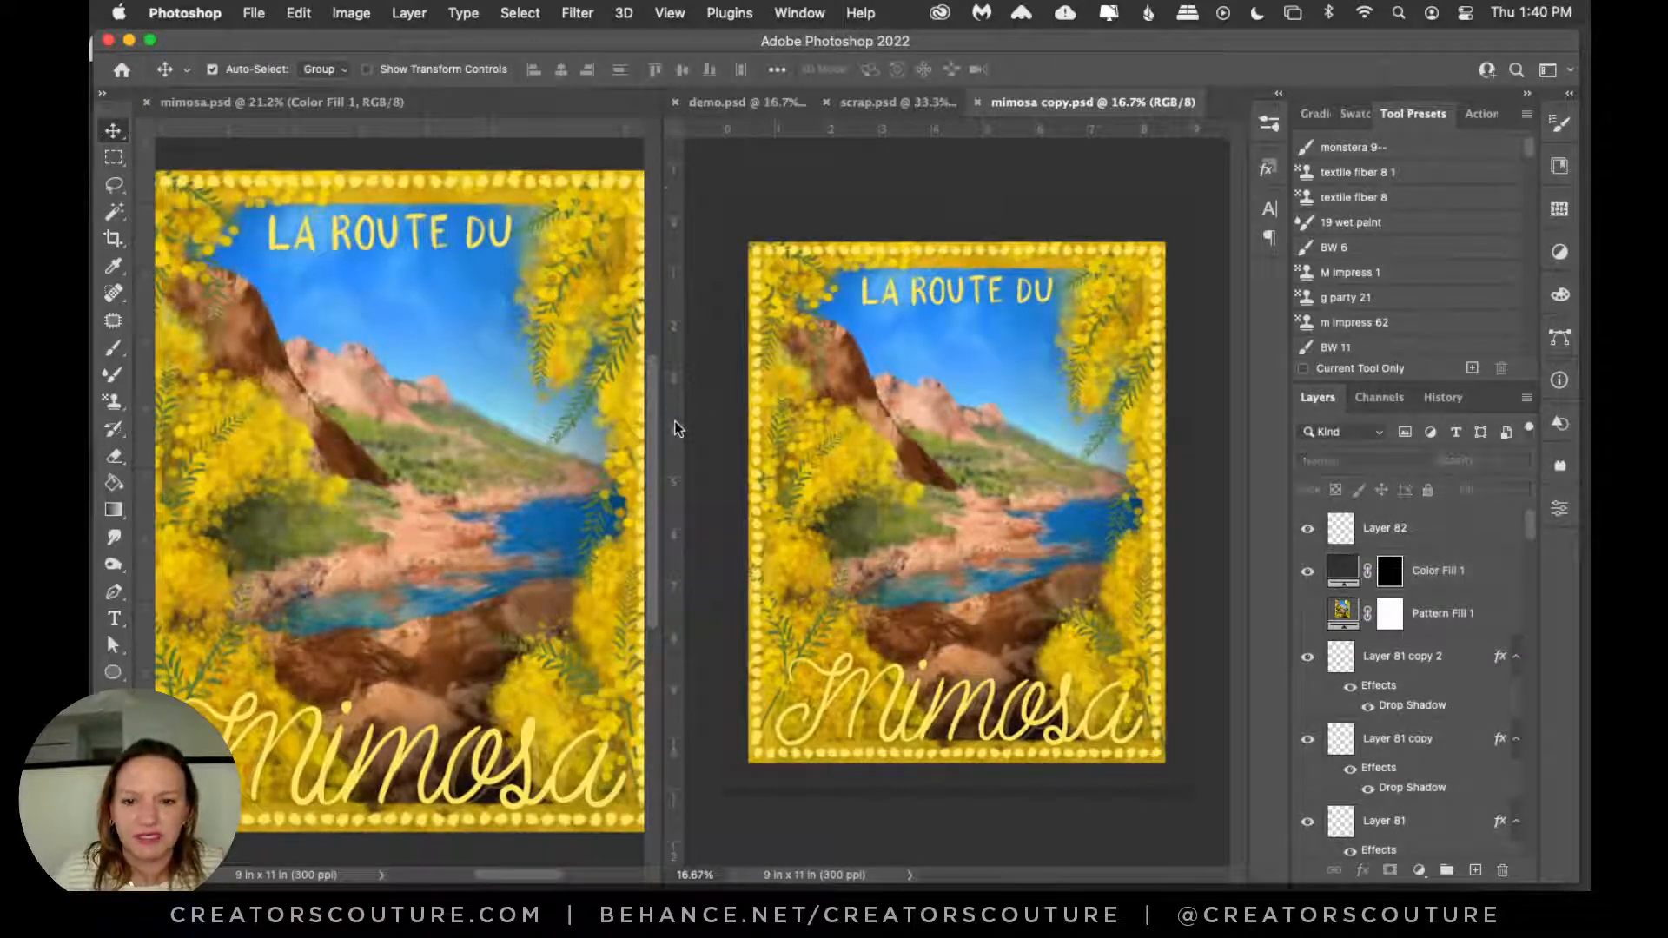
Step: Reduce the original poster's view to 16.7%, widen the copy's pane further and enlarge the copy's view to 25%
key("z")
left_click(355, 459, "alt")
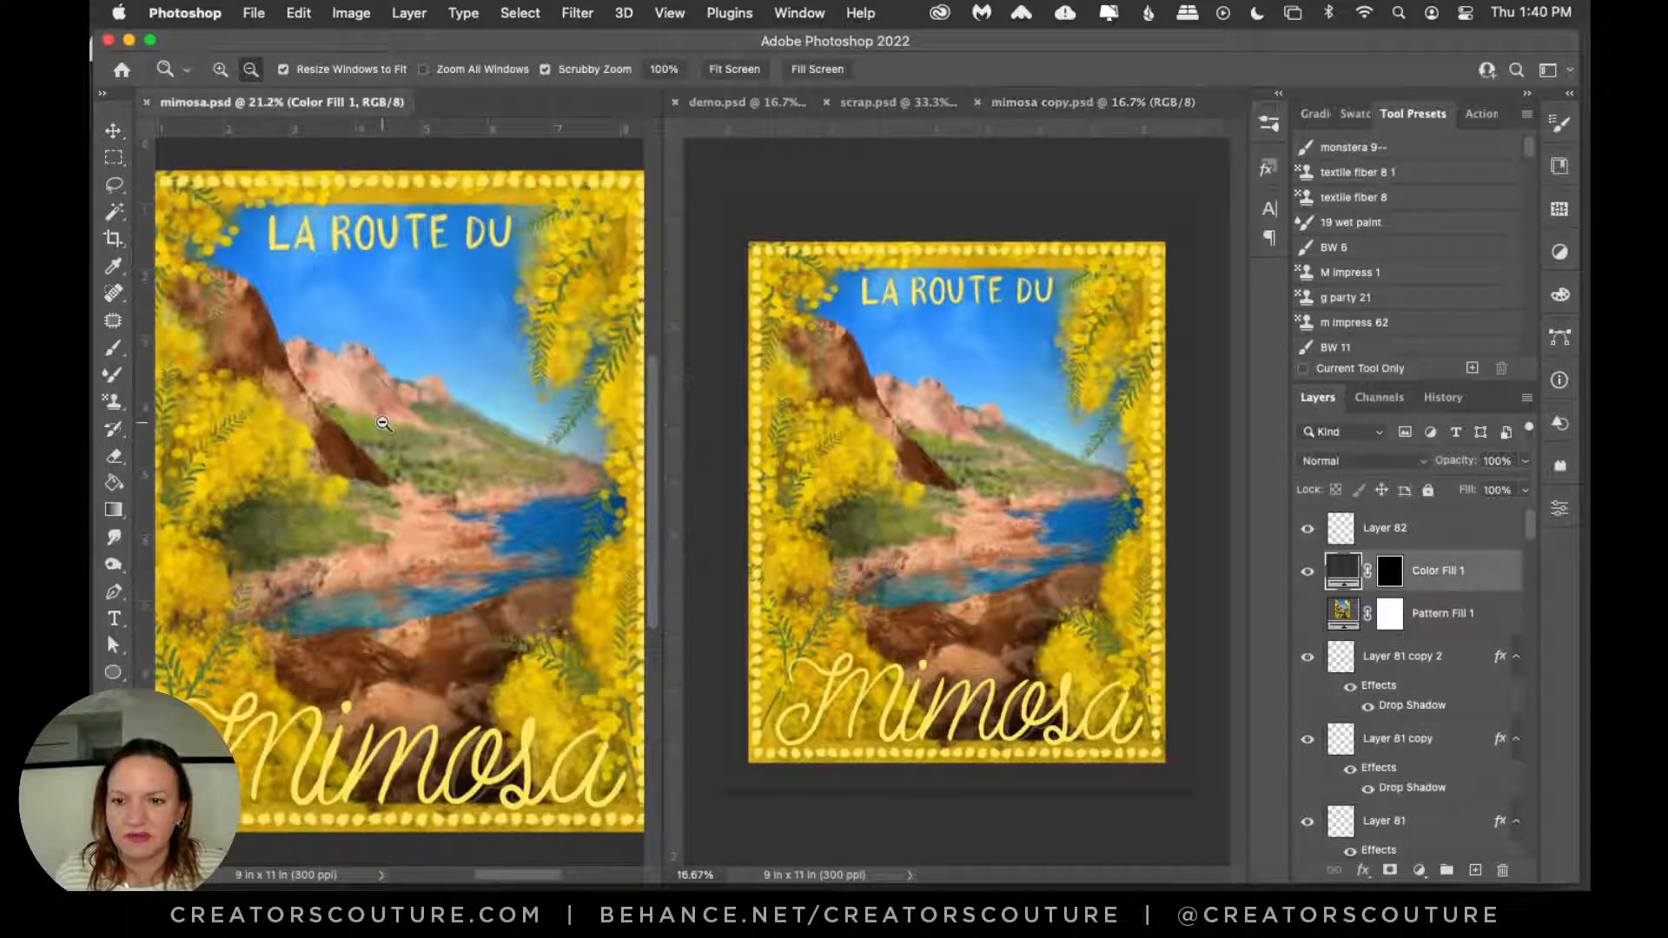
left_click(363, 441, "alt")
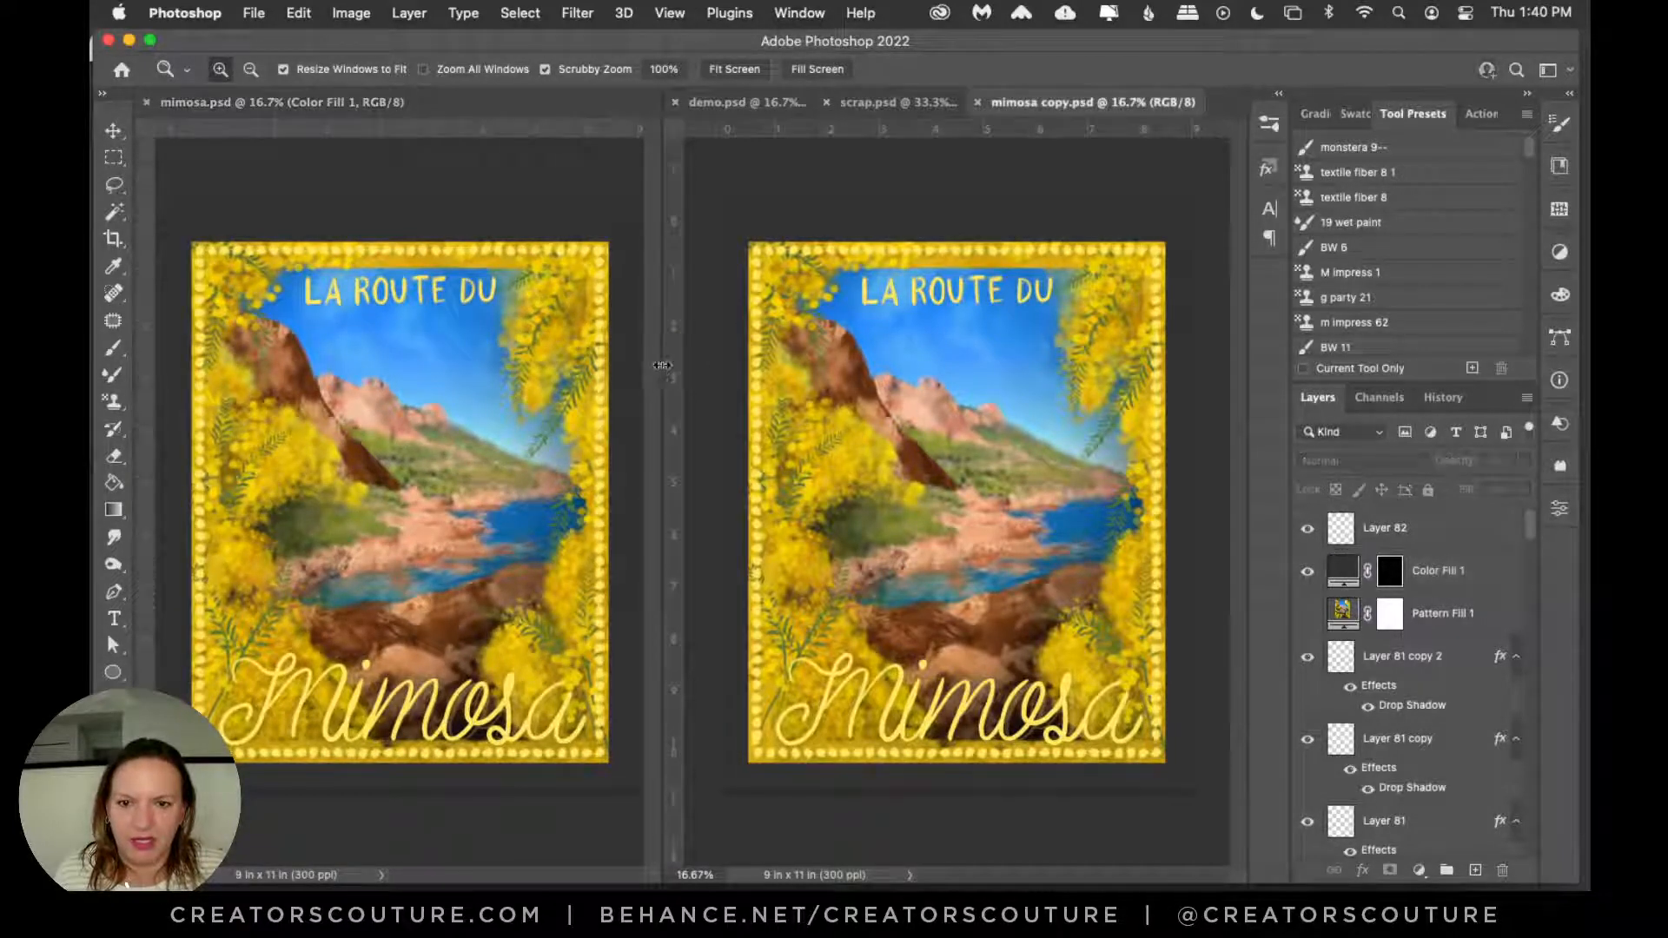
left_click_drag(662, 369, 488, 375)
left_click(876, 429)
left_click(876, 430)
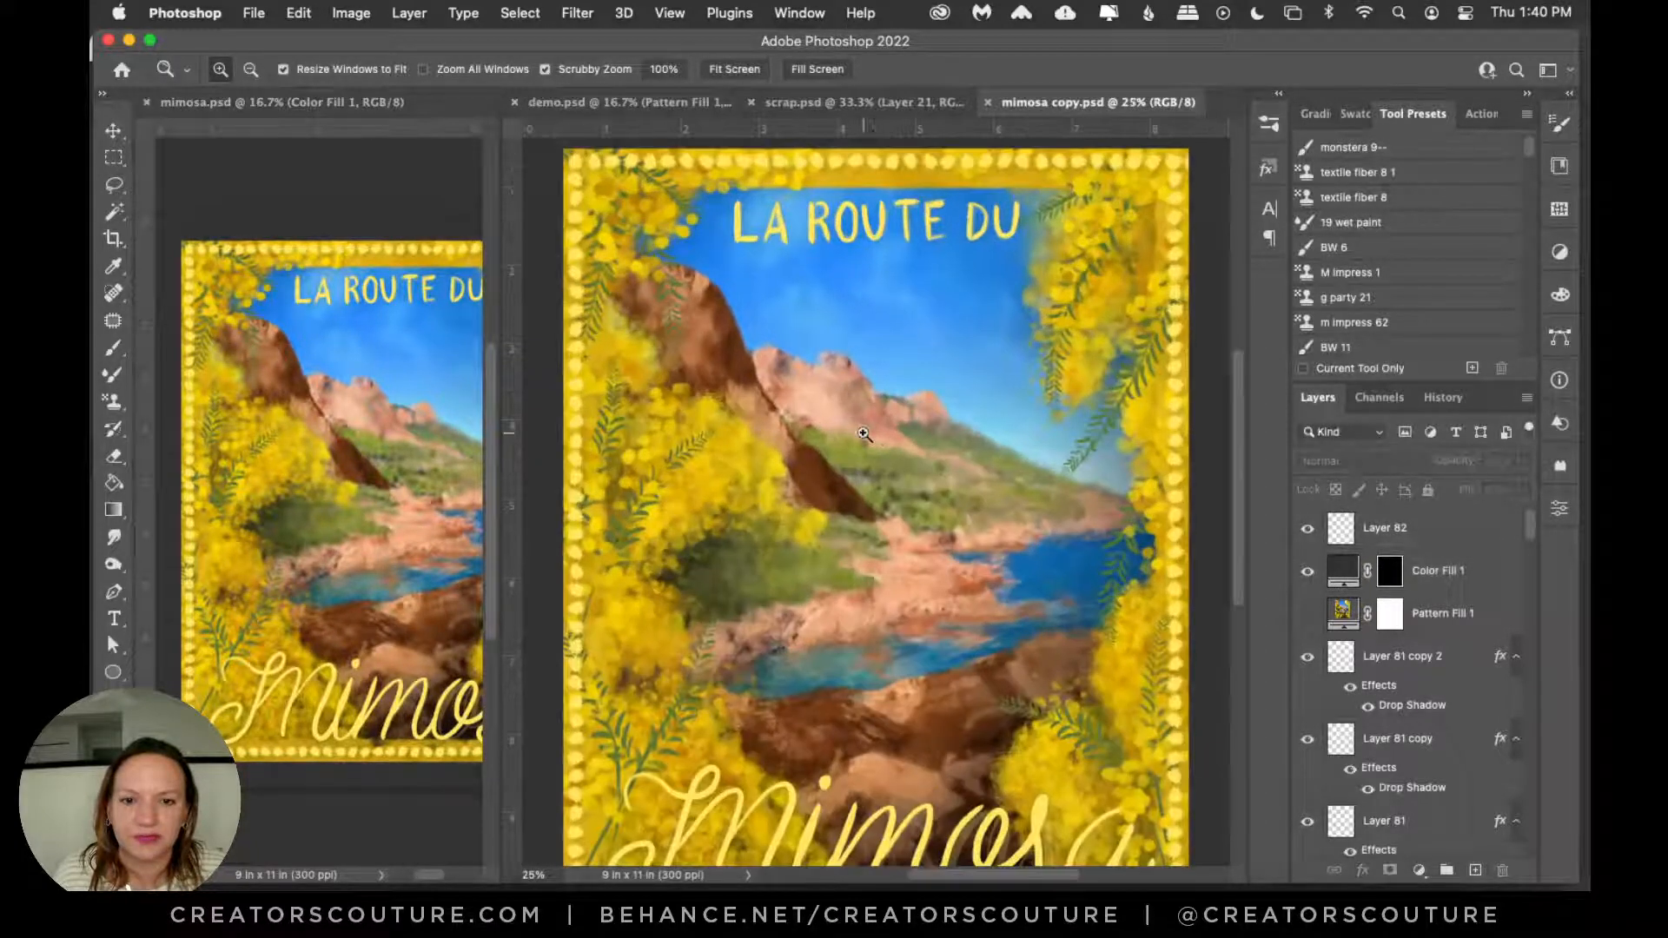
scroll(876, 429, "down", 2)
scroll(877, 429, "up", 2)
Step: Turn on the Pattern Fill 1 layer in "mimosa copy.psd" to show the photo collage
left_click(112, 127)
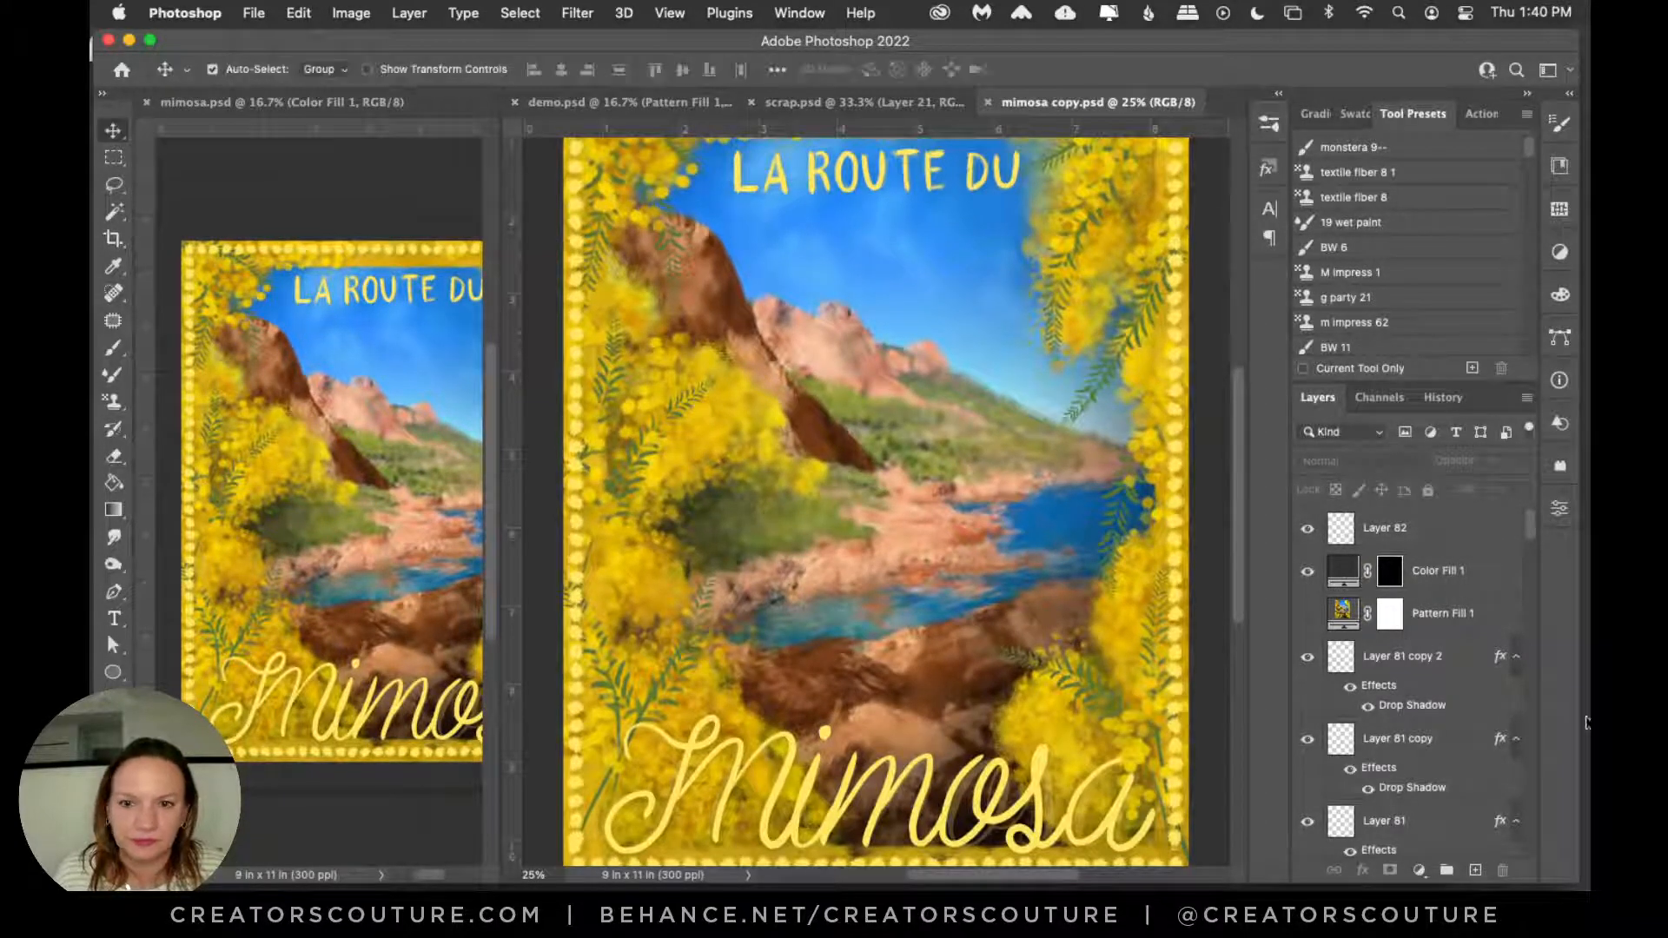
left_click(1425, 619)
scroll(1473, 680, "down", 10)
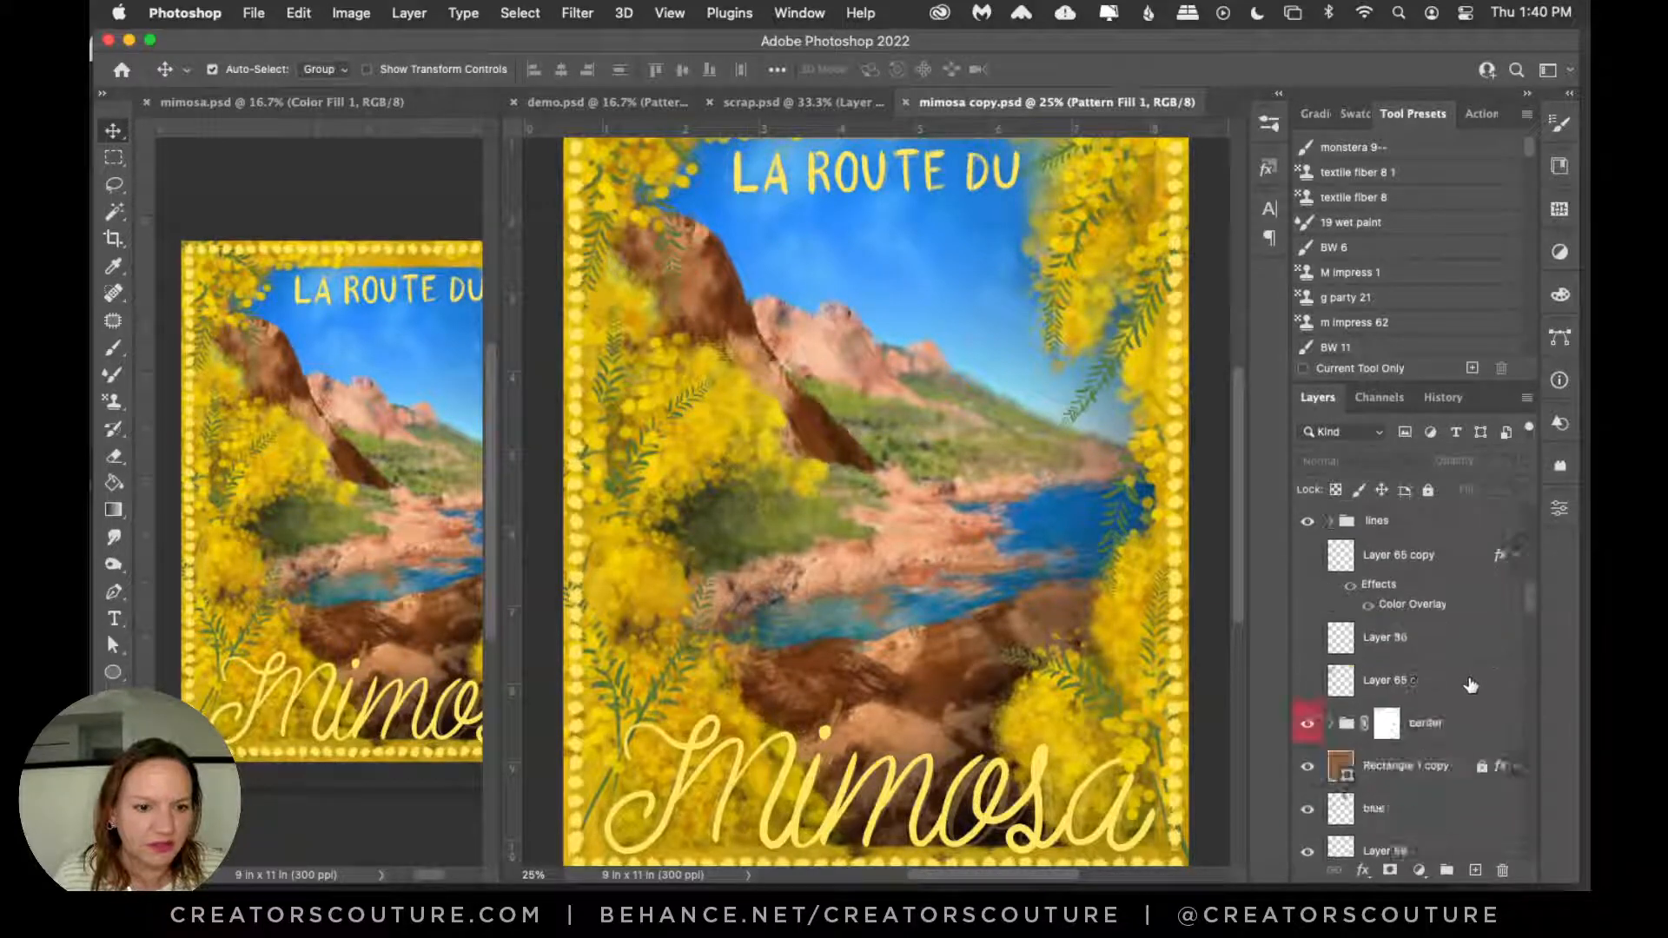
scroll(1469, 686, "up", 10)
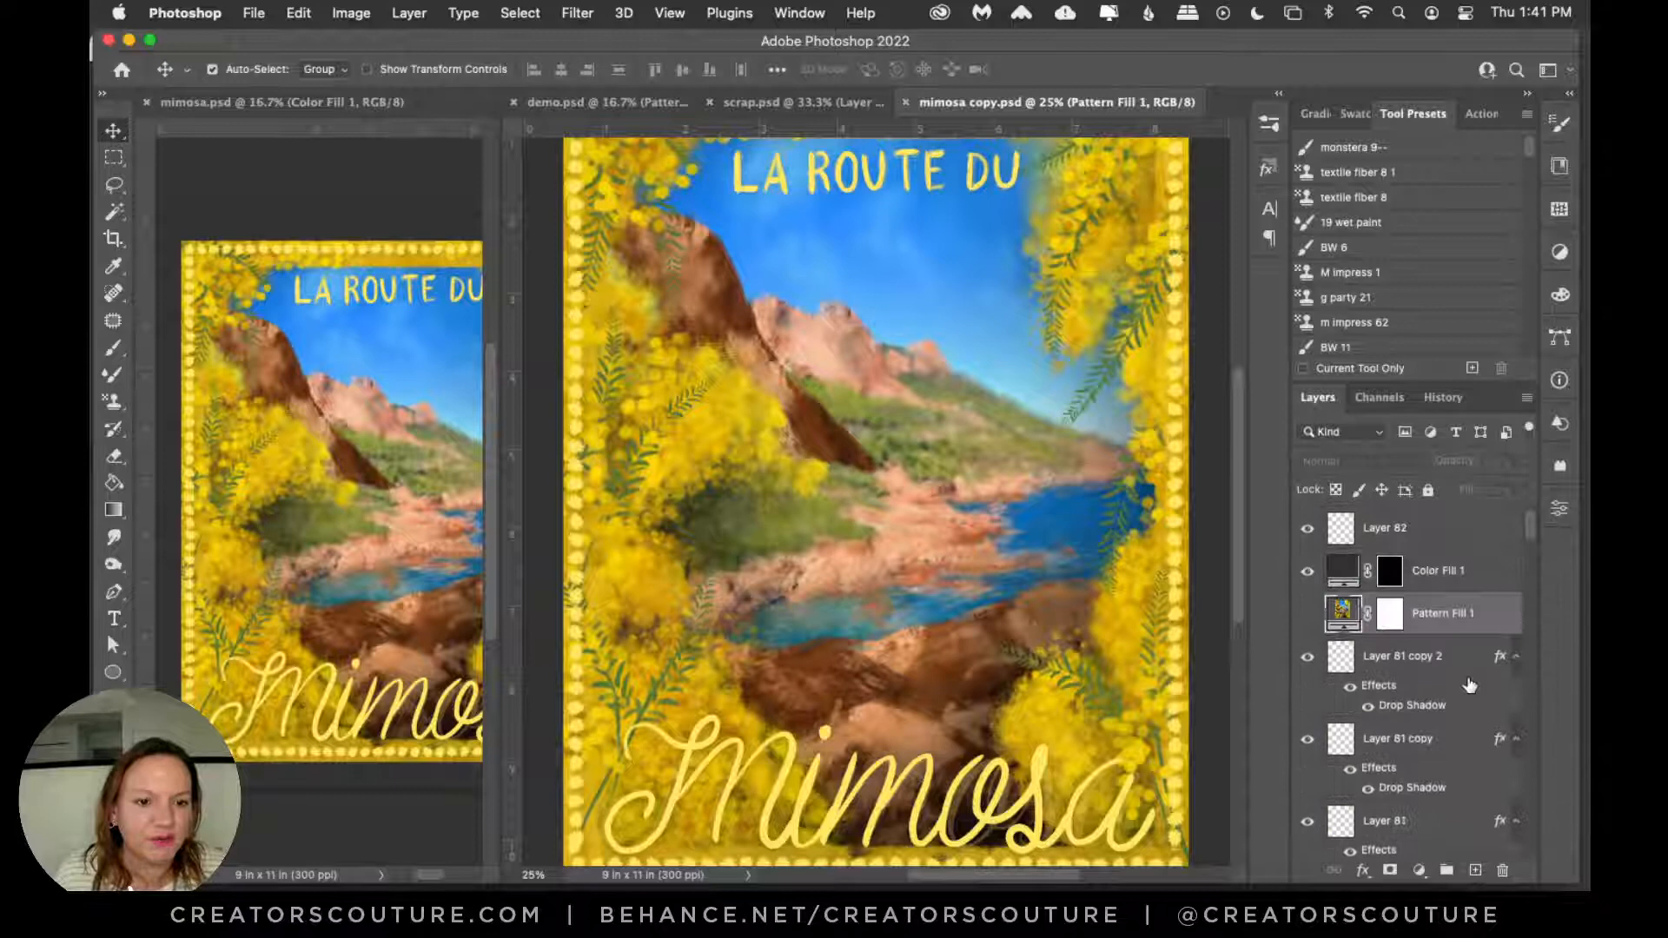
left_click(1307, 614)
scroll(1189, 590, "down", 2)
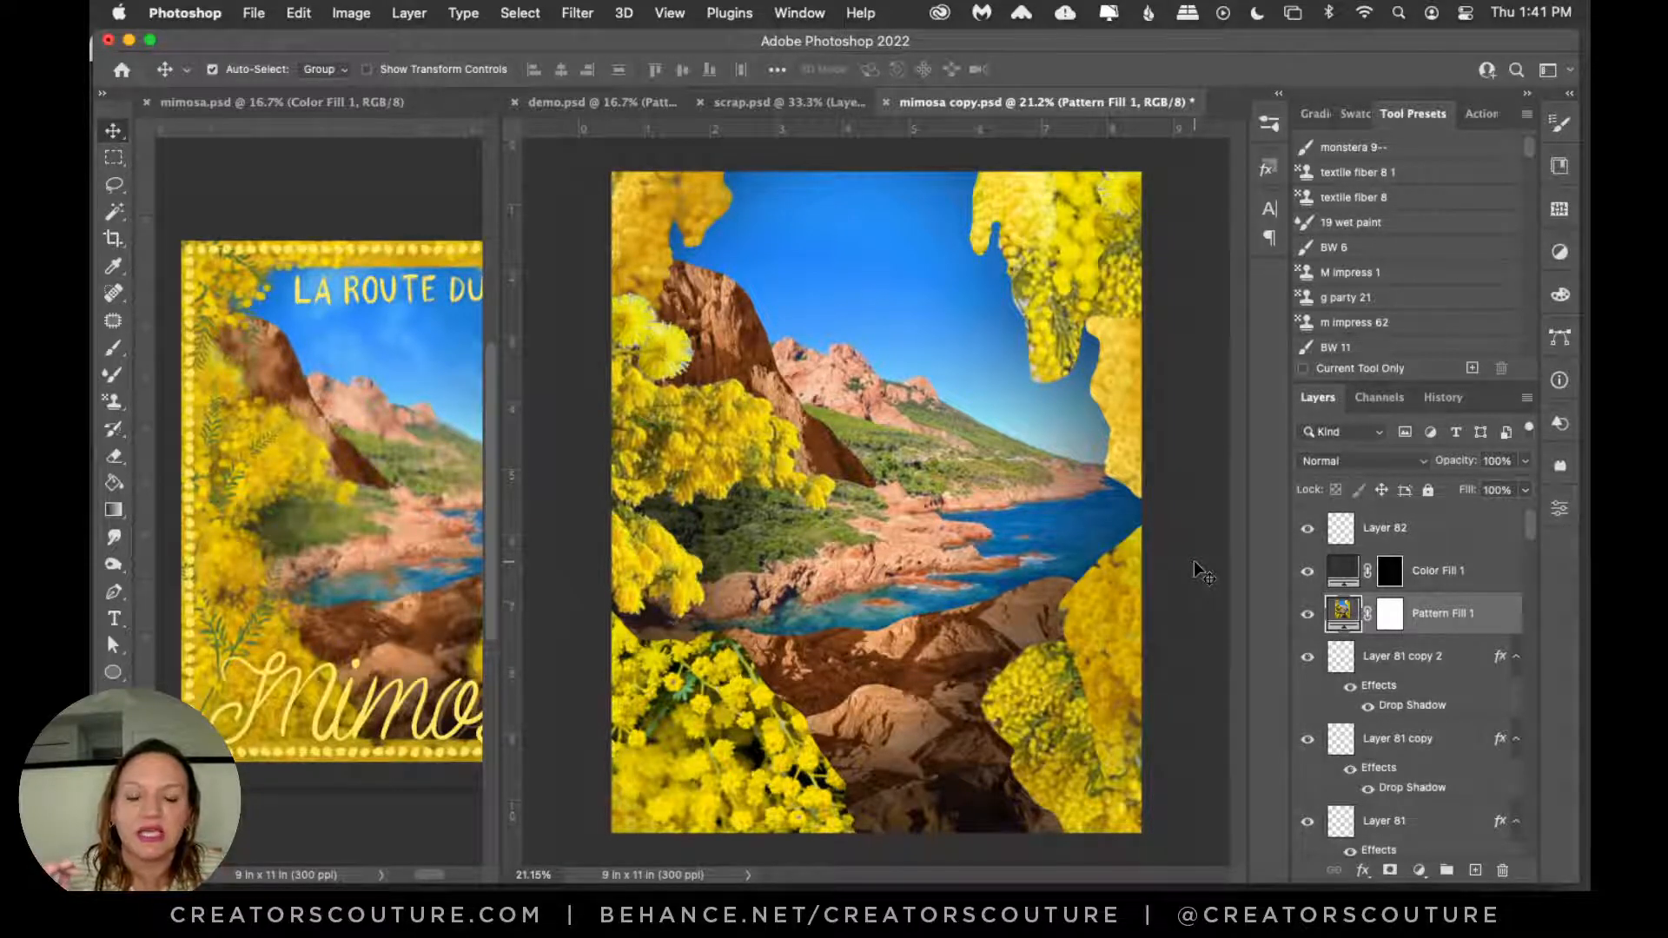
Step: Activate the Lasso tool and trace along the edge of the collage's upper-right mimosa cutout
left_click(112, 186)
left_click(170, 186)
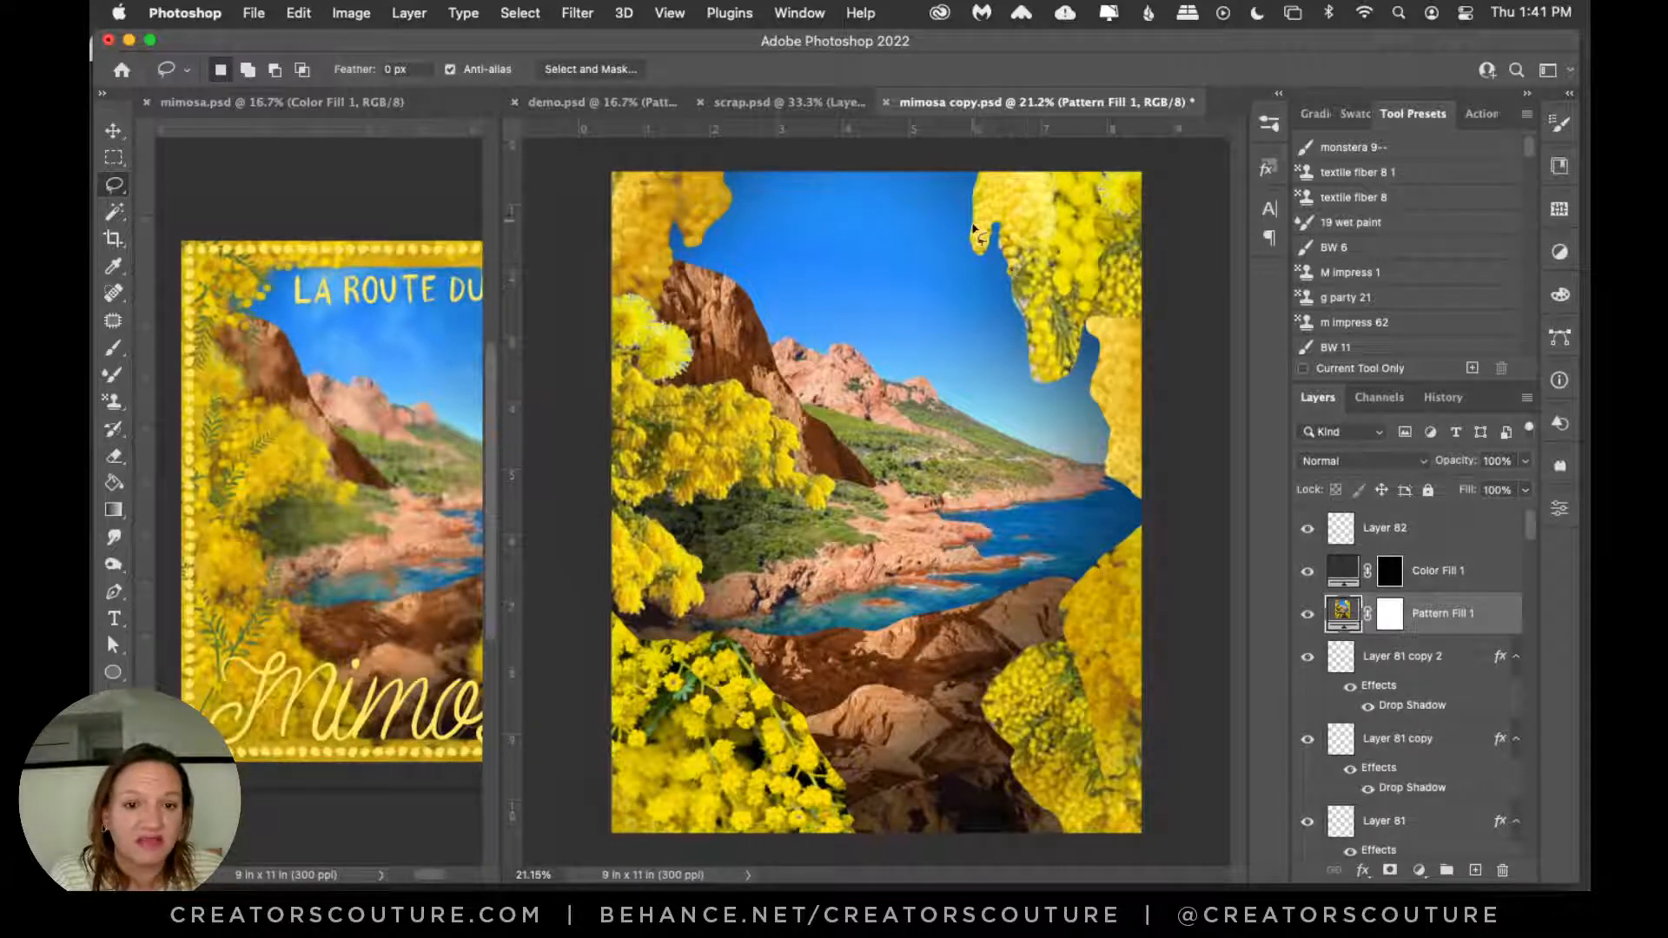
left_click_drag(977, 234, 1033, 365)
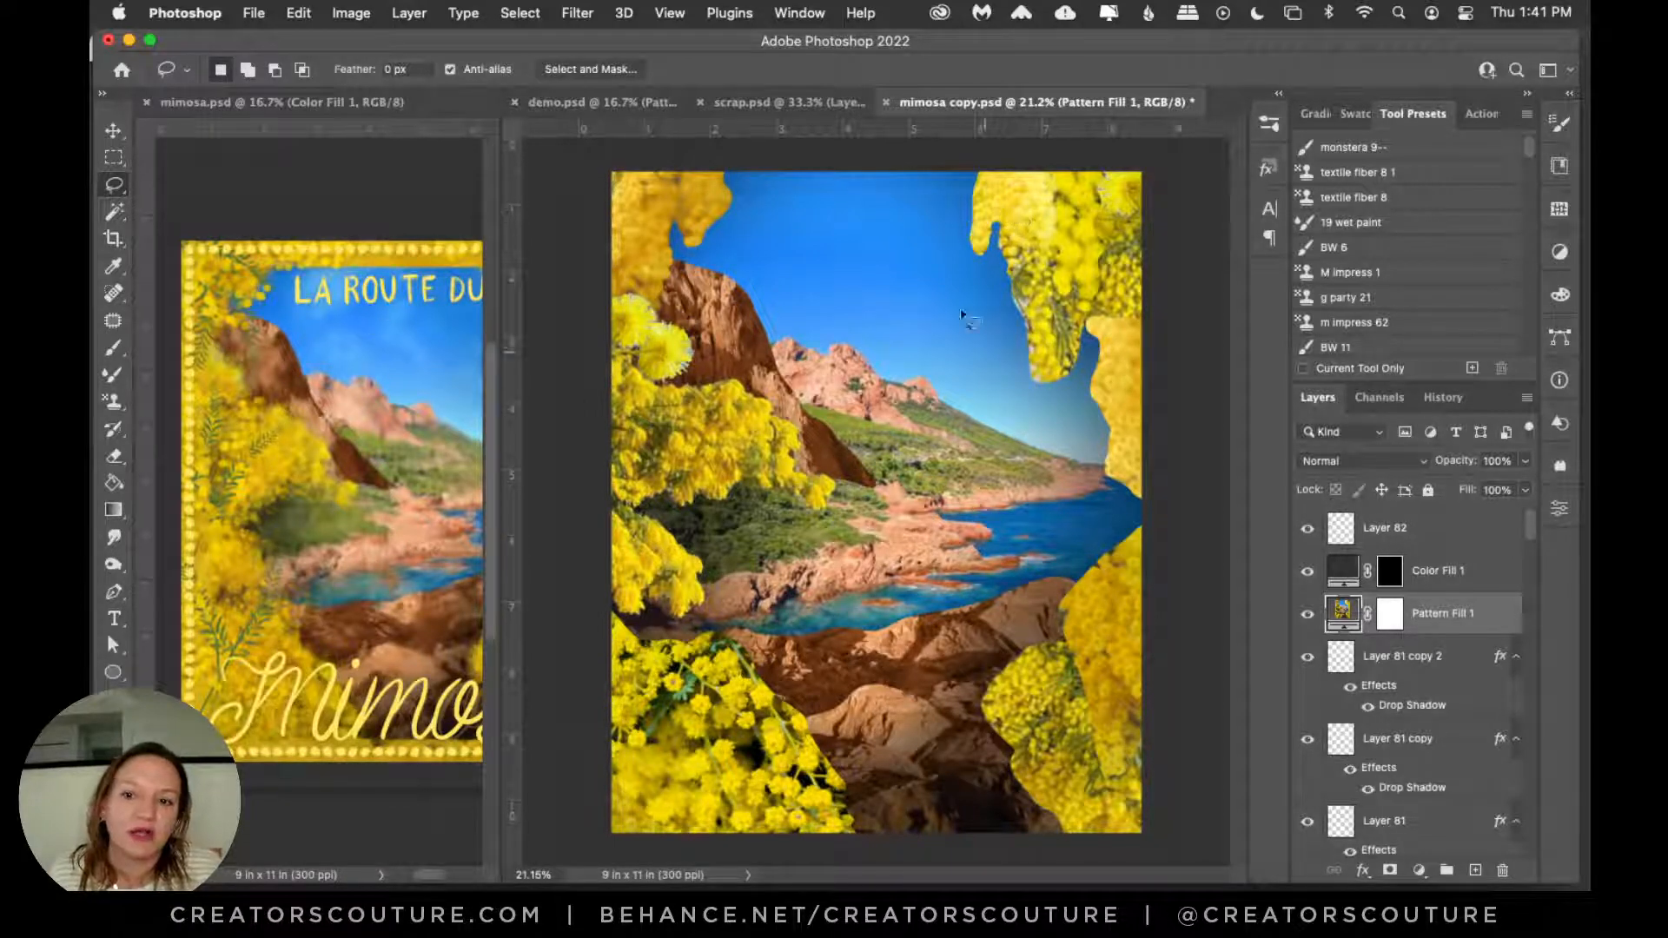
scroll(304, 487, "right", 1)
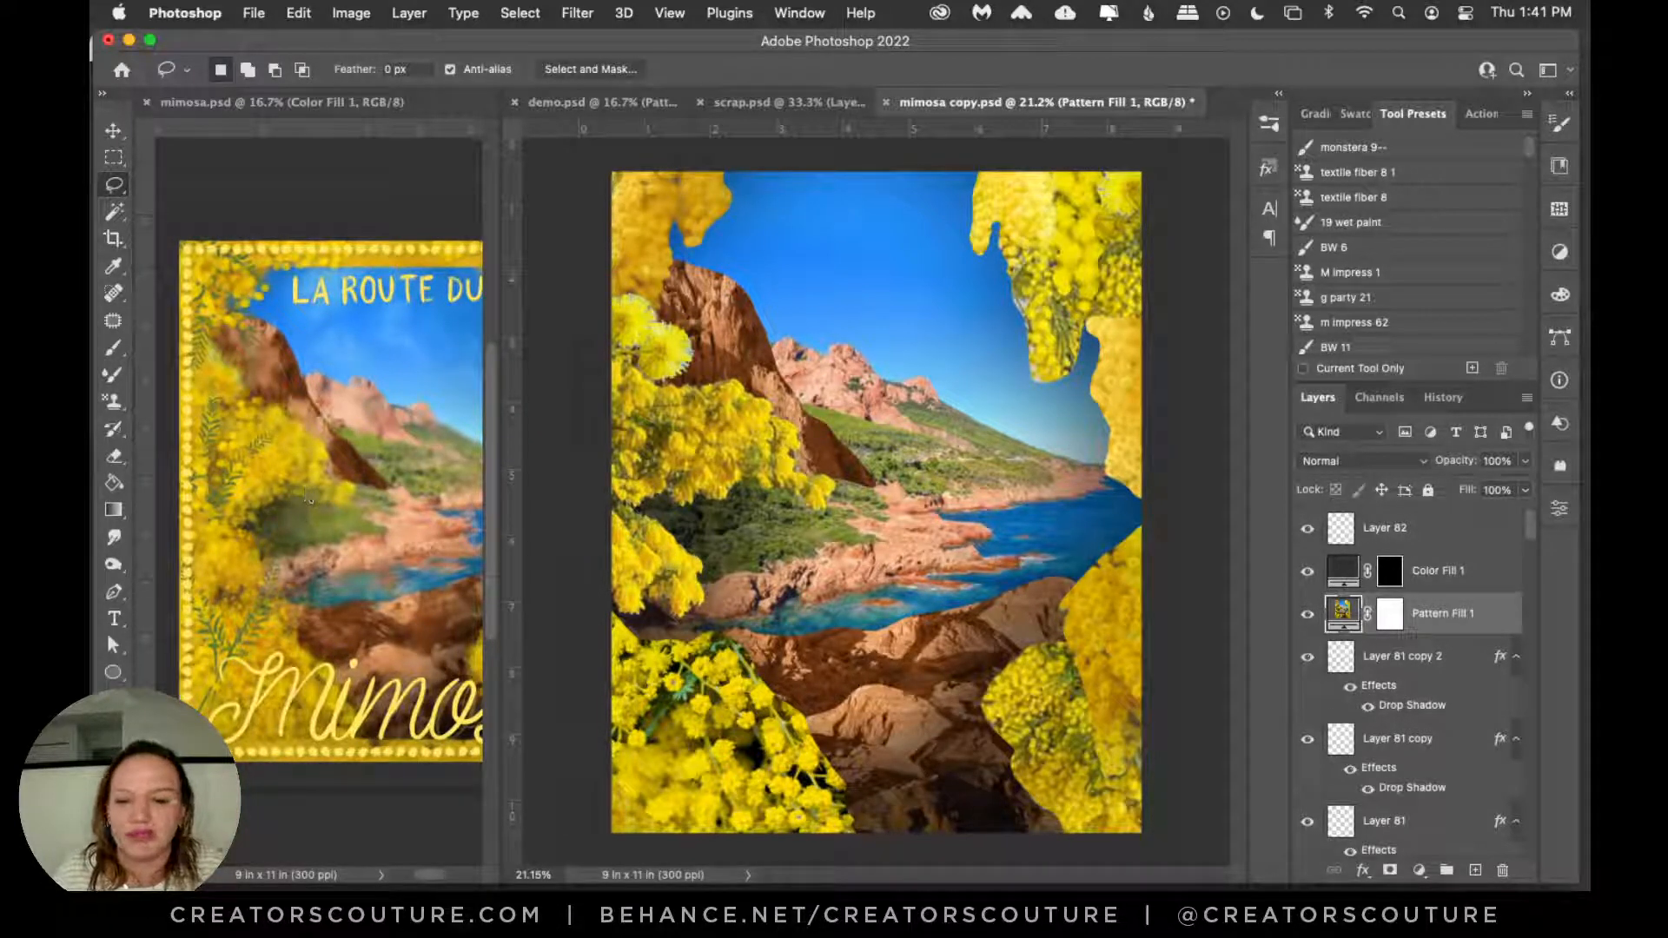
Step: Switch to Adobe Bridge and examine the mimosa and coastline reference photos in the mimosa folder
left_click(613, 885)
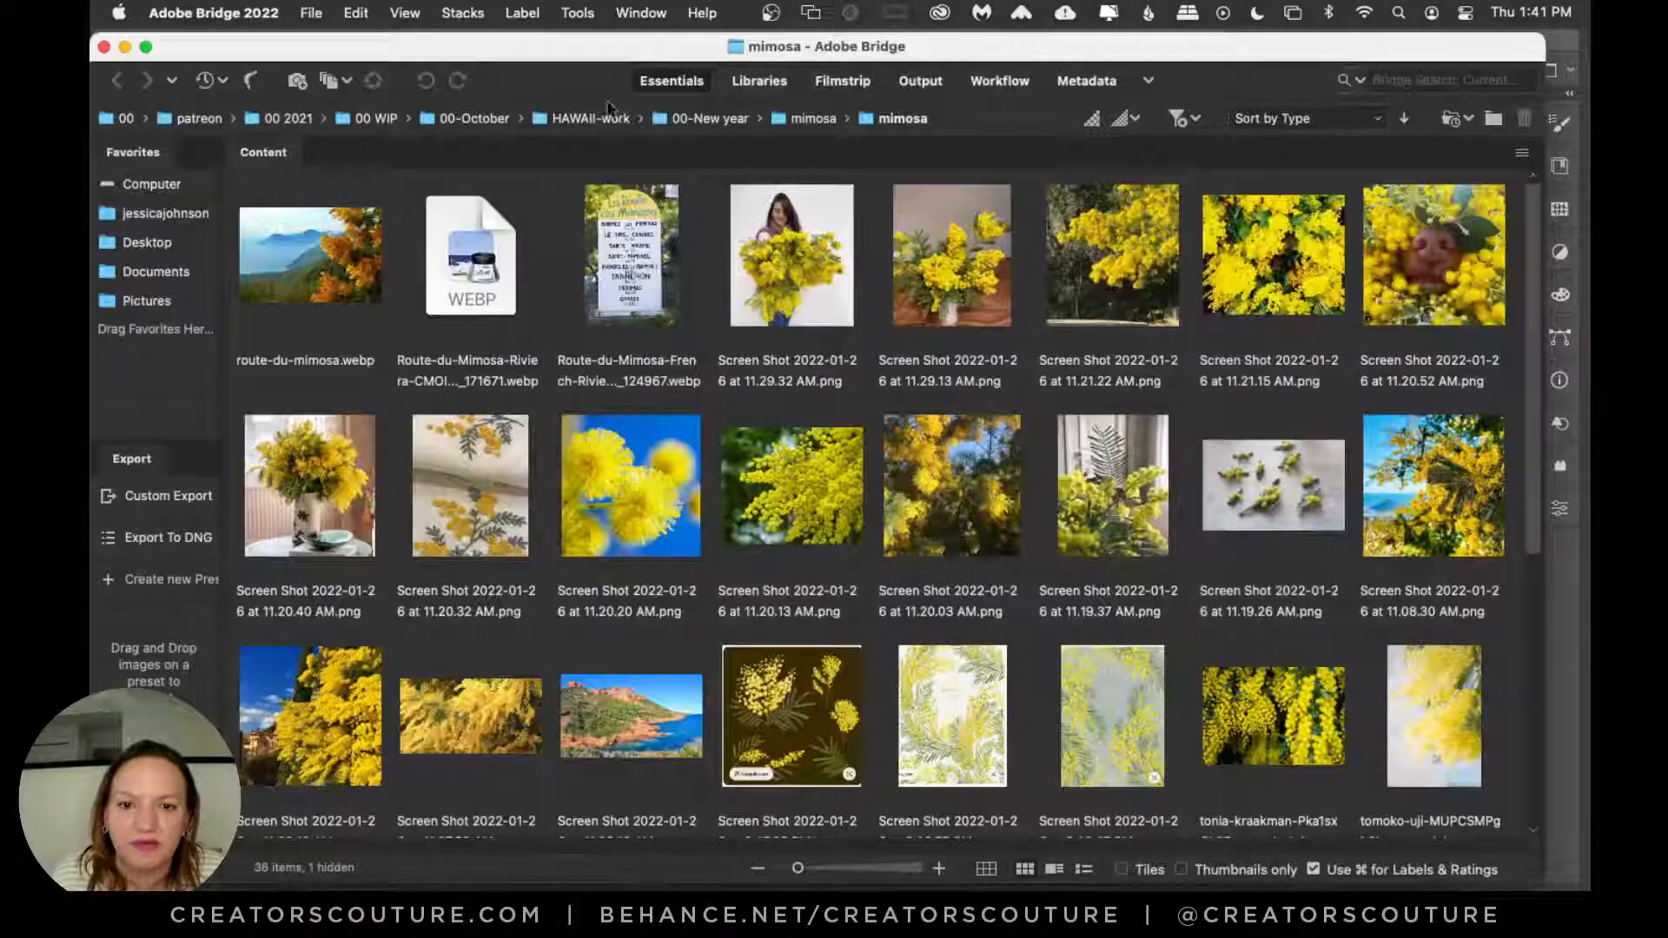
scroll(966, 400, "up", 5)
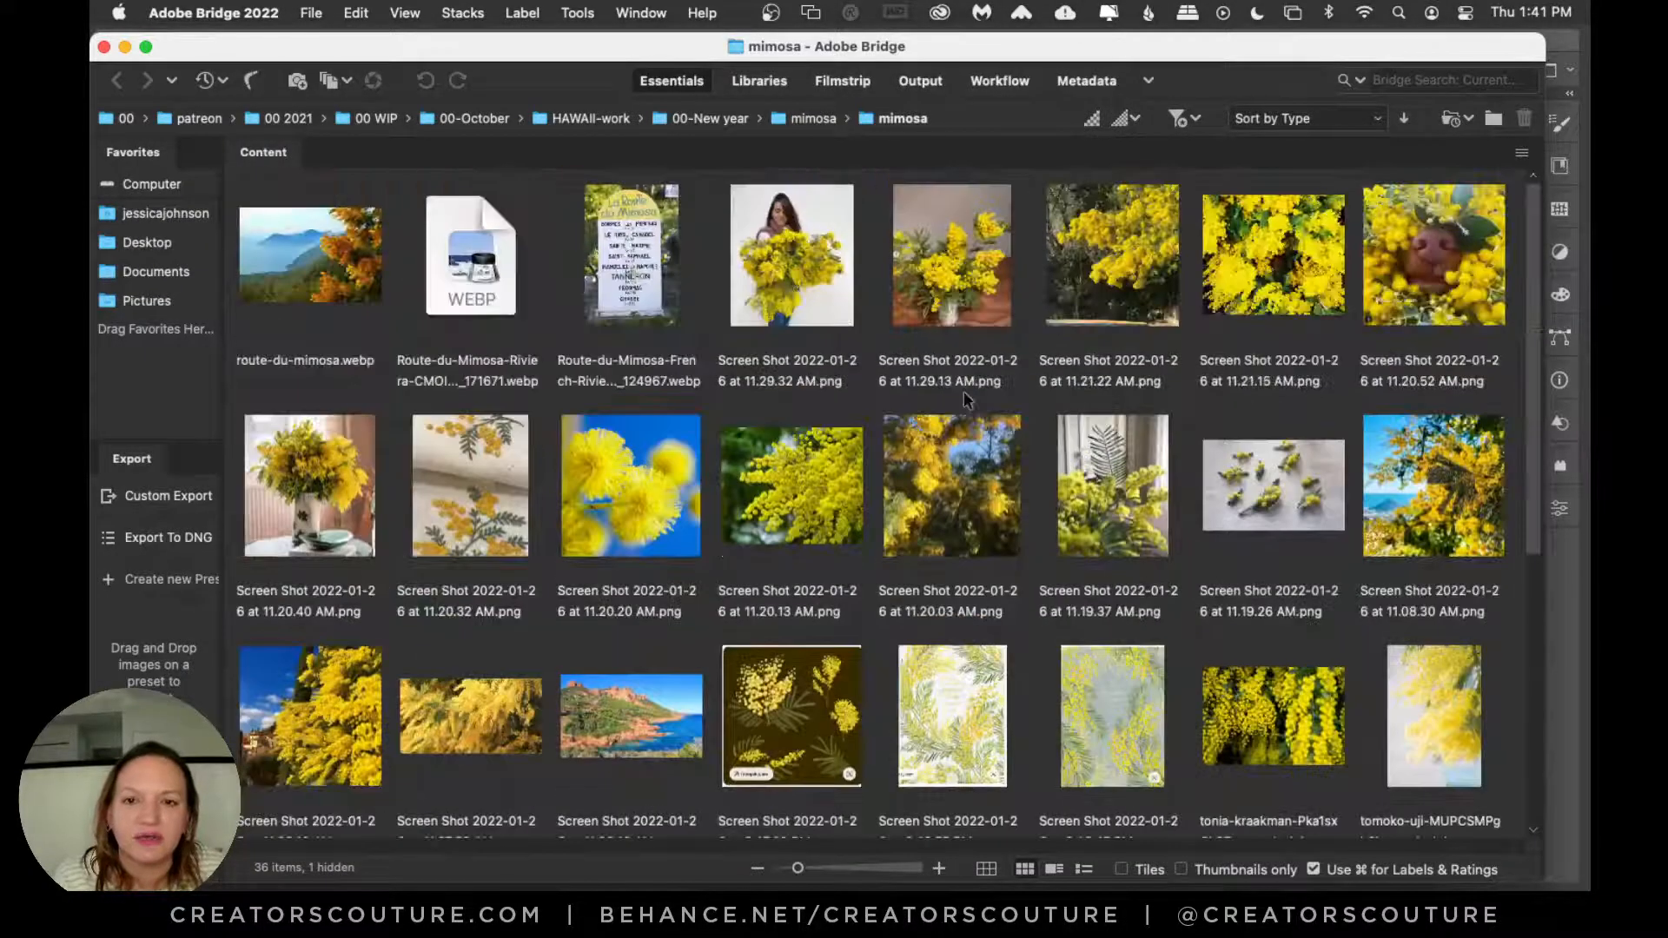
scroll(962, 391, "down", 5)
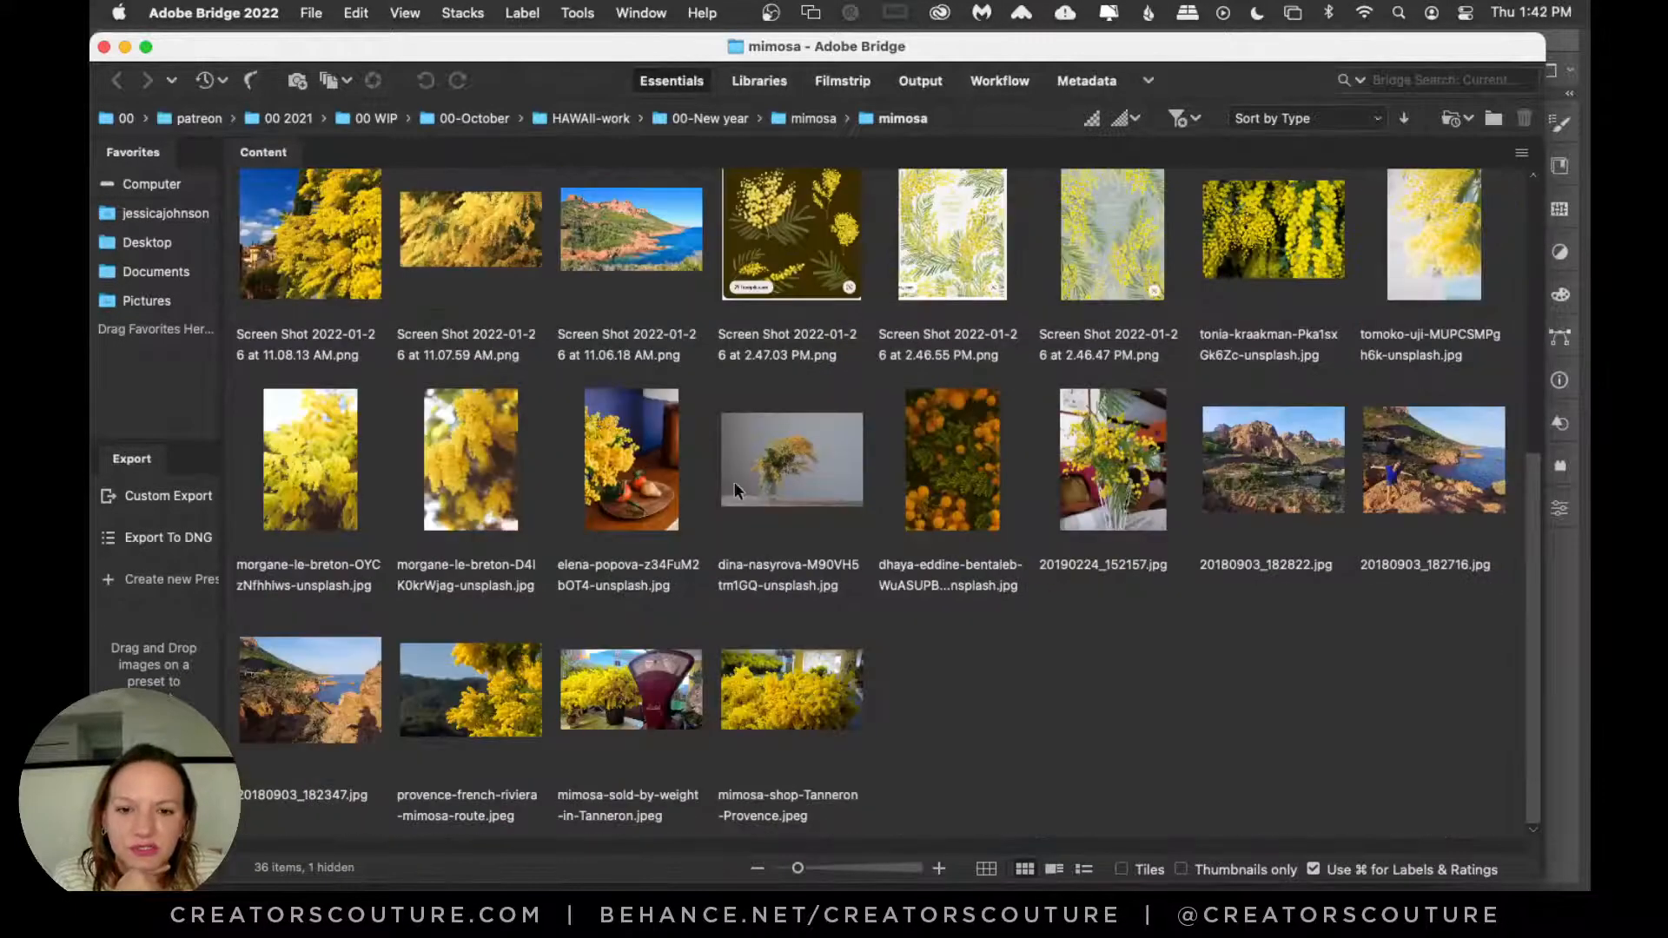
scroll(990, 687, "up", 5)
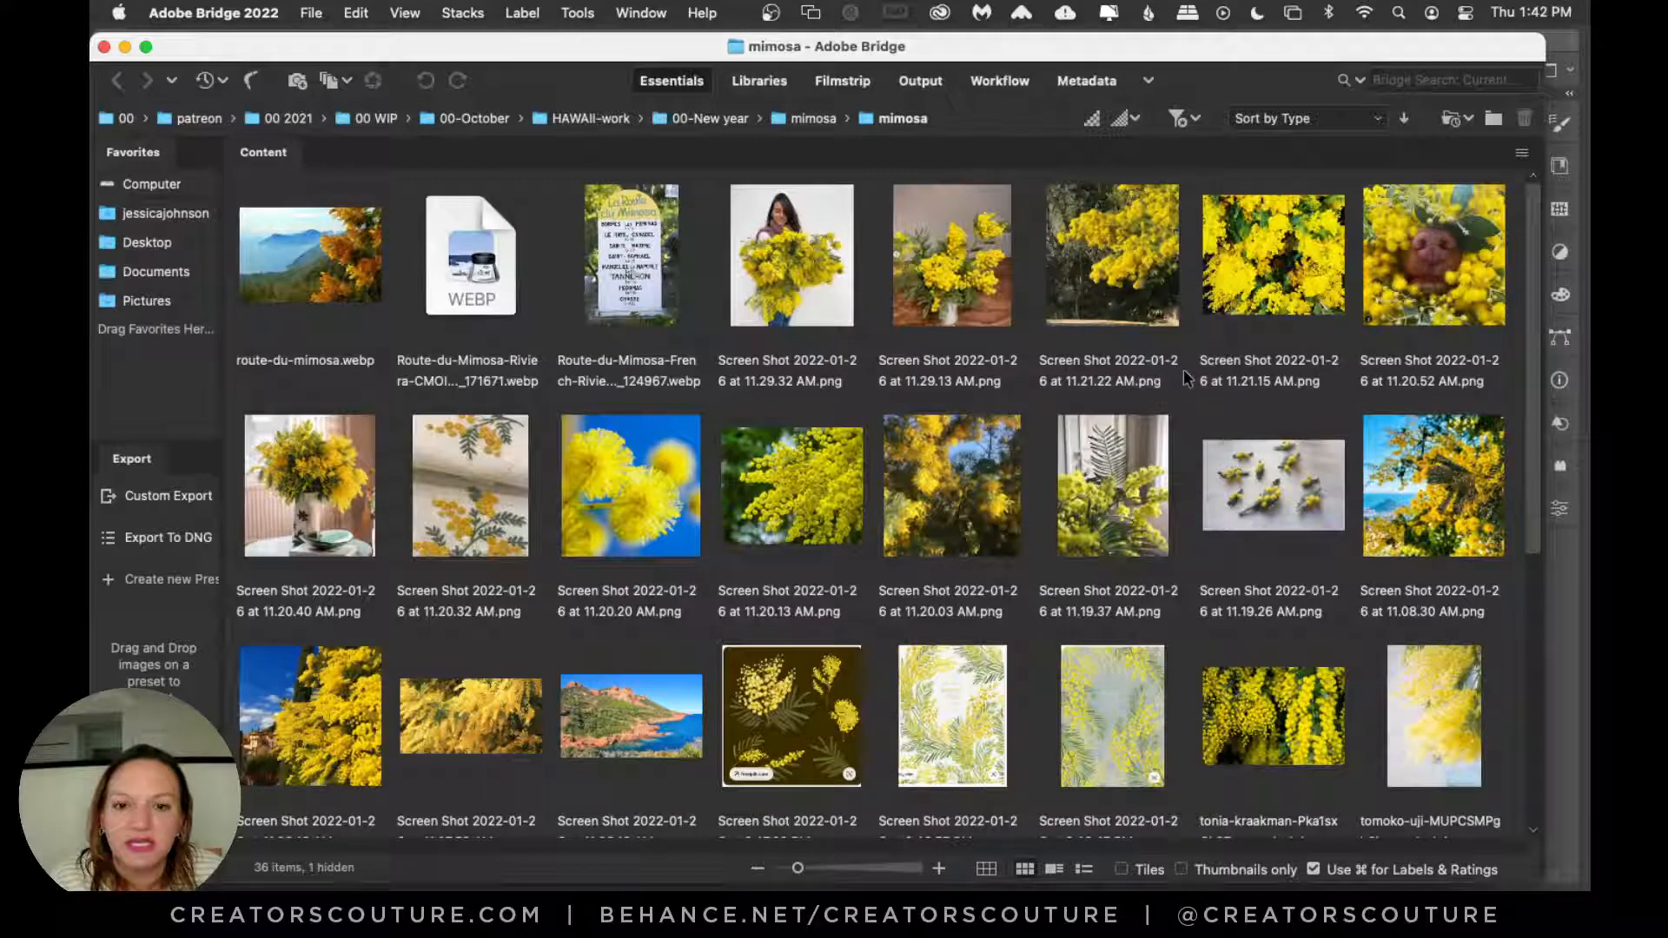
Step: Open the coastline photo 20180903_182716.jpg from Bridge's mimosa folder in Photoshop, and return to "mimosa copy.psd"
scroll(1129, 408, "down", 5)
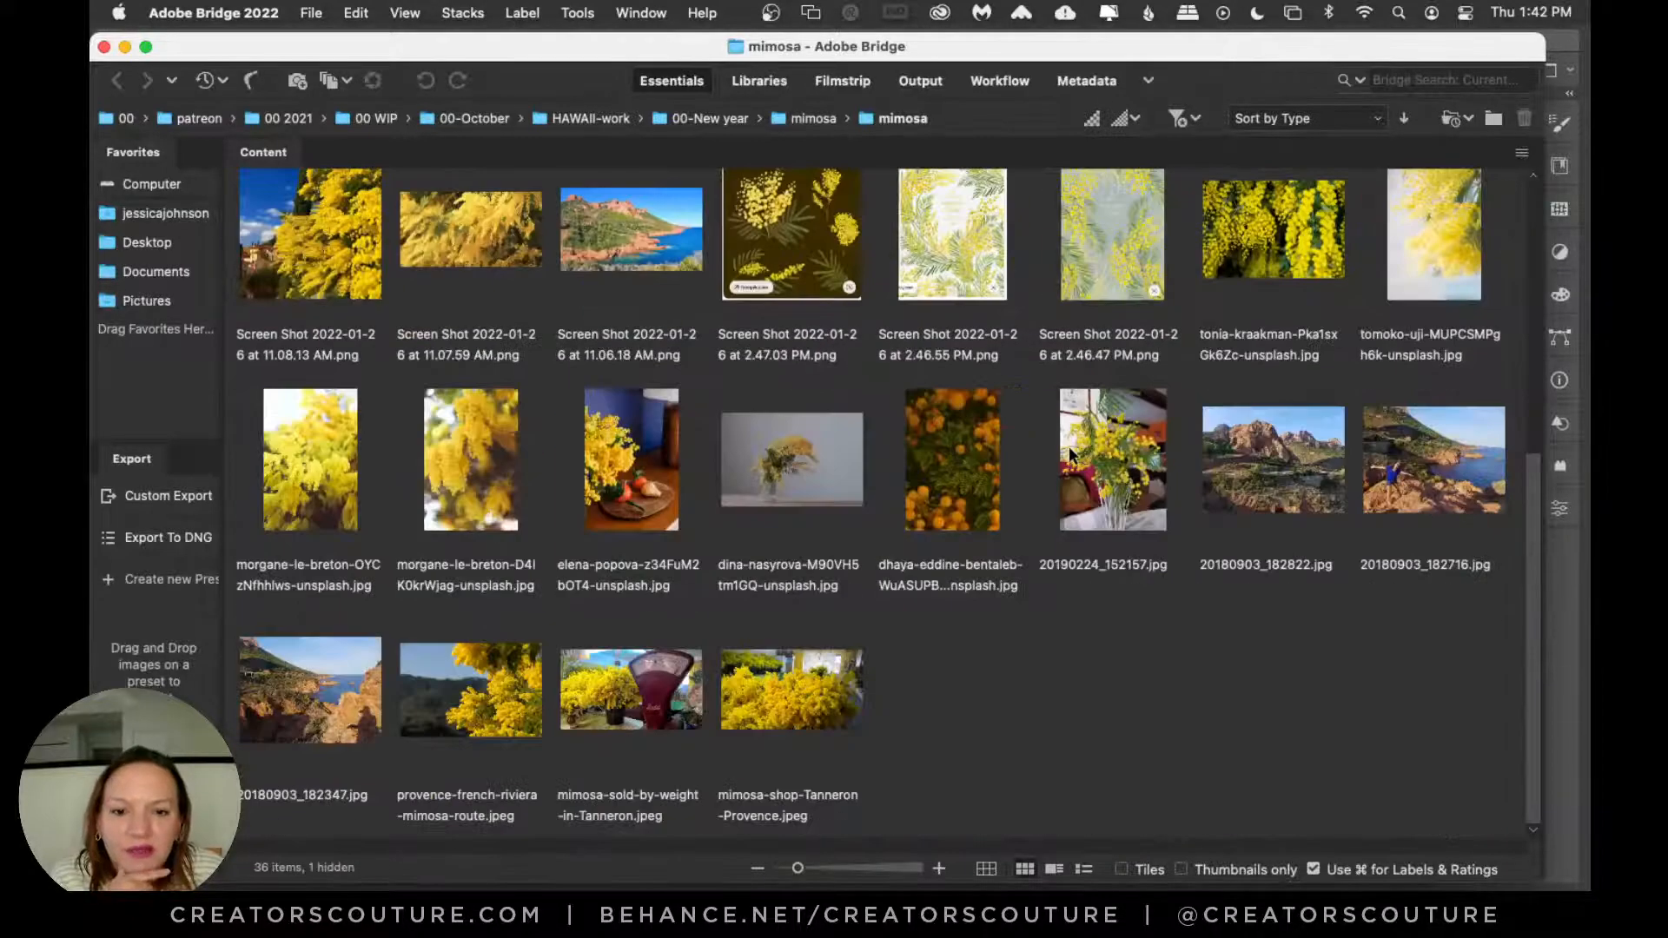
left_click(1407, 477)
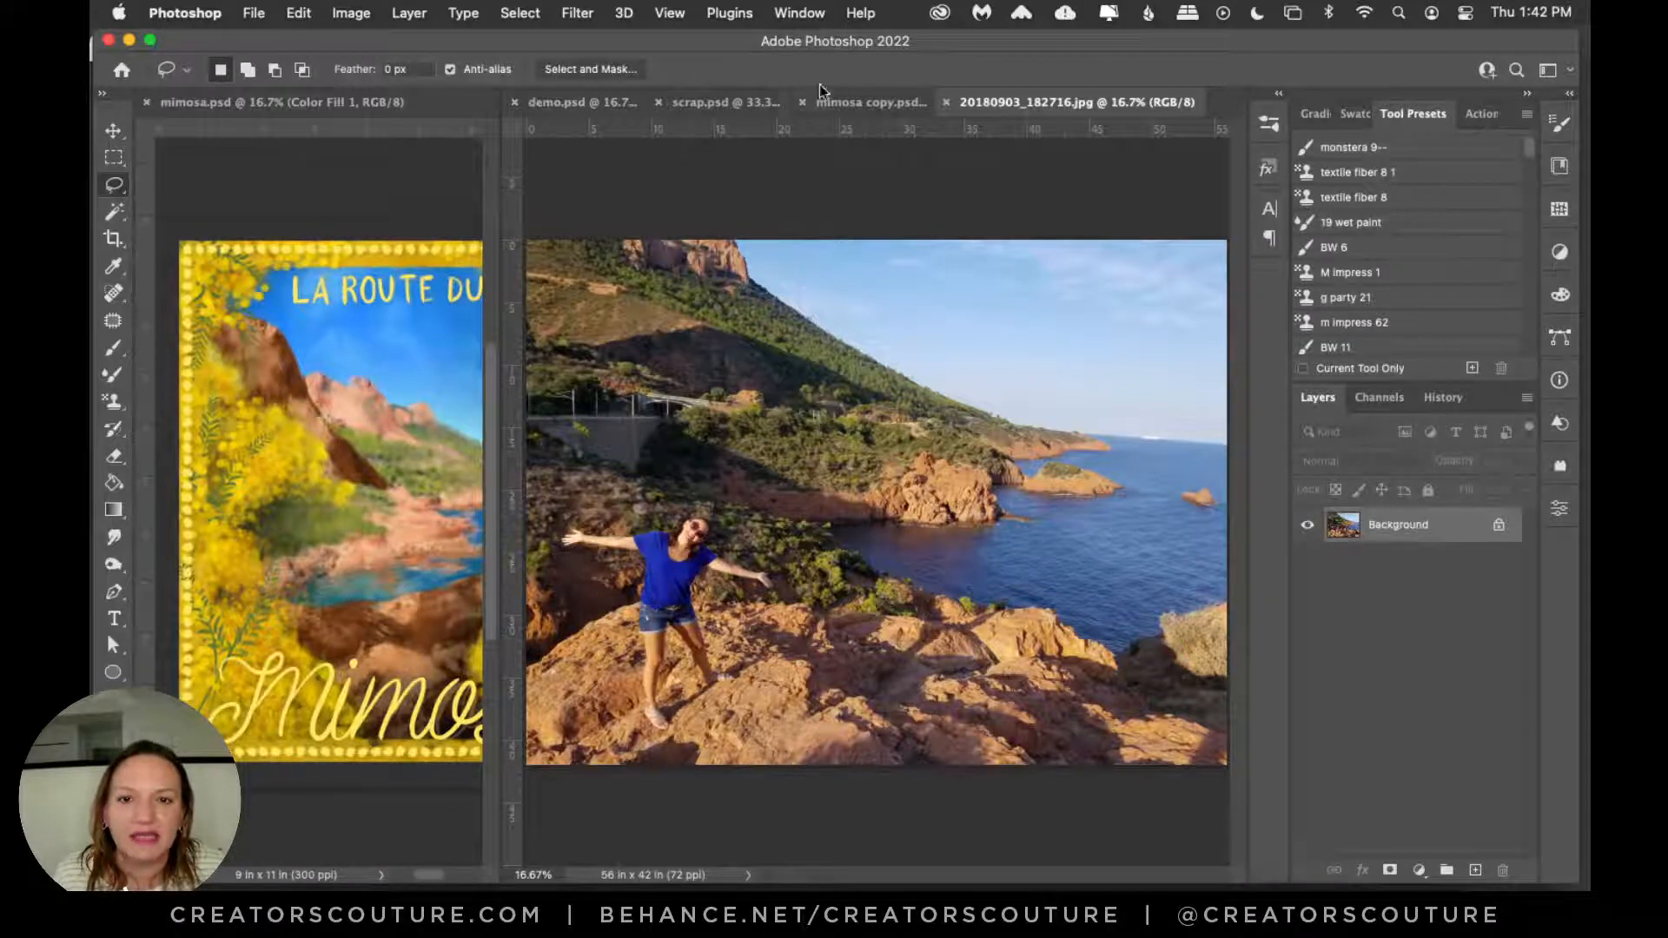
left_click(877, 102)
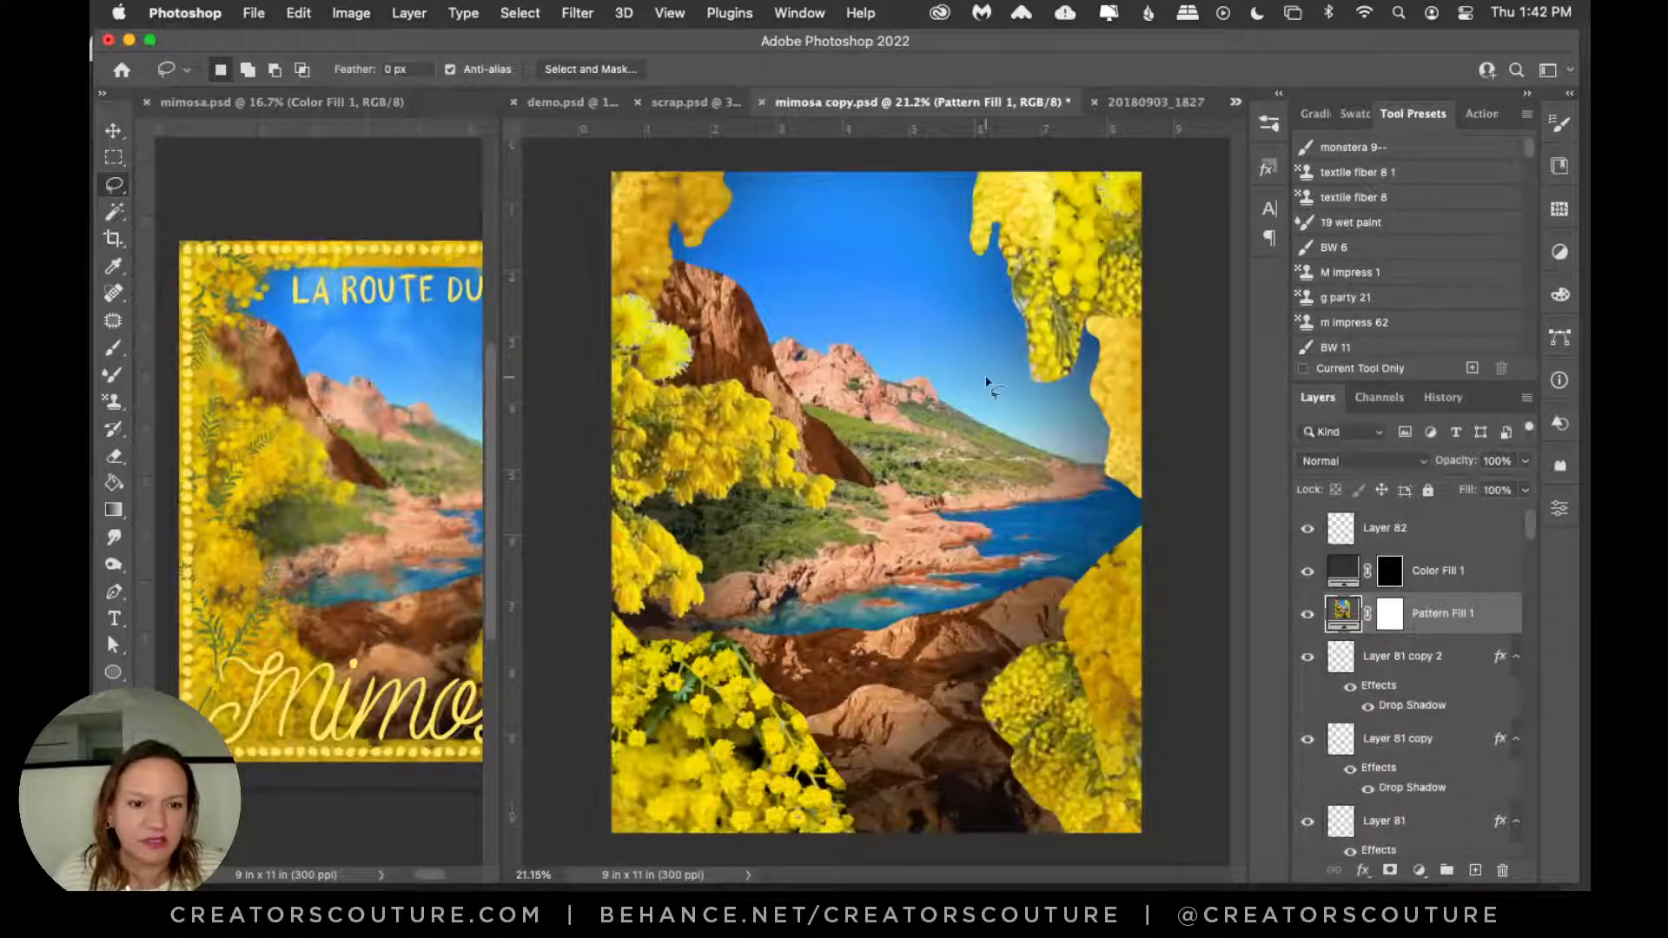
Step: Hide Pattern Fill 1 and all layers from Layer 81 copy 2 down to Layer 1 copy, and select Layer 1
left_click(1307, 614)
left_click(1407, 664)
scroll(1416, 700, "down", 5)
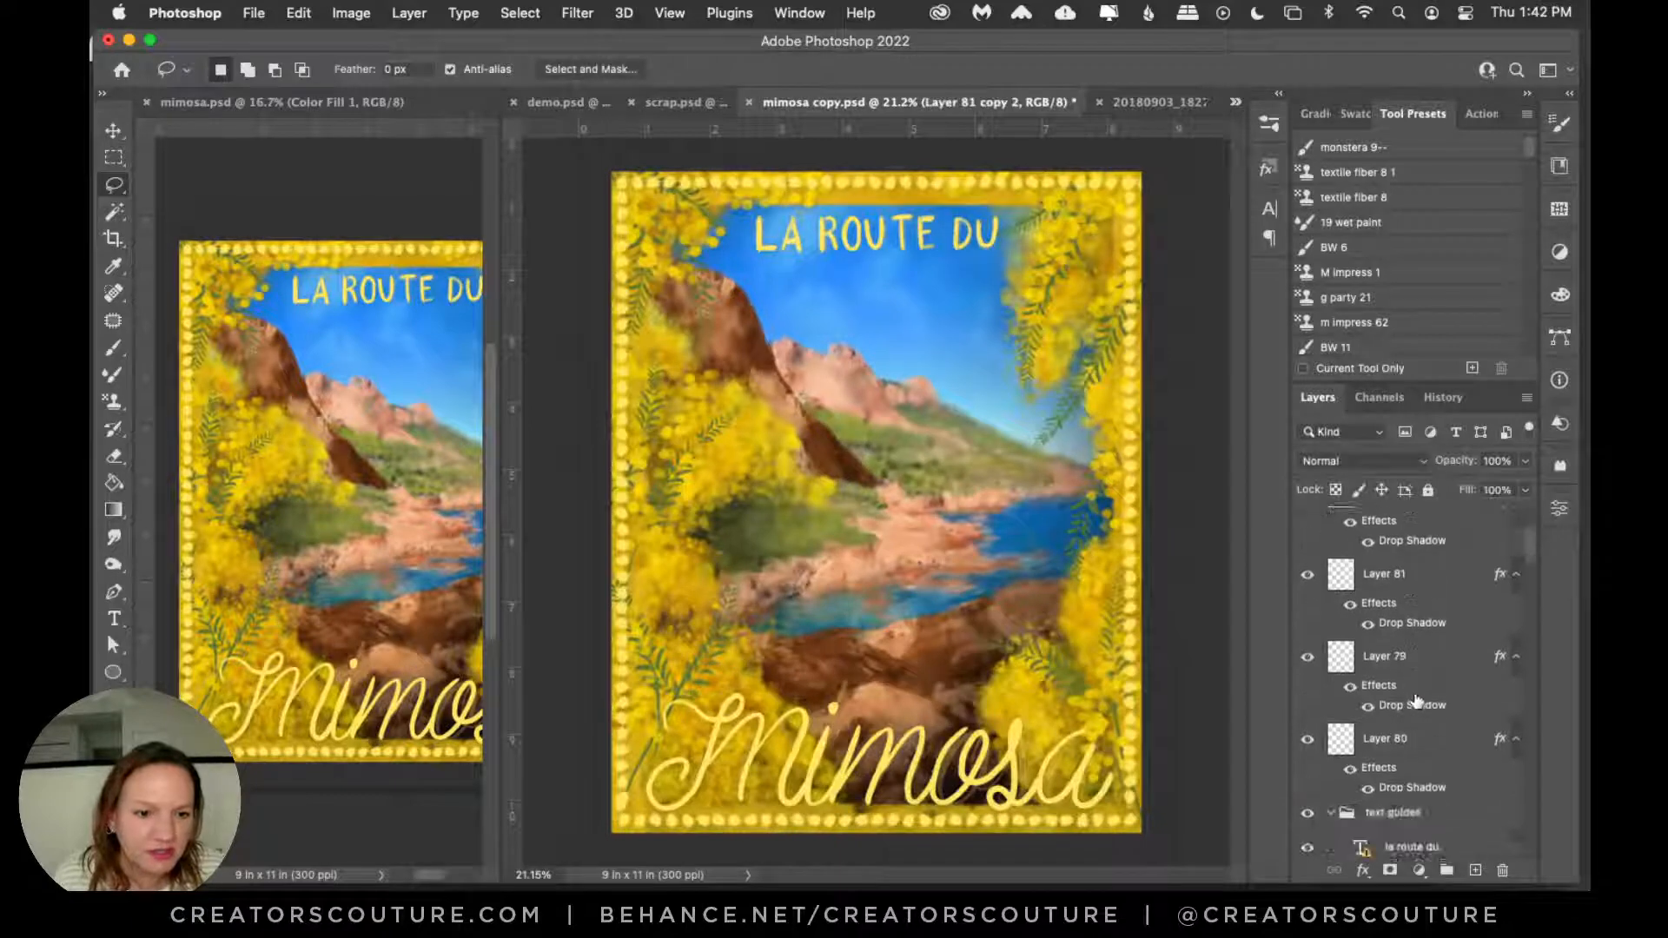
scroll(1416, 701, "down", 8)
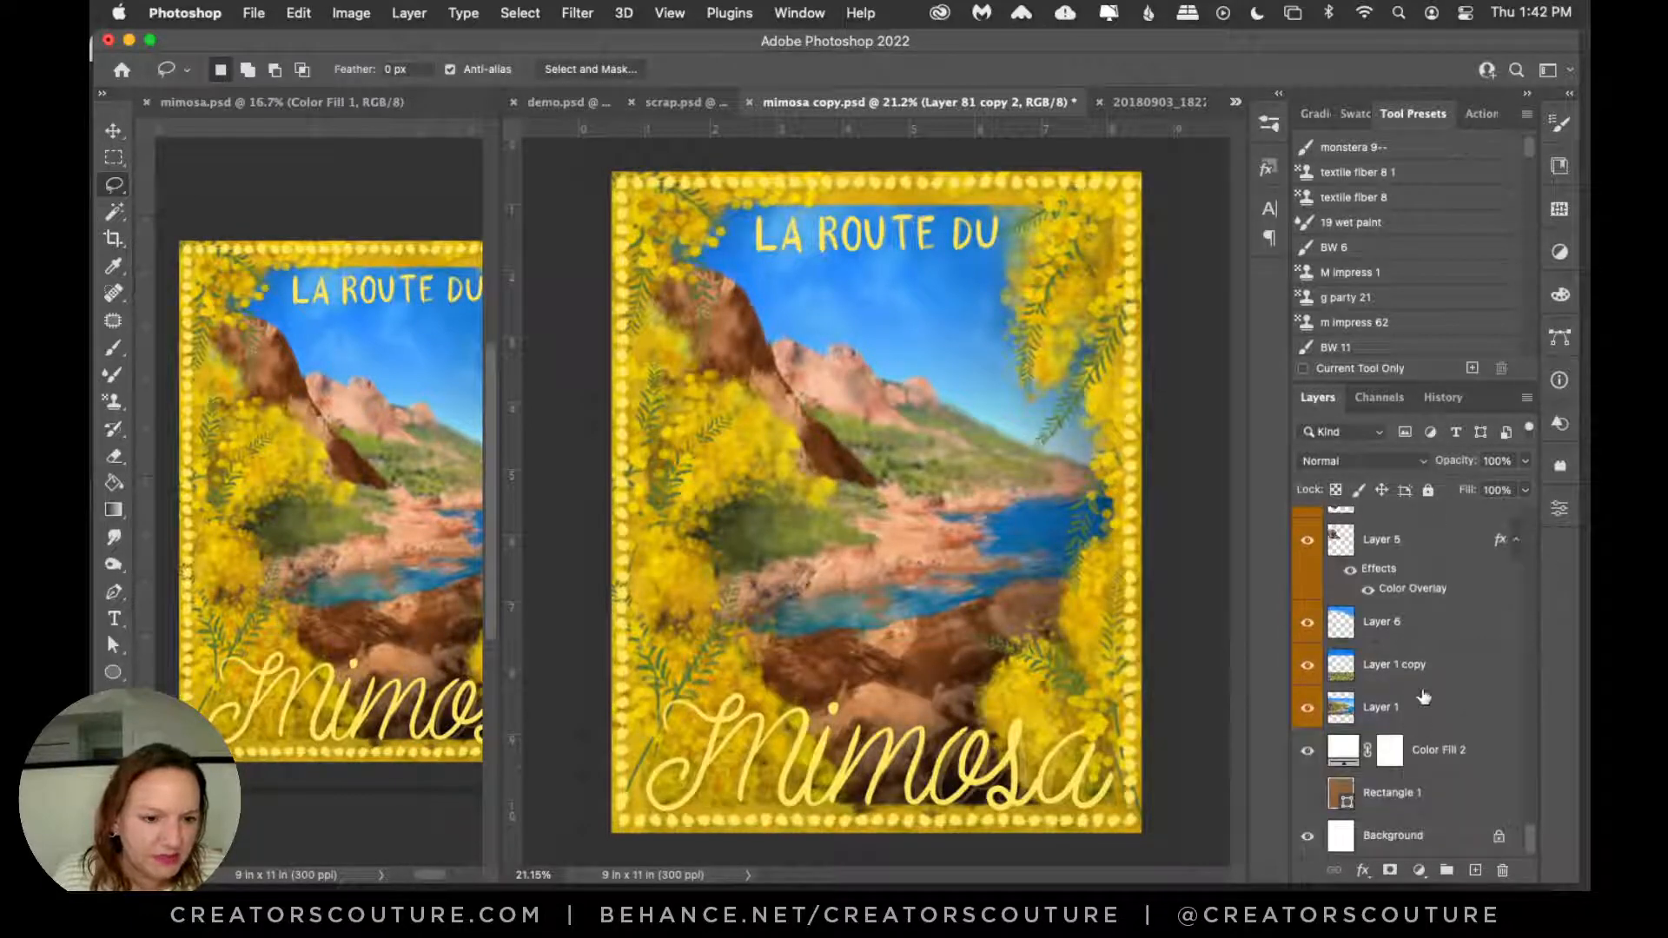
left_click(1434, 675, "shift")
scroll(1404, 683, "up", 15)
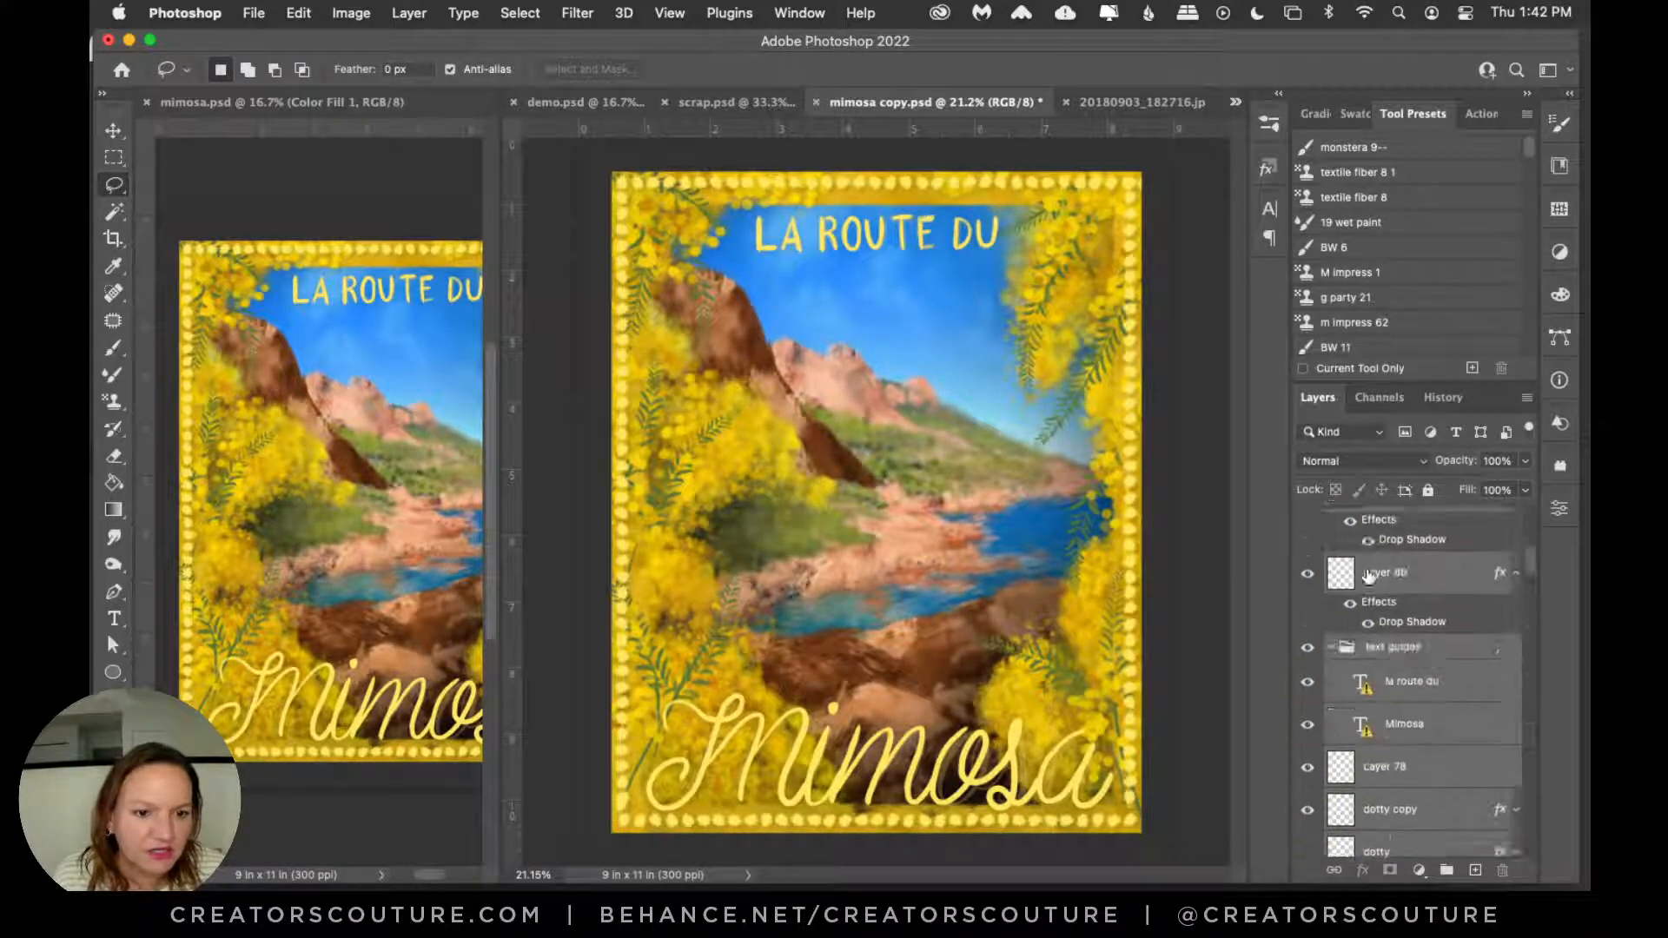
scroll(1368, 575, "up", 3)
right_click(1308, 658)
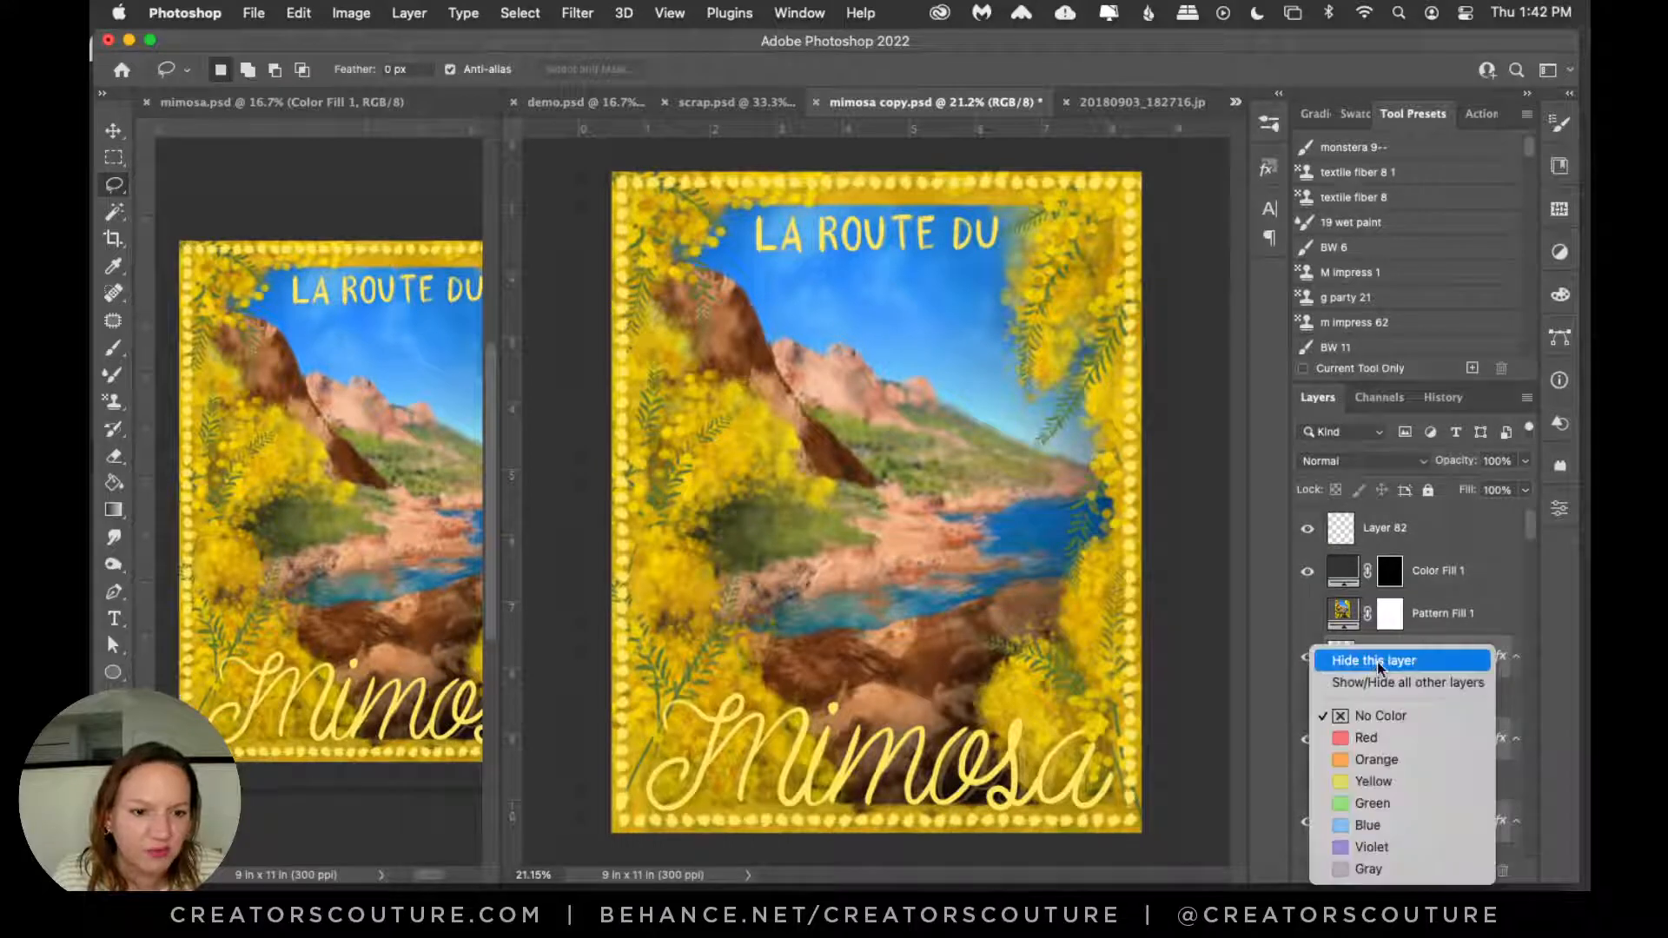
left_click(1377, 661)
scroll(1398, 678, "down", 15)
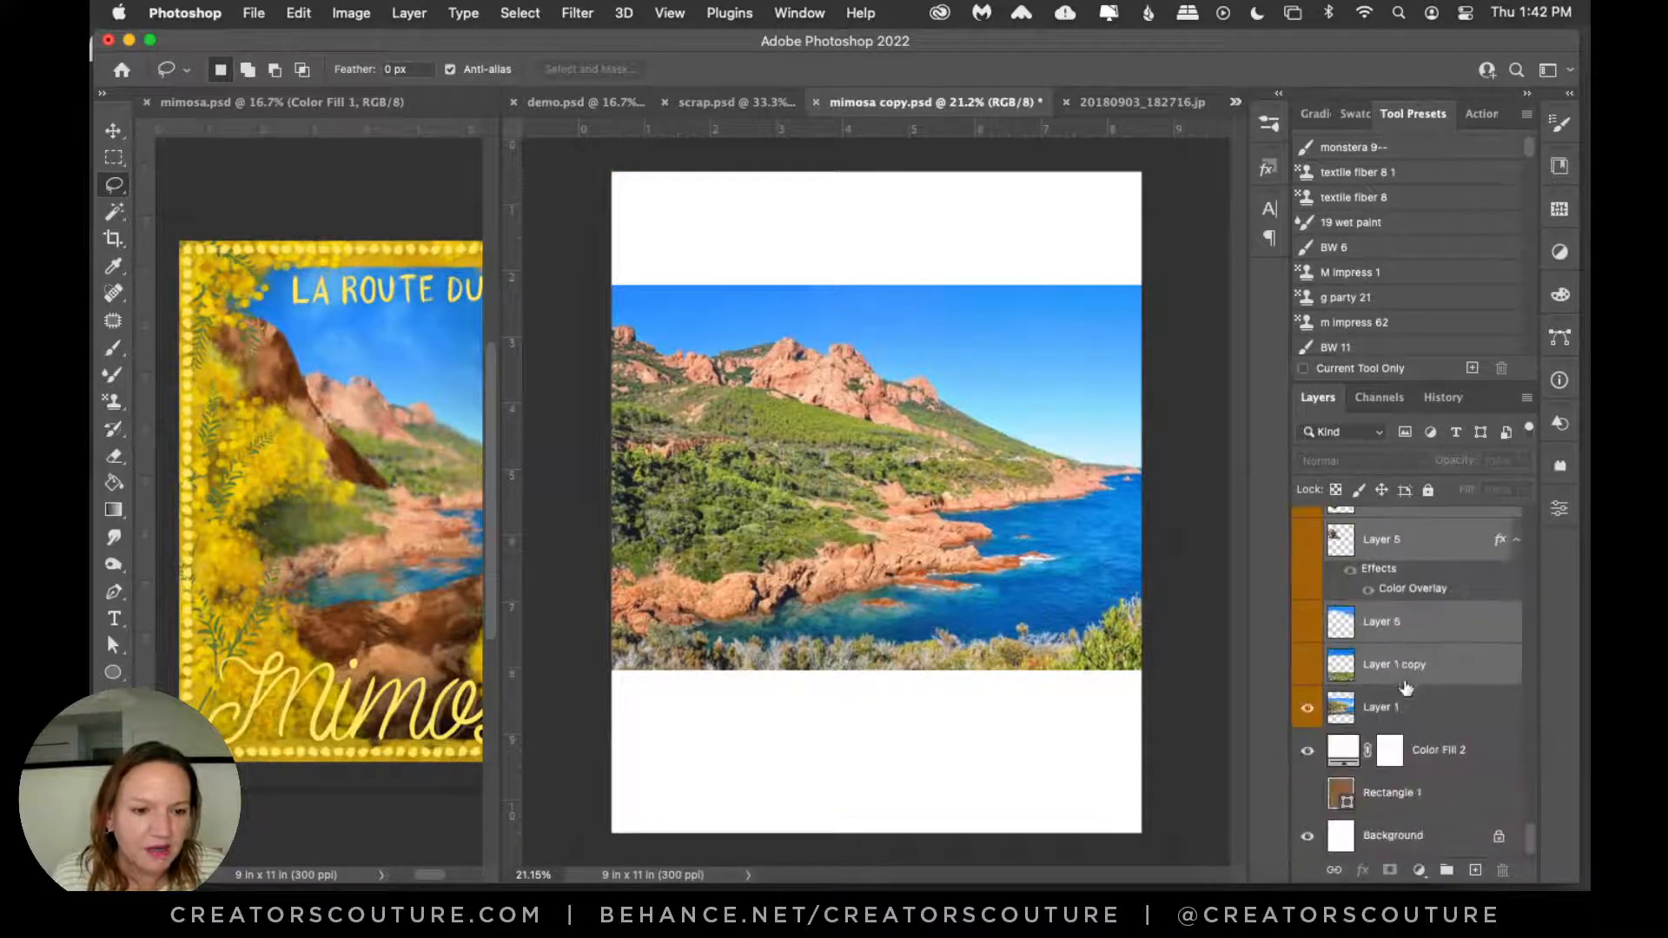
left_click(1417, 710)
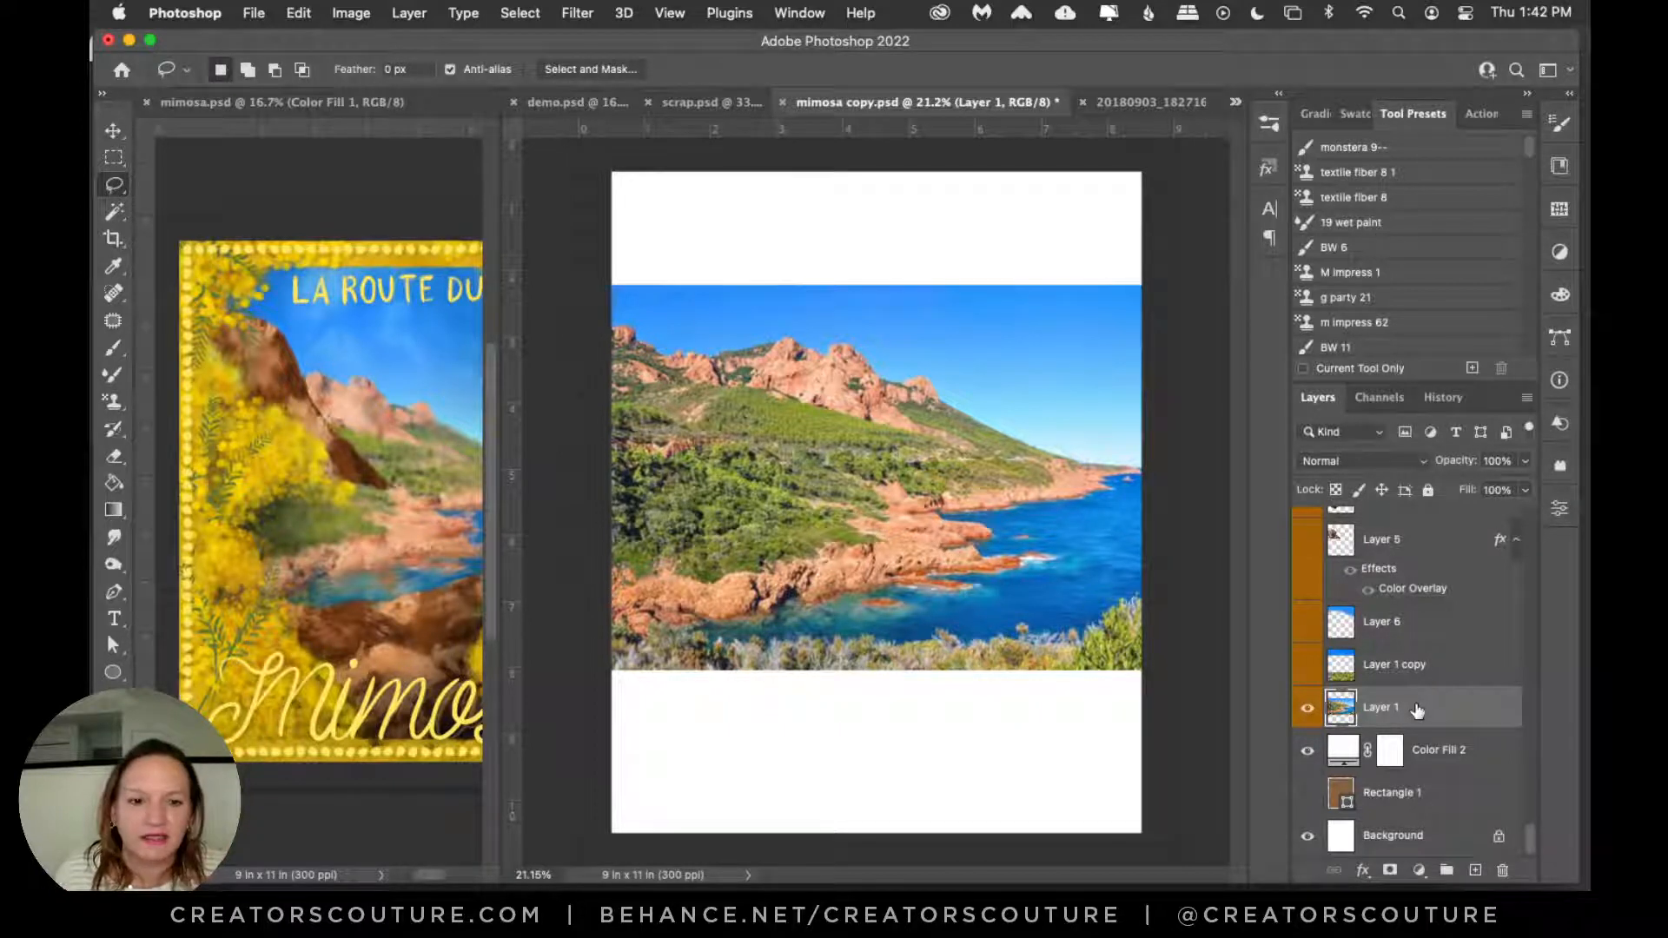
Step: Toggle Layer 1 copy's visibility to compare the original coastline photo with its extended version
scroll(1416, 711, "up", 1)
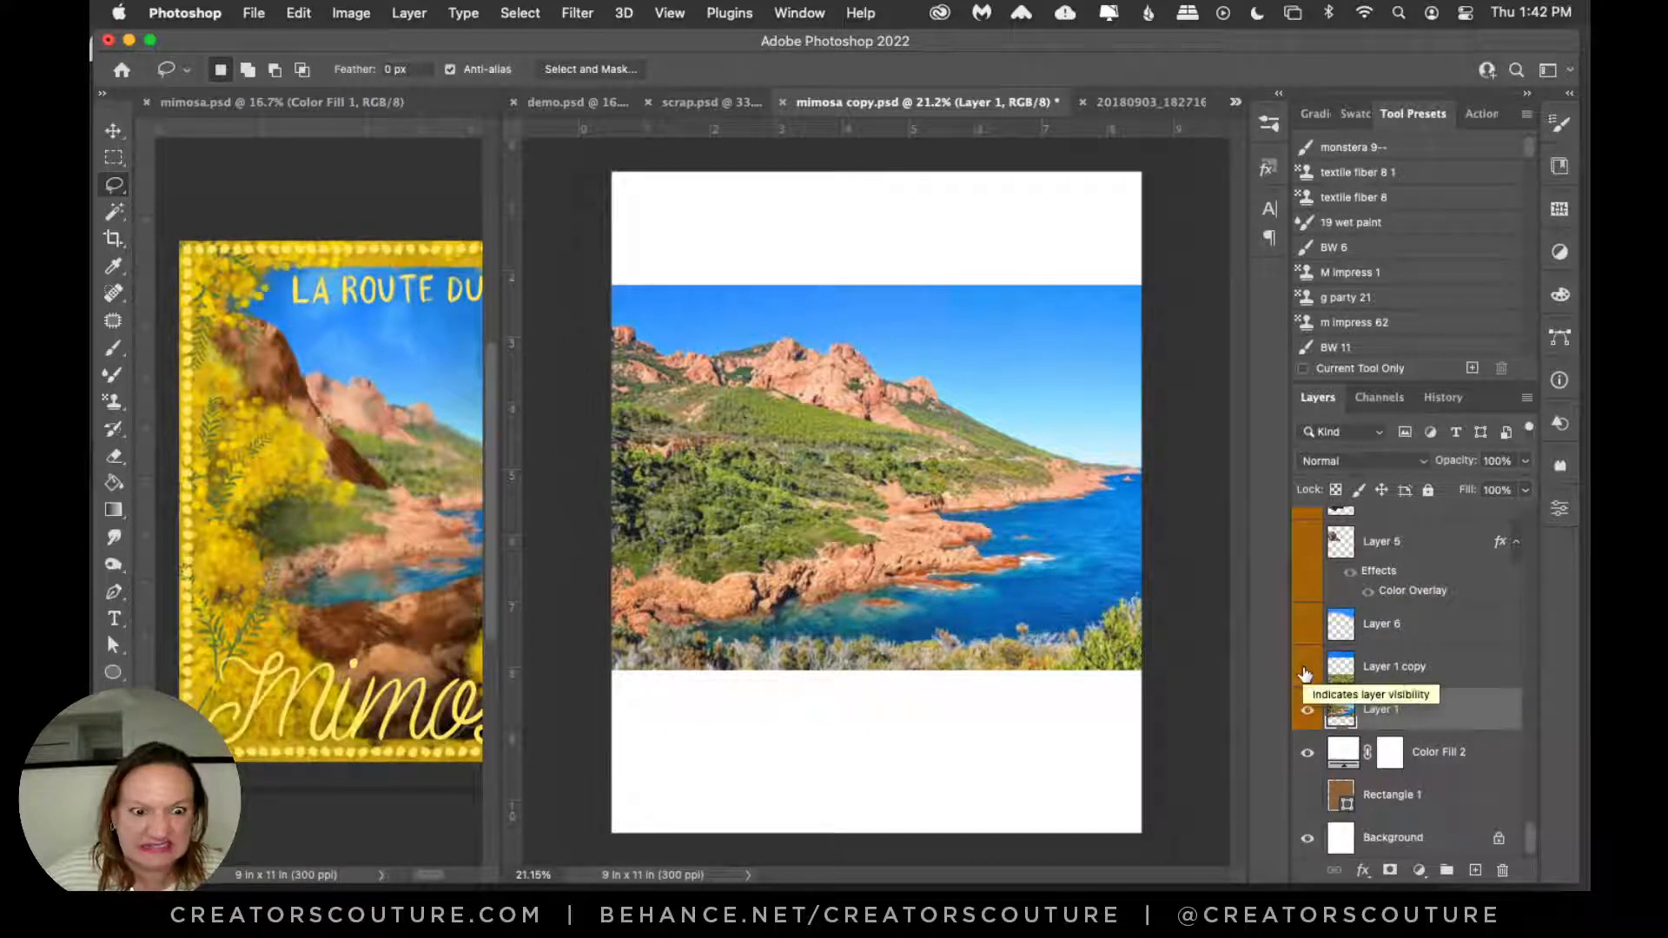
left_click(1305, 673)
left_click(1305, 673)
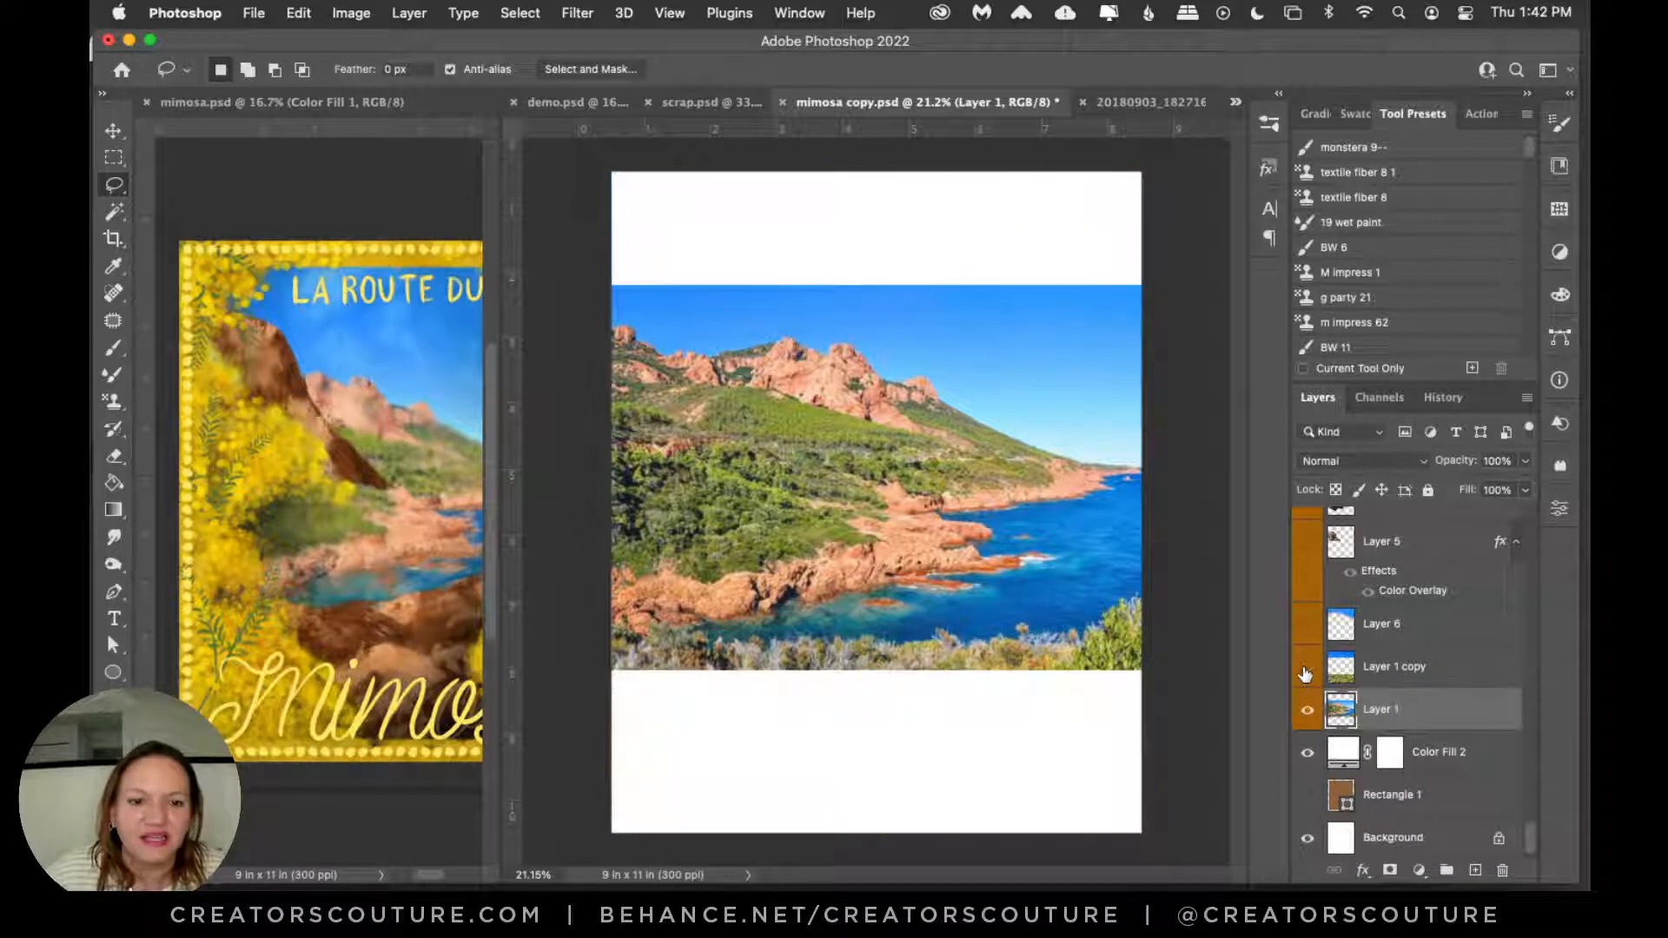
left_click(1305, 674)
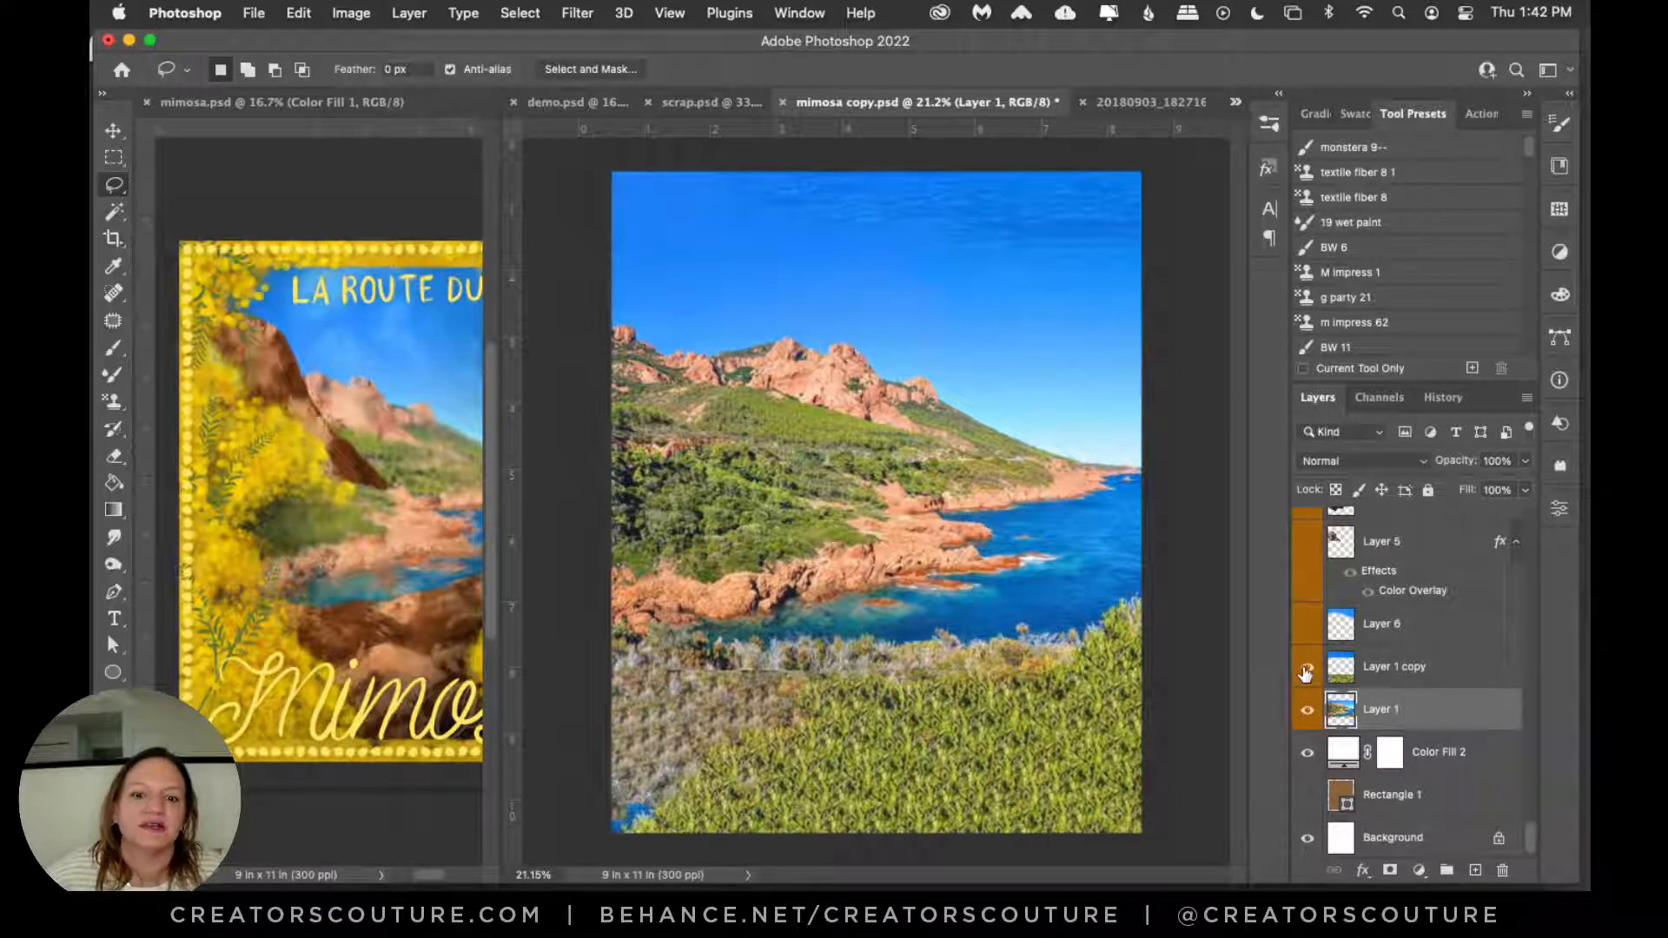
left_click(1305, 673)
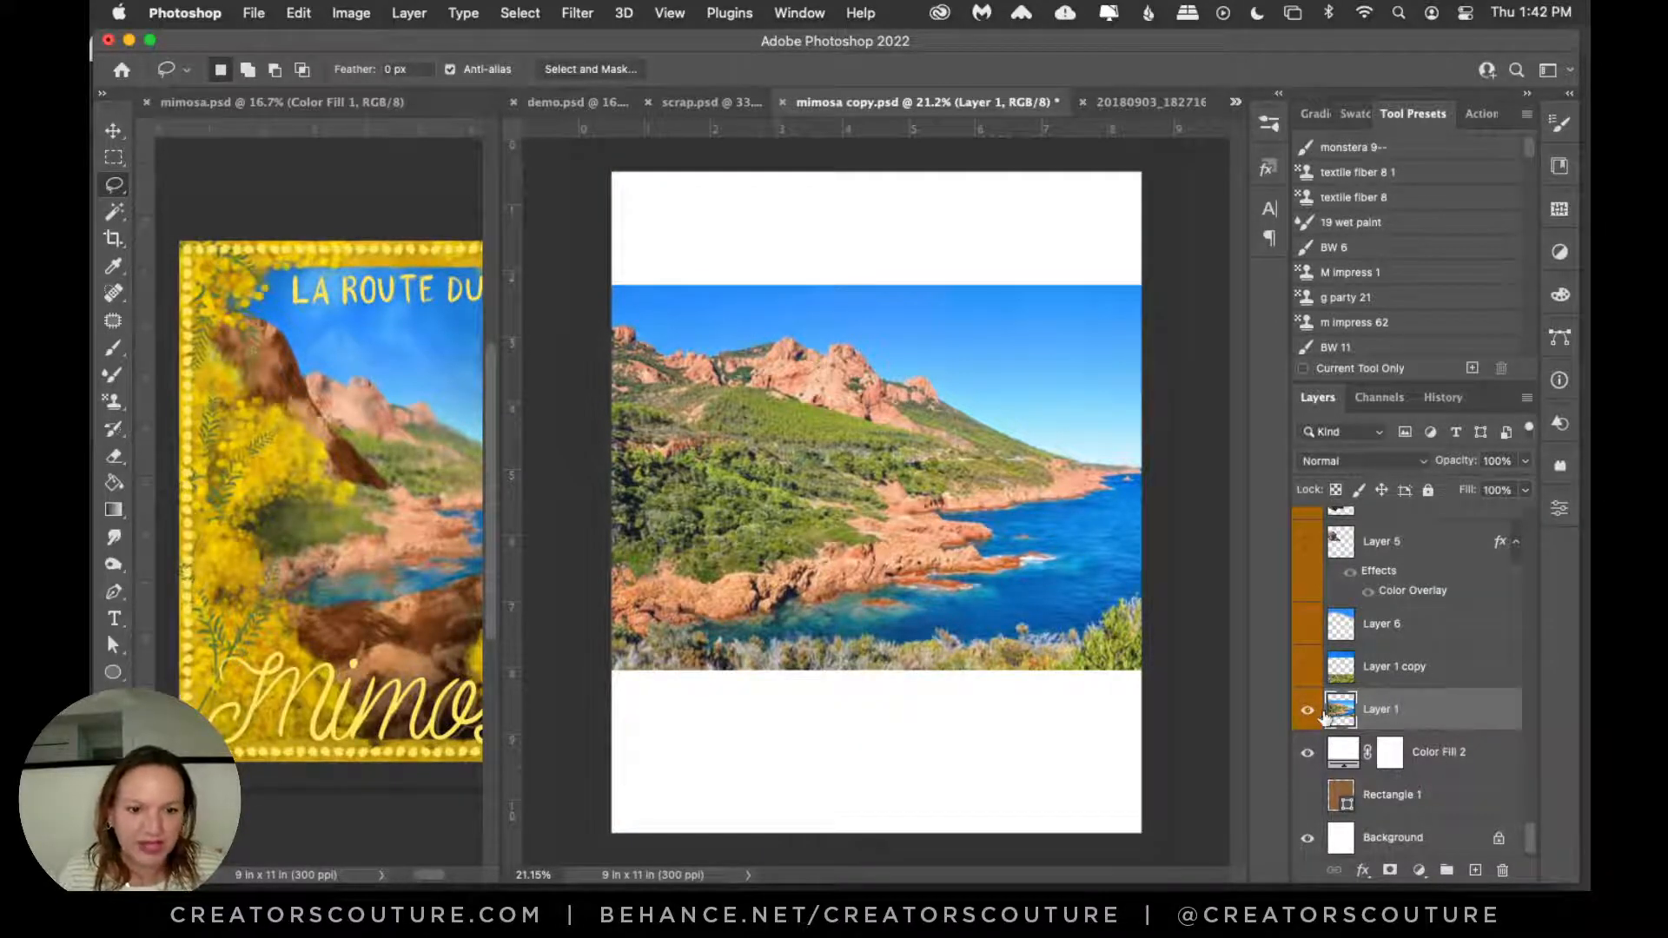
Step: Select the blank areas above and below the coastline photo on Layer 1 with the Magic Wand tool
left_click(1475, 870)
key("super+z")
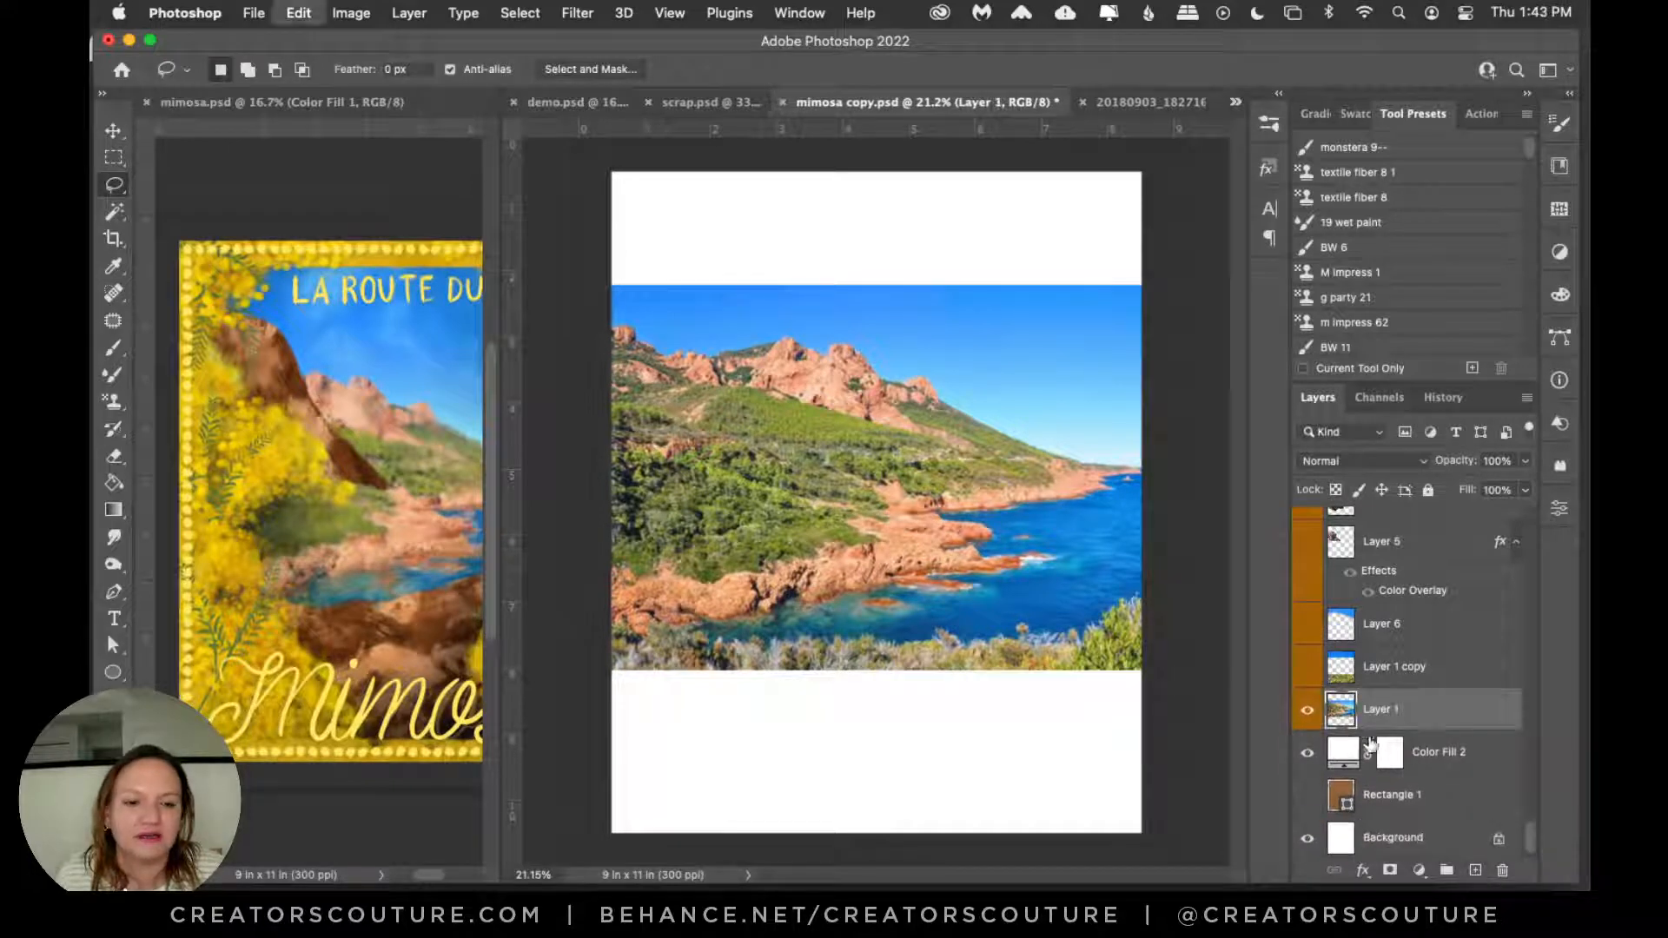
left_click(114, 212)
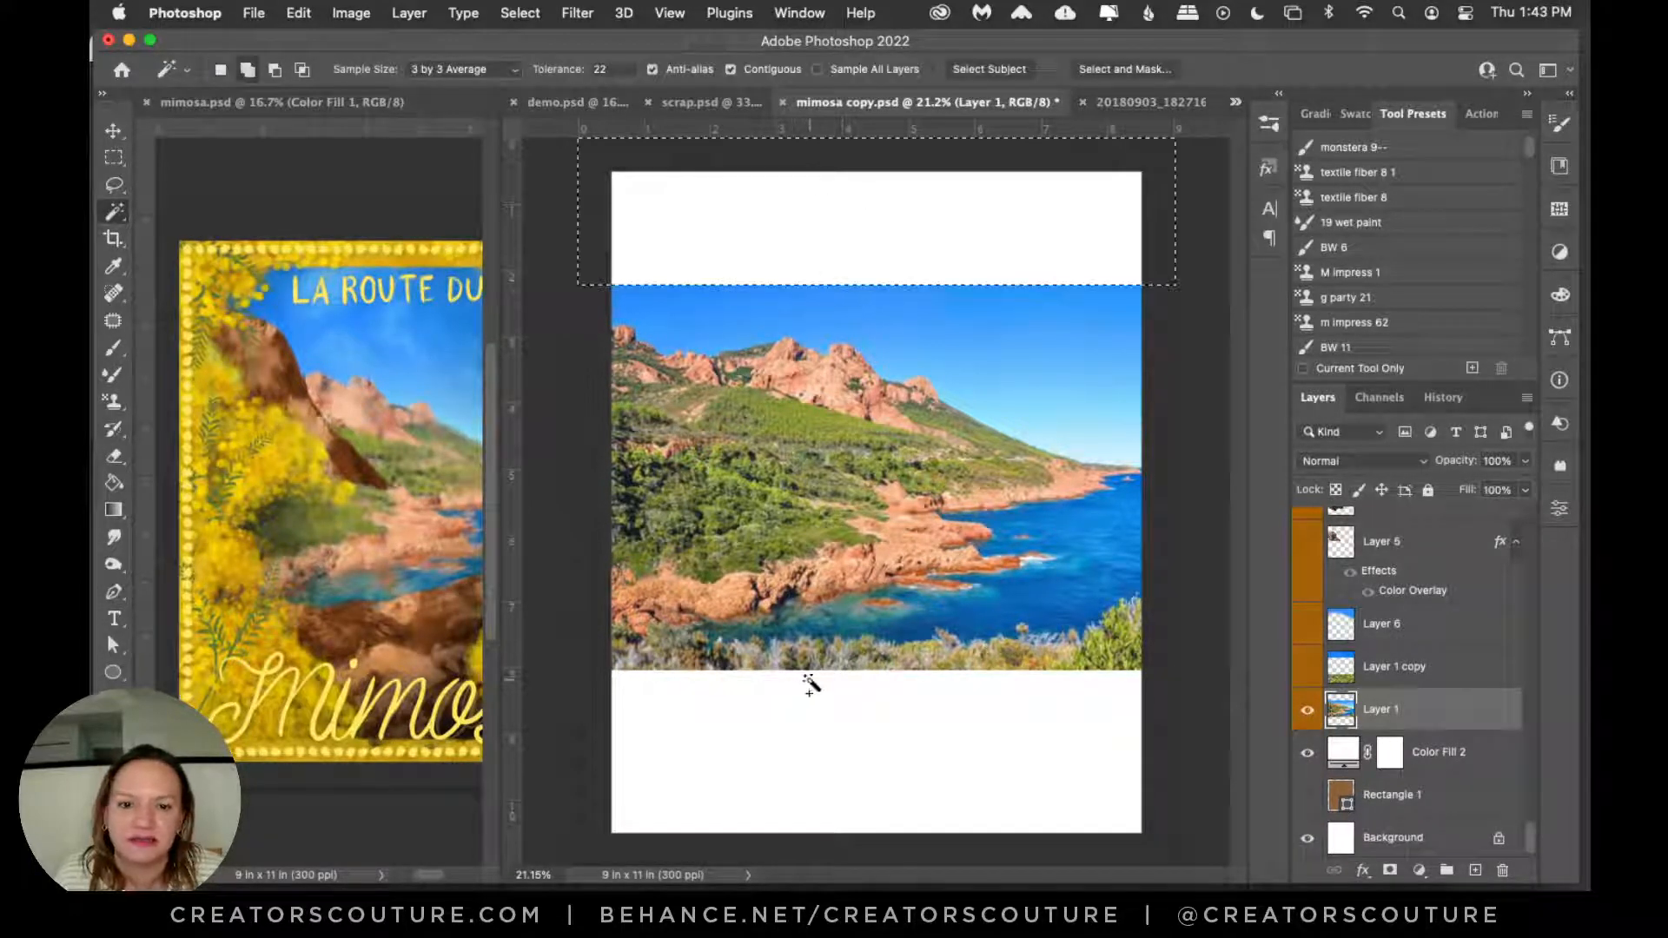
left_click(808, 686)
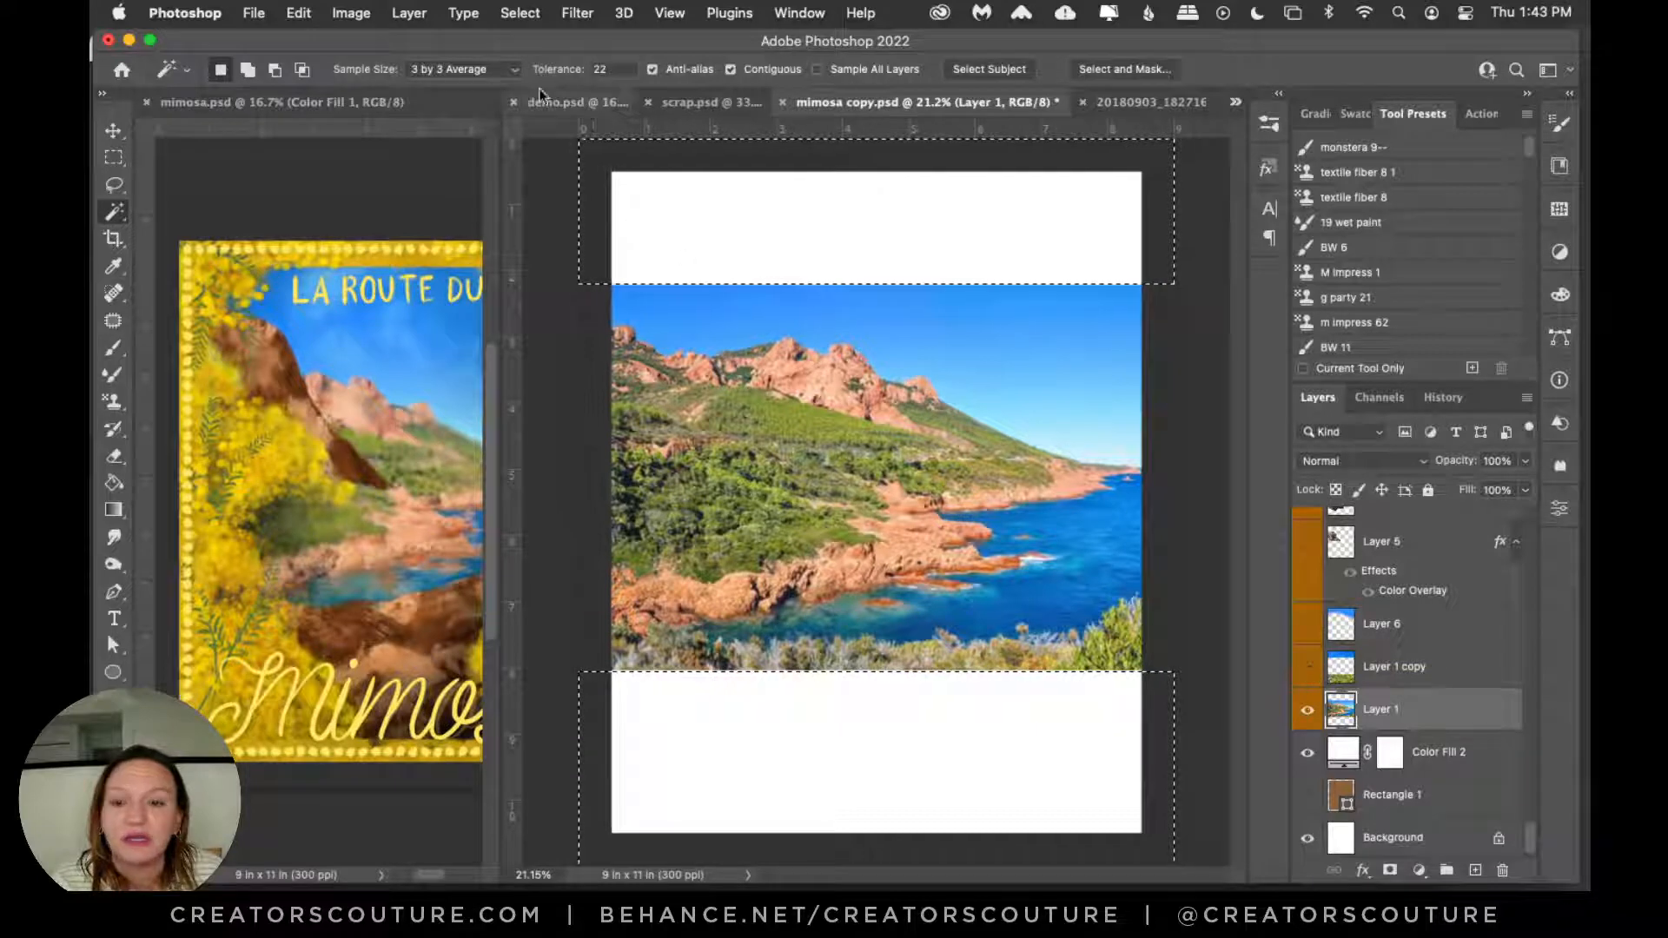
Step: Fill the selected blank areas with Content-Aware Fill, output to a new layer, and clear the selection
left_click(371, 15)
mouse_move(302, 18)
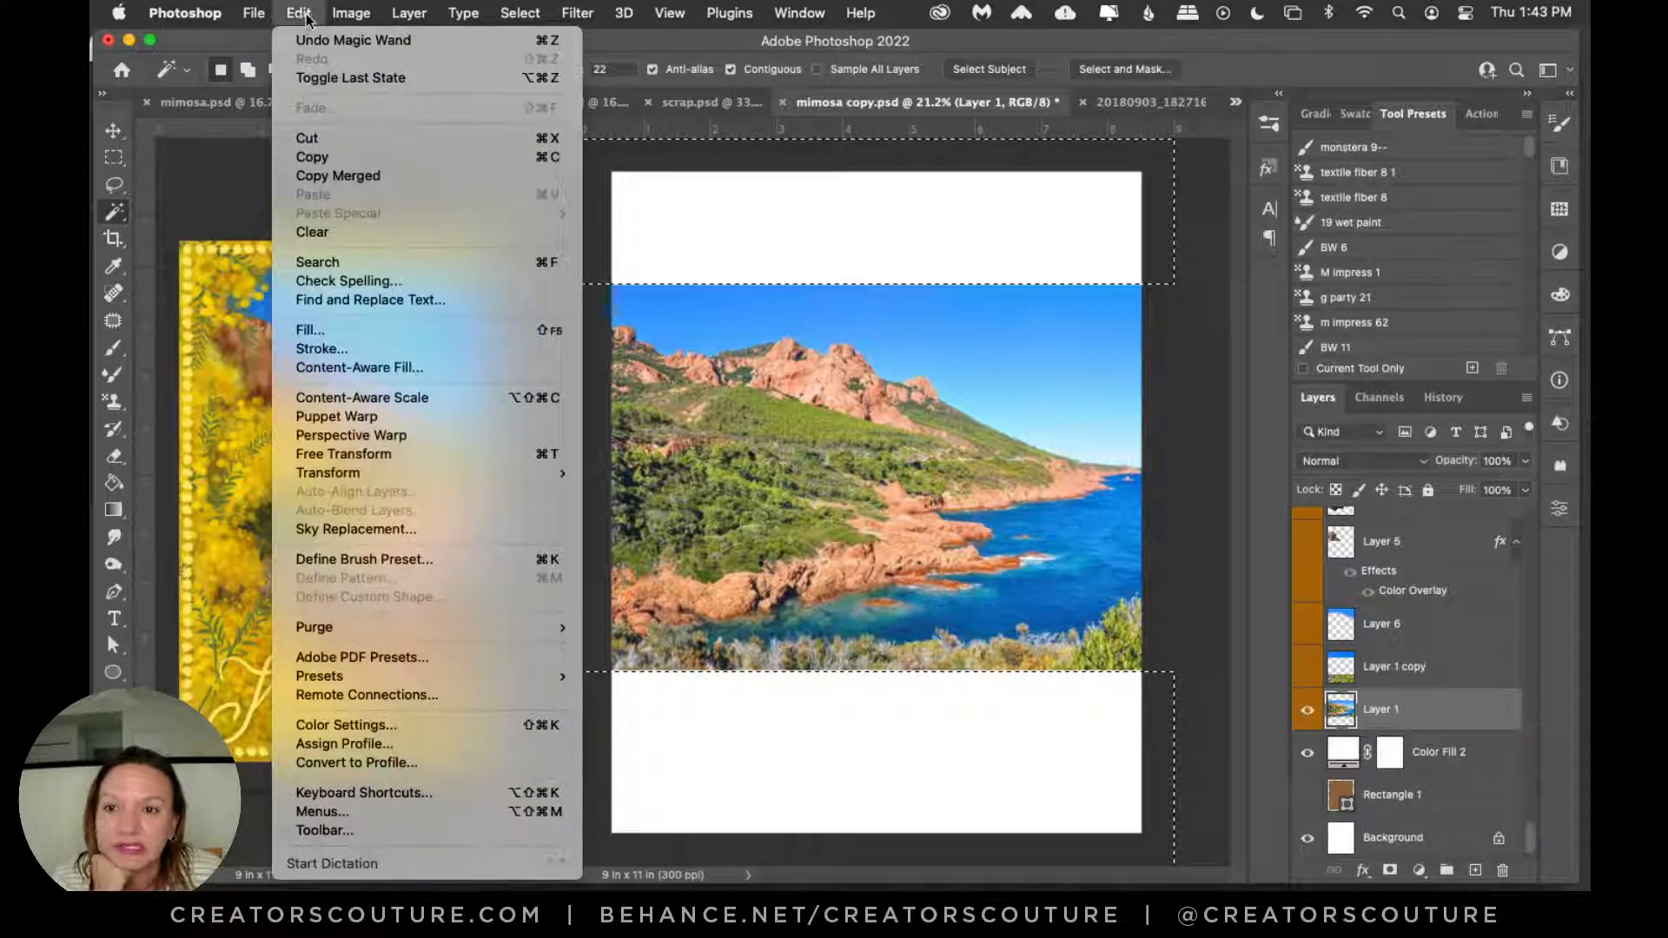
left_click(323, 367)
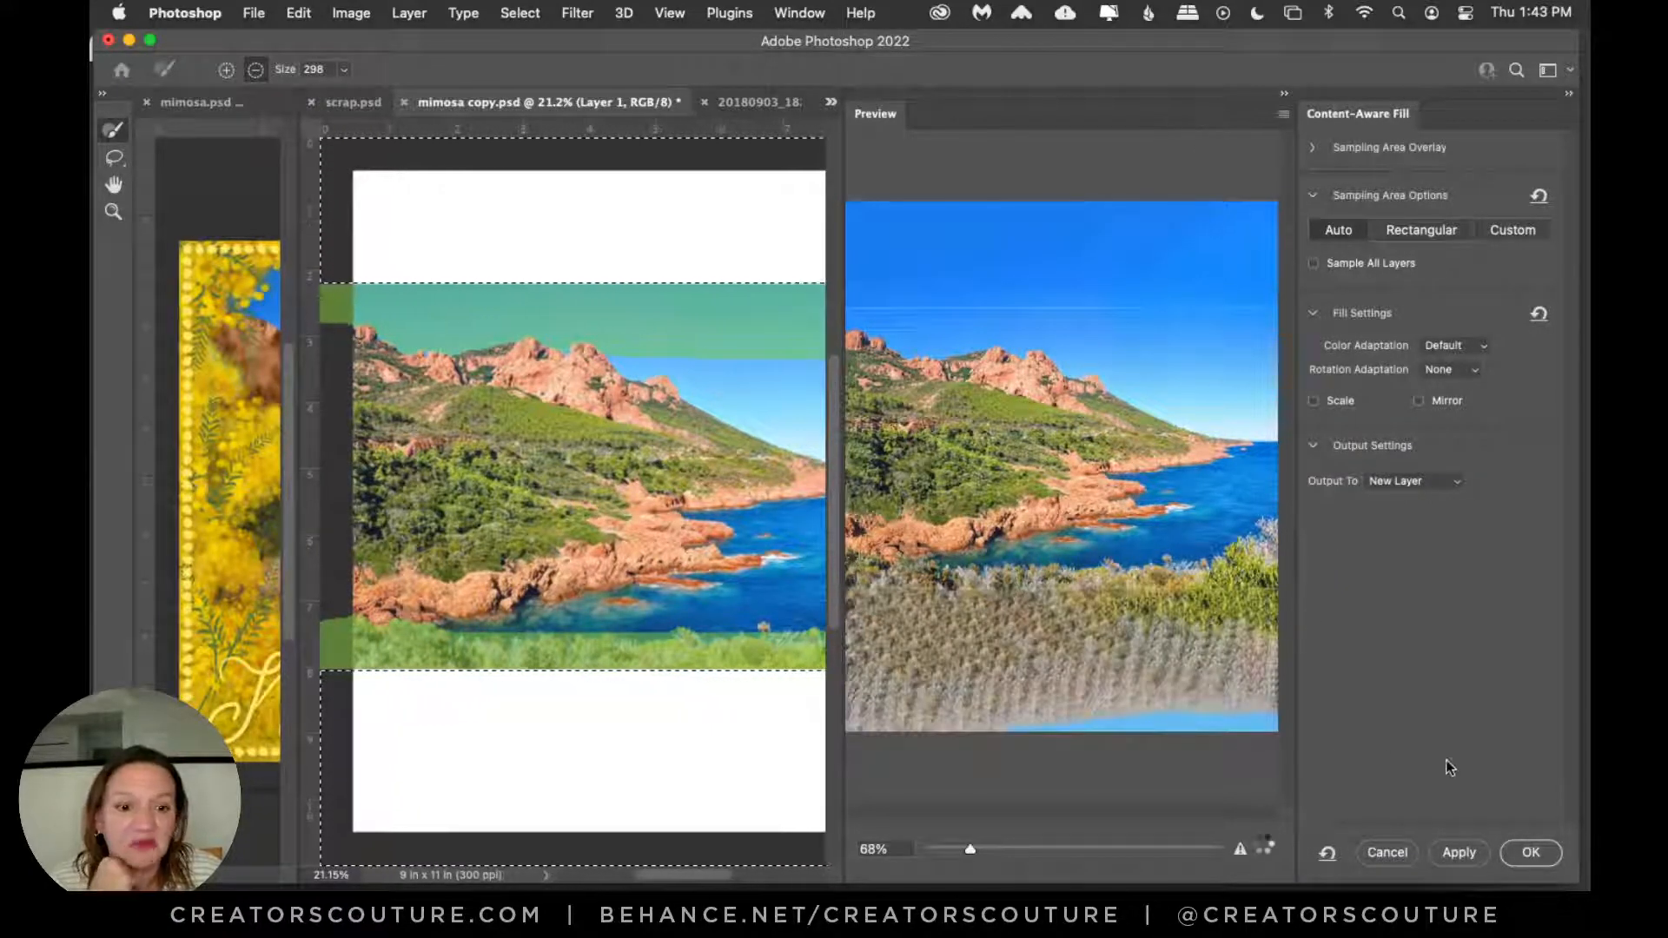
left_click(1530, 852)
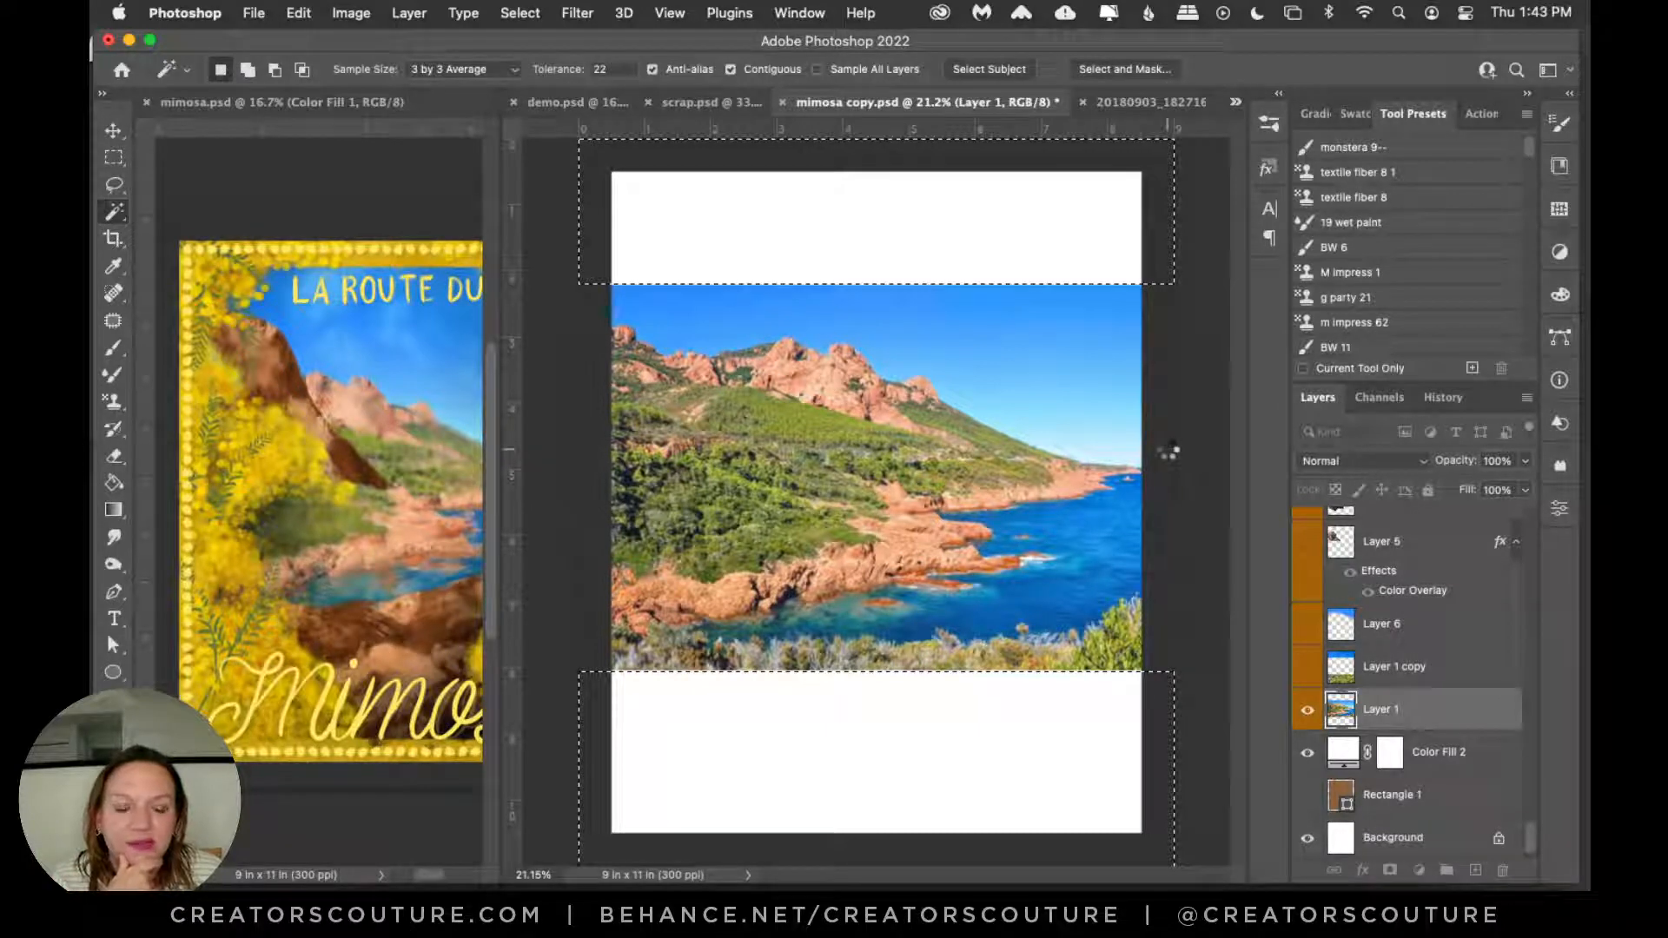
key("super+d")
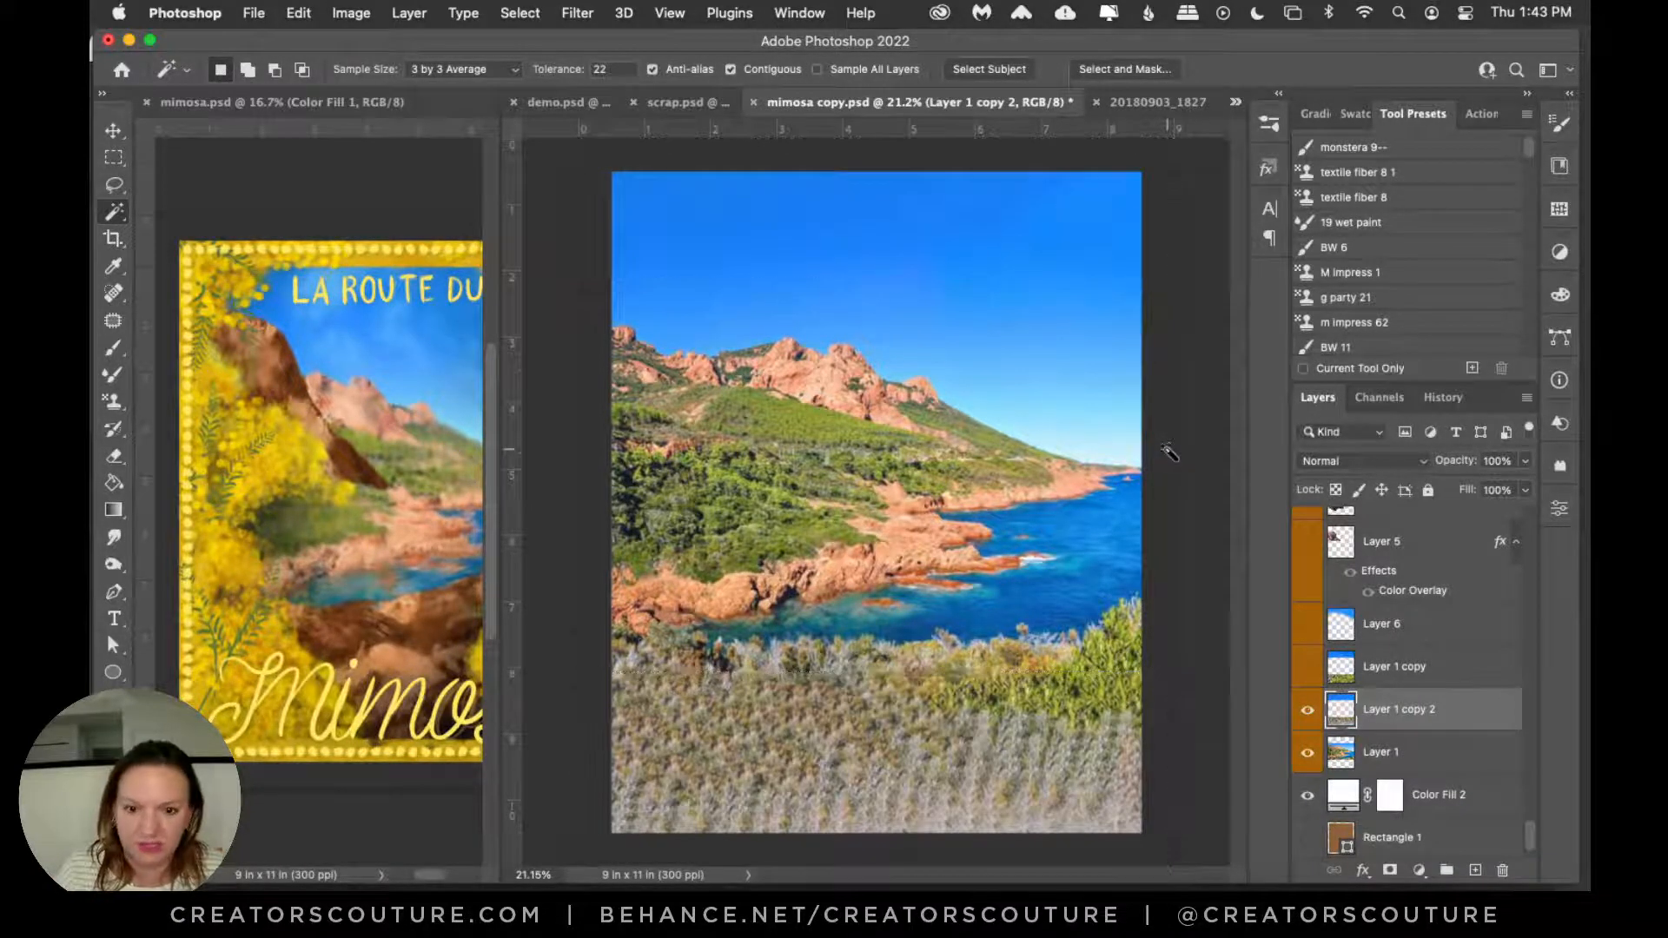
key("v")
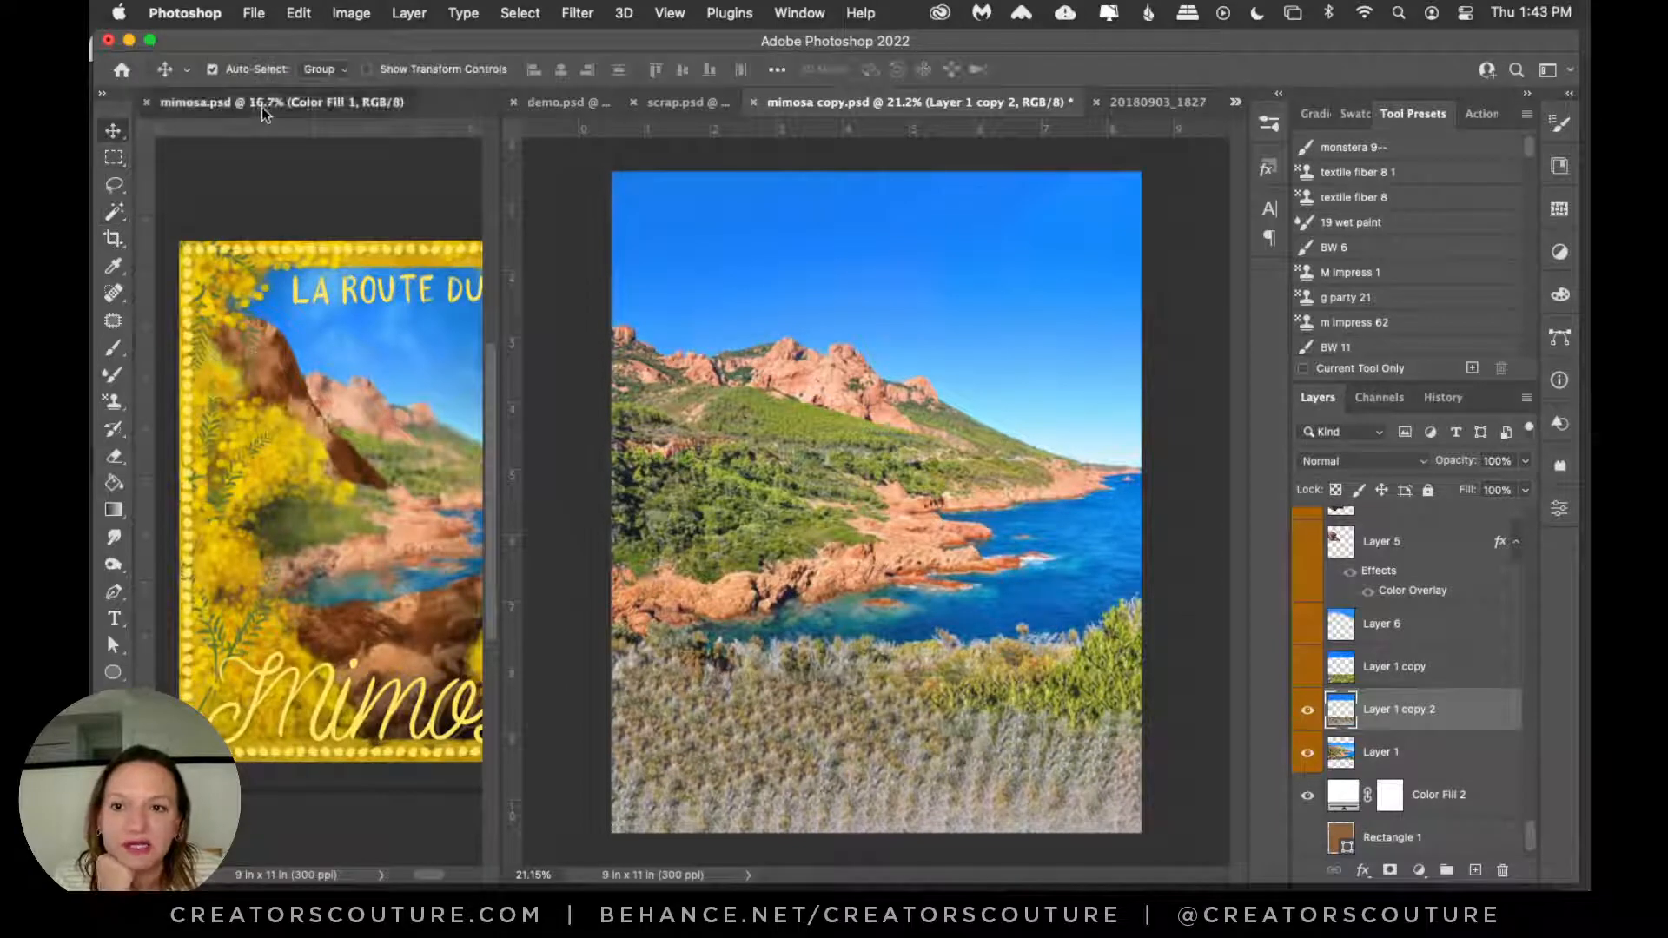
Step: Check the layers of mimosa.psd, return to "mimosa copy.psd" and turn on Layer 1 copy with the extended sky and shrubs
left_click(263, 107)
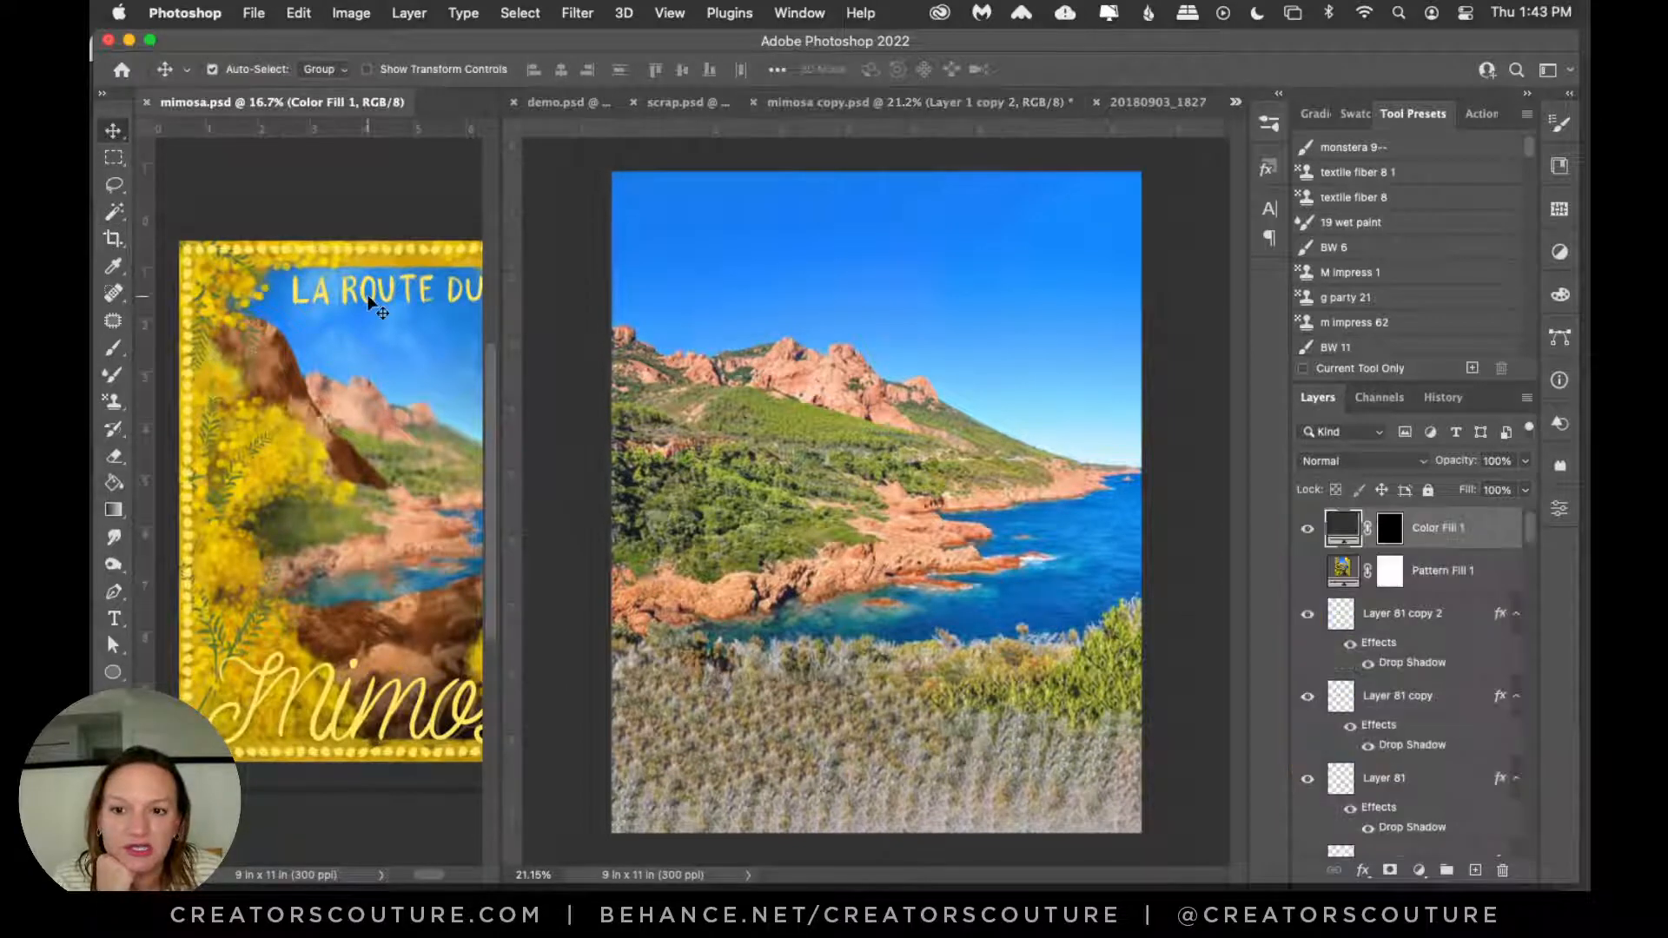
left_click(1121, 503)
scroll(1500, 843, "down", 3)
left_click(1306, 677)
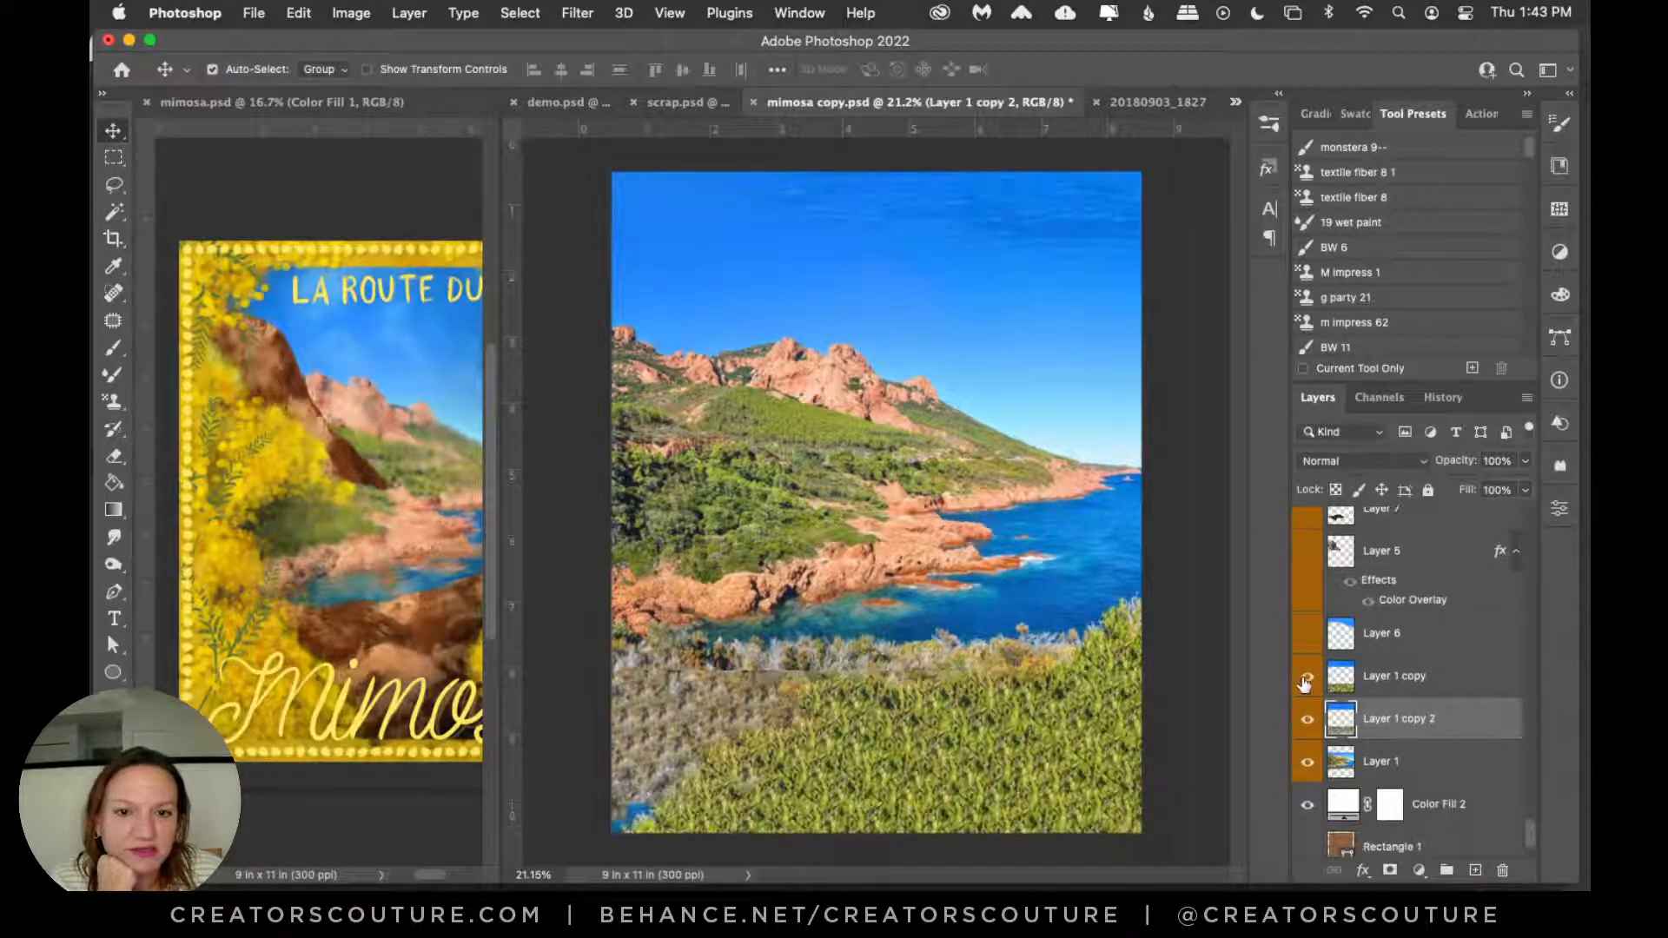
left_click(1306, 679)
left_click(1305, 679)
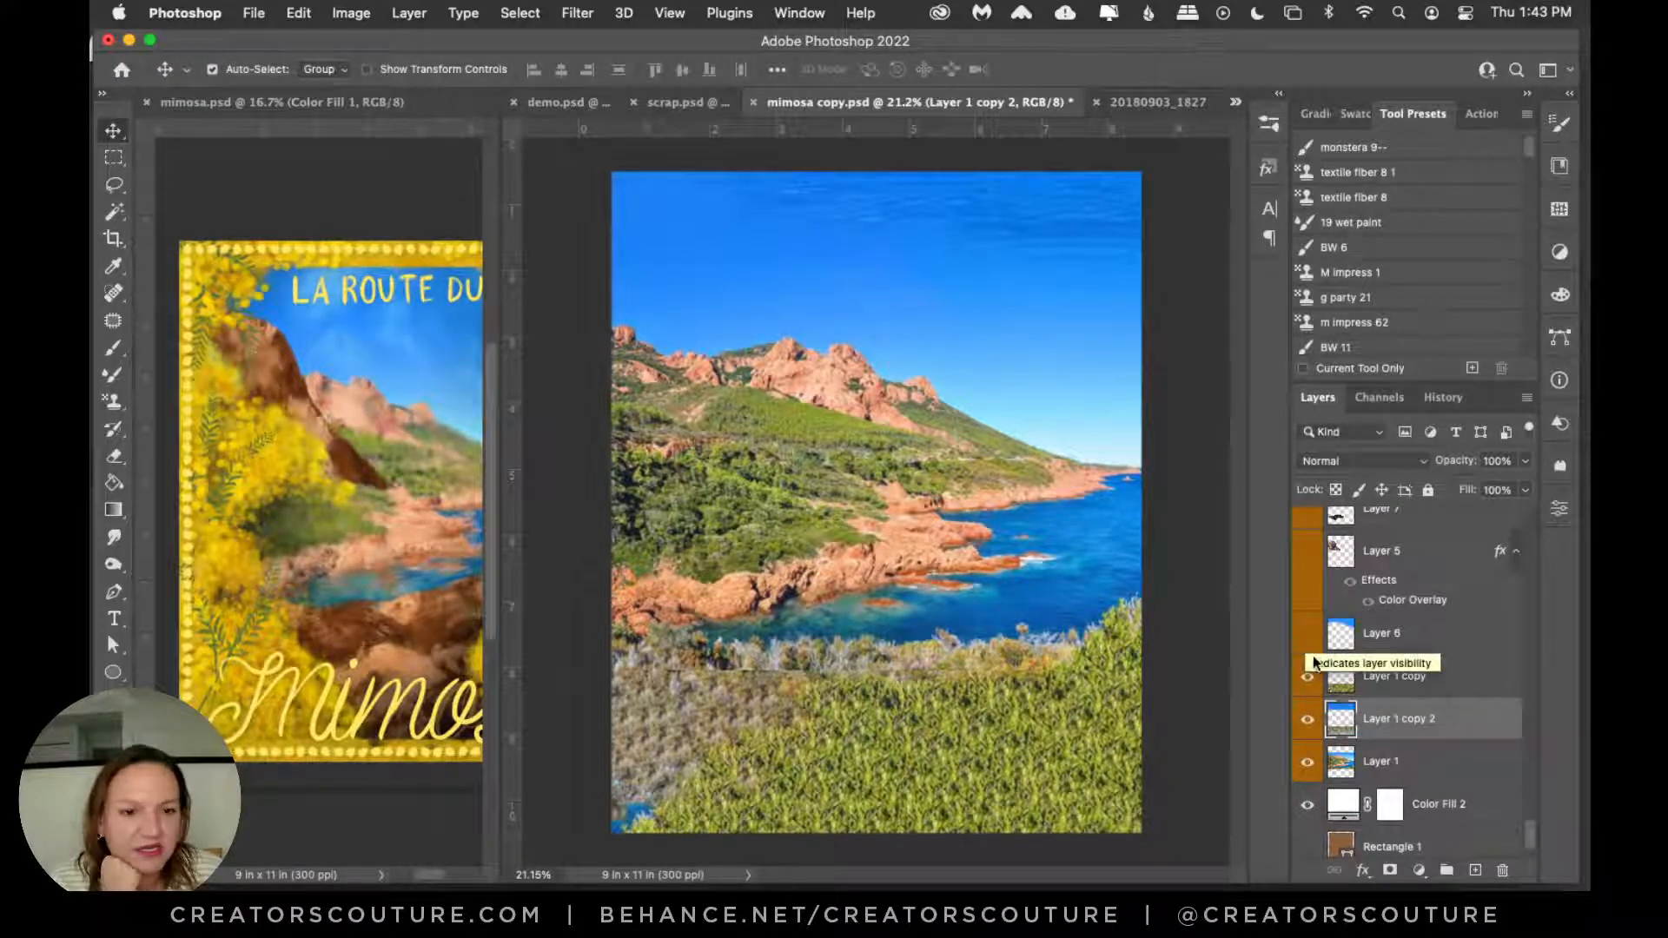
Step: Toggle Layer 6's visibility to compare the sky with and without its blue gradient
scroll(1390, 707, "up", 2)
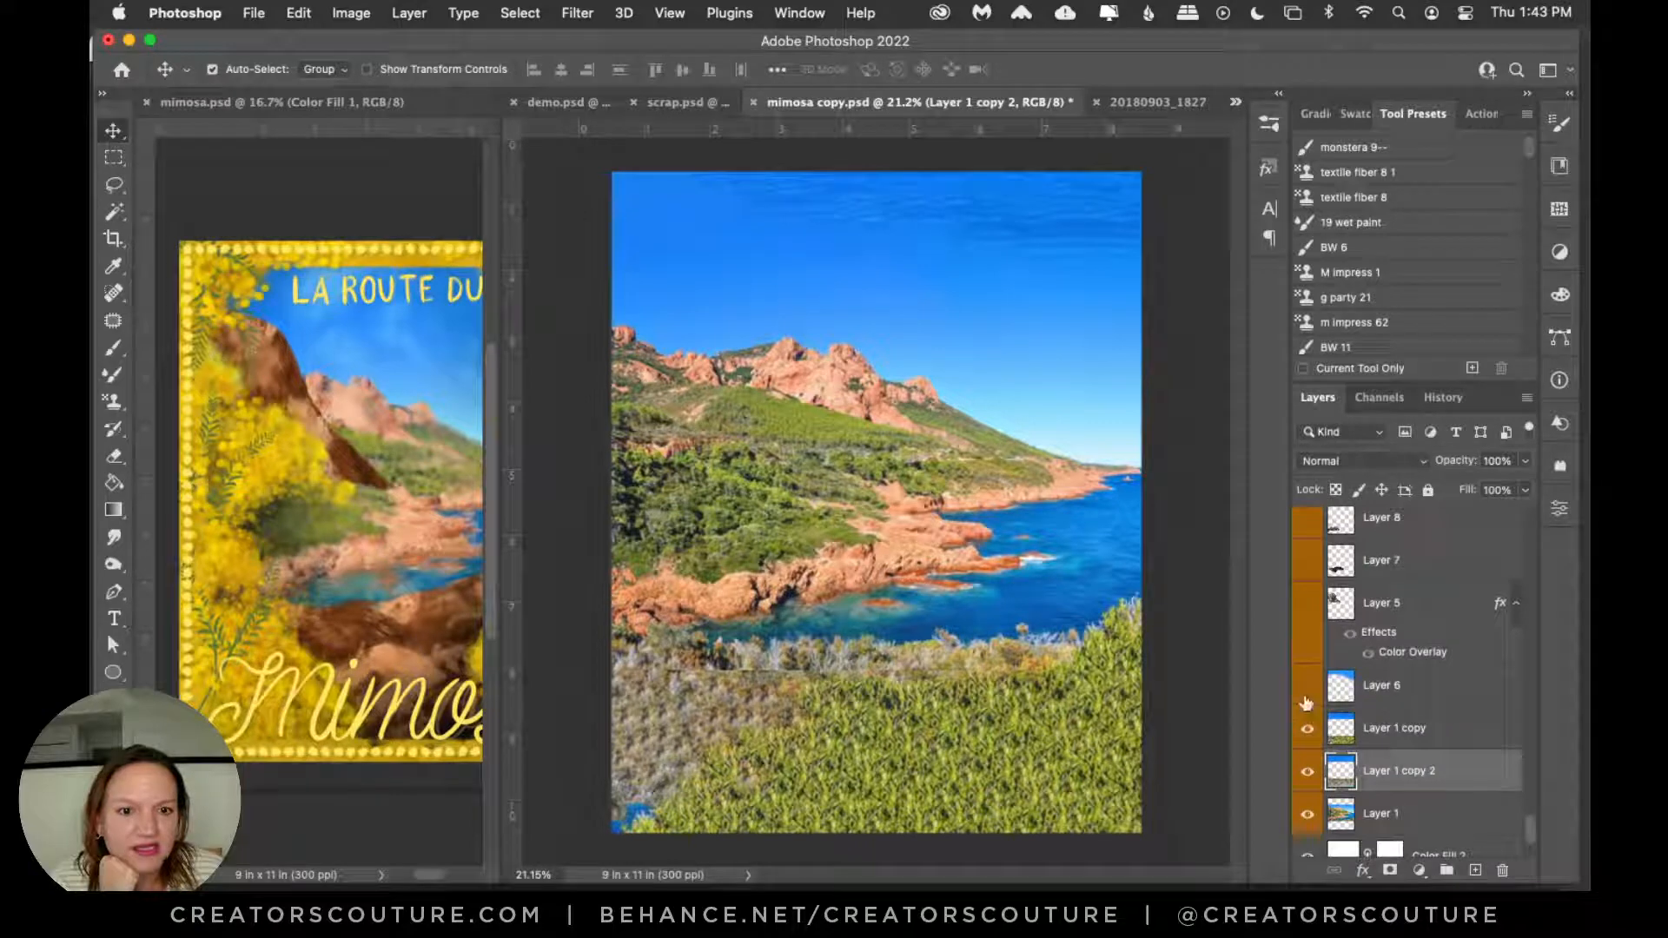
left_click(1306, 692)
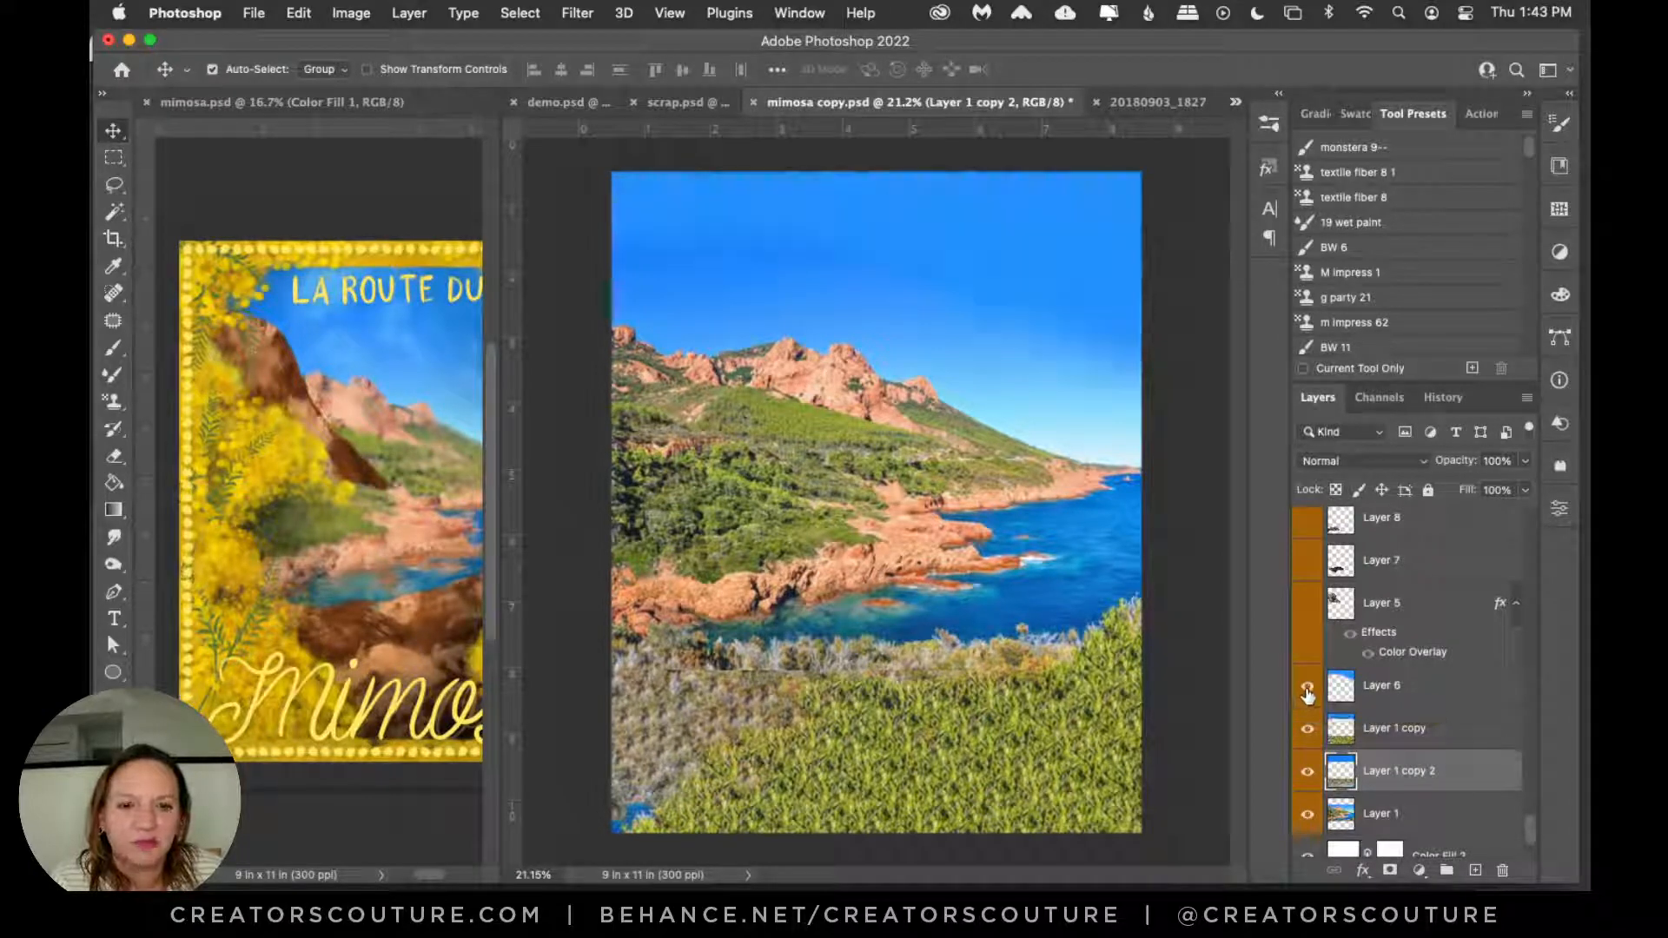
left_click(1307, 694)
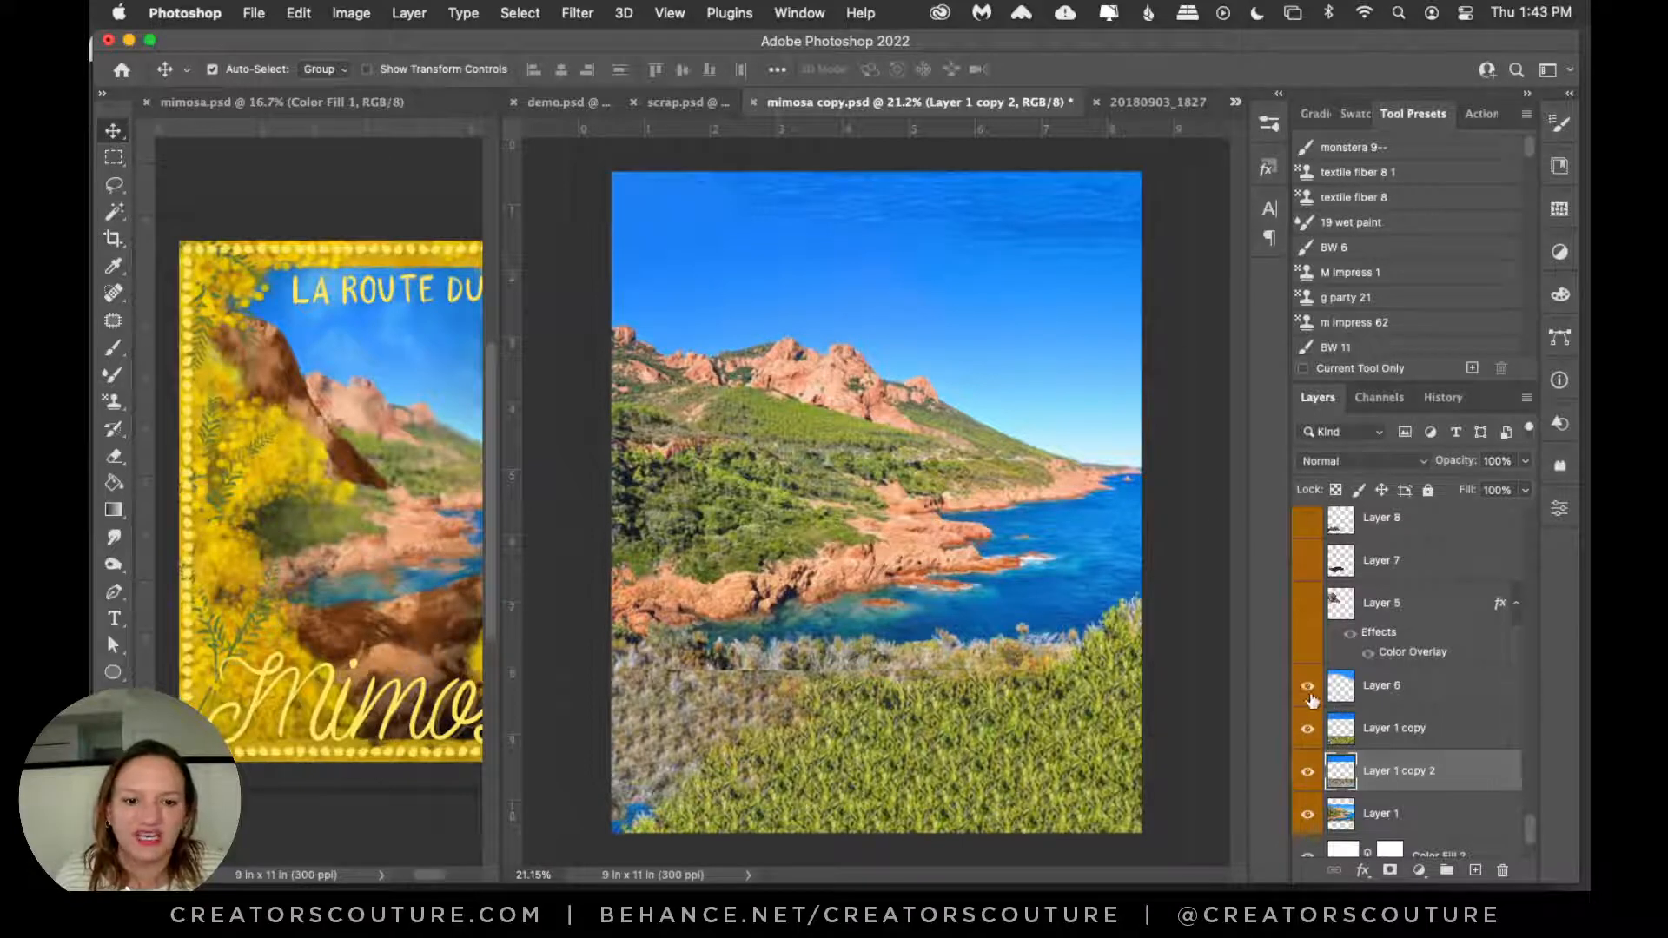
left_click(1309, 693)
left_click(1308, 693)
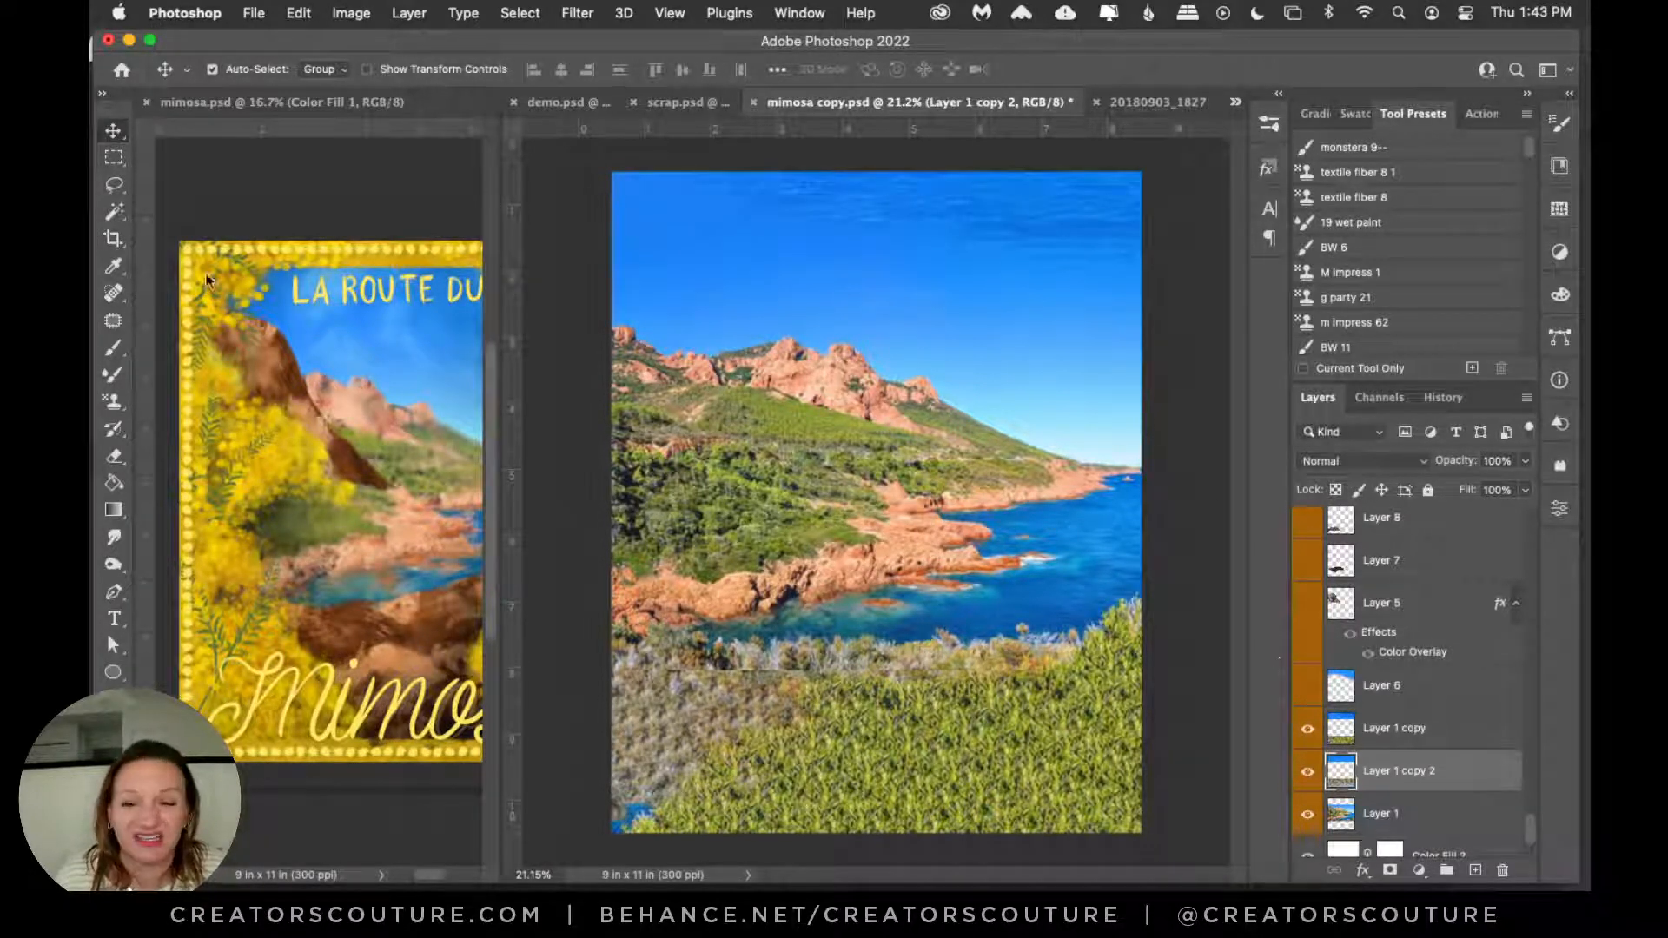
Step: Sample the blue of the upper sky as the painting colour with the Eyedropper tool
left_click(113, 266)
right_click(113, 265)
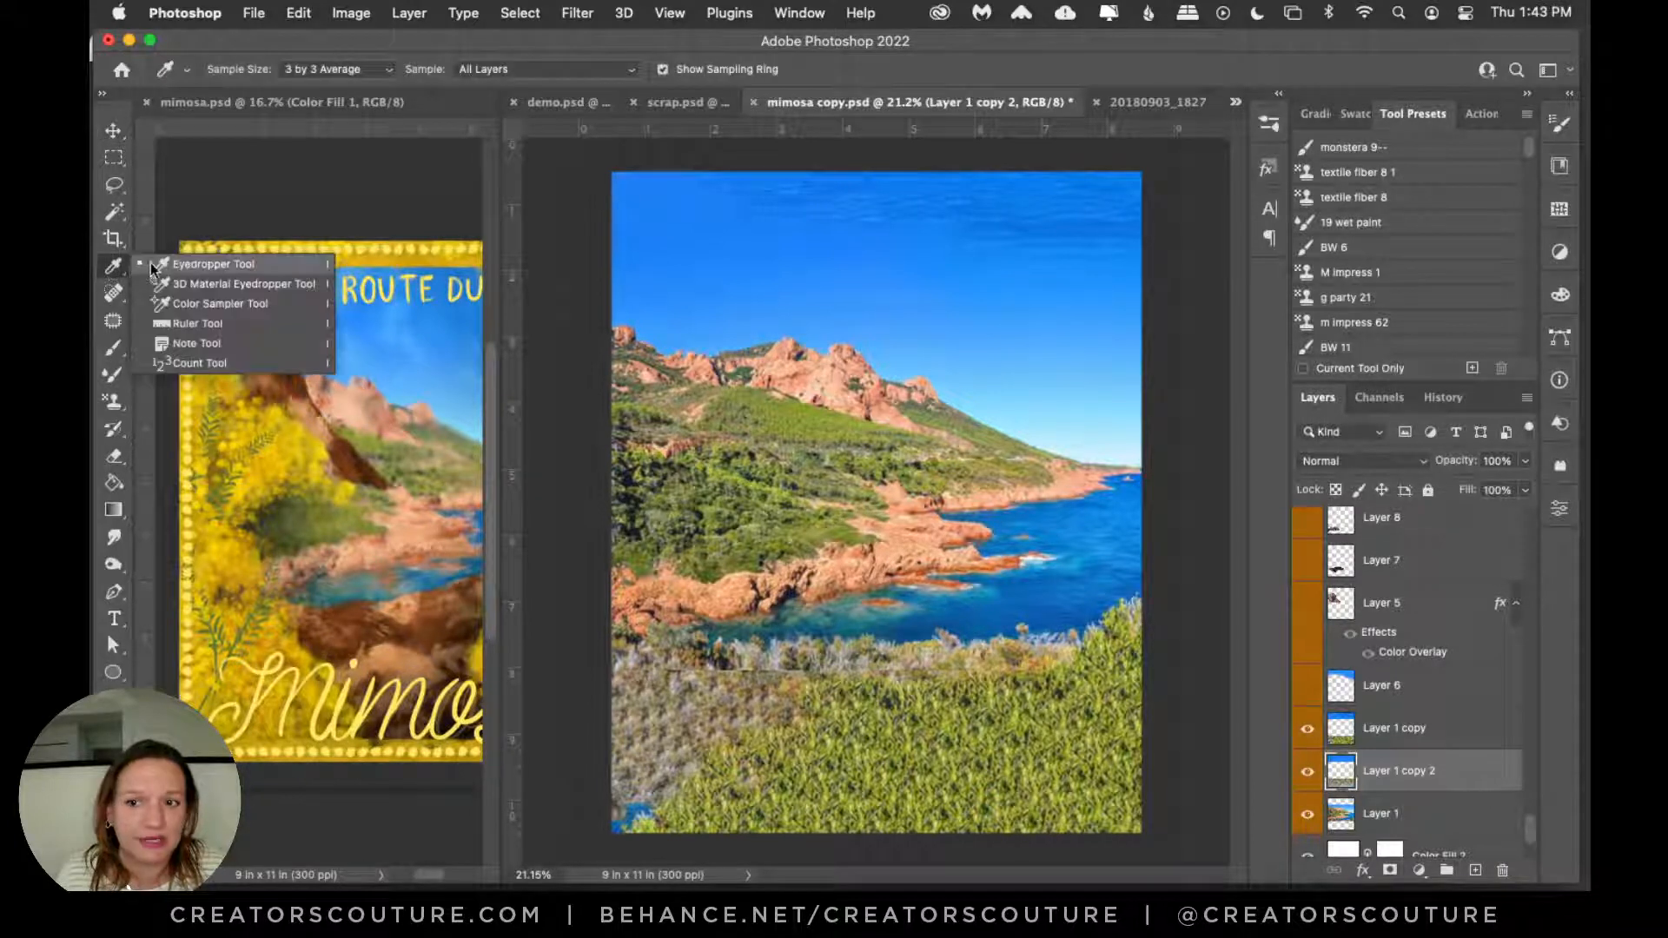
left_click(200, 264)
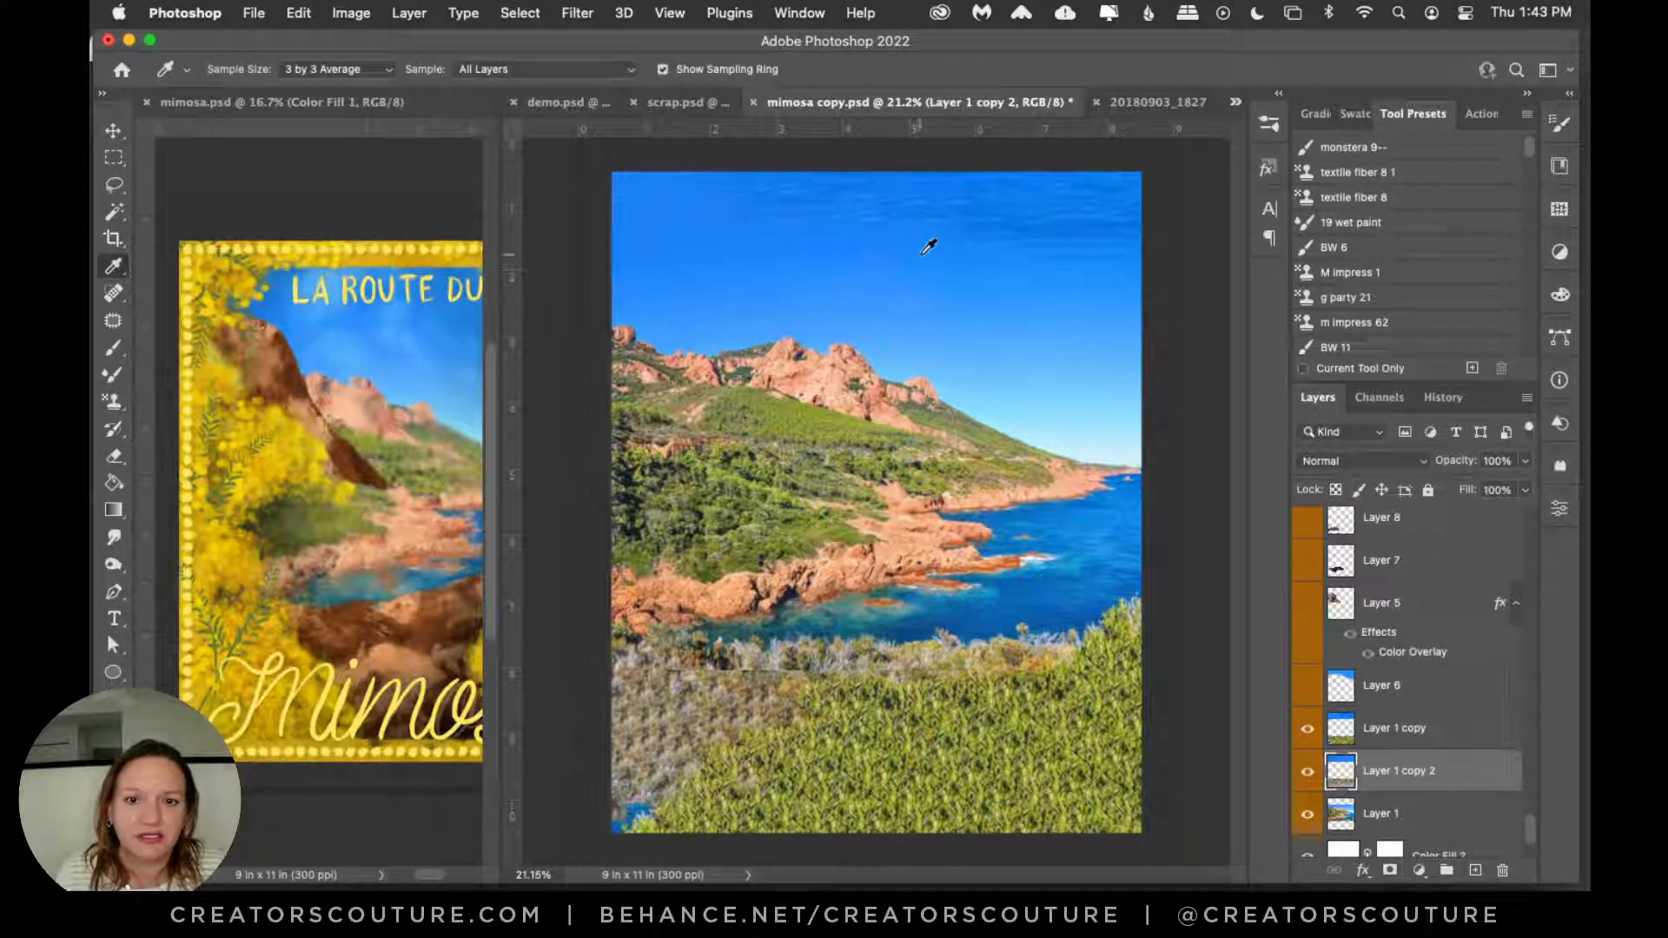
left_click(926, 247)
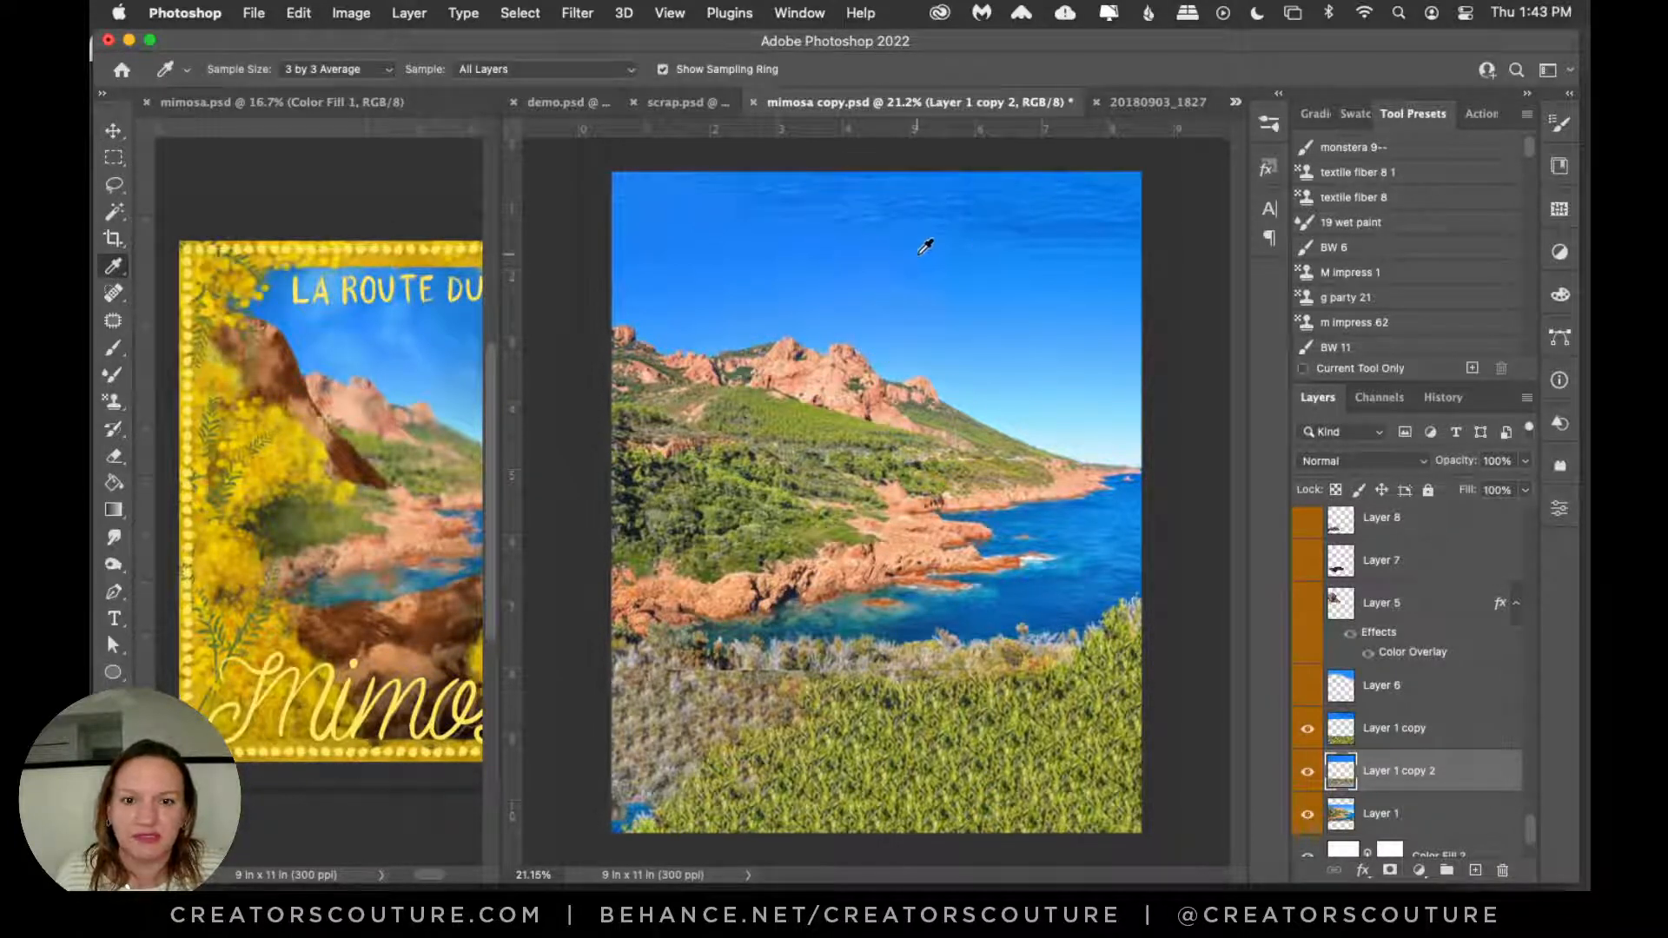
Step: Add a new layer above Layer 1 copy and smooth the upper sky with blue-to-transparent gradients, switching from radial to linear style
left_click(113, 509)
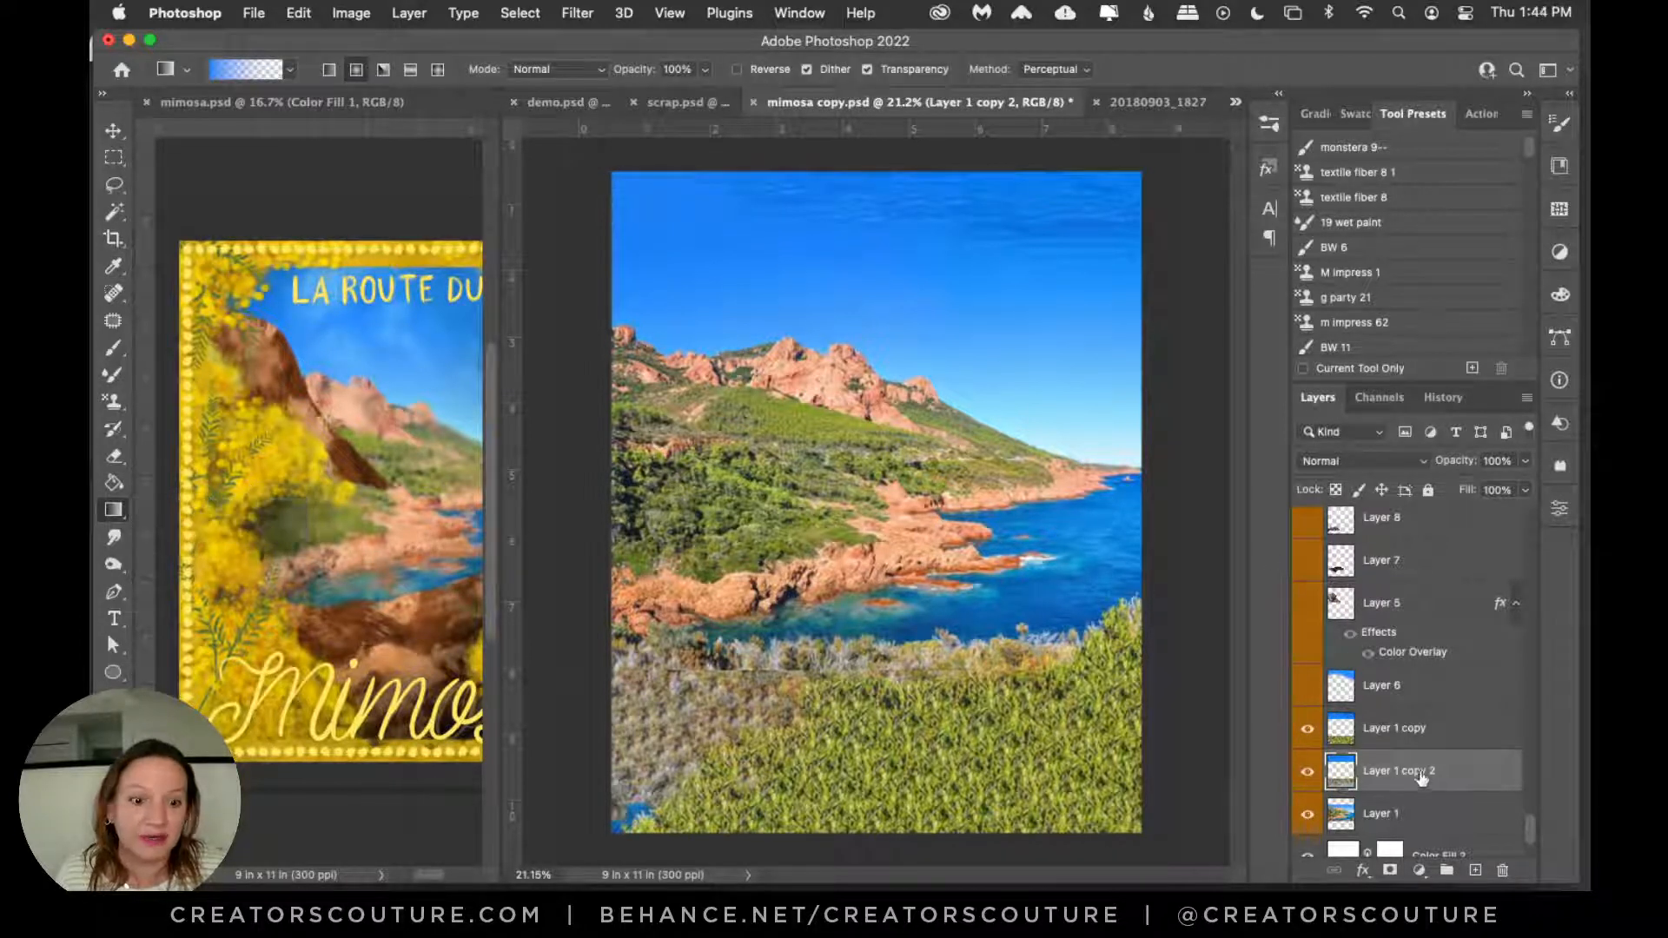
left_click(1425, 730)
left_click(1474, 870)
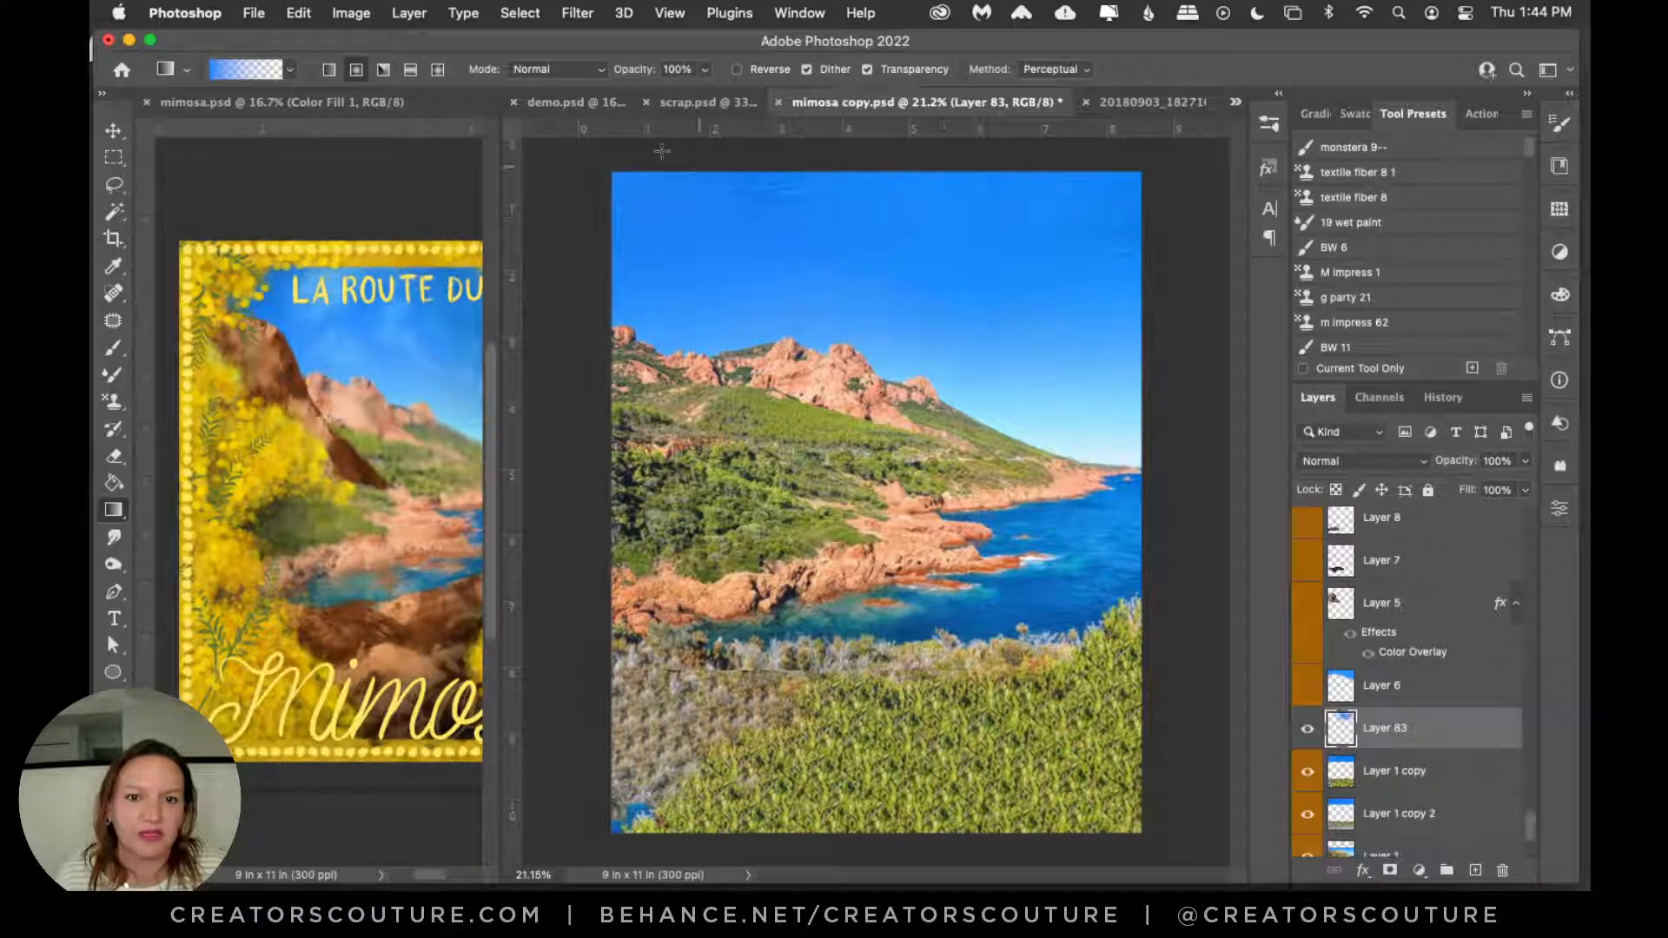
left_click(329, 71)
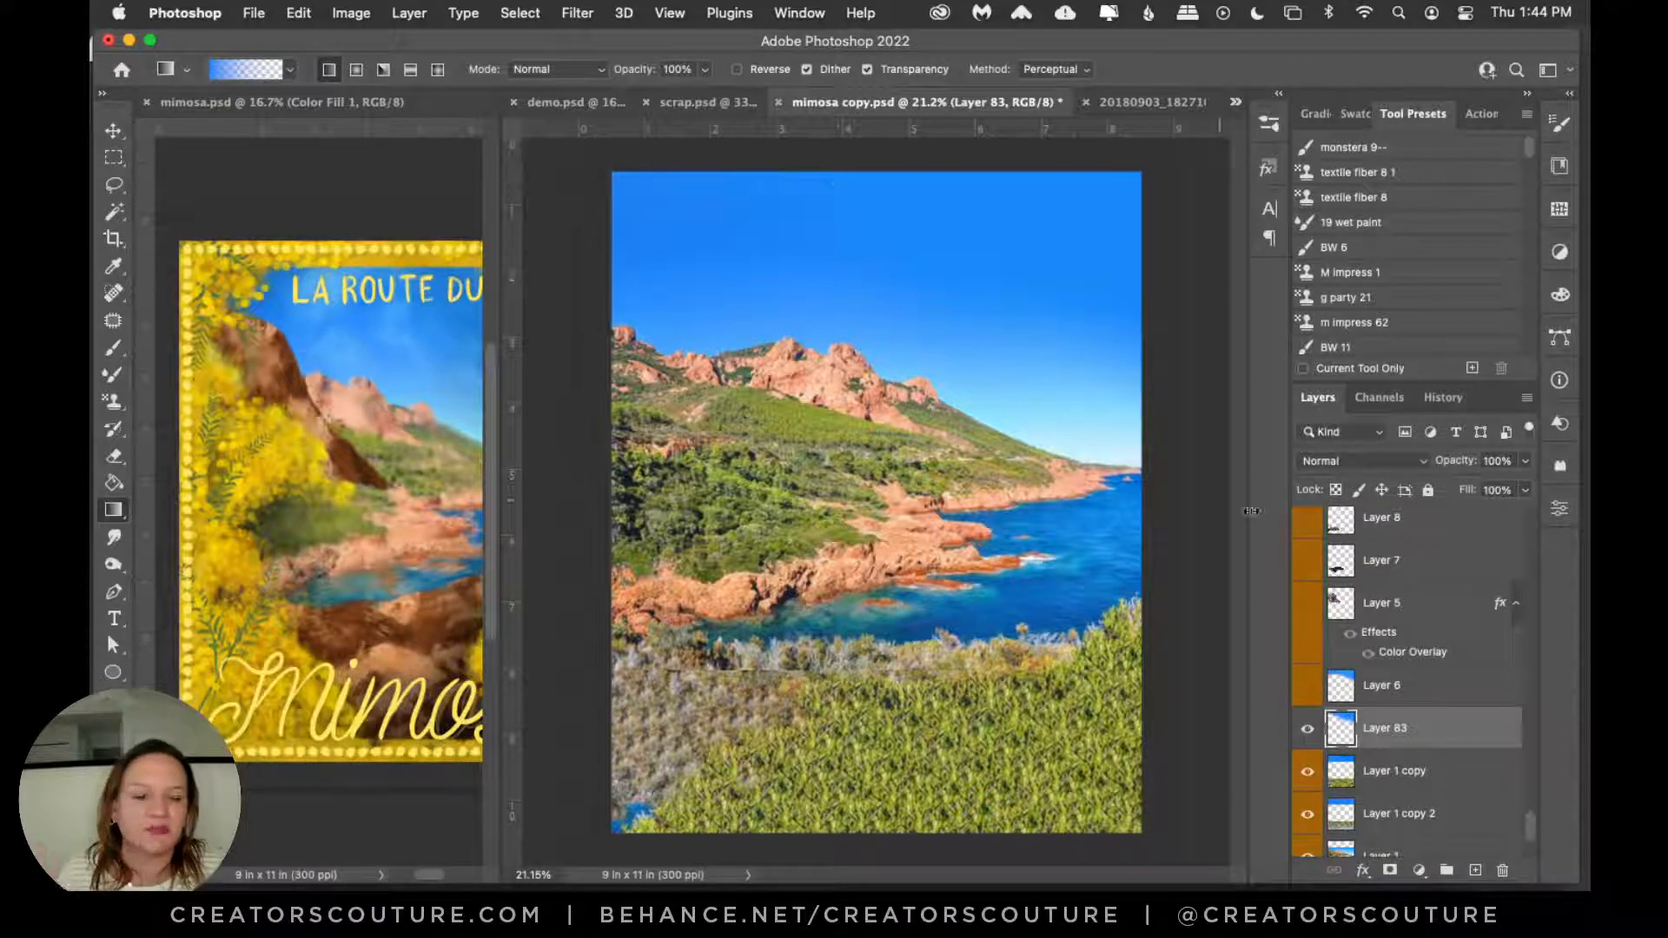
Step: Turn on Layer 5 to show the large red cliff over the coastline photo
left_click(1307, 604)
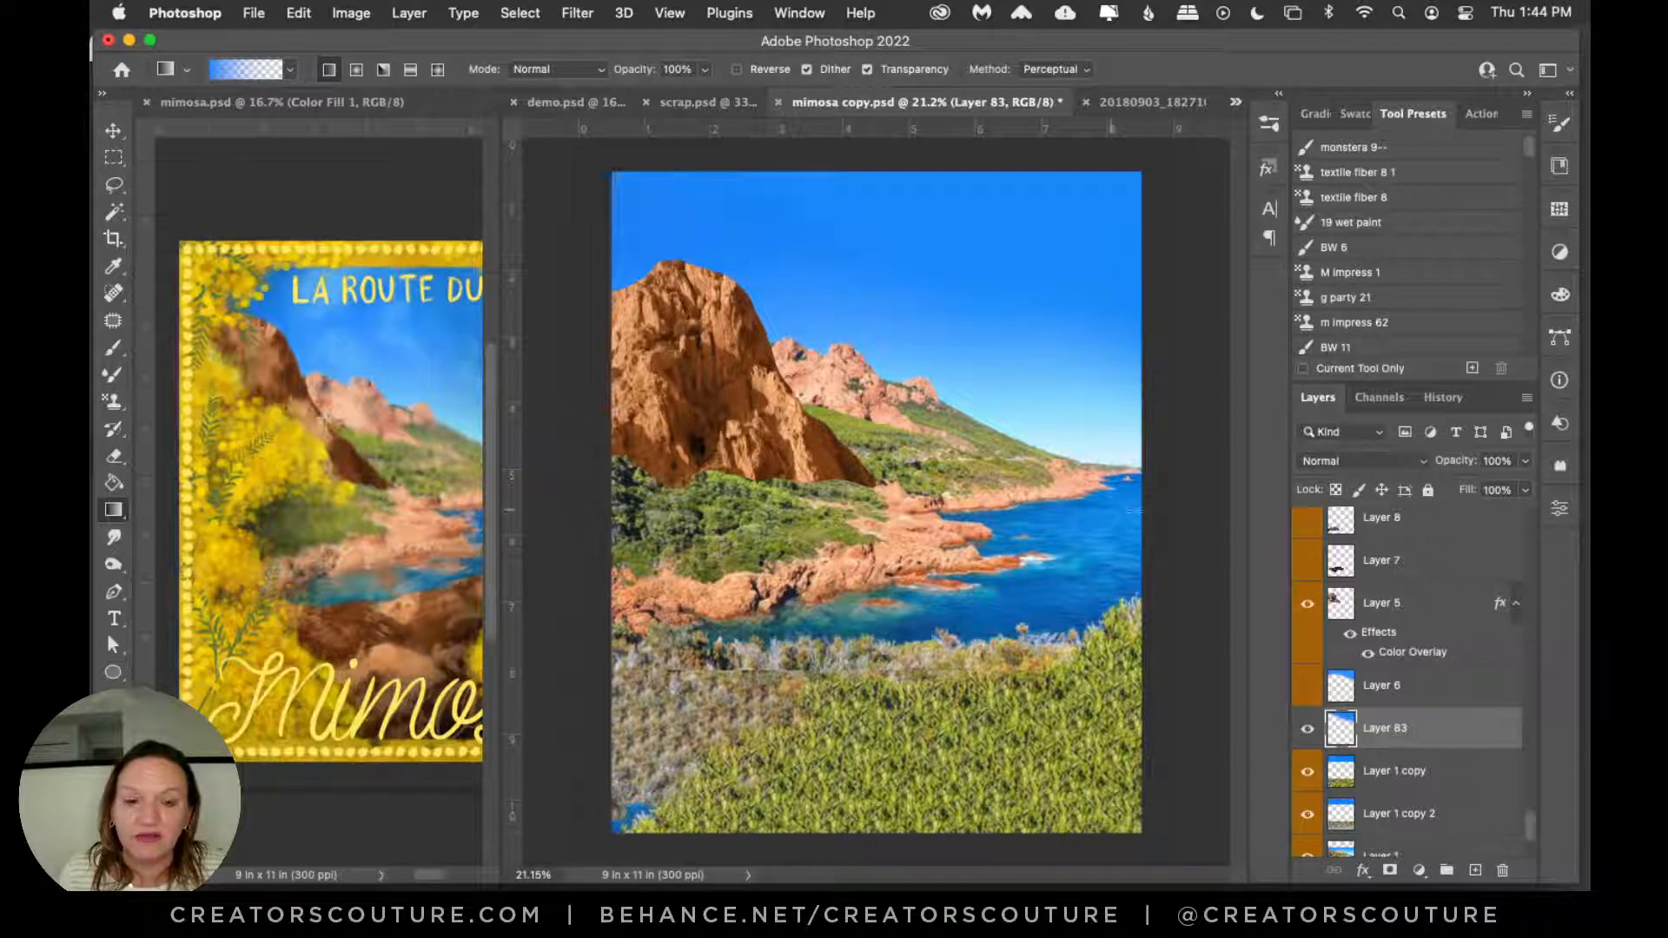
Step: Compare the scene with and without Layer 5's red cliff, and move the cliff slightly up and to the left
left_click(1306, 604)
left_click(1306, 603)
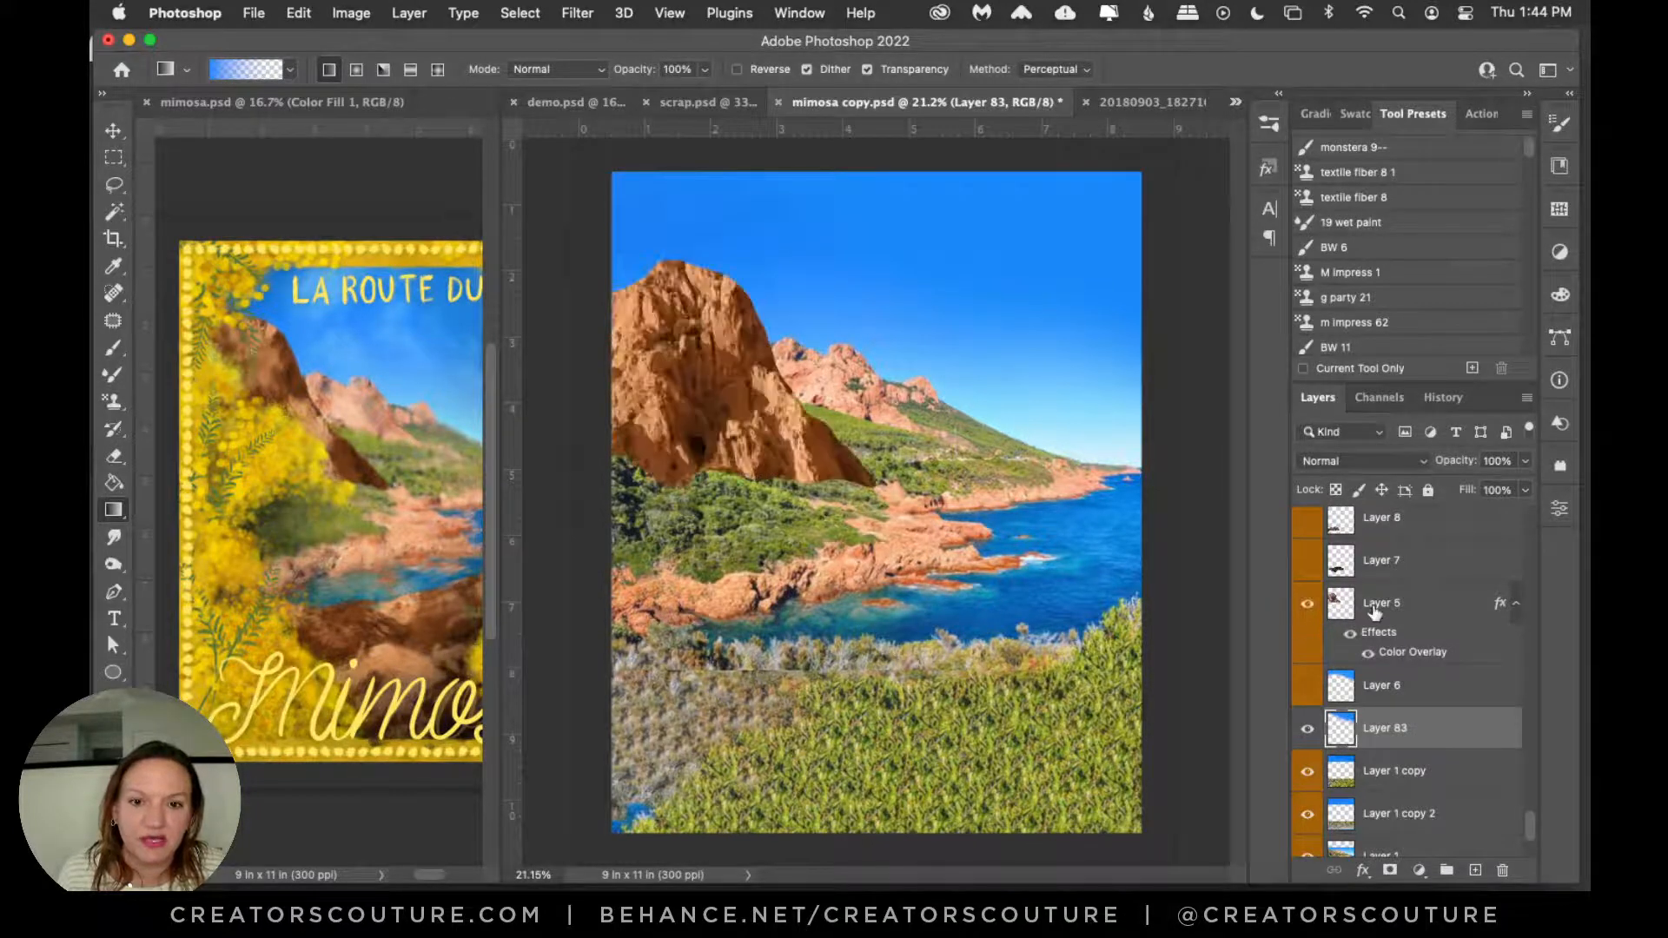
left_click(1374, 612)
left_click(1307, 604)
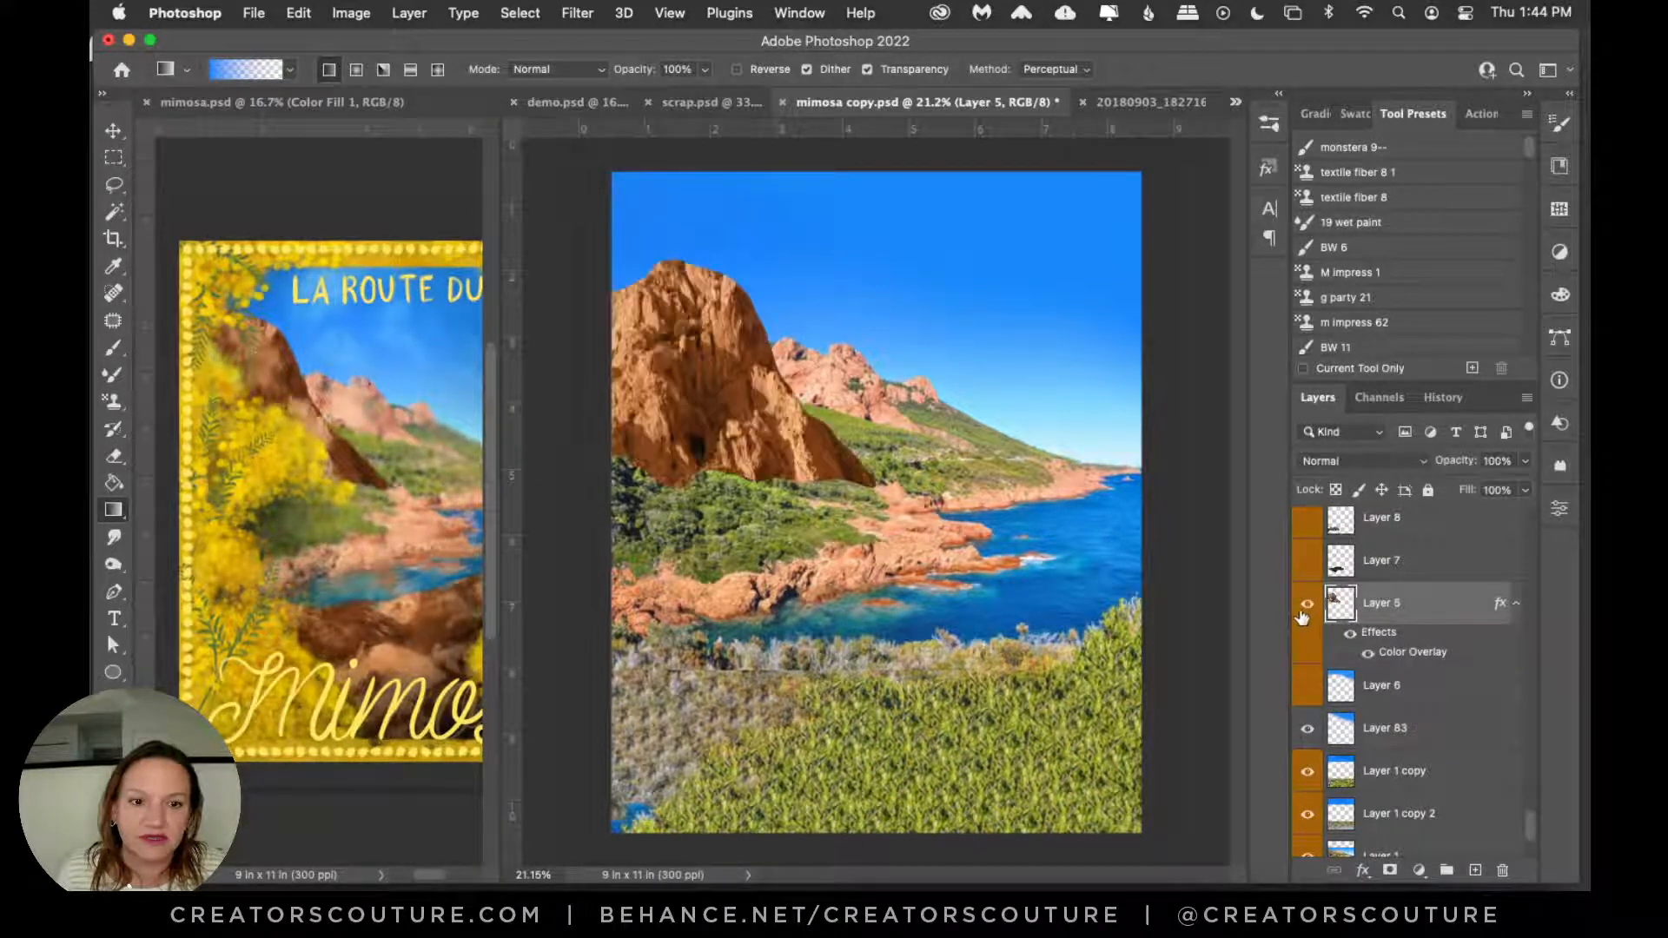
left_click(116, 133)
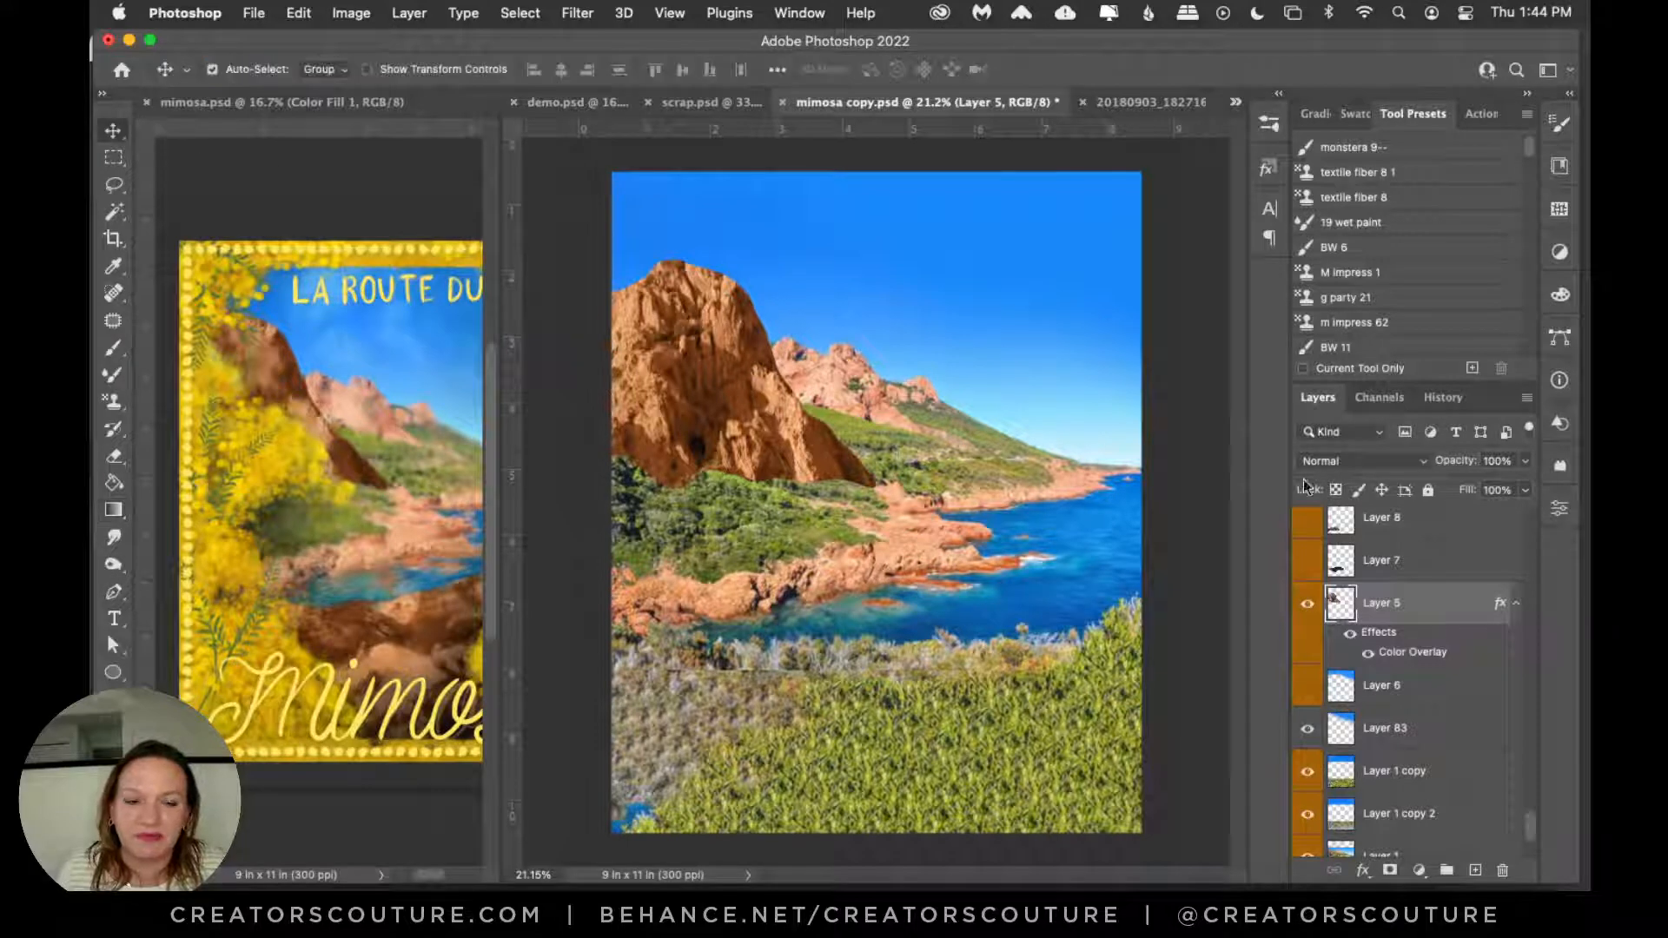
left_click(1305, 609)
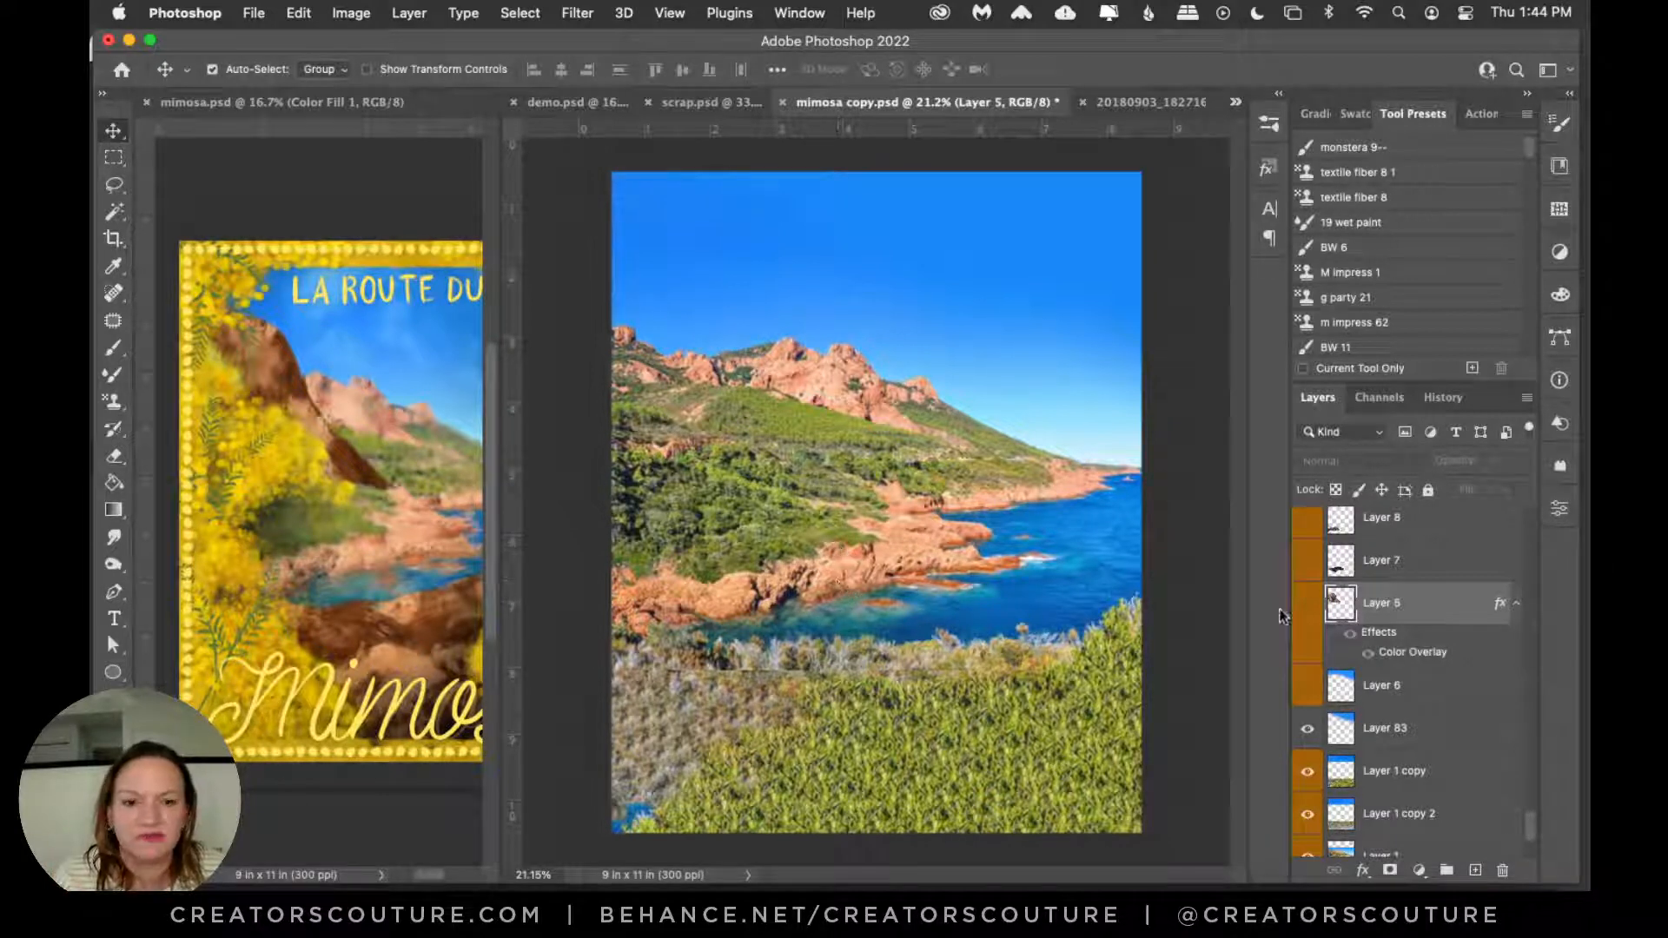
left_click(1304, 608)
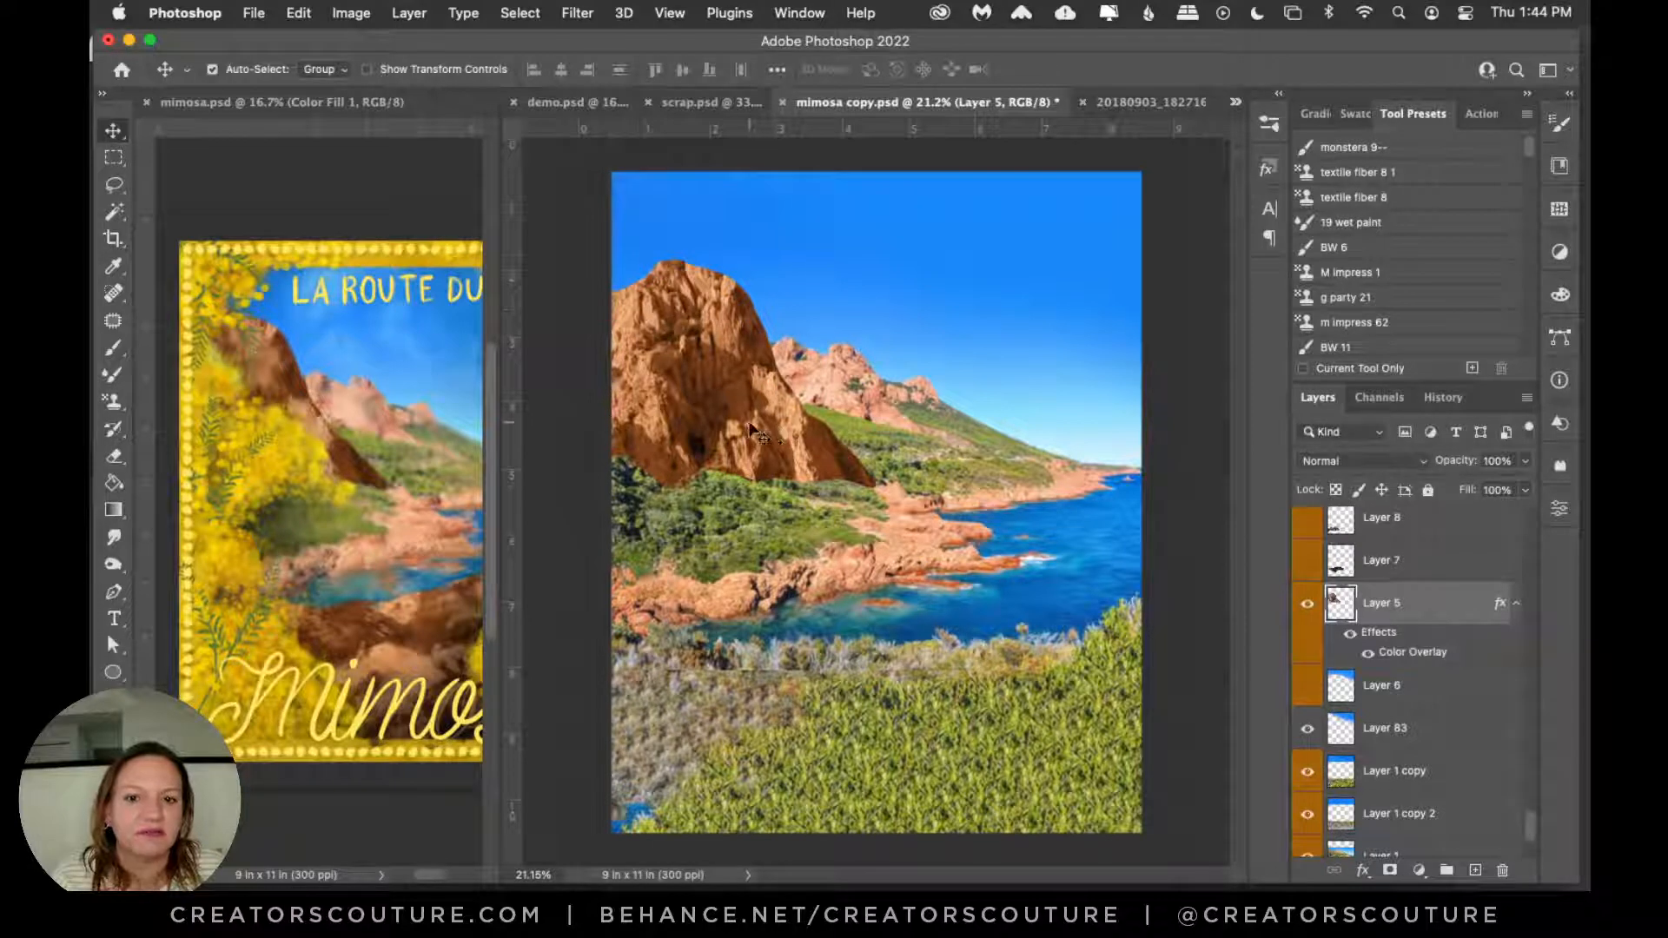
left_click_drag(749, 427, 721, 410)
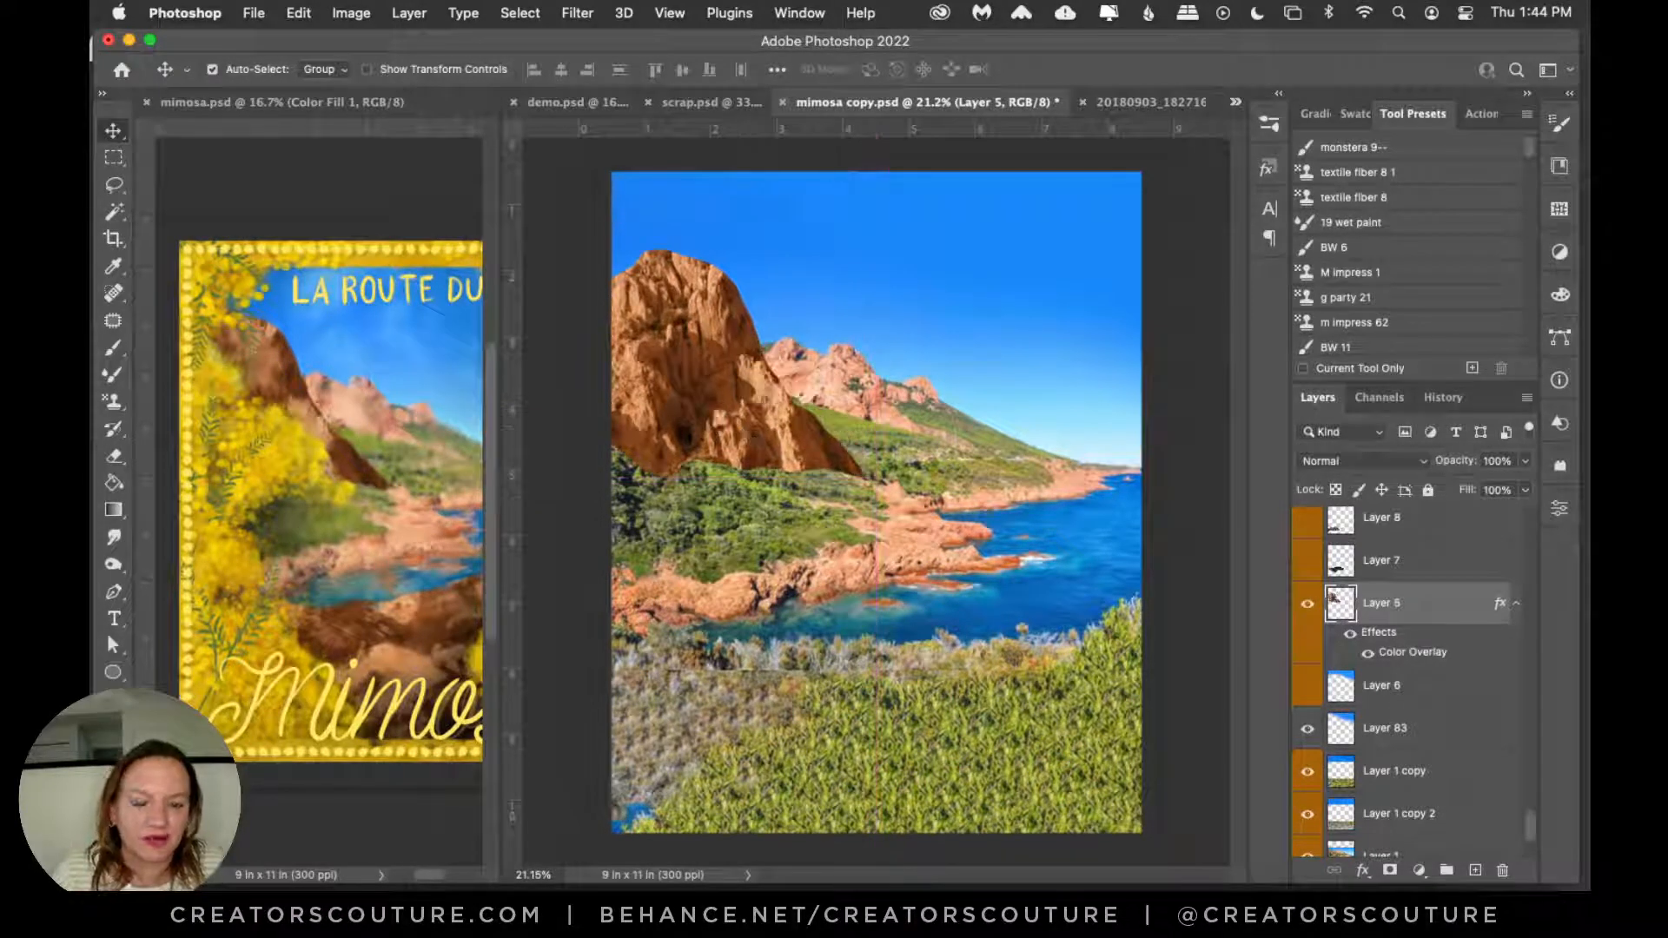
Step: Turn on Layer 7, Layer 8 and Layer 9 to add the dark shrubs and red rocks across the foreground
left_click(1309, 563)
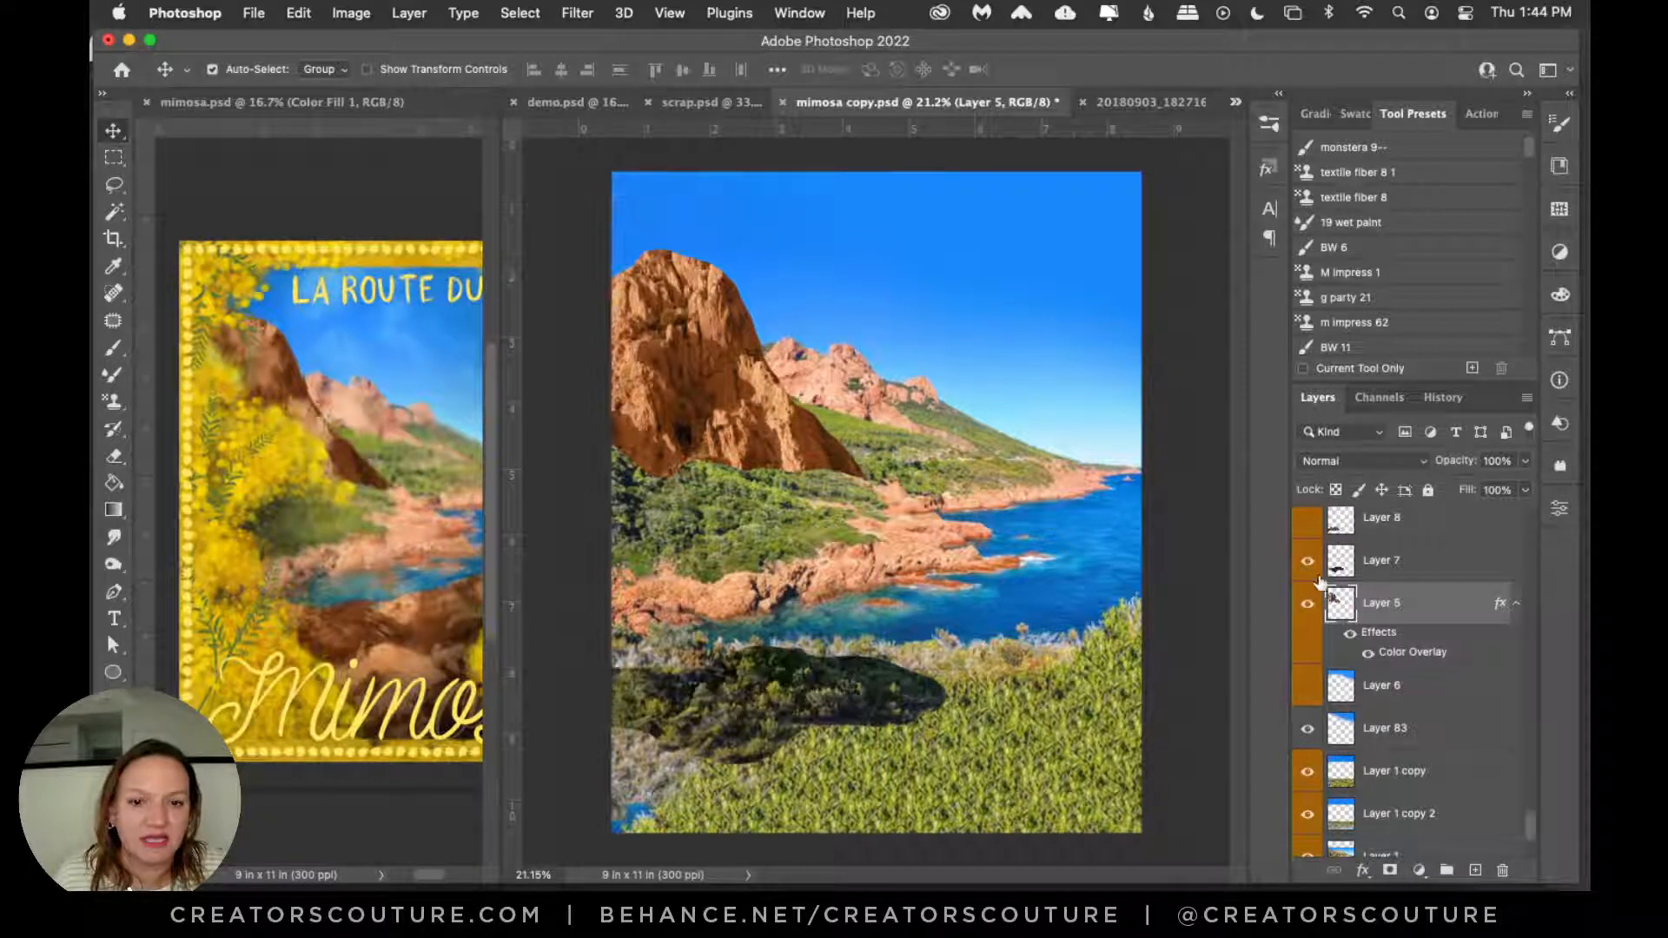
left_click(1373, 577)
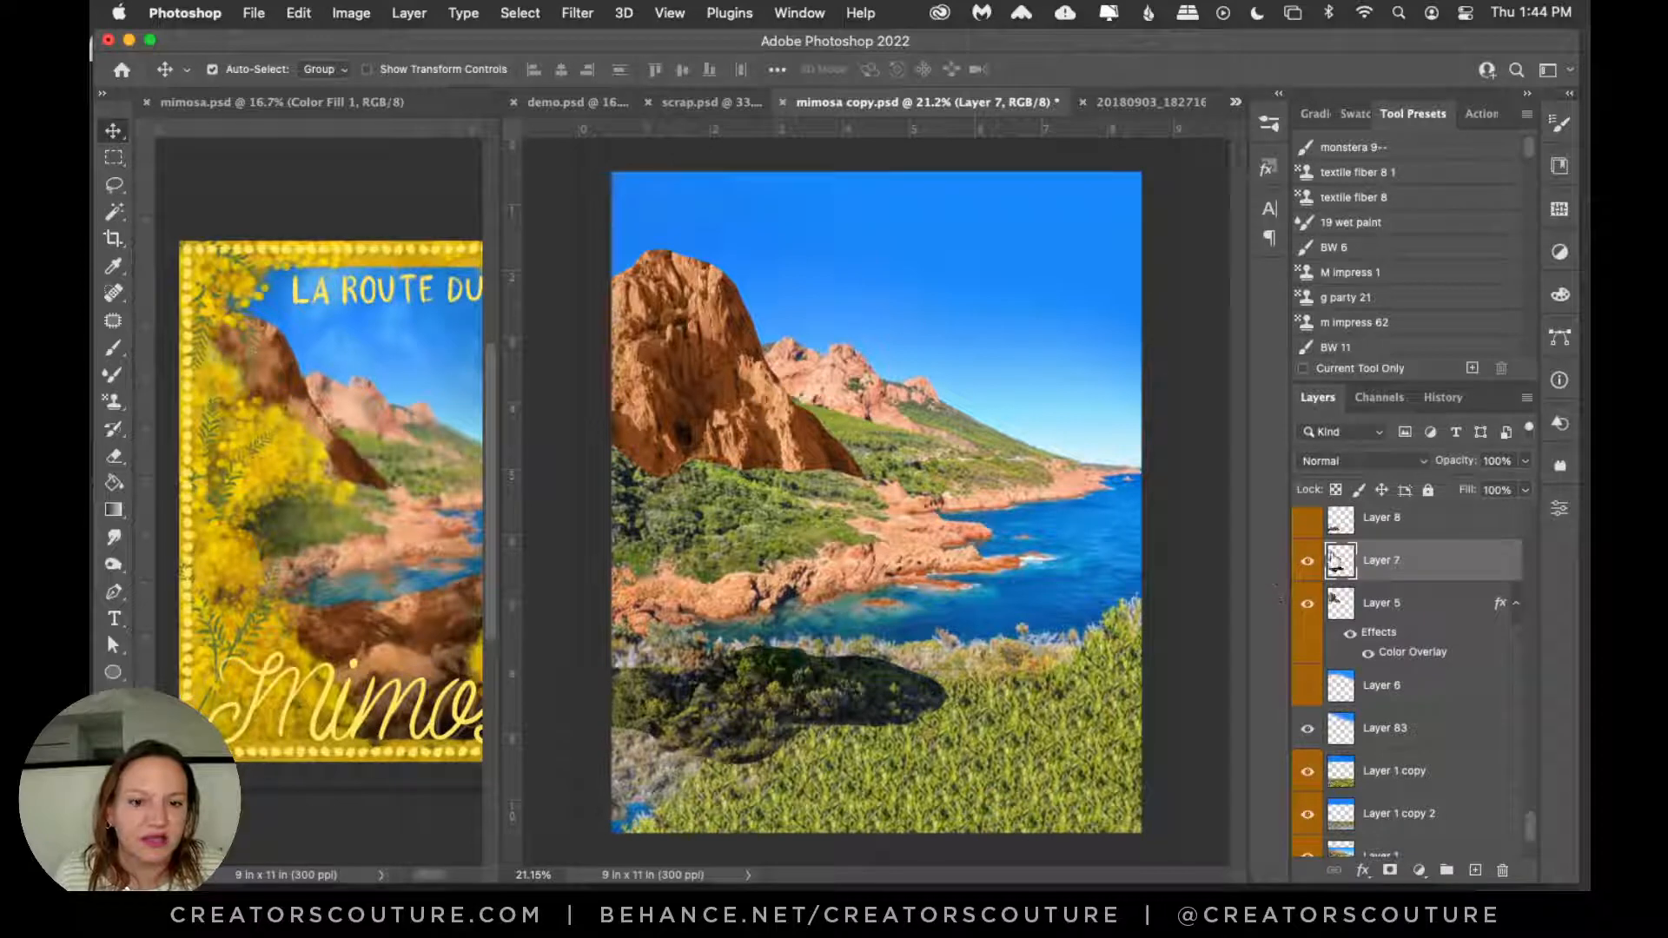
scroll(1530, 811, "up", 4)
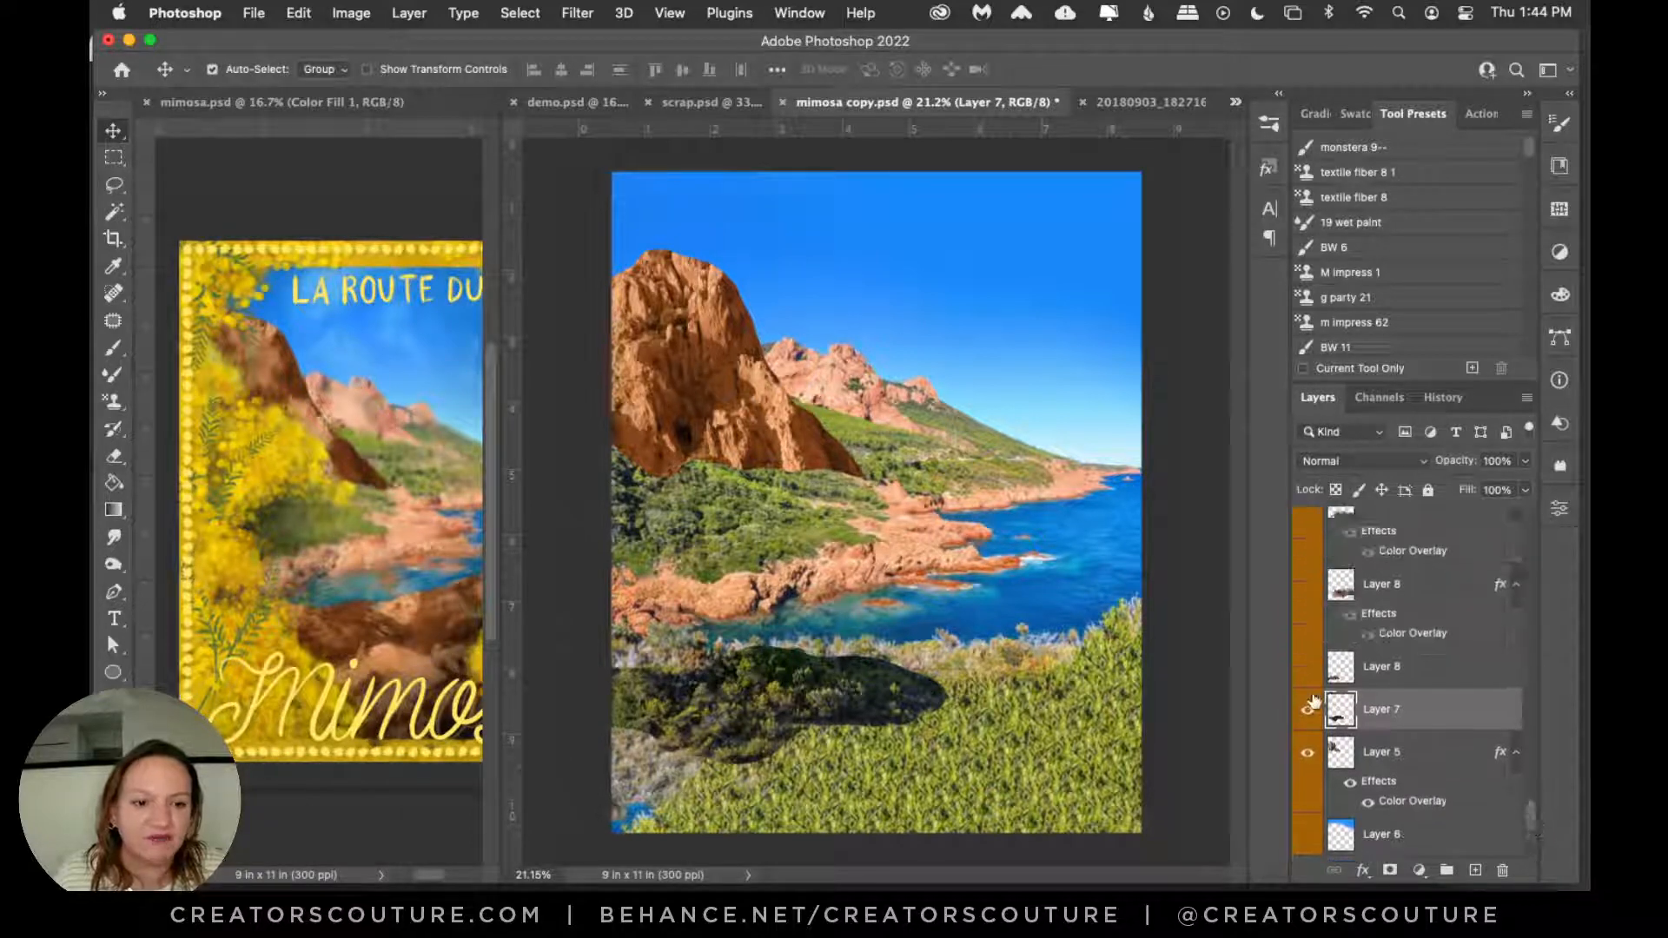
left_click(1306, 668)
left_click(1369, 679)
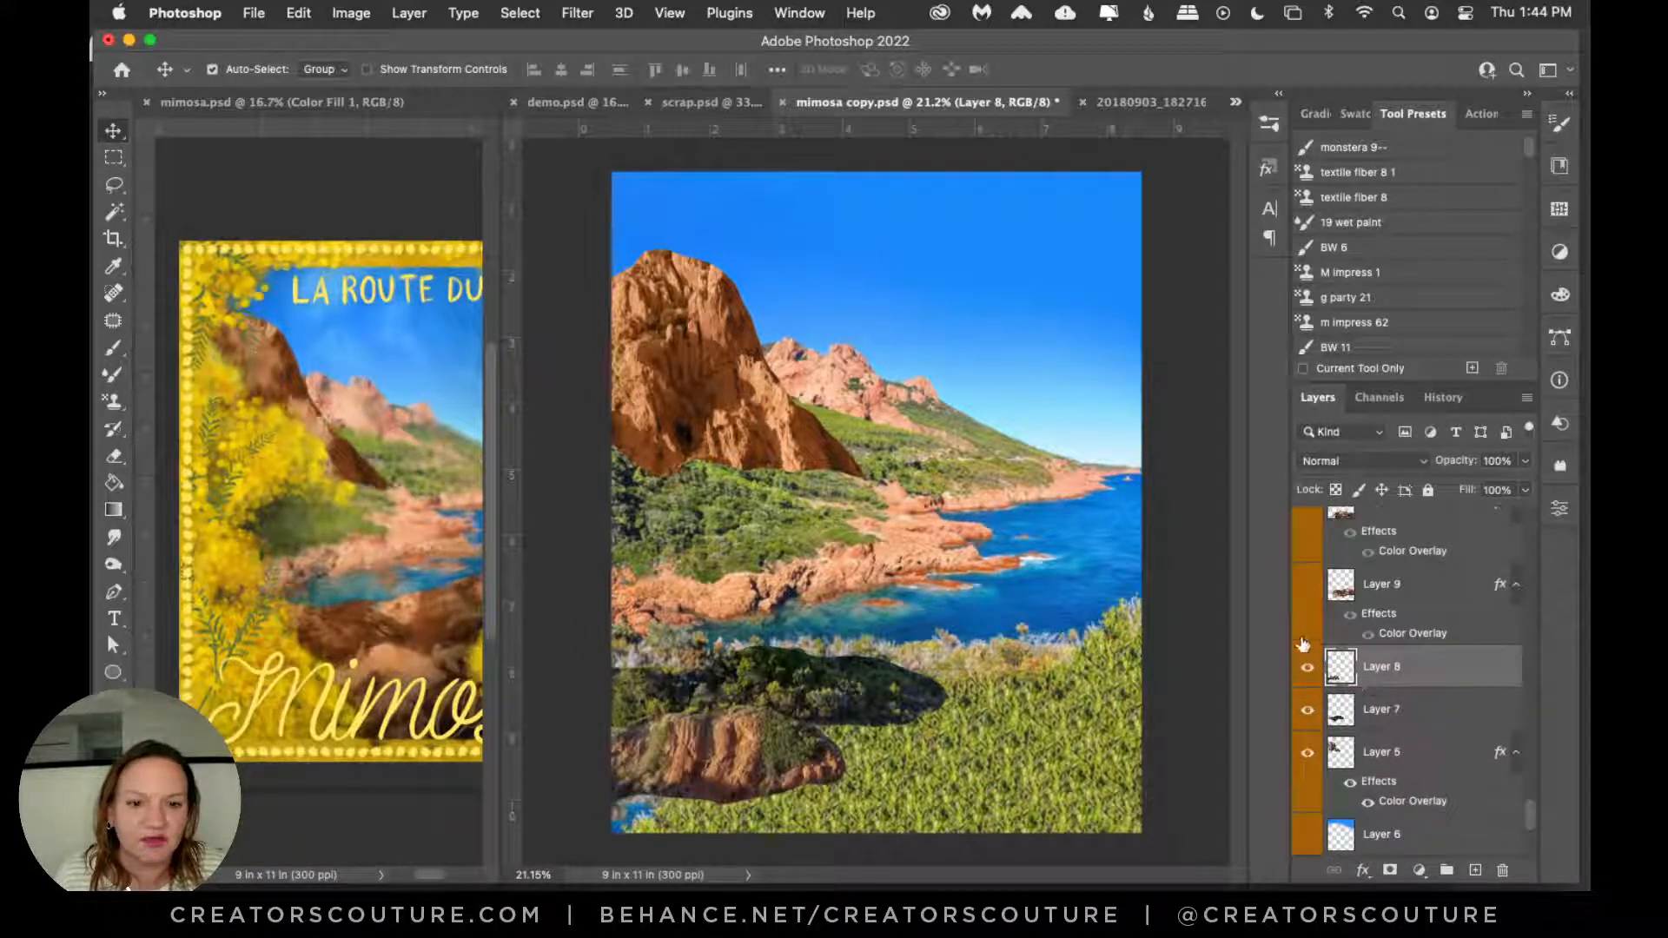
left_click(1305, 587)
left_click(1364, 608)
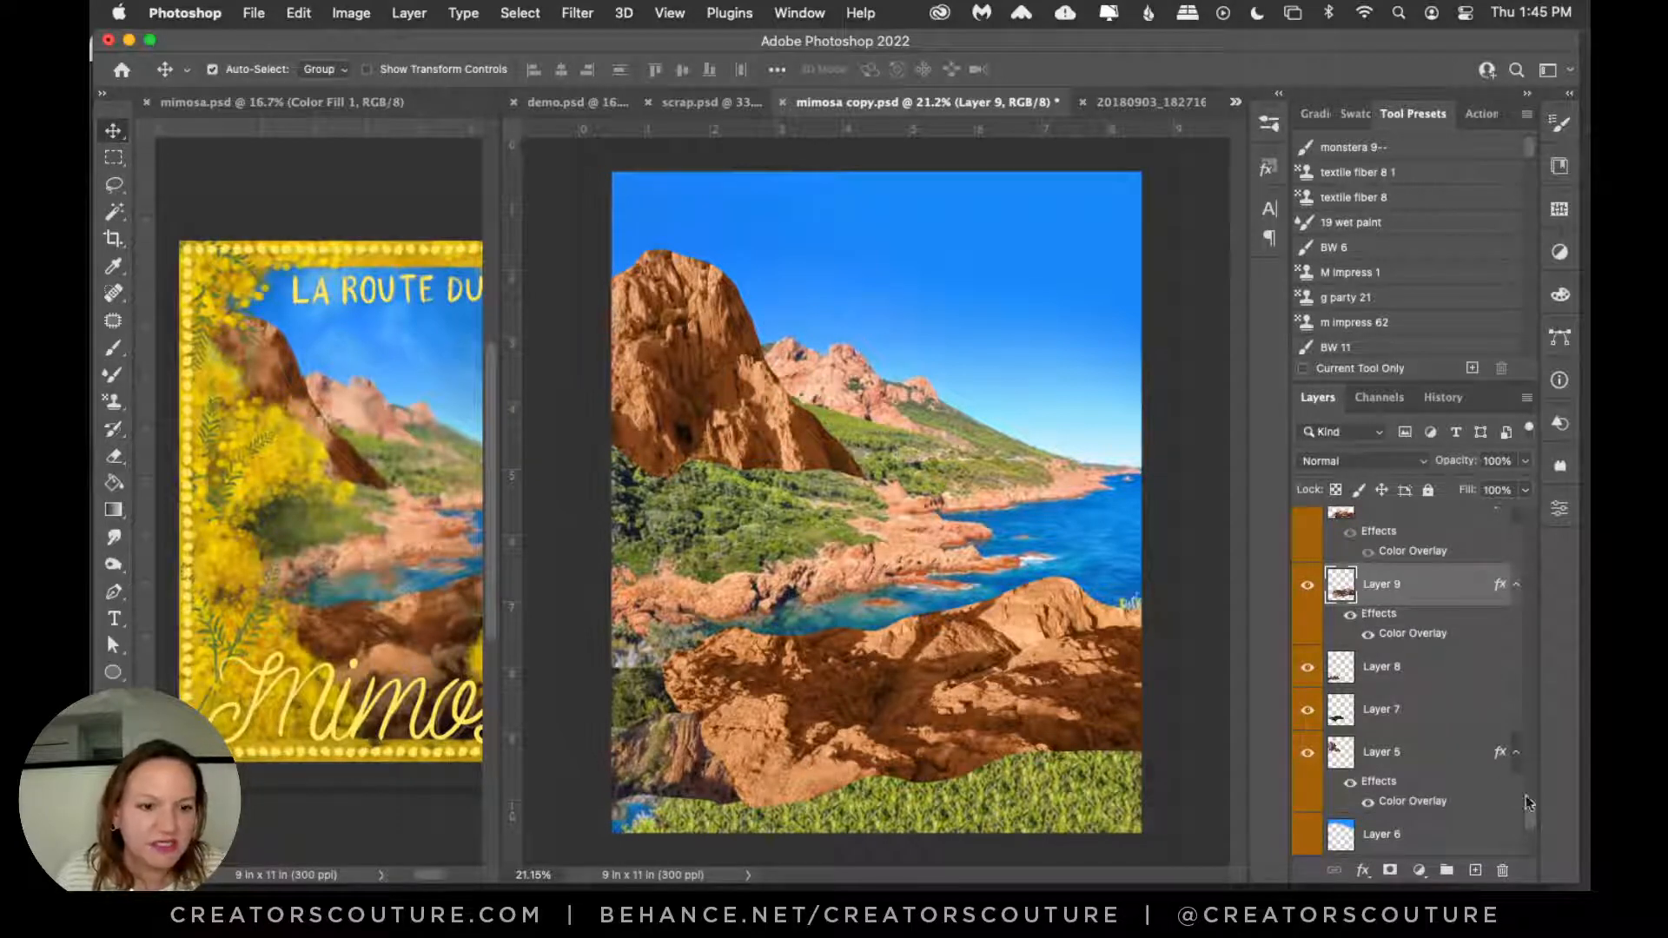
Step: Turn on Layer 9 copy to fill the bottom foreground with more red rocks, and briefly preview Layer 11
scroll(1534, 812, "up", 3)
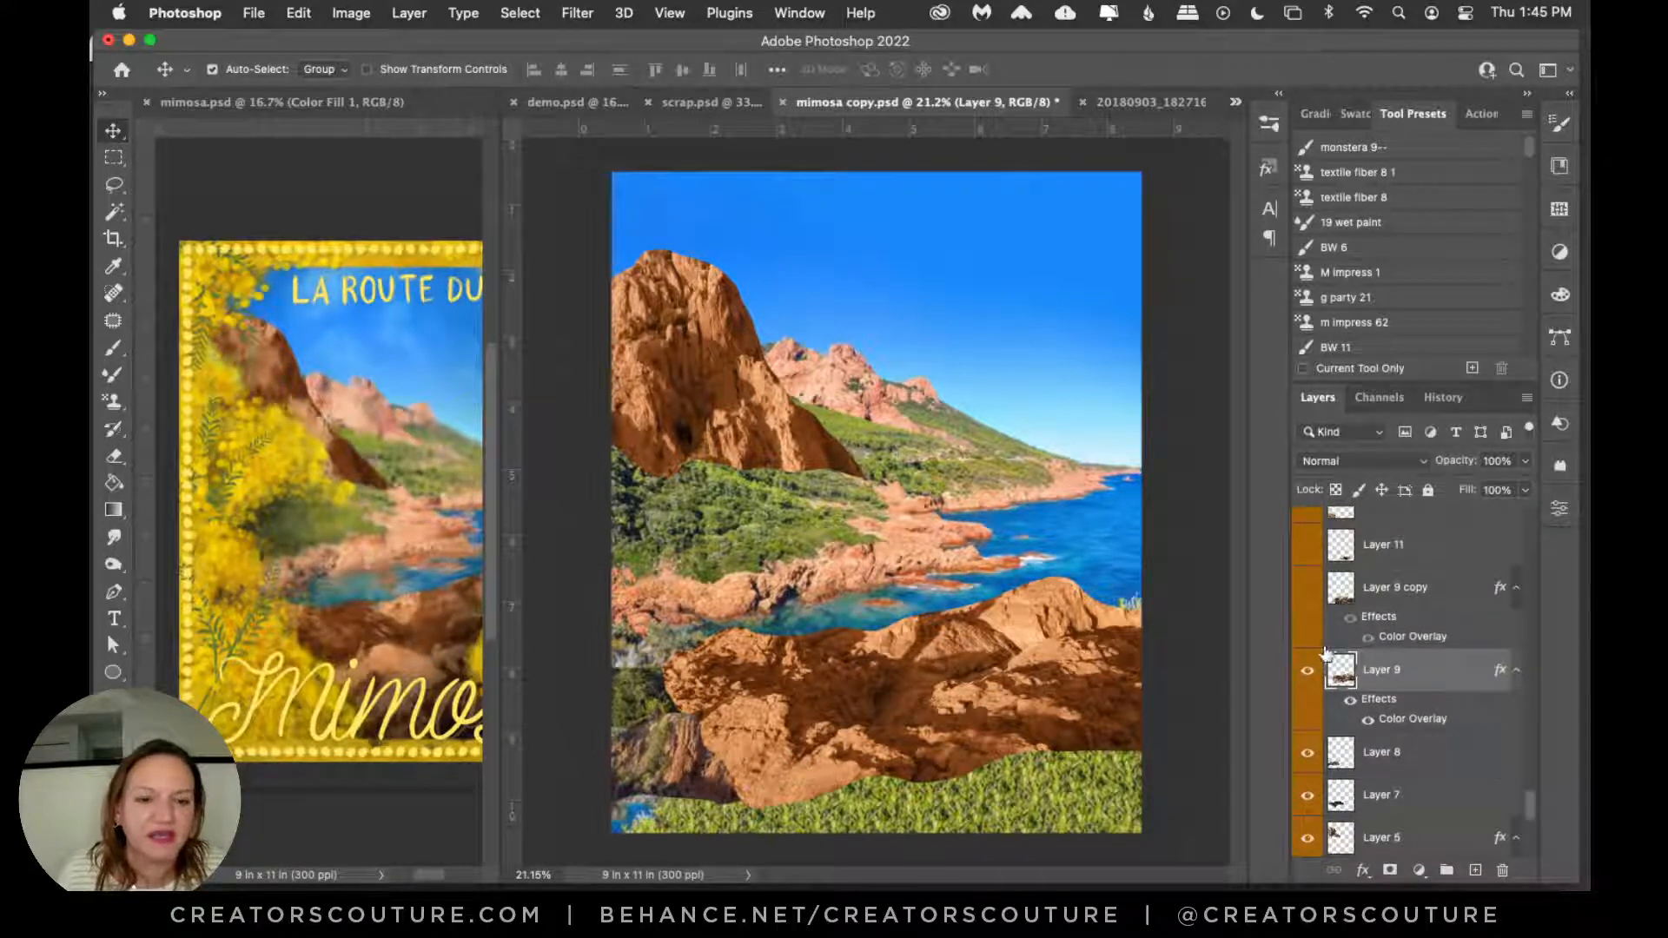
left_click(1307, 591)
left_click(1306, 597)
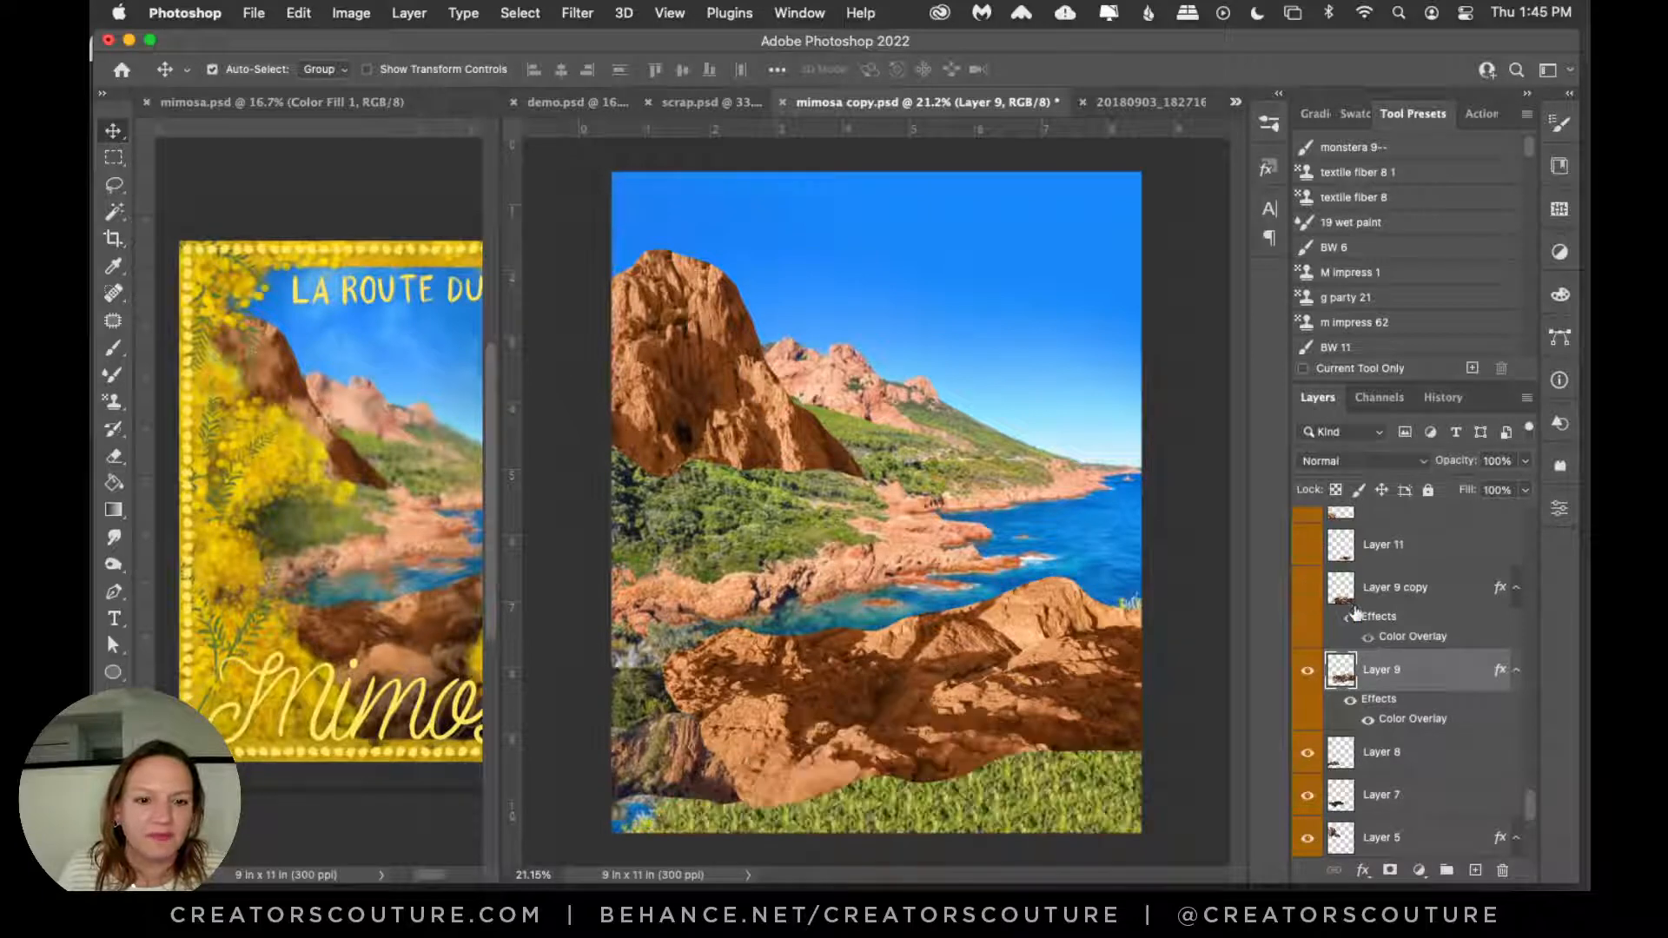
left_click(1345, 603)
left_click(1307, 590)
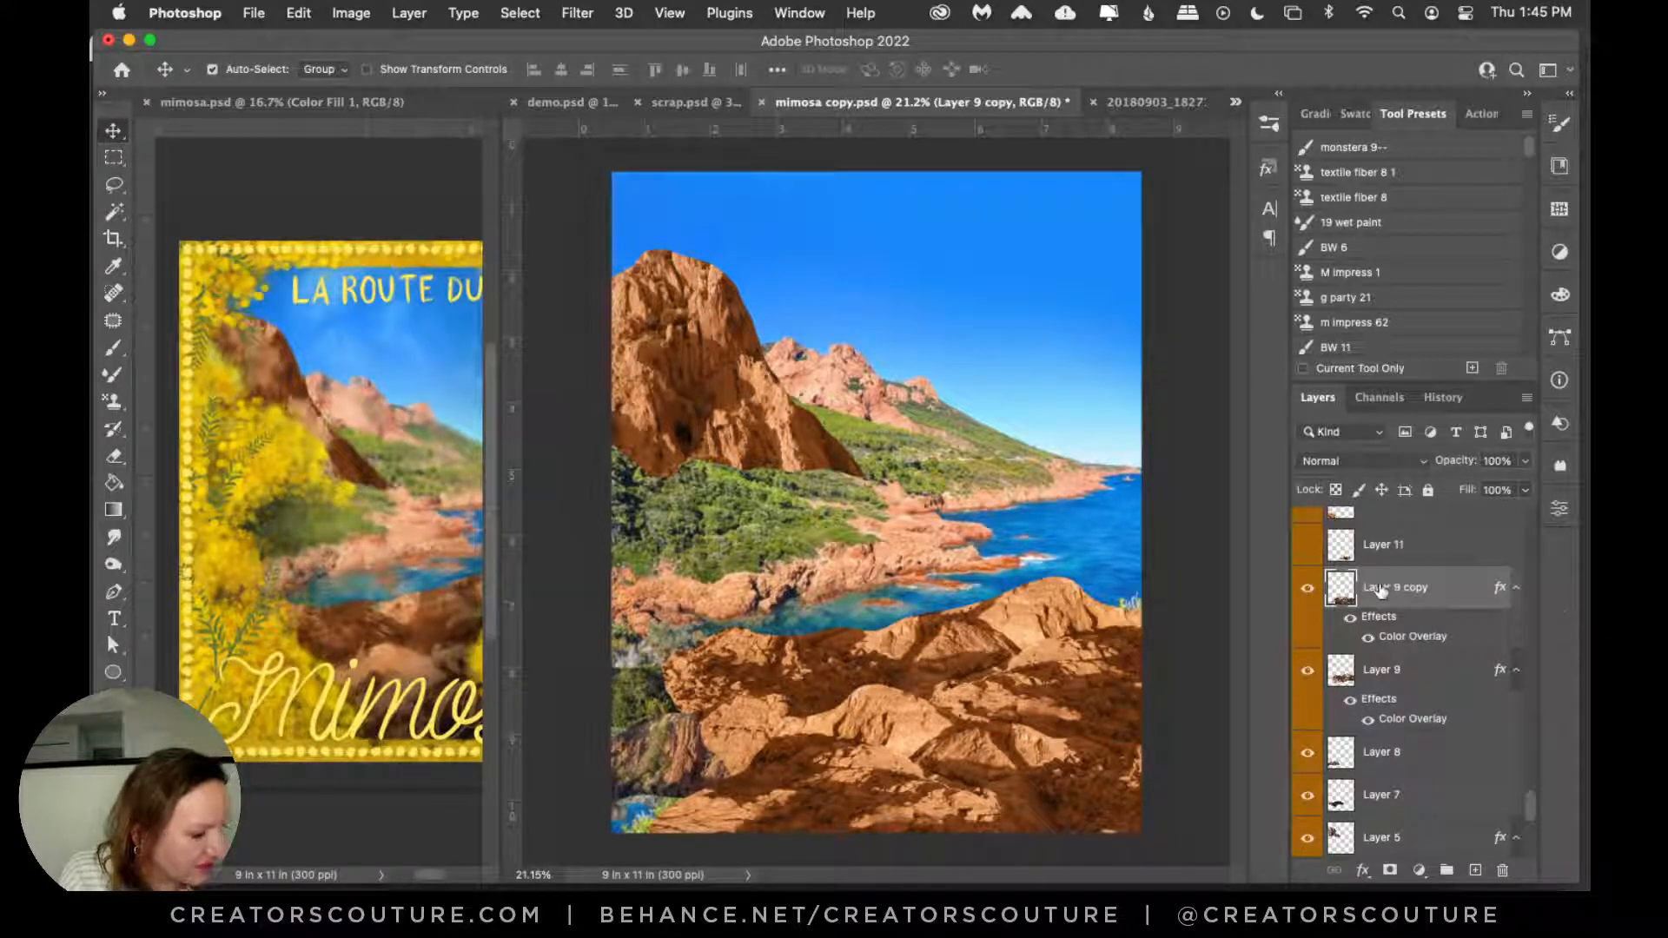
left_click(1307, 553)
left_click(1306, 553)
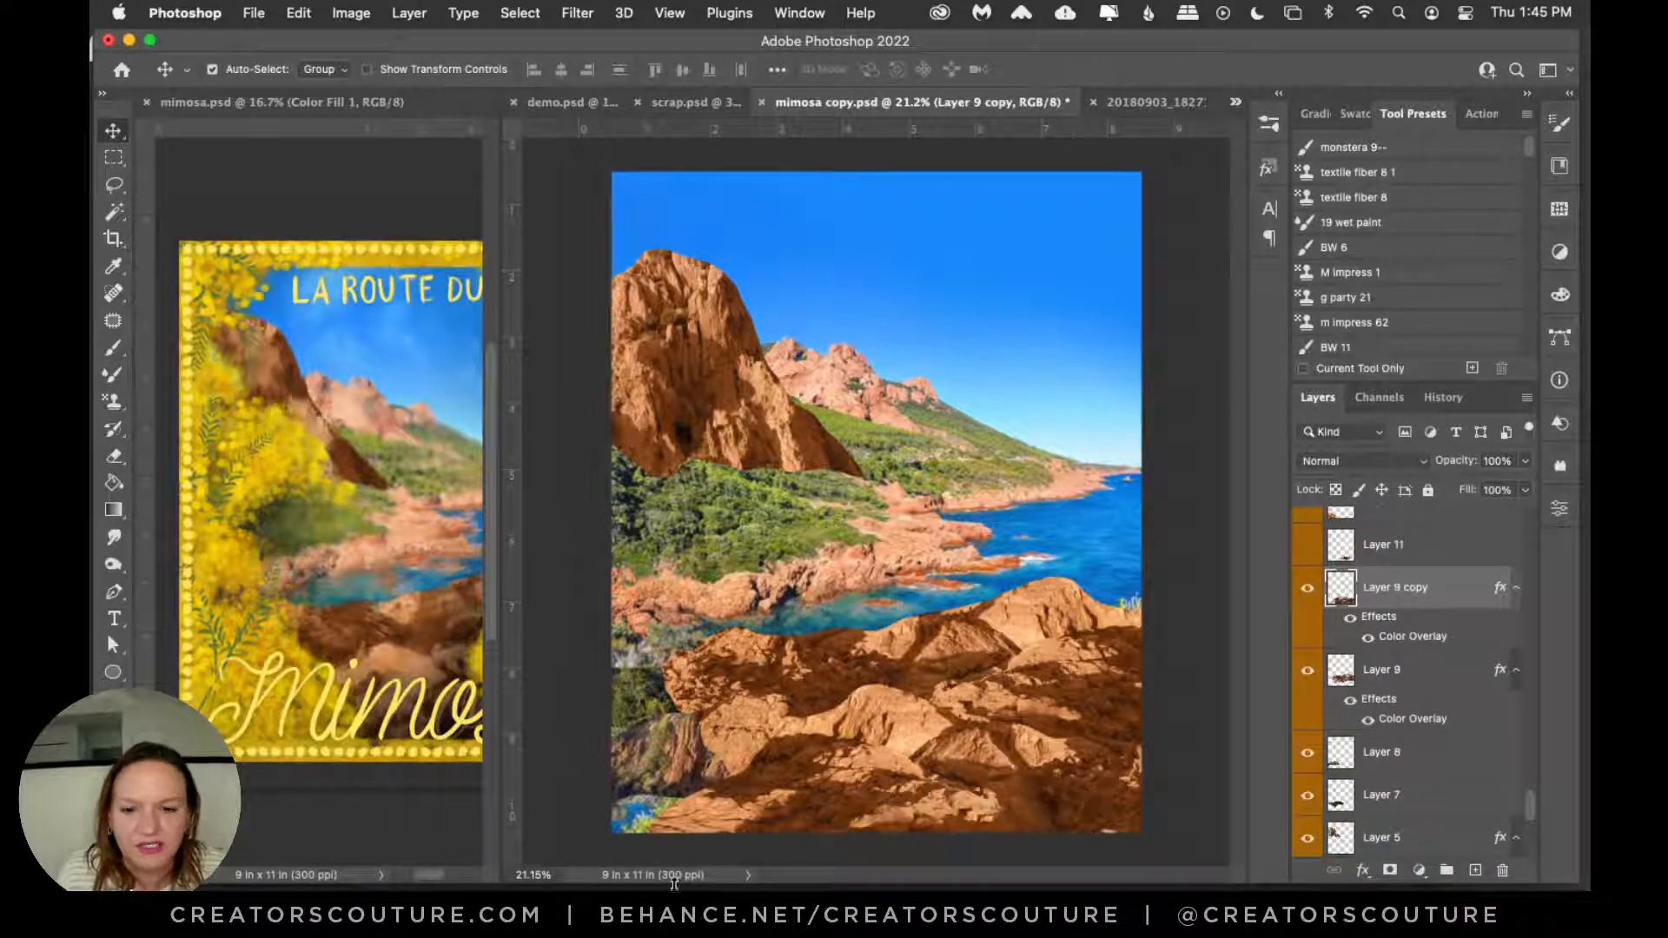
Step: Switch to Bridge and open the mountain photo 20180903_182822.jpg from the mimosa folder in Photoshop
left_click(744, 922)
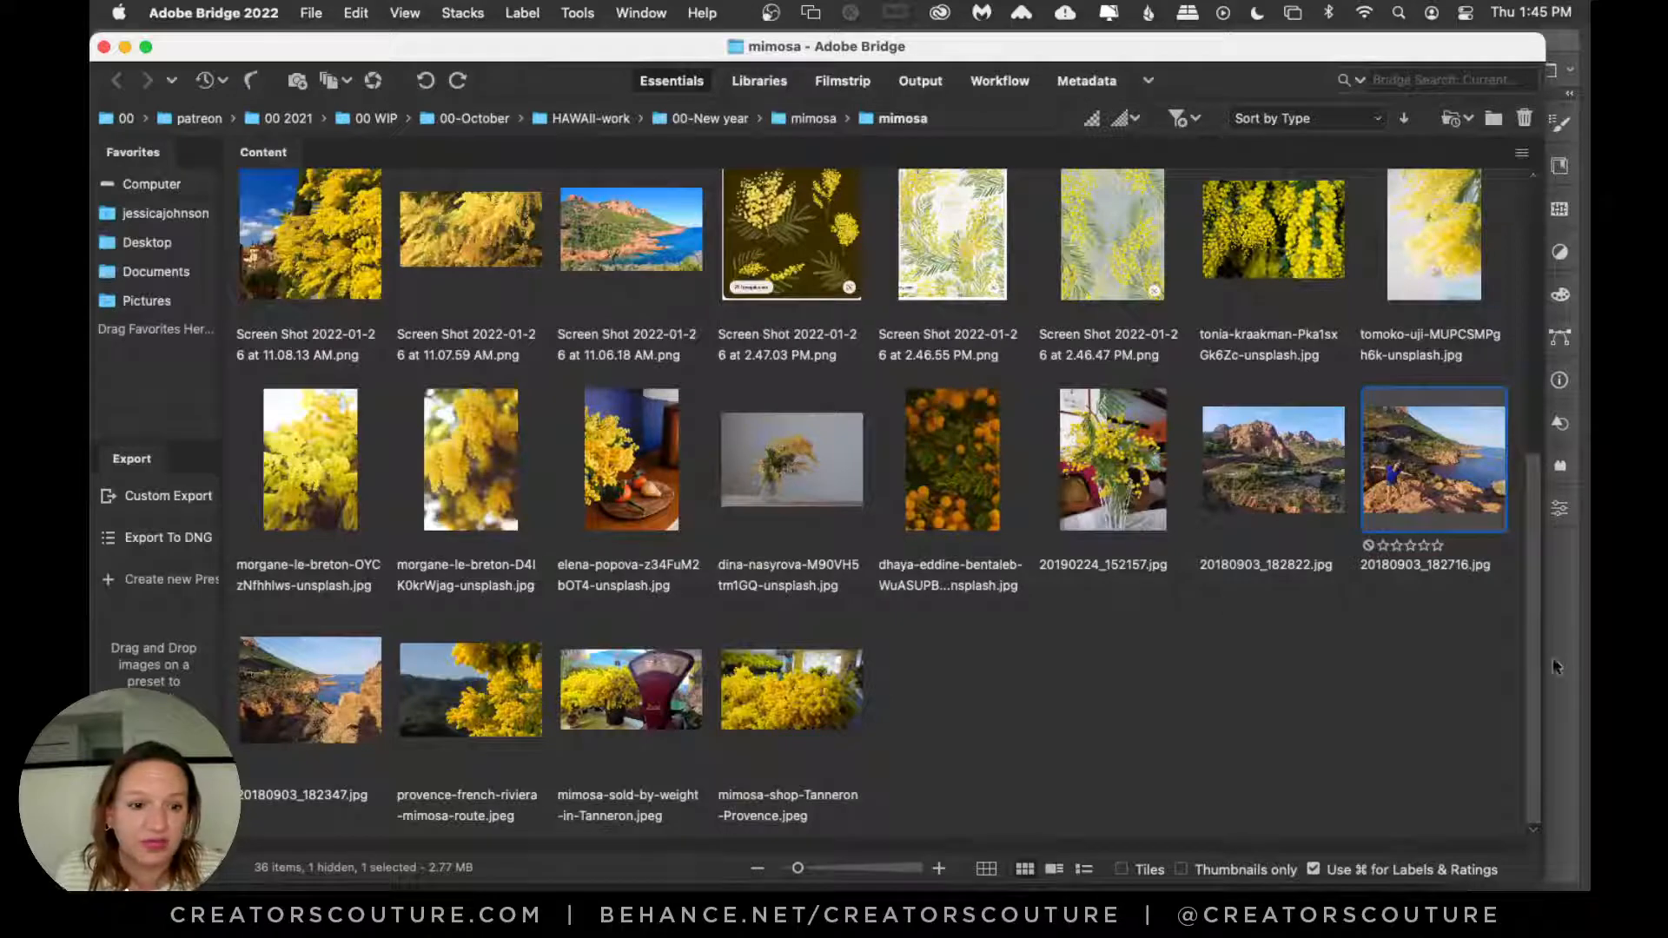
left_click_drag(1531, 645, 1490, 692)
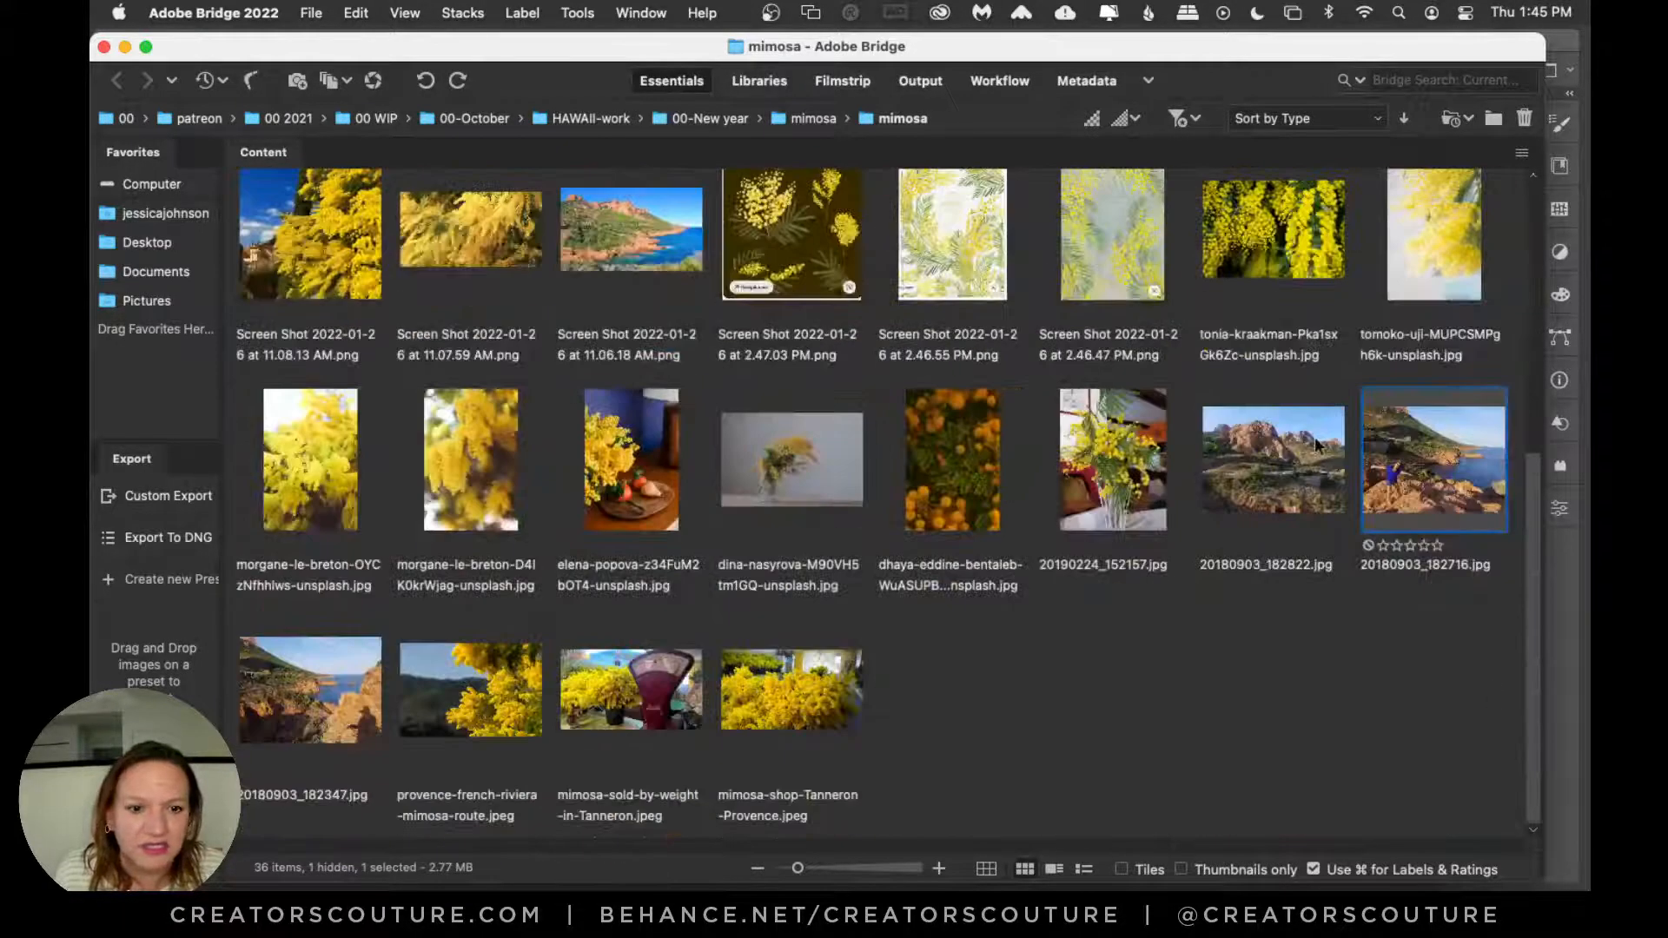
double_click(1248, 472)
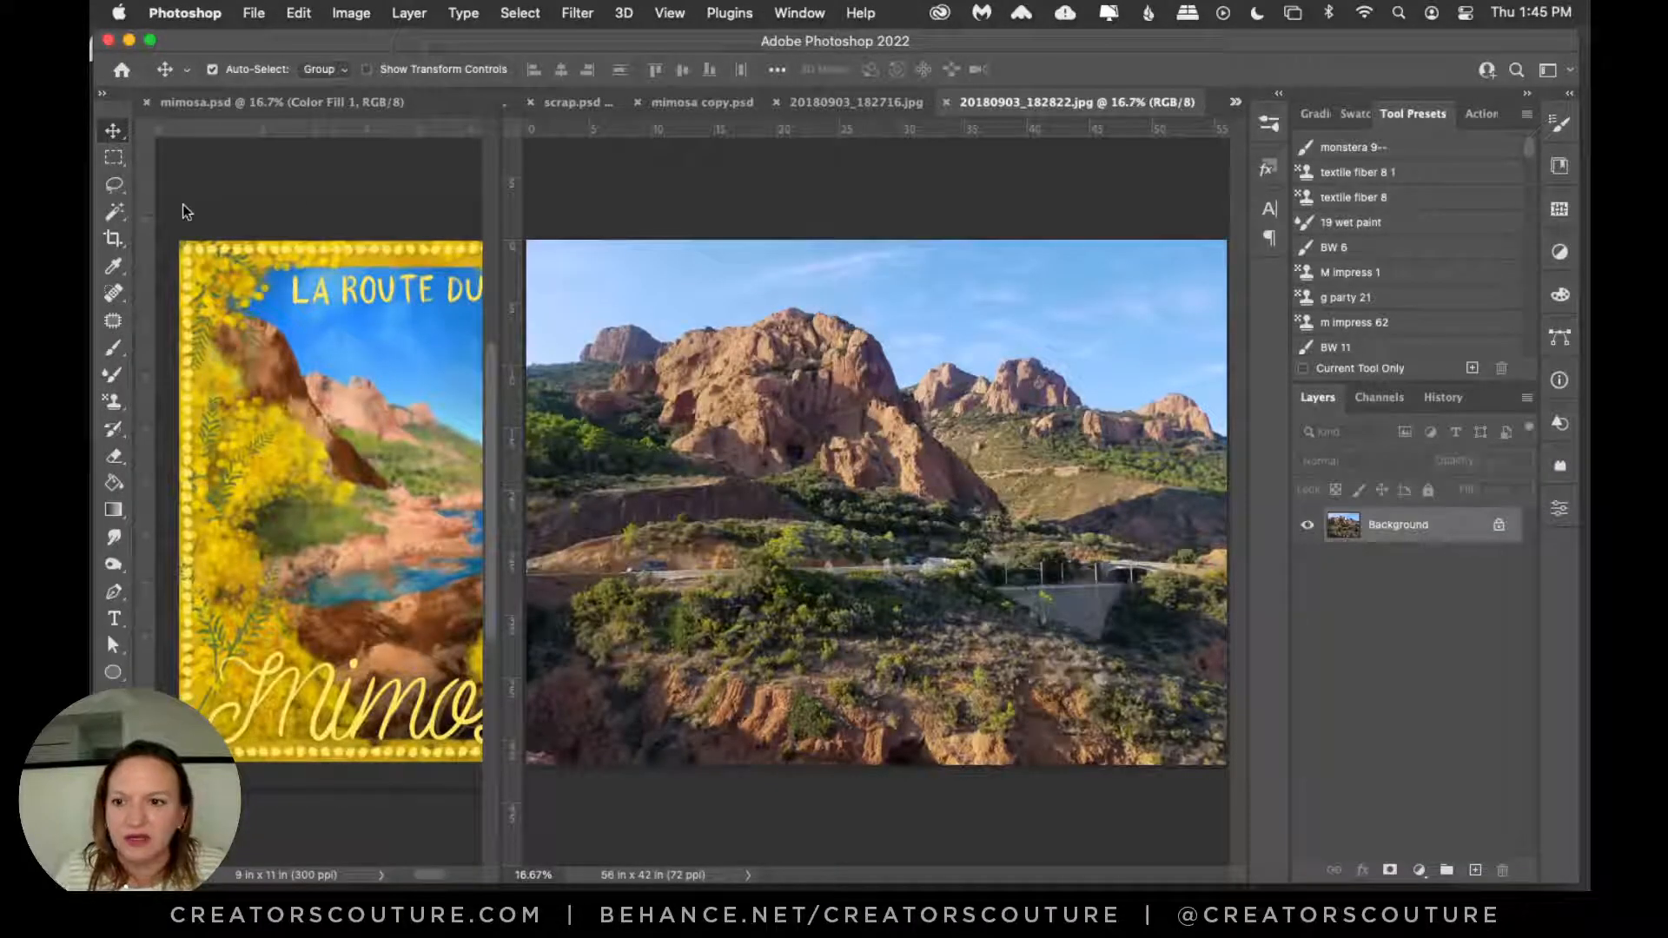
left_click(113, 184)
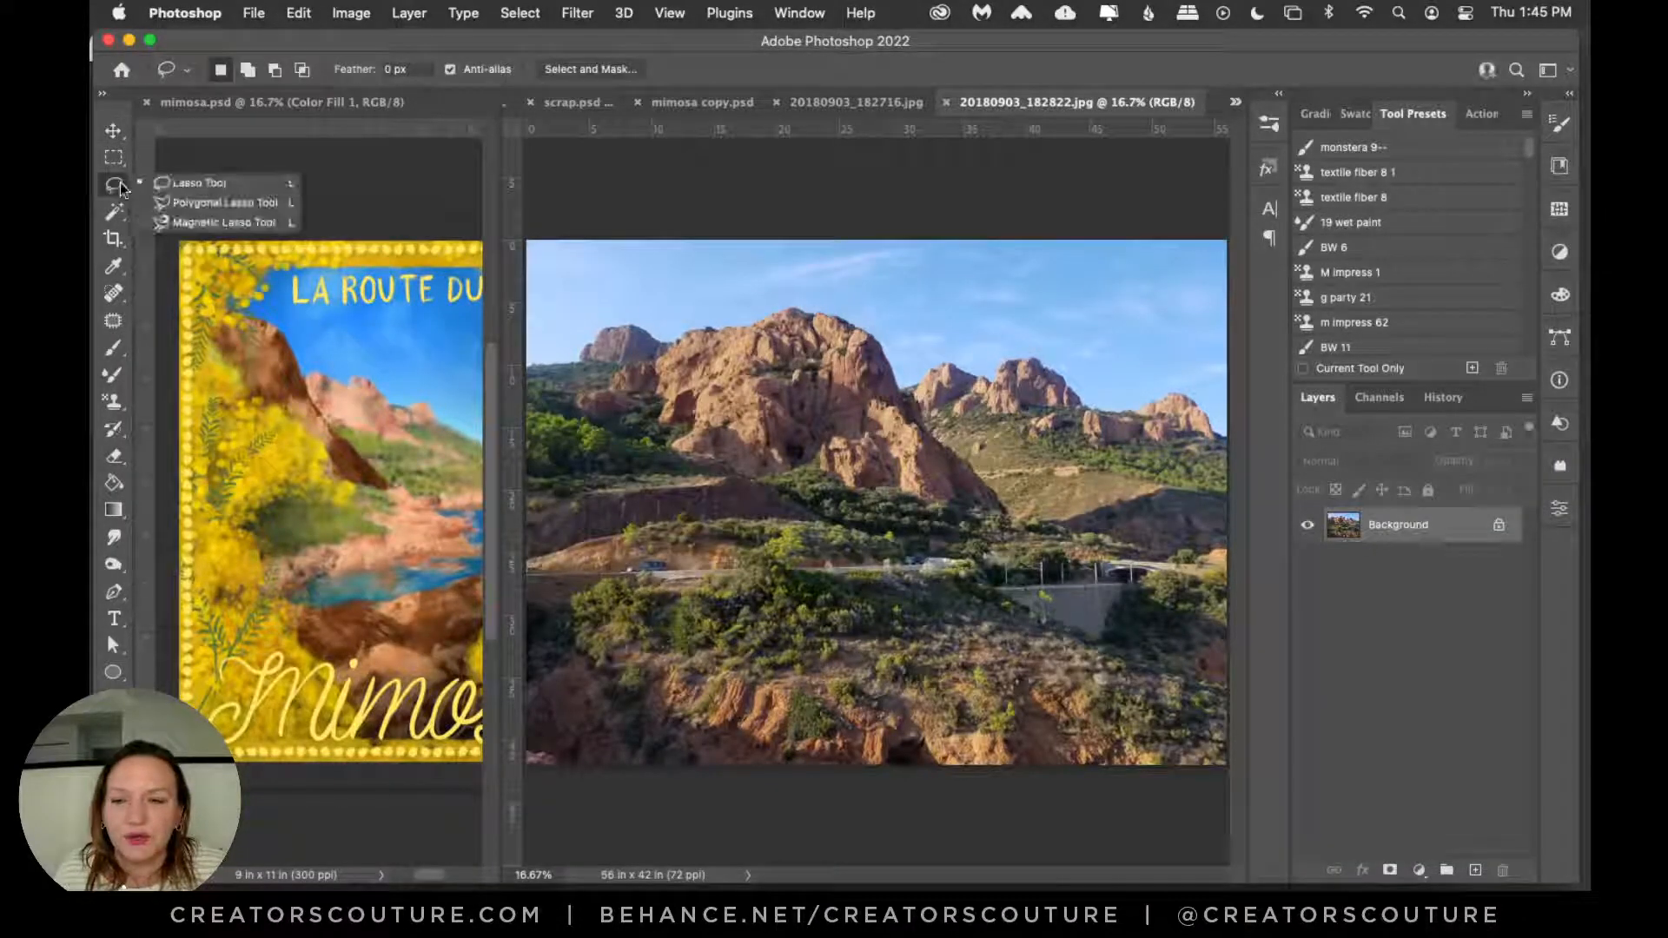
left_click(183, 186)
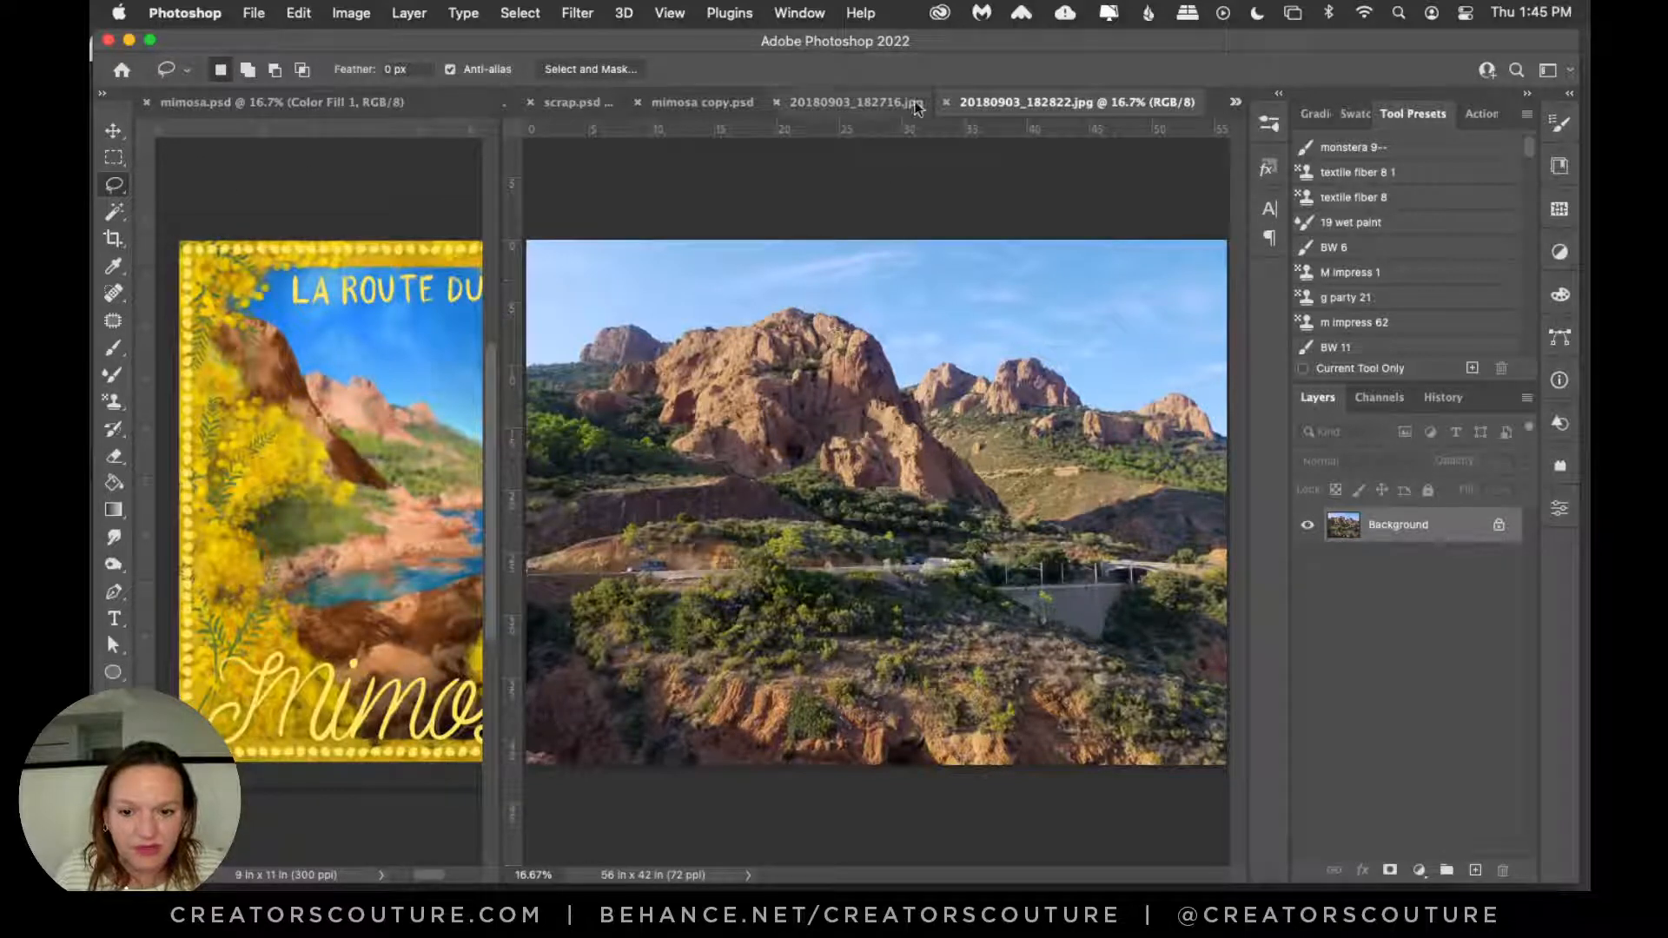
left_click_drag(814, 323, 893, 396)
key("super+z")
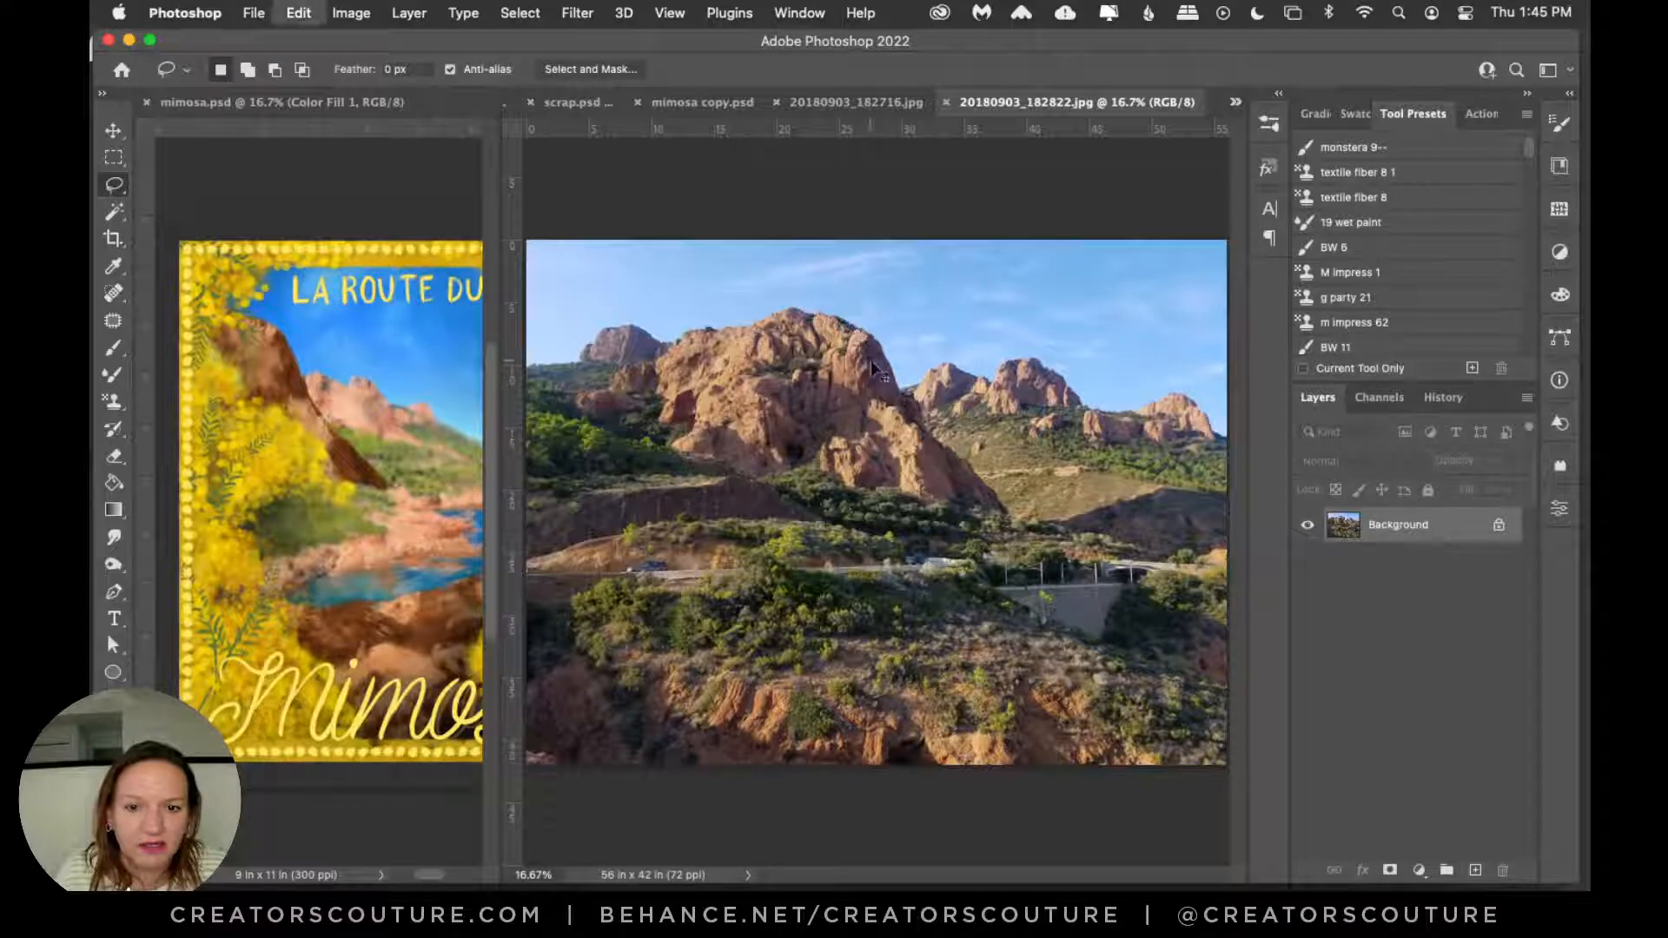
Step: Outline the large central rock mountain in the photo with a freehand Lasso selection
double_click(113, 727)
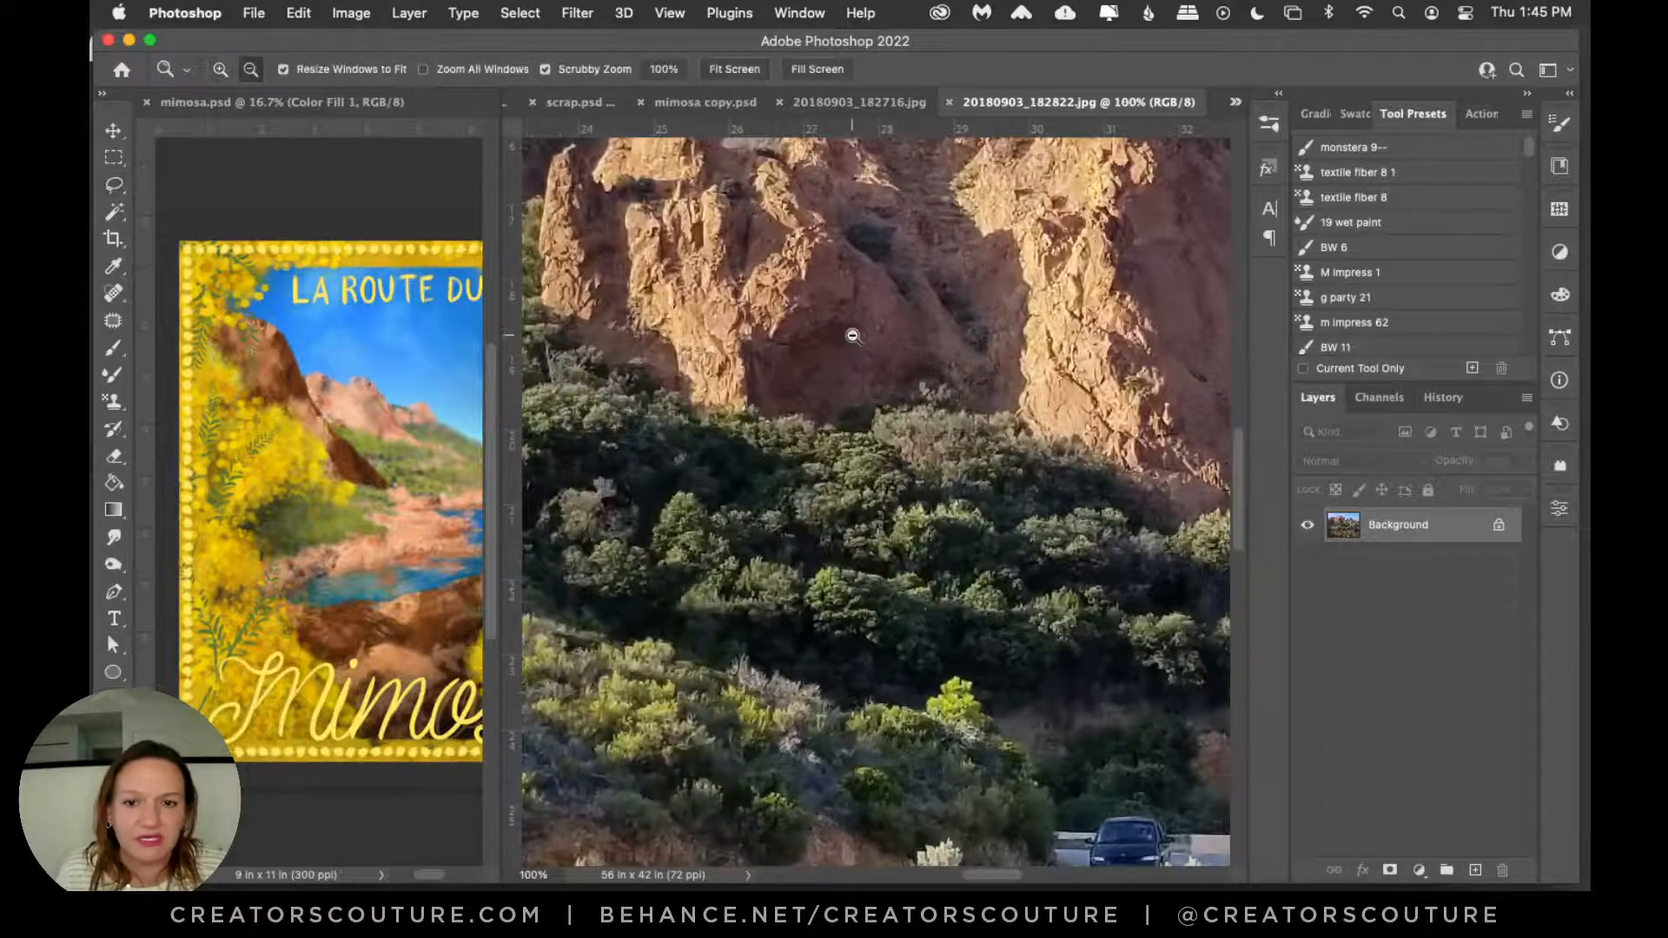
left_click(851, 337, "alt")
left_click_drag(1237, 473, 1233, 366)
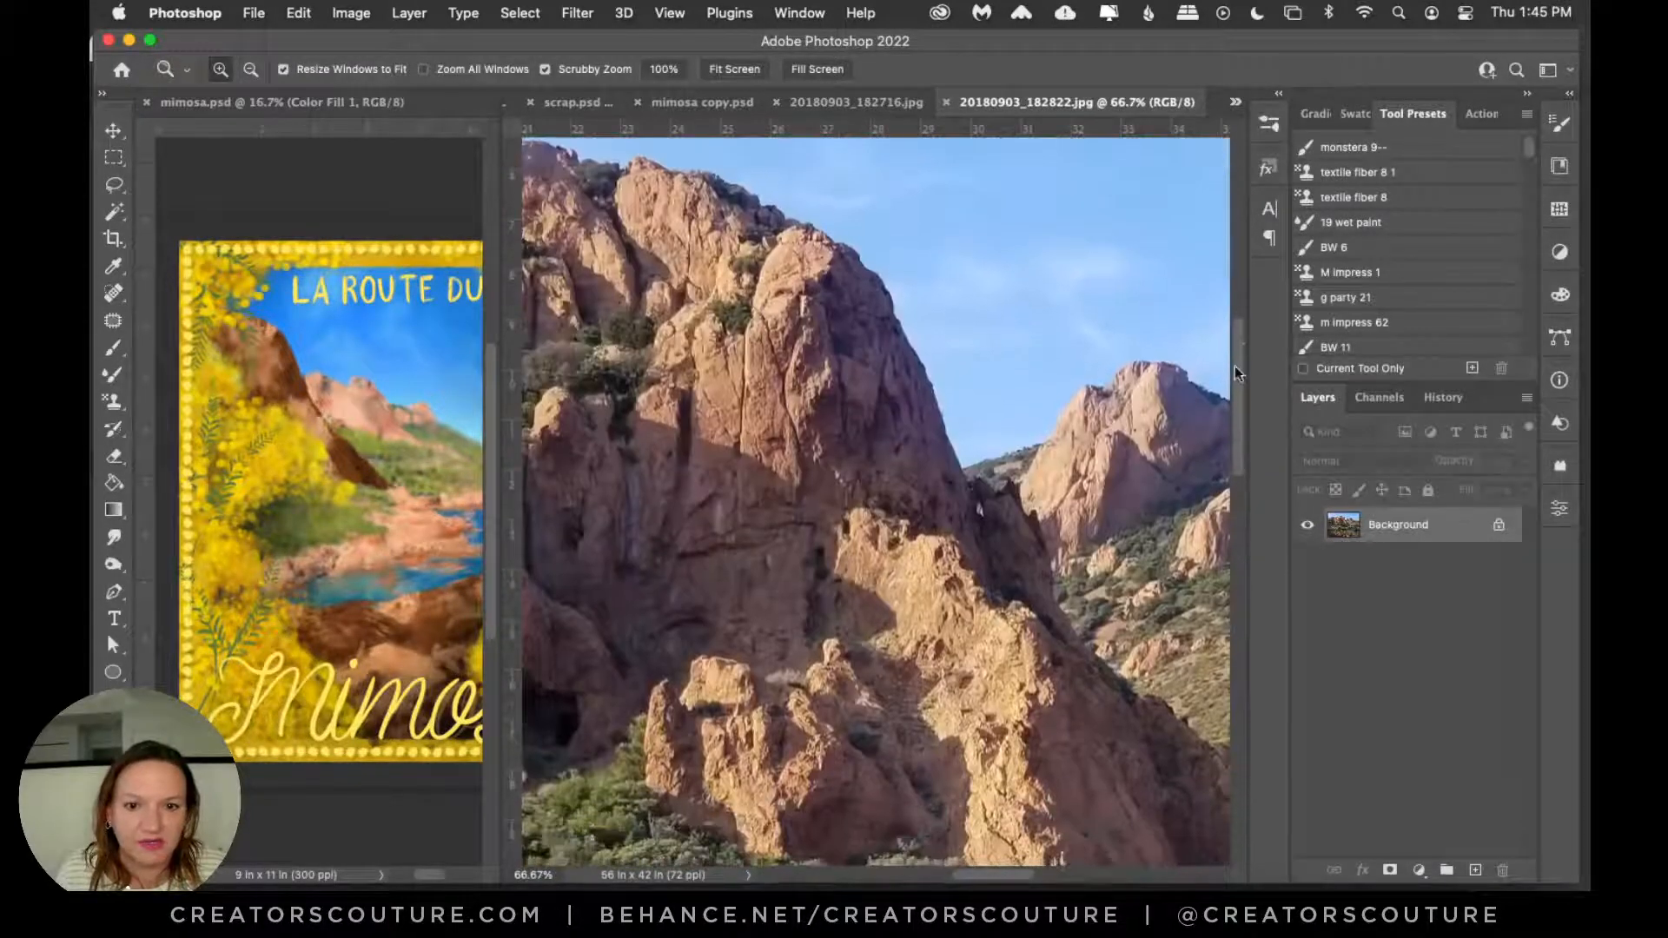
left_click(780, 455, "alt")
left_click(780, 454, "alt")
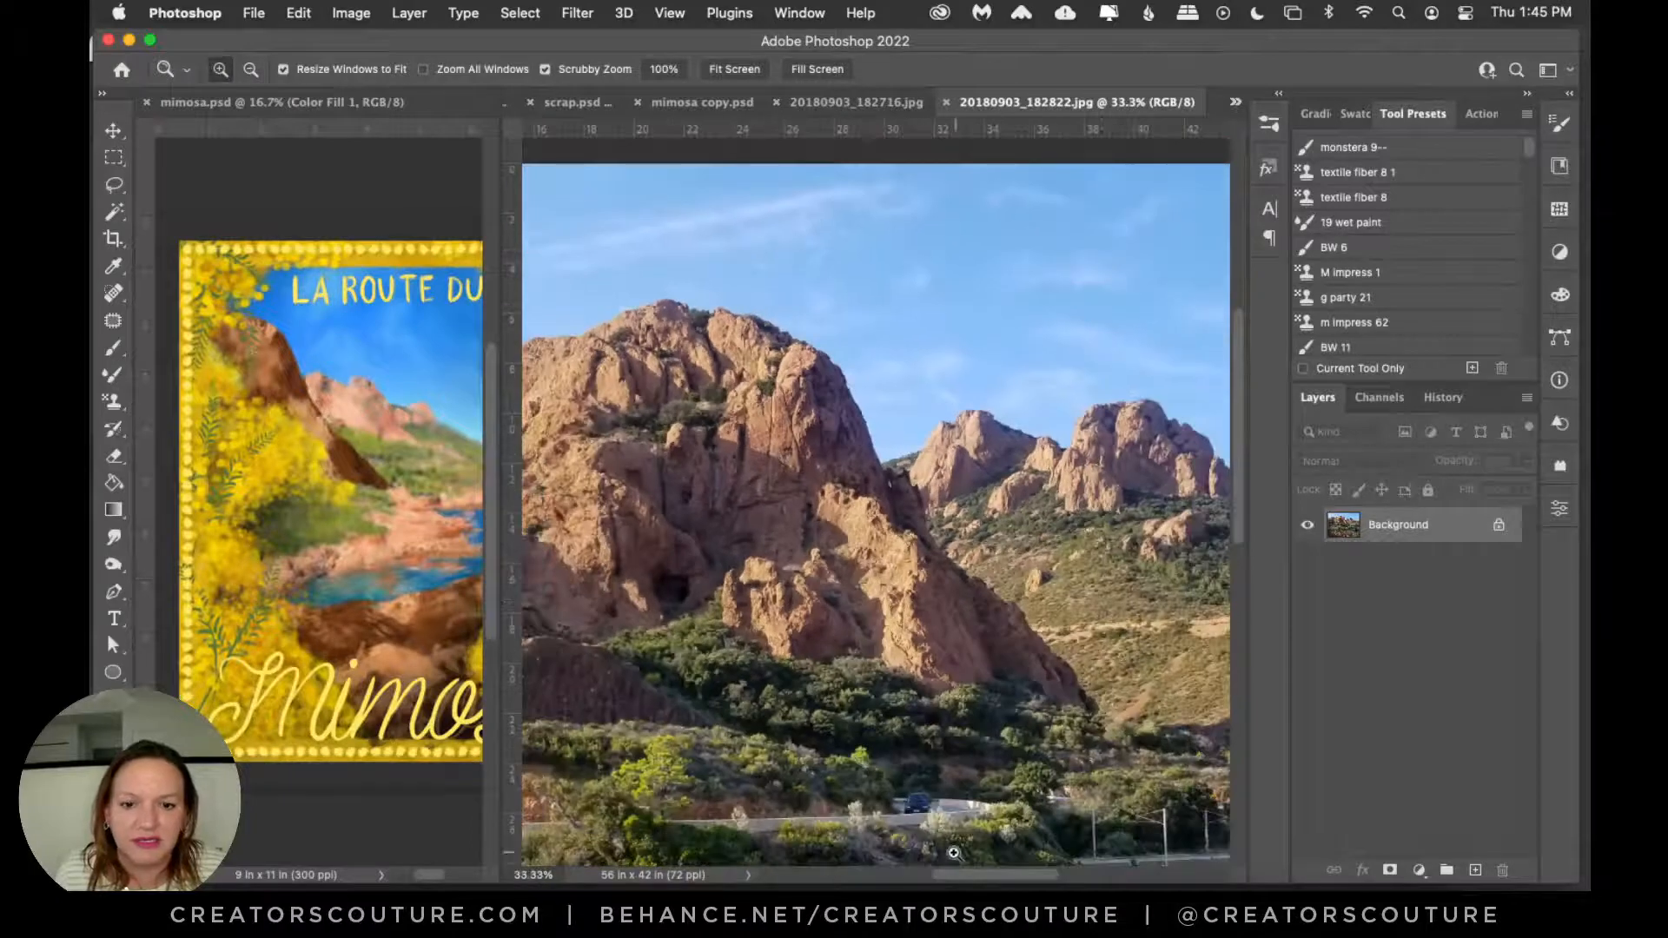
left_click_drag(966, 868, 943, 867)
left_click(936, 539, "alt")
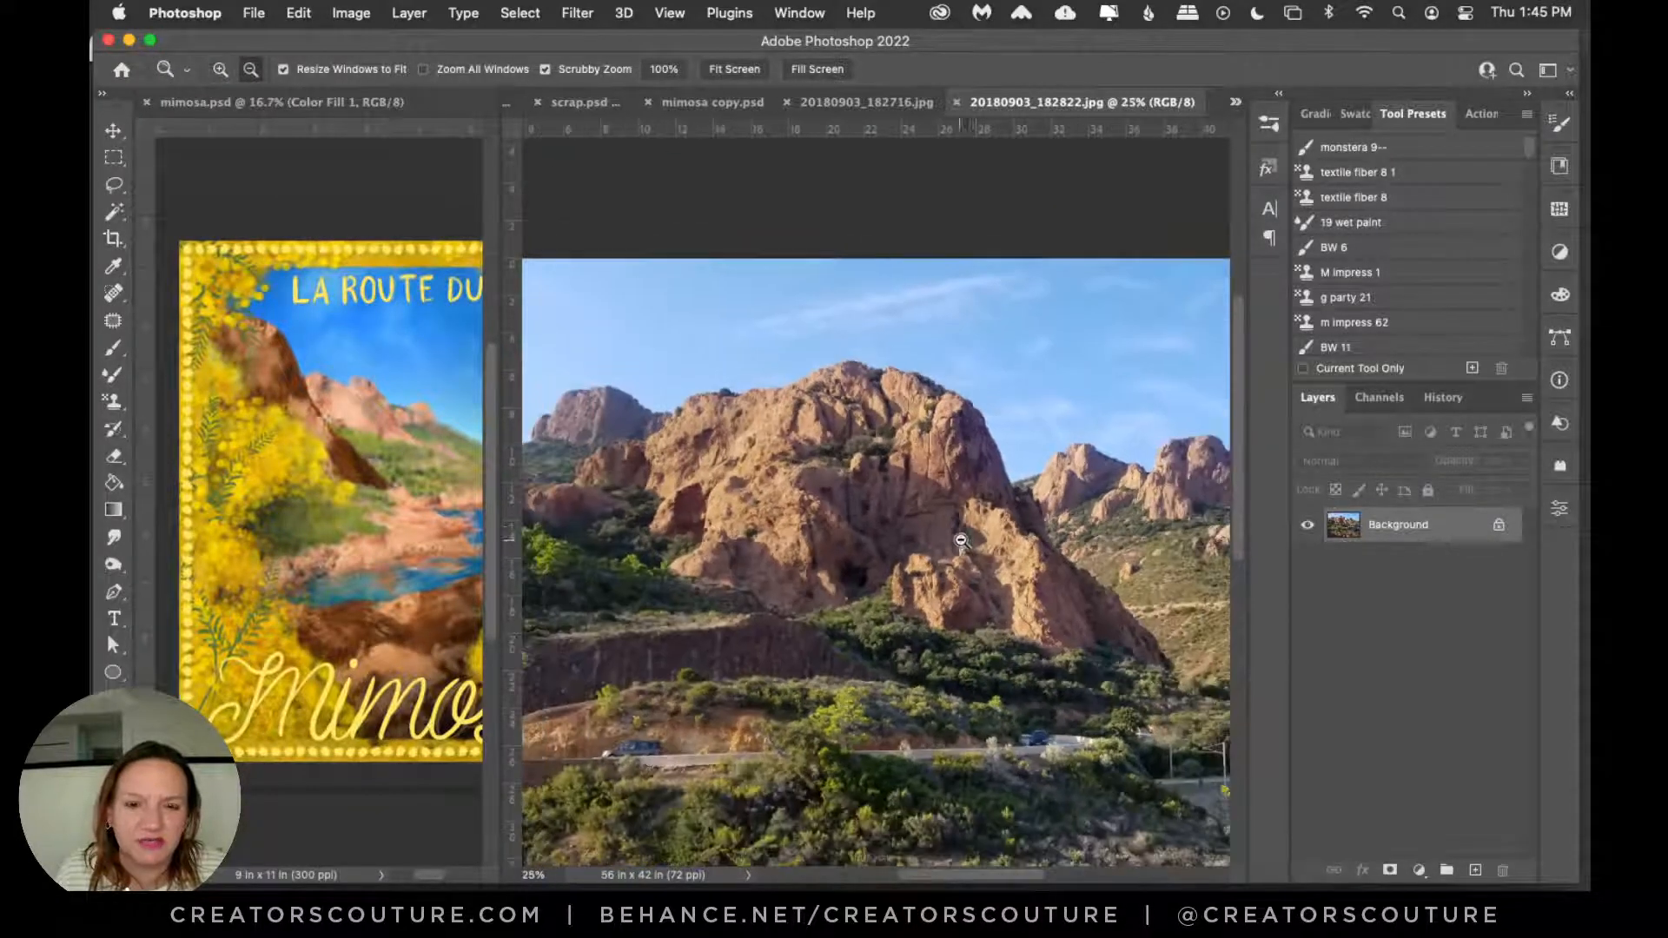
left_click(114, 184)
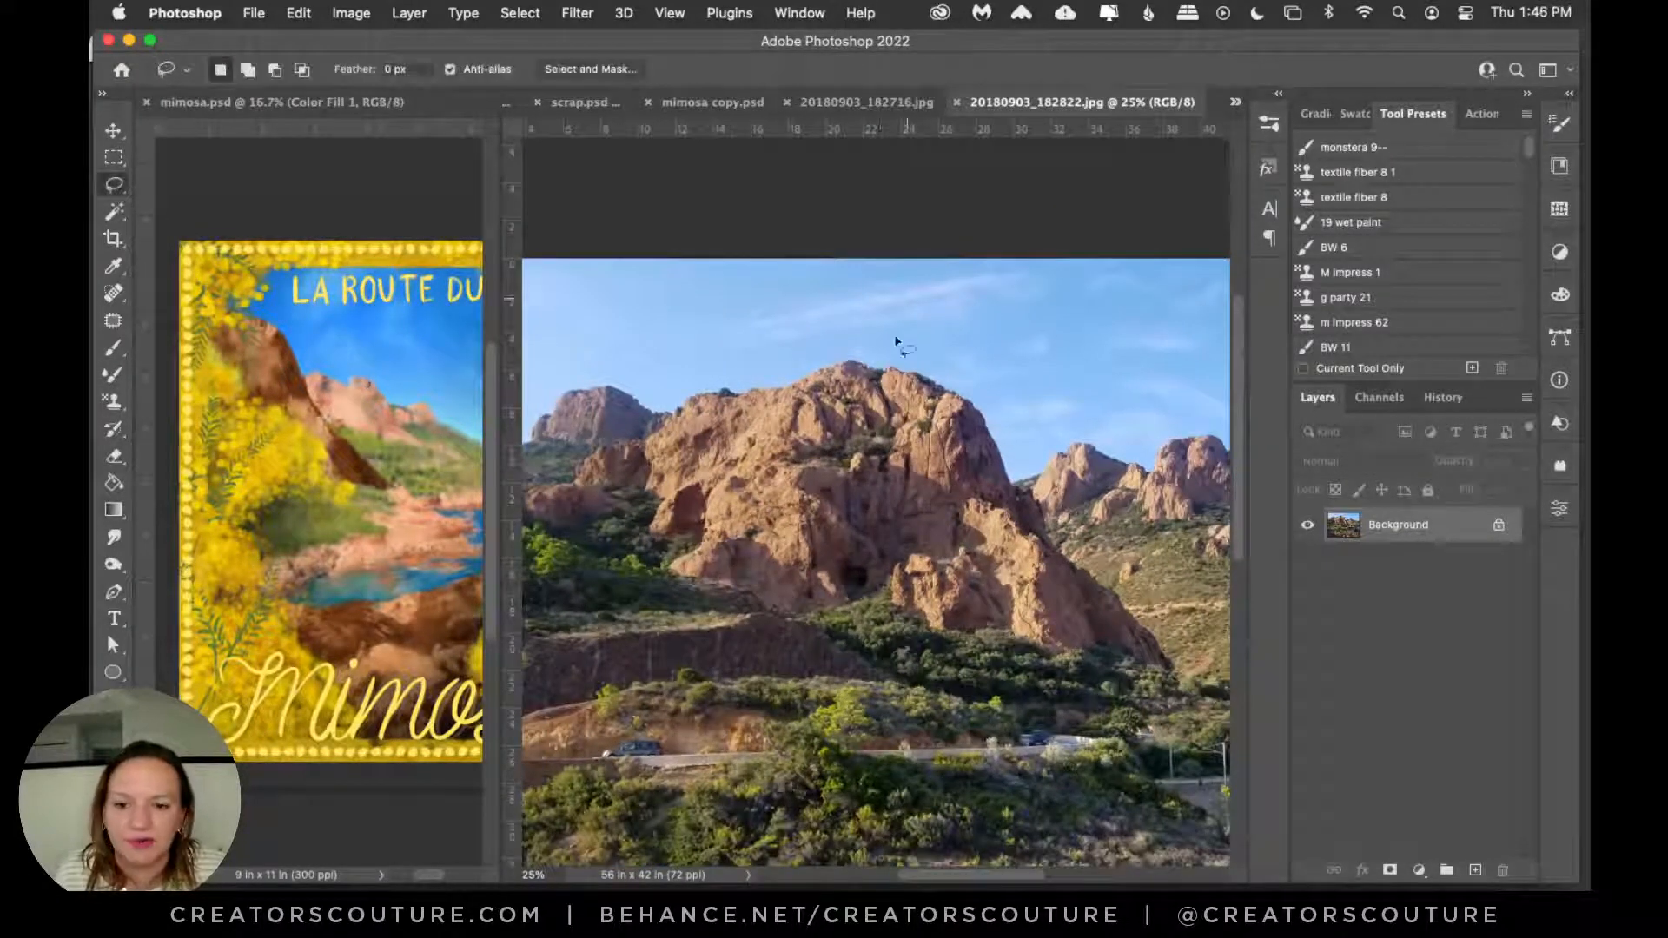
mouse_move(756, 392)
left_mouse_down()
mouse_move(859, 373)
mouse_move(955, 406)
mouse_move(1027, 542)
mouse_move(1164, 662)
mouse_move(942, 621)
mouse_move(893, 590)
mouse_move(772, 595)
mouse_move(695, 568)
mouse_move(703, 545)
mouse_move(664, 531)
mouse_move(644, 479)
mouse_move(682, 411)
mouse_move(782, 395)
left_mouse_up()
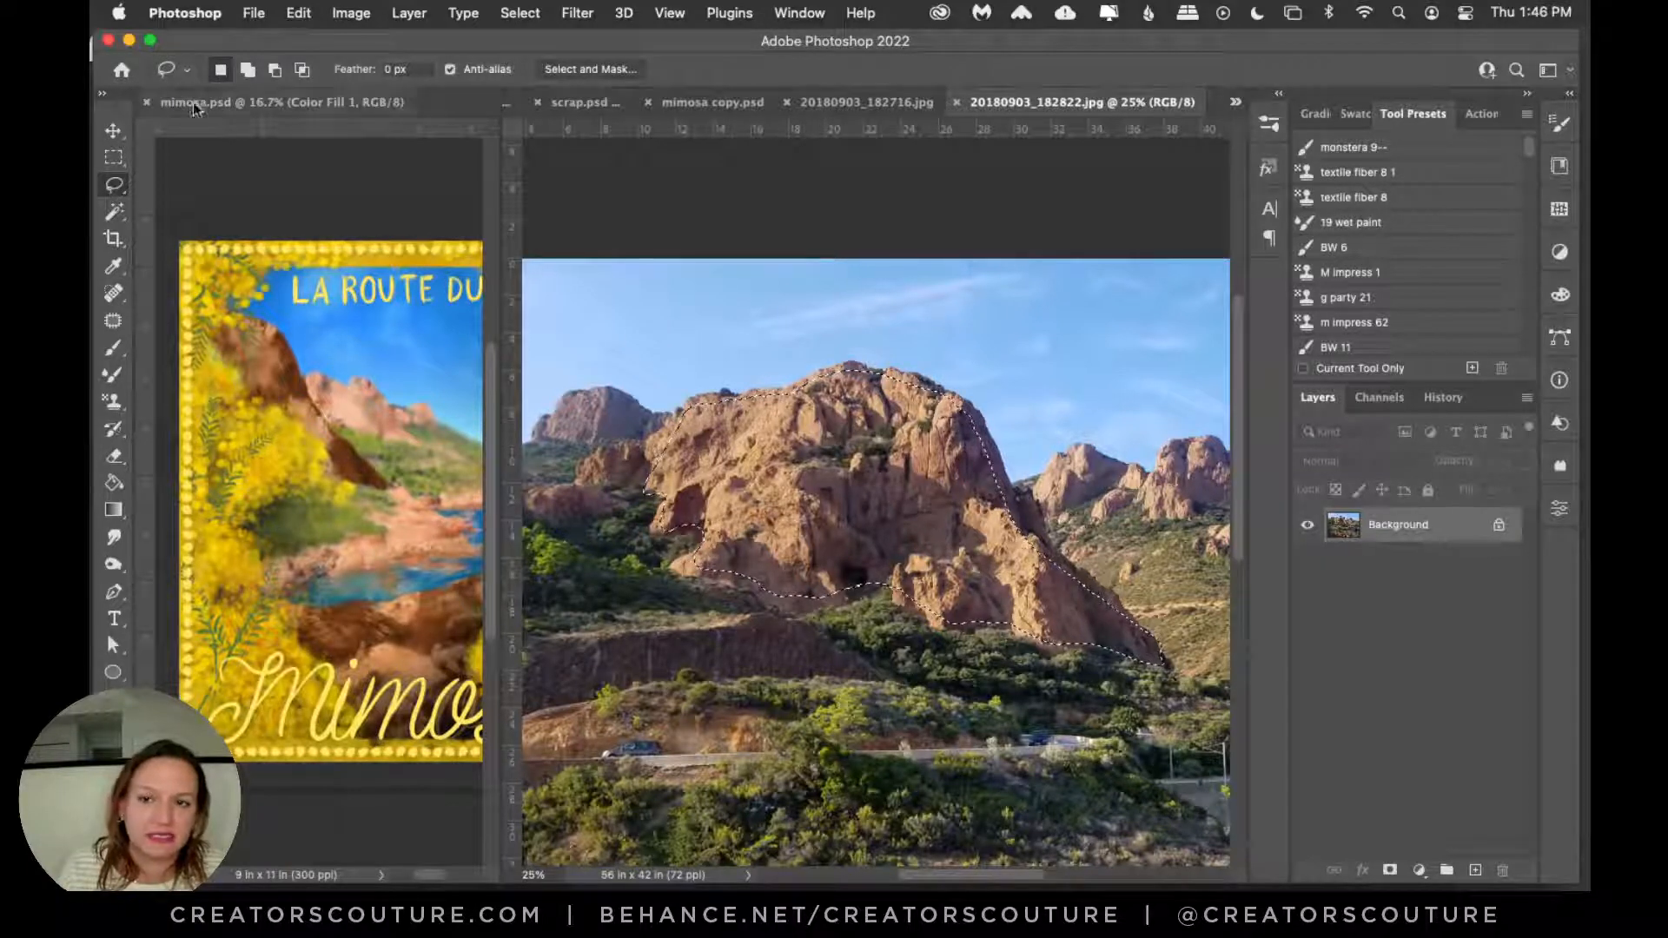
Step: Copy the selected rock mountain into mimosa copy.psd and position it over the red cliff at the image's left edge
left_click(113, 131)
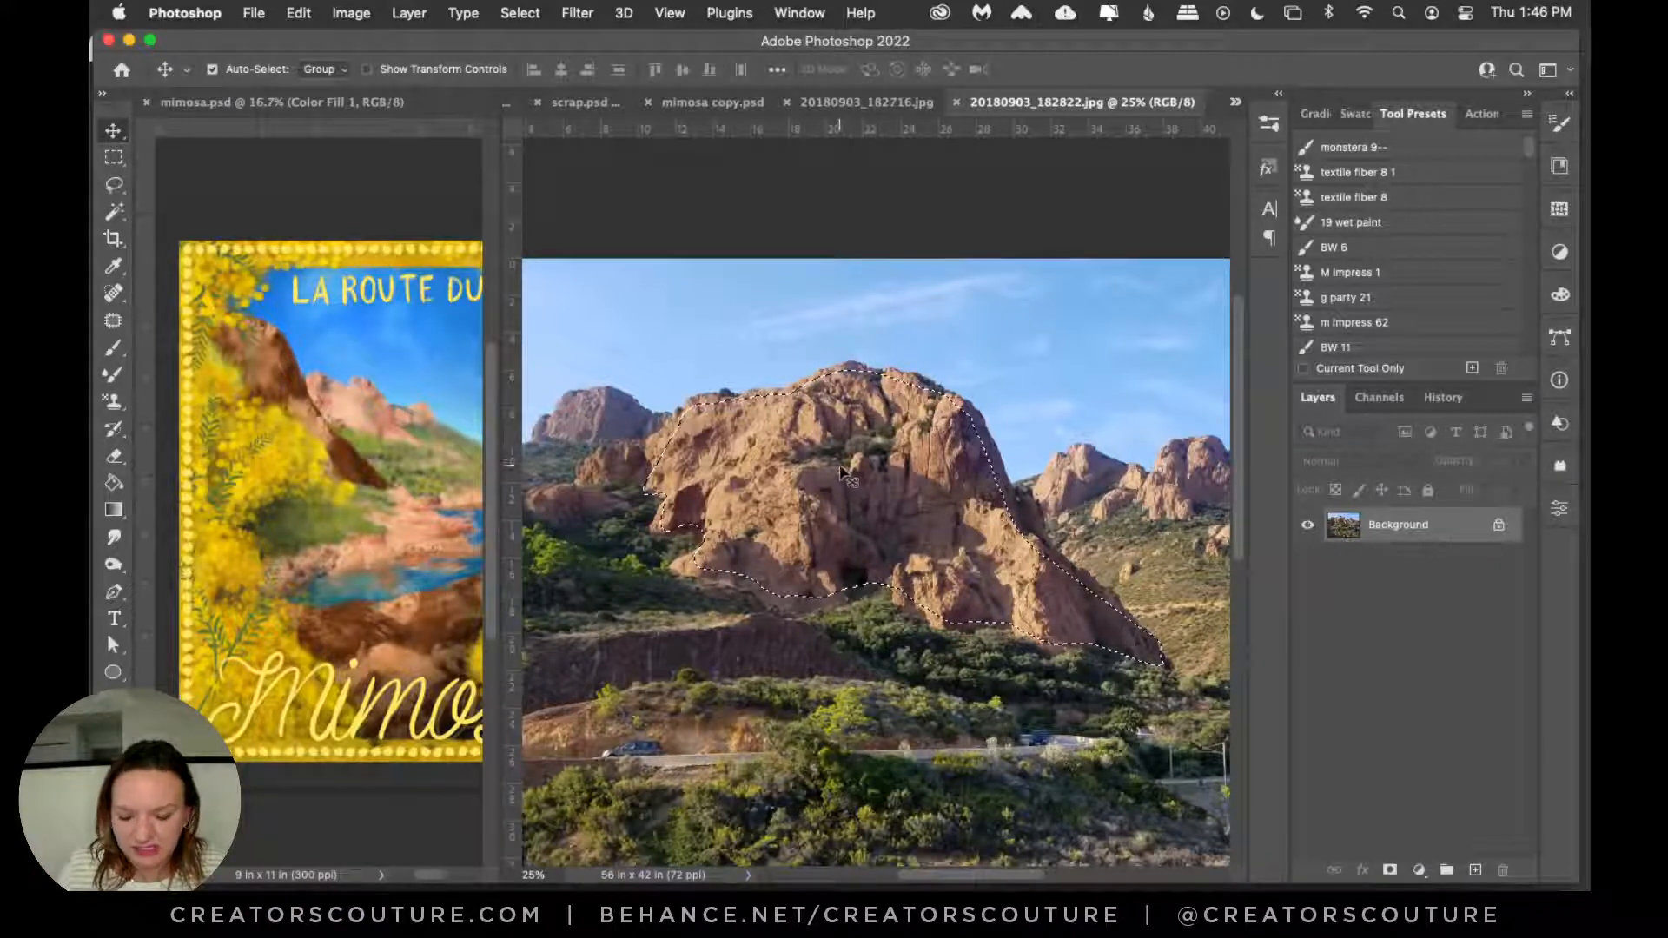
key("super+a")
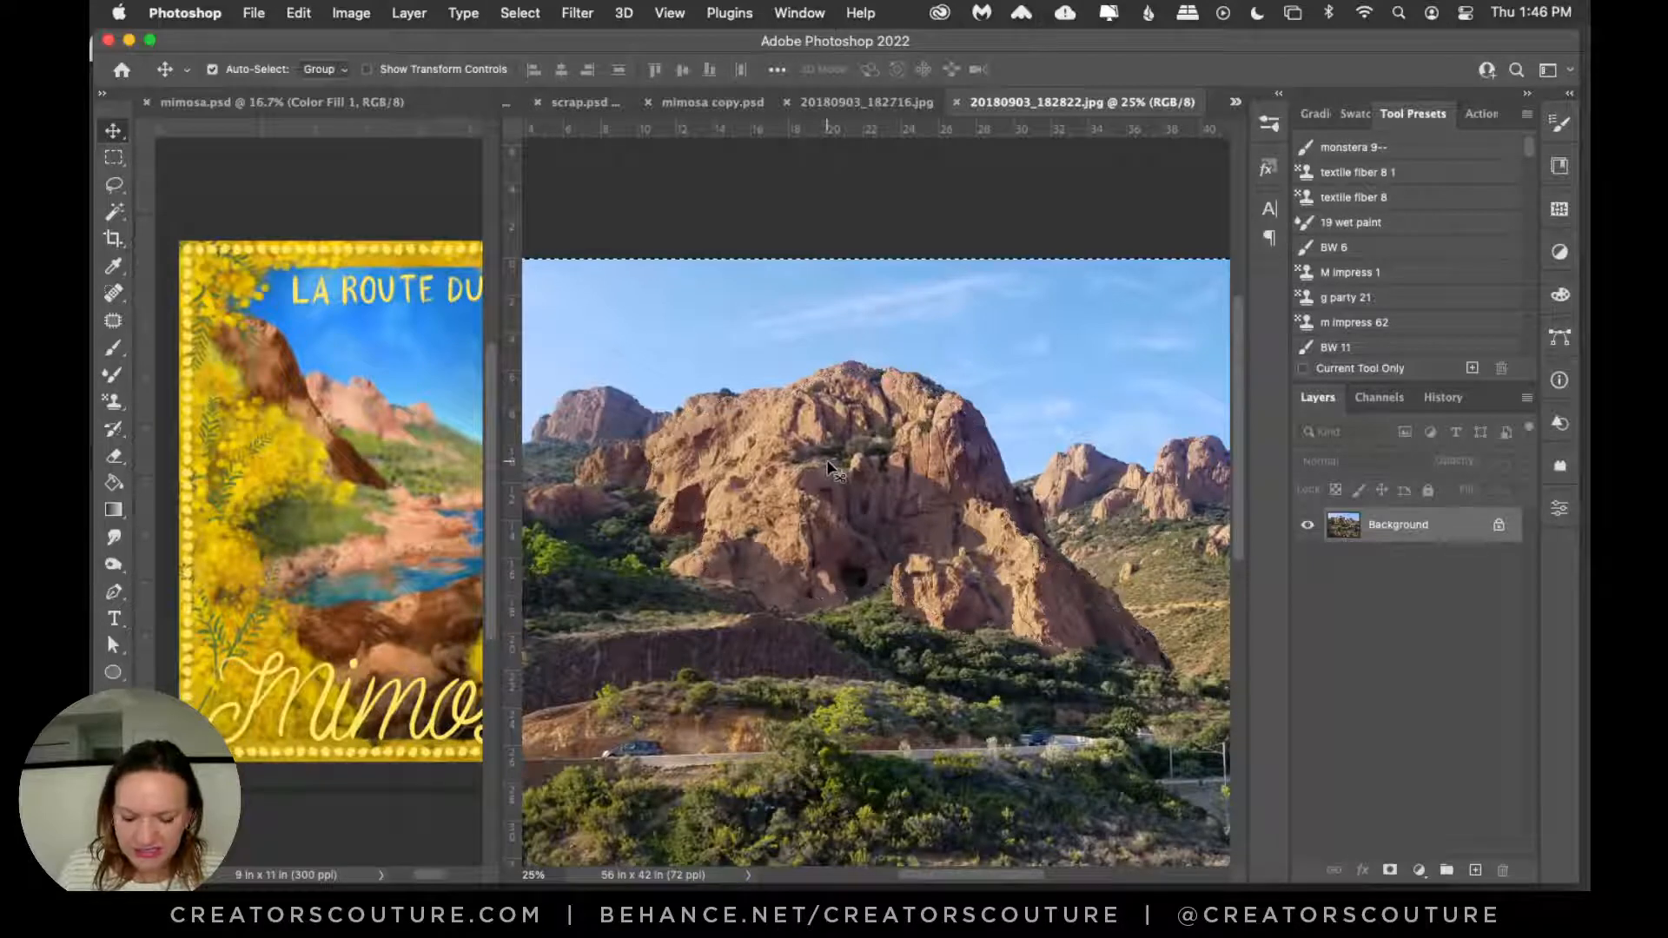
key("super+z")
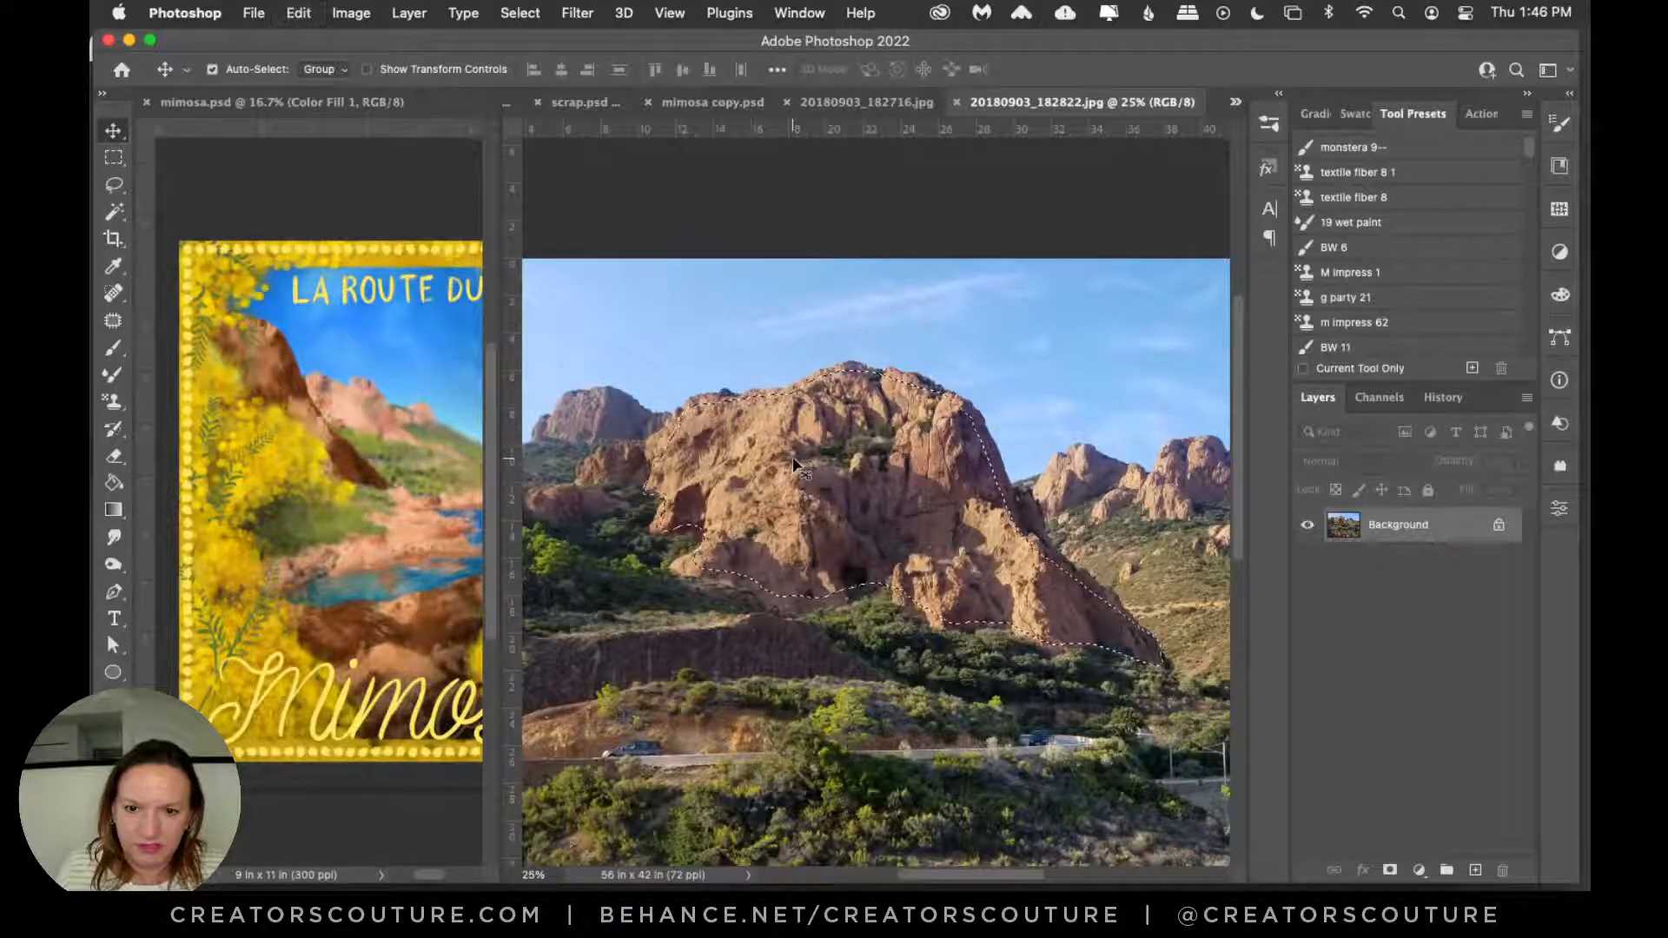
key("super+x")
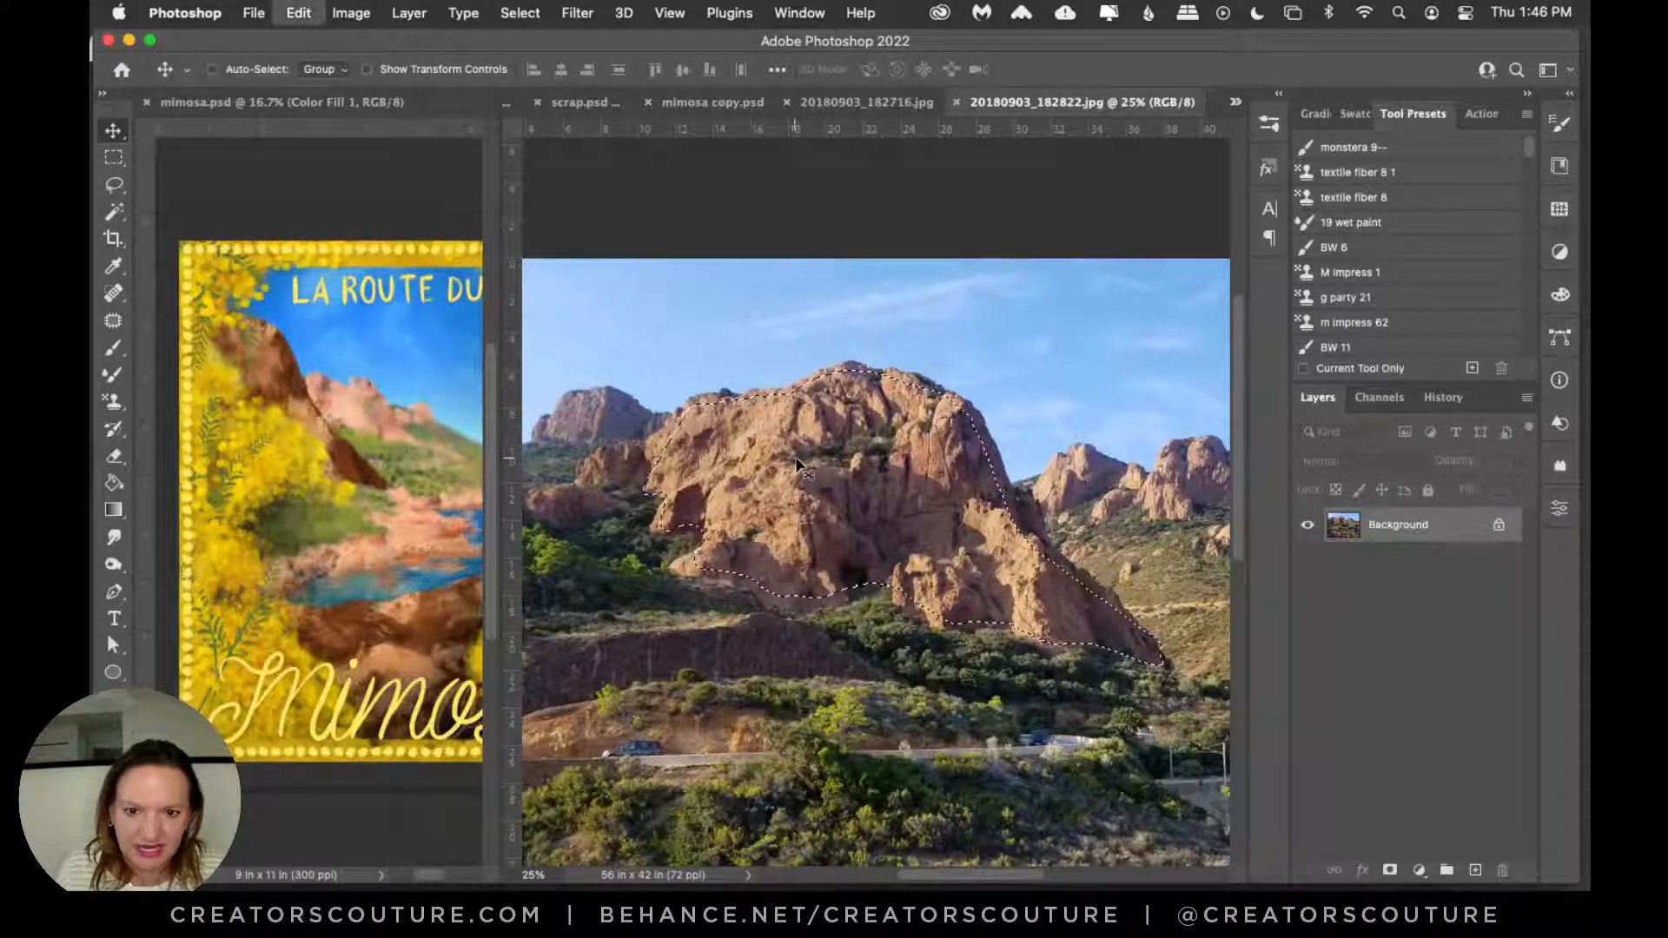
left_click(686, 104)
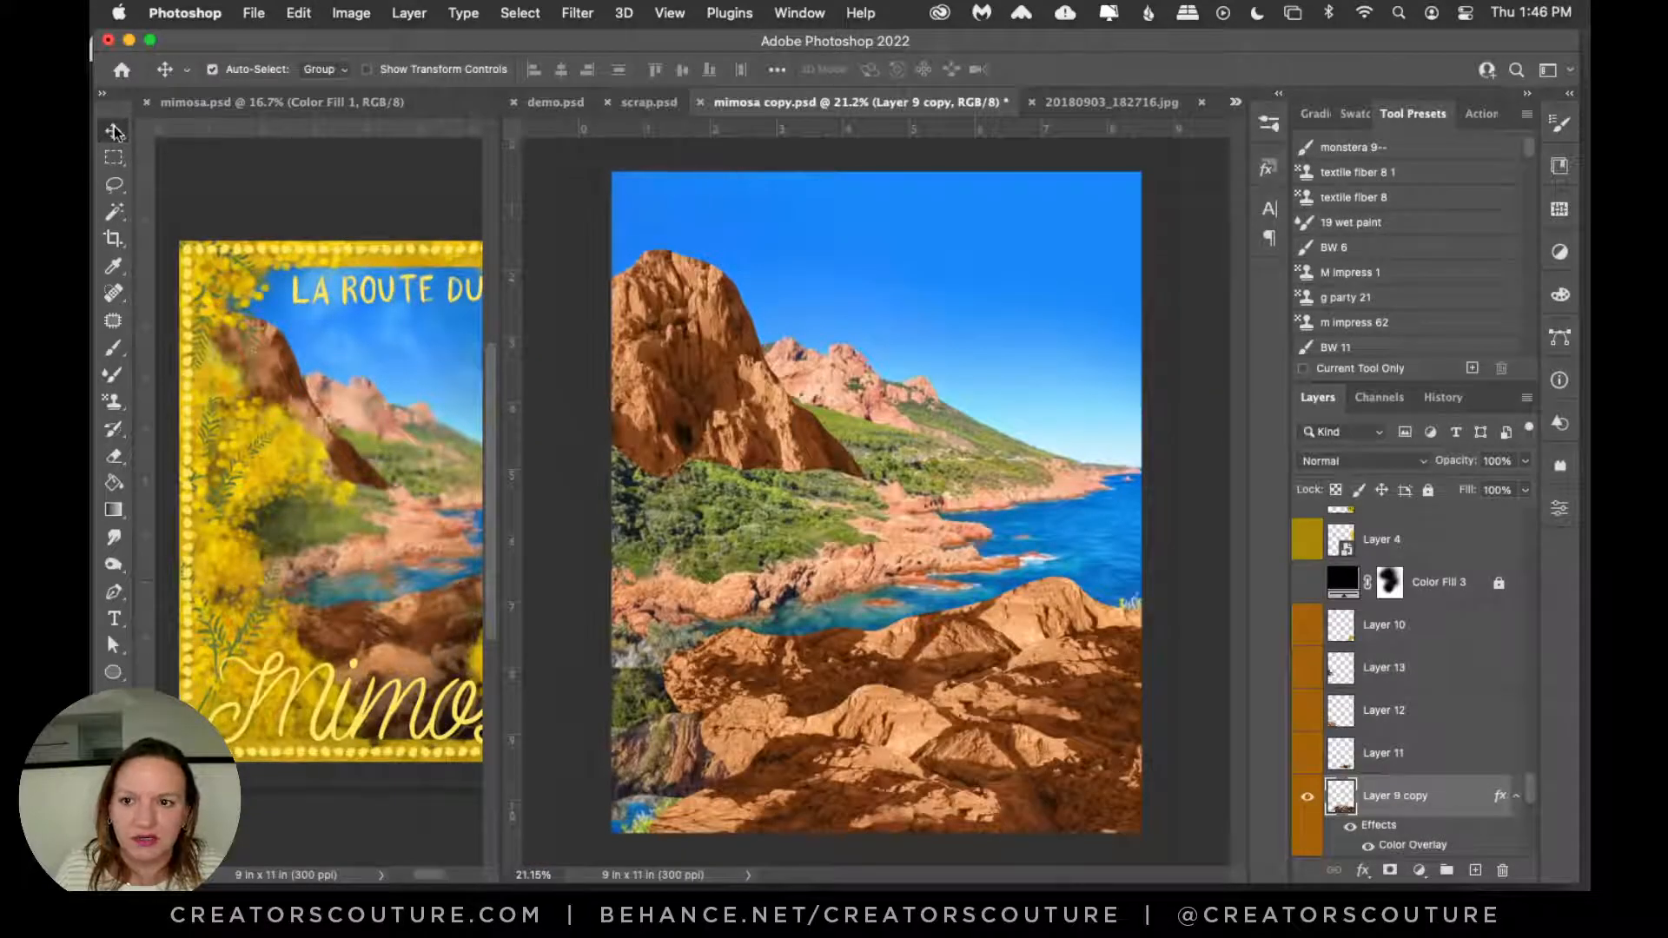
key("super+v")
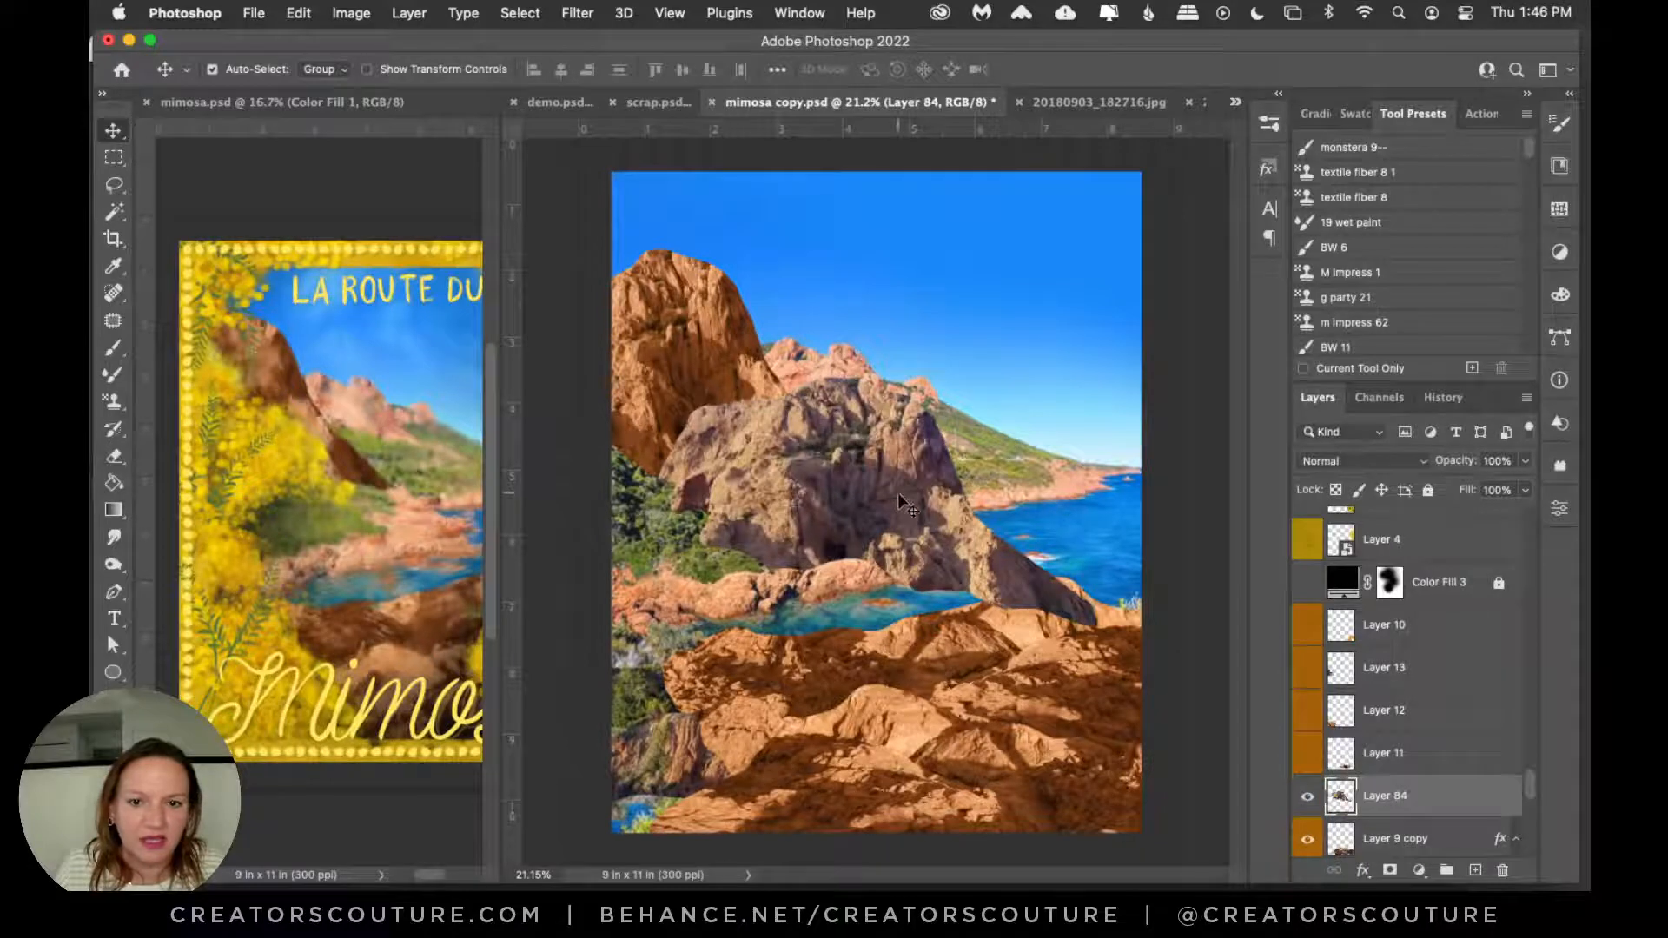
left_click_drag(898, 494, 728, 375)
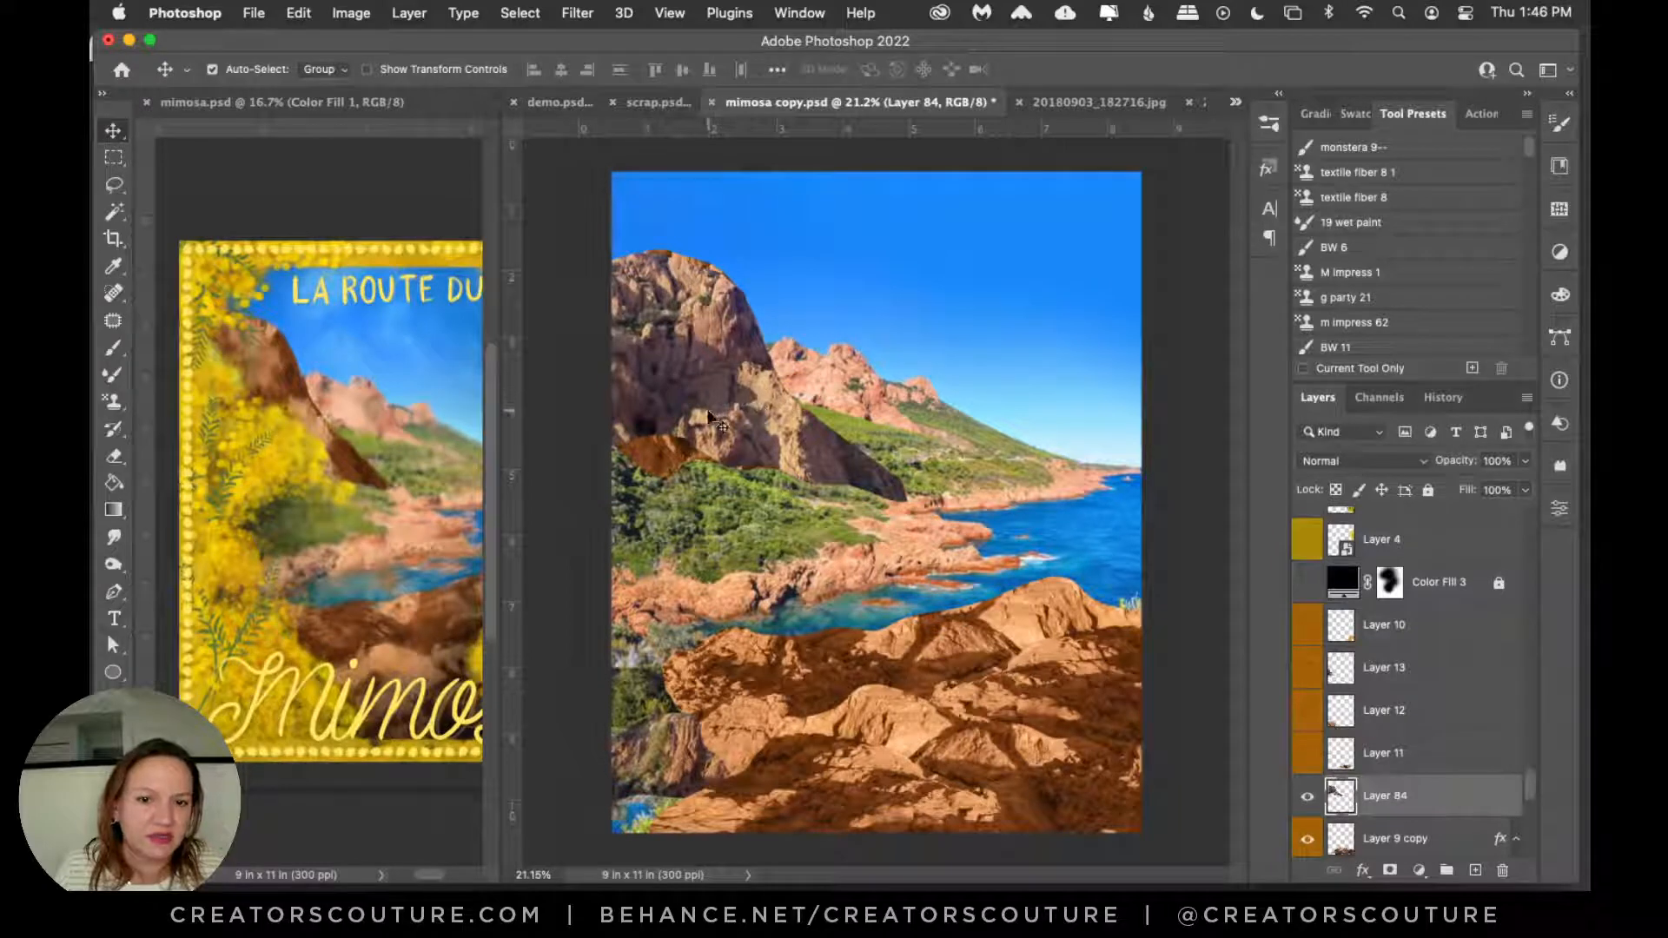
scroll(1534, 782, "down", 3)
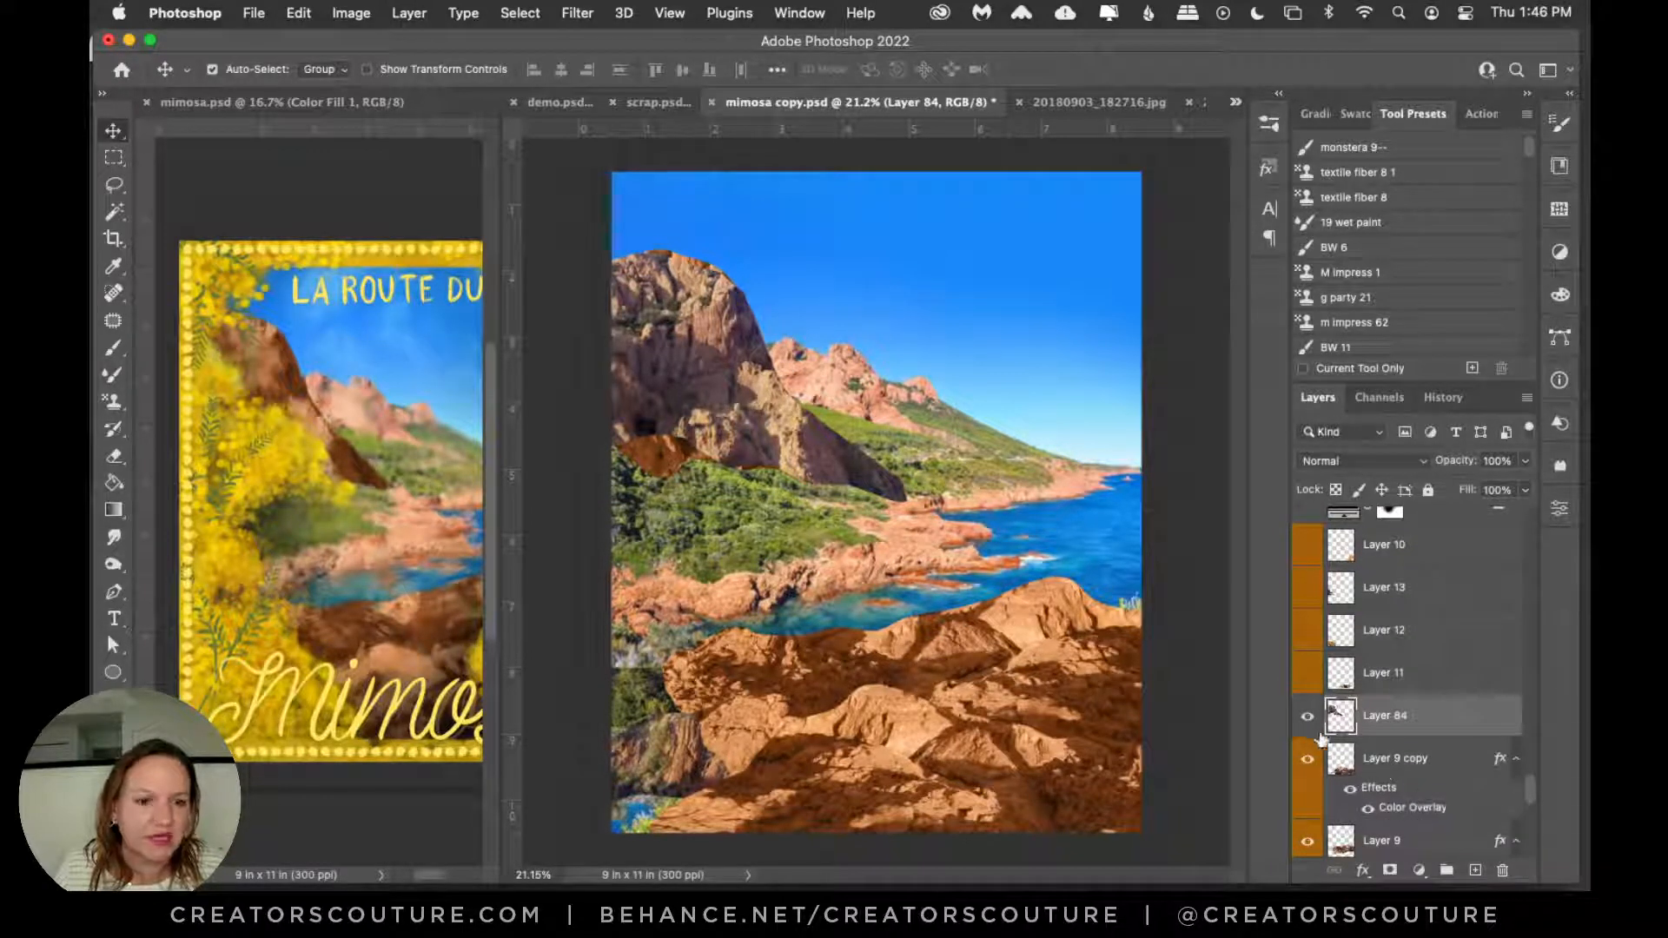
Step: Add a Color Overlay effect to Layer 84, the pasted rock mountain
left_click(1375, 774)
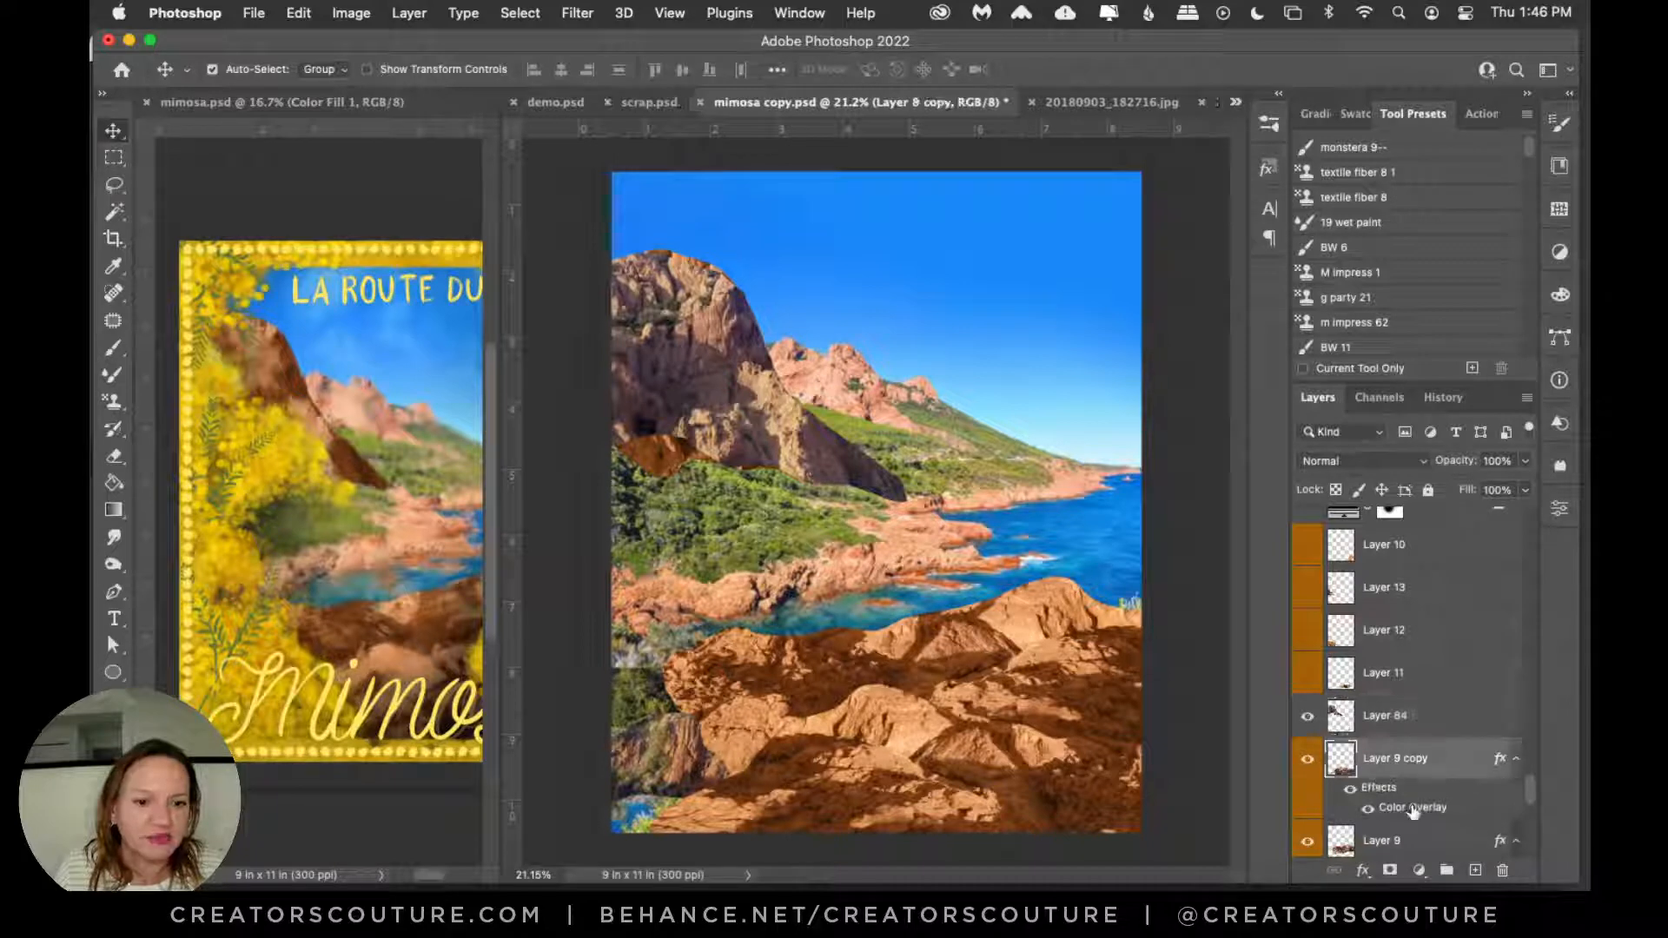
left_click(1388, 723)
left_click(1363, 871)
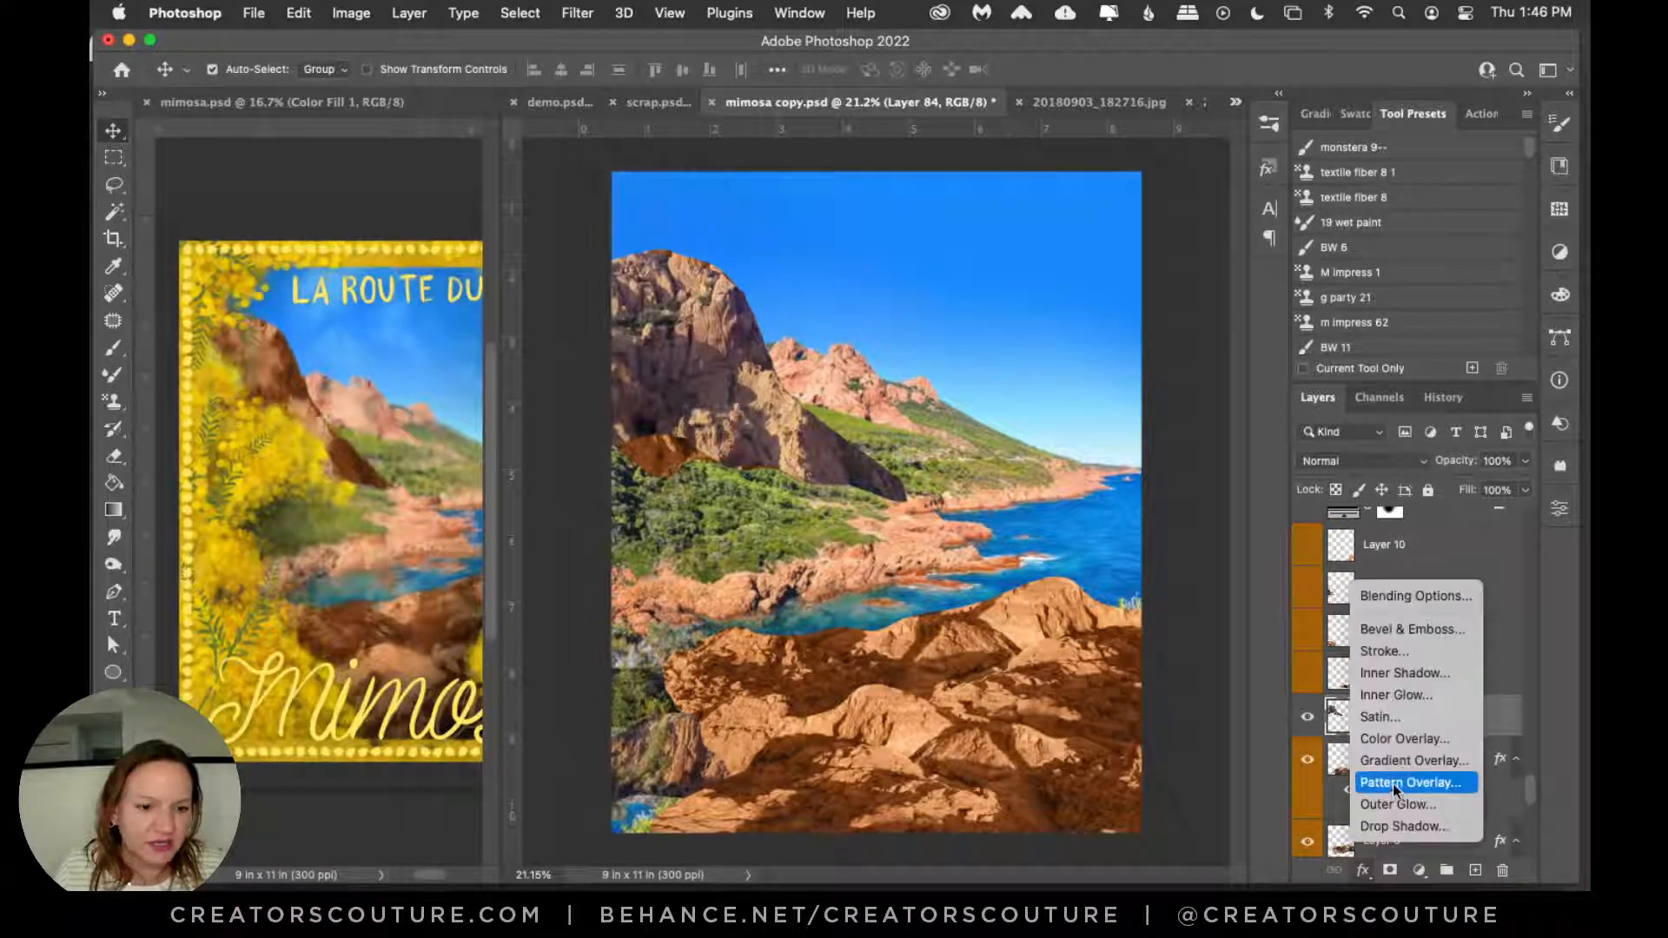
left_click(1390, 736)
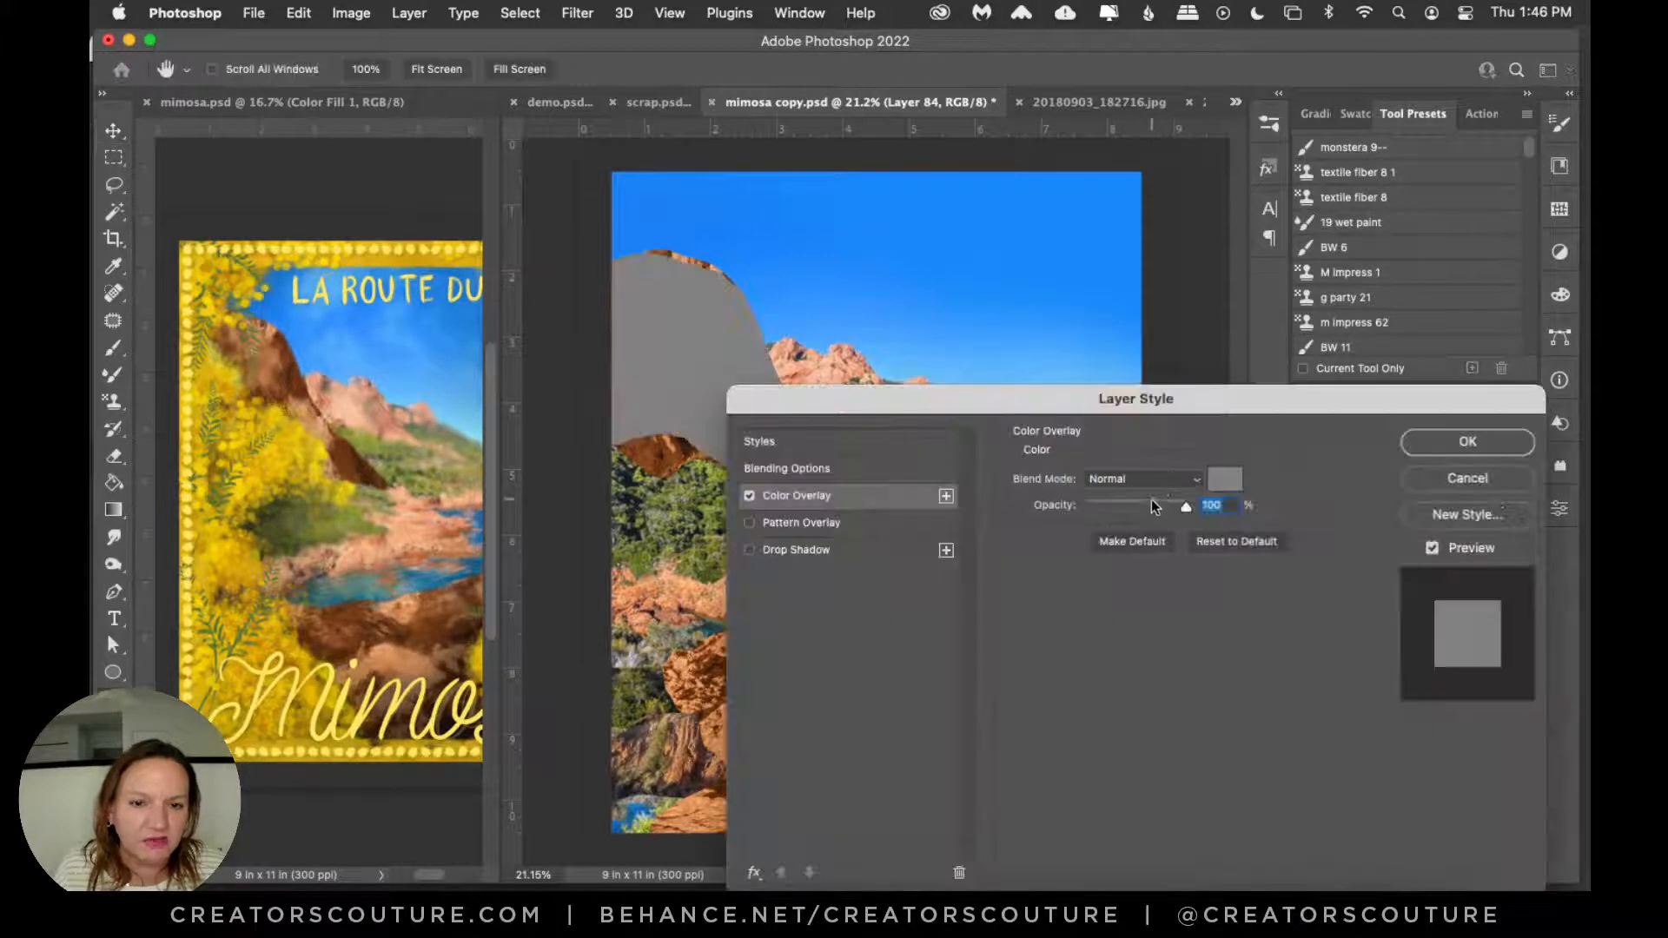
Step: Sample the overlay colour from the orange rocks in the image and refine it to the warm orange e89d65
left_click(1213, 477)
left_click_drag(956, 400, 918, 773)
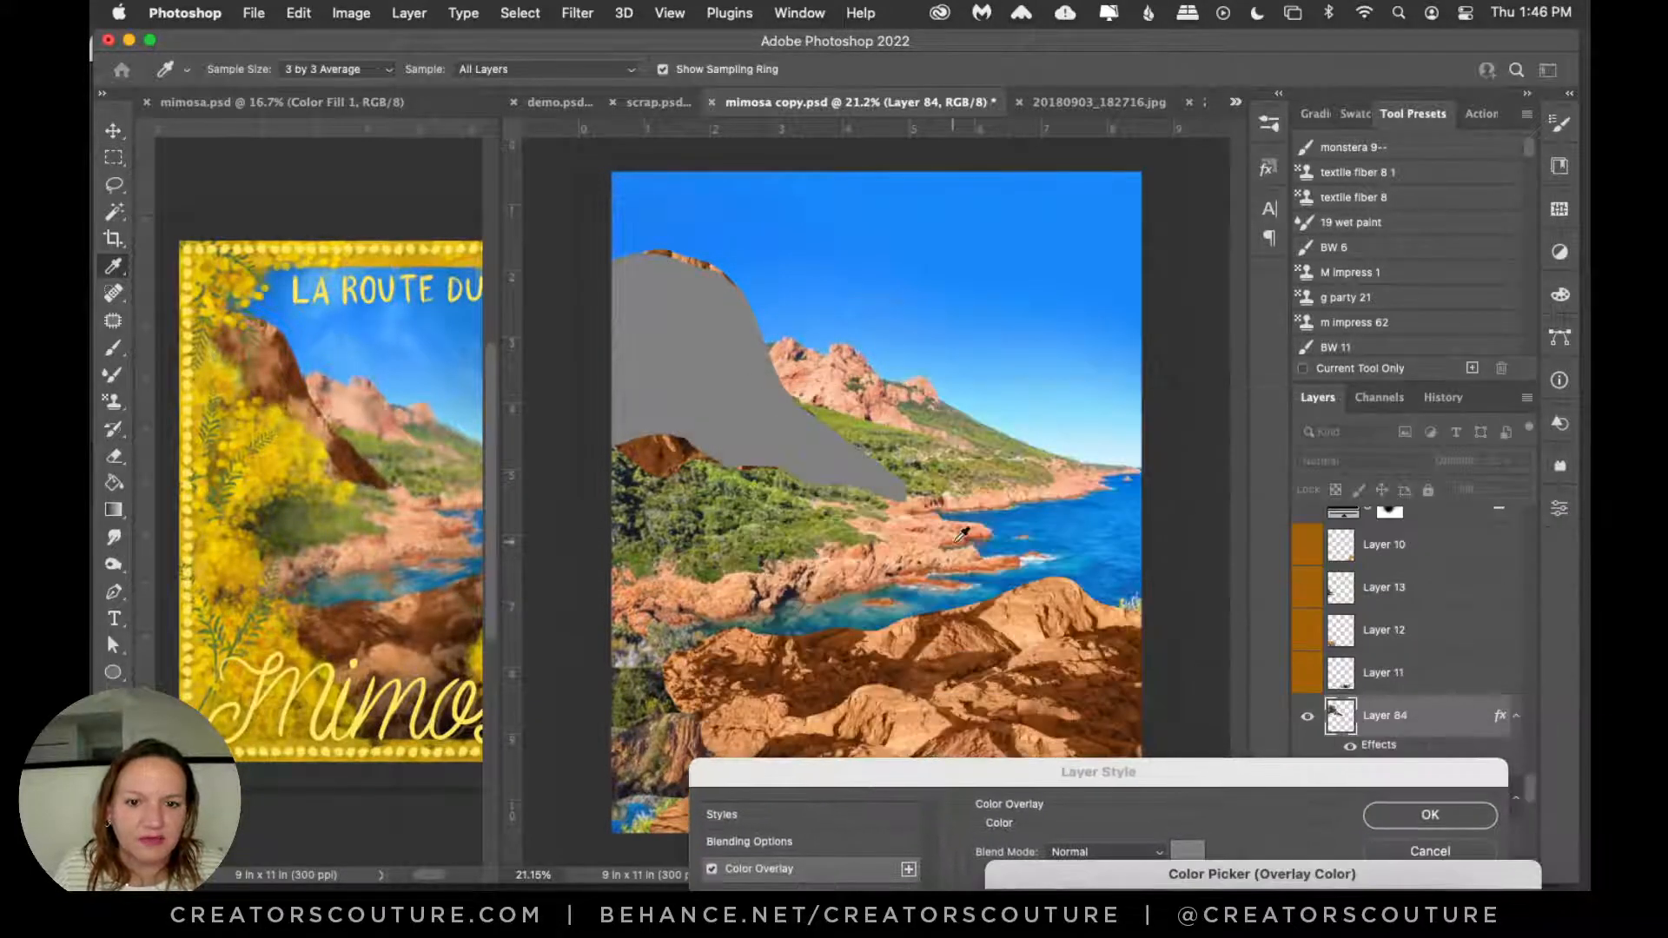
left_click(964, 648)
left_click_drag(1142, 786, 1294, 260)
left_click(728, 578)
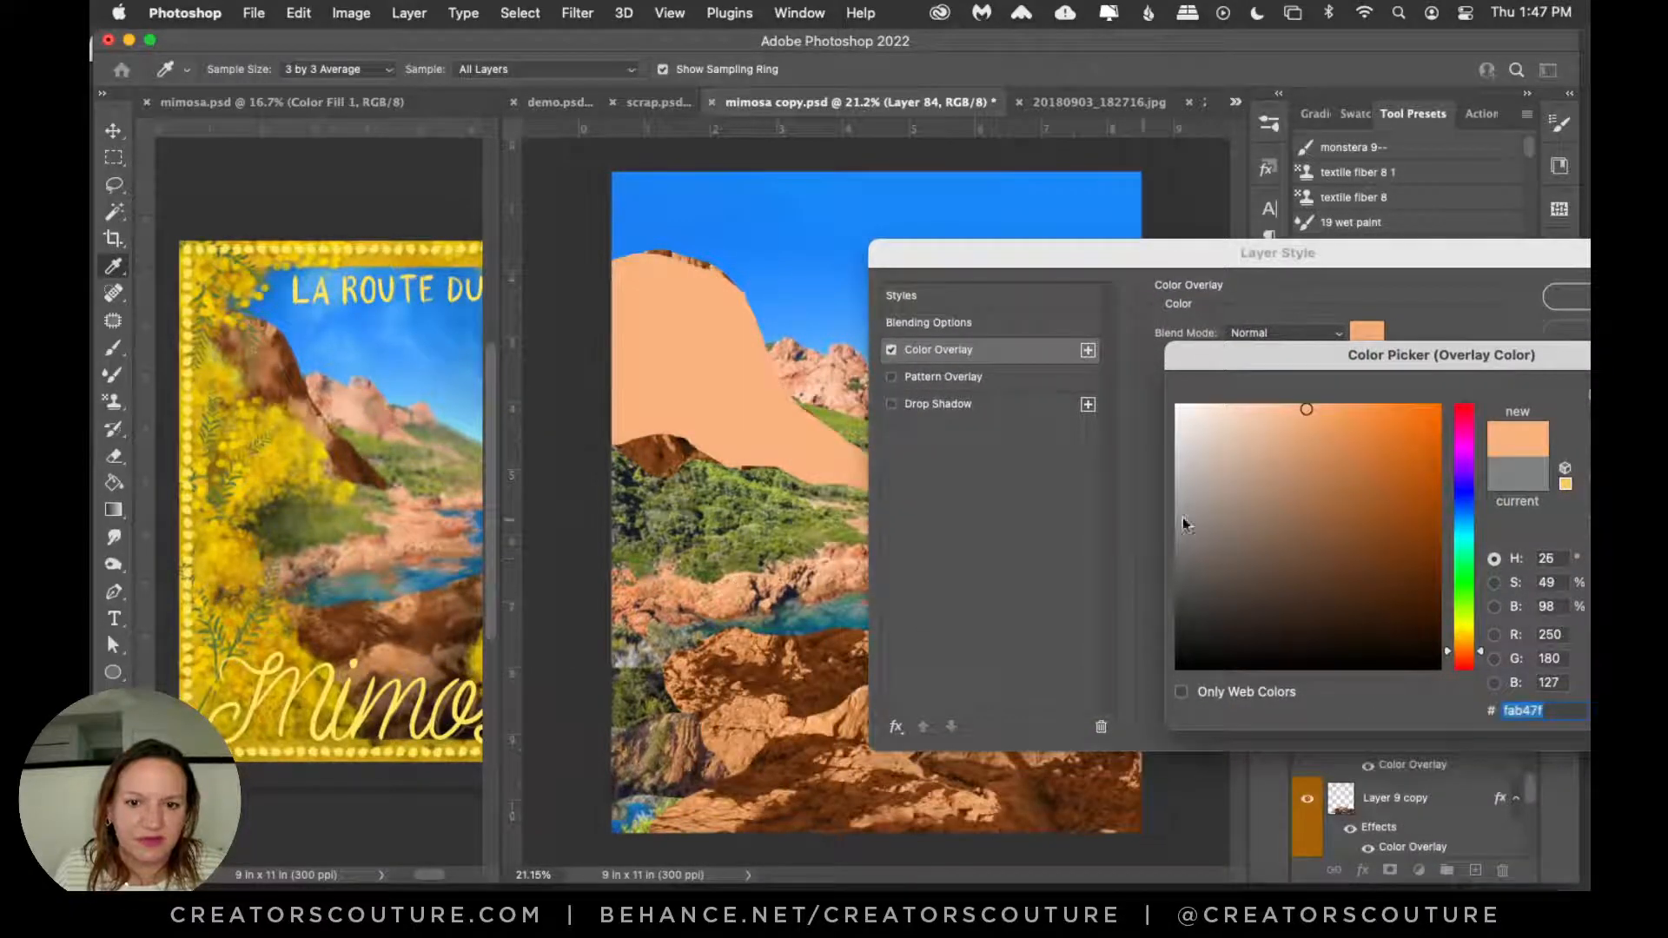
left_click(1325, 428)
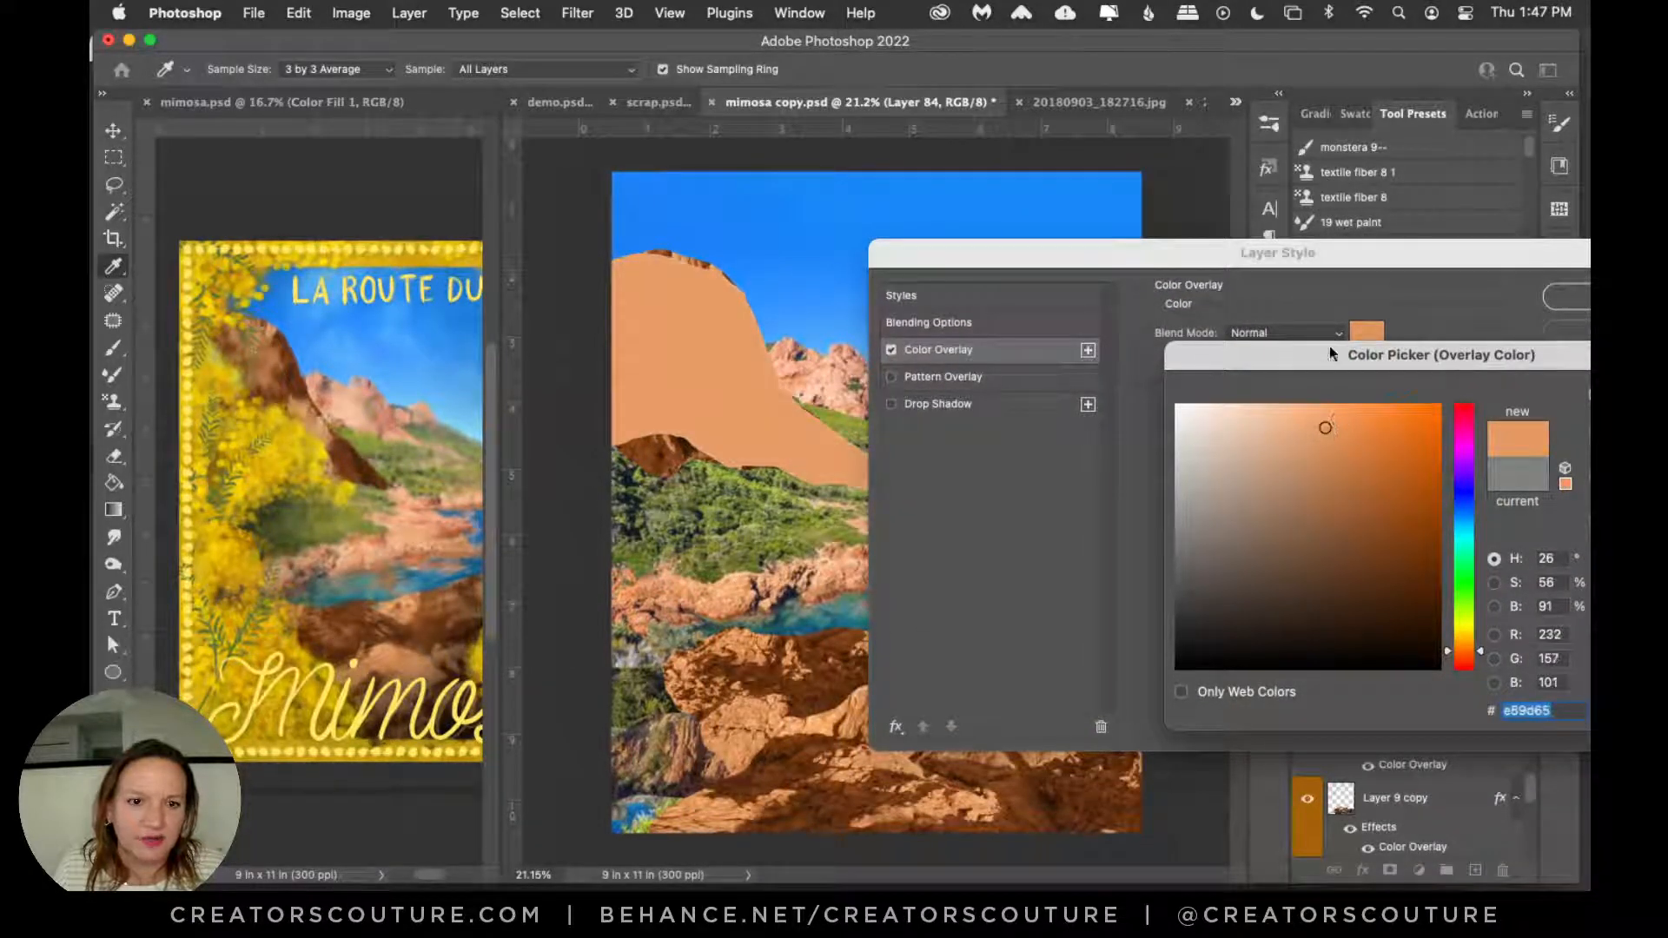
left_click_drag(1329, 346, 1274, 379)
left_click(1555, 423)
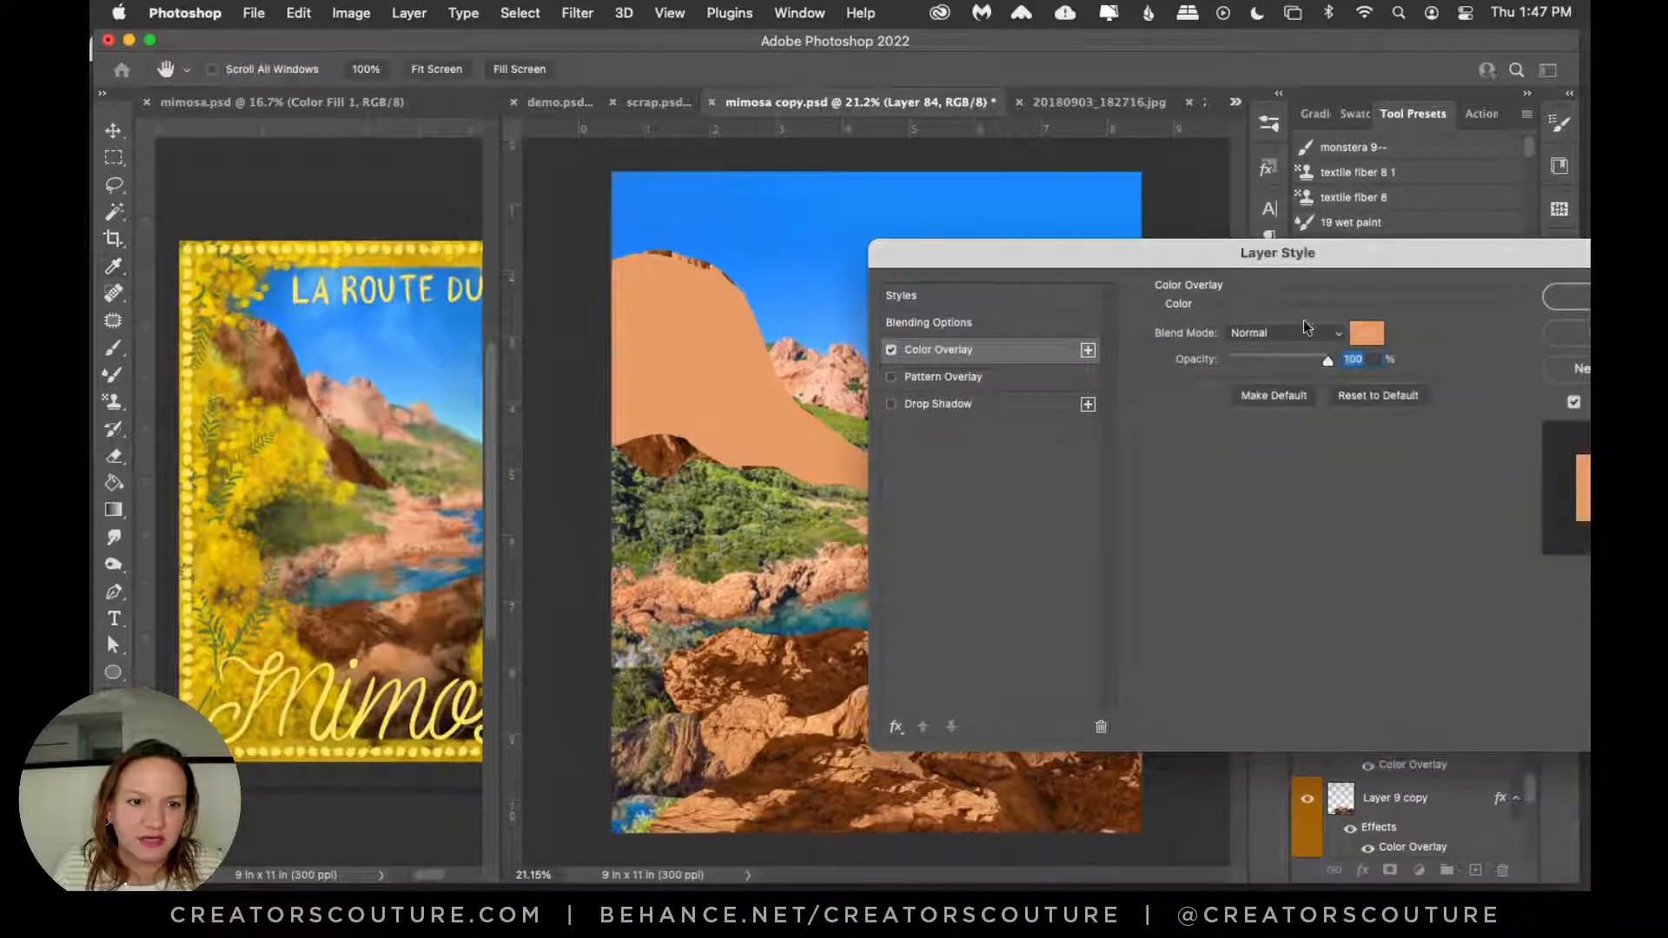
Step: Set the overlay's blend mode to Color and its opacity to 64%, and compare the mountain with and without the effect
left_click(1284, 332)
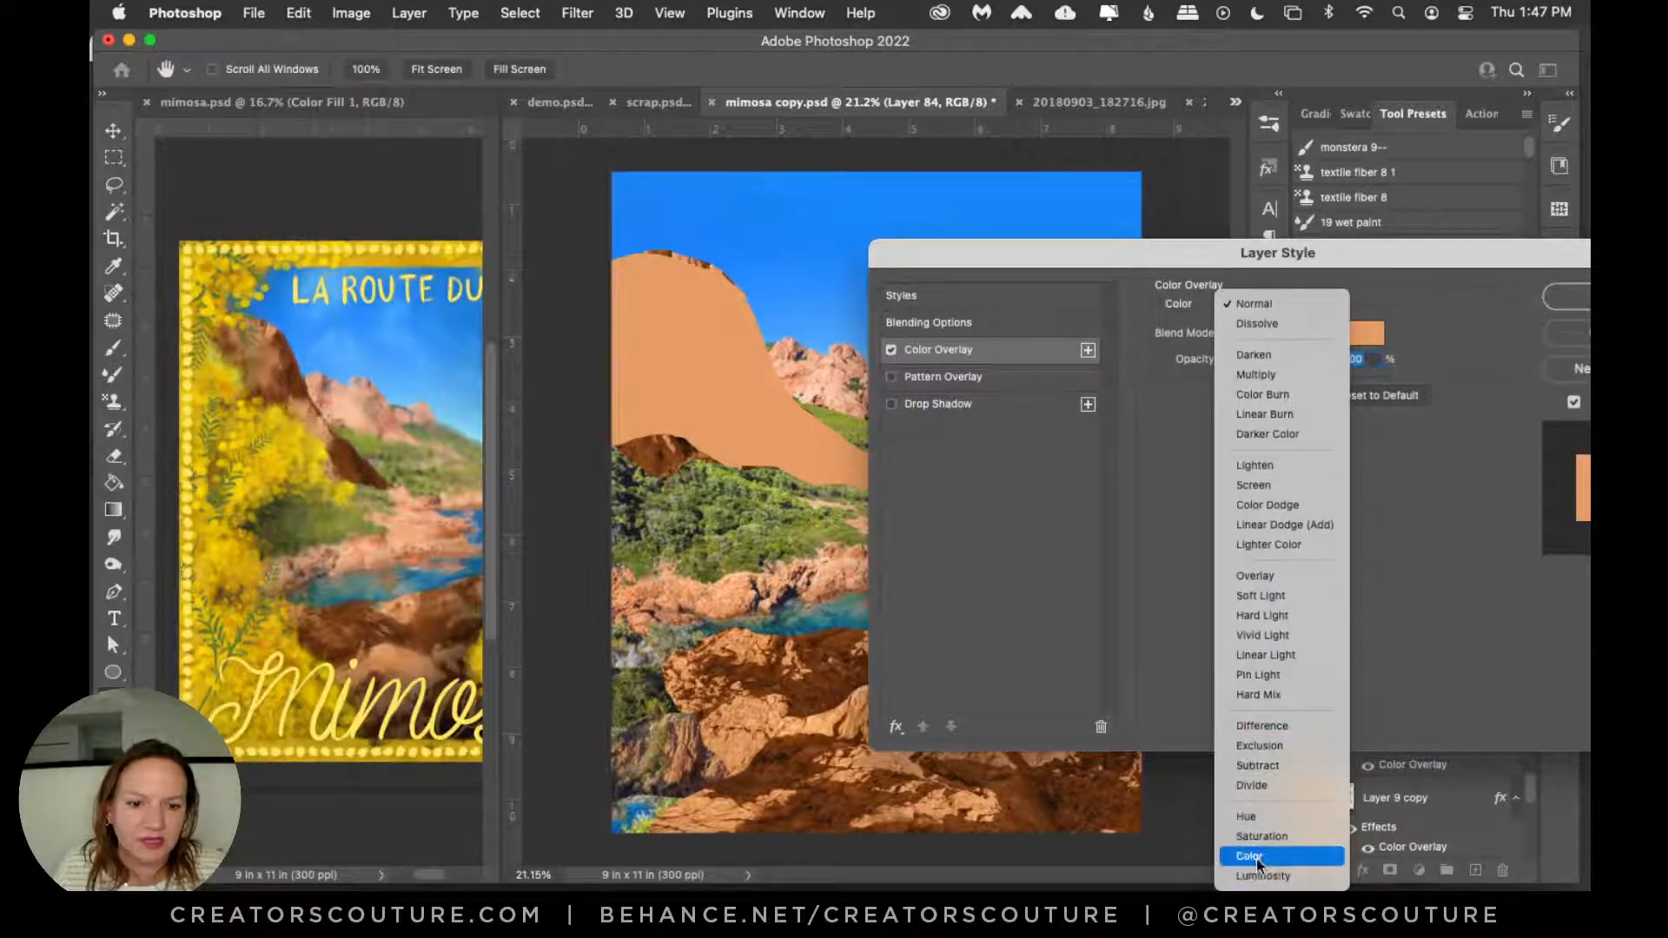
left_click(1253, 858)
left_click_drag(1251, 271, 1101, 450)
left_click_drag(1177, 541, 1142, 542)
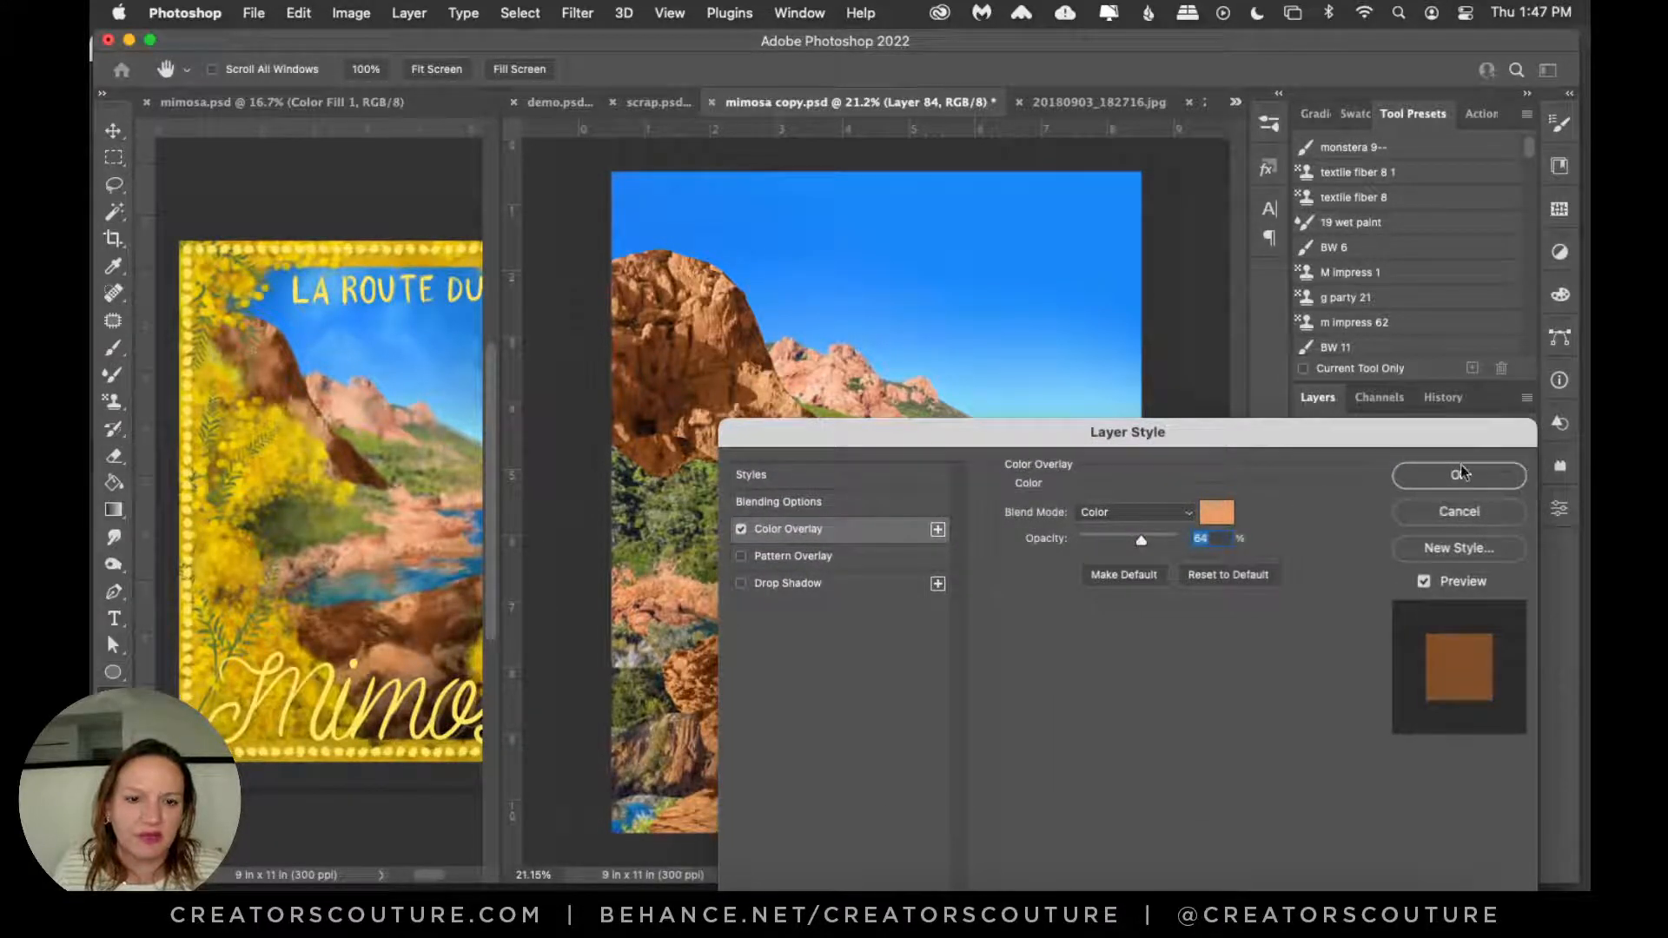
left_click(1460, 474)
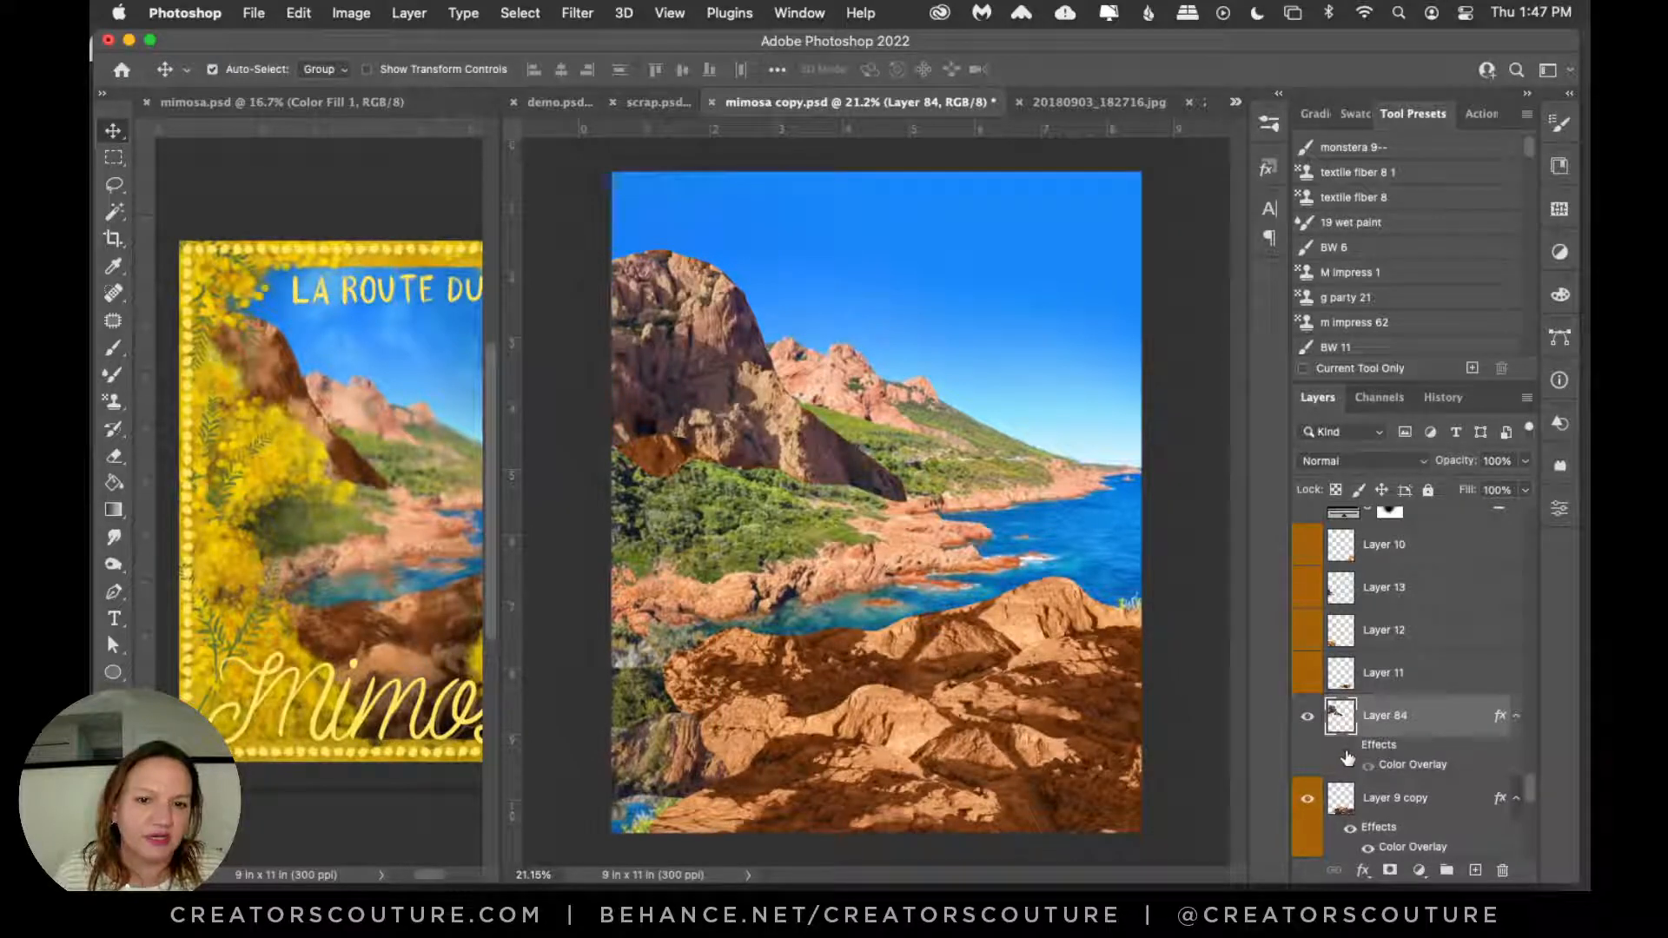
left_click(1348, 749)
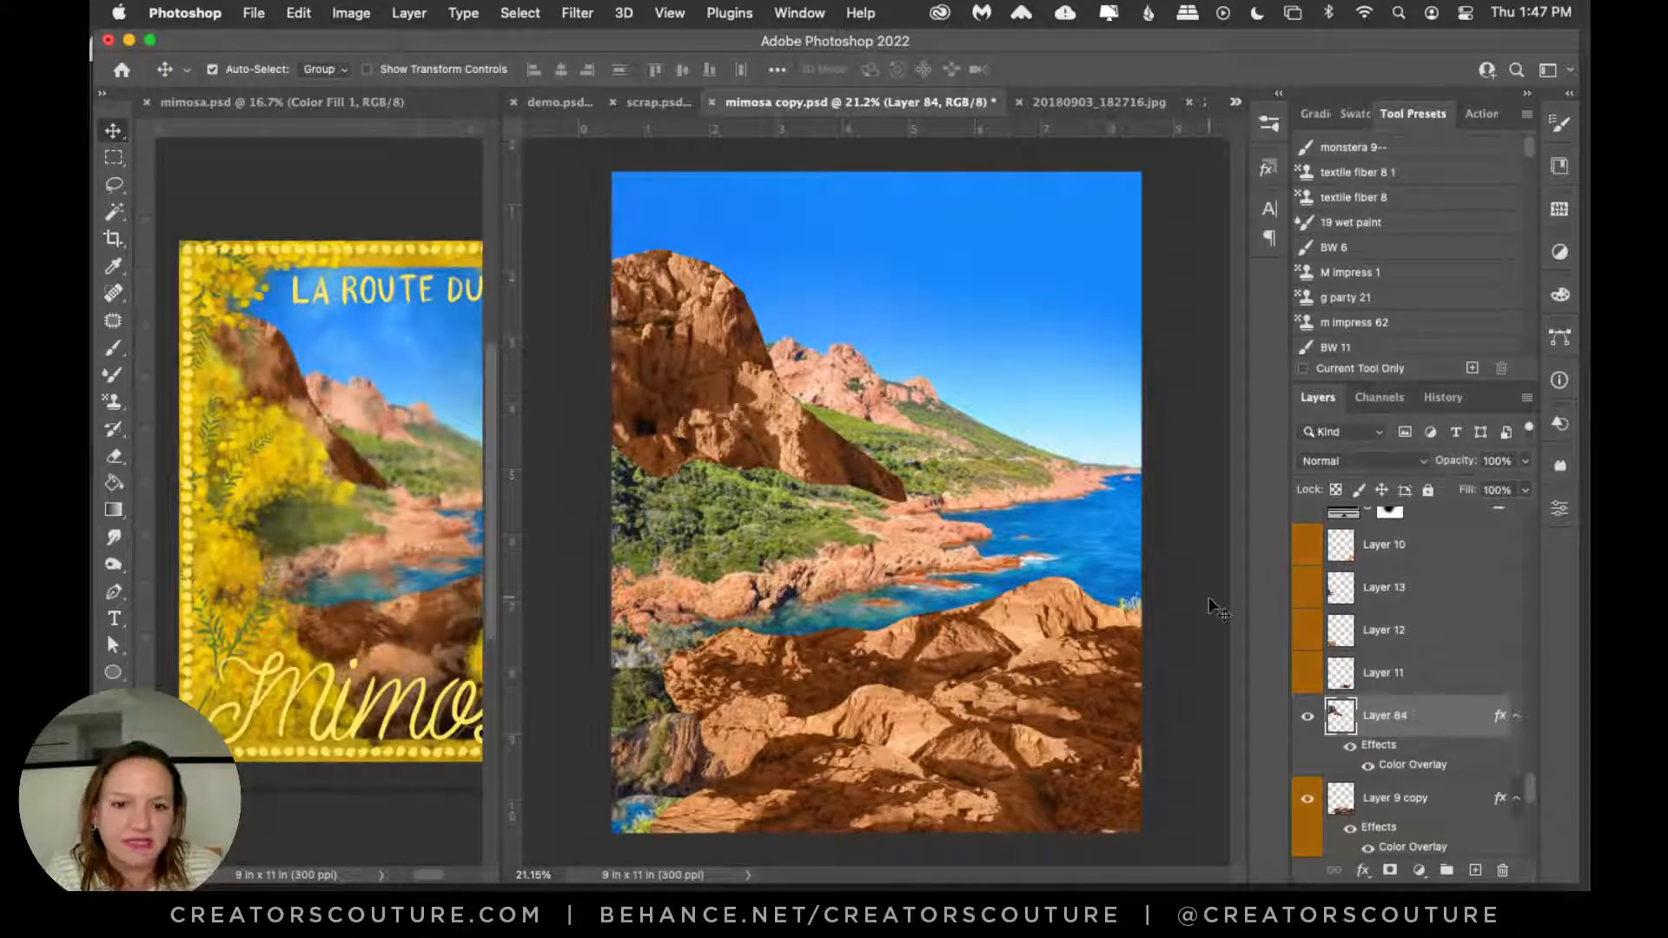
Step: Turn on Layers 11, 12, 13 and 10 to add more rocks along the foreground and left edge
left_click(1305, 674)
left_click(1306, 631)
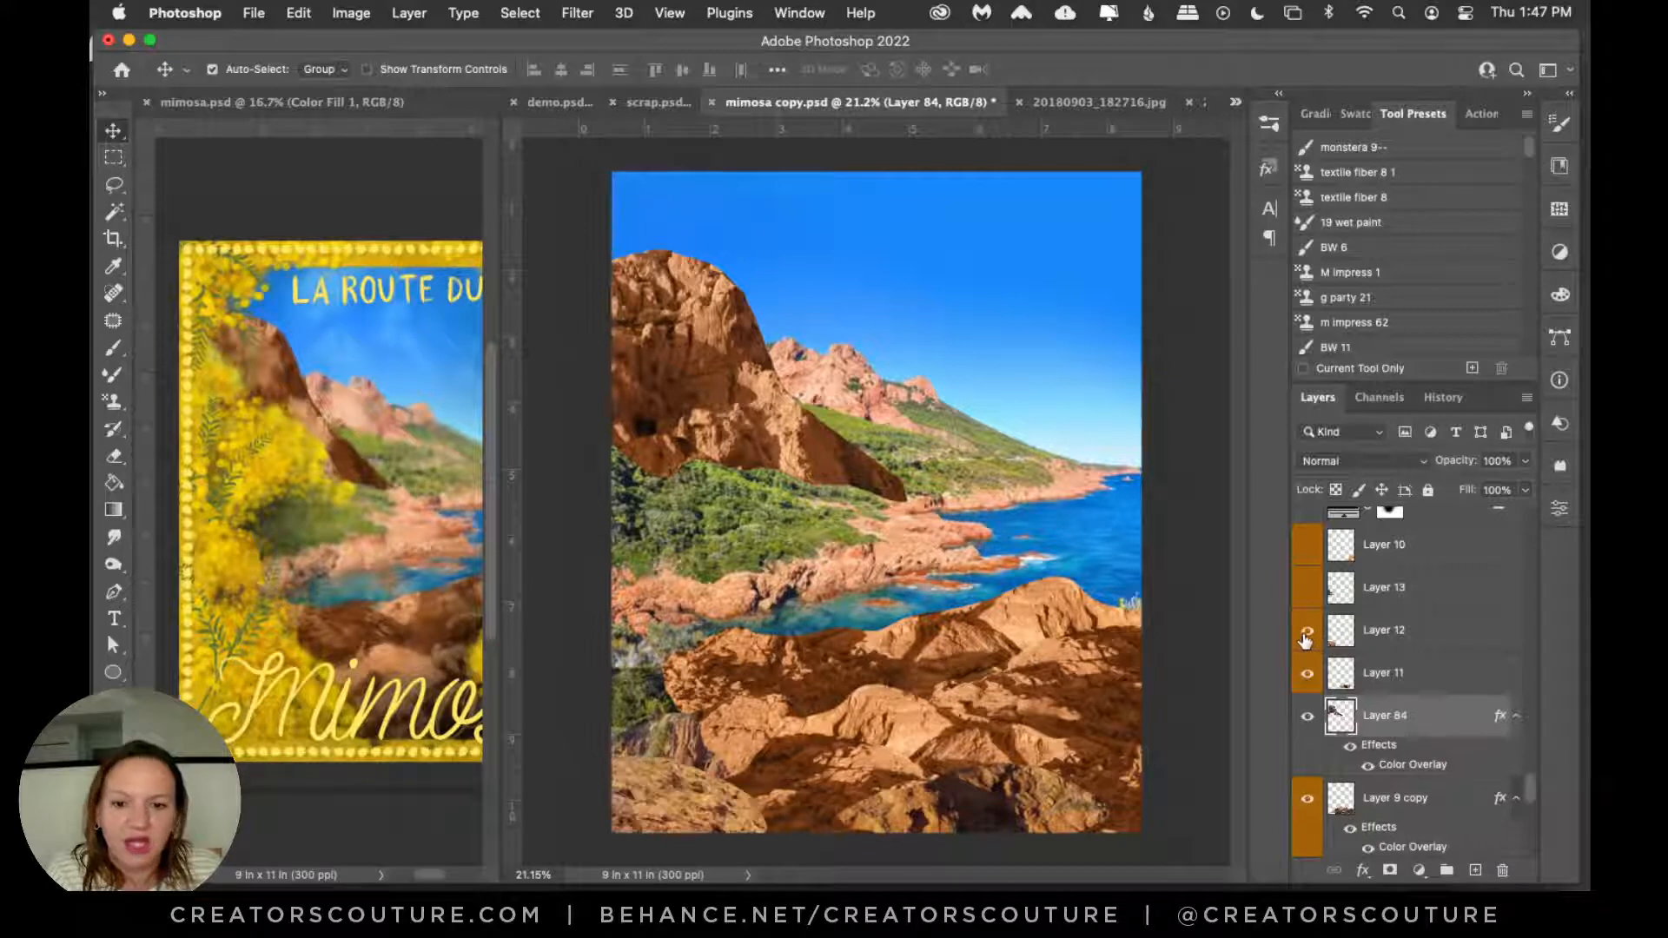
left_click(1308, 589)
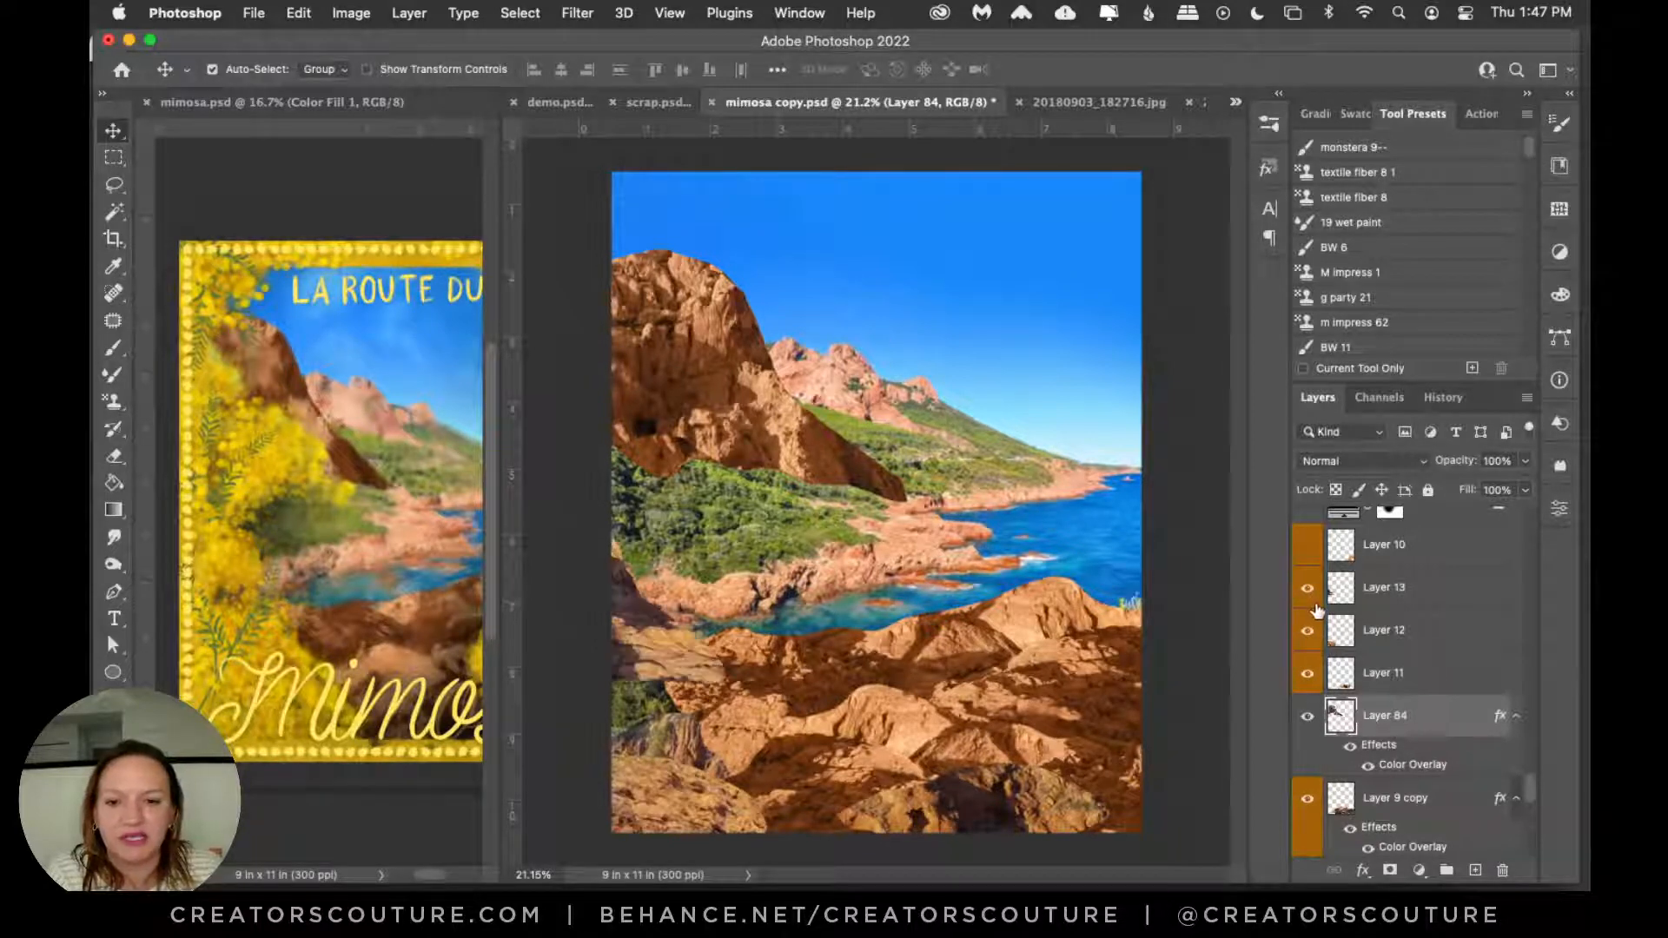
left_click(1407, 595)
left_click_drag(1527, 780, 1530, 763)
left_click(1307, 717)
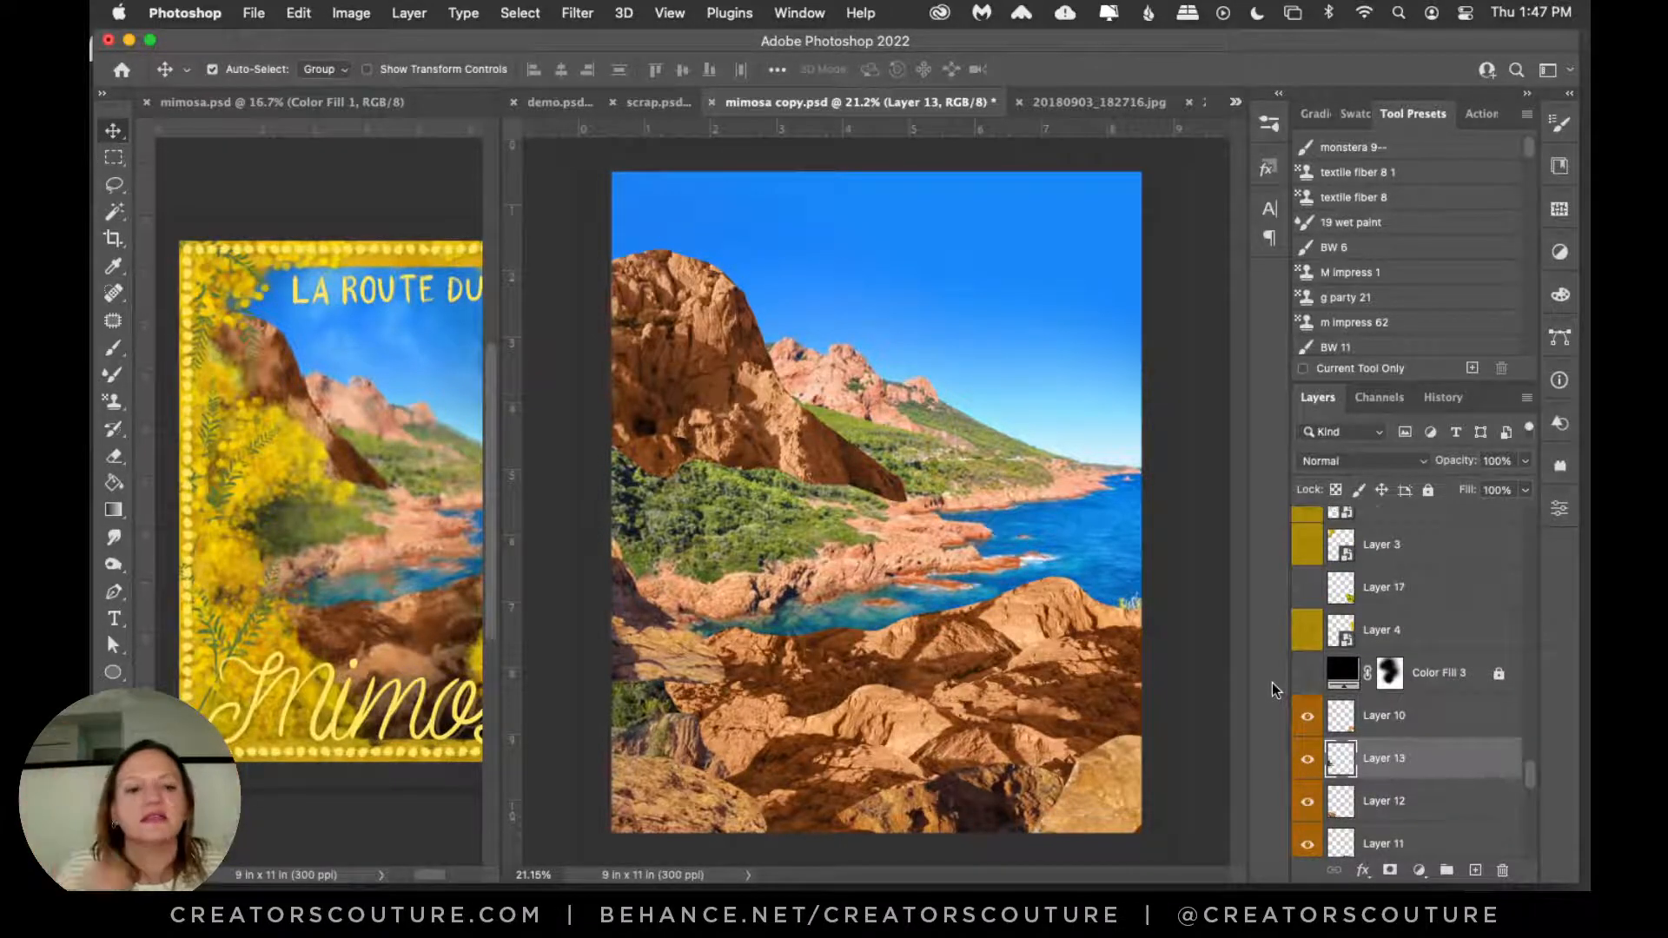
Step: Preview the dark vignette of Color Fill 3 over the landscape and leave that layer hidden
left_click(1307, 674)
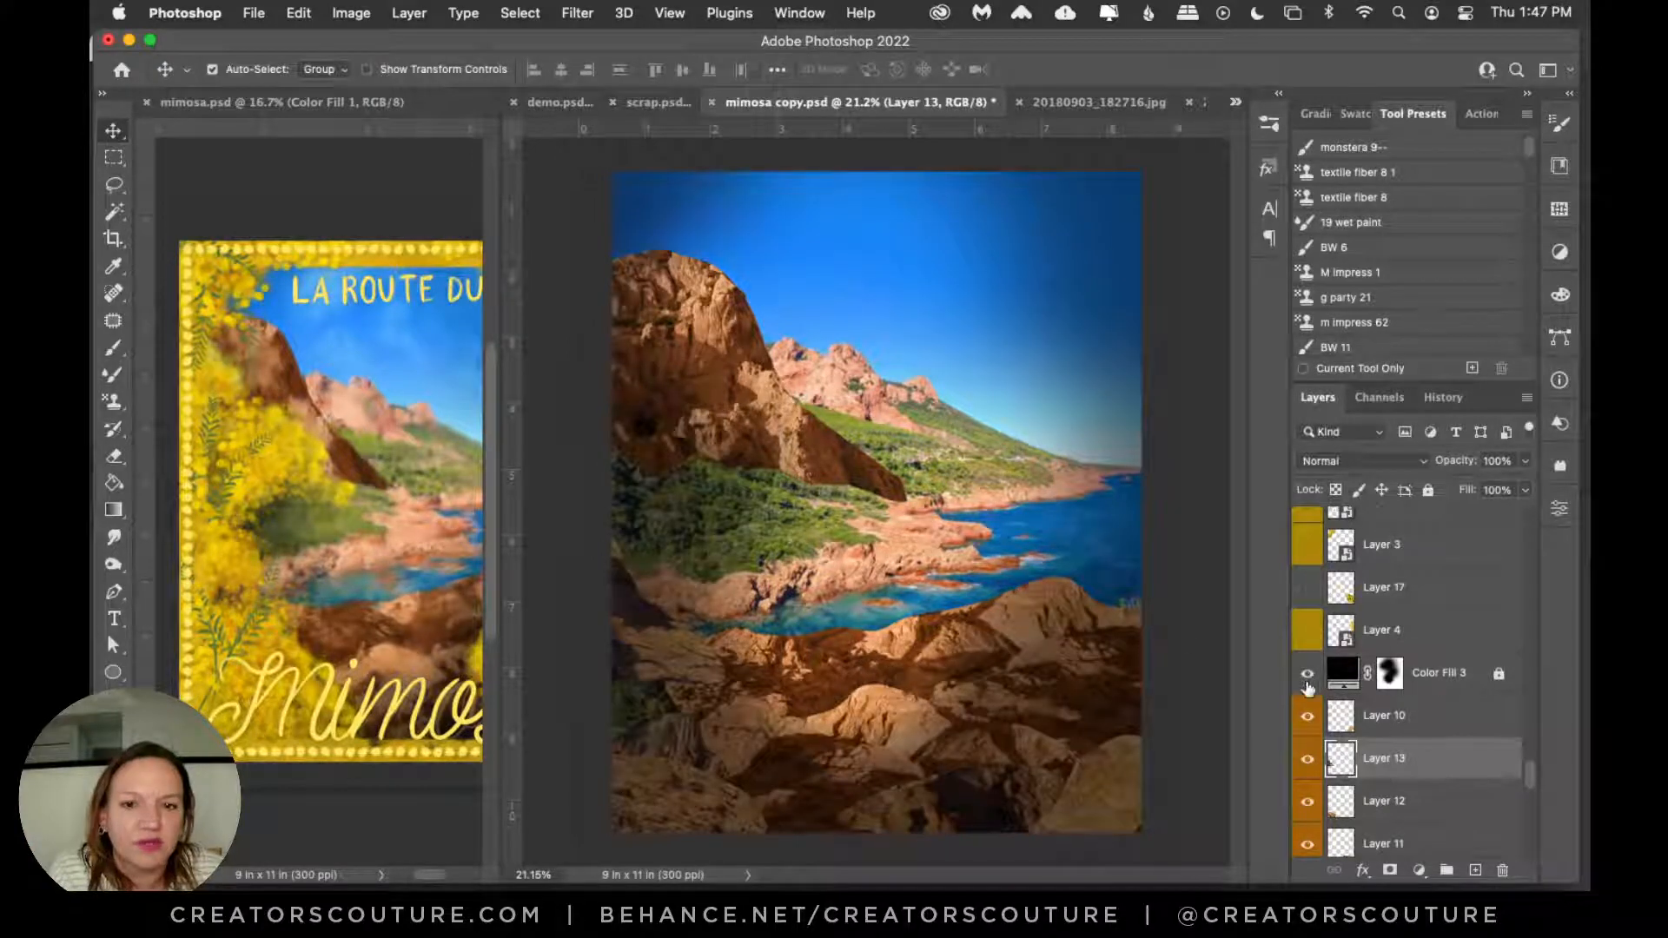
left_click(1306, 679)
left_click(1307, 679)
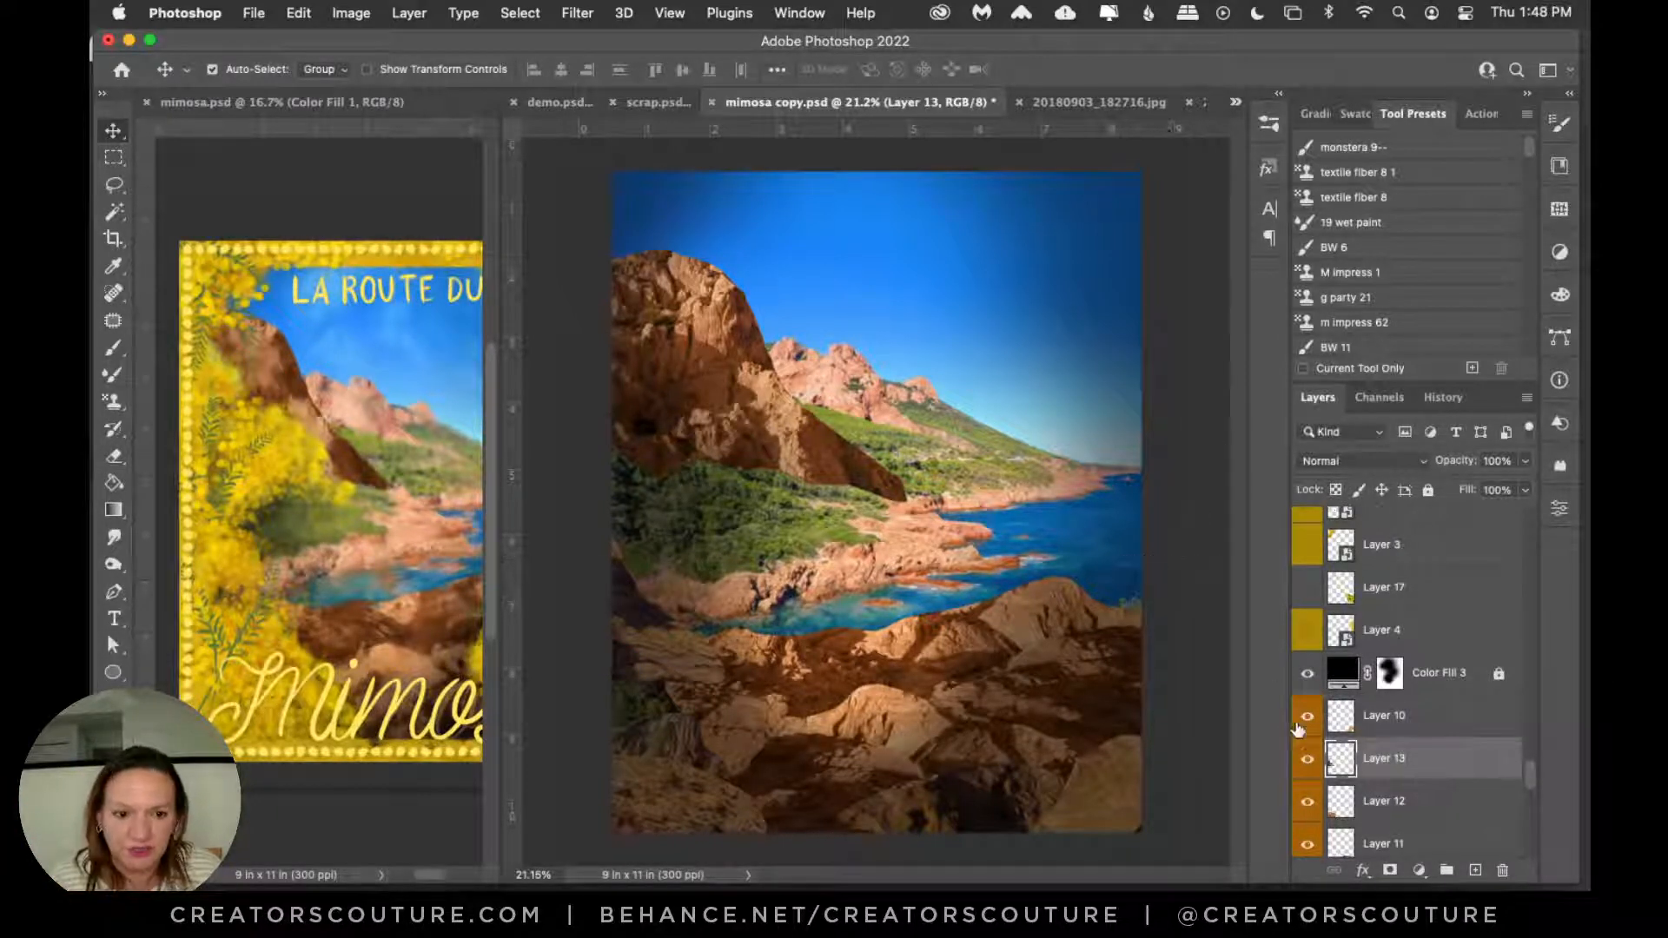
left_click(1431, 681)
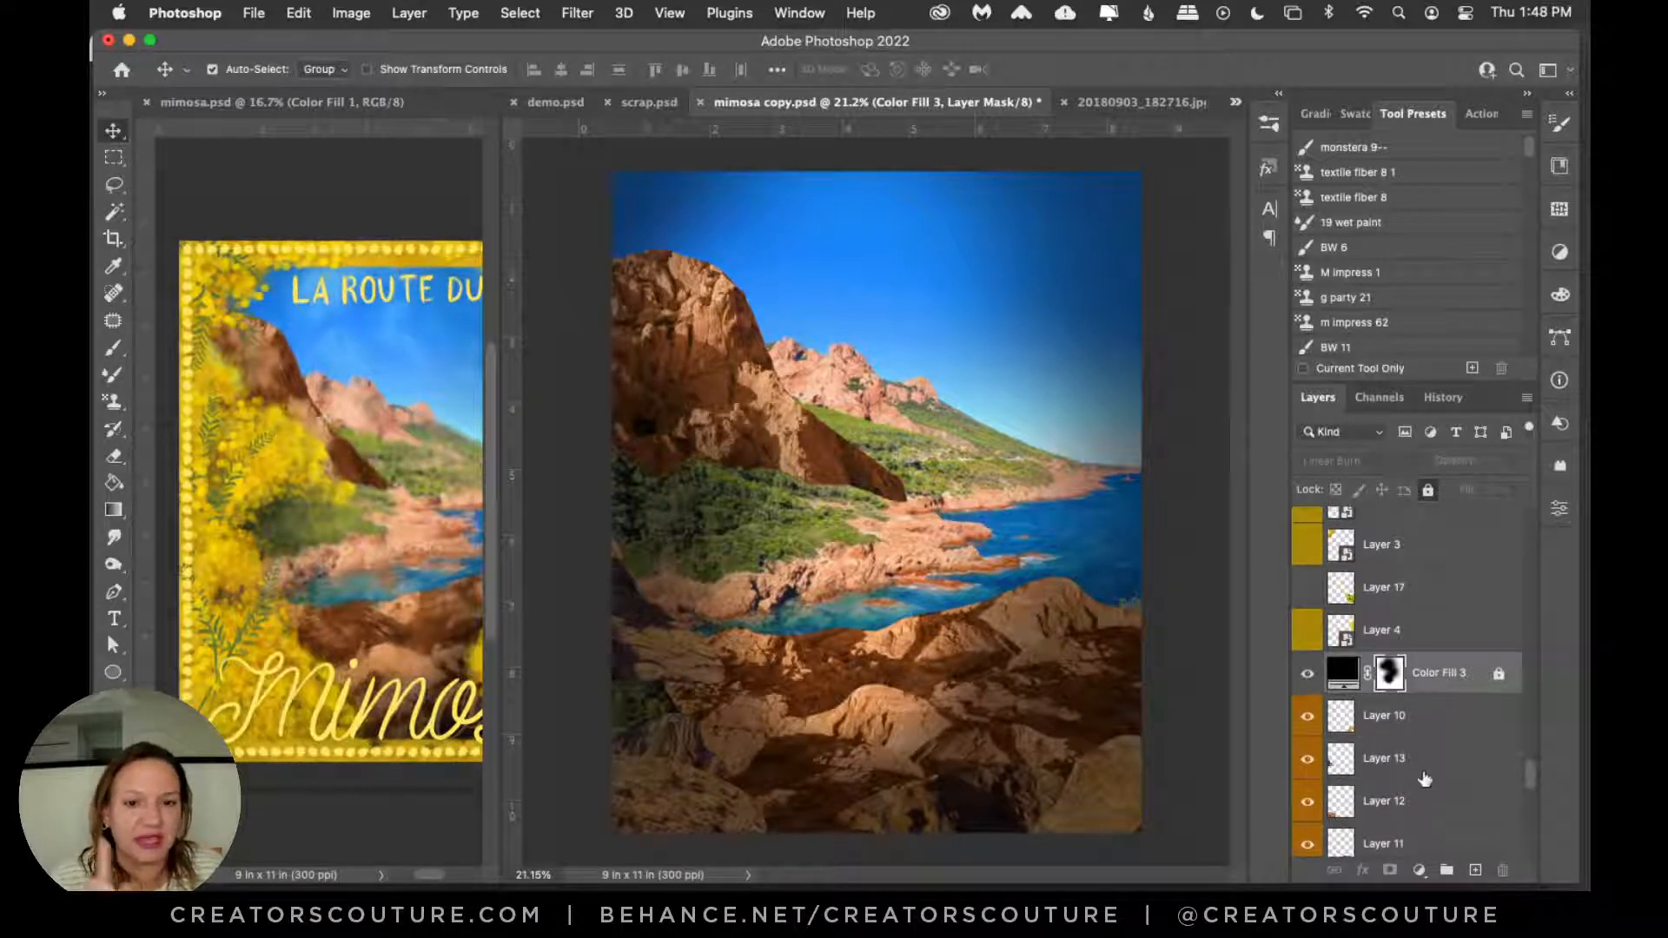
scroll(1423, 775, "up", 3)
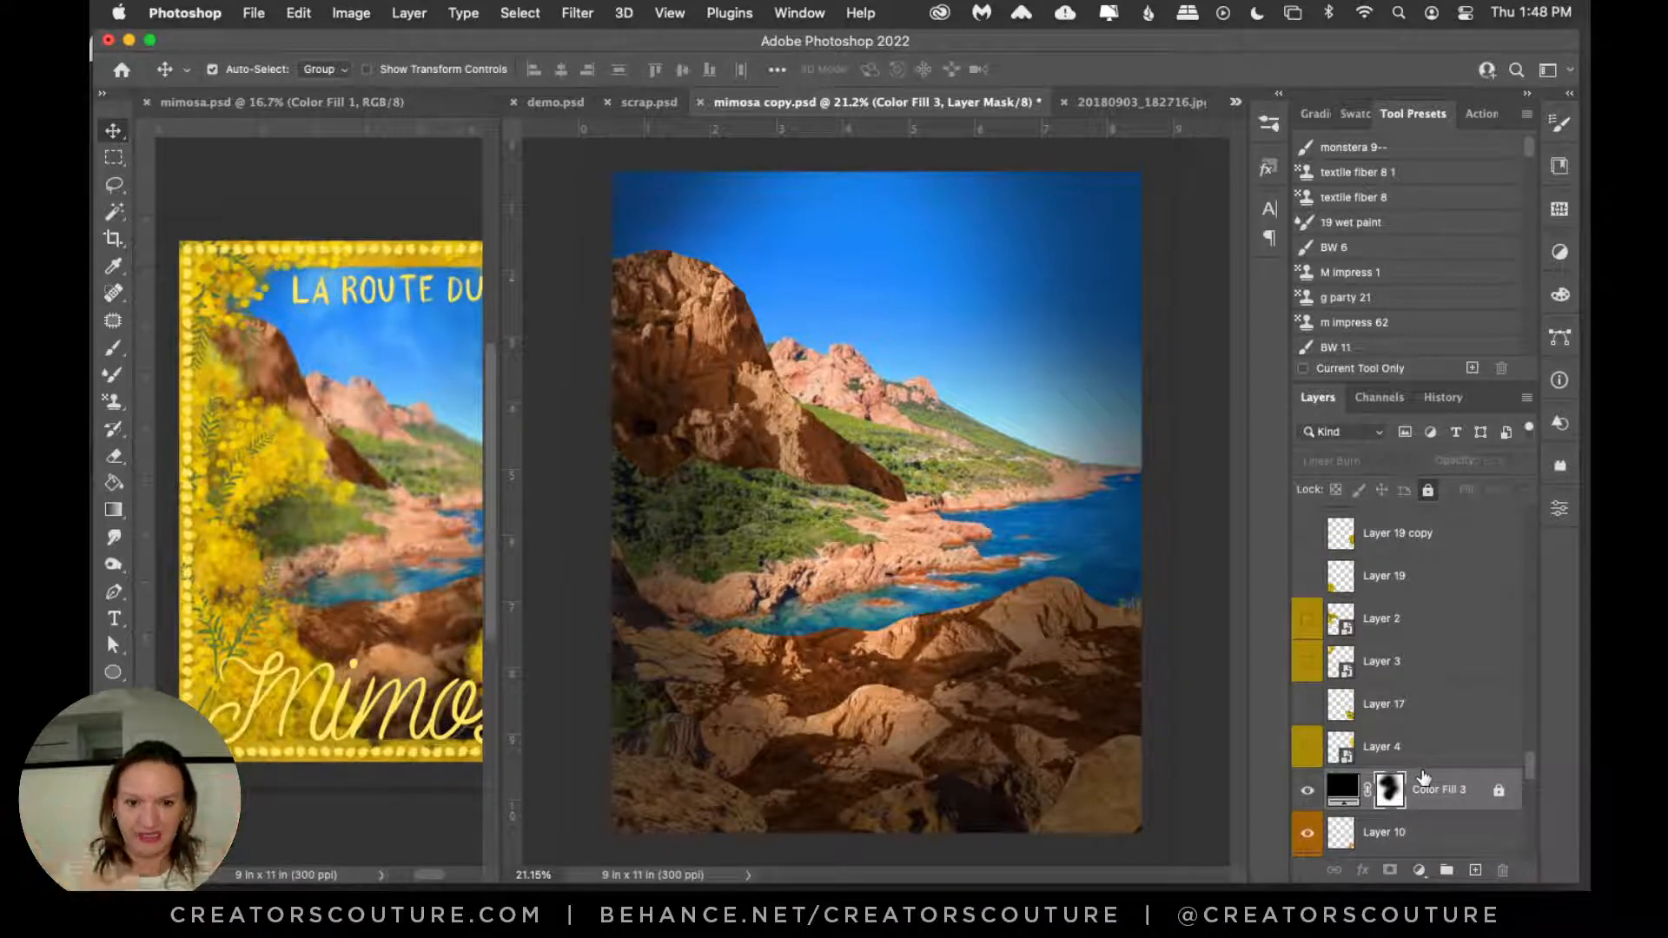
left_click(1305, 790)
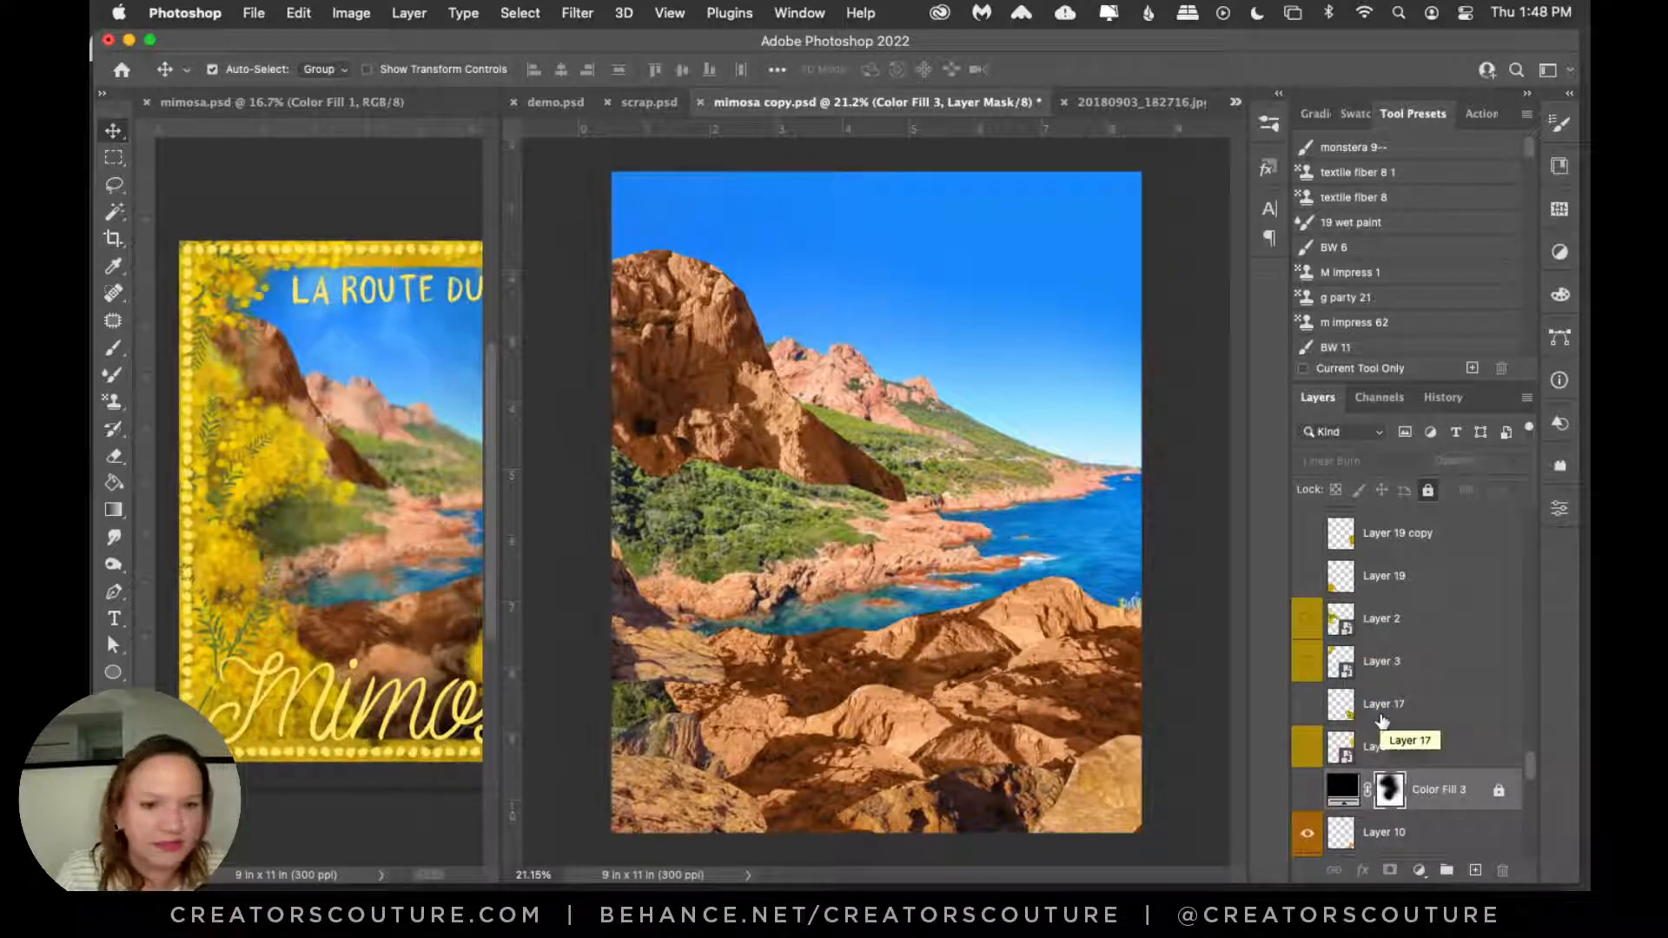
Step: Turn on Layers 4, 17, 3, 2 and 19 to place the first mimosa clusters around the image's edges
left_click(1309, 748)
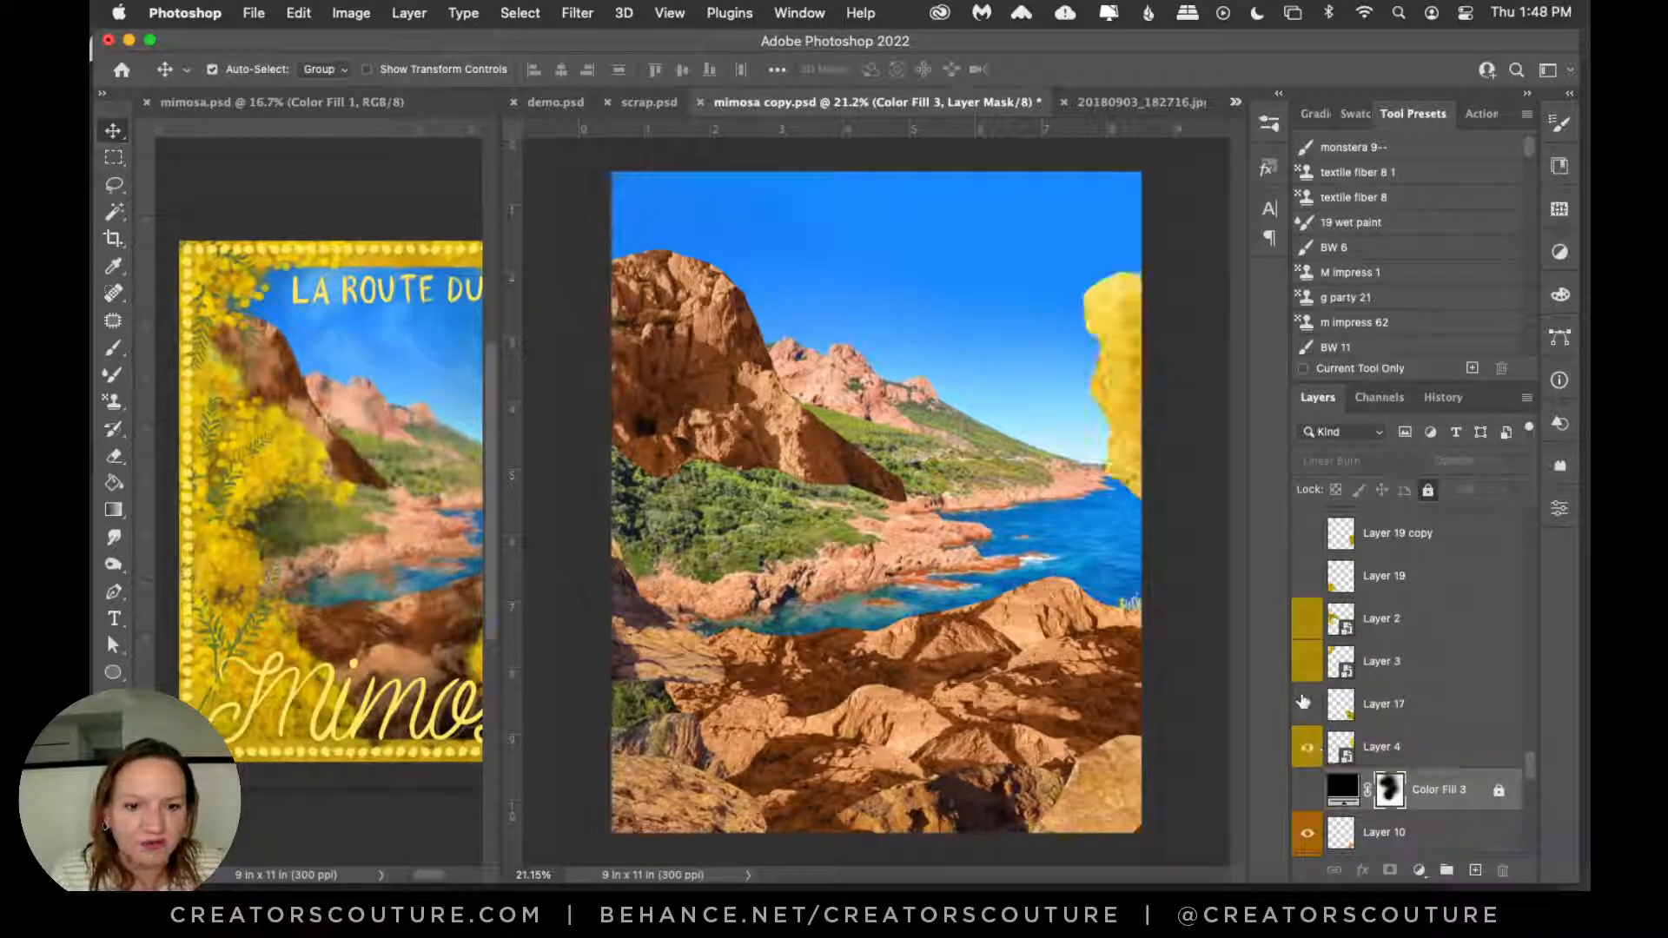
left_click(1307, 704)
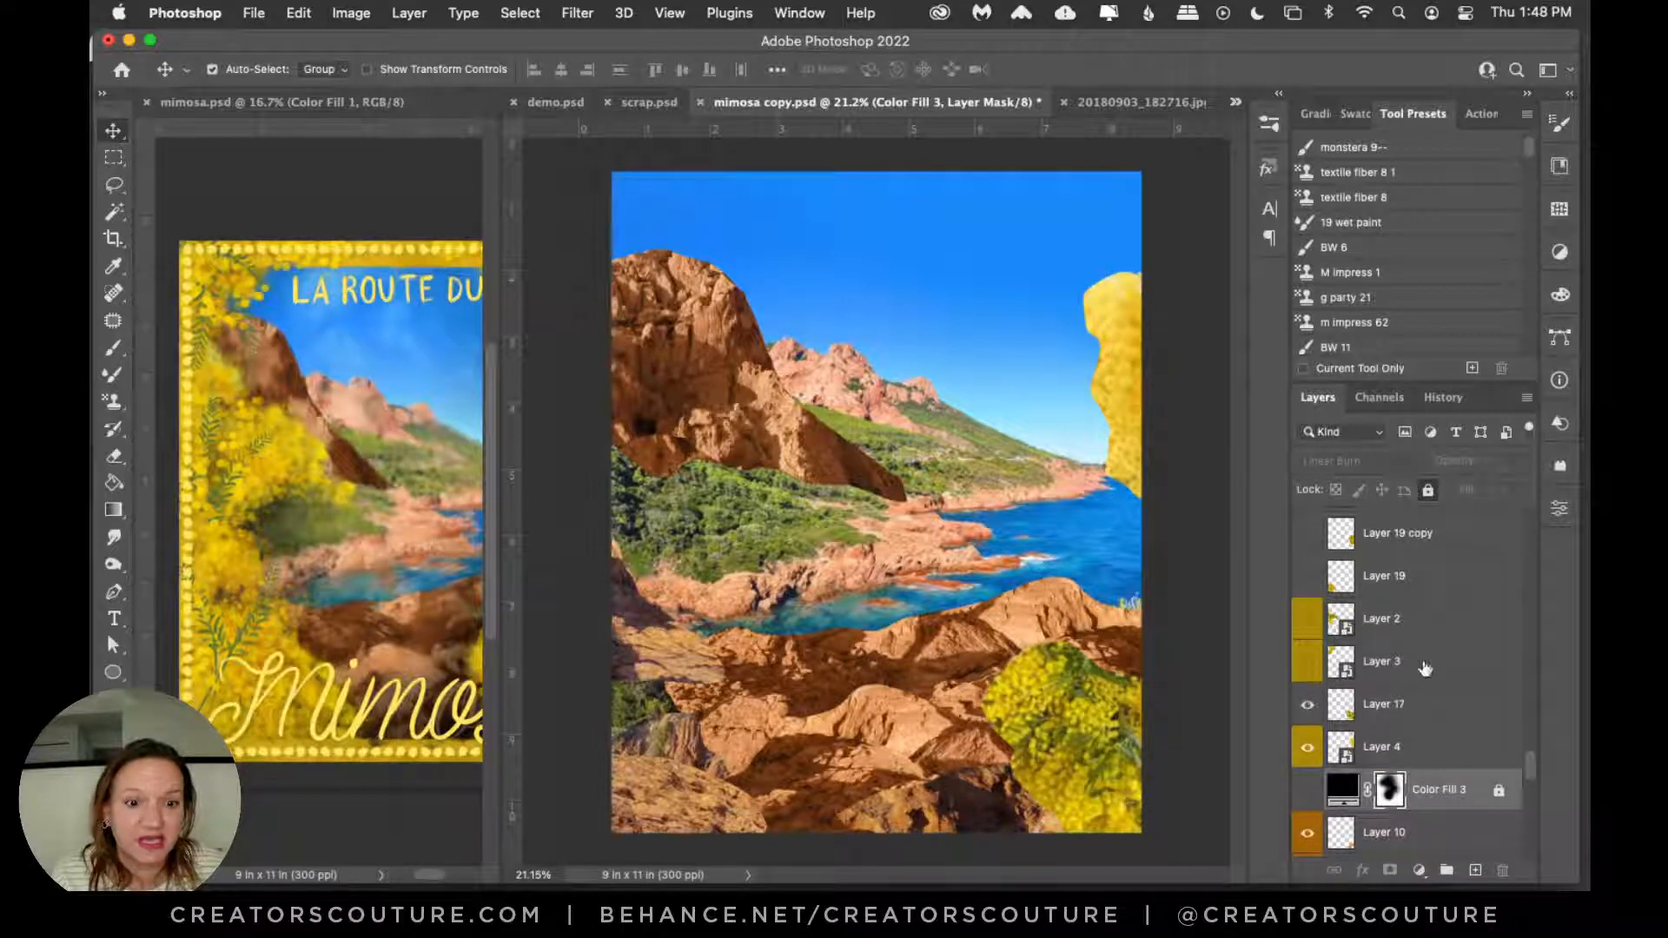
left_click(1342, 671)
left_click(1306, 666)
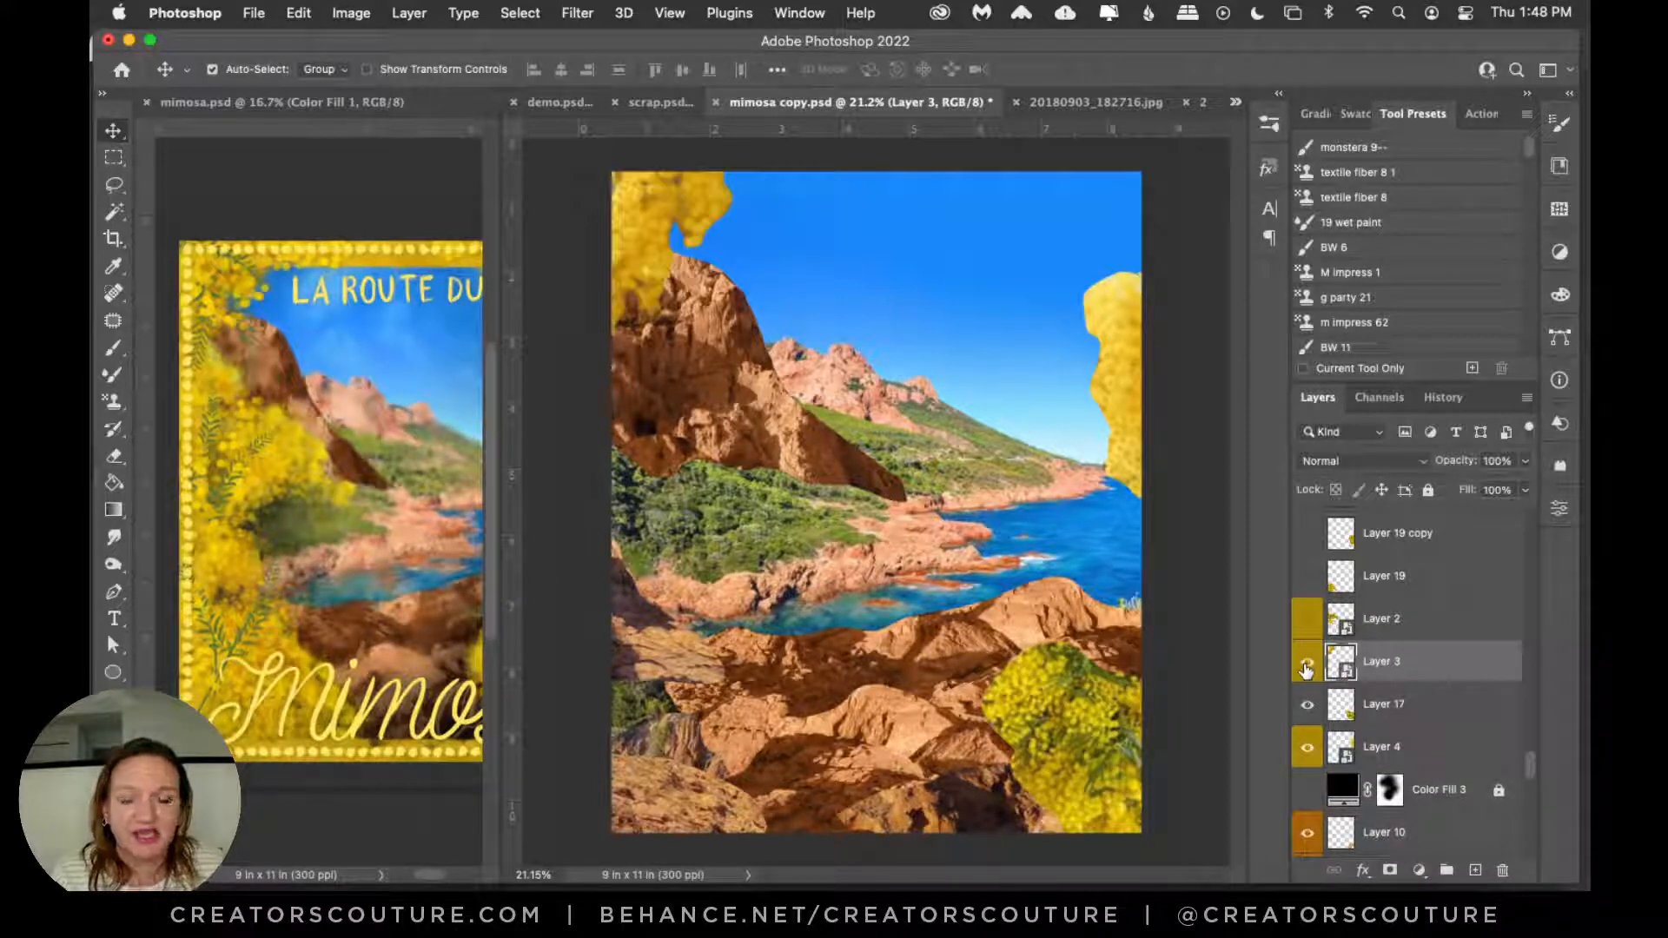
left_click(1307, 618)
left_click(1306, 578)
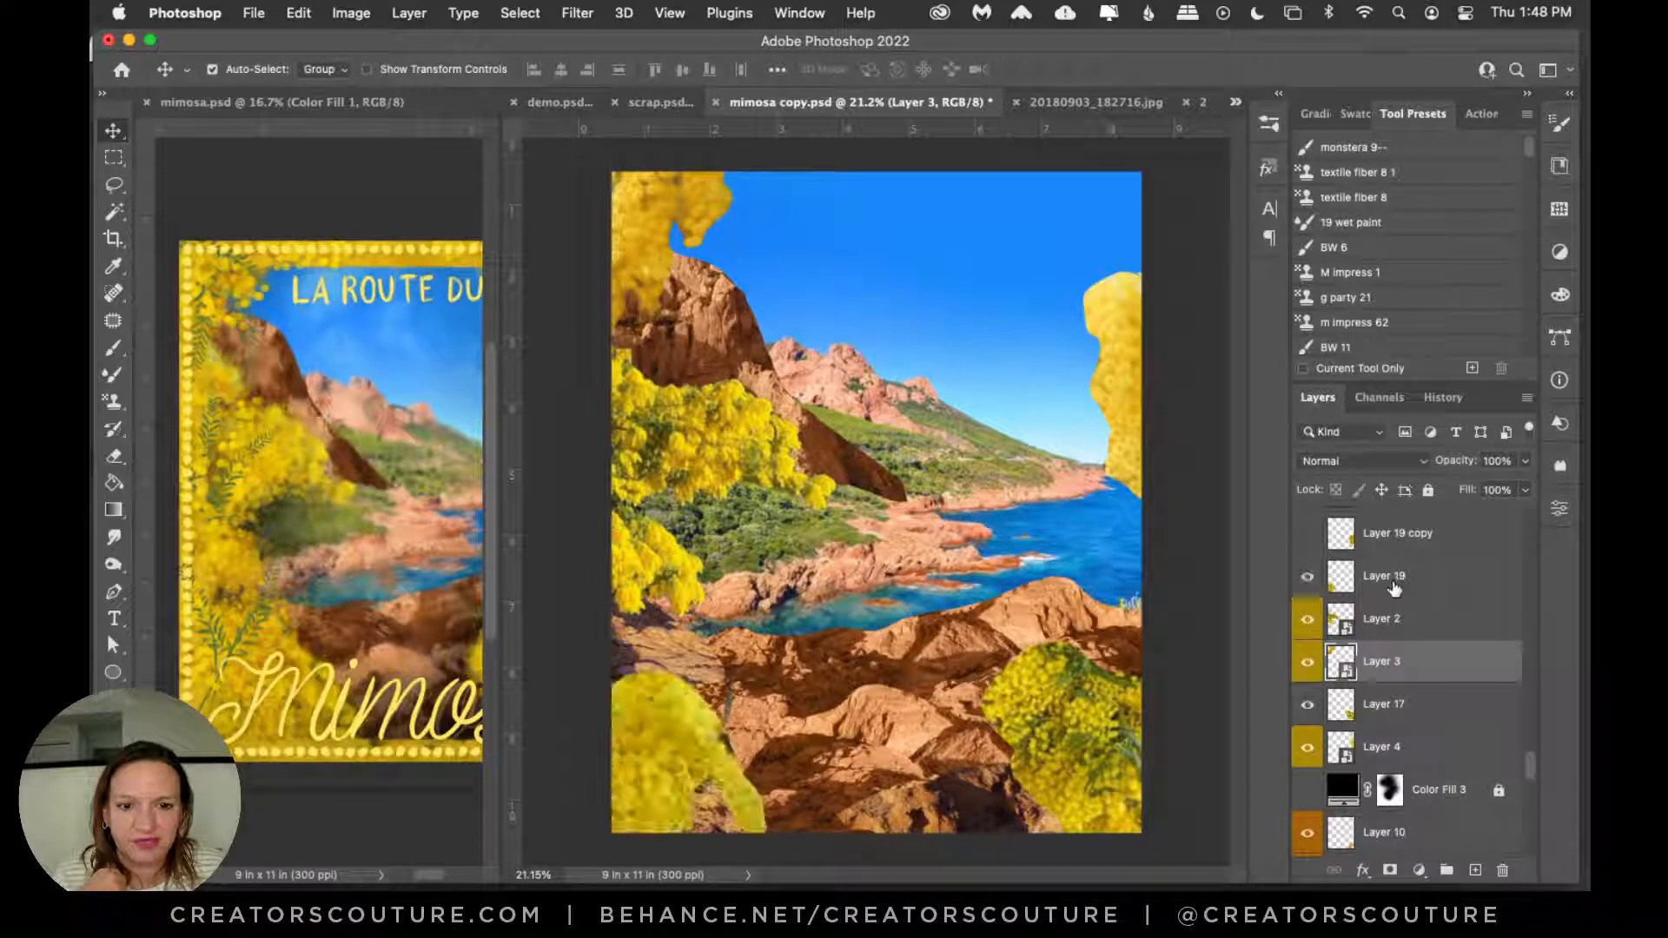
left_click(1393, 589)
Step: Show Layer 19 copy and Layers 20, 18 and 16 to fill out the mimosa frame on both sides
scroll(1393, 639, "up", 2)
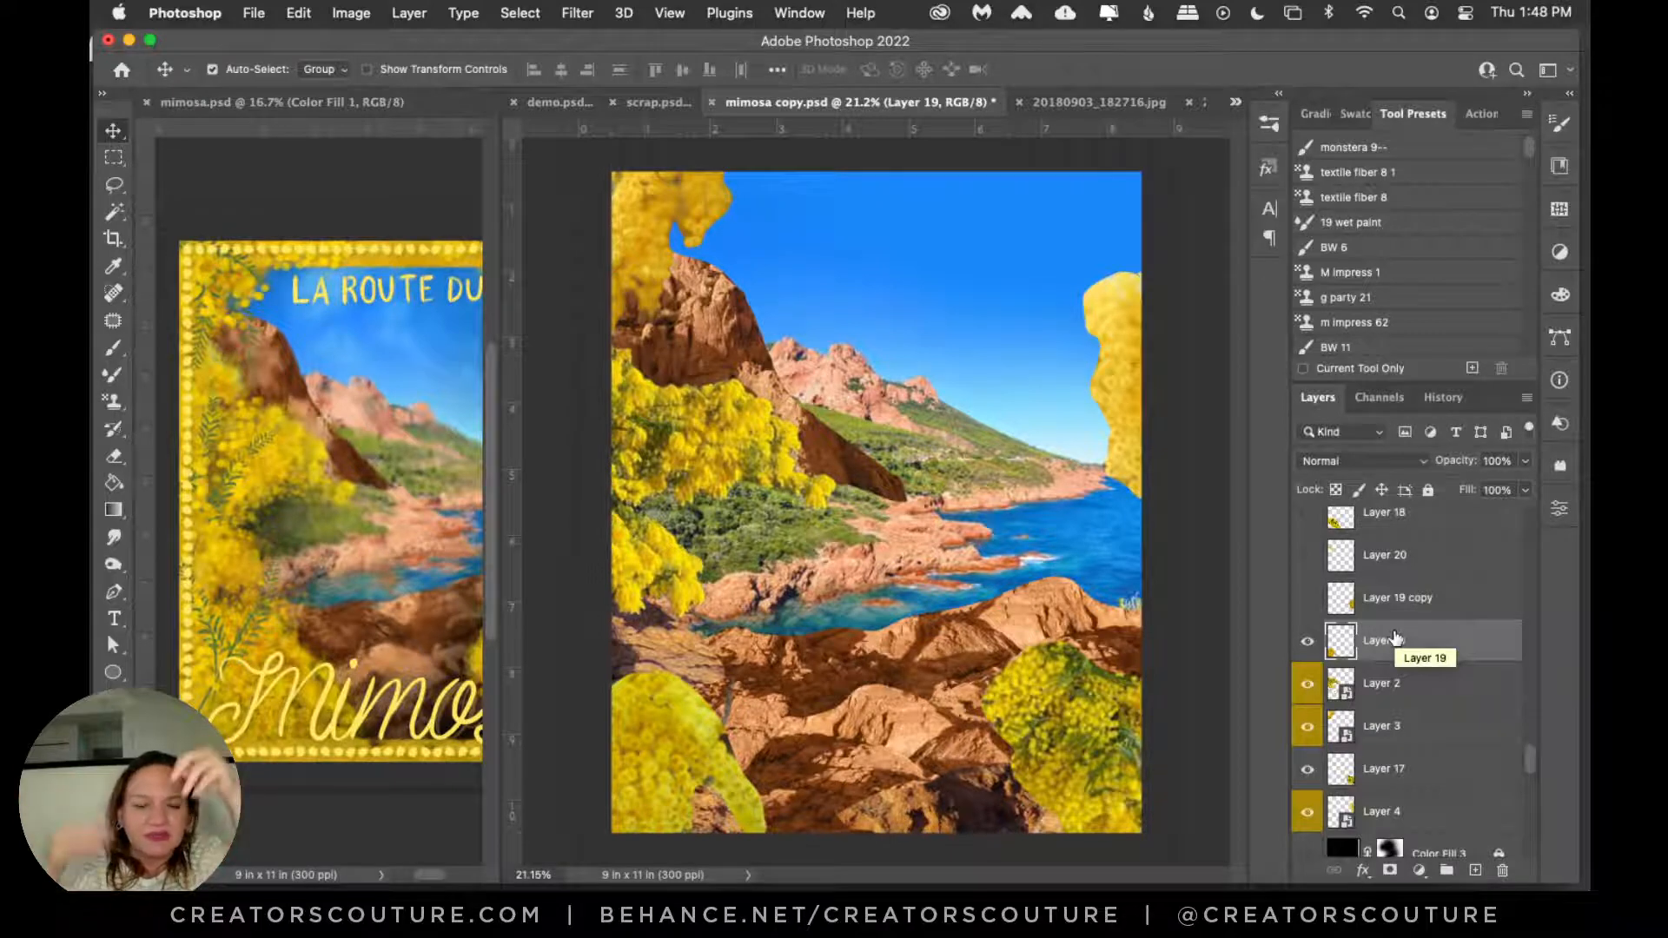
left_click(1310, 601)
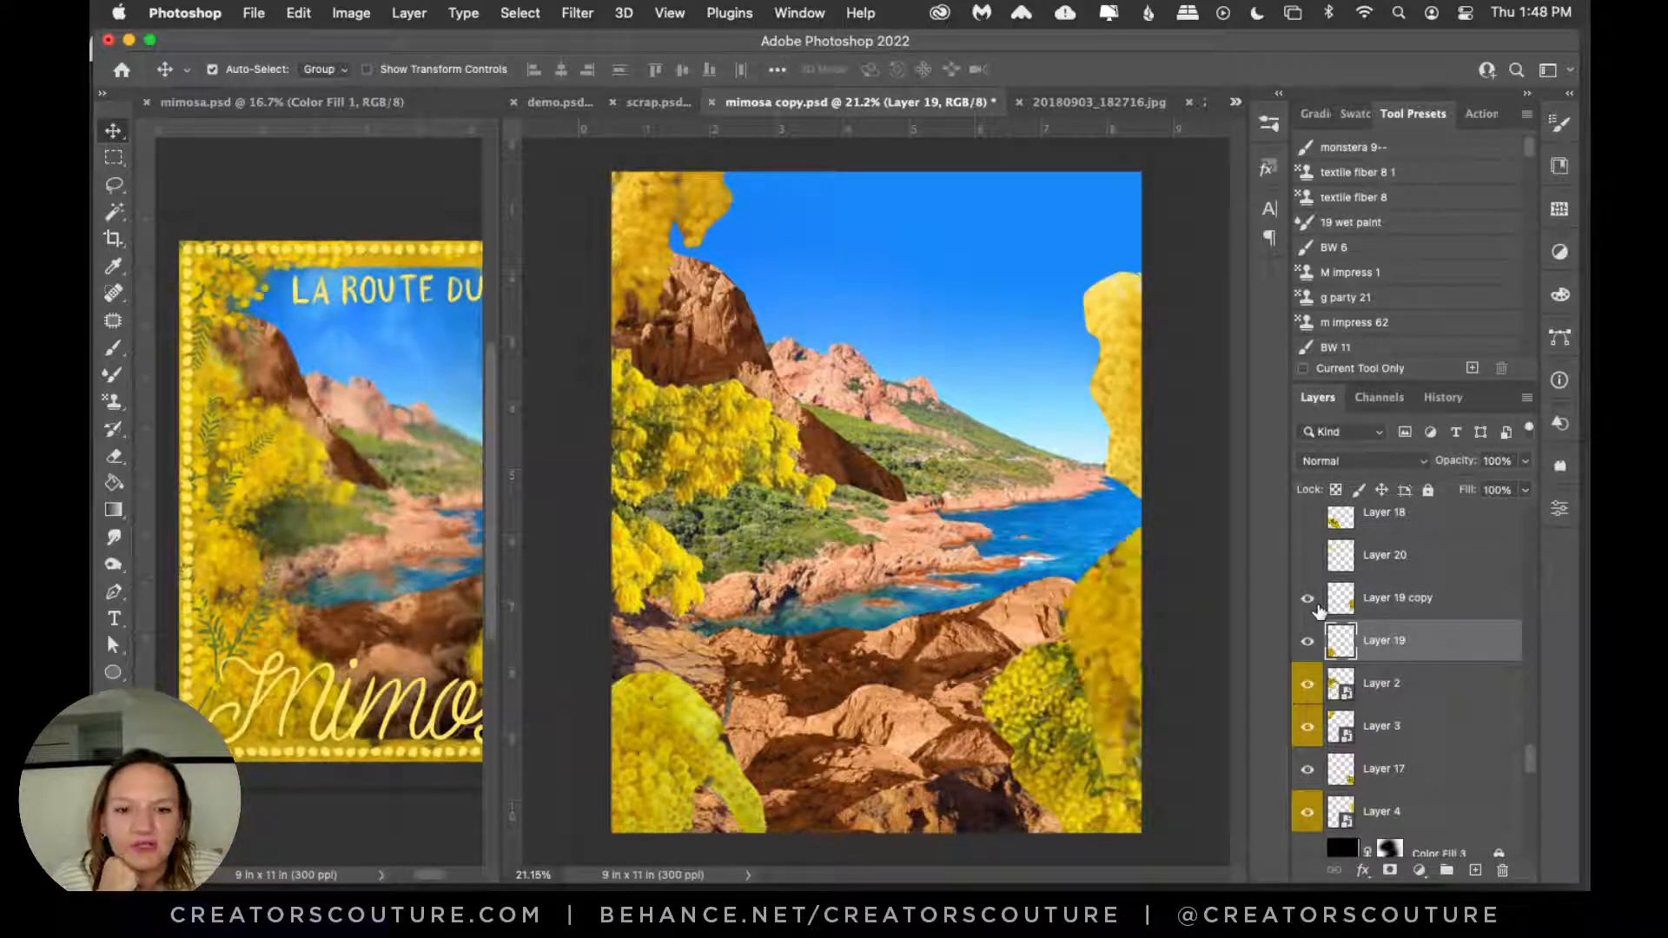
left_click(1307, 556)
scroll(1307, 558, "up", 2)
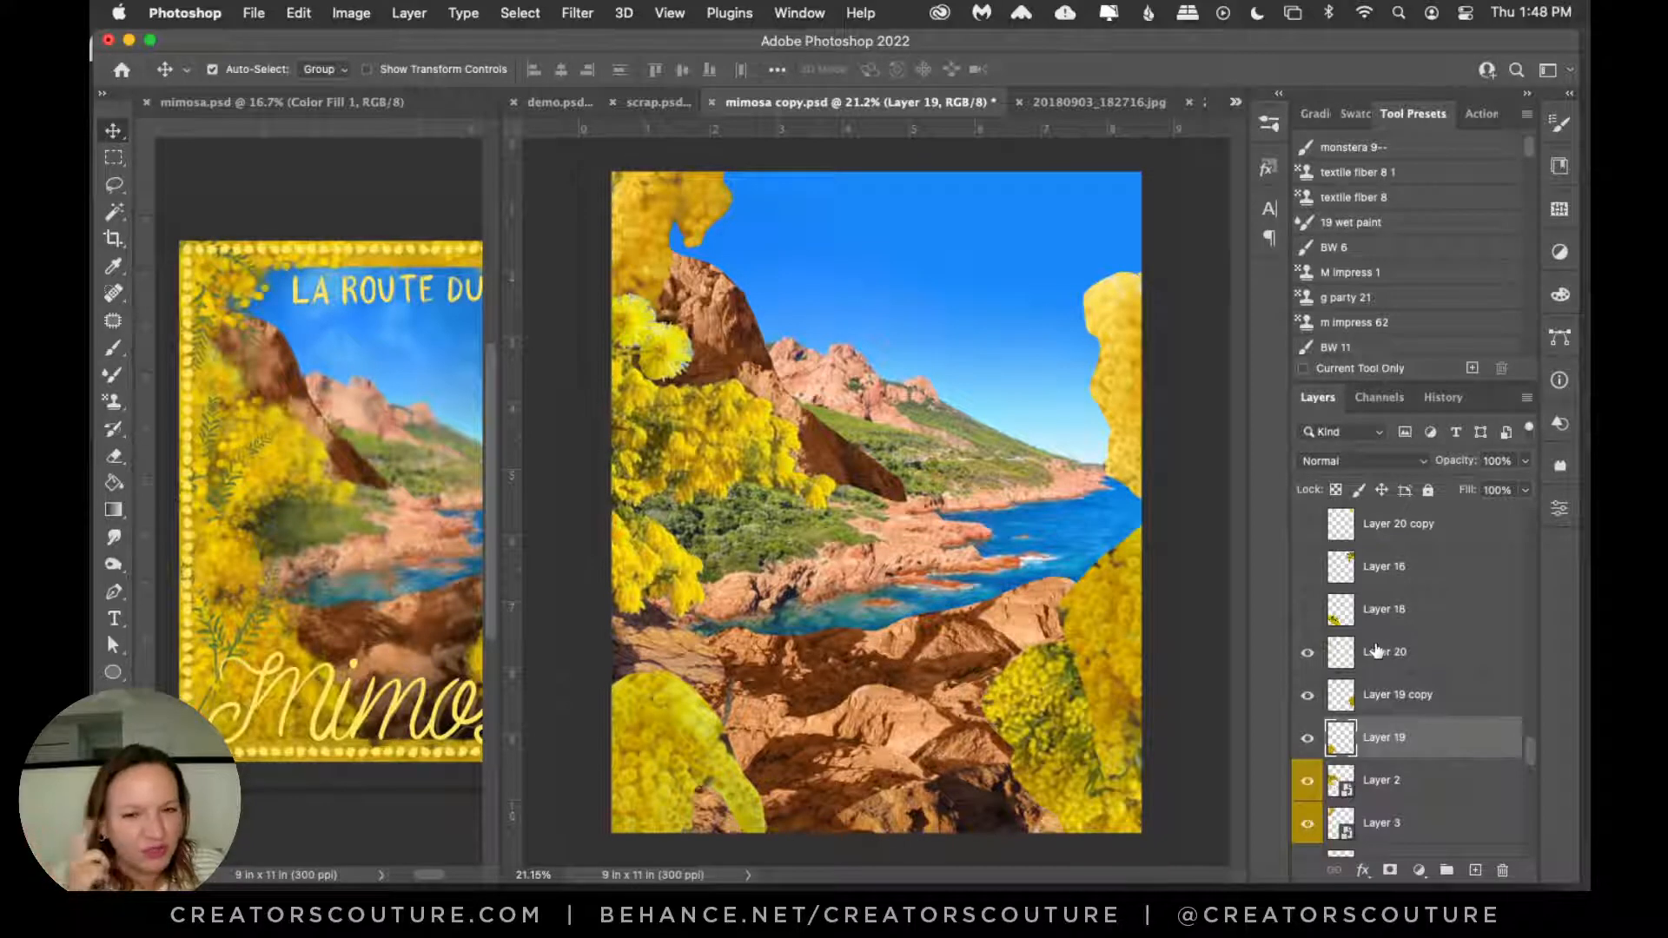
scroll(1376, 648, "up", 2)
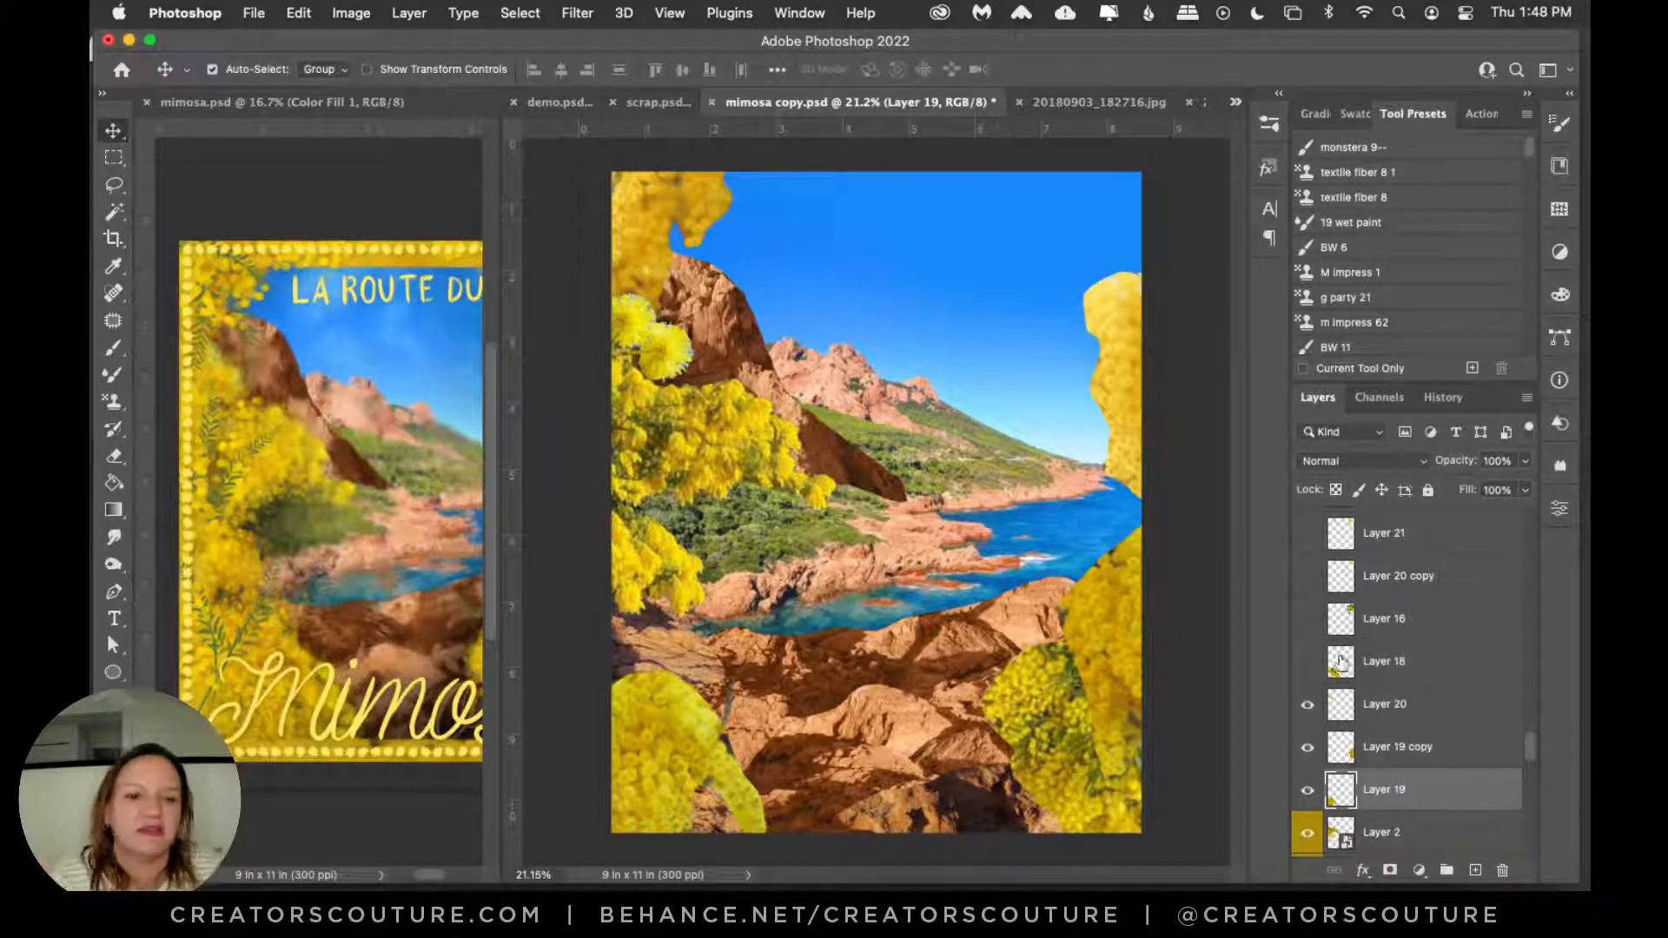
left_click(1306, 662)
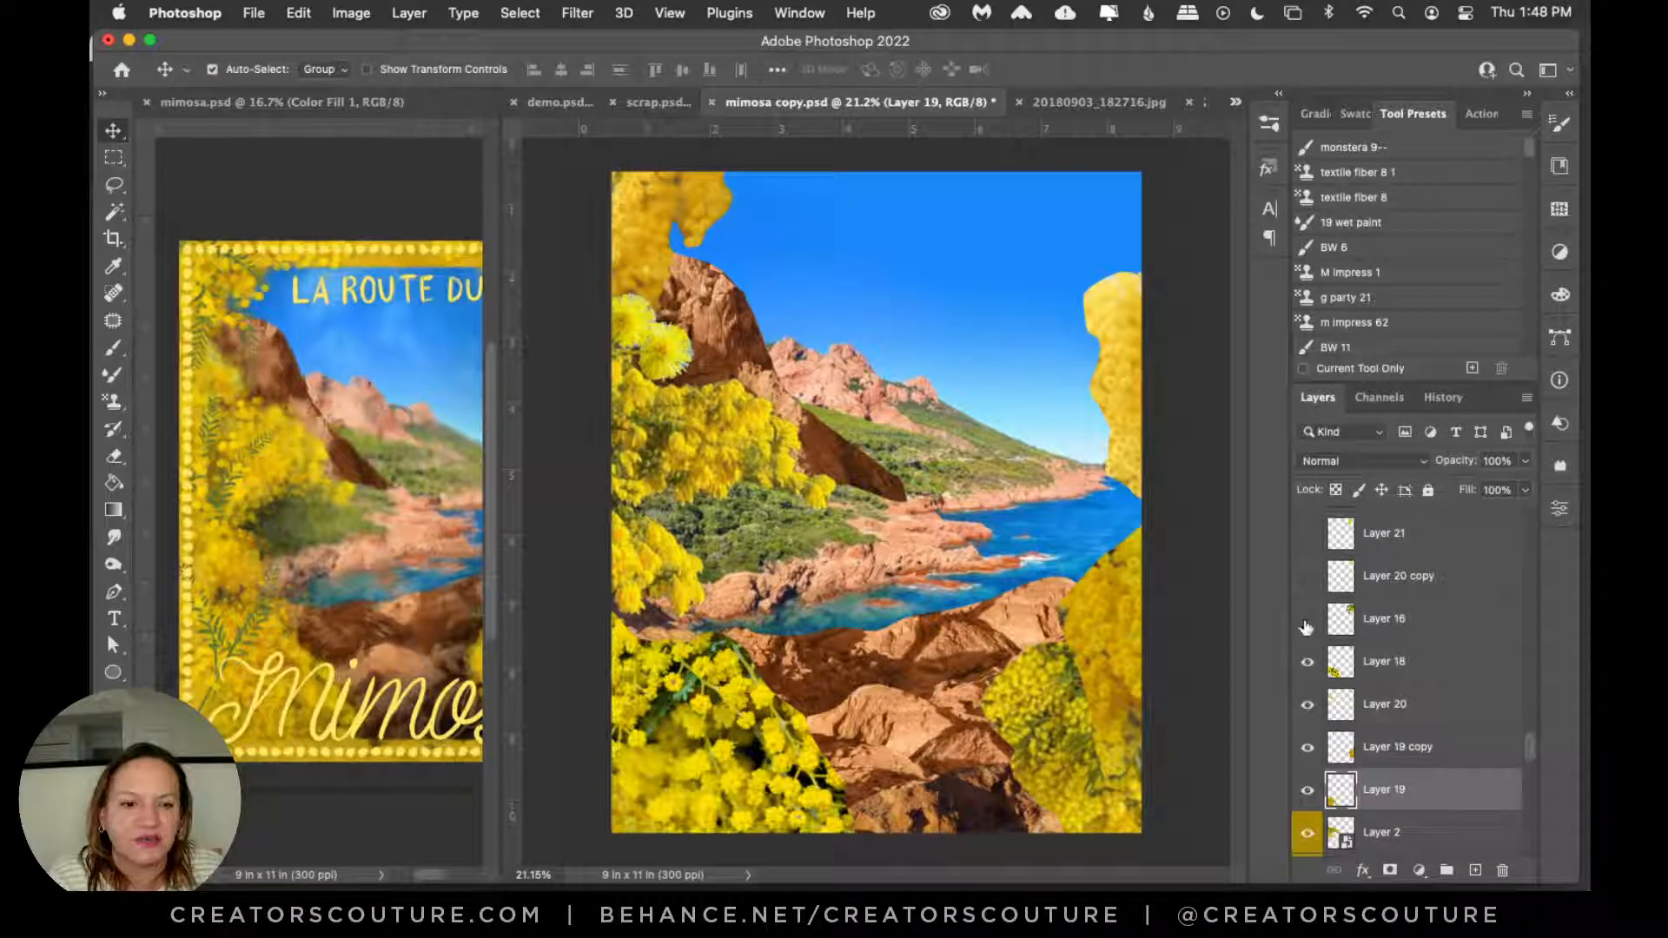
left_click(1305, 619)
Step: Show Layer 20 copy, Layer 21 and Layer 22 to complete the mimosa in the image's upper right corner
scroll(1306, 619, "up", 2)
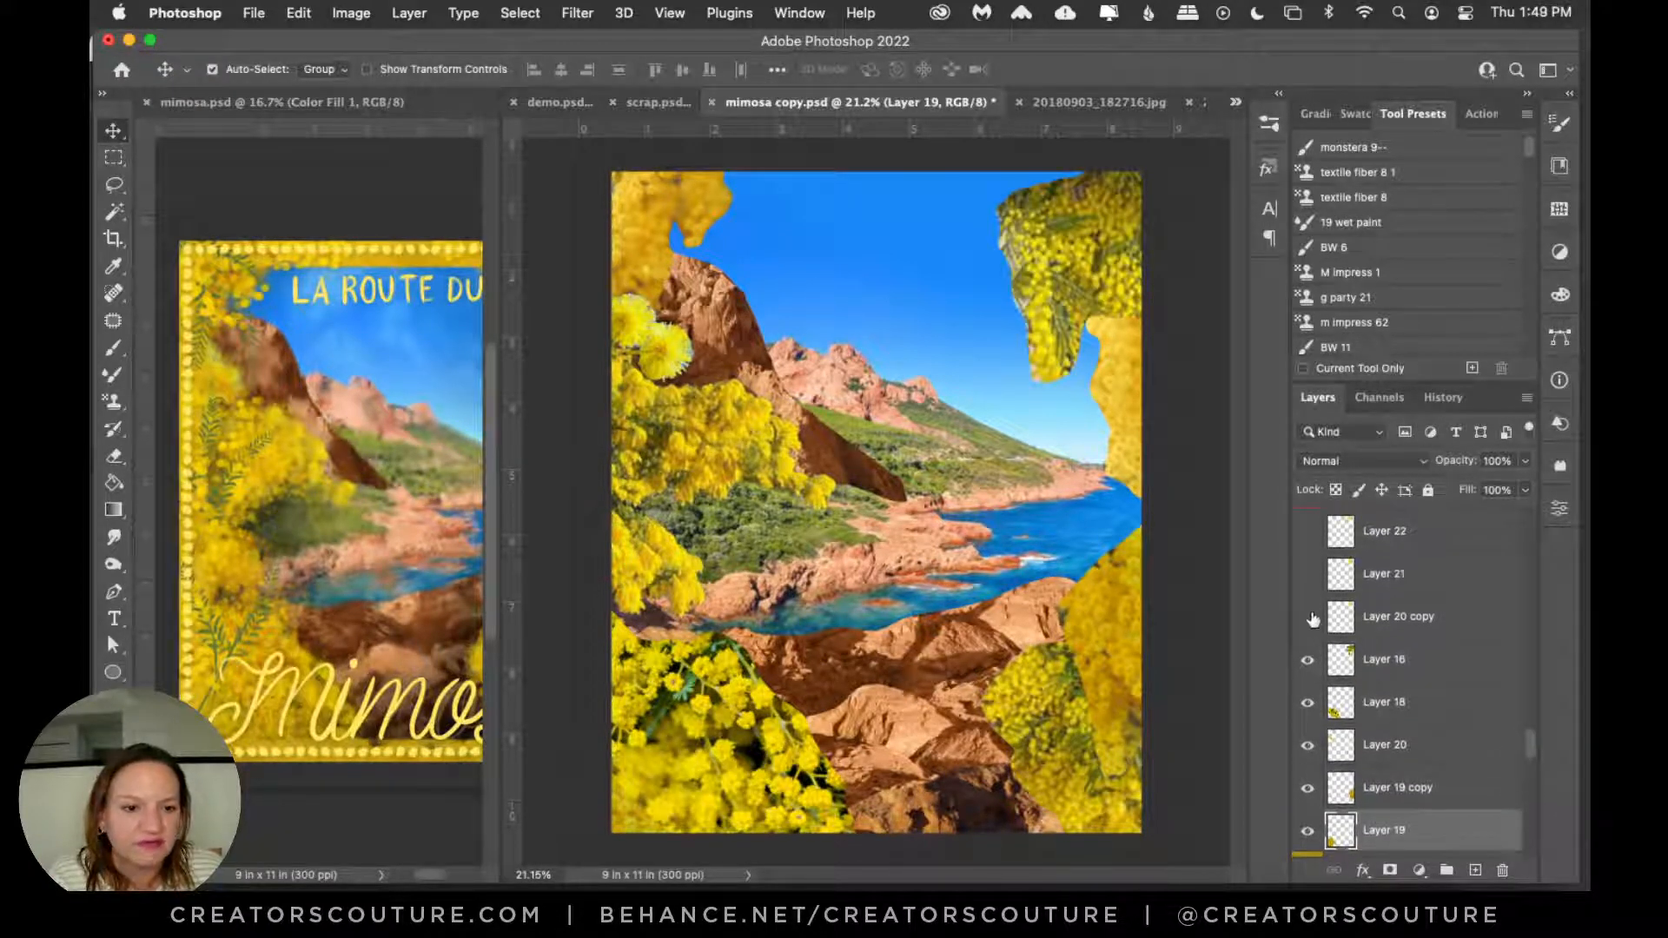
left_click(1308, 610)
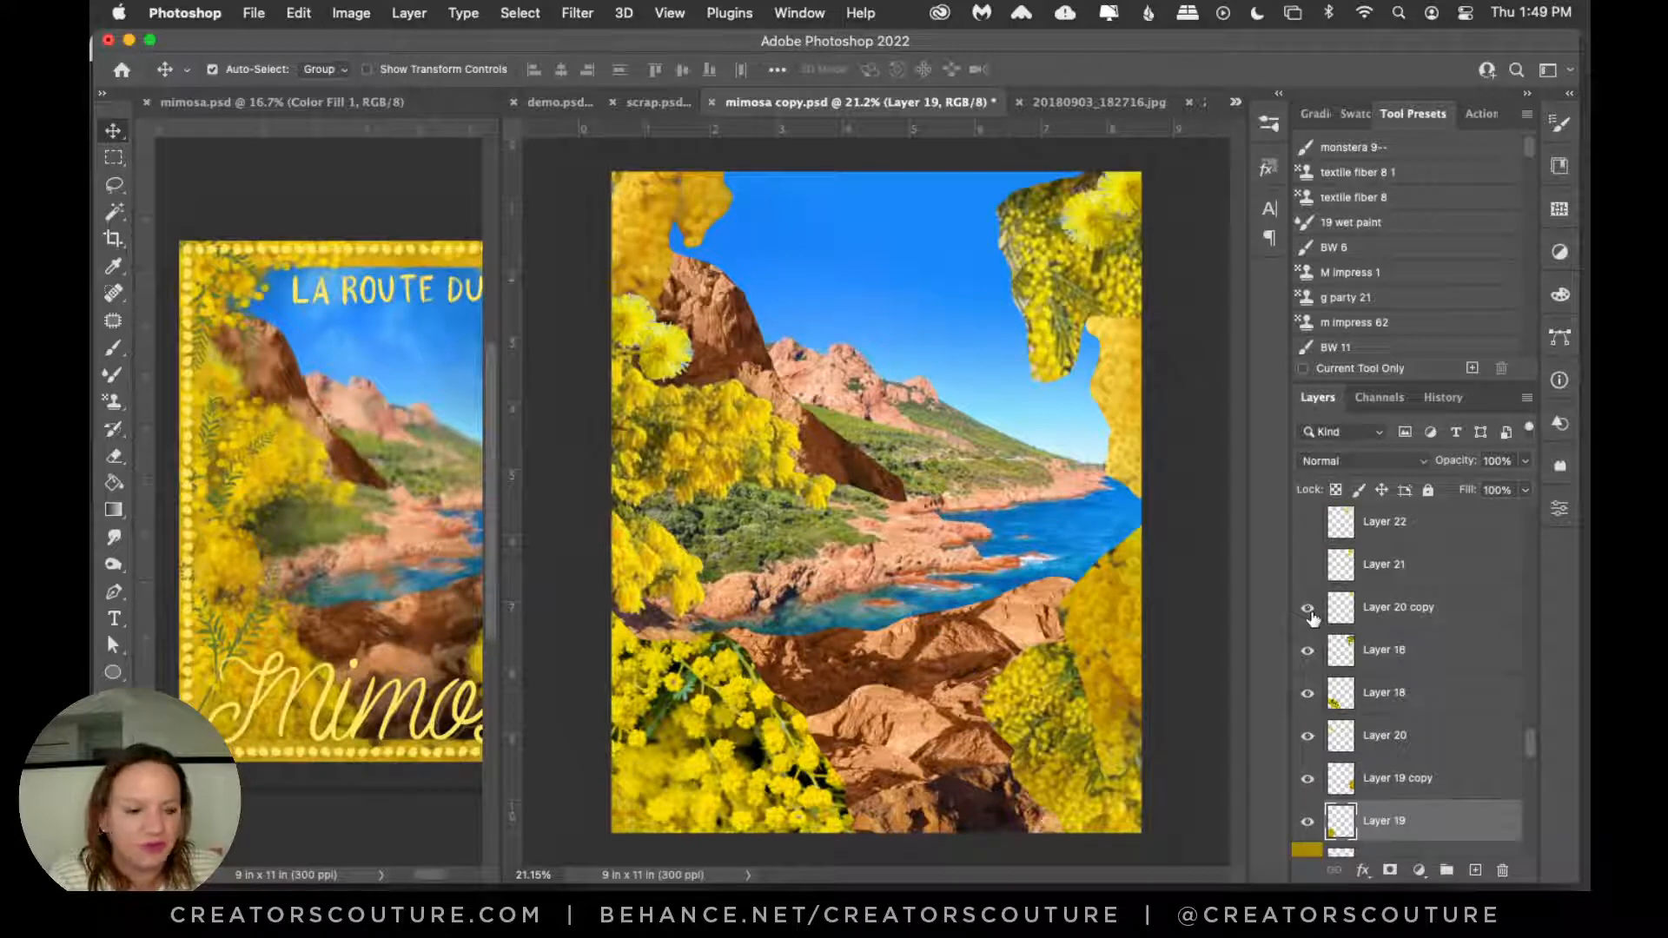
scroll(1342, 684, "up", 2)
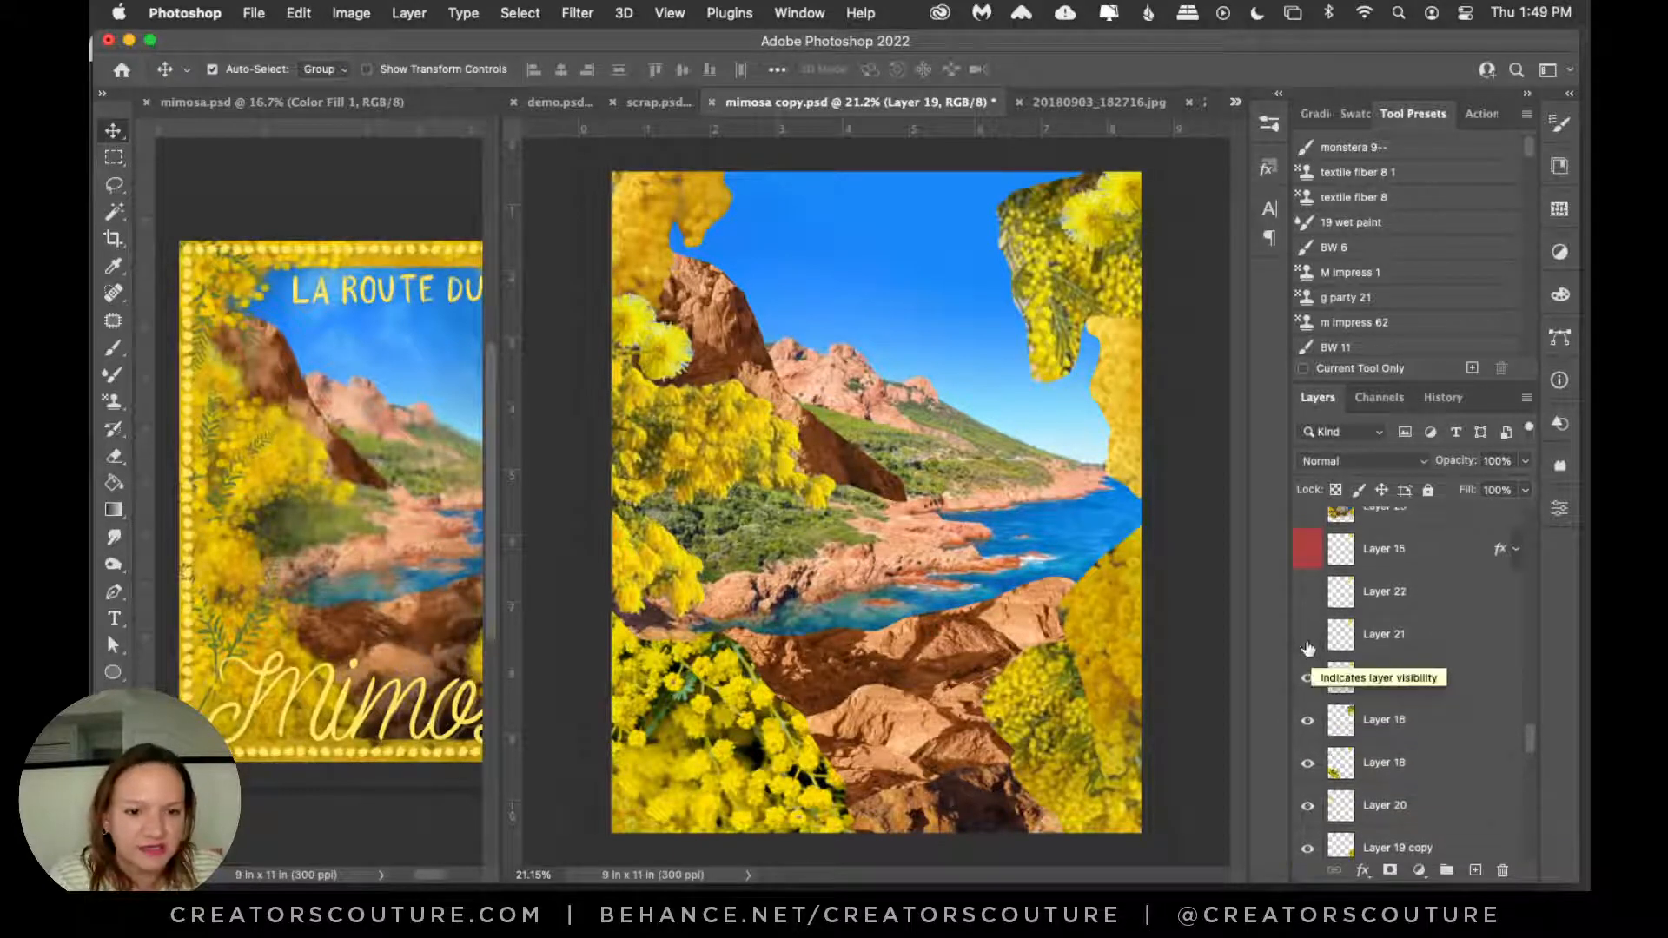
left_click(1308, 641)
left_click(1308, 606)
Step: Preview the white lettering and outline sketch on Layer 15 over the collage, leaving the layer hidden
scroll(1309, 612, "up", 2)
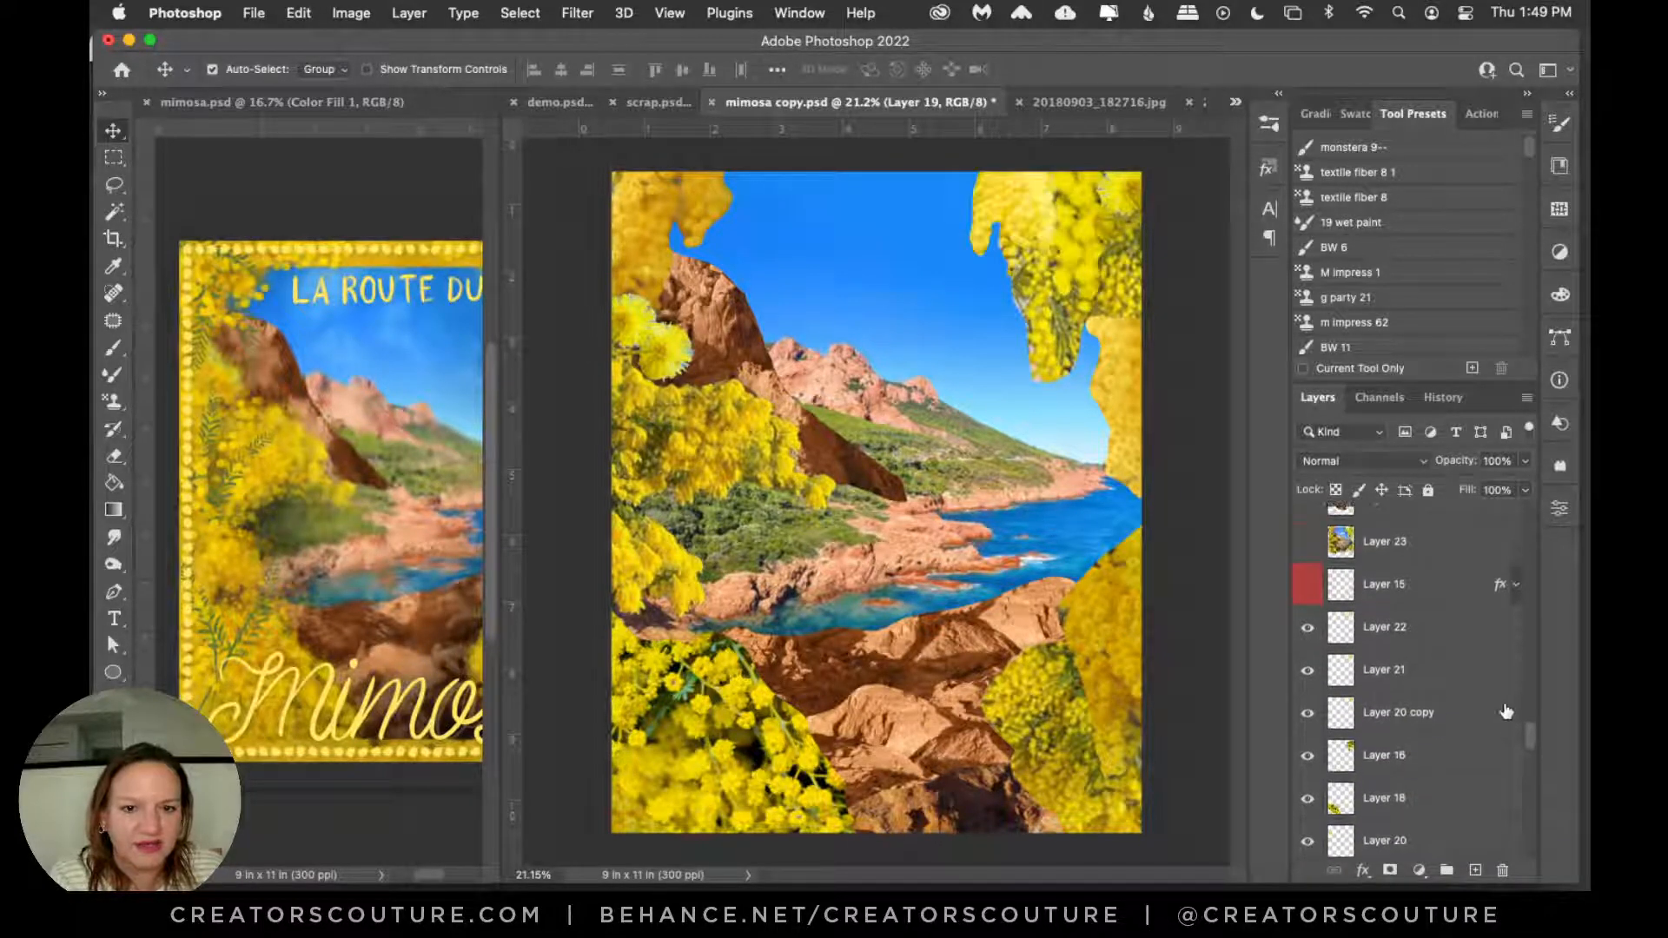
left_click(1308, 590)
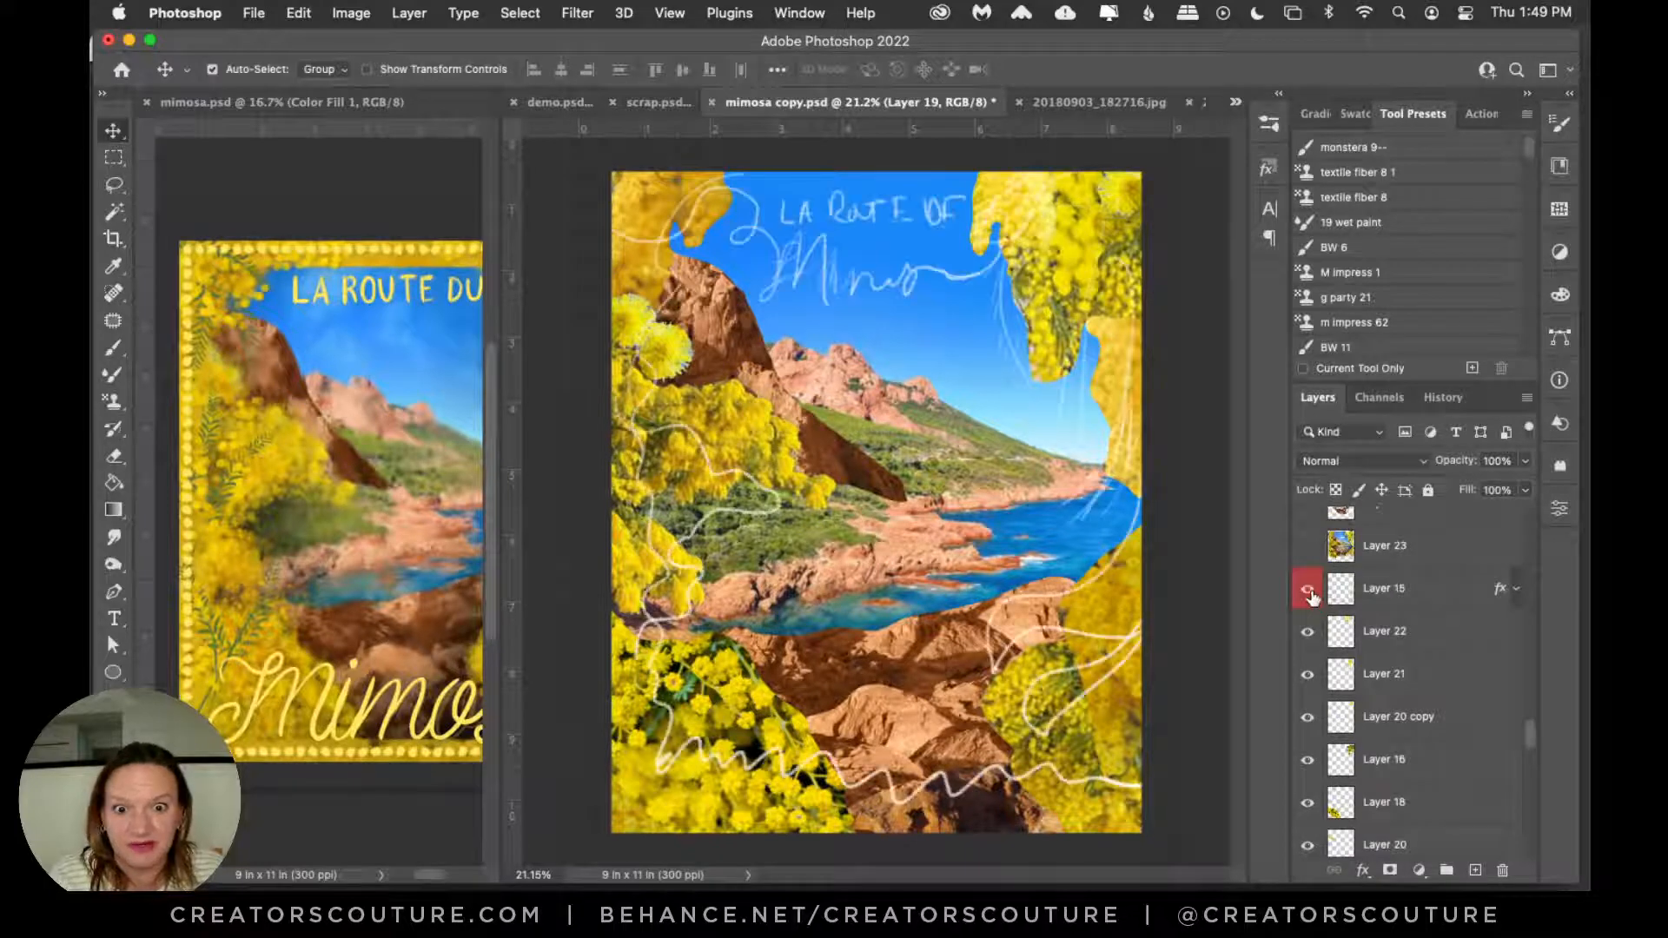
left_click(1308, 590)
left_click(1308, 590)
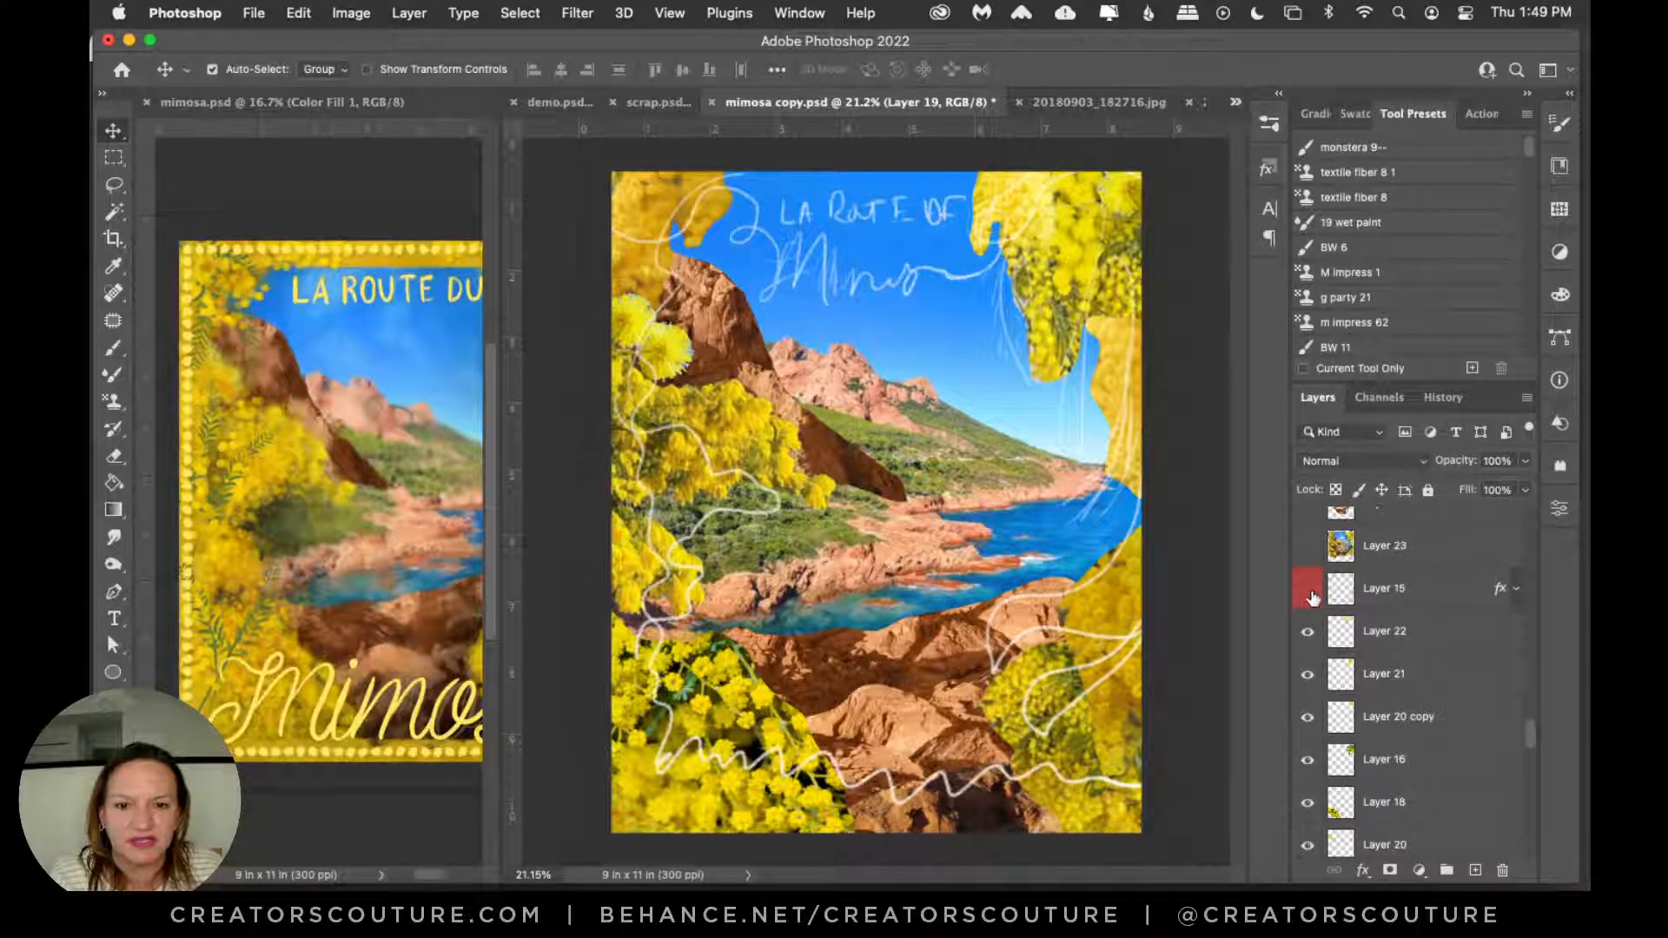
left_click(1308, 590)
scroll(1407, 690, "up", 3)
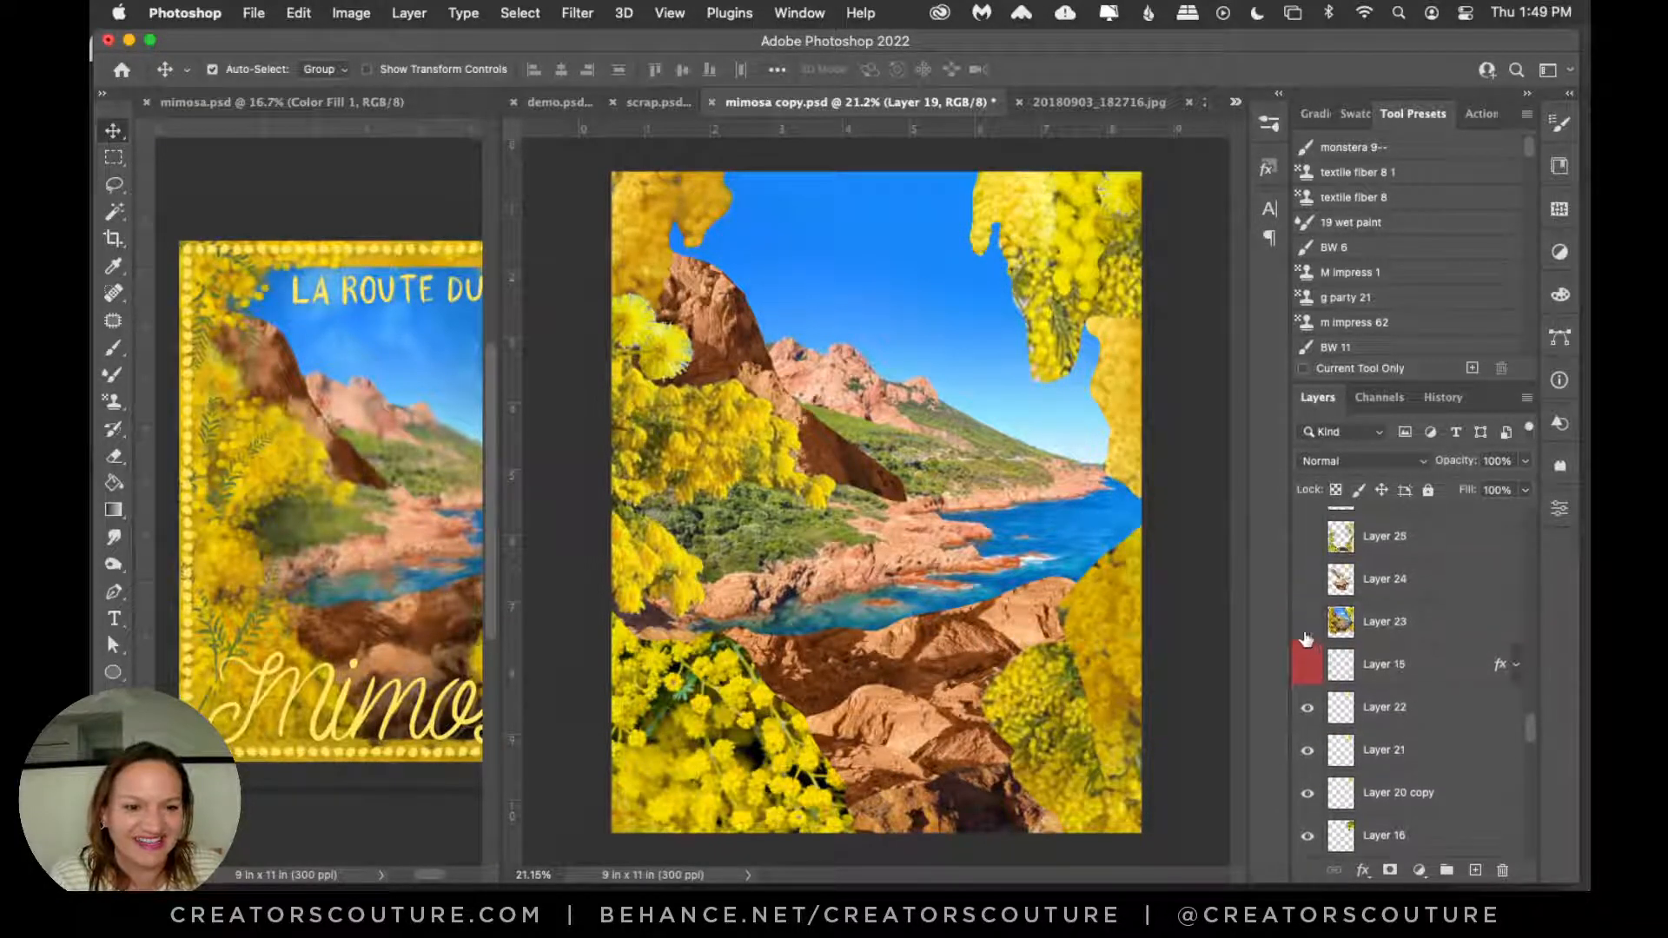
Step: Compare the collage with Layer 23 and then Pattern Fill 1 switched on and off, leaving both layers hidden
left_click(1307, 624)
left_click(1307, 624)
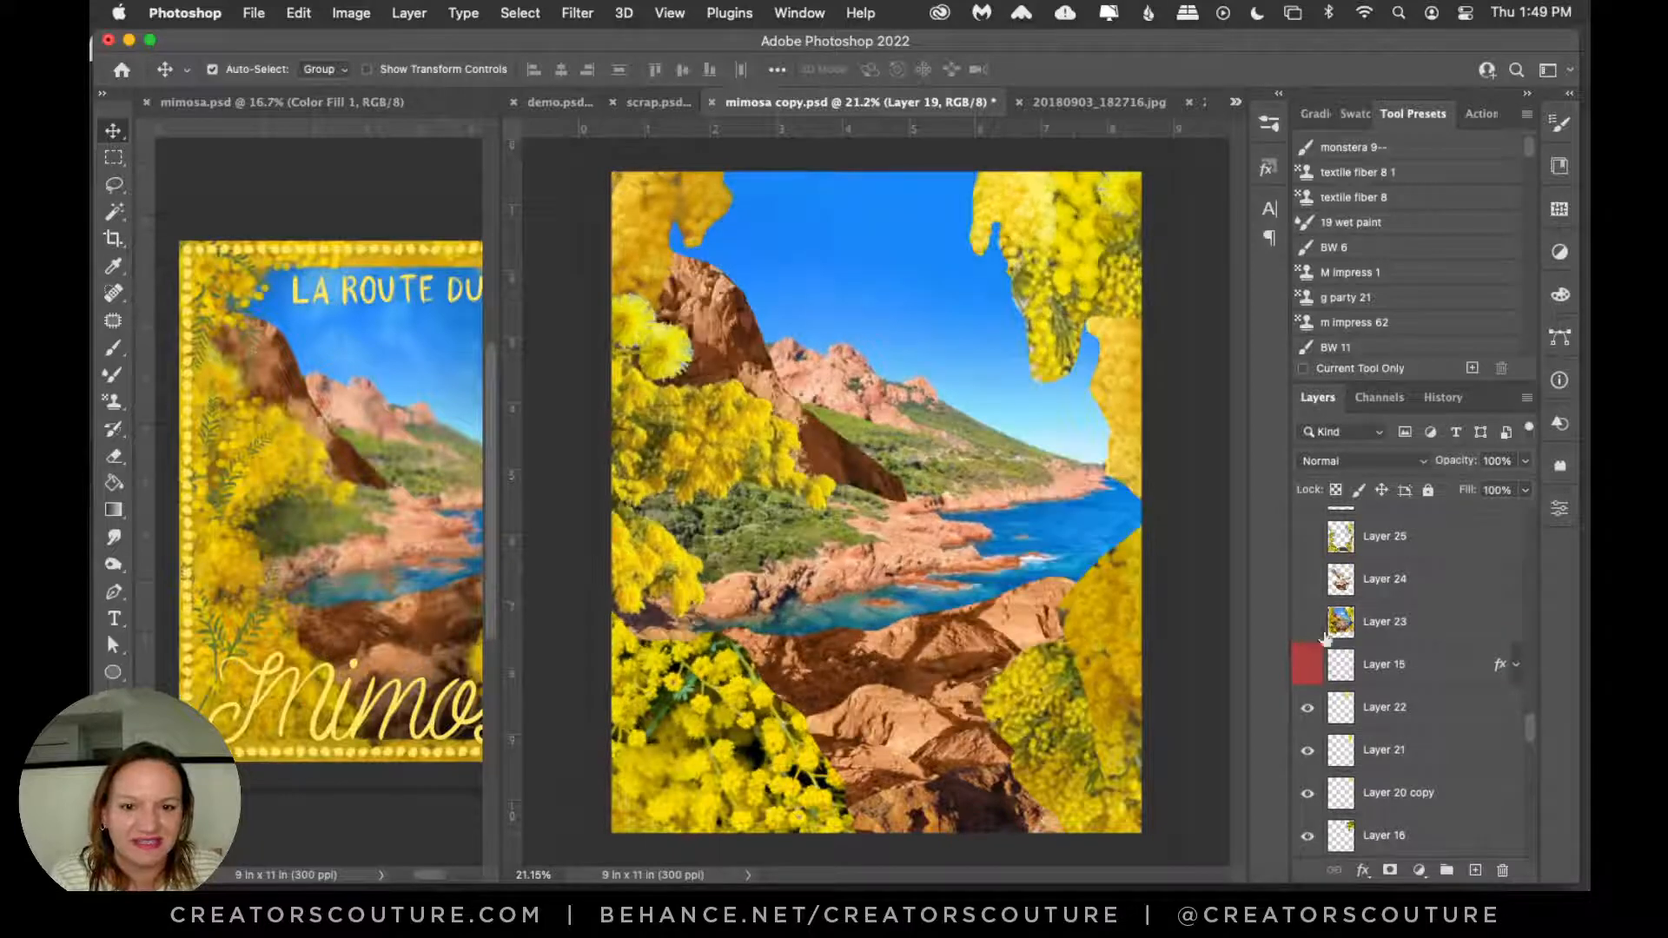
left_click(1429, 666)
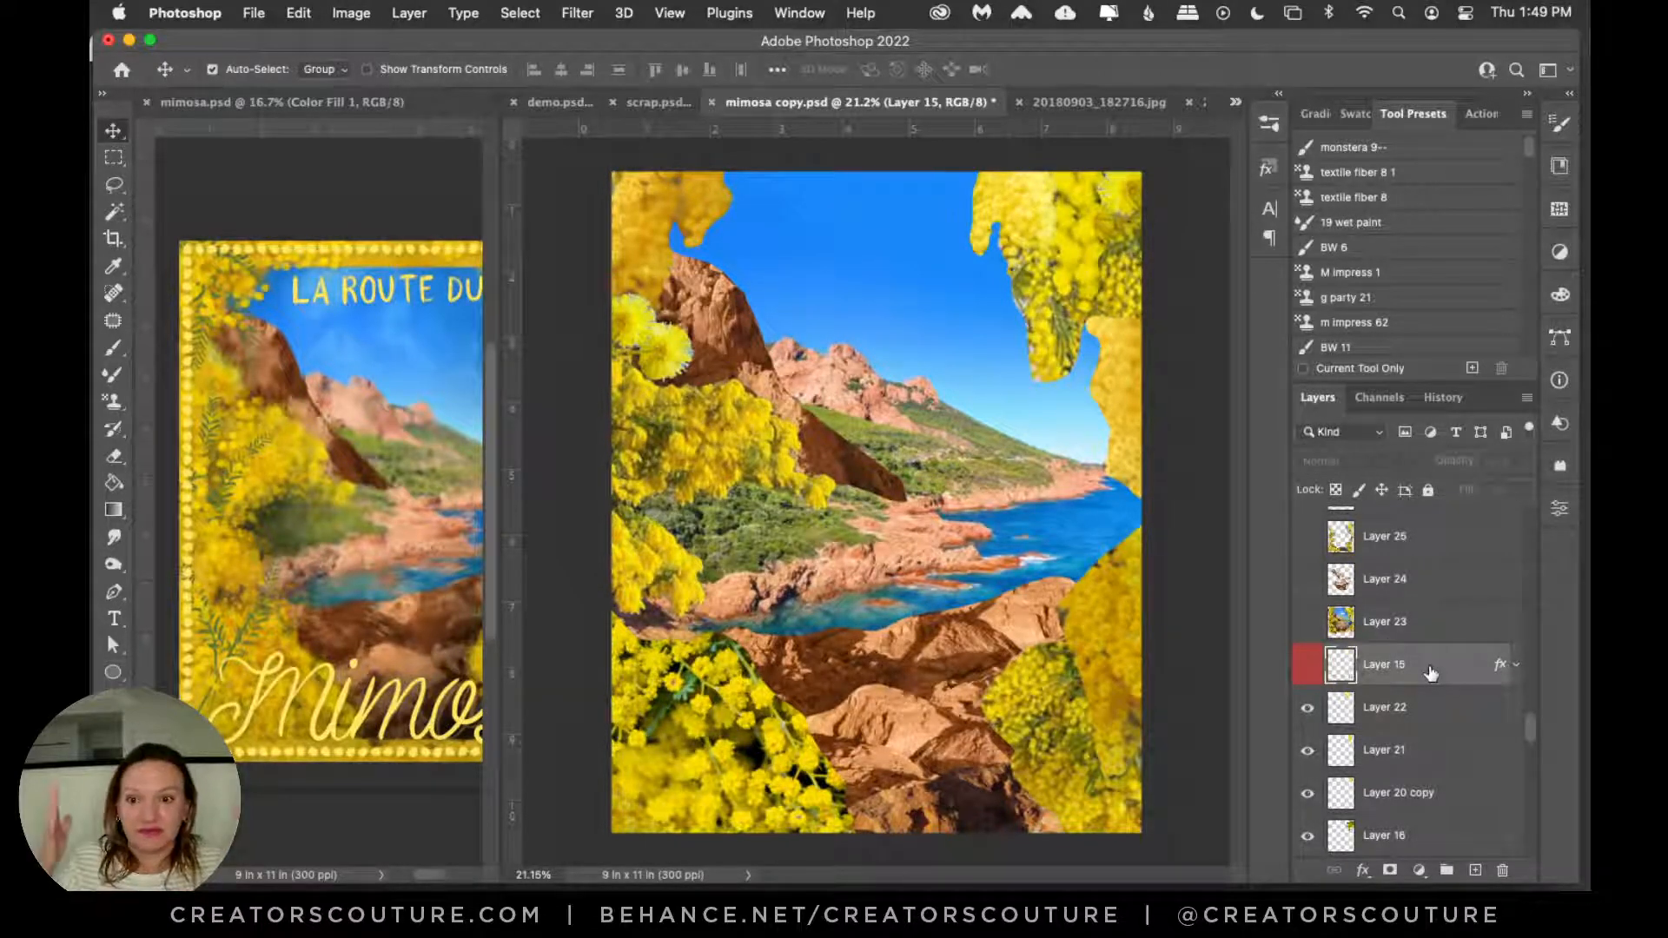
scroll(1425, 669, "up", 10)
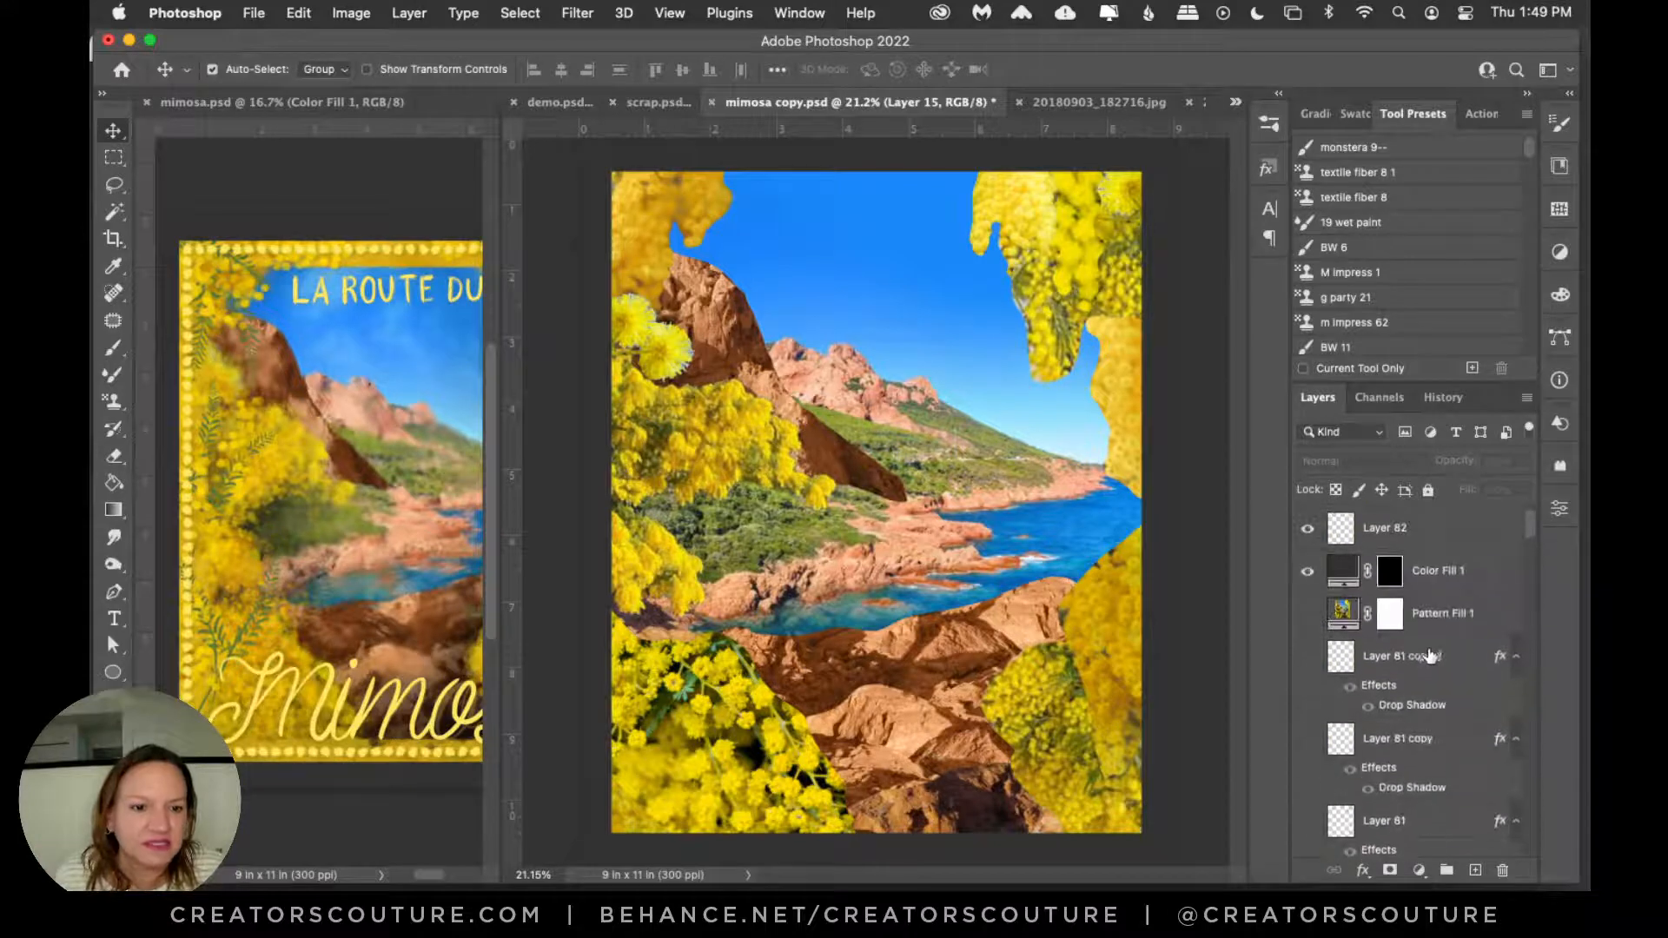
left_click(1308, 614)
left_click(1311, 616)
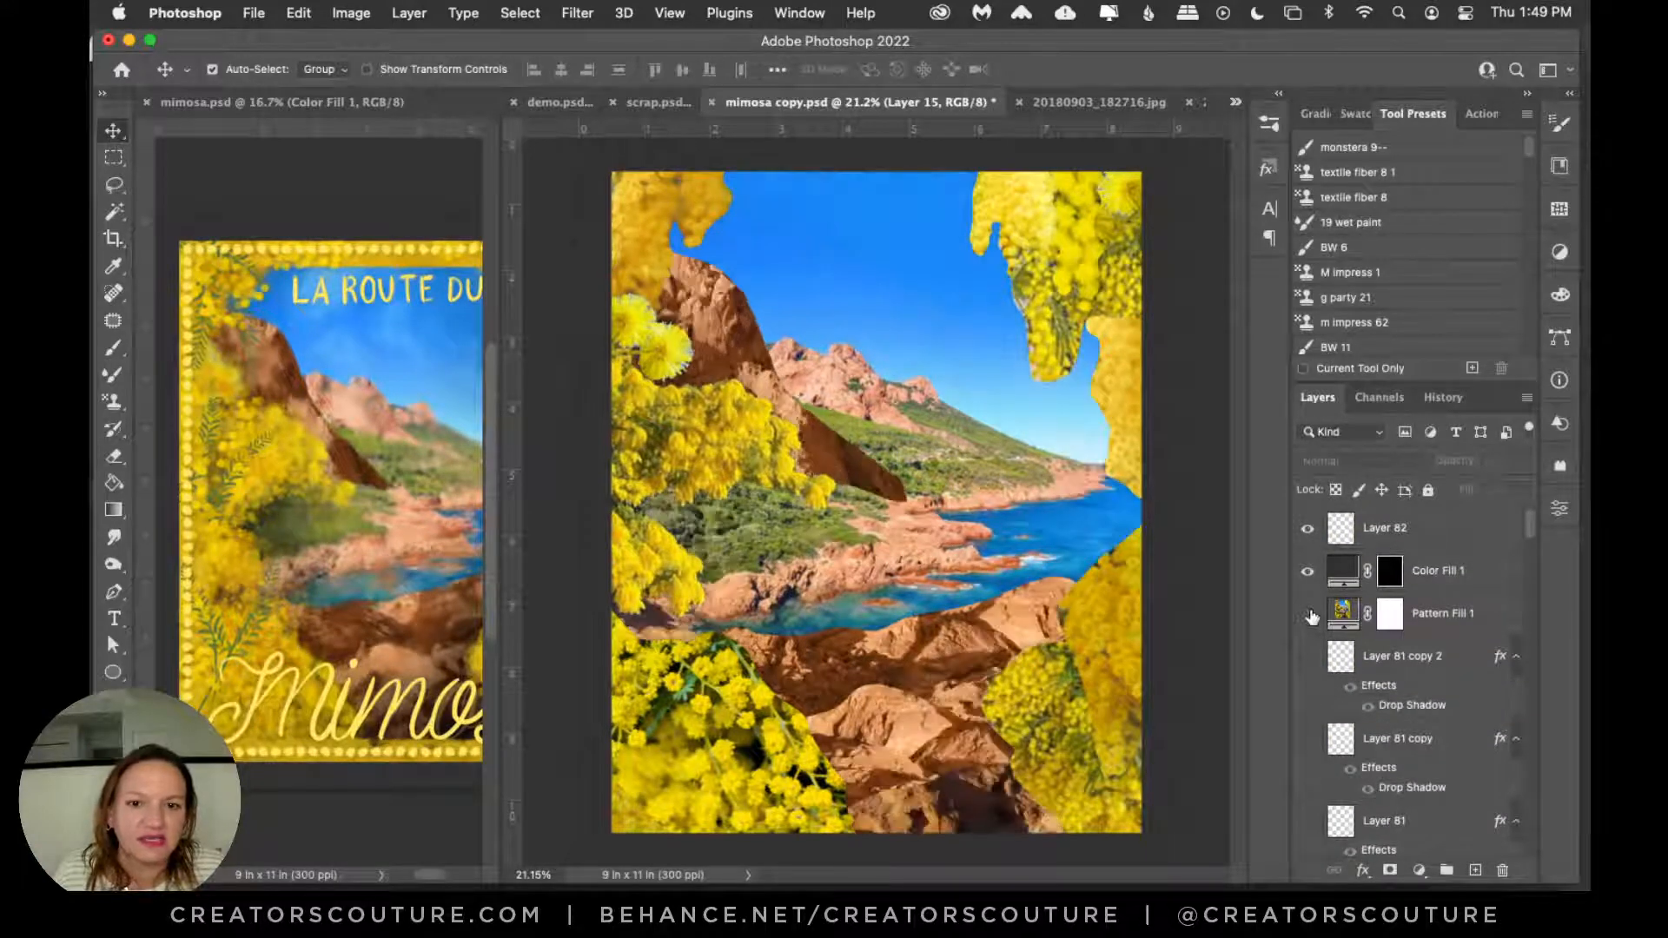
left_click(1311, 616)
left_click(1310, 615)
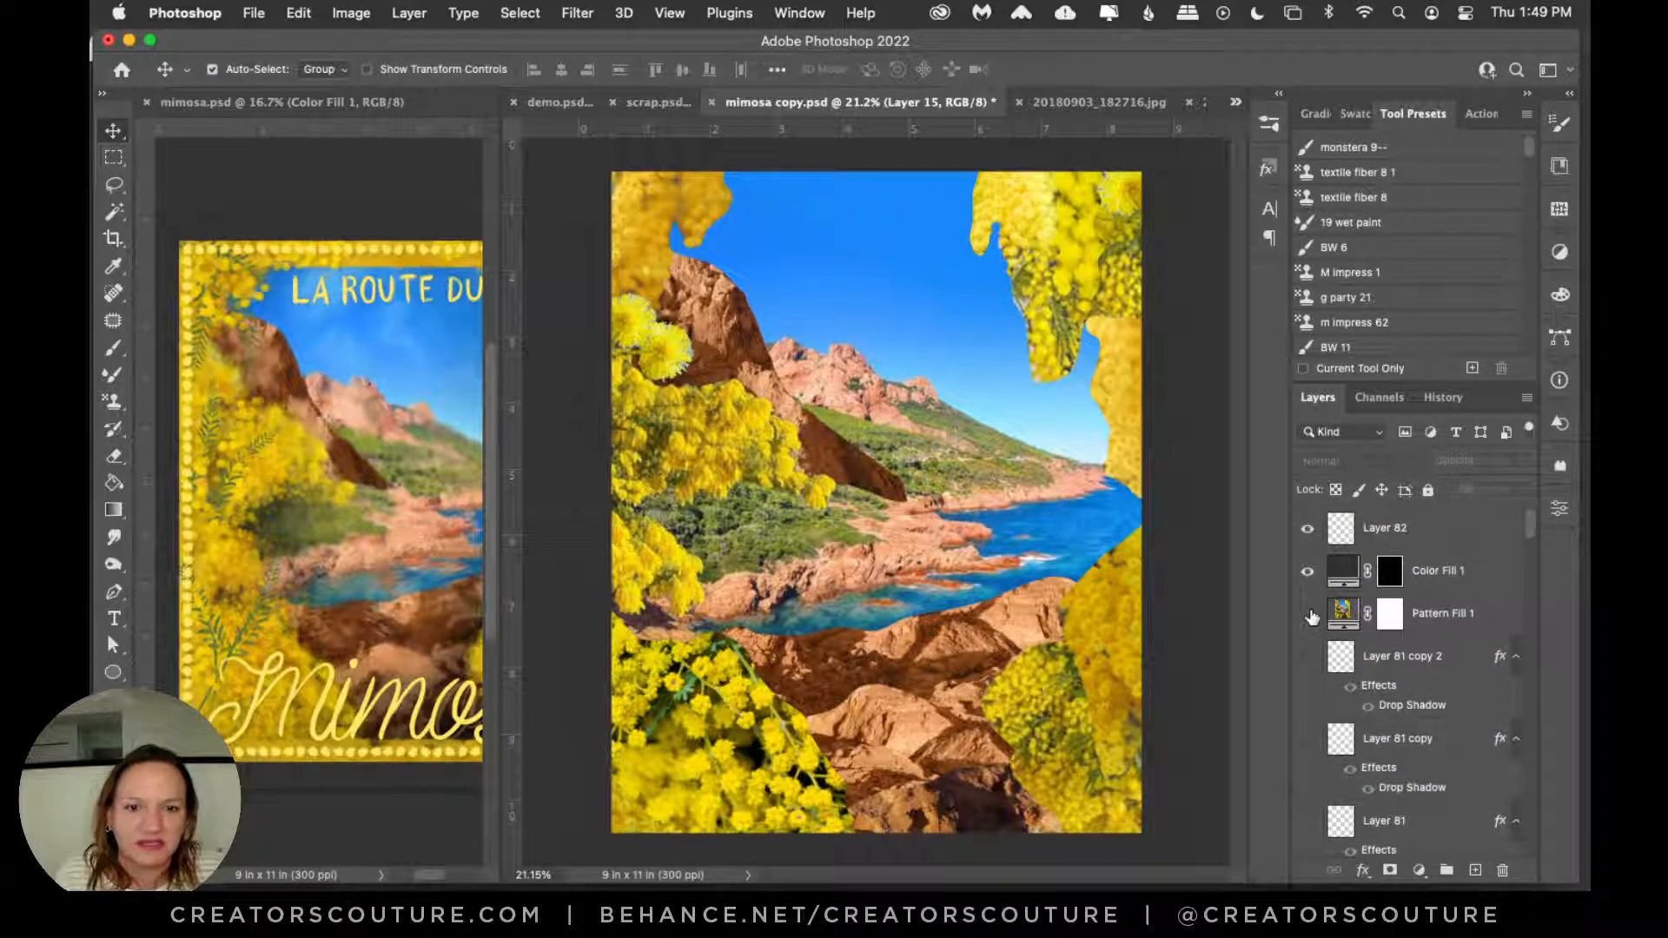
left_click(1311, 616)
left_click(1311, 615)
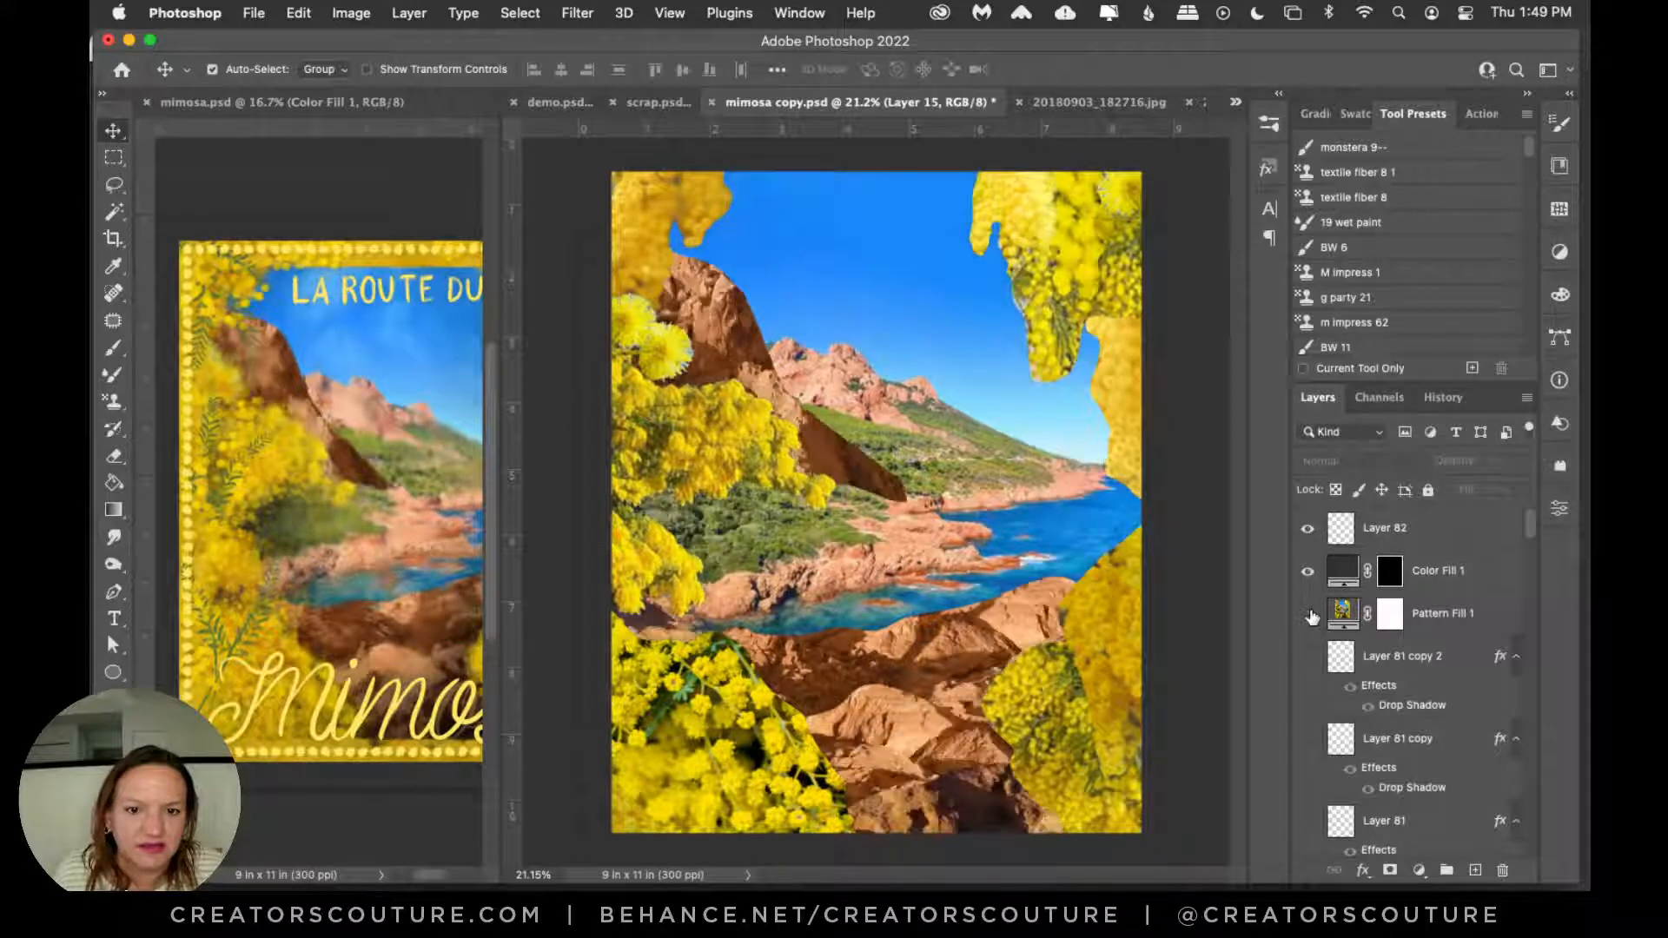
Step: Hide Layer 84 among the recoloured rock layers
scroll(1446, 704, "down", 10)
scroll(1445, 704, "up", 5)
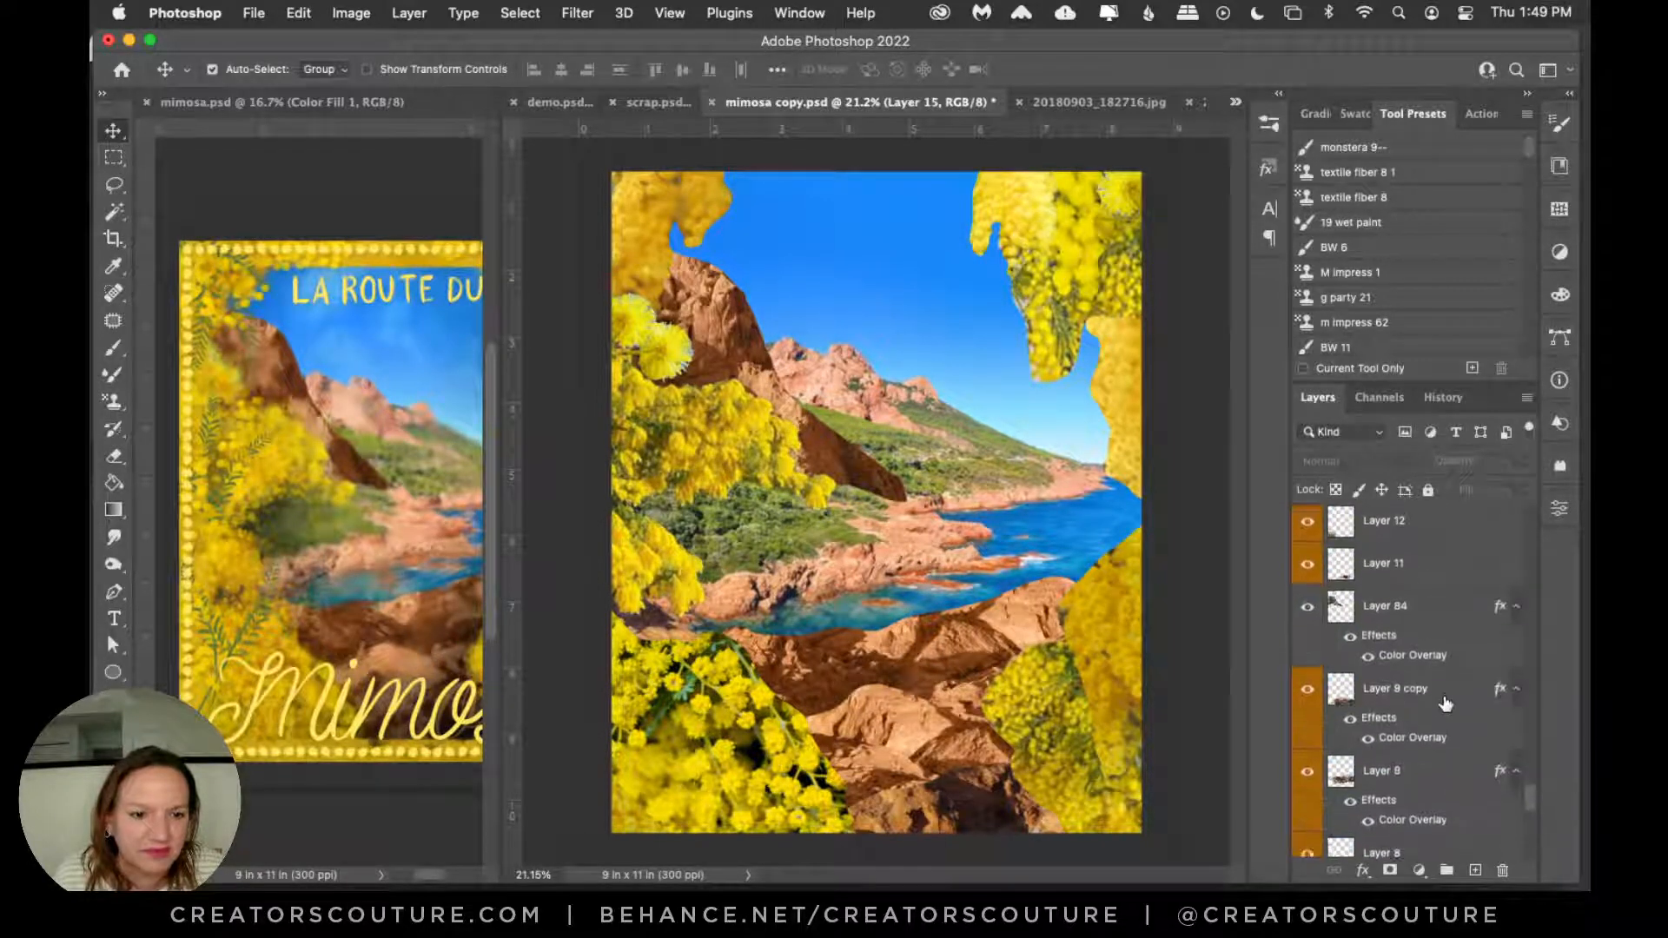
scroll(1445, 704, "down", 3)
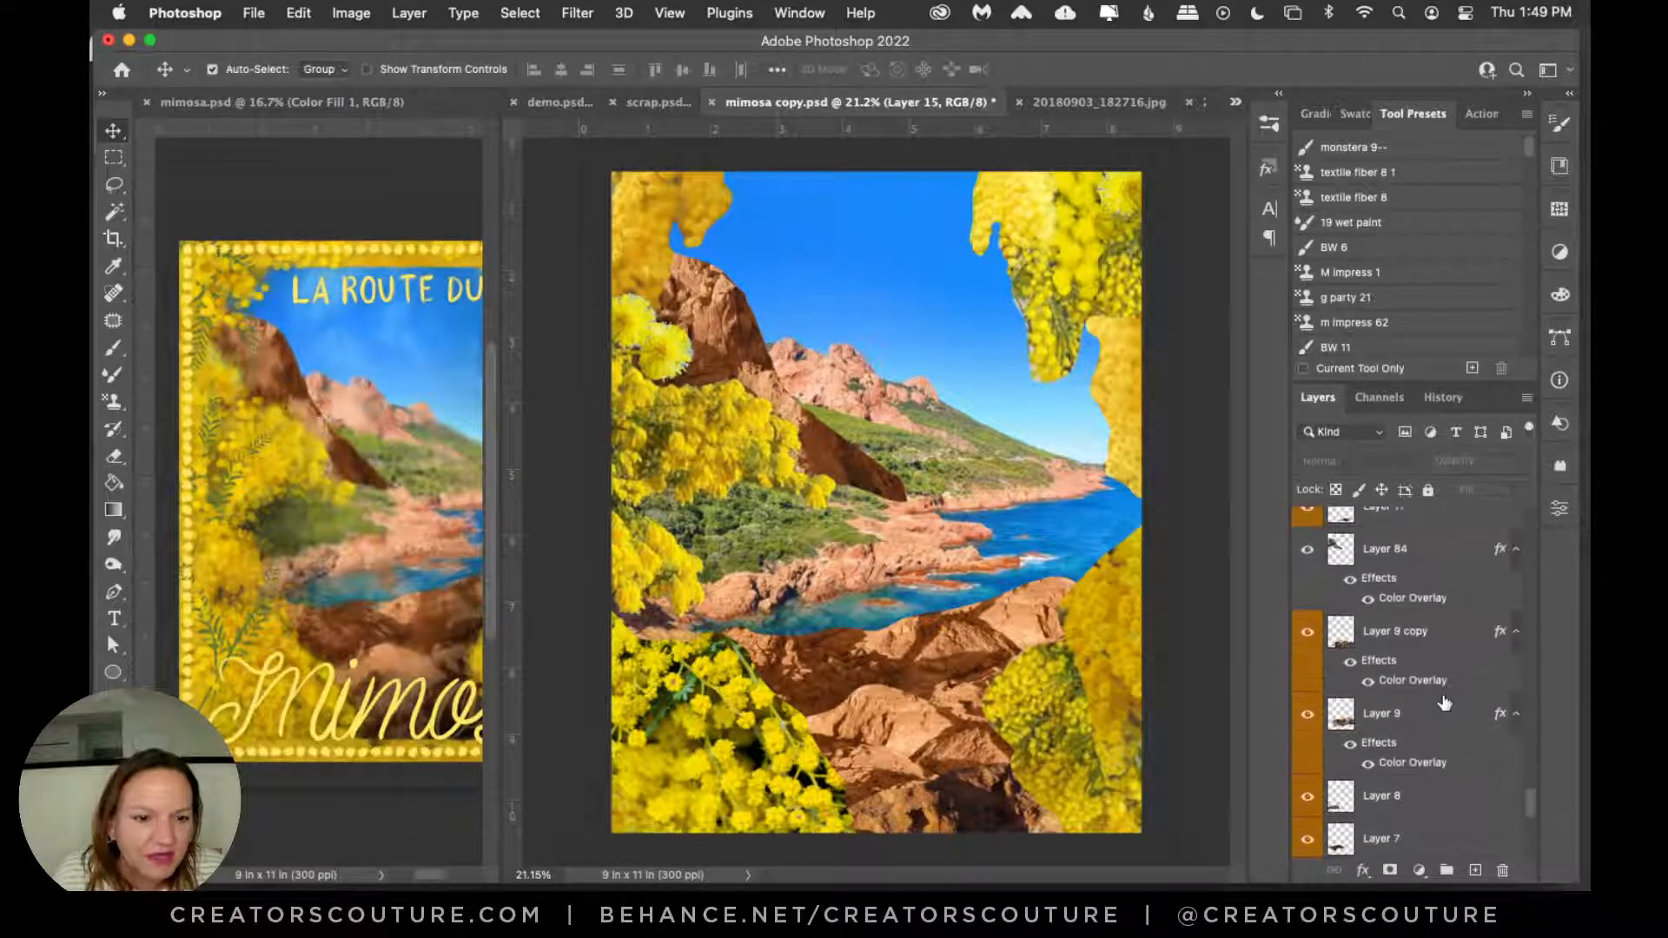
left_click(1306, 554)
Step: Preview Pattern Fill 1 over the collage again, leaving it hidden
scroll(1306, 561, "up", 5)
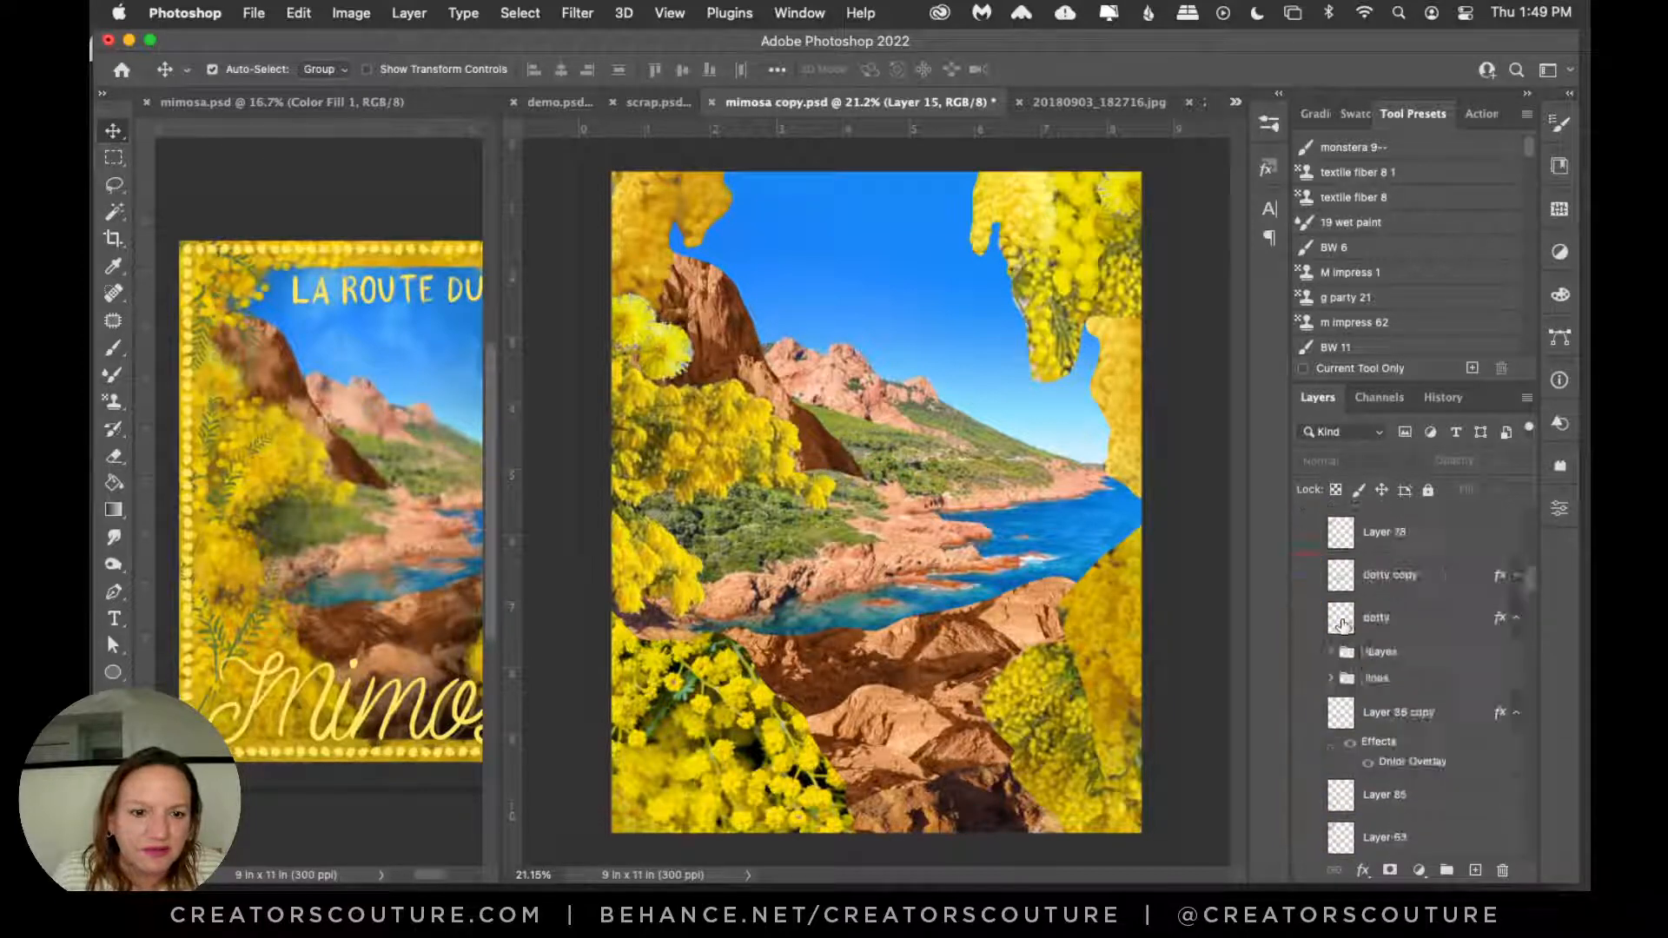
left_click(1308, 613)
left_click(1308, 613)
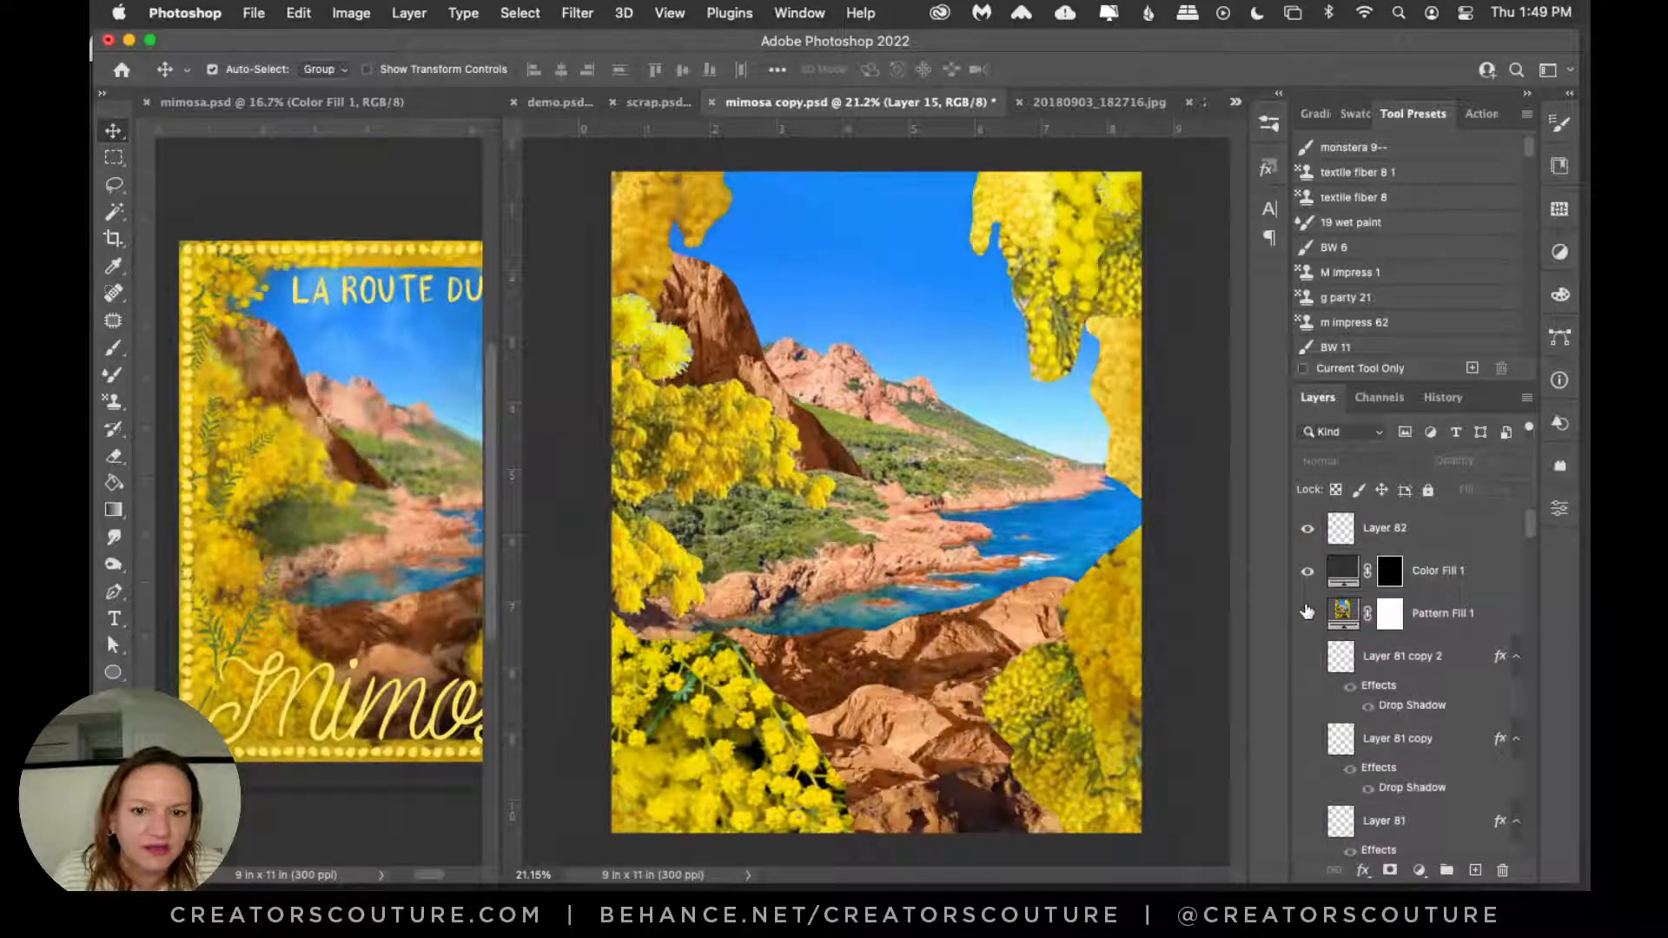
left_click(1307, 613)
left_click(1308, 613)
Step: Select Color Fill 3 and preview its dark vignette over the coastline, leaving the layer hidden
scroll(1426, 695, "down", 10)
scroll(1425, 699, "down", 10)
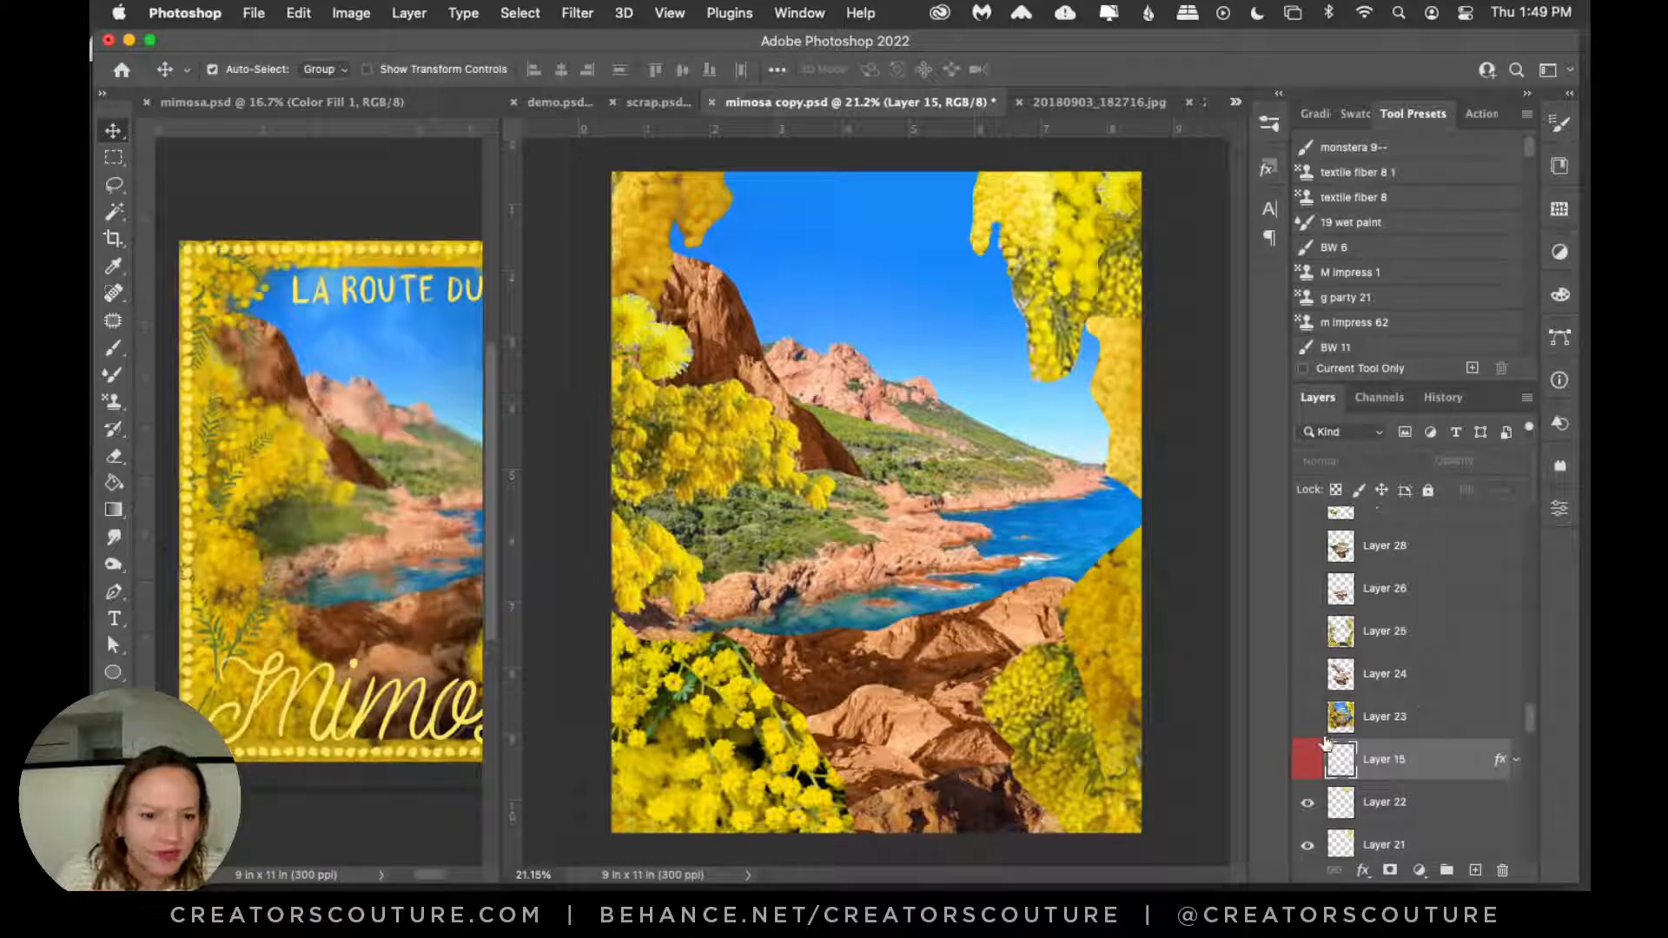
scroll(1324, 744, "down", 1)
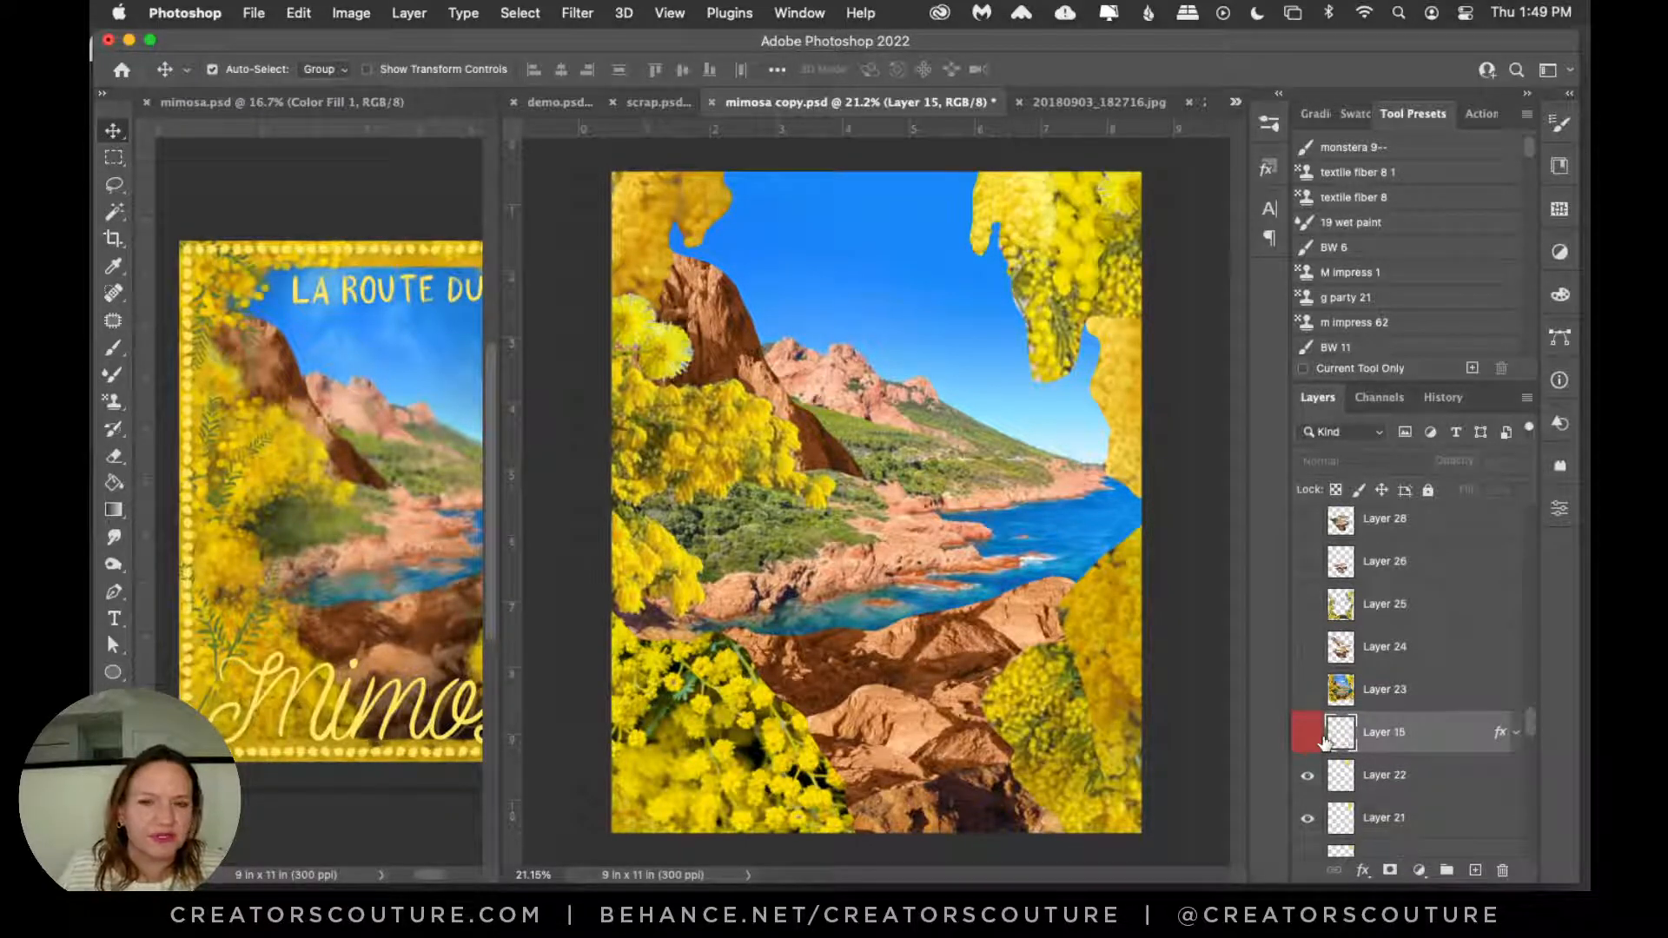
scroll(1324, 743, "down", 2)
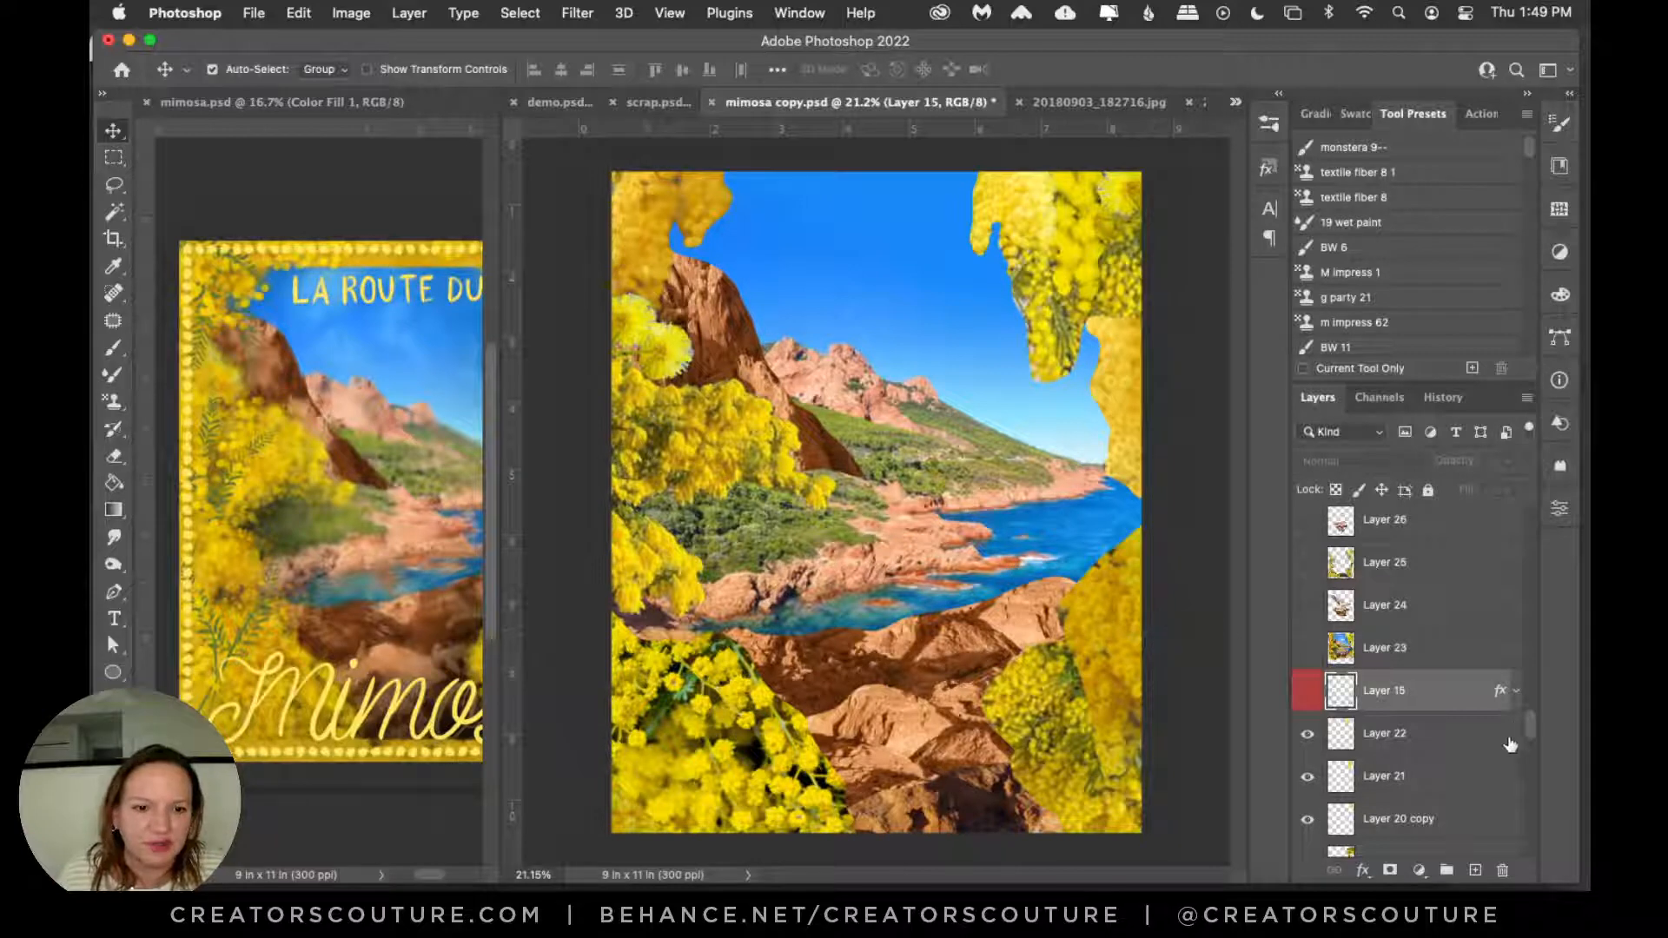
scroll(1503, 744, "down", 8)
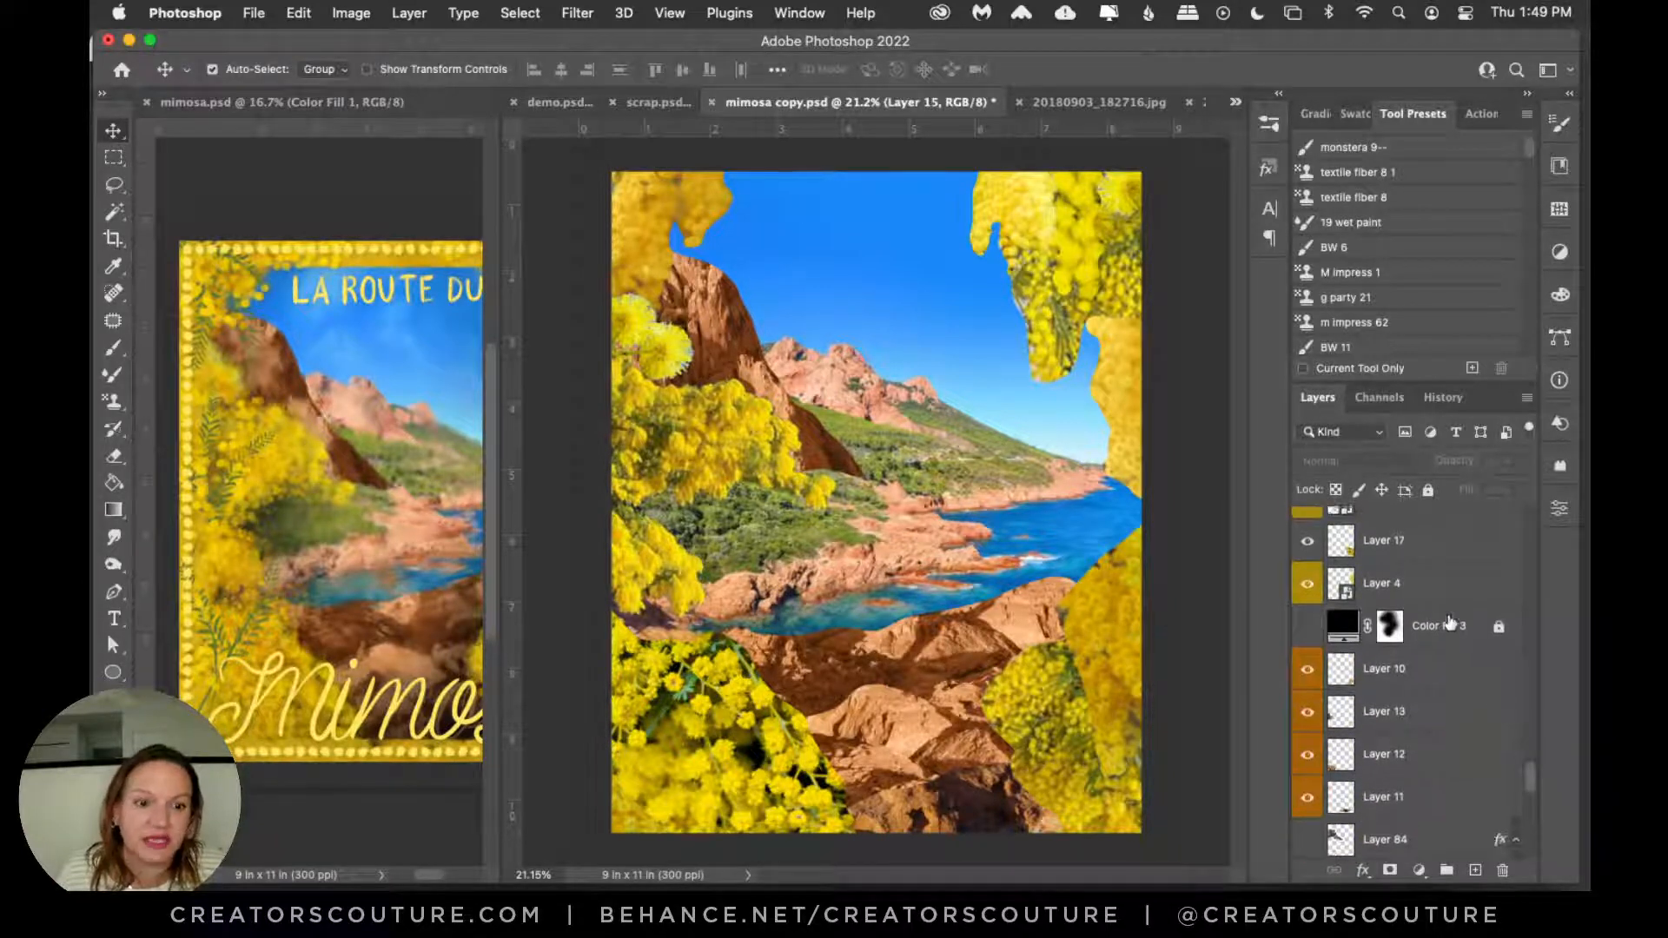
left_click(1449, 624)
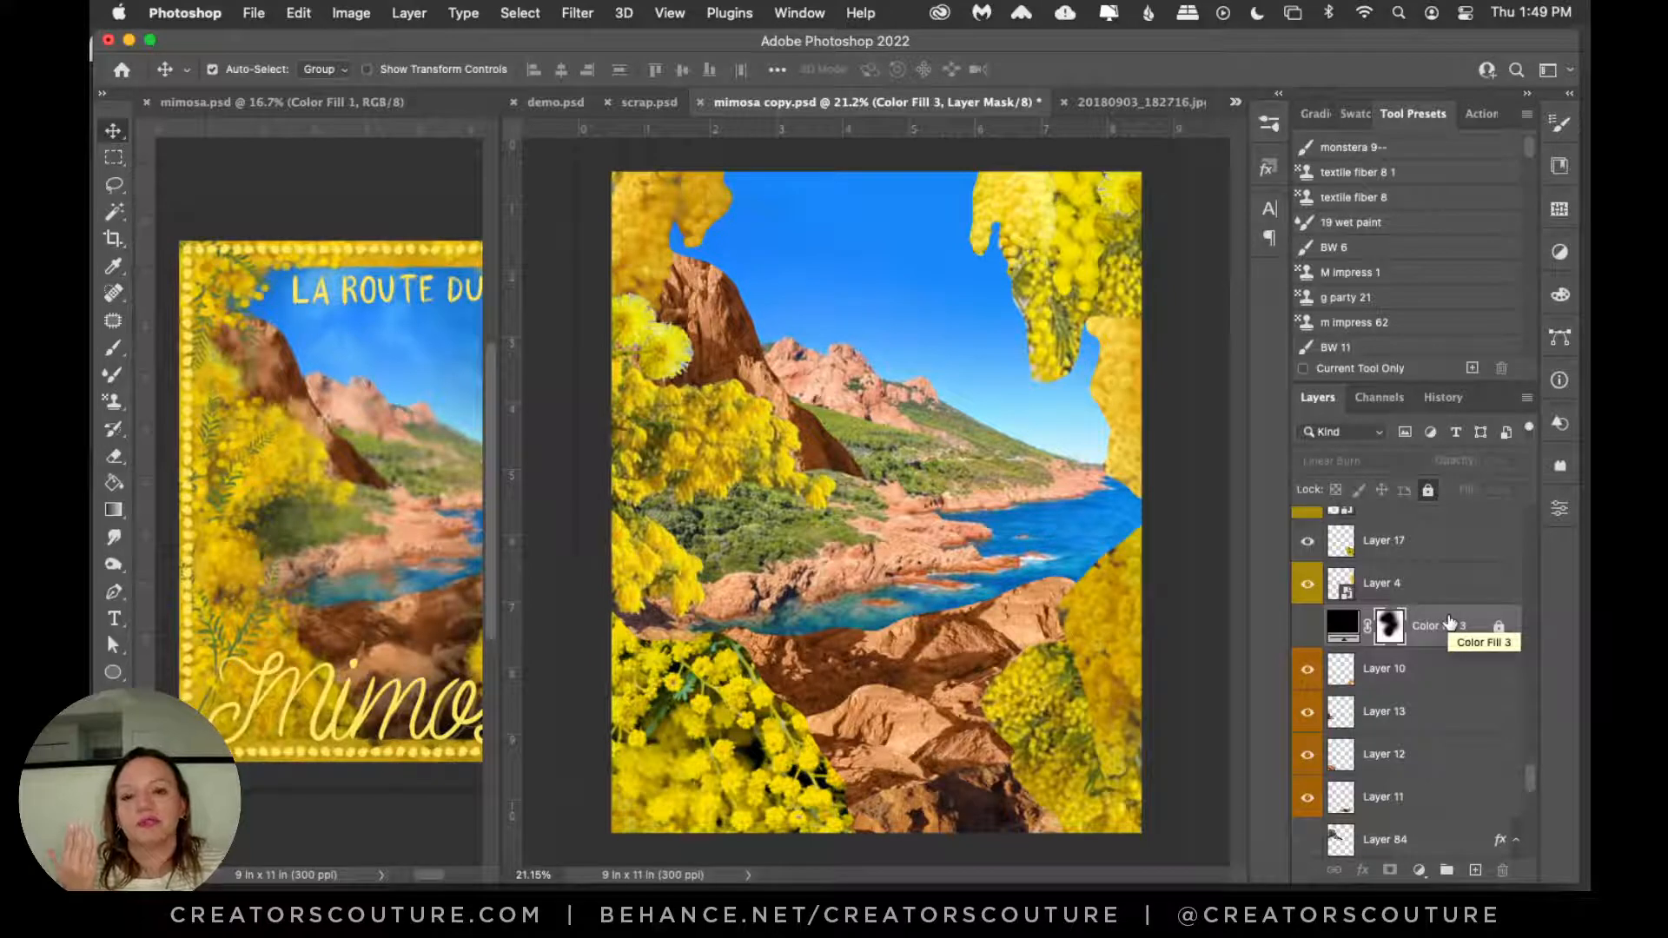
left_click(1307, 627)
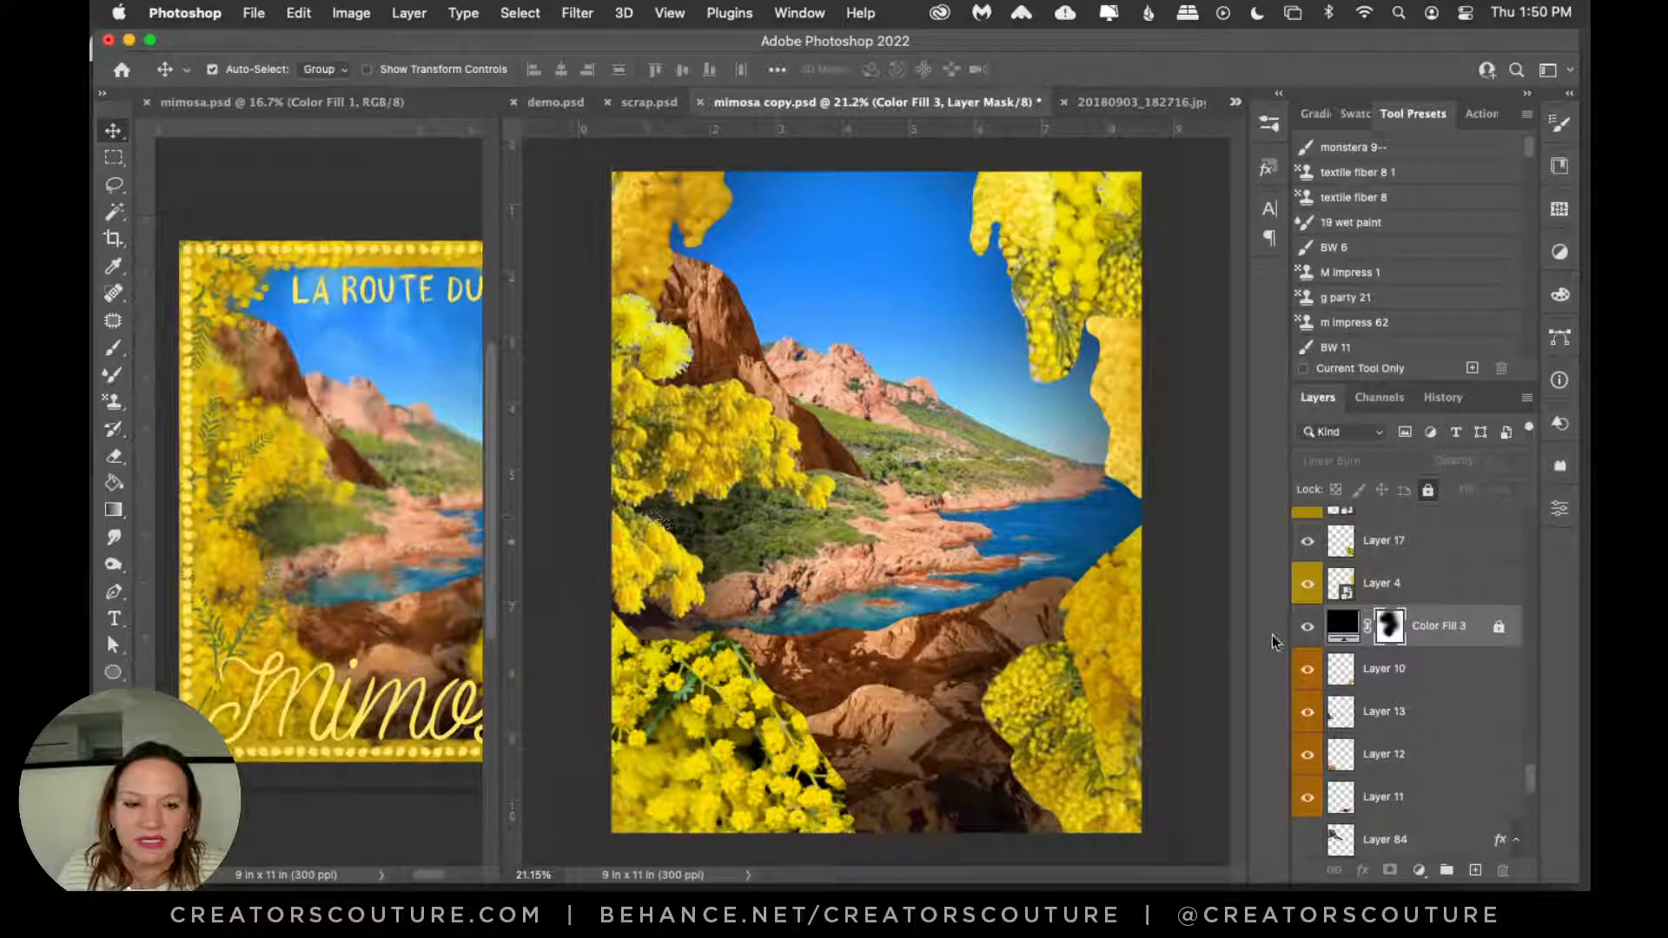
left_click(1308, 626)
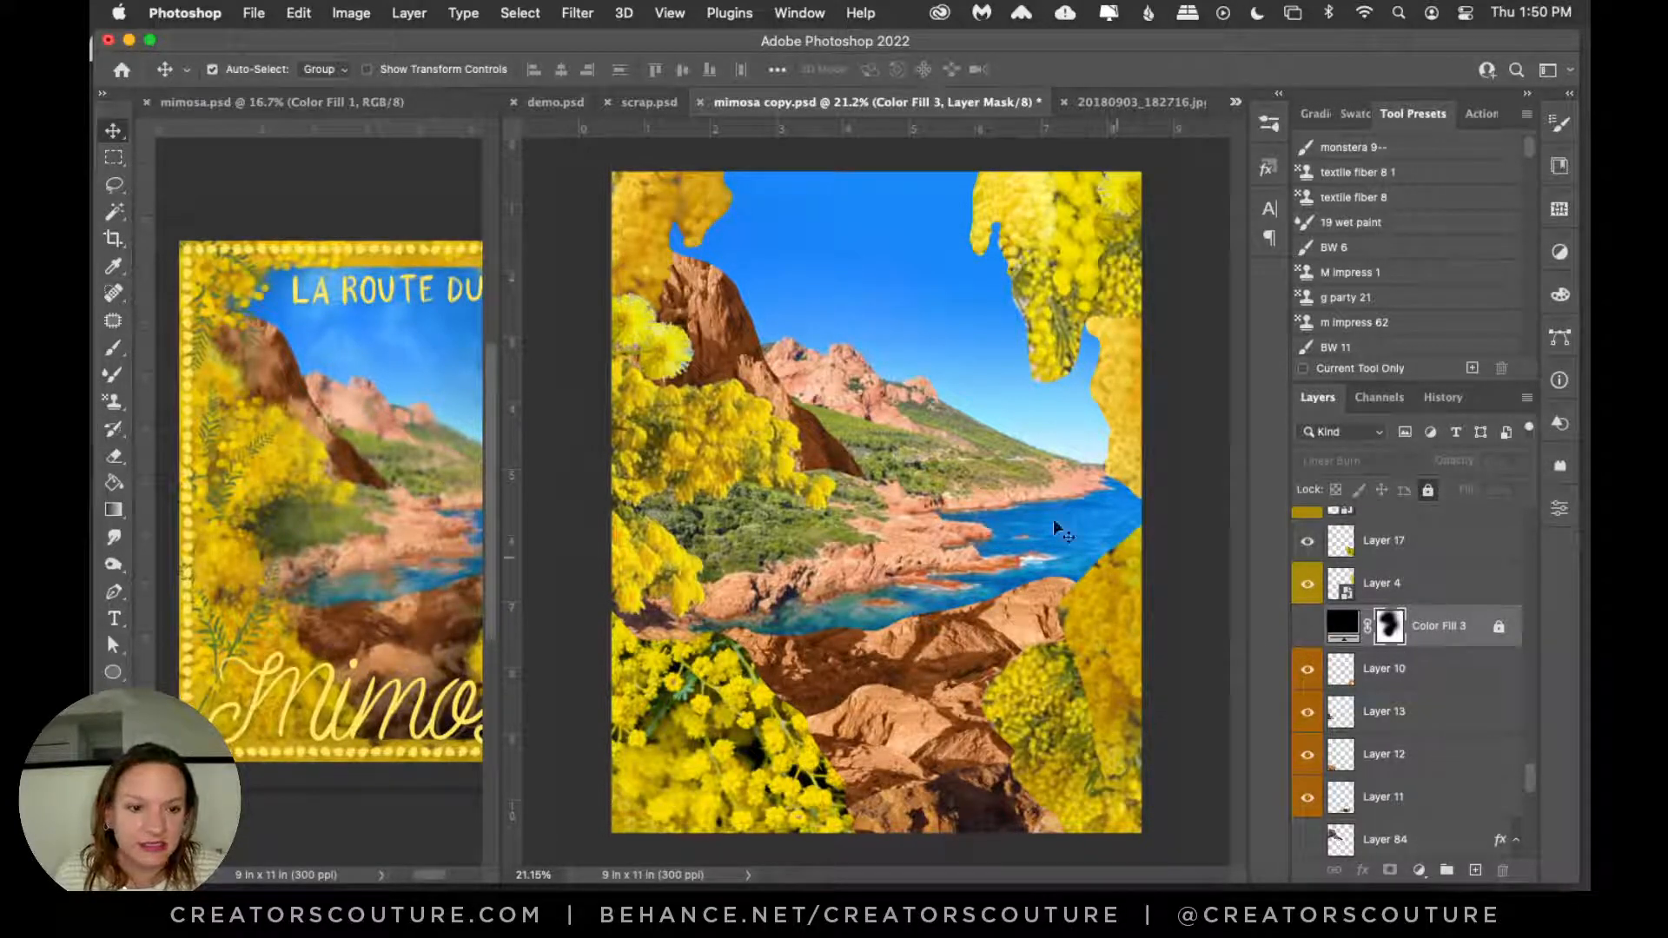
Step: Add a solid colour fill layer in black (000000) directly above Color Fill 3
left_click(344, 14)
mouse_move(423, 14)
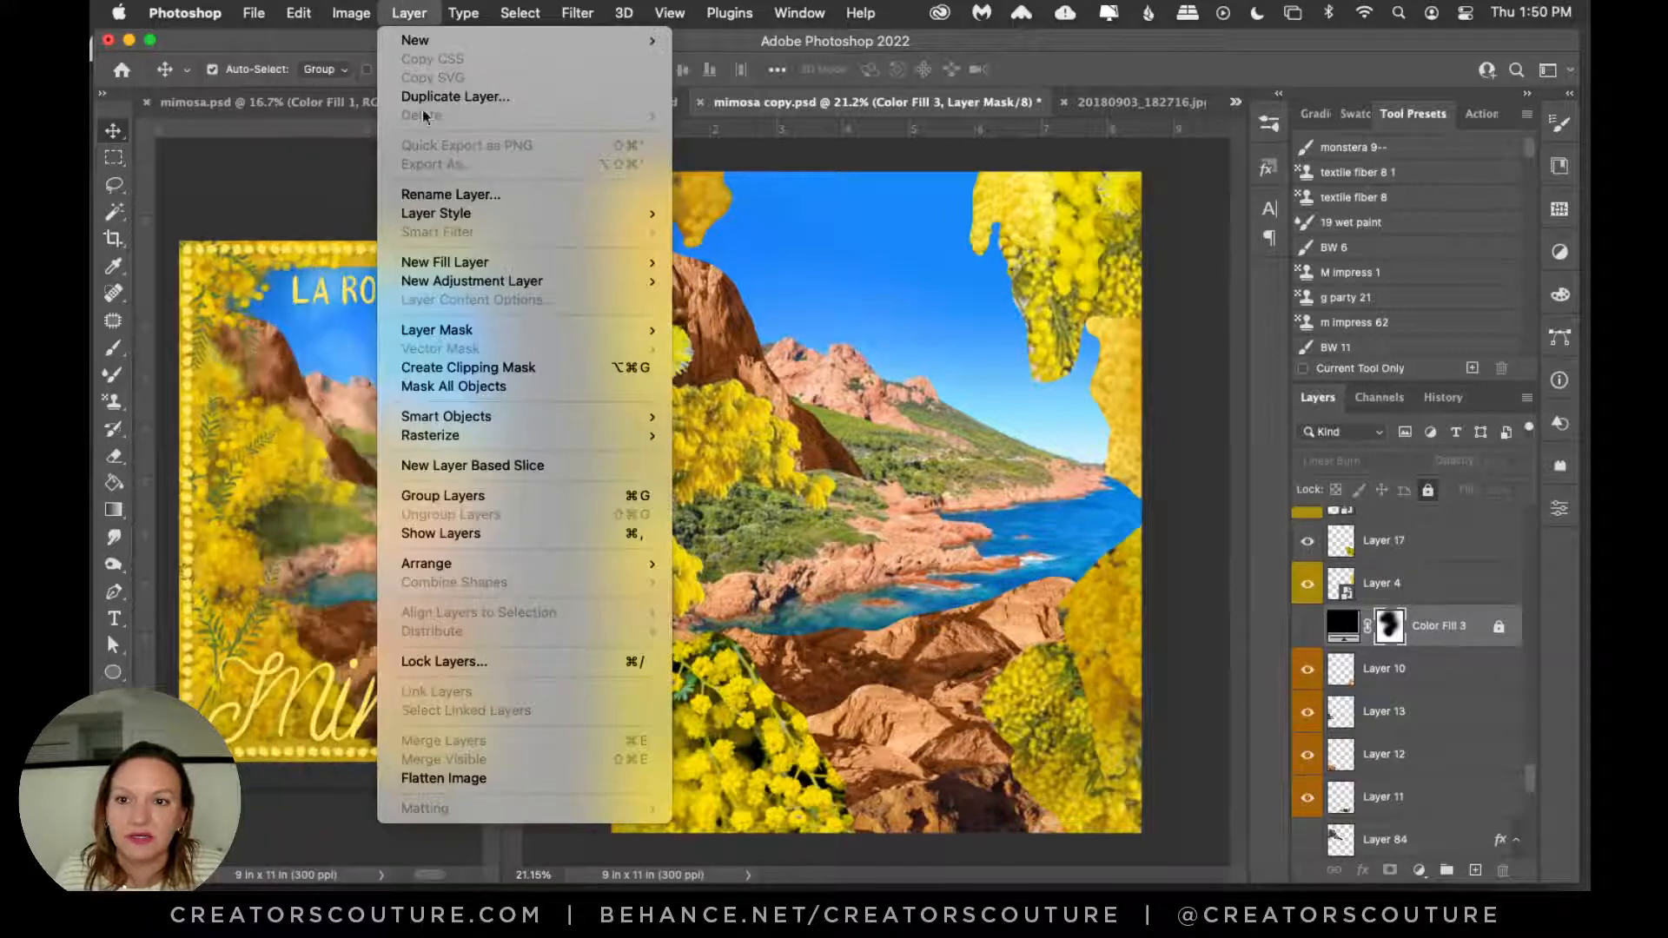
mouse_move(456, 40)
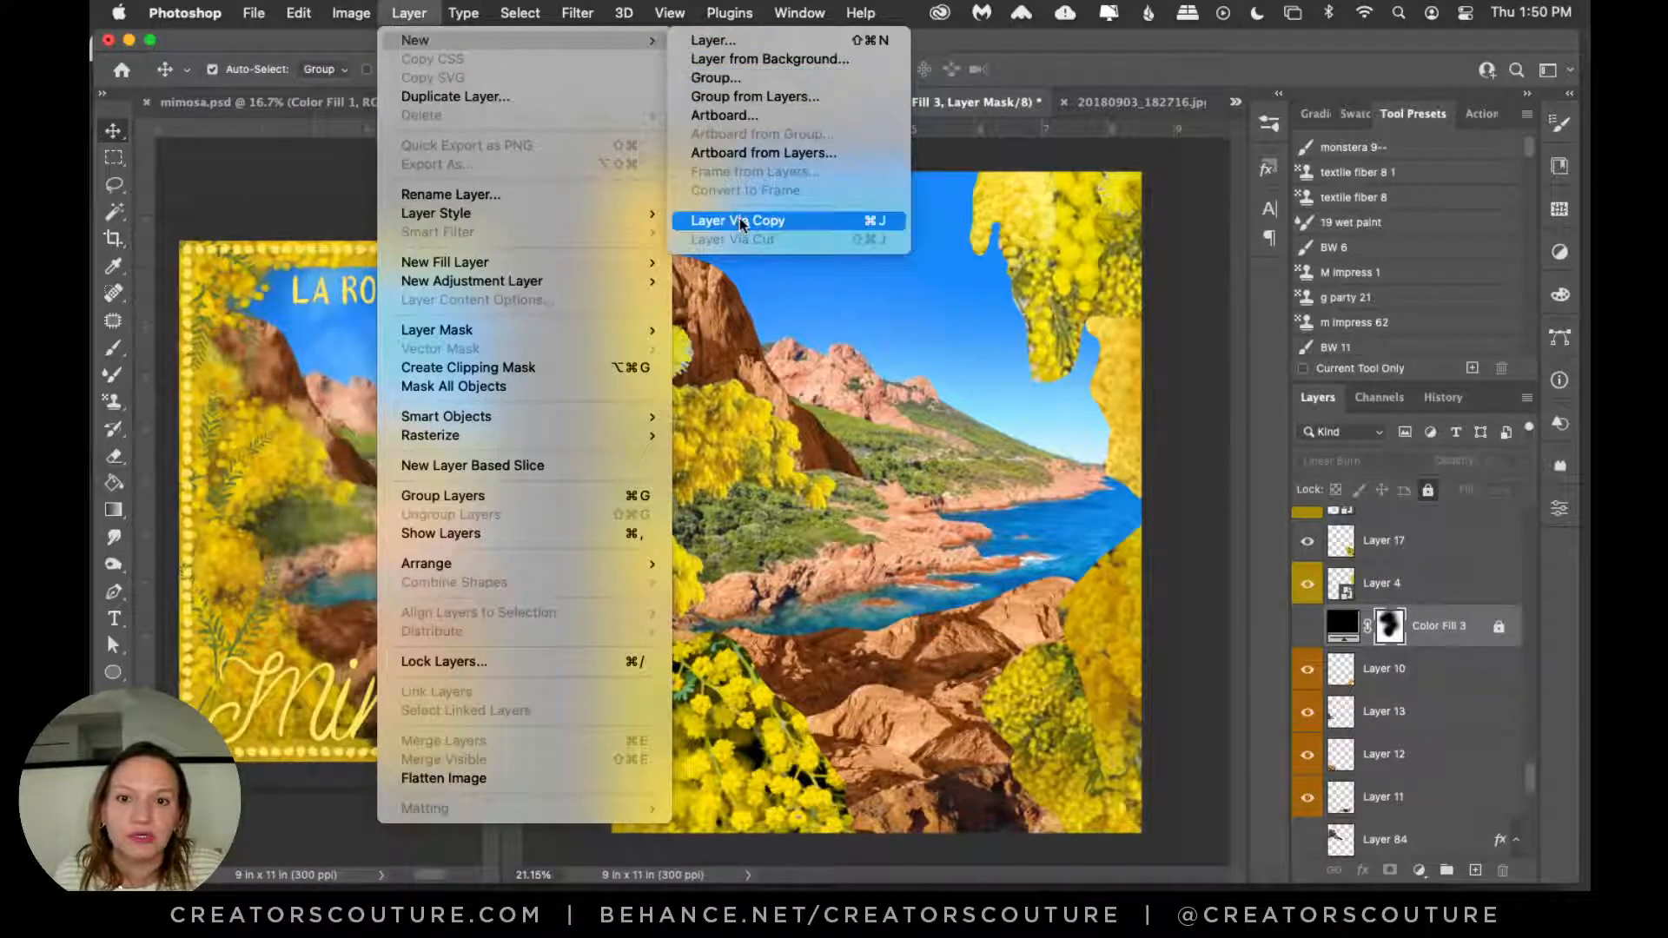
mouse_move(535, 263)
left_click(713, 262)
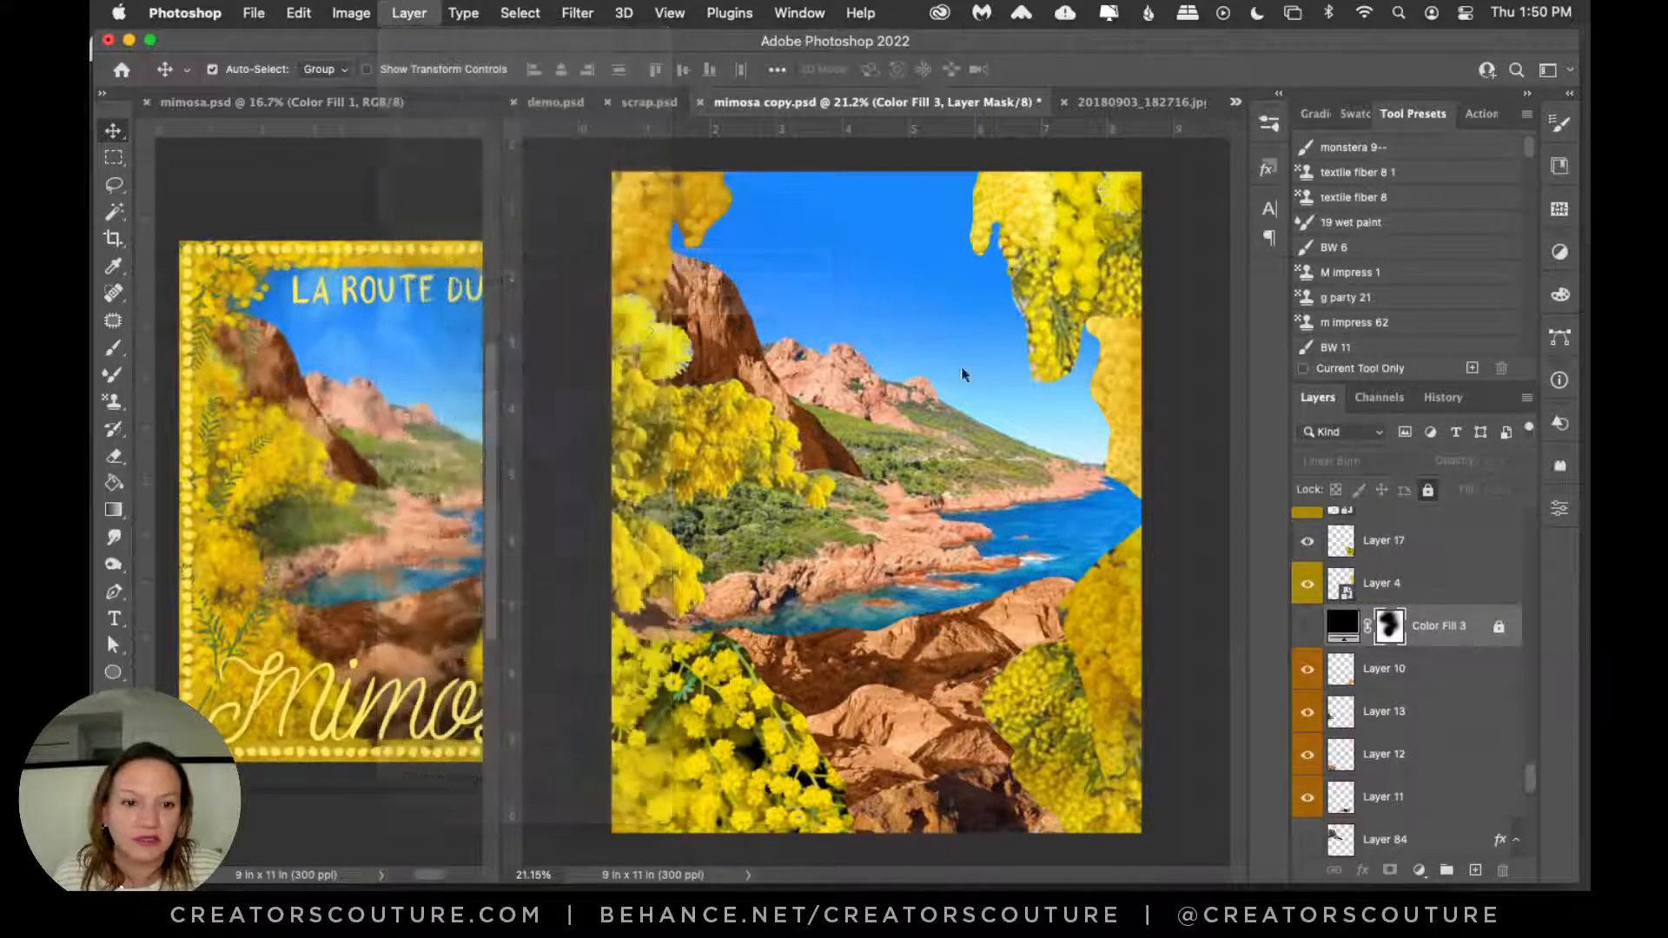
left_click(1271, 506)
left_click(1233, 620)
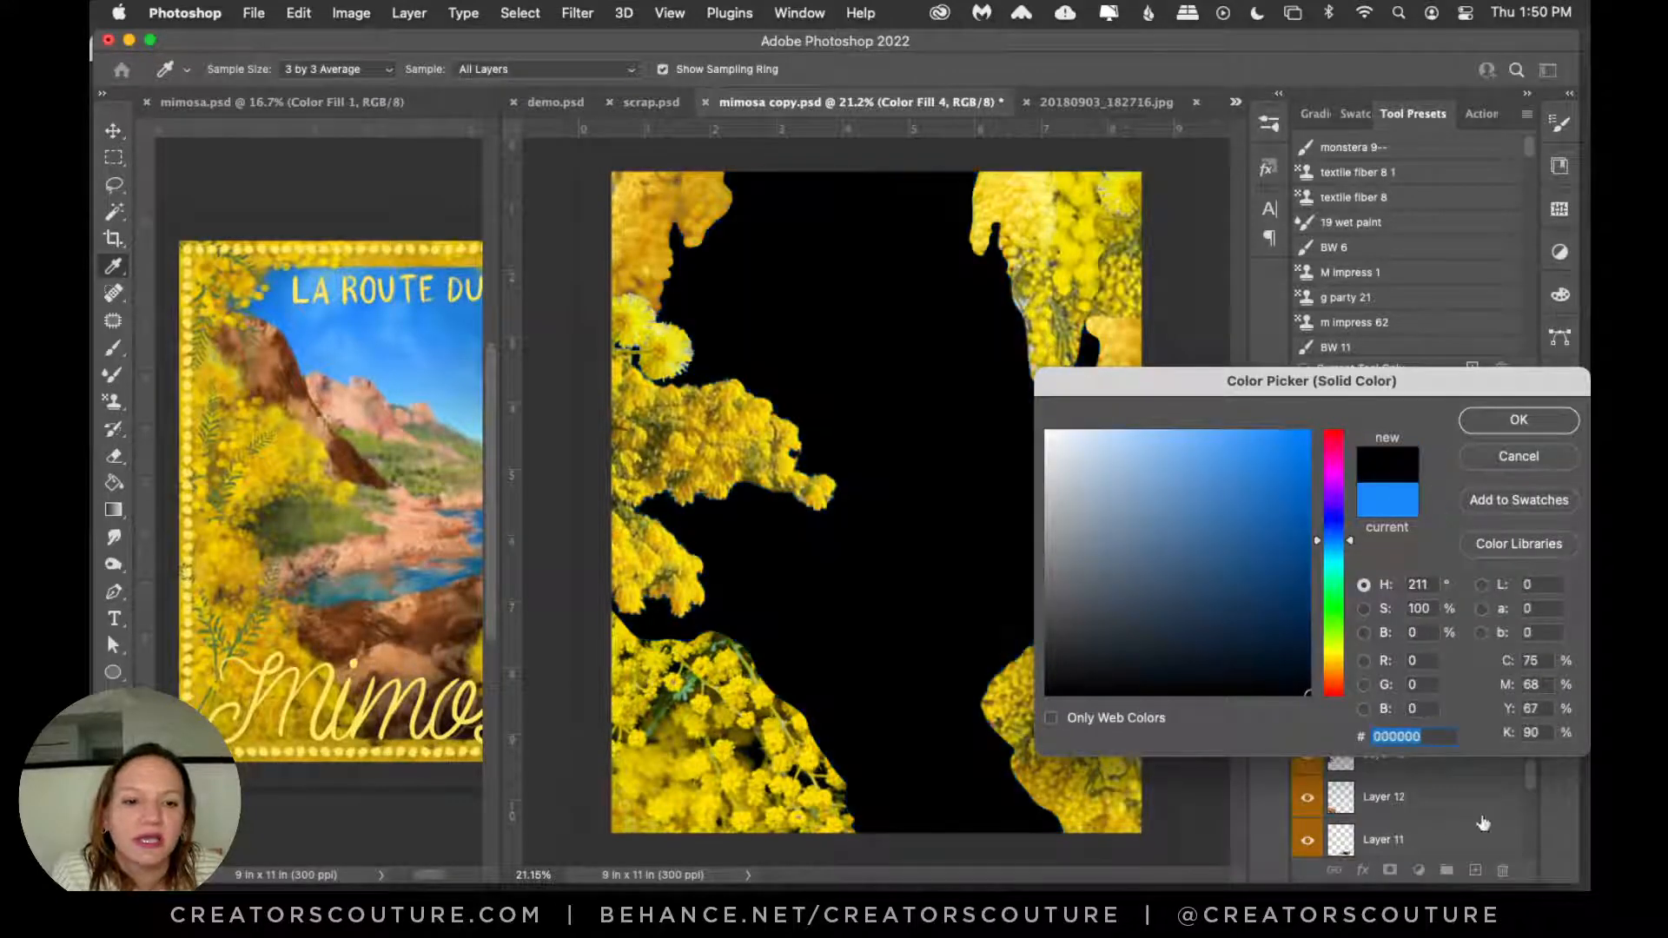
left_click(1503, 426)
Step: Set the new black fill layer's blend mode to Linear Burn, matching Color Fill 3
left_click(1447, 668)
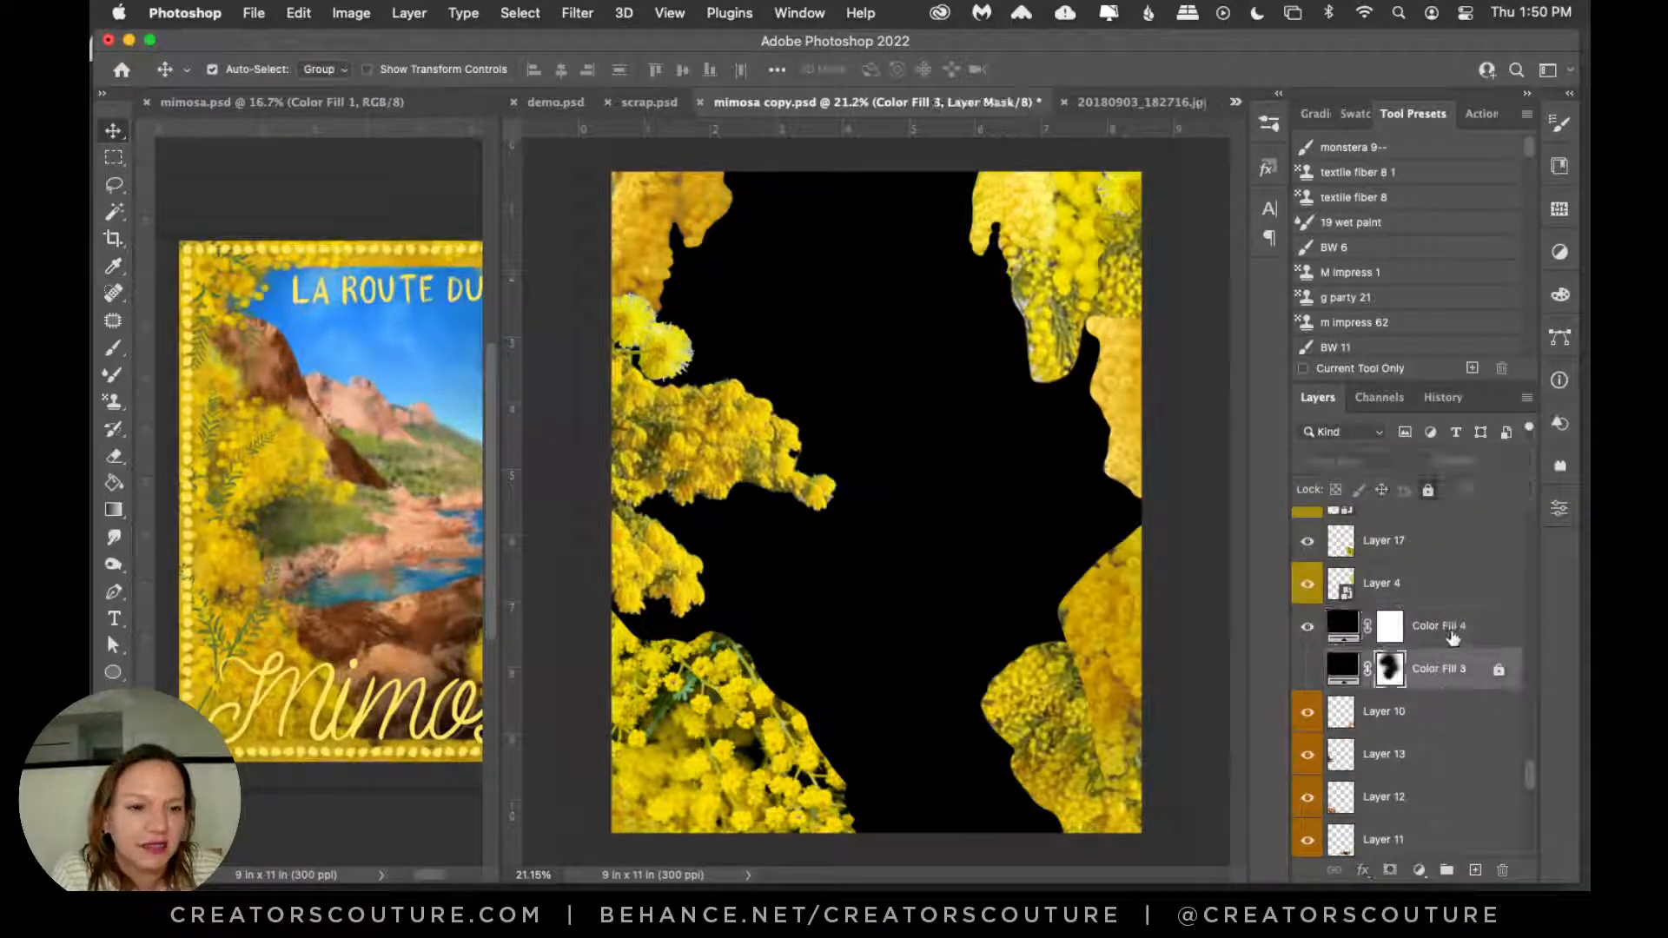
double_click(1442, 626)
left_click(1370, 461)
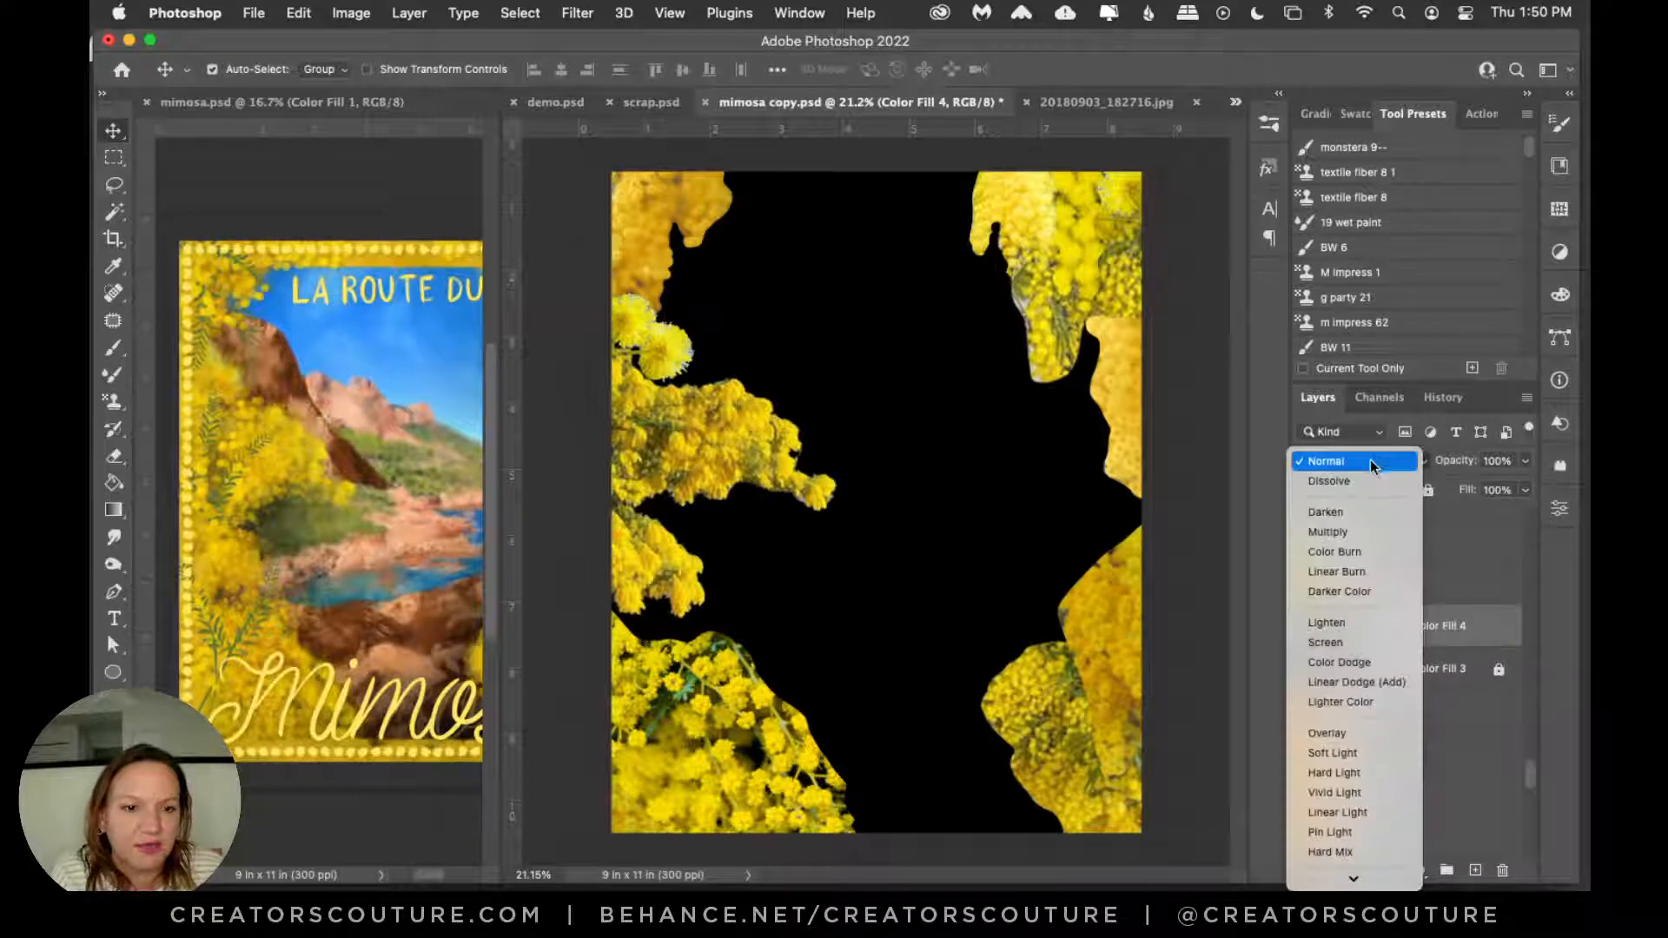
left_click(1408, 573)
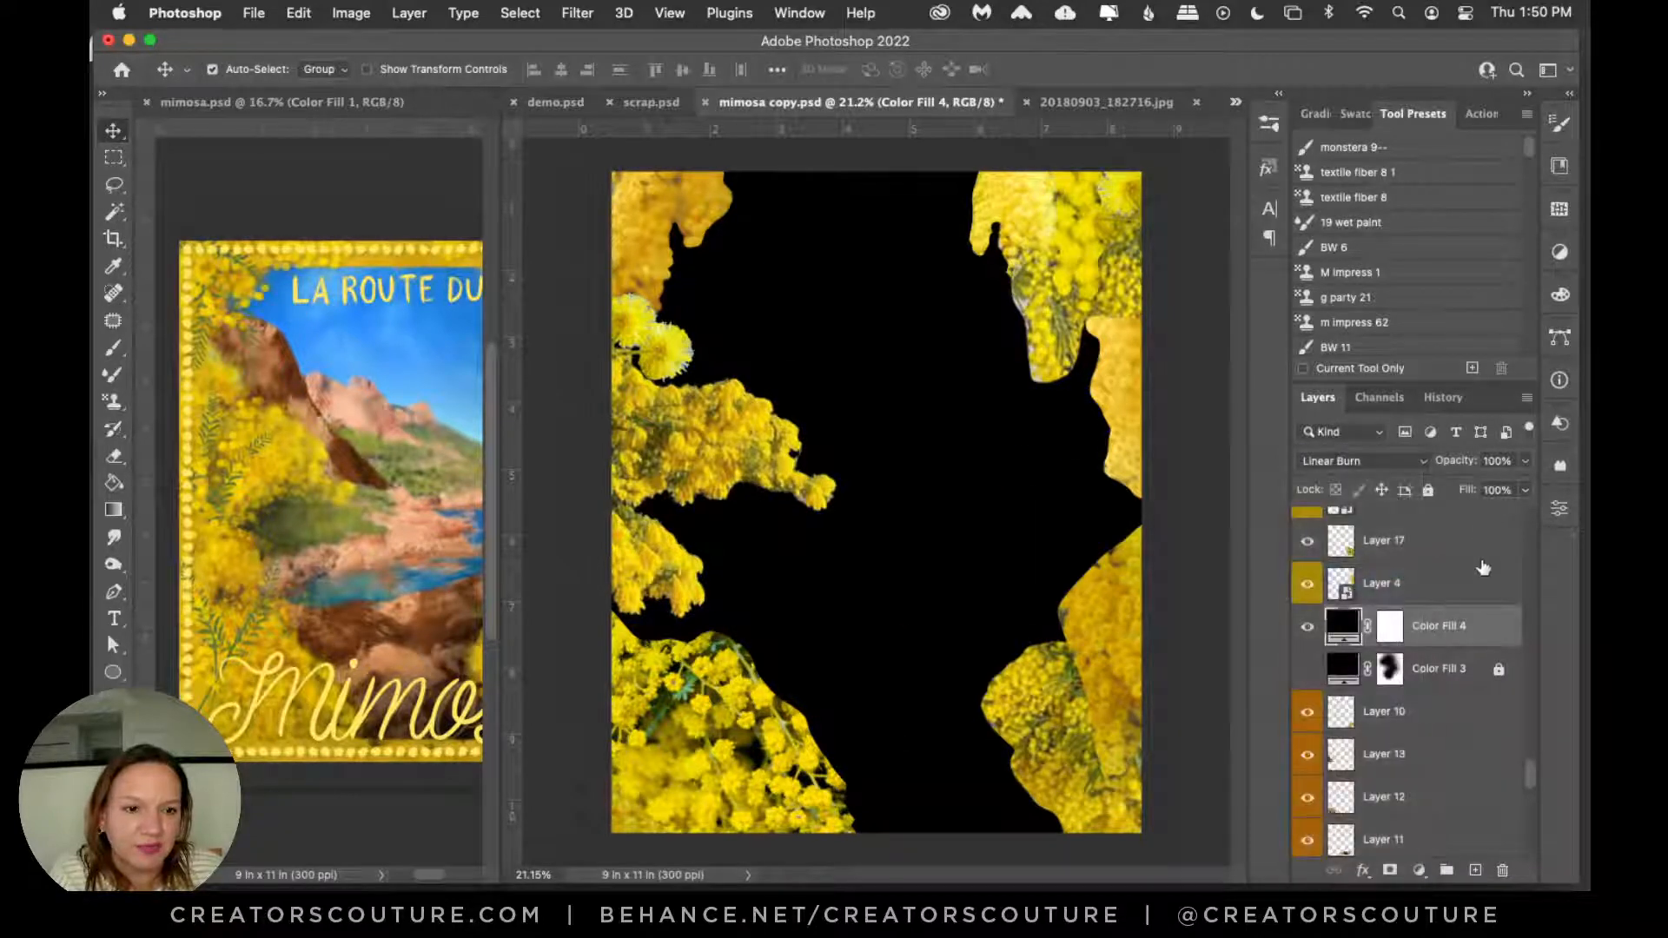
left_click(1449, 667)
left_click(1455, 627)
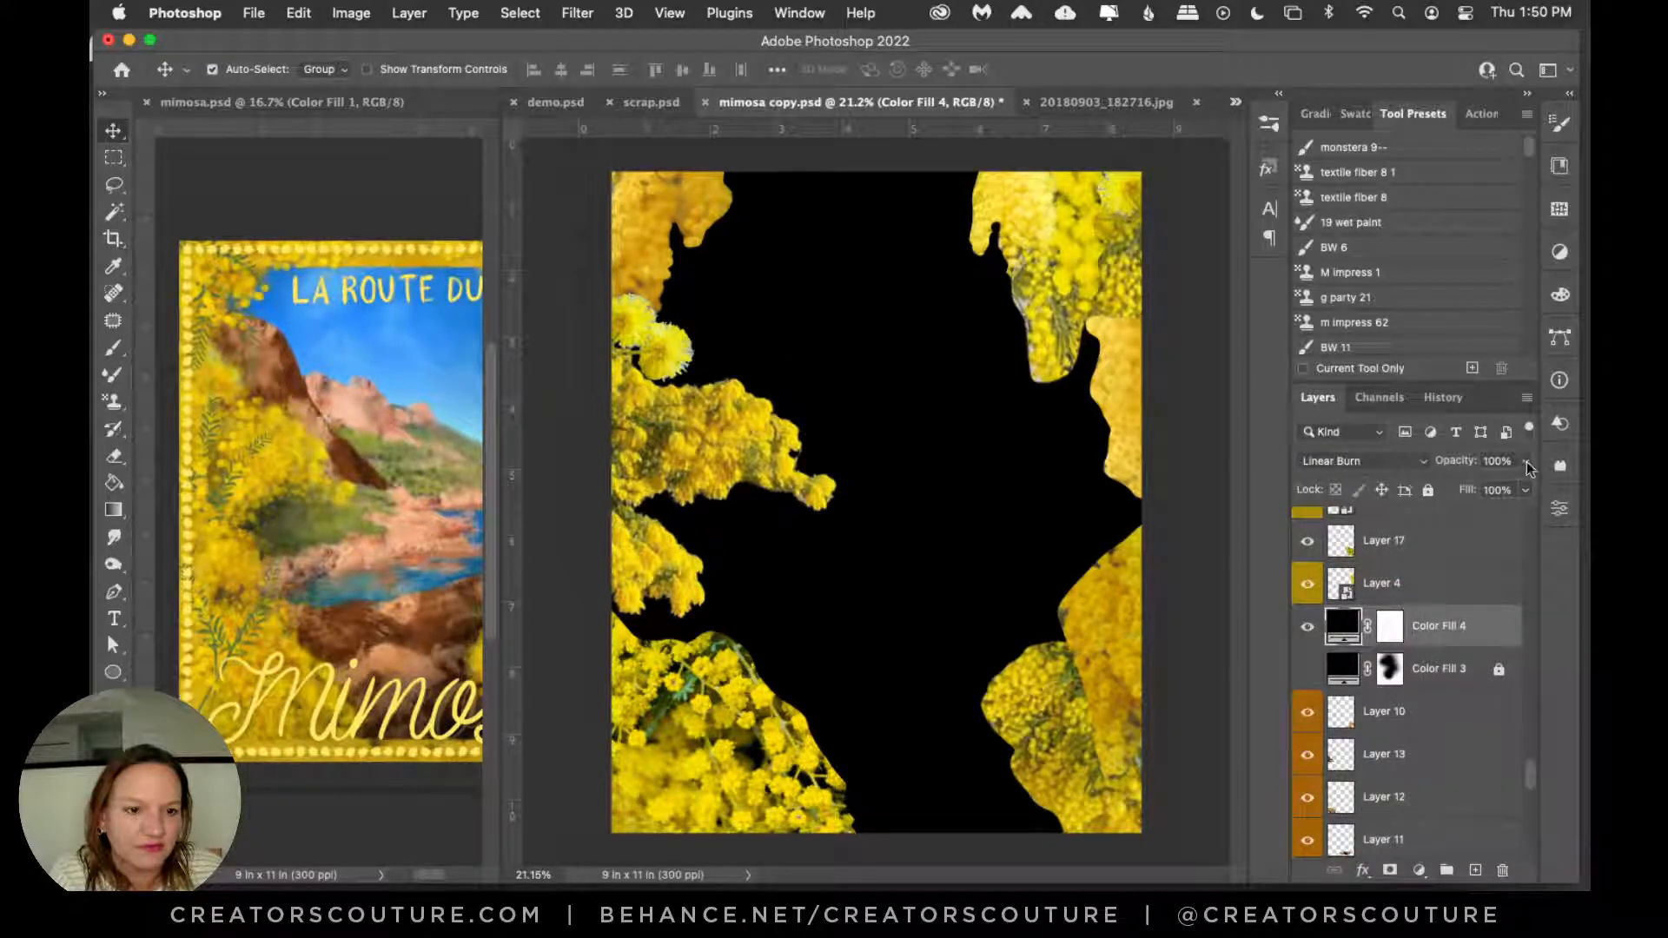
Step: Lower the black Linear Burn fill layer's opacity to 51%
left_click(1525, 461)
left_click_drag(1486, 484, 1476, 491)
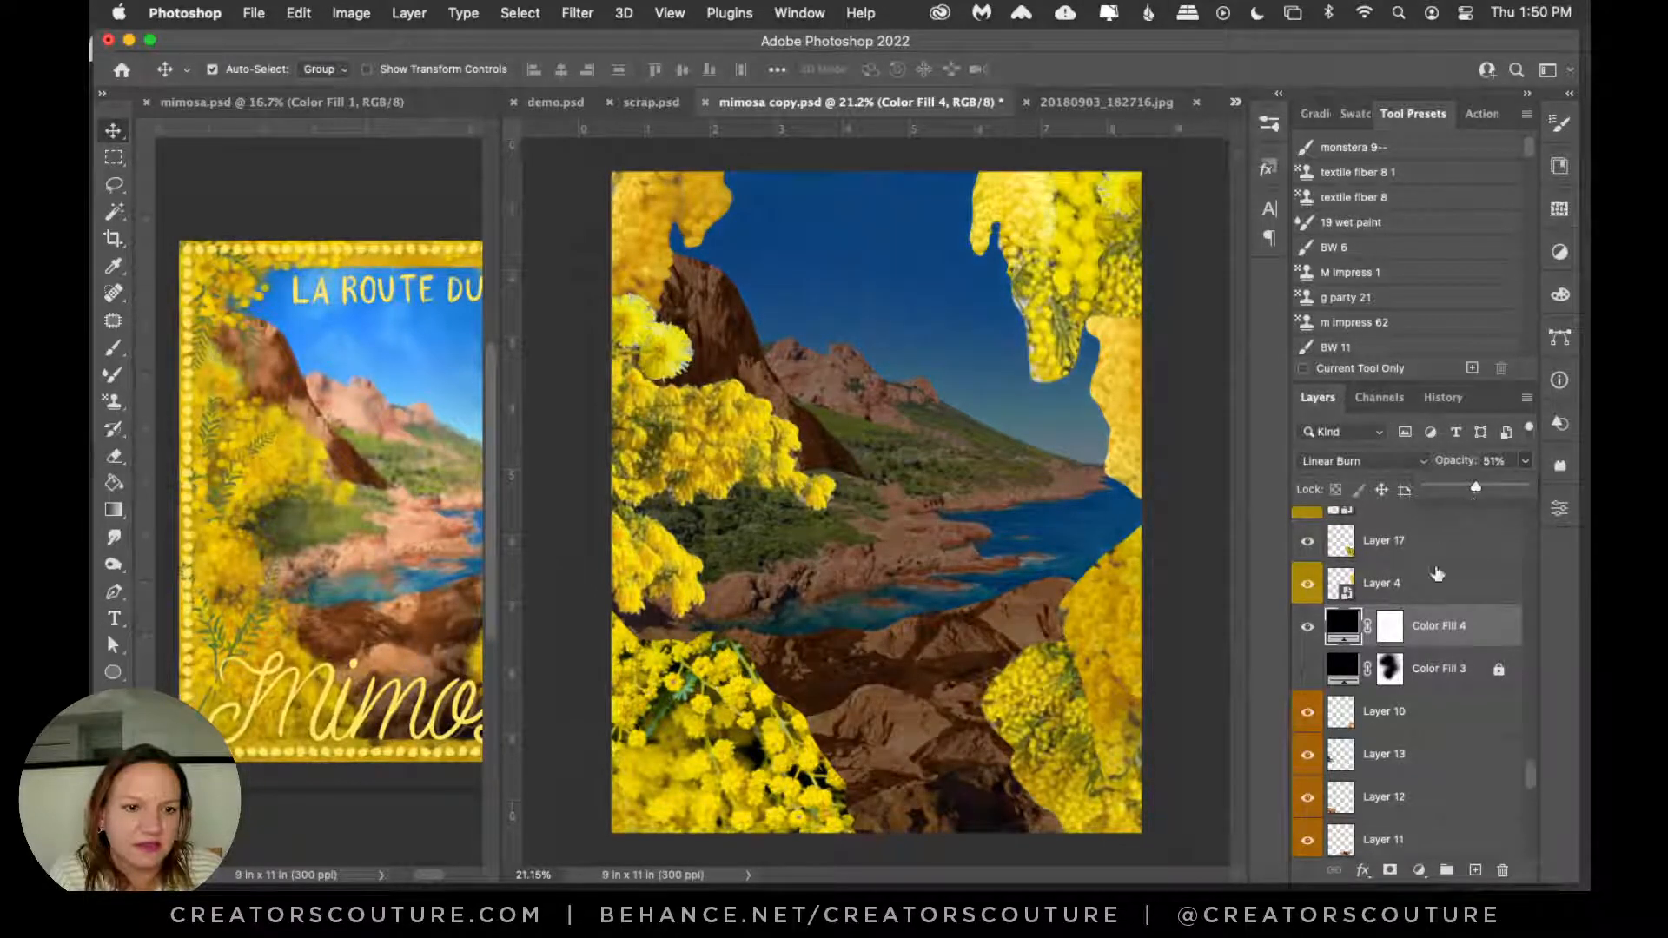
double_click(1437, 581)
left_click(1458, 477)
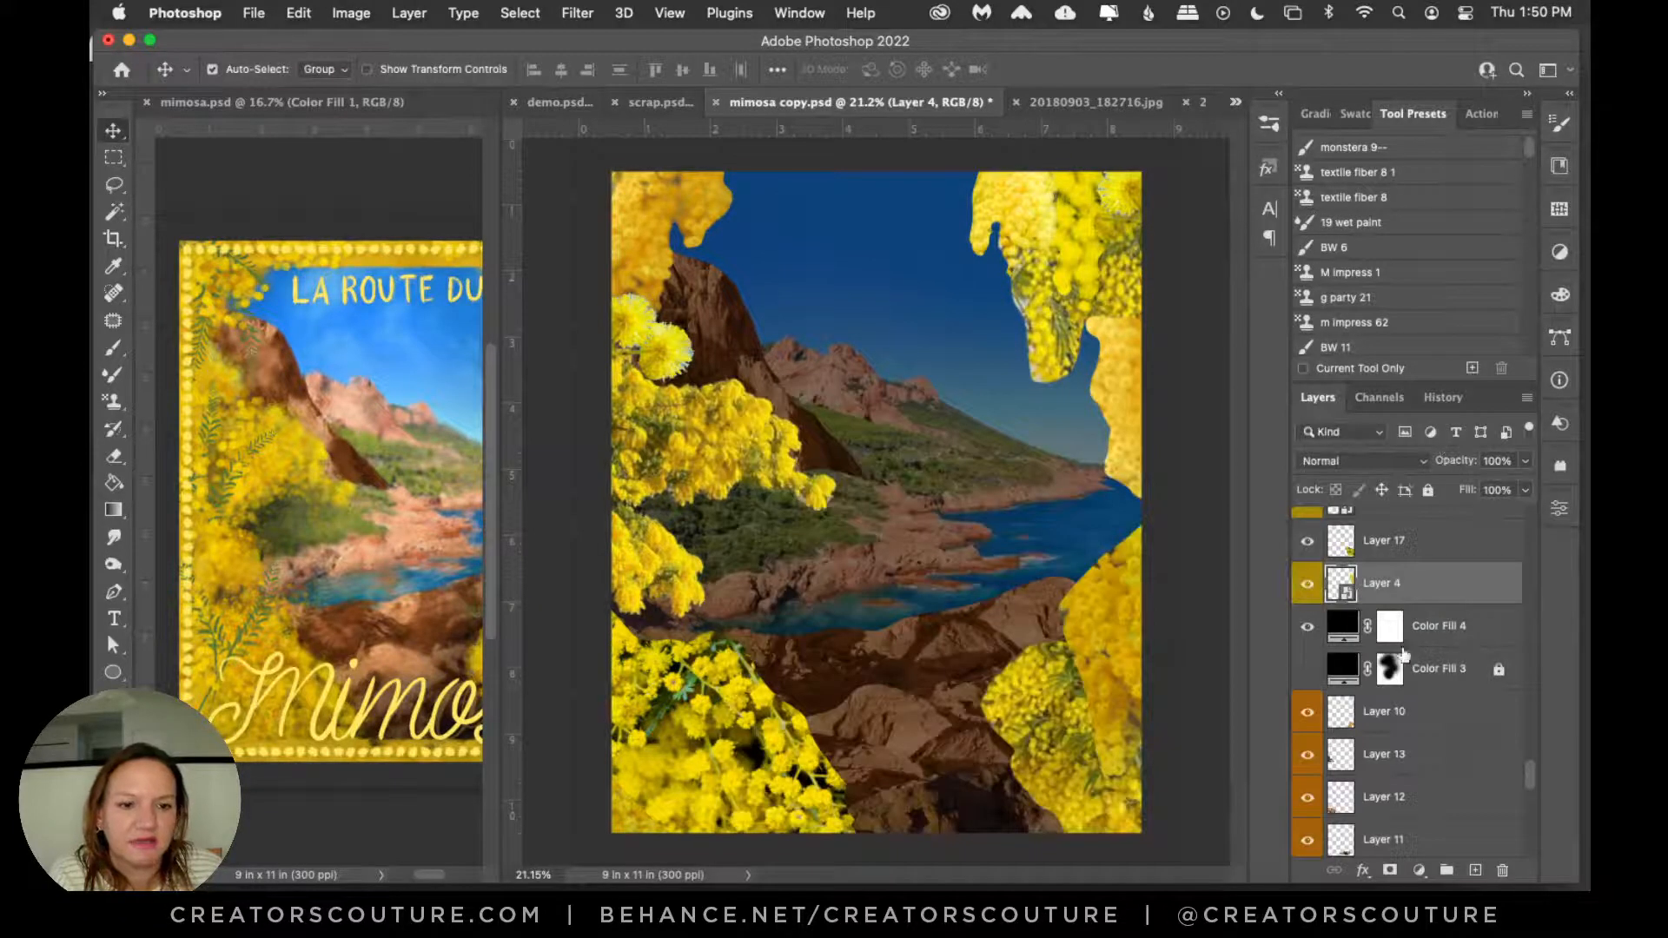
Step: Activate the Gradient tool on the new fill layer's mask and try a linear black-to-transparent gradient across the scene
left_click(1390, 635)
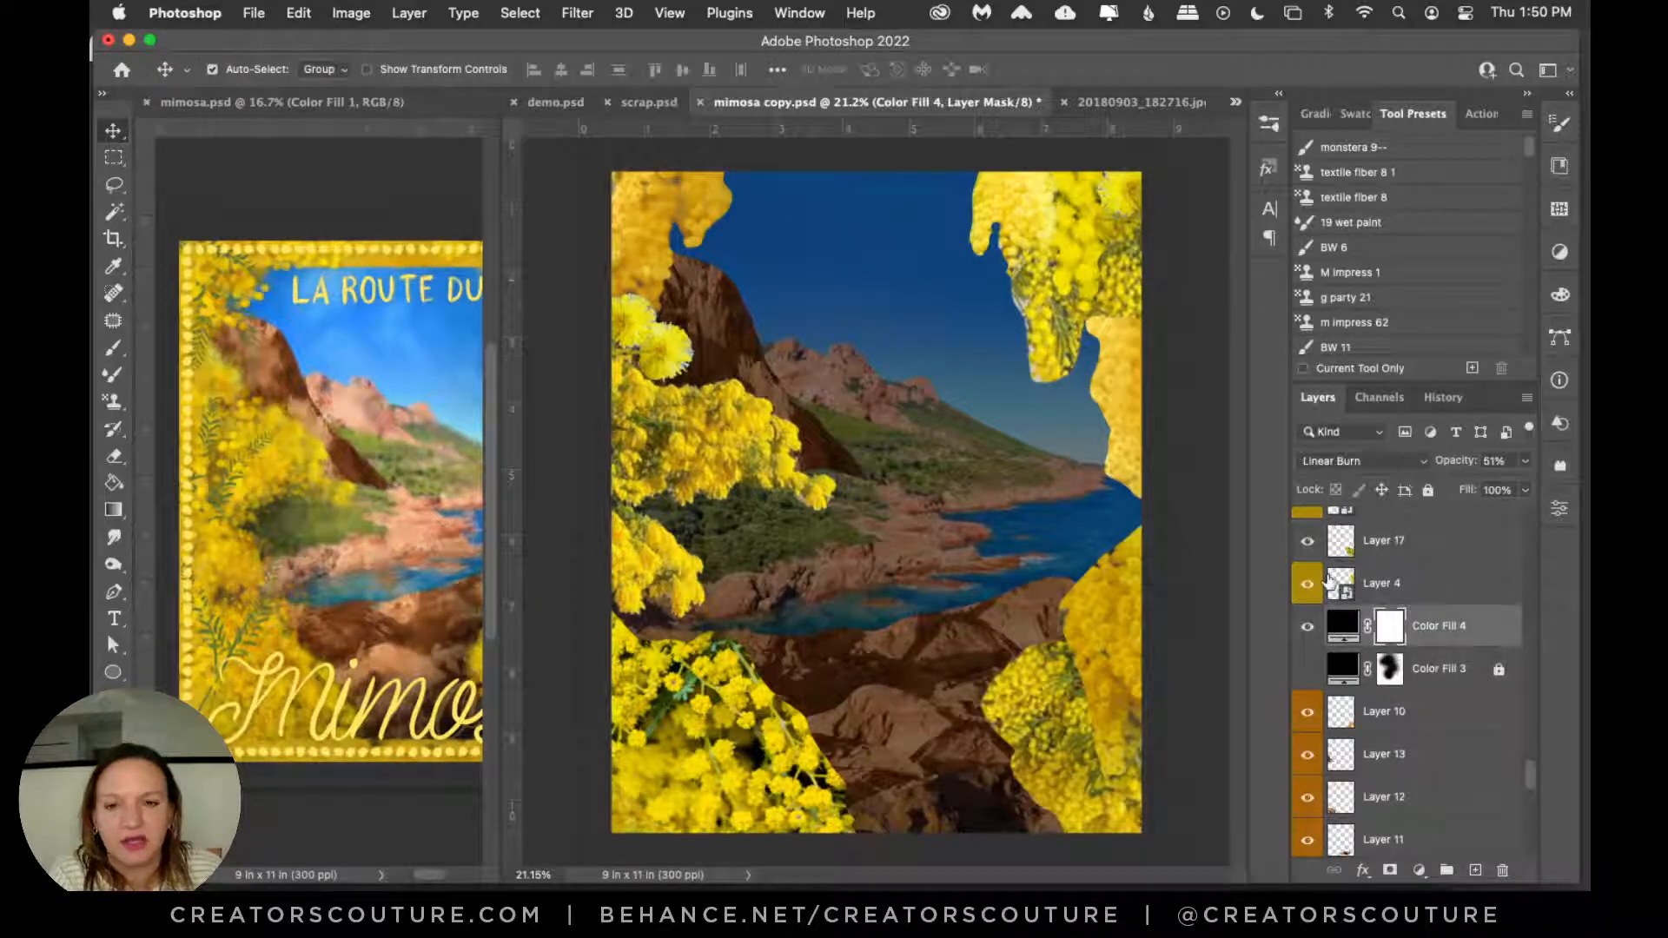
left_click(114, 510)
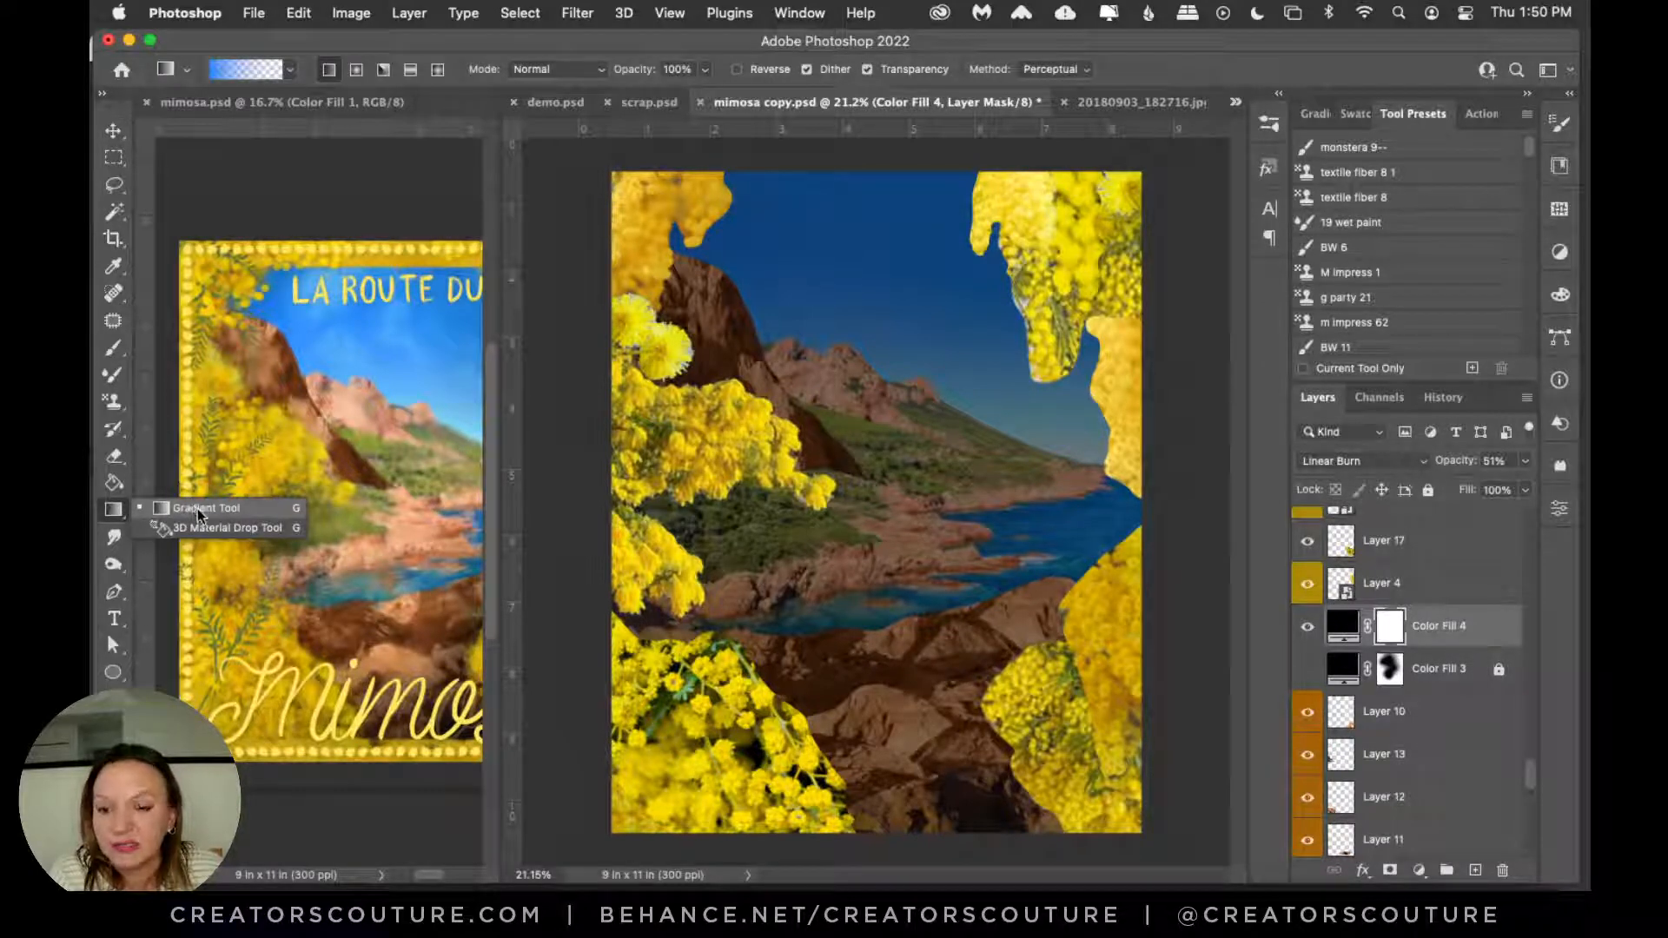
left_click(196, 508)
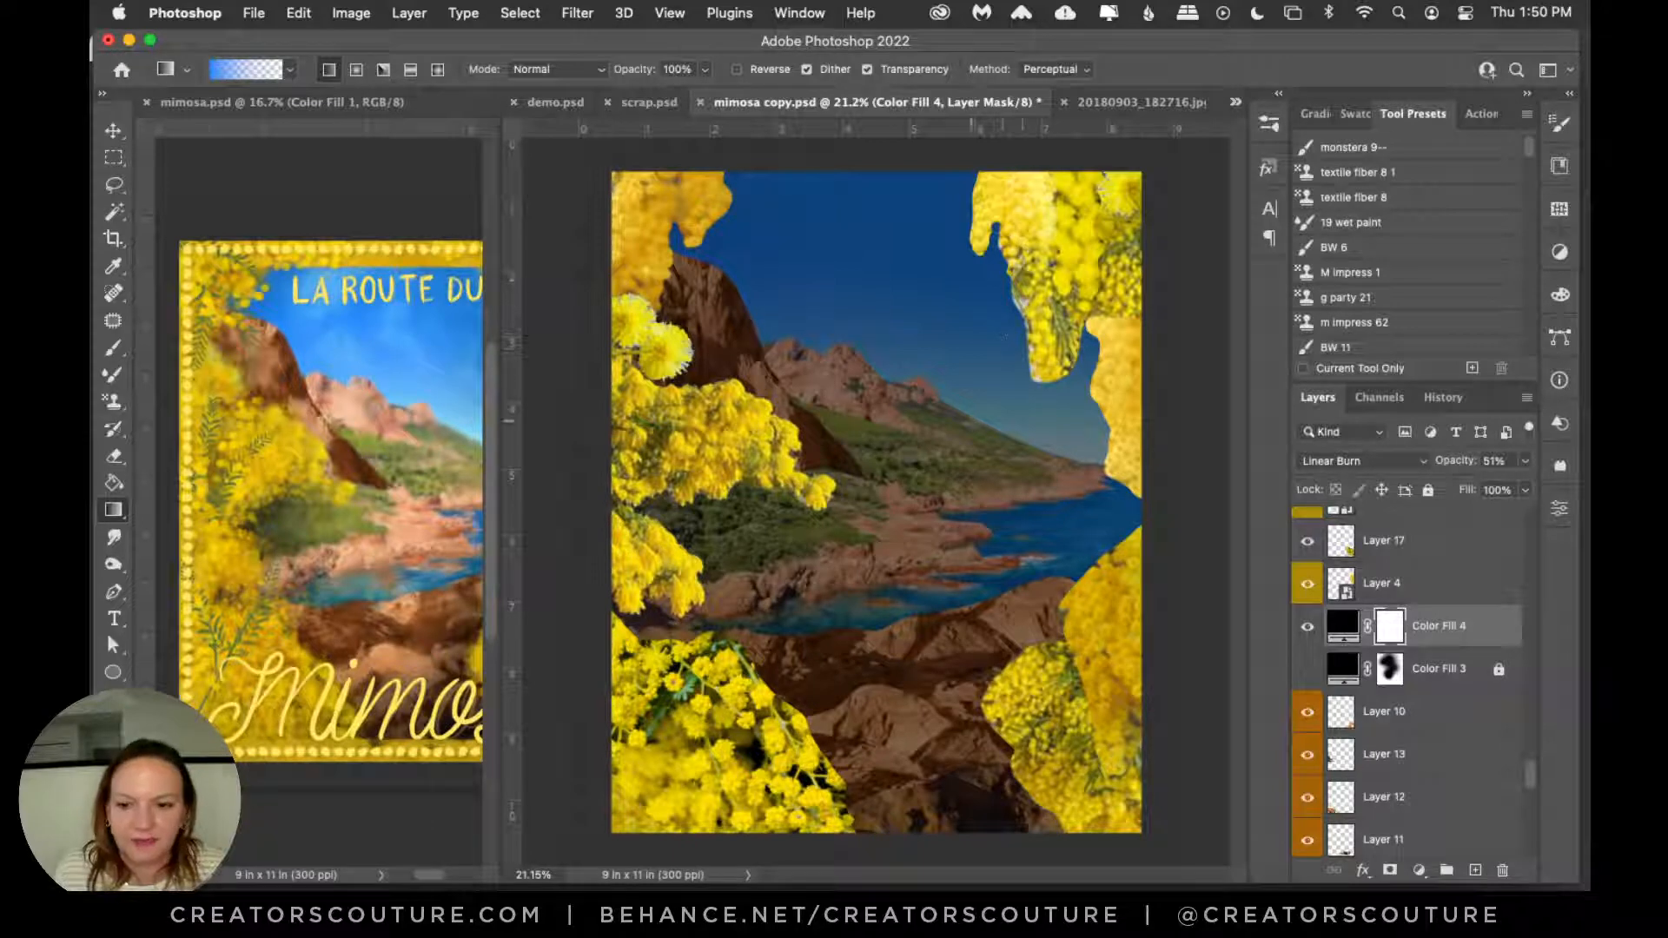
left_click_drag(824, 310, 1062, 166)
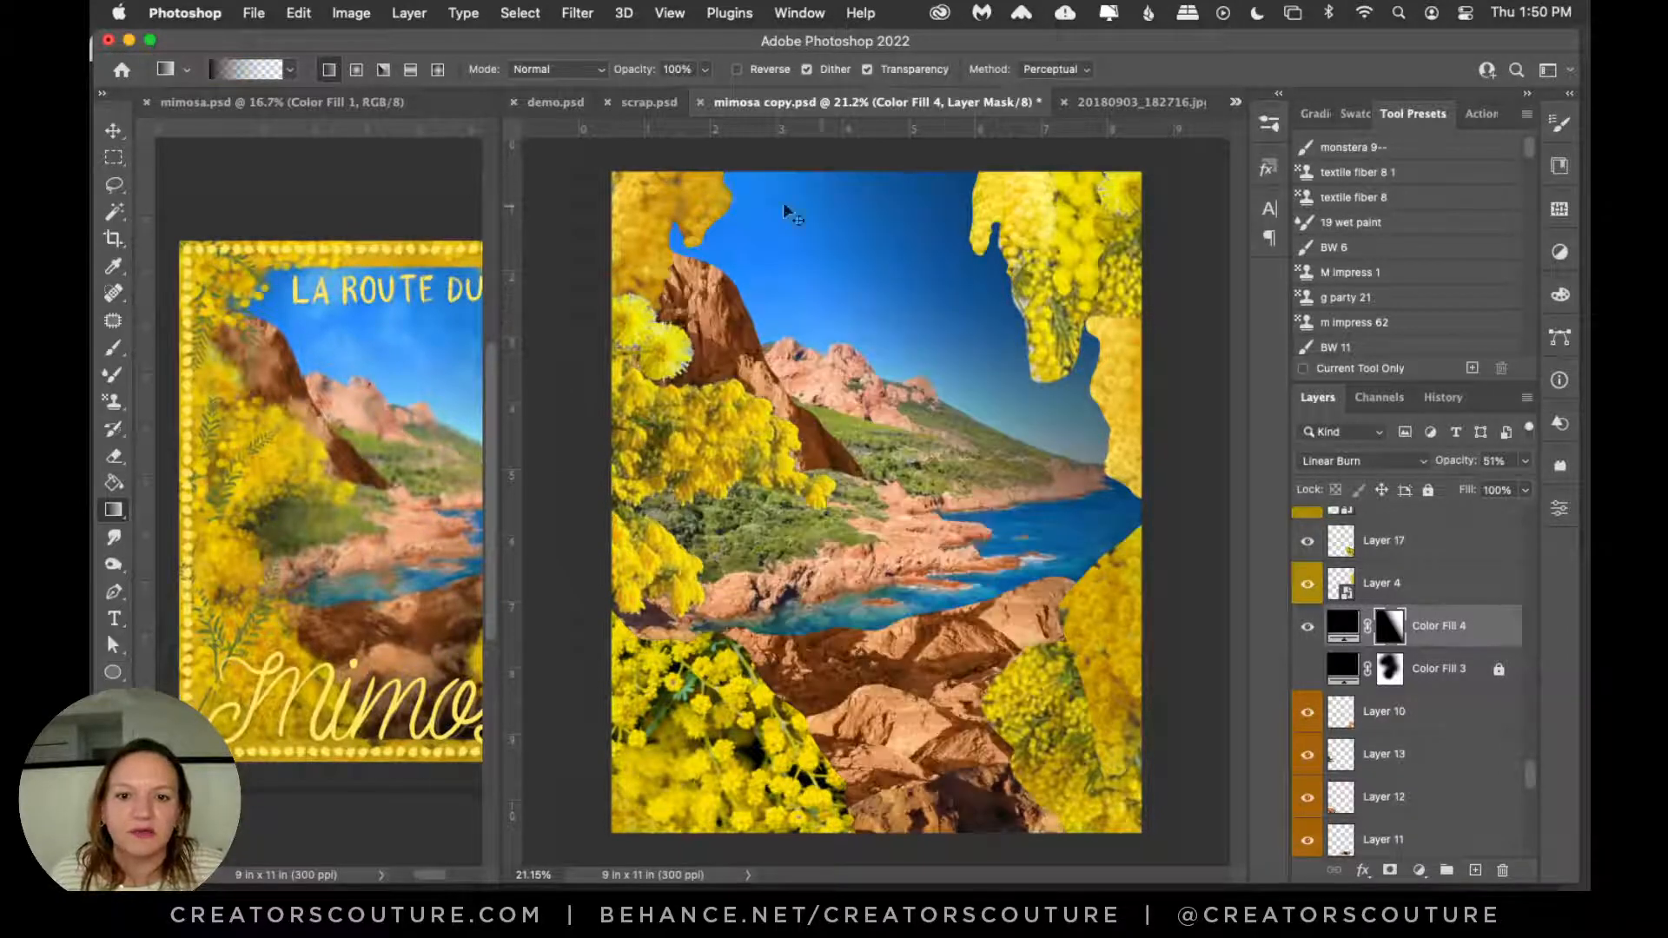
key("ctrl+z")
Step: Apply overlapping radial gradients on Color Fill 4's mask to clear the darkening from the sky, hills, cove and foreground rocks
left_click(353, 70)
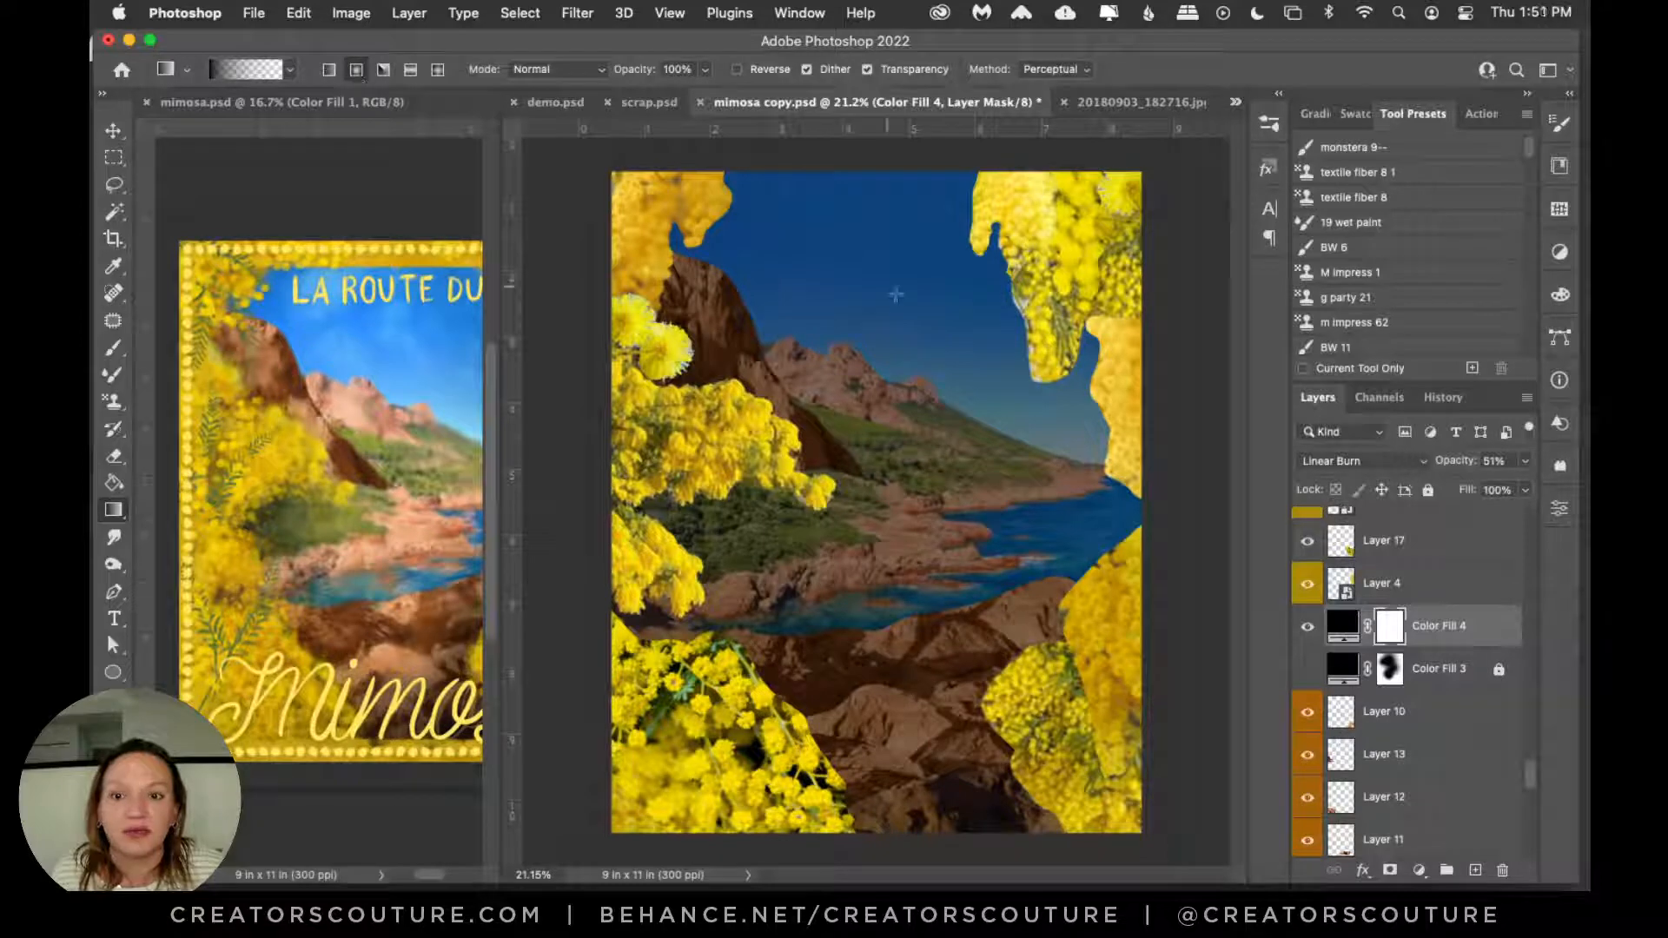
left_click_drag(834, 265, 763, 475)
left_click_drag(855, 262, 741, 427)
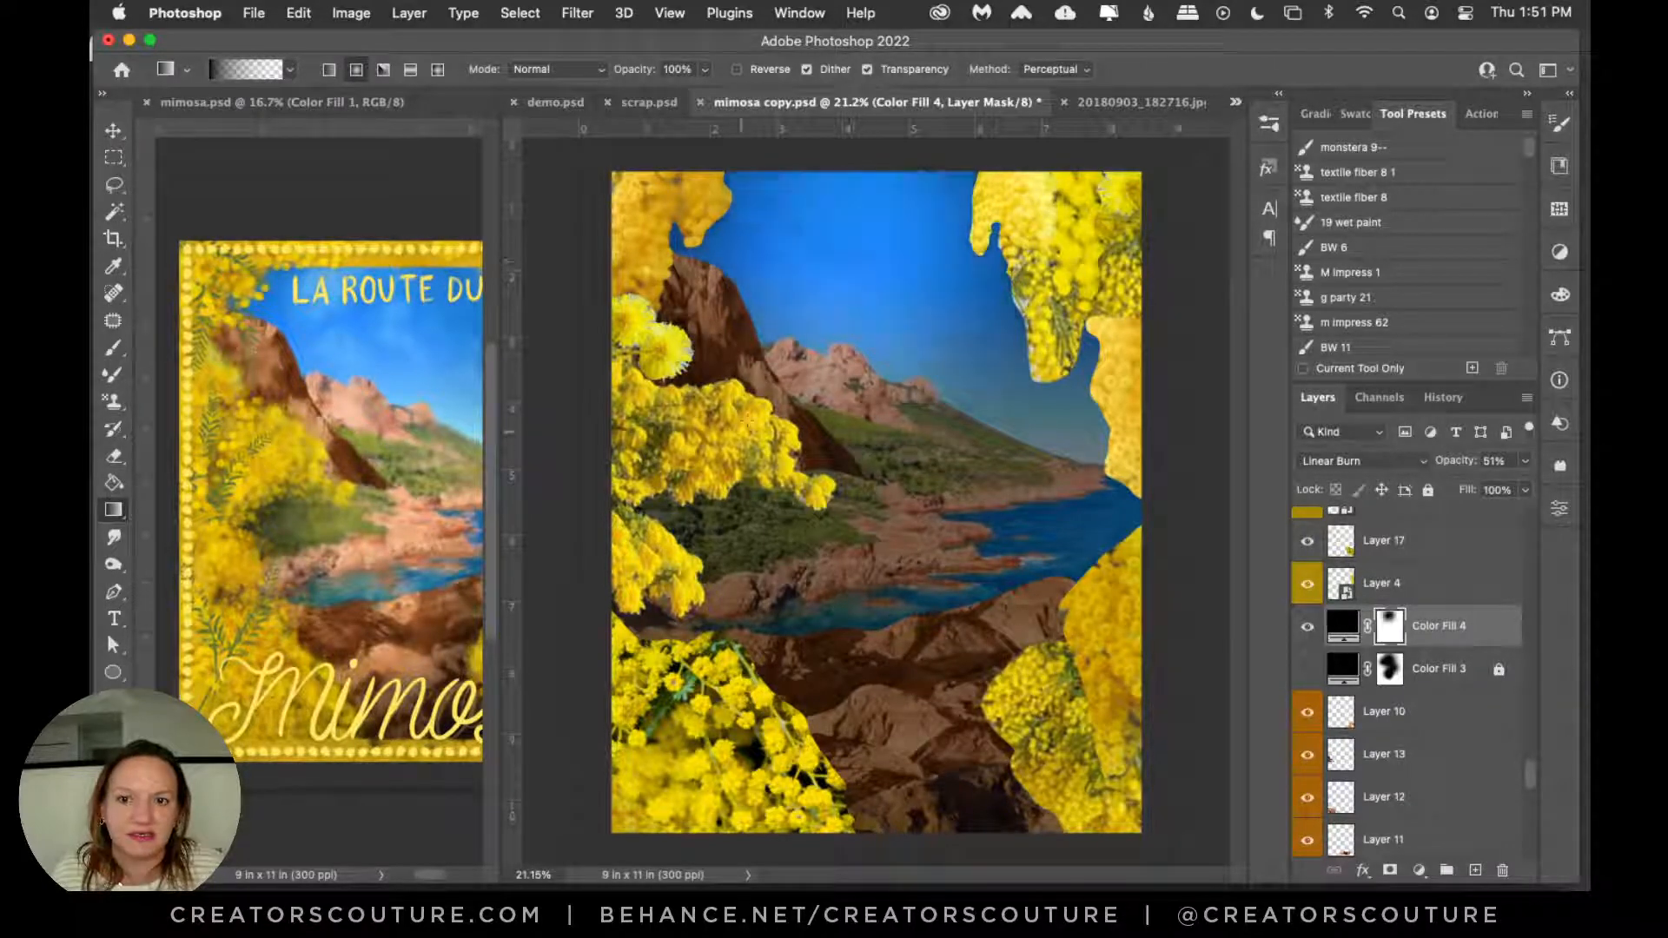
left_click_drag(855, 410, 987, 565)
key("super+z")
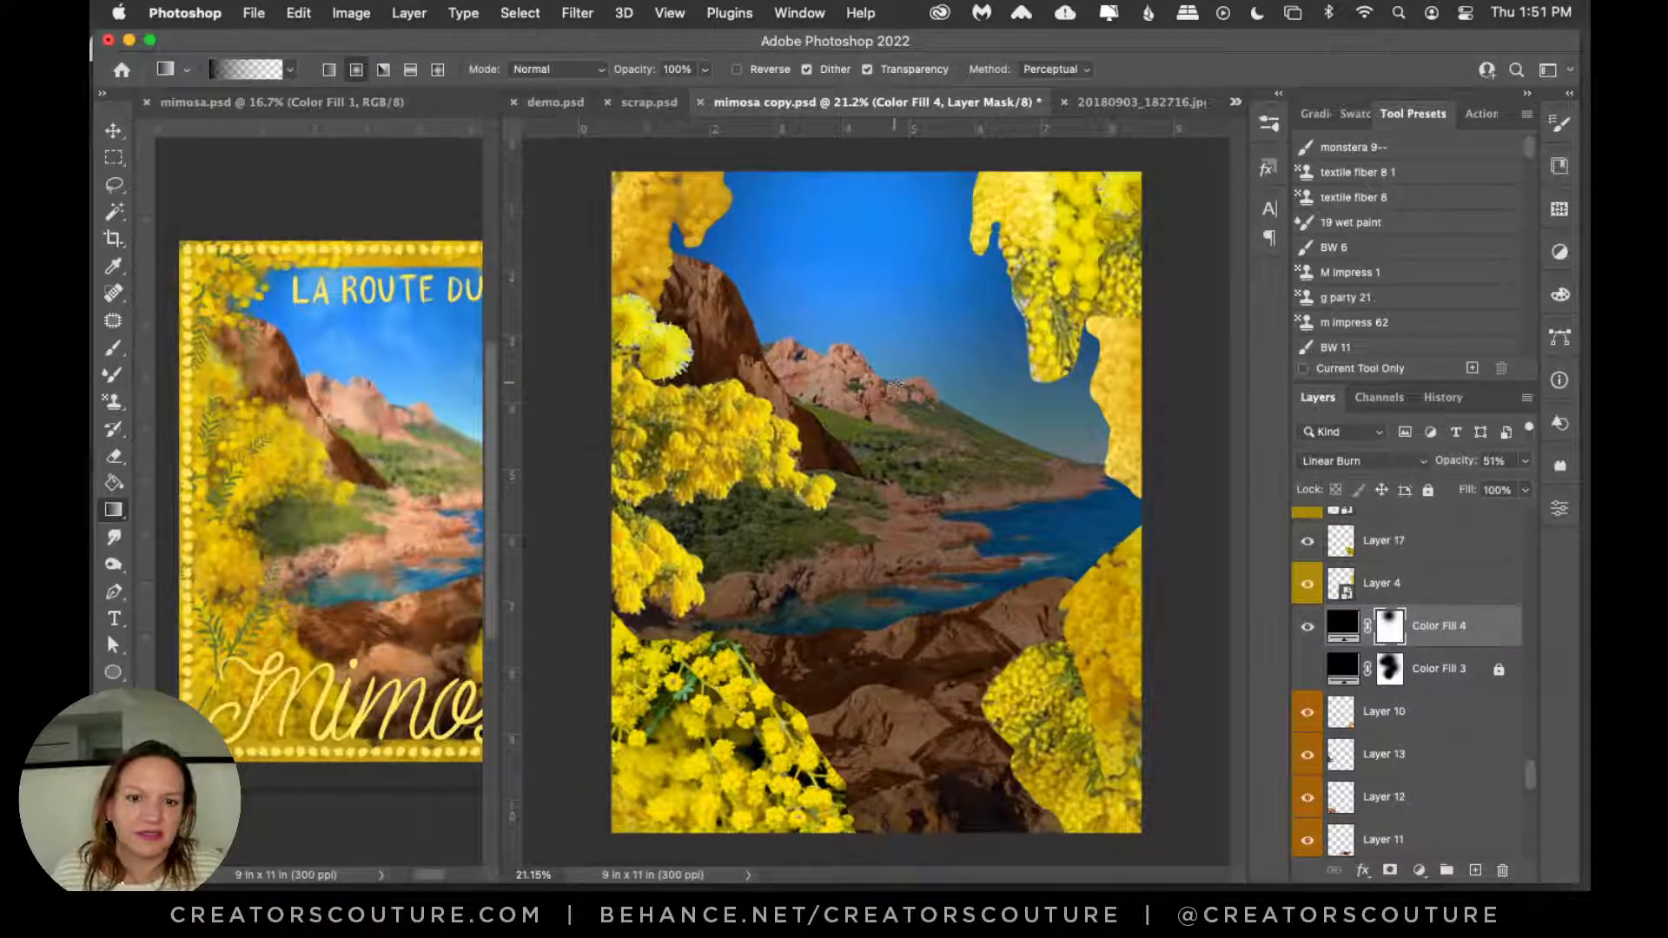
left_click_drag(886, 412, 1043, 564)
left_click_drag(963, 491, 1030, 650)
left_click_drag(919, 455, 872, 603)
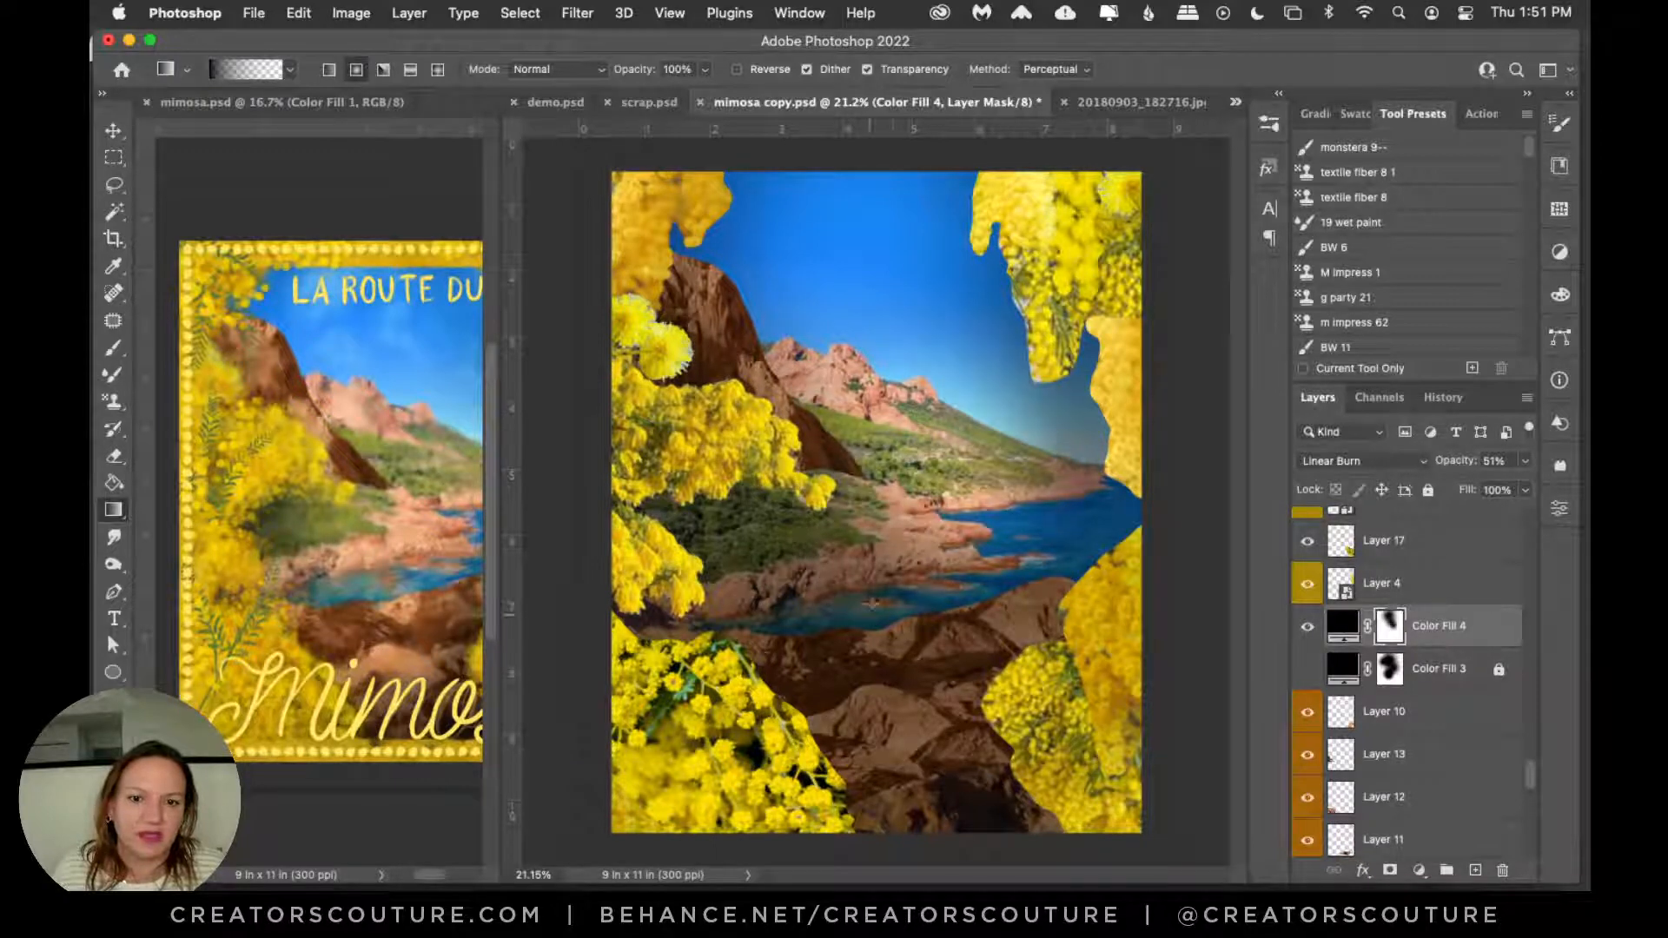
left_click_drag(913, 524, 841, 705)
left_click_drag(853, 565, 789, 697)
left_click_drag(760, 586, 905, 725)
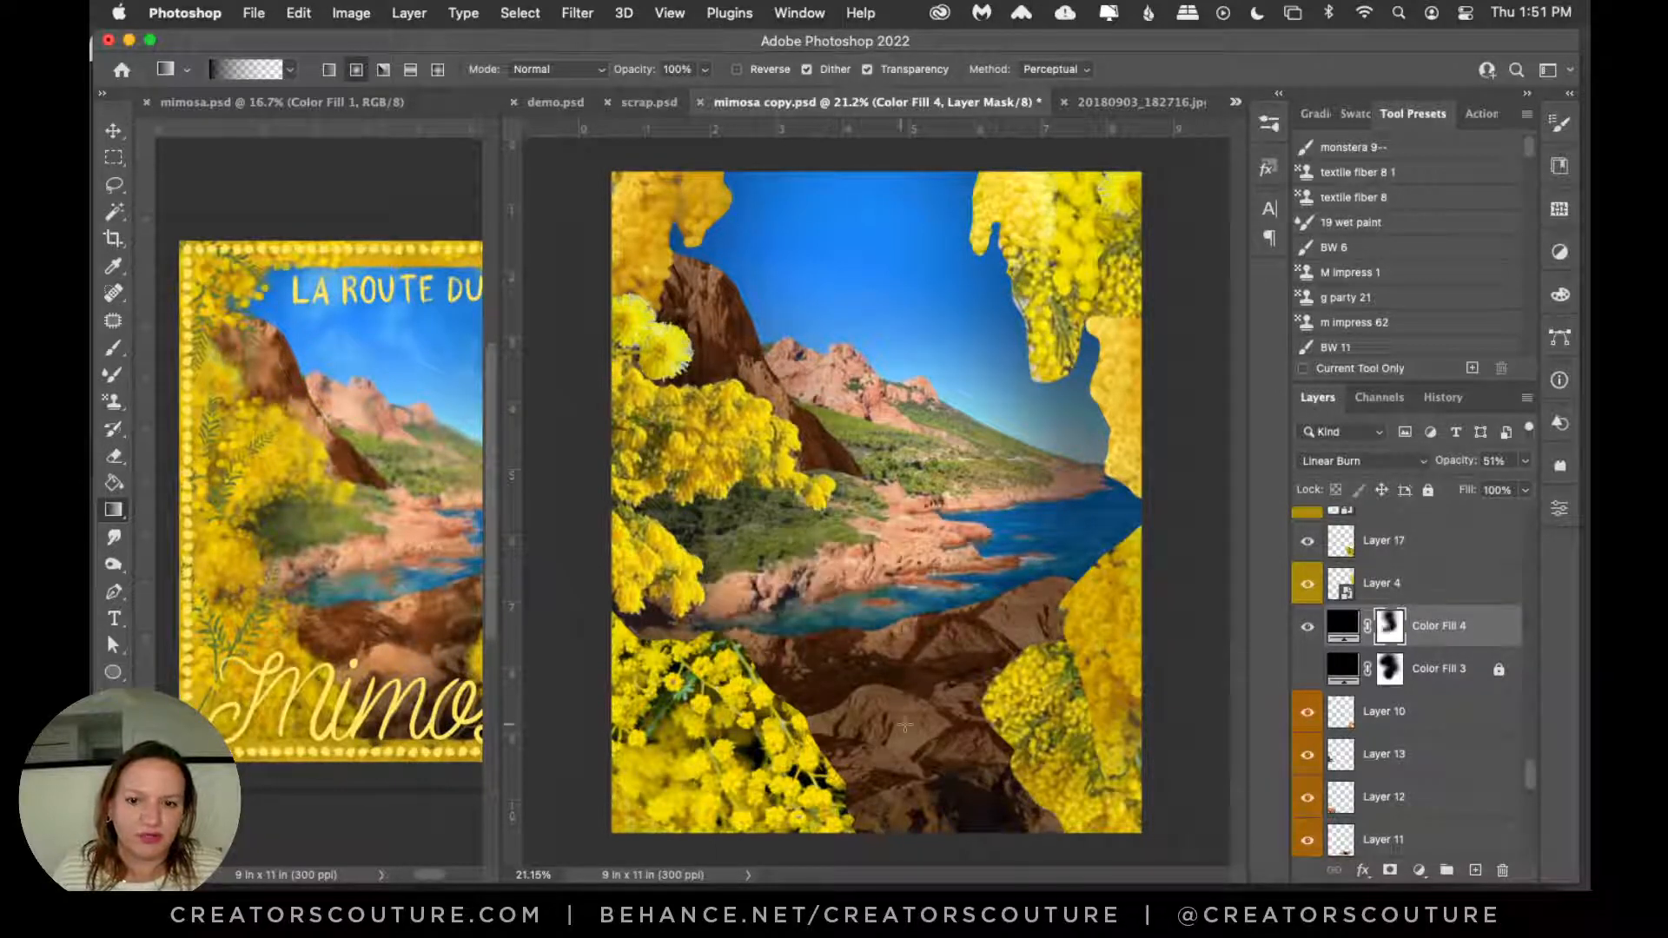
left_click_drag(852, 639, 938, 759)
left_click_drag(894, 599, 949, 723)
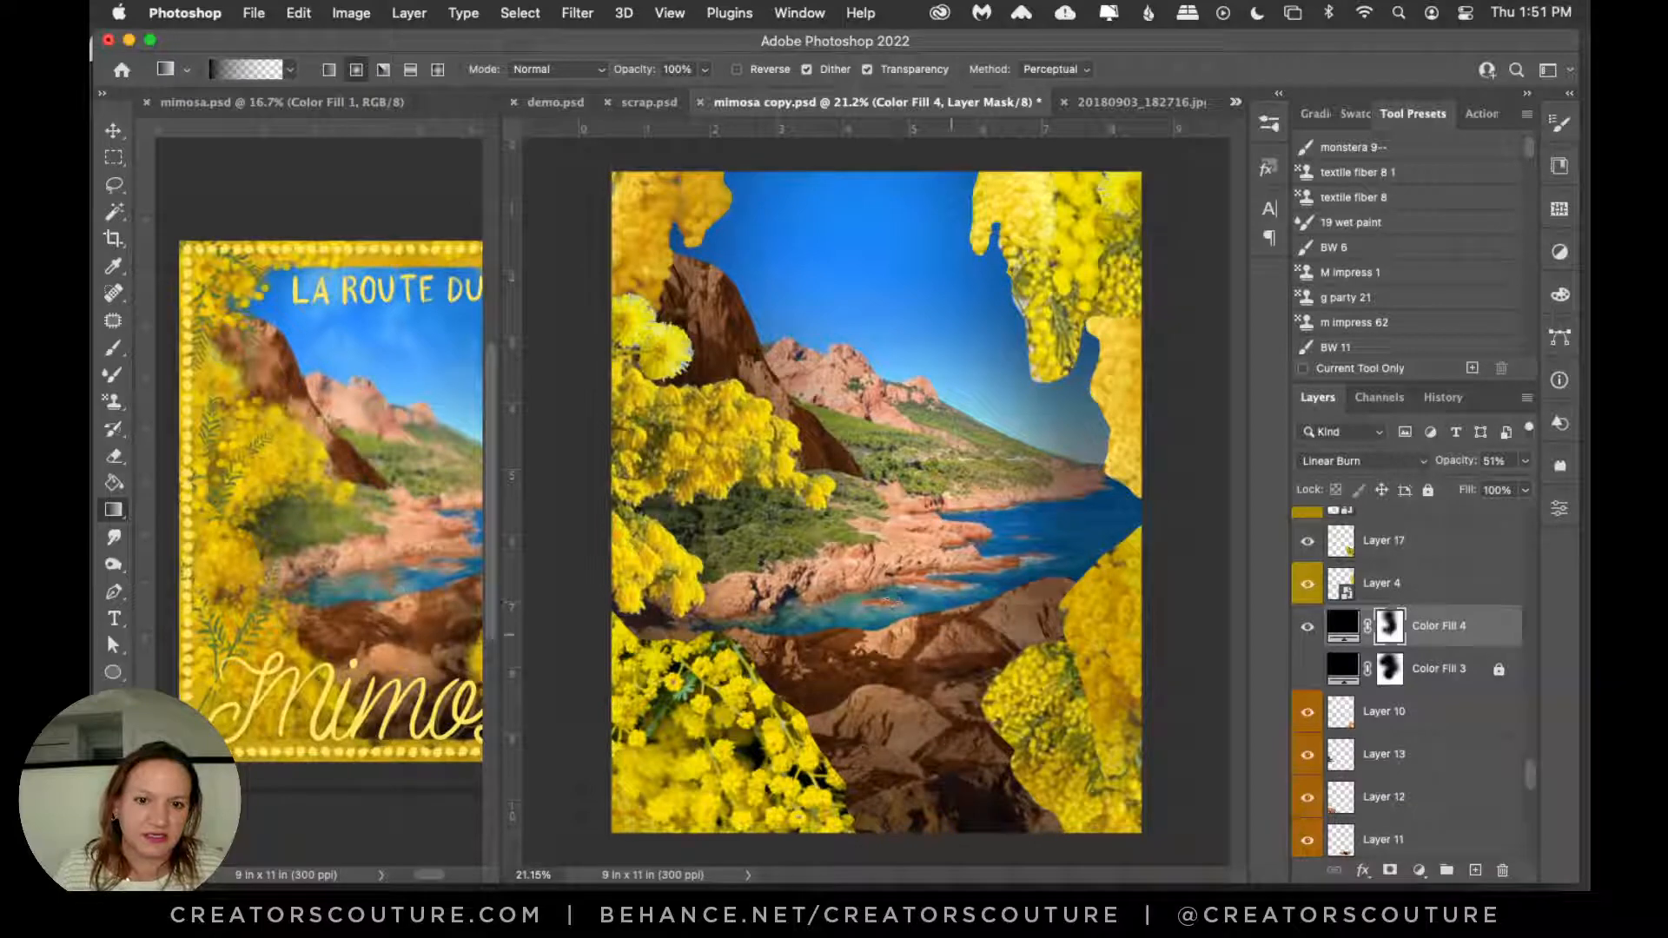
left_click_drag(981, 616, 922, 778)
left_click_drag(886, 702, 930, 810)
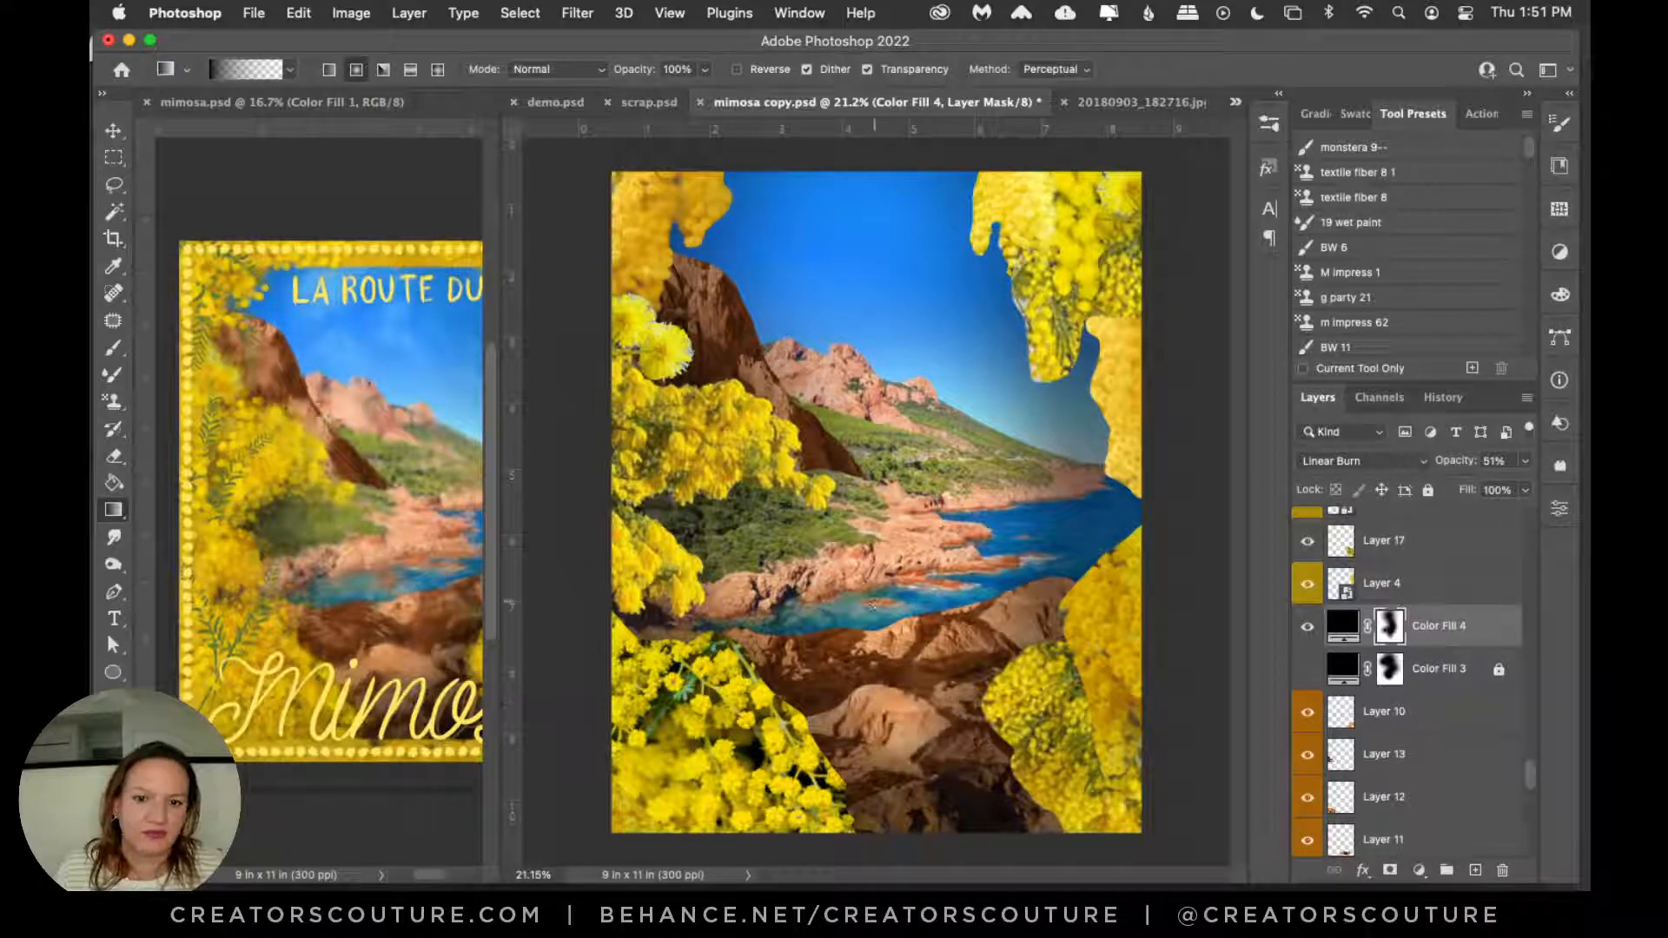
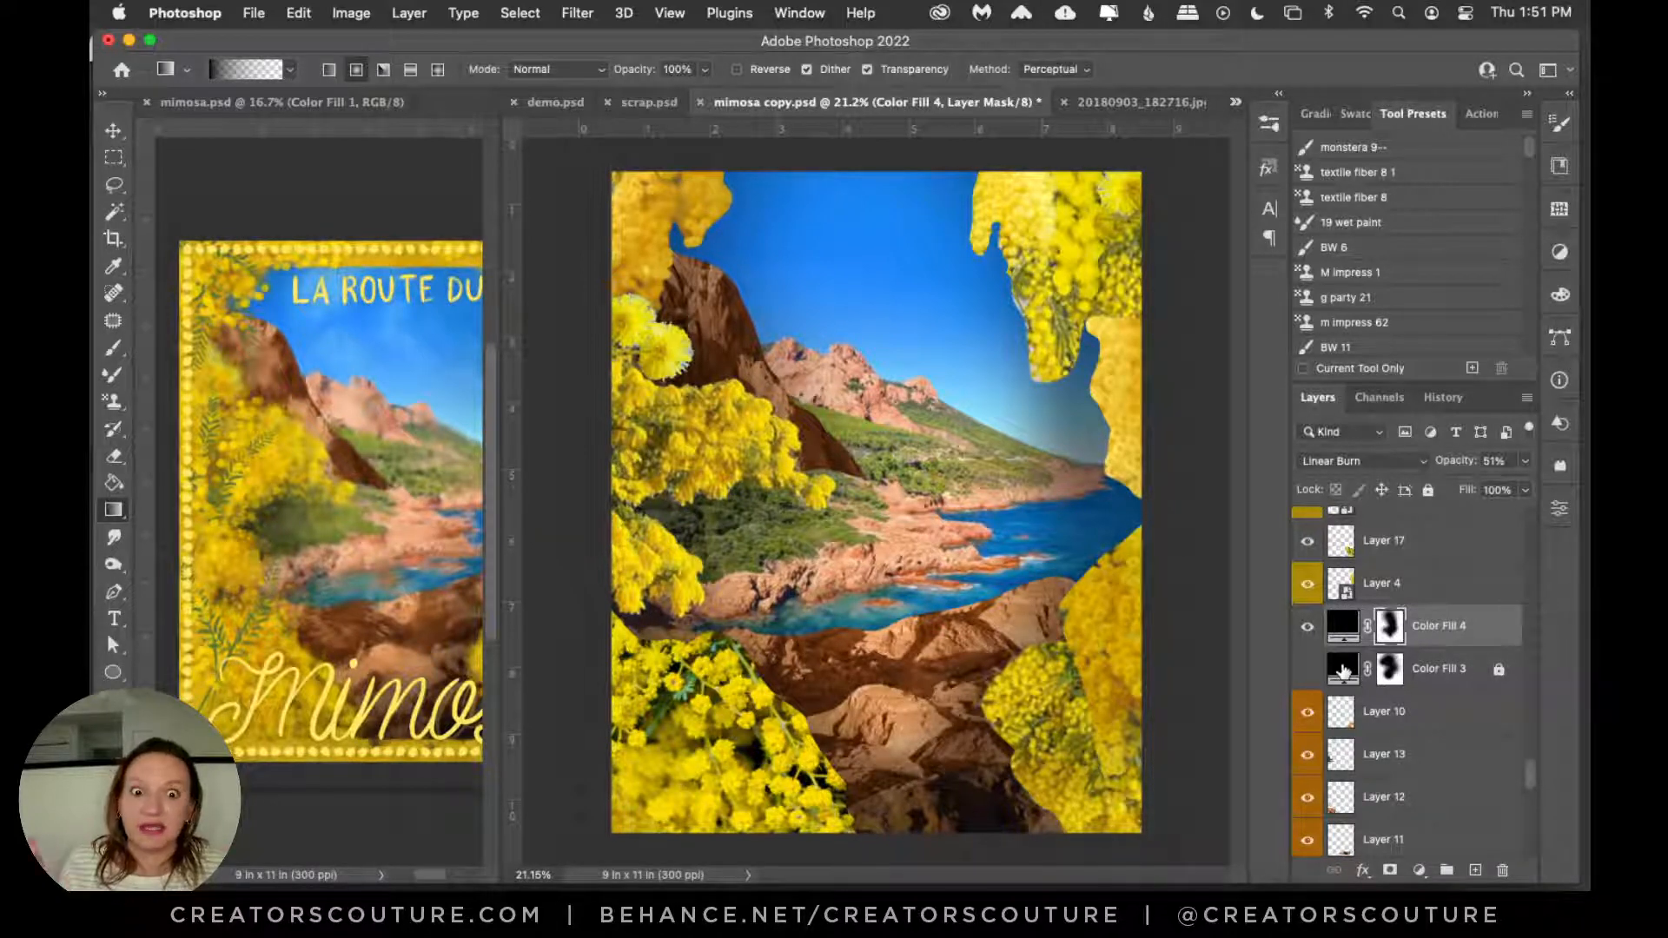
Step: Add a new layer directly above Layer 22 and activate the Pattern Stamp tool
scroll(1489, 635, "up", 10)
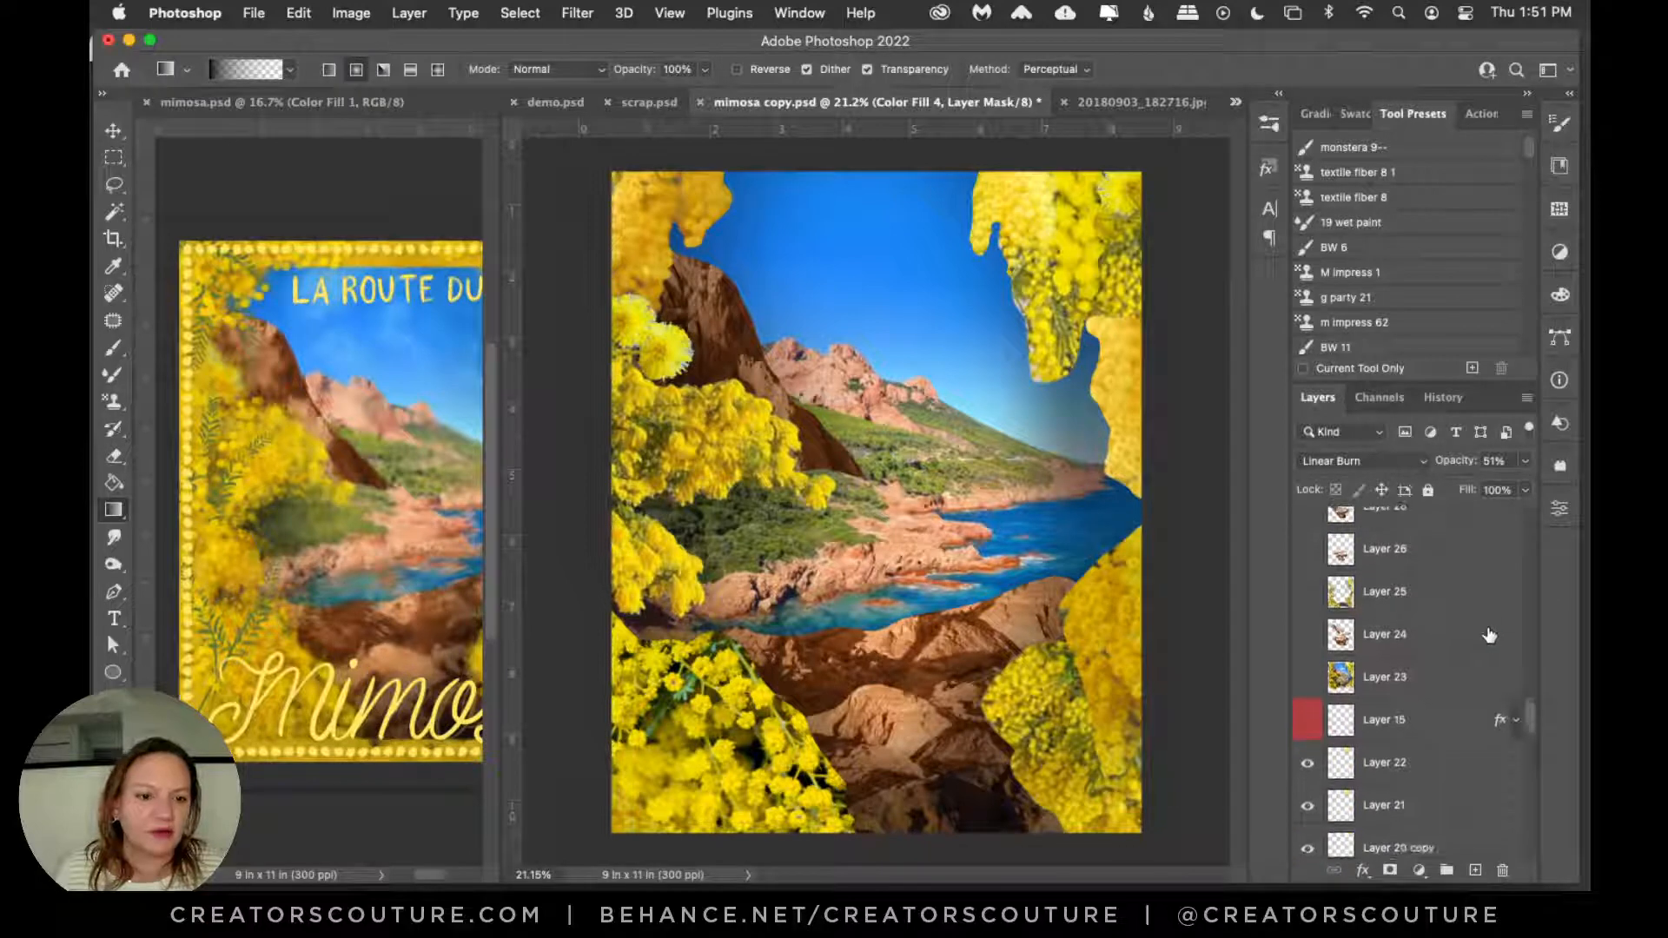
left_click(1393, 762)
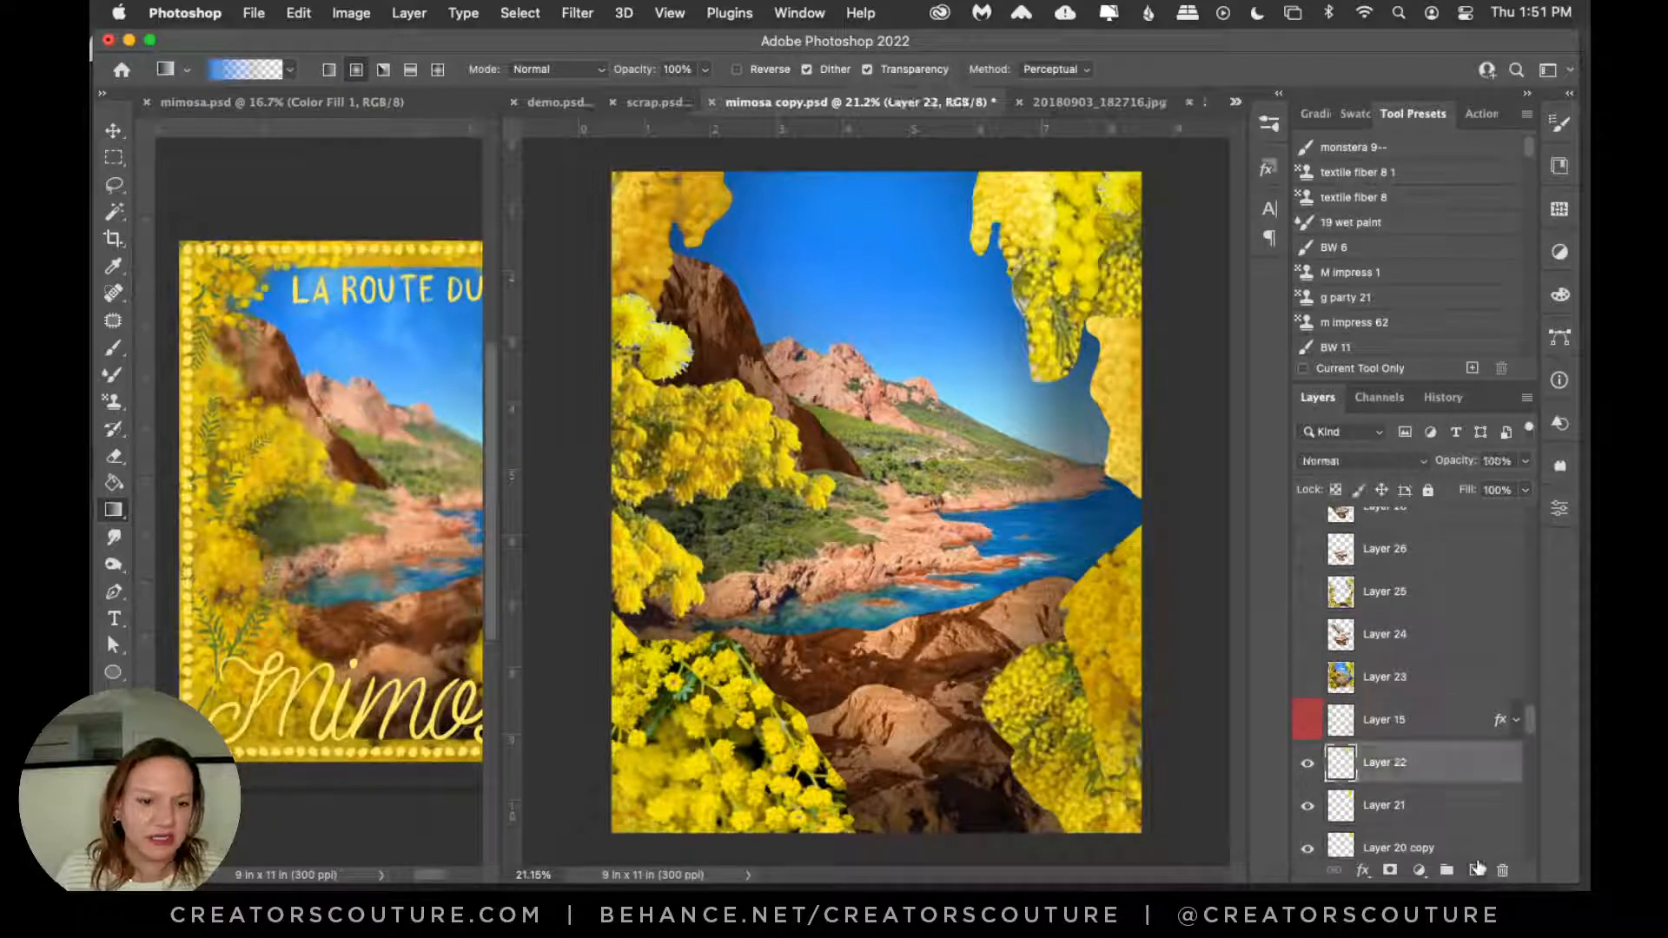
left_click(1477, 869)
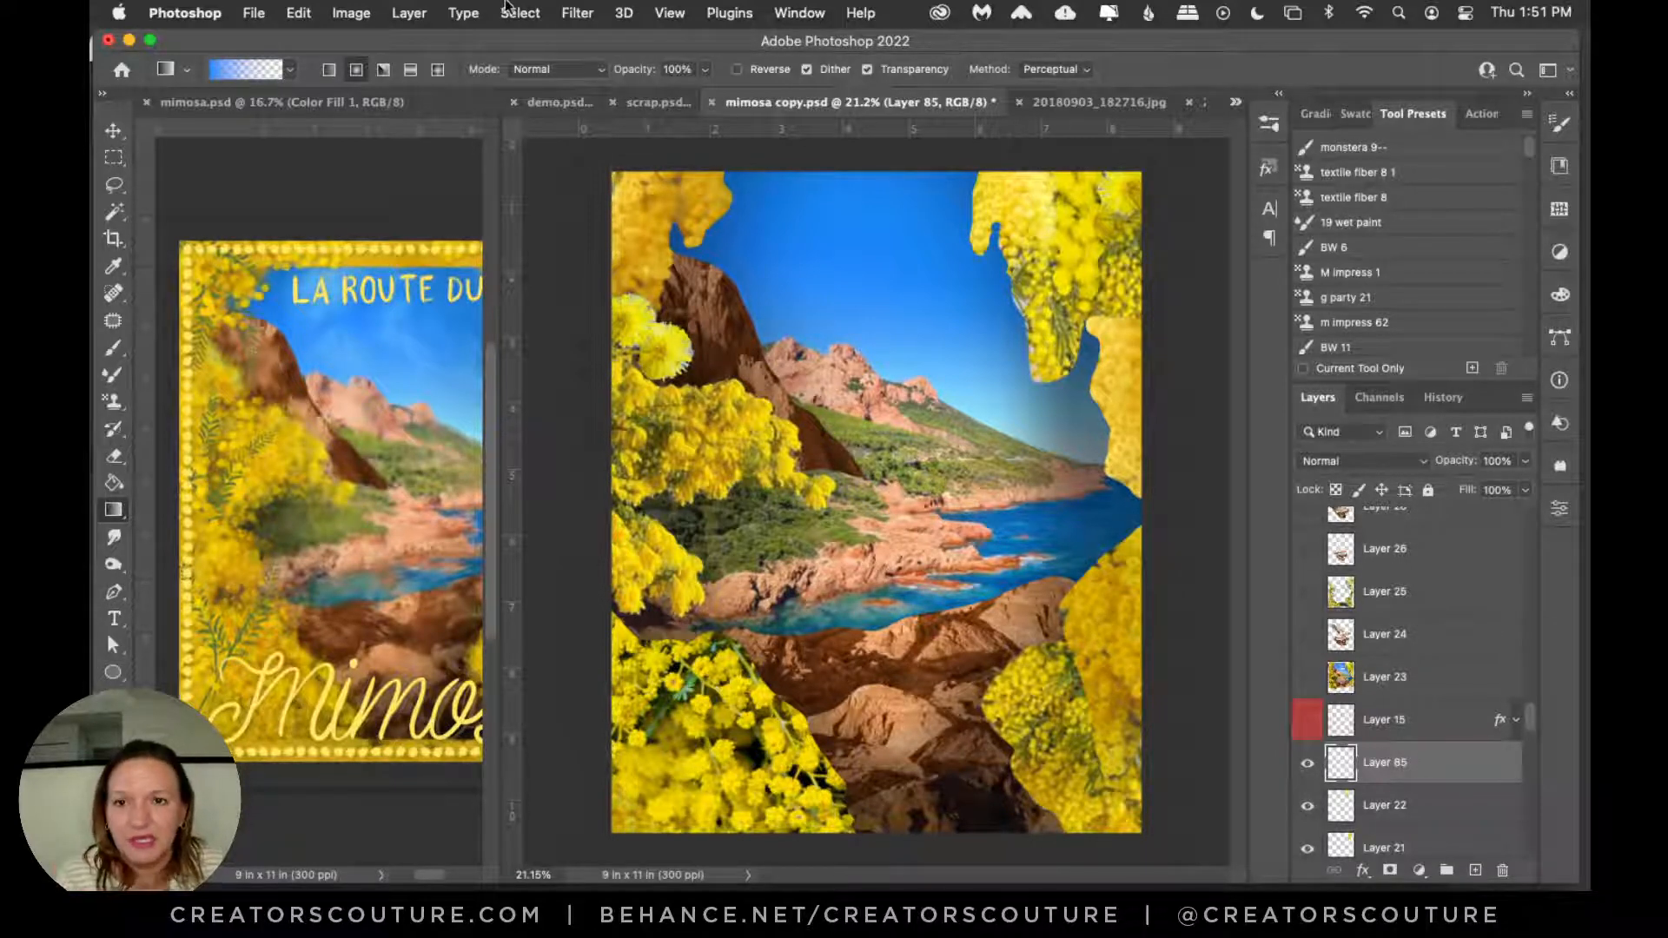
left_click(390, 12)
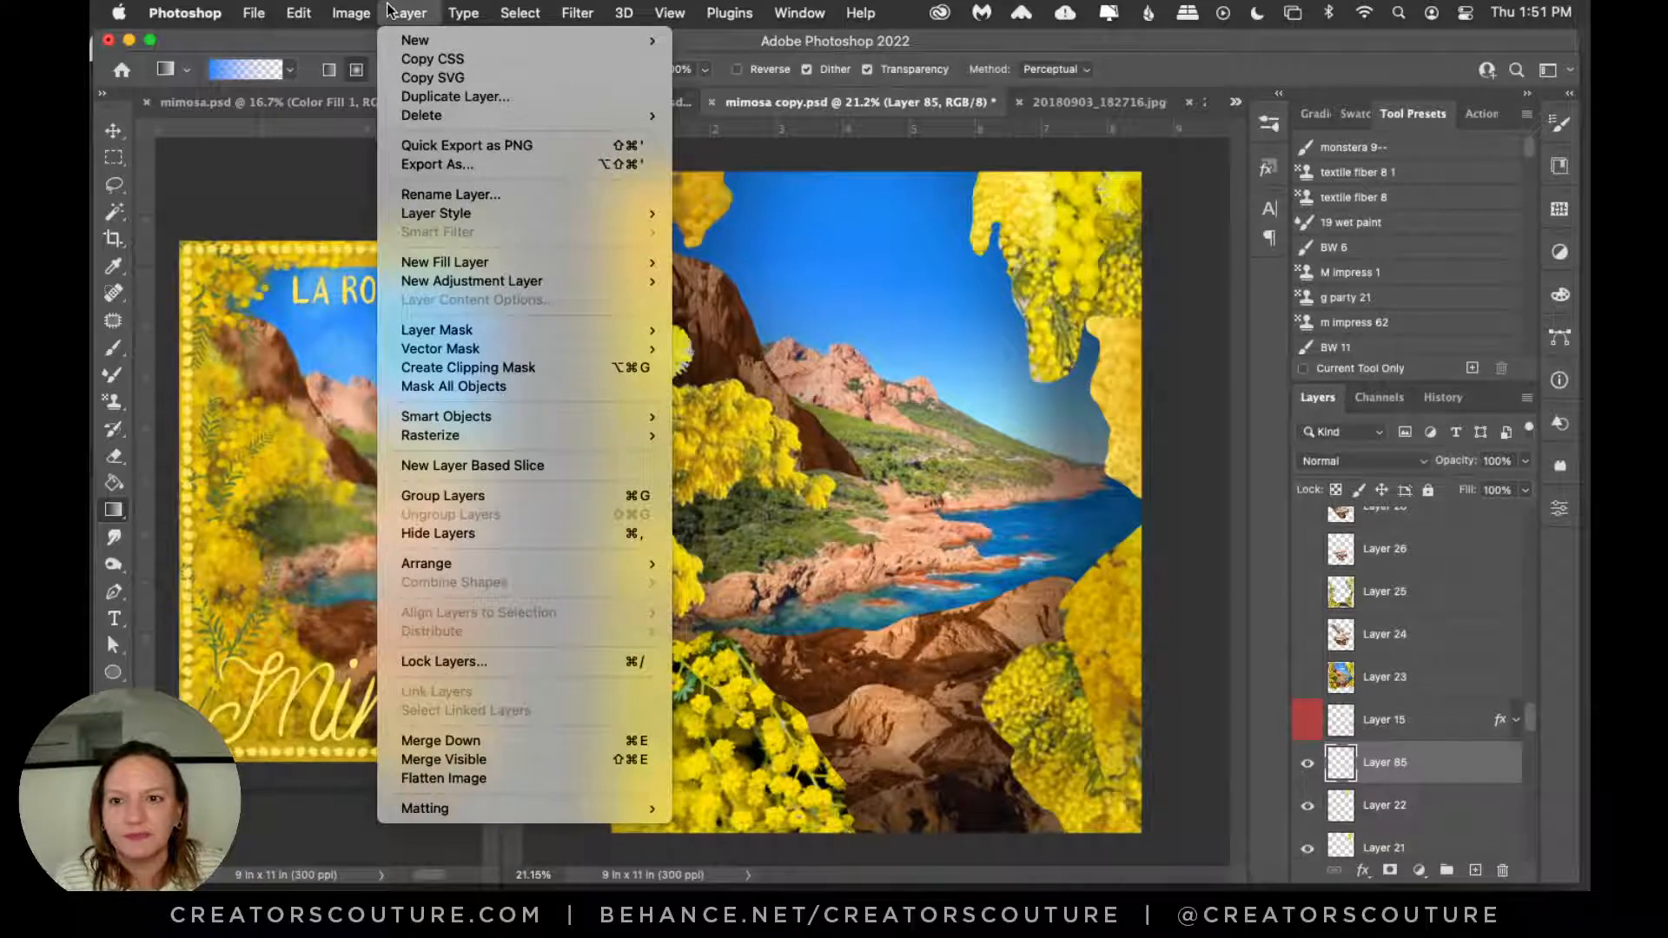
left_click(351, 12)
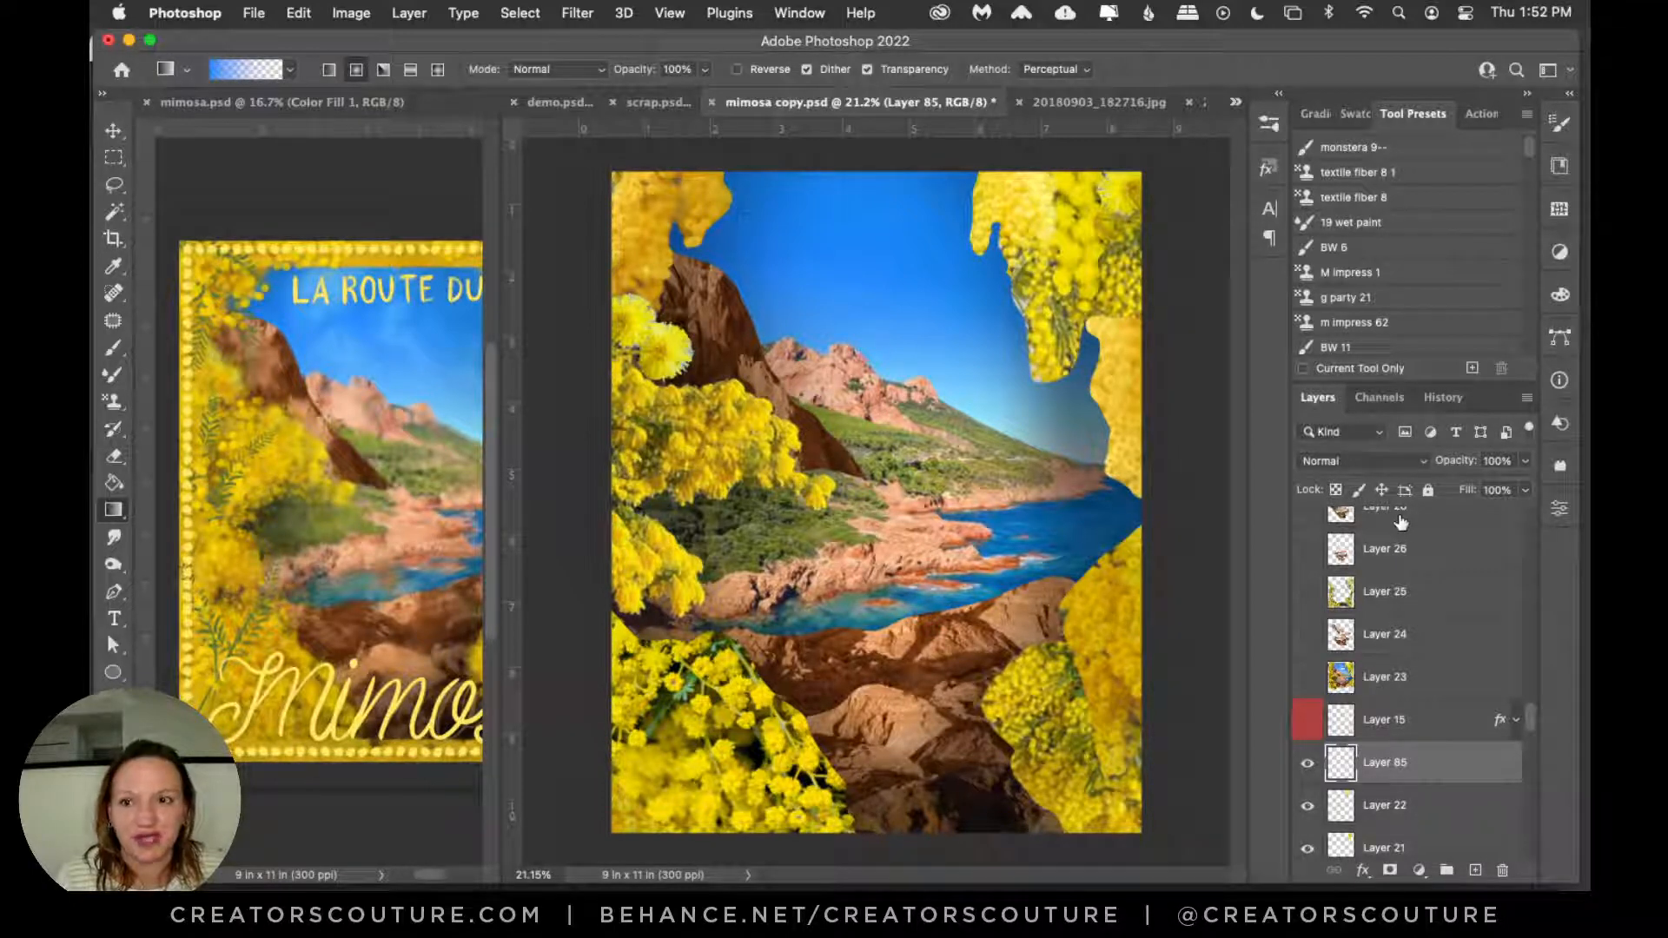
left_click(113, 400)
right_click(113, 402)
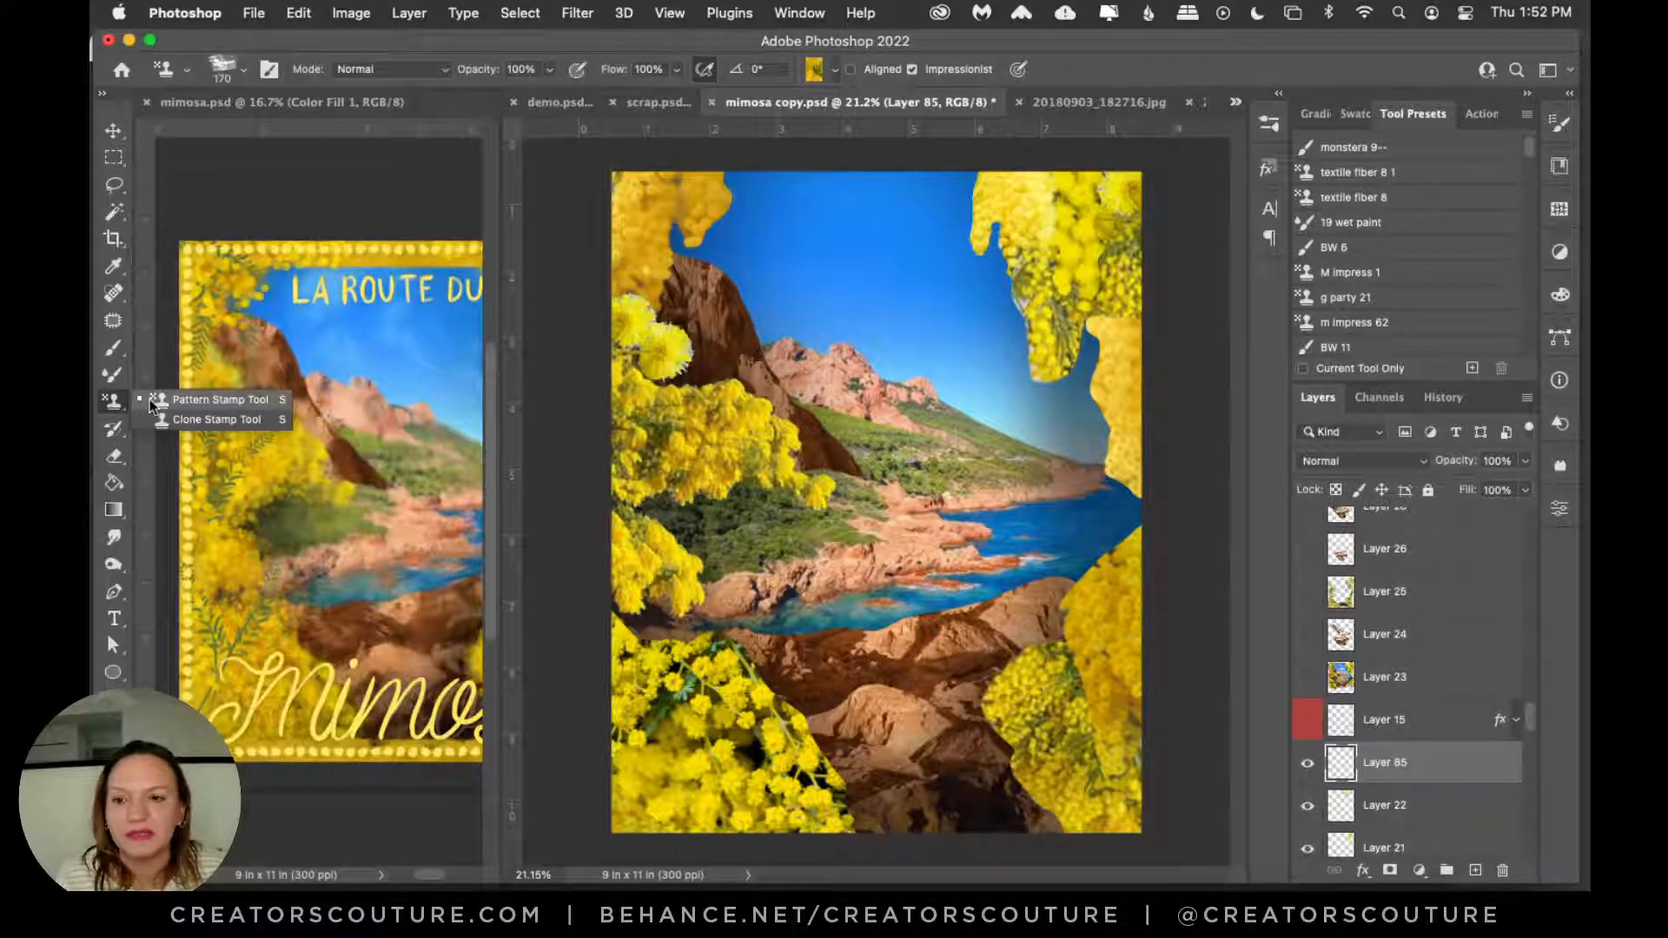
left_click(220, 398)
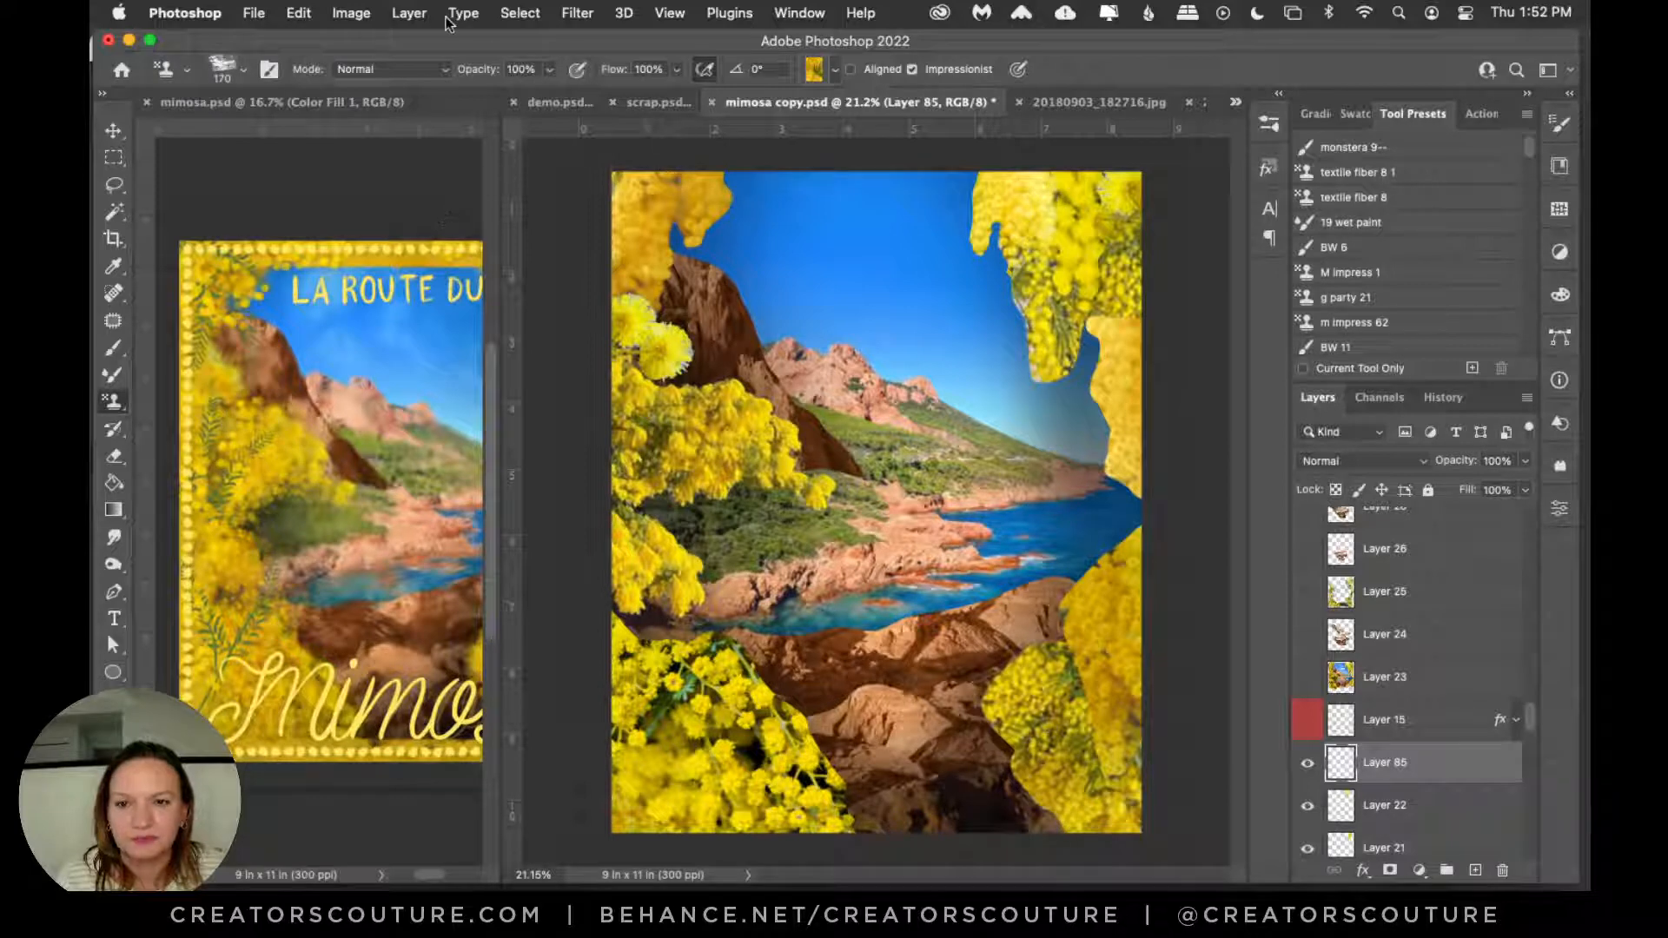
Step: Define the whole collage as a pattern named "mimosa collage"
left_click(302, 12)
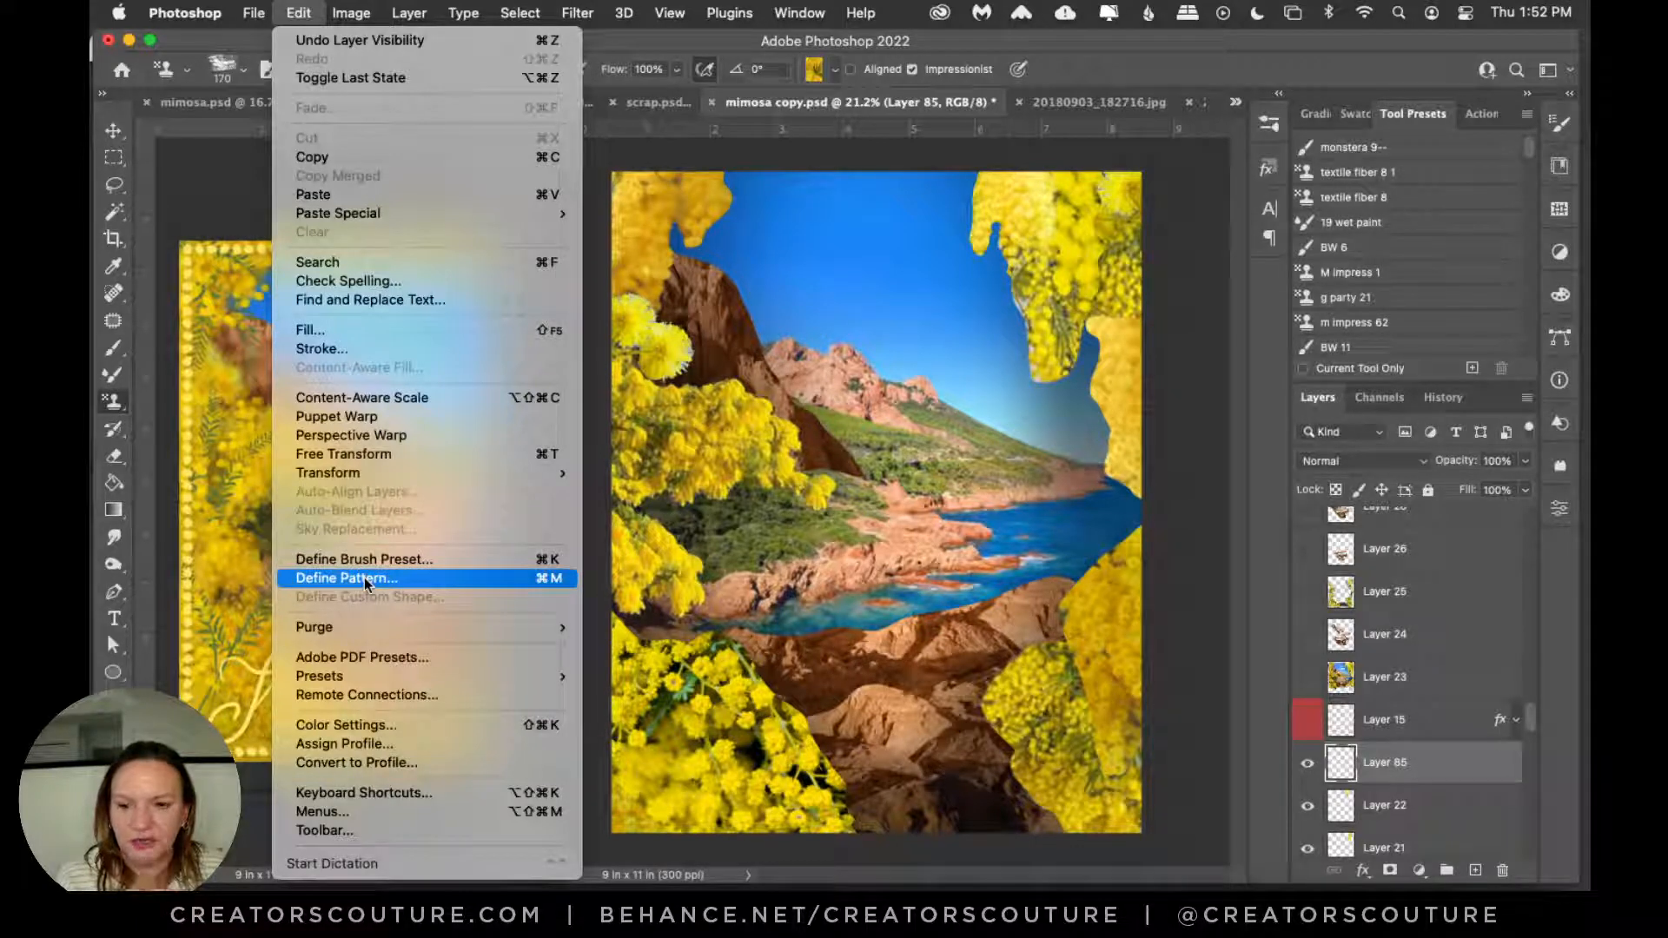
left_click(291, 11)
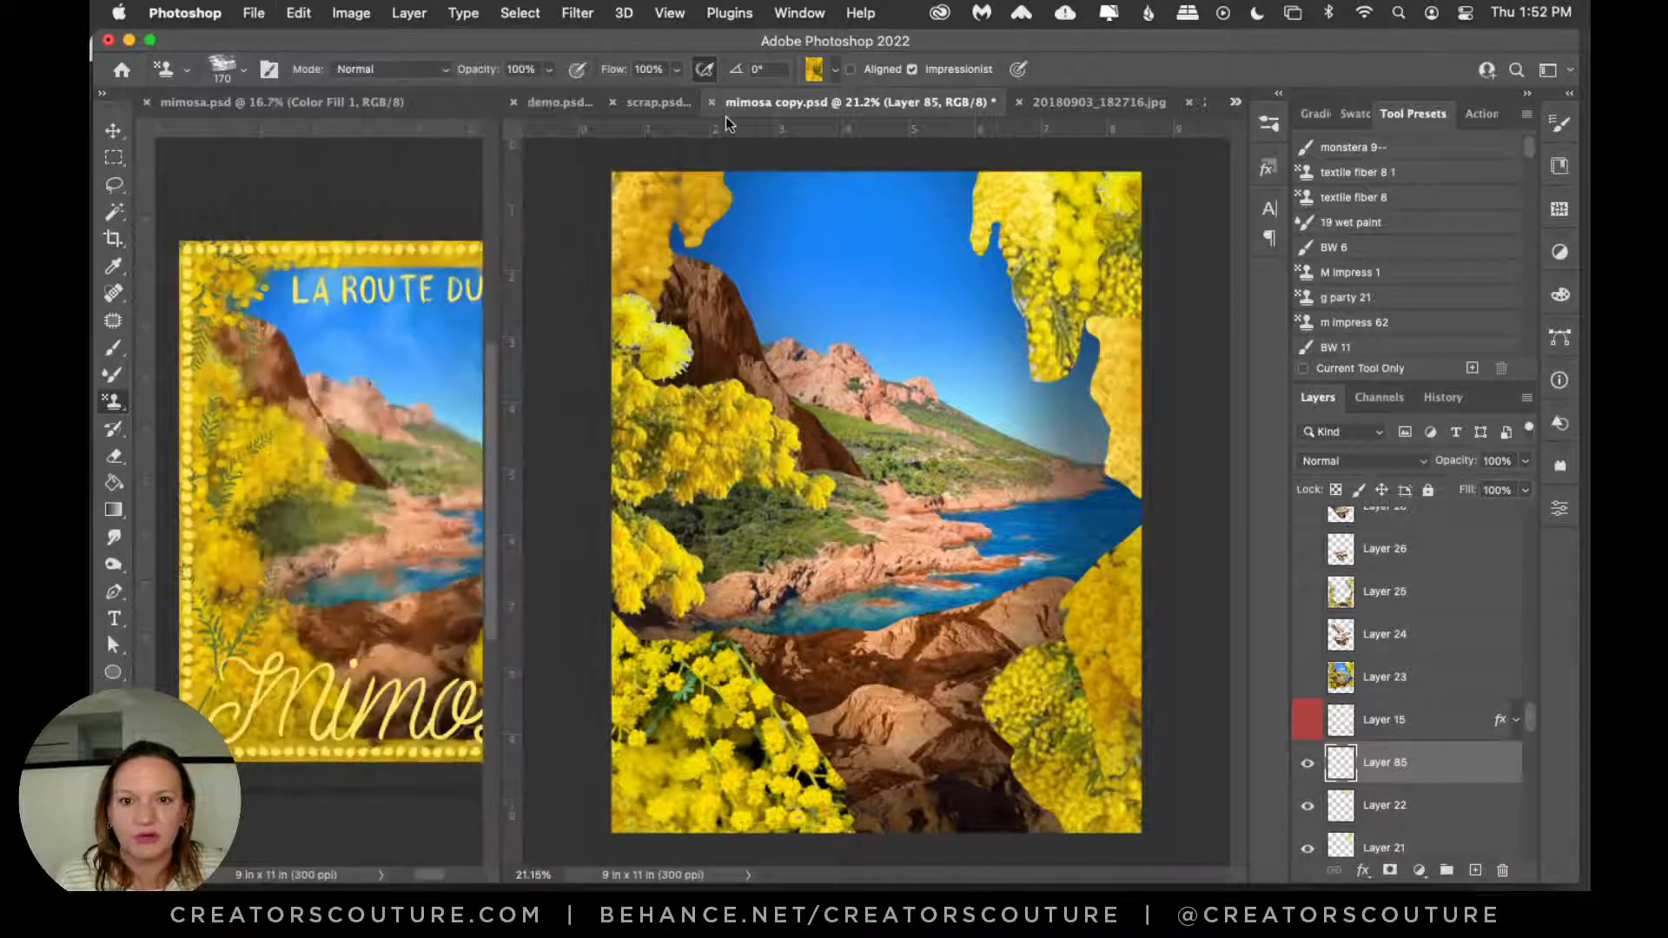
left_click(297, 12)
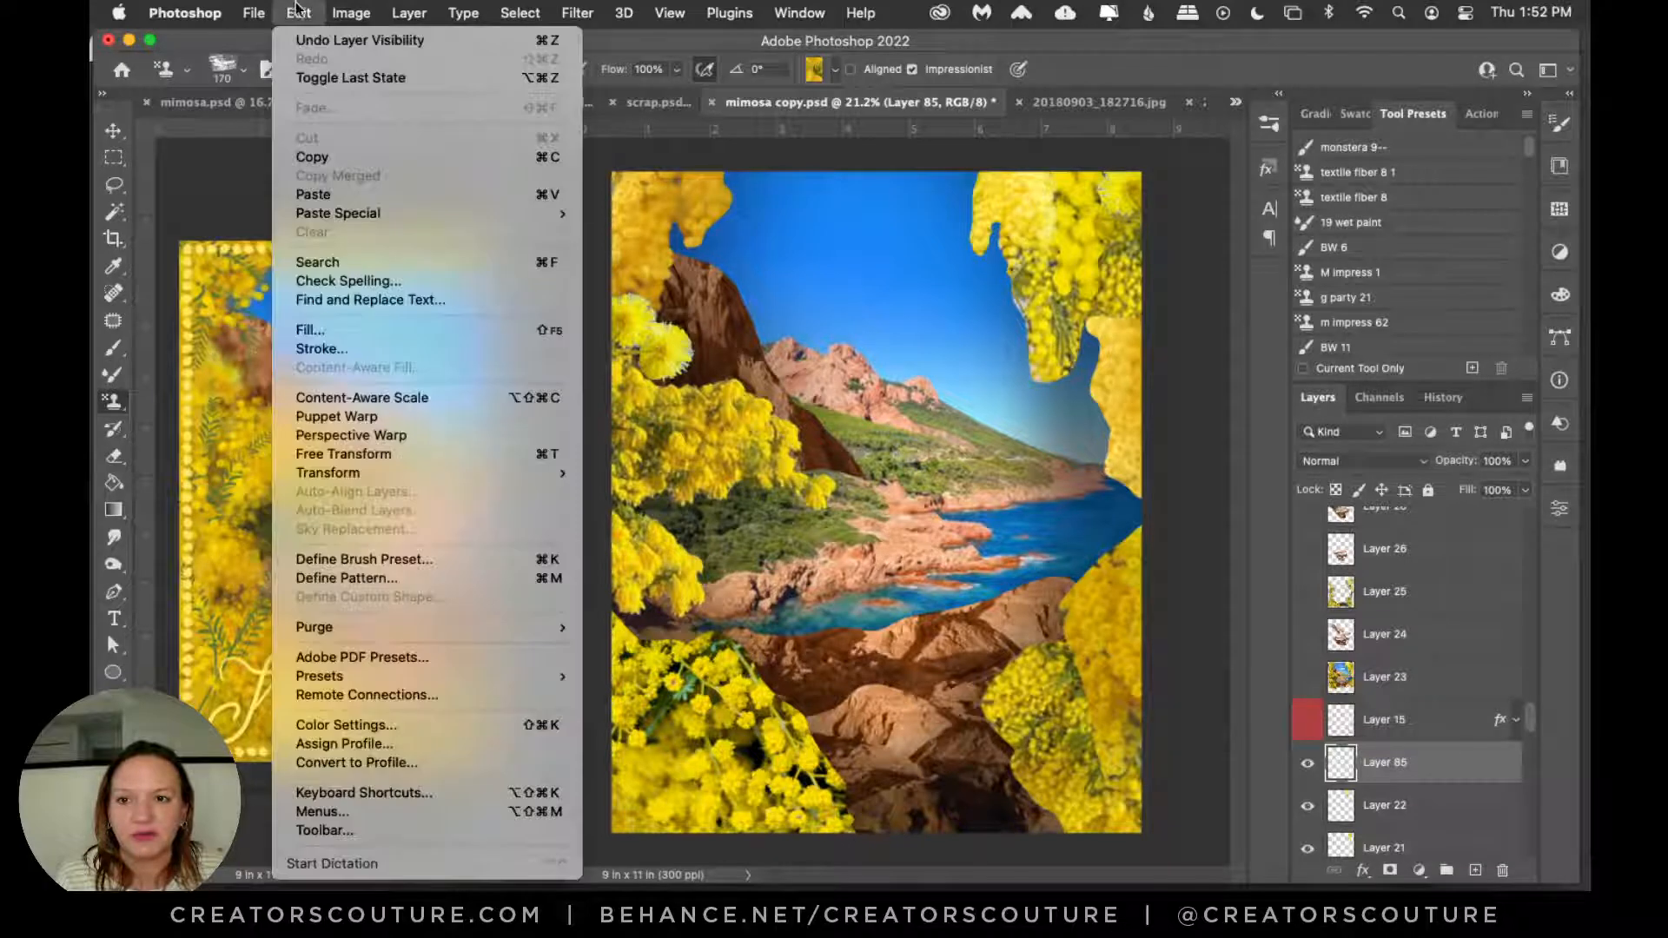
left_click(395, 580)
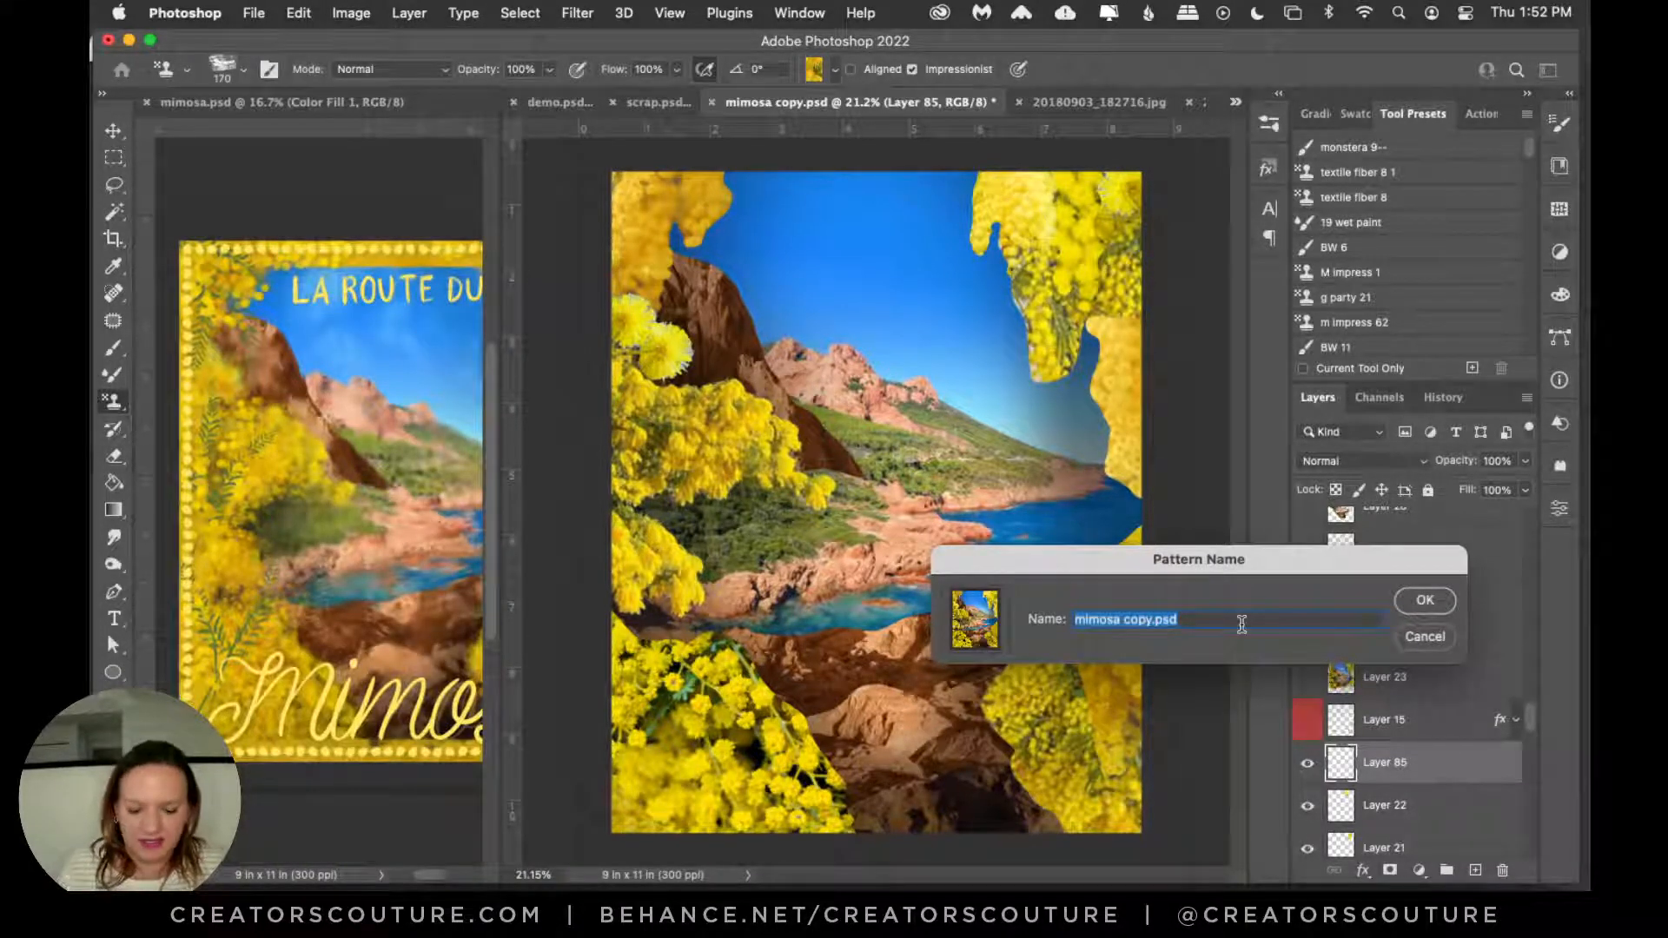
type("mimo")
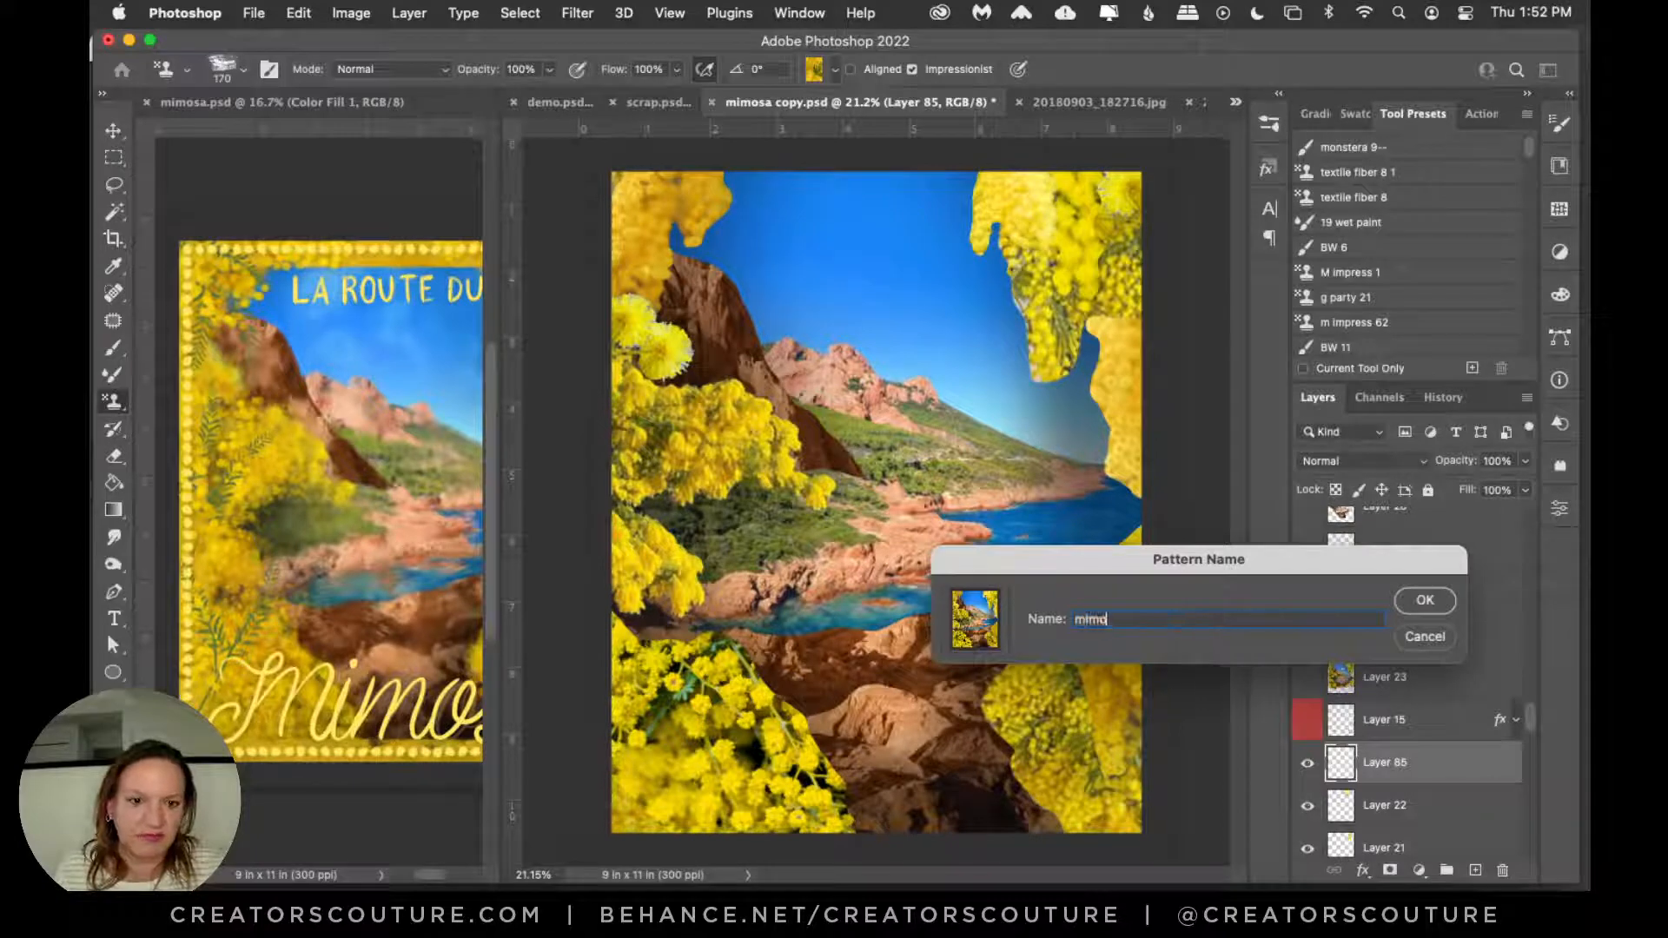
type("sa collage")
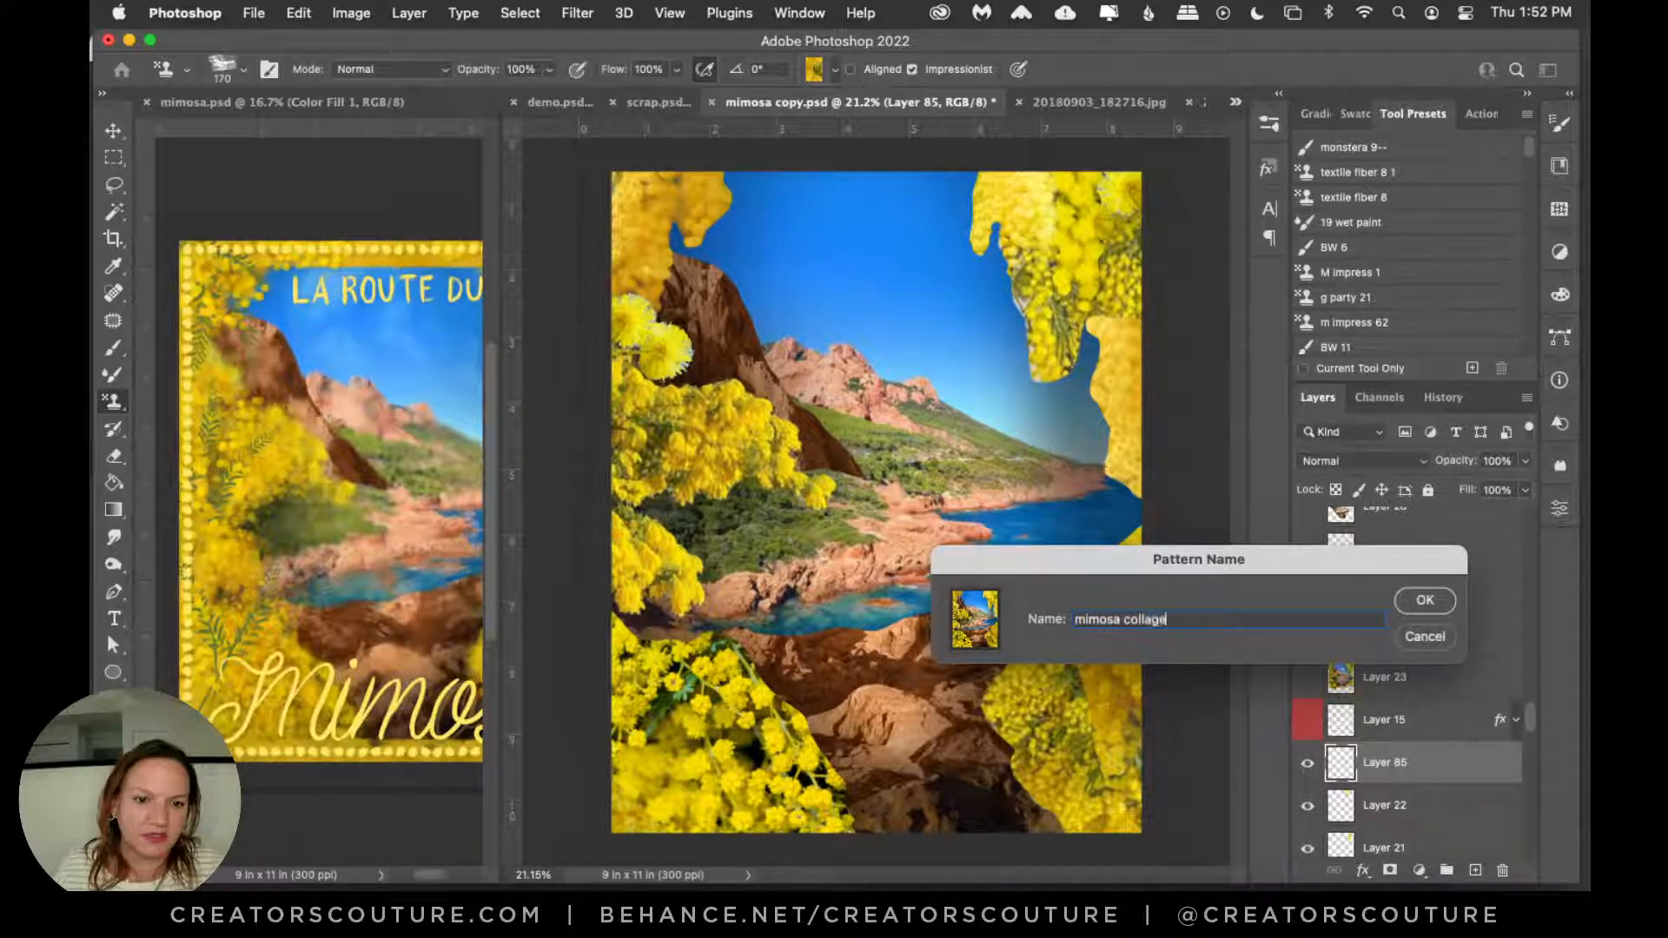
key("Return")
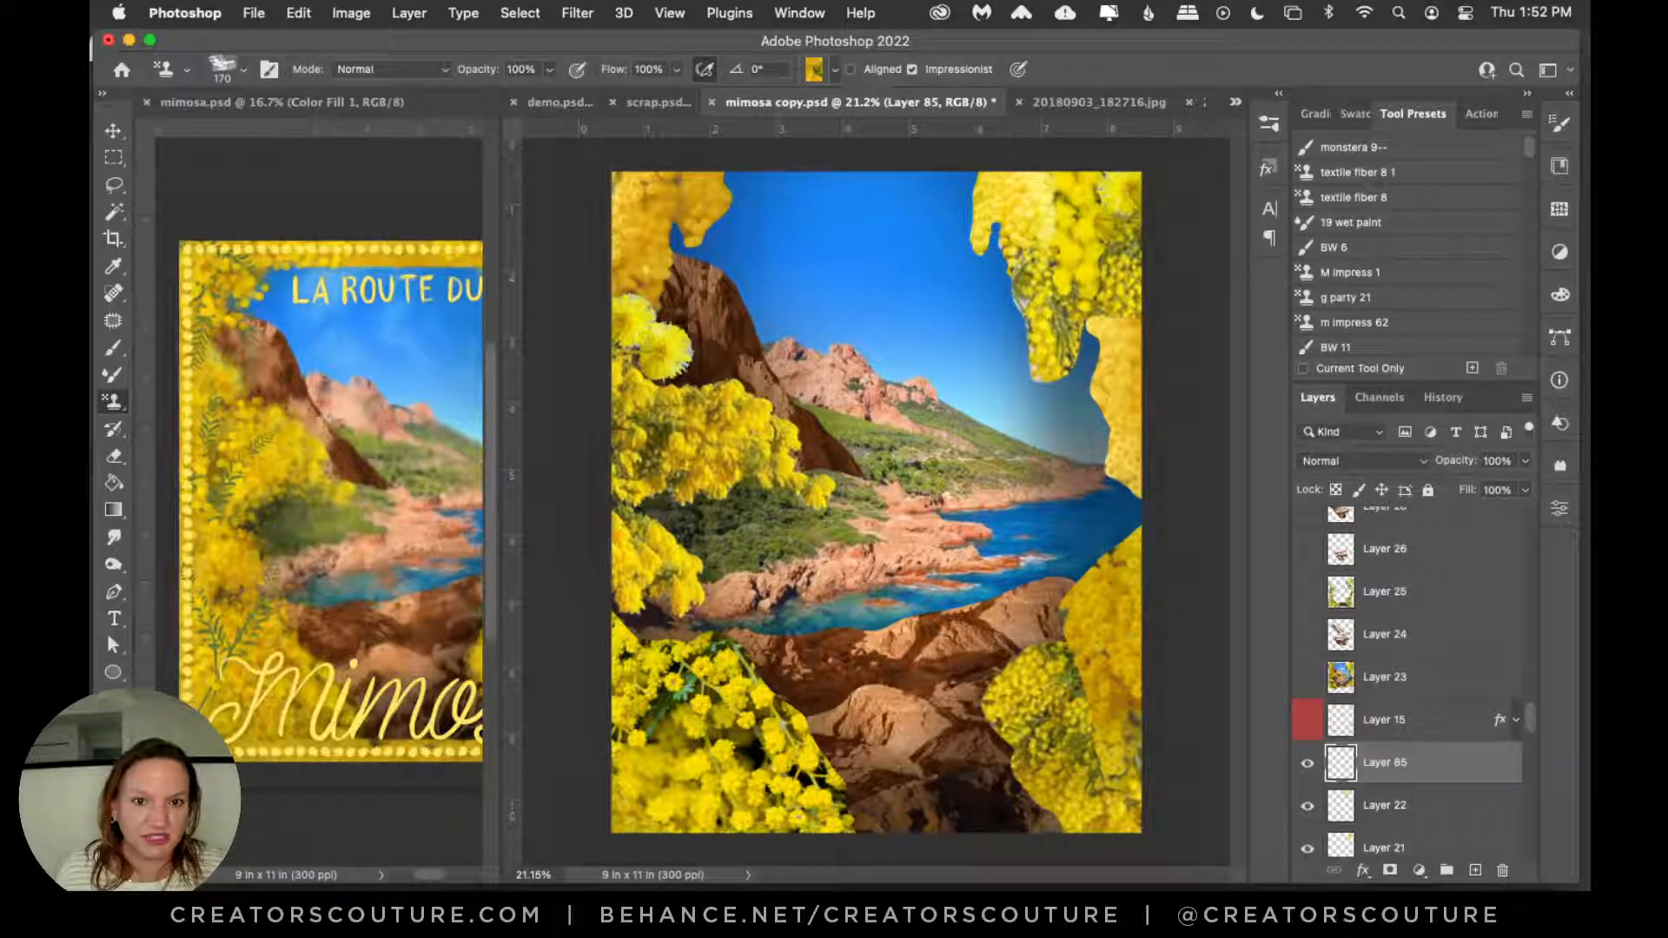
Step: Add a new empty layer directly above Layer 15
left_click(1445, 721)
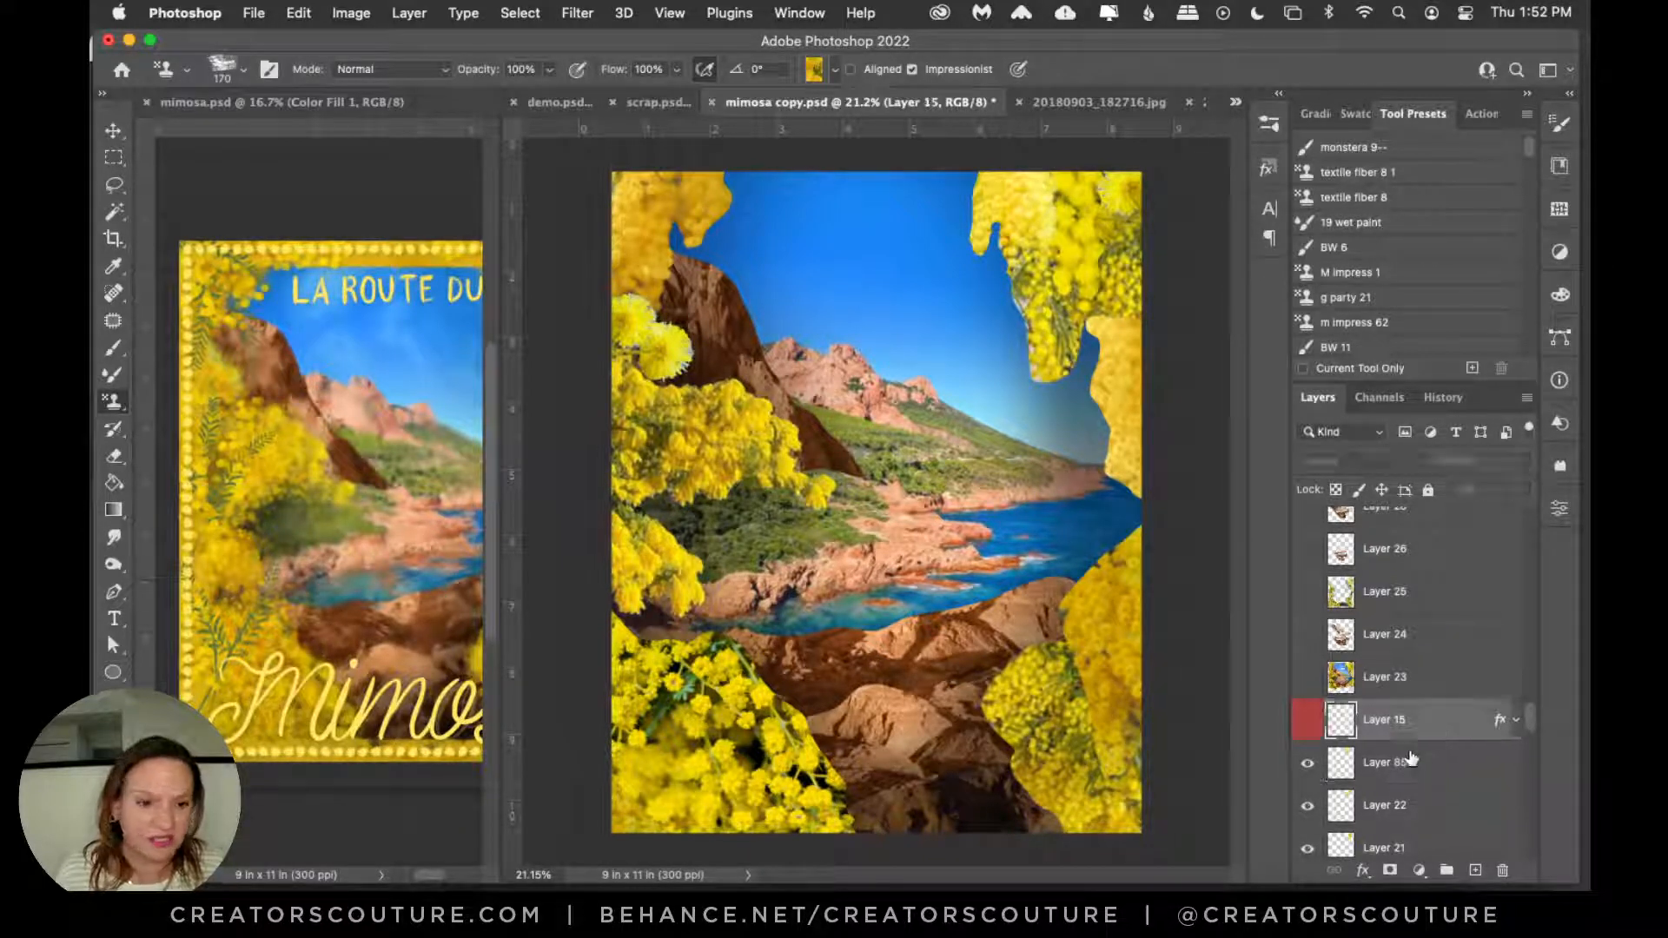
left_click(1314, 724)
left_click(1313, 724)
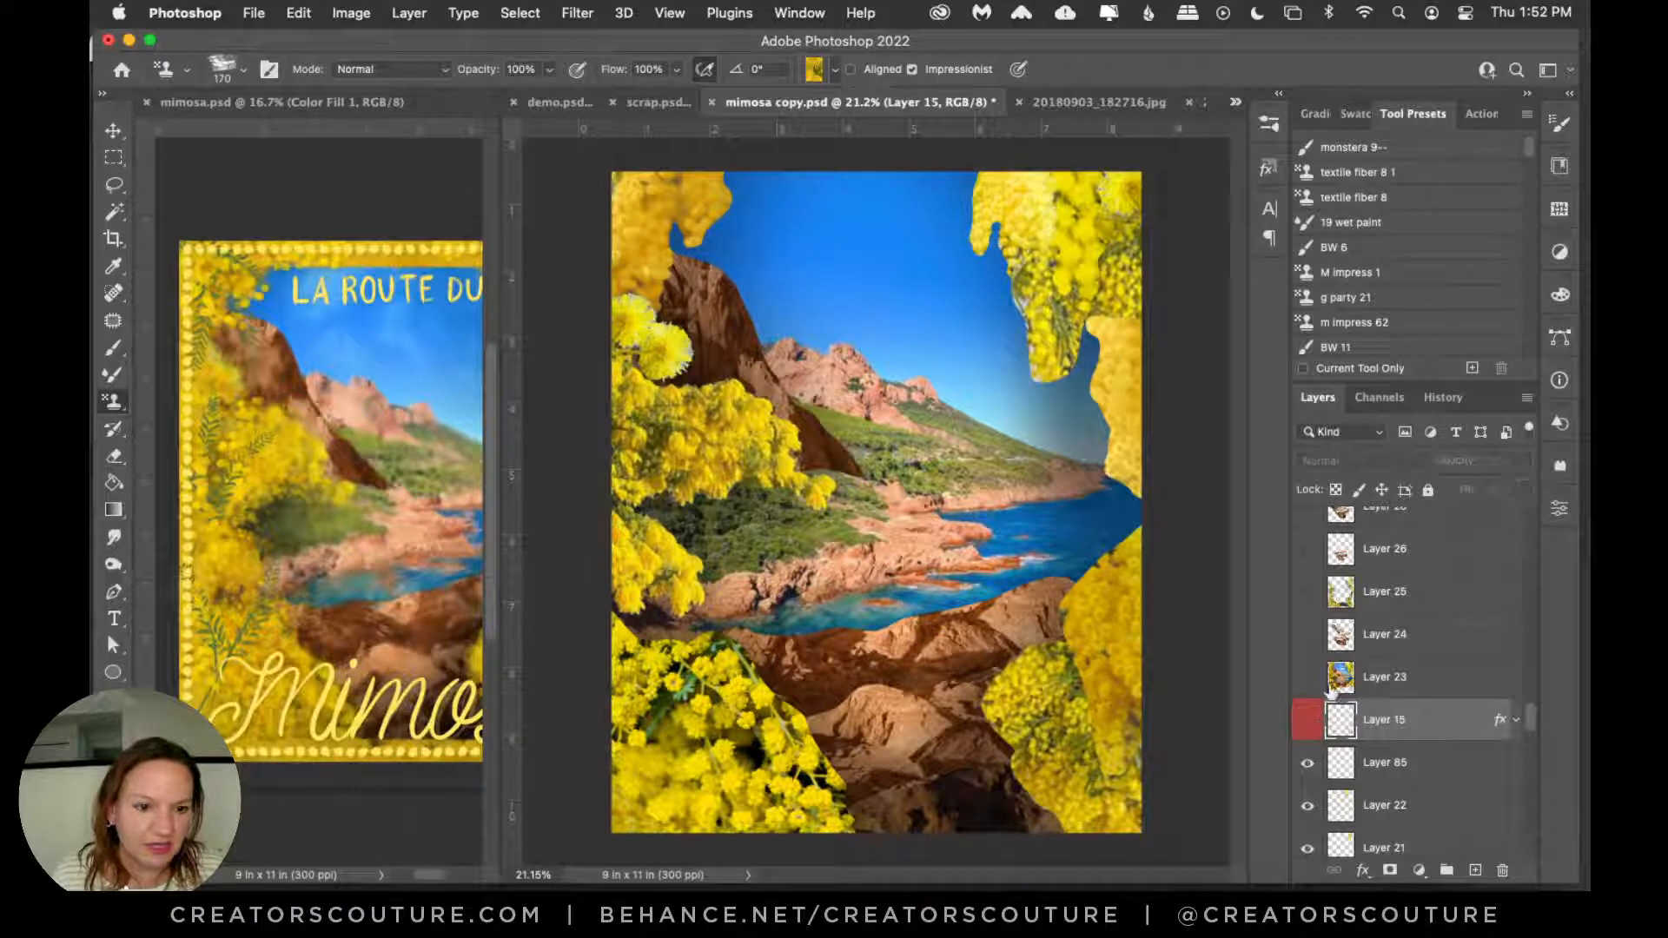
left_click(1475, 869)
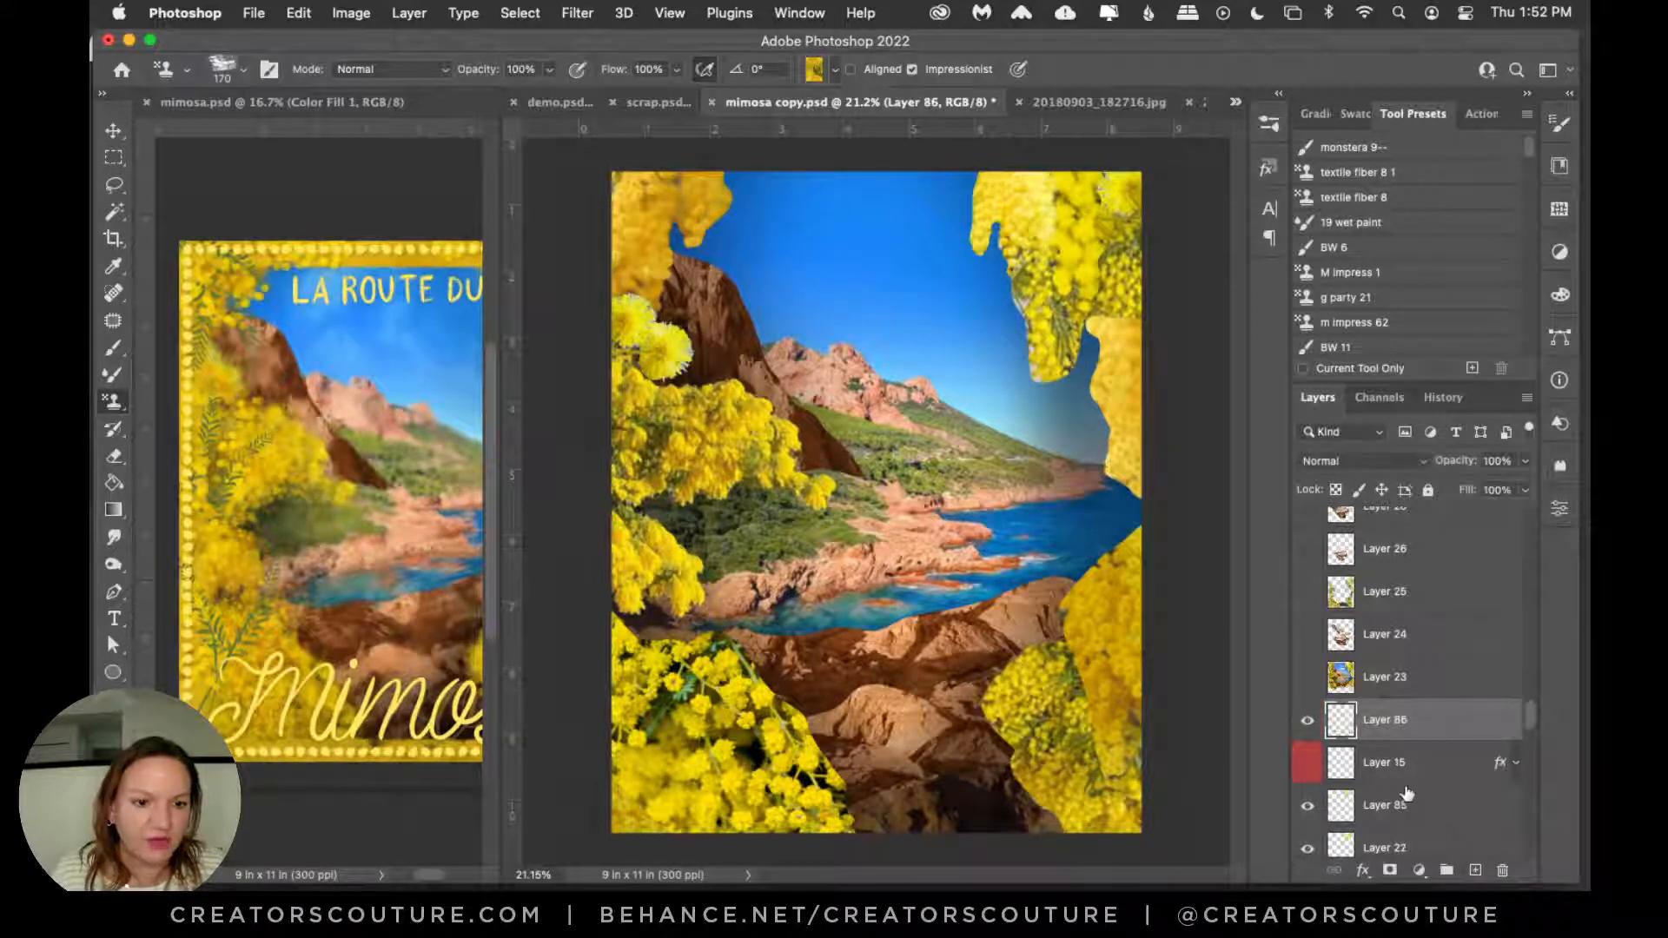
Step: Create a white (ffffff) solid colour fill layer above Layer 15 and save the document
left_click(113, 484)
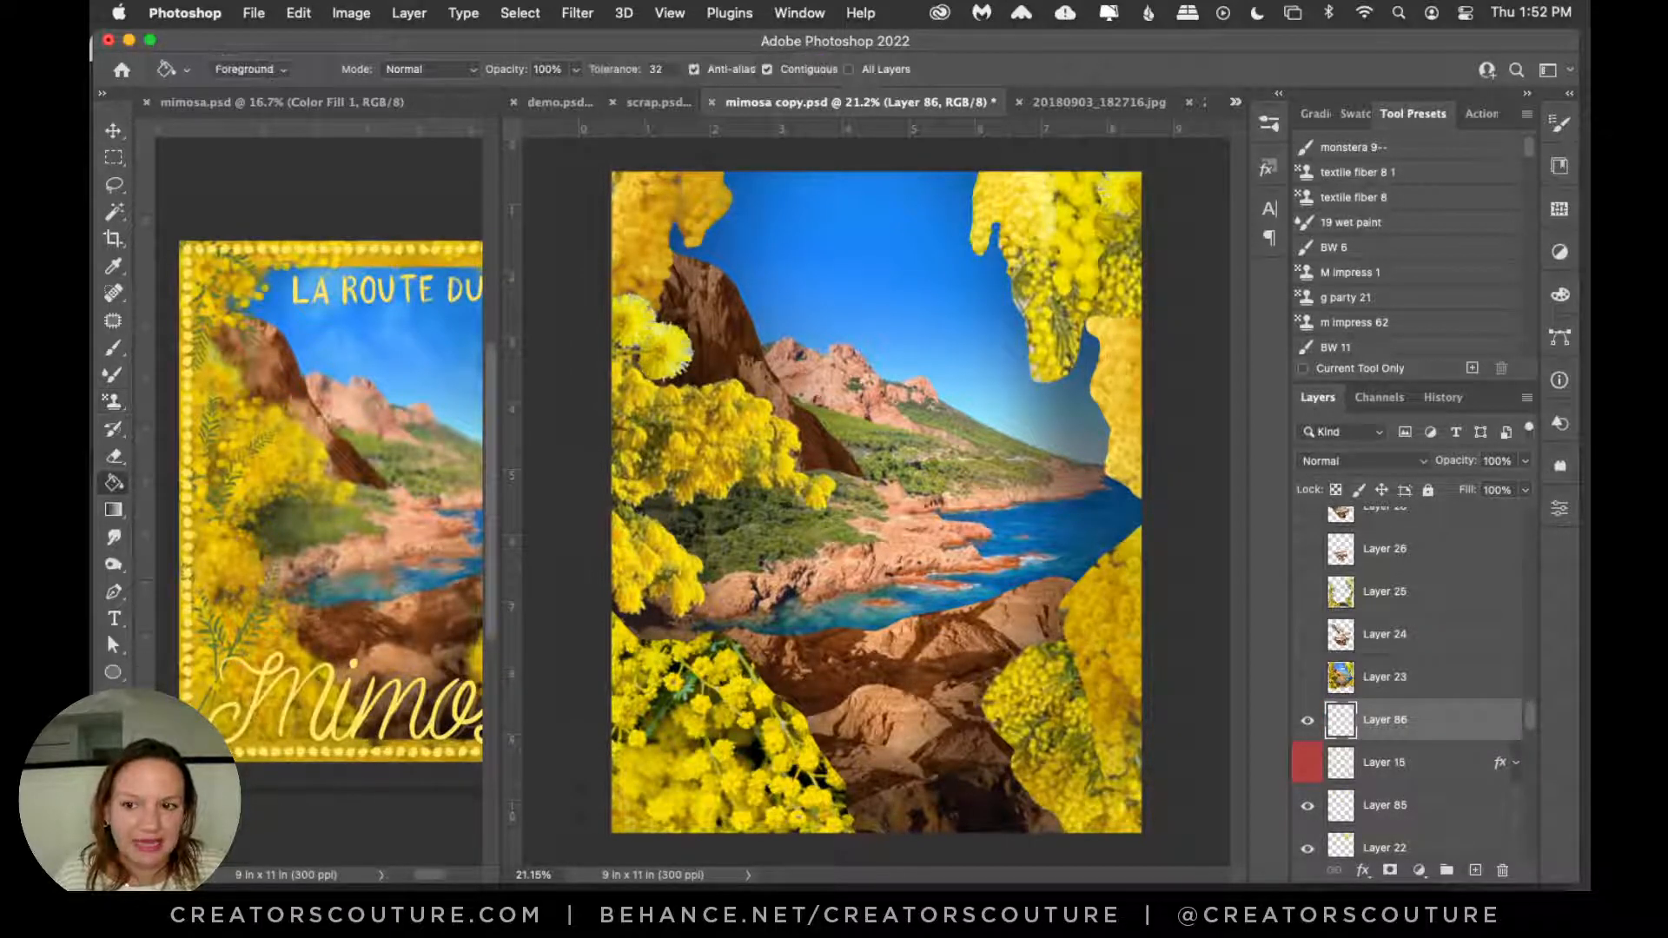
left_click(408, 12)
mouse_move(365, 12)
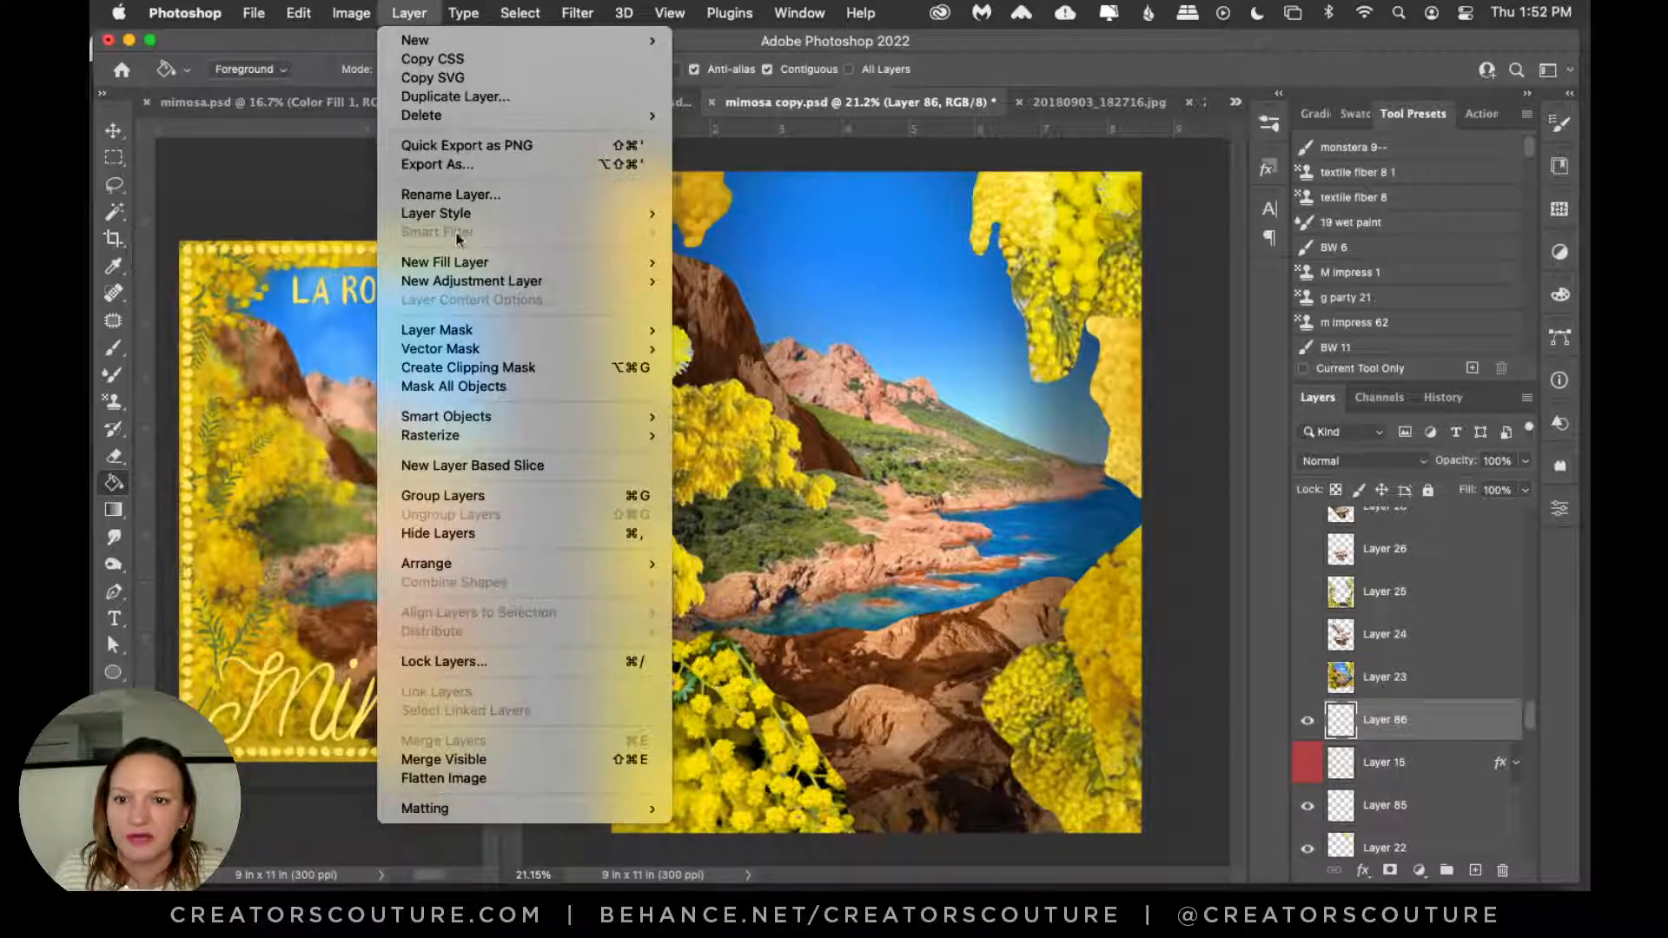
mouse_move(461, 262)
left_click(746, 263)
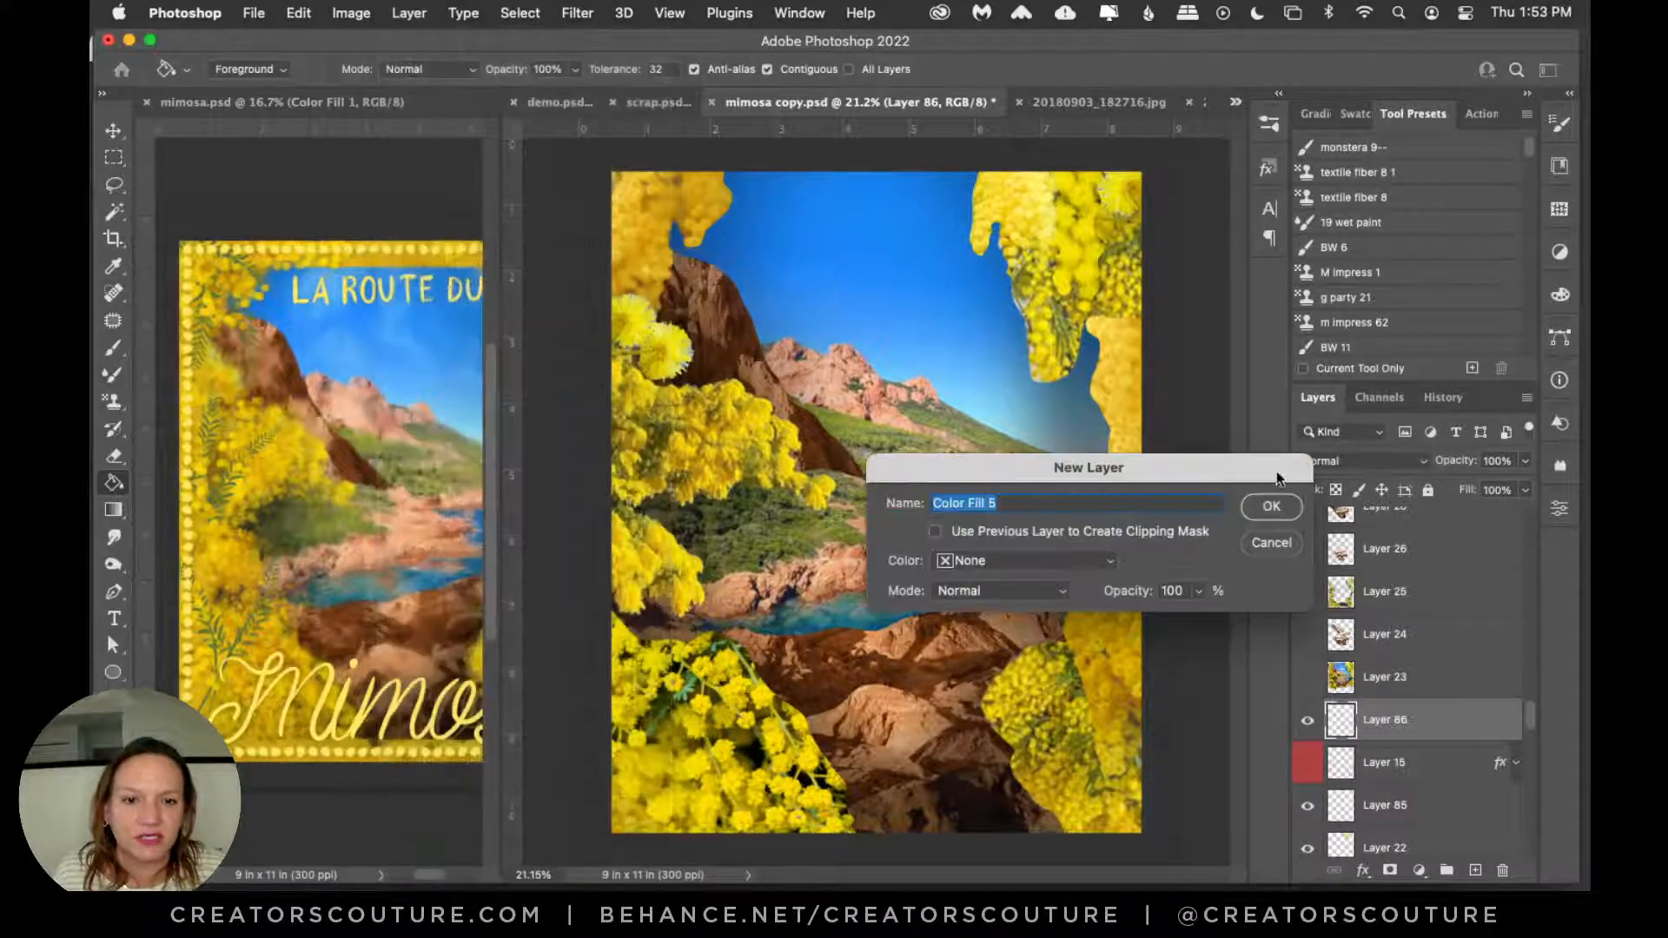
left_click(1269, 503)
left_click(1047, 431)
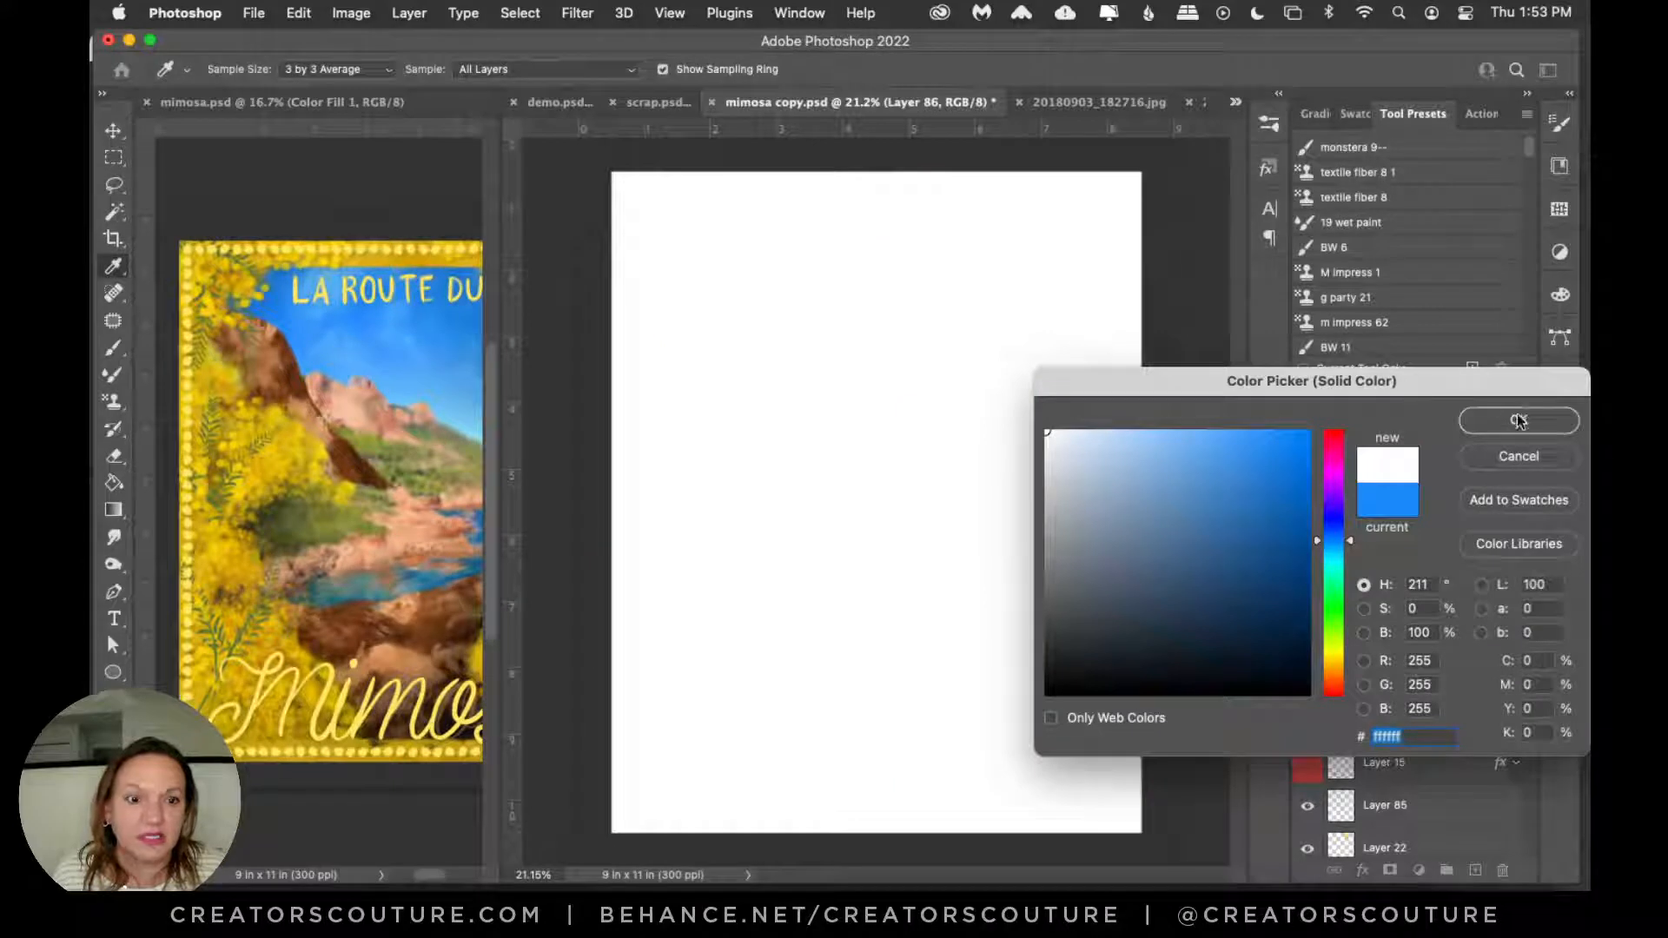
left_click(1519, 419)
key("g")
key("super+s")
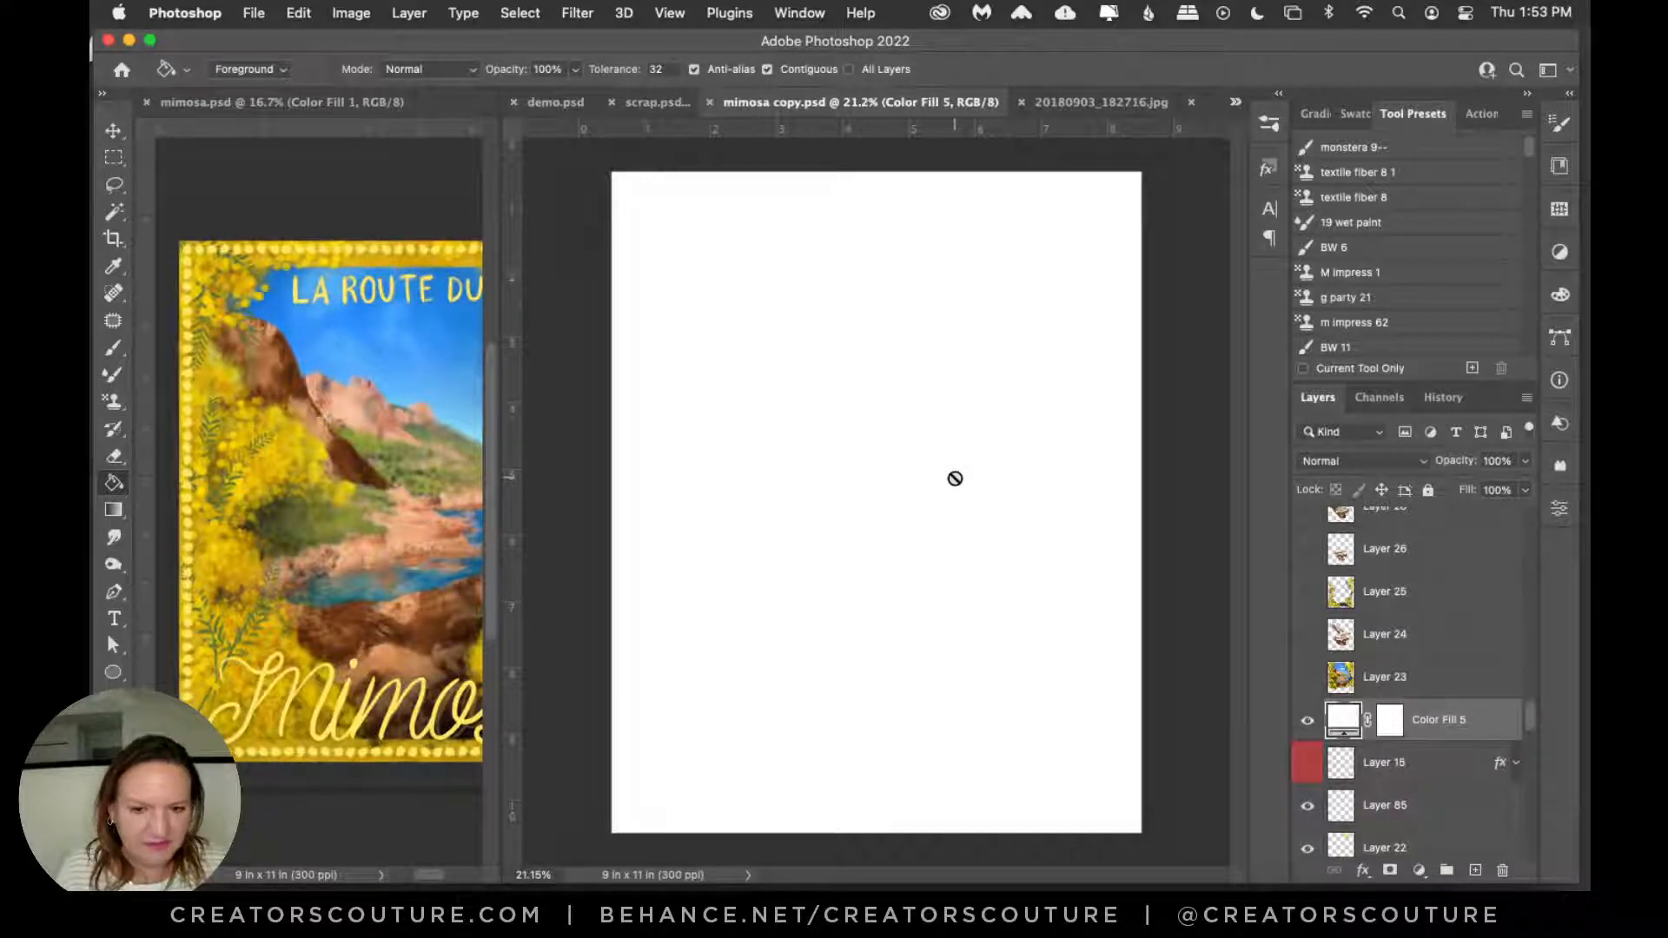
Step: Add an empty layer above the white fill layer and activate the Pattern Stamp tool
left_click(113, 132)
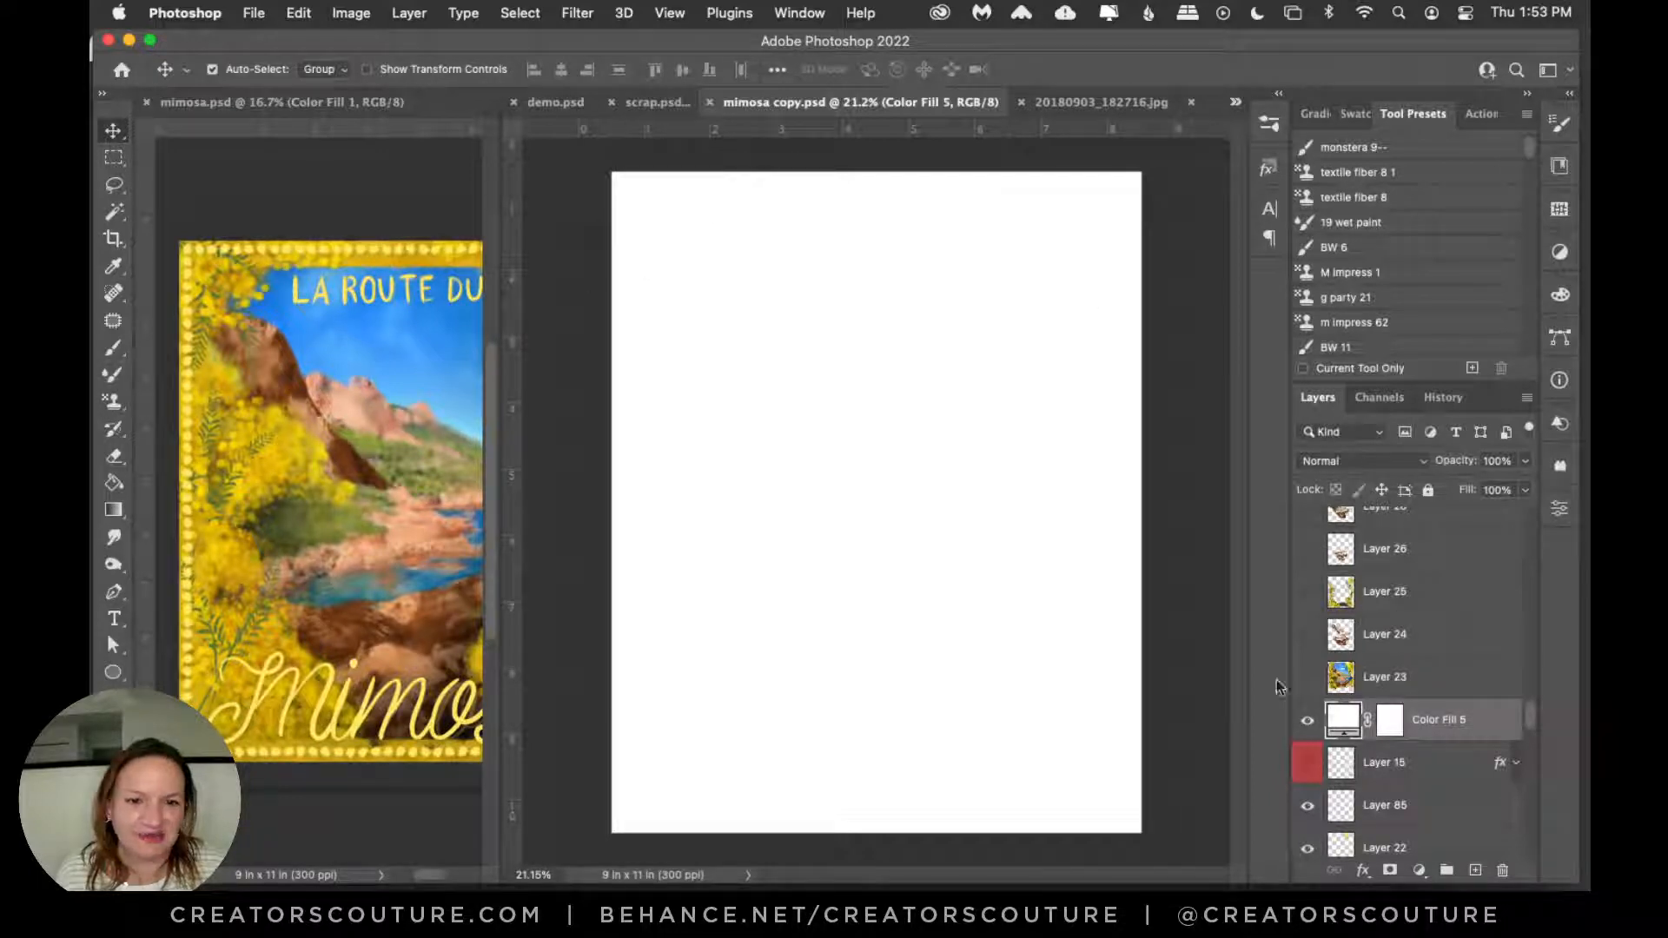
left_click(1475, 870)
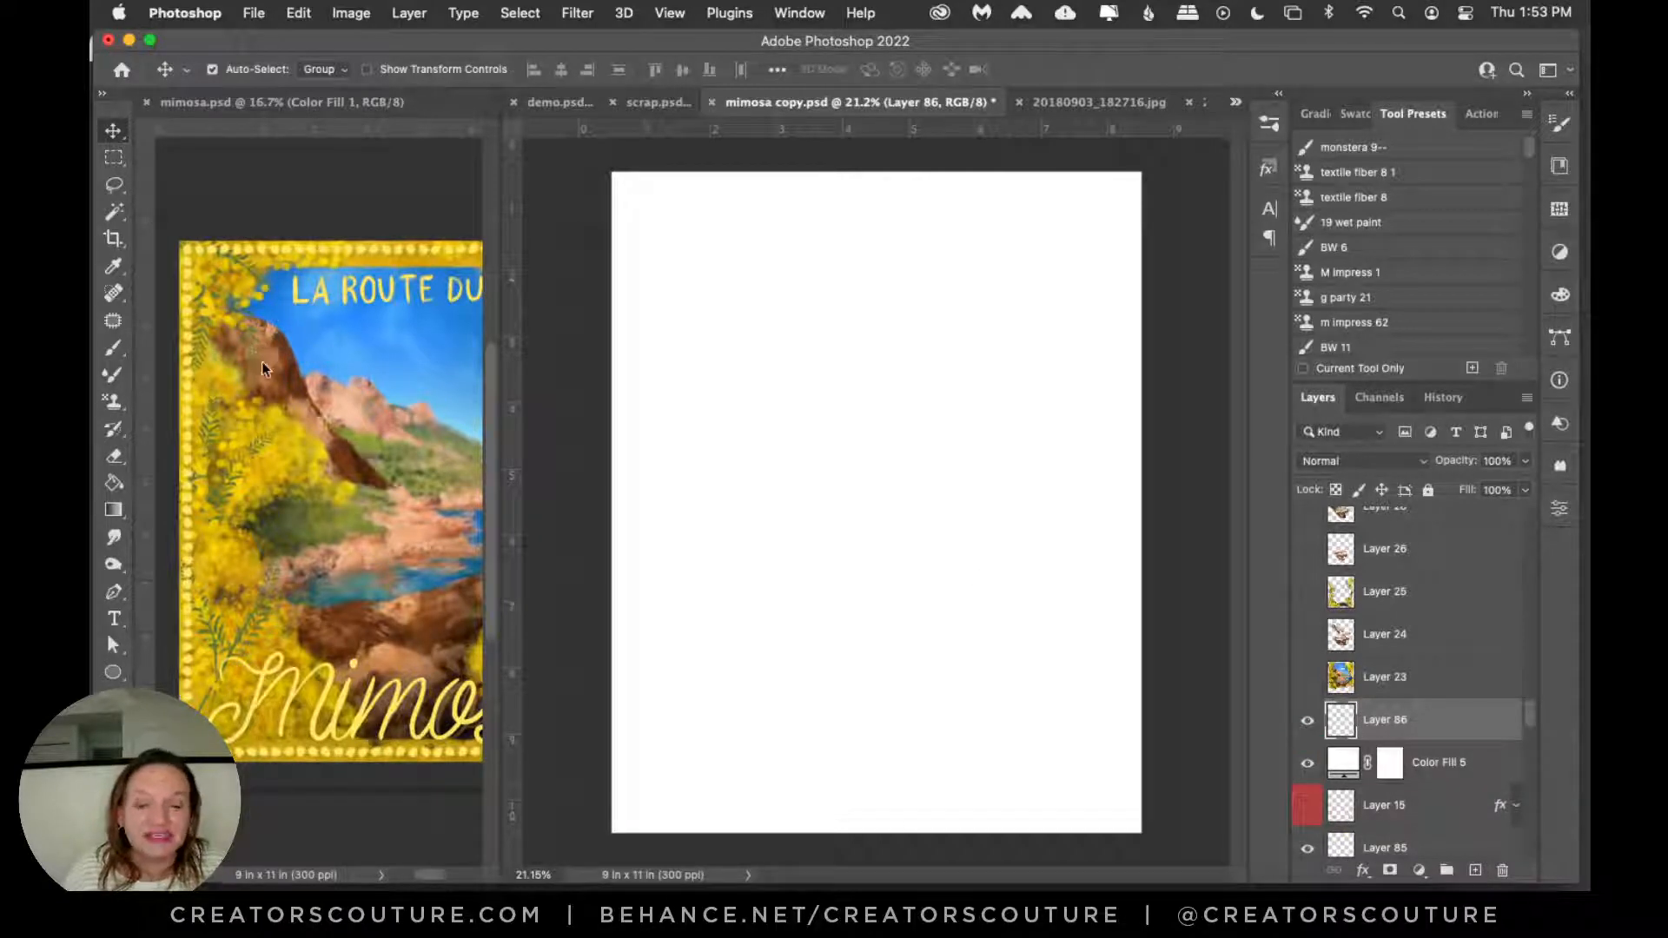
left_click(112, 401)
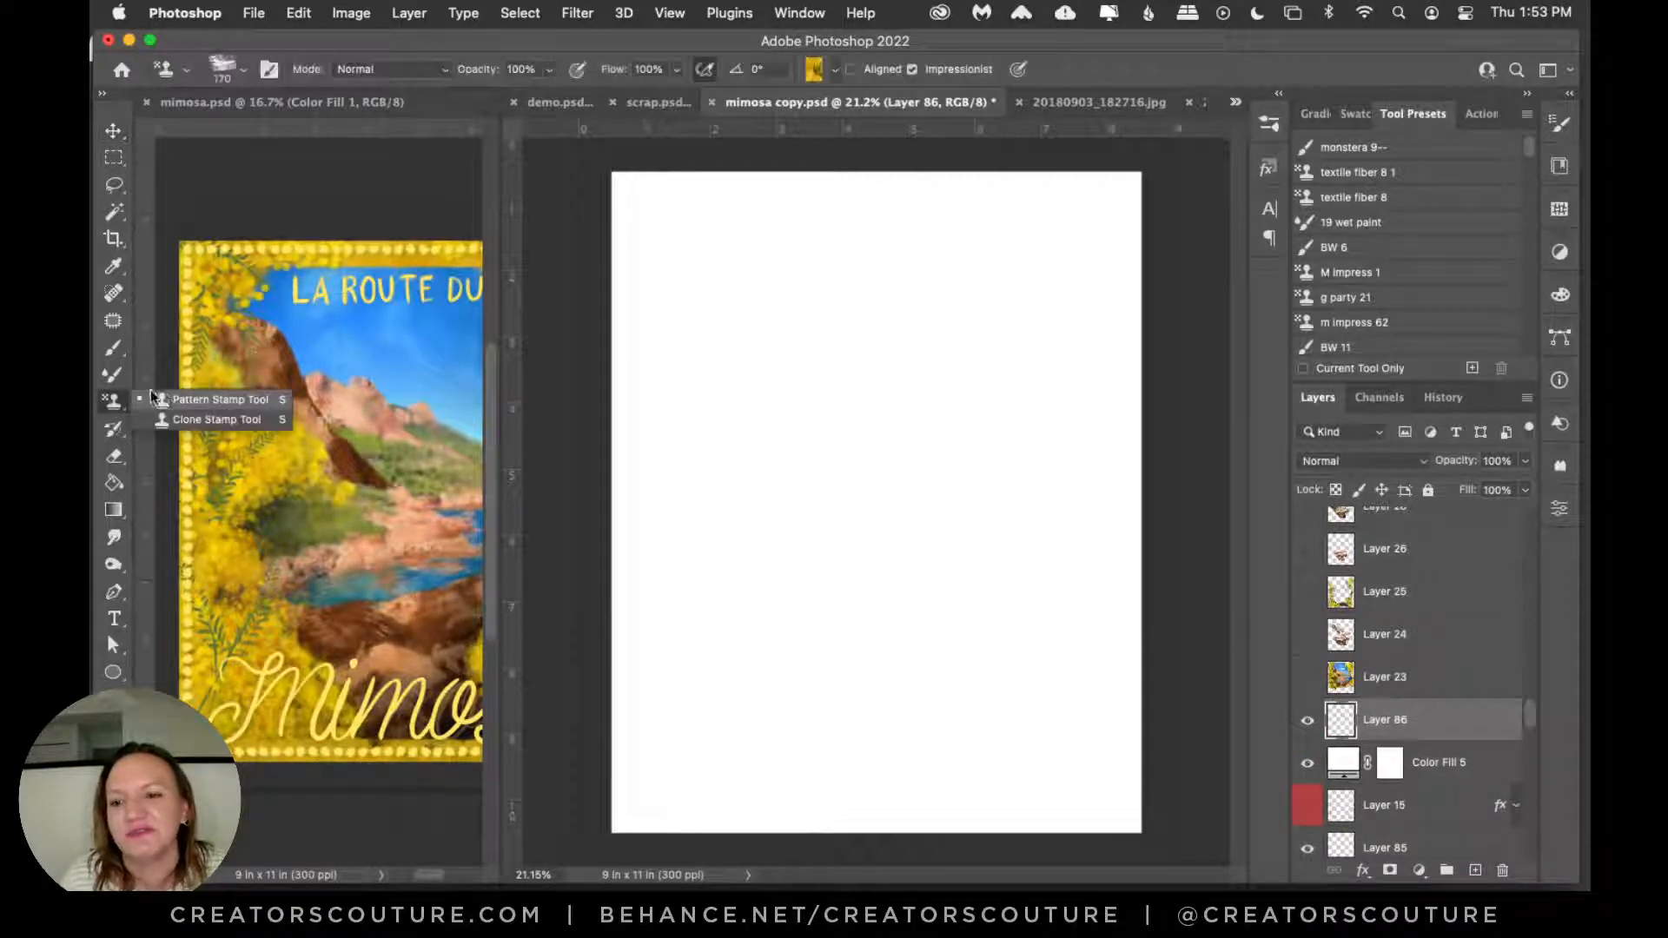
left_click(200, 400)
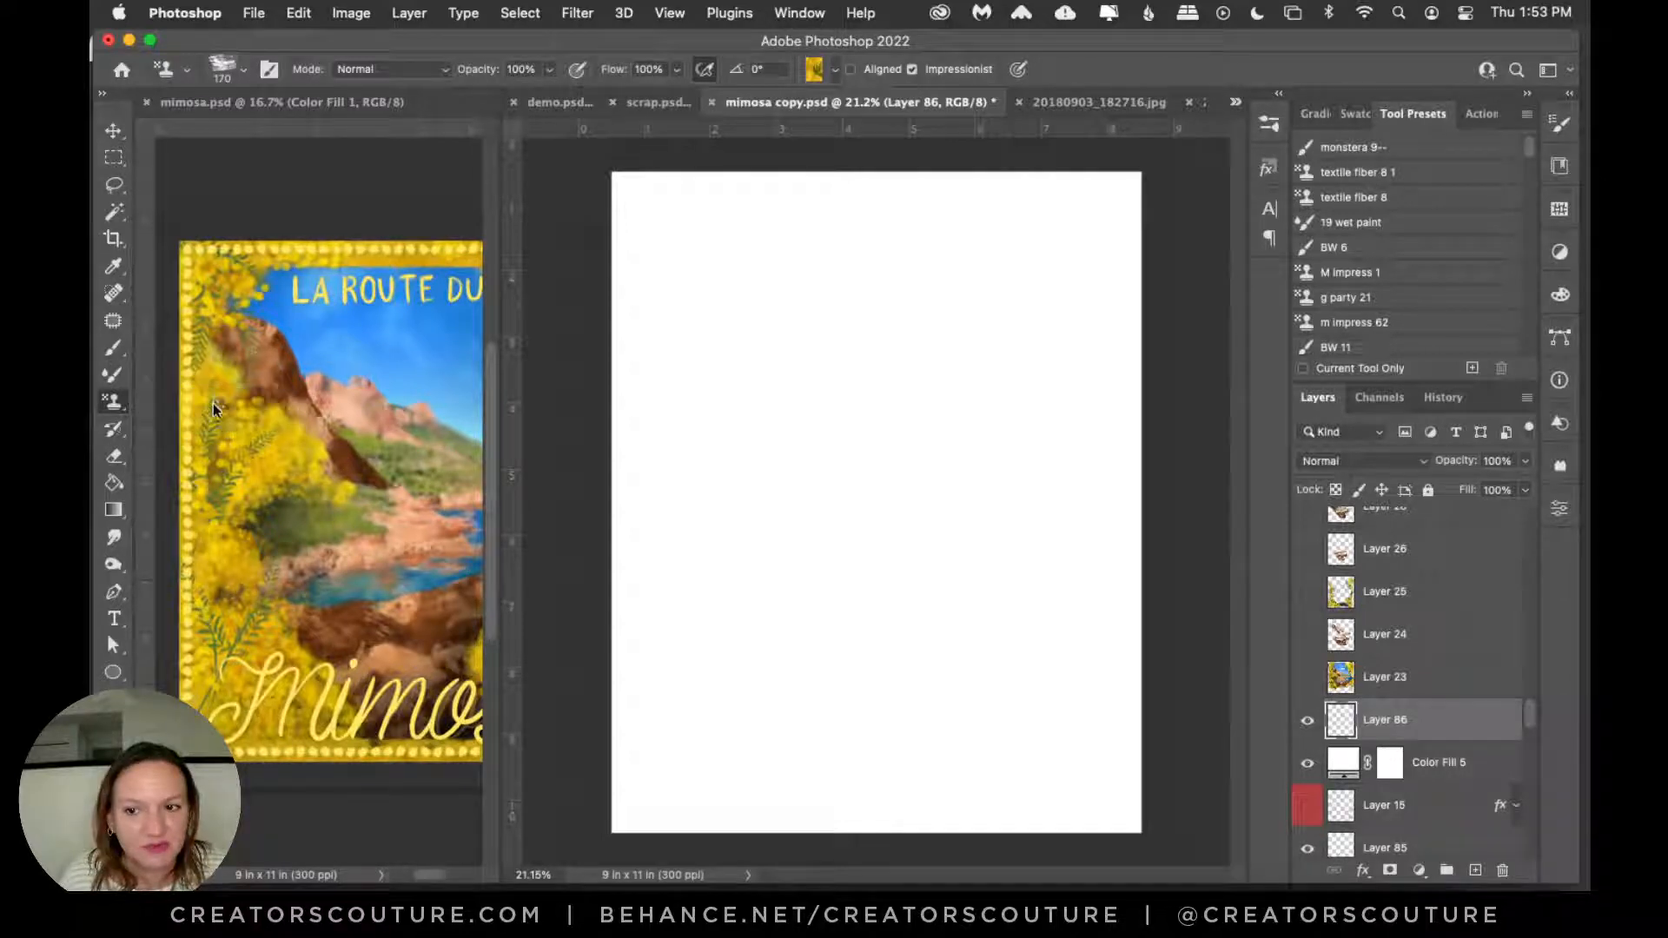
Step: Set the Pattern Stamp to the mimosa collage pattern with Aligned and Impressionist enabled
left_click(813, 69)
left_click_drag(974, 336, 947, 687)
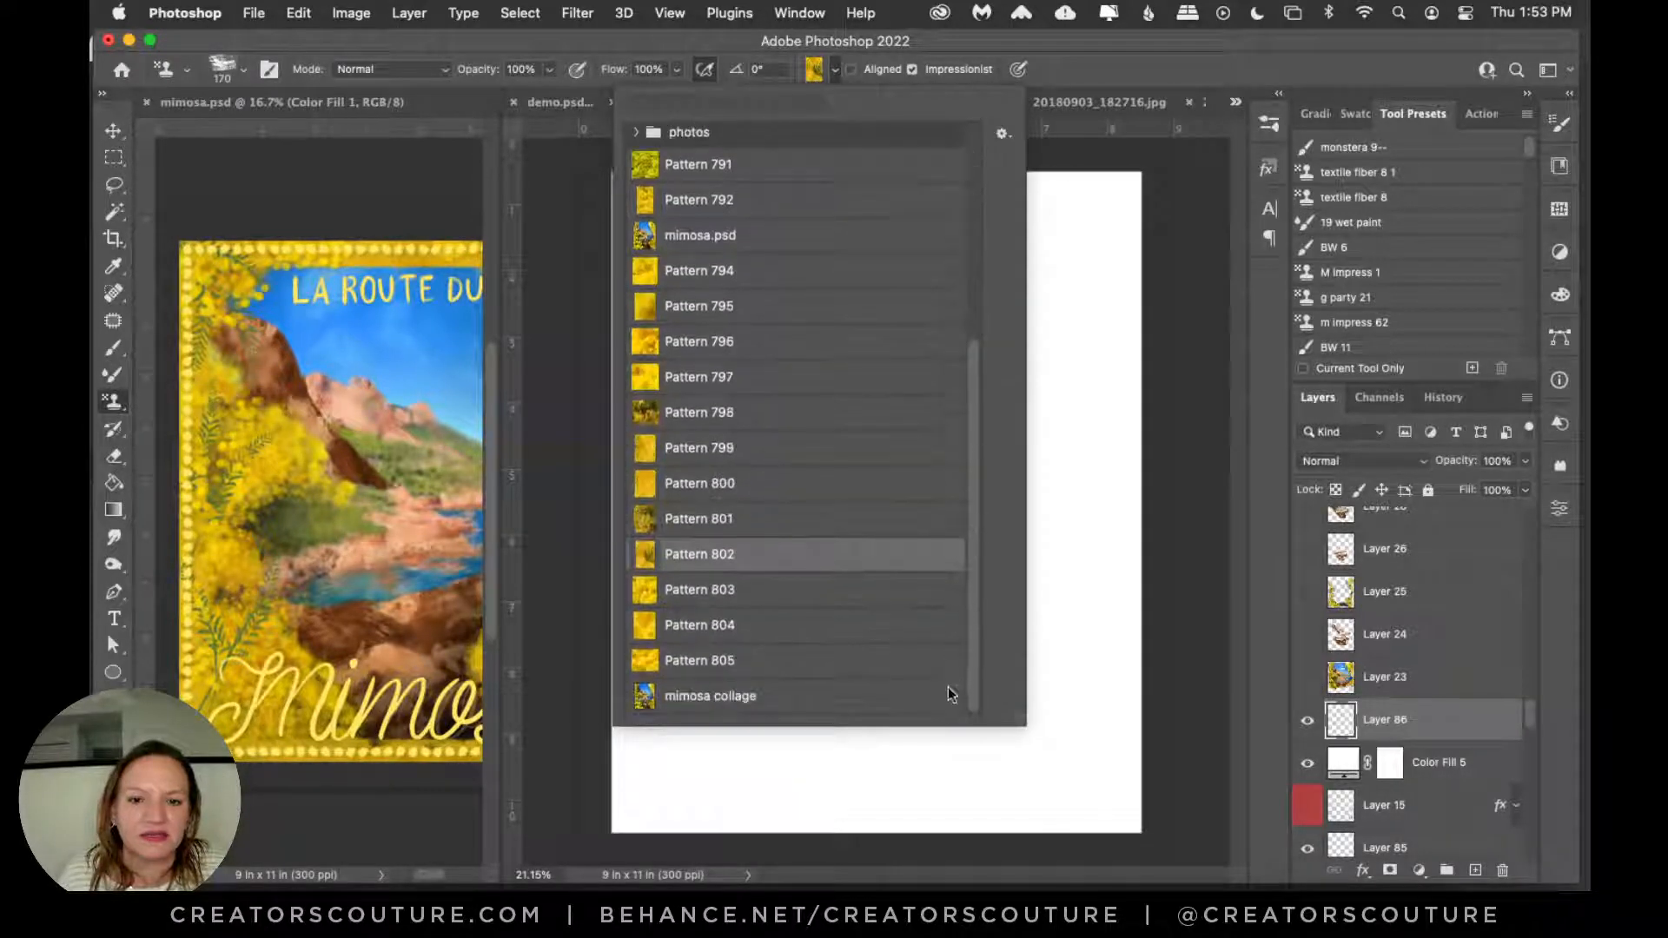
left_click(713, 698)
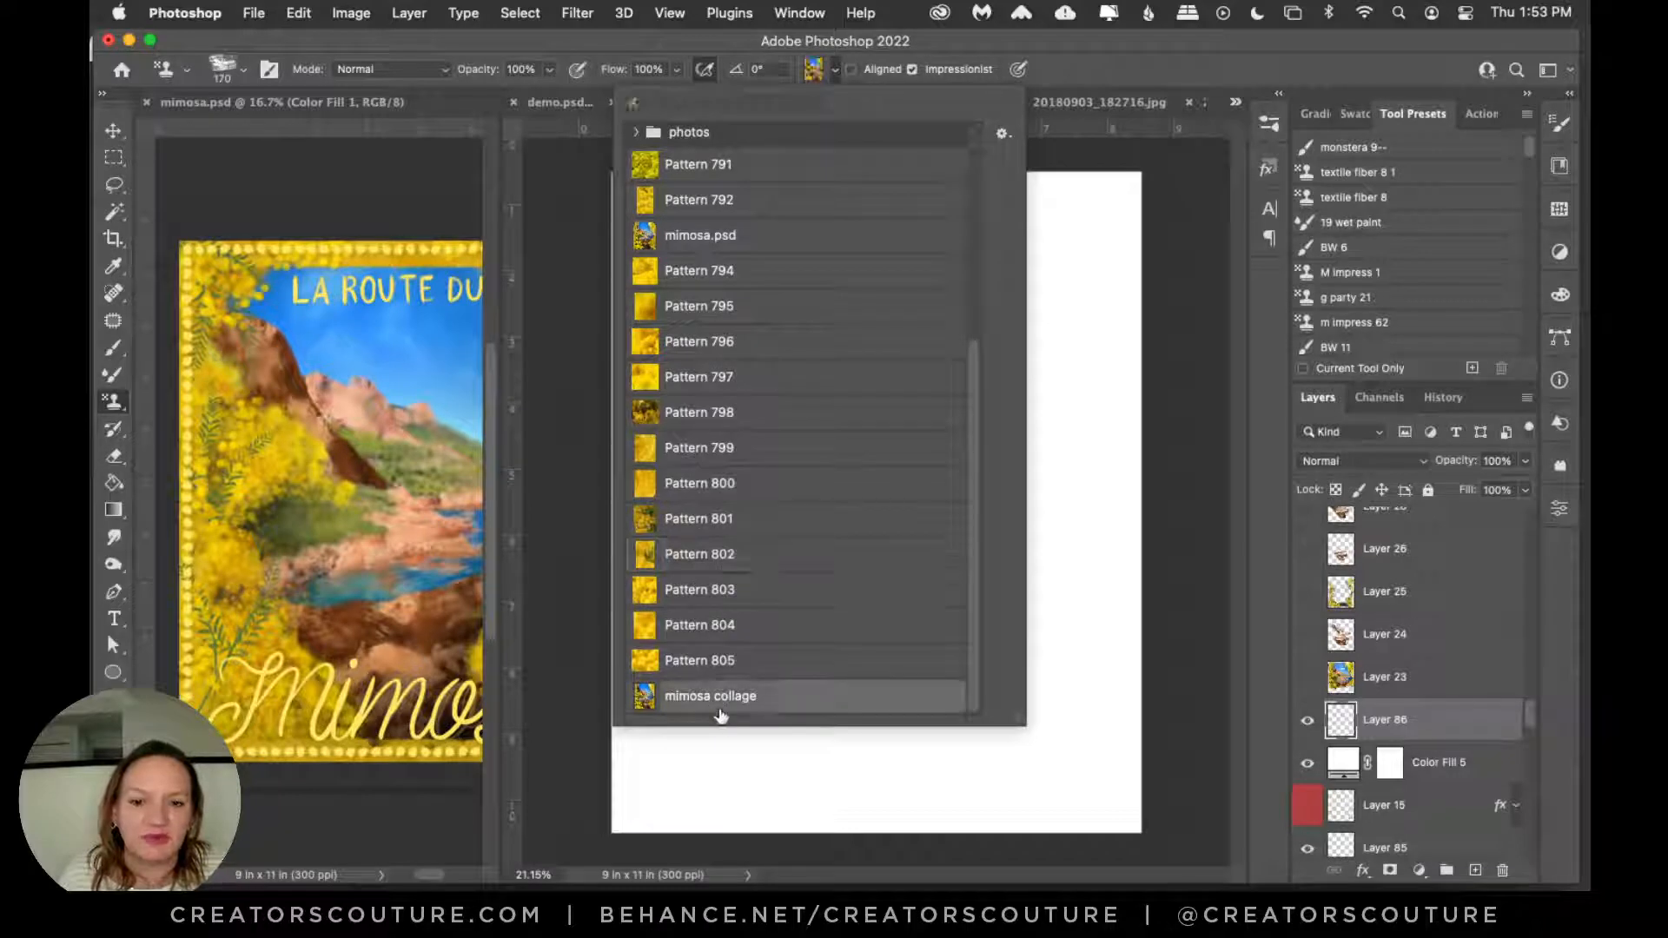
left_click(1046, 61)
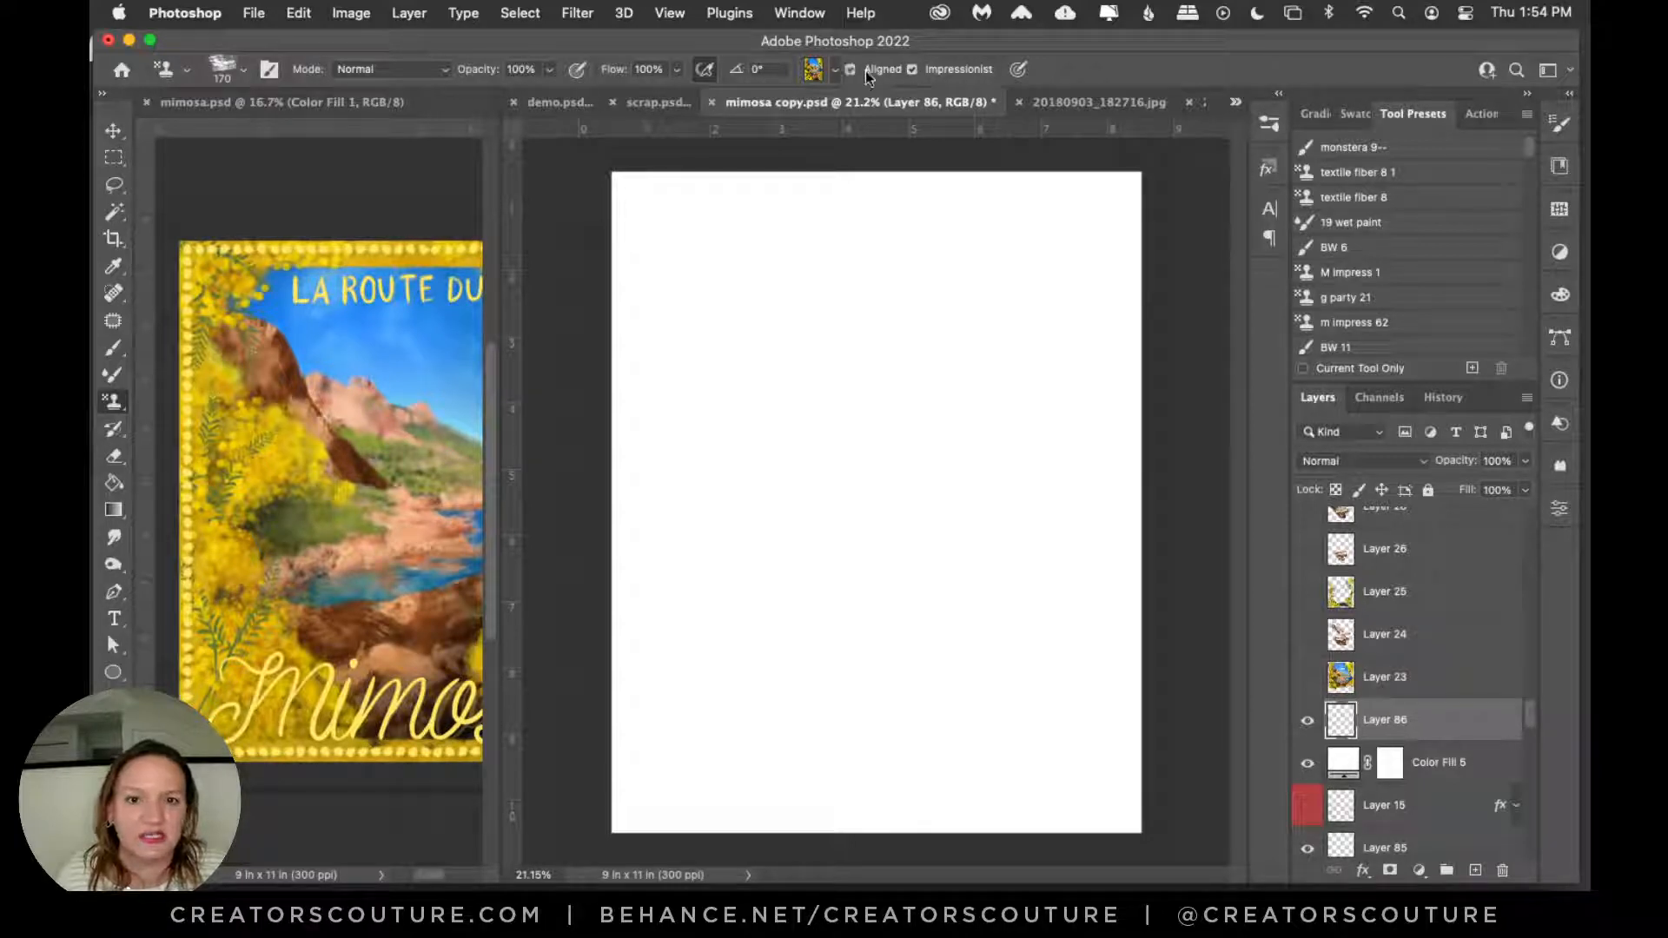
Step: Save the document and load the 40 px Fill 5 brush from the INSTApressionist brush set
left_click(1270, 124)
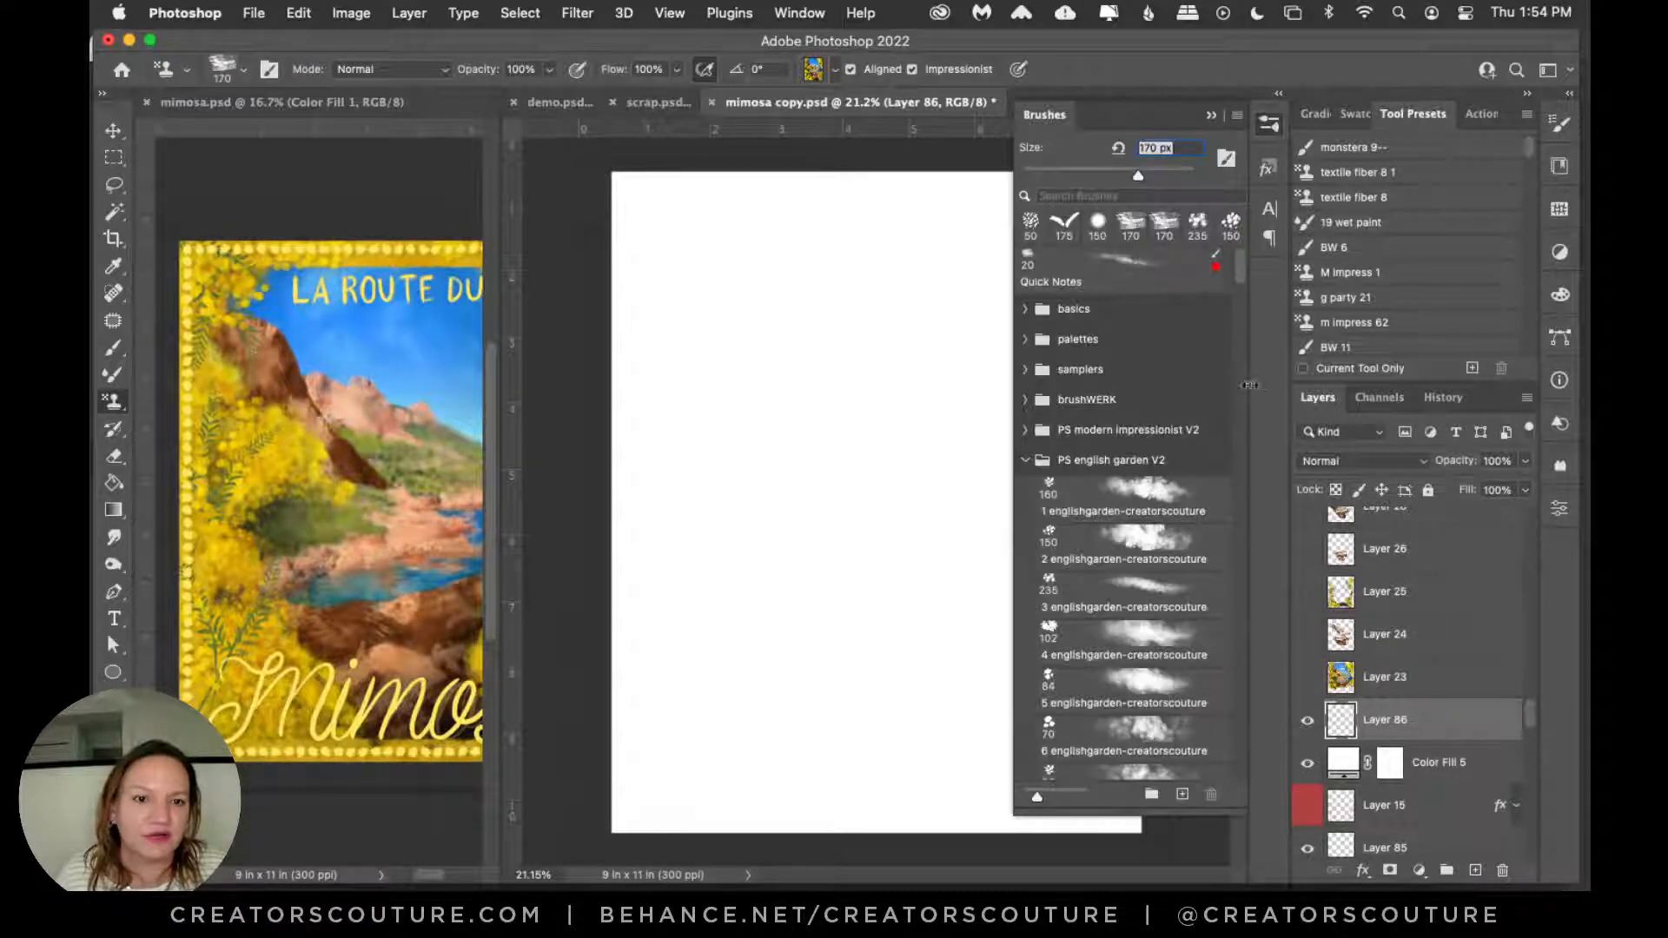
left_click(1025, 461)
left_click(1025, 491)
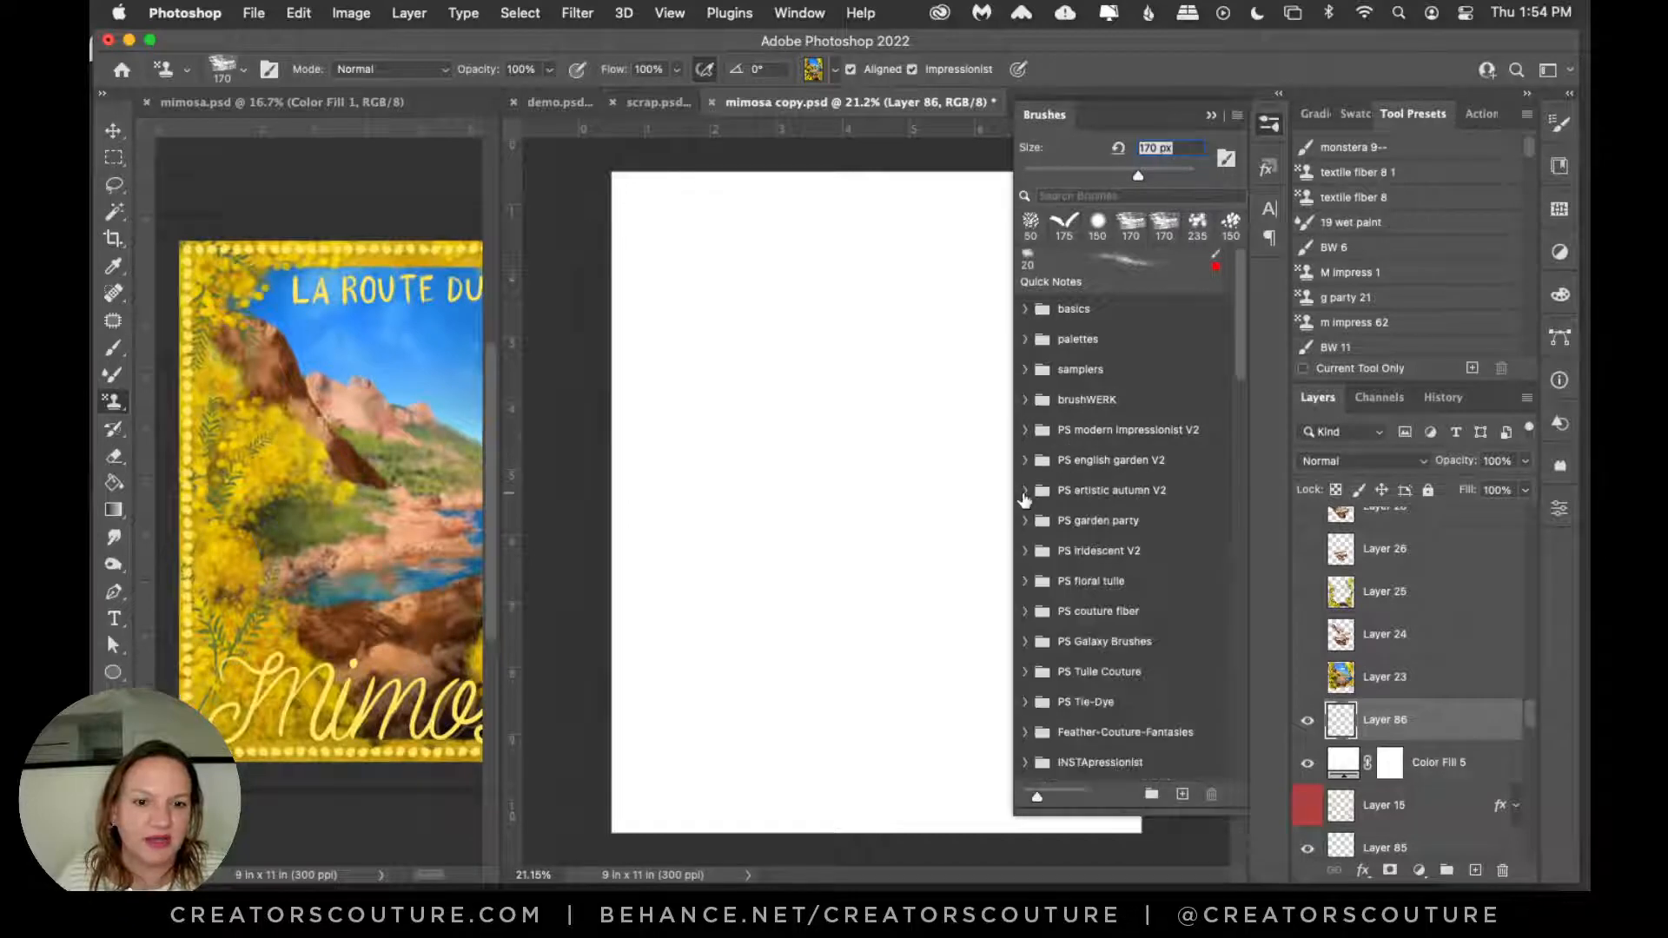
left_click_drag(1243, 328, 1228, 425)
scroll(1216, 421, "down", 1)
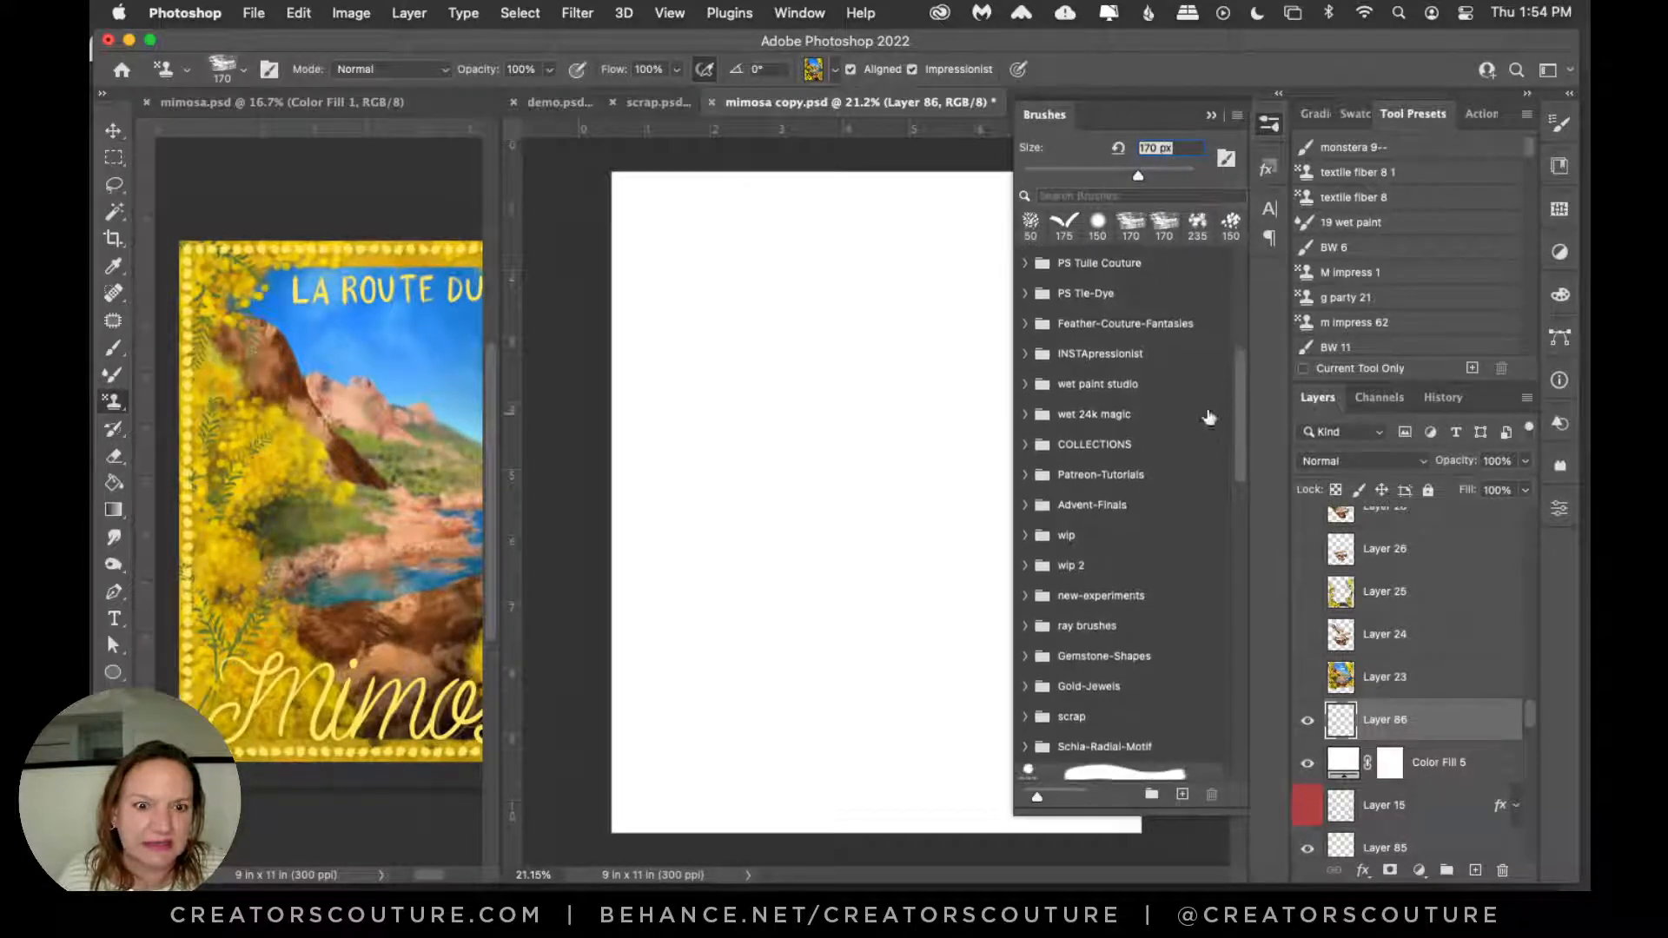
left_click(1096, 356)
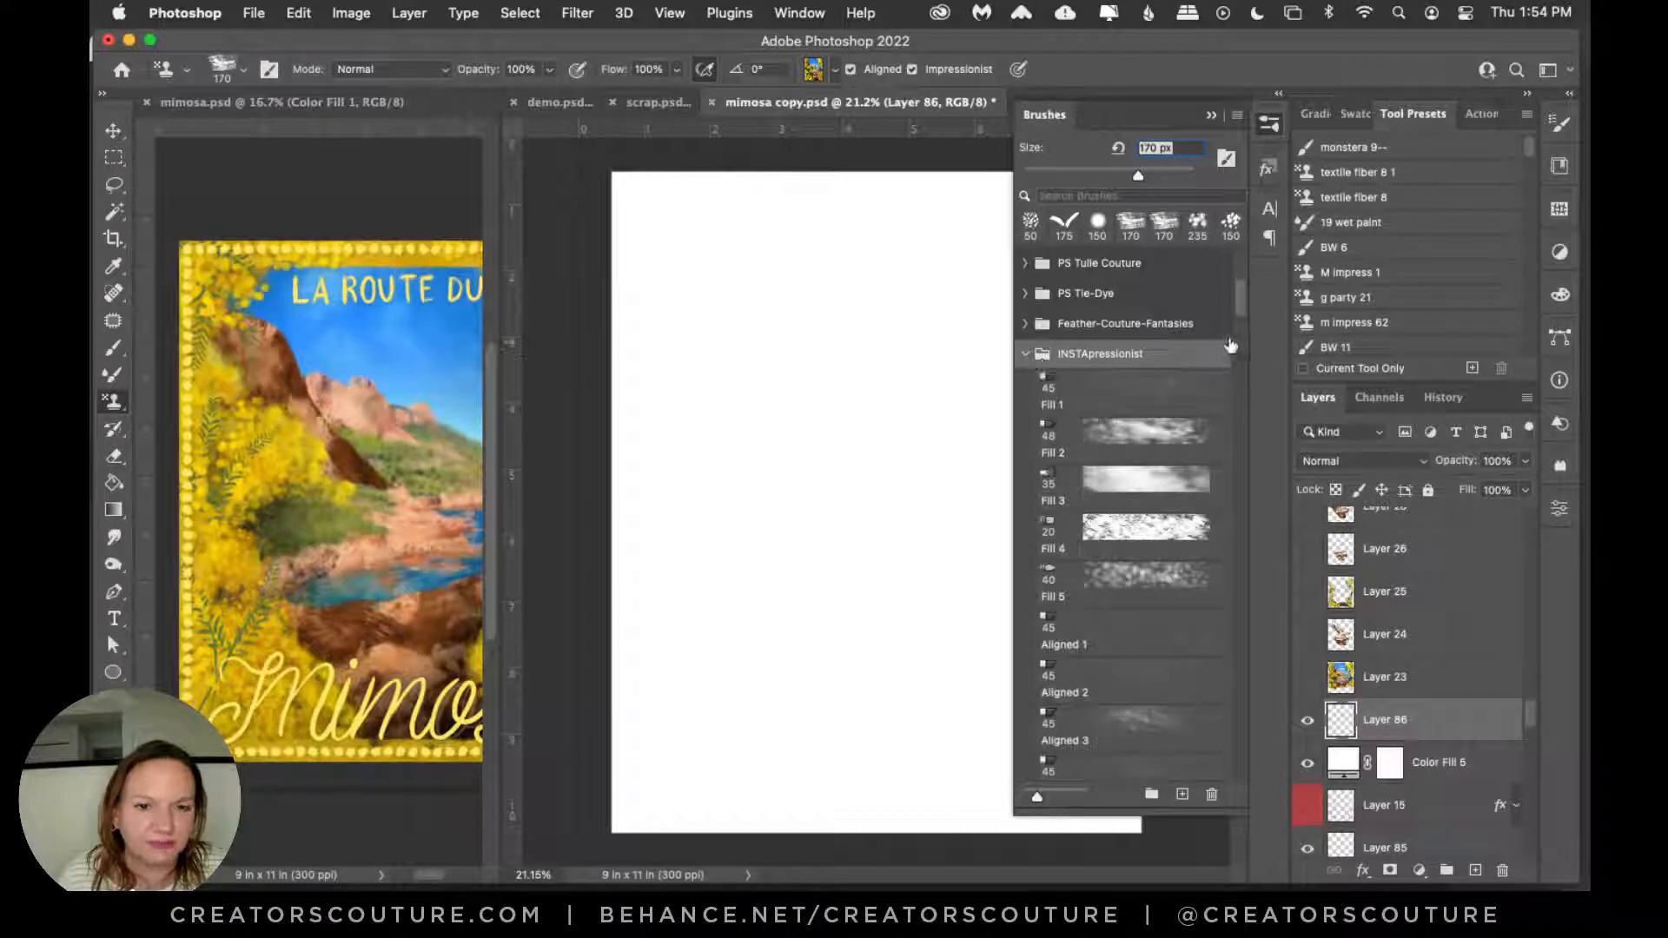
left_click_drag(1238, 301, 1235, 323)
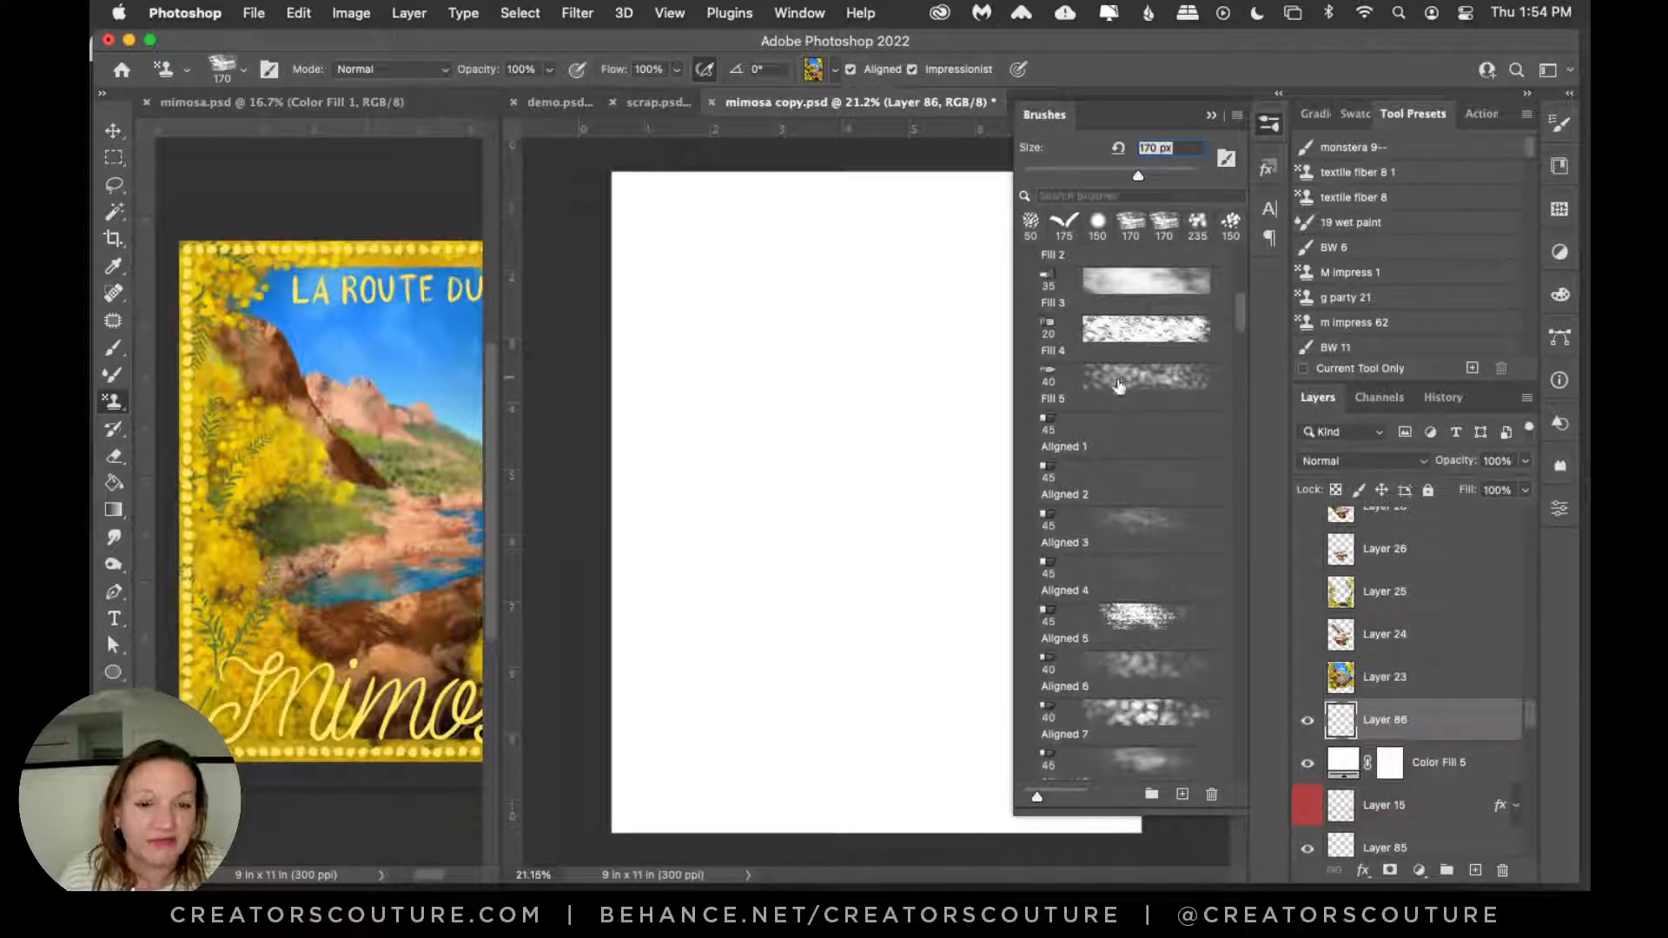
left_click(243, 10)
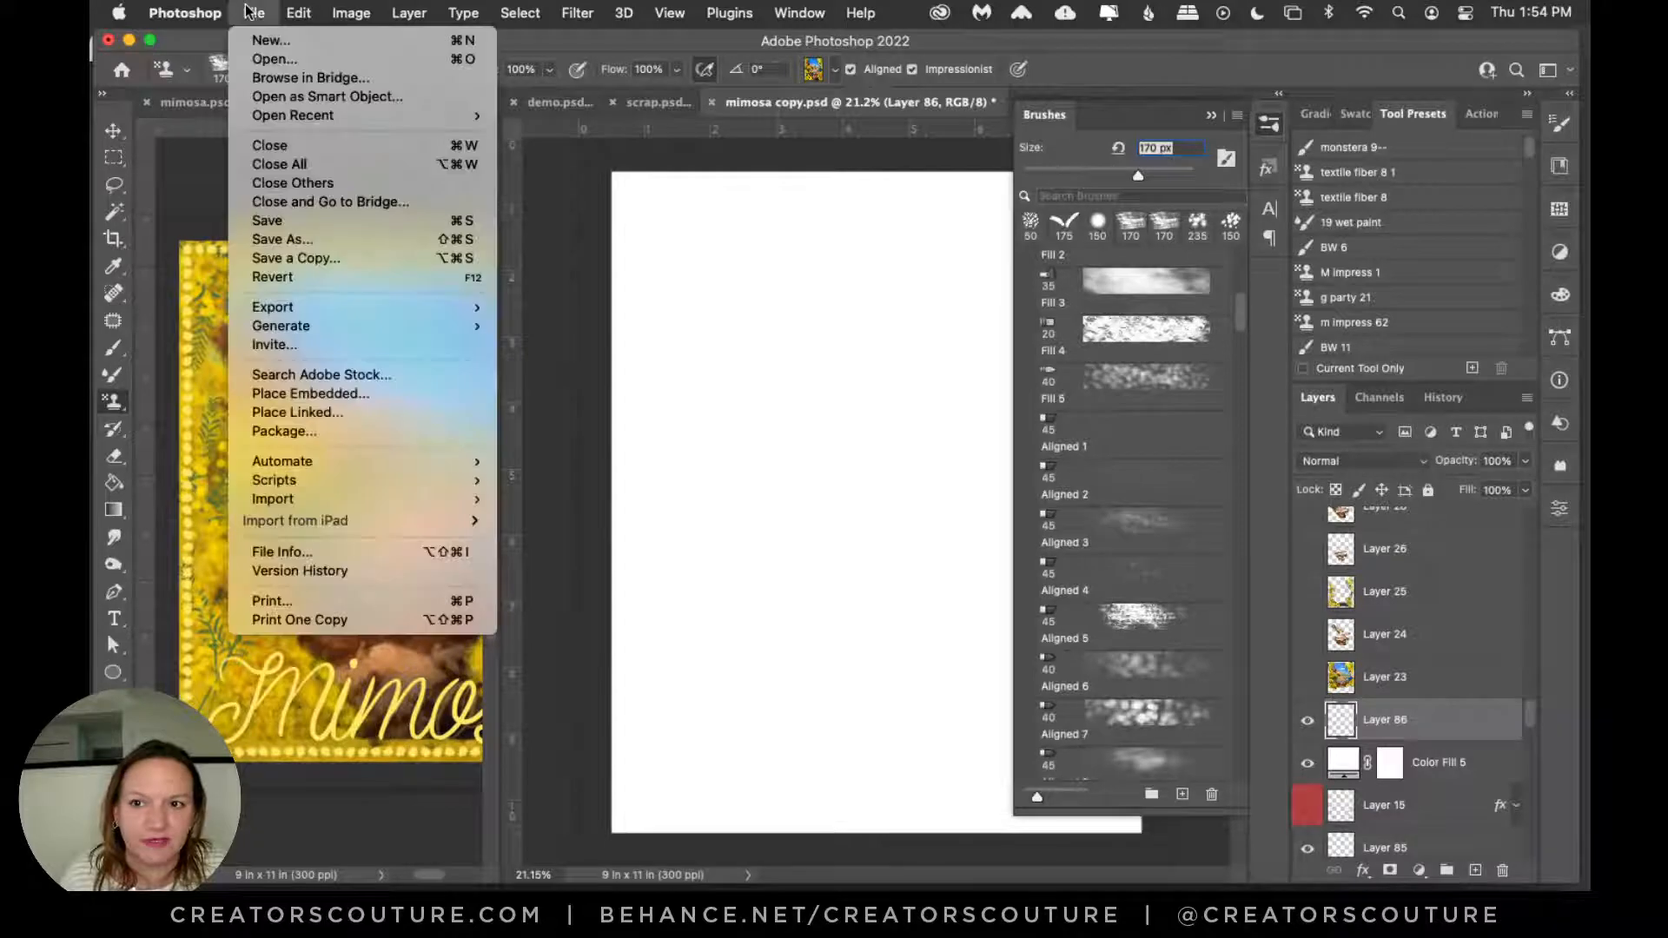
left_click(339, 224)
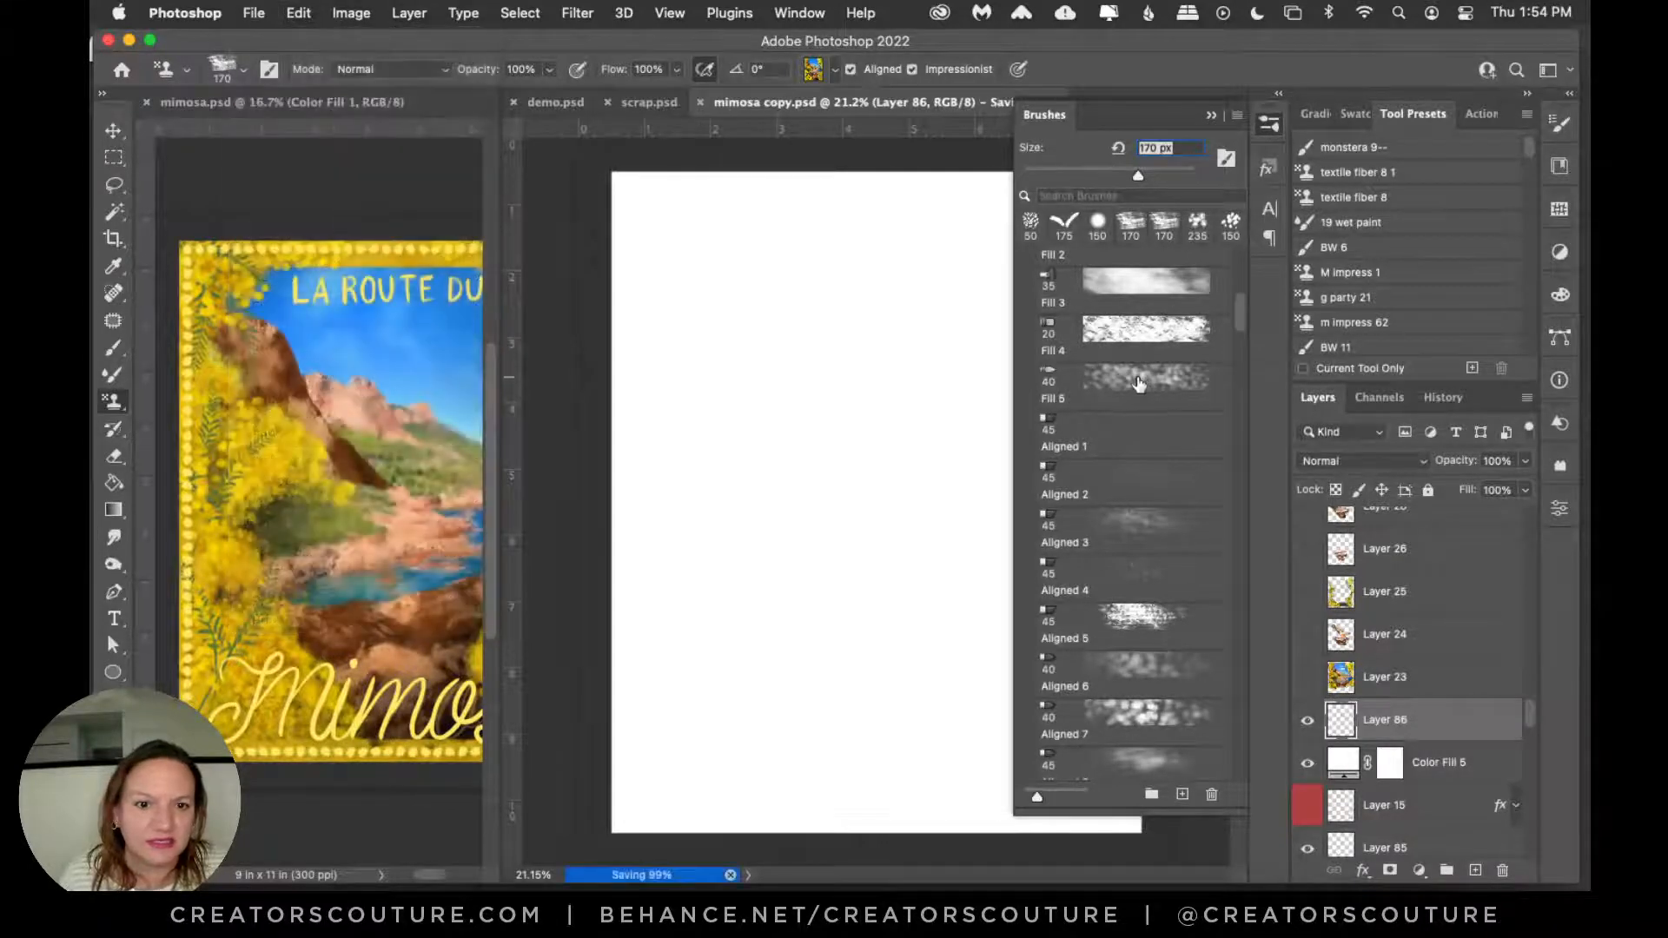
left_click(1133, 380)
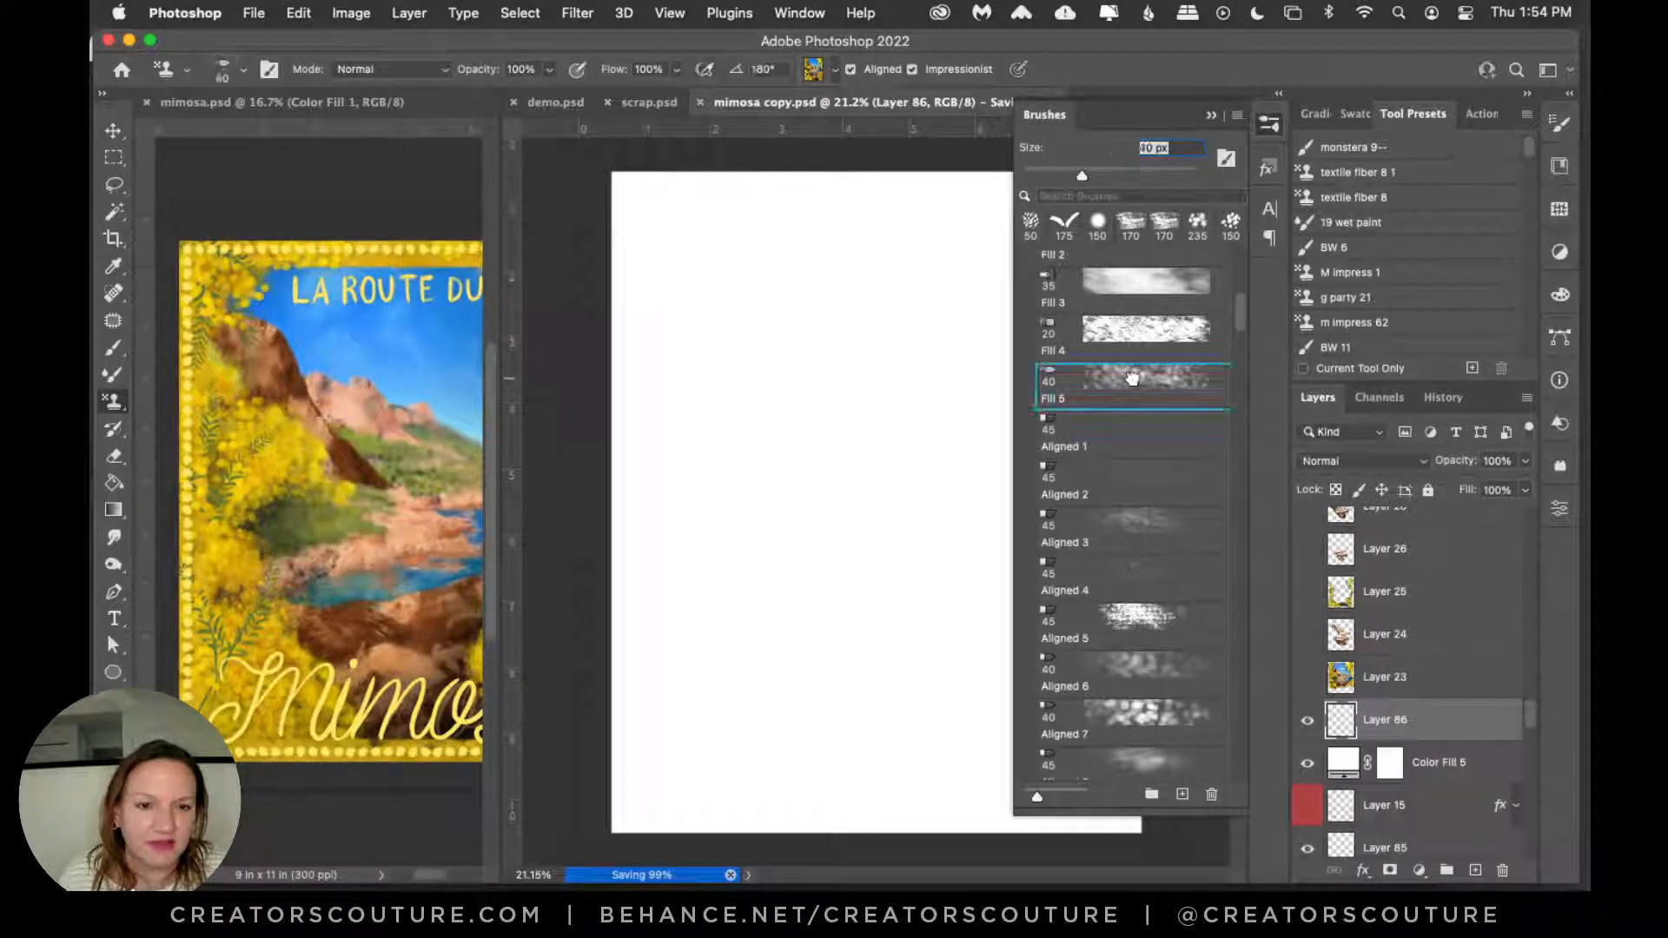
left_click(1269, 127)
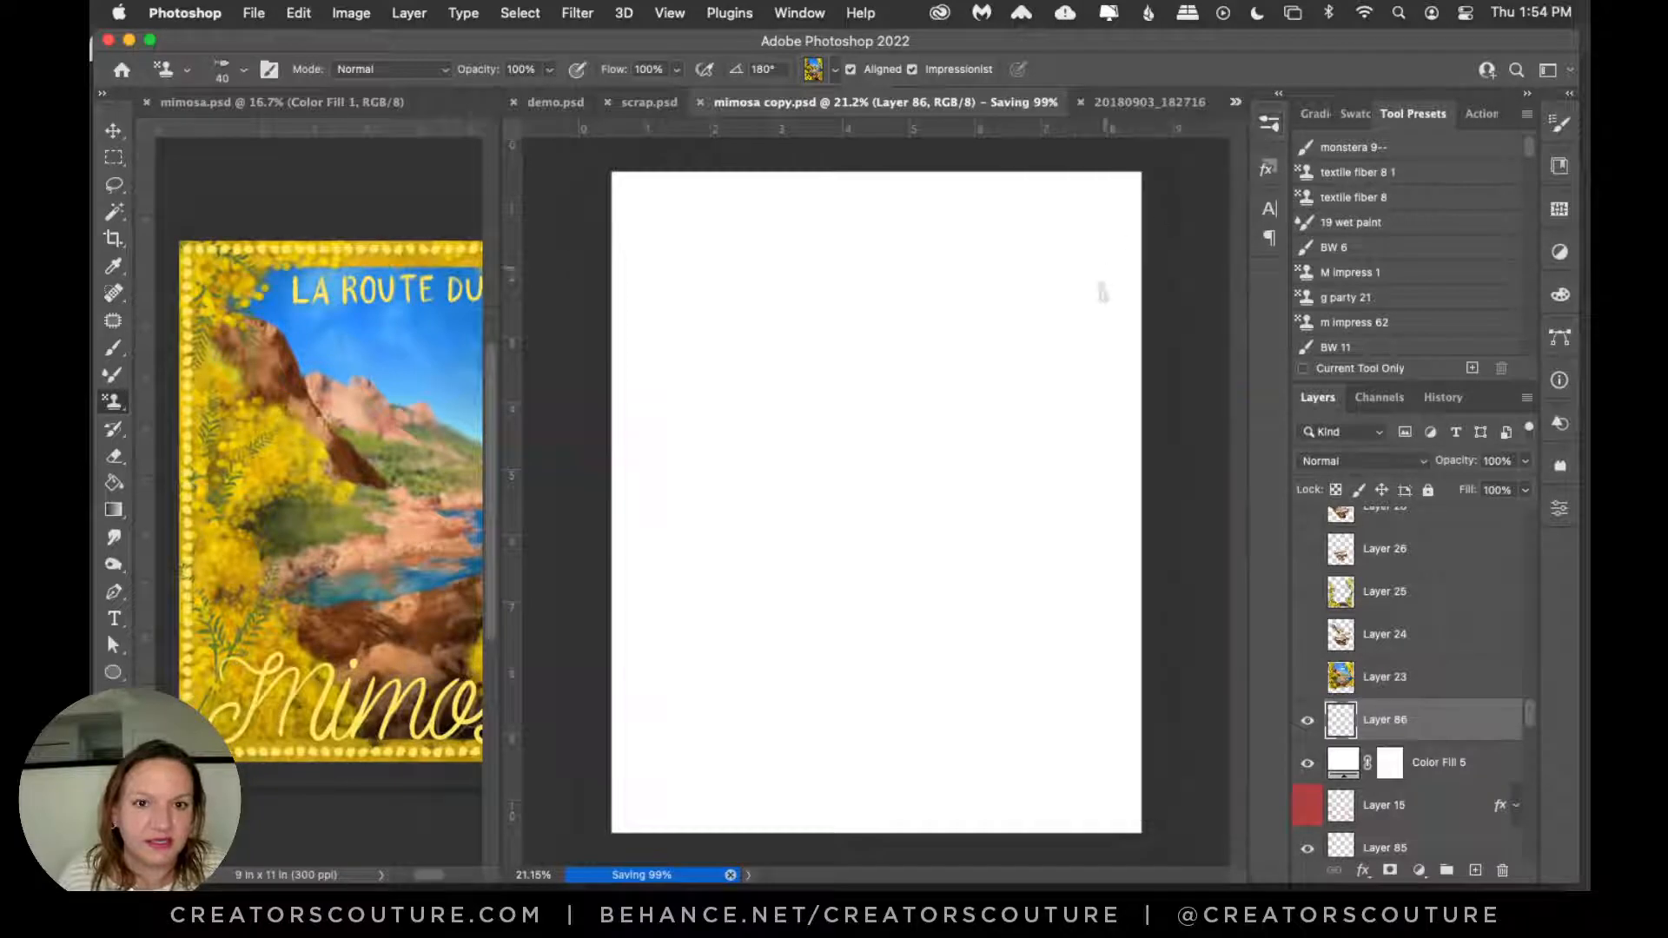
Step: Paint the mimosa collage pattern over the entire white canvas on Layer 86, enlarging the brush to 60 px
mouse_move(622, 157)
left_mouse_down()
mouse_move(627, 432)
mouse_move(635, 150)
mouse_move(651, 446)
mouse_move(664, 165)
mouse_move(670, 179)
mouse_move(662, 476)
mouse_move(695, 176)
mouse_move(704, 496)
mouse_move(730, 160)
mouse_move(721, 517)
left_mouse_up()
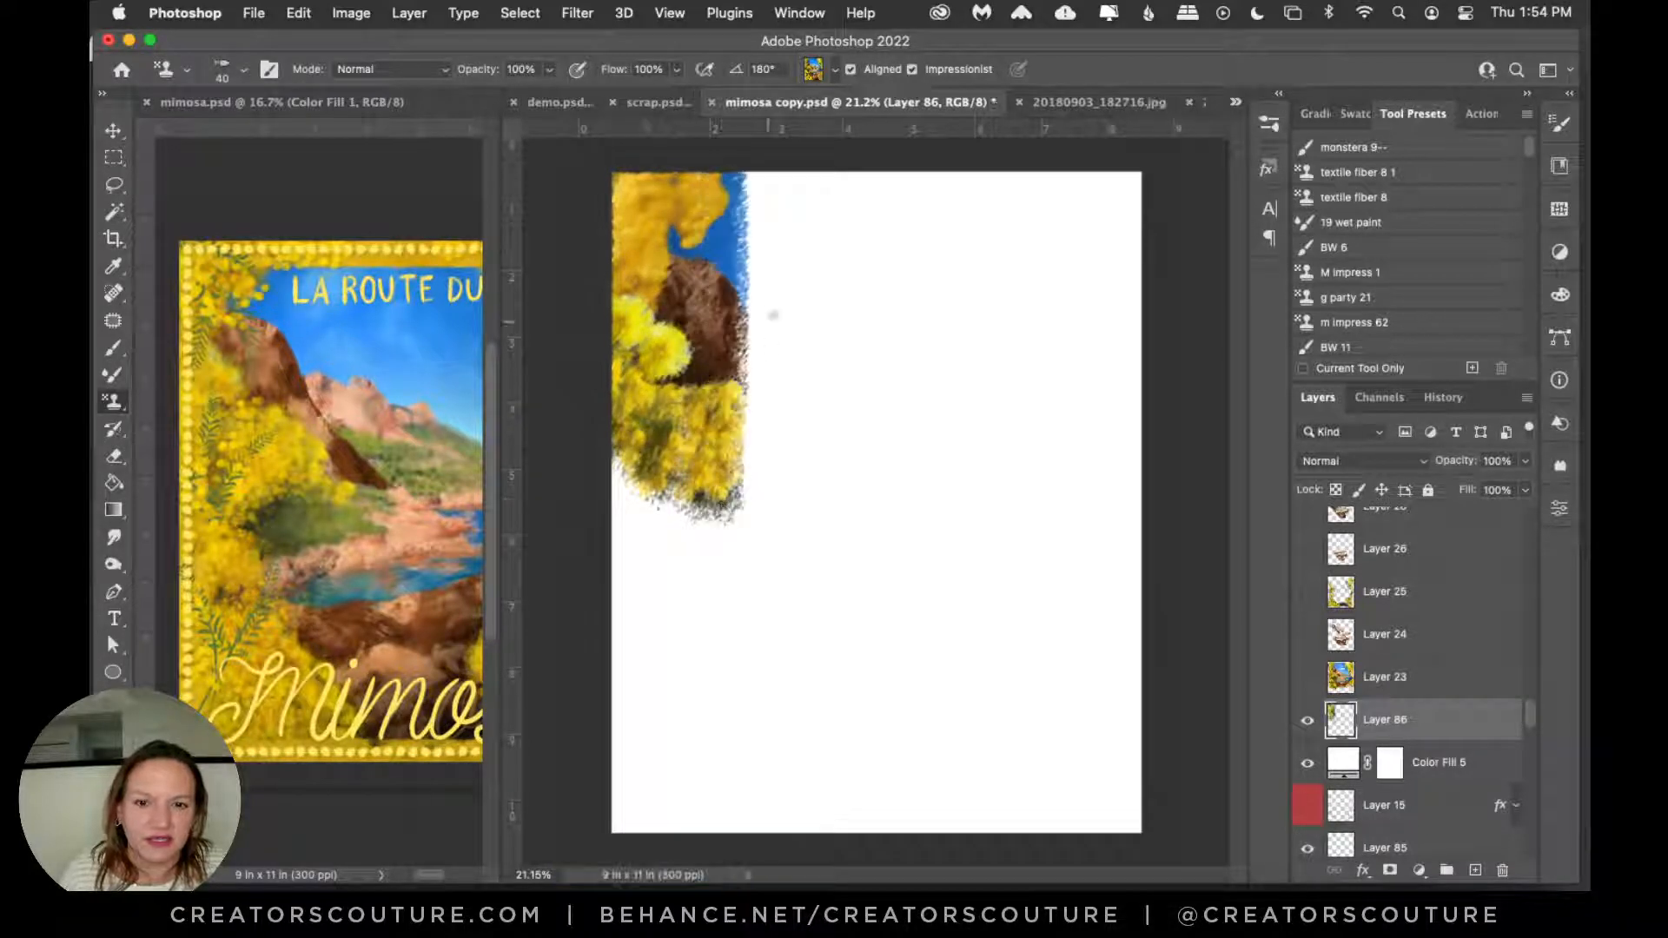
mouse_move(762, 178)
left_mouse_down()
mouse_move(753, 537)
mouse_move(711, 433)
mouse_move(714, 575)
mouse_move(656, 419)
mouse_move(638, 633)
mouse_move(629, 432)
mouse_move(647, 681)
mouse_move(698, 647)
mouse_move(712, 559)
mouse_move(690, 674)
mouse_move(684, 571)
mouse_move(674, 652)
mouse_move(736, 622)
mouse_move(769, 478)
mouse_move(769, 189)
mouse_move(794, 220)
mouse_move(779, 478)
mouse_move(806, 403)
mouse_move(810, 183)
mouse_move(816, 439)
mouse_move(817, 196)
mouse_move(694, 193)
mouse_move(710, 665)
mouse_move(771, 525)
mouse_move(808, 493)
mouse_move(774, 621)
mouse_move(833, 478)
mouse_move(865, 189)
mouse_move(863, 484)
mouse_move(896, 186)
mouse_move(937, 218)
mouse_move(910, 488)
mouse_move(933, 280)
mouse_move(983, 173)
mouse_move(980, 355)
mouse_move(939, 564)
mouse_move(1046, 171)
mouse_move(972, 188)
mouse_move(1150, 190)
mouse_move(1080, 264)
mouse_move(1078, 326)
mouse_move(1150, 293)
mouse_move(951, 396)
mouse_move(967, 318)
mouse_move(985, 345)
mouse_move(991, 220)
mouse_move(1108, 382)
mouse_move(1112, 434)
mouse_move(1053, 430)
mouse_move(964, 547)
mouse_move(869, 552)
mouse_move(882, 558)
mouse_move(860, 608)
mouse_move(817, 643)
mouse_move(782, 530)
mouse_move(710, 549)
mouse_move(639, 517)
mouse_move(699, 612)
mouse_move(756, 409)
mouse_move(663, 505)
left_mouse_up()
mouse_move(663, 606)
left_mouse_down()
mouse_move(638, 730)
mouse_move(647, 817)
mouse_move(760, 744)
mouse_move(769, 765)
mouse_move(803, 660)
mouse_move(829, 712)
mouse_move(882, 711)
mouse_move(991, 573)
mouse_move(947, 599)
mouse_move(1125, 460)
mouse_move(1168, 355)
mouse_move(1120, 626)
mouse_move(1017, 660)
mouse_move(1043, 713)
mouse_move(1093, 747)
mouse_move(1116, 695)
mouse_move(1103, 799)
mouse_move(1052, 816)
mouse_move(1043, 754)
mouse_move(982, 686)
mouse_move(921, 747)
mouse_move(843, 739)
mouse_move(785, 820)
mouse_move(999, 799)
mouse_move(1075, 819)
mouse_move(1133, 678)
mouse_move(1133, 348)
mouse_move(1049, 177)
left_mouse_up()
left_click_drag(789, 162, 720, 165)
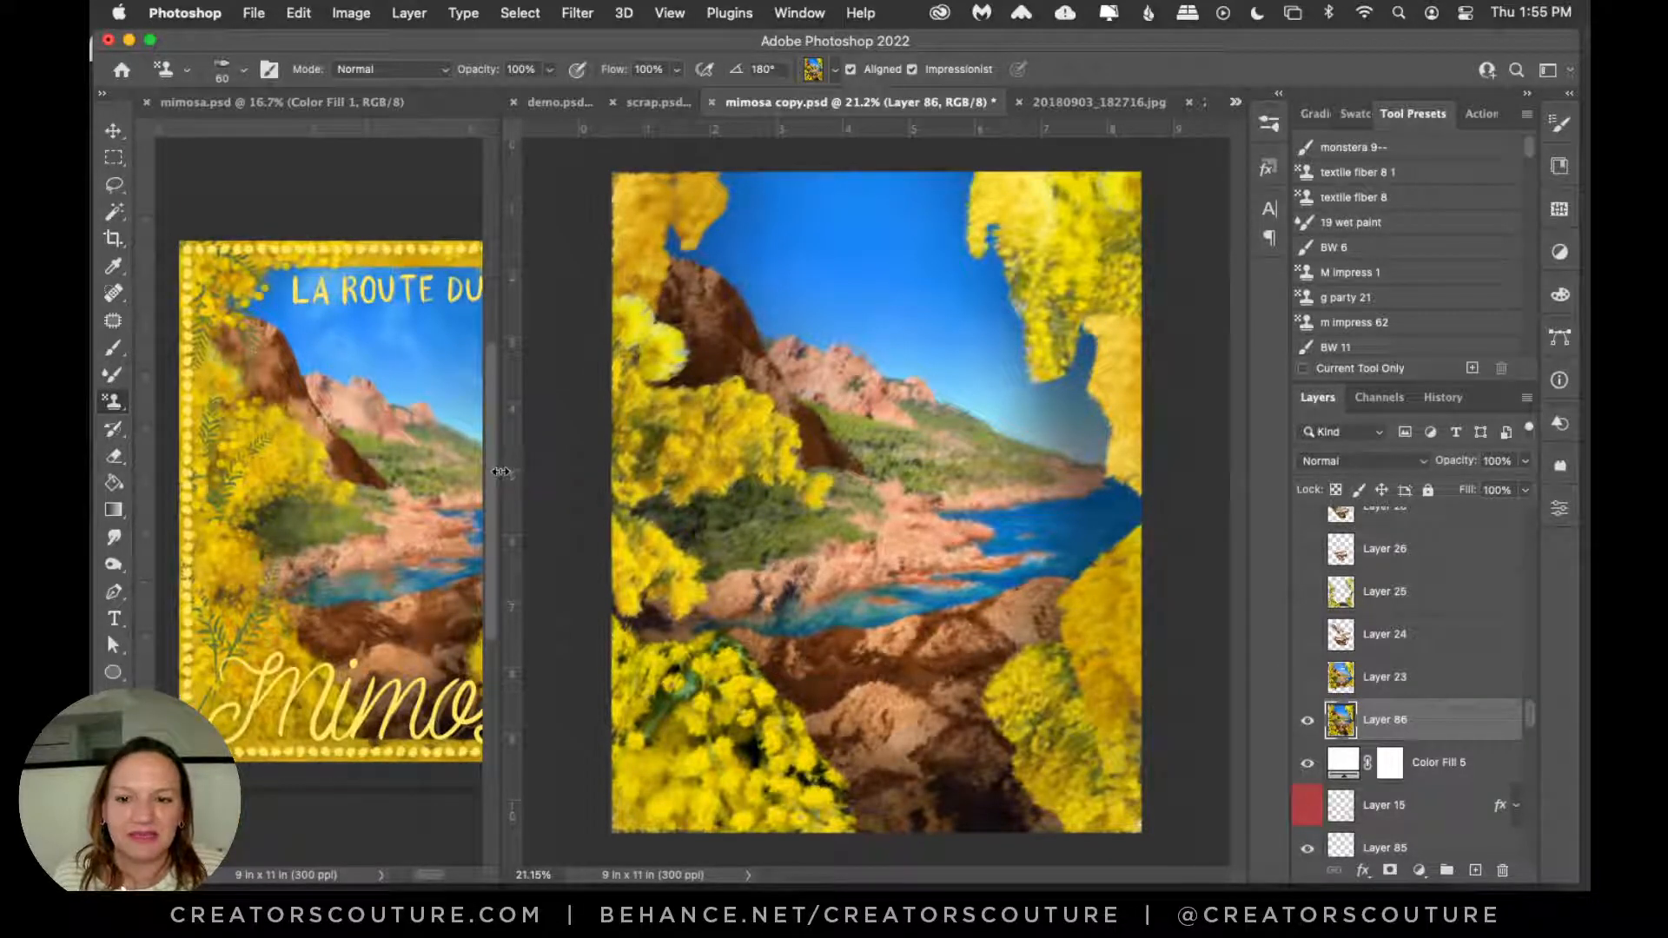
Step: Examine the brush texture of the painted hillside, rocks and mimosa up close and compare it with the finished poster
left_click_drag(499, 473, 573, 483)
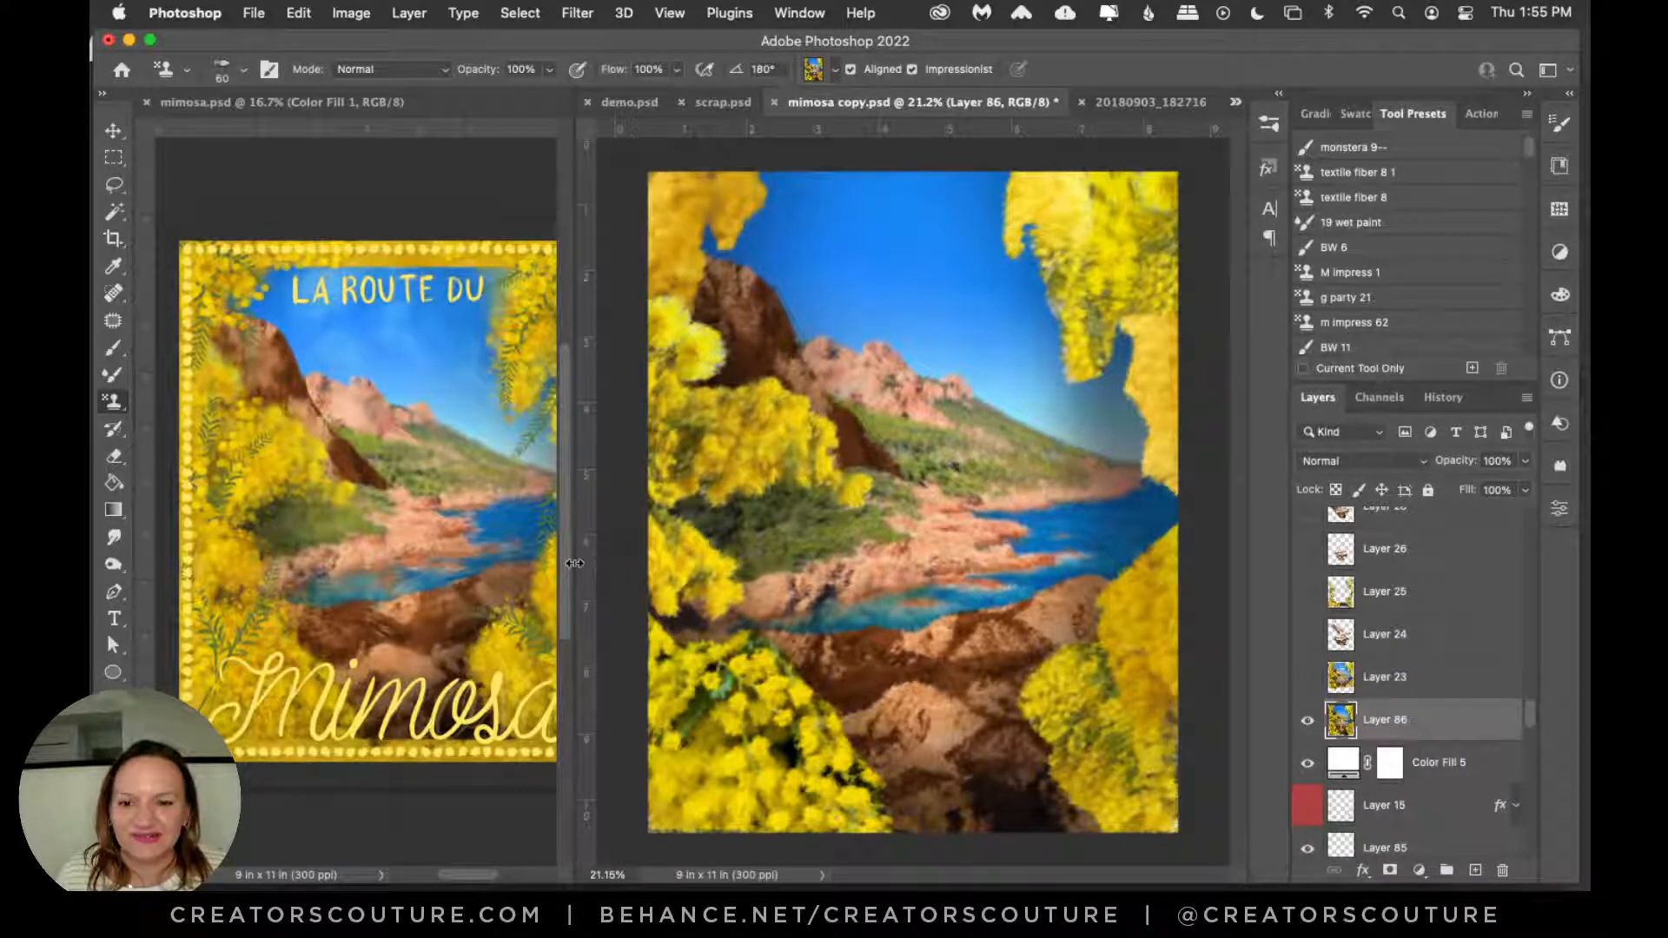
left_click_drag(573, 566, 519, 569)
key("z")
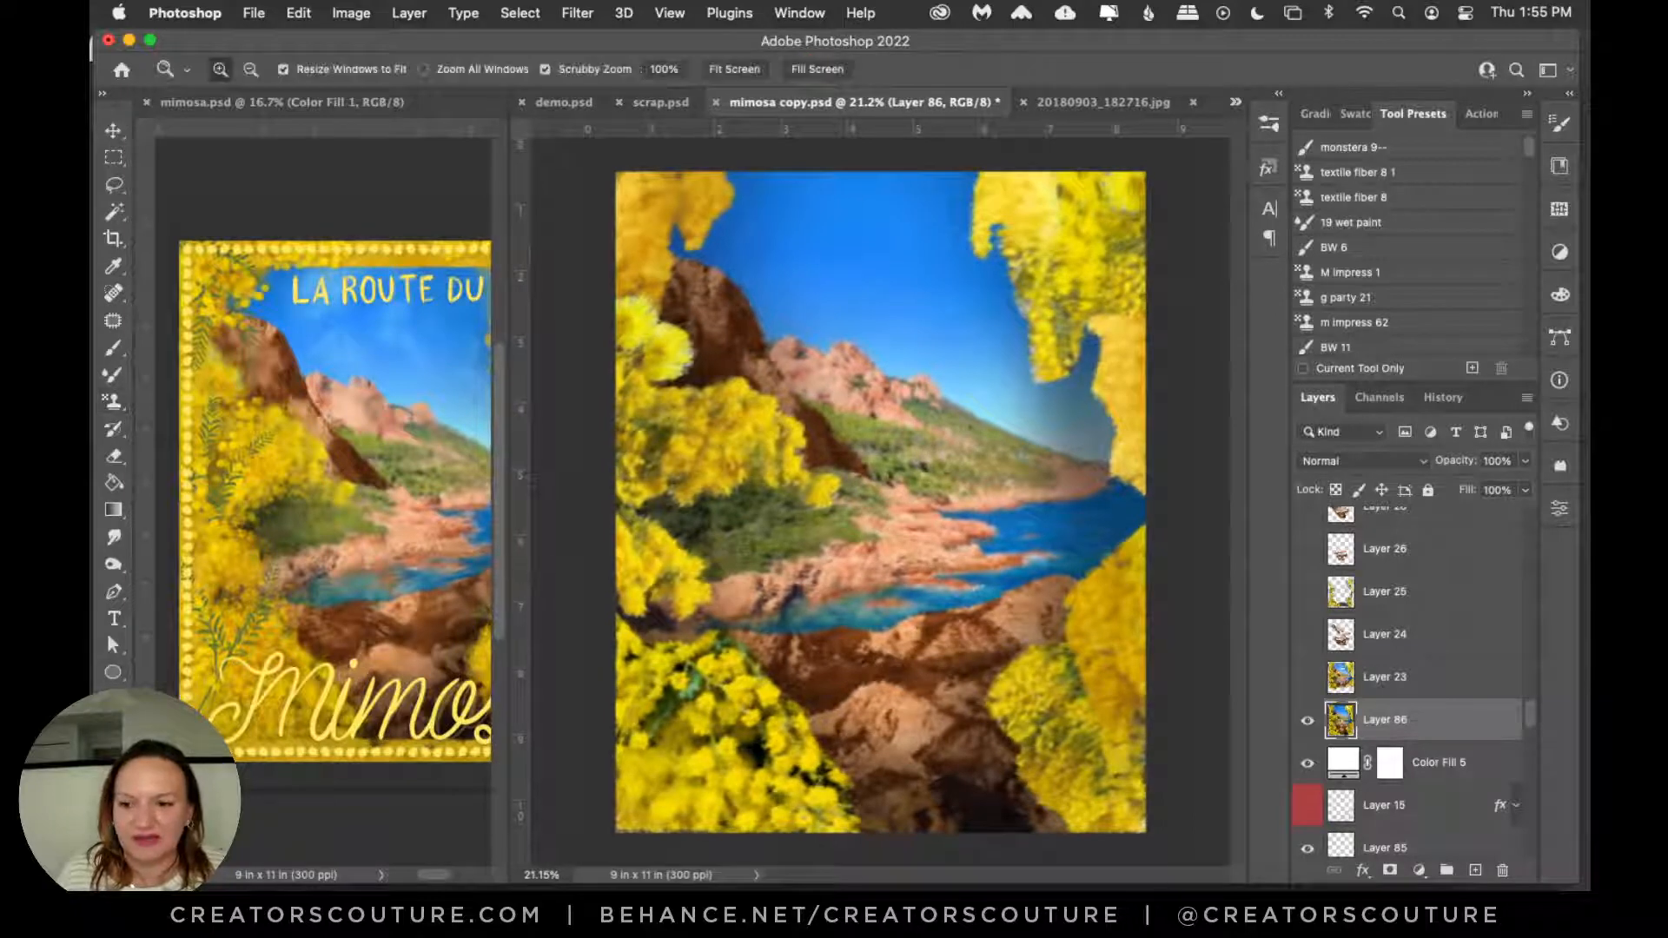
left_click(871, 422)
left_click(871, 417)
left_click(875, 418)
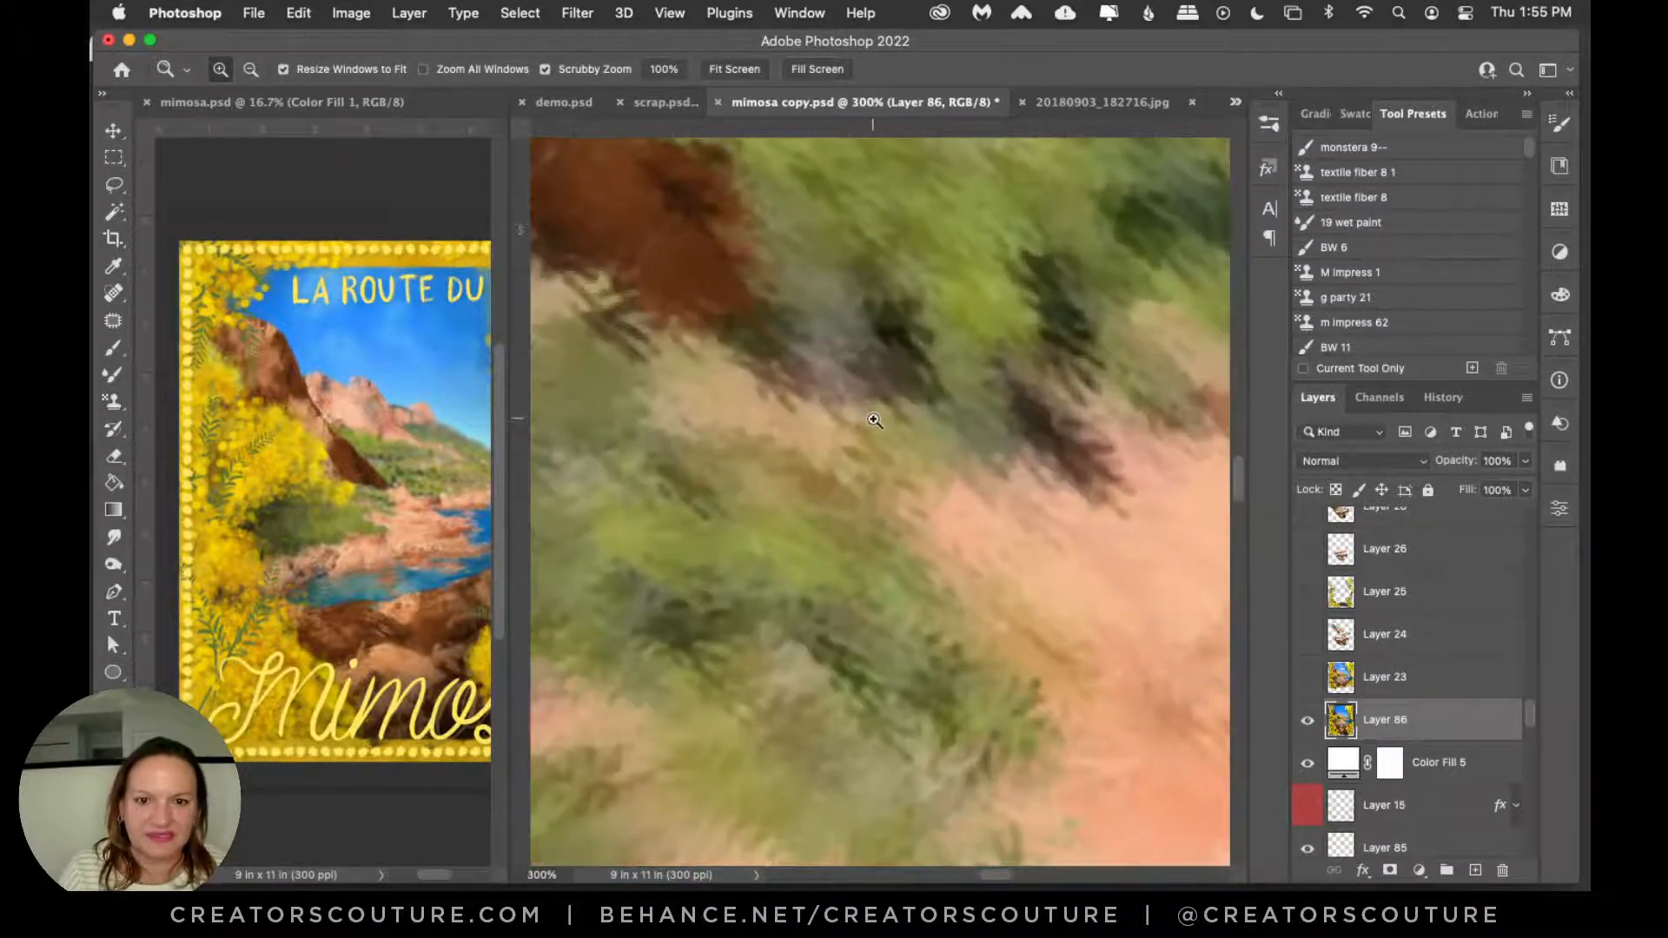
key("super+0")
left_click(833, 465)
left_click(832, 474)
left_click(834, 477)
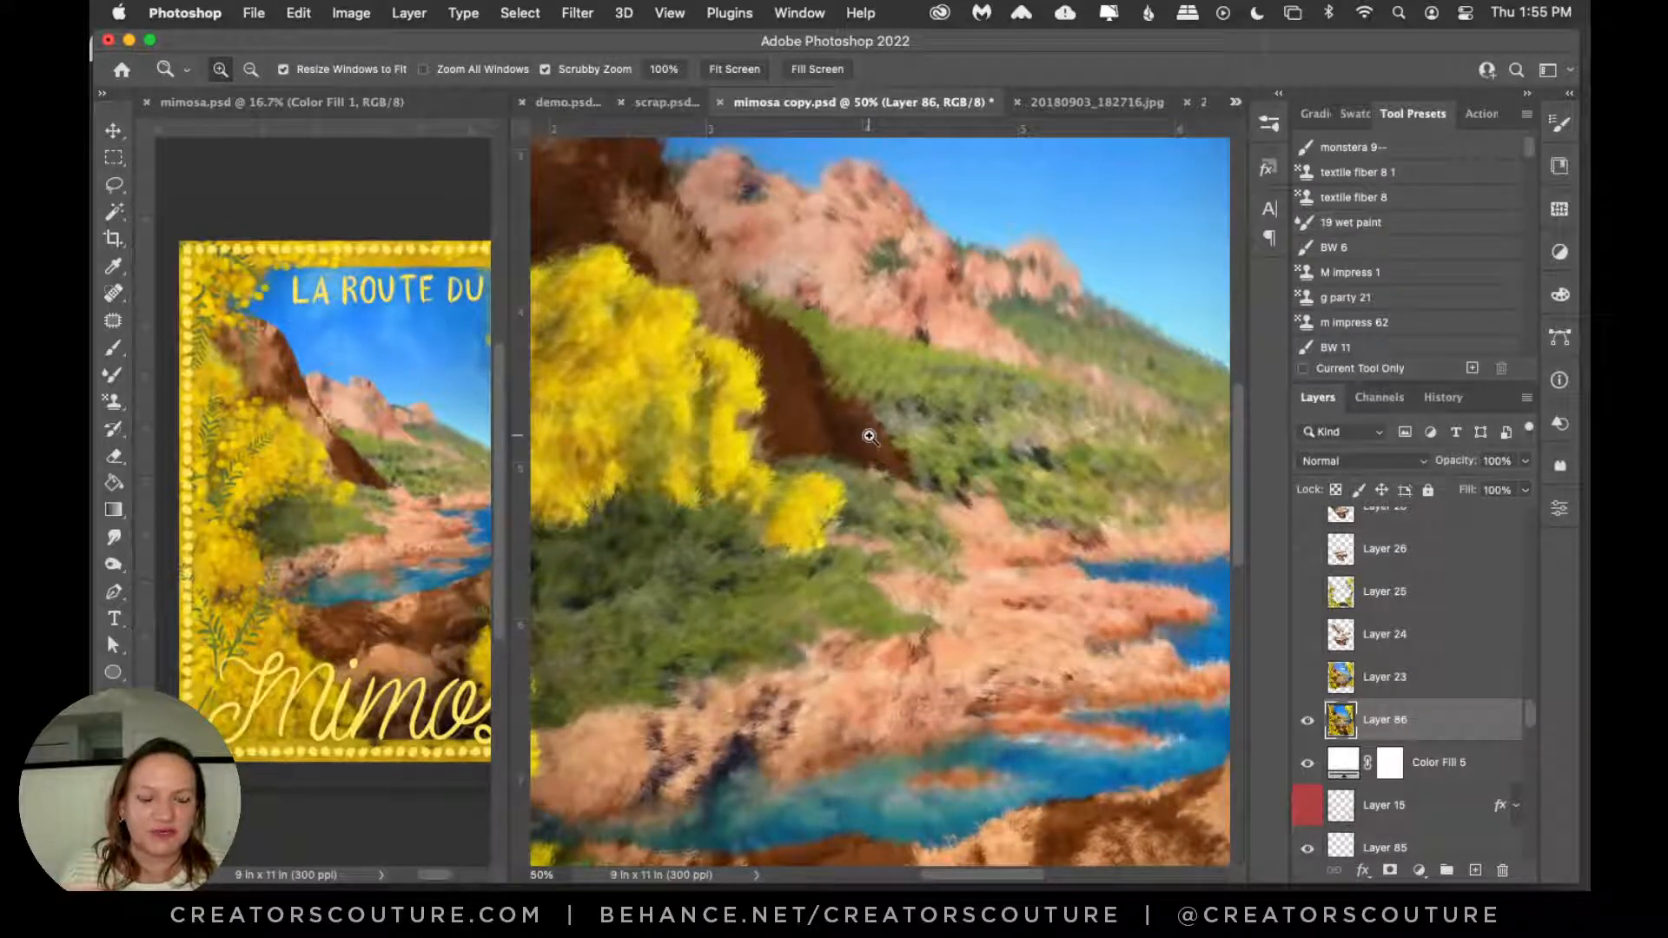
left_click(891, 457, "alt")
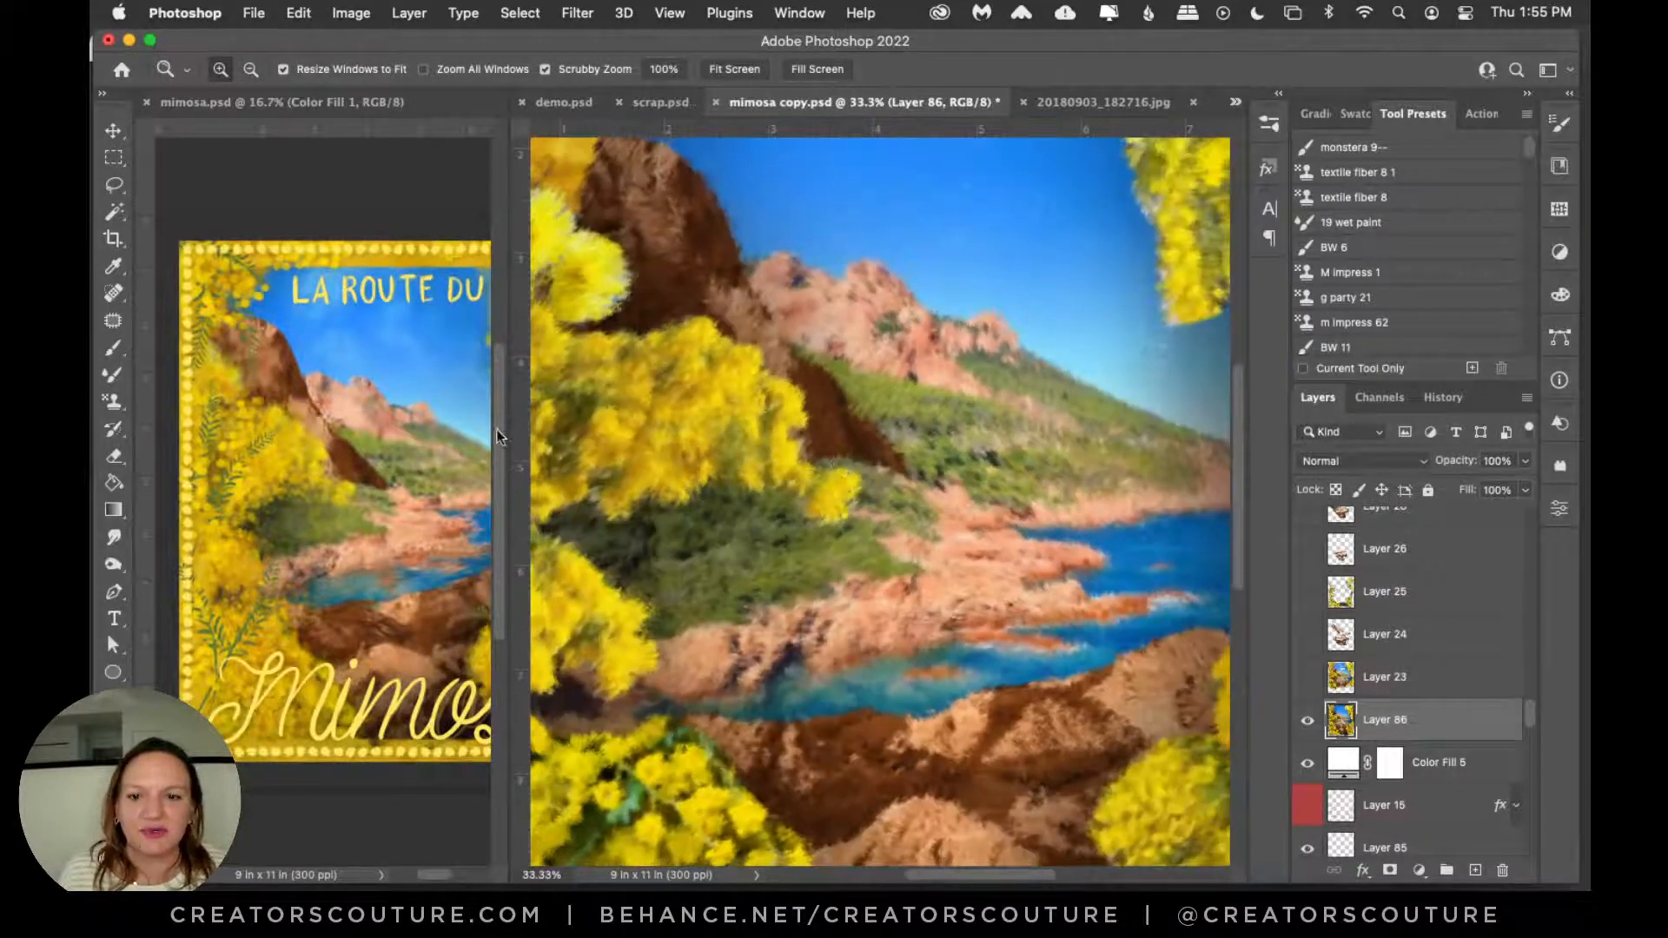
left_click_drag(510, 439, 453, 440)
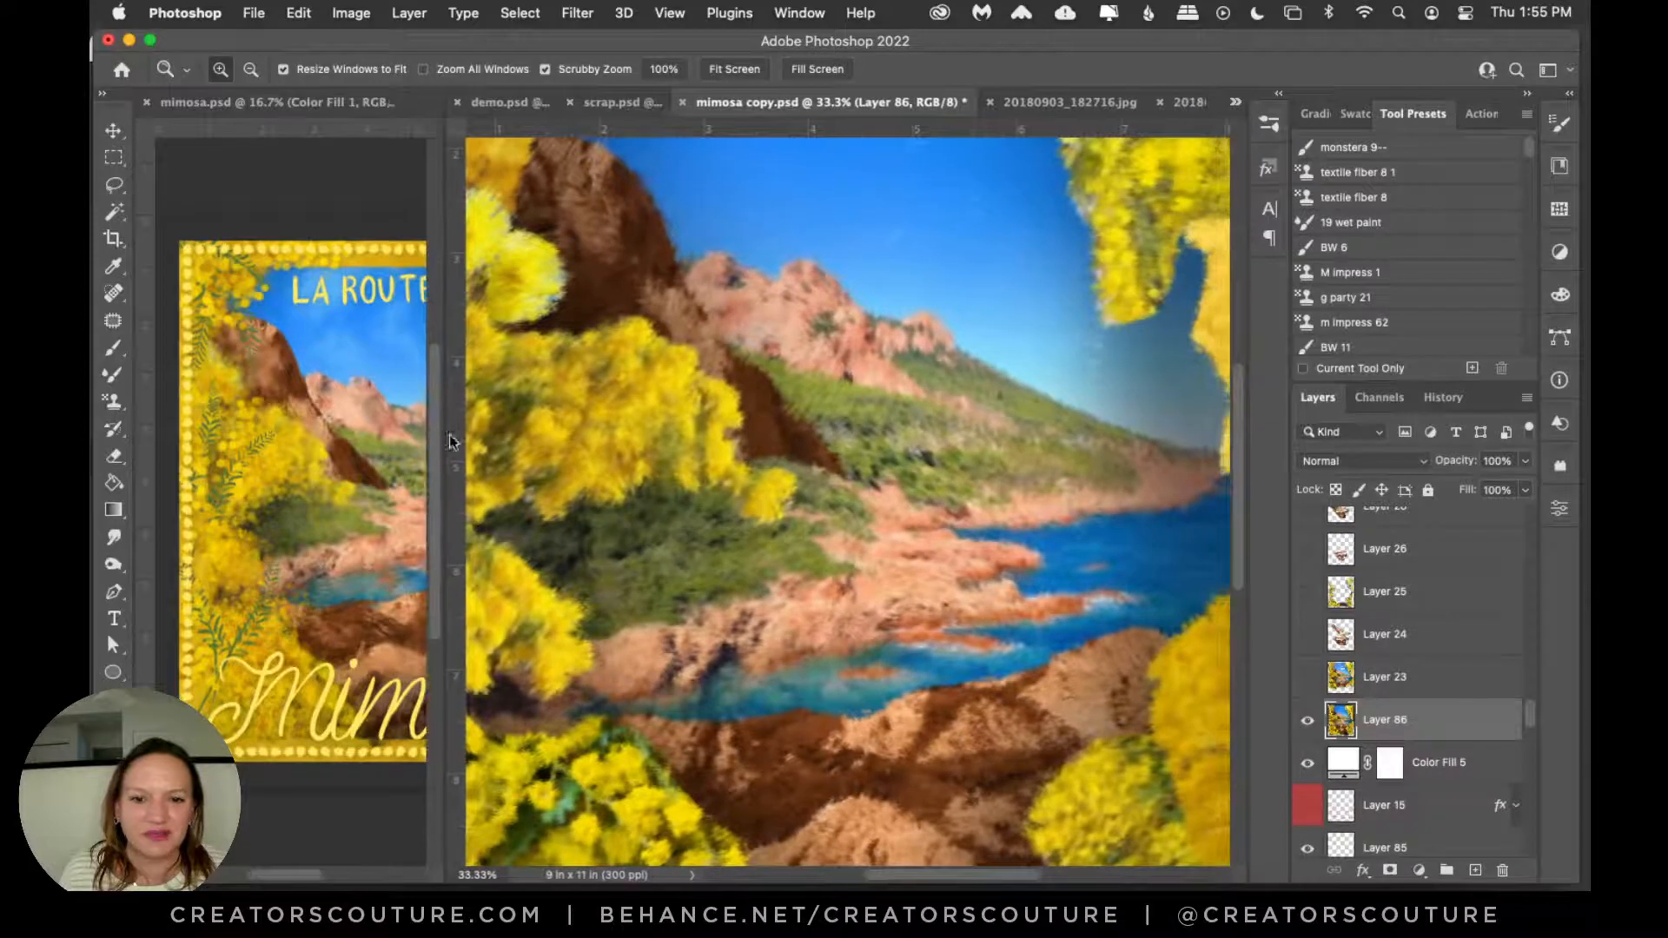
left_click(768, 459, "alt")
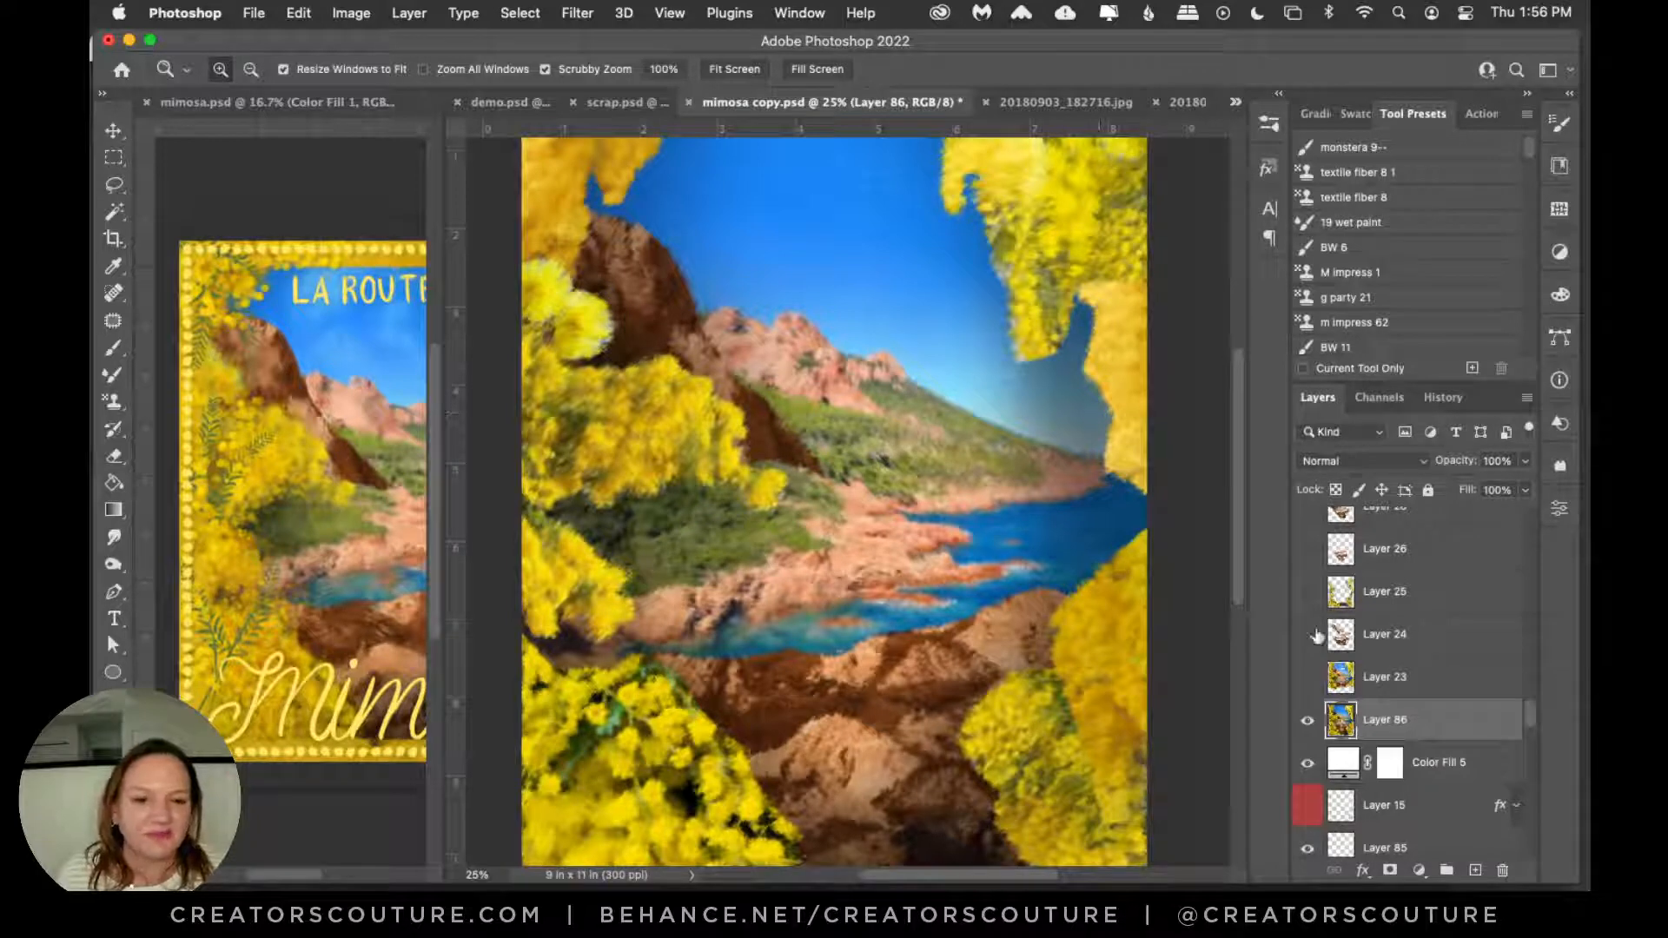
Step: Add a new empty layer directly above Layer 86
left_click(1474, 872)
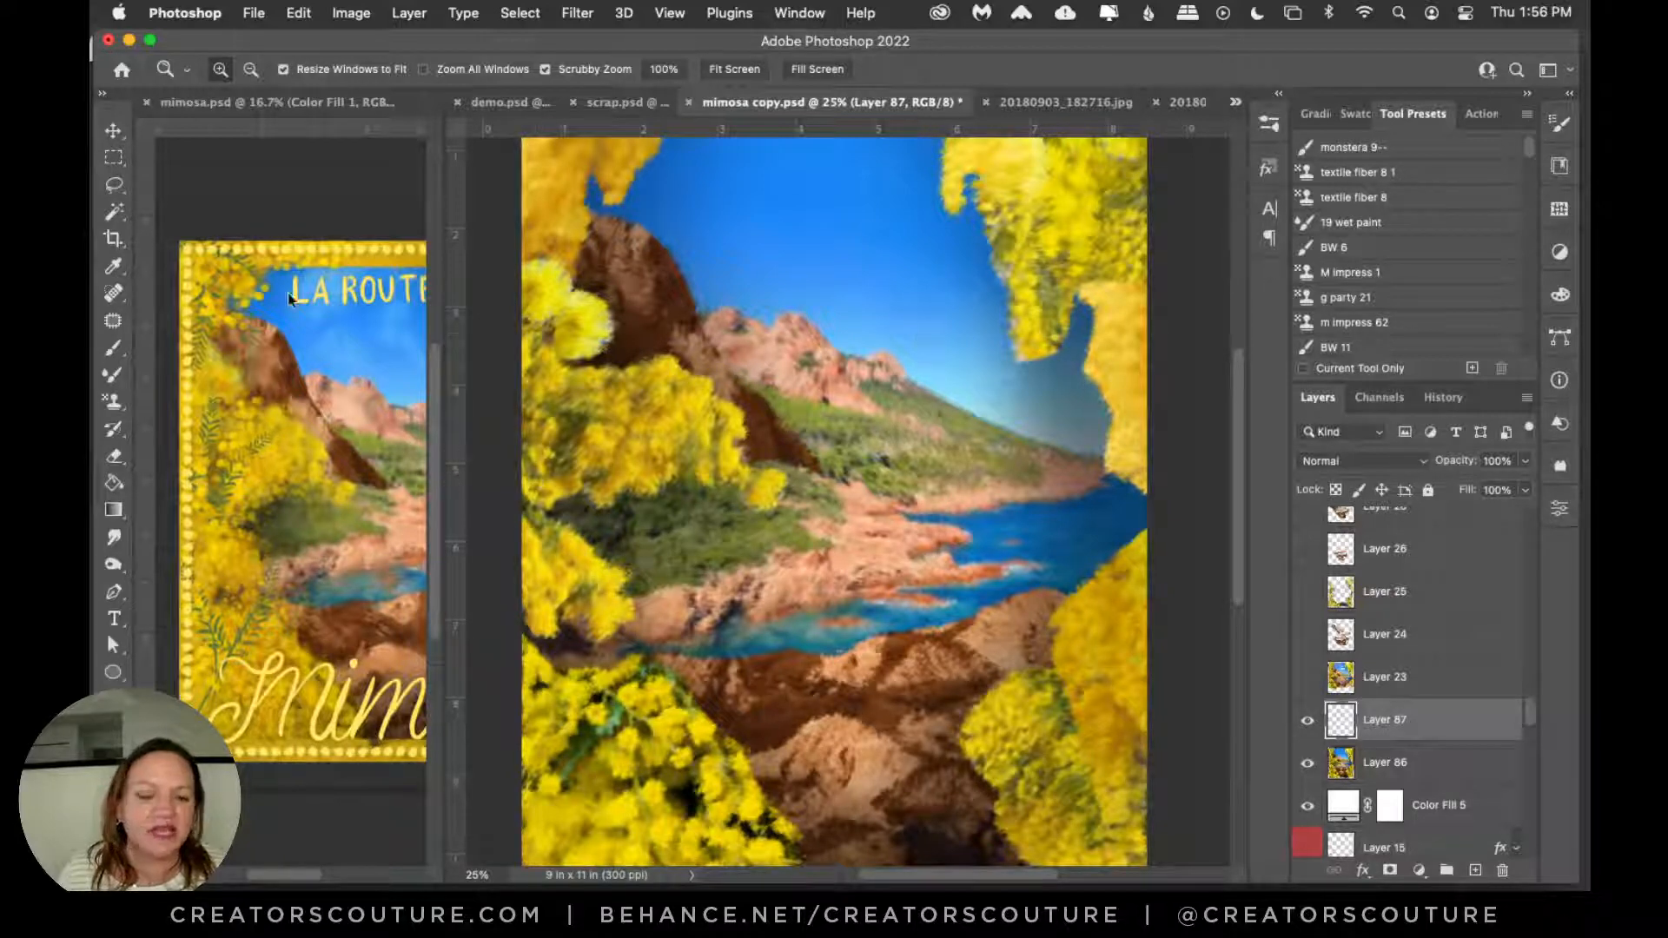
left_click(91, 395)
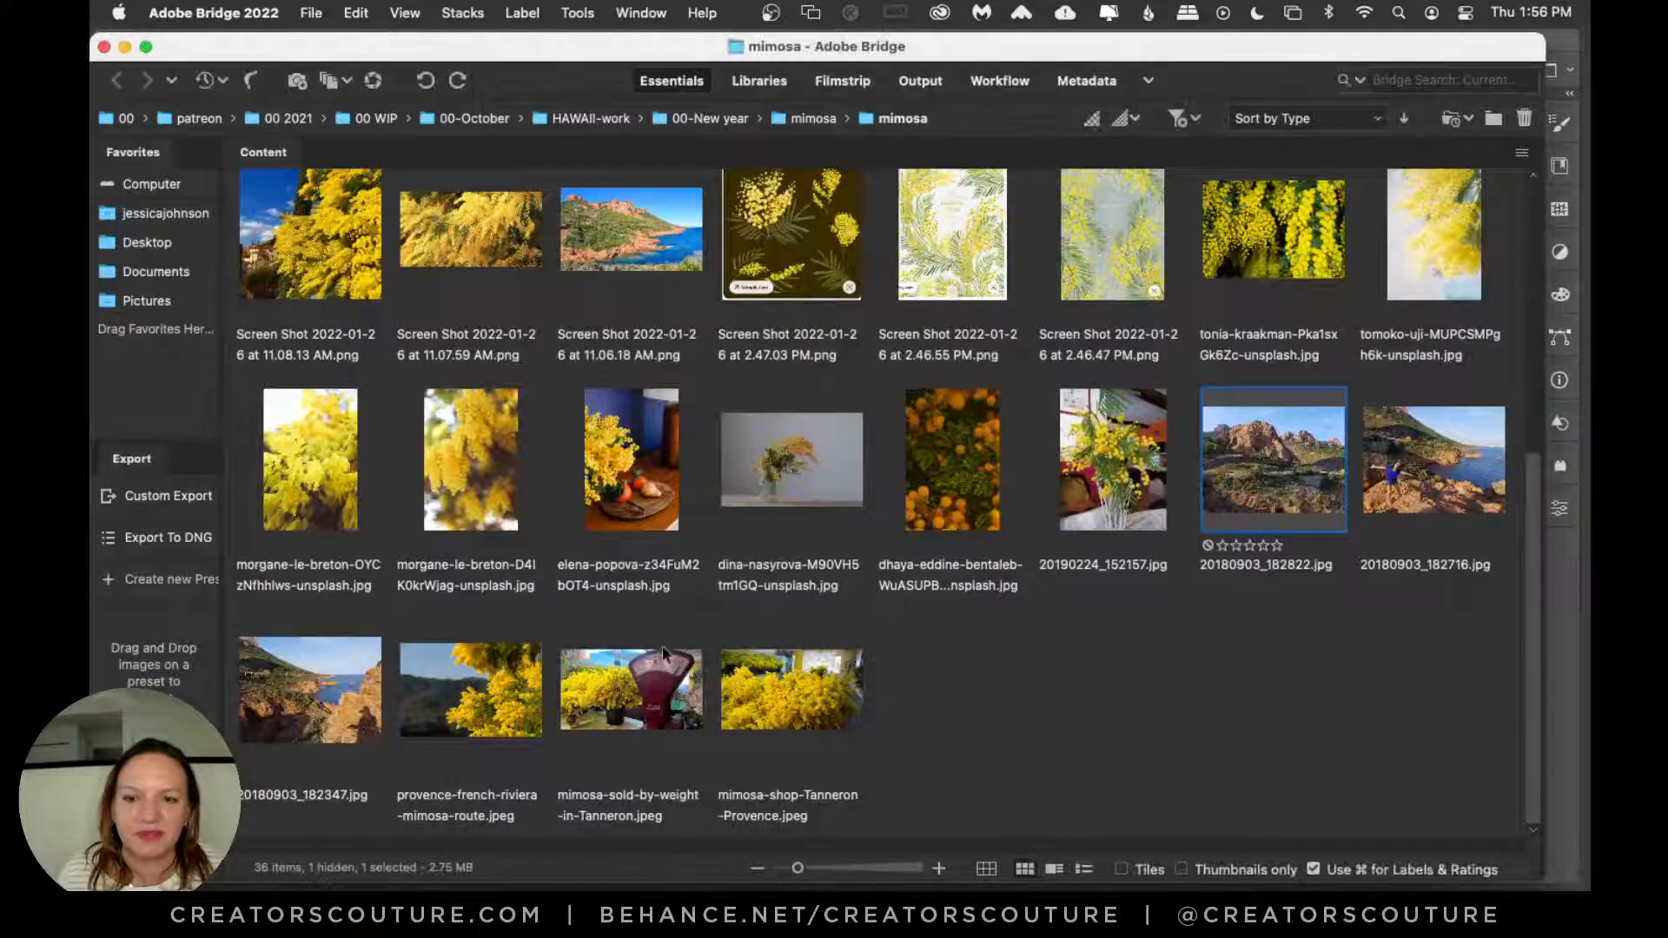
left_click(673, 879)
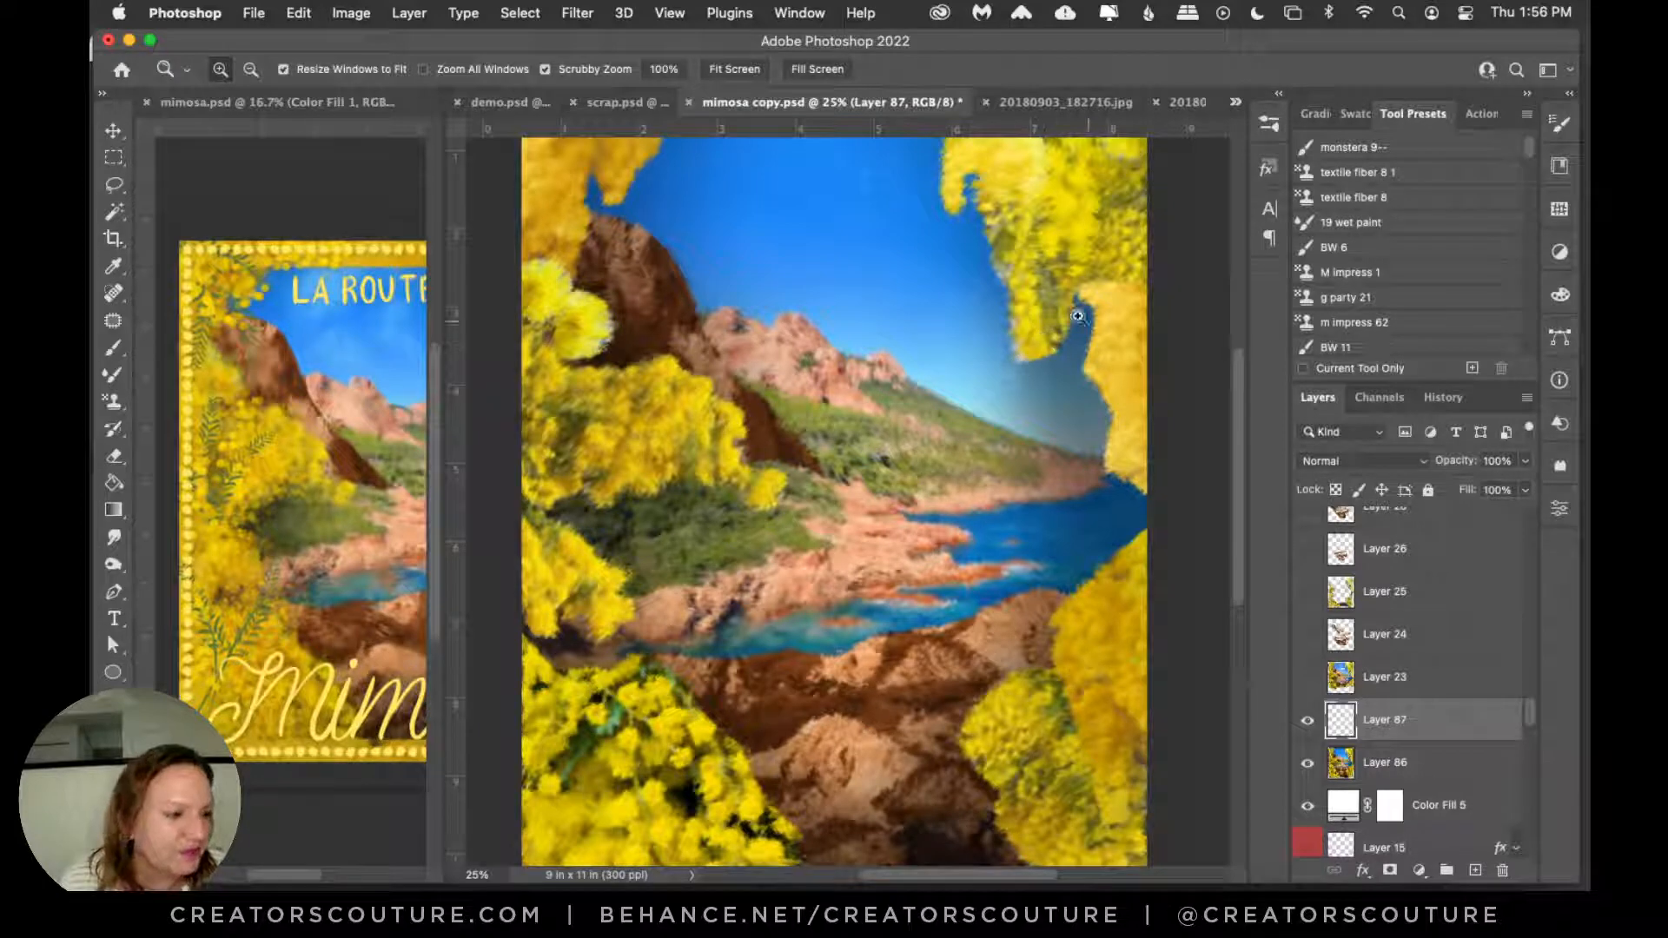
left_click(1269, 122)
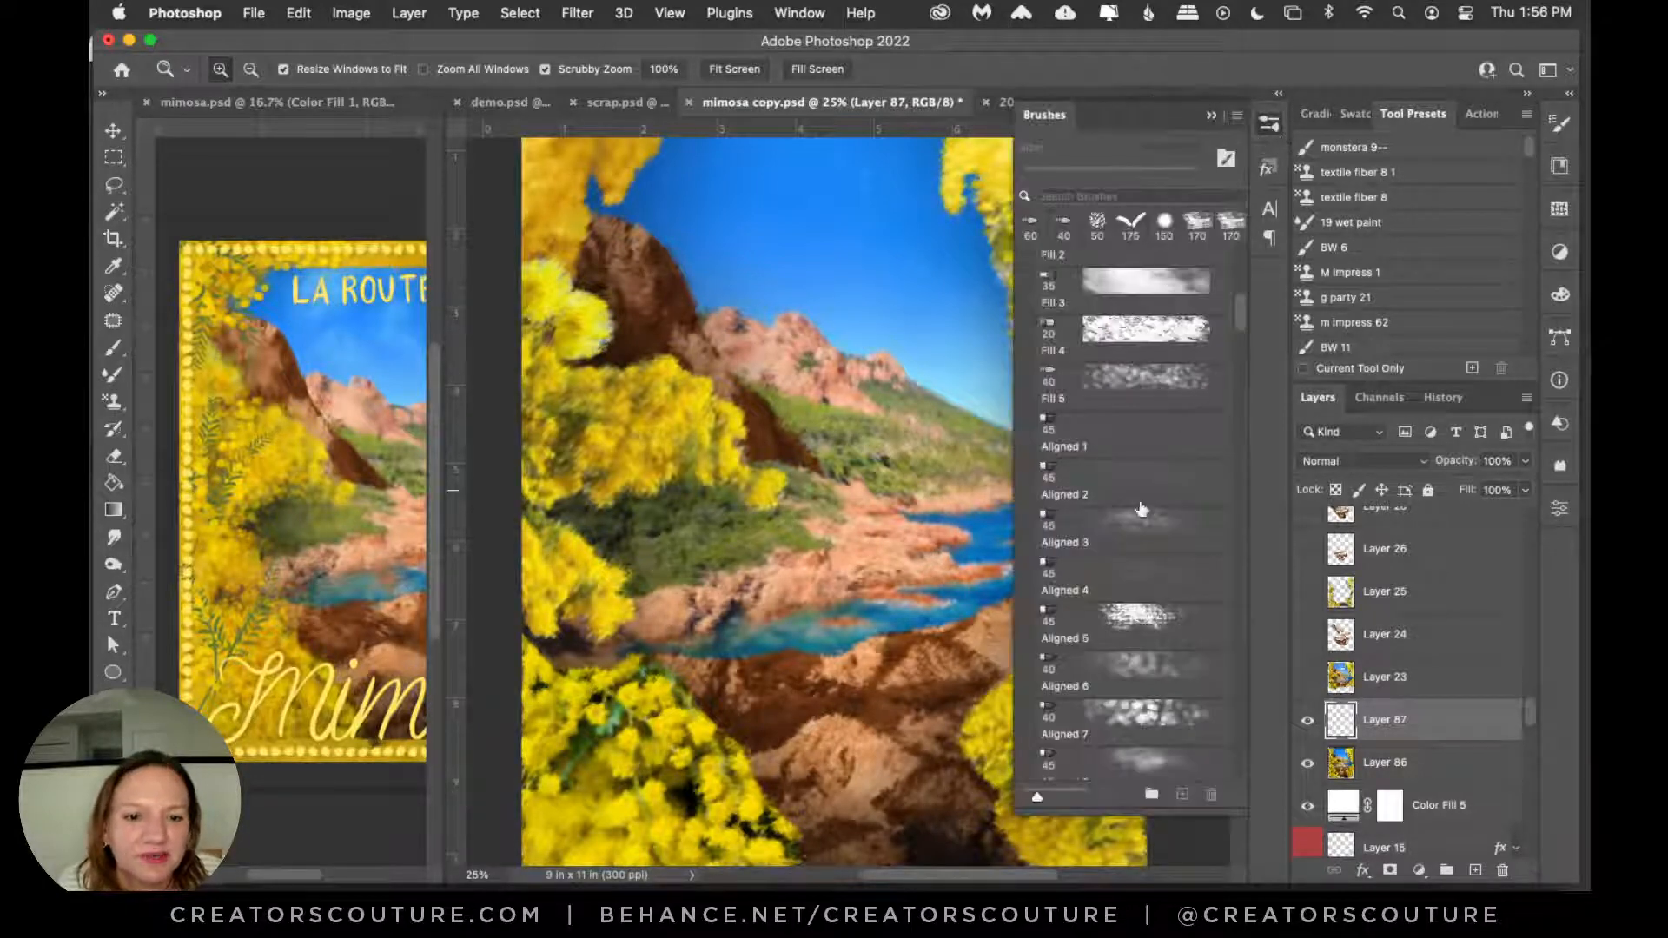
left_click_drag(1241, 317, 1228, 384)
left_click(1227, 385)
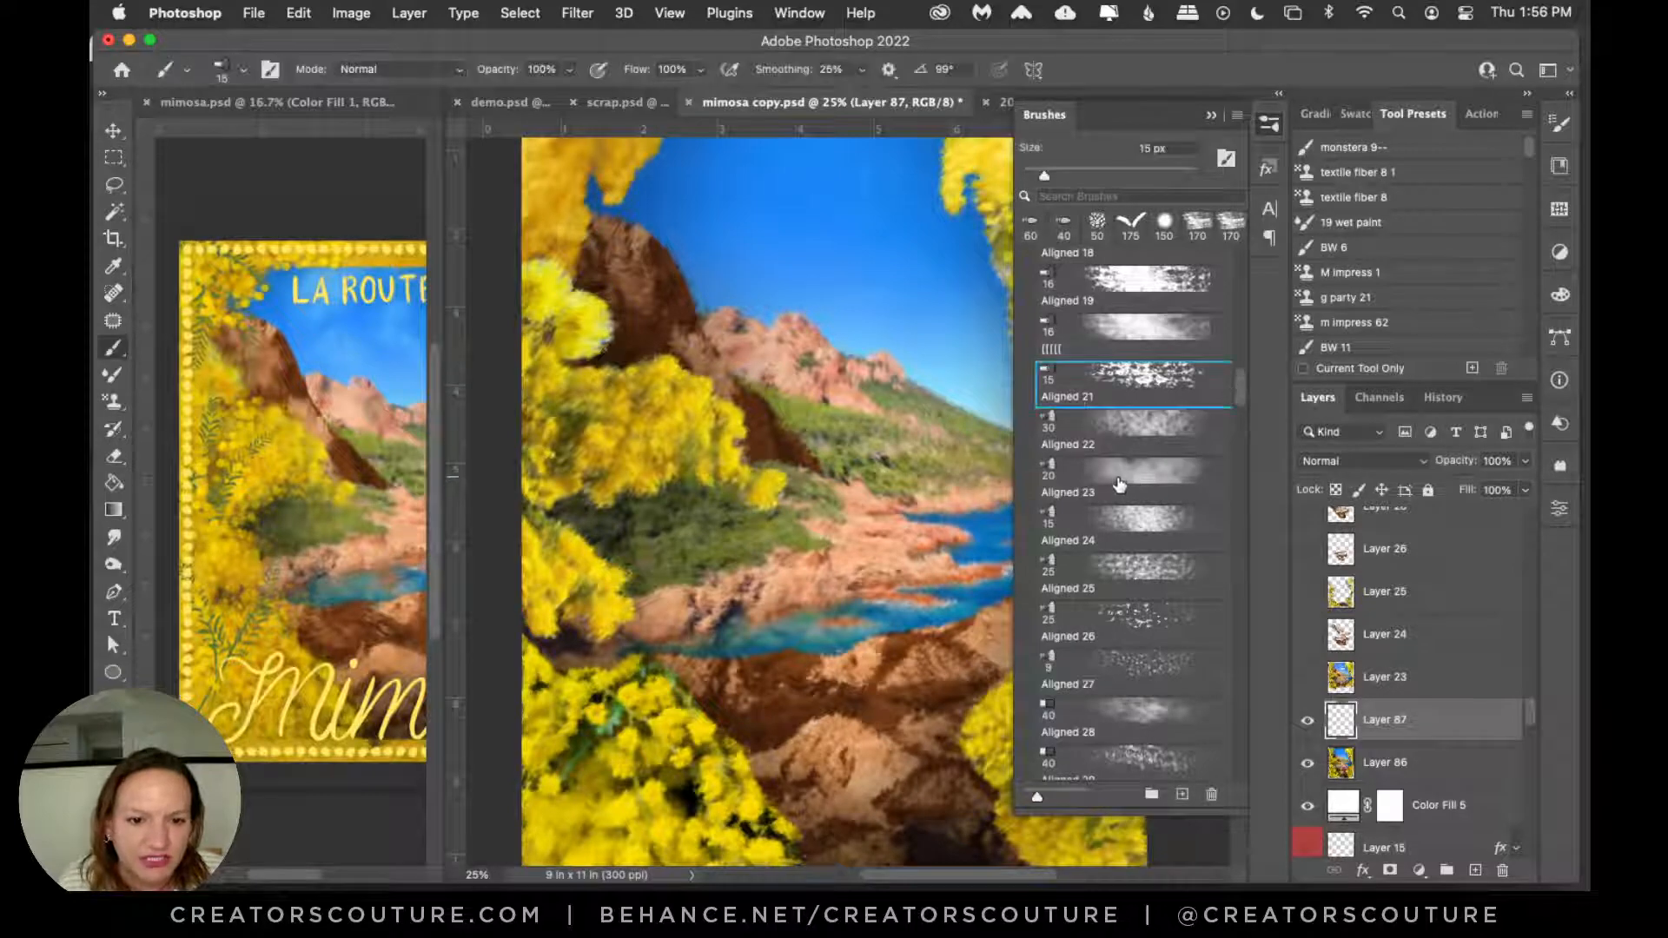
left_click(1119, 484)
left_click(1269, 123)
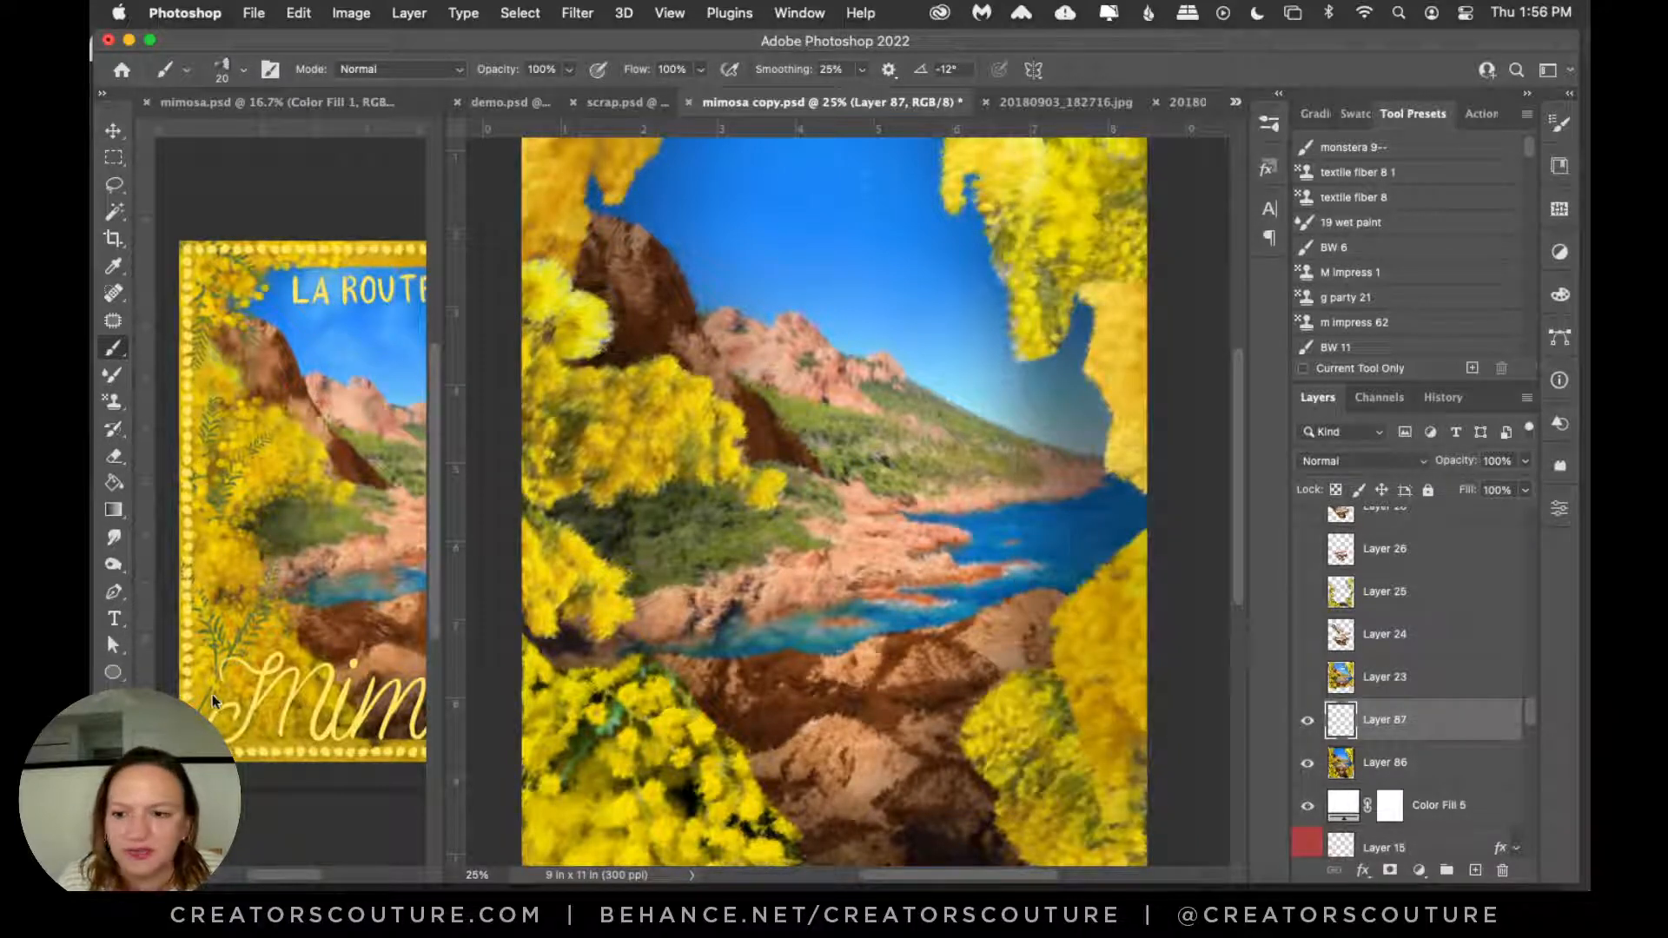
Step: Activate the Pattern Stamp tool and give it the 45 px Aligned 5 brush for work on the hillside
key("z")
left_click(903, 421)
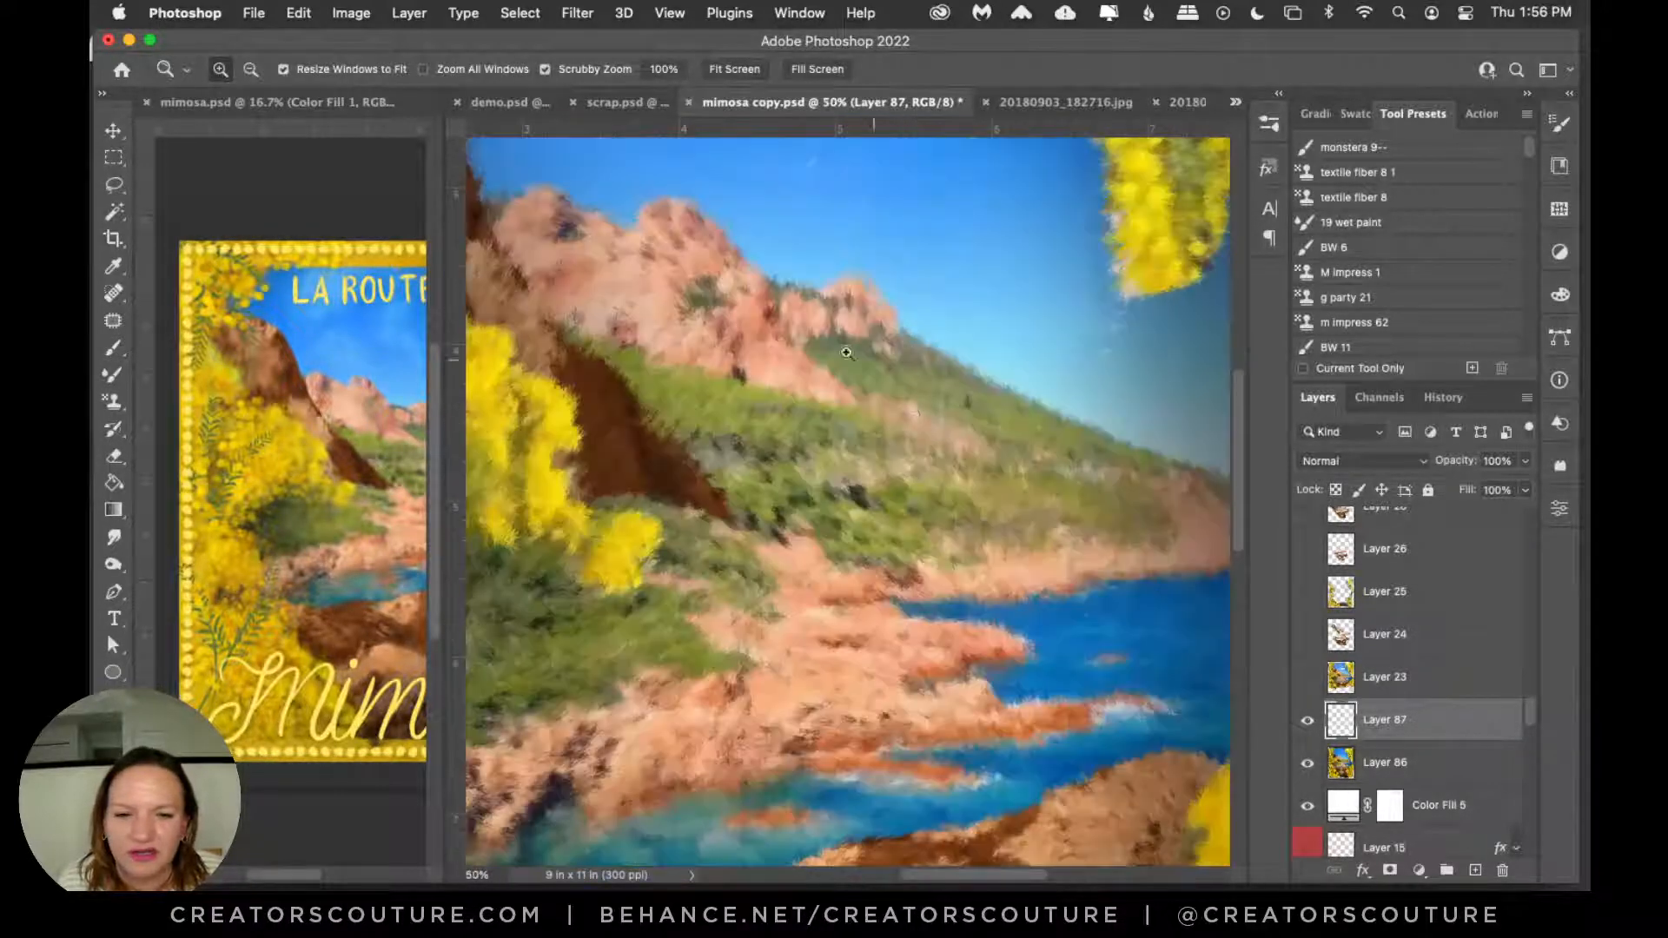
left_click(113, 400)
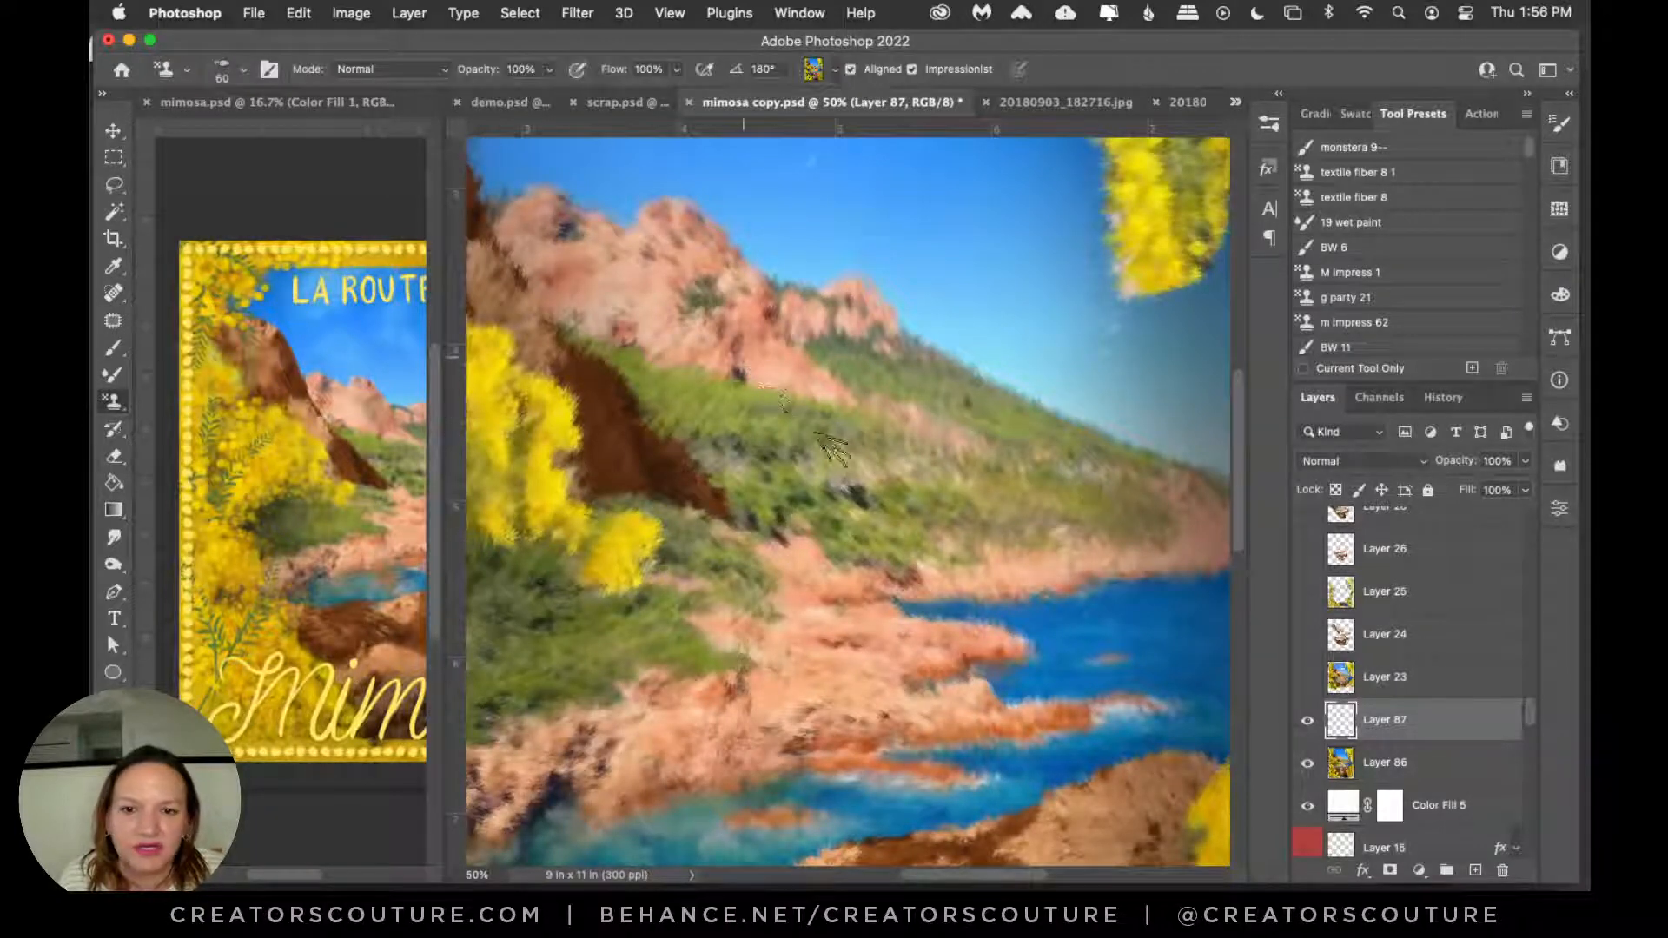
left_click(1269, 123)
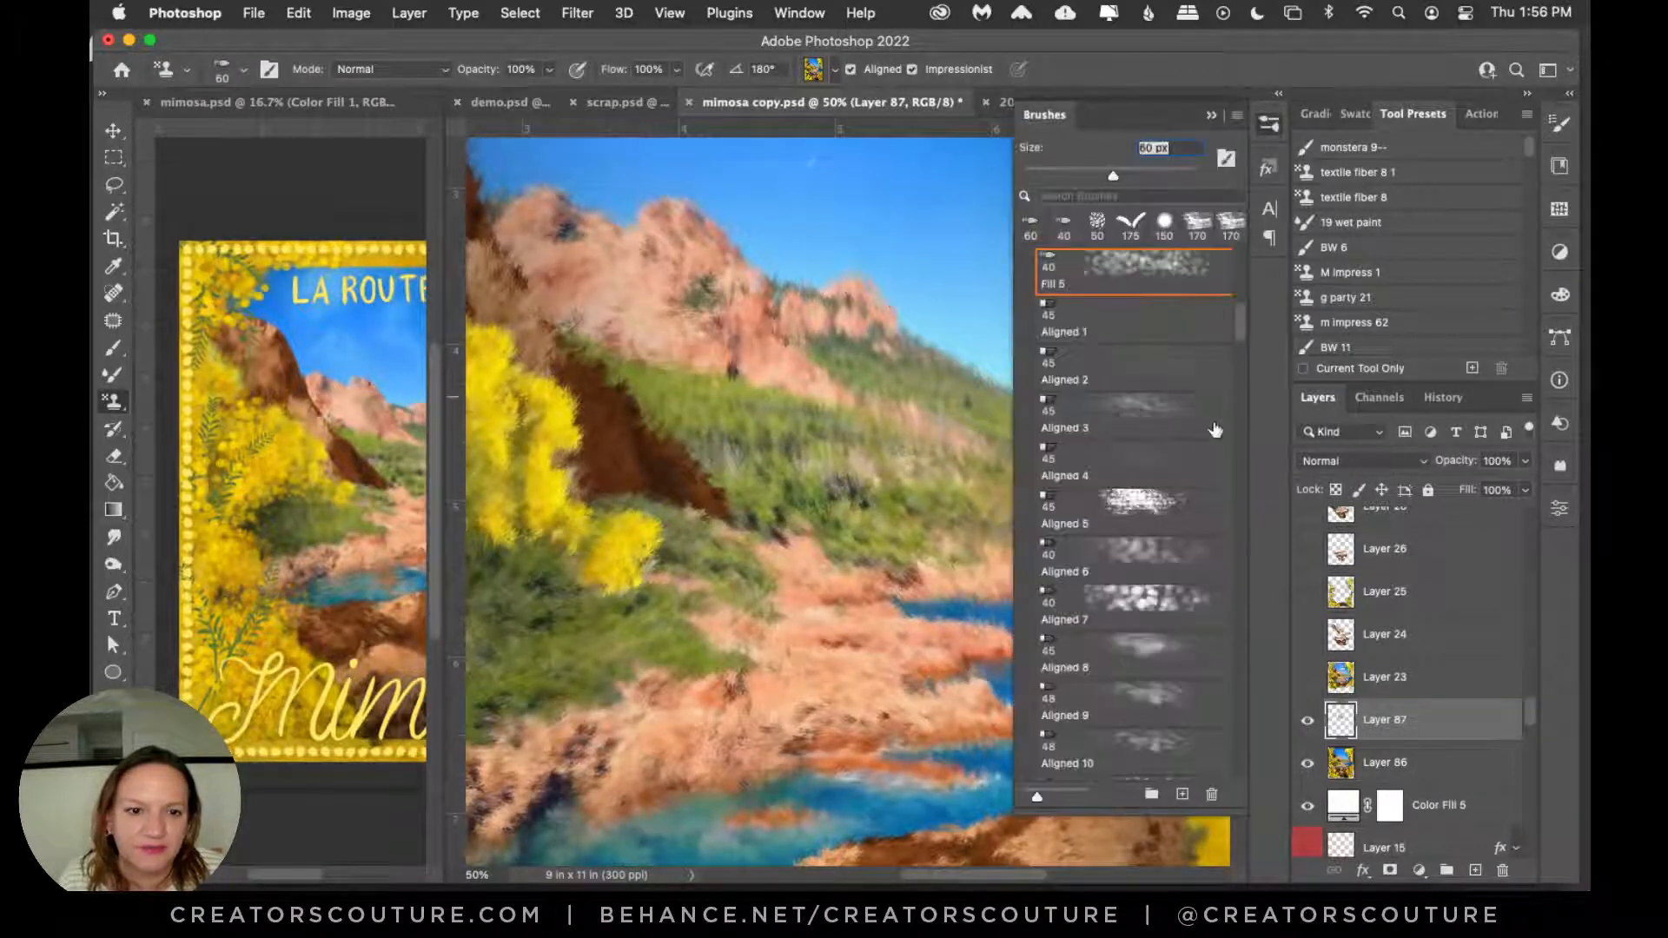
left_click(1126, 426)
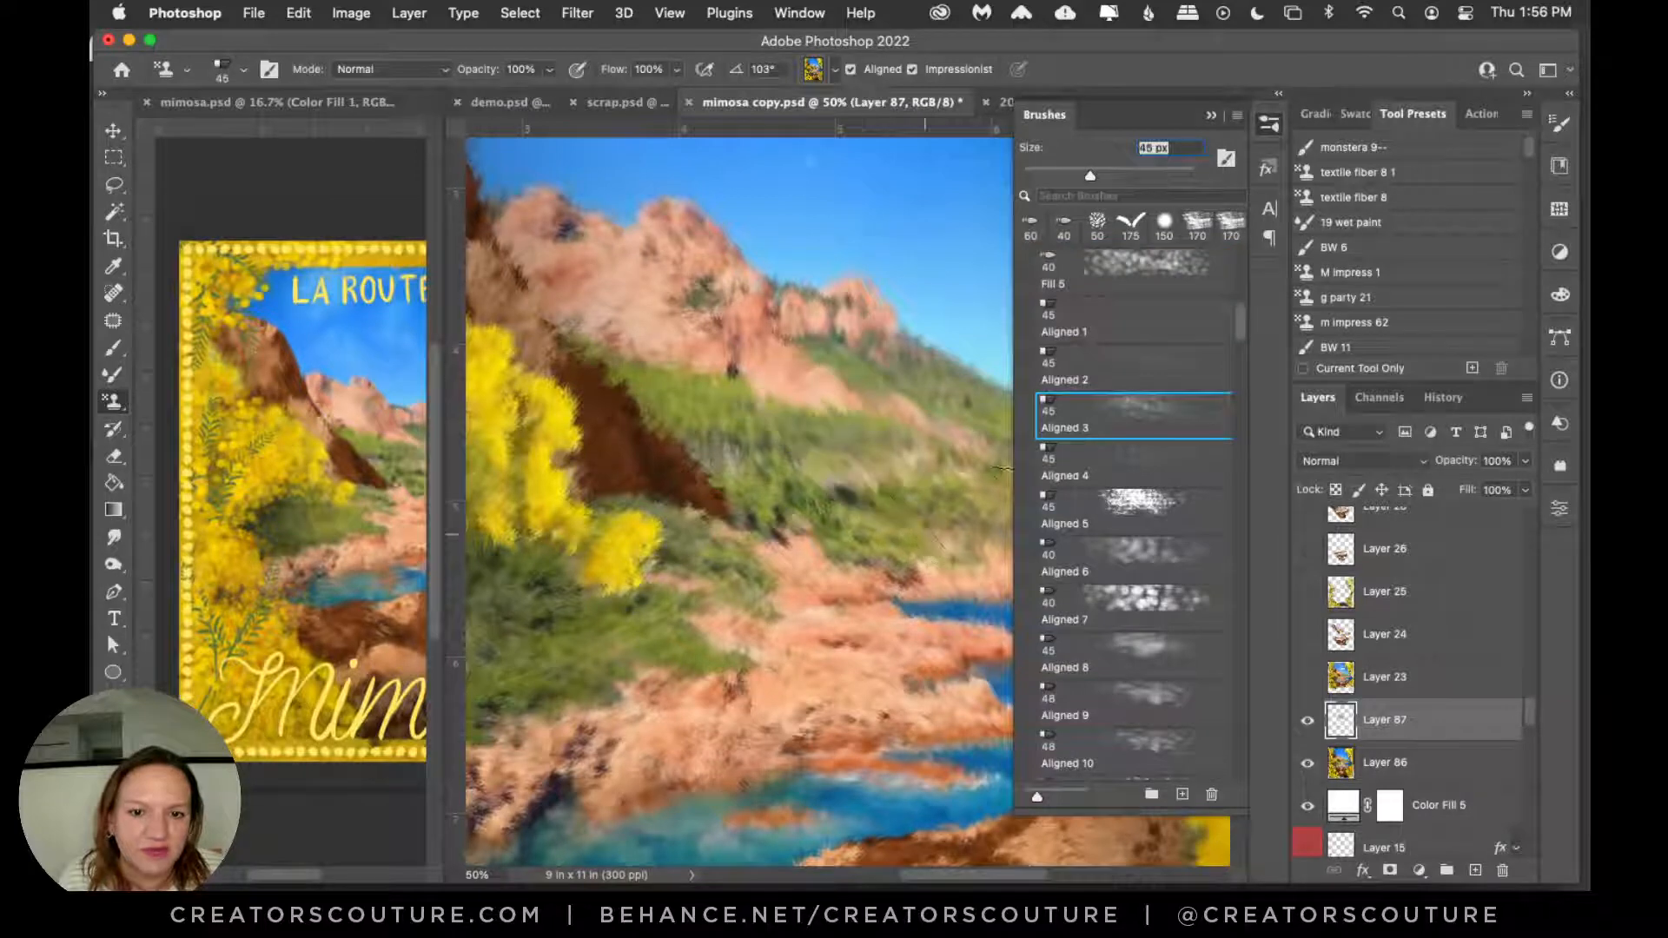
left_click(1119, 500)
Step: Paint directional Pattern Stamp strokes over the green hillside on Layer 87
mouse_move(841, 473)
left_mouse_down()
mouse_move(752, 453)
mouse_move(803, 521)
left_mouse_up()
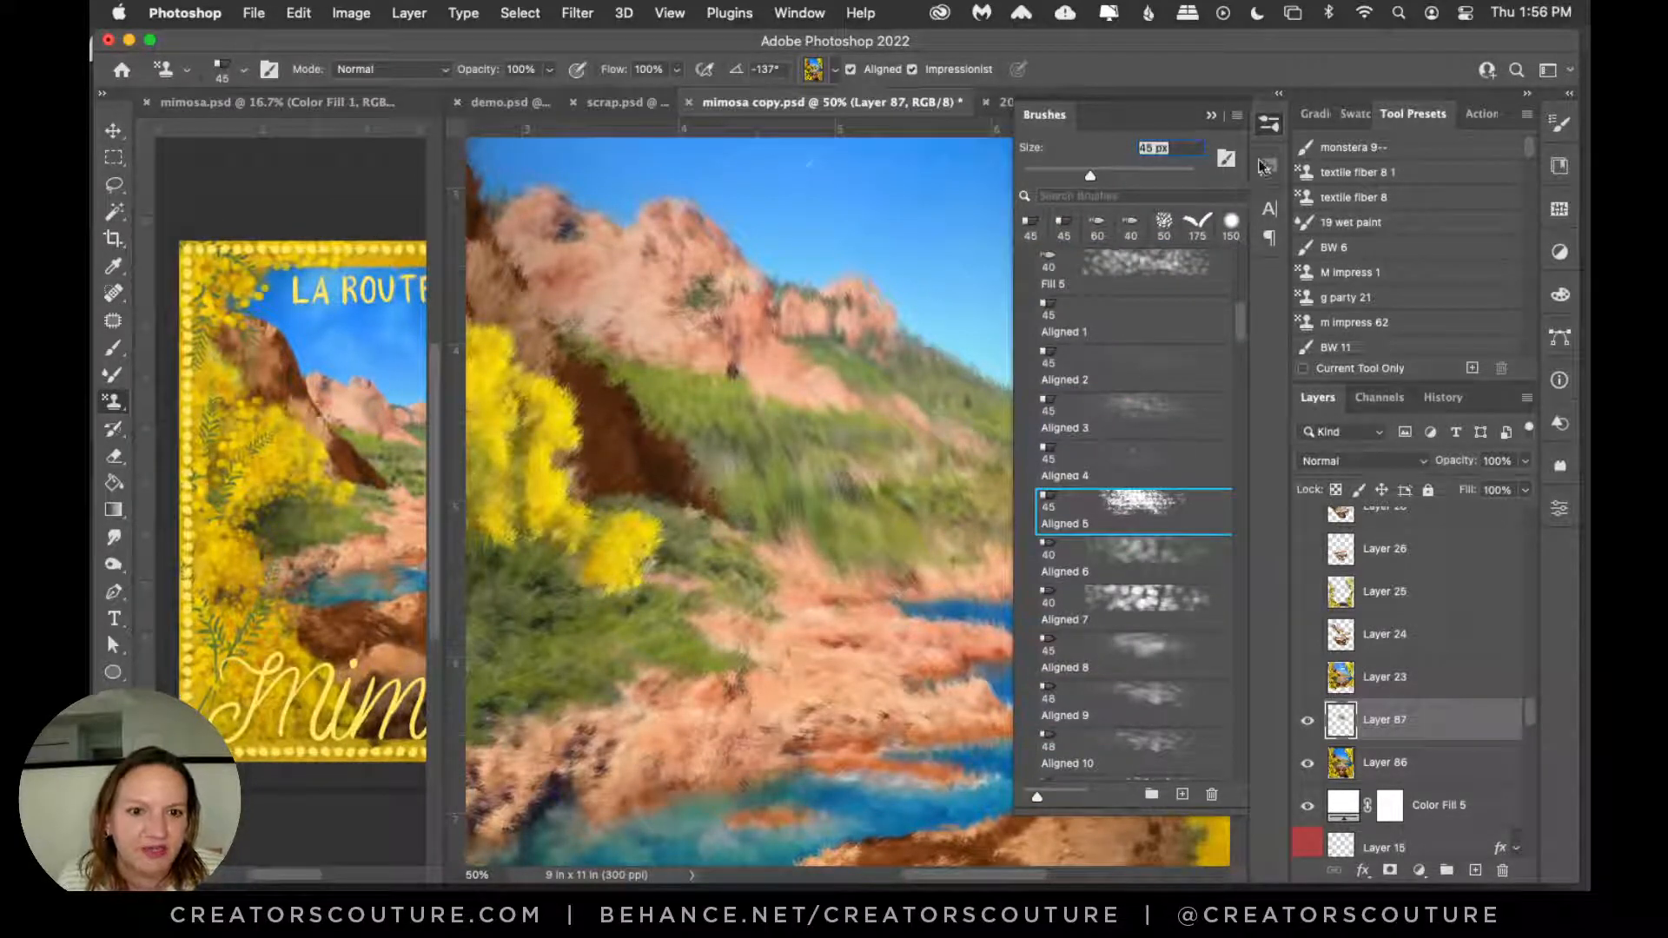
left_click(1269, 123)
left_click(1271, 168)
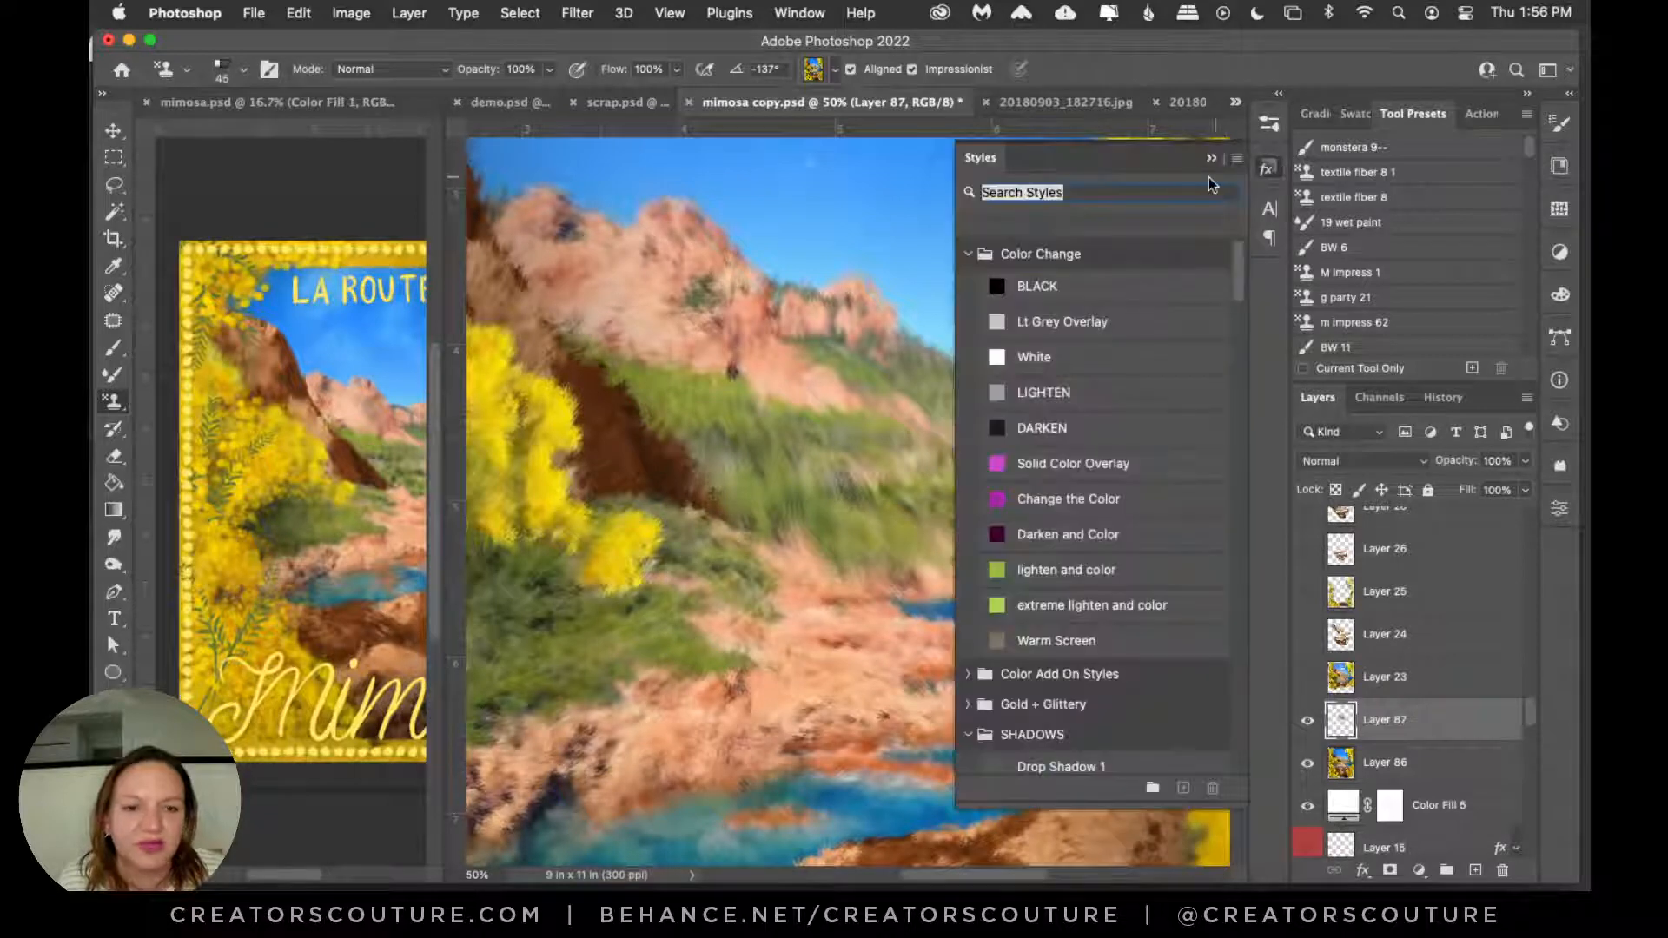
left_click(1272, 167)
mouse_move(938, 480)
left_mouse_down()
mouse_move(885, 398)
mouse_move(1056, 486)
mouse_move(906, 393)
mouse_move(1117, 481)
mouse_move(919, 363)
mouse_move(1031, 459)
mouse_move(903, 481)
mouse_move(861, 475)
left_mouse_up()
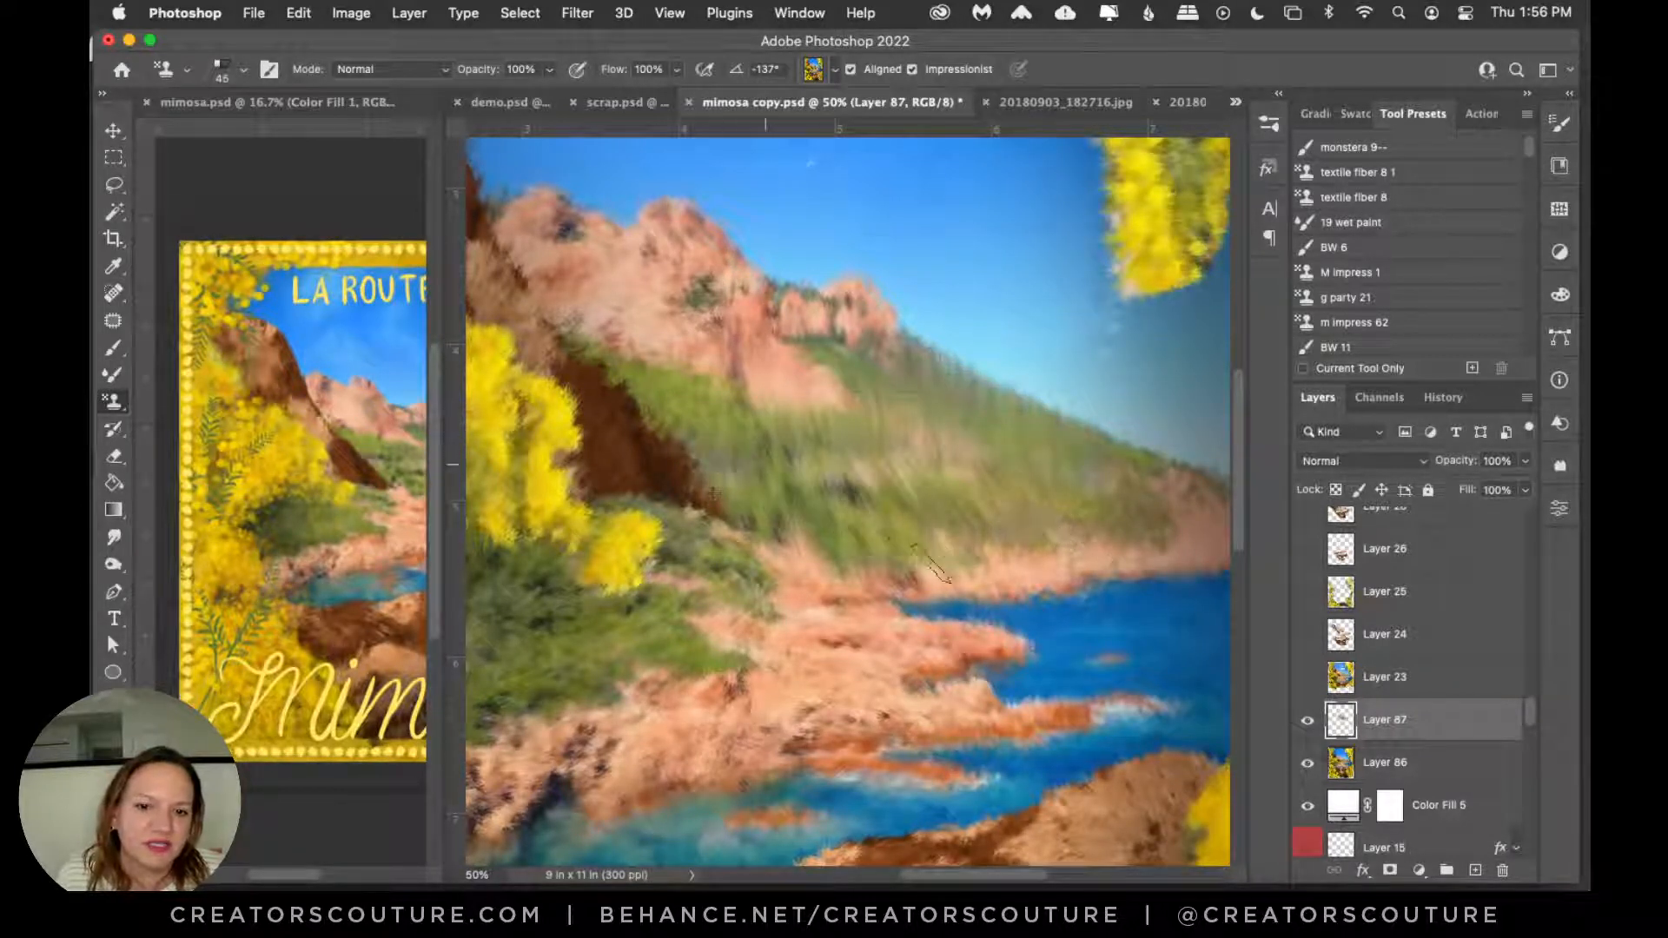
Step: Check the hillside strokes against the whole painting, and reactivate the Pattern Stamp tool
key("z")
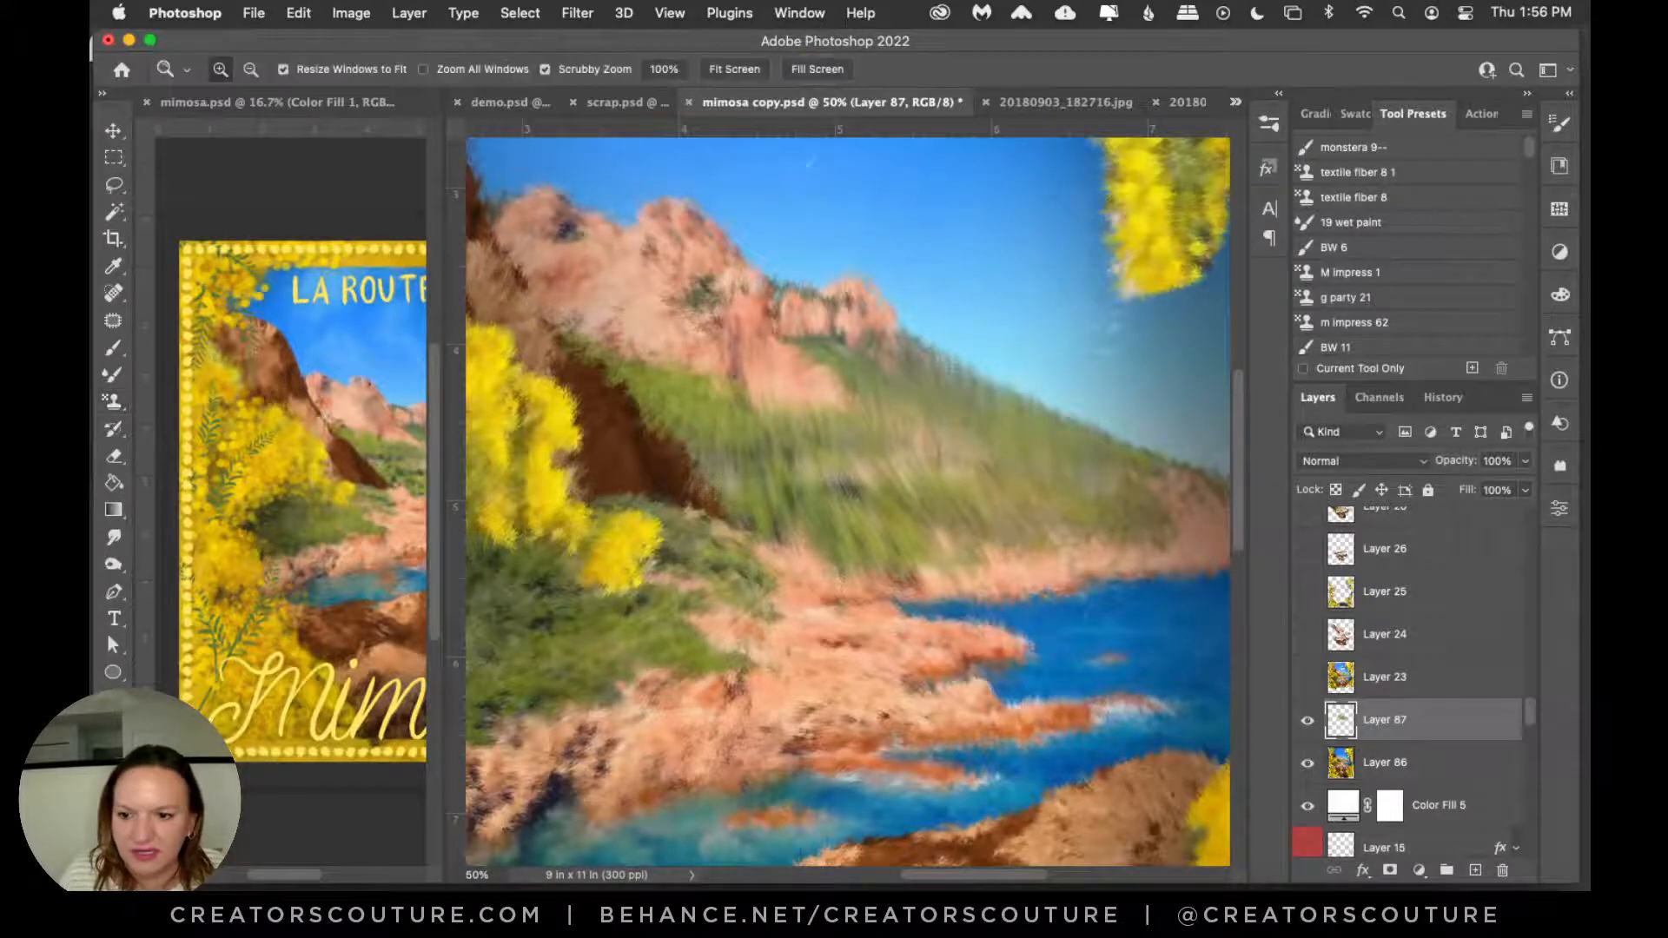
left_click(908, 565)
left_click(908, 566, "alt")
left_click(909, 565, "alt")
left_click(909, 565, "alt")
left_click(909, 566, "alt")
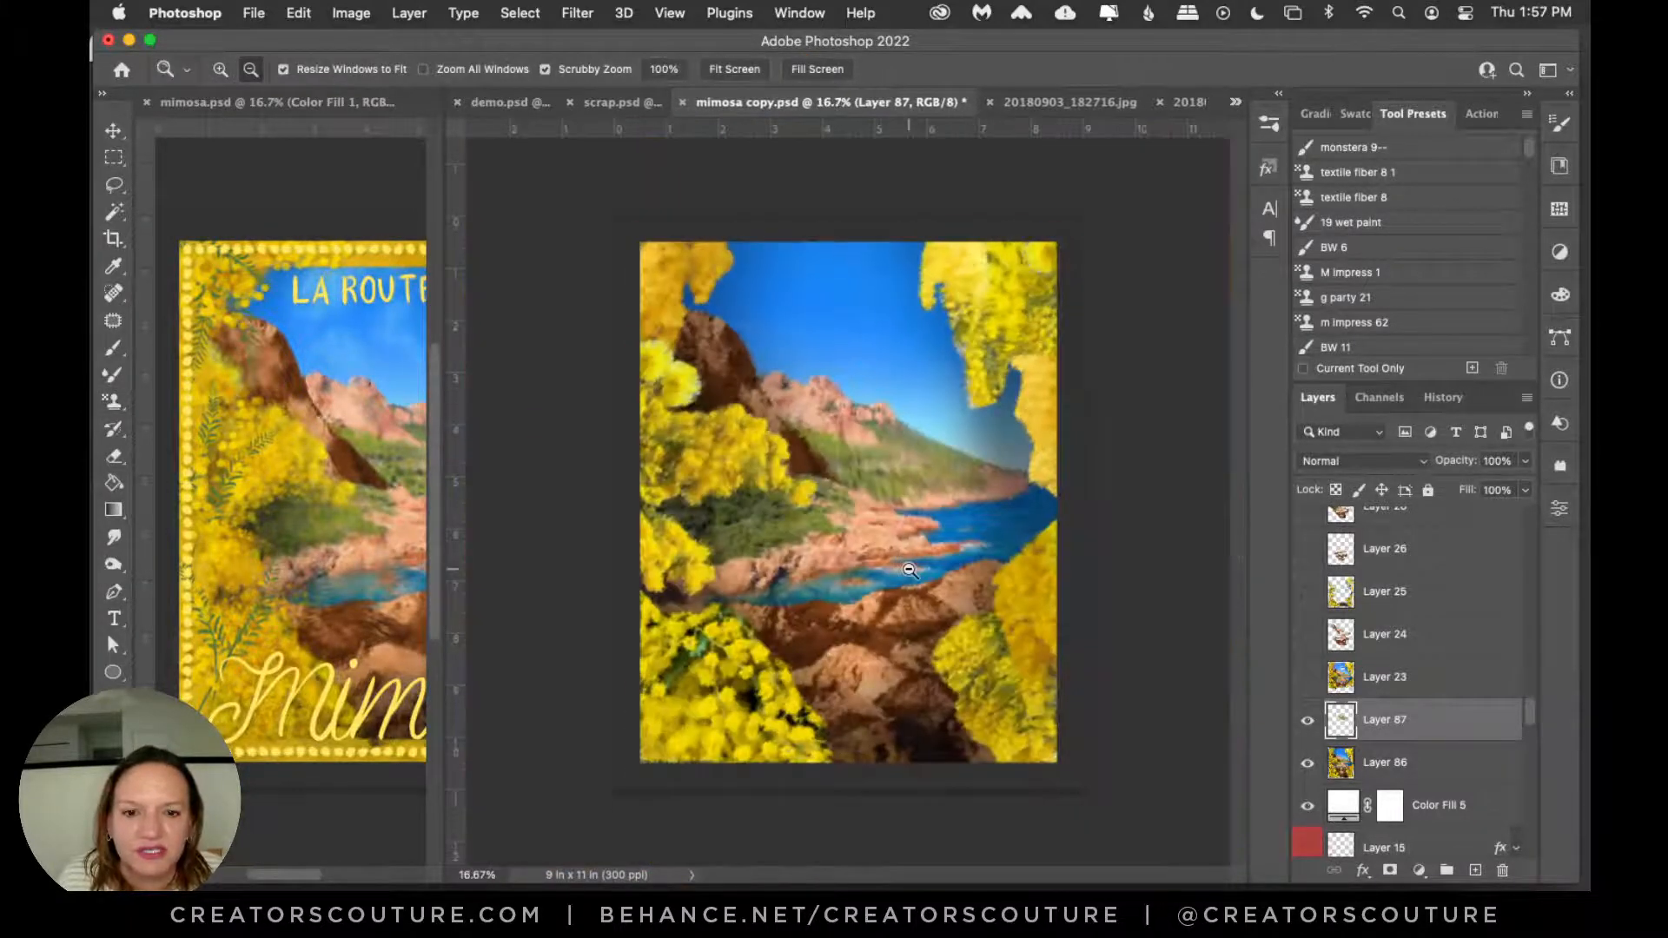
left_click_drag(930, 501, 979, 504)
left_click(979, 504)
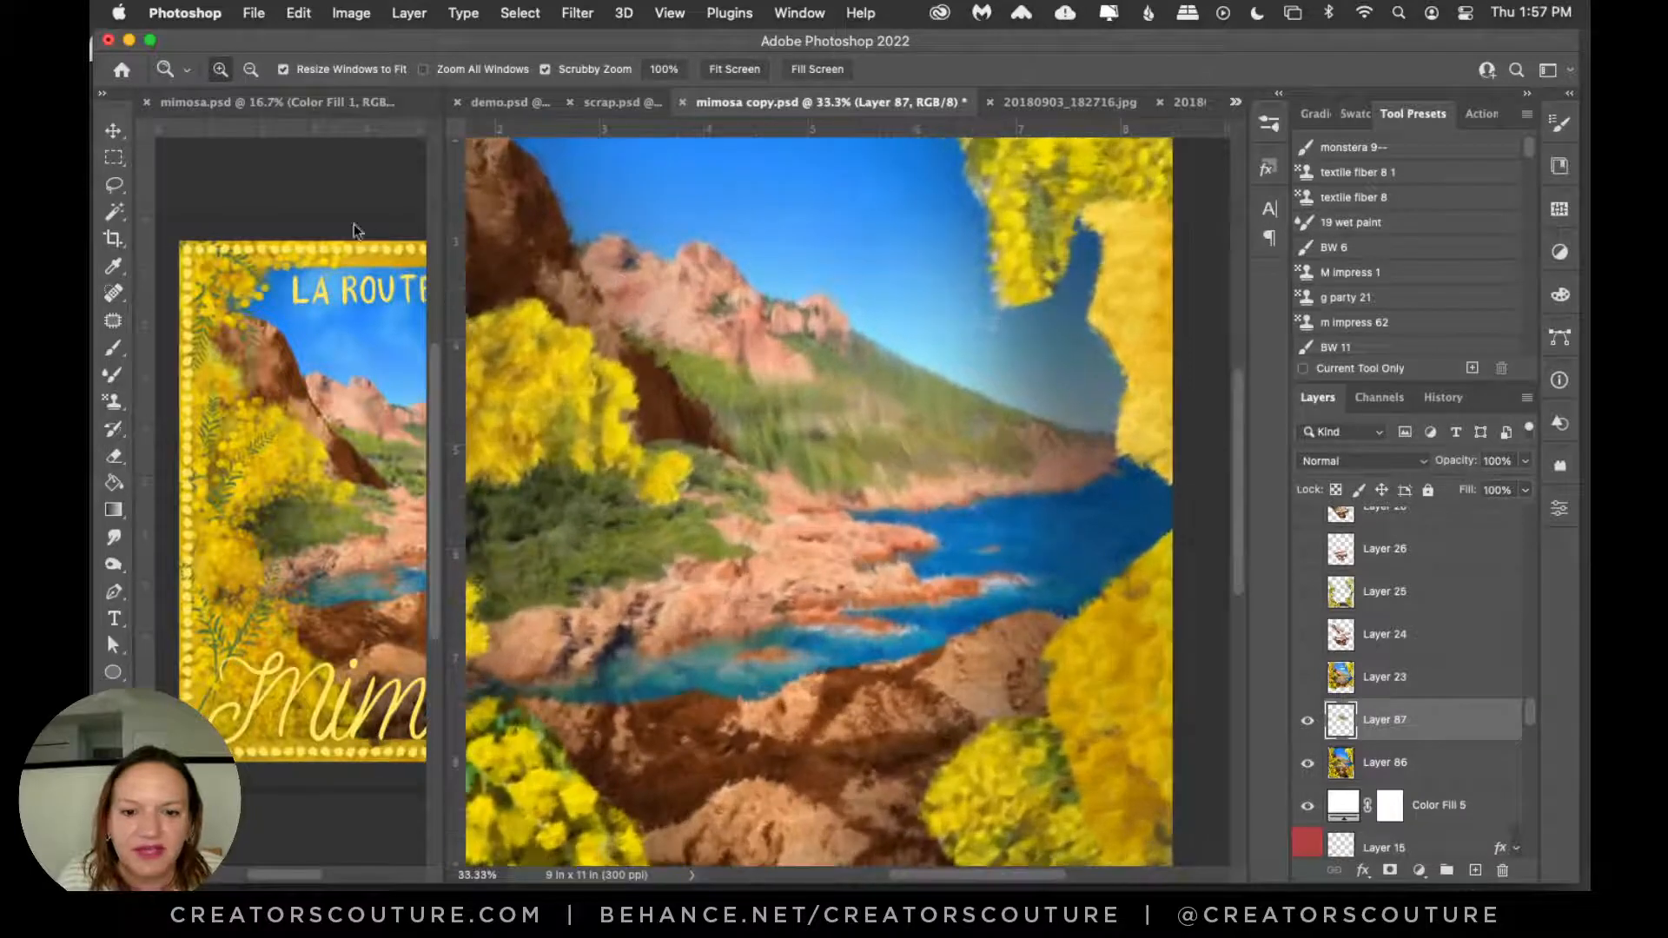
left_click(113, 400)
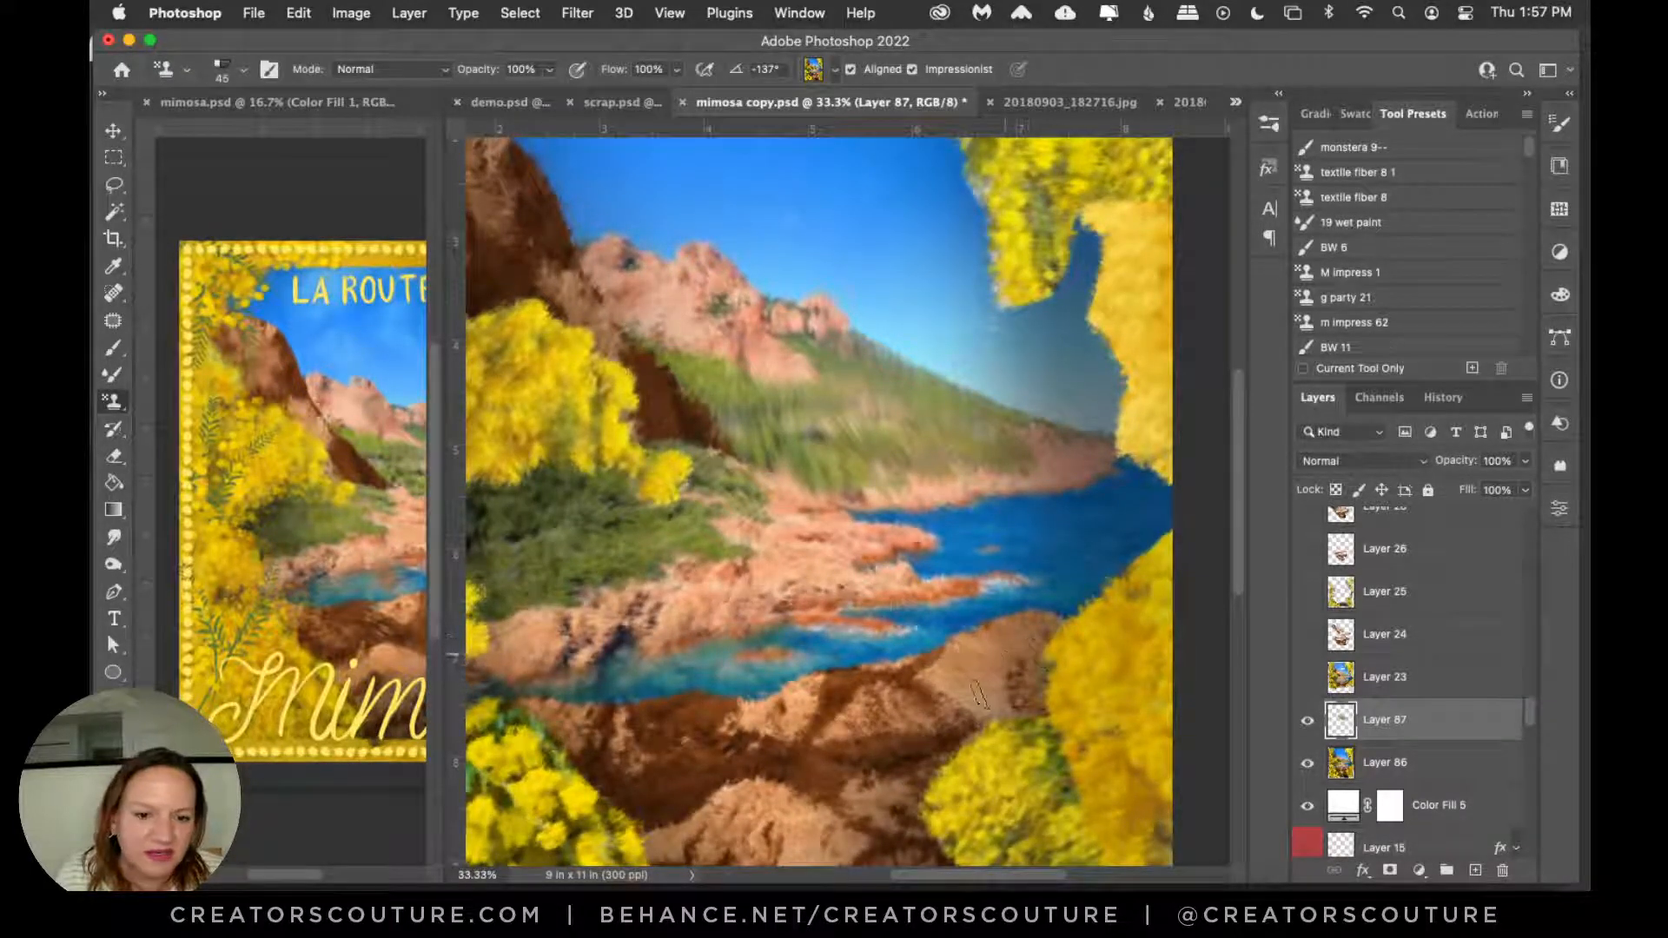
Step: Undo the last stroke on Layer 87 and open the Background chart from the 00 brush charts library to view its Aligned samples
key("super+z")
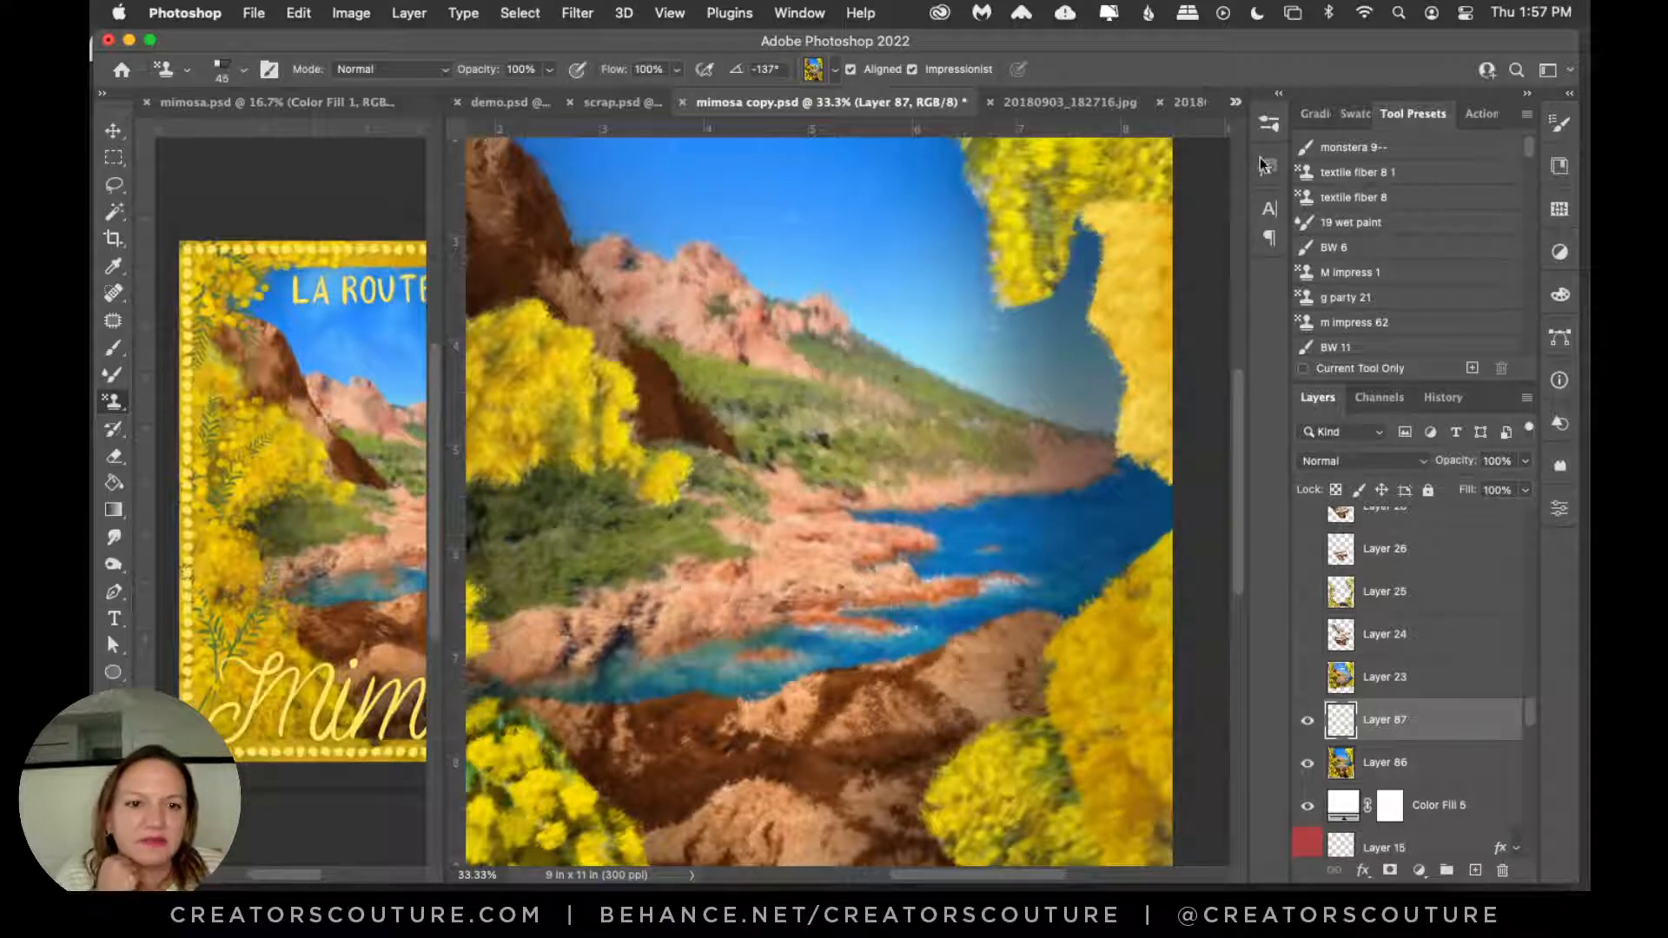
left_click(1557, 170)
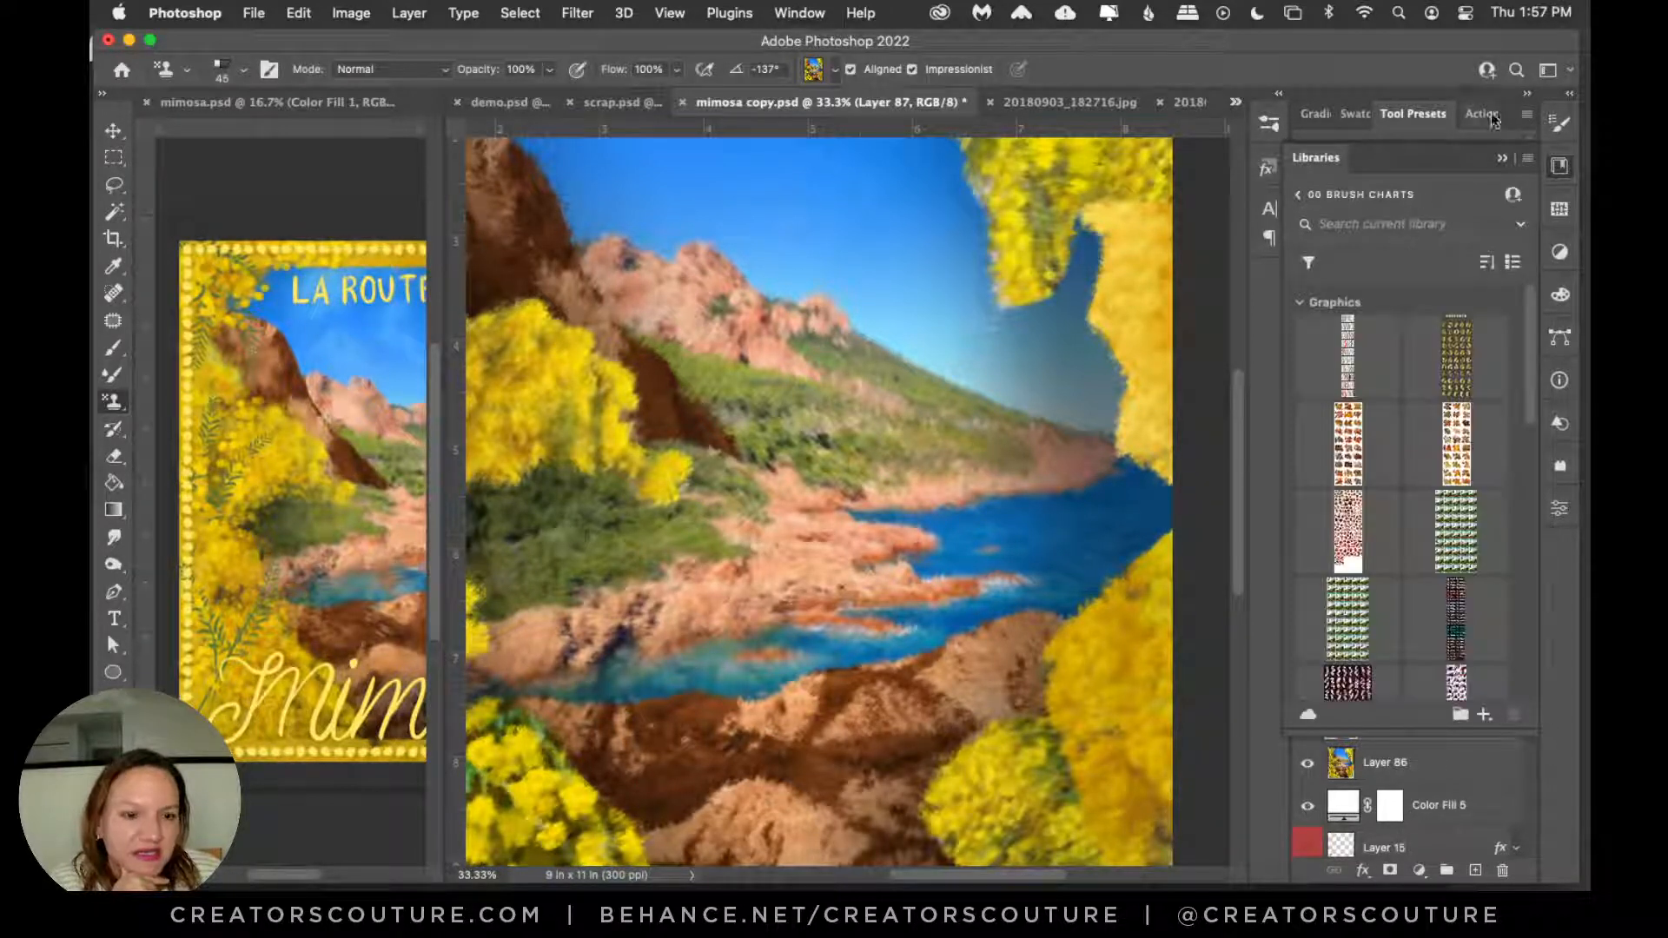
left_click(1301, 195)
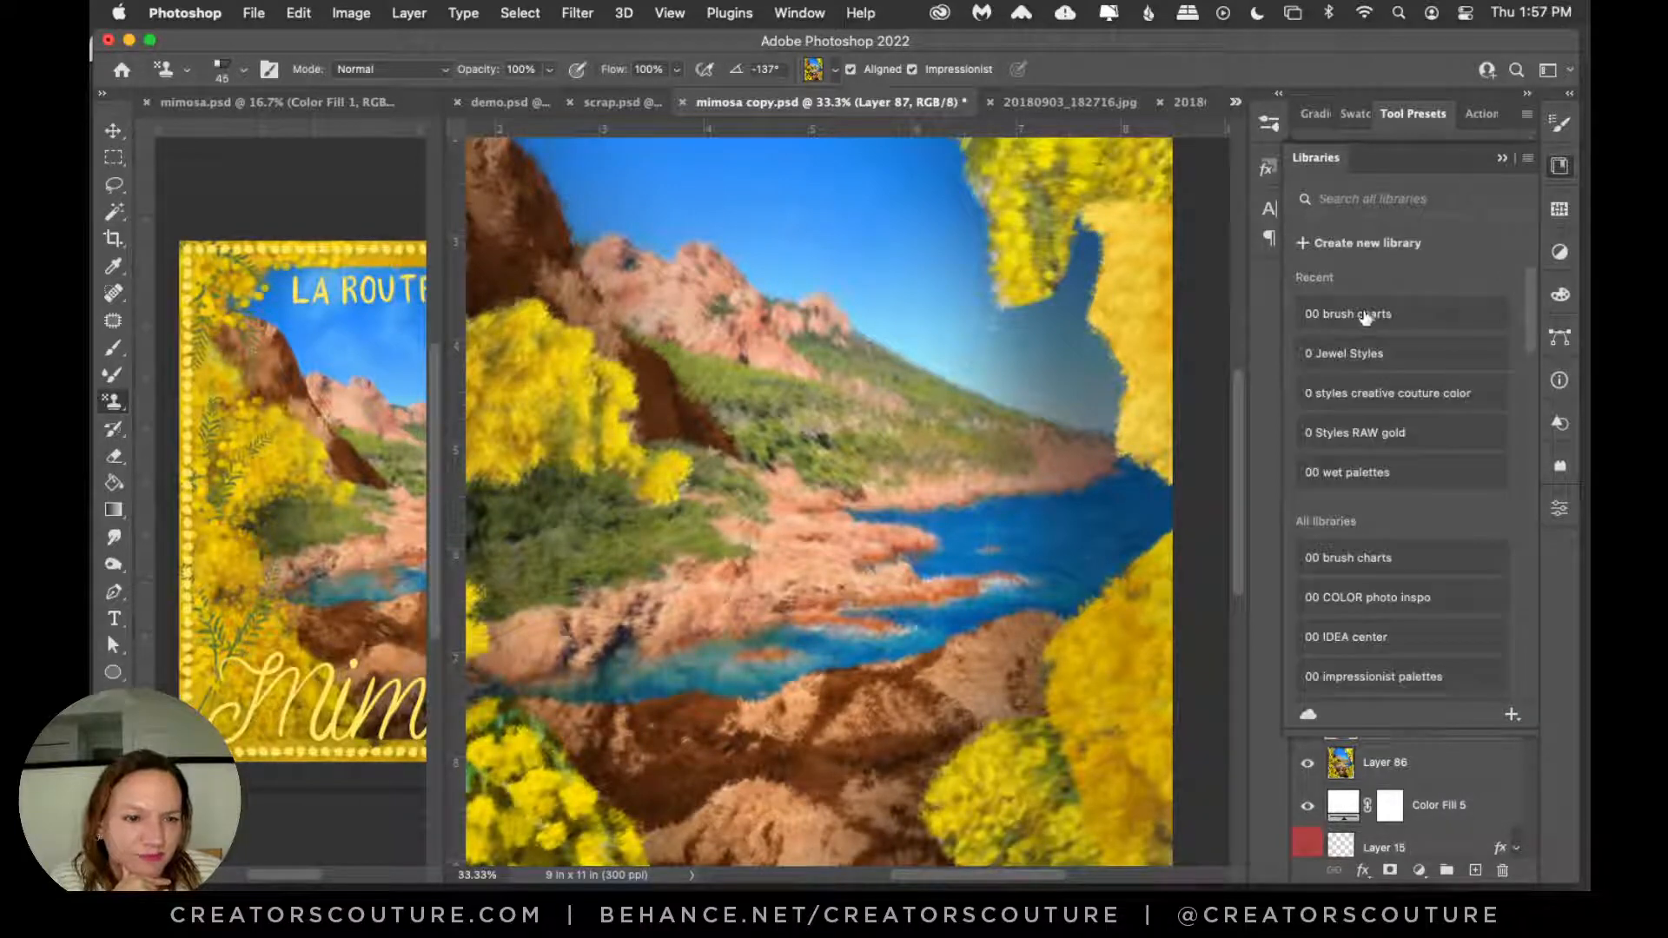
left_click(1418, 315)
scroll(1449, 337, "down", 3)
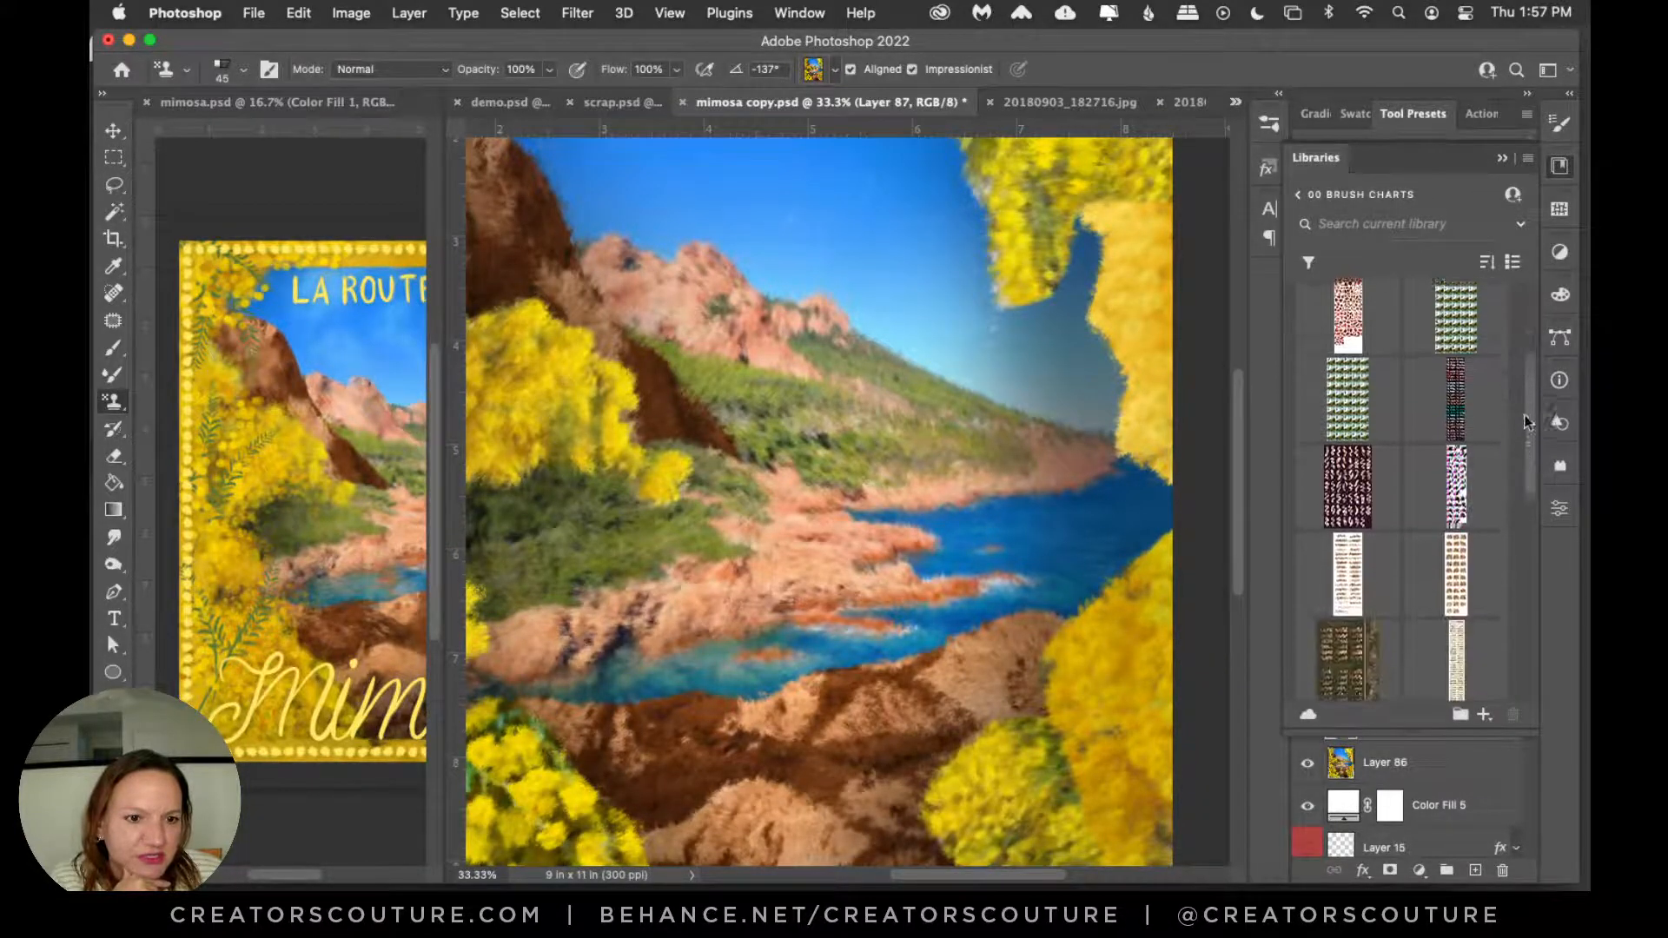
double_click(1449, 337)
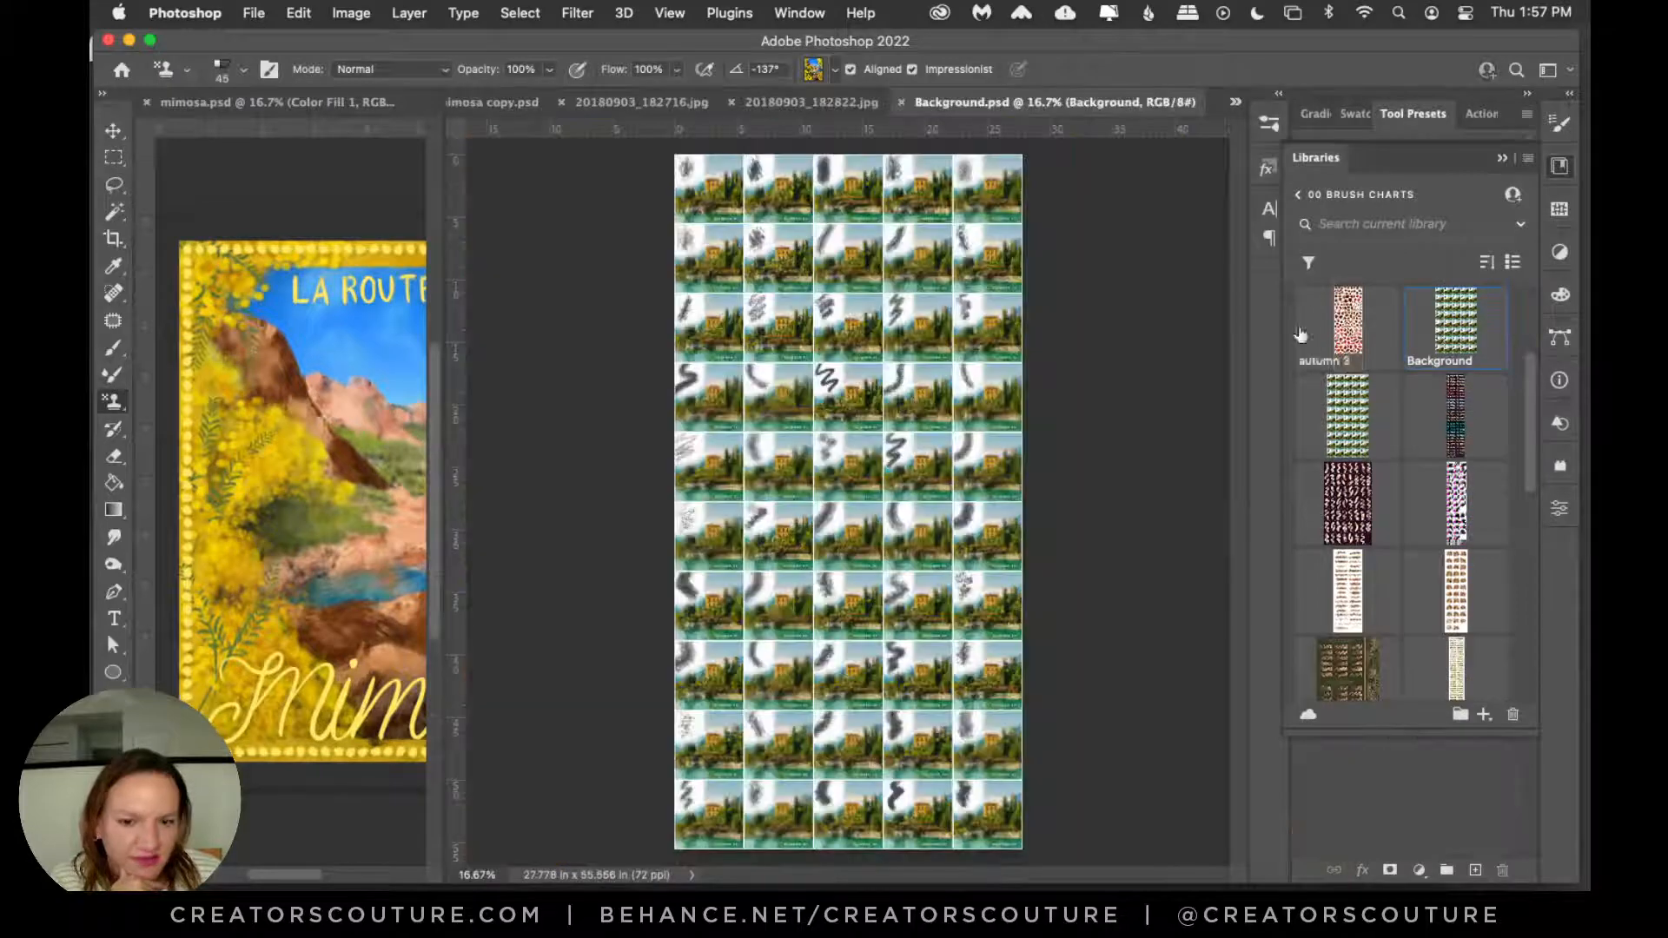
scroll(1001, 339, "up", 3)
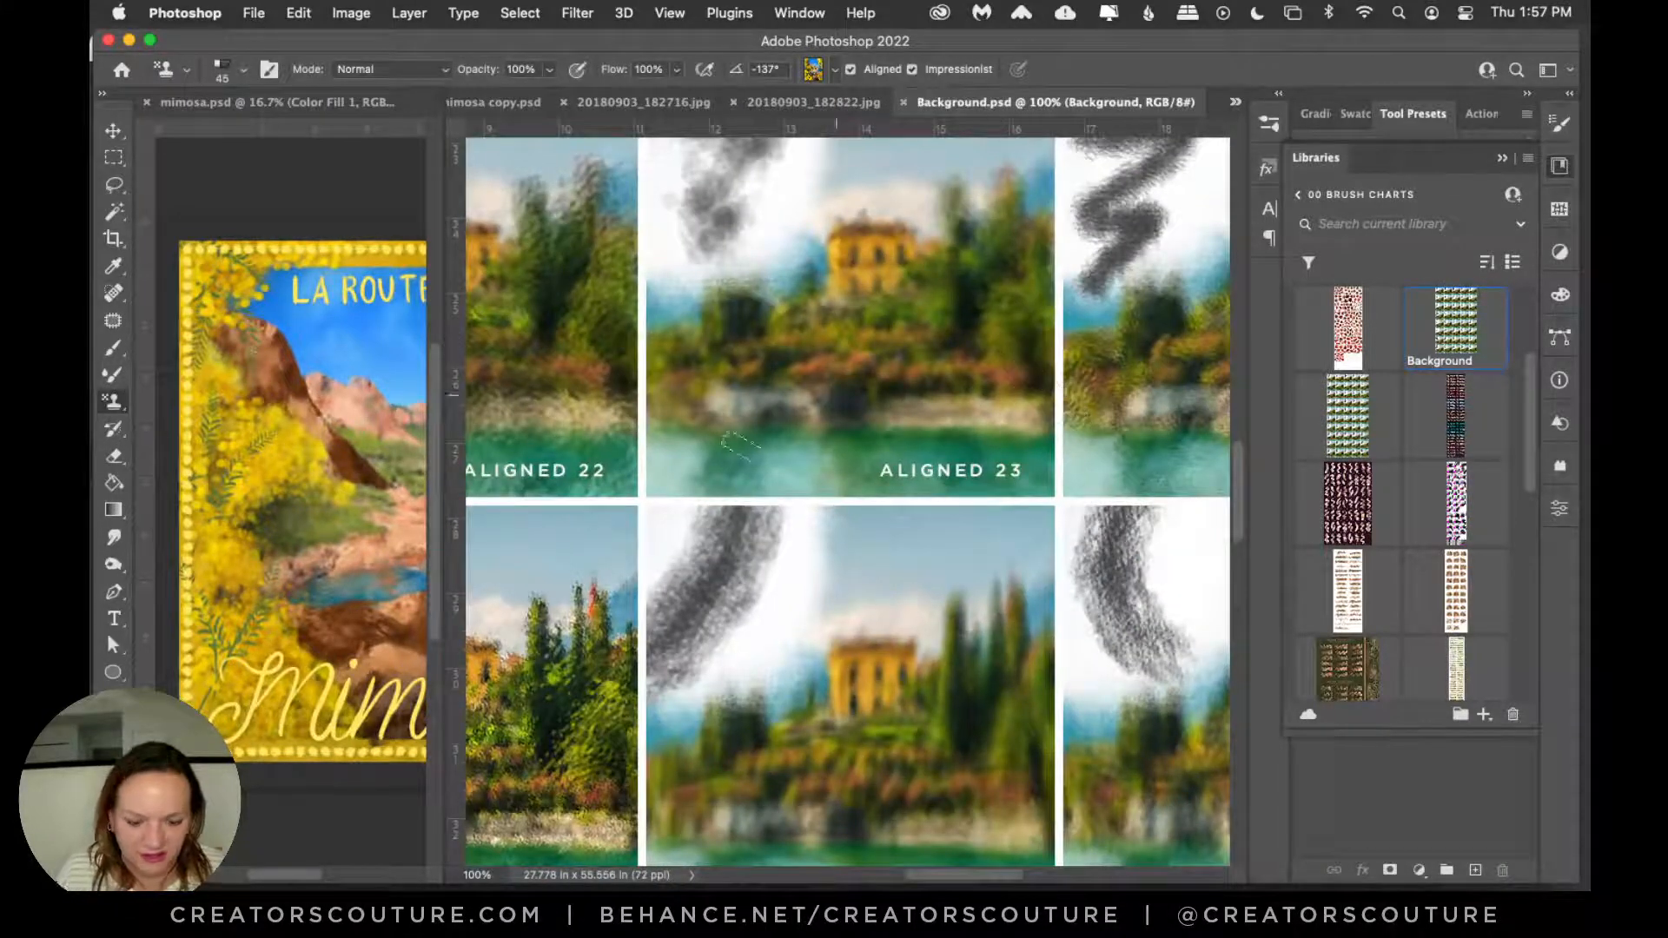
key("z")
left_click(758, 419, "alt")
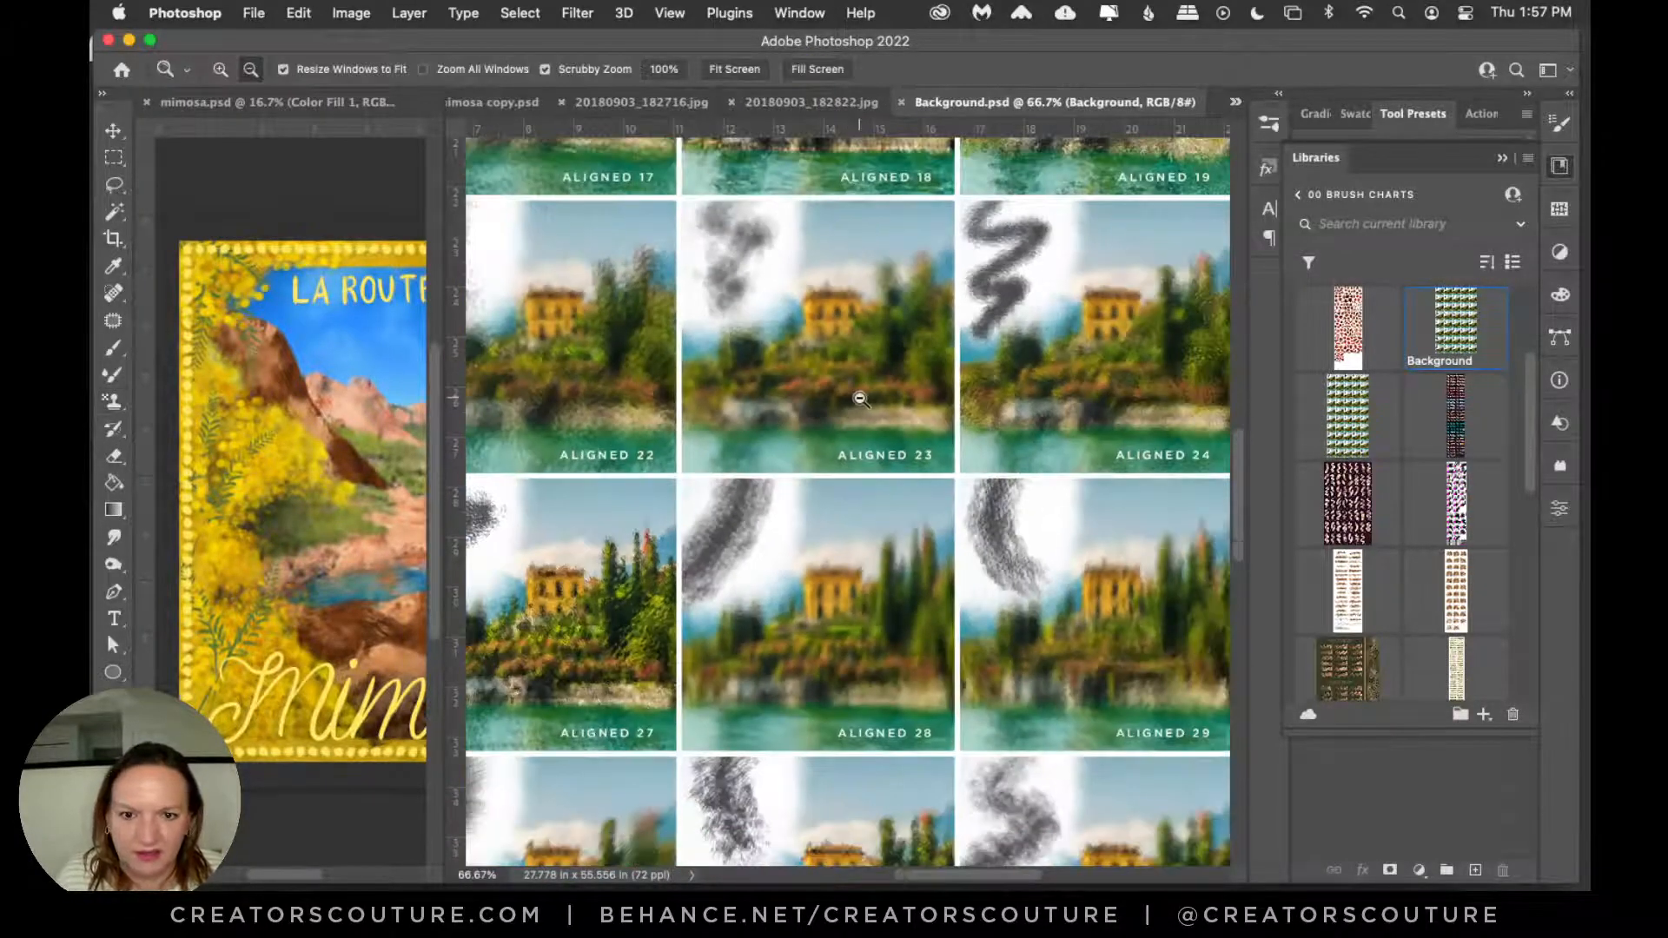
left_click(859, 403, "alt")
Step: Rename the second Background chart in the 00 brush charts library to Background2
left_click(1336, 423)
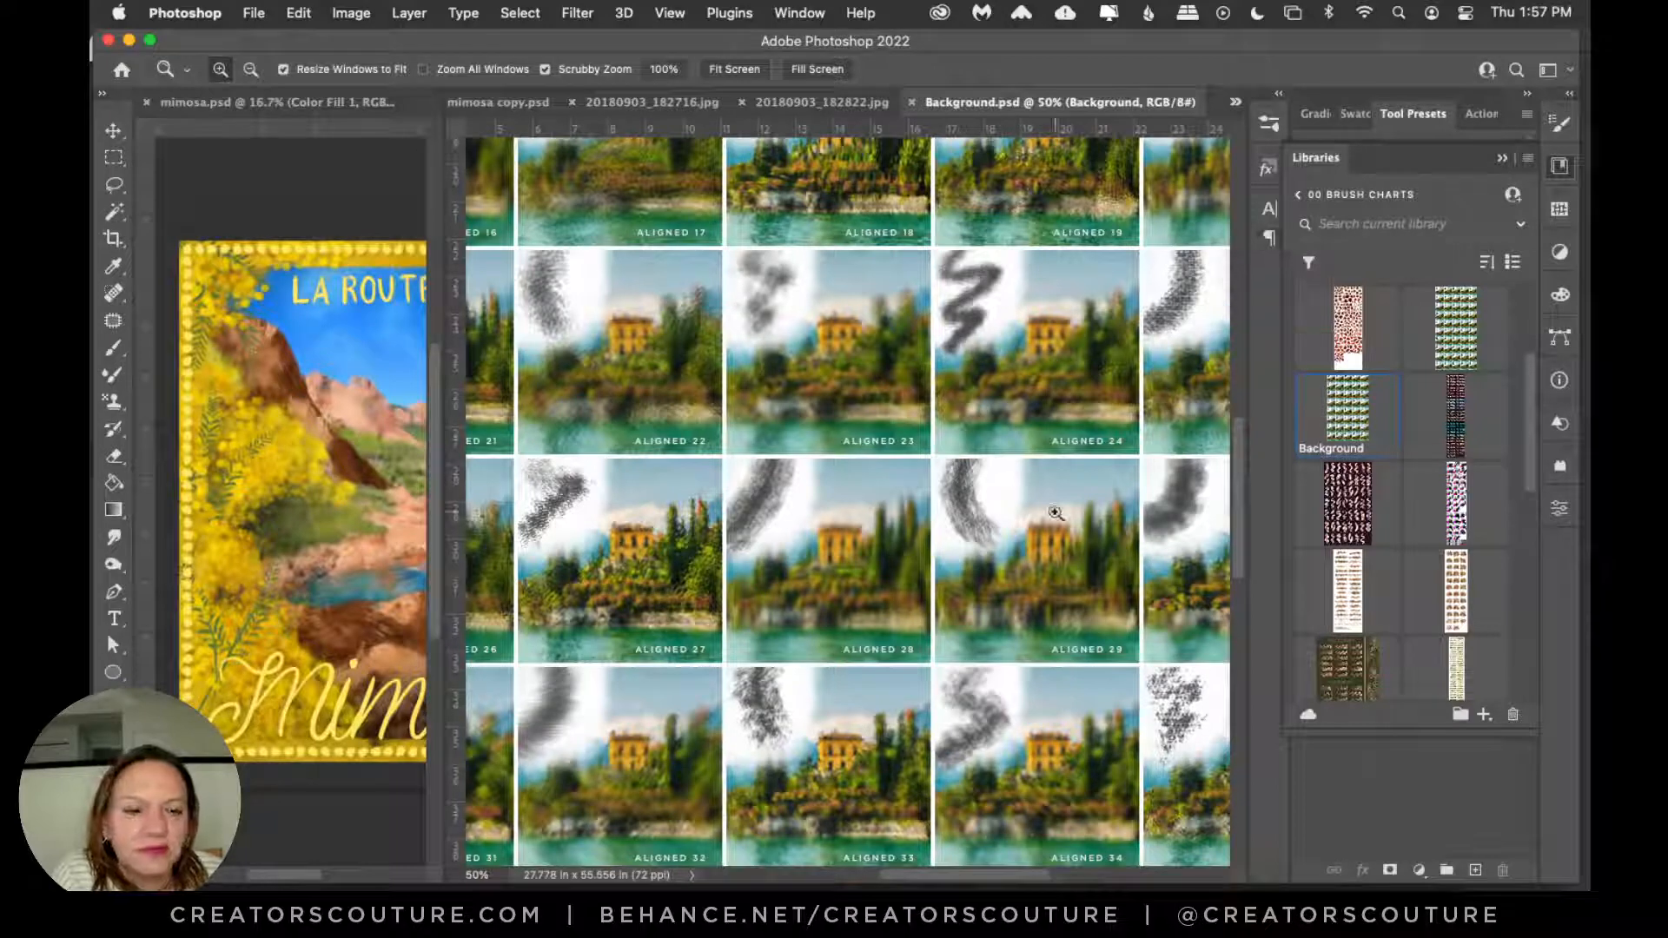
left_click(1236, 101)
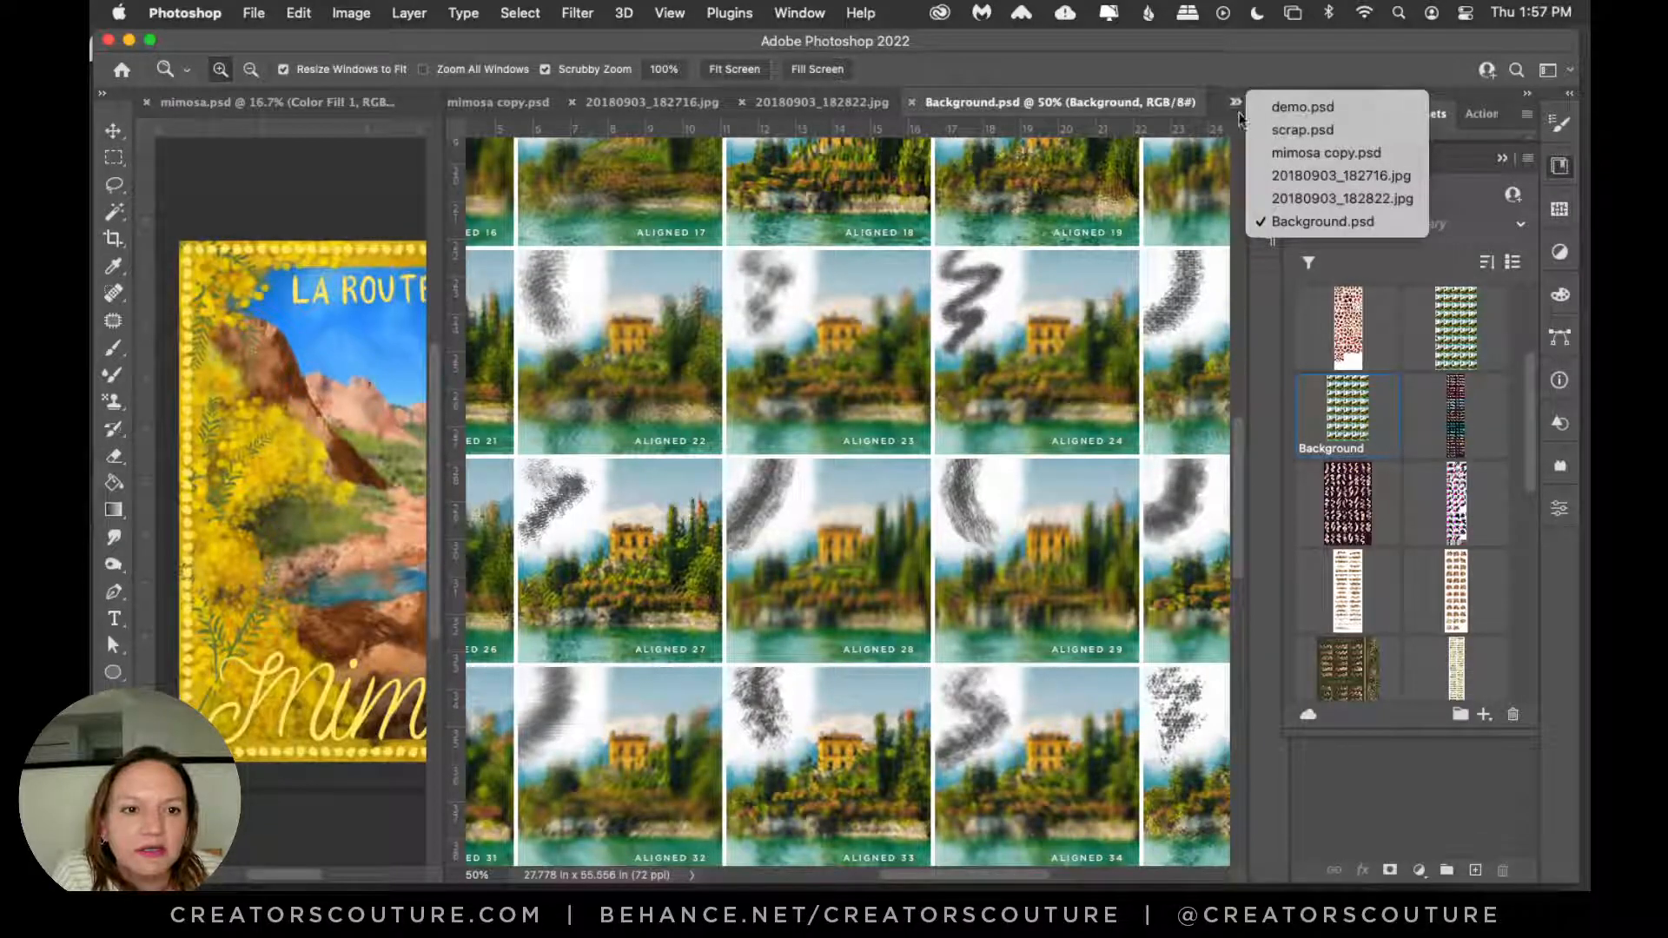
left_click(1273, 221)
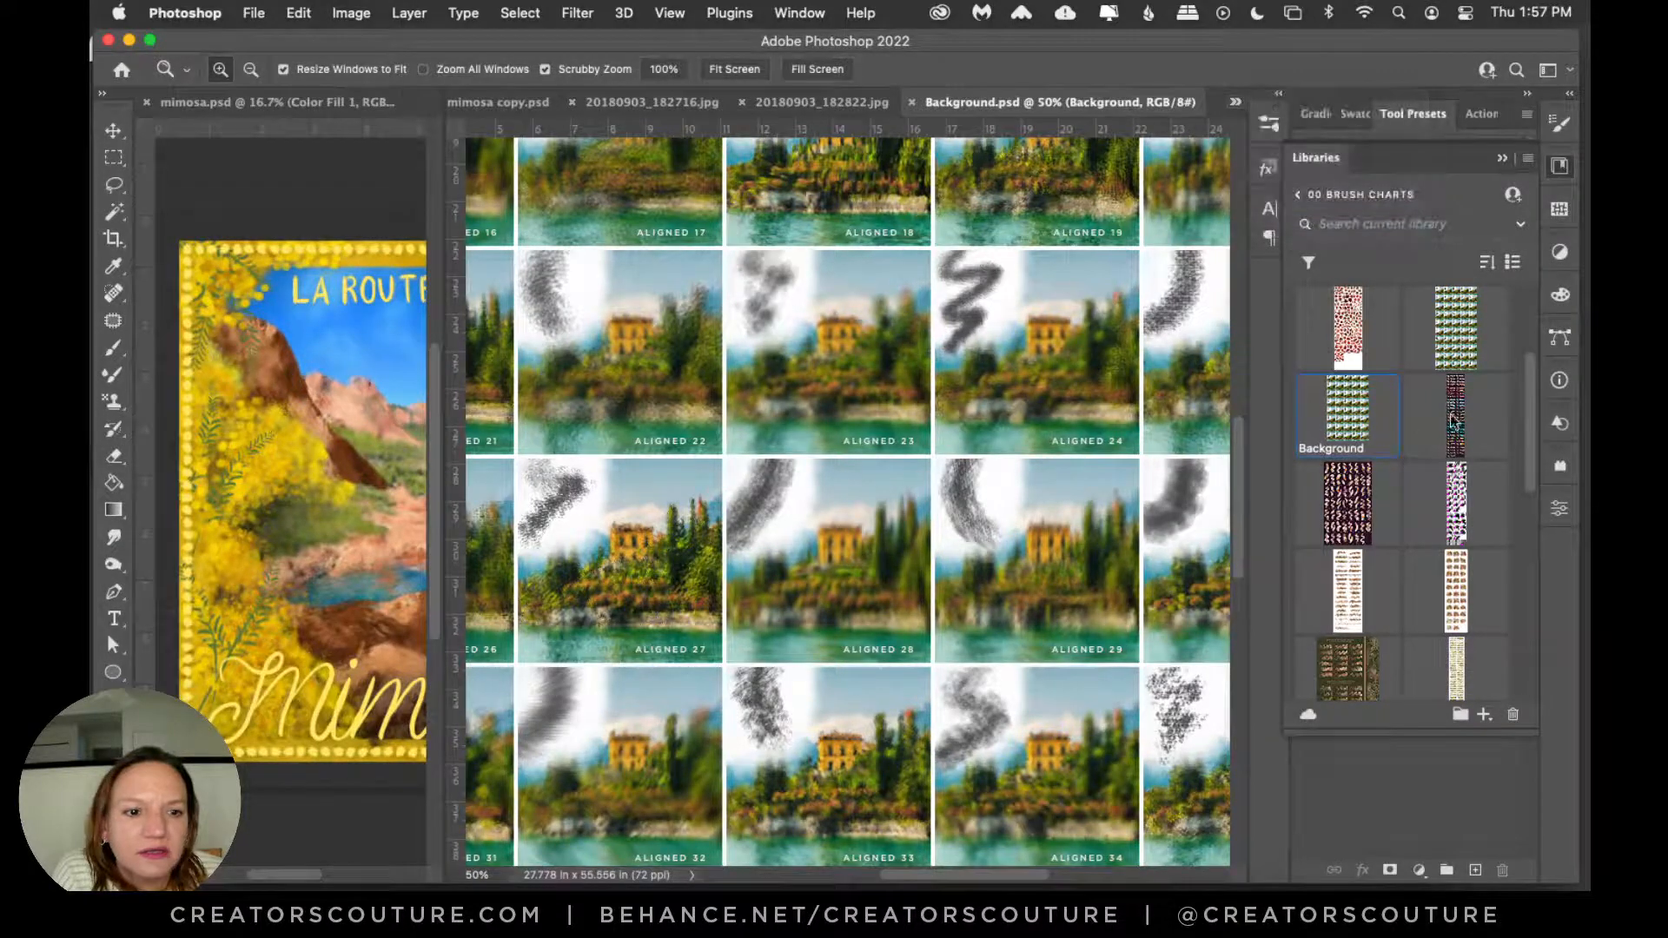
right_click(1319, 457)
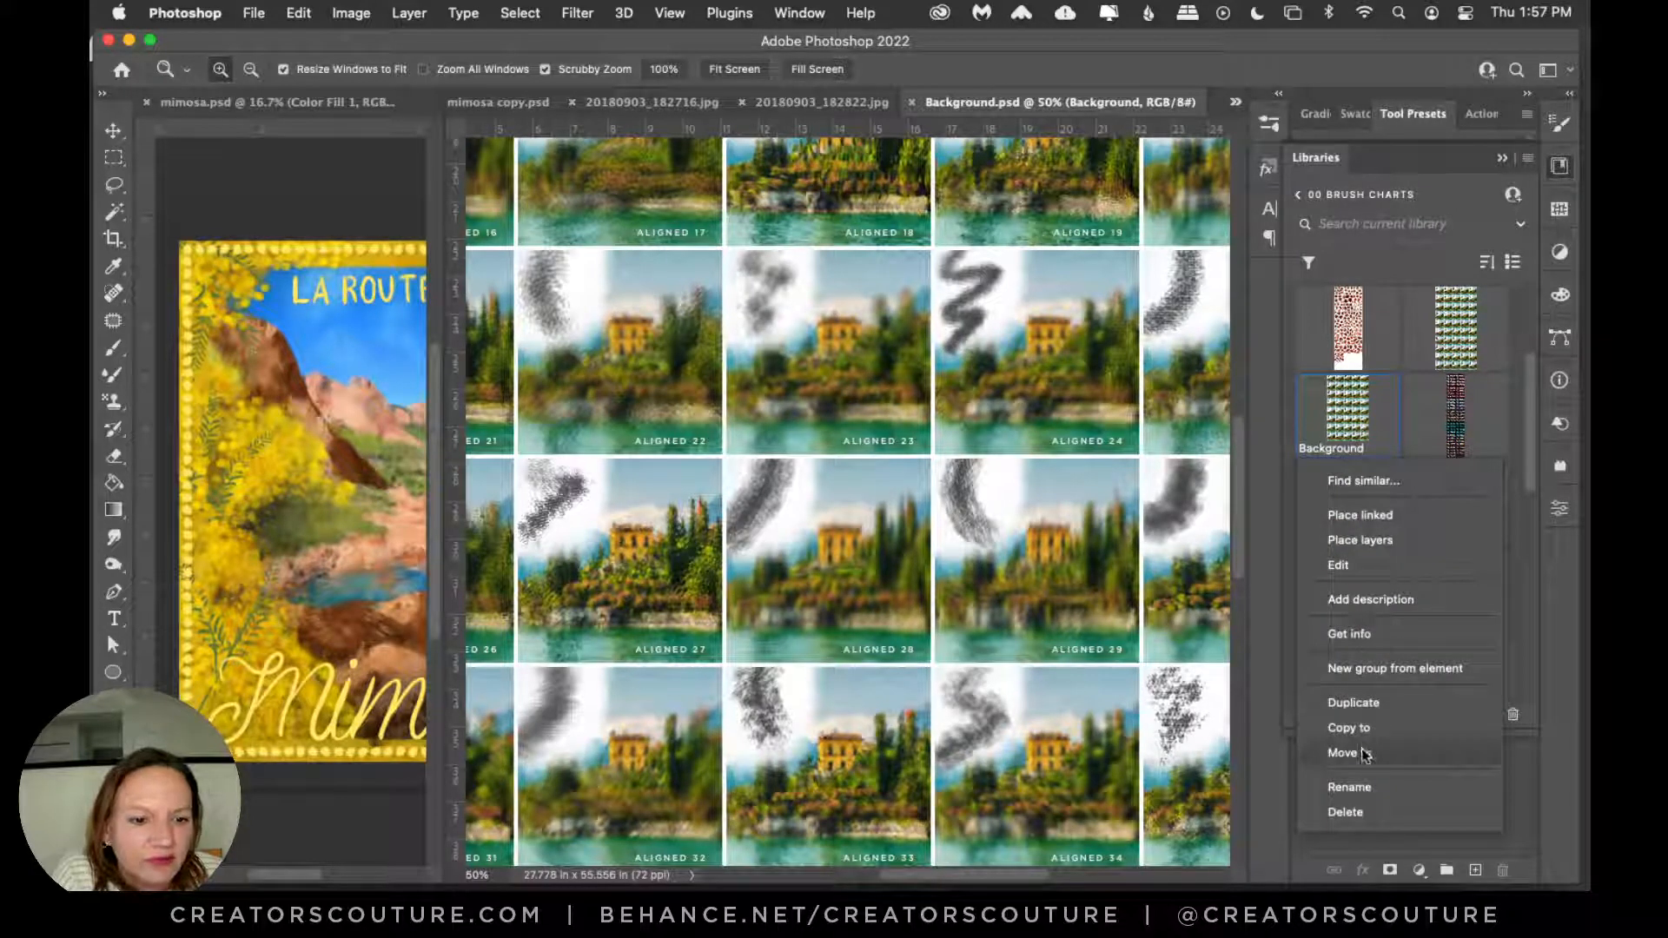
left_click(1355, 786)
key("Right")
type("2")
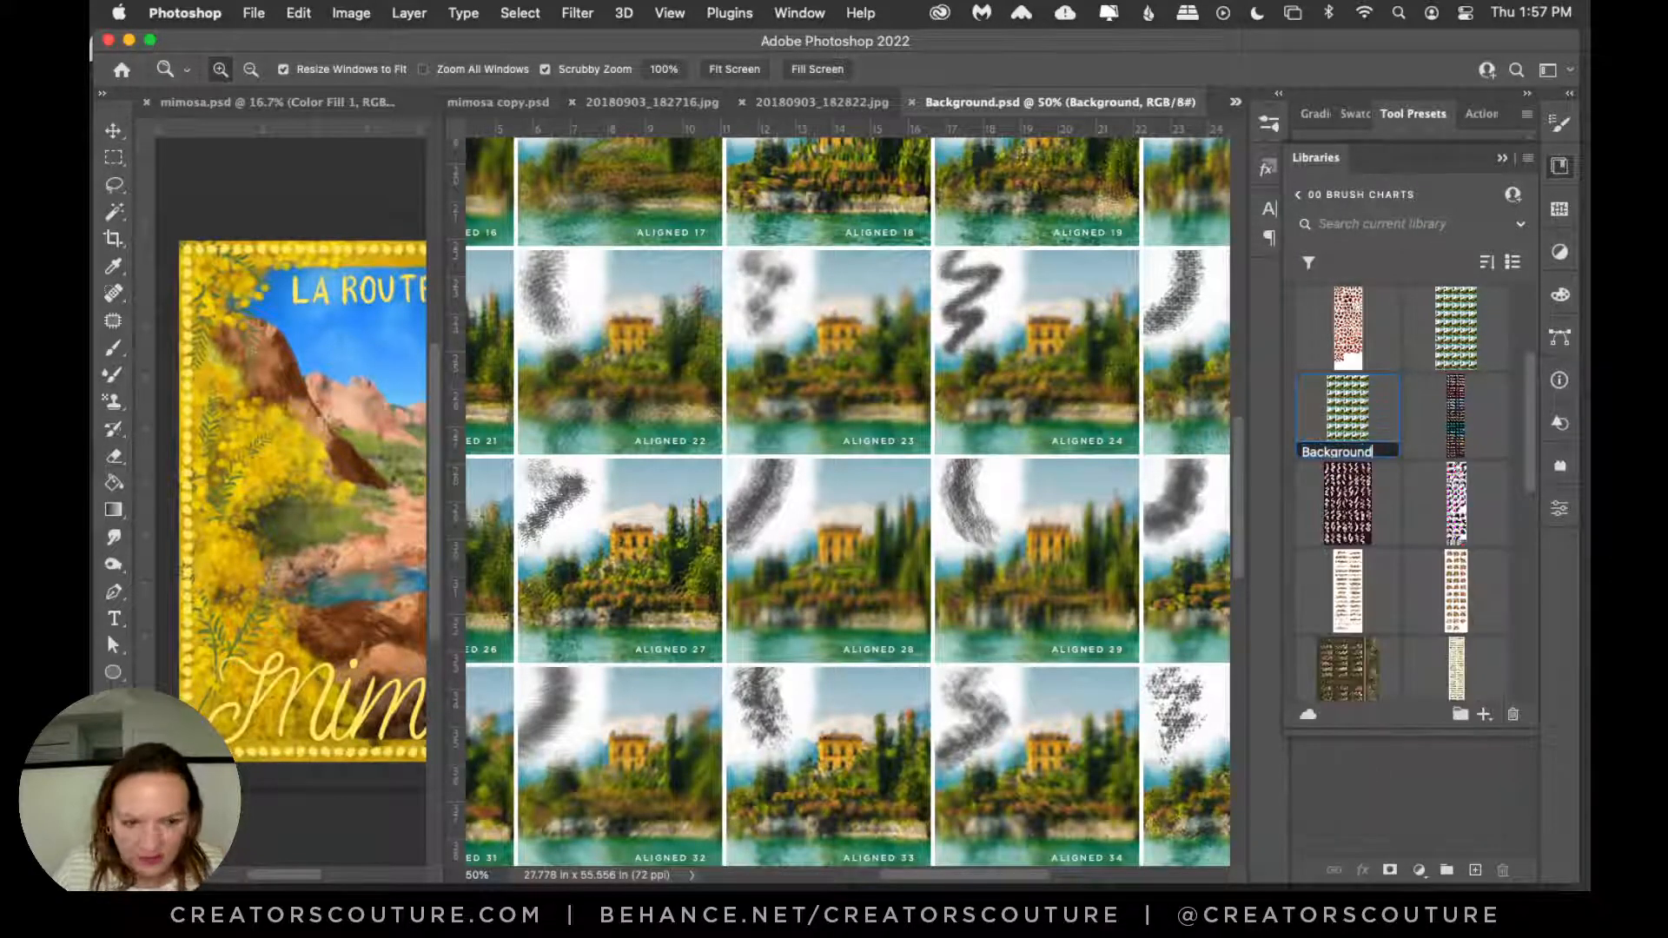
key("Return")
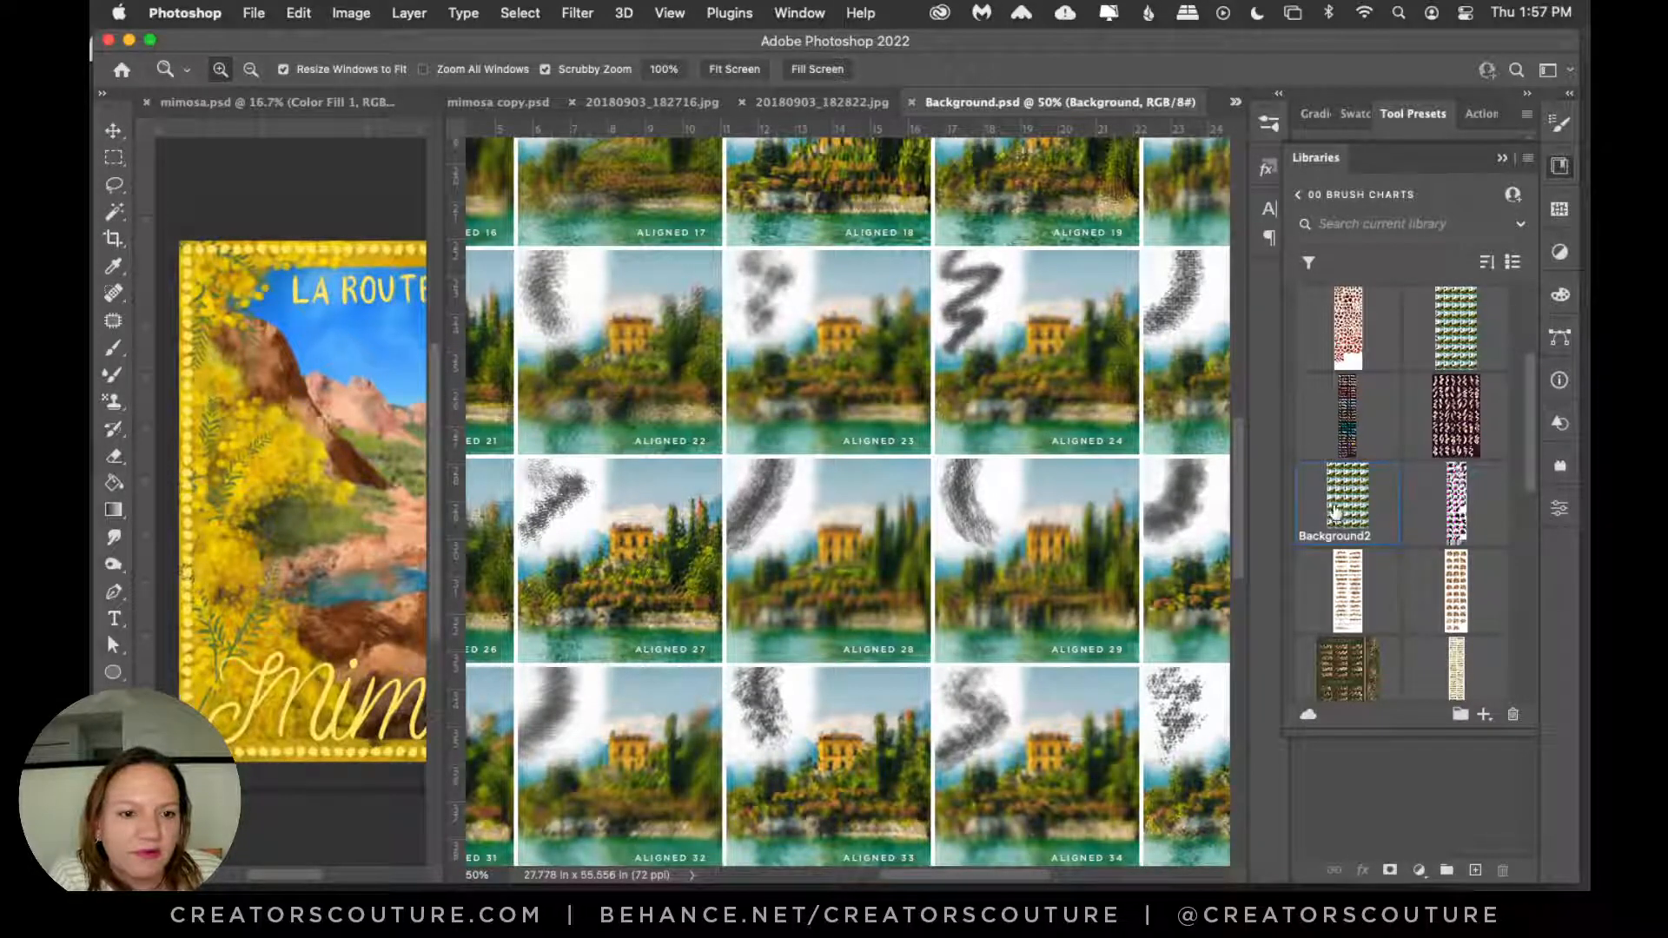
Step: Place the Background2 chart into Background.psd and move it flush with the canvas's upper-left corner
left_click(1460, 329)
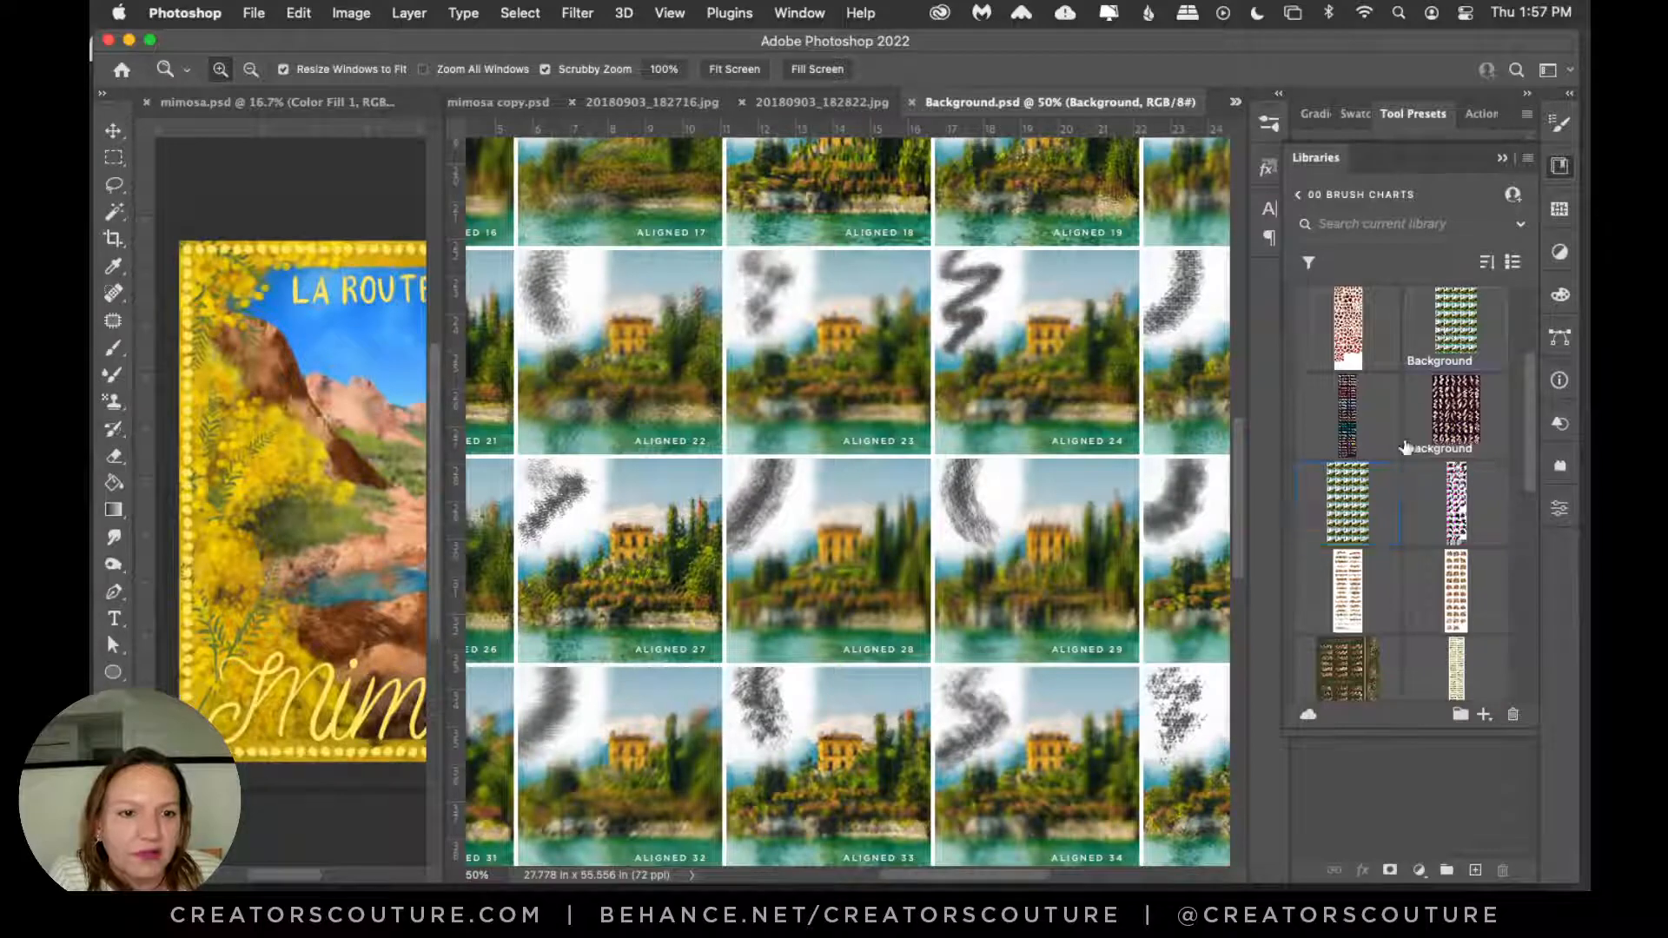
left_click_drag(1349, 512, 891, 474)
key("Return")
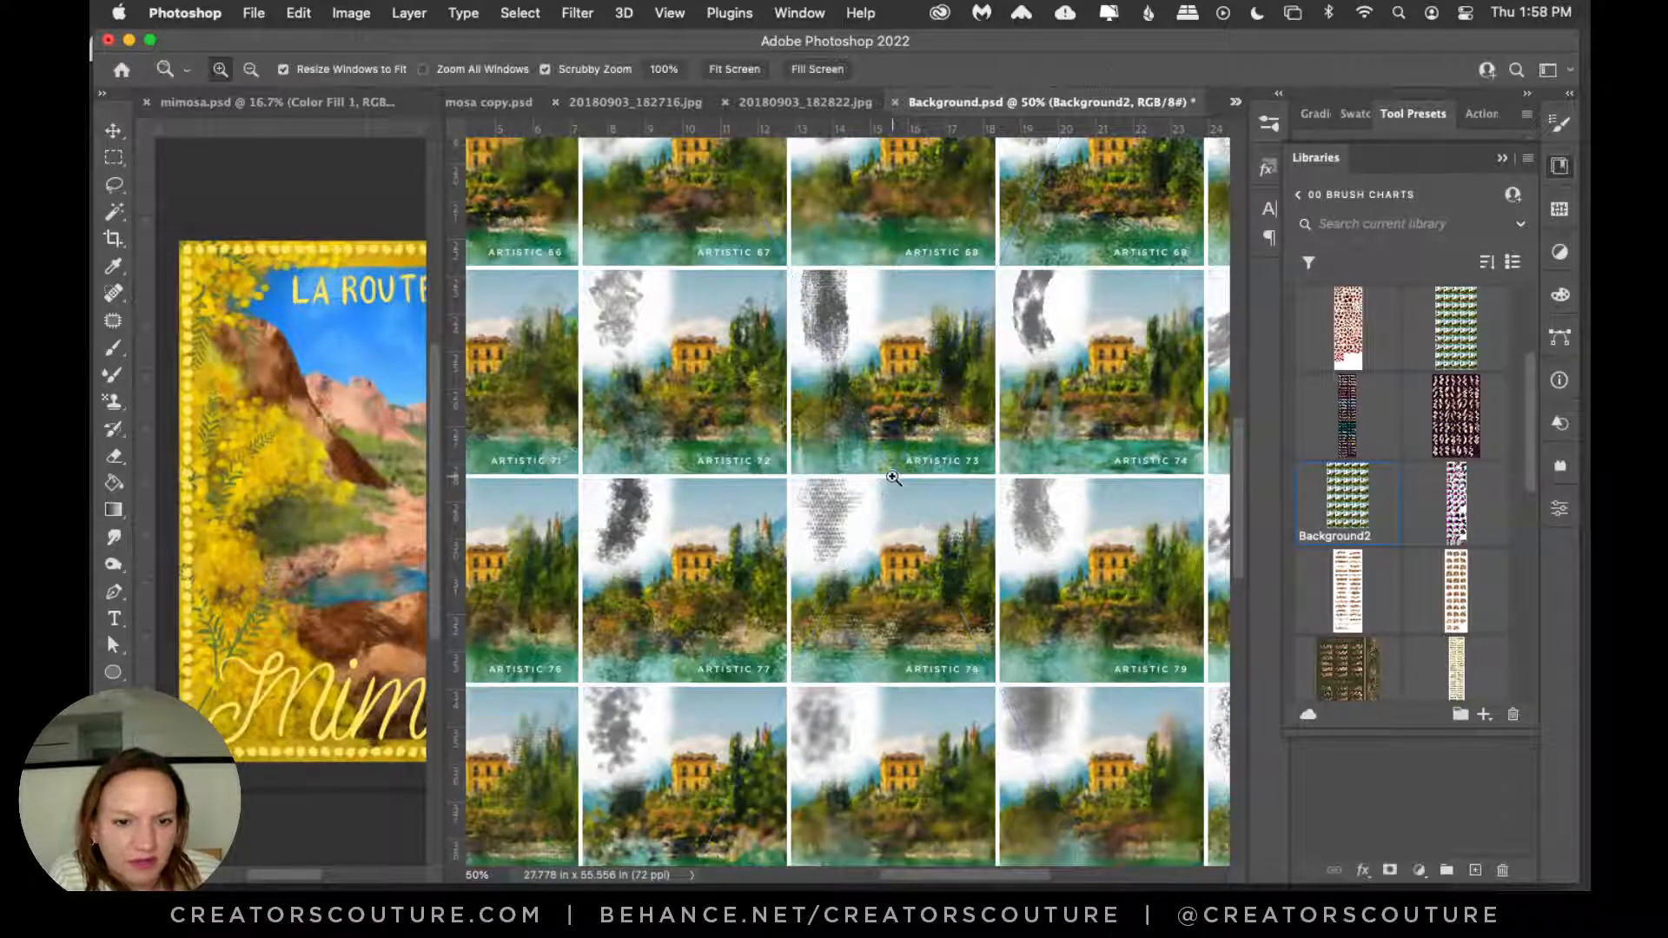
scroll(921, 372, "up", 5)
scroll(921, 372, "left", 3)
scroll(921, 372, "up", 10)
scroll(920, 372, "left", 1)
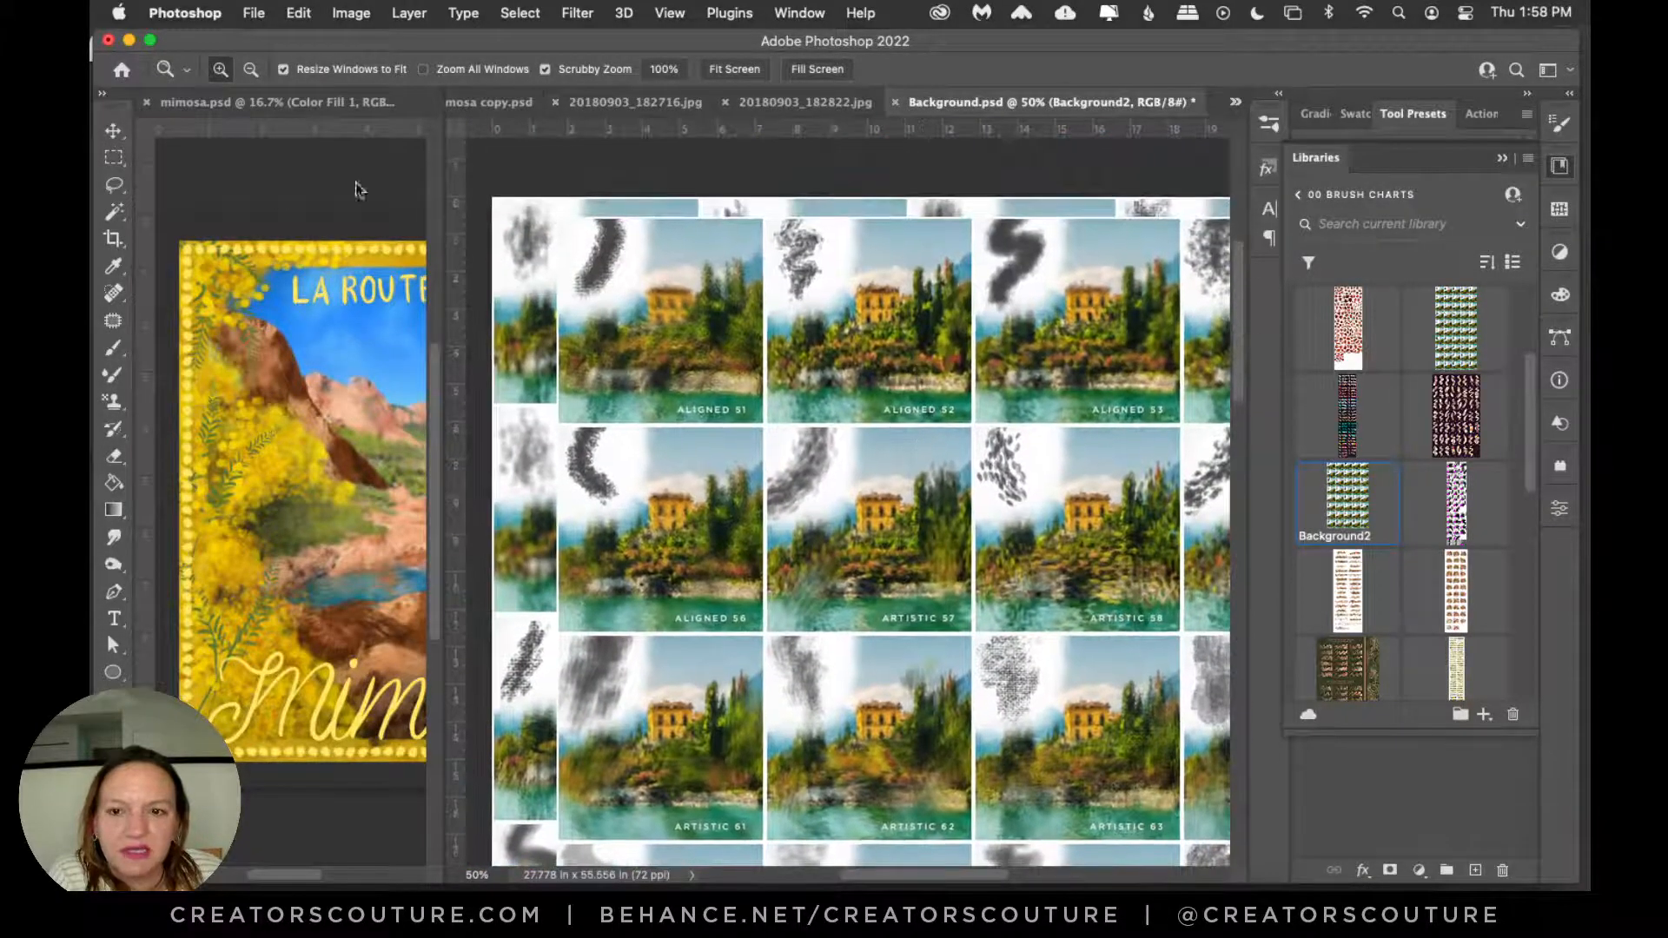
left_click(113, 130)
left_click_drag(718, 308, 658, 289)
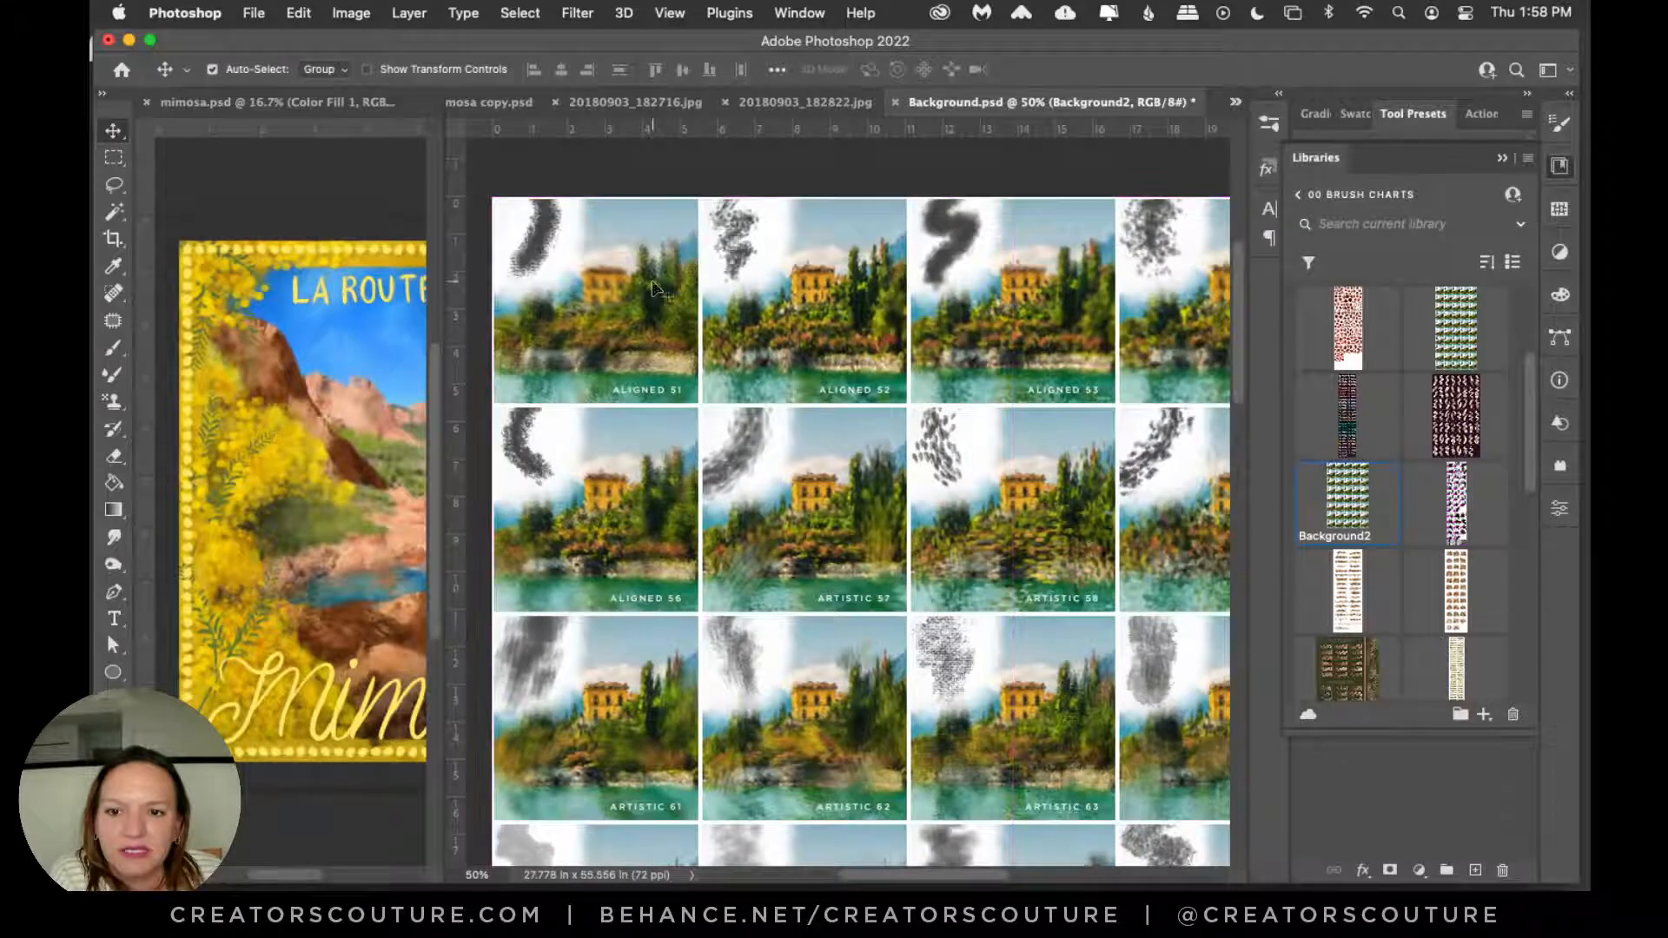
Step: Hide the Background2 layer and look through the Aligned brush samples on the chart beneath it
left_click(1561, 167)
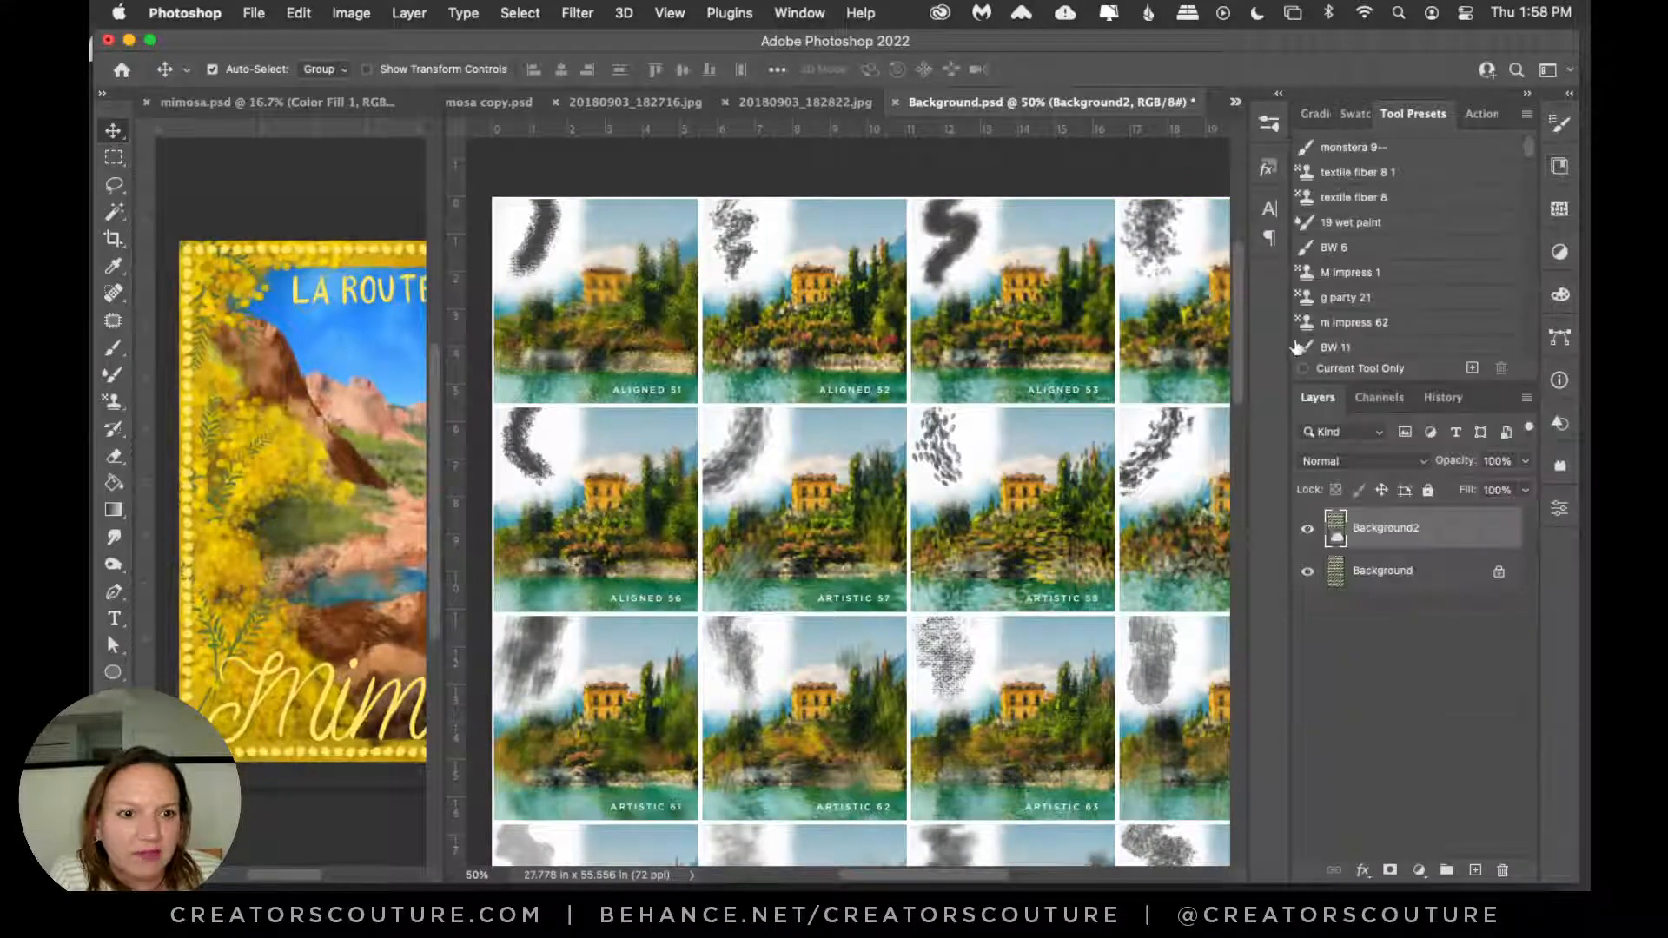
scroll(1056, 358, "down", 4)
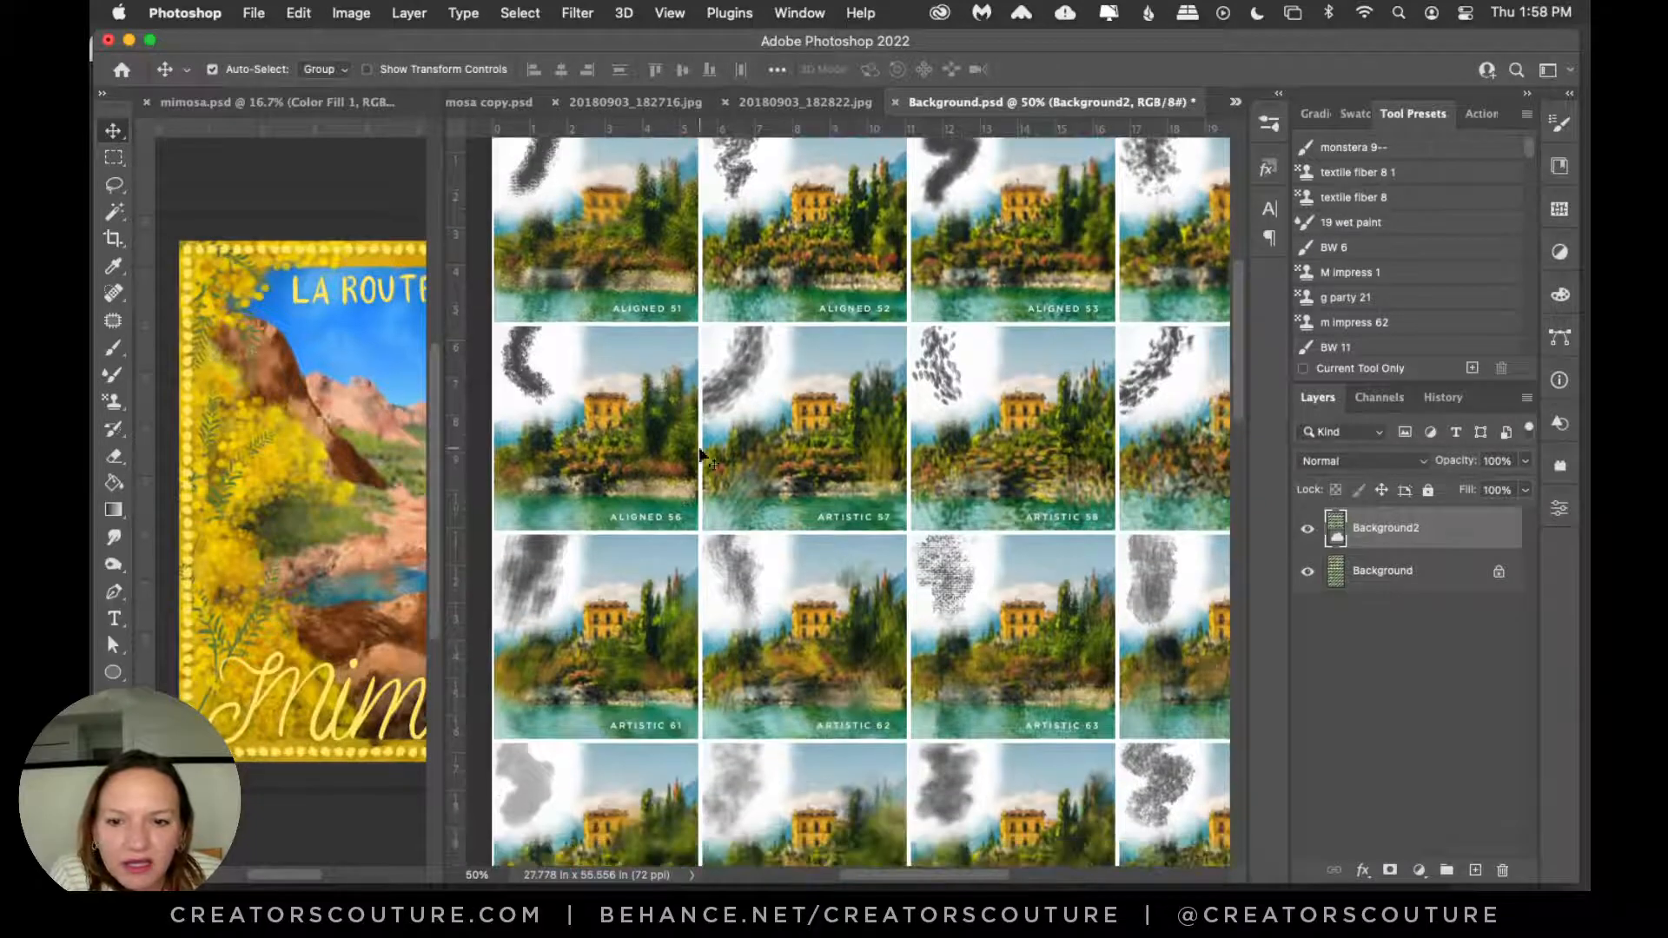
left_click(1308, 539)
scroll(1097, 532, "right", 3)
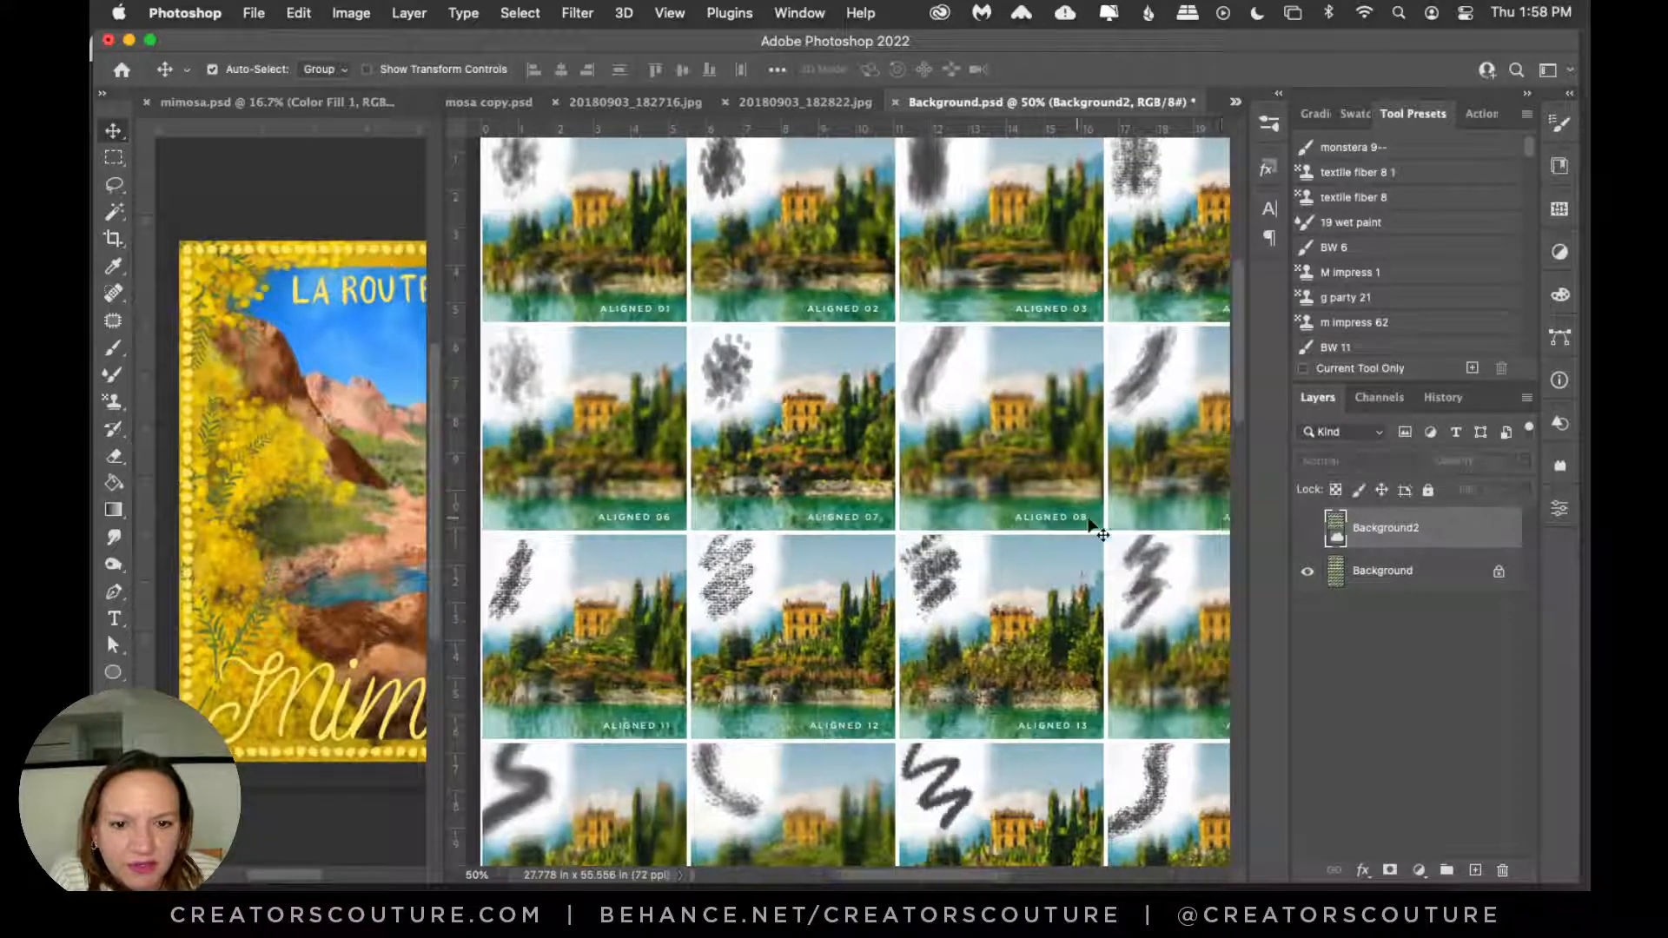
scroll(923, 499, "up", 5)
scroll(923, 498, "left", 2)
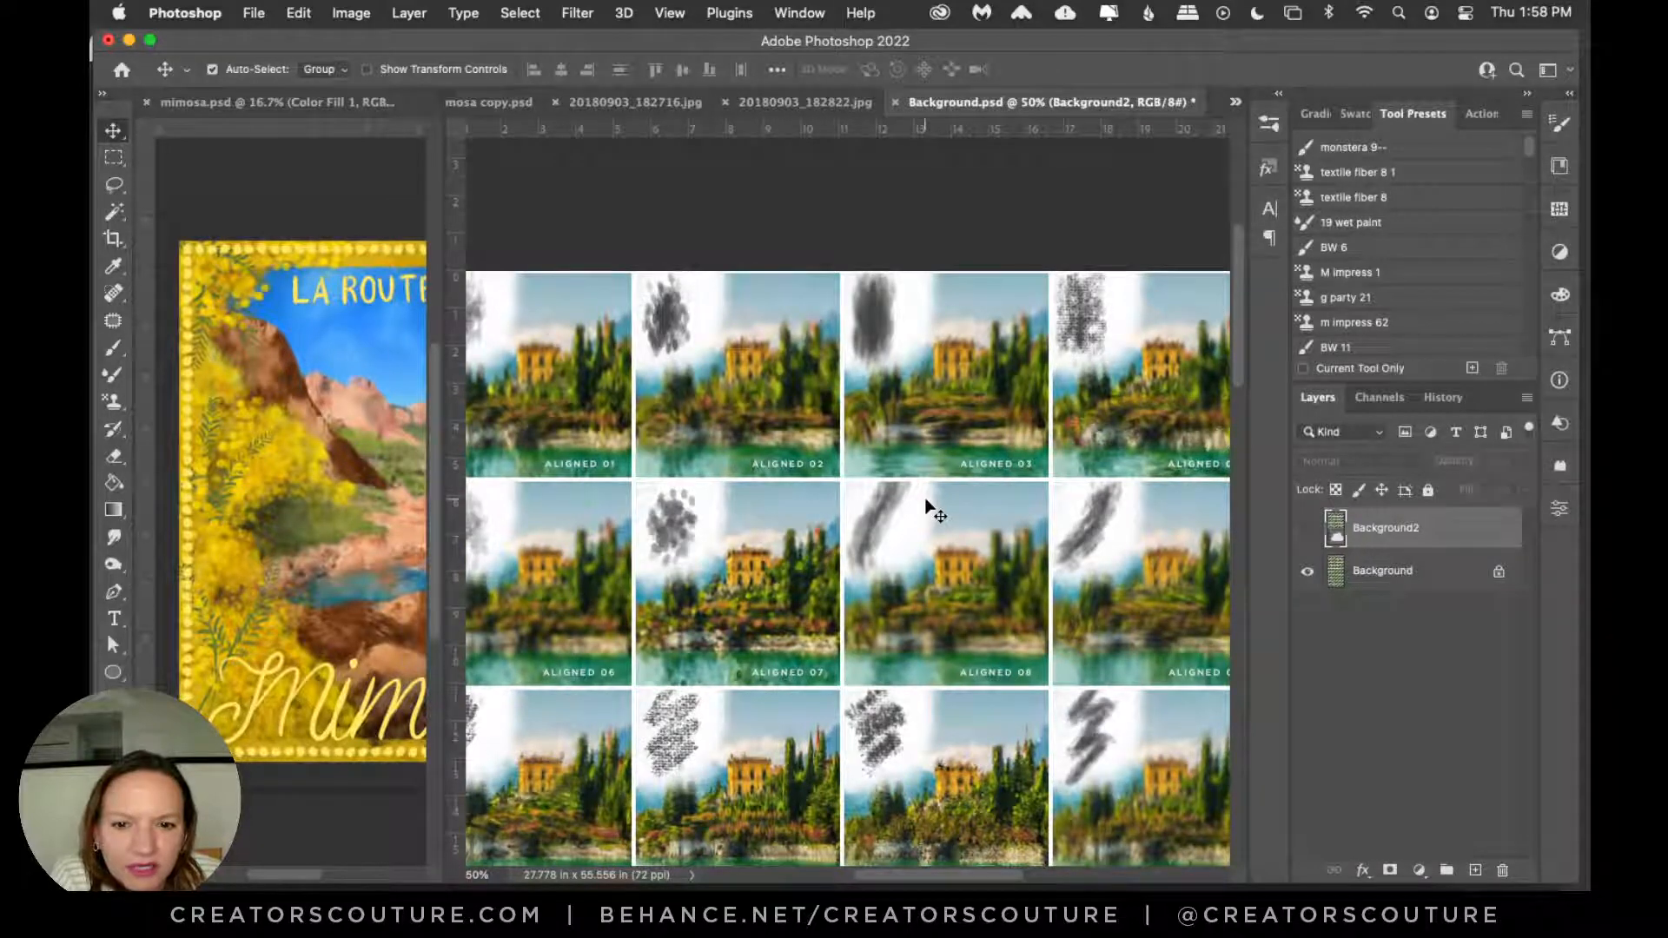
scroll(926, 507, "left", 2)
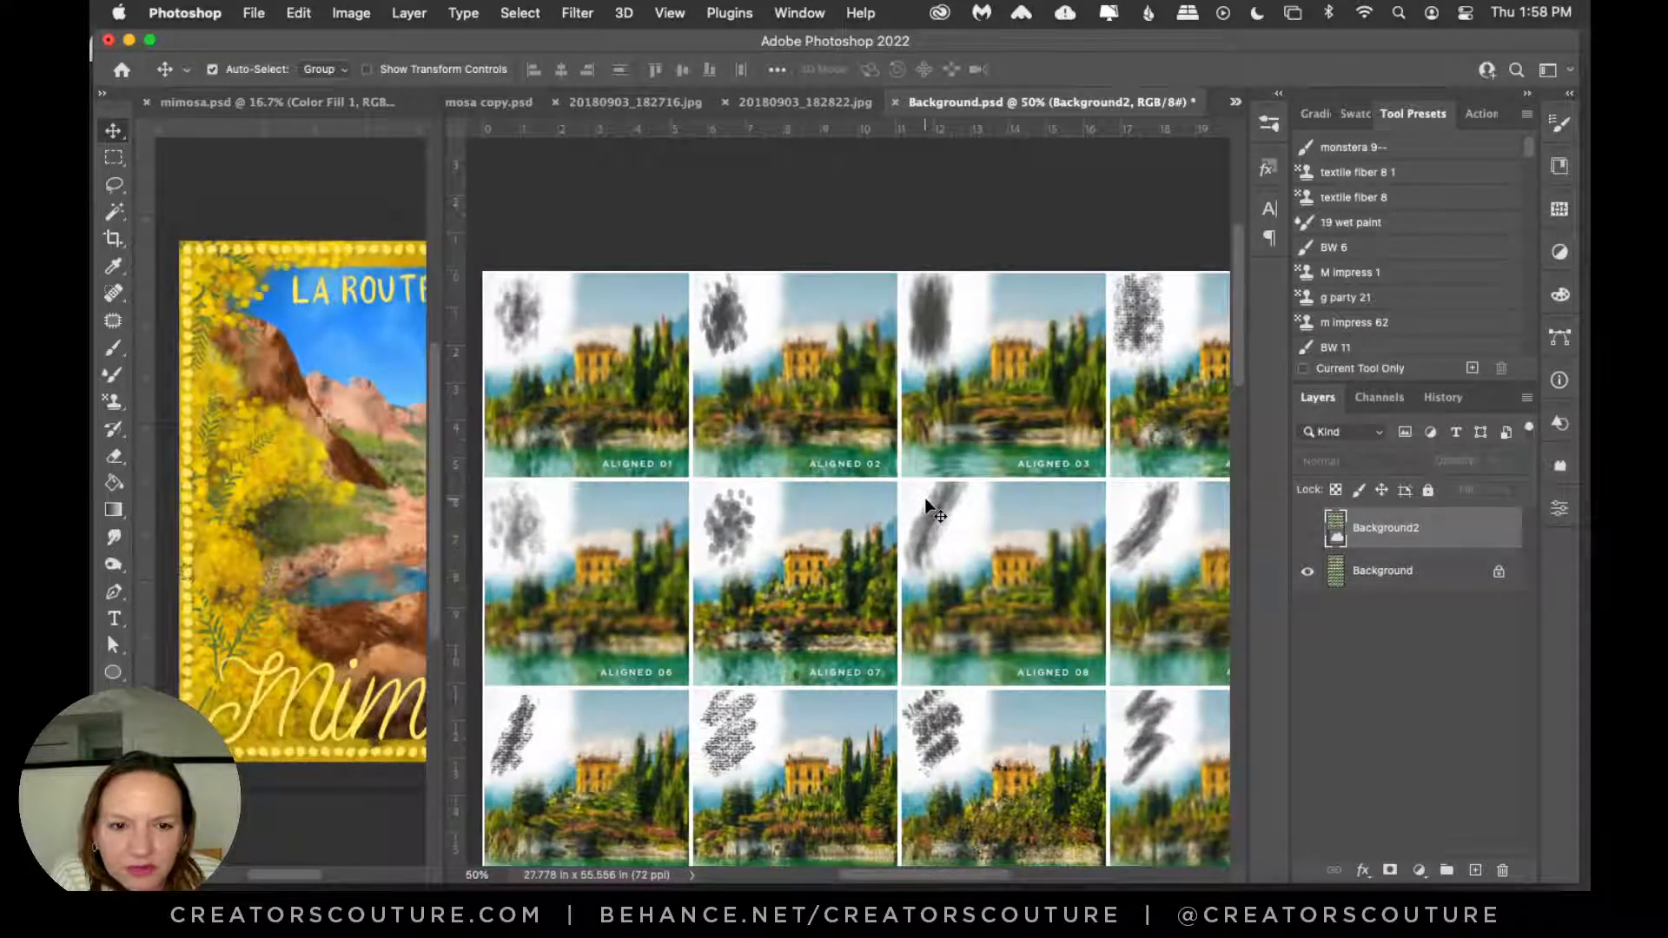
scroll(926, 508, "right", 3)
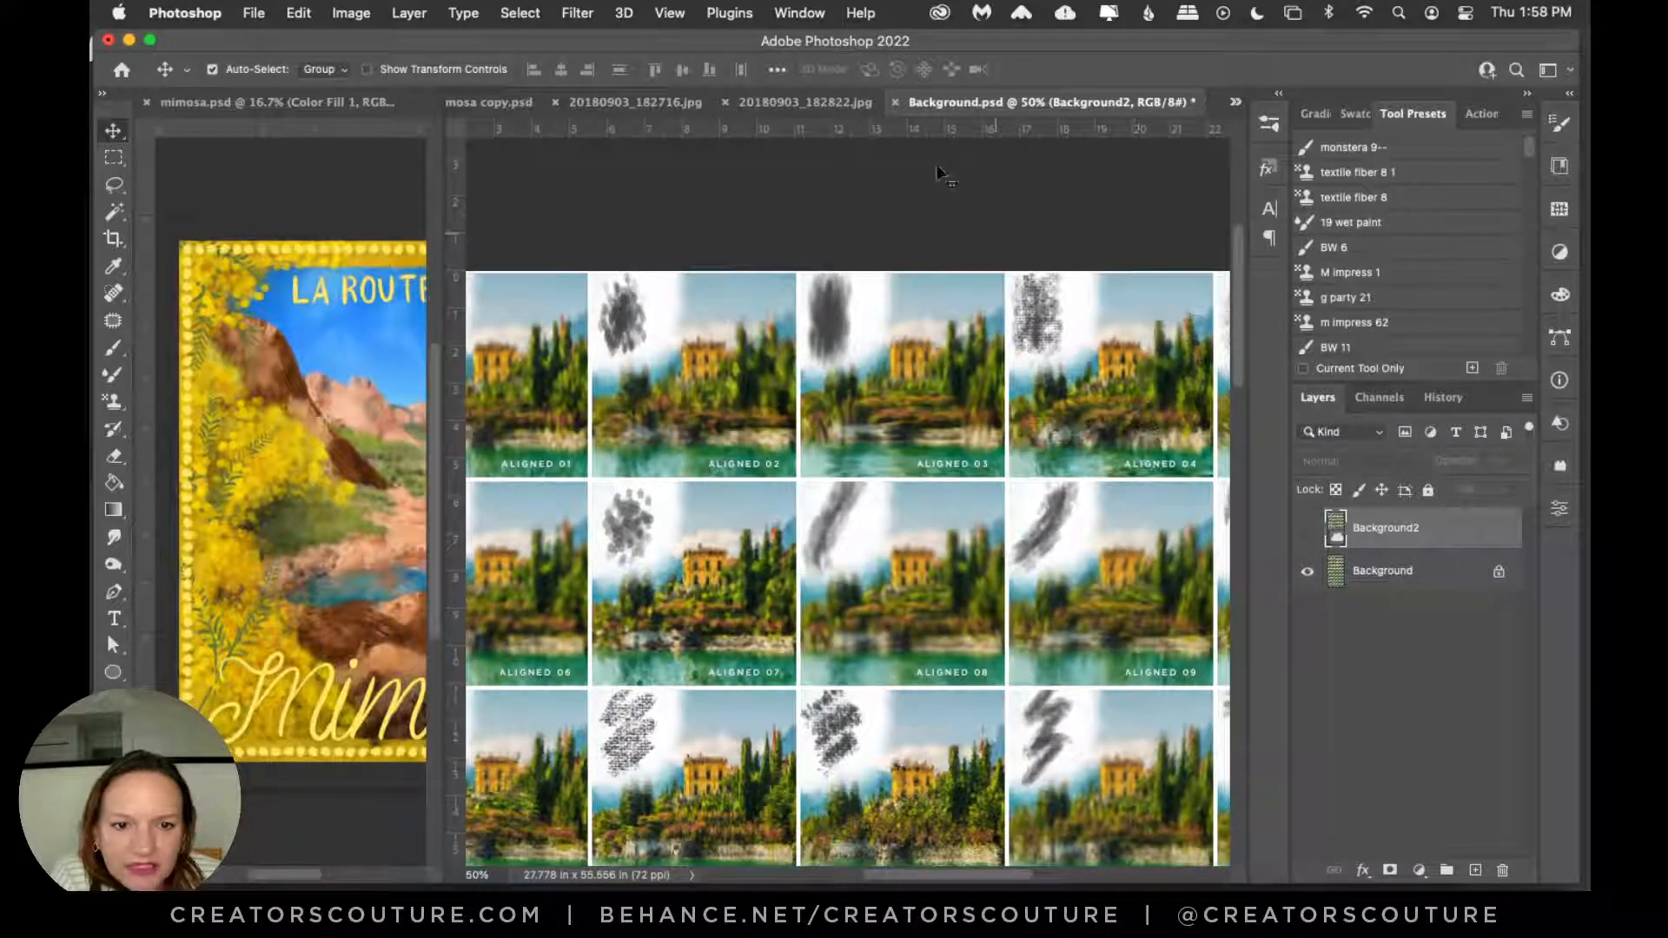
Step: Return to mimosa copy.psd and try to cut the contents of Layer 87
left_click(492, 103)
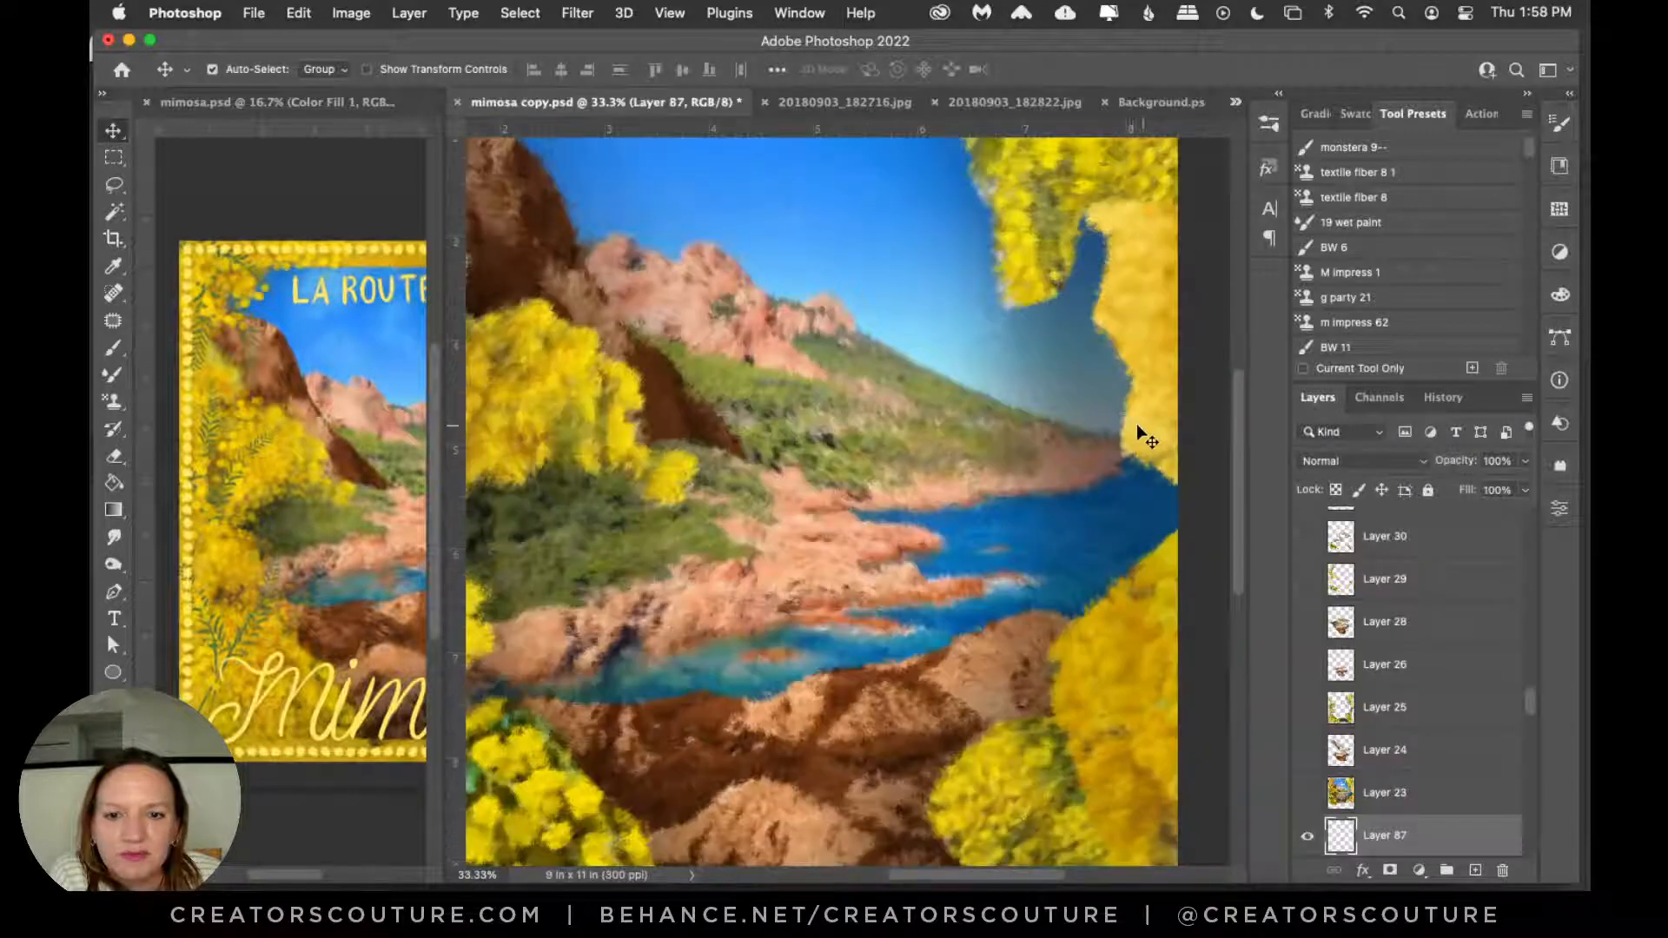
scroll(1451, 824, "down", 4)
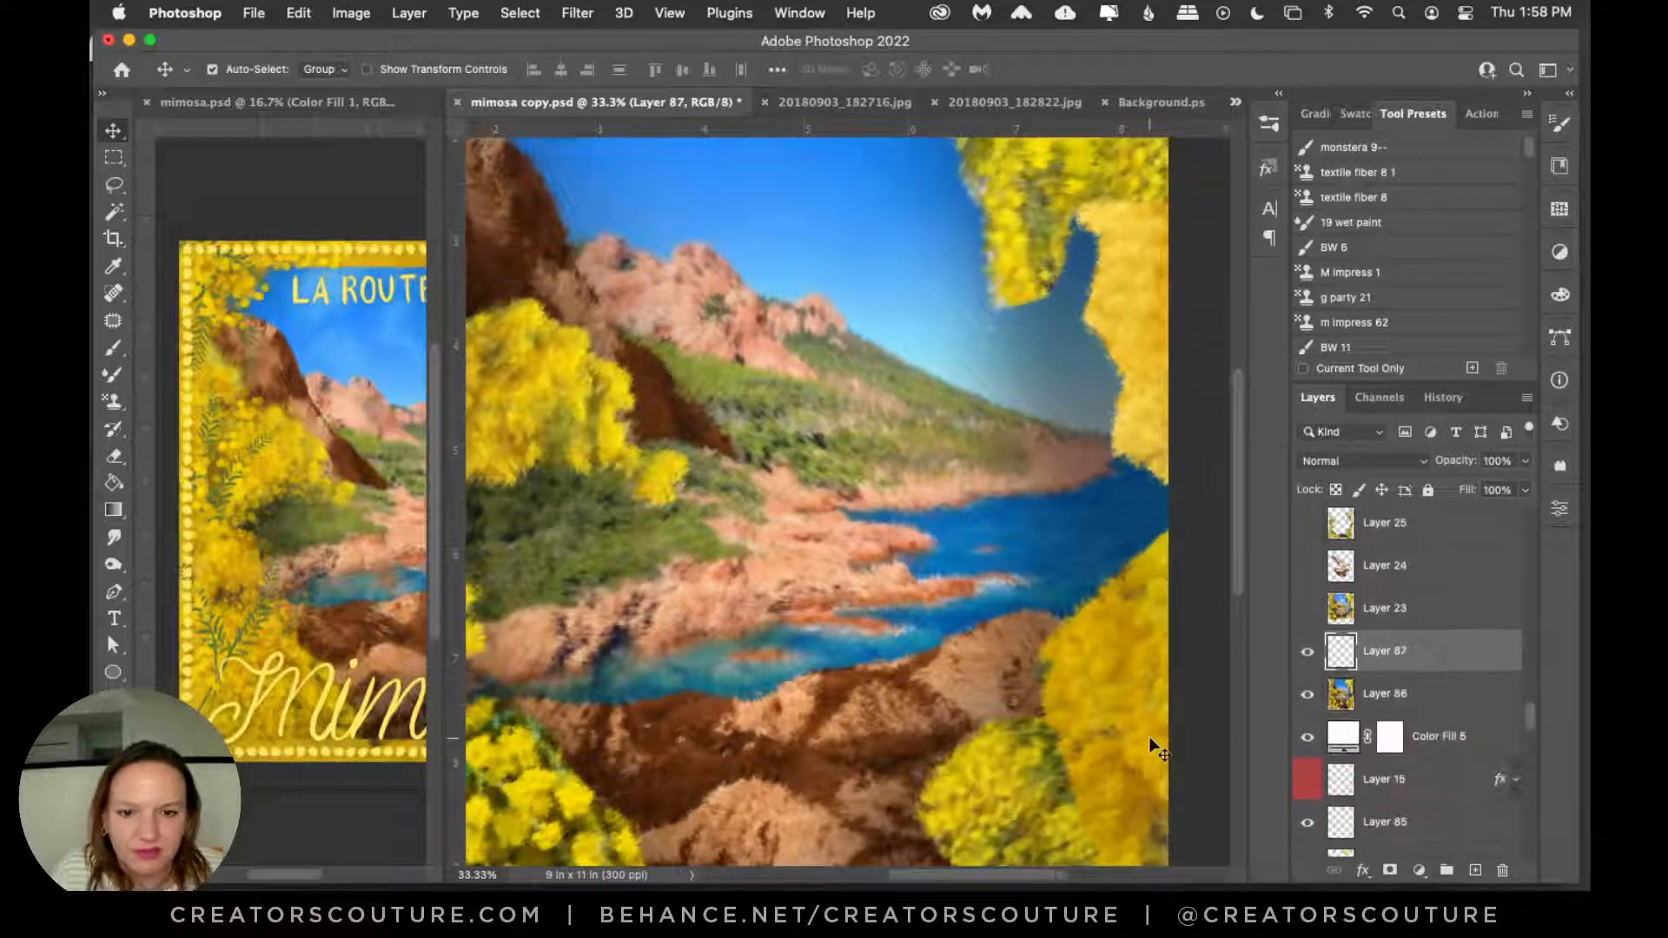
scroll(1148, 734, "right", 1)
key("cmd+x")
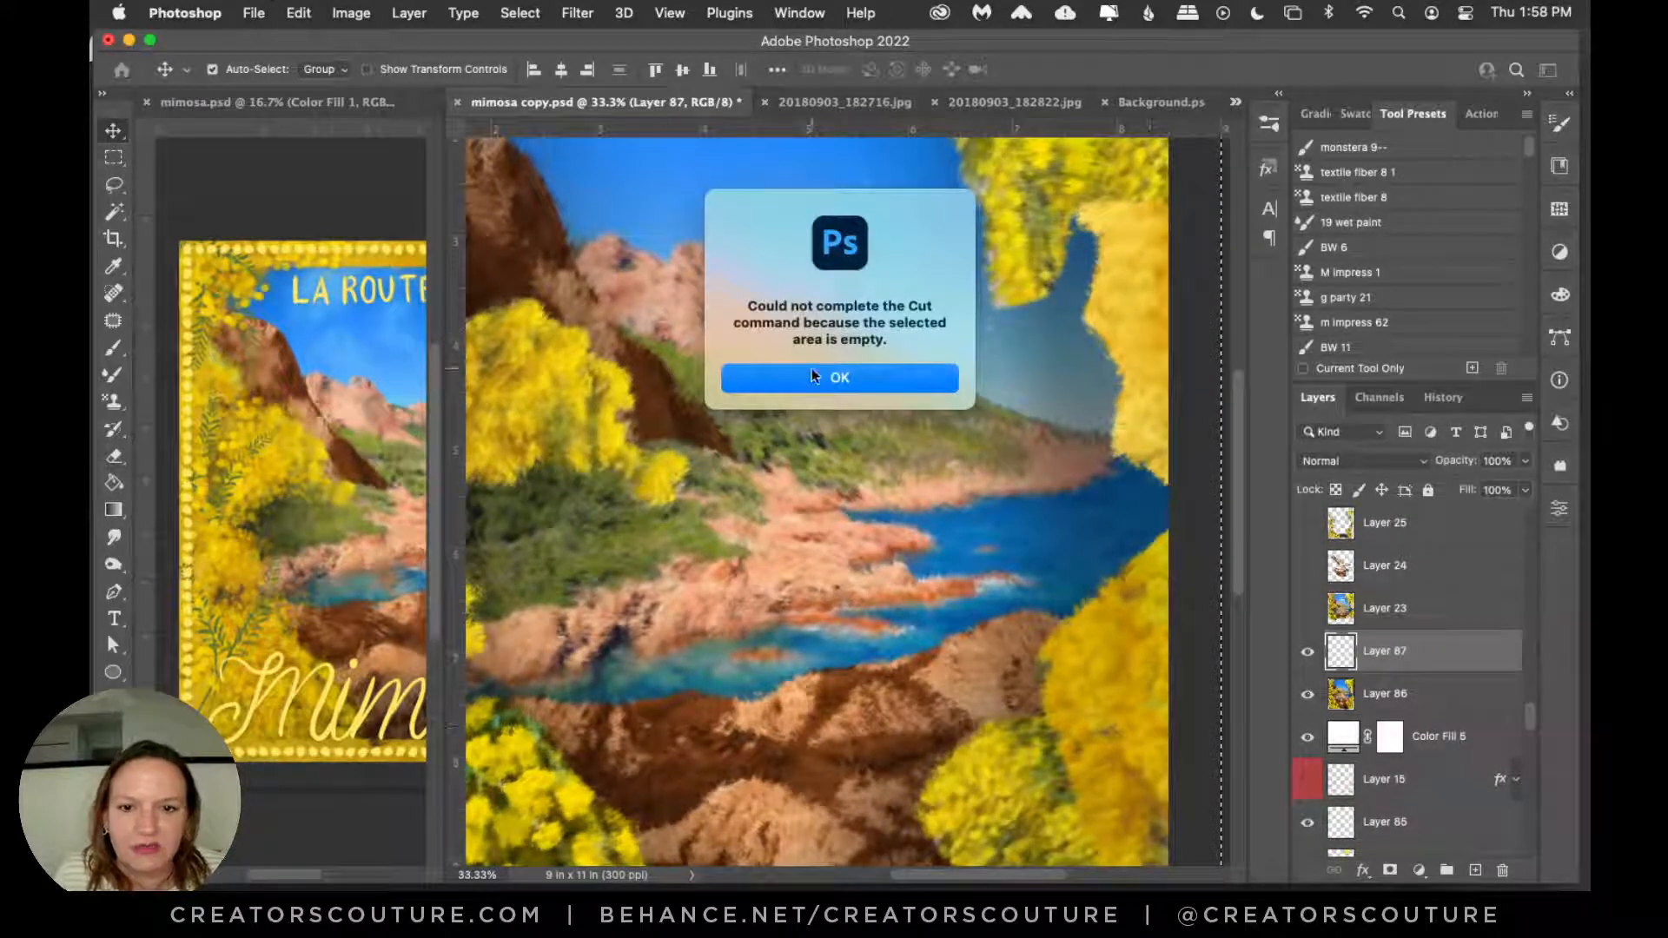
key("Return")
Step: Choose the Pattern Stamp tool with the Aligned 3 brush at 45 px
left_click(115, 402)
right_click(117, 405)
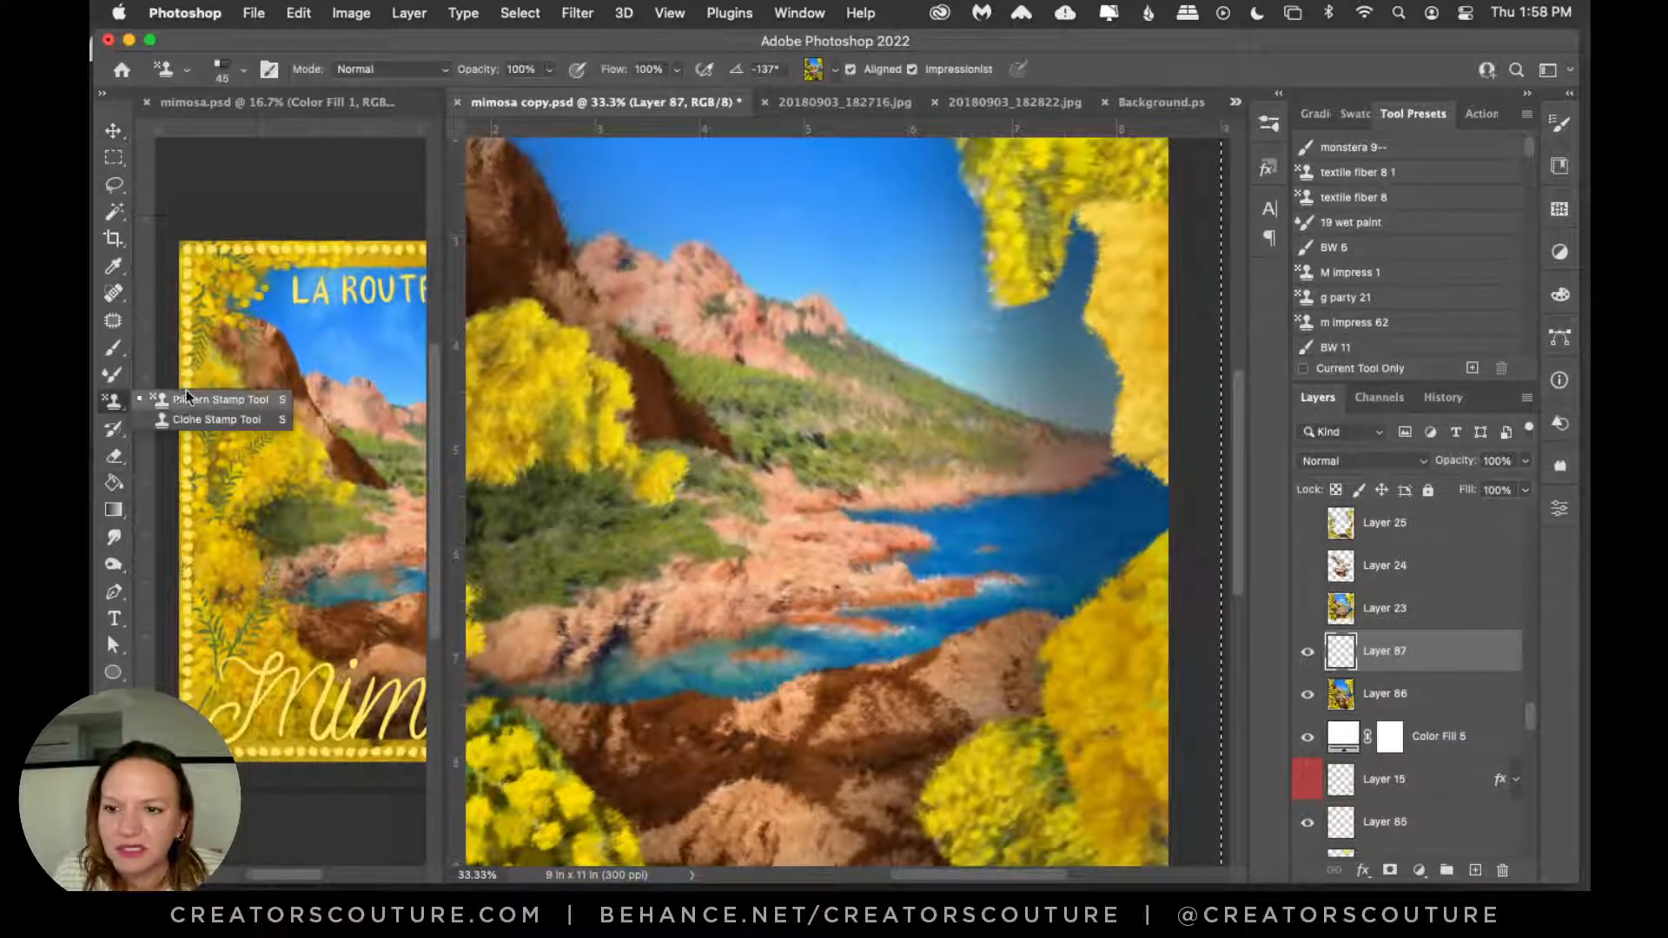
left_click(185, 397)
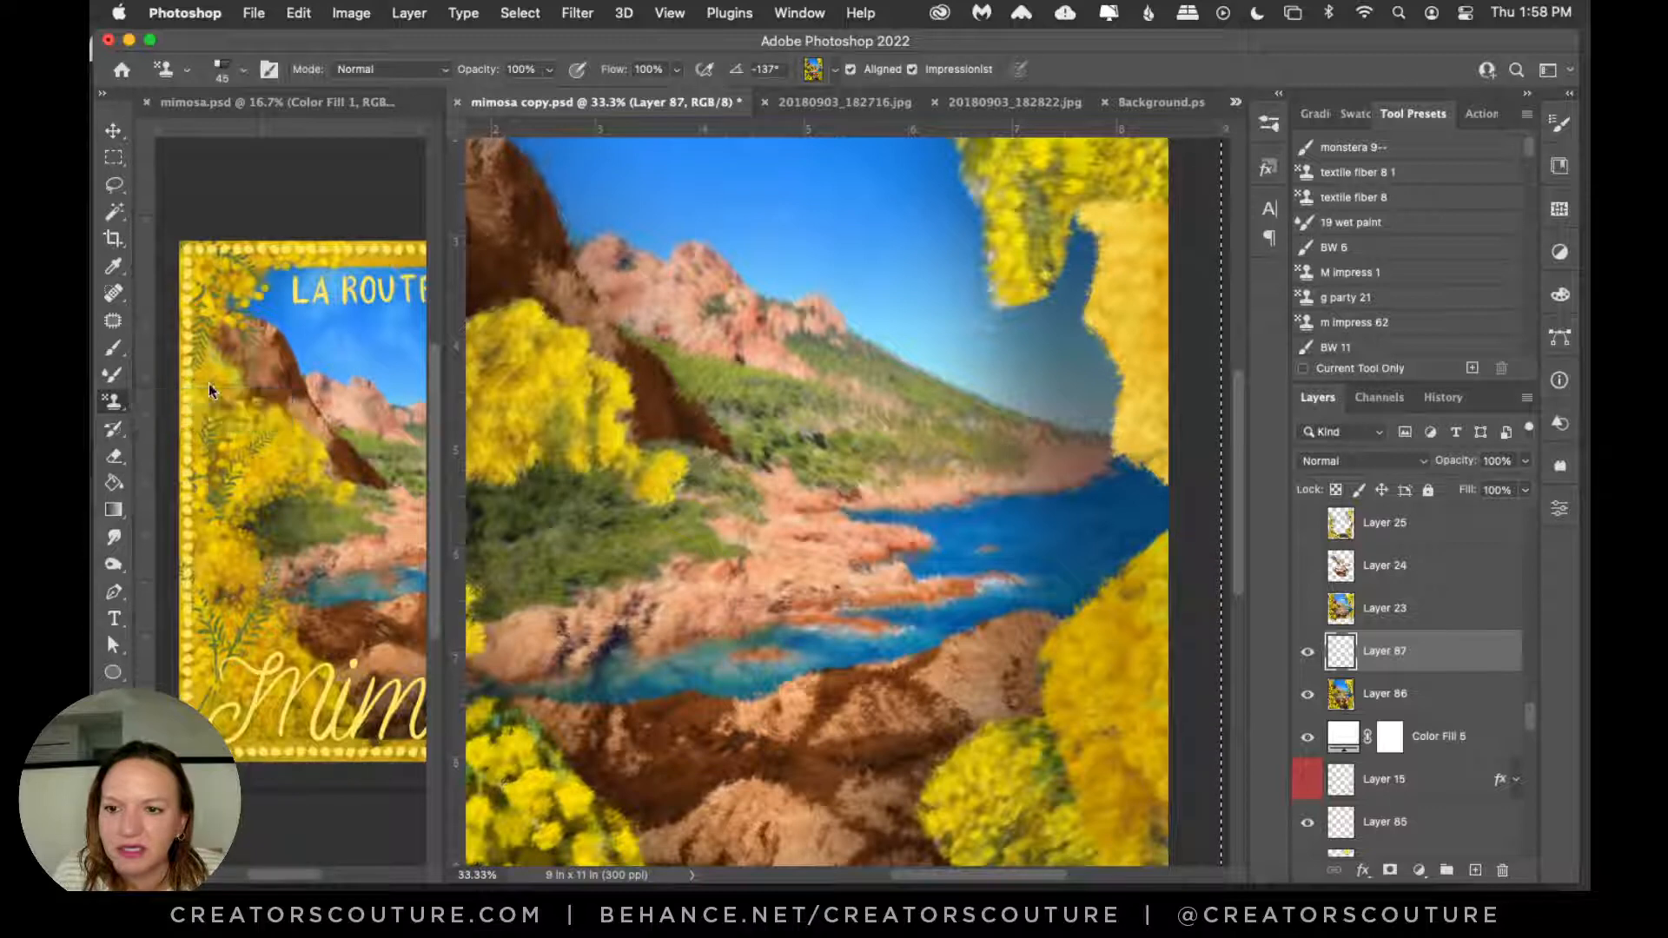
left_click(1269, 124)
left_click(1115, 419)
left_click(1115, 419)
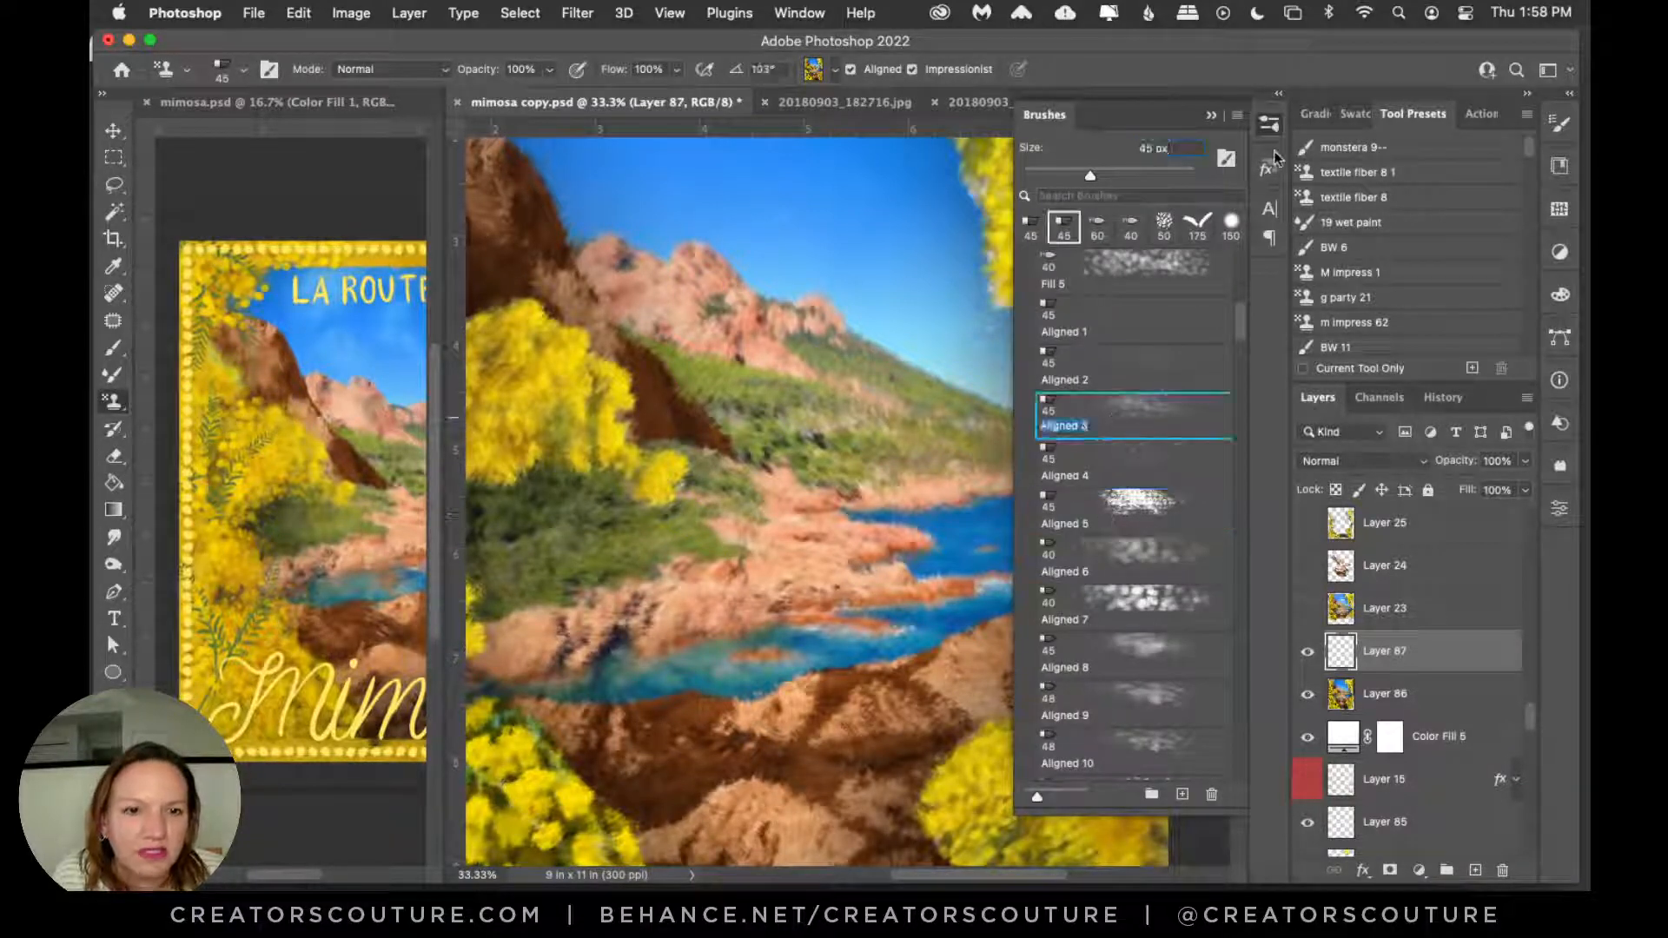
left_click(1269, 130)
left_click(1269, 123)
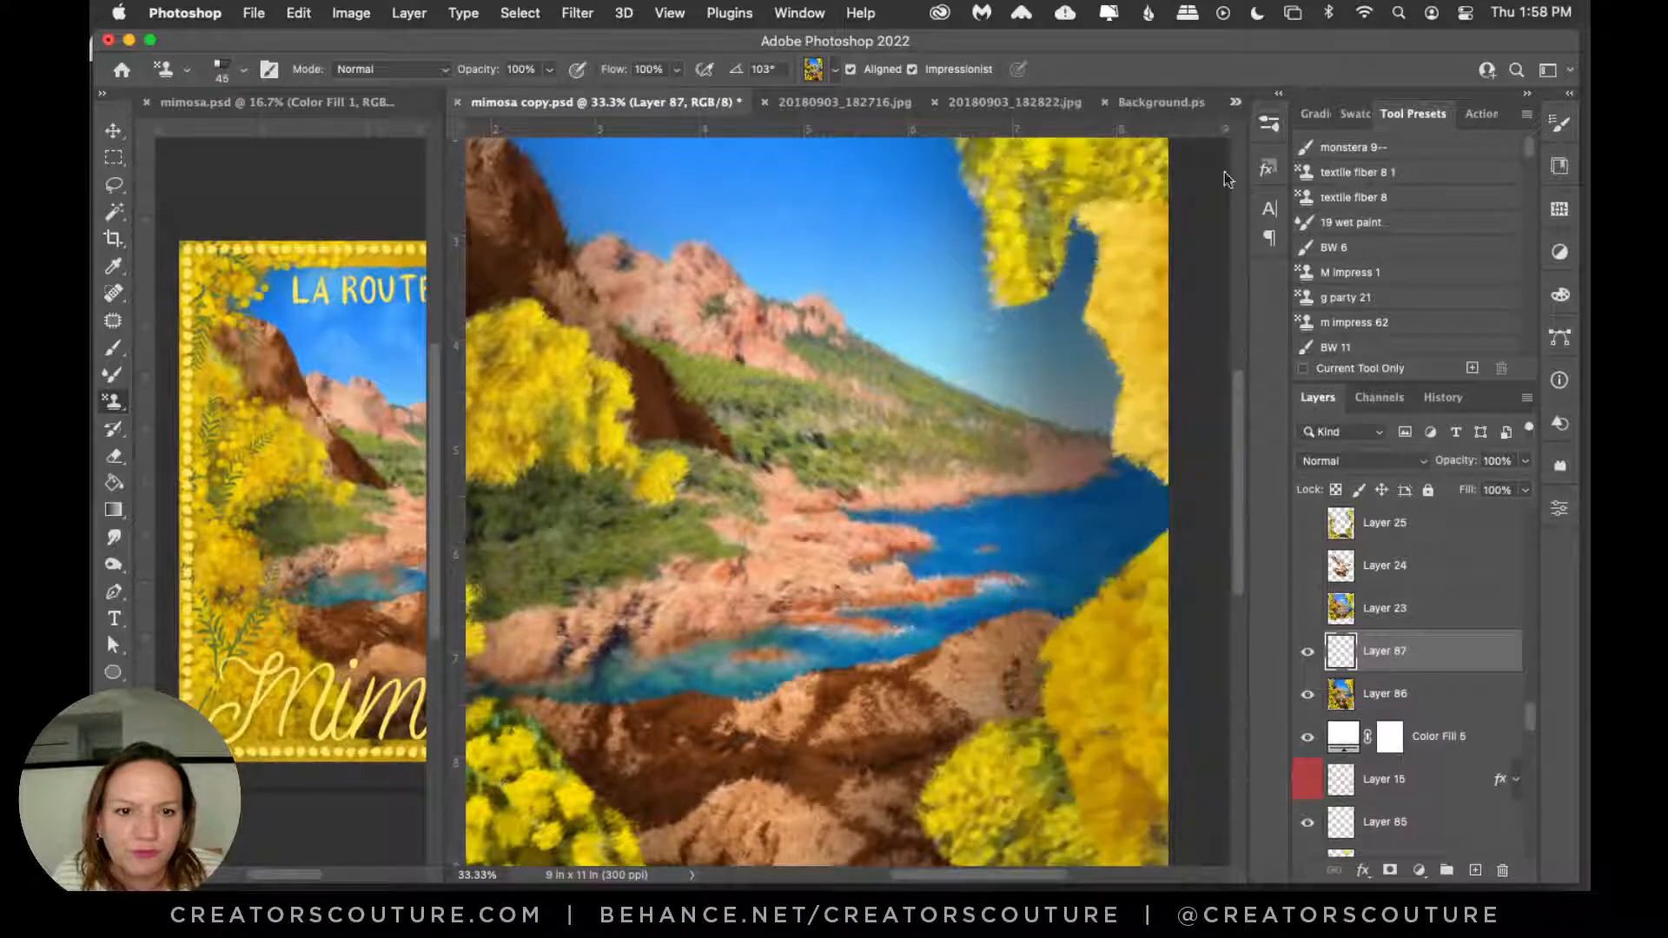
Step: Paint Pattern Stamp strokes on Layer 87 over the light foreground rock mound and the rounded rock beside the yellow flowers
scroll(1234, 514, "down", 3)
scroll(1233, 515, "down", 2)
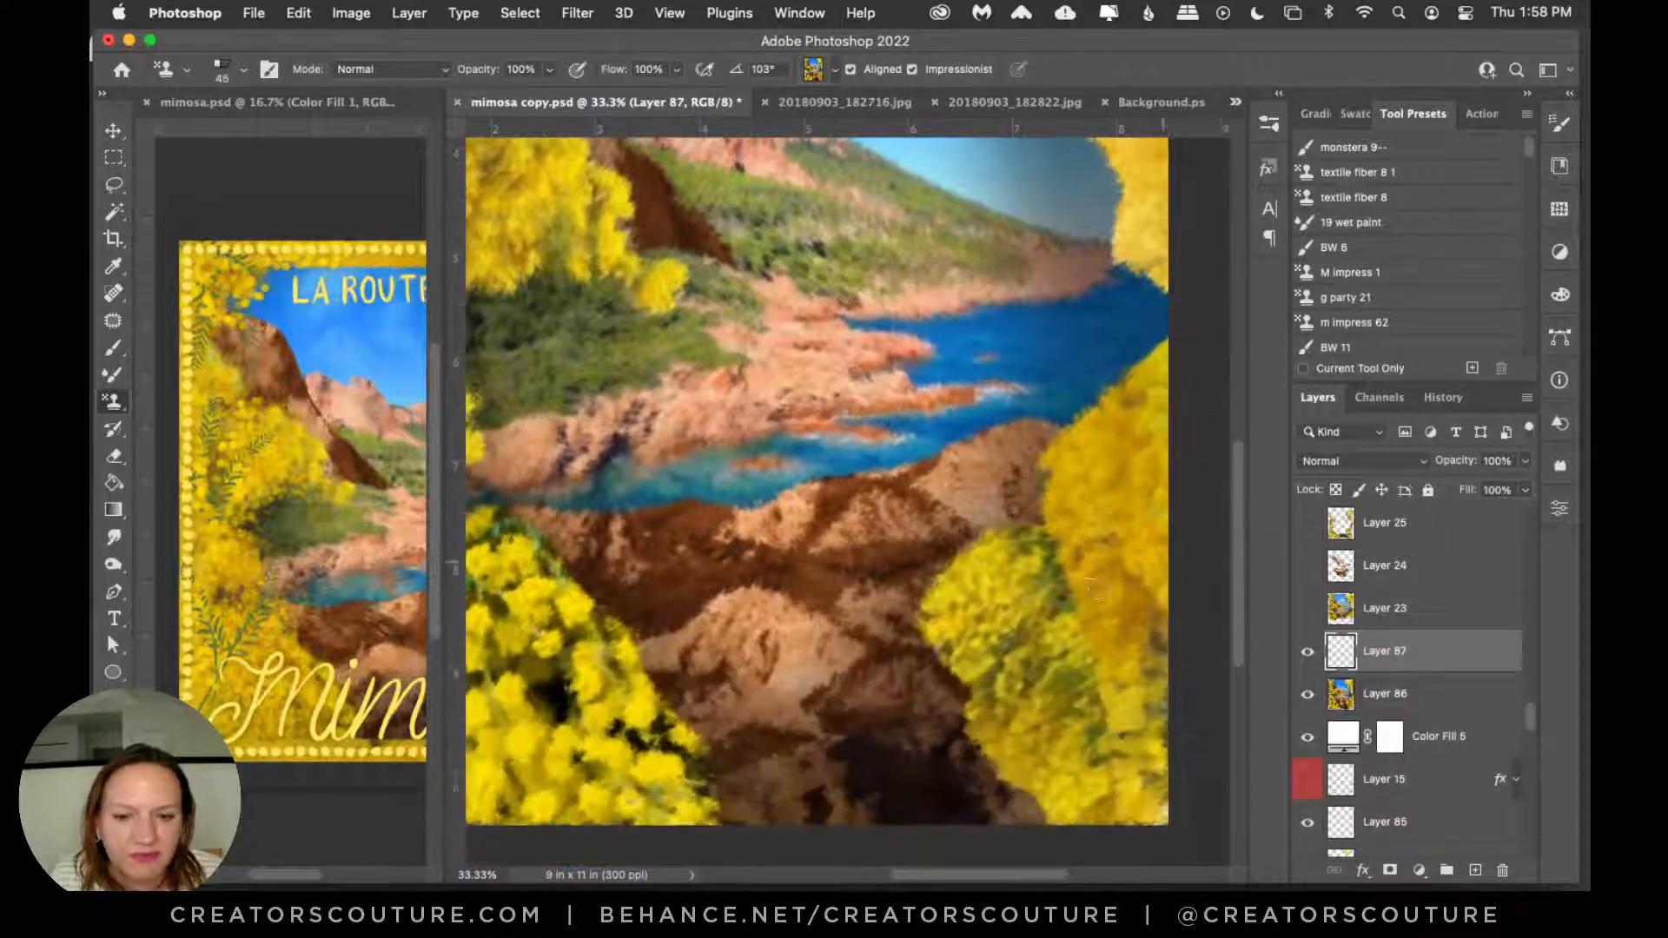
mouse_move(719, 613)
left_mouse_down()
mouse_move(696, 669)
mouse_move(756, 648)
mouse_move(766, 682)
mouse_move(803, 705)
left_mouse_up()
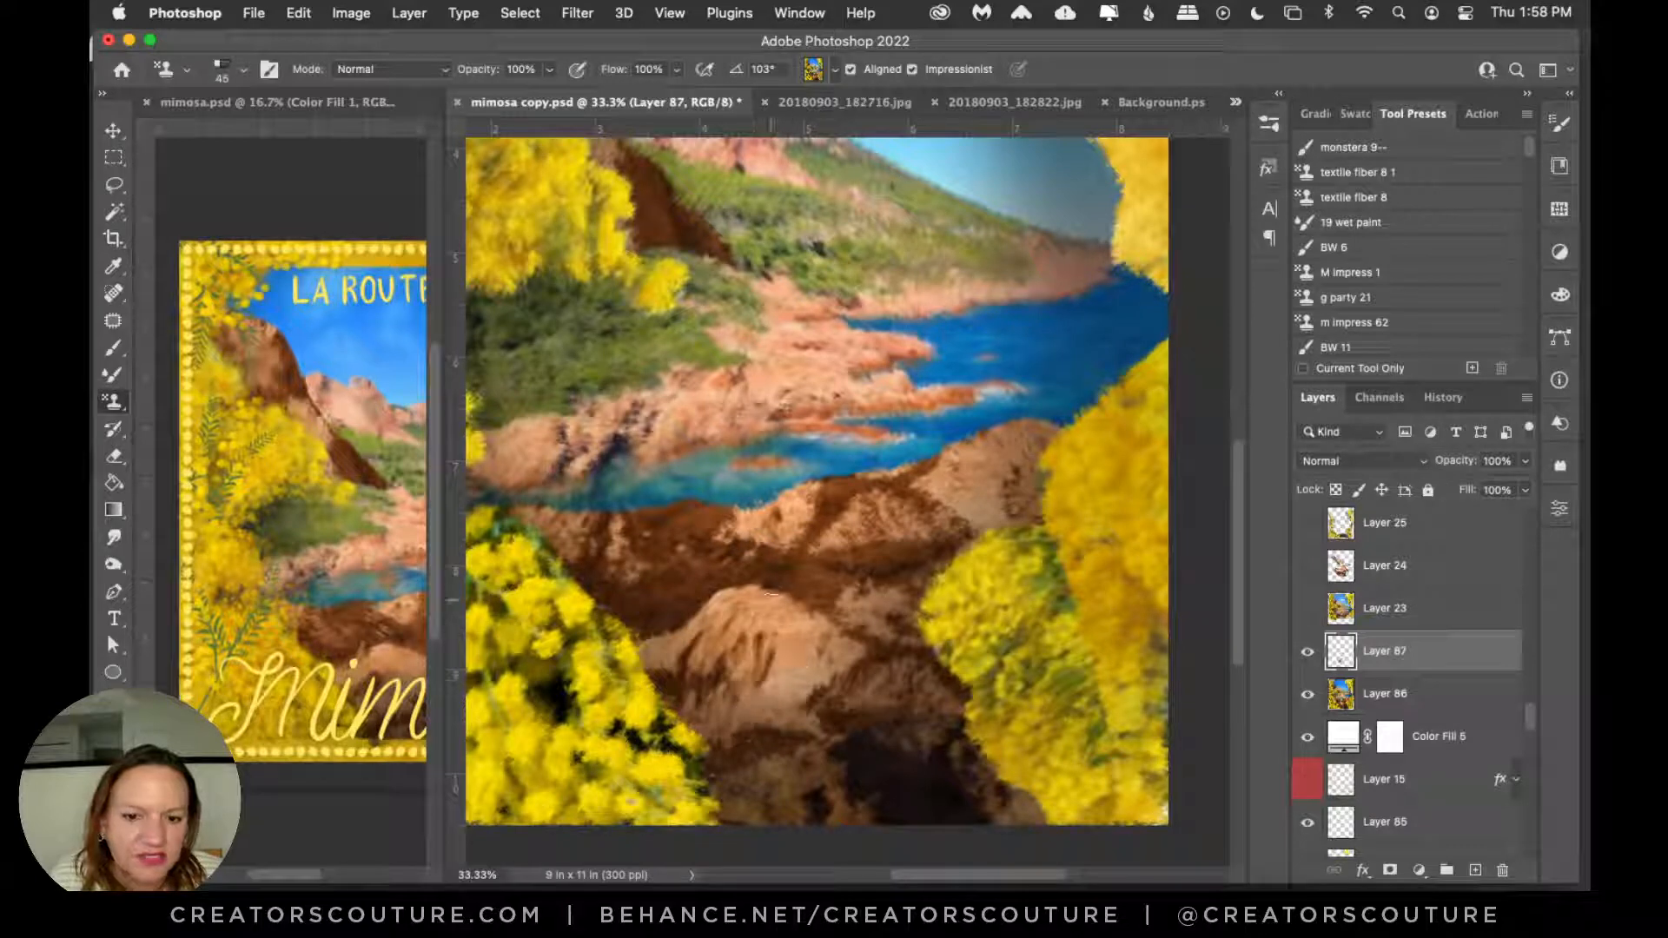
mouse_move(764, 600)
left_mouse_down()
mouse_move(840, 652)
mouse_move(822, 621)
left_mouse_up()
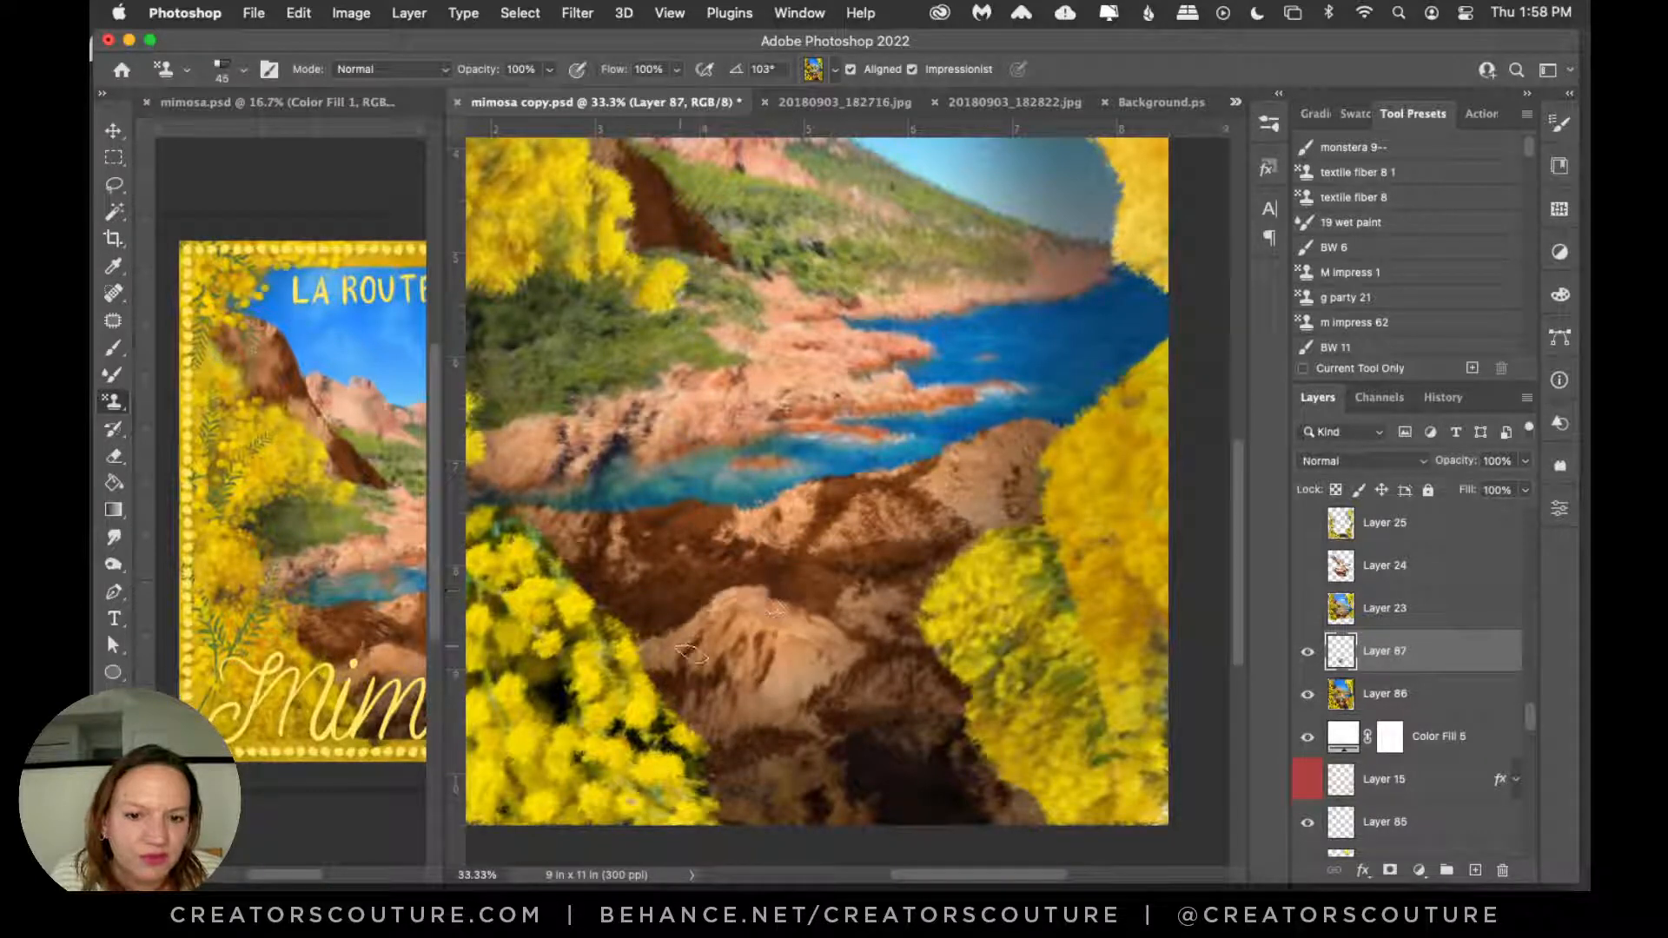
mouse_move(1030, 447)
left_mouse_down()
mouse_move(962, 493)
mouse_move(1015, 473)
mouse_move(1001, 518)
mouse_move(1038, 453)
mouse_move(967, 490)
mouse_move(990, 518)
mouse_move(958, 496)
mouse_move(1030, 539)
left_mouse_up()
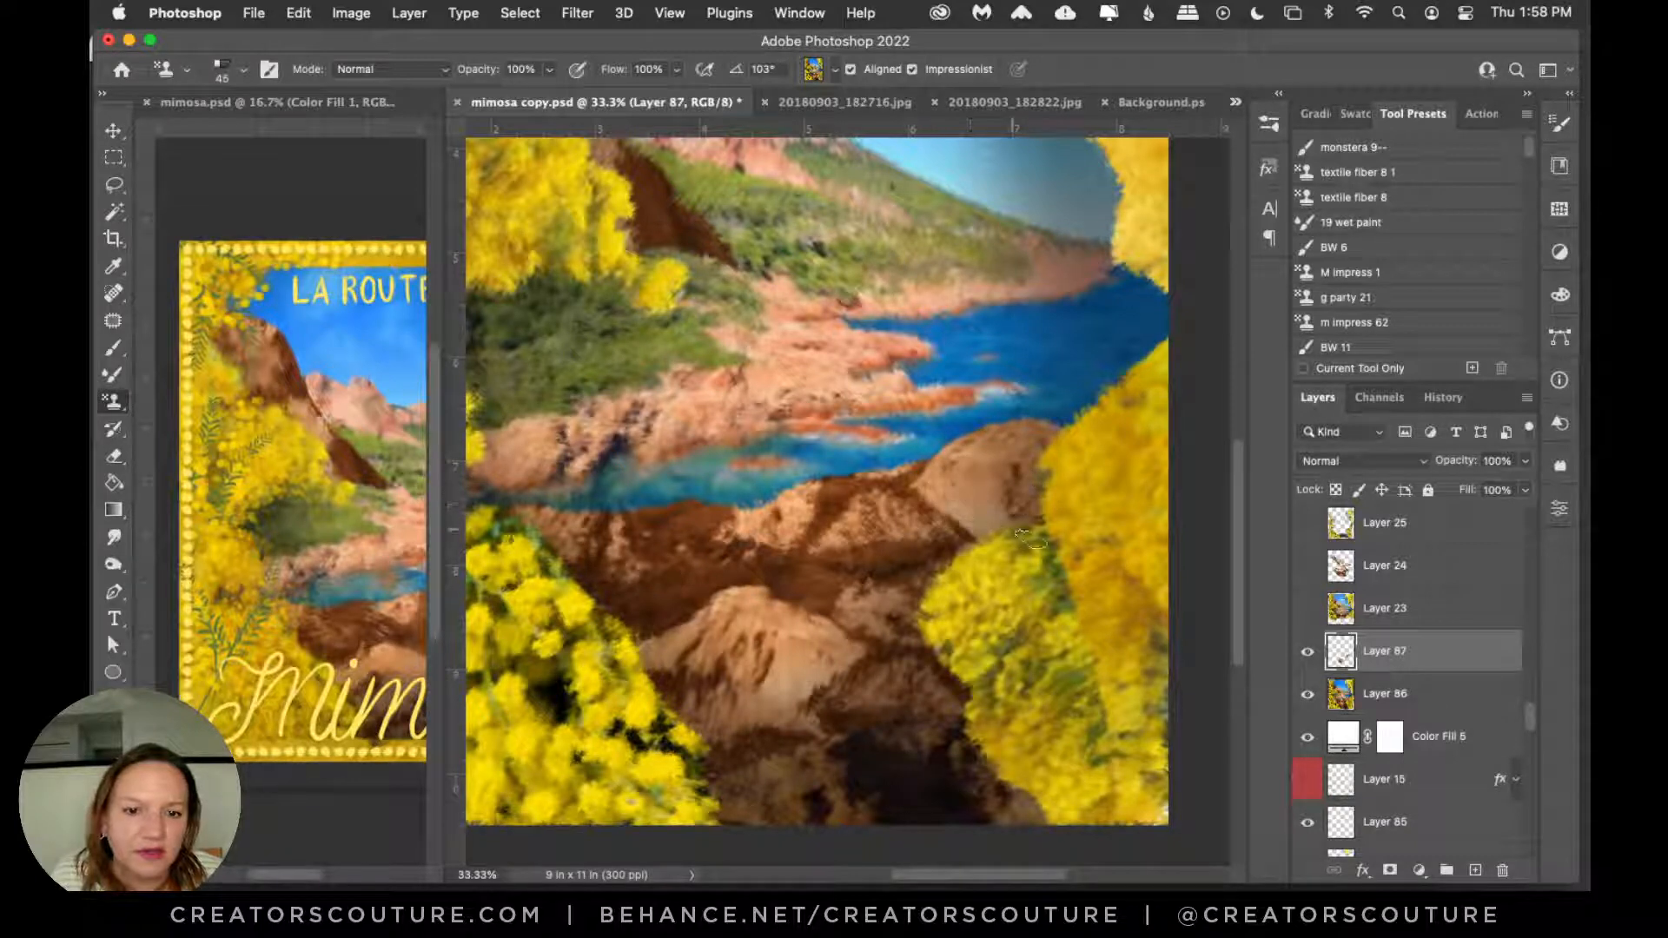
left_click_drag(1235, 500, 1233, 445)
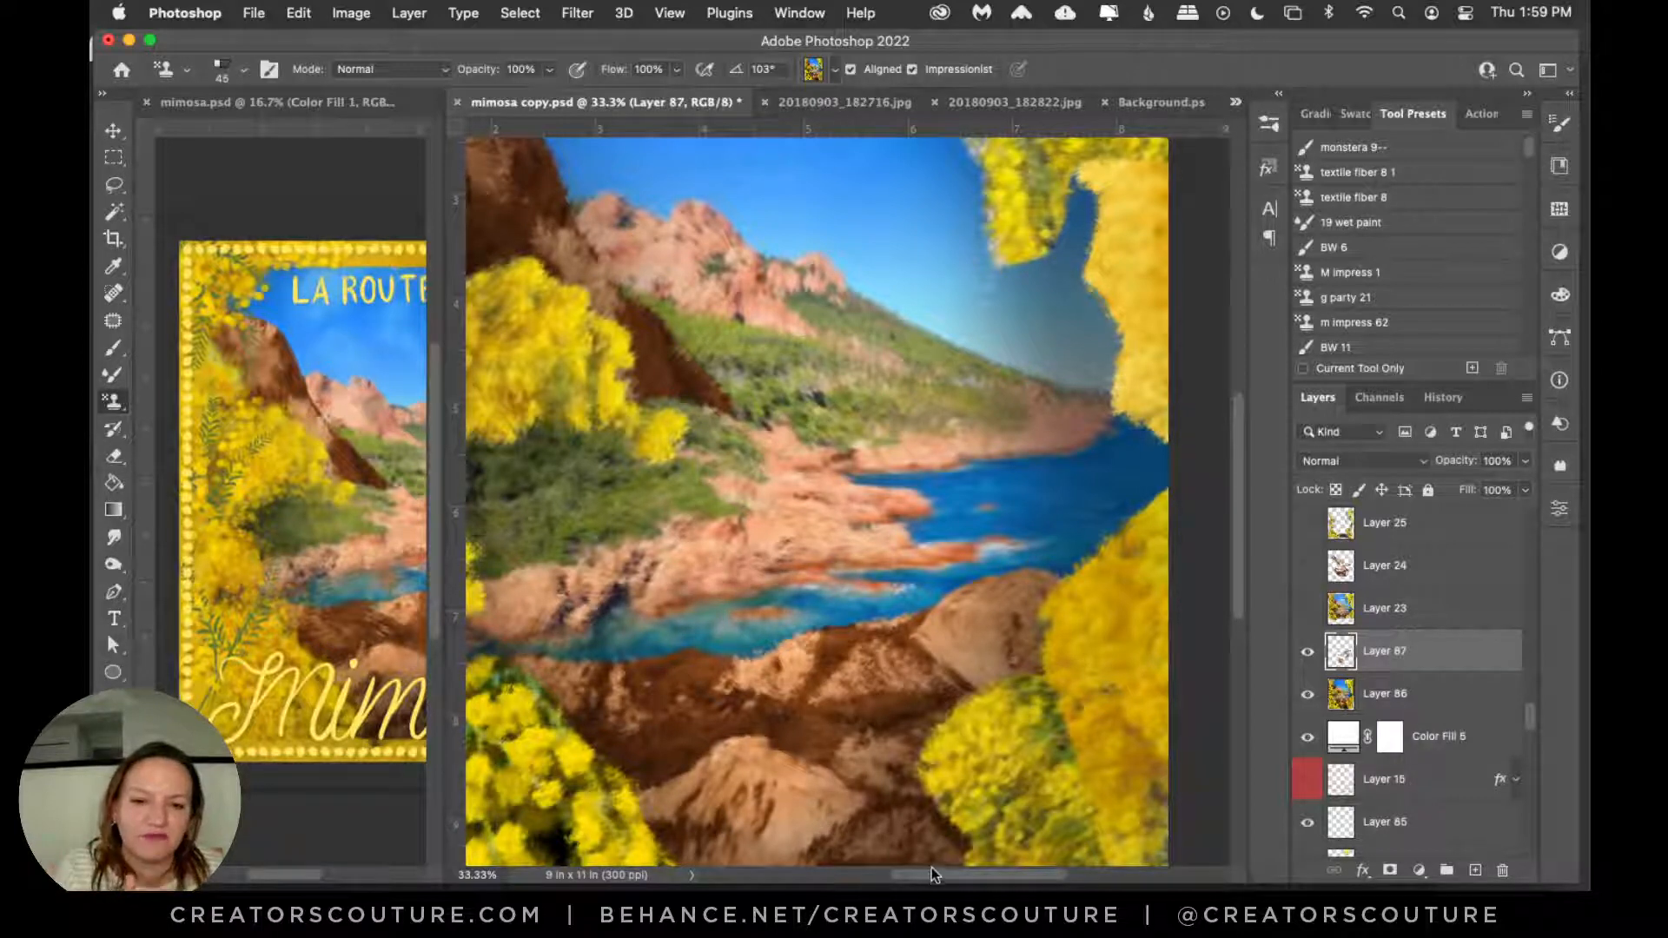
Step: Paint Pattern Stamp strokes on Layer 87 over the pink shoreline rocks between the green bushes and the water
left_click_drag(937, 875, 904, 877)
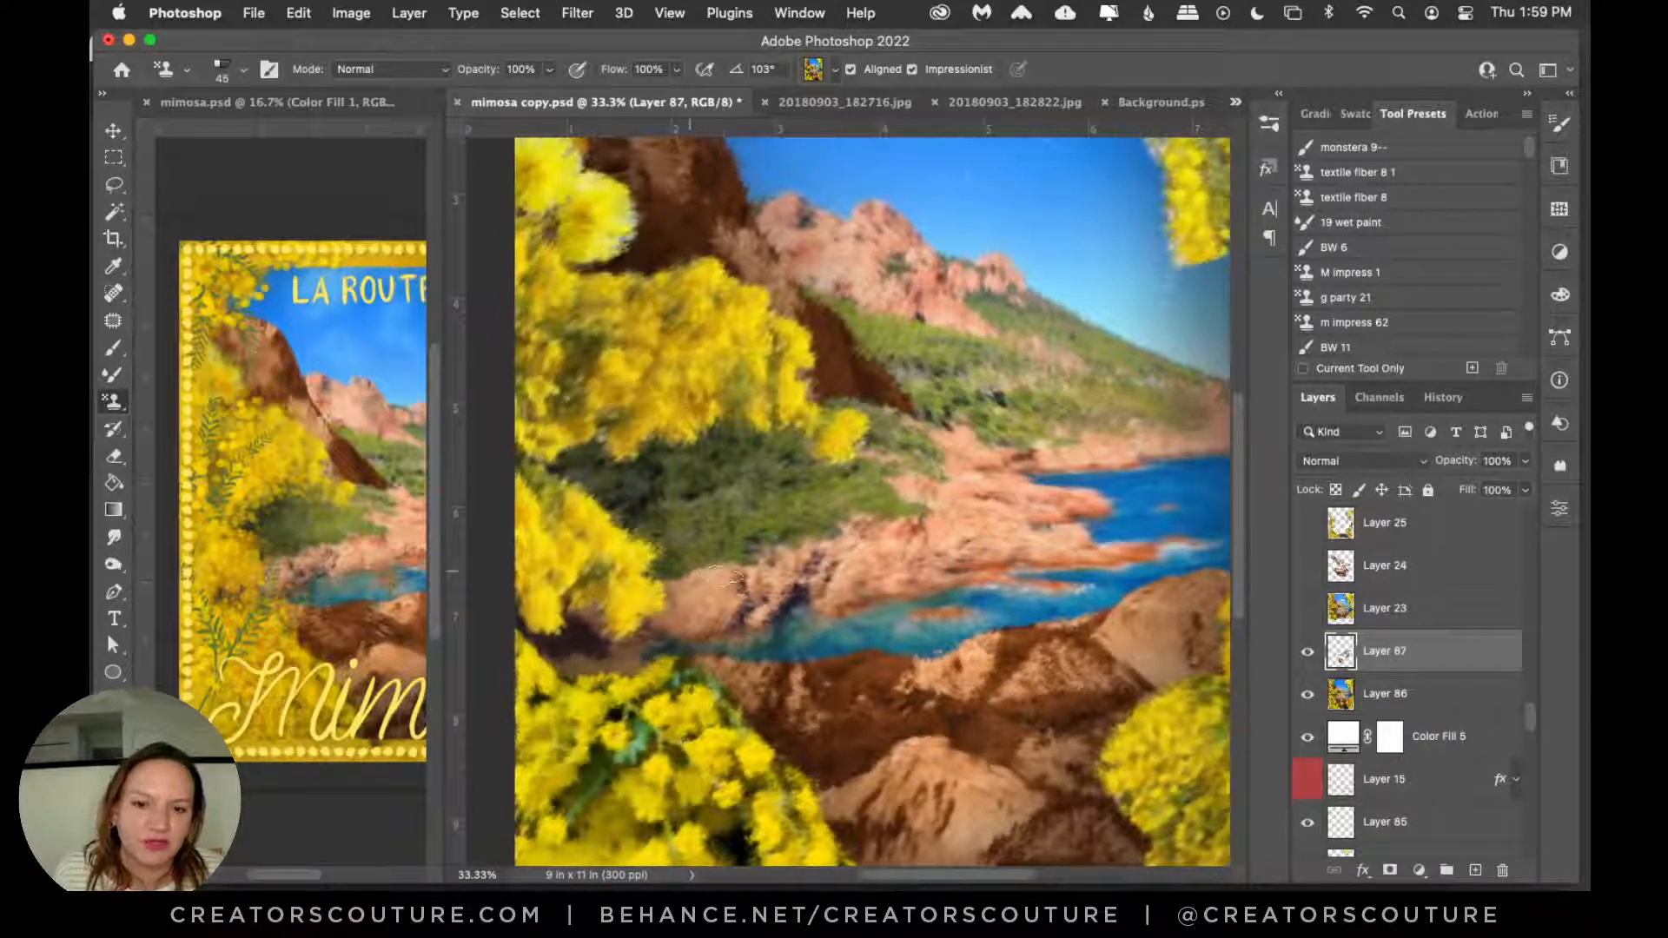
left_click_drag(726, 573, 914, 536)
left_click_drag(738, 606, 903, 570)
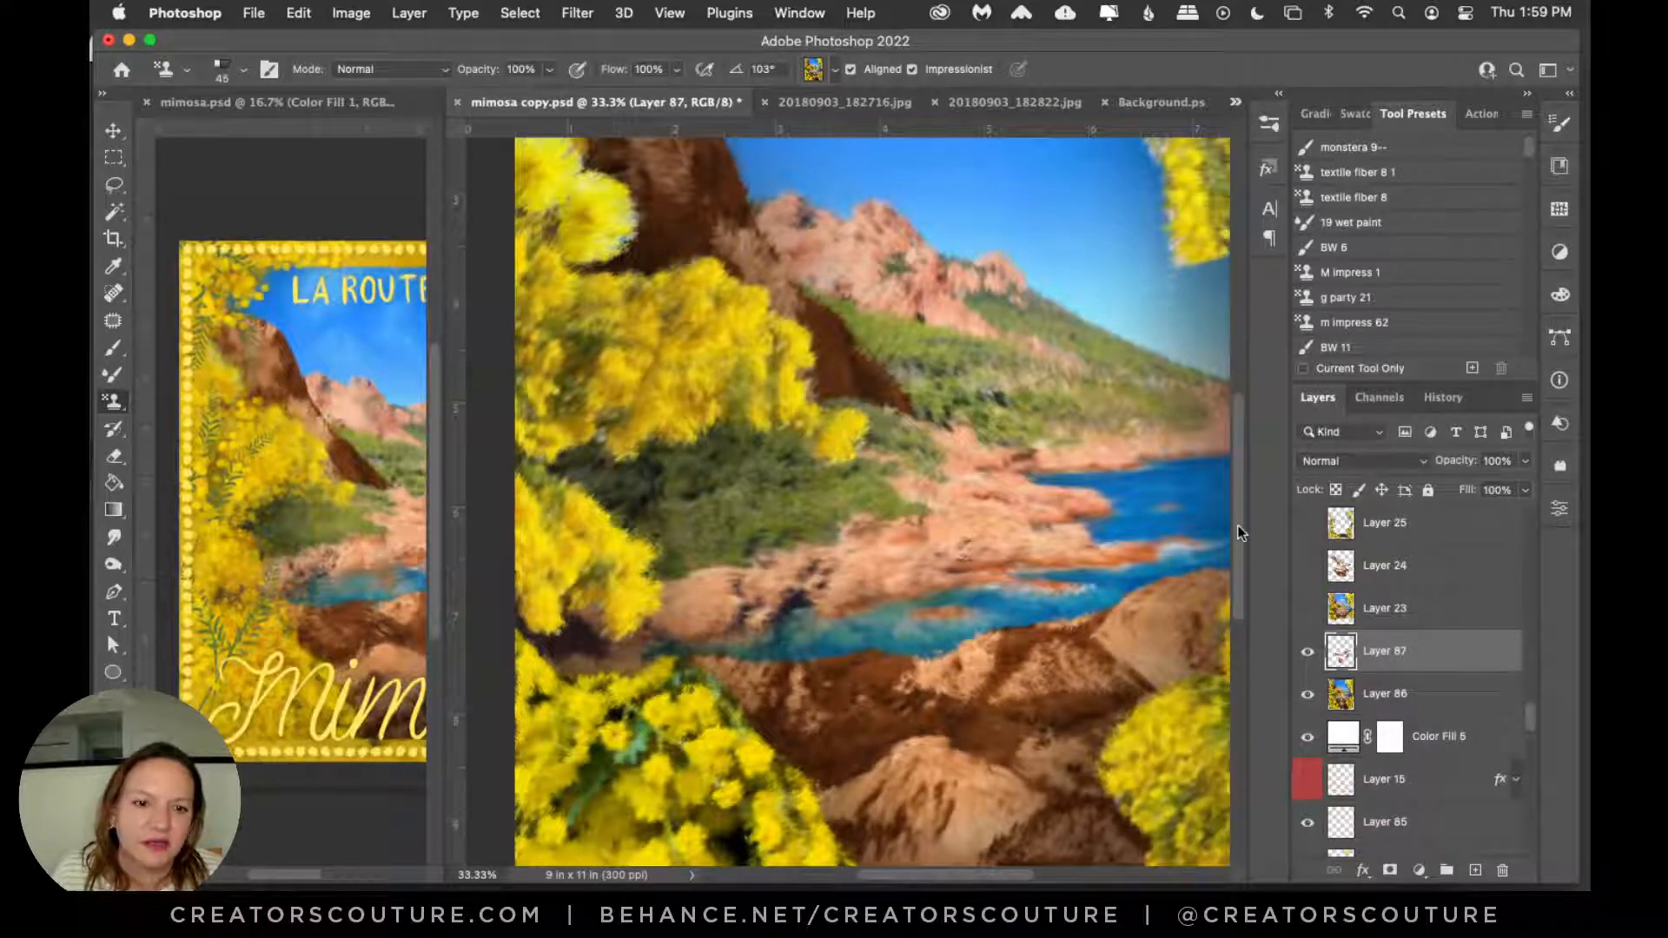
Step: Paint Pattern Stamp strokes on Layer 87 down the dark brown cliff, from its peak along the slope beside the mimosa
left_click_drag(1237, 524, 1237, 476)
left_click_drag(726, 386, 745, 425)
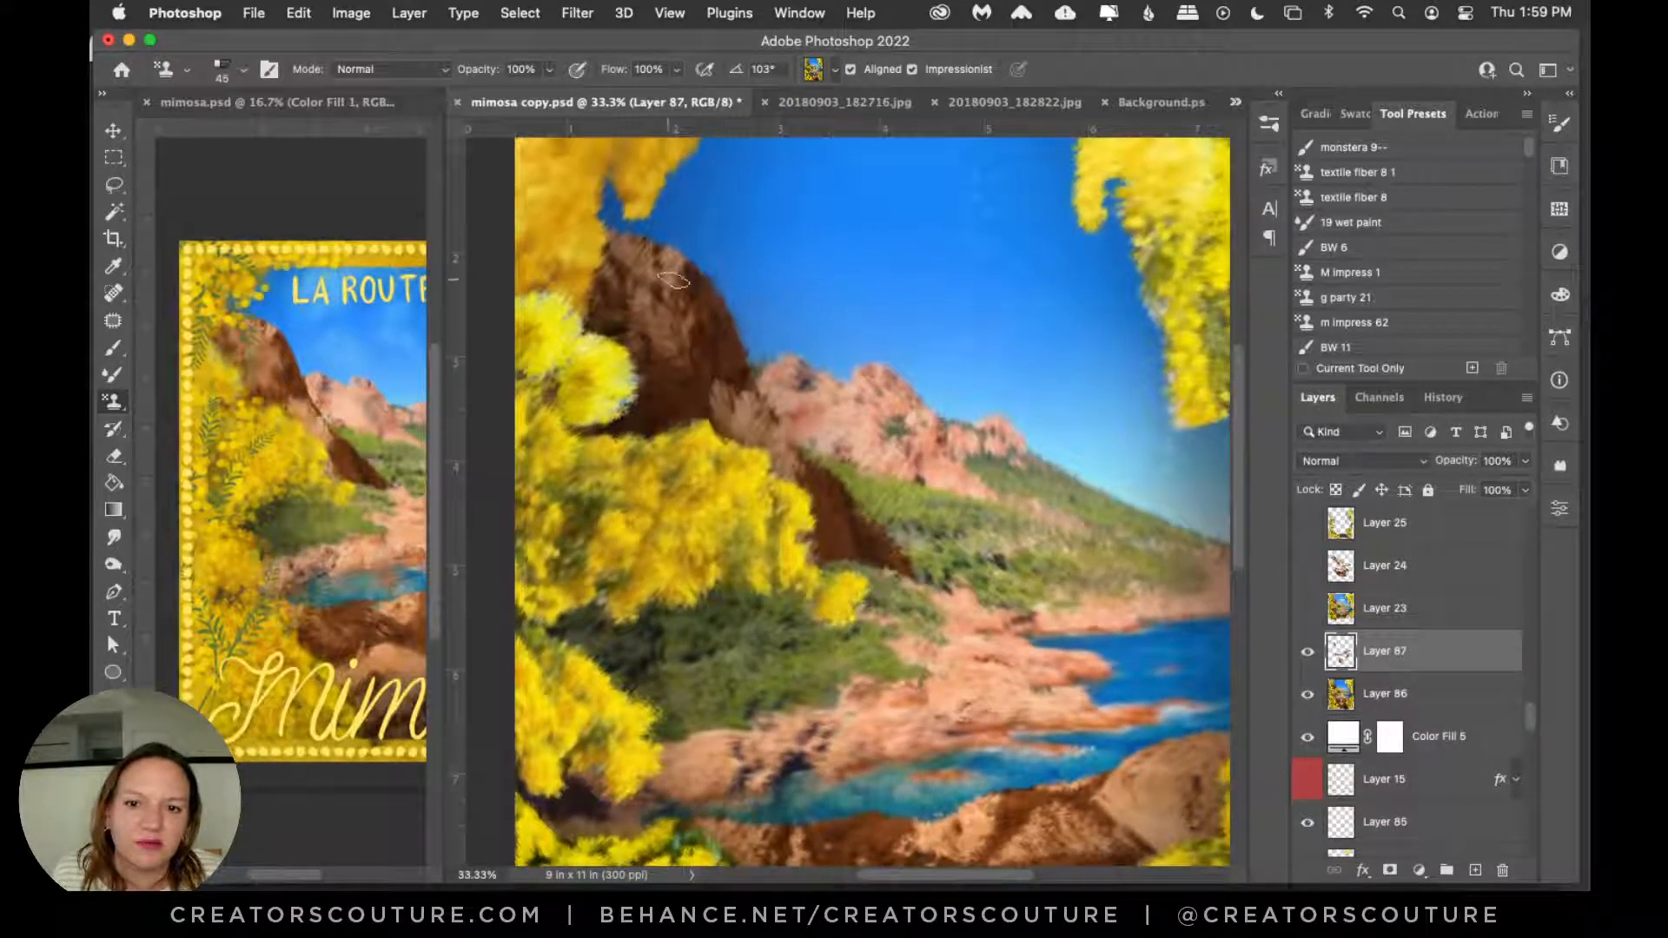
left_click_drag(674, 280, 761, 422)
mouse_move(651, 264)
left_mouse_down()
mouse_move(694, 278)
mouse_move(748, 338)
mouse_move(754, 390)
mouse_move(839, 531)
left_mouse_up()
mouse_move(621, 234)
left_mouse_down()
mouse_move(679, 386)
mouse_move(684, 353)
mouse_move(634, 289)
mouse_move(696, 352)
mouse_move(671, 253)
mouse_move(682, 305)
left_mouse_up()
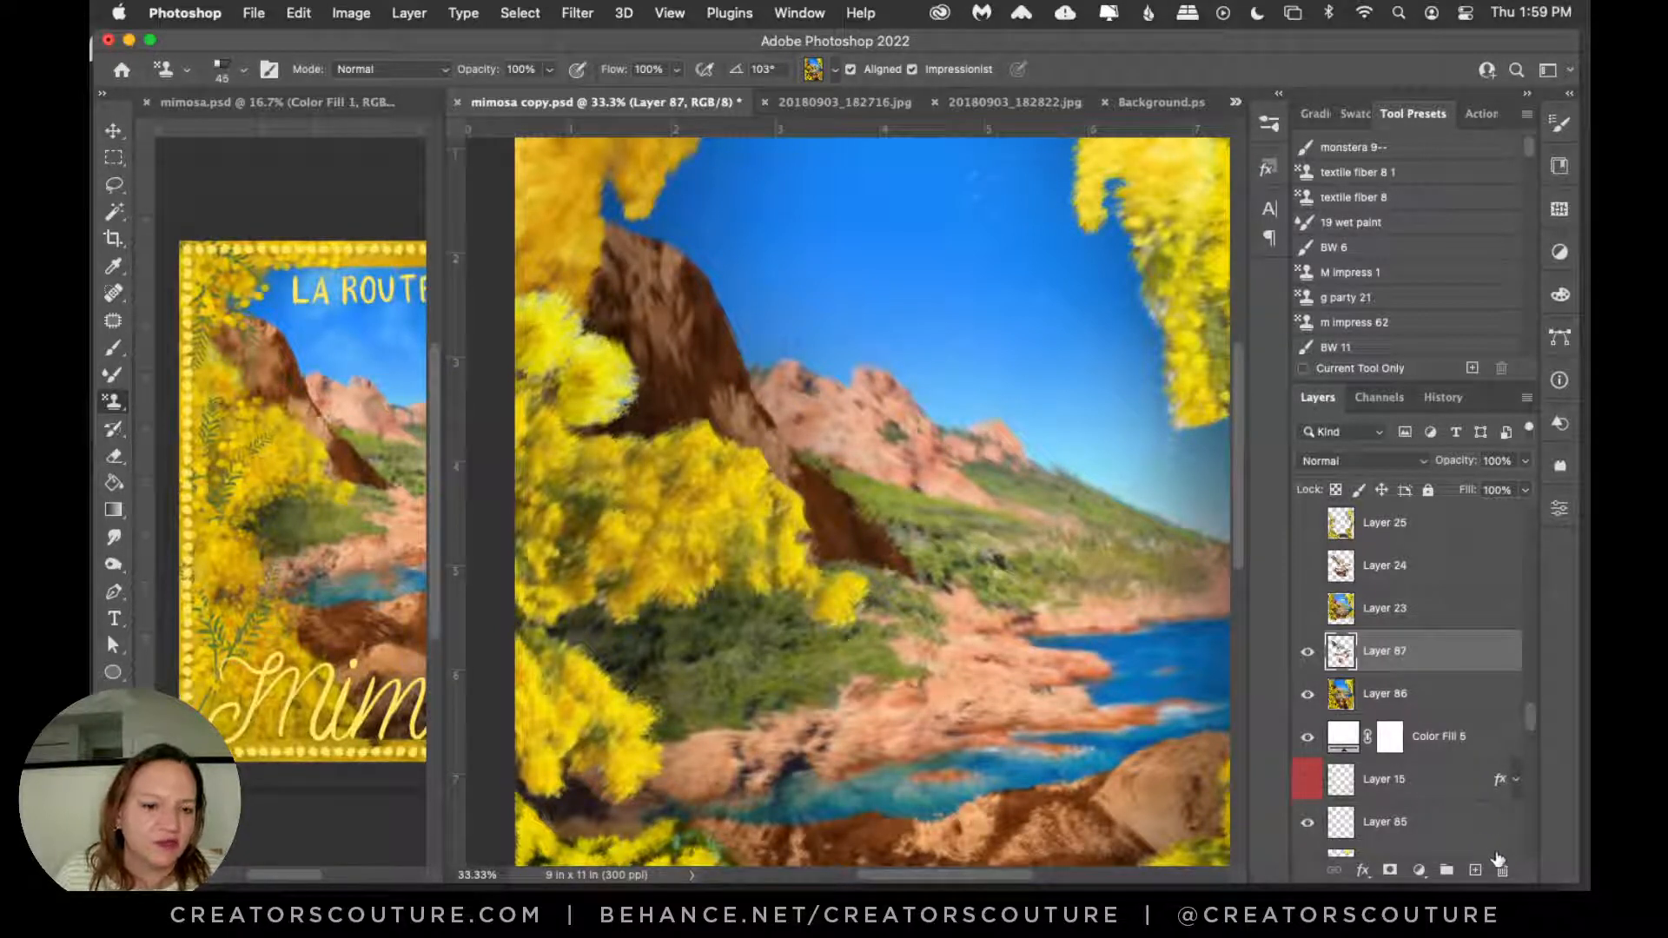
Step: Add a new layer above Layer 87 and choose the Aligned 4 brush at 45 px
left_click(1475, 869)
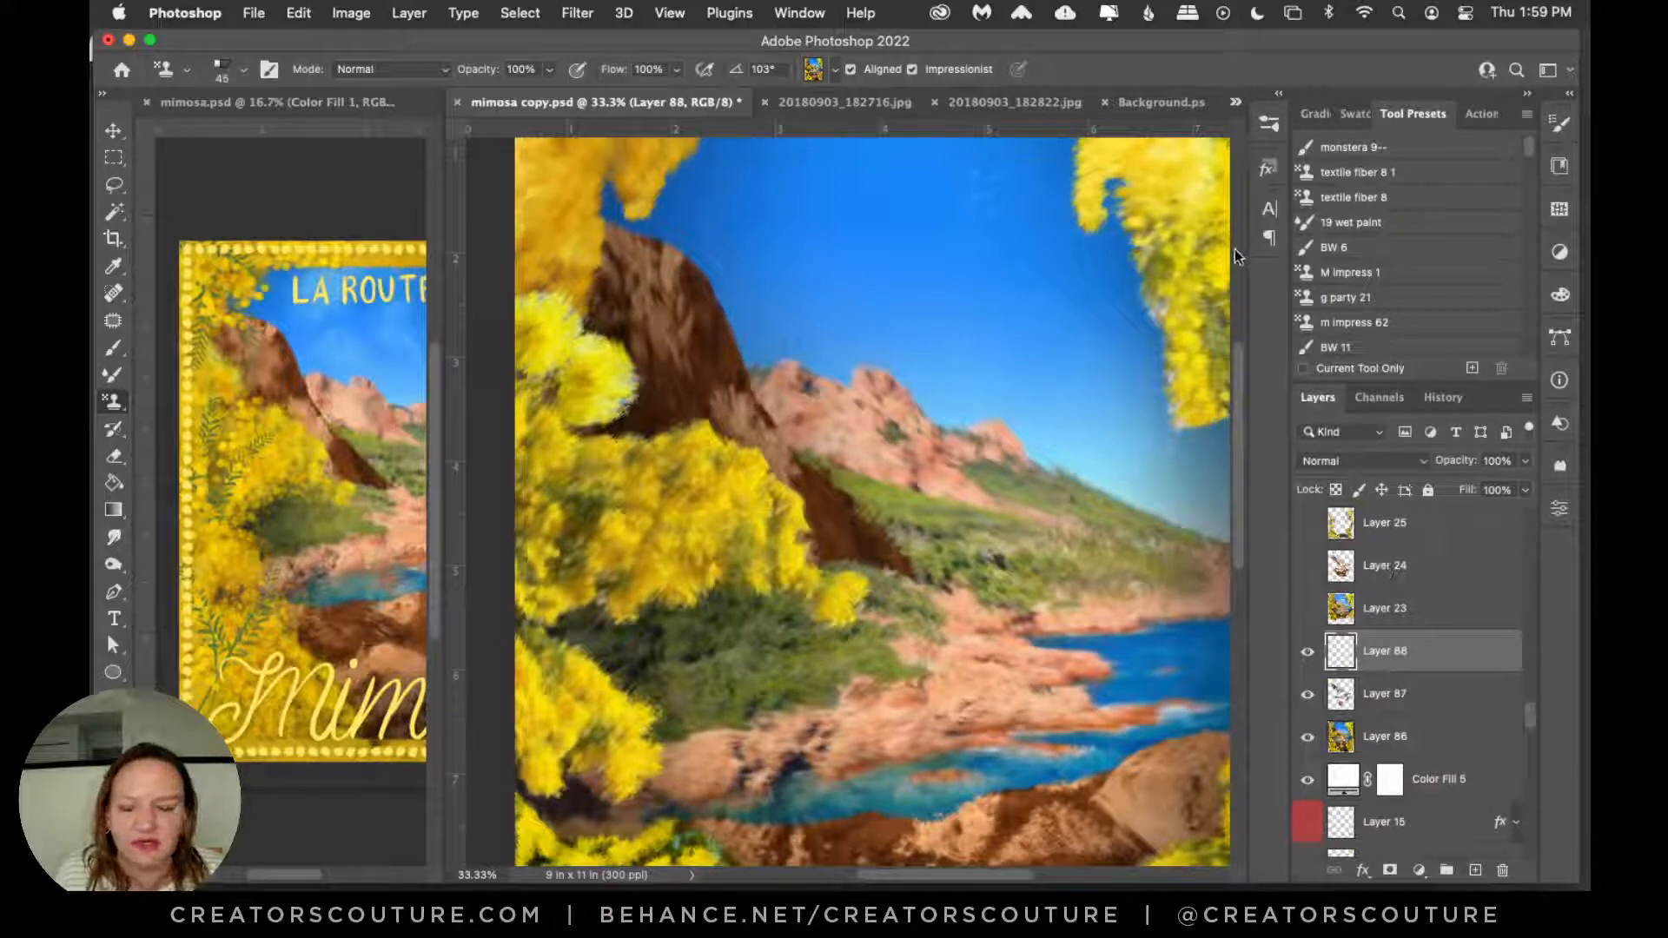
left_click(1266, 130)
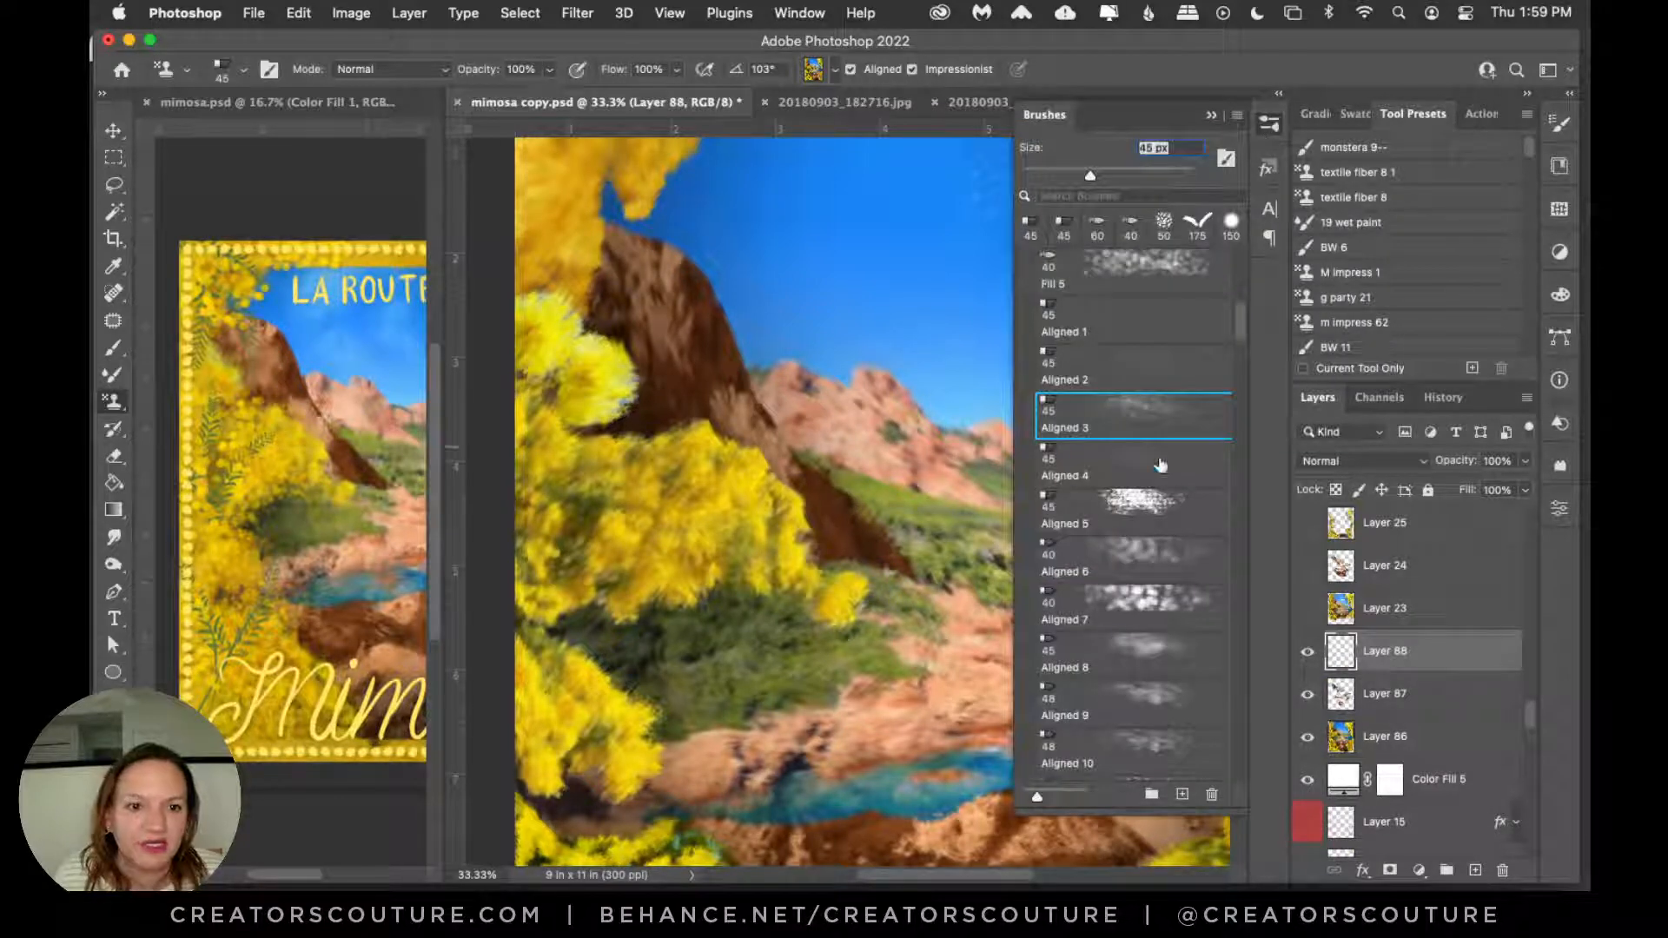
left_click(1123, 476)
left_click(1269, 126)
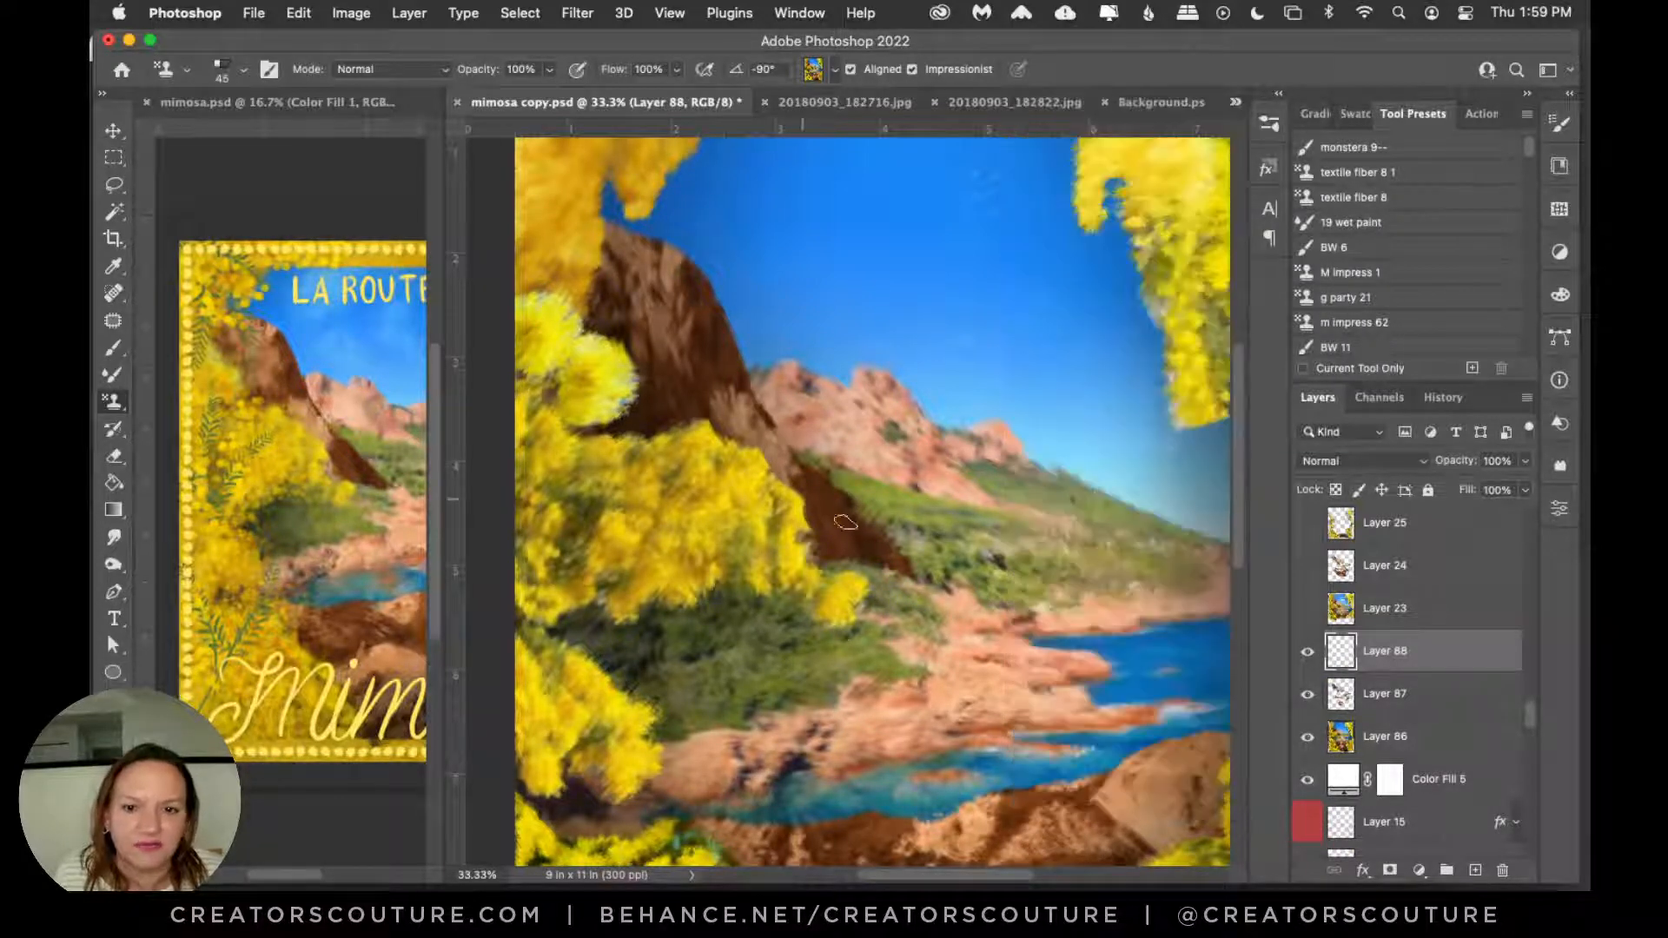
Step: Paint Aligned 4 strokes on Layer 88 over the shoreline rocks, and over the distant pink mountains at 35 px
mouse_move(980, 662)
left_mouse_down()
mouse_move(922, 738)
mouse_move(952, 726)
left_mouse_up()
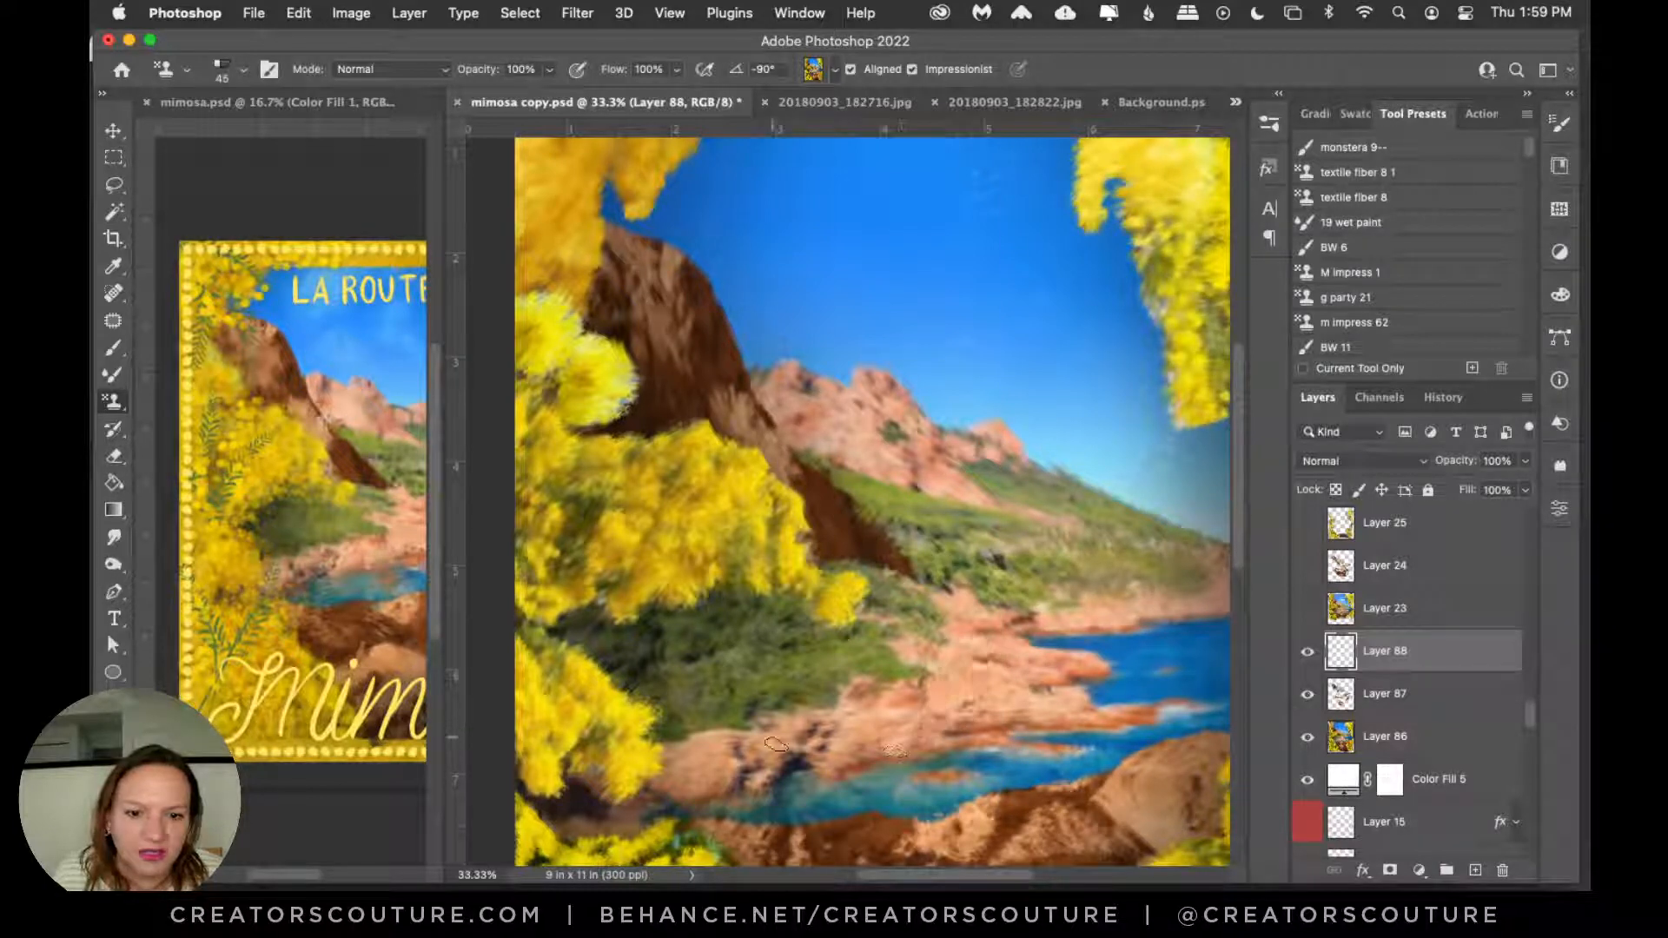
mouse_move(807, 740)
left_mouse_down()
mouse_move(722, 779)
mouse_move(703, 753)
mouse_move(857, 720)
mouse_move(1016, 715)
mouse_move(998, 687)
mouse_move(946, 676)
mouse_move(1086, 663)
left_mouse_up()
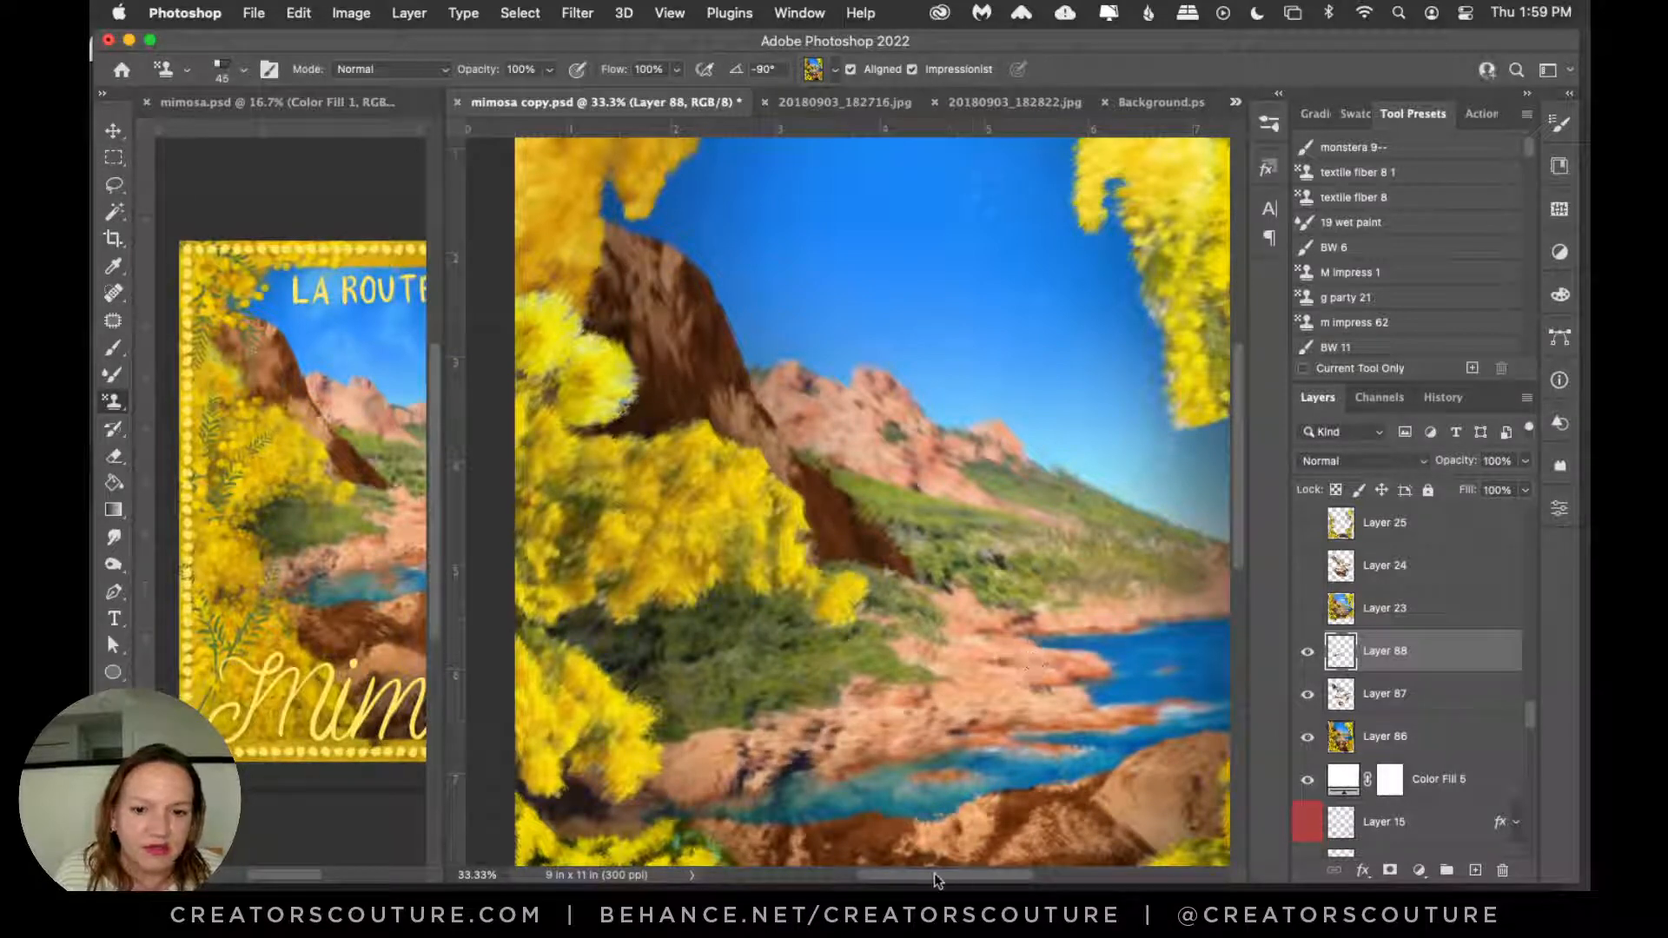
left_click_drag(936, 879, 997, 879)
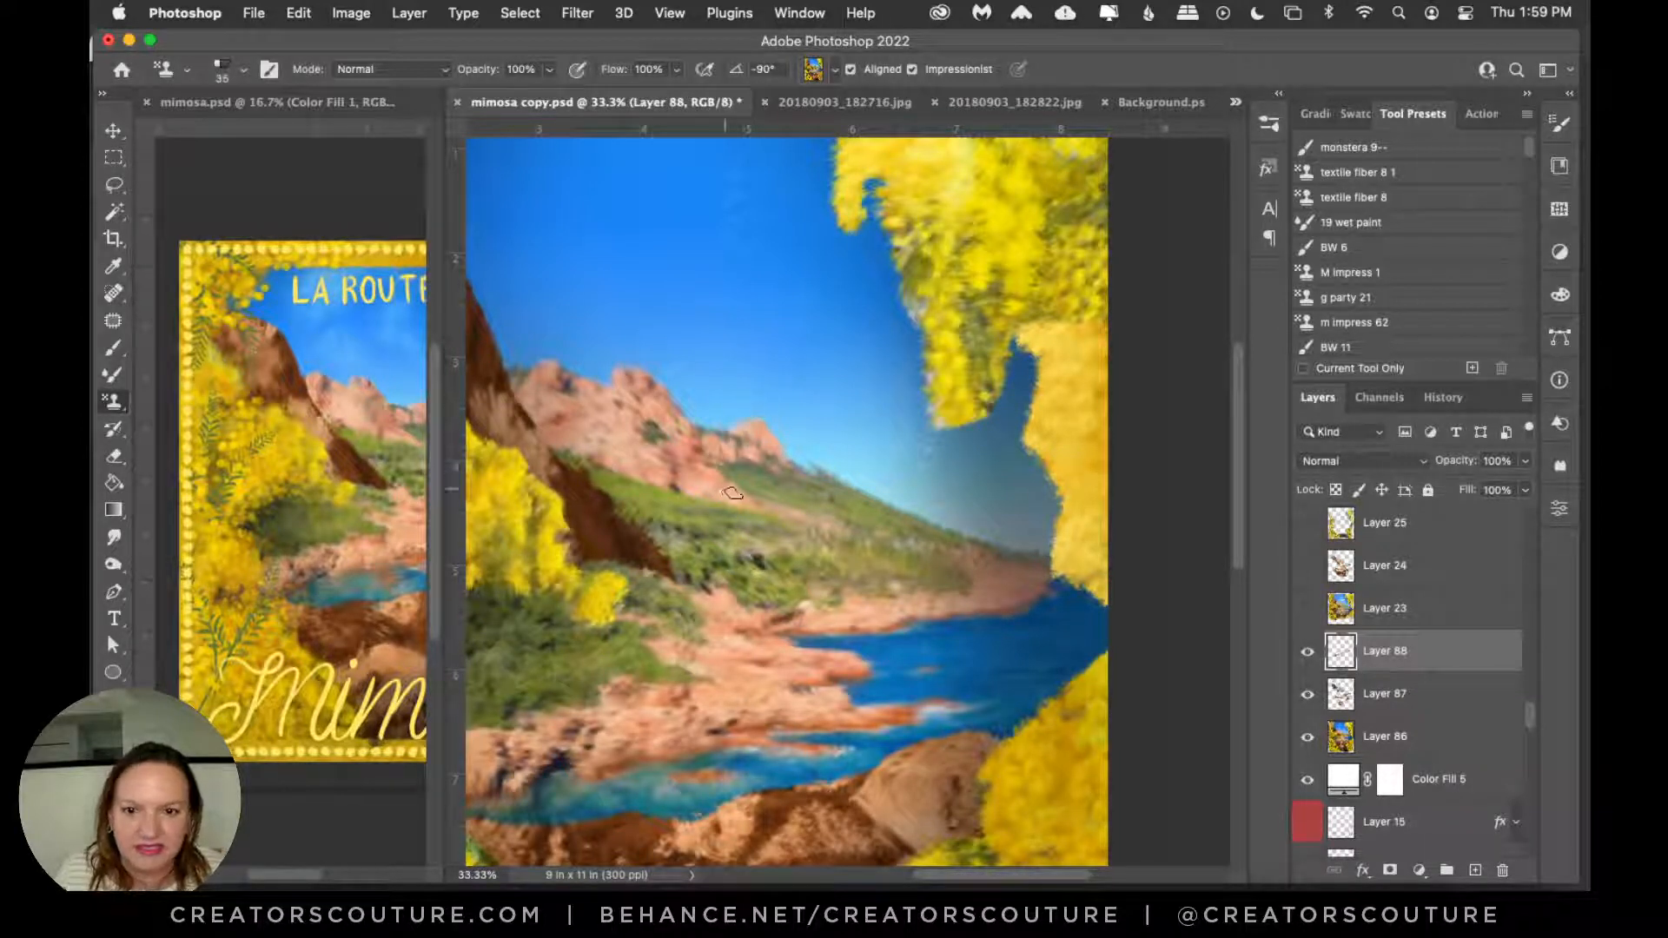
mouse_move(666, 432)
left_mouse_down()
mouse_move(658, 463)
mouse_move(643, 446)
left_mouse_up()
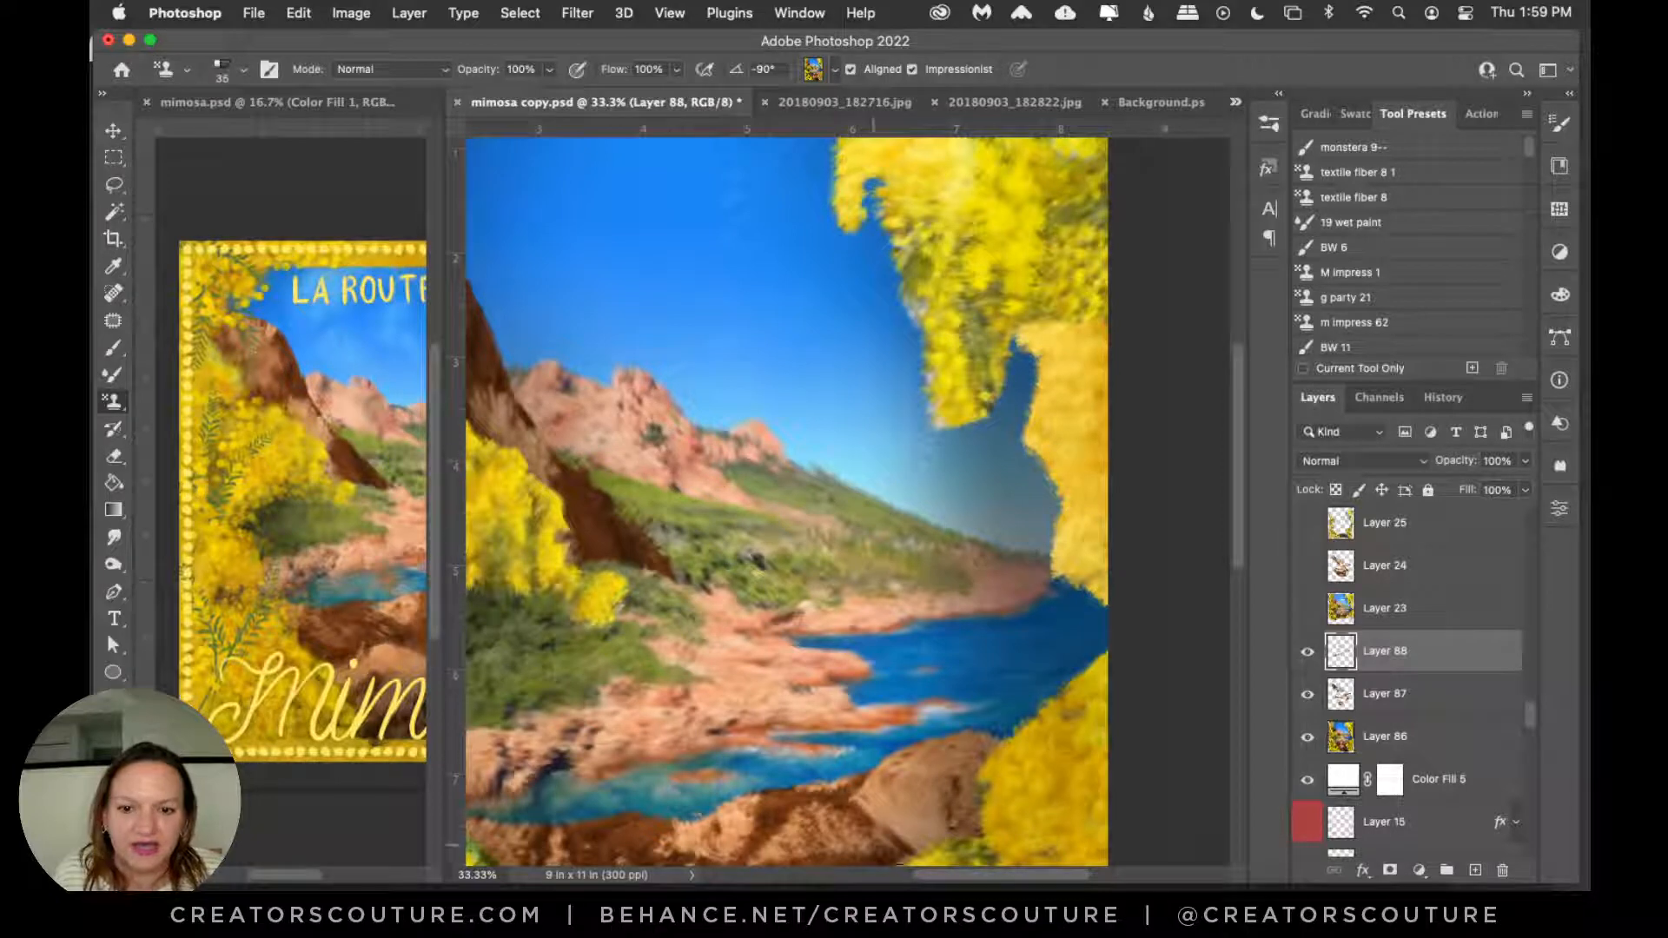
Step: Paint 35 px Aligned 4 strokes on Layer 88 over the dark brown cliff and its lower slope
left_click_drag(940, 877, 908, 878)
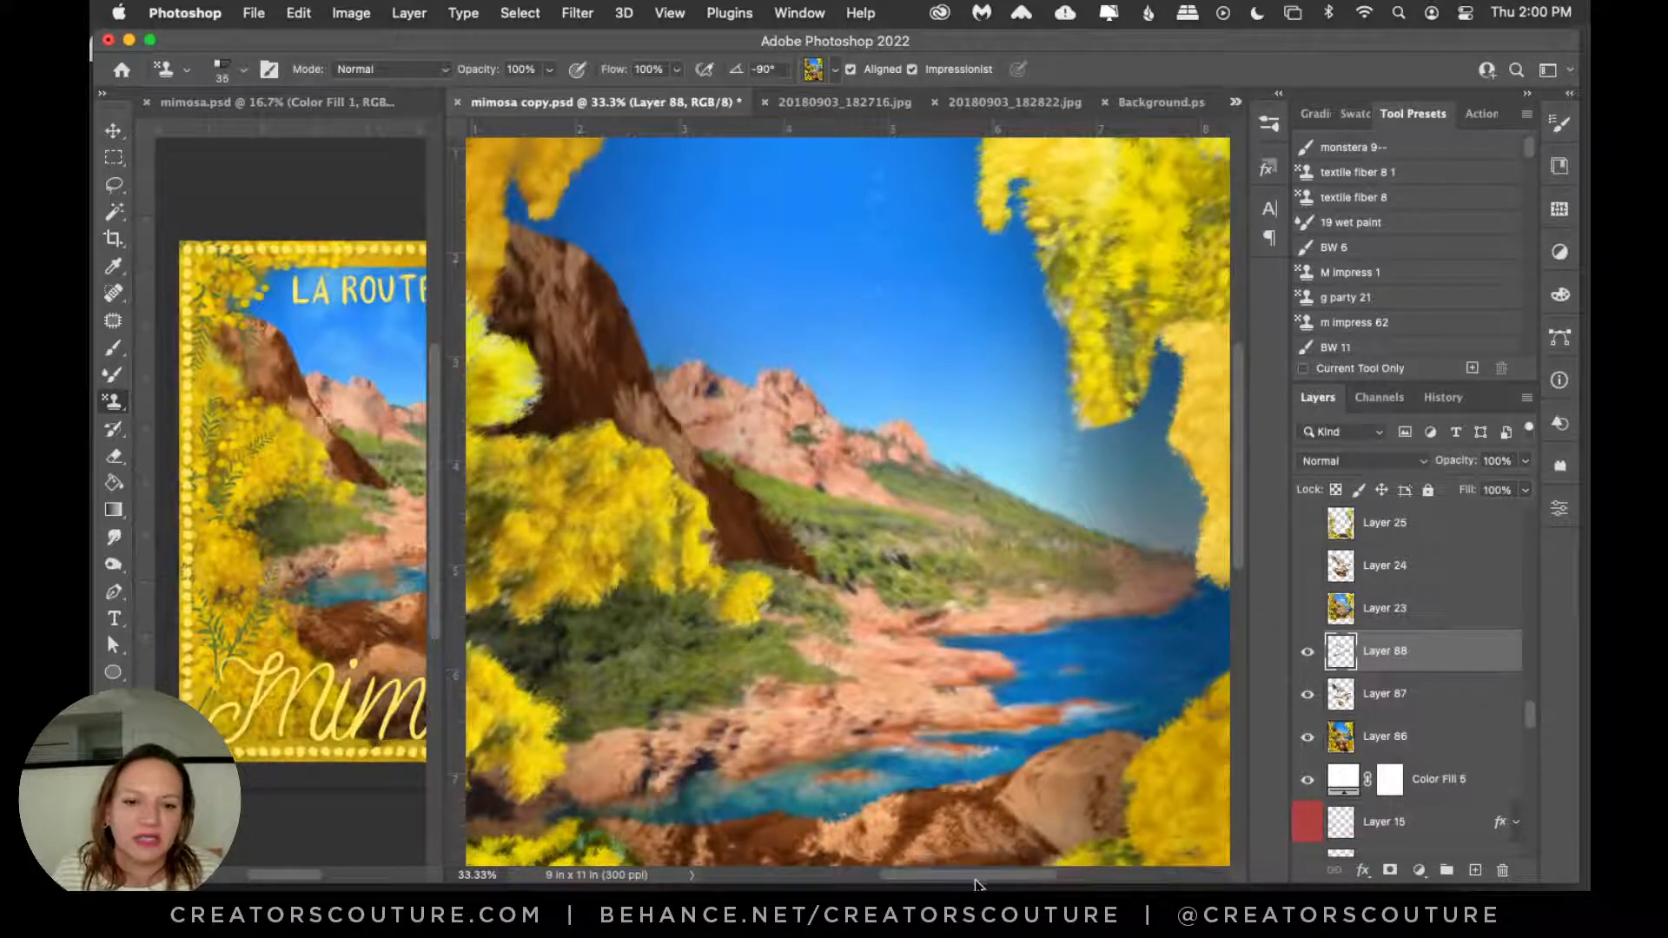
scroll(935, 543, "left", 5)
mouse_move(782, 332)
left_mouse_down()
mouse_move(743, 248)
mouse_move(808, 366)
mouse_move(785, 272)
mouse_move(824, 395)
left_mouse_up()
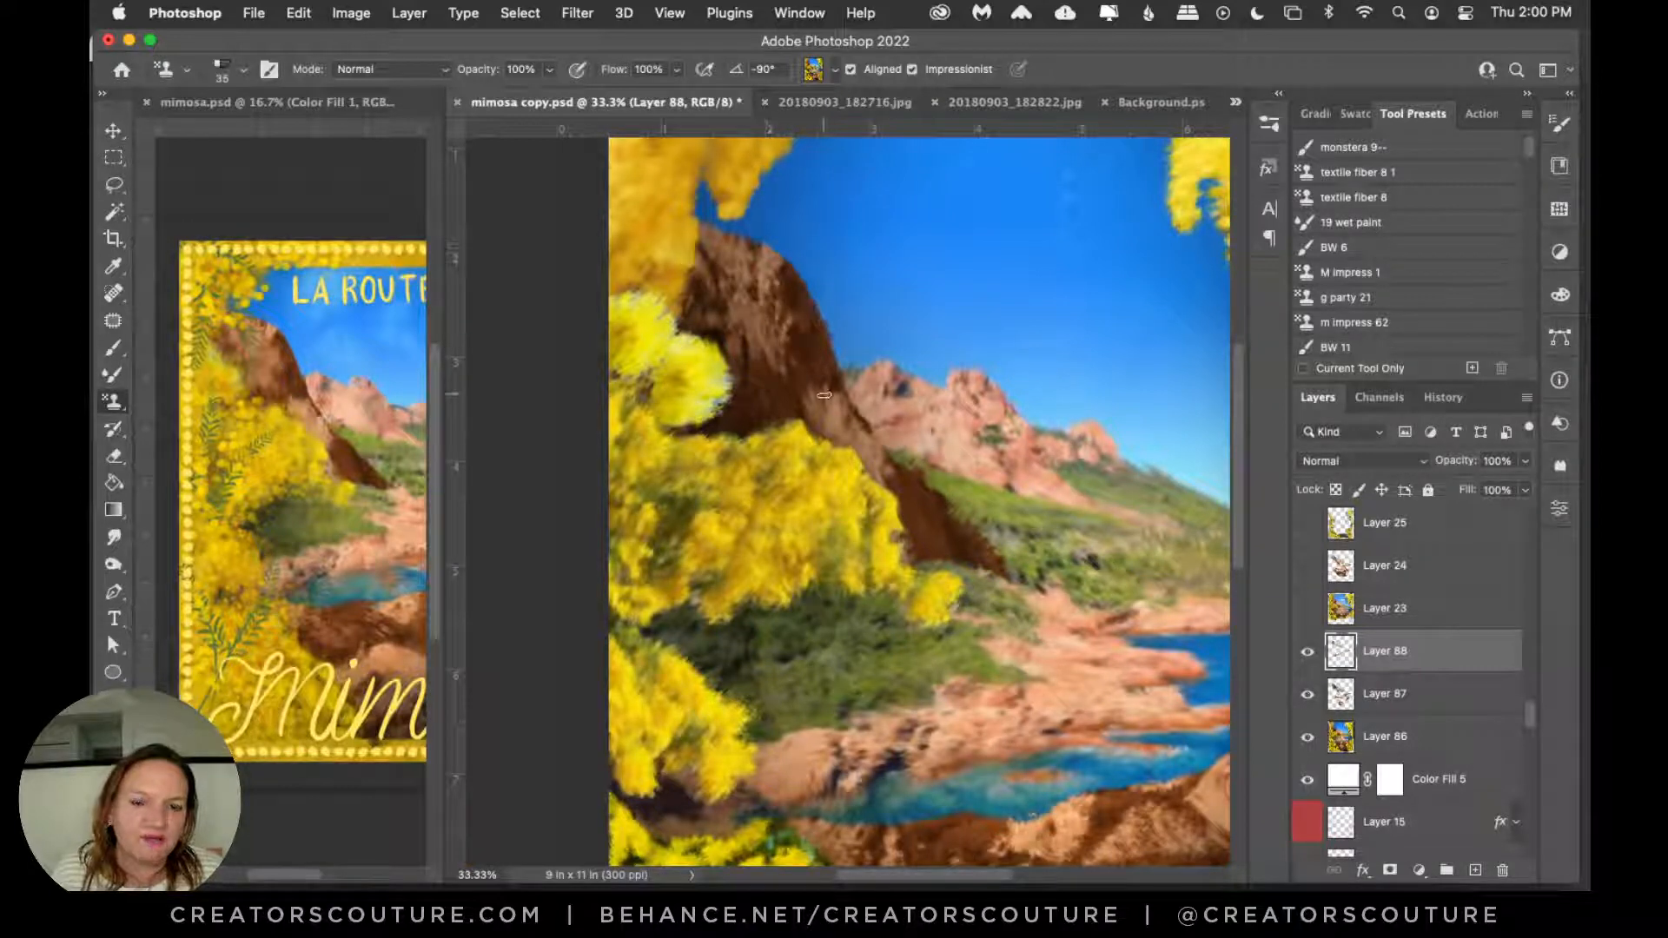
mouse_move(775, 299)
left_mouse_down()
mouse_move(782, 266)
mouse_move(813, 349)
left_mouse_up()
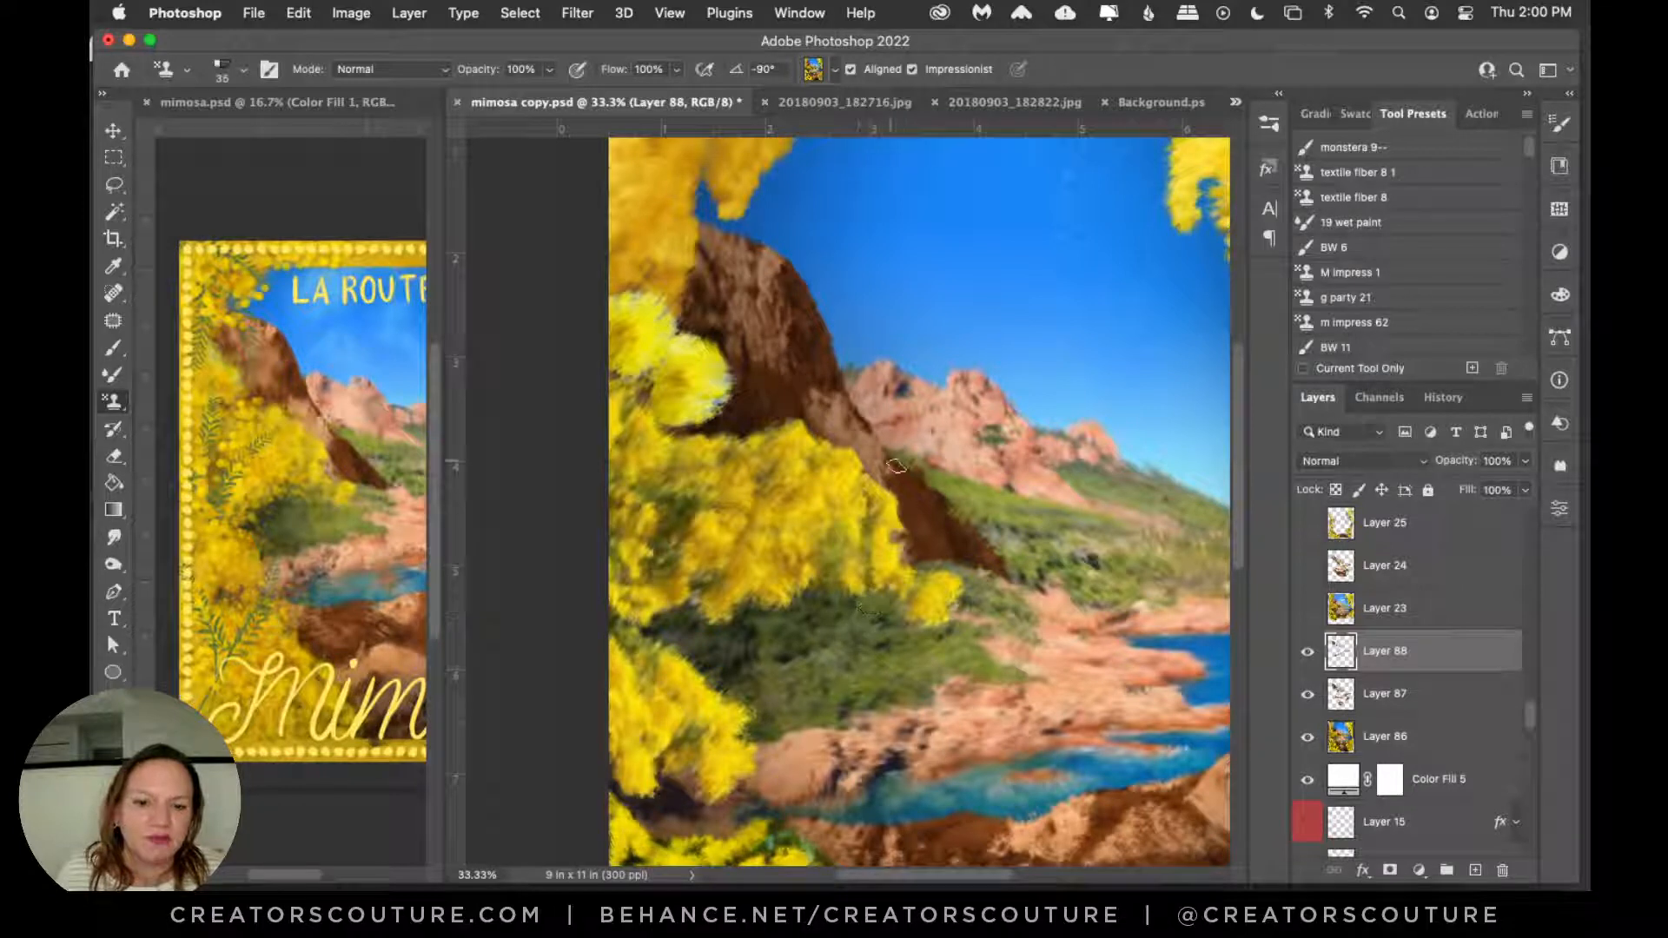
mouse_move(896, 467)
left_mouse_down()
mouse_move(943, 557)
mouse_move(968, 565)
mouse_move(949, 496)
mouse_move(898, 463)
mouse_move(980, 537)
mouse_move(966, 539)
mouse_move(932, 485)
mouse_move(993, 528)
left_mouse_up()
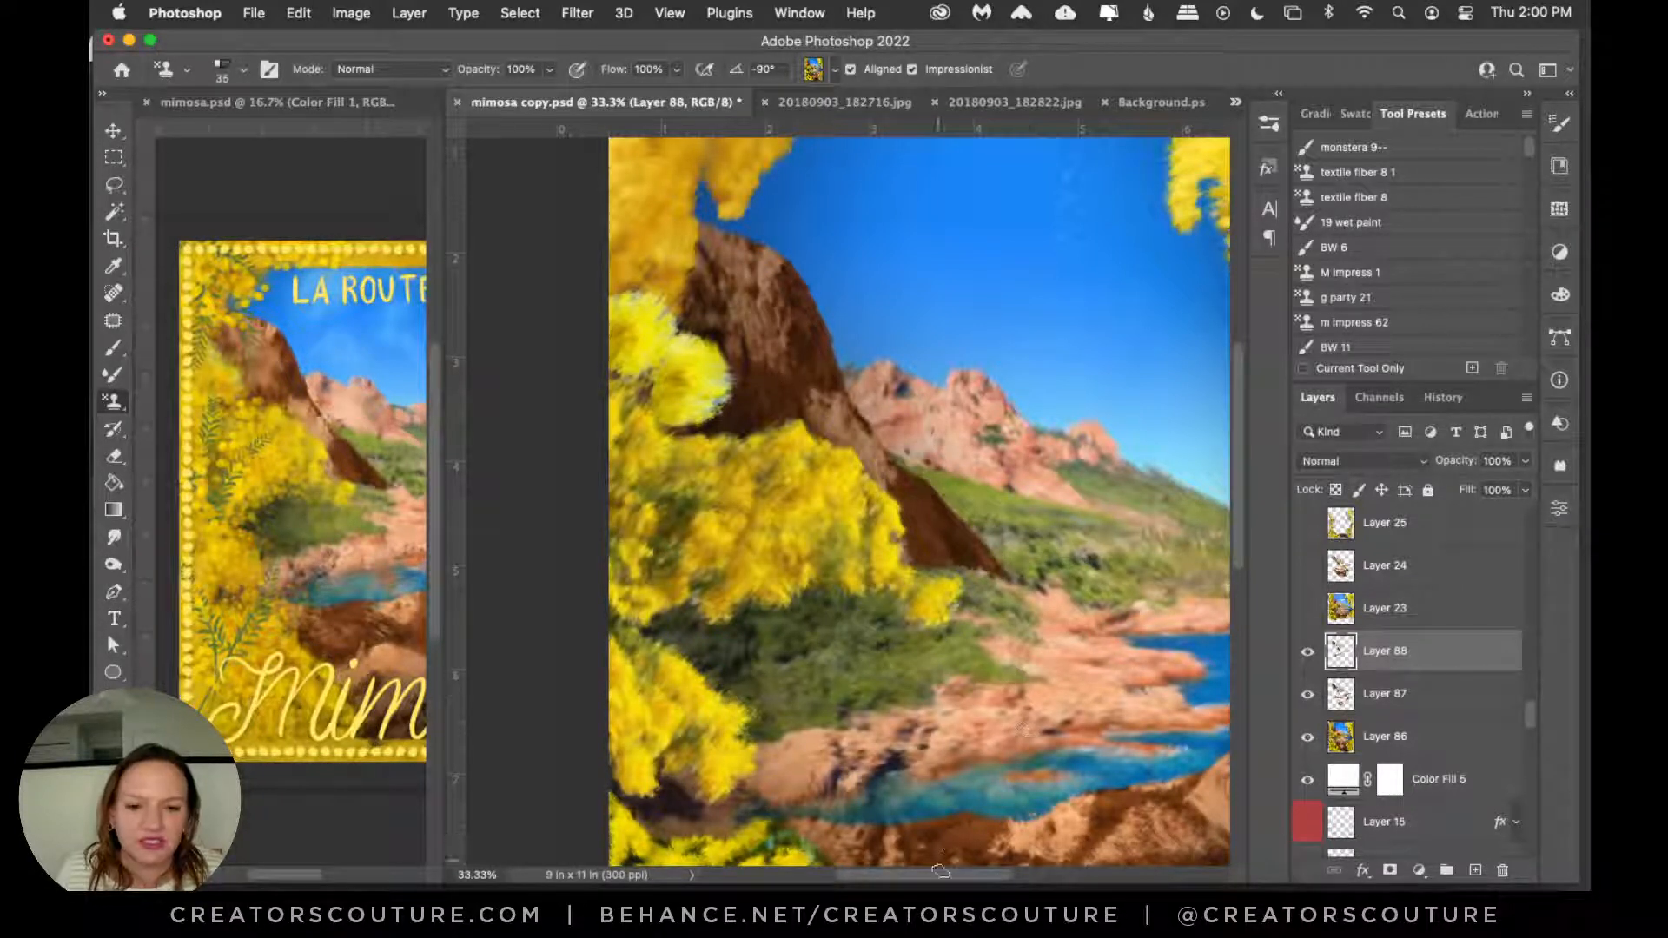
Step: Add two new empty layers above Layer 88 for the green hillside
mouse_move(941, 871)
left_mouse_down()
mouse_move(984, 848)
mouse_move(968, 873)
left_mouse_up()
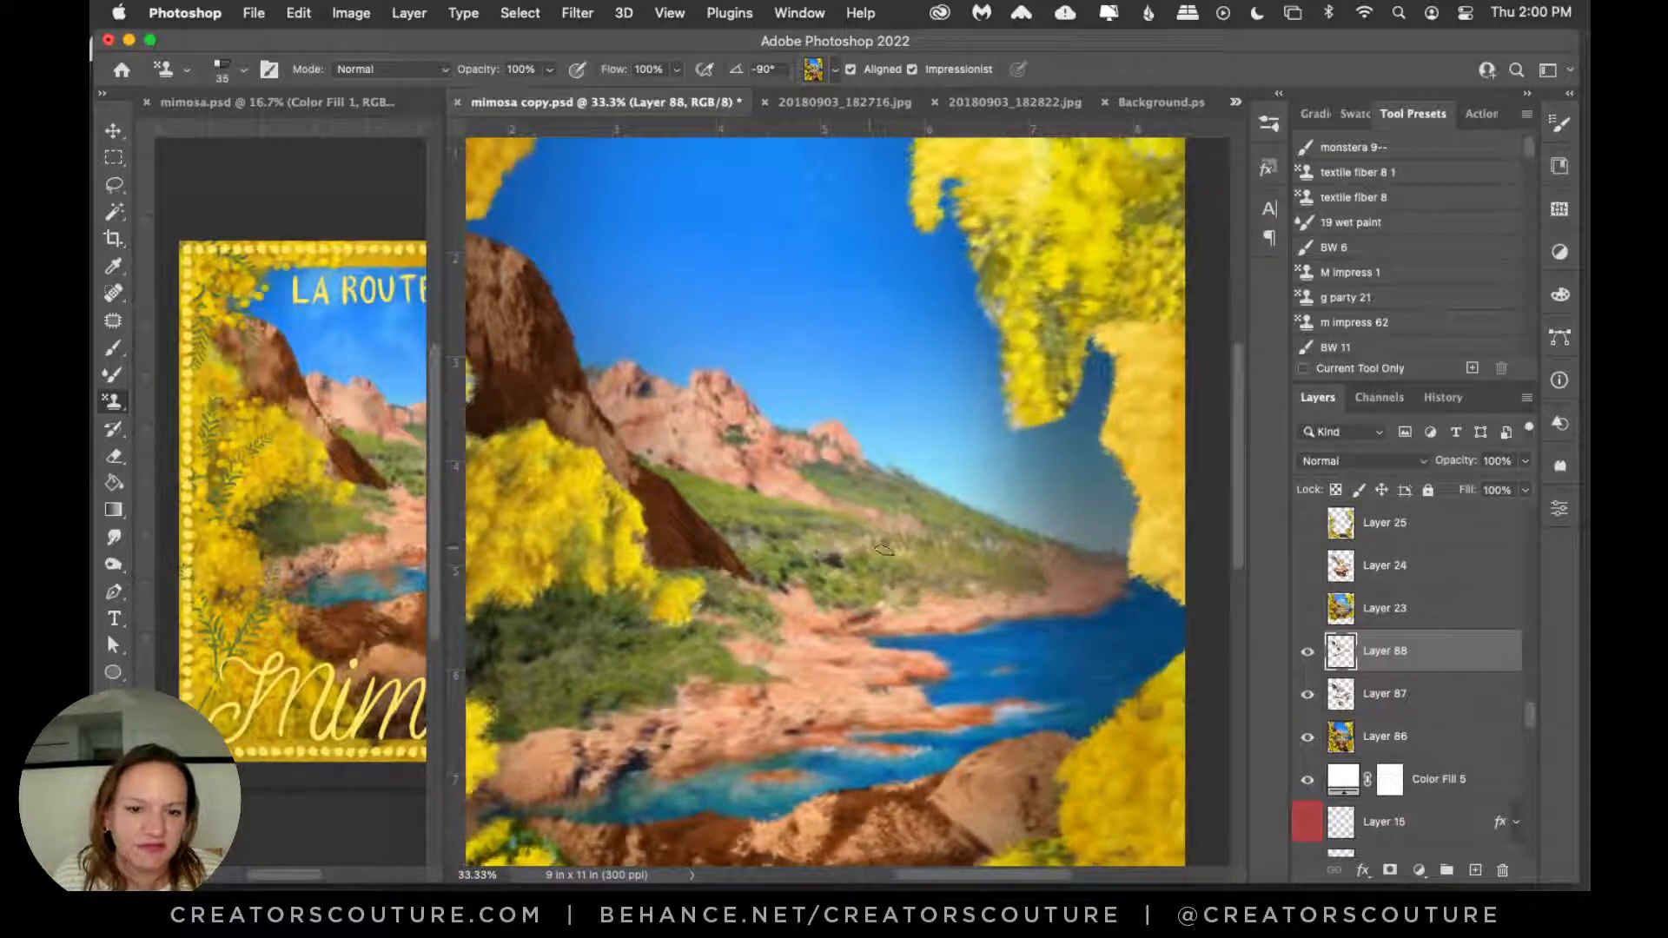
left_click(1473, 872)
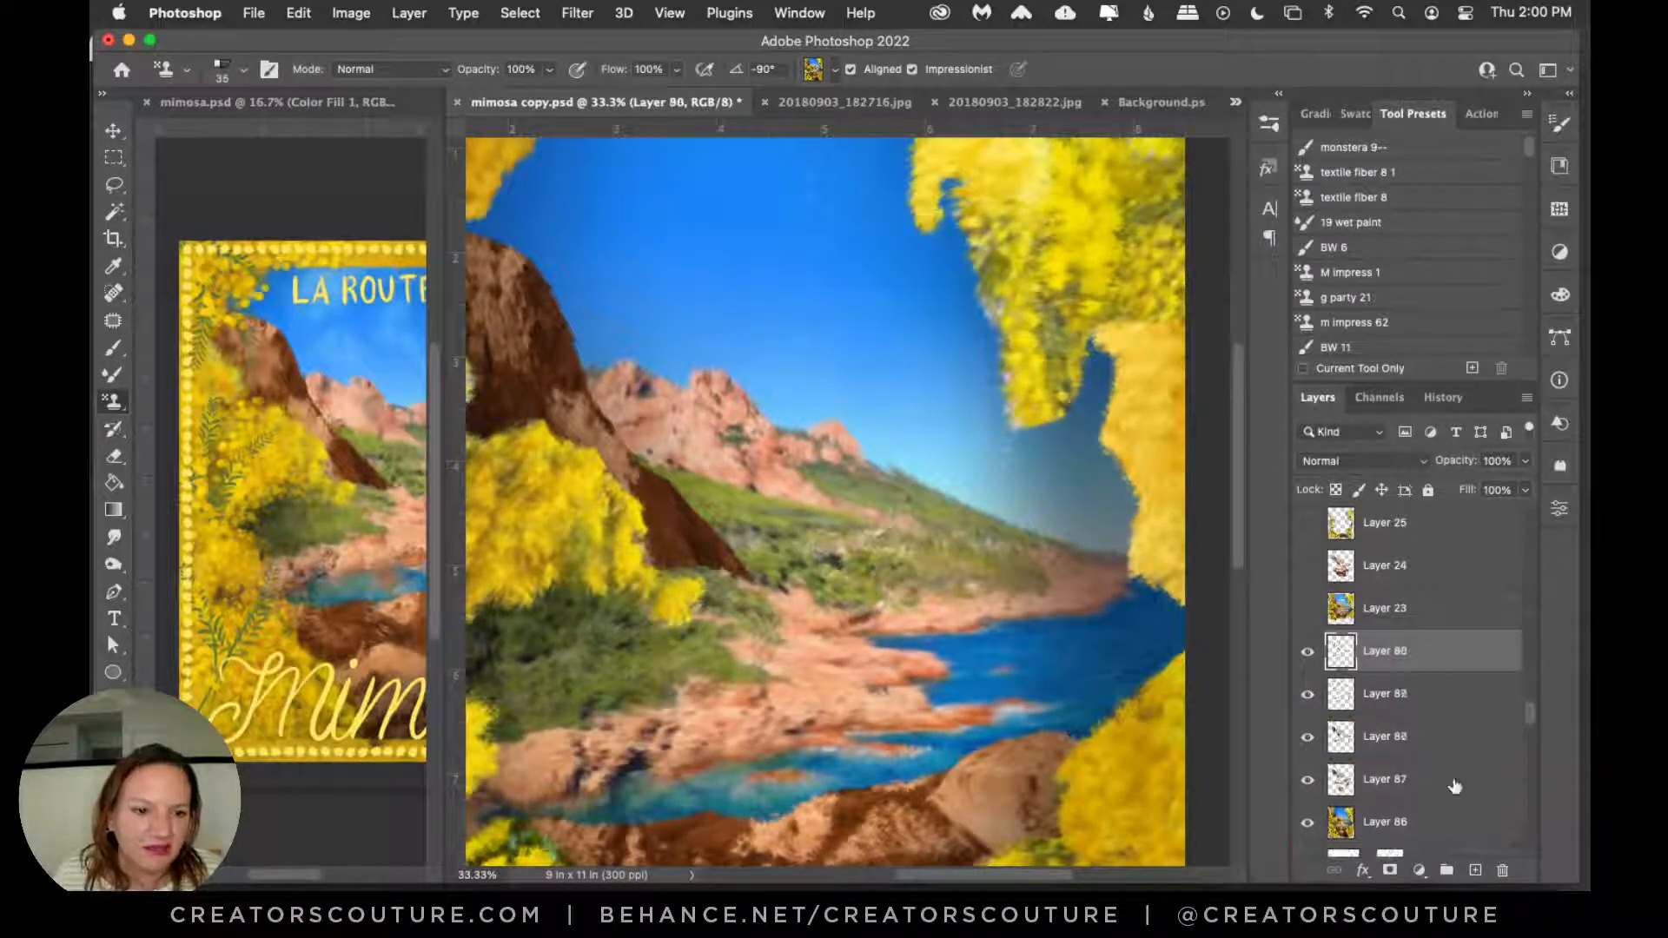
left_click(1472, 872)
Step: Try the Aligned 5, Aligned 6 and Aligned 7 brushes on the green hillside
left_click(1269, 123)
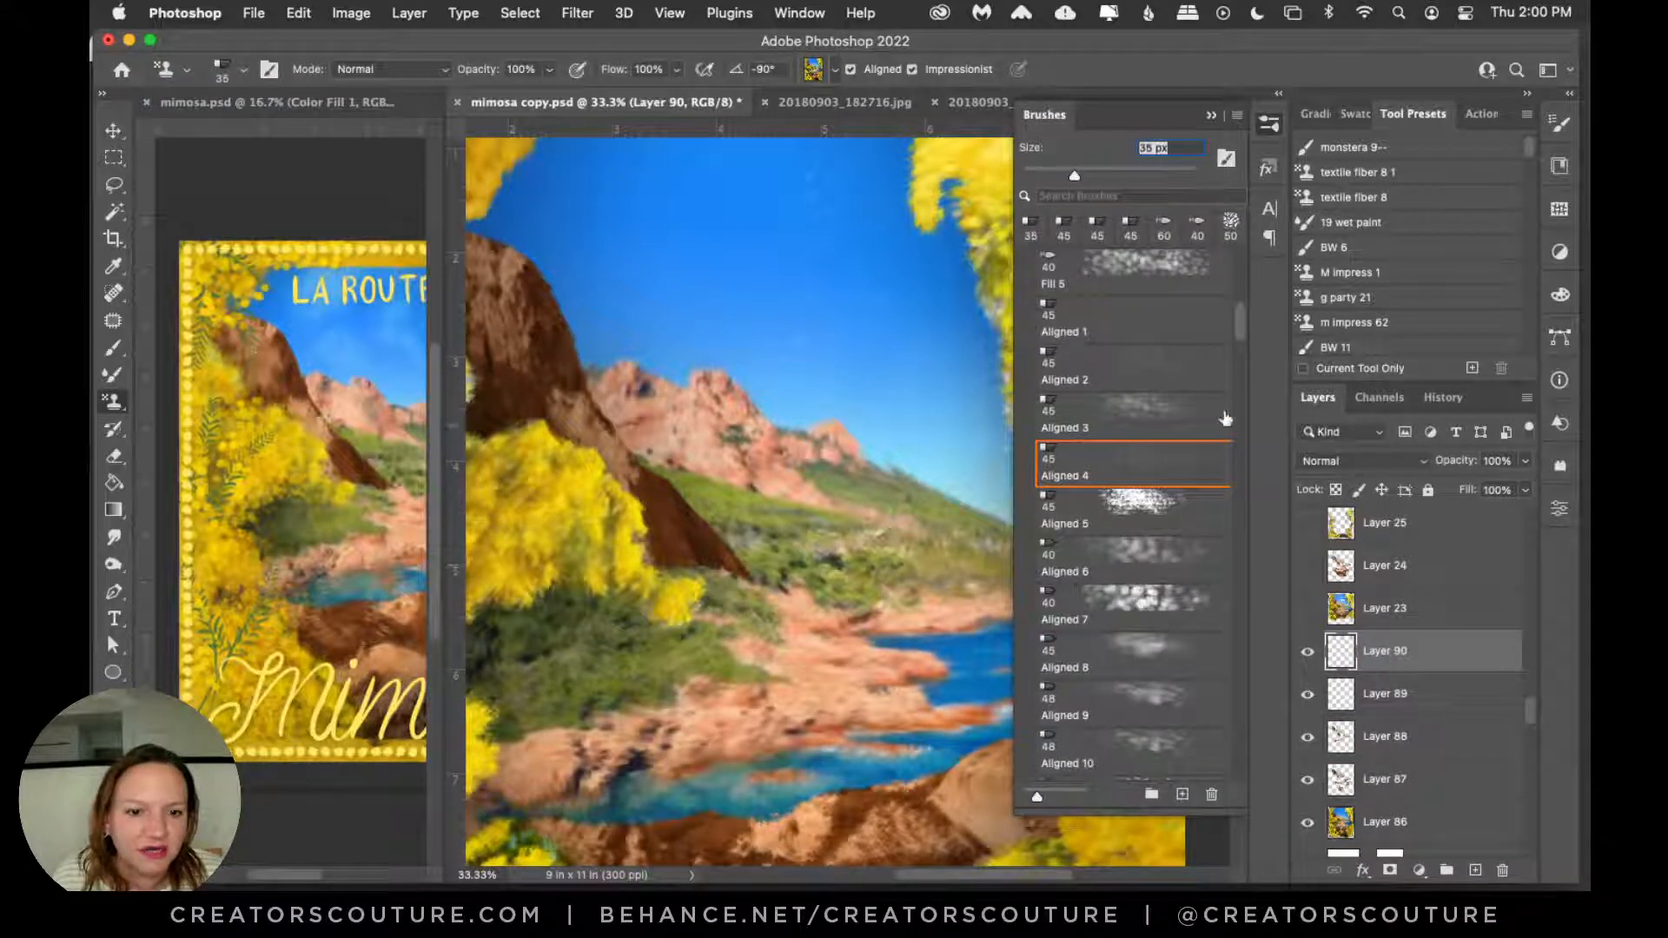
left_click(1114, 526)
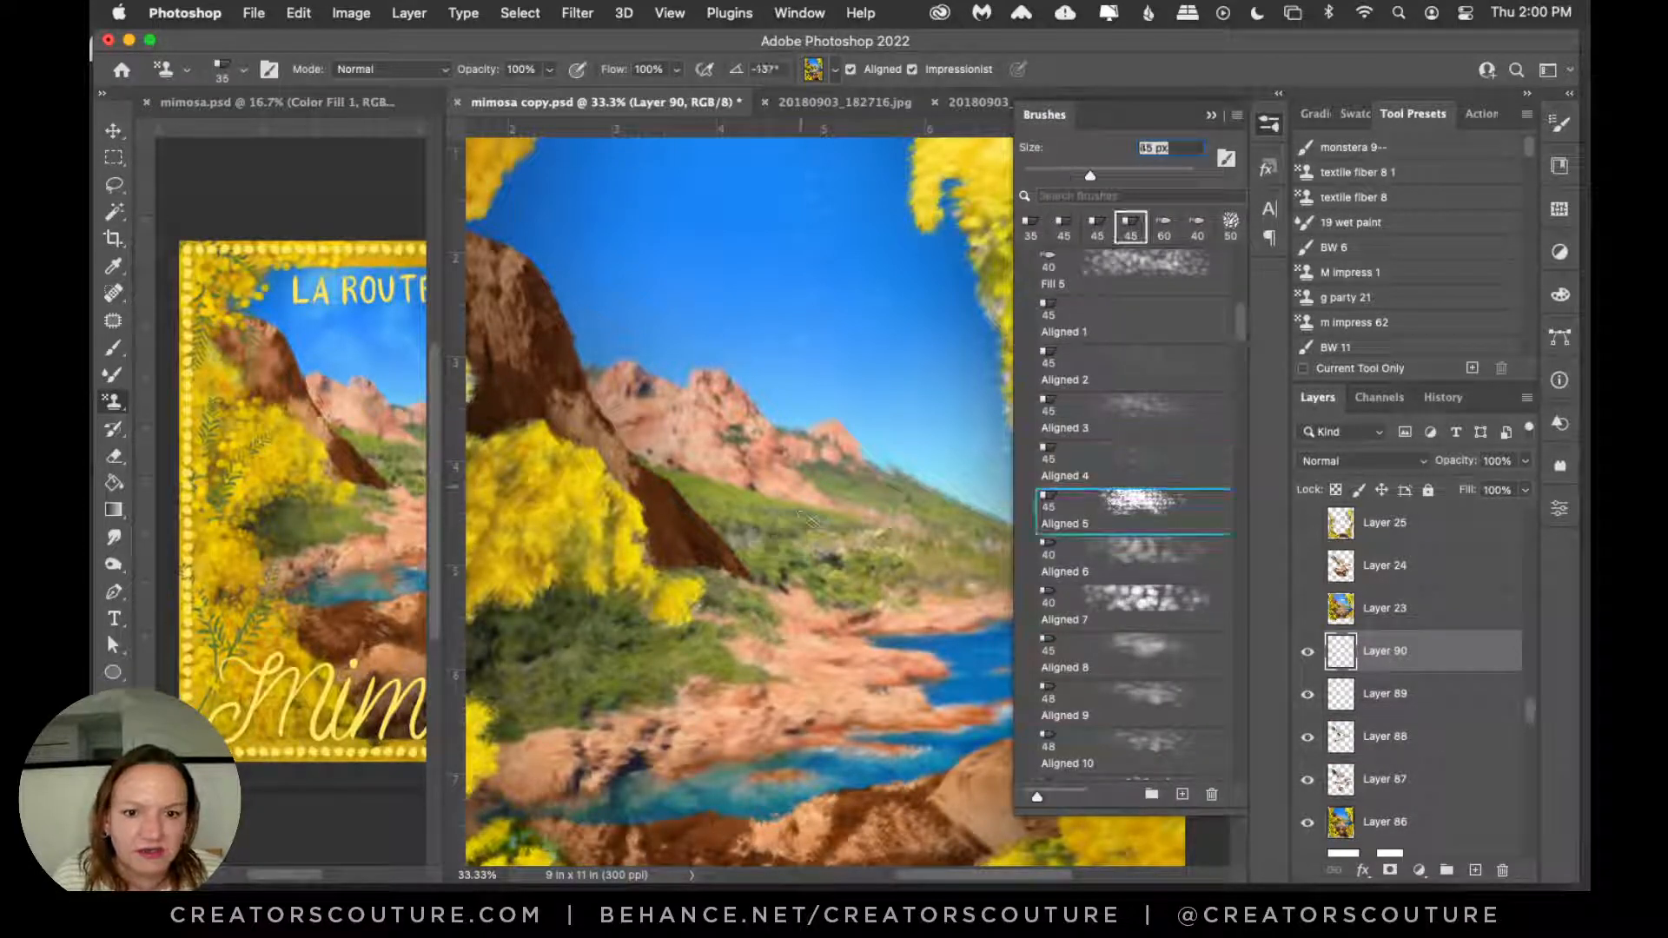
left_click_drag(808, 519, 893, 575)
left_click(1154, 548)
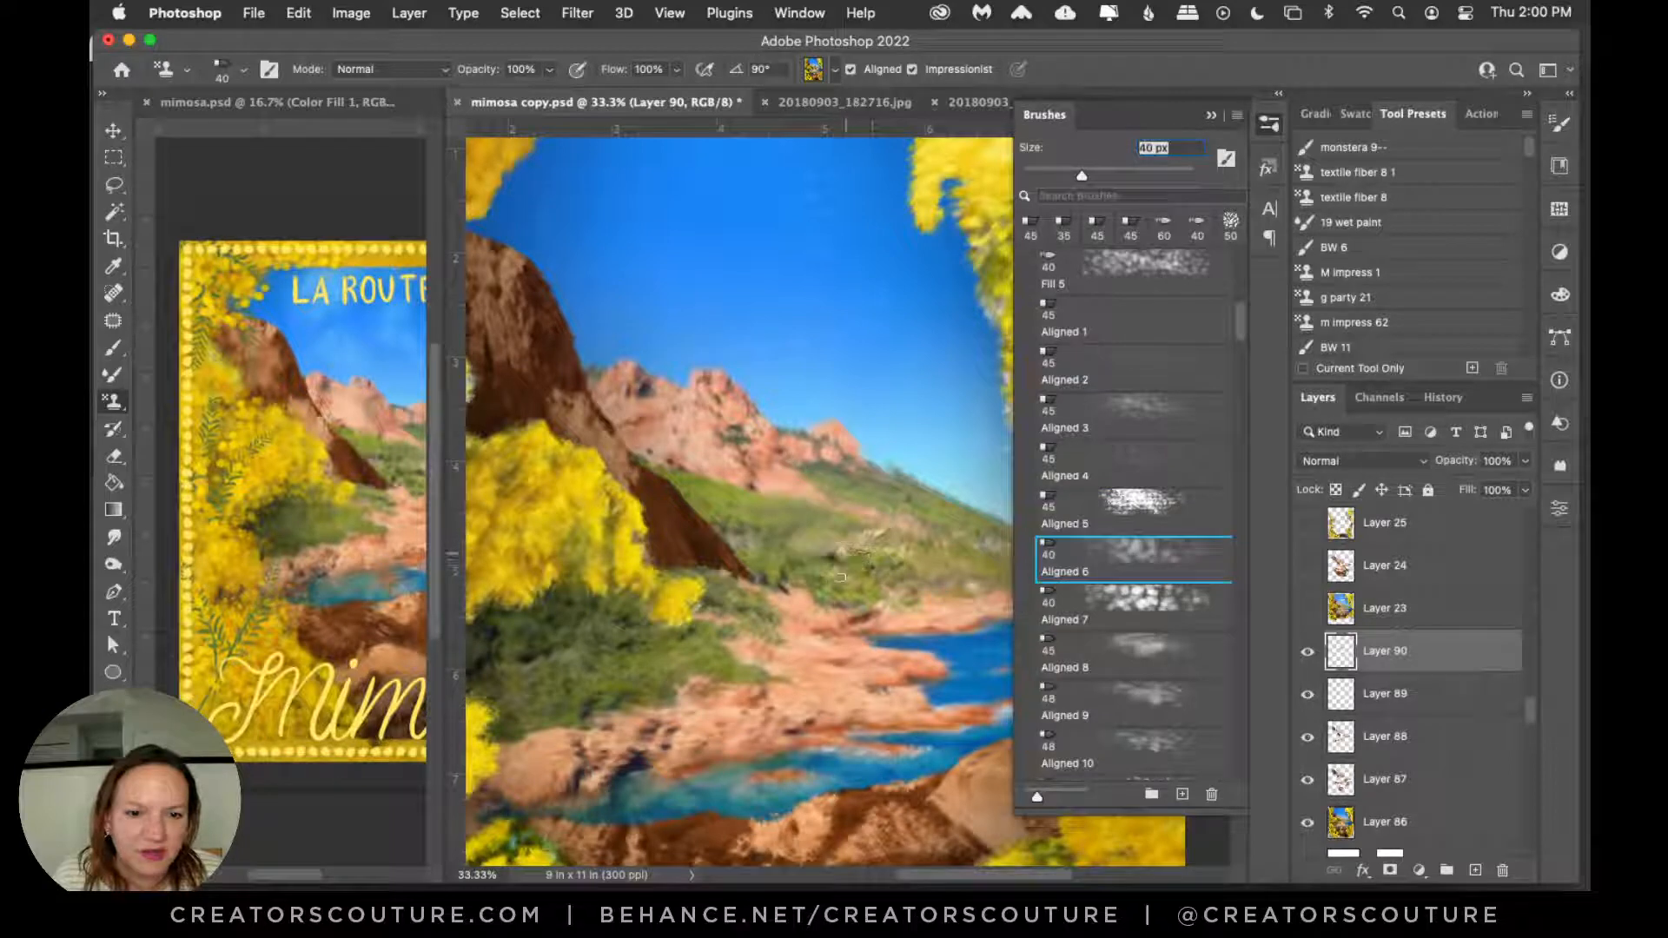
left_click(1136, 611)
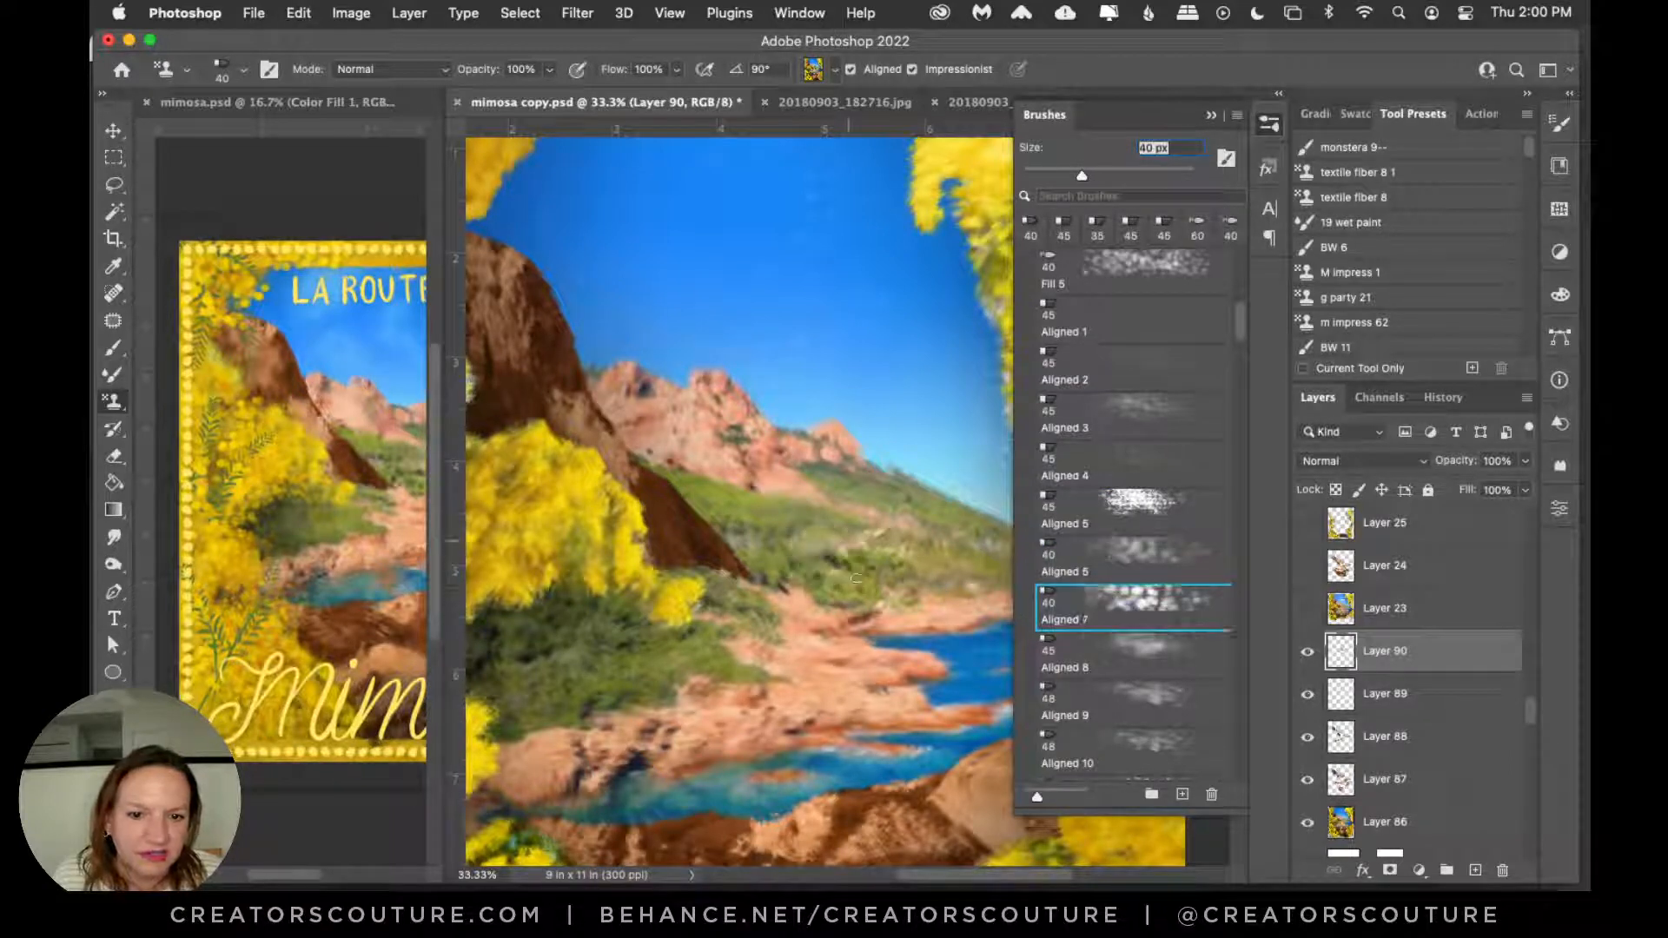
Step: Look further through the Aligned brushes, choose Aligned 36 and set its size to 40 px
scroll(1229, 359, "down", 10)
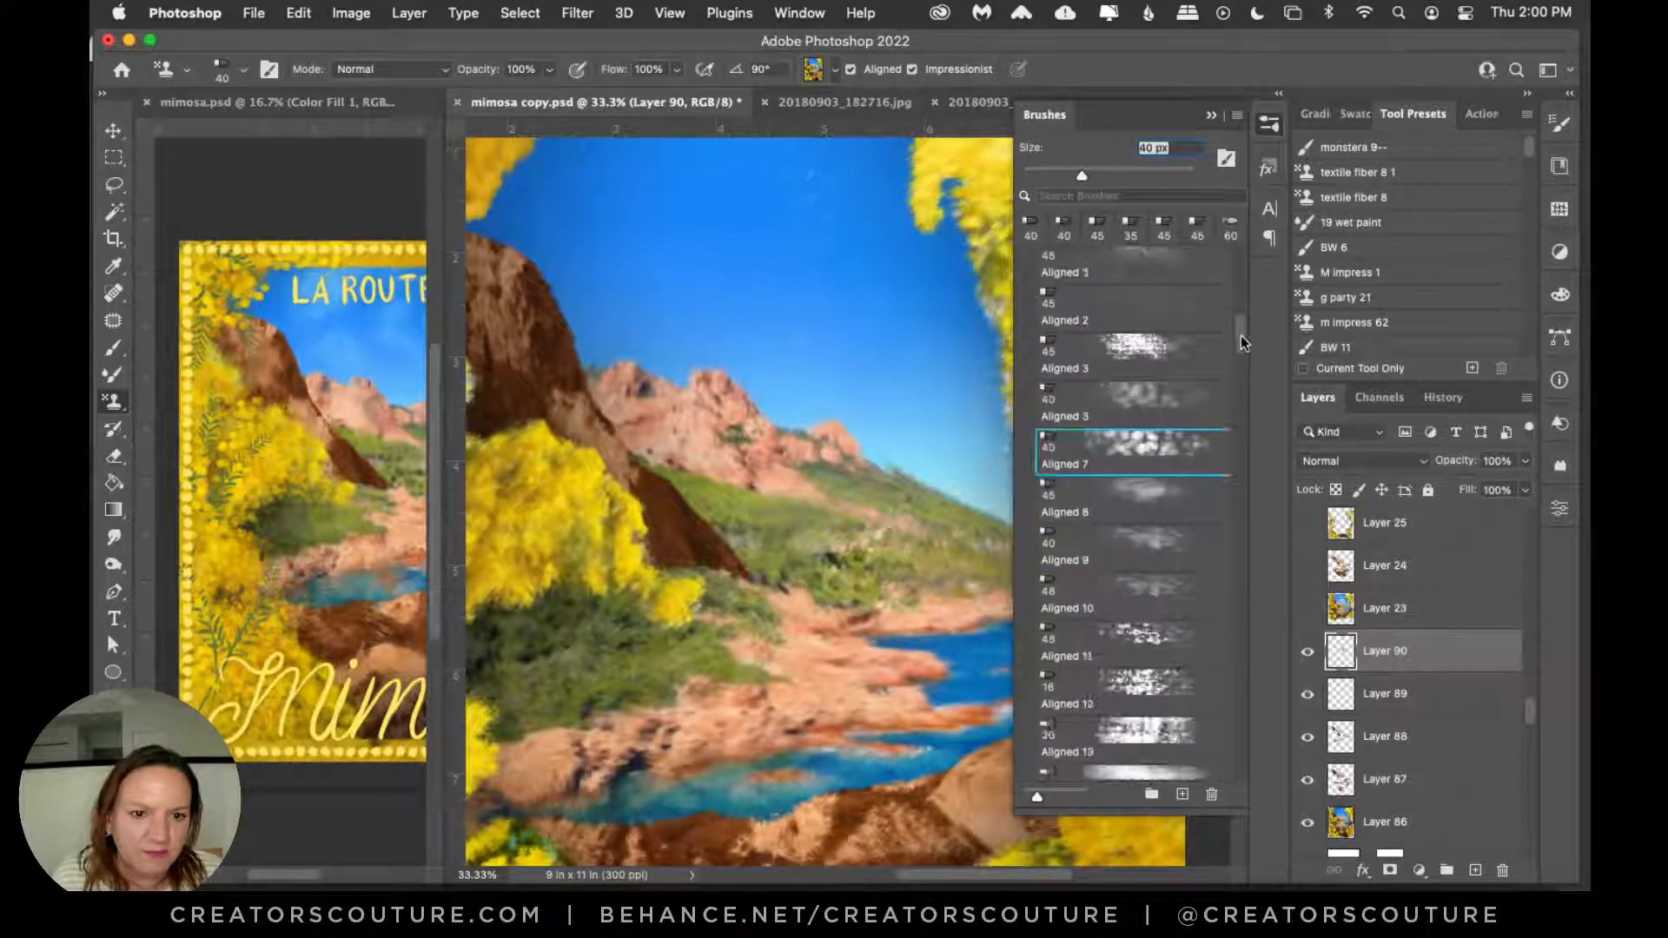
scroll(1237, 377, "down", 3)
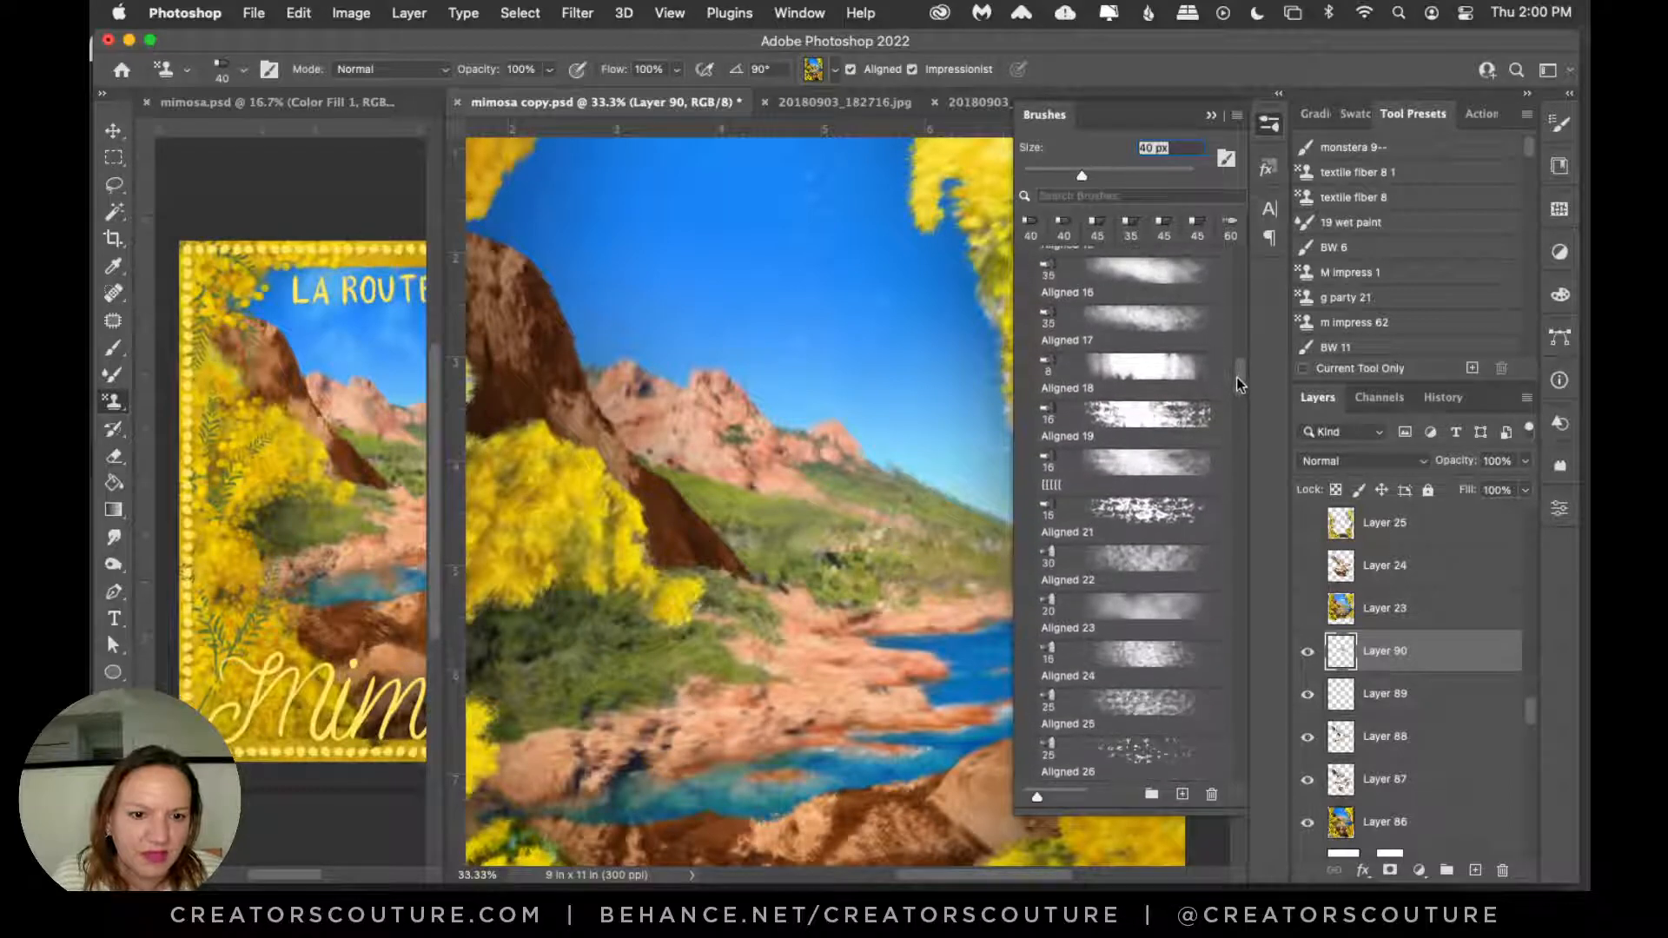
left_click_drag(1231, 392, 1216, 445)
scroll(1199, 430, "down", 4)
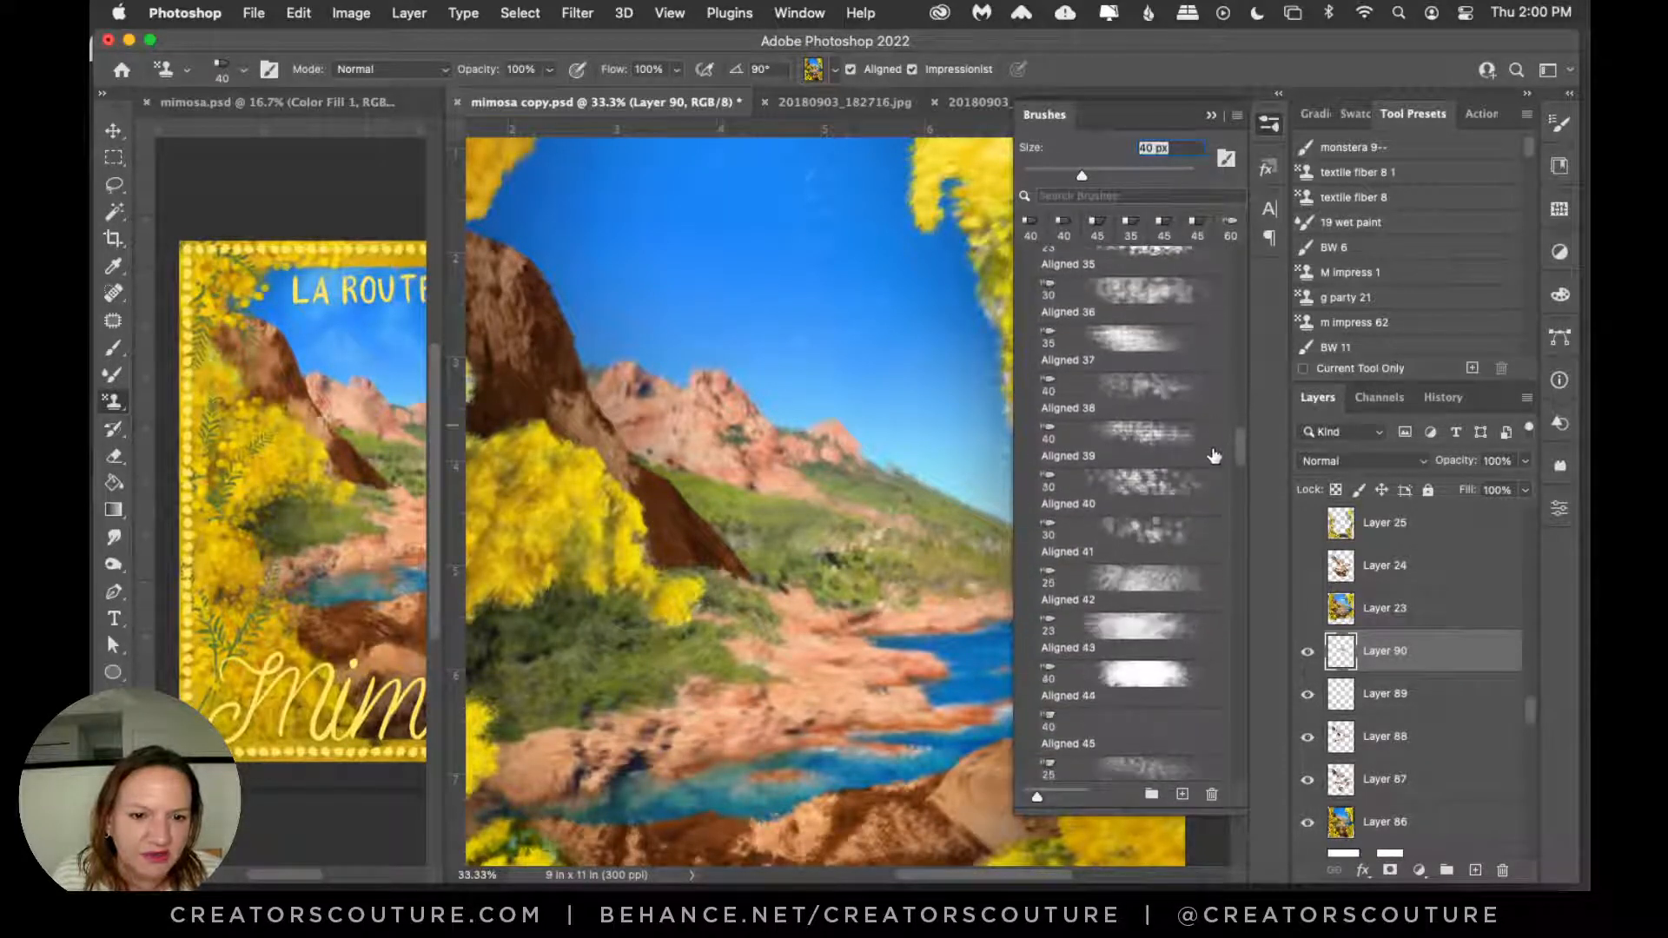
left_click(1170, 409)
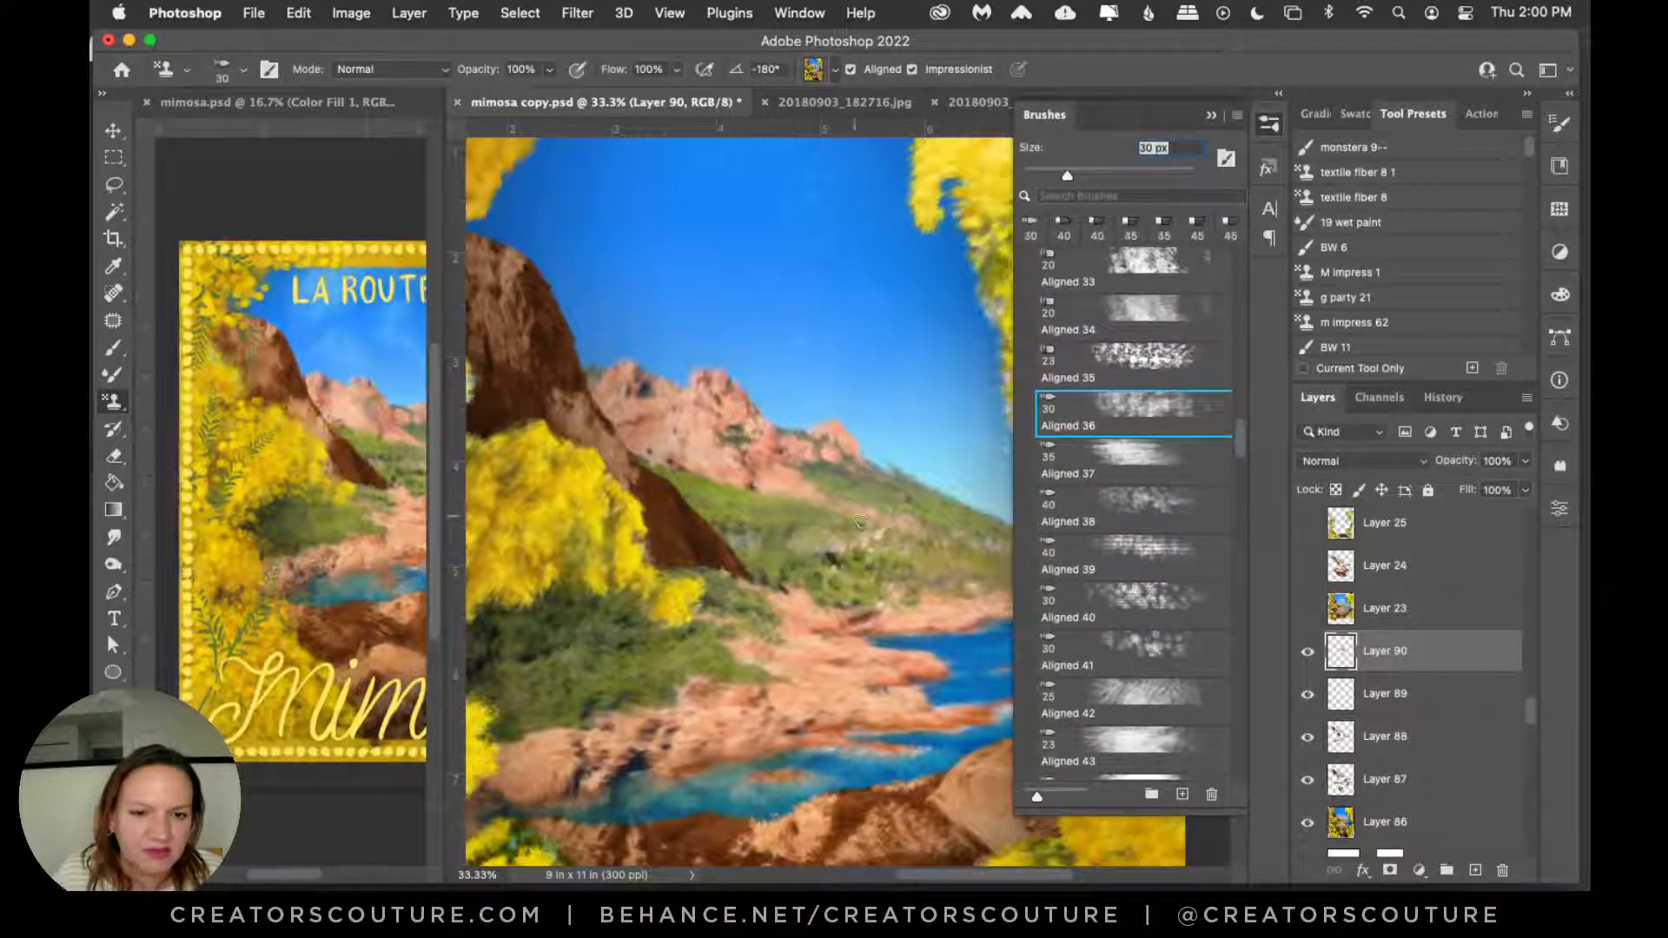
key("bracketright")
left_click(1268, 125)
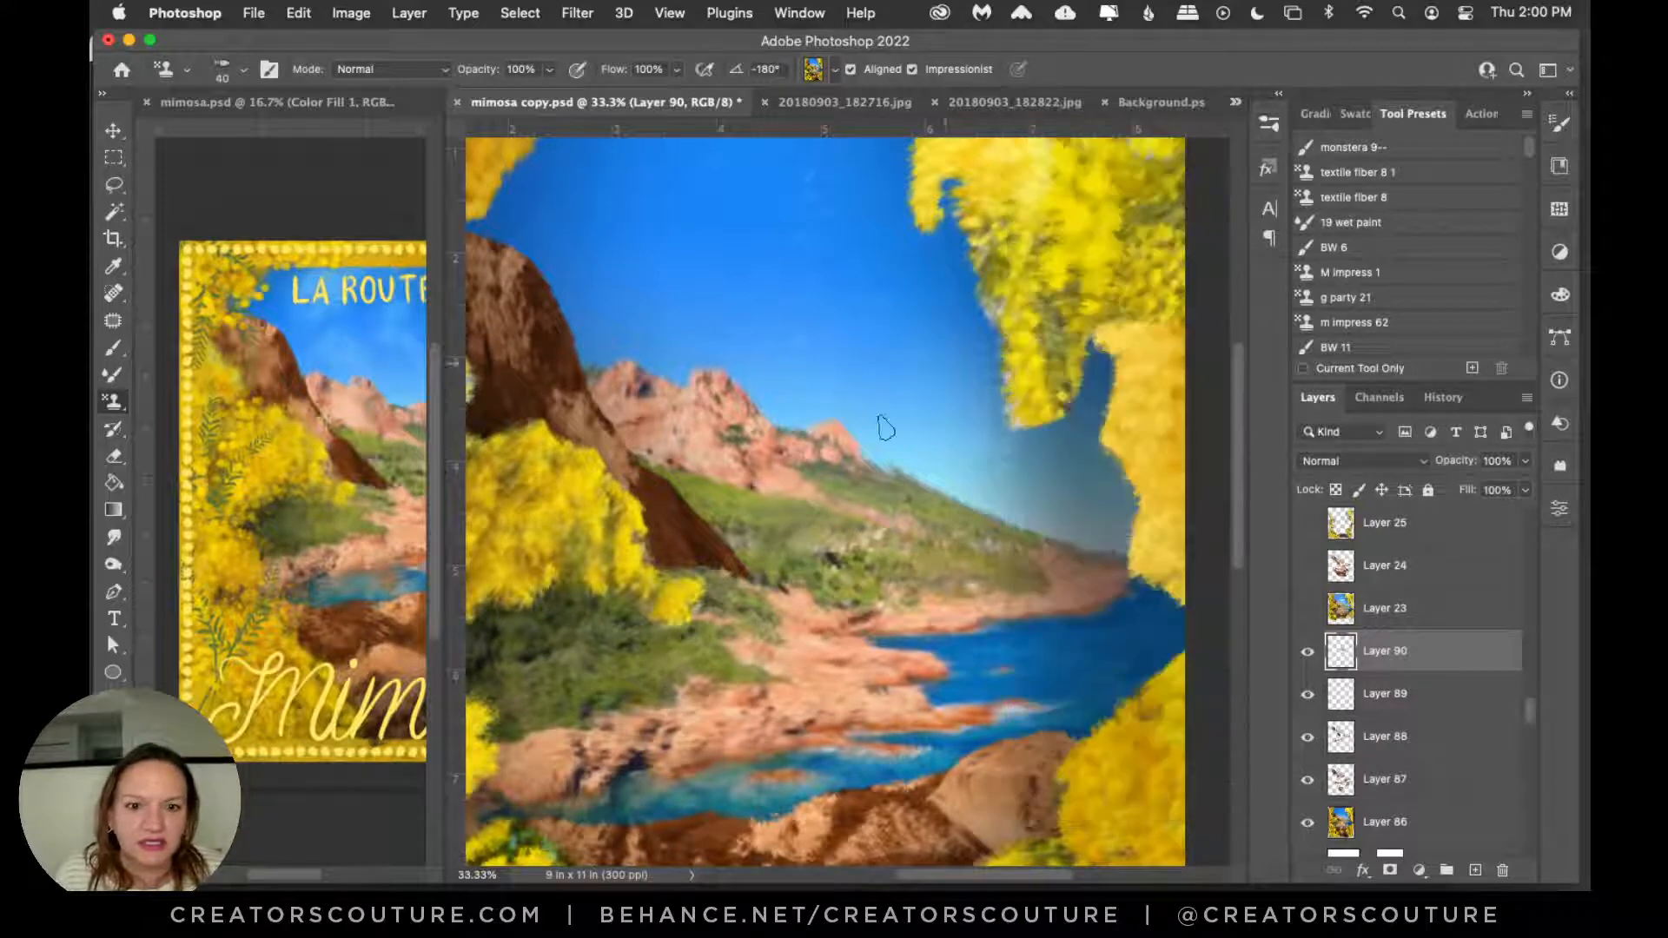
Step: Paint Aligned 36 strokes on Layer 90 over the green hillside and the dark bushes below the mimosa
mouse_move(892, 550)
left_mouse_down()
mouse_move(752, 543)
mouse_move(826, 573)
mouse_move(953, 569)
mouse_move(921, 512)
mouse_move(960, 556)
mouse_move(1015, 571)
mouse_move(714, 512)
mouse_move(840, 523)
mouse_move(920, 506)
mouse_move(1009, 545)
mouse_move(804, 540)
mouse_move(774, 560)
mouse_move(796, 614)
mouse_move(673, 658)
mouse_move(608, 671)
mouse_move(508, 643)
mouse_move(565, 634)
left_mouse_up()
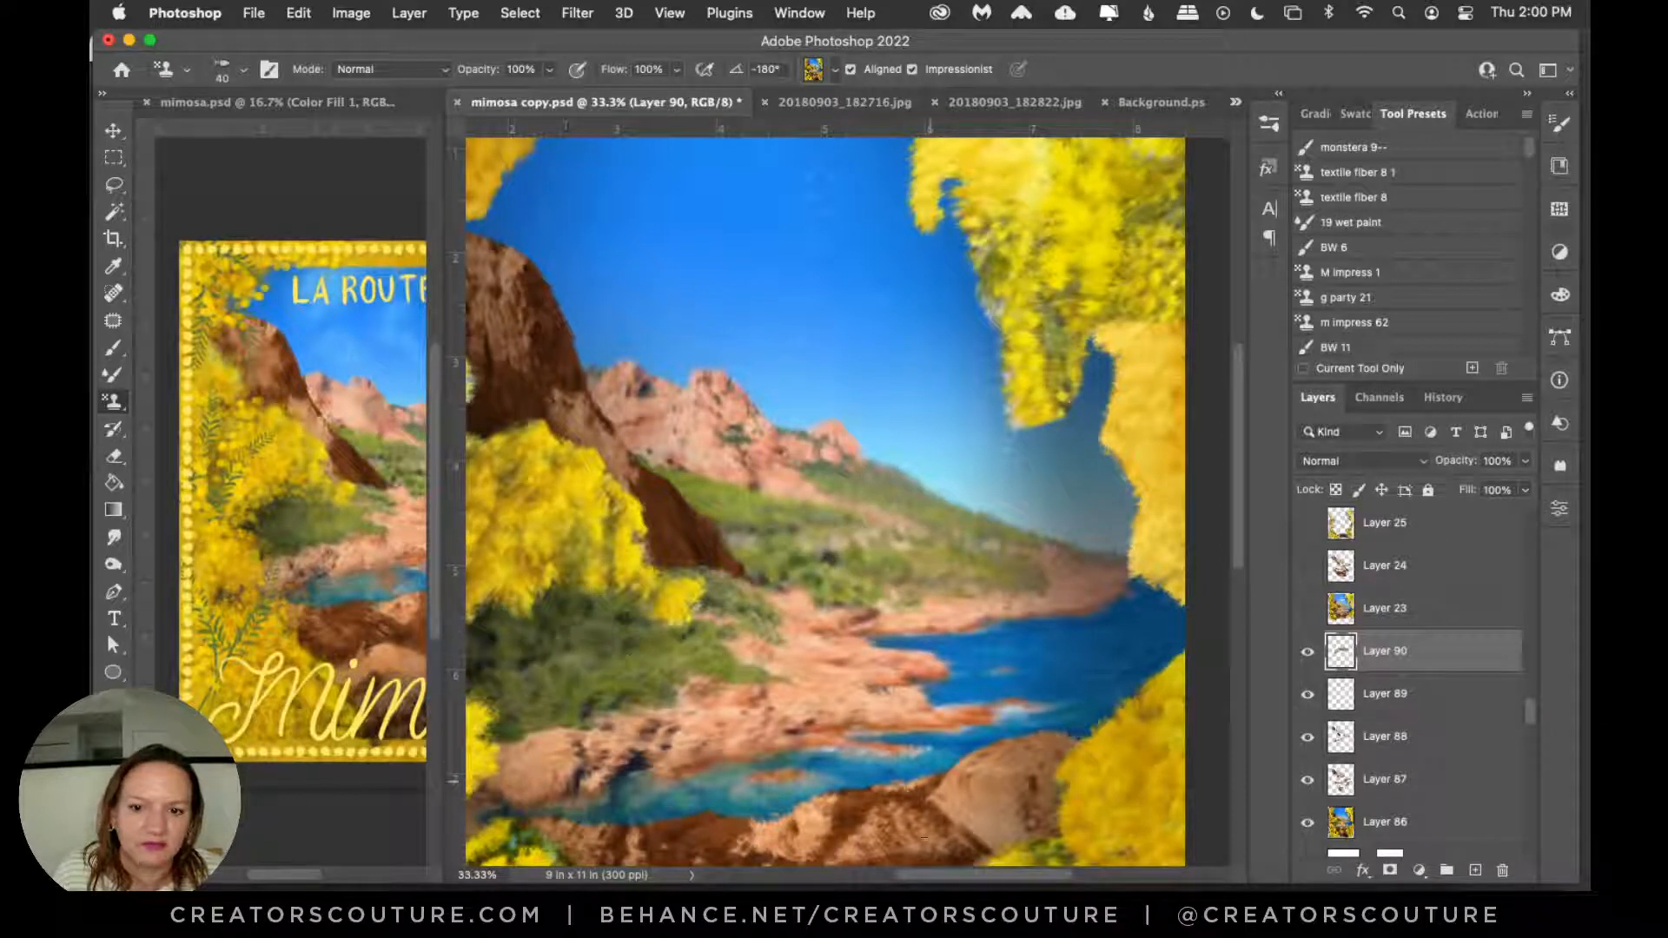
scroll(584, 649, "left", 5)
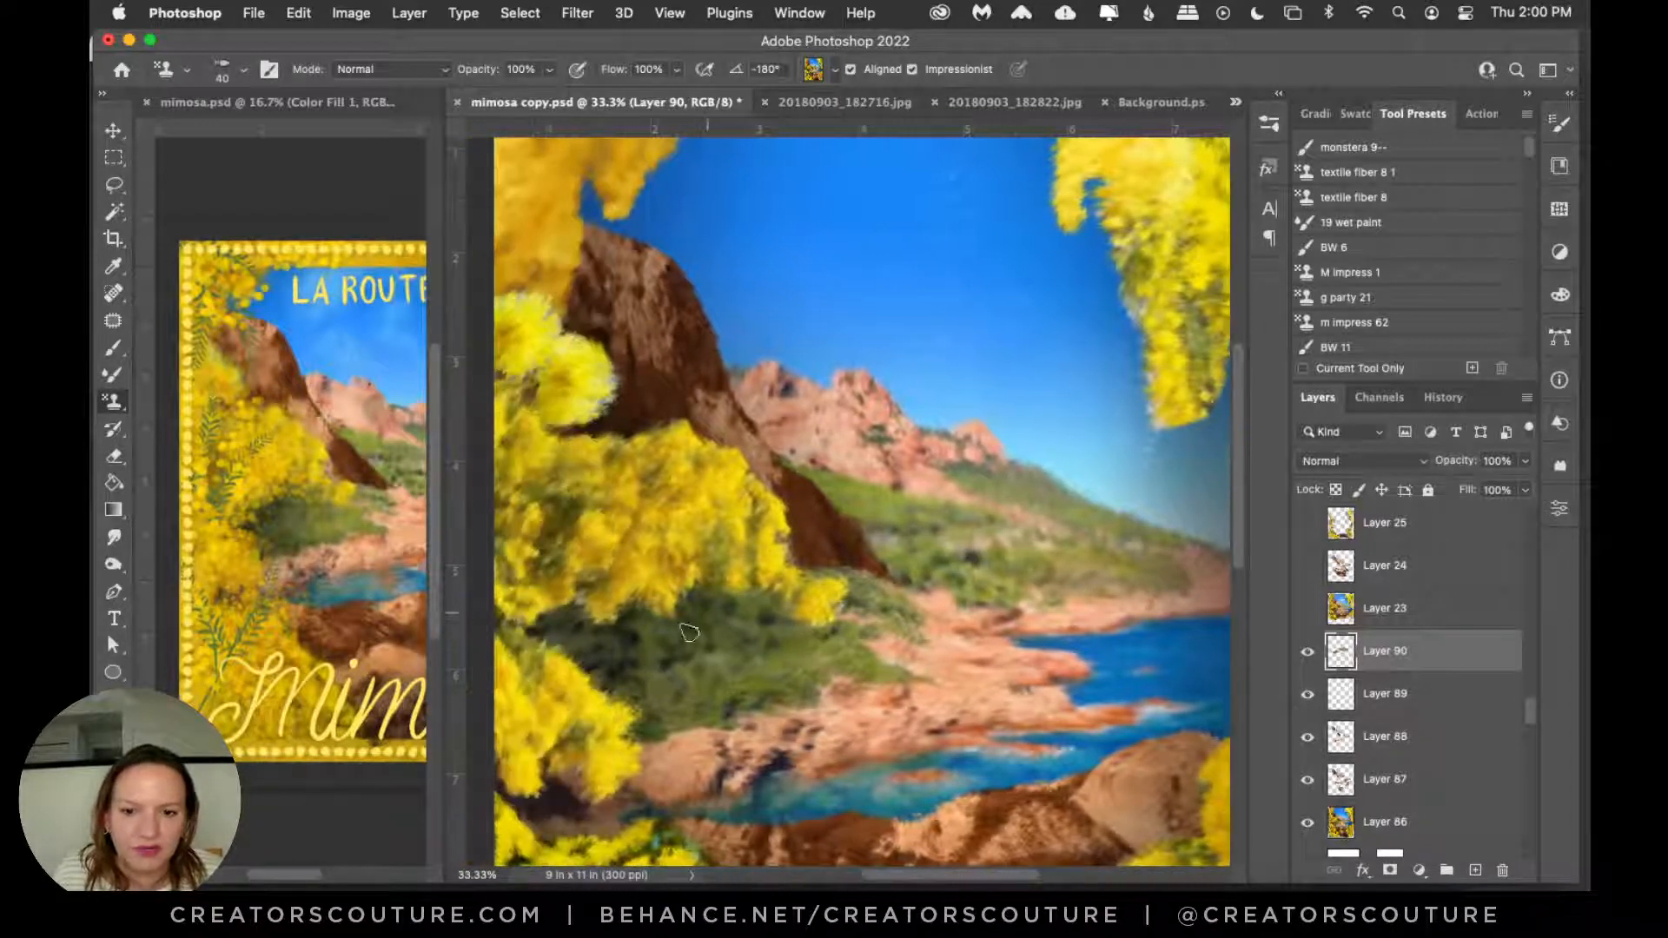
mouse_move(584, 650)
left_mouse_down()
mouse_move(645, 708)
mouse_move(698, 693)
mouse_move(717, 705)
mouse_move(818, 639)
mouse_move(737, 628)
mouse_move(870, 618)
mouse_move(873, 582)
mouse_move(921, 629)
left_mouse_up()
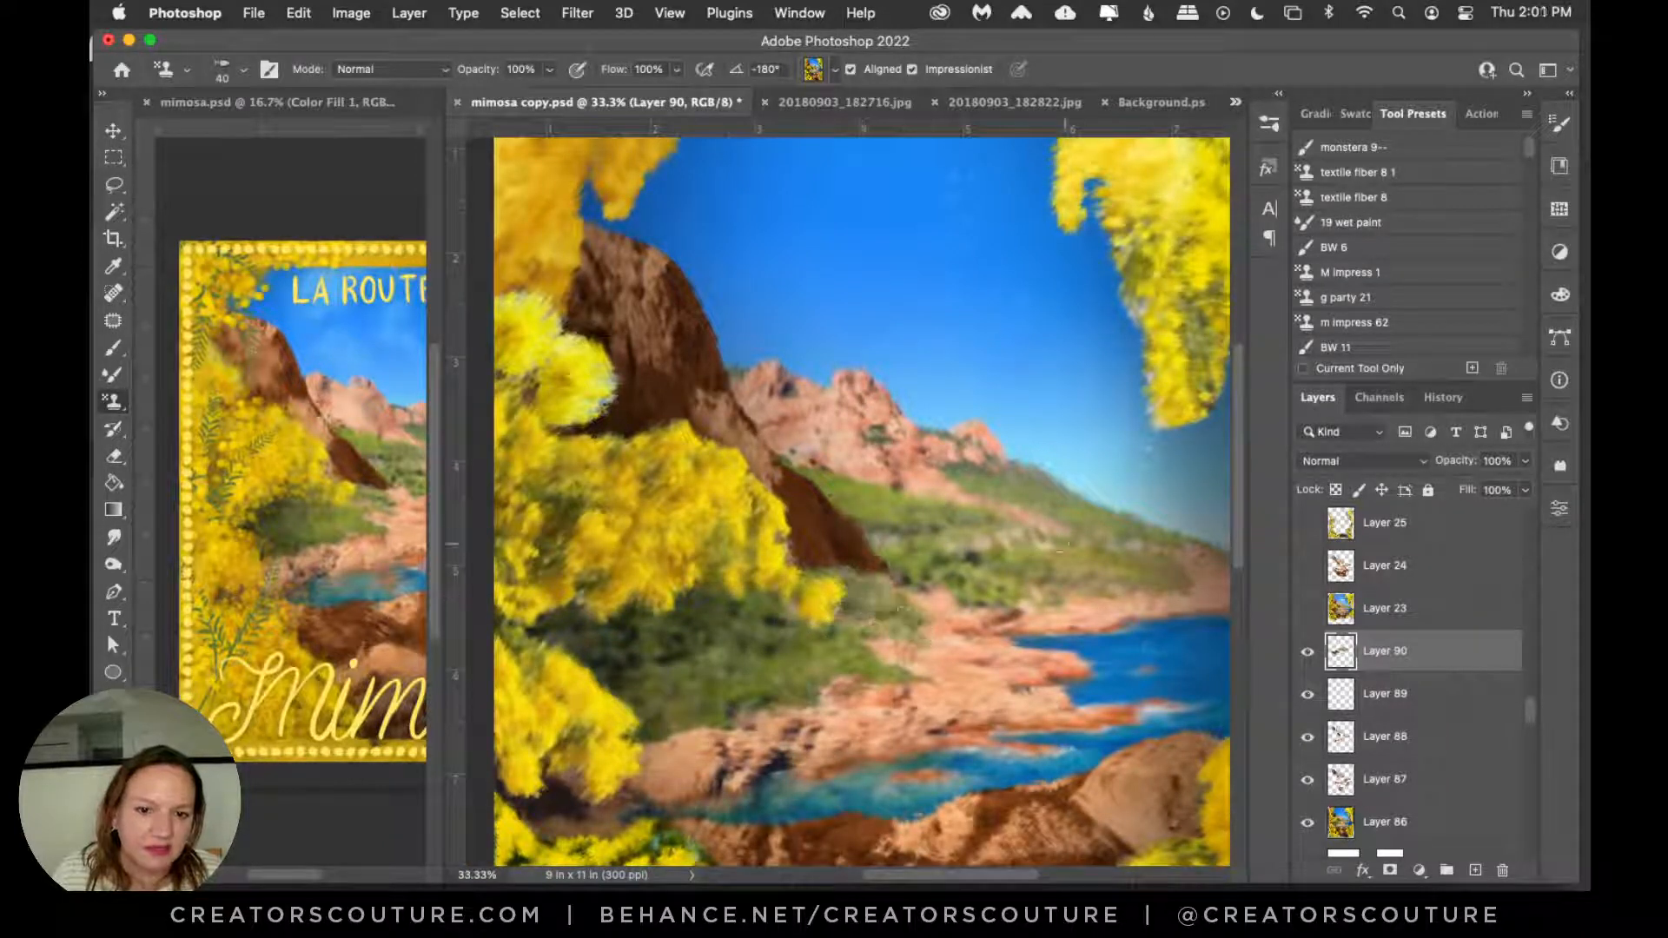
Step: Examine the whole painting, and enlarge the finished mimosa.psd to 25% in a wider pane to compare the two
left_click_drag(1242, 483, 1238, 578)
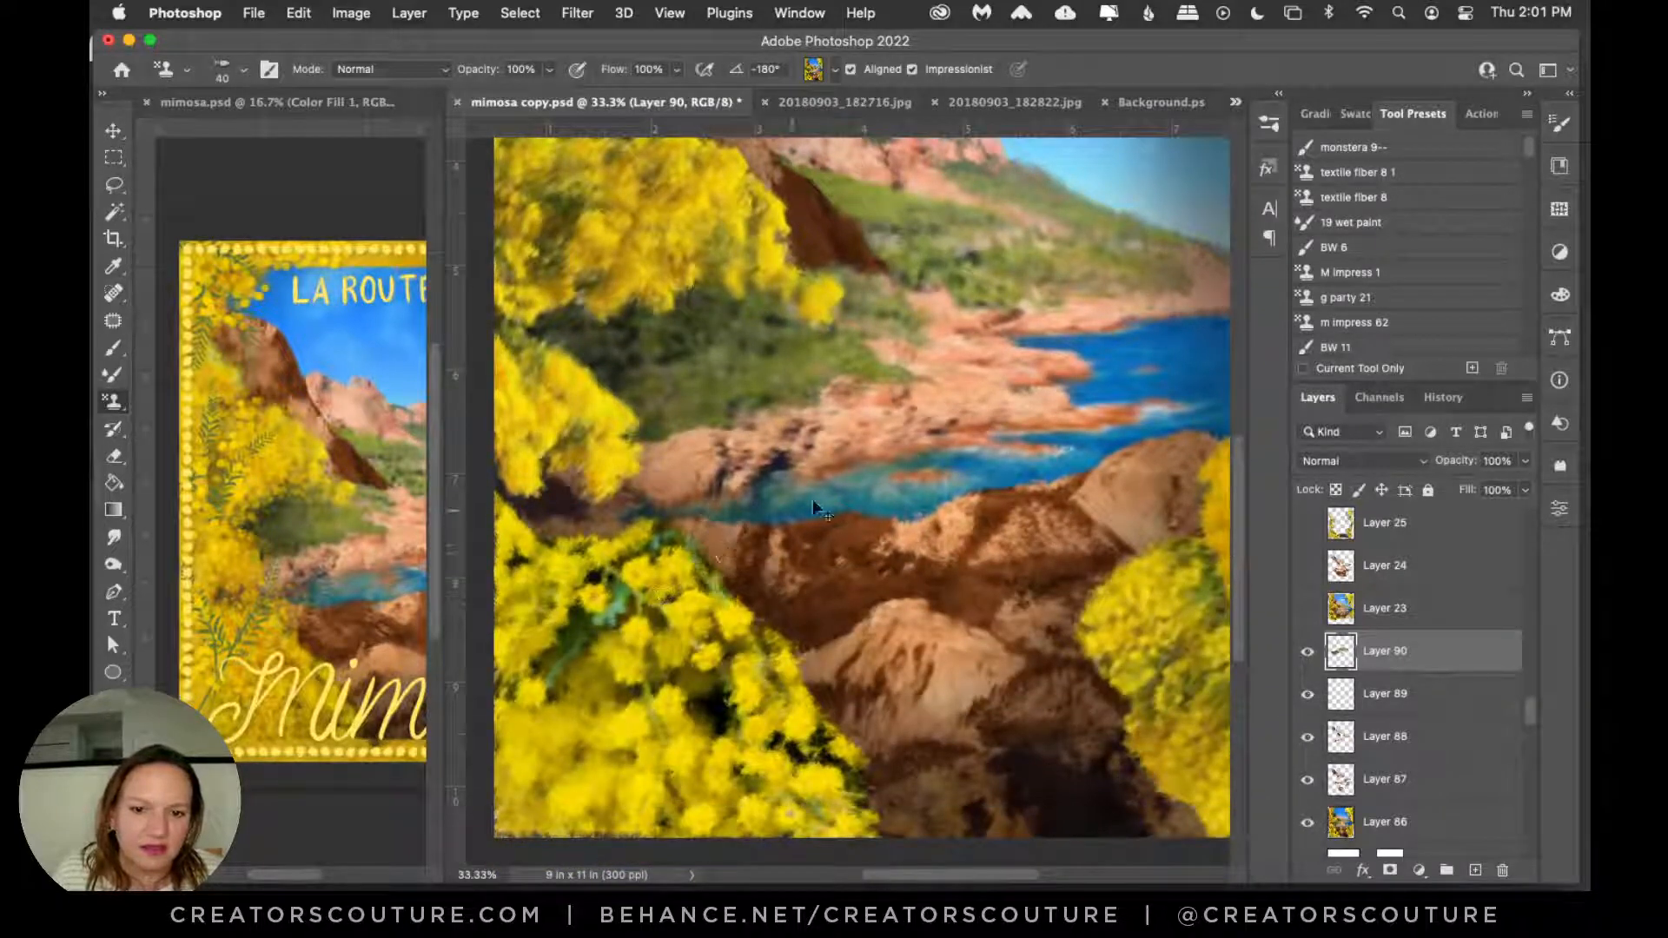
scroll(850, 578, "down", 3)
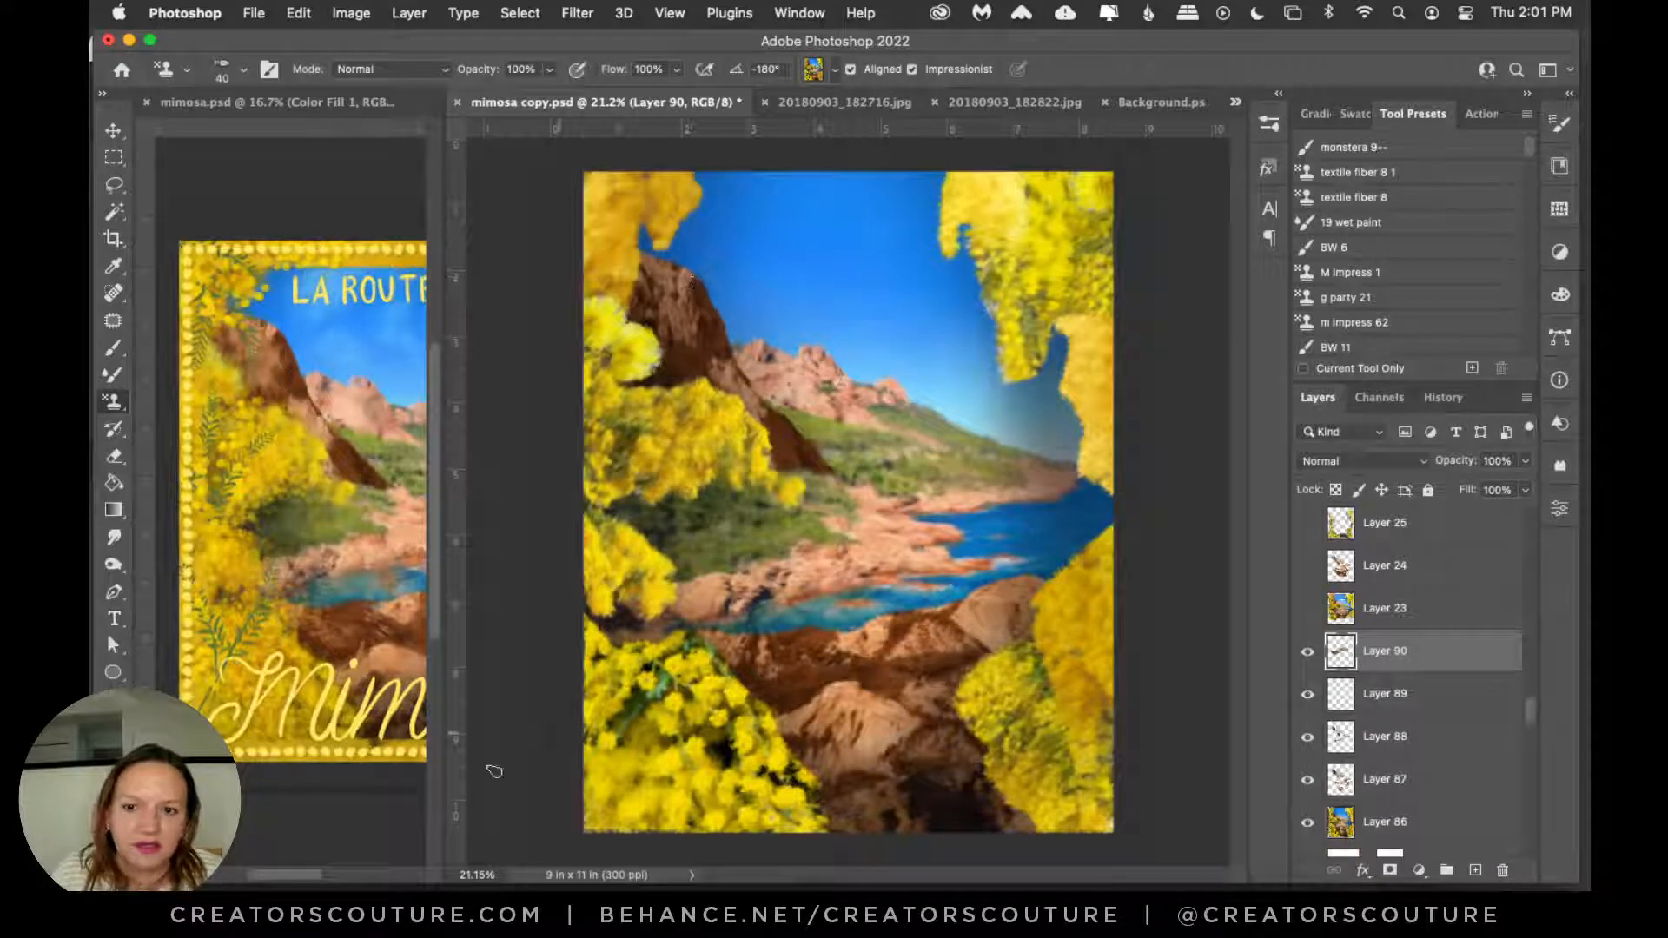
left_click_drag(302, 872, 316, 872)
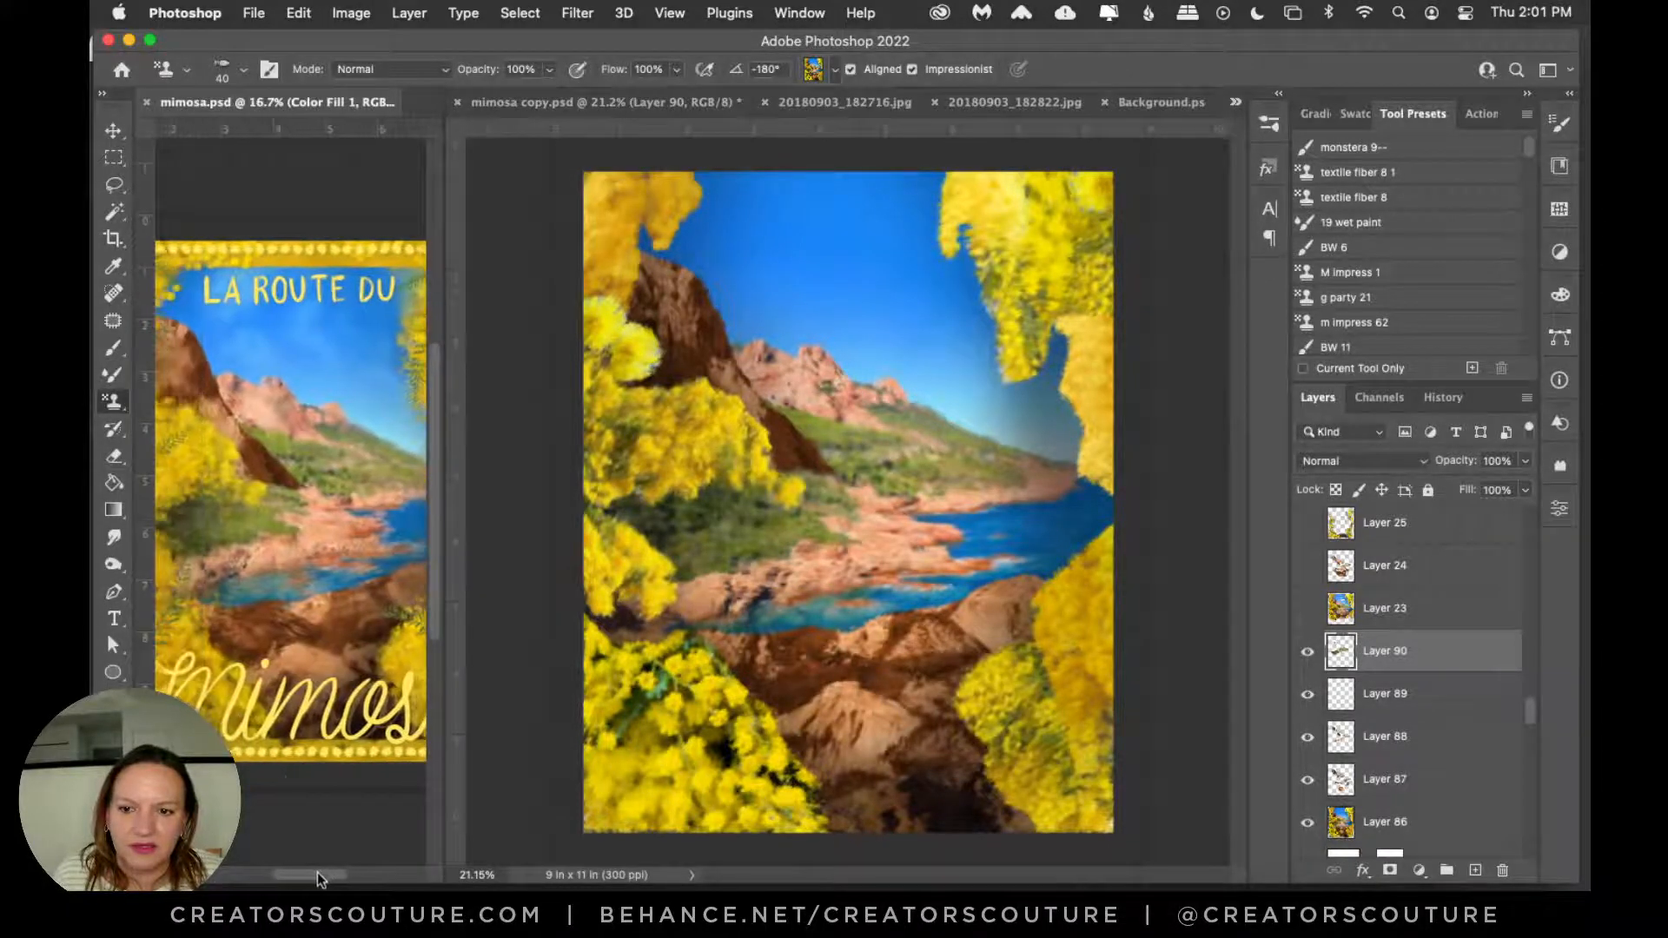
key("z")
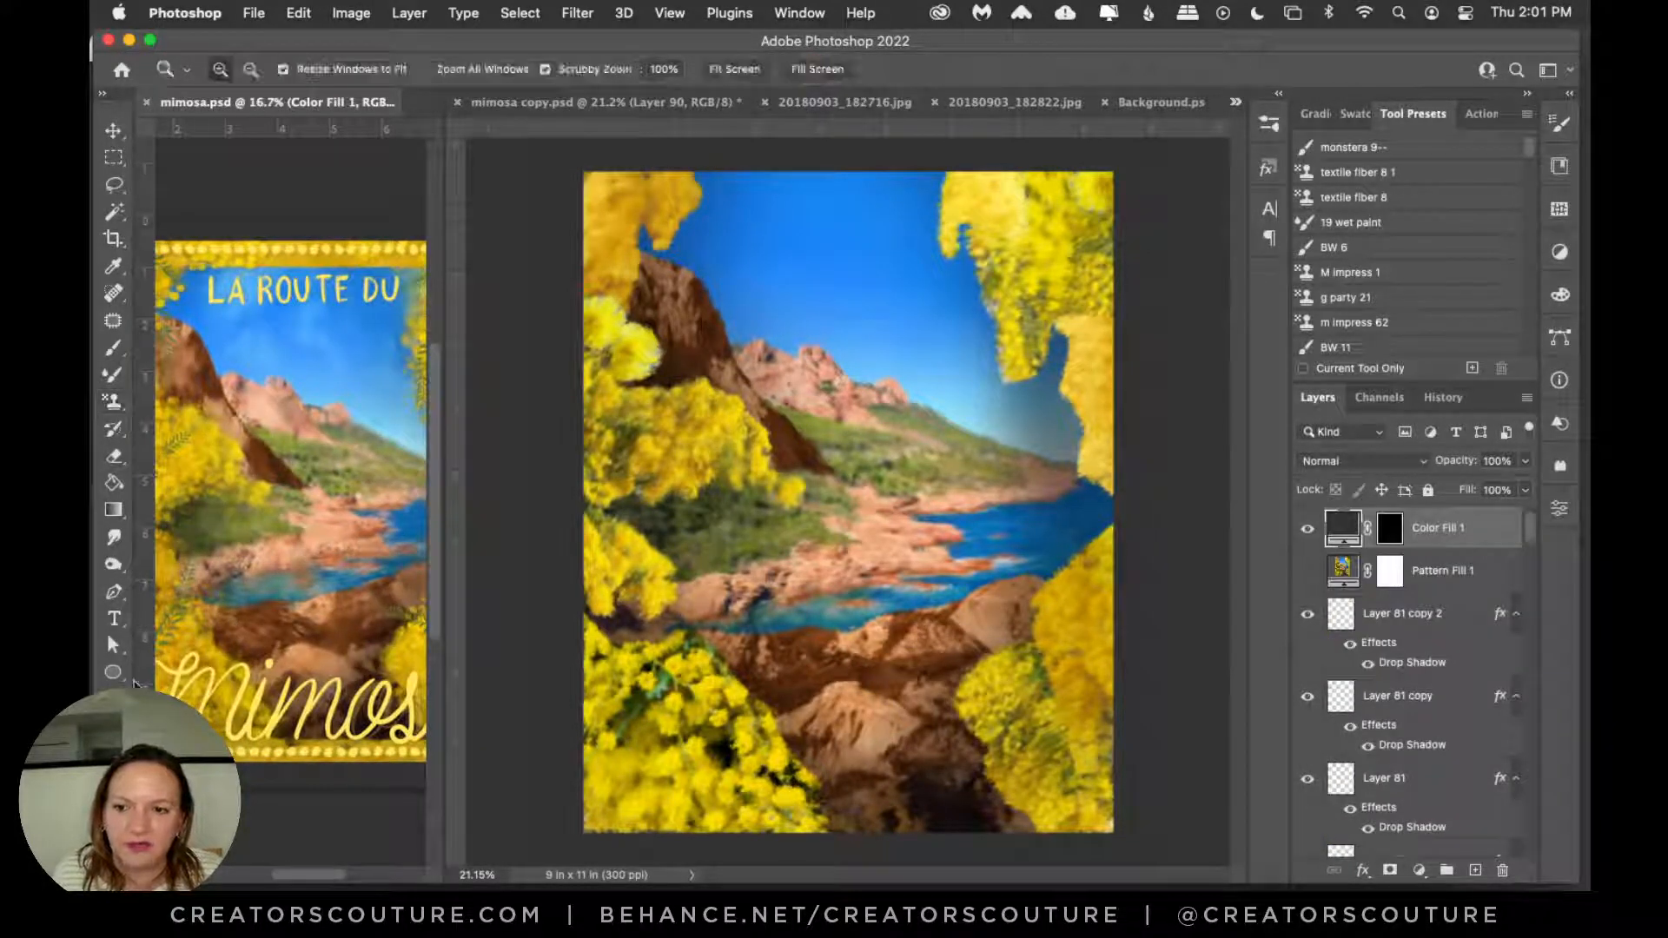
left_click(307, 548)
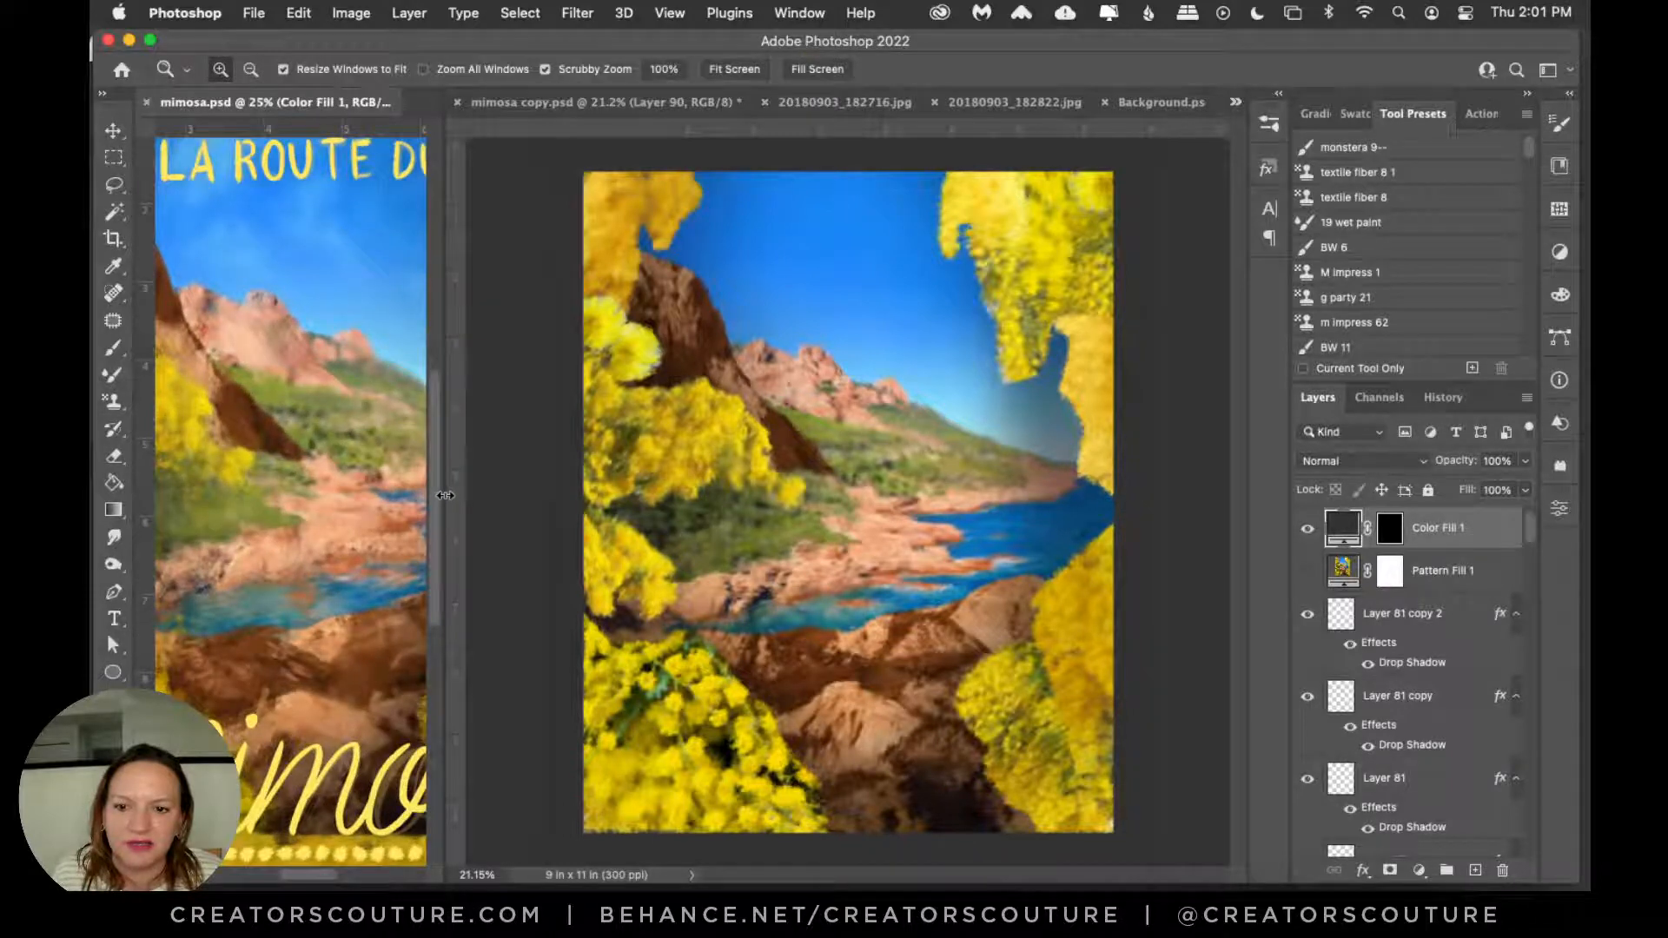
left_click_drag(445, 496, 571, 497)
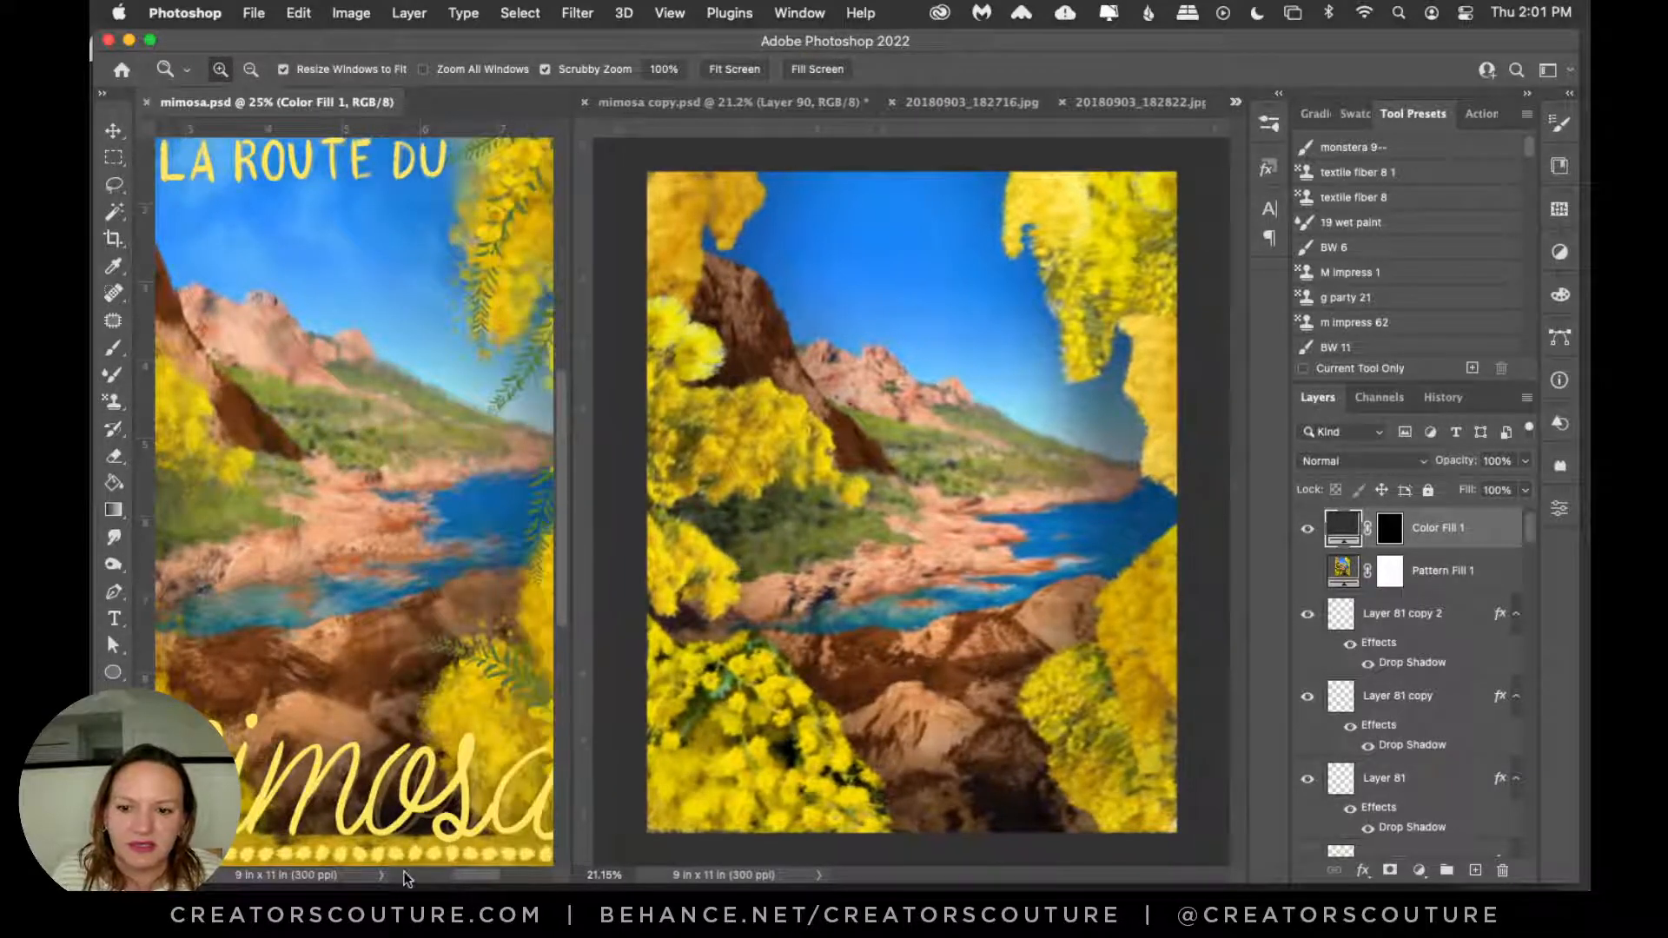
Step: Examine the rocks, shoreline and water in the finished mimosa.psd at several magnifications, leaving it enlarged at 25%
scroll(459, 879, "left", 5)
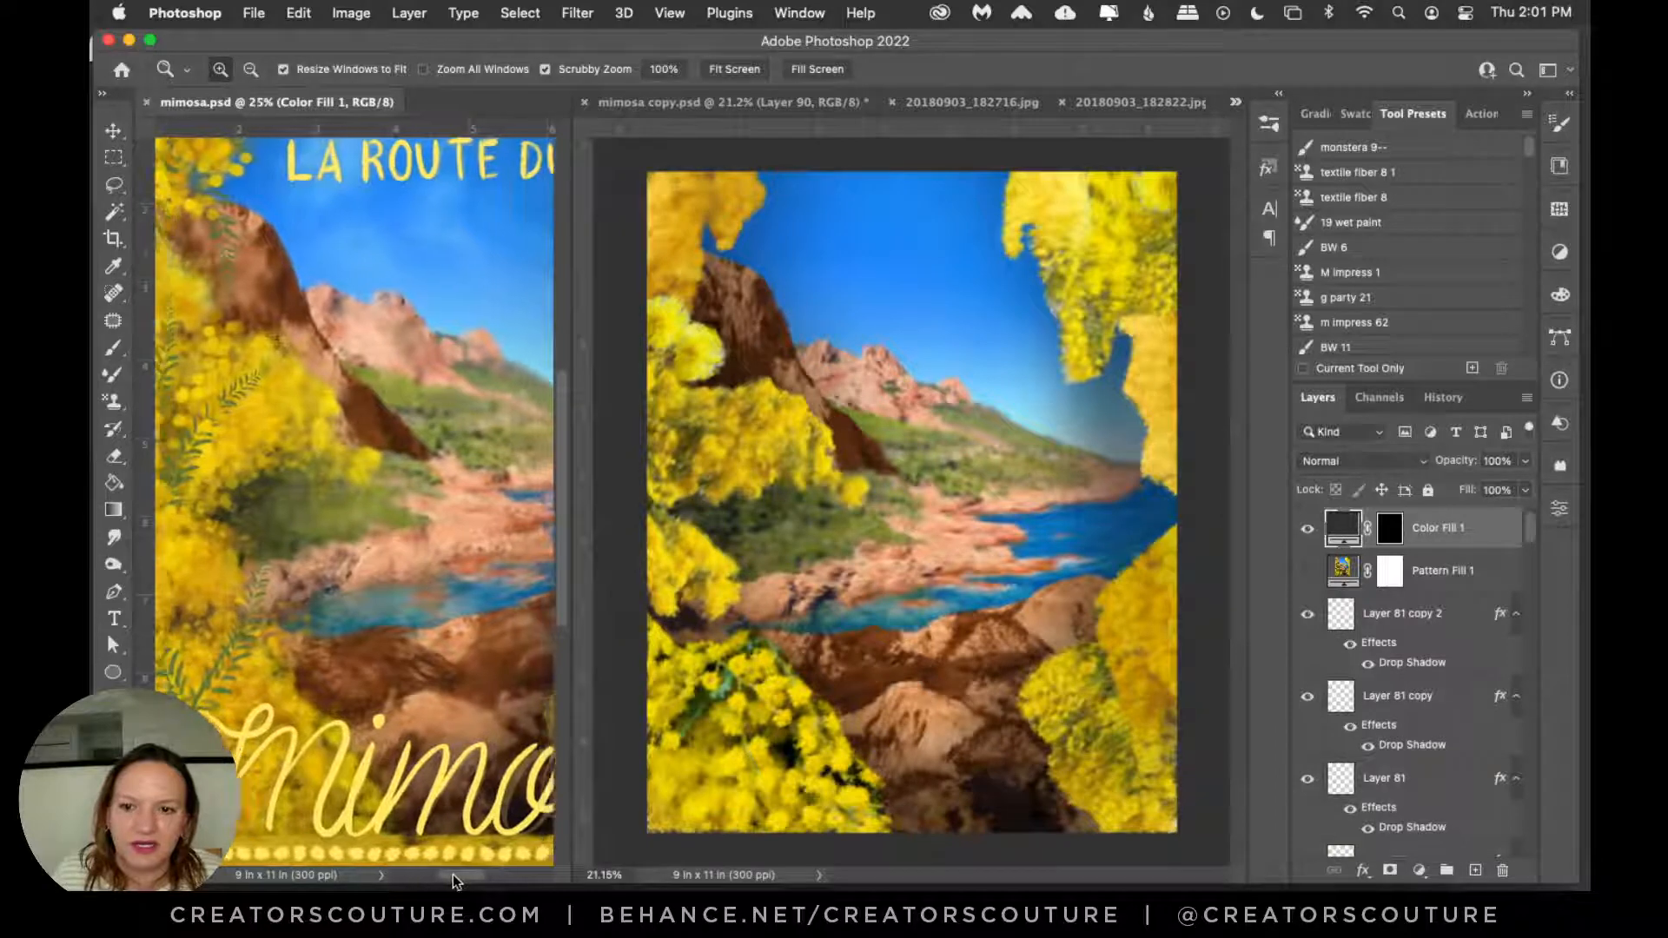
scroll(452, 880, "right", 3)
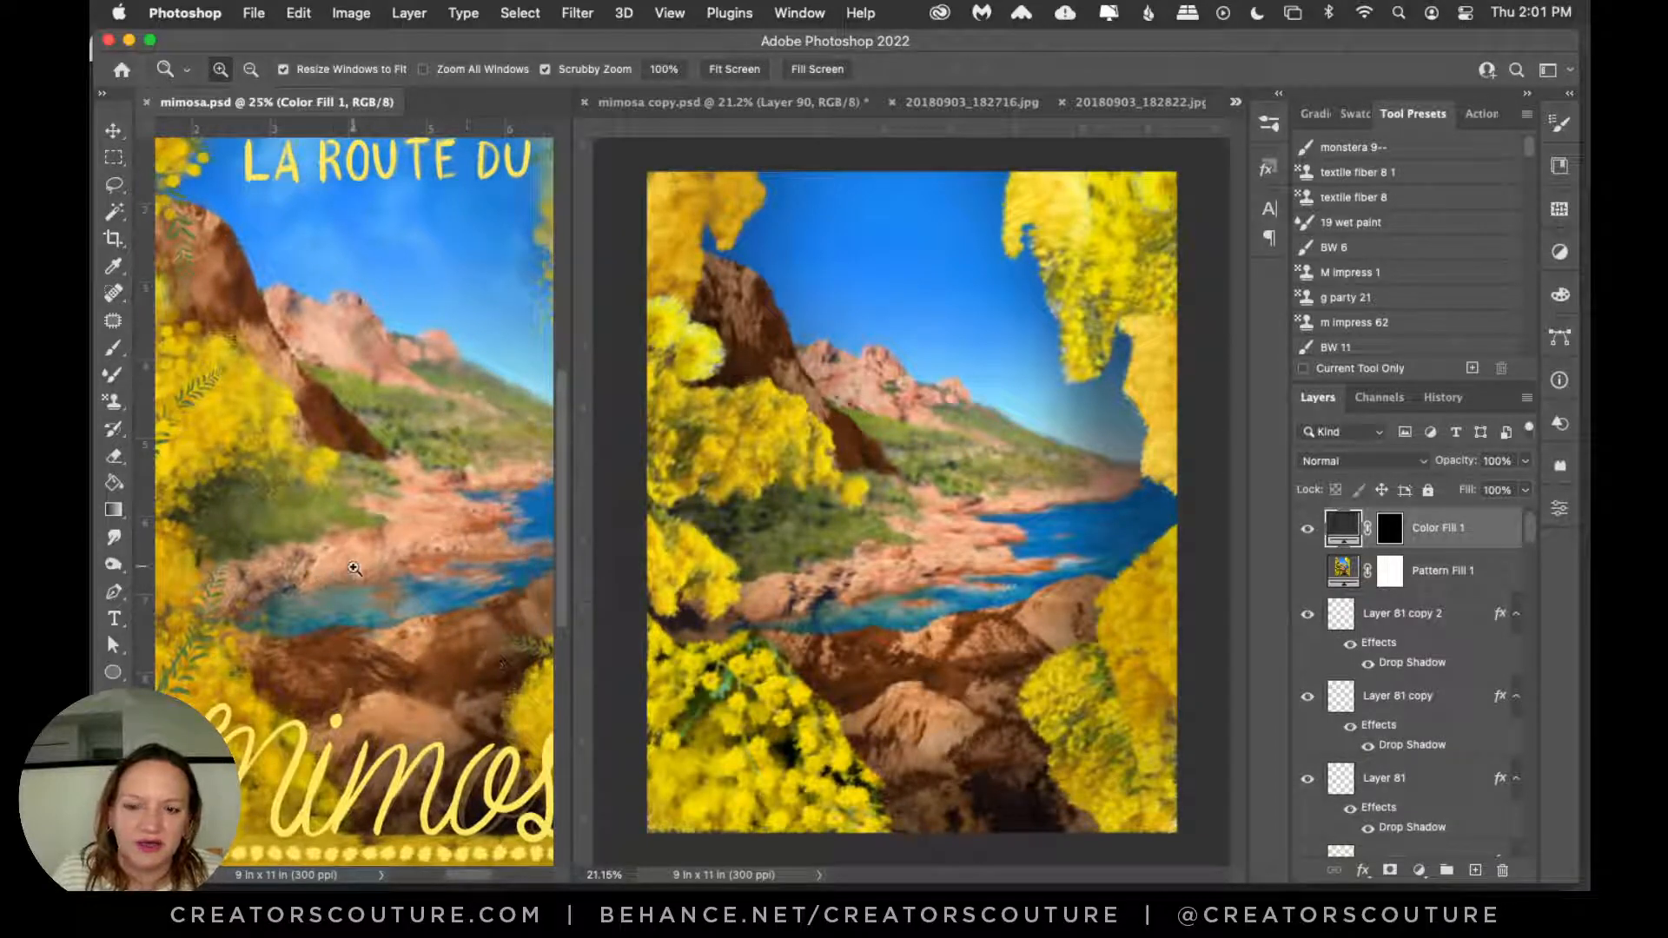
left_click(354, 568)
left_click(375, 569)
left_click(406, 550, "alt")
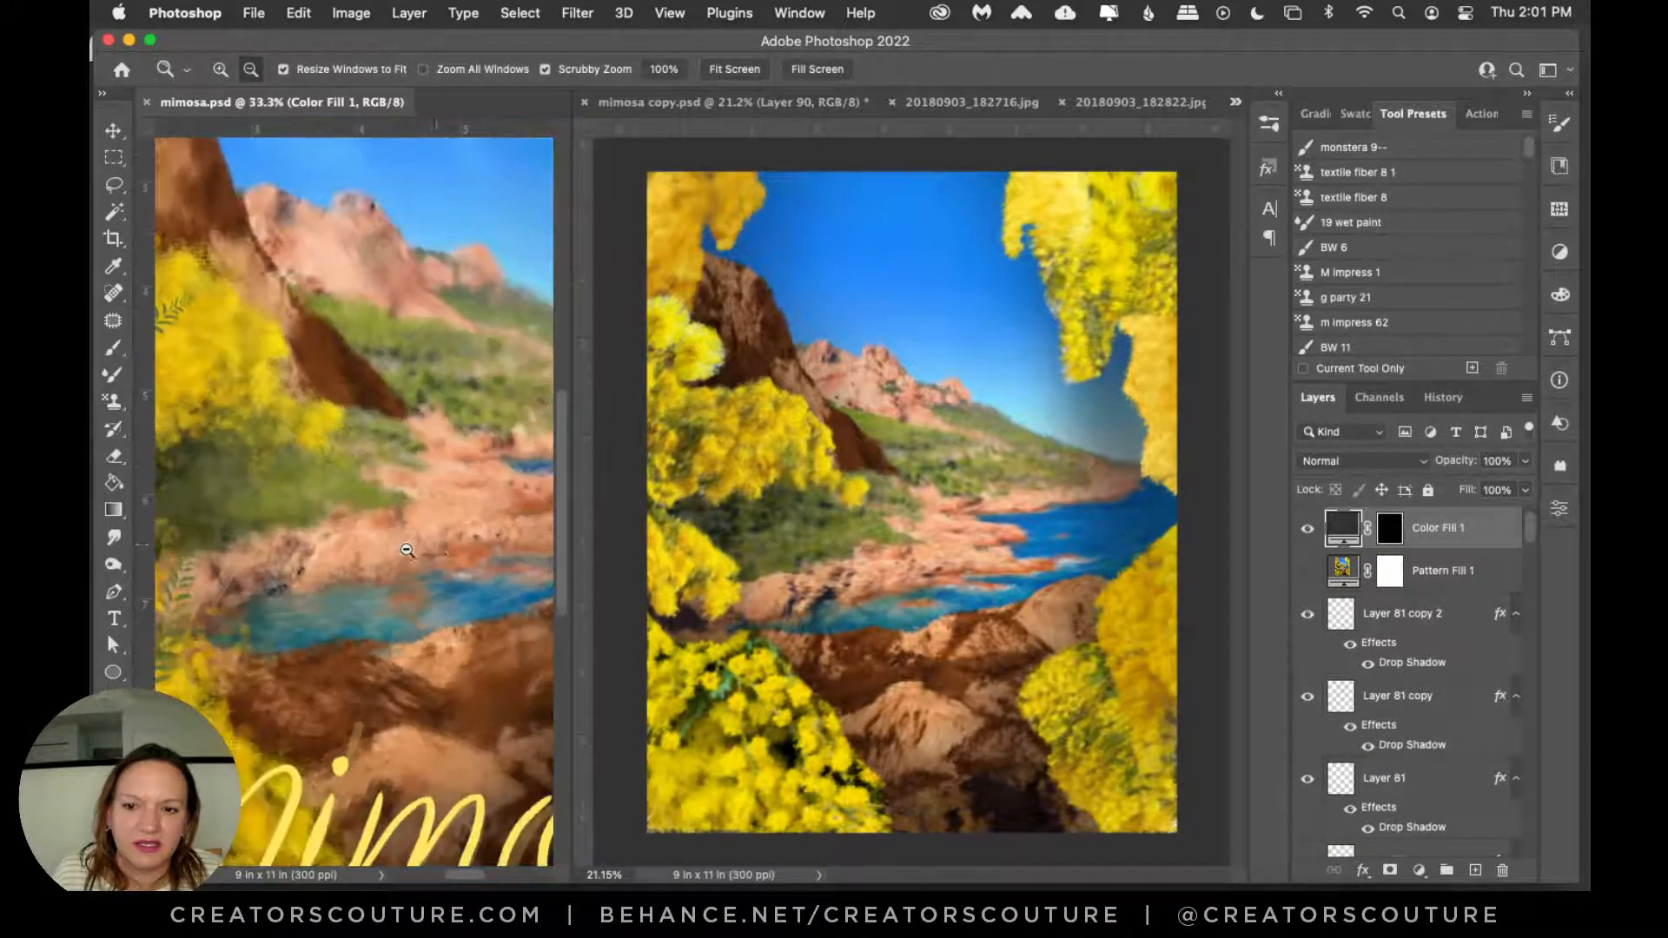
left_click(447, 546, "alt")
left_click(471, 546, "alt")
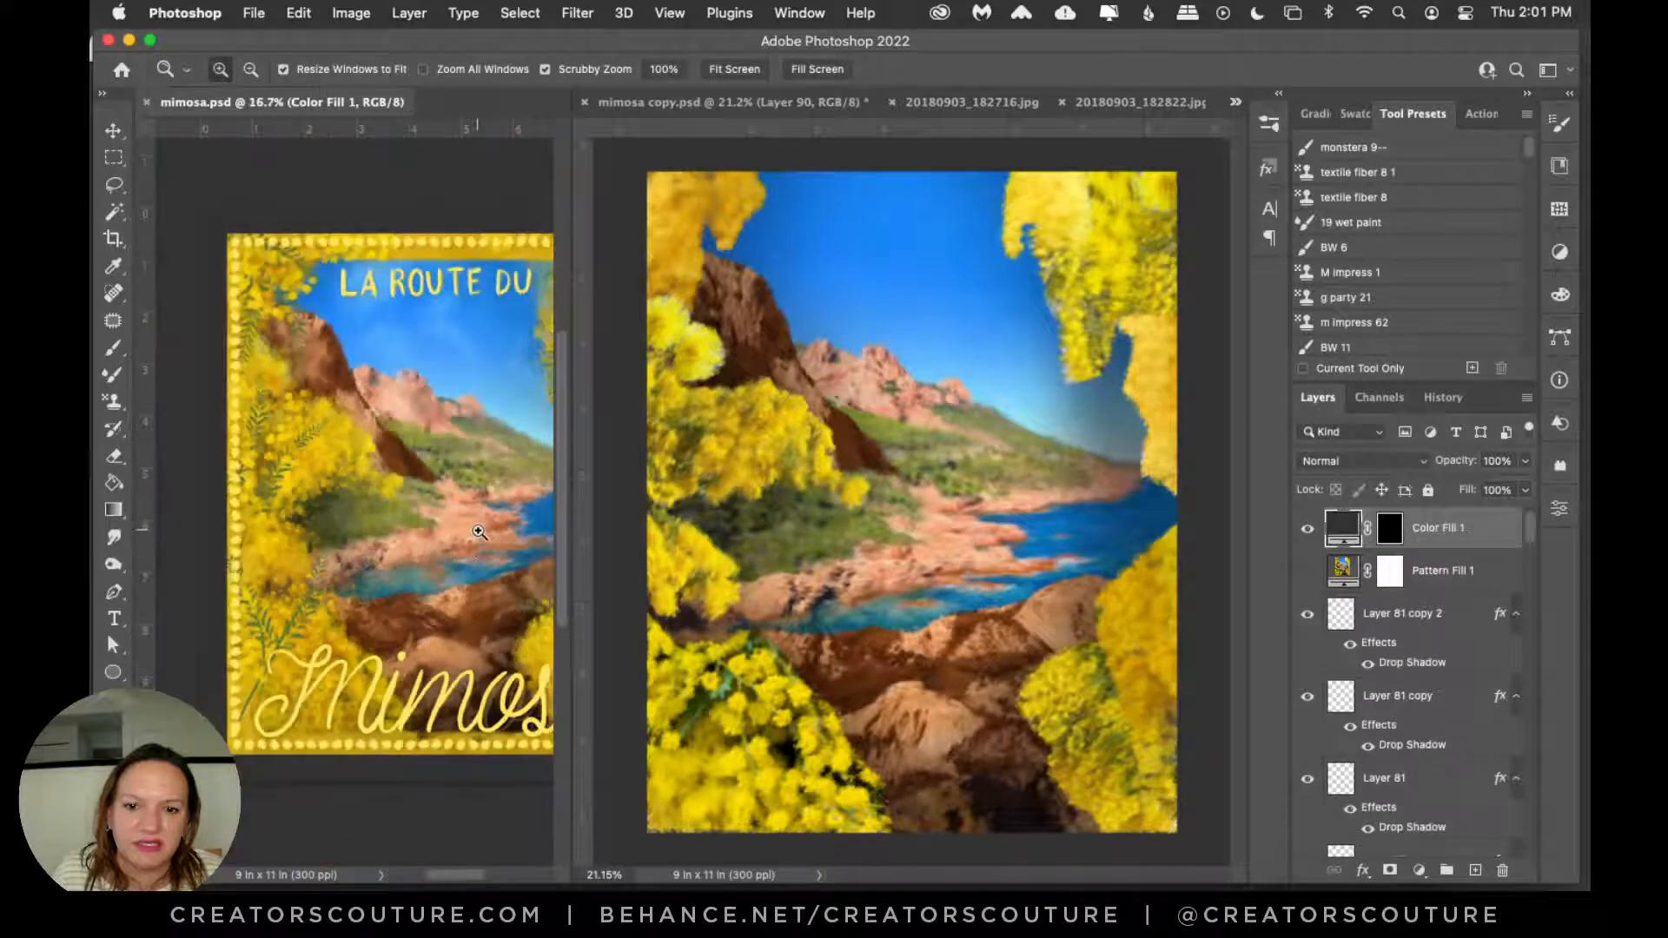
left_click(479, 532)
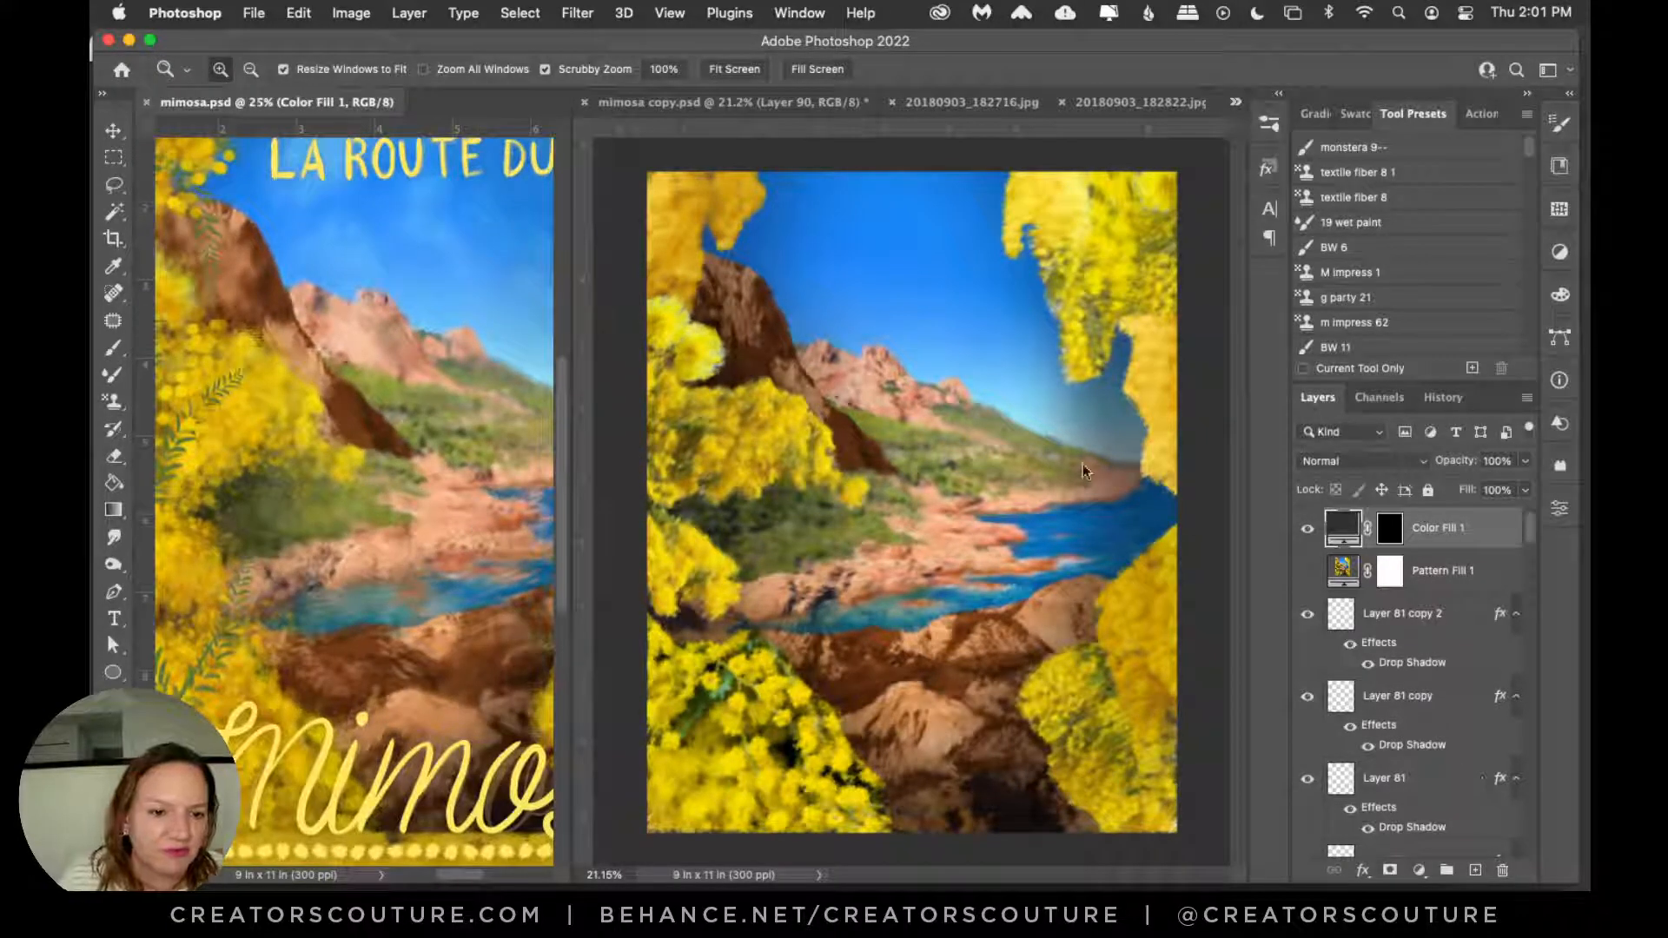
Step: Add a new layer directly above Layer 90 in mimosa copy.psd
left_click(668, 223)
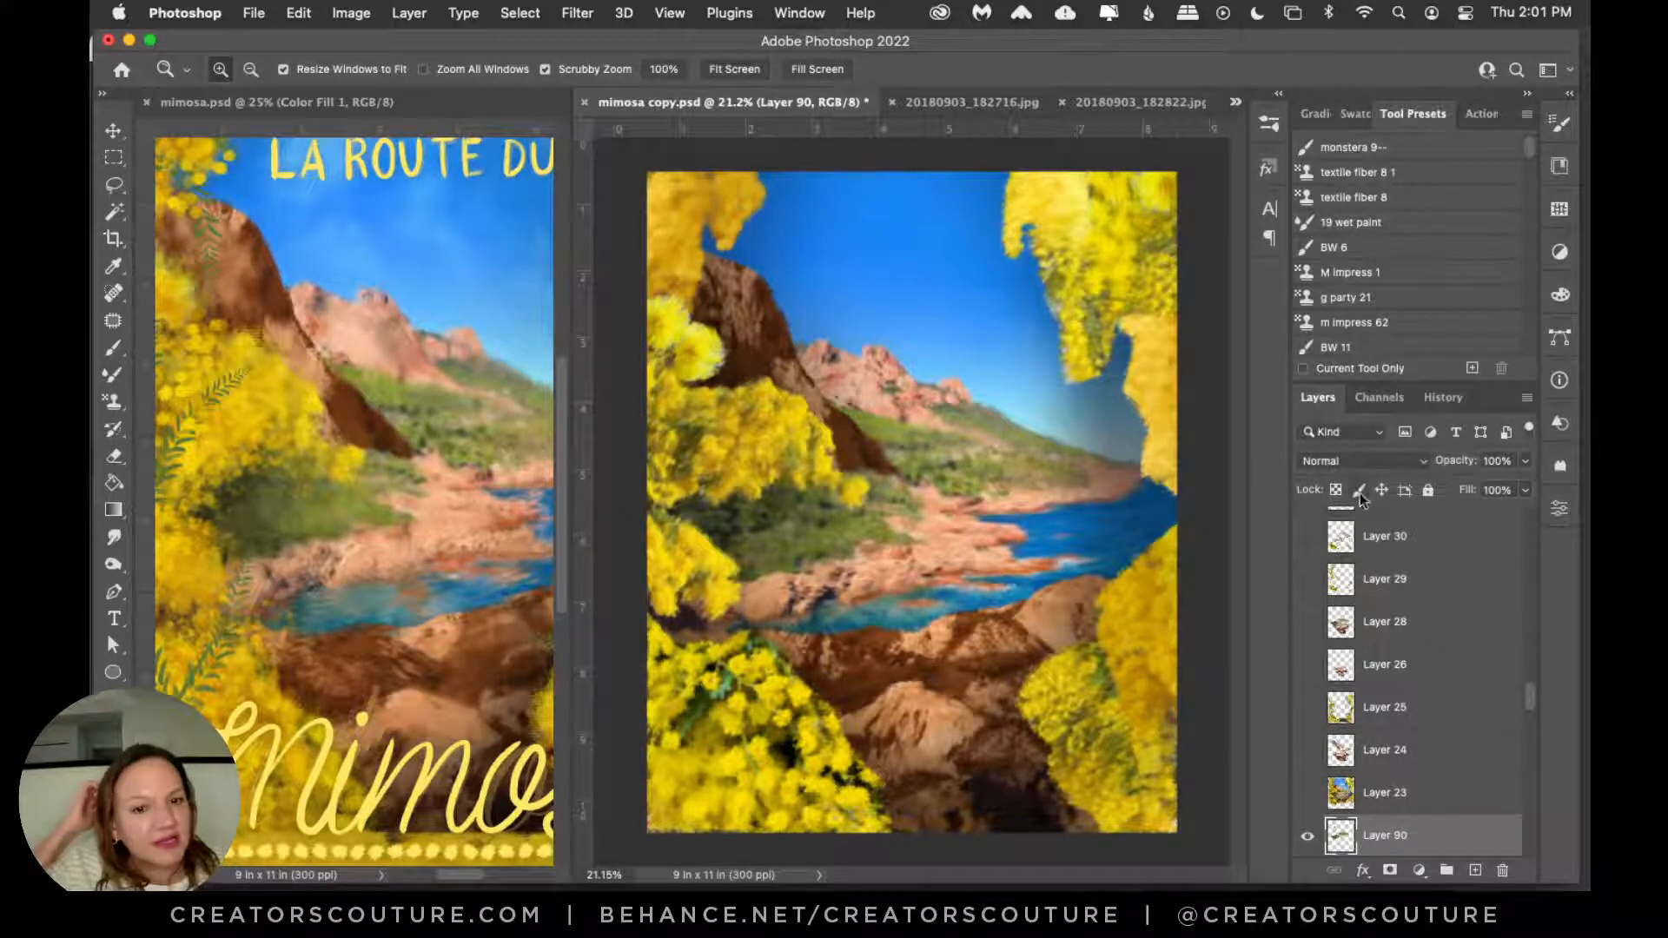
left_click_drag(1531, 696, 1531, 700)
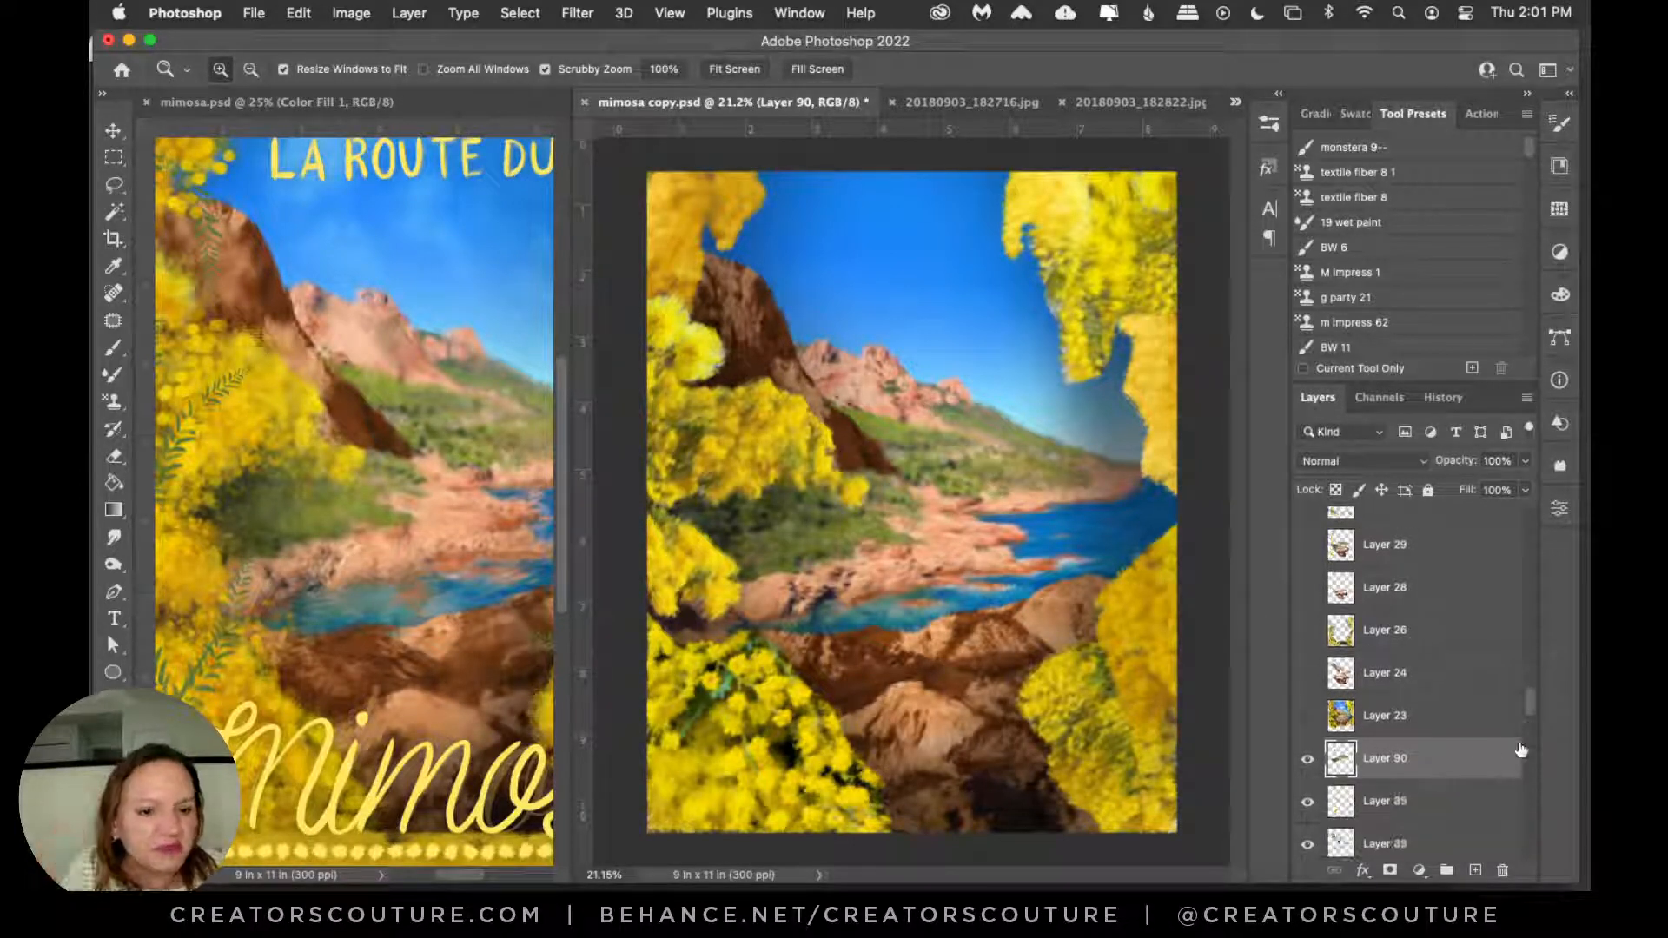
left_click(1475, 871)
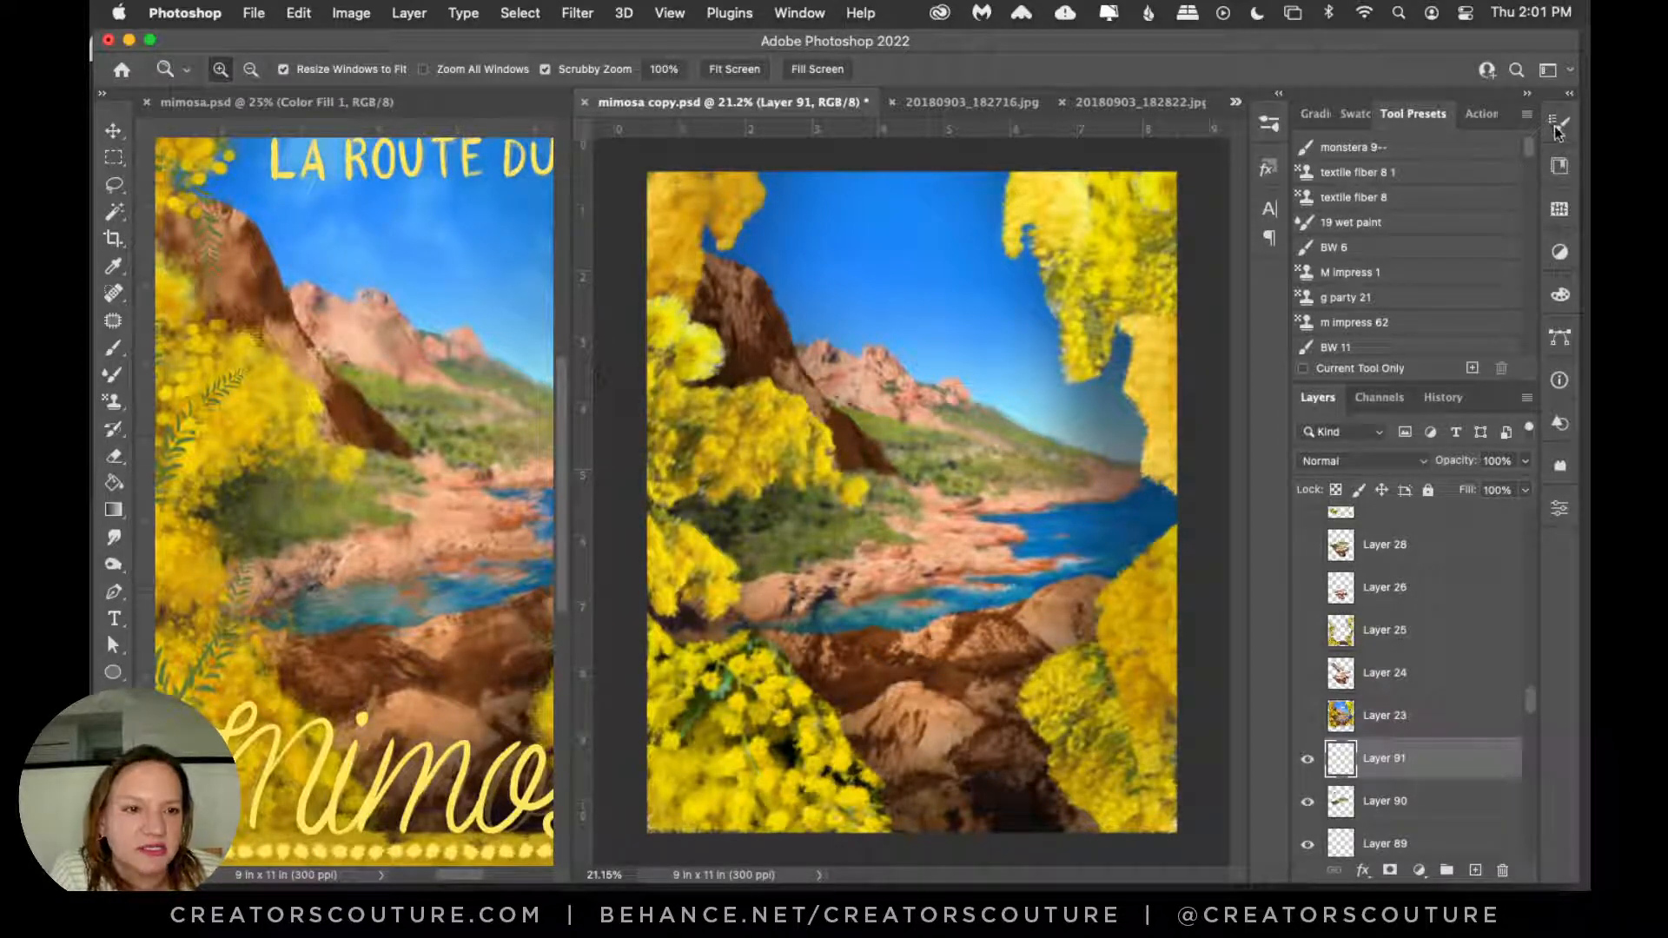
left_click(1269, 124)
left_click_drag(1238, 439, 1228, 502)
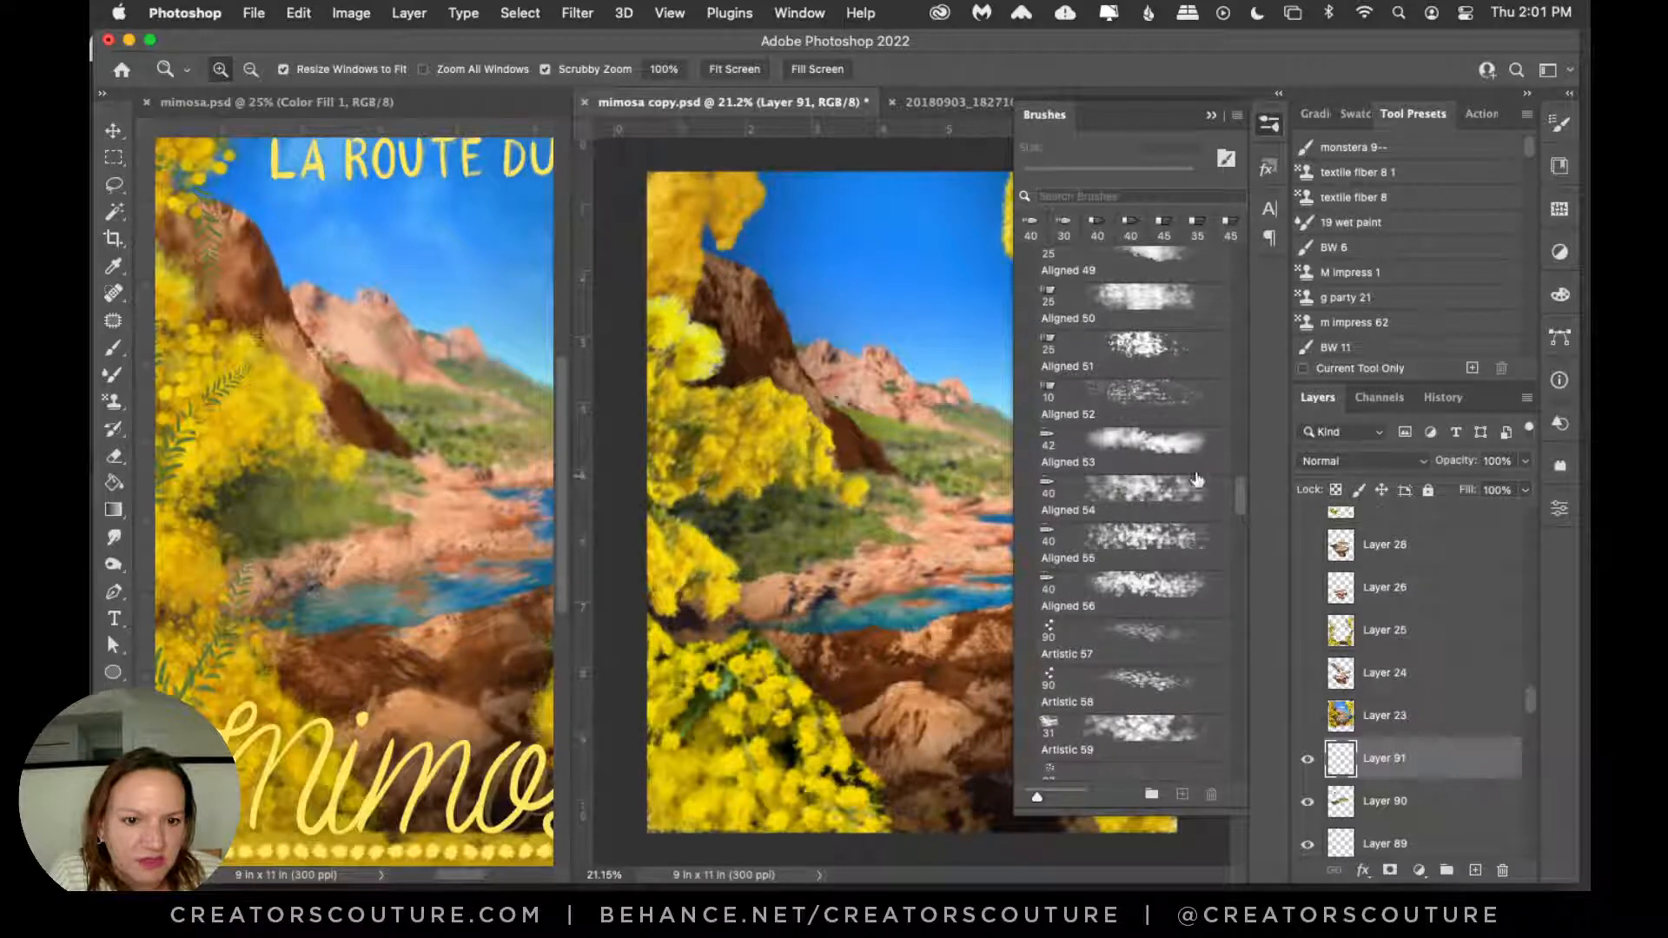
left_click(1134, 408)
left_click(1269, 123)
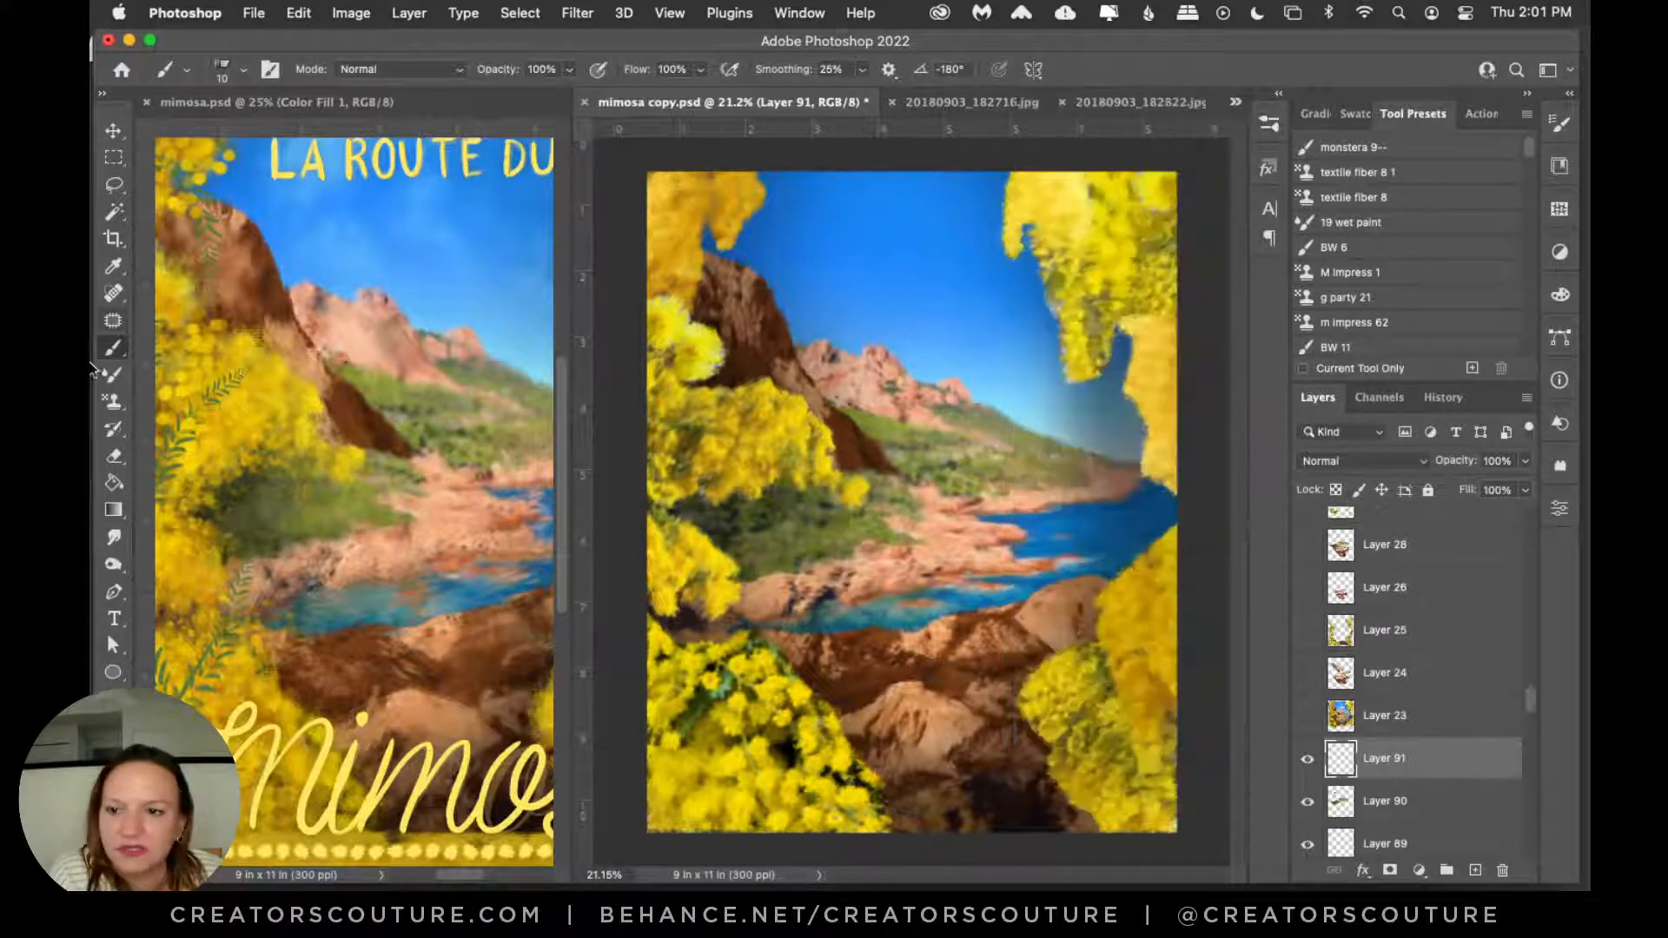
Step: Switch to the Pattern Stamp tool and choose the Aligned 52 brush for it
left_click(113, 401)
left_click(1276, 124)
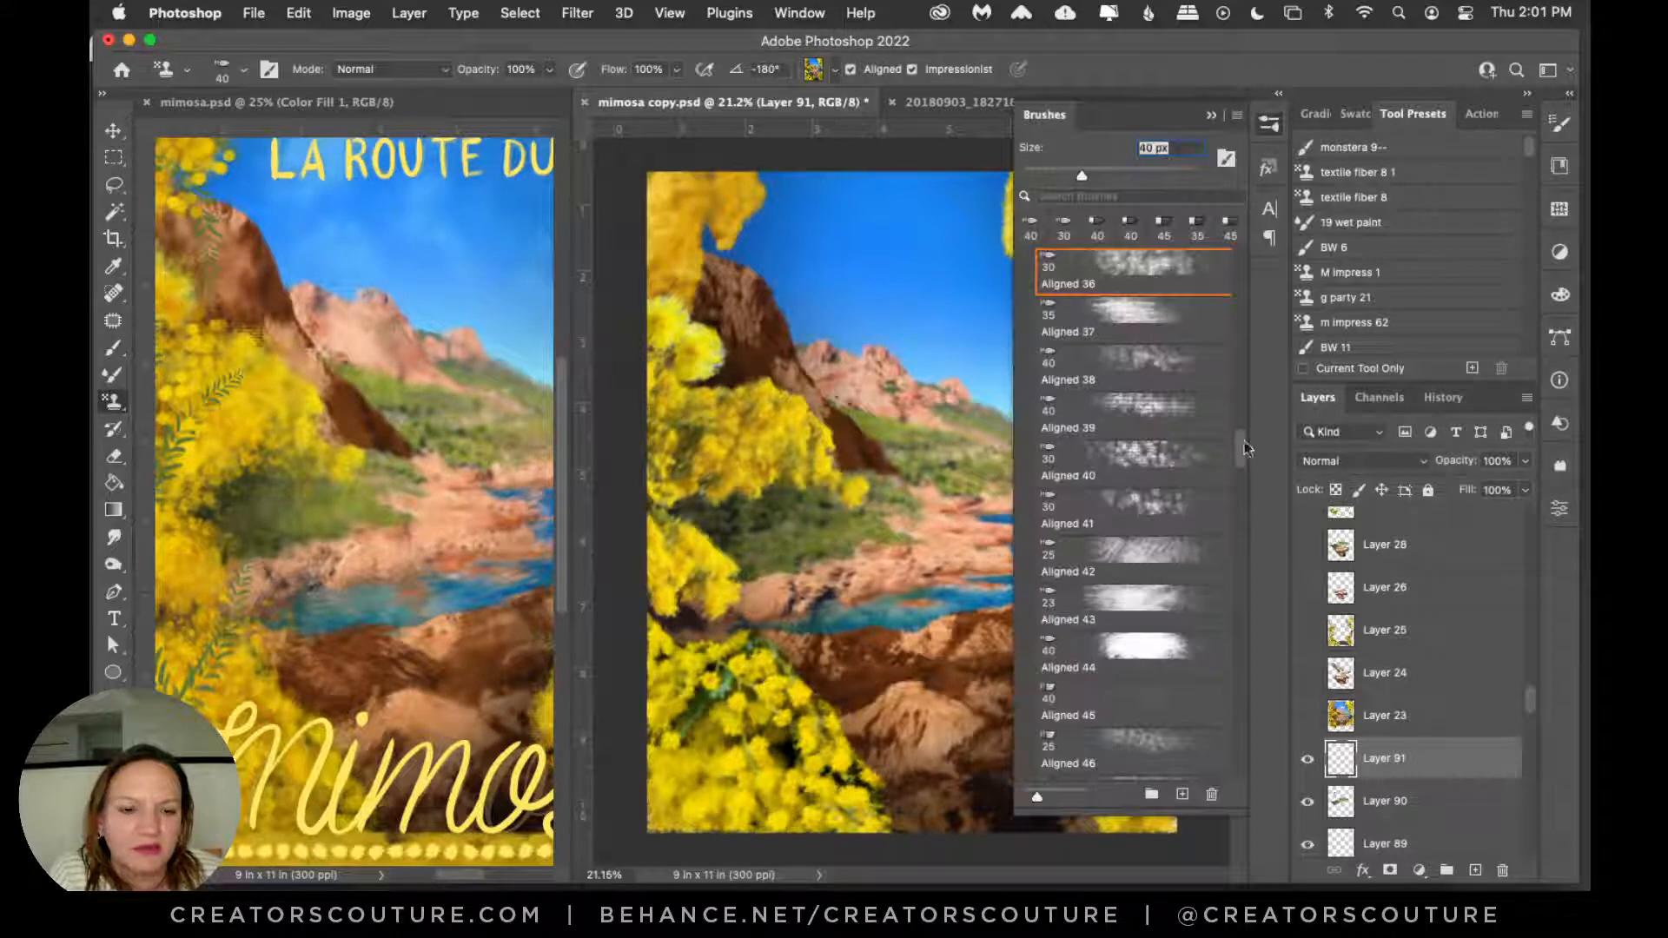
scroll(1244, 459, "down", 3)
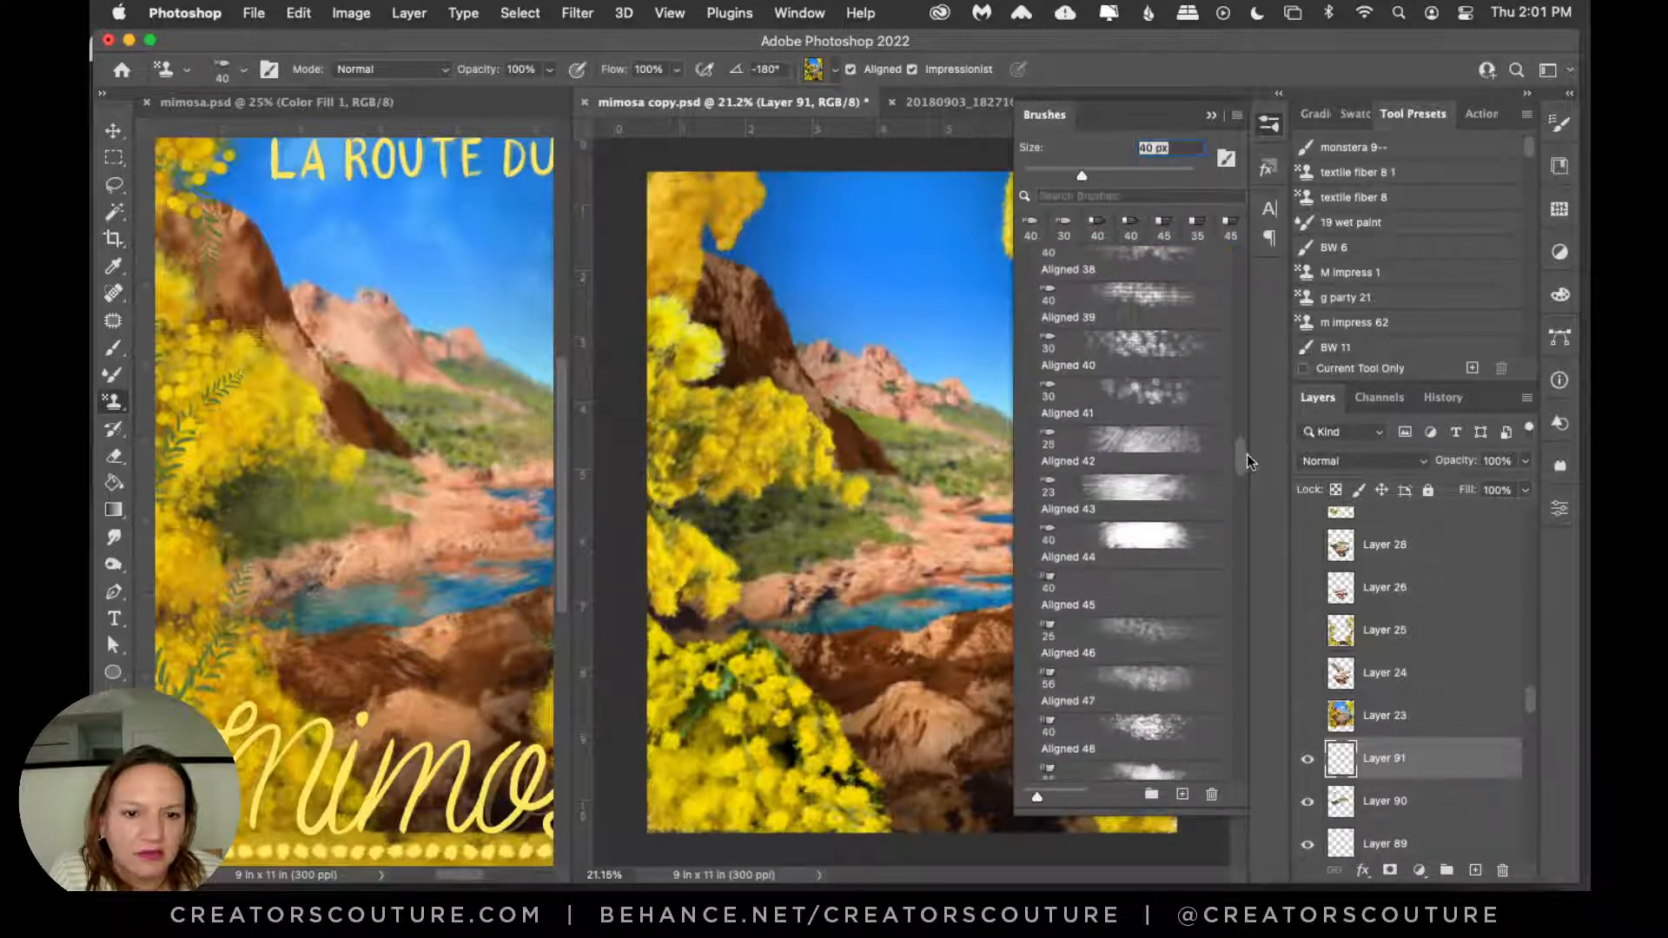
scroll(1240, 462, "down", 8)
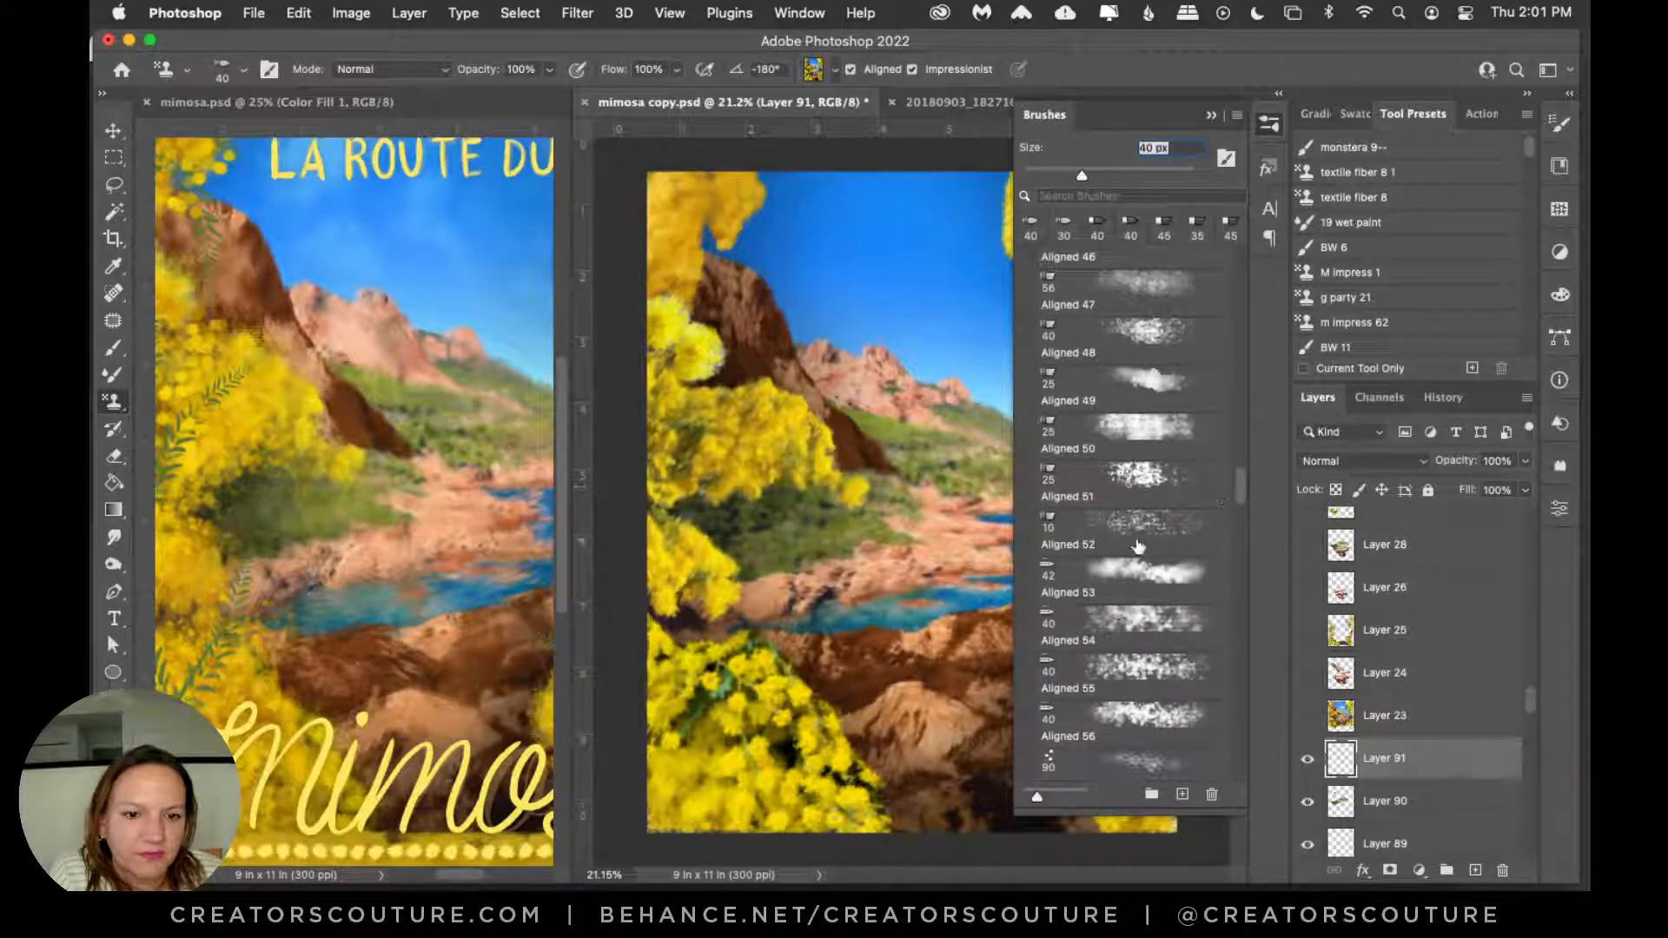
left_click(1138, 548)
left_click(1269, 124)
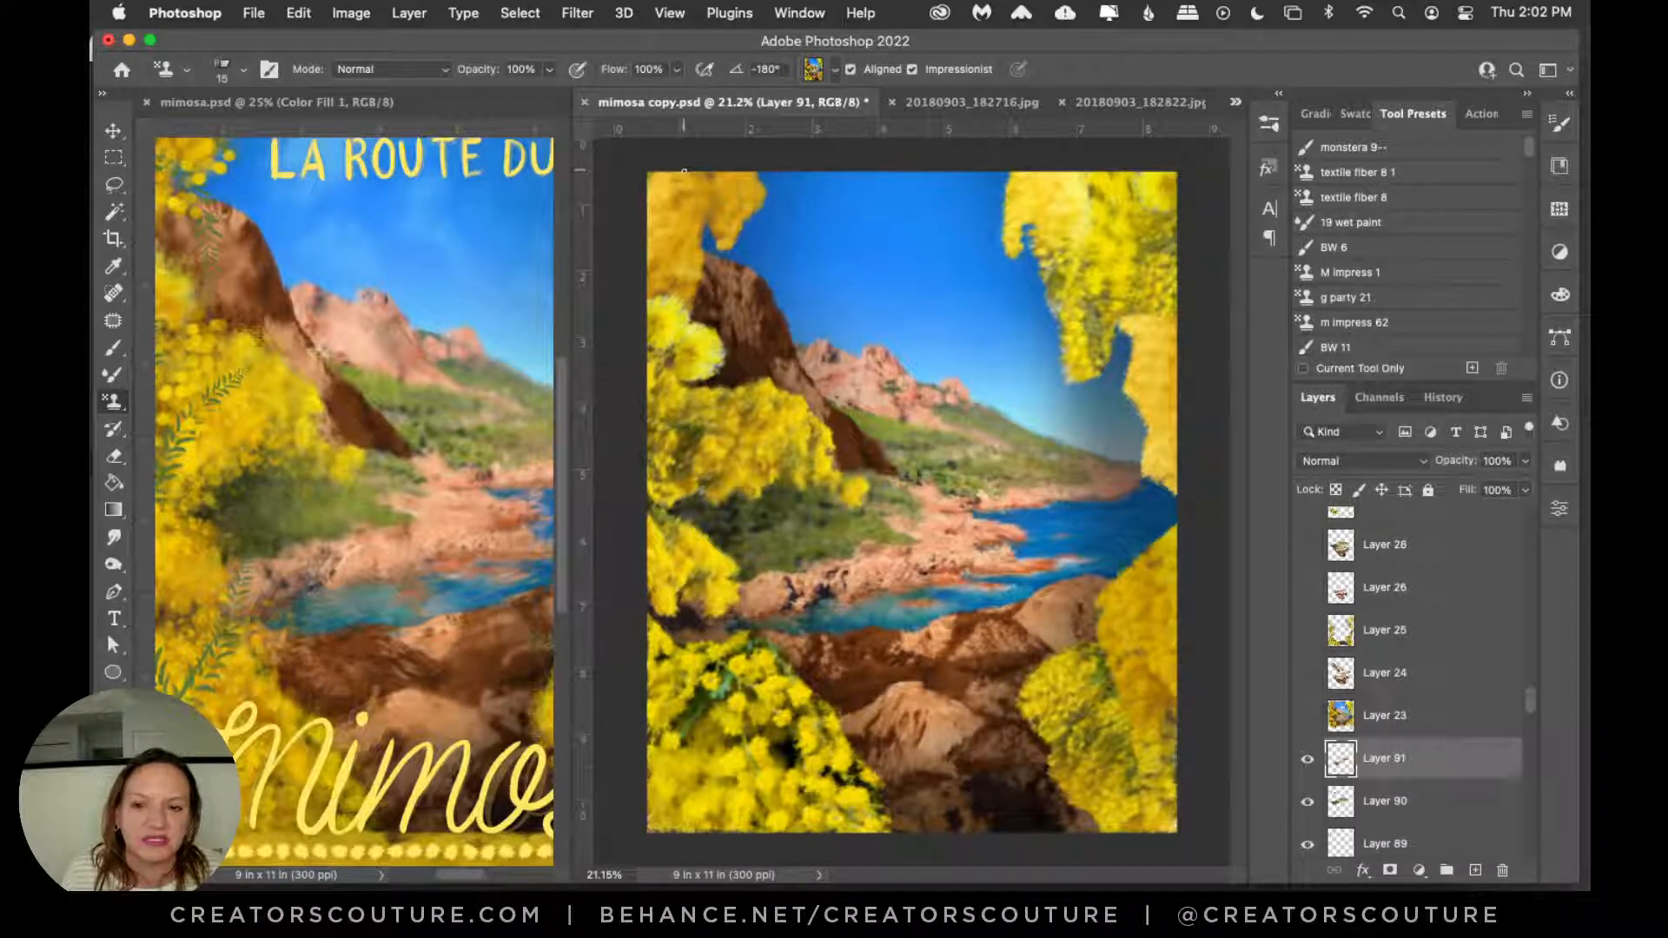
Step: Add another new layer directly above Layer 91
left_click(1475, 869)
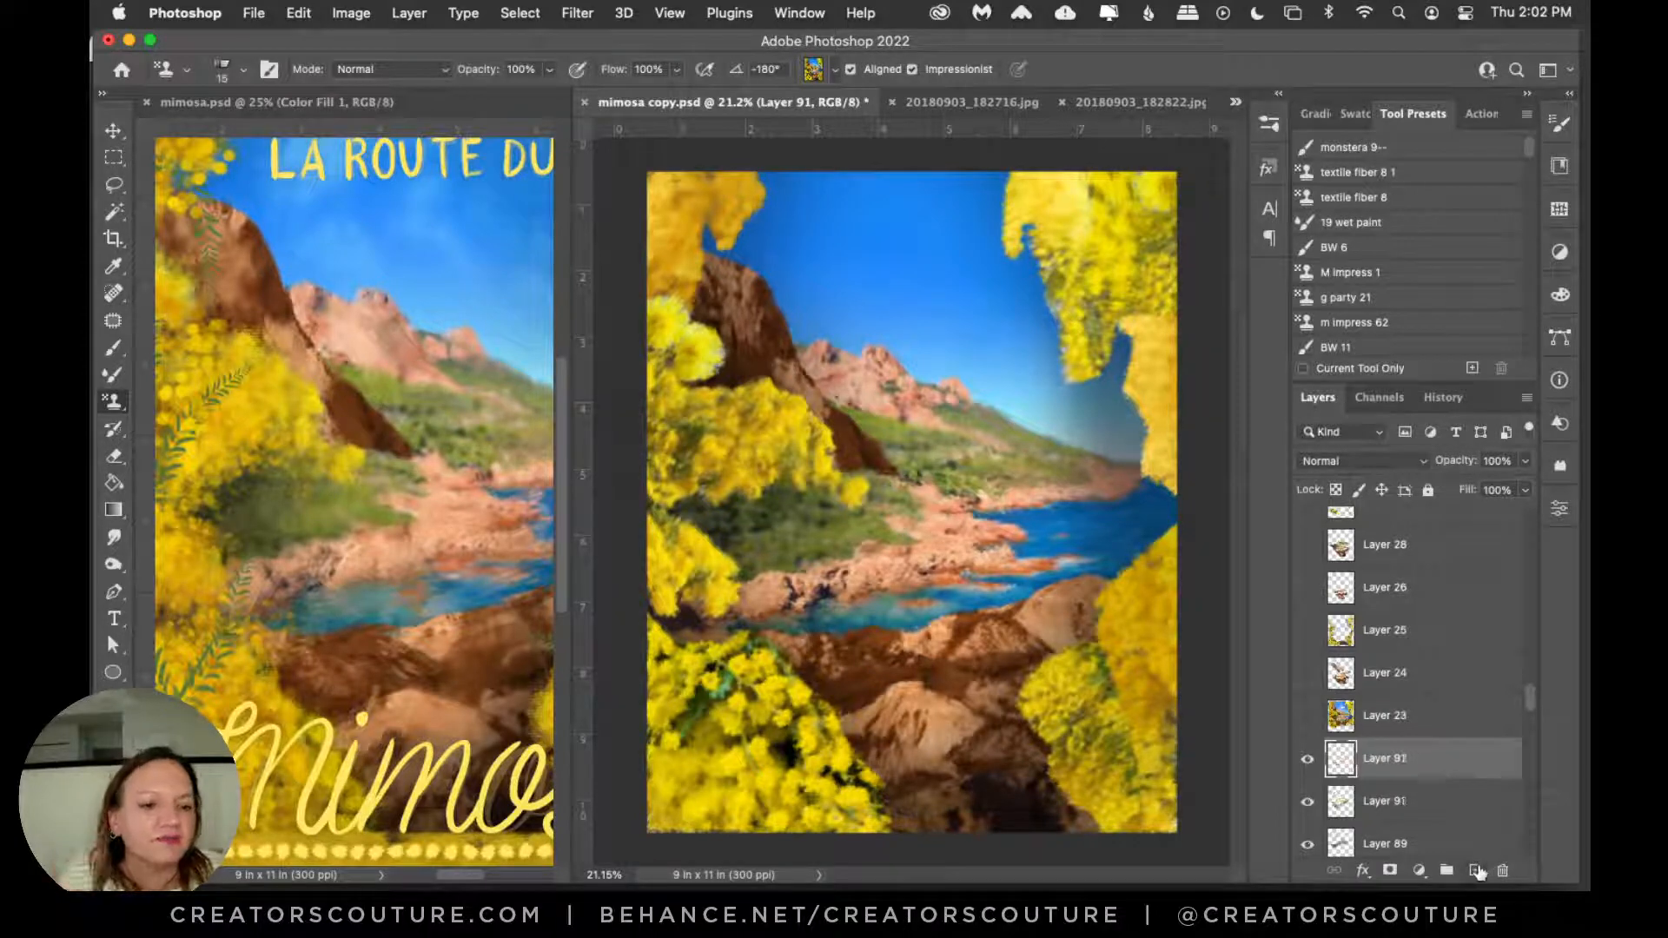
left_click(1269, 126)
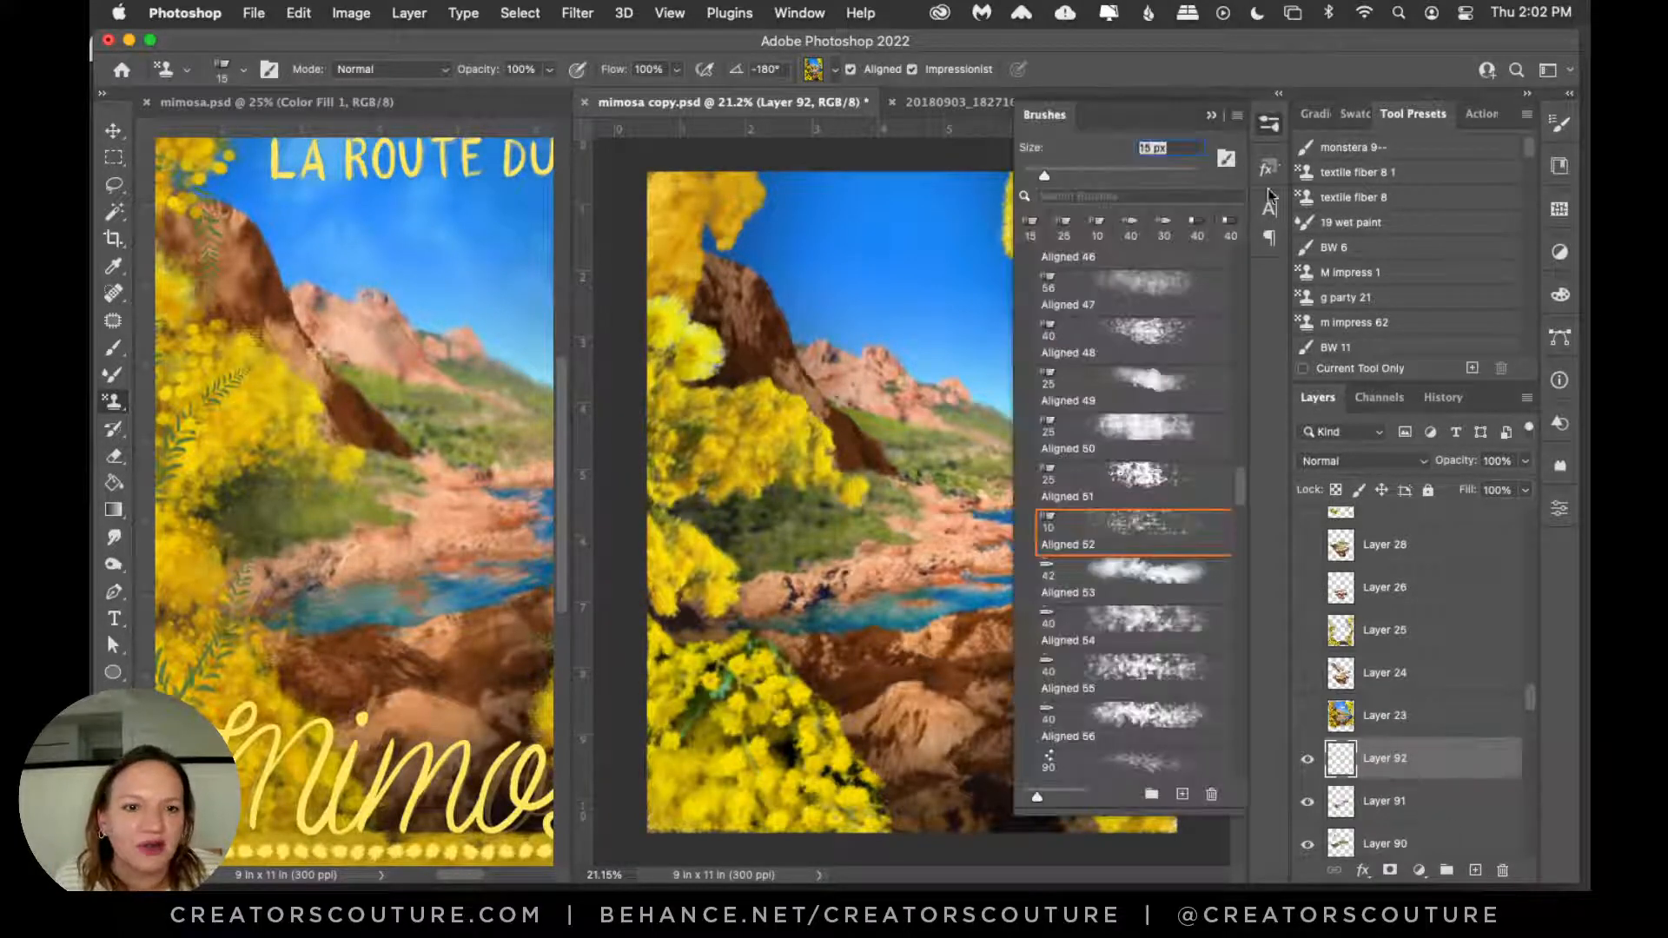
left_click(1269, 126)
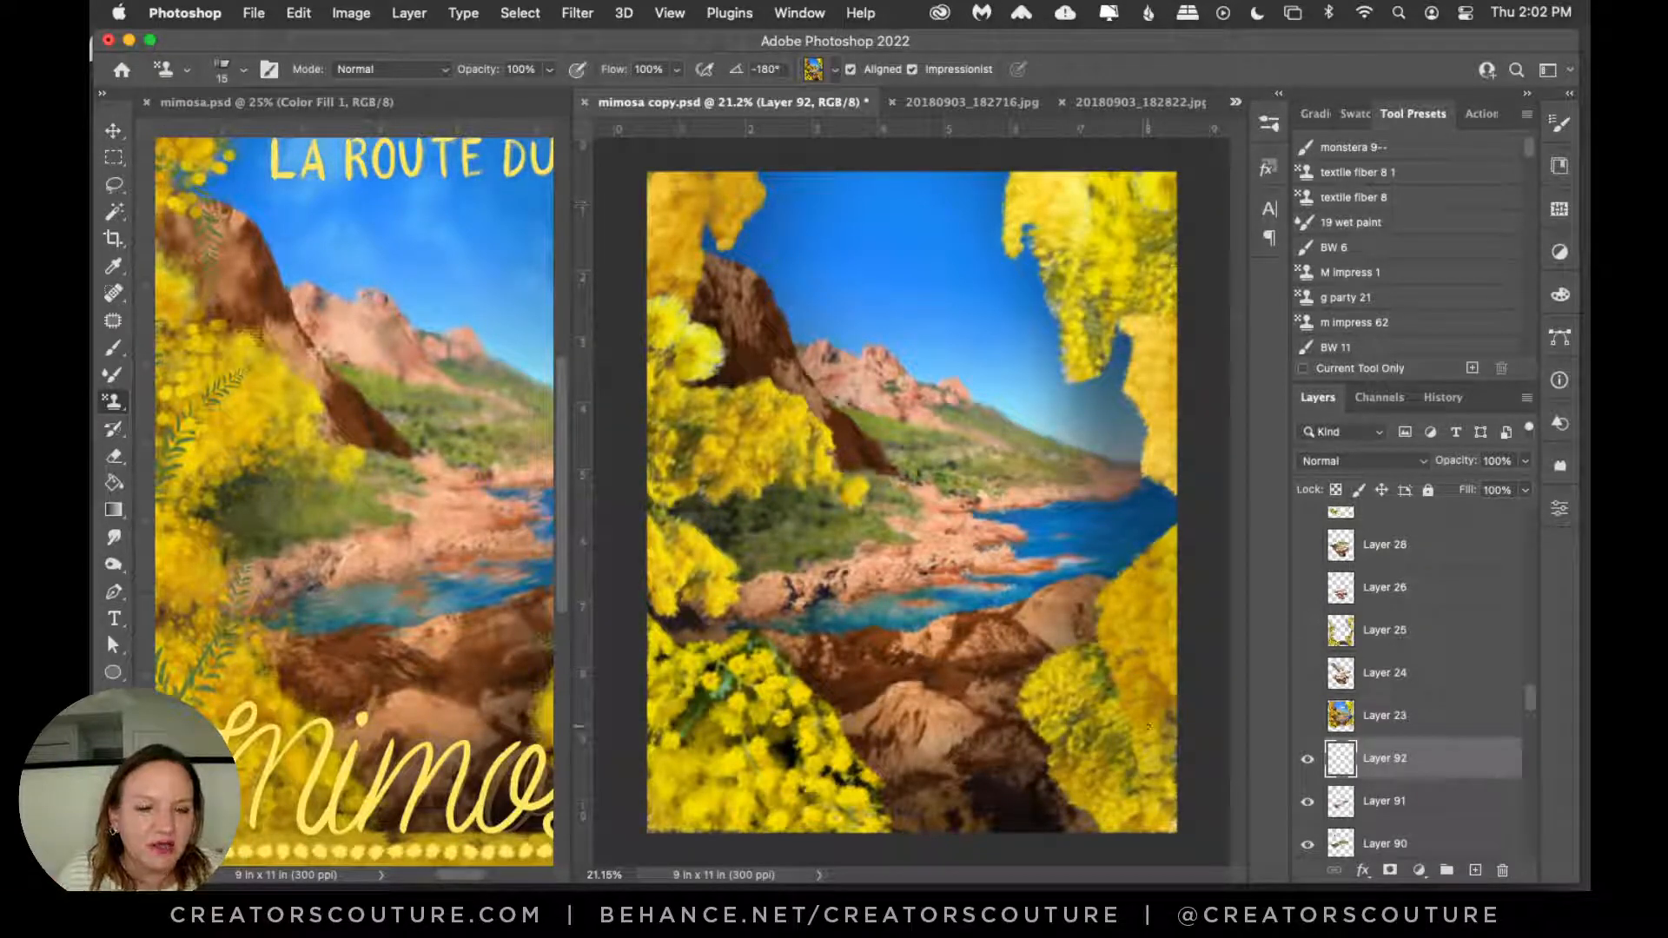
key("F11")
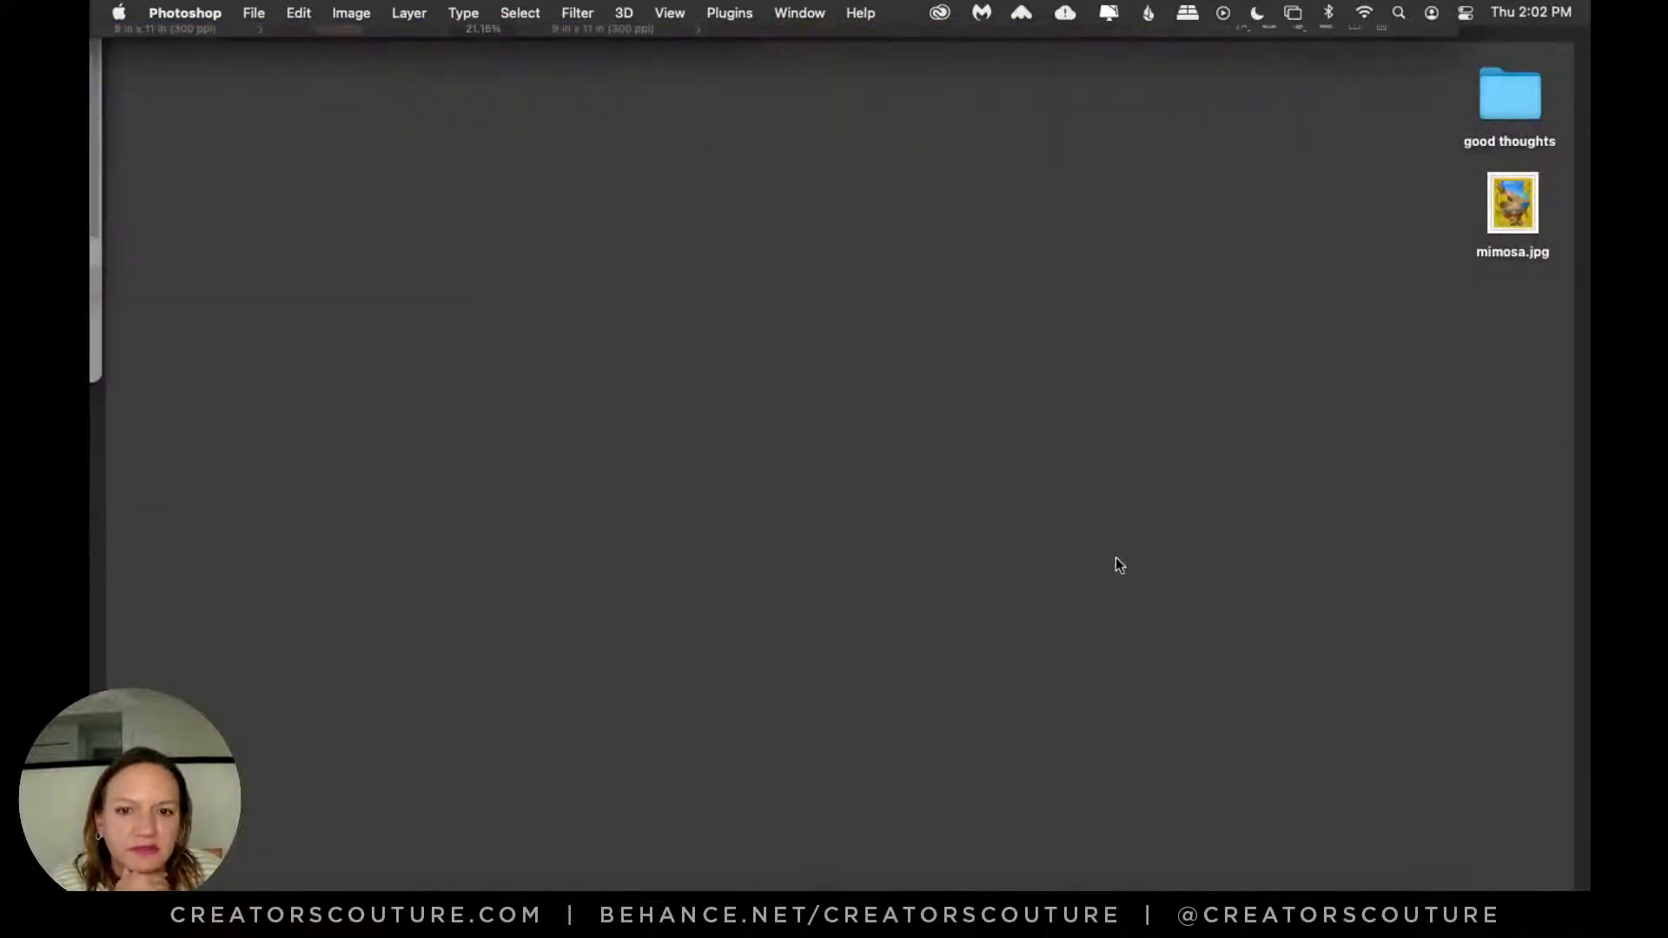
left_click(640, 912)
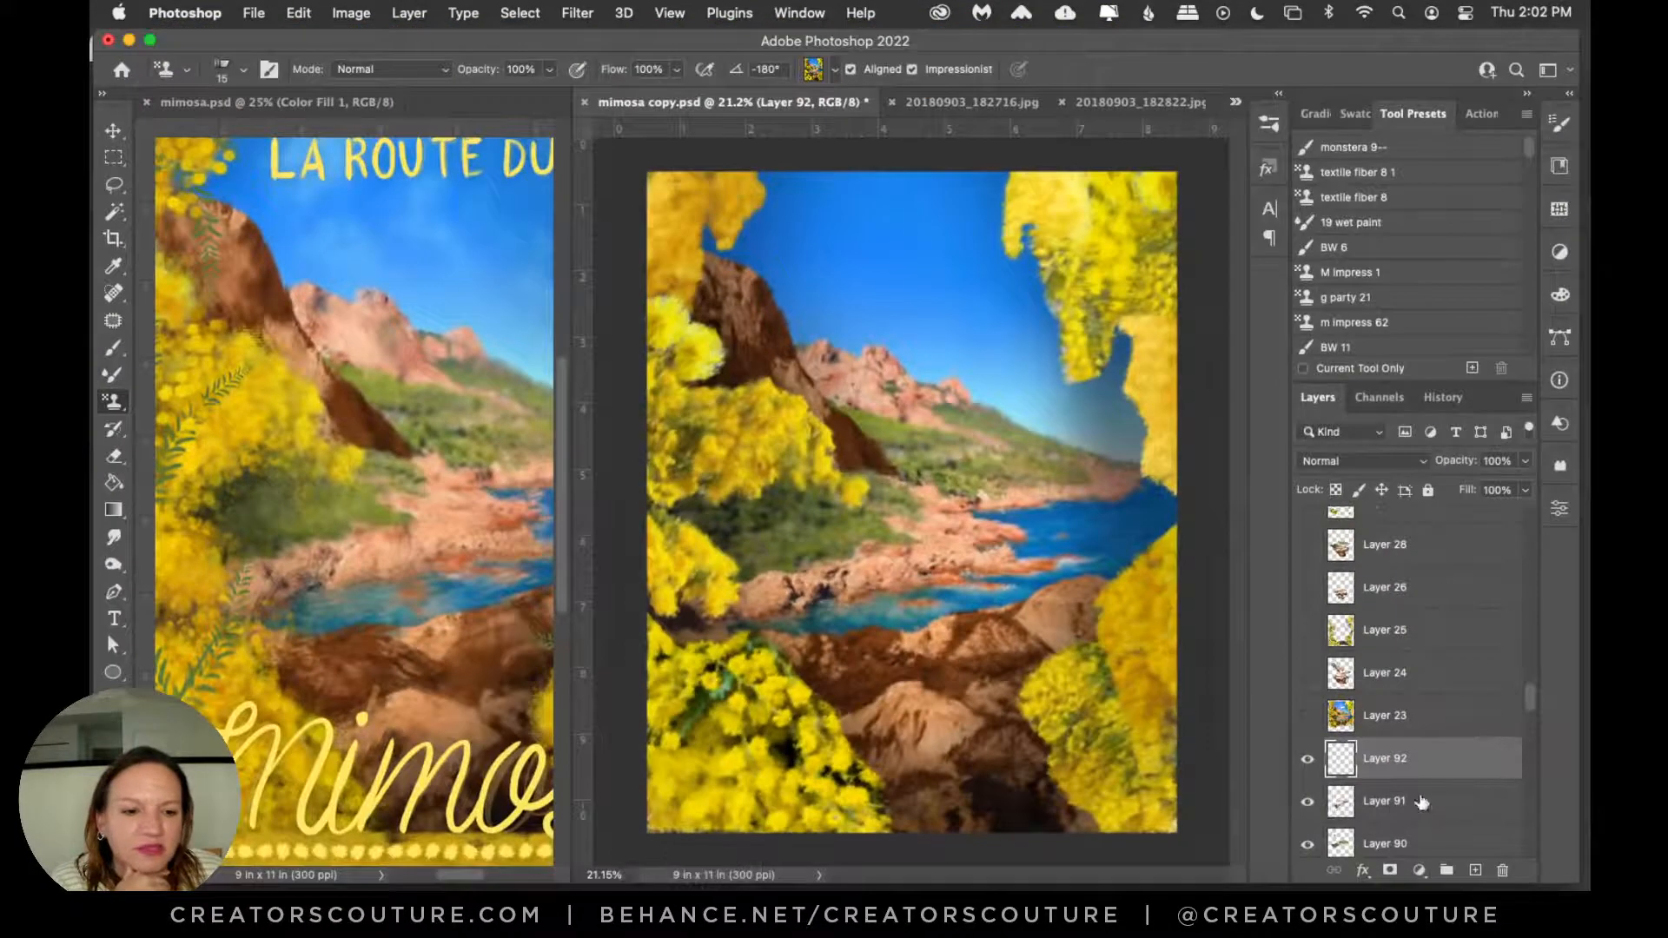
Step: Make the hidden Layer 23 and Layer 24 visible, selecting Layer 23 along the way
scroll(1421, 801, "up", 1)
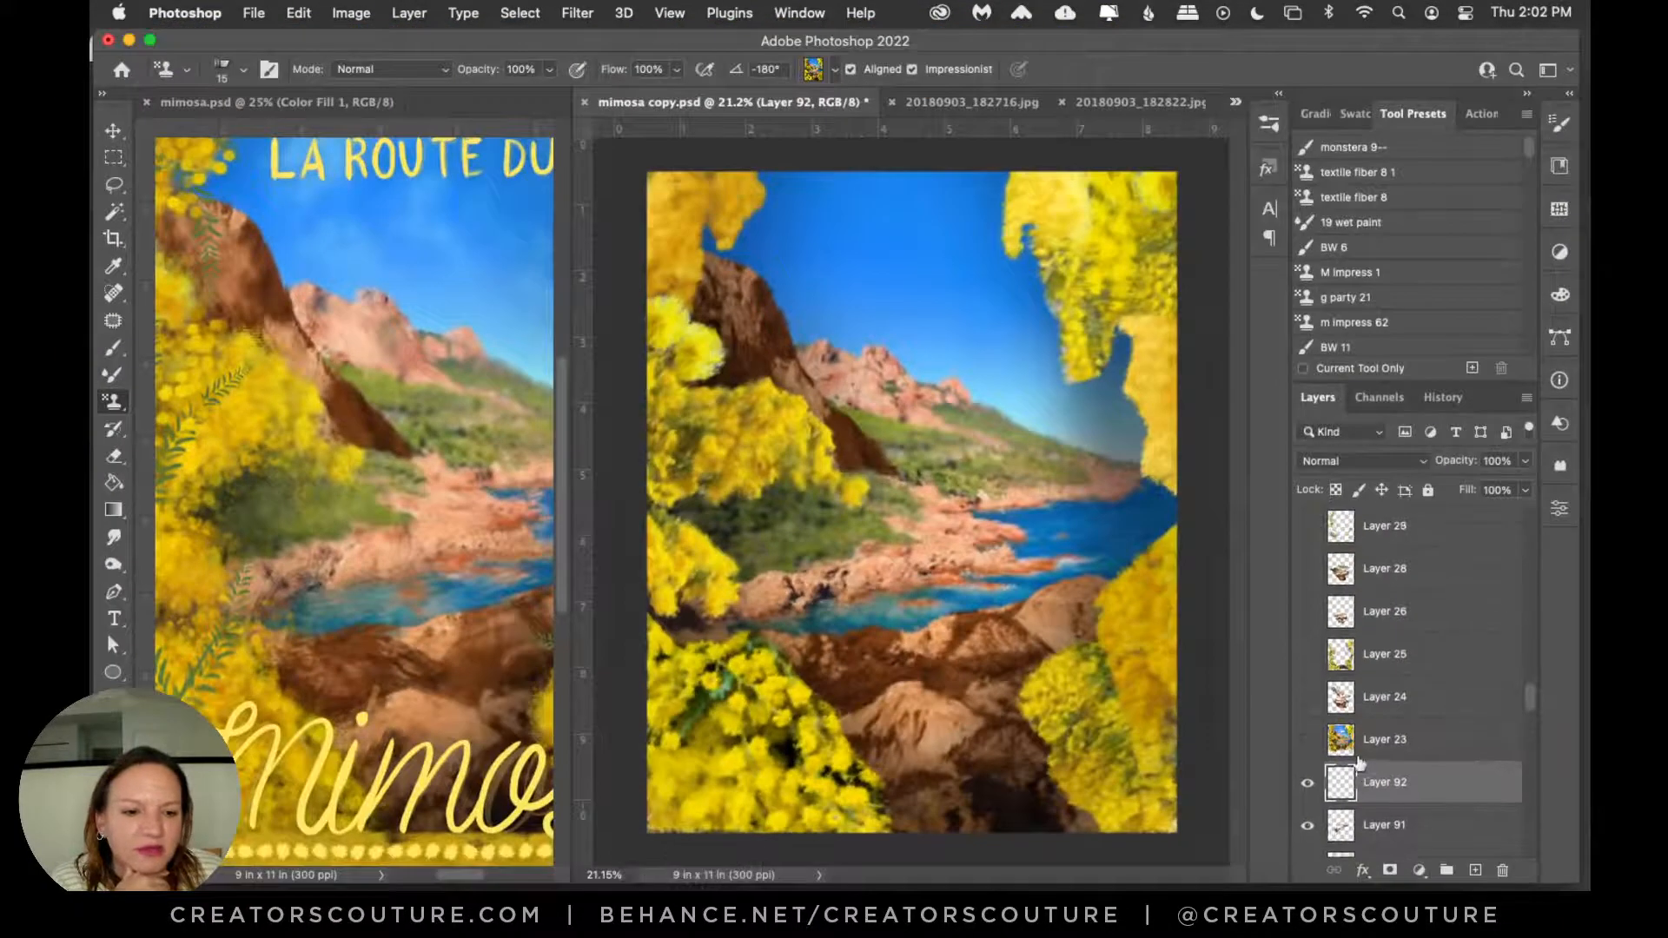
left_click(1309, 743)
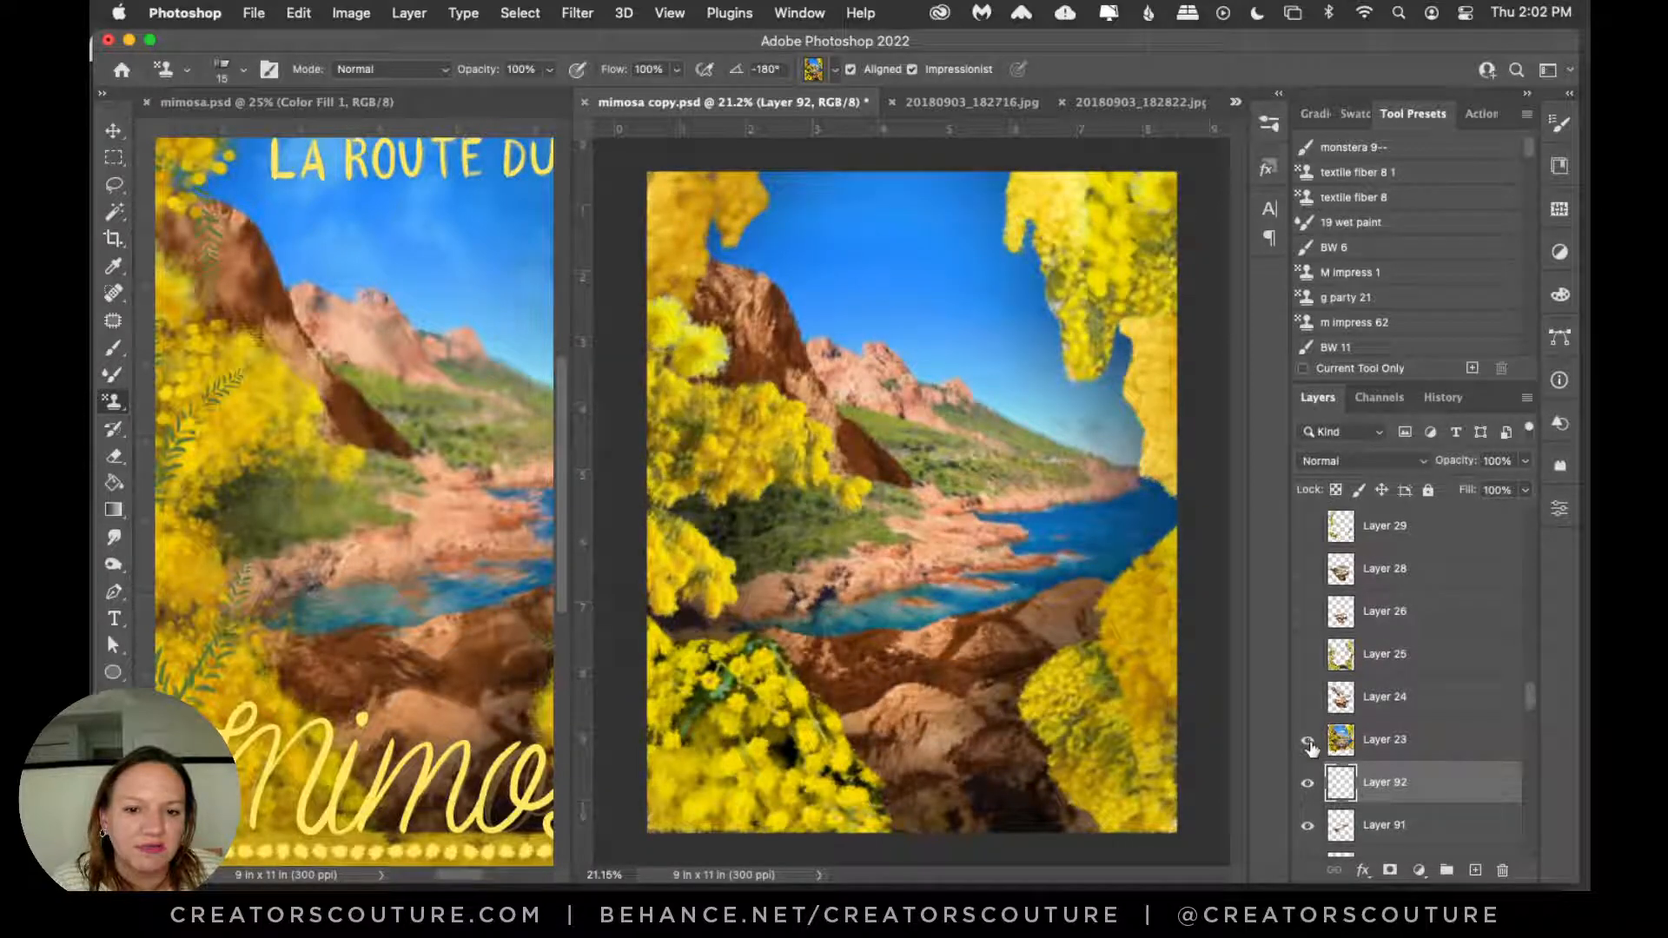
left_click(1381, 740)
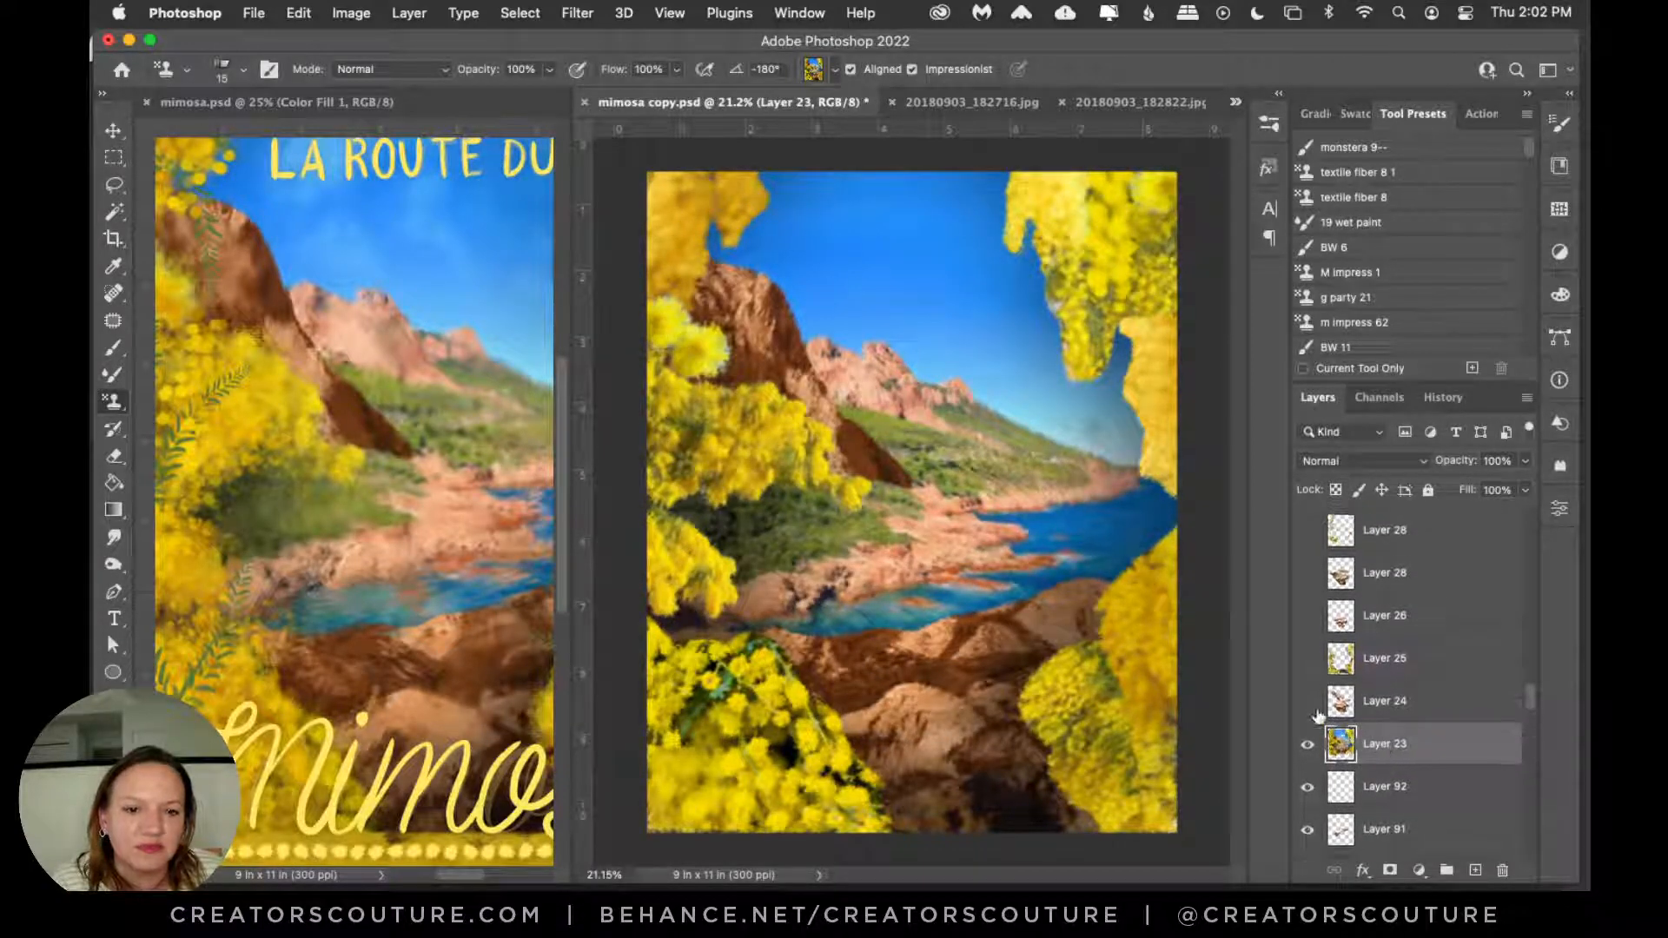
left_click(1312, 704)
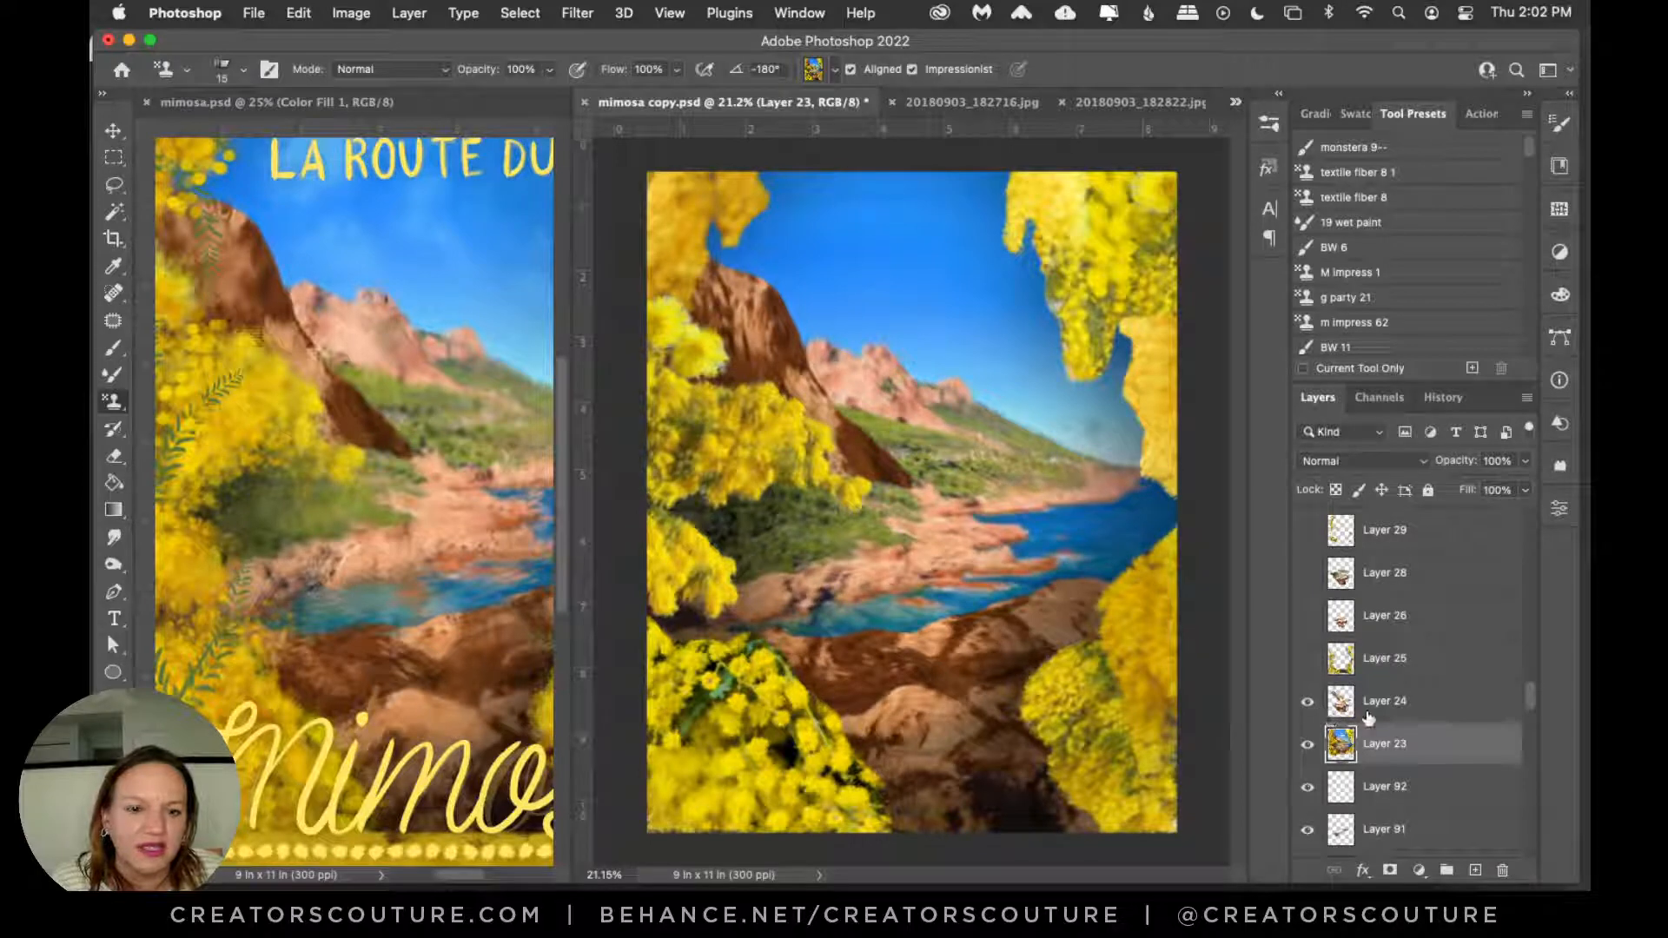
scroll(1369, 718, "up", 1)
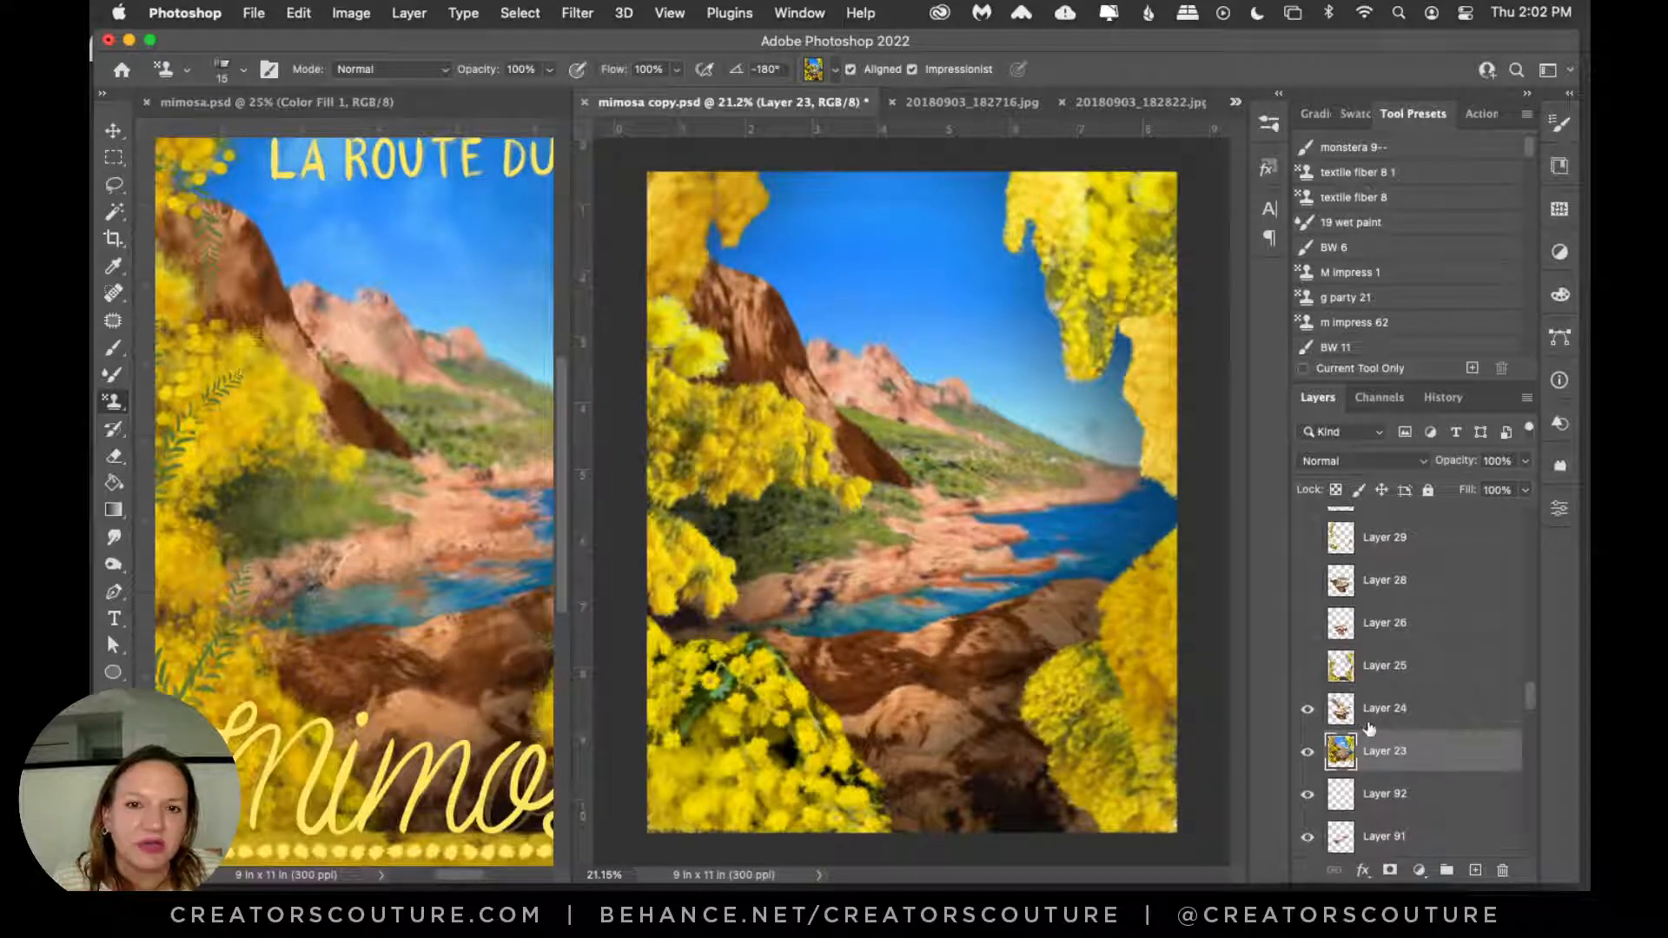
scroll(1375, 721, "up", 2)
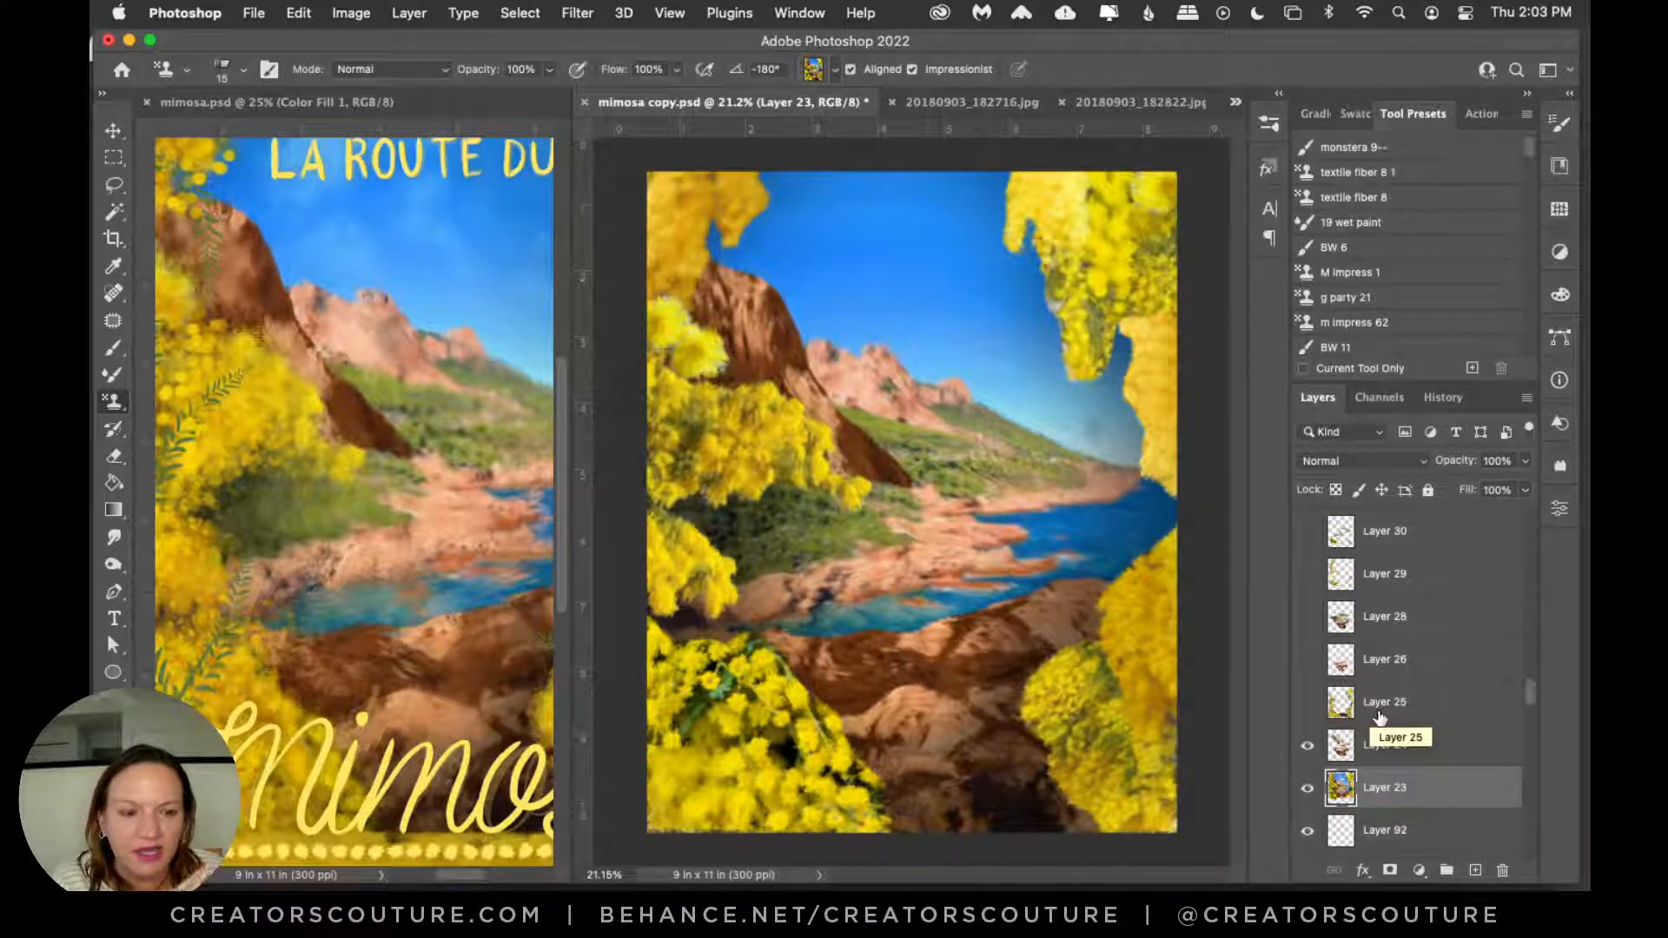
Step: Select Layer 25 and make it visible together with Layer 26 and Layer 28, toggling Layer 26 to compare its effect
left_click(1322, 719)
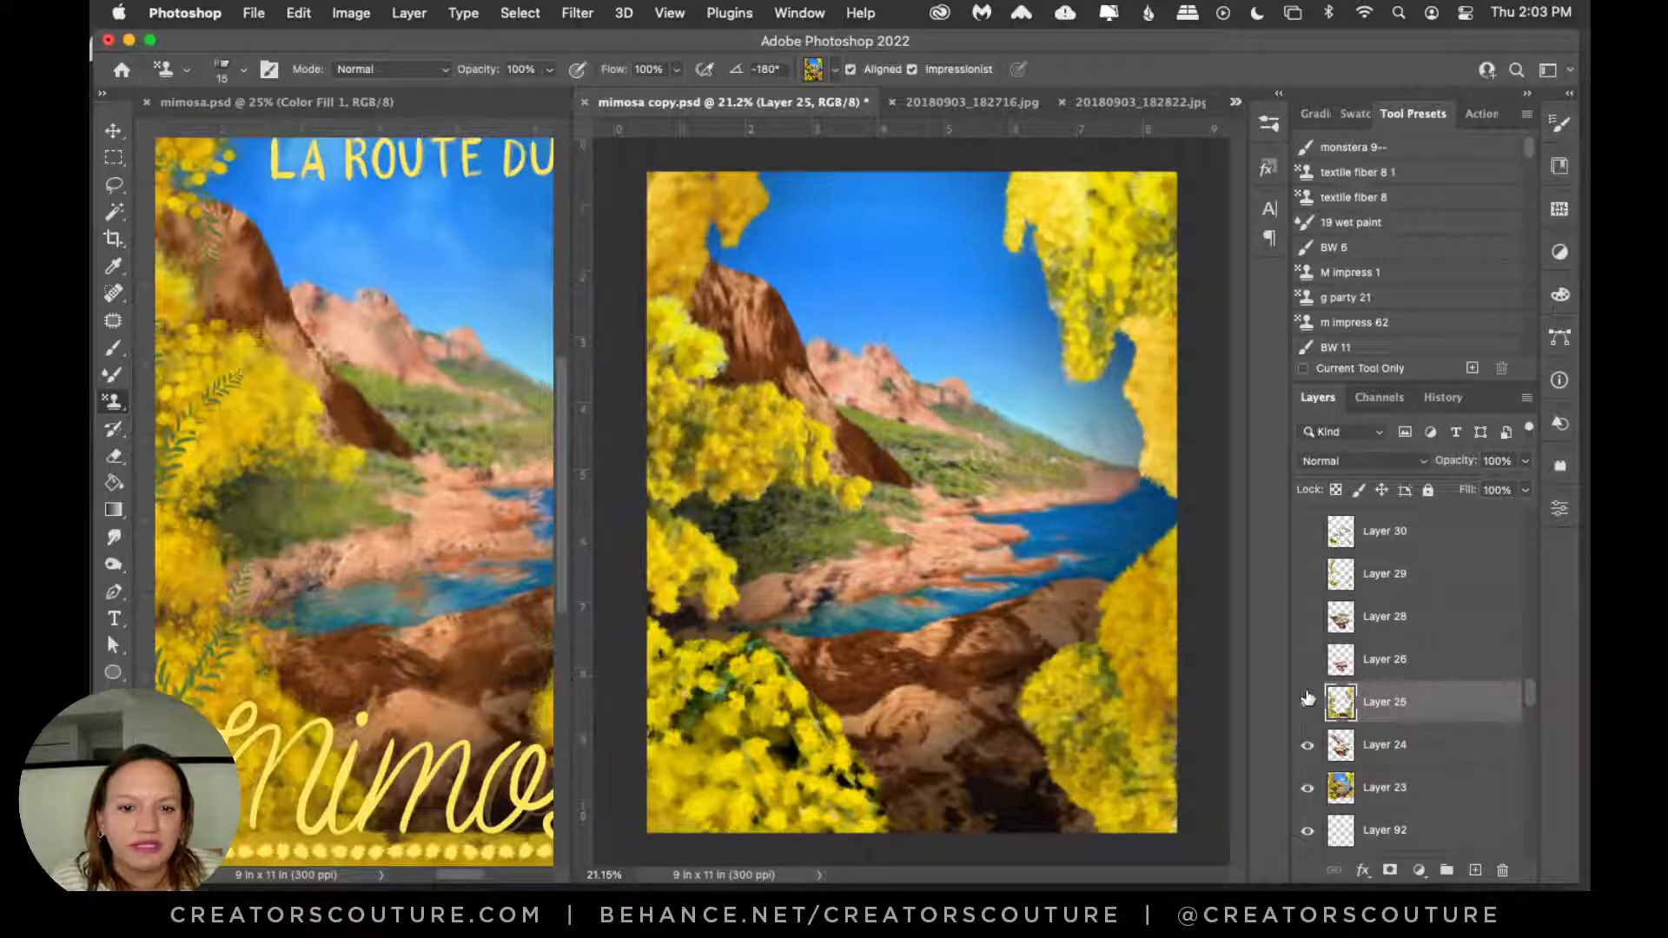
left_click(1307, 700)
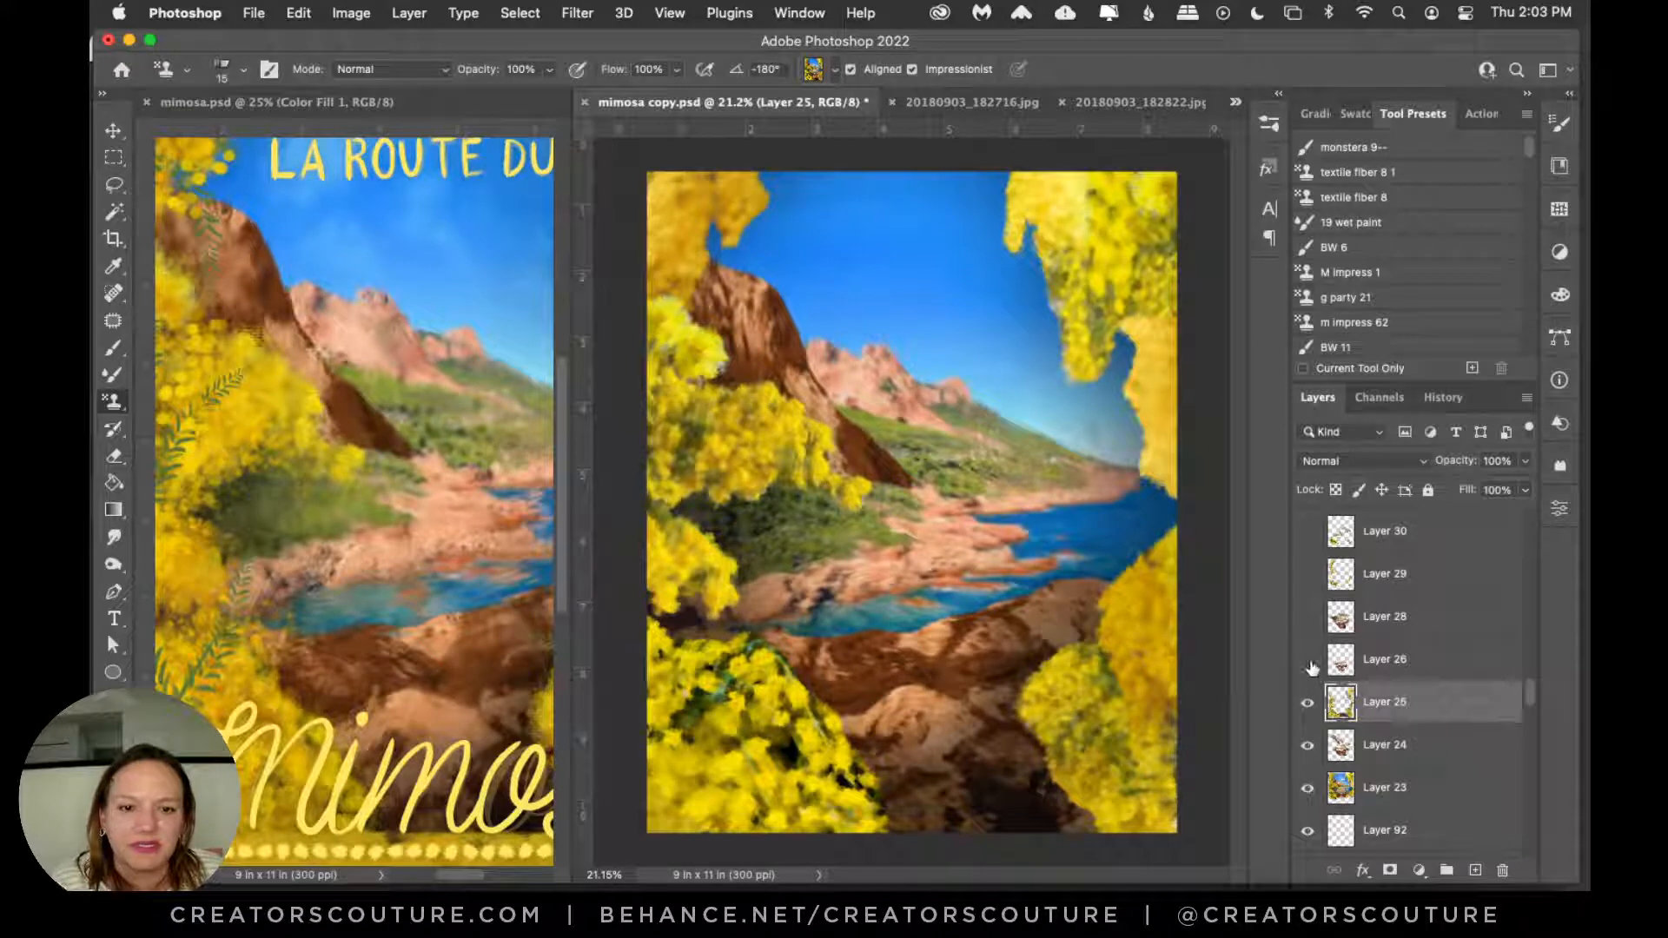
left_click(1309, 662)
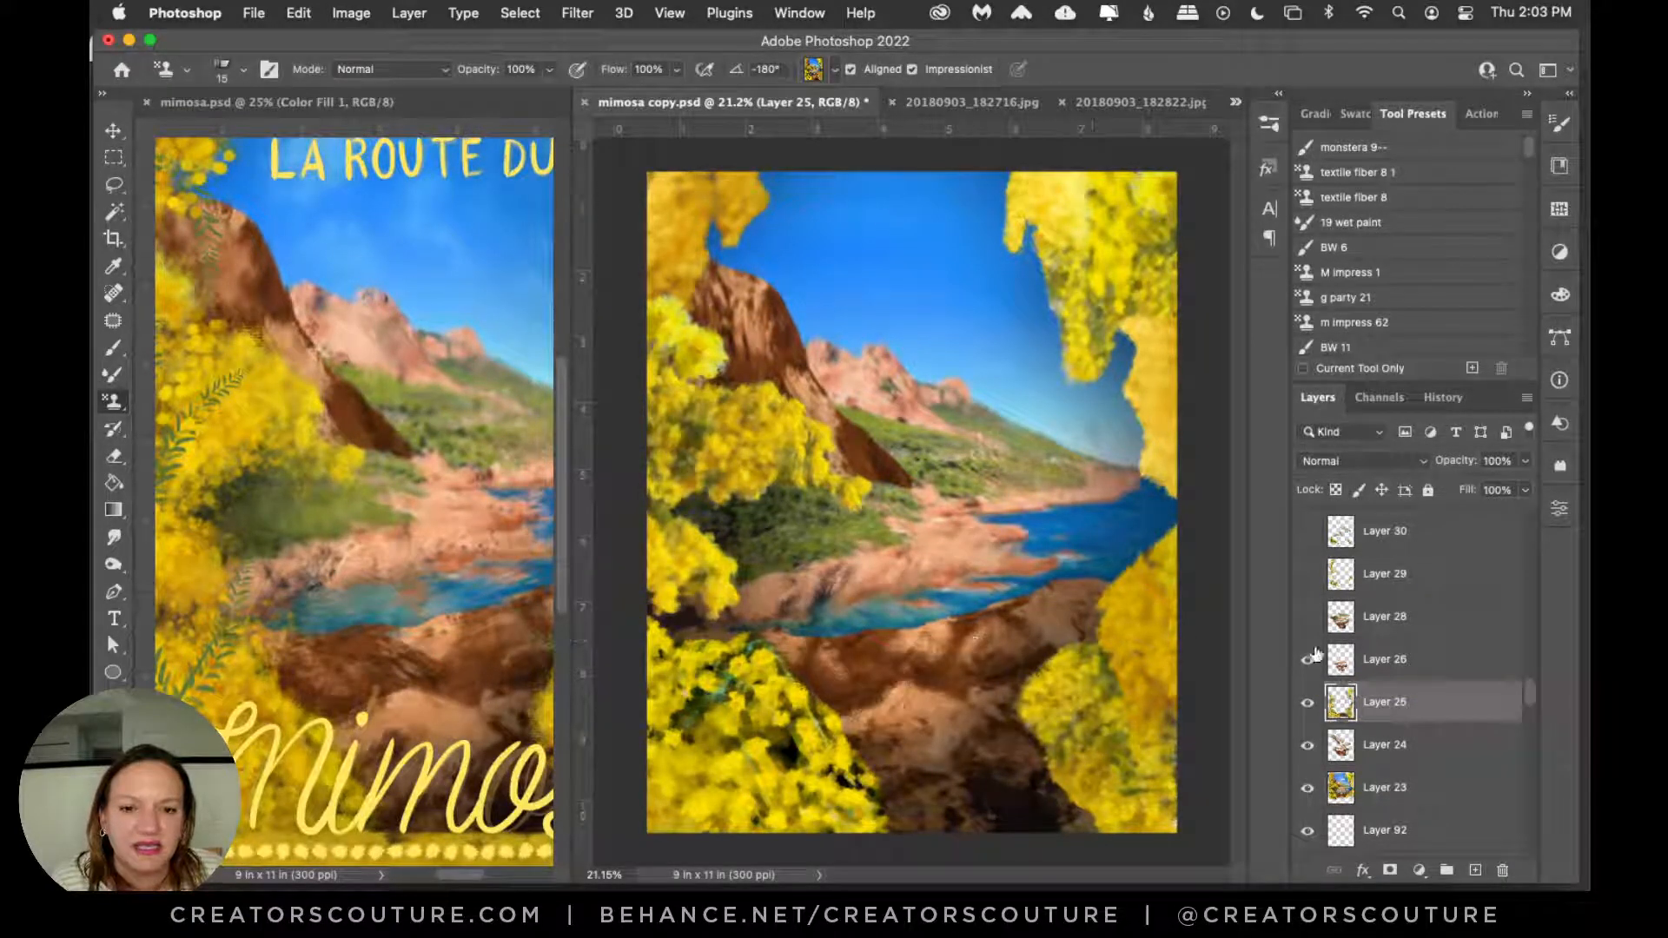
left_click(1308, 662)
left_click(1307, 662)
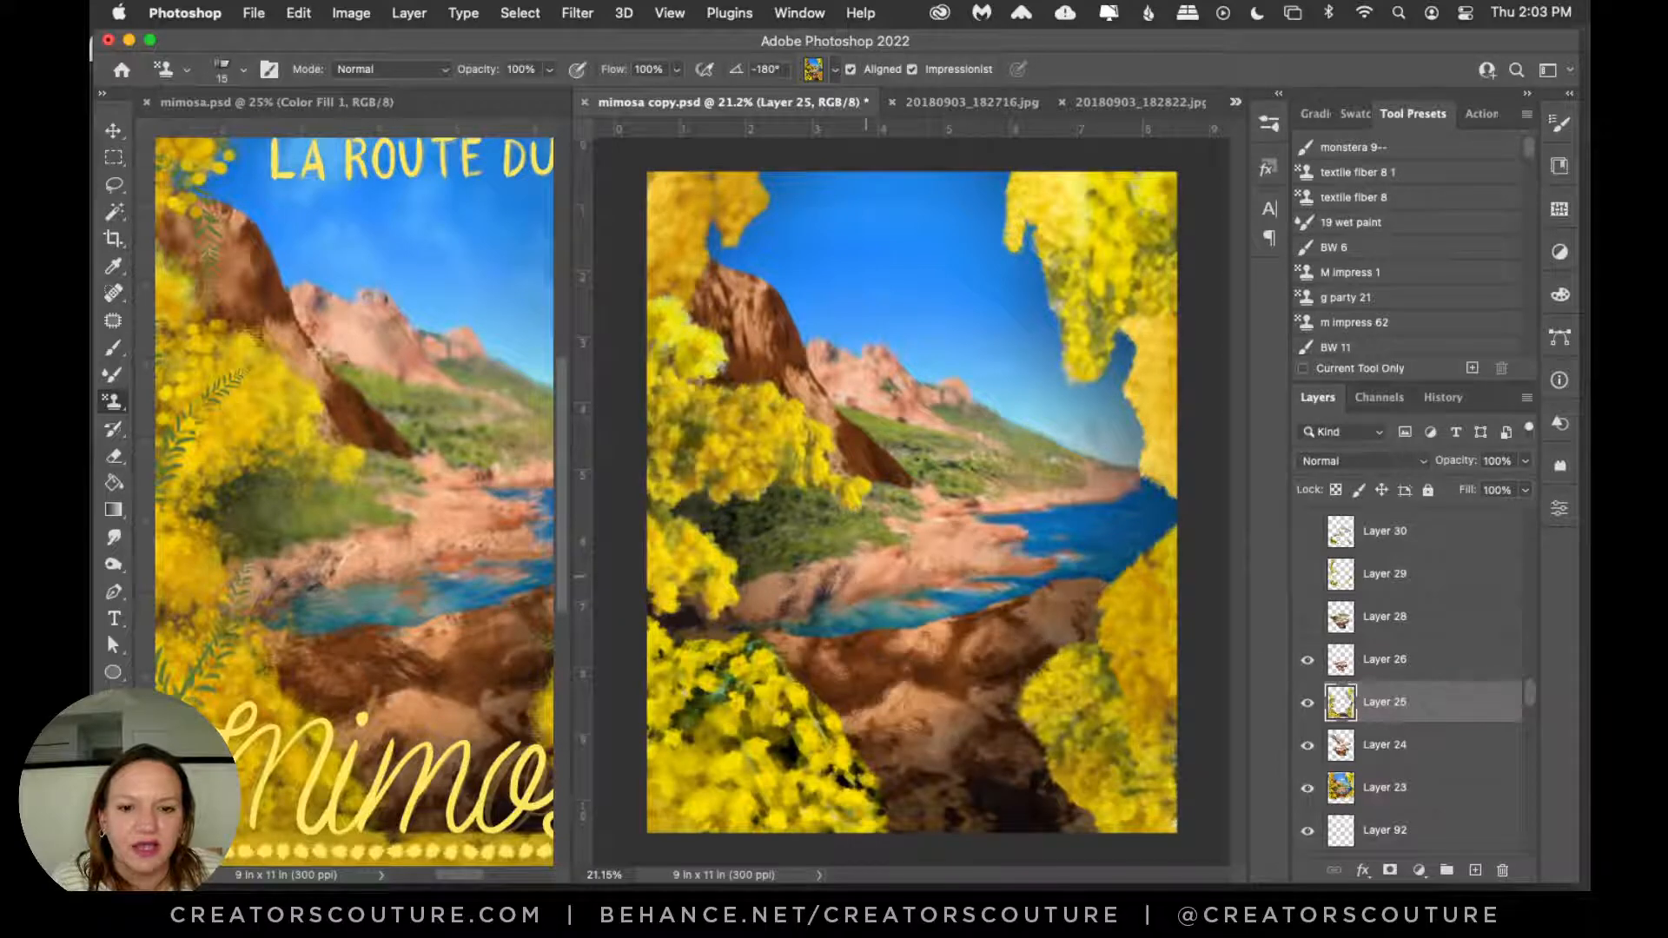
left_click(1308, 618)
Step: Make Layers 29, 30, 31 and 32 visible one after another, selecting Layer 31 along the way
scroll(1393, 647, "up", 1)
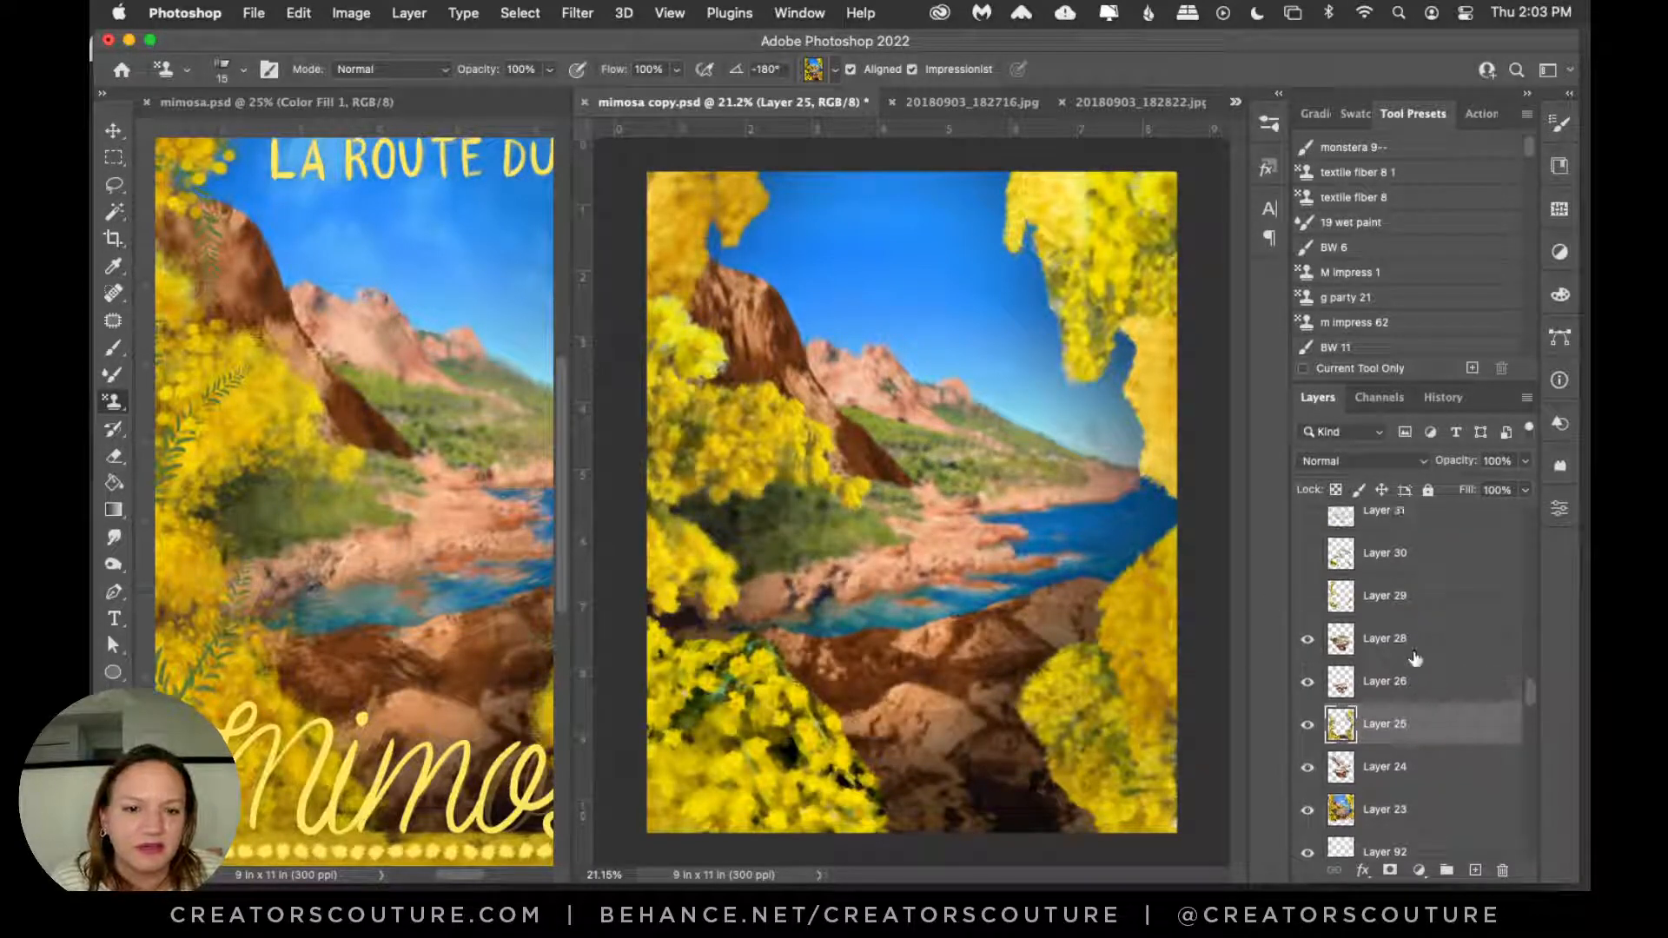
left_click(1306, 597)
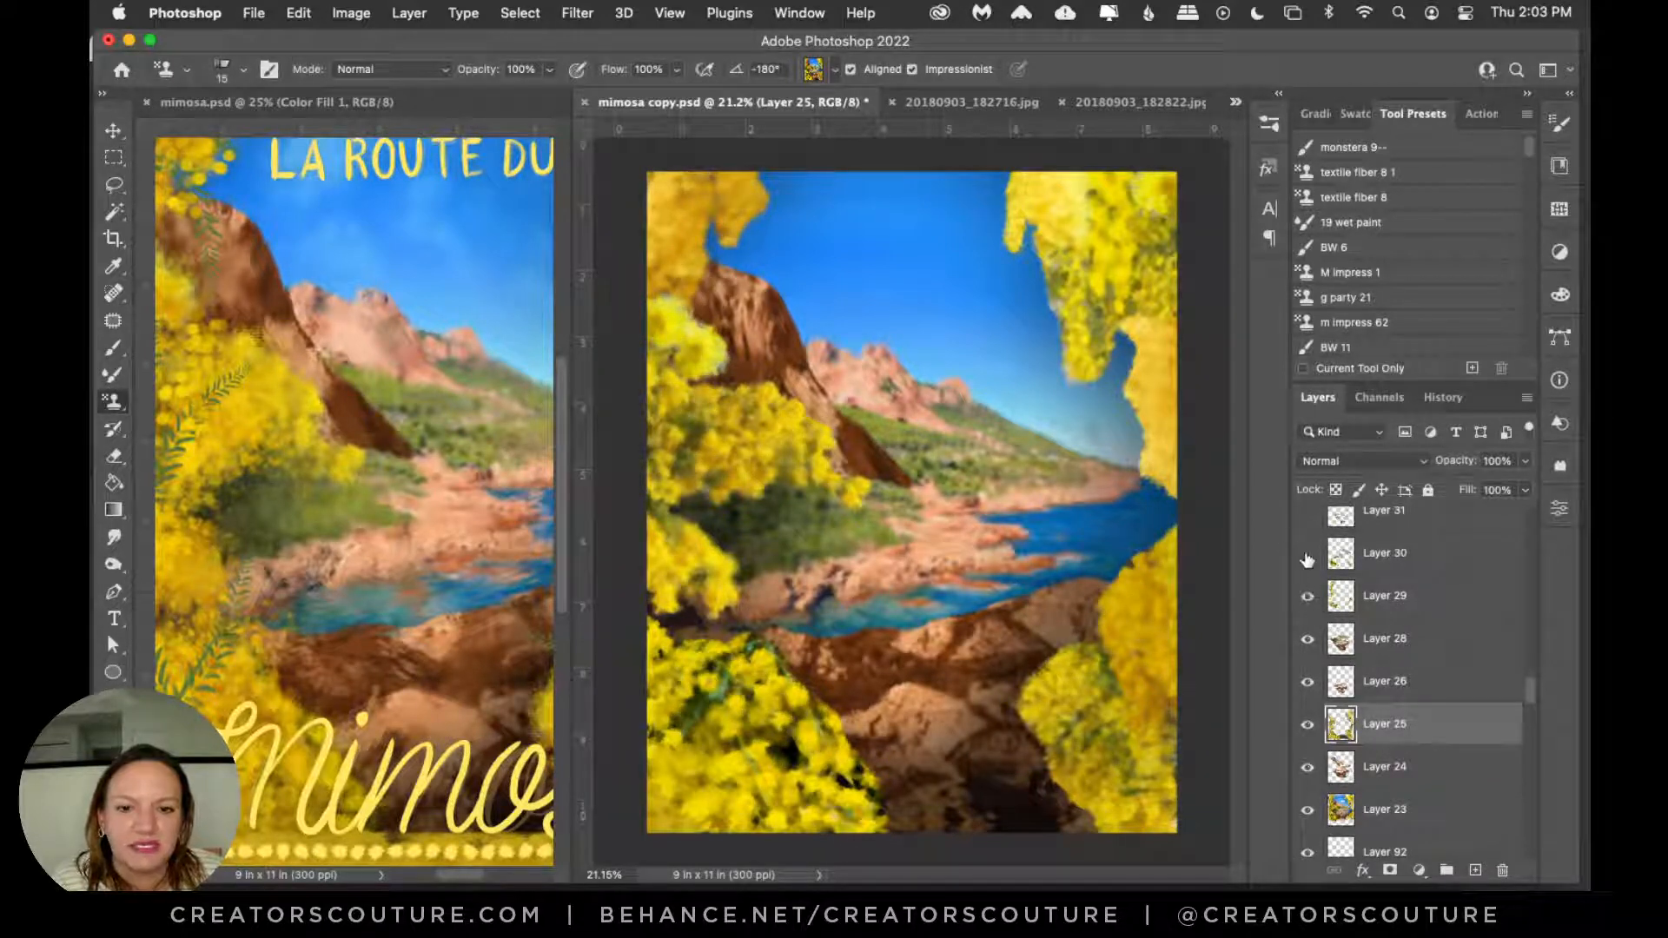
left_click(1307, 554)
scroll(1413, 656, "up", 2)
left_click(1307, 609)
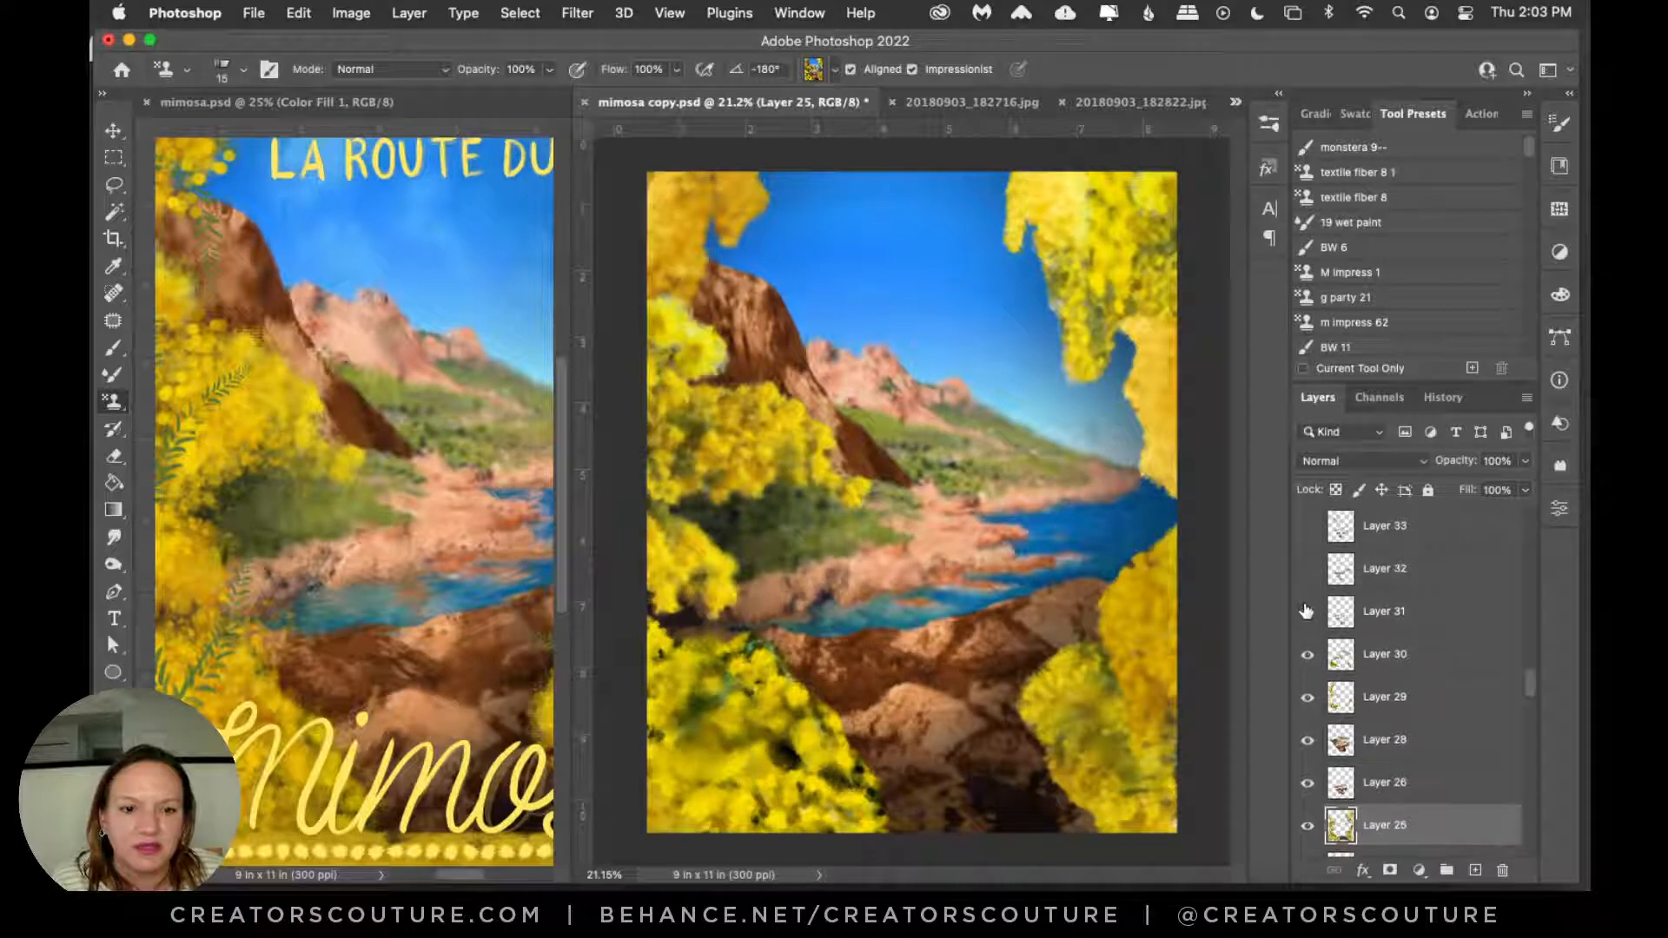
scroll(1383, 617, "down", 1)
left_click(1383, 619)
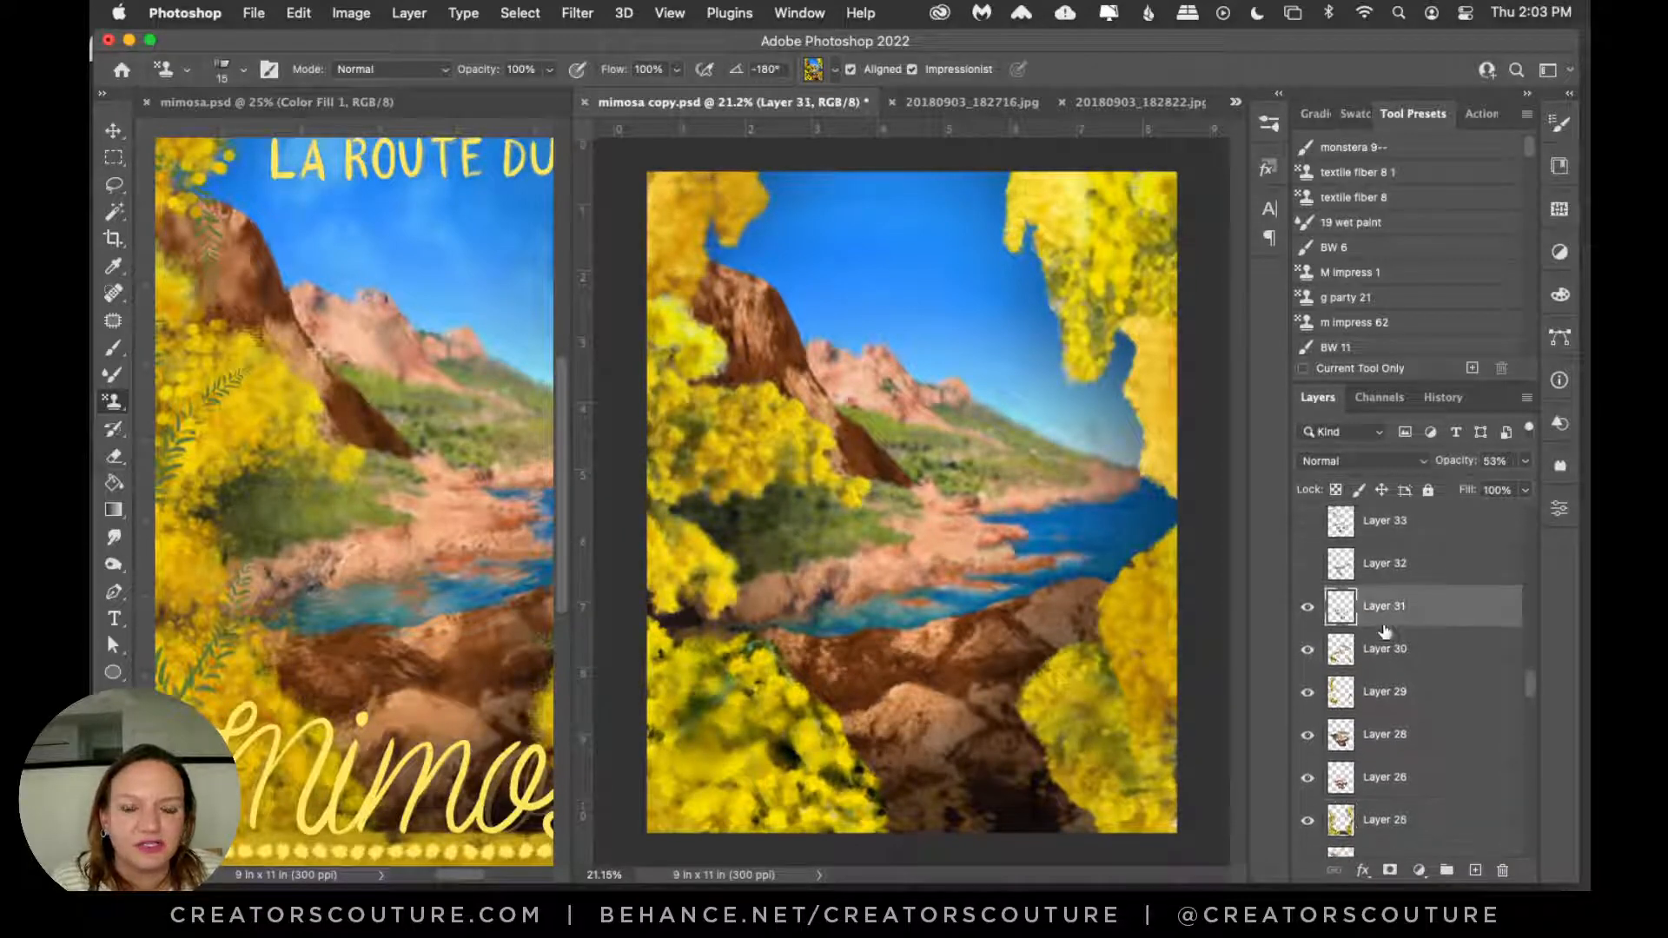
left_click(1306, 571)
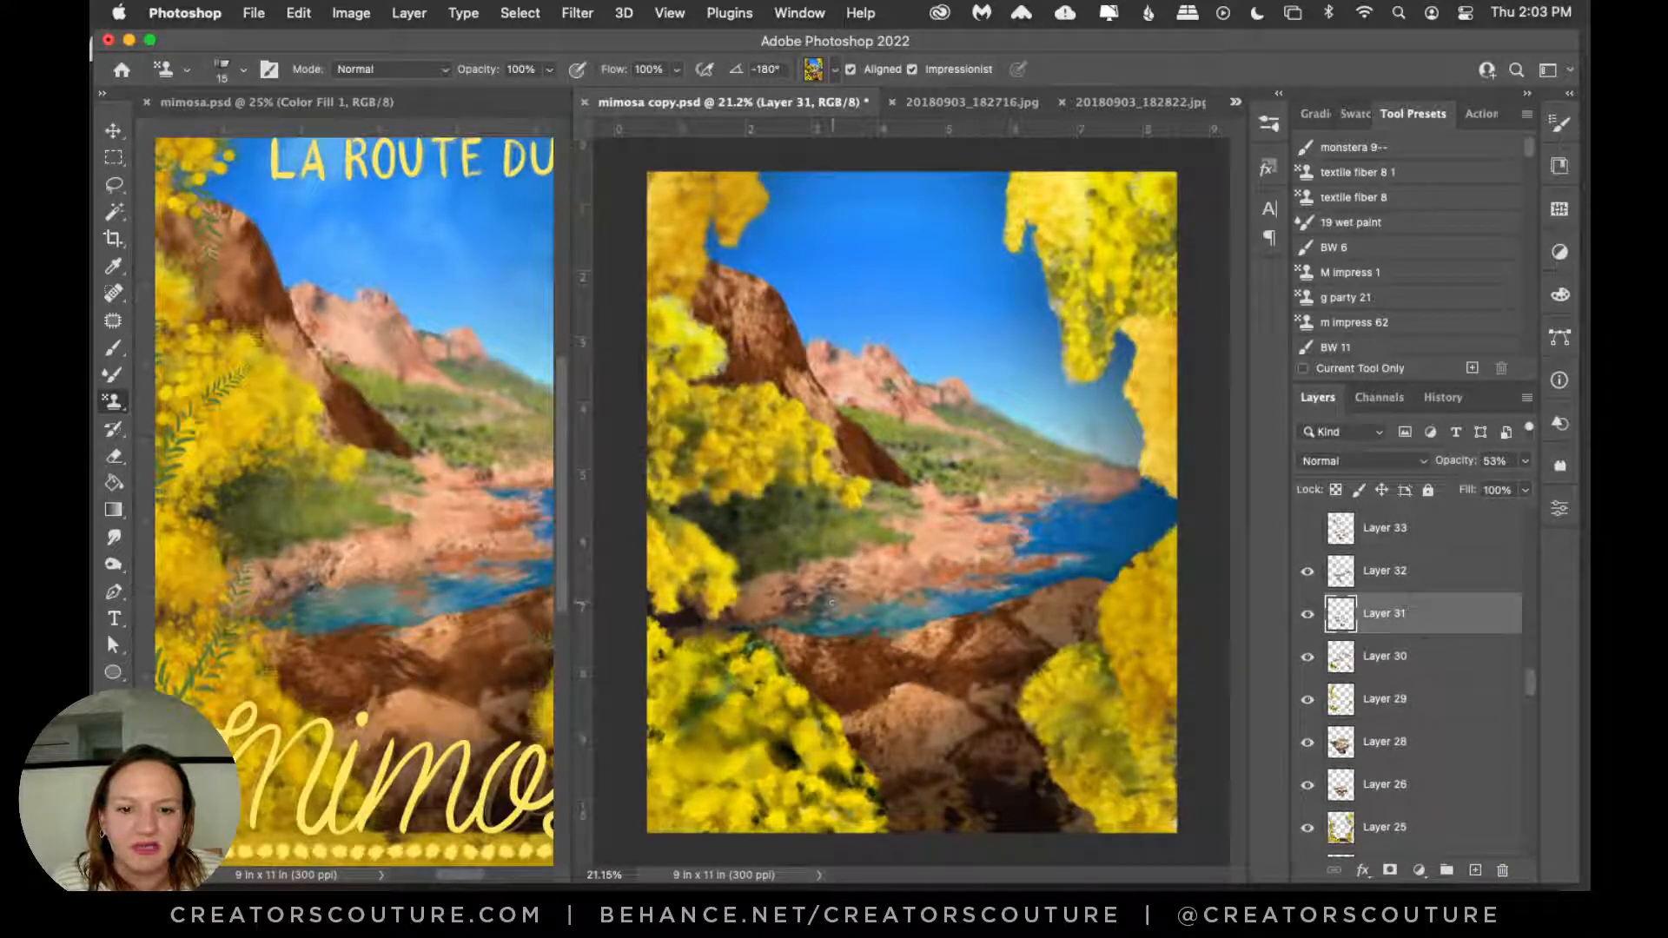
scroll(1347, 649, "up", 3)
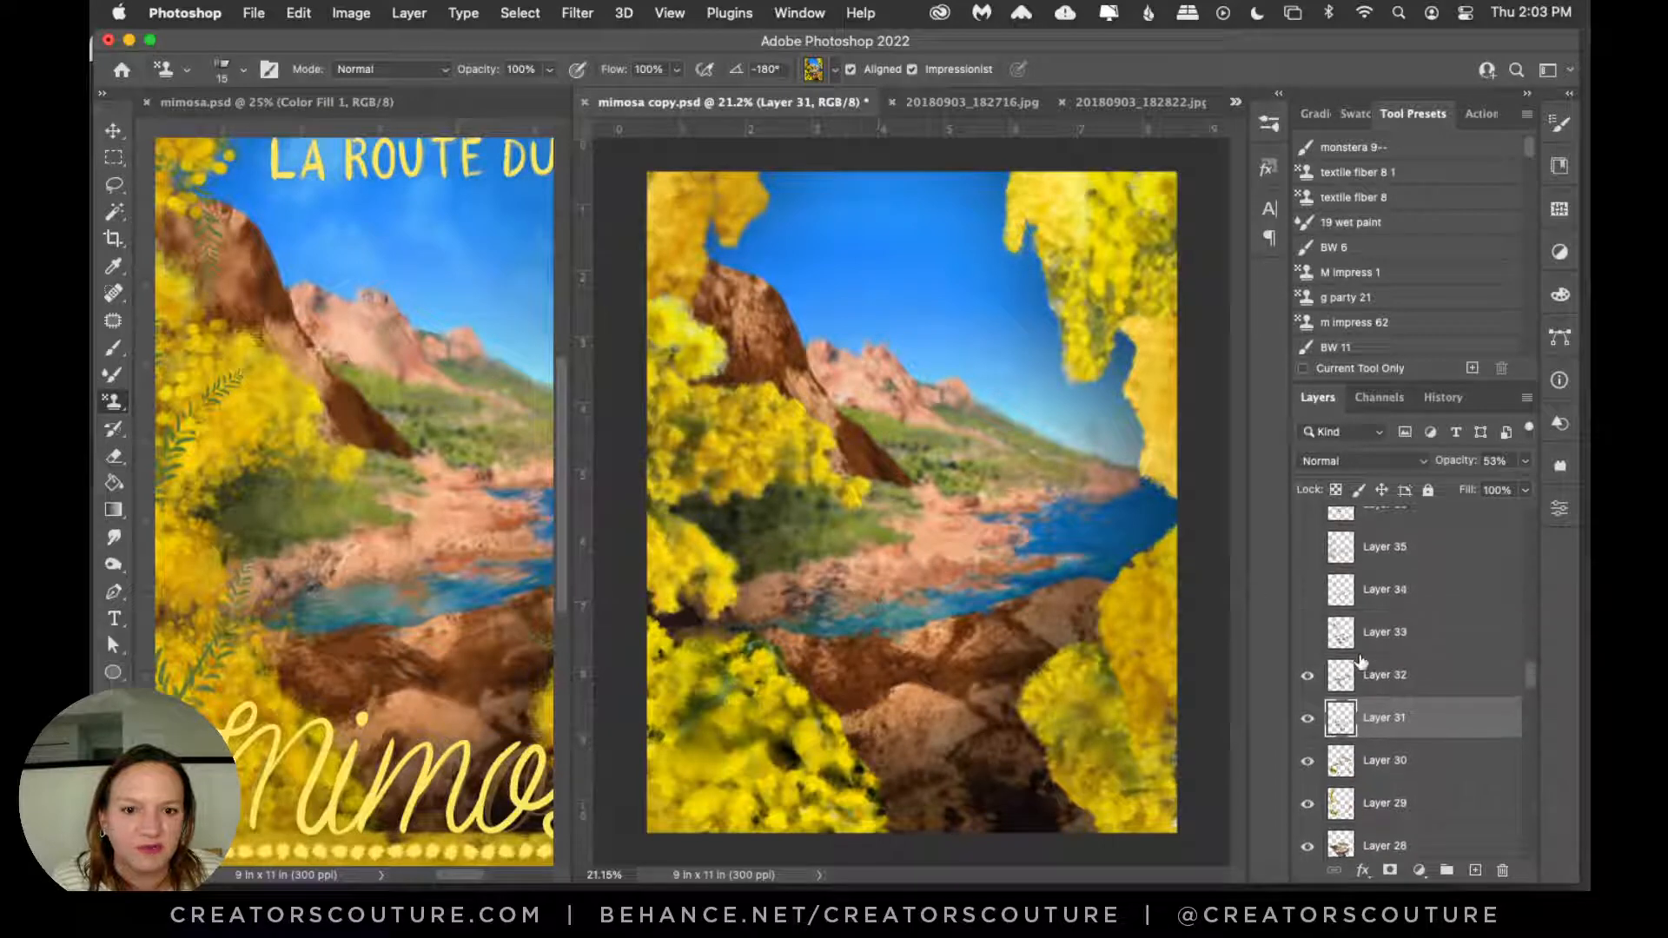
Step: Make Layer 33 visible and active, and choose the 96 px Artistic 61 brush for the Pattern Stamp
left_click(1310, 630)
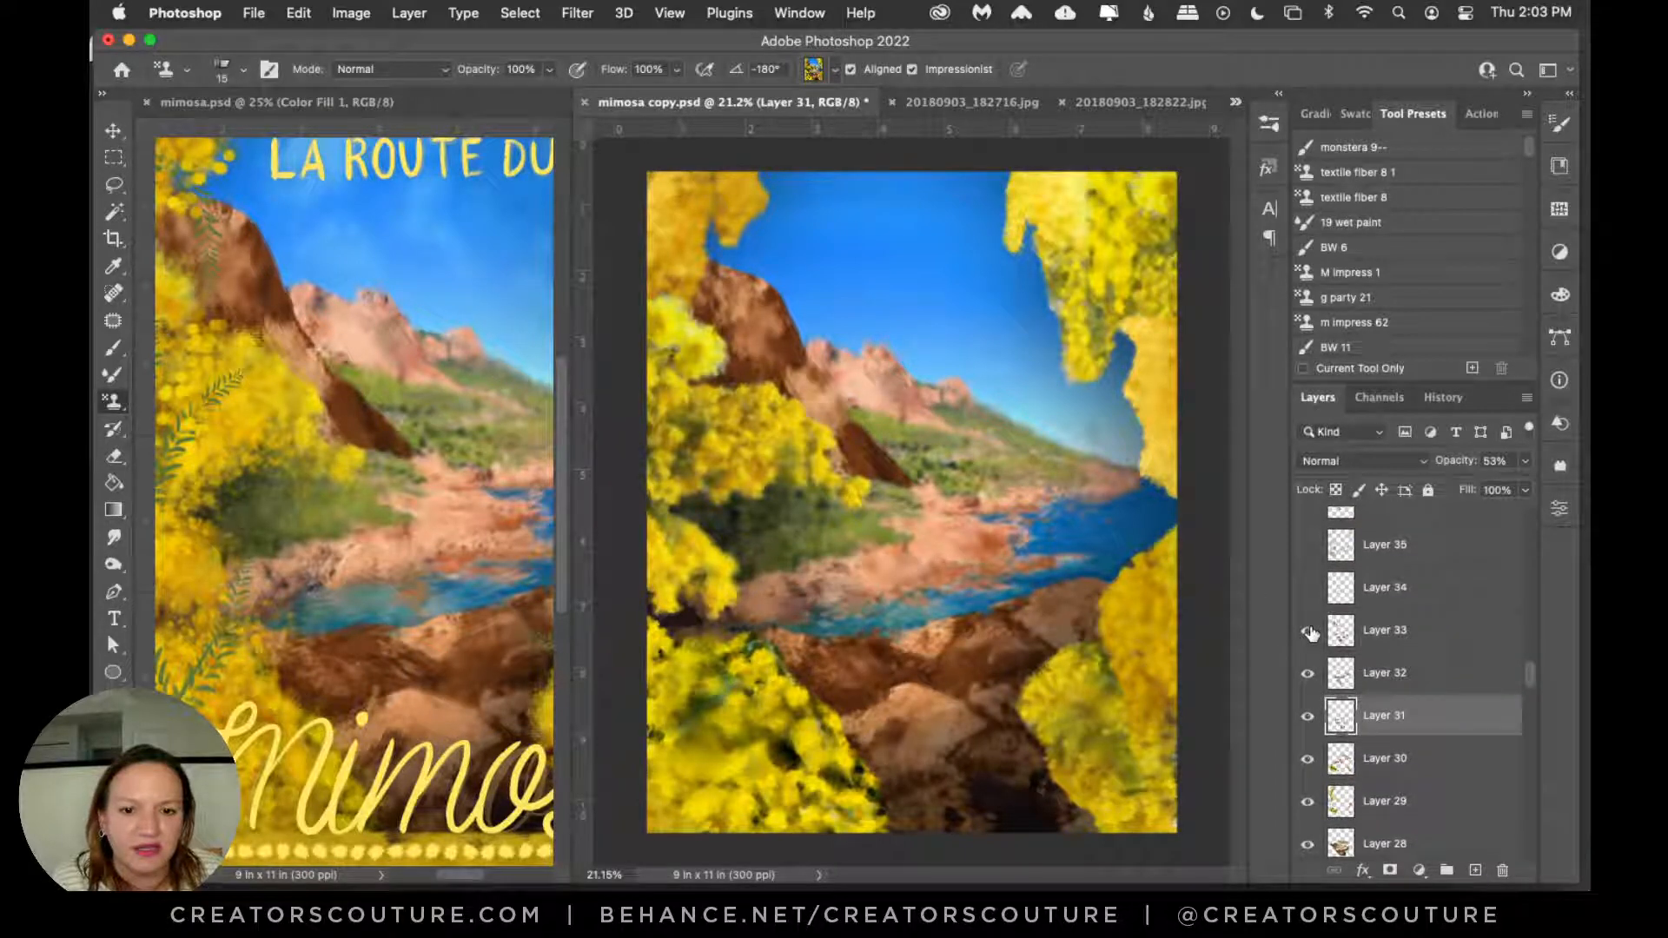
left_click(1309, 630)
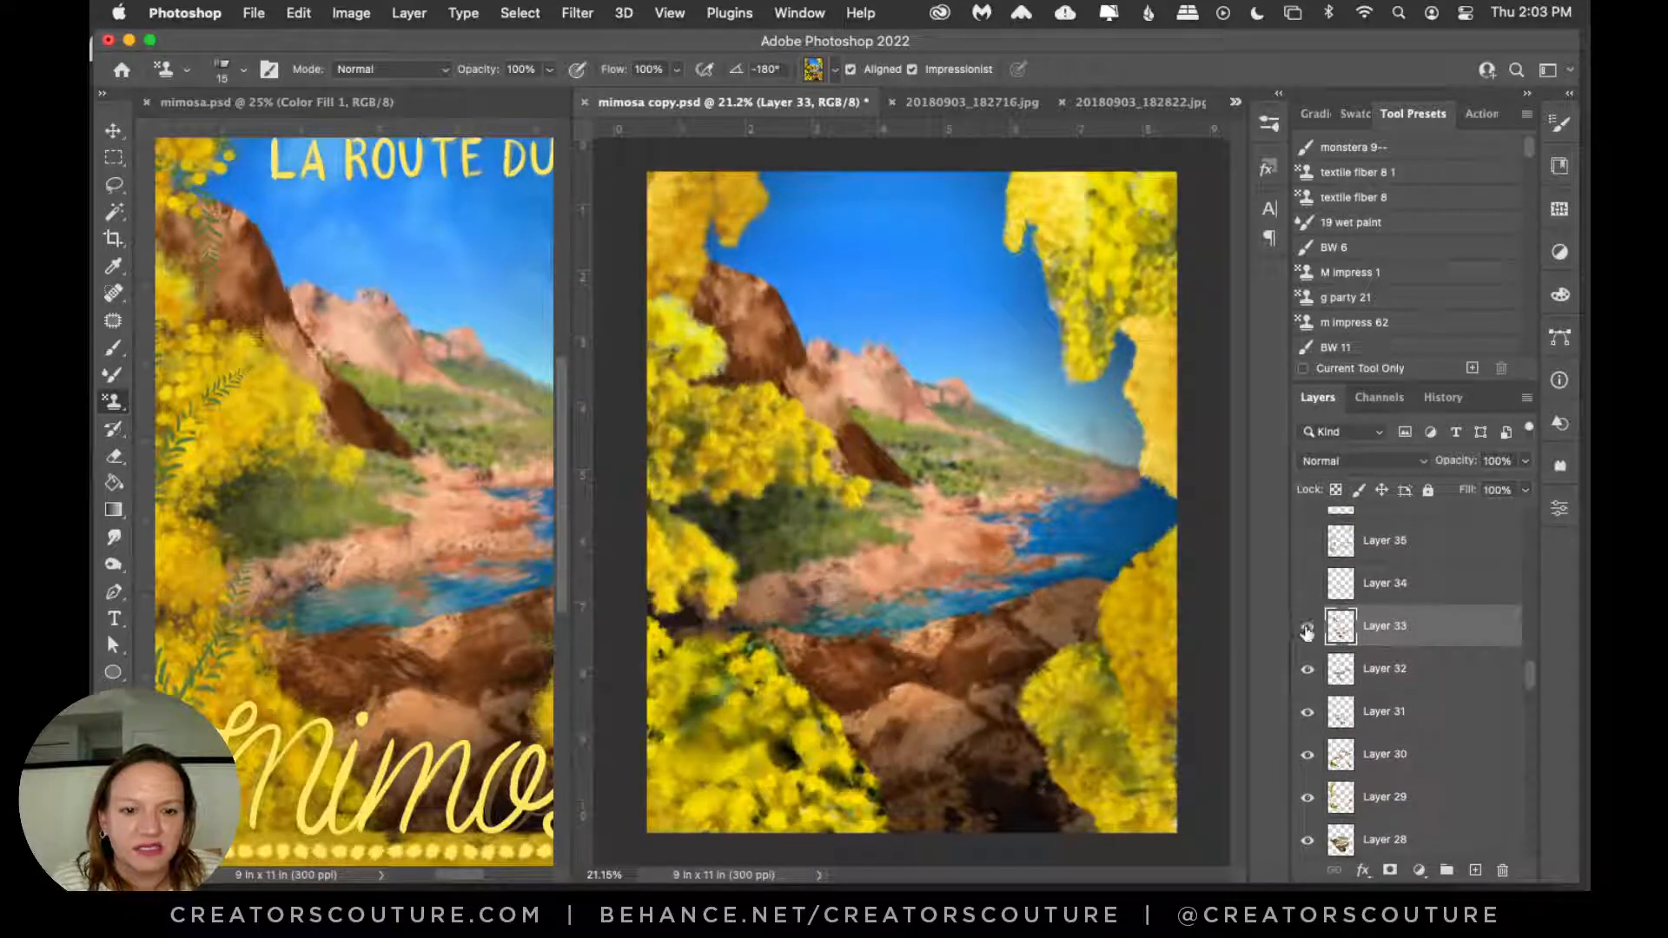
left_click(1269, 123)
scroll(1162, 594, "down", 5)
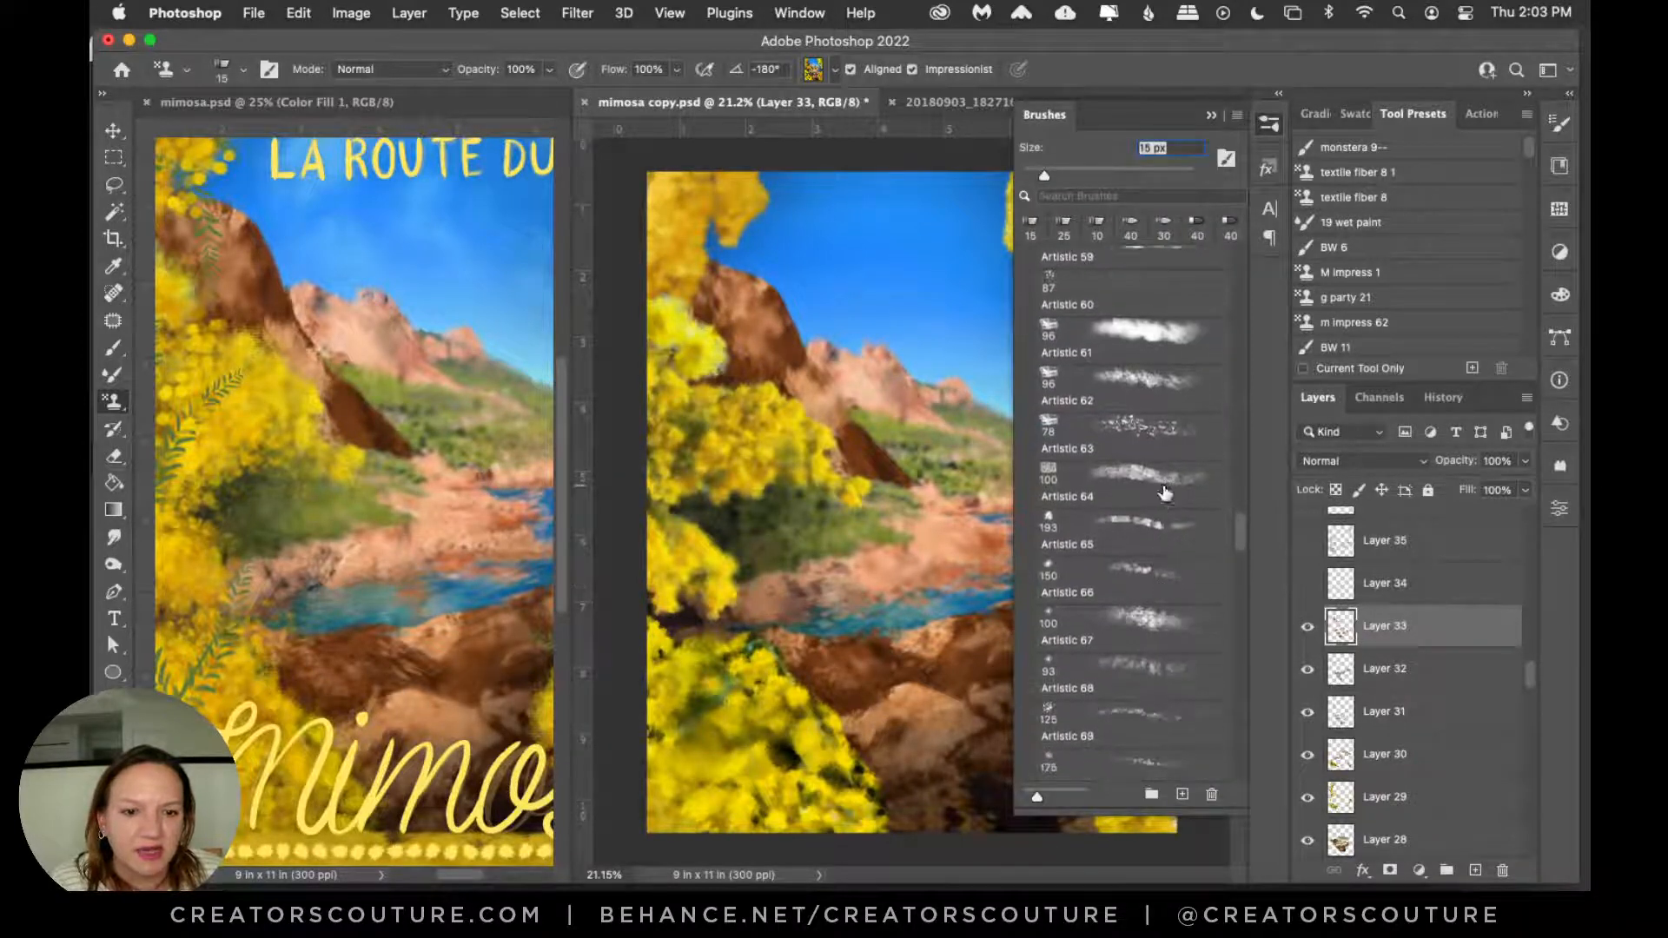
scroll(1170, 400, "down", 5)
scroll(1177, 442, "up", 3)
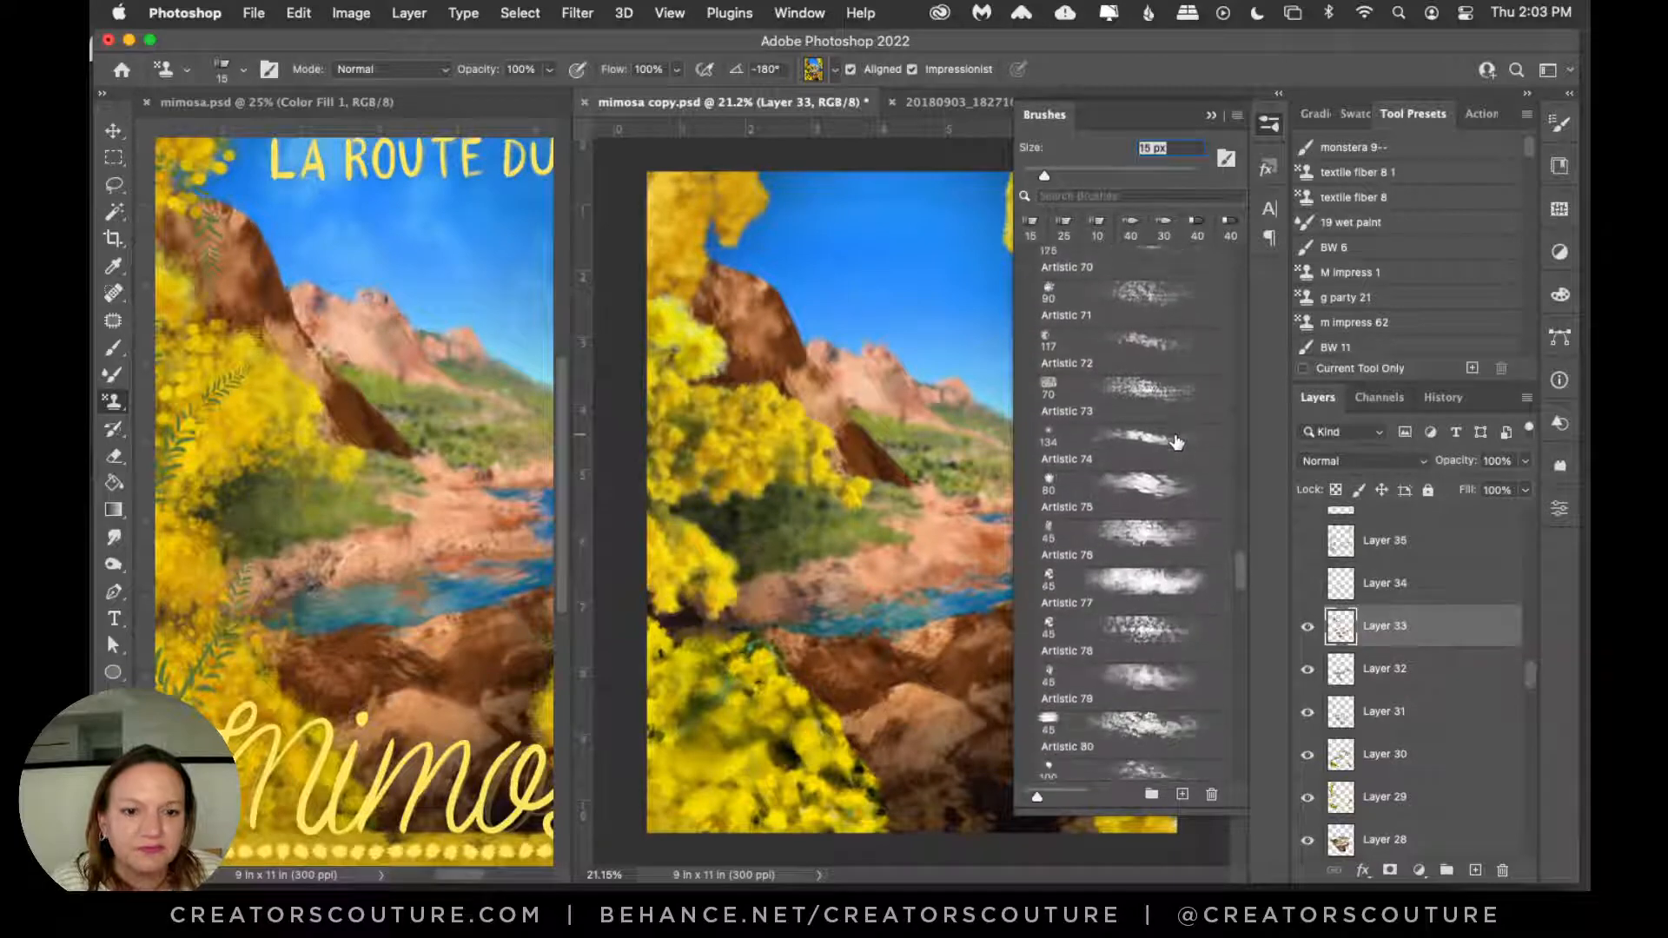
scroll(1164, 425, "up", 4)
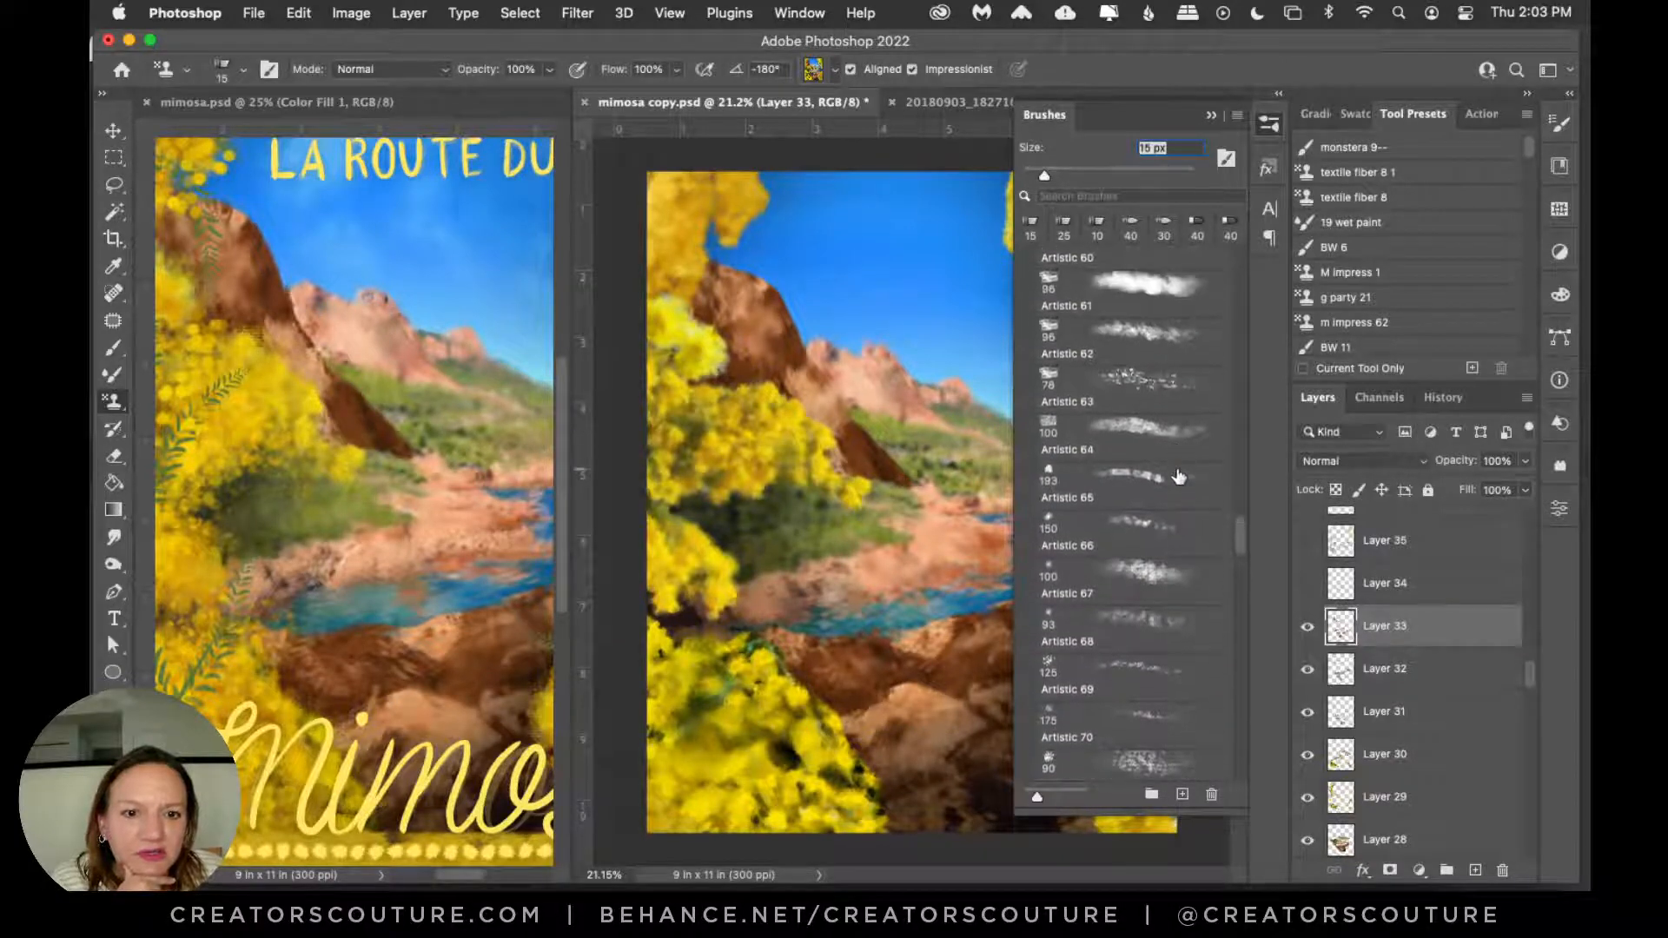
left_click(1119, 391)
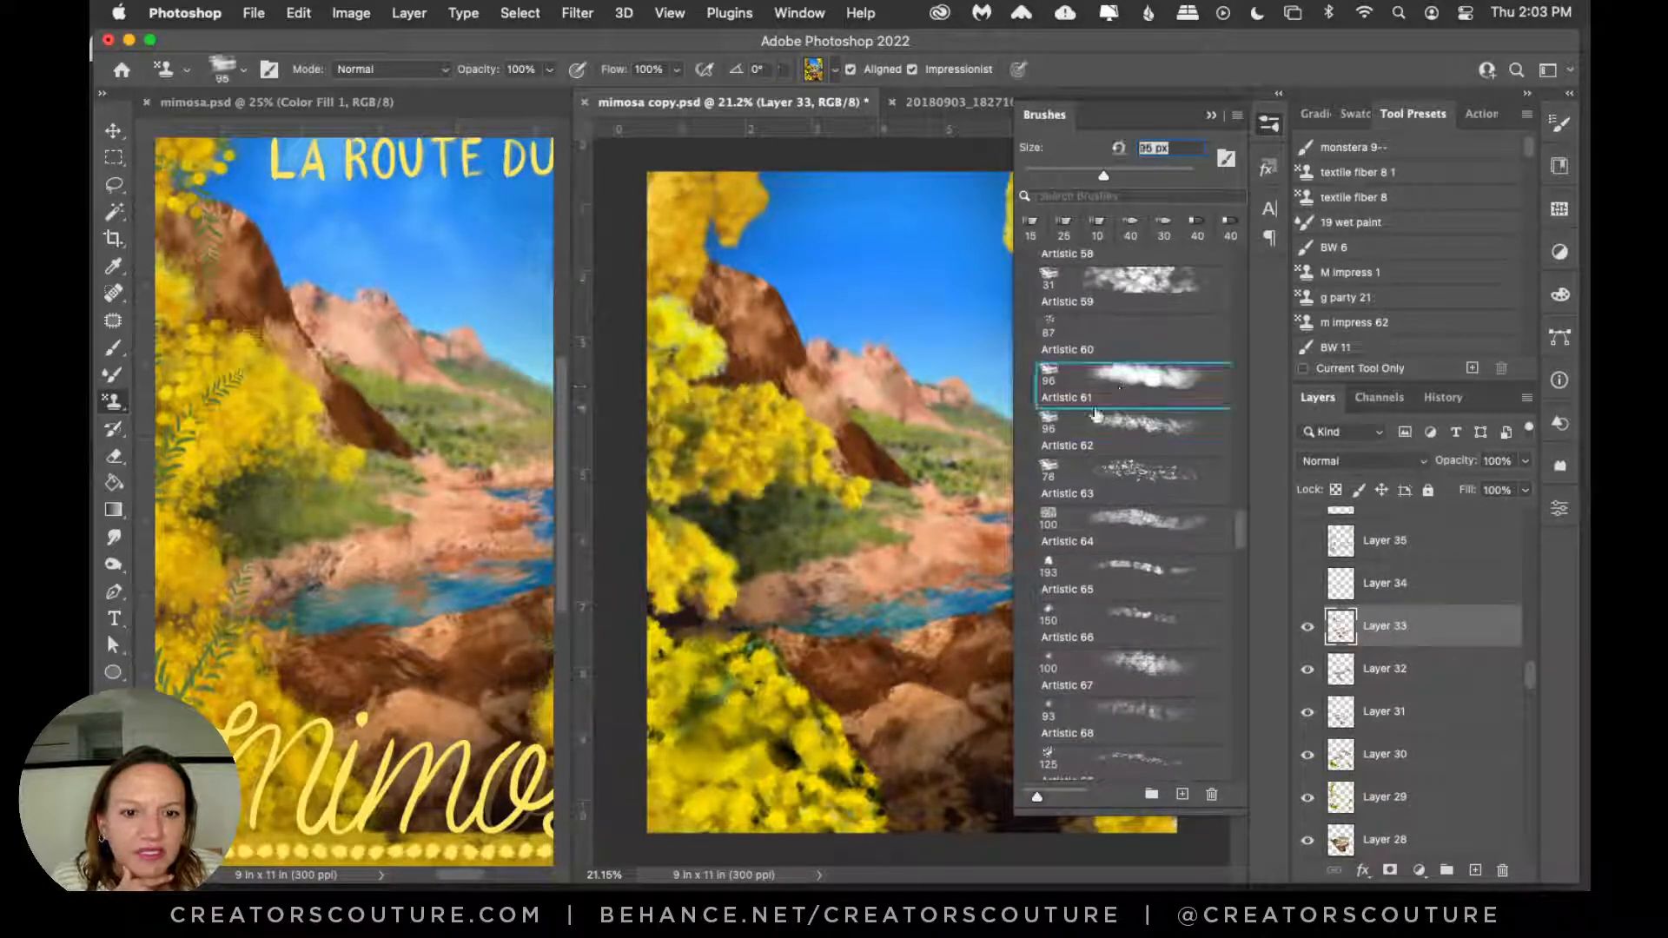
left_click(1269, 125)
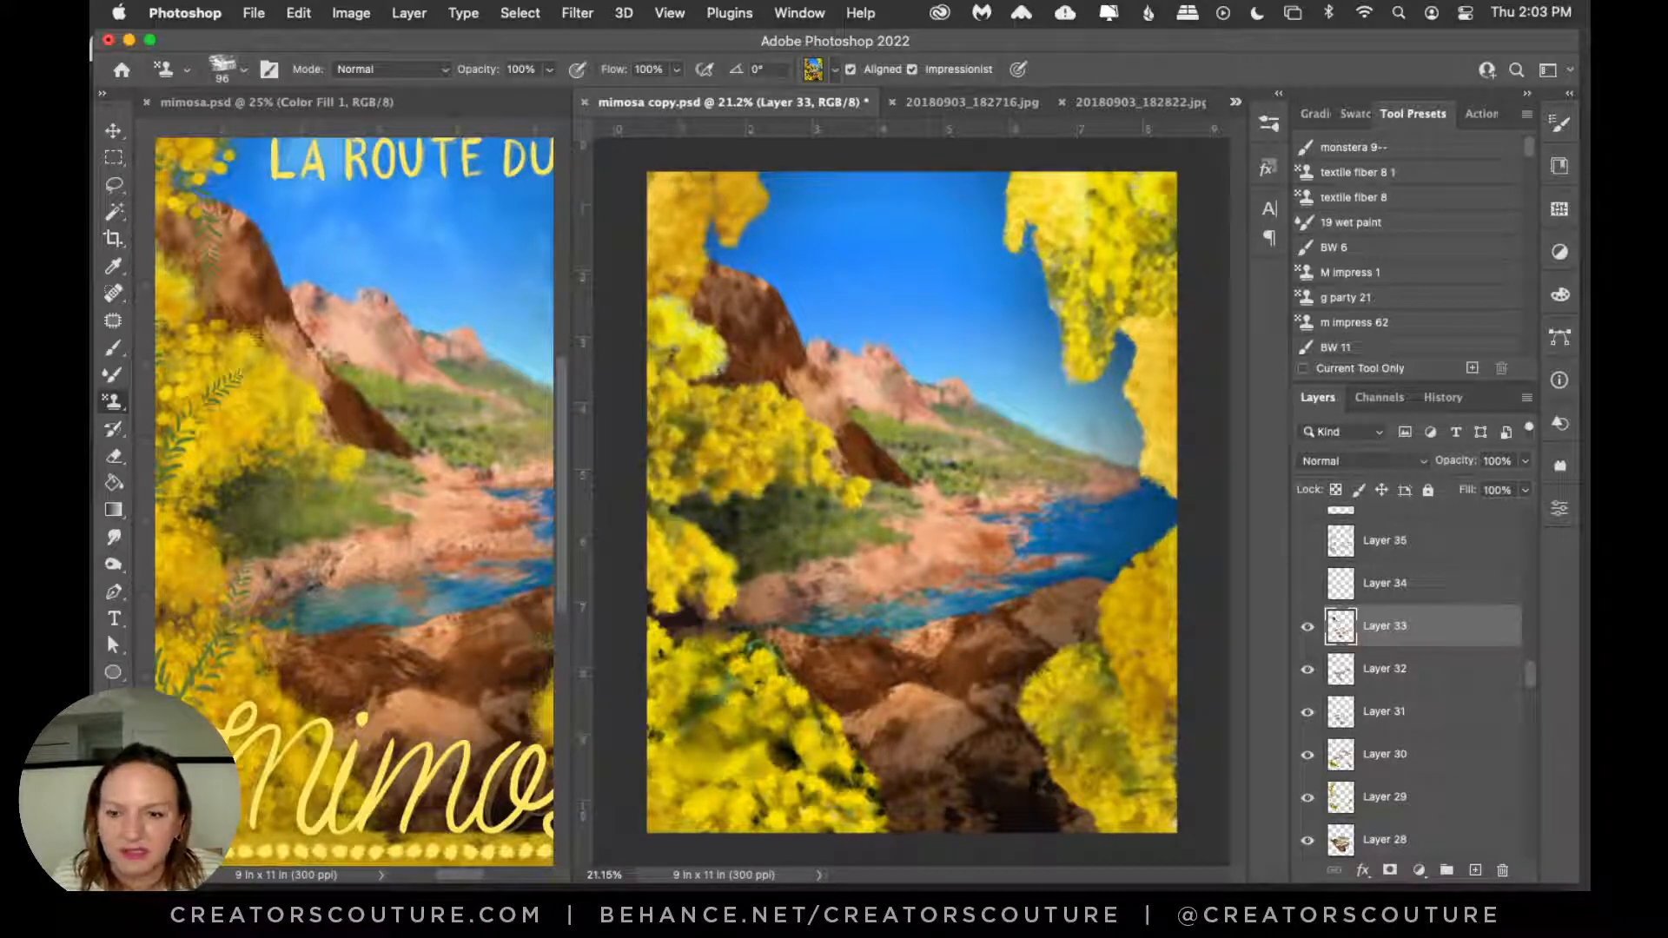
Step: Paint Pattern Stamp strokes over the pink shoreline rocks above the inlet on Layer 33
key("z")
left_click(946, 553)
left_click(943, 580)
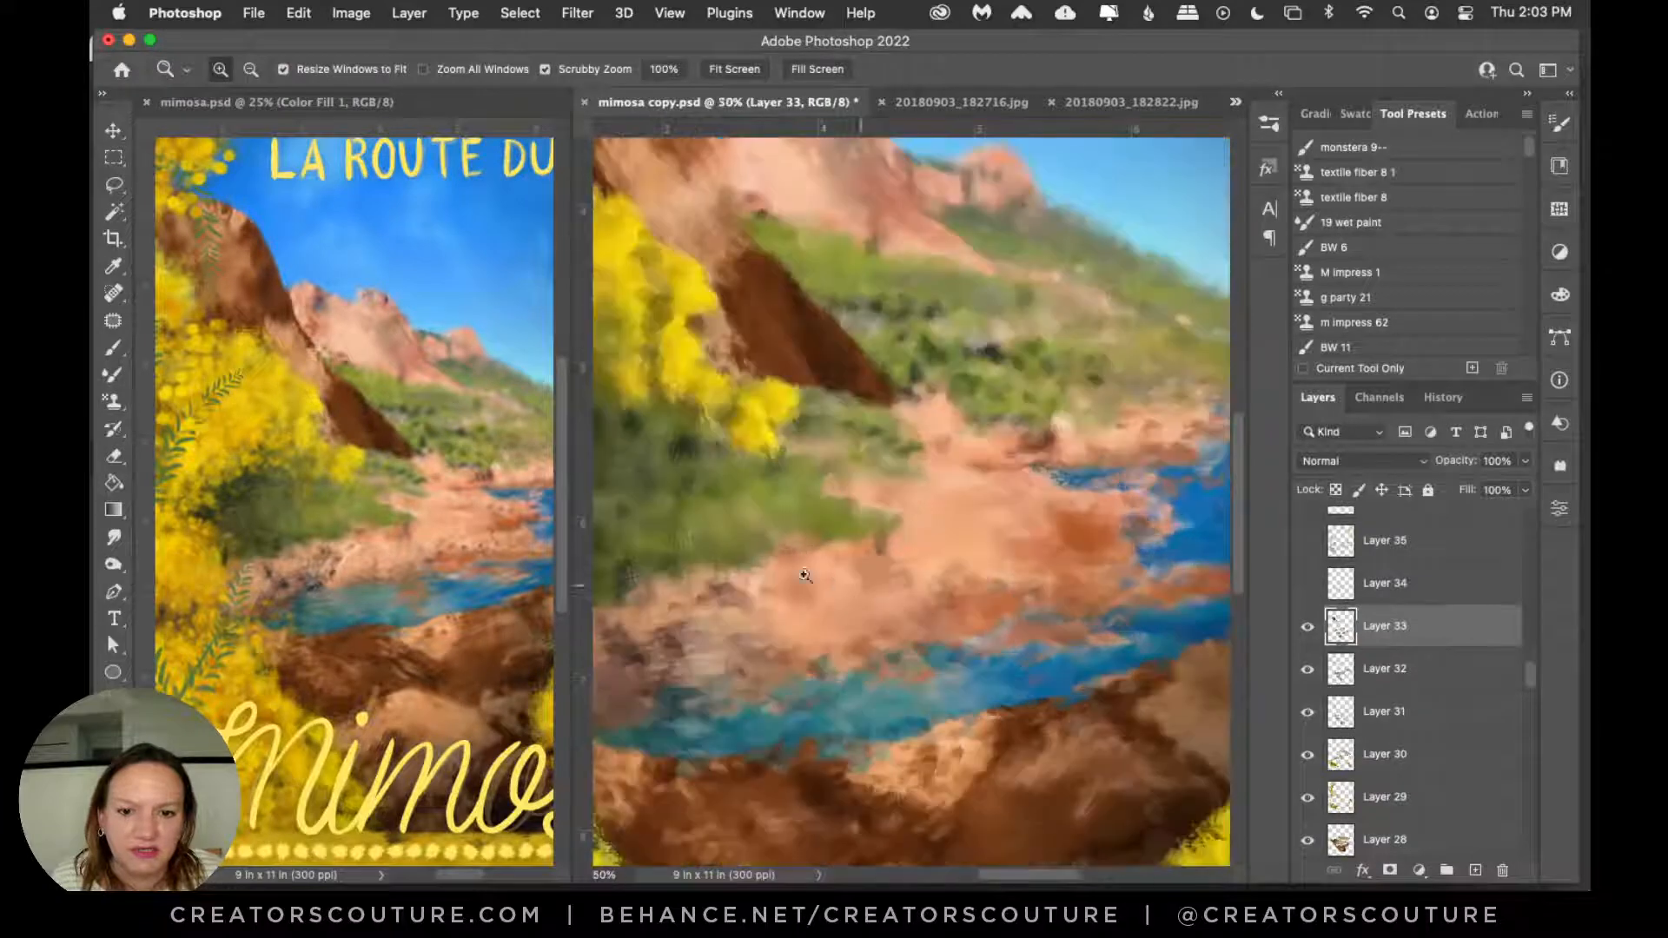
left_click(111, 402)
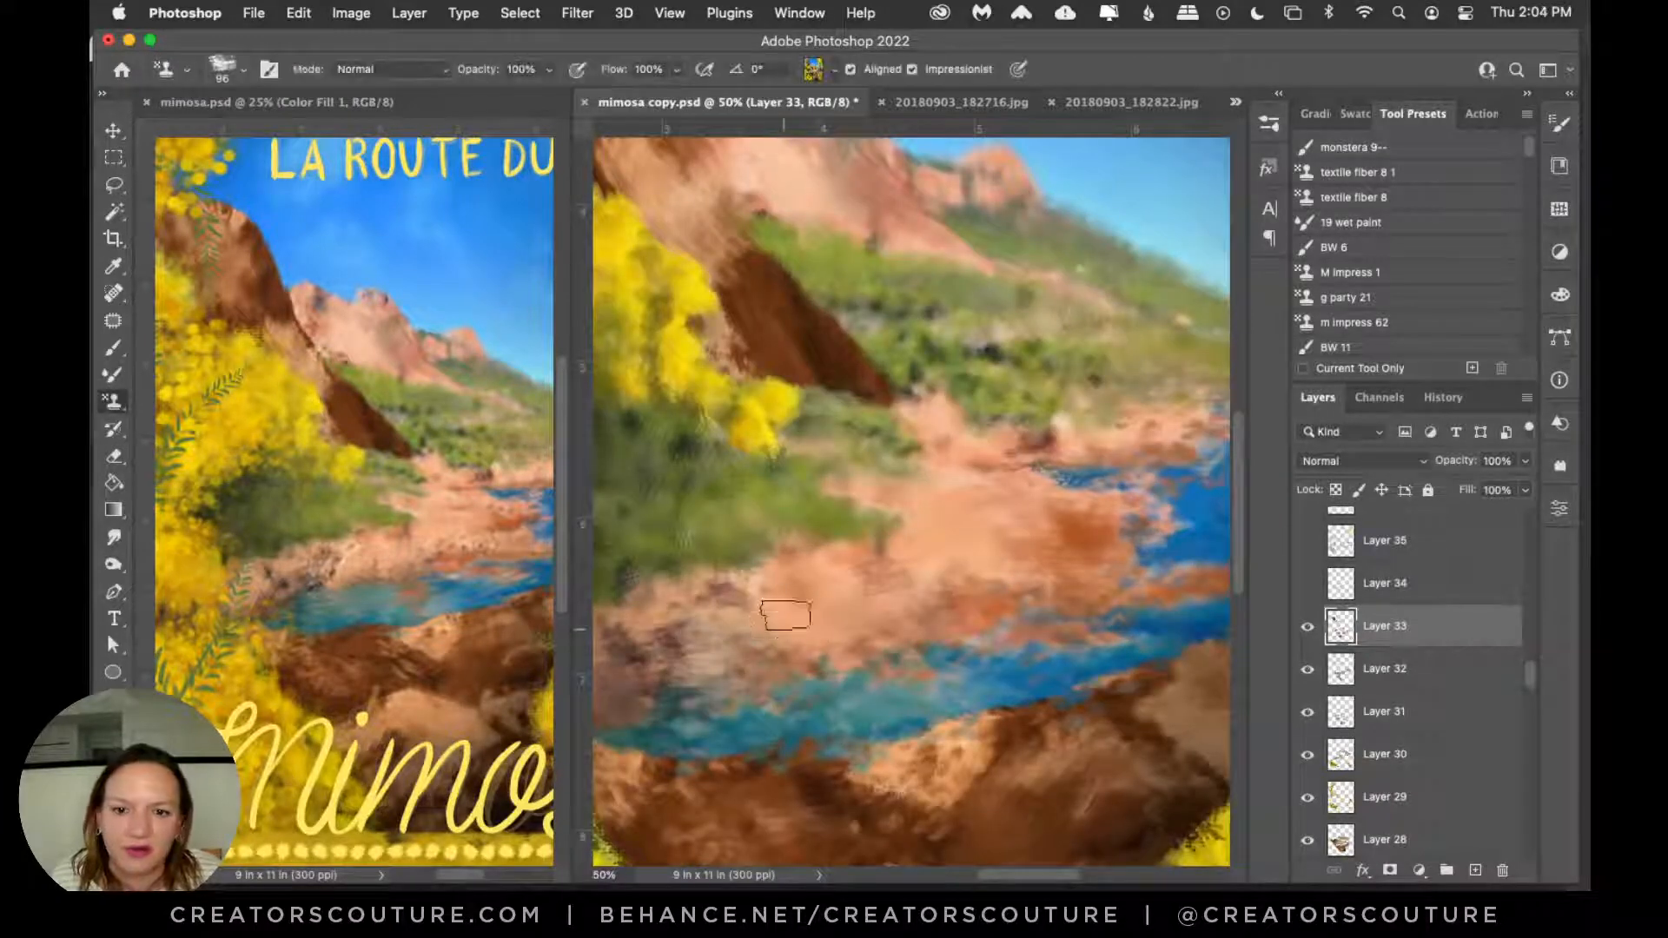
left_click_drag(874, 565, 995, 586)
left_click_drag(871, 629, 969, 612)
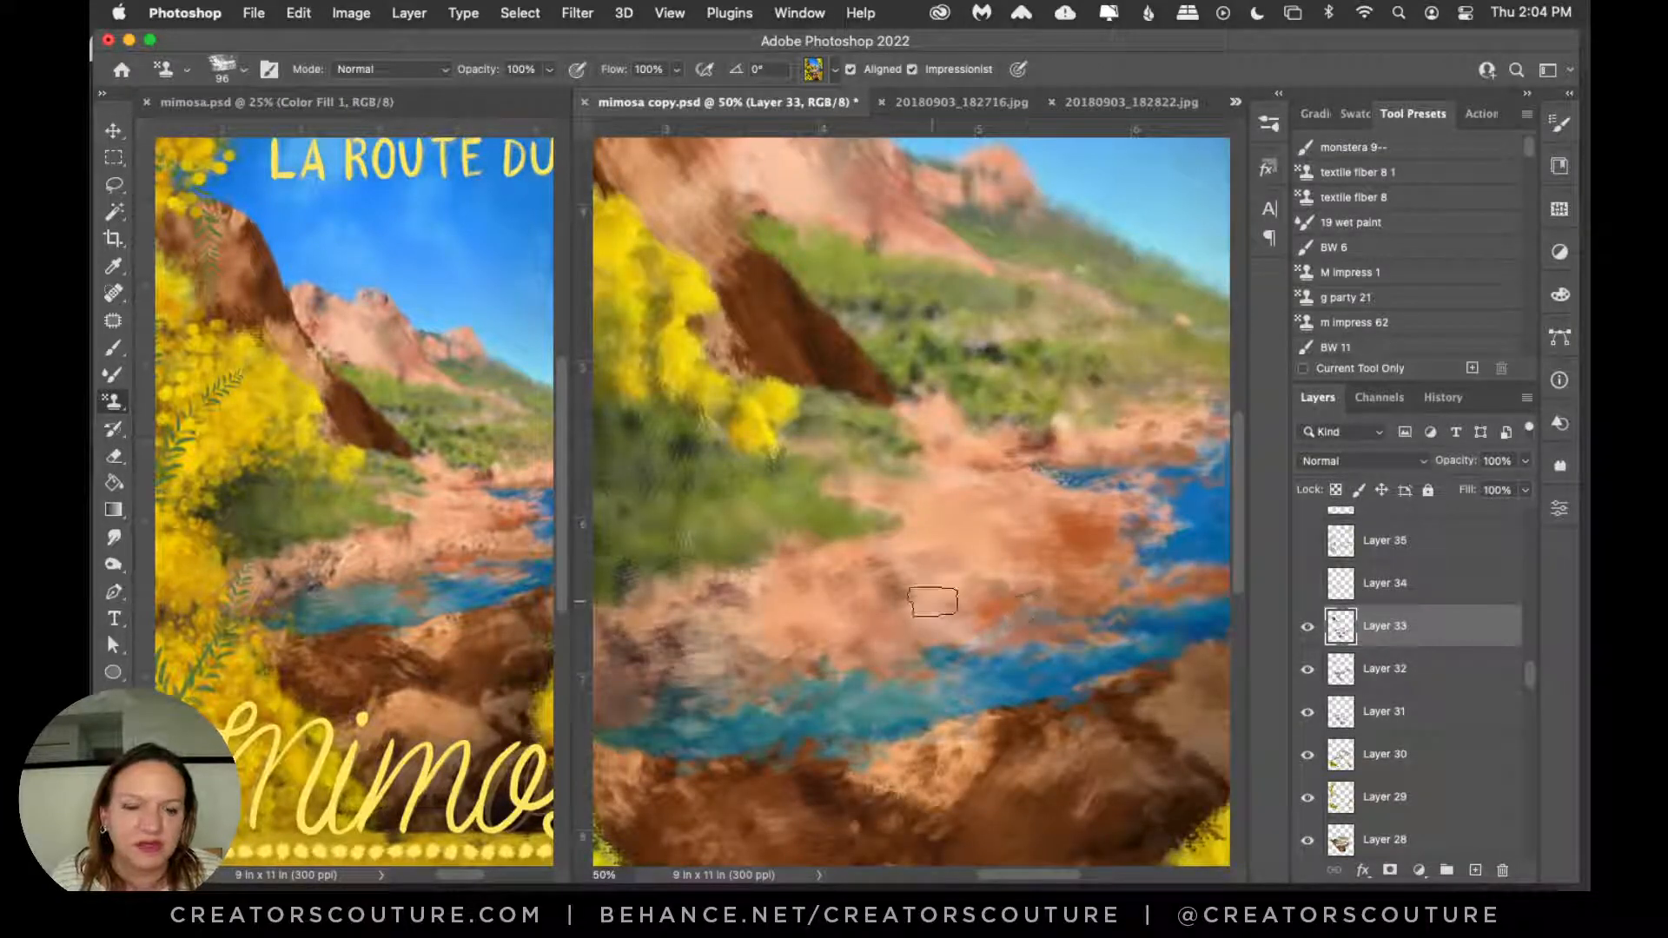
key("super+0")
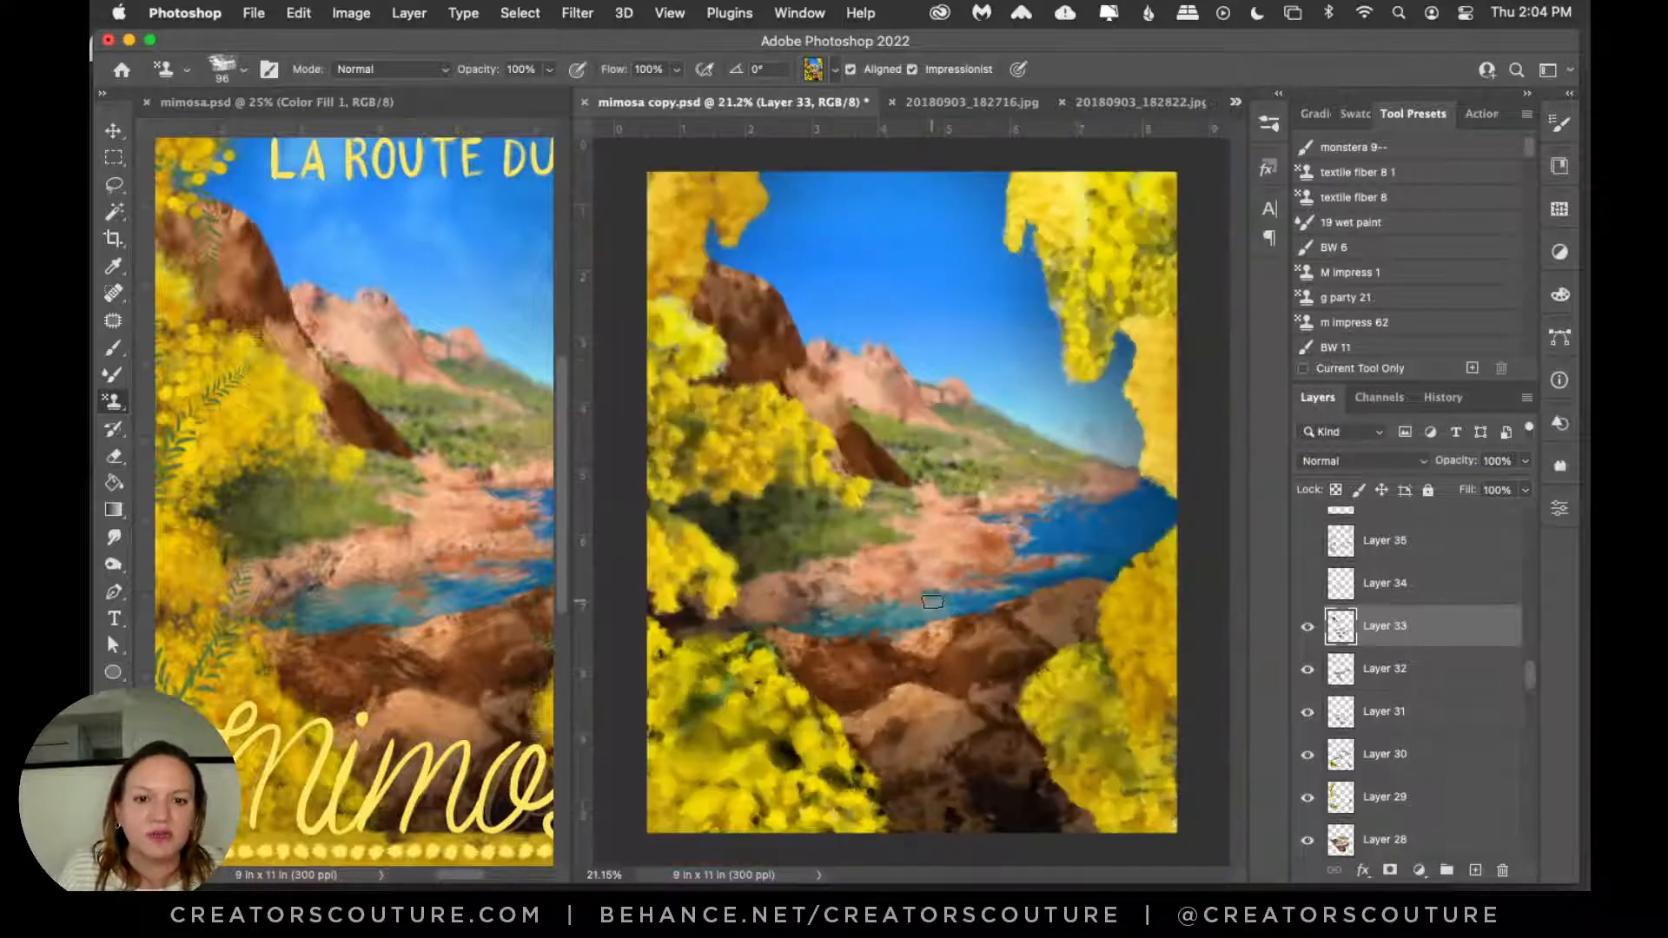
Step: Revert the painting to an earlier Pattern Stamp history state, toggling Layer 33 before and after to compare its effect
left_click(1308, 627)
left_click(1307, 627)
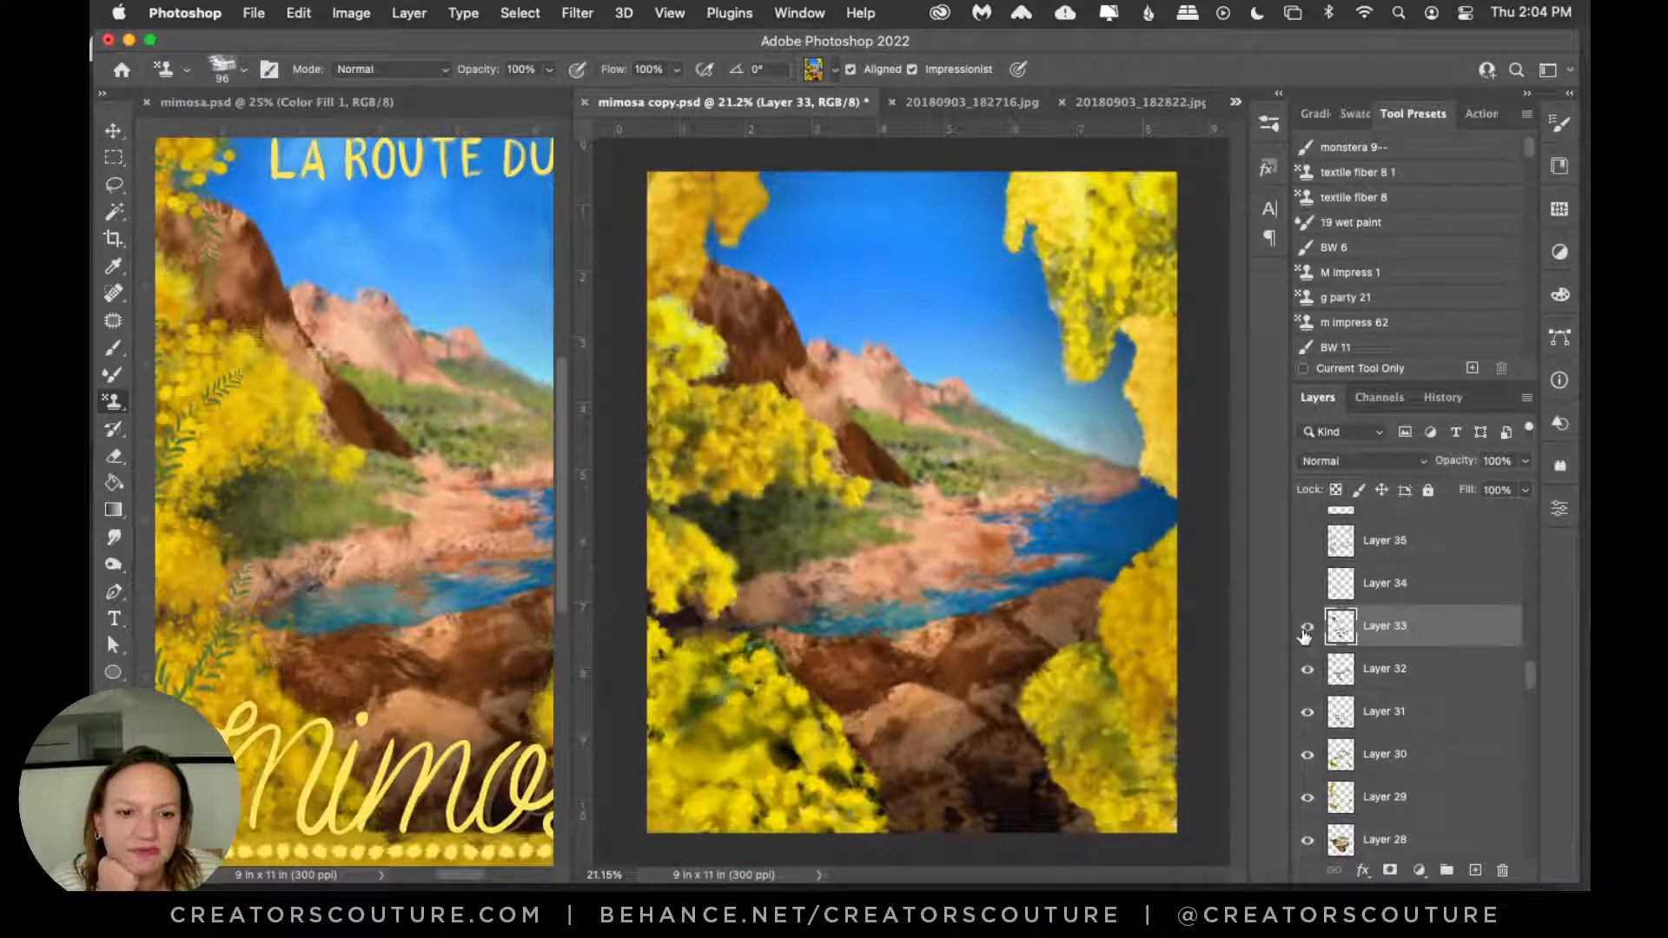
left_click(1443, 397)
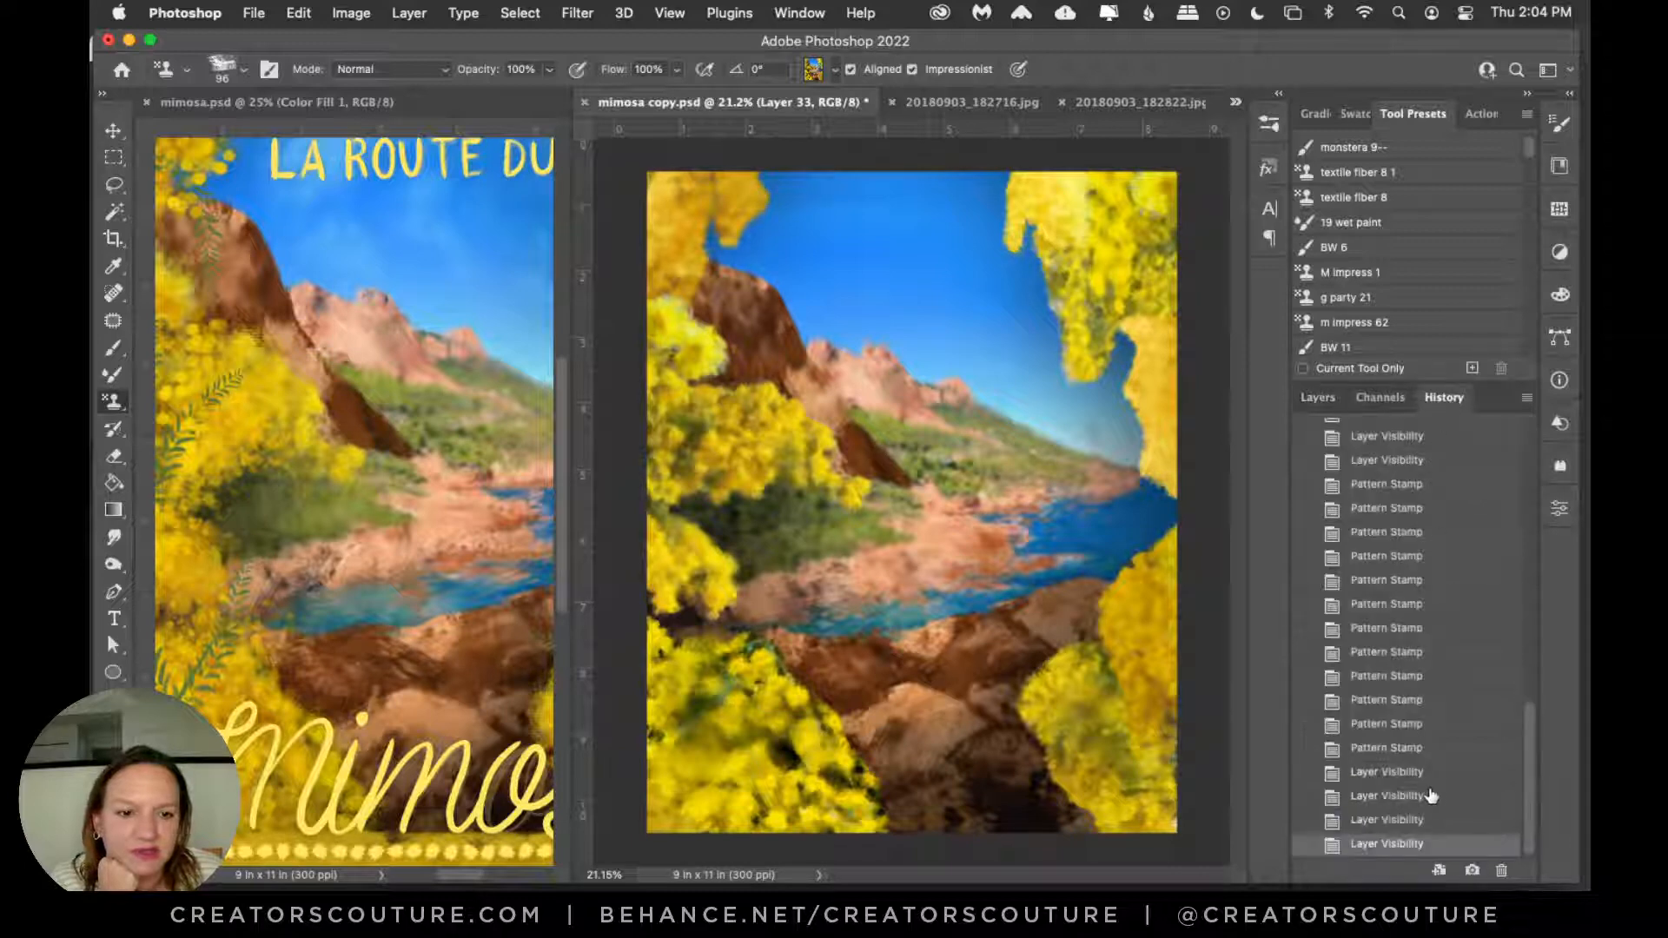
left_click(1414, 752)
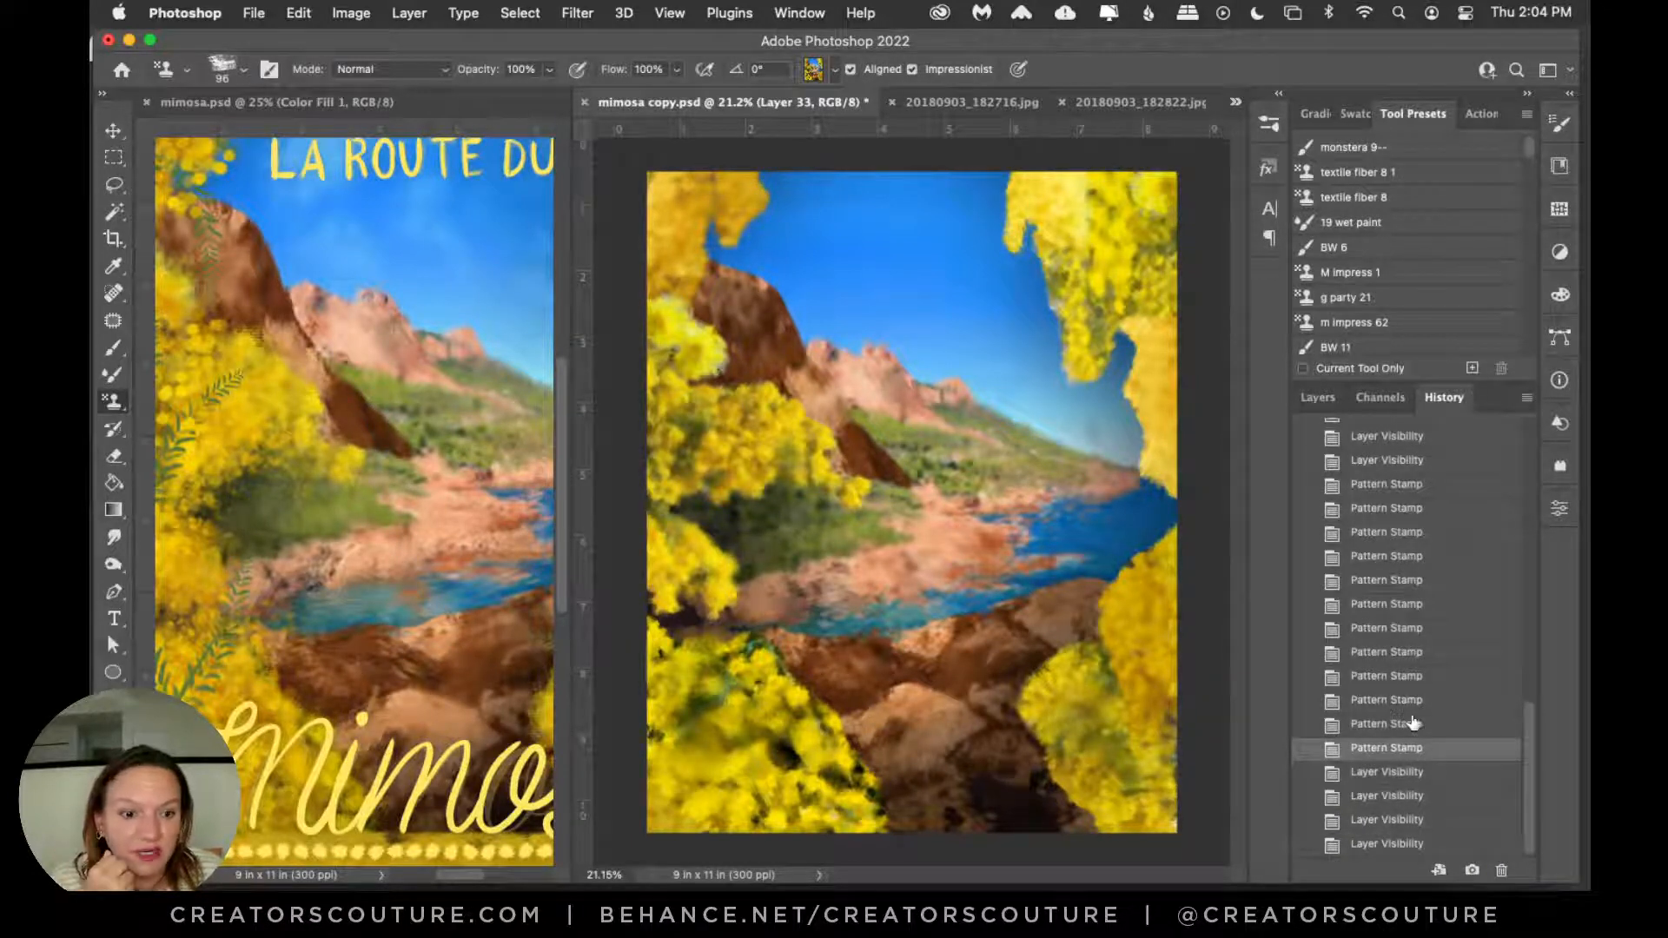
left_click_drag(1412, 724, 1397, 563)
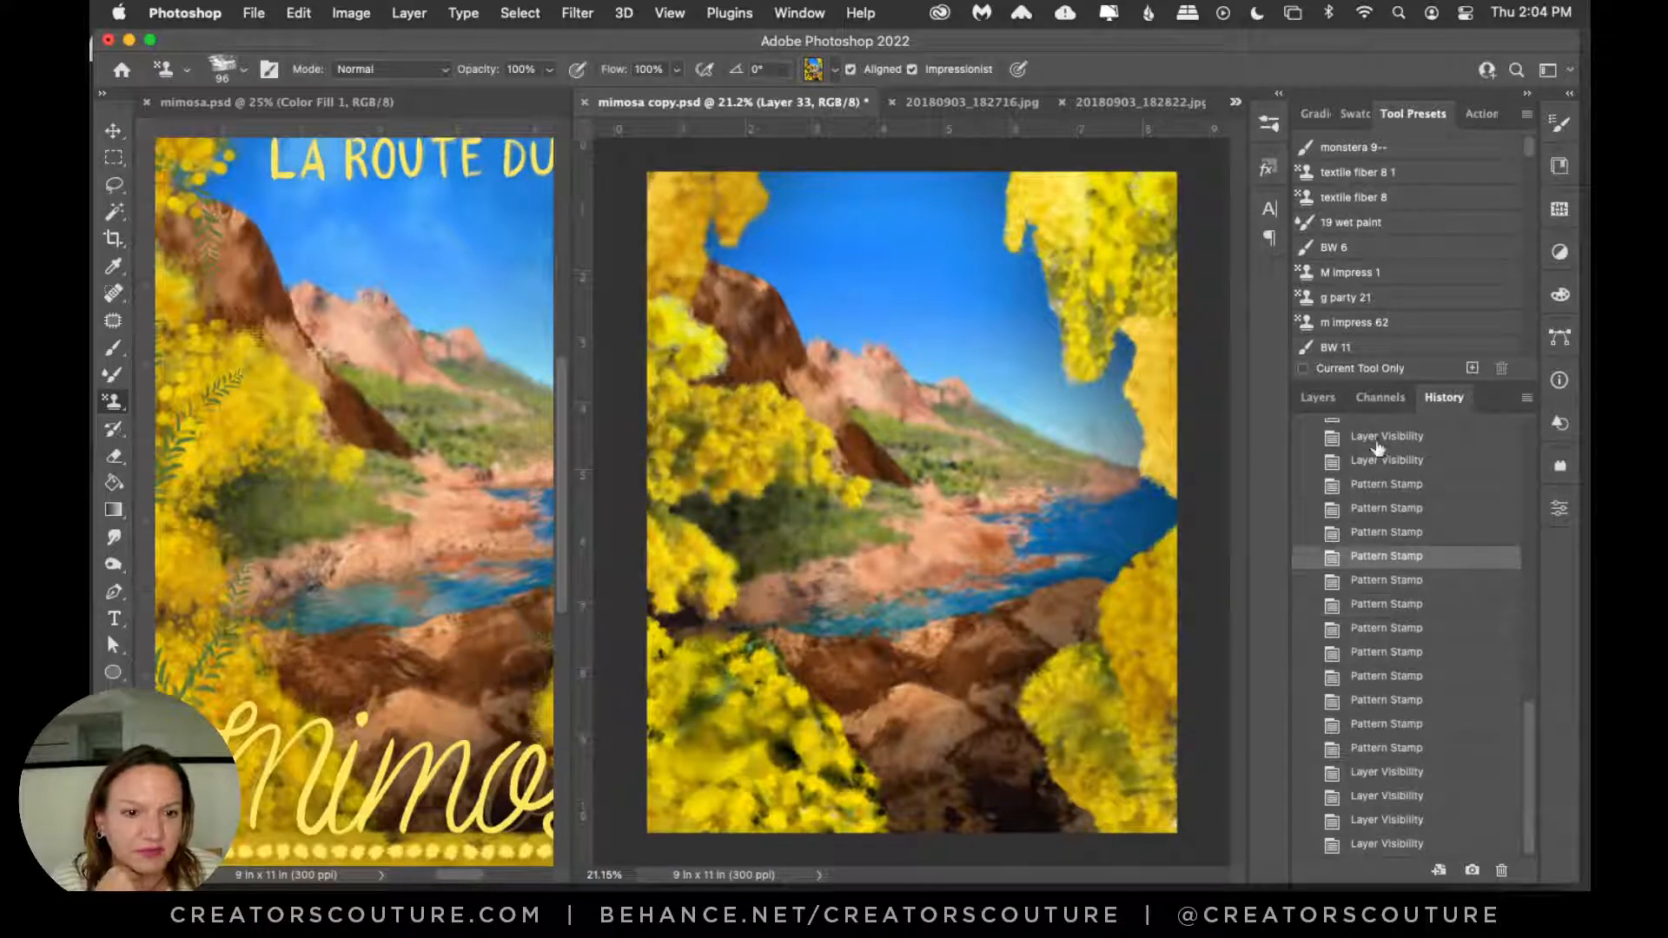
left_click(1325, 401)
left_click(1309, 625)
left_click(1310, 626)
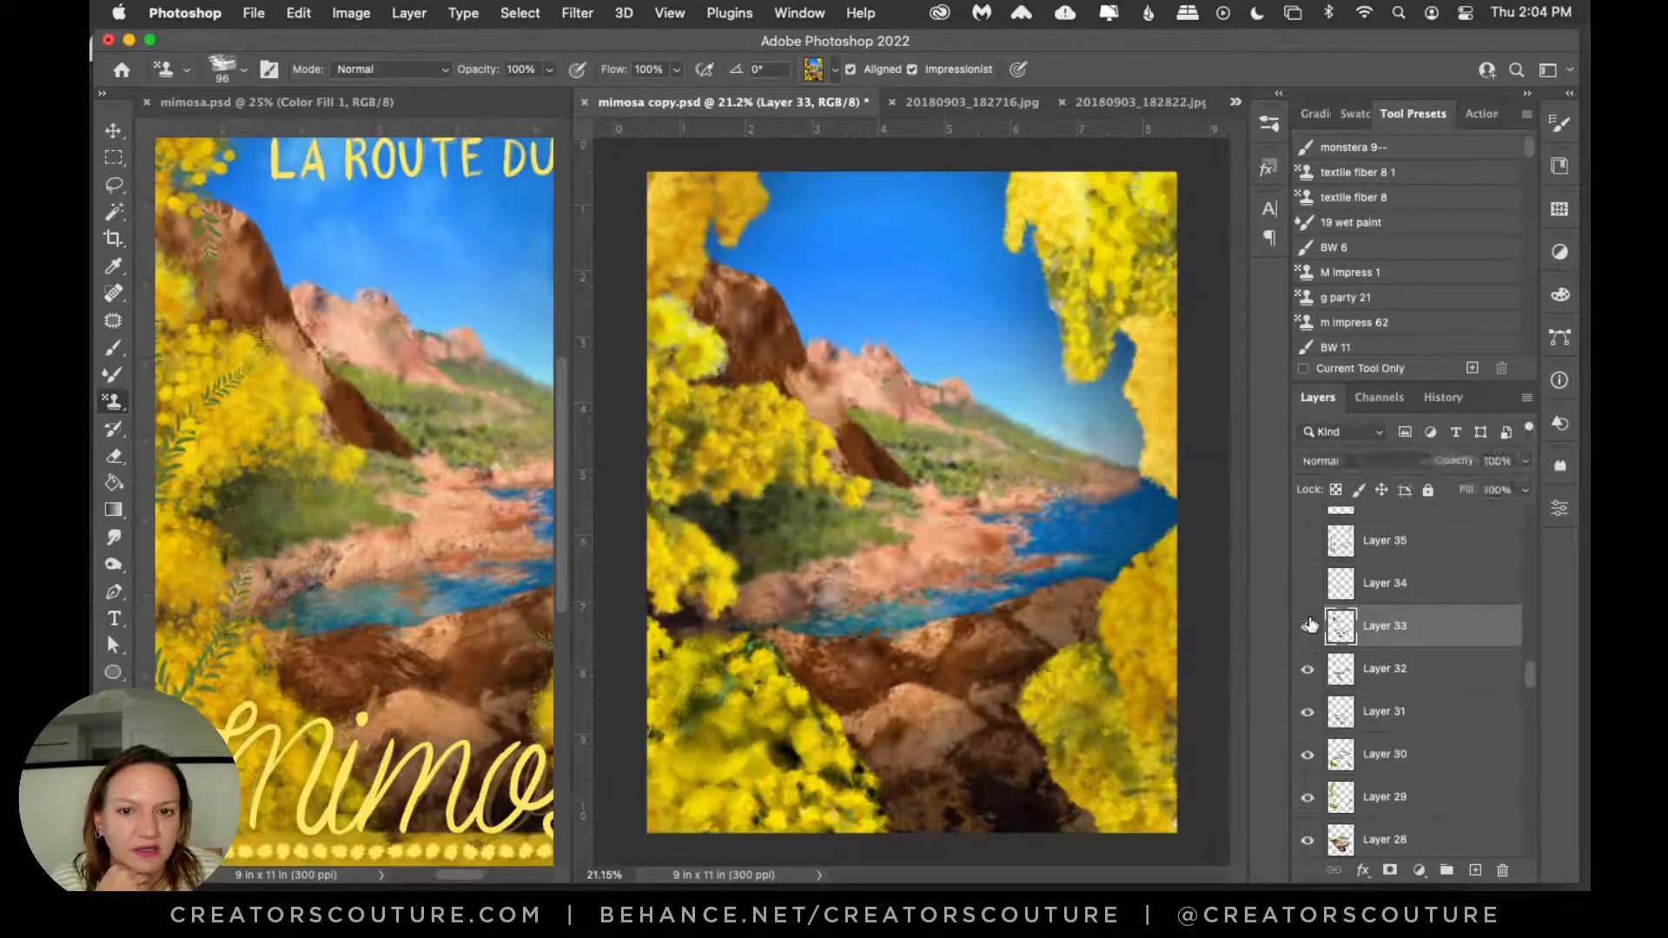
Step: Make Layers 34, 35, 36 and 37 visible one after another, selecting Layers 34, 36 and 37 along the way
left_click(1388, 599)
left_click(1307, 584)
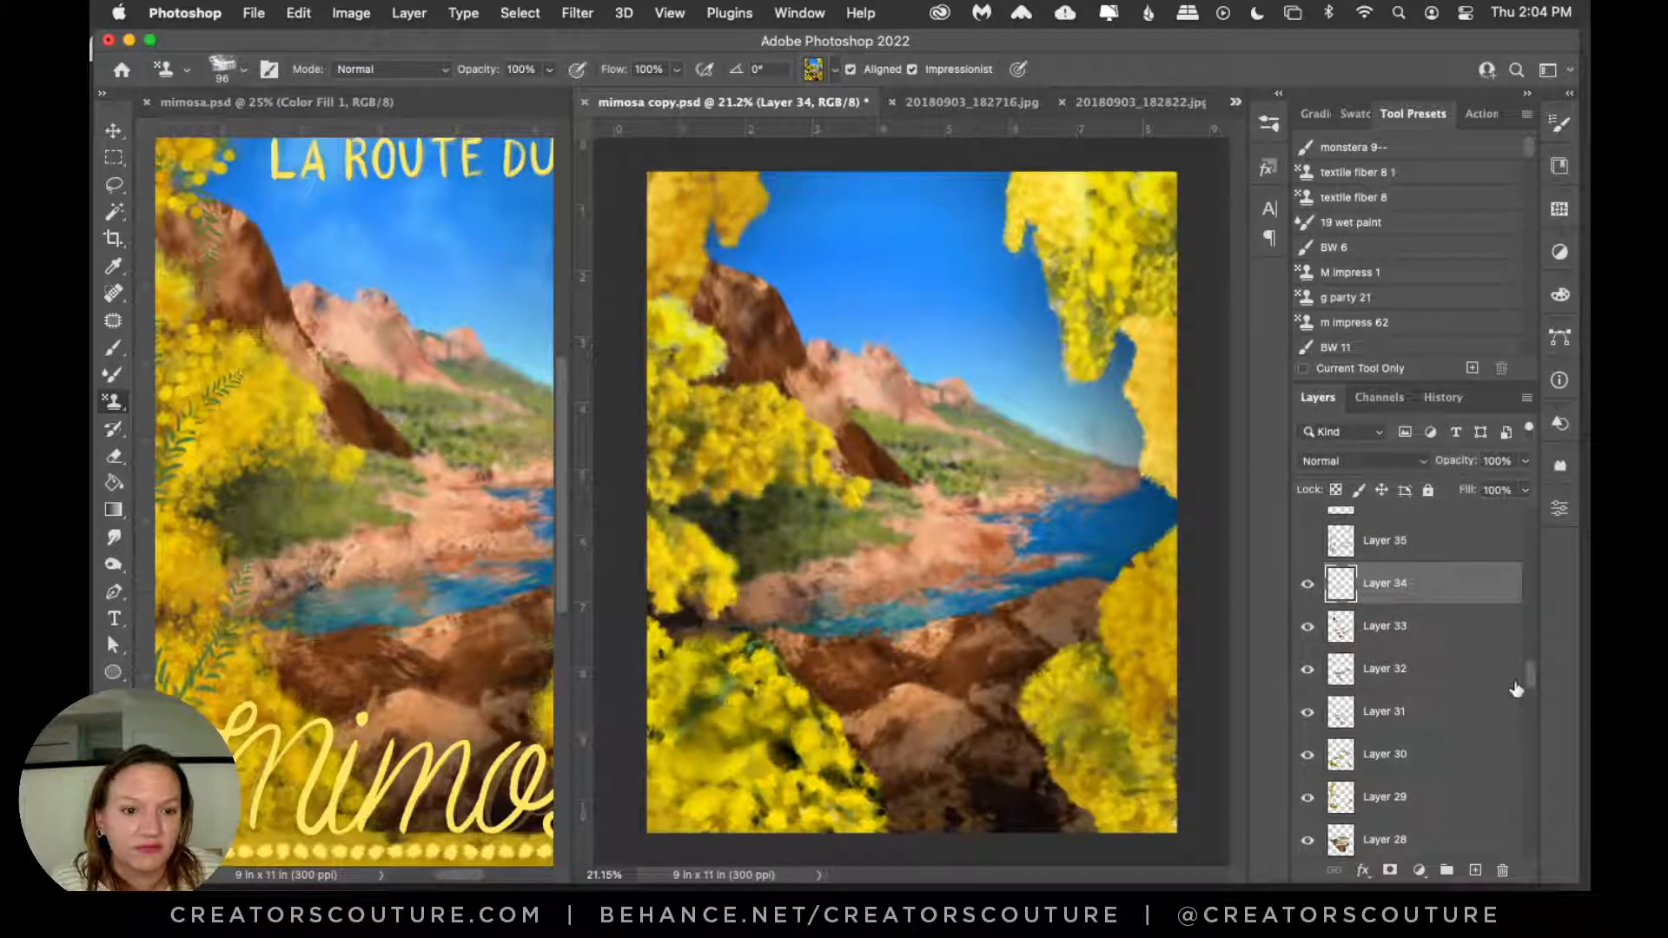
left_click_drag(1530, 669, 1534, 654)
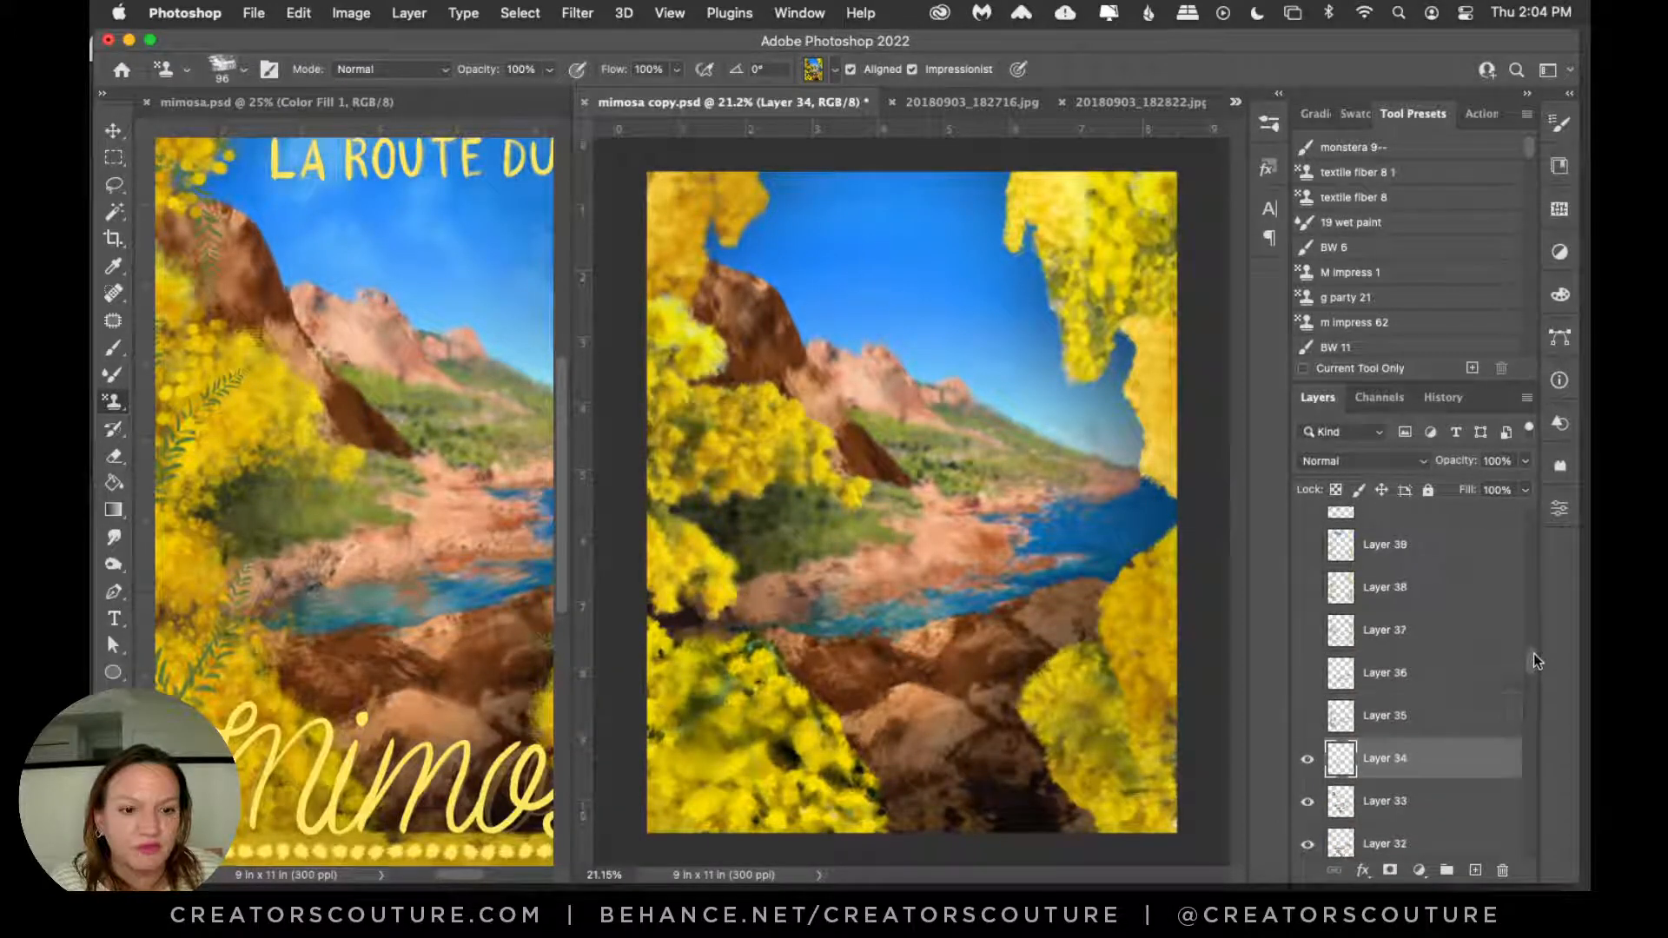
left_click(1307, 673)
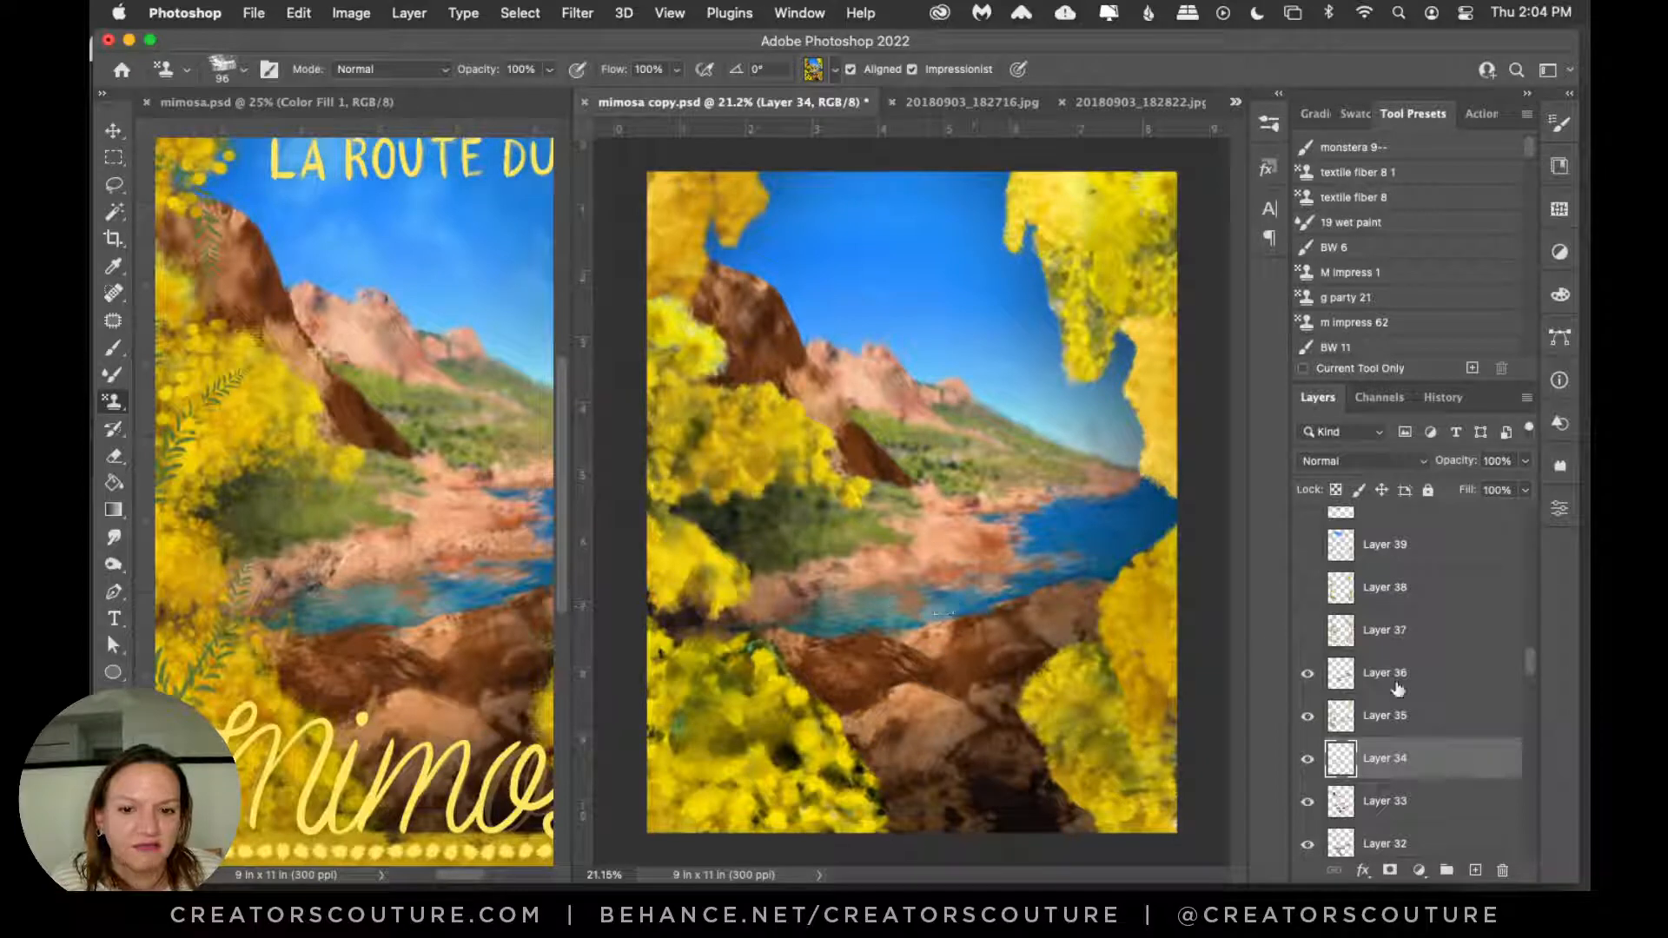
left_click(1371, 683)
left_click(1308, 632)
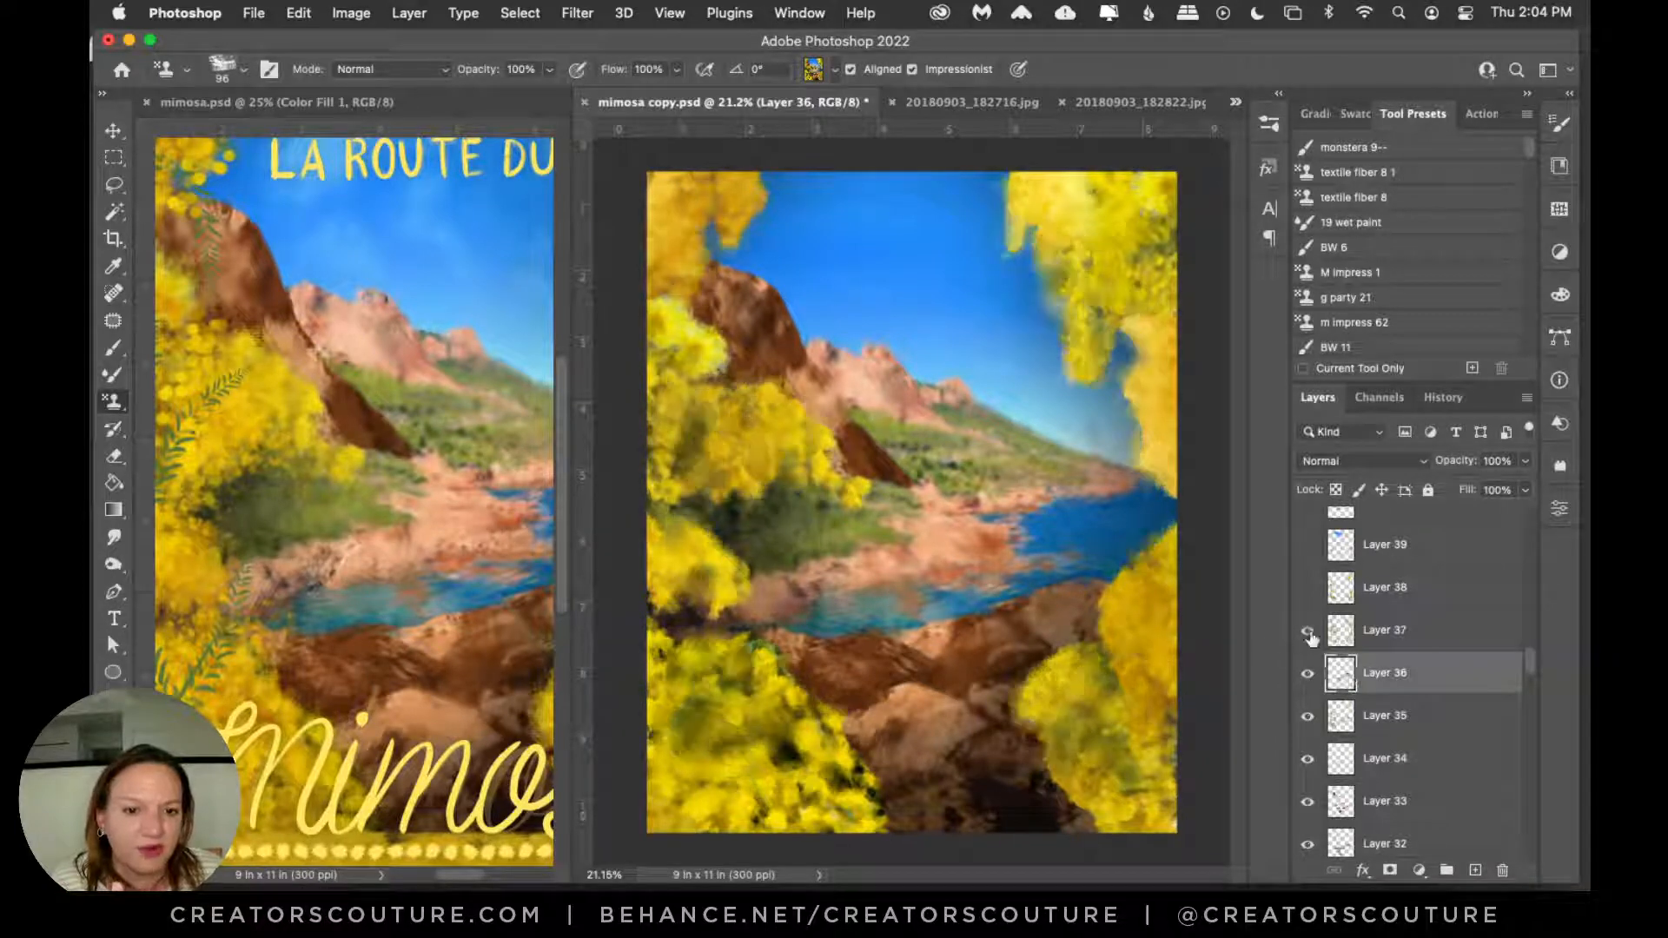
left_click(1333, 634)
left_click(1302, 635)
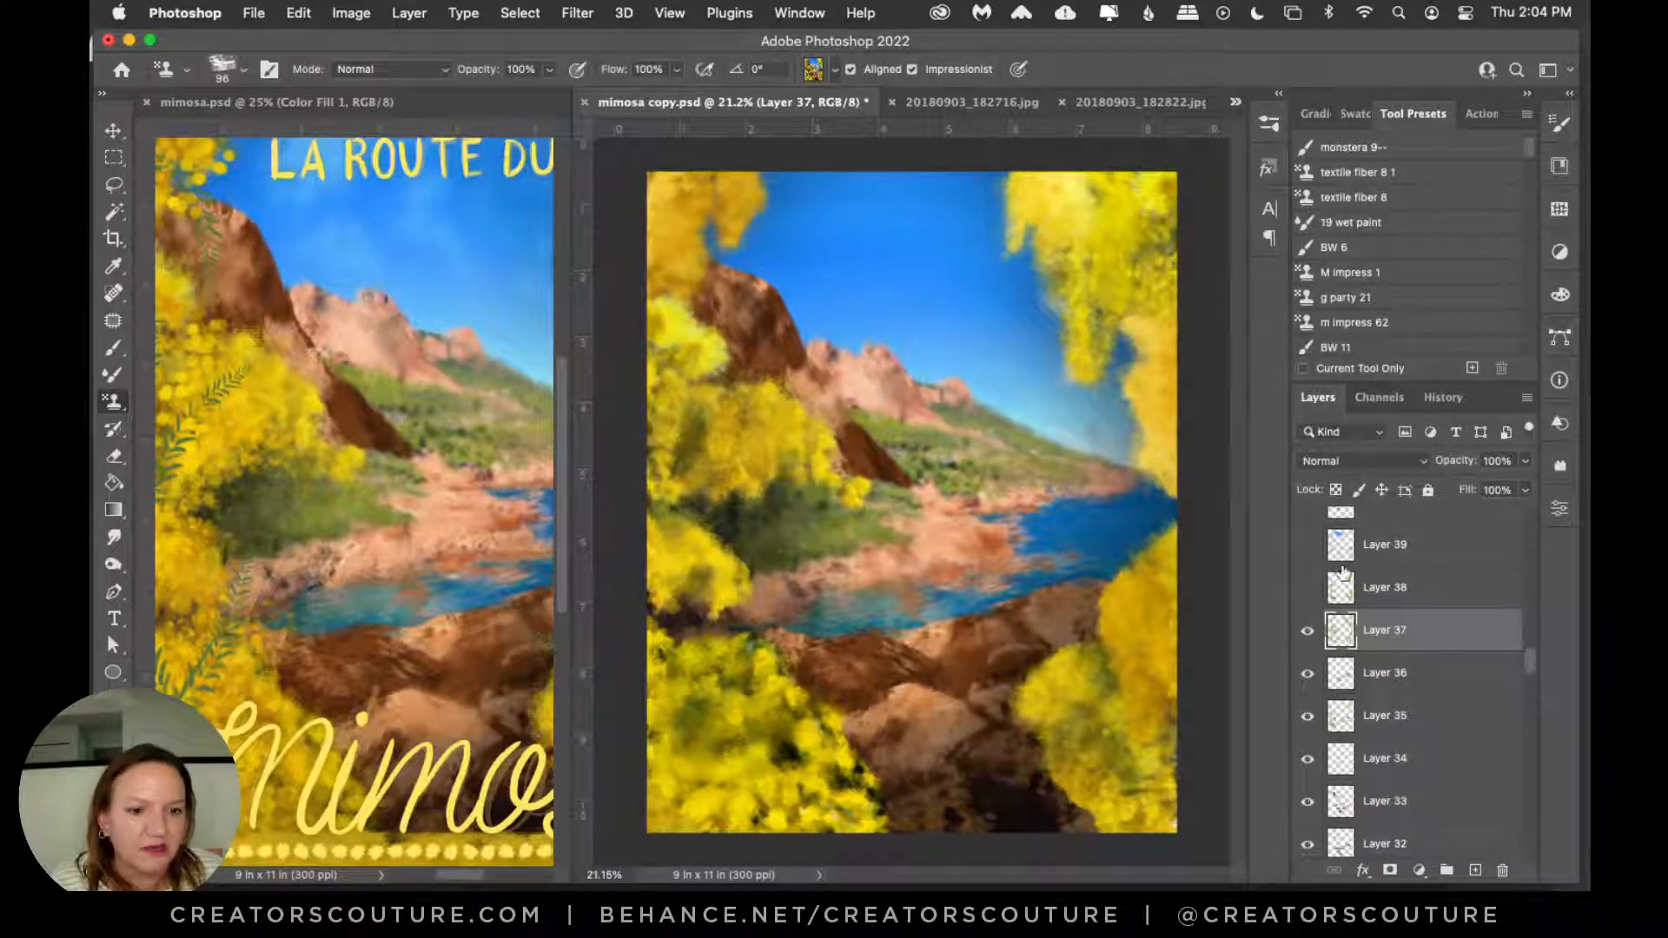
Step: Show Layer 38, toggle its visibility to compare its effect on the mimosa, and select it
left_click(1306, 589)
left_click(1306, 589)
left_click(1306, 589)
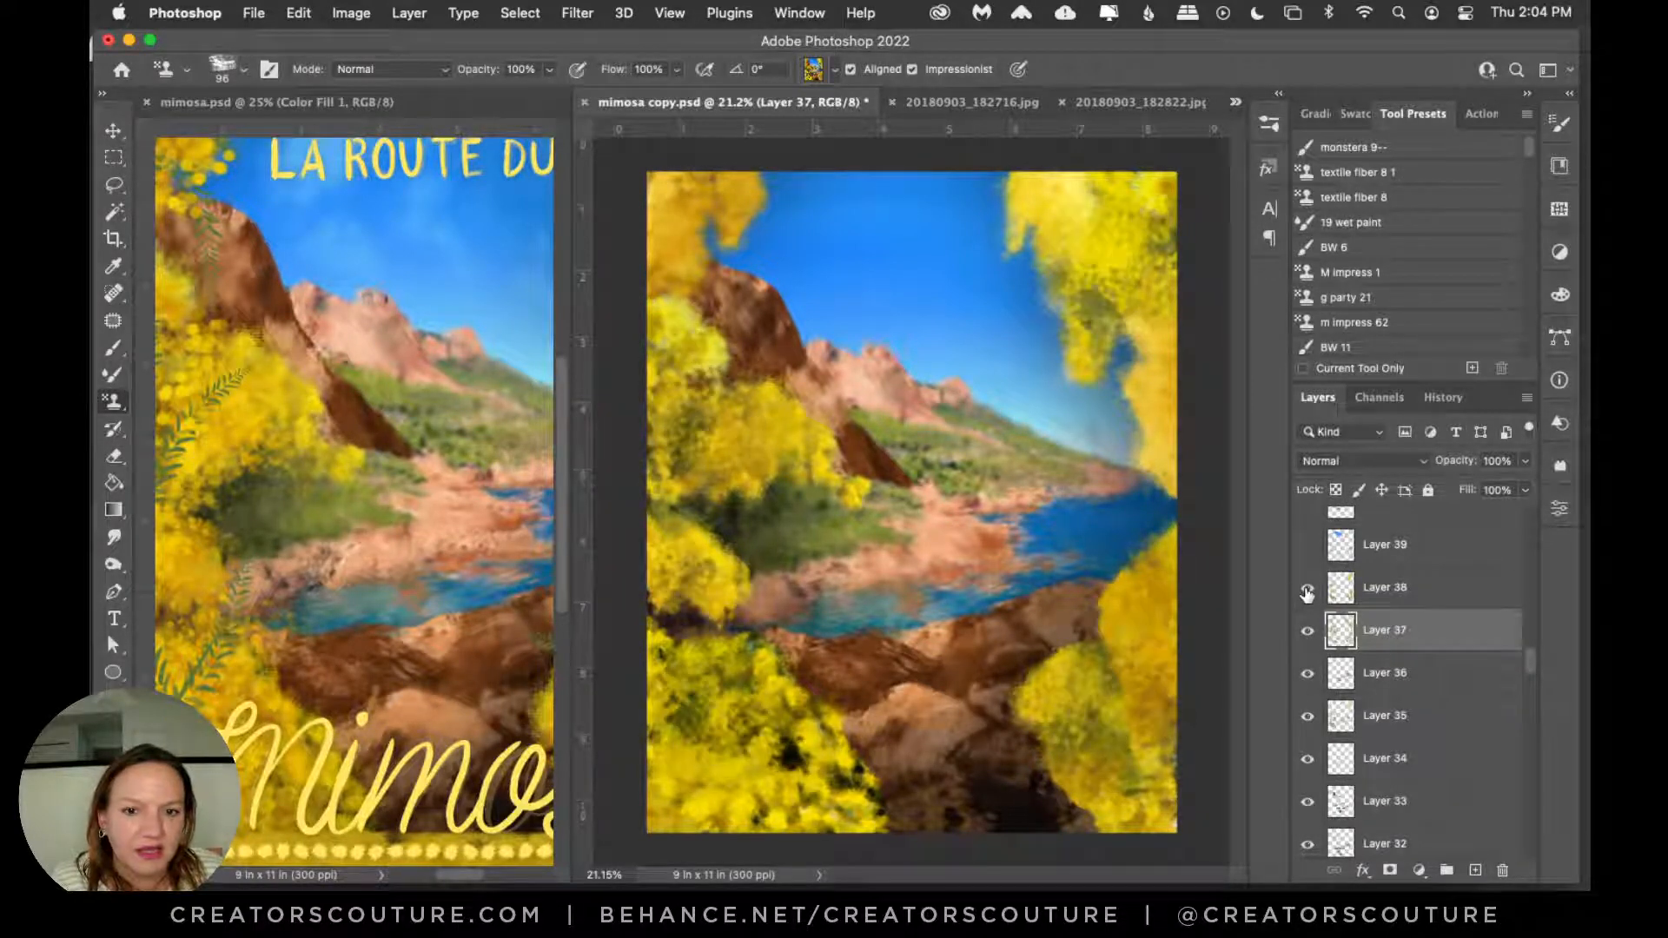
left_click(1307, 589)
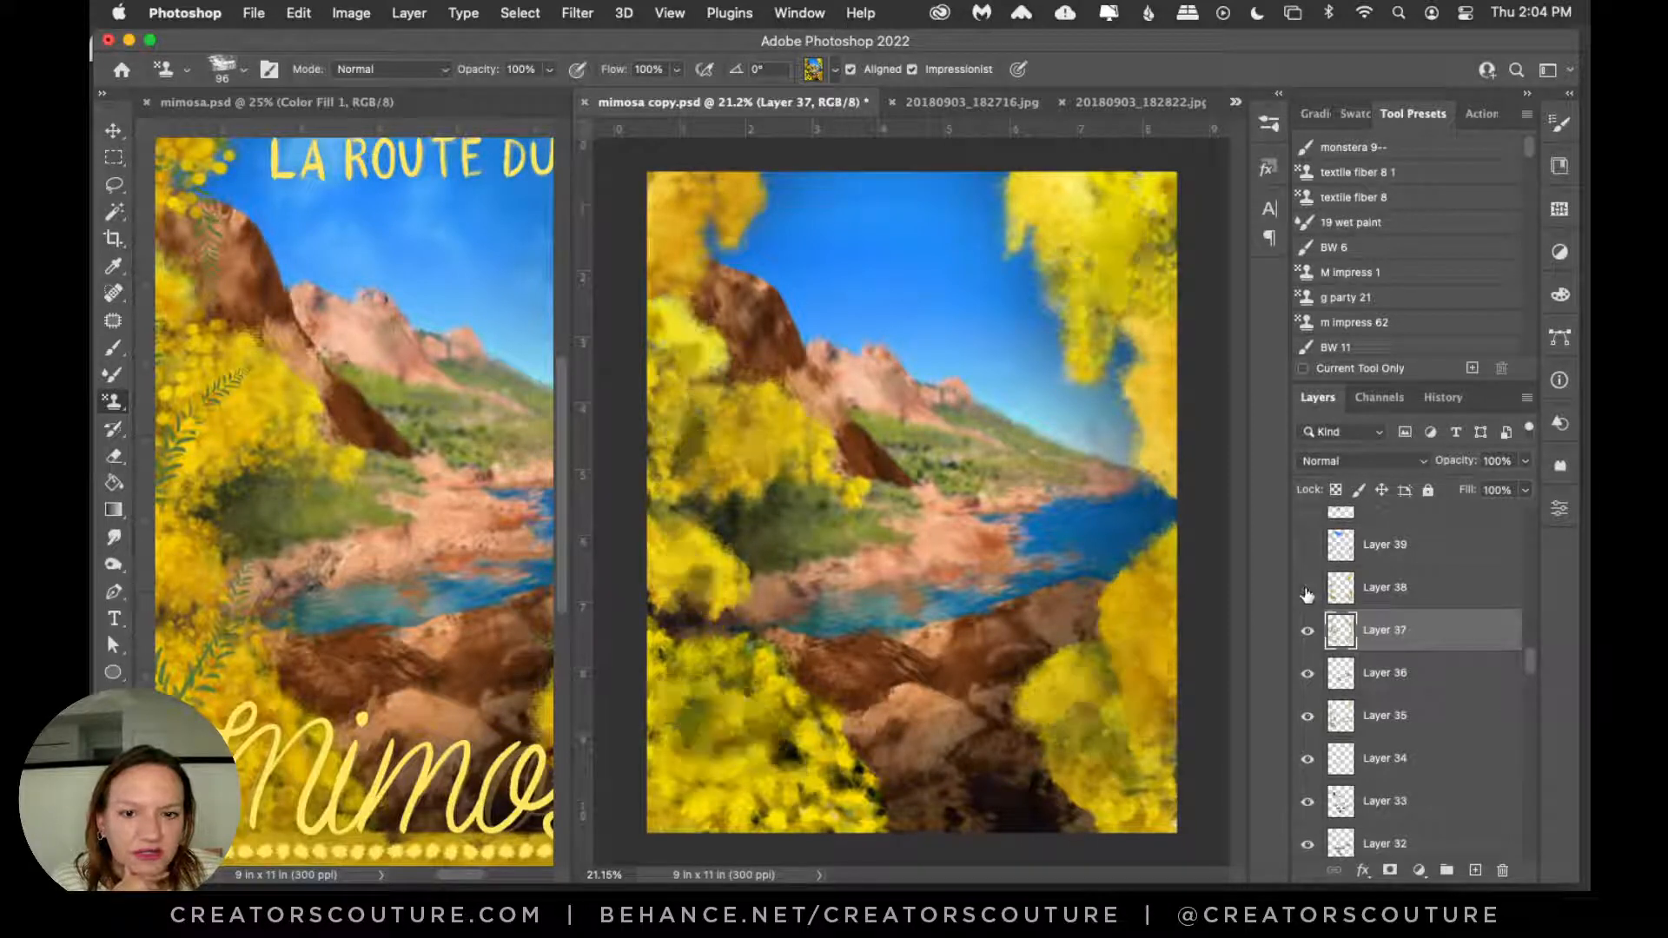
left_click(1307, 589)
left_click(1386, 595)
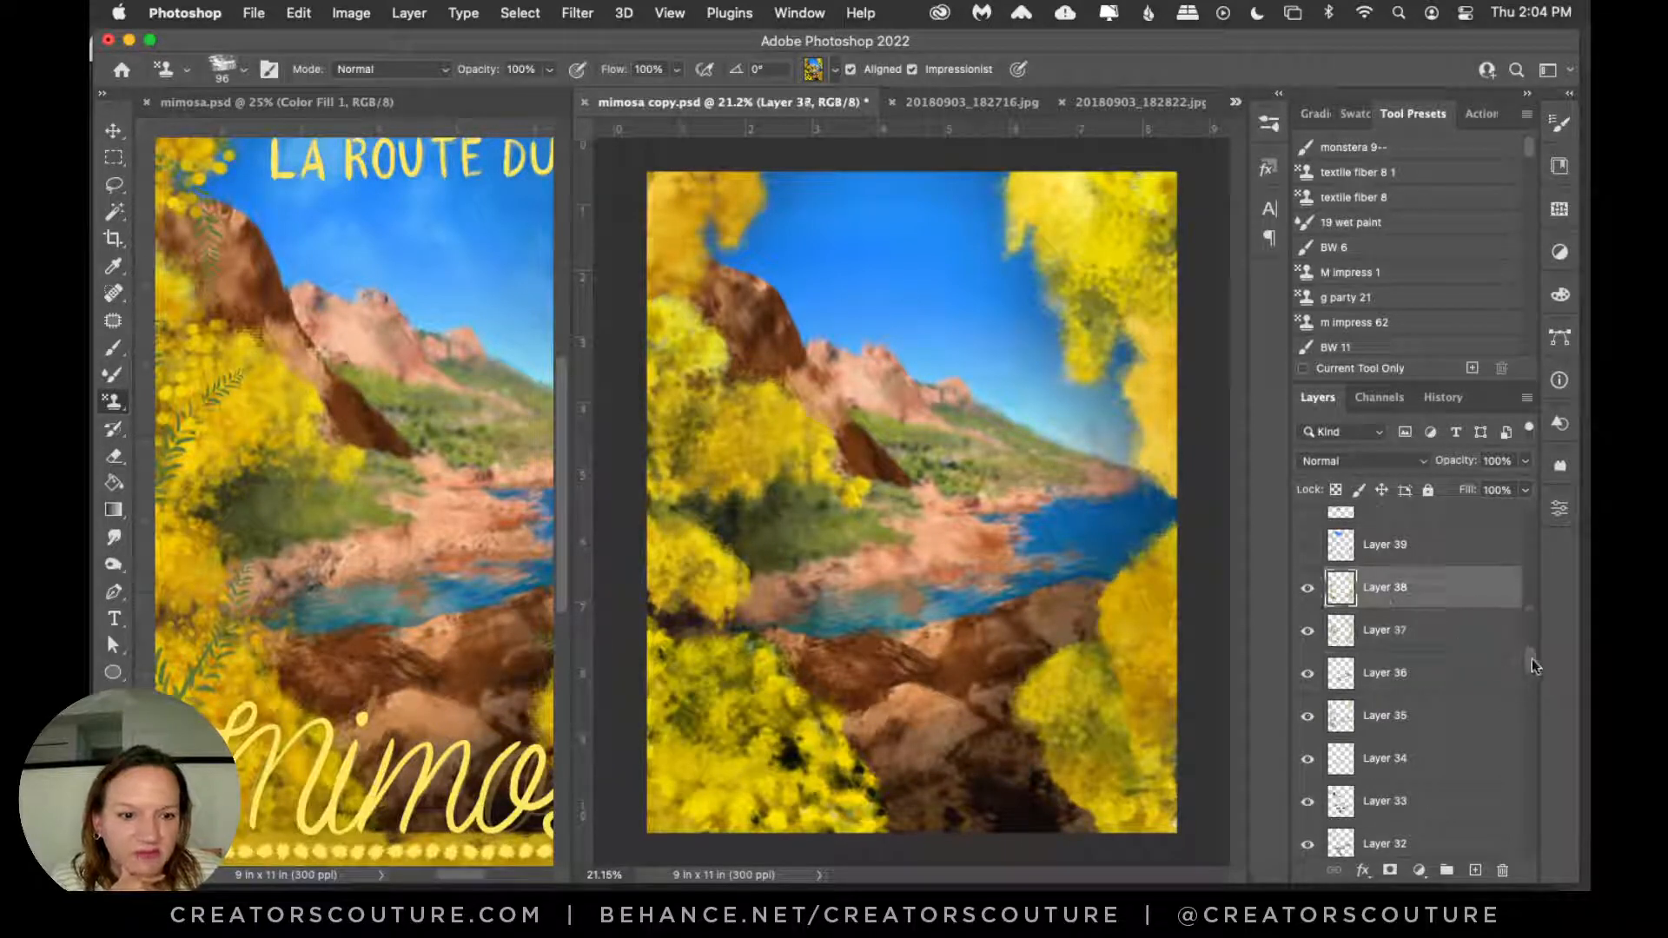
Step: Hide Layer 38 and add a new layer directly above it, briefly showing Layer 38 again for reference
scroll(1532, 666, "up", 3)
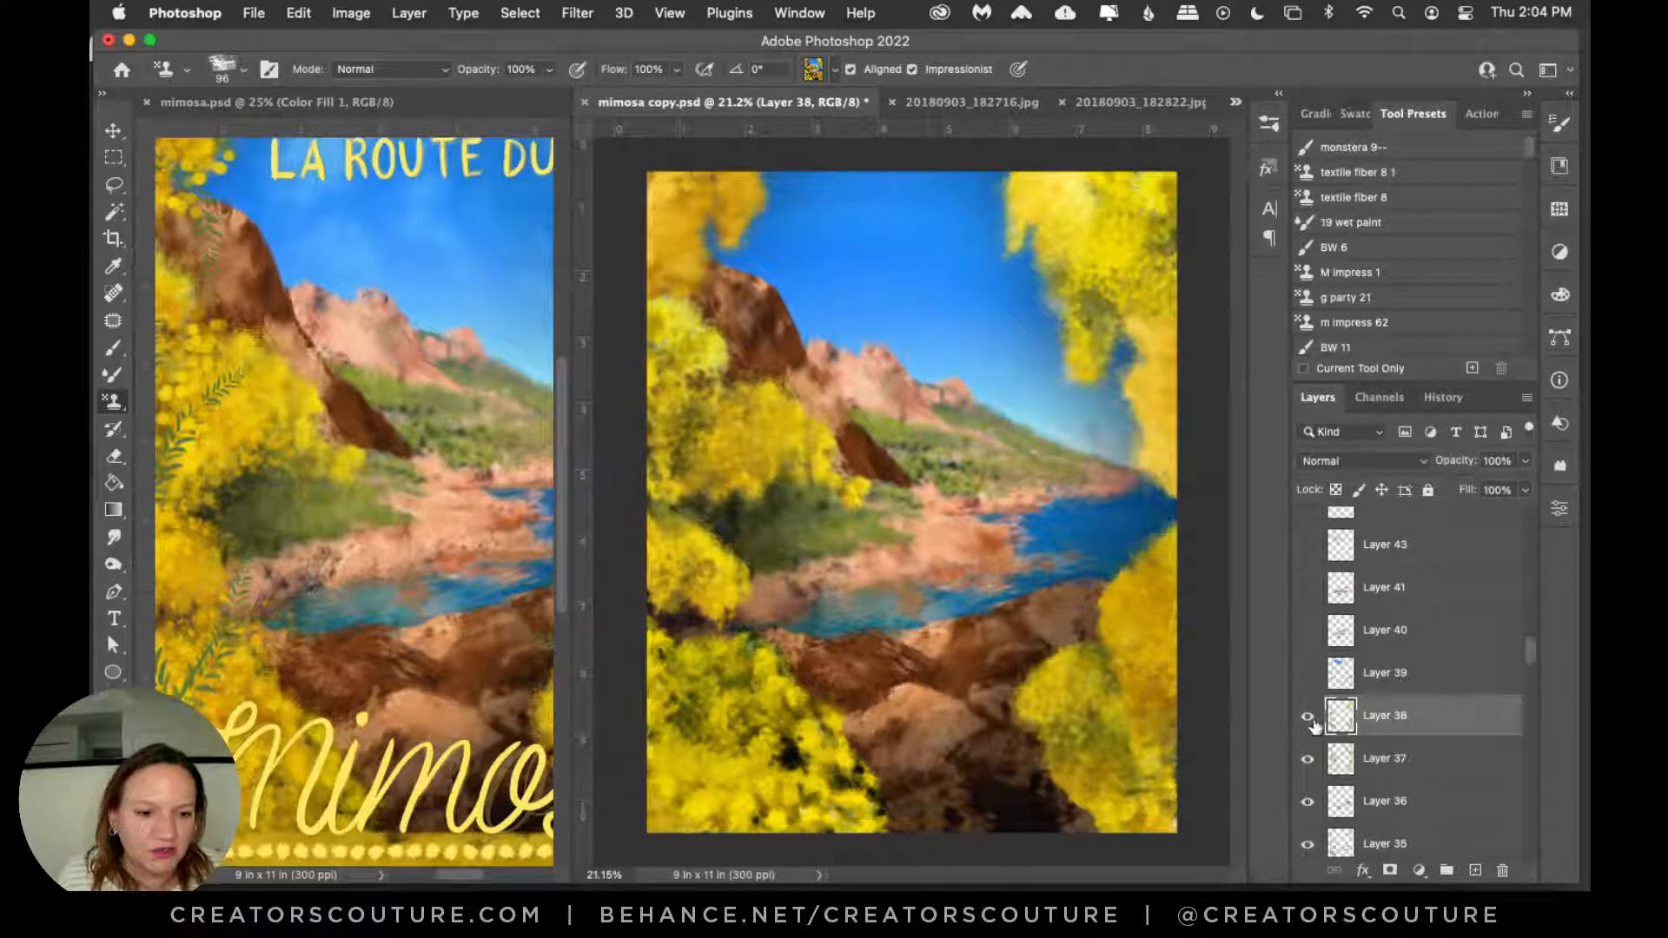
right_click(1307, 718)
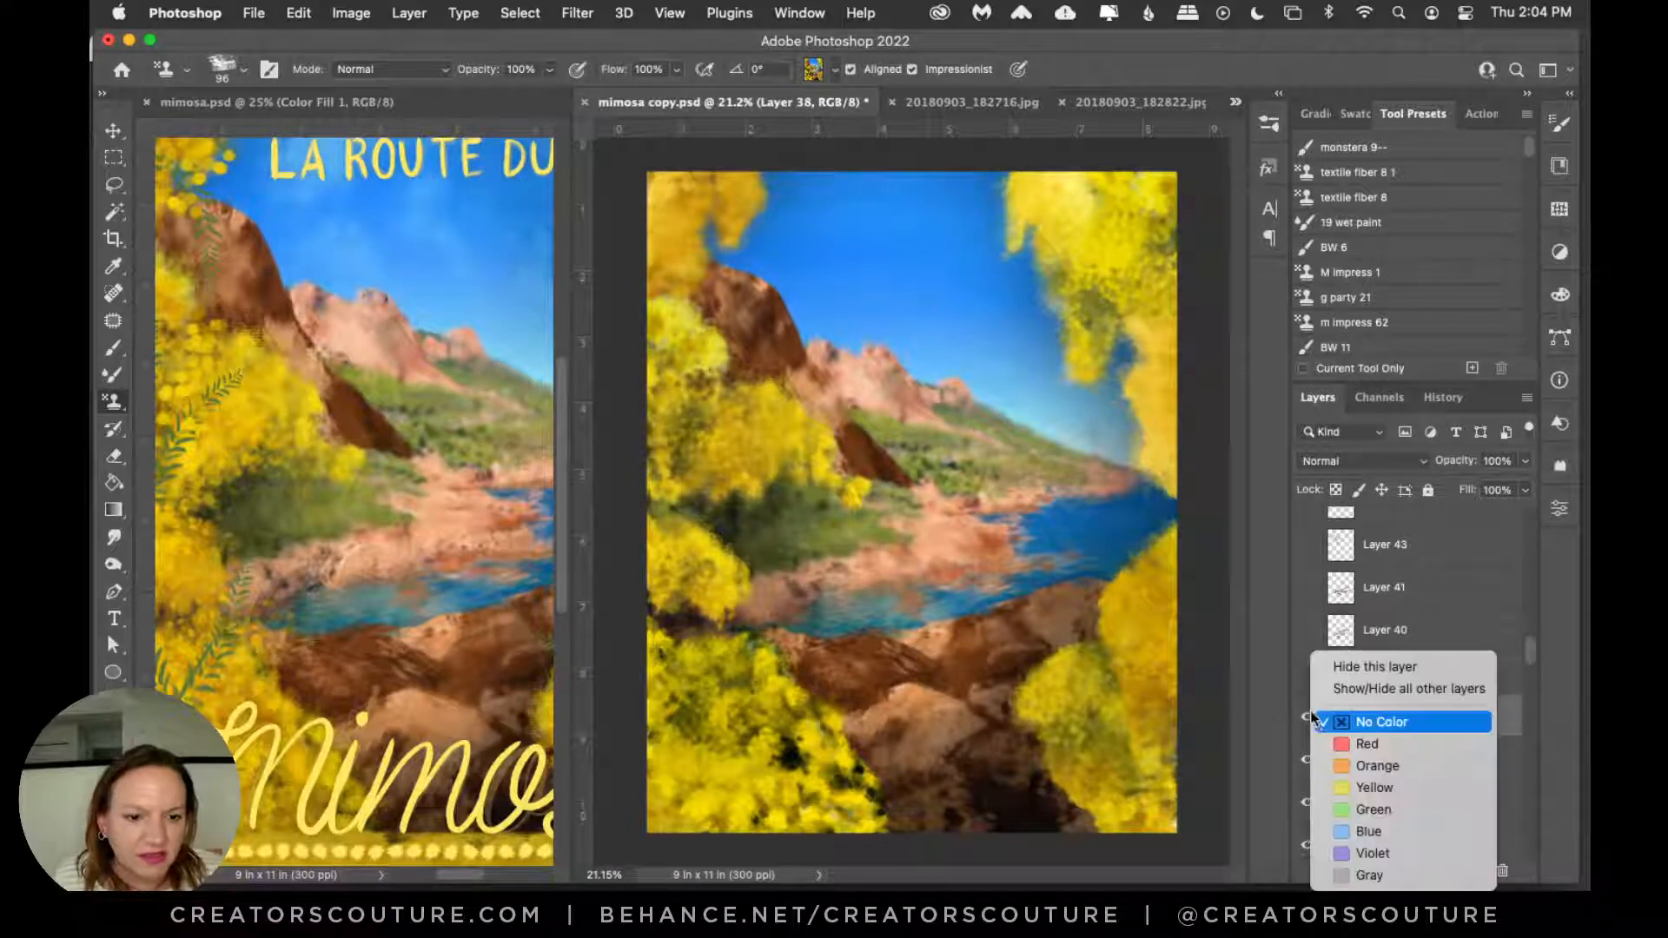
left_click(1340, 669)
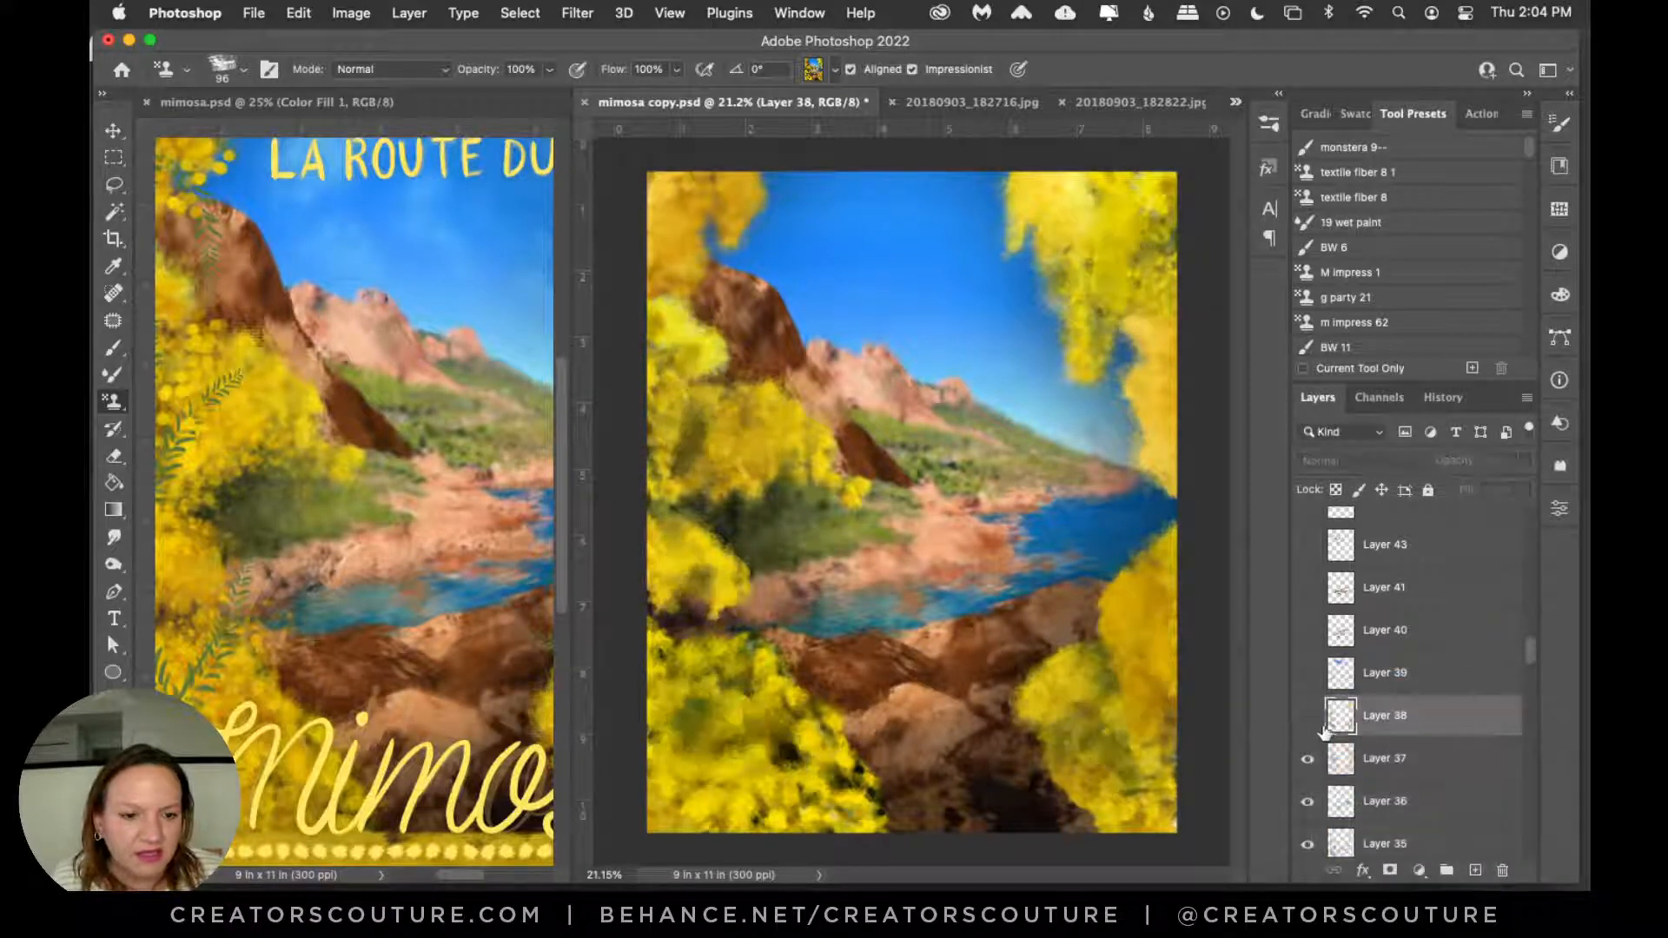
left_click(1475, 870)
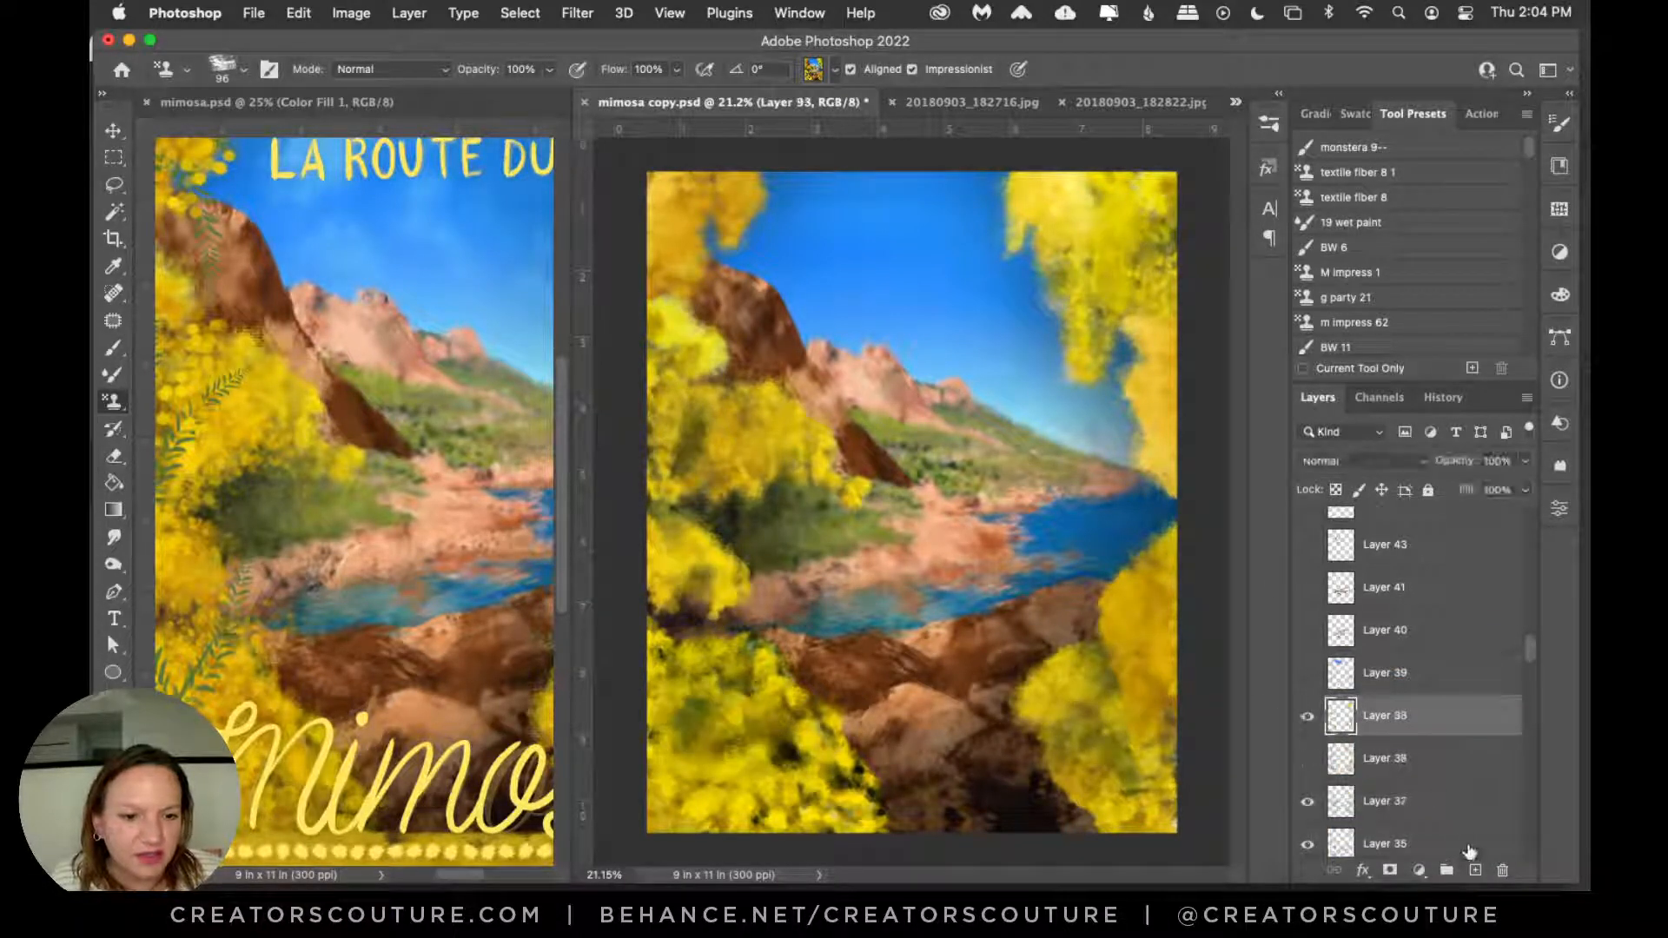
left_click(1307, 764)
left_click(1306, 764)
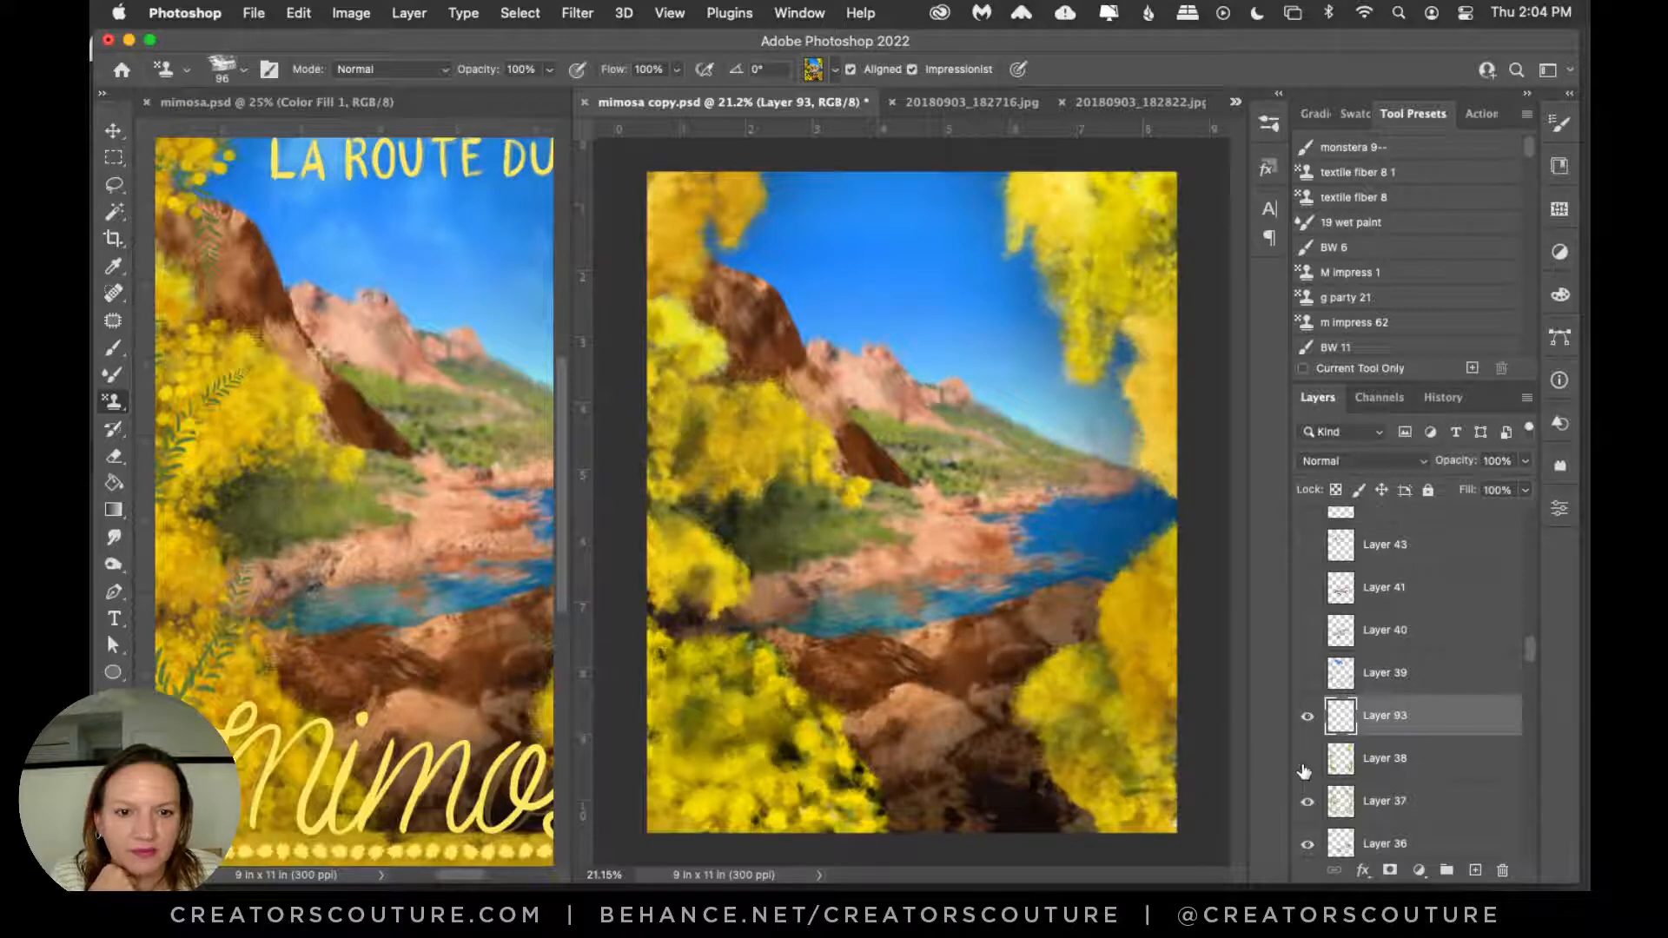
Step: Choose the 150 px brush 2 englishgarden-creatorscouture from the PS english garden V2 set
left_click(1266, 166)
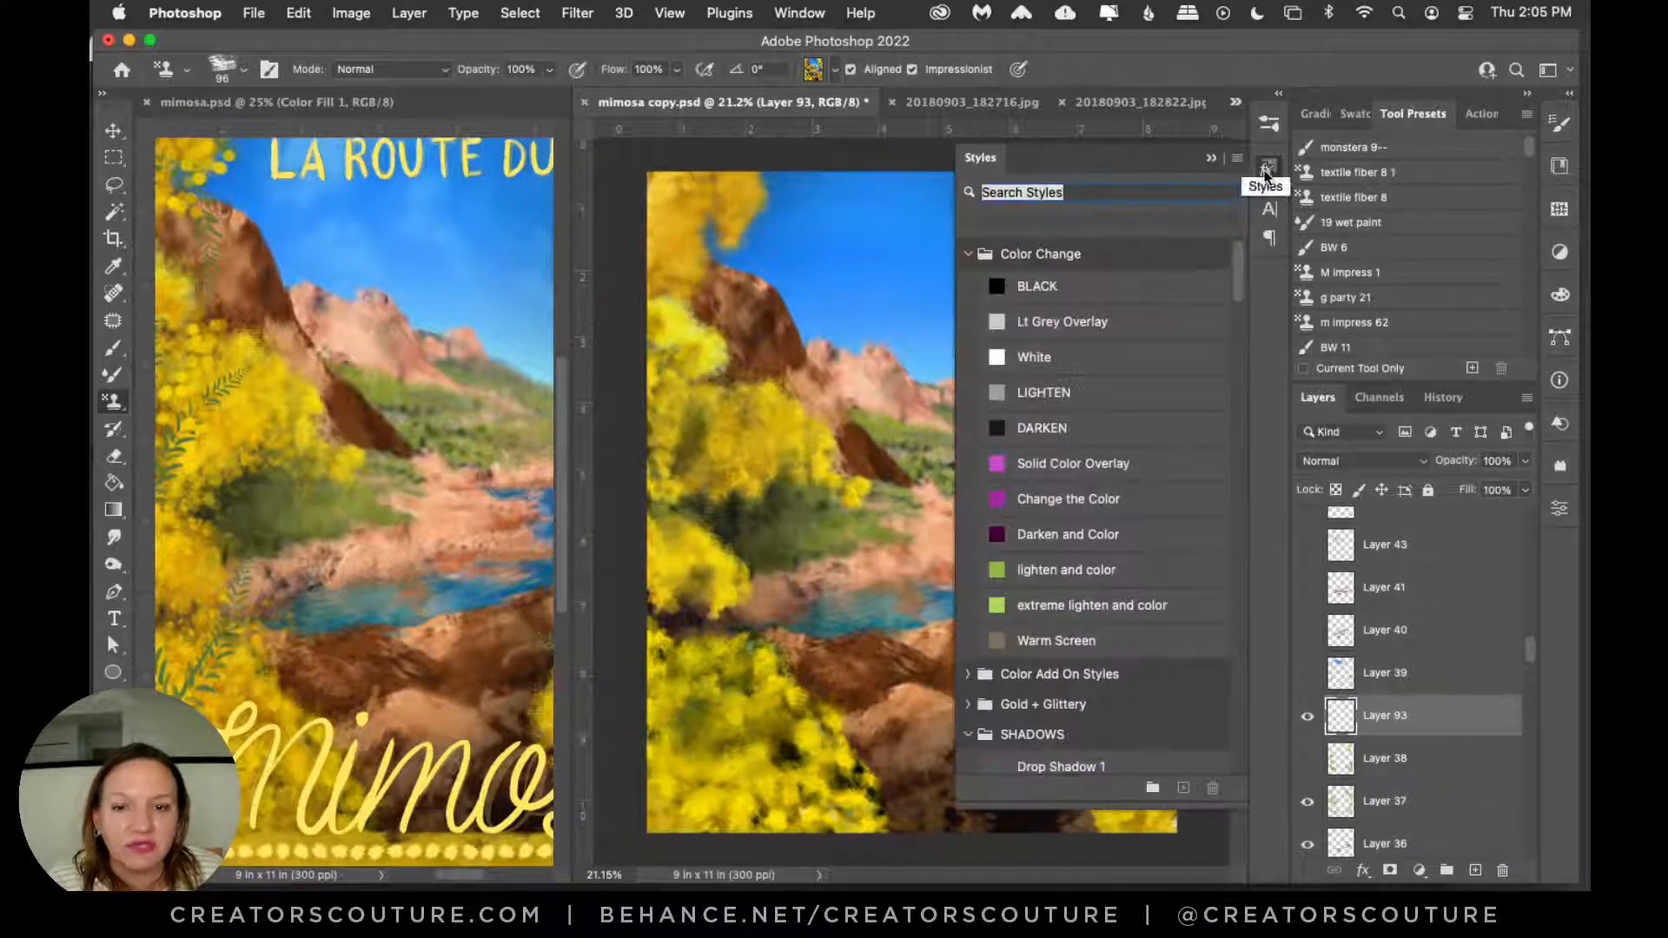
left_click(1266, 169)
left_click(1262, 149)
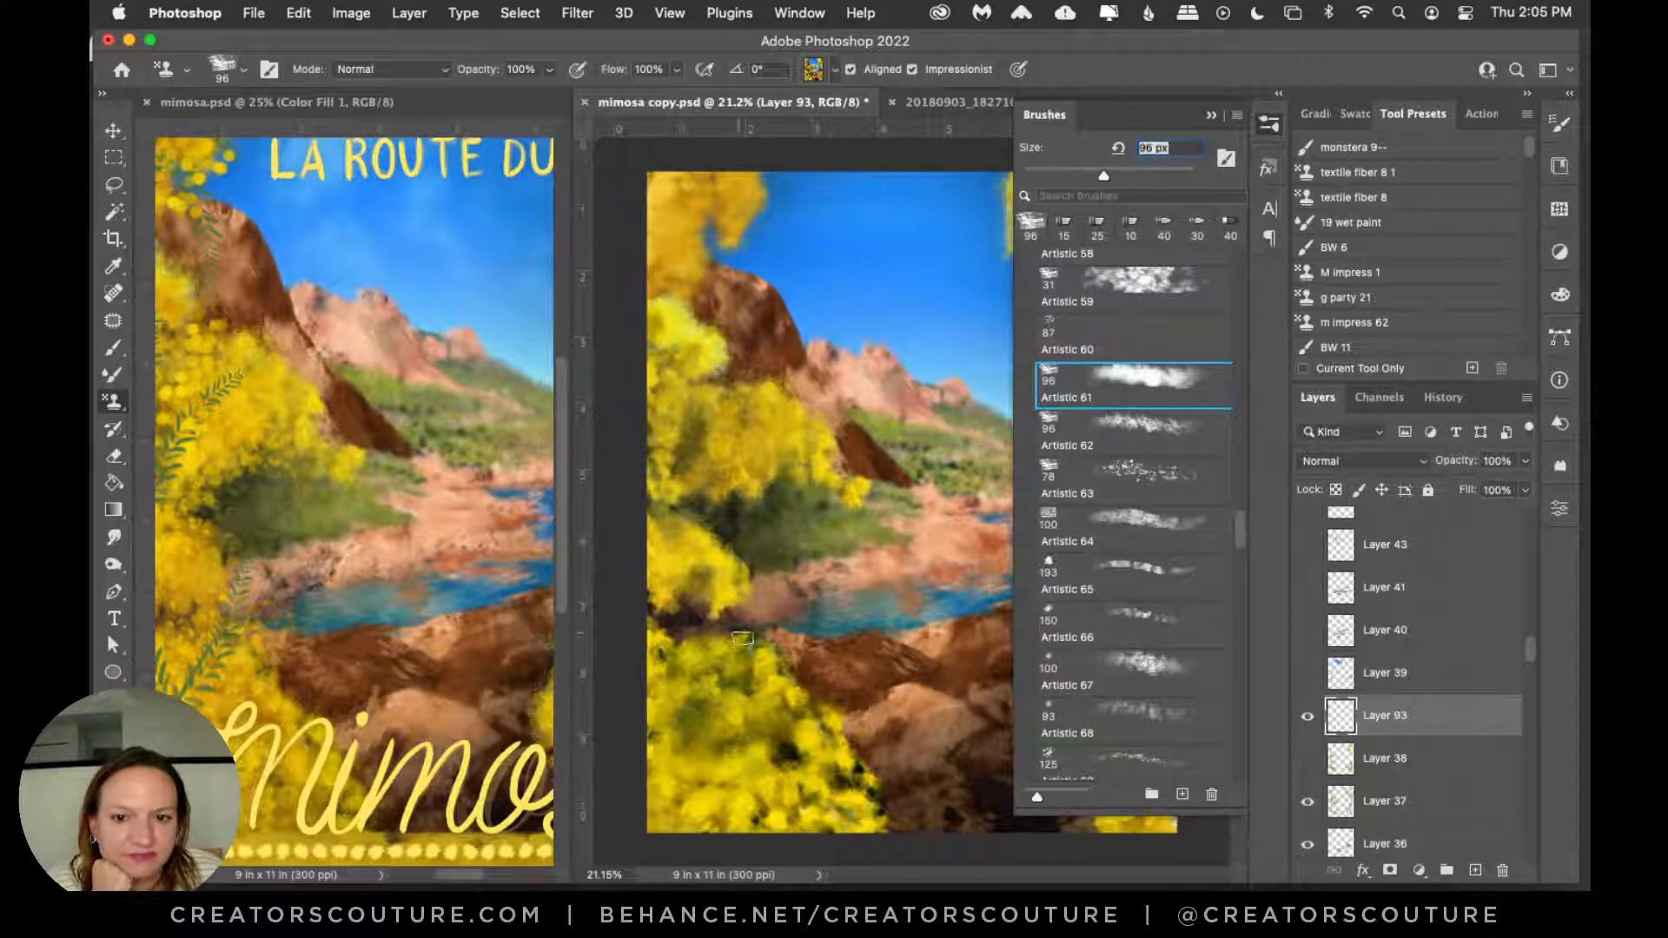
left_click_drag(1238, 526, 1252, 252)
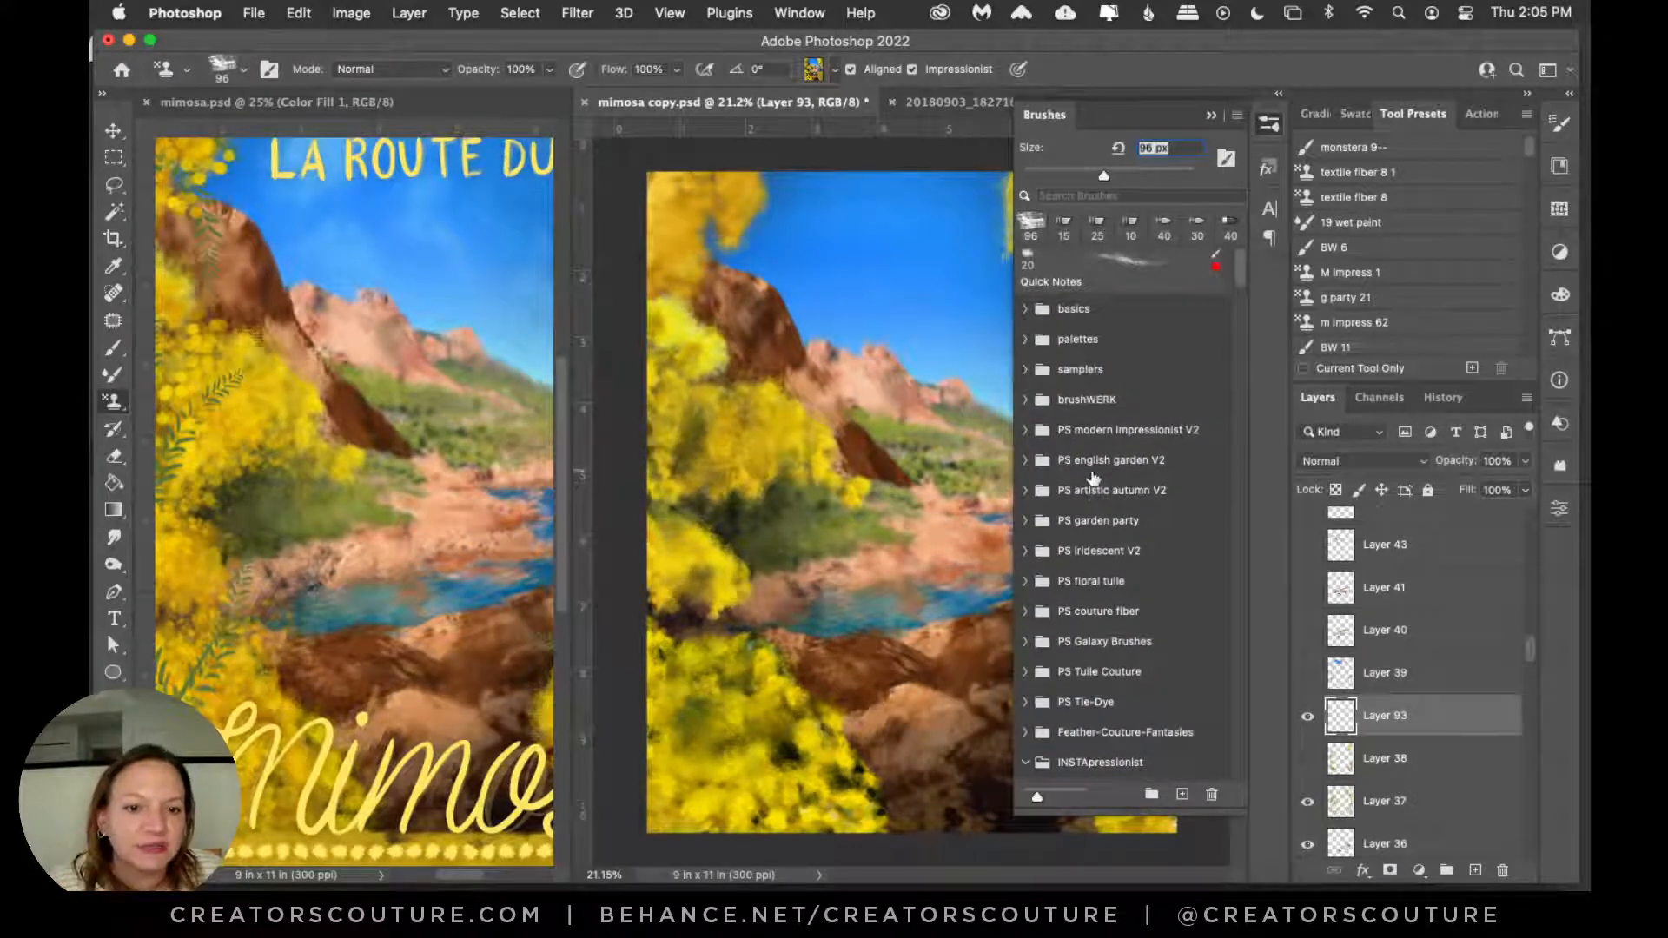
left_click(1105, 461)
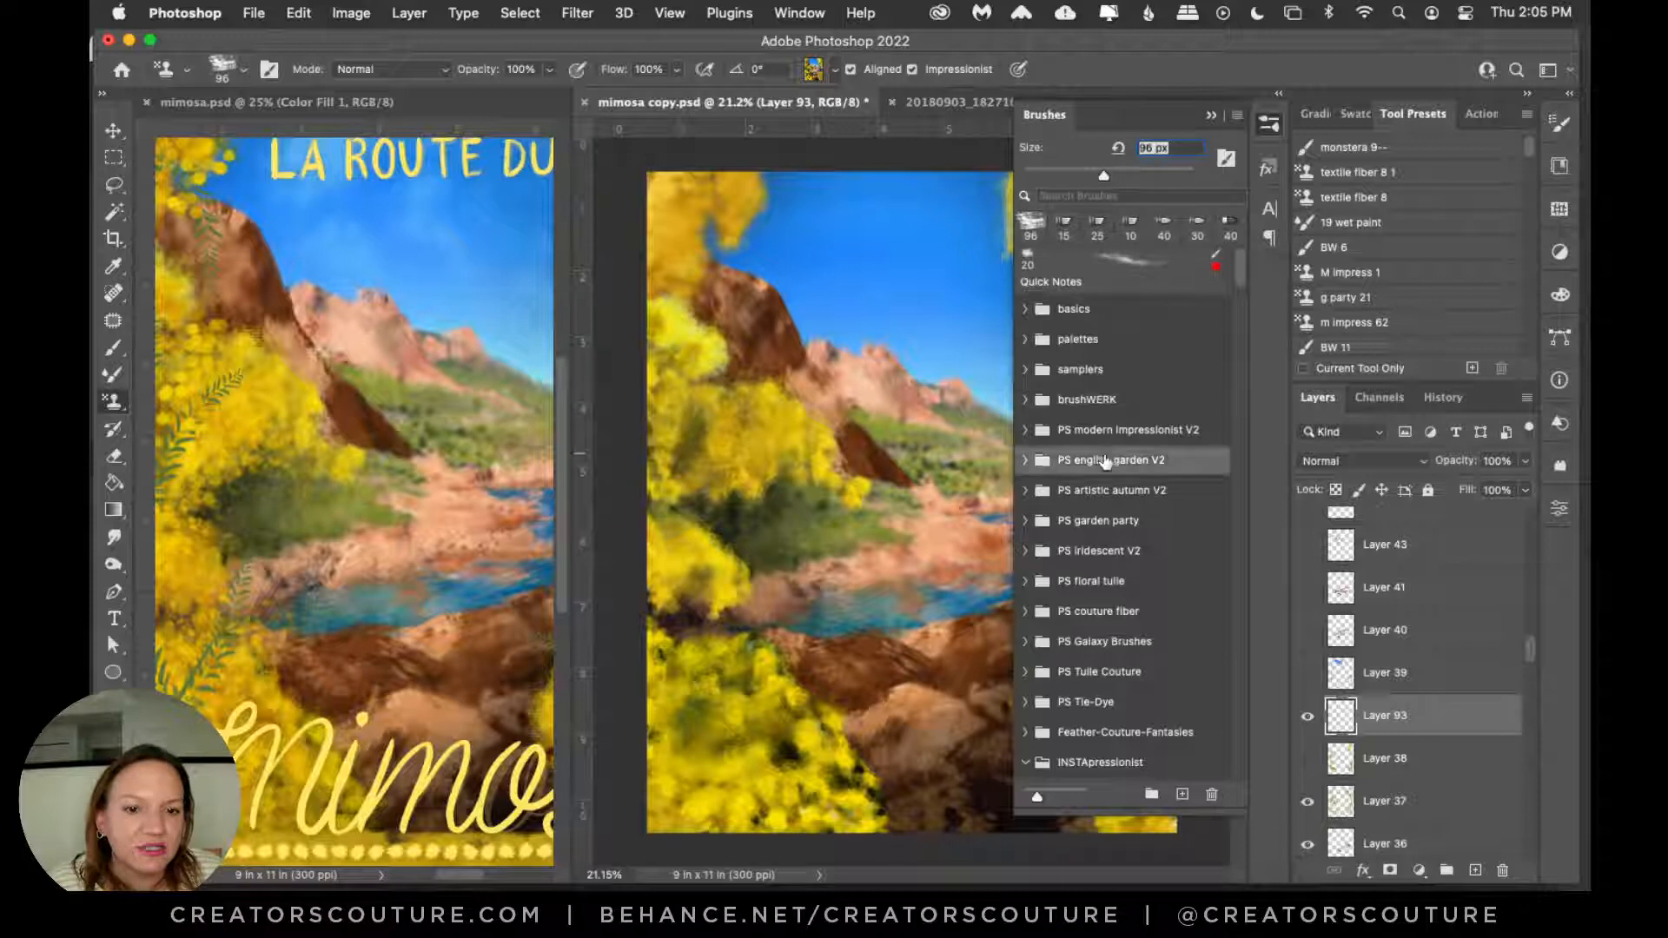
left_click(1026, 463)
left_click(1114, 543)
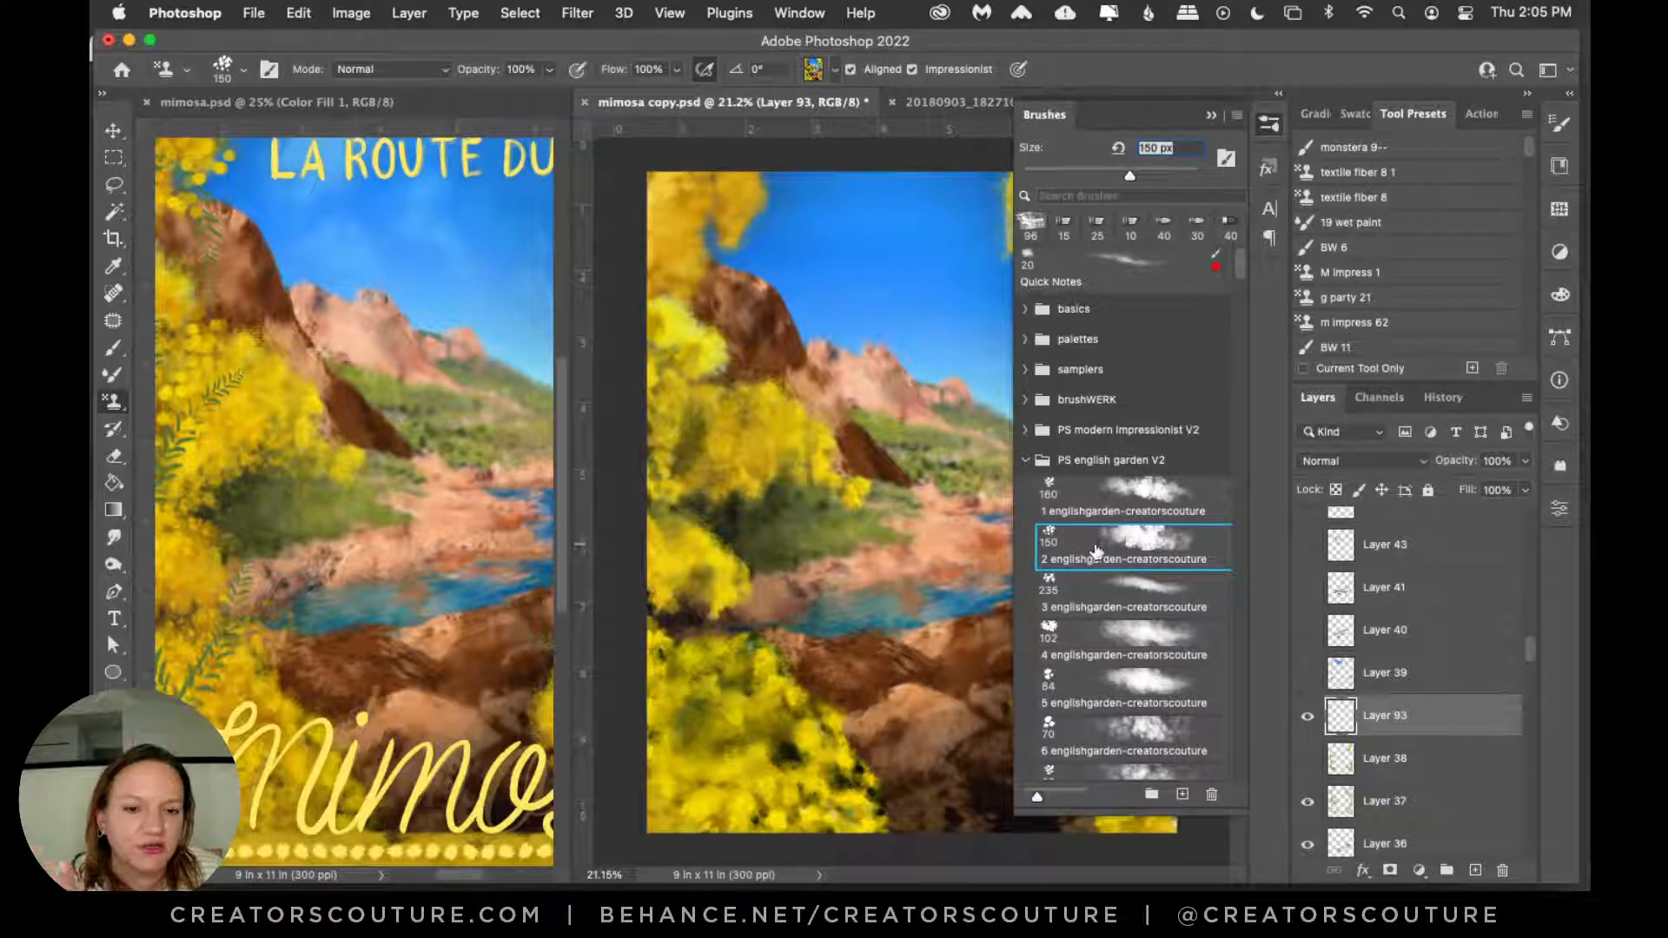
left_click(1268, 124)
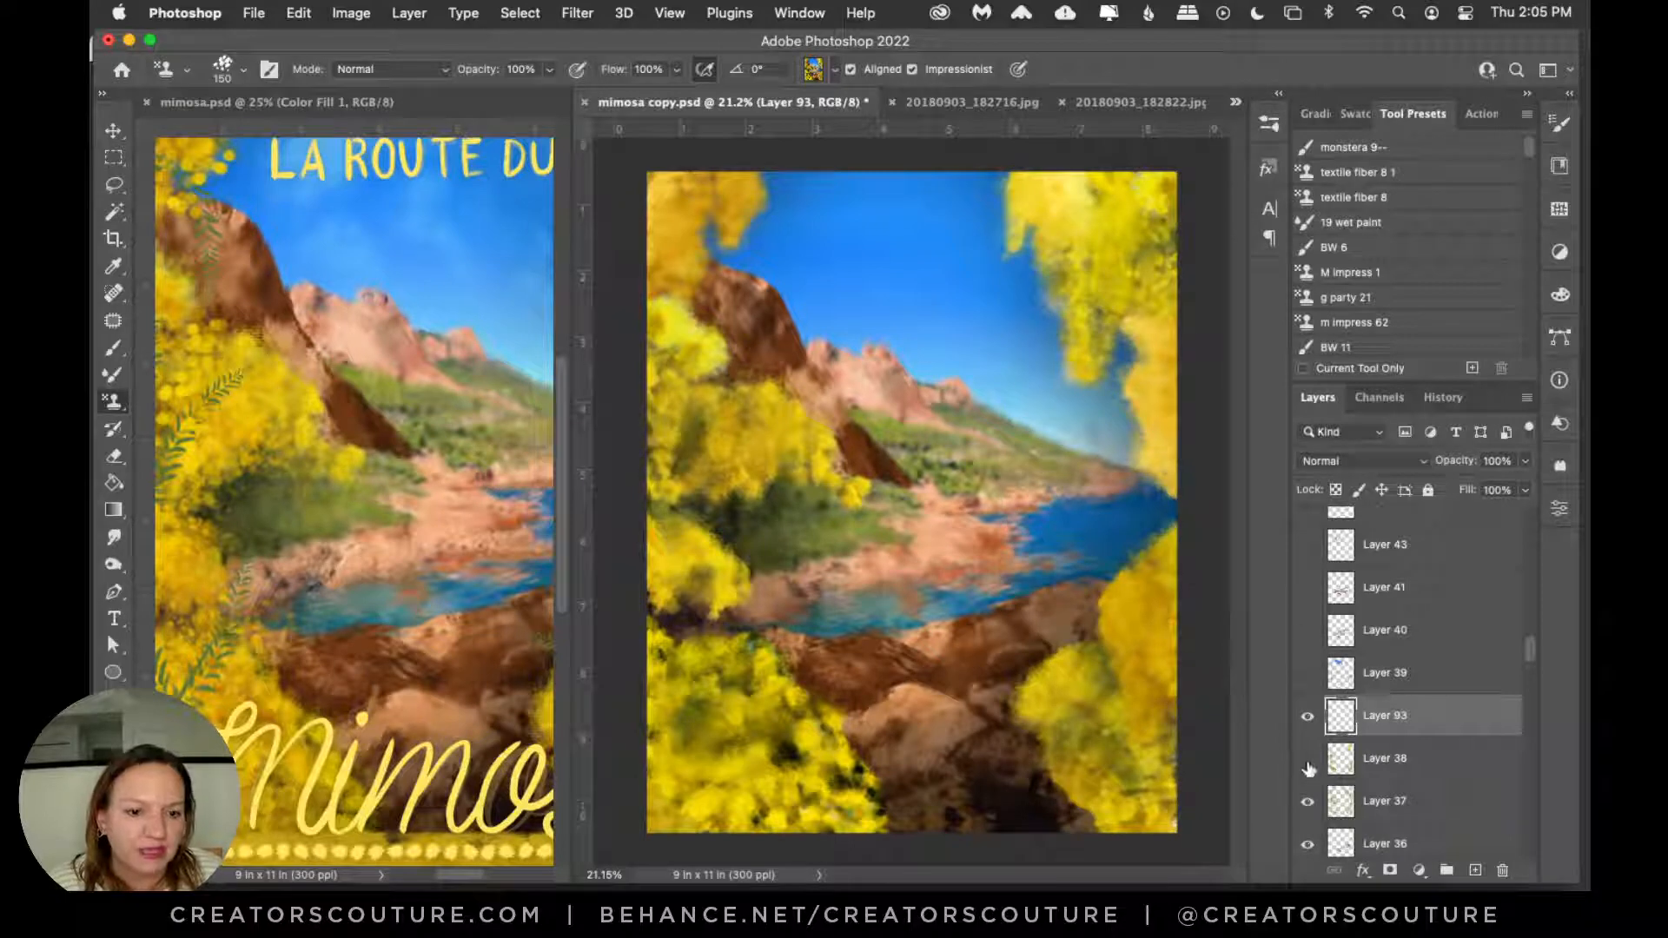
Step: Toggle Layer 38's visibility for comparison and undo the last edit
left_click(1308, 765)
left_click(1308, 764)
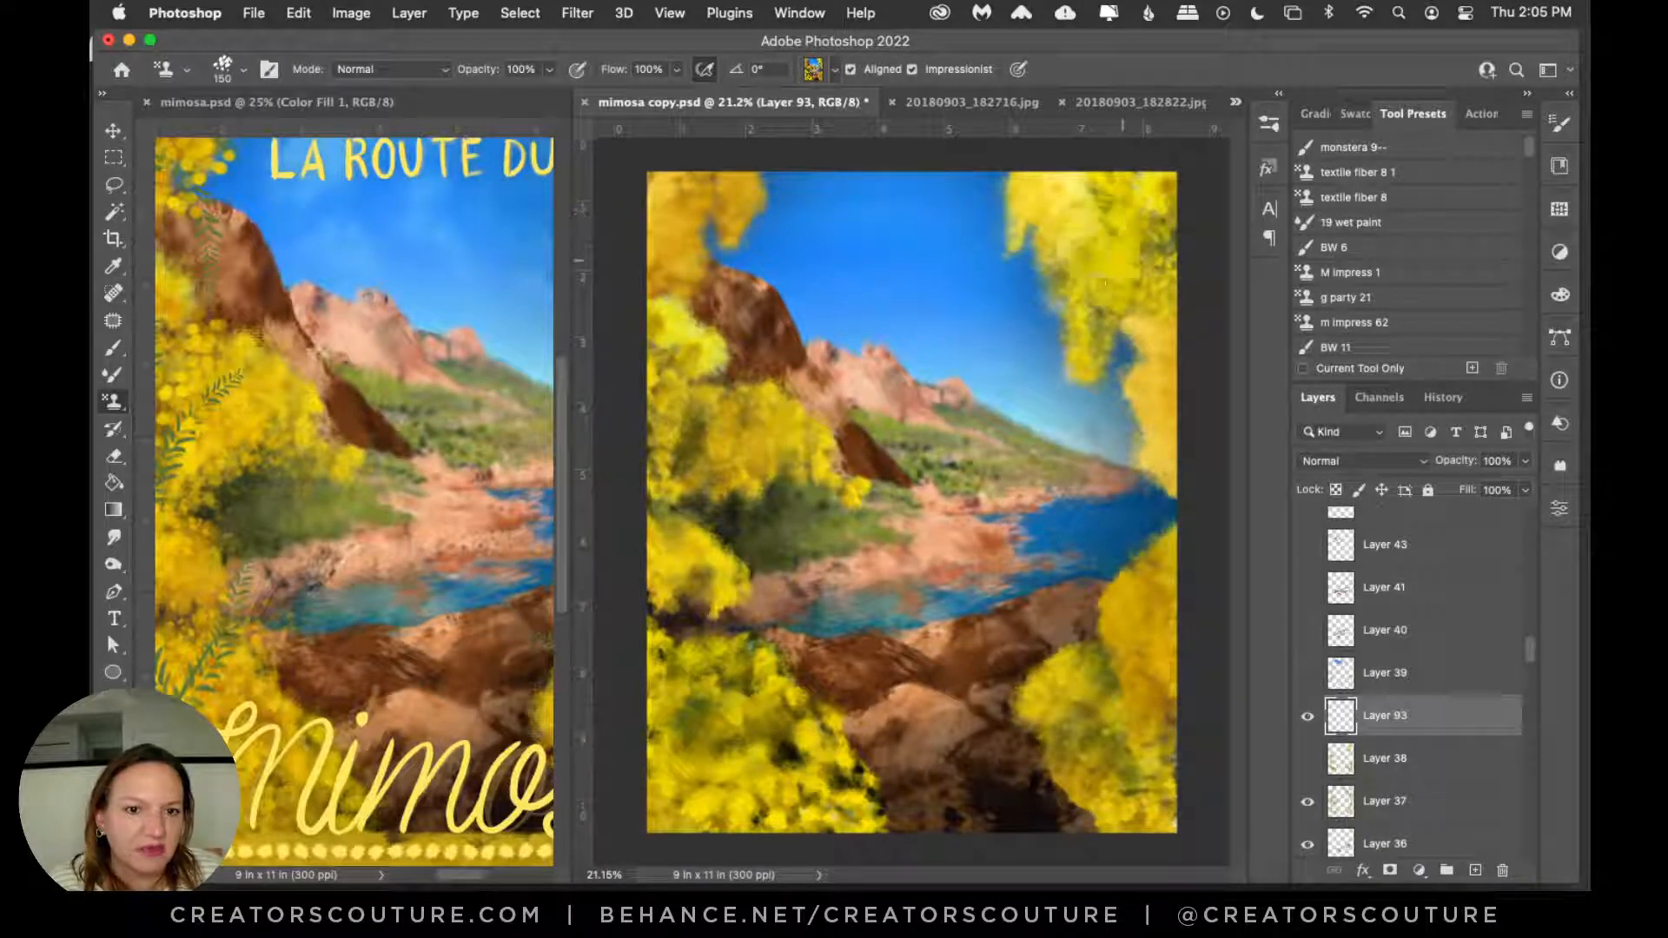
key("super+z")
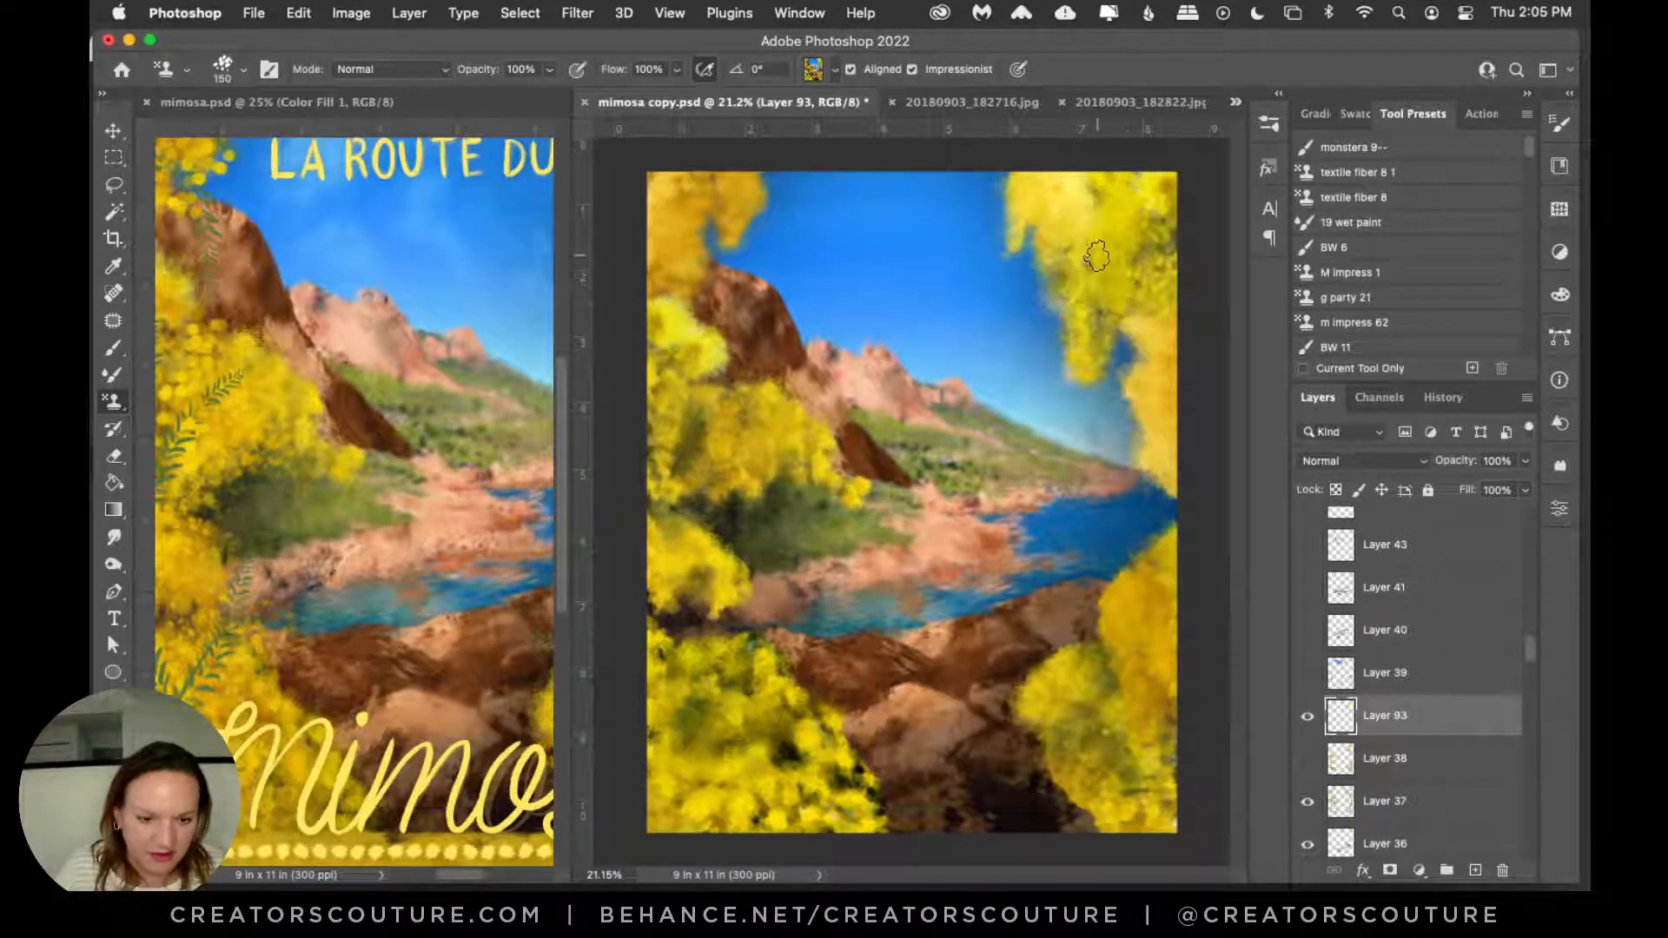
Step: Enlarge the Pattern Stamp brush to 250 px and paint soft foliage over the upper-right mimosa on Layer 93, undoing a stray stroke on the left-hand mimosa
key("bracketright")
key("bracketright")
key("bracketright")
mouse_move(1109, 250)
left_mouse_down()
mouse_move(1086, 330)
mouse_move(1145, 262)
mouse_move(1116, 326)
mouse_move(1099, 208)
mouse_move(1107, 285)
mouse_move(1149, 341)
mouse_move(1152, 379)
left_mouse_up()
left_click_drag(755, 437, 745, 472)
key("super+z")
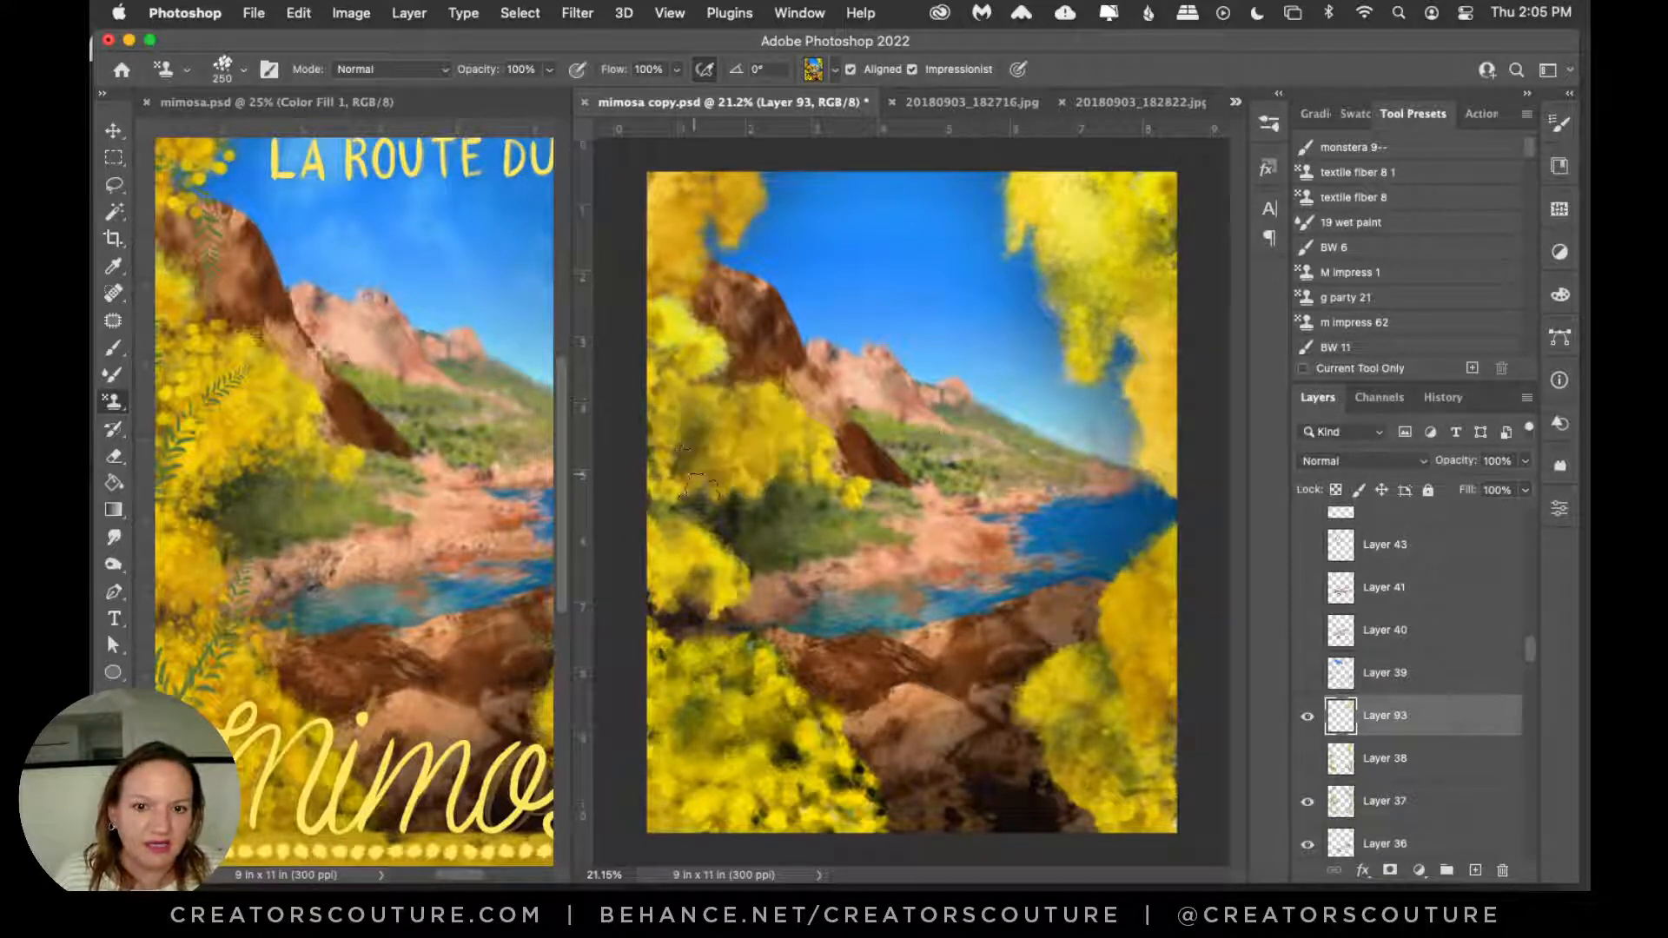
Step: Paint mimosa texture over the left and lower-left foliage on Layer 93, undoing and repainting the lower-left part
mouse_move(666, 427)
left_mouse_down()
mouse_move(683, 531)
mouse_move(730, 398)
mouse_move(690, 588)
mouse_move(713, 671)
mouse_move(705, 530)
mouse_move(693, 658)
mouse_move(721, 789)
mouse_move(748, 723)
mouse_move(730, 820)
mouse_move(734, 770)
left_mouse_up()
key("super+z")
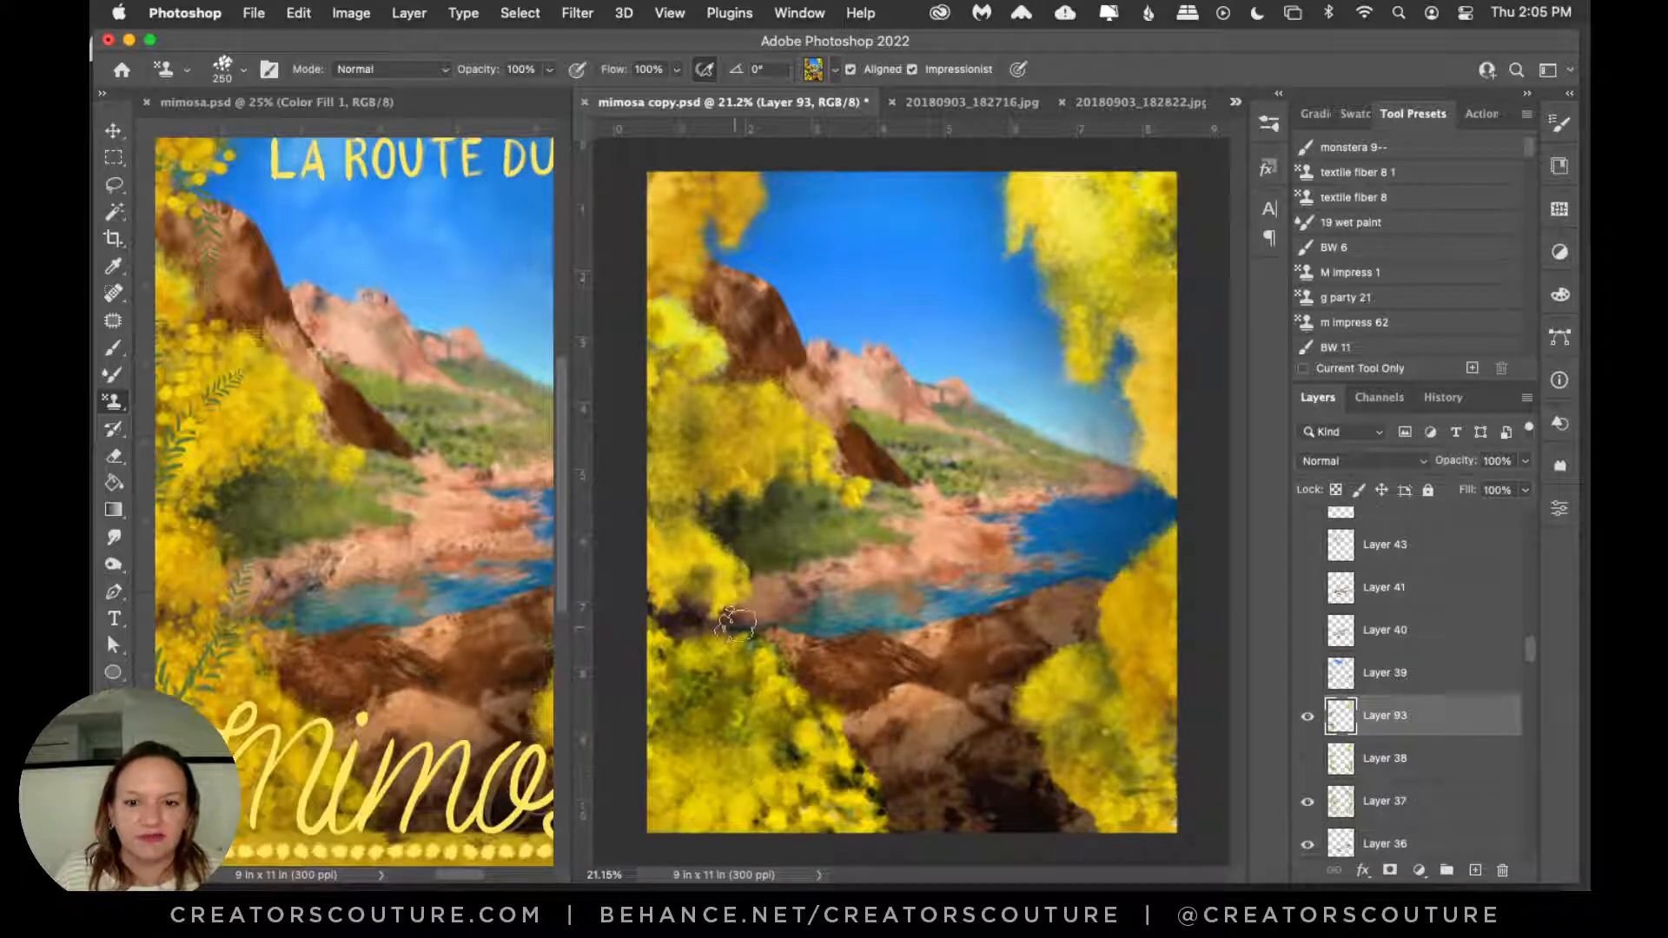
mouse_move(736, 624)
left_mouse_down()
mouse_move(694, 674)
mouse_move(698, 746)
mouse_move(693, 729)
mouse_move(724, 769)
mouse_move(769, 756)
left_mouse_up()
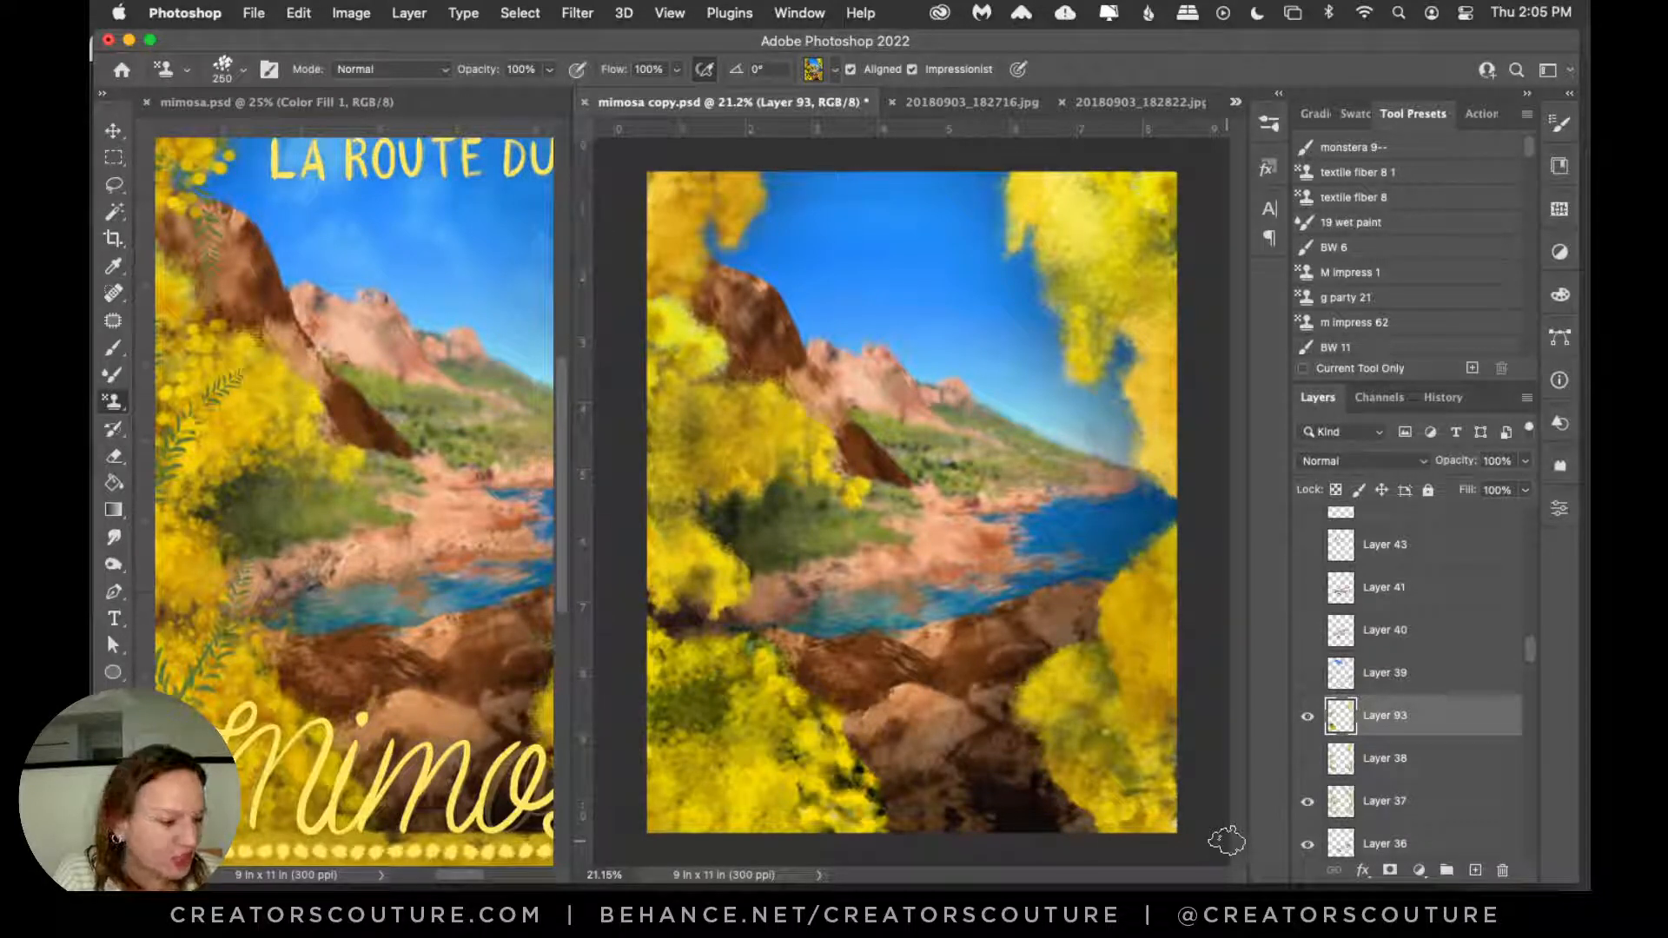
Step: Show Layer 39, toggling it to compare its effect, and make Layer 40 visible
left_click(1308, 676)
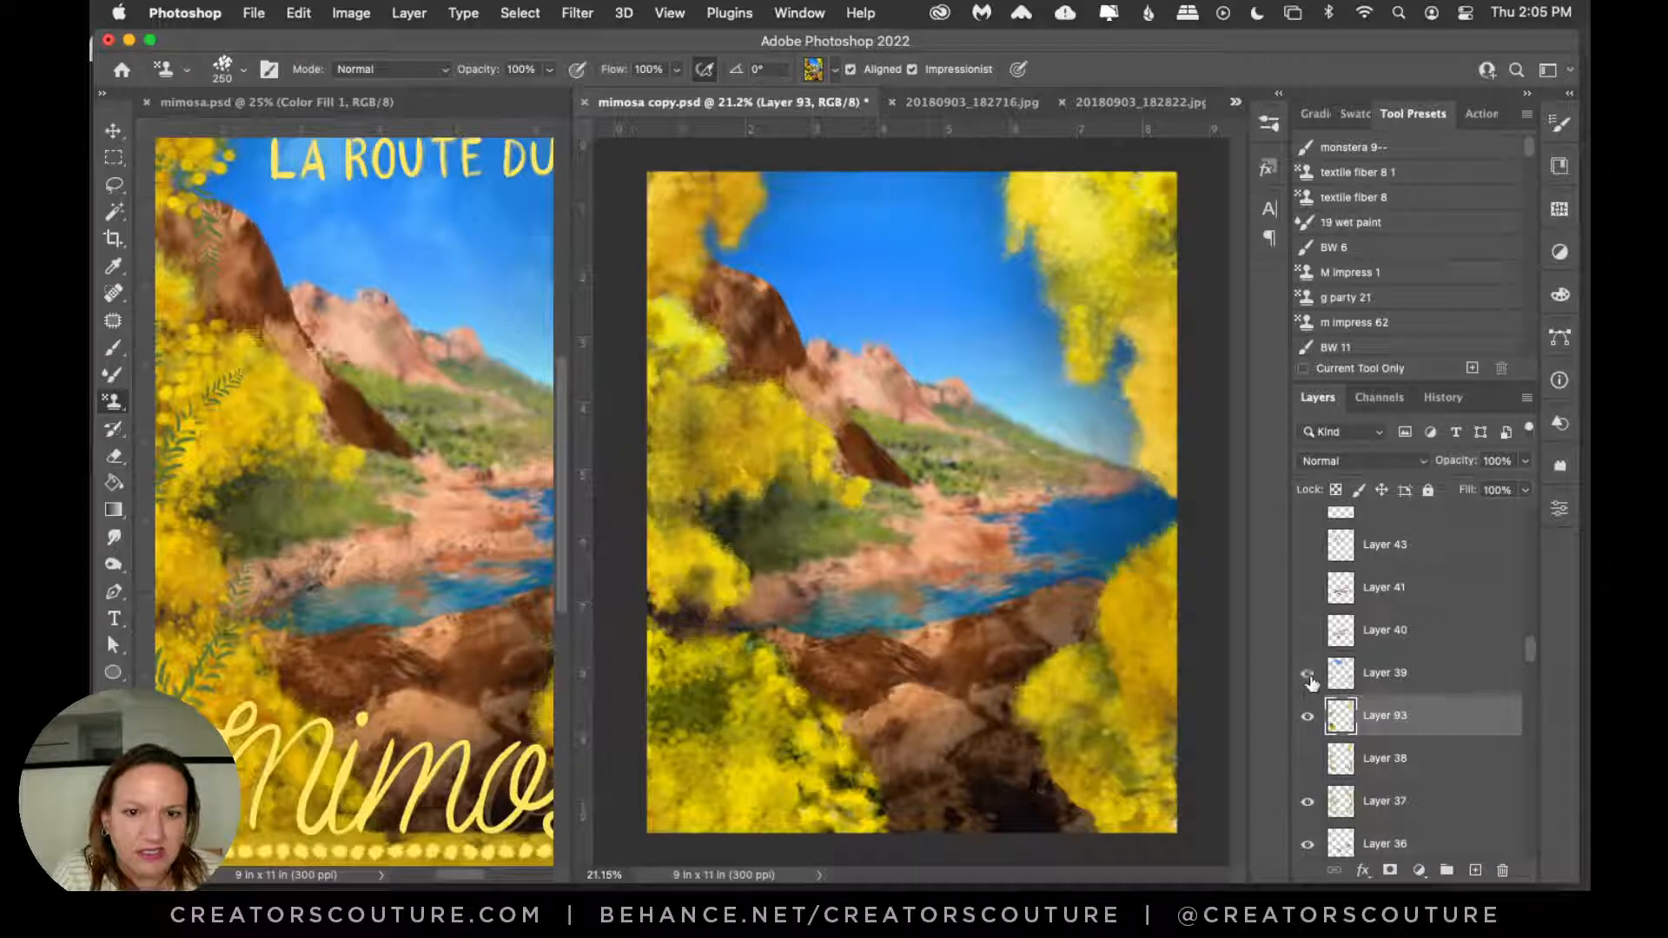
left_click(1307, 685)
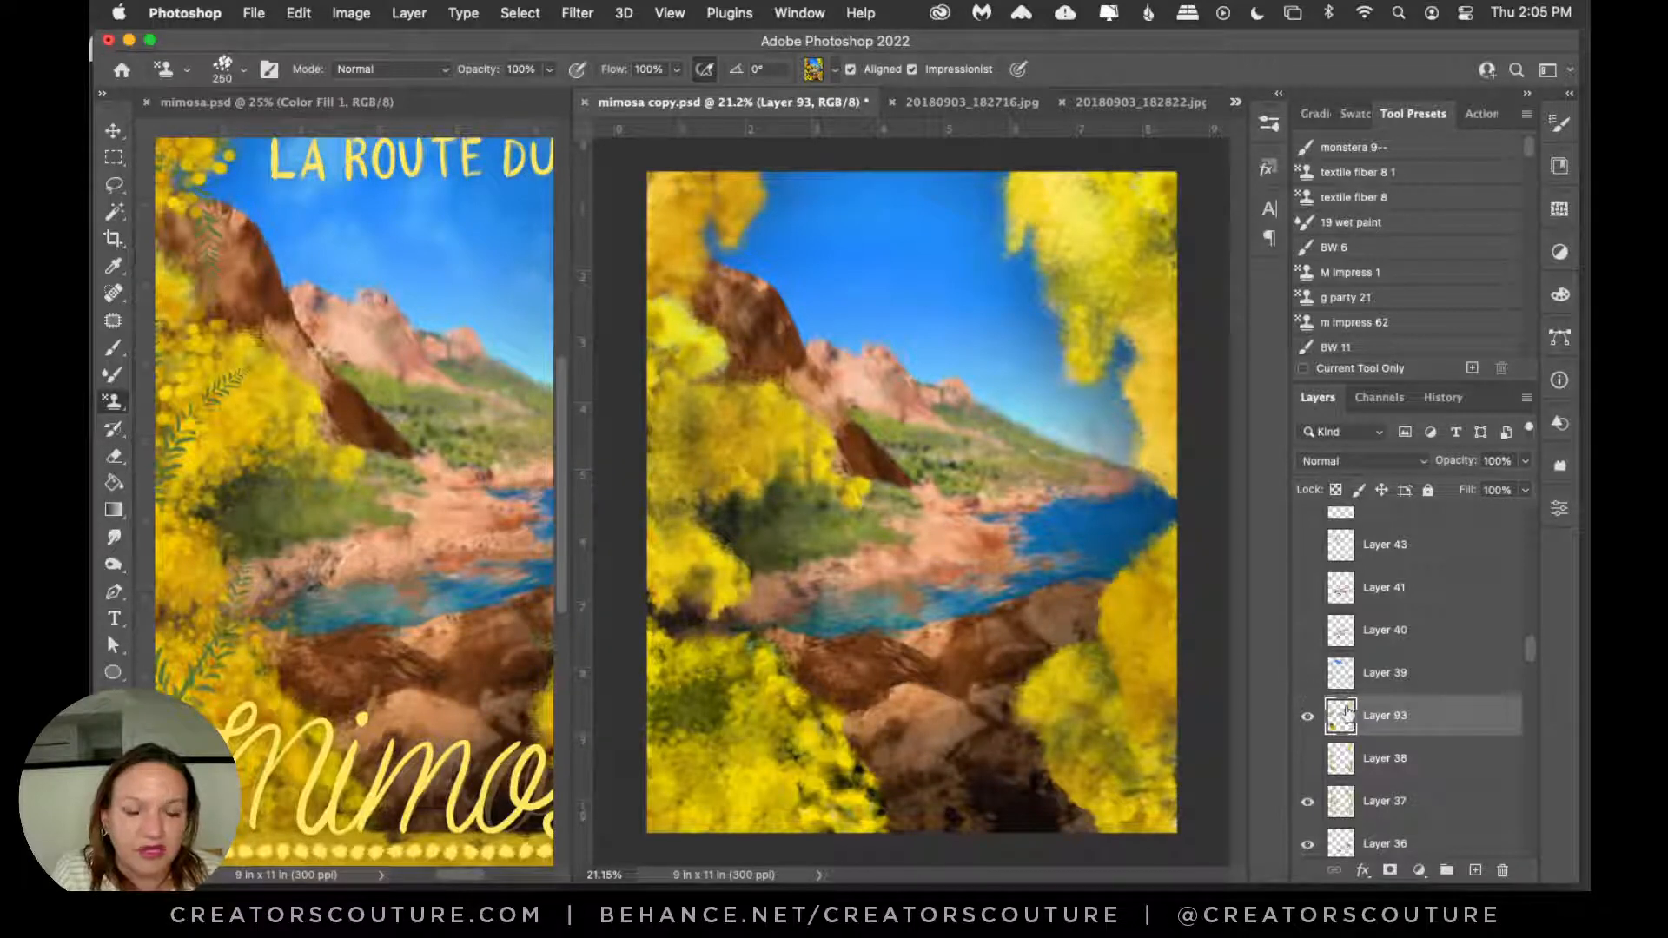
left_click(1307, 679)
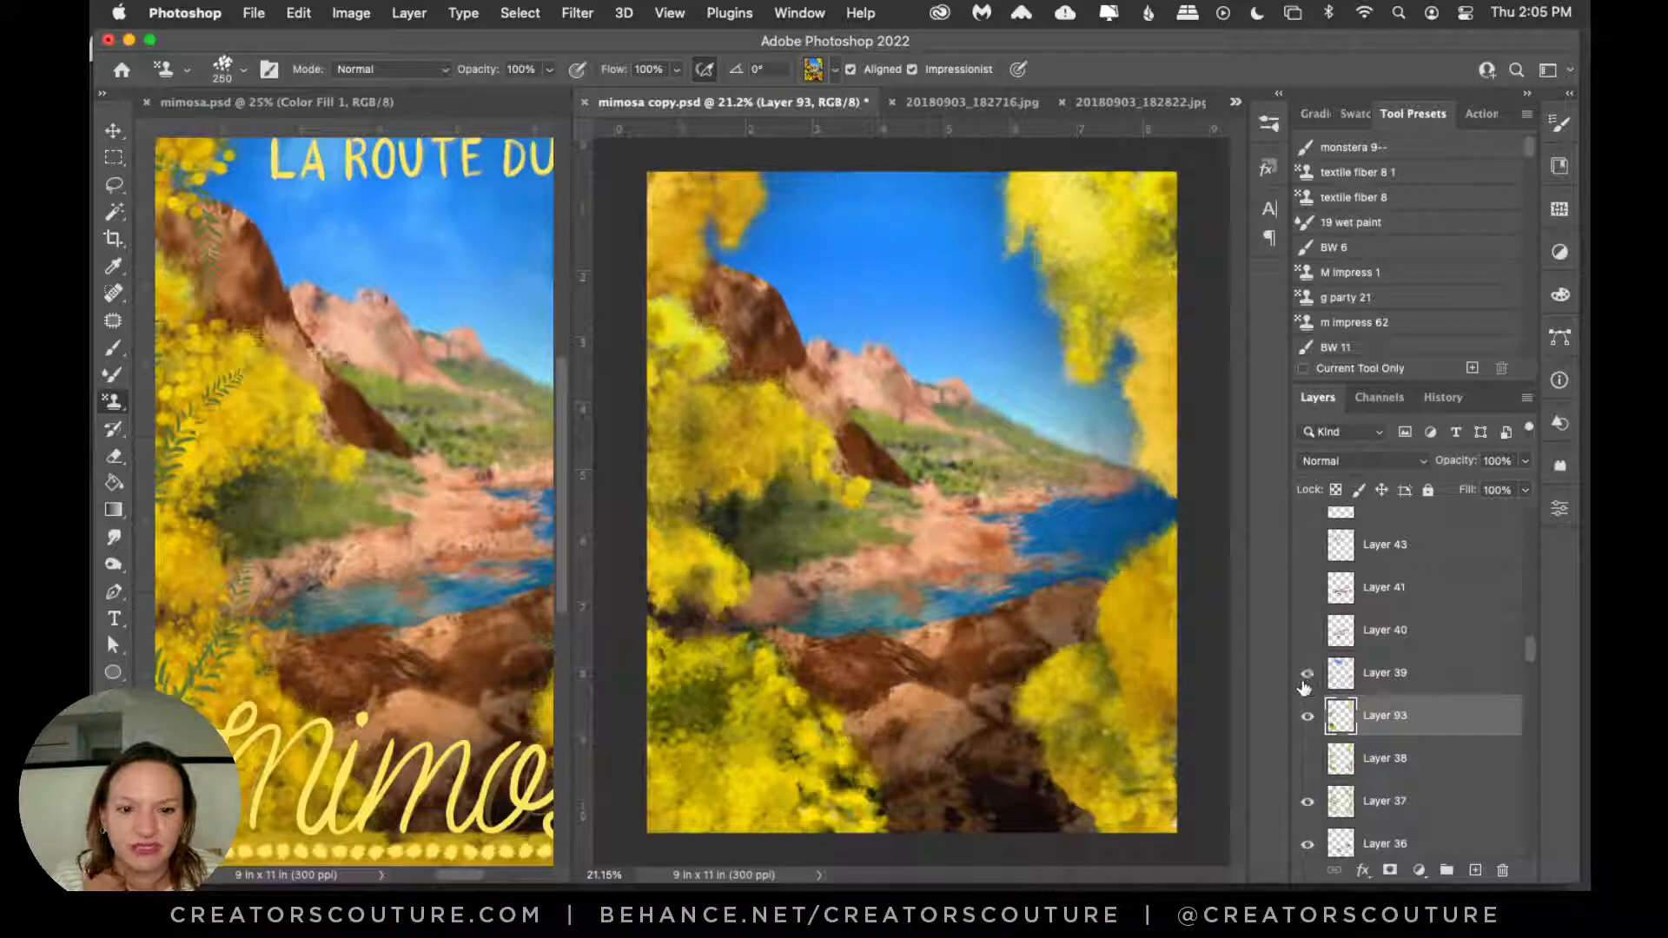
left_click(1308, 641)
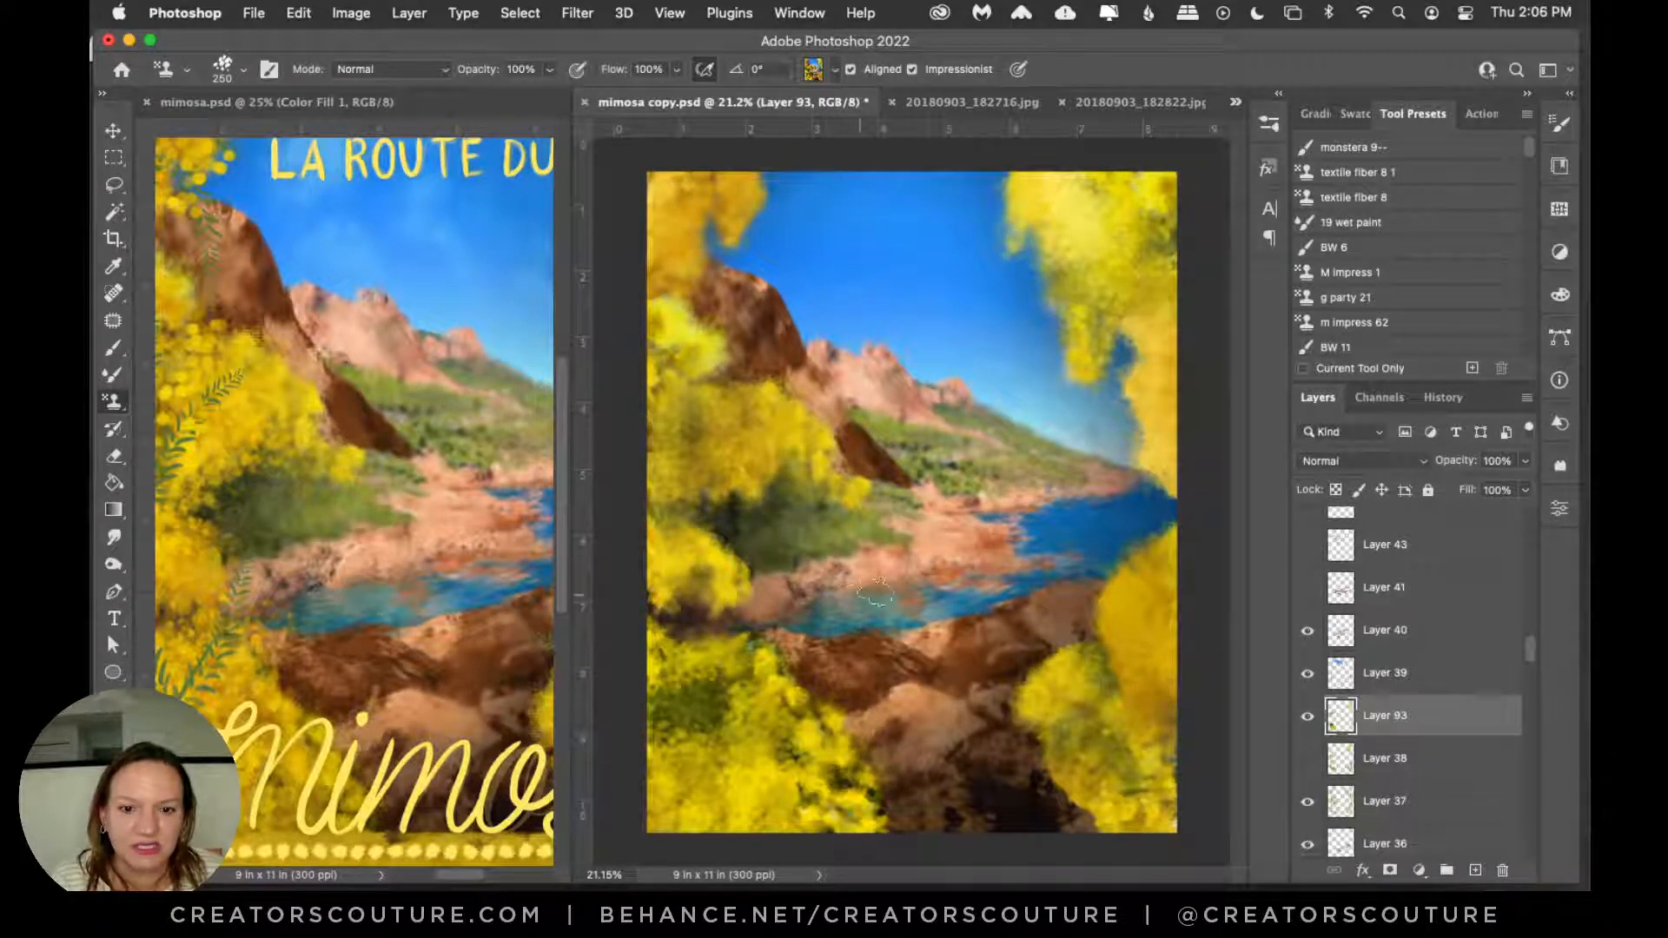
Step: Show Layer 41, select it, and toggle its visibility to compare its effect on the shoreline rocks
left_click(1307, 588)
left_click(1381, 600)
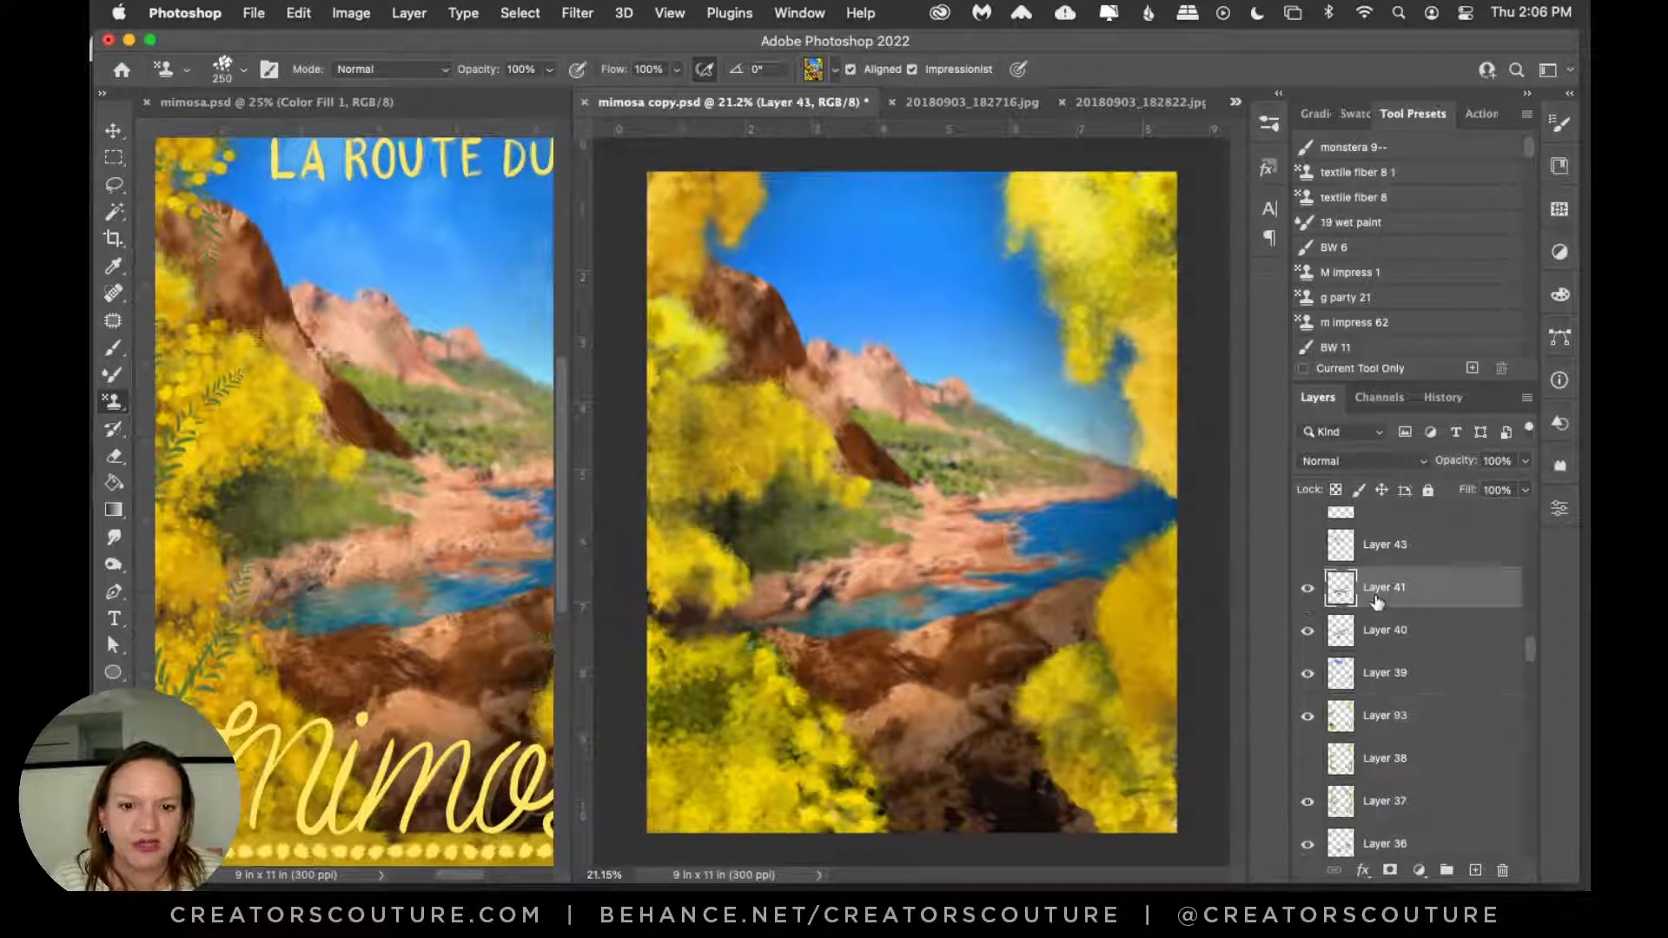
left_click(1306, 603)
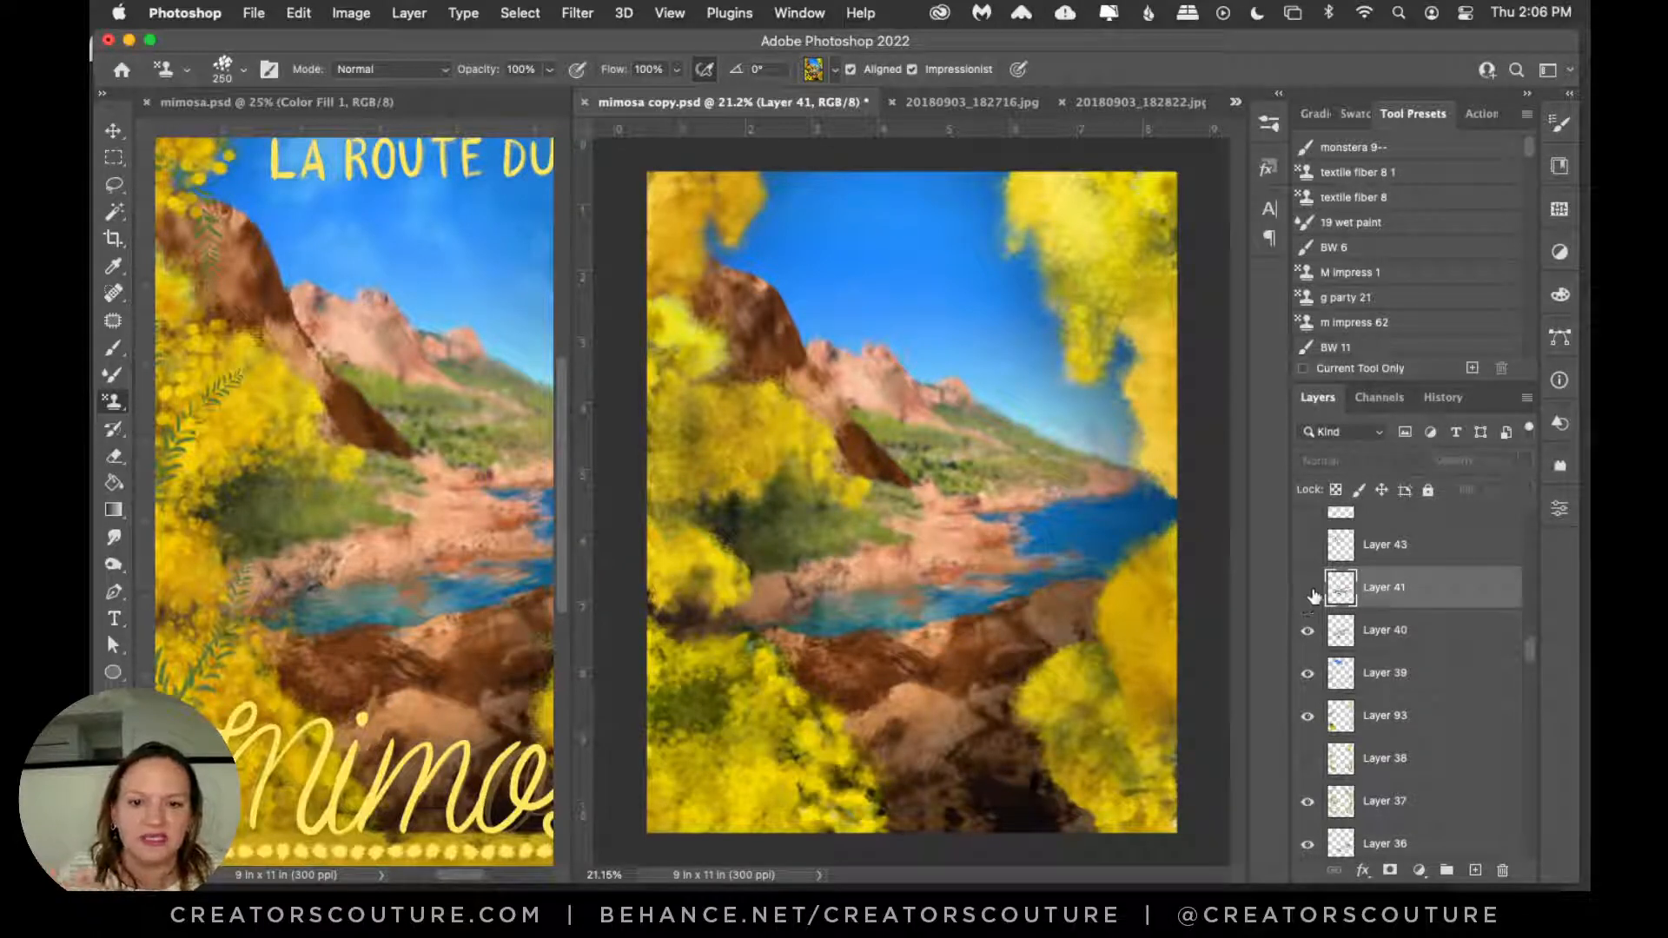
left_click(1309, 595)
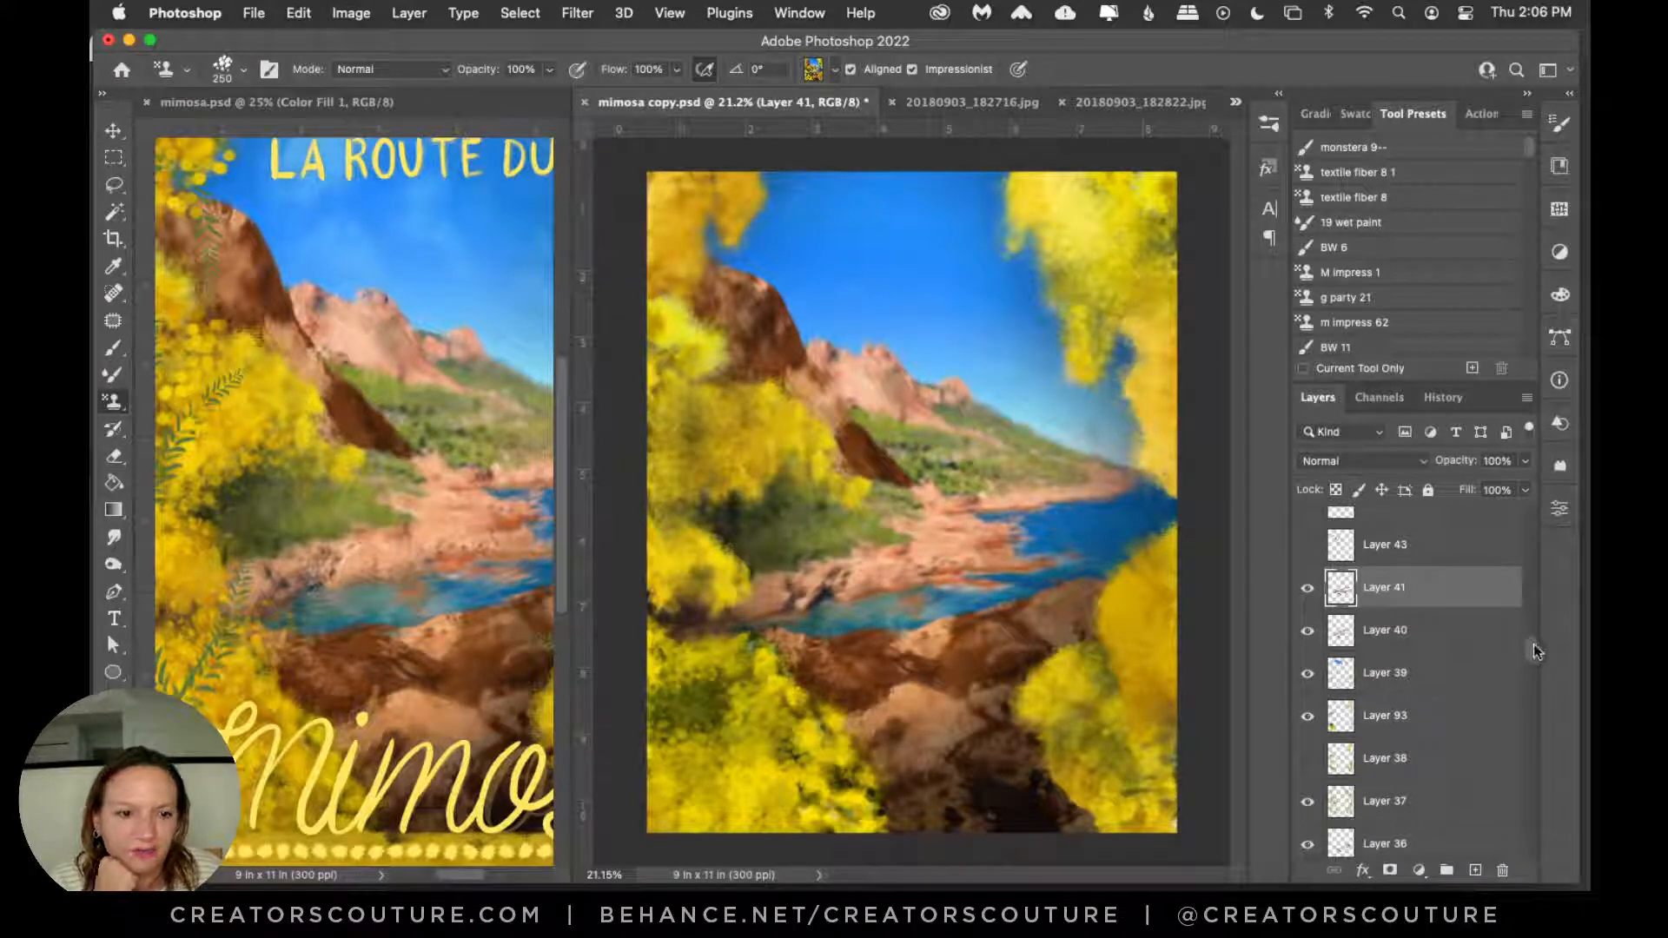
Step: Make Layers 43 and 44 visible, toggling each one off and on to compare its effect
scroll(1534, 643, "up", 4)
left_click(1307, 714)
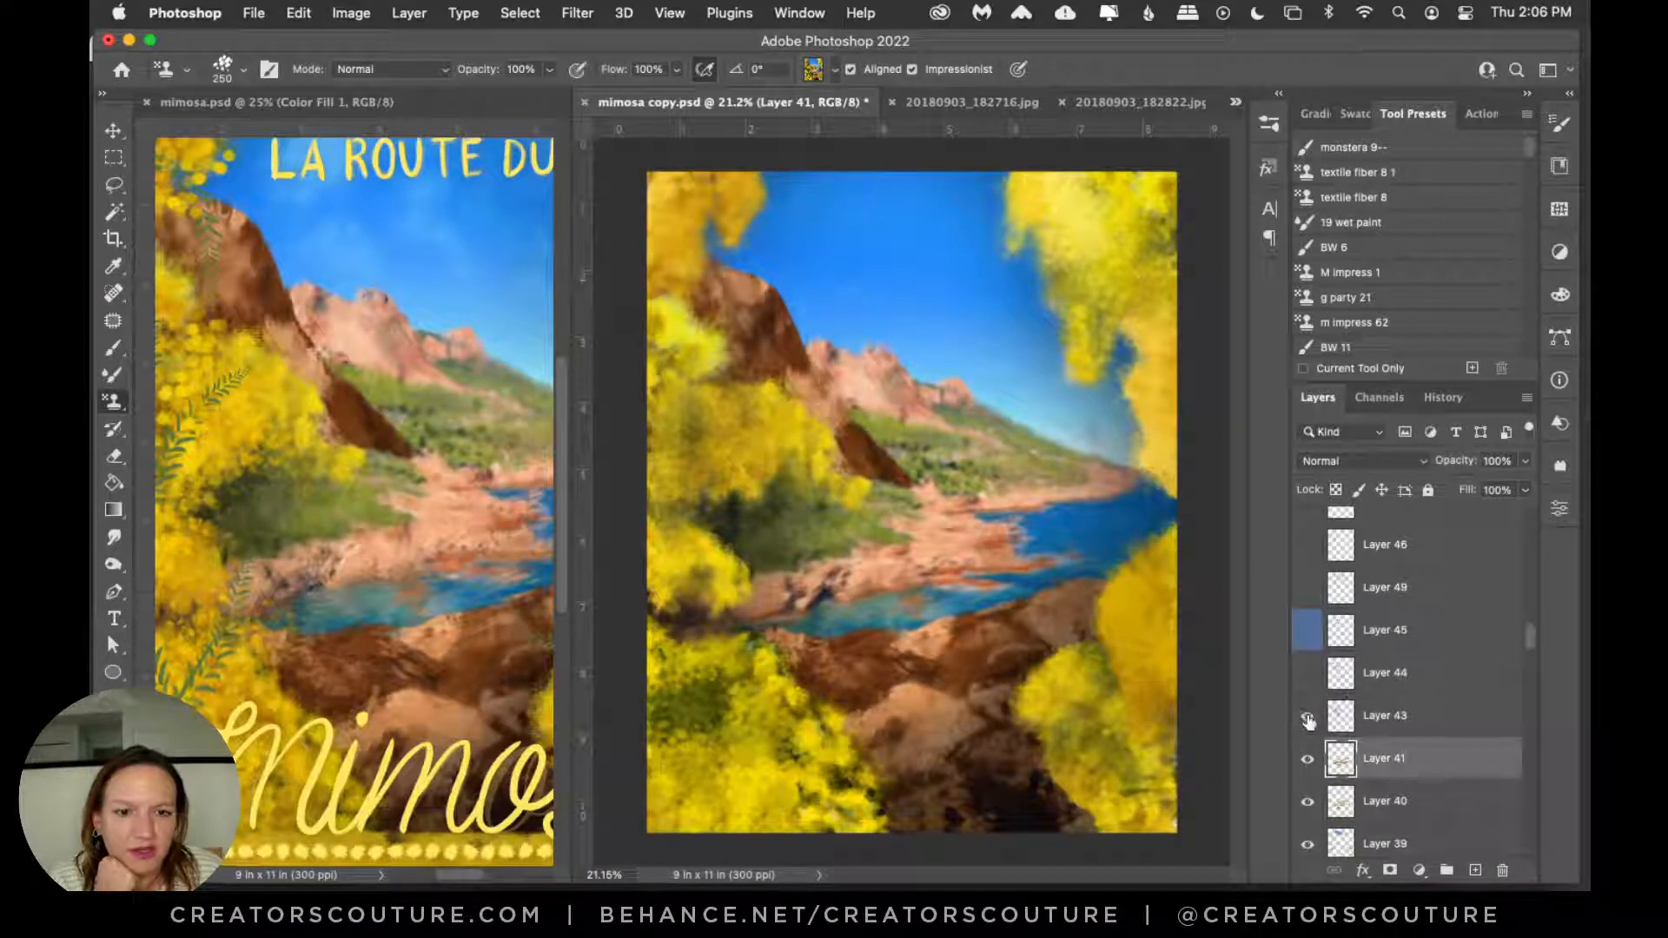
left_click(1307, 717)
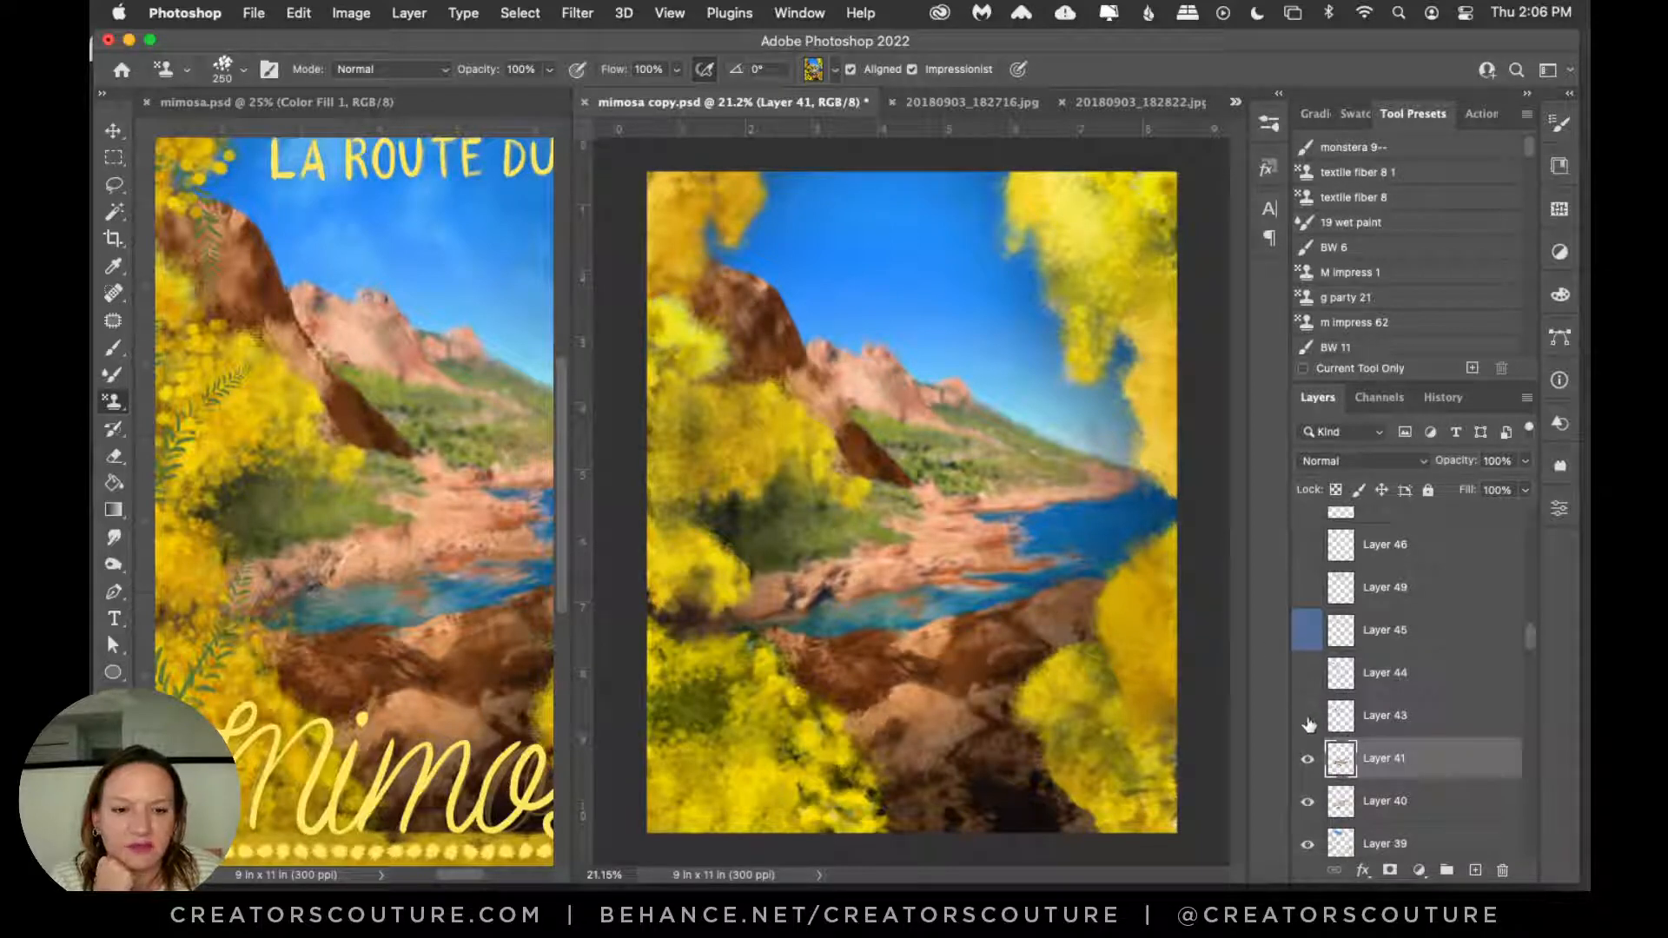
left_click(1306, 722)
left_click(1313, 724)
left_click(1311, 726)
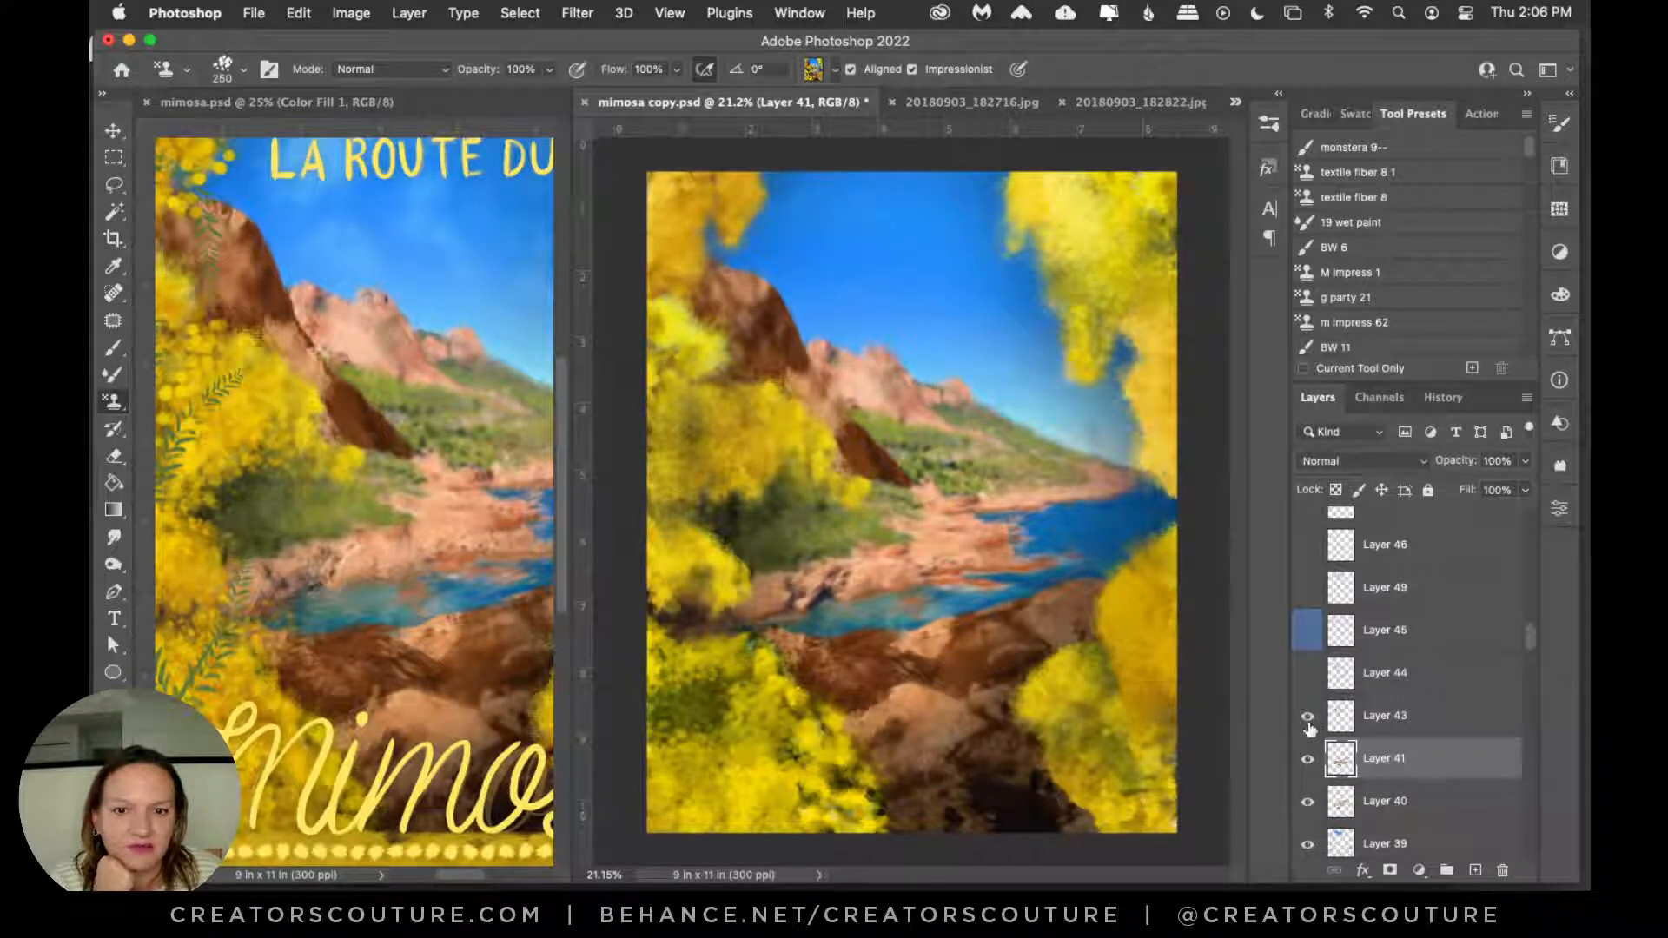
left_click(1309, 682)
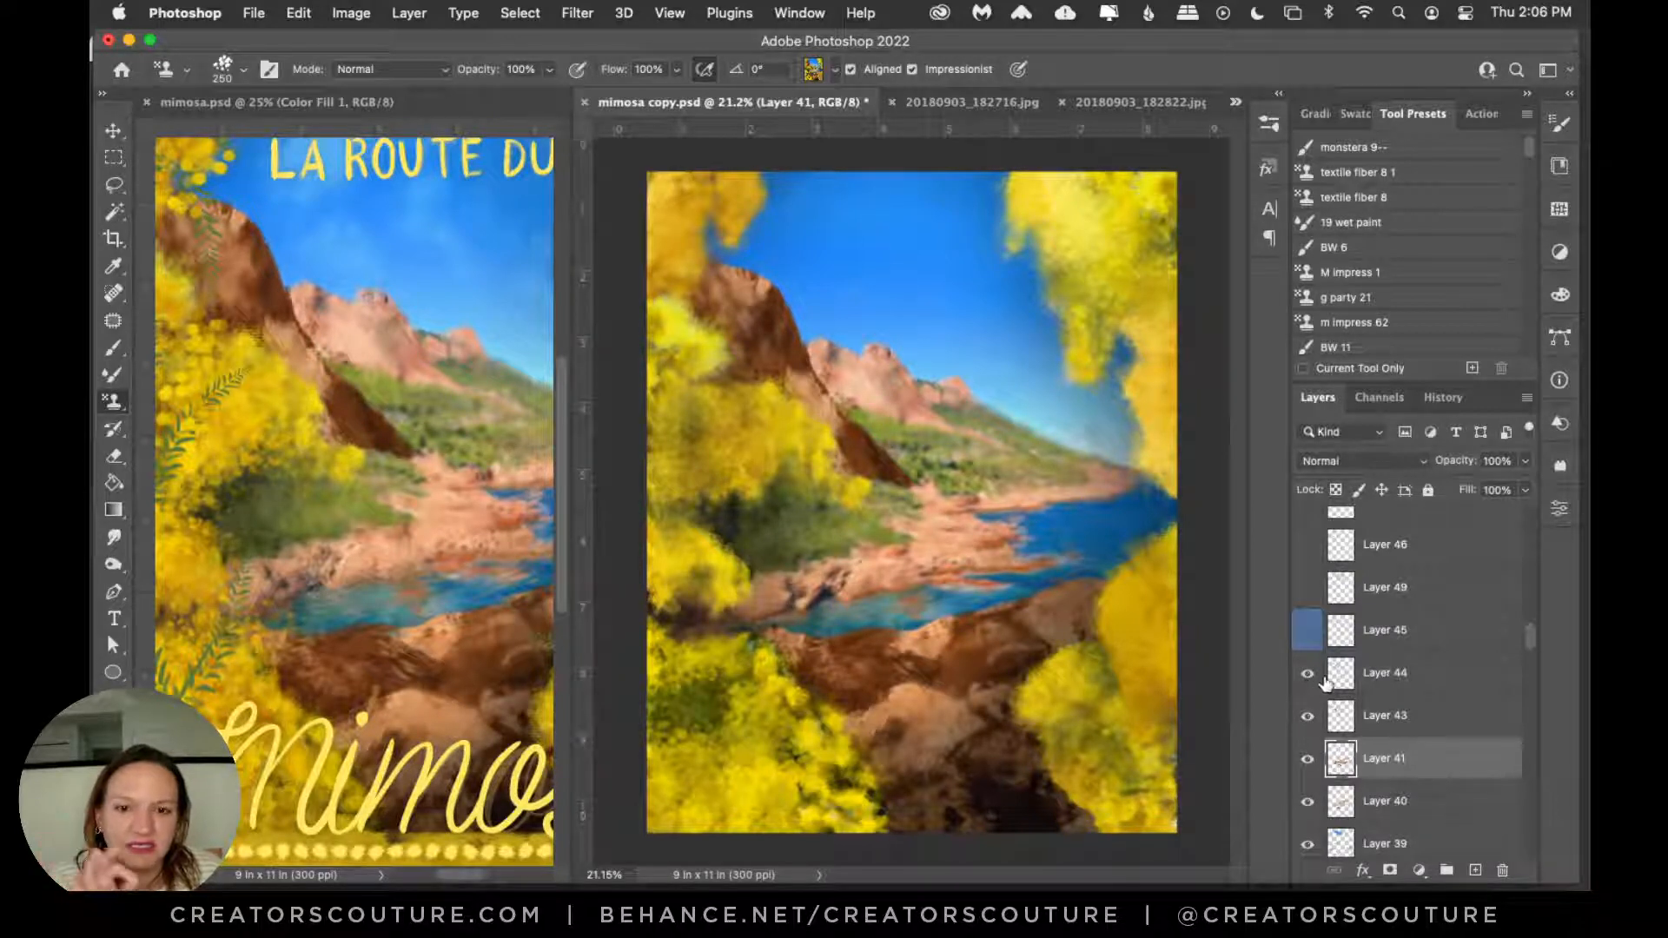
left_click(1309, 683)
left_click(1309, 684)
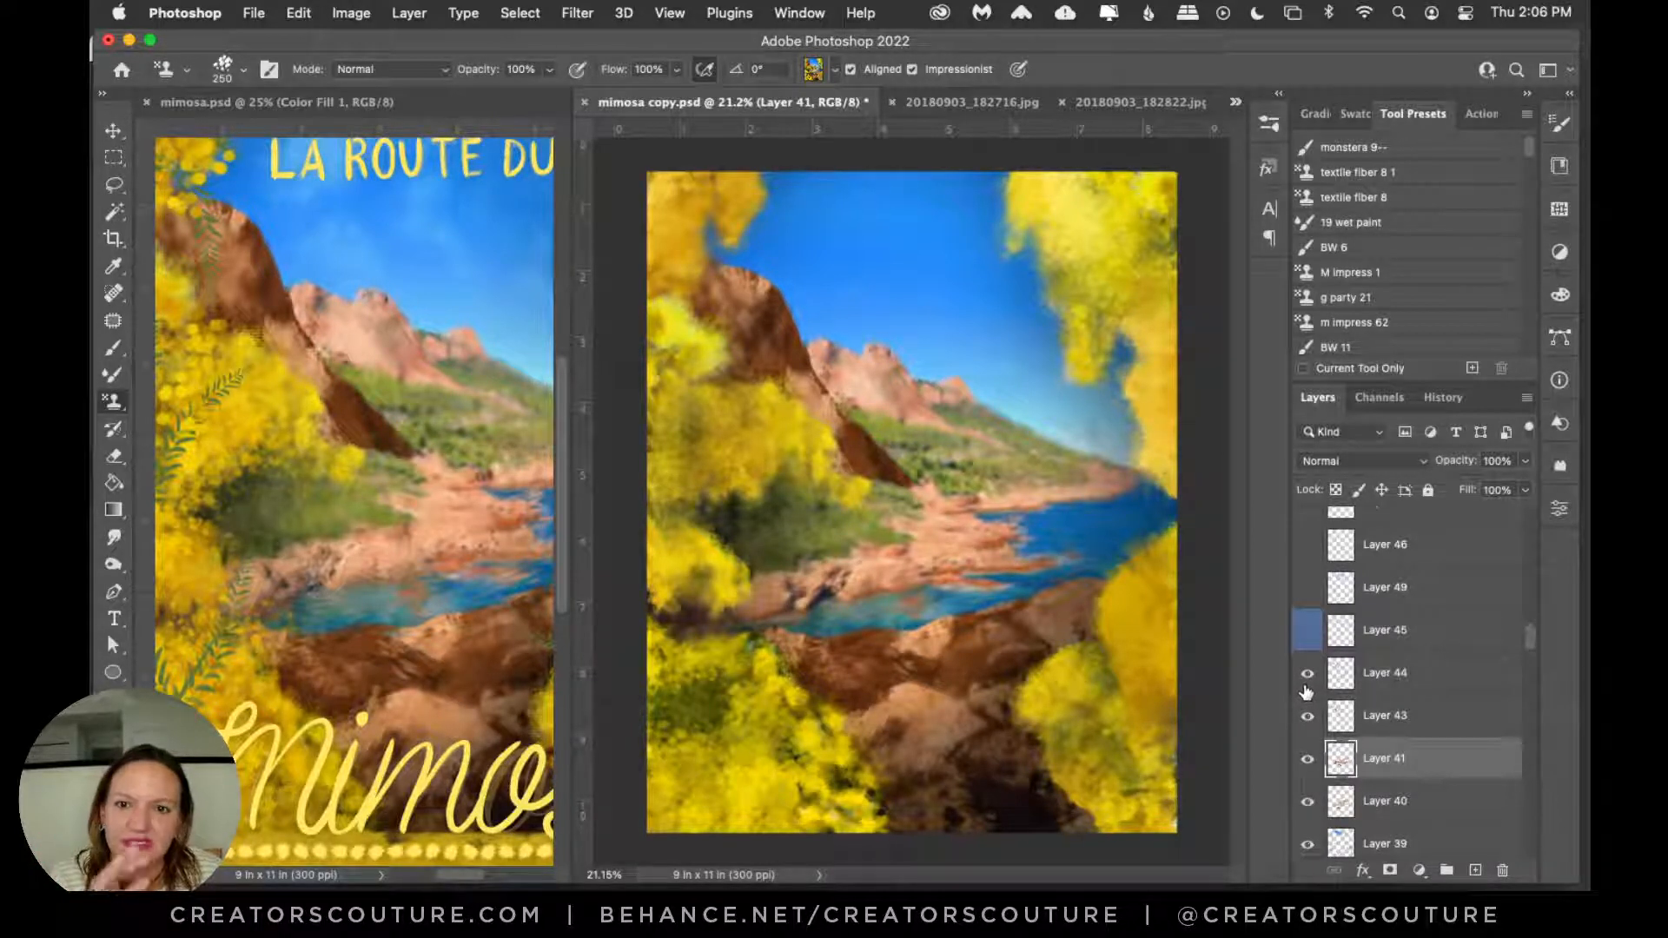
Step: Show and select Layer 45, toggle it to compare the clouds in the sky, and make Layer 49 visible
left_click(1307, 634)
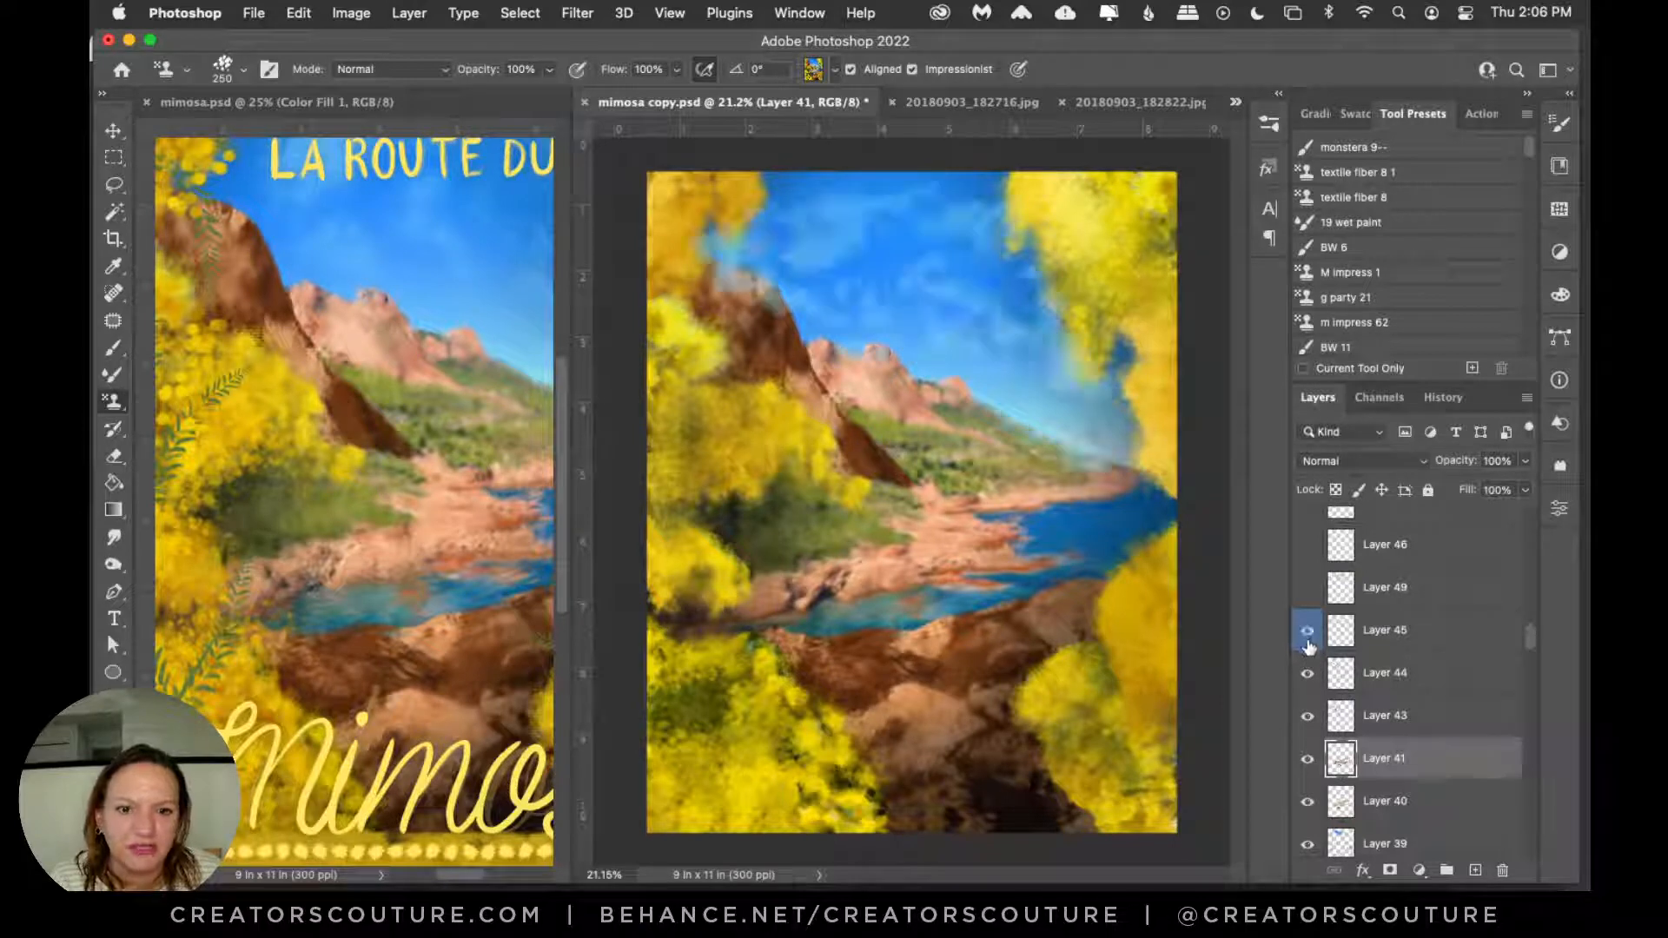
left_click(1320, 643)
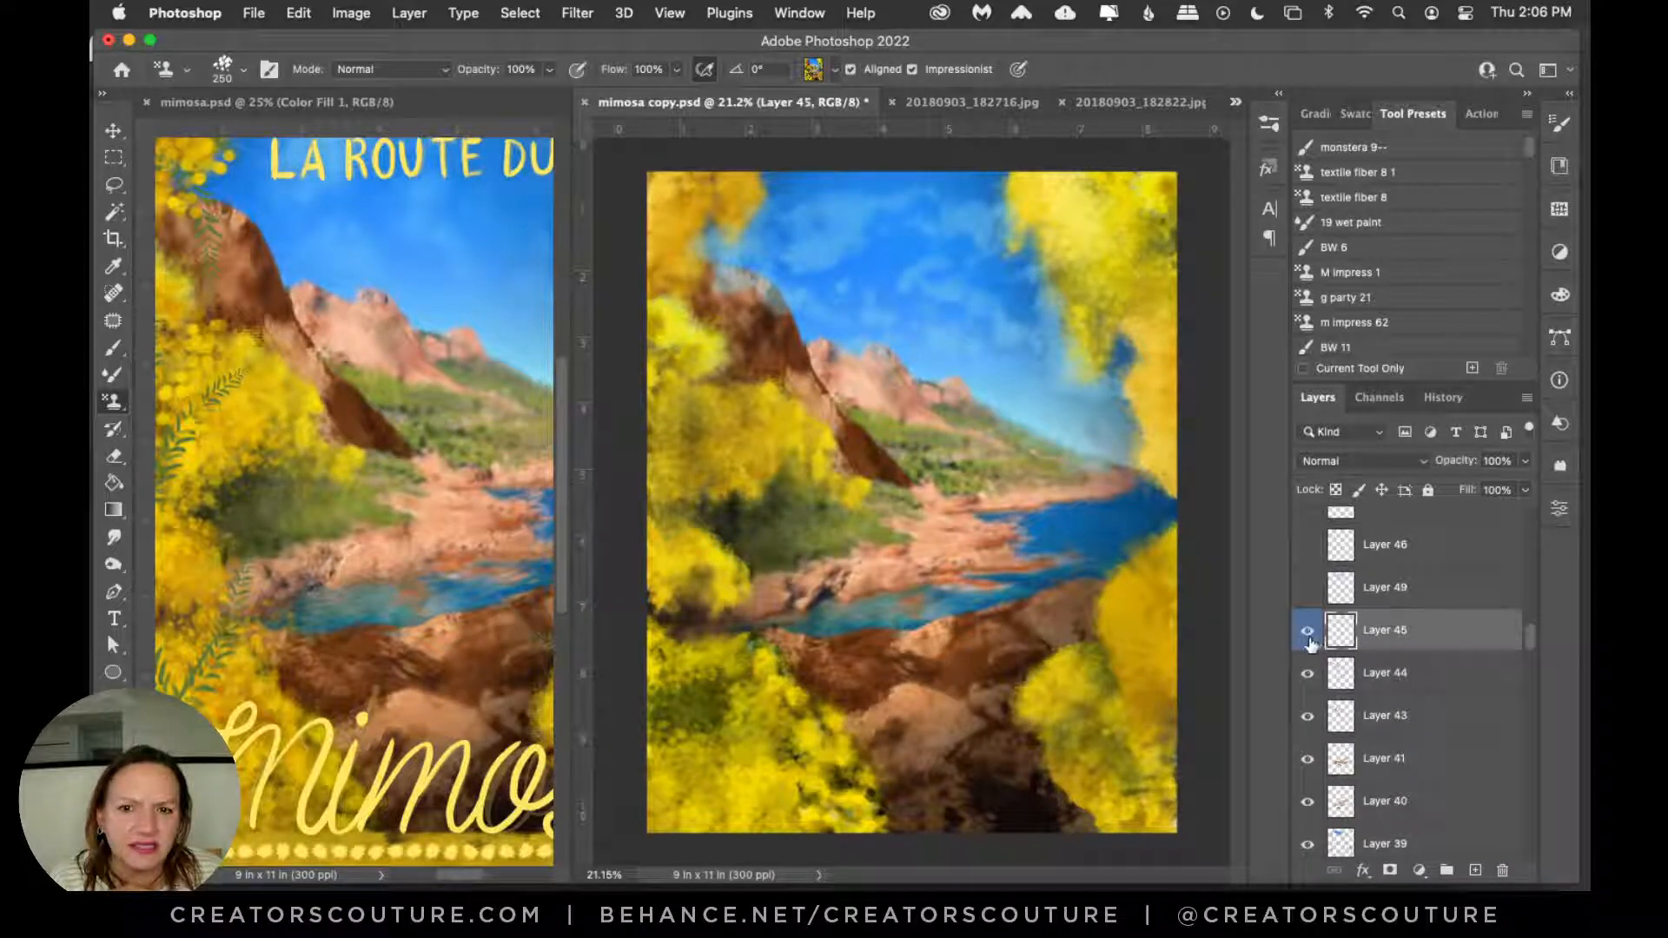
left_click(1309, 636)
left_click(1309, 636)
left_click(1307, 590)
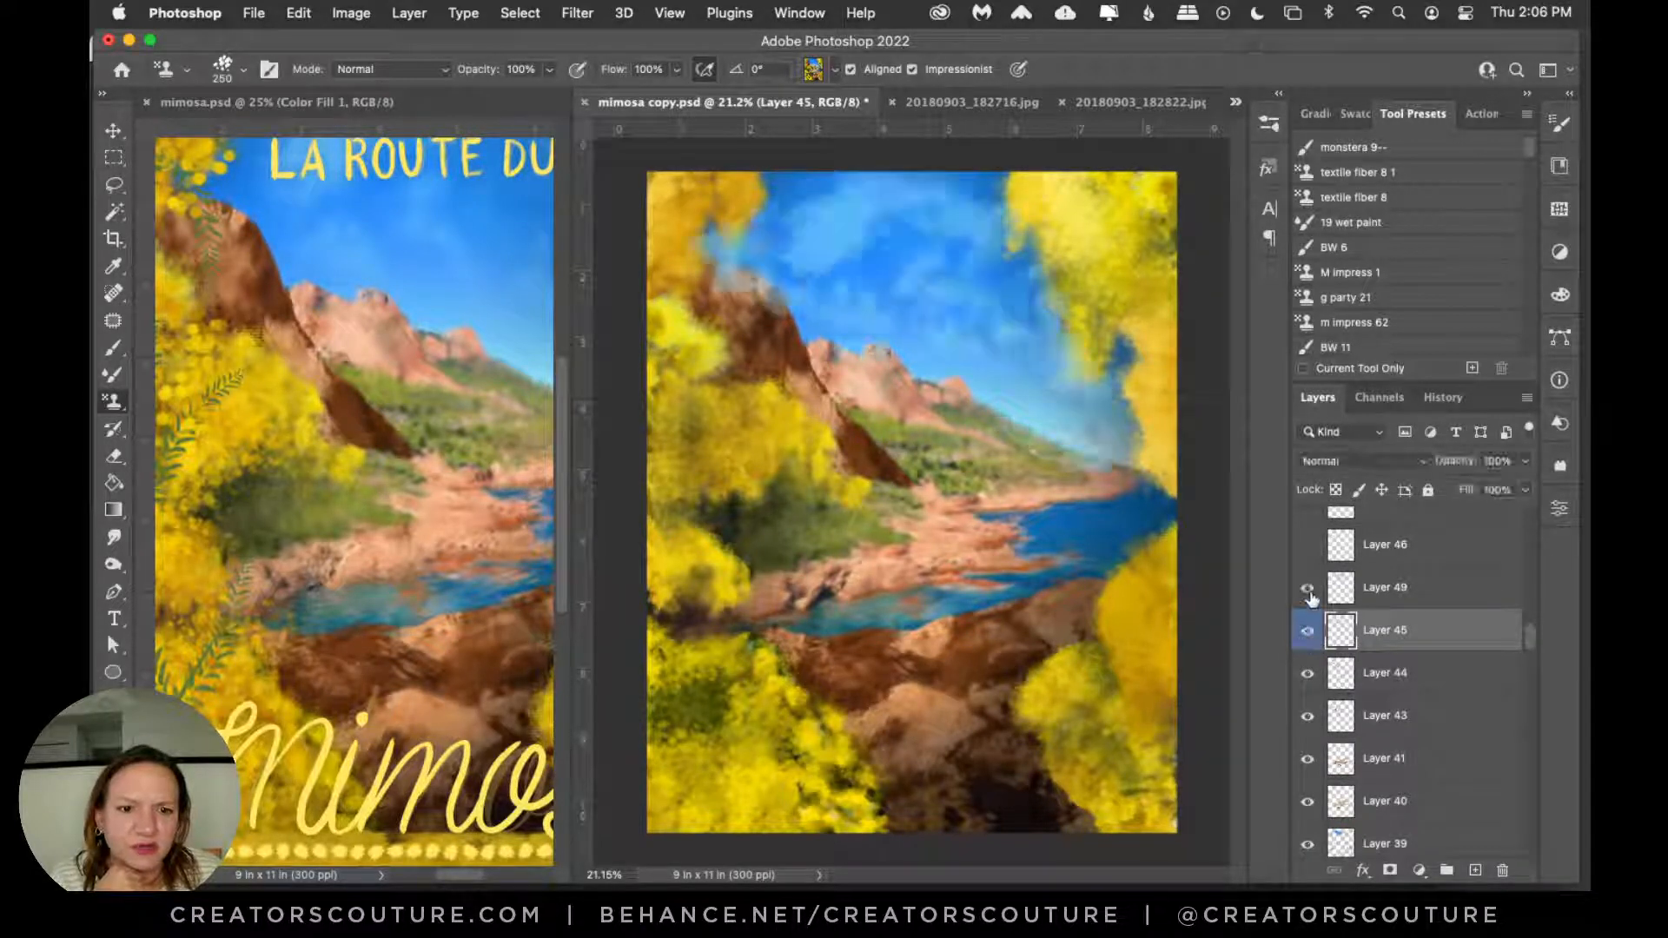
scroll(1516, 643, "up", 2)
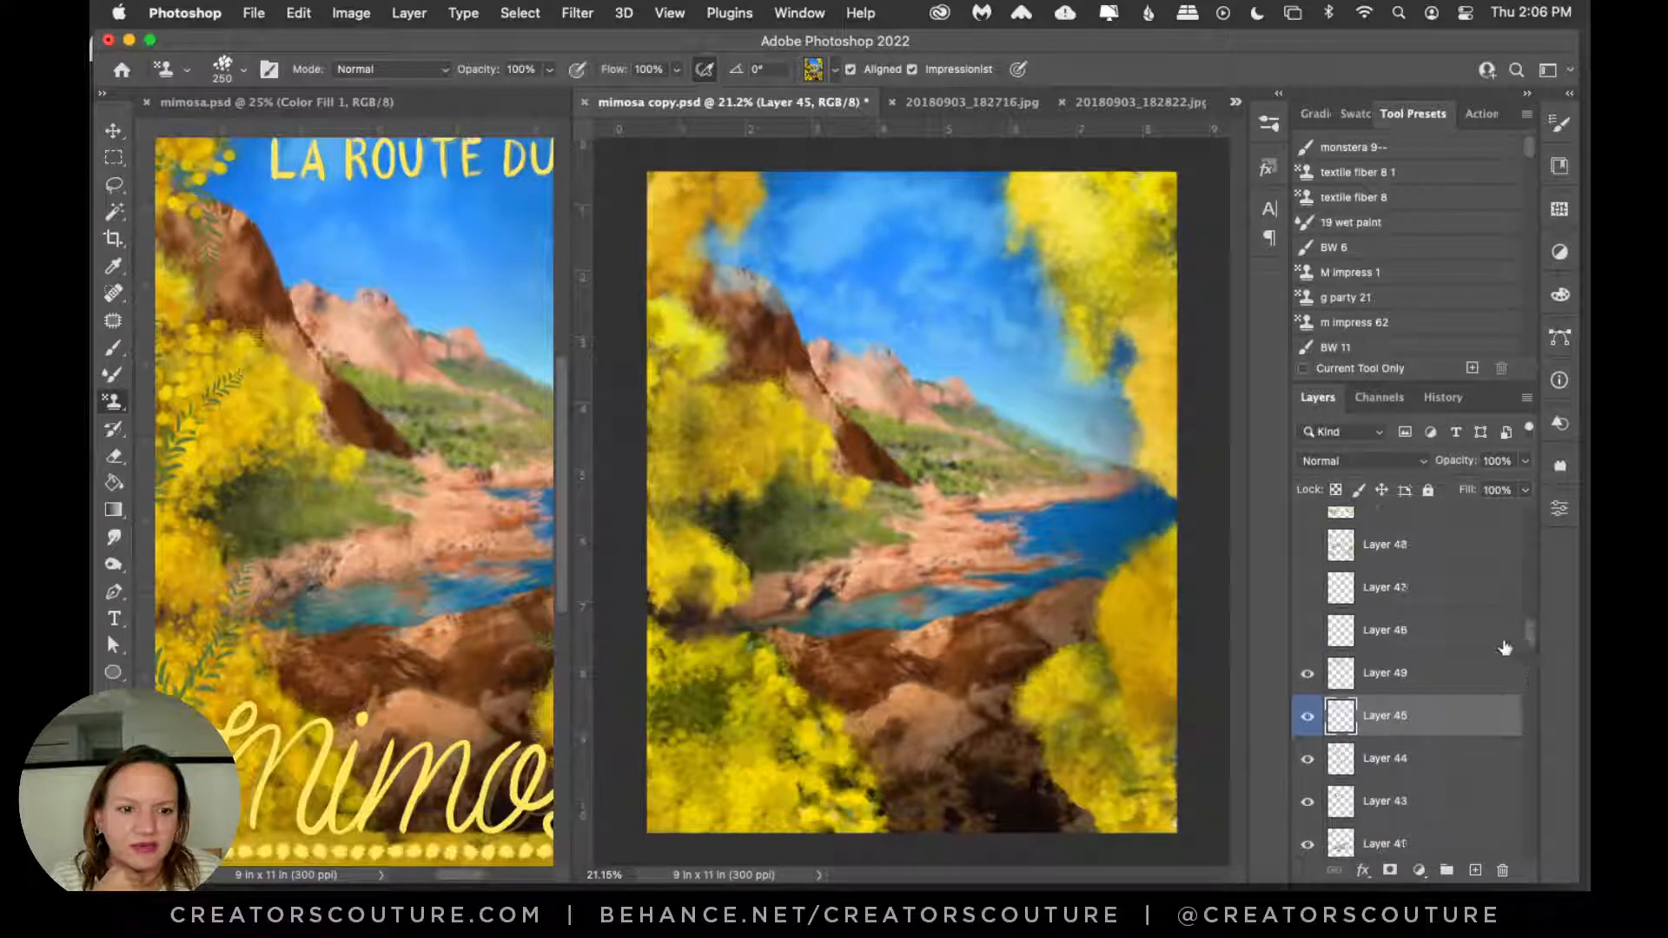
Step: Switch to the Brush tool and choose the 132 px Soft 7 brush from the Gold-Jewels set
left_click(113, 347)
left_click(200, 348)
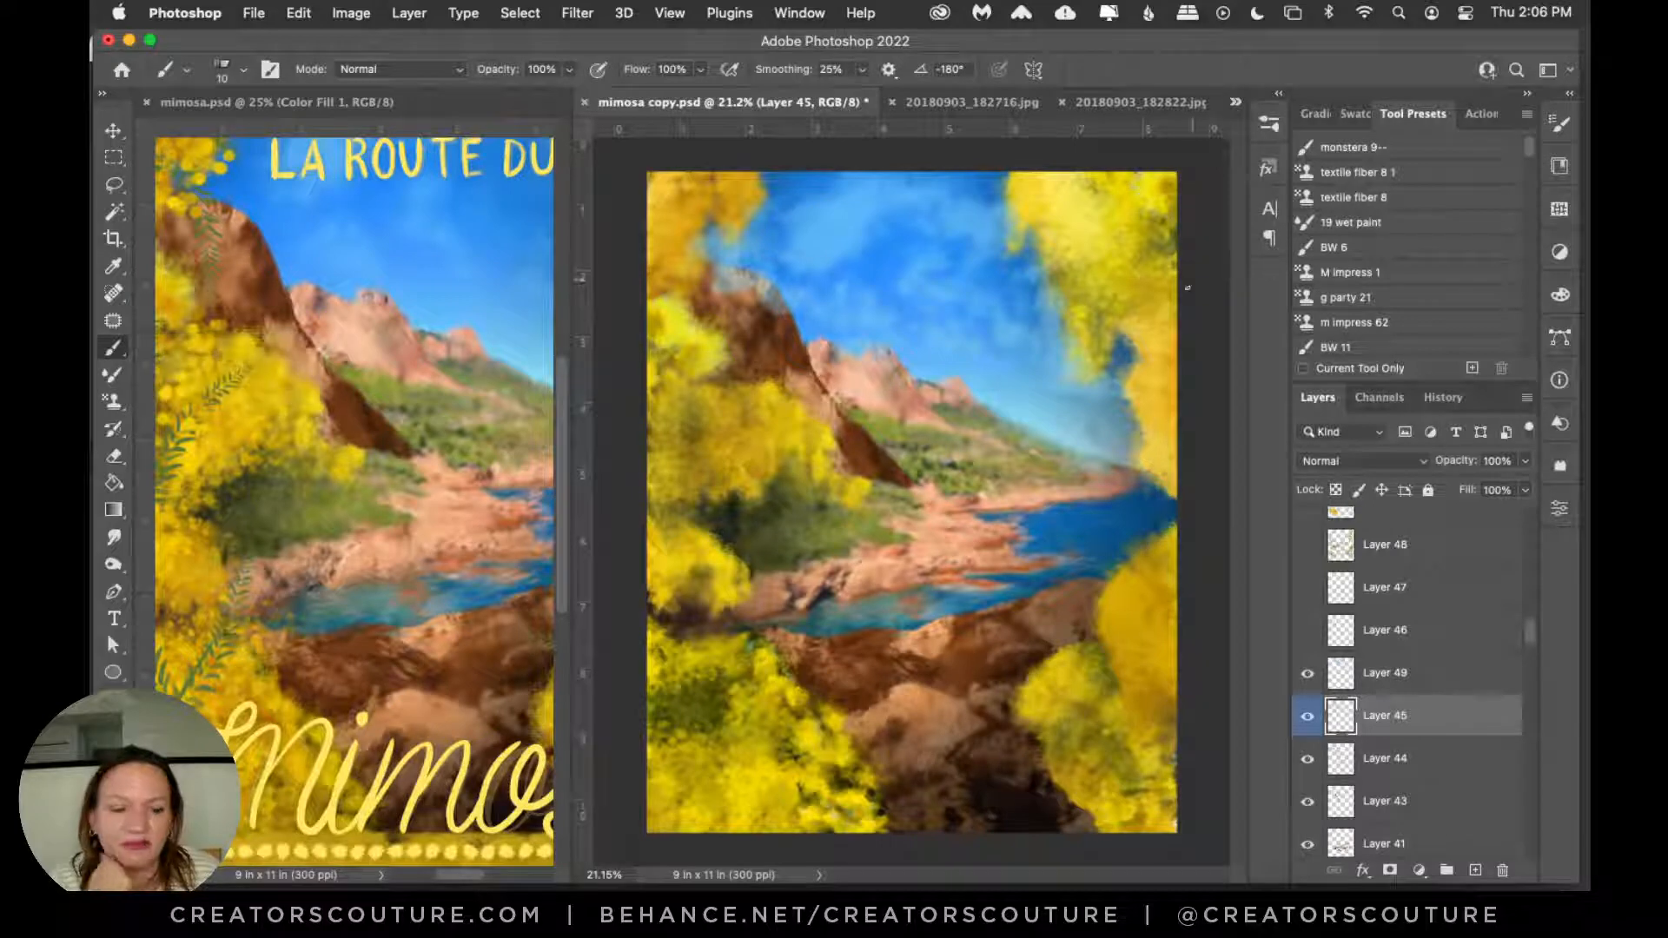
left_click(1269, 123)
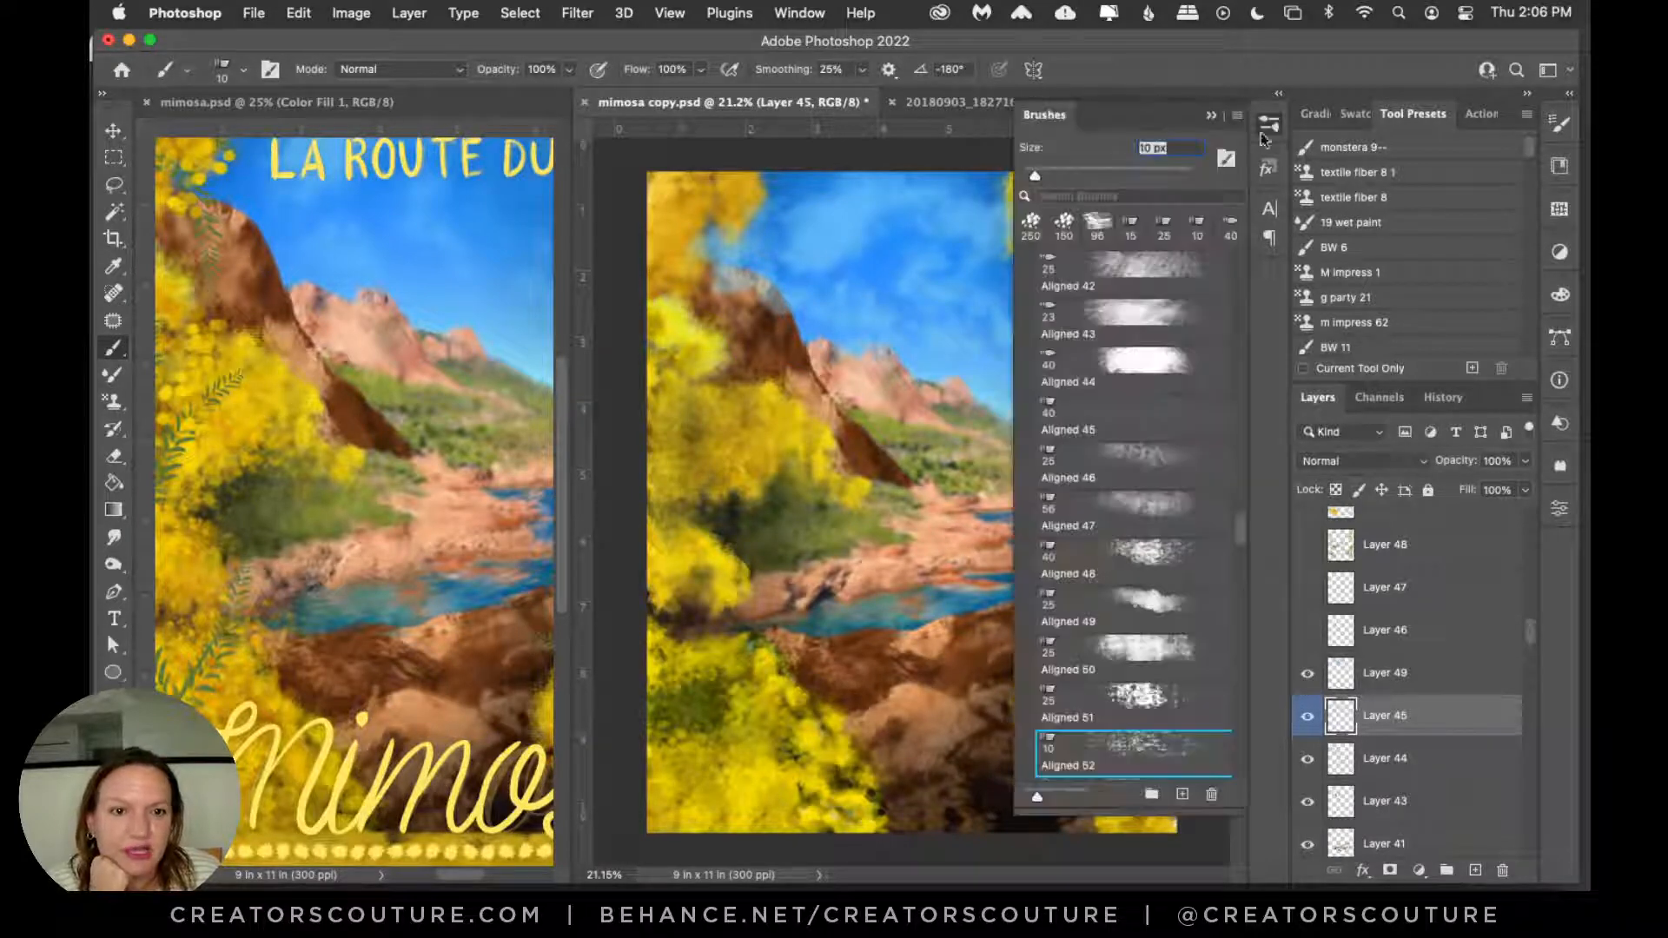
mouse_move(1242, 551)
left_mouse_down()
mouse_move(1225, 754)
mouse_move(1239, 654)
mouse_move(1223, 701)
left_mouse_up()
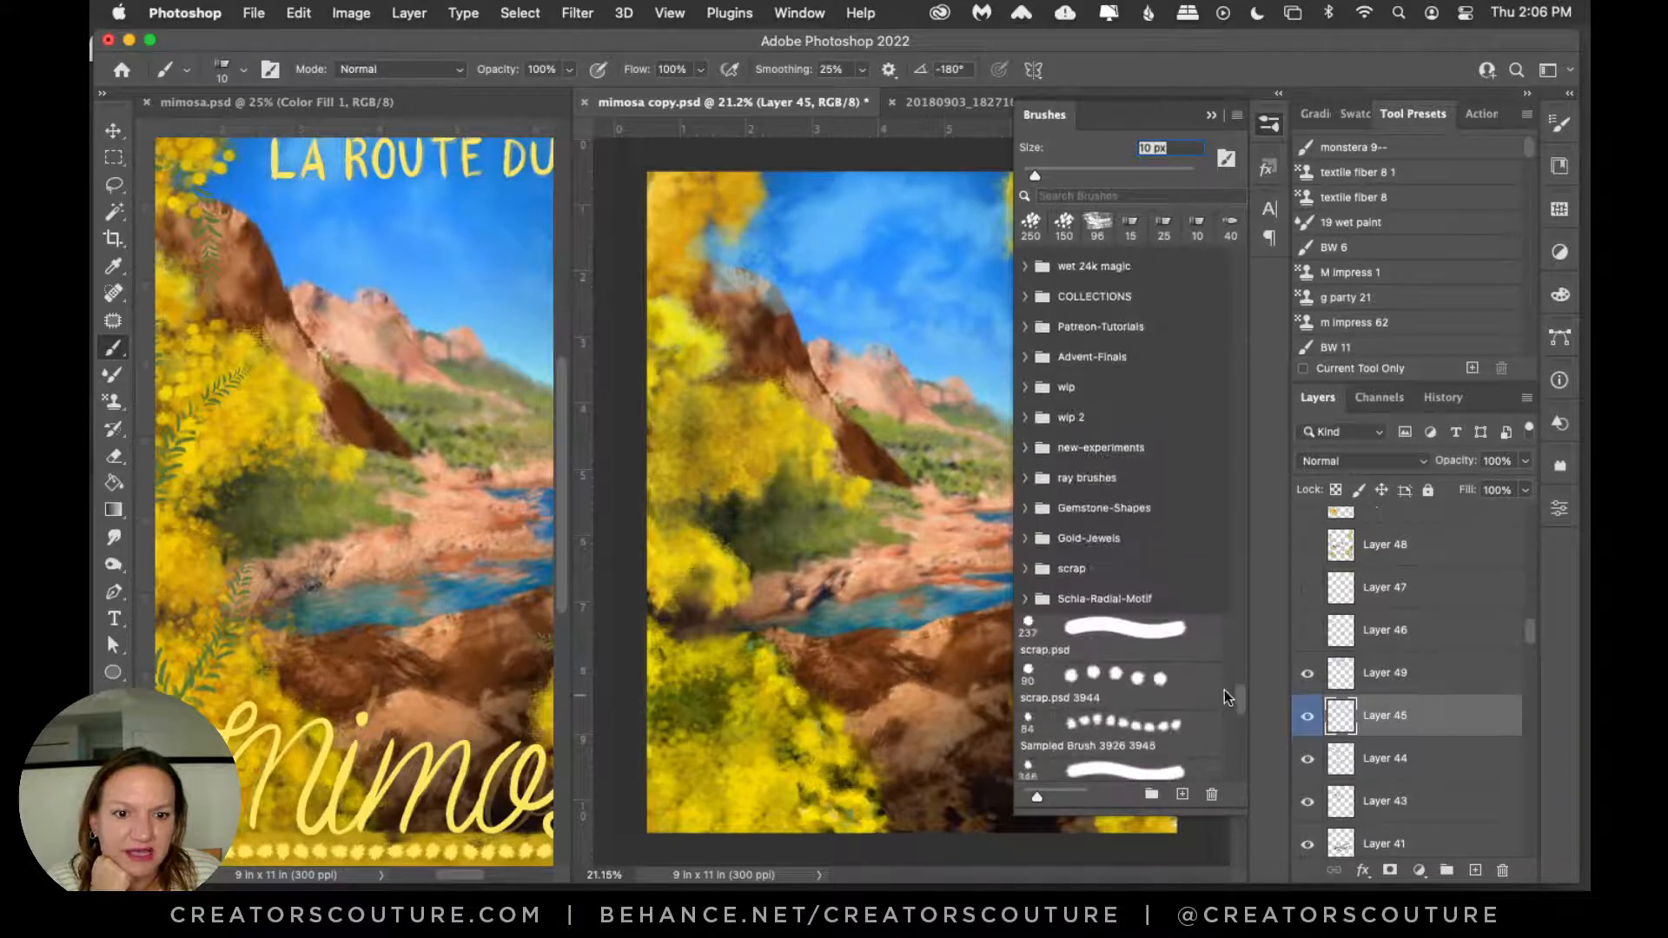
left_click(1026, 508)
left_click(1026, 508)
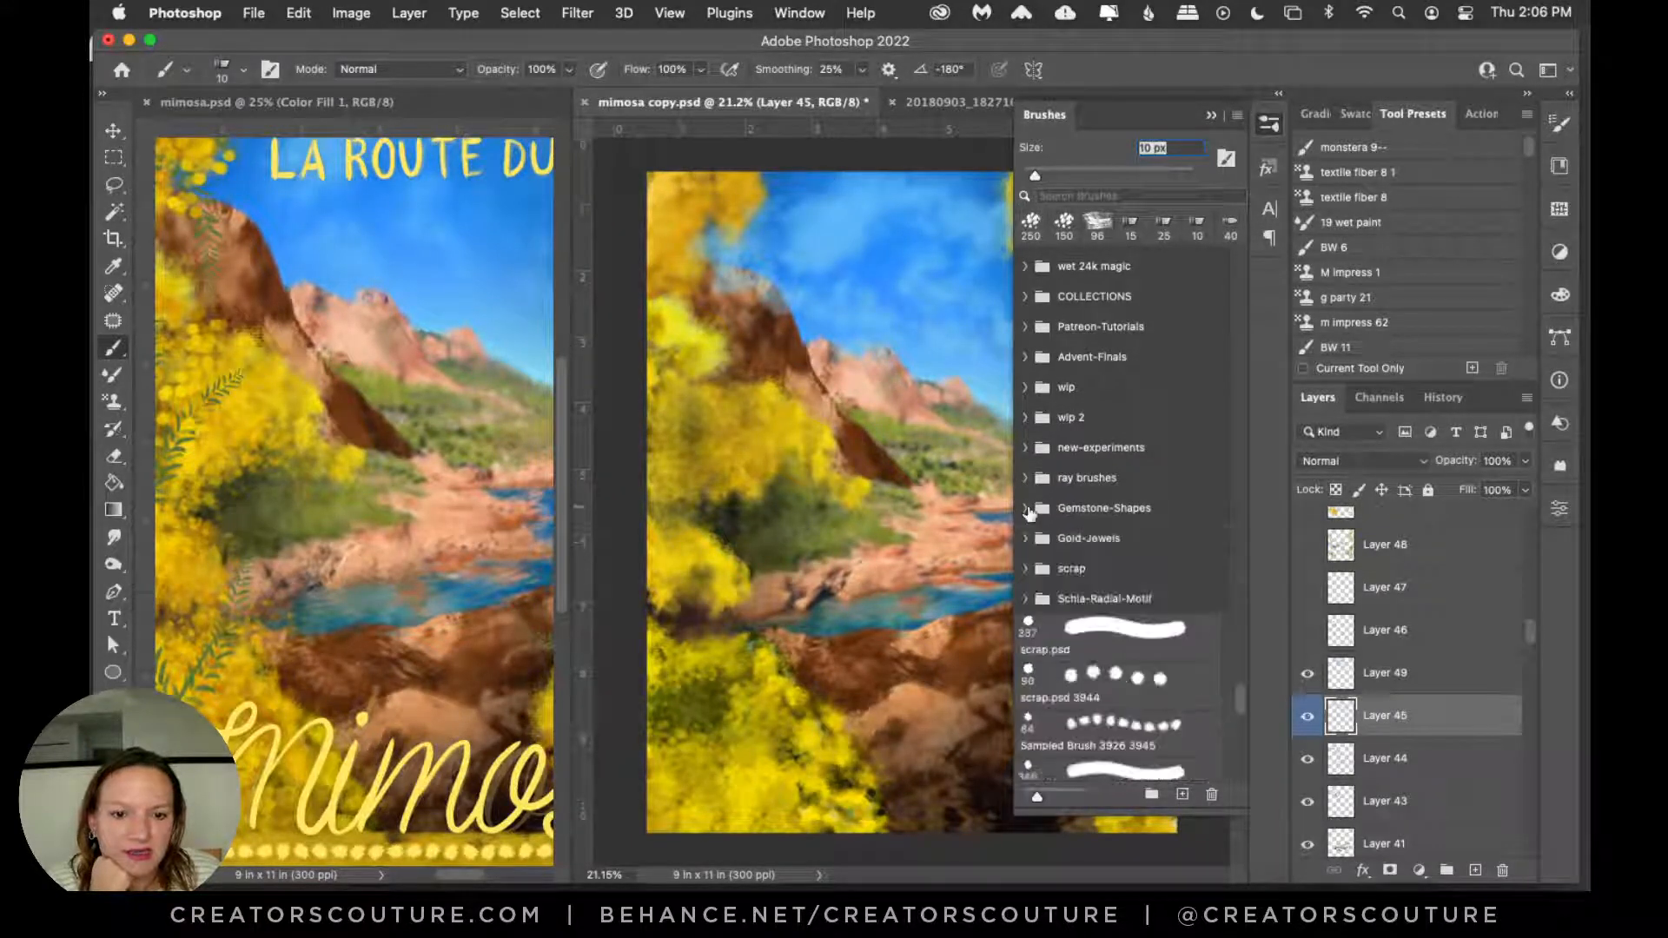
left_click(1023, 478)
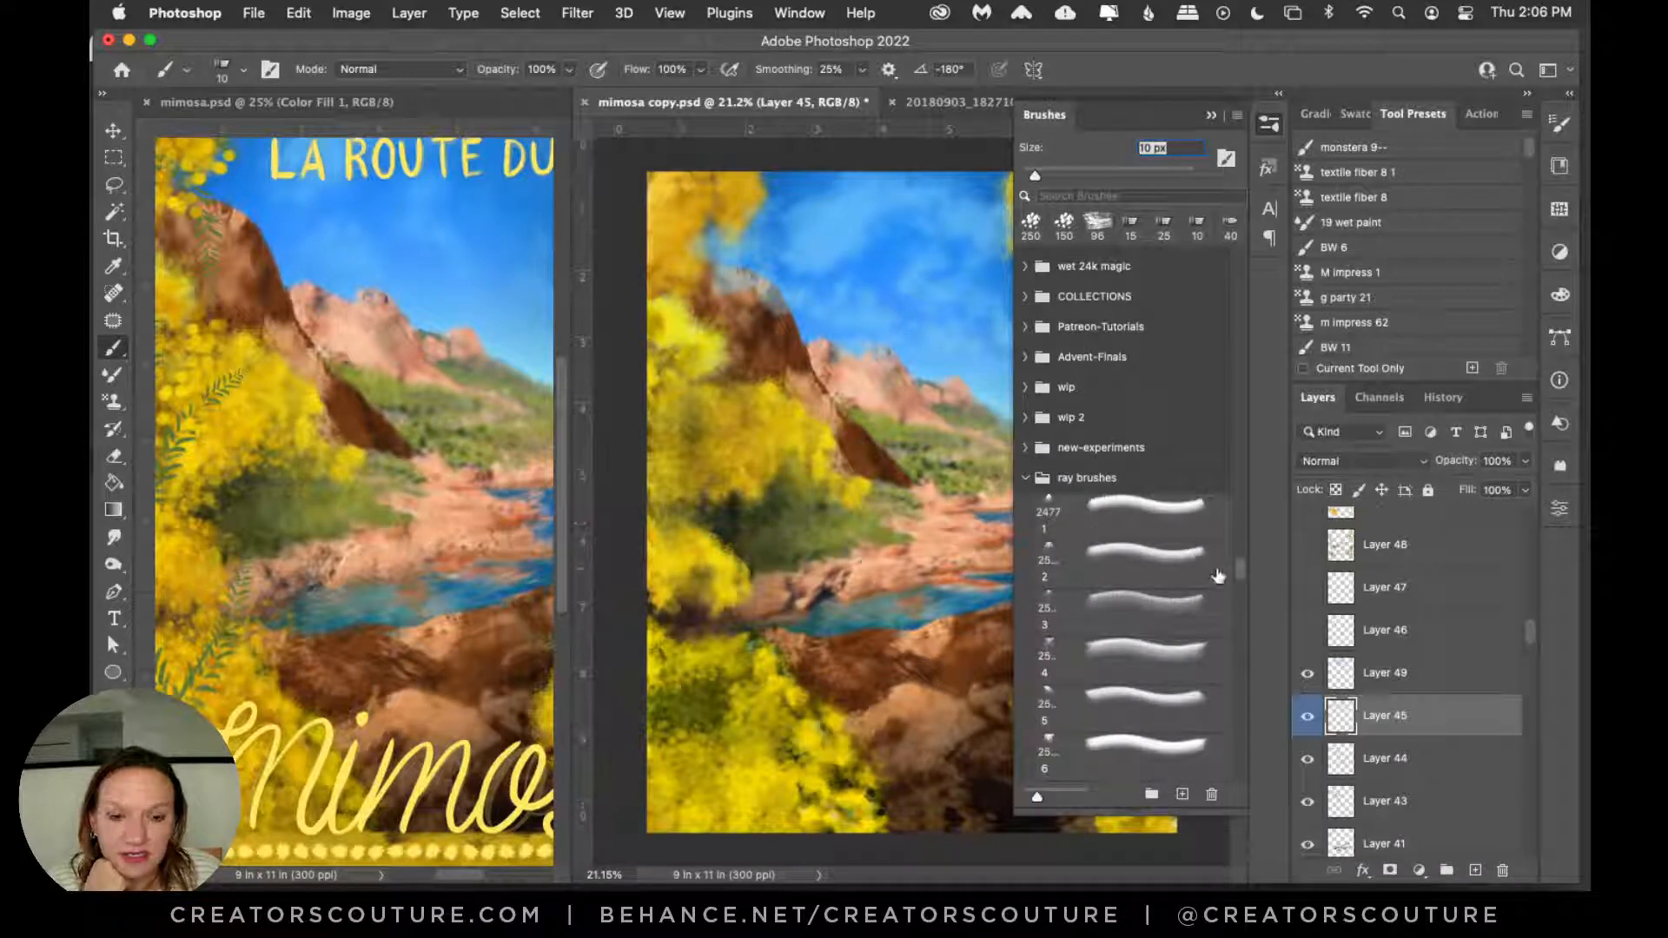
left_click(1026, 478)
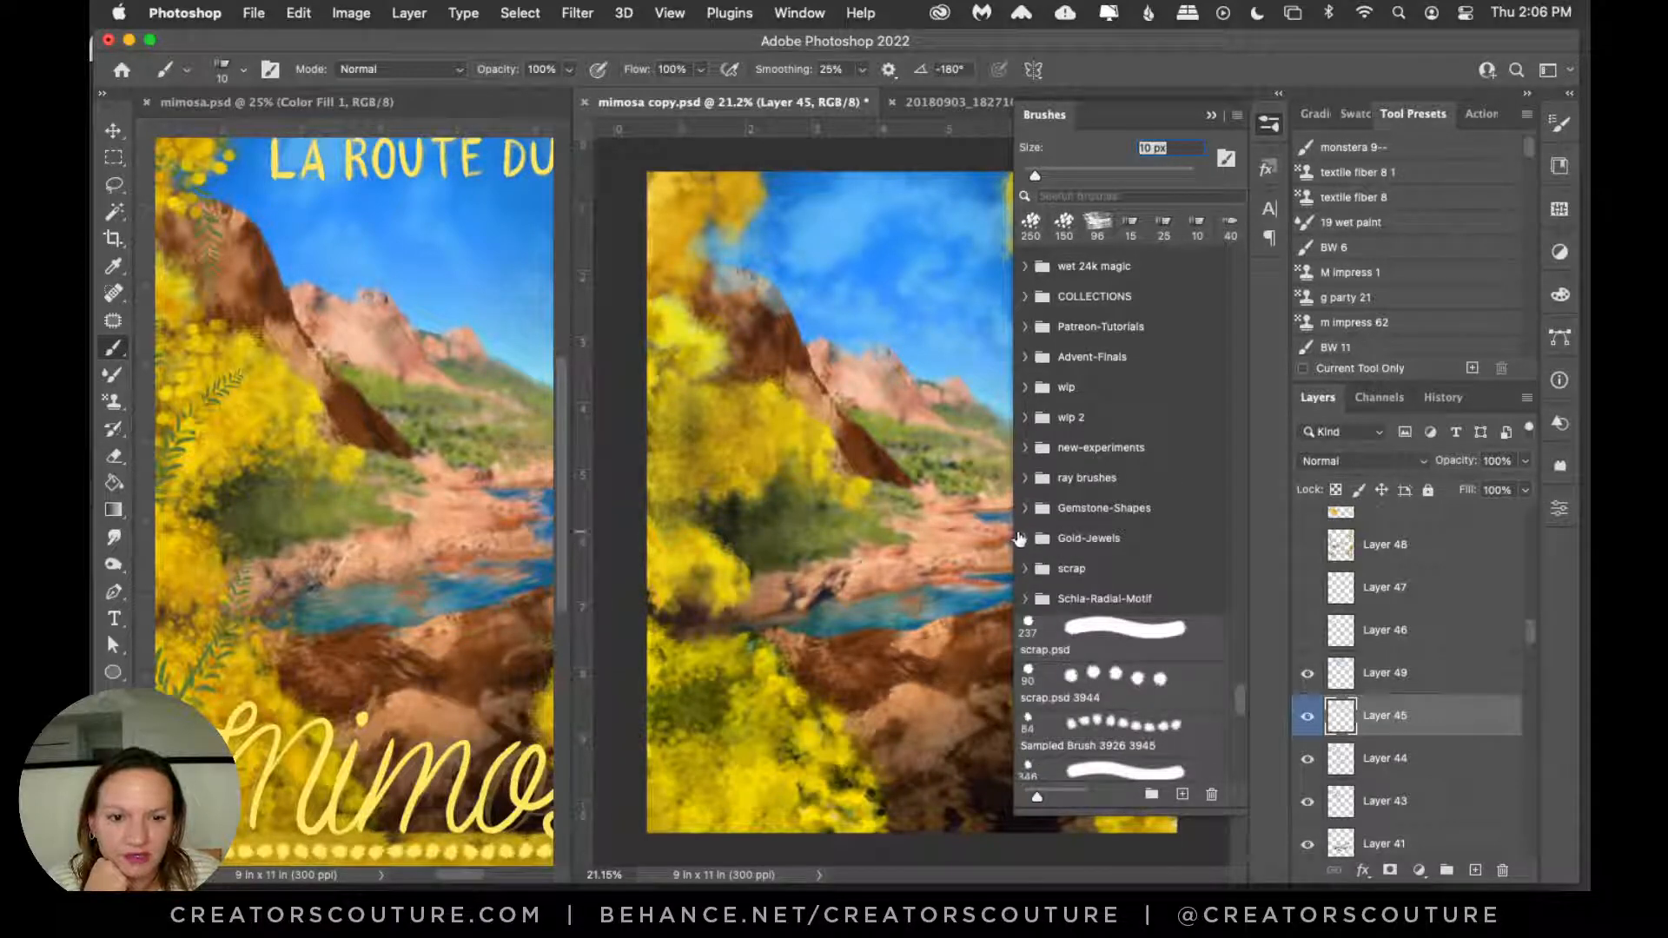
left_click(1024, 539)
mouse_move(1236, 643)
left_mouse_down()
mouse_move(1217, 712)
mouse_move(1230, 685)
left_mouse_up()
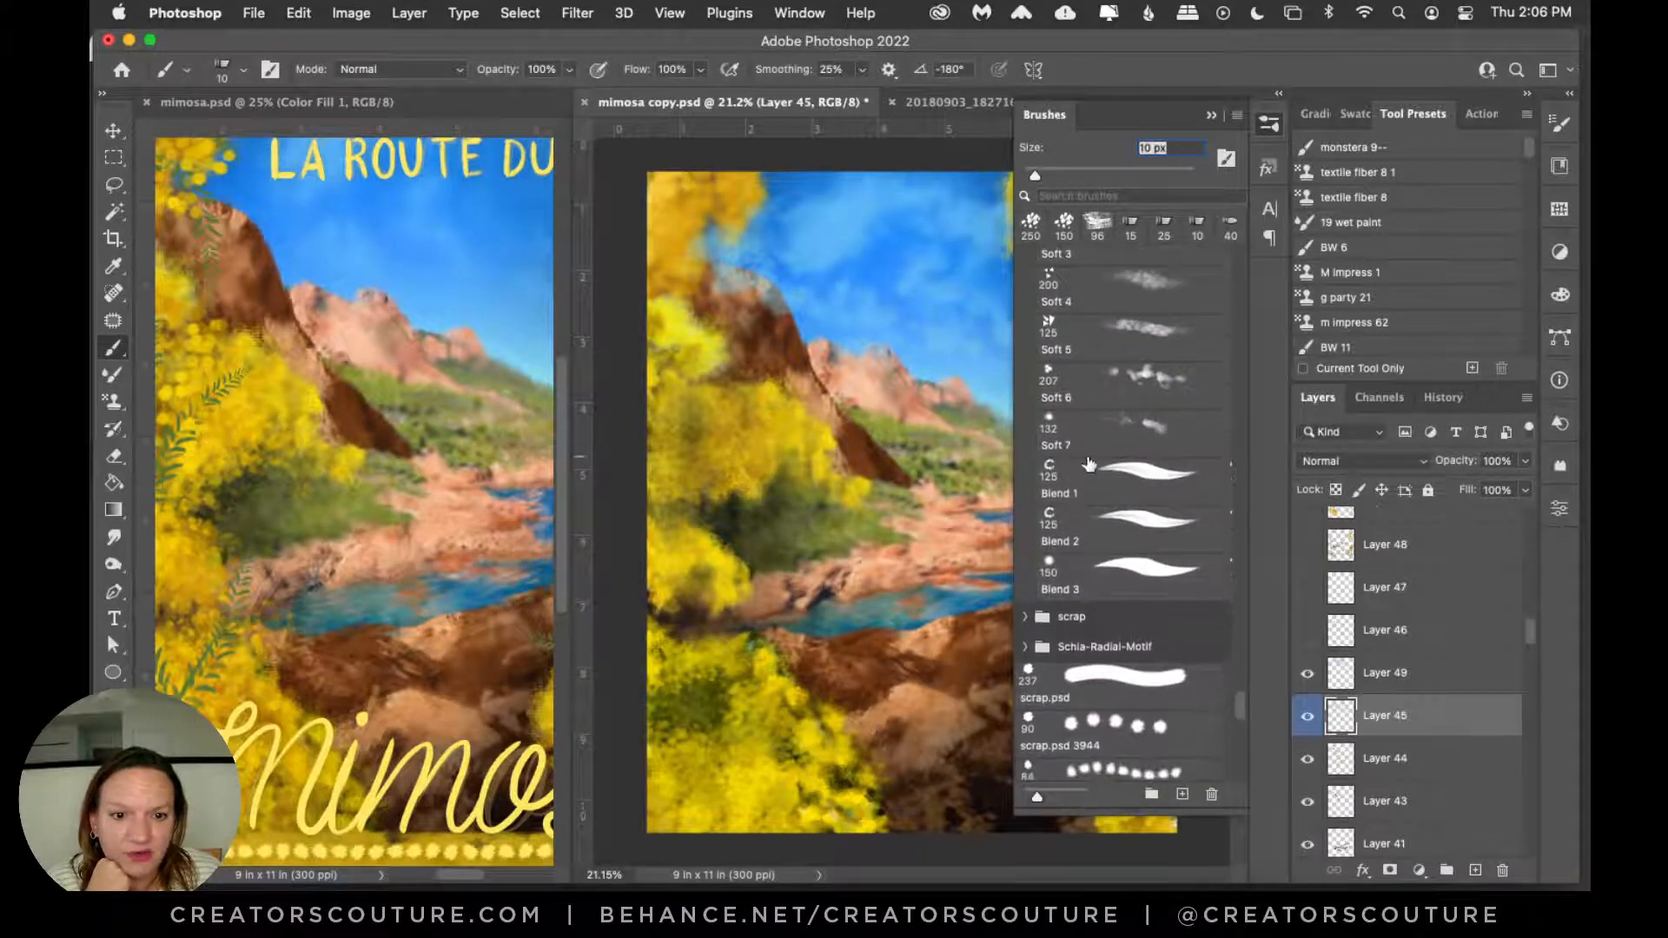
left_click(1086, 443)
left_click(1270, 126)
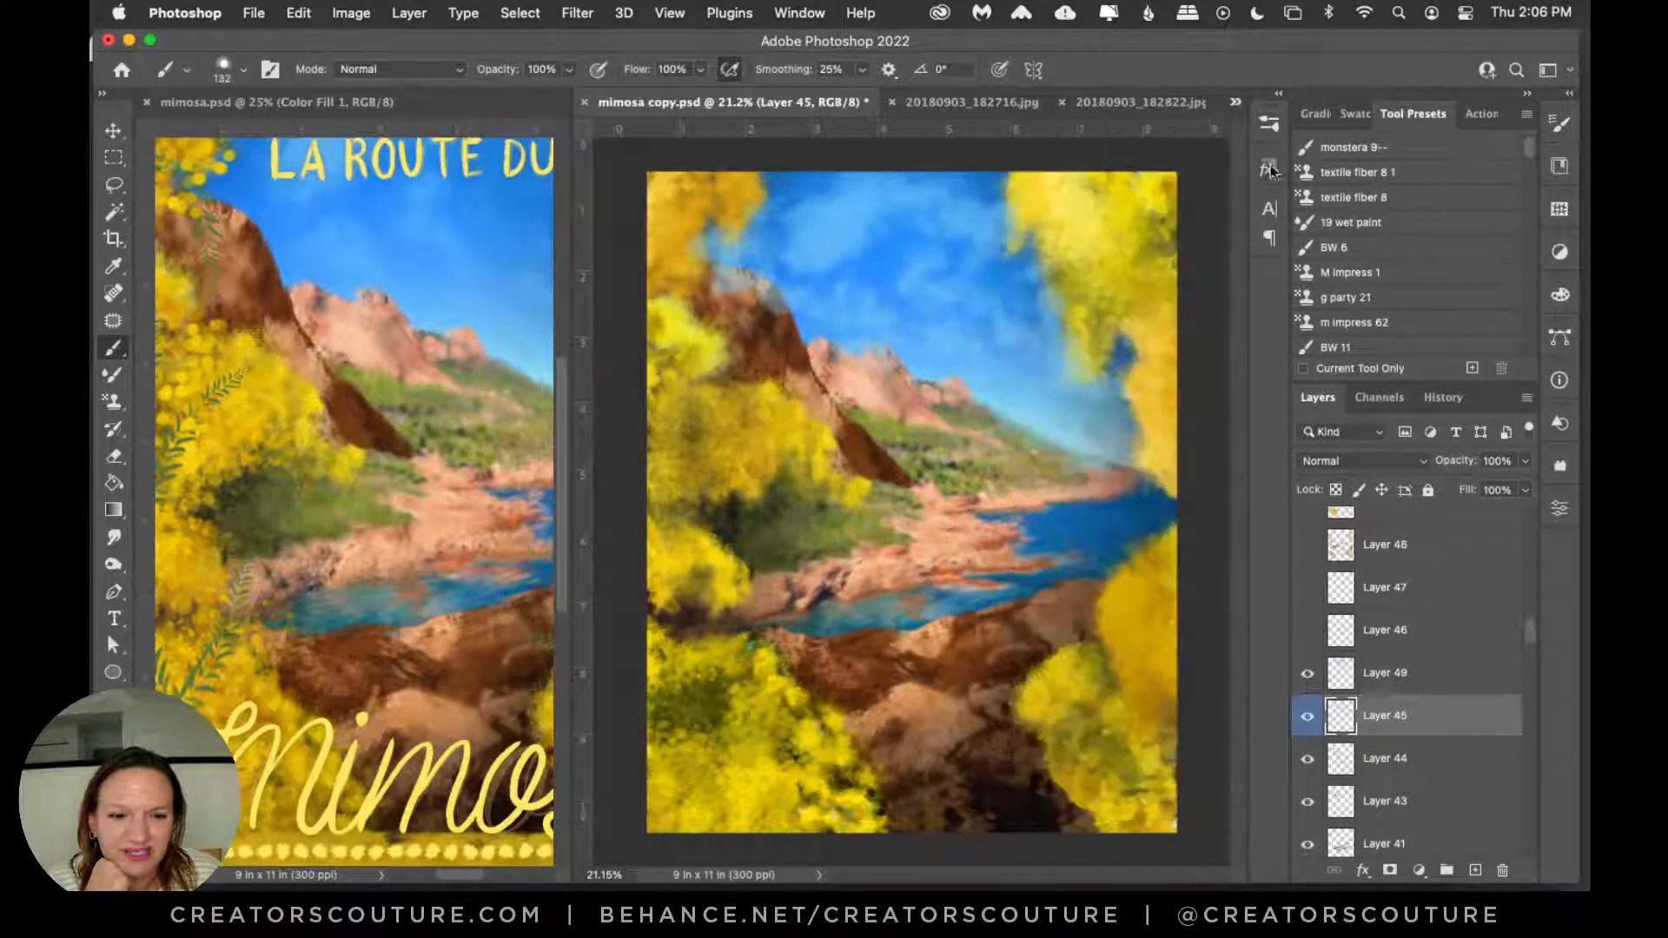
Step: Hide Layers 49 and 45, comparing the sky with and without Layer 45, and add a new layer directly above Layer 45
left_click(1308, 675)
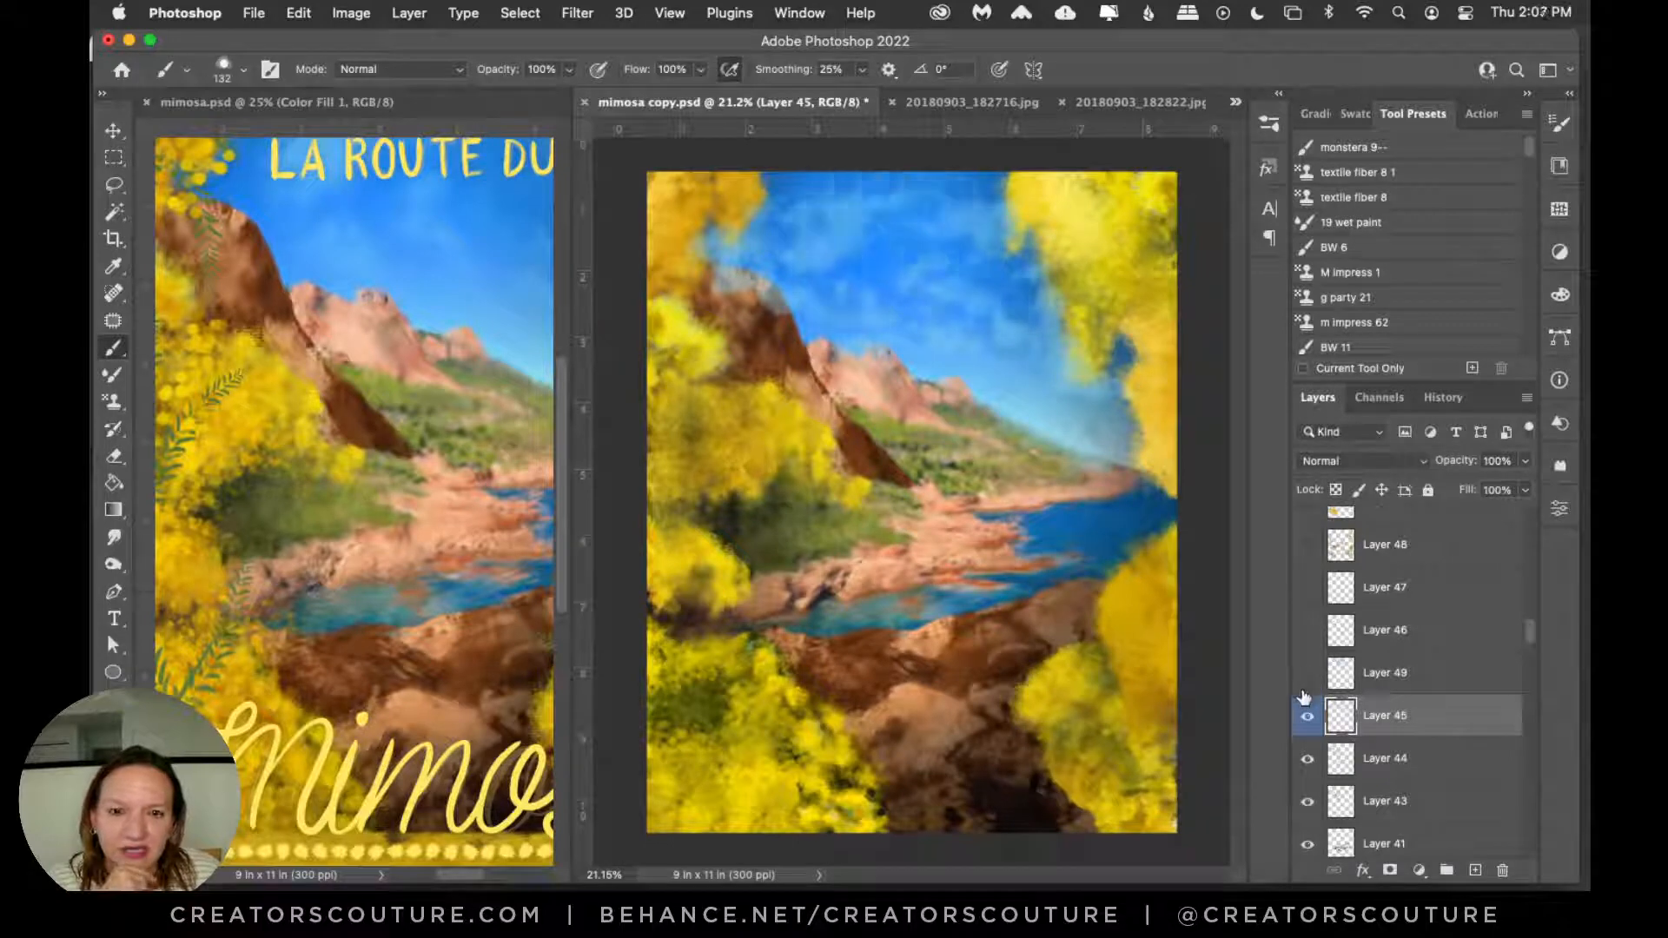
left_click(1307, 718)
left_click(1308, 717)
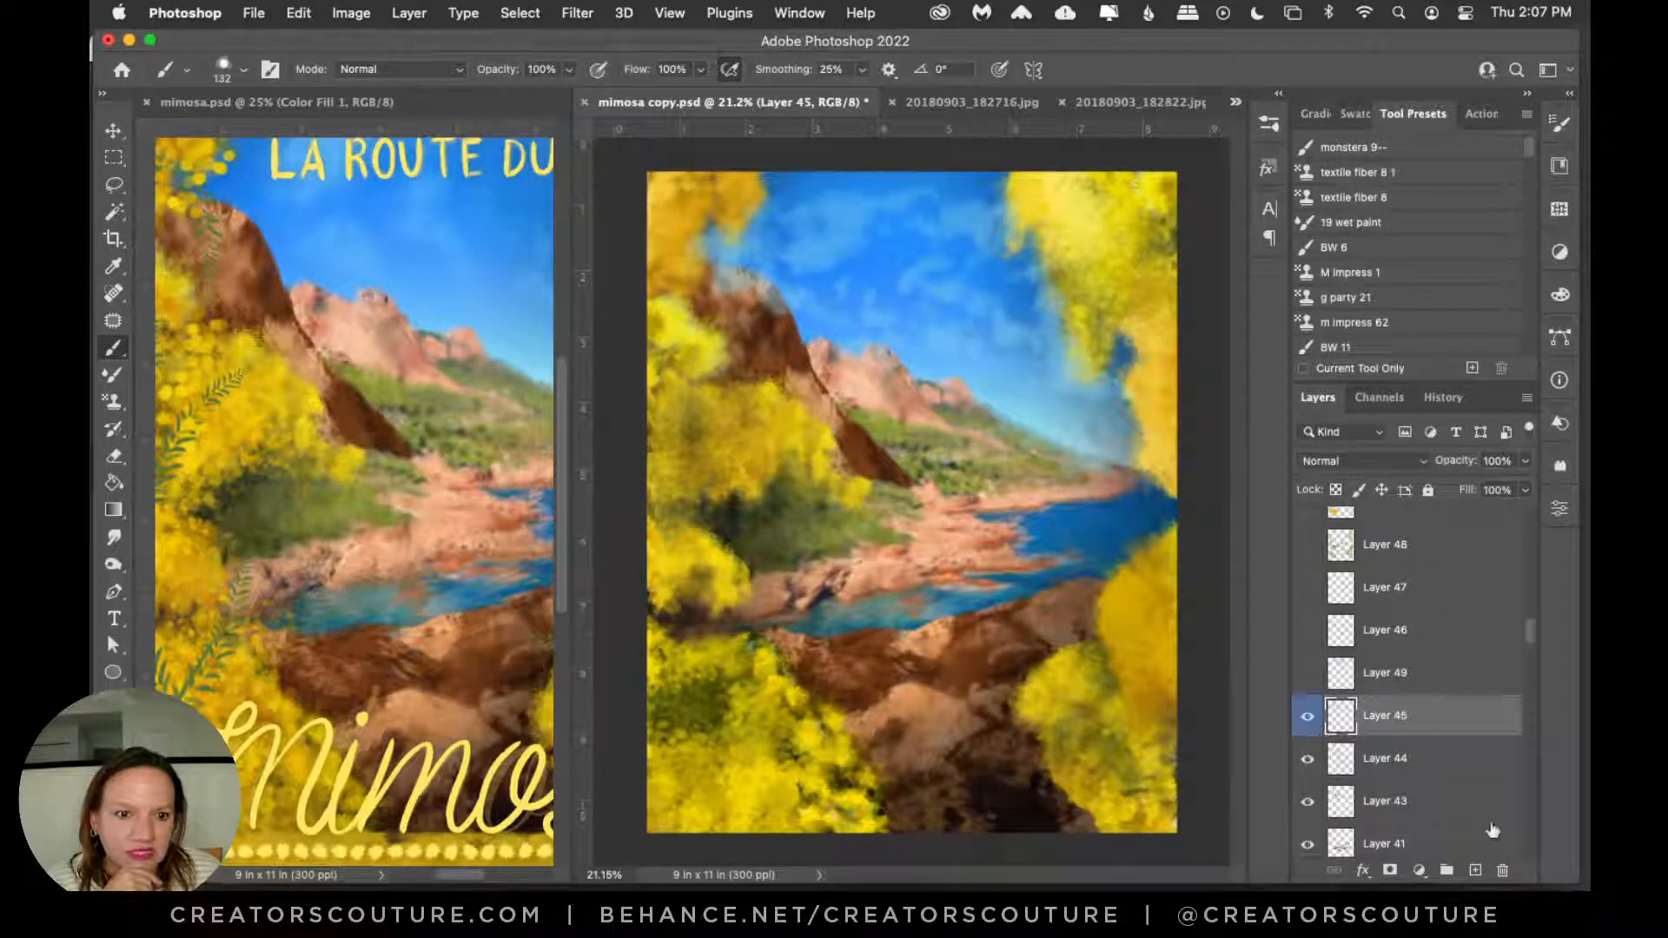
left_click(1307, 718)
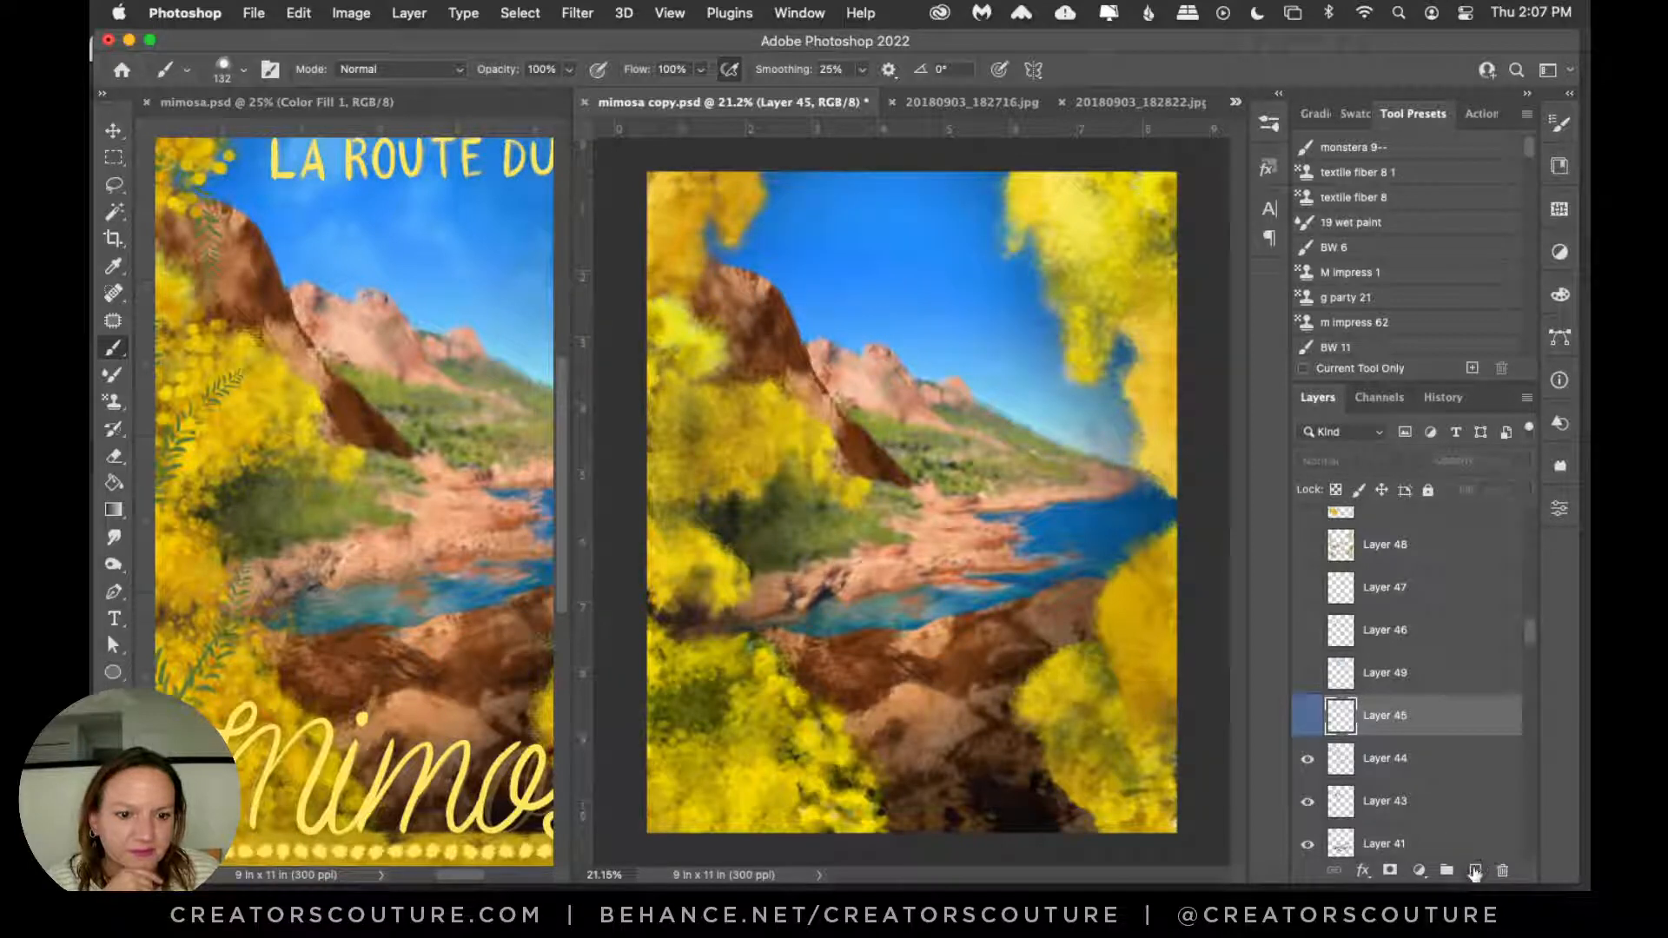
left_click(1475, 870)
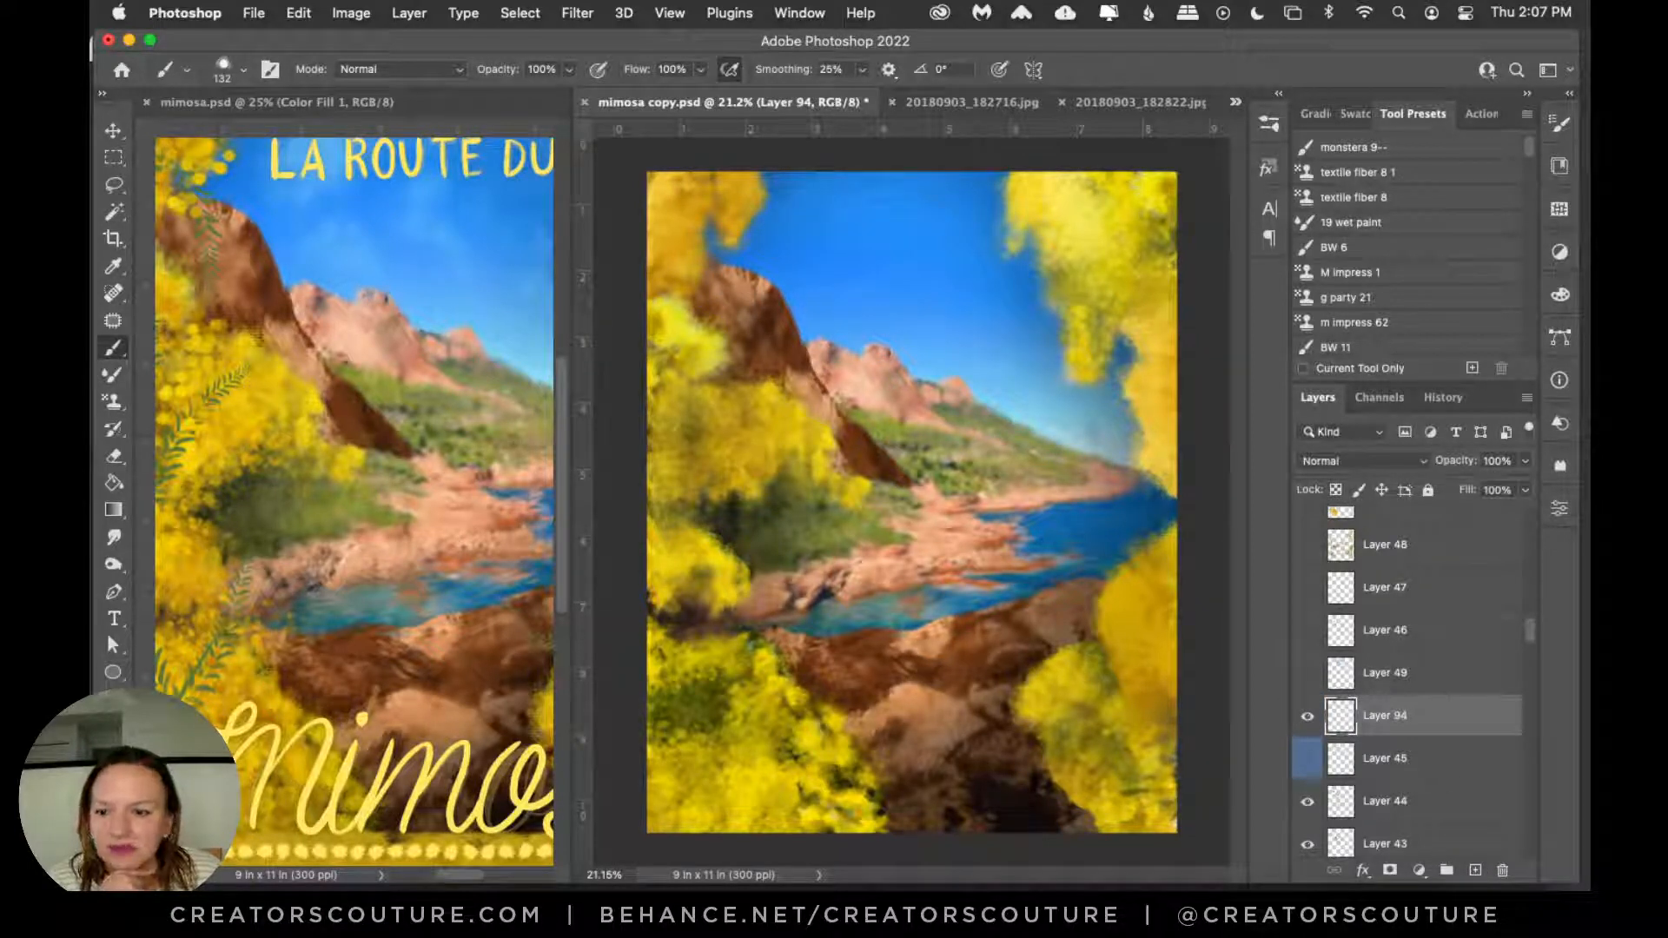
Step: Set the foreground color by sampling the blue of the sky above the distant hills in the painting
left_click(109, 787)
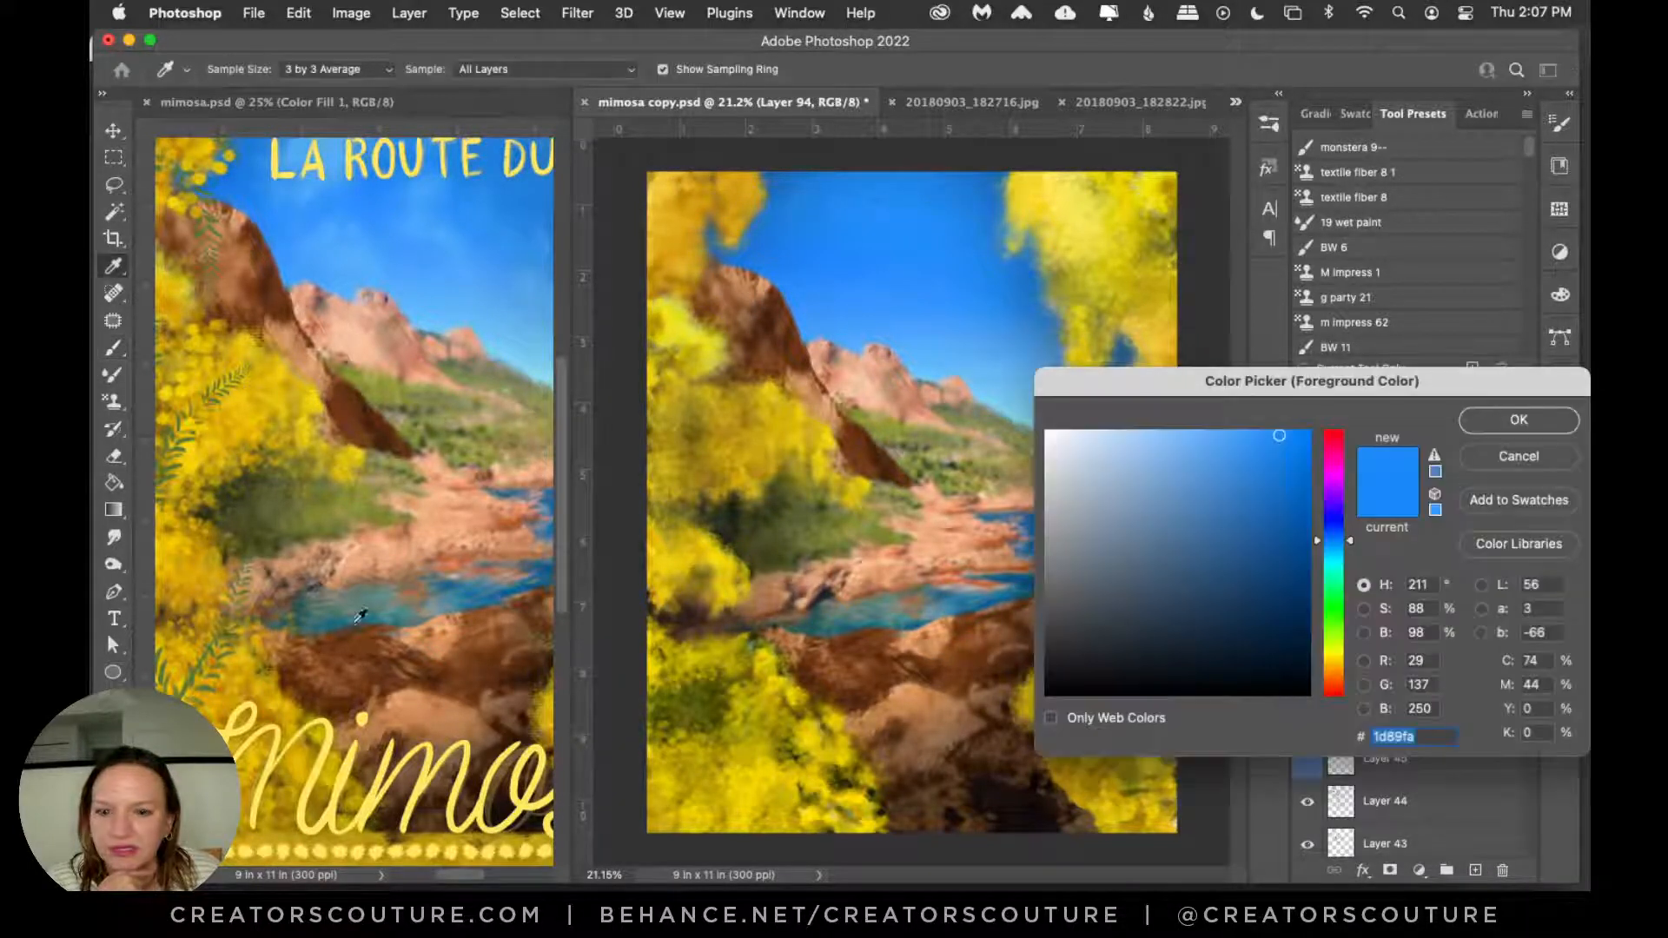
left_click(976, 362)
left_click(1518, 420)
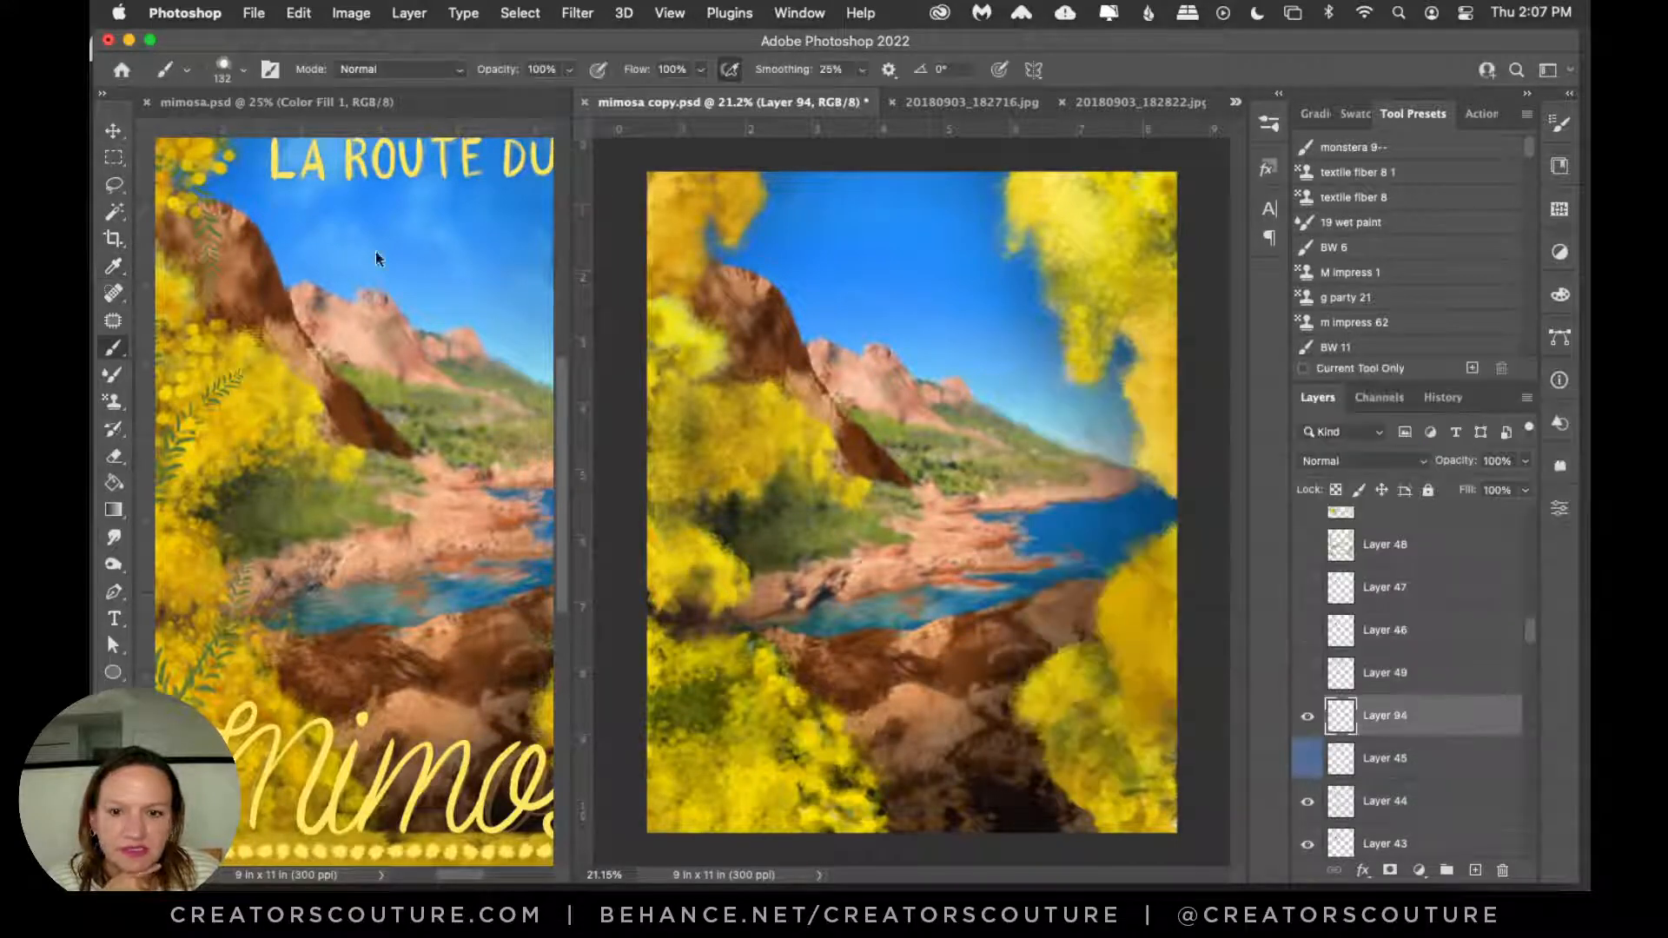
Step: Paint soft light-blue cloud patches across the upper sky on Layer 94 and enlarge the brush to 175 px
mouse_move(941, 215)
left_mouse_down()
mouse_move(838, 248)
mouse_move(952, 315)
mouse_move(808, 306)
mouse_move(820, 324)
left_mouse_up()
left_click_drag(879, 181, 821, 211)
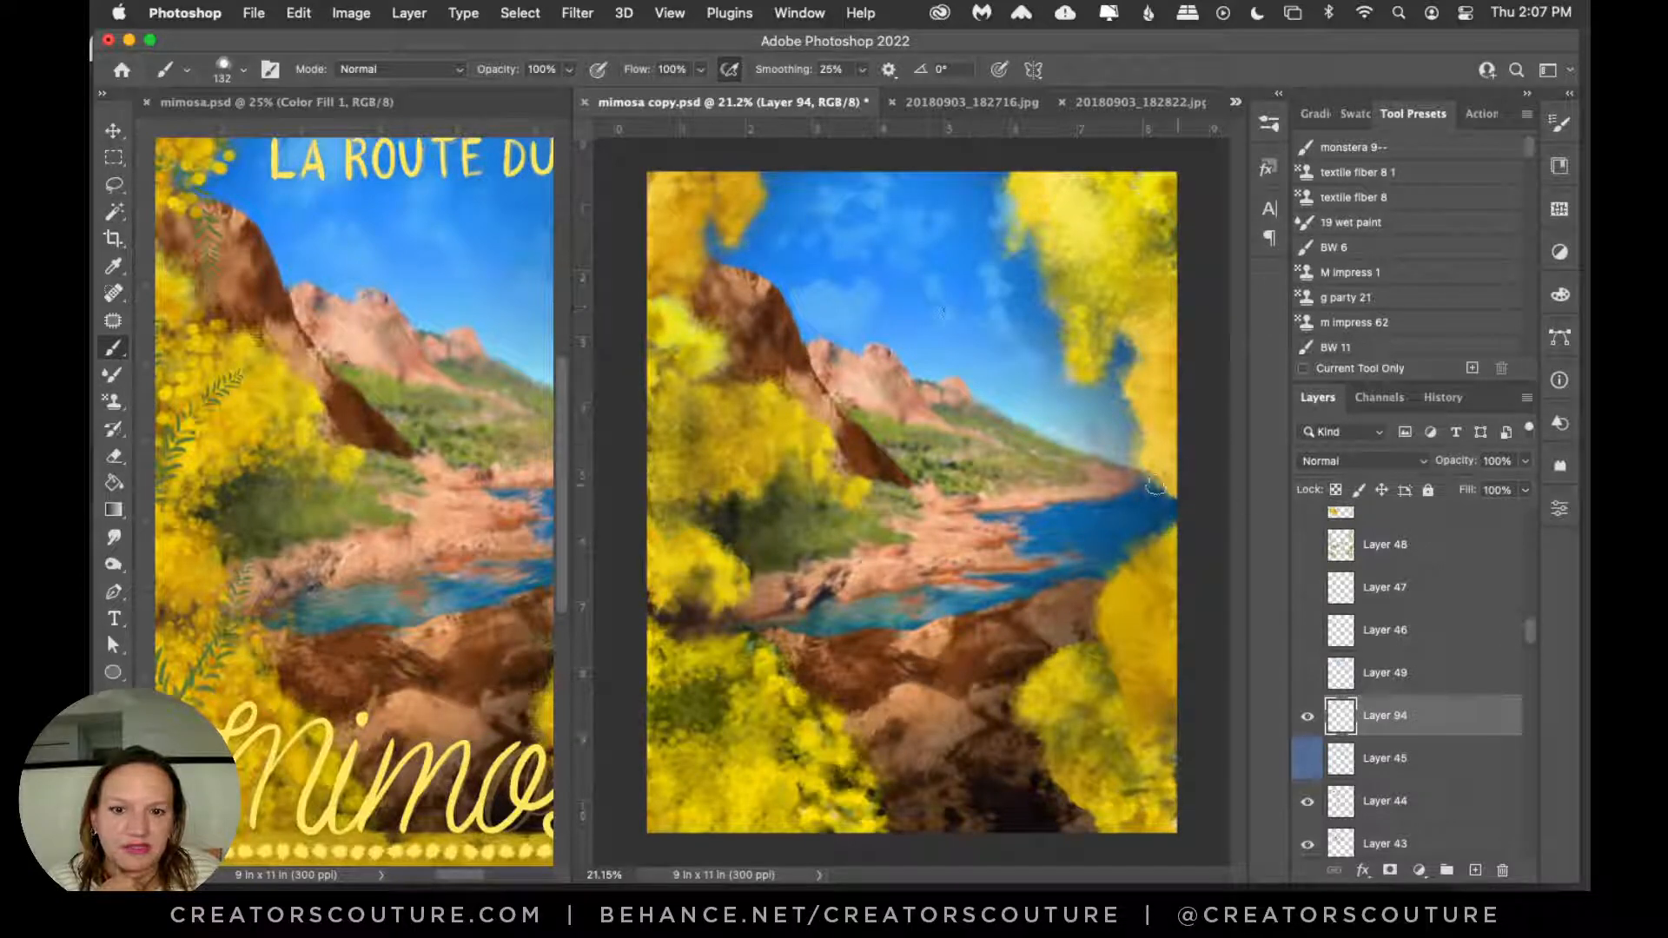
key("bracketright")
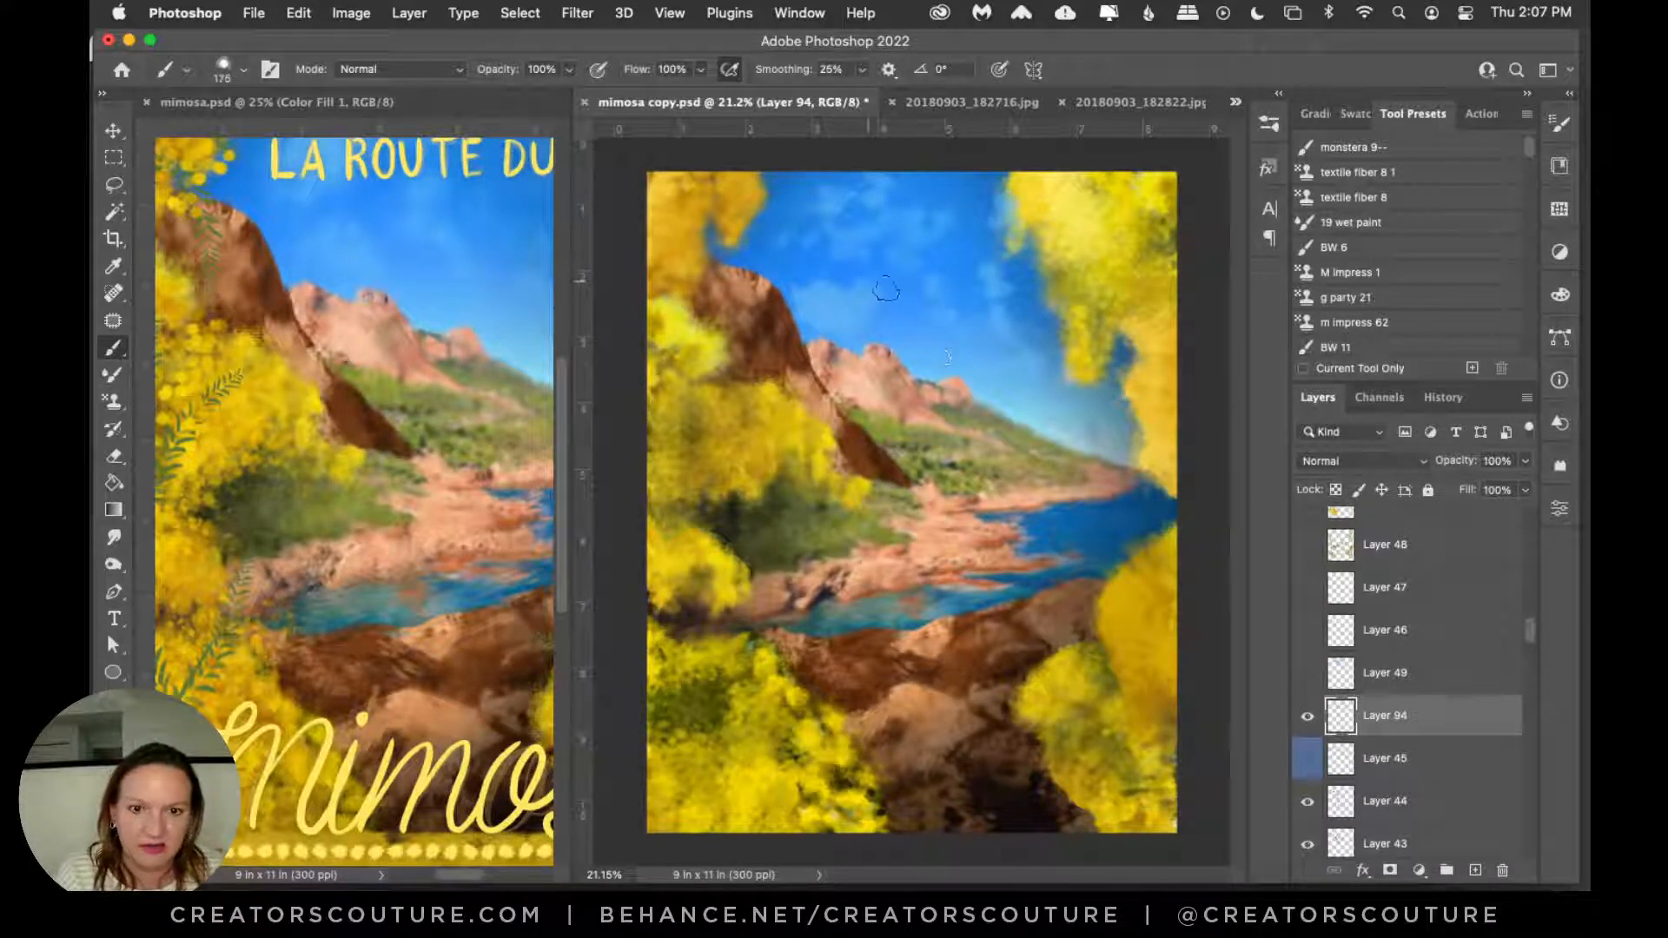
Step: Compare the sky with and without Layer 49, leave the layer visible and select it
left_click(1307, 677)
left_click(1305, 678)
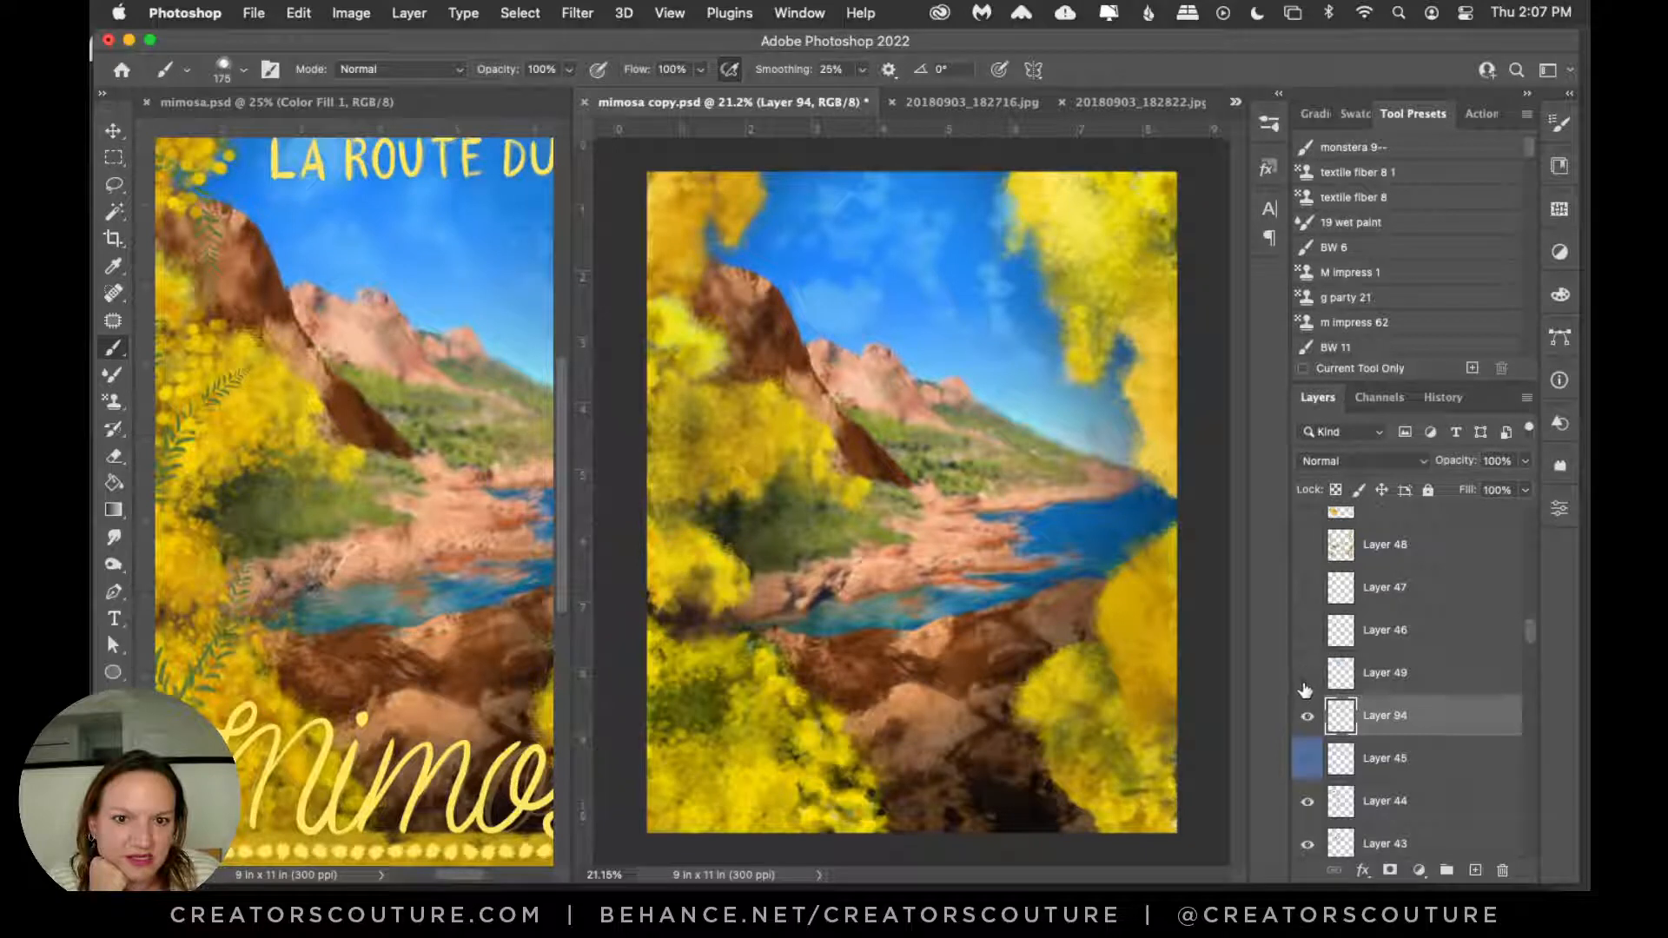
left_click(1307, 680)
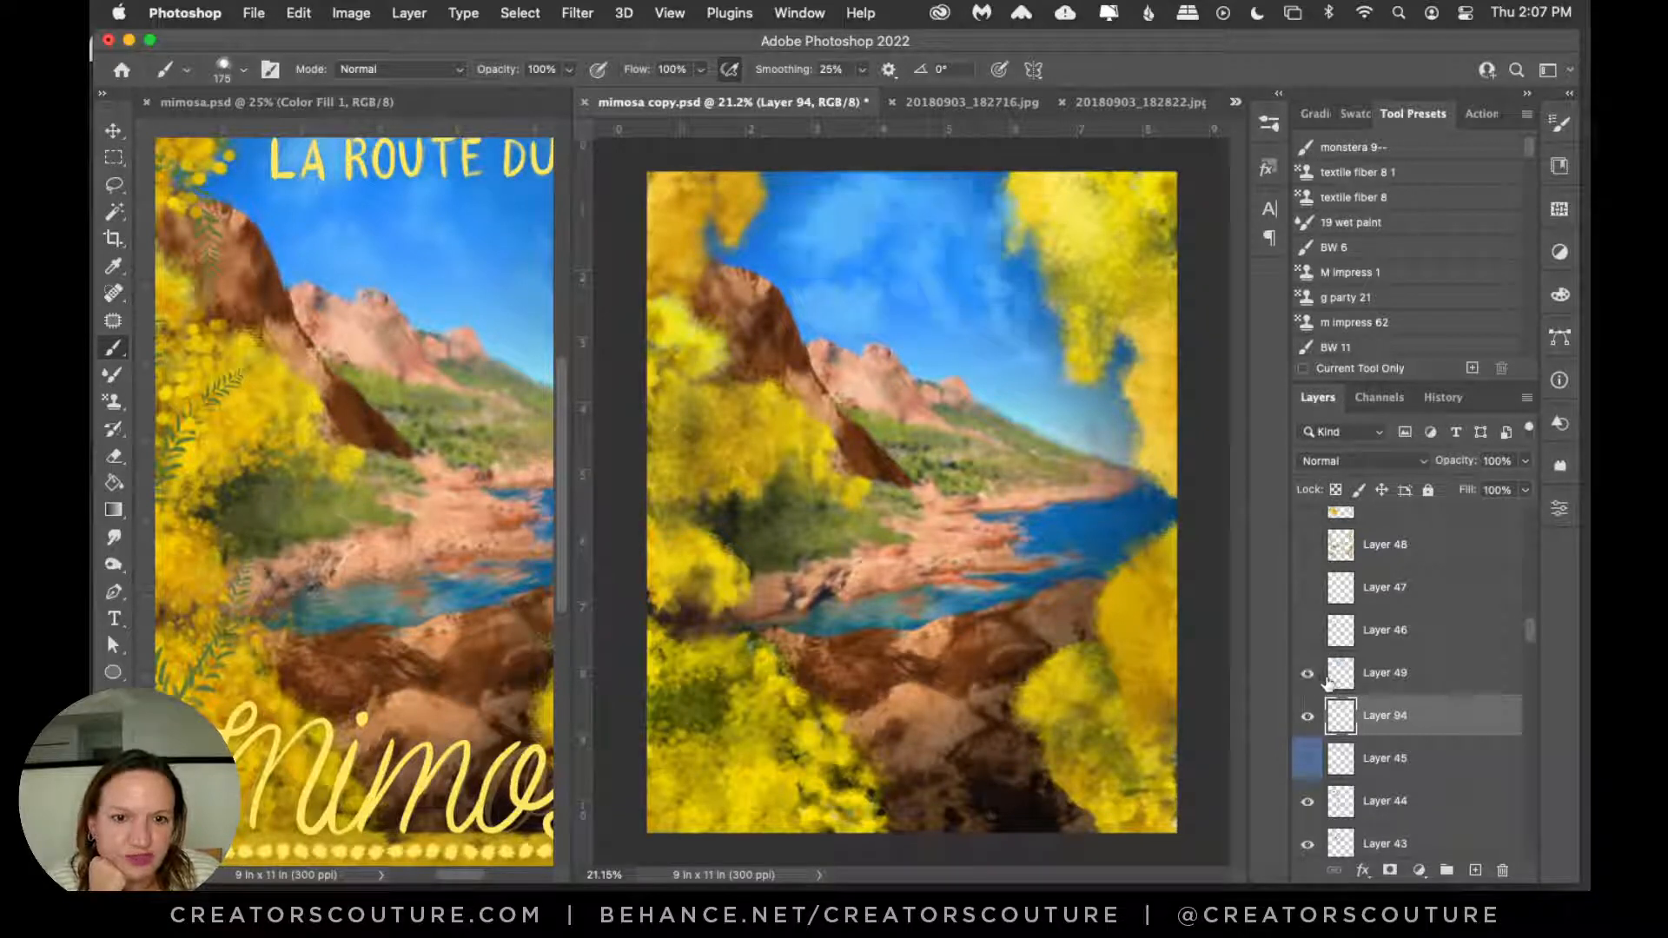
left_click(1385, 686)
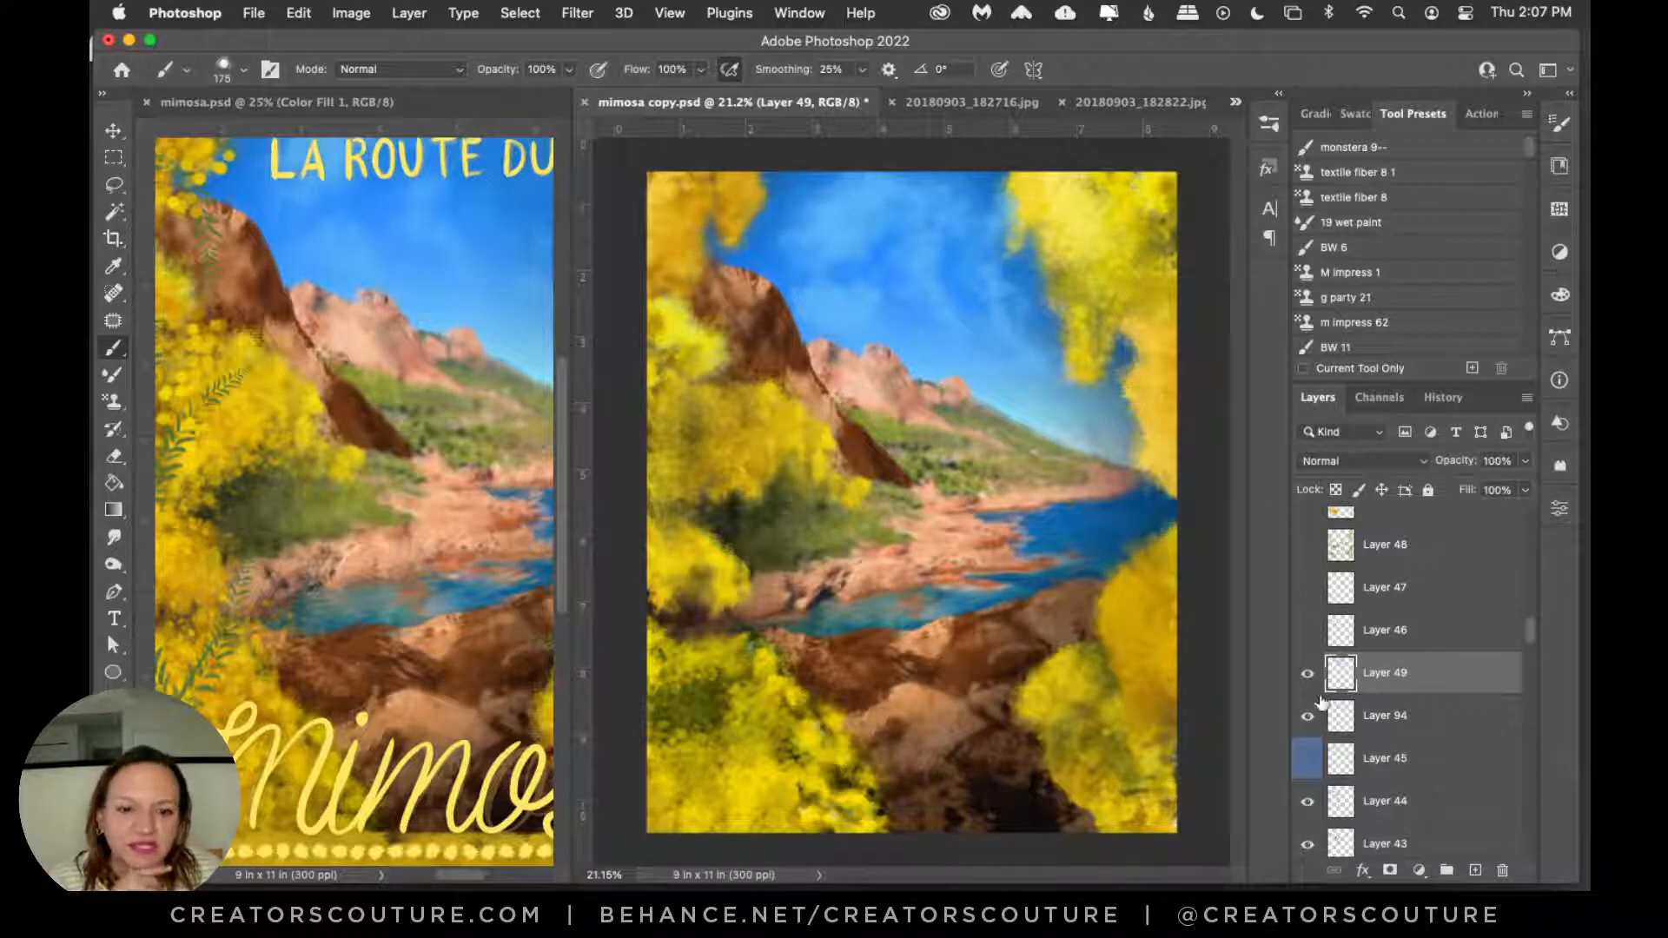
Step: Select Layer 46, compare the painting with and without it, and leave the layer visible
left_click(1308, 632)
left_click(1306, 639)
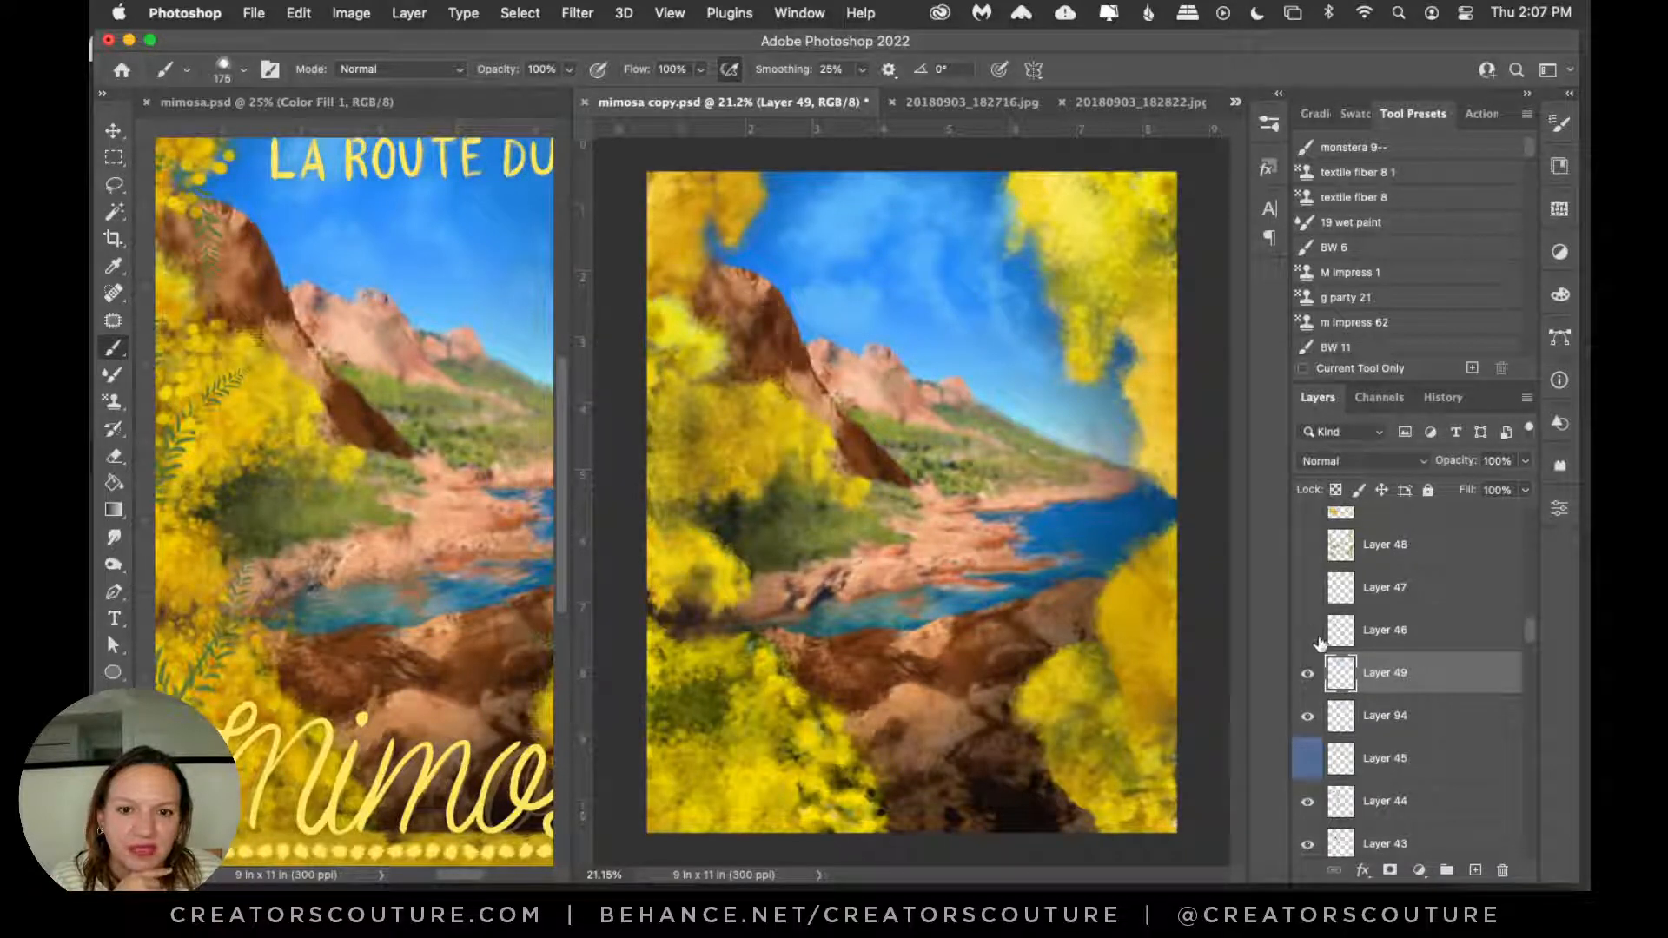
left_click(1379, 644)
left_click(1308, 637)
left_click(1308, 637)
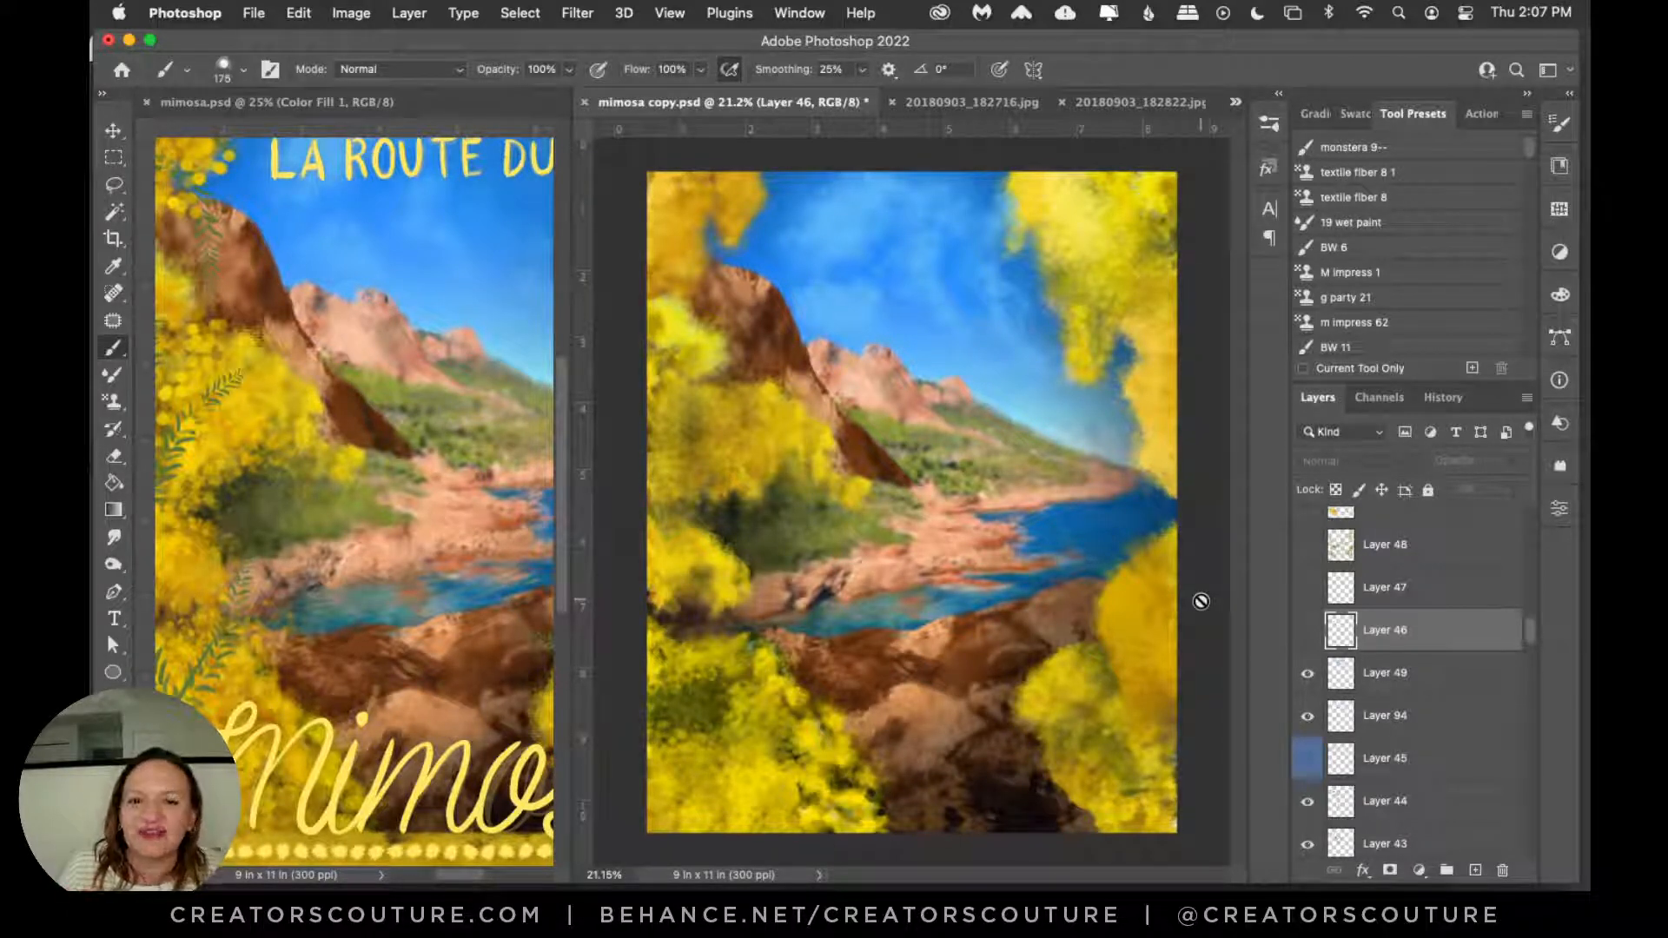
left_click(1308, 631)
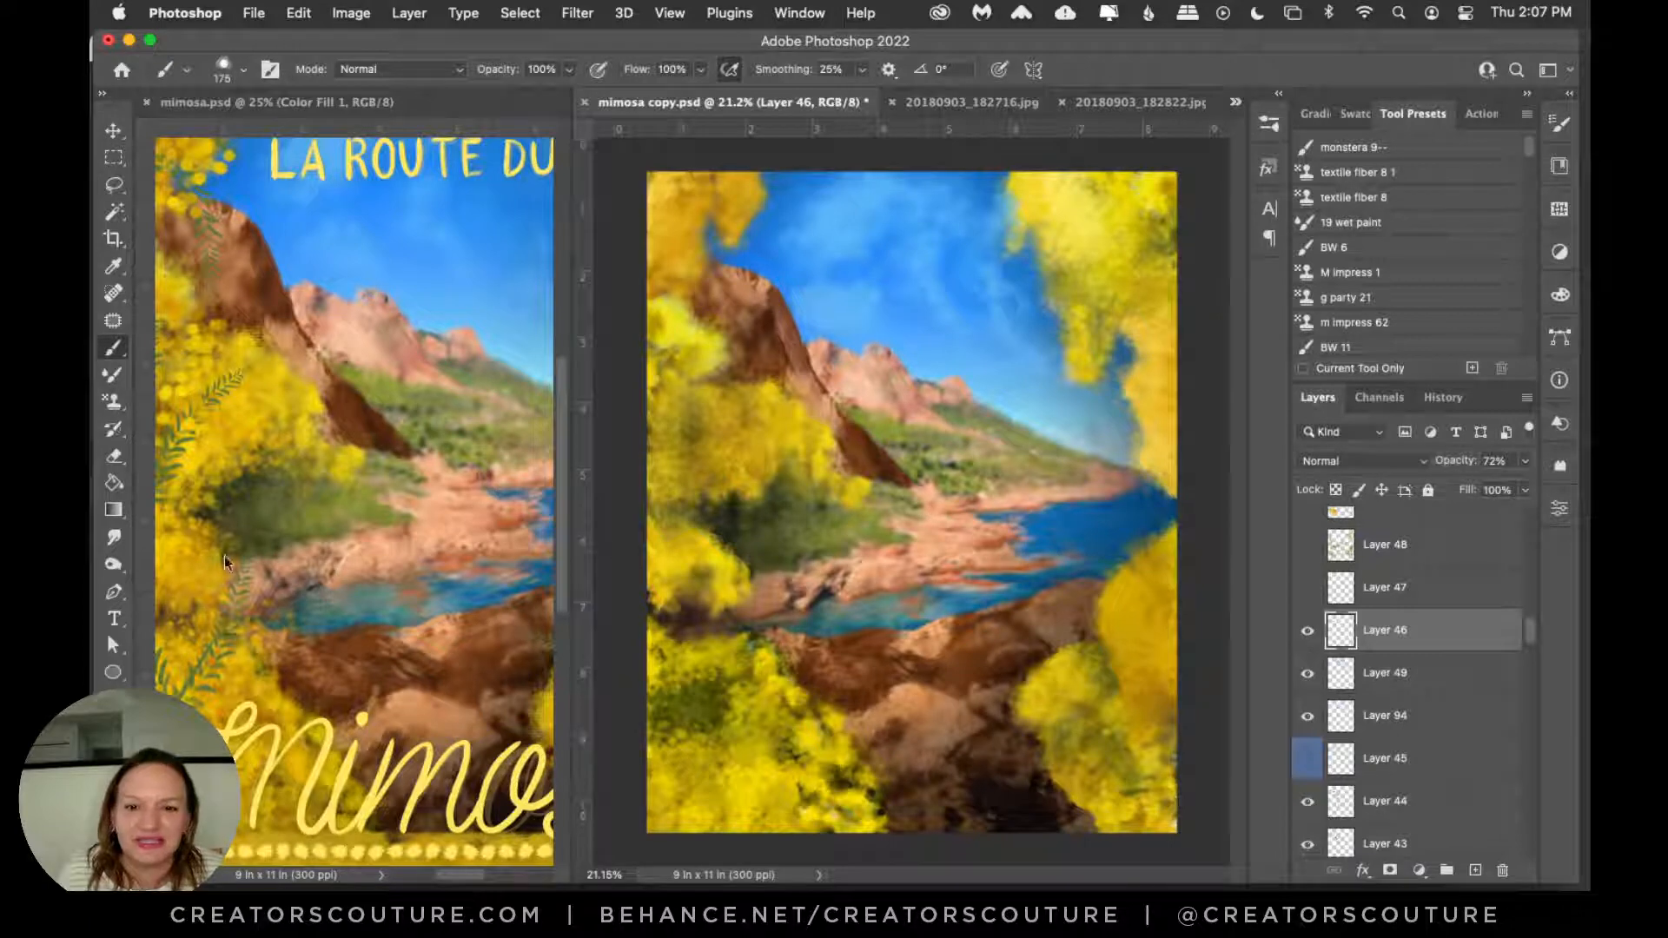
Step: Examine the textured strokes on the red cliffs up close with and without Layer 46
key("z")
left_click(817, 313)
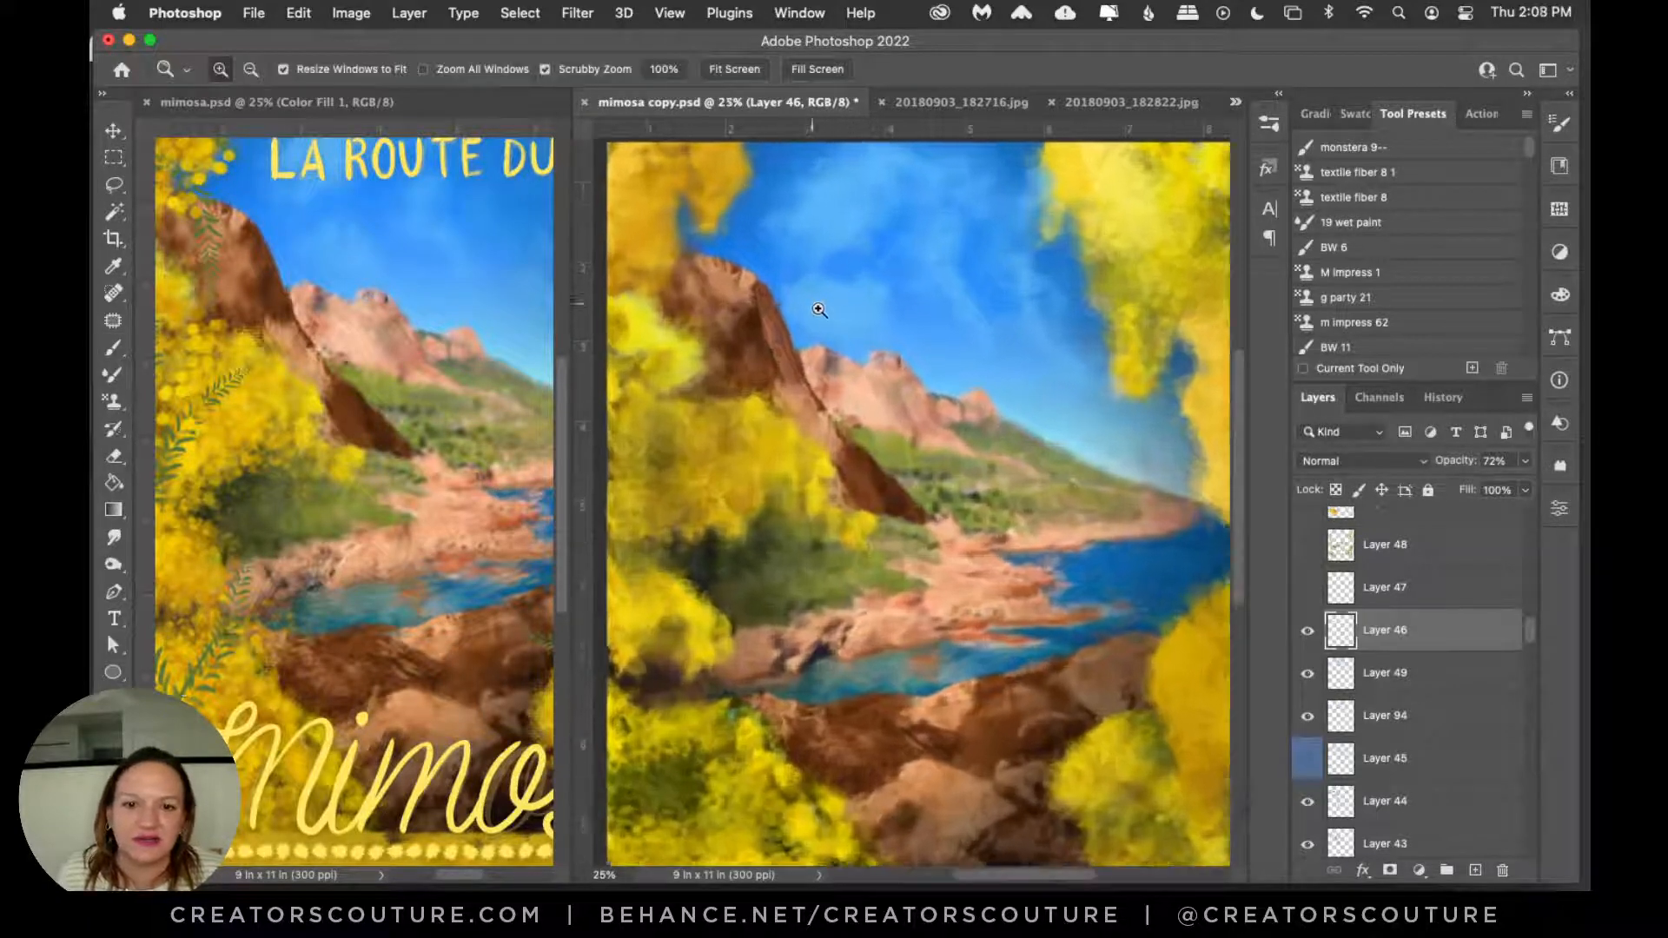
left_click(819, 312)
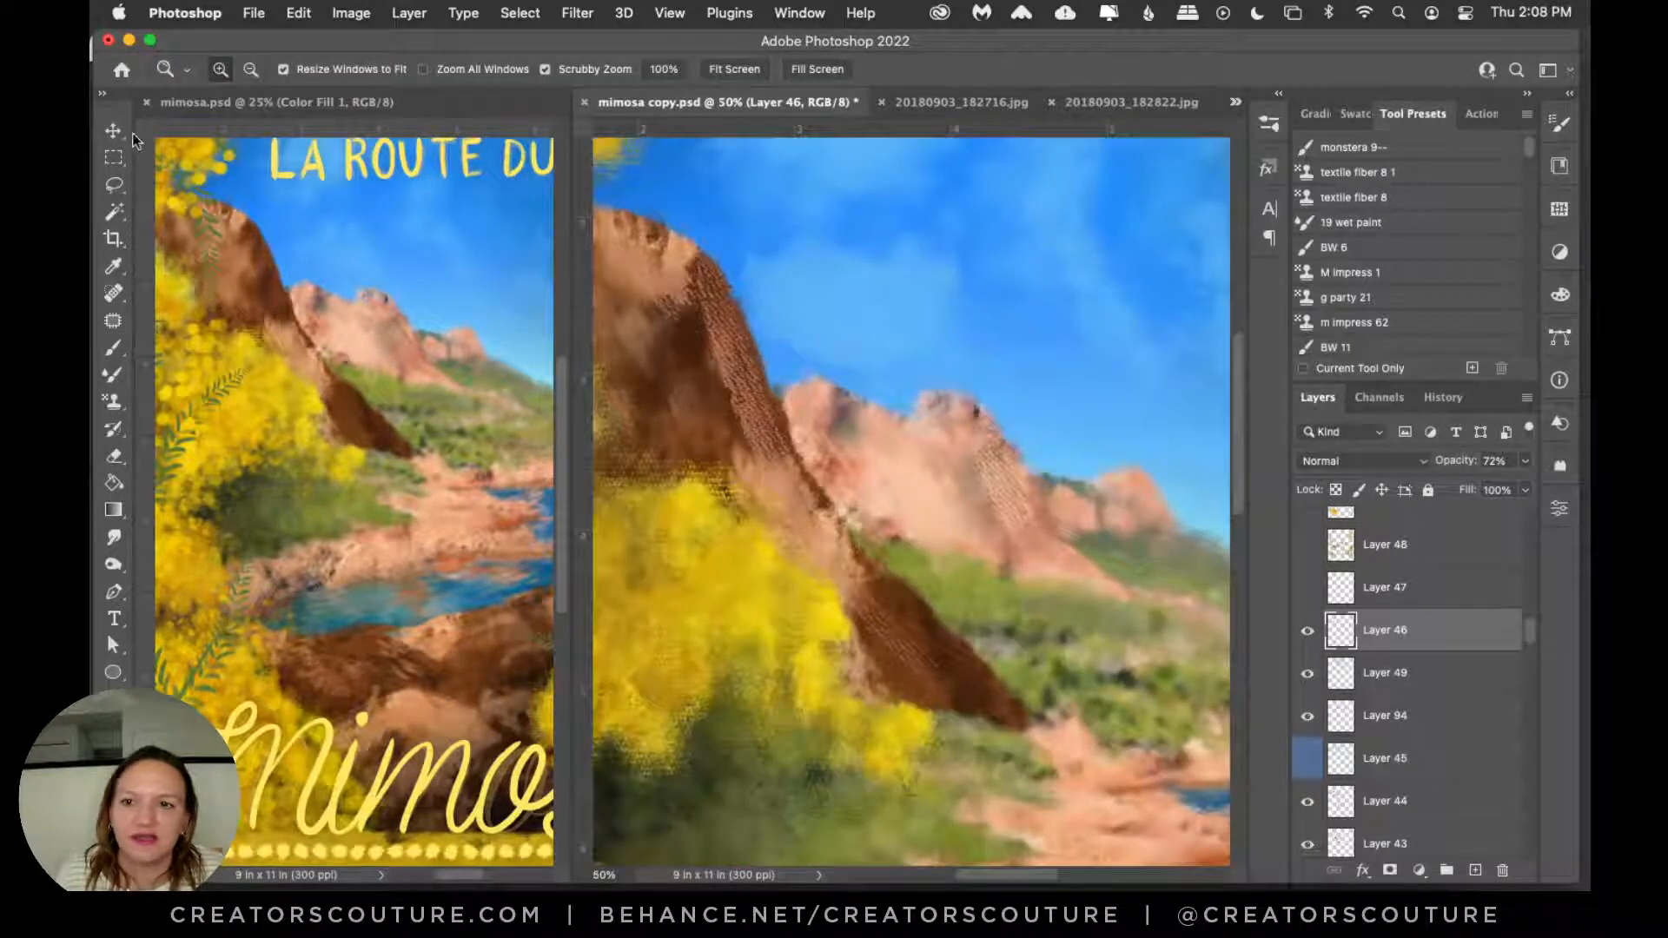
key("v")
left_click(1307, 630)
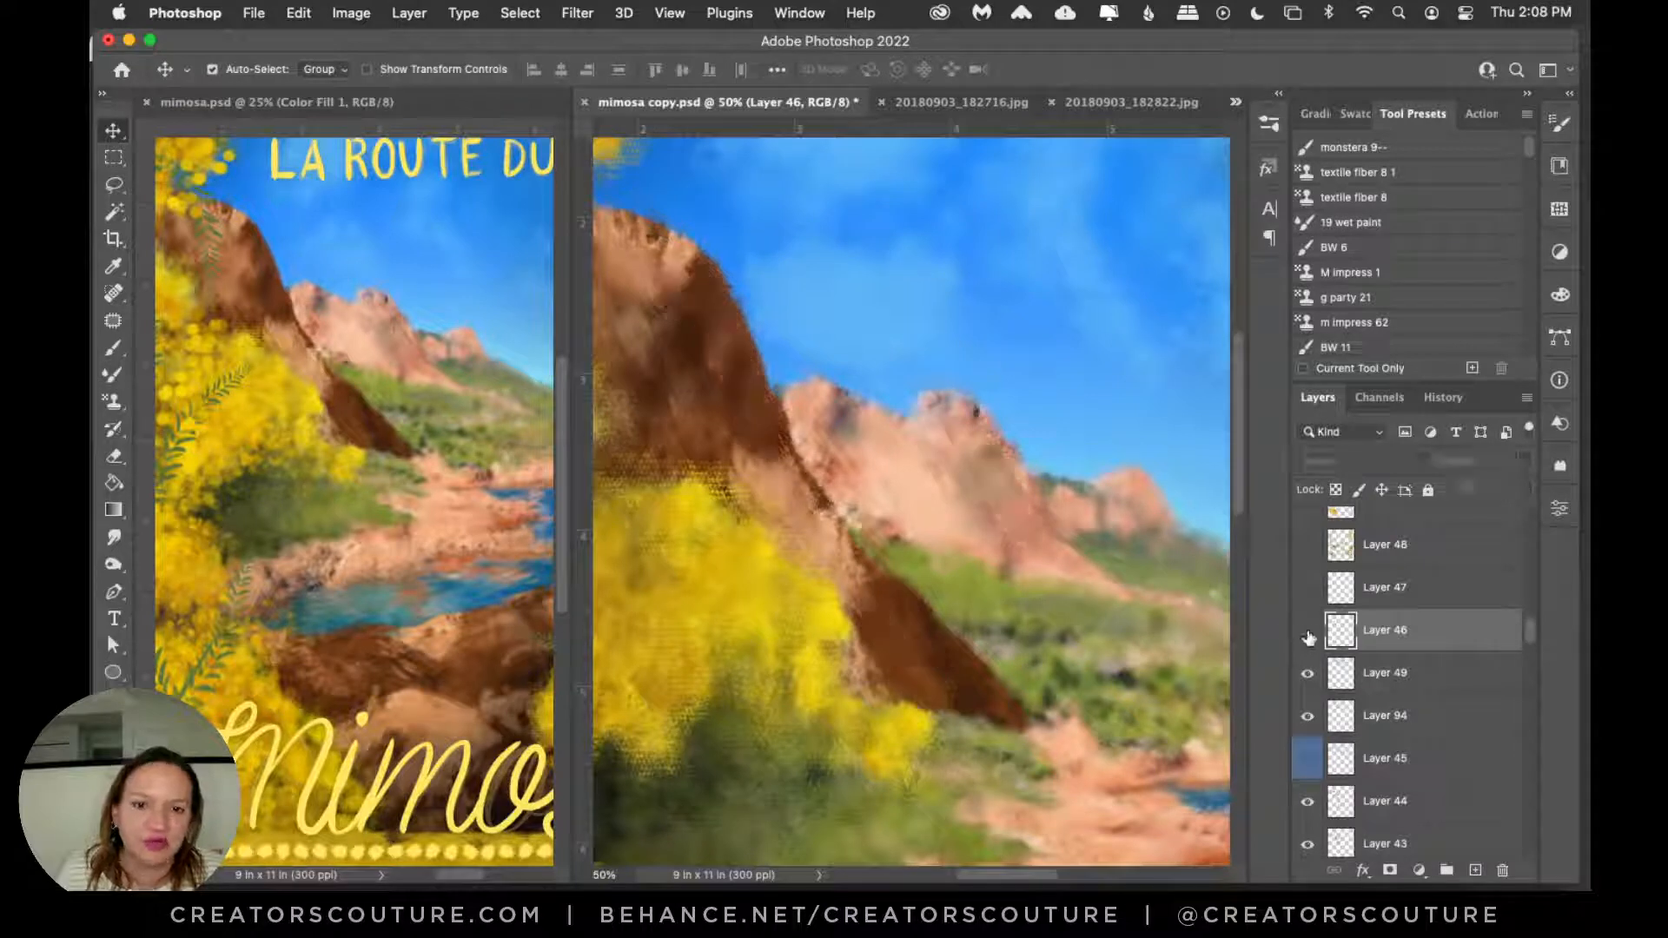
left_click(1307, 636)
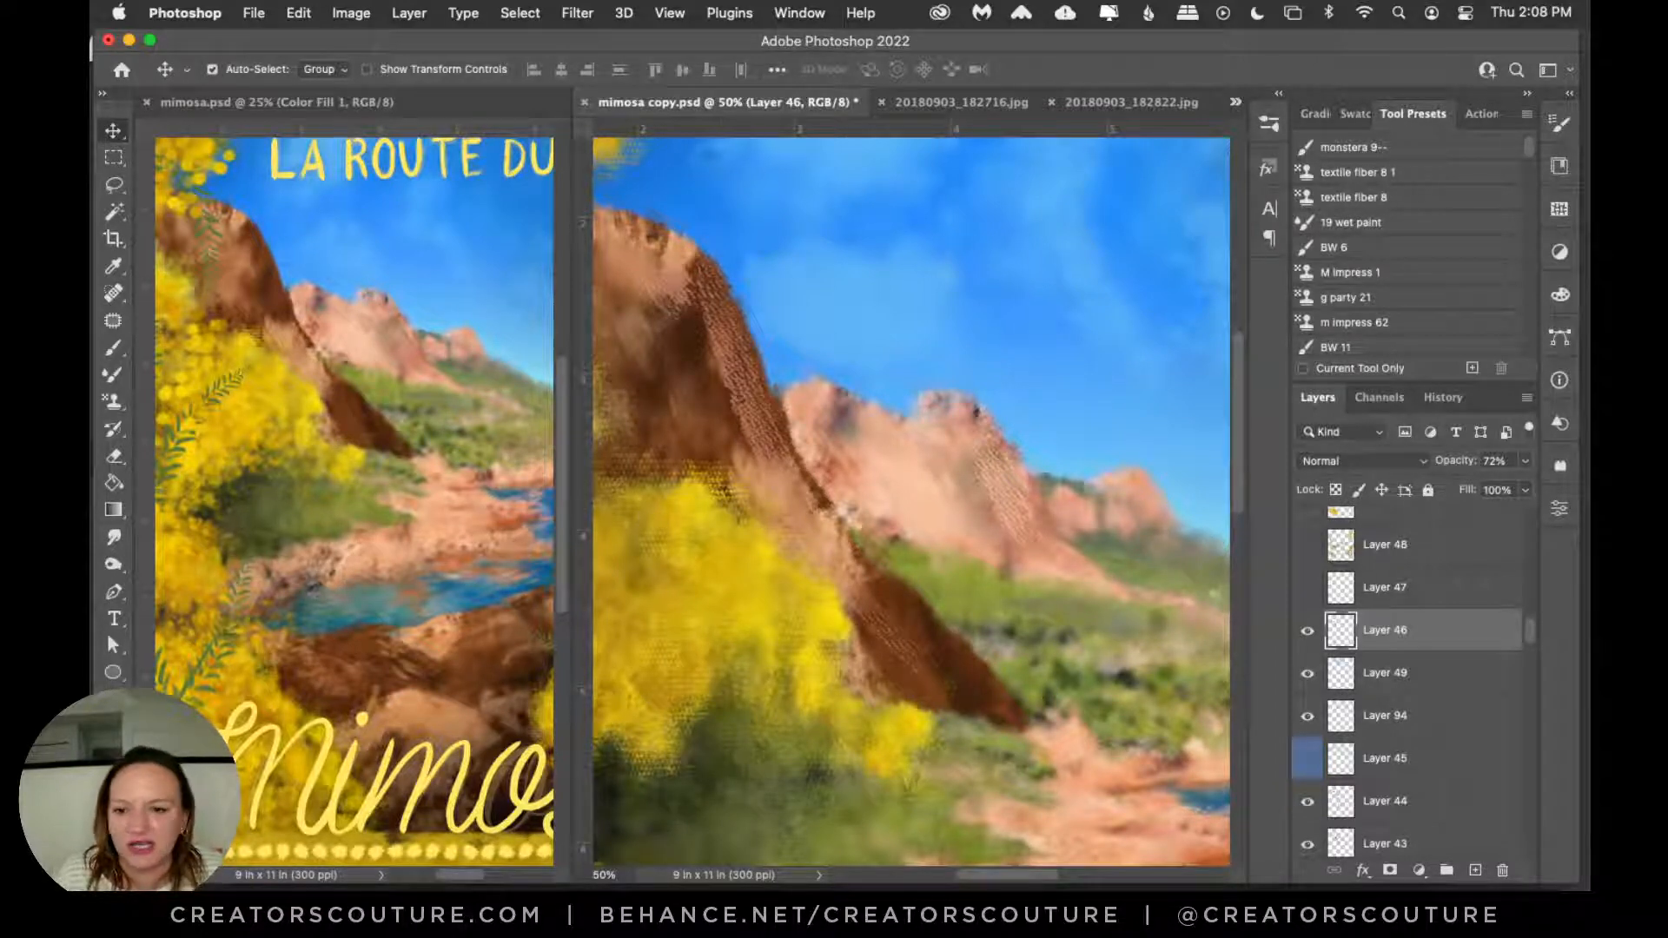
key("z")
left_click(765, 436, "alt")
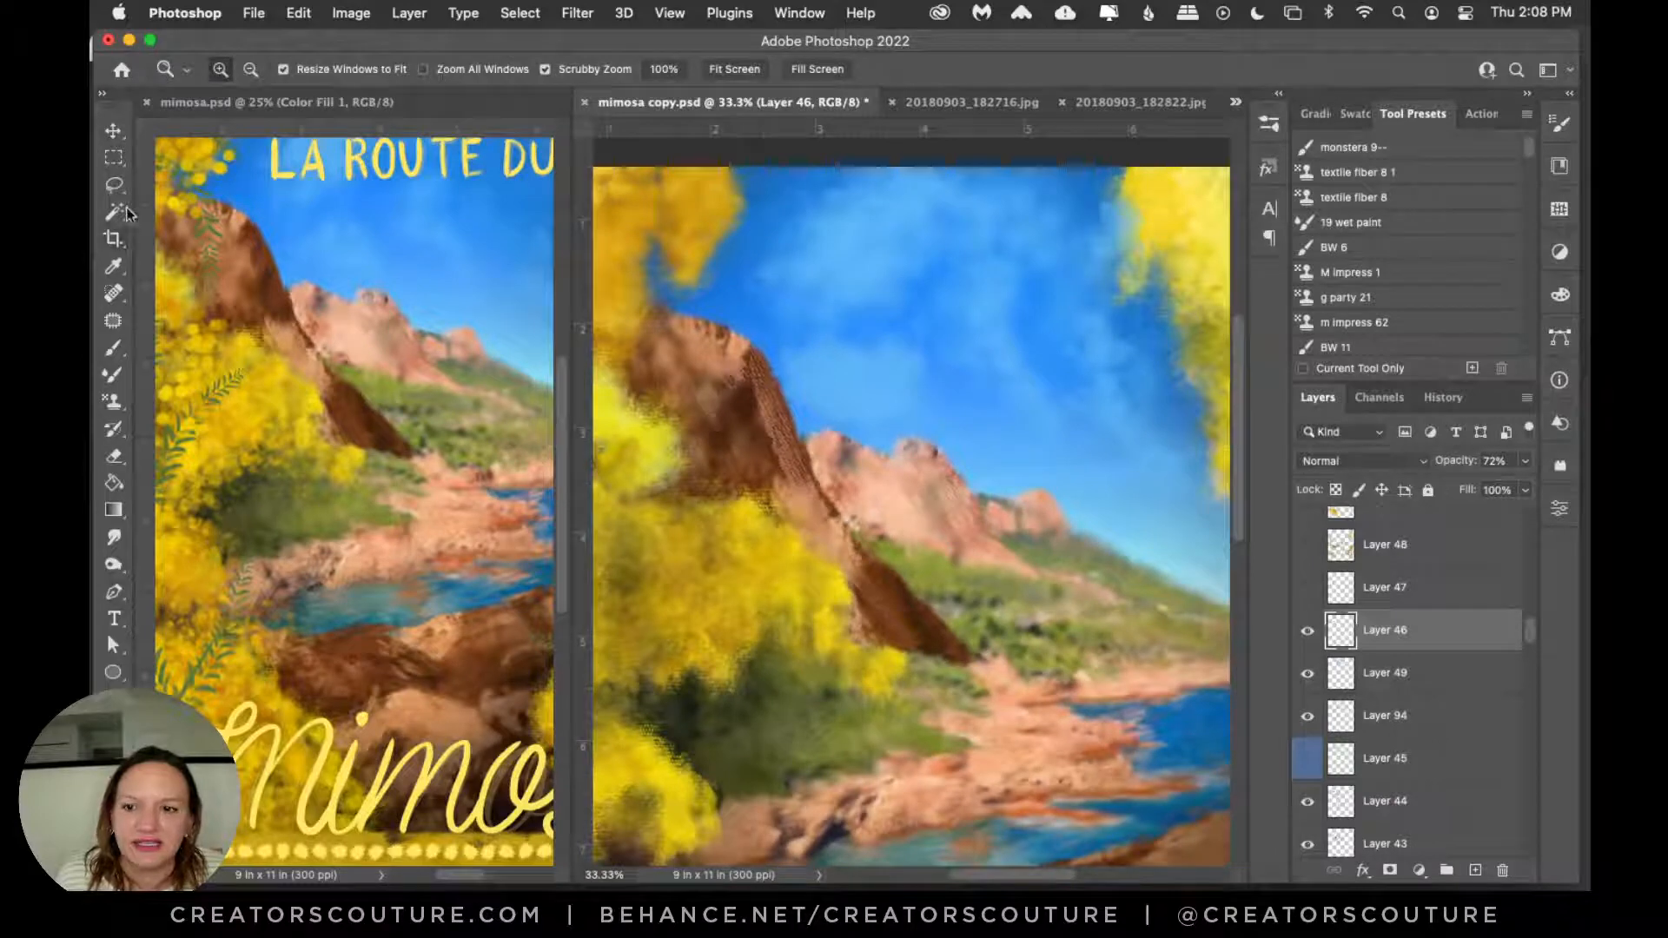
left_click(113, 266)
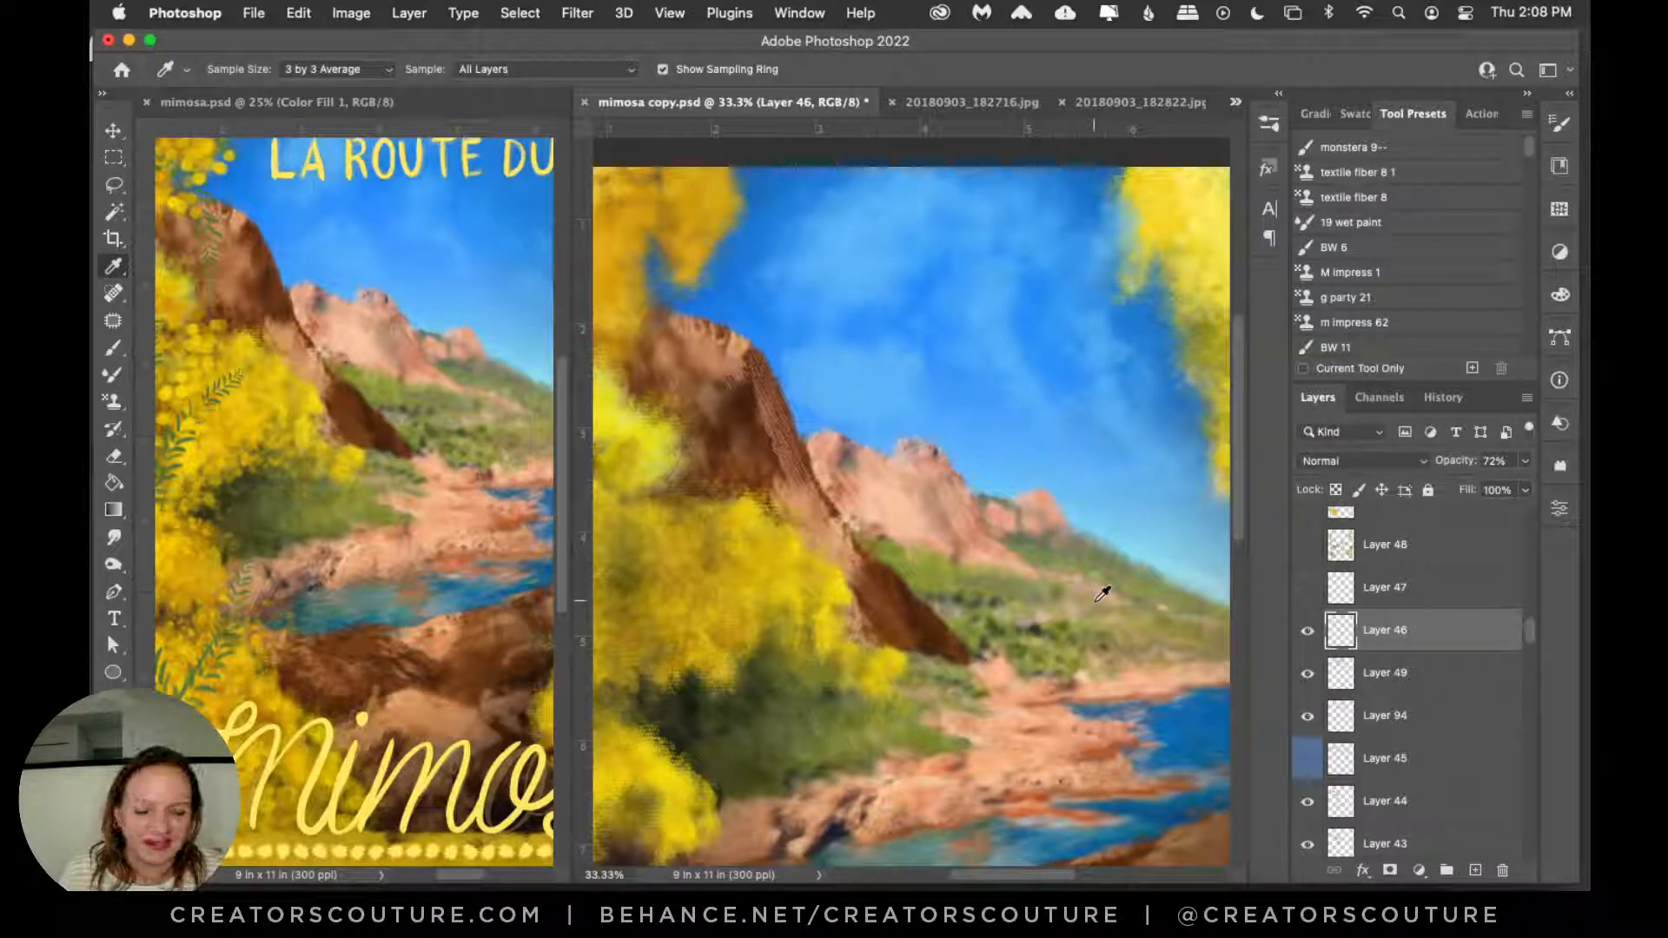
key("super+0")
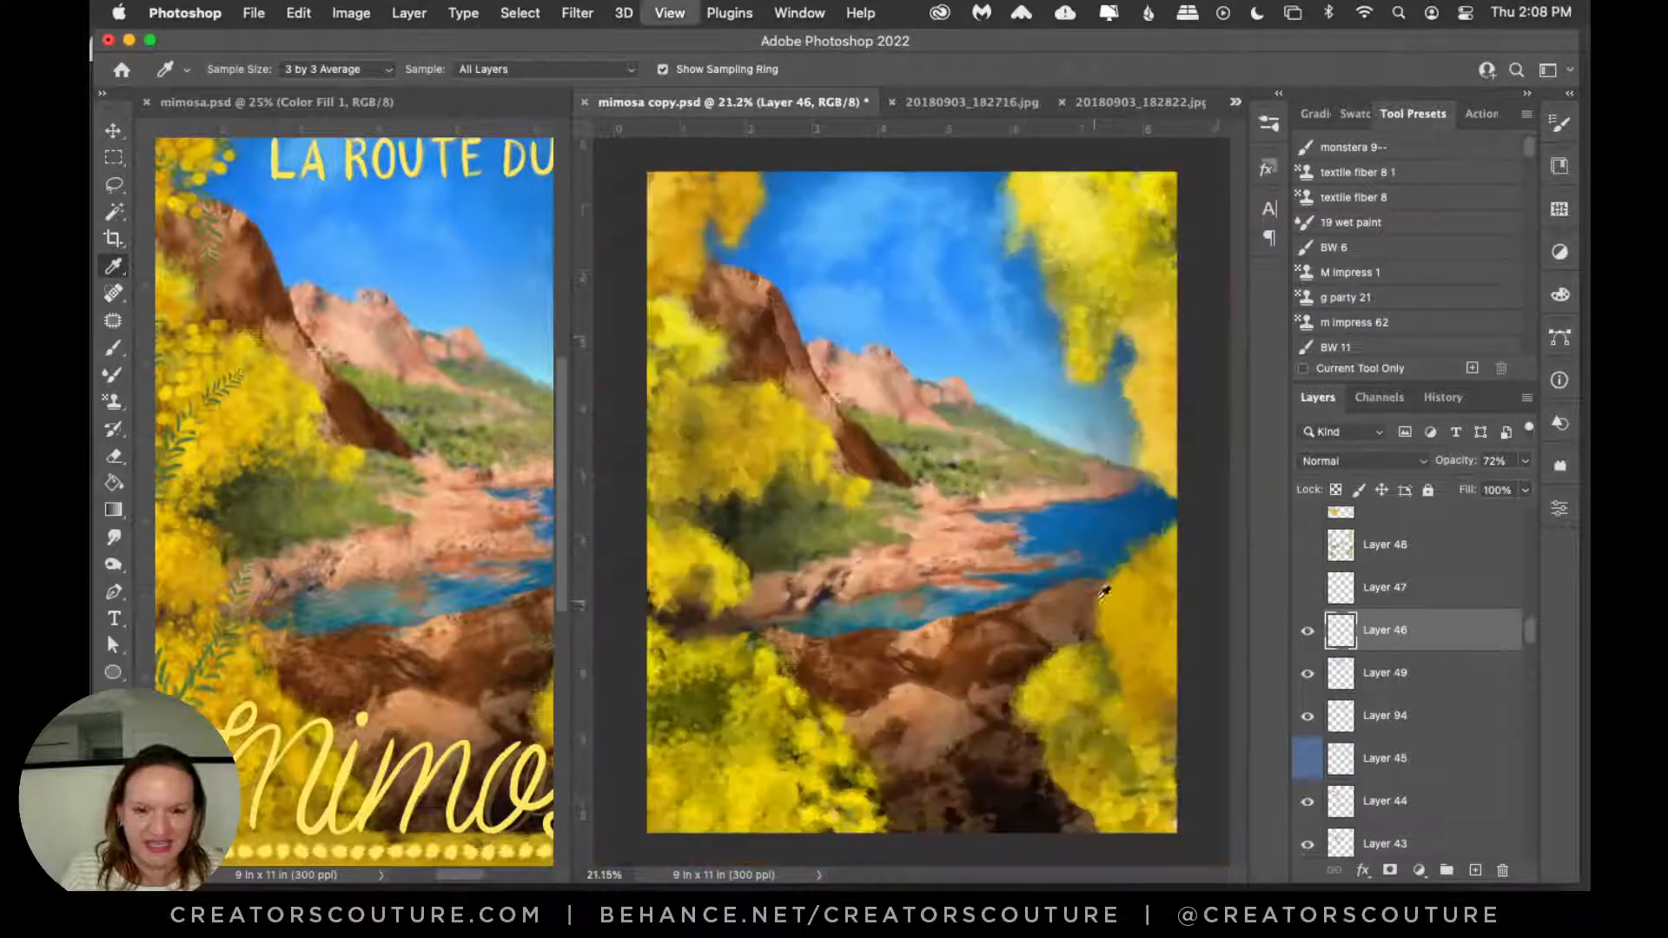
Step: Compare the painting with and without Layer 47 and leave the layer visible
left_click(1305, 591)
left_click(1306, 590)
left_click(1305, 591)
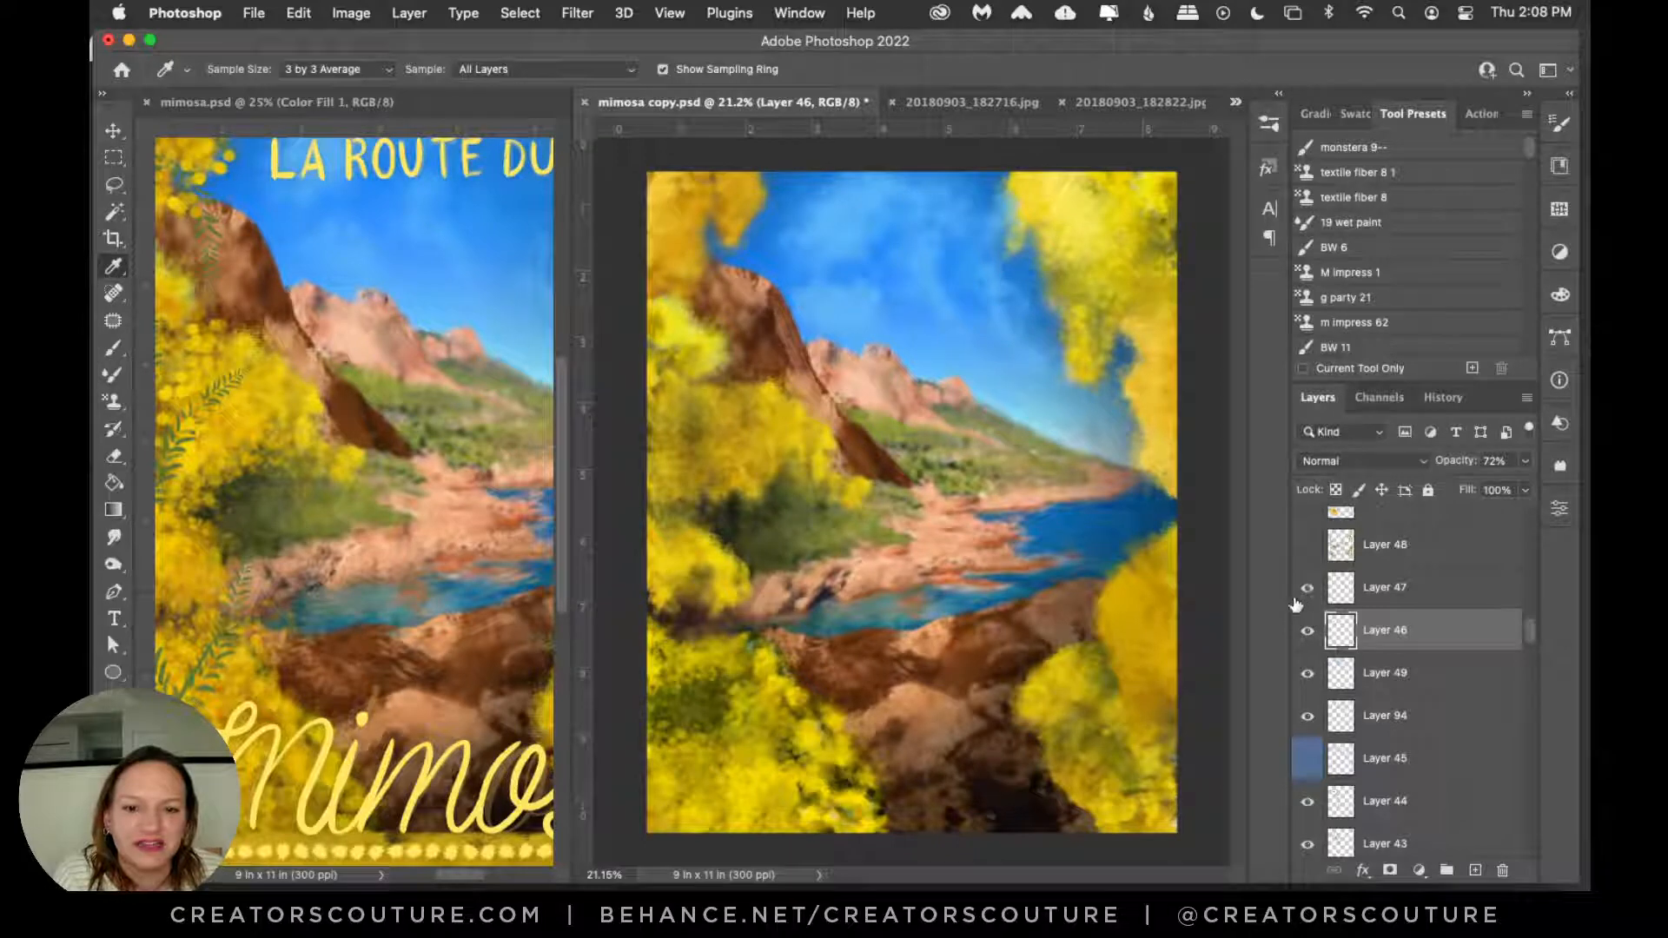
Step: Make Layer 48 visible, toggling it to compare its effect on the foreground rocks and mimosa up close
key("z")
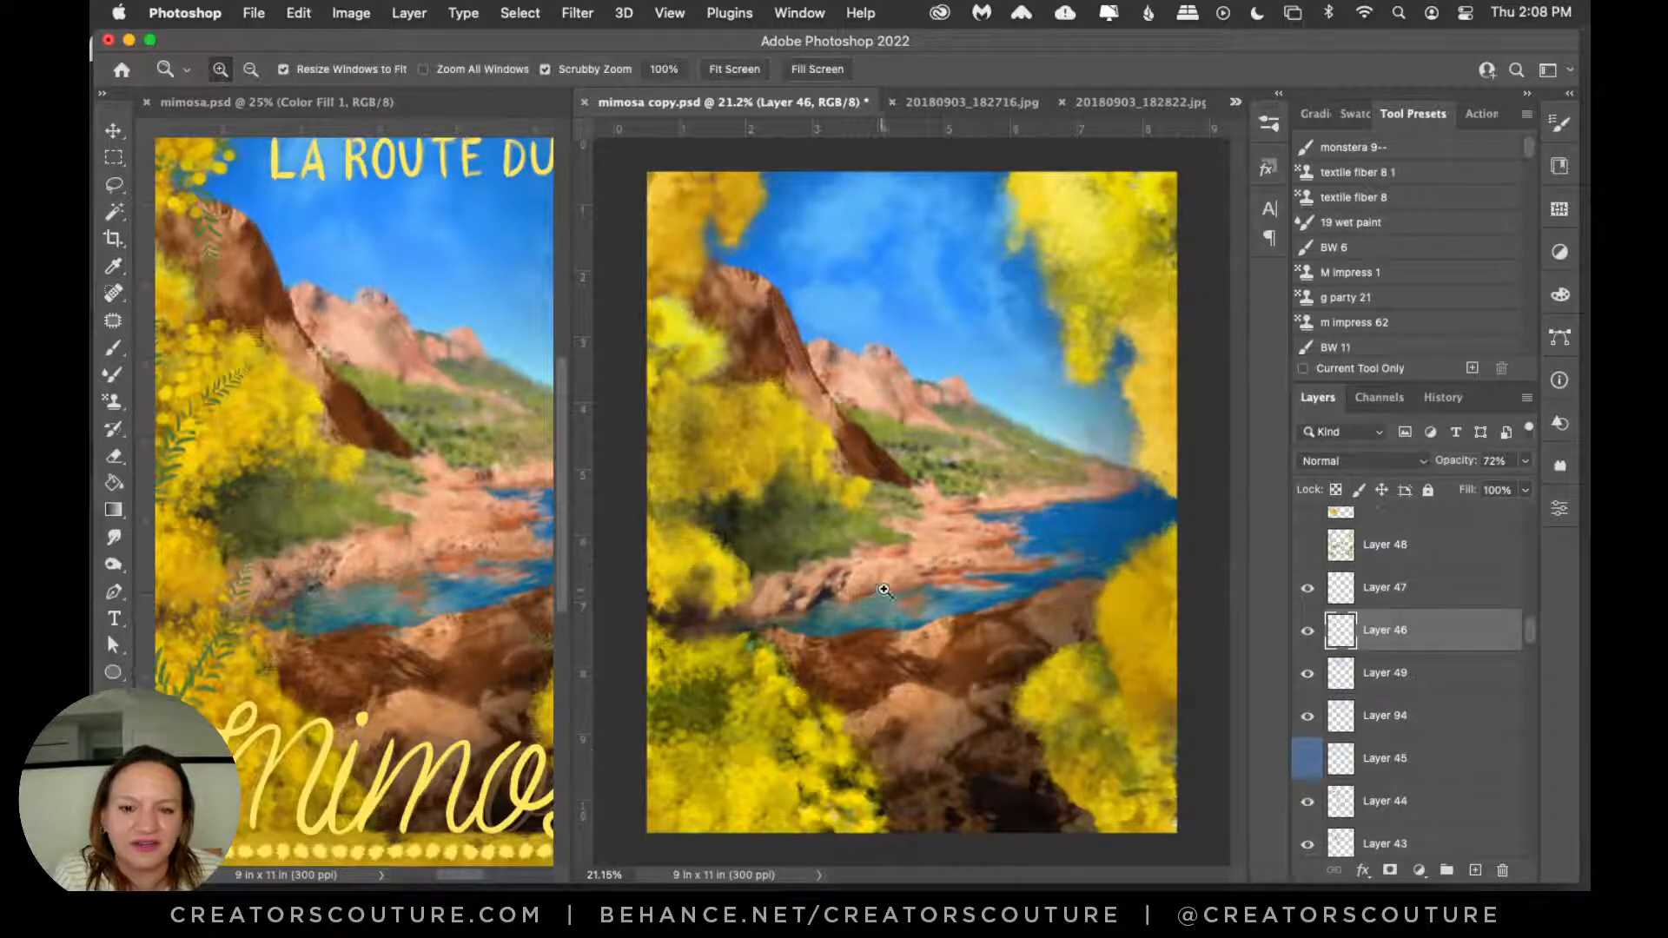
left_click(834, 613)
left_click(836, 615)
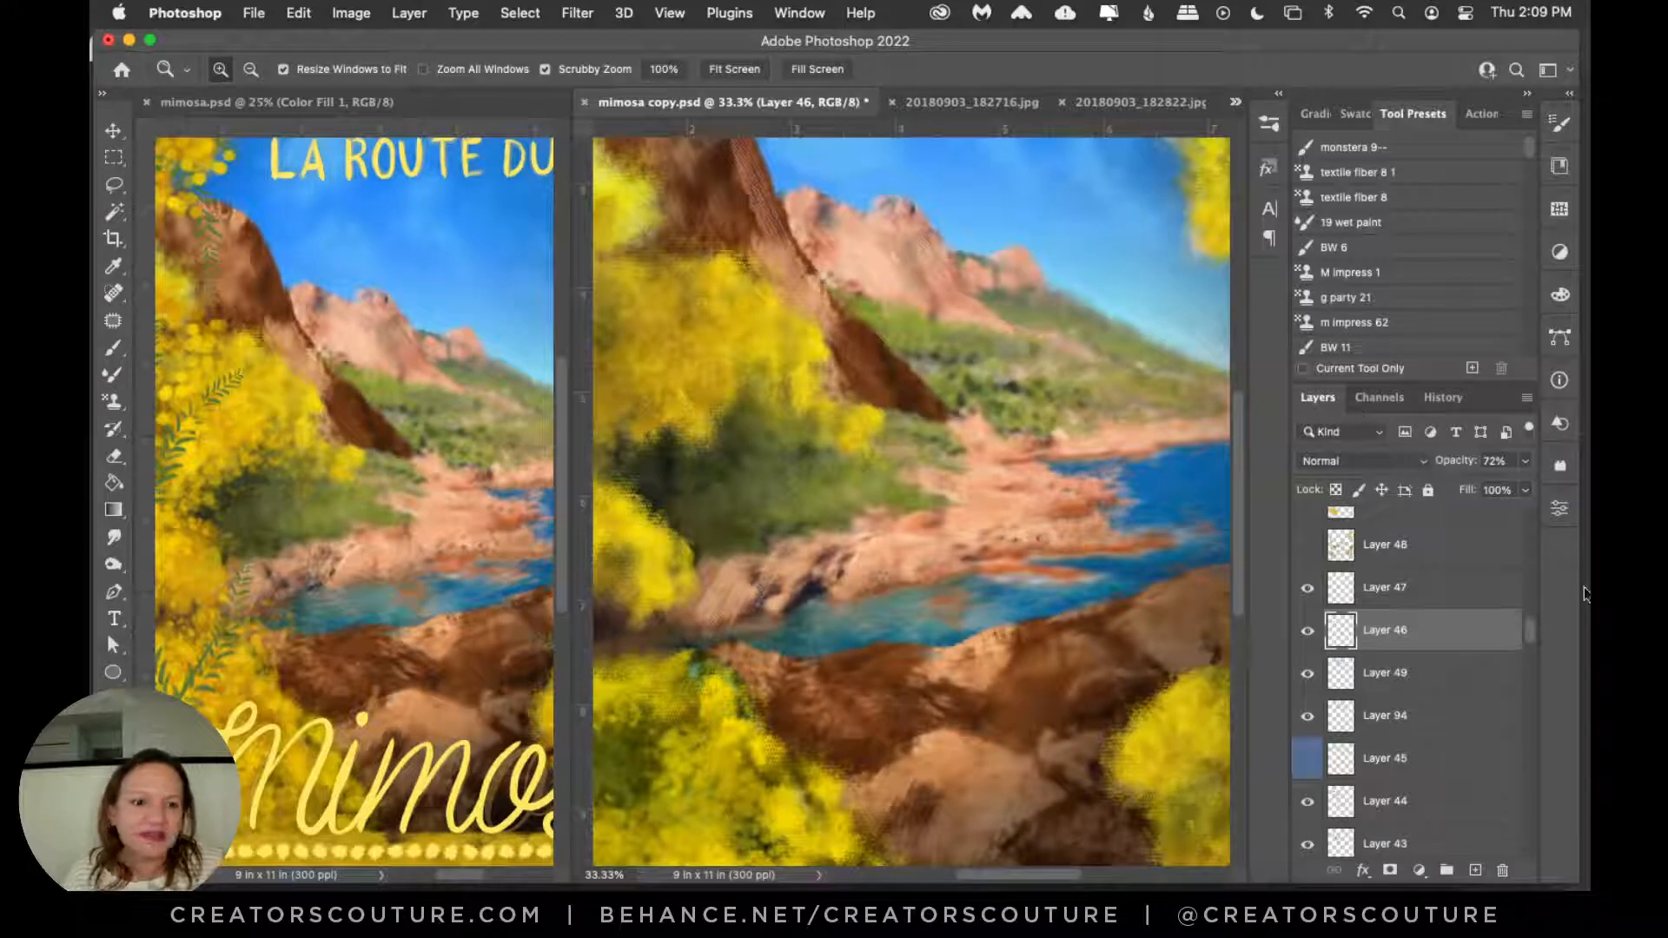
left_click_drag(1529, 629, 1526, 618)
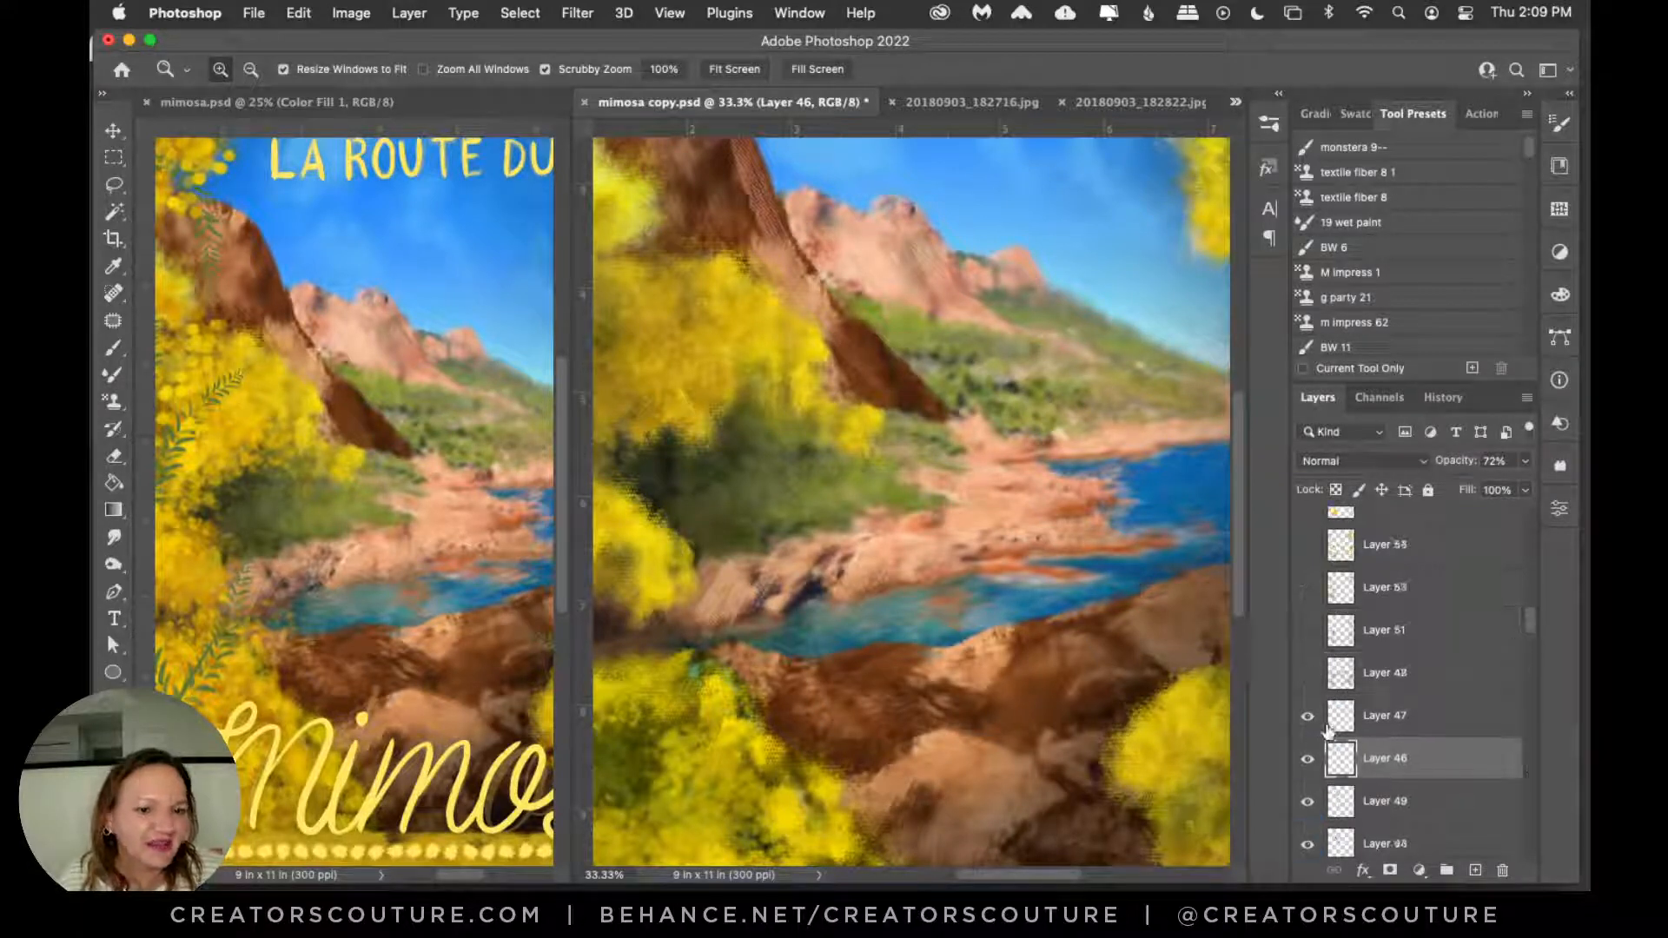
left_click(1307, 677)
left_click(1307, 677)
left_click(1306, 677)
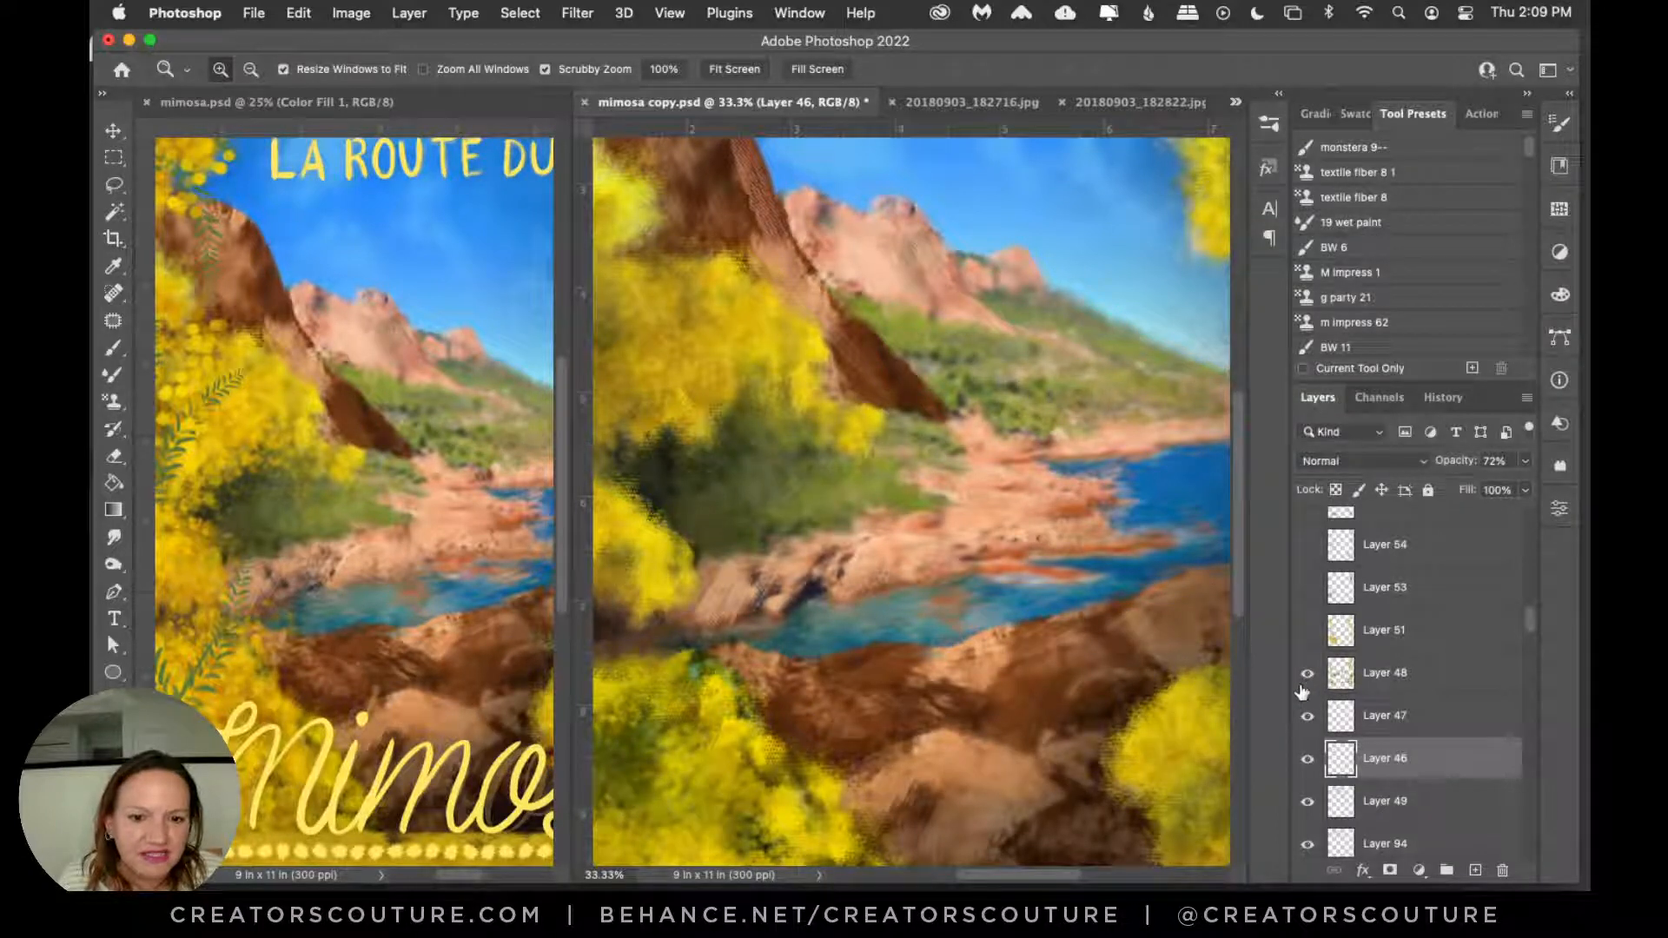
left_click(1305, 686)
left_click(1304, 686)
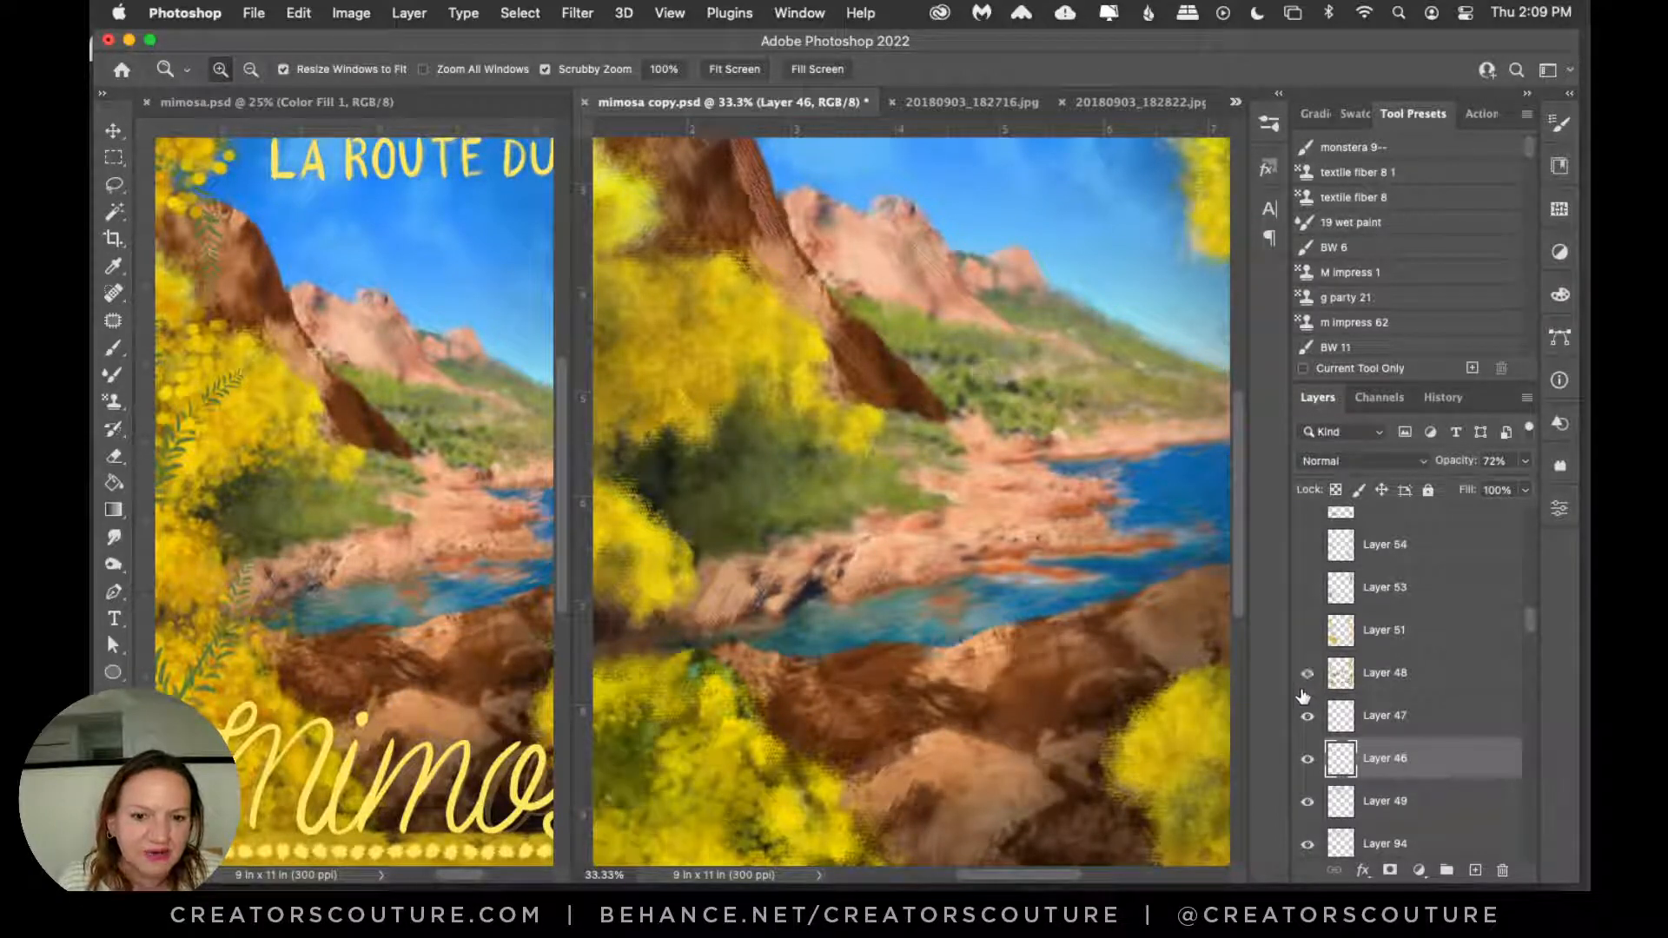
left_click(1307, 679)
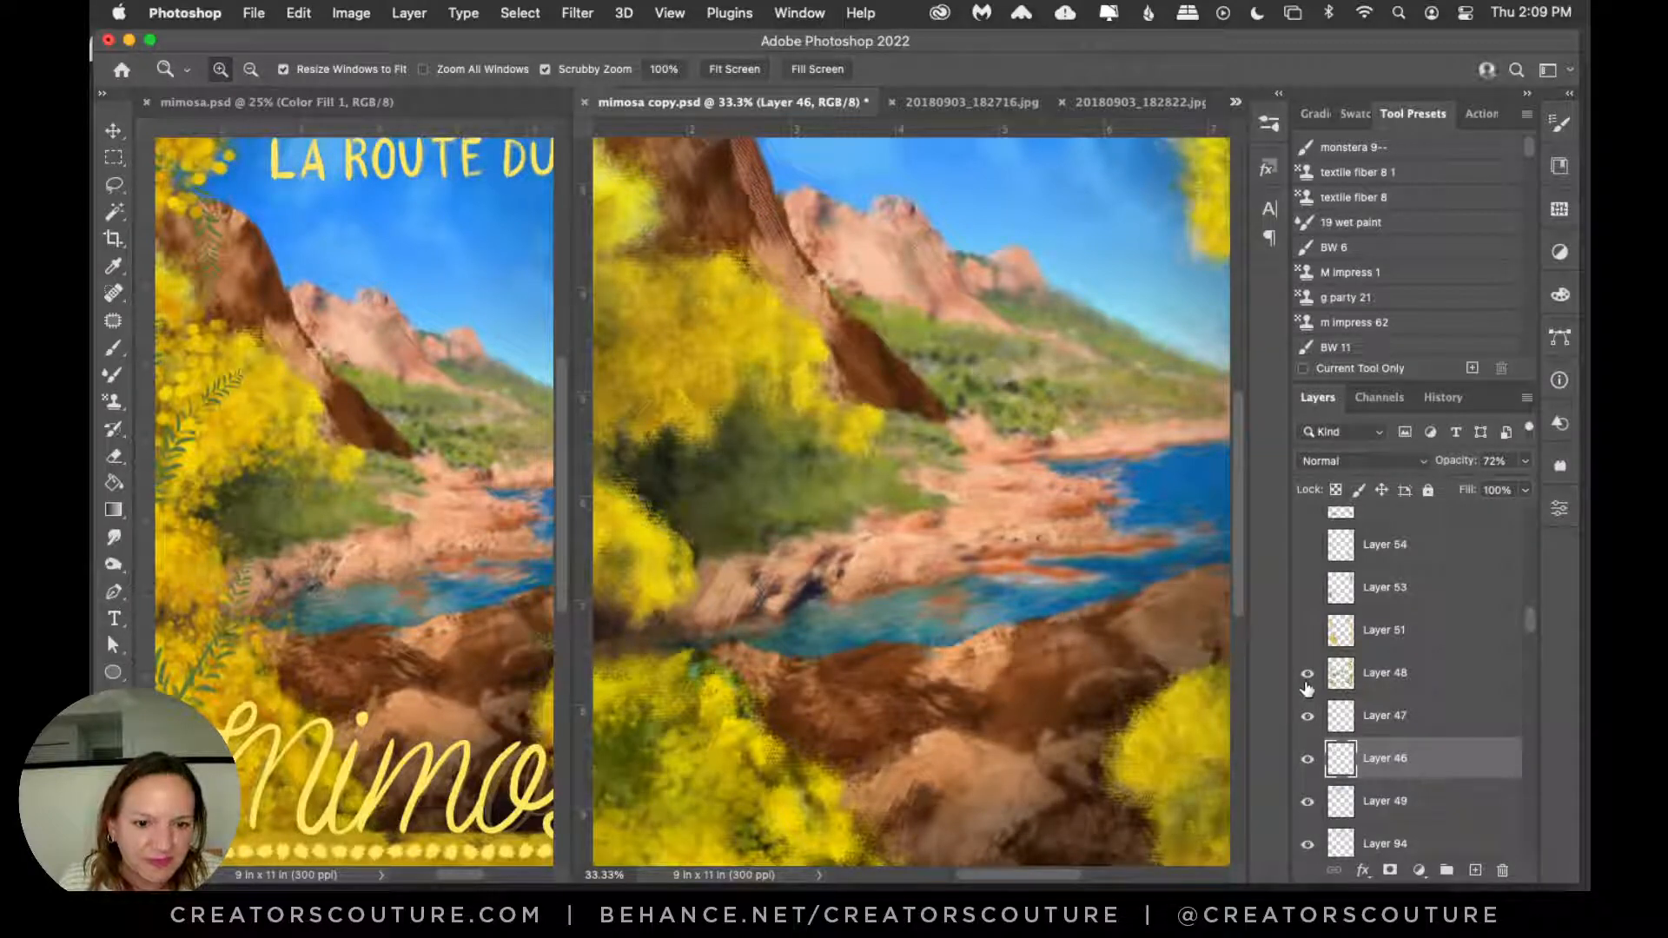
Step: Select Layer 48 and raise its opacity to 100% to reveal its highlight strokes on the foreground rocks
left_click_drag(1004, 882, 1029, 881)
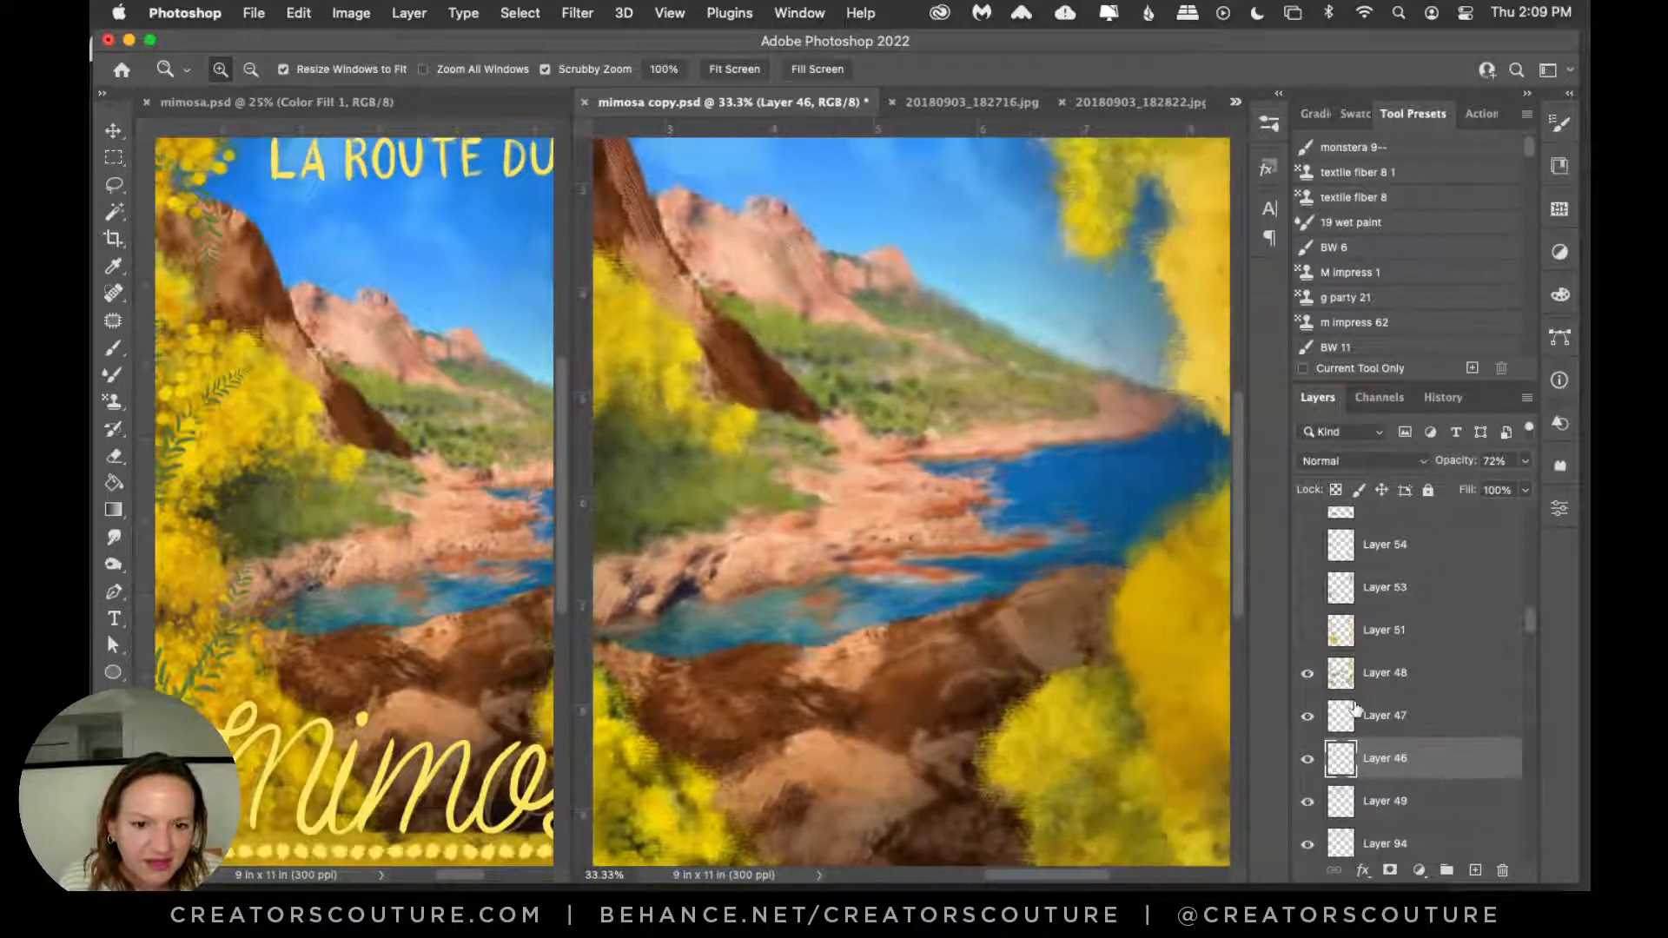
left_click(1307, 682)
left_click(1375, 681)
left_click(1306, 676)
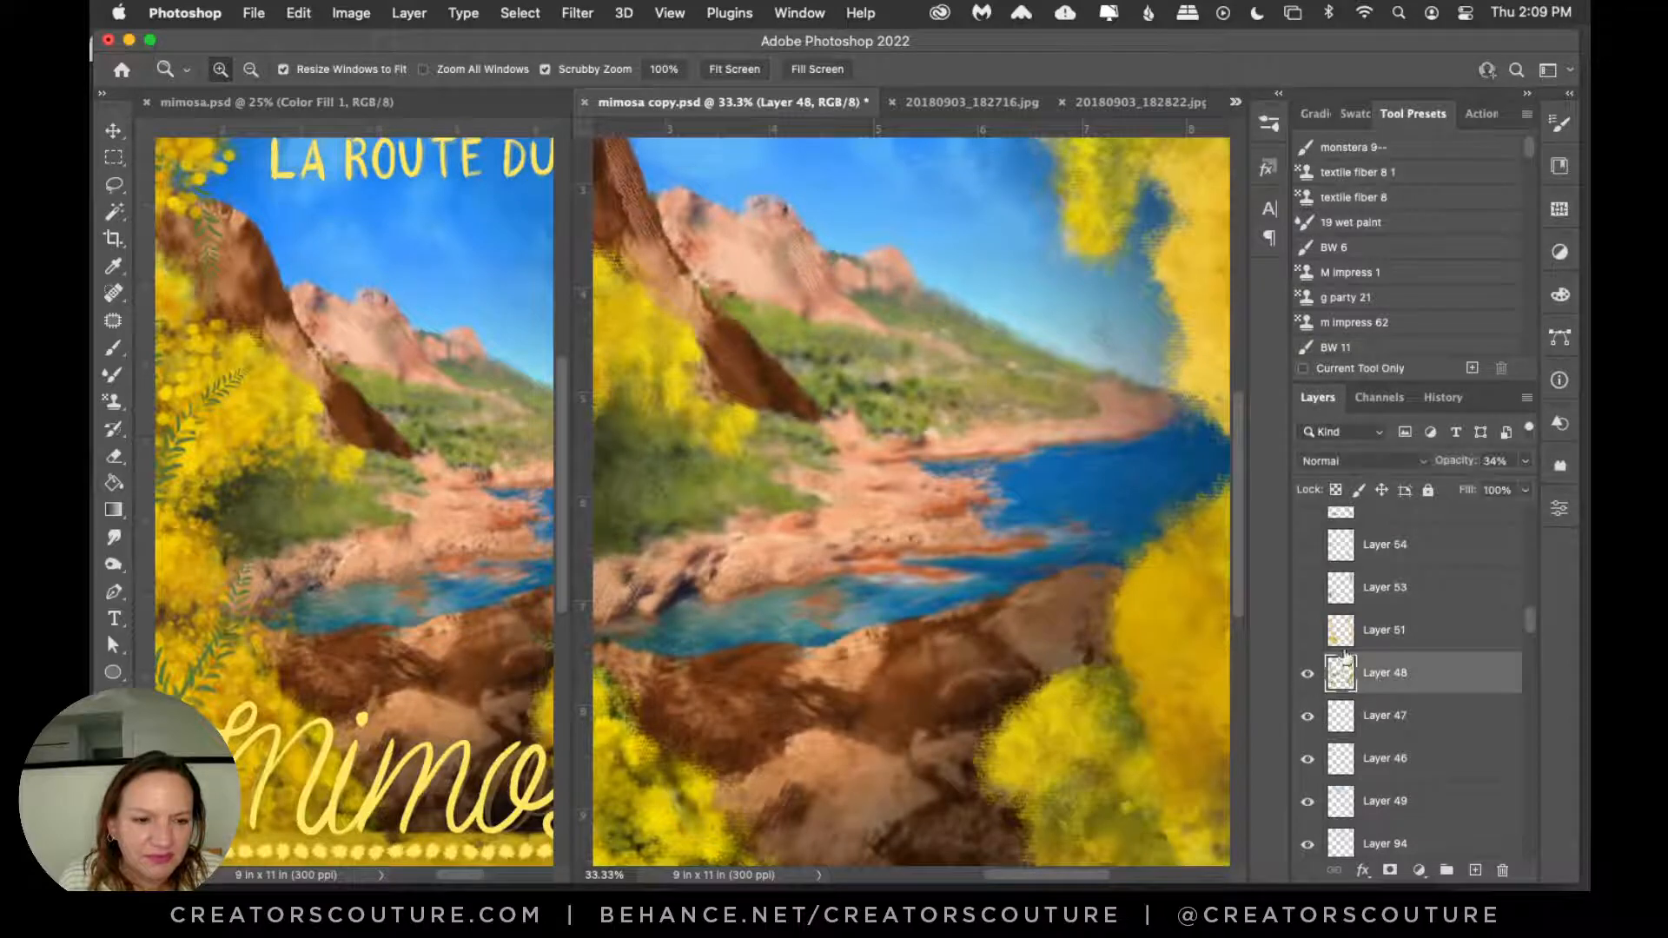
left_click(1526, 462)
left_click_drag(1521, 486, 1585, 493)
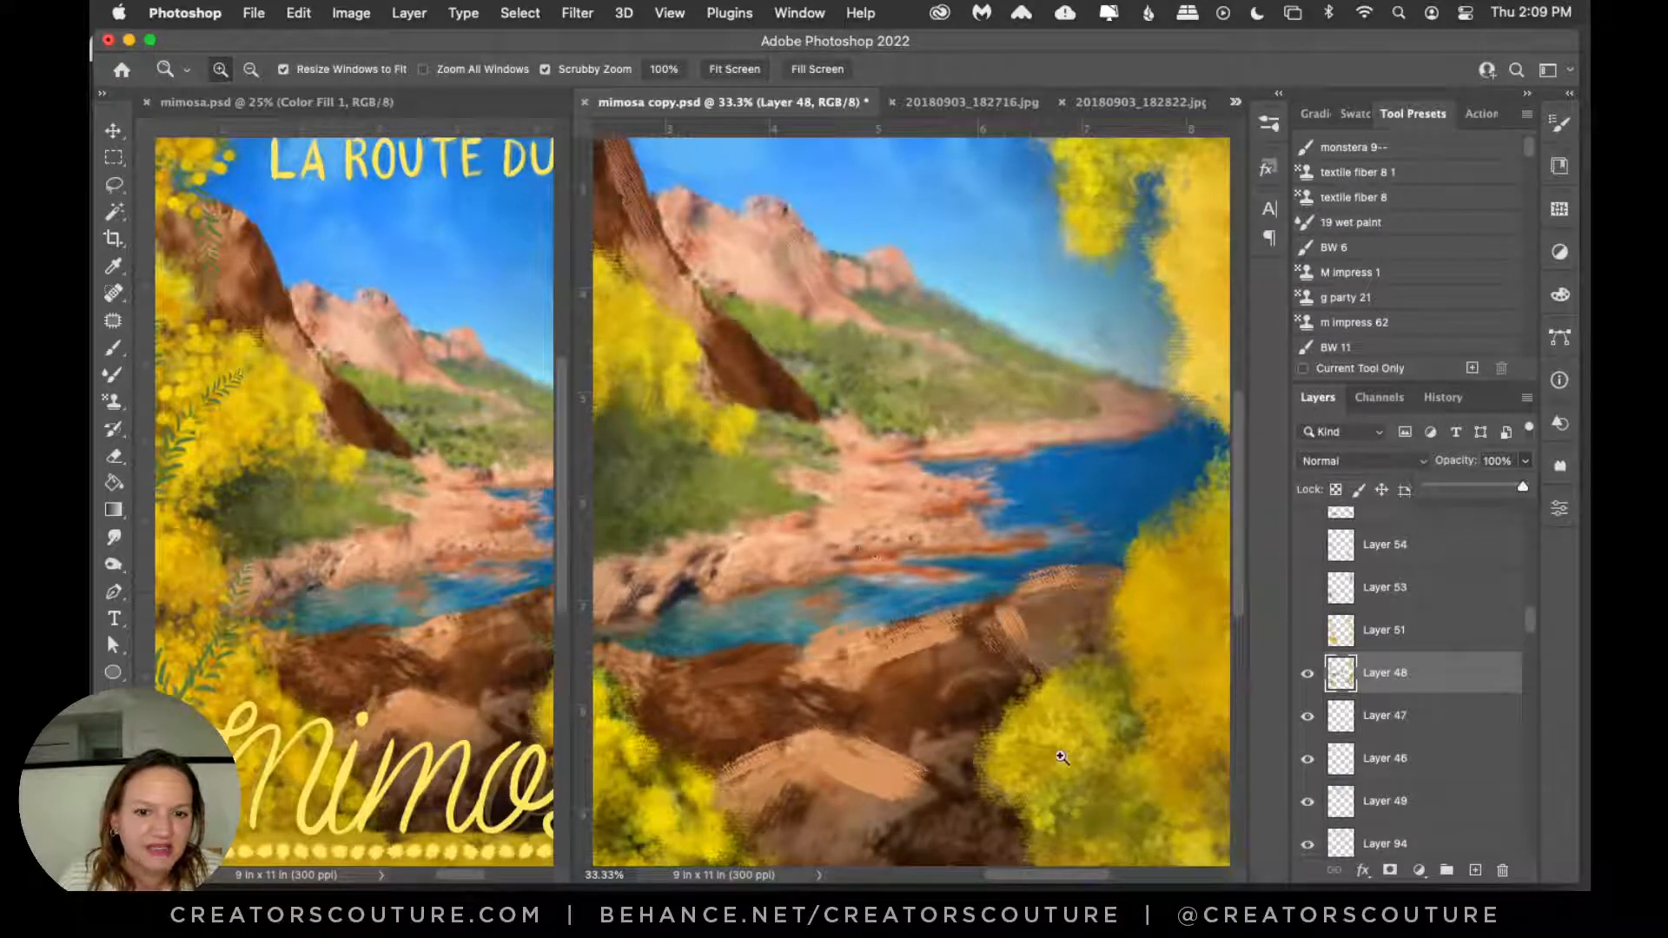
Step: Compare the foreground rocks and mimosa across the painting with and without the full-opacity Layer 48
left_click(1308, 676)
left_click(1308, 679)
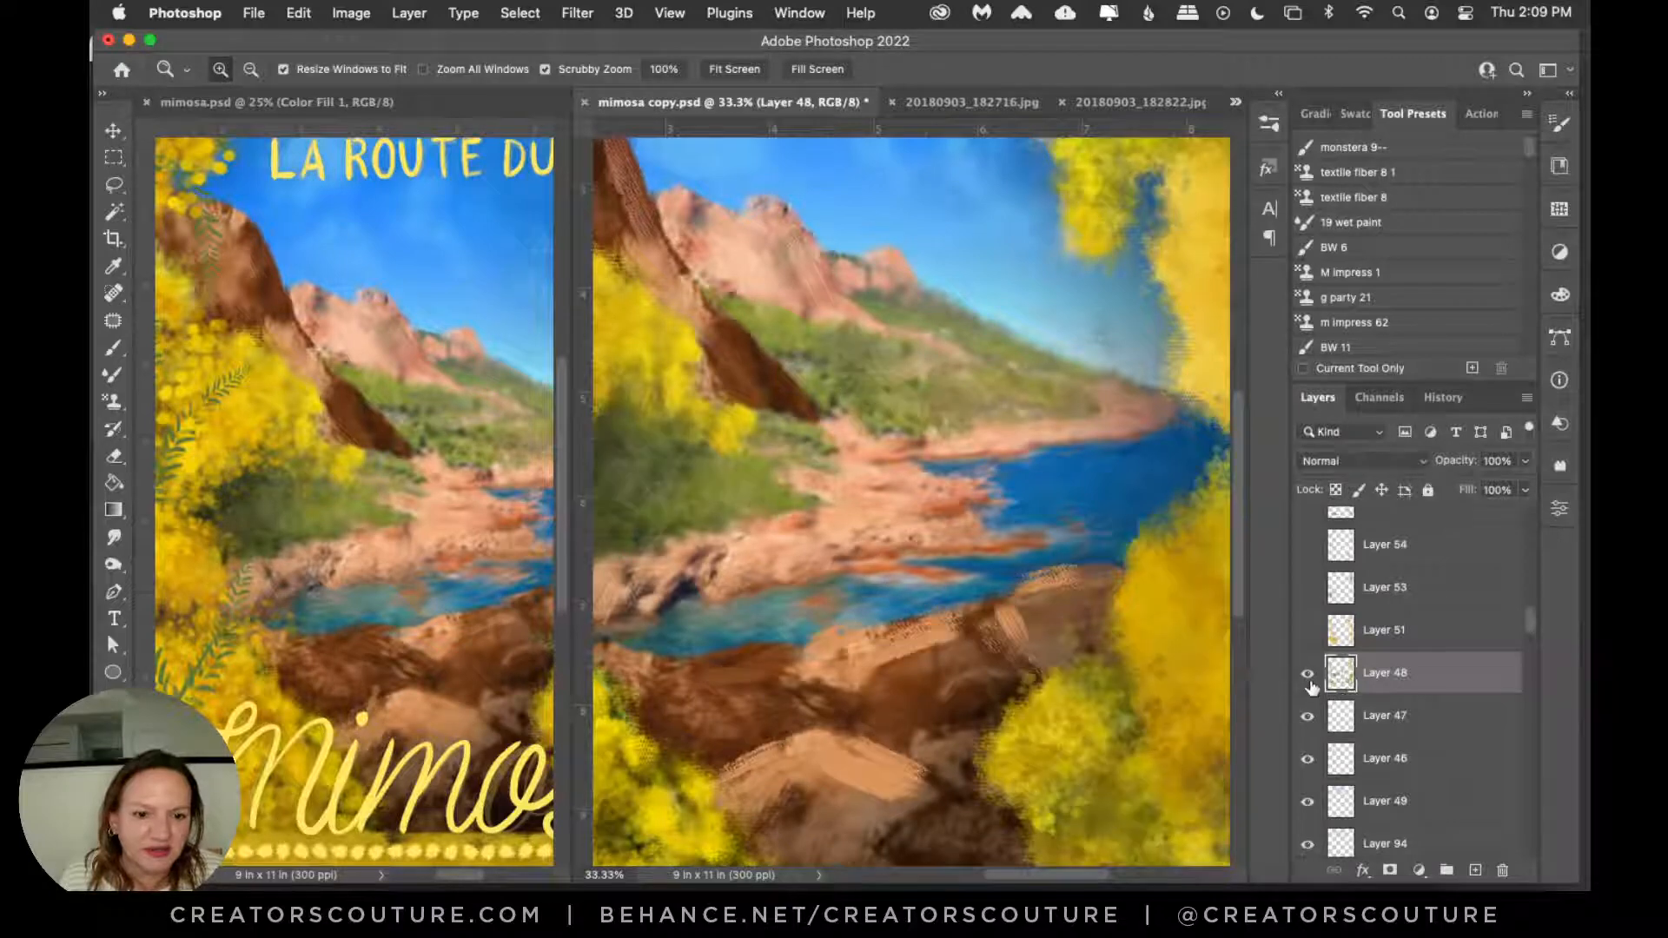
key("super+0")
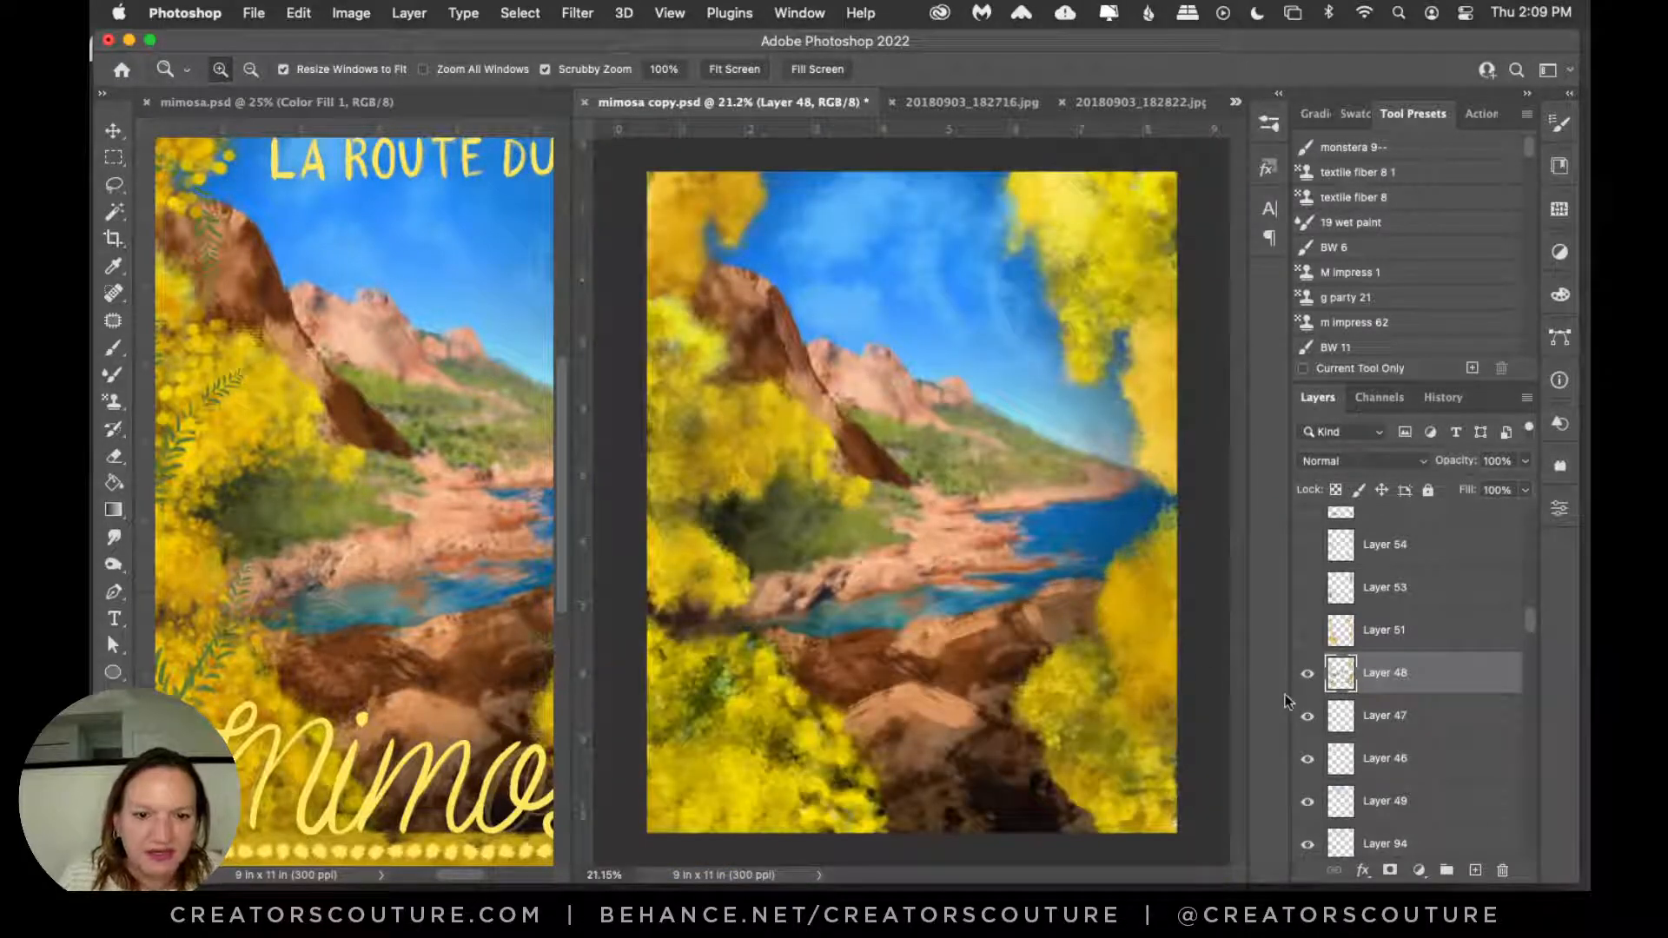
left_click(1308, 677)
left_click(1310, 678)
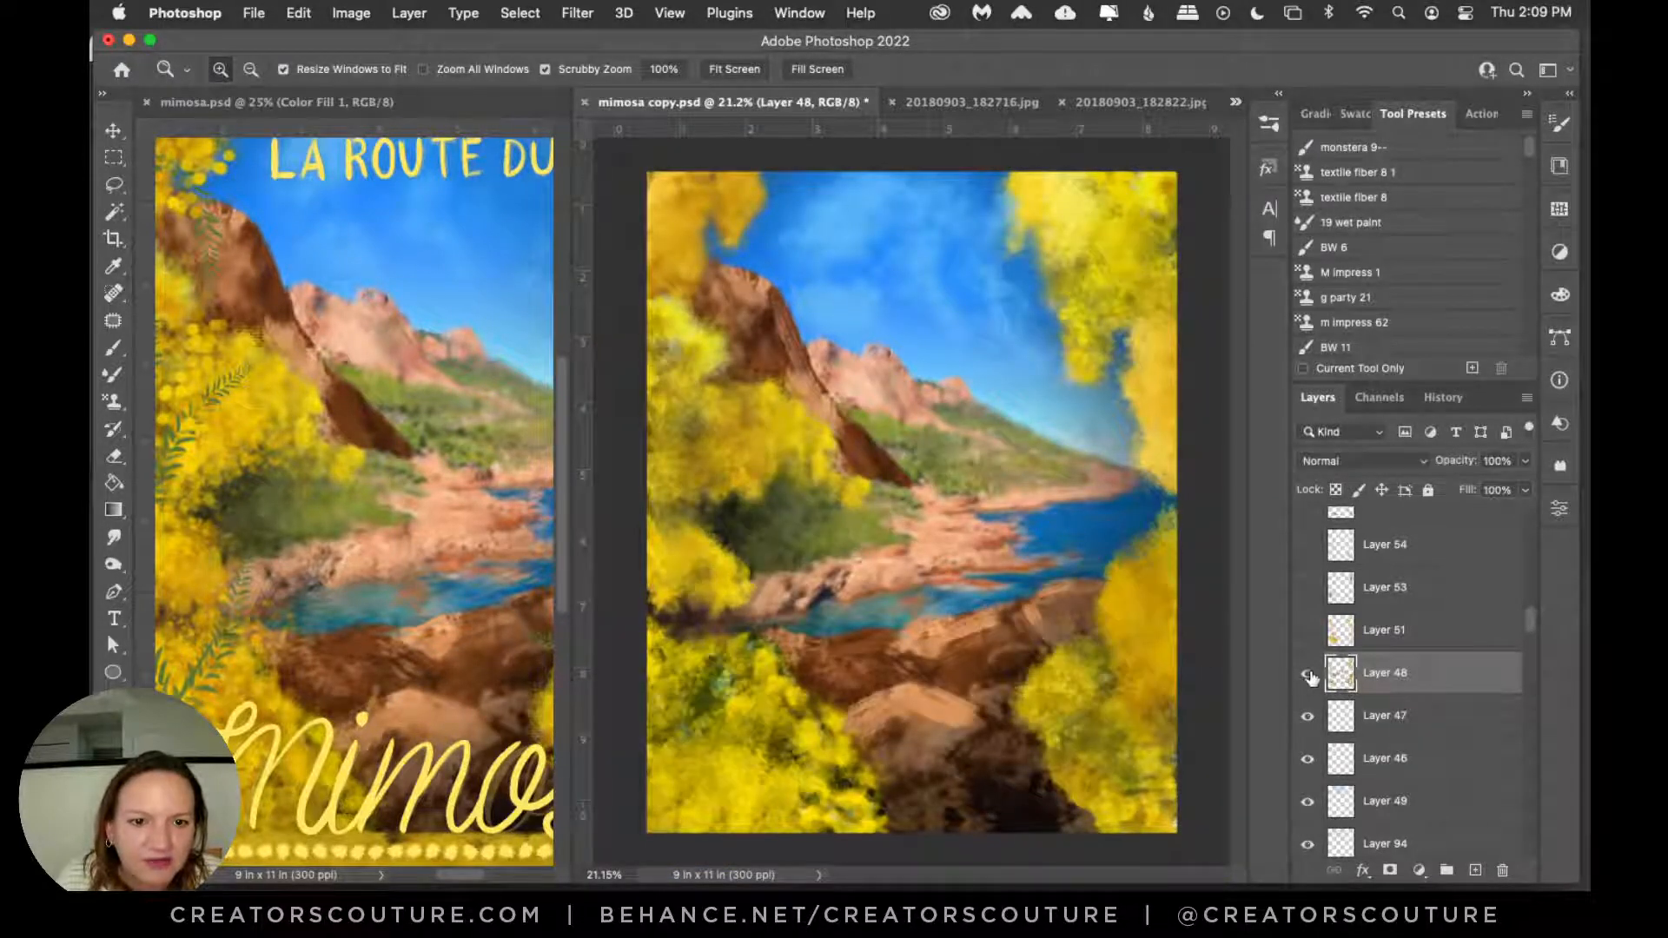
left_click(1309, 677)
left_click(1308, 677)
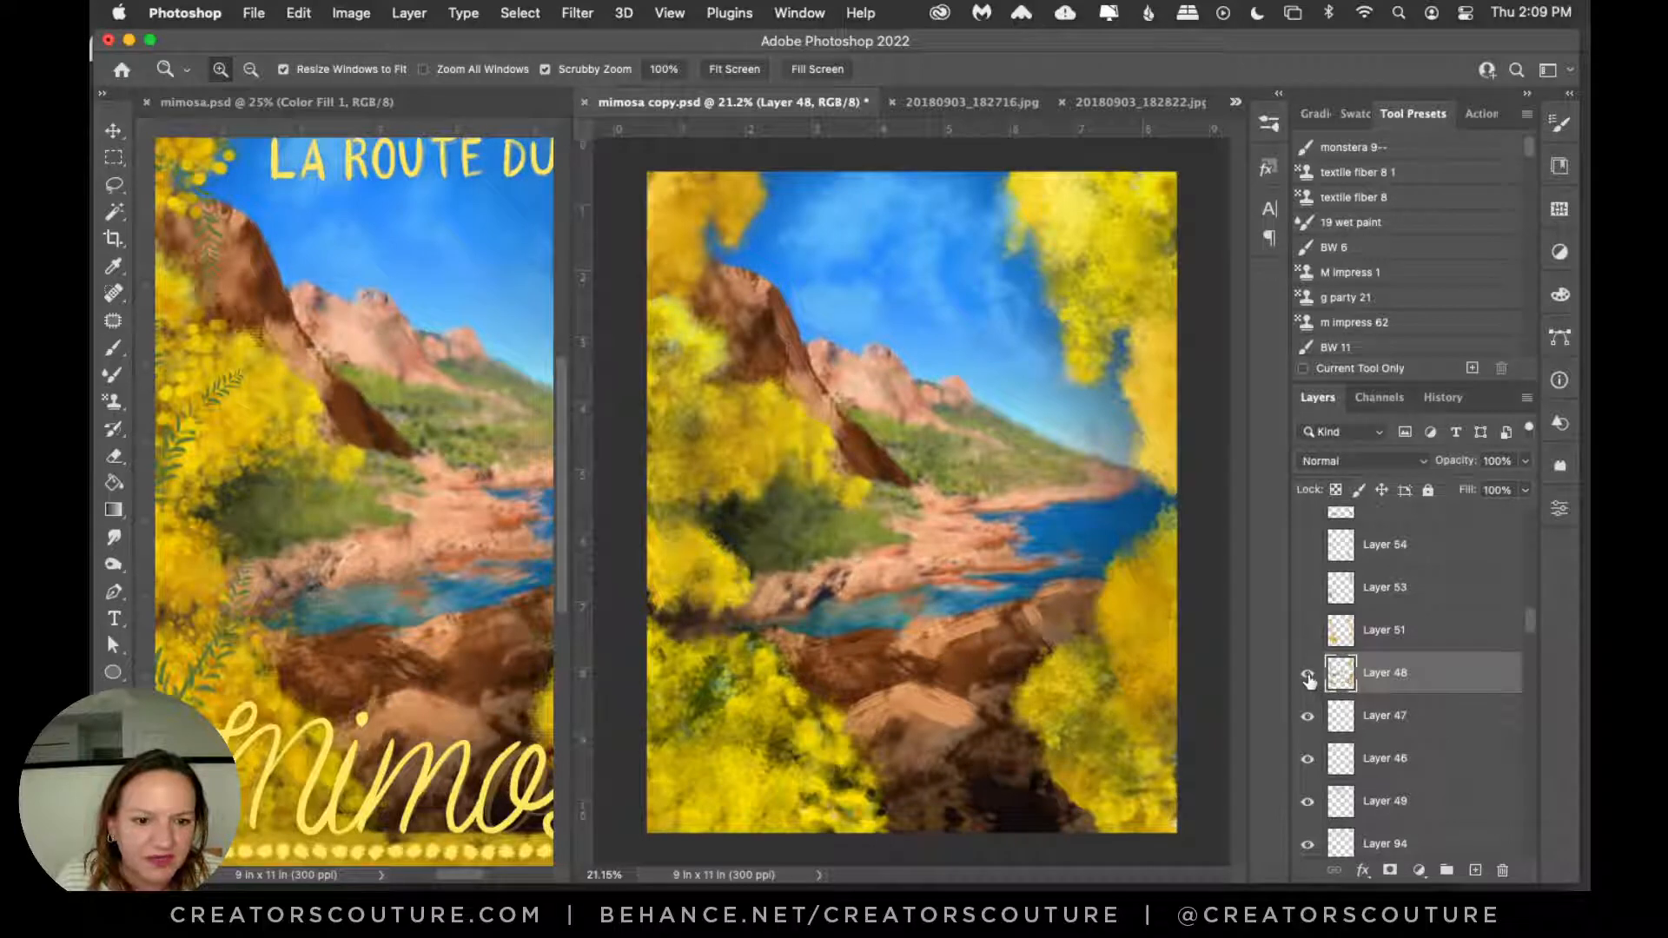
left_click(1308, 678)
left_click(1308, 679)
left_click(1308, 678)
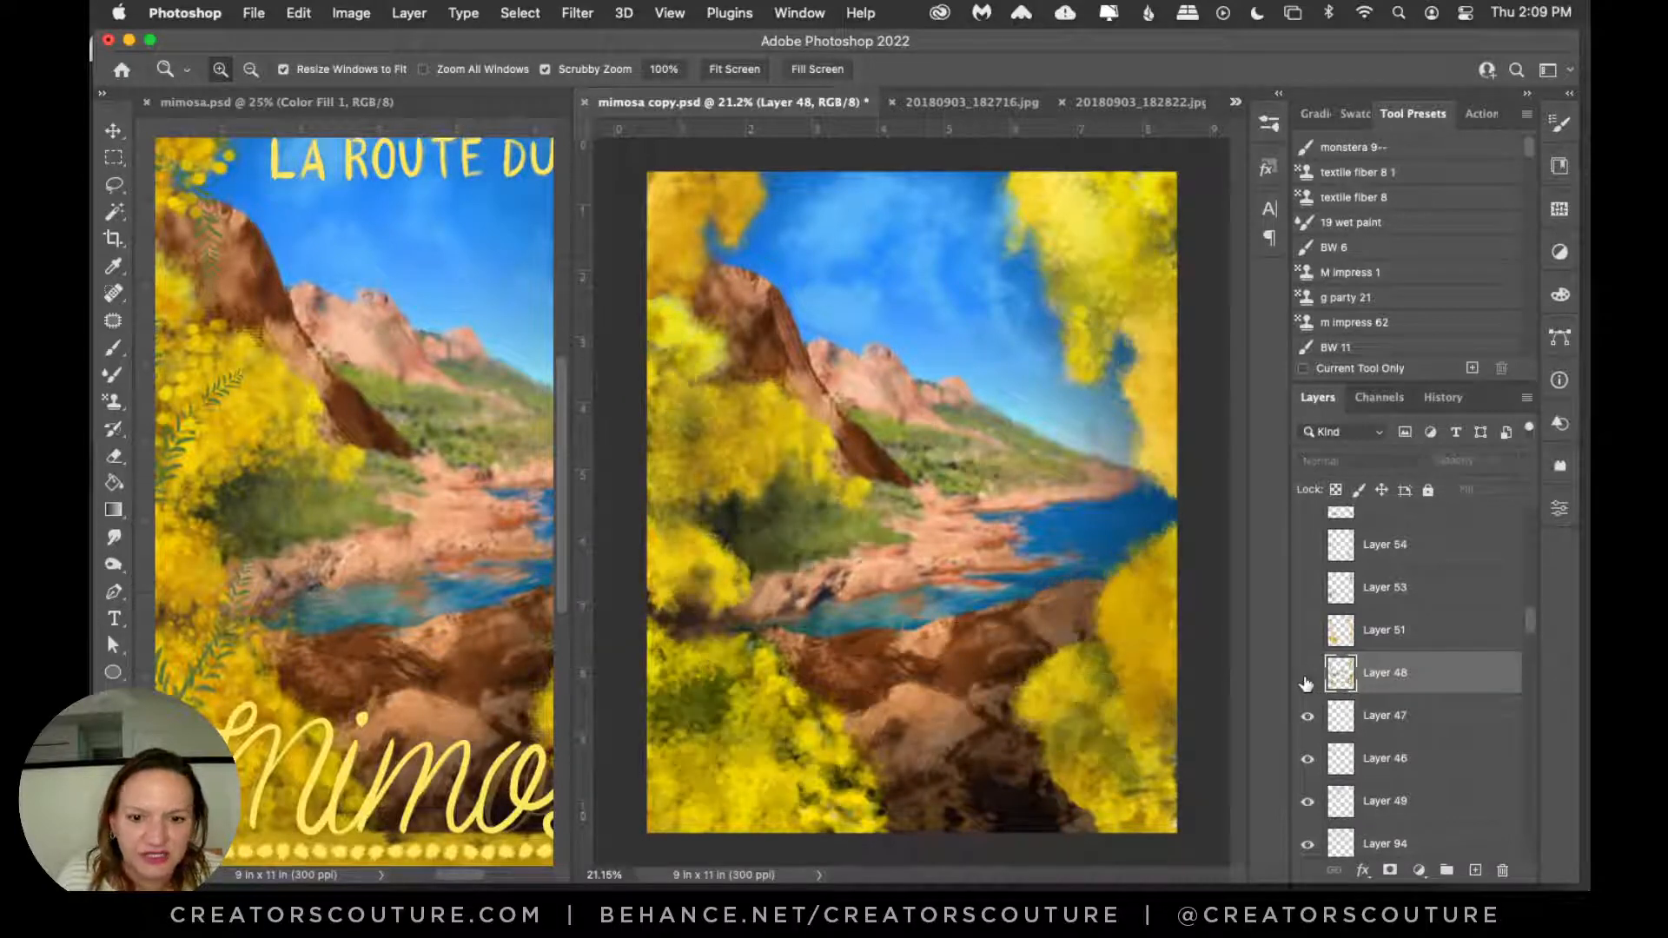
left_click(1308, 678)
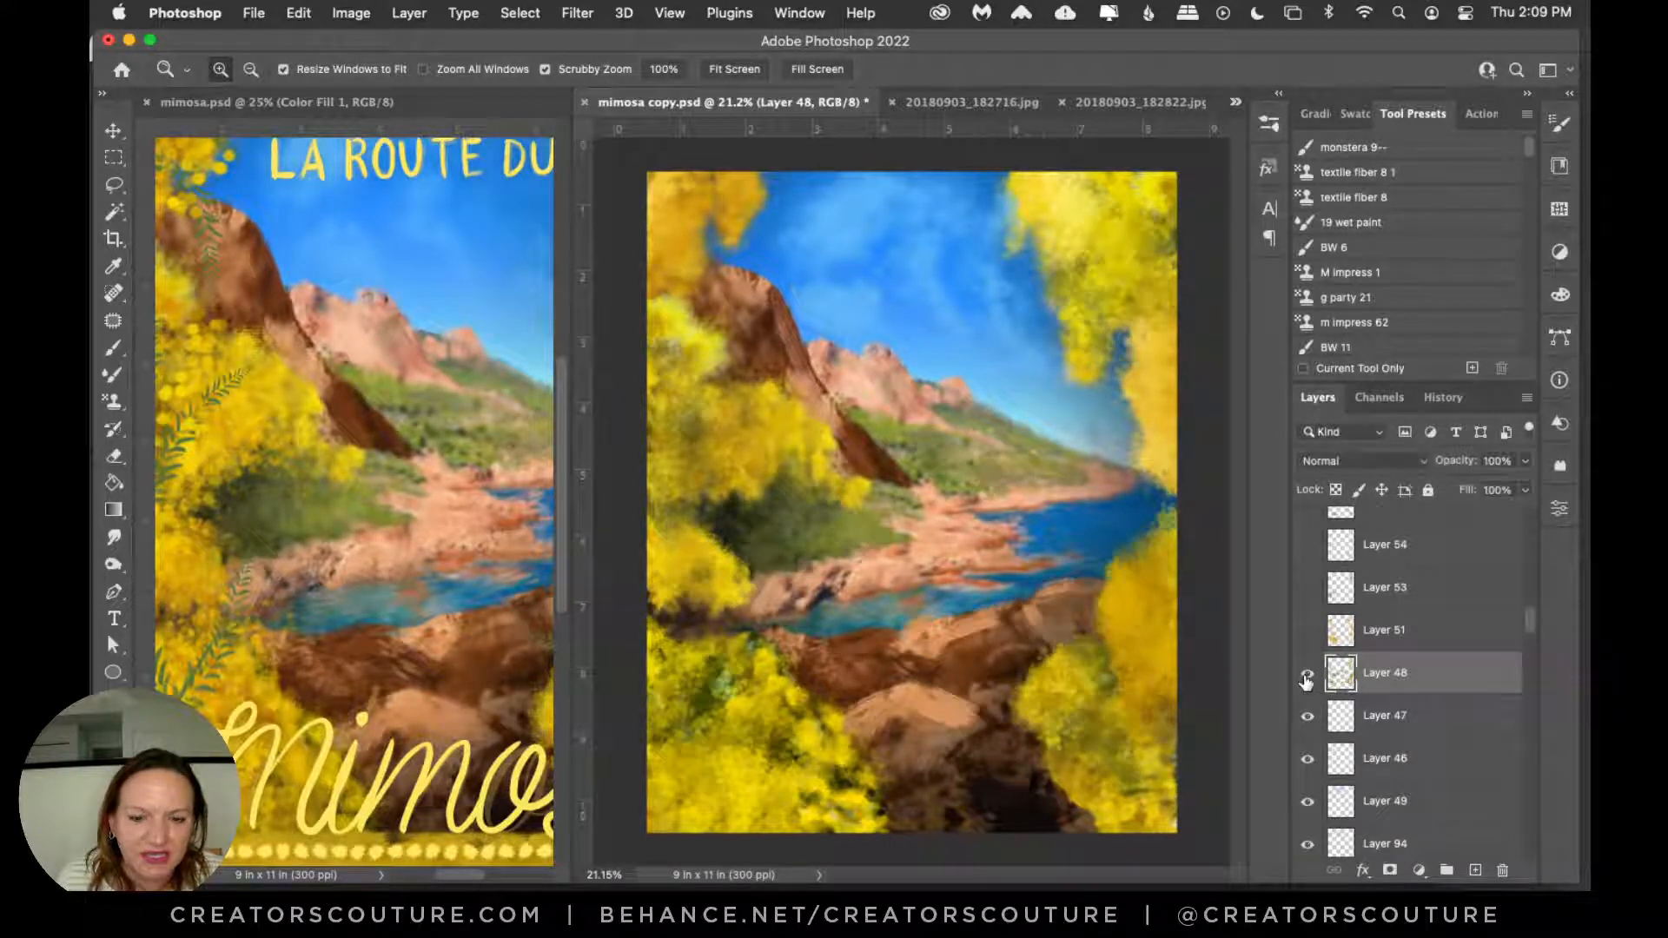
Step: Examine the rock highlights beside the water at 50% zoom with Layer 48 off and on
left_click(947, 673)
left_click(947, 673)
left_click(964, 661)
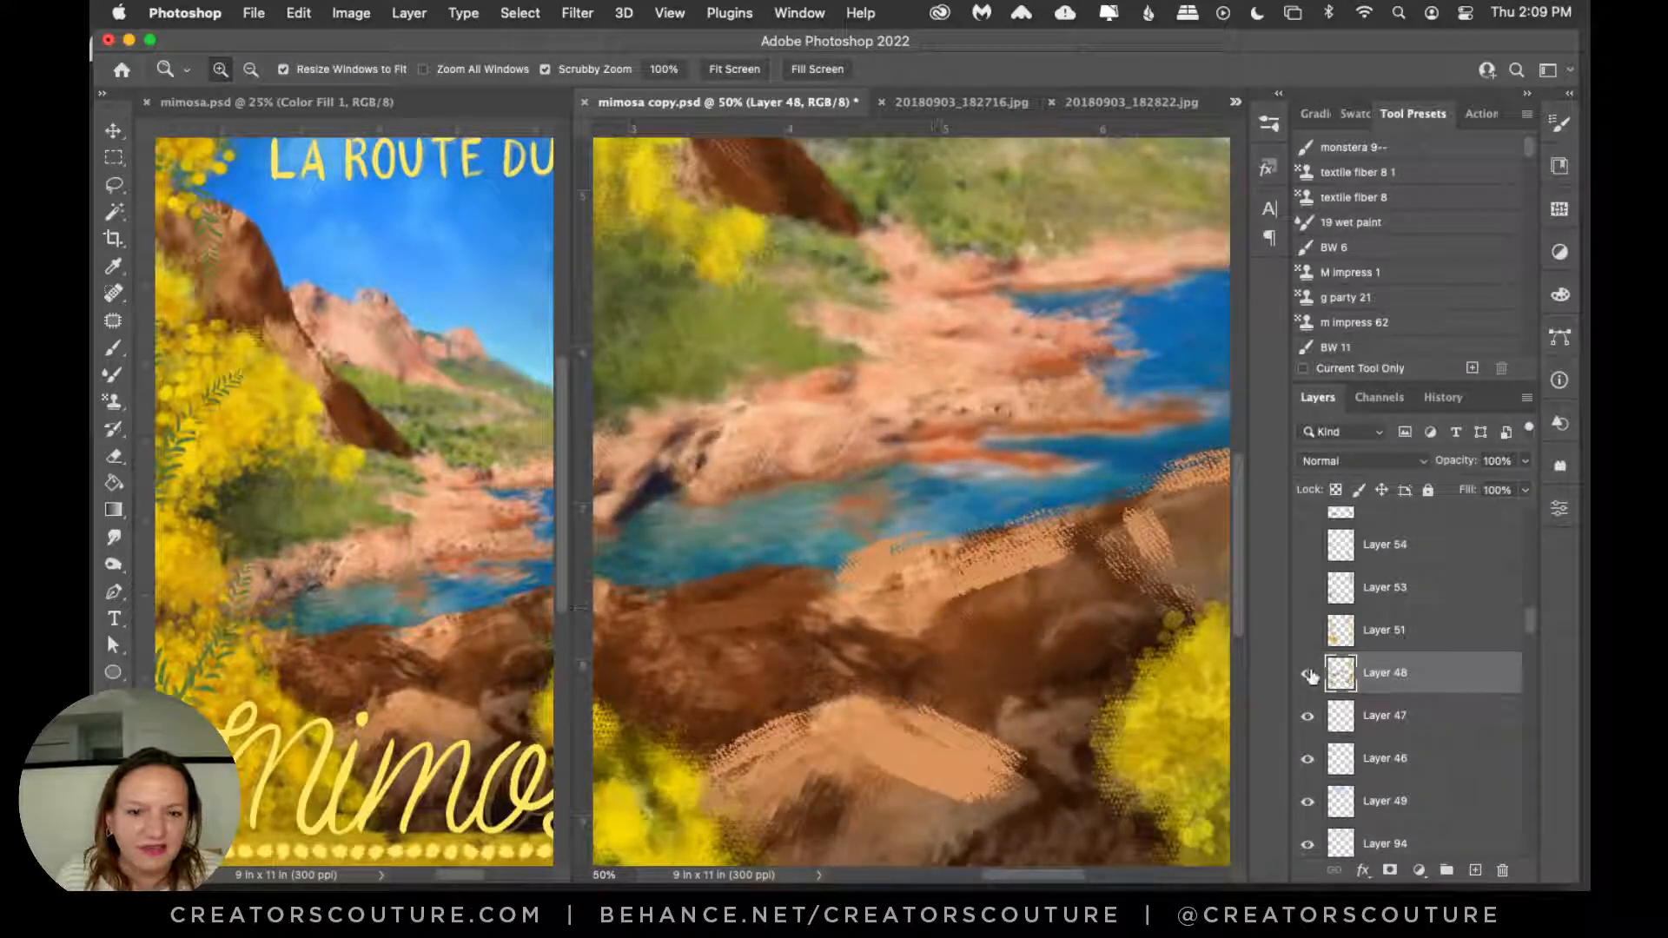
left_click(1309, 678)
left_click(1308, 678)
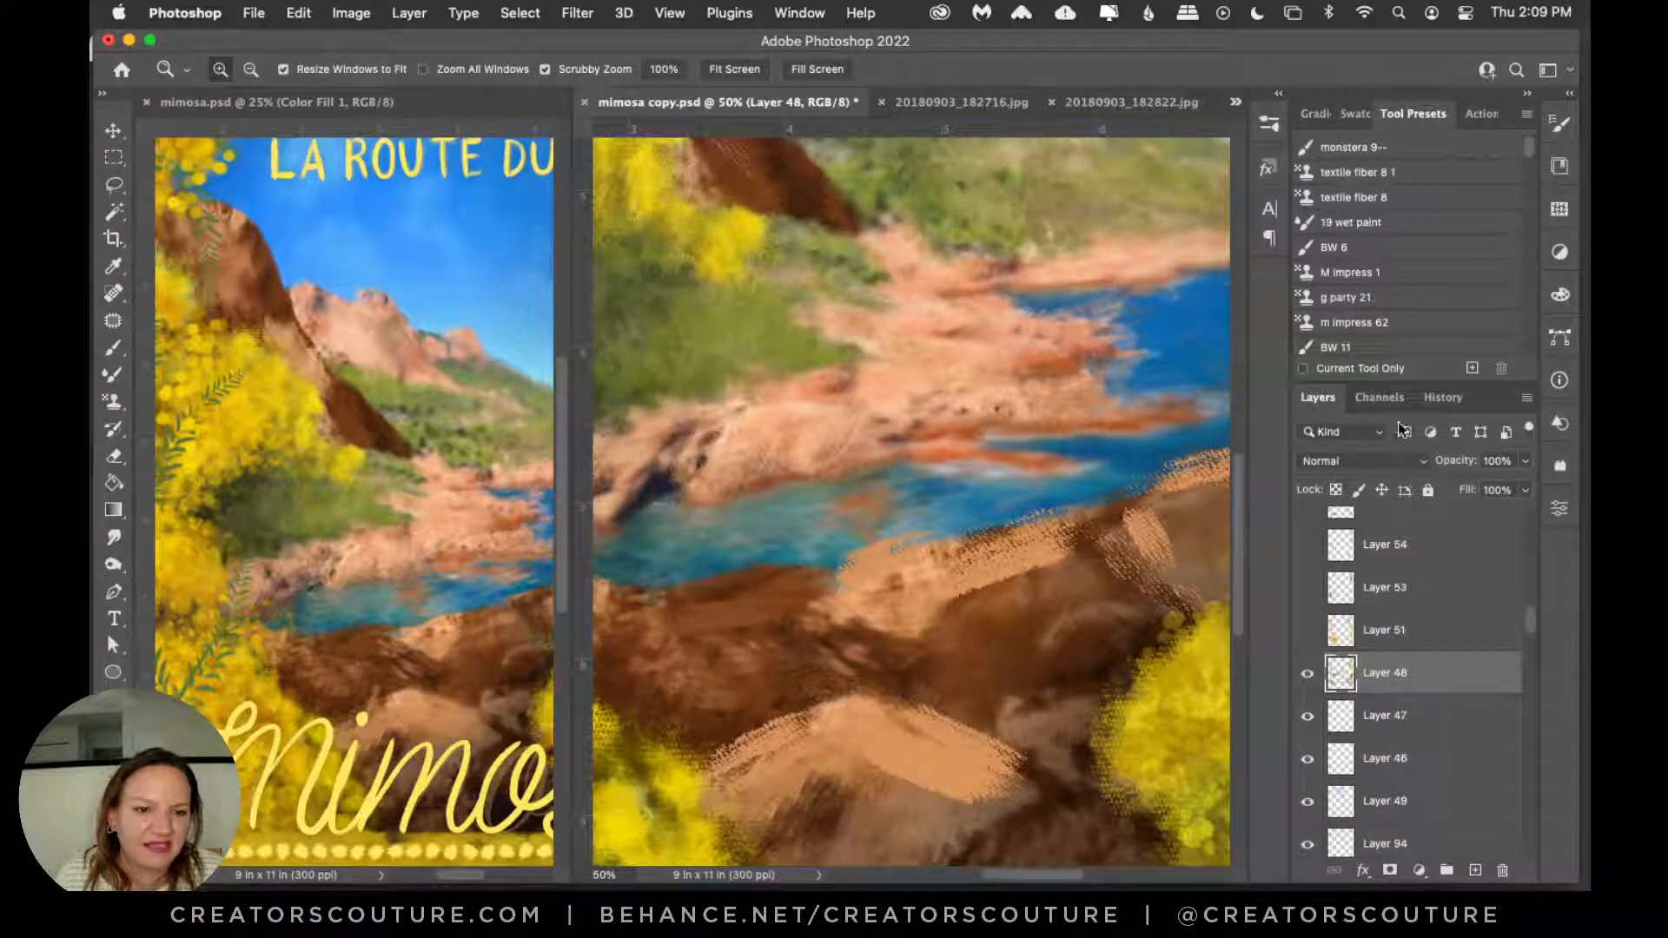
Step: Fit the painting in view and revert it to the history state just before Layer 48's opacity change
key("super+0")
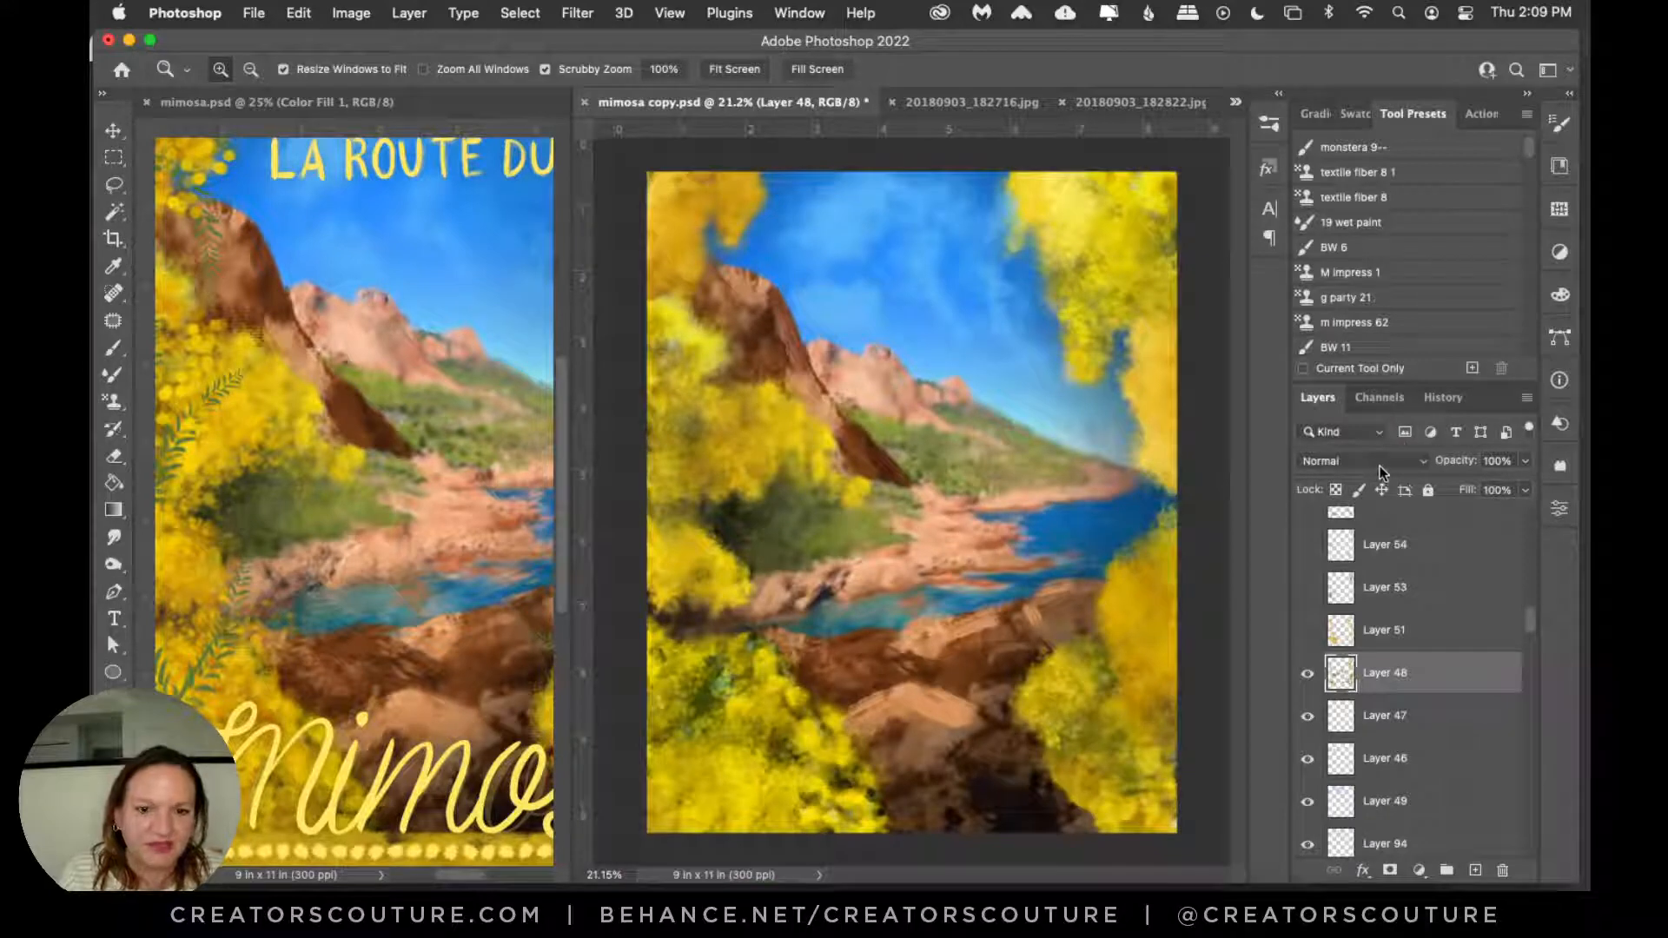
left_click(1435, 398)
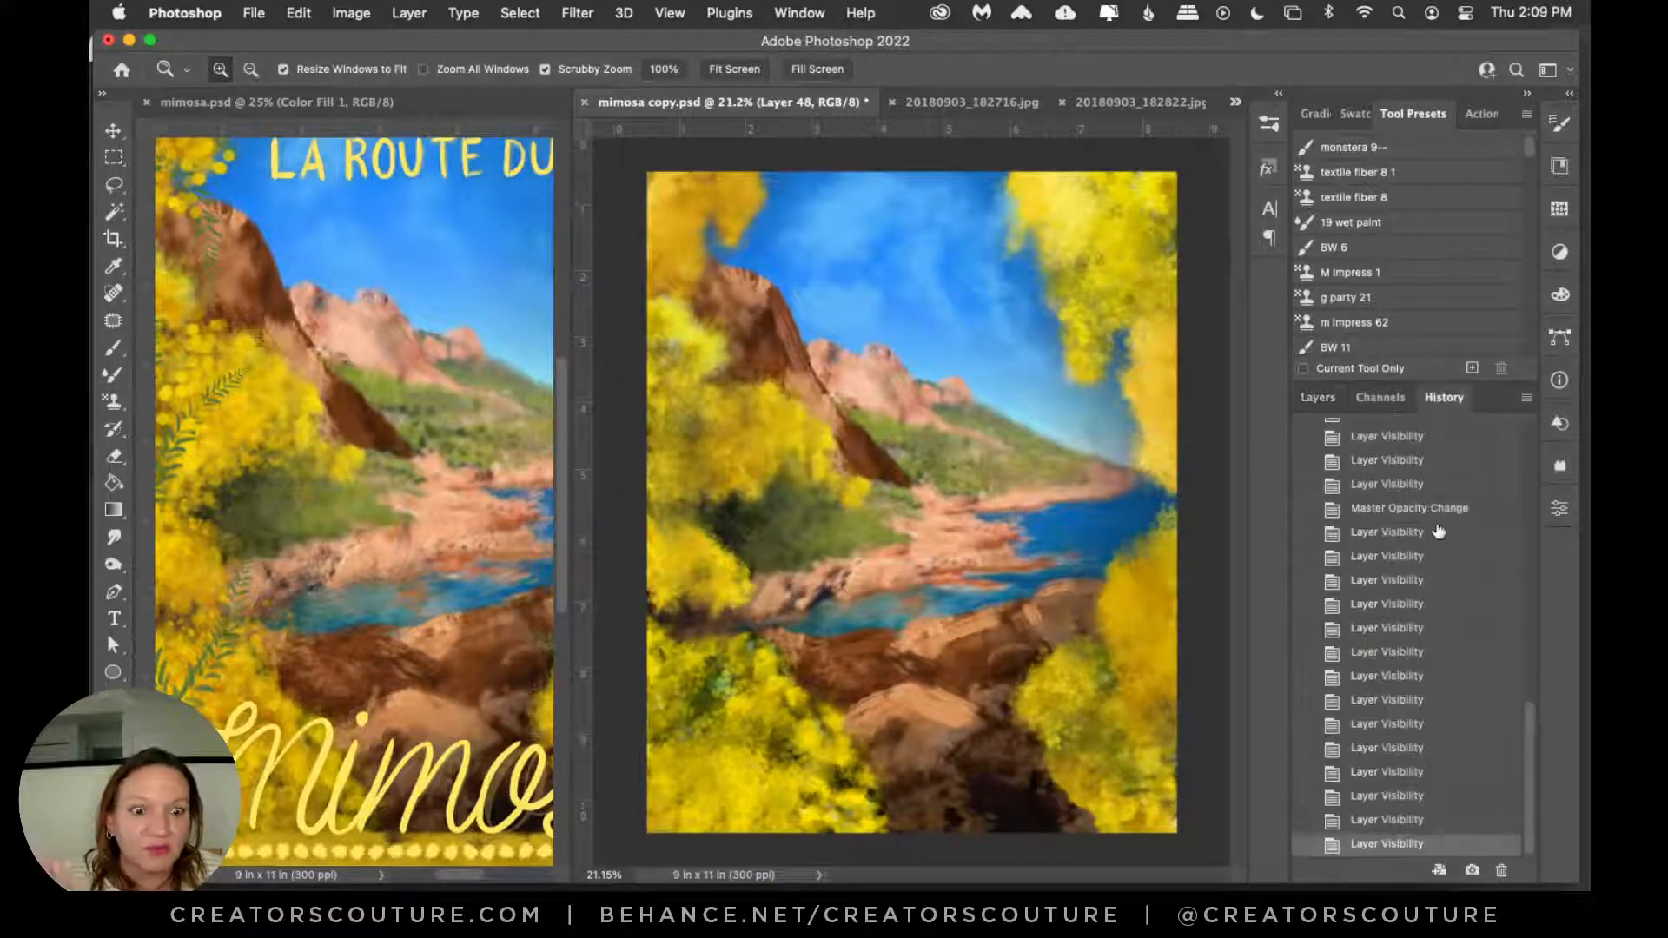
left_click(1409, 820)
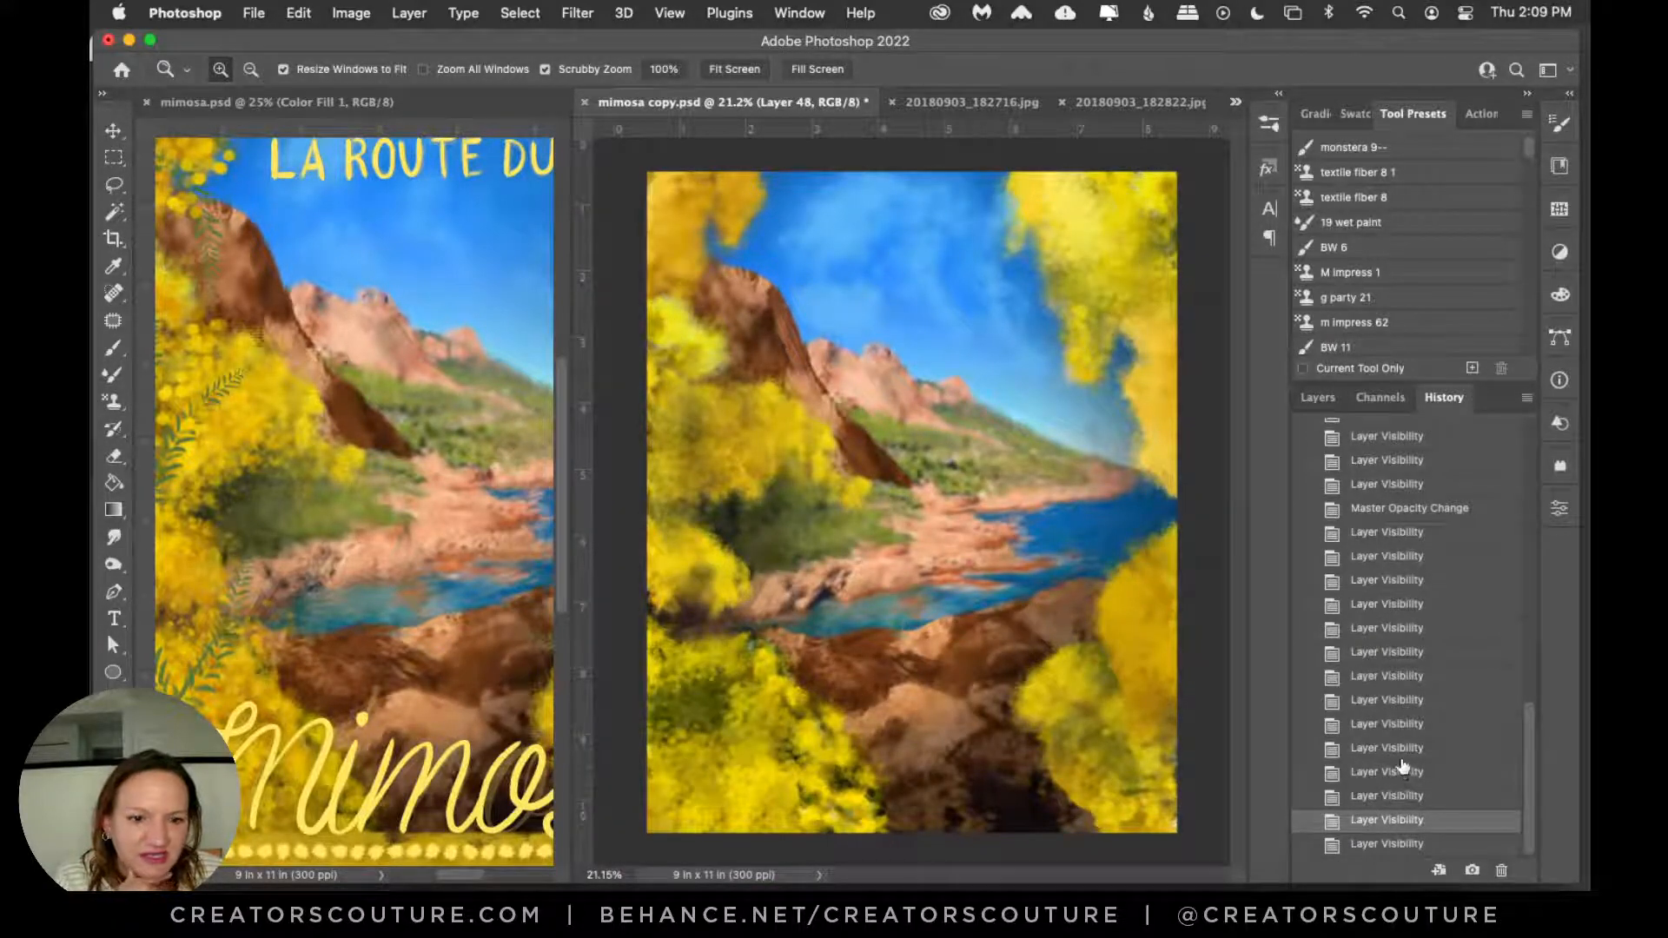
left_click(1400, 486)
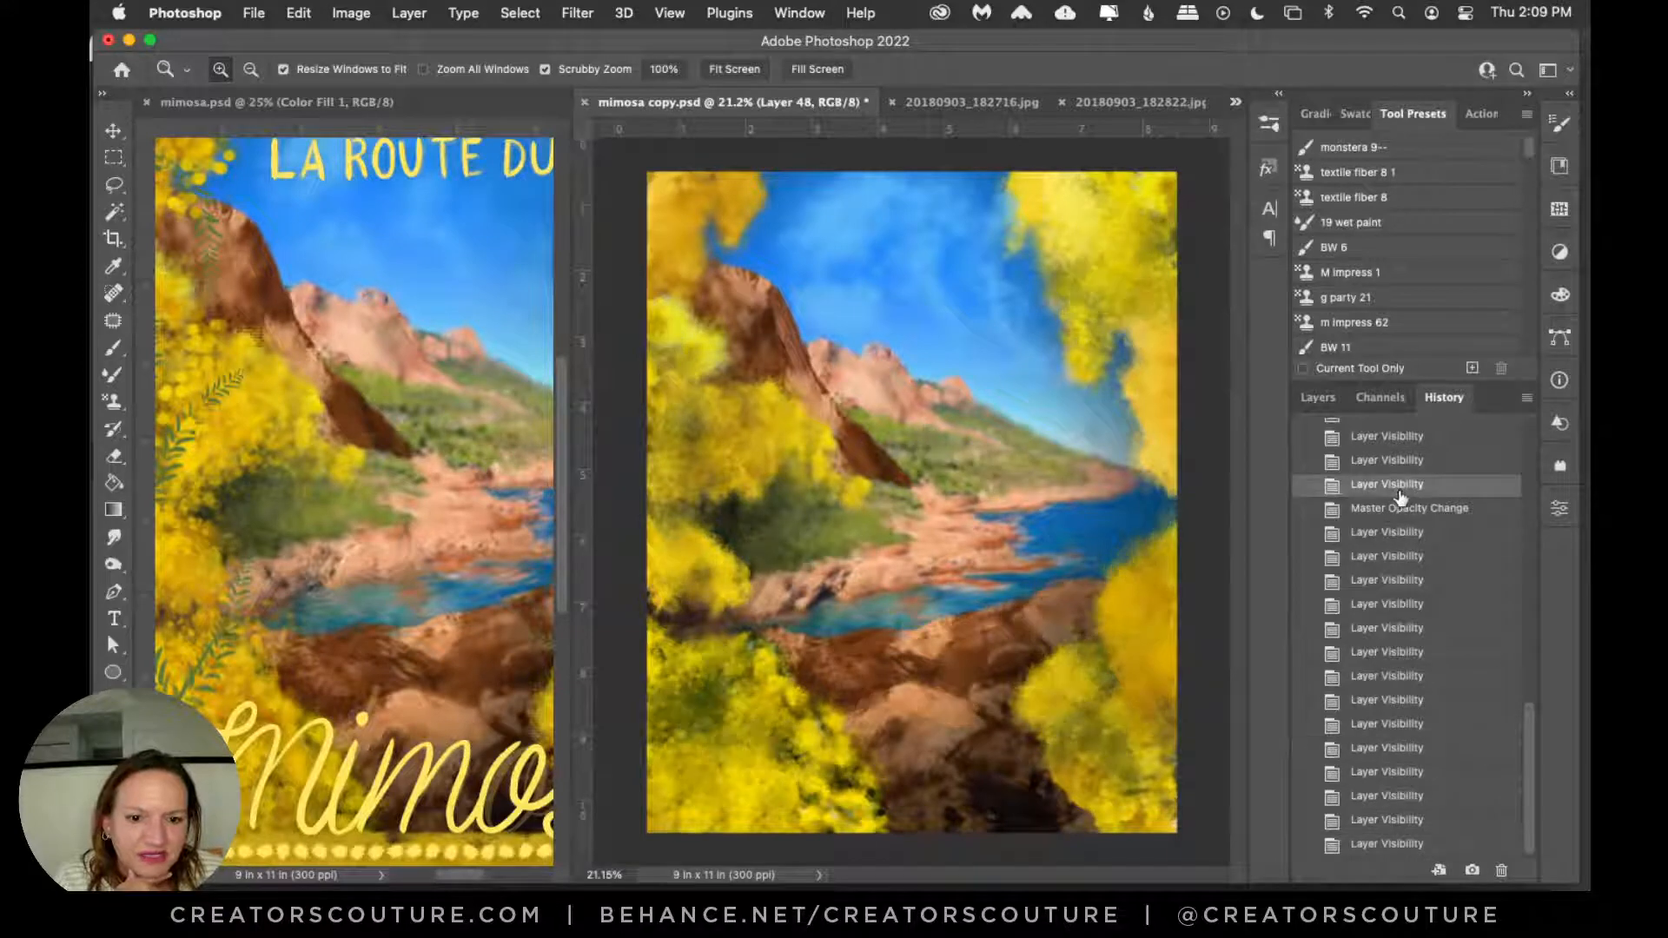
double_click(1318, 398)
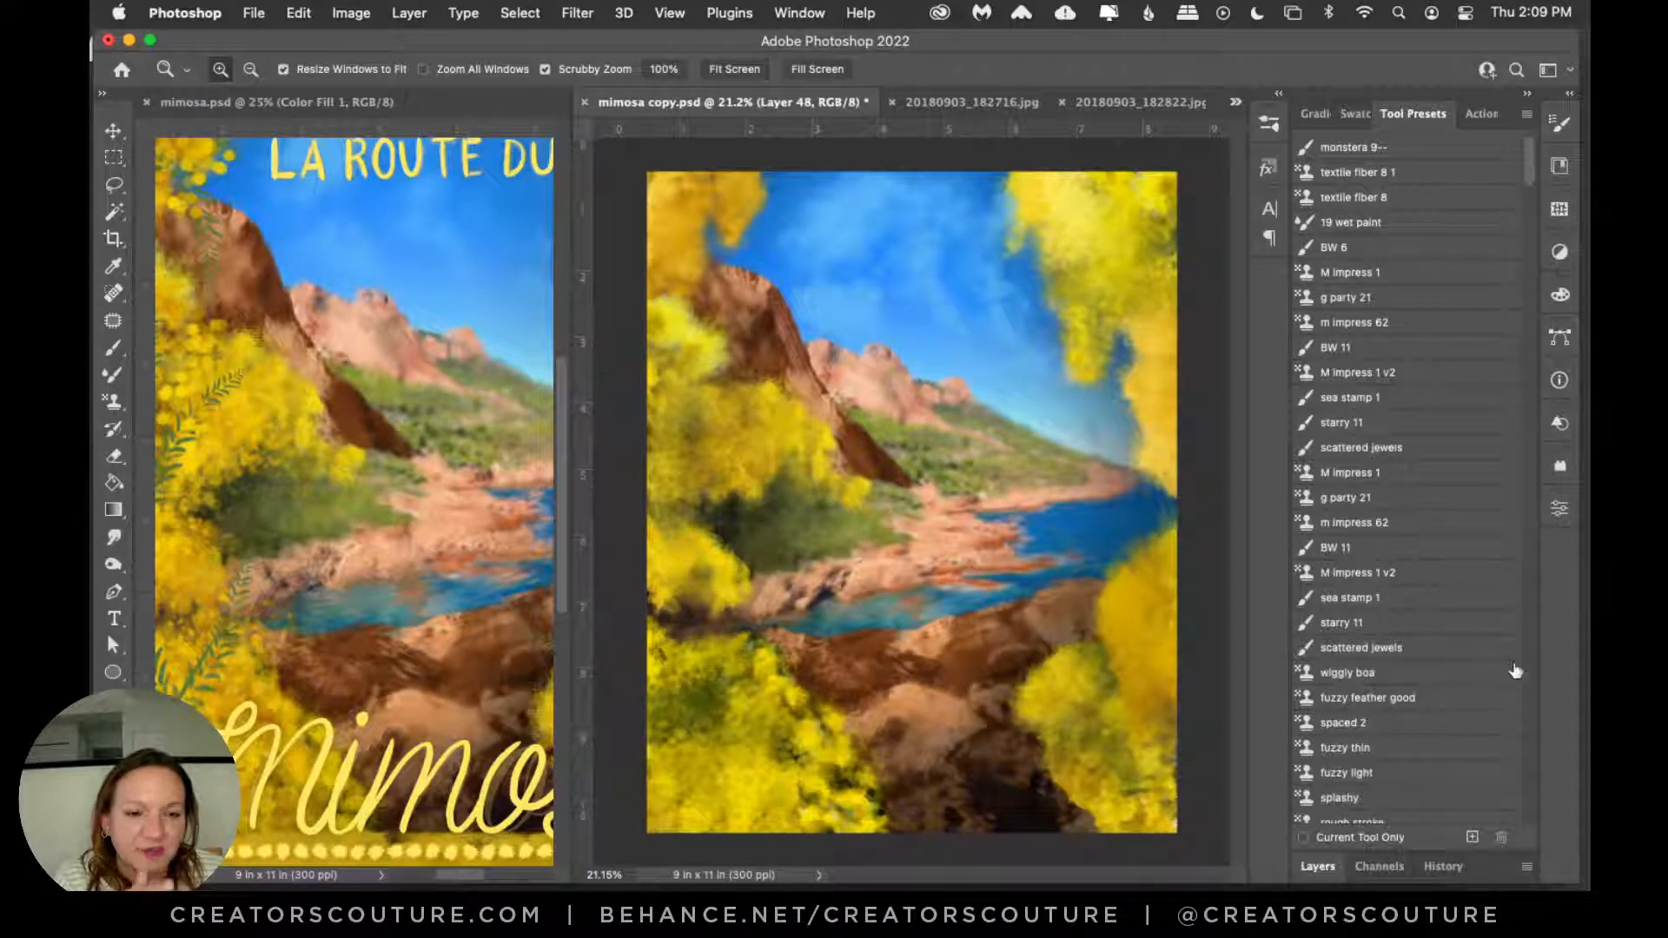
left_click(1318, 864)
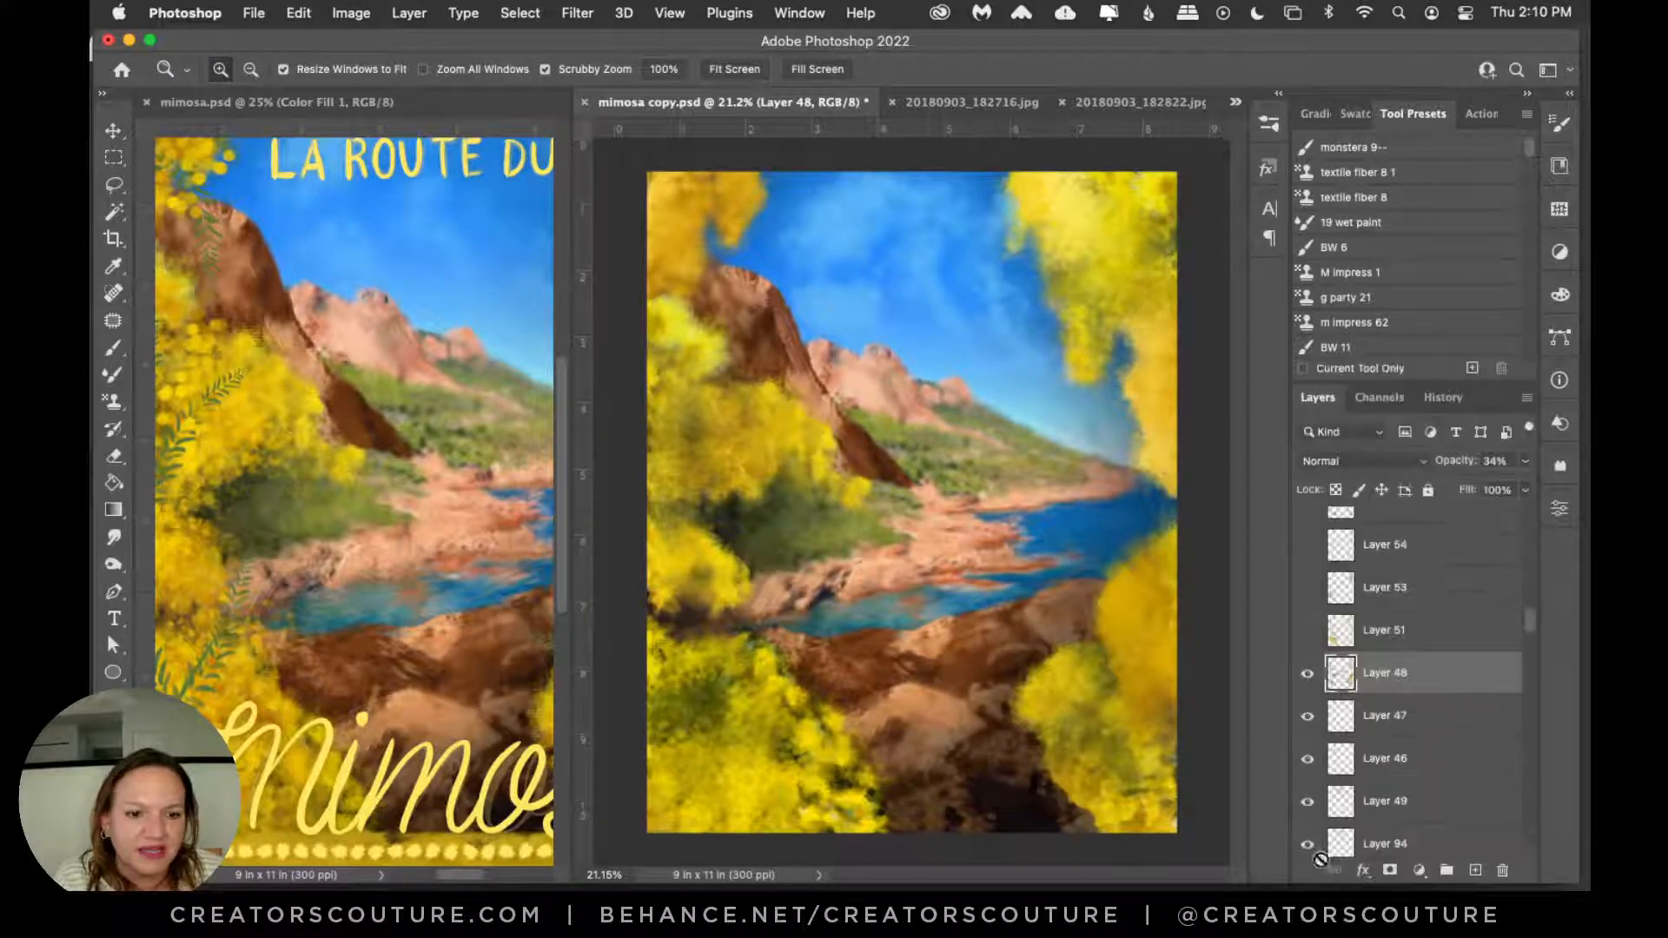
Step: Compare the yellow mimosa with Layer 51 shown and hidden, and select Layer 51
left_click(1307, 632)
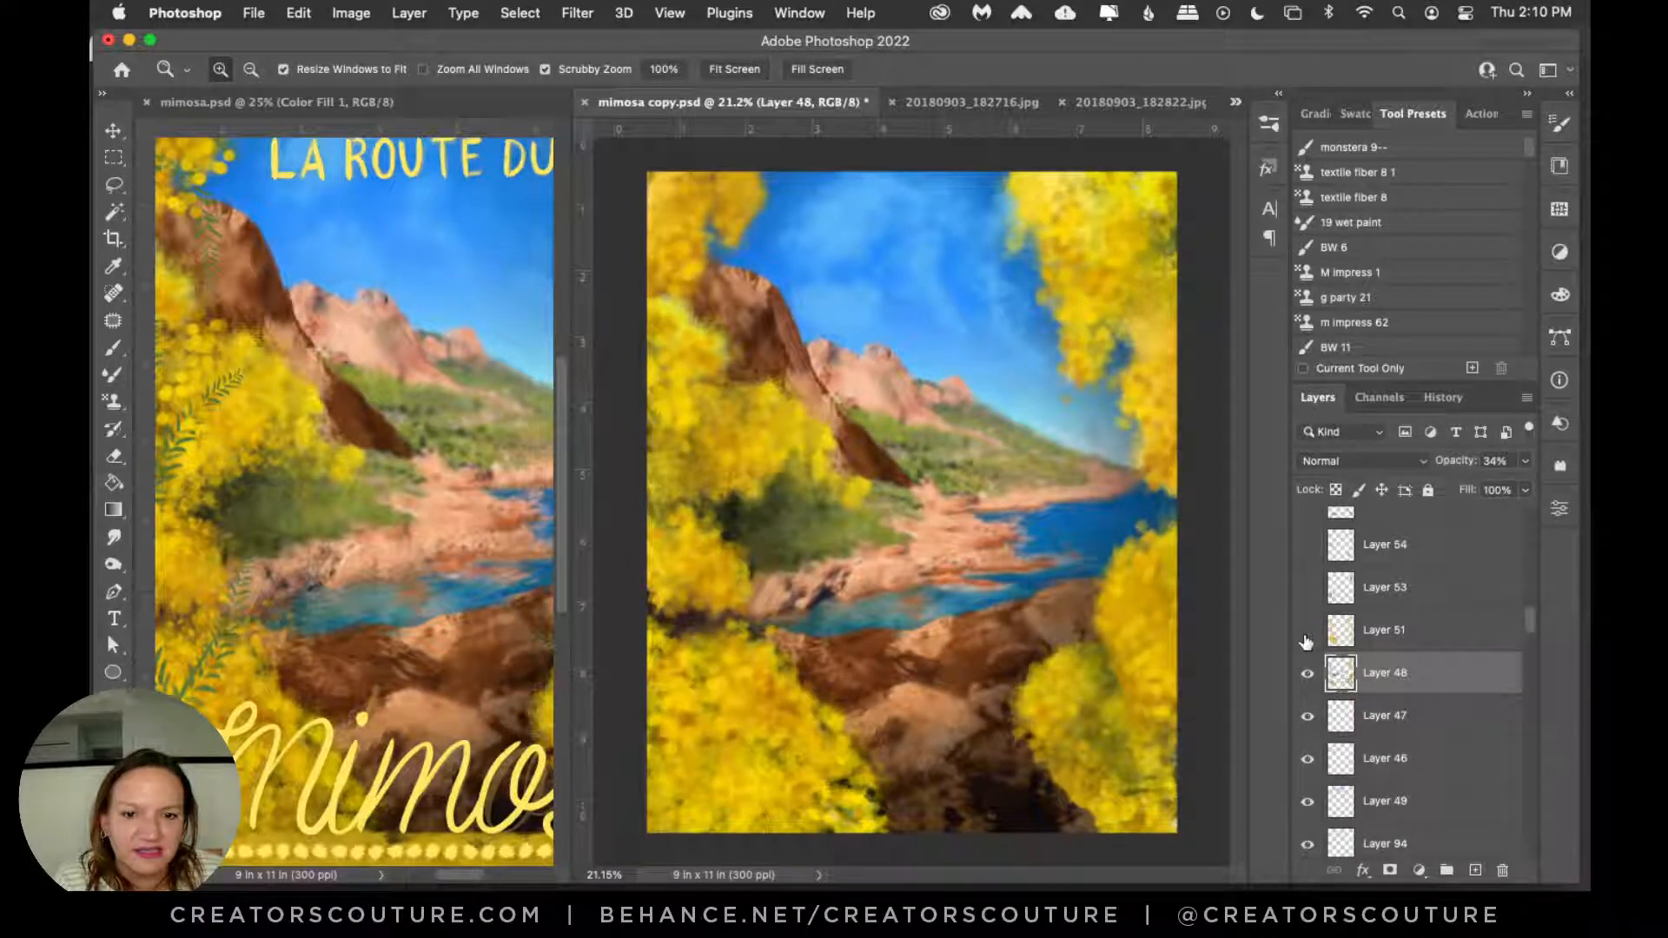
left_click(1307, 641)
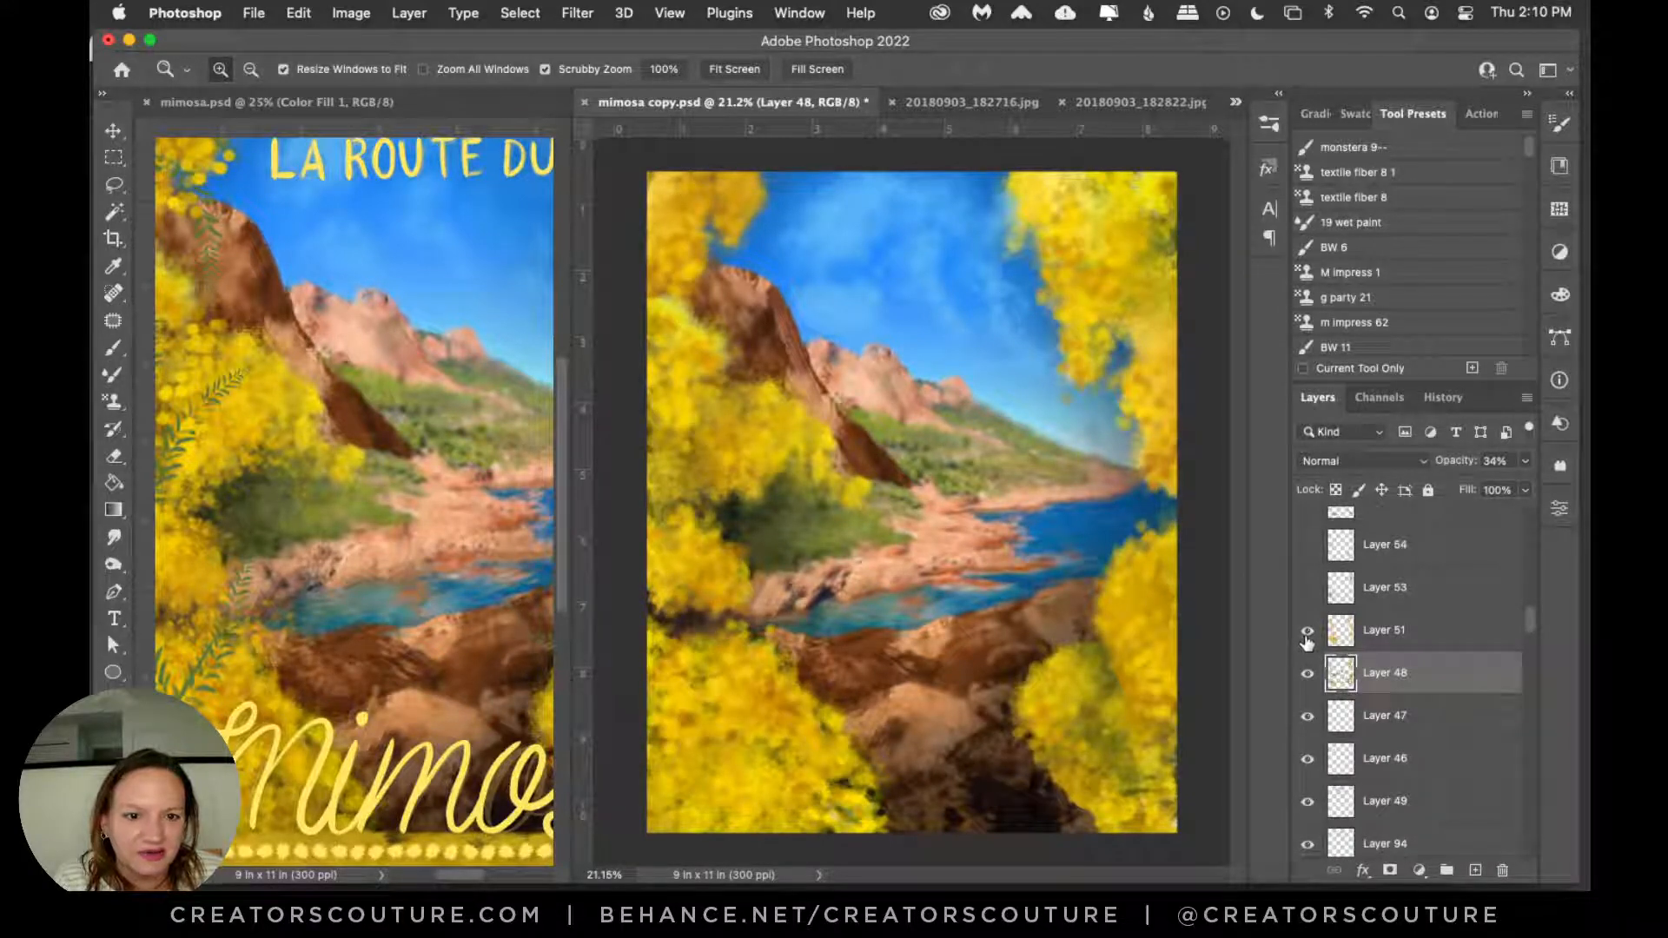
left_click(1306, 641)
left_click(1390, 643)
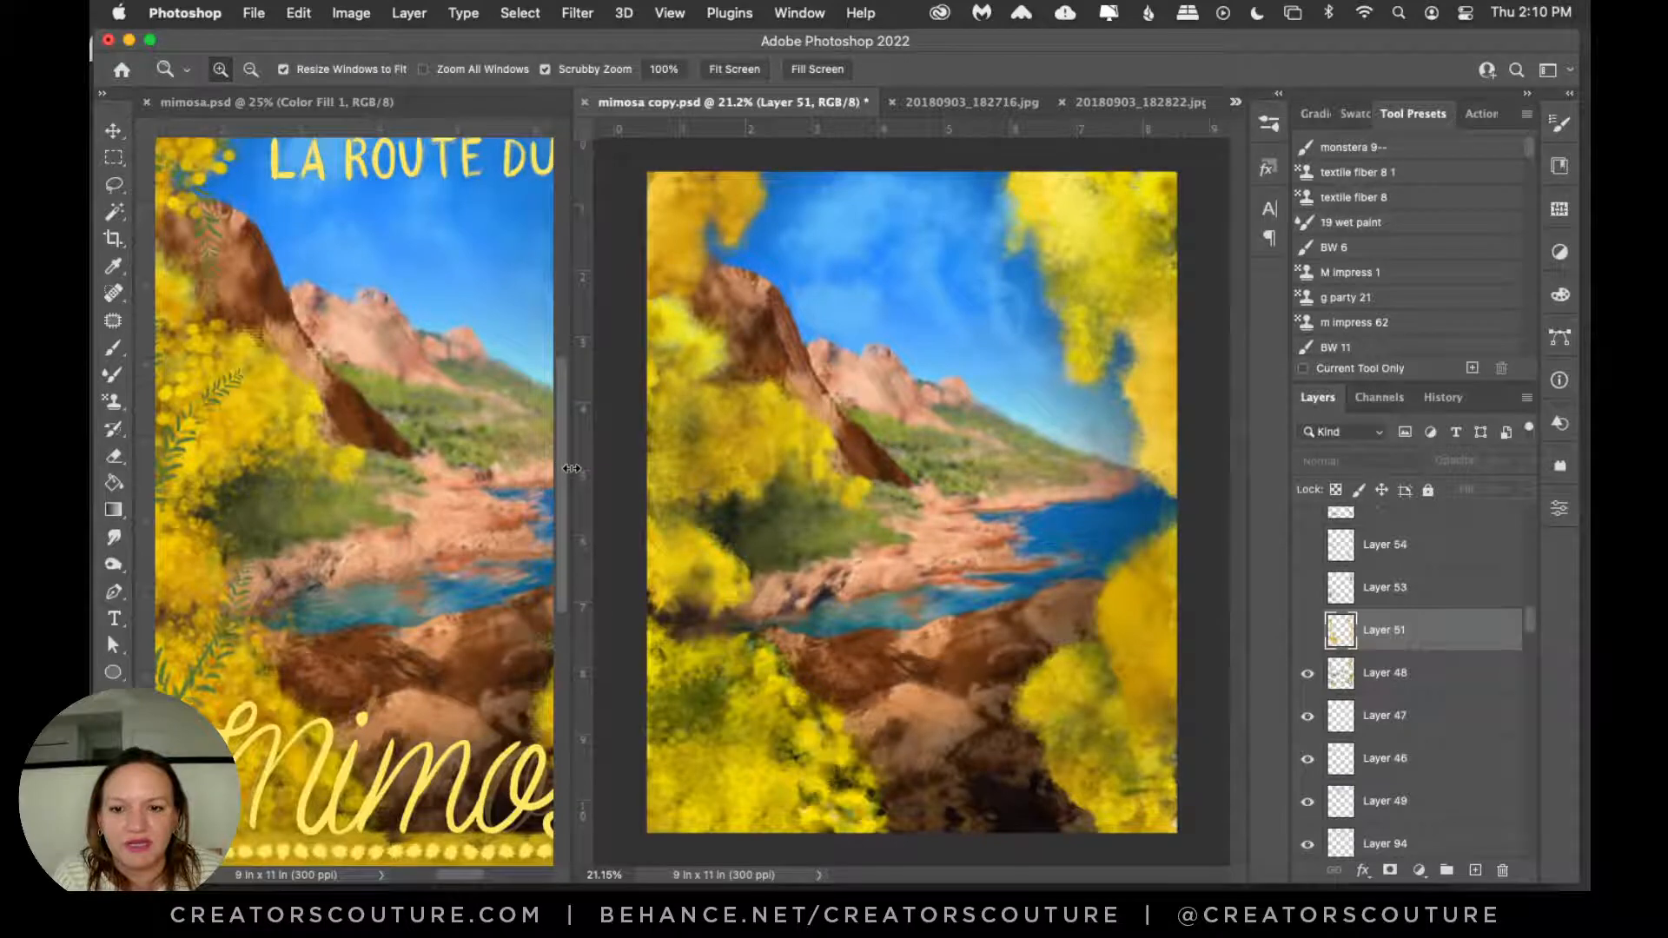
Step: Widen the mimosa.psd view and zoom out to examine the whole finished poster
left_click_drag(572, 469, 856, 468)
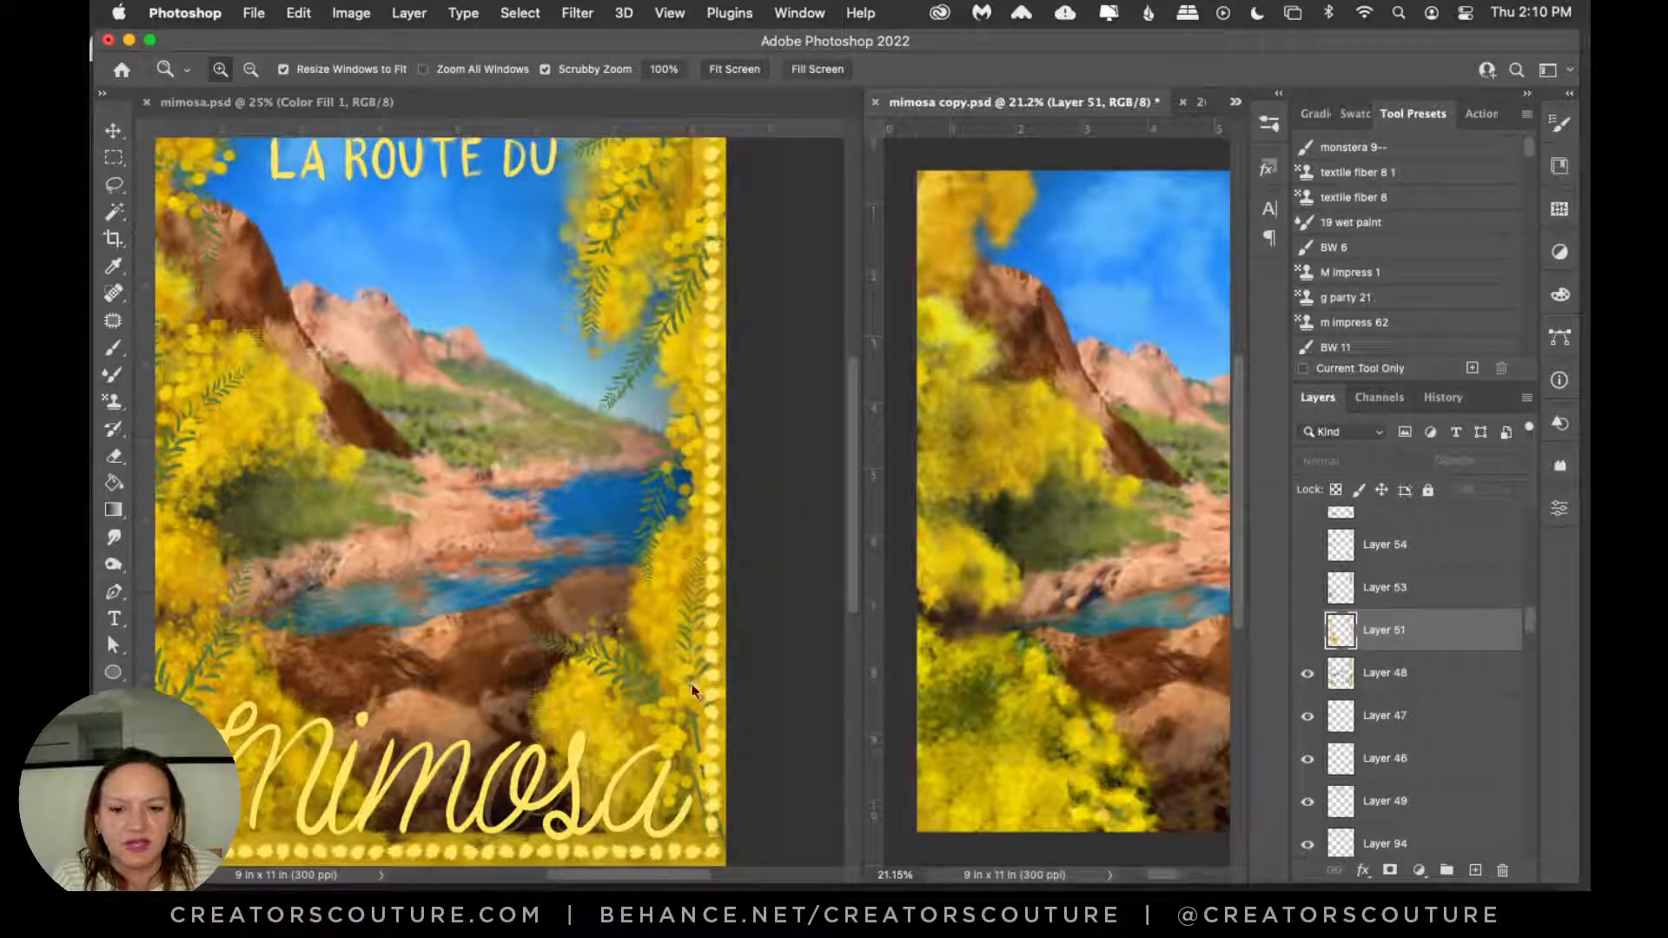
mouse_move(624, 873)
left_mouse_down()
mouse_move(596, 868)
mouse_move(613, 867)
left_mouse_up()
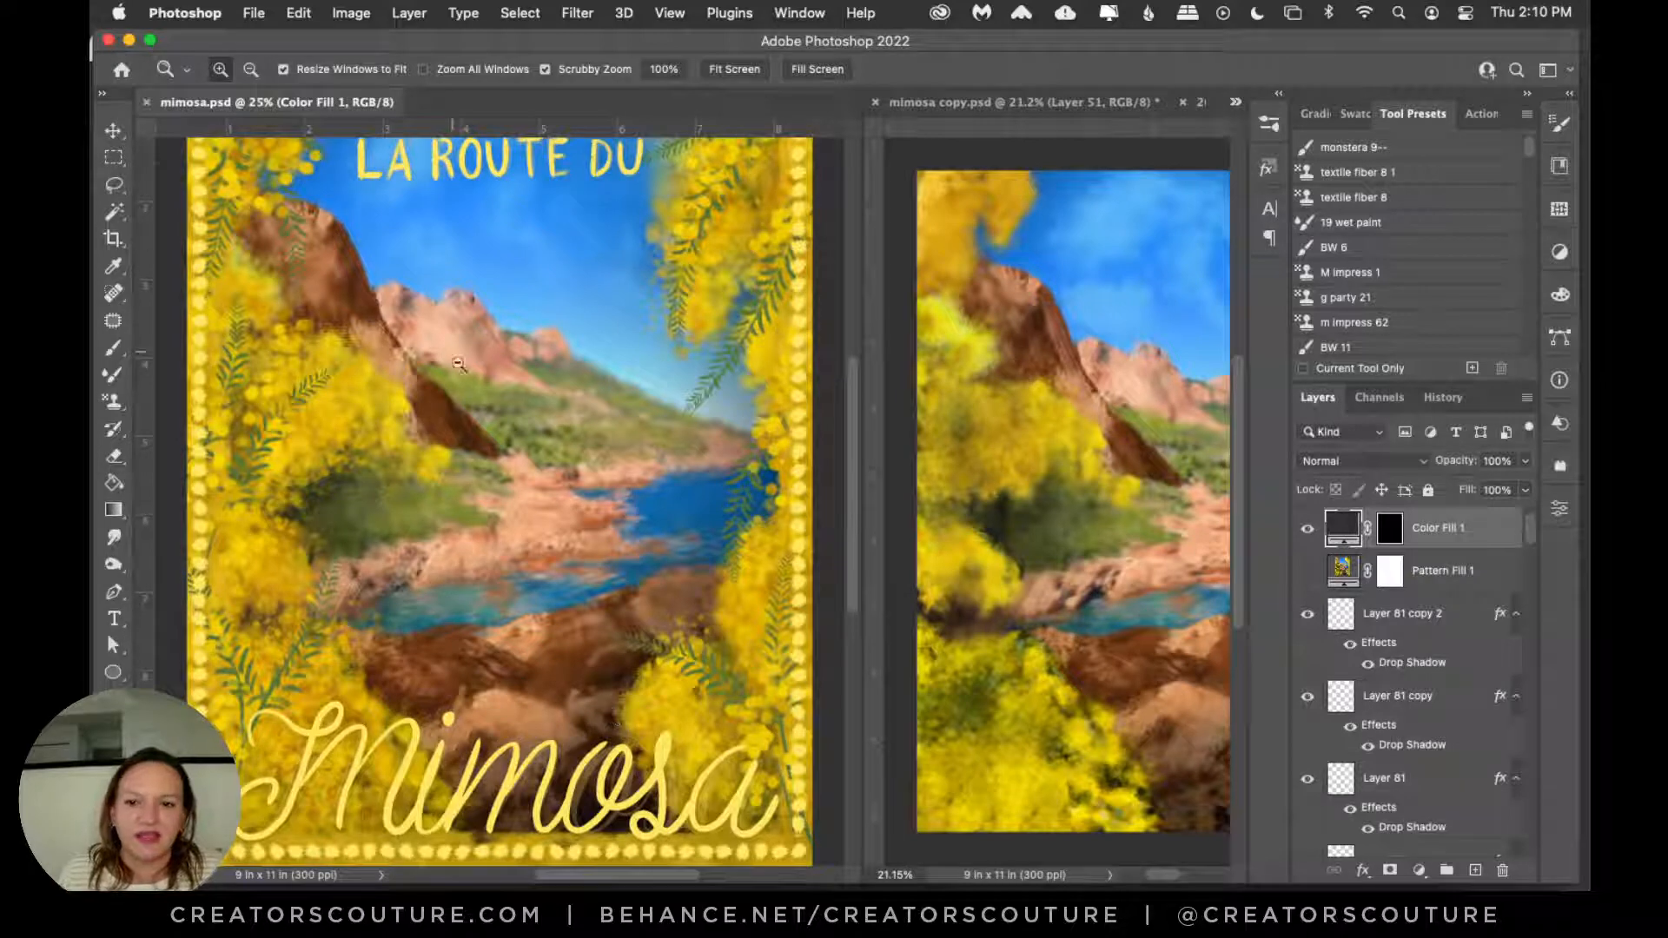
left_click(536, 413, "alt")
left_click(507, 431)
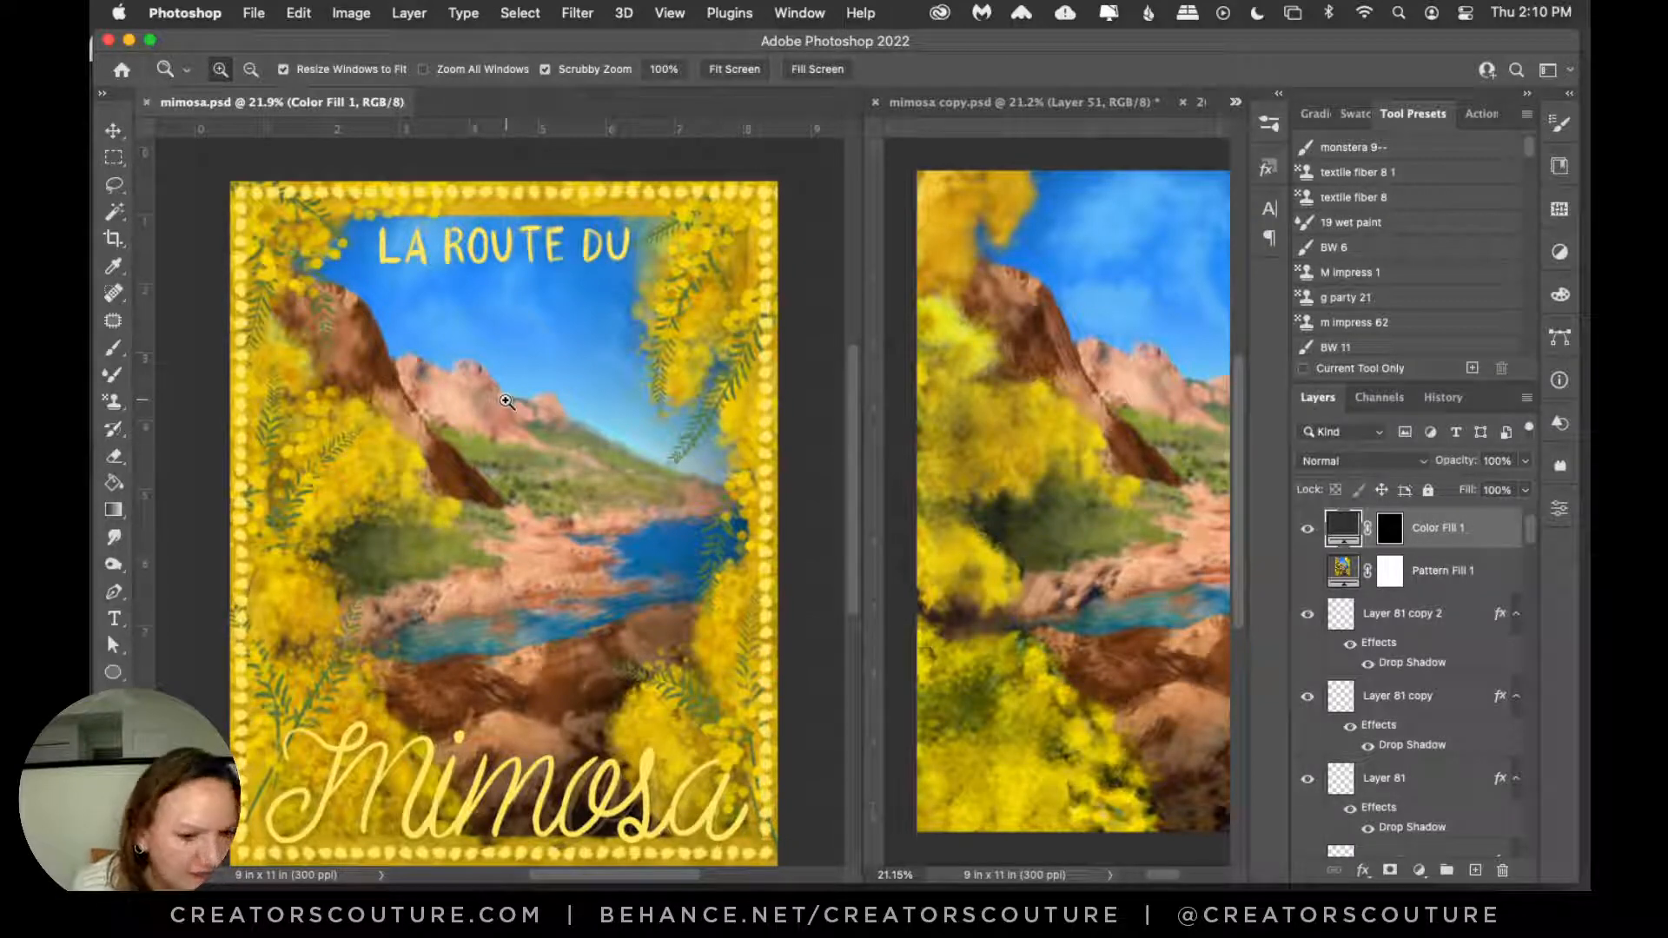
Step: Check the viewer messages in Restream Chat, shift its window slightly, and return to Photoshop
left_click(1435, 898)
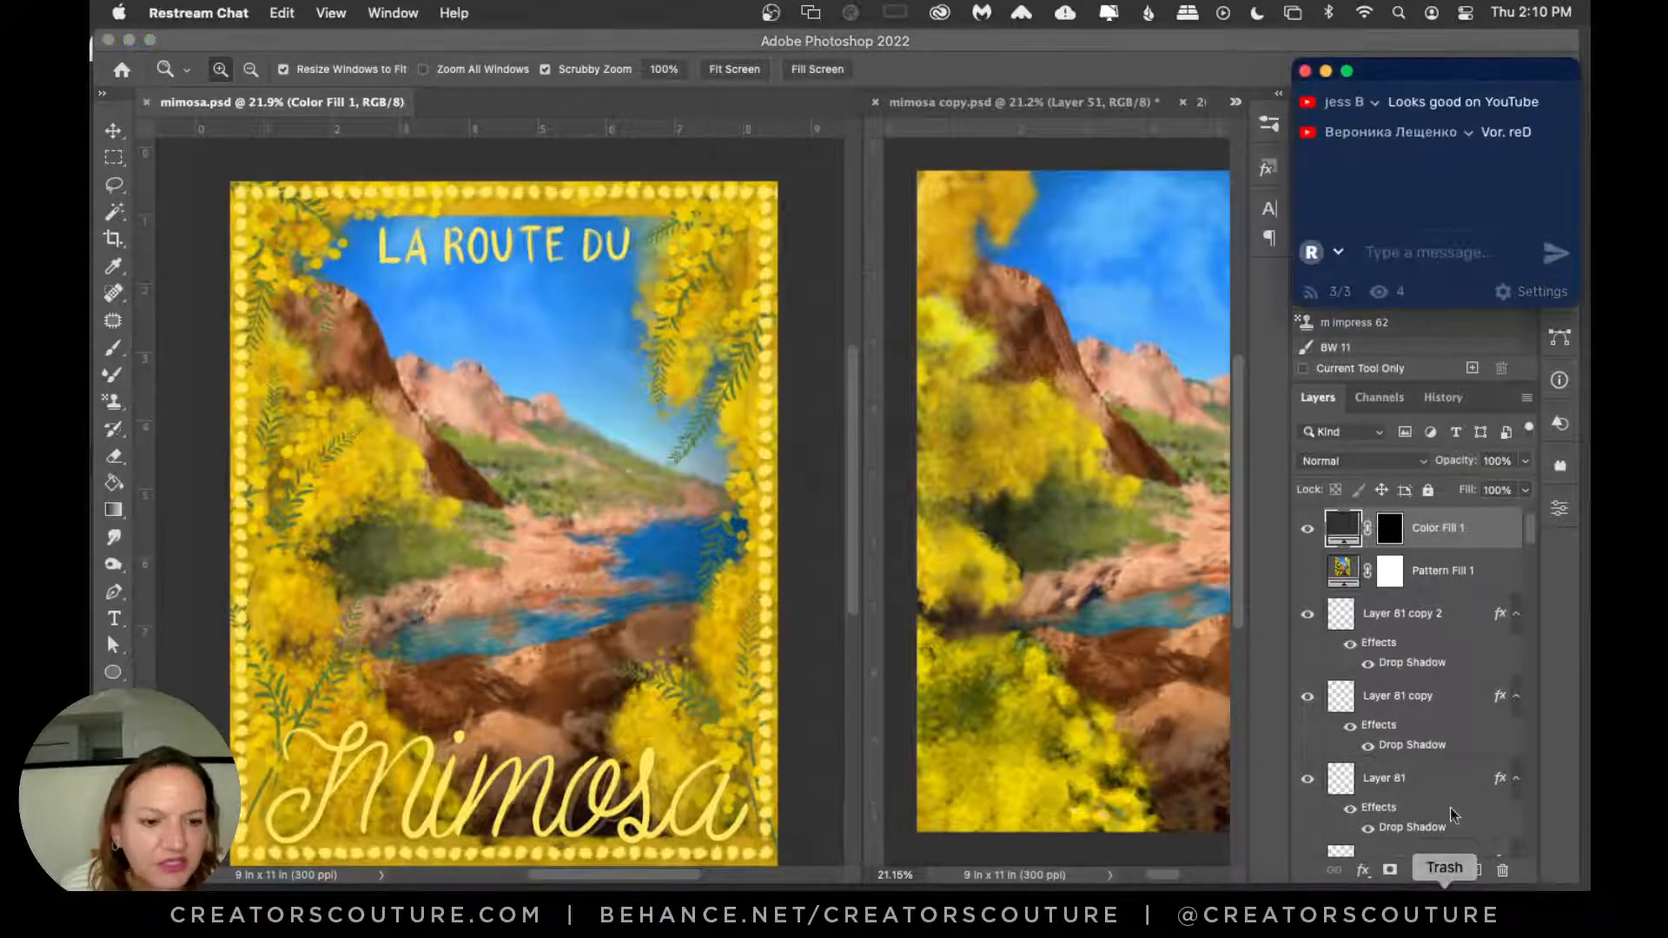
left_click(1383, 257)
left_click_drag(1446, 71, 1454, 76)
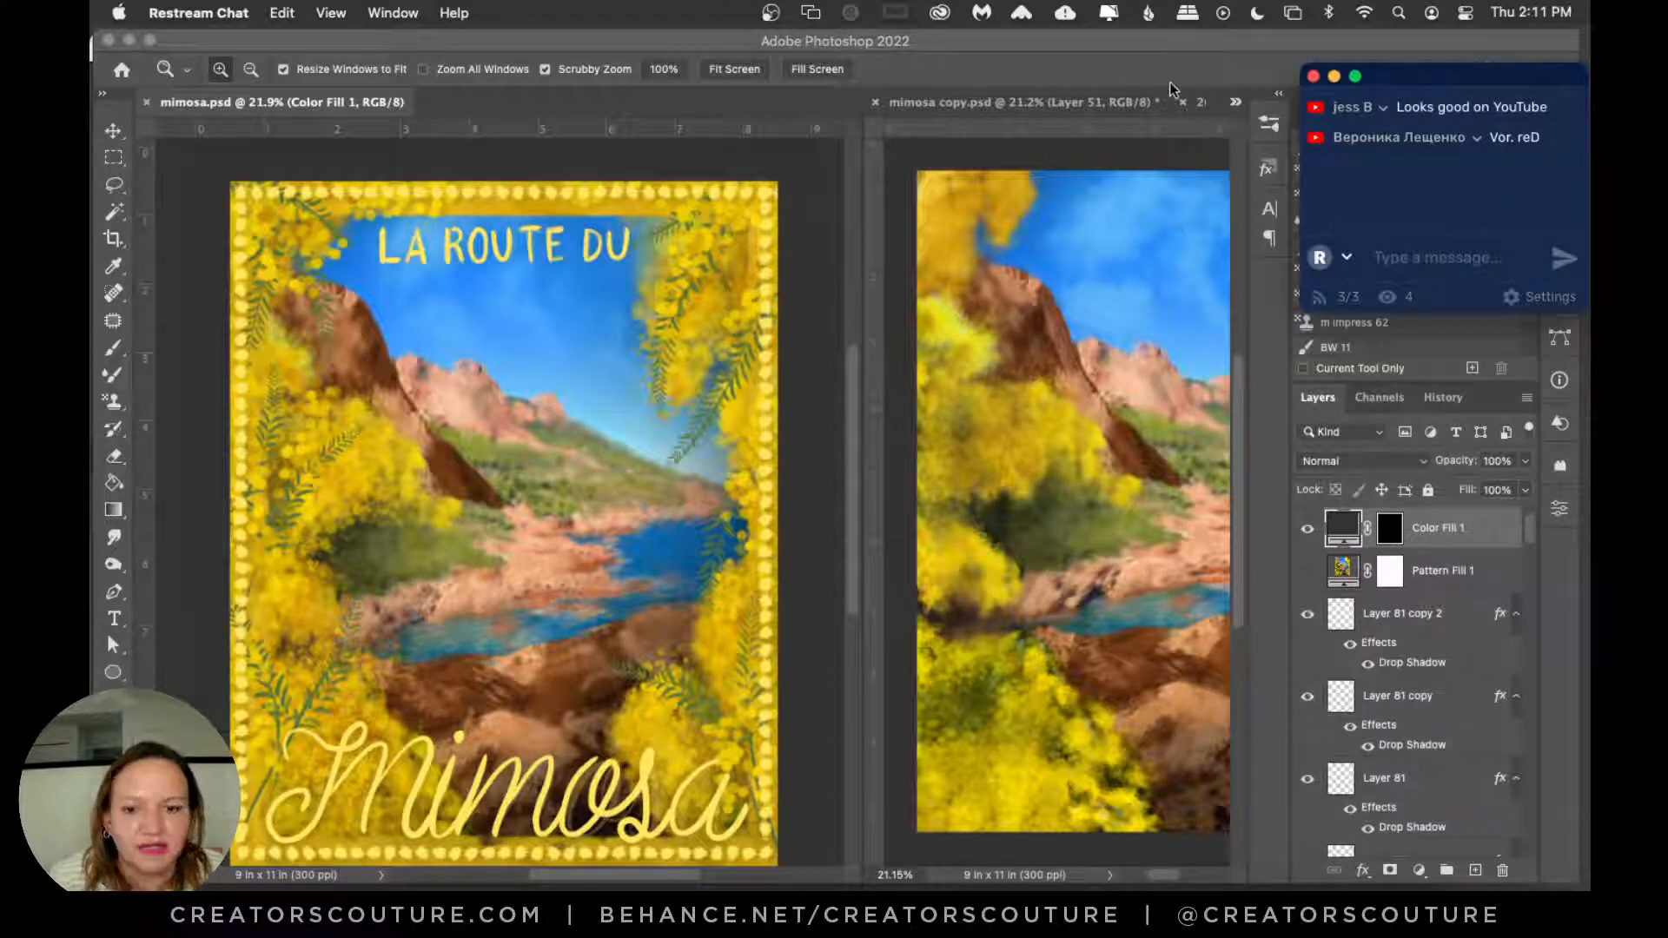
left_click(895, 33)
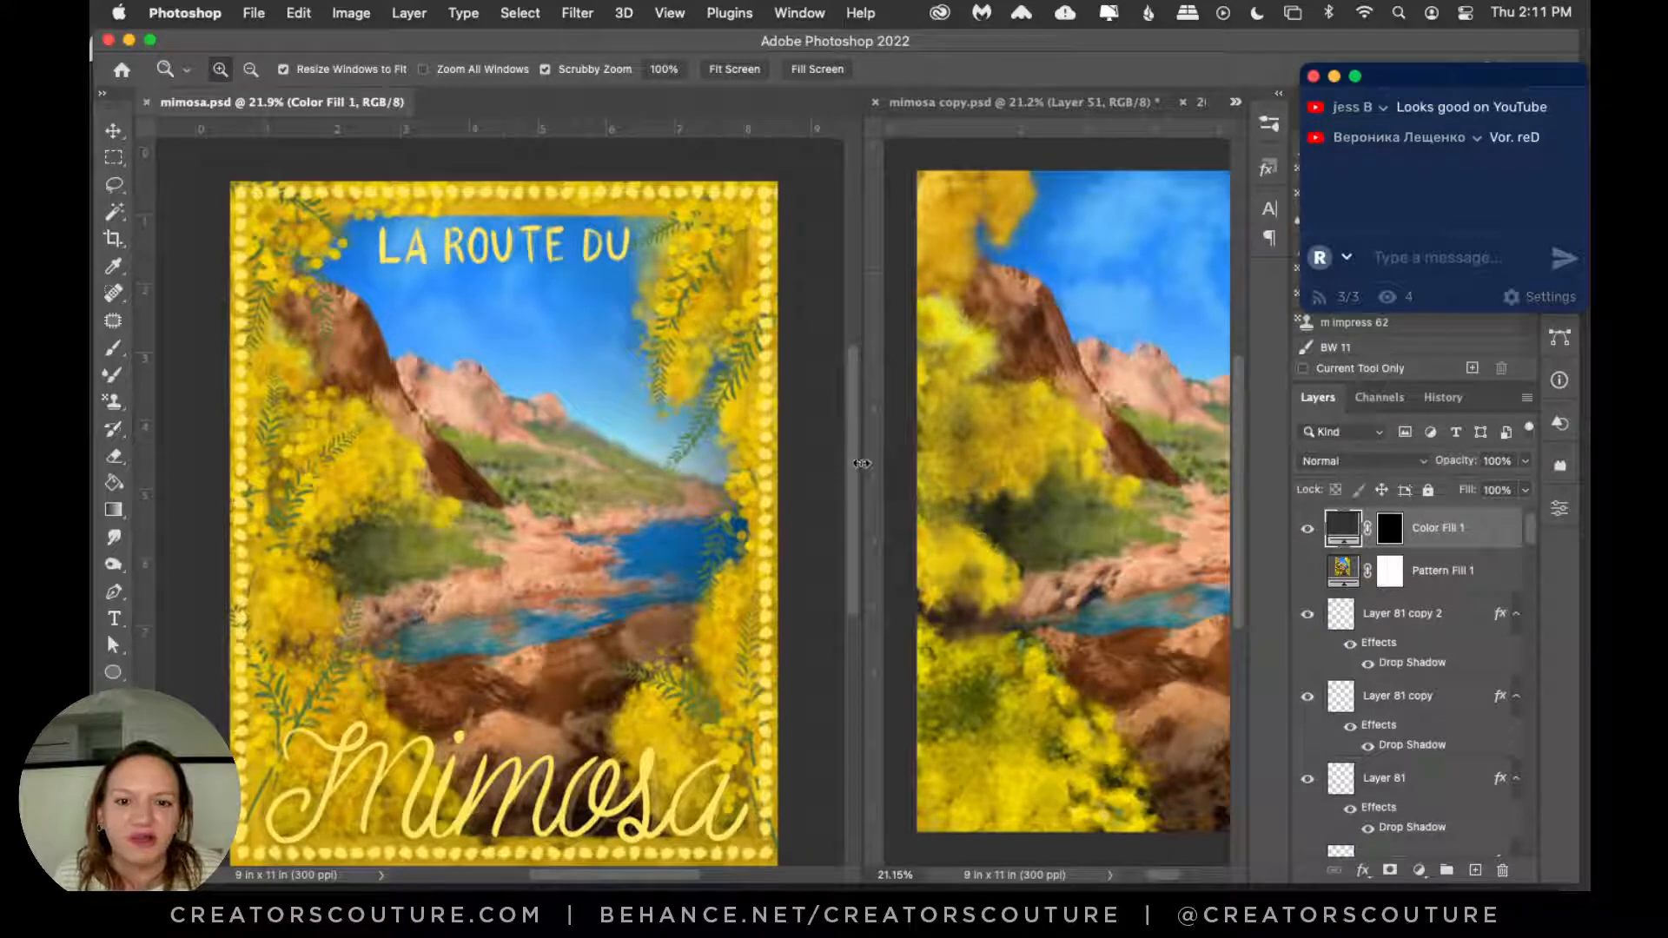
Step: Widen the working painting's view until the whole canvas shows, glance at demo.psd, and return to mimosa copy.psd
left_click_drag(863, 462, 785, 450)
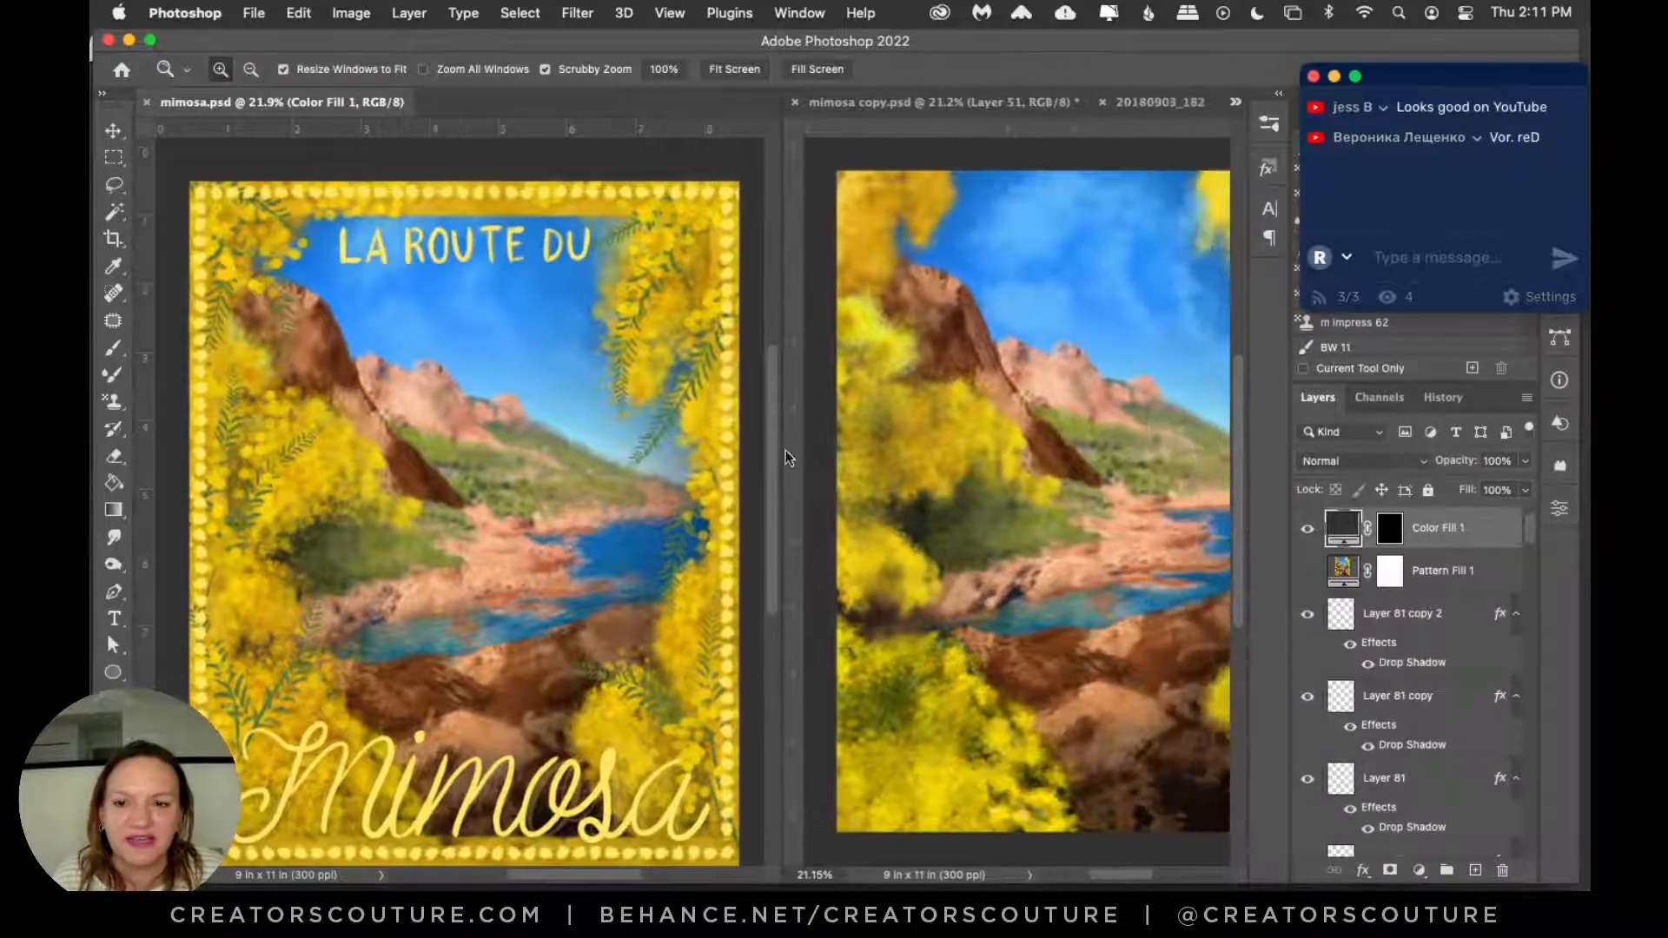
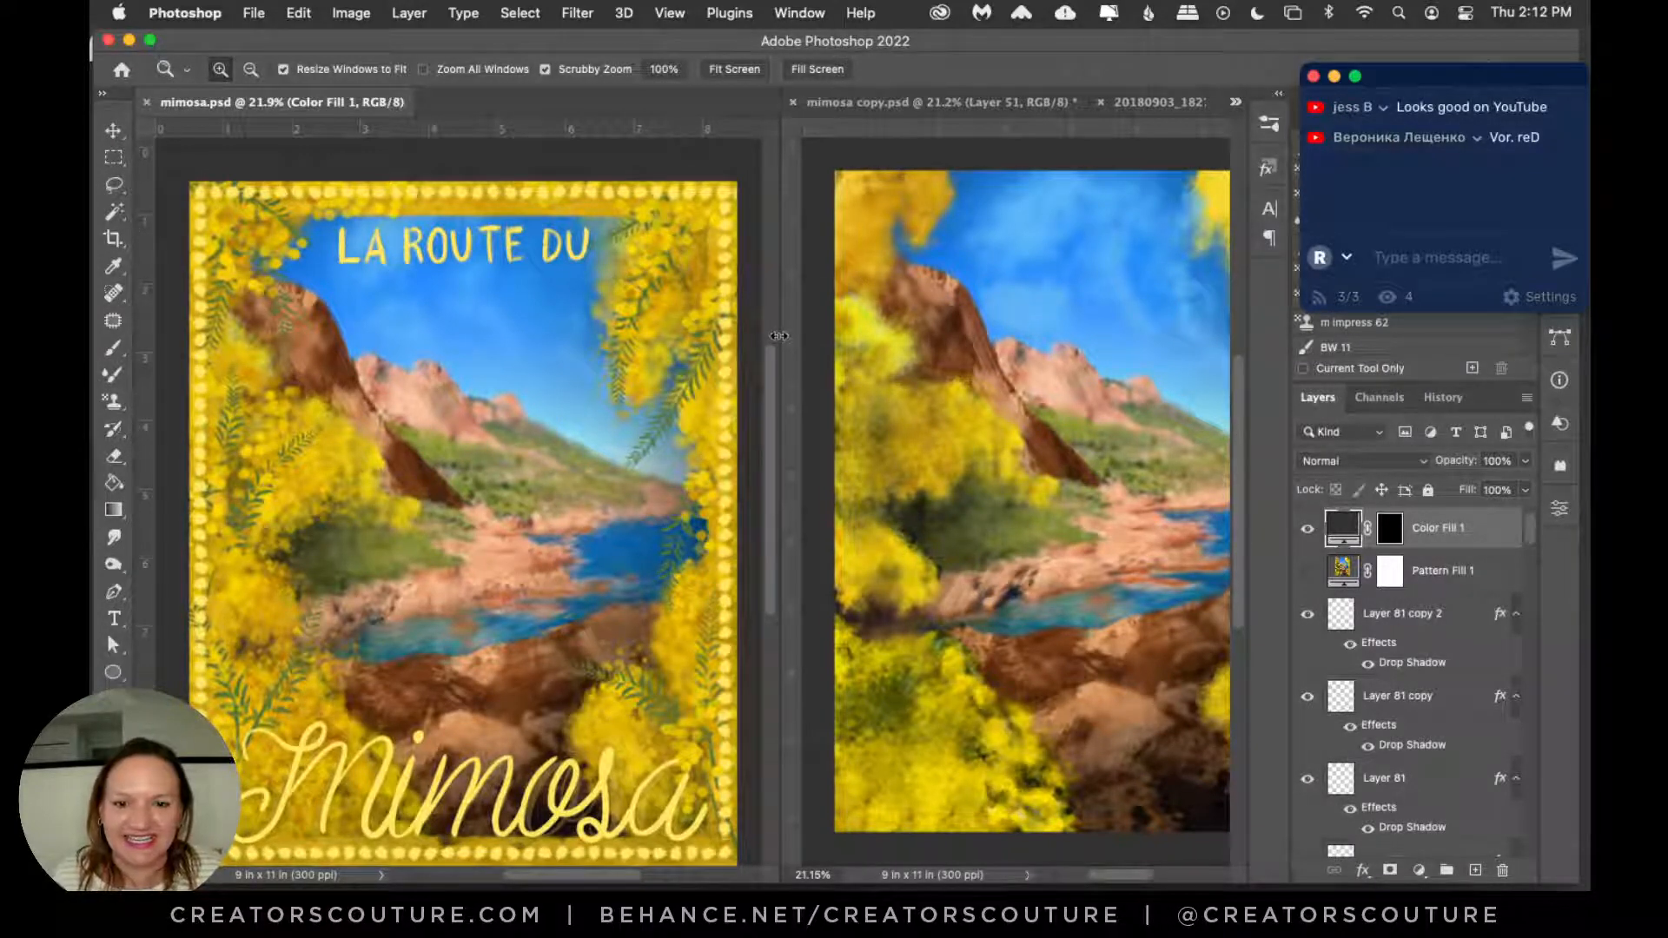
mouse_move(773, 337)
left_mouse_down()
mouse_move(520, 362)
mouse_move(612, 375)
left_mouse_up()
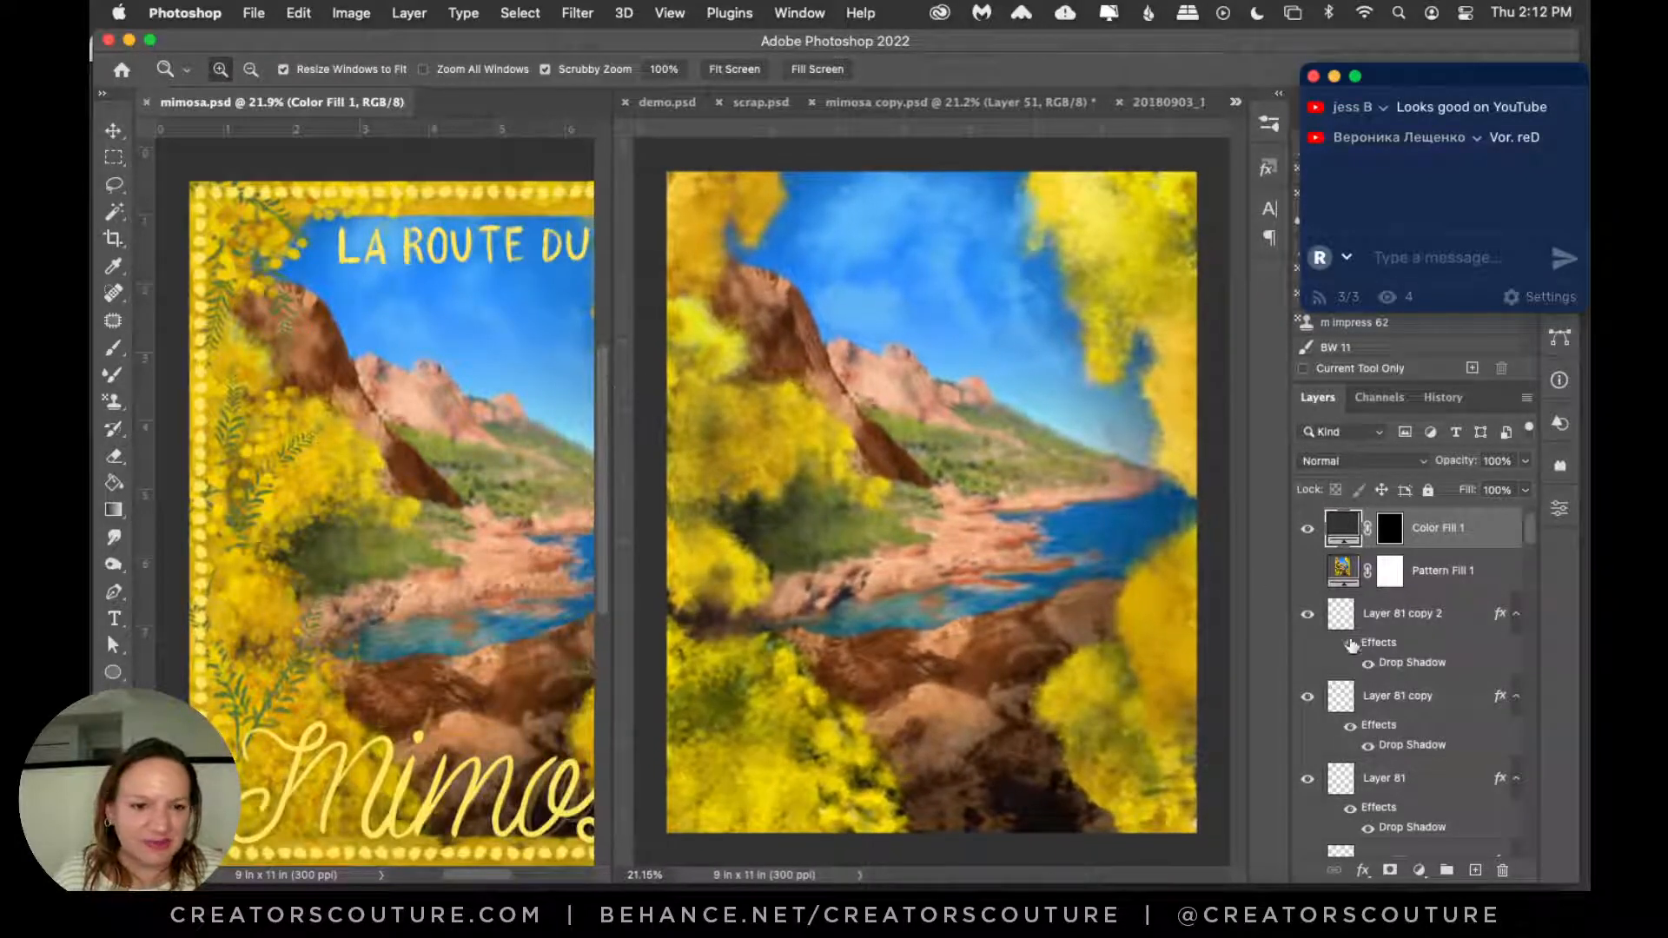
left_click(667, 102)
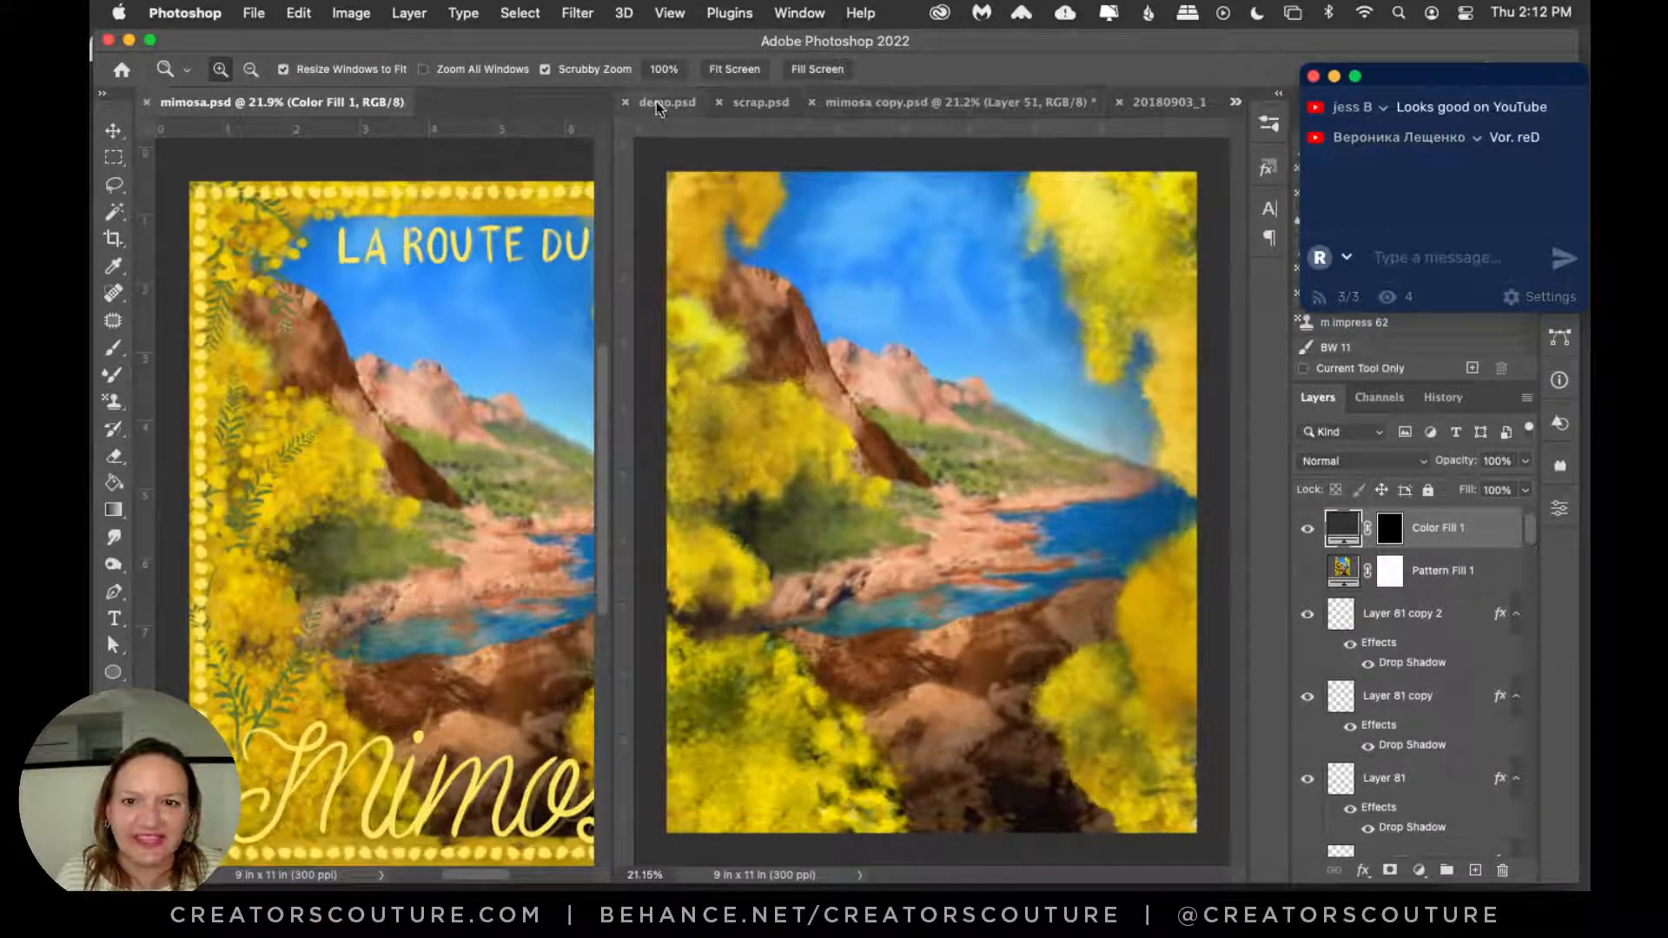
left_click(1072, 103)
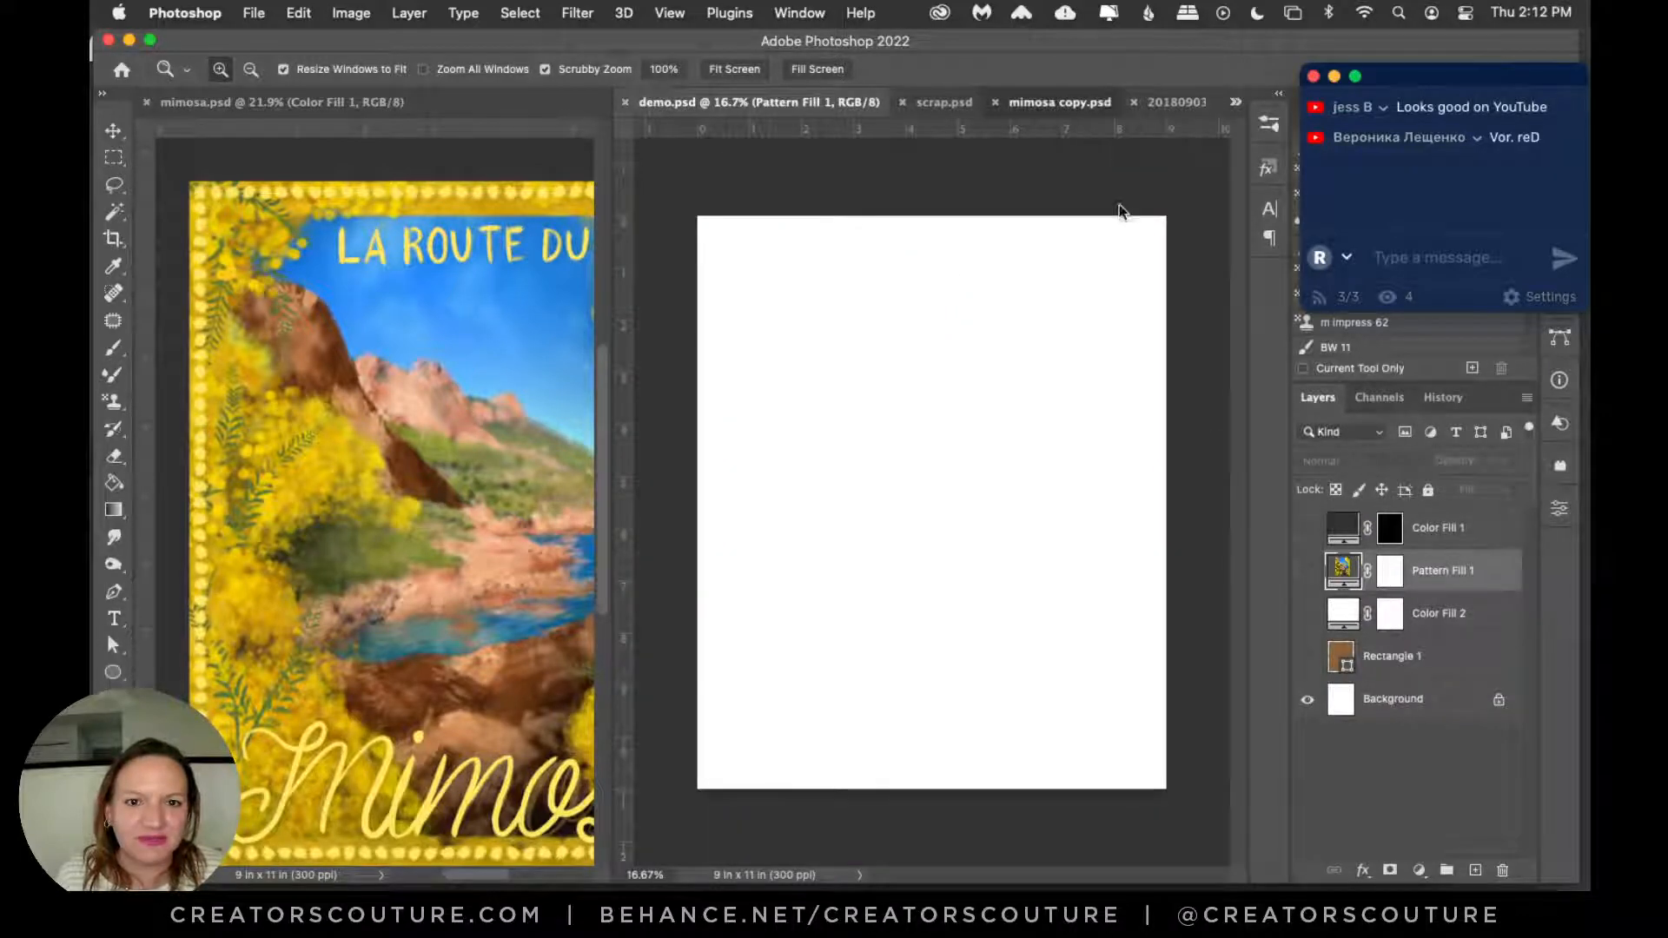
Step: Make Layer 51 visible in mimosa copy.psd, toggling it repeatedly to compare its effect on the mimosa clusters
left_click_drag(1527, 594, 1527, 615)
left_click(1296, 543)
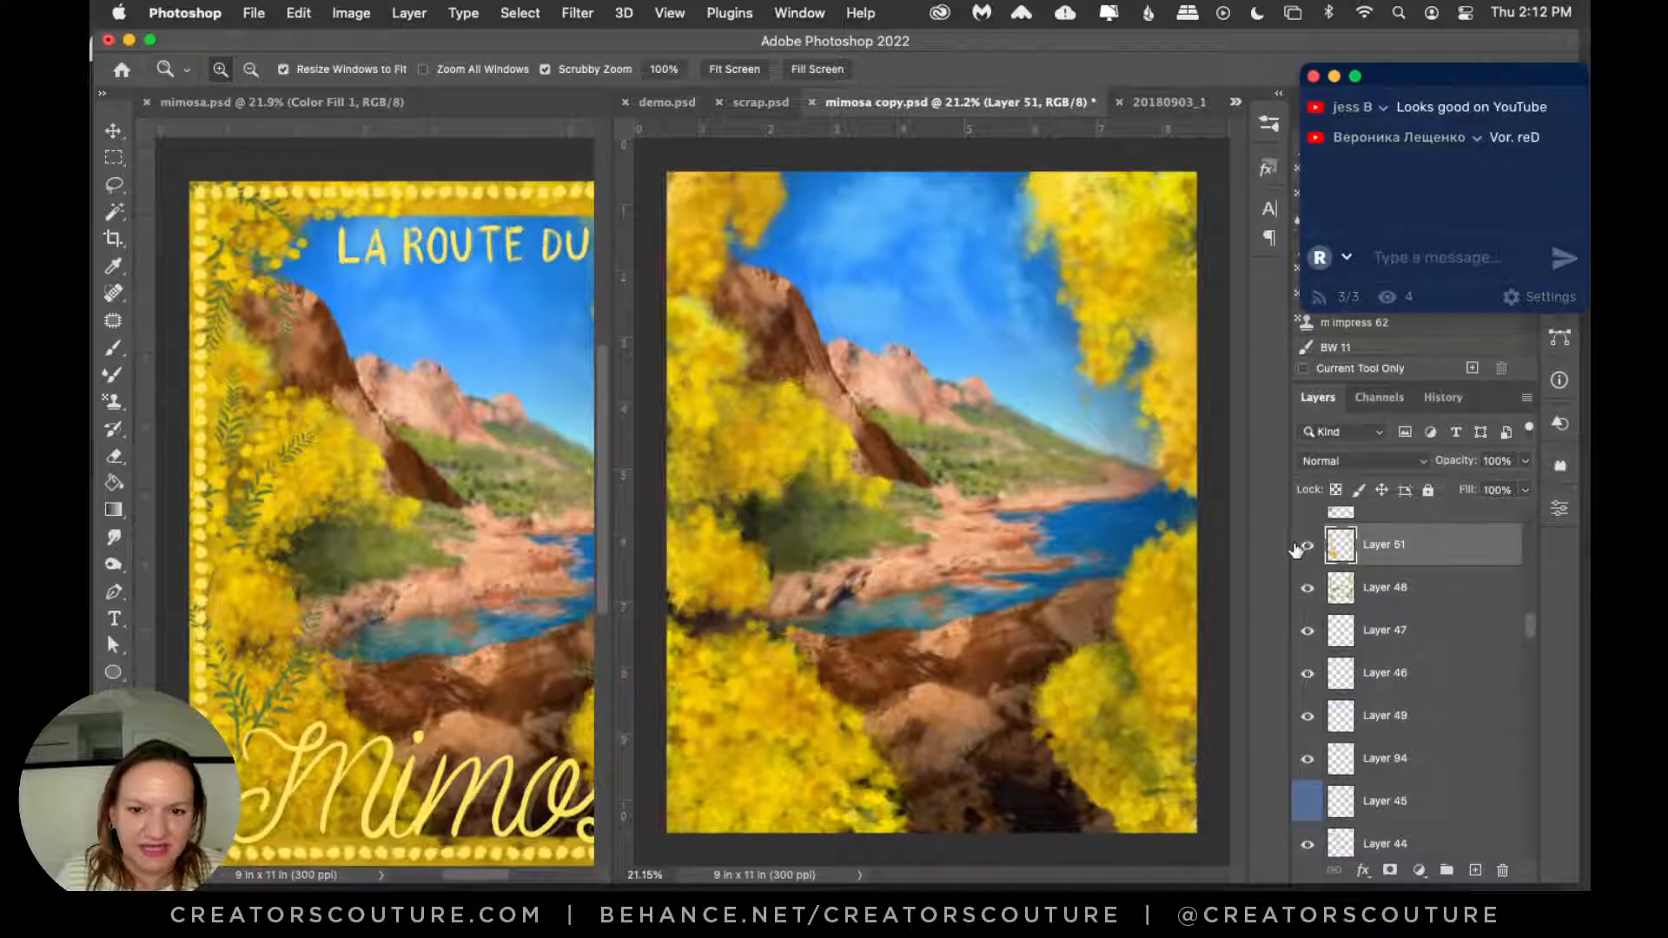
left_click(1296, 551)
left_click(1296, 552)
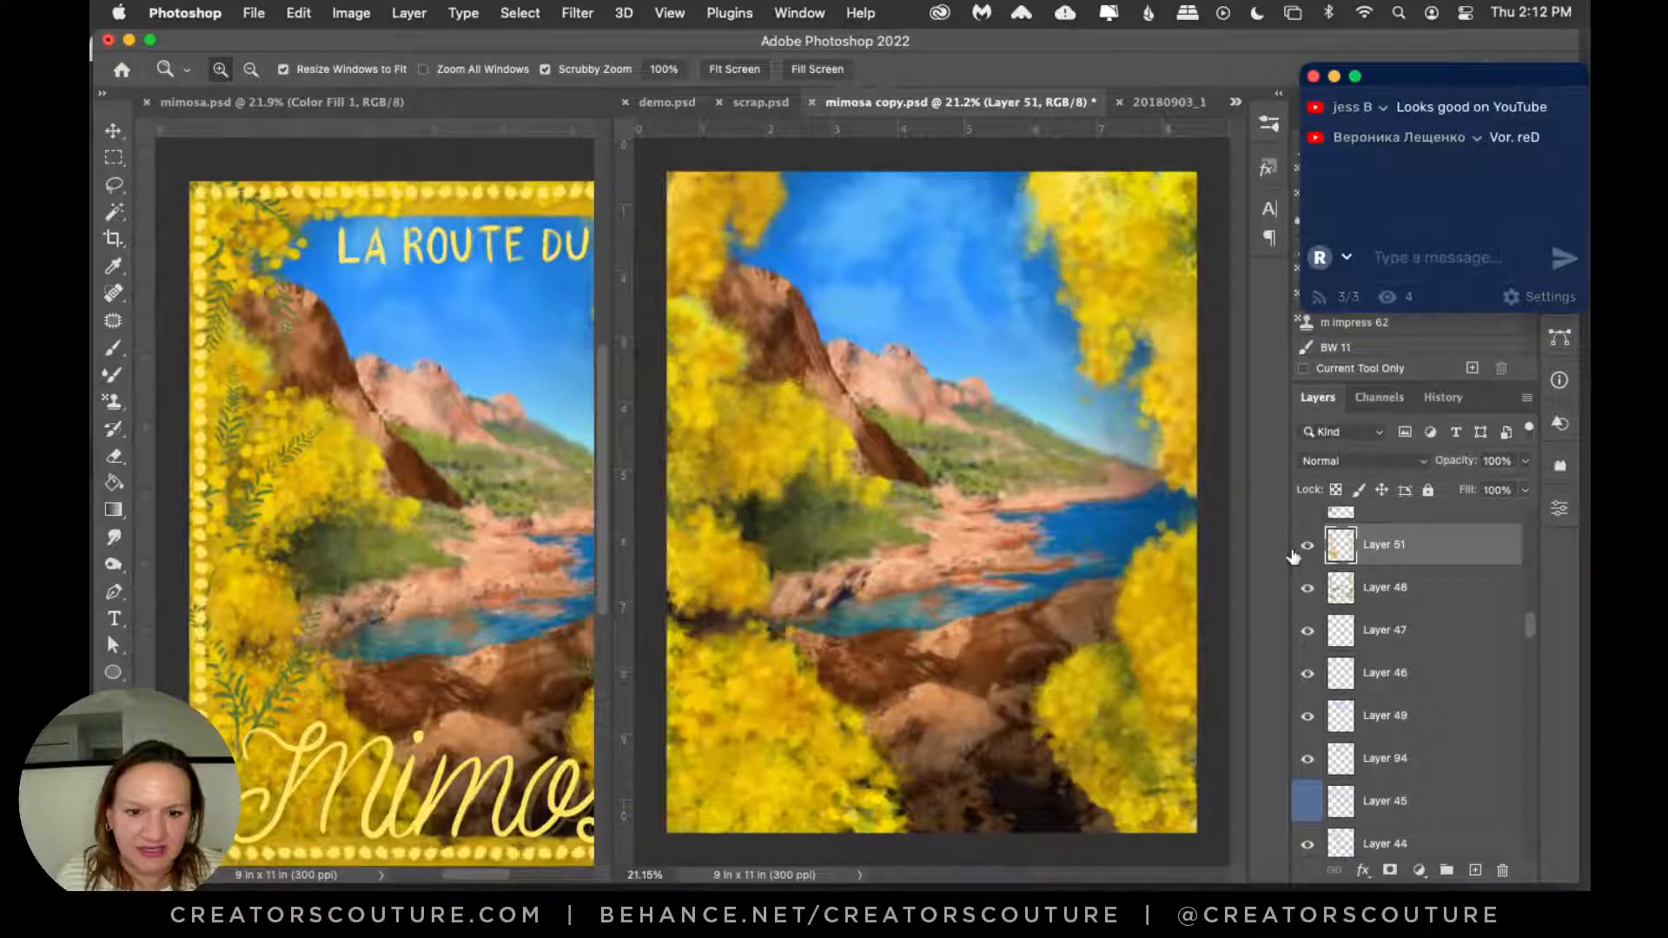
left_click(1304, 545)
left_click(1305, 547)
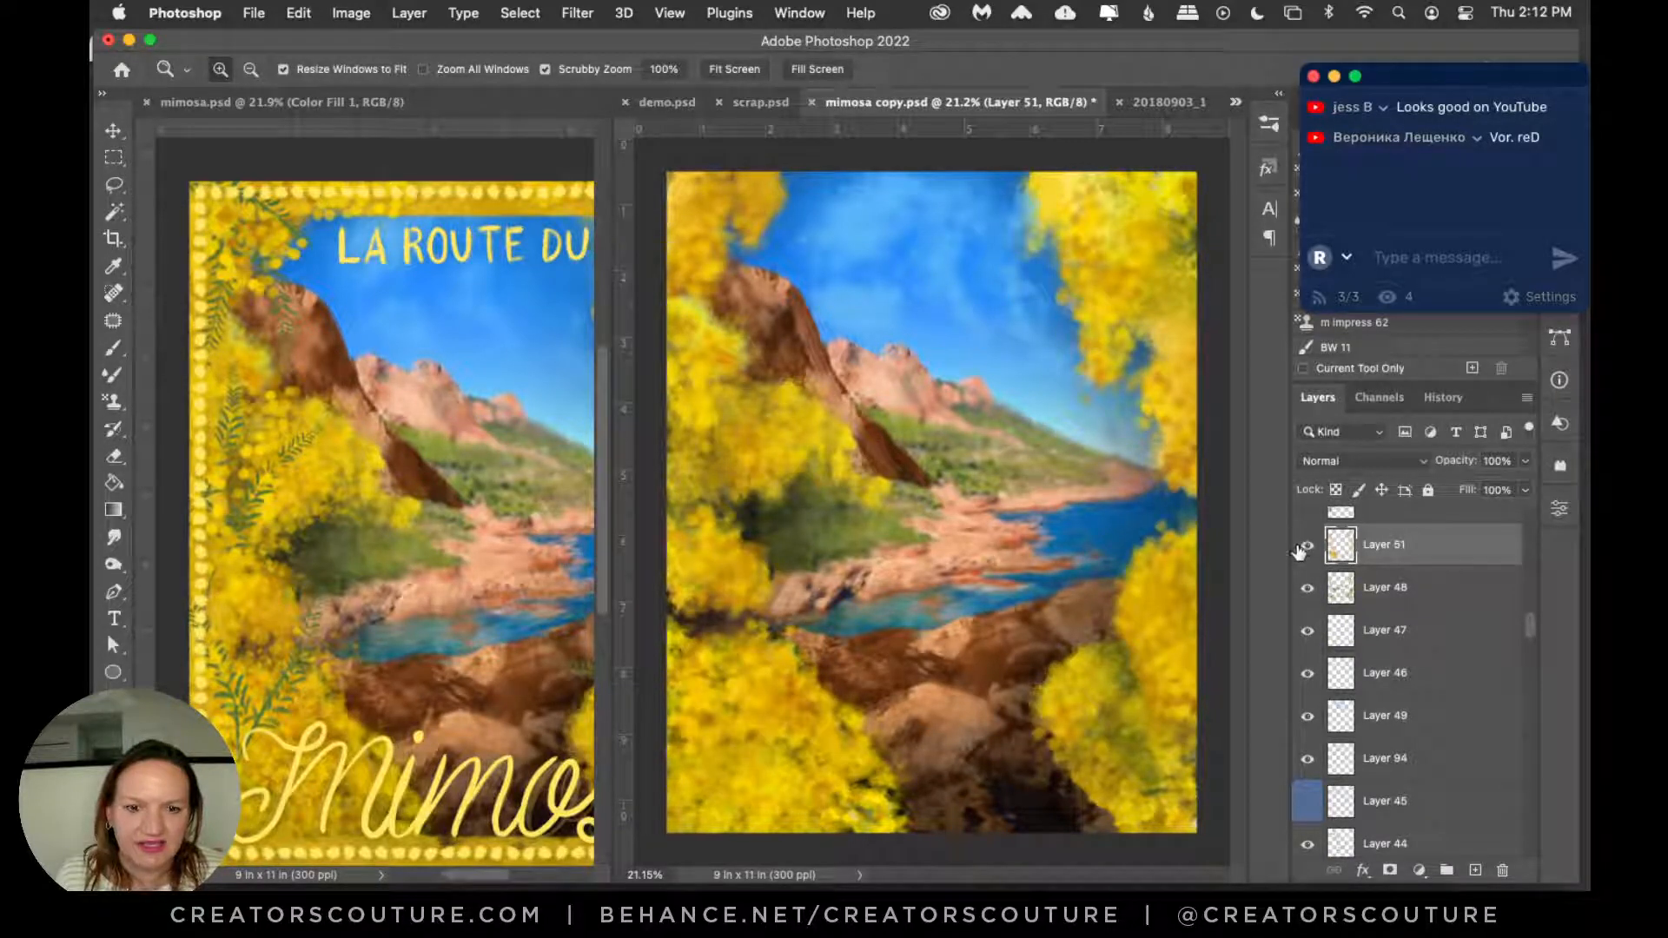
left_click(1306, 548)
left_click(1307, 549)
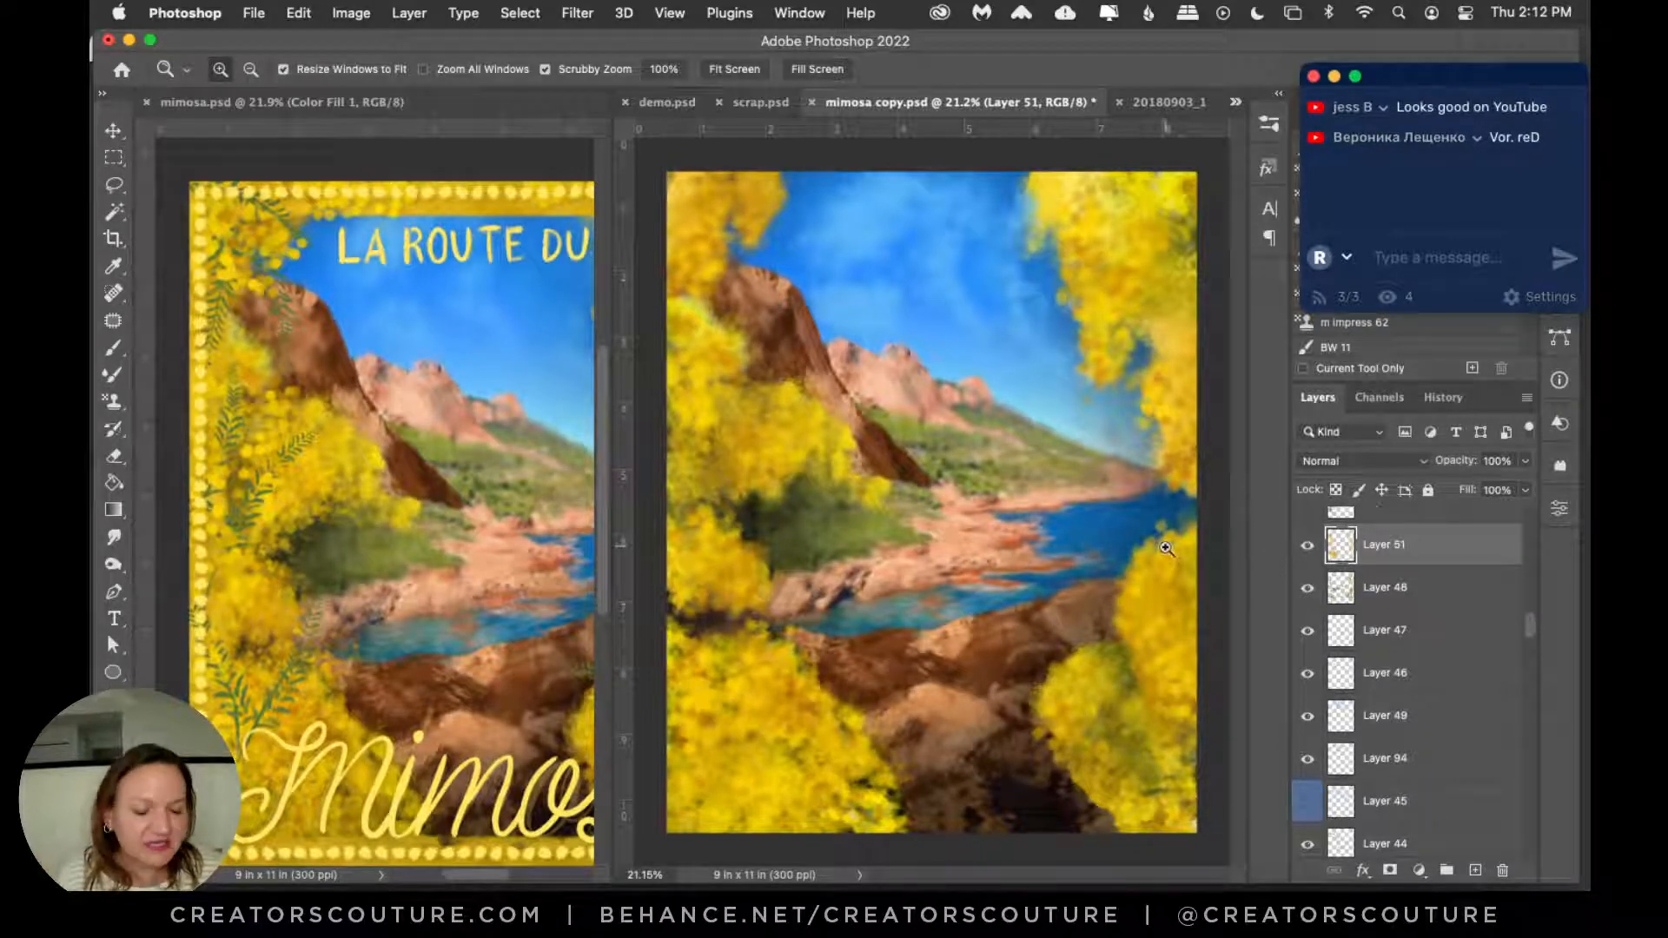
Step: Switch to Adobe Bridge, move the chat window out of the way, and open mimosa-shop-Tanneron-Provence.jpeg in Photoshop
left_click(625, 903)
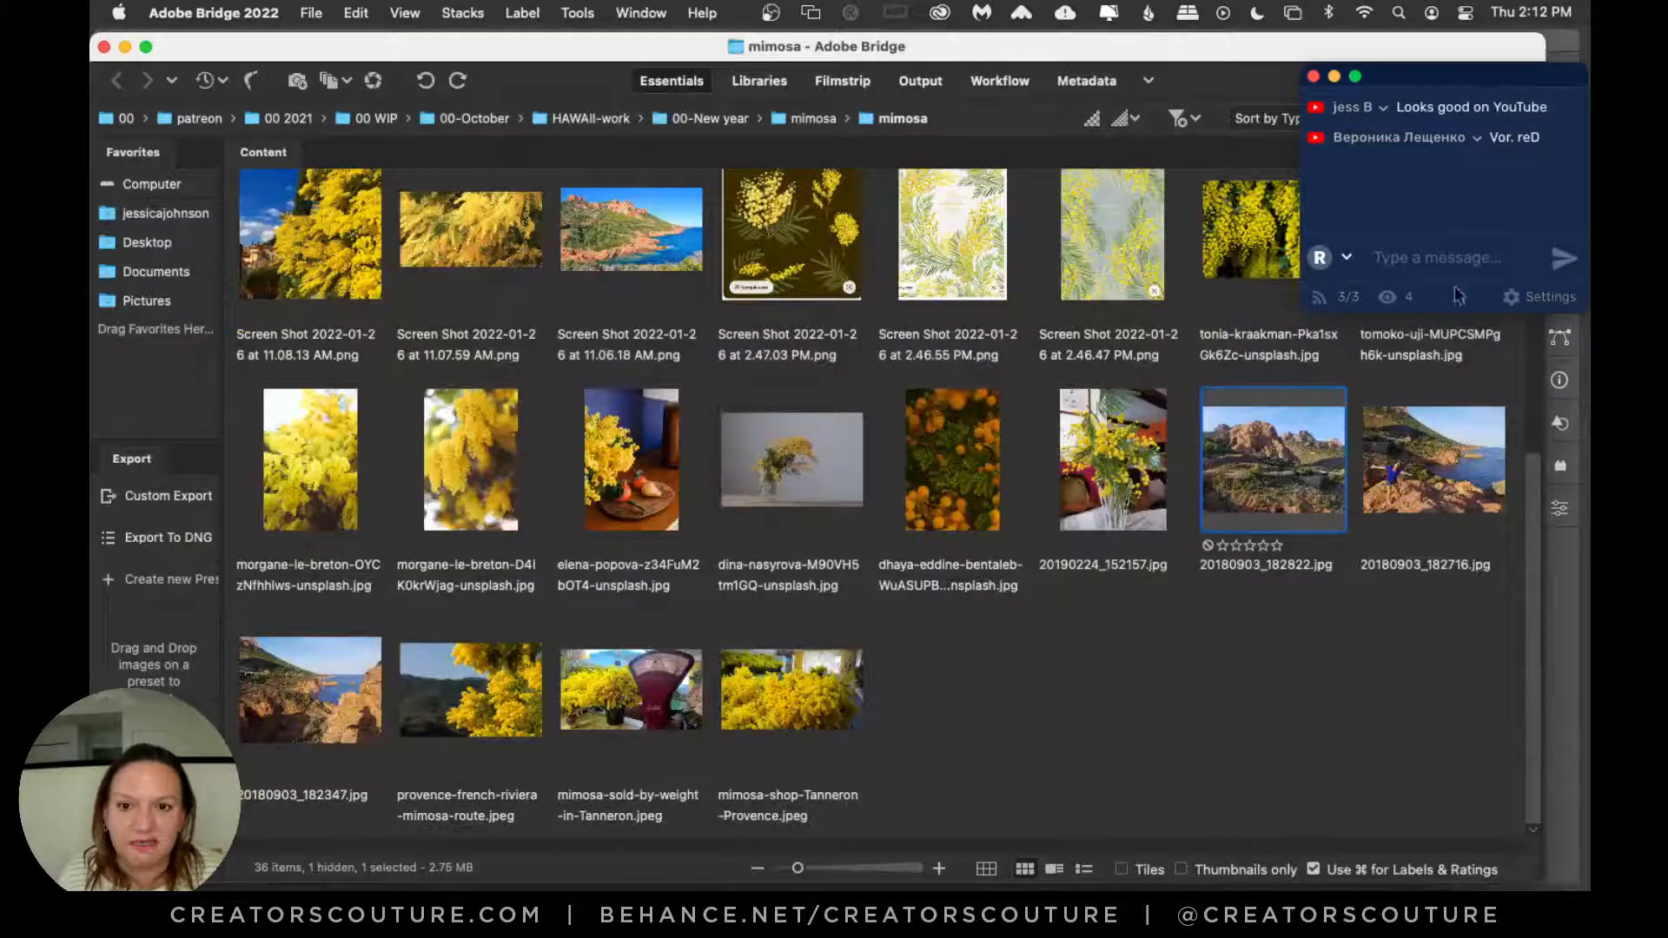
left_click_drag(1360, 87, 1586, 738)
left_click(1075, 671)
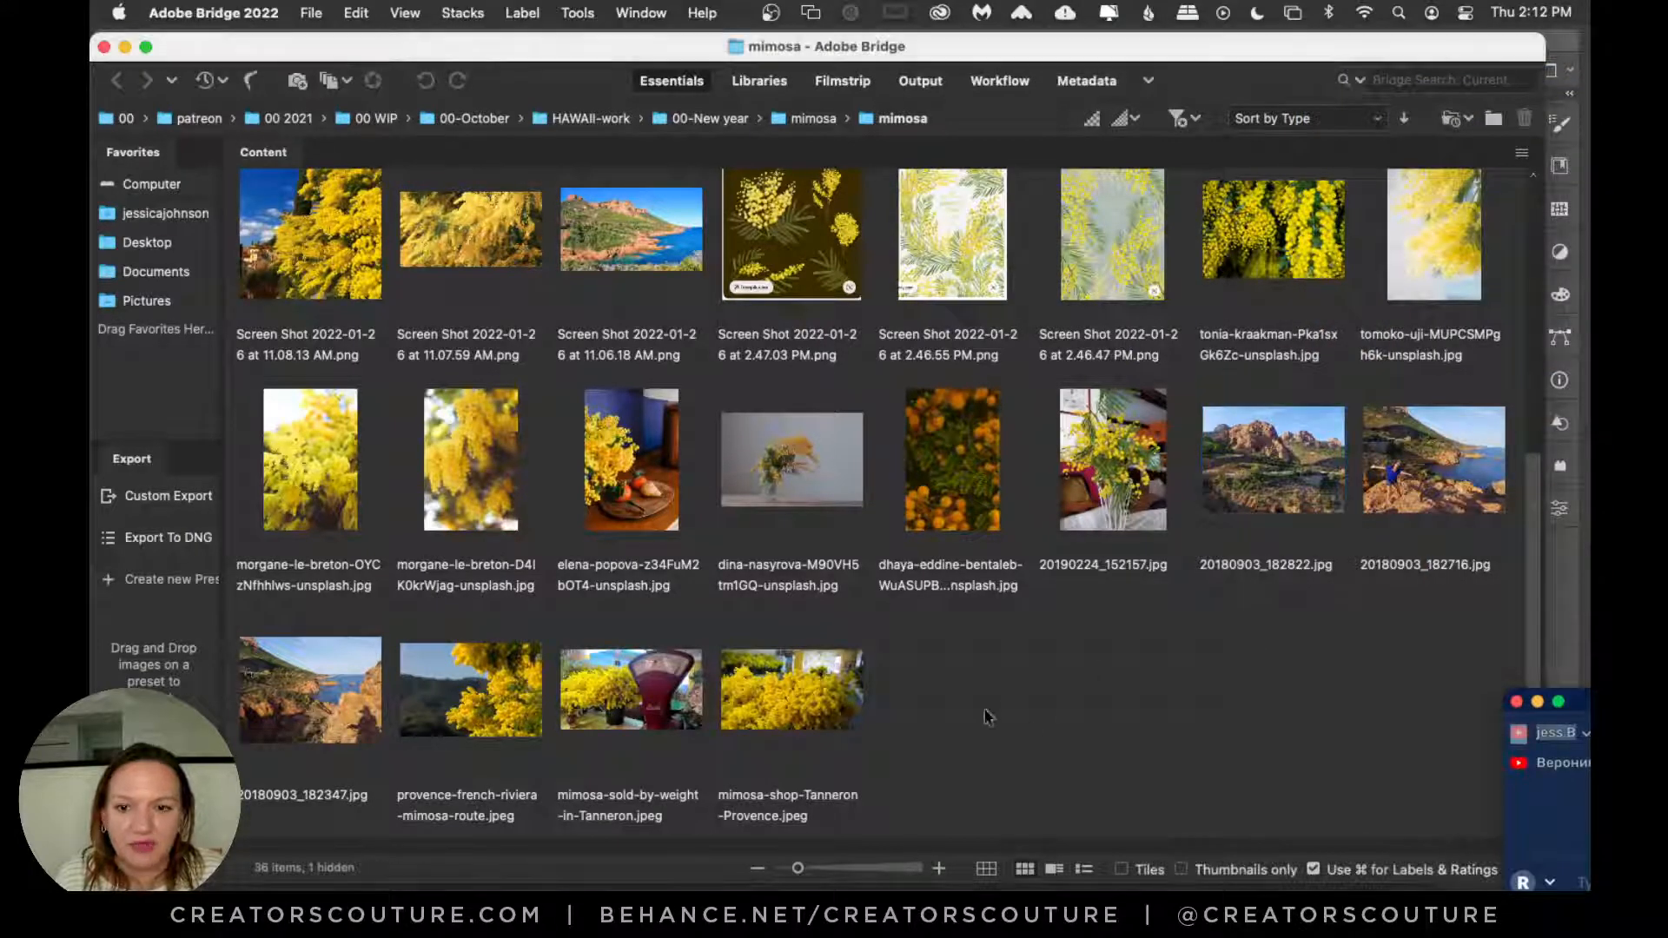
left_click(762, 708)
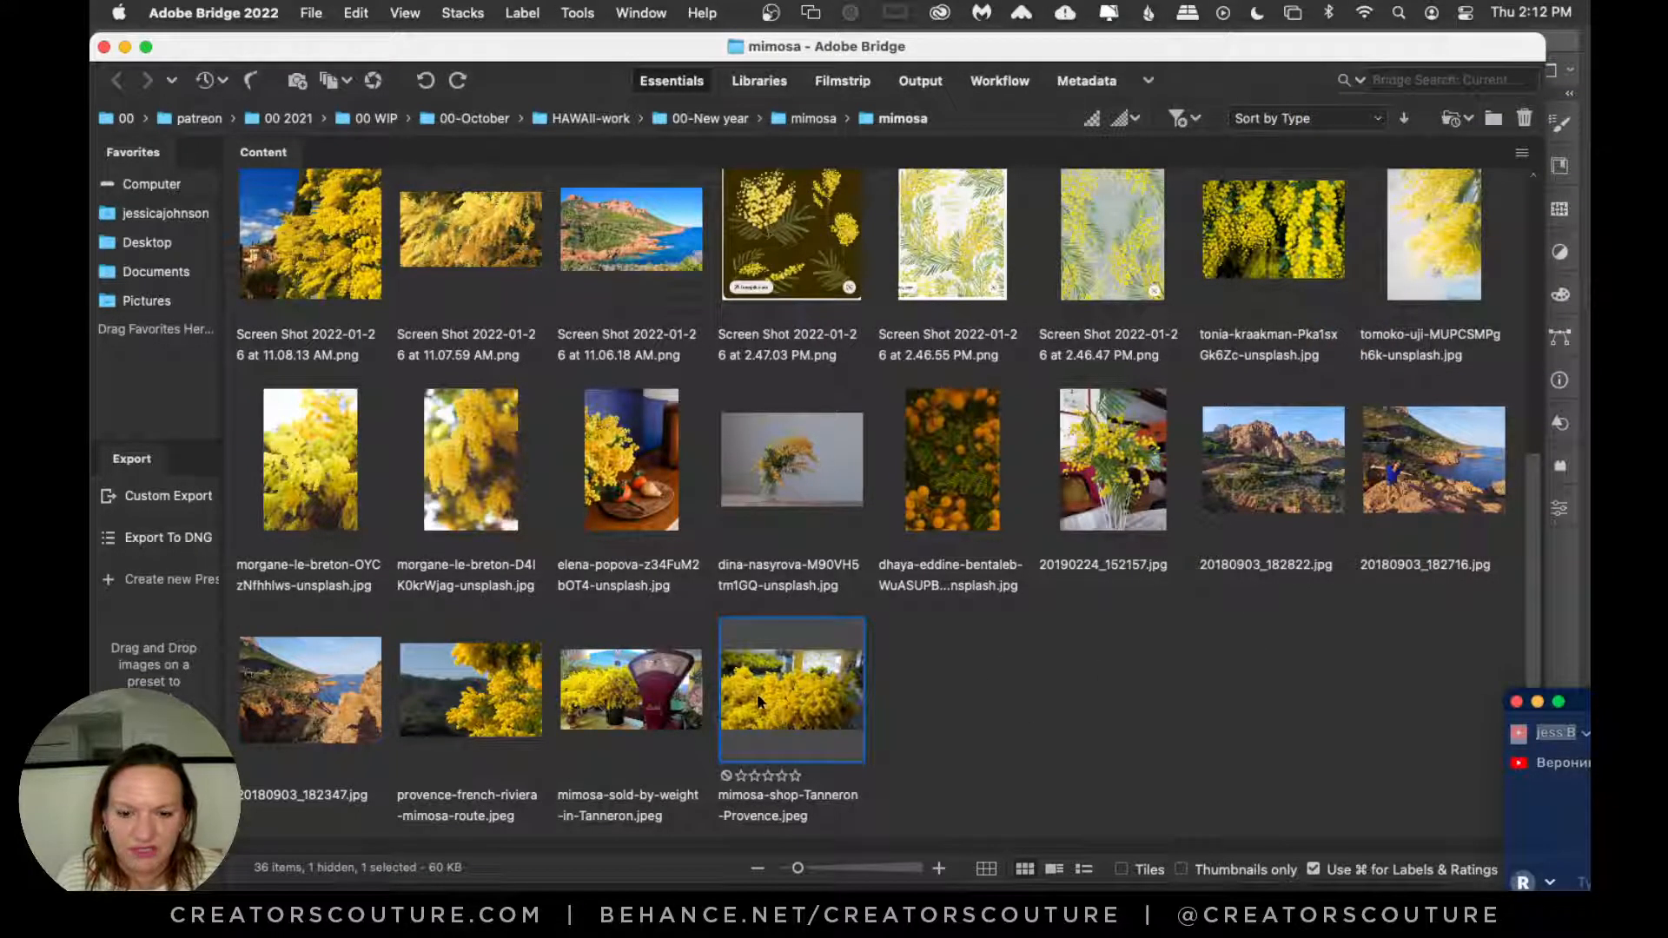
double_click(769, 704)
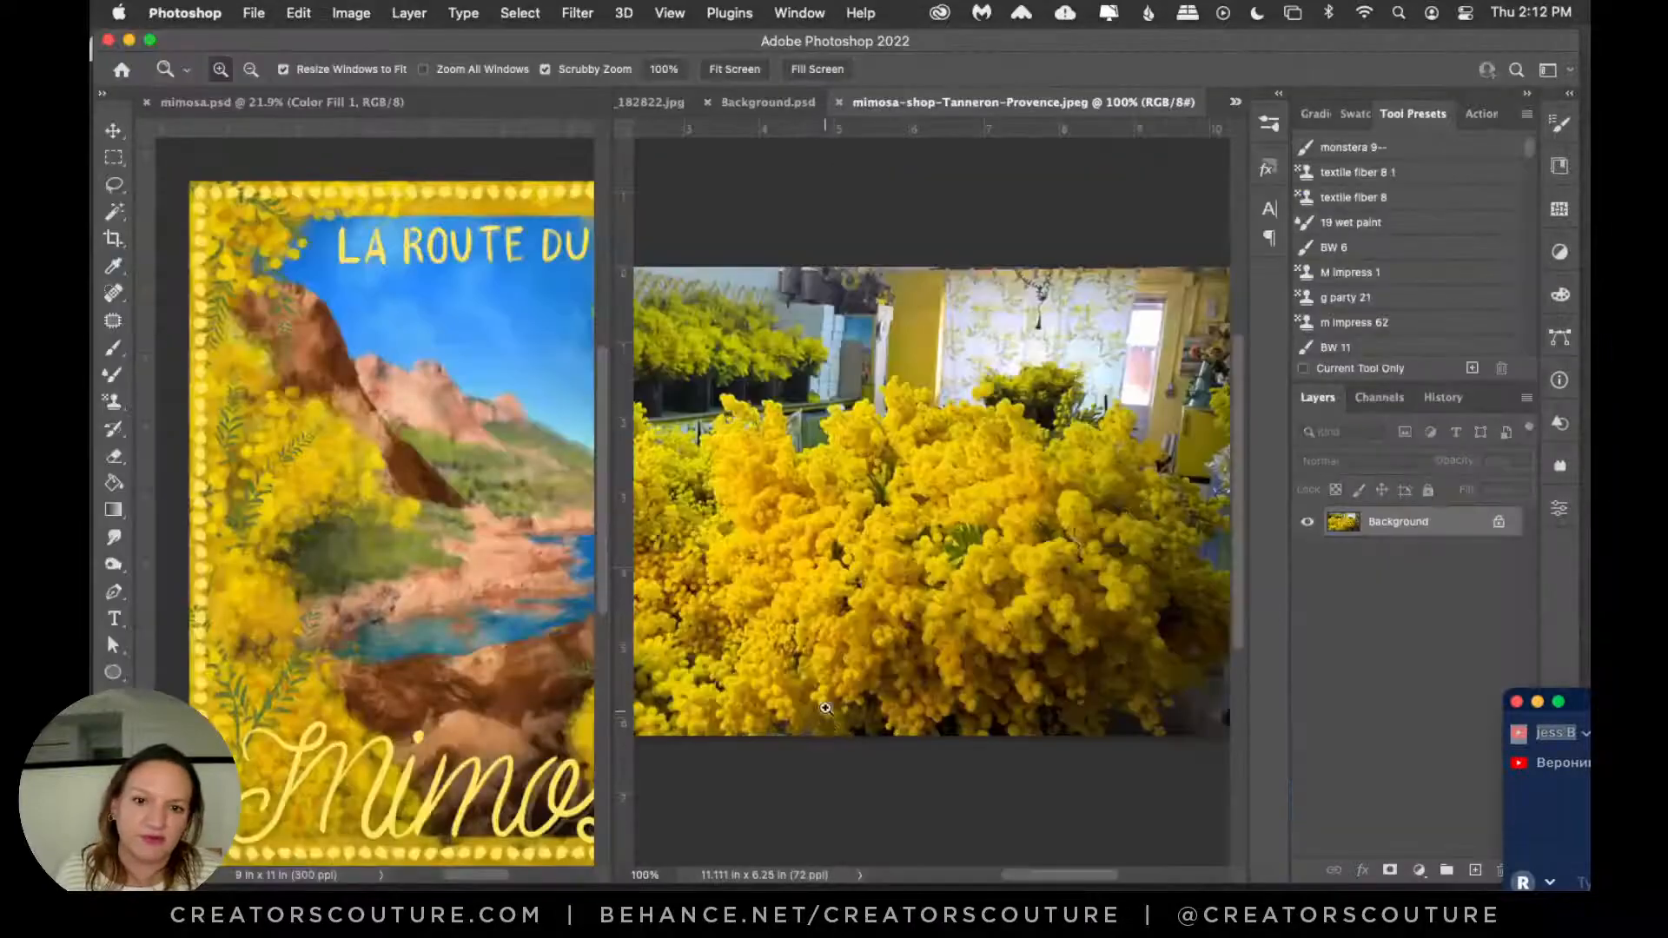
Step: Define a pattern from a small square of blossoms in the middle of the mimosa-shop-Tanneron-Provence.jpeg photo, keeping the suggested name
left_click(834, 573)
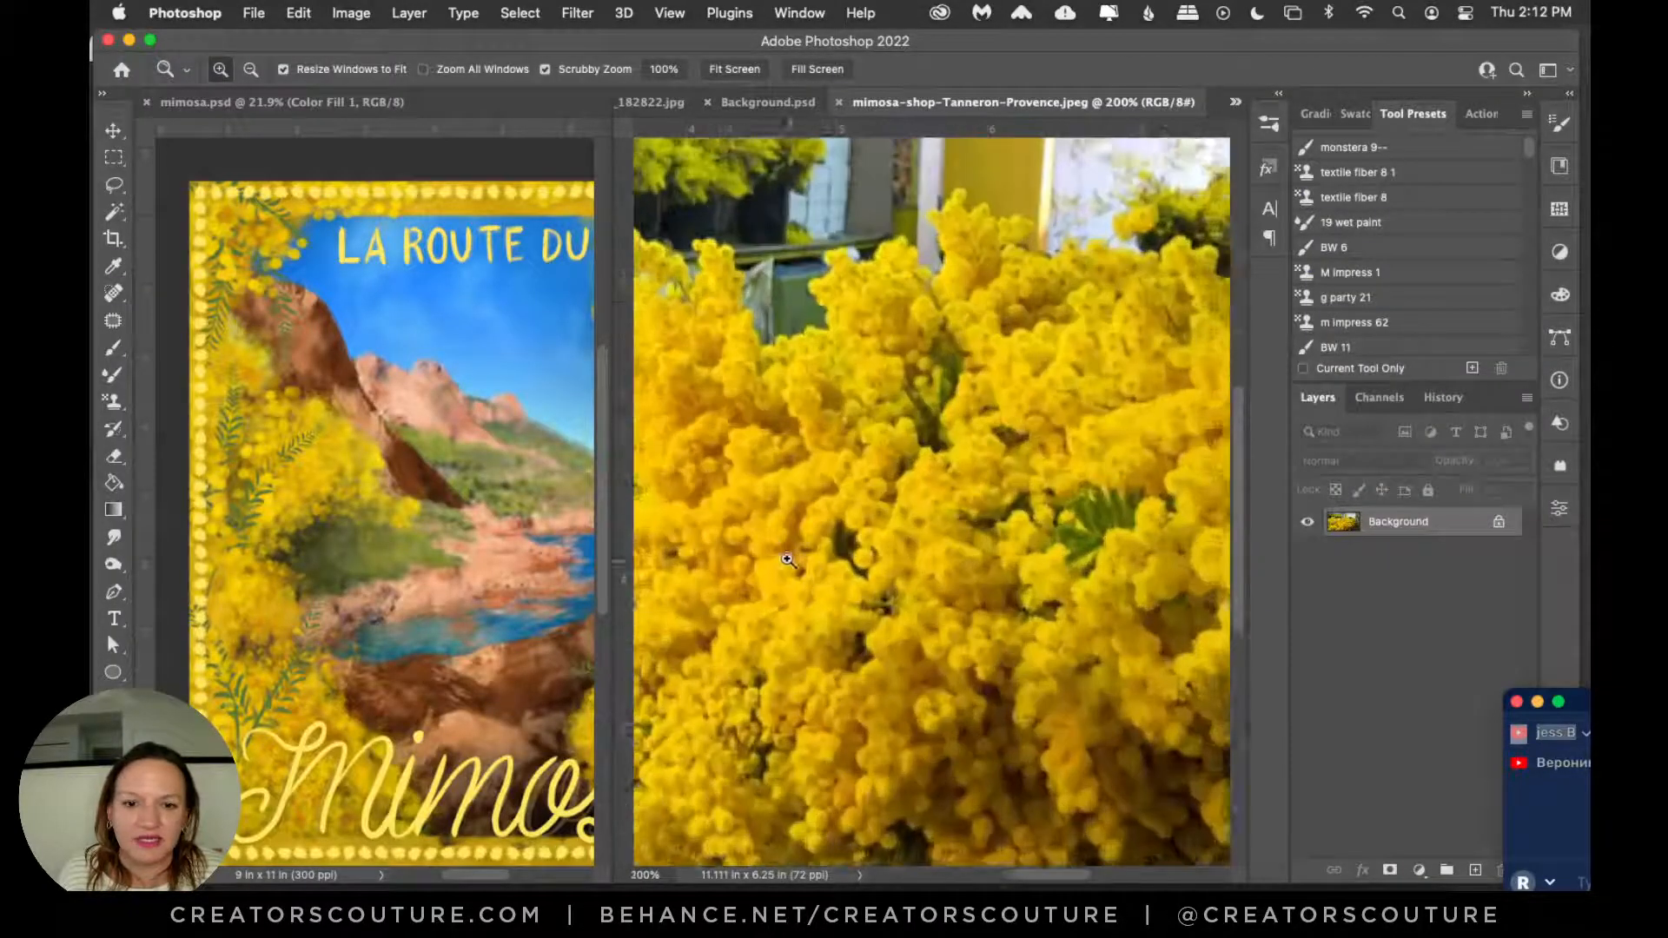
left_click(830, 575)
scroll(1028, 875, "left", 3)
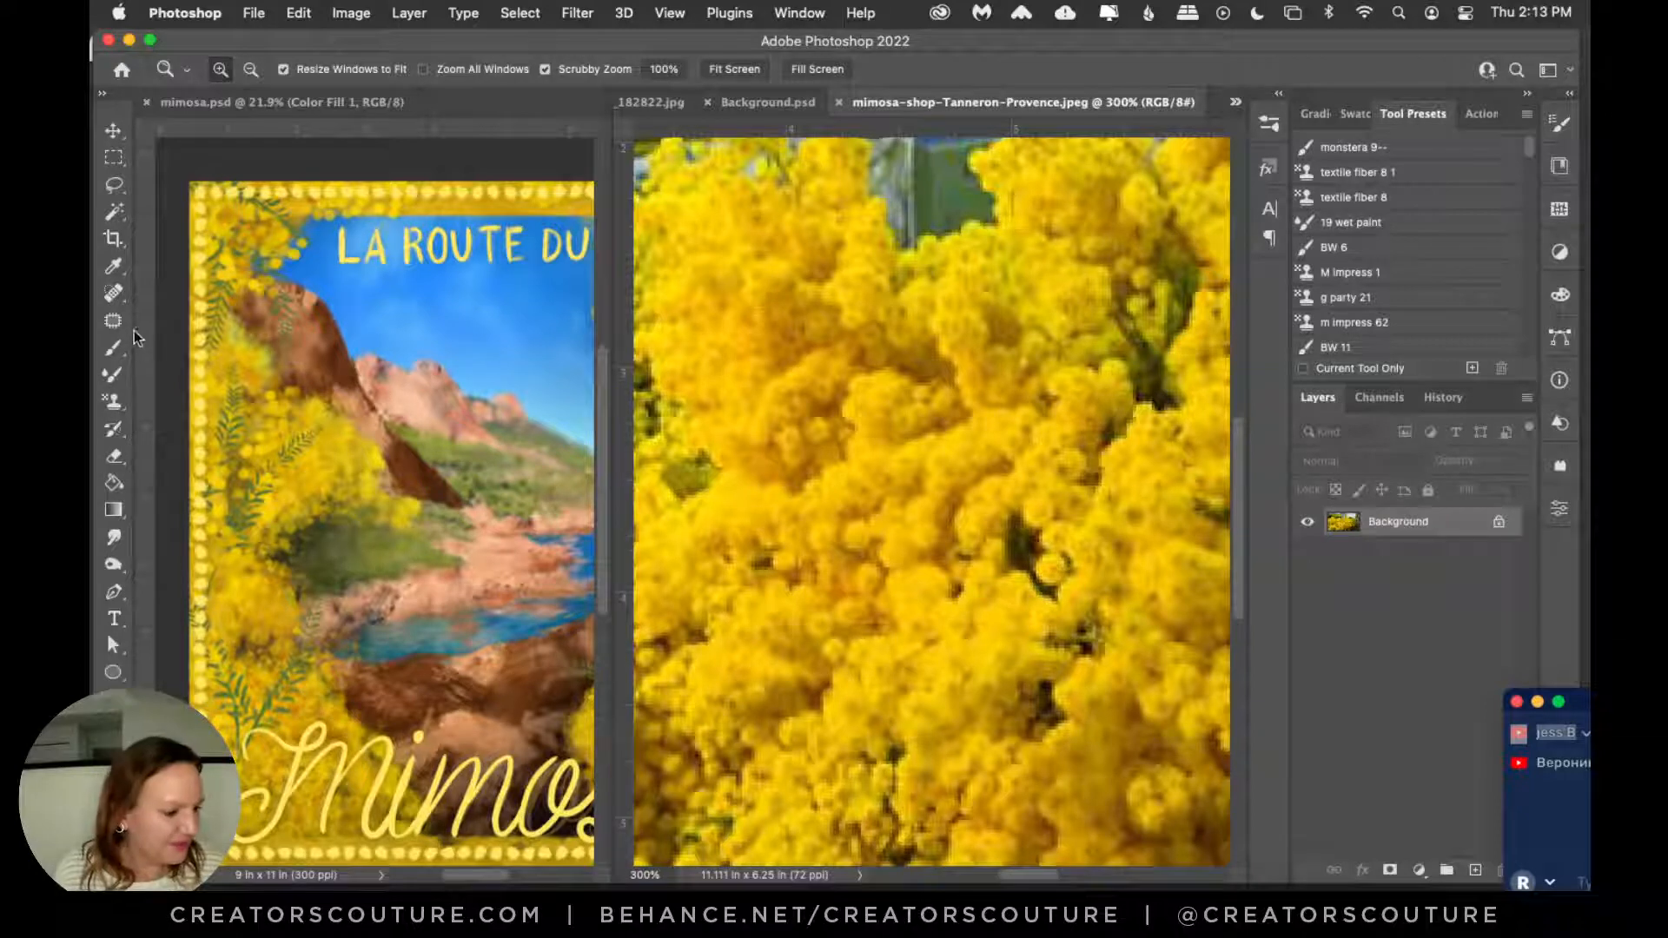
left_click(113, 157)
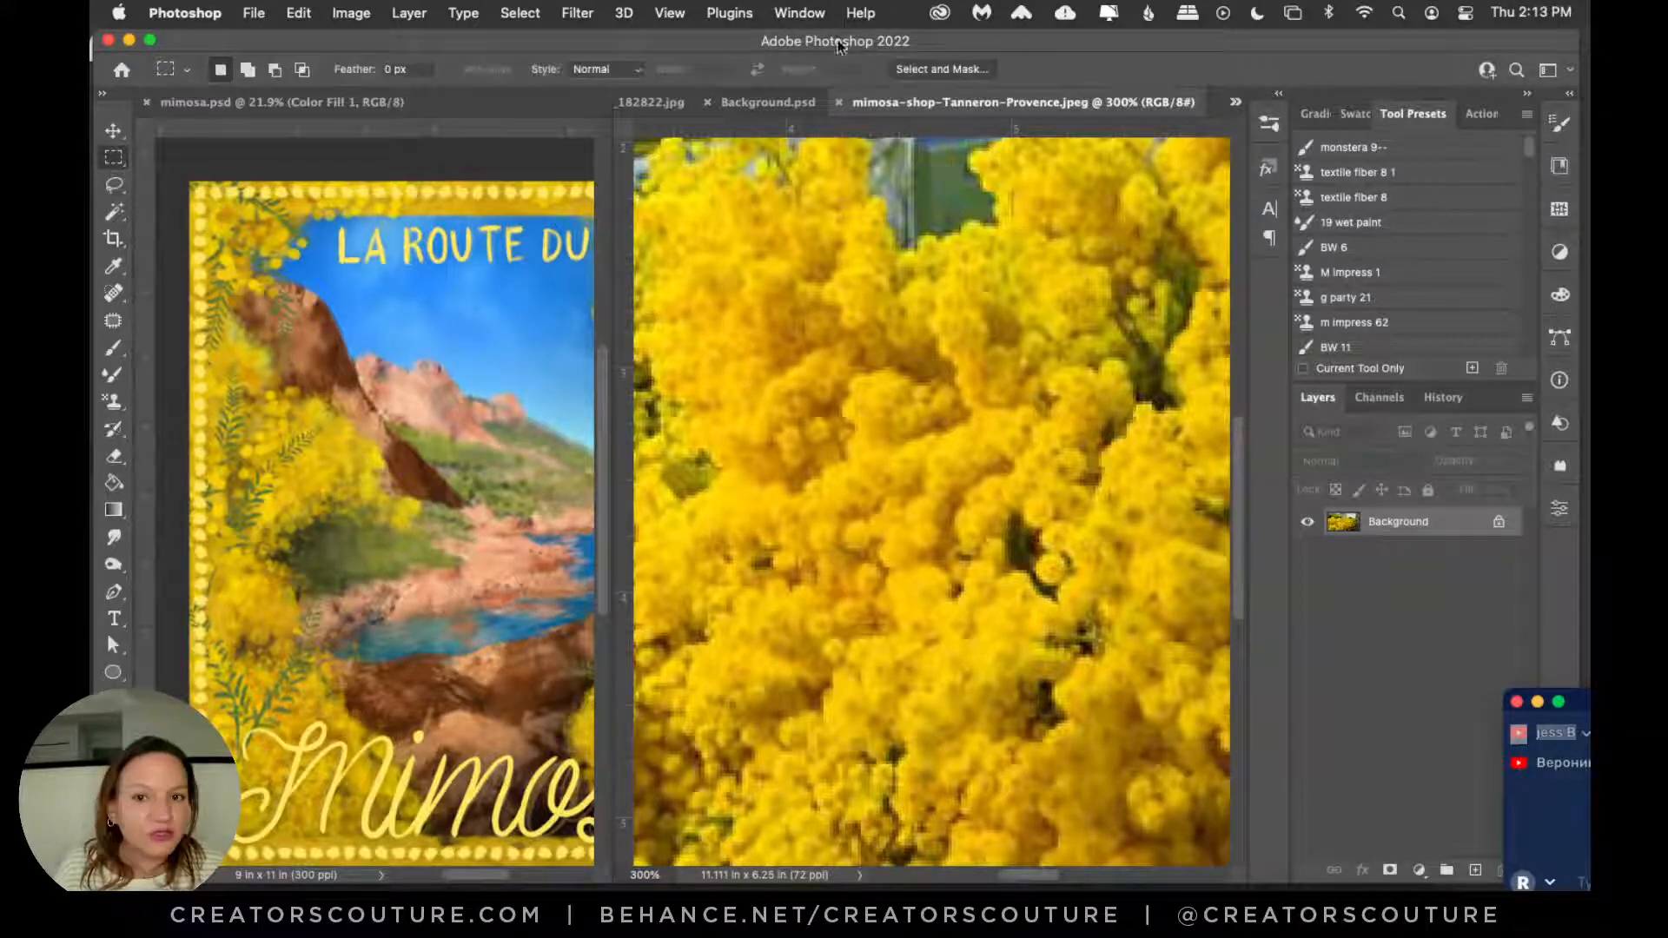
left_click_drag(728, 34, 721, 34)
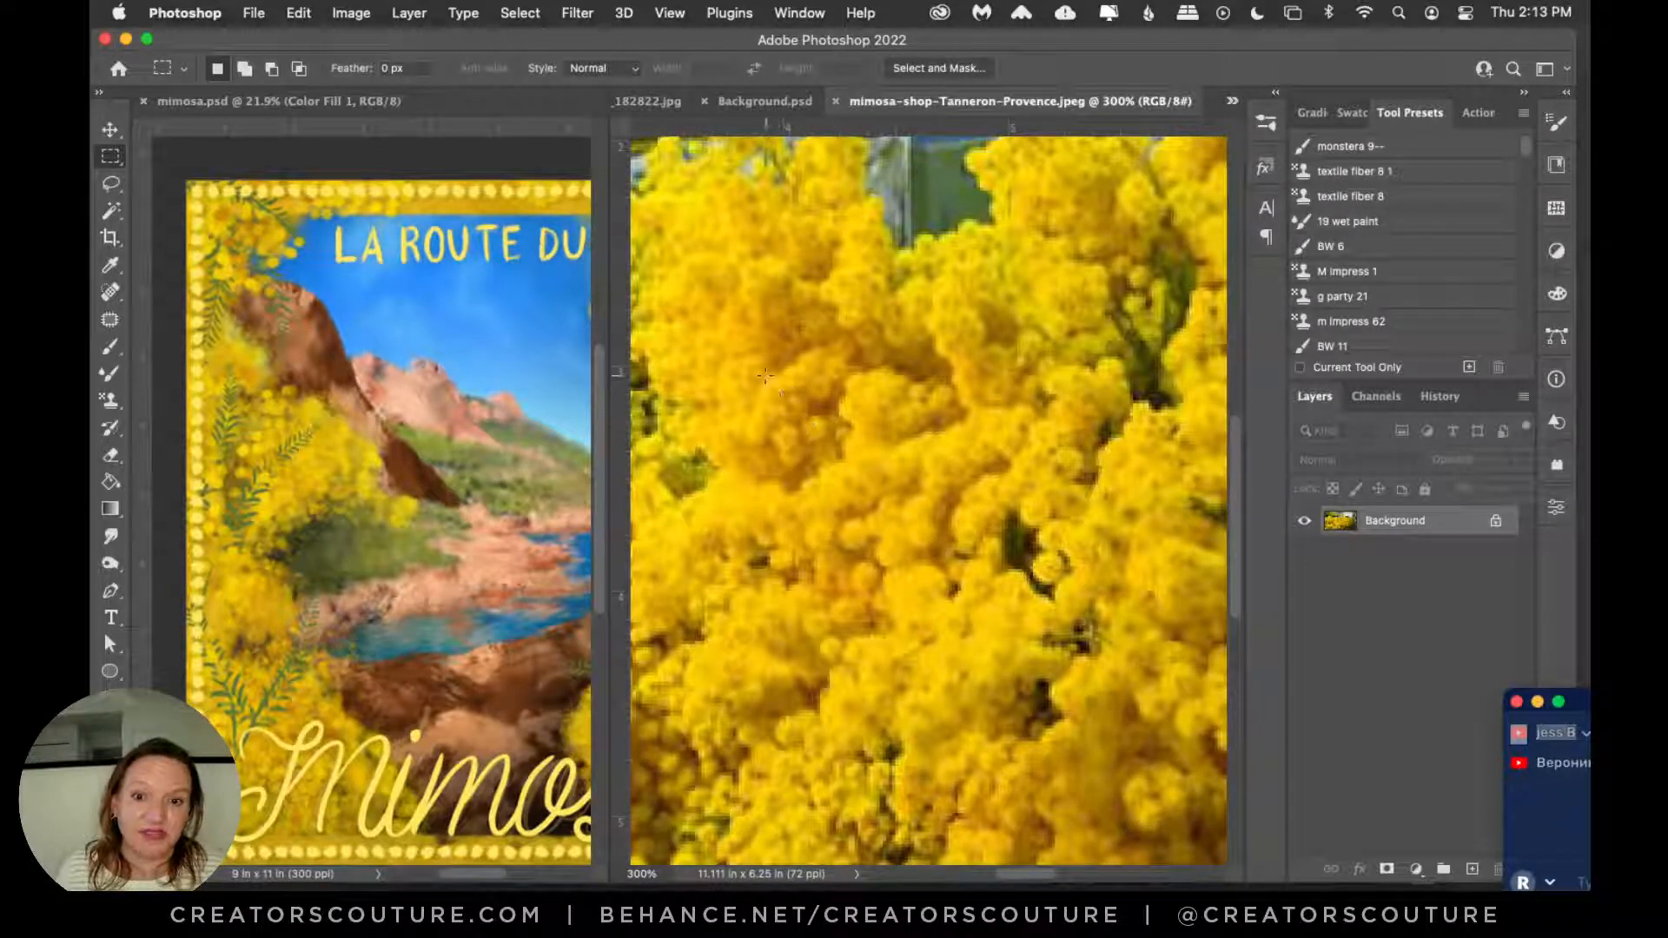
left_click_drag(755, 364, 831, 453)
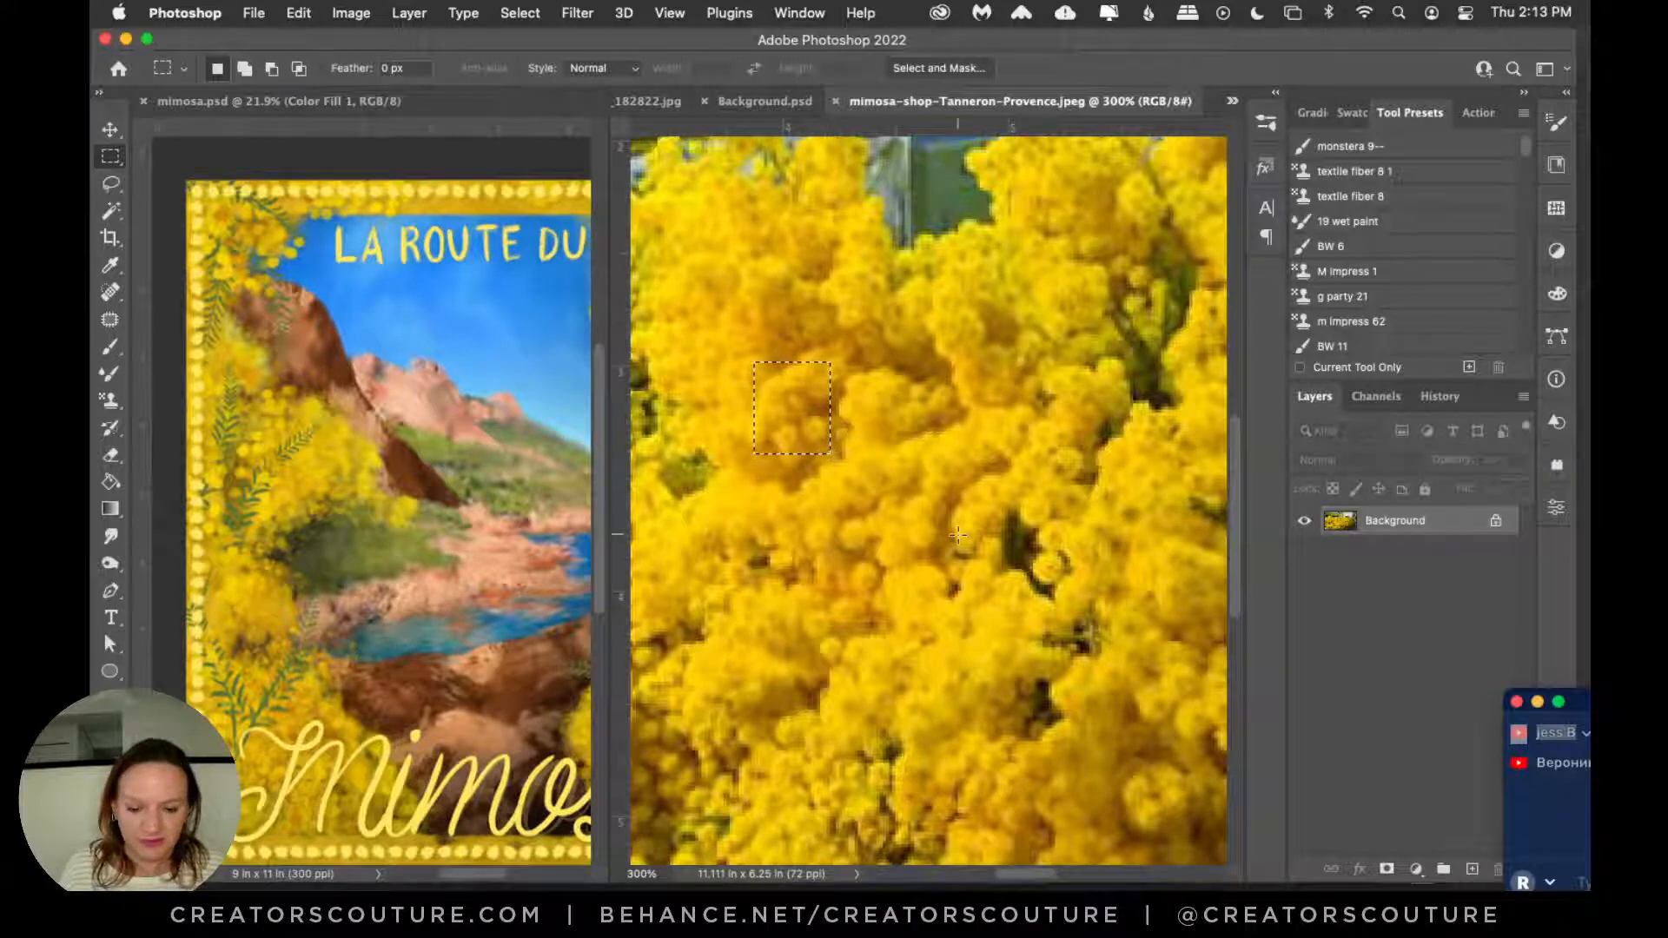
left_click_drag(748, 352, 852, 457)
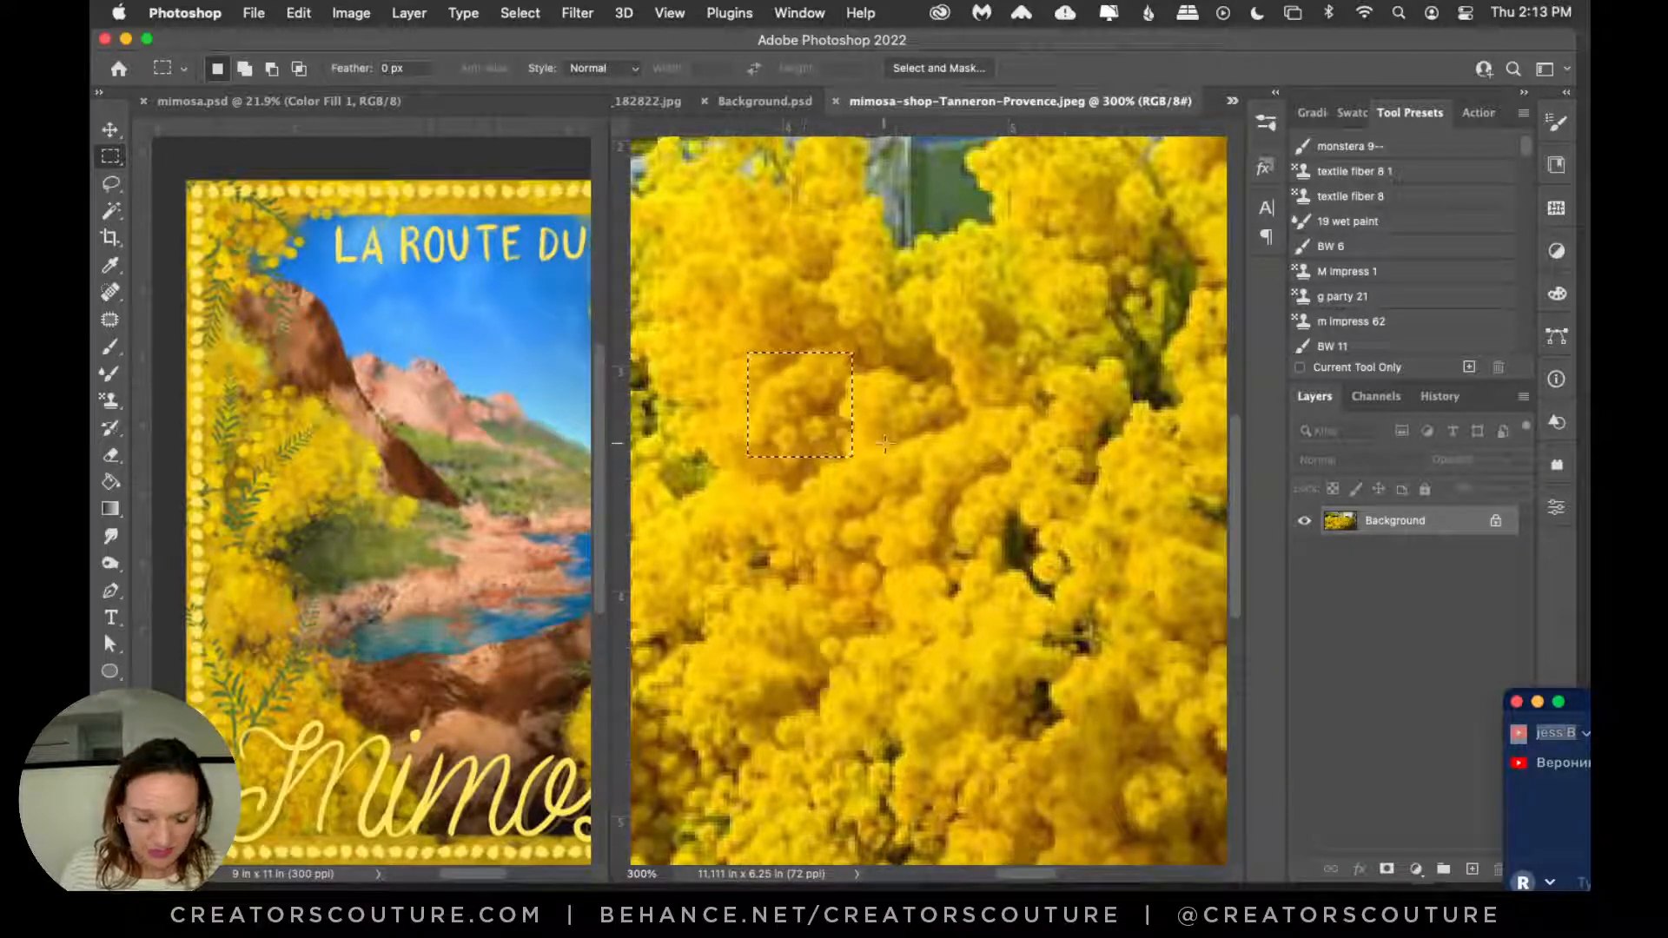
key("super+alt+shift+p")
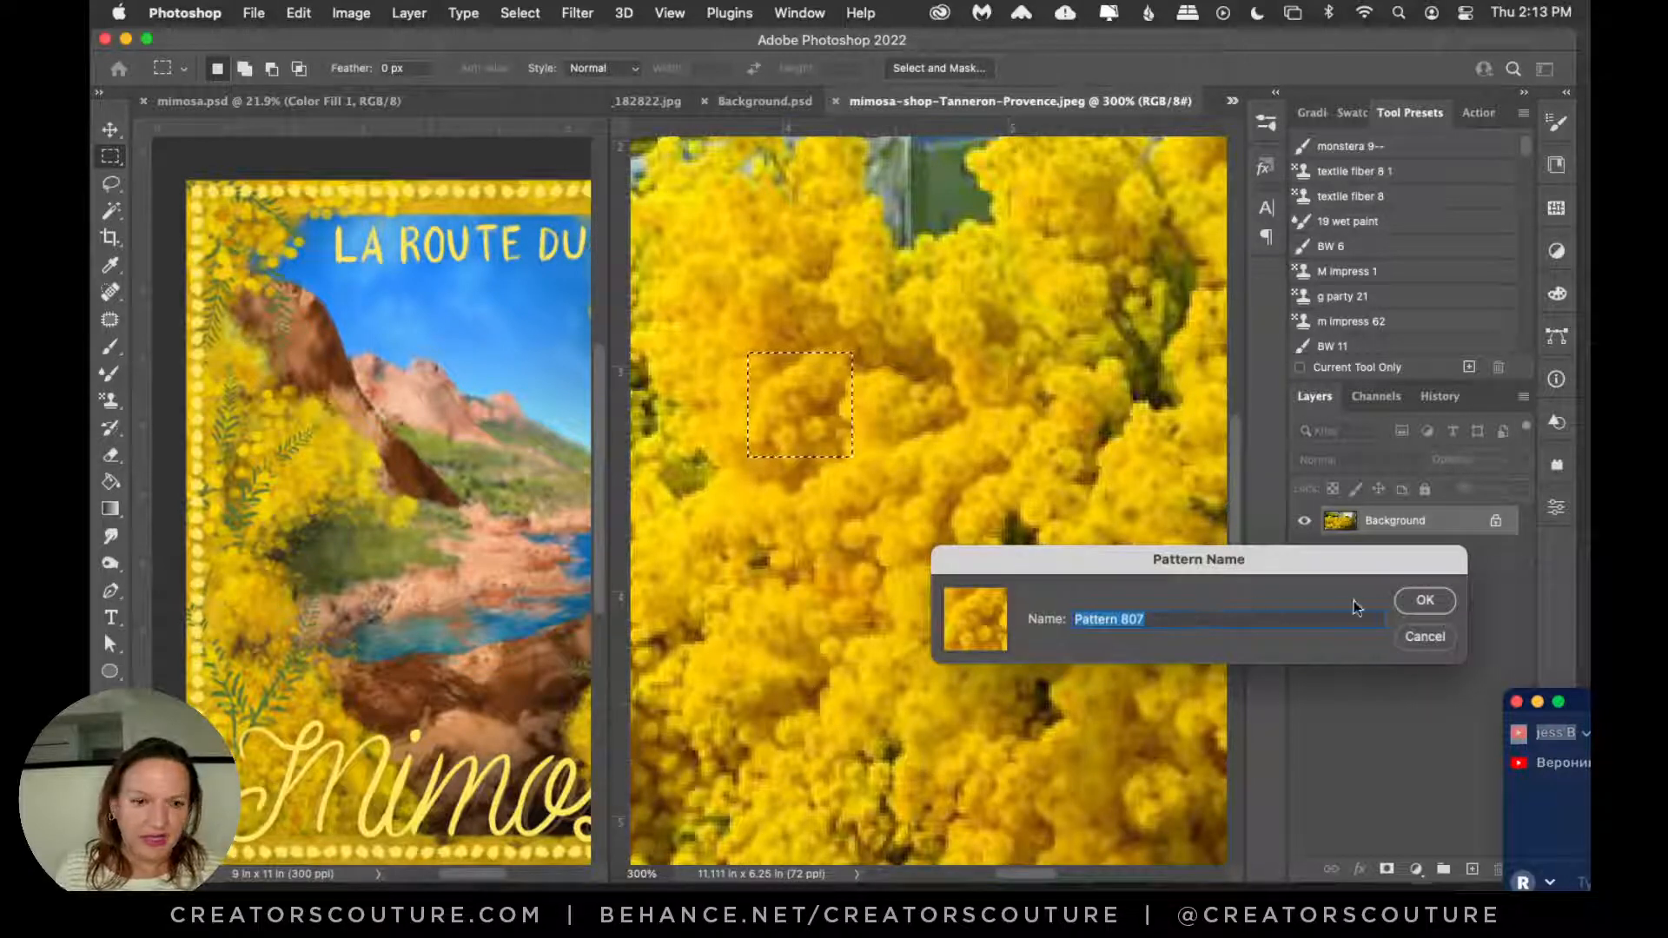
left_click(1416, 603)
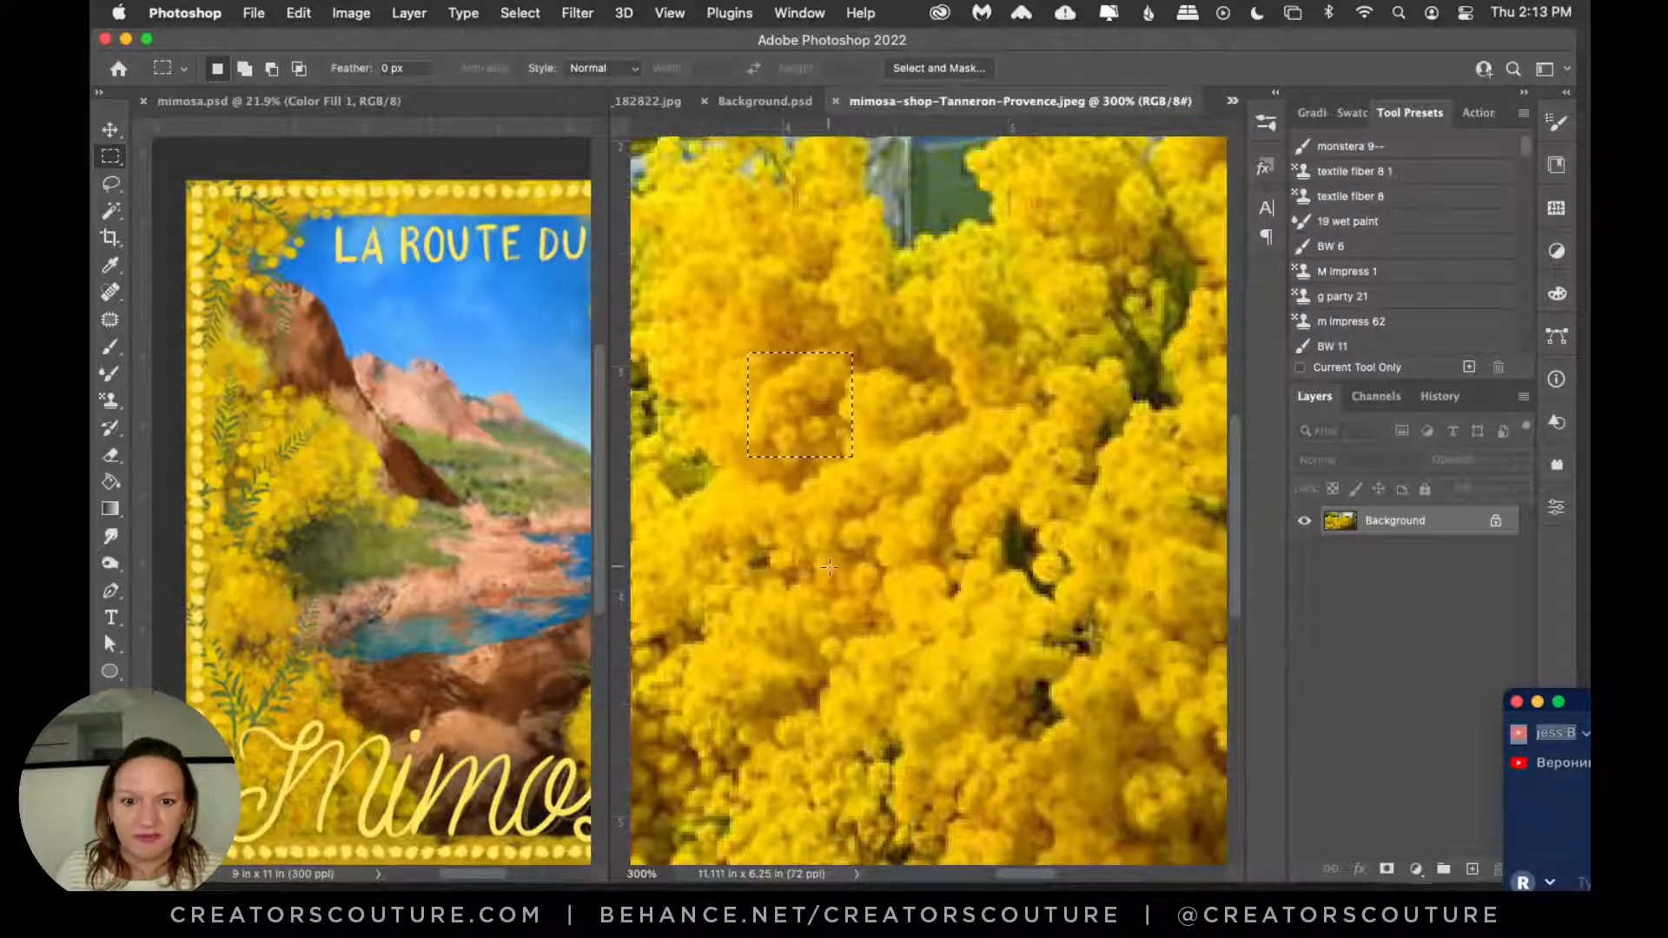
Step: Define another pattern from a smaller patch of bright blossoms beside the green box in the photo, keeping the suggested name
key("super+d")
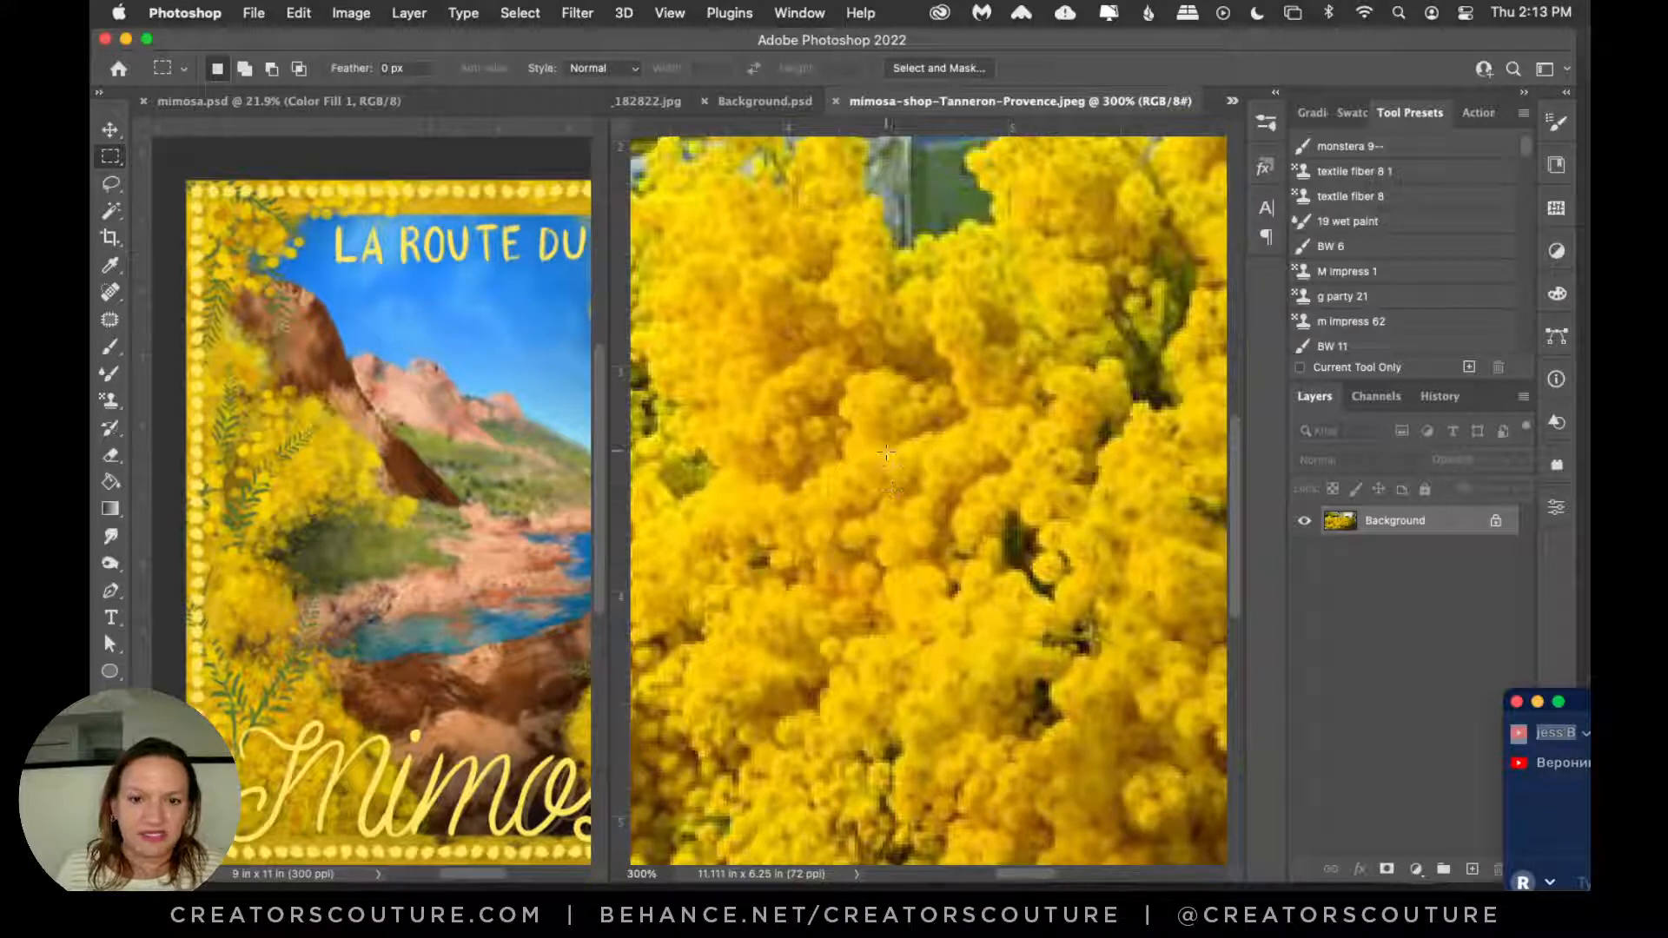
left_click_drag(1054, 153, 1106, 215)
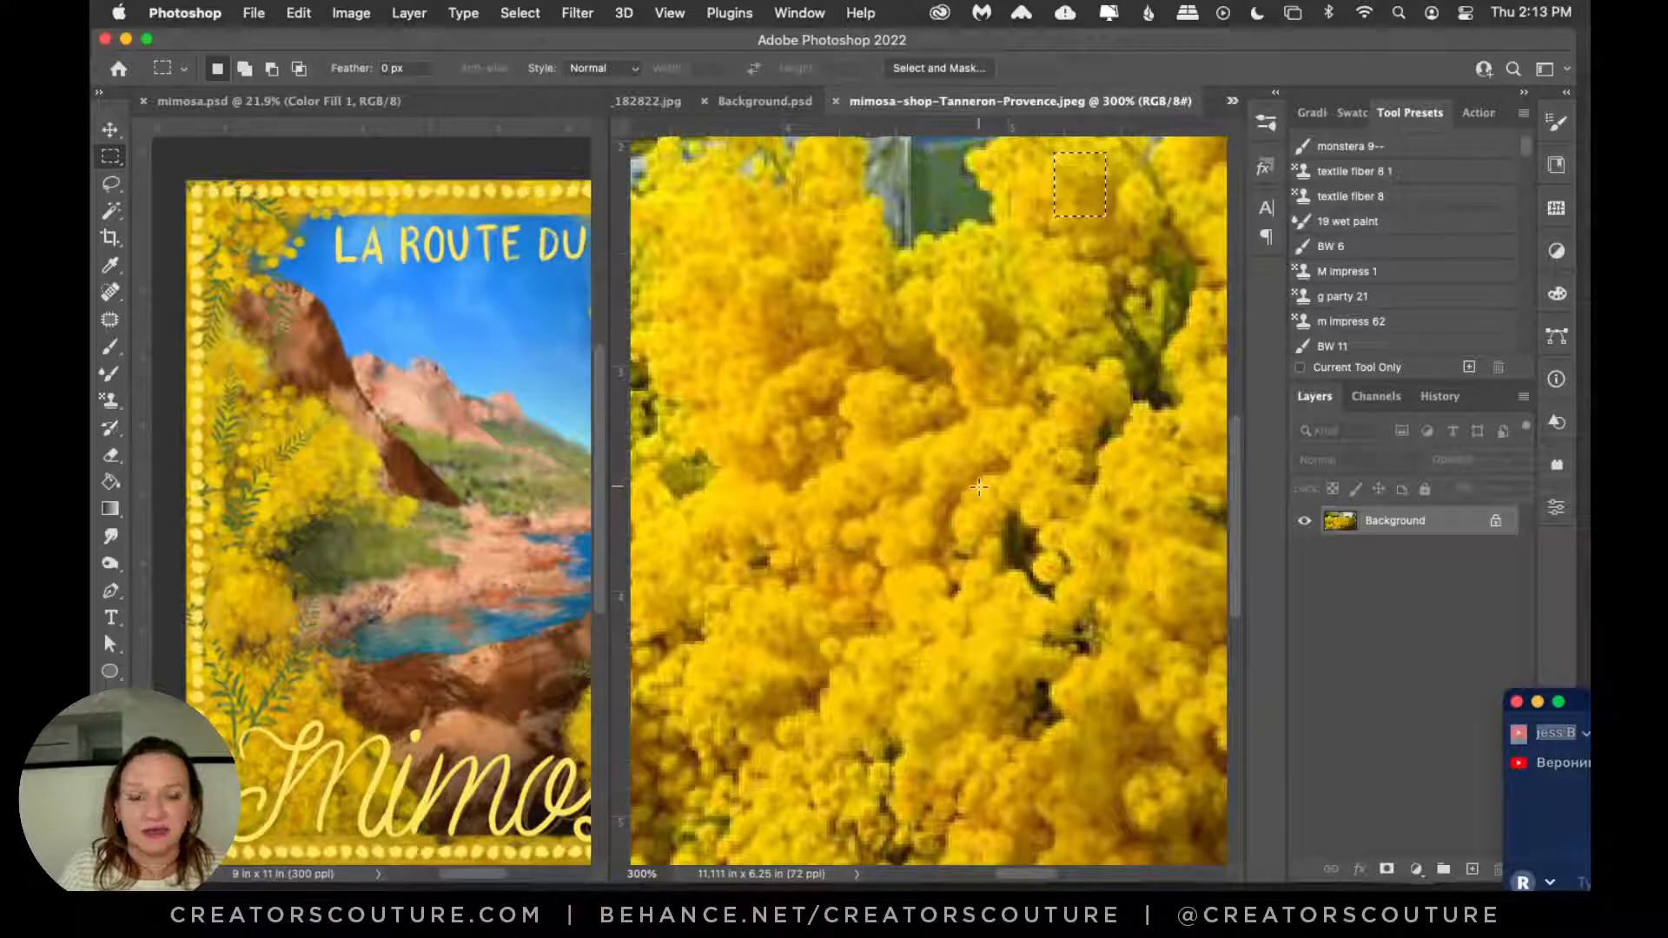
key("super+shift+p")
left_click(1424, 601)
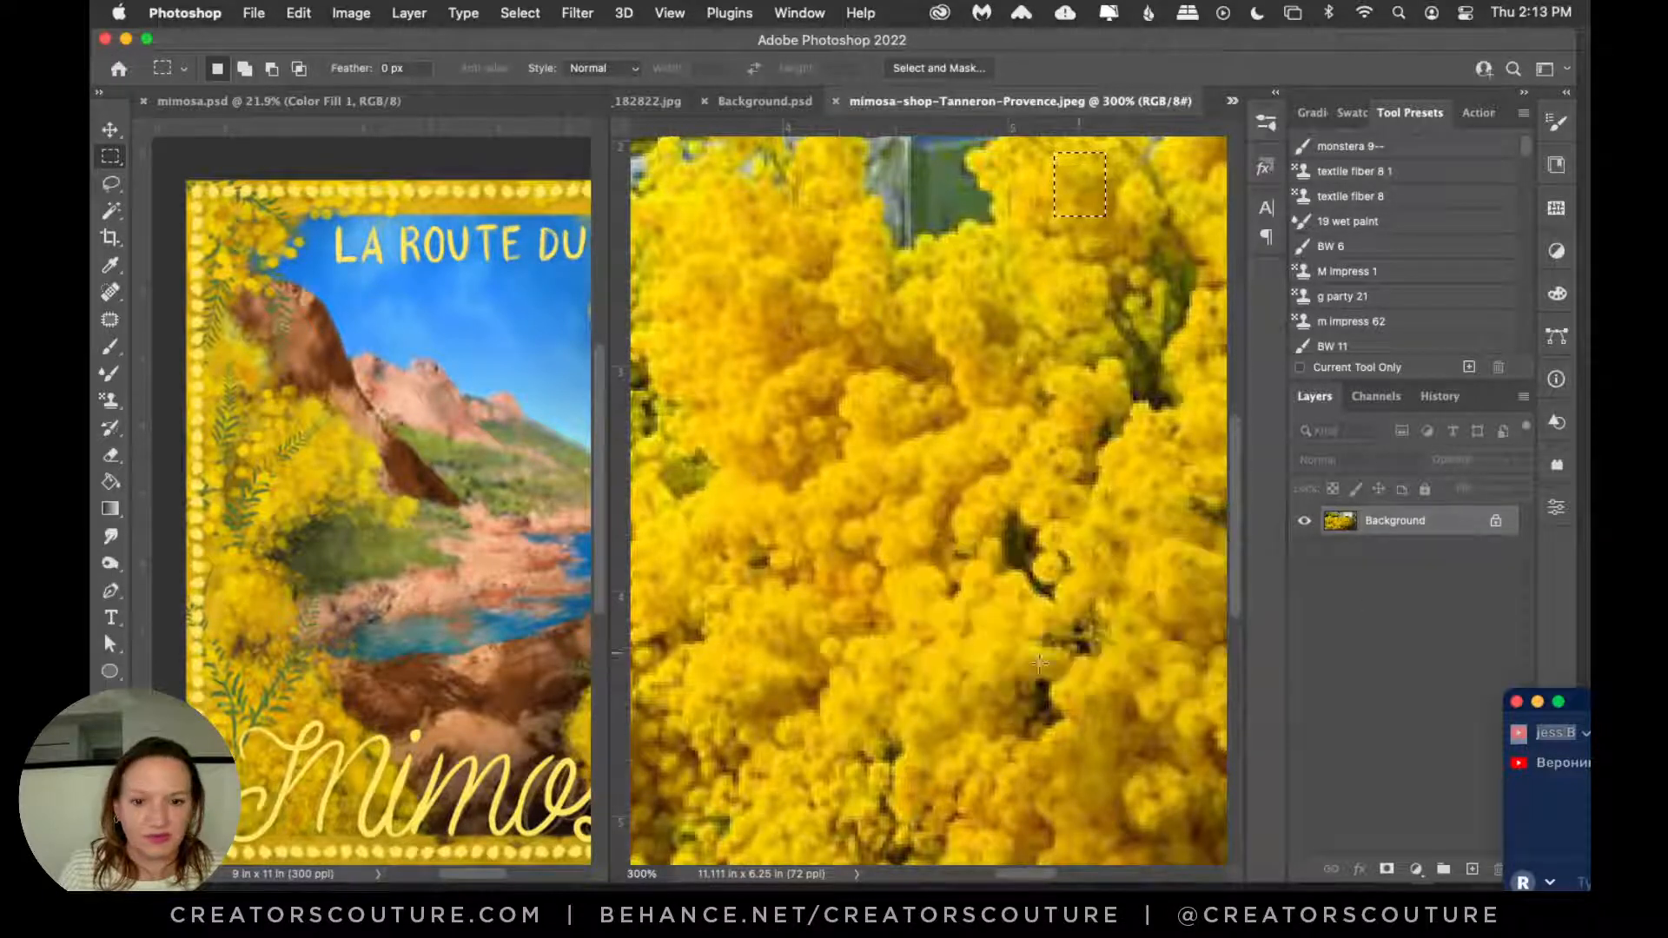
Step: Define one more pattern from a small patch of blossoms in the lower part of the bouquet, keeping the suggested name
key("super+d")
left_click_drag(1089, 773, 1158, 849)
key("super+shift+p")
left_click(1425, 601)
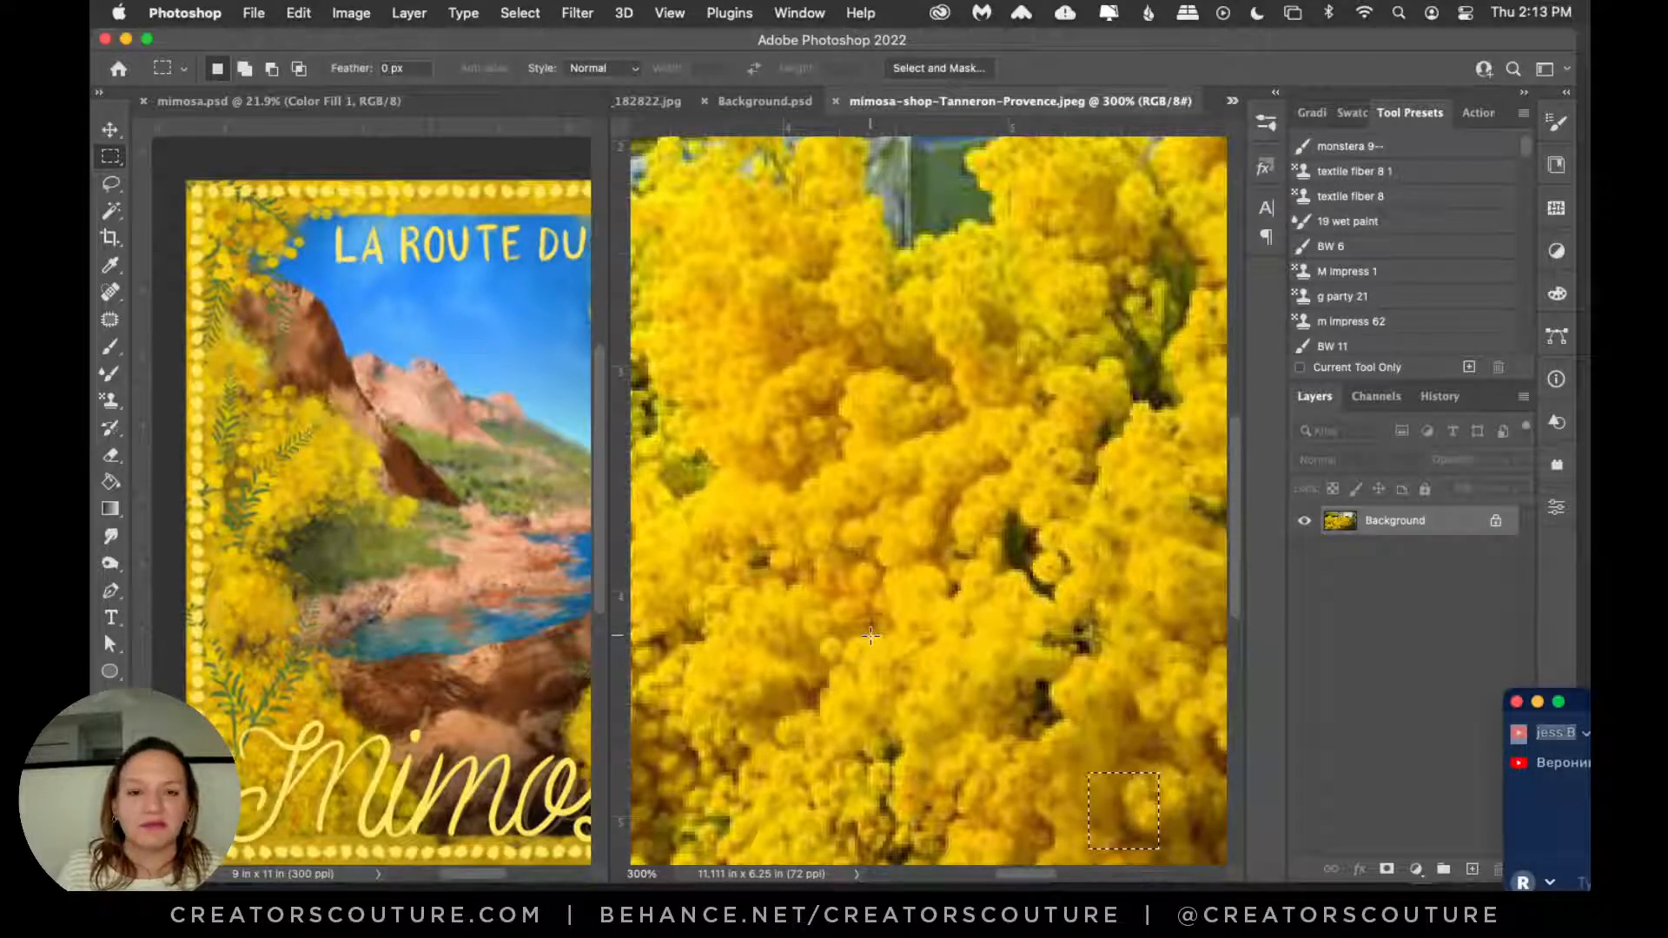
Step: Return to mimosa copy.psd, activate the Pattern Stamp tool, and look through the saved mimosa patterns
key("ctrl+Tab")
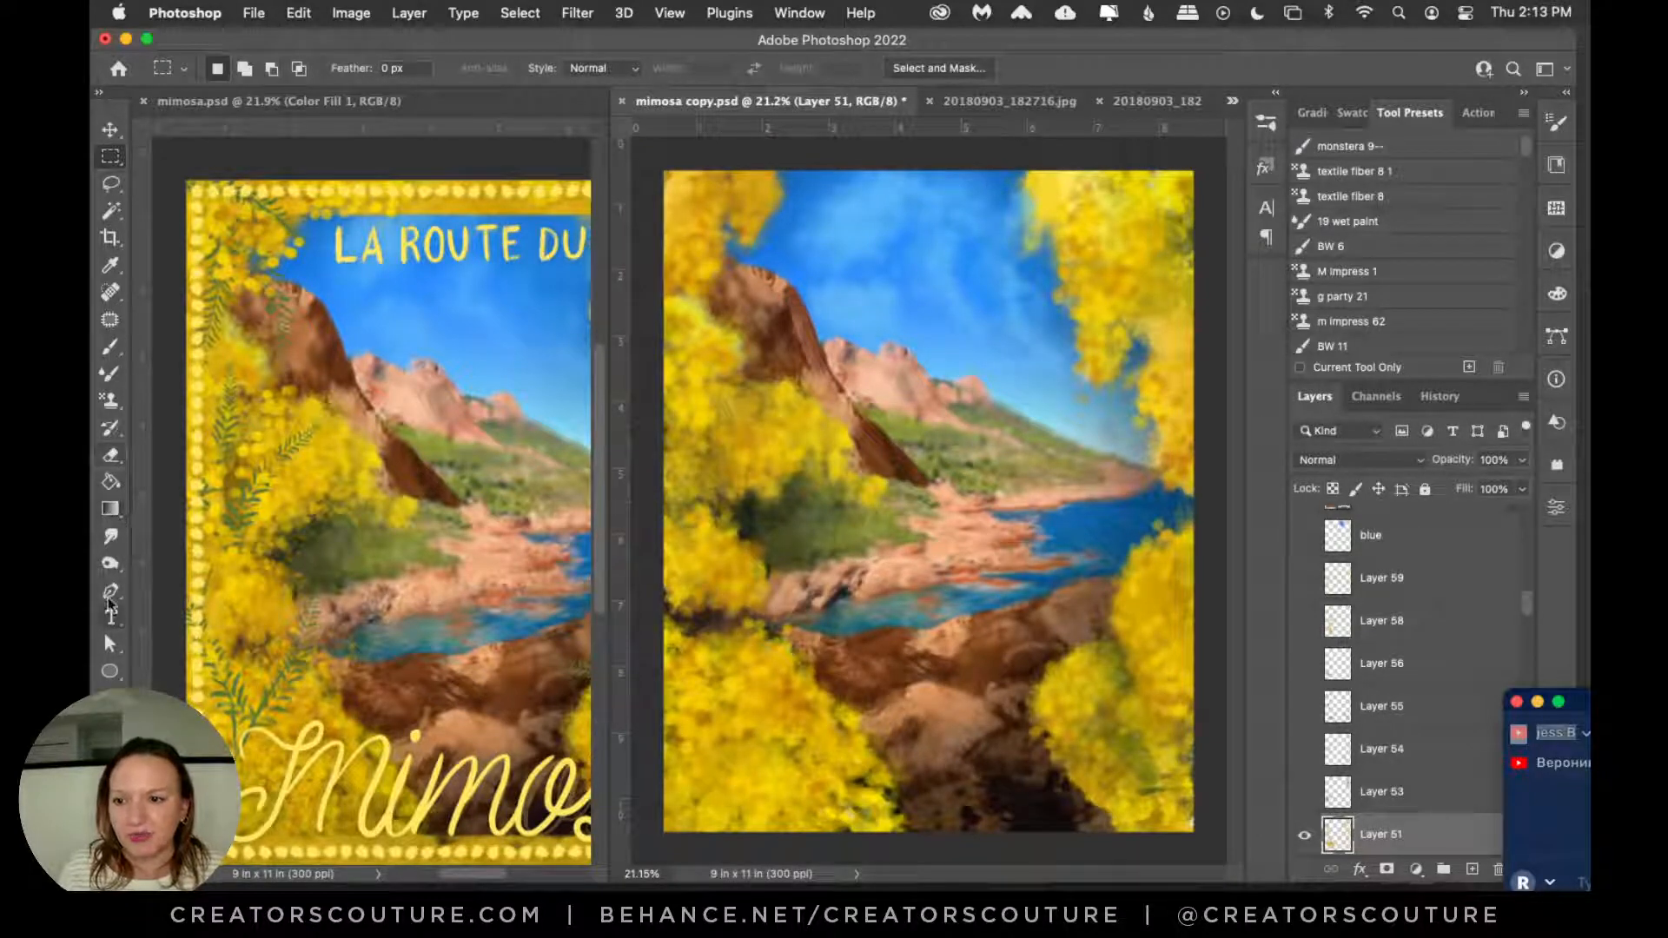
left_click(110, 400)
left_click(809, 68)
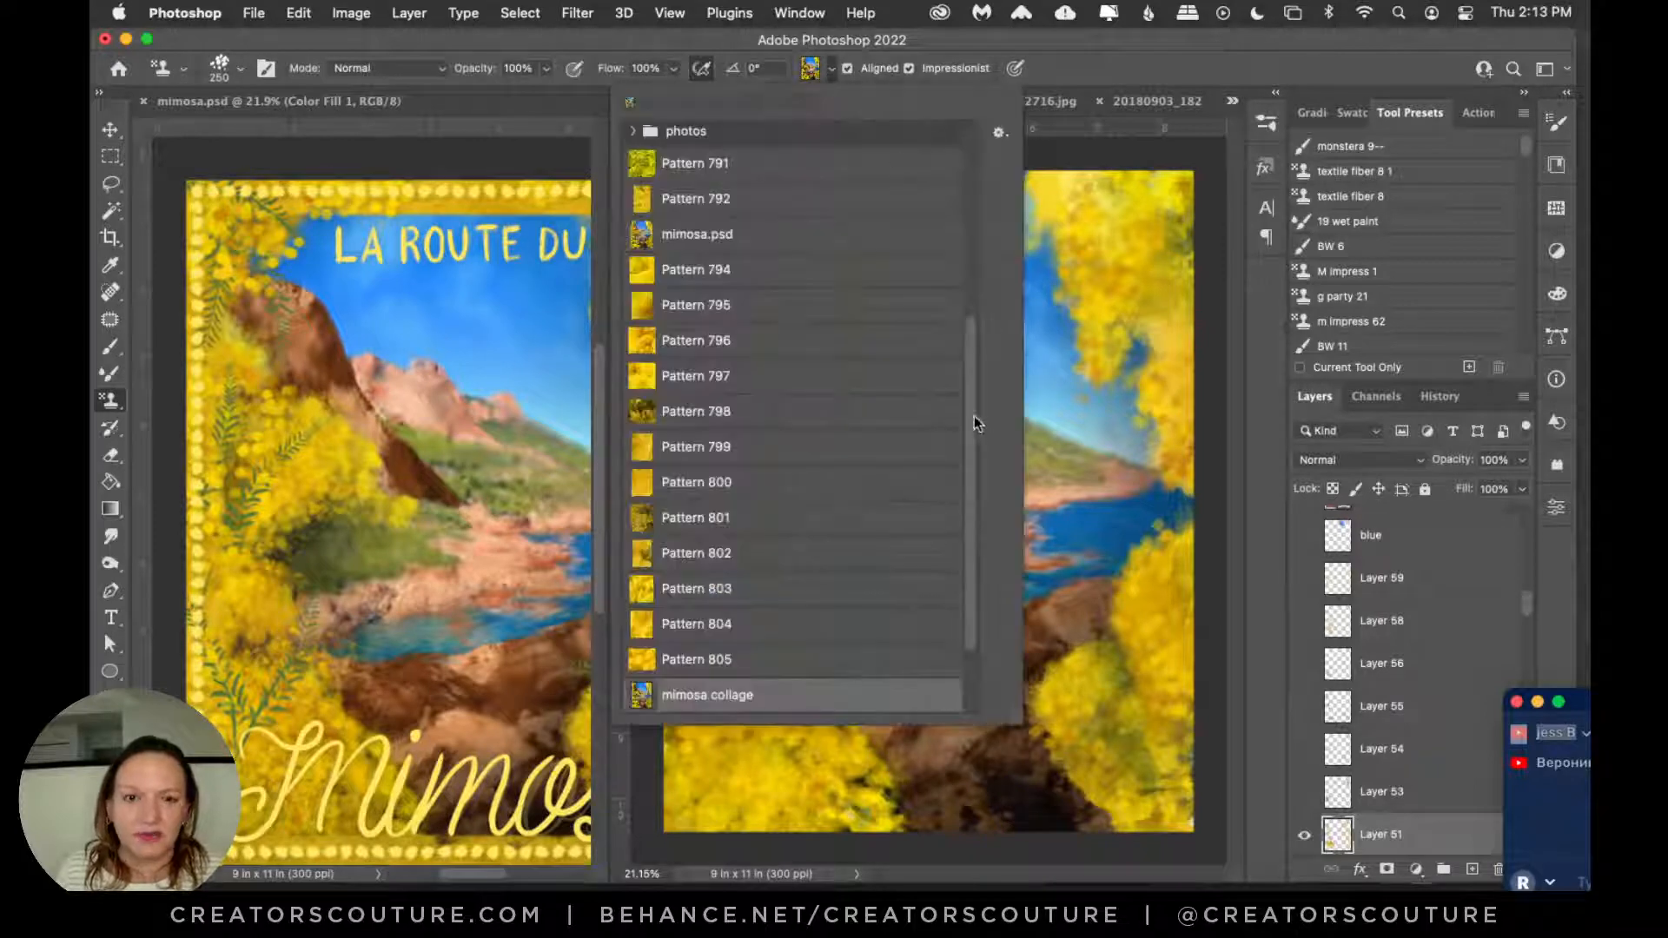
left_click_drag(974, 416, 979, 369)
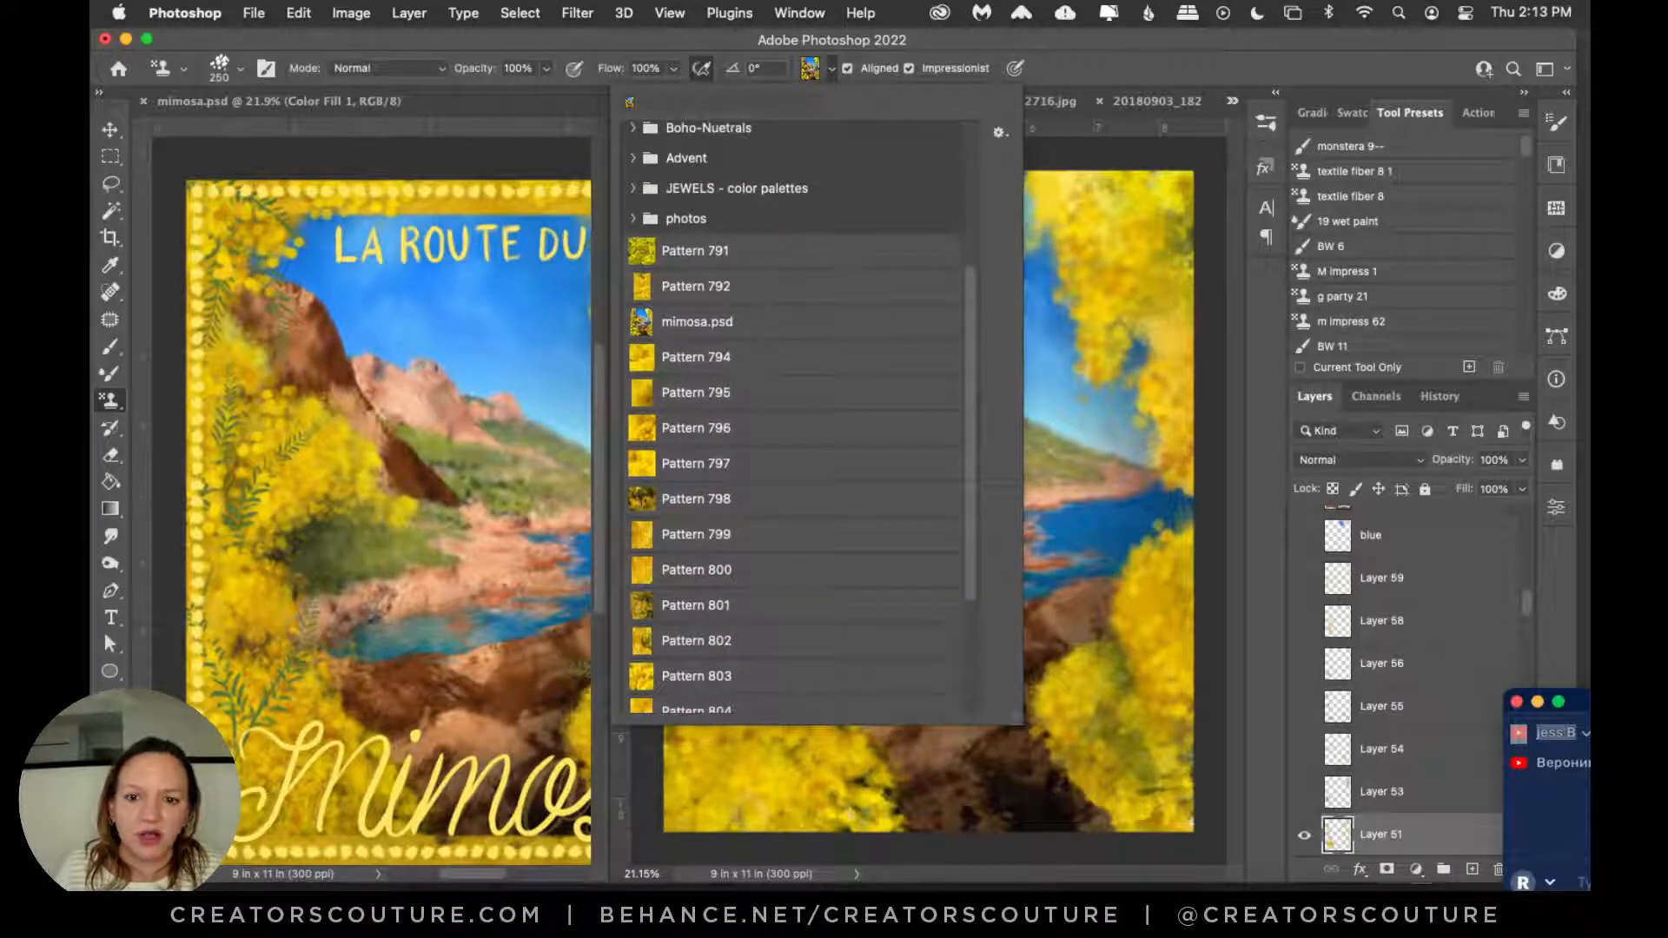
left_click_drag(977, 476, 953, 580)
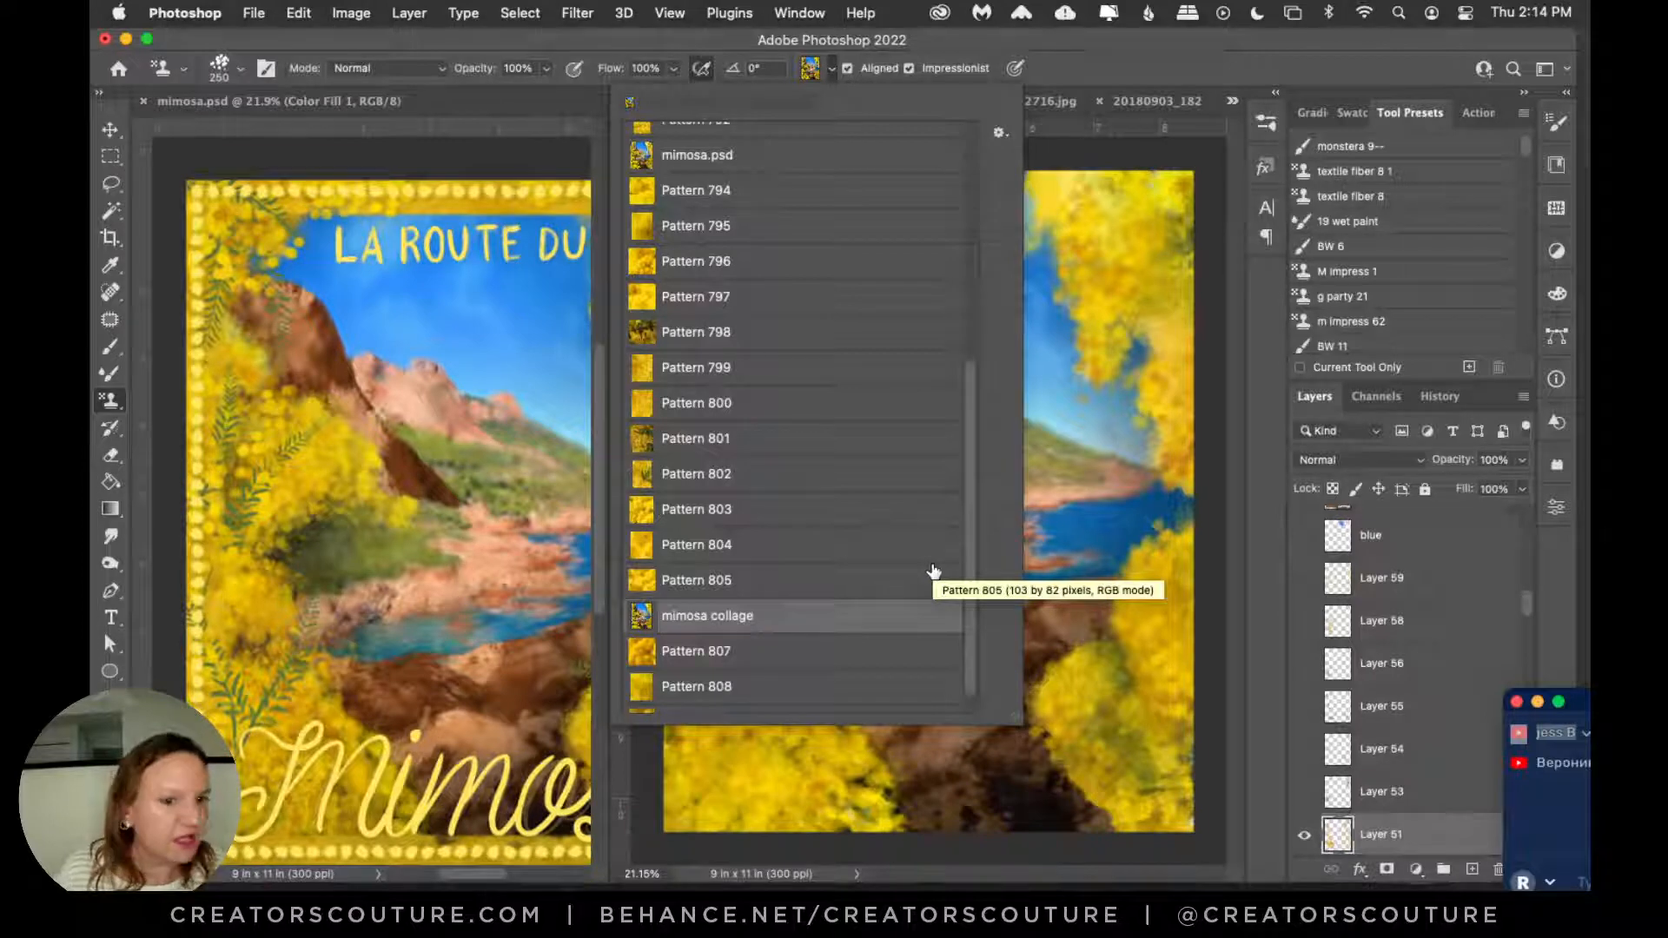
left_click(830, 69)
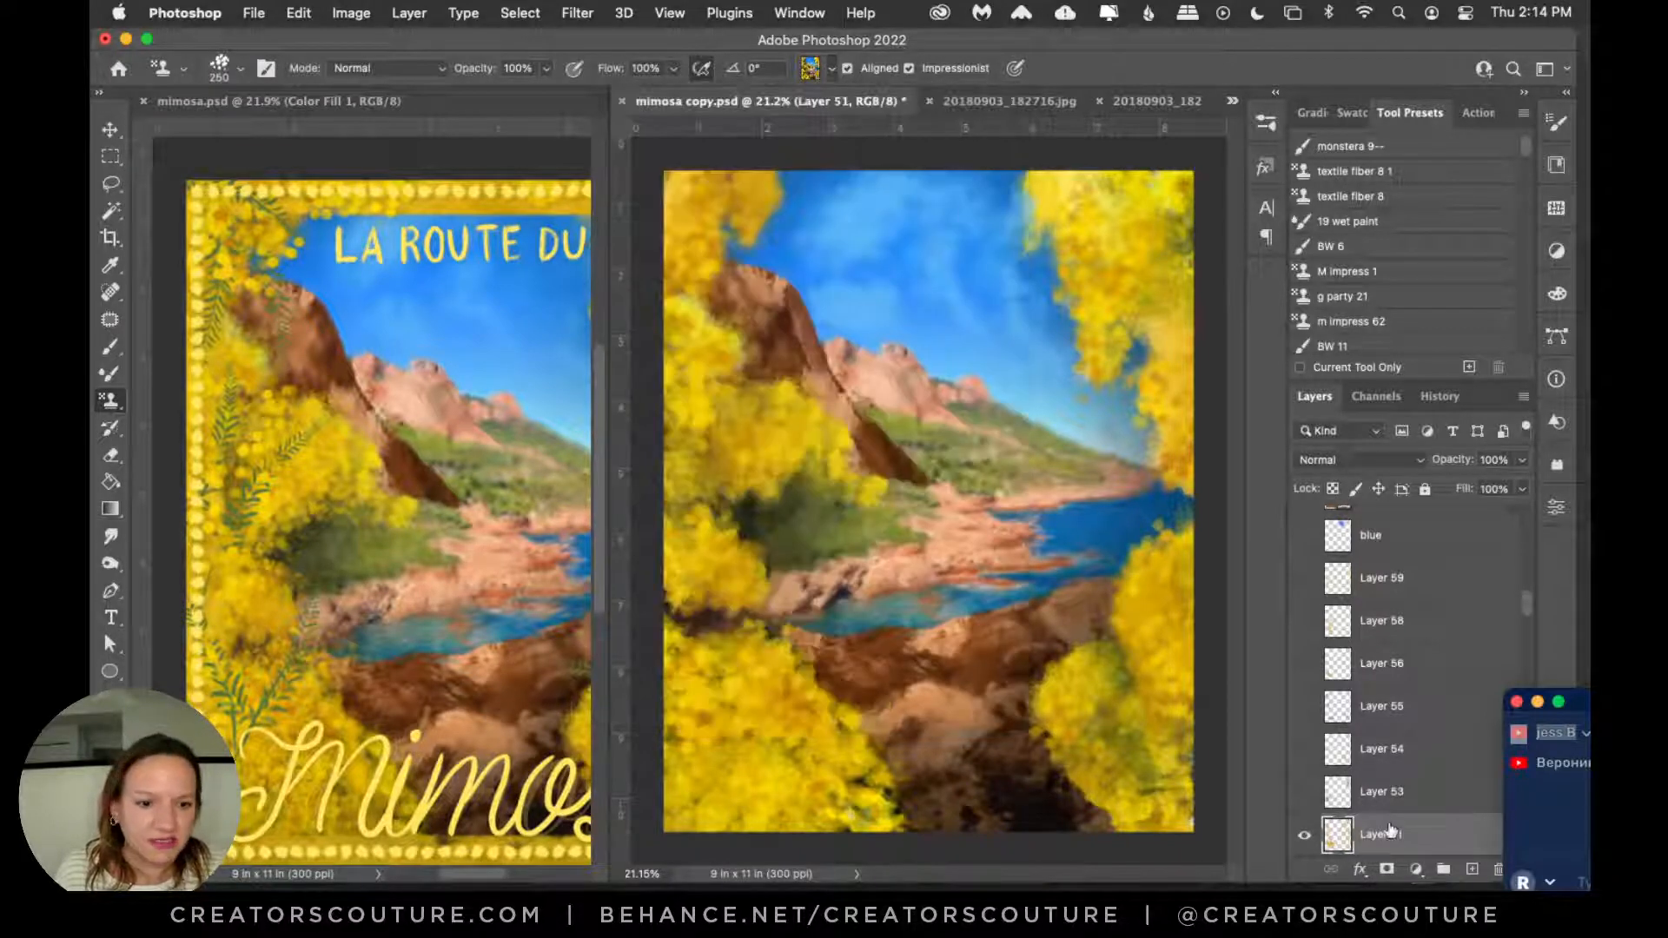
Step: Get the chat window out of the way and choose Pattern 796 for the Pattern Stamp
left_click(1535, 703)
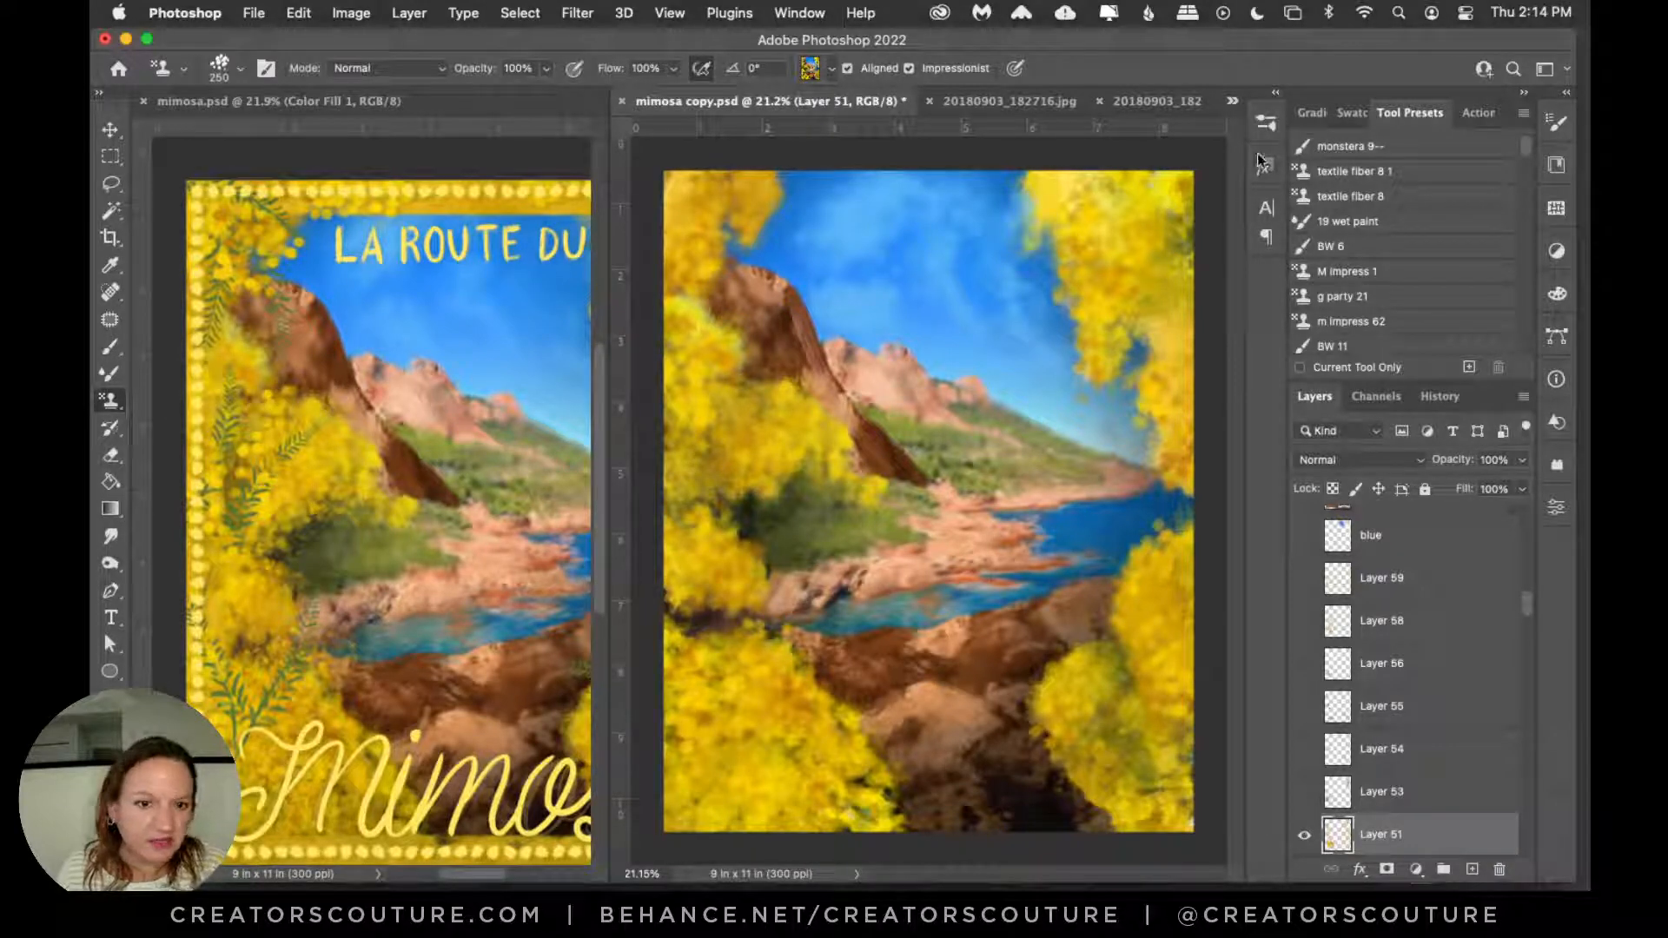
left_click(817, 69)
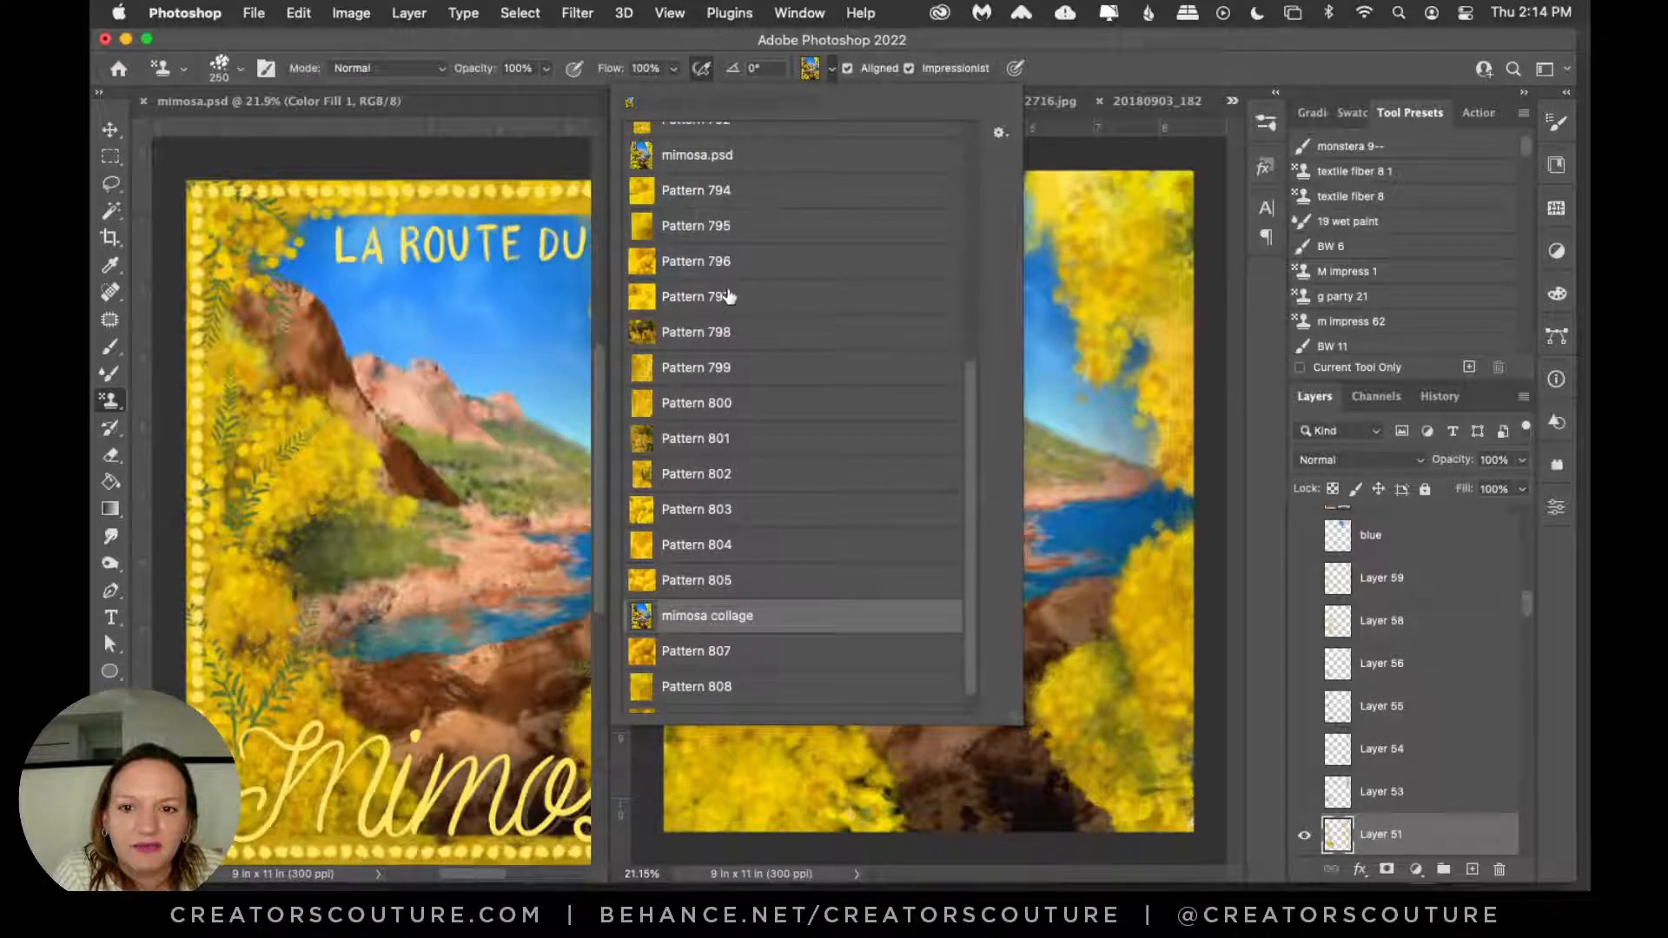
left_click_drag(971, 385, 968, 309)
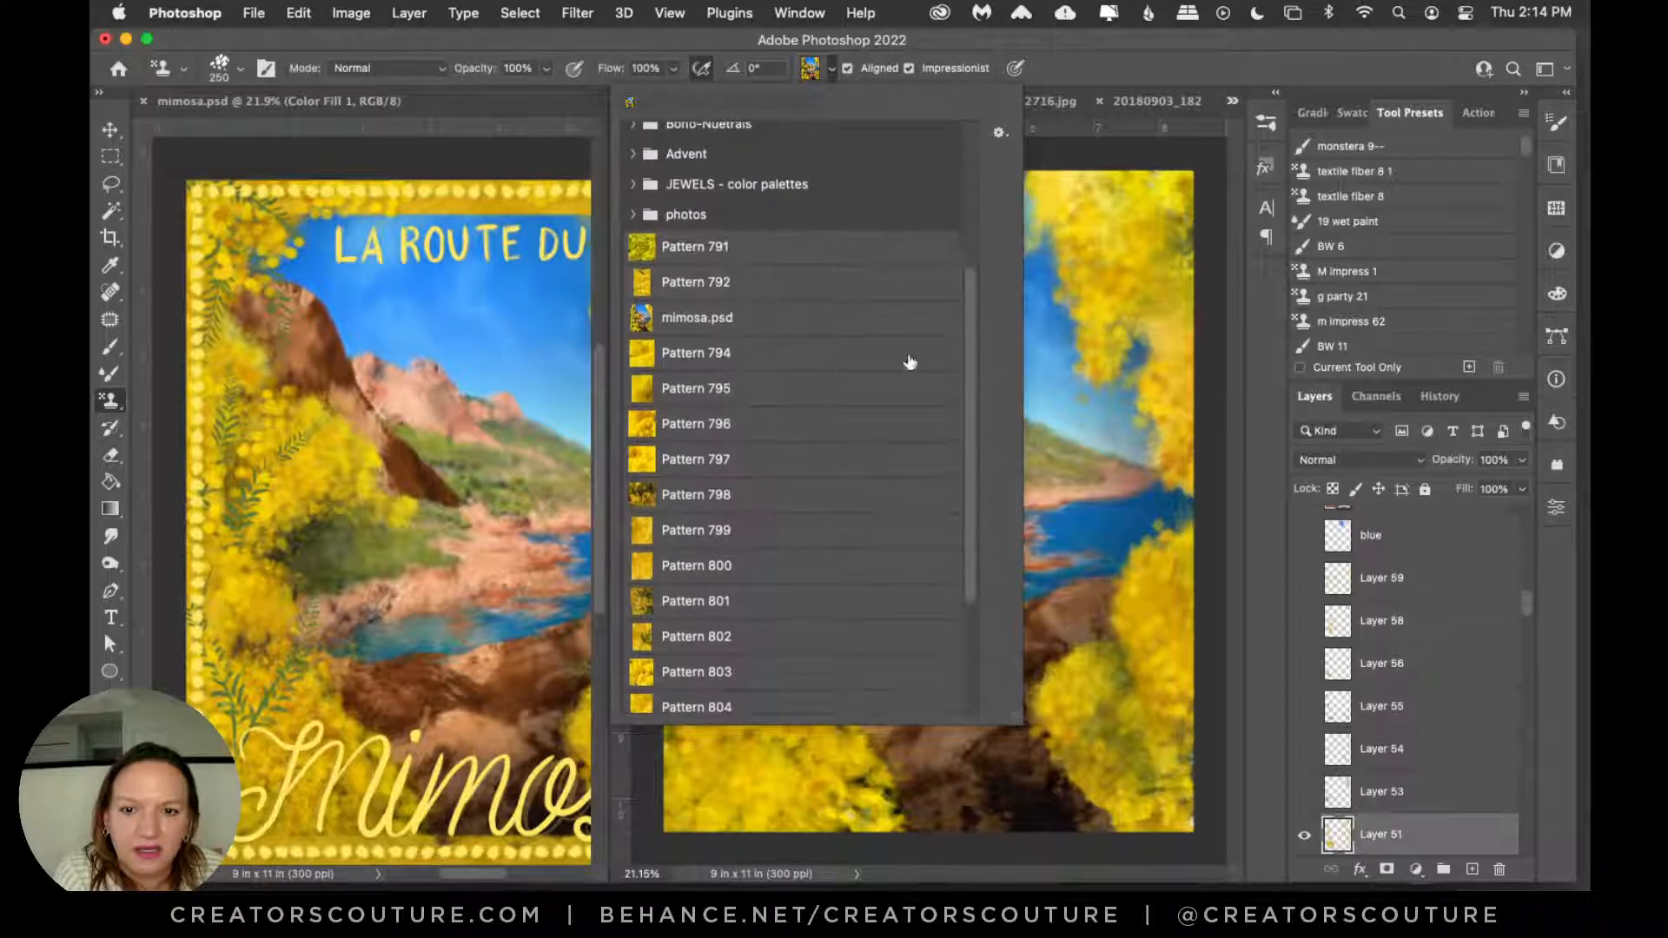
left_click(728, 426)
left_click(1079, 69)
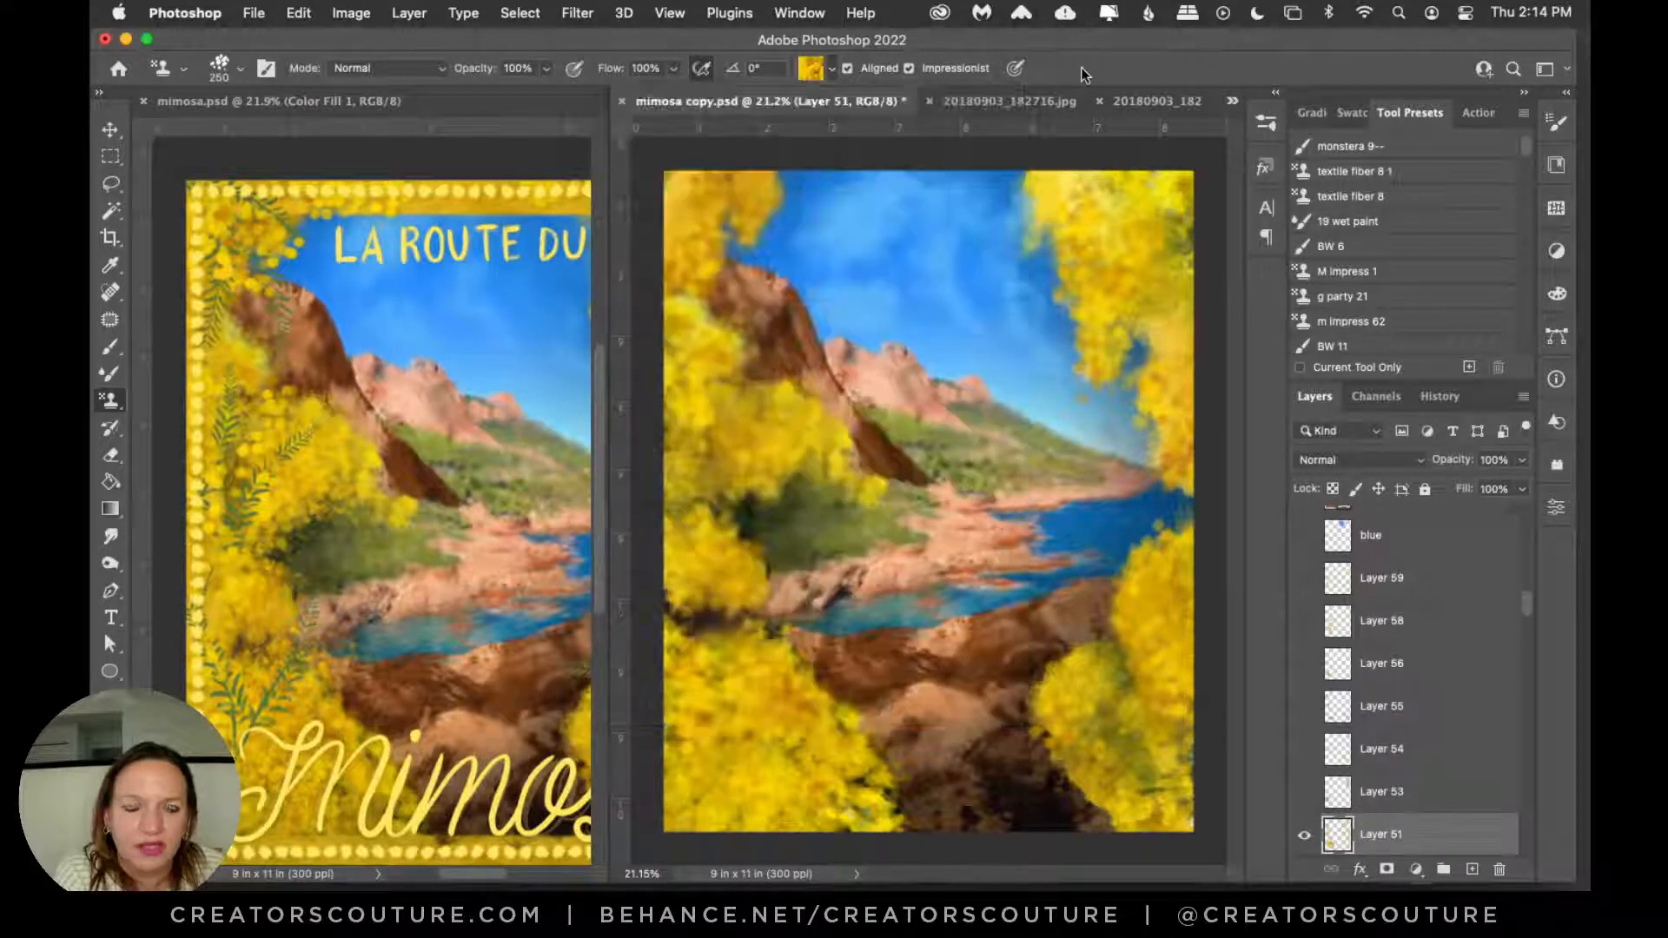
Step: Give Layer 51 a red color label, compare the painting with and without it, and leave the layer hidden
left_click_drag(1526, 606, 1527, 611)
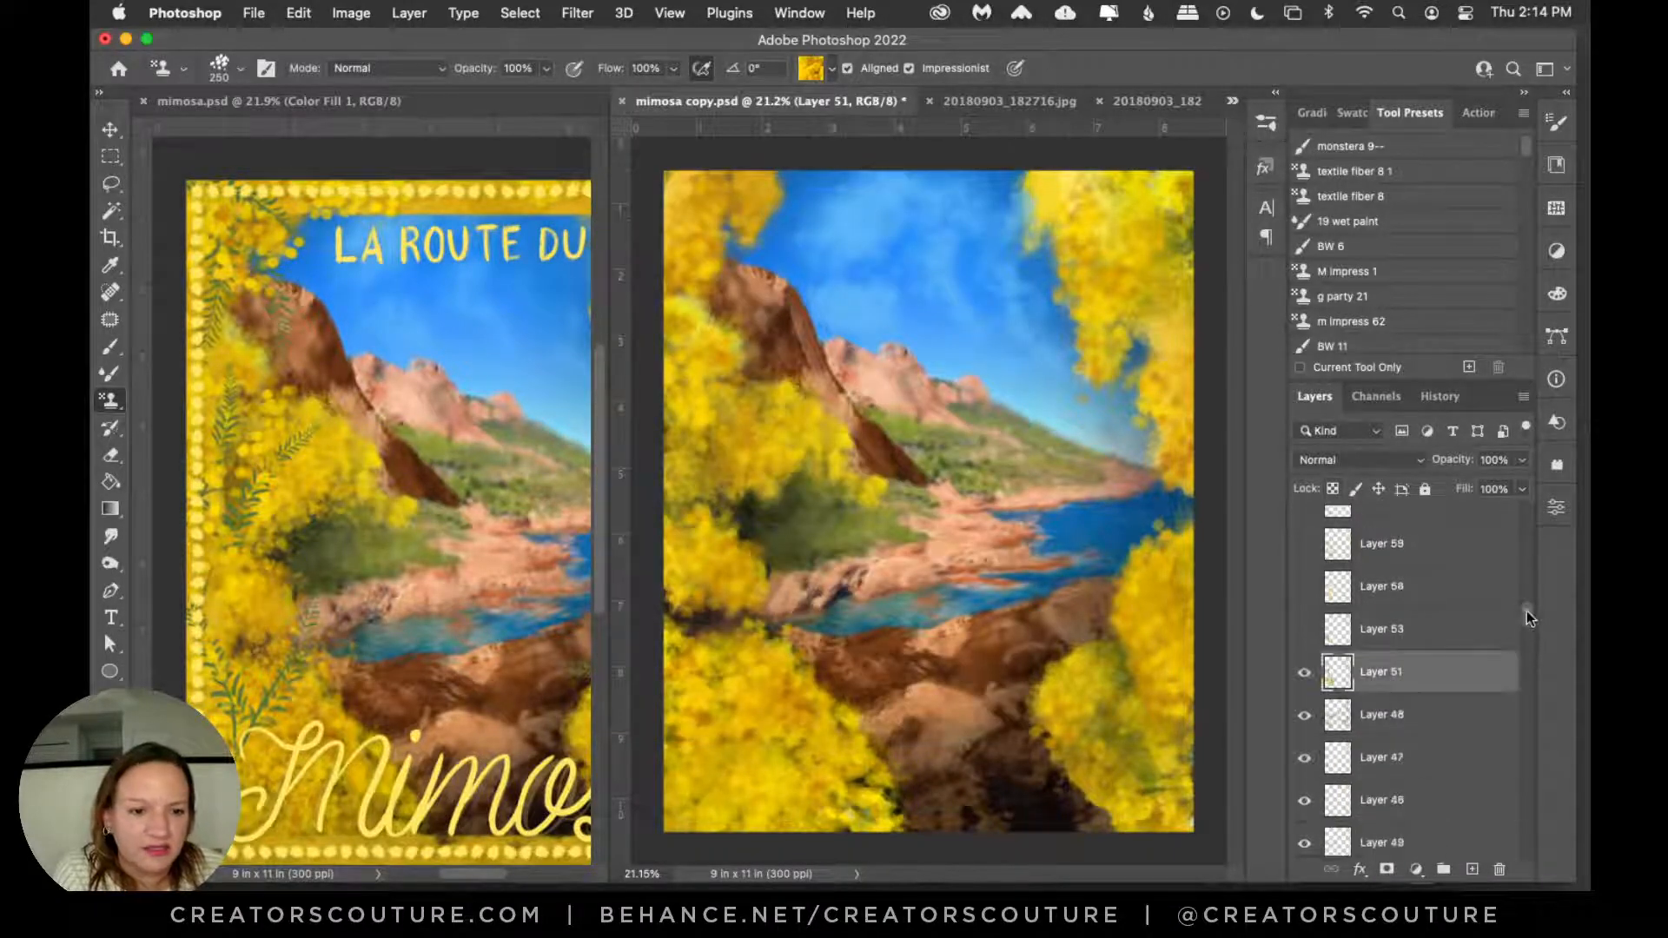
left_click(1304, 672)
left_click(1304, 672)
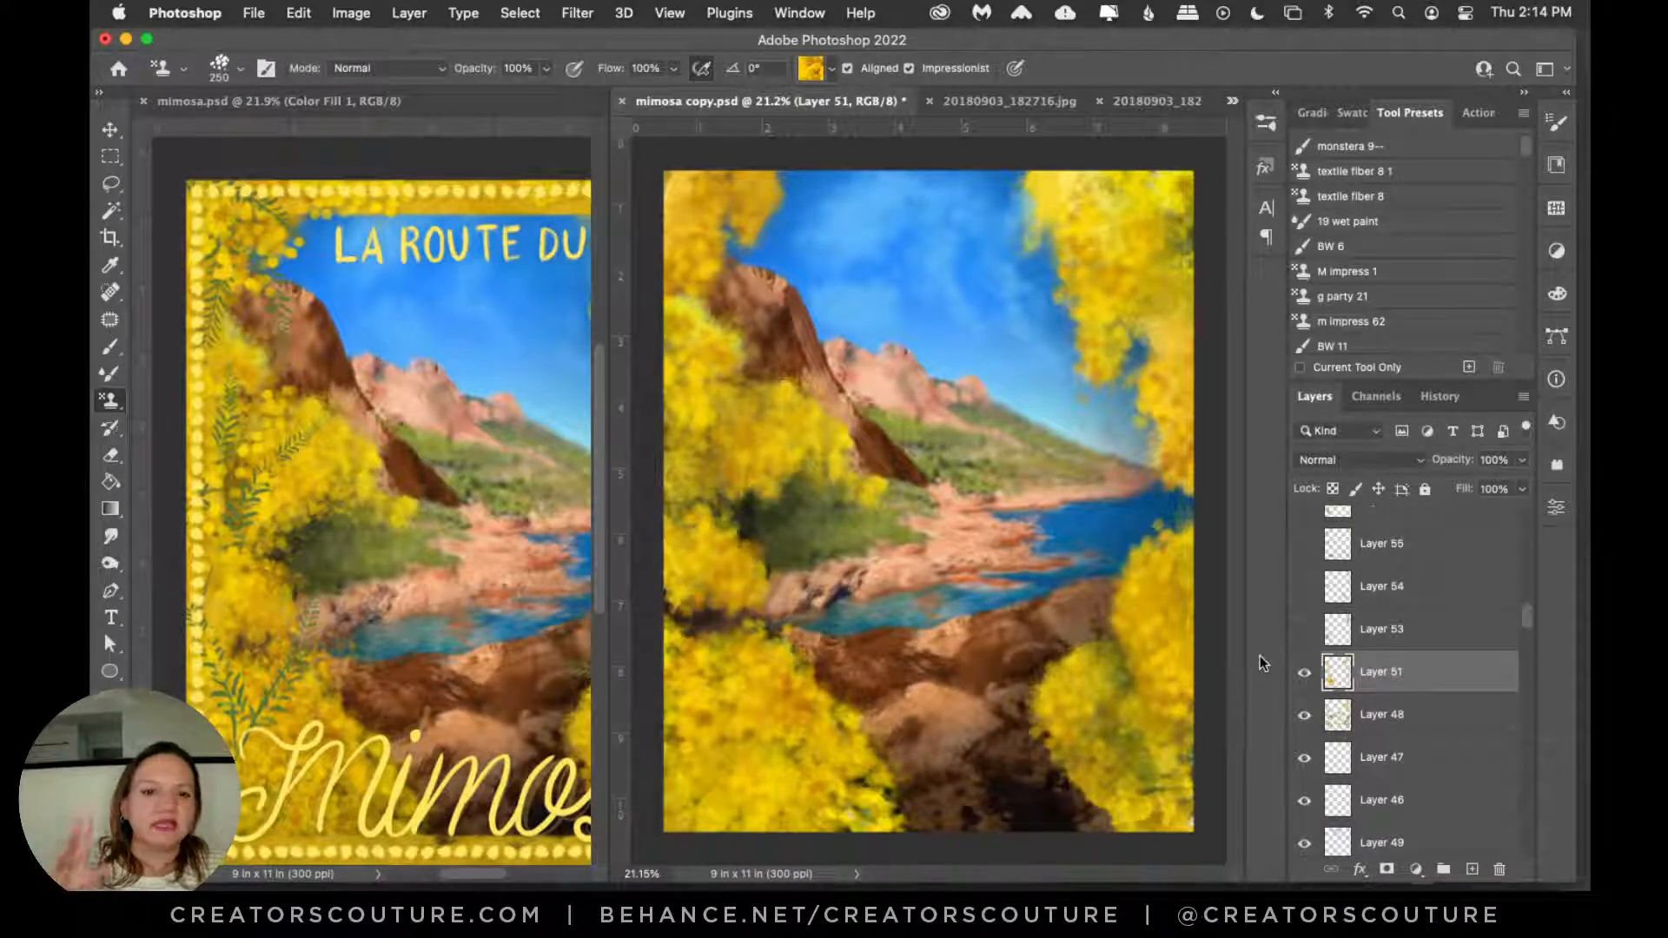
right_click(1302, 677)
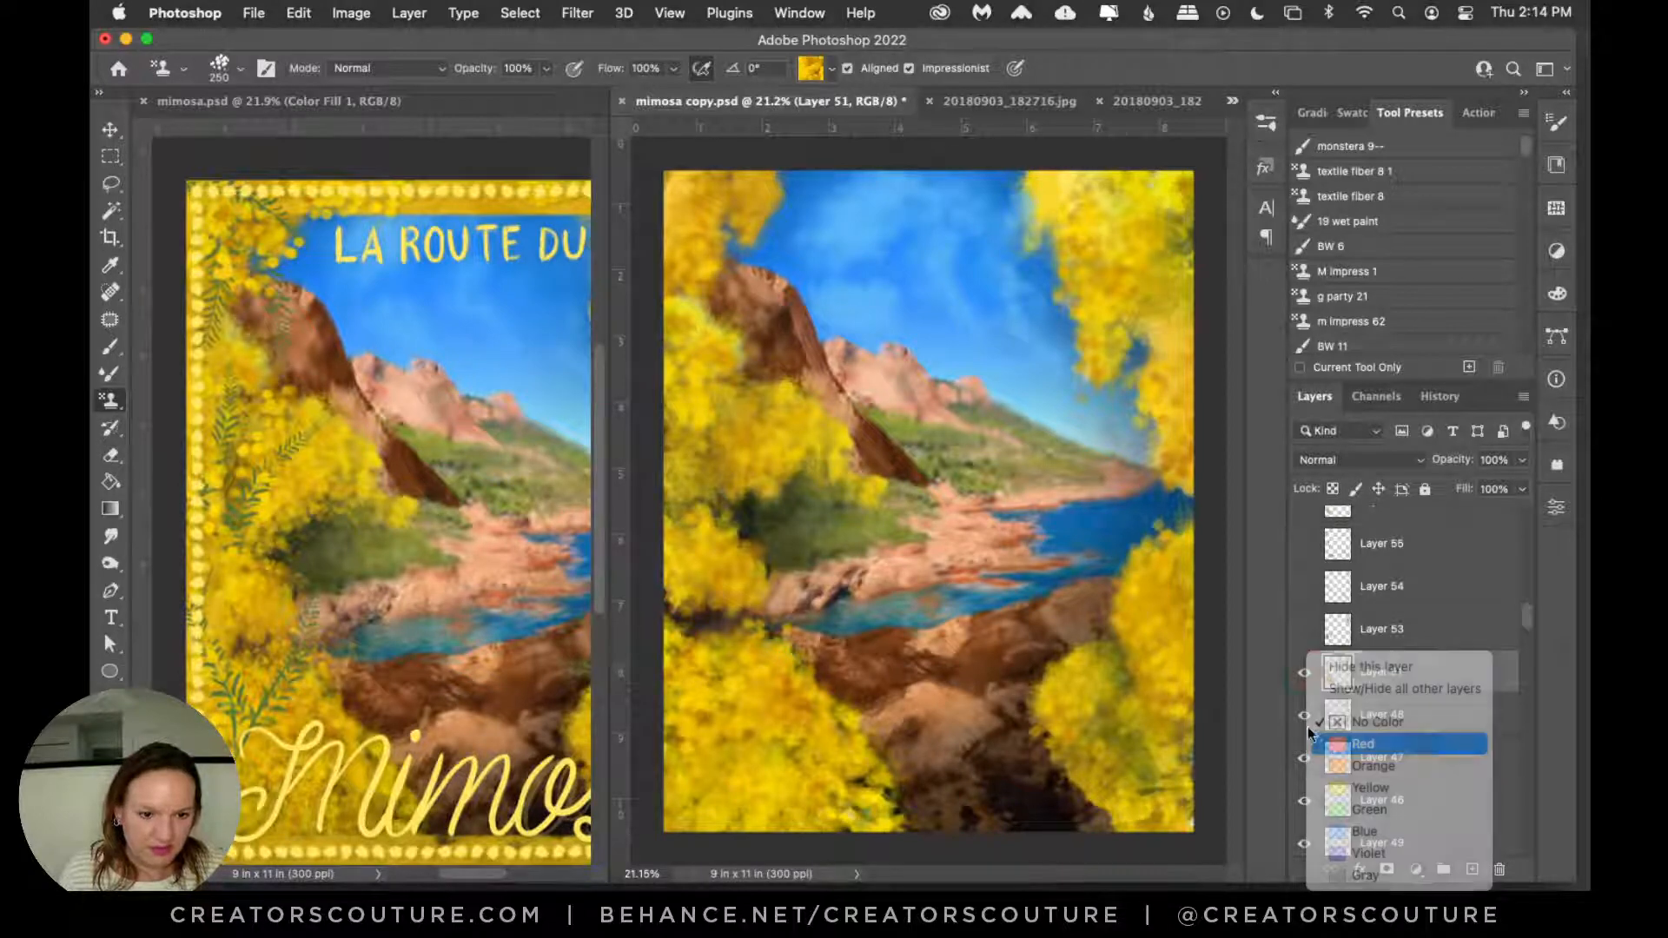
left_click(1362, 744)
left_click(1304, 674)
left_click(1304, 674)
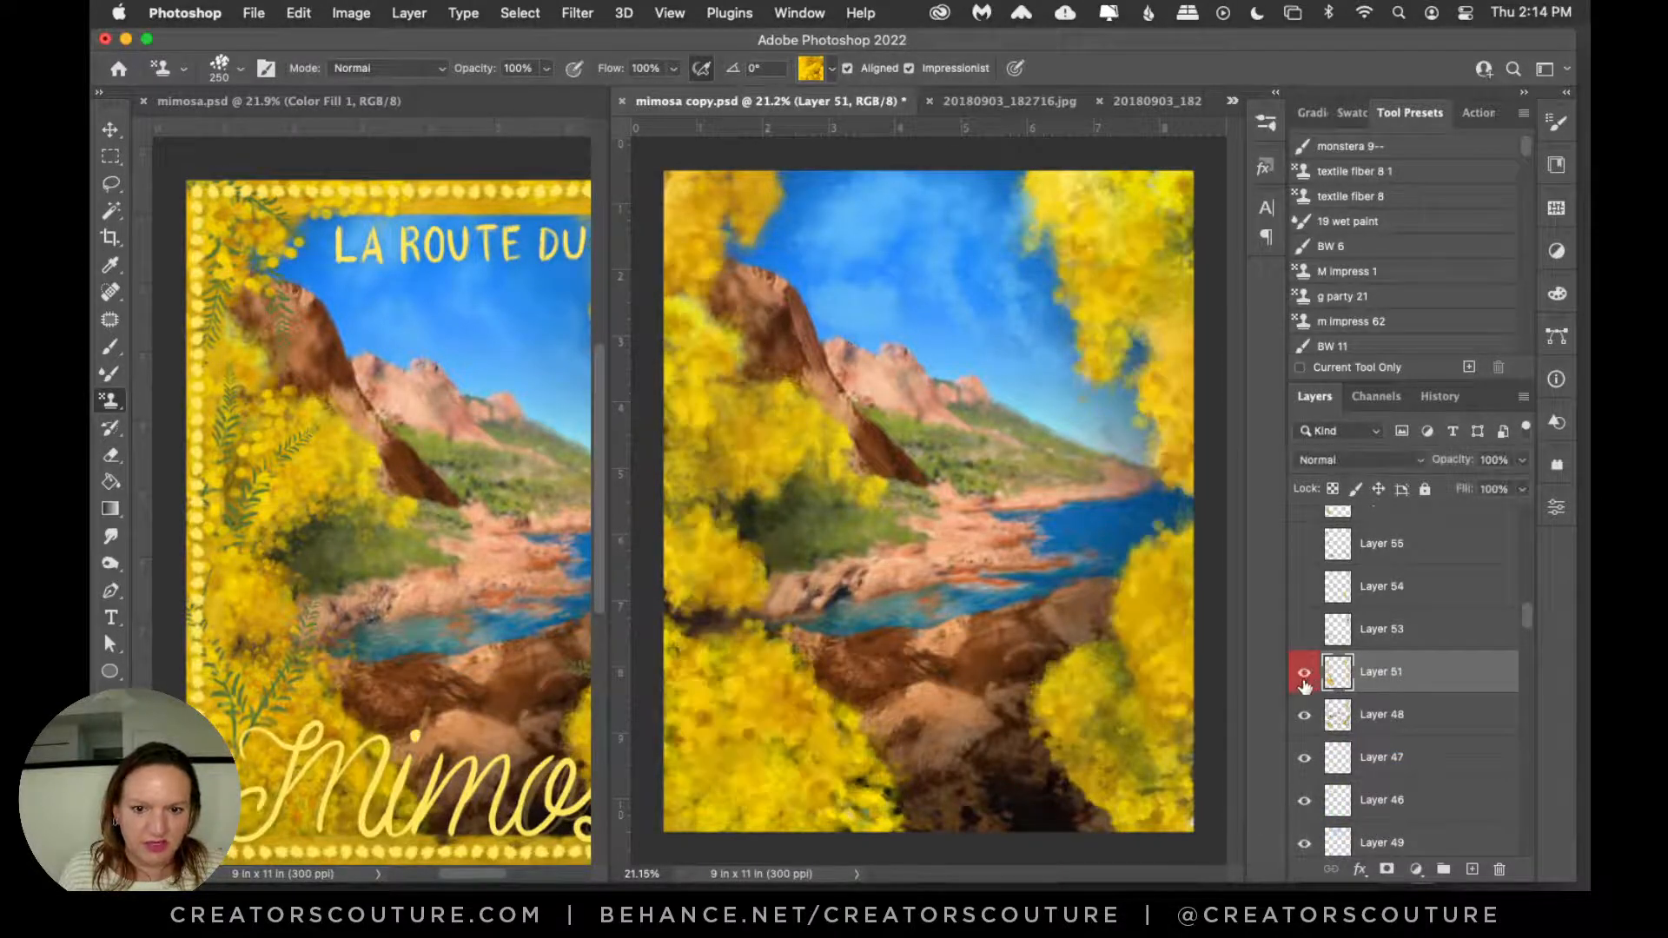
left_click(1304, 683)
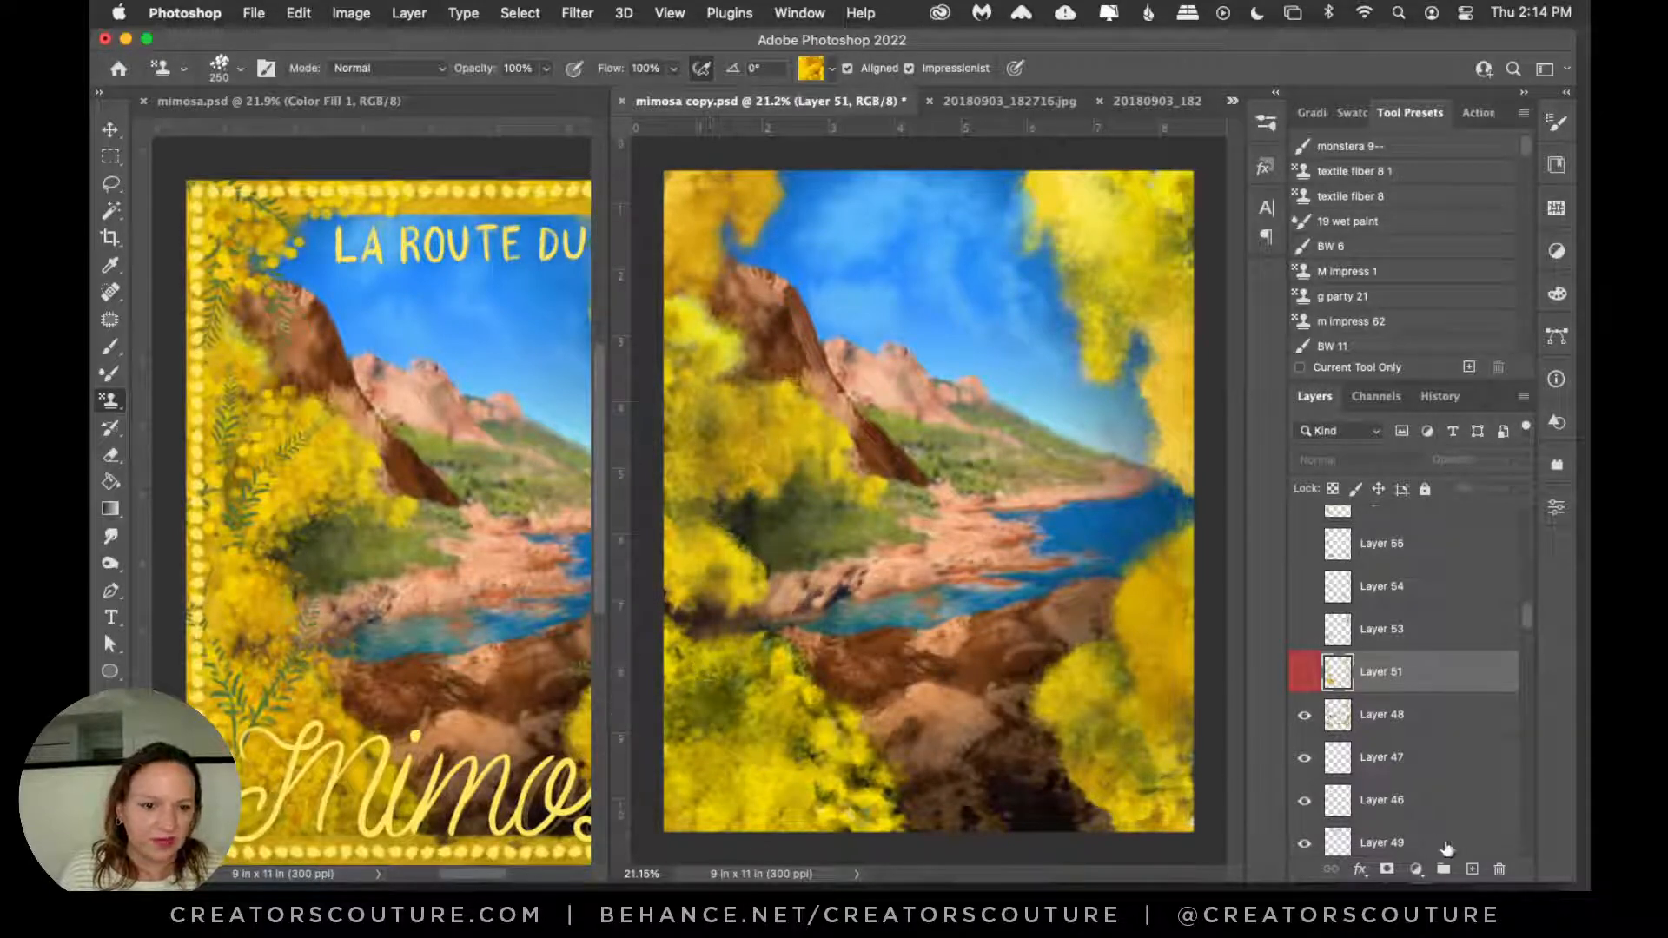
Step: Add a new layer above Layer 51 and choose the 100 px scrap.psd 3941 brush for the Pattern Stamp
left_click(1471, 869)
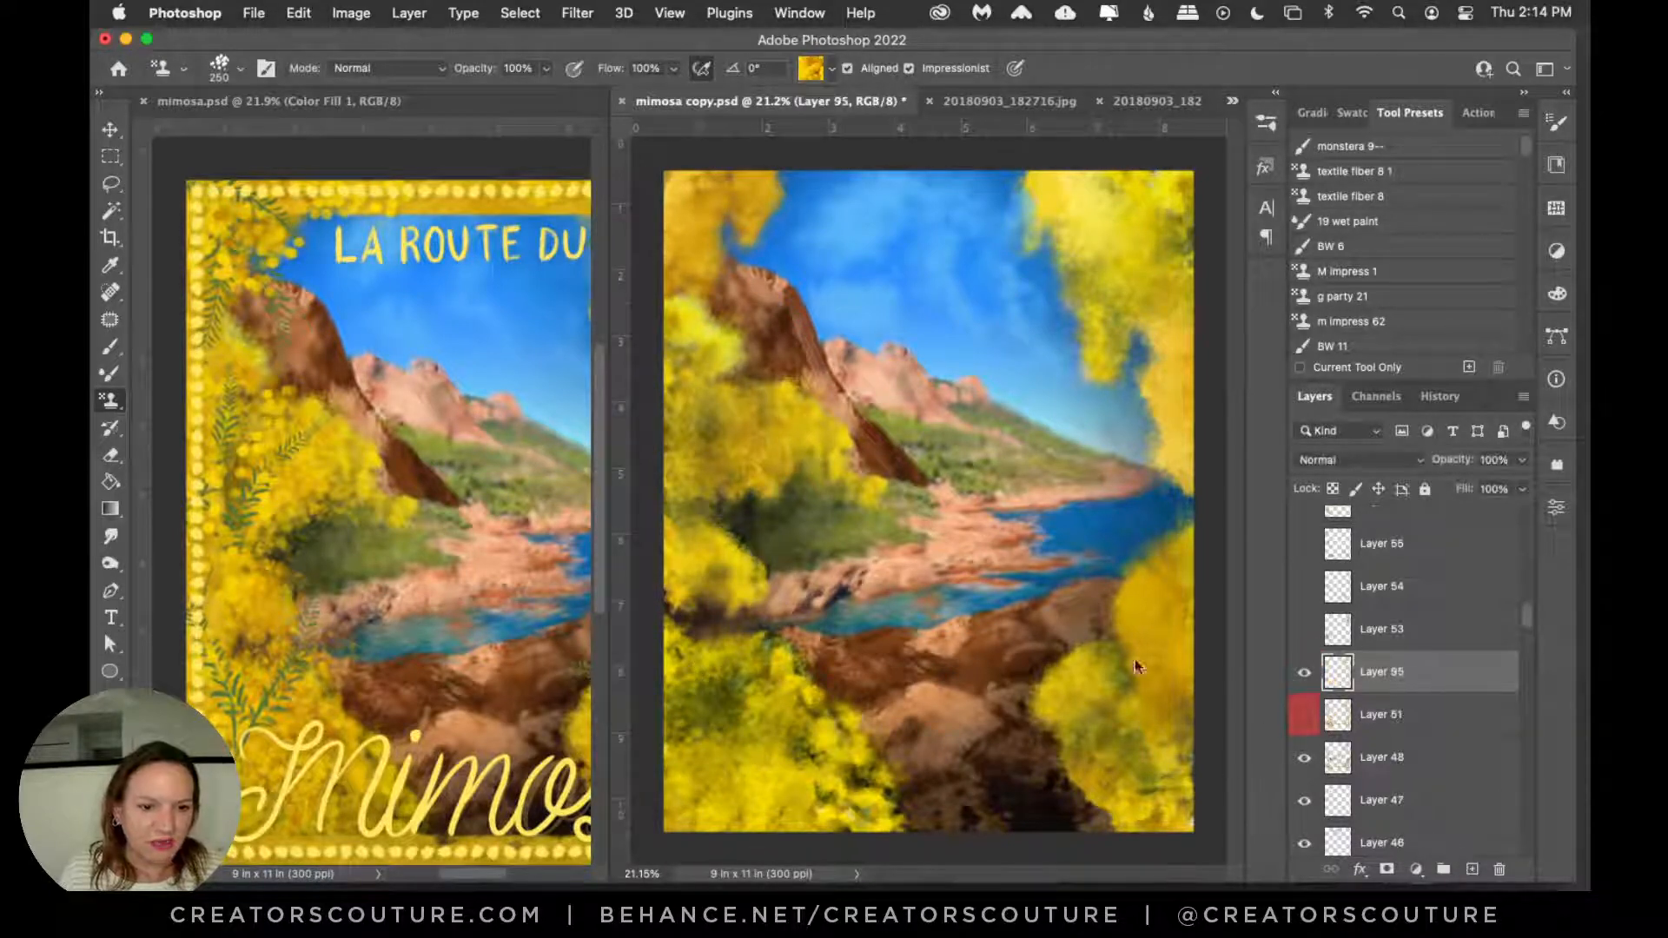
left_click(1263, 123)
left_click_drag(1242, 278, 1237, 771)
left_click(1094, 420)
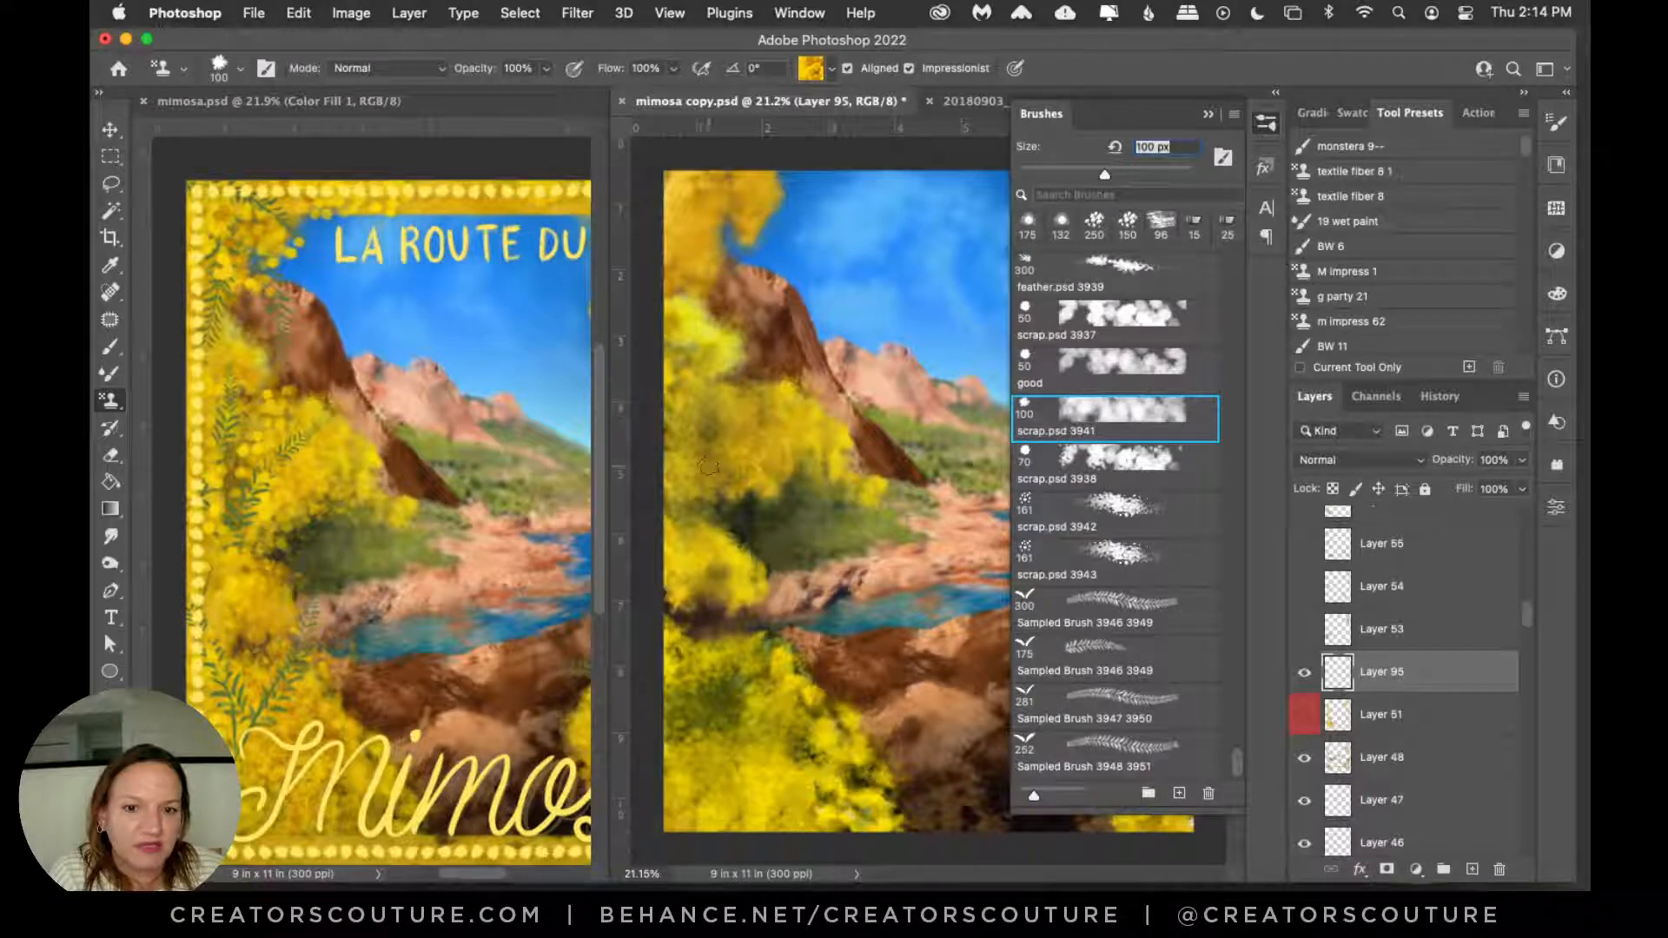
Step: Try Pattern Stamp strokes on the left-hand mimosa, undo the first two, and stamp blossom texture onto the lower-left cluster
left_click_drag(714, 424, 723, 506)
key("super+z")
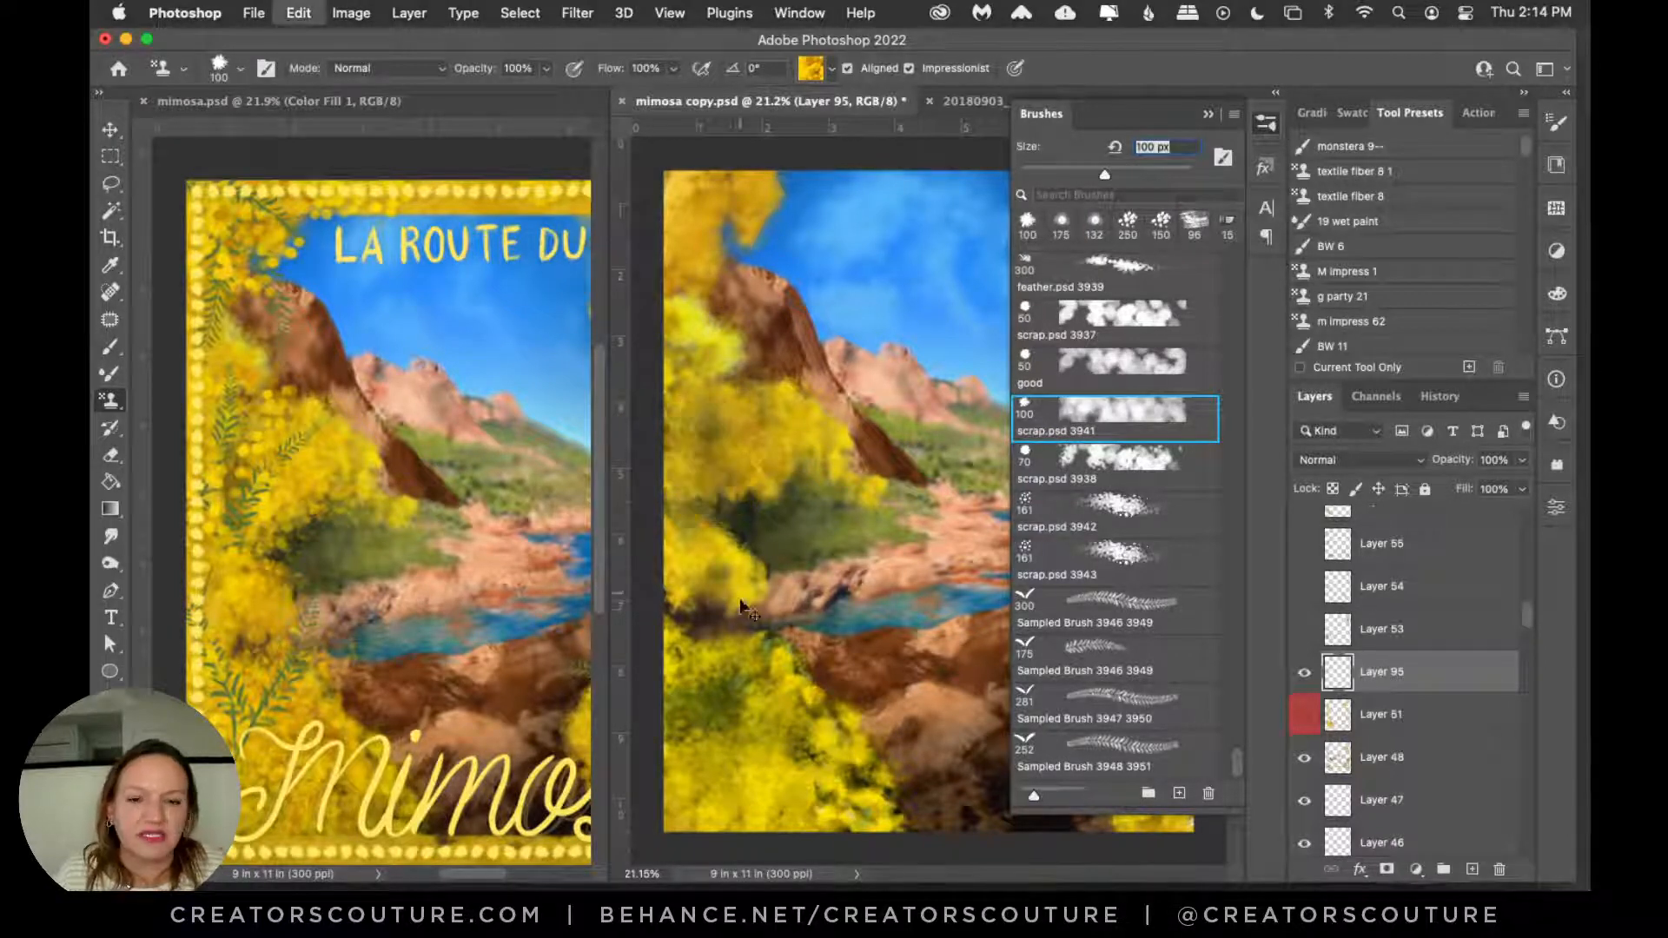
mouse_move(726, 612)
left_mouse_down()
mouse_move(719, 749)
mouse_move(740, 801)
left_mouse_up()
key("super+z")
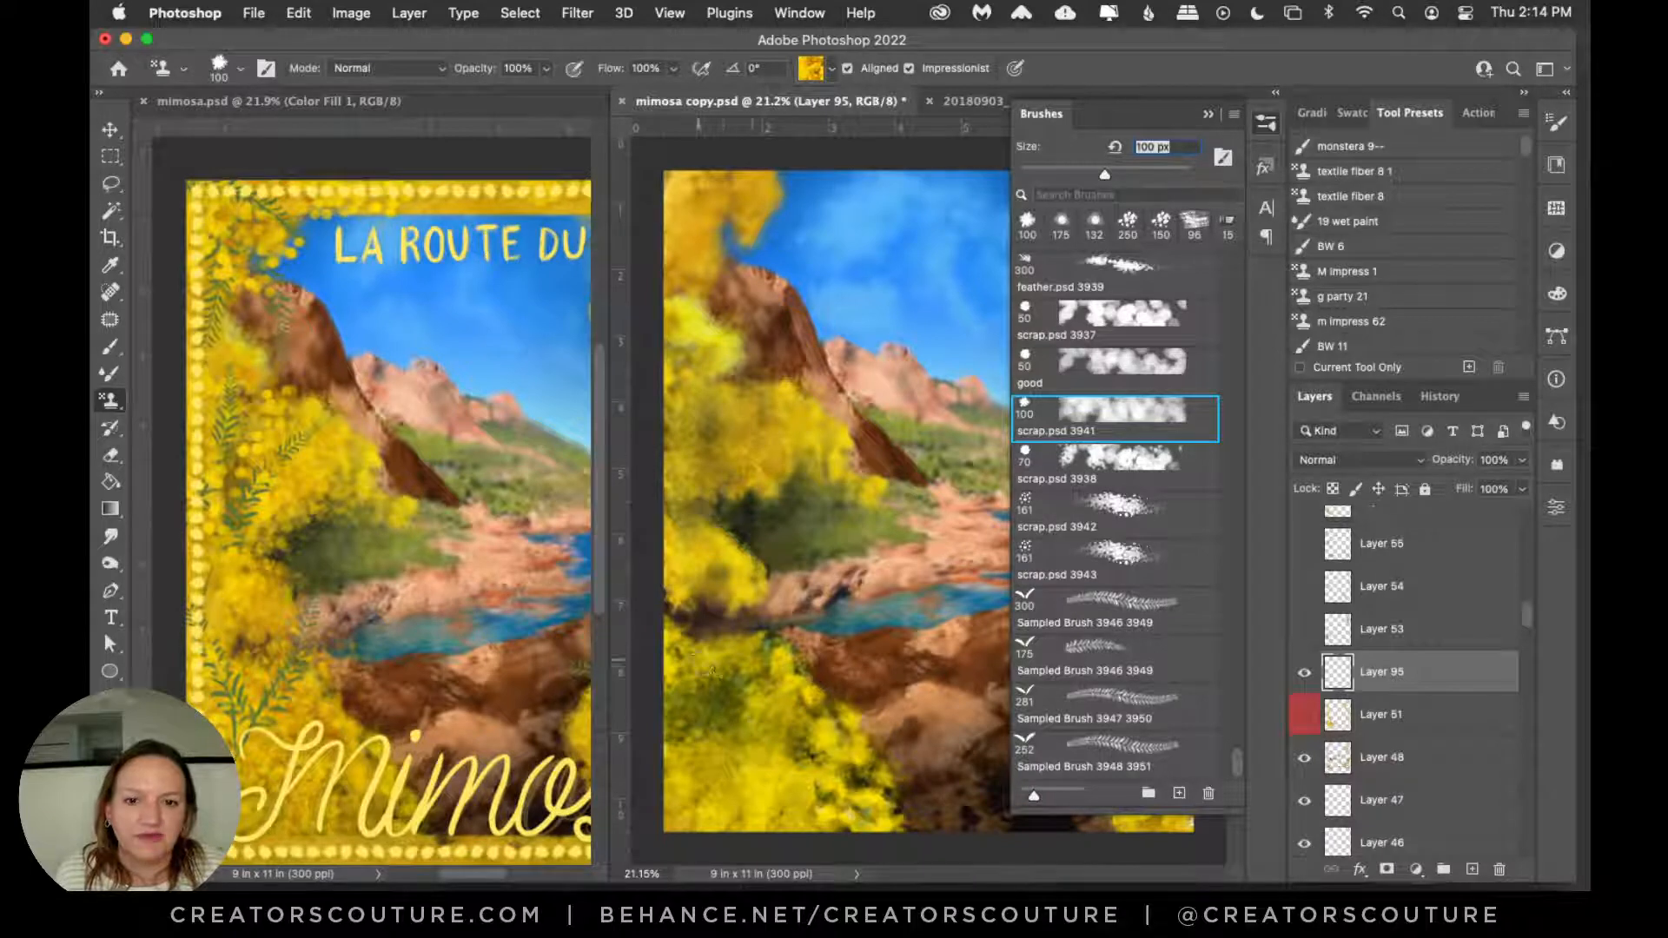
left_click_drag(724, 618, 740, 764)
left_click(1261, 124)
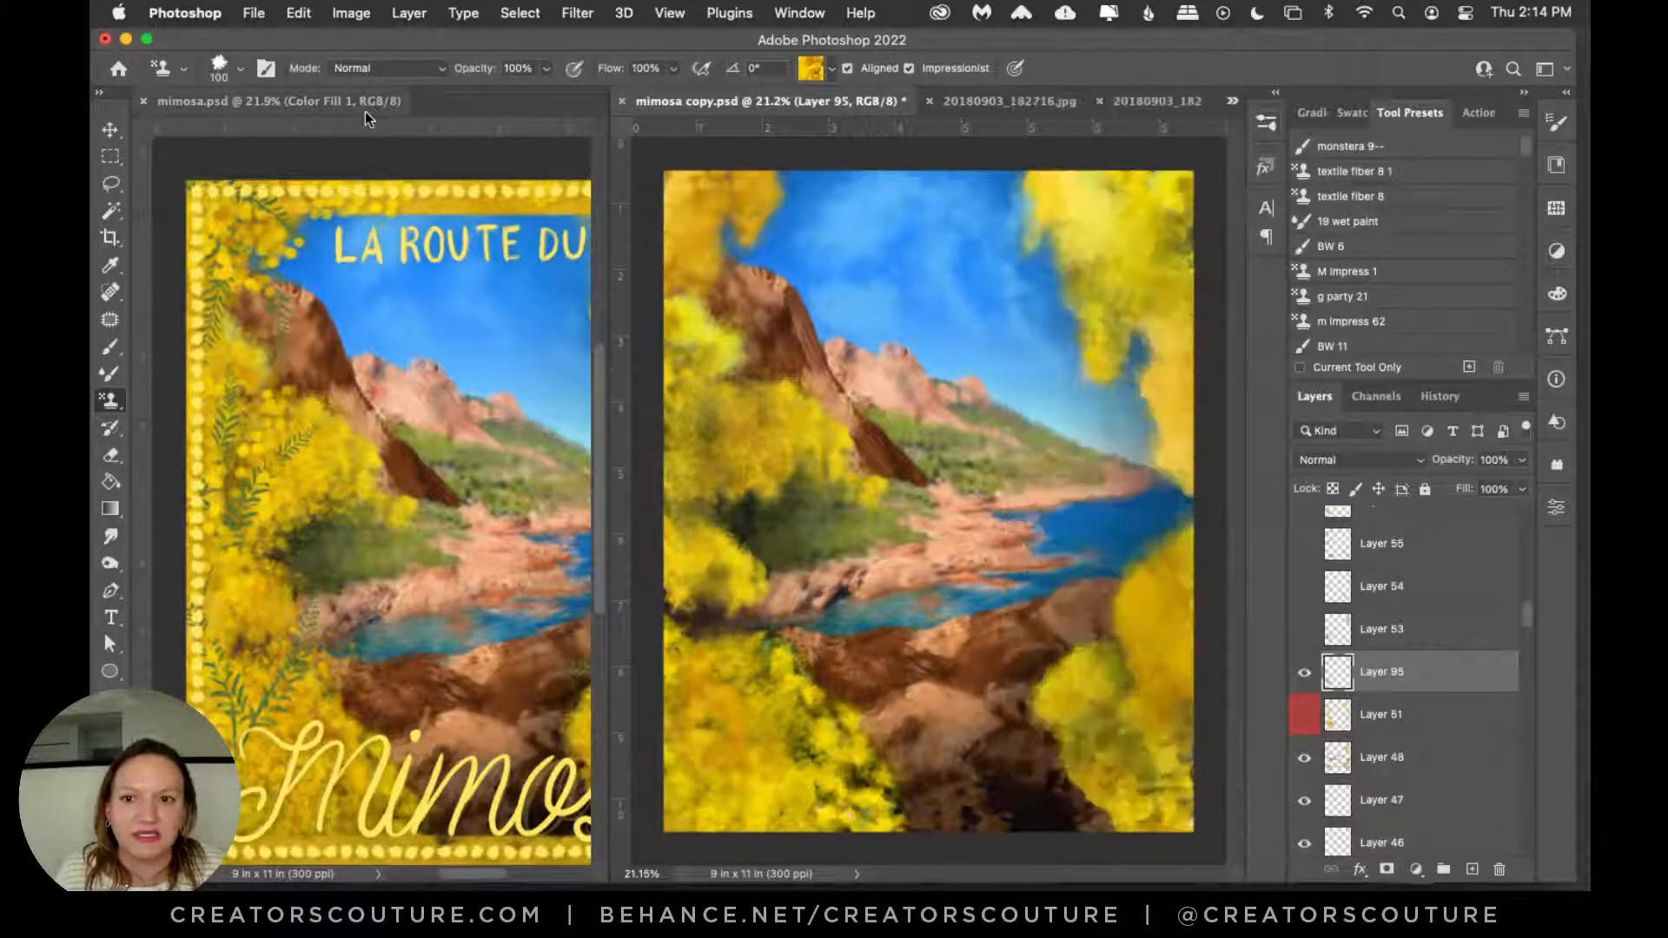
Step: Switch to the scrap.psd document and make Layer 10 visible
left_click(1096, 102)
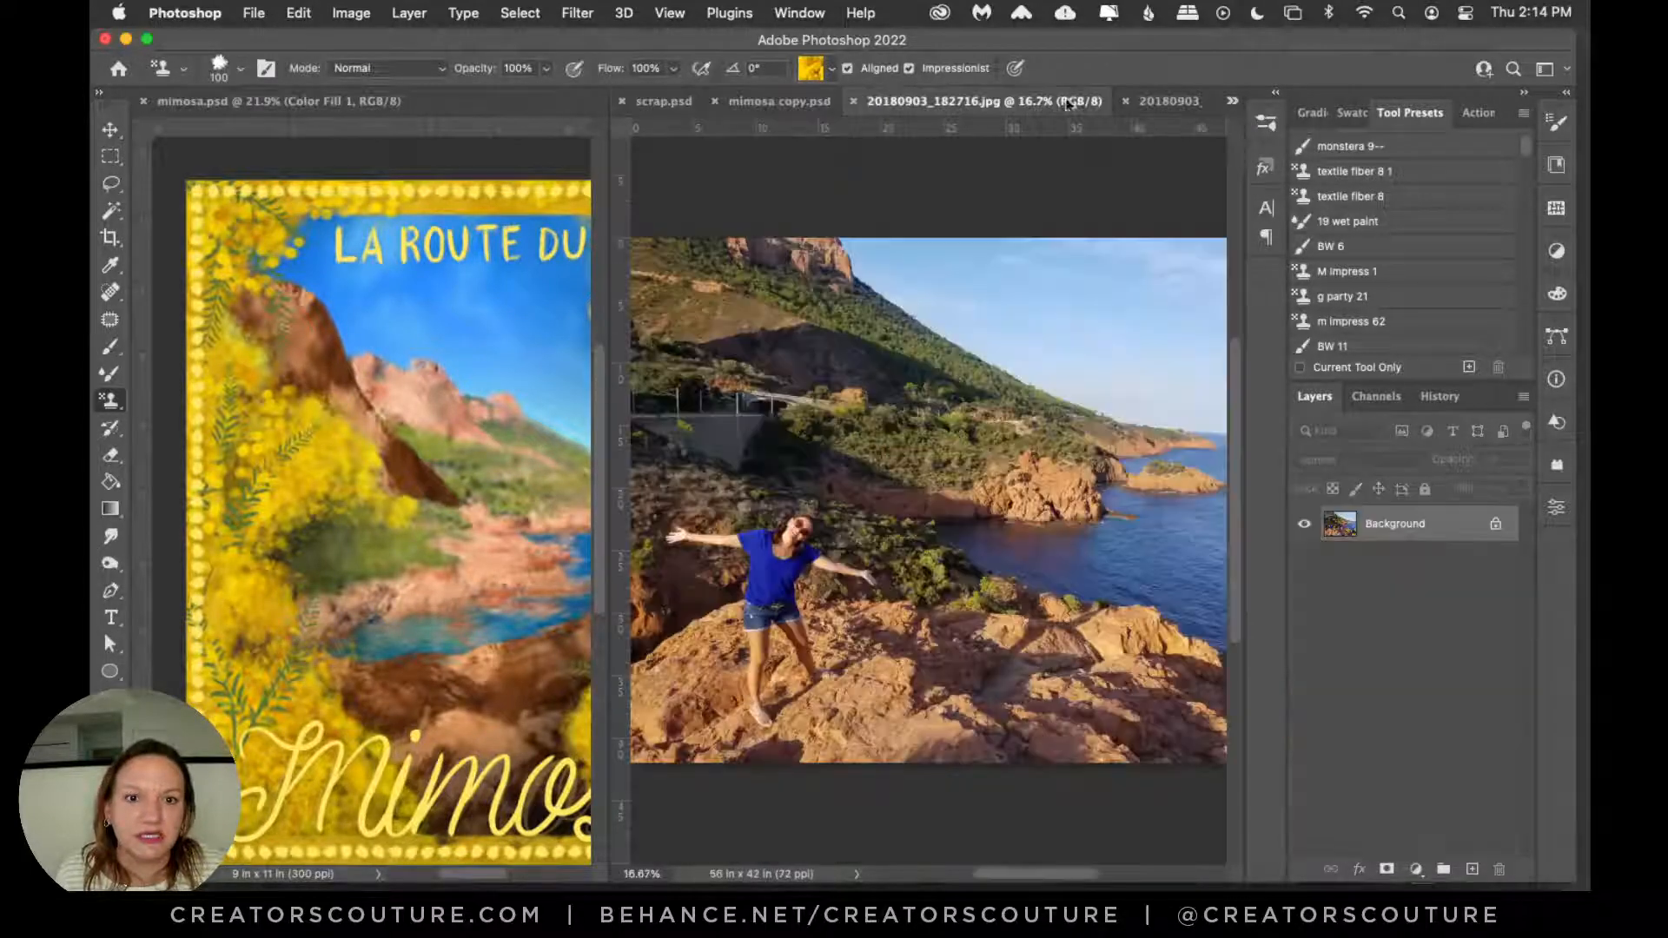
left_click(1231, 101)
left_click(1293, 135)
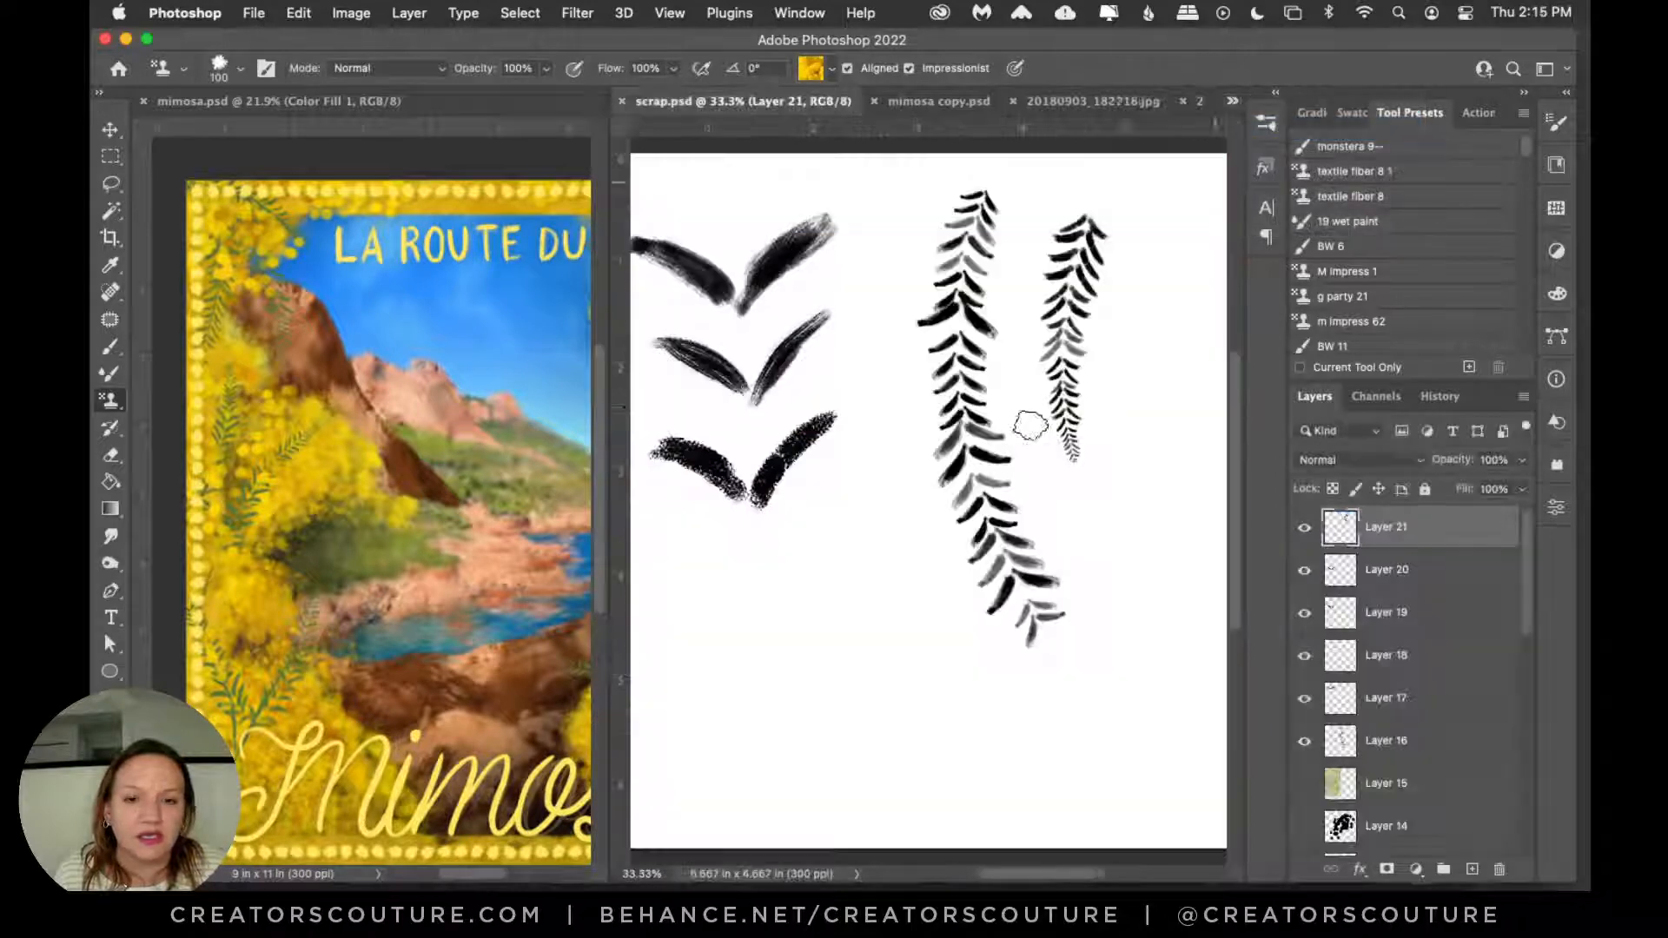
scroll(1508, 678, "down", 10)
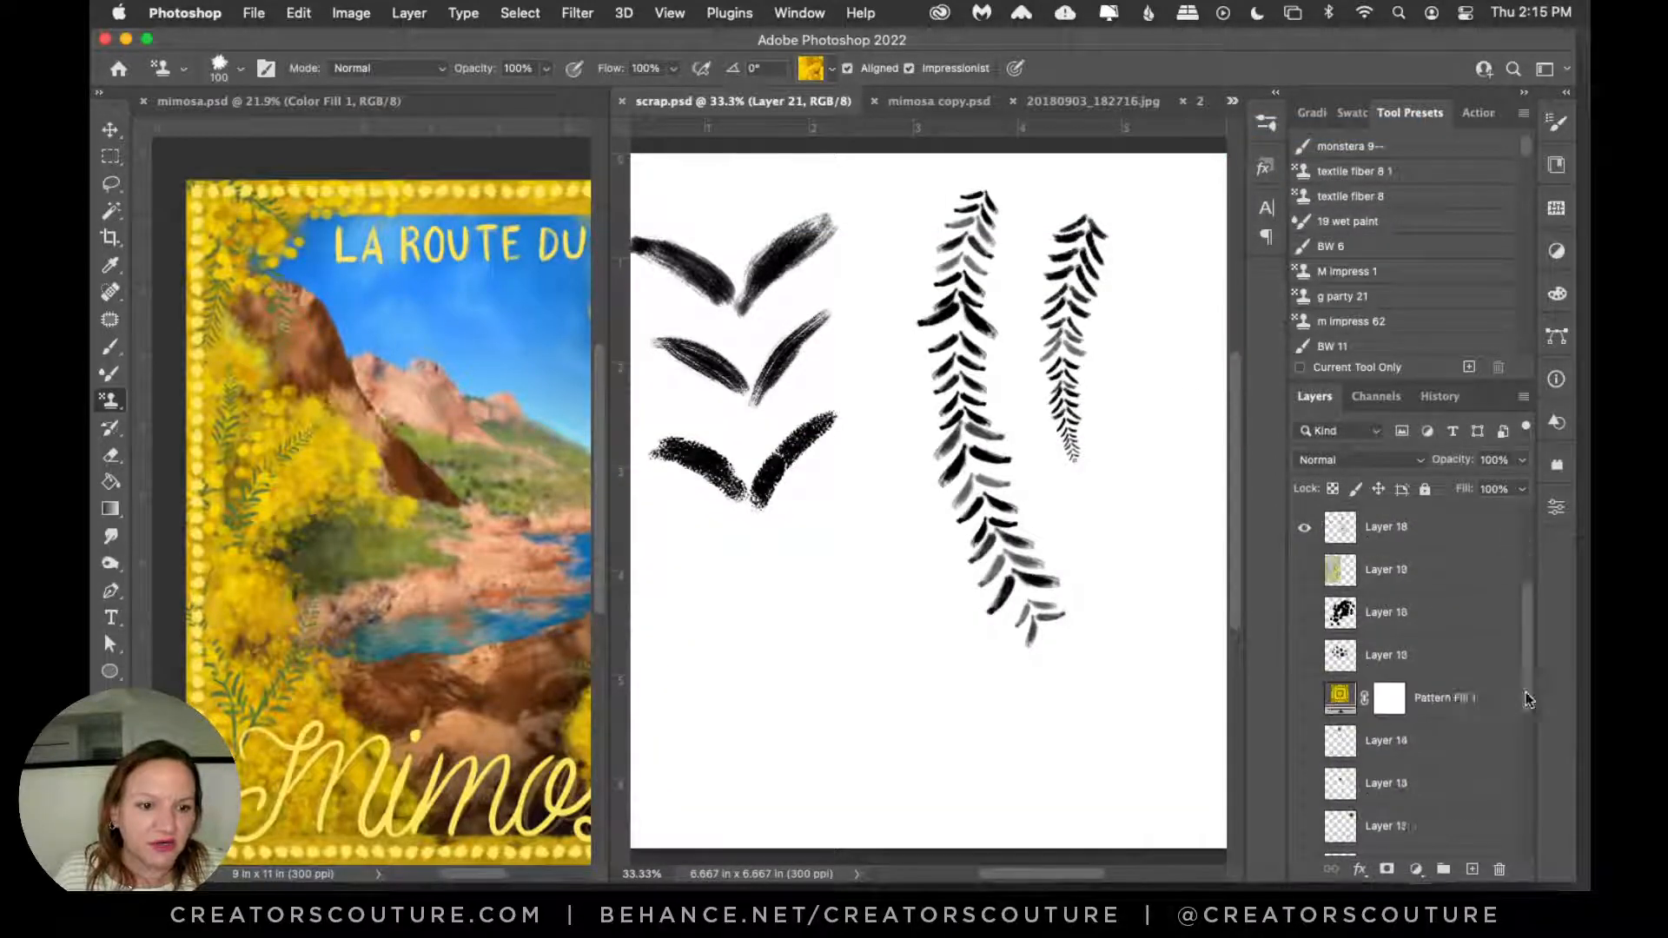
left_click(1304, 530)
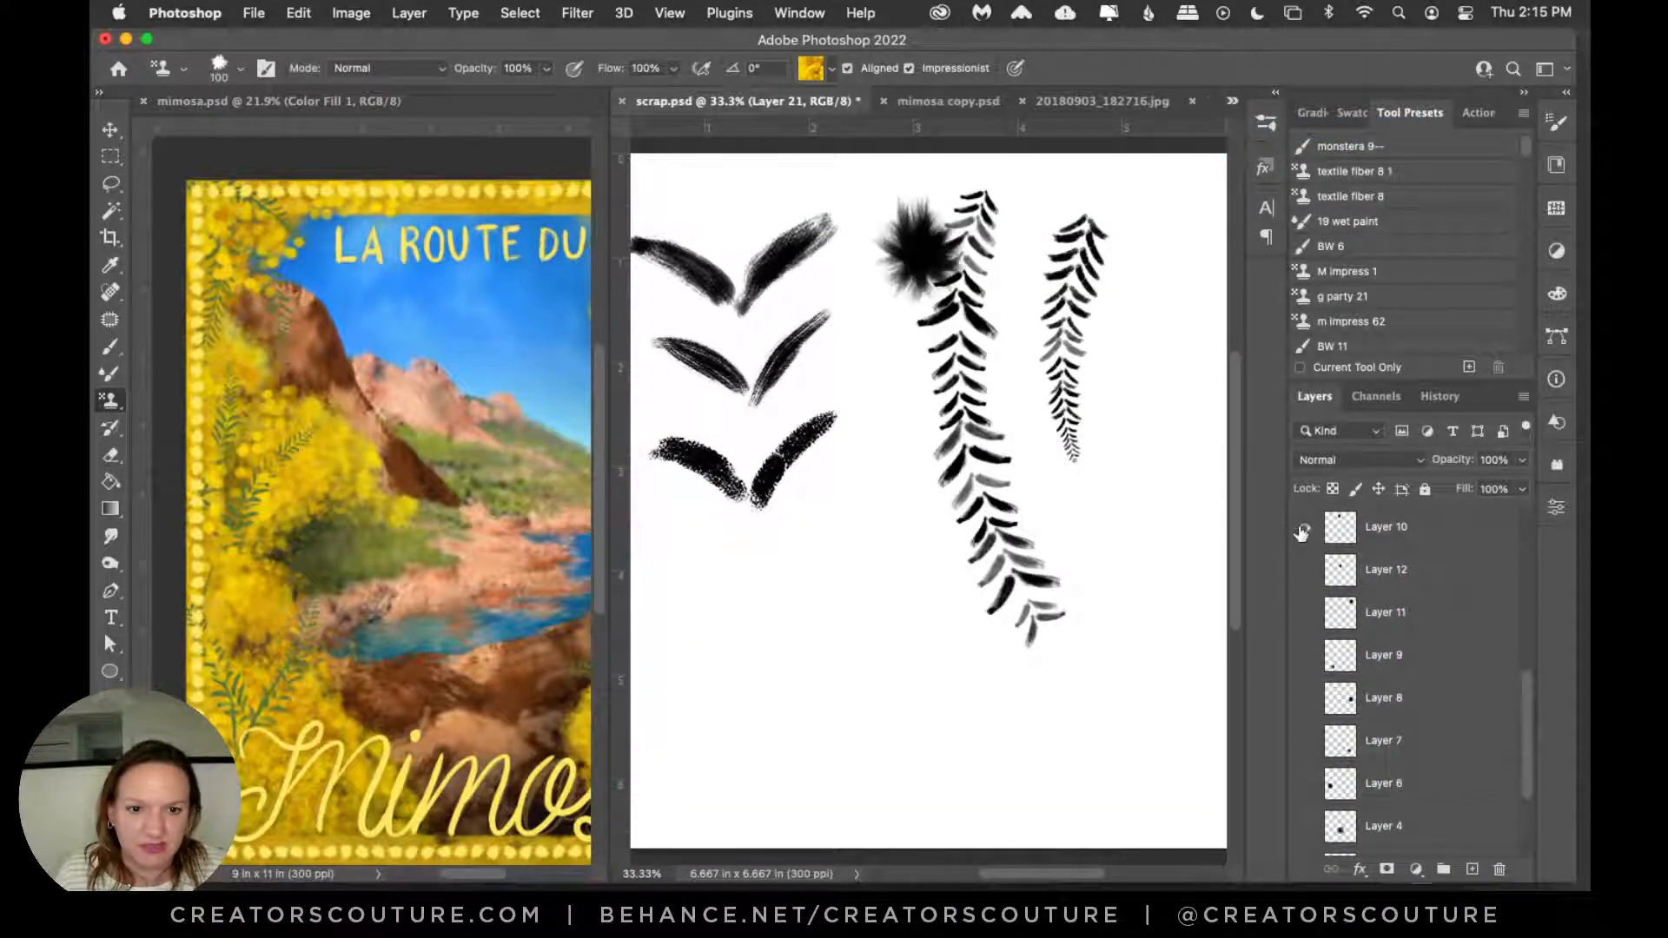
Step: Make Layer 12 visible and move the blossom tips of Layers 10 and 12 into the empty area below the V-shaped strokes
left_click(1304, 570)
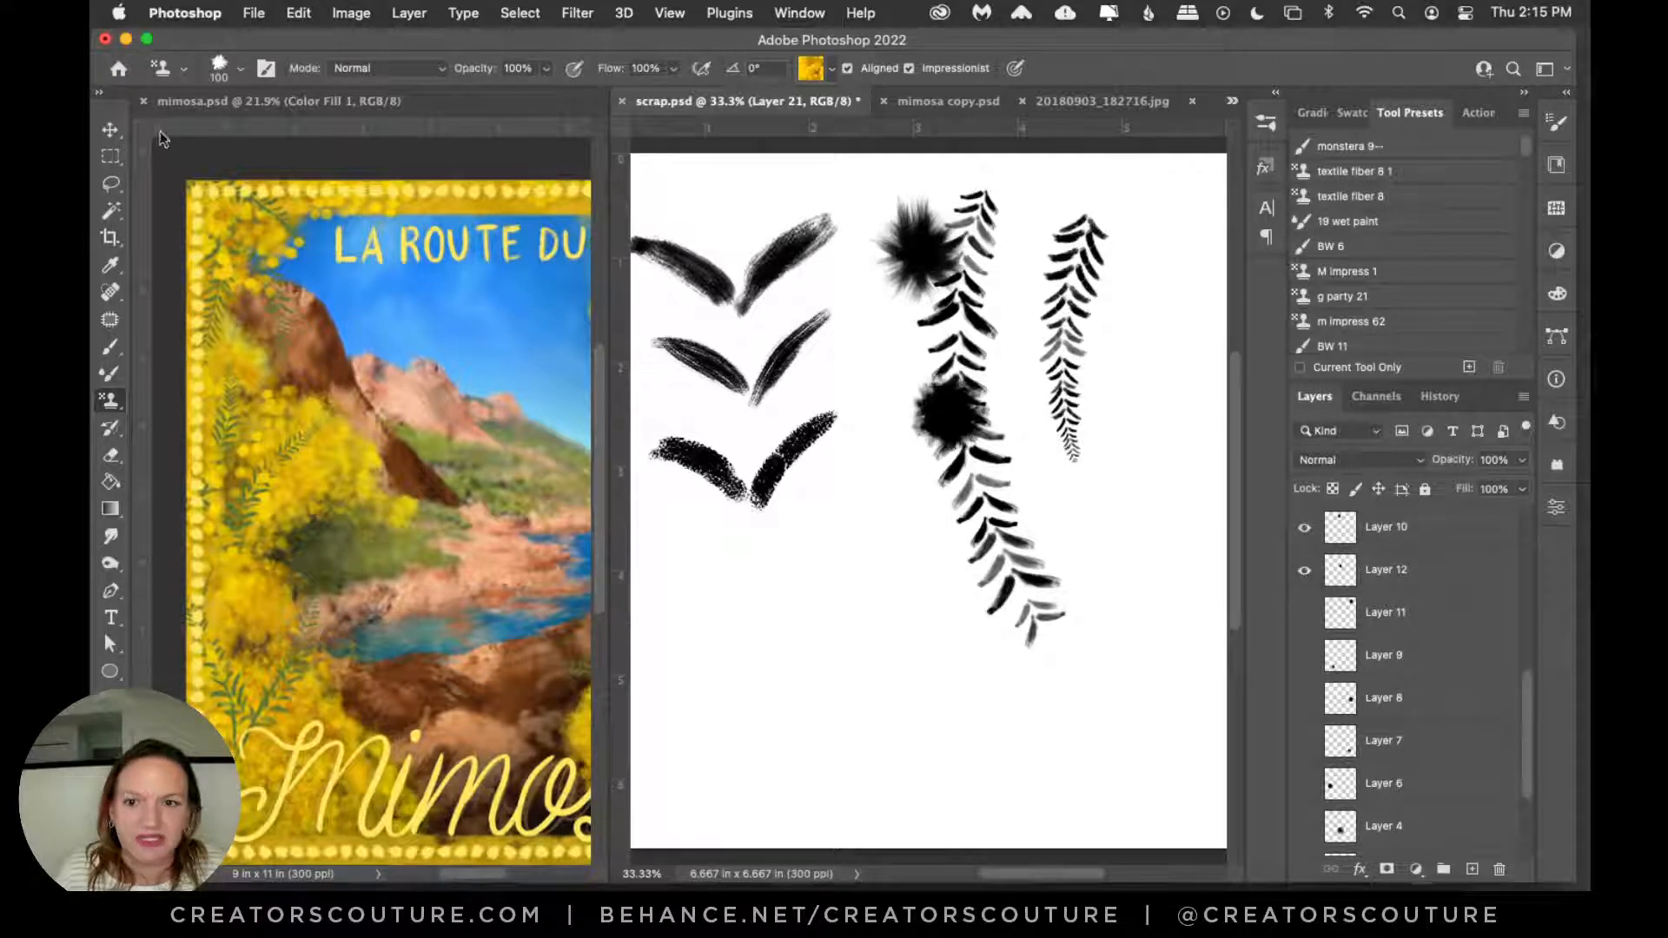
key("v")
left_click_drag(969, 256, 834, 608)
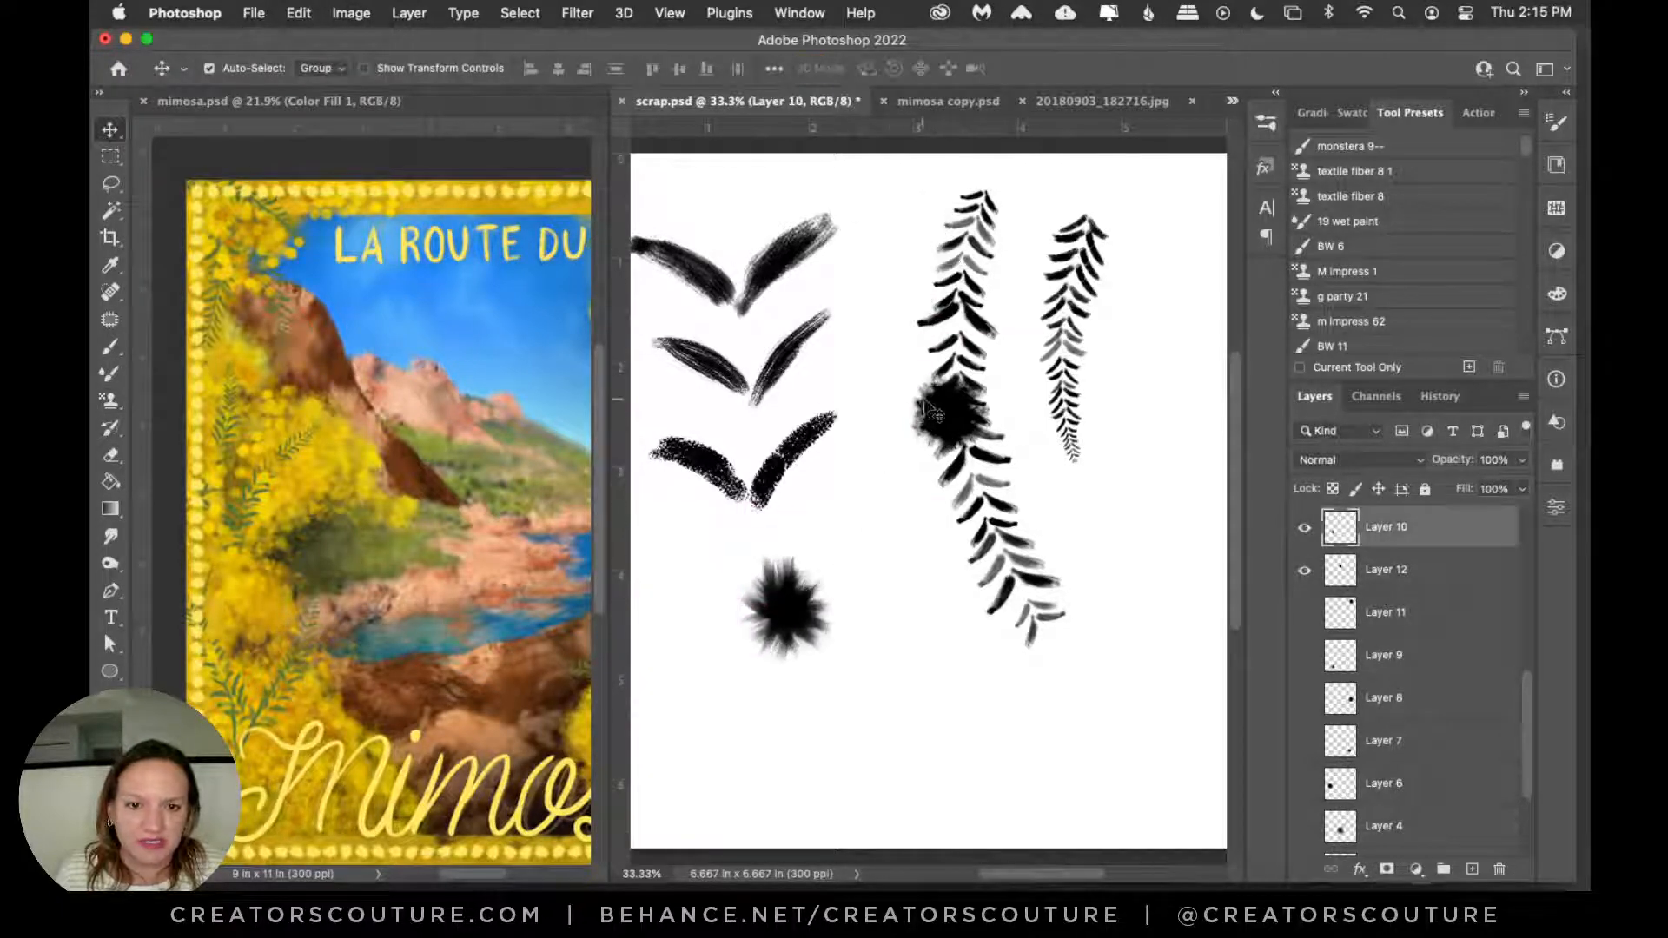
left_click_drag(955, 399, 886, 682)
Step: Make Layer 11 visible and move its soft round blossom tip down beside the other tips near the lower edge
left_click(1400, 617)
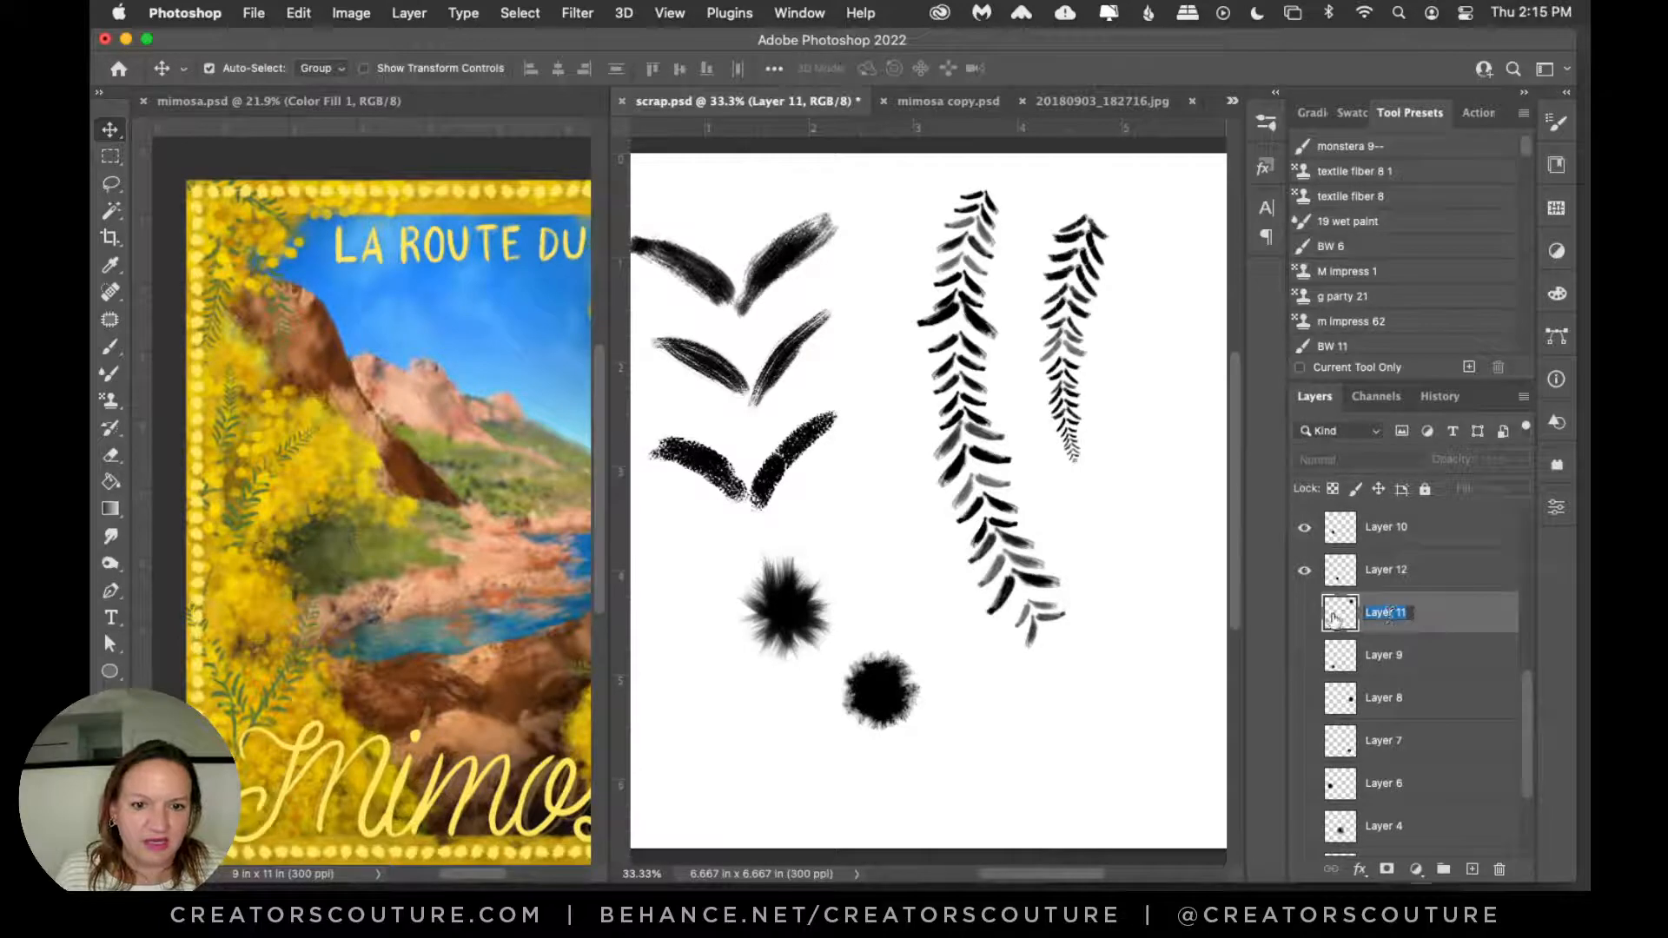
left_click(1304, 614)
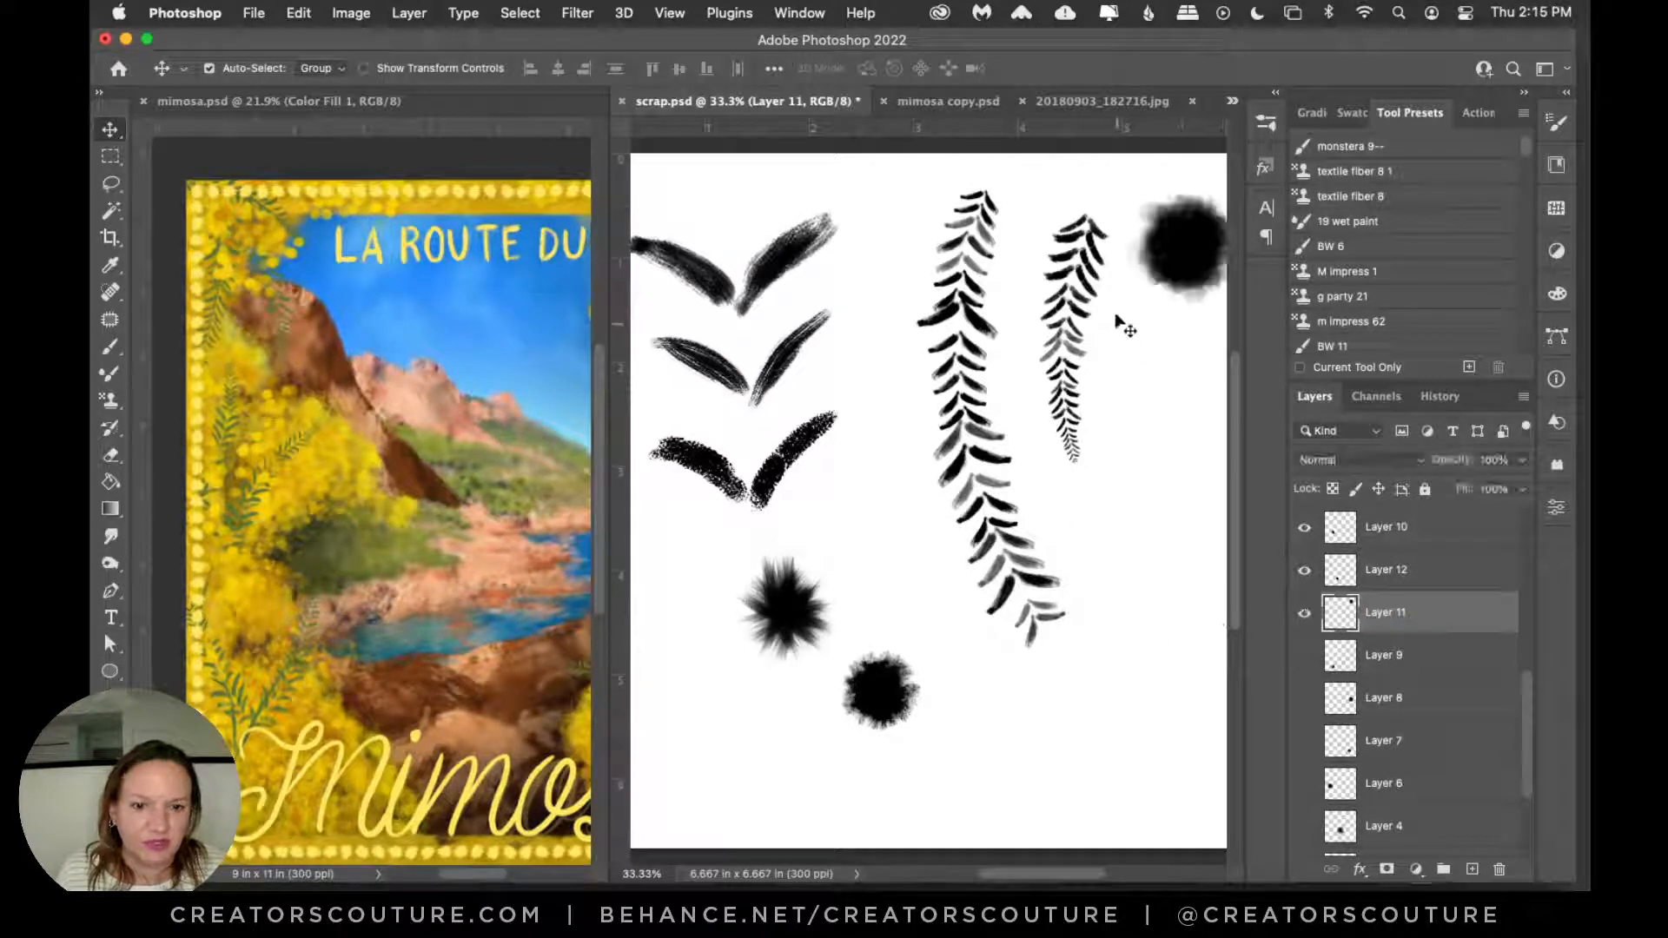
left_click_drag(1167, 246, 972, 745)
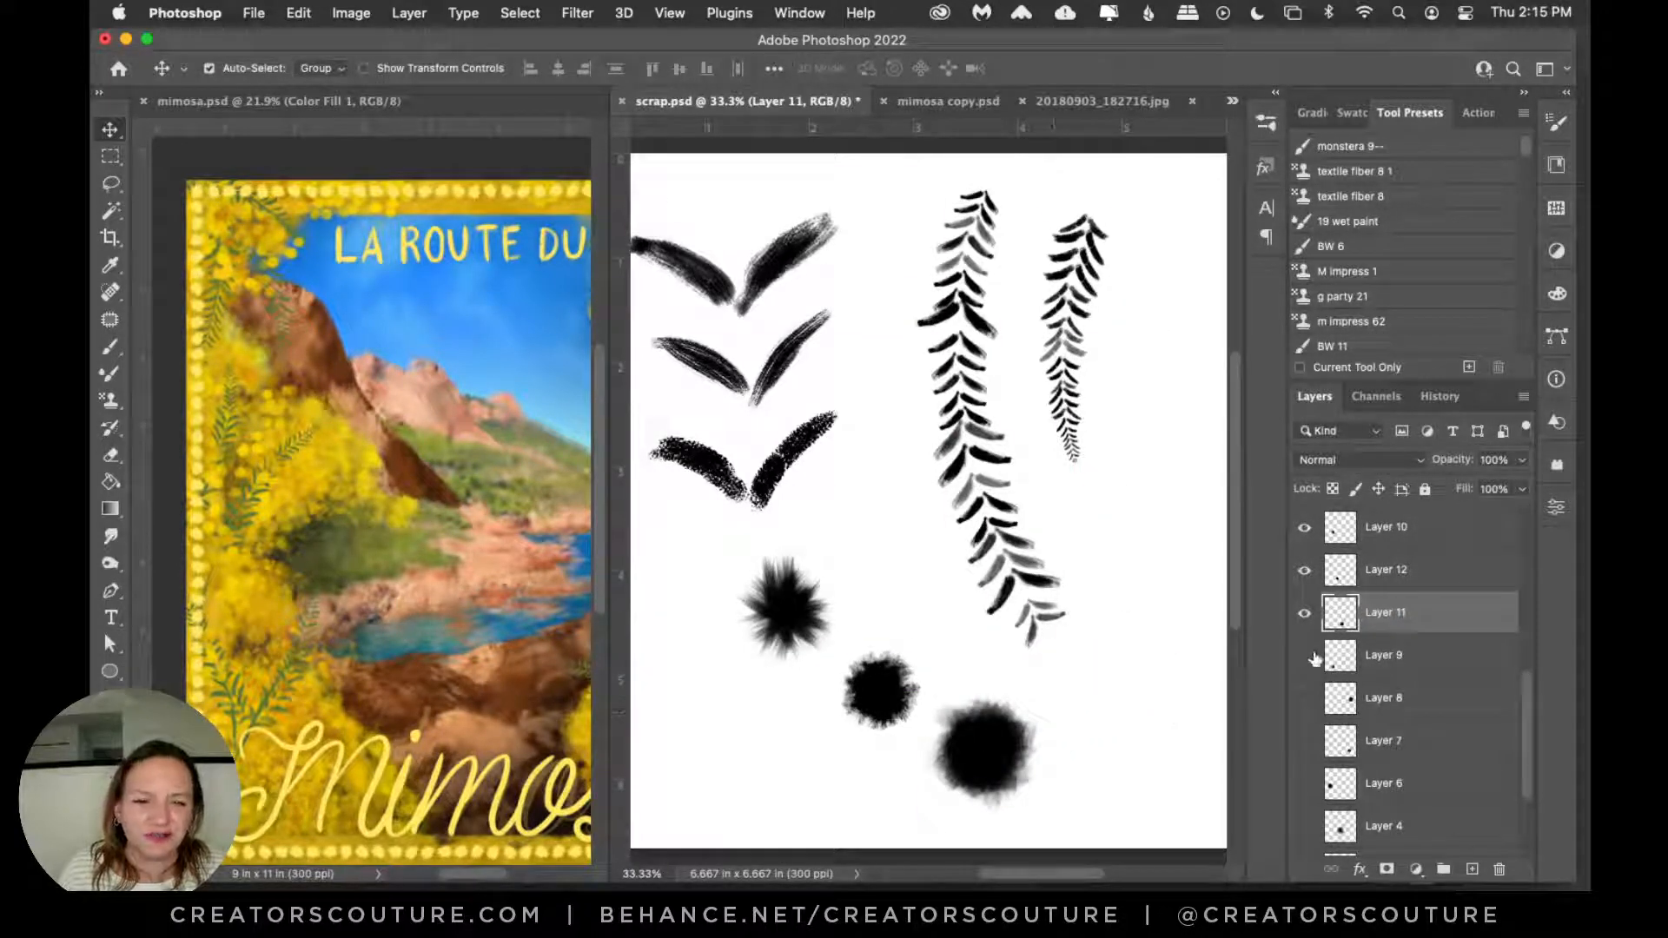
Step: Make Layers 9, 8 and 7 visible, and move the blossom tips of Layers 8 and 7 clear of each other at the lower right
left_click(1304, 656)
left_click(1304, 698)
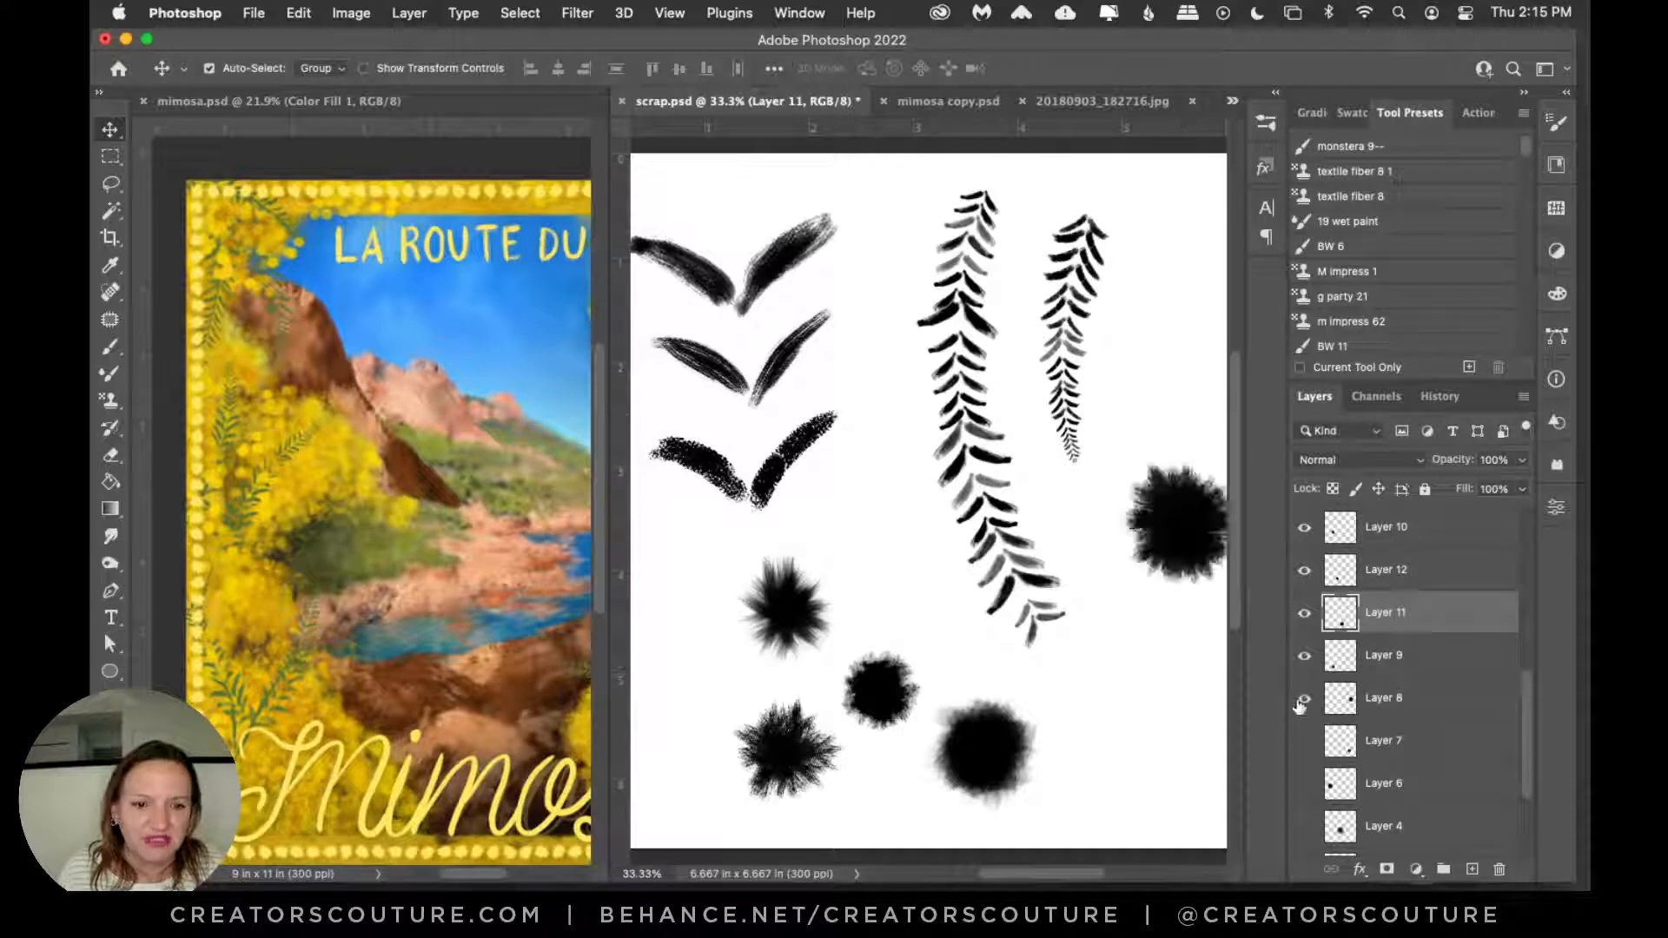
left_click_drag(1181, 565, 1128, 738)
left_click(1304, 741)
left_click(1388, 741)
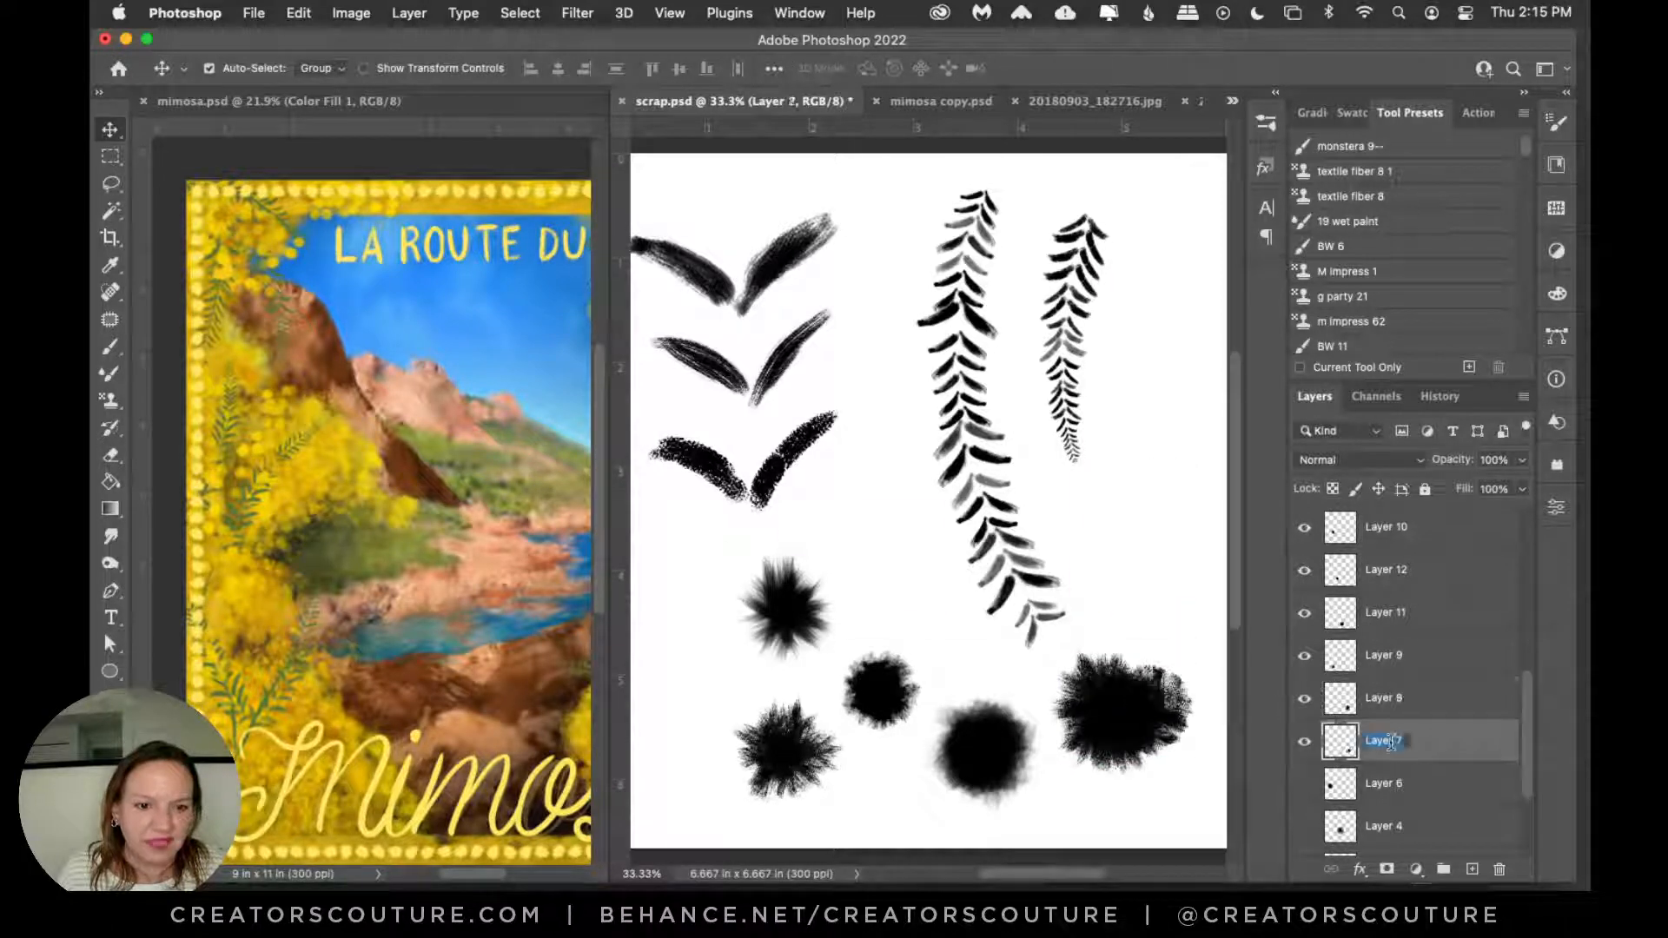
left_click_drag(1183, 708, 1148, 575)
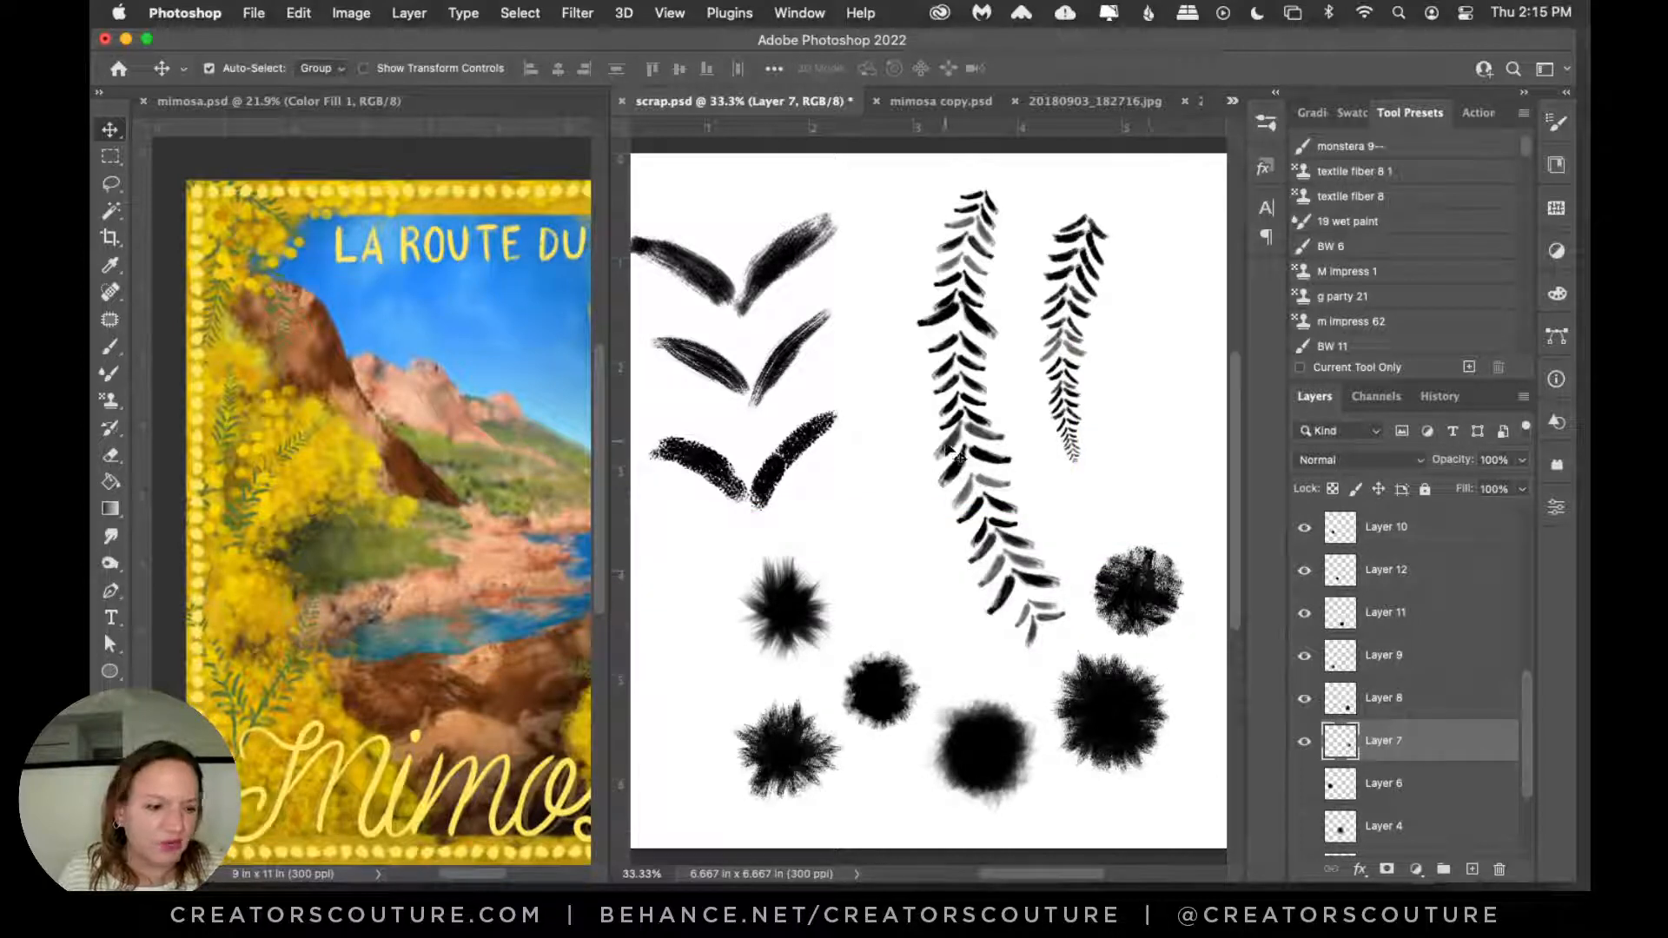
Step: Return to the Pattern Stamp and examine the Tip Shape and Texture settings of the 100 px scrap.psd 3941 brush
left_click(110, 400)
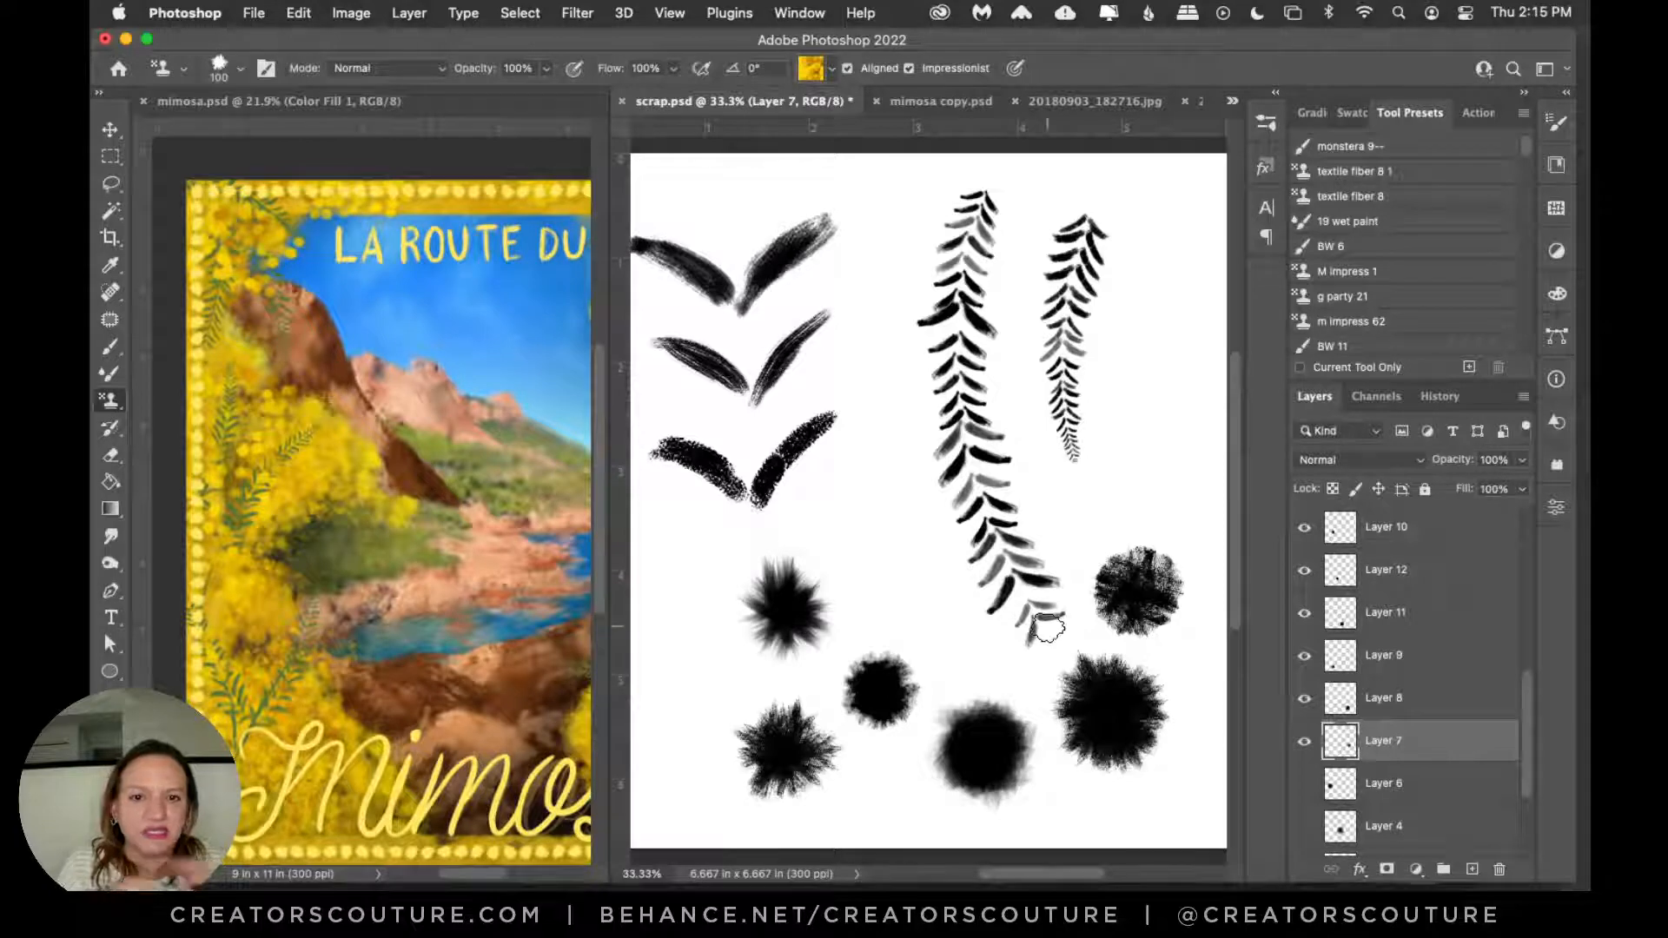
left_click(1265, 123)
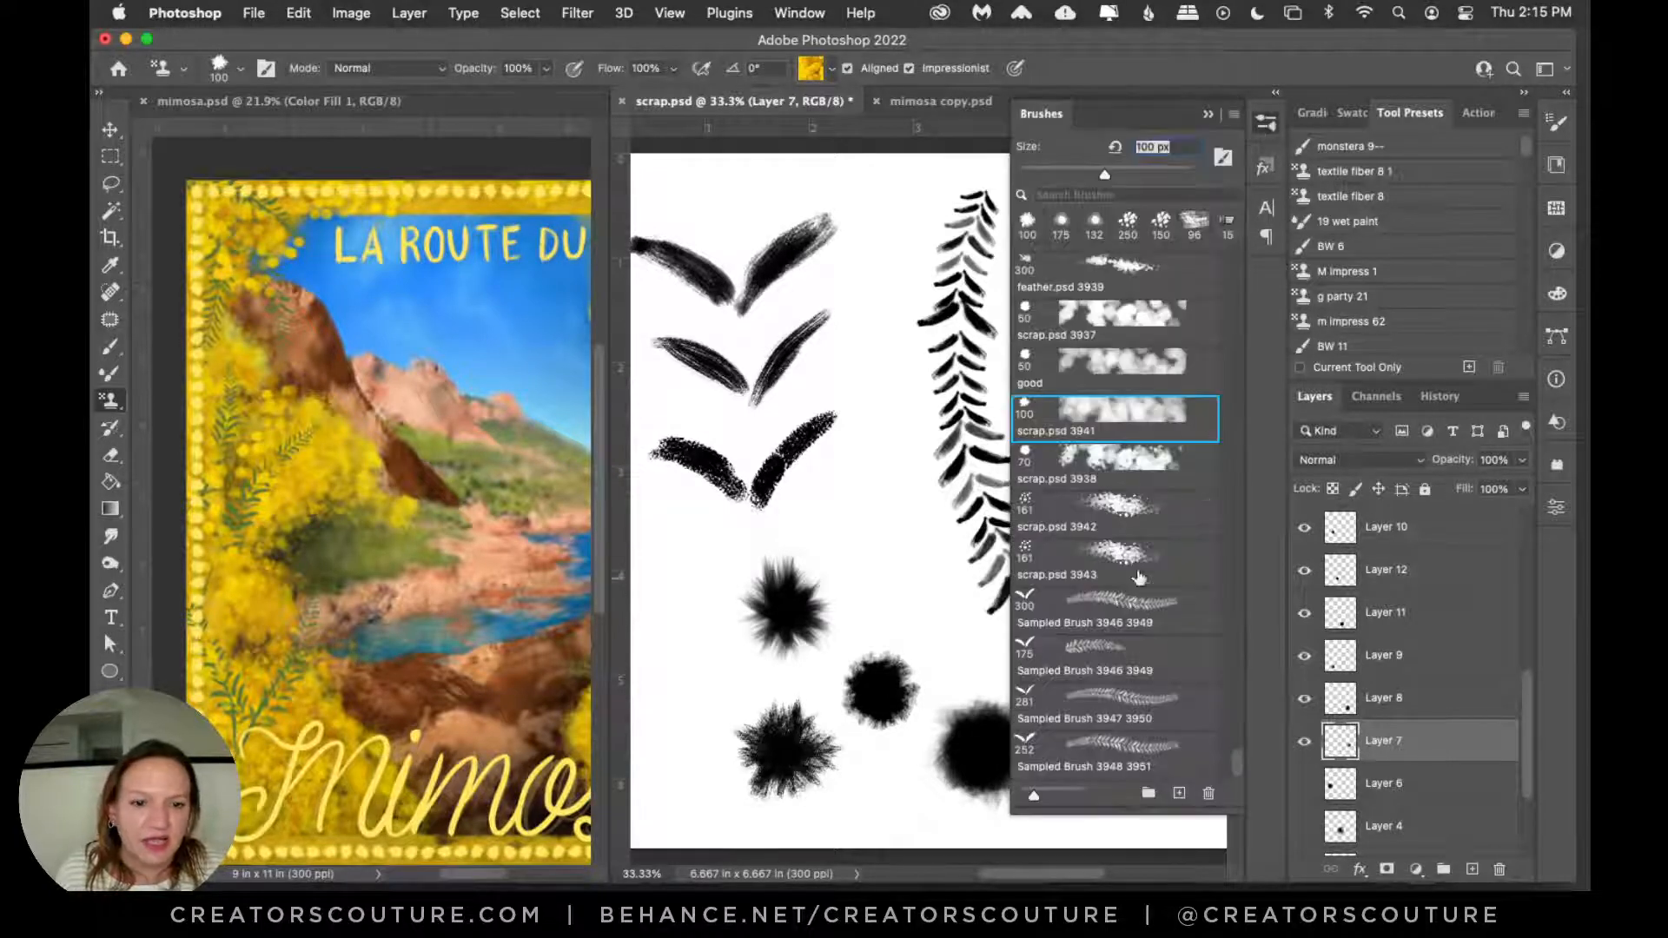
left_click(1555, 135)
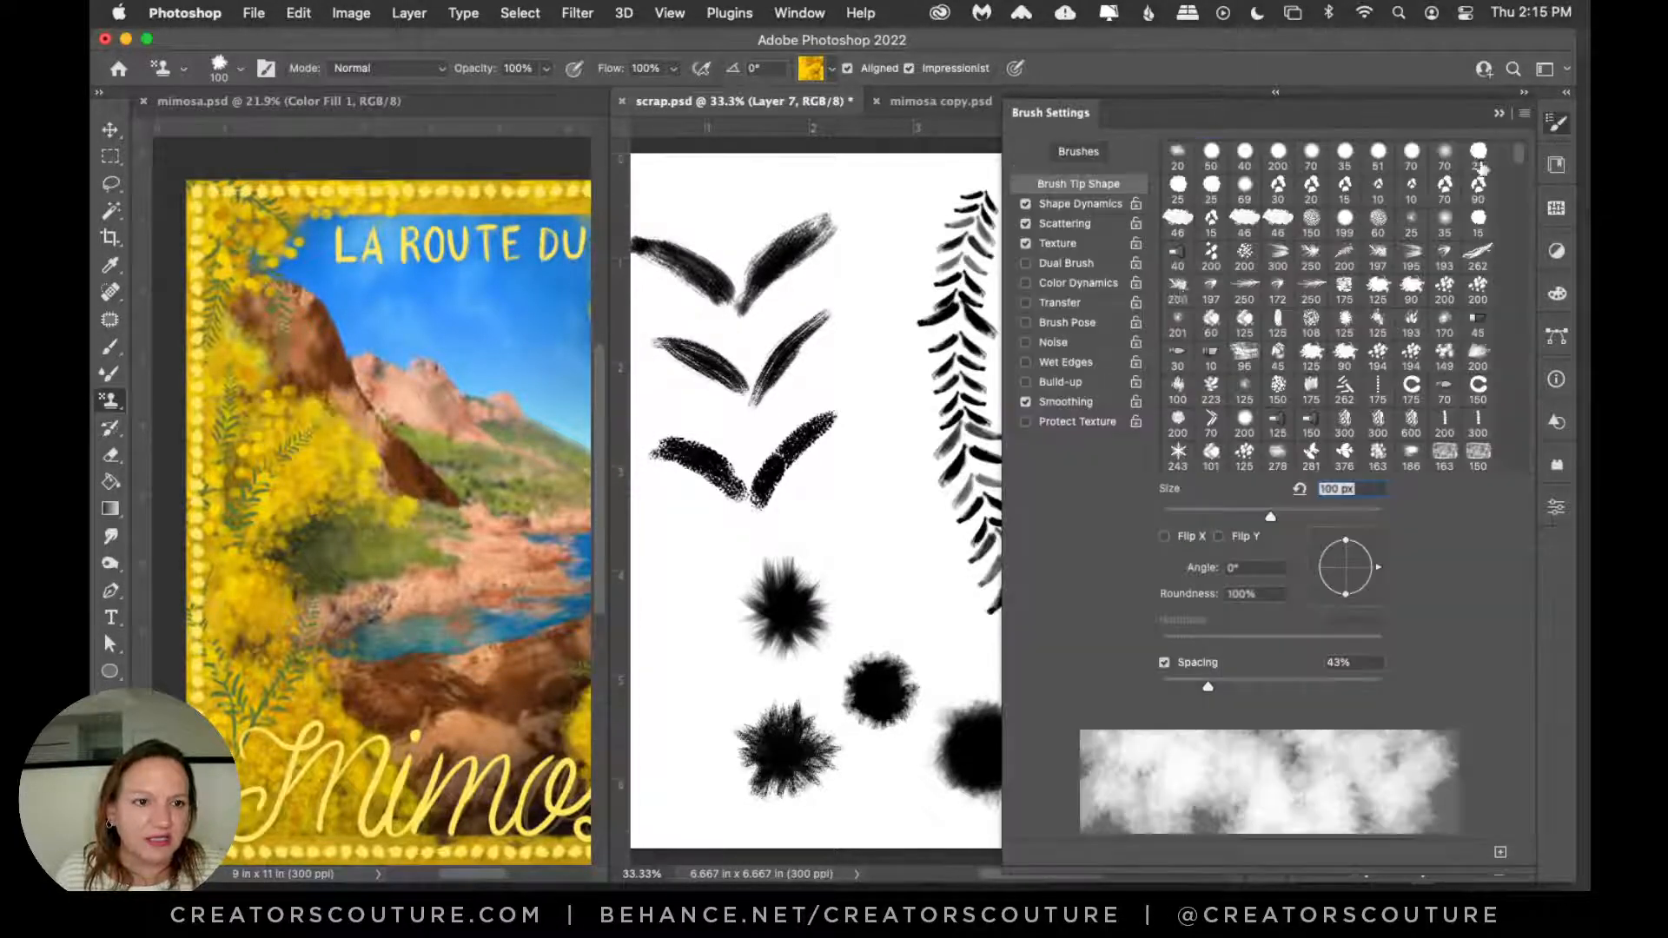
left_click(1084, 246)
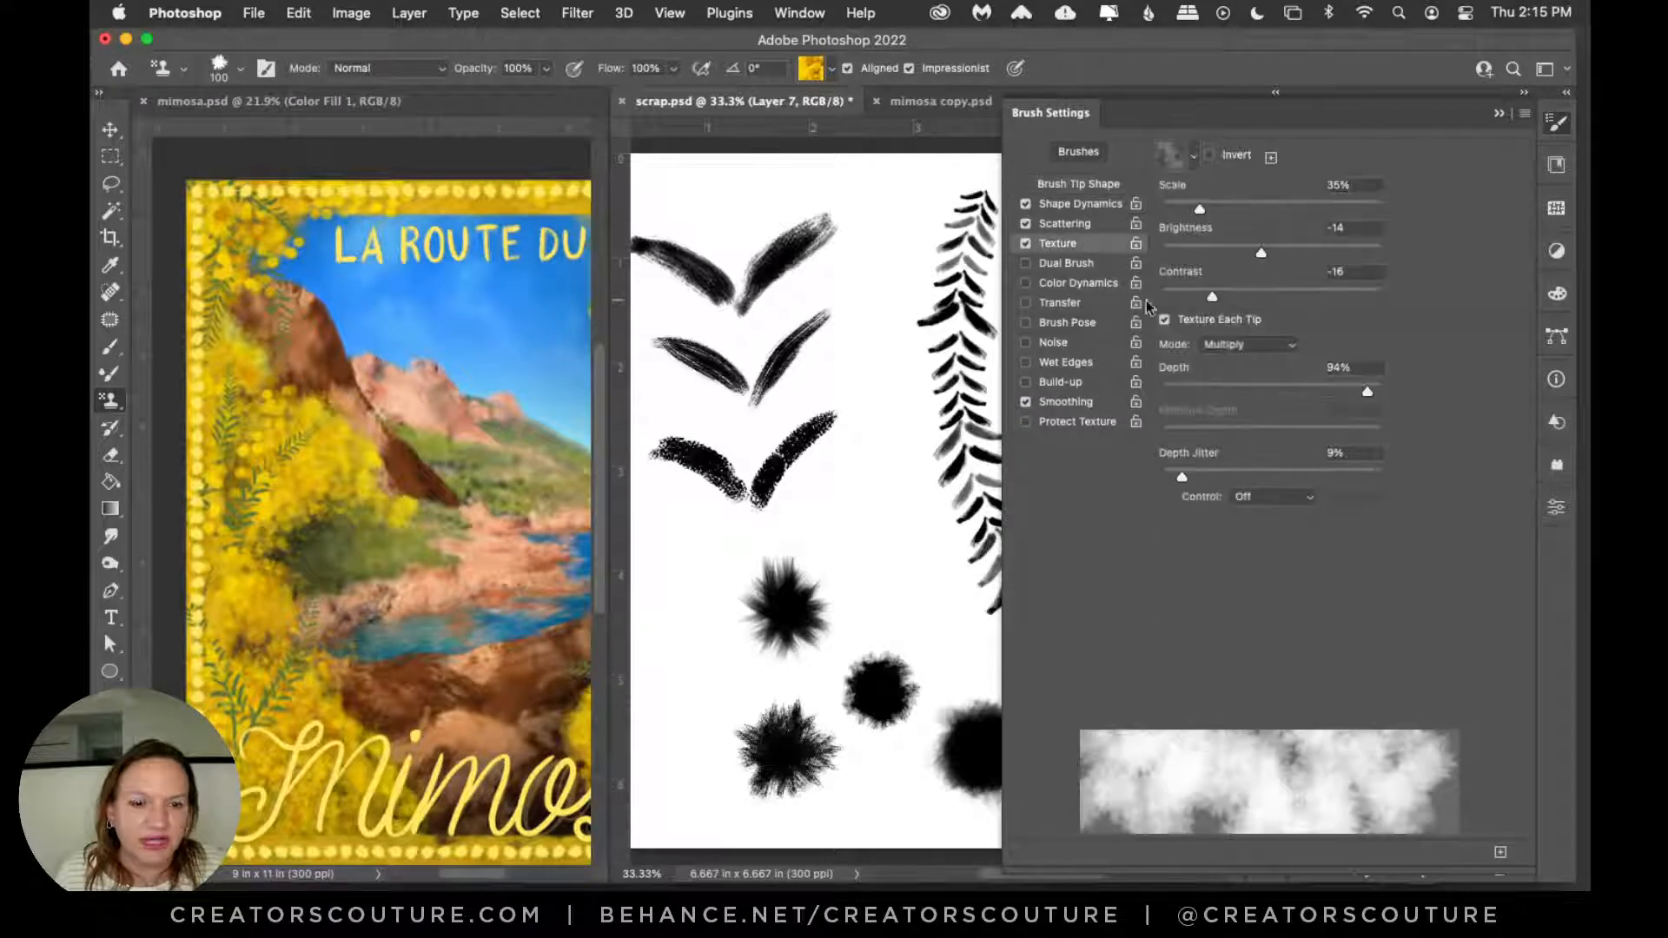
left_click(1555, 124)
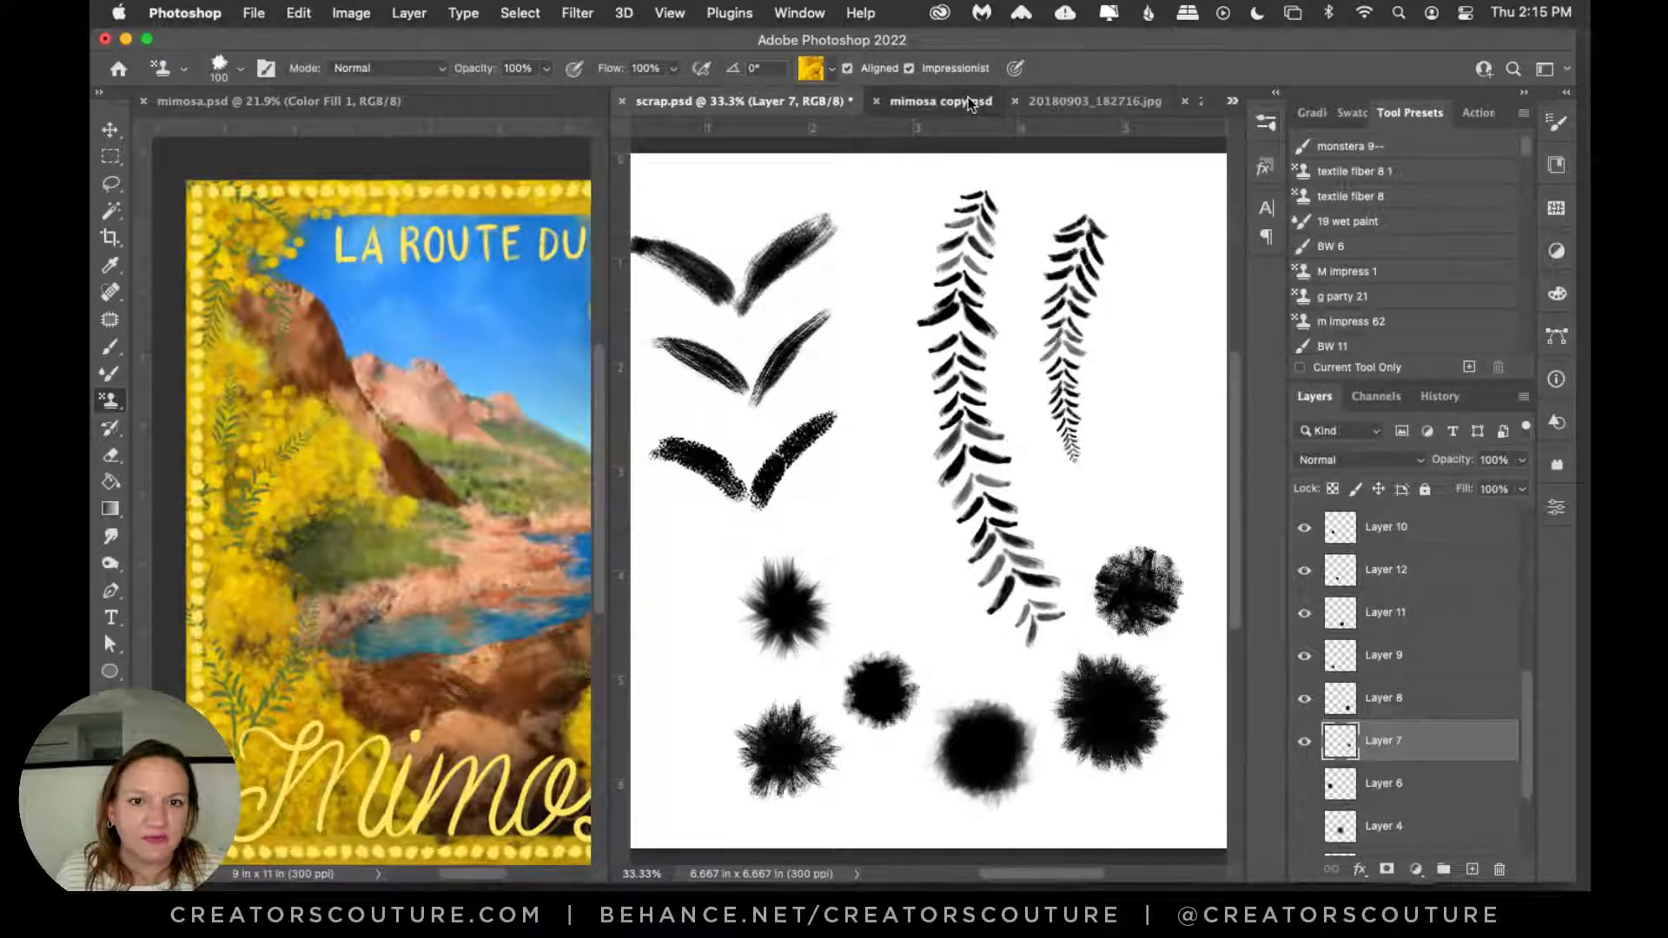
Step: Switch to mimosa copy.psd and compare the painting with and without Layer 51, leaving that layer hidden and Layer 95 visible
left_click(968, 101)
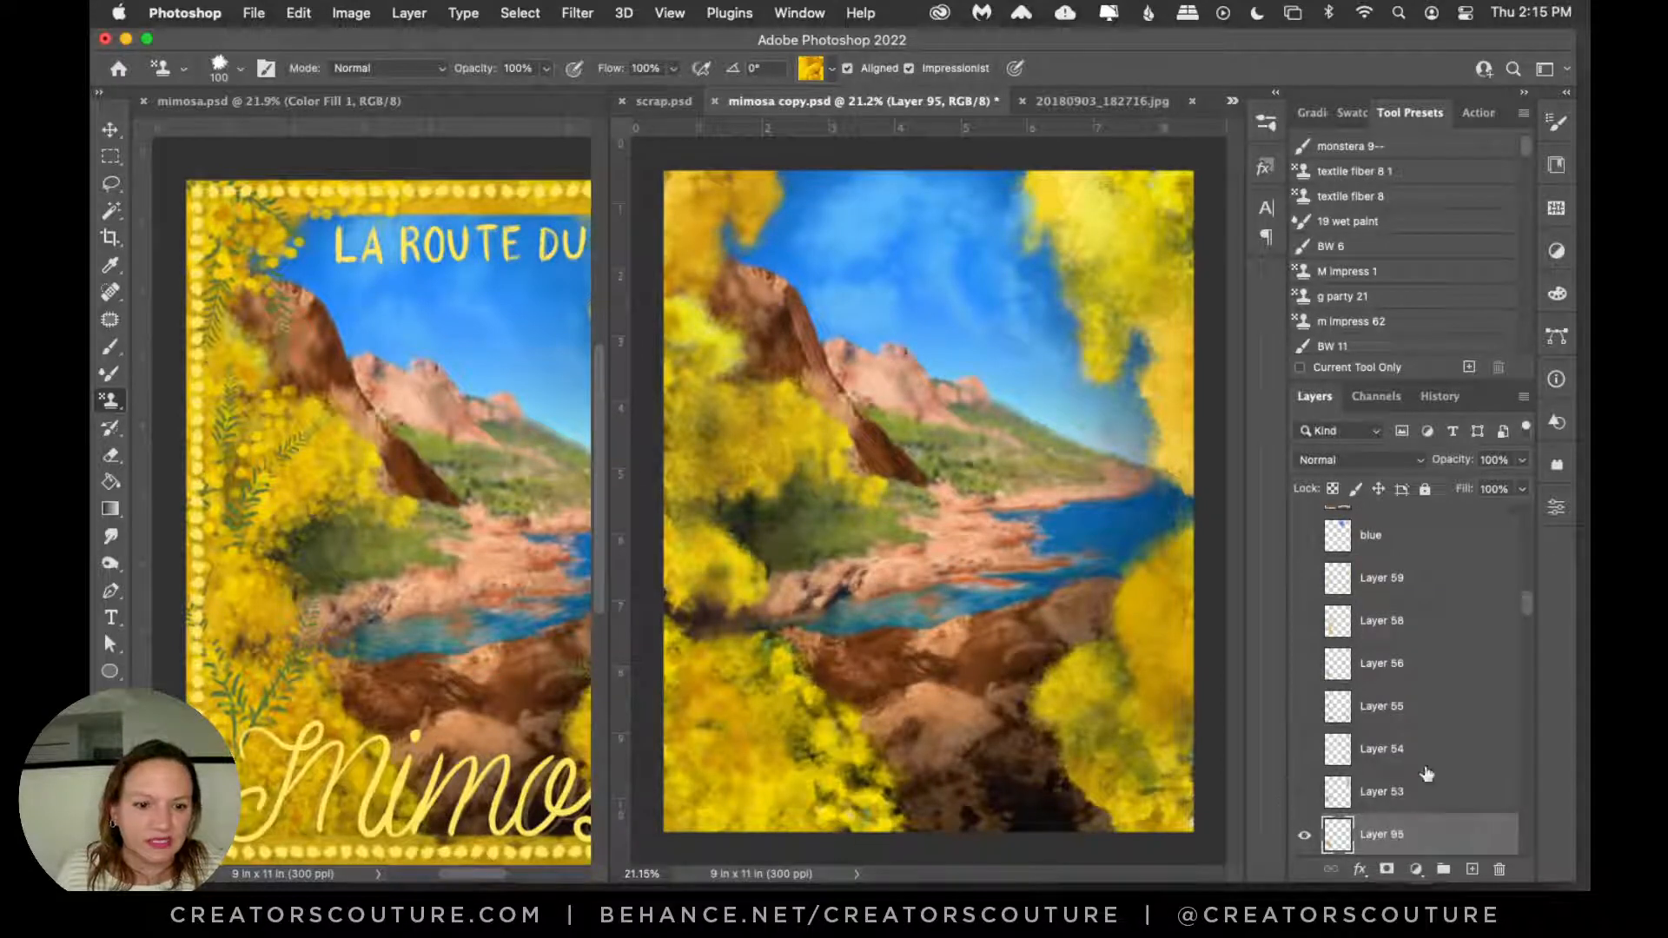
left_click_drag(1527, 599, 1527, 610)
left_click(1304, 672)
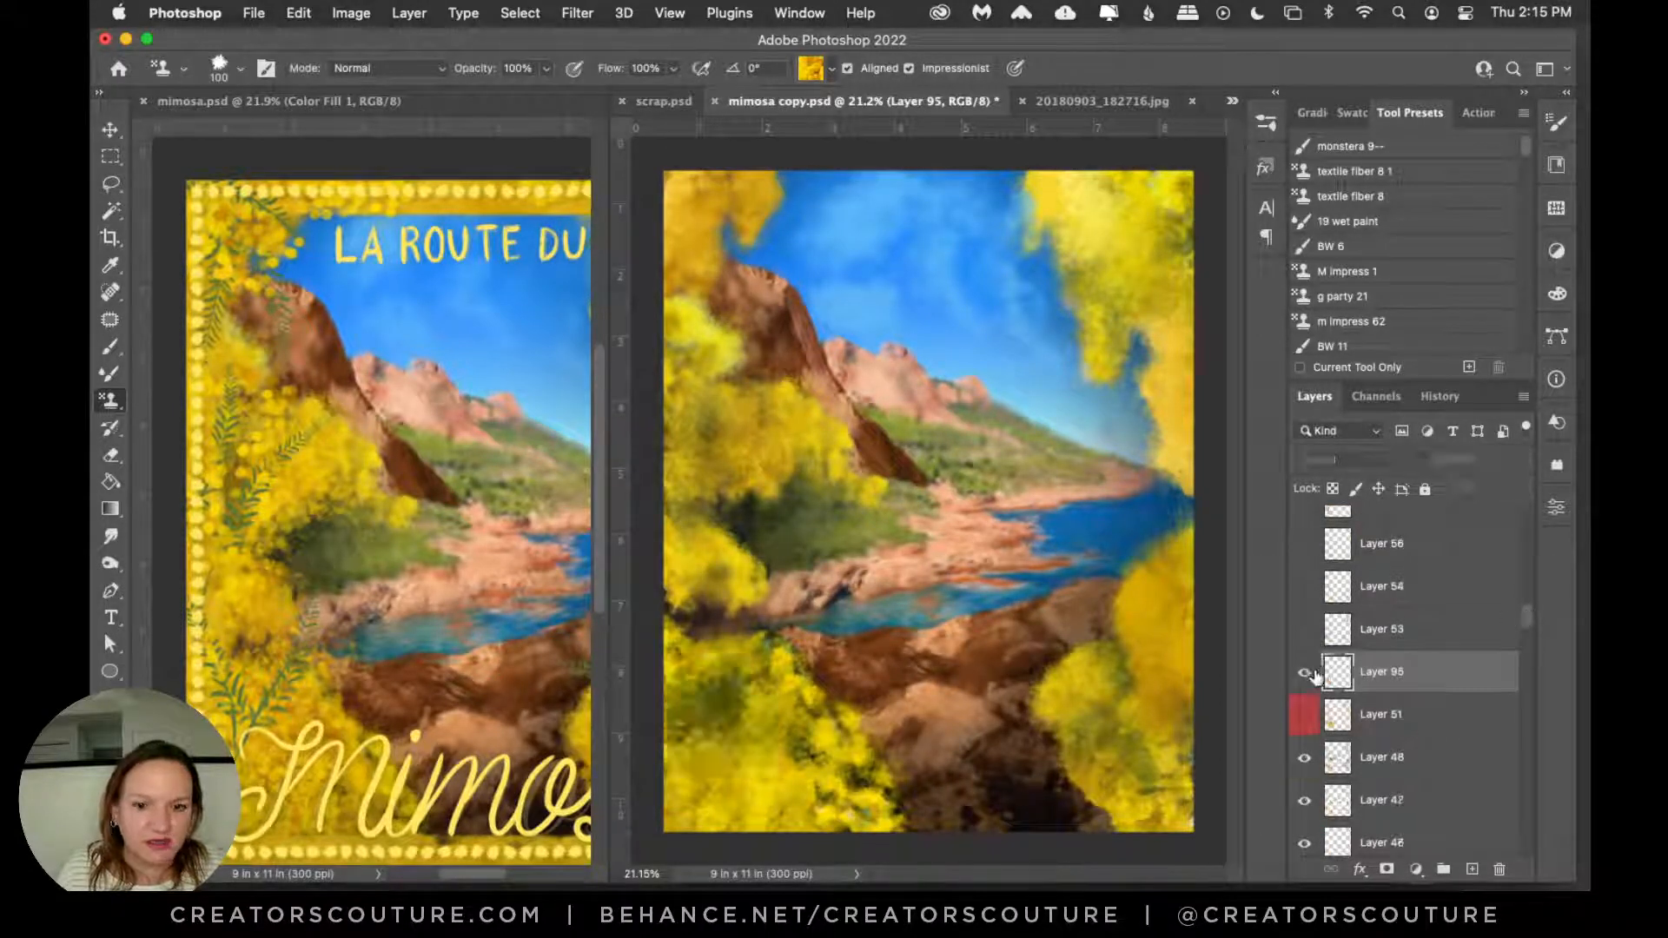
left_click(1304, 671)
left_click(1305, 714)
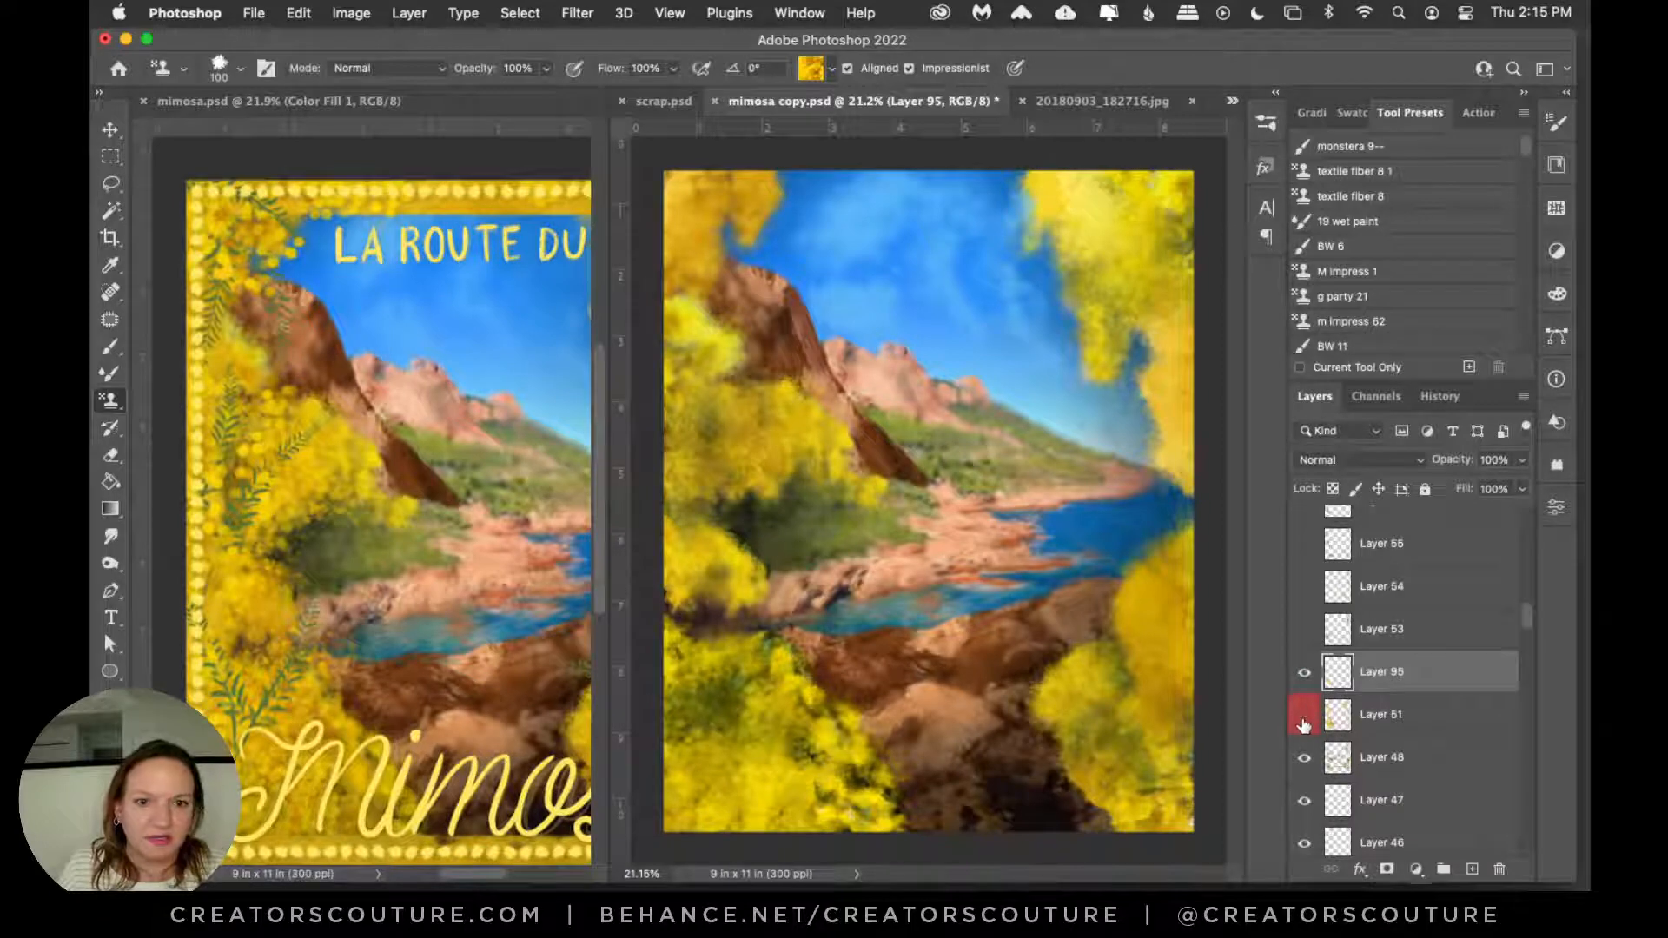
left_click(1305, 715)
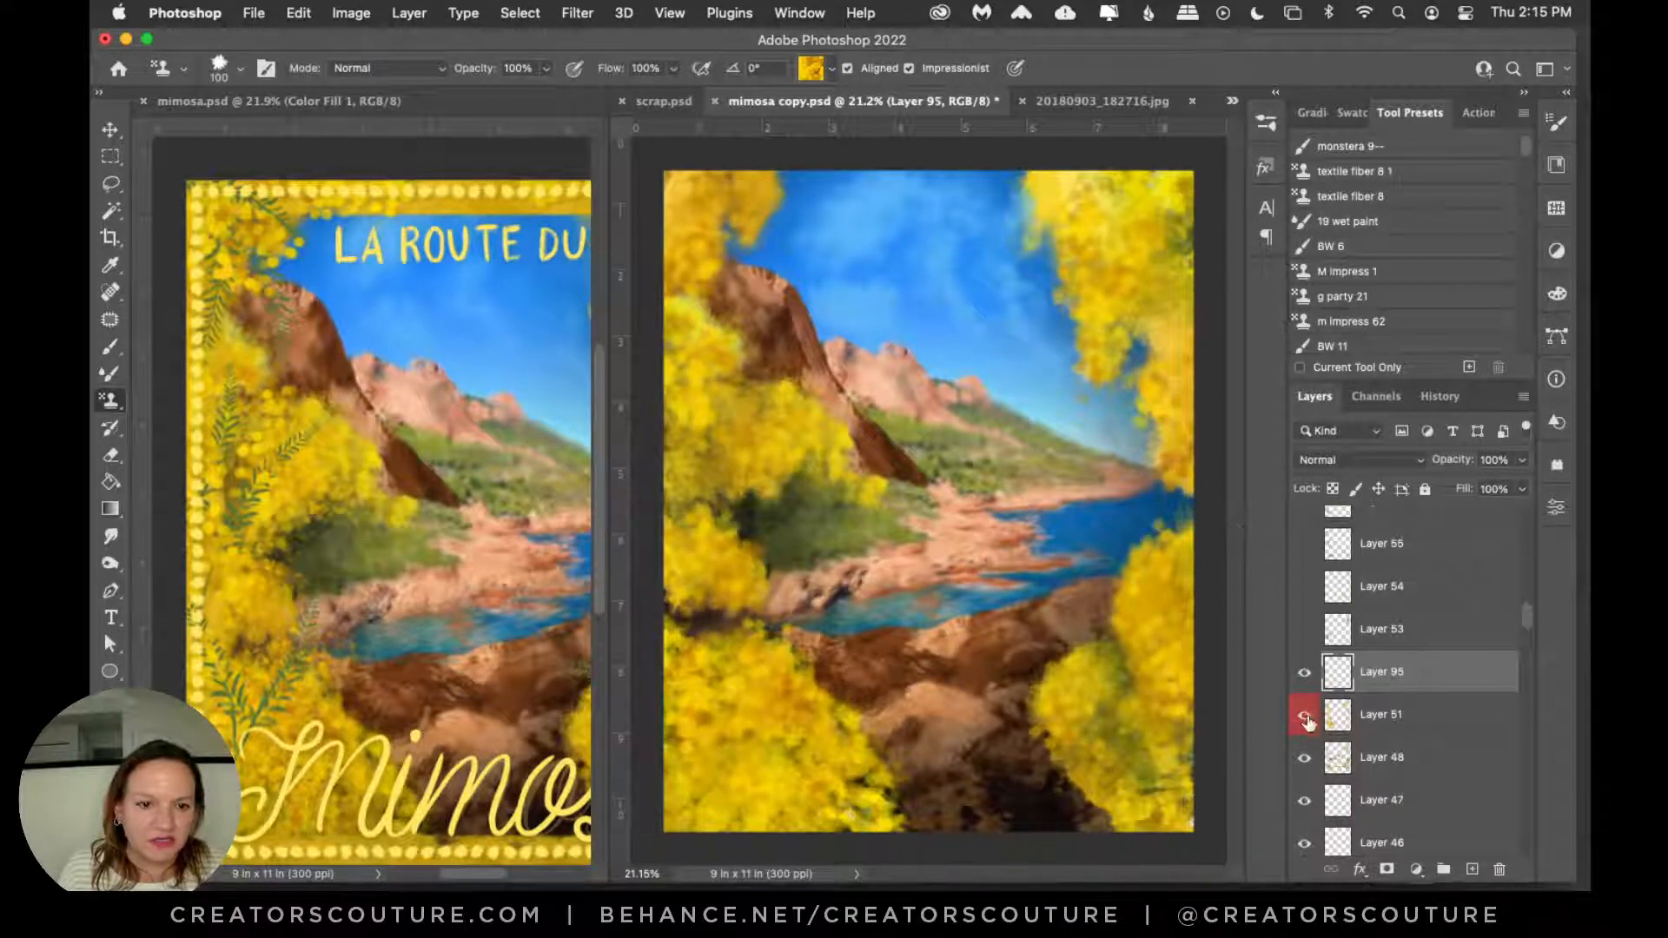
left_click(1301, 714)
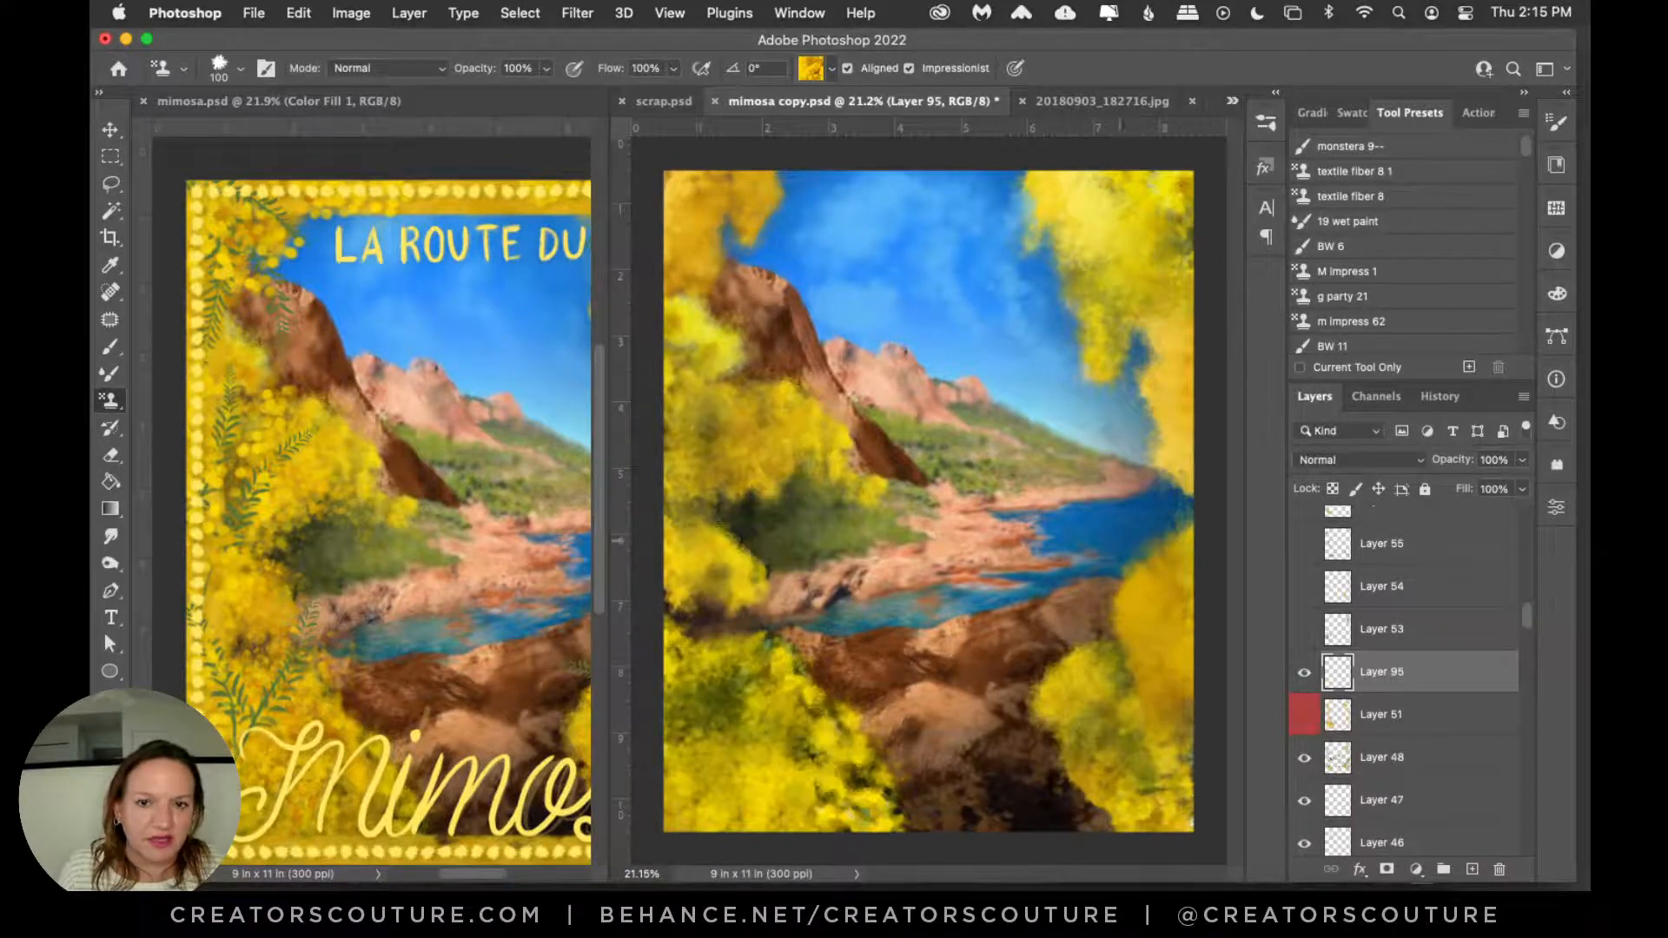
Step: Stamp blossom texture on Layer 95 over the mimosa clusters along both sides of the painting, including the lower-left cluster
left_click_drag(706, 197, 701, 339)
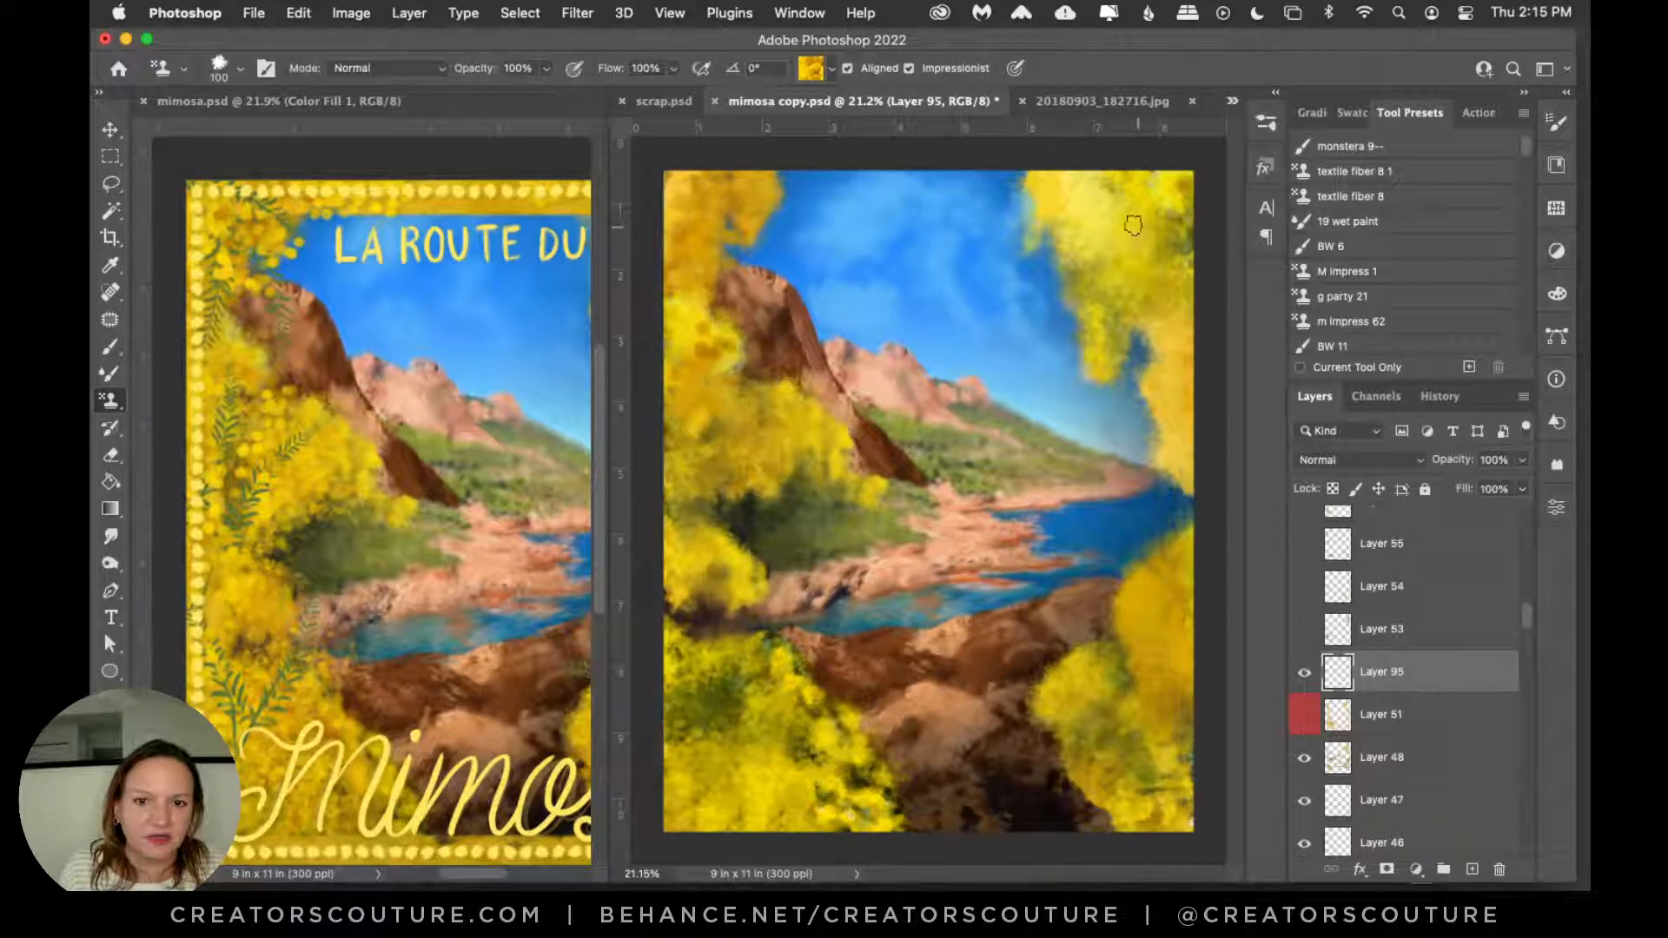
mouse_move(1134, 225)
left_mouse_down()
mouse_move(1136, 322)
mouse_move(1105, 214)
mouse_move(1174, 349)
mouse_move(1149, 269)
mouse_move(1182, 434)
left_mouse_up()
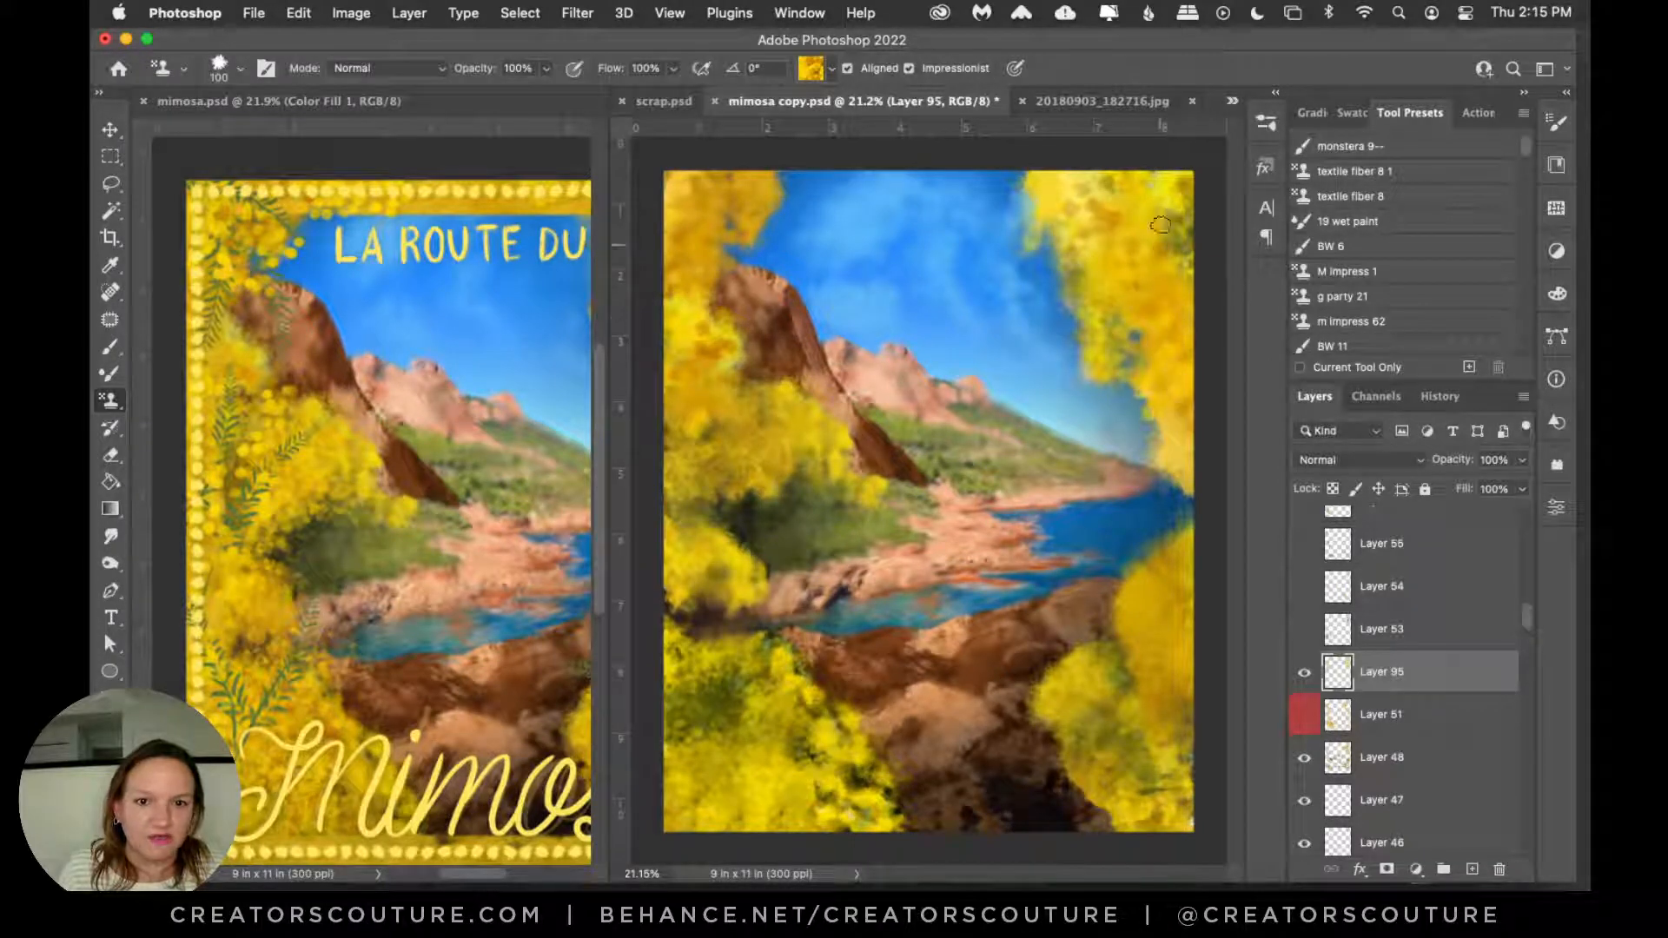
mouse_move(1121, 575)
left_mouse_down()
mouse_move(1090, 651)
mouse_move(1138, 691)
left_mouse_up()
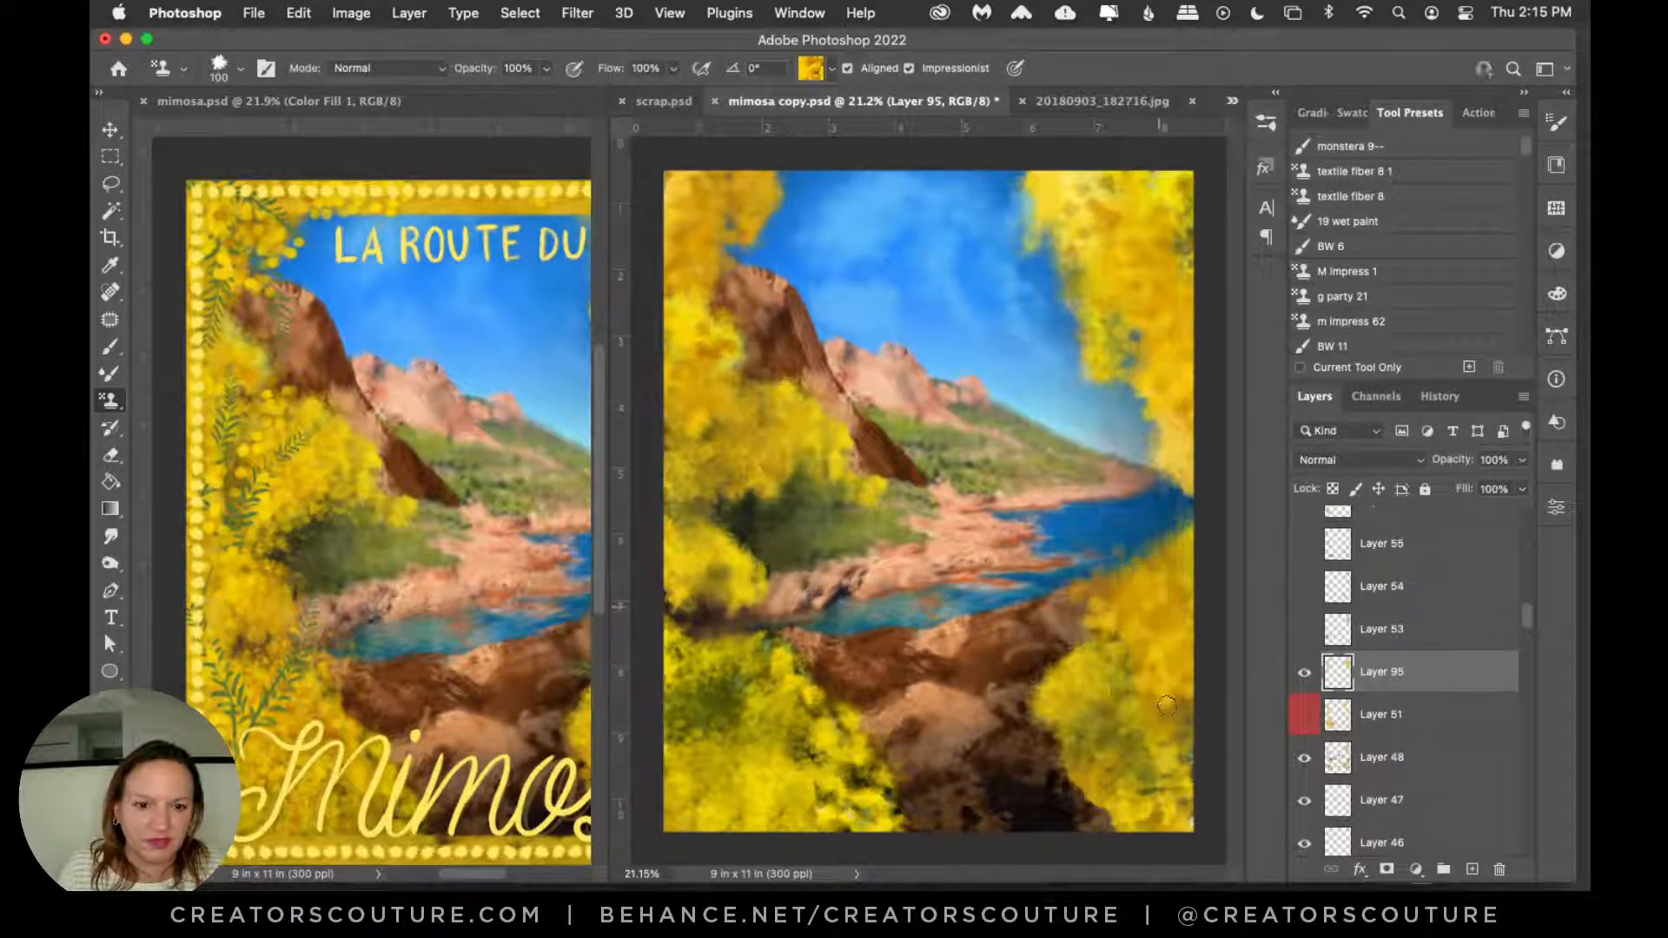
mouse_move(708, 426)
left_mouse_down()
mouse_move(711, 674)
mouse_move(710, 579)
mouse_move(761, 764)
left_mouse_up()
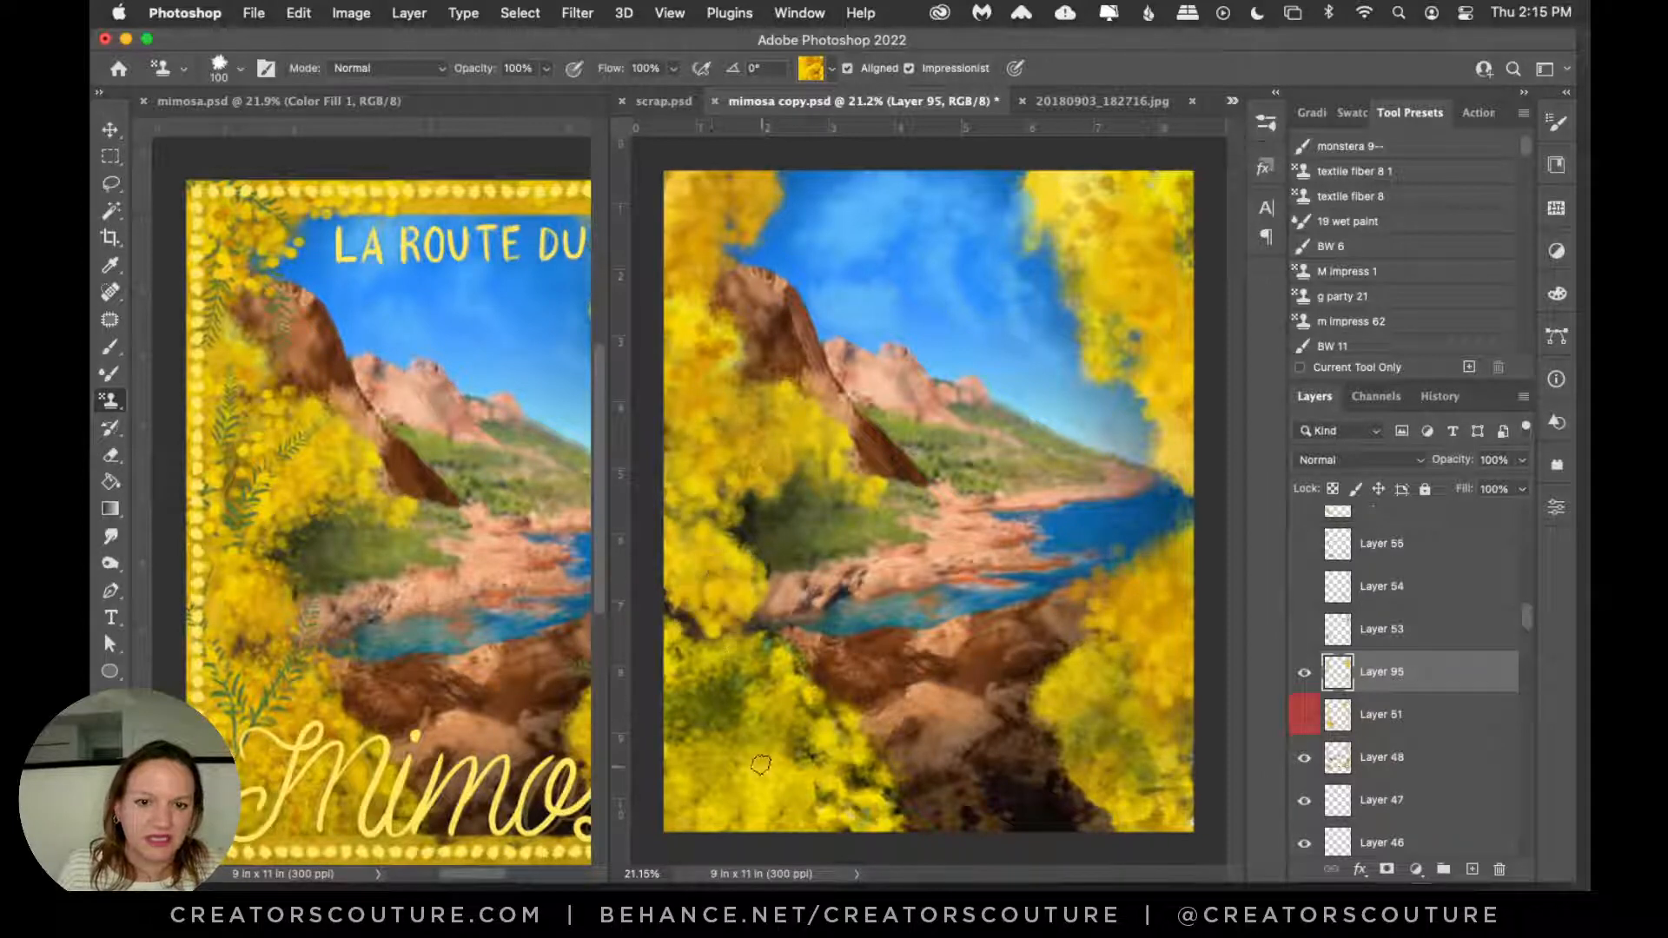
mouse_move(715, 664)
left_mouse_down()
mouse_move(728, 760)
mouse_move(765, 729)
mouse_move(695, 721)
mouse_move(739, 787)
left_mouse_up()
Step: Reduce the brush to 80 px and stamp finer blossoms onto the lower-right cluster and the lower edge of the middle-left cluster
key("bracketleft")
key("bracketleft")
mouse_move(1129, 773)
left_mouse_down()
mouse_move(1113, 700)
mouse_move(1164, 691)
mouse_move(1160, 812)
left_mouse_up()
mouse_move(700, 483)
left_mouse_down()
mouse_move(721, 430)
mouse_move(774, 493)
left_mouse_up()
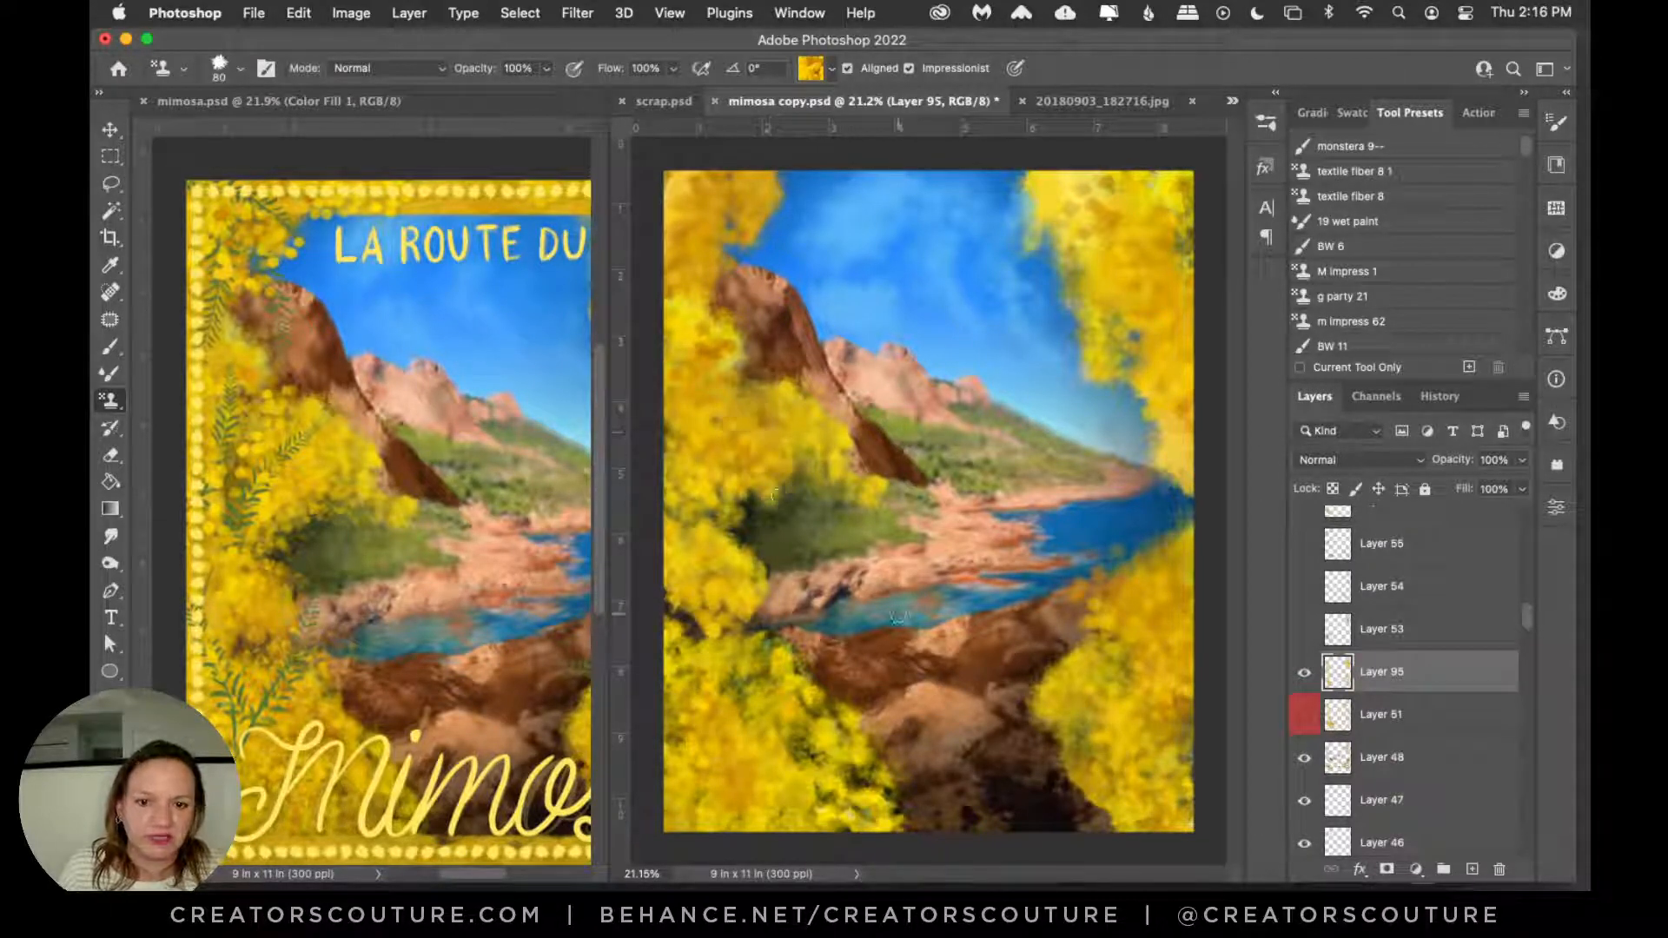
Step: Replace Layer 95 with the original Layer 51 in view, then compare the painting with and without Layer 53, leaving it visible and selected
left_click(1305, 672)
left_click(1305, 715)
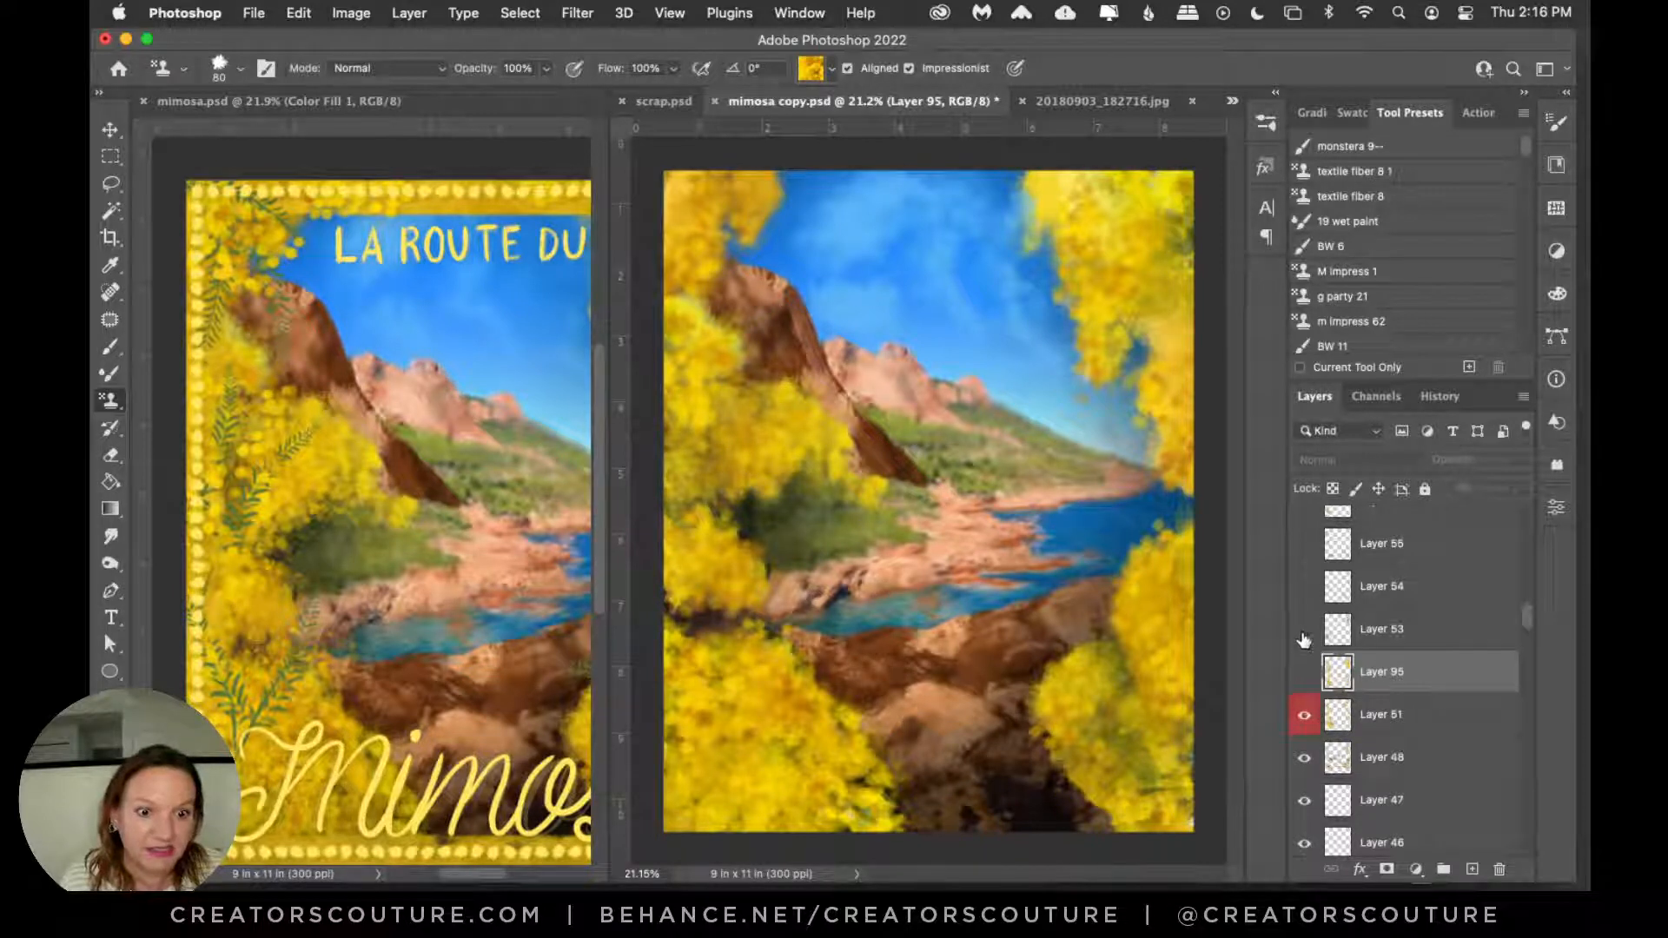
left_click(1303, 632)
left_click(1303, 632)
left_click(1303, 632)
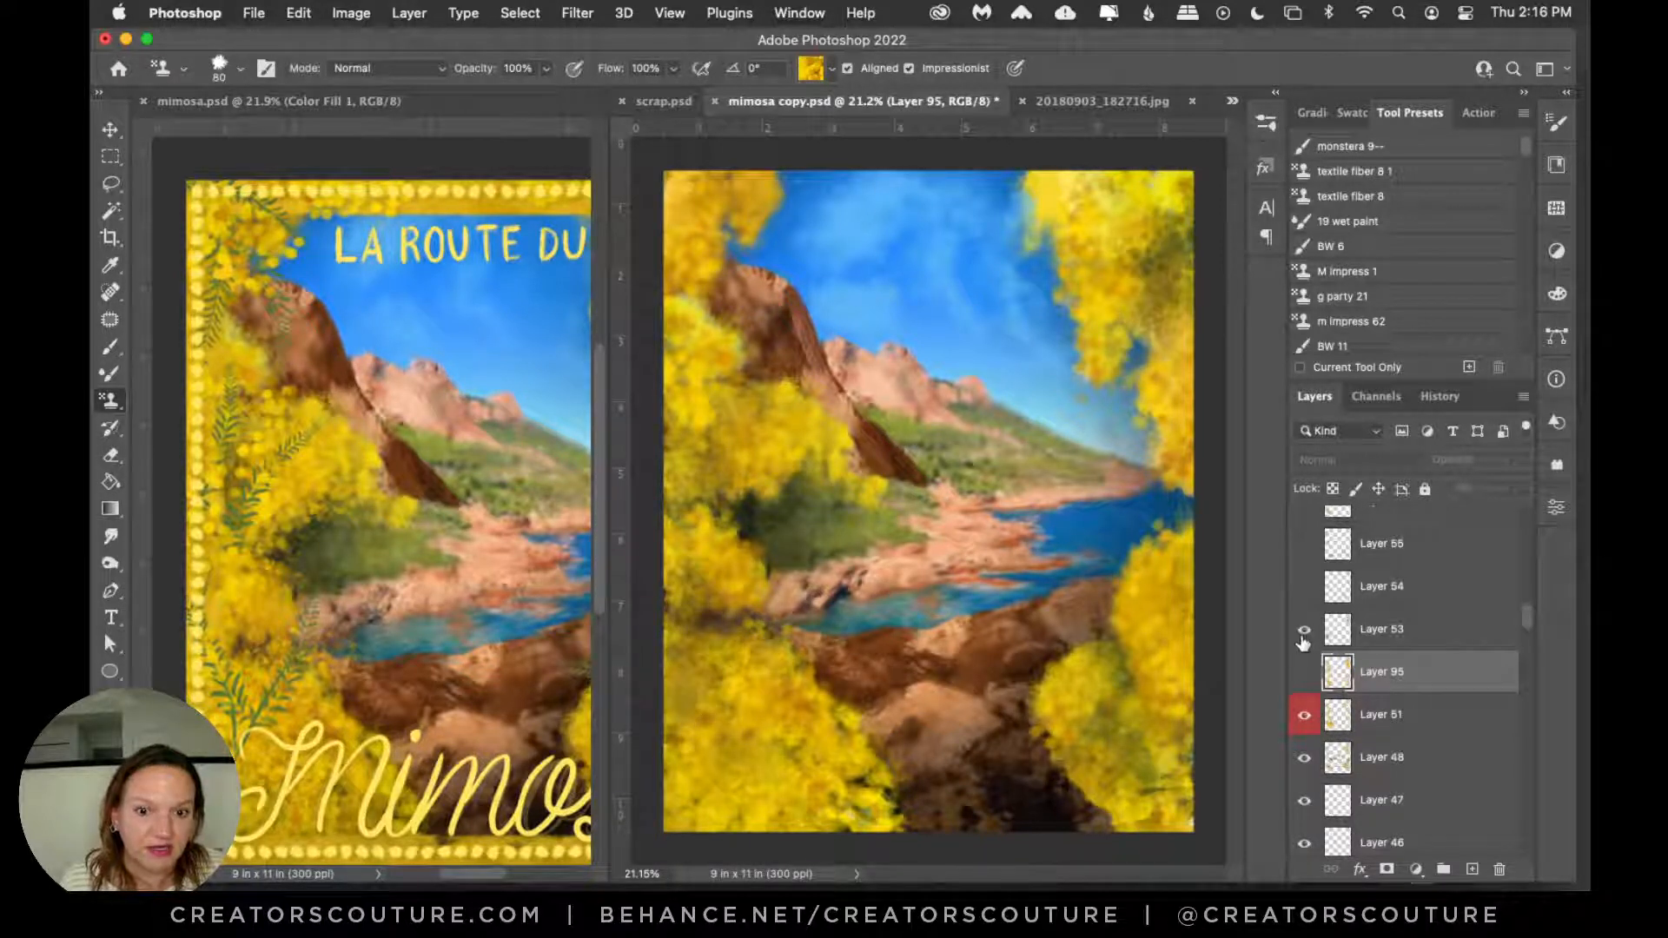
left_click(1377, 634)
left_click(1304, 634)
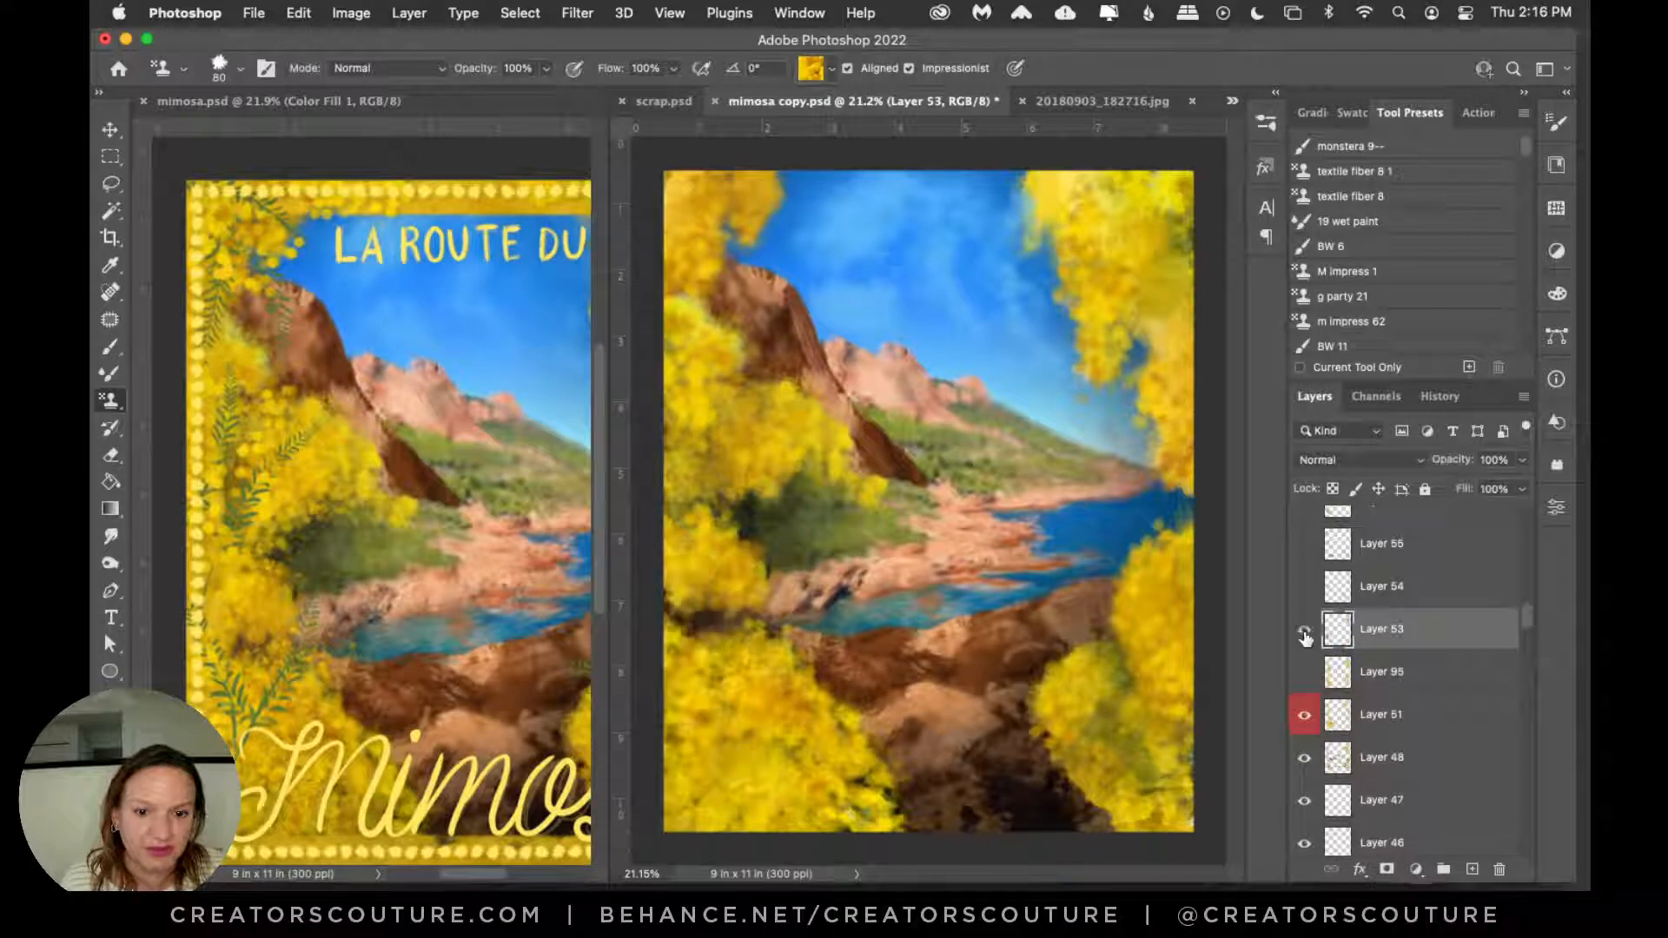
left_click(1304, 634)
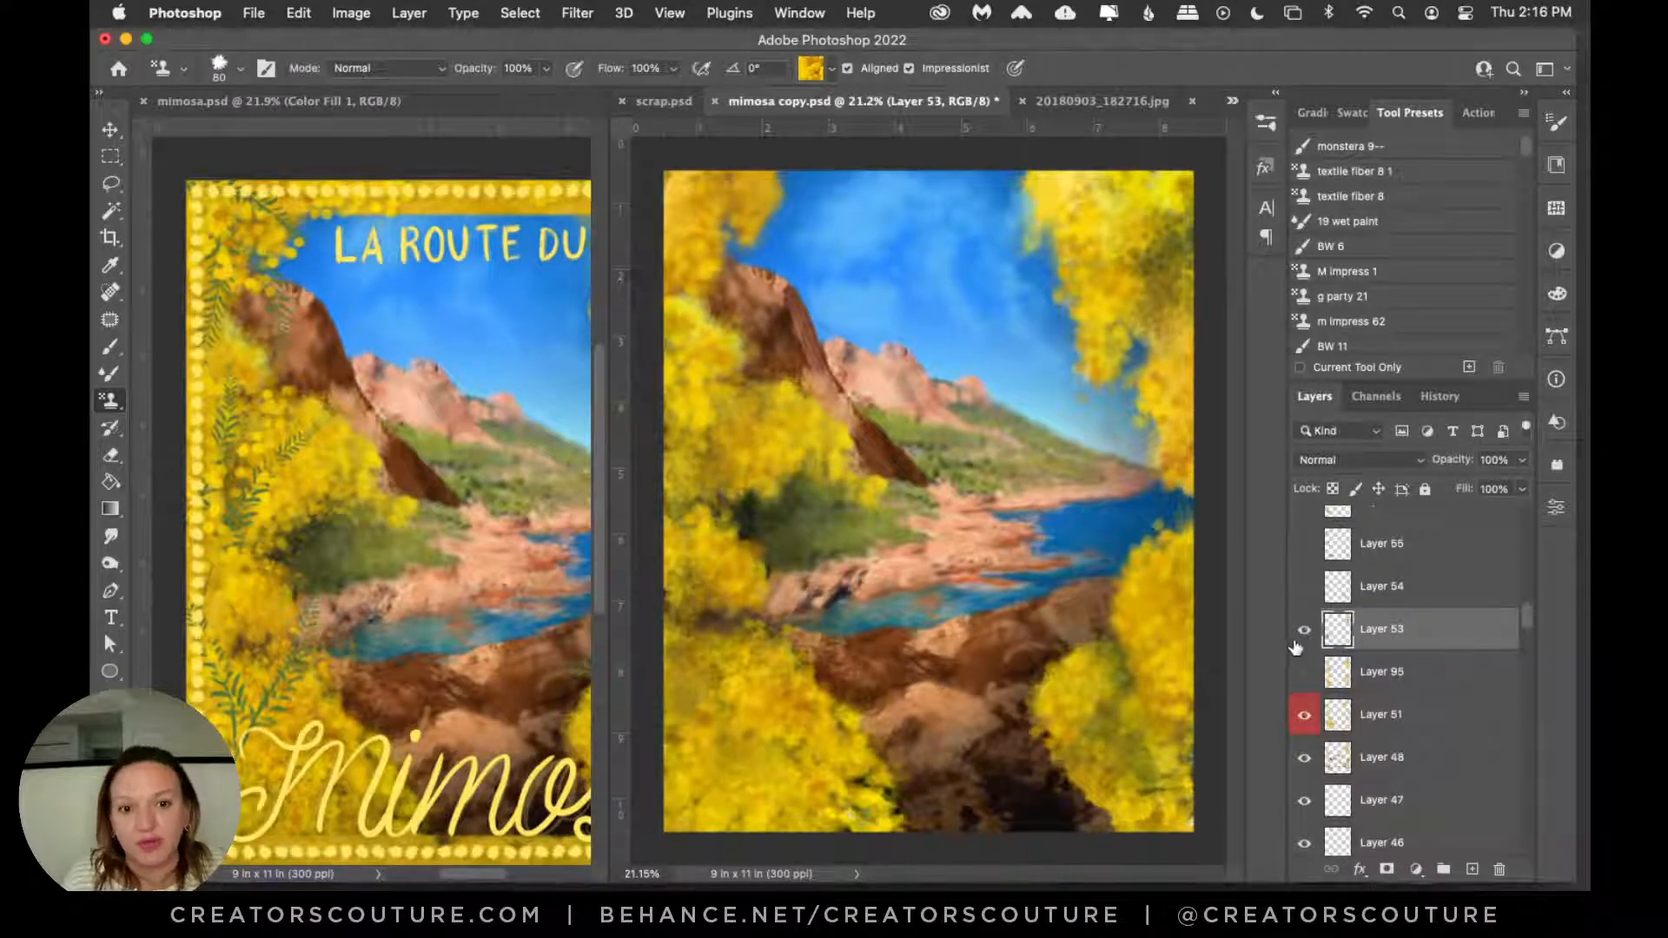
Step: Set the Pattern Stamp to Pattern 802 and the 150 px brush 2 englishgarden-creatorscouture
left_click(828, 70)
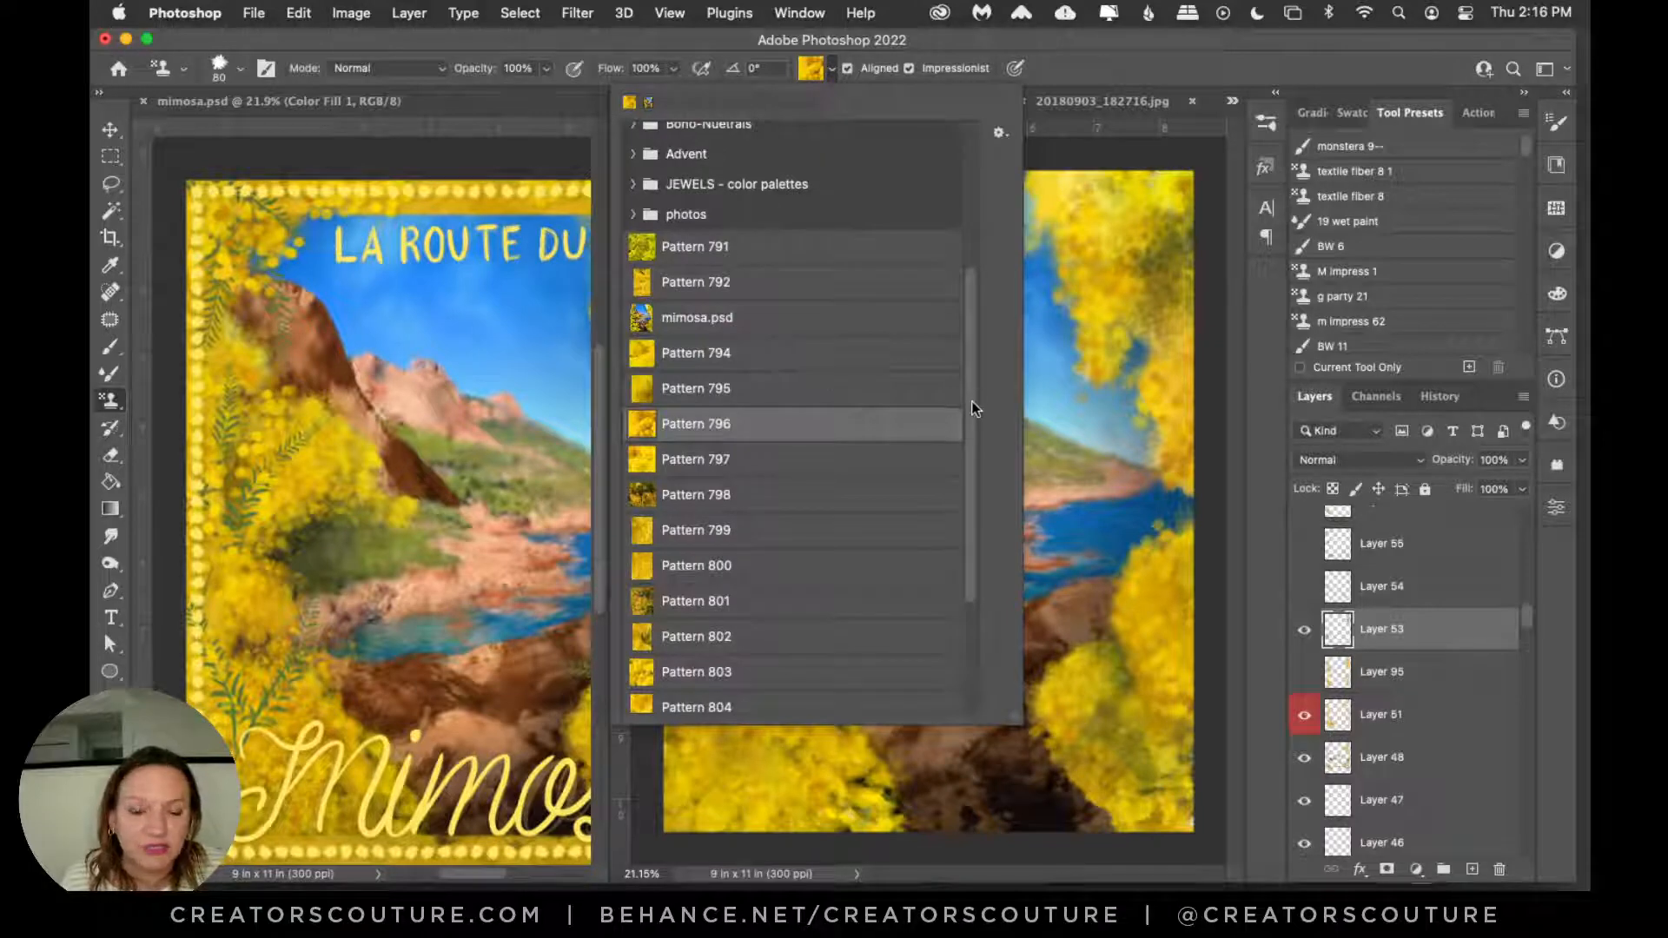
left_click_drag(971, 402, 952, 524)
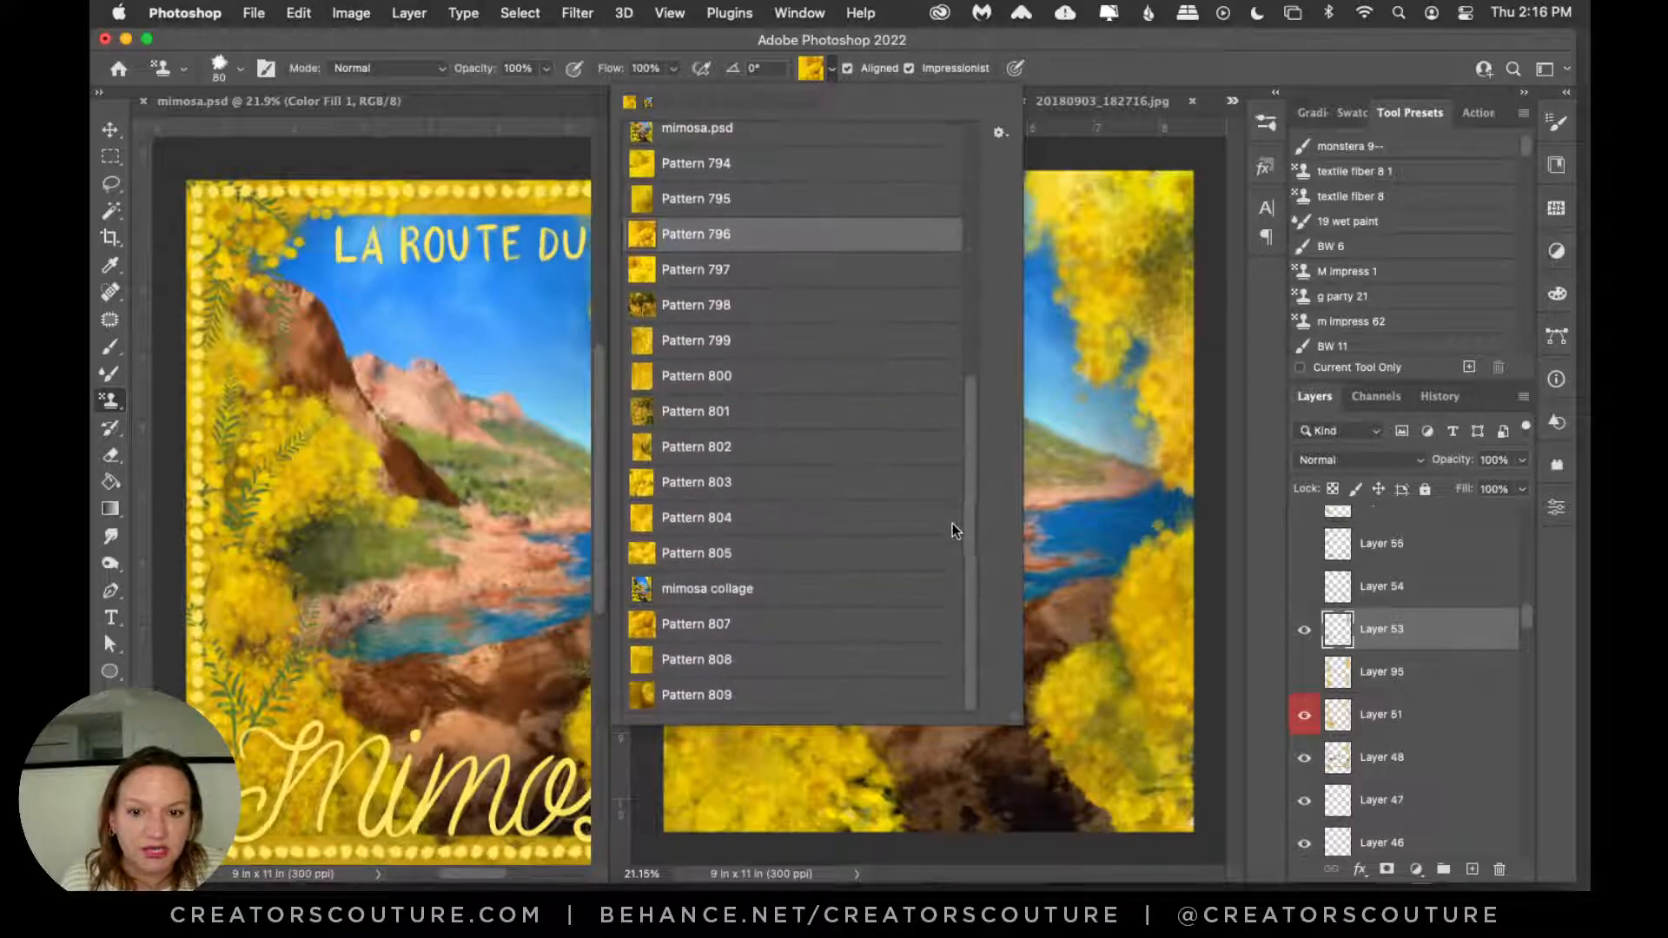
left_click(665, 459)
left_click(1125, 74)
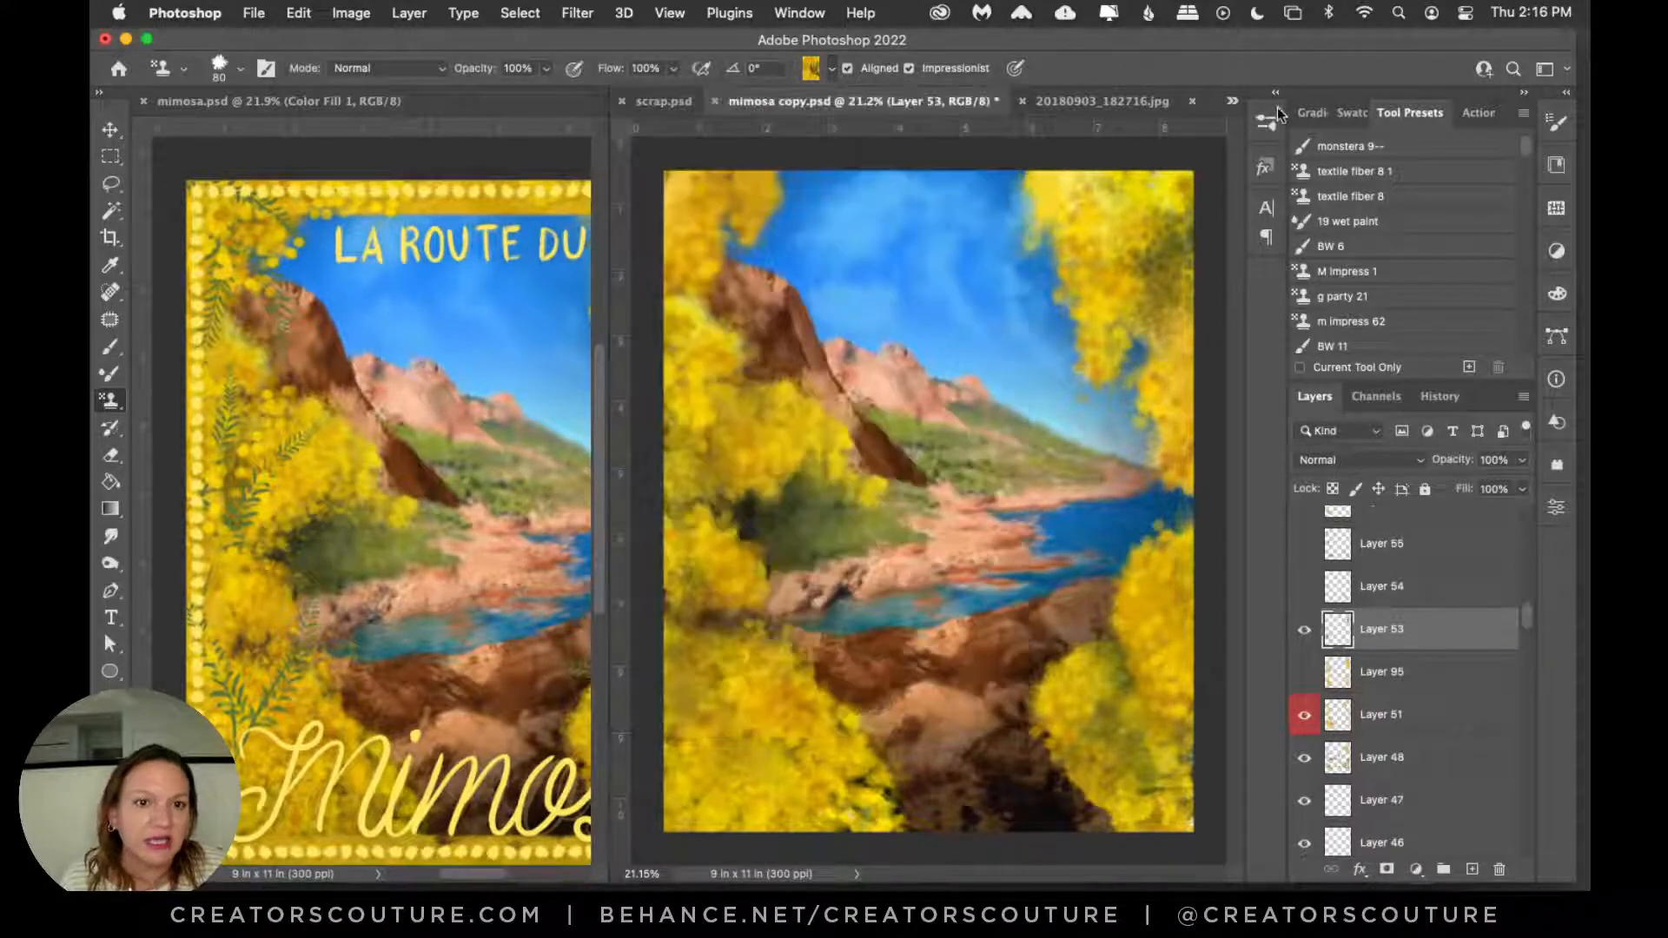
left_click(1266, 166)
scroll(1238, 765, "up", 15)
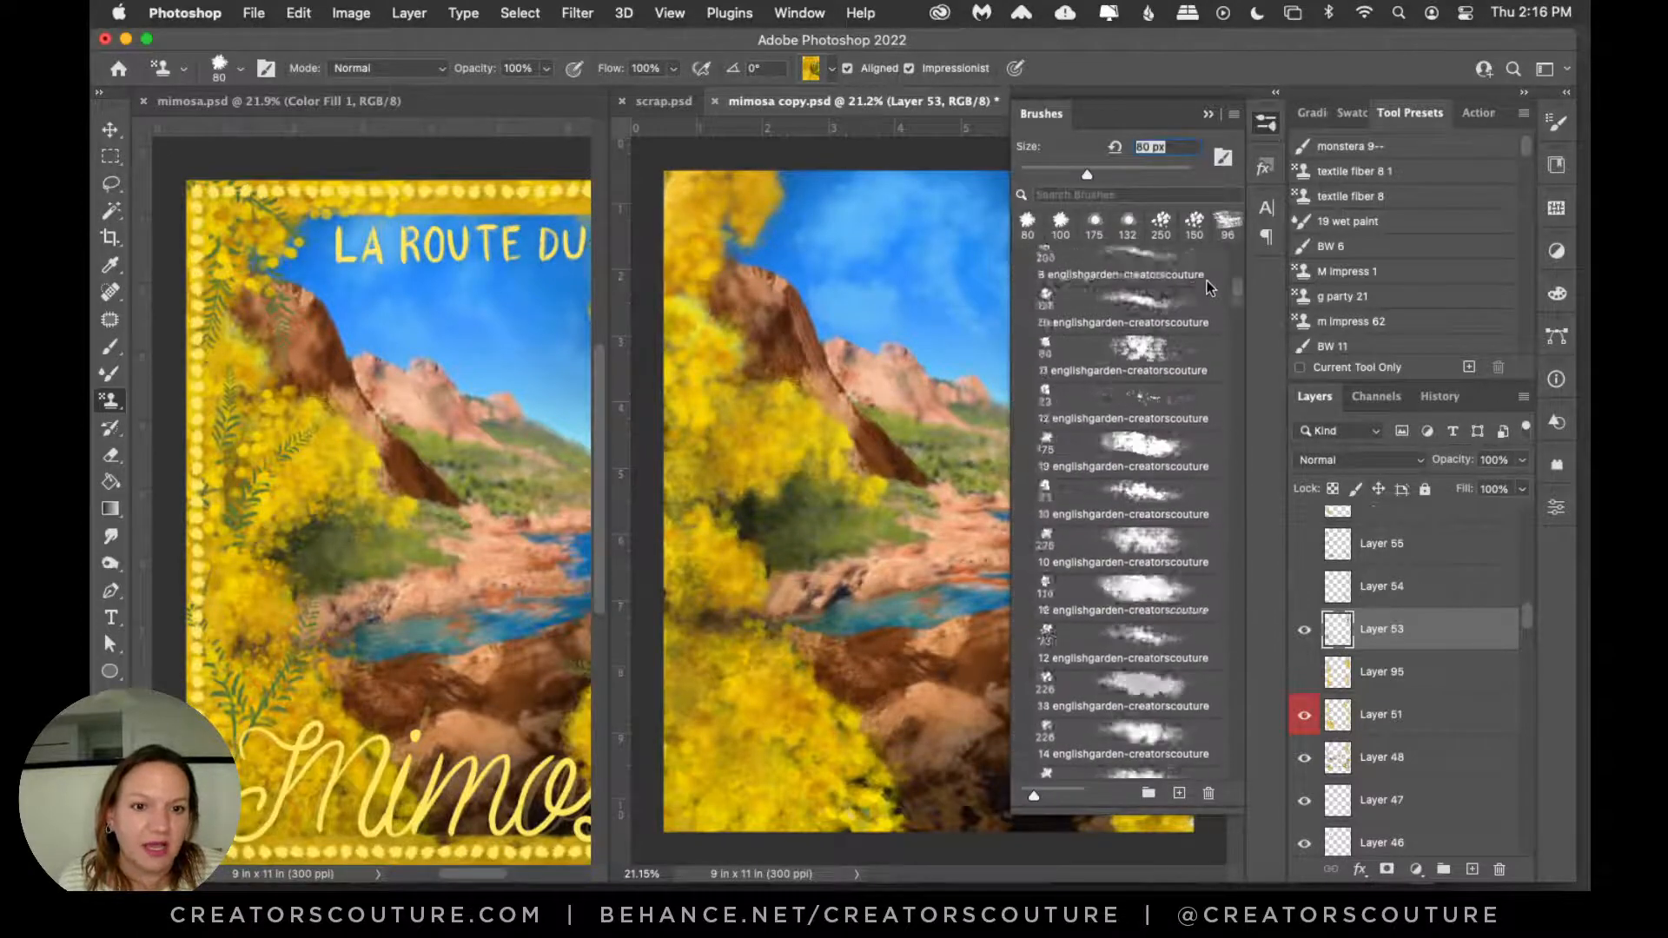
left_click(1111, 474)
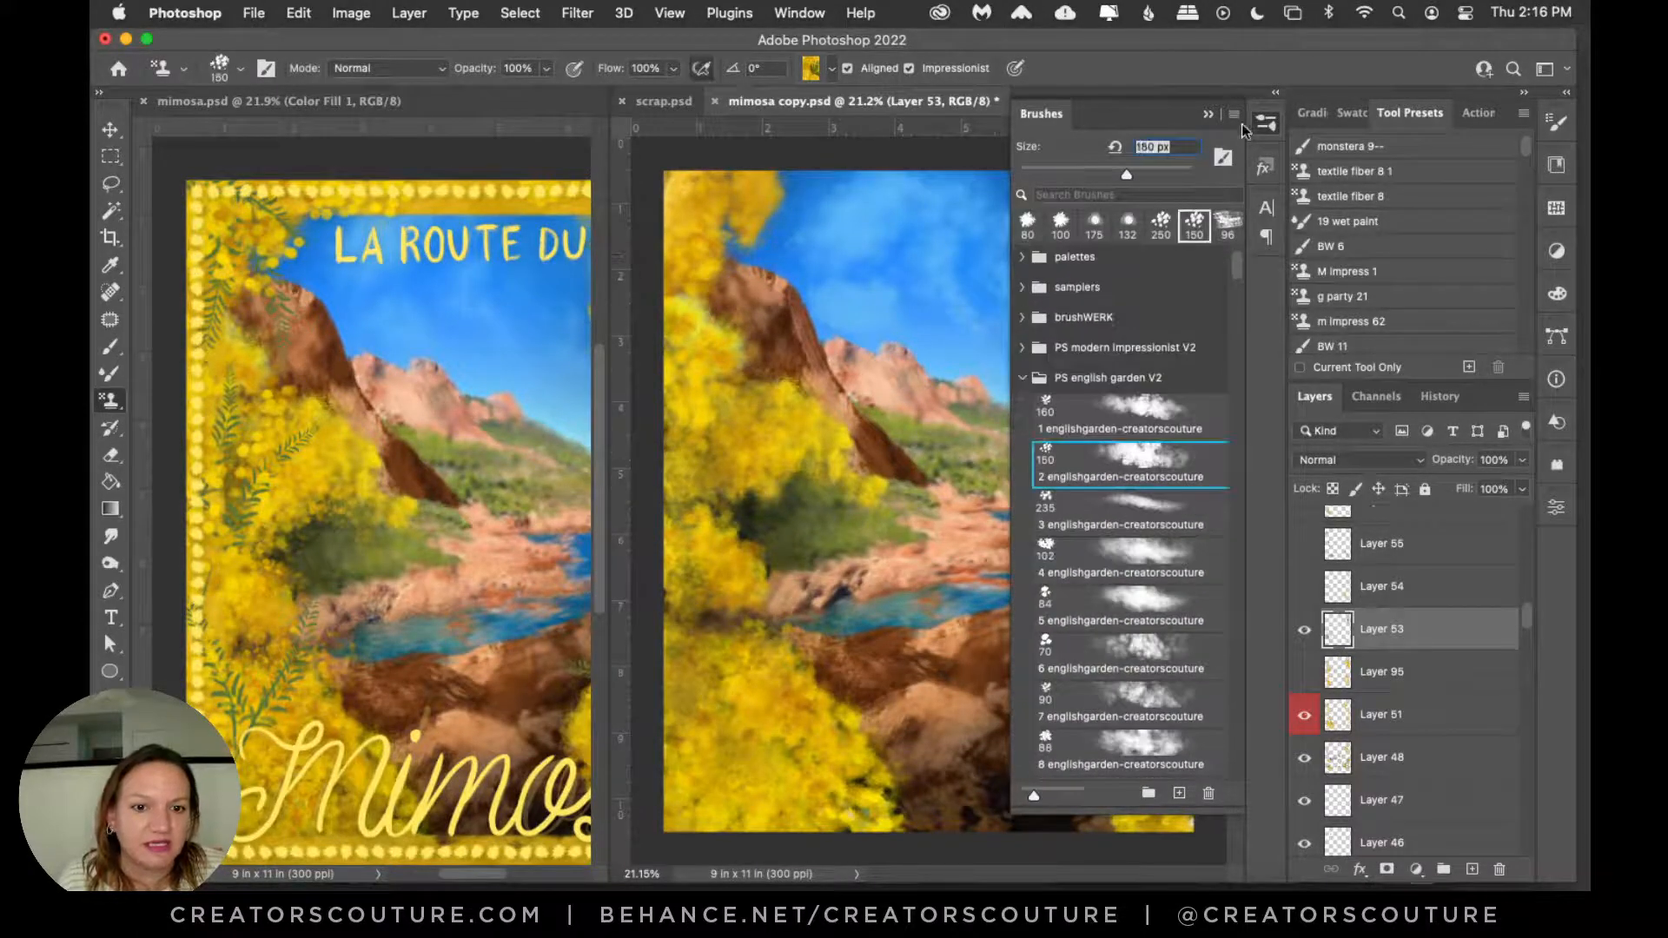
left_click(1266, 124)
Step: Check Layer 53's effect by hiding and showing it, and stamp Pattern 802 texture over the upper-right mimosa
left_click(1304, 629)
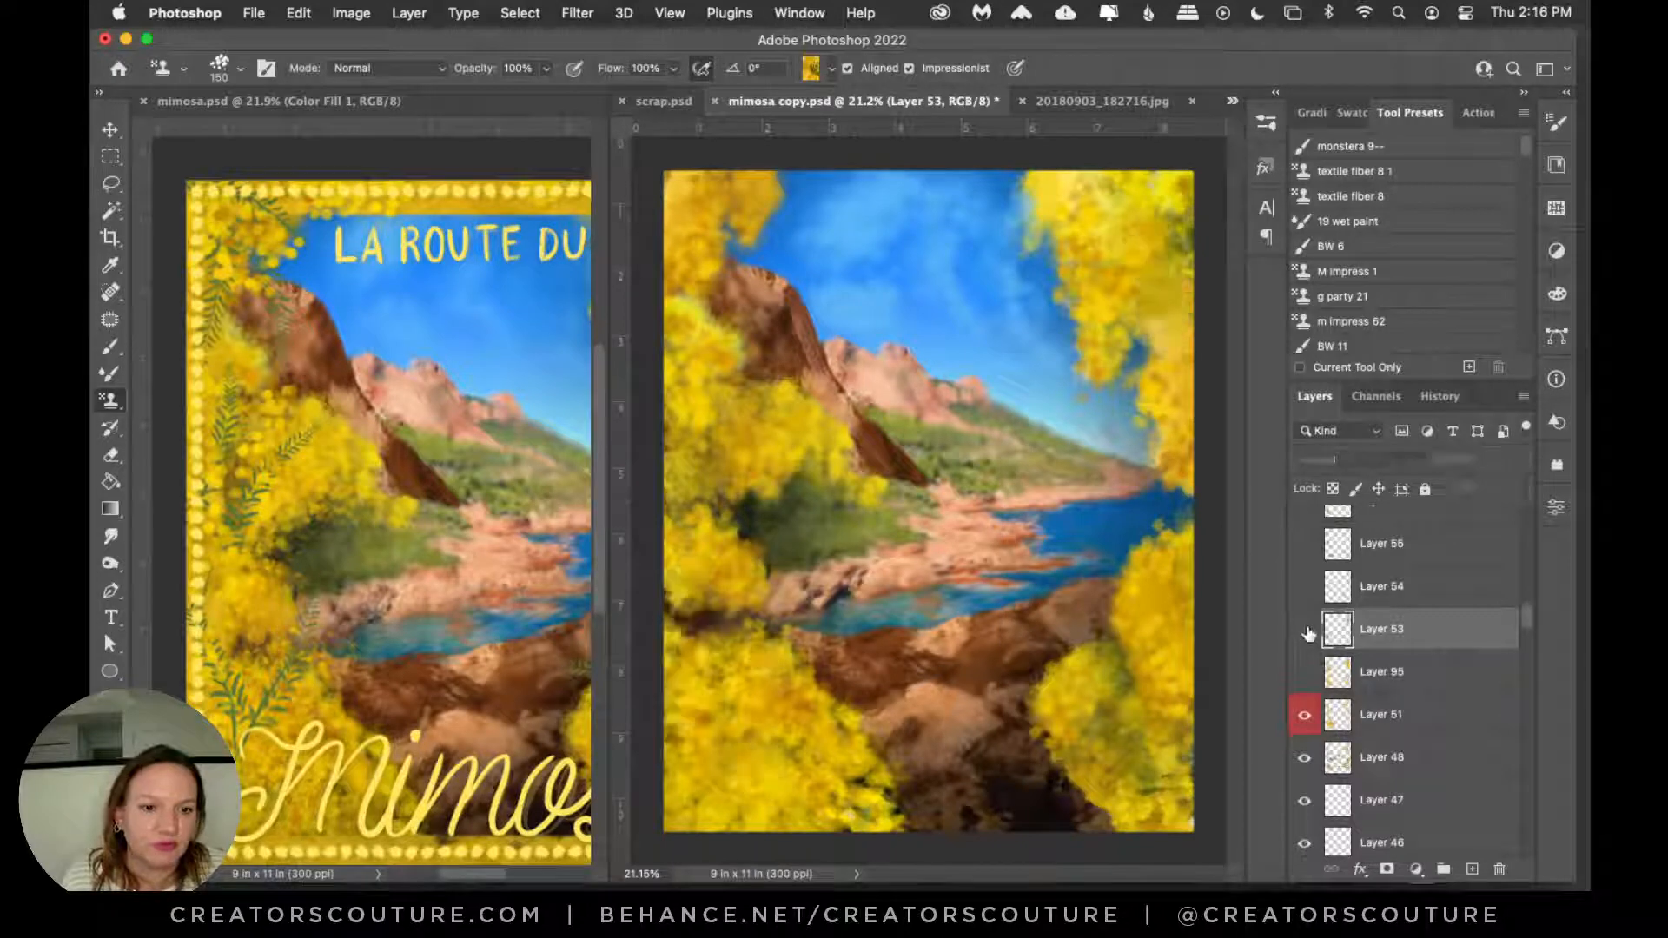
left_click(1305, 630)
mouse_move(1164, 240)
left_mouse_down()
mouse_move(1142, 256)
mouse_move(1147, 330)
left_mouse_up()
Step: Open the choice of patterns for the Pattern Stamp
left_click(833, 68)
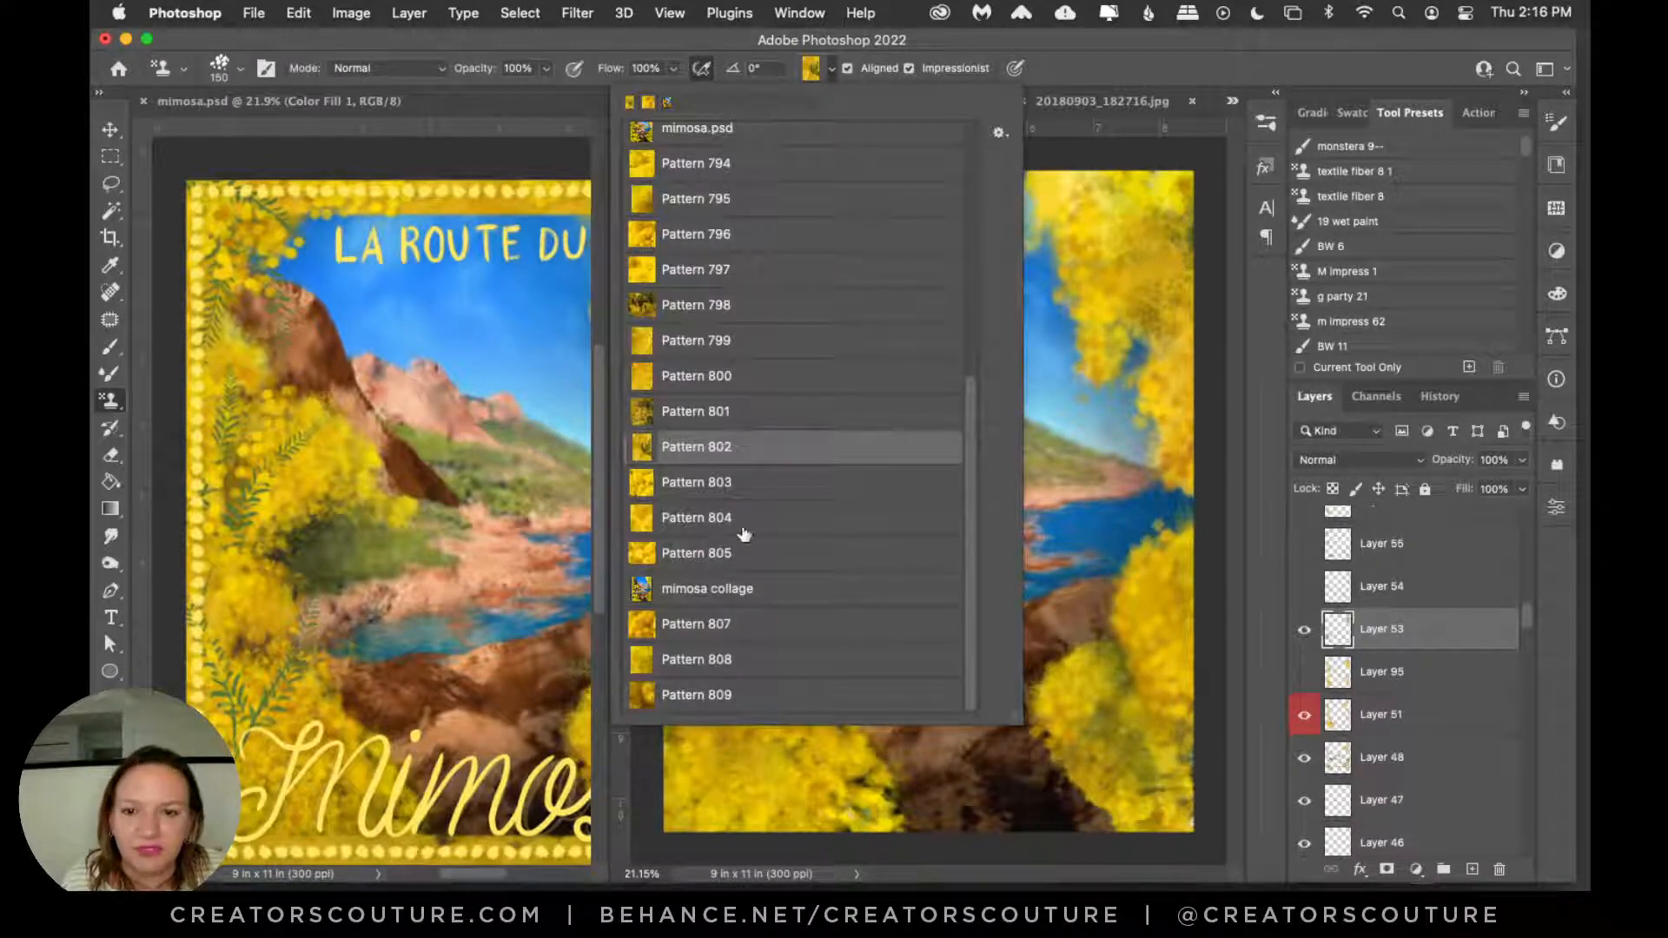
Step: Choose dark Pattern 798 for the Pattern Stamp and shade the upper-right mimosa foliage on Layer 53
left_click_drag(966, 452, 973, 361)
left_click(760, 463)
mouse_move(1103, 250)
left_mouse_down()
mouse_move(1179, 324)
mouse_move(1148, 326)
left_mouse_up()
key("super+z")
key("super+z")
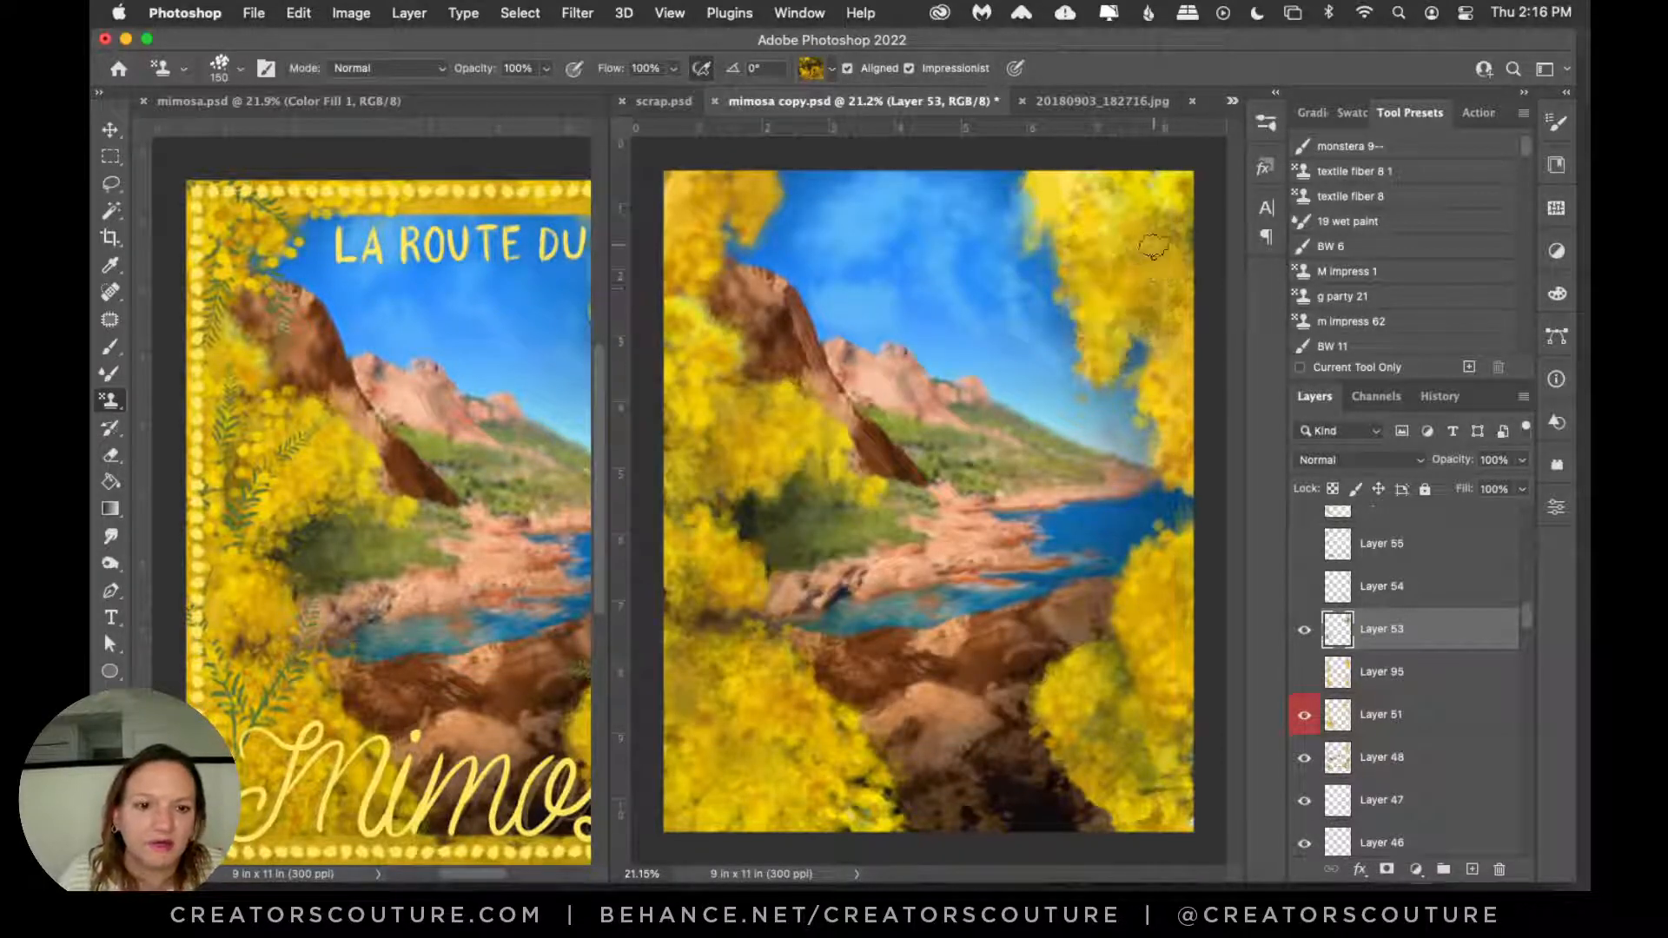
left_click_drag(1153, 239, 1153, 323)
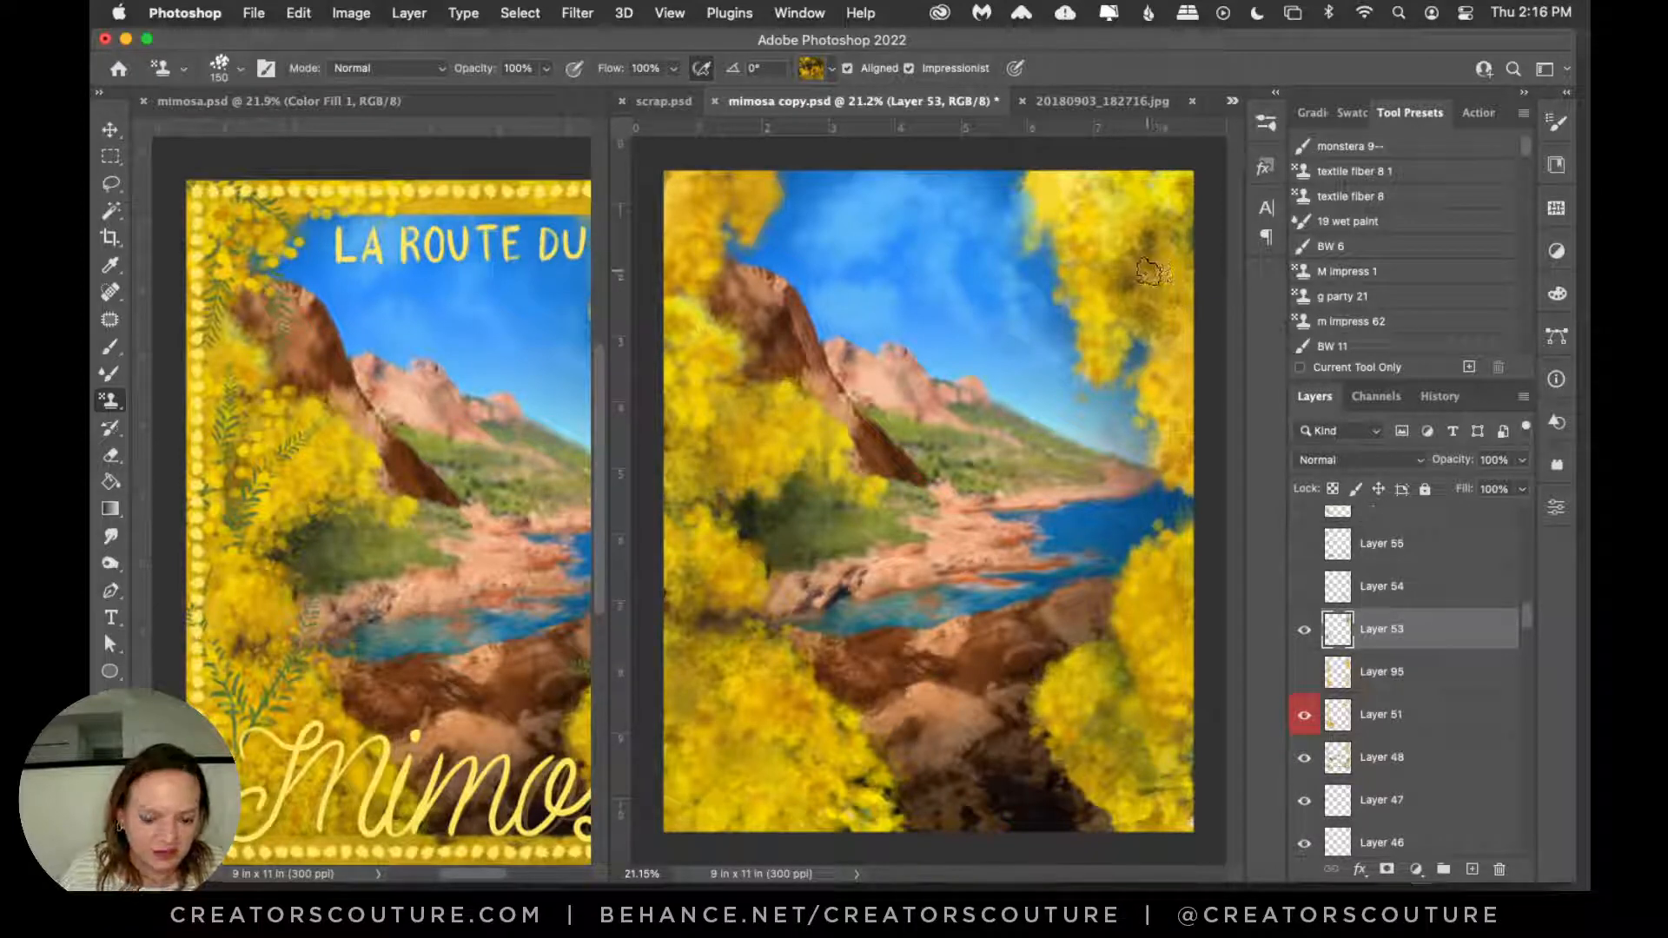
Step: Enlarge the brush to 200 px and paint dark shading into the lower-left mimosa foliage, undoing the stroke that is not wanted
key("bracketright")
key("bracketright")
left_click_drag(702, 662, 719, 756)
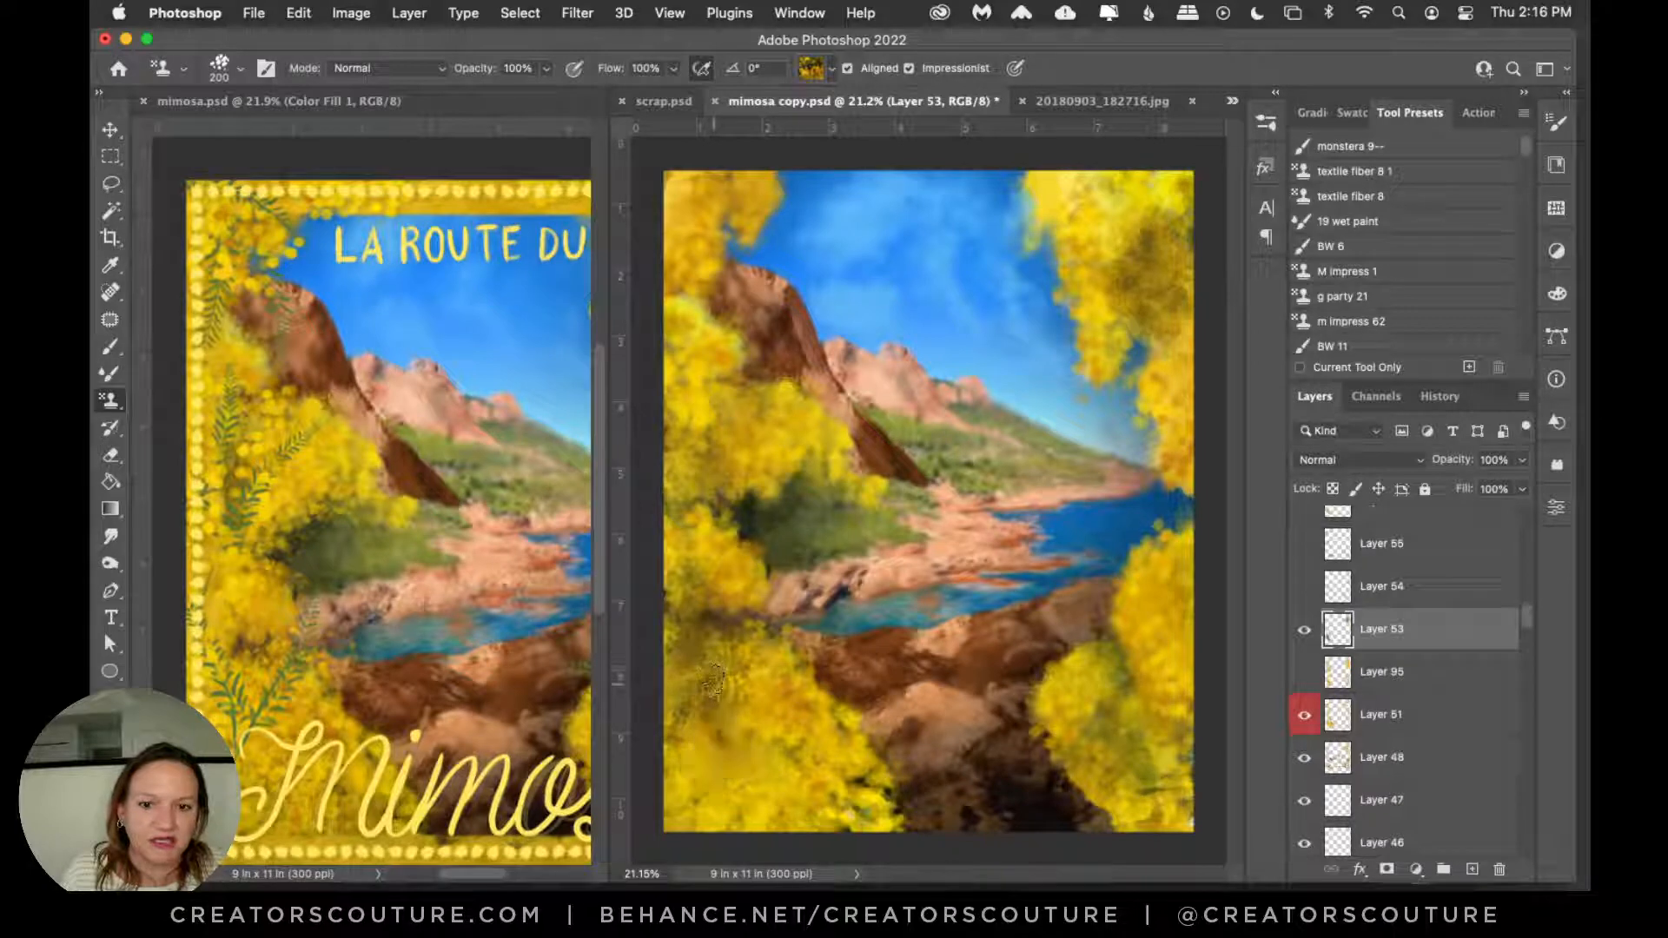
left_click_drag(713, 678, 754, 792)
key("super+z")
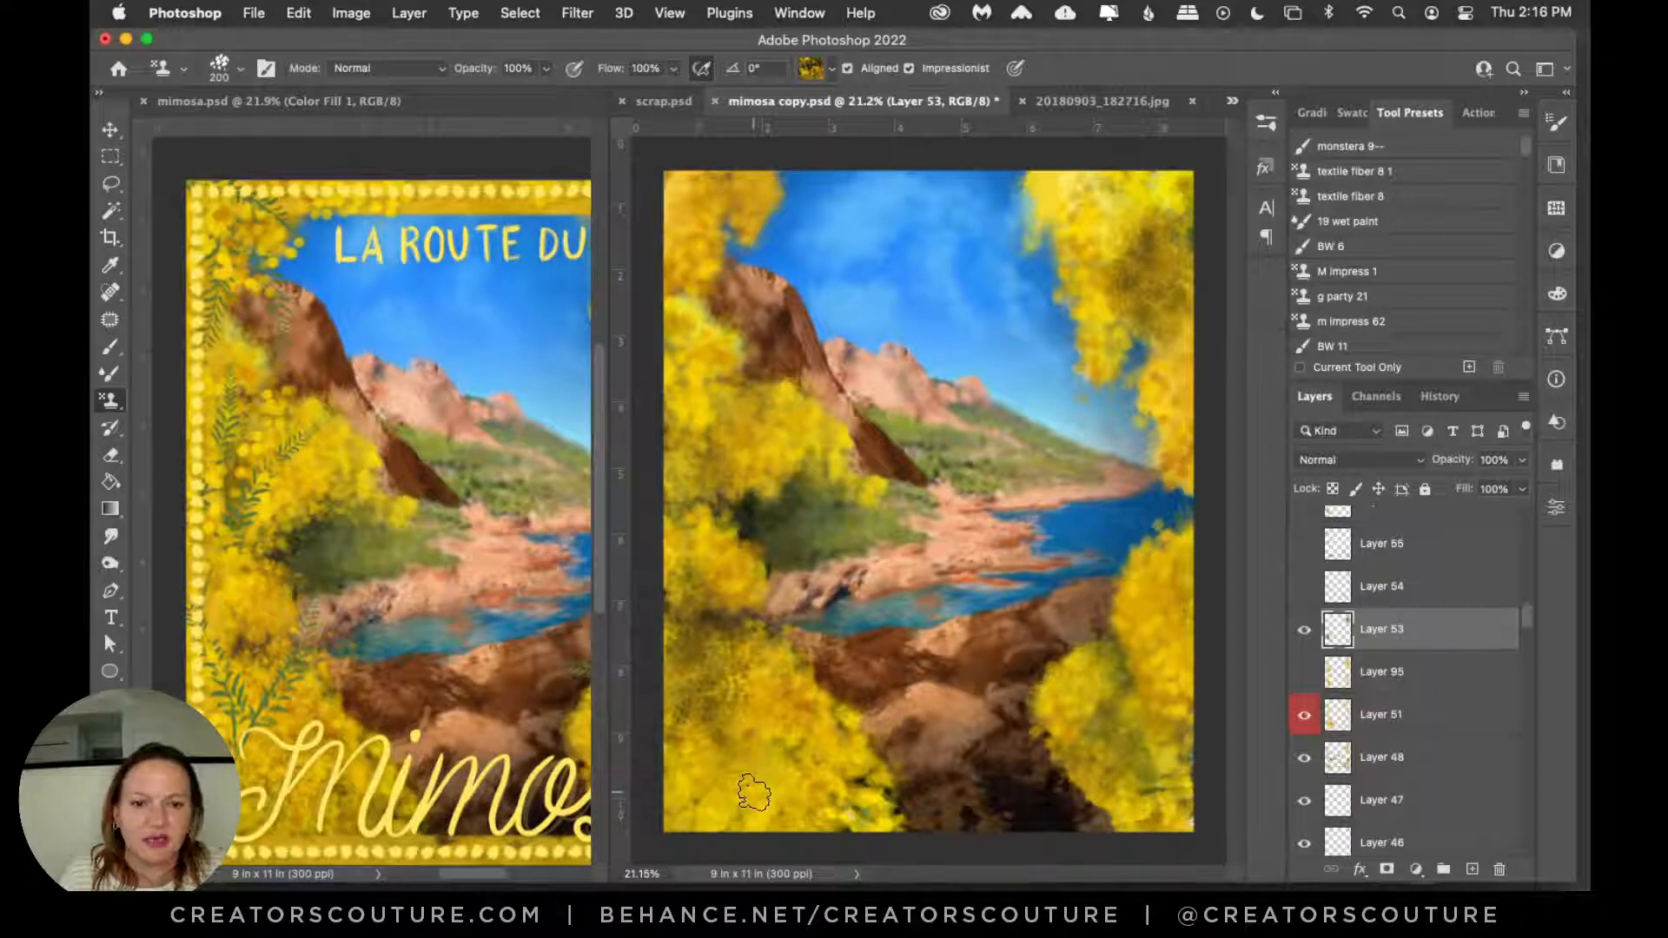
Step: Toggle Layer 54 to compare its effect and leave it visible
left_click(1307, 593)
left_click(1305, 590)
left_click(1304, 591)
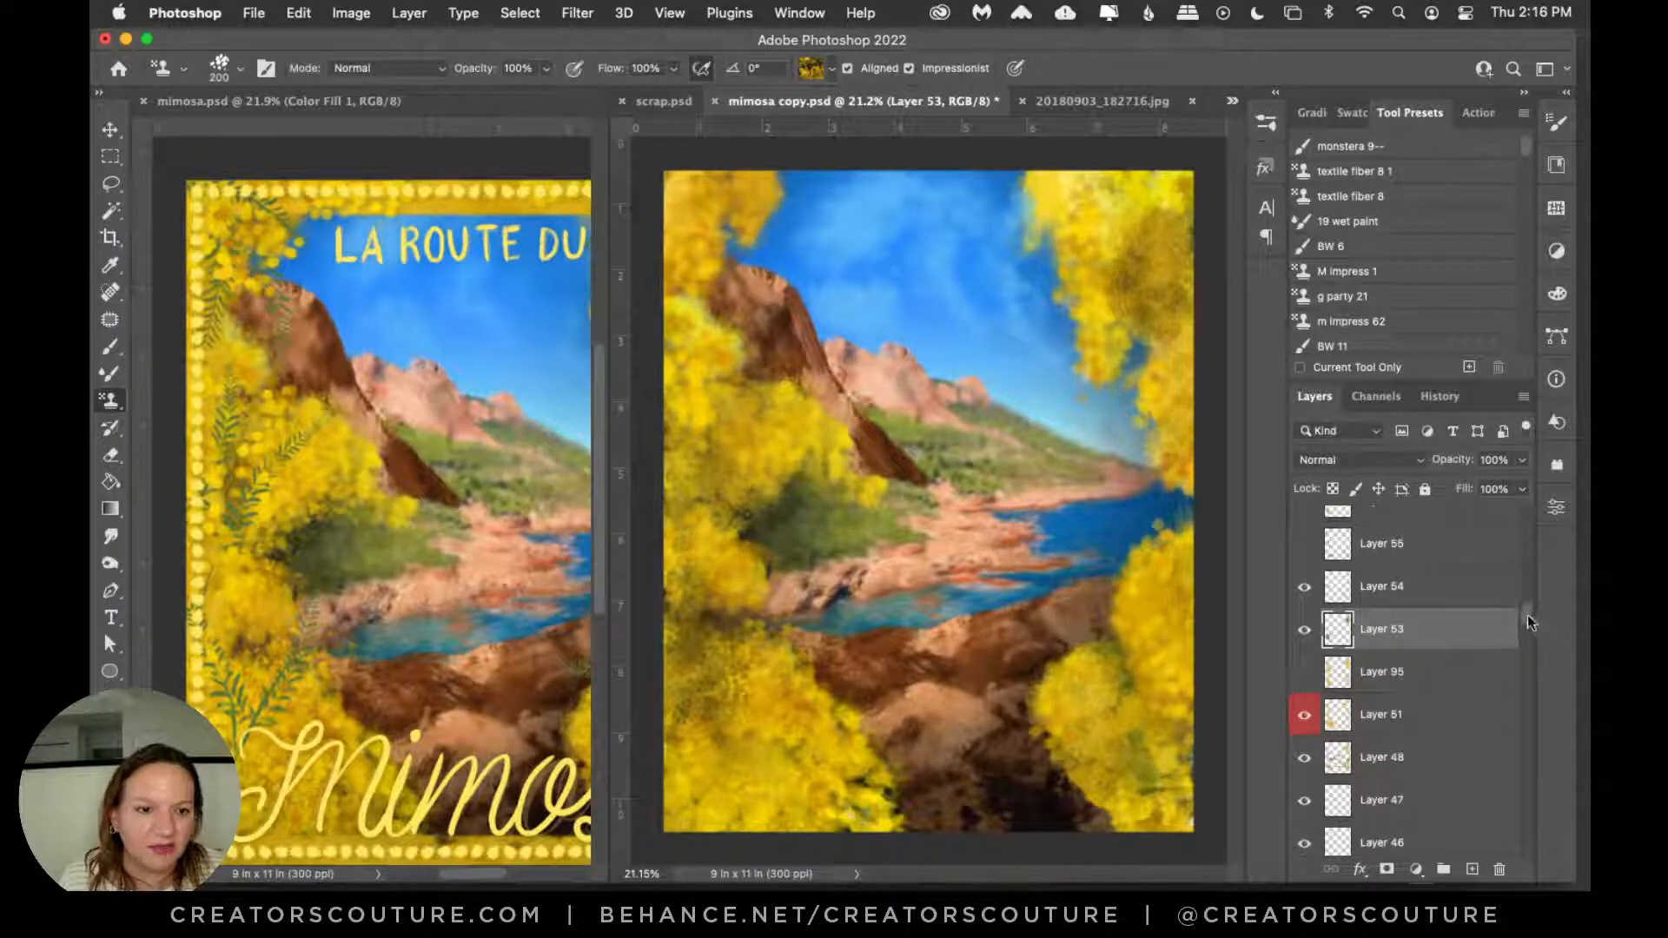
Step: Select Layer 55 and toggle its visibility repeatedly to compare its shading, leaving it visible
scroll(1527, 612, "up", 2)
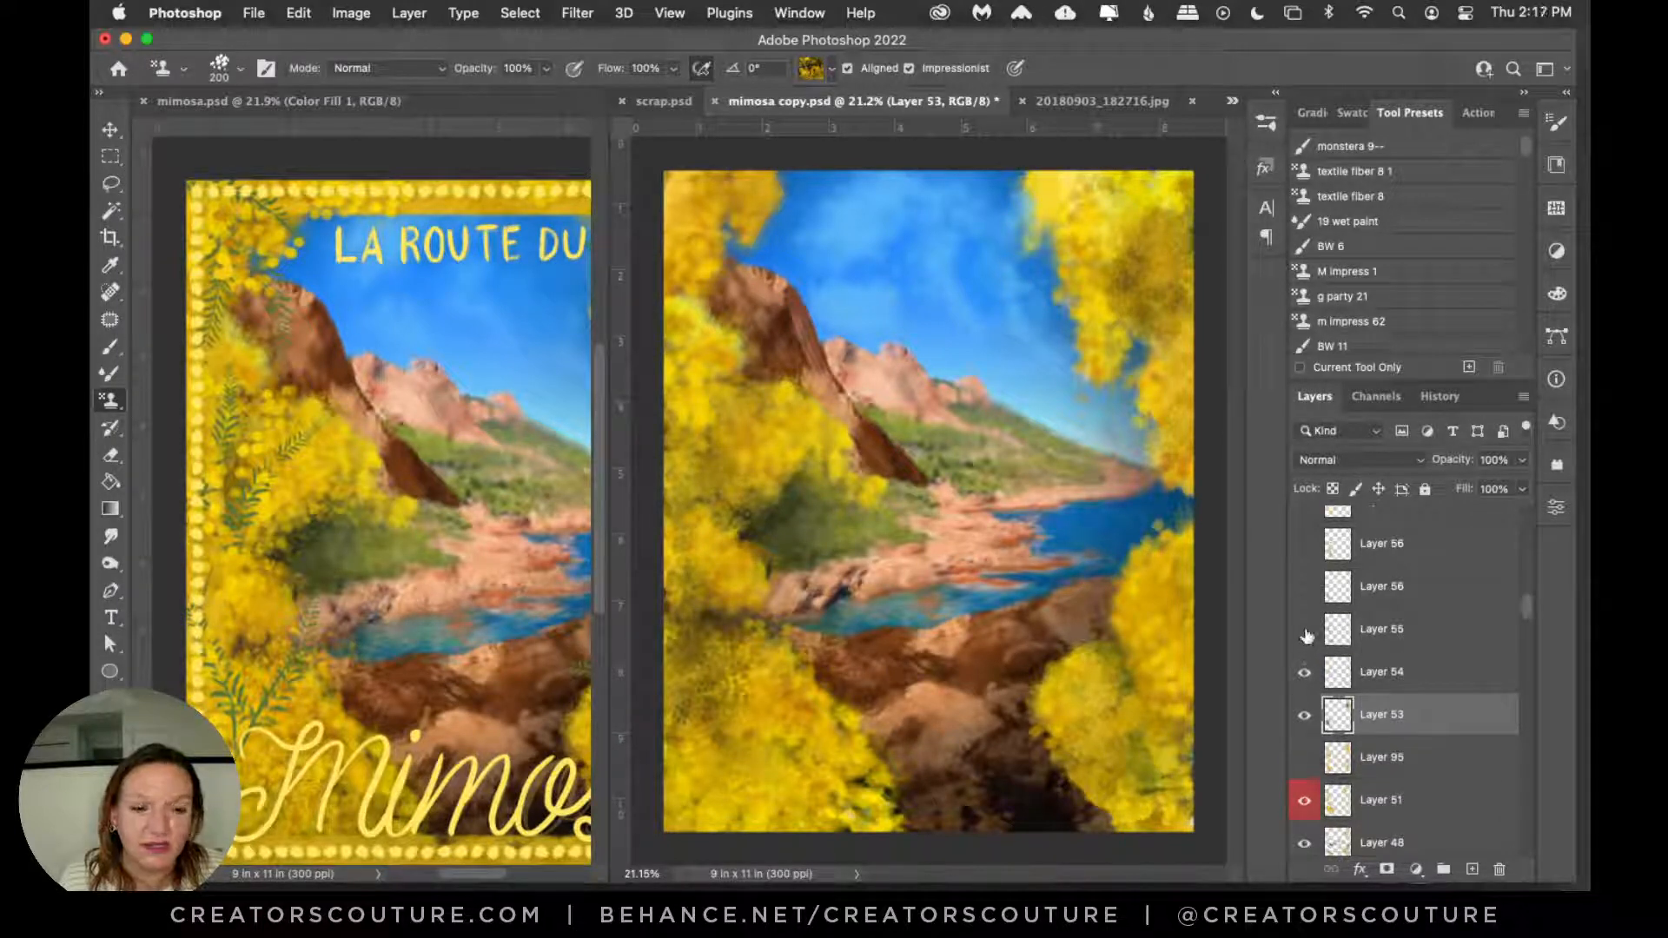
left_click(1305, 639)
left_click(1305, 637)
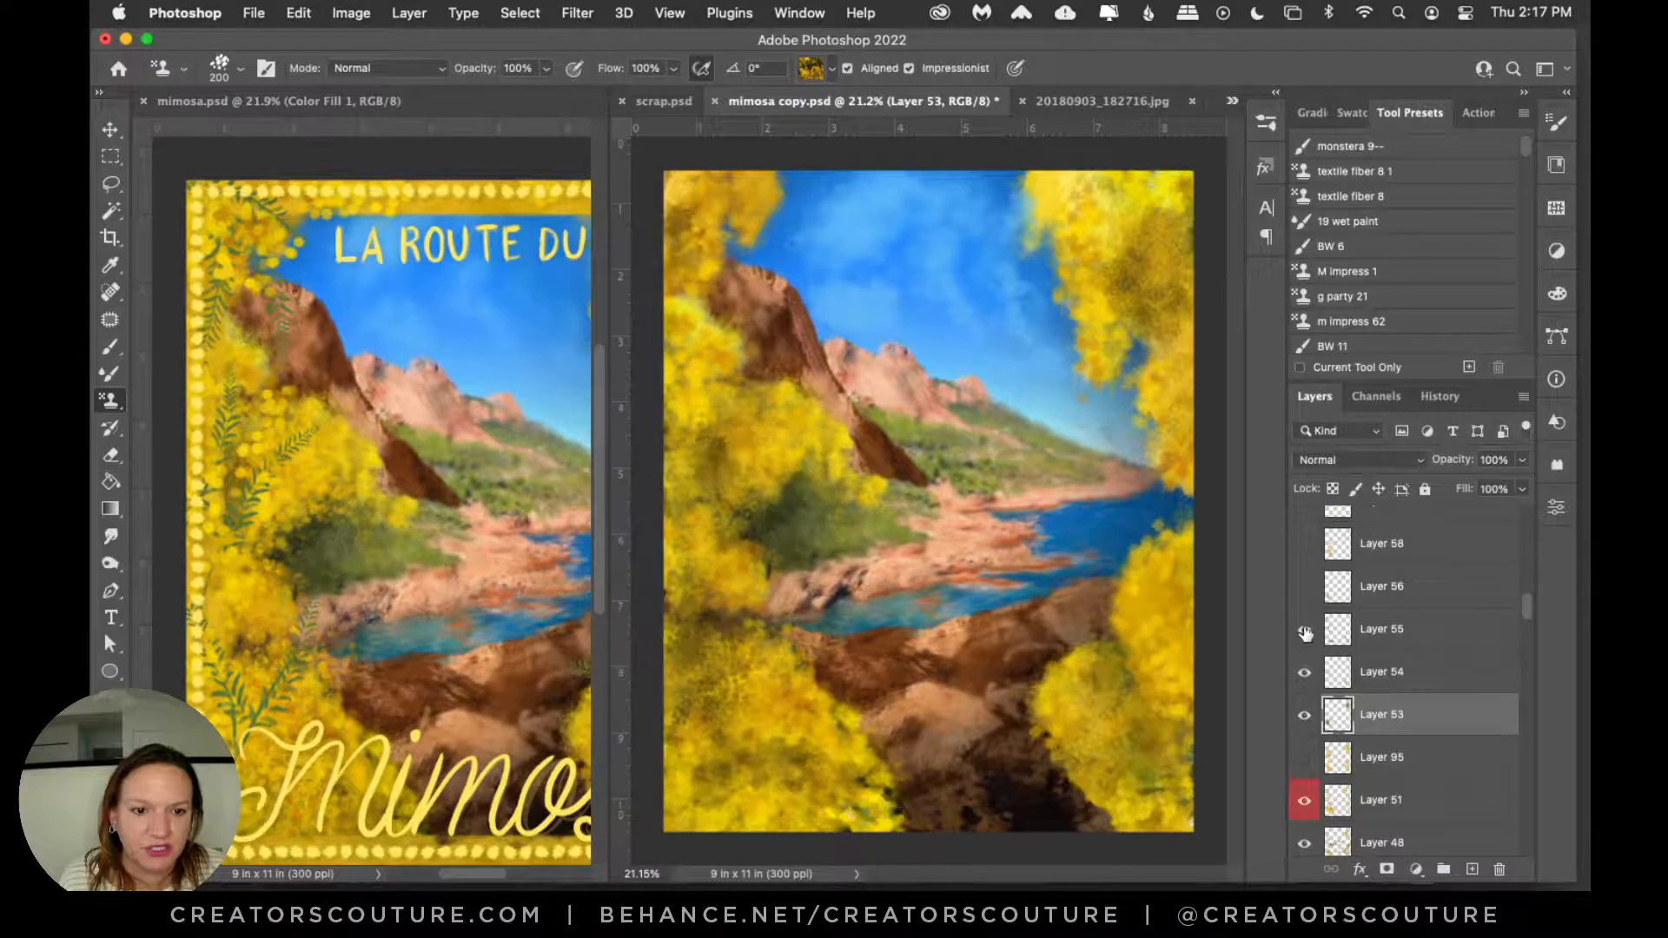
left_click(1304, 636)
left_click(1305, 636)
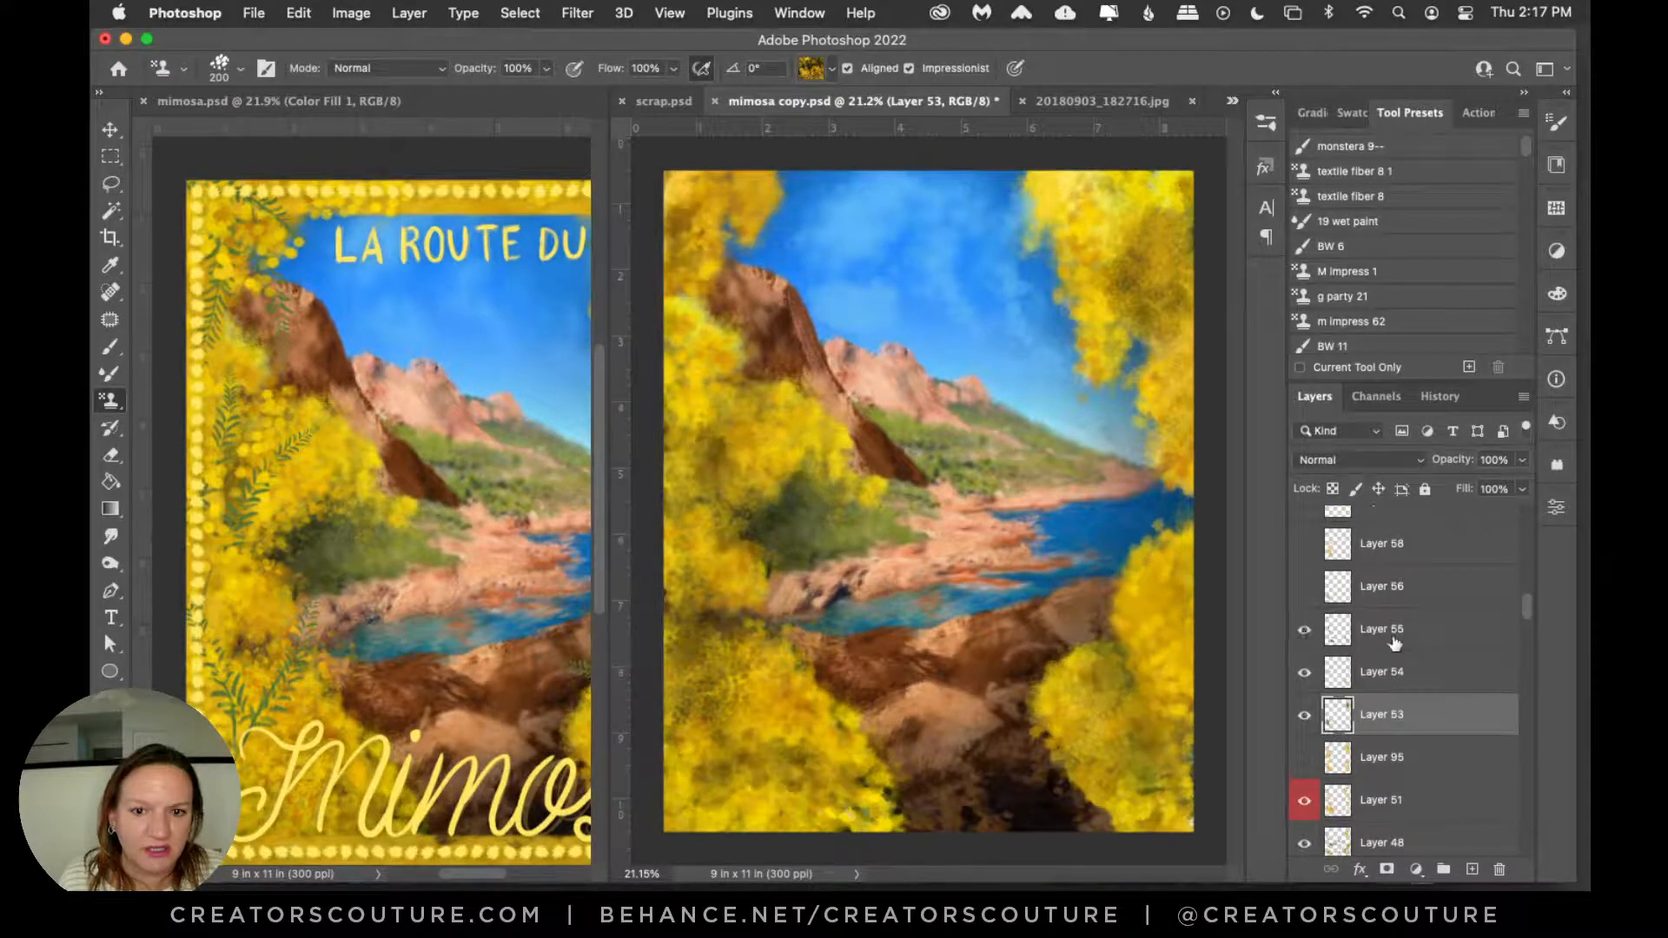
left_click(1394, 643)
left_click(1305, 637)
left_click(1305, 637)
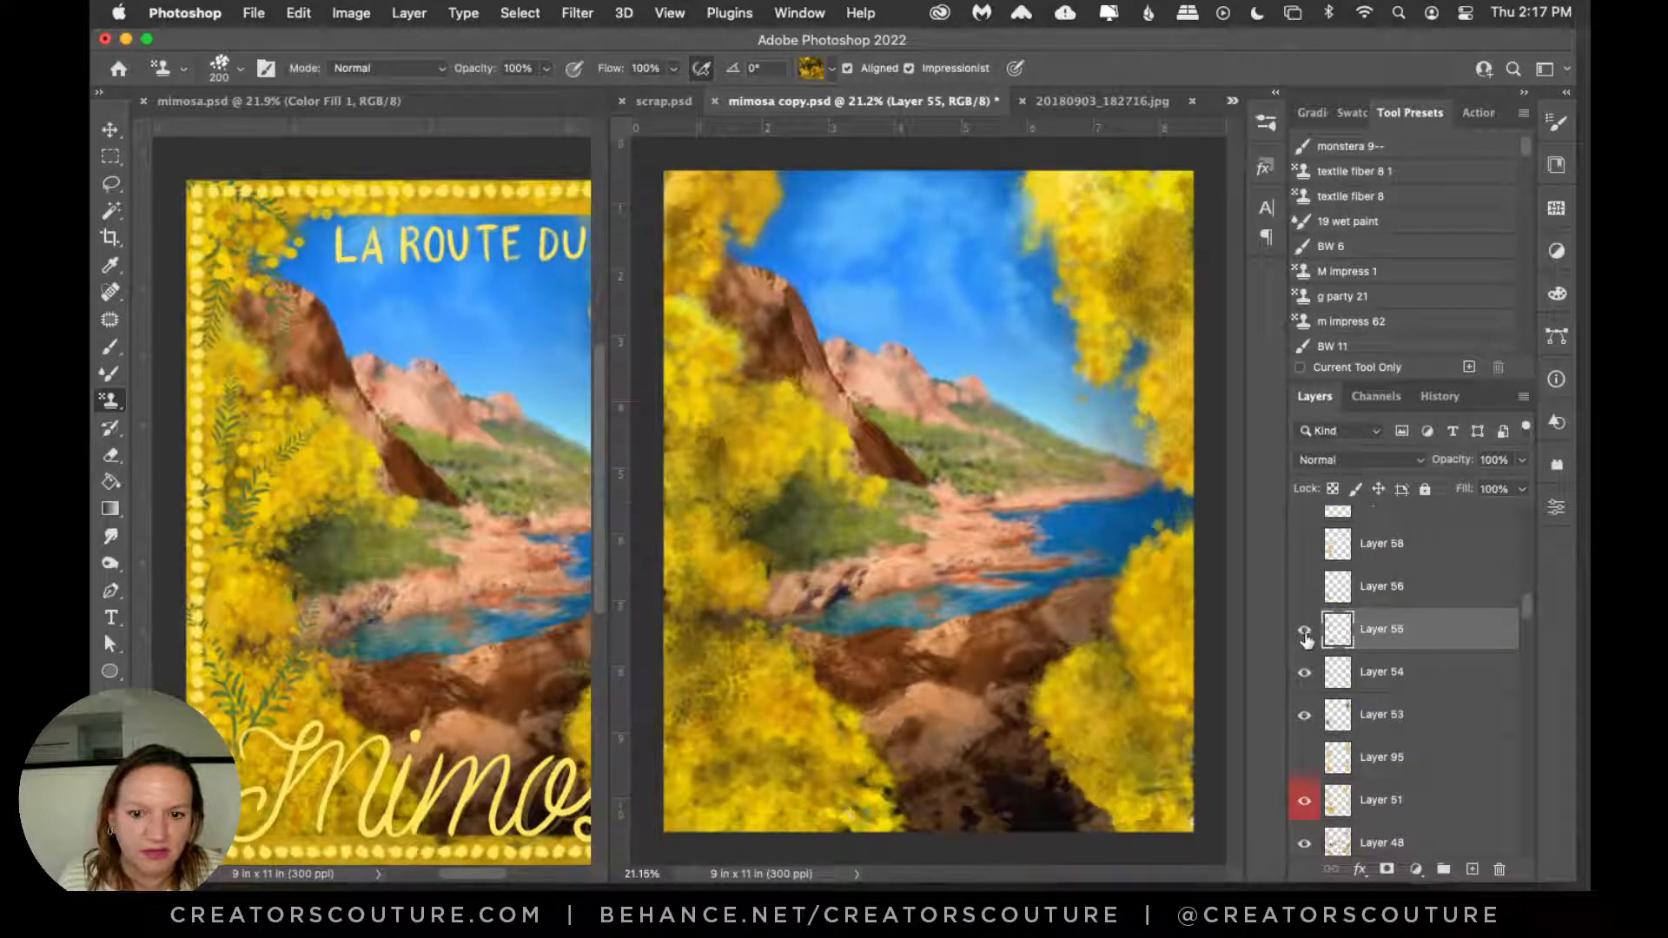
left_click(1305, 637)
left_click(1305, 636)
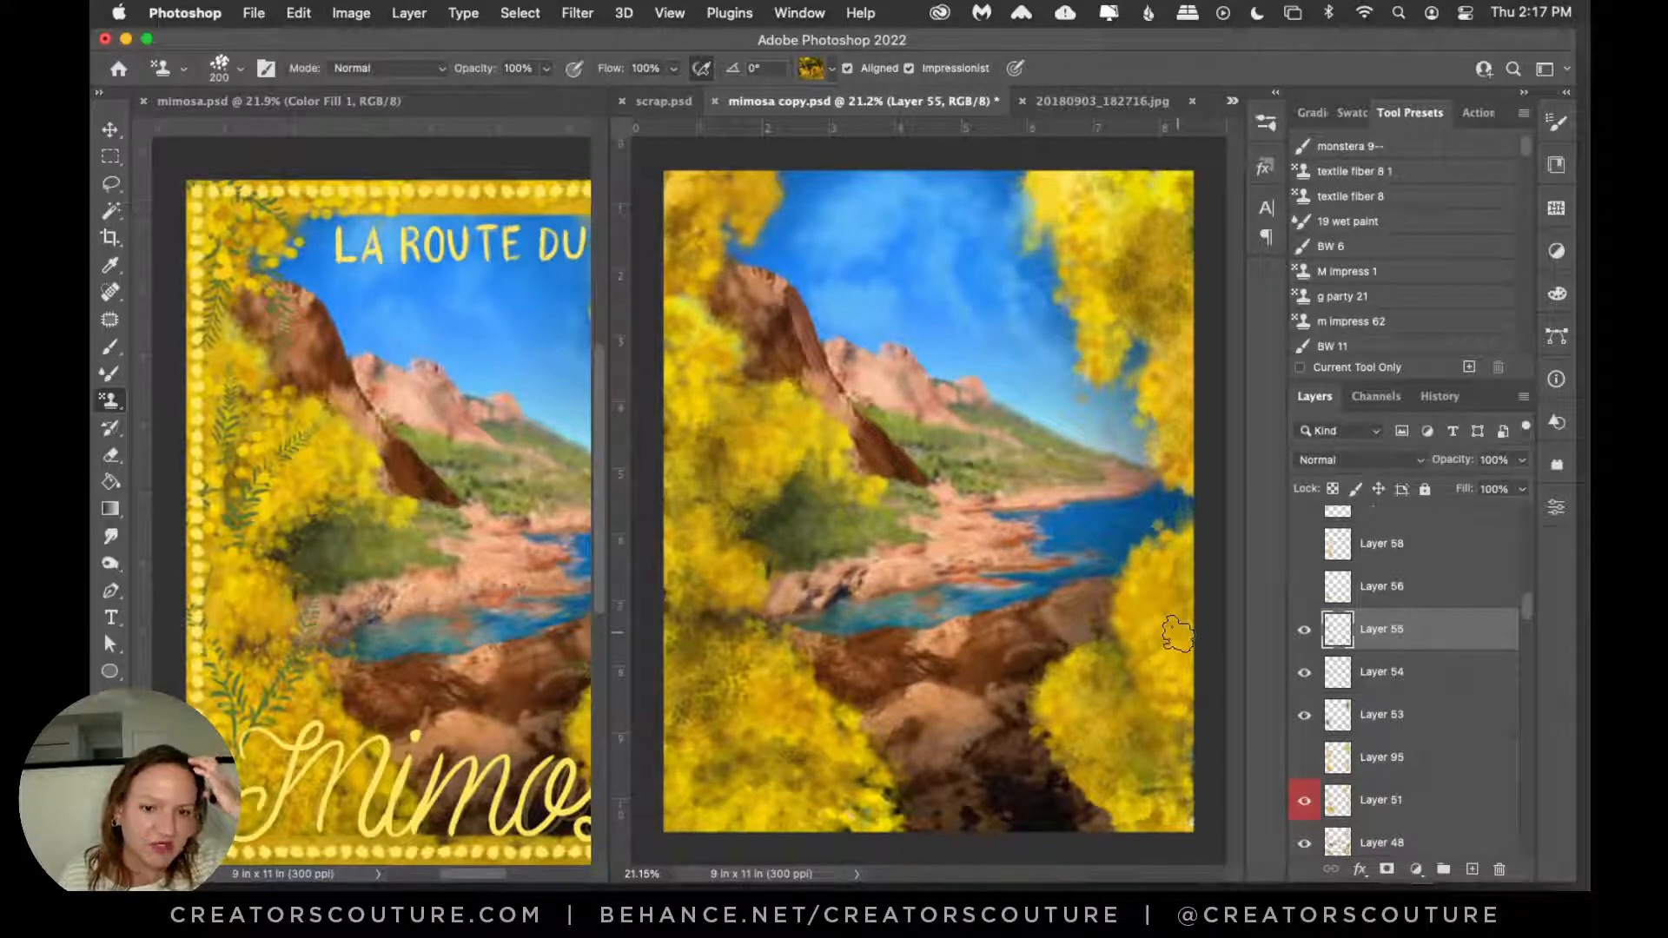
Step: Show Layer 56 above the foliage shading layers
left_click(1304, 589)
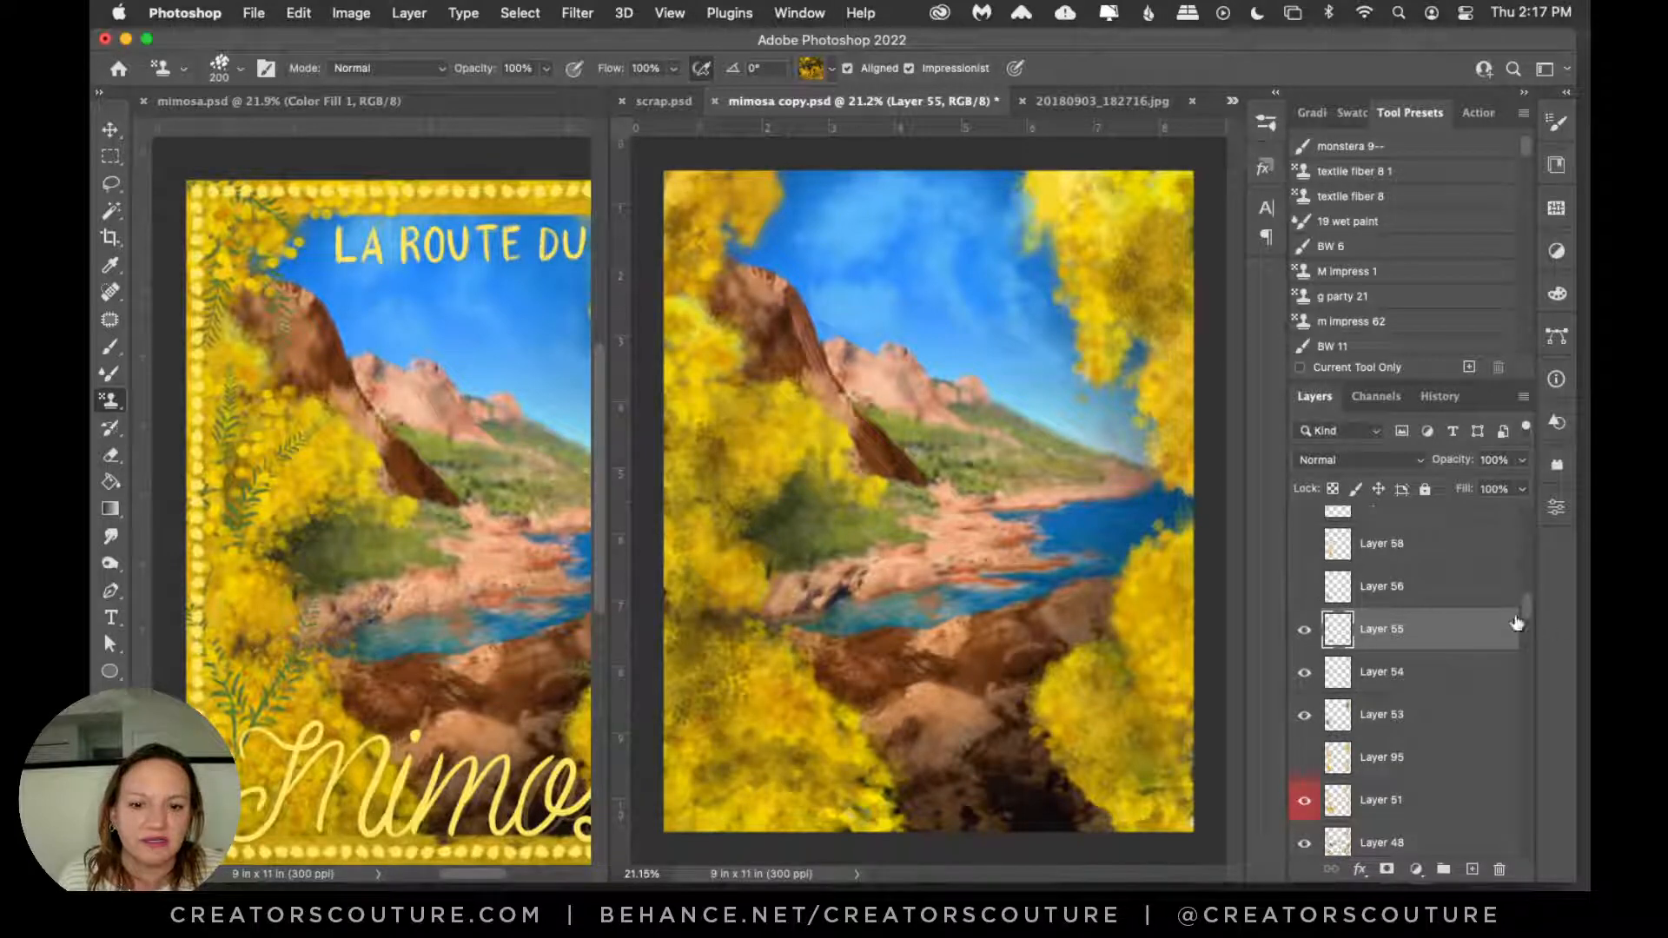
left_click(1303, 588)
left_click_drag(1519, 605, 1527, 591)
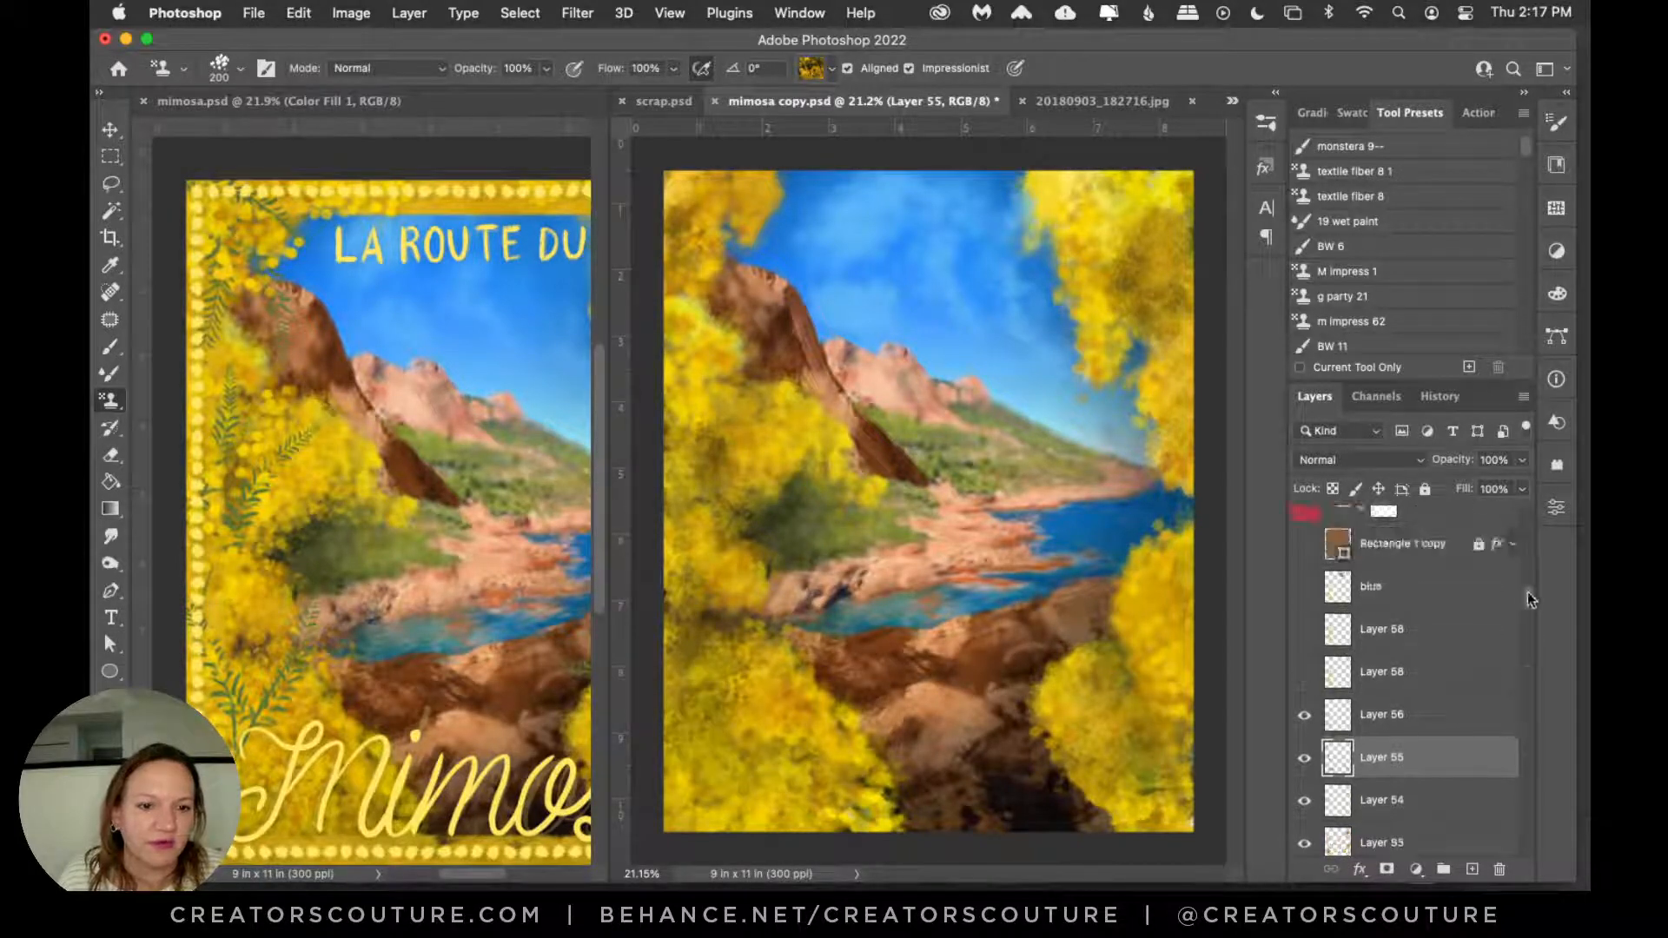
Step: Preview the flower detail on Layer 58, label that layer red and leave it hidden
left_click(1303, 673)
left_click(1303, 674)
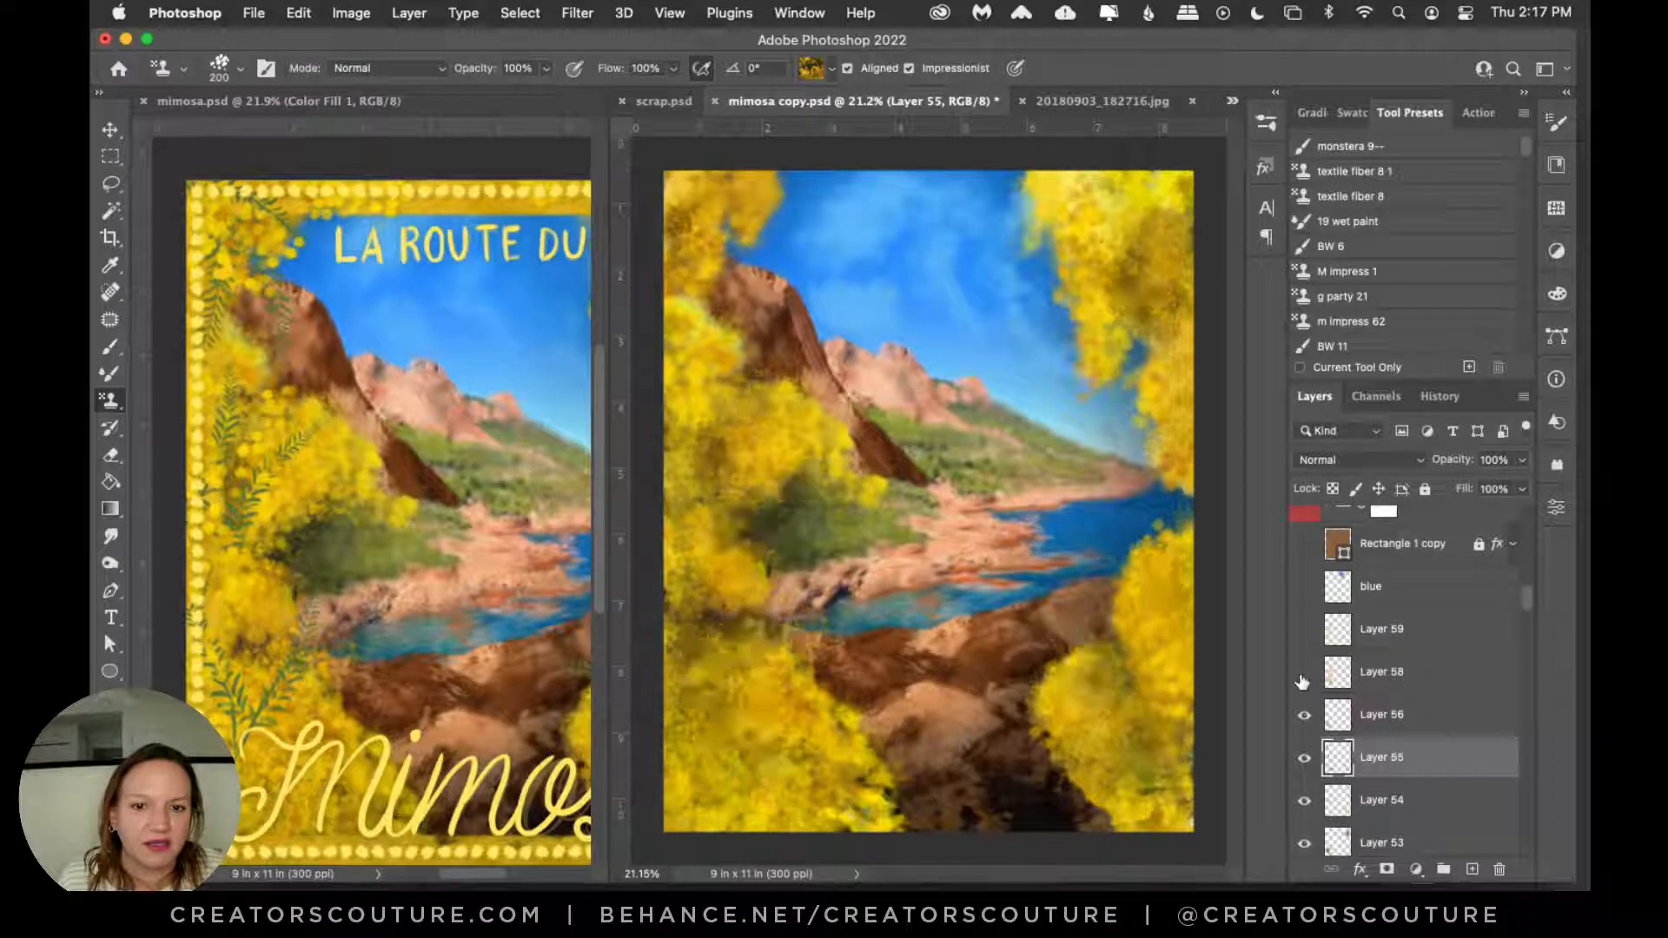
left_click(1302, 675)
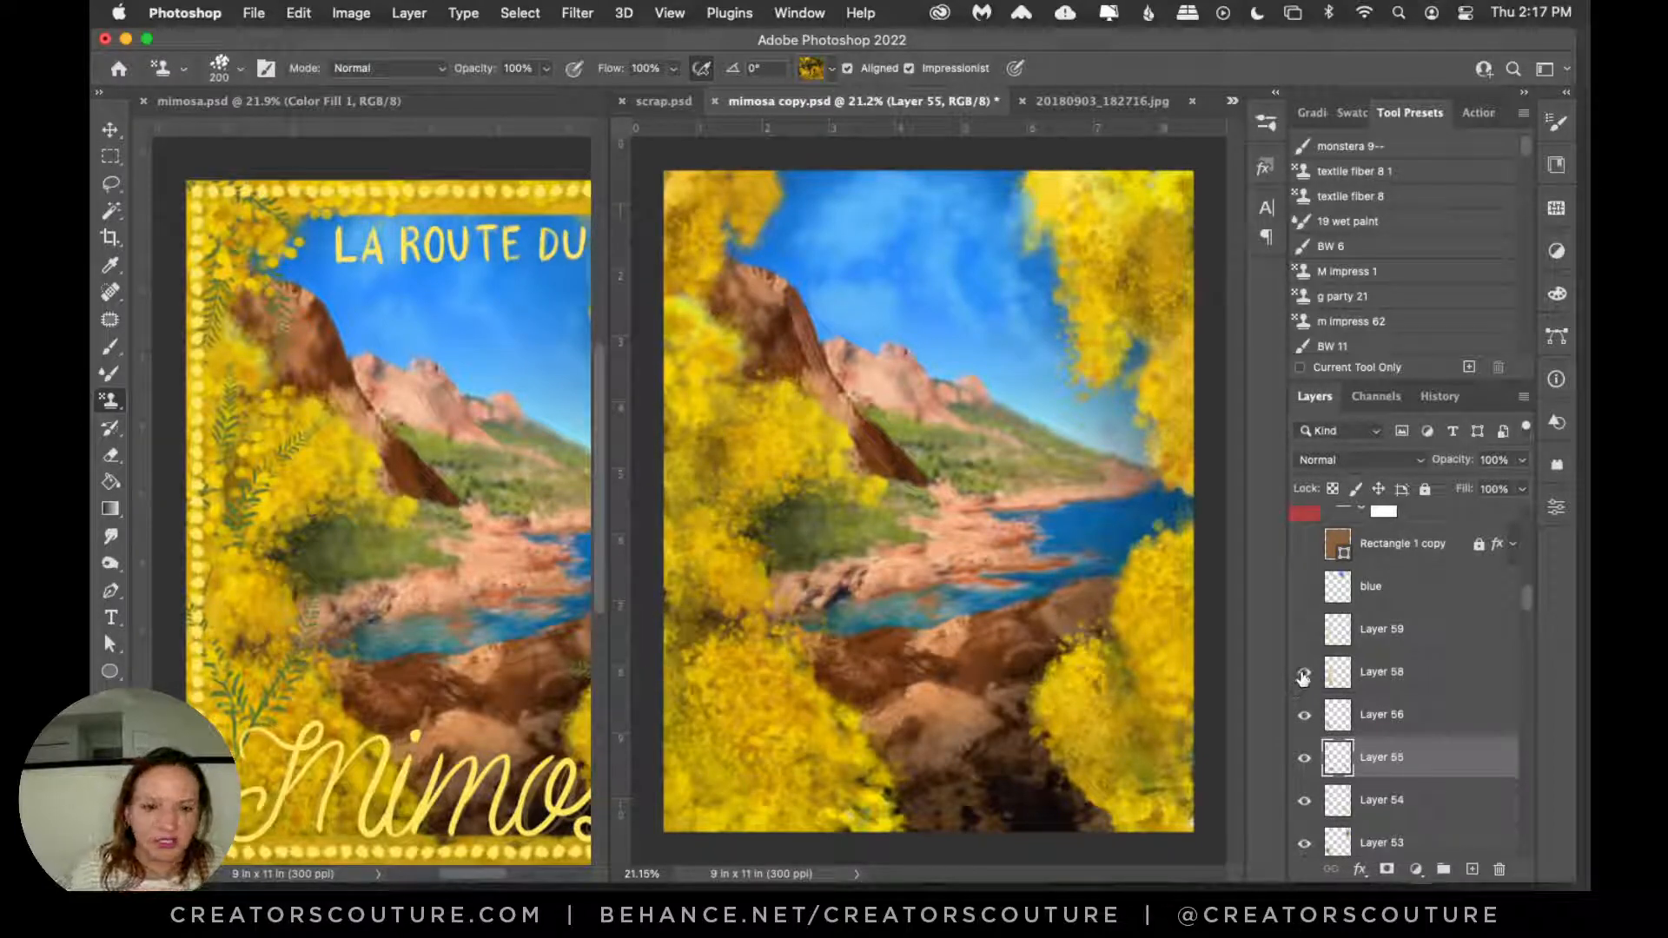
right_click(1303, 676)
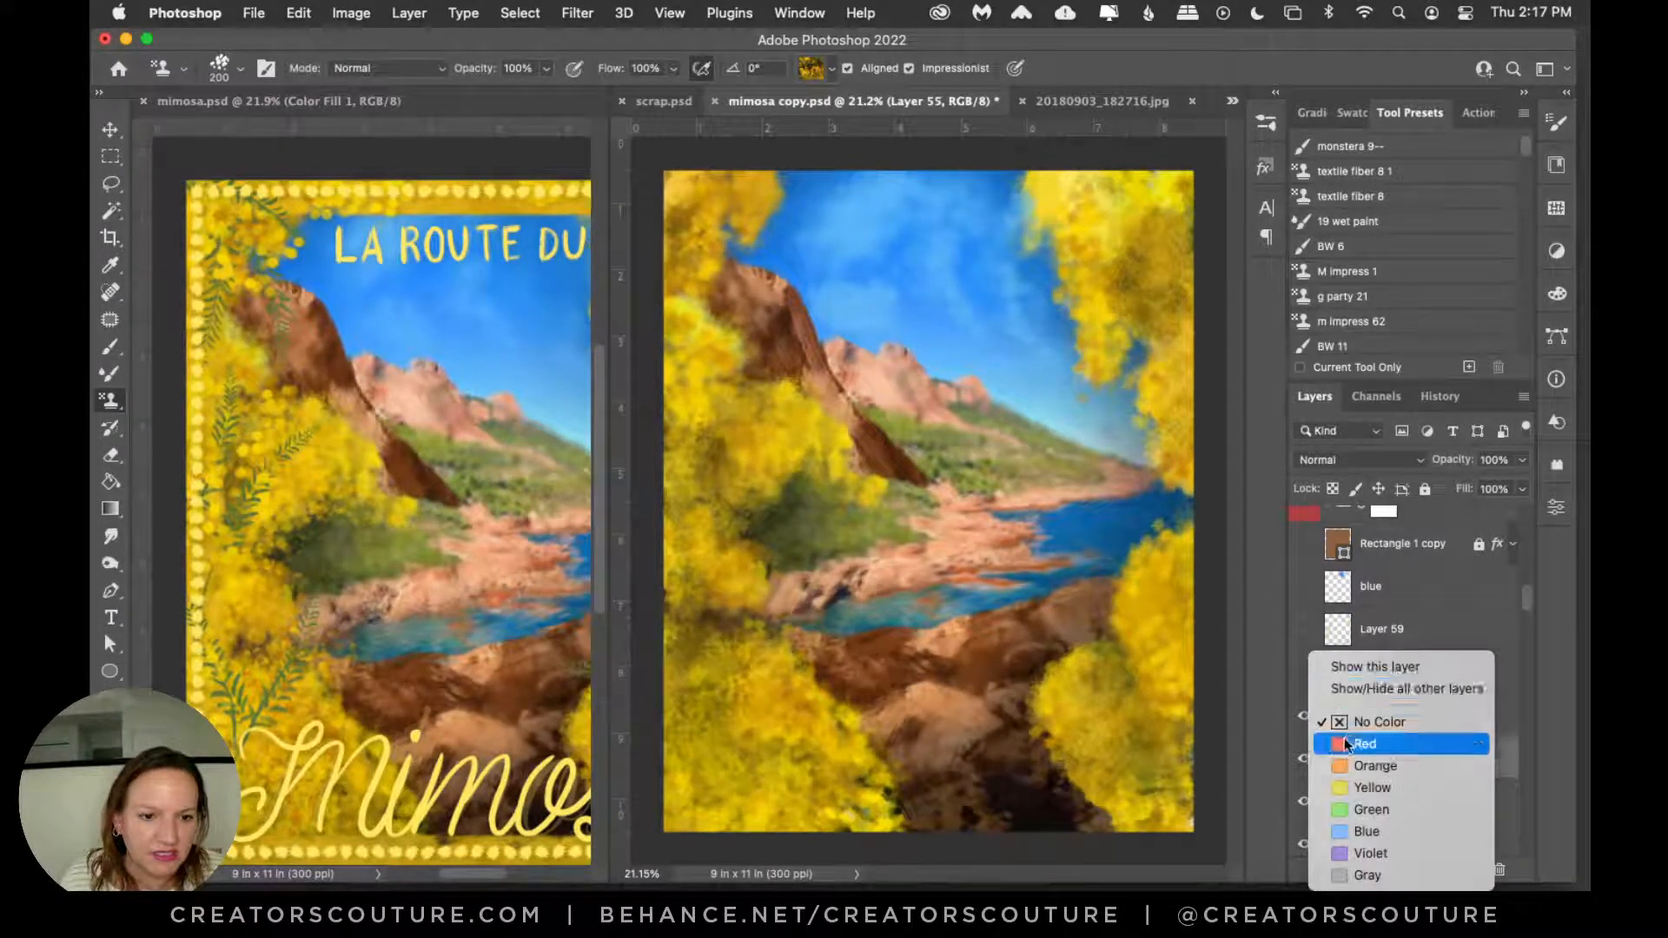
left_click(1345, 744)
left_click(1305, 680)
left_click(1308, 682)
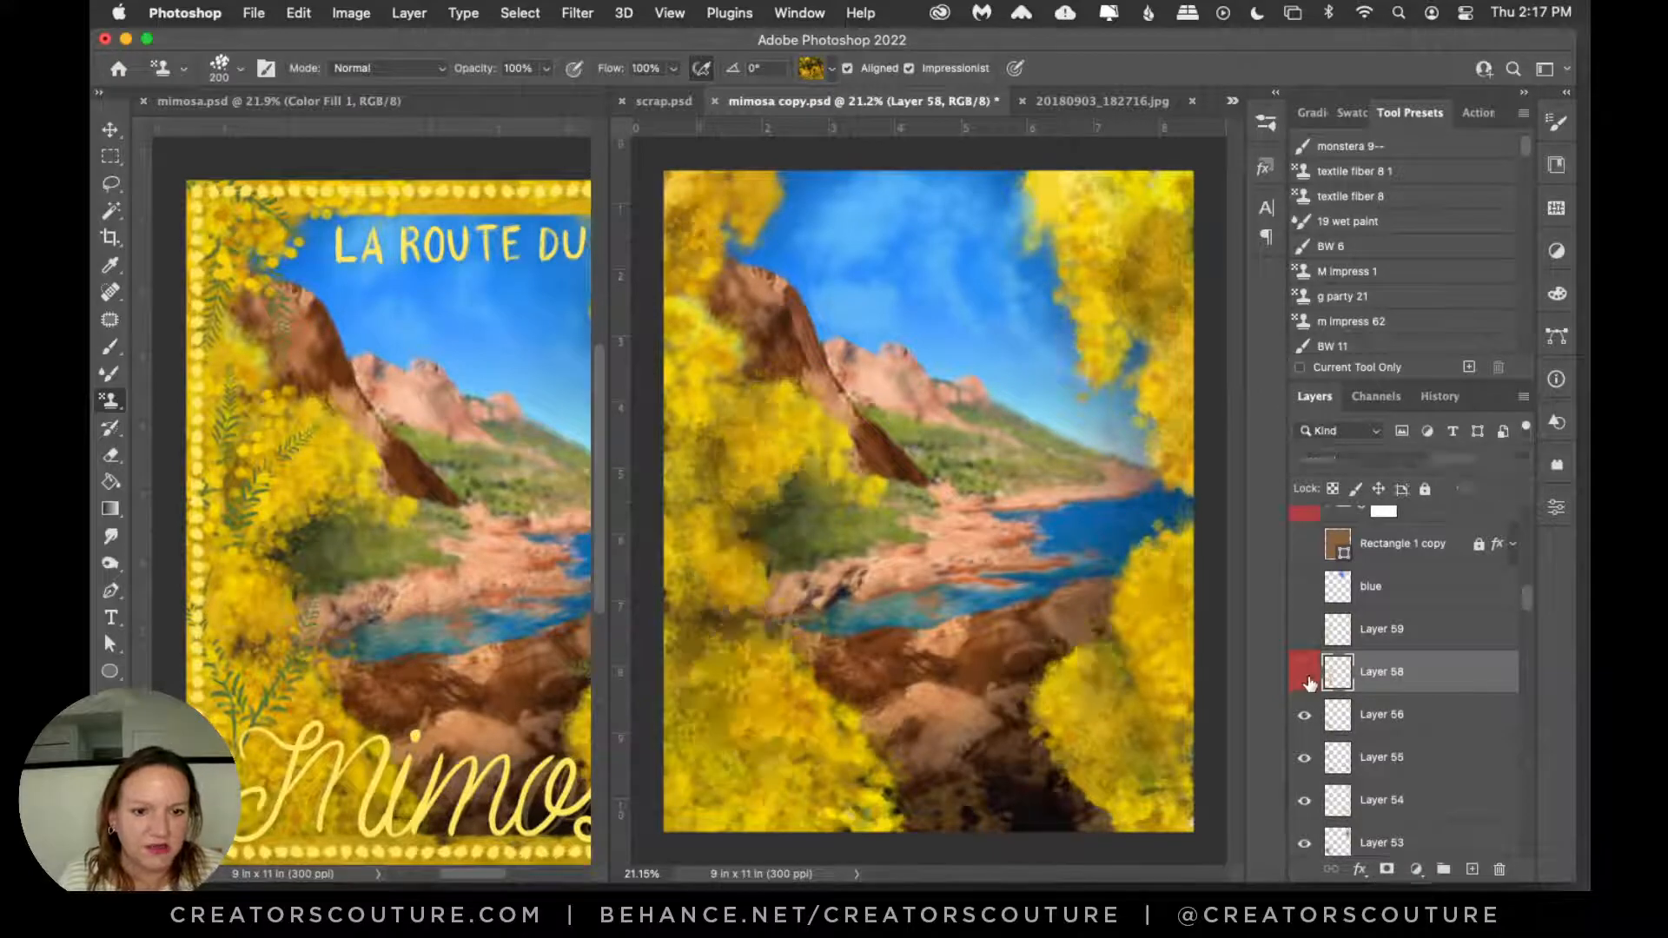
Step: Add a new layer above Layer 58 and choose the scrap.psd 3943 dotted brush
left_click(1475, 869)
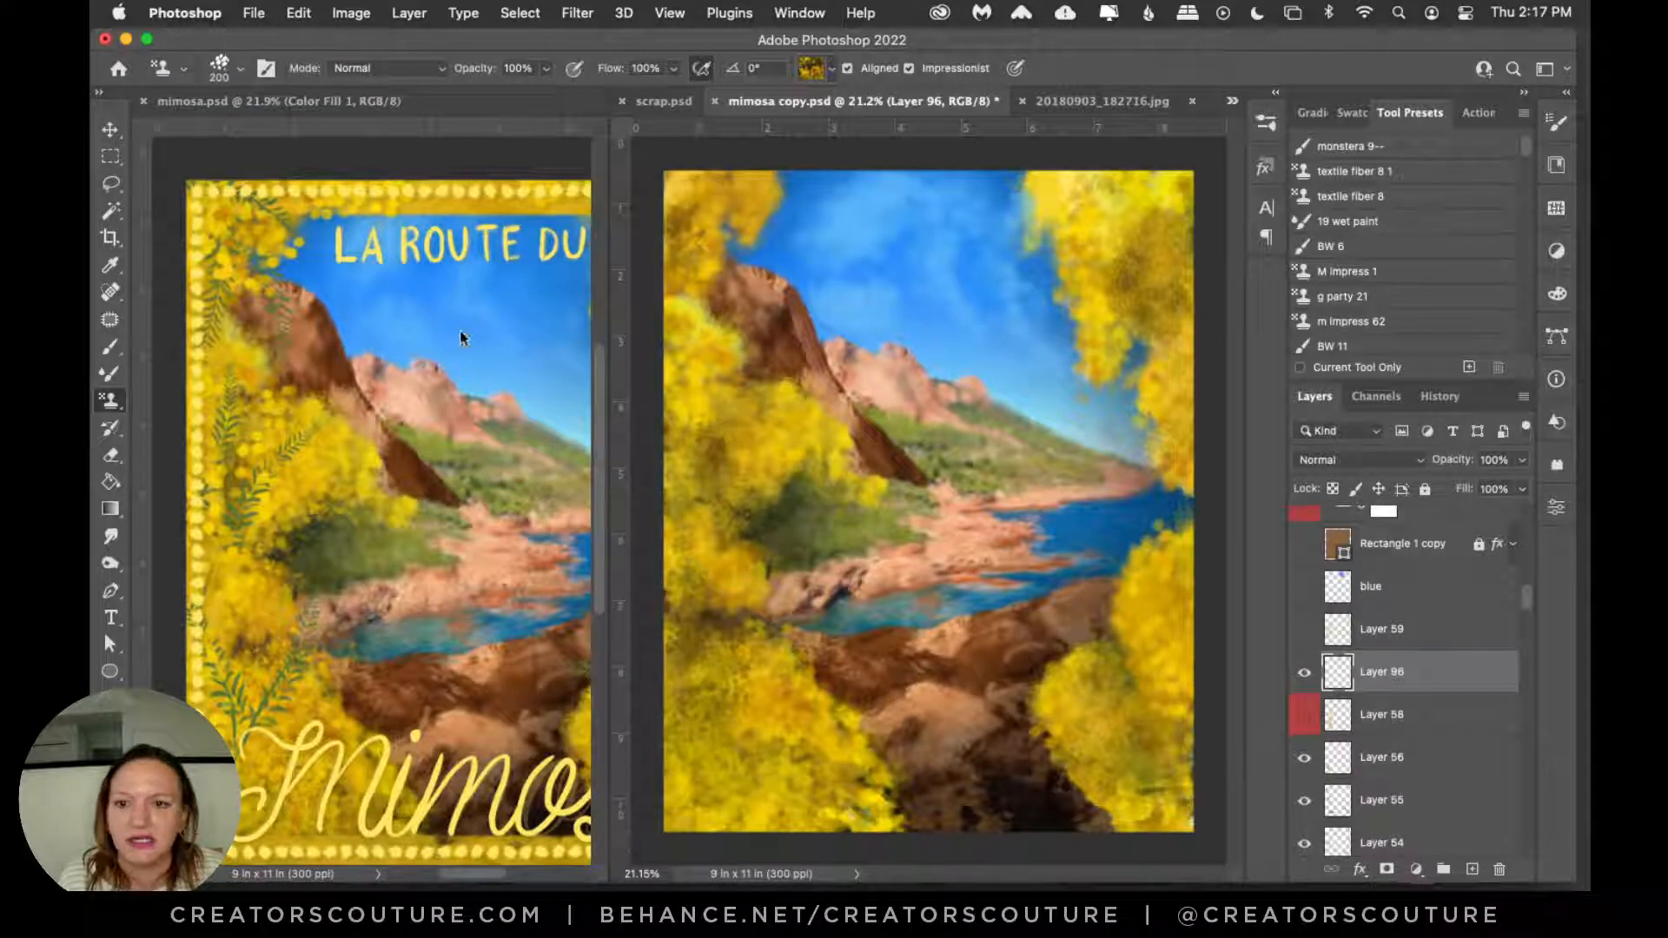
left_click(1266, 121)
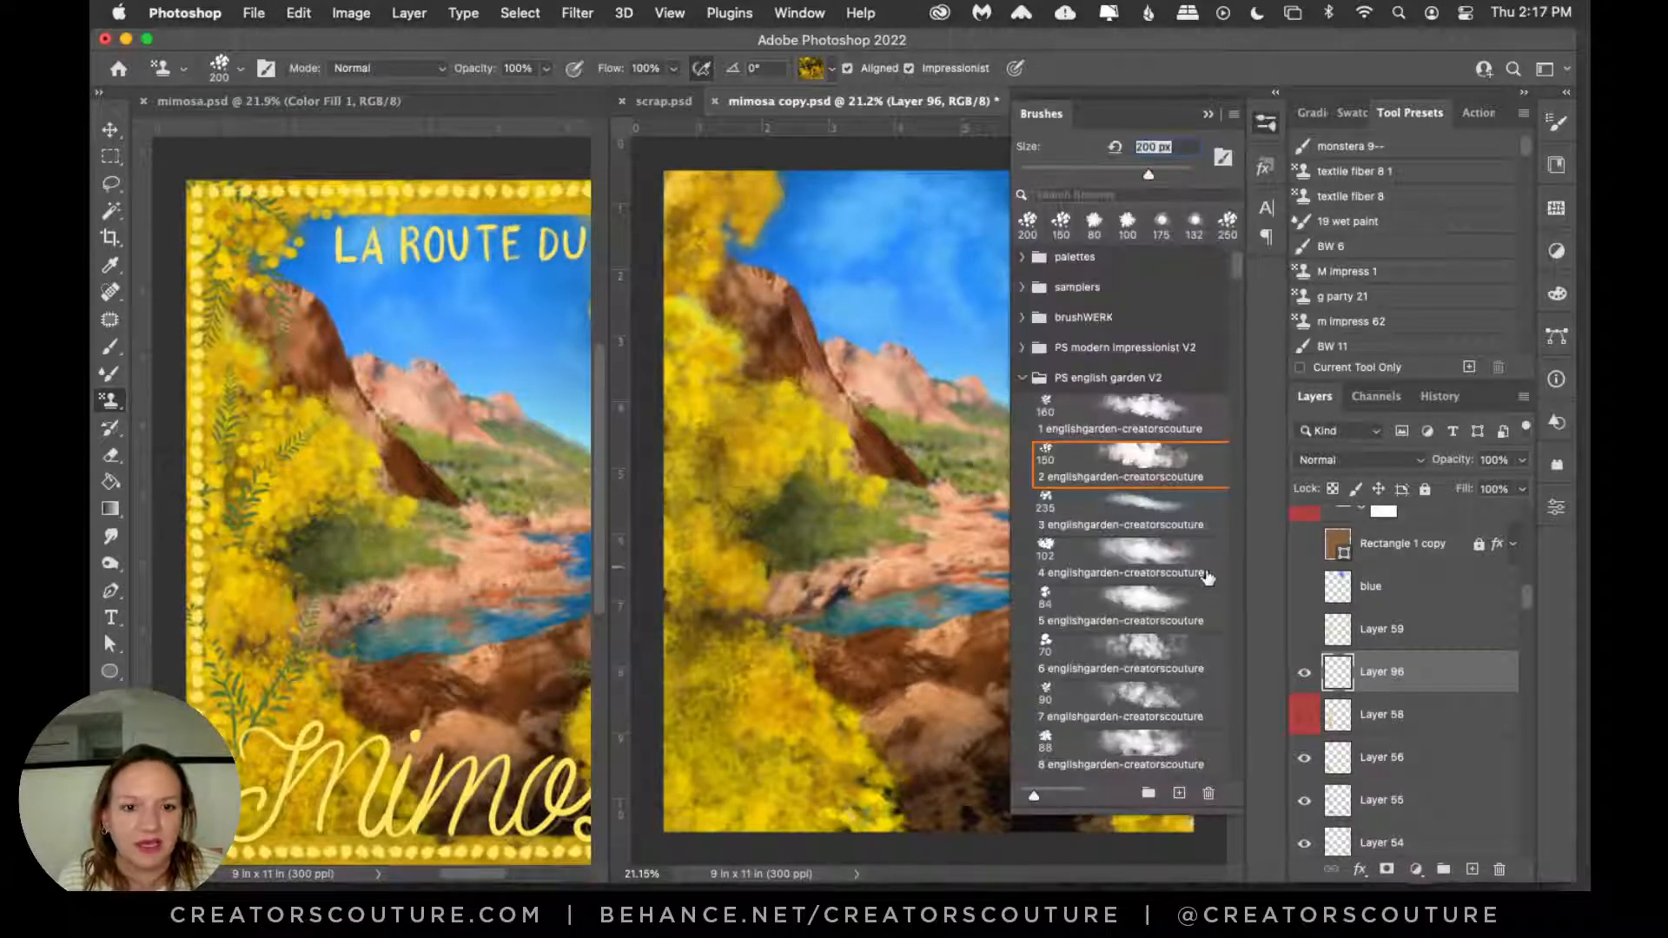
left_click(1022, 378)
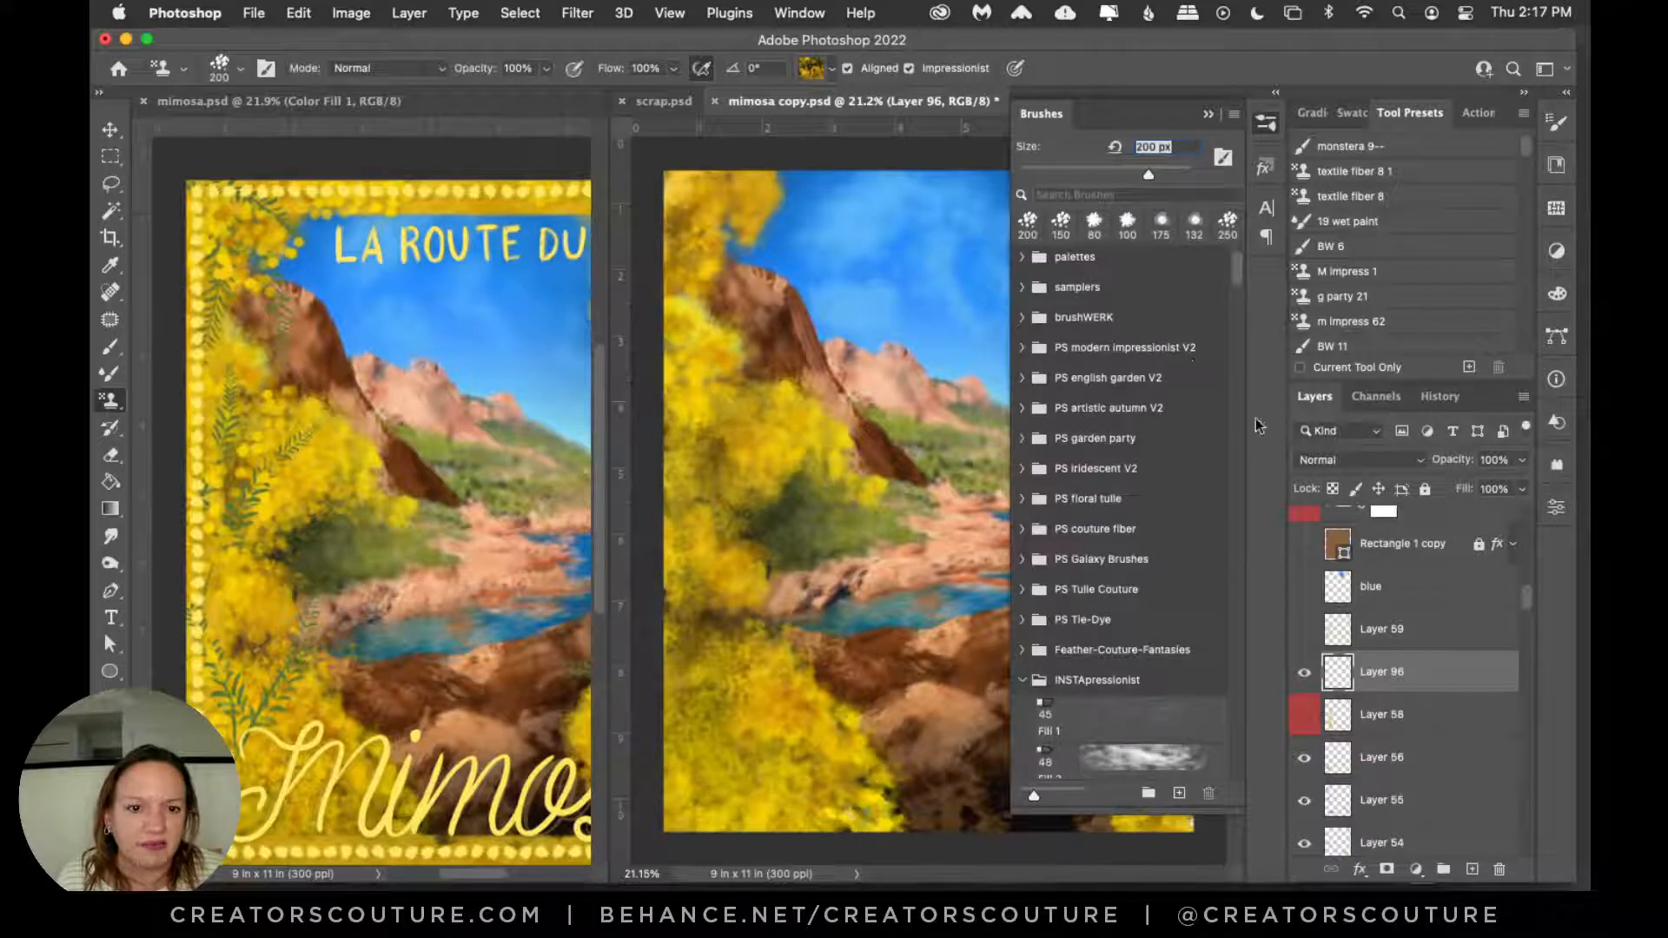
left_click_drag(1237, 275, 1207, 795)
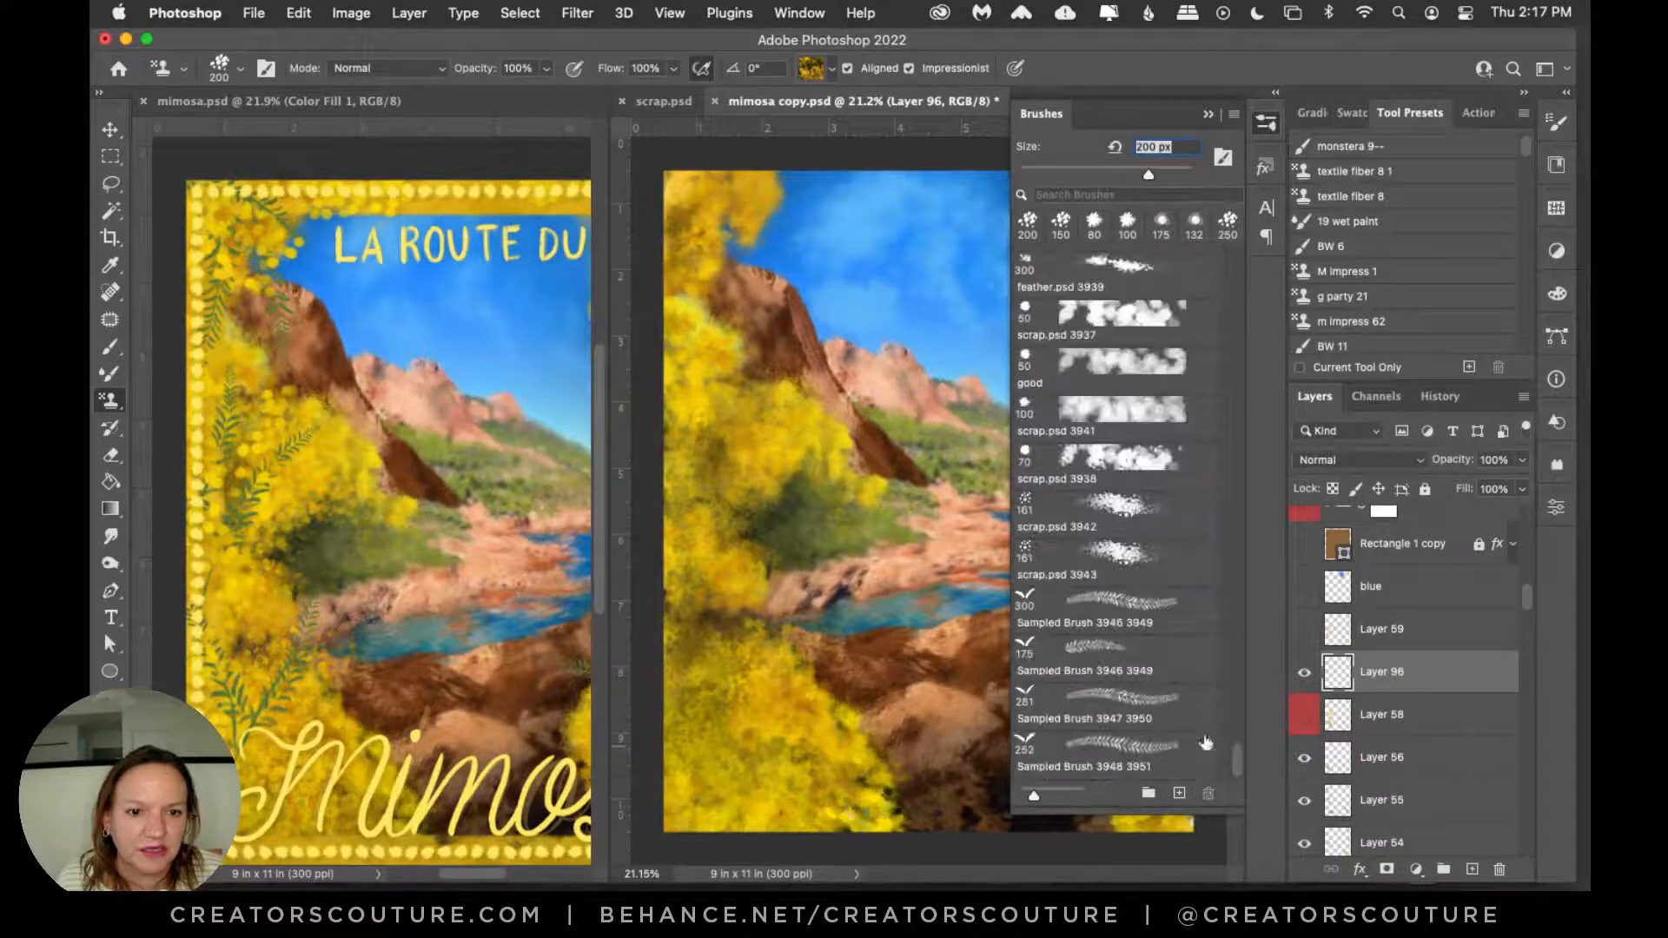
left_click(1086, 562)
left_click(1271, 122)
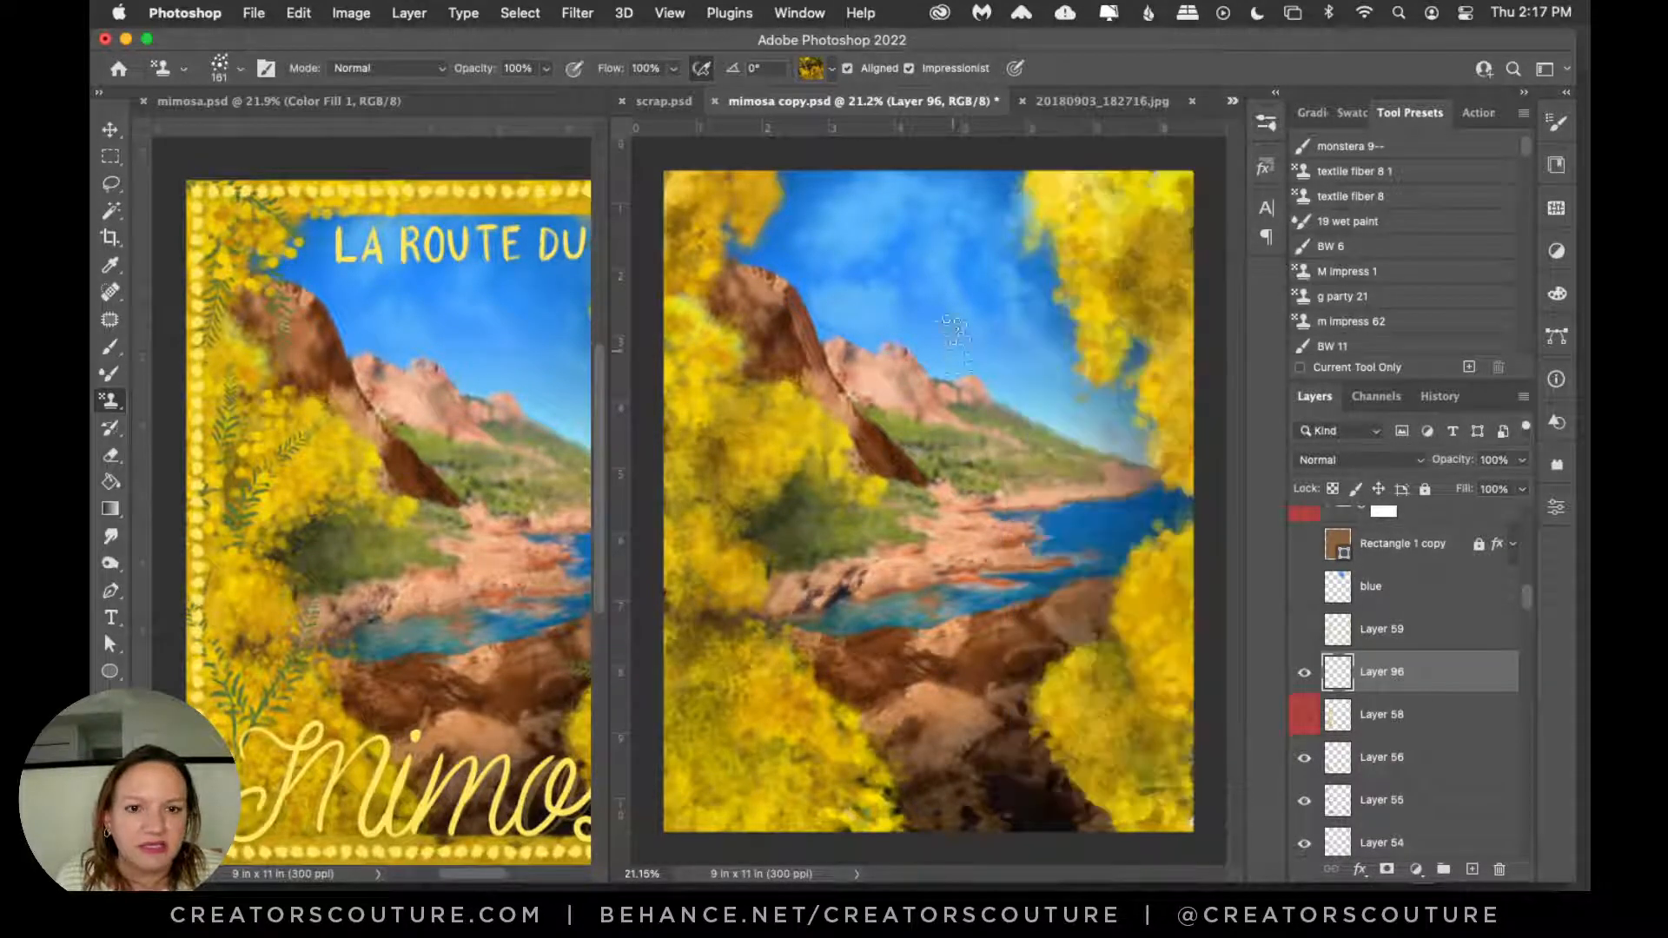
Step: Test the dotted brush with strokes across the sky at 161 px and 200 px, undoing each stroke
left_click_drag(938, 297, 945, 384)
key("super+z")
left_click_drag(922, 209, 961, 389)
key("super+z")
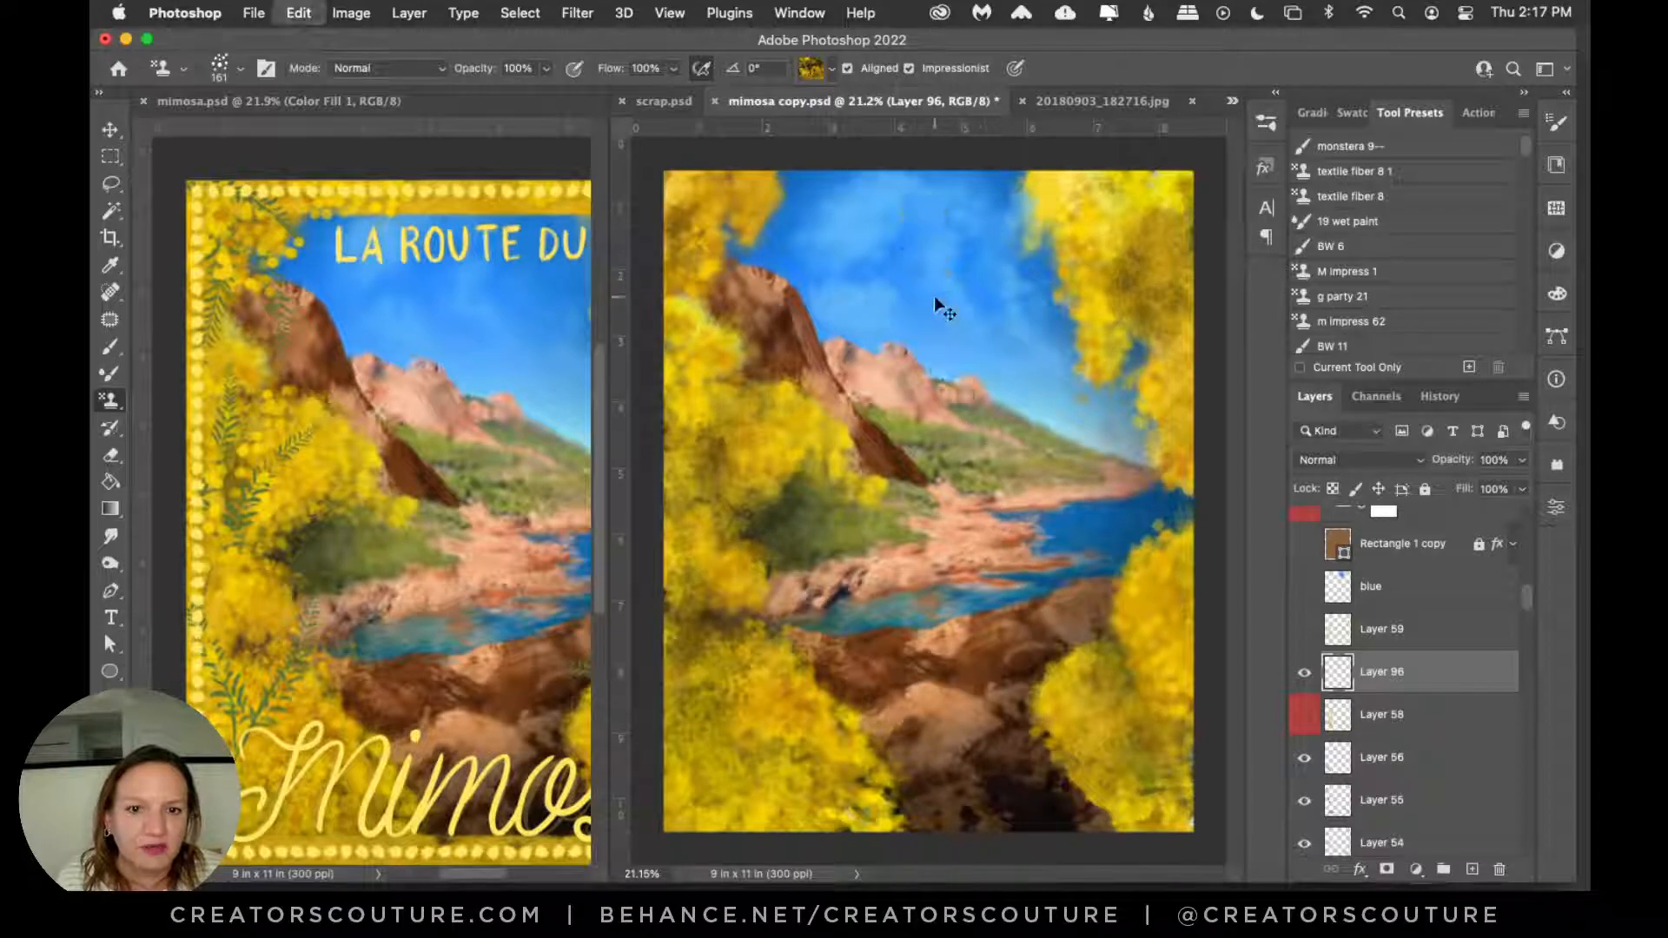
key("bracketright")
key("bracketright")
left_click_drag(908, 208, 997, 469)
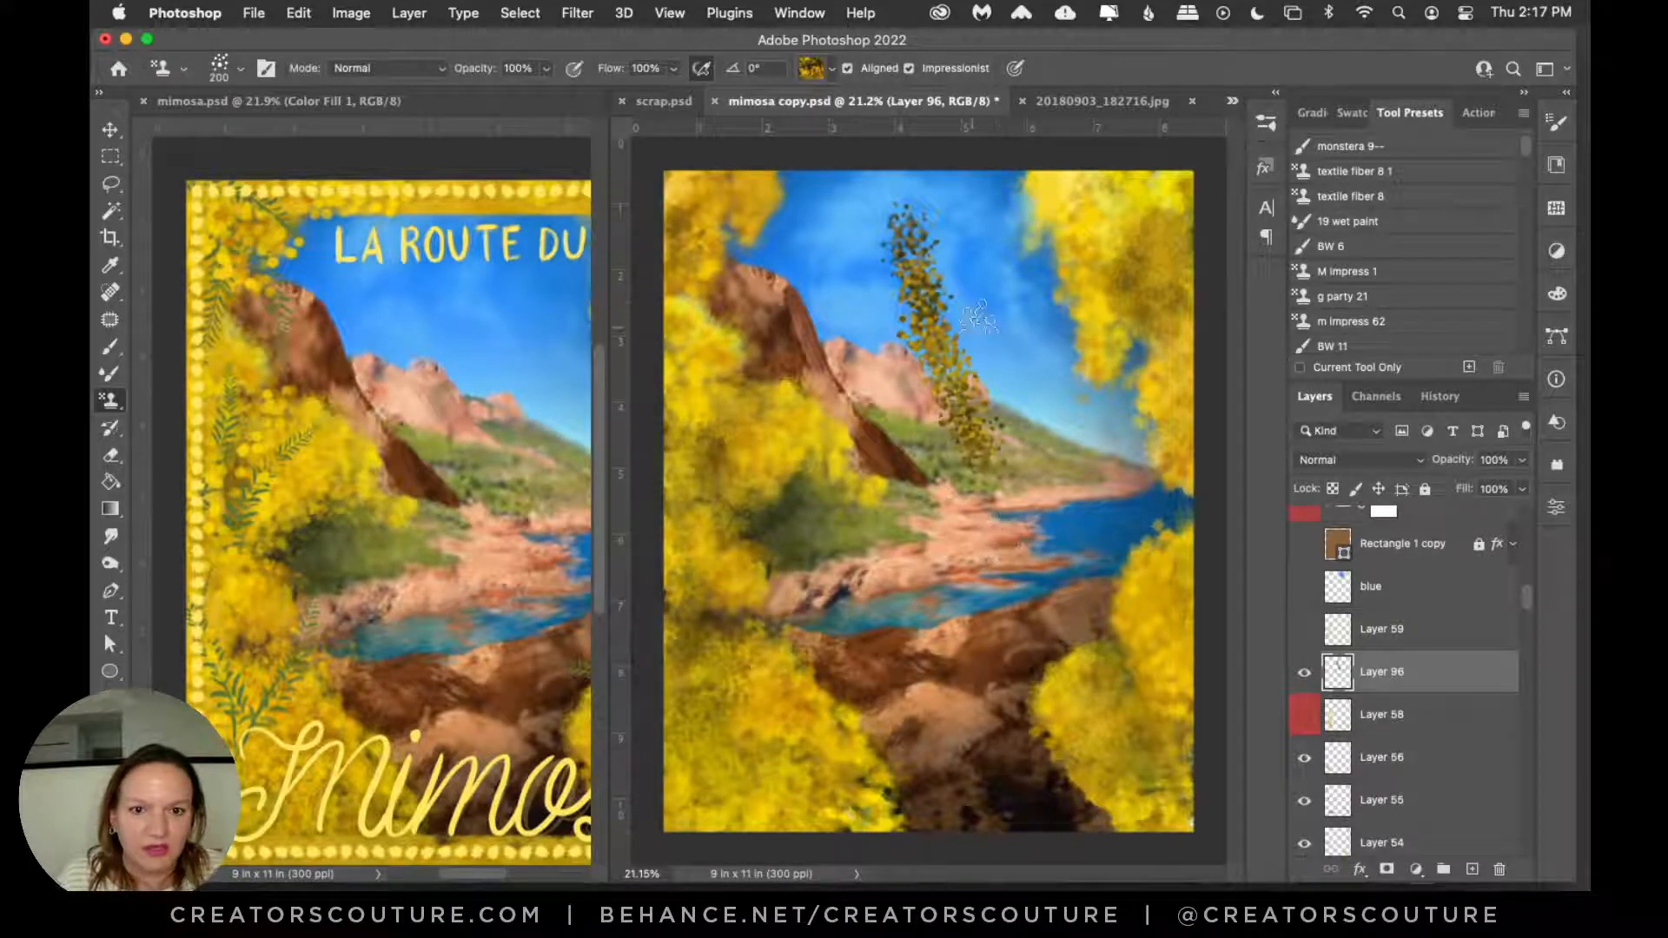
key("super+z")
left_click_drag(886, 249, 917, 364)
key("super+z")
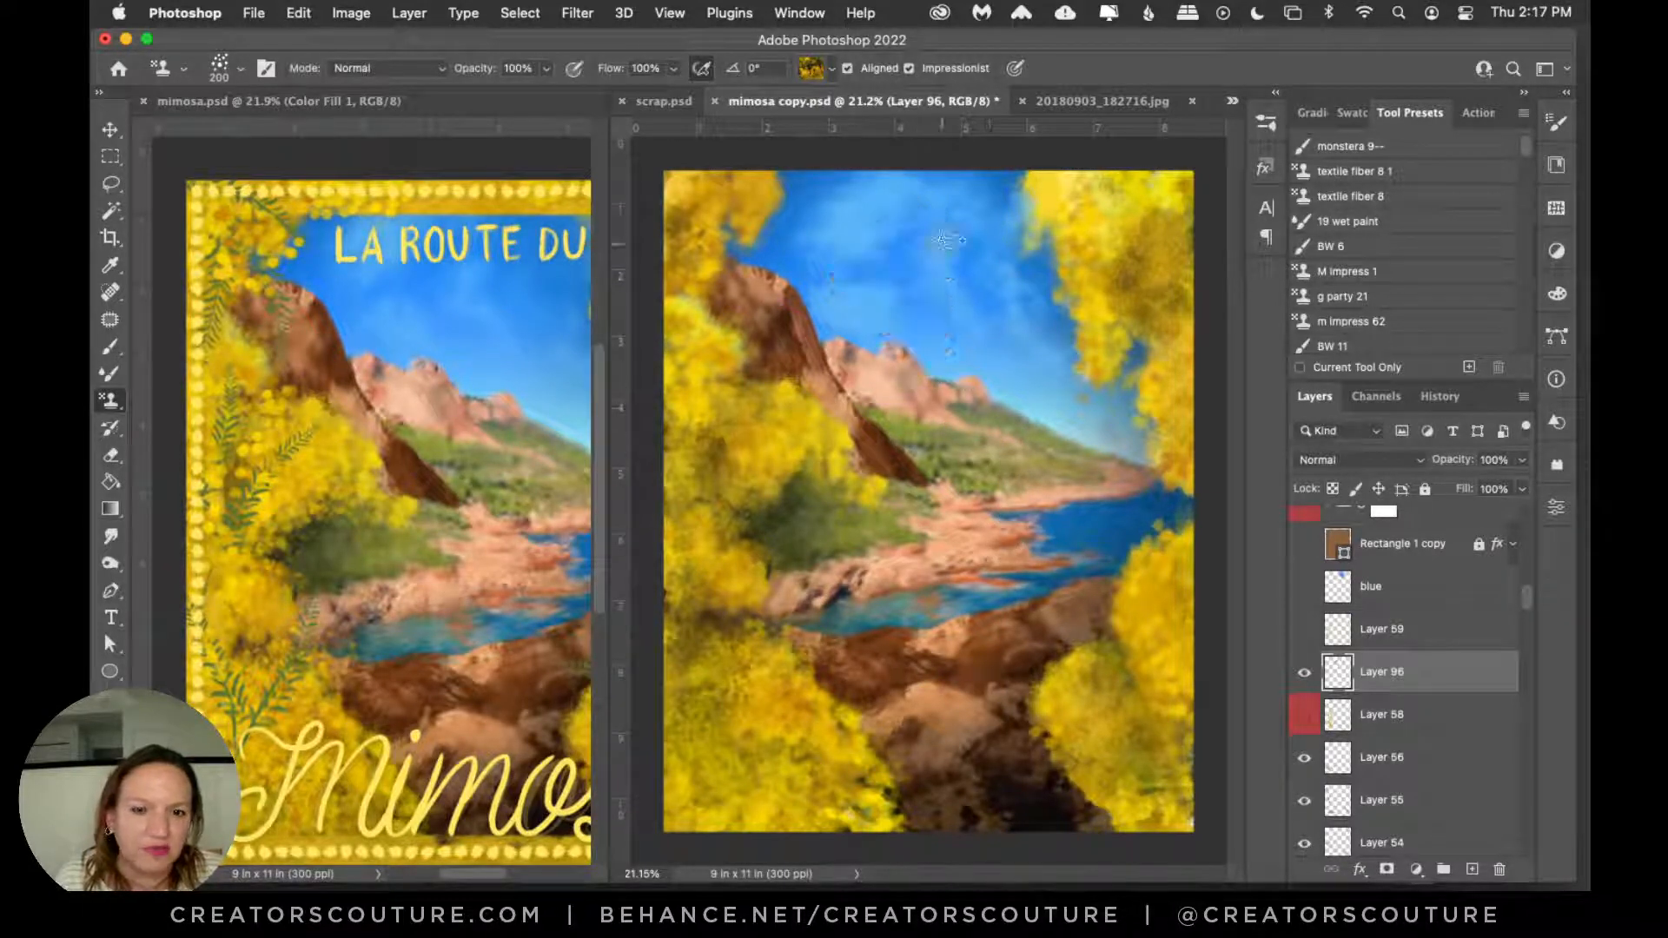
left_click_drag(890, 228, 955, 382)
key("super+z")
left_click_drag(882, 221, 1001, 416)
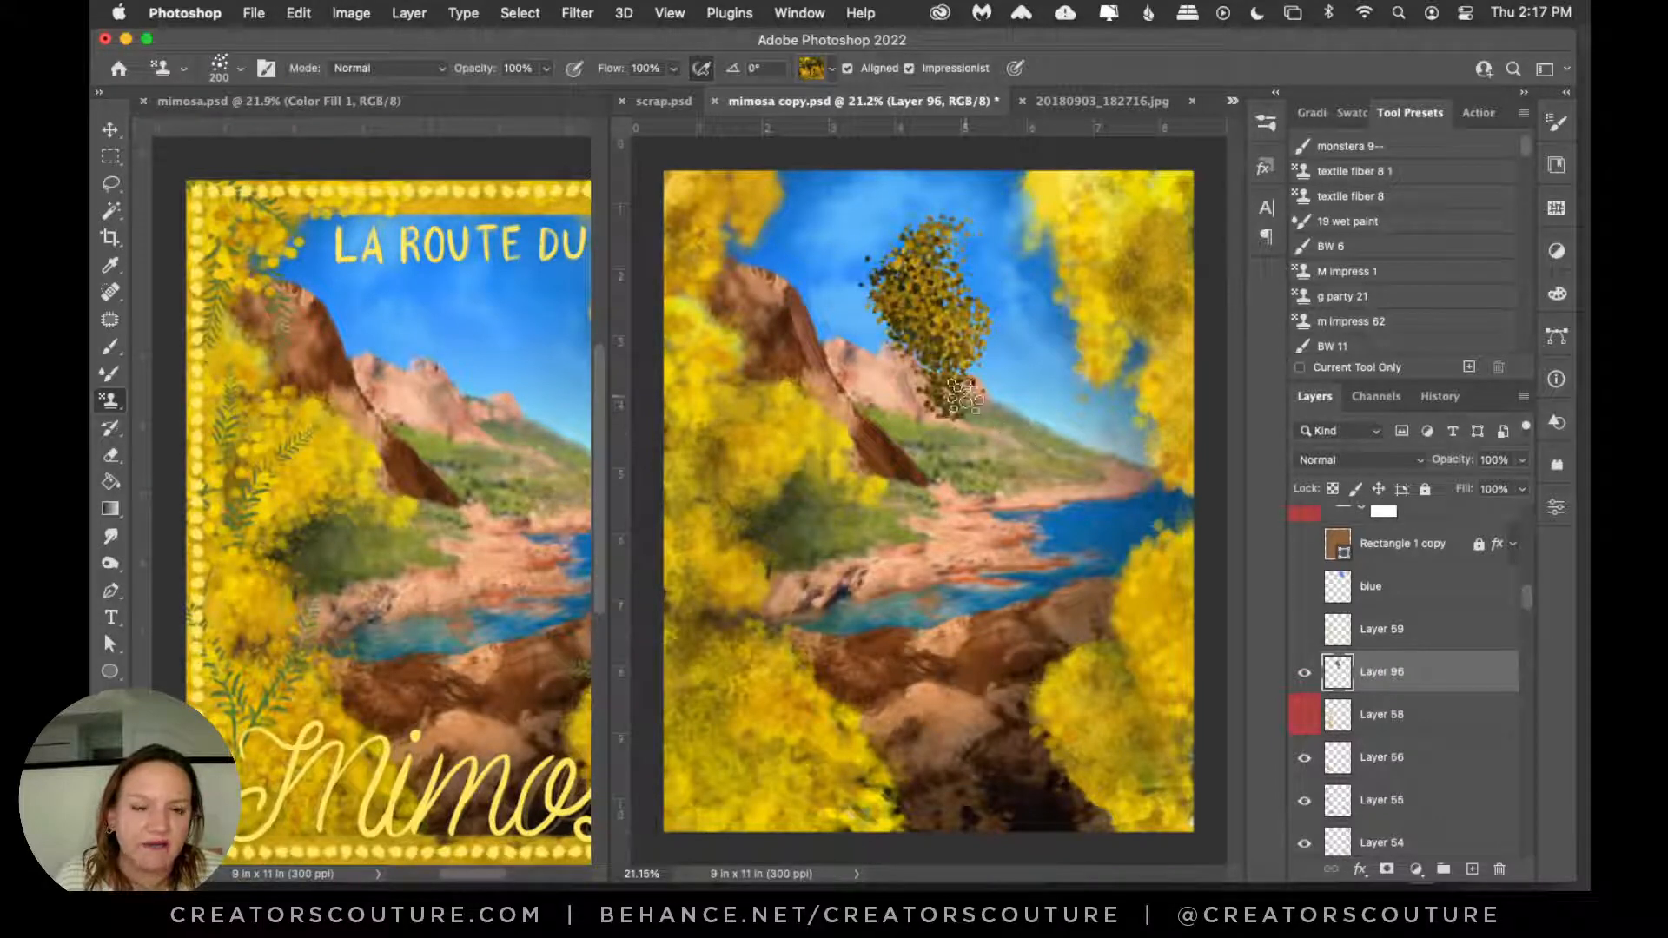
key("super+z")
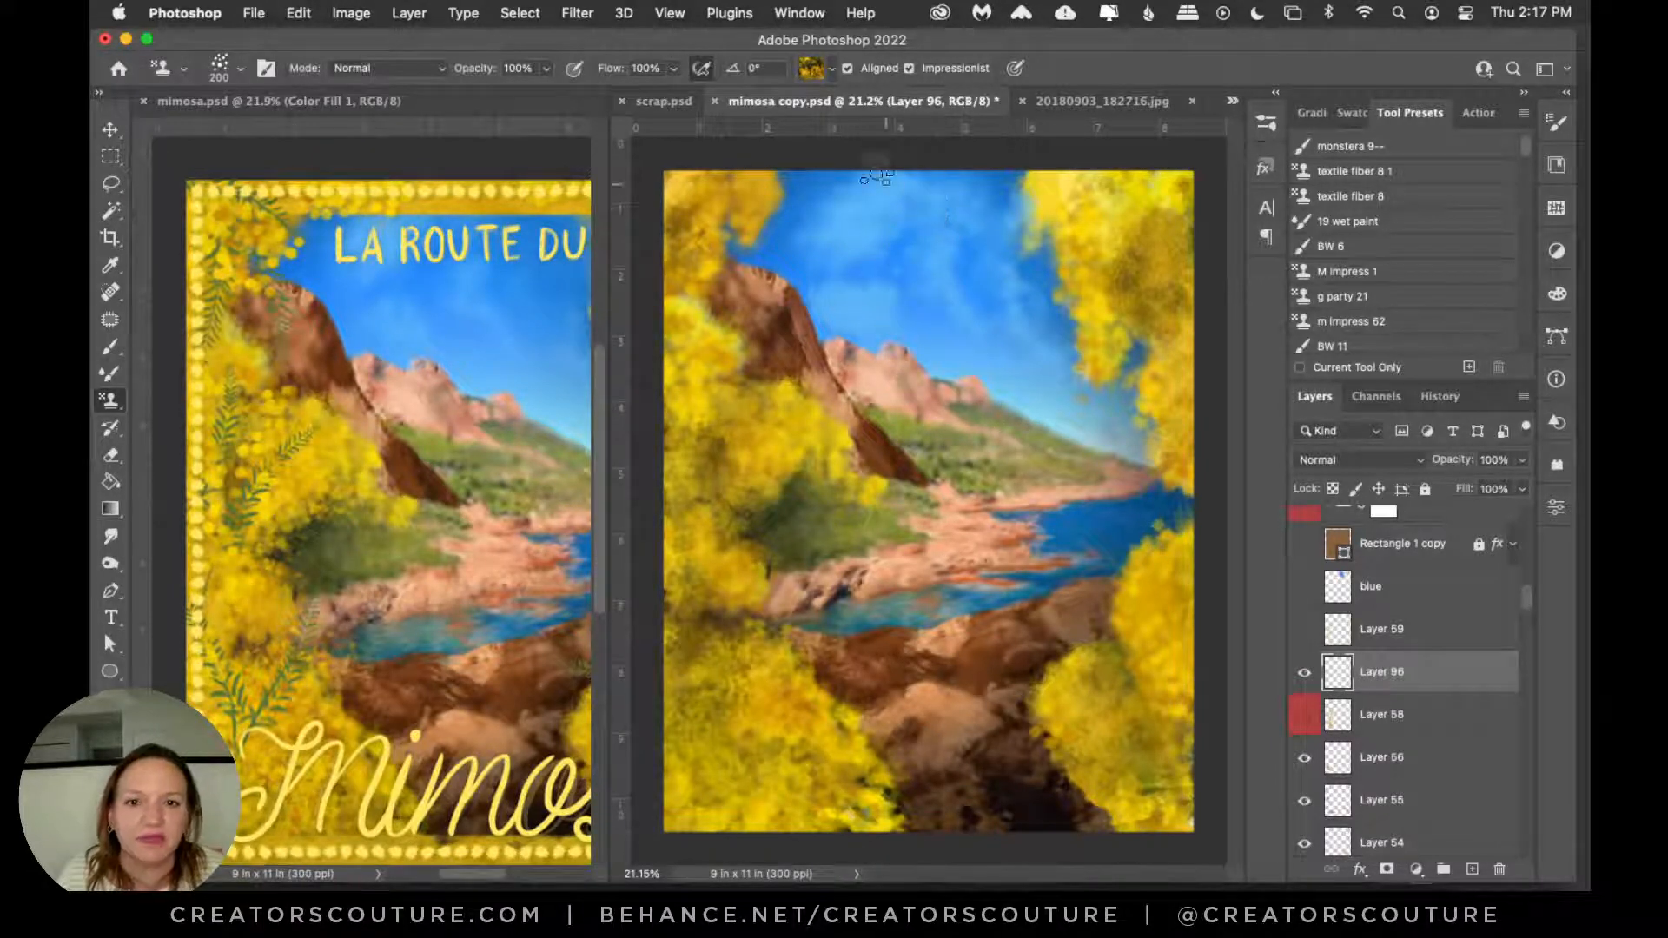
Step: Show and hide the red-labelled Layer 58 to examine its flower highlights as a painting reference
left_click(823, 69)
left_click(1312, 721)
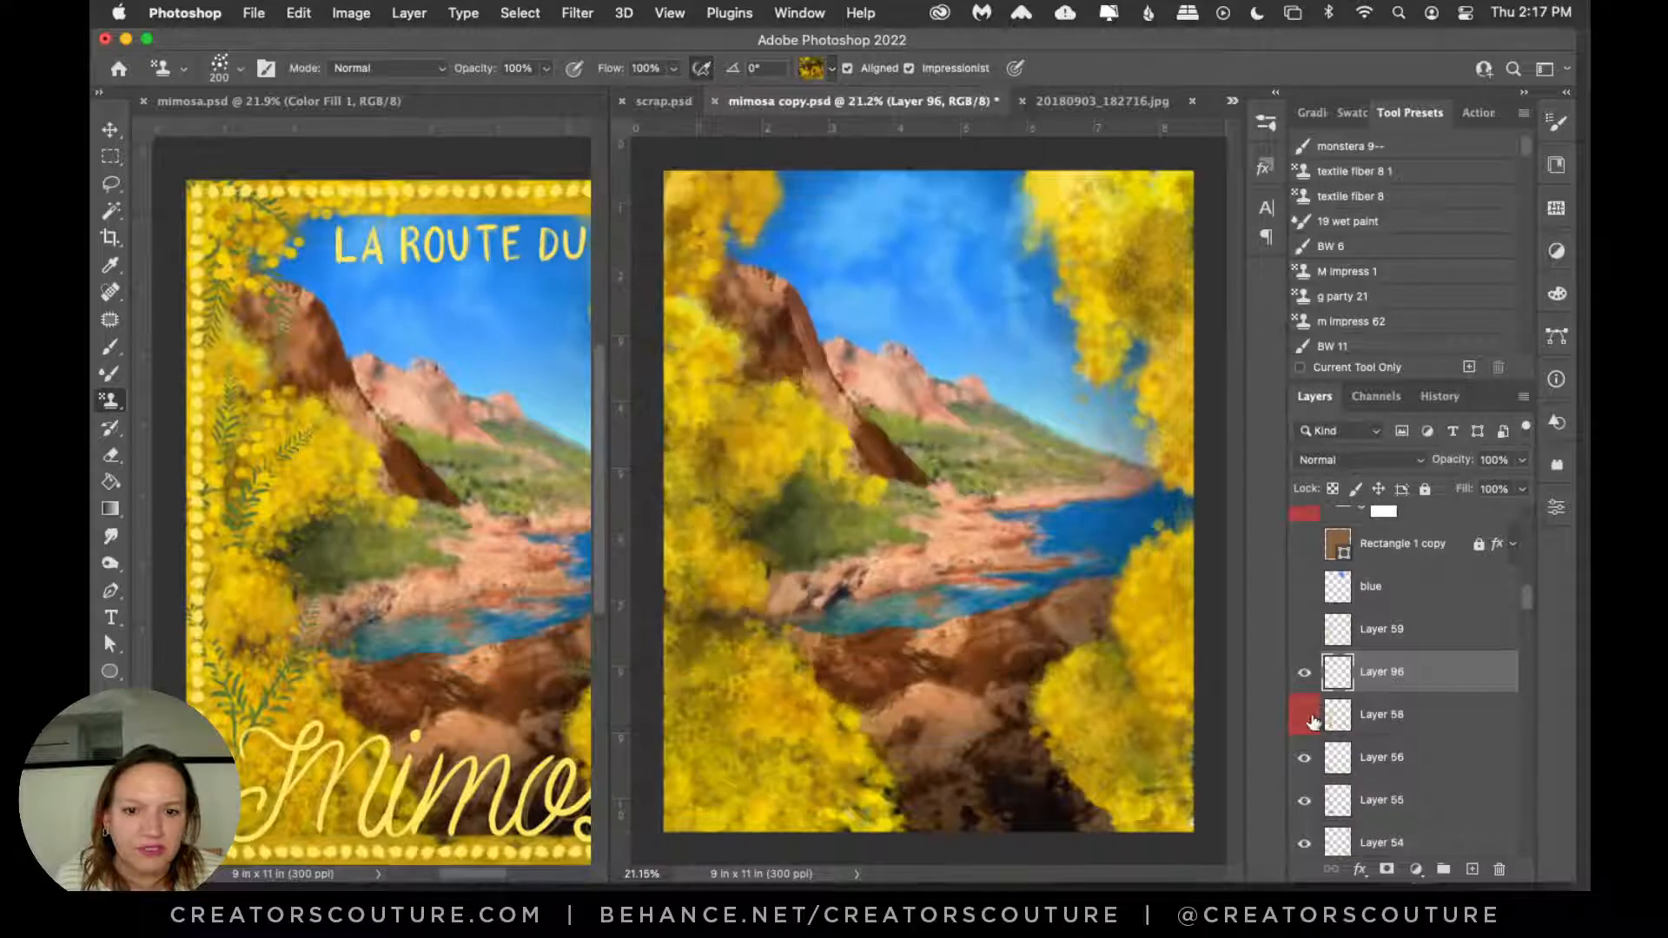
left_click(1306, 718)
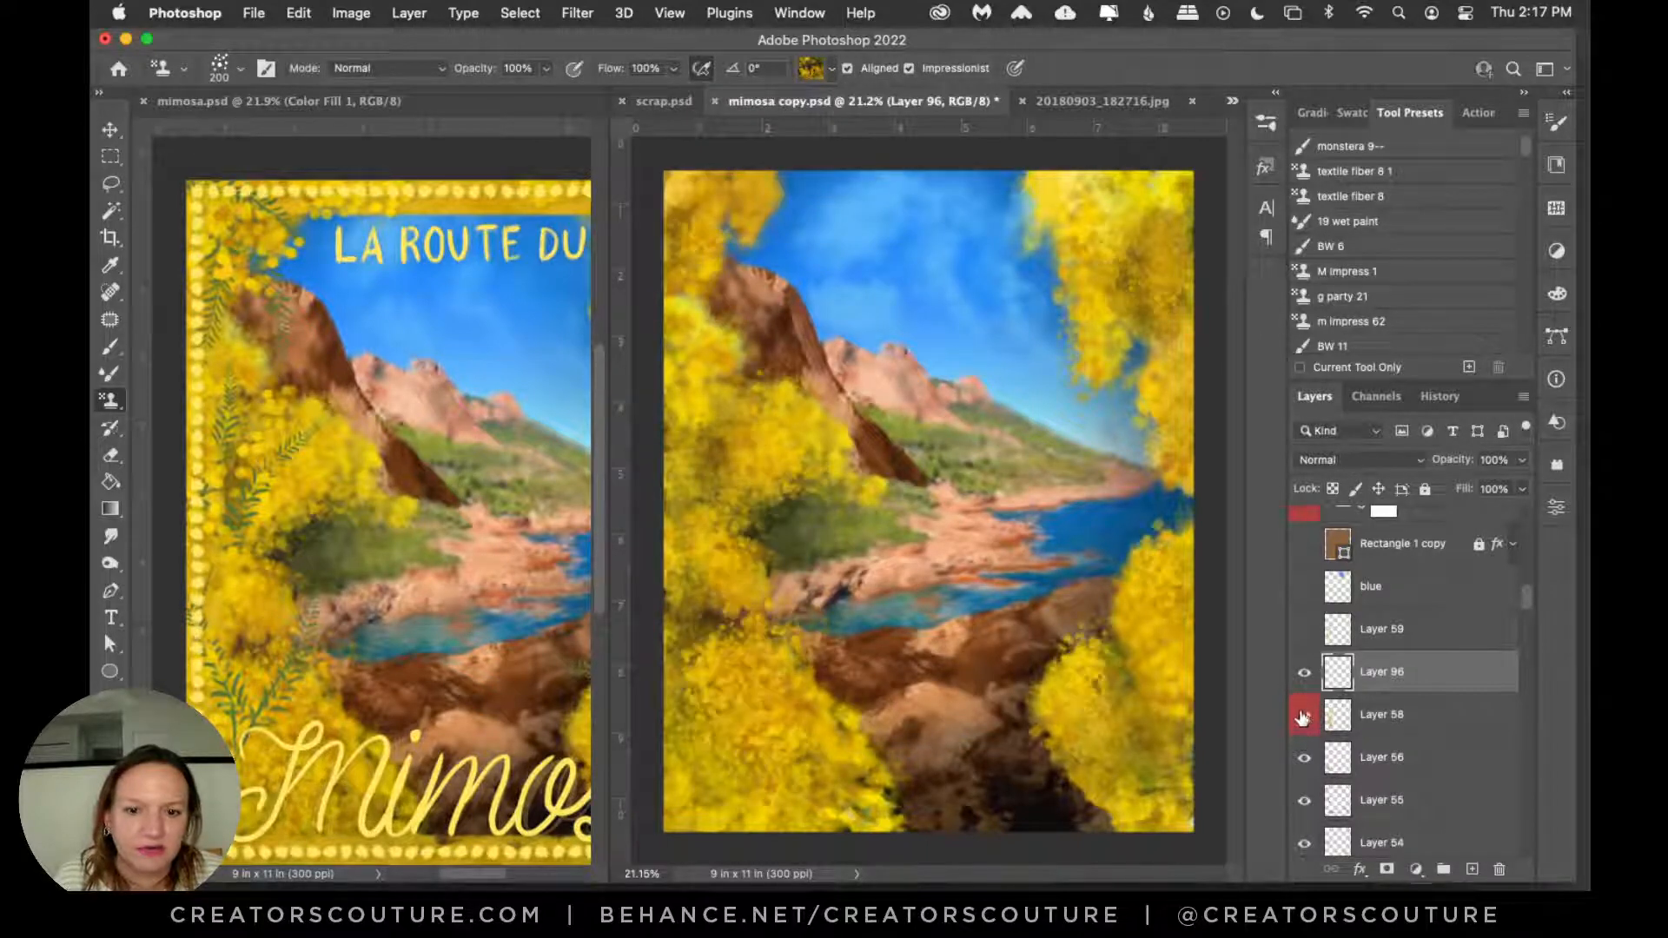
left_click(1304, 715)
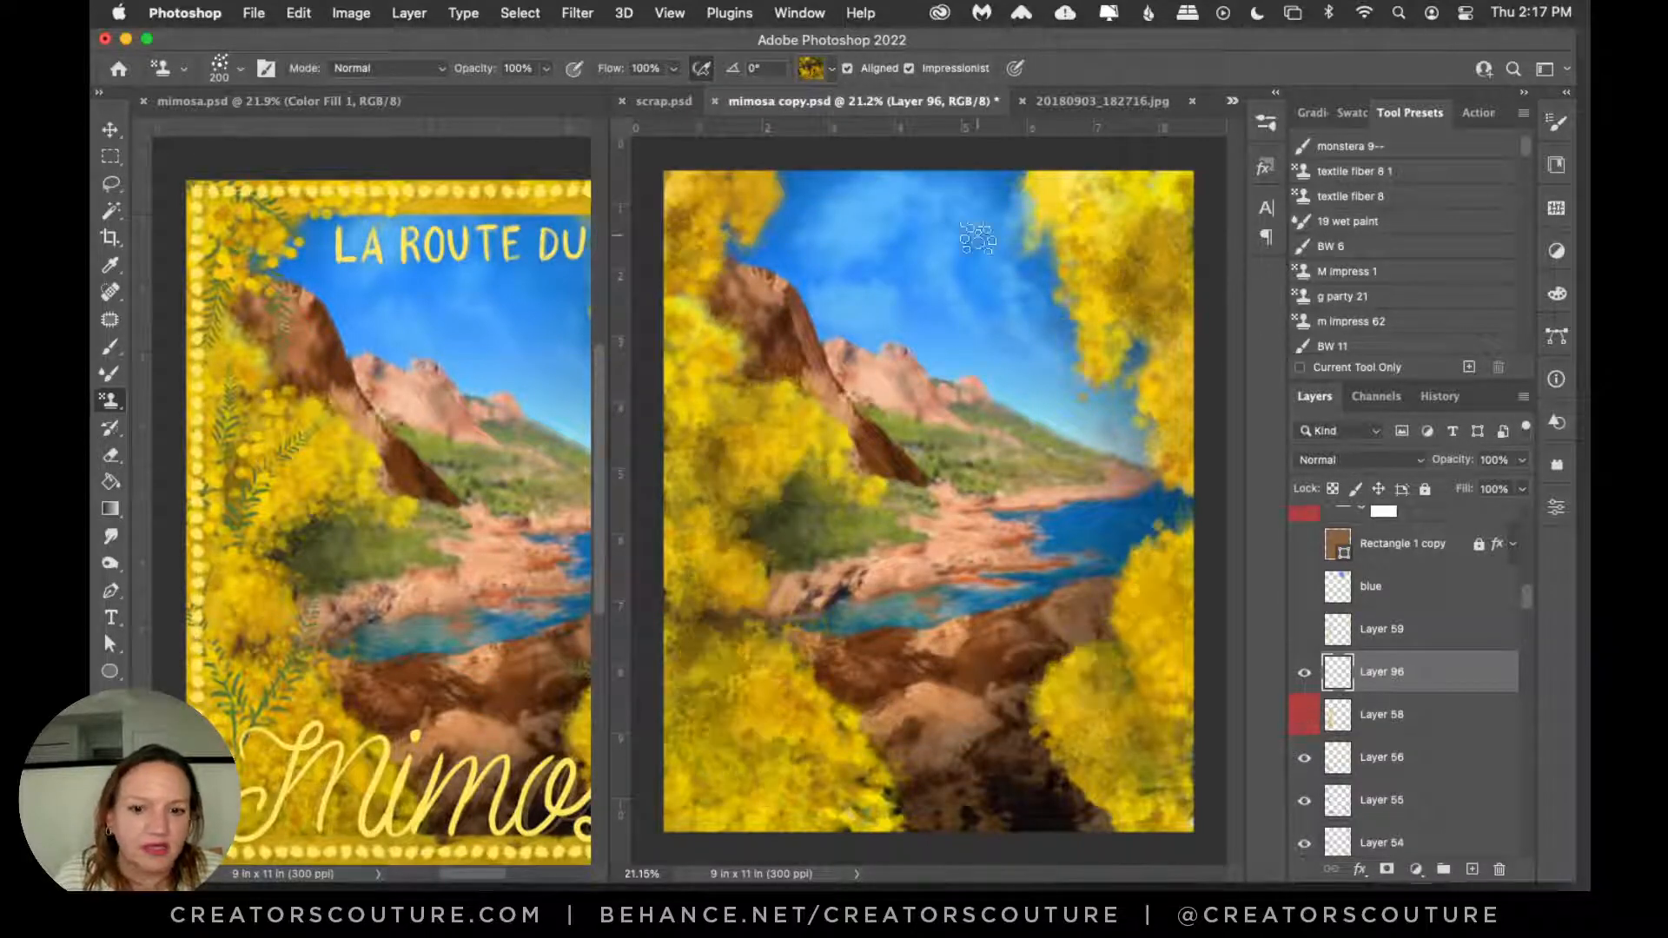
Step: Switch the Pattern Stamp source to the bright yellow Pattern 796
left_click(815, 69)
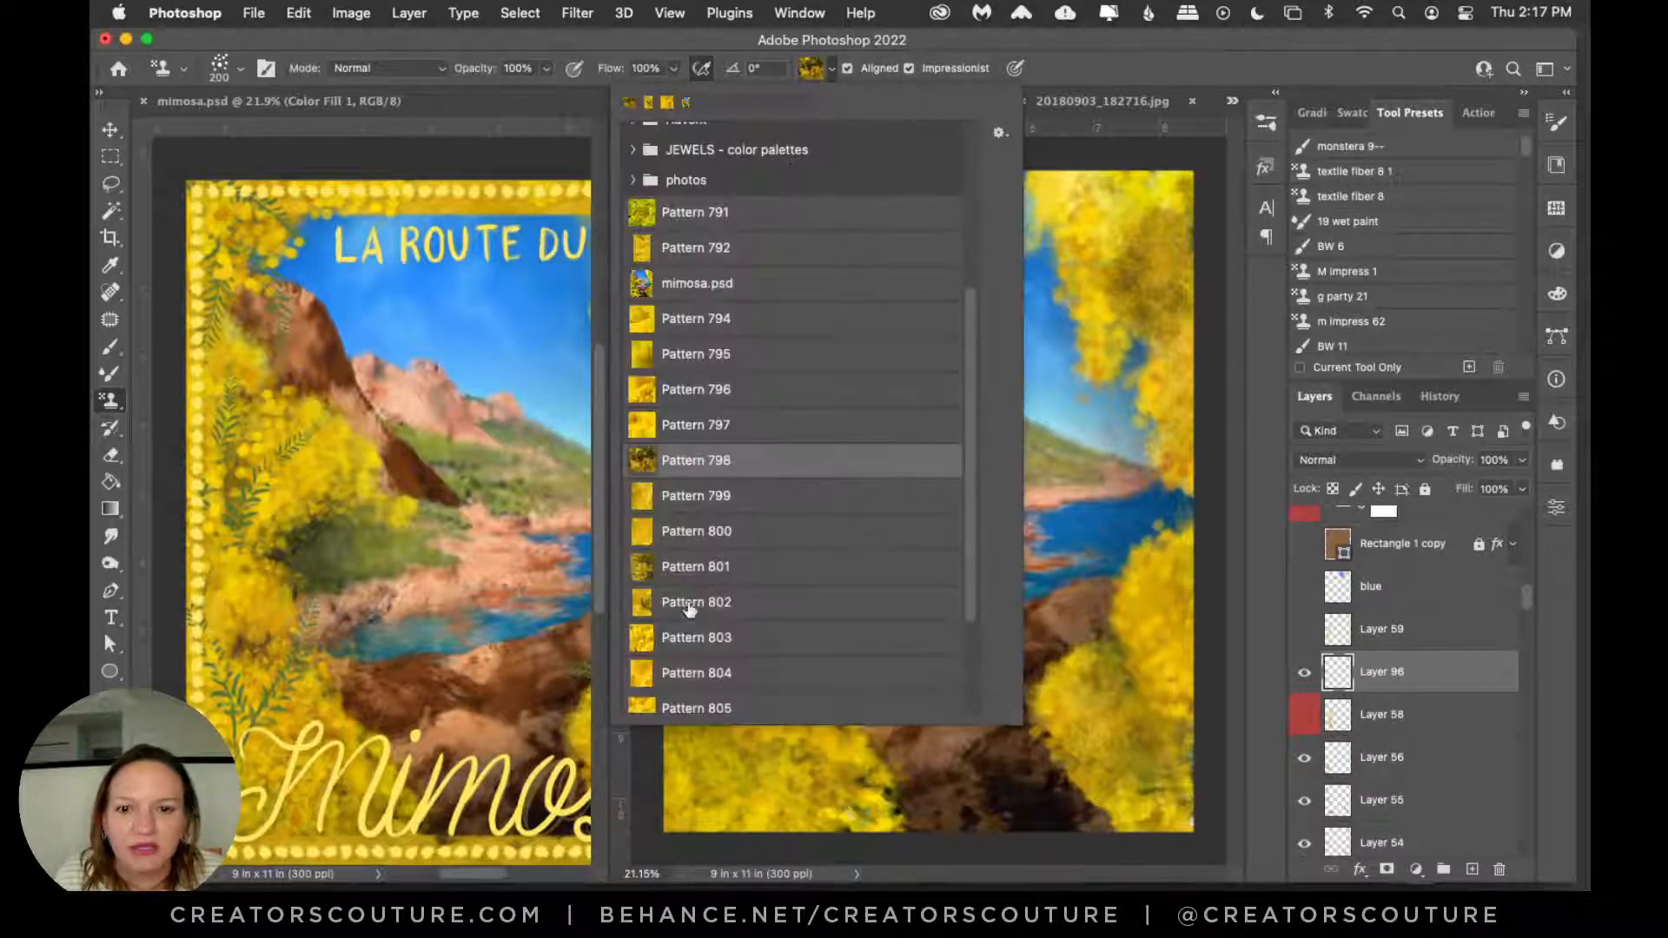
left_click(740, 396)
left_click(1060, 58)
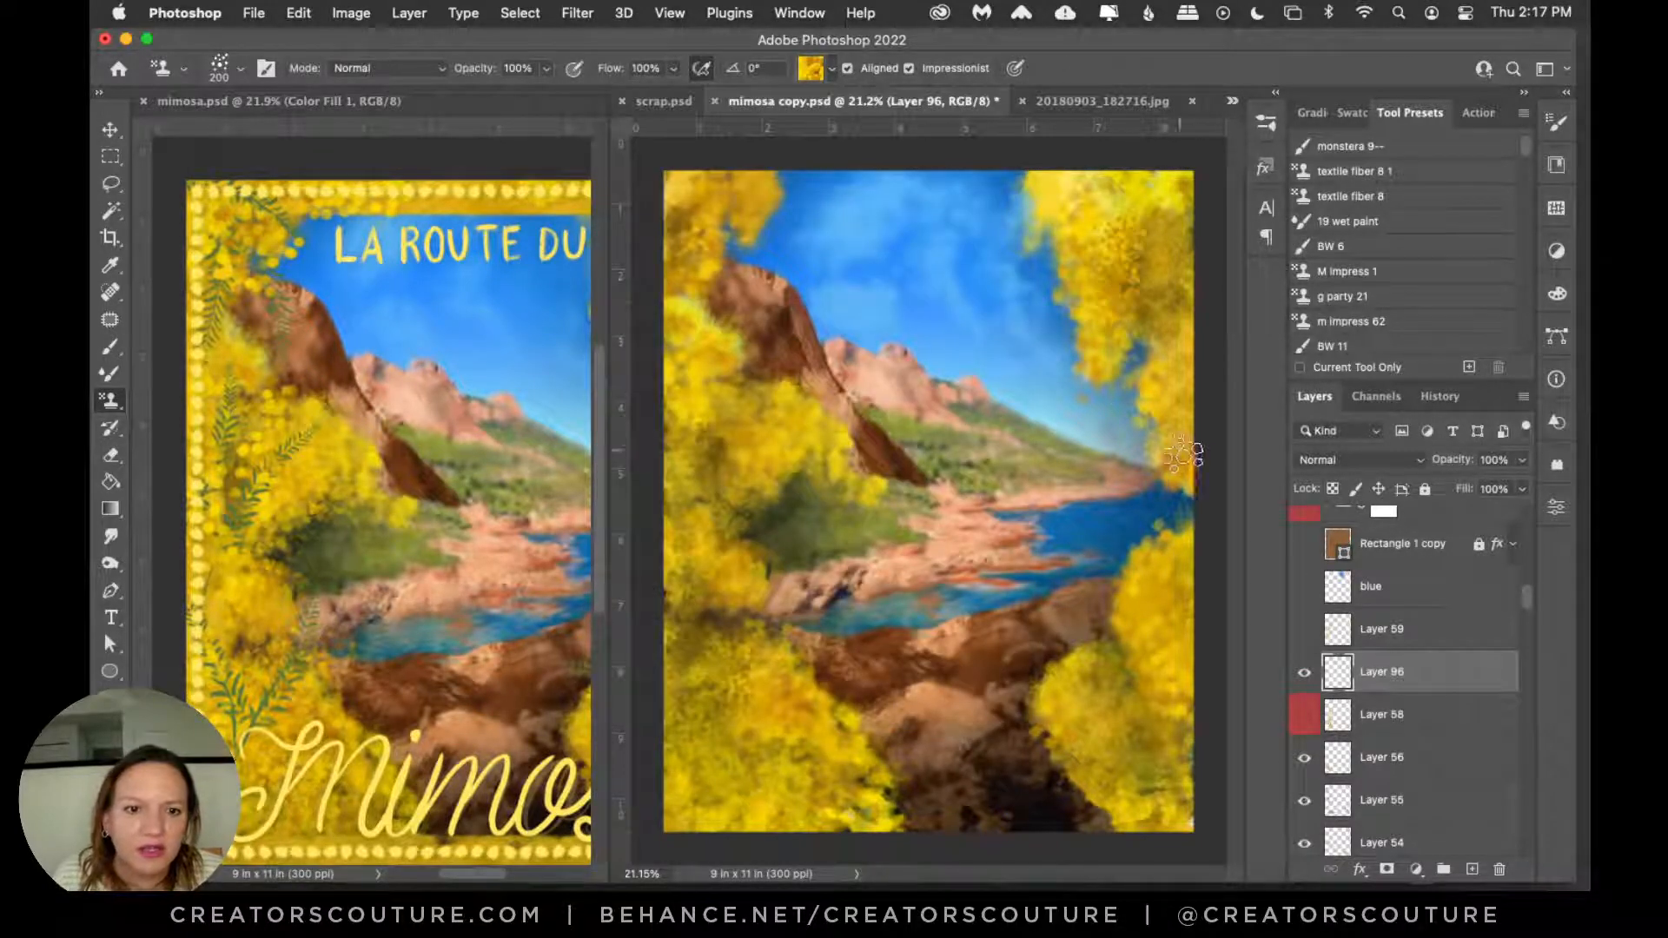
Step: Check Layer 58 as a reference, then dab Pattern 796 over the left and right mimosa foliage on Layer 96 with a 250 px brush
left_click(1304, 714)
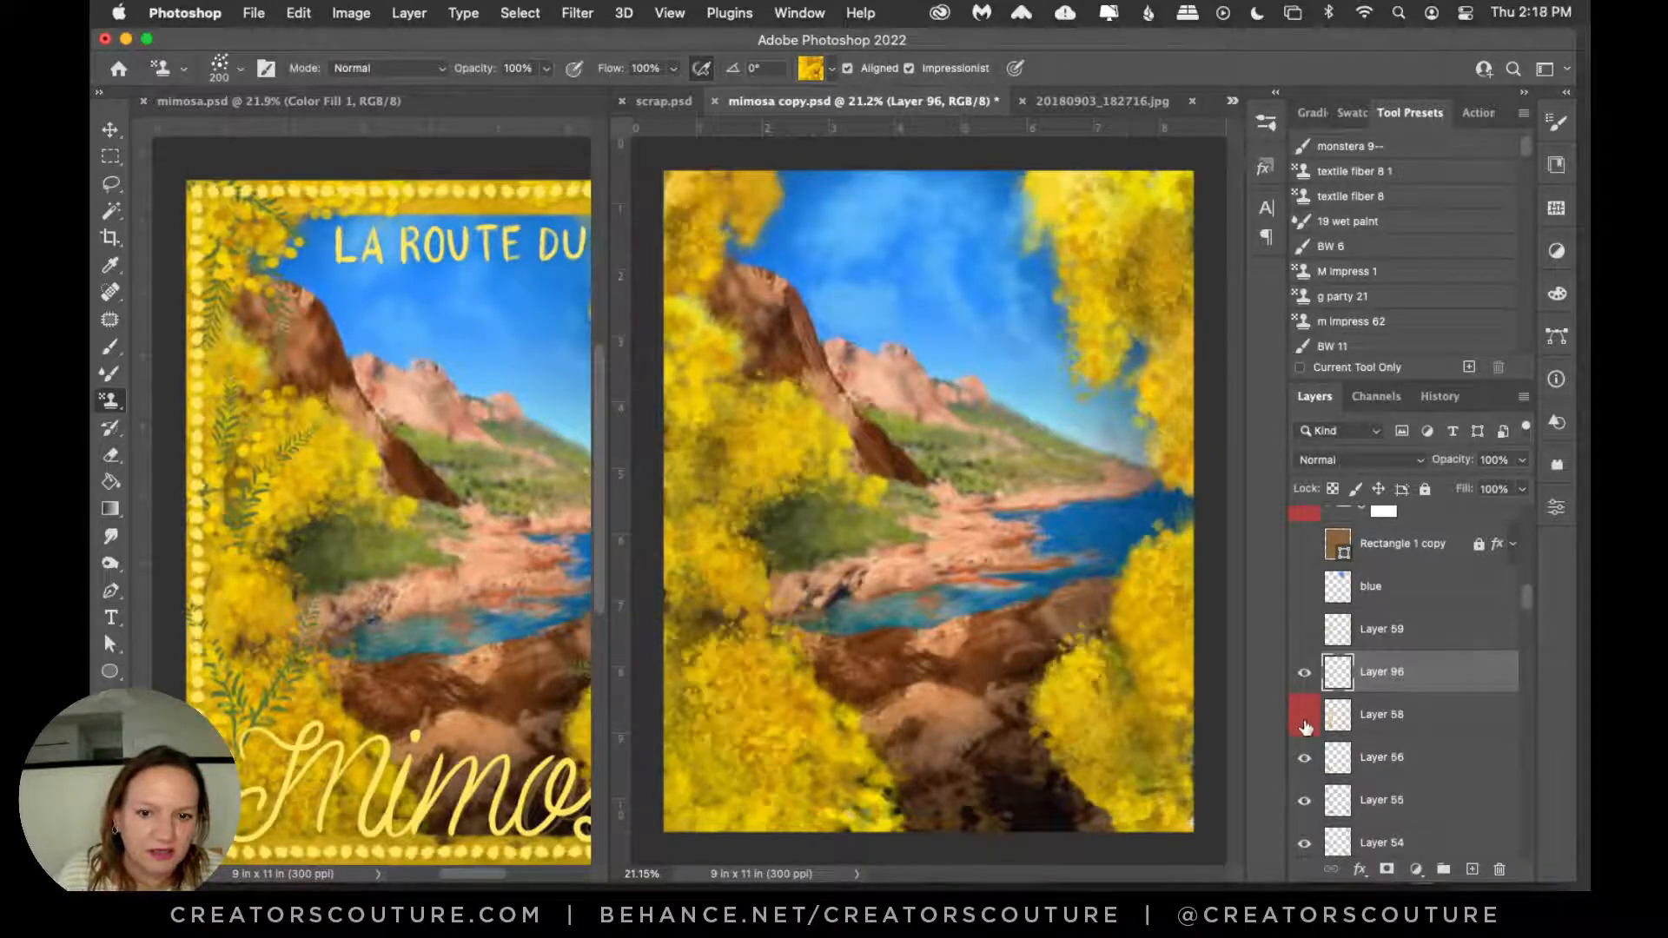
left_click(1311, 721)
key("]")
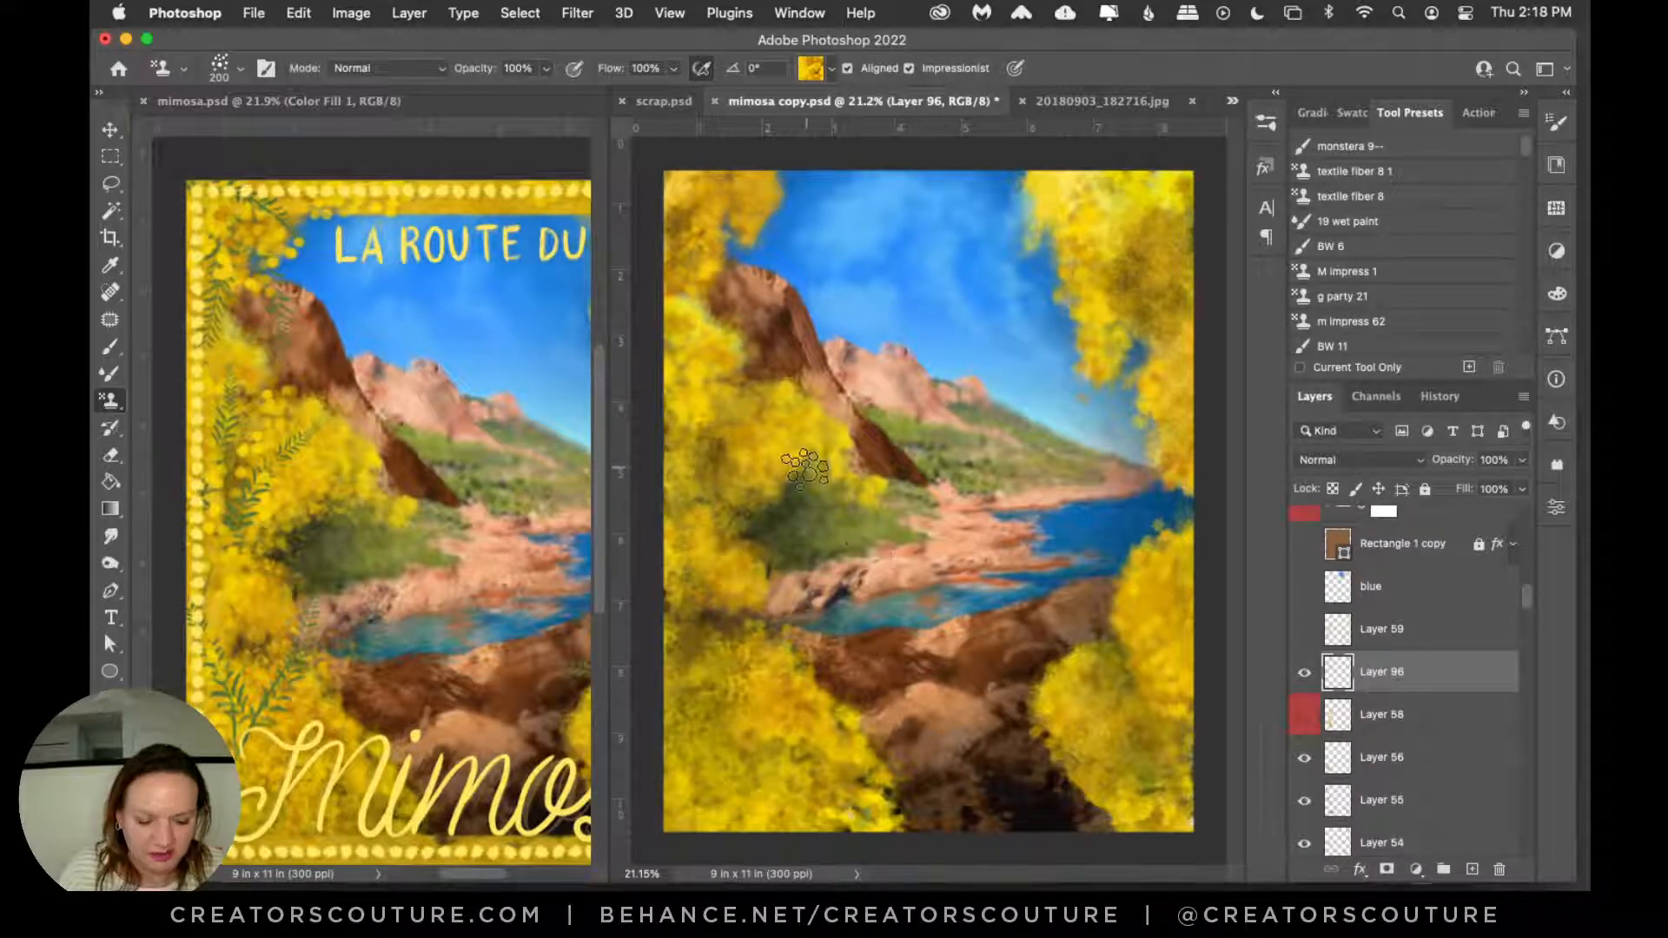
key("super+z")
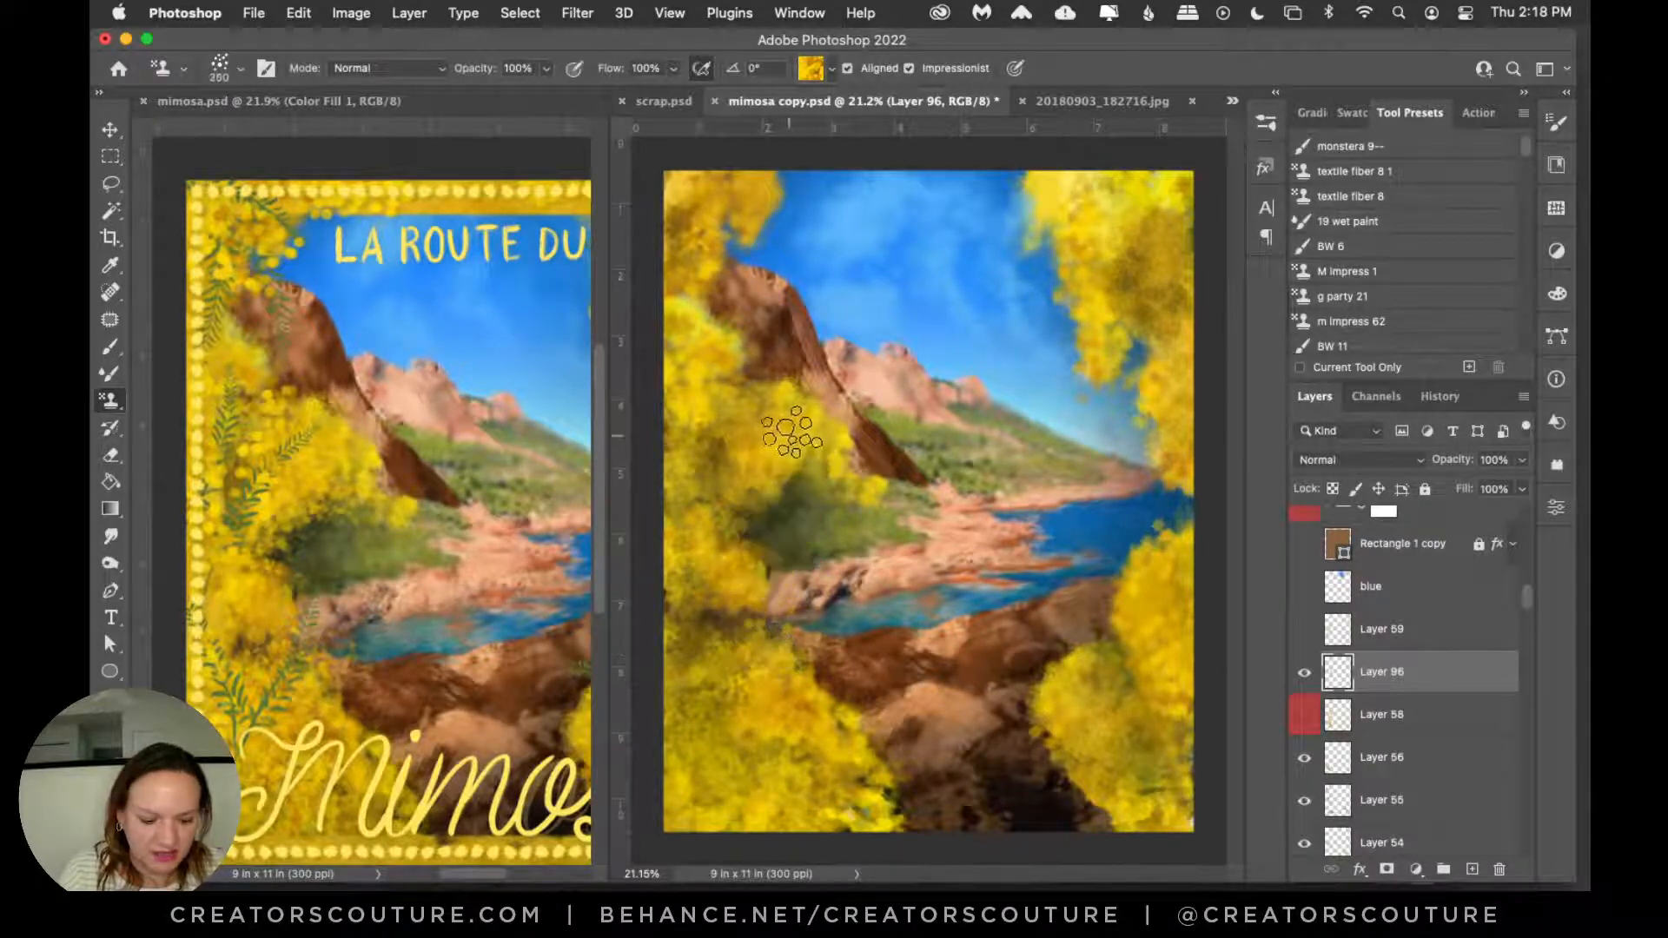
key("[")
mouse_move(761, 486)
left_mouse_down()
mouse_move(724, 601)
mouse_move(743, 796)
mouse_move(777, 773)
left_mouse_up()
mouse_move(1145, 238)
left_mouse_down()
mouse_move(1140, 304)
mouse_move(1112, 260)
mouse_move(1169, 339)
left_mouse_up()
mouse_move(1189, 494)
left_mouse_down()
mouse_move(1112, 795)
mouse_move(1165, 613)
mouse_move(1166, 810)
left_mouse_up()
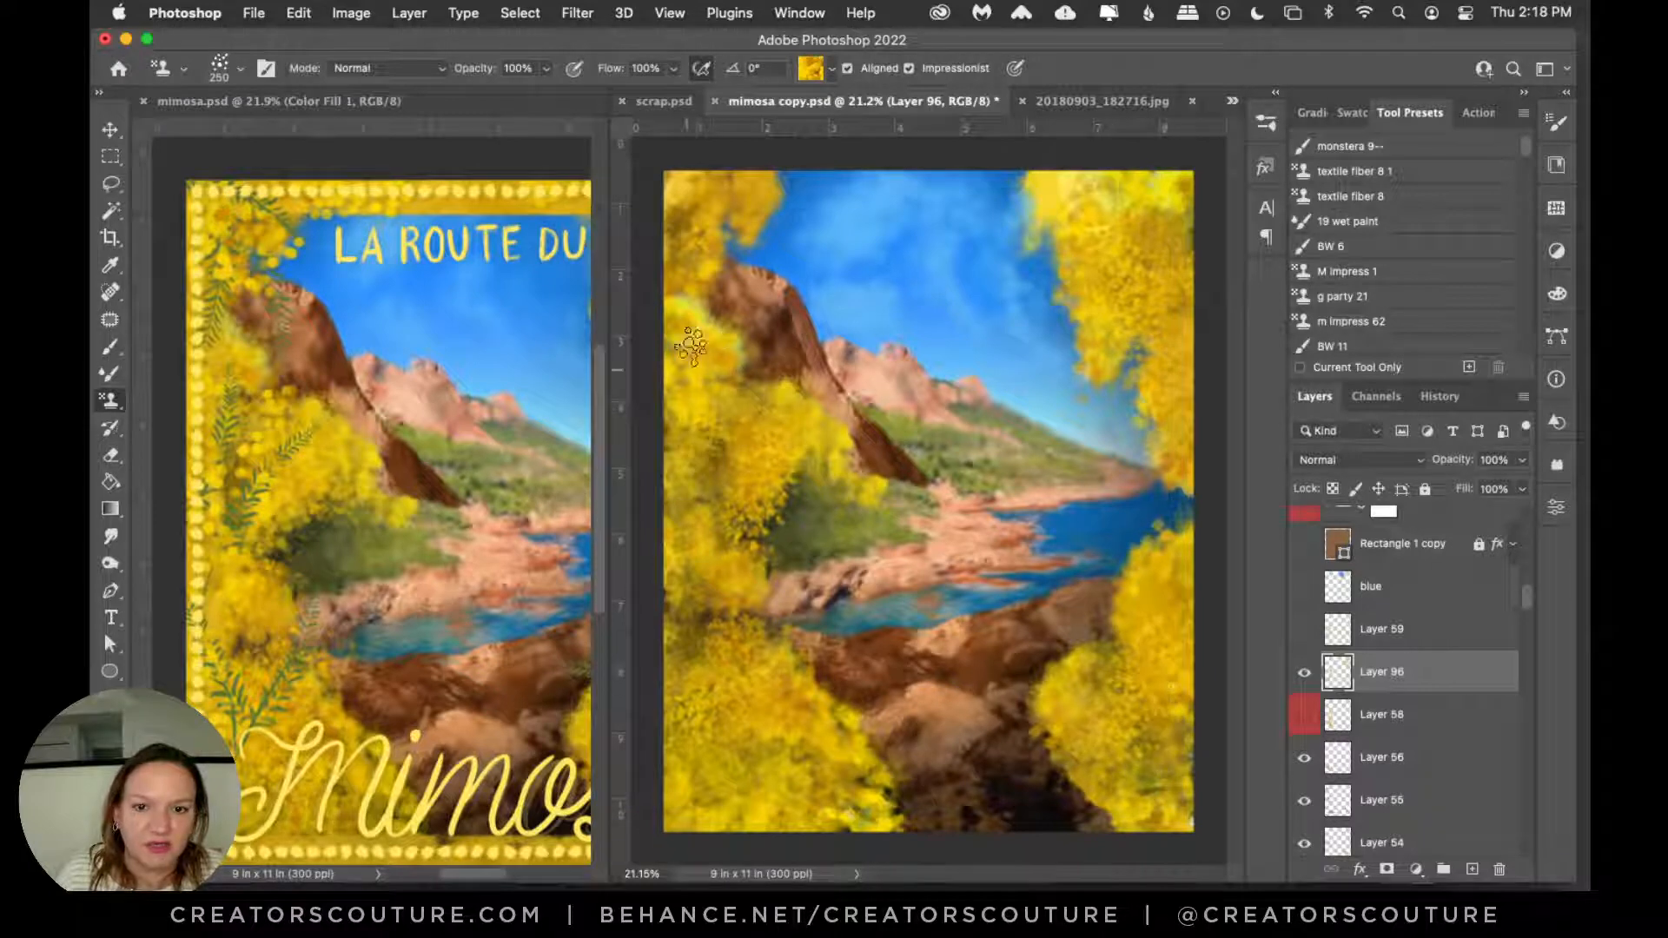
Step: Test the dotted brush at 250 px with Pattern 796 strokes from the sky down over the hills, undoing each stroke
left_click_drag(904, 248, 947, 491)
key("super+z")
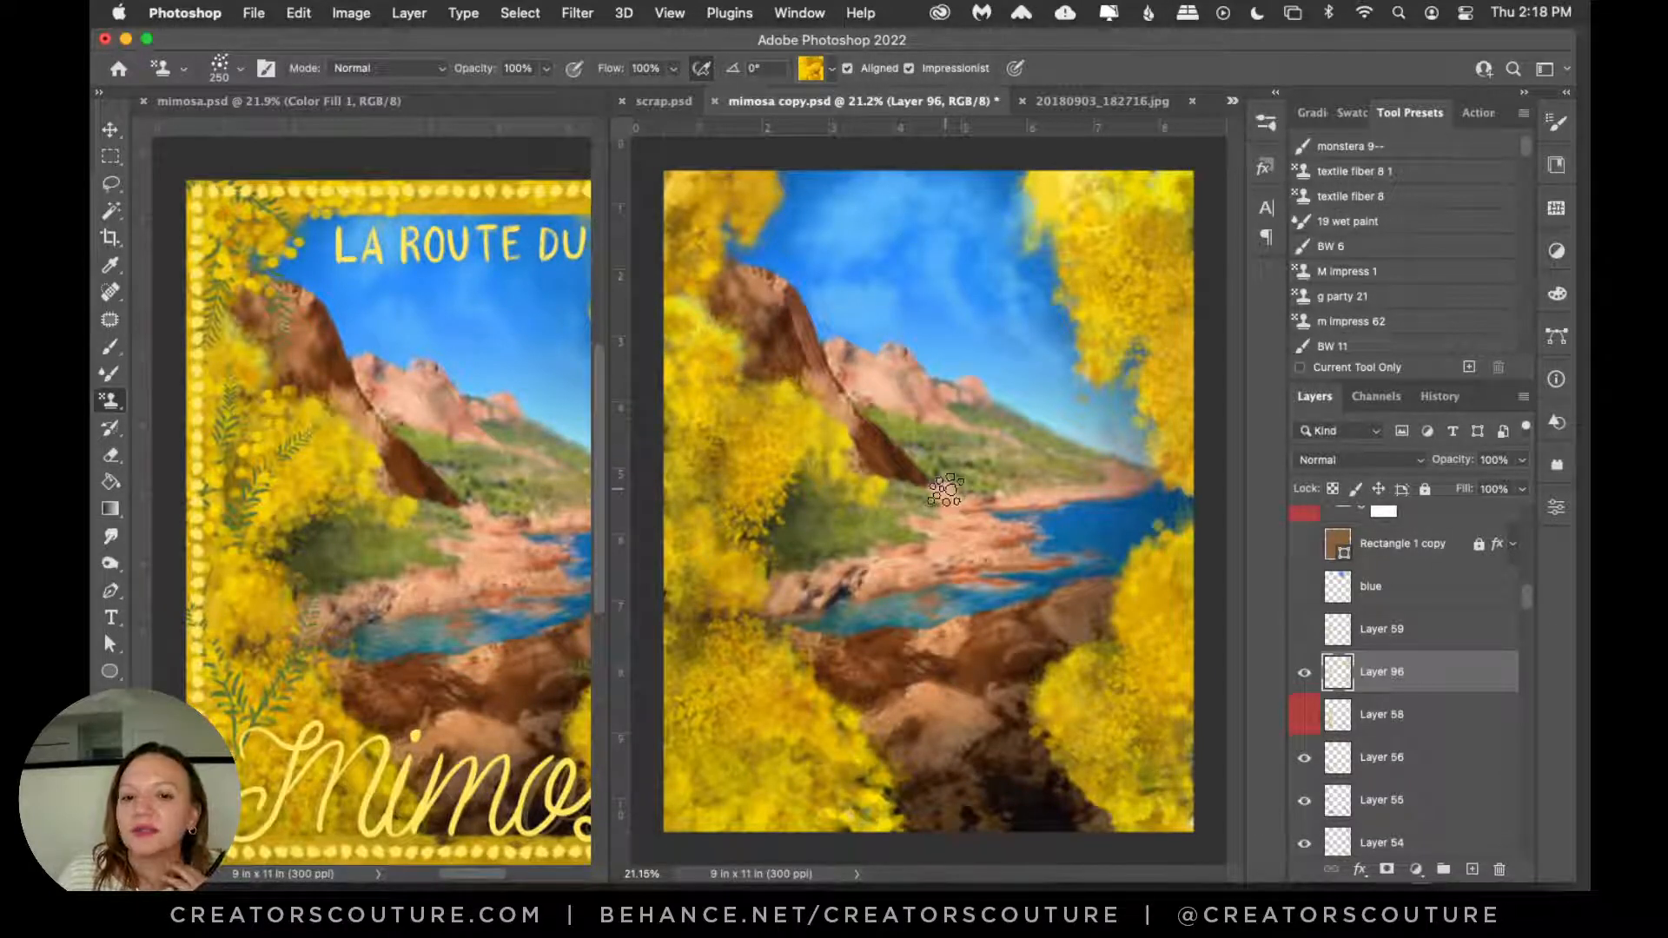
left_click_drag(908, 230, 973, 508)
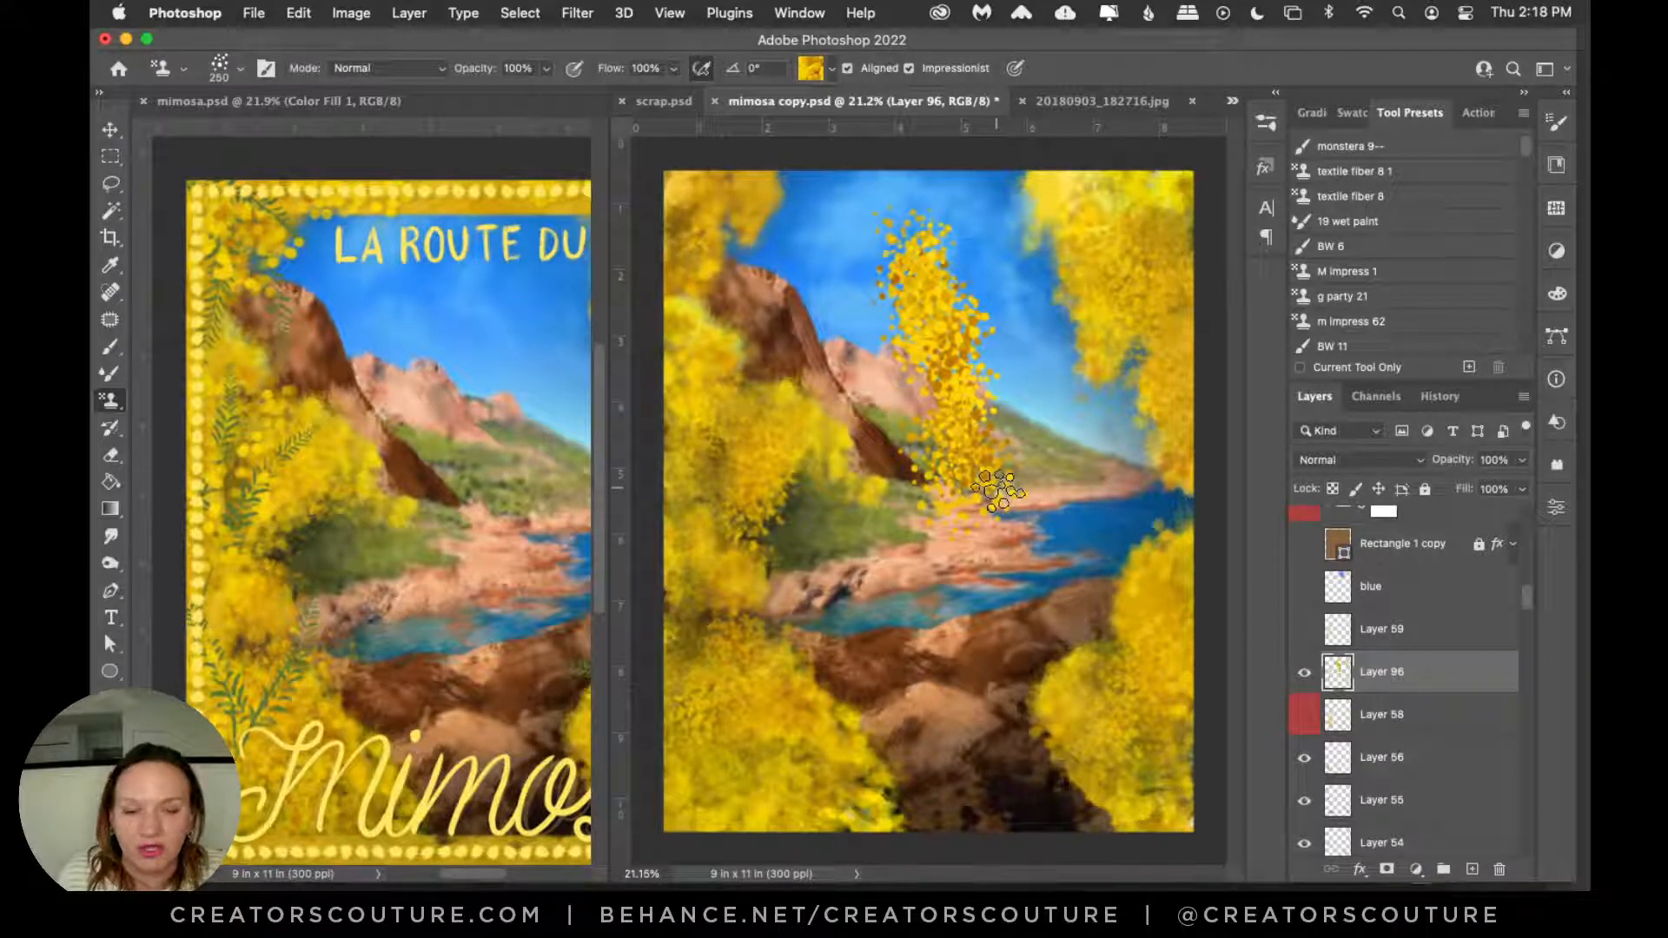
key("super+z")
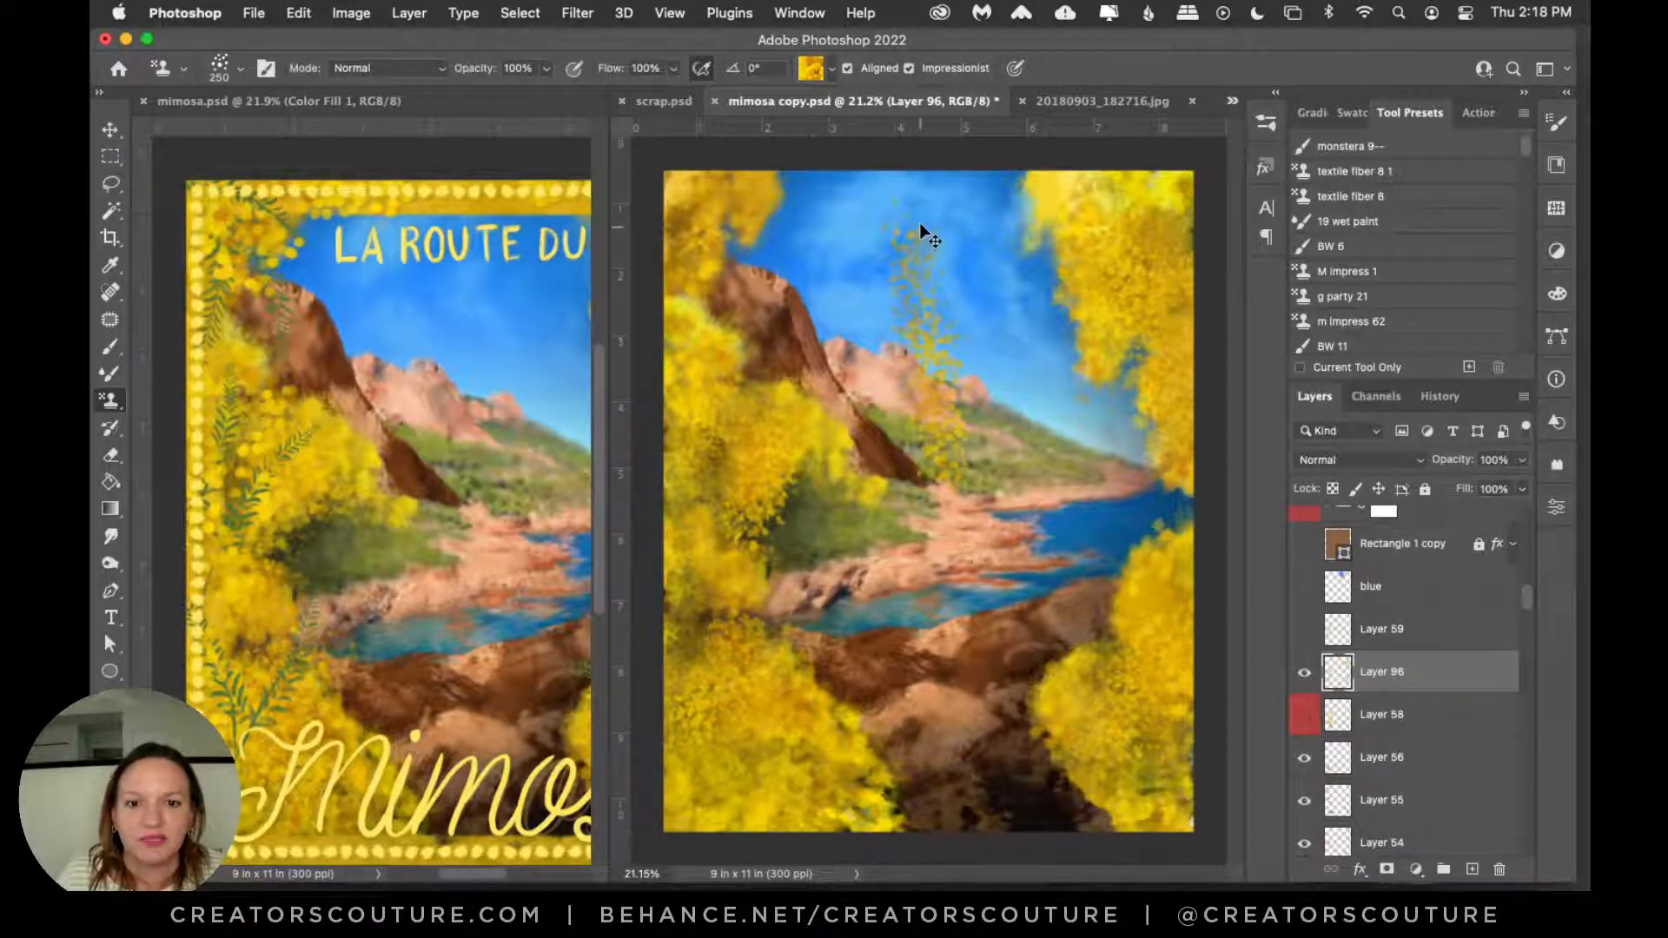
left_click_drag(919, 222, 949, 509)
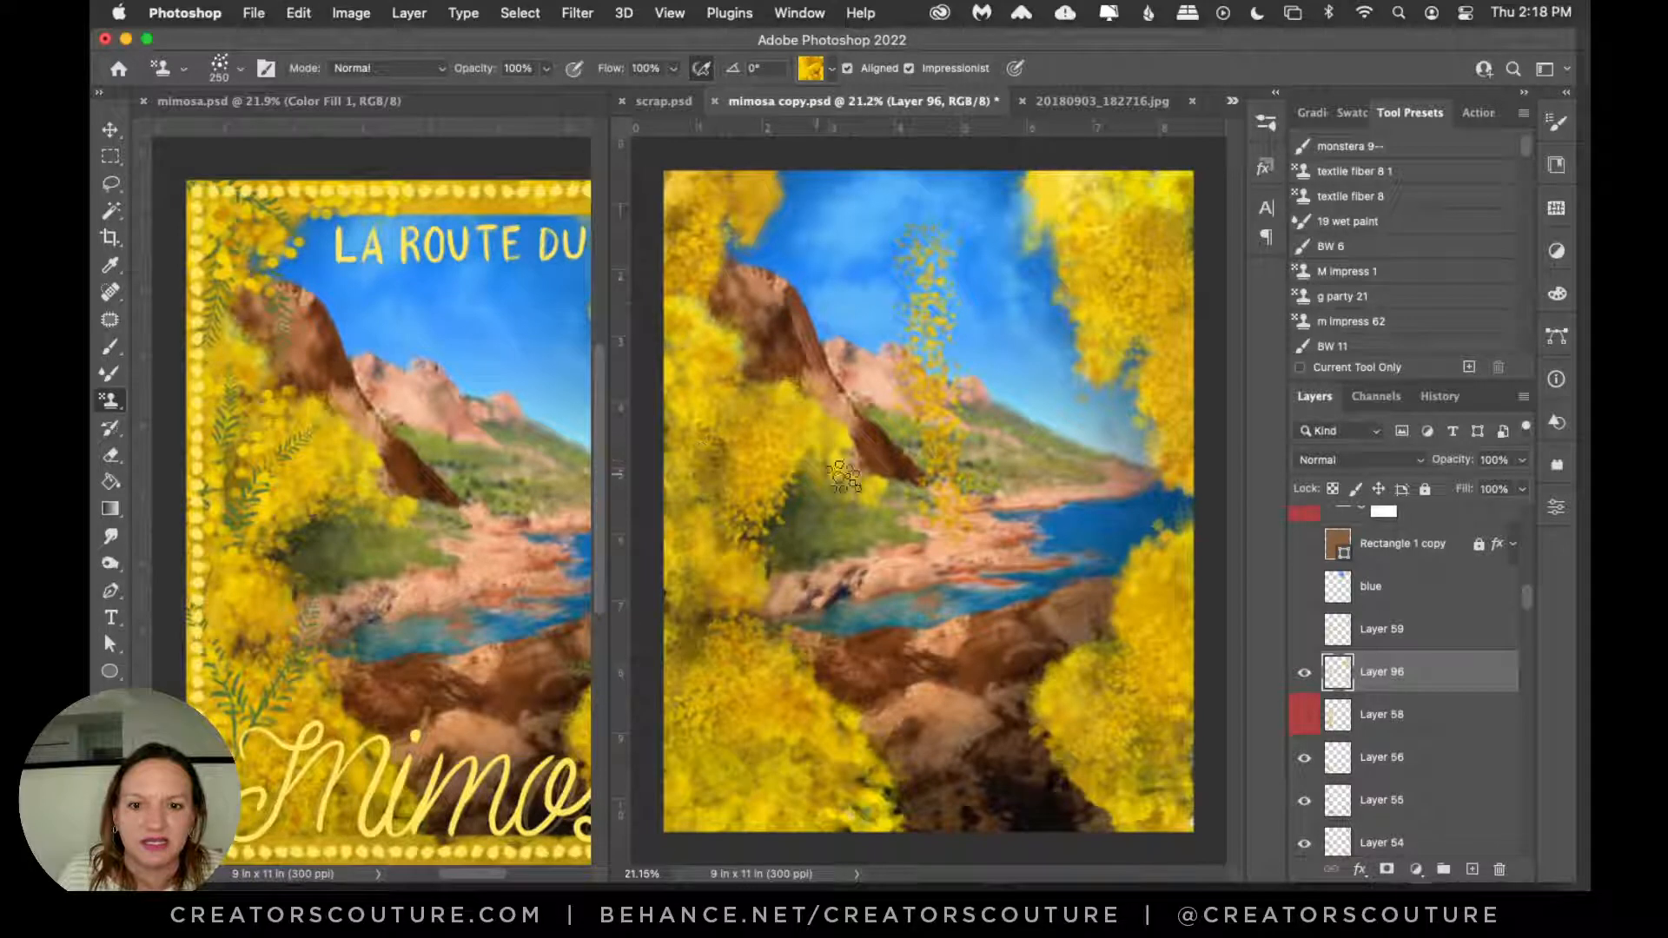
key("super+z")
key("super+z")
key("super+z")
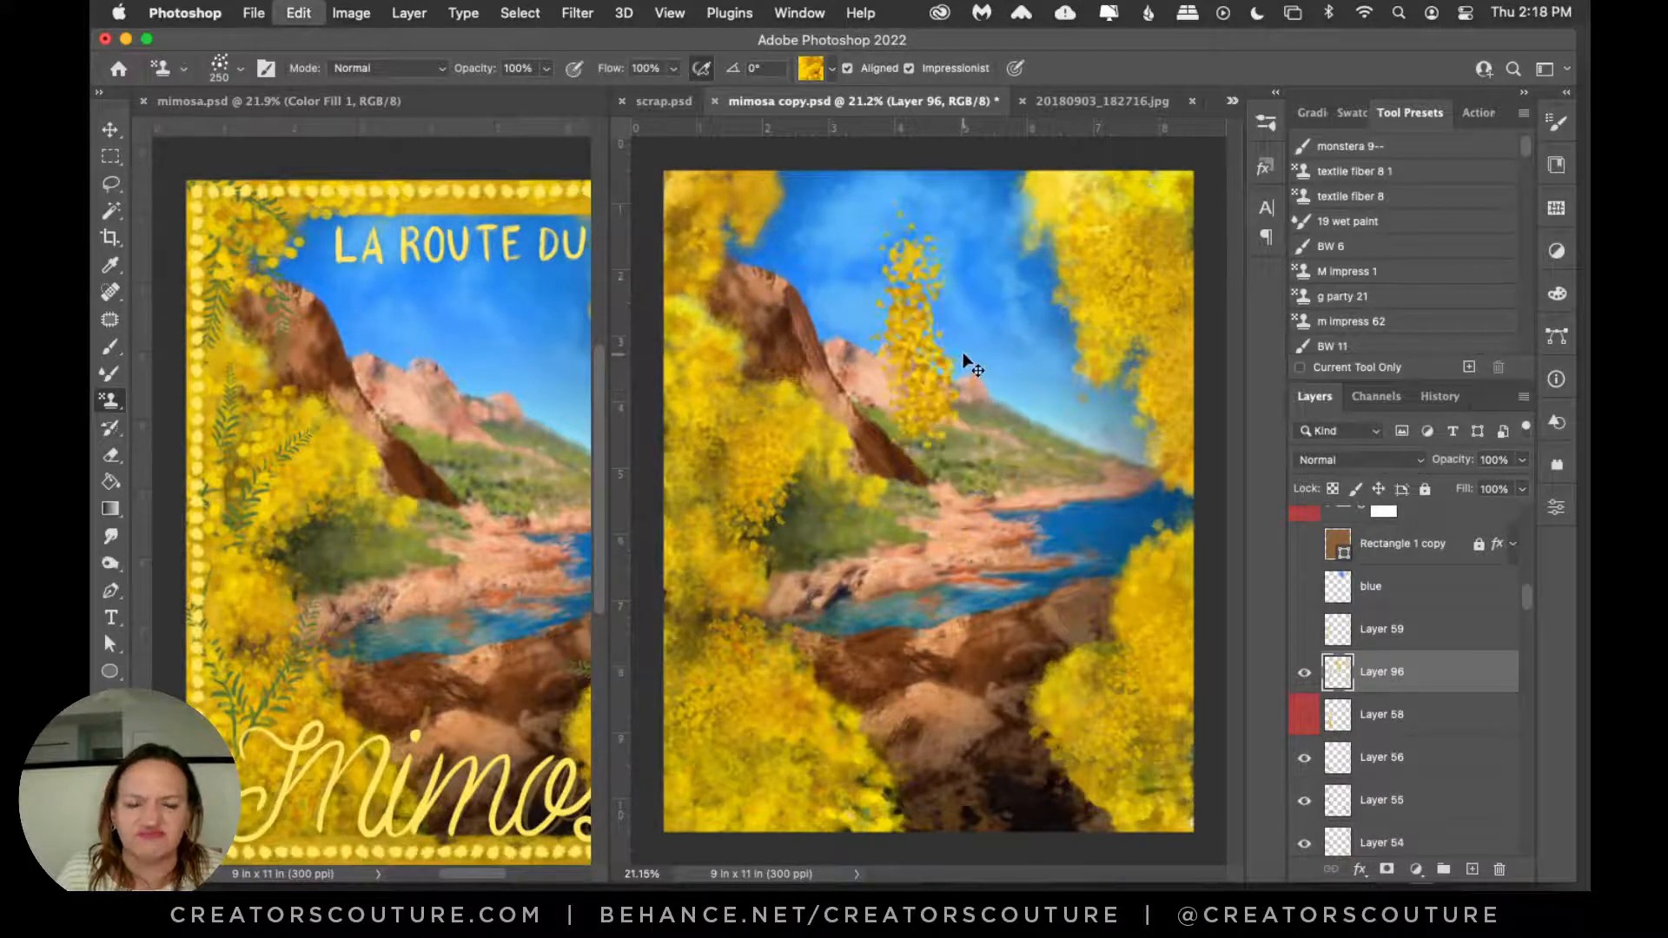
key("super+z")
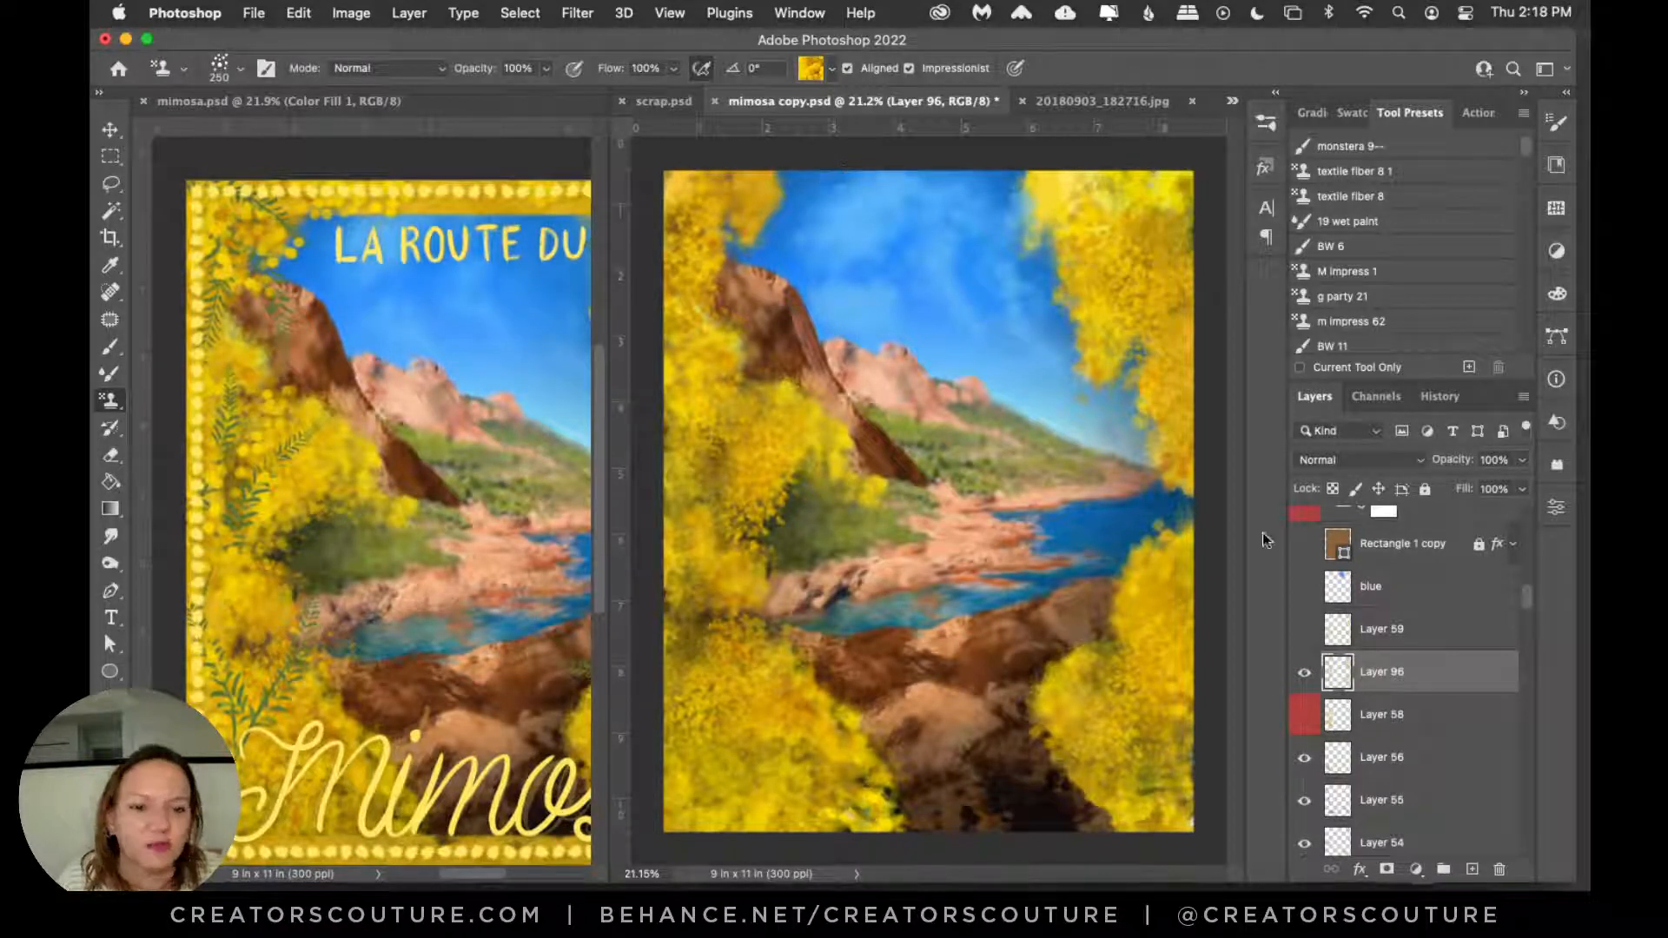
Step: Toggle Layer 59 on and off to compare its foliage highlights, leaving it visible and selected
left_click(1304, 640)
left_click(1308, 640)
left_click(1306, 640)
left_click(1305, 639)
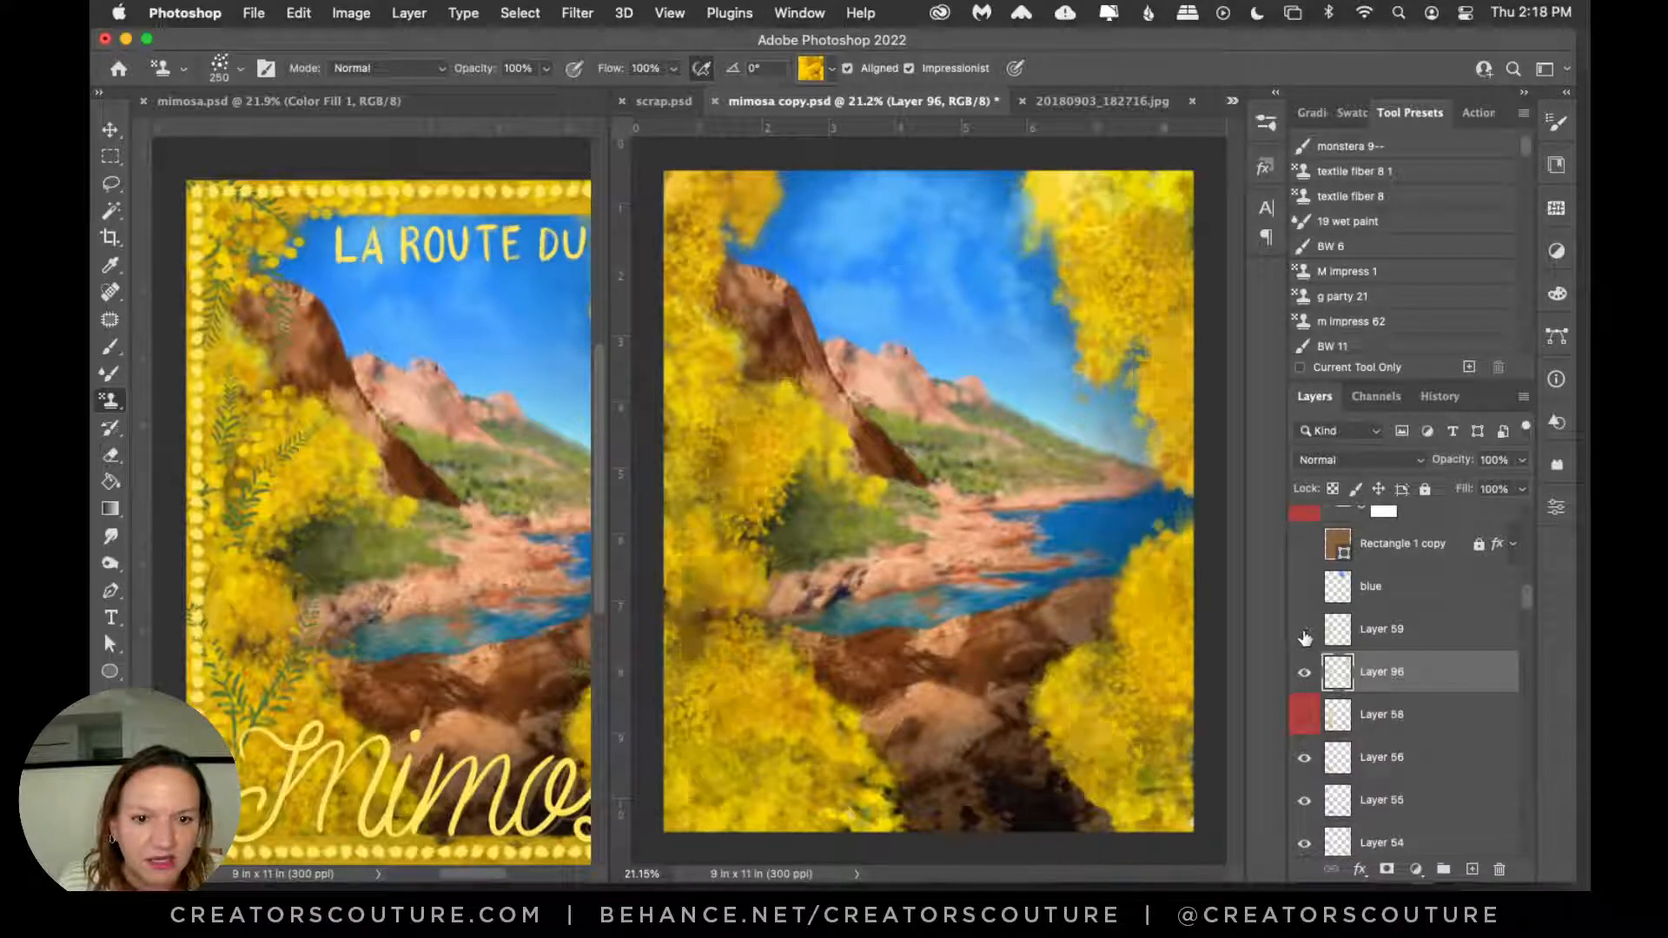
left_click(1305, 639)
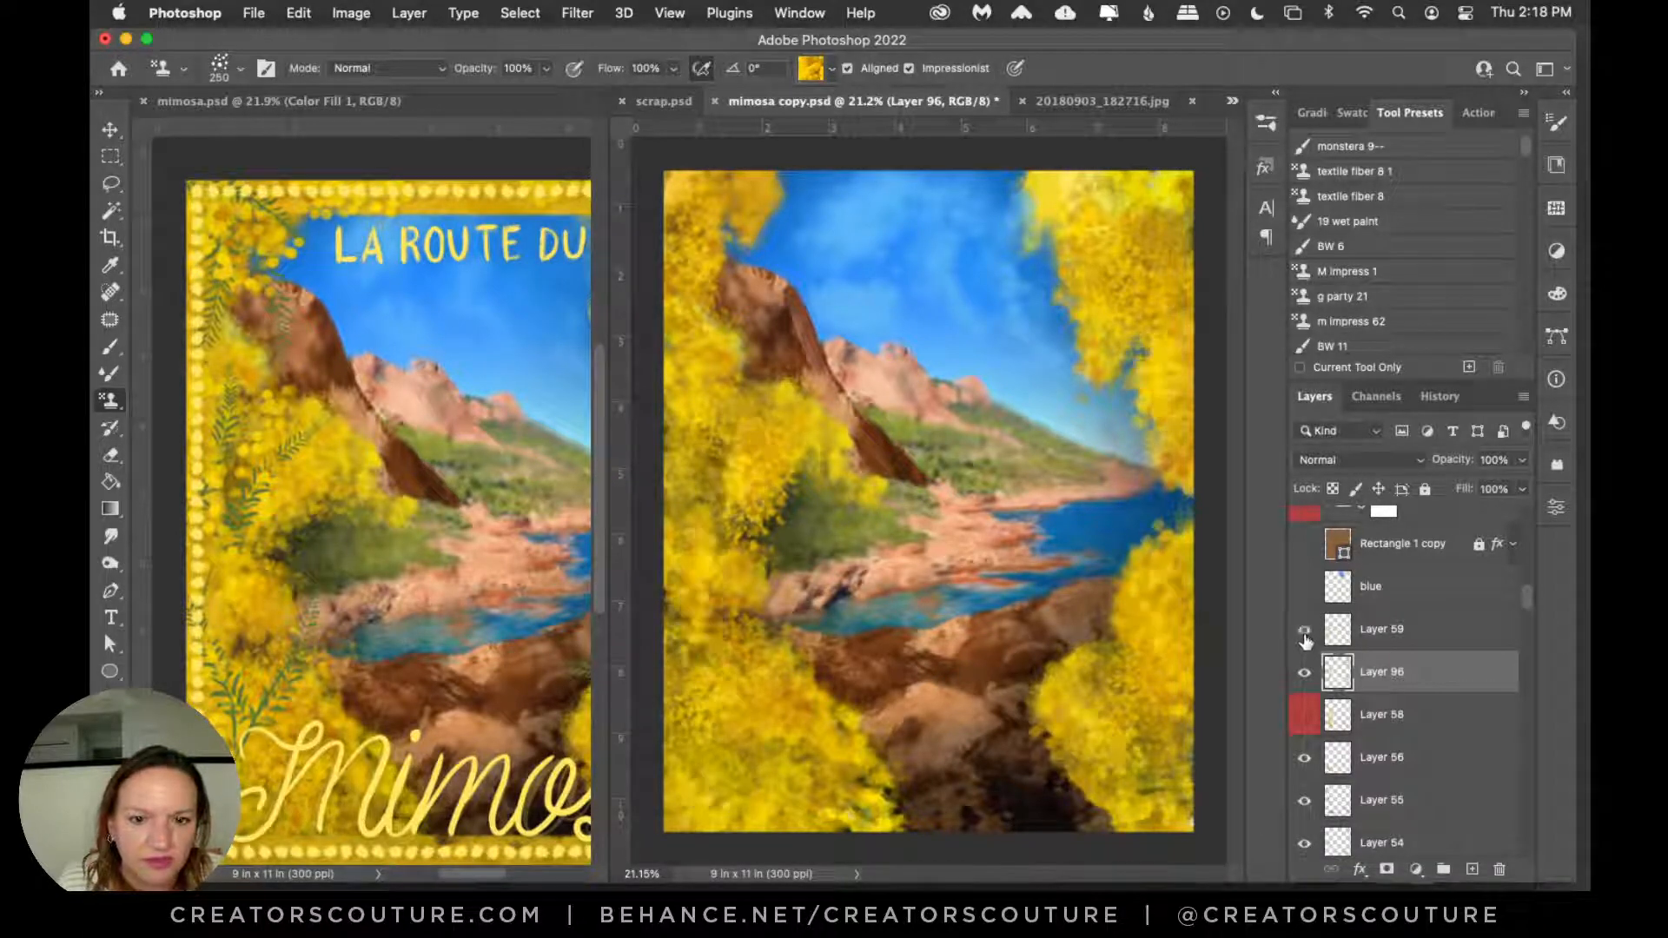
left_click(1305, 639)
left_click(1305, 640)
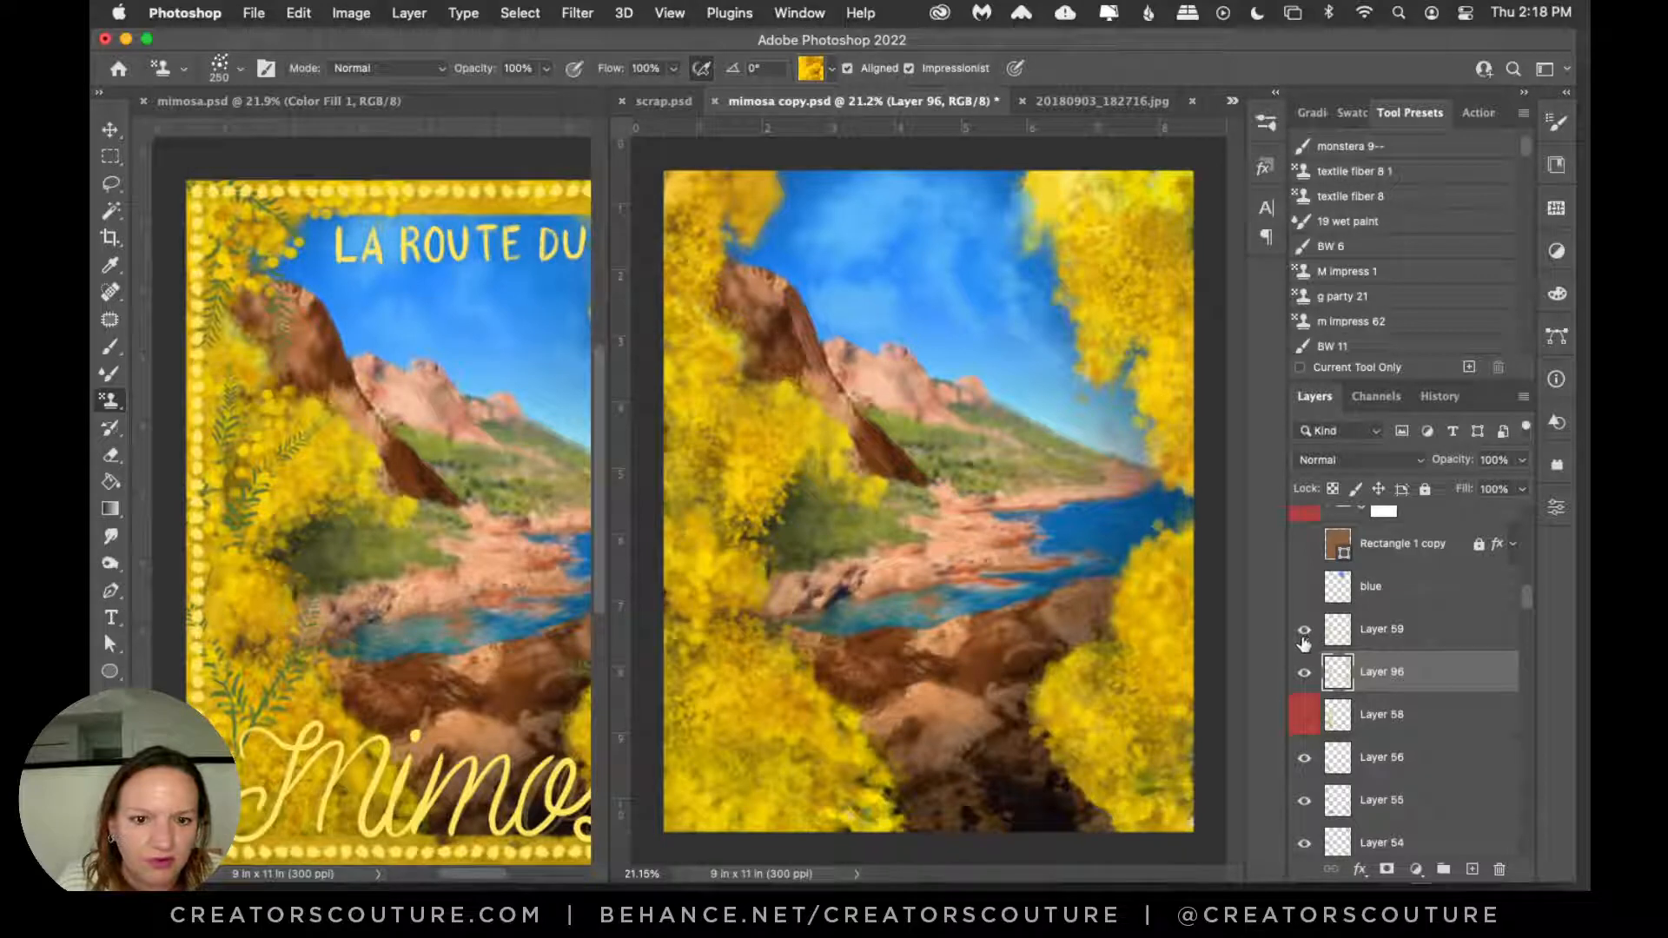
left_click(1317, 643)
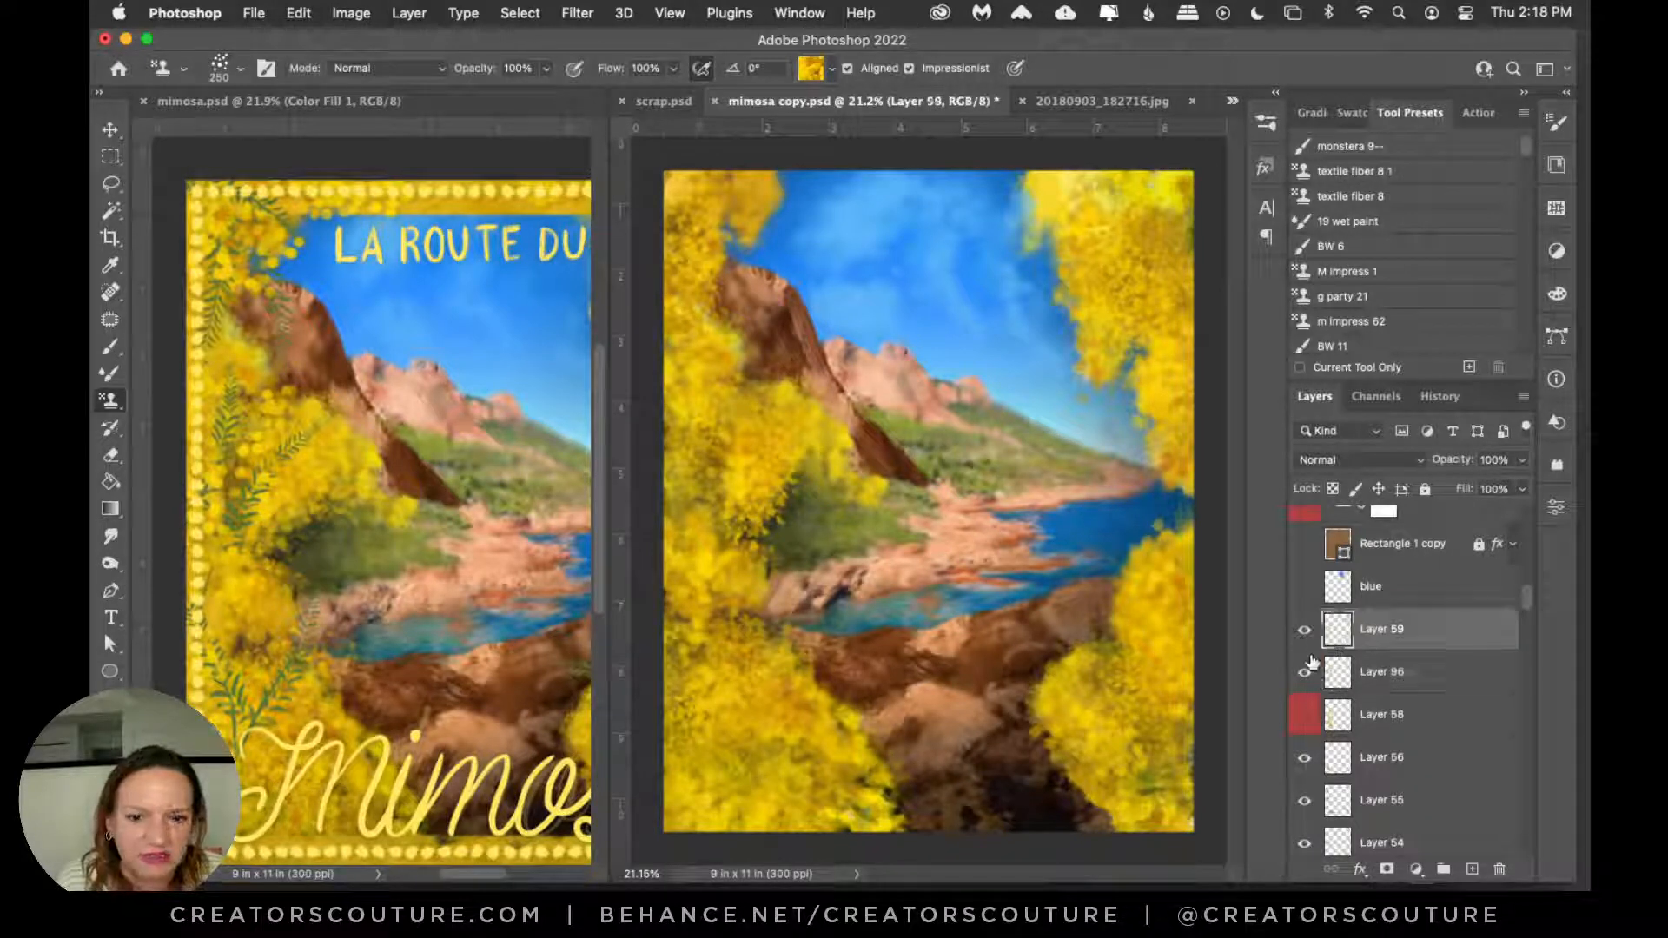
left_click(1305, 637)
left_click(1305, 643)
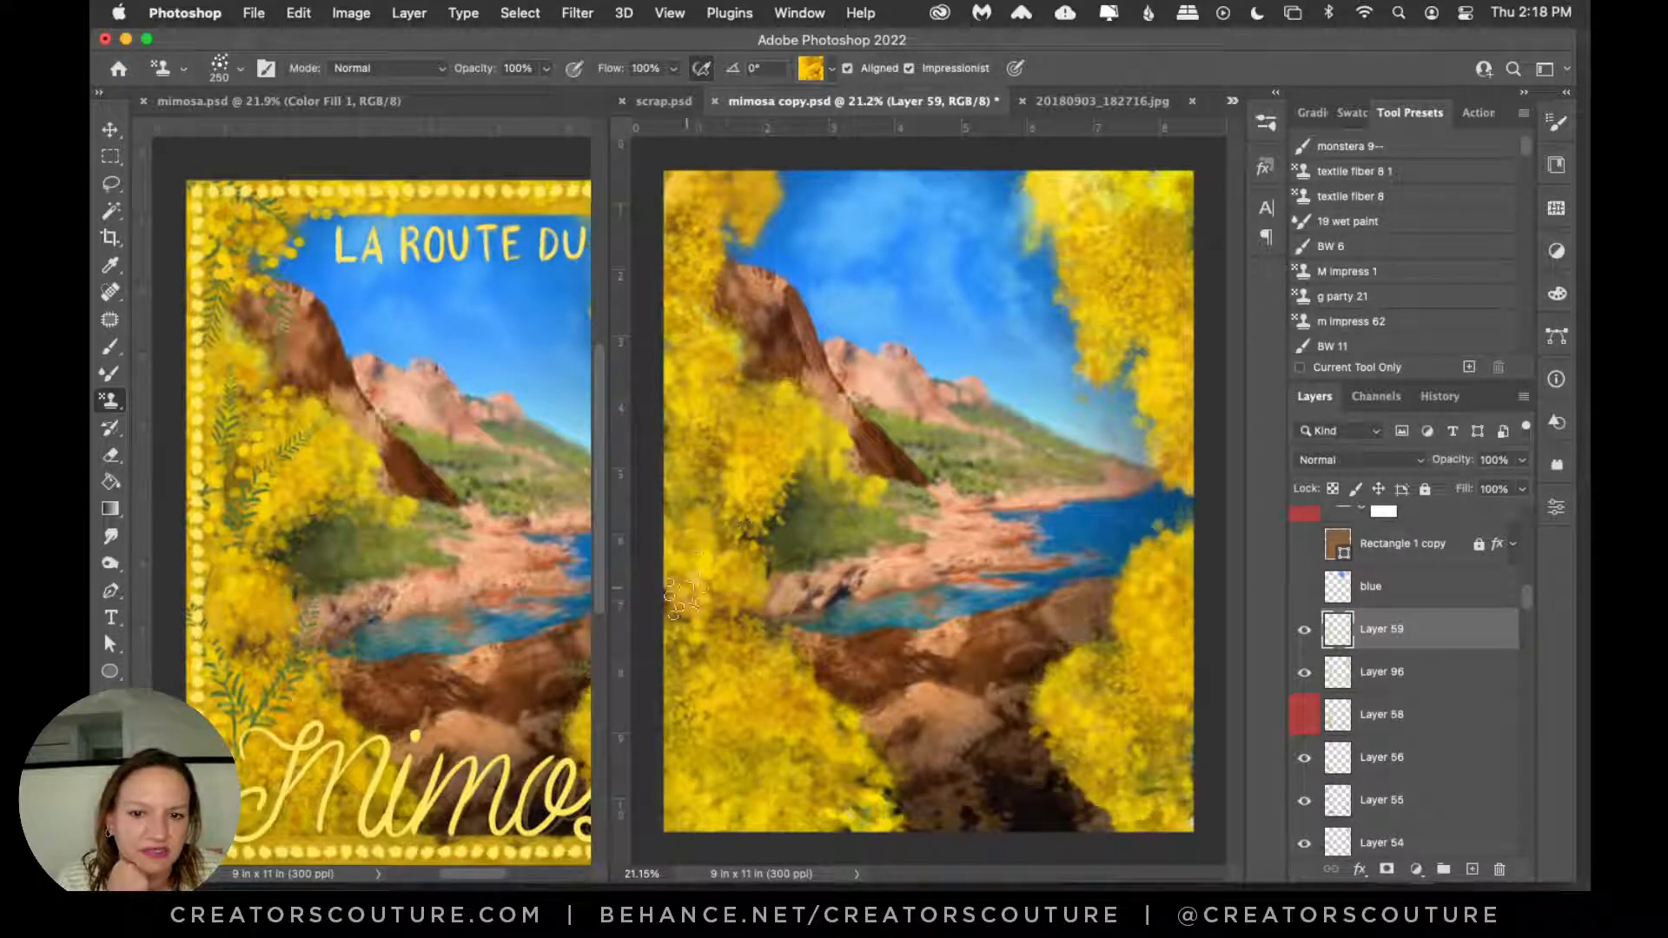
Step: Toggle the blue layer to compare its effect on the sky beside the right foliage, leaving it visible
scroll(1529, 579, "up", 3)
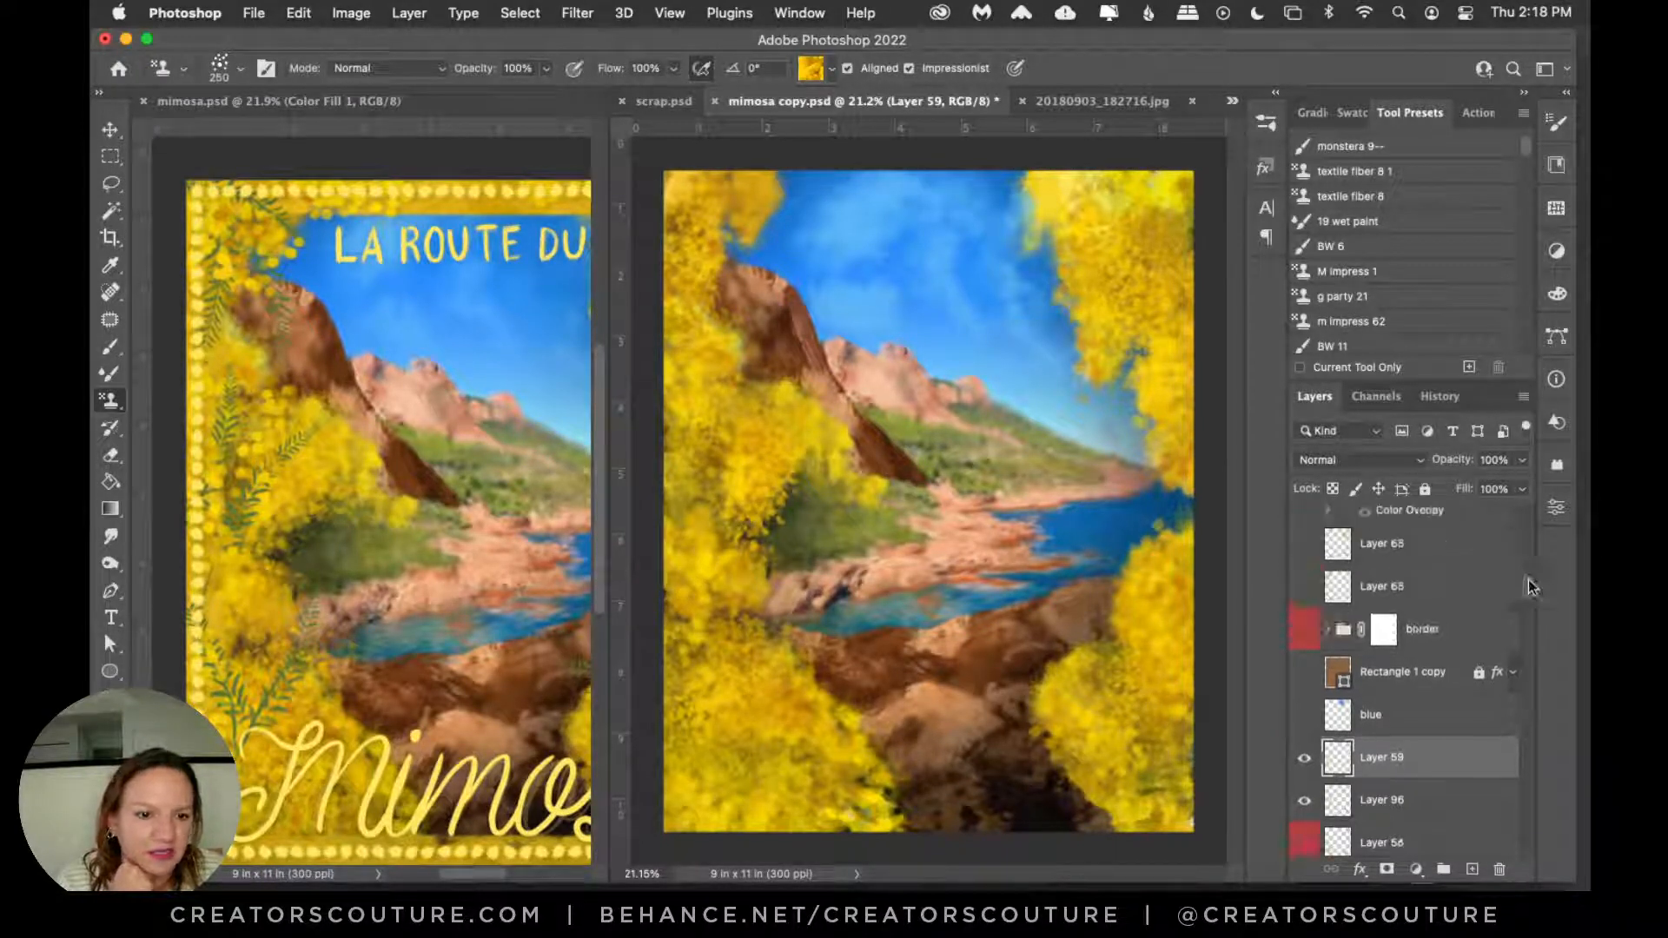
left_click(1304, 715)
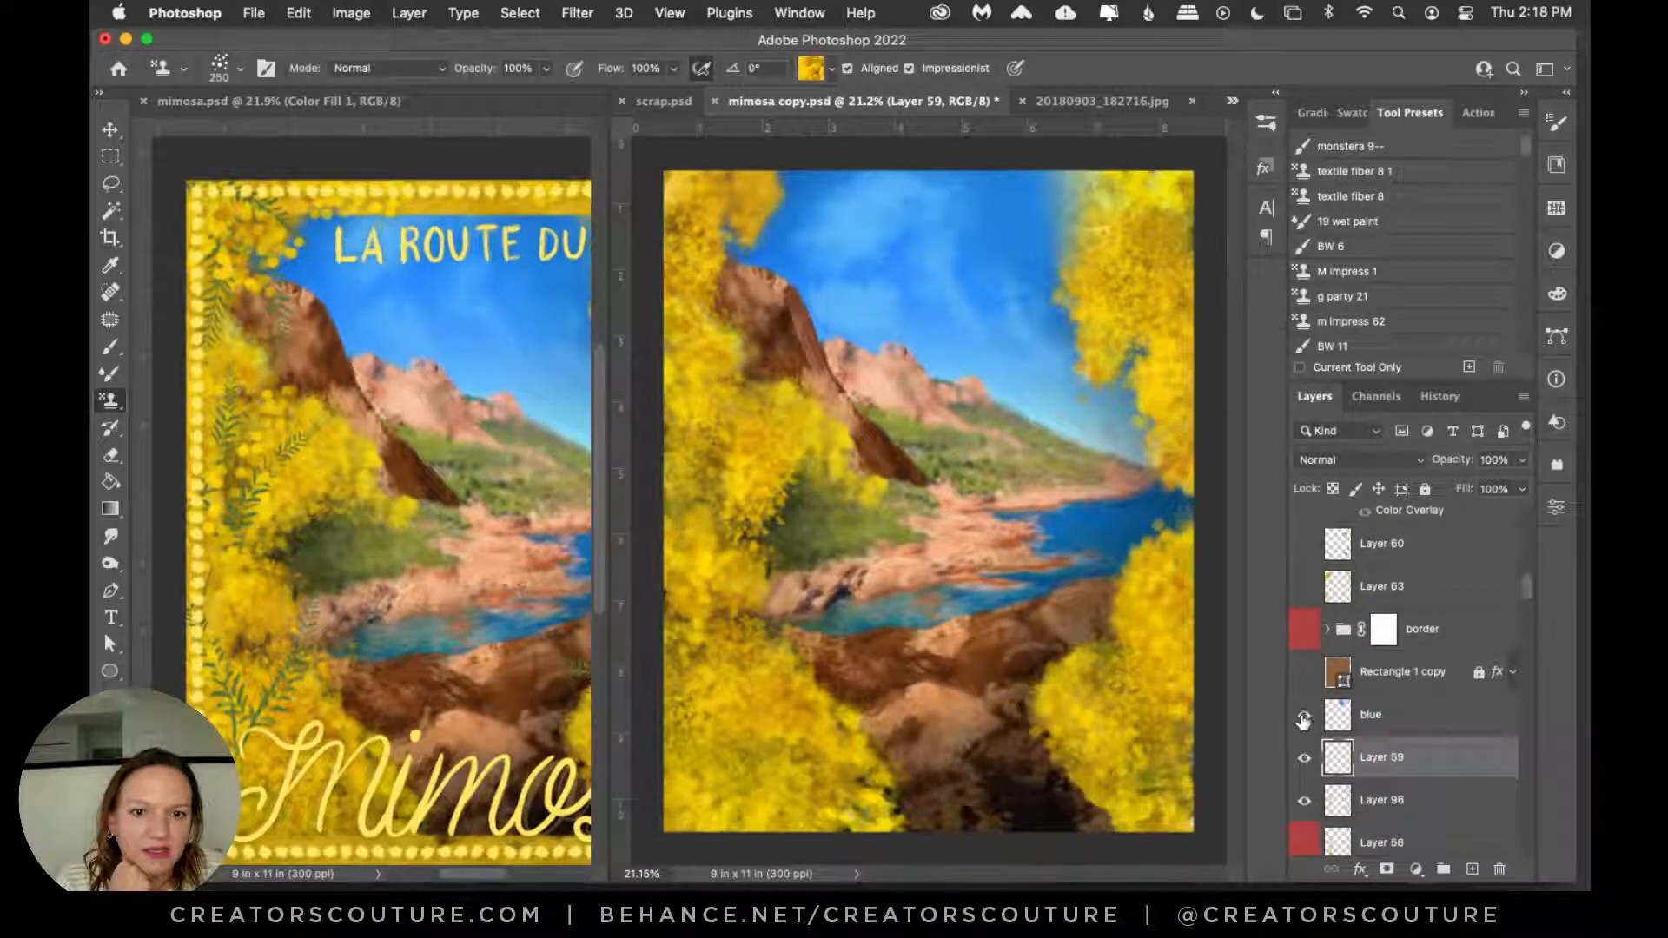
left_click(1304, 716)
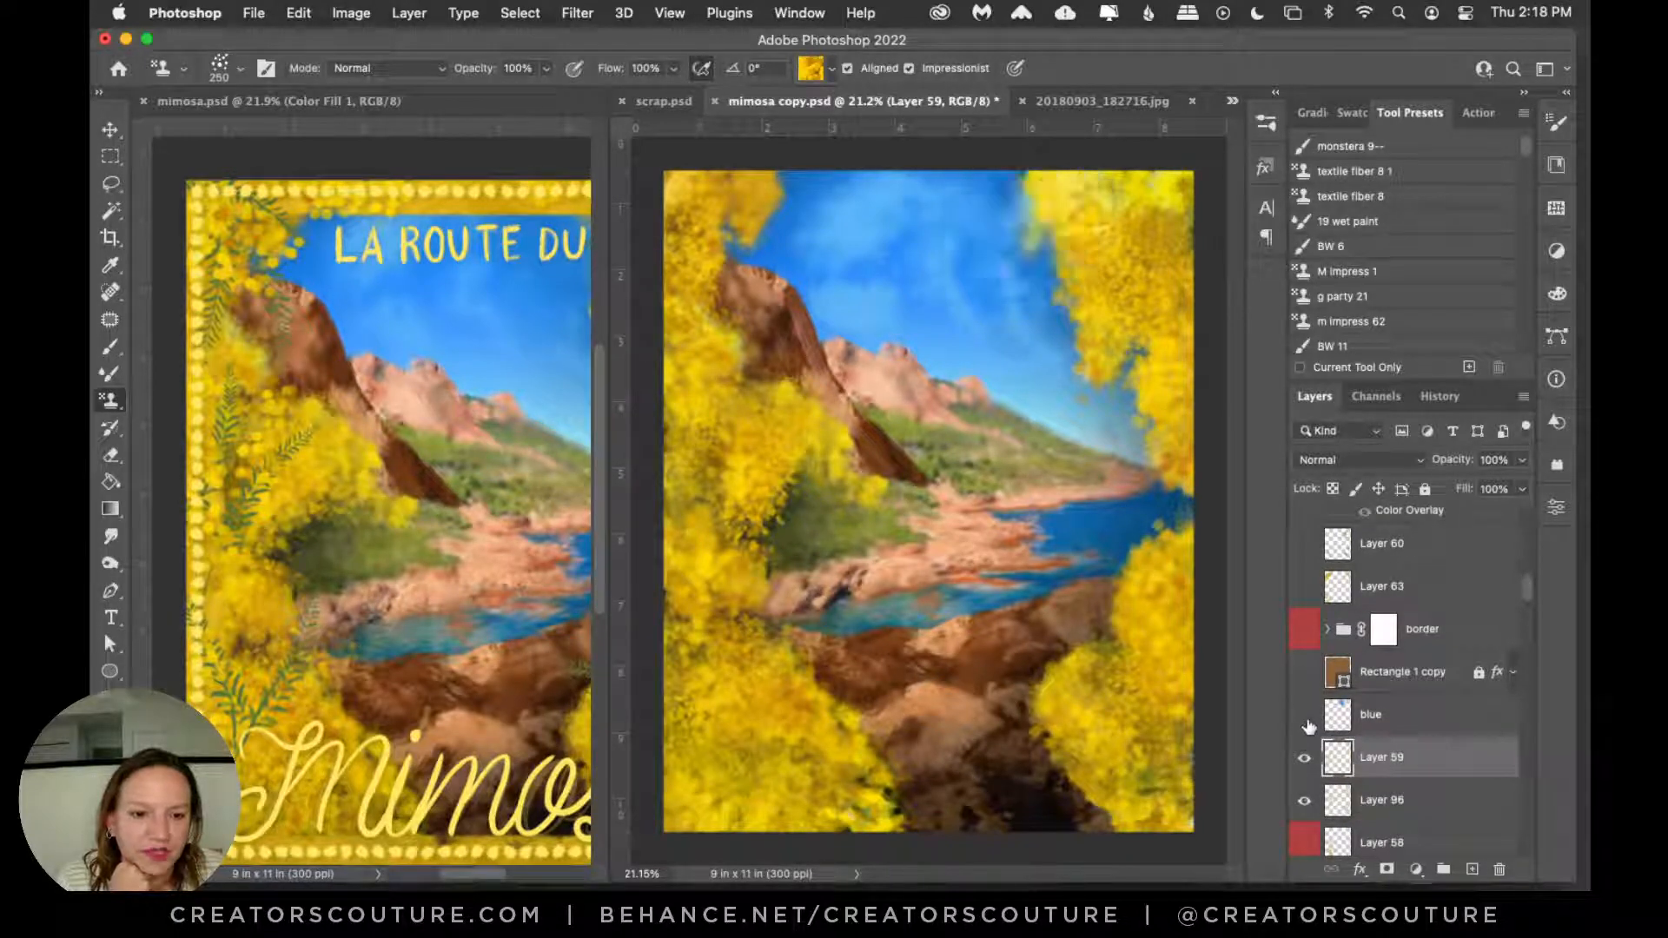
left_click(1304, 718)
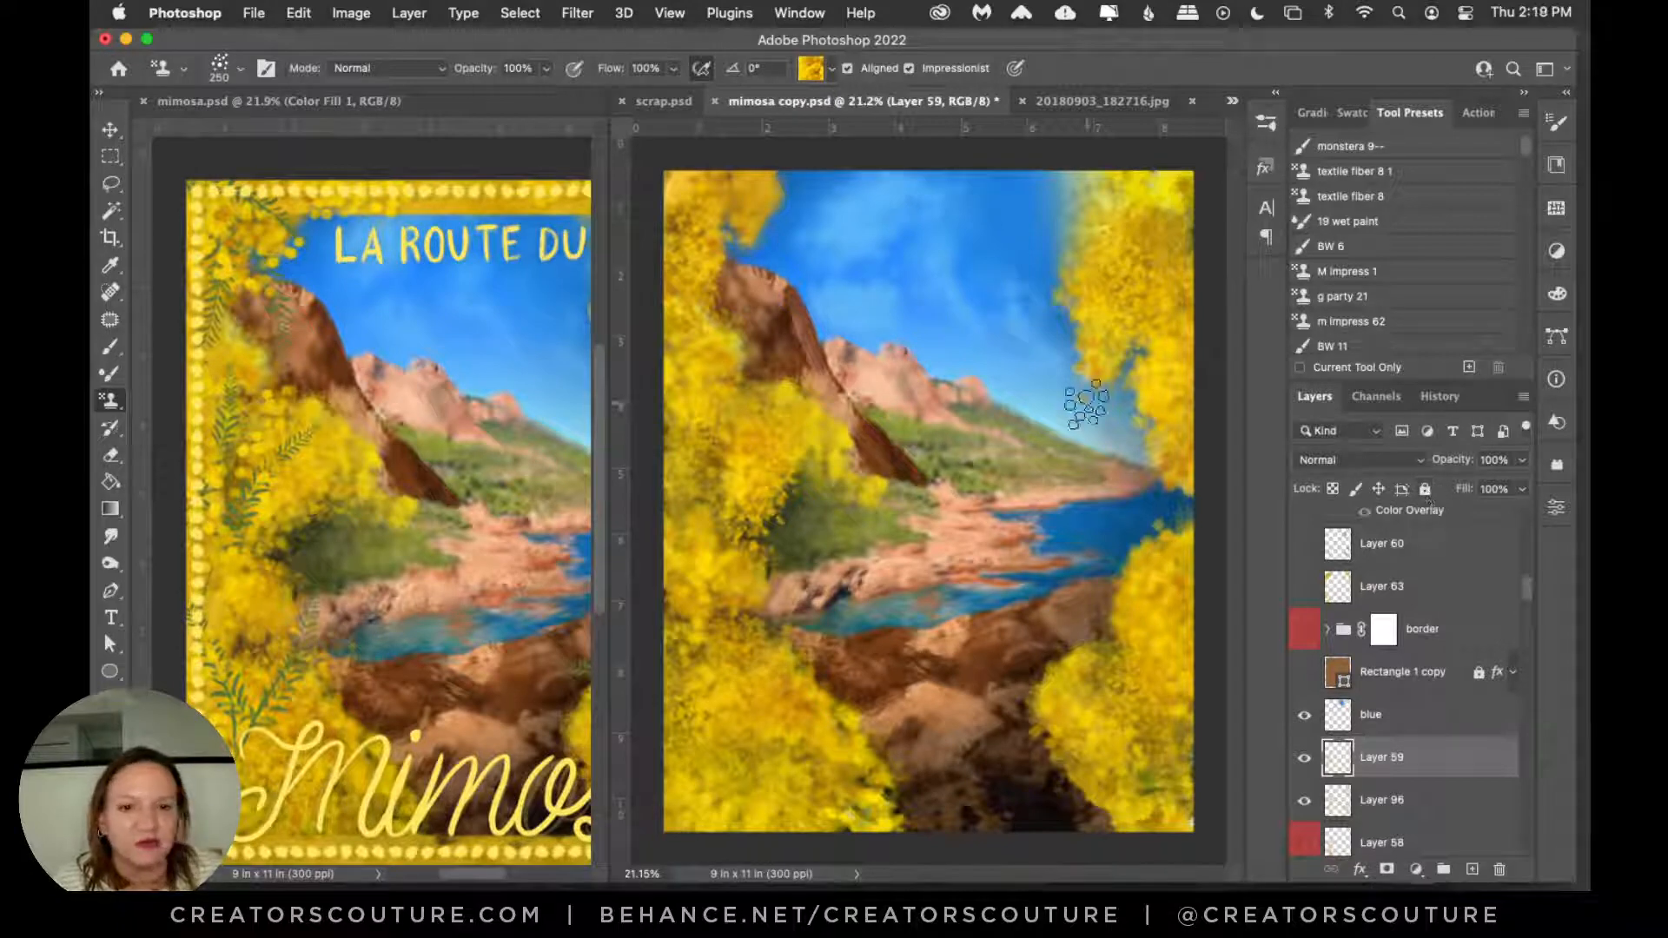
Step: Turn on Layer 64 and Layer 62 inside the border group, and hide the collapsed group
scroll(1419, 639, "up", 1)
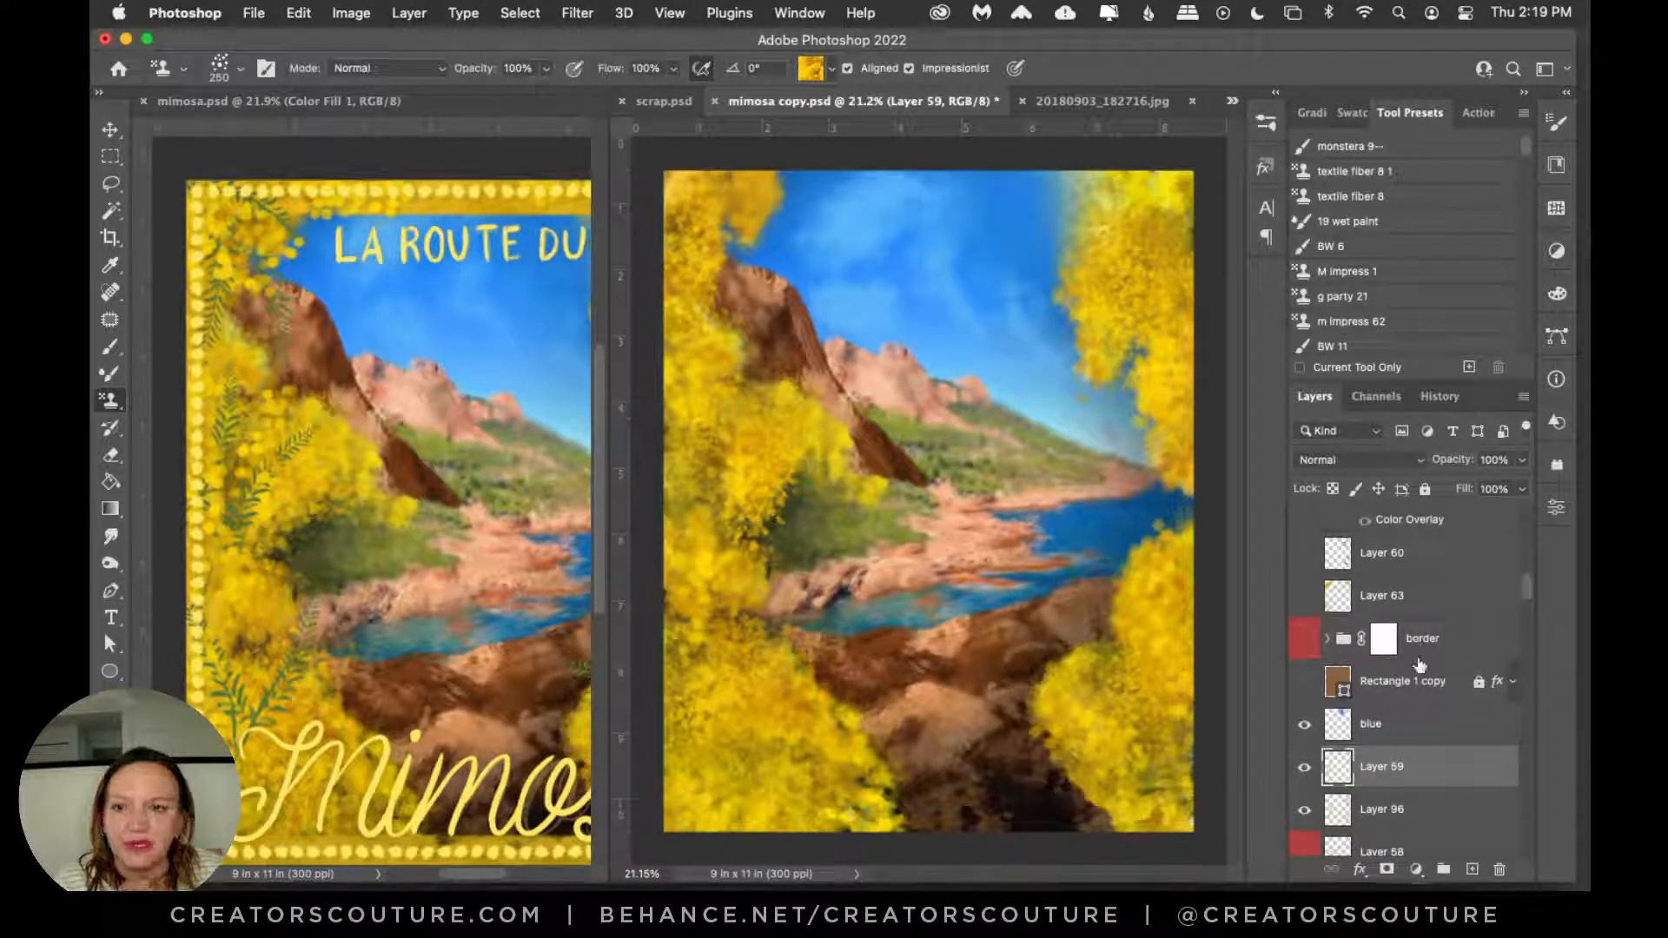
left_click(1423, 653)
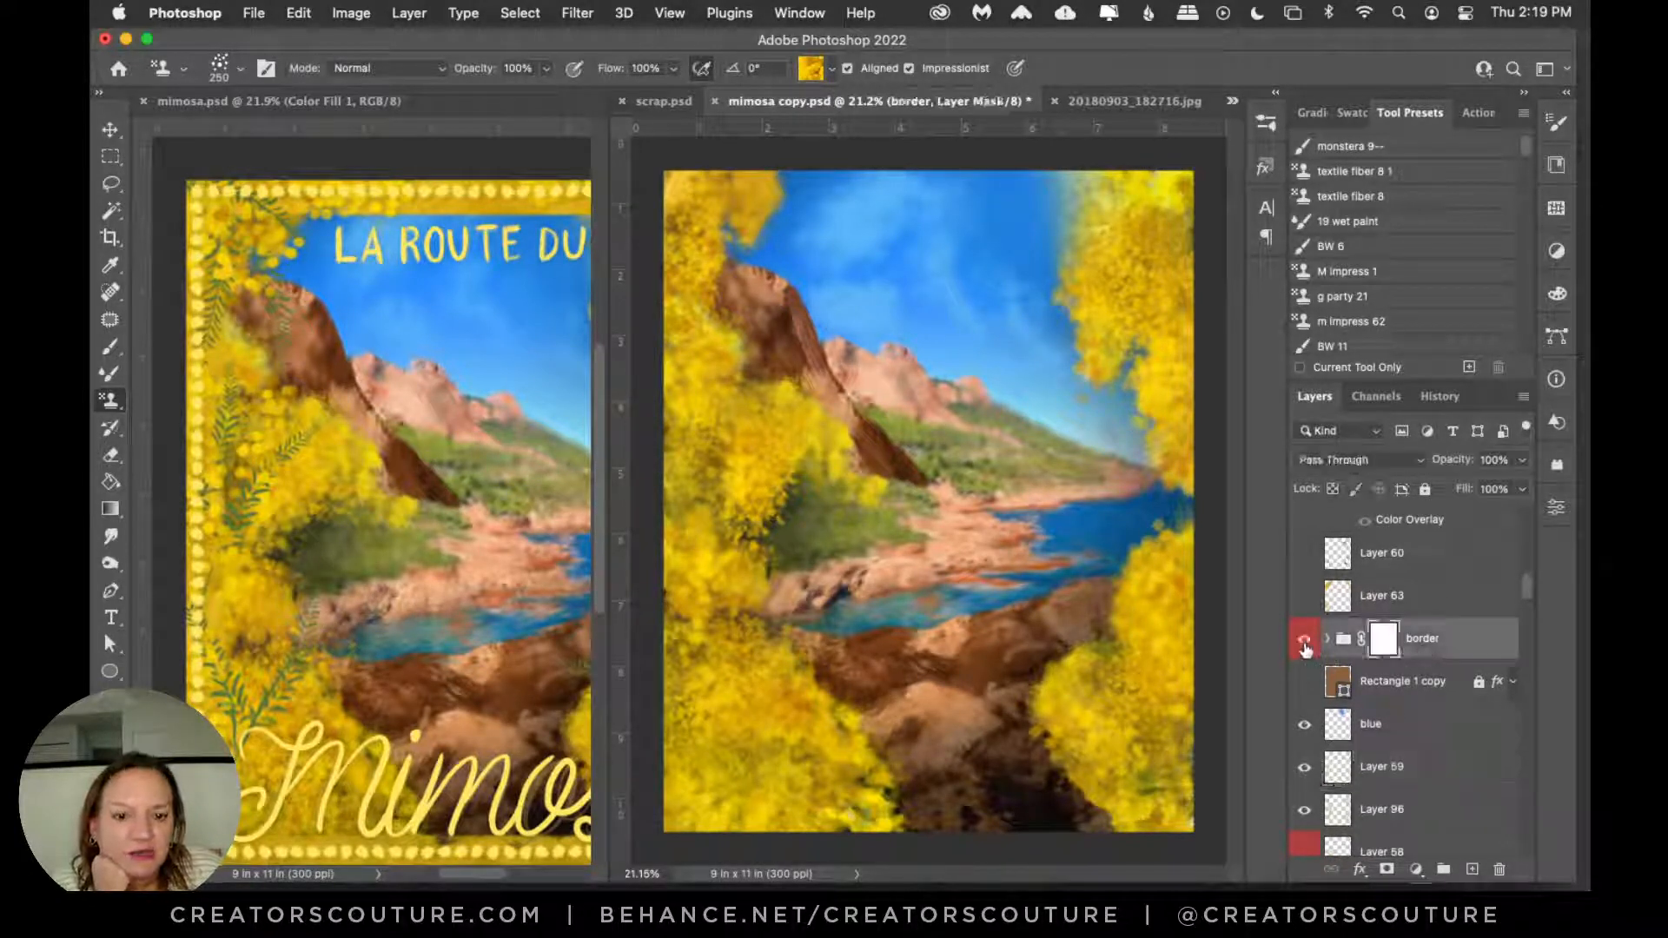
left_click(1306, 643)
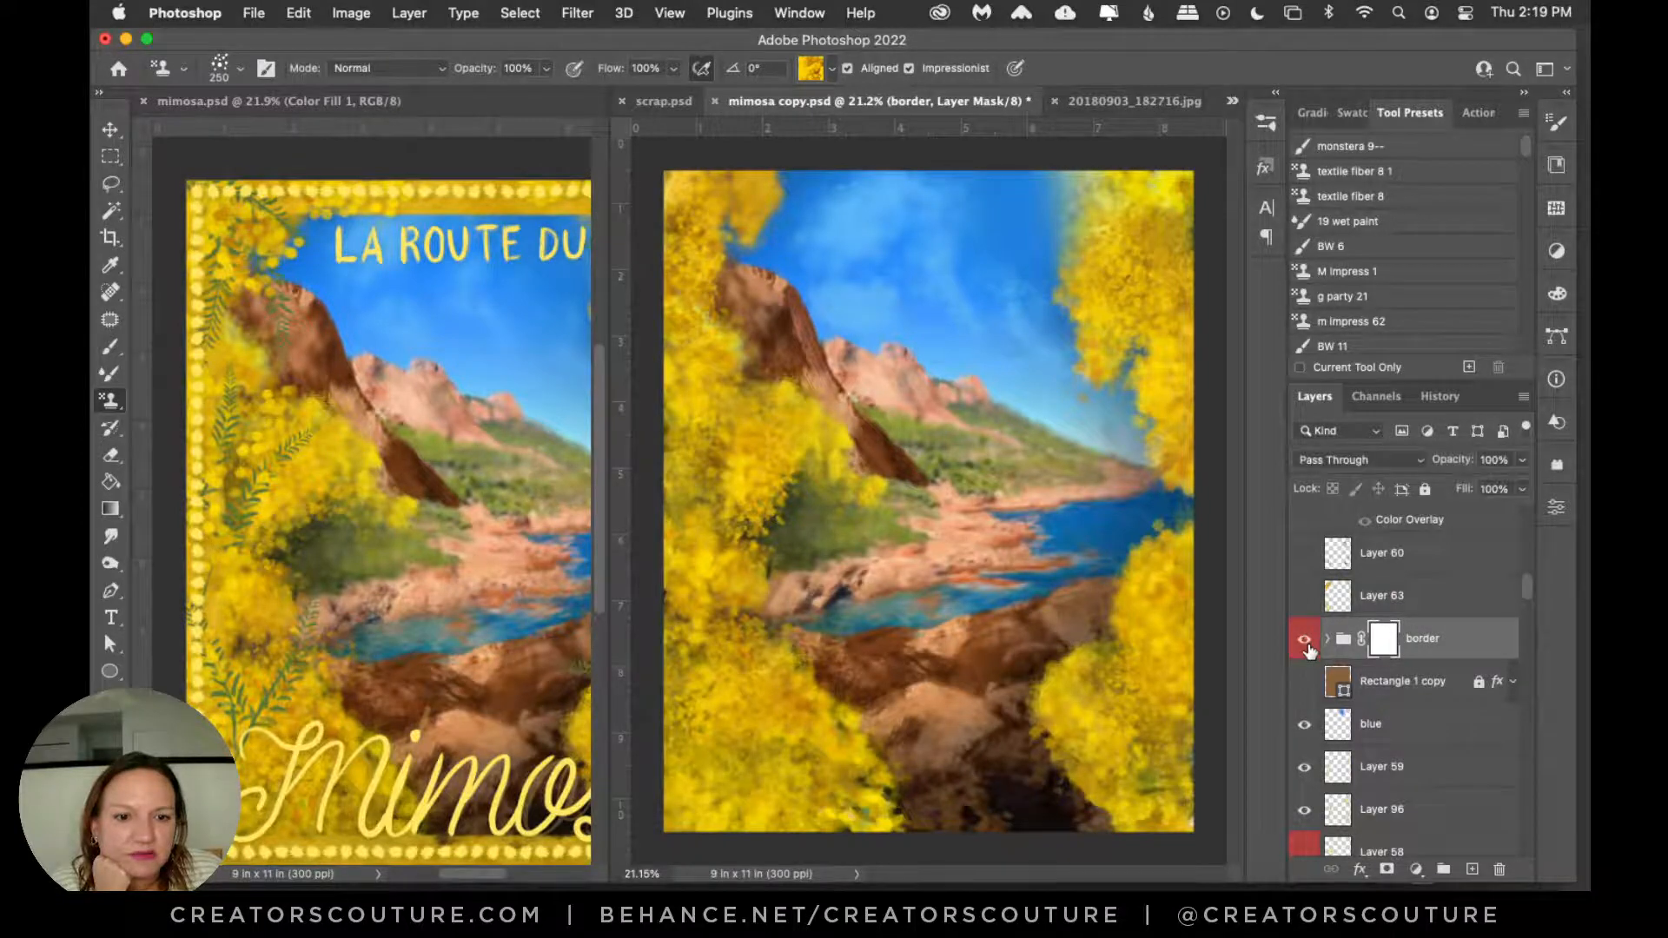
left_click(1328, 639)
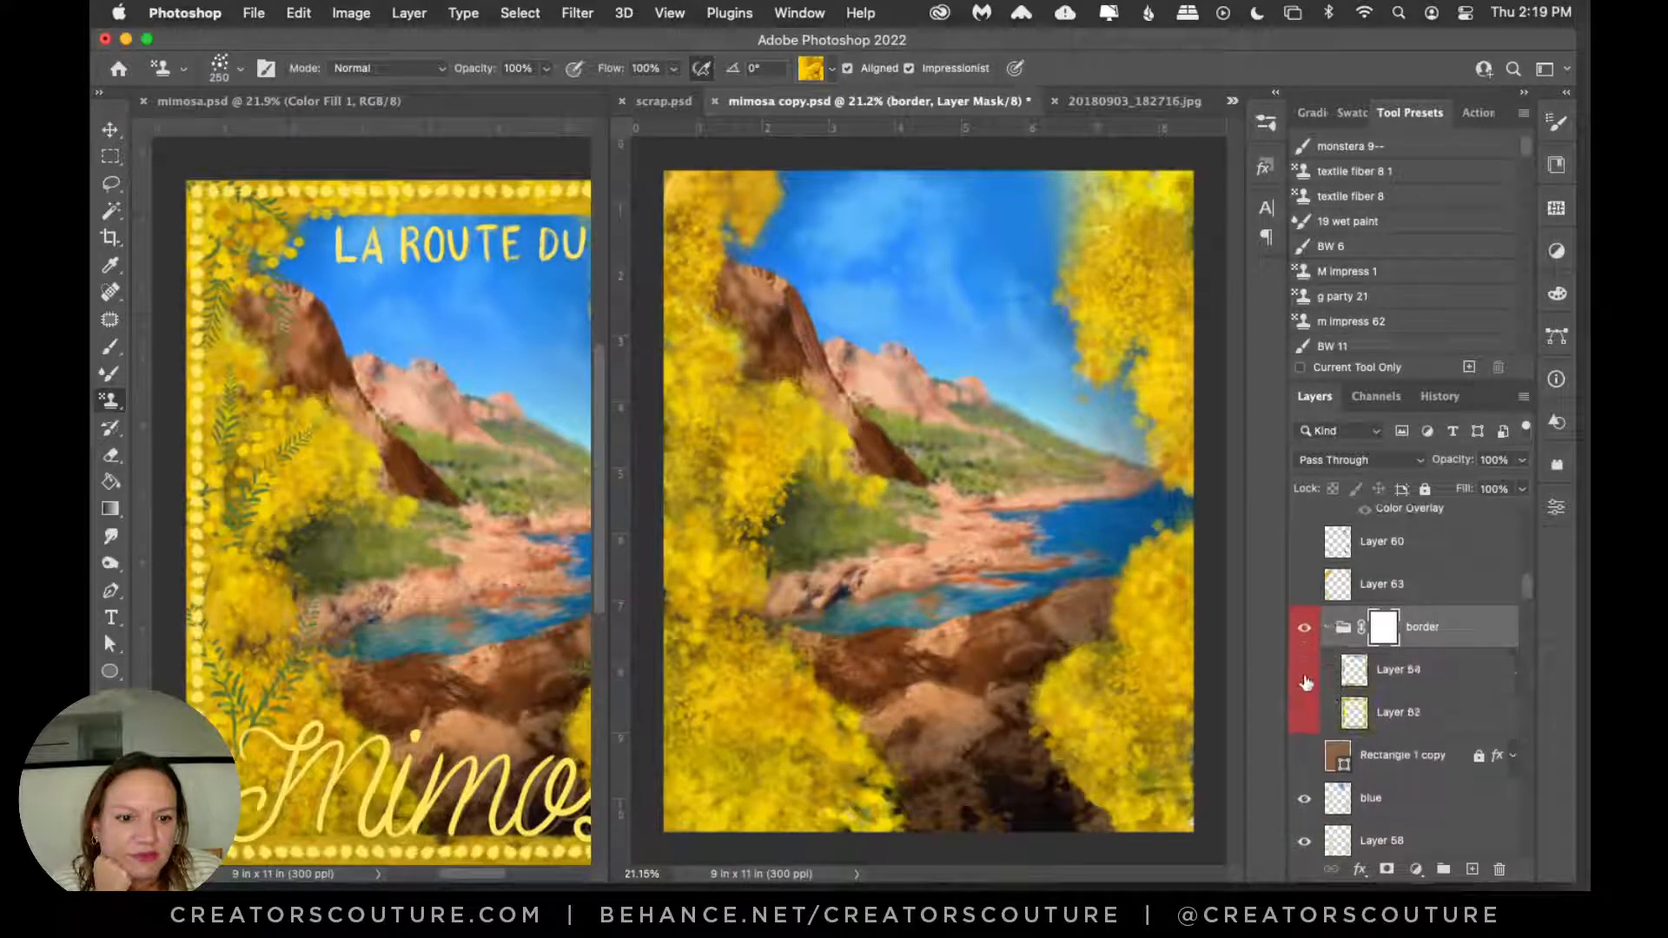
left_click(1304, 678)
left_click(1305, 715)
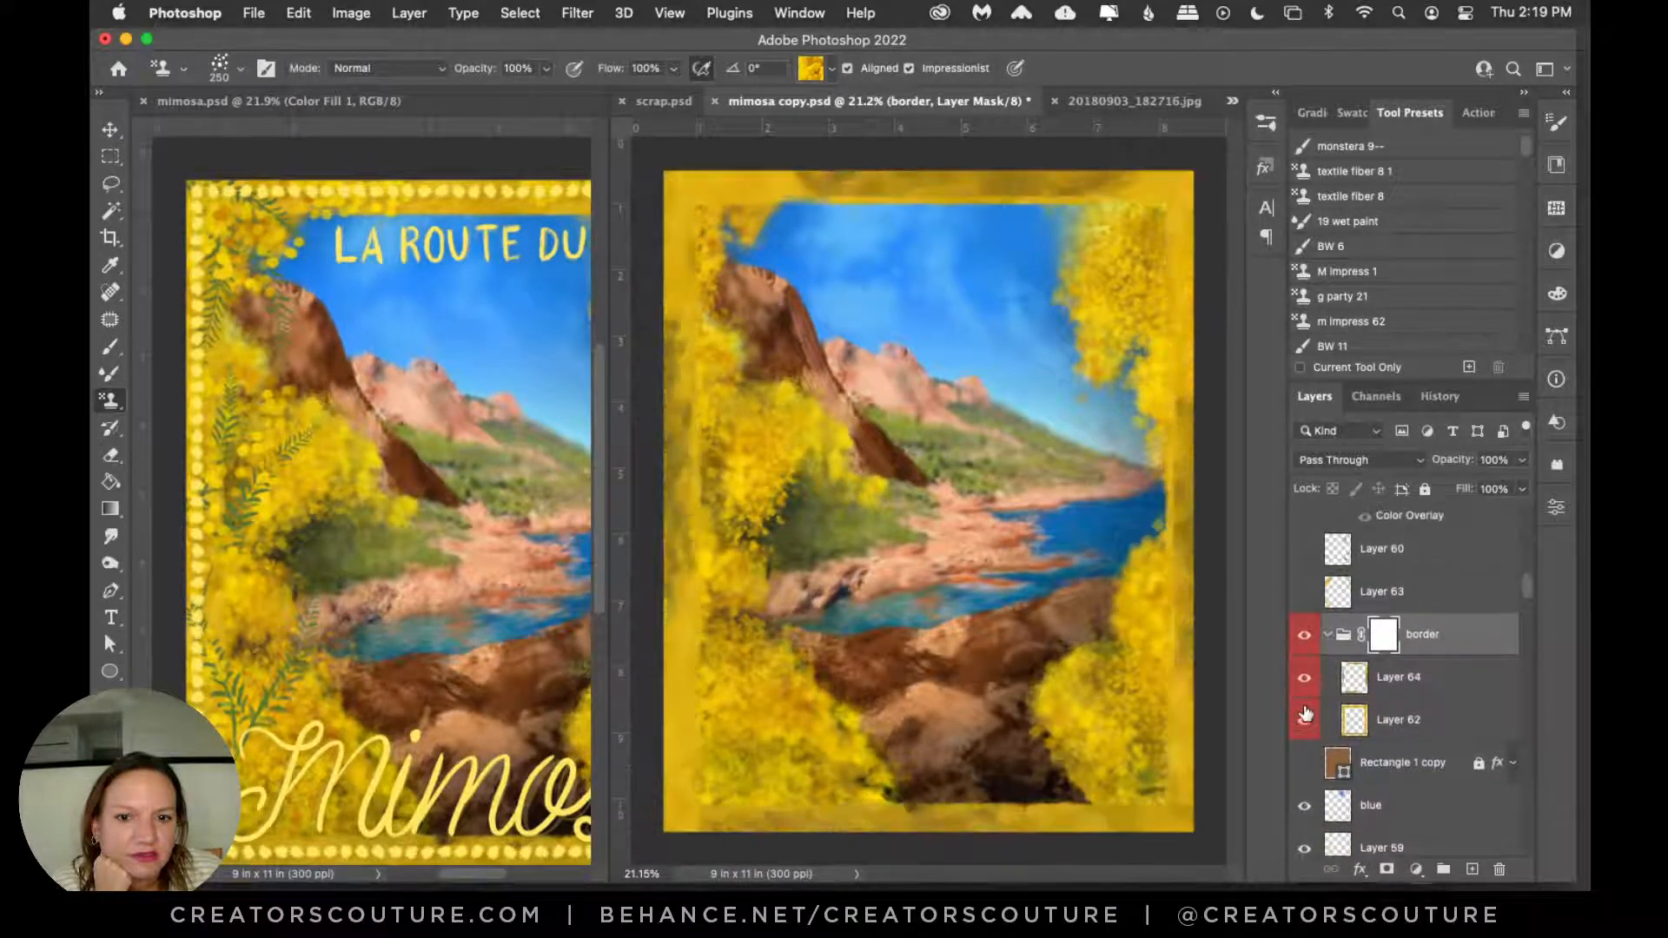
left_click(1328, 635)
left_click(1304, 635)
Step: Turn on Layers 73 to 77 together inside the lines group to preview the stems, leaving the group collapsed and hidden
scroll(1306, 656, "up", 3)
scroll(1307, 642, "up", 2)
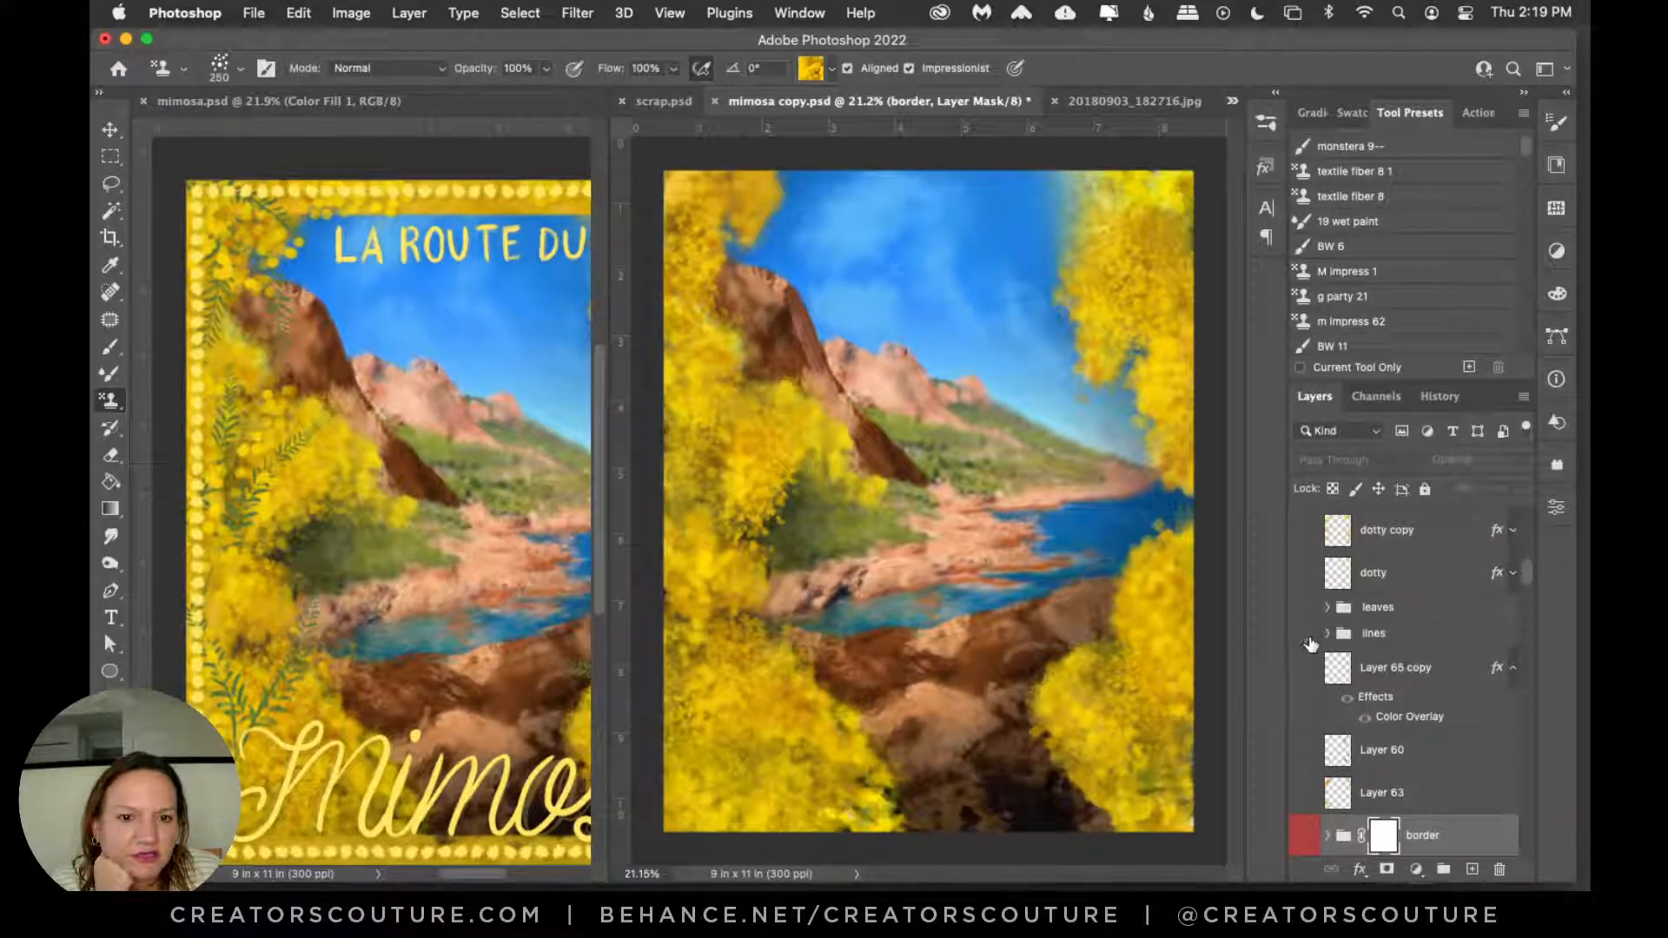
left_click(1331, 635)
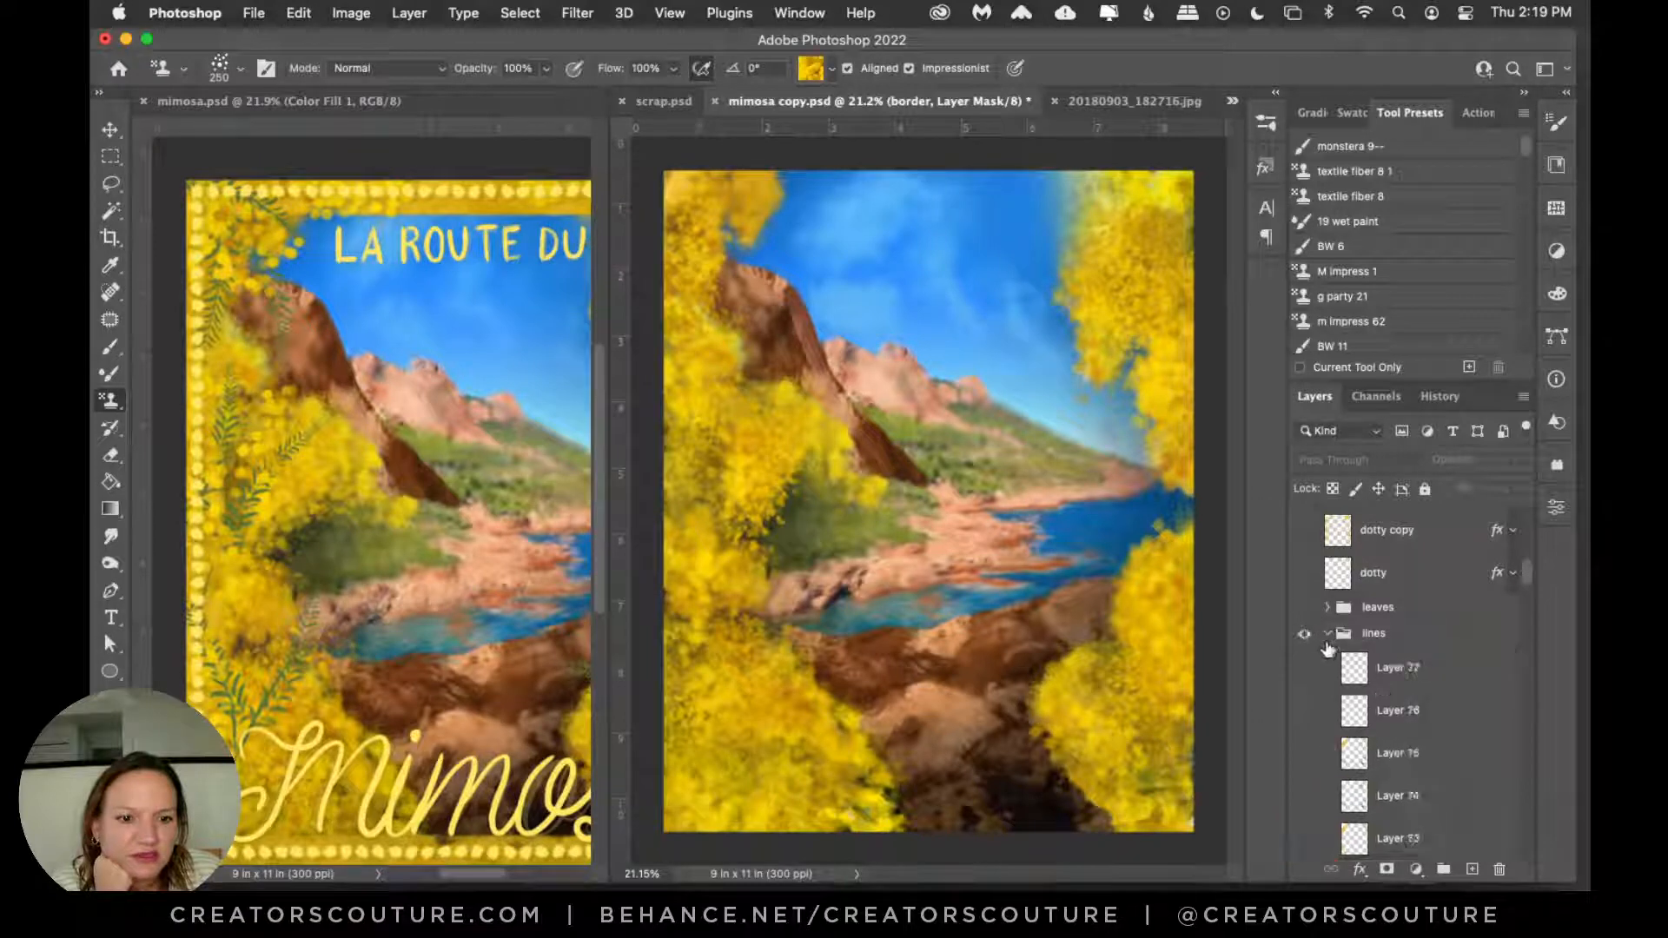
left_click(1331, 635)
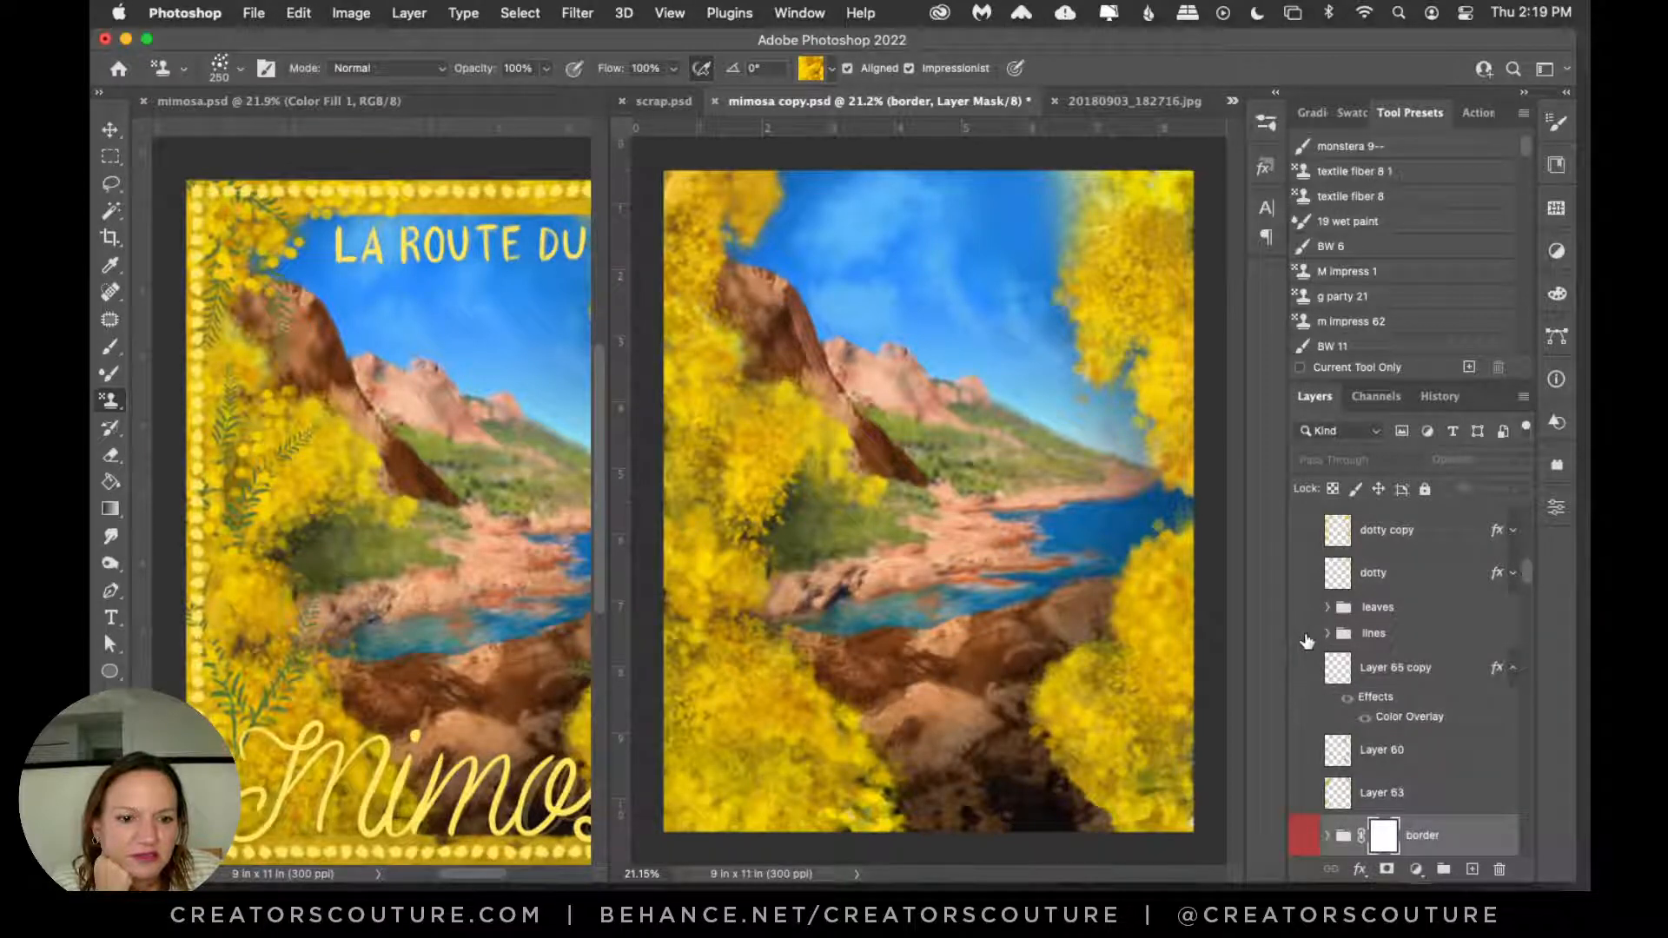
left_click(1329, 635)
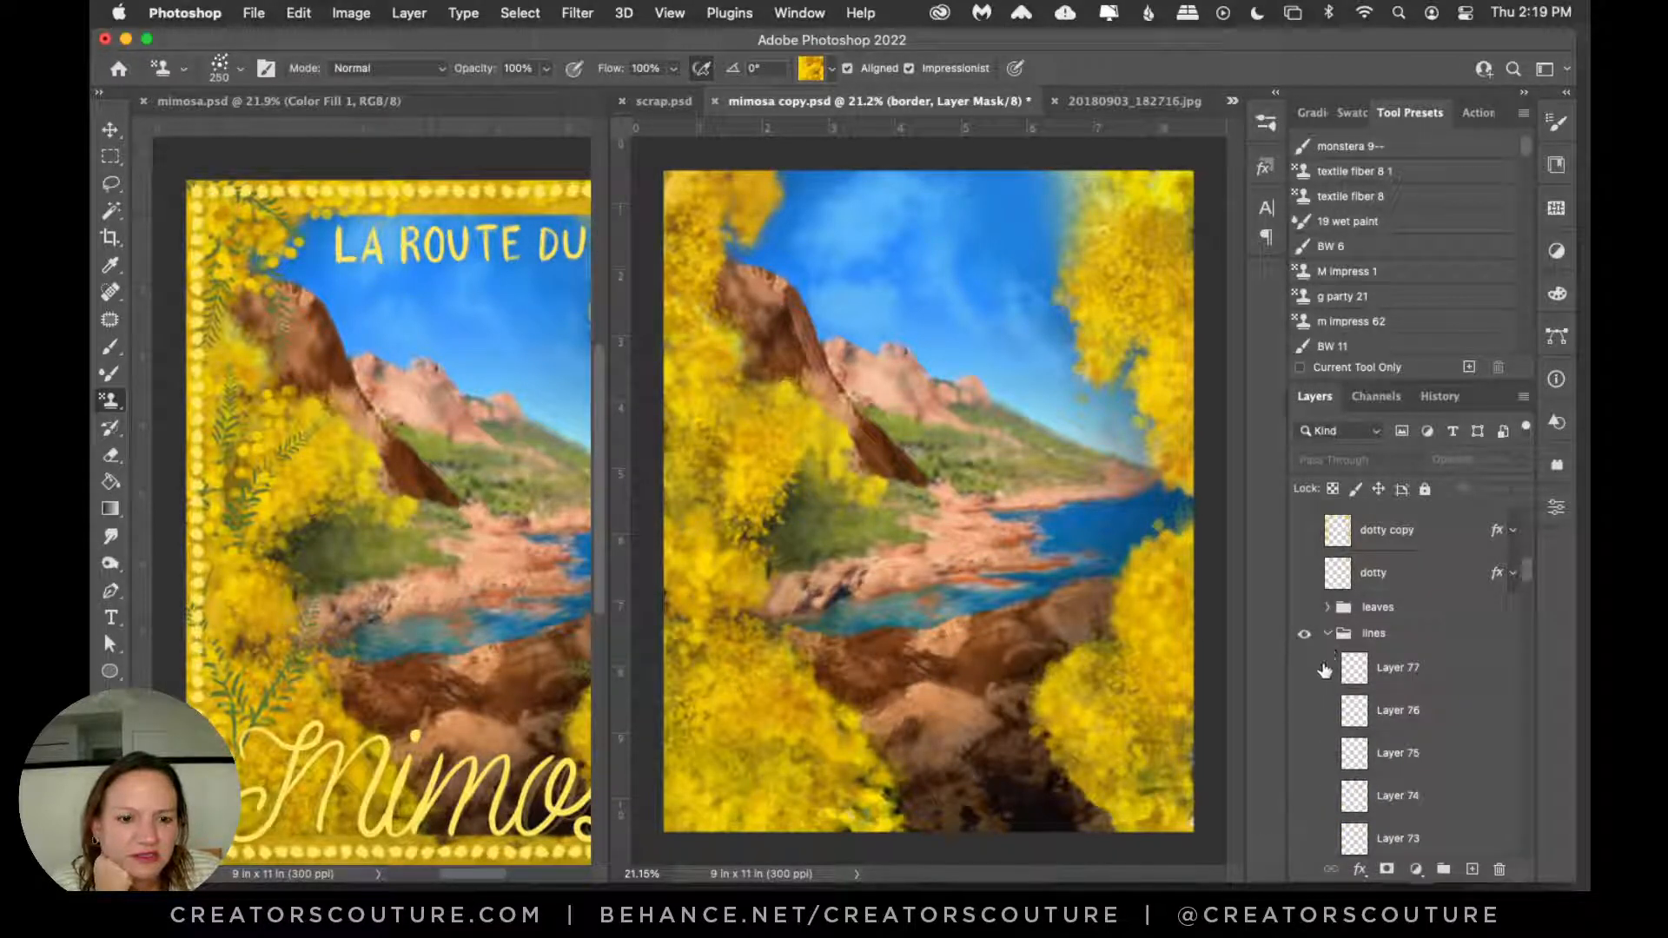
left_click(1324, 669)
scroll(1437, 659, "down", 4)
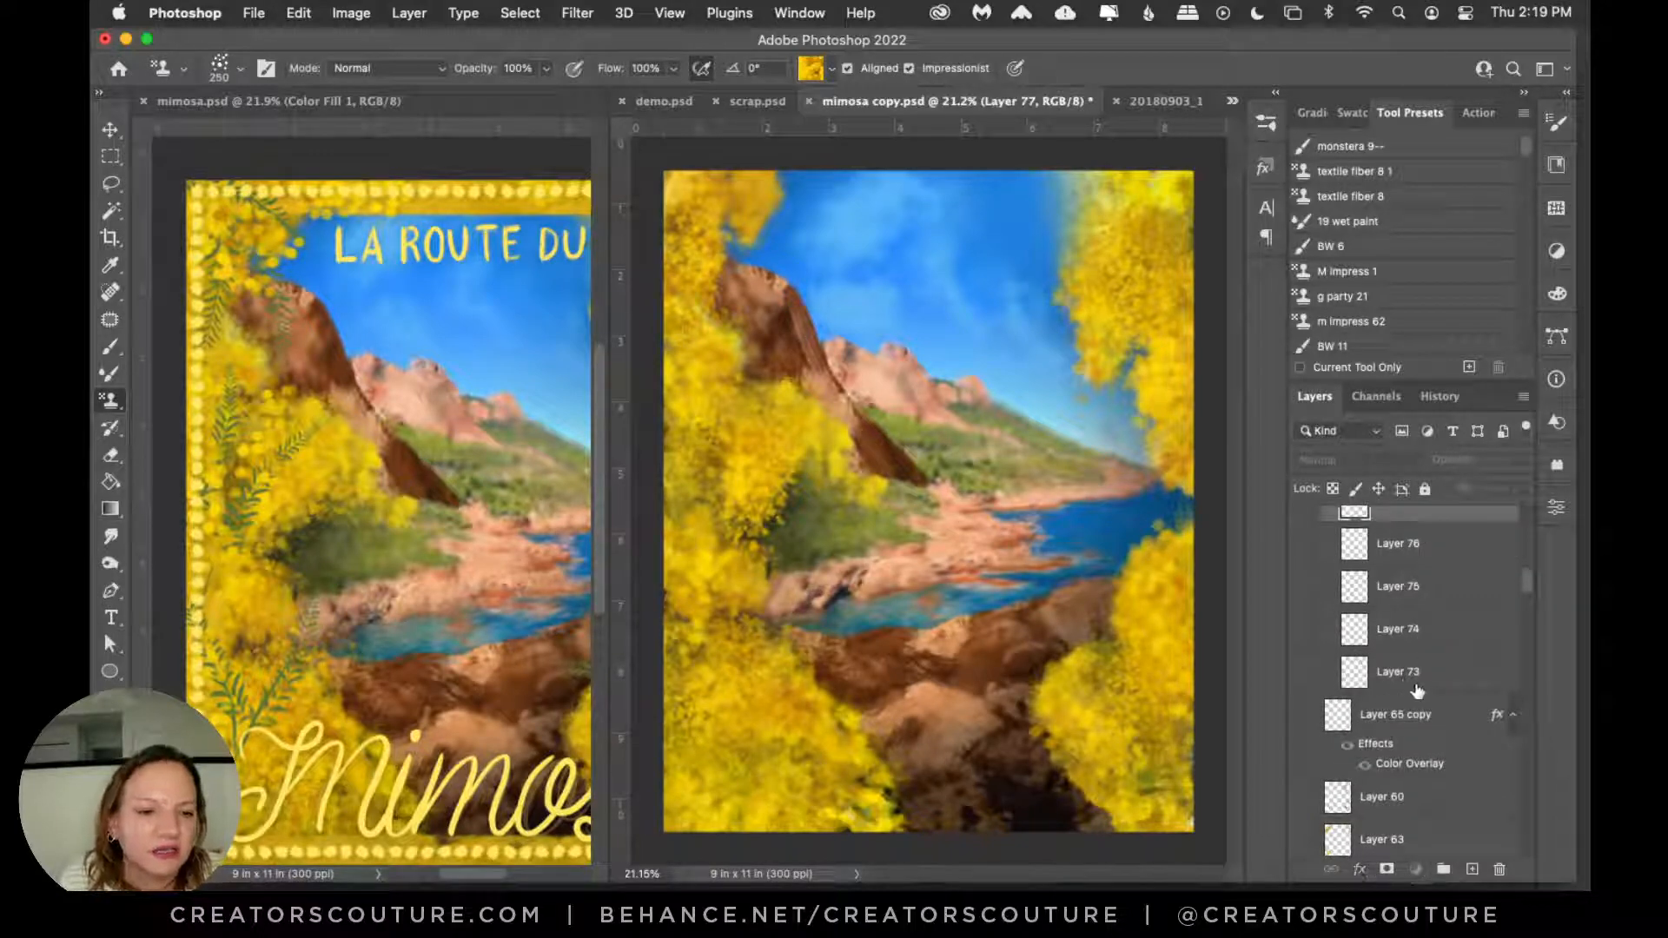
scroll(1418, 690, "up", 2)
right_click(1317, 582)
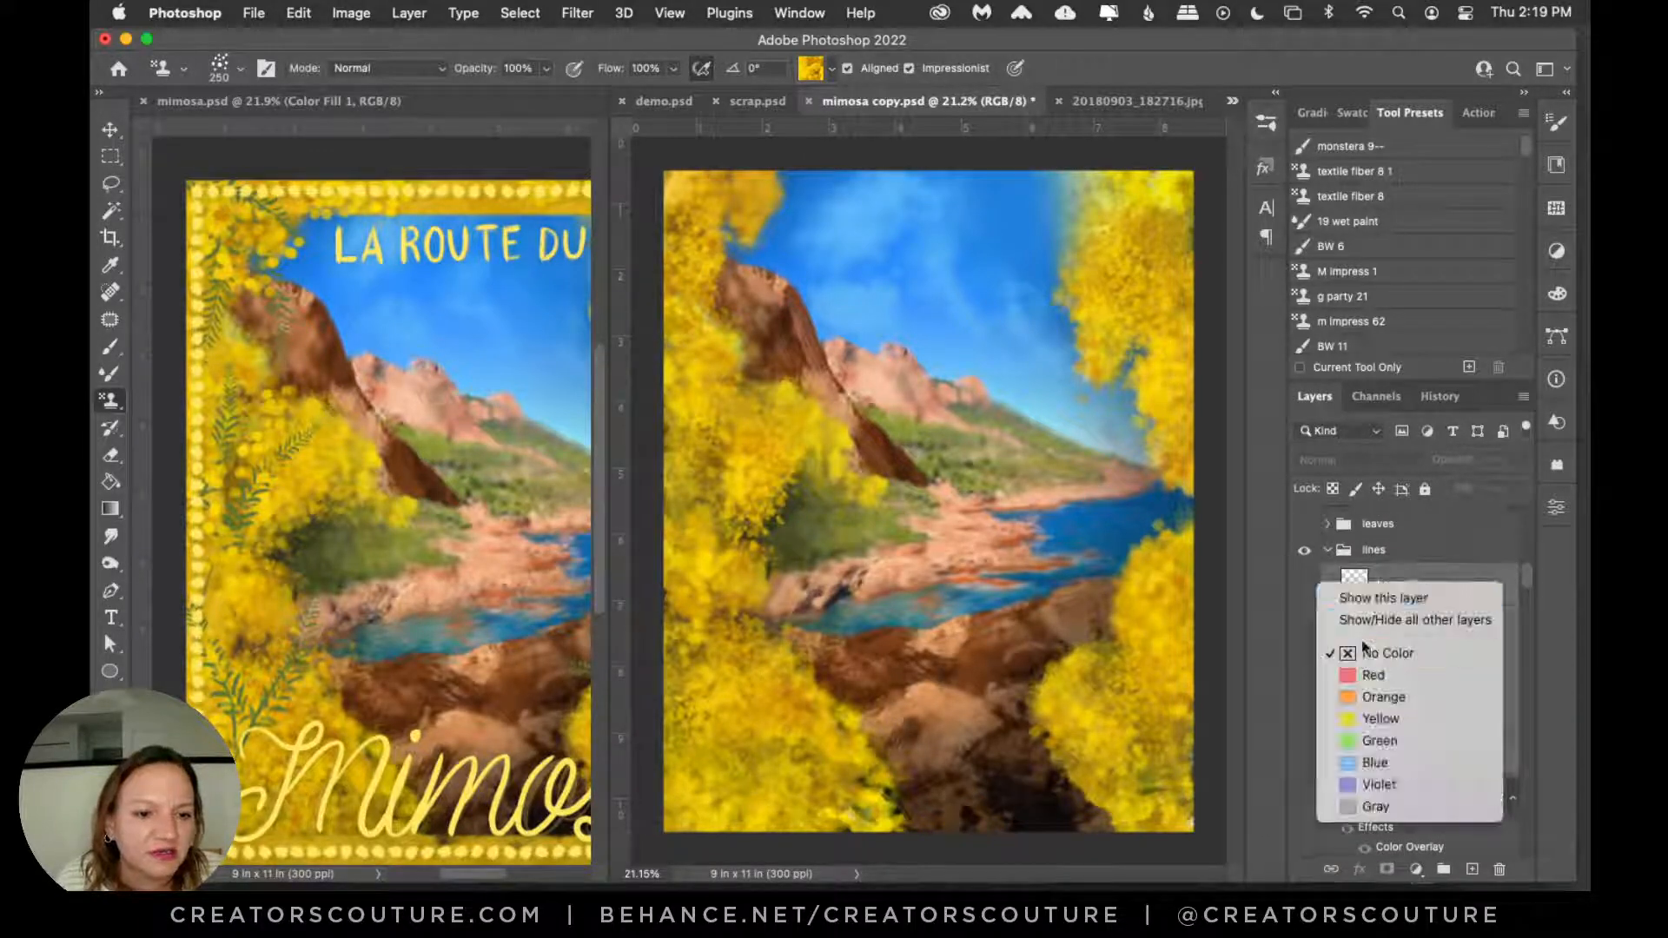
left_click(1371, 598)
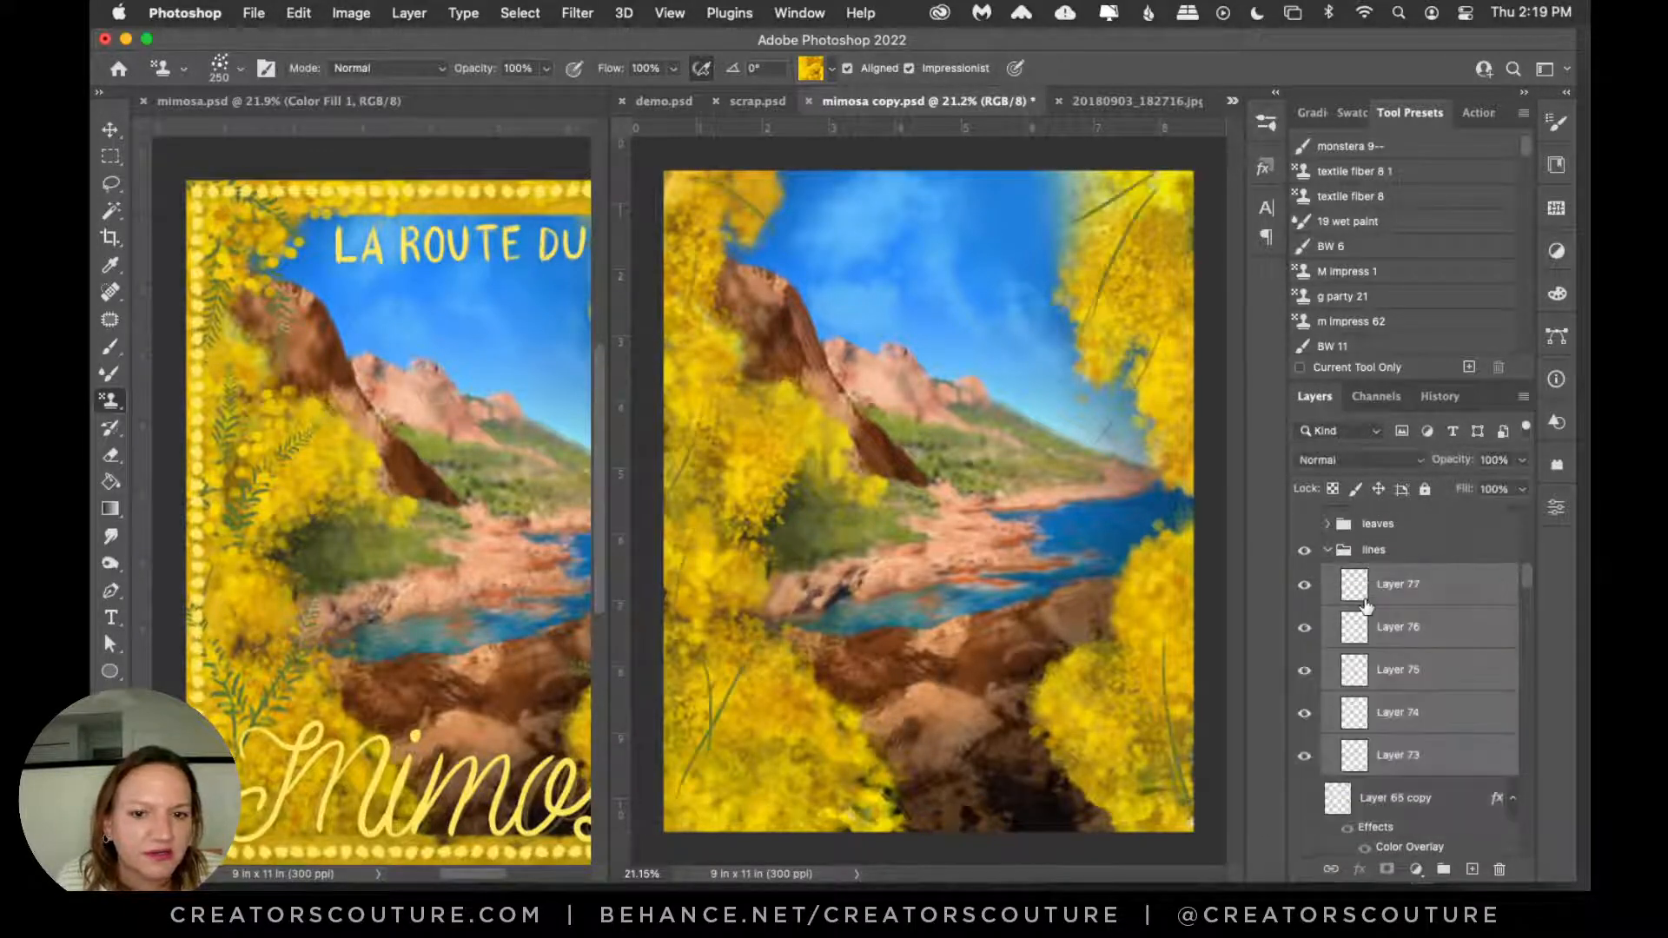
left_click(1327, 549)
Step: Show and hide Layer 65 copy, Layer 60 and Layer 63 one after another to examine their contents
left_click(1305, 586)
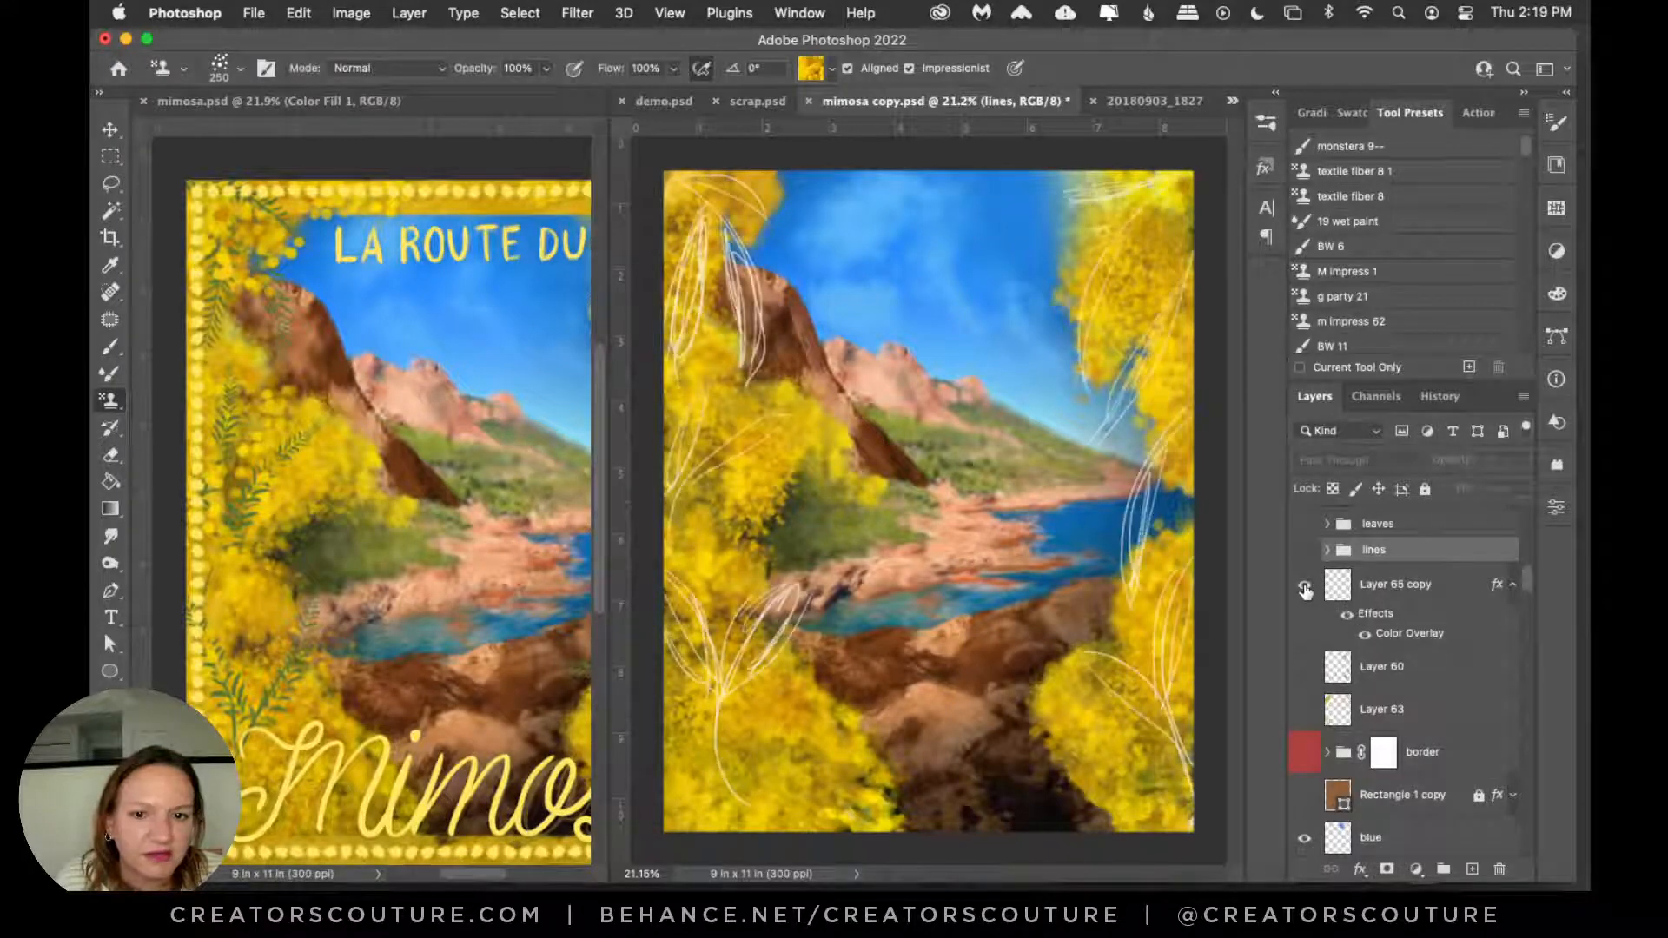
left_click(1305, 586)
left_click(1303, 667)
left_click(1303, 668)
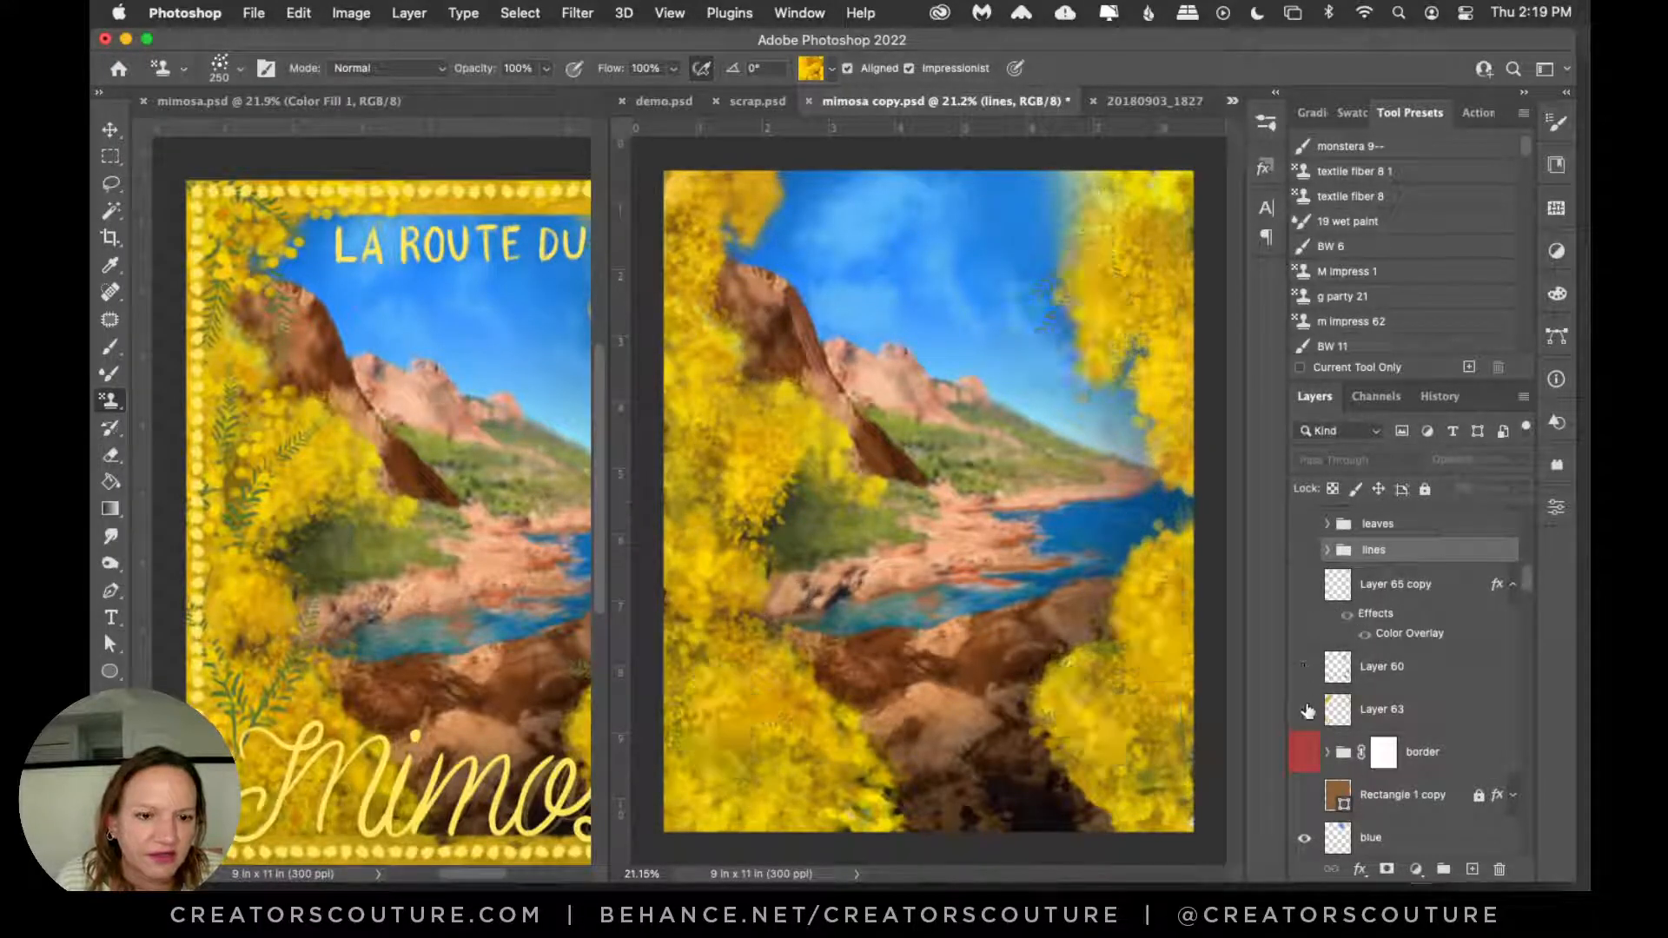
left_click(1304, 709)
left_click(1304, 708)
Step: Show the border group and the text guides group with its la route du and Mimosa text layers, and select text guides
scroll(1323, 755, "down", 2)
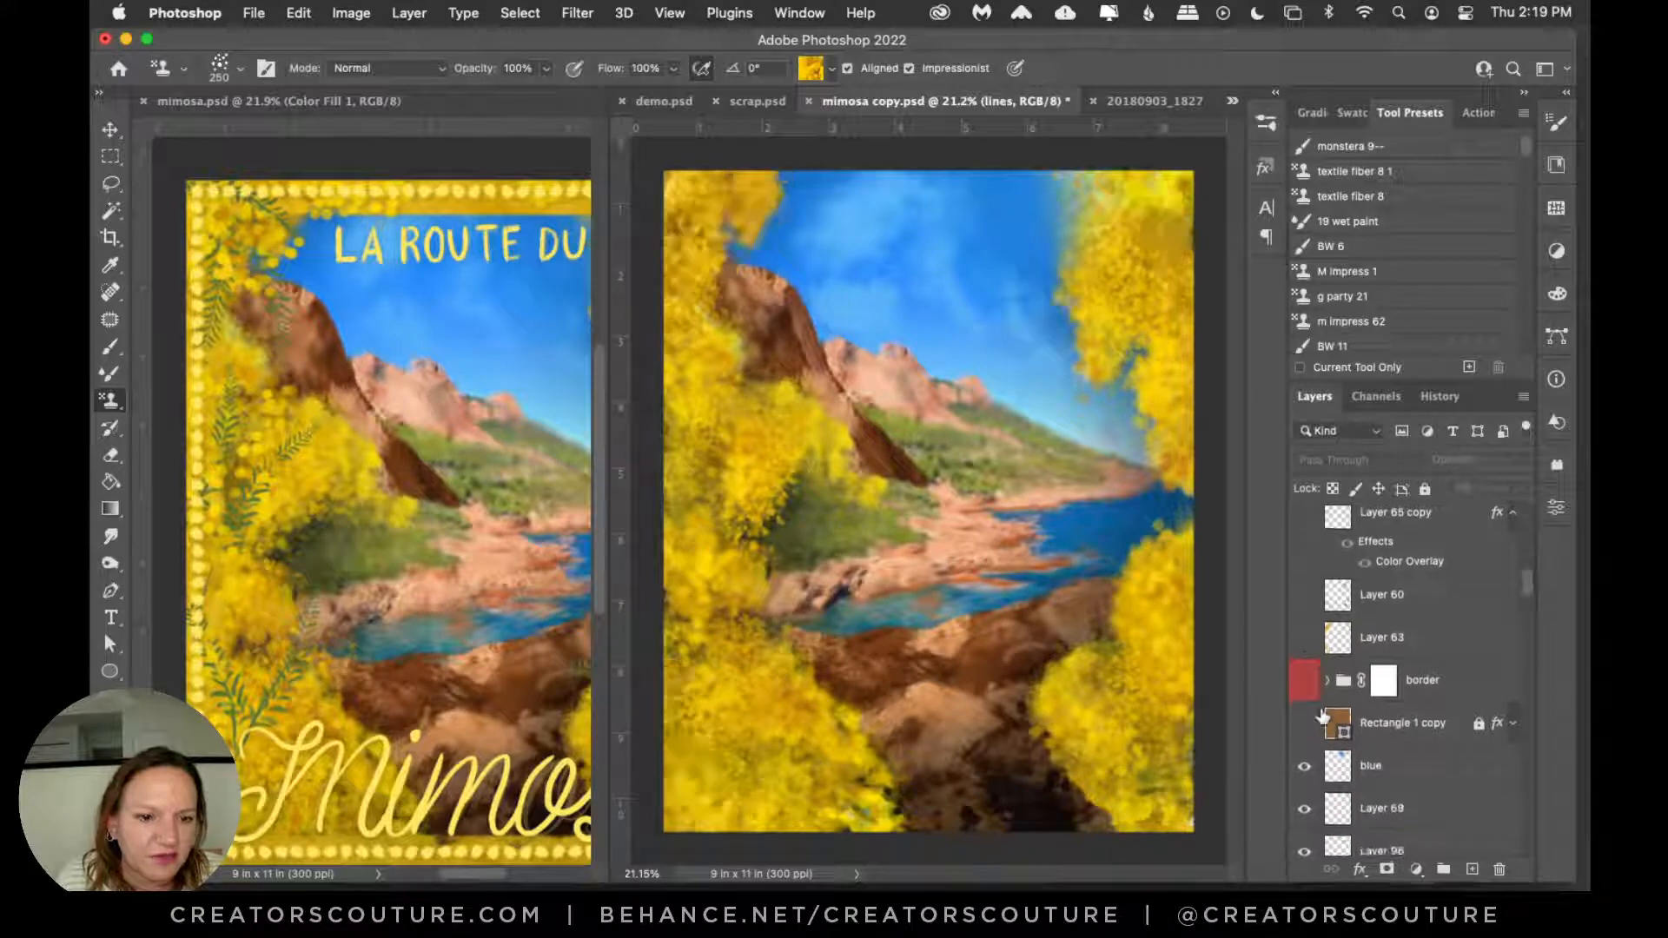
left_click(1305, 681)
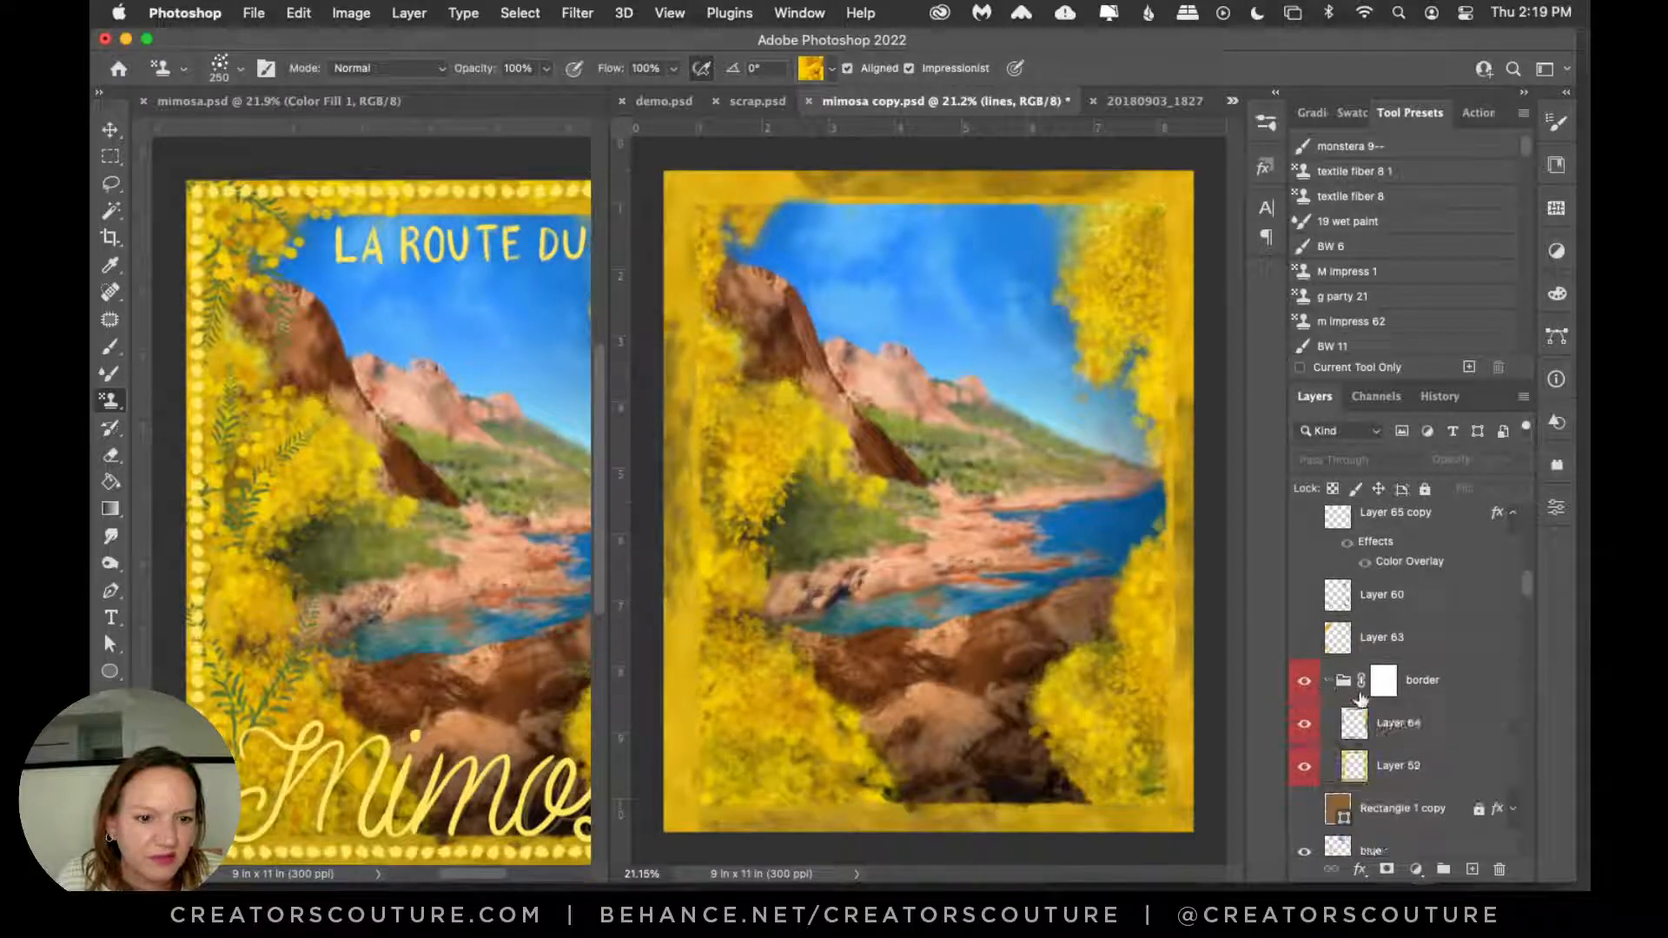
scroll(1356, 713, "up", 5)
scroll(1373, 723, "up", 5)
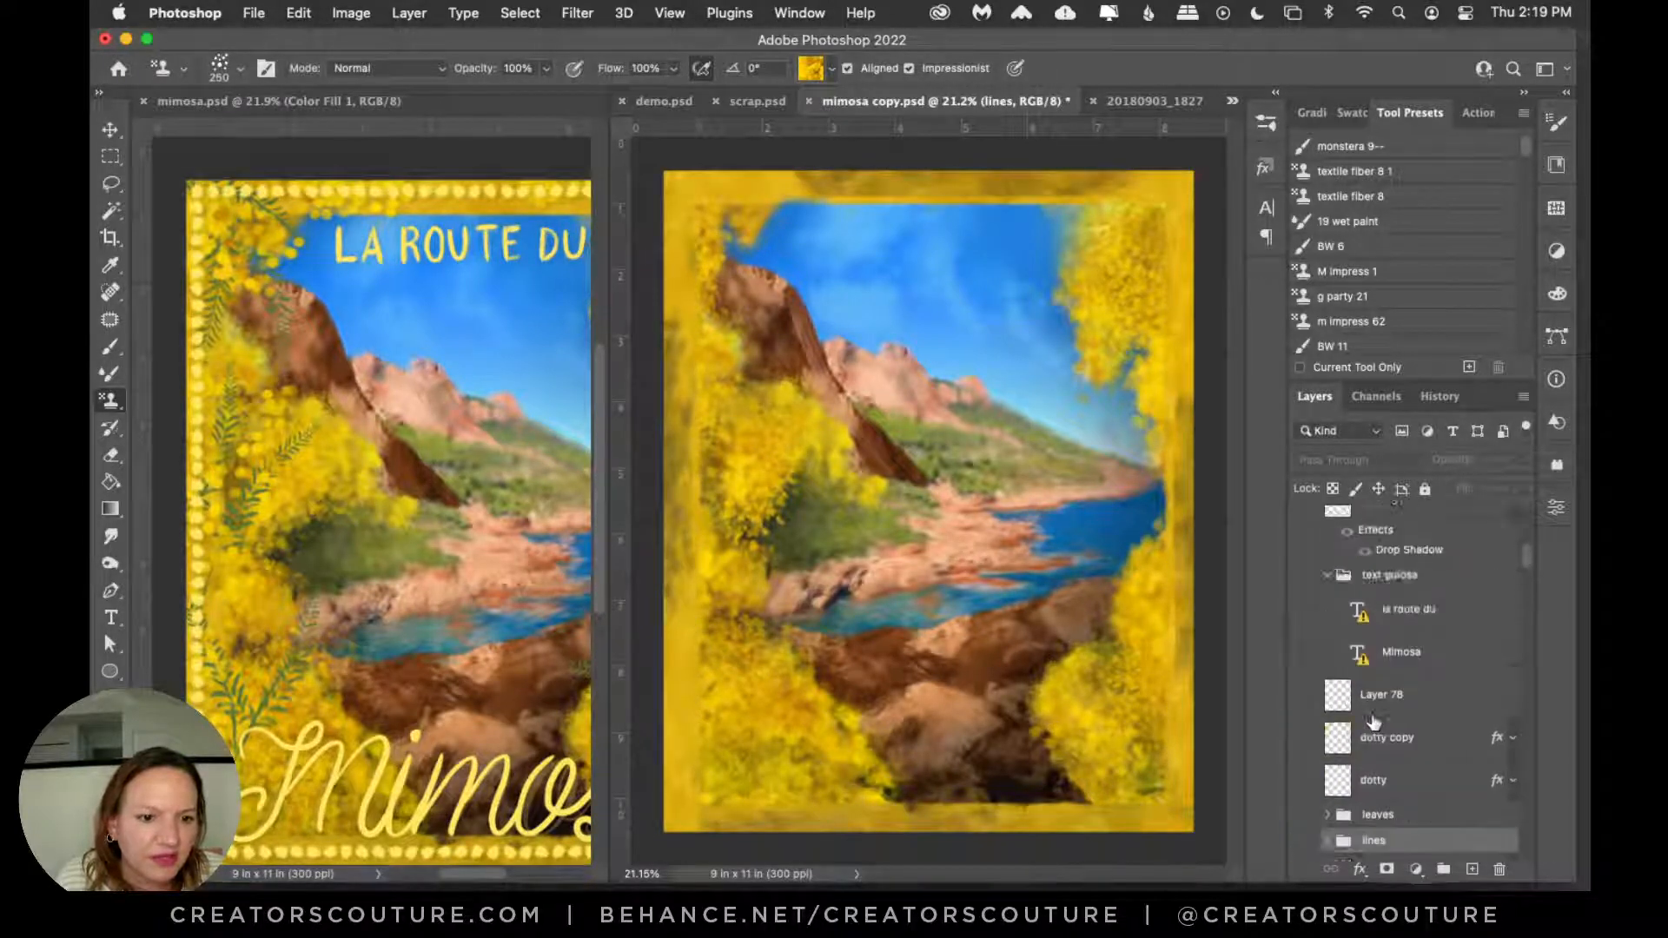
left_click(1305, 618)
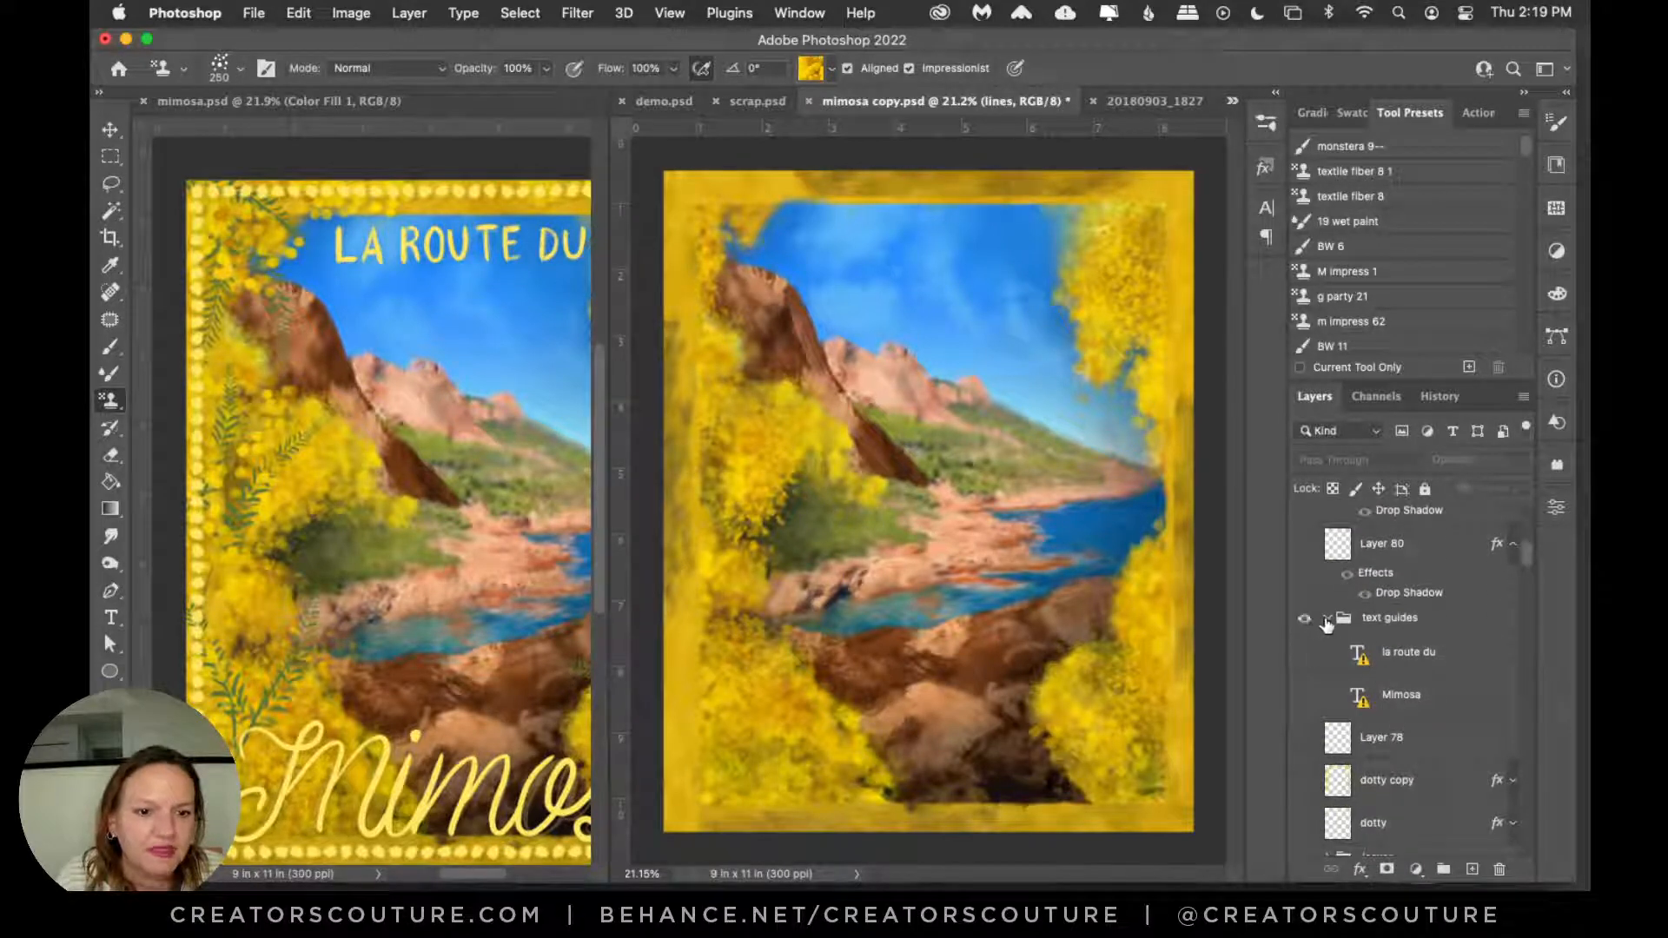
left_click(1328, 617)
left_click(1327, 615)
scroll(1321, 634, "down", 1)
left_click(1304, 641)
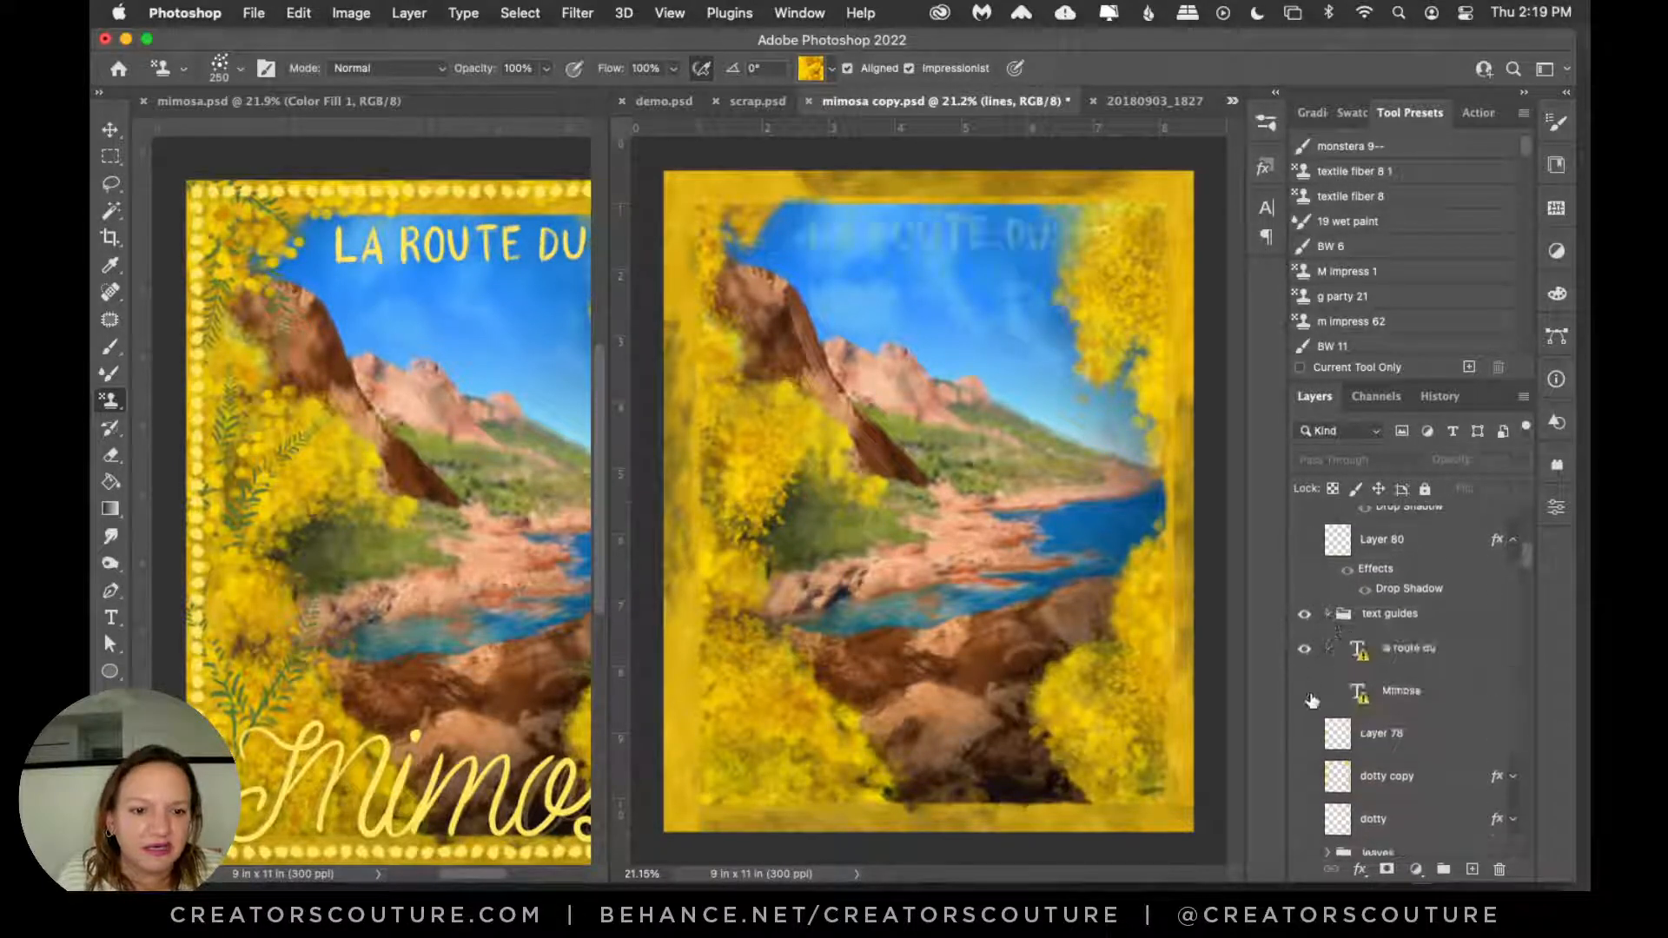
left_click(1304, 683)
left_click(1399, 614)
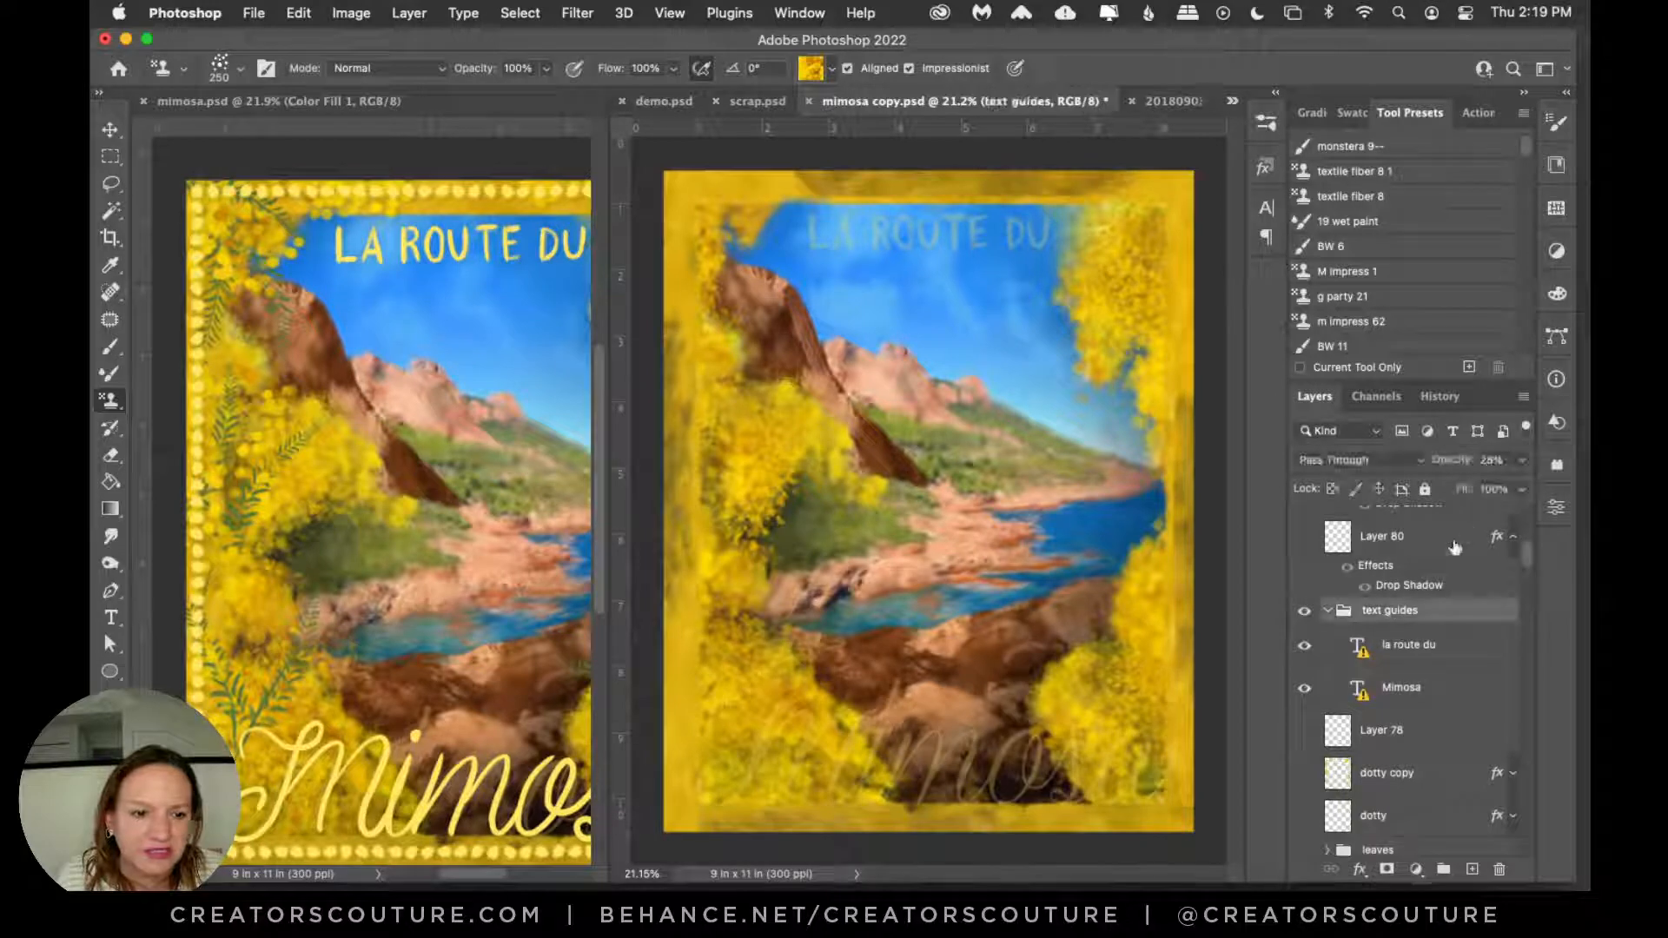
Step: Raise the text guides group's opacity to 100% and collapse the group
left_click(1522, 461)
left_click(1520, 489)
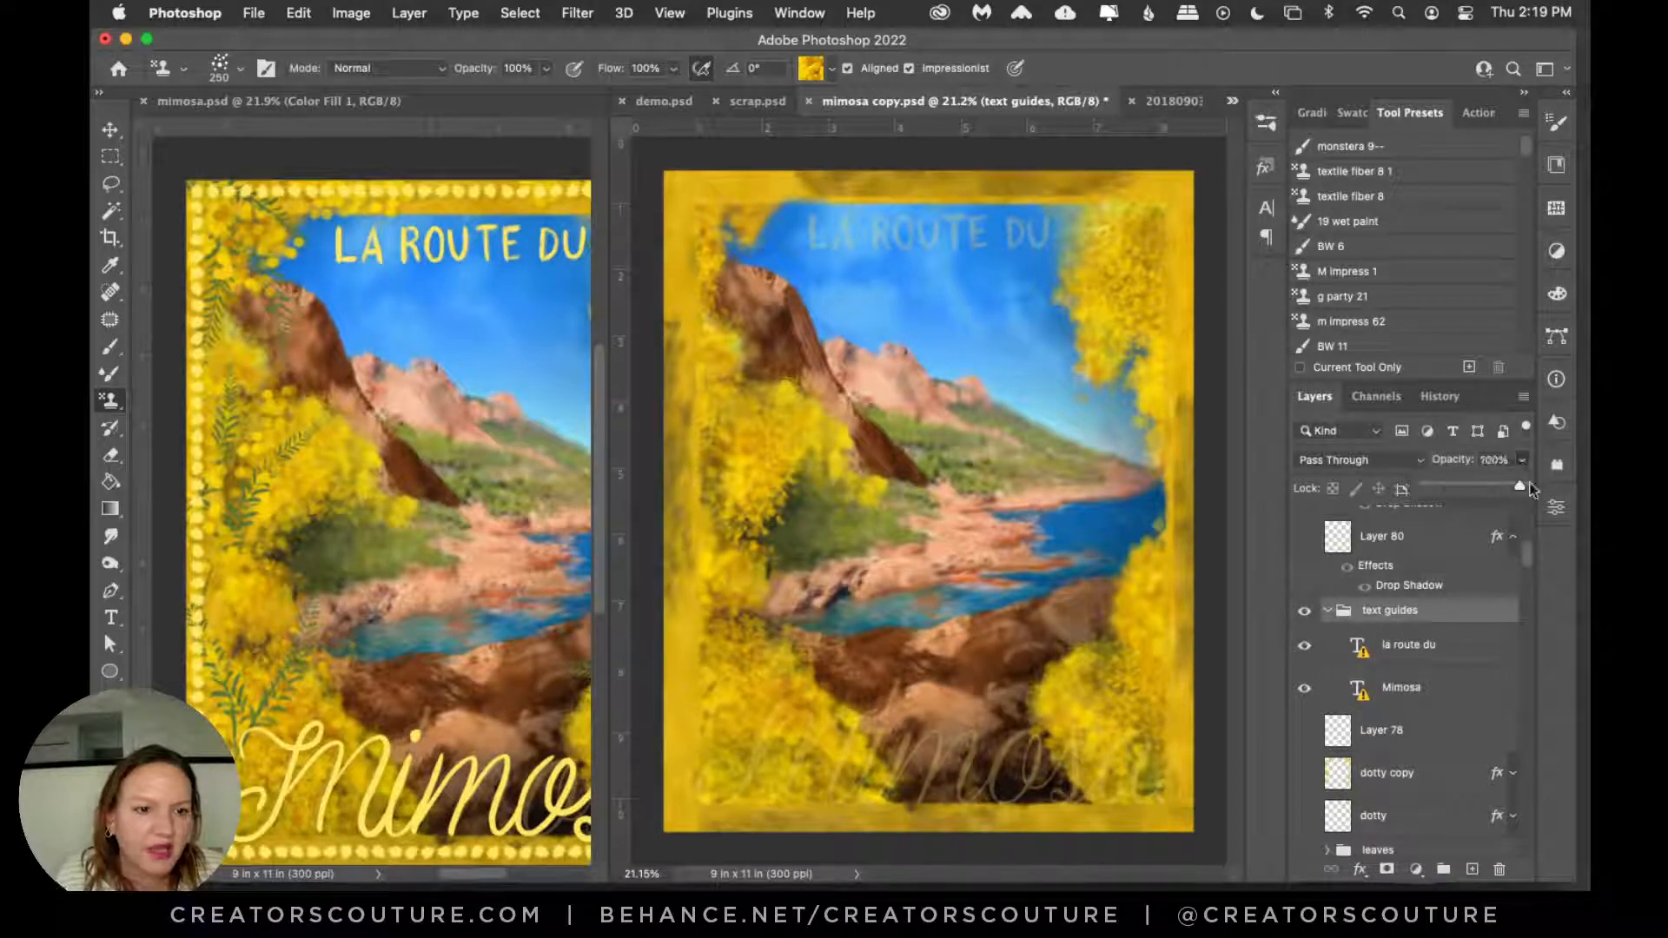
left_click(1329, 614)
left_click(1329, 614)
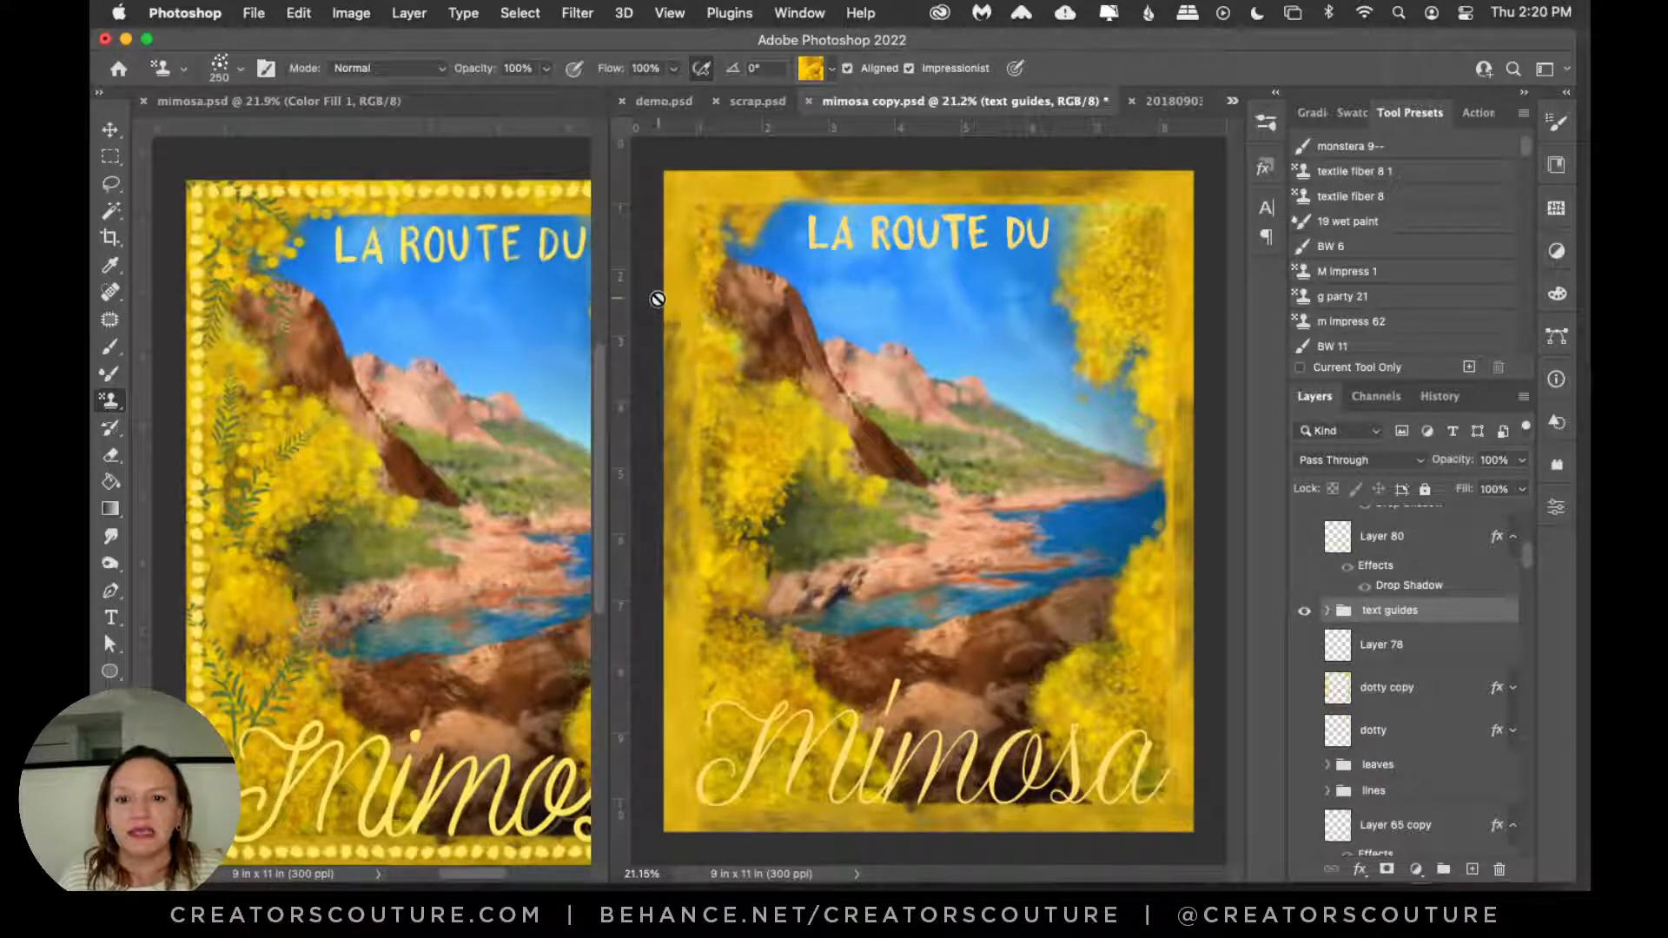
Step: Check which font the la route du text layer uses without replacing it, and leave the text guides group collapsed
left_click_drag(606, 311, 691, 336)
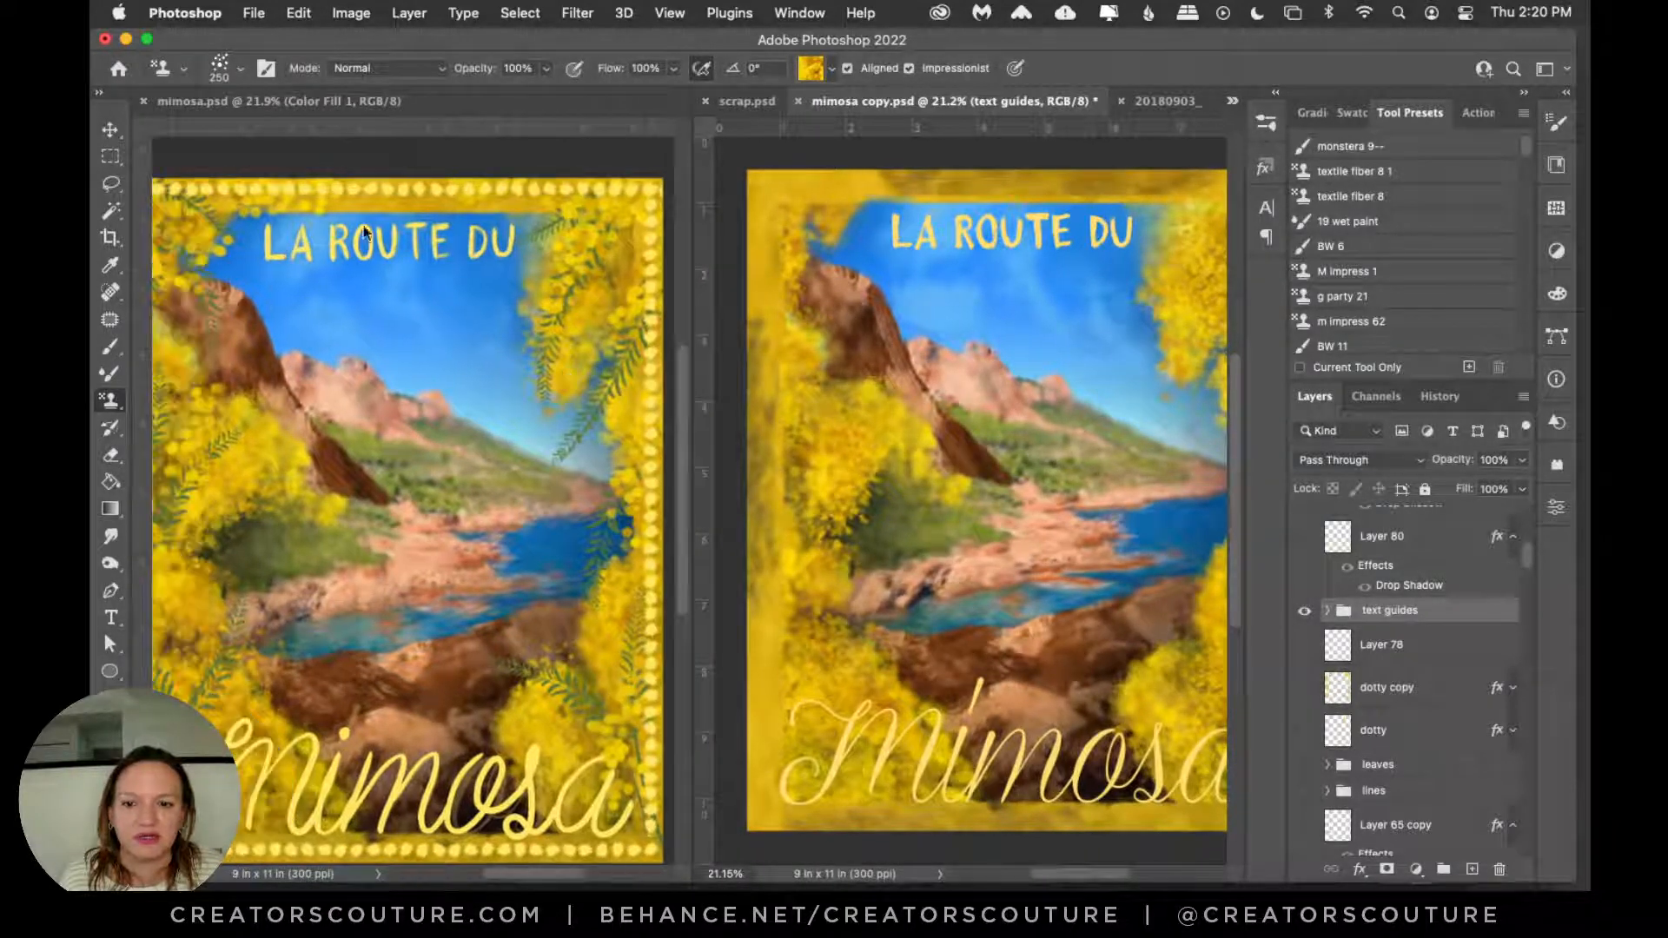
left_click(110, 618)
left_click(1034, 260)
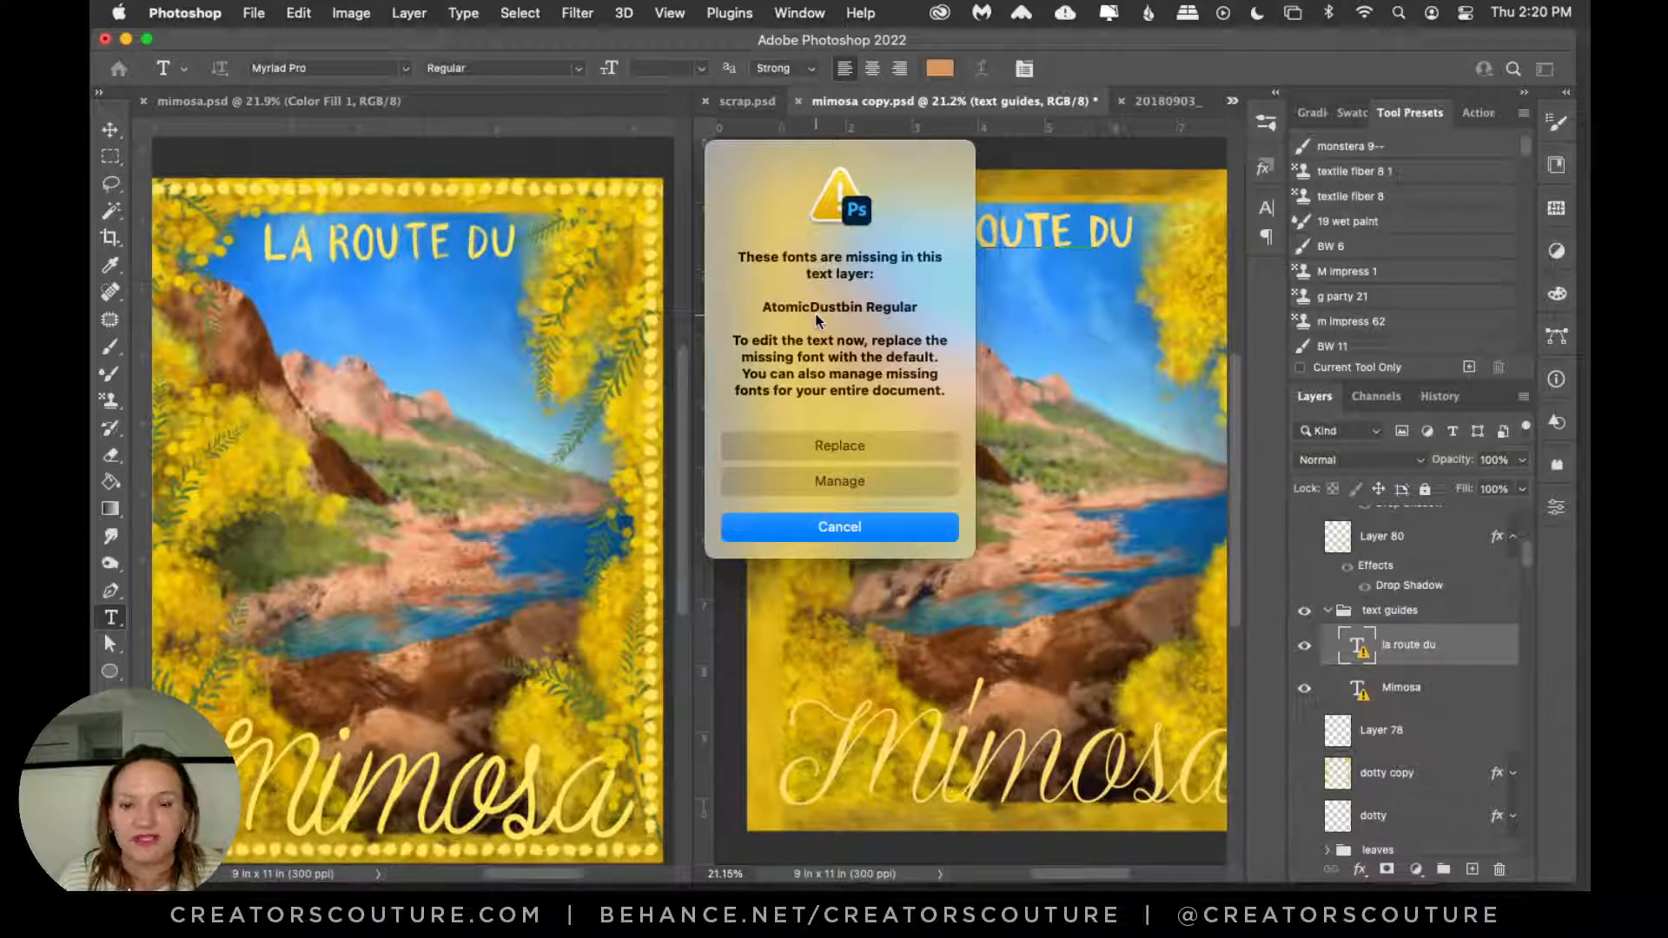
left_click(846, 532)
left_click(110, 130)
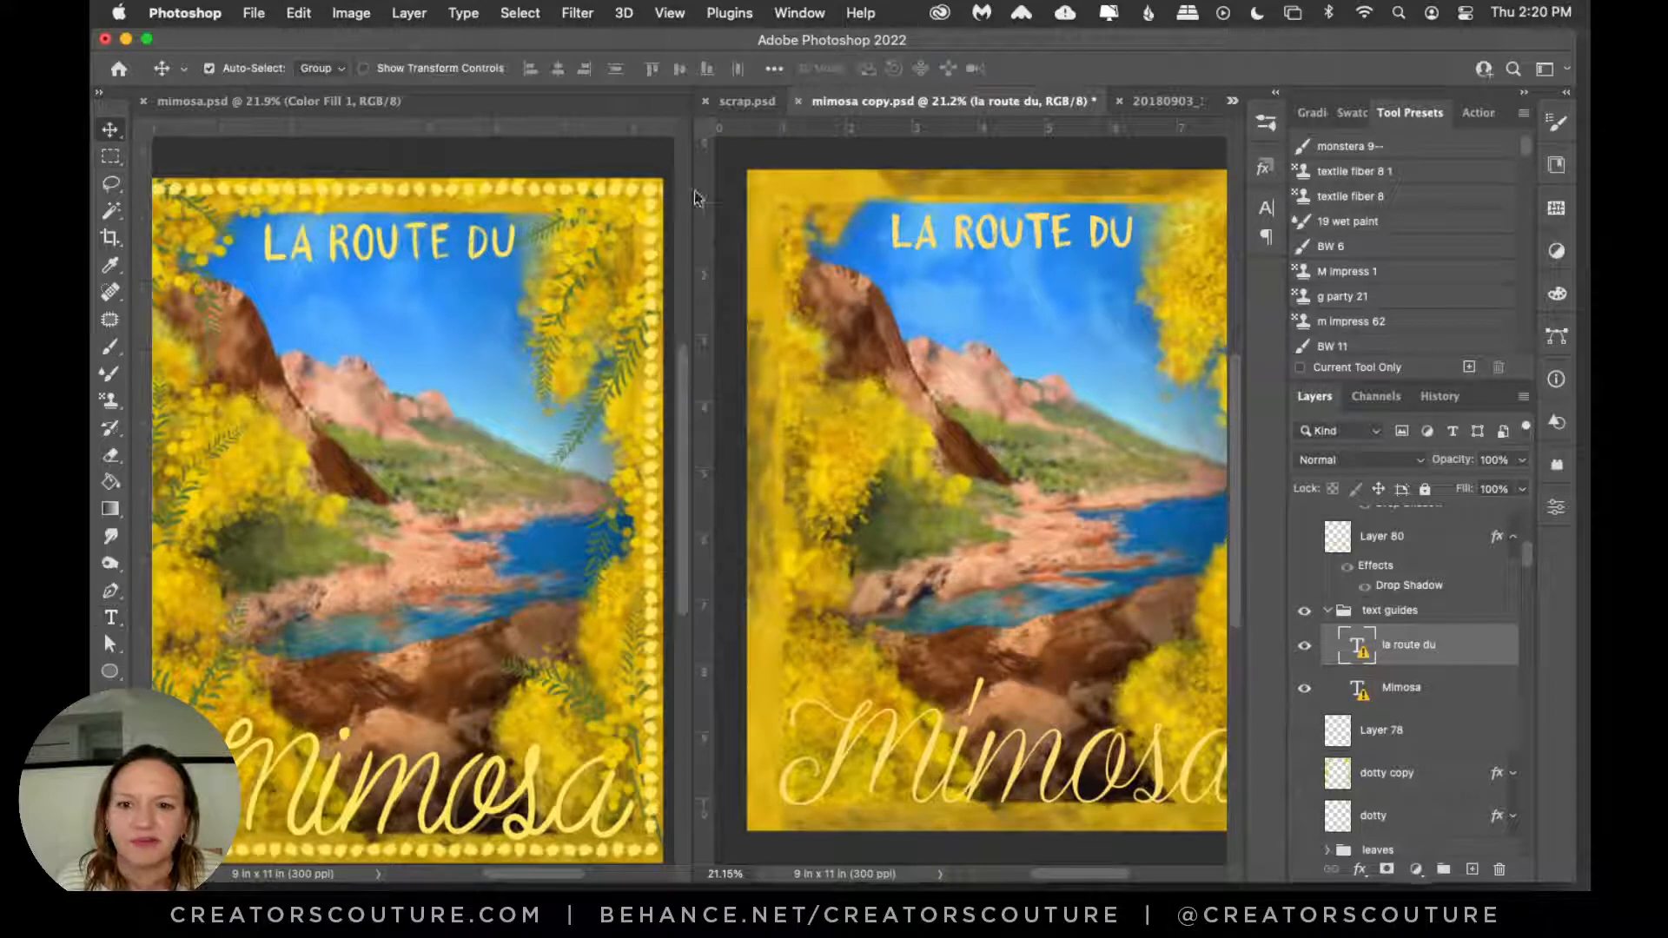
scroll(952, 276, "right", 3)
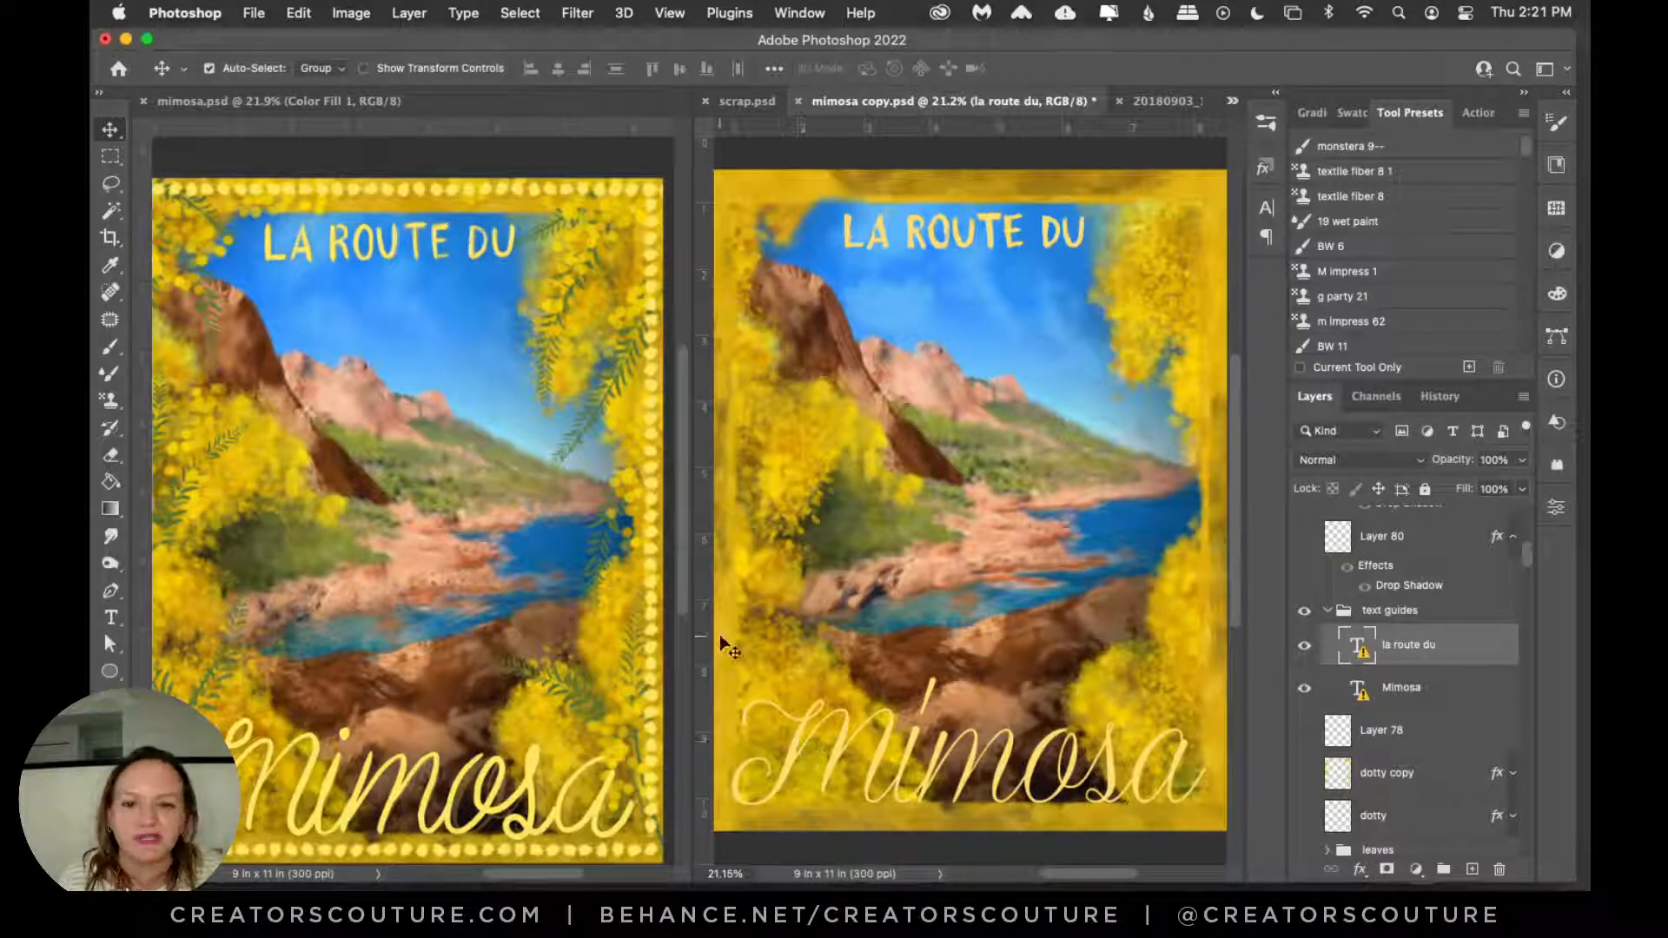
left_click_drag(691, 501, 545, 515)
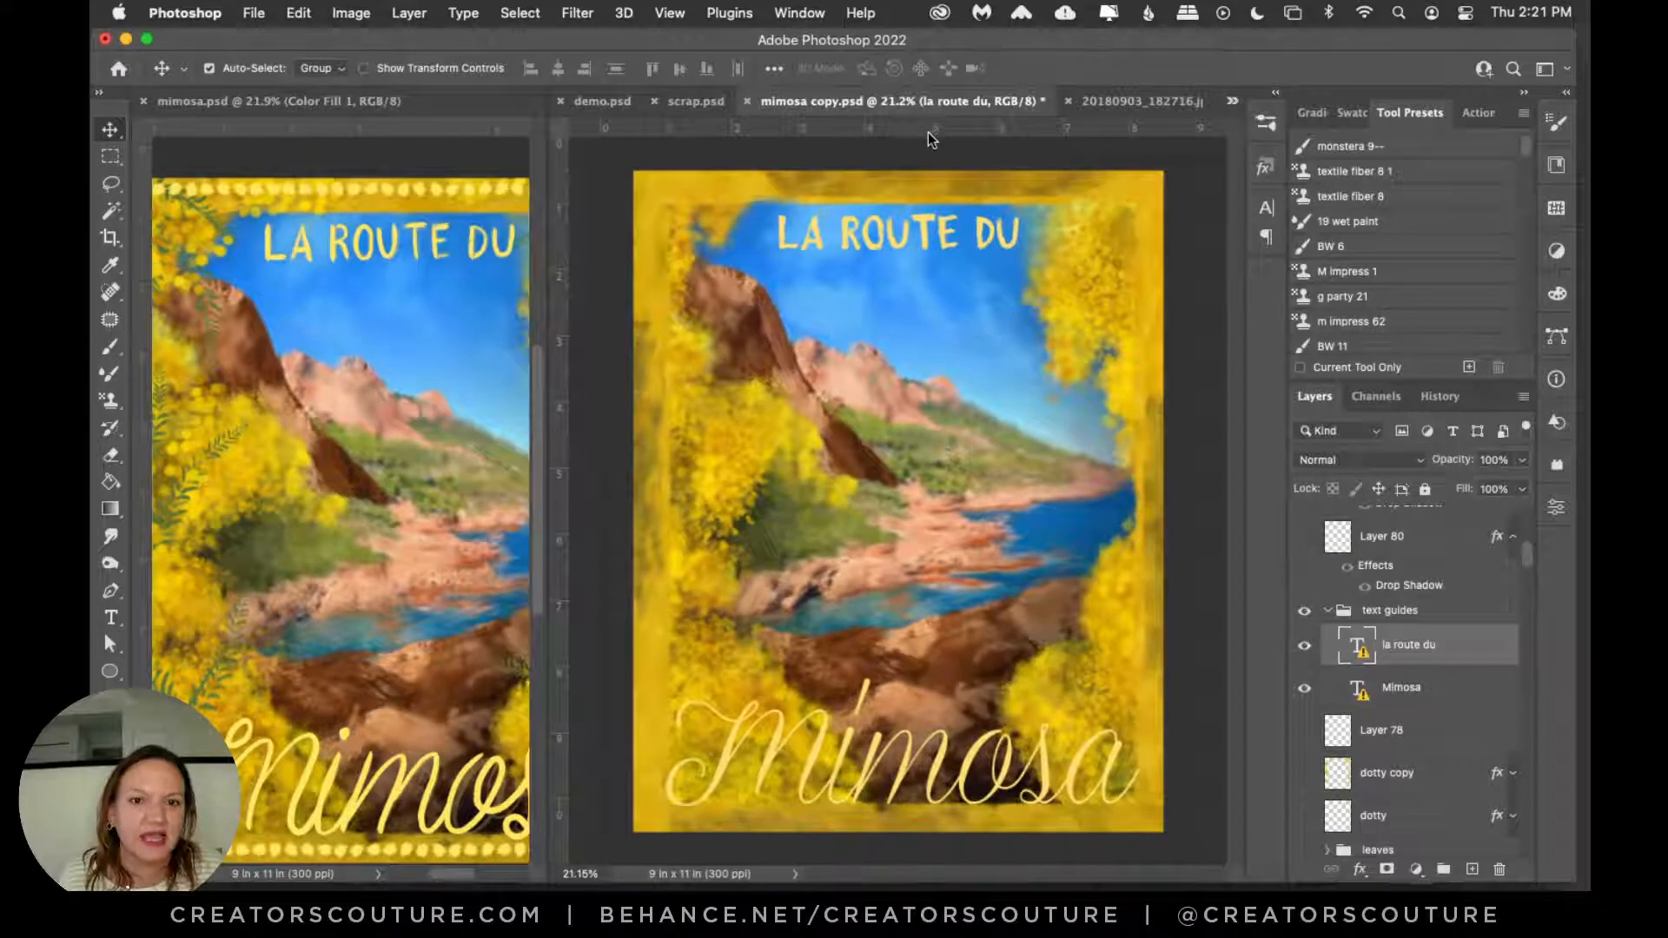
left_click(1334, 612)
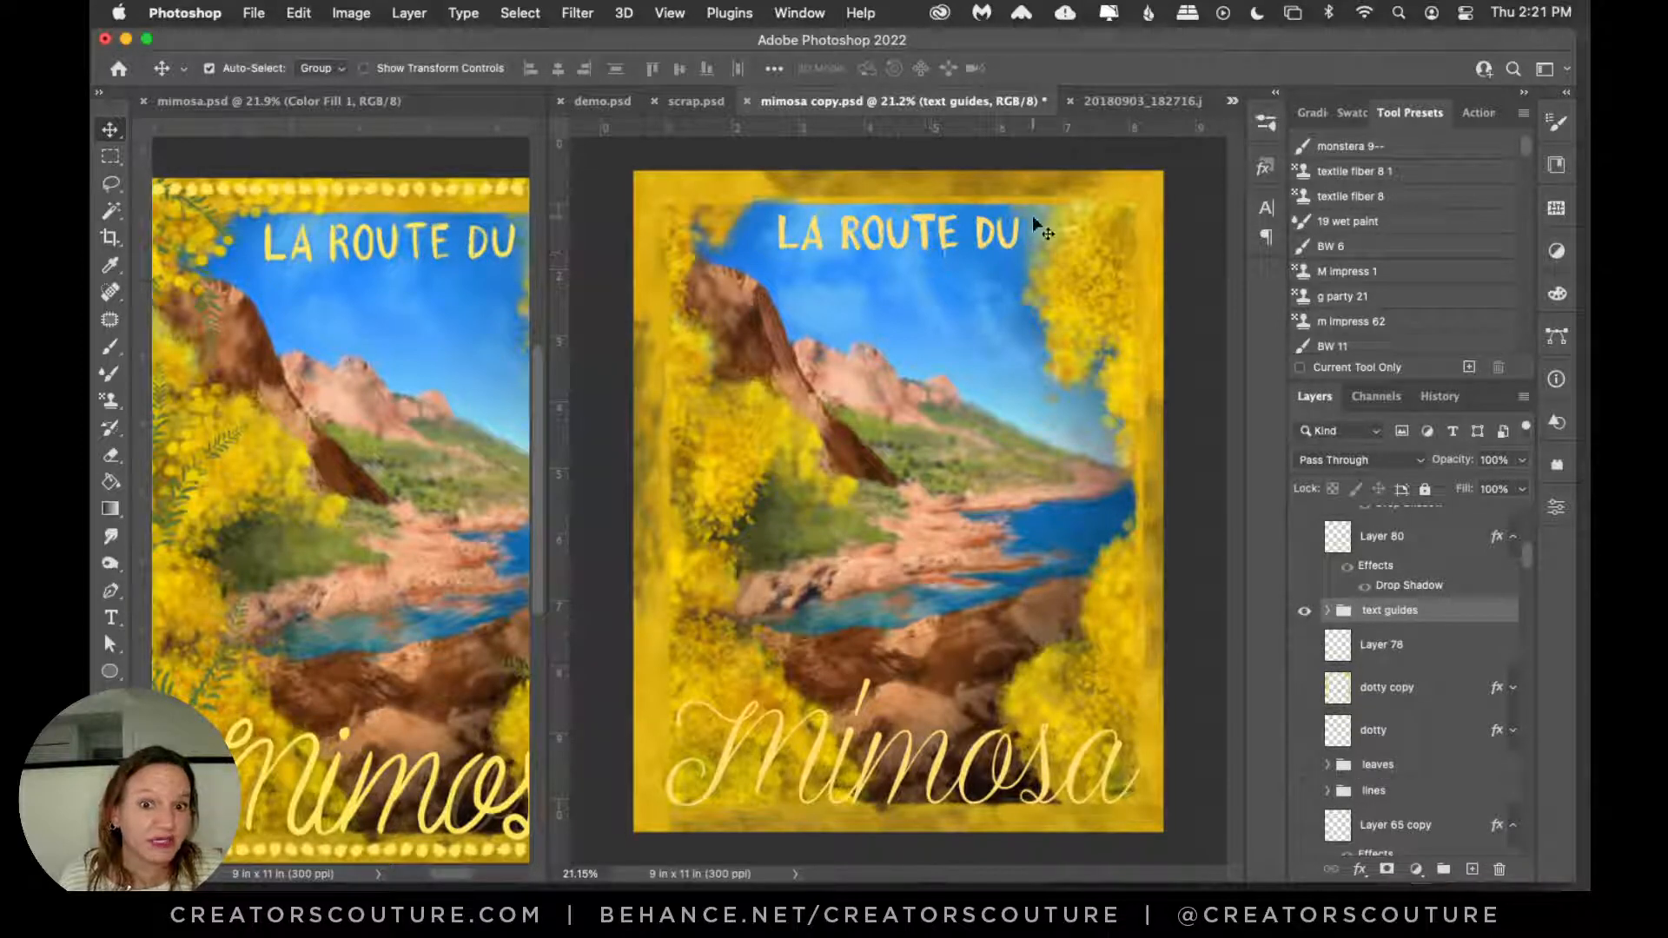
Step: Hide Layer 64 and Layer 62 inside the border group and add a new layer above Layer 64
scroll(1441, 682, "down", 6)
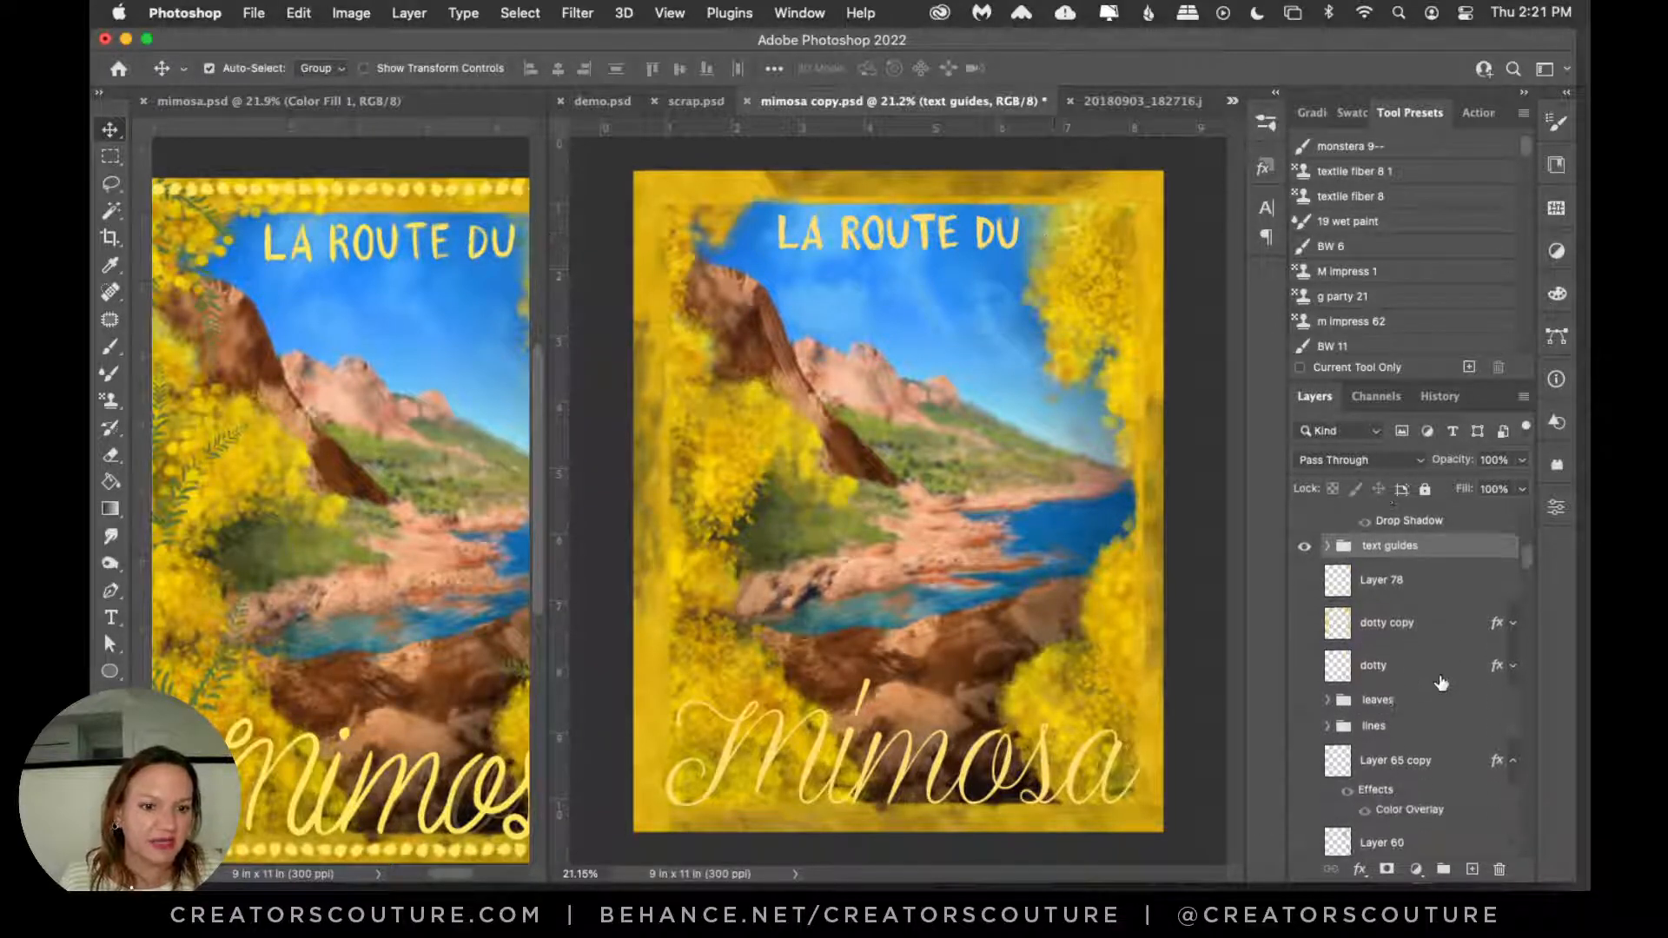
scroll(1441, 682, "down", 1)
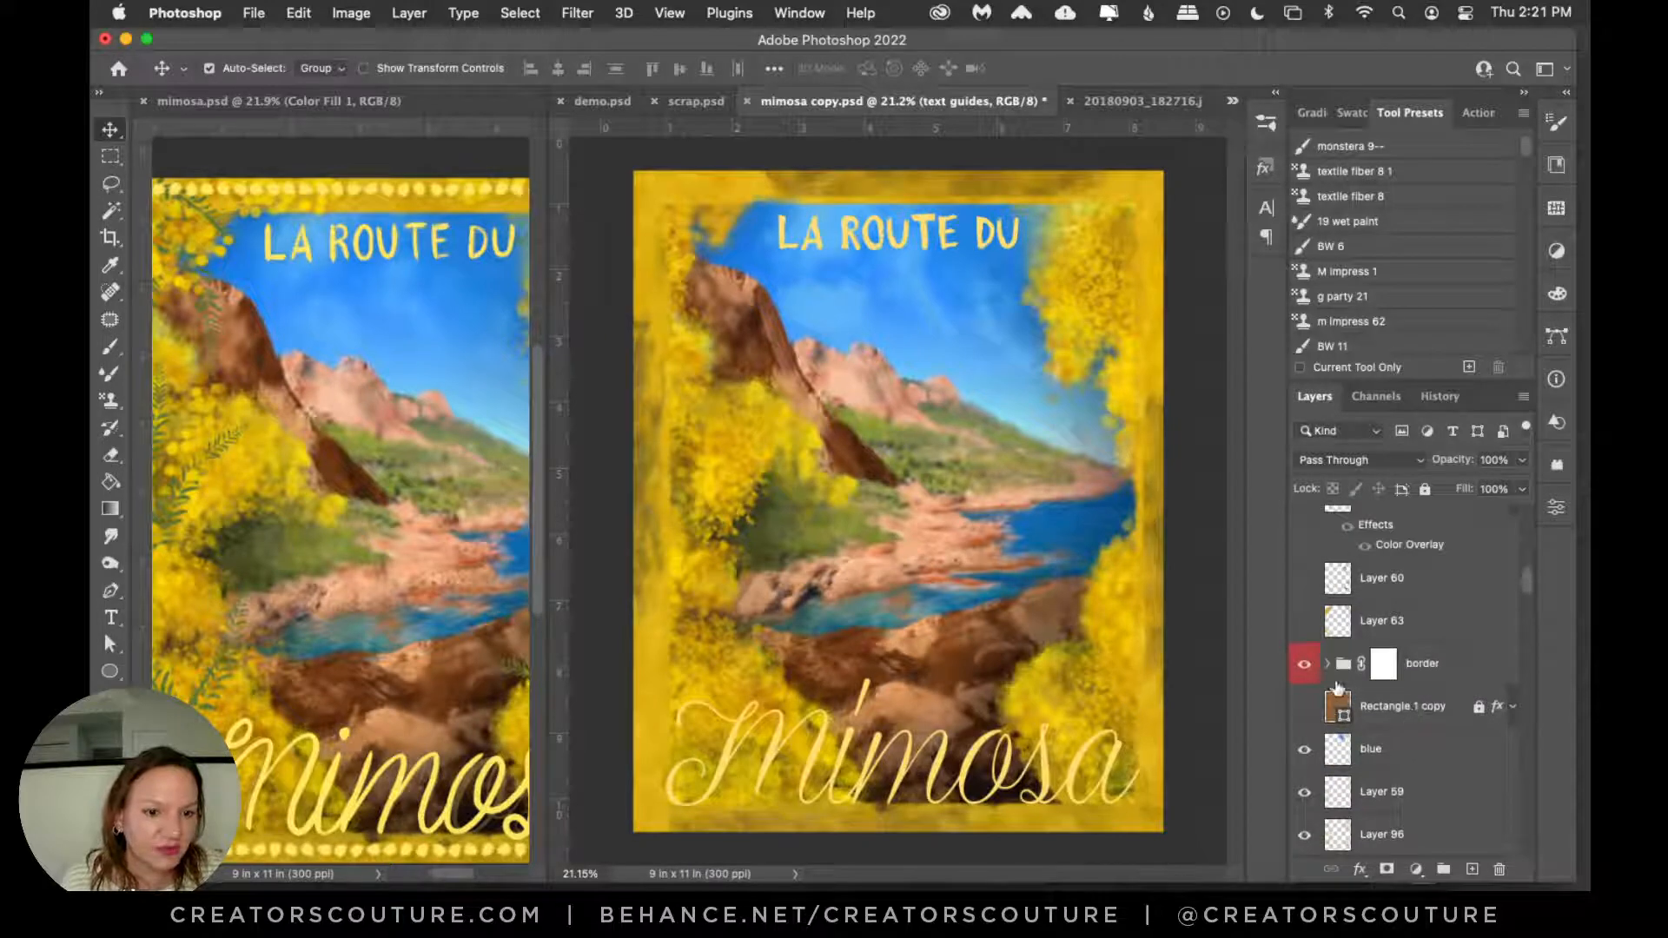
left_click(1326, 665)
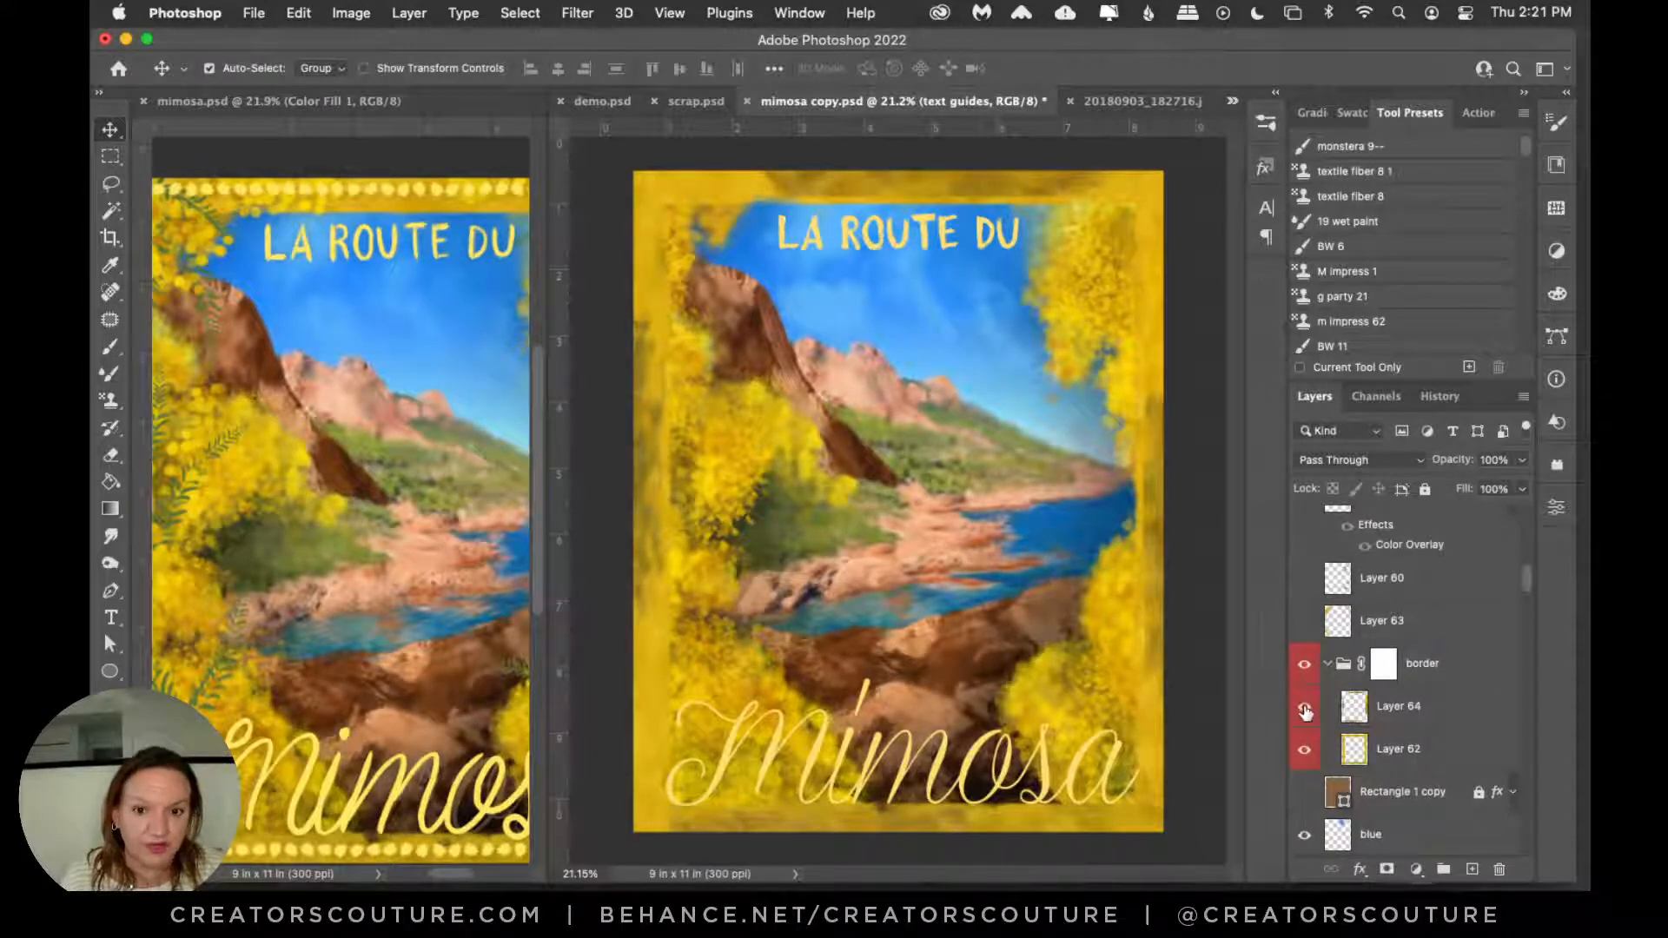
left_click(1304, 709)
left_click(1304, 753)
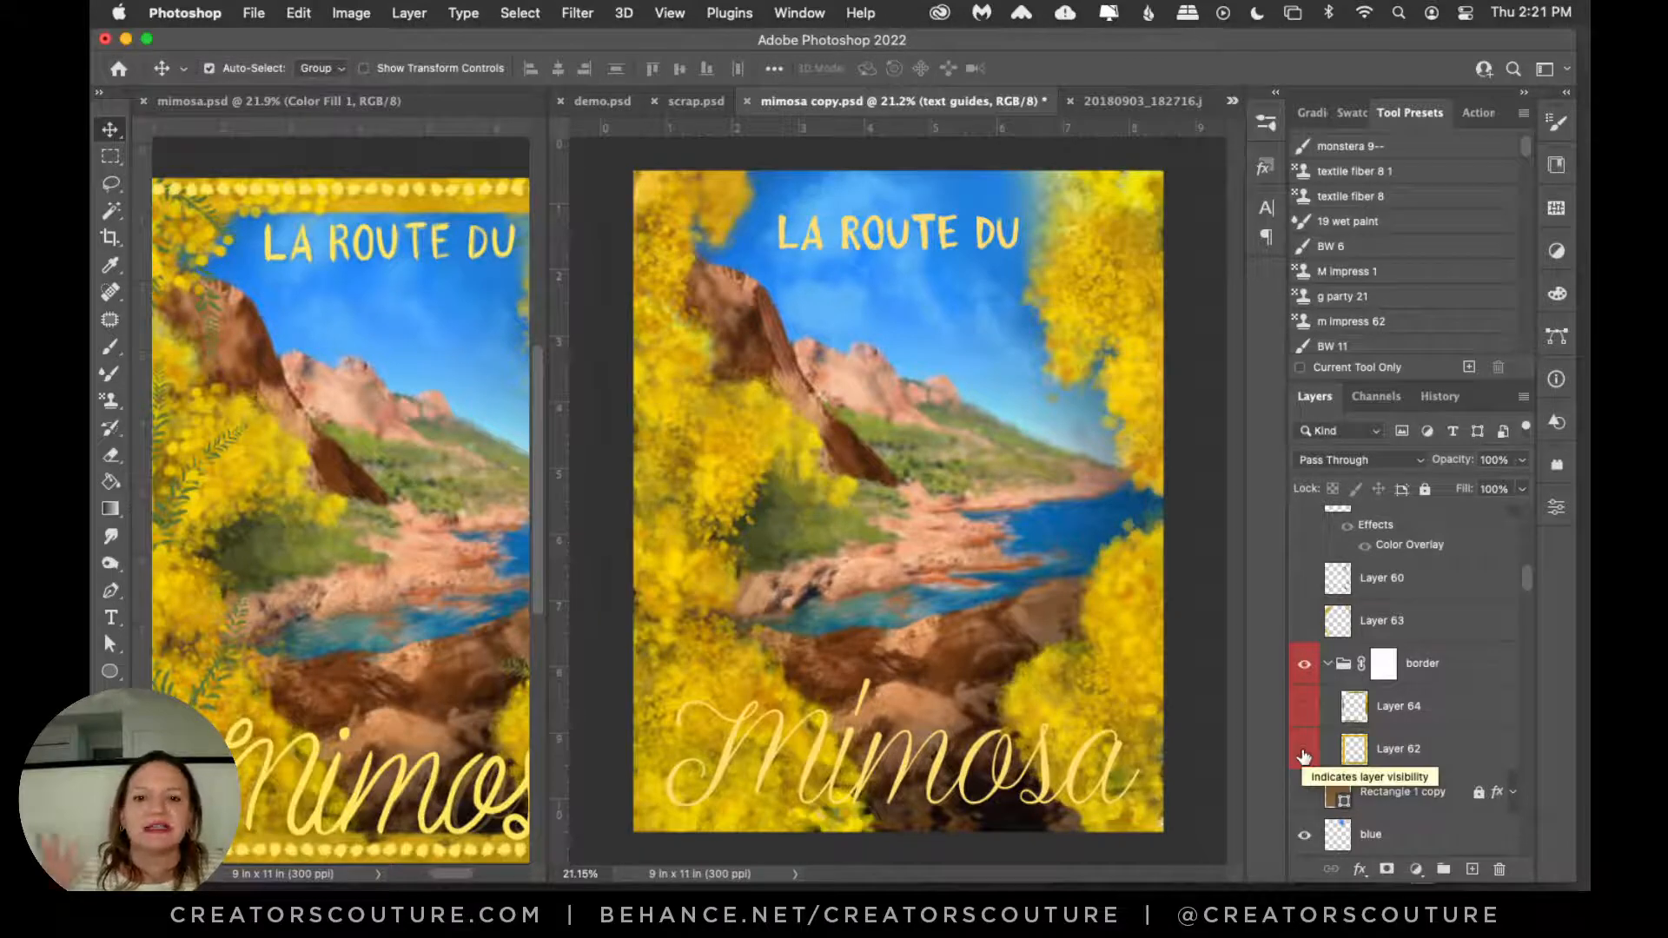
left_click(1463, 716)
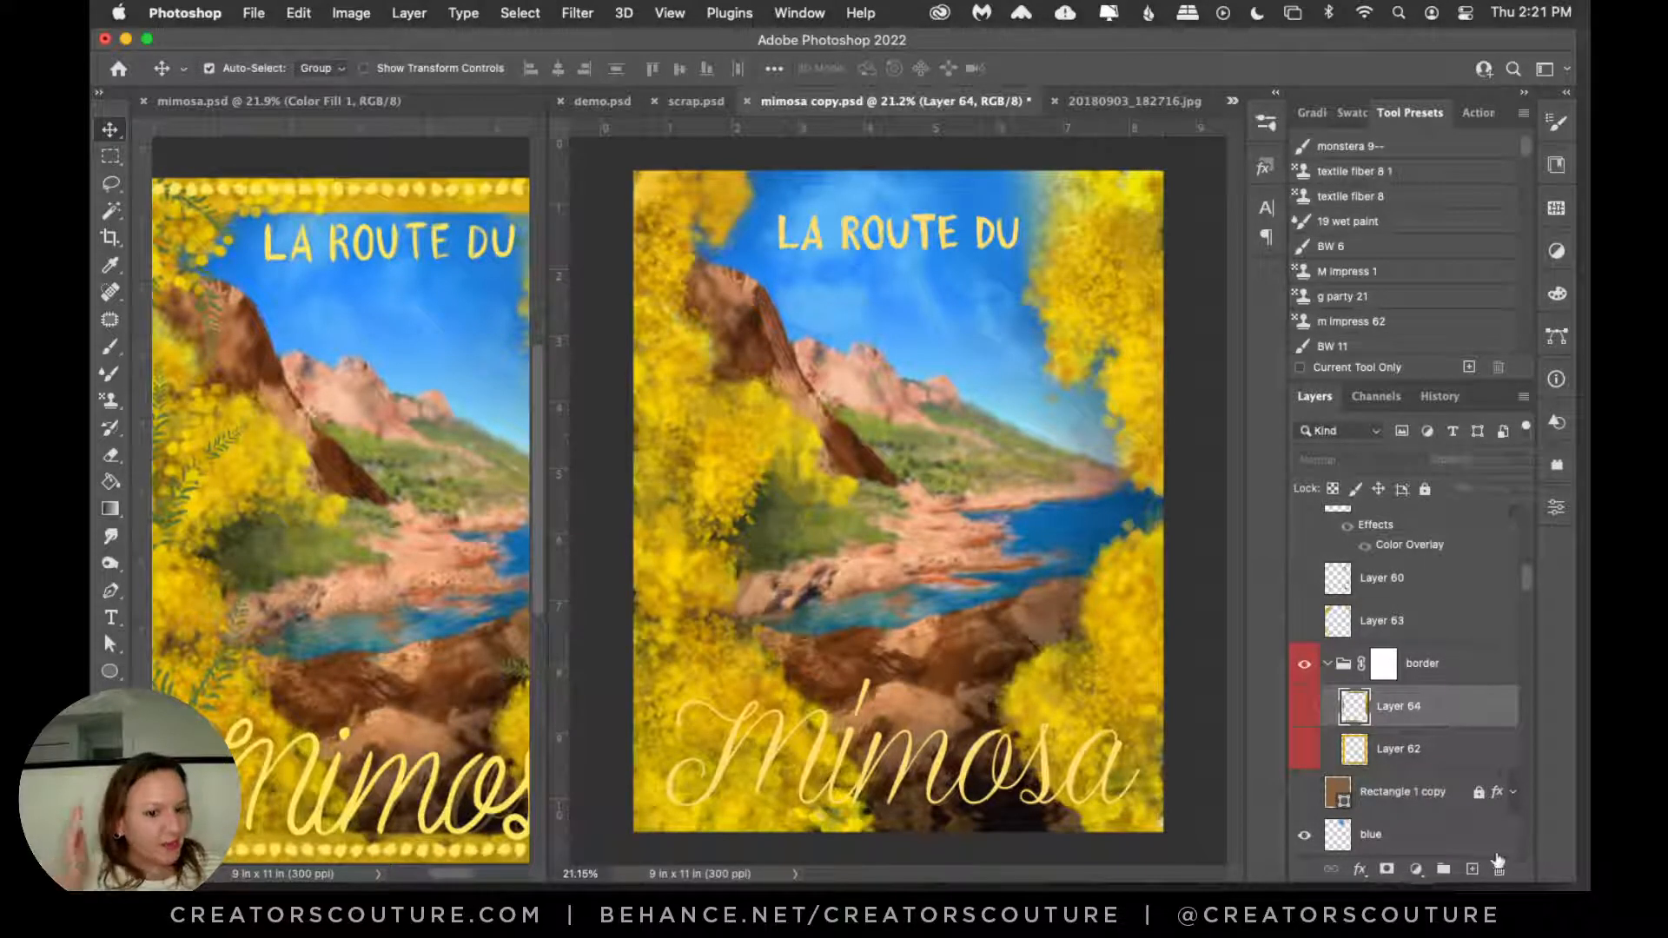
left_click(1474, 870)
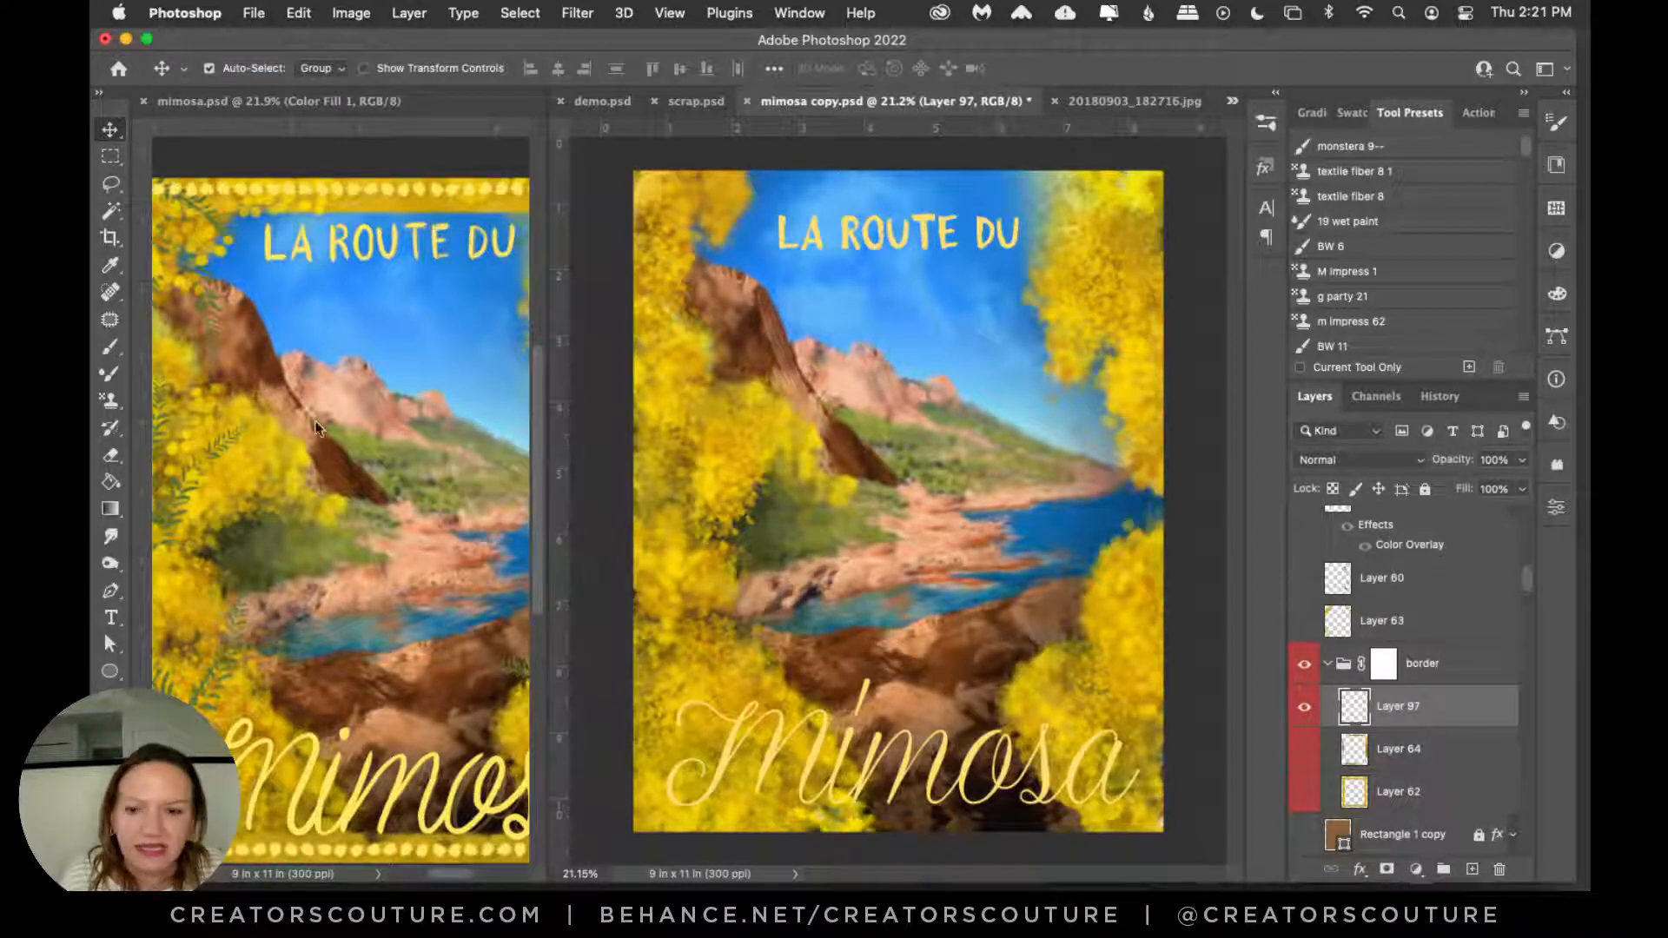
Step: Set up the Pattern Stamp tool with the 13 artistic-creatorscouture brush from the PS artistic autumn V2 set
left_click(110, 400)
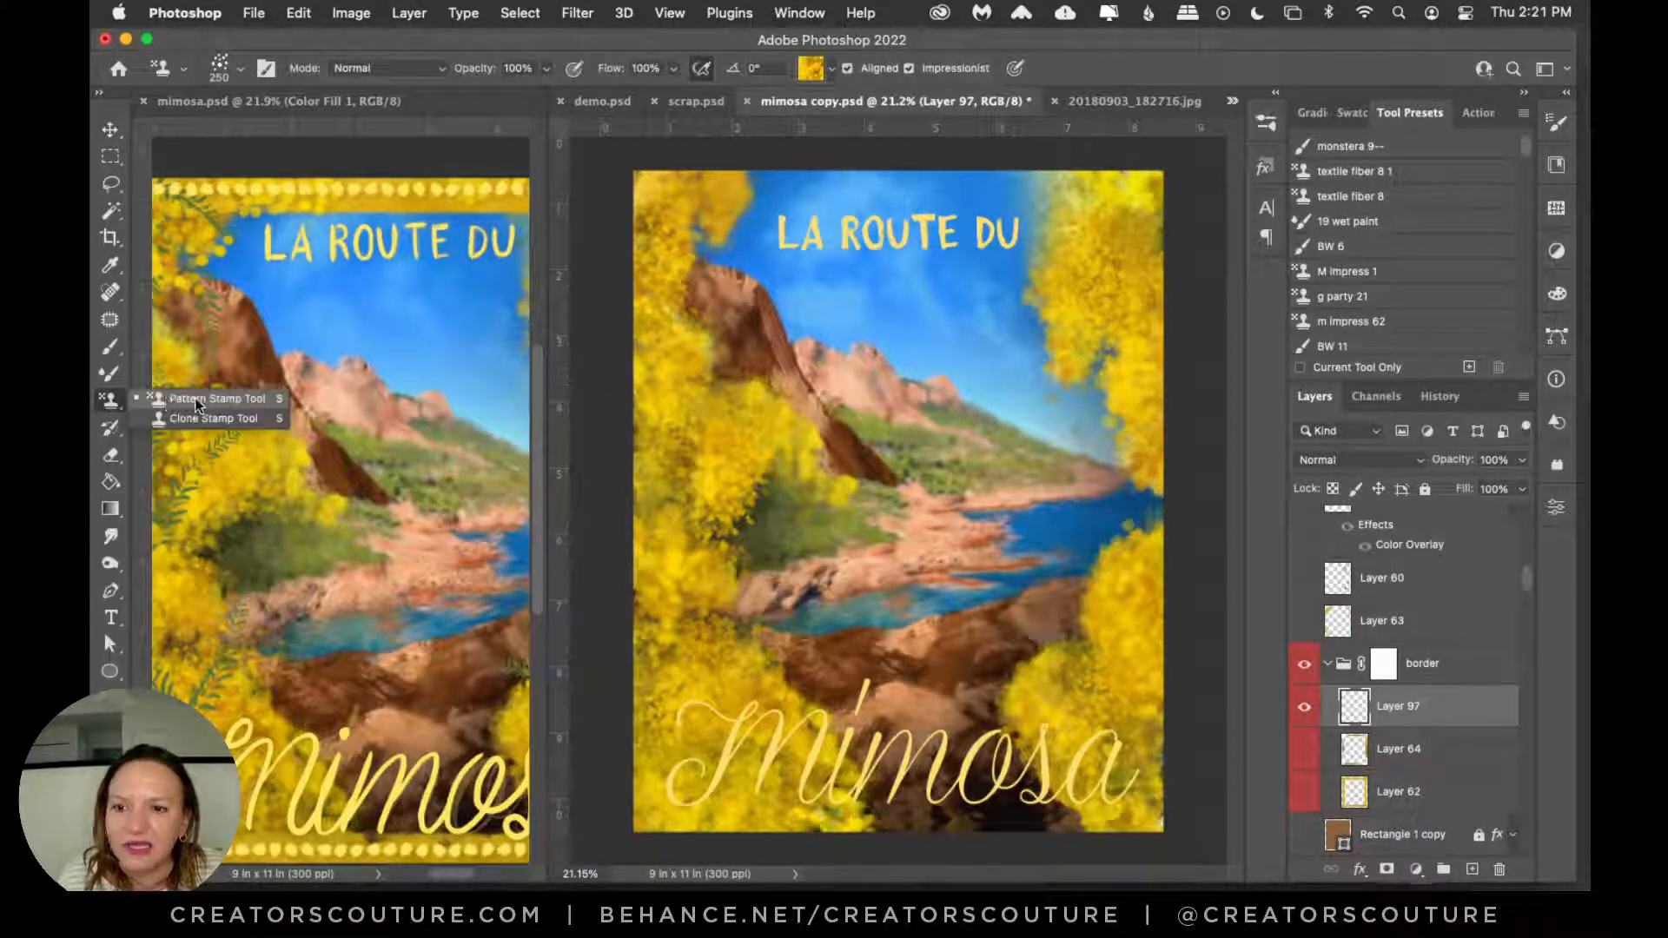
left_click(209, 398)
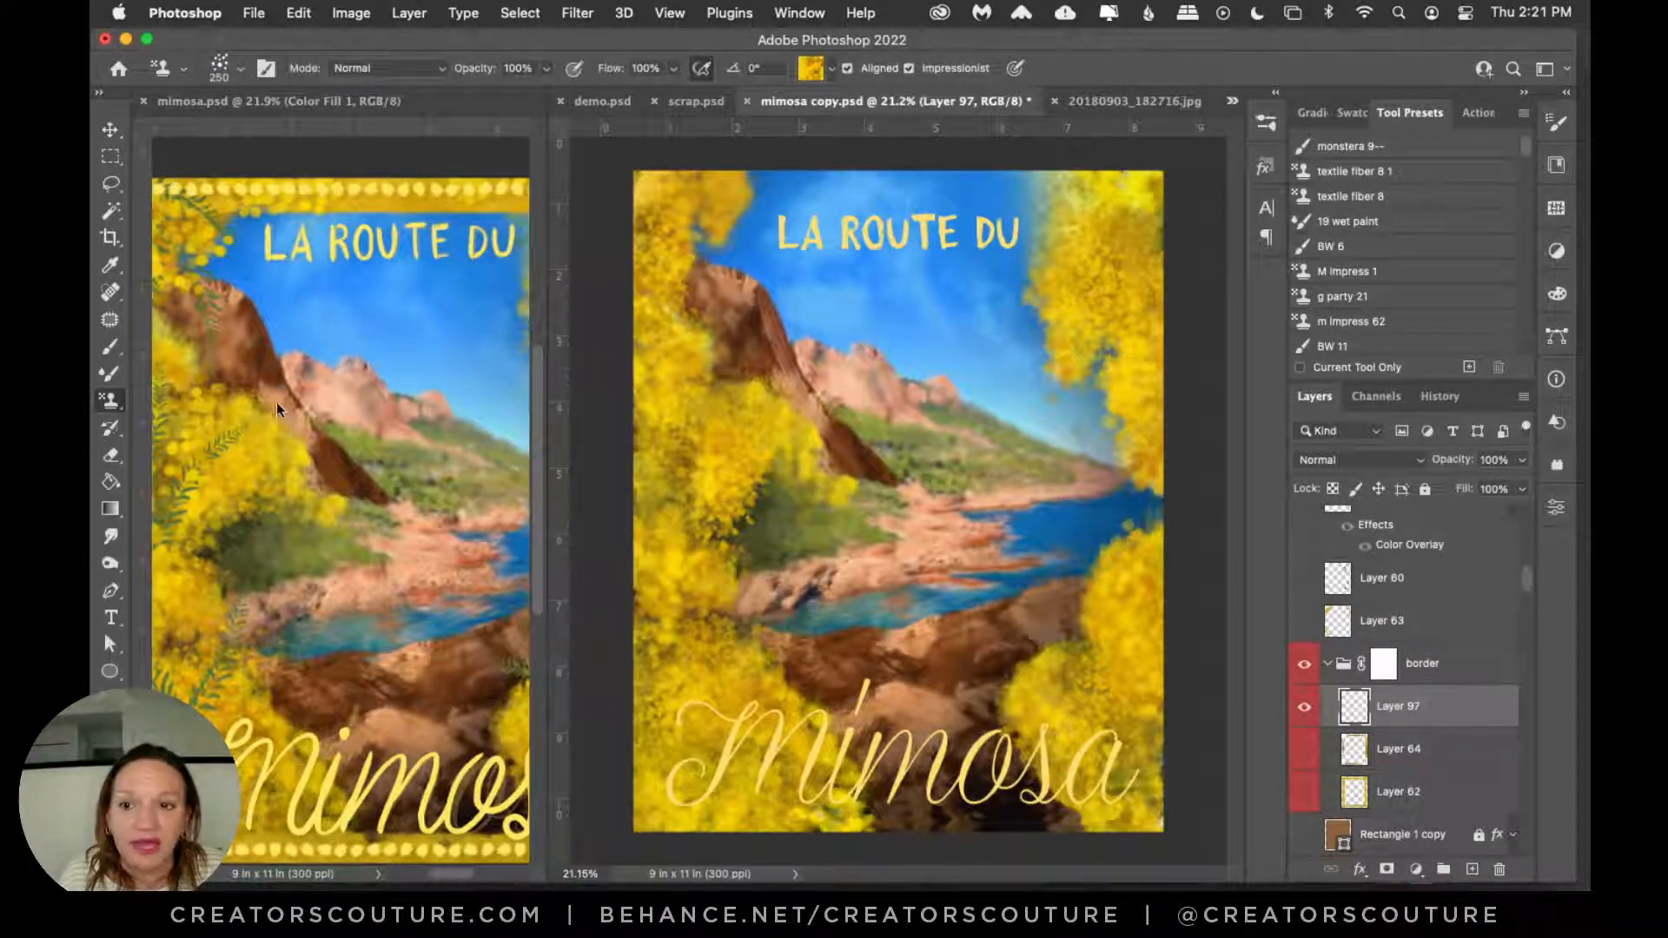
left_click(1265, 124)
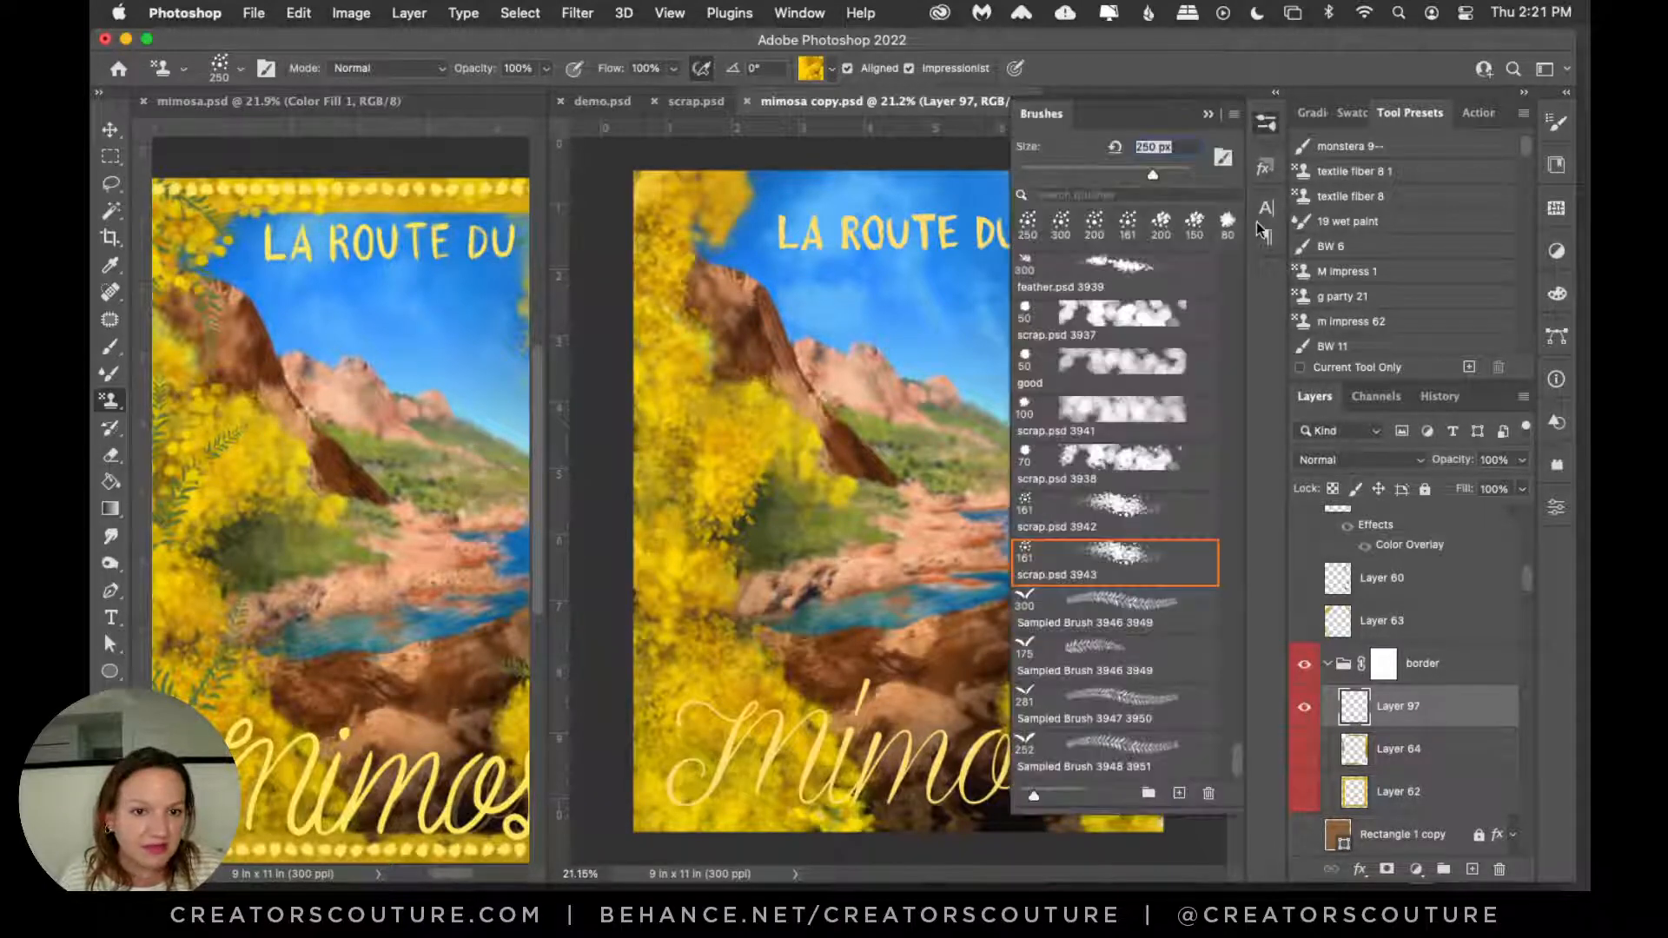
mouse_move(1231, 758)
left_mouse_down()
mouse_move(1233, 461)
mouse_move(1266, 234)
left_mouse_up()
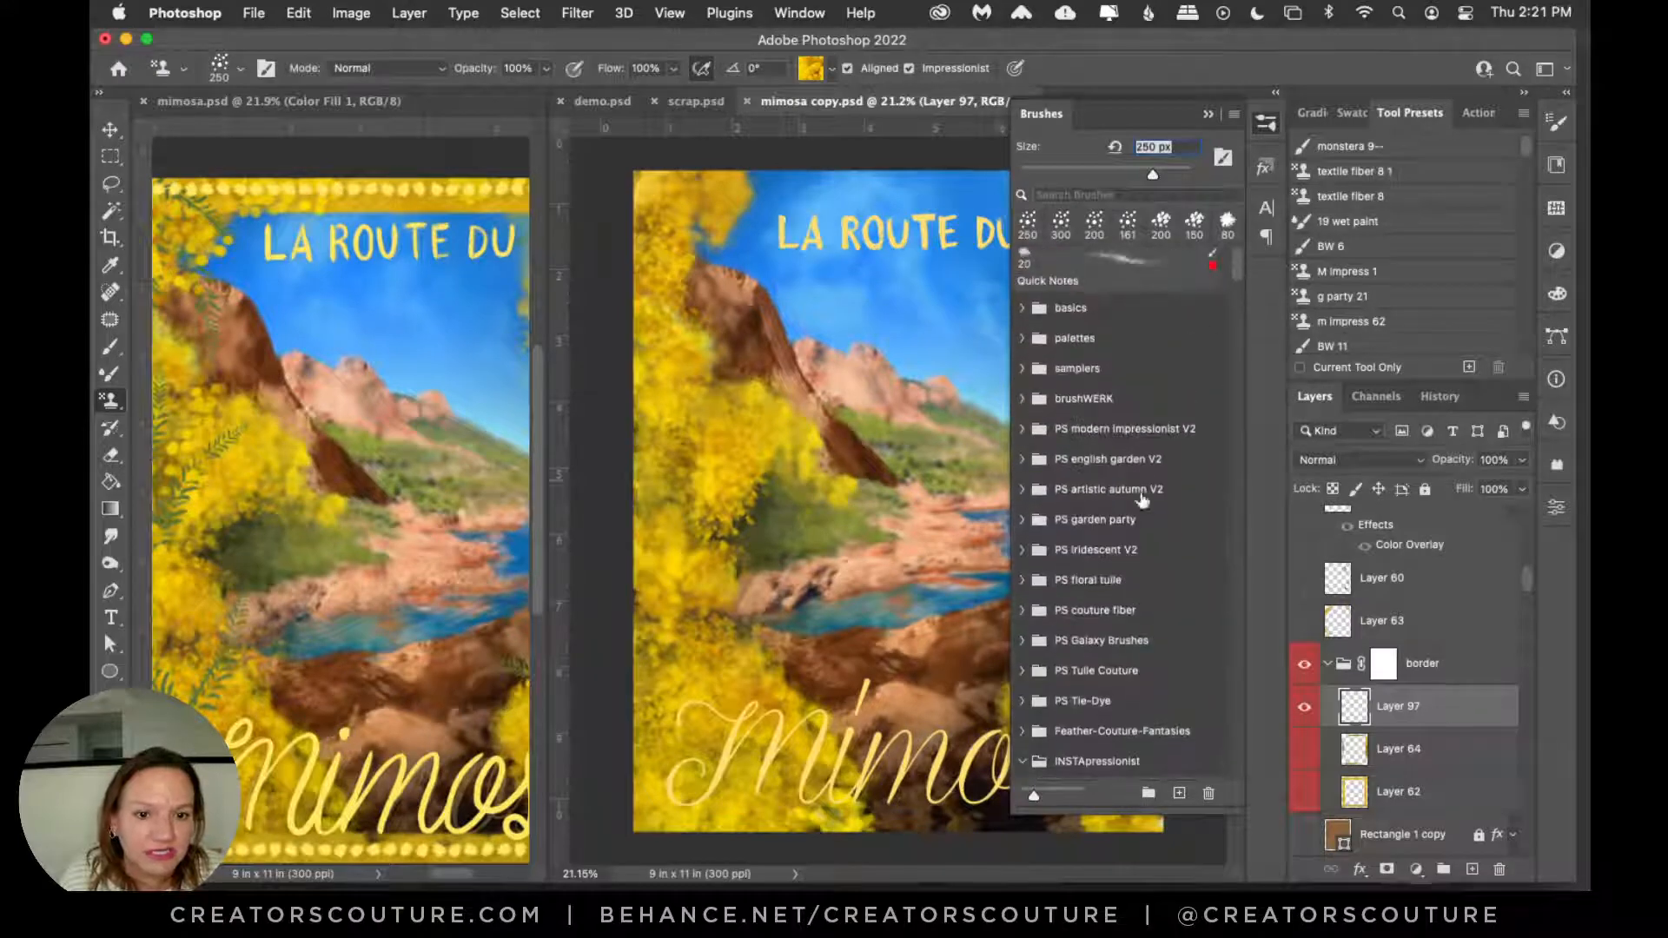
left_click(1023, 489)
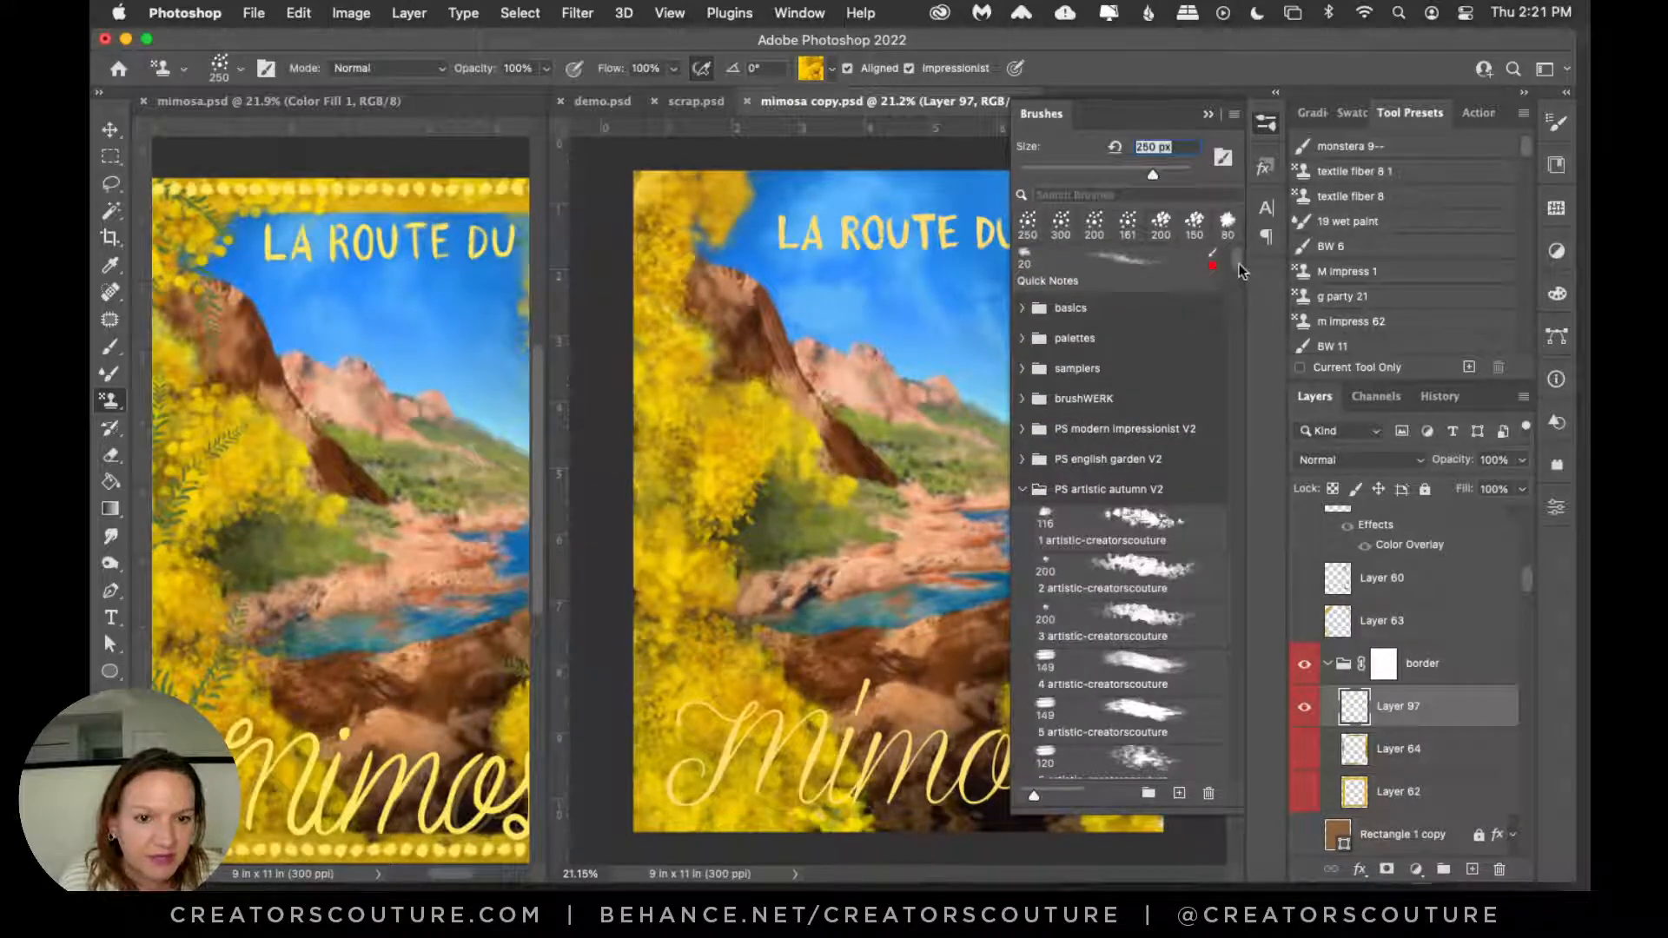
left_click_drag(1242, 265, 1238, 298)
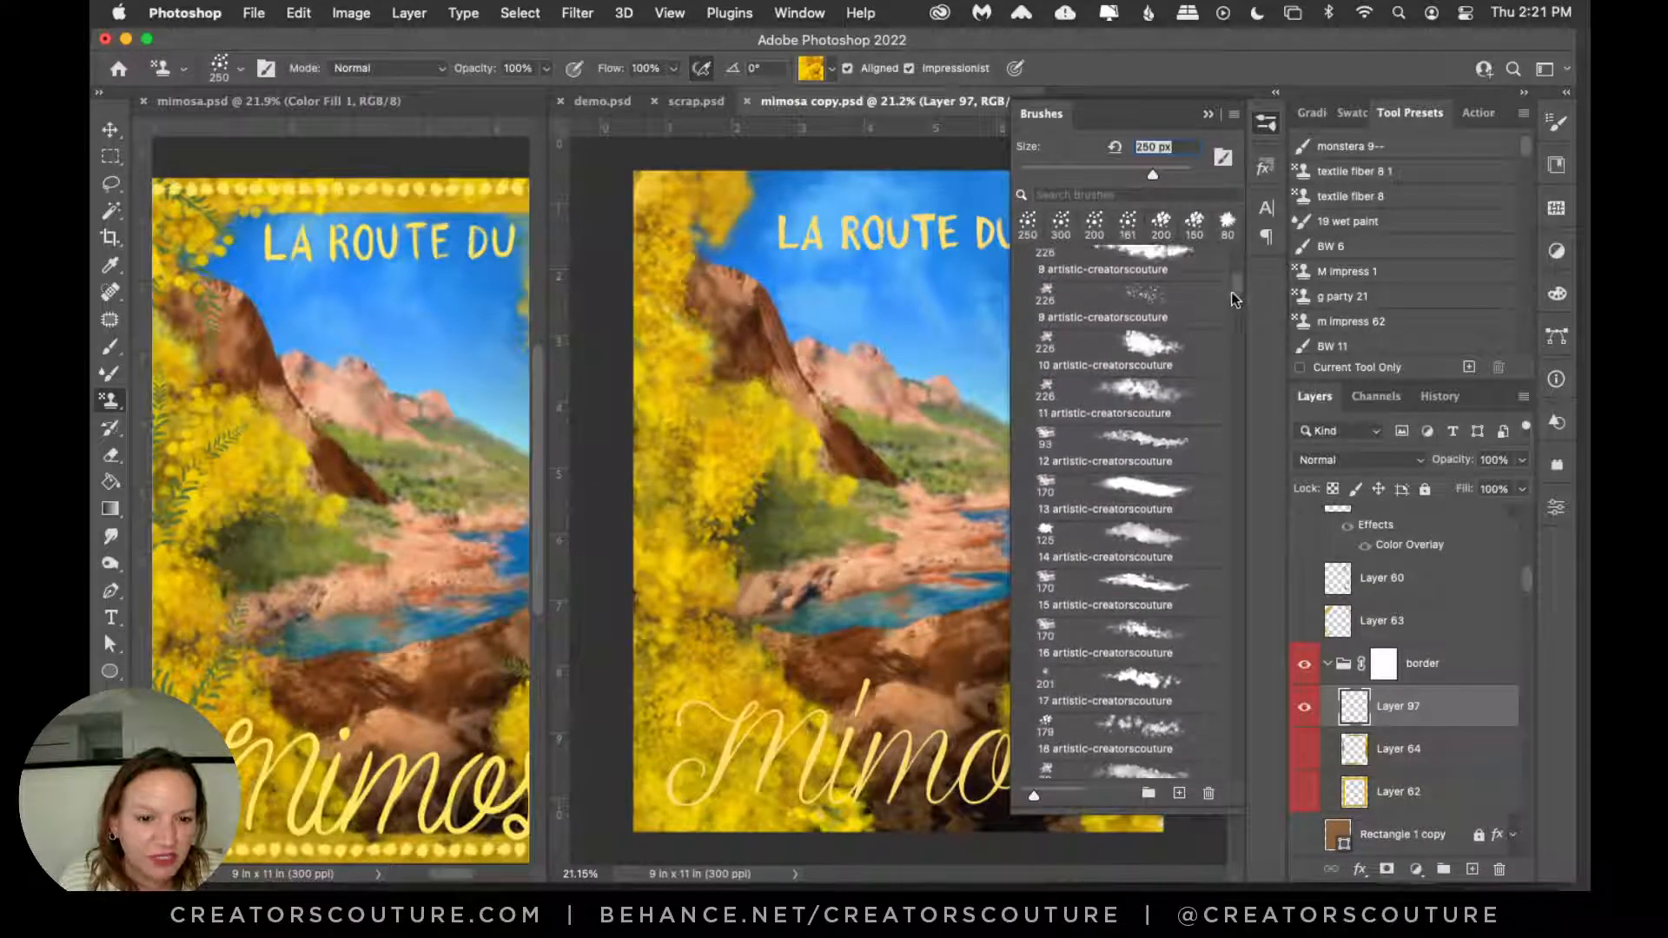
left_click(1116, 497)
left_click(1266, 122)
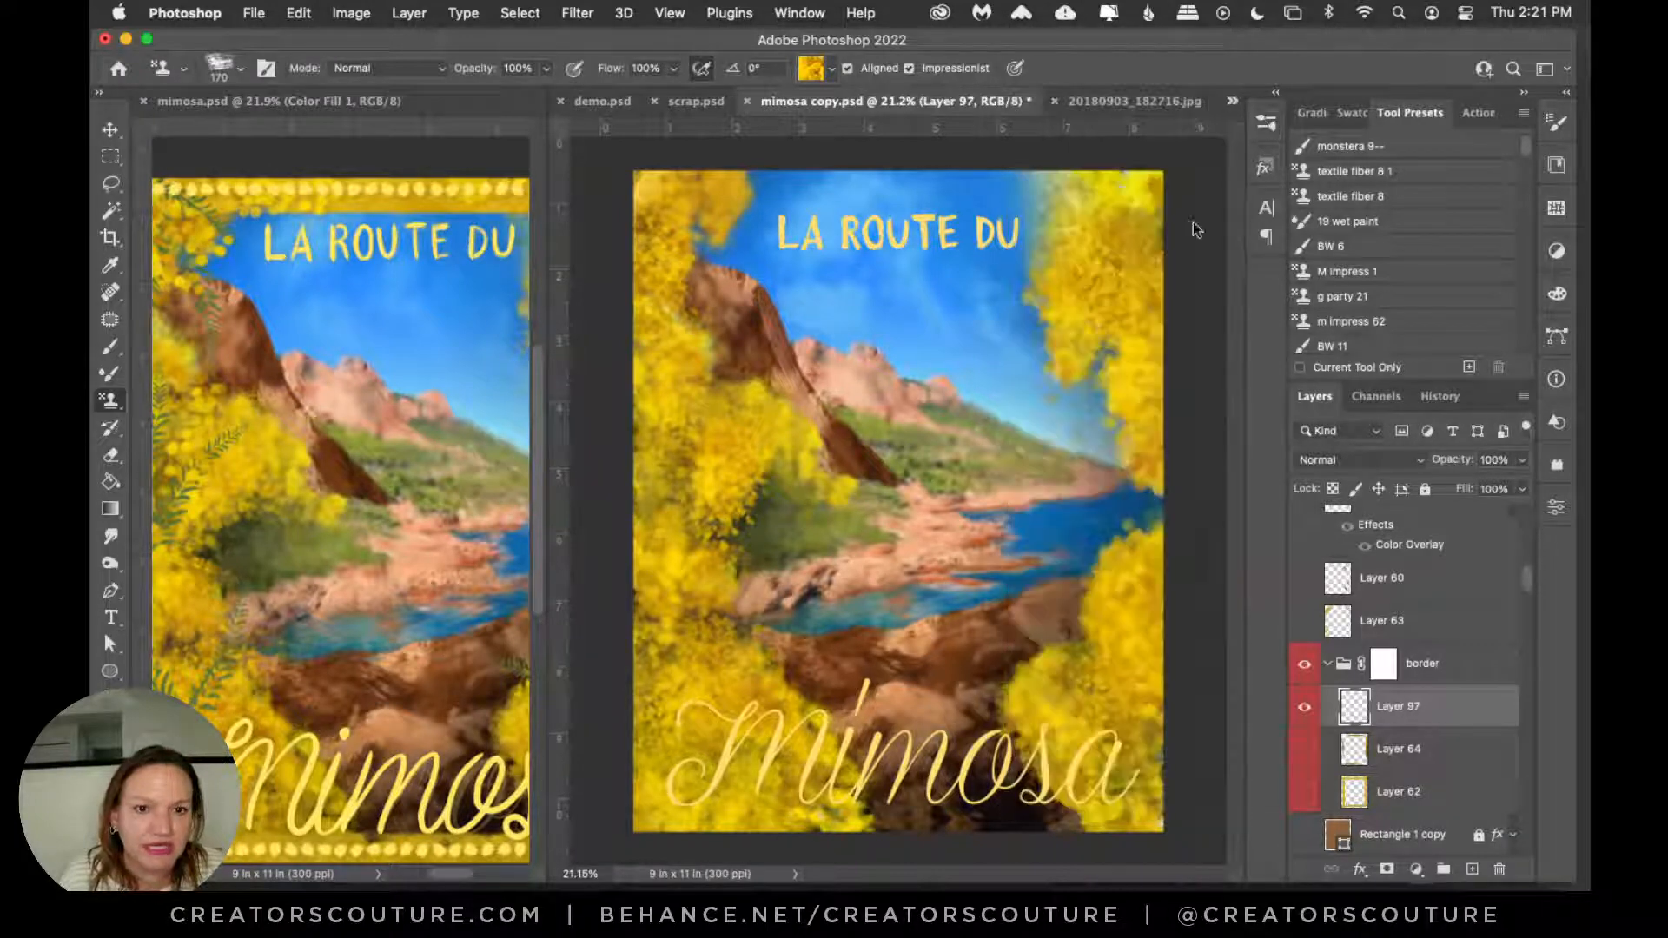
Step: Turn Layer 64 and Layer 62 back on and lower the collapsed border group's opacity to 47%
left_click(1303, 749)
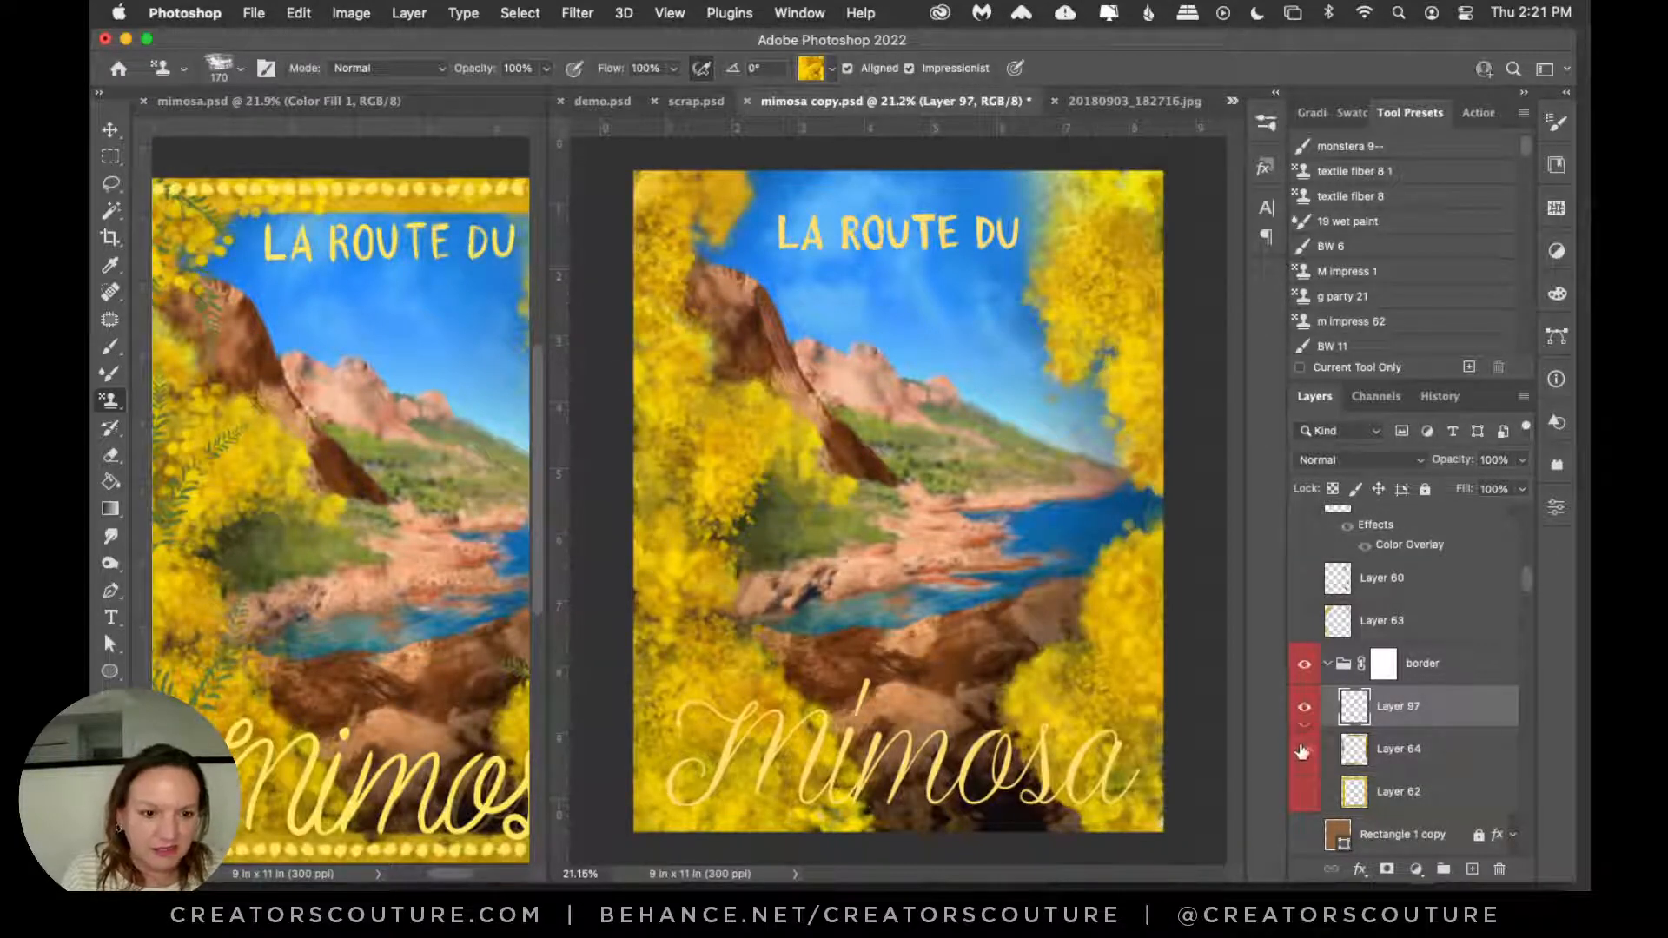
left_click(1303, 788)
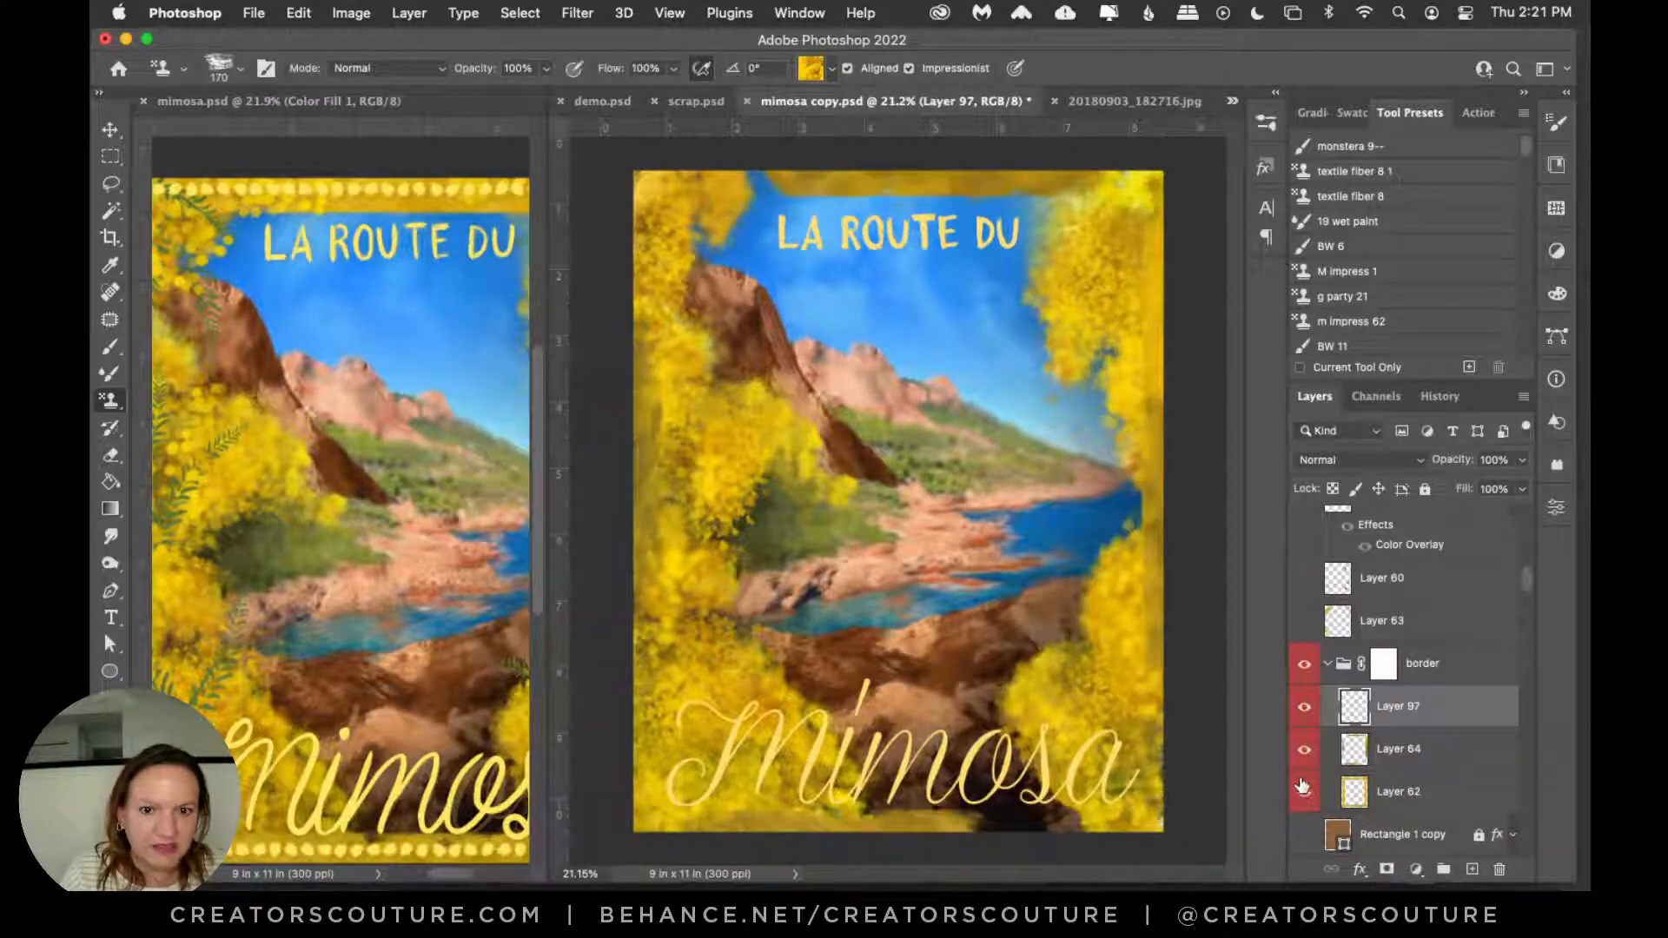
left_click(1324, 673)
left_click(1327, 663)
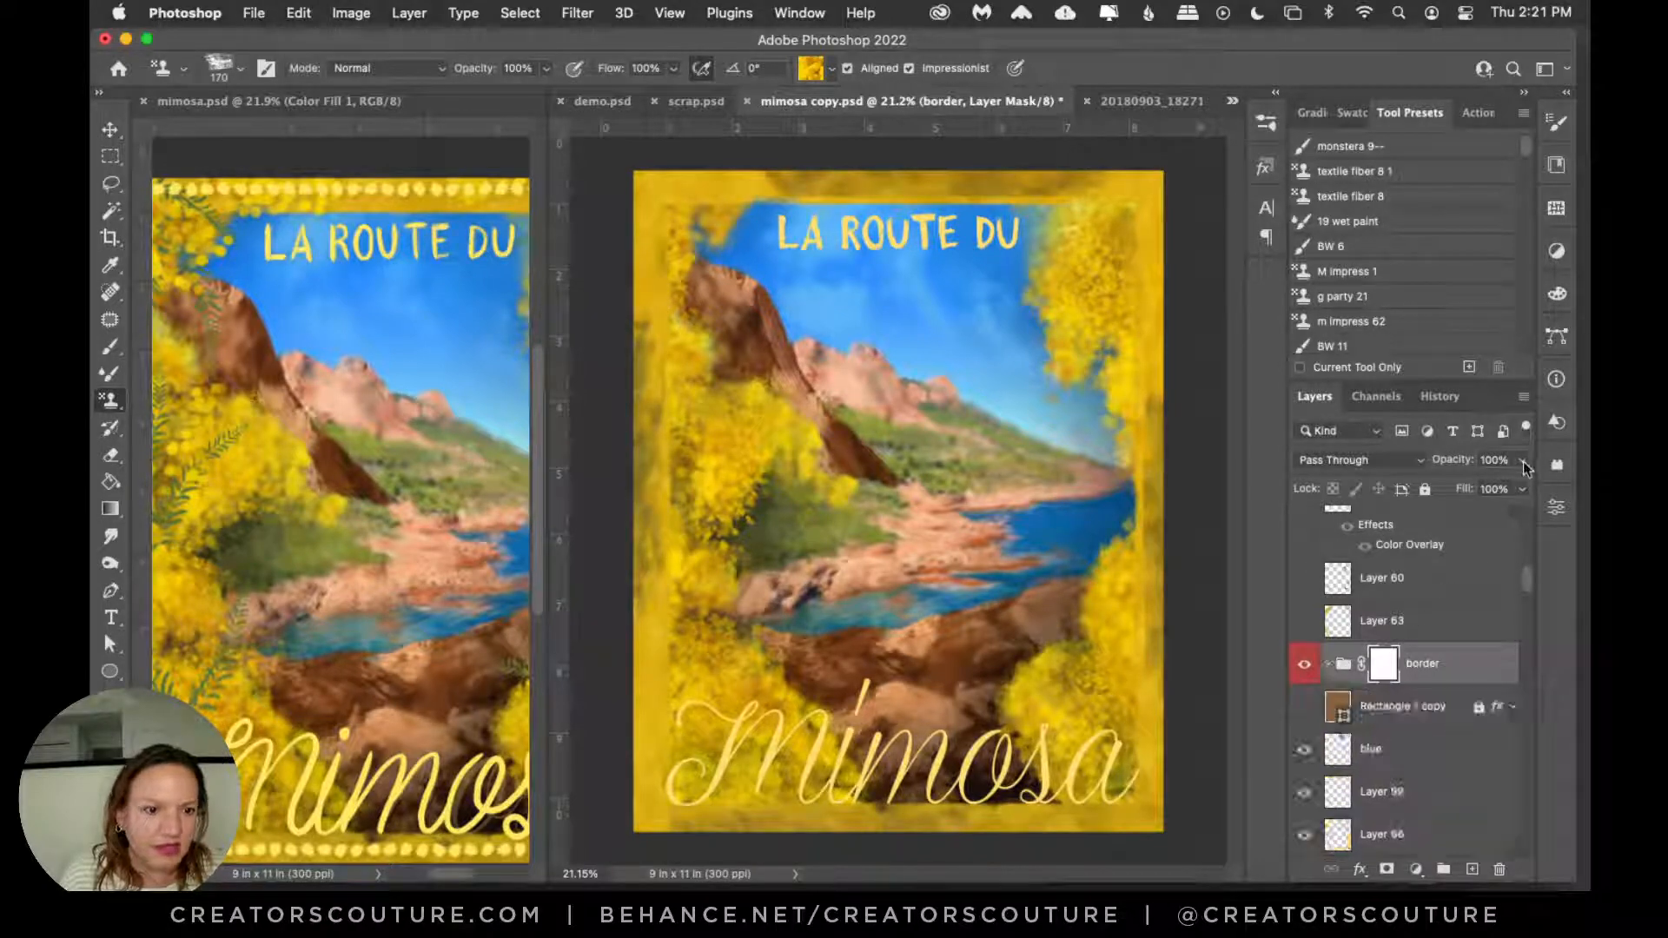
left_click_drag(1524, 461, 1464, 498)
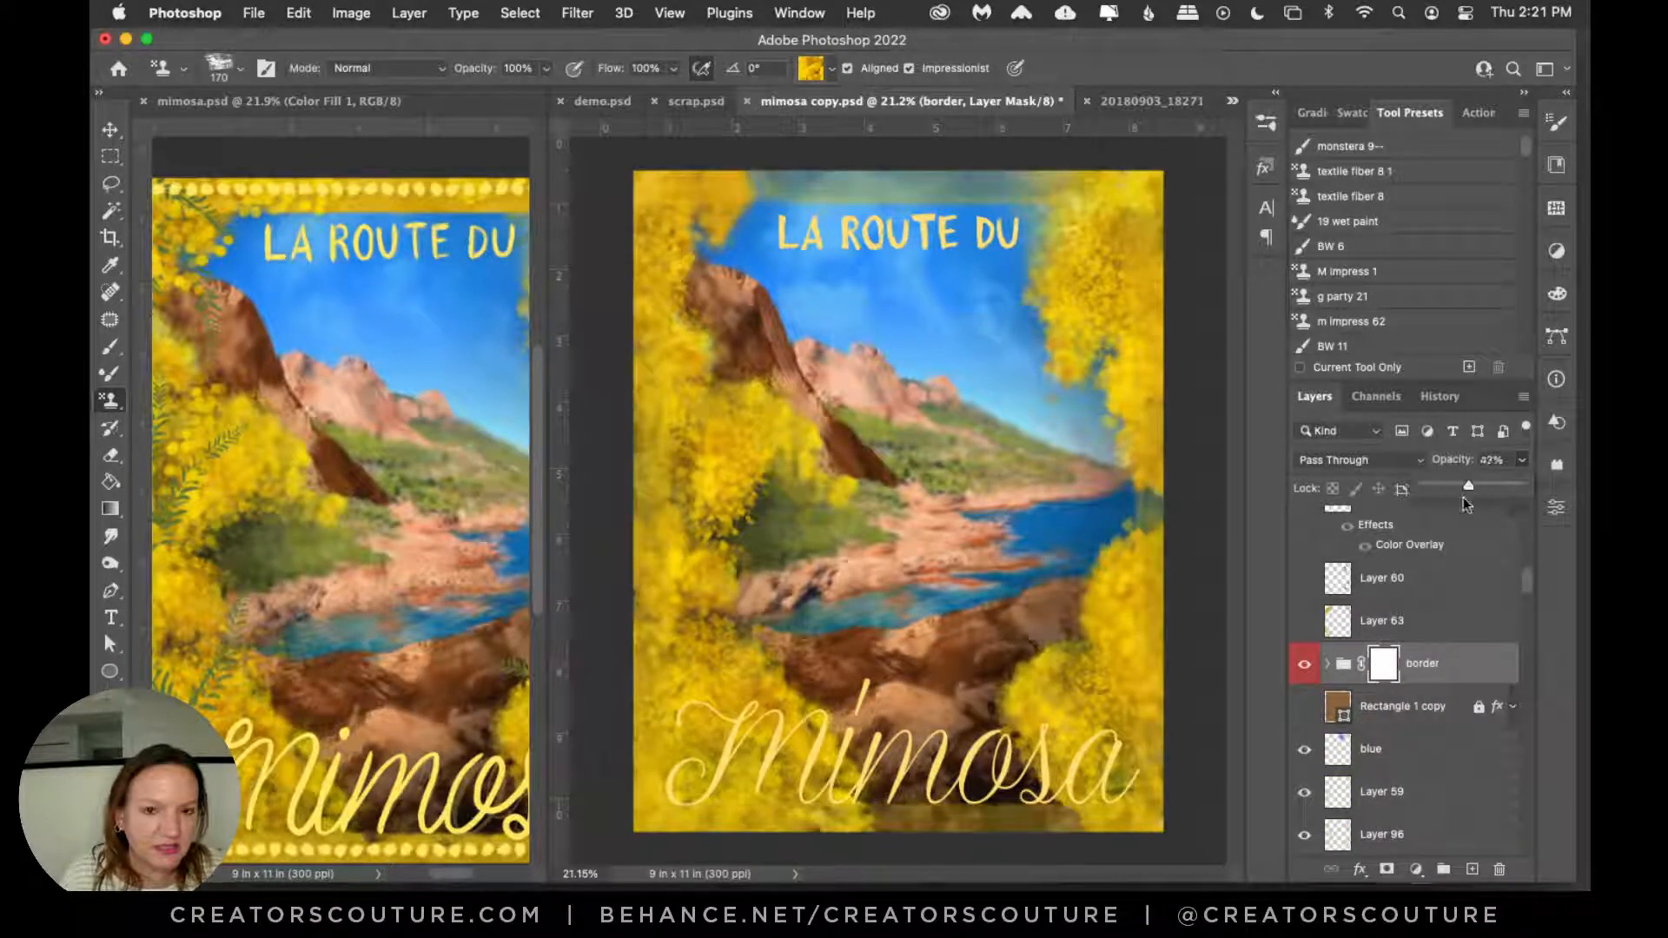
Step: Add a new layer above the hidden border group and stamp the yellow pattern along the poster's top and right edges
left_click(1471, 869)
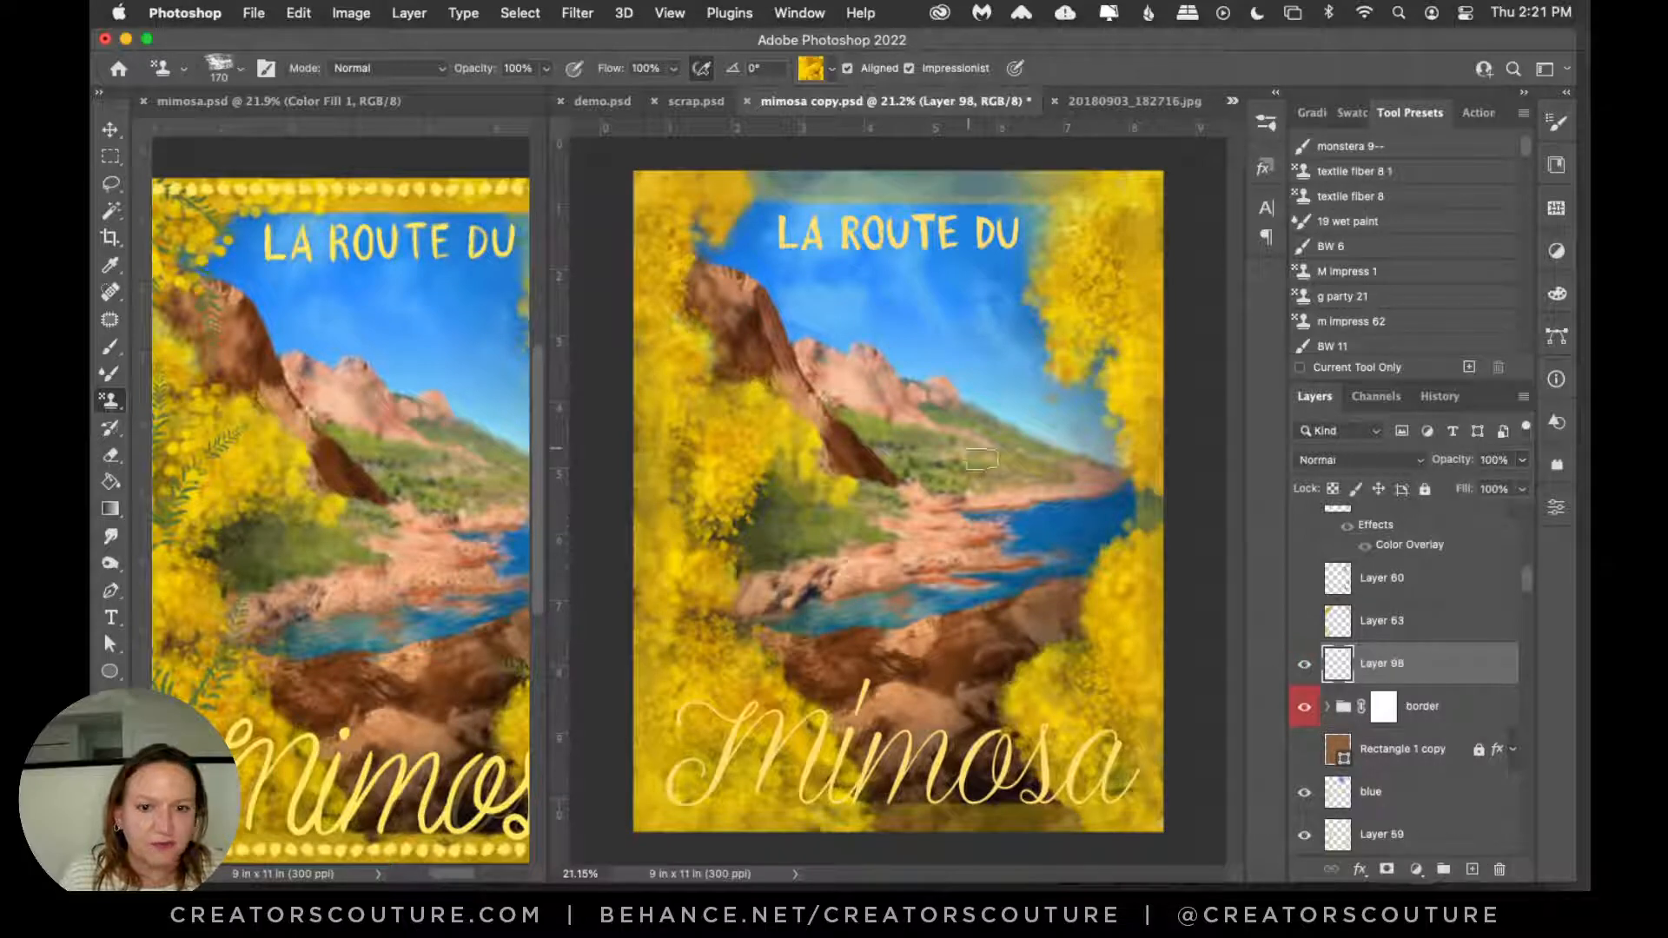
left_click(1304, 706)
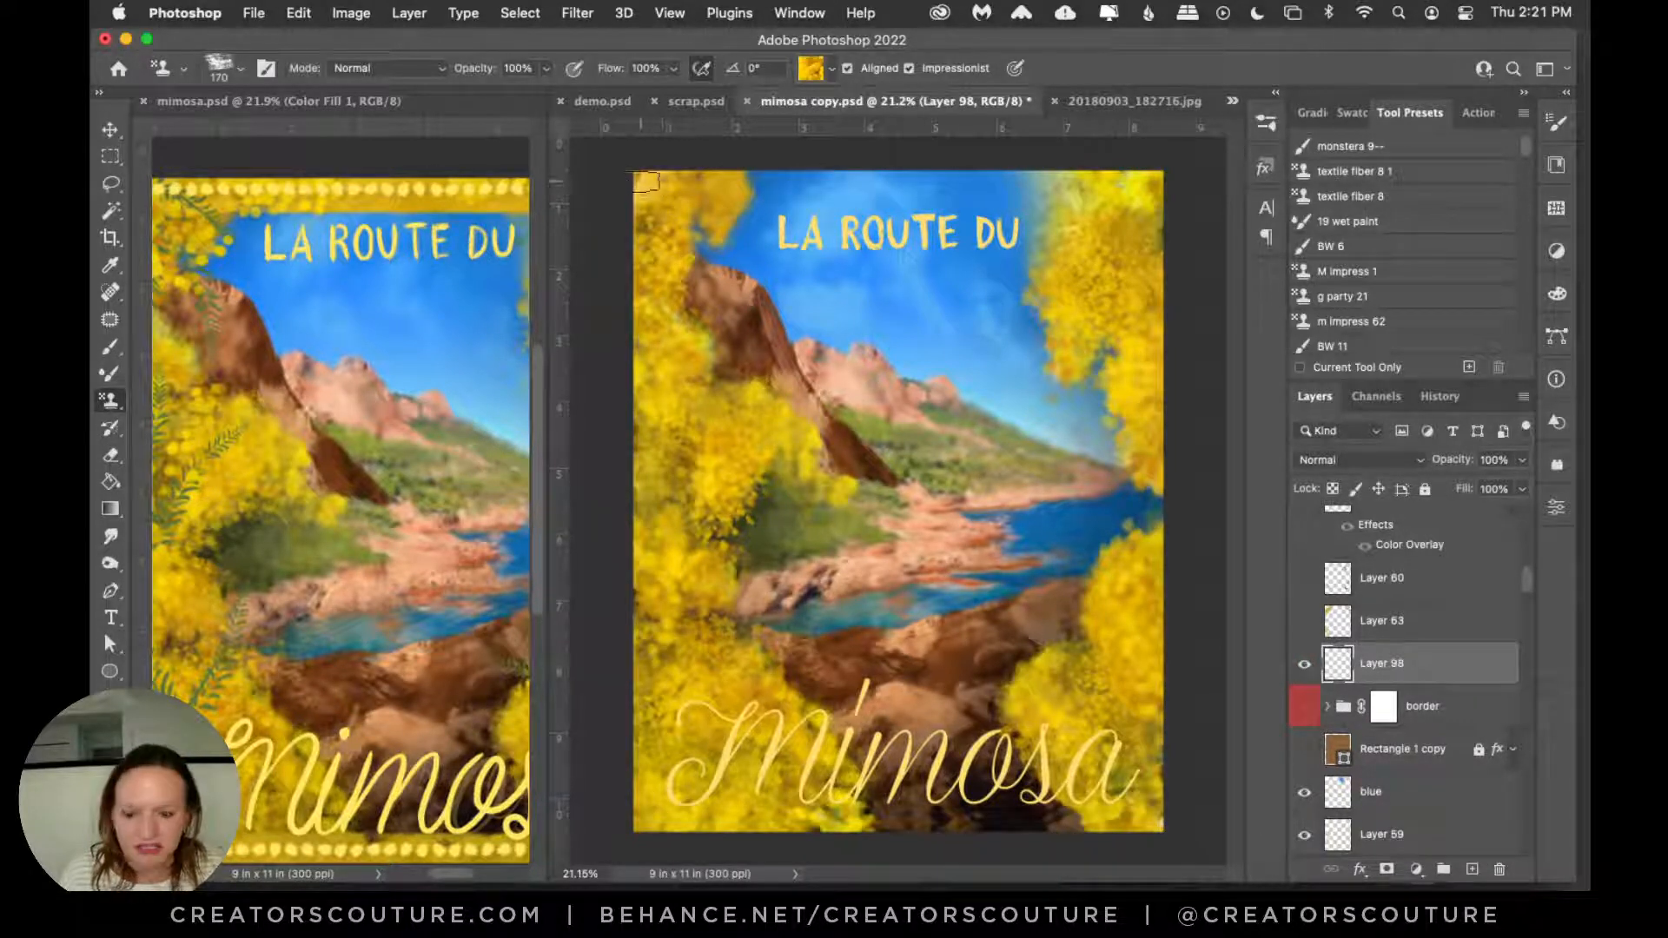
left_click_drag(650, 186, 1160, 185)
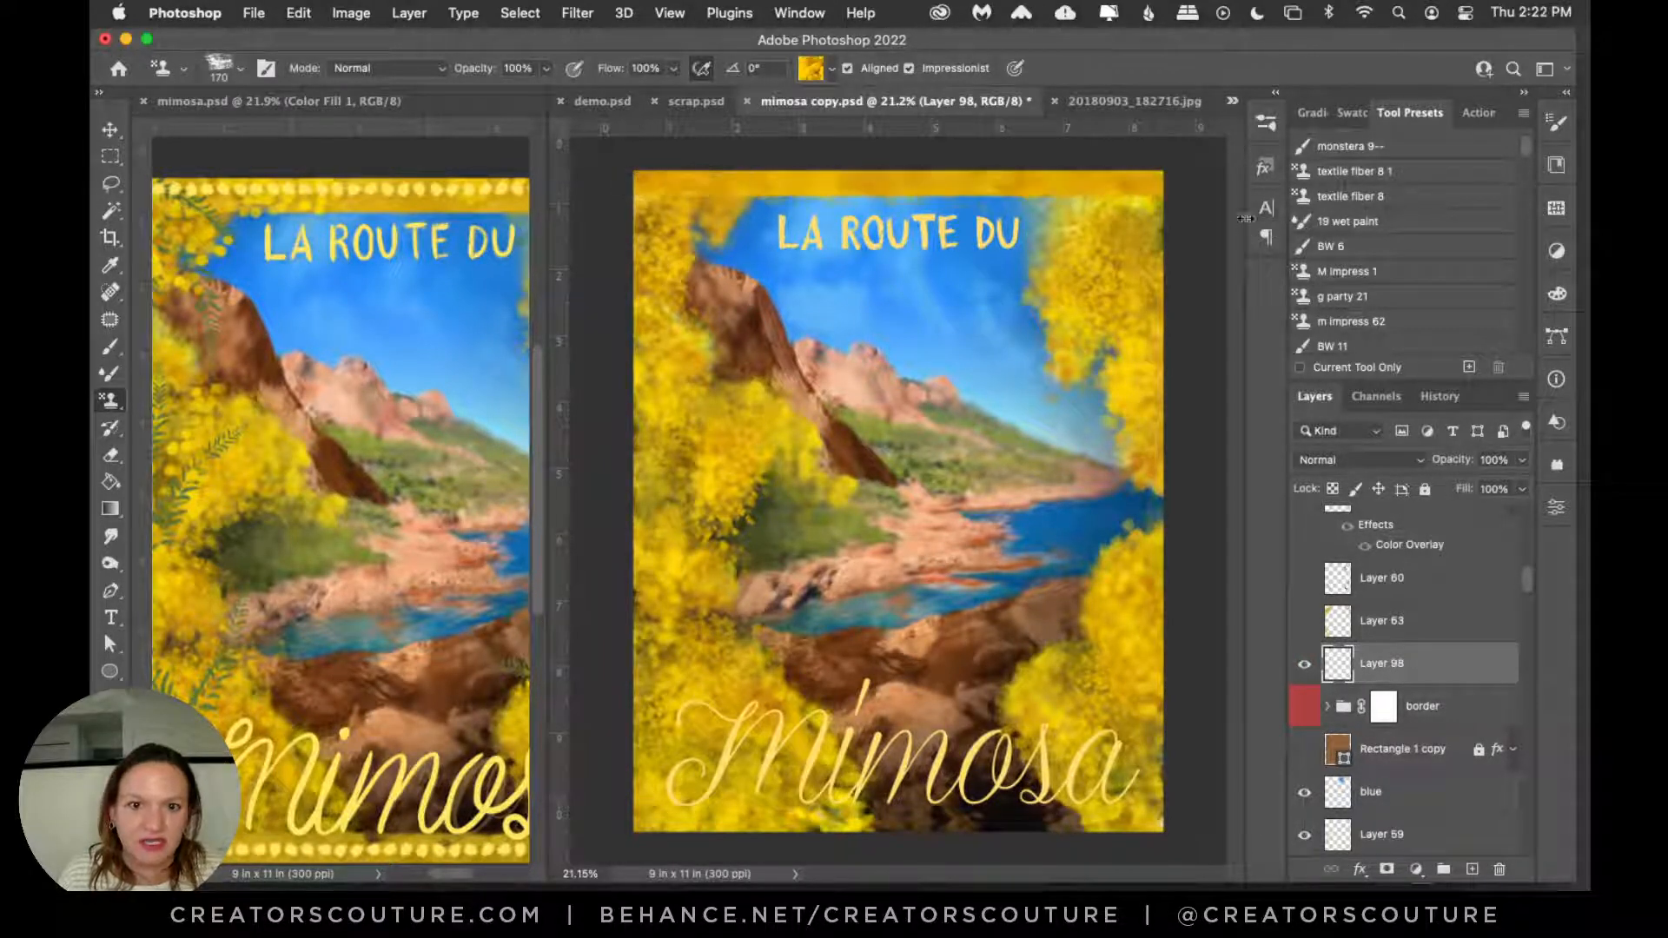
key("super+z")
mouse_move(625, 191)
left_mouse_down()
mouse_move(1206, 193)
mouse_move(1147, 176)
mouse_move(1118, 772)
mouse_move(1138, 178)
left_mouse_up()
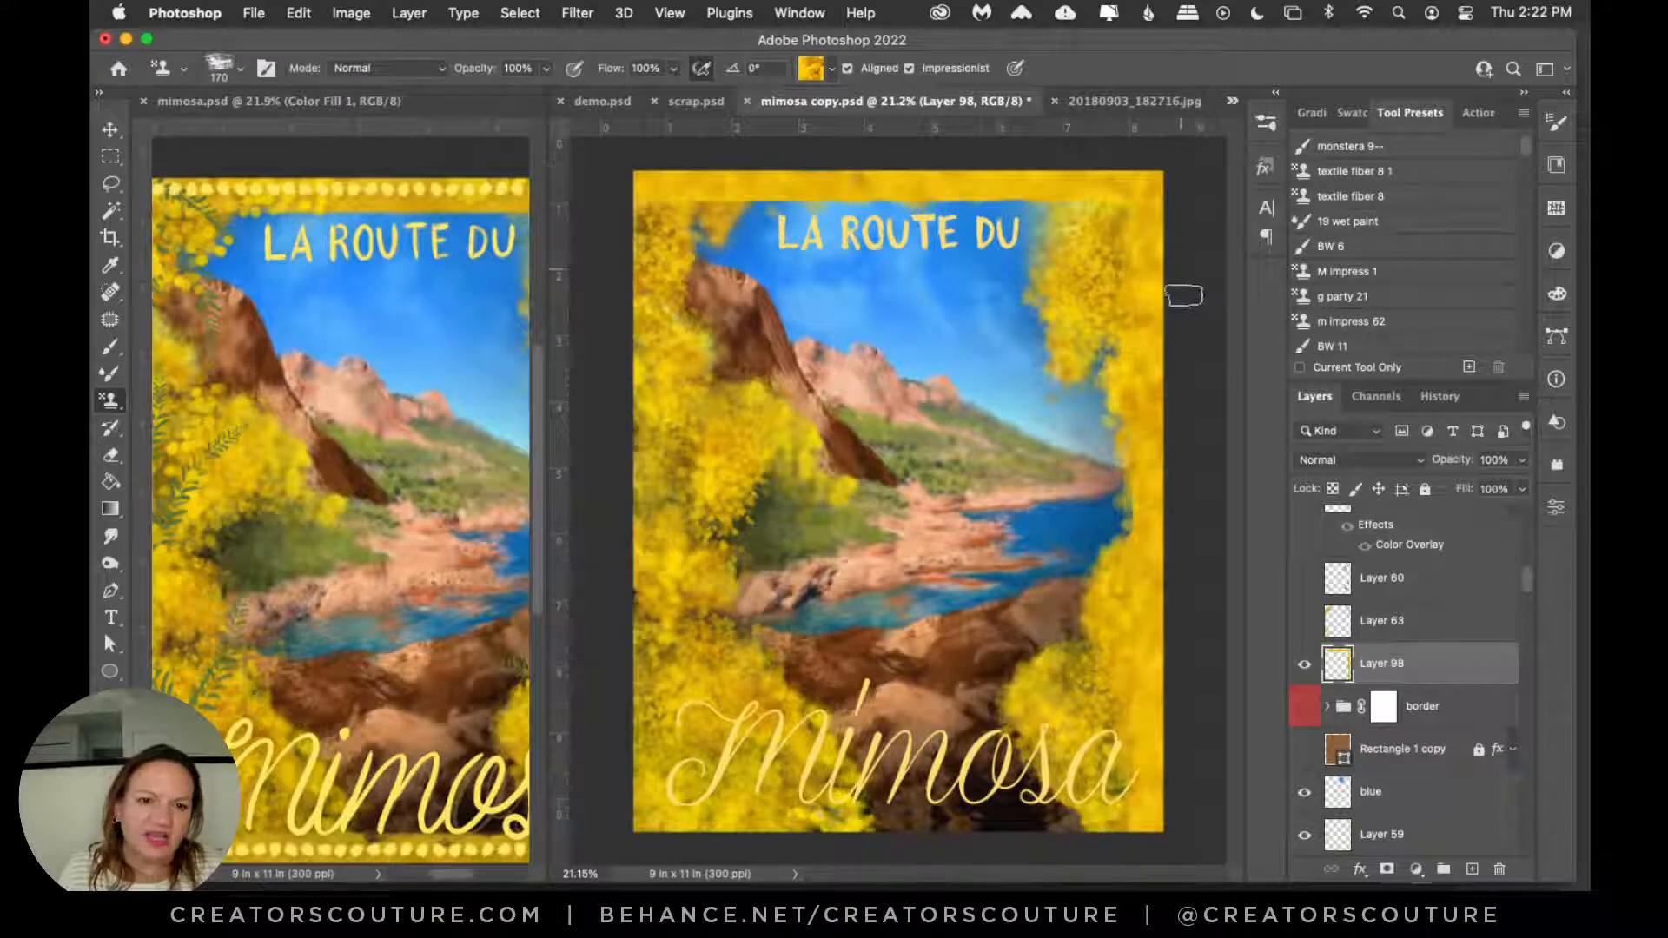
Step: Stamp the yellow pattern down the poster's left edge and across its bottom edge to complete the frame
mouse_move(650, 177)
left_mouse_down()
mouse_move(660, 808)
mouse_move(651, 191)
left_mouse_up()
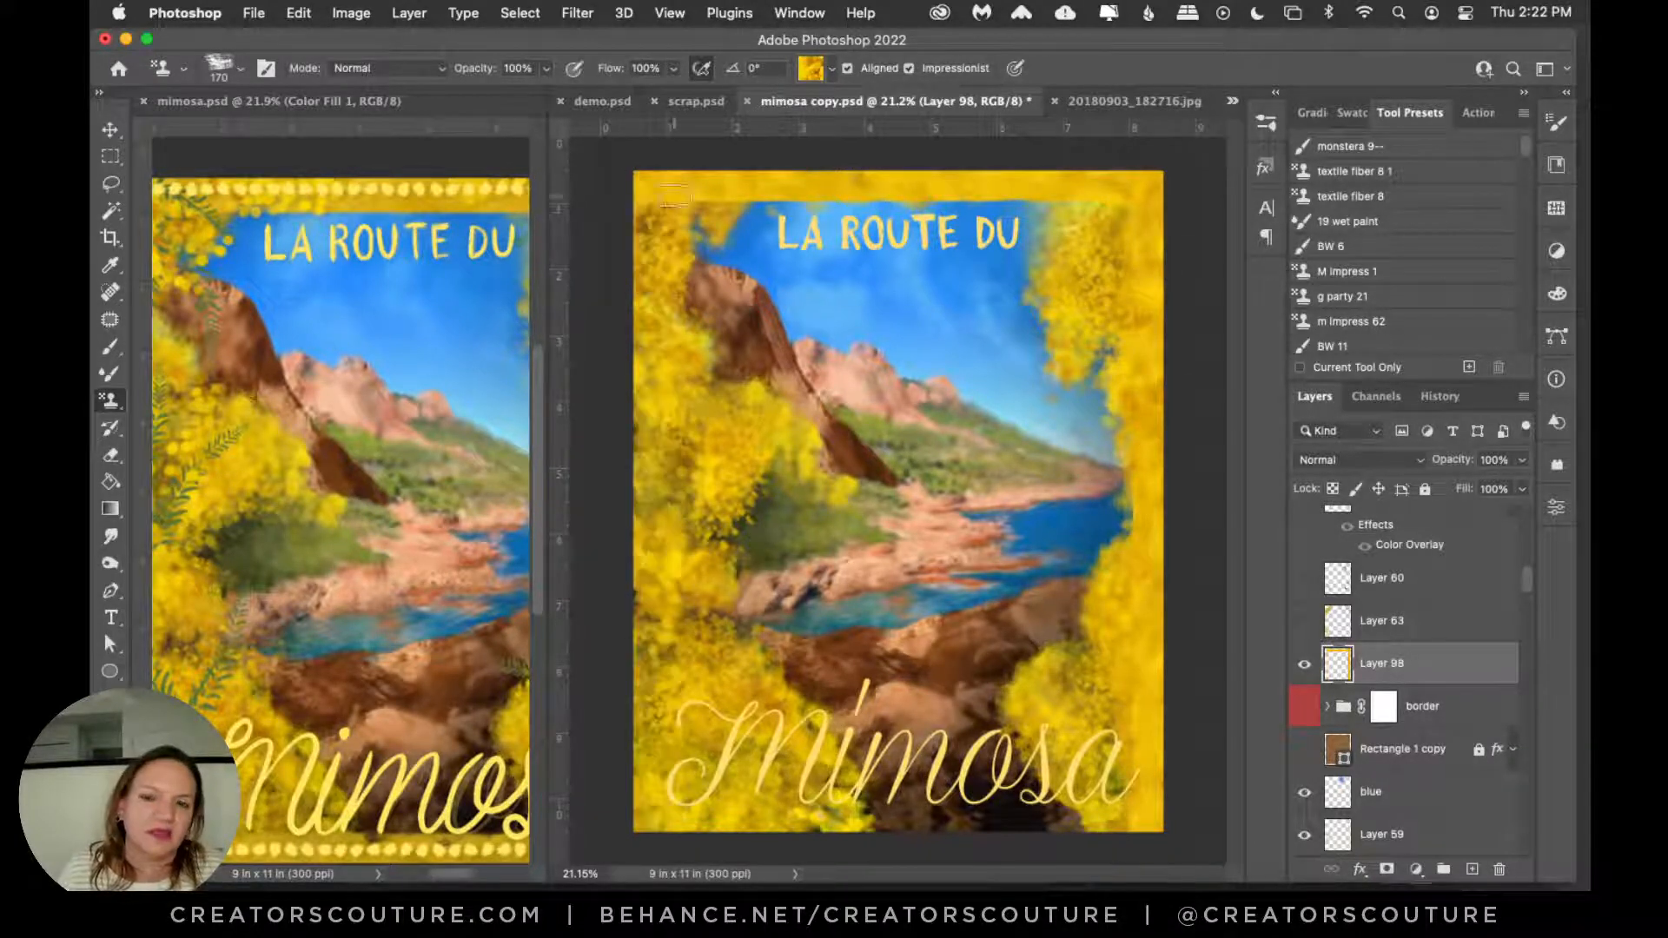
left_click_drag(620, 623, 602, 821)
key("super+z")
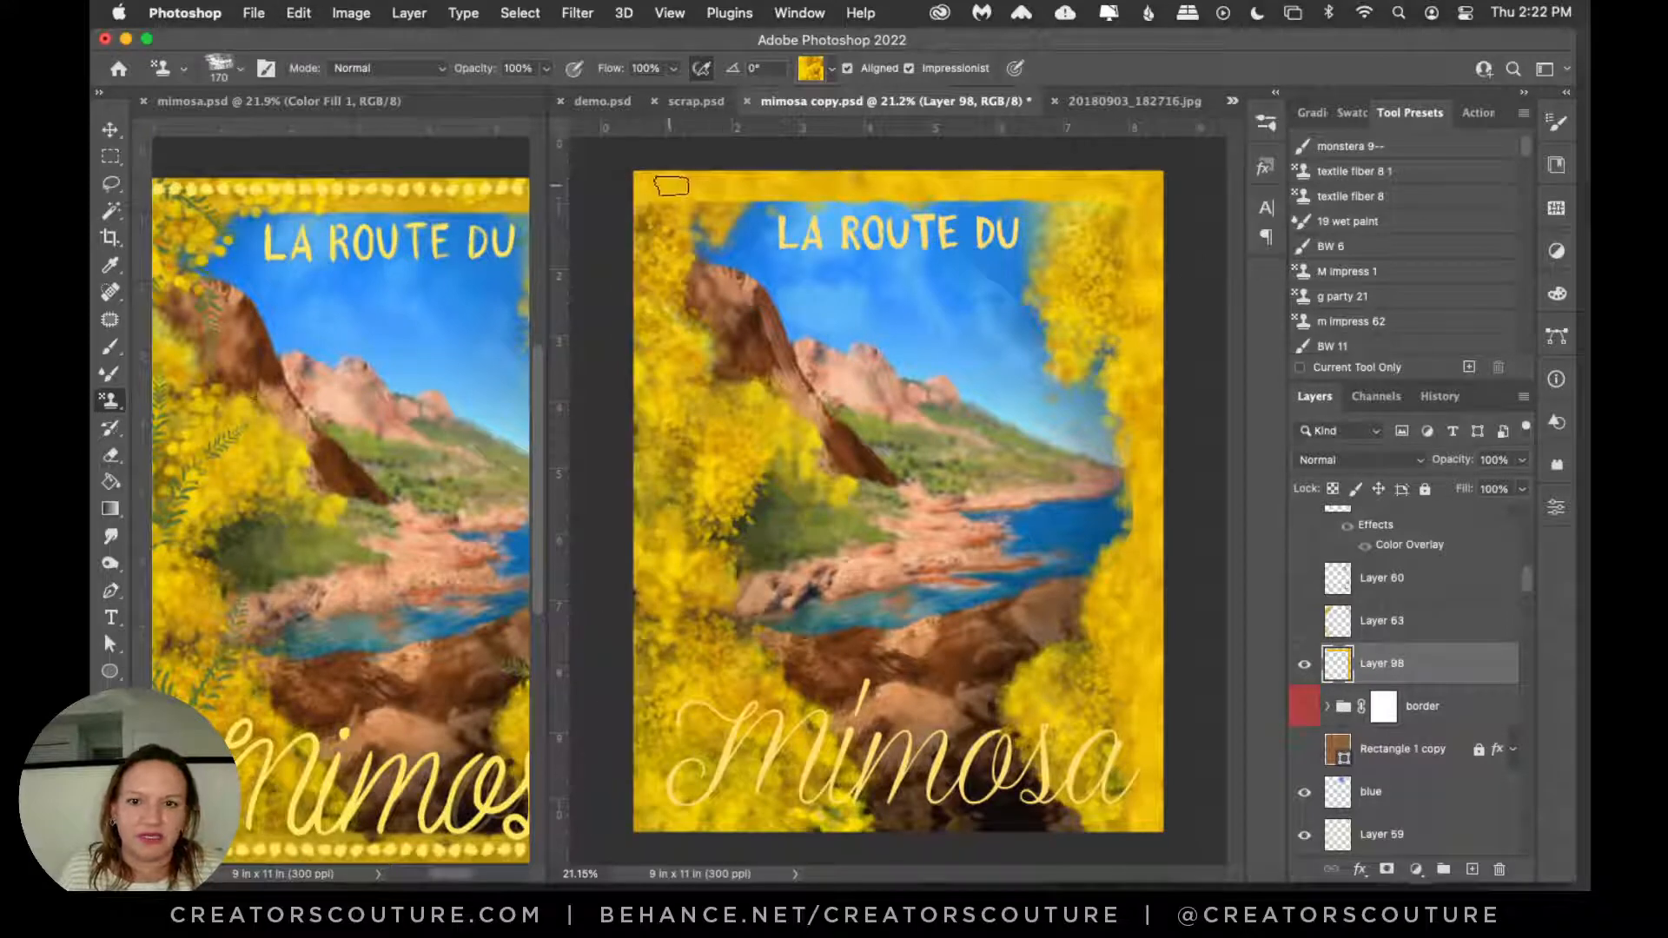
left_click_drag(652, 181, 644, 829)
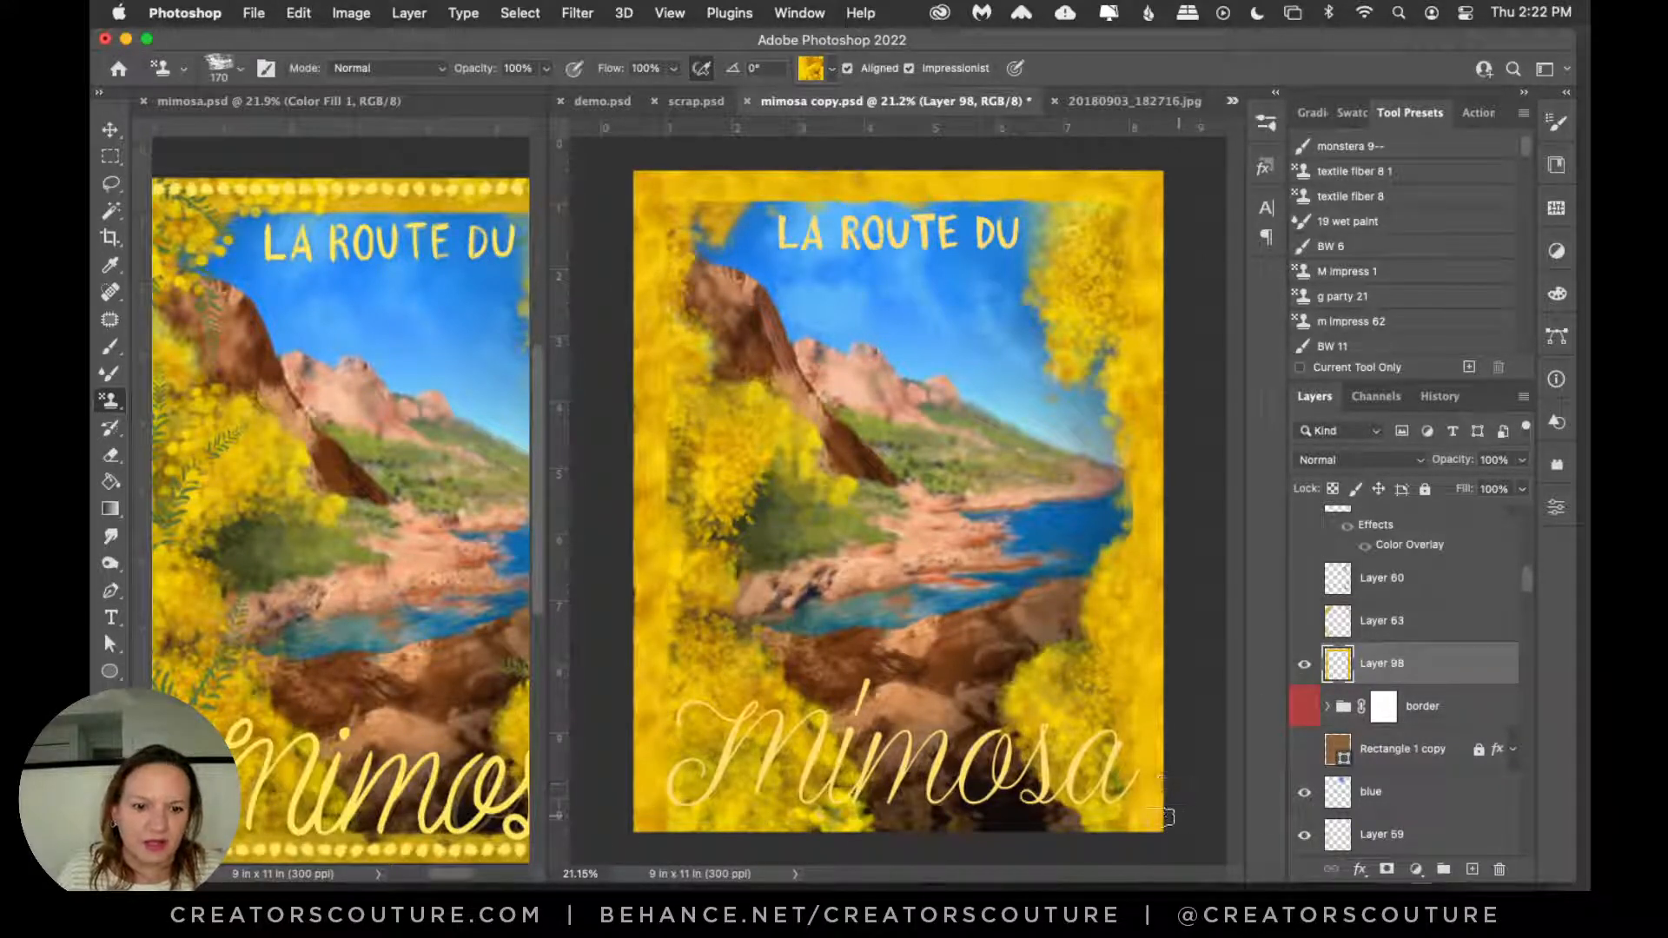
left_click_drag(1176, 817, 585, 811)
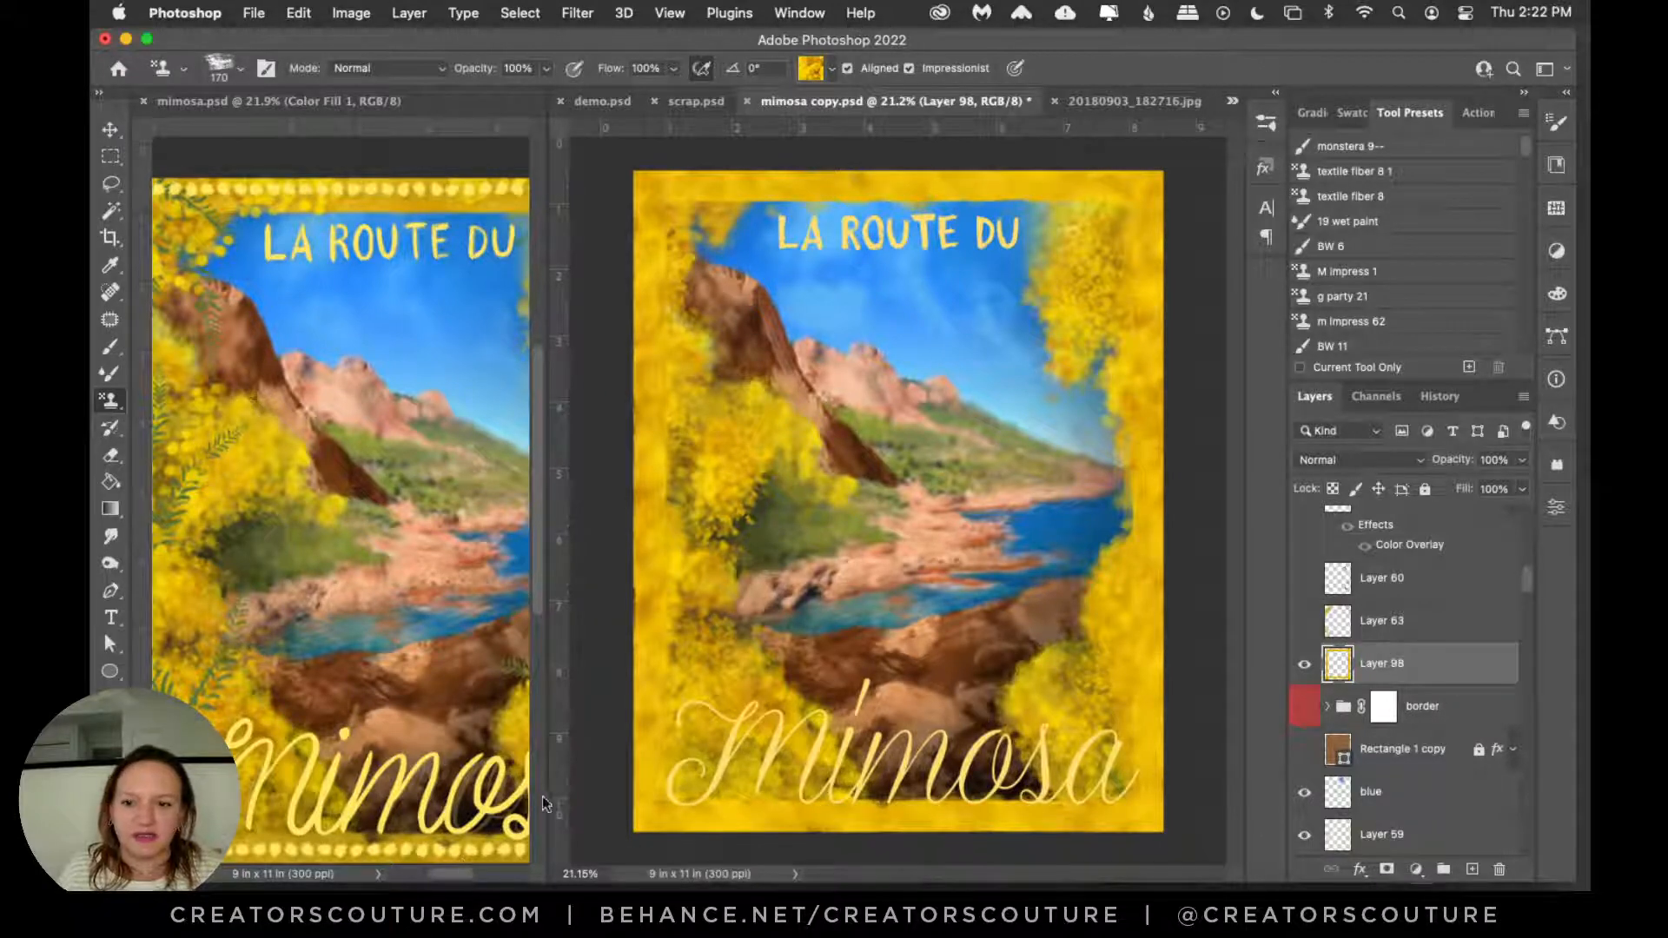
Step: Adjust the side-by-side view of mimosa.psd and mimosa copy.psd to examine the finished poster's border beside the working copy
left_click_drag(542, 795, 624, 802)
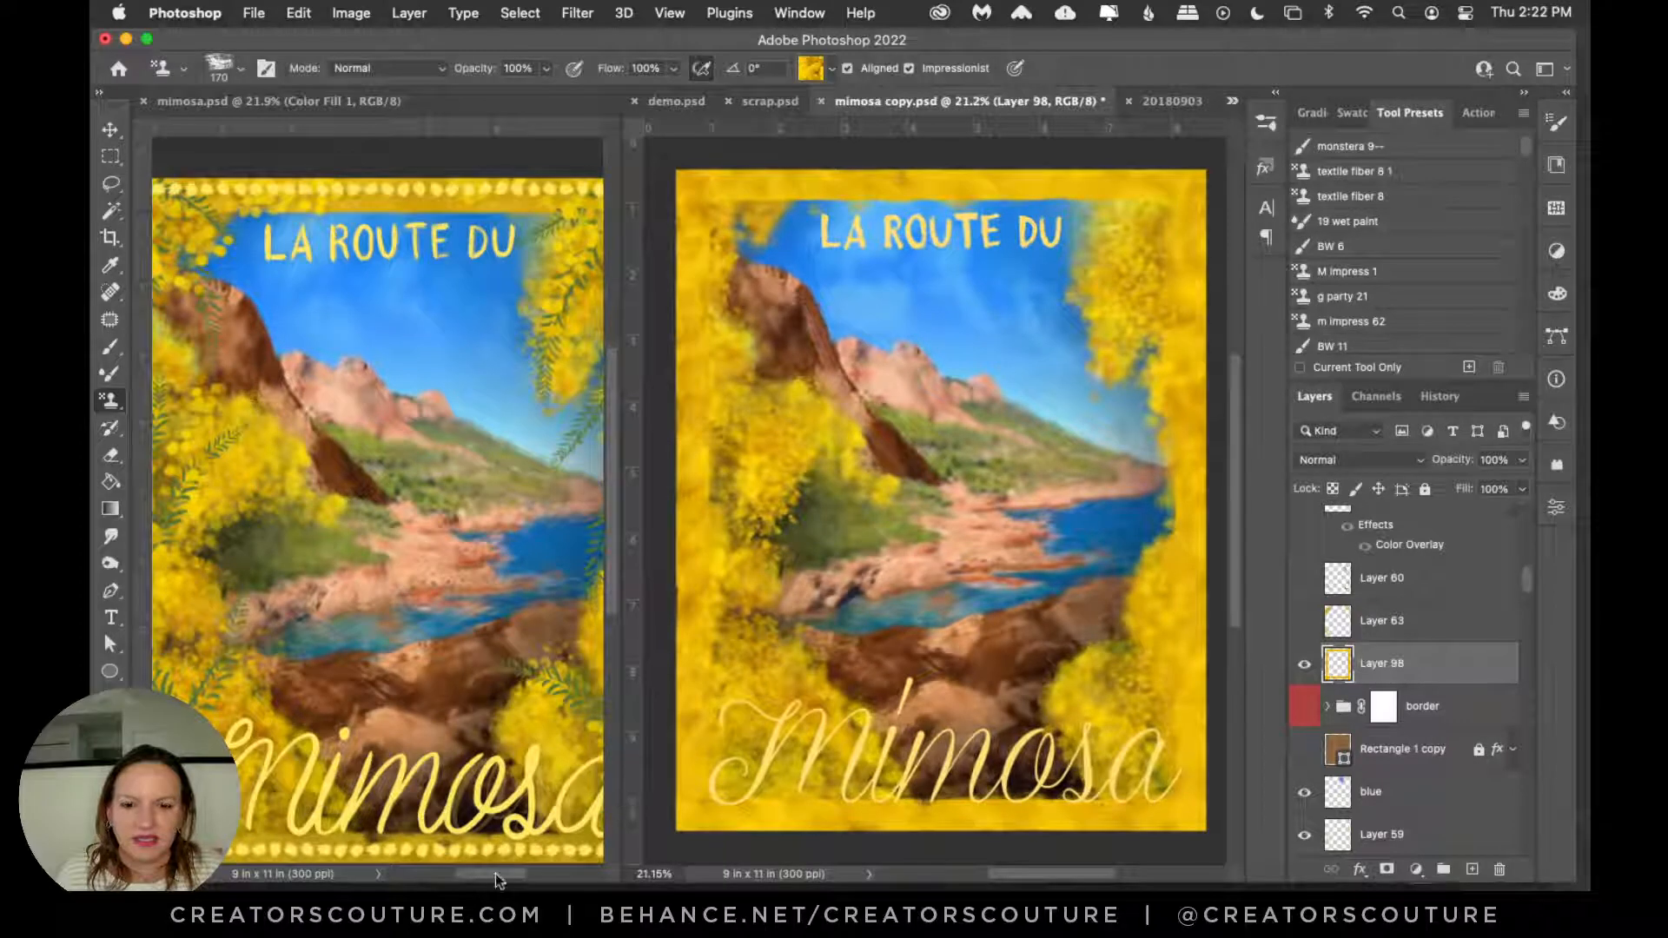
mouse_move(488, 874)
left_mouse_down()
mouse_move(473, 875)
mouse_move(487, 874)
left_mouse_up()
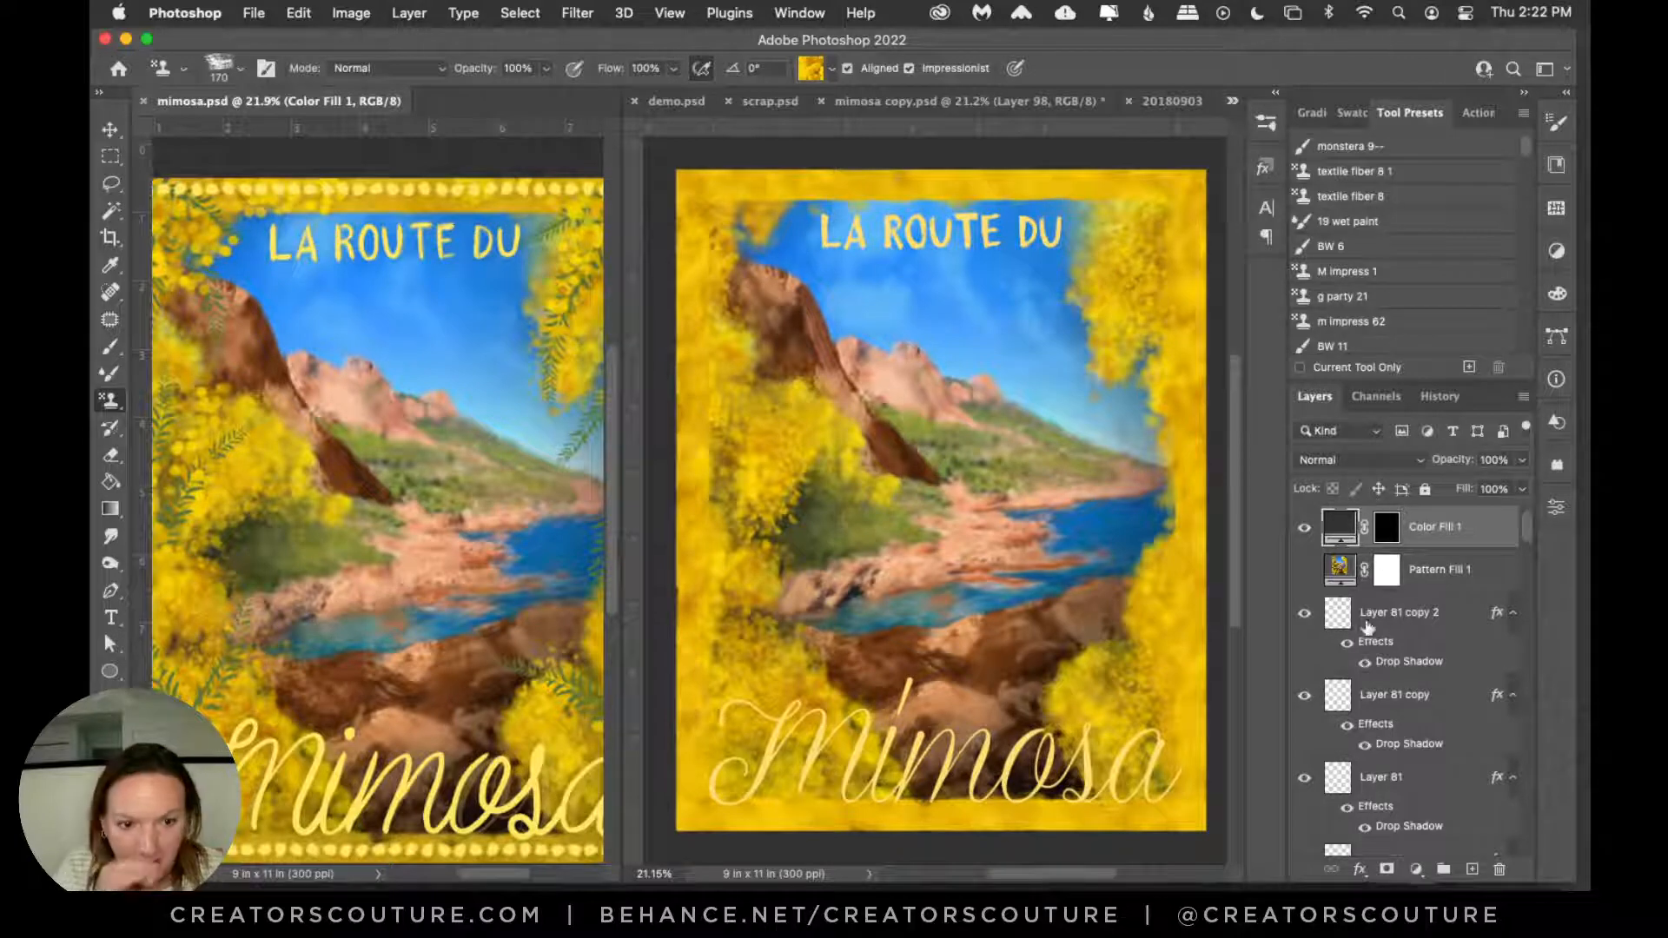
left_click(1109, 110)
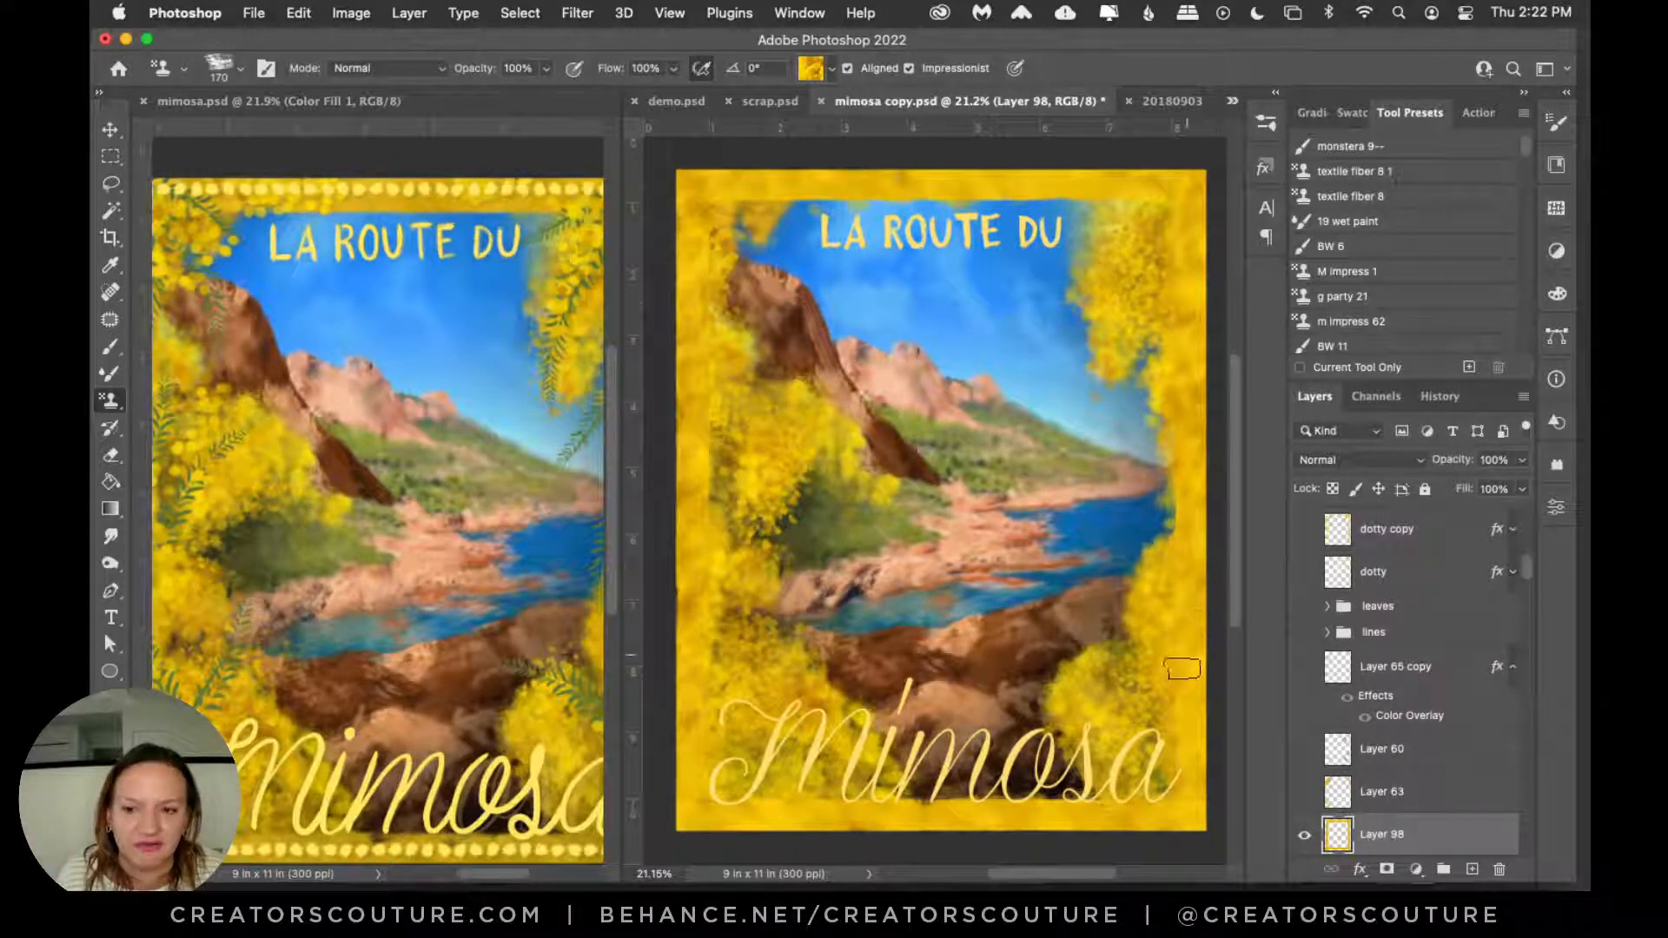
left_click_drag(621, 480, 534, 482)
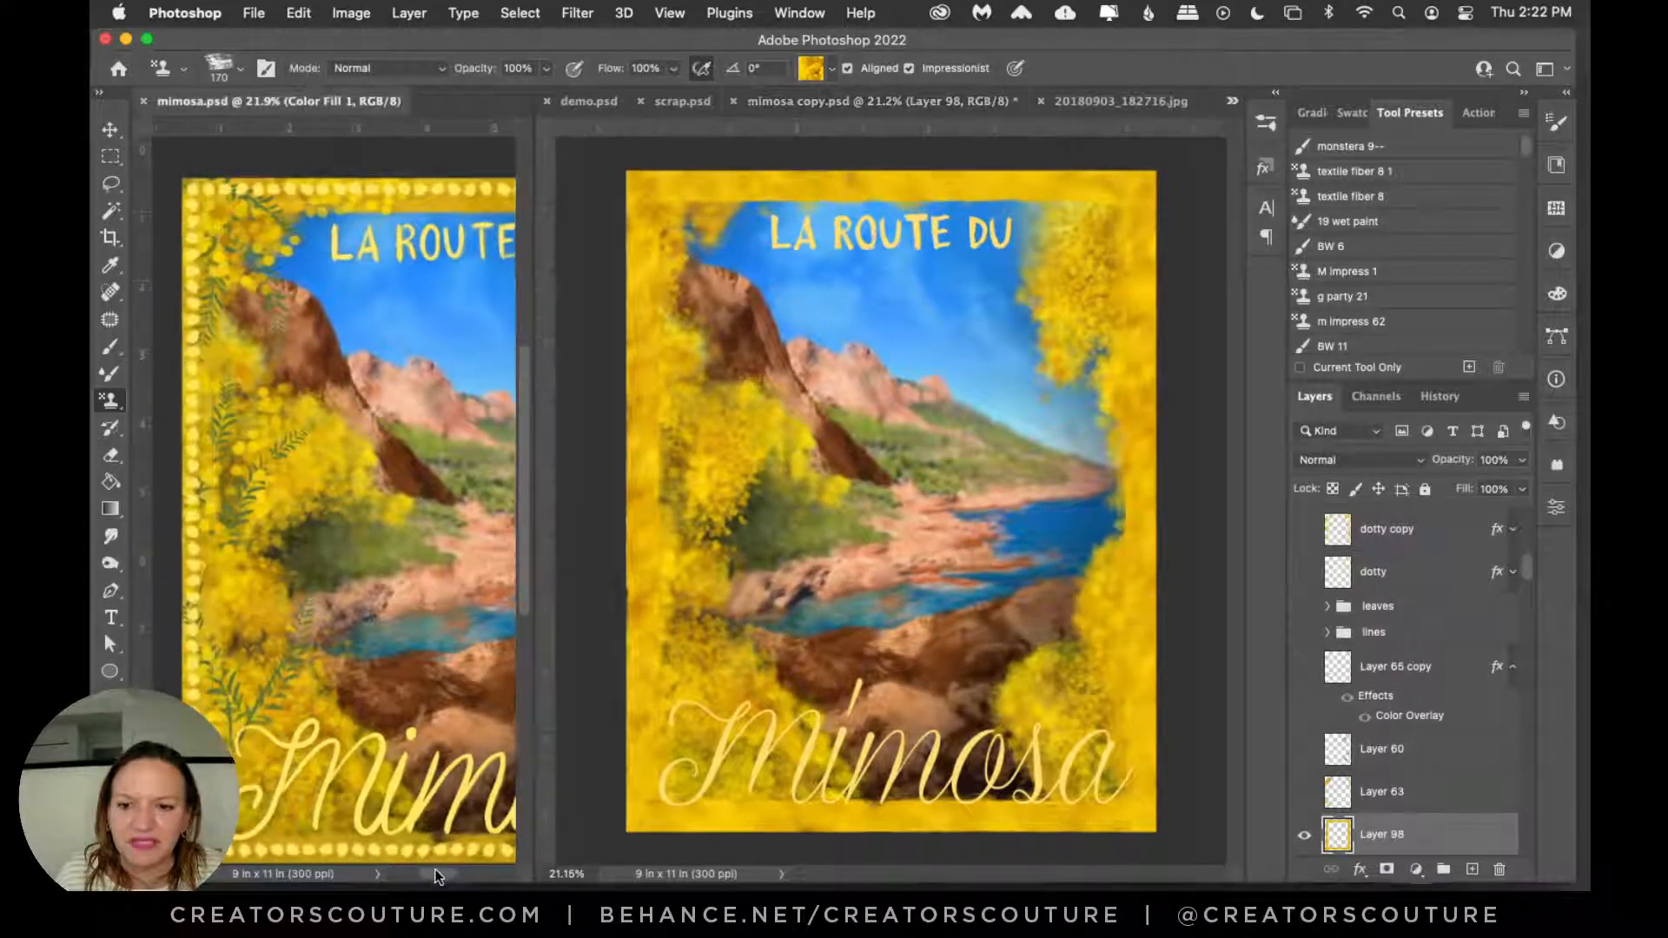
left_click_drag(447, 873, 445, 875)
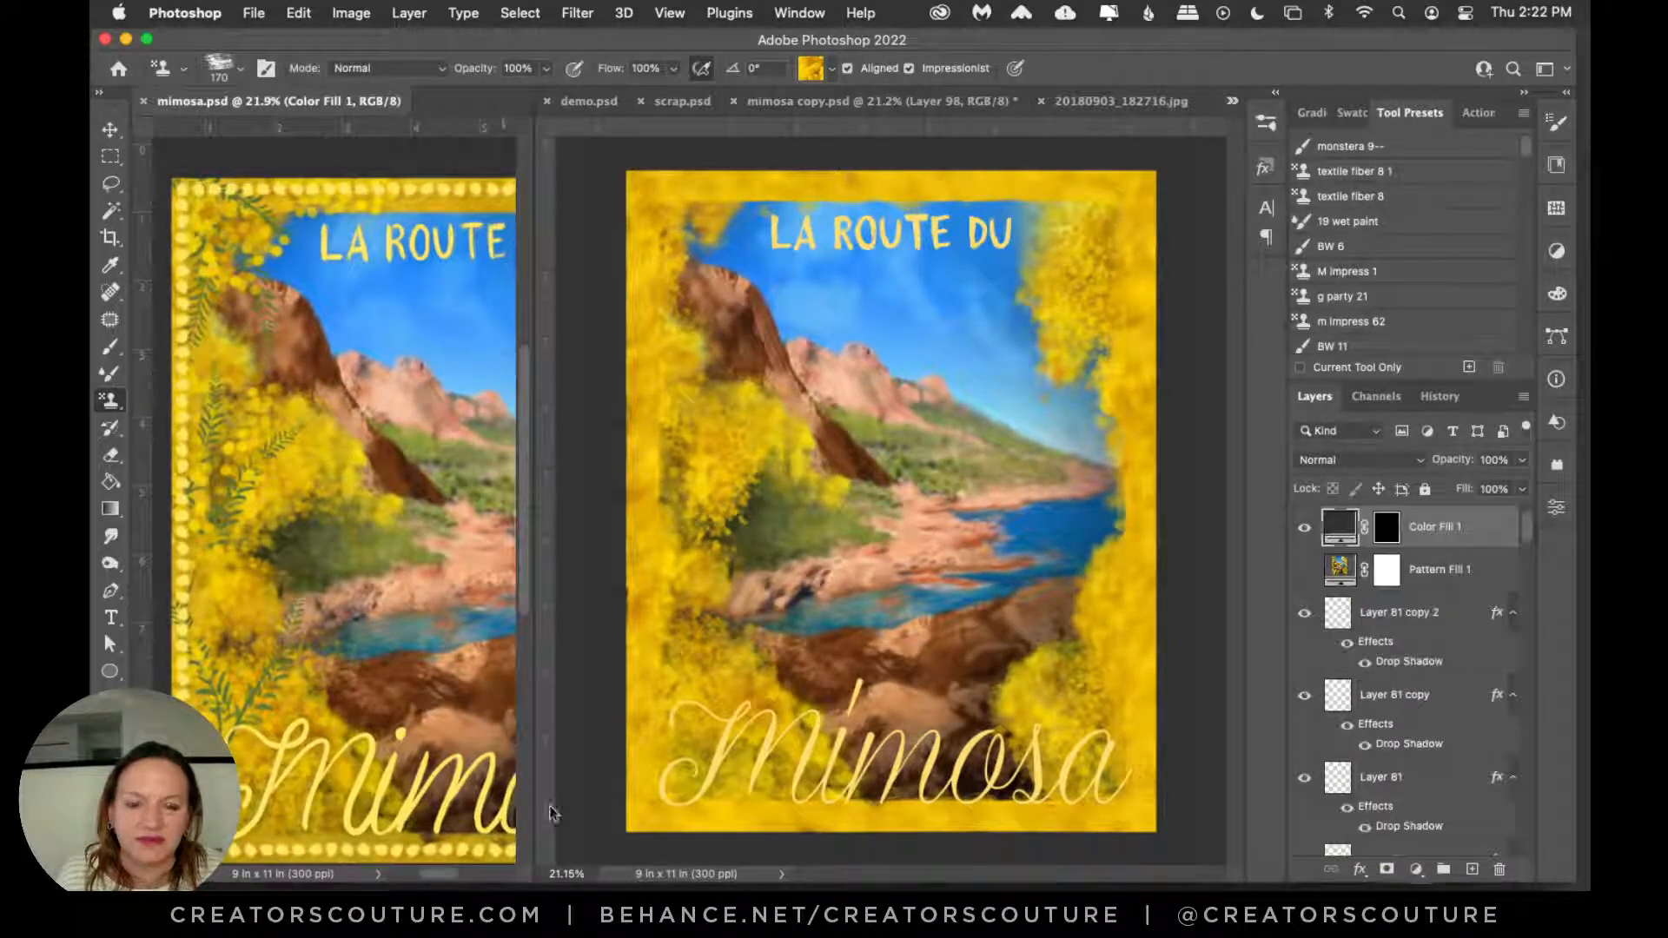
left_click(863, 146)
Step: Turn on Layer 63 above the stamped border in mimosa copy.psd, comparing the poster with and without it
scroll(1518, 580, "down", 2)
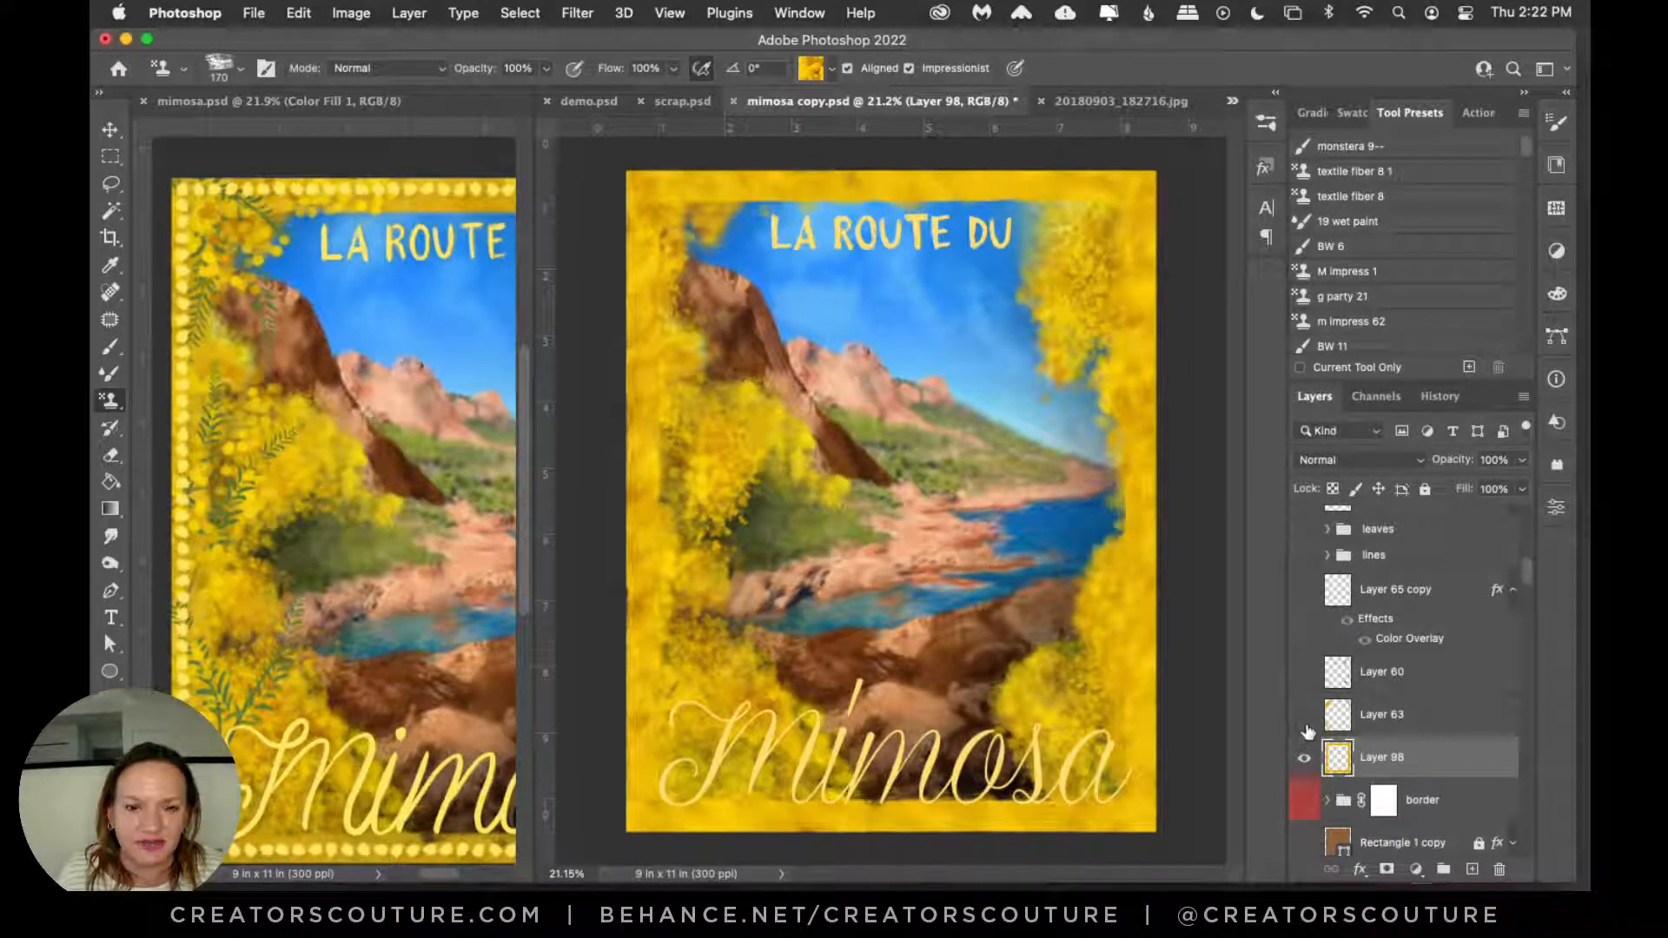
left_click(1304, 715)
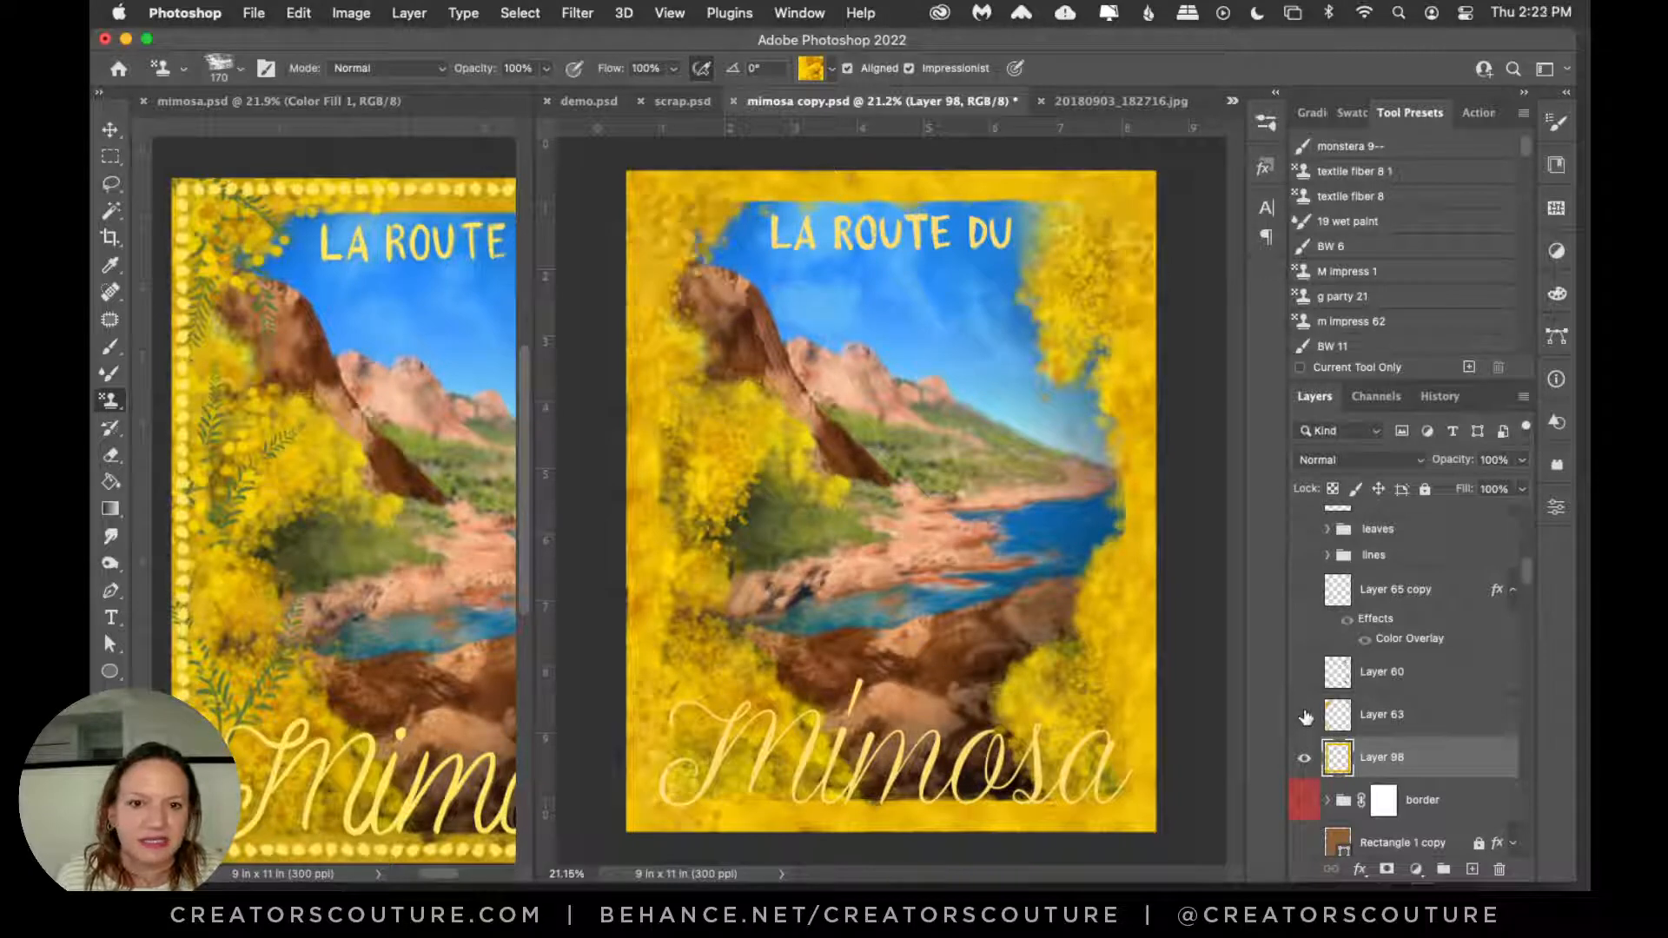
left_click(1305, 716)
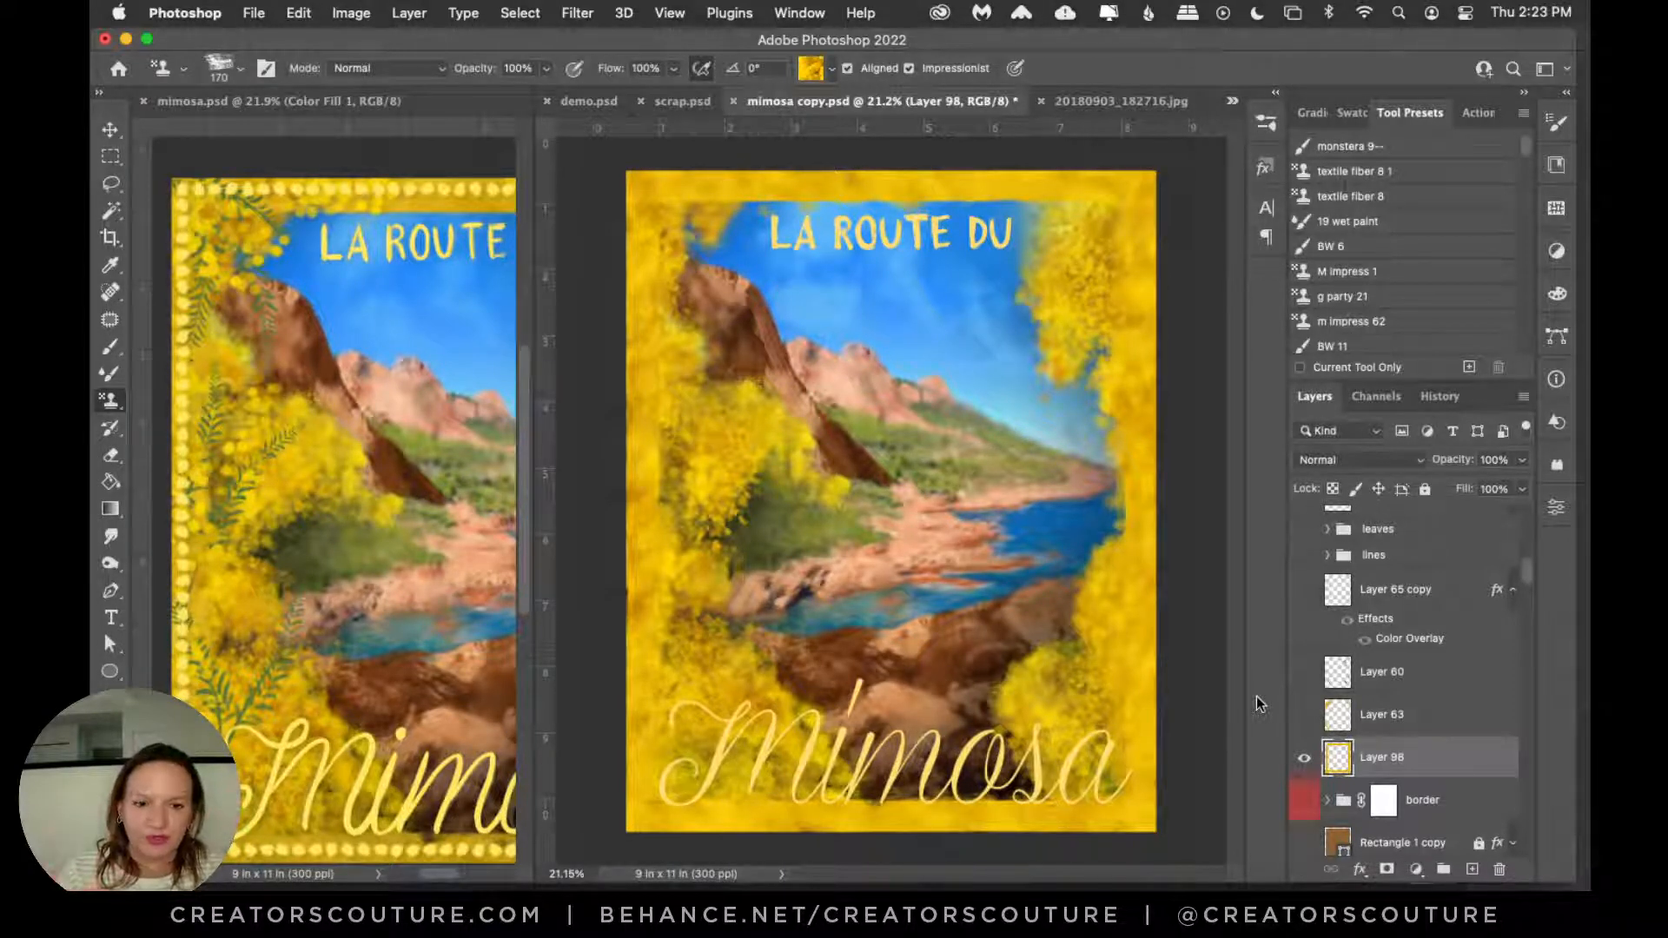
left_click(1306, 718)
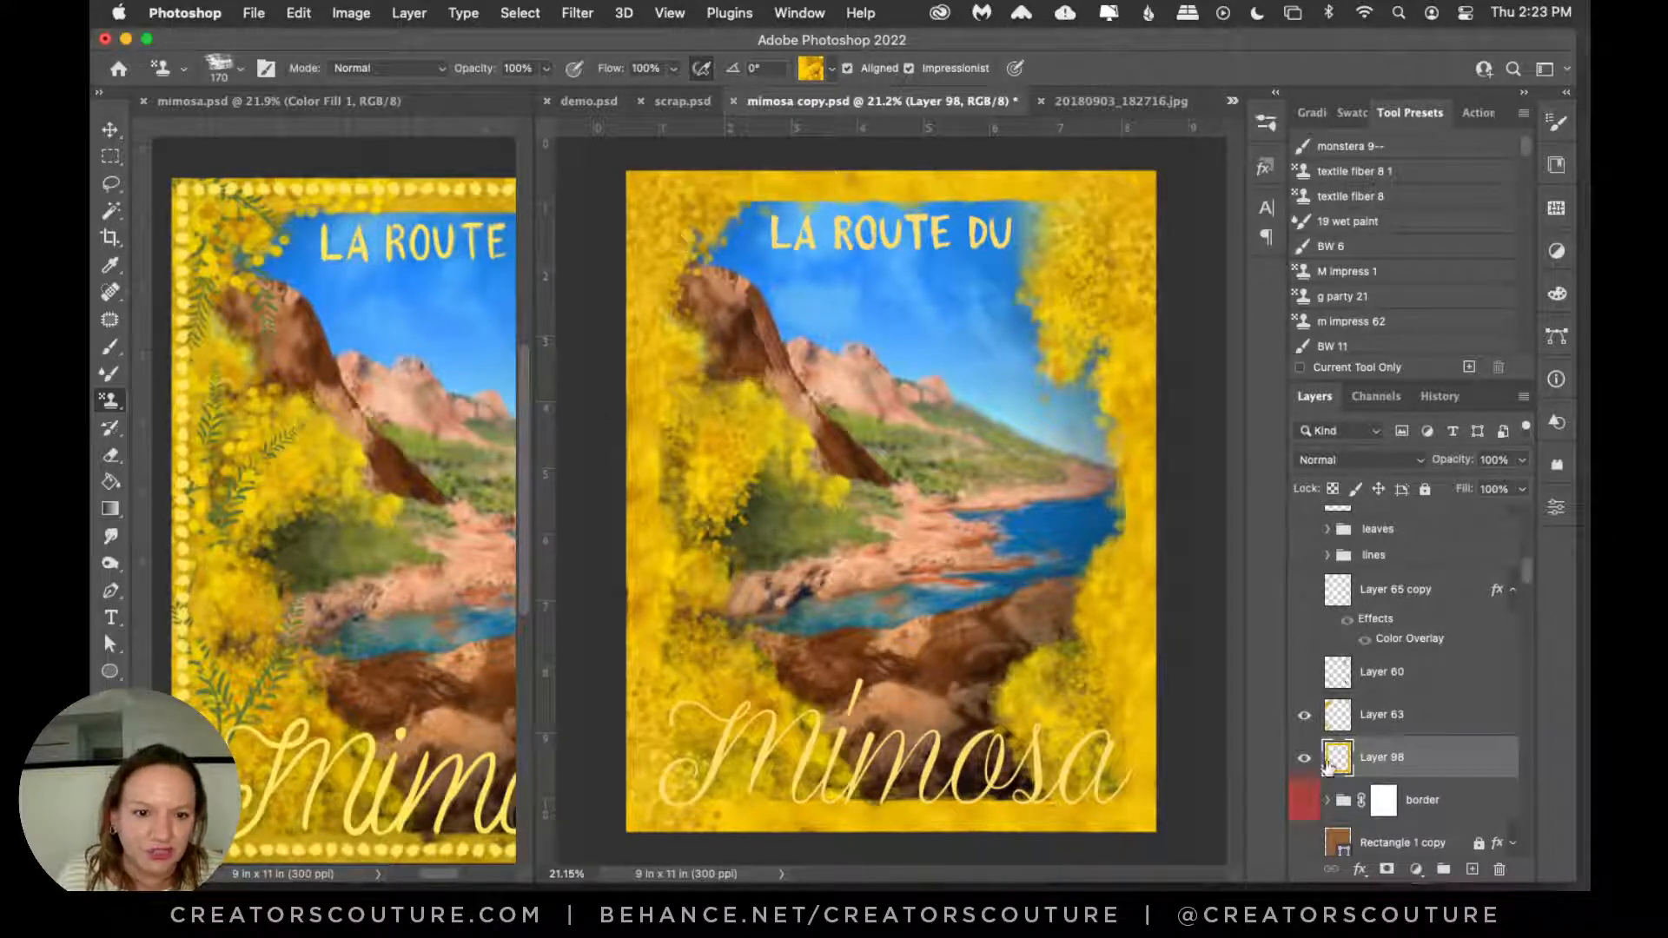
left_click(1304, 715)
left_click(1304, 715)
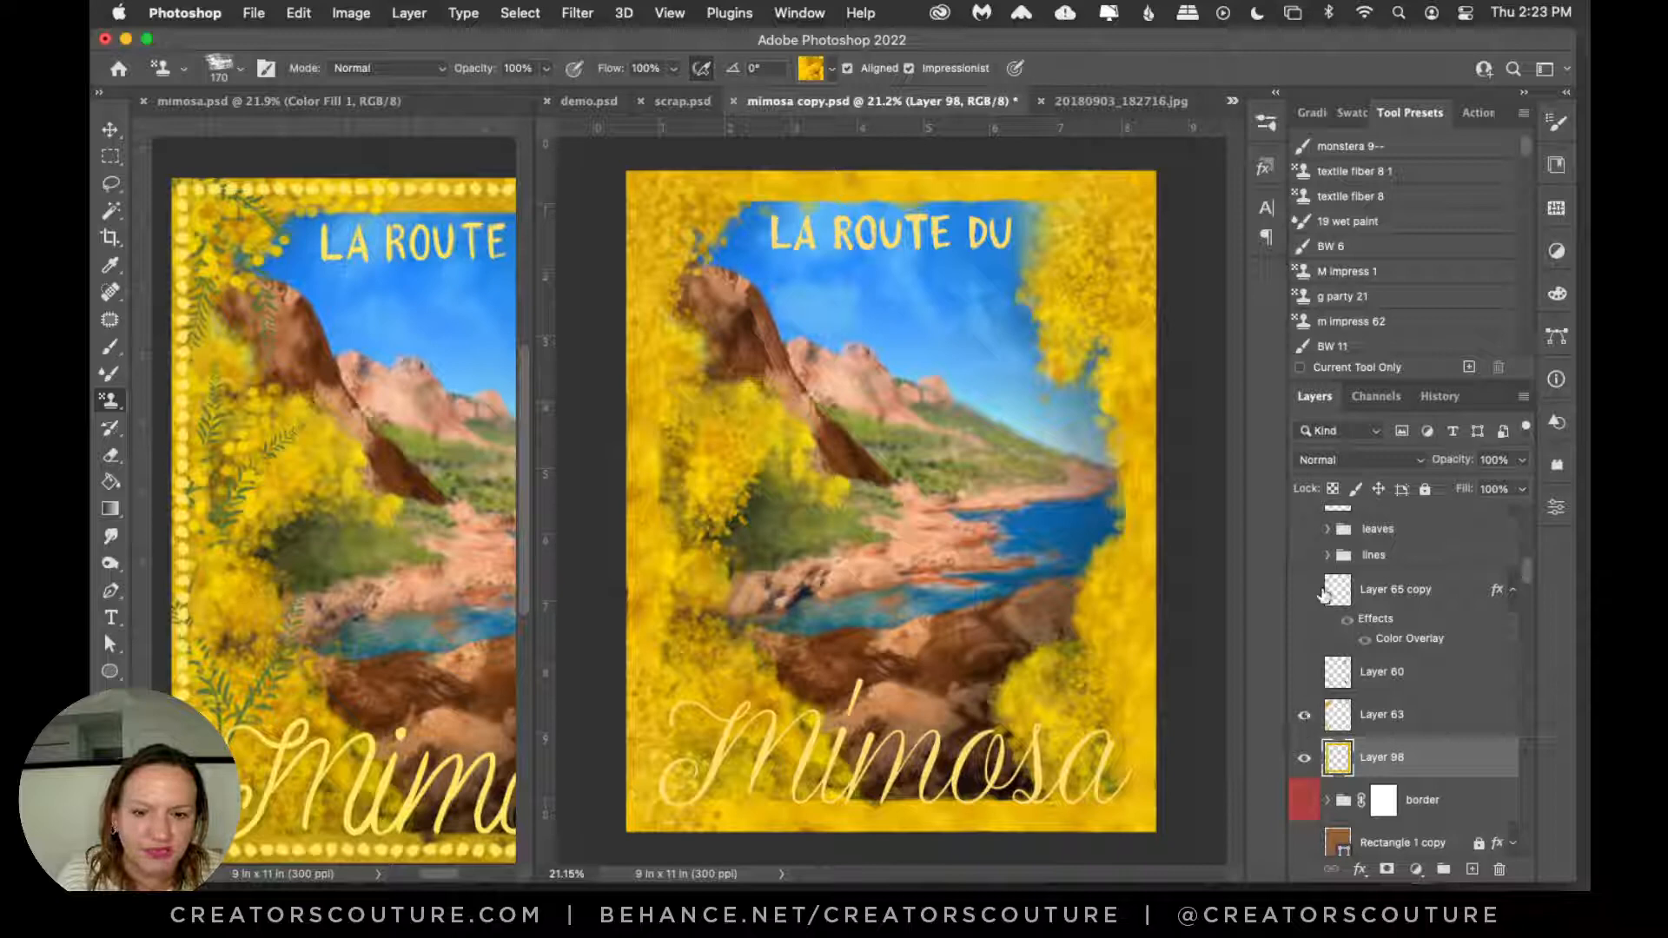
Step: Try the scrap.psd 3943 brush with two vertical pattern-stamp strokes over the middle of the landscape, undoing each one
left_click(1266, 122)
left_click_drag(1236, 286, 1197, 795)
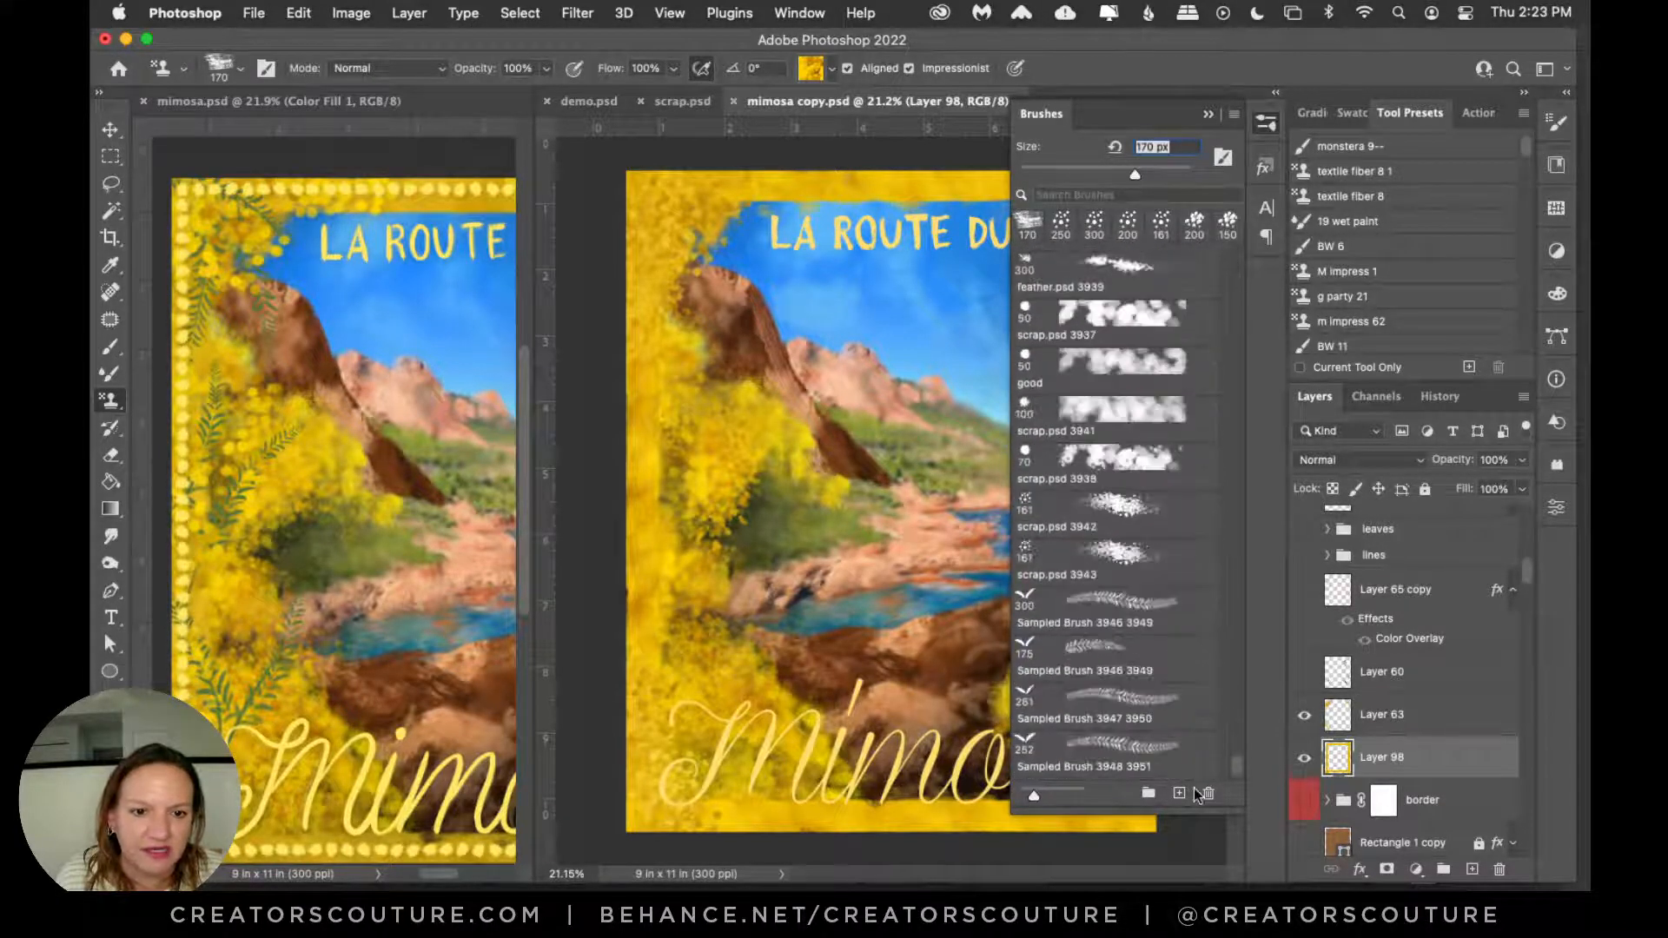
left_click(1094, 560)
left_click_drag(864, 365, 895, 531)
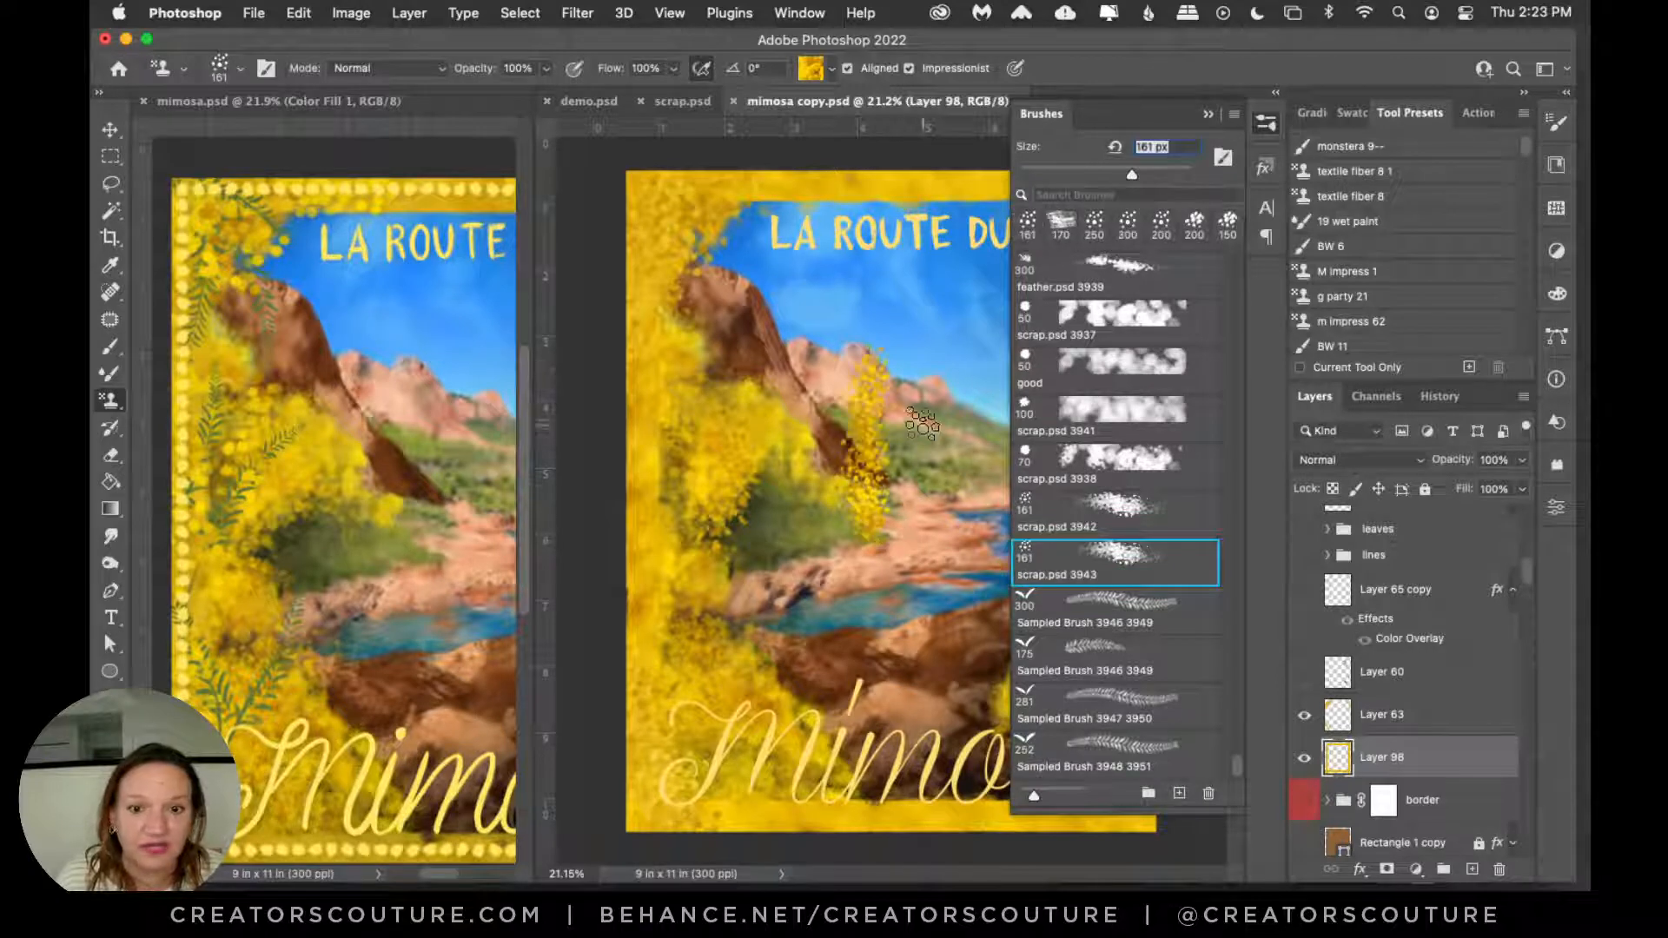
key("super+z")
left_click_drag(914, 347, 912, 571)
key("super+z")
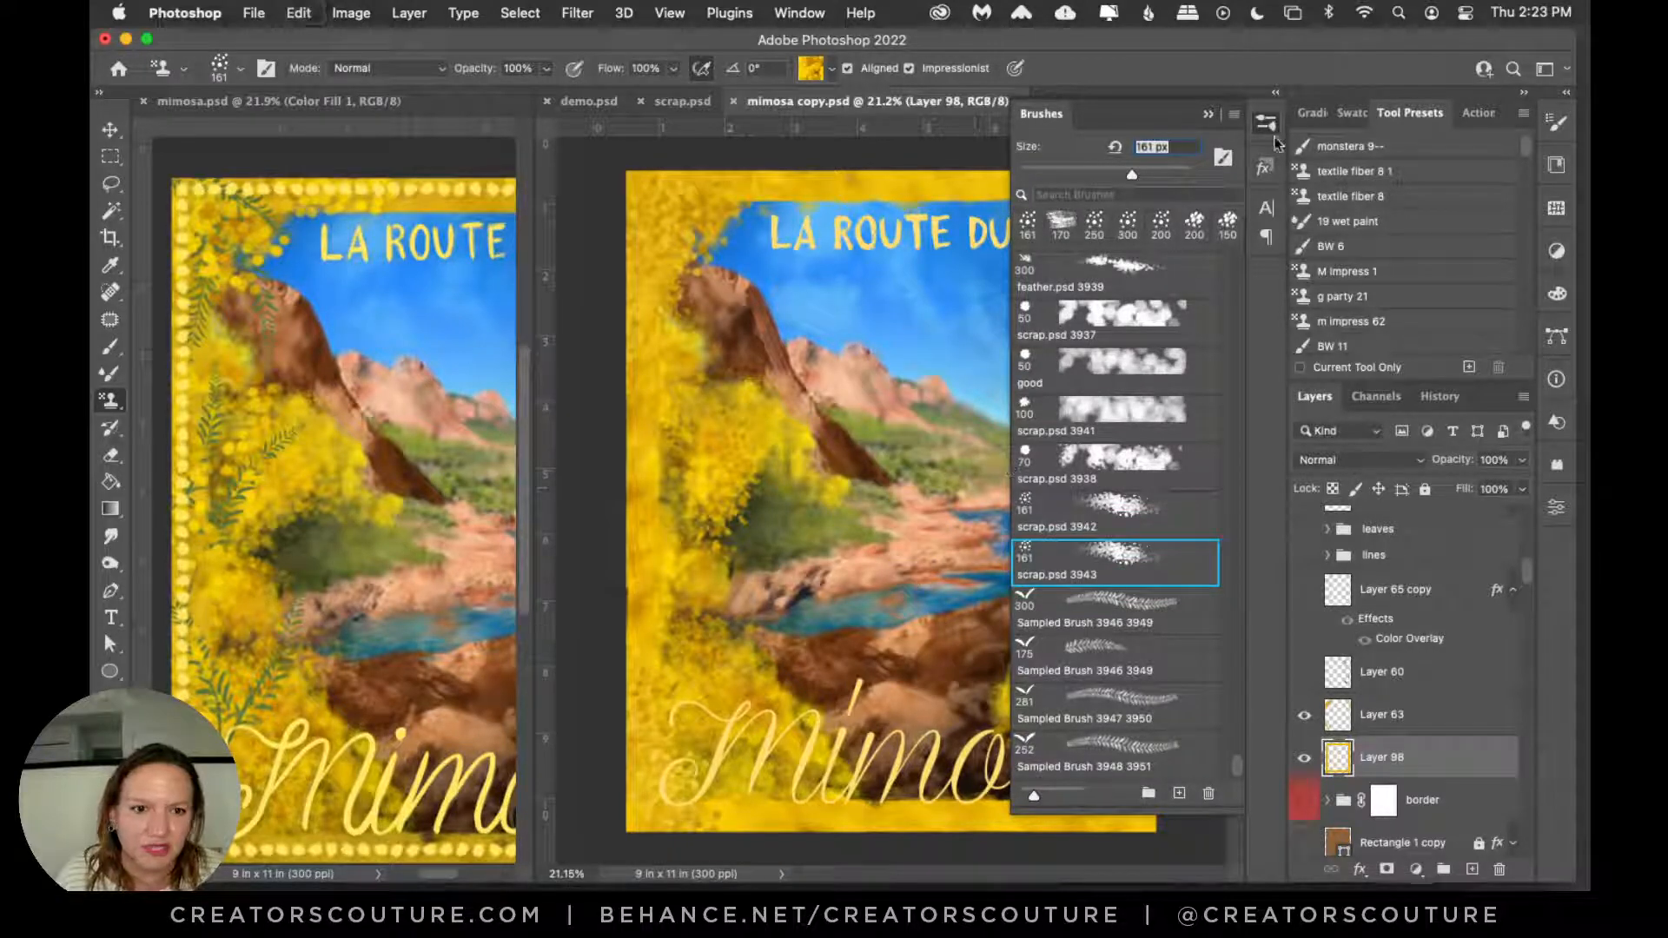
left_click(1267, 122)
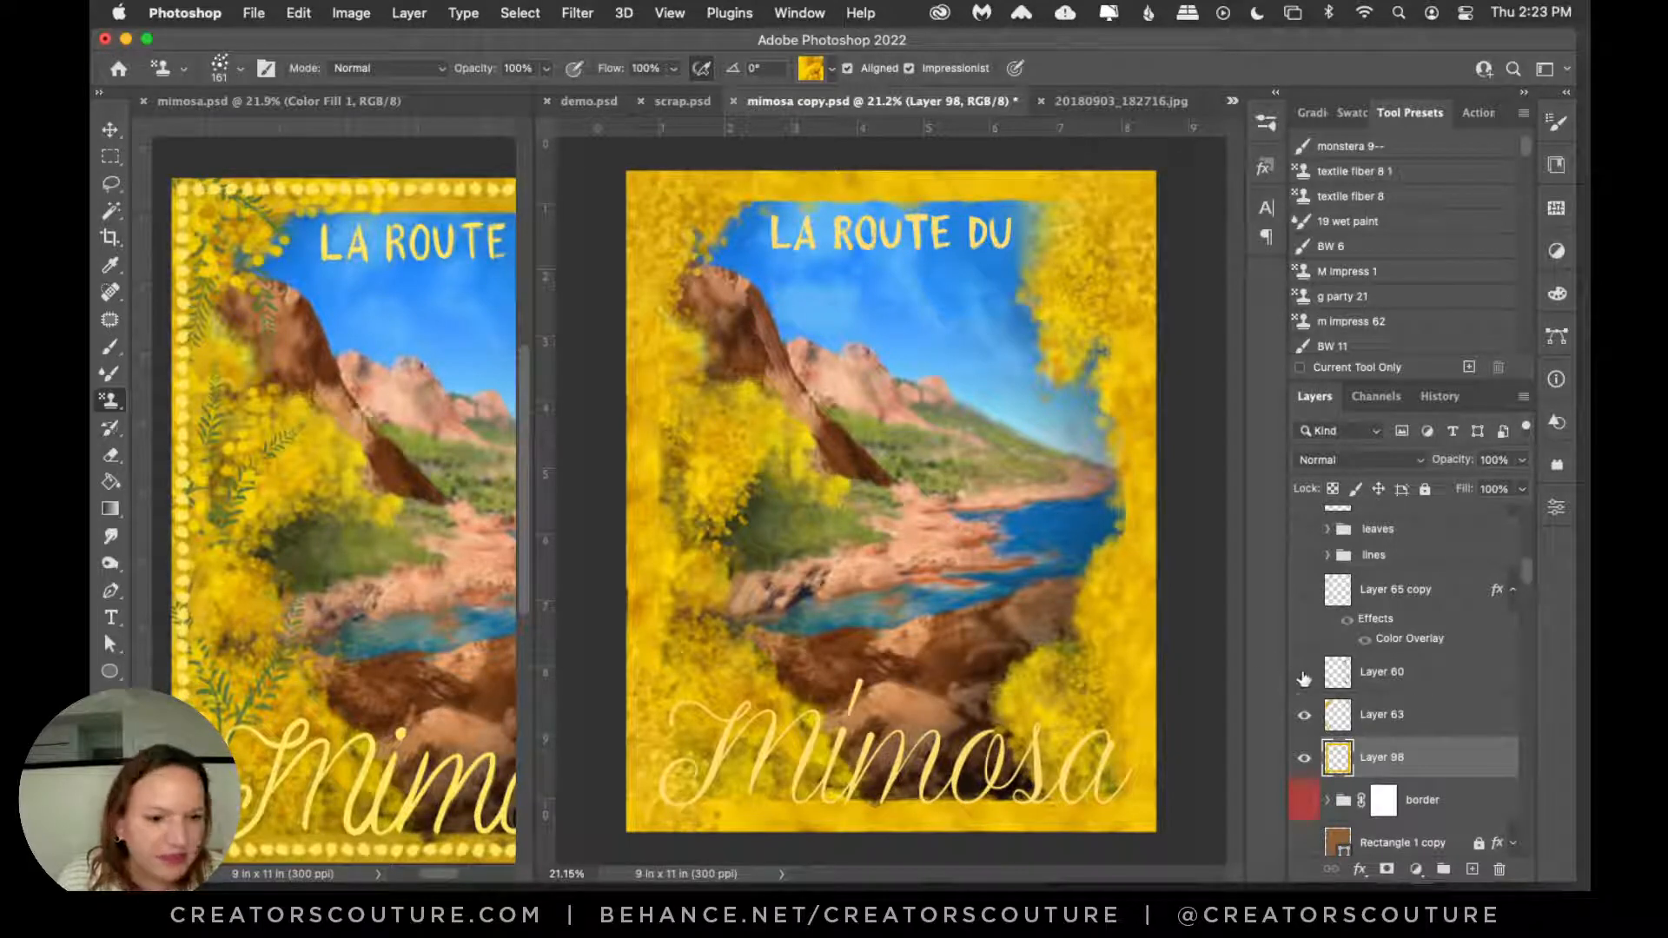
Step: Preview the green leaf branches on Layer 60 and hide that layer again
left_click(1305, 714)
left_click(1305, 674)
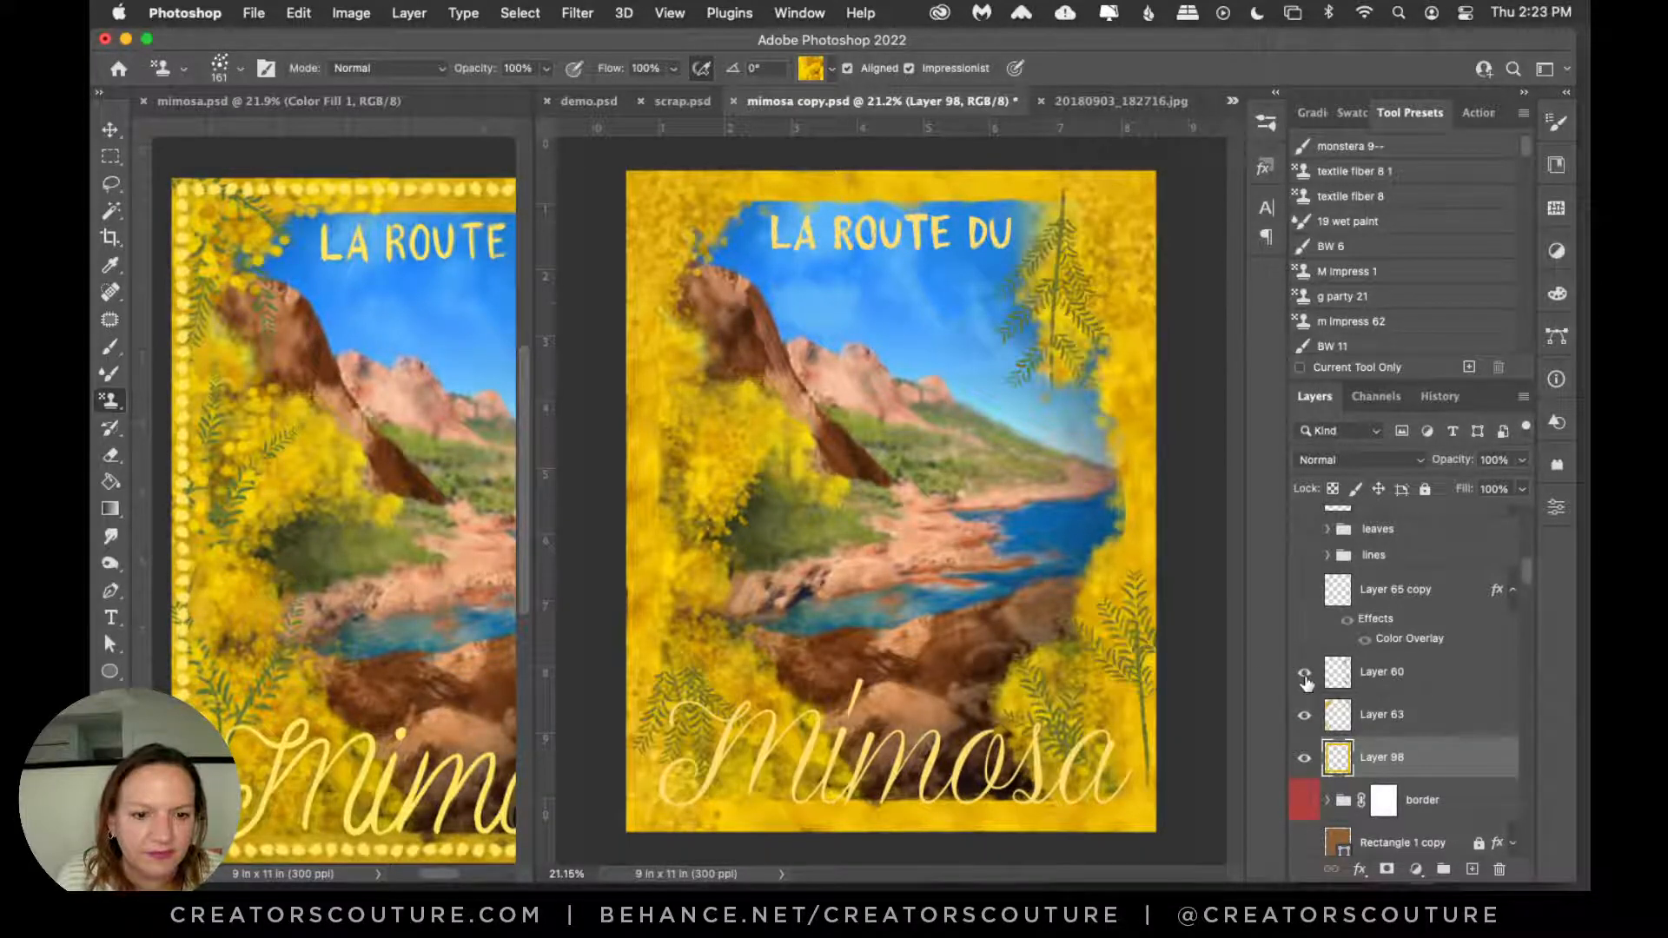
left_click(1304, 676)
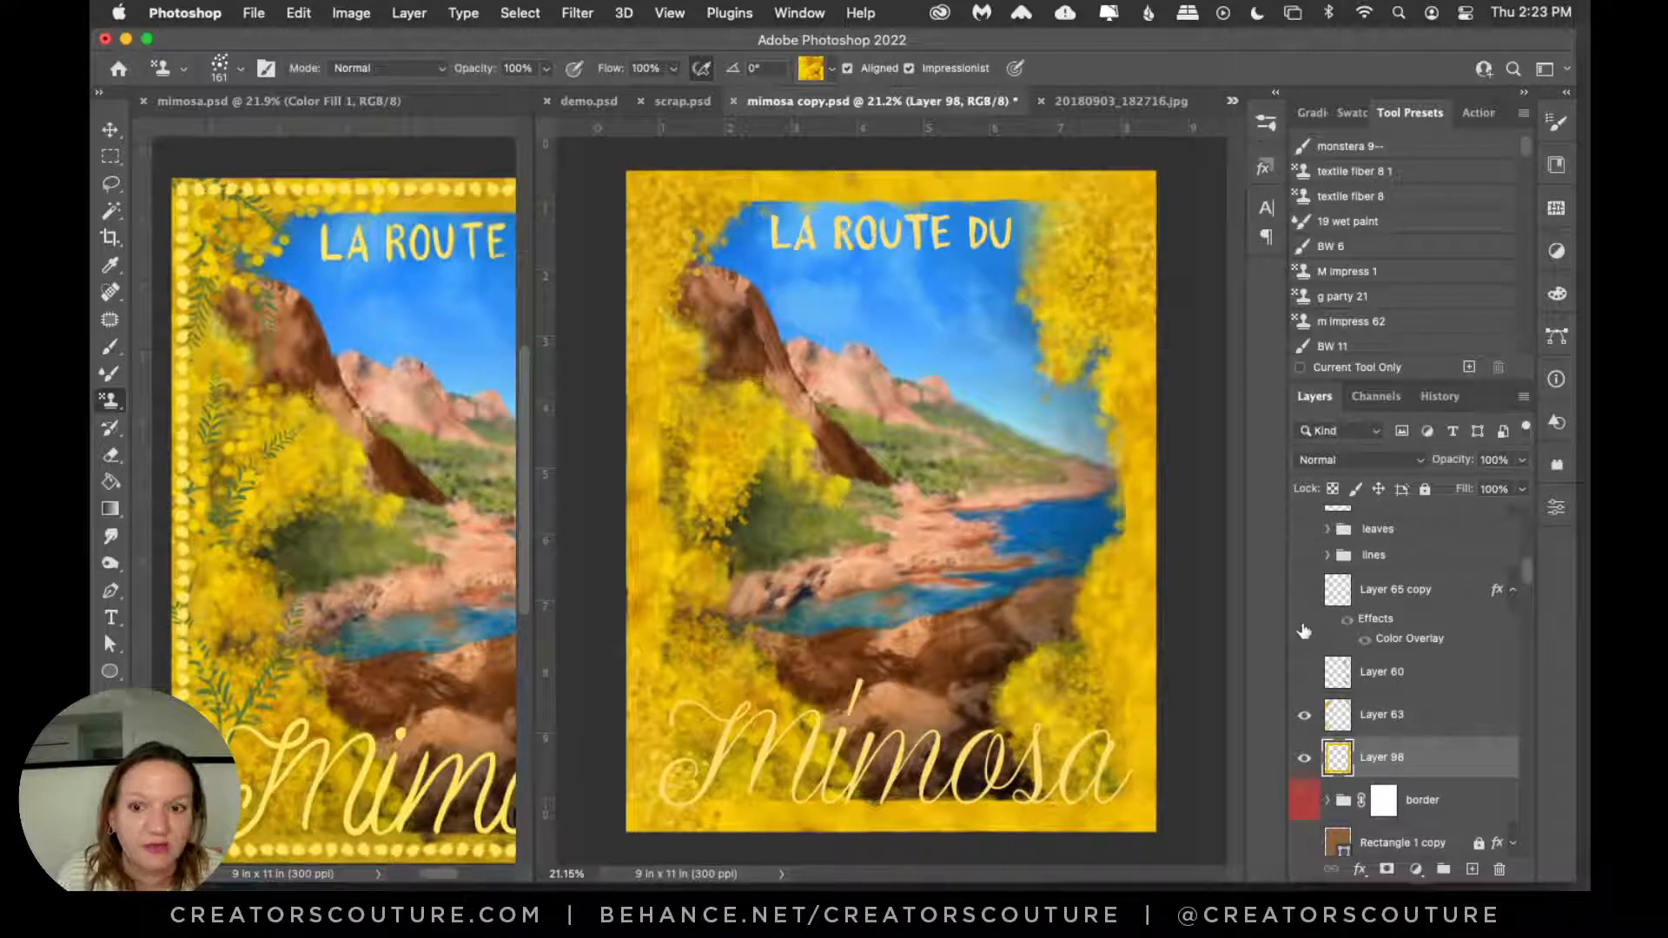
Step: Show the sketched leaf outlines on Layer 65 copy and the green stems in the lines group
left_click(1305, 593)
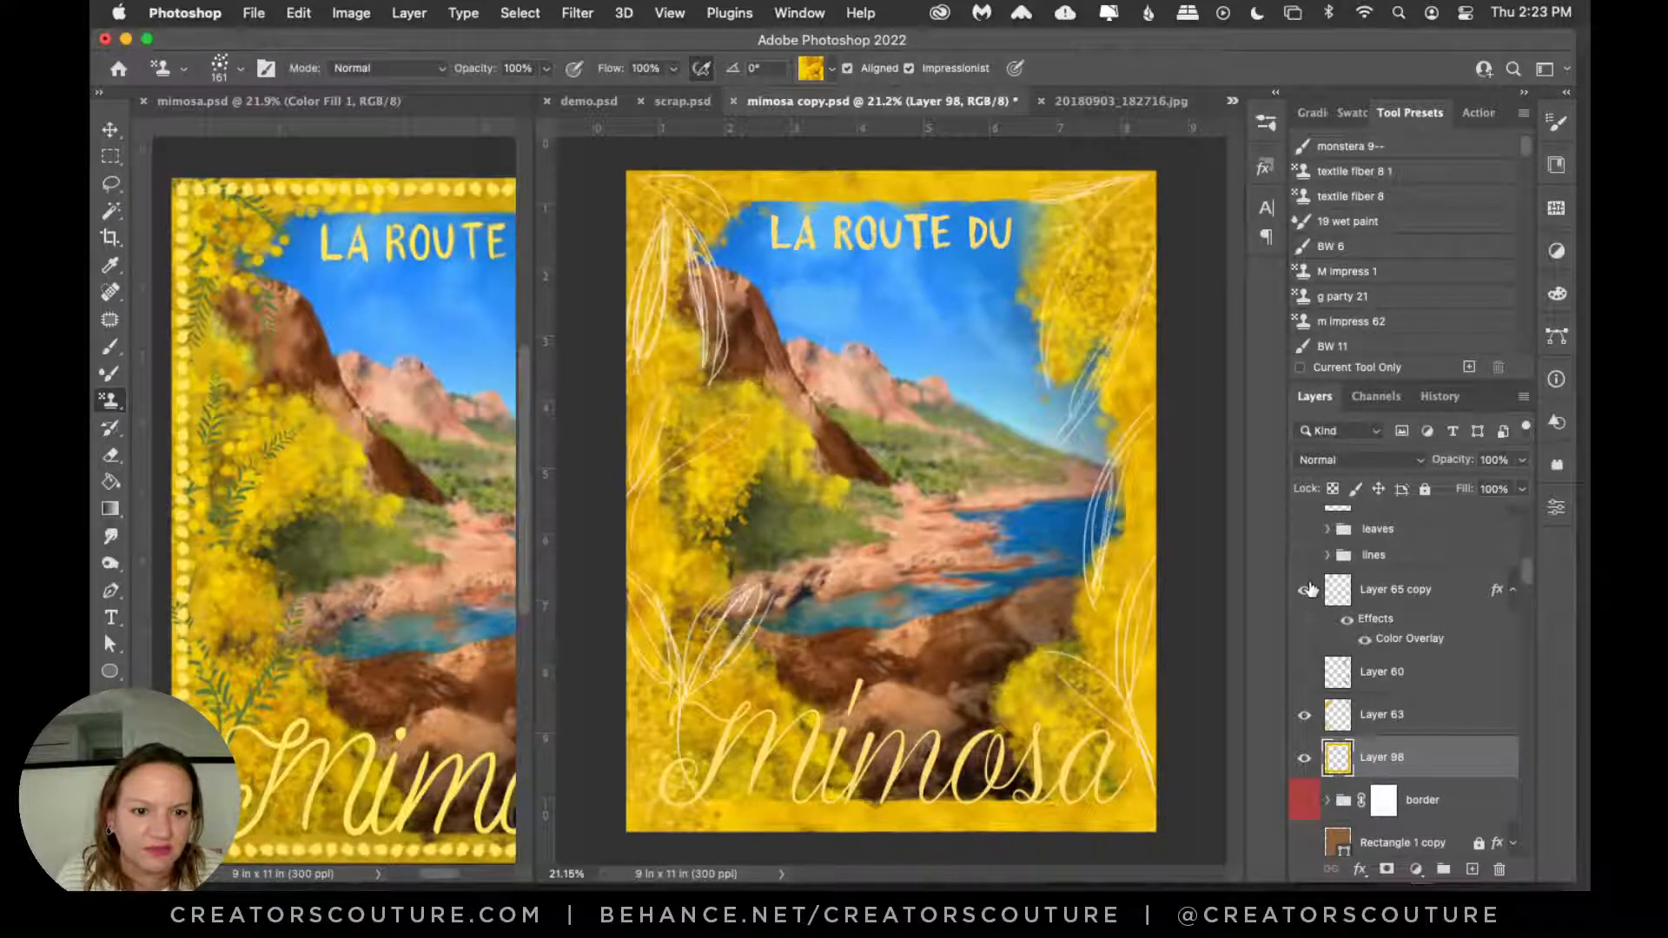
left_click(1305, 592)
left_click(1305, 595)
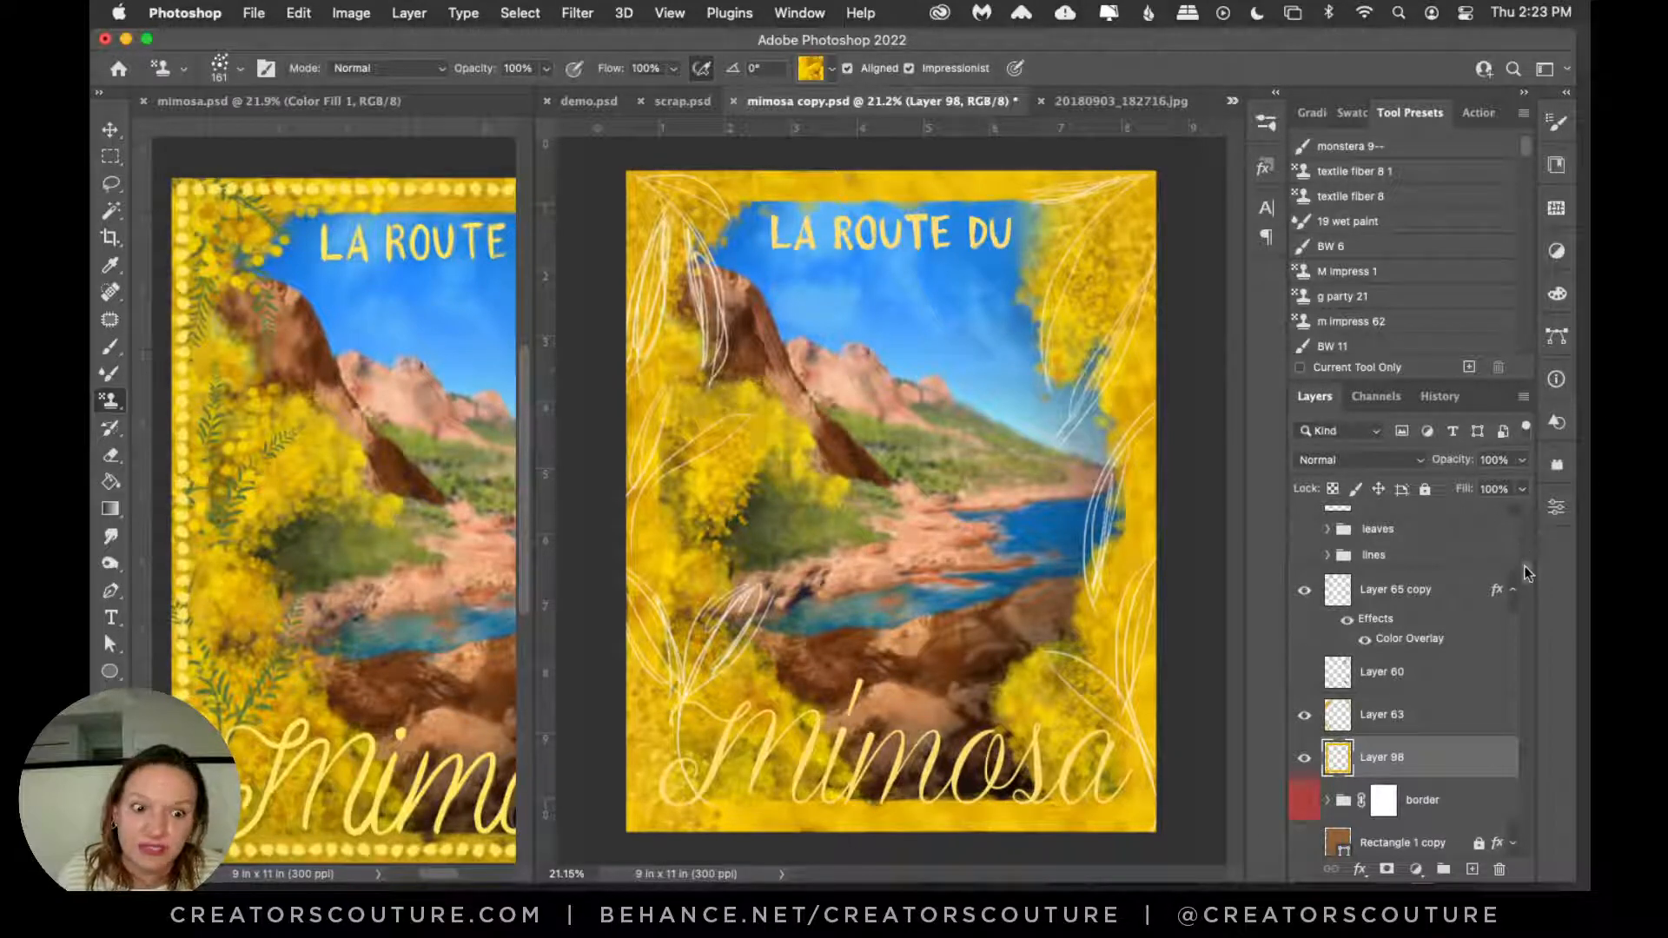
scroll(1532, 561, "up", 3)
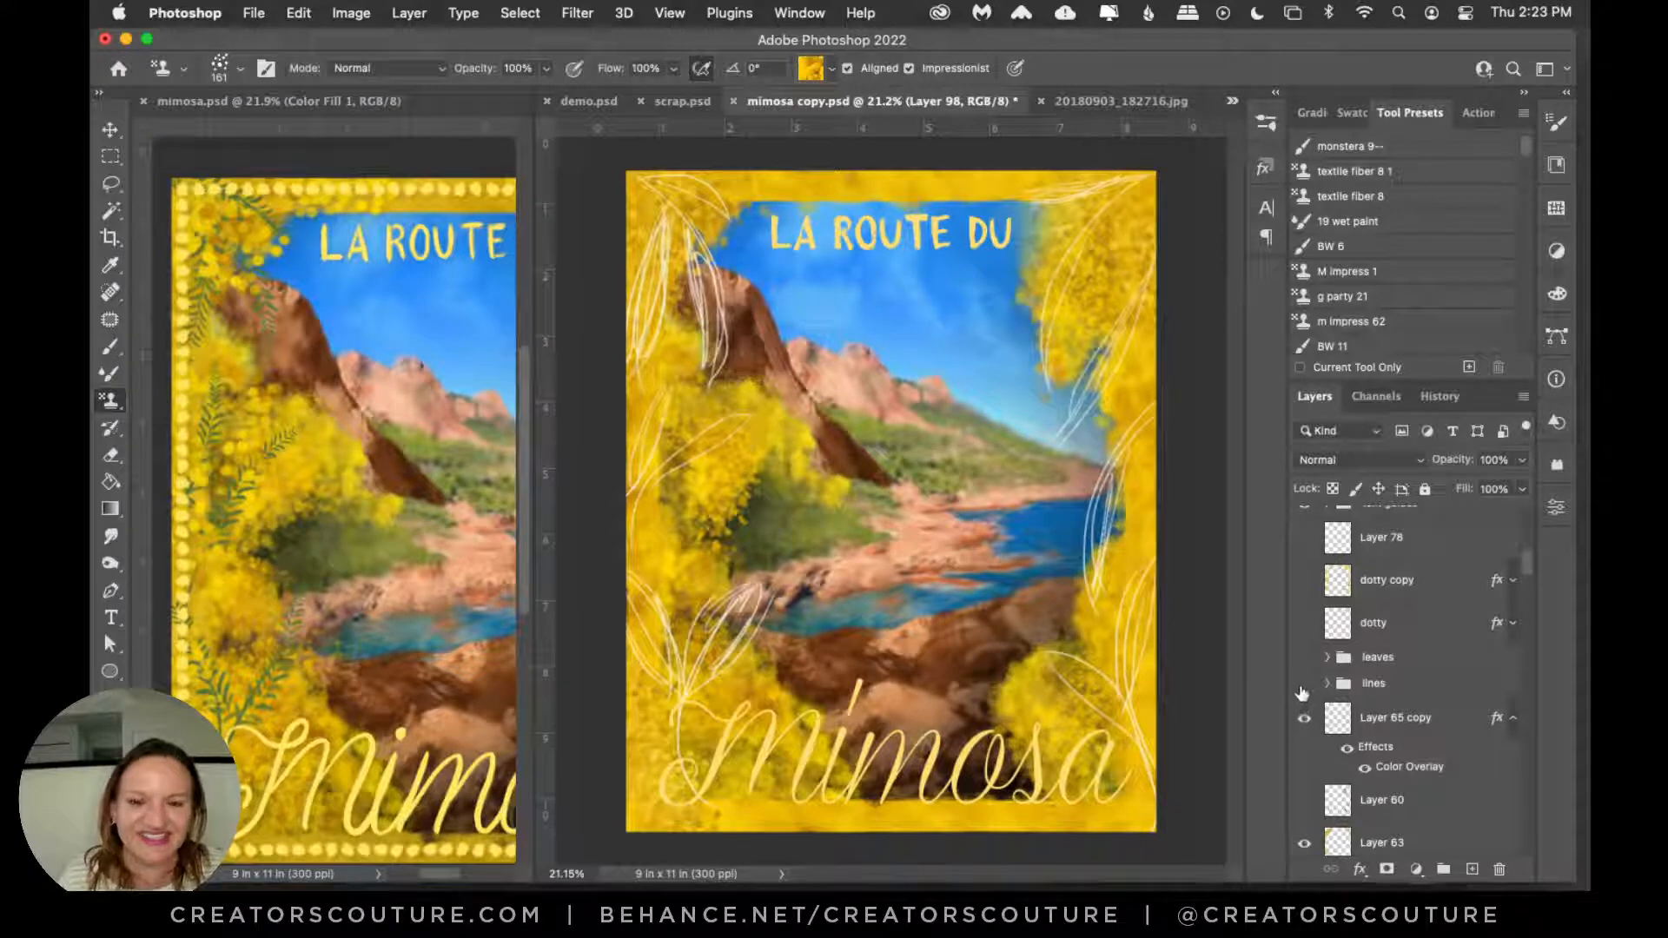
left_click(1304, 717)
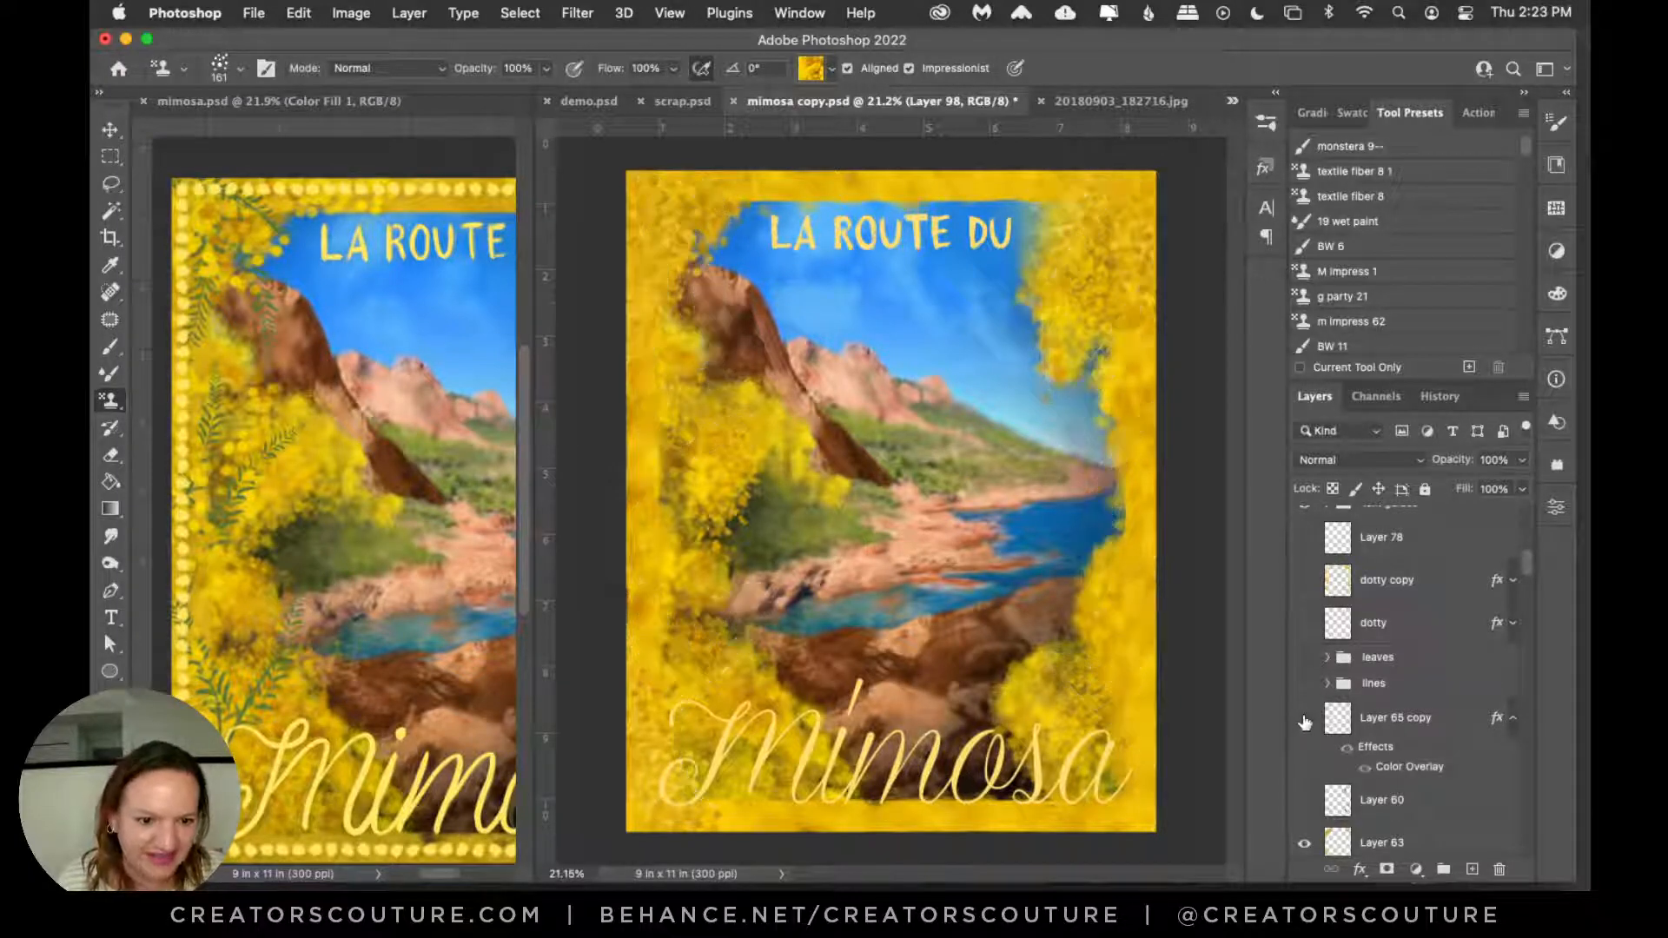
left_click(1304, 718)
left_click(1305, 683)
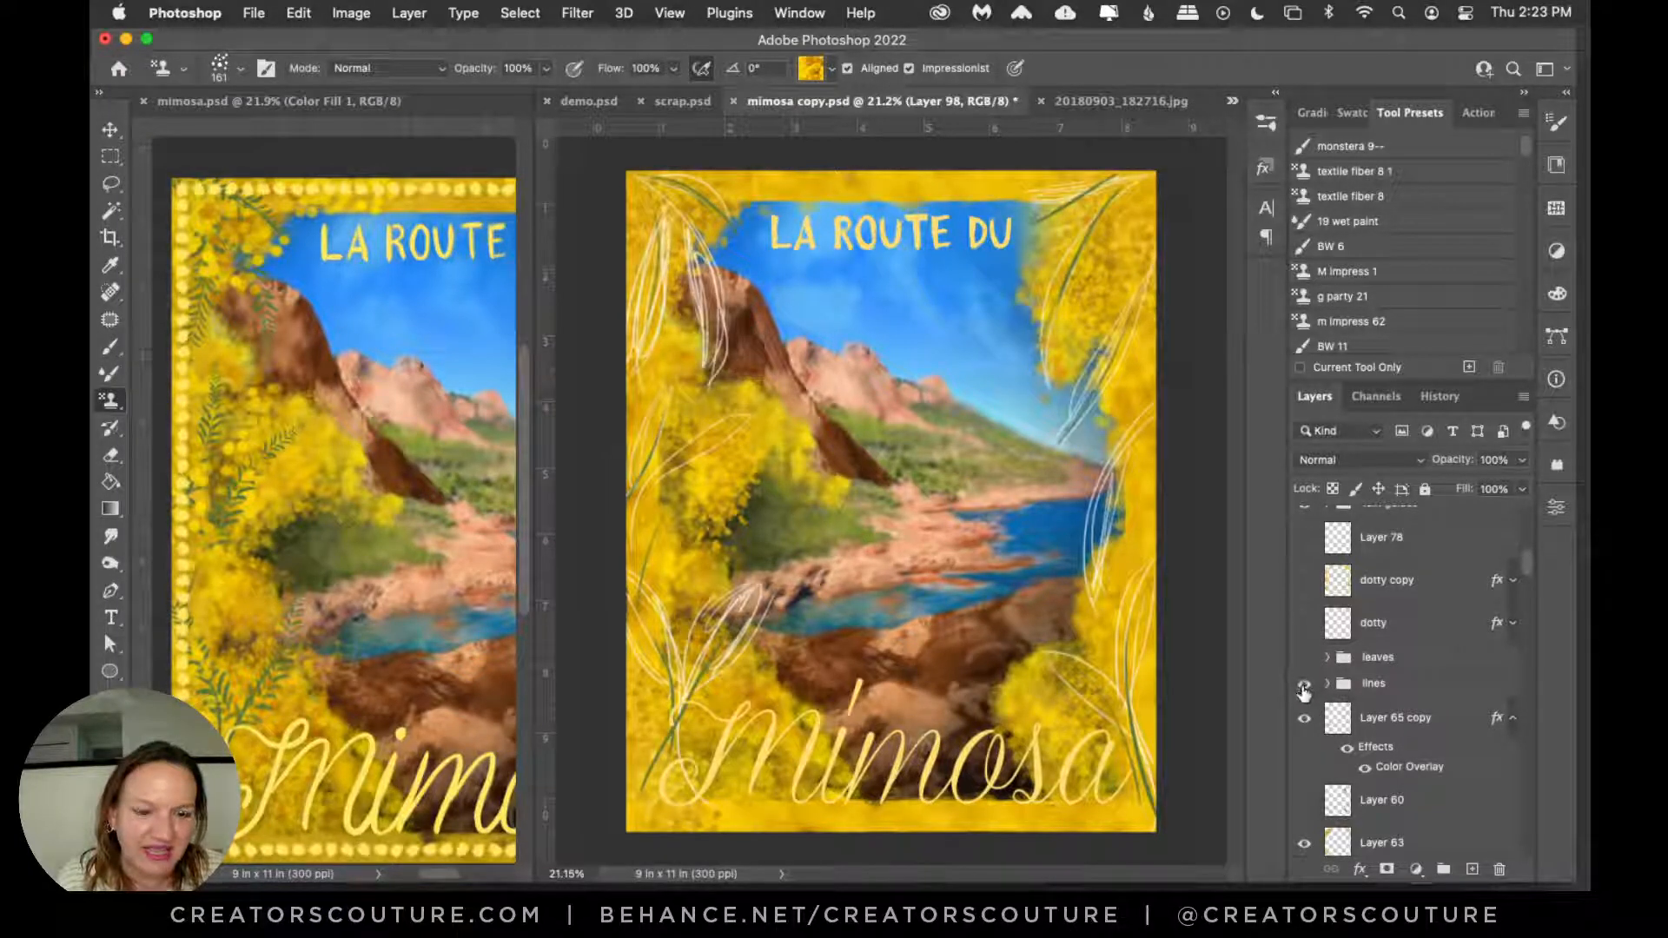
left_click(1377, 690)
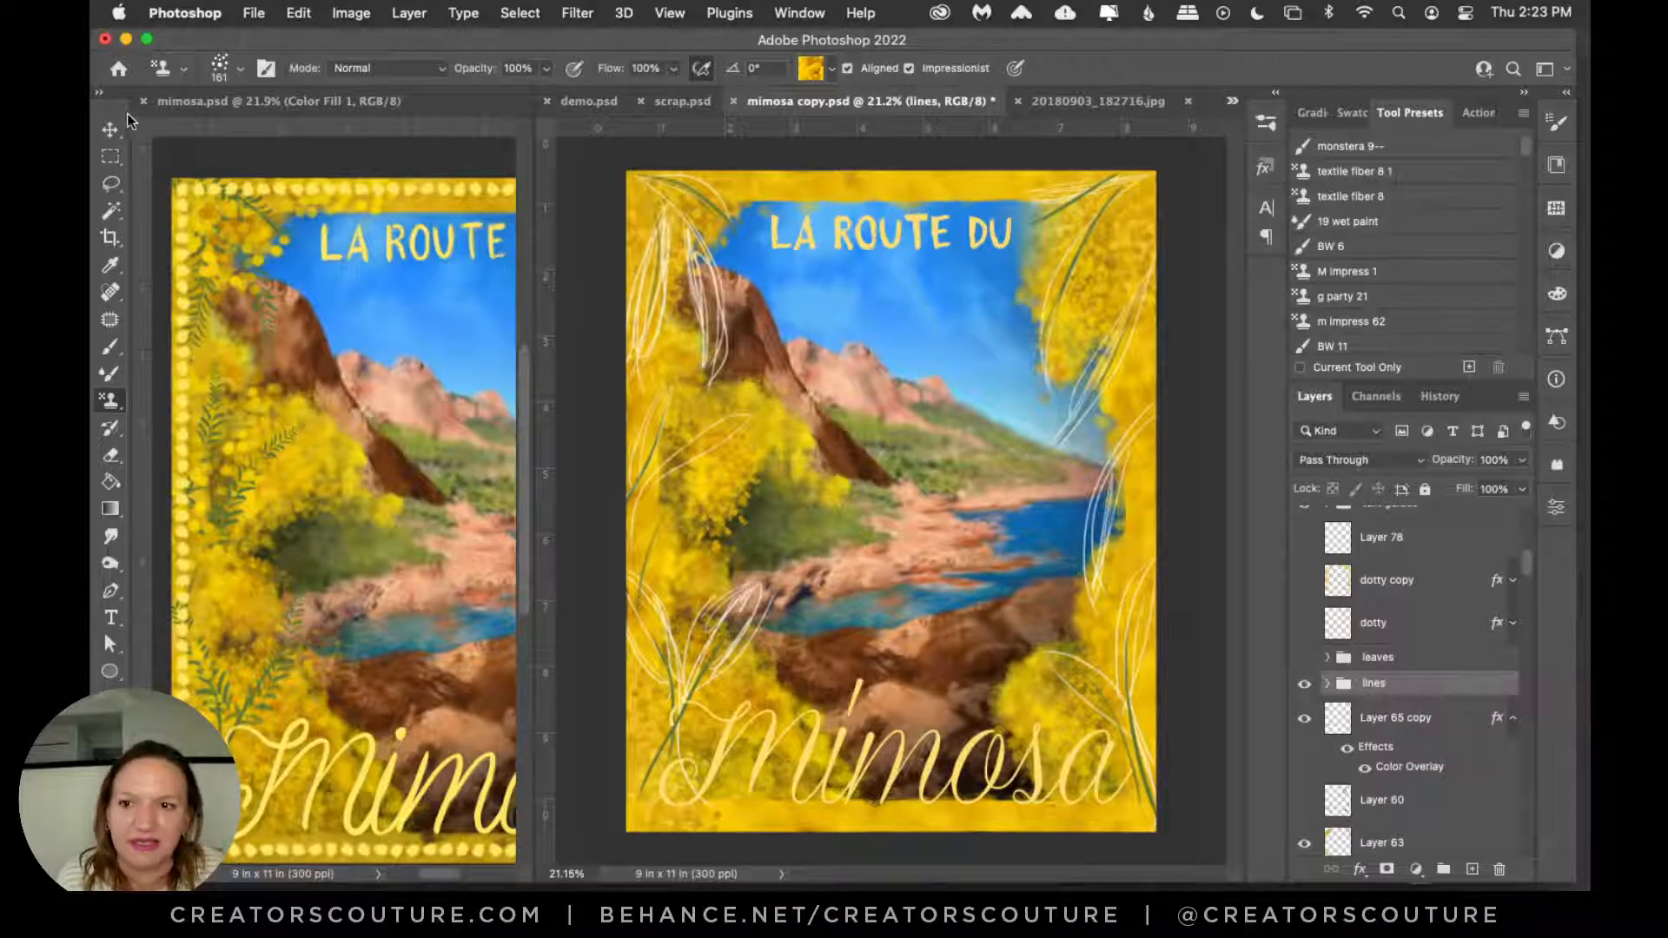
Step: Collapse the PS artistic autumn V2 brush set and examine the brushes in the brushWERK set
left_click(110, 129)
left_click(1266, 122)
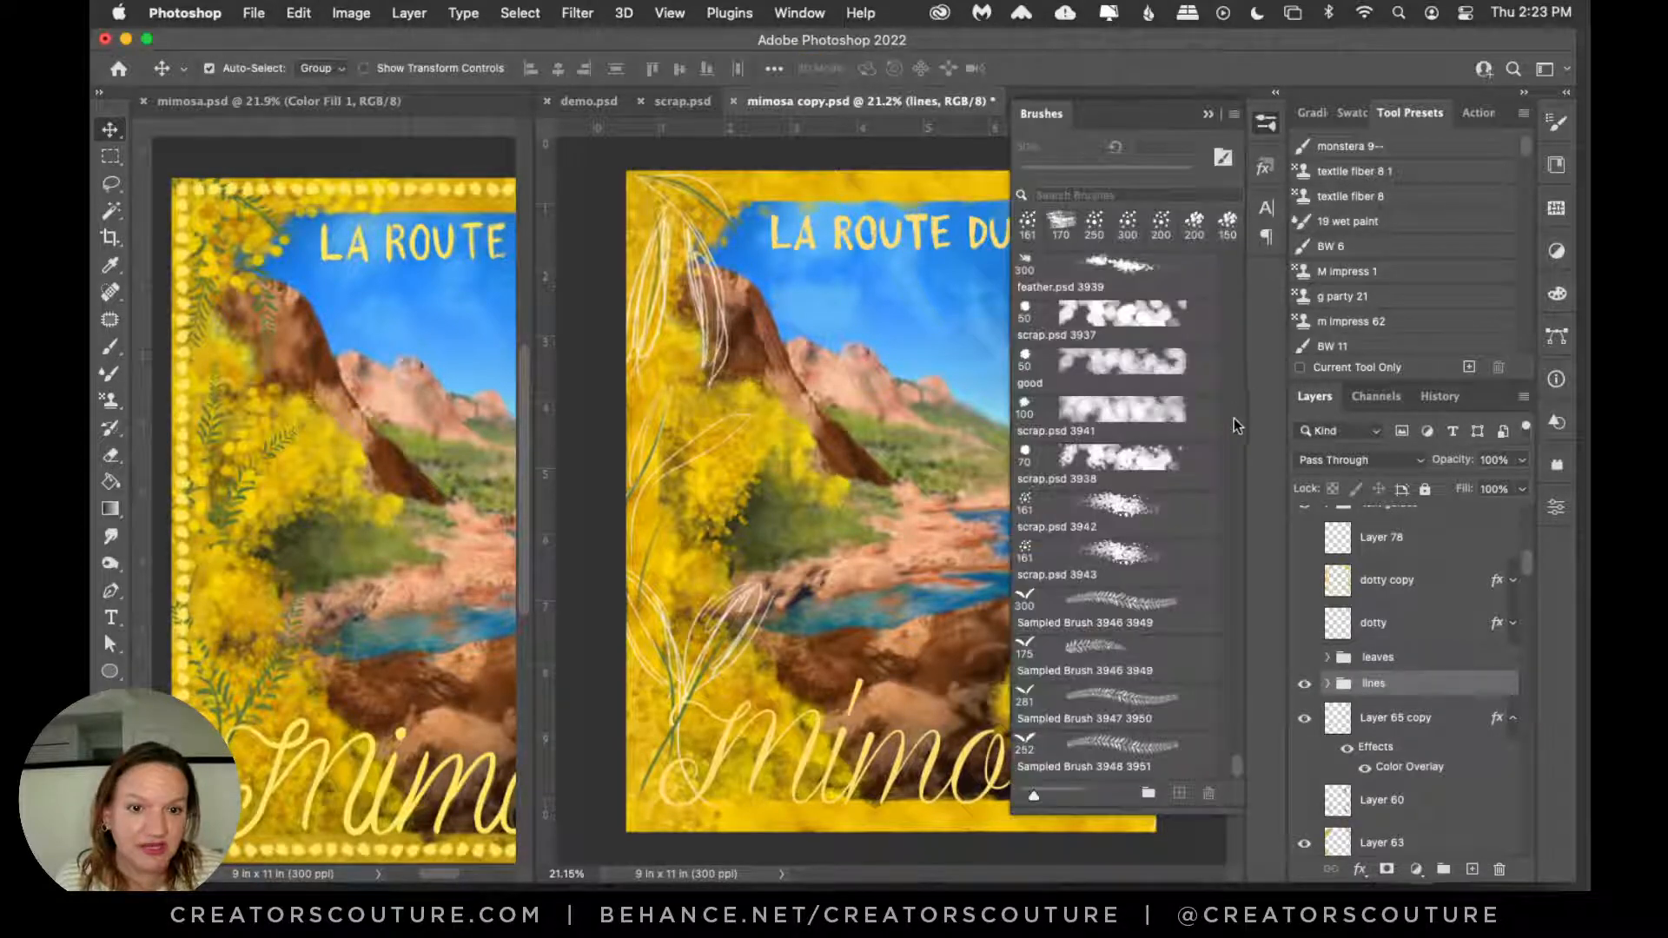
left_click_drag(1239, 759, 1237, 248)
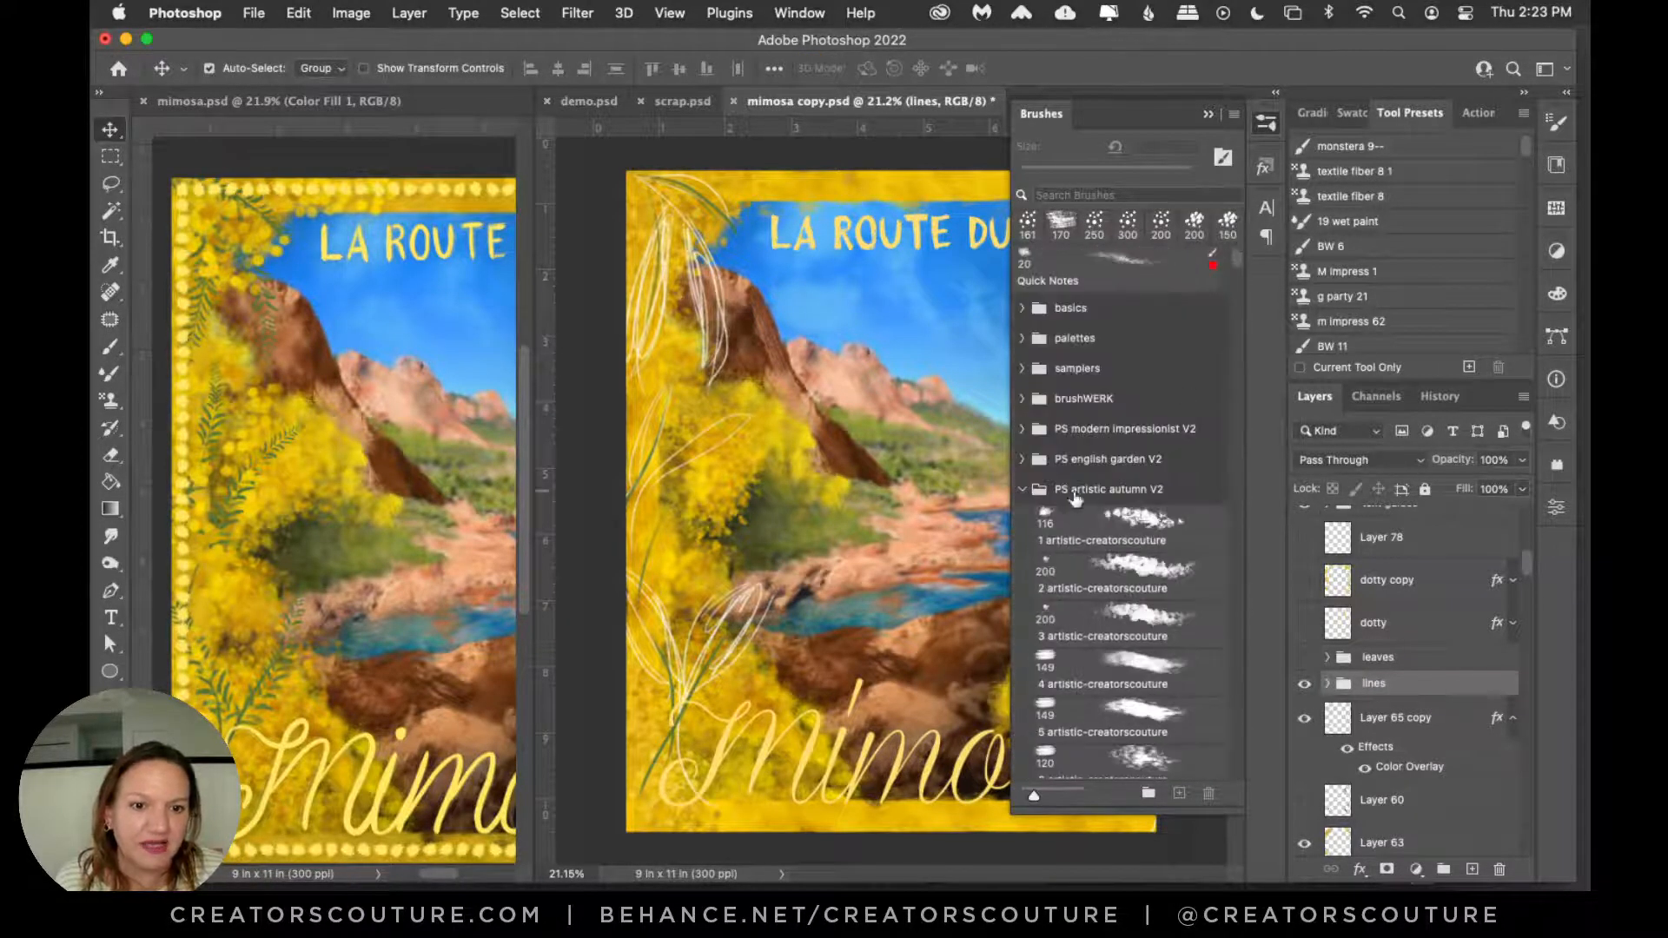
left_click(1025, 491)
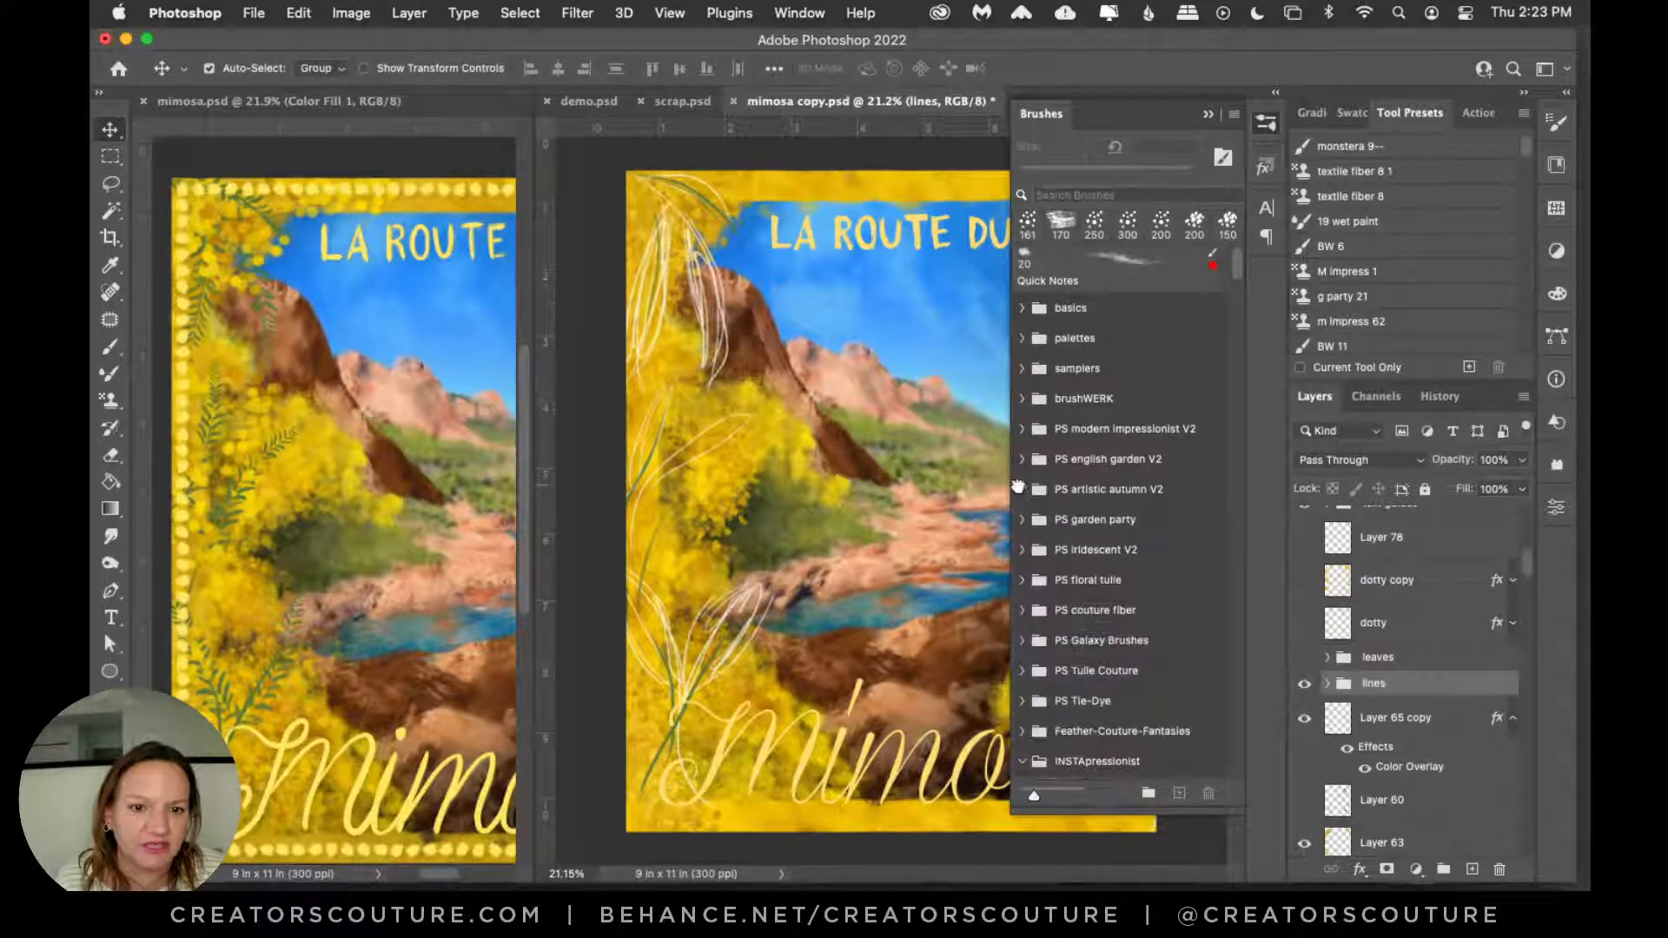
left_click(1023, 398)
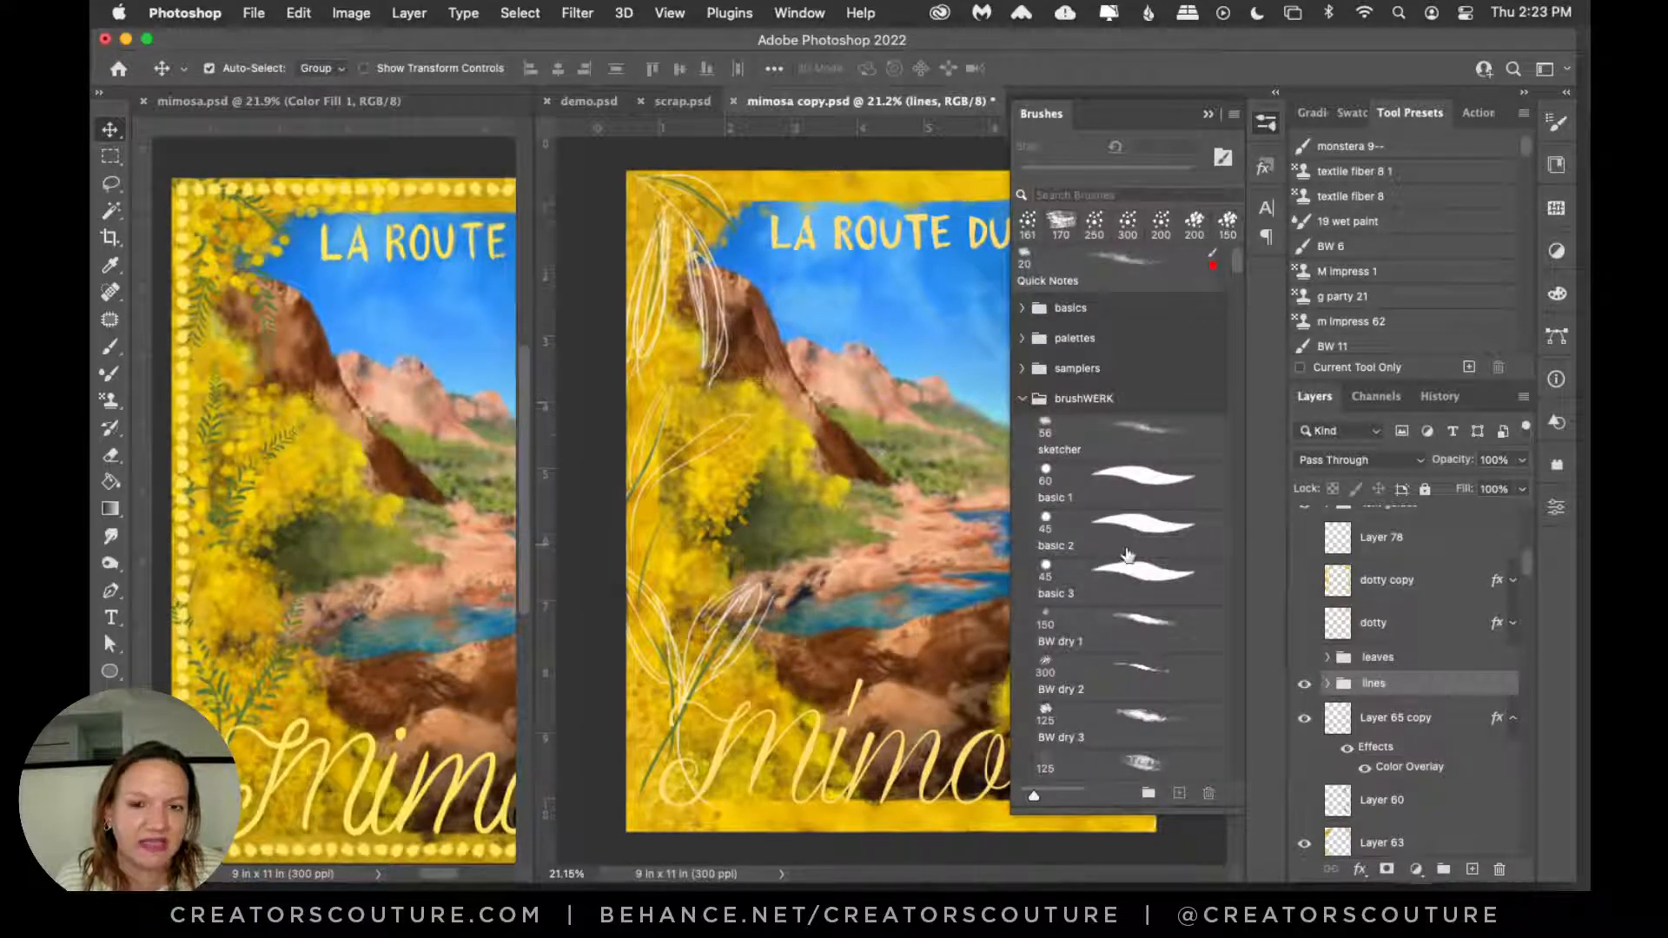
left_click(1268, 123)
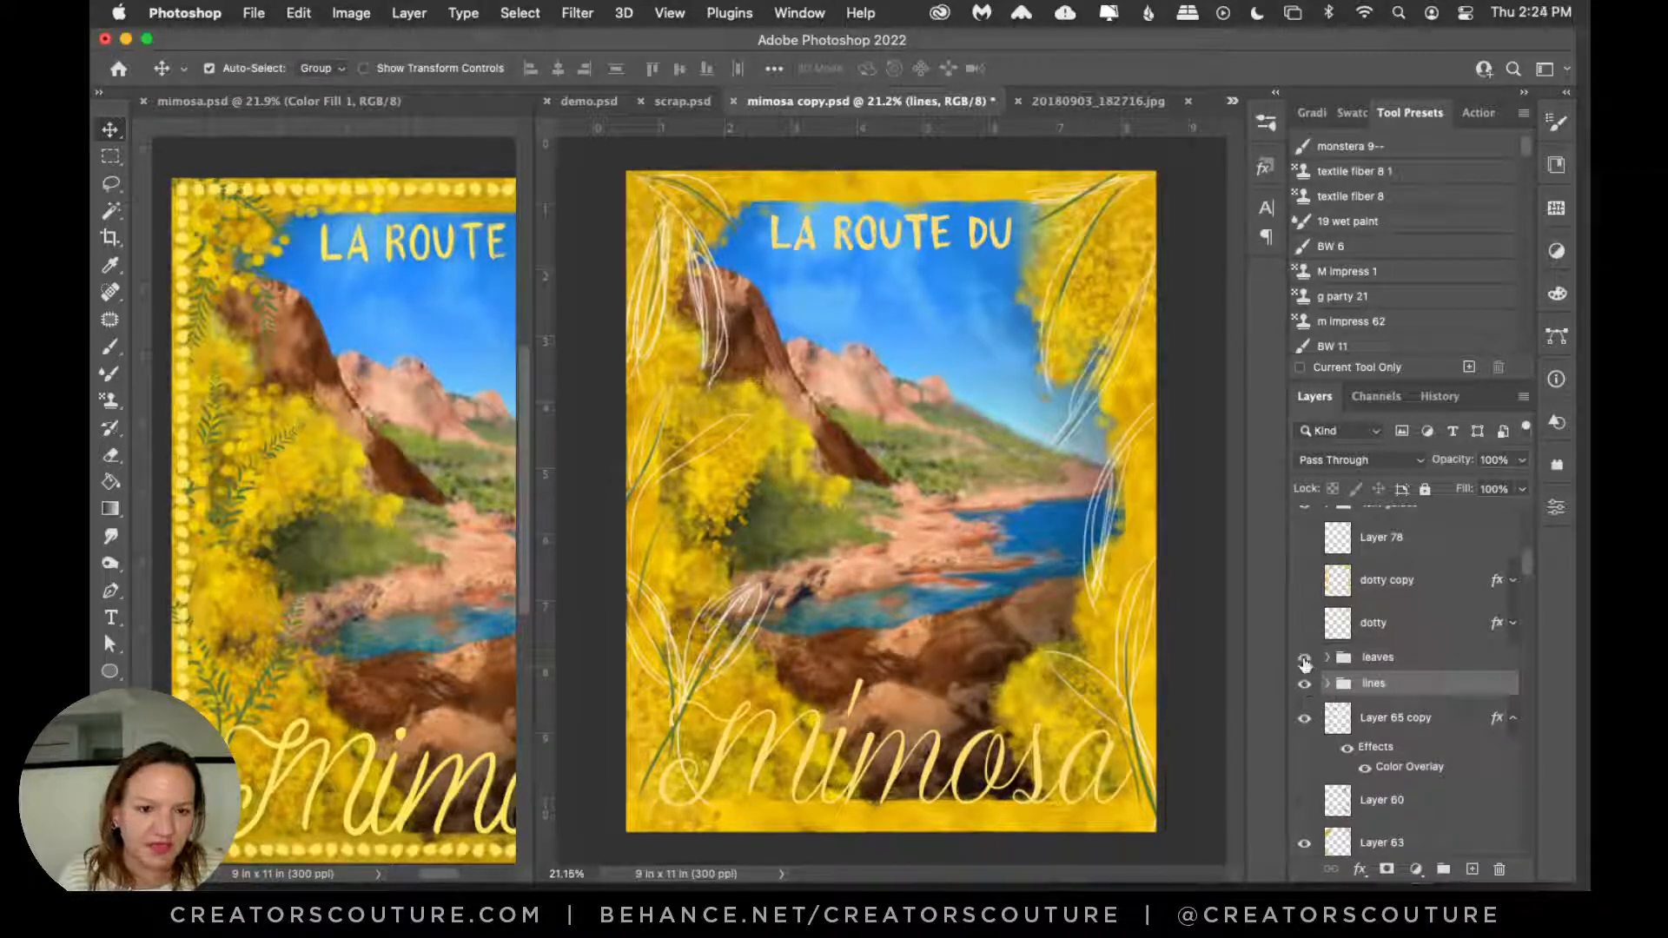
Step: Make the leaves group's layers, from Layer 72 down, all visible and collapse the group
left_click(1359, 658)
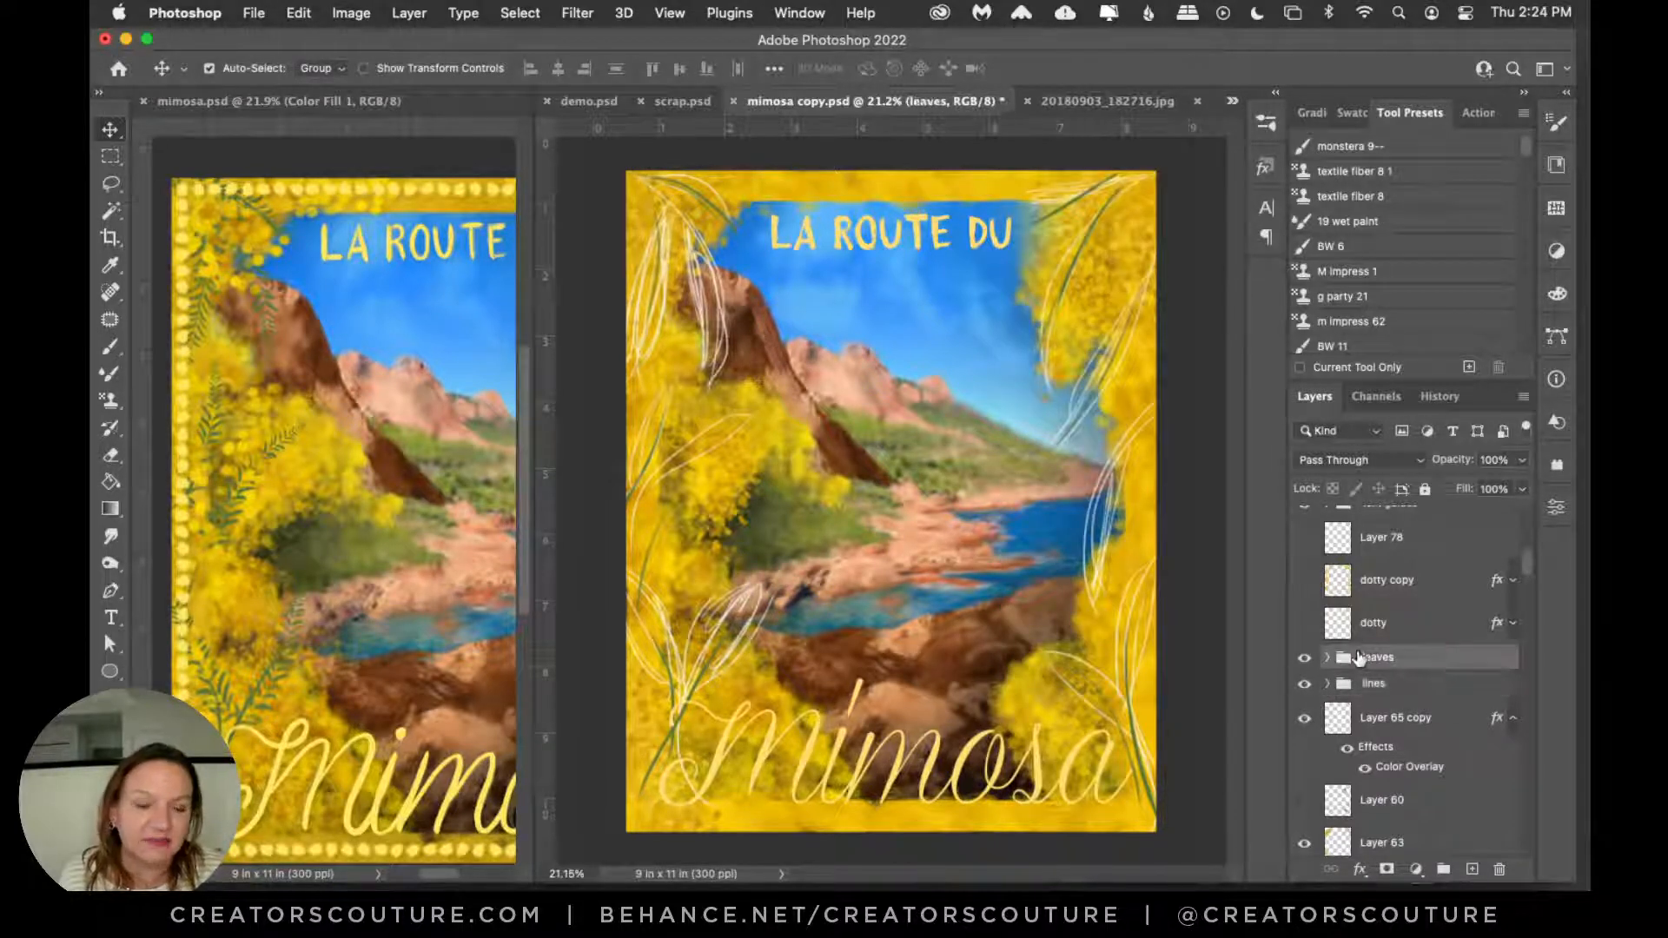
left_click(1327, 658)
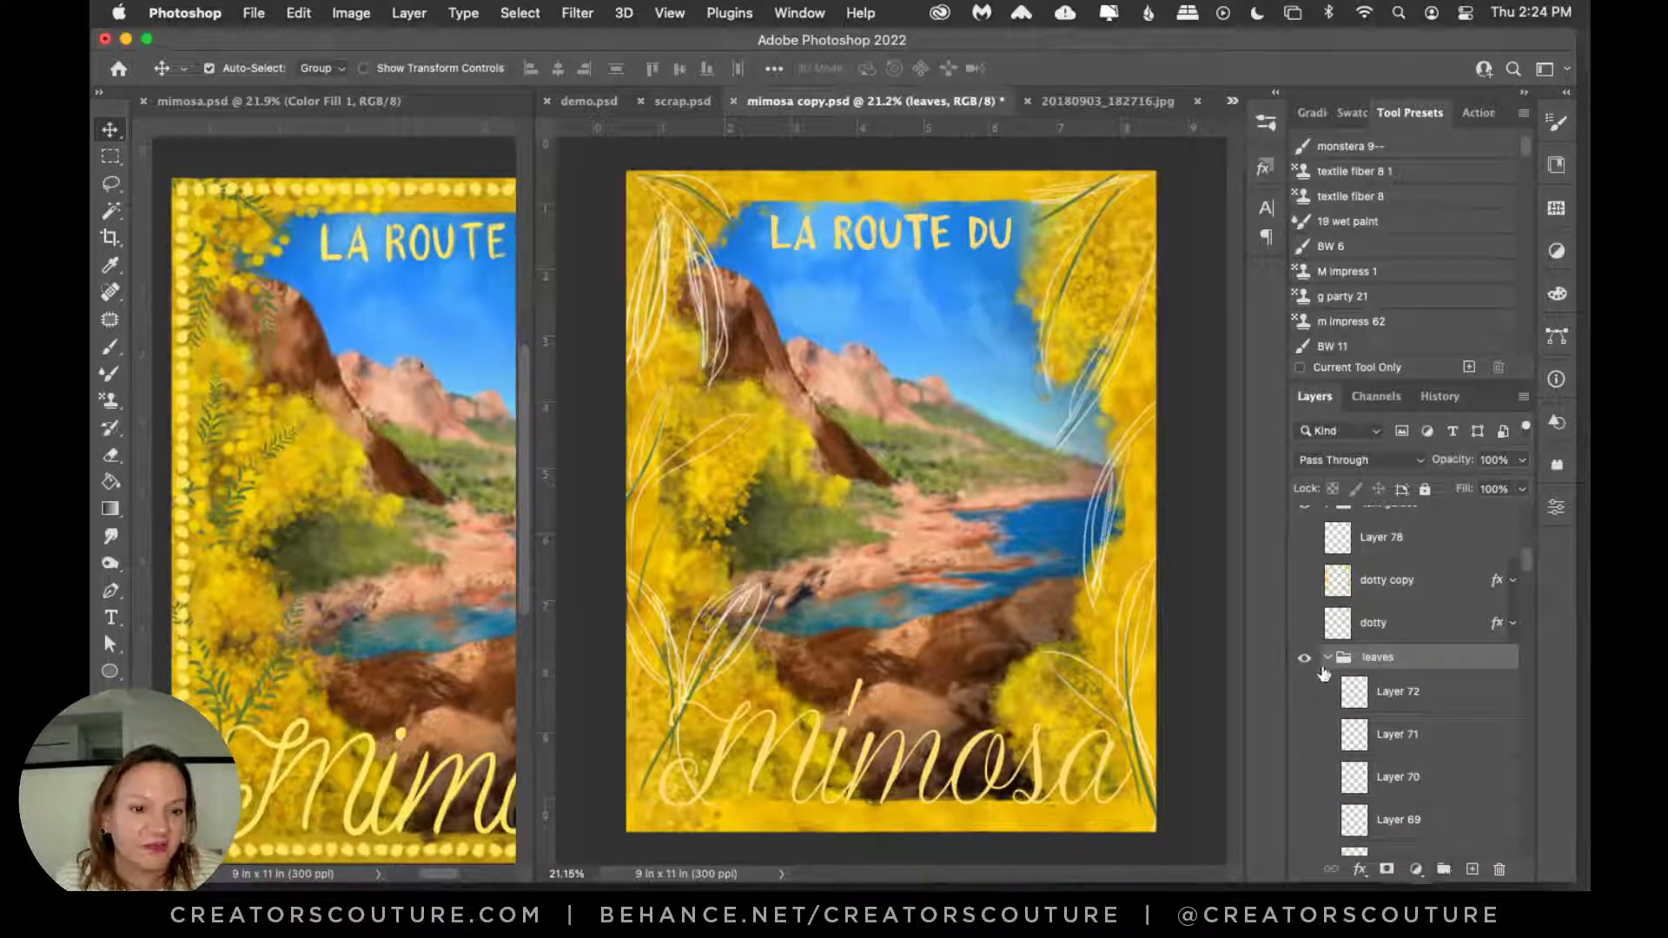
right_click(1386, 657)
left_click(1367, 667)
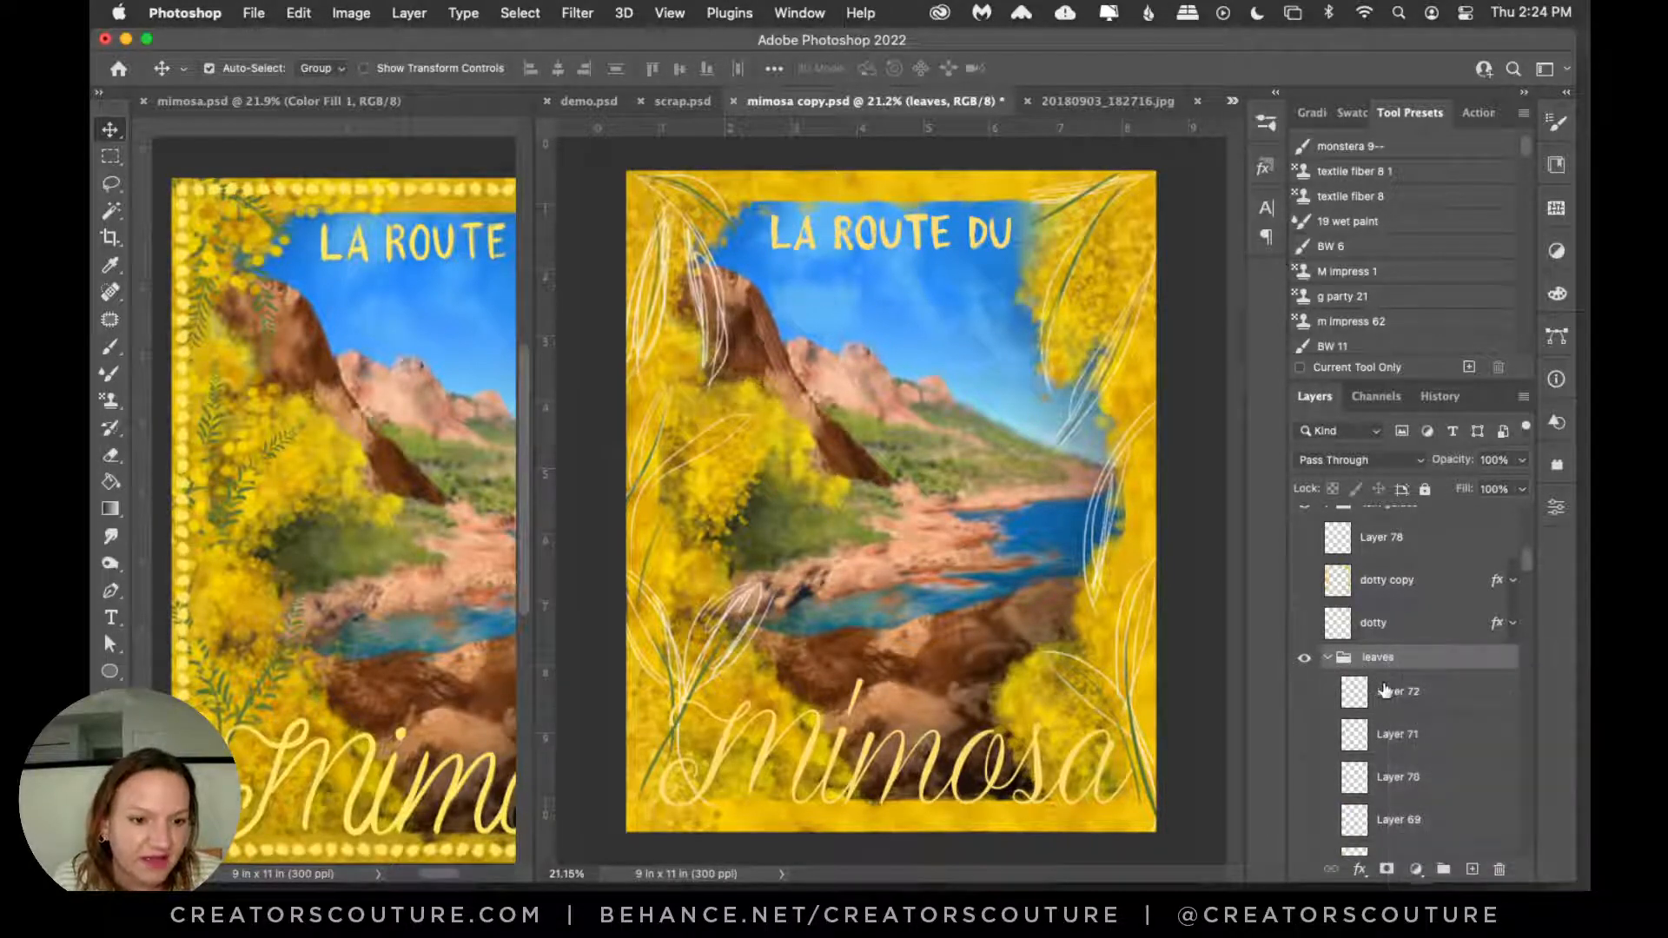
left_click(1384, 690)
scroll(1433, 763, "down", 8)
left_click(1412, 745, "shift")
scroll(1412, 745, "up", 5)
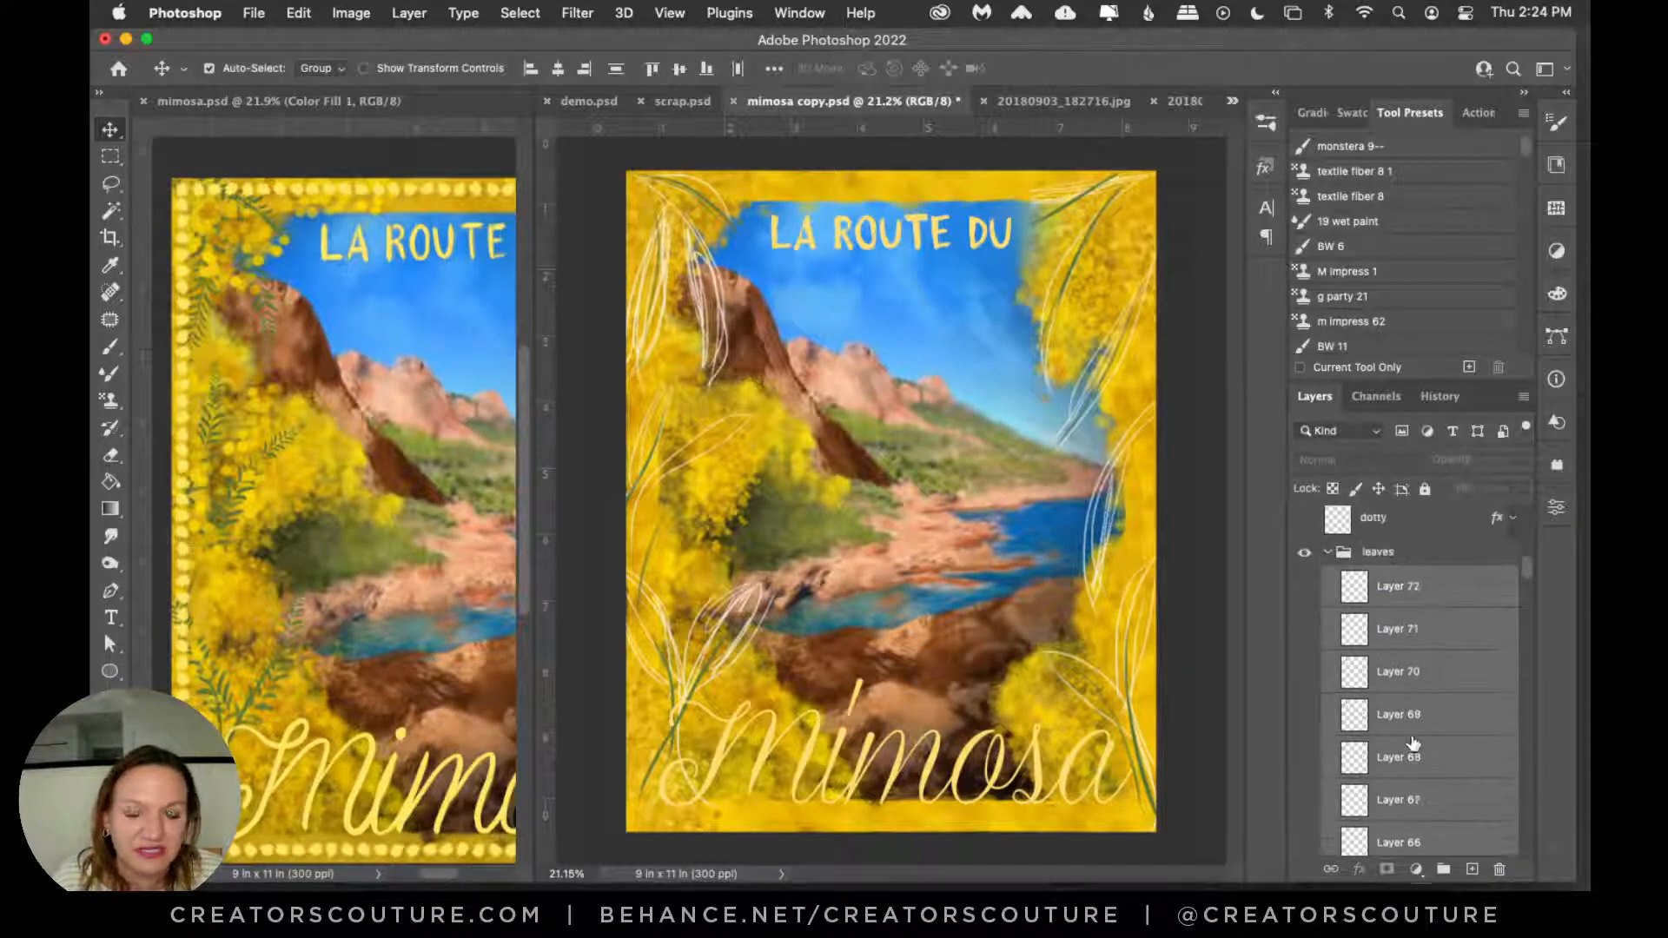
right_click(1313, 584)
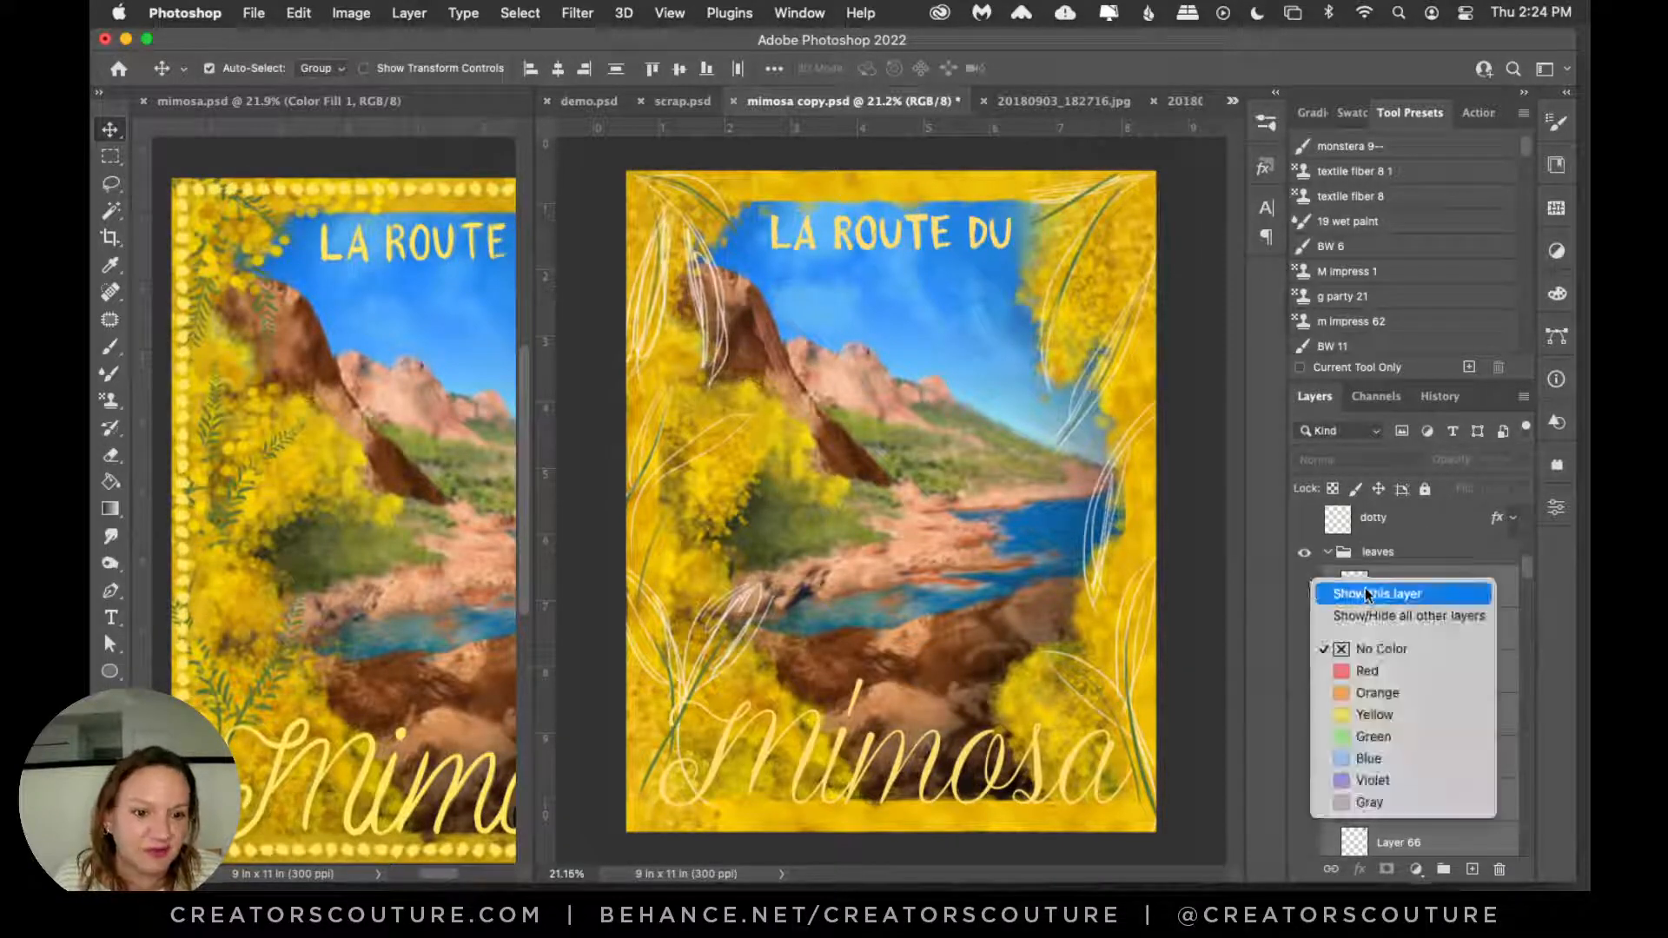
left_click(1366, 593)
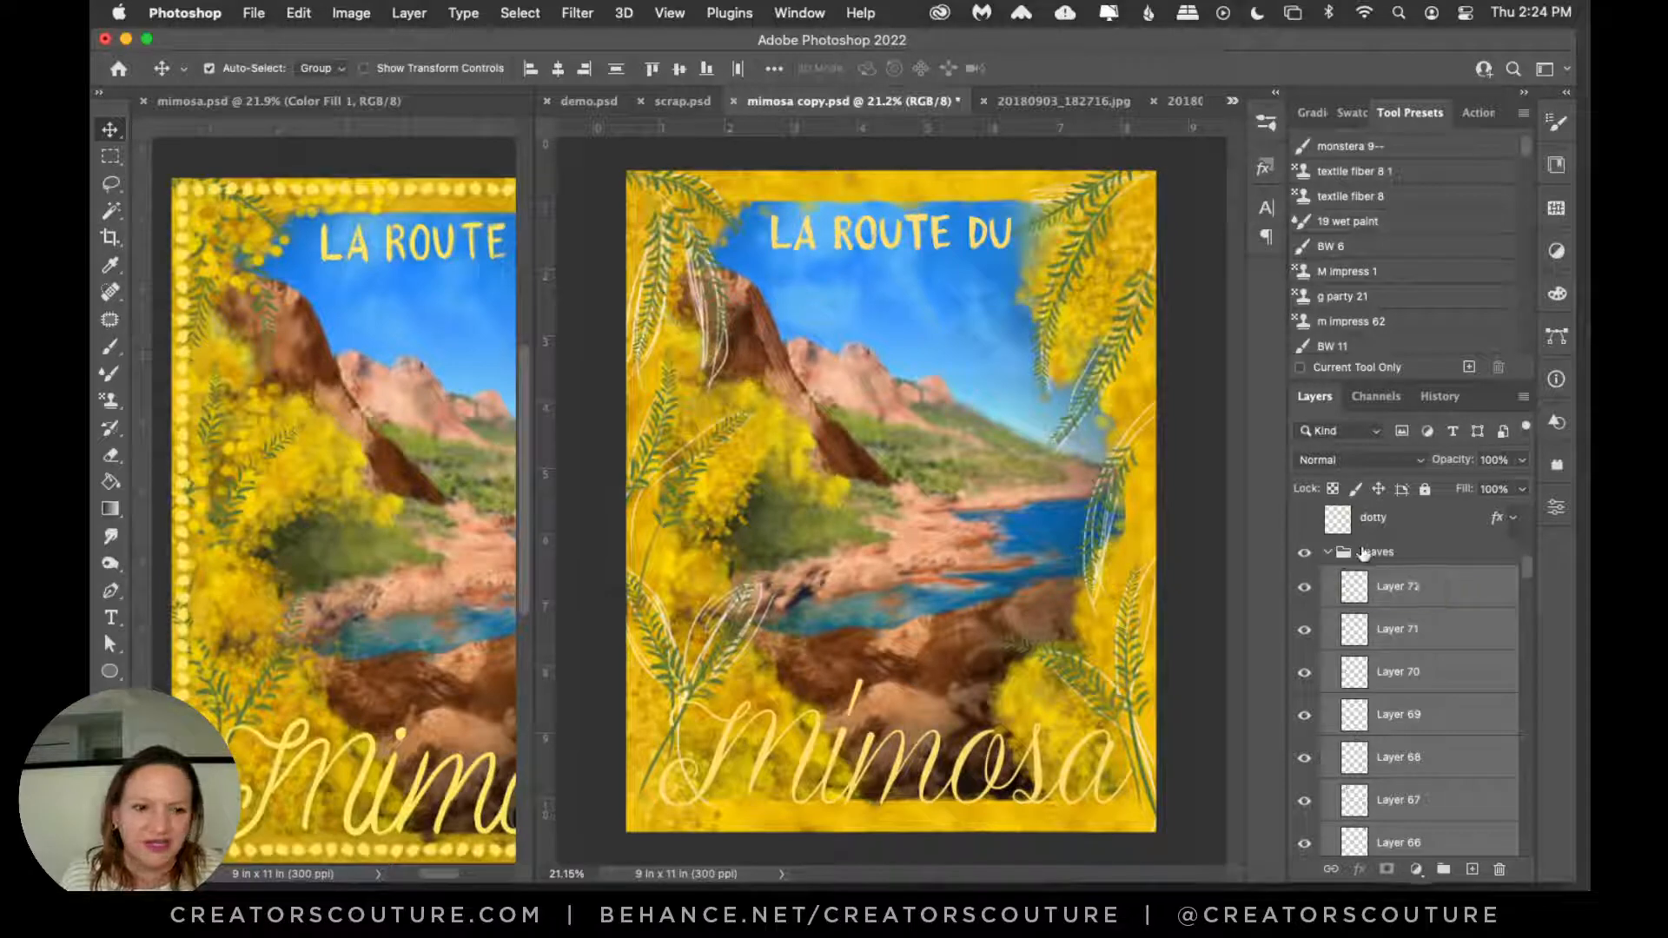
left_click(1364, 554)
left_click(1328, 553)
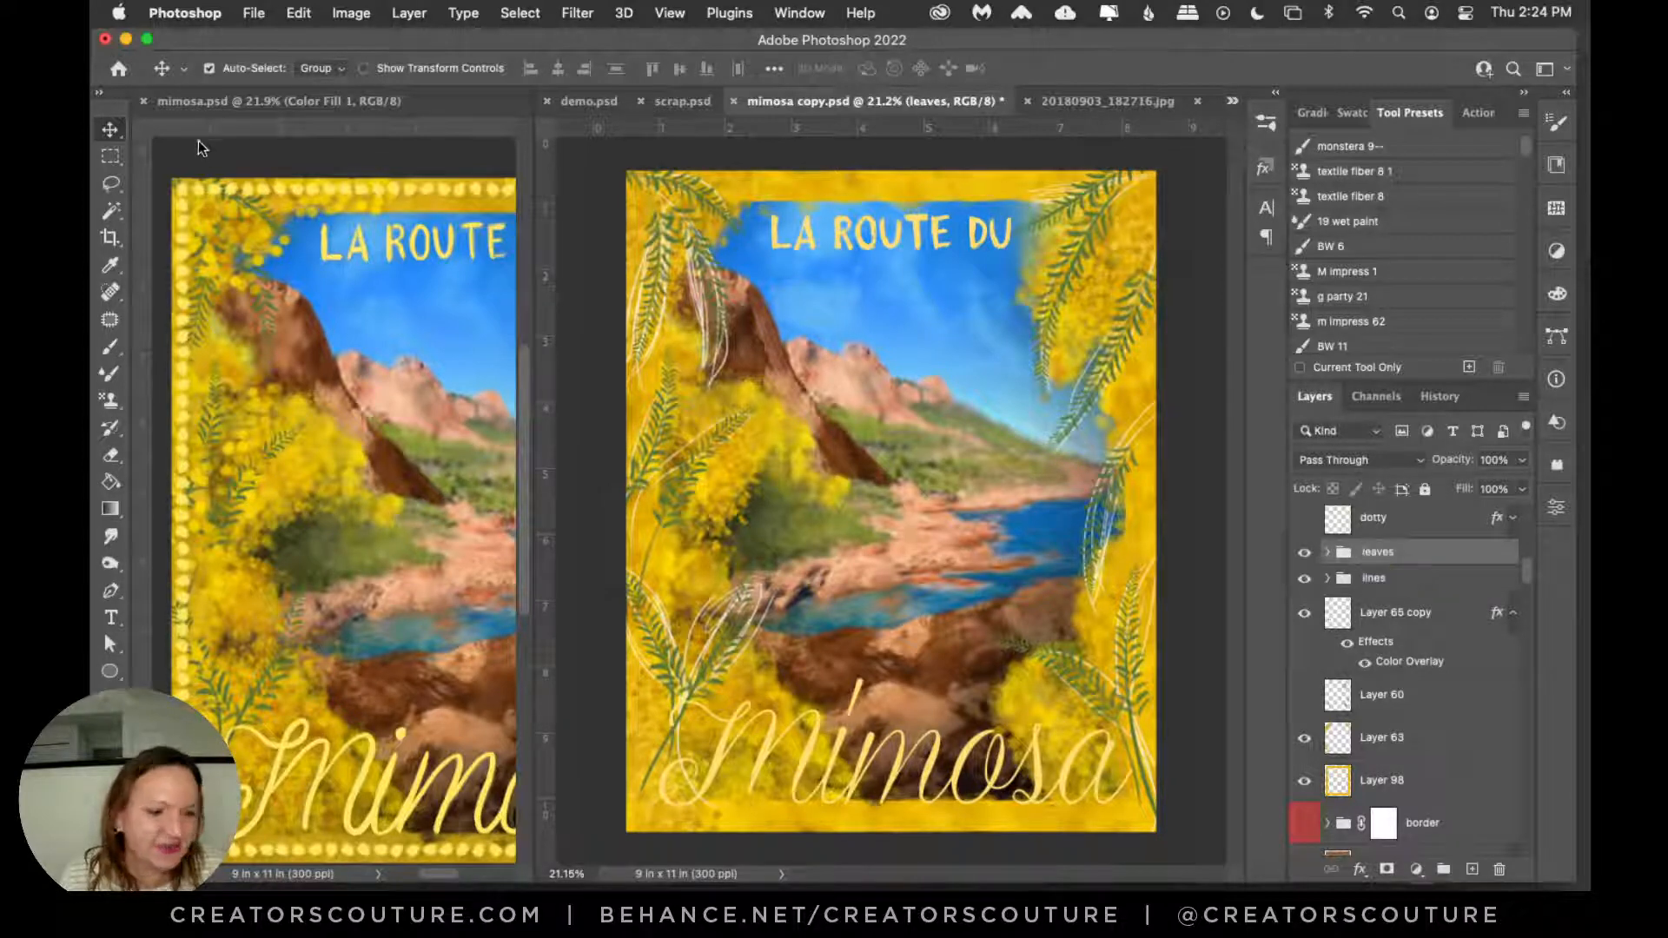
Step: Switch to the scrap.psd document and shift the three V-shaped leaf pairs slightly to the right
left_click(683, 102)
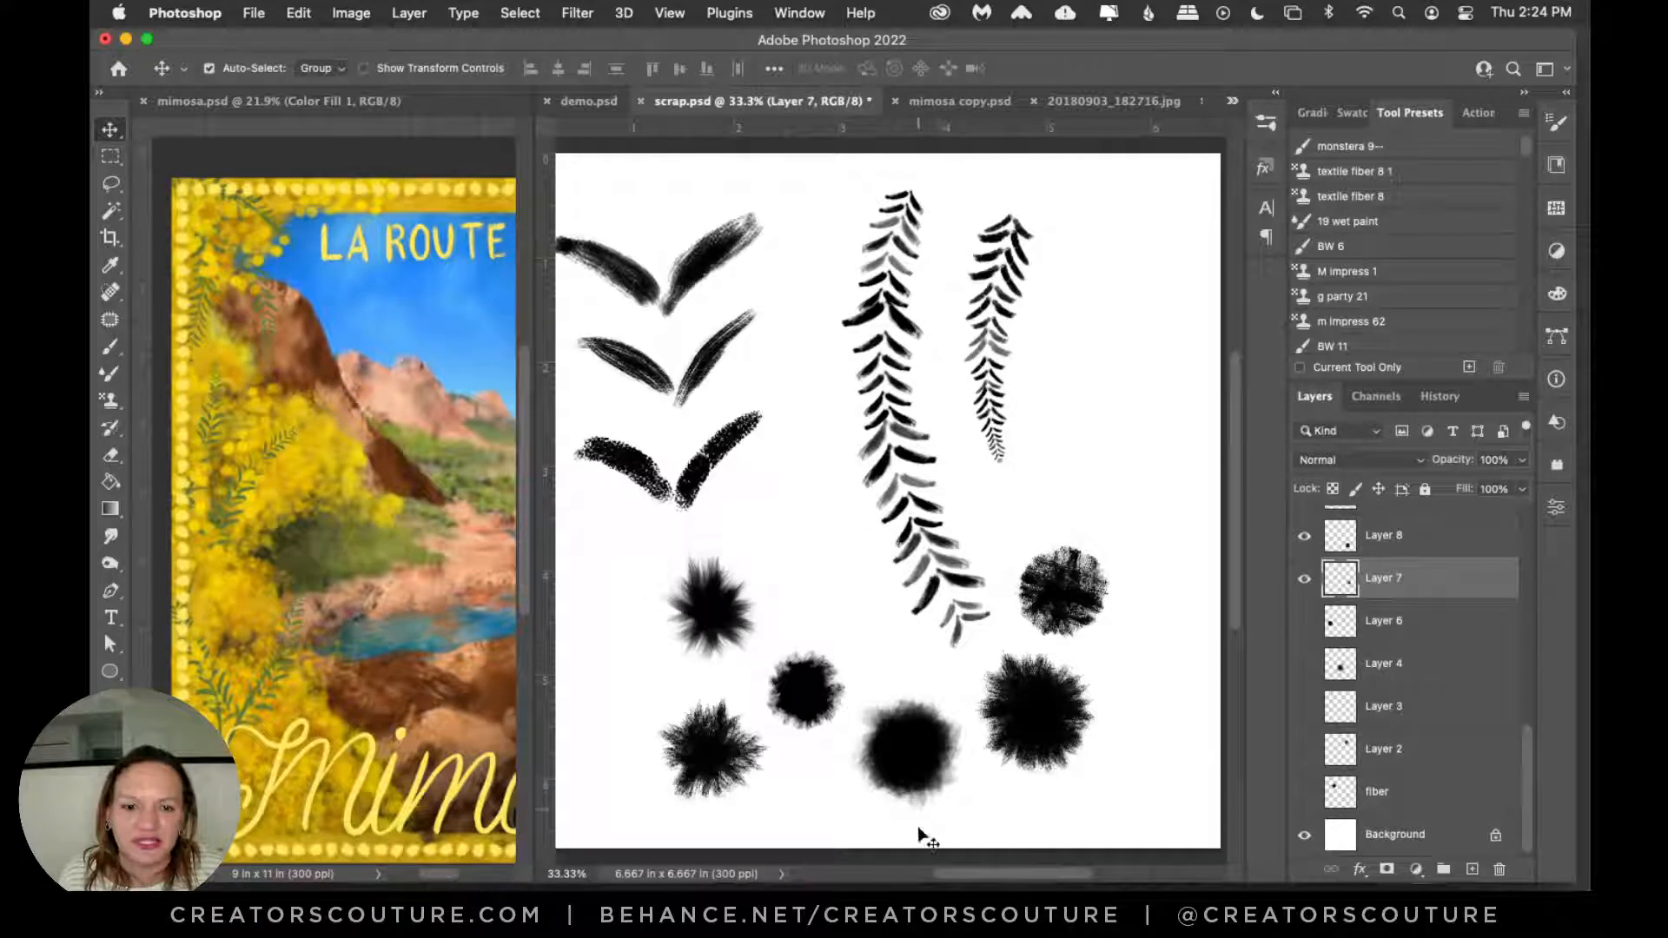
left_click_drag(1020, 874, 995, 875)
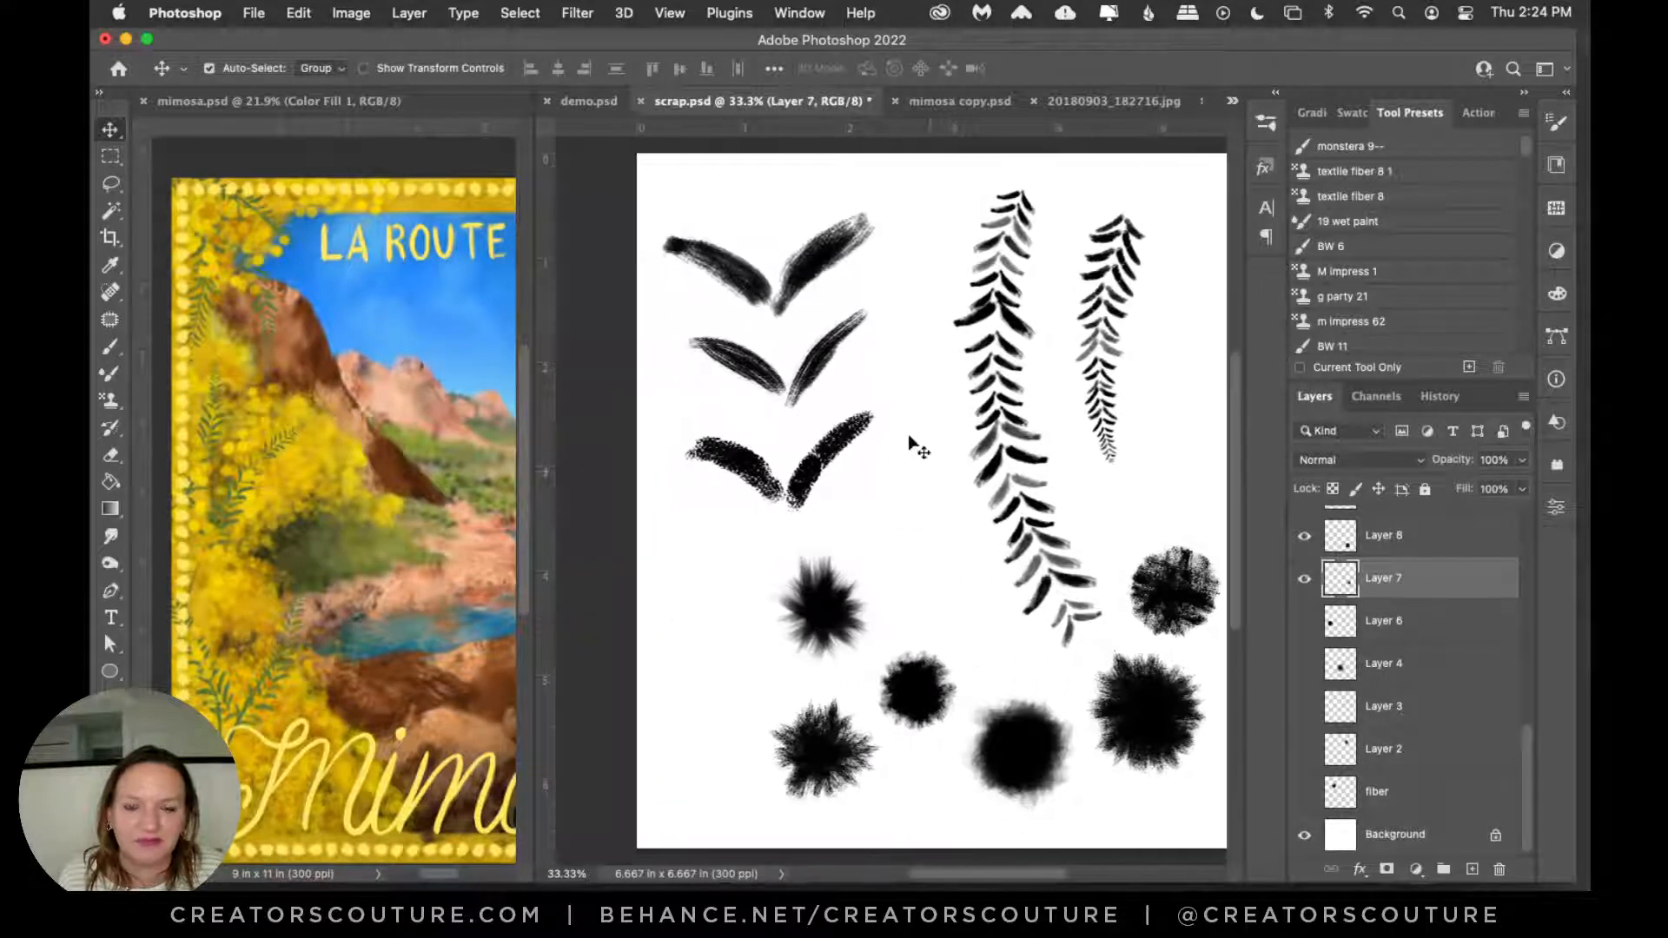
left_click_drag(815, 267, 831, 268)
mouse_move(828, 337)
left_mouse_down()
mouse_move(857, 326)
mouse_move(840, 337)
left_mouse_up()
left_click_drag(841, 451, 860, 454)
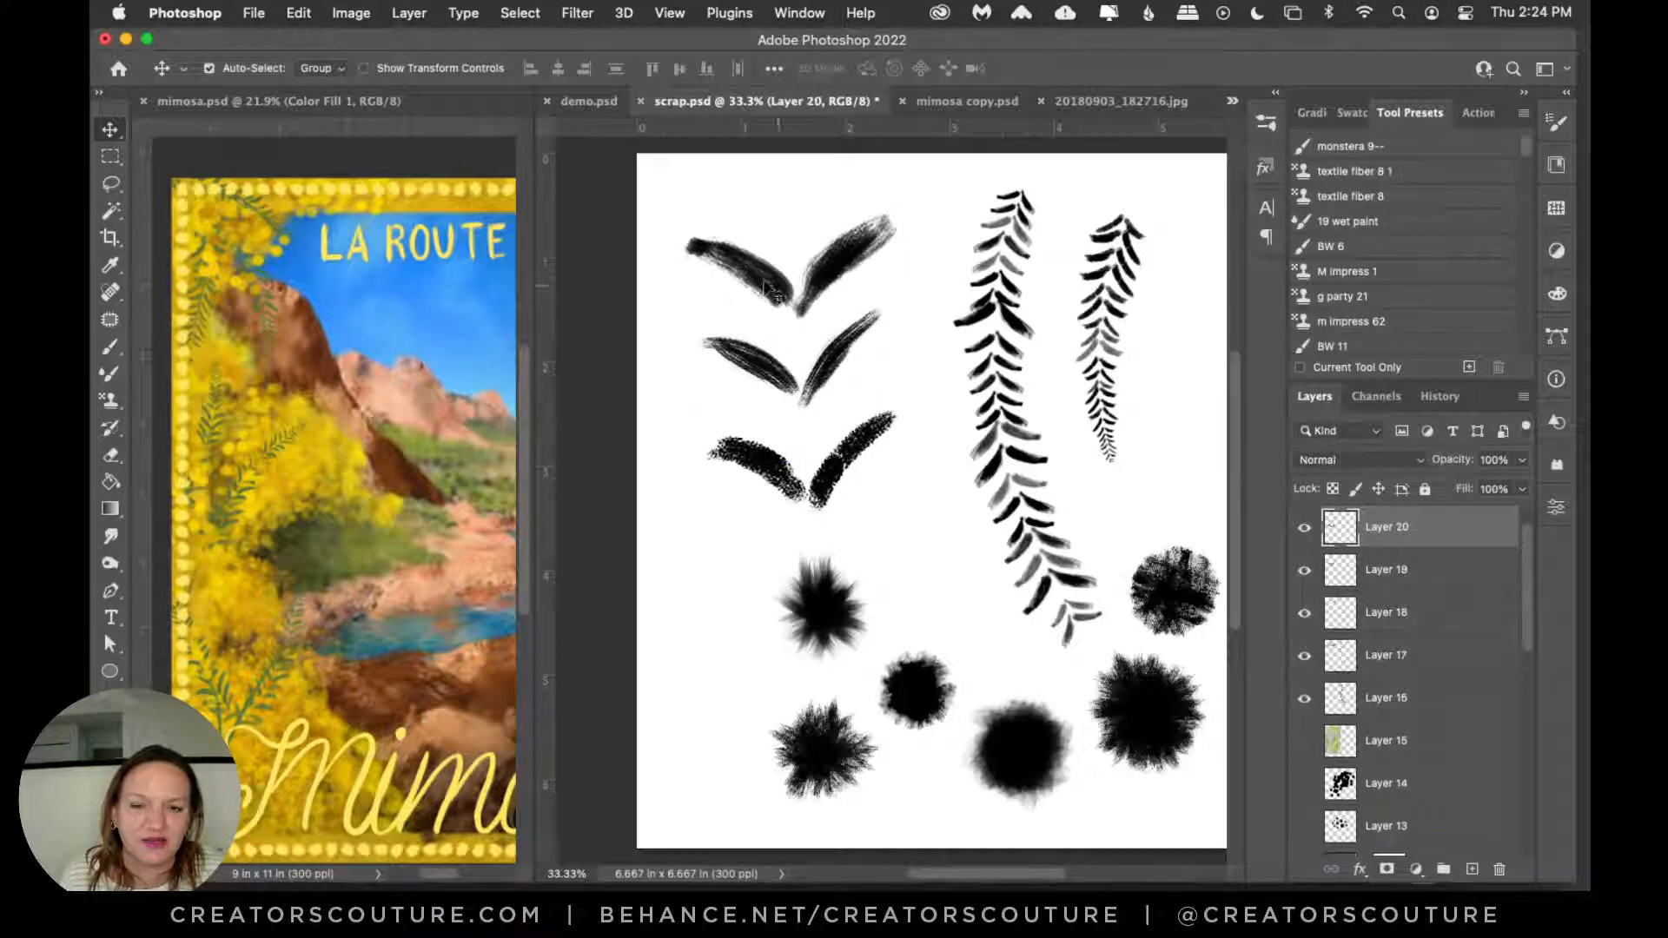
Step: Choose the 132 px BW dry 8 brush from the brushWERK set for painting
left_click(111, 352)
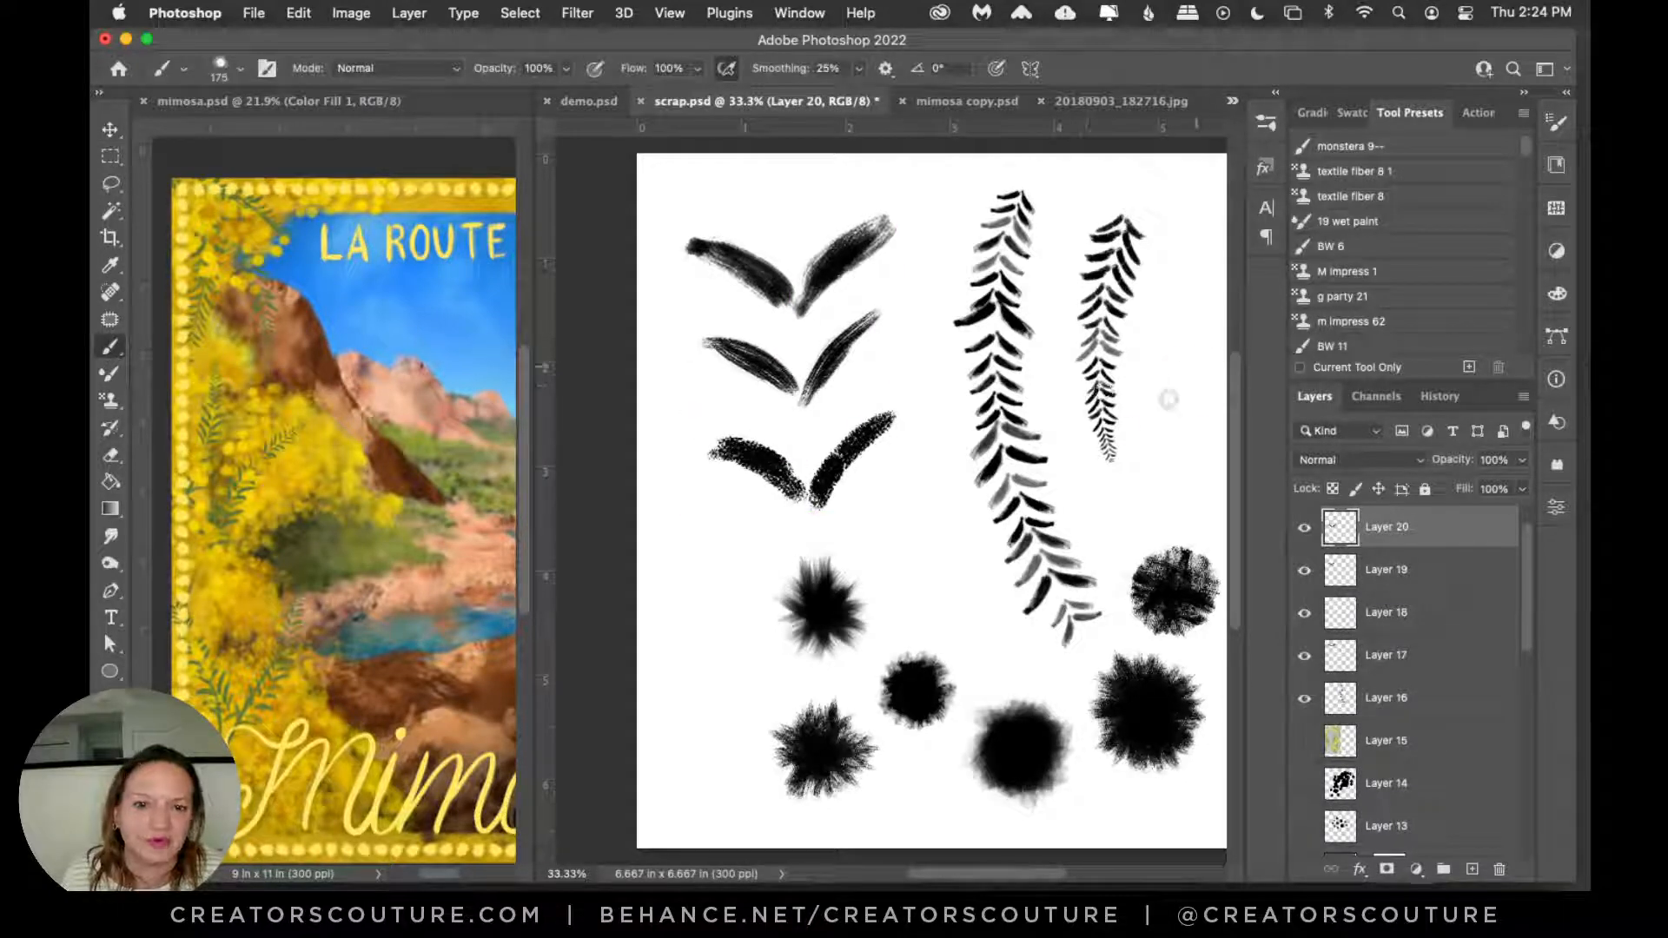
left_click_drag(1194, 369, 1122, 431)
left_click(1266, 122)
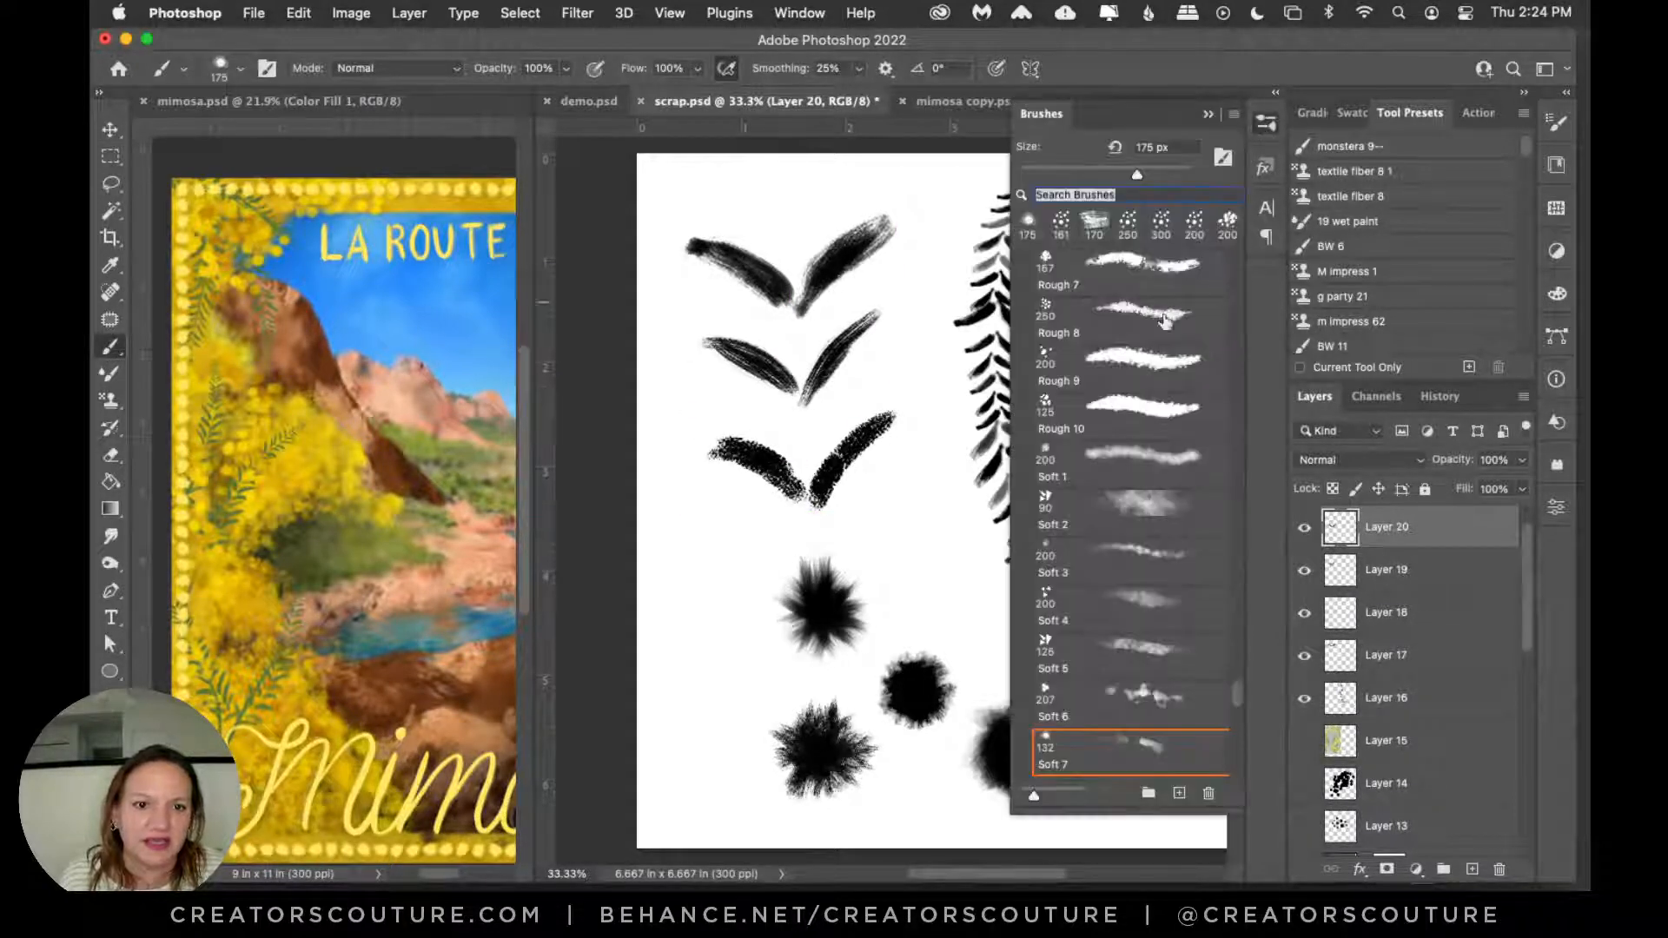
left_click_drag(1237, 691, 1238, 200)
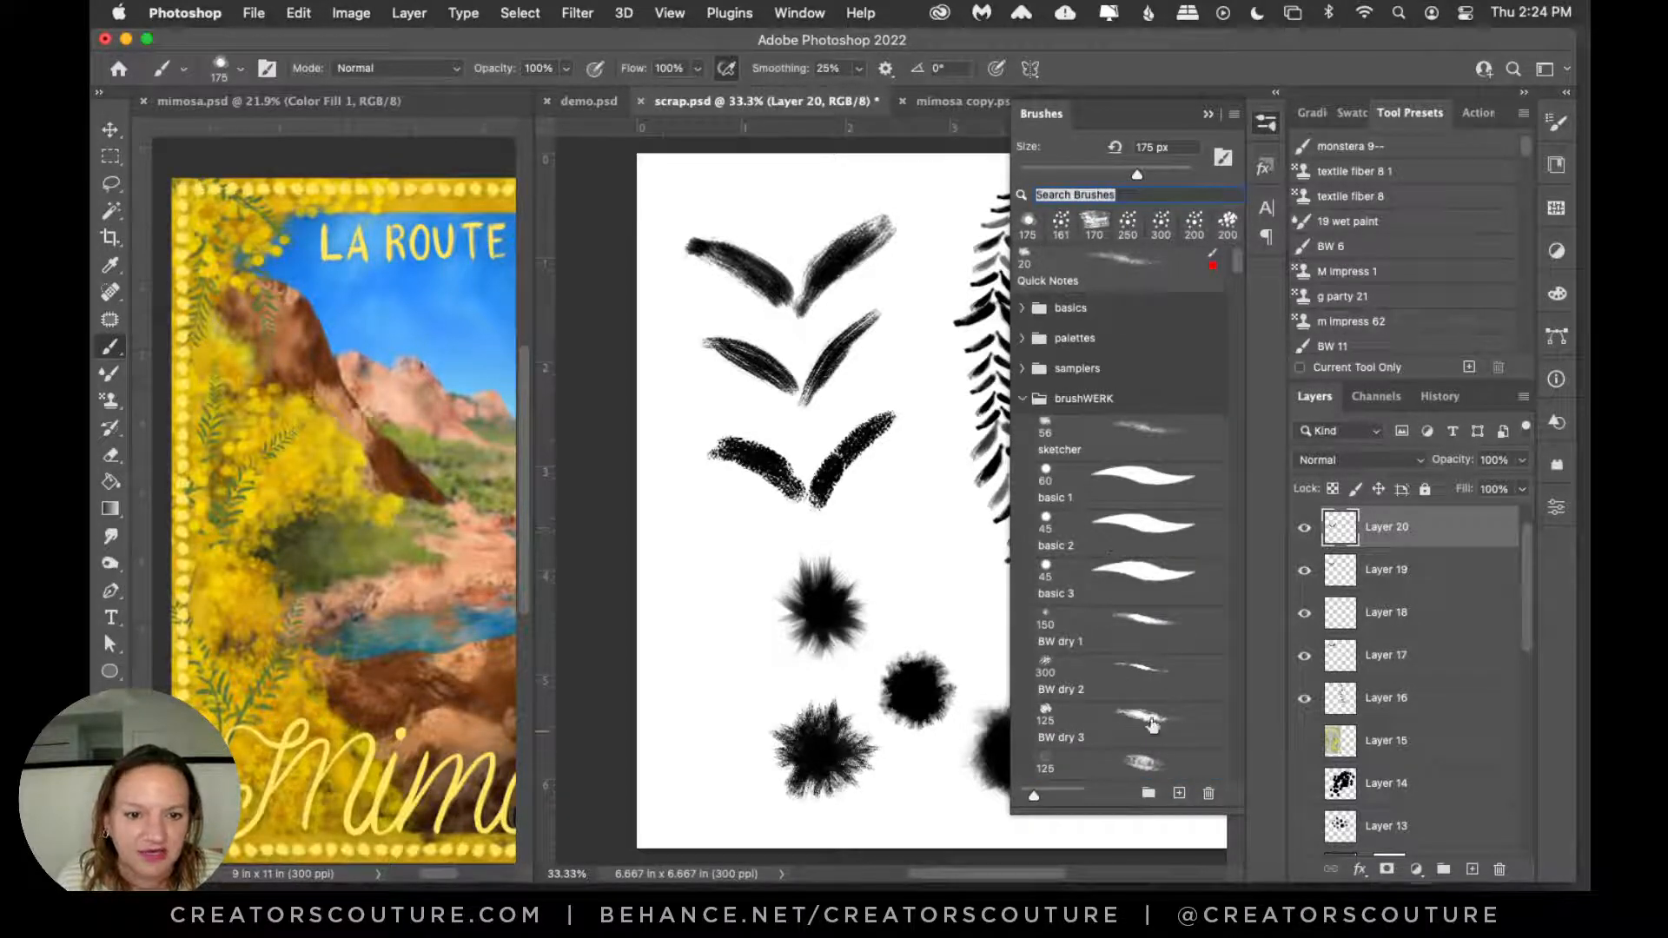
left_click_drag(1238, 261, 1238, 288)
left_click(1110, 480)
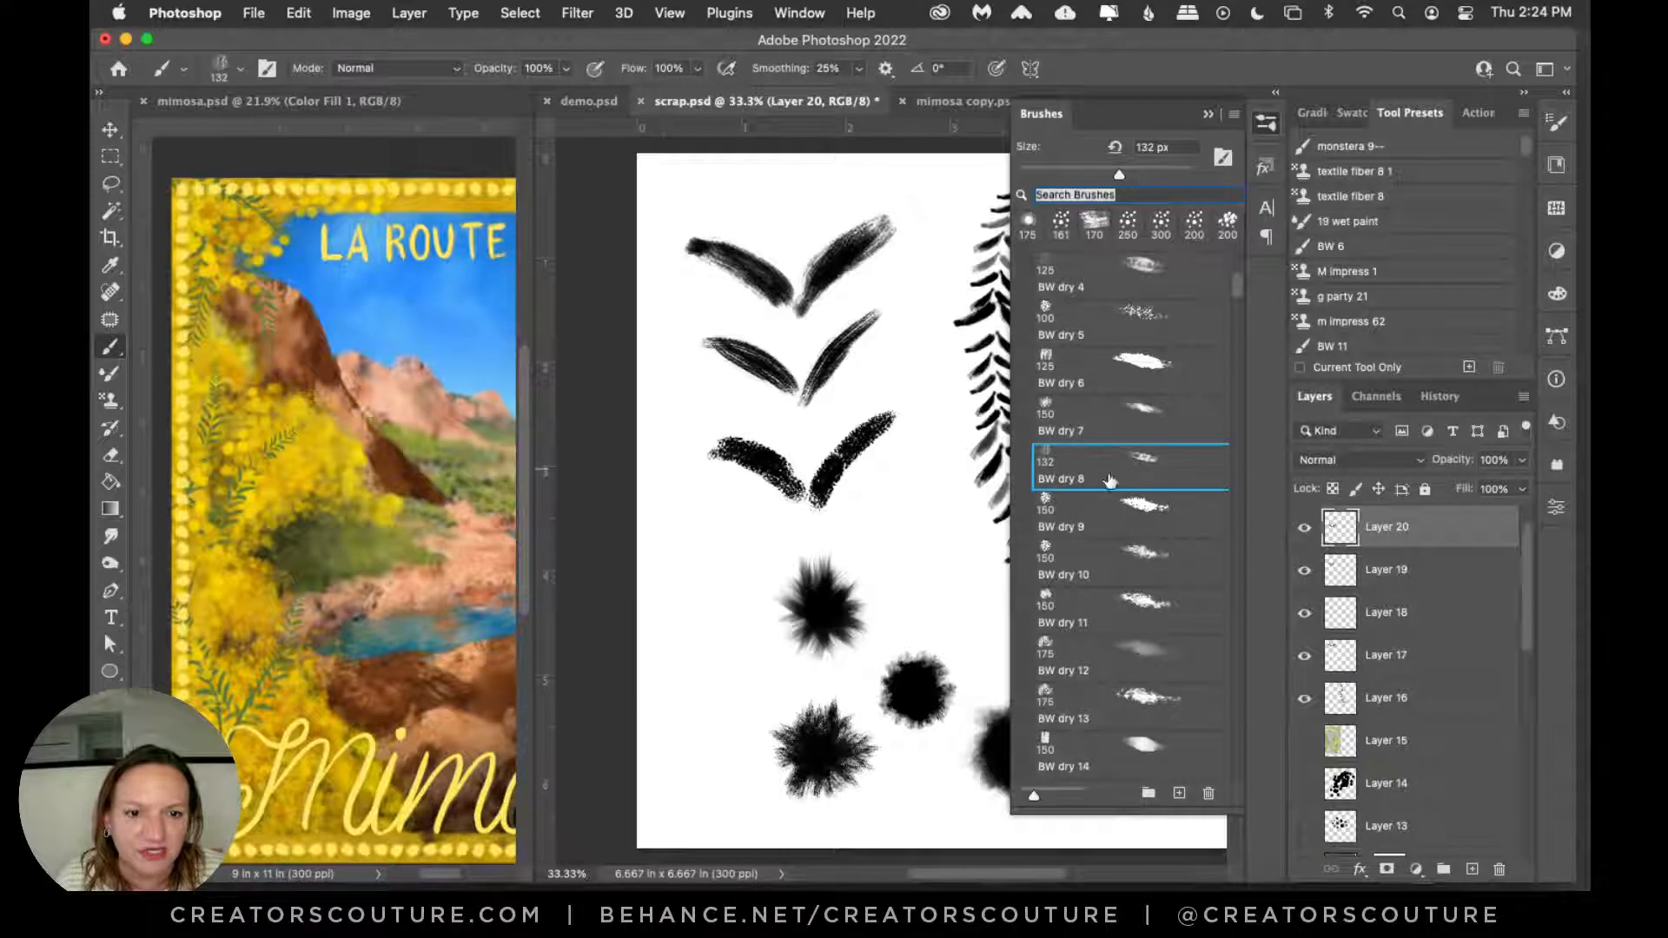
Step: Paint a short test stroke beside the leaf pairs and switch the painting colour to black
left_click_drag(645, 522, 685, 567)
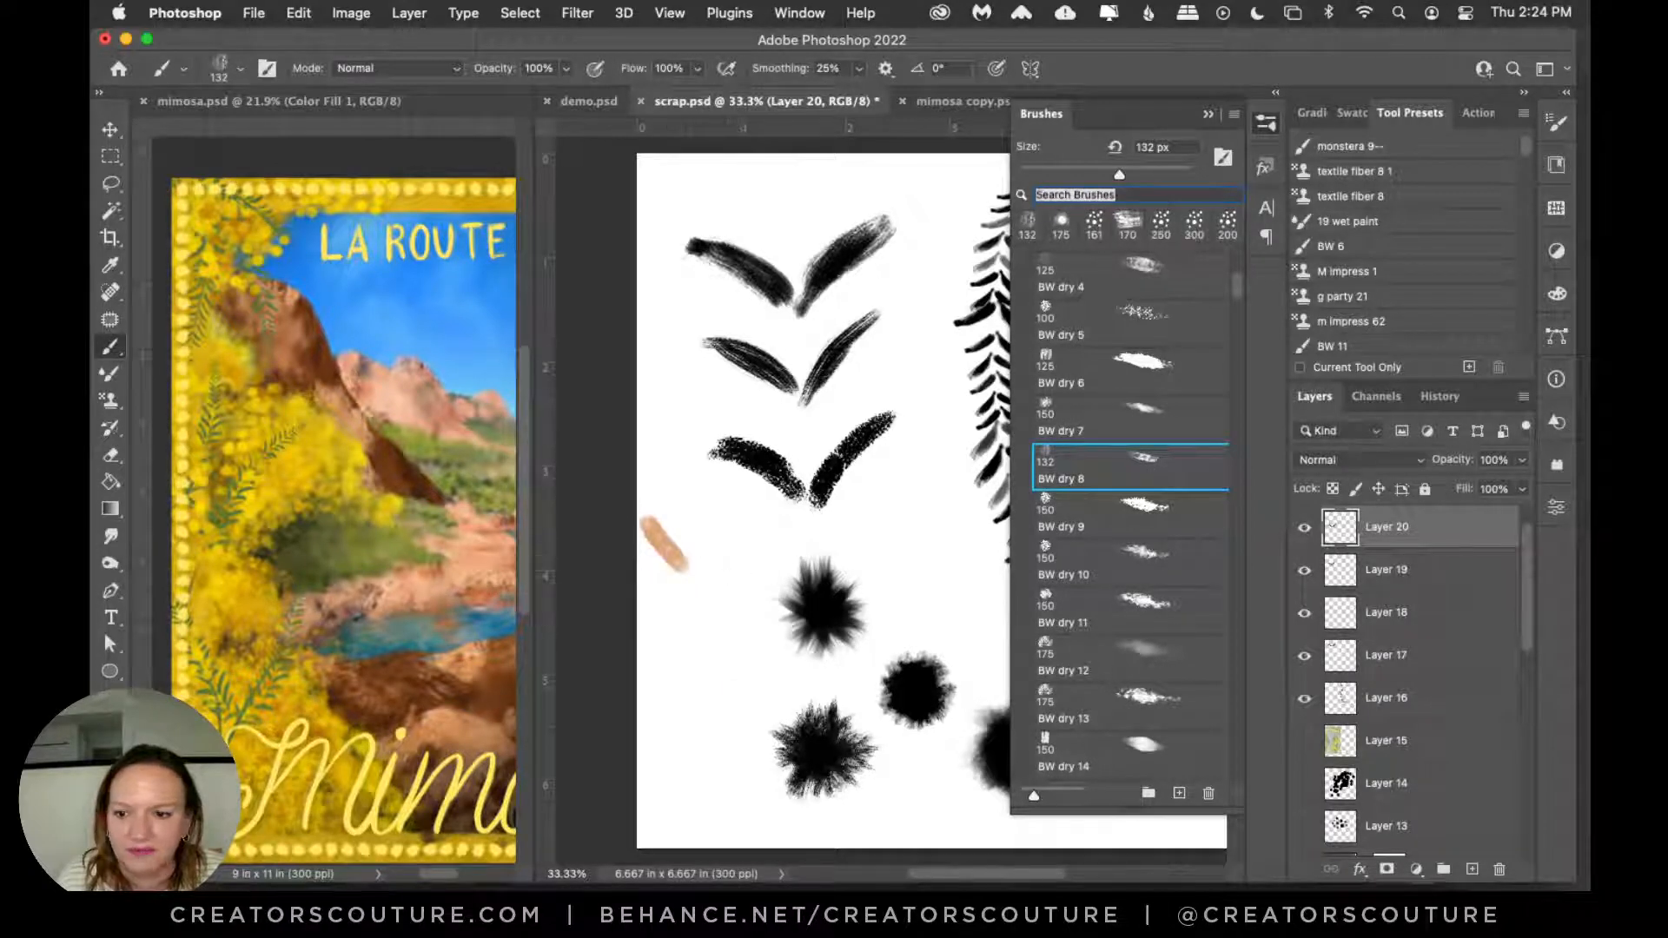
left_click(106, 786)
left_click_drag(1181, 621, 1313, 702)
left_click(1503, 422)
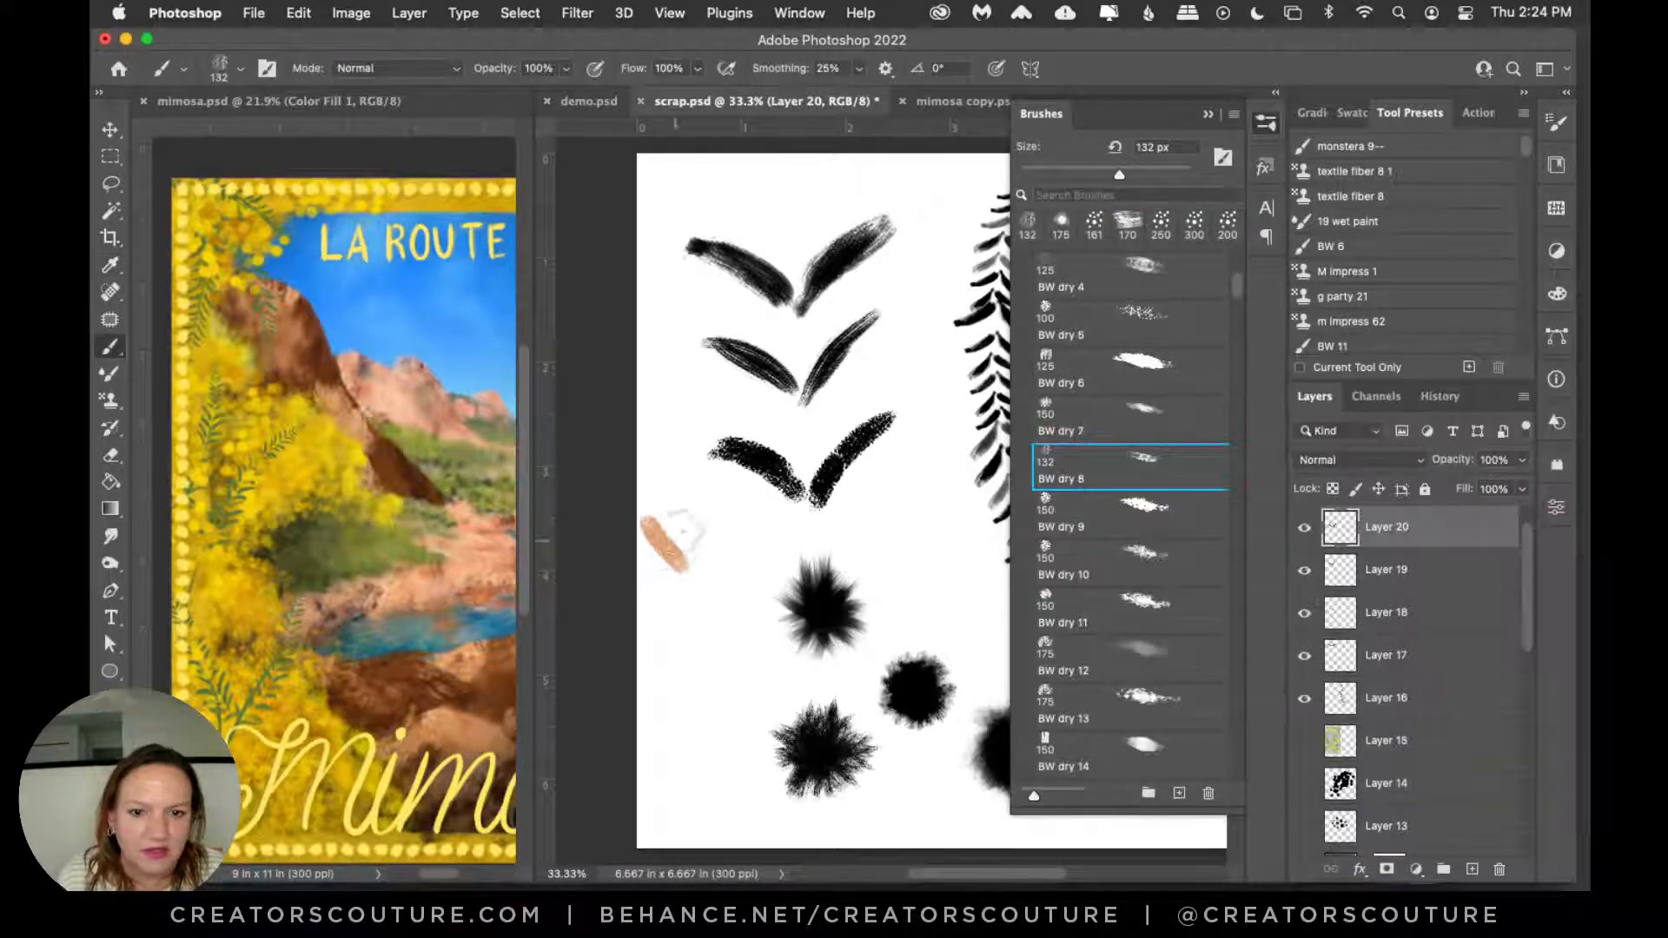
left_click_drag(683, 538, 678, 636)
key("super+a")
key("super+x")
key("super+z")
key("super+z")
key("super+z")
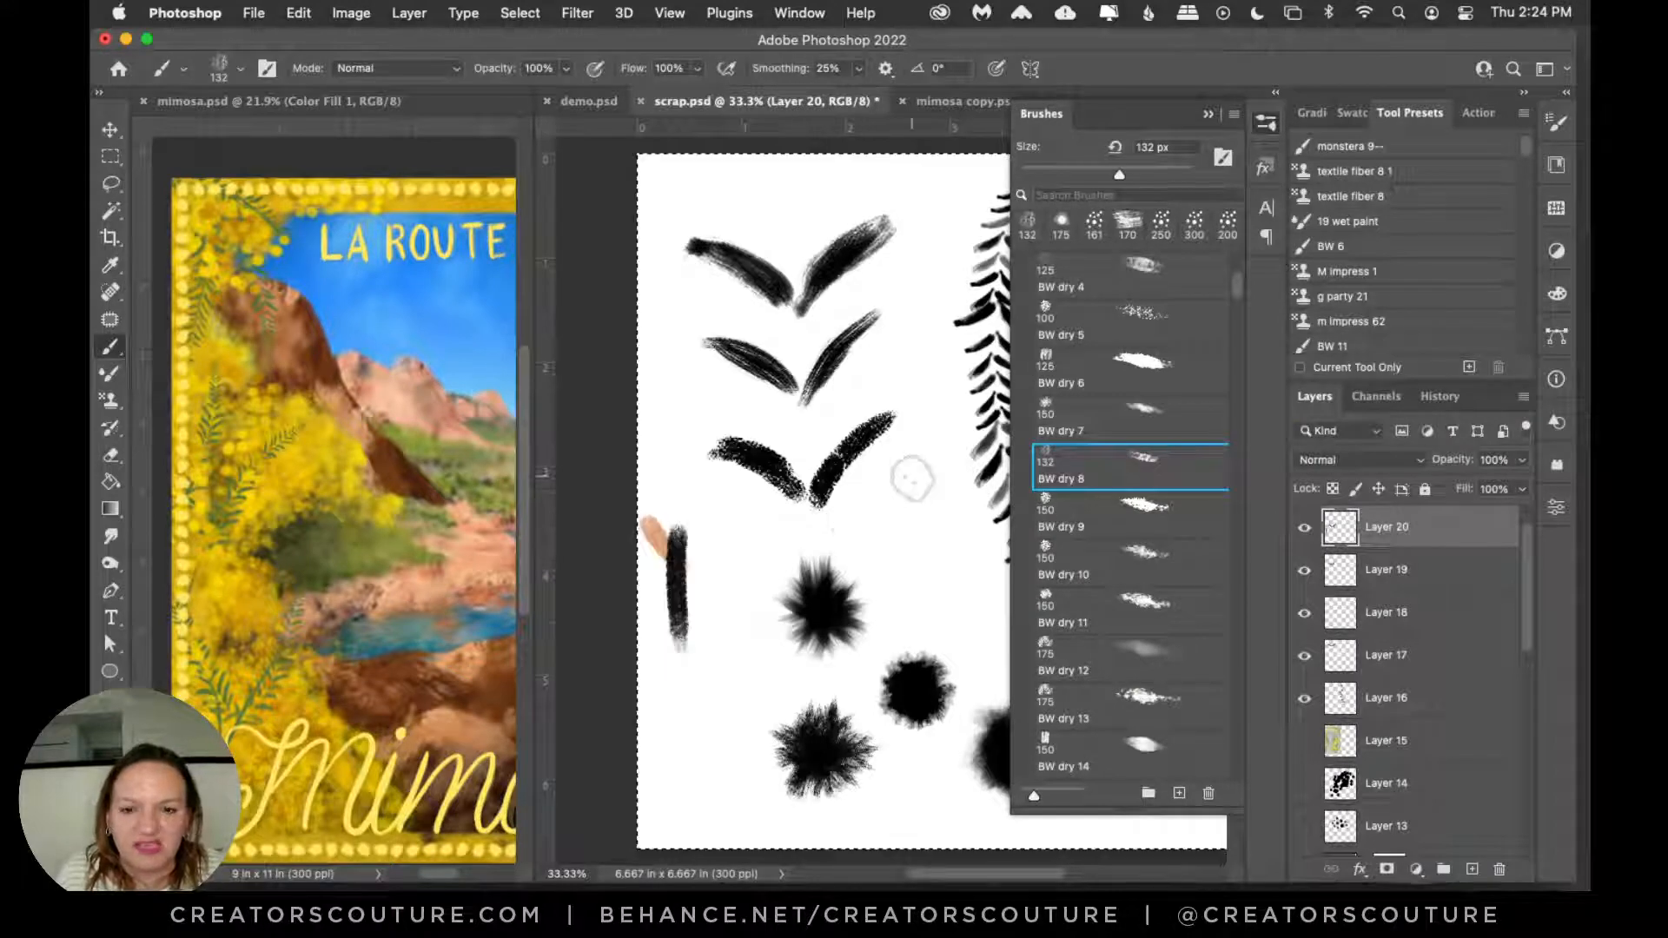
key("super+z")
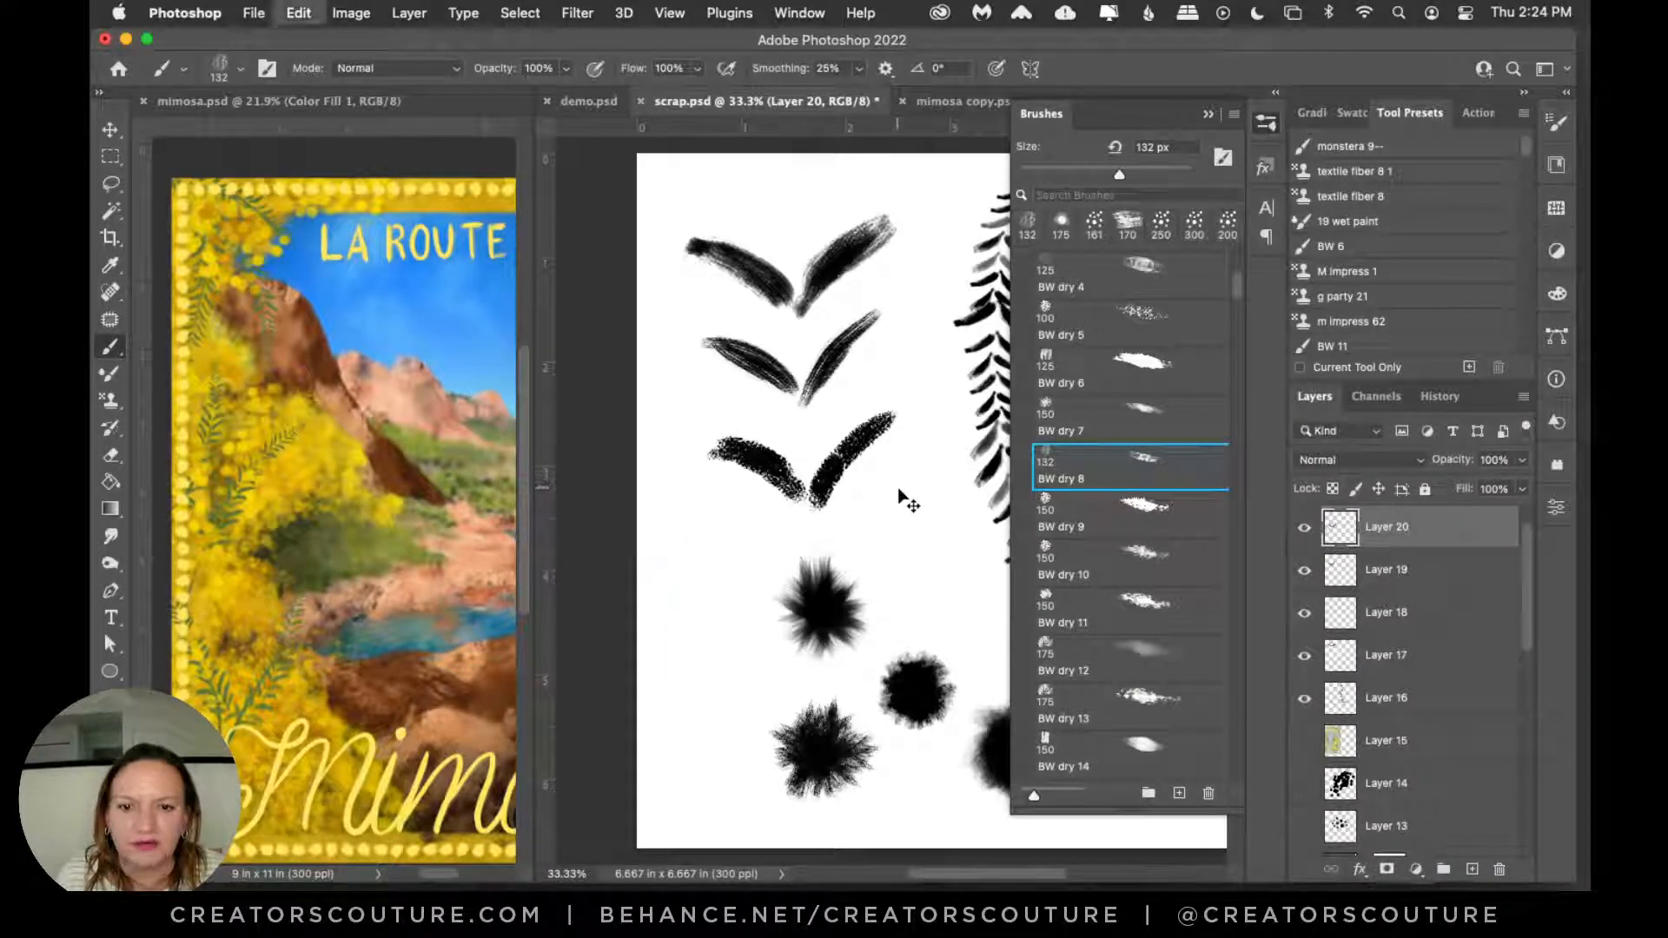
Step: Paint a small curved black leaf stroke on a new layer, below the leaf pairs, and hide that layer
left_click(1471, 869)
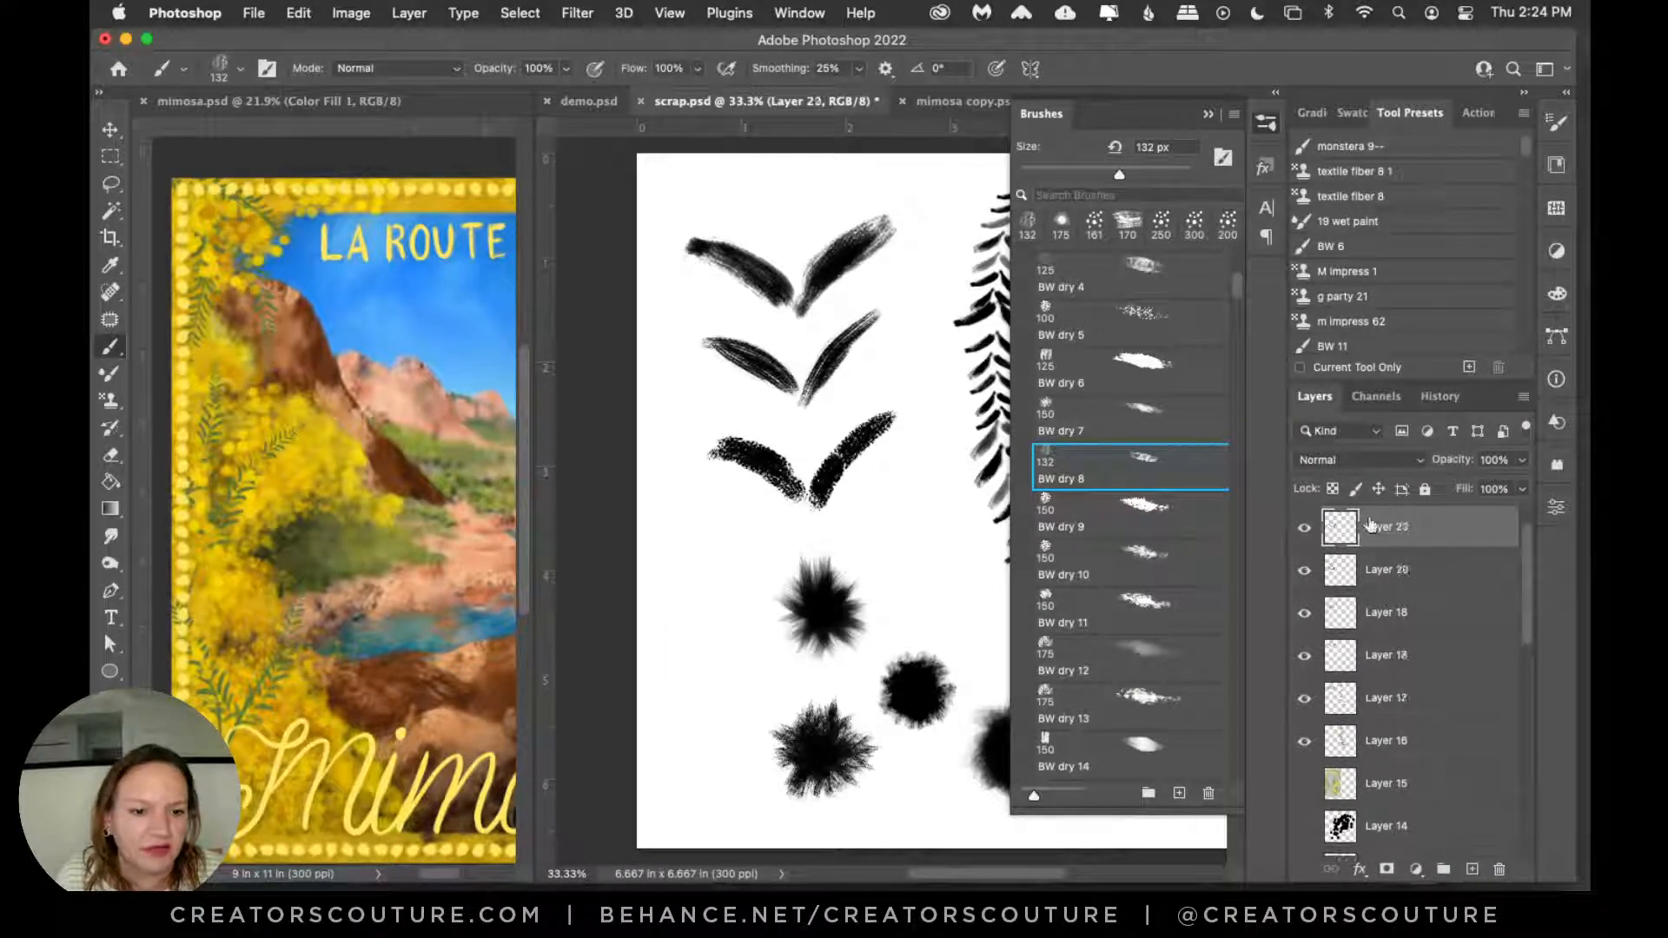
left_click(1267, 126)
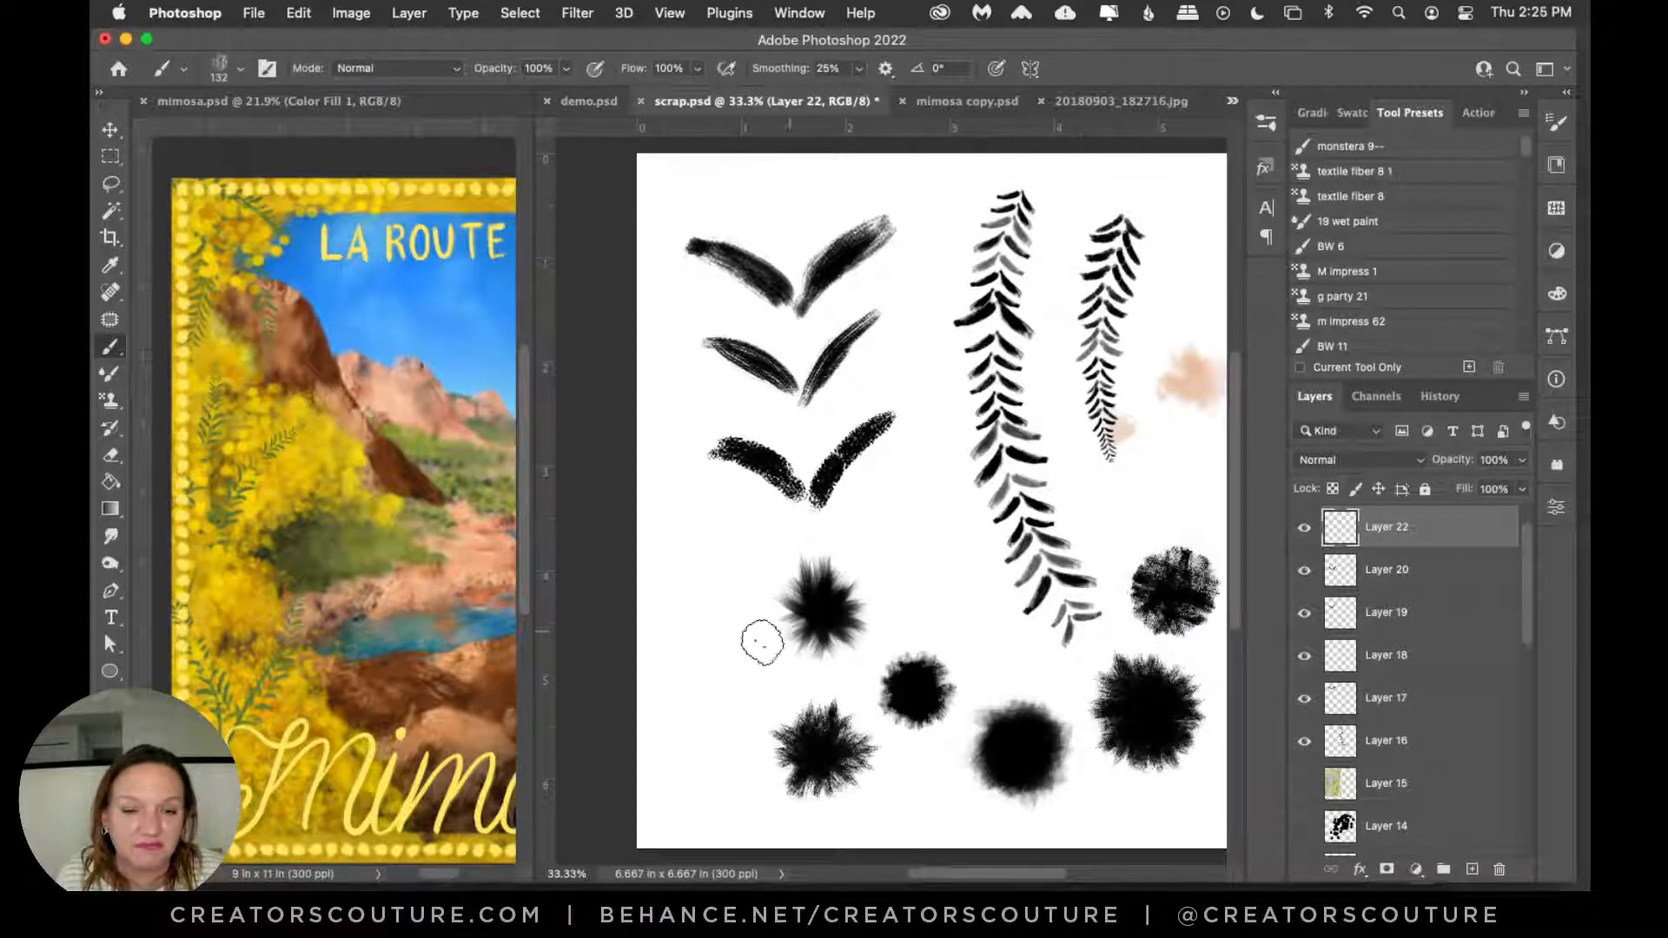
left_click_drag(695, 610, 658, 561)
left_click_drag(758, 549, 711, 599)
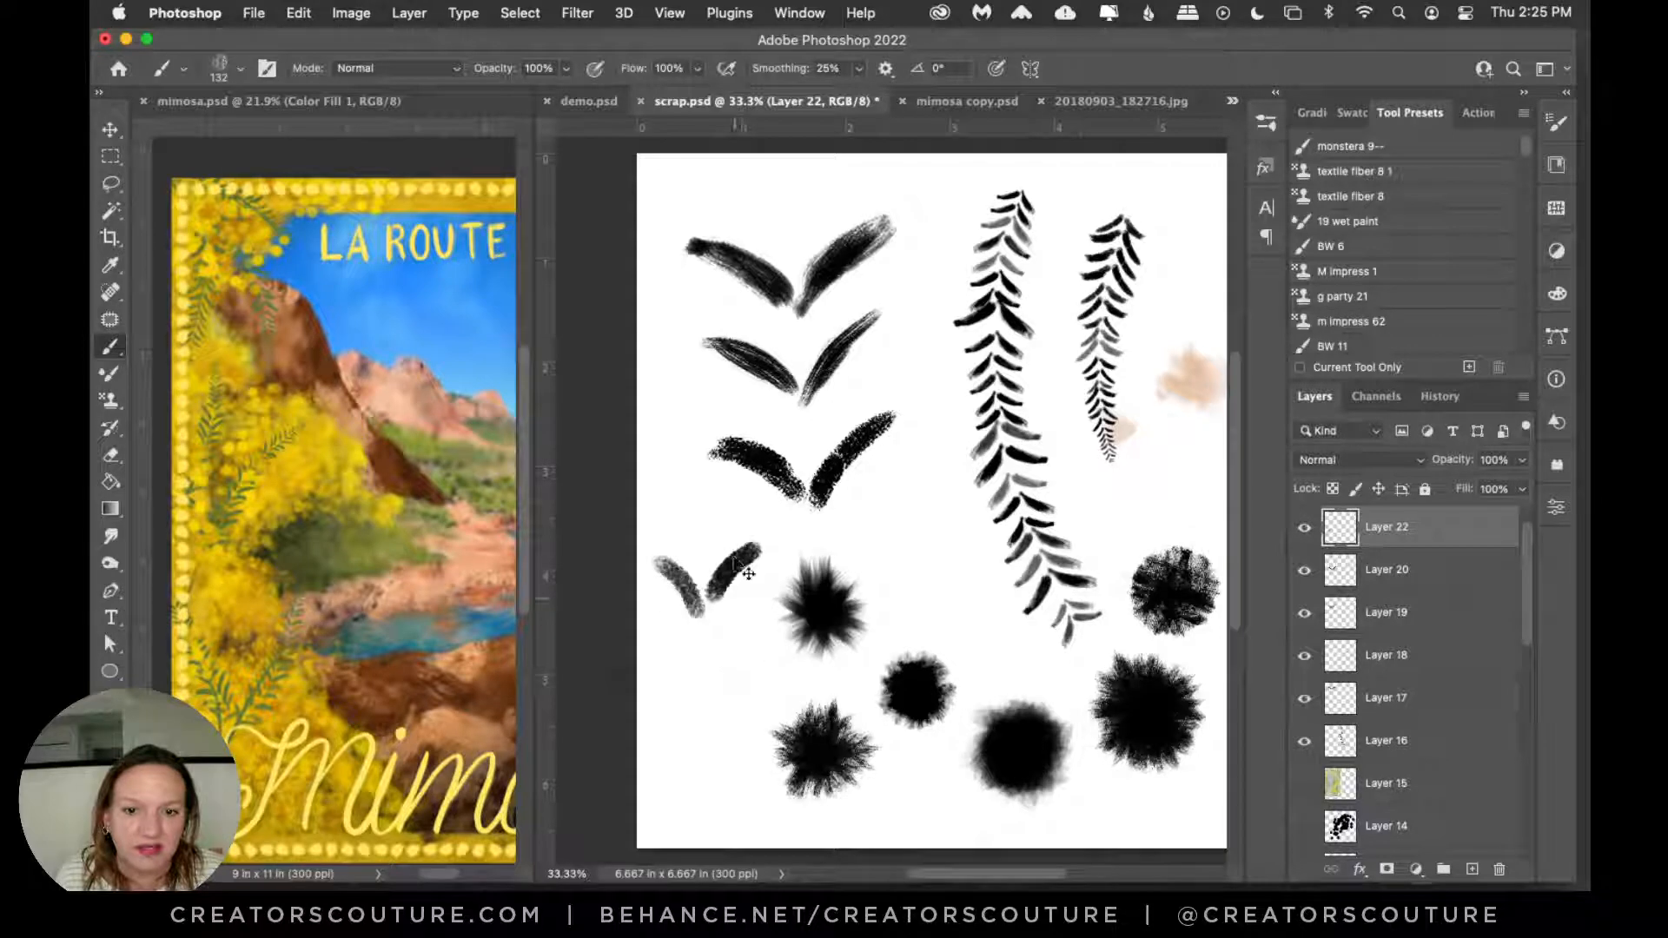
key("cmd+z")
left_click(111, 129)
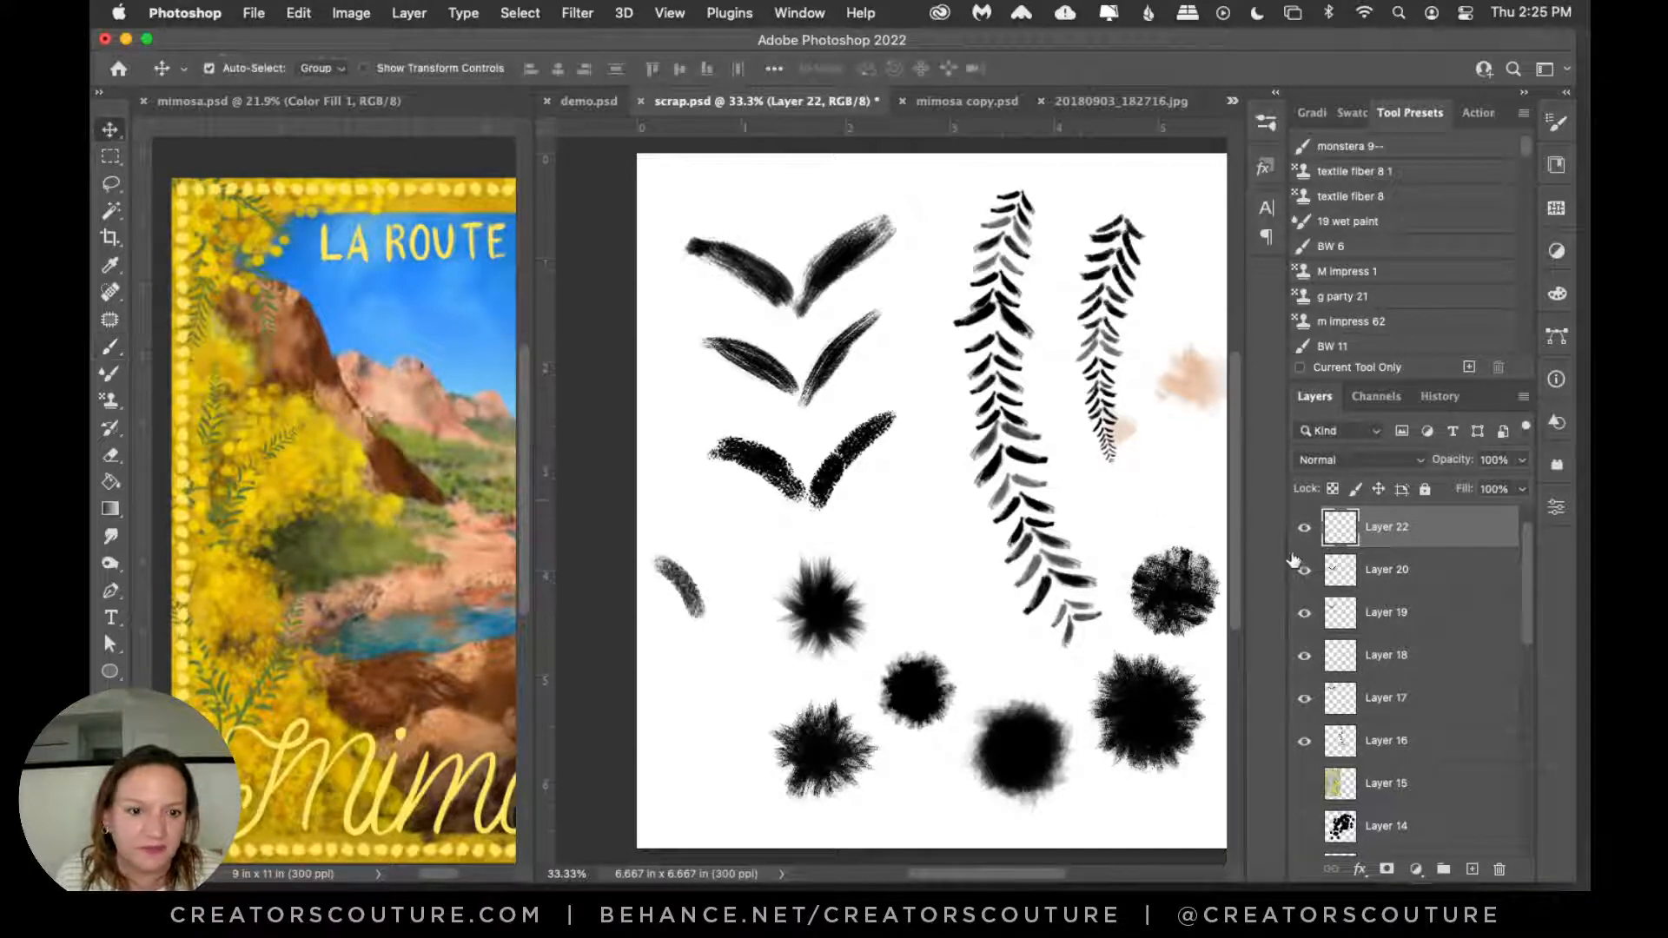
left_click(1304, 527)
Step: Move the middle leaf pair straight down below the third pair, leaving the uppermost pair isolated
left_click(827, 288)
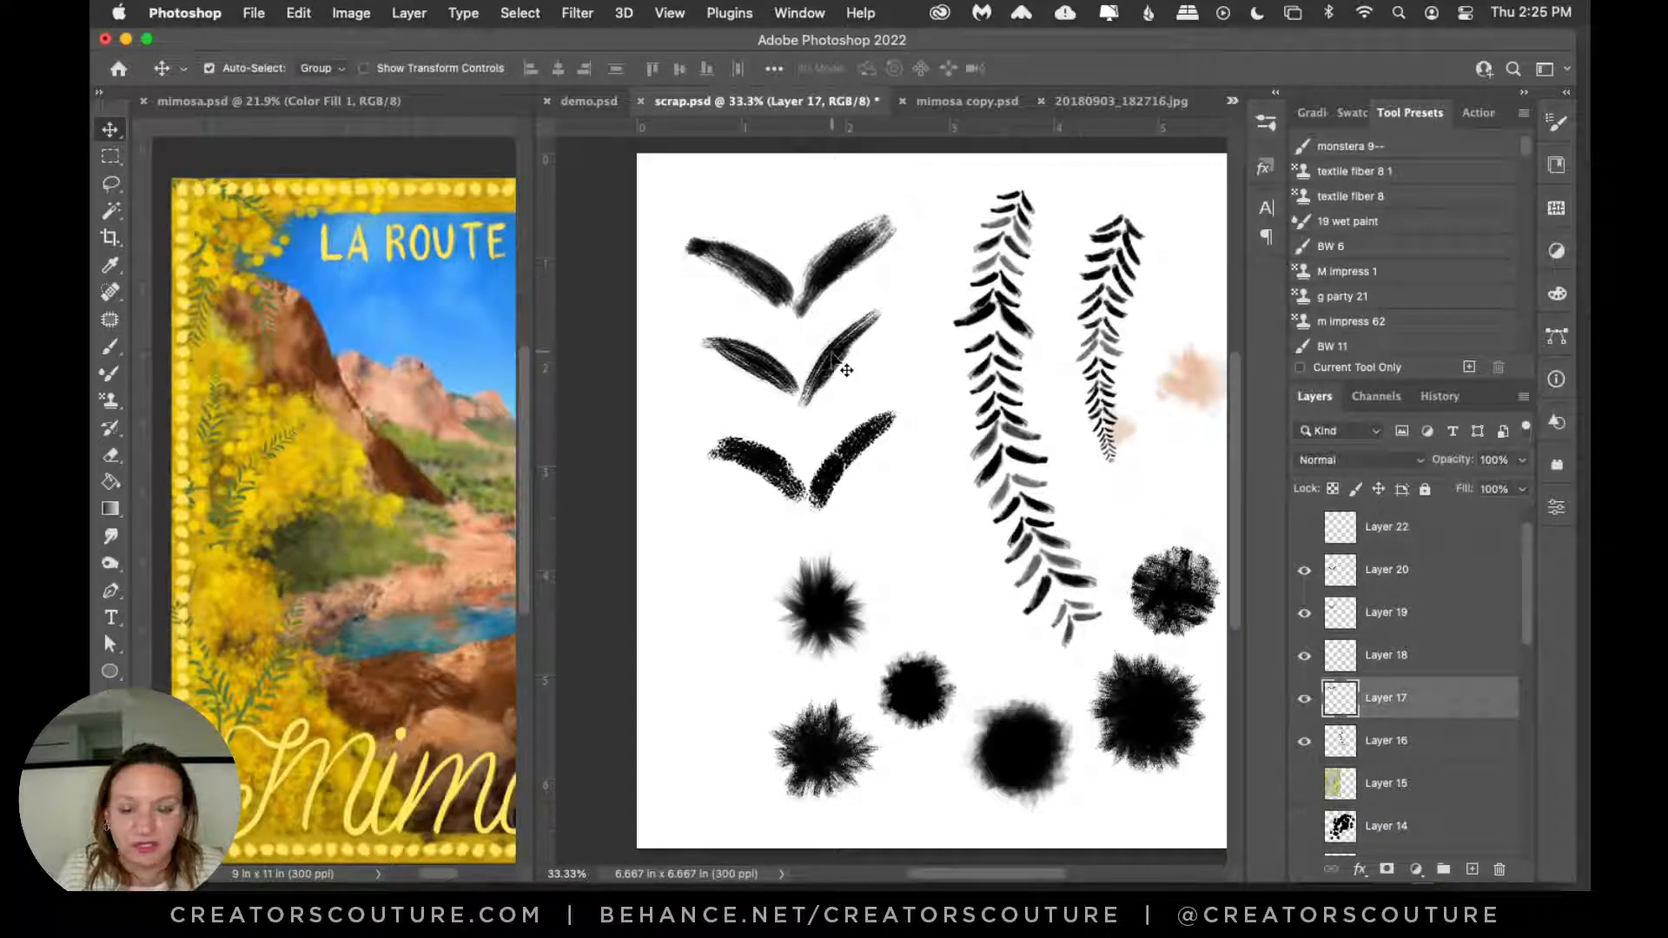
left_click_drag(832, 356, 832, 526)
left_click(836, 287)
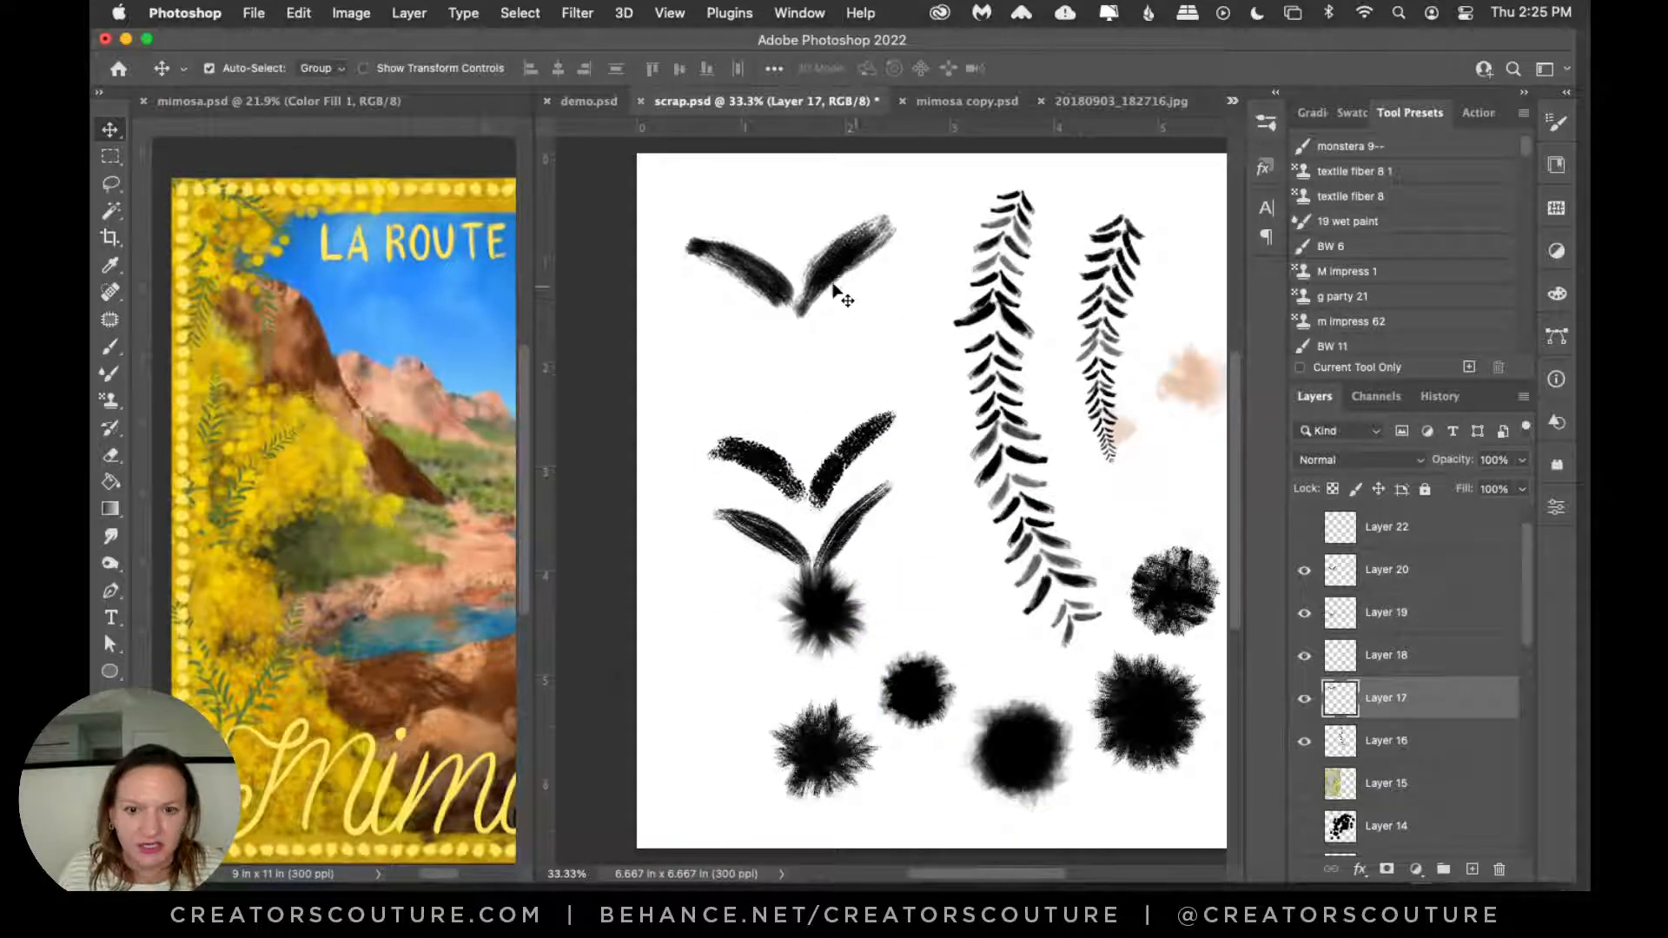
Step: Define the uppermost leaf pair as a new brush preset from a rectangular selection, keeping the suggested name
left_click(1266, 123)
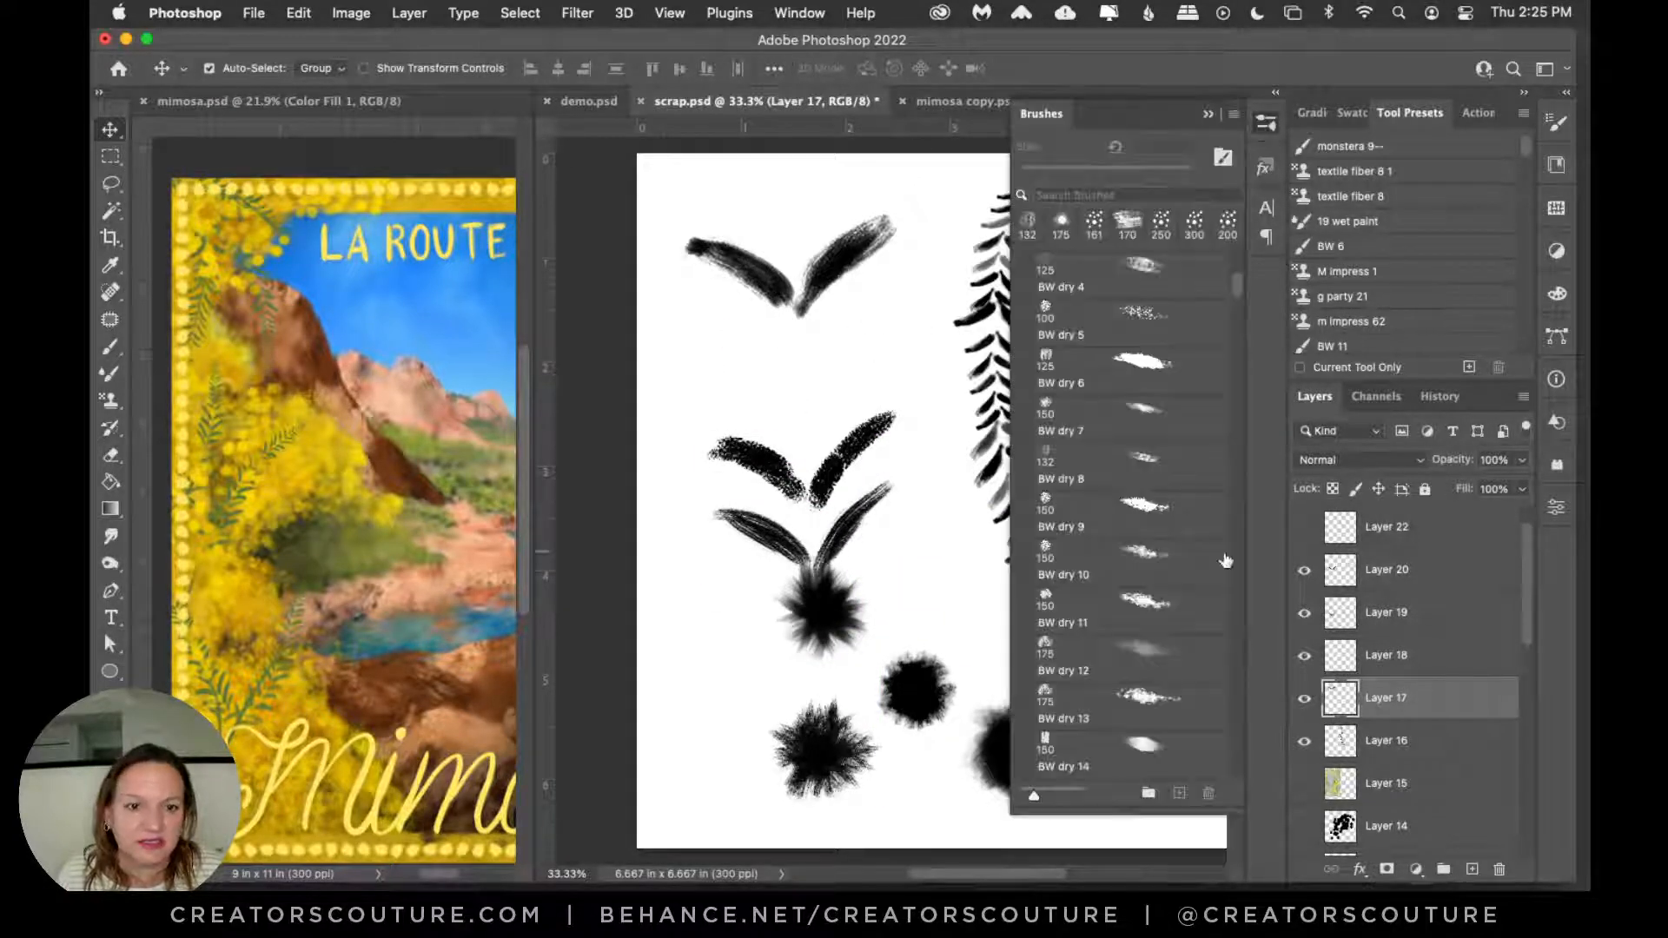
mouse_move(1240, 287)
left_mouse_down()
mouse_move(1213, 793)
mouse_move(1241, 716)
left_mouse_up()
scroll(1239, 716, "down", 10)
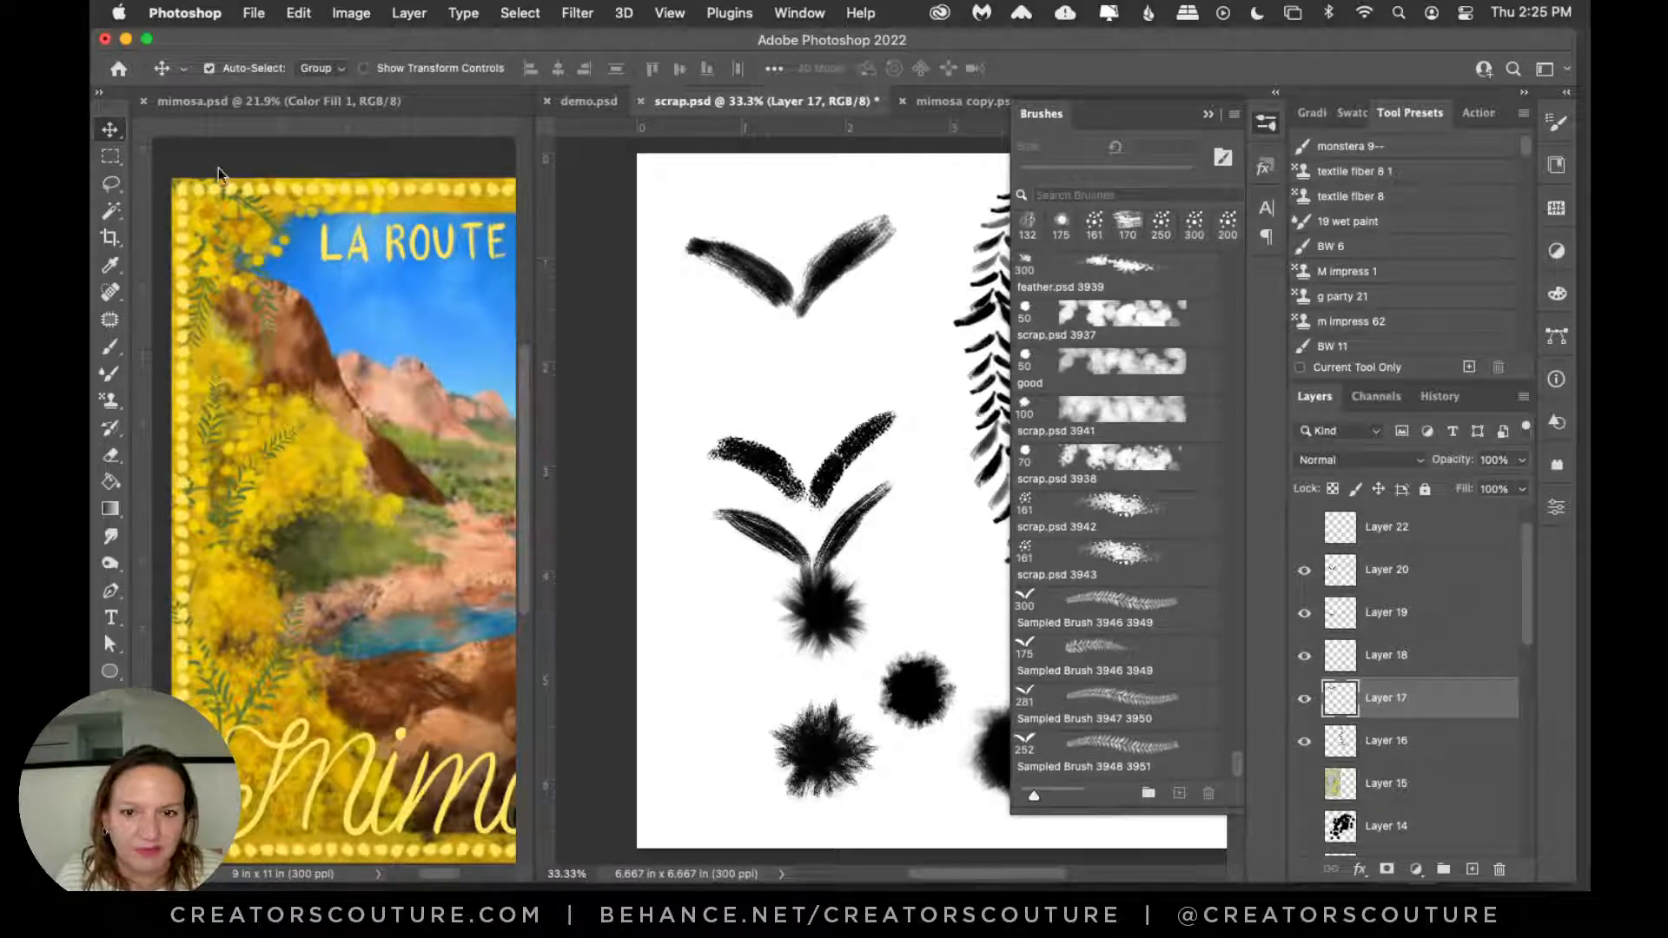
left_click(108, 157)
left_click(1265, 120)
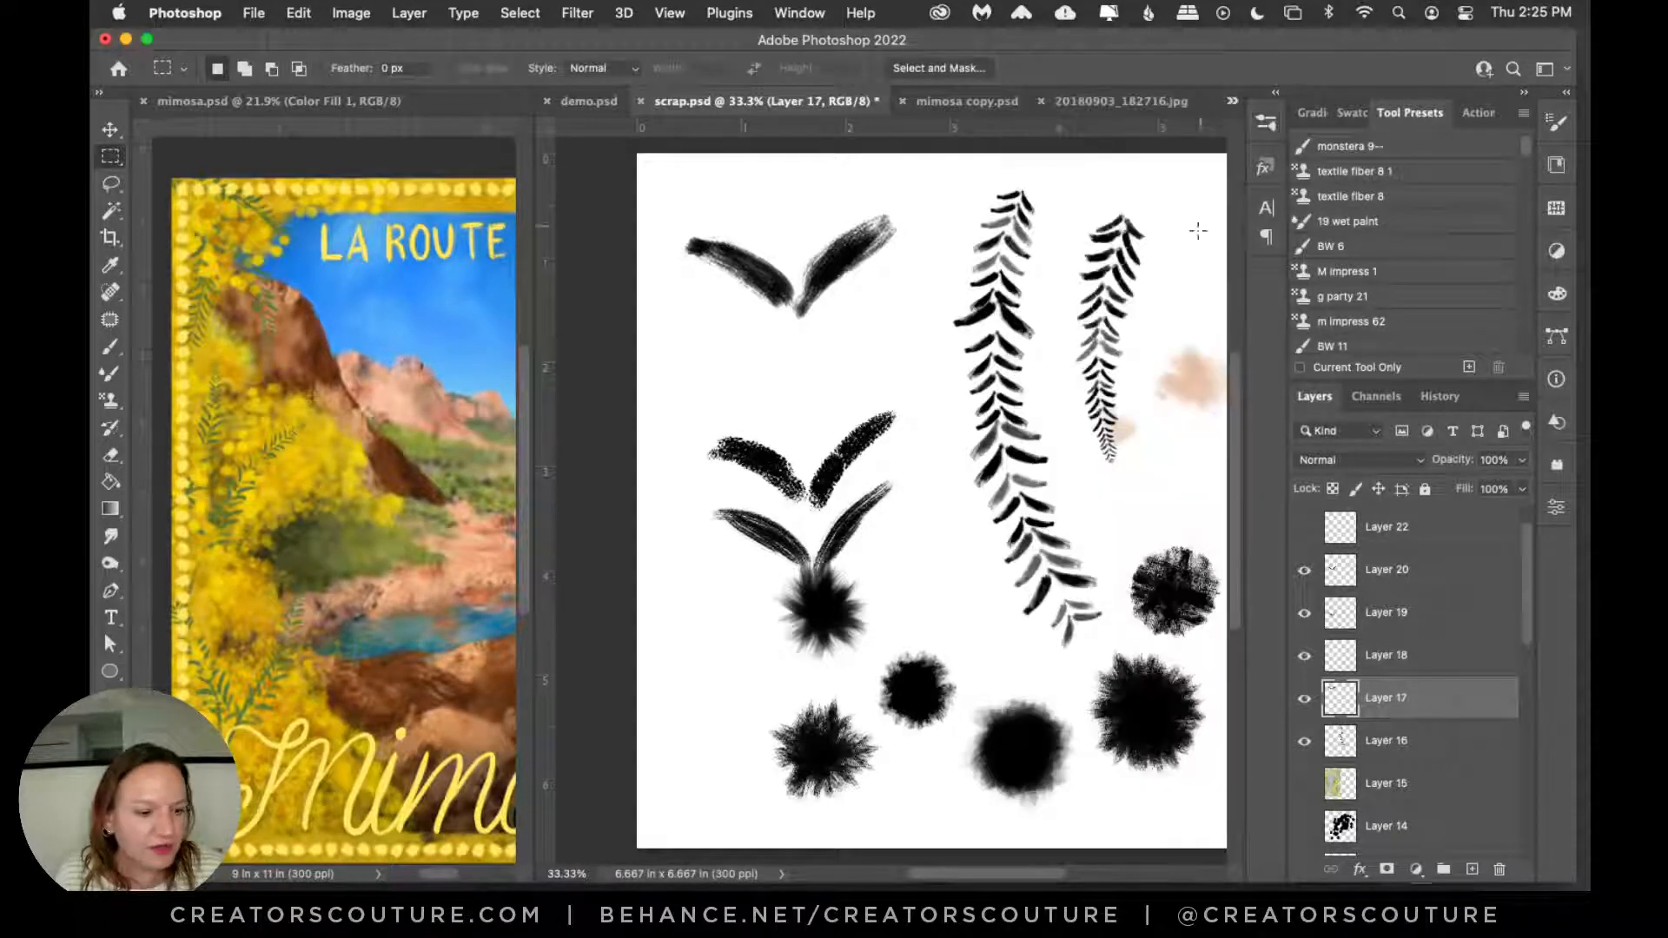
mouse_move(665, 187)
left_mouse_down()
mouse_move(875, 302)
mouse_move(910, 349)
left_mouse_up()
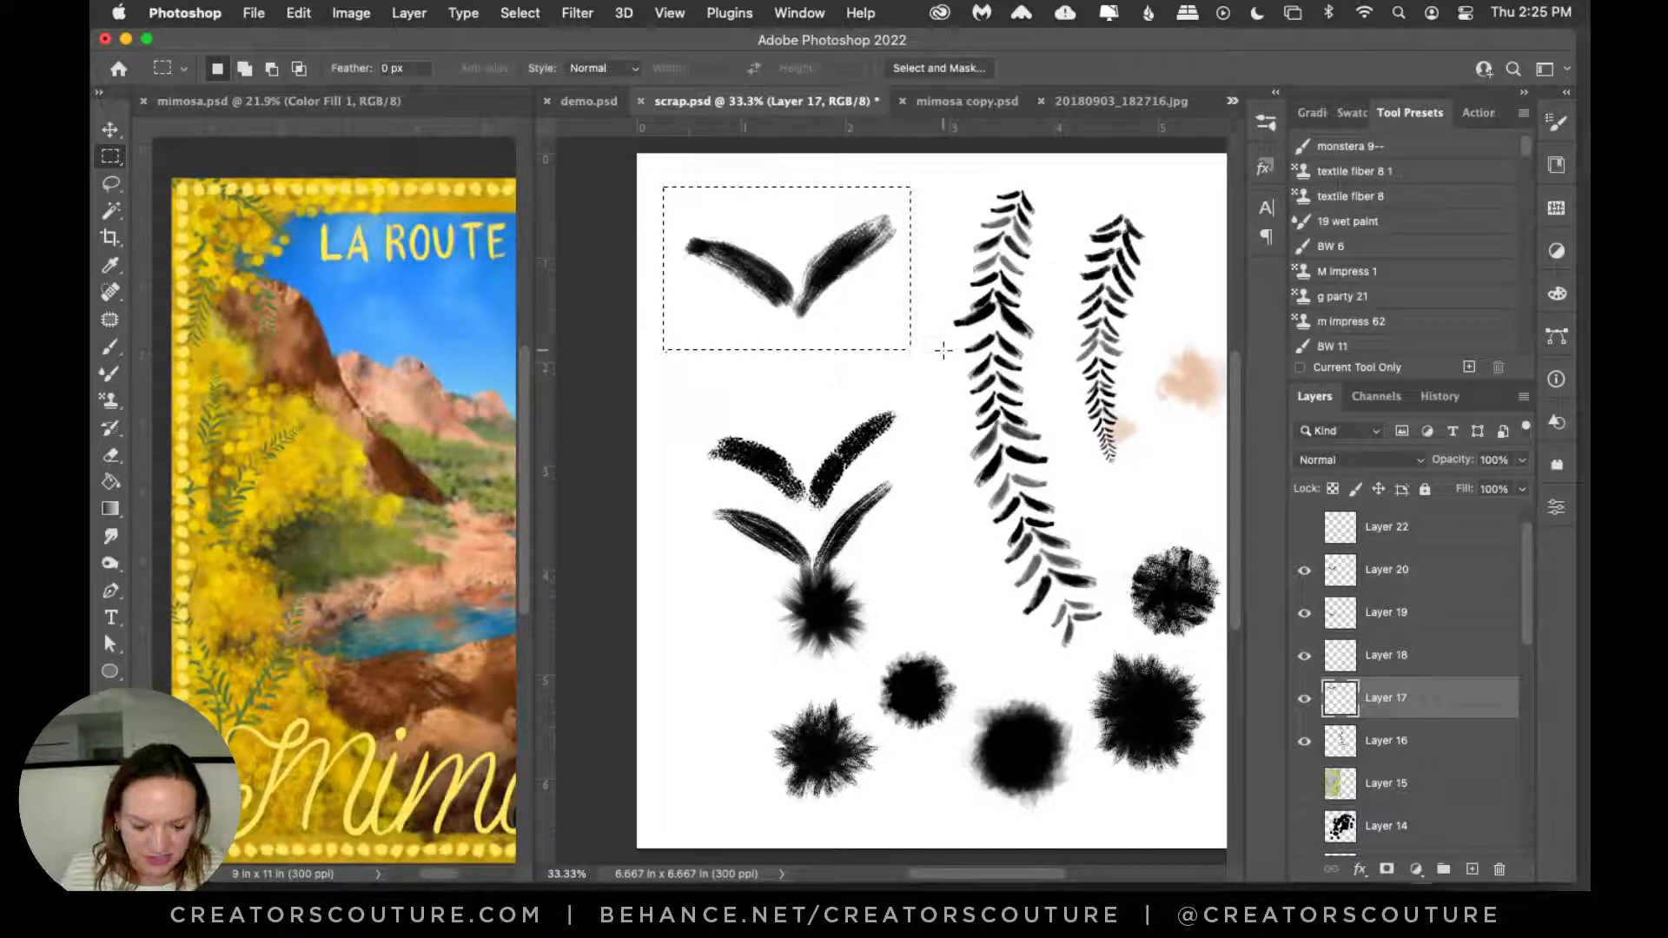
key("super+alt+b")
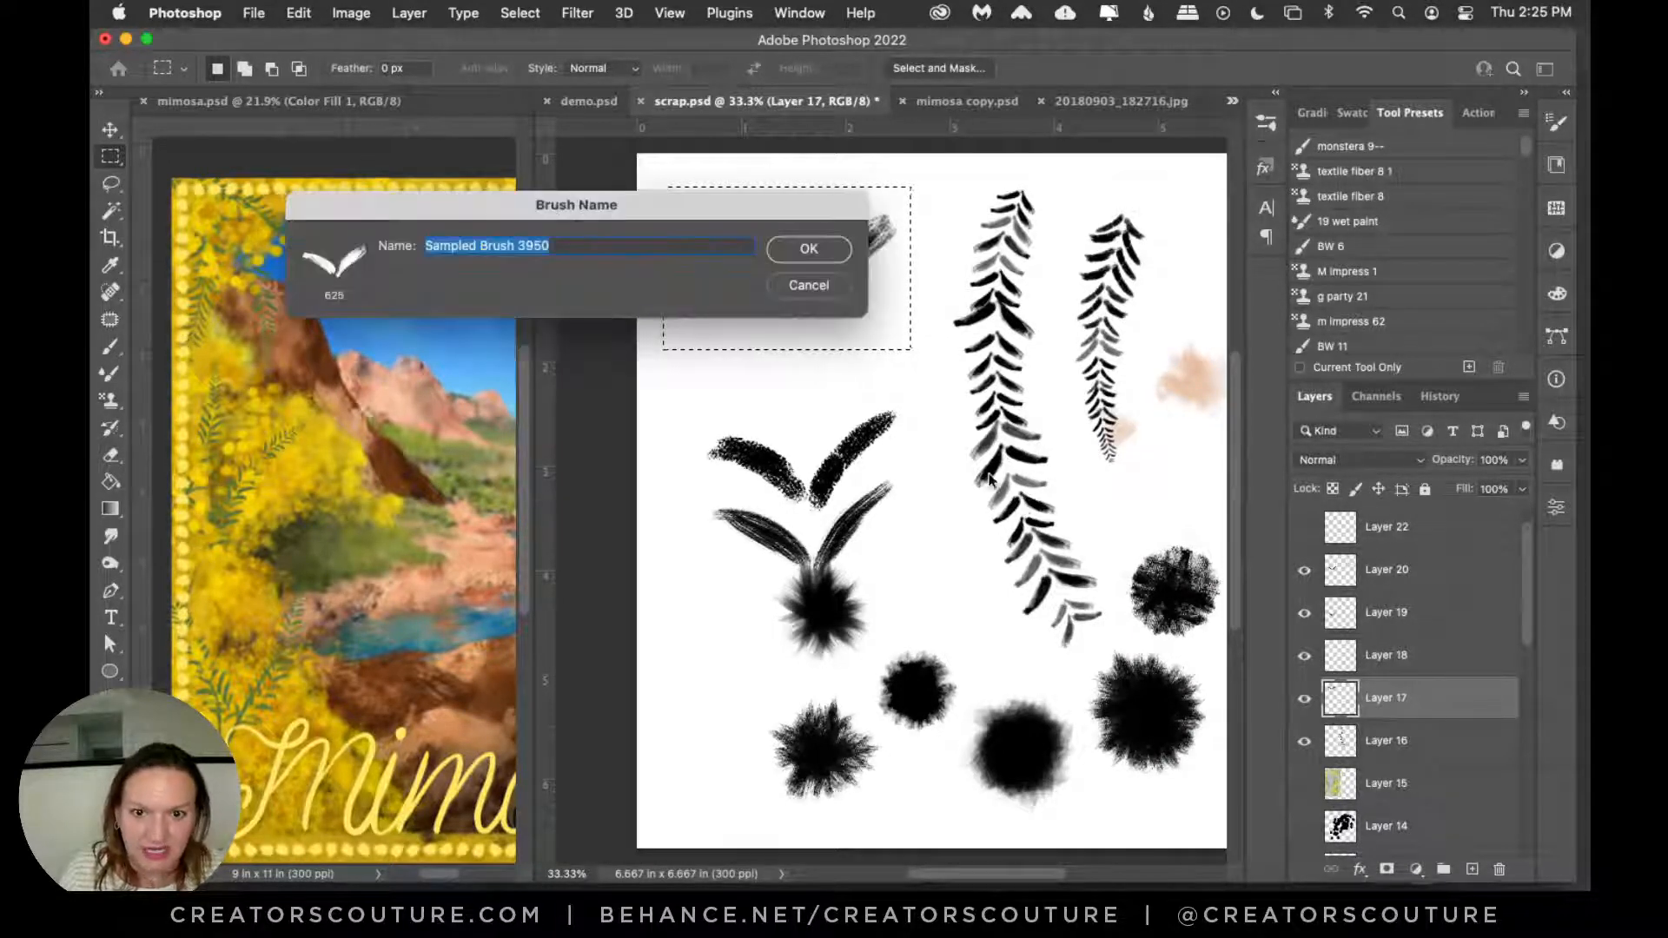
left_click(809, 249)
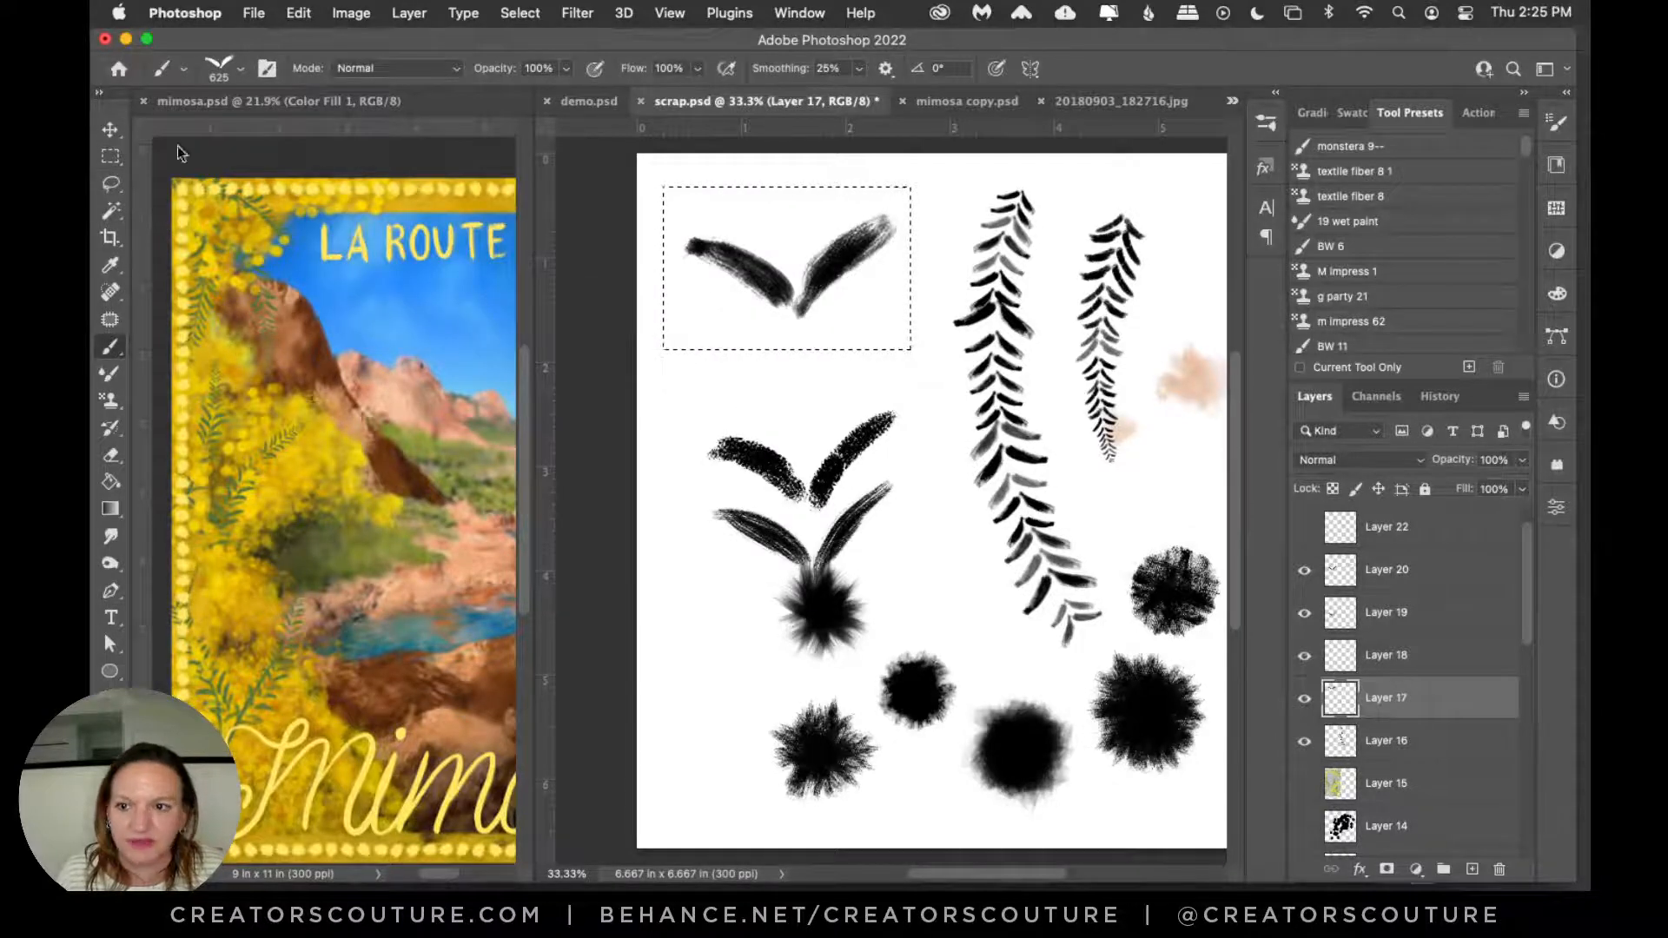
Step: Select the newly defined 625 px leaf-pair brush and open its brush settings
key("v")
left_click(1261, 236)
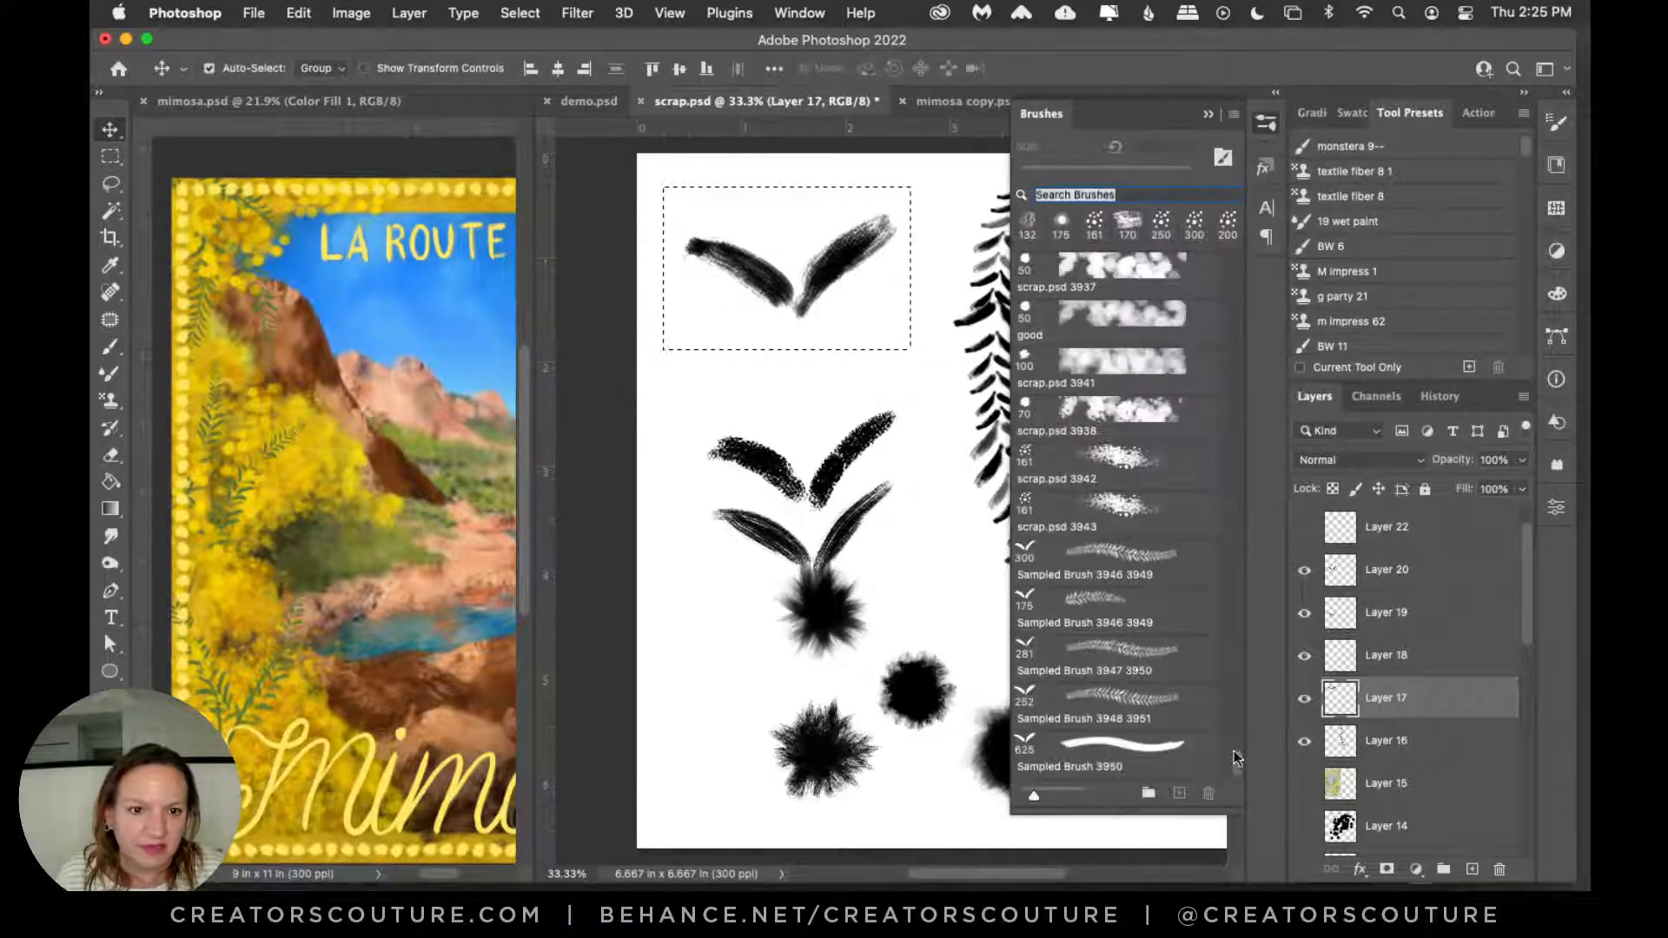
left_click(1166, 768)
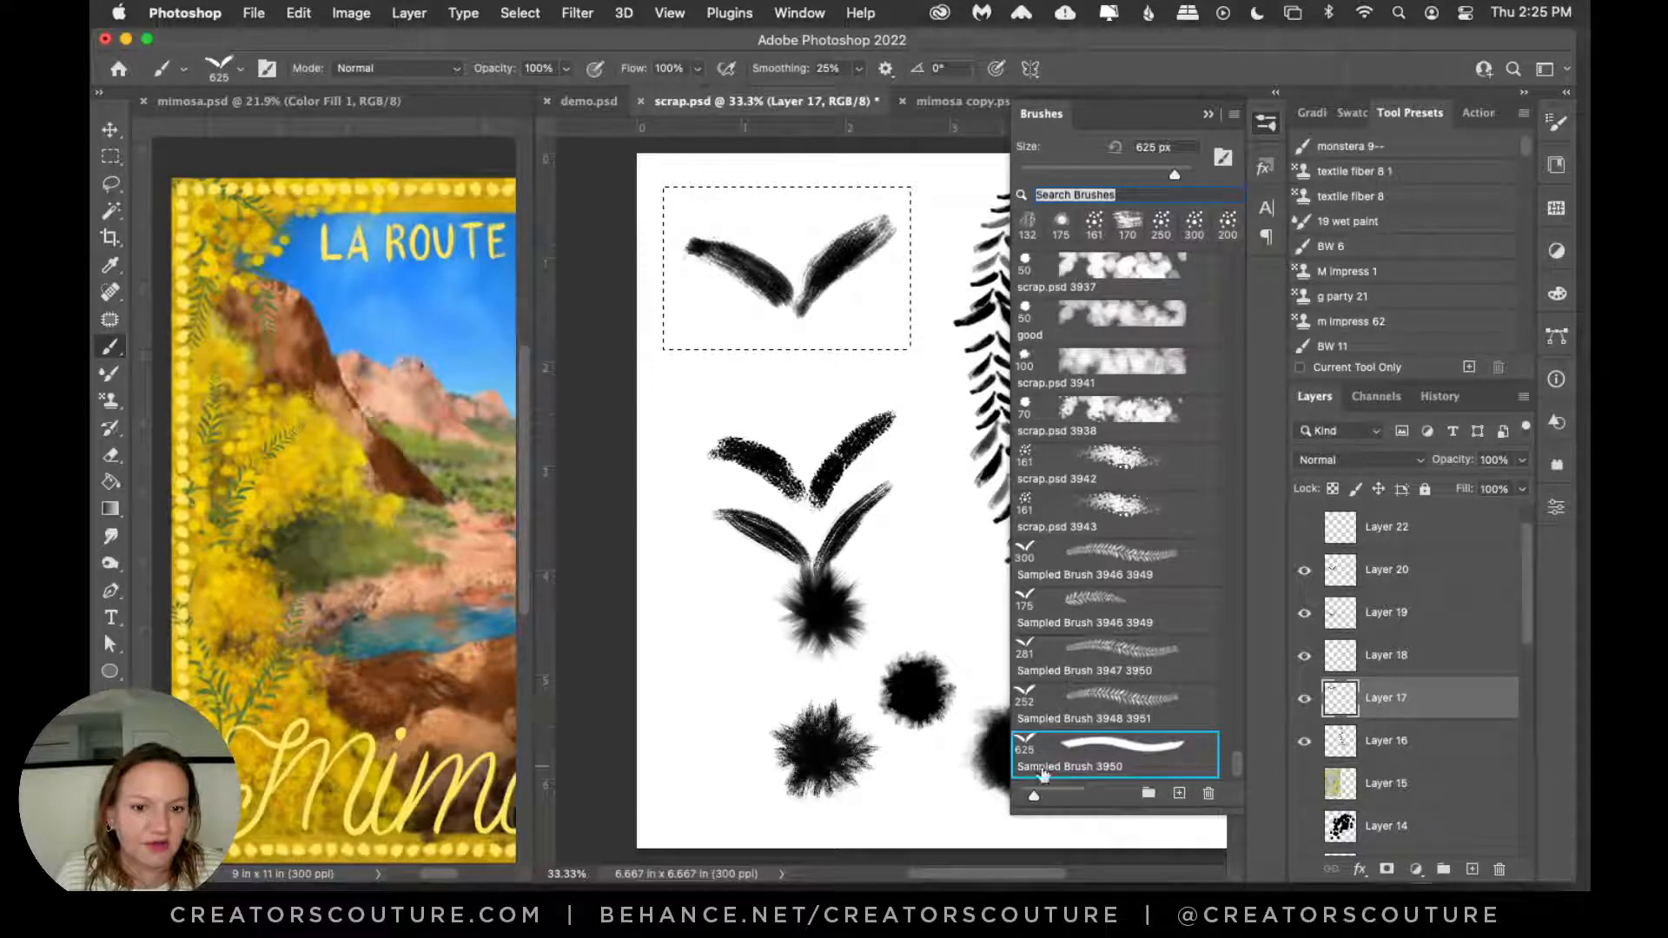
key("F5")
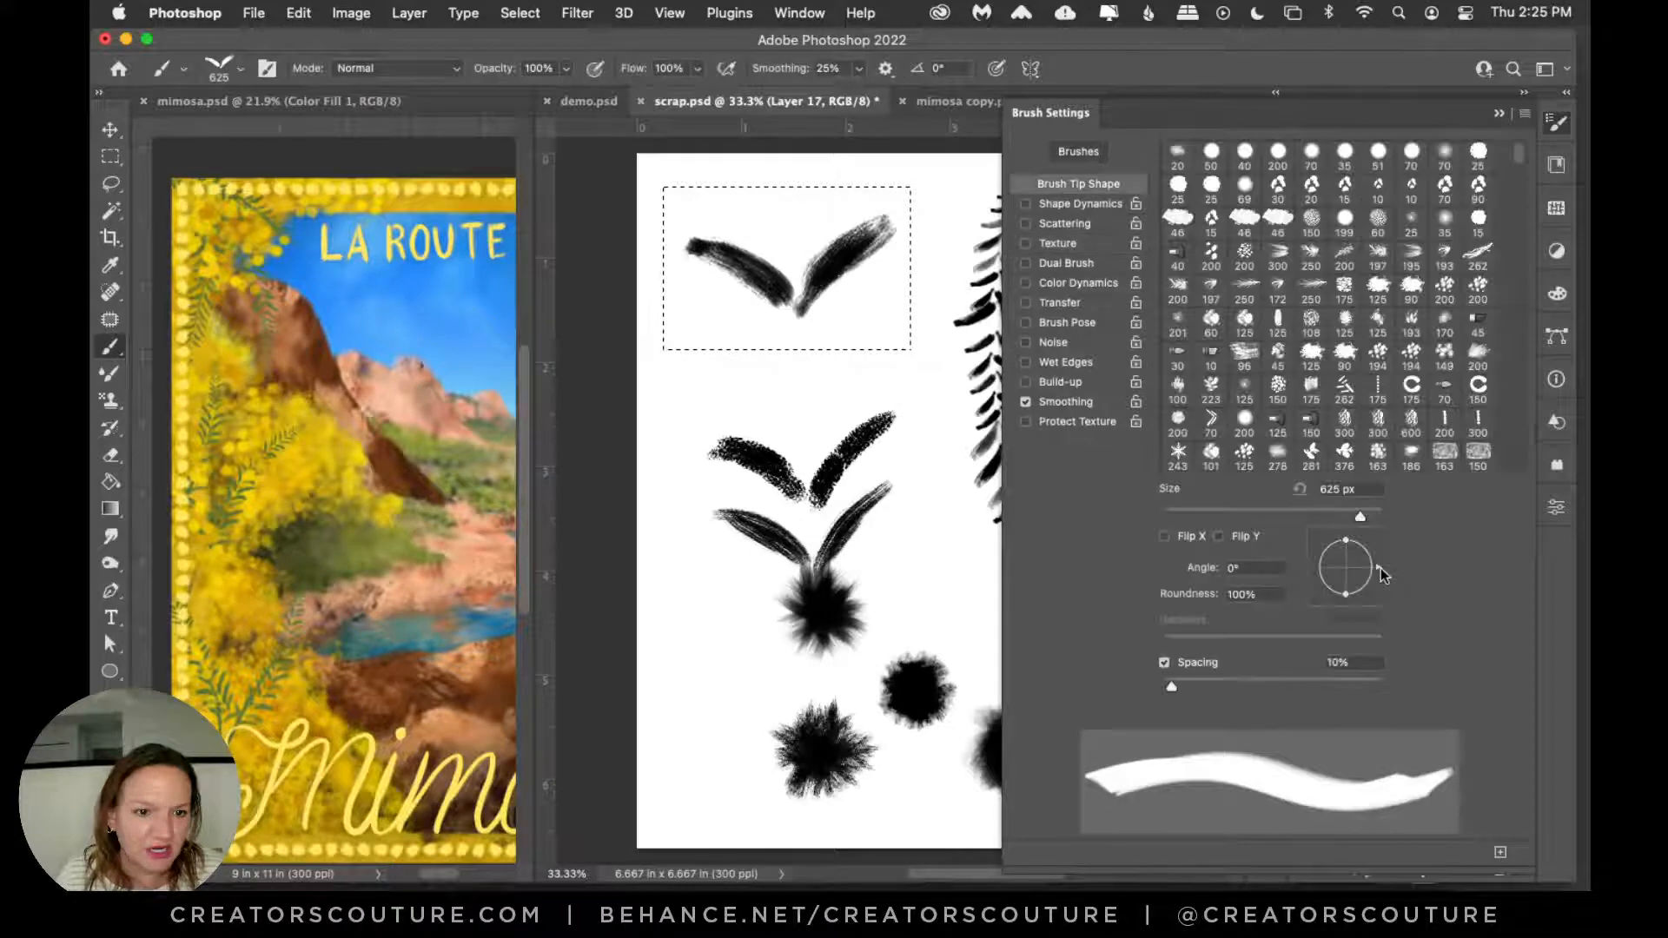
Step: Set the leaf brush's tip angle to -90° and its spacing to 104%
left_click_drag(1380, 568, 1356, 618)
left_click_drag(1171, 686, 1274, 685)
left_click_drag(1344, 618, 1339, 608)
left_click(1264, 568)
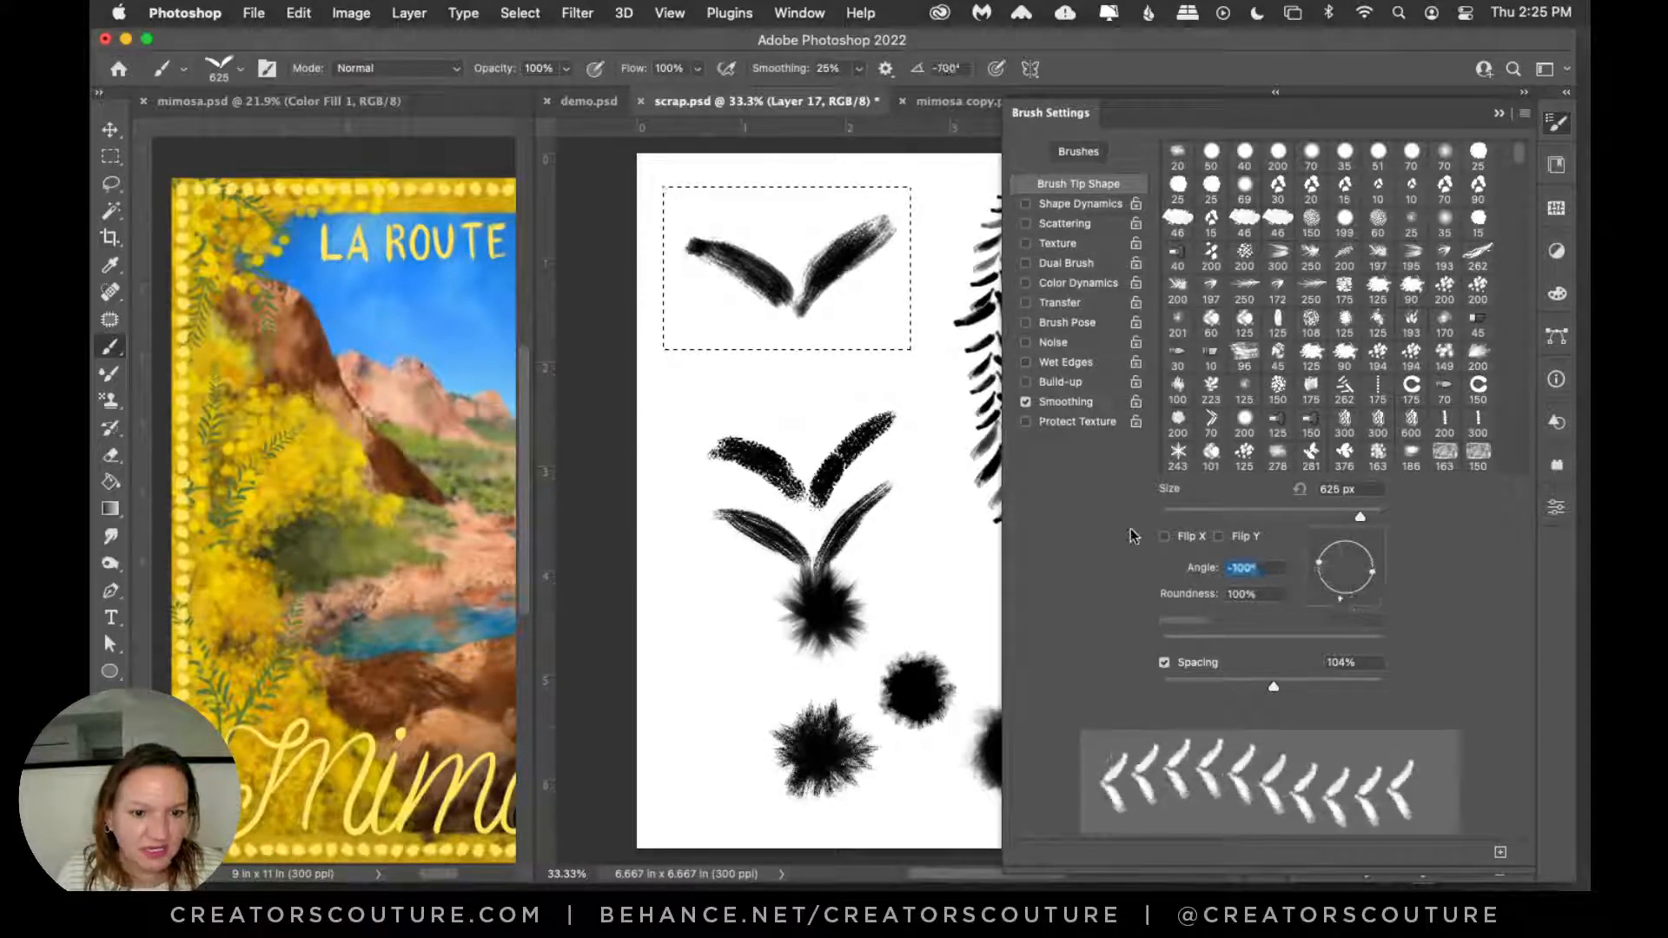
type("-90")
key("Return")
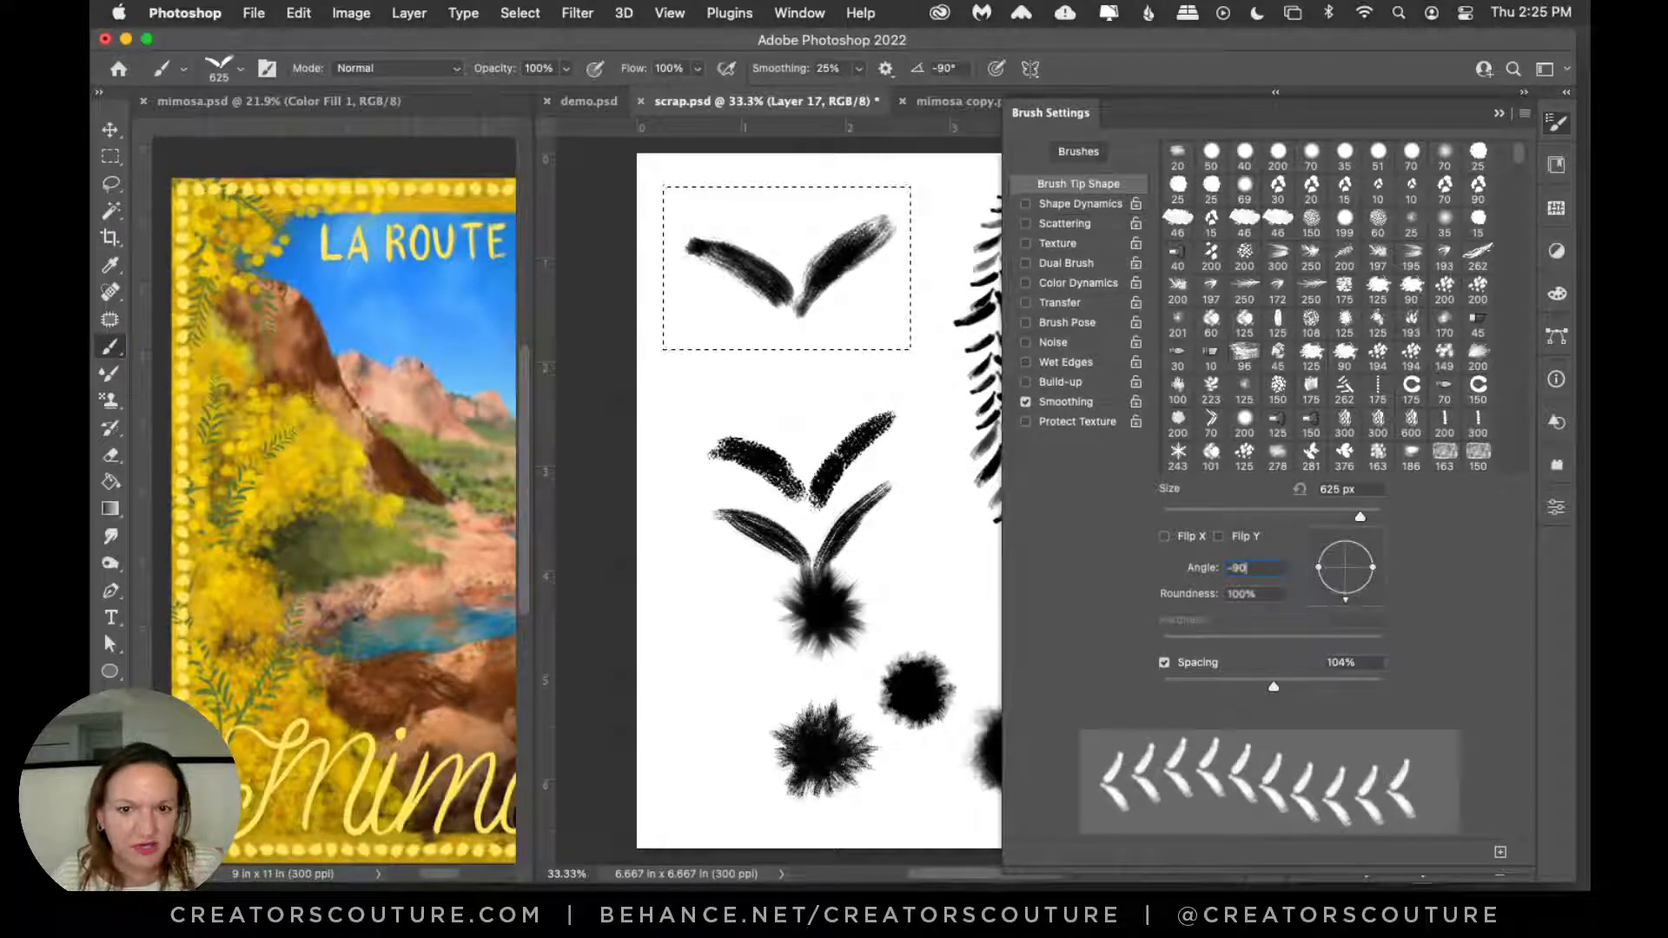
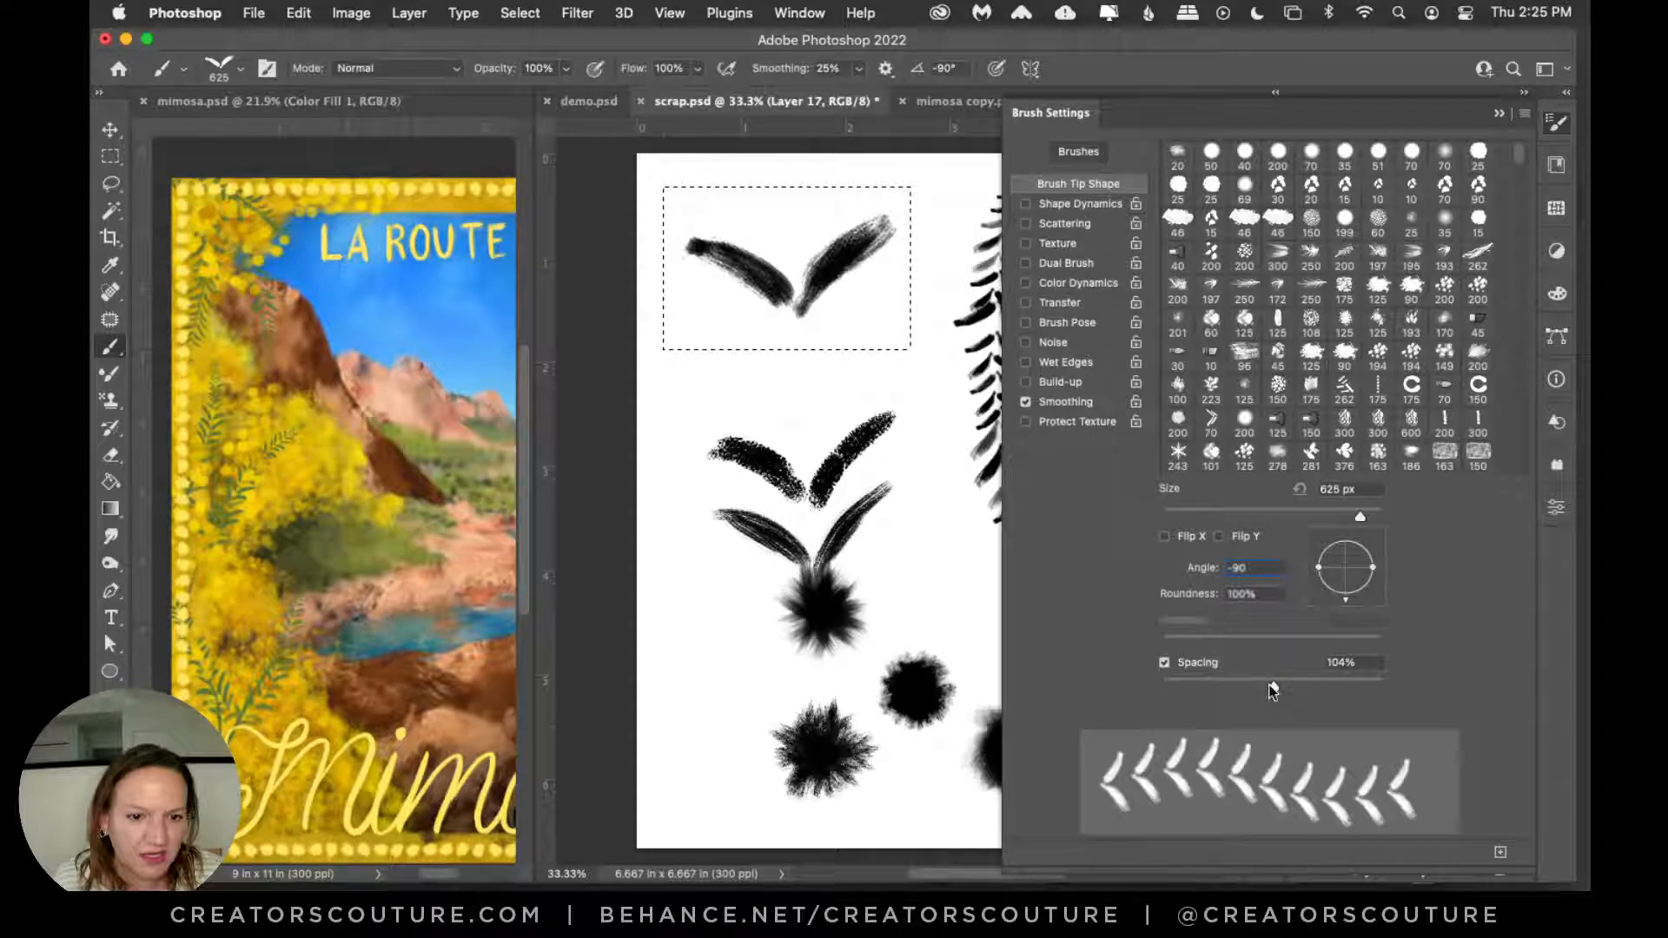
Step: Turn on Shape Dynamics for the leaf brush with a size jitter of 22%
left_click(1103, 205)
mouse_move(1163, 171)
left_mouse_down()
mouse_move(1227, 172)
mouse_move(1205, 180)
left_mouse_up()
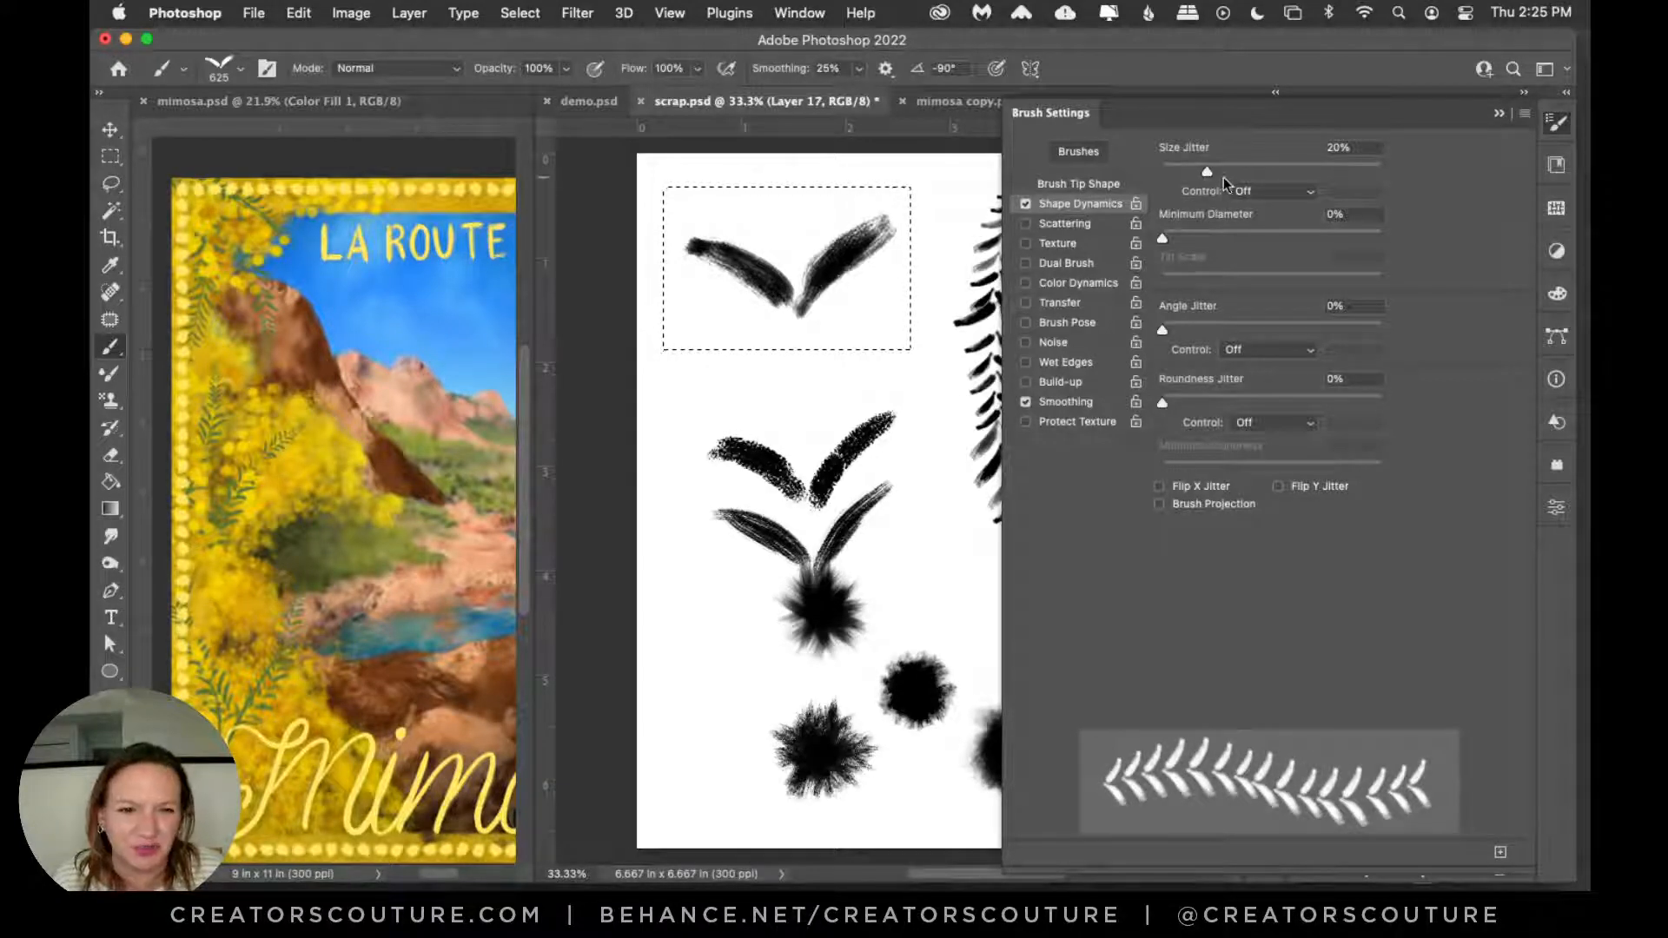
left_click(1210, 172)
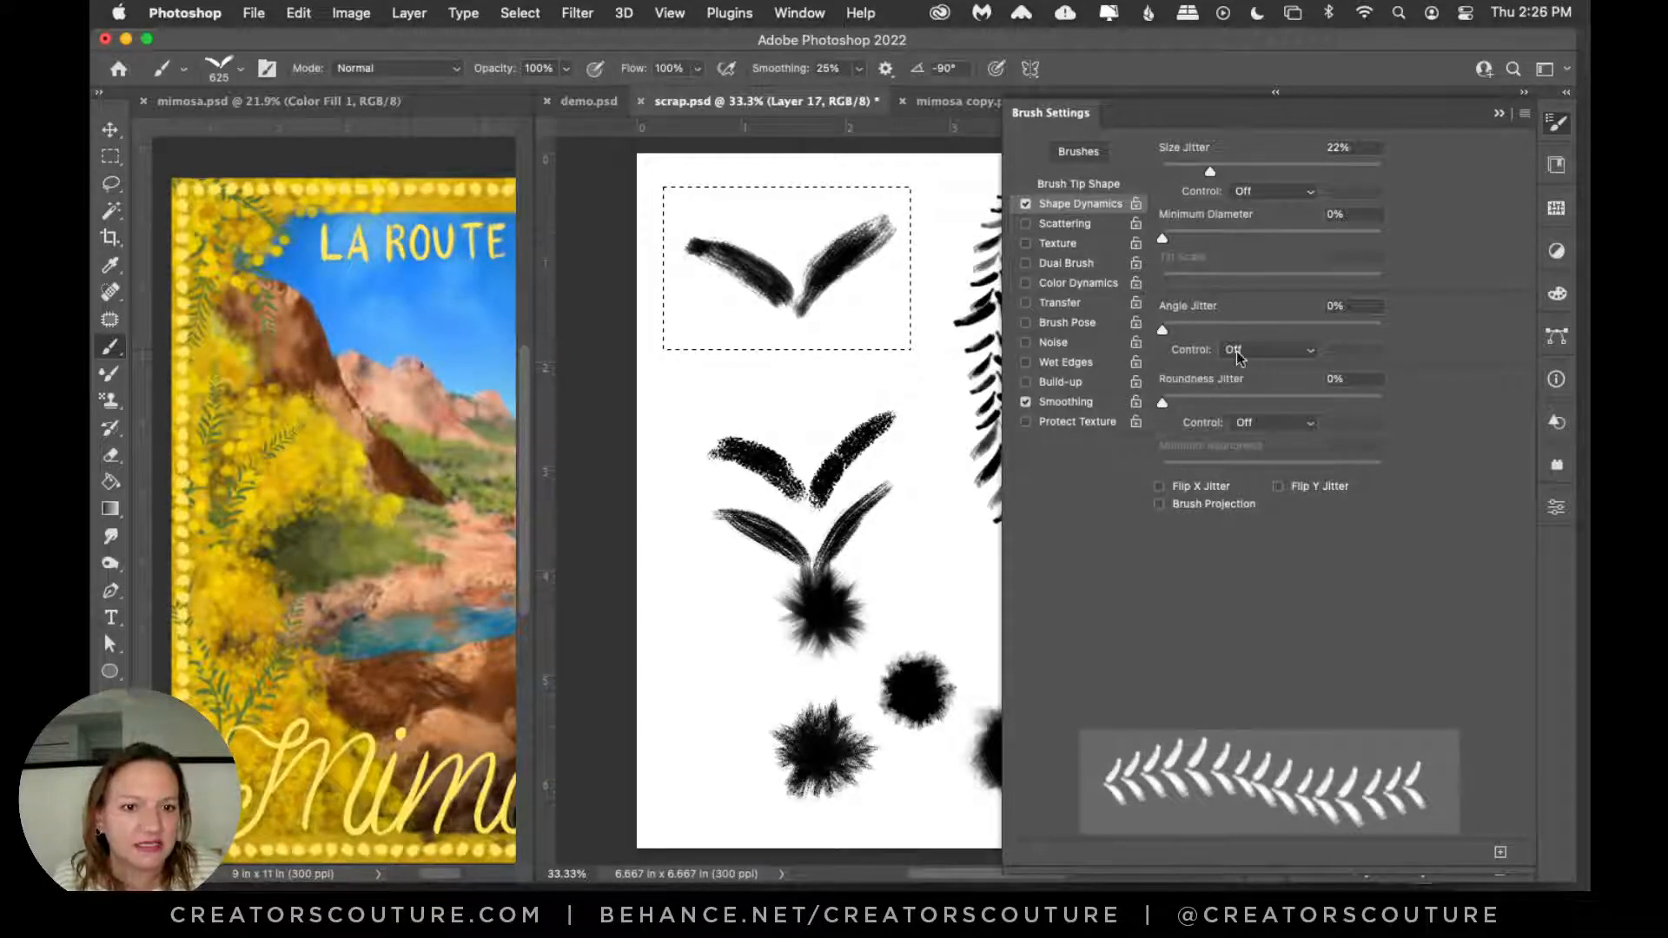
Step: Make the leaf brush's angle follow Direction and set its angle jitter to 2%
left_click(1260, 351)
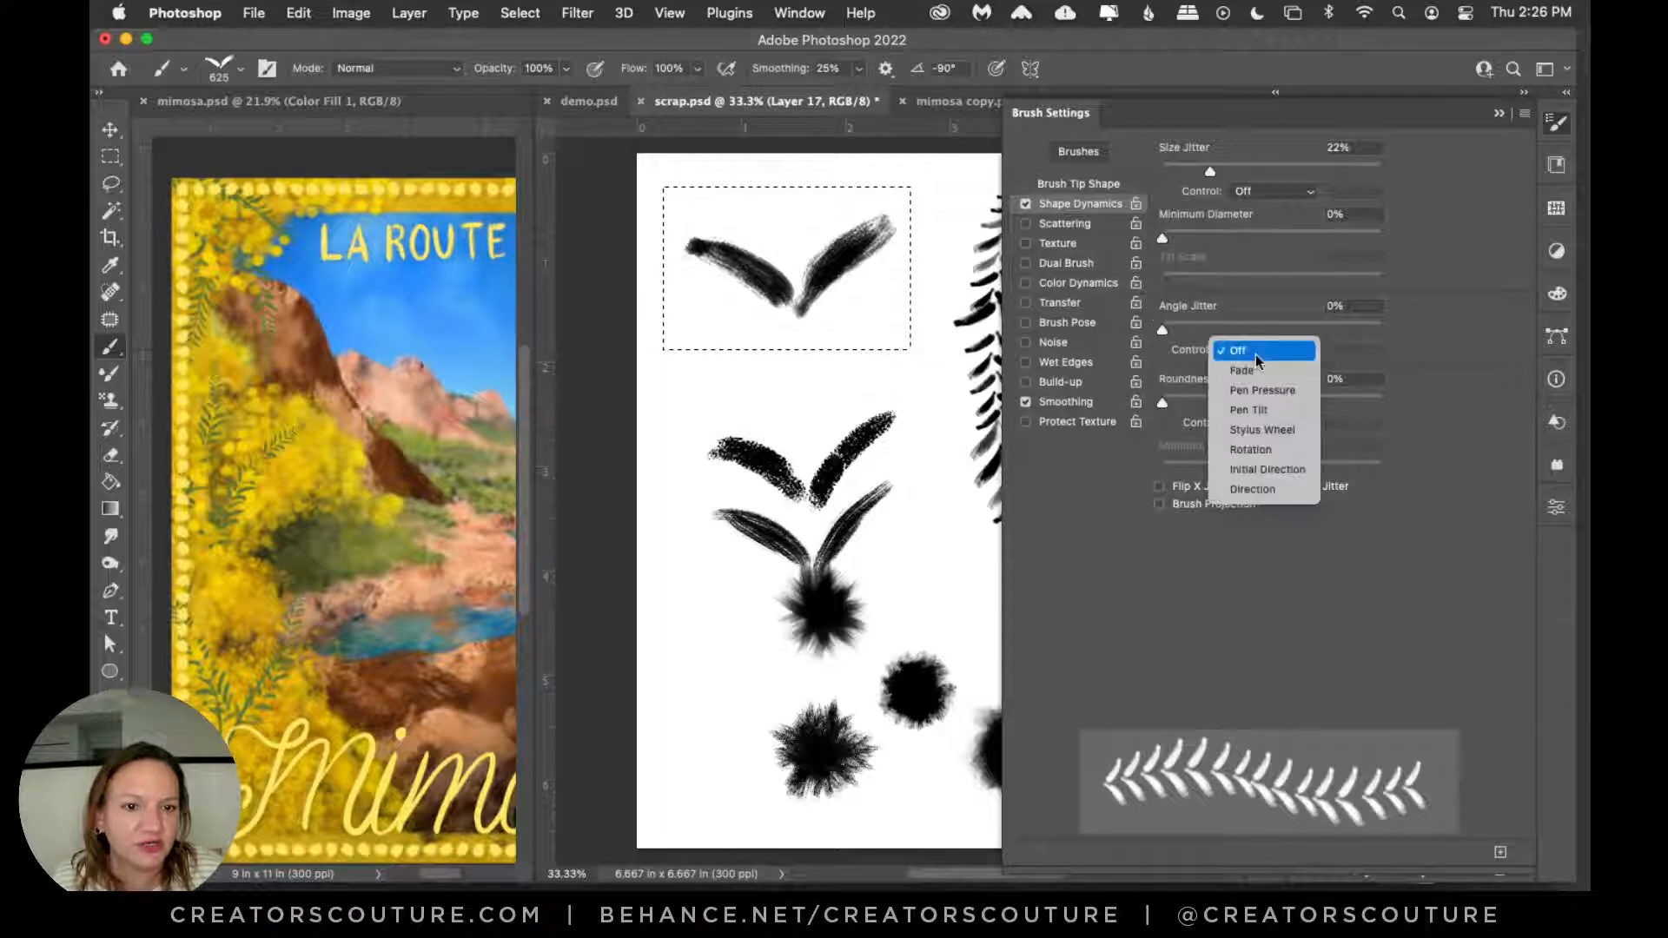
left_click(1245, 492)
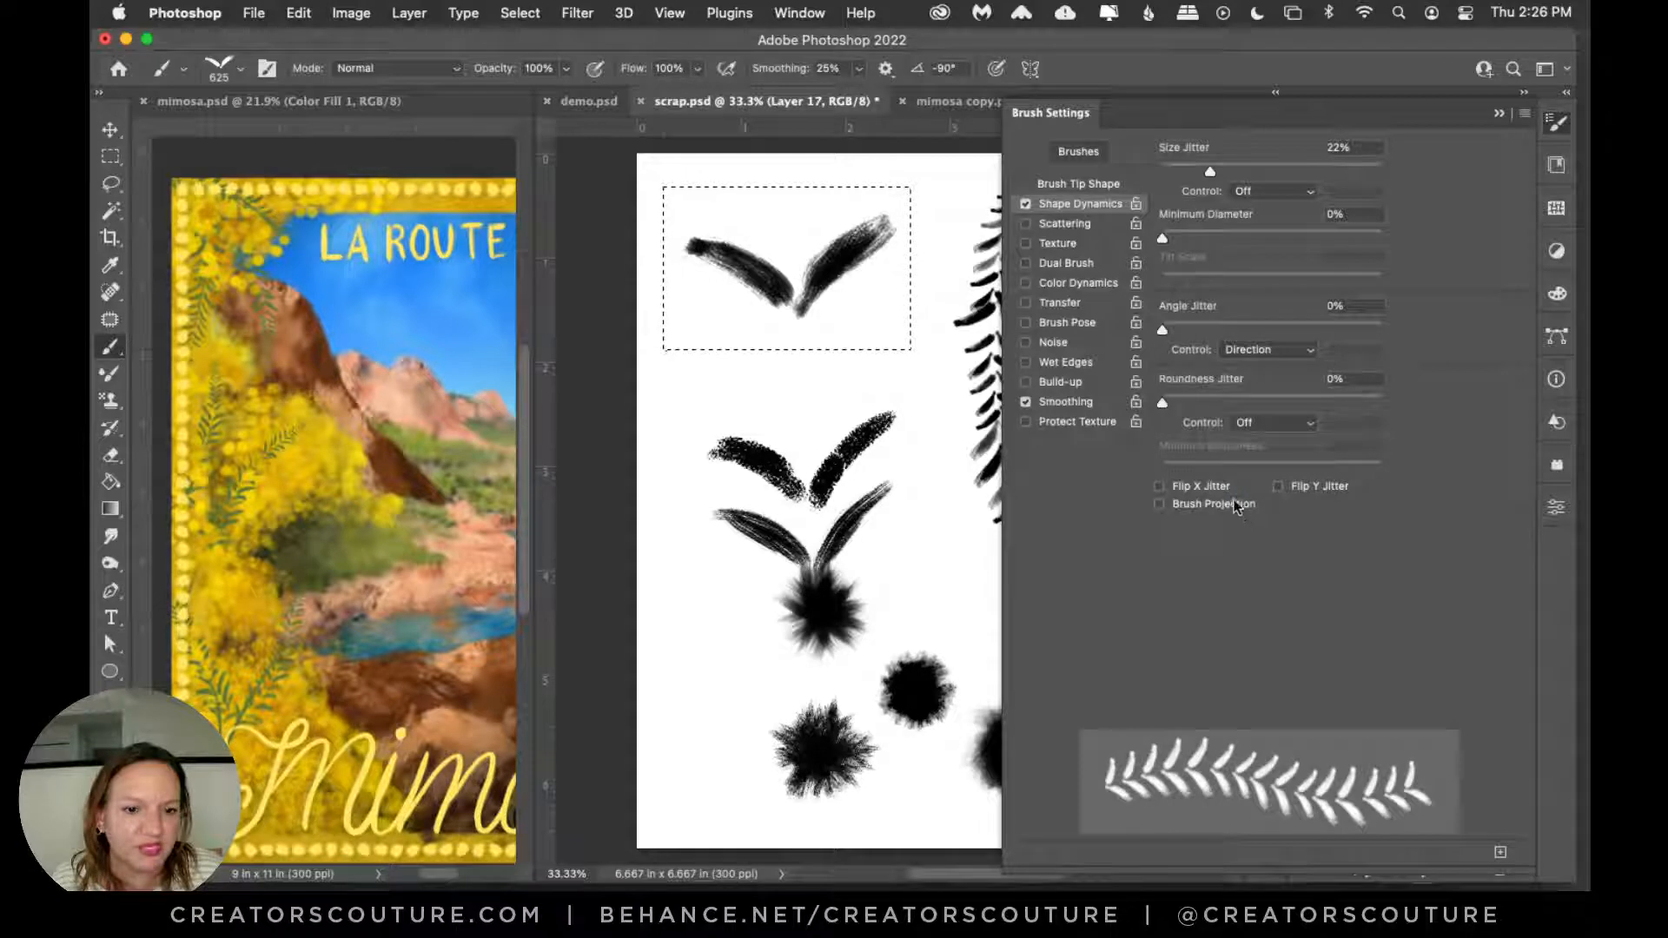
left_click_drag(1162, 329, 1170, 333)
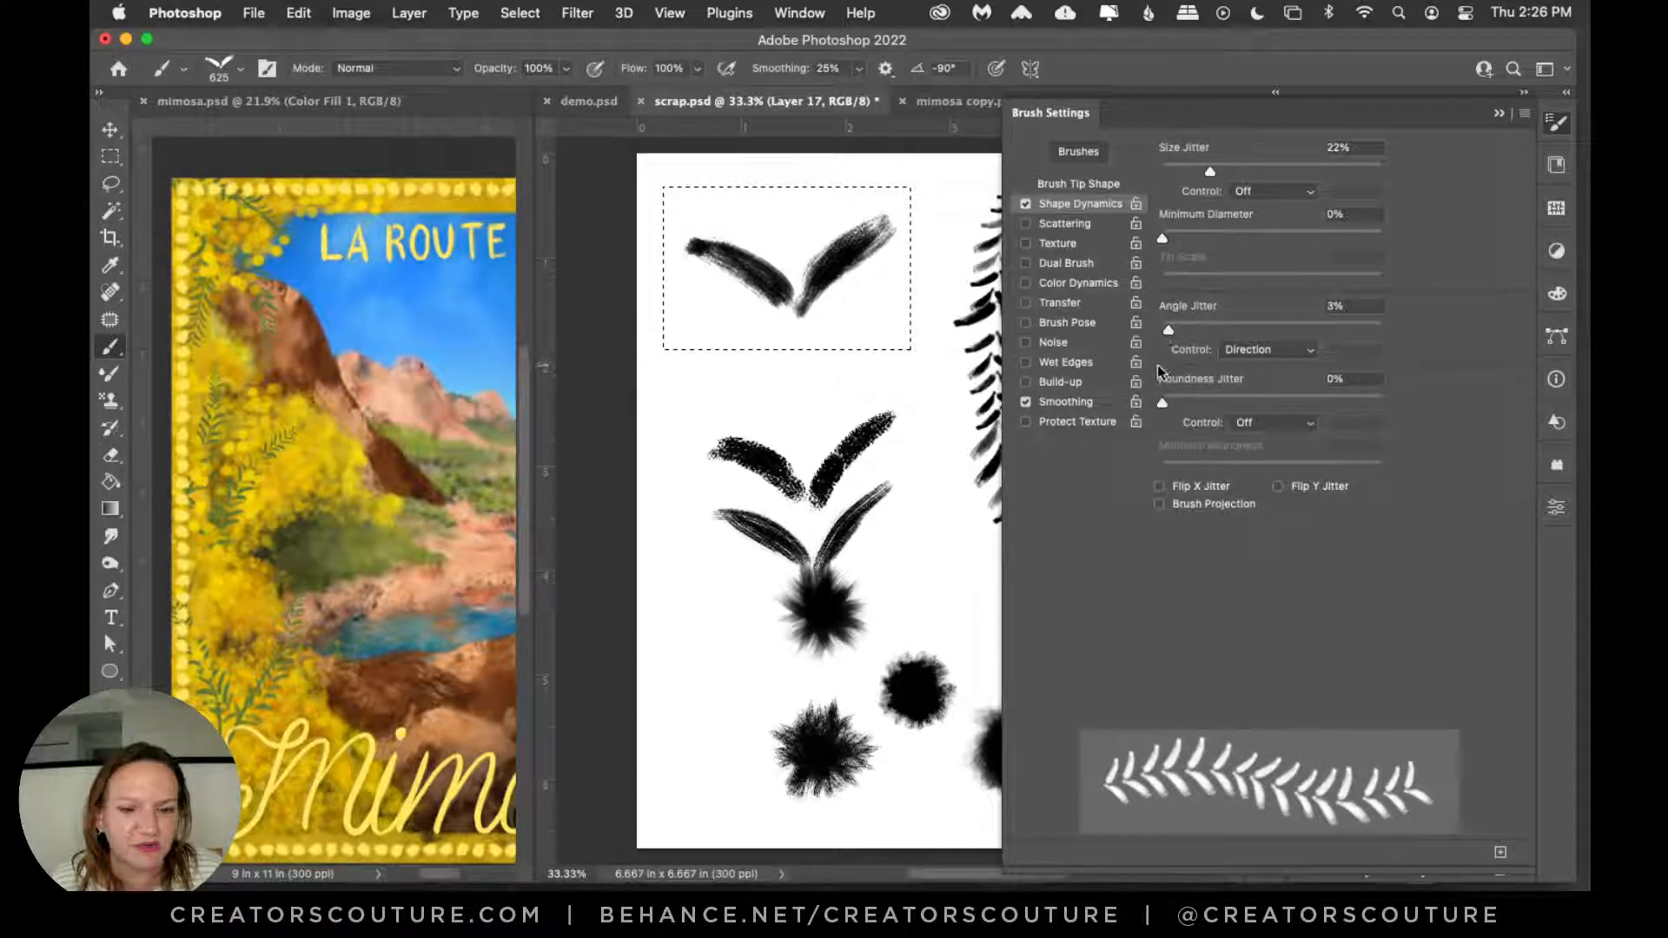
type("2")
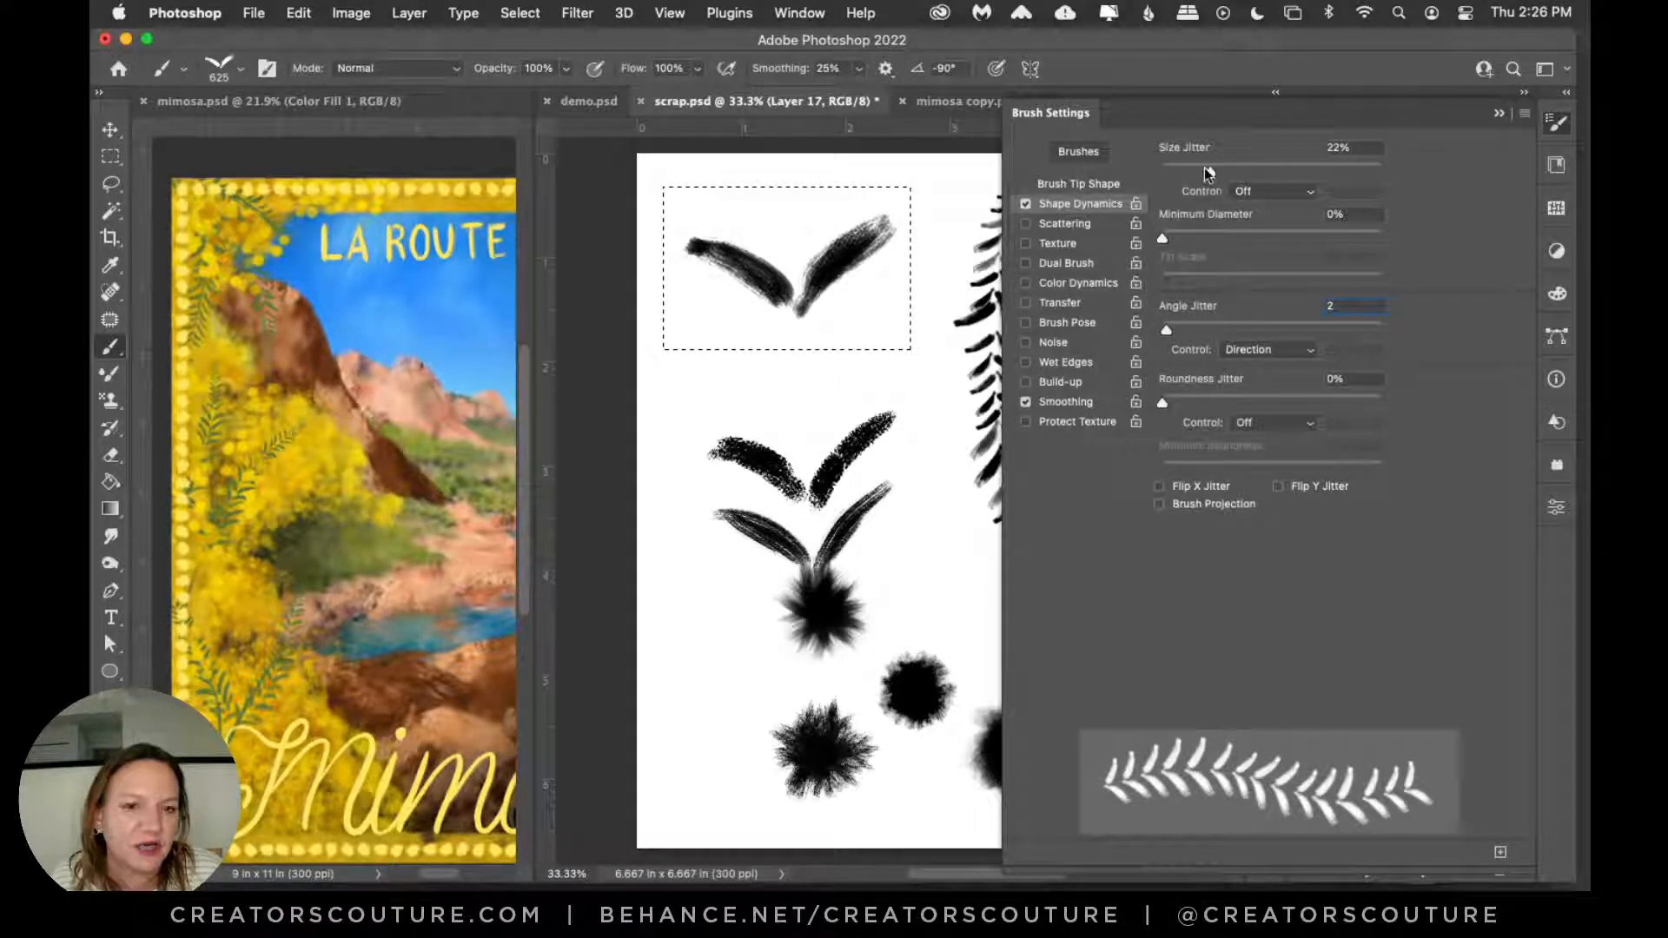
Step: Set the leaf brush's size control to Fade with 25 steps and save it as a brush preset named "demo"
left_click(1238, 190)
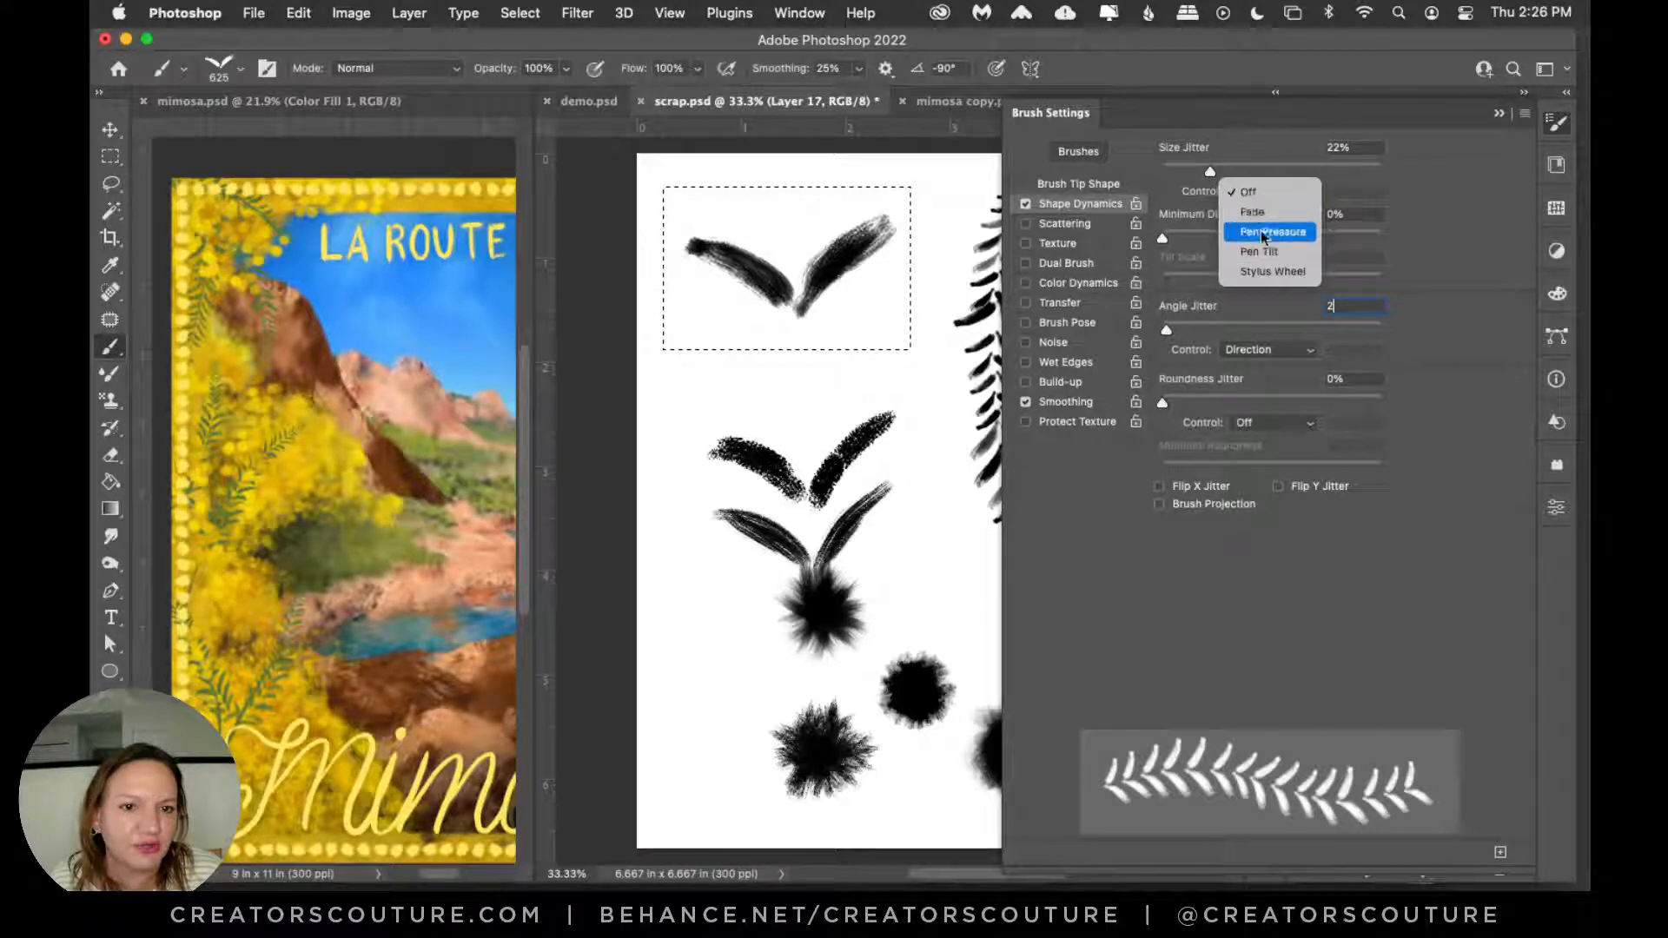
left_click(1262, 214)
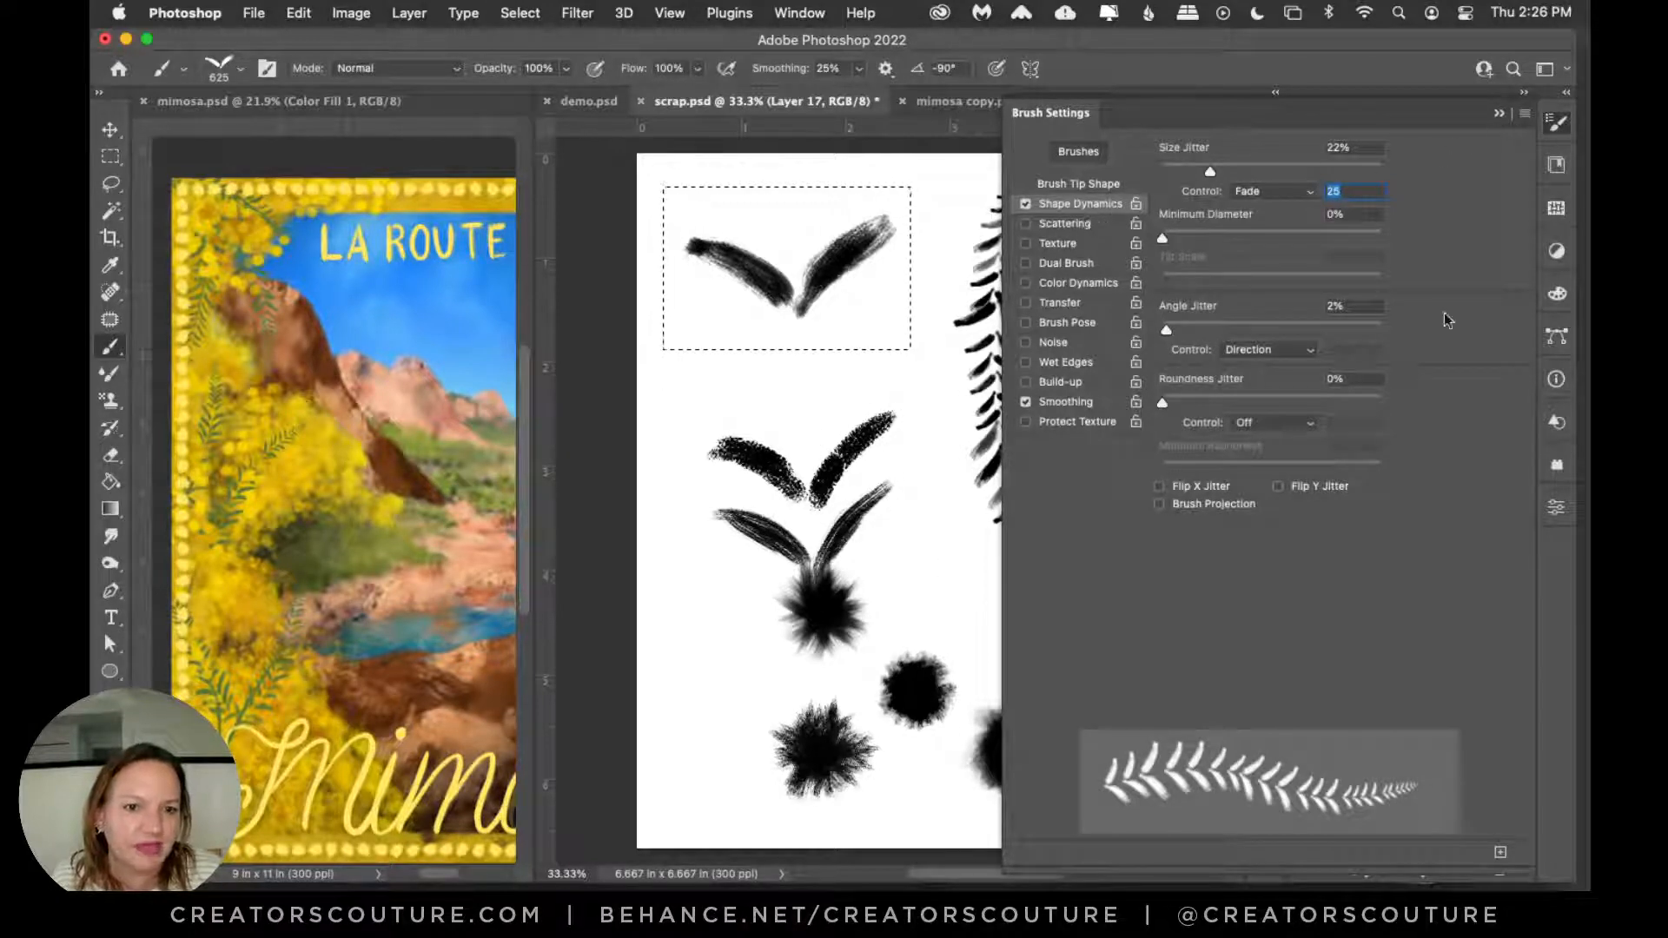
left_click(1500, 856)
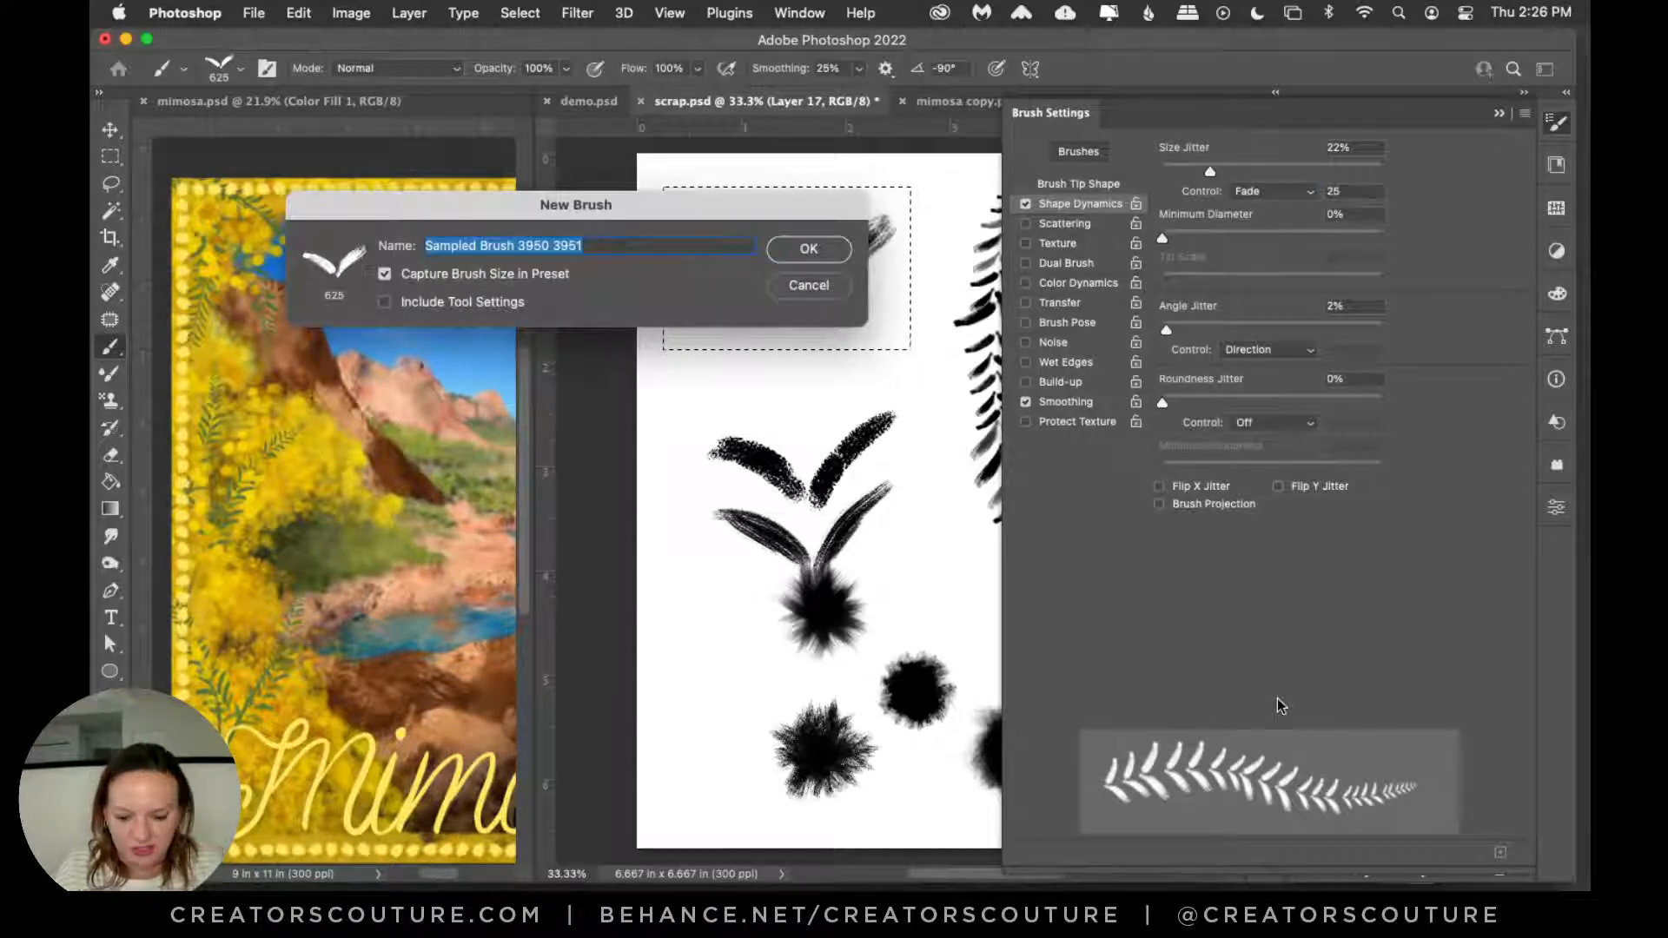
type("demo")
key("Return")
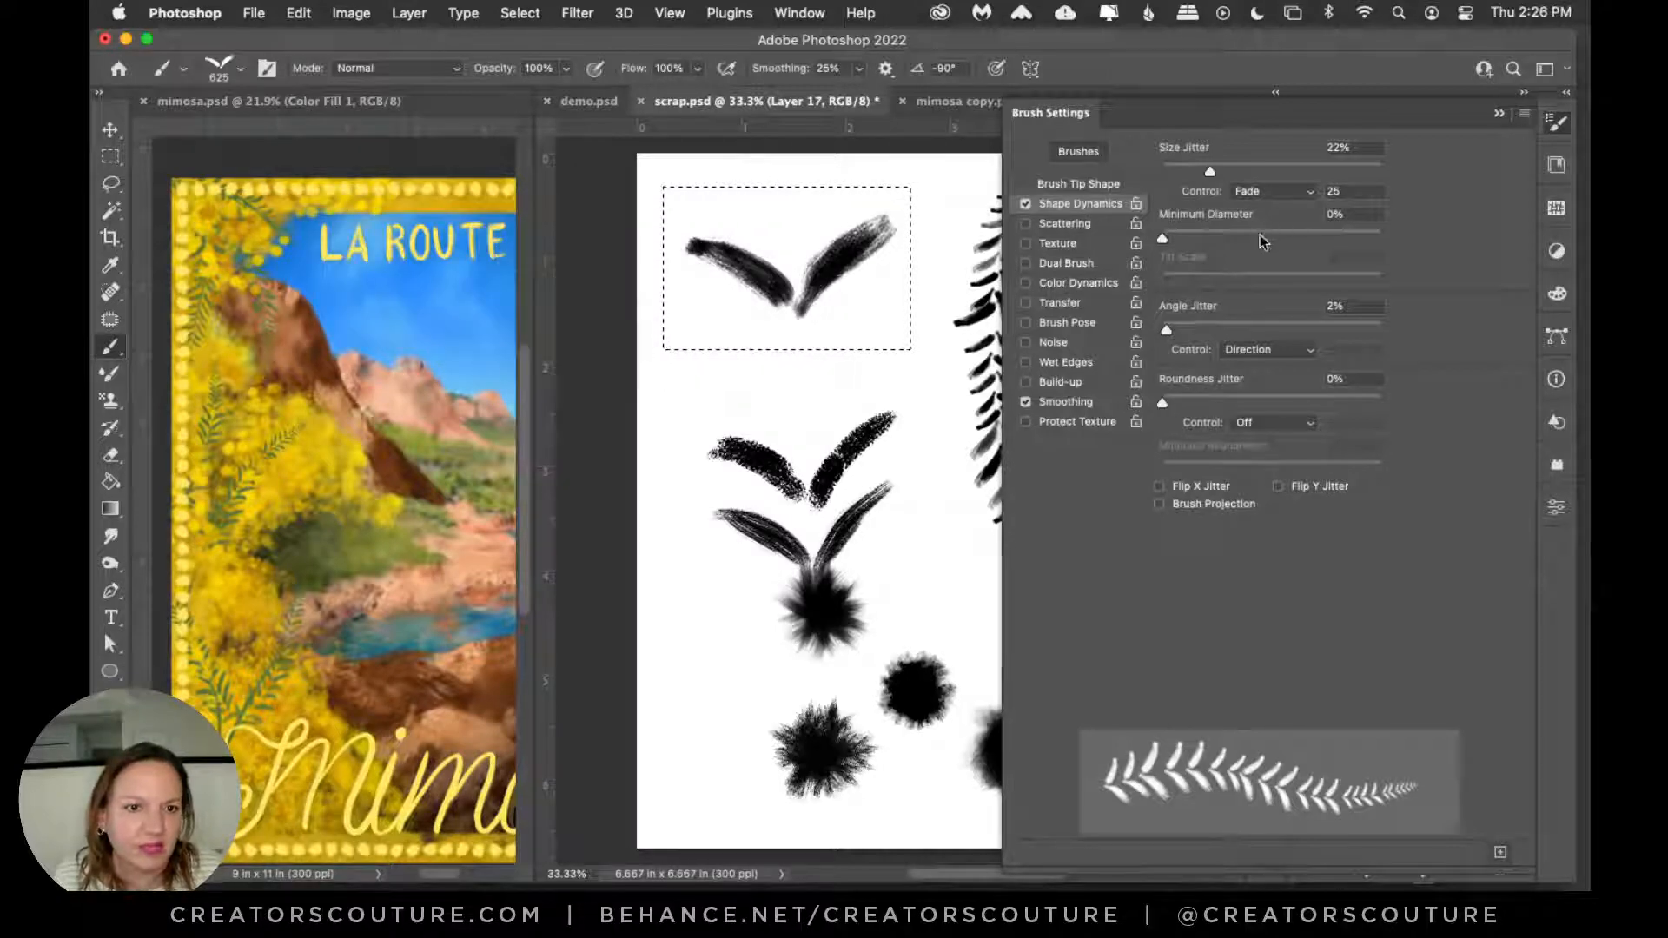
Step: Deselect the painted leaf pair and hide Layer 16, which holds the large leaf strand
left_click(1561, 127)
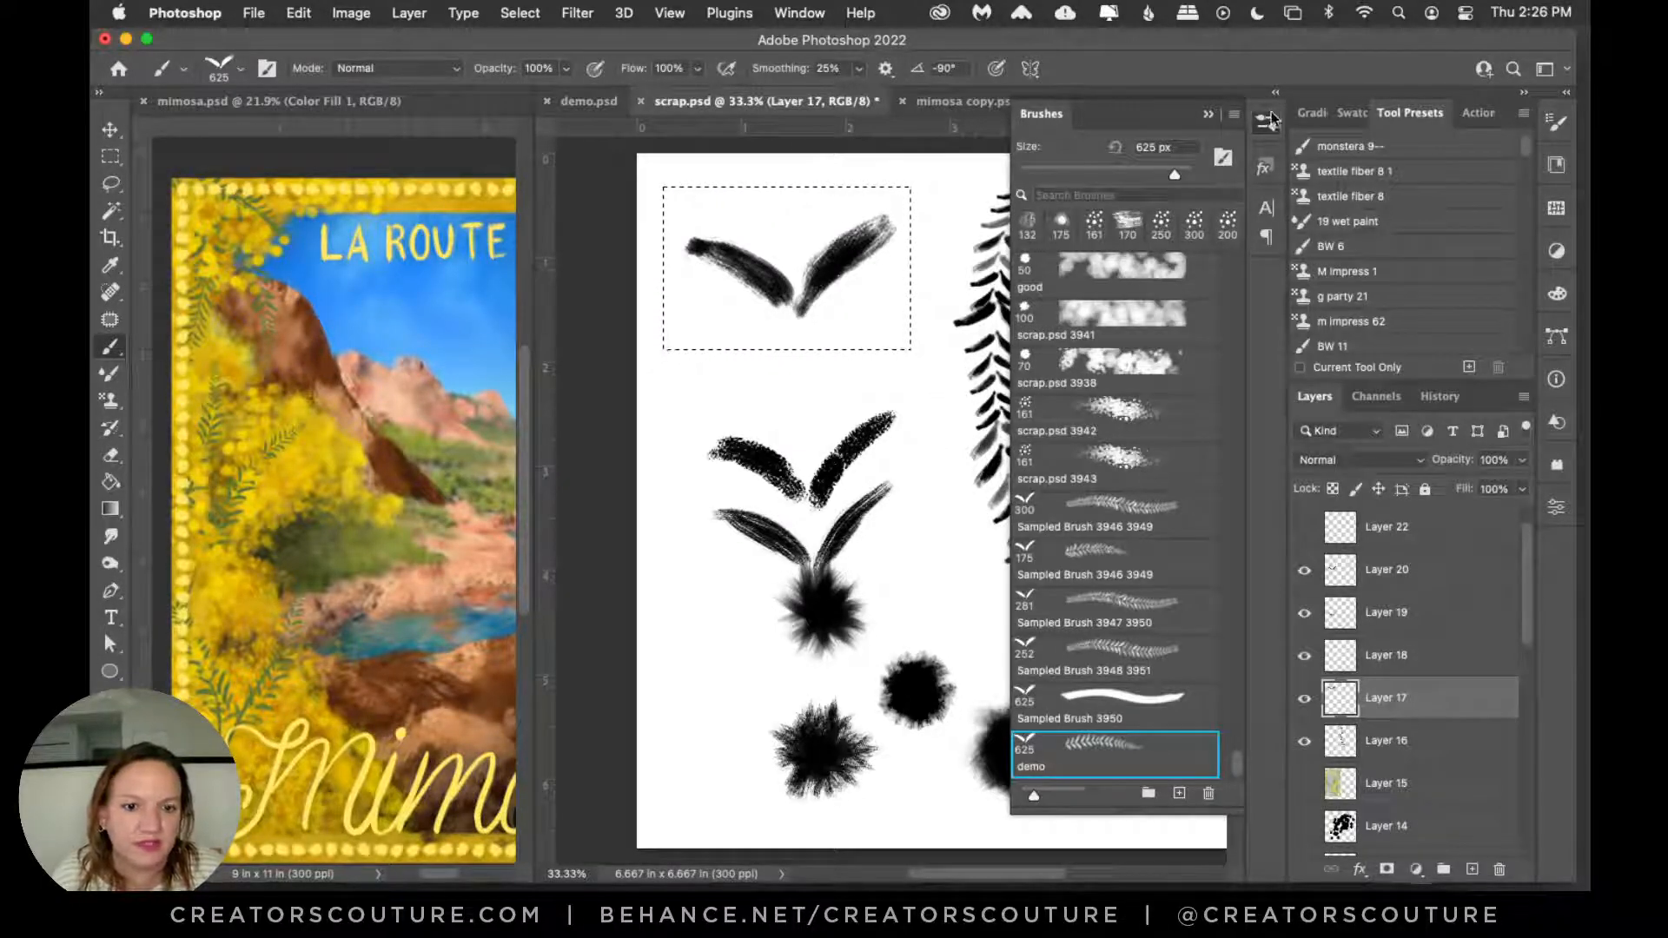
left_click(1265, 169)
key("super+d")
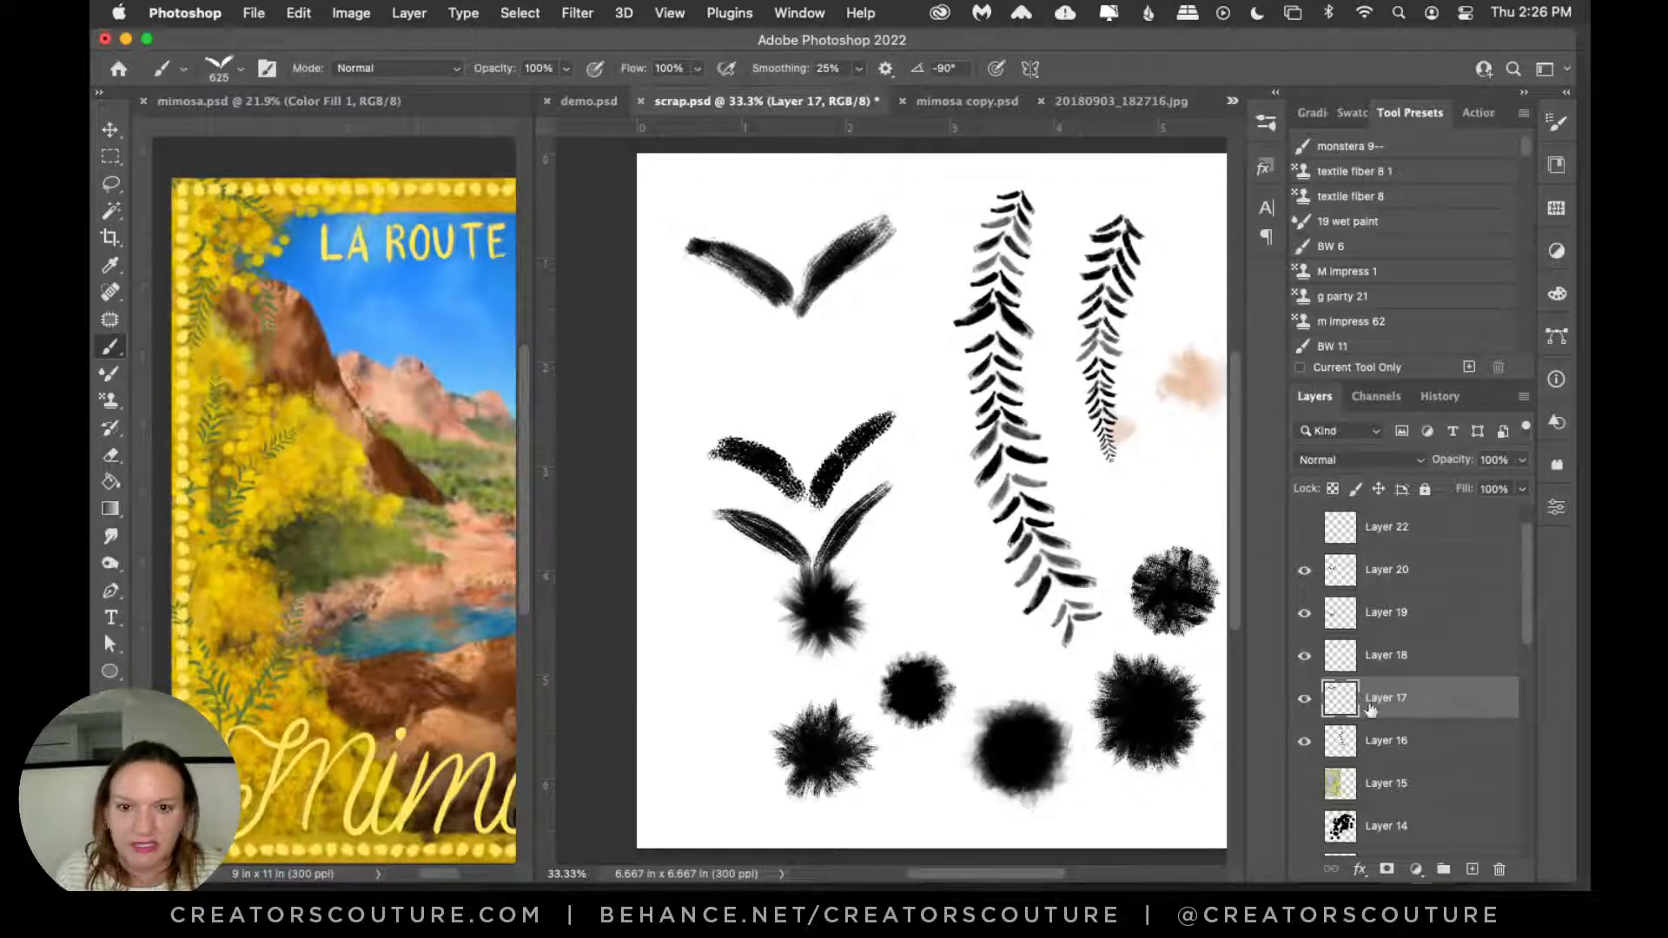
left_click(111, 132)
left_click(960, 307)
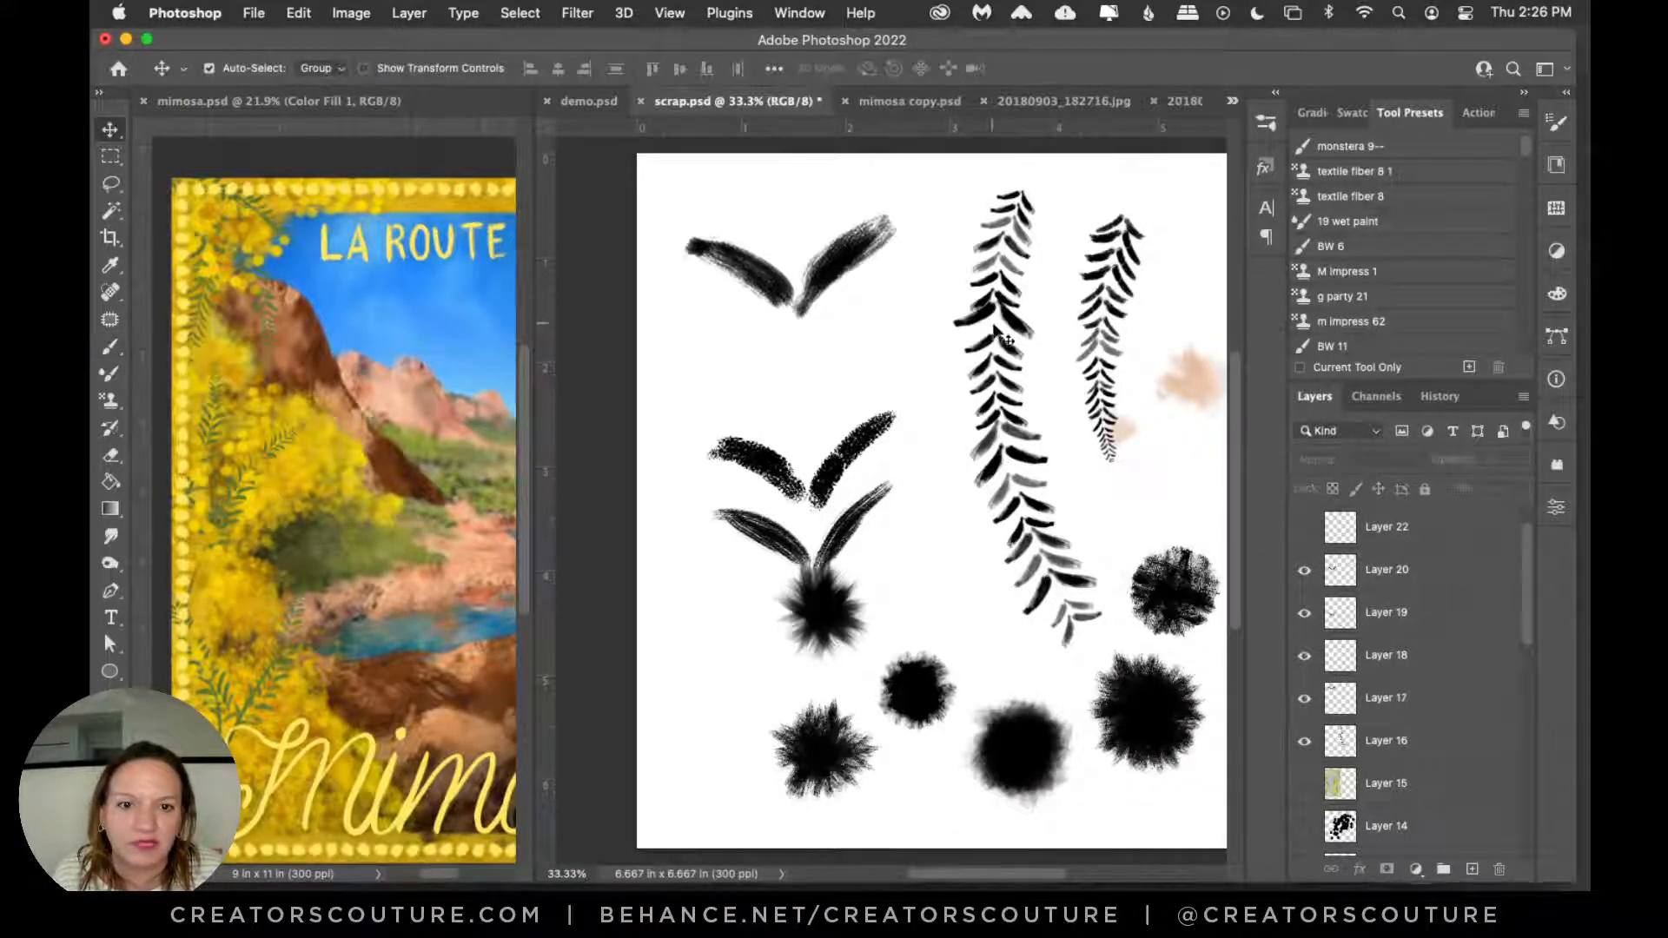
left_click(1007, 375)
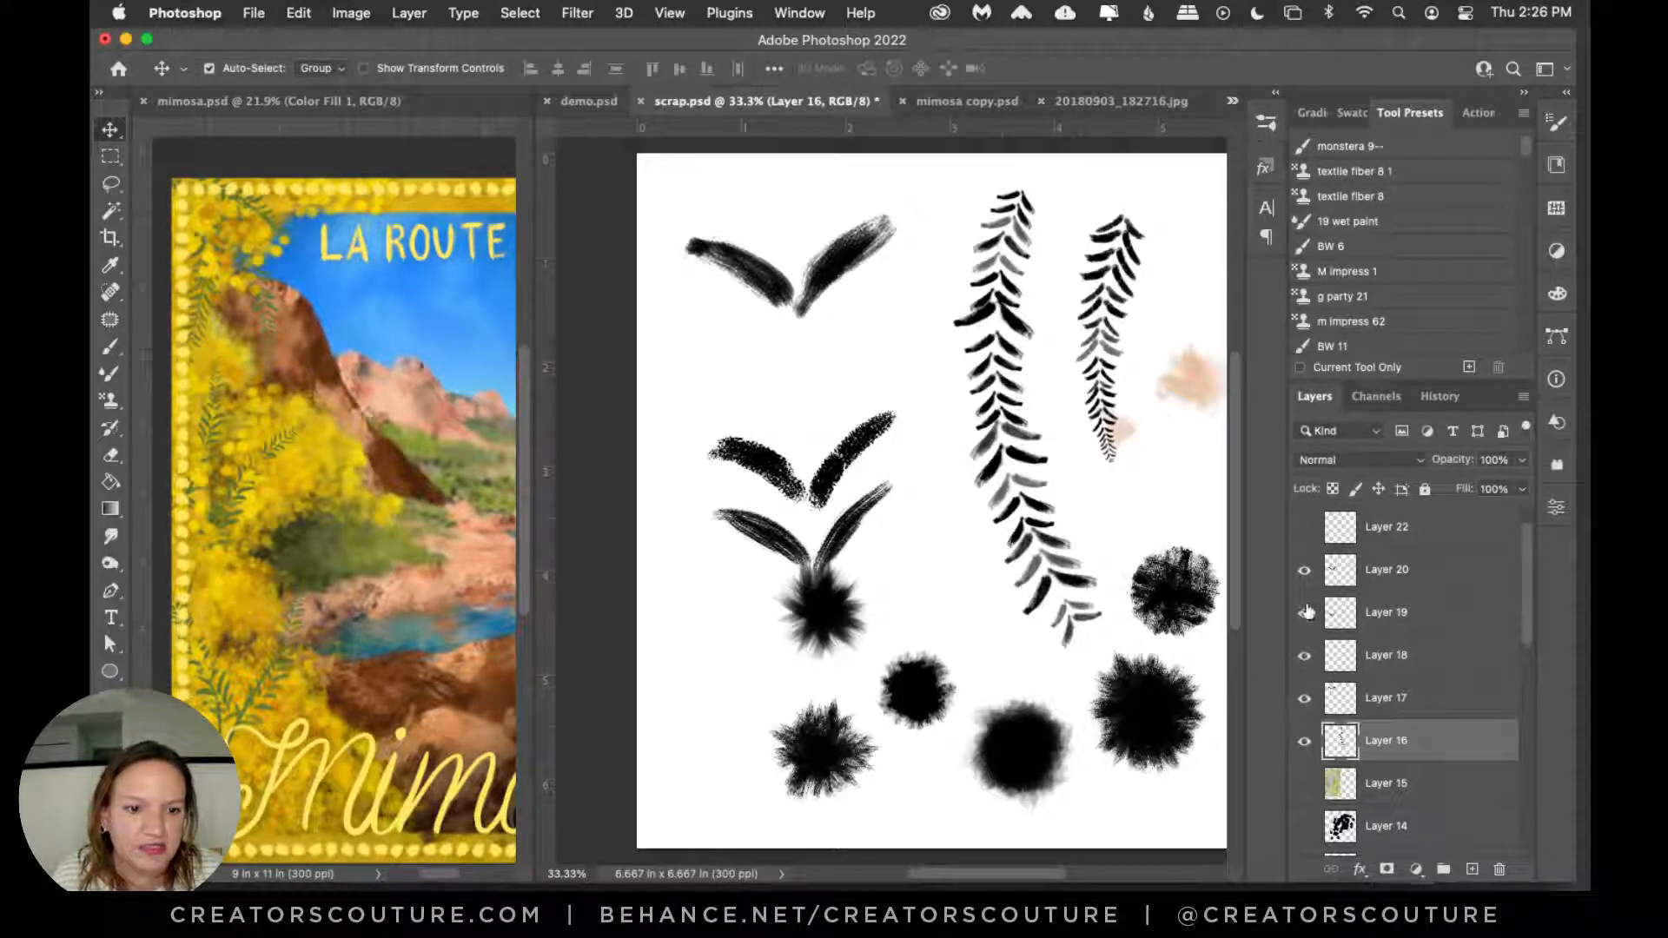
left_click(1303, 744)
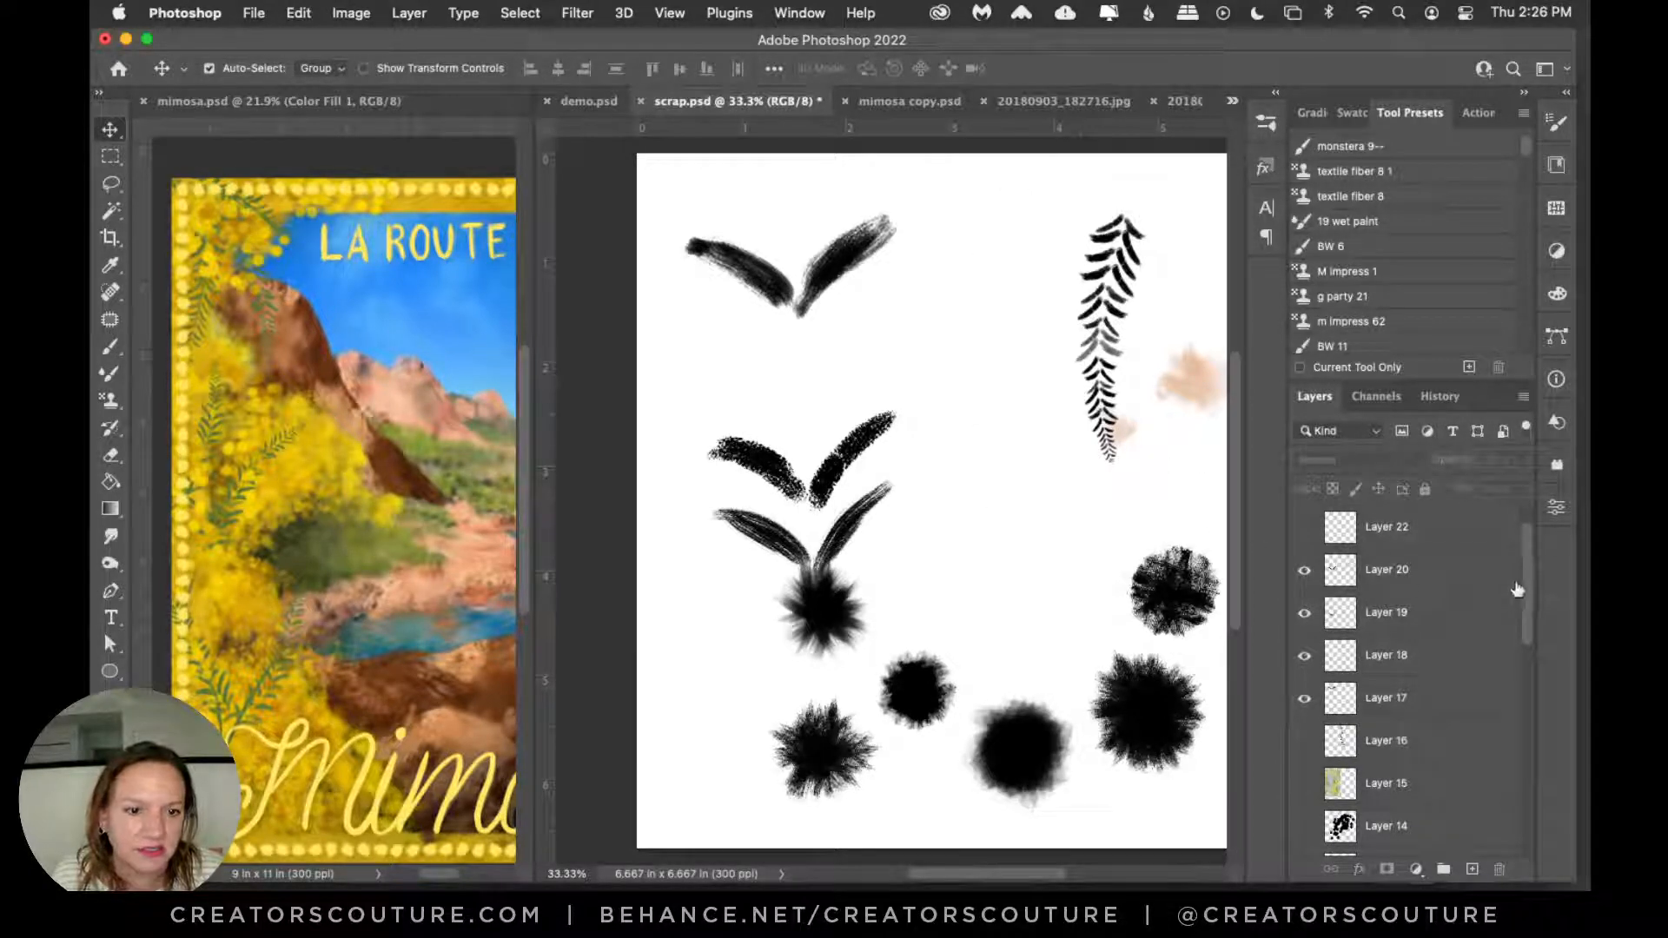
Step: Add a new layer, try a vertical strand with the 625 px leaf brush, and undo that stroke
left_click_drag(1527, 564, 1516, 575)
left_click(1474, 869)
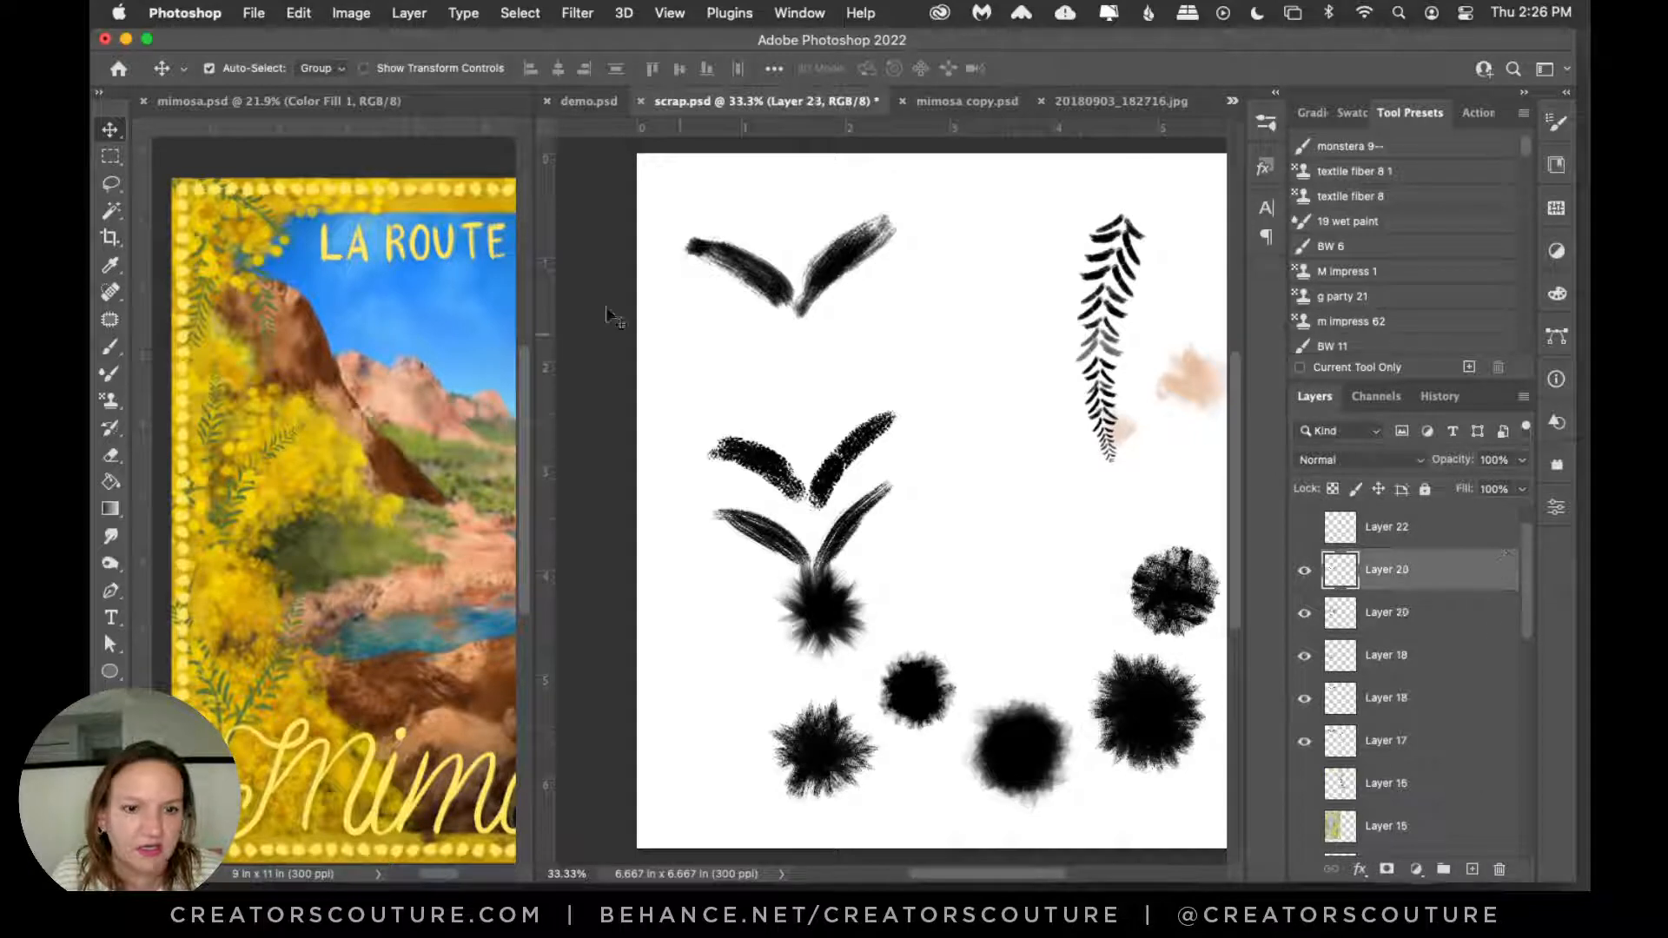
key("b")
left_click(1004, 228)
left_click_drag(966, 428, 975, 513)
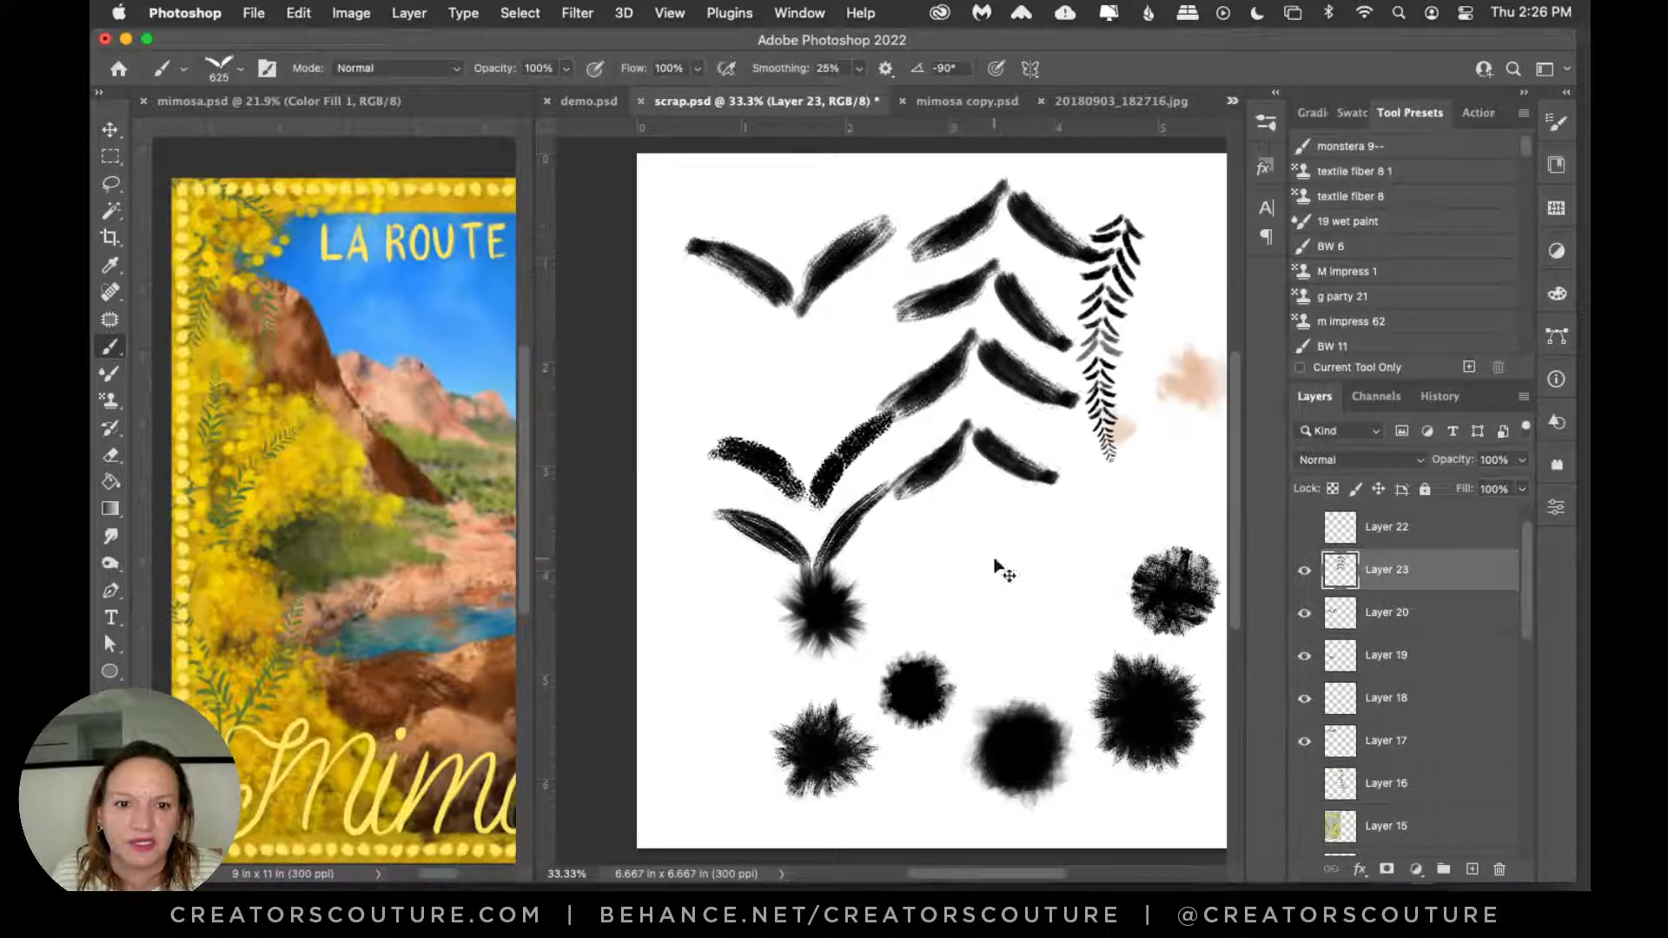
key("super+z")
Step: Reduce the leaf brush to 250 px and paint vertical test strands beside the small existing one, undoing unwanted strokes
key("bracketleft")
key("bracketleft")
key("bracketleft")
key("bracketleft")
key("bracketleft")
left_click_drag(994, 268, 989, 580)
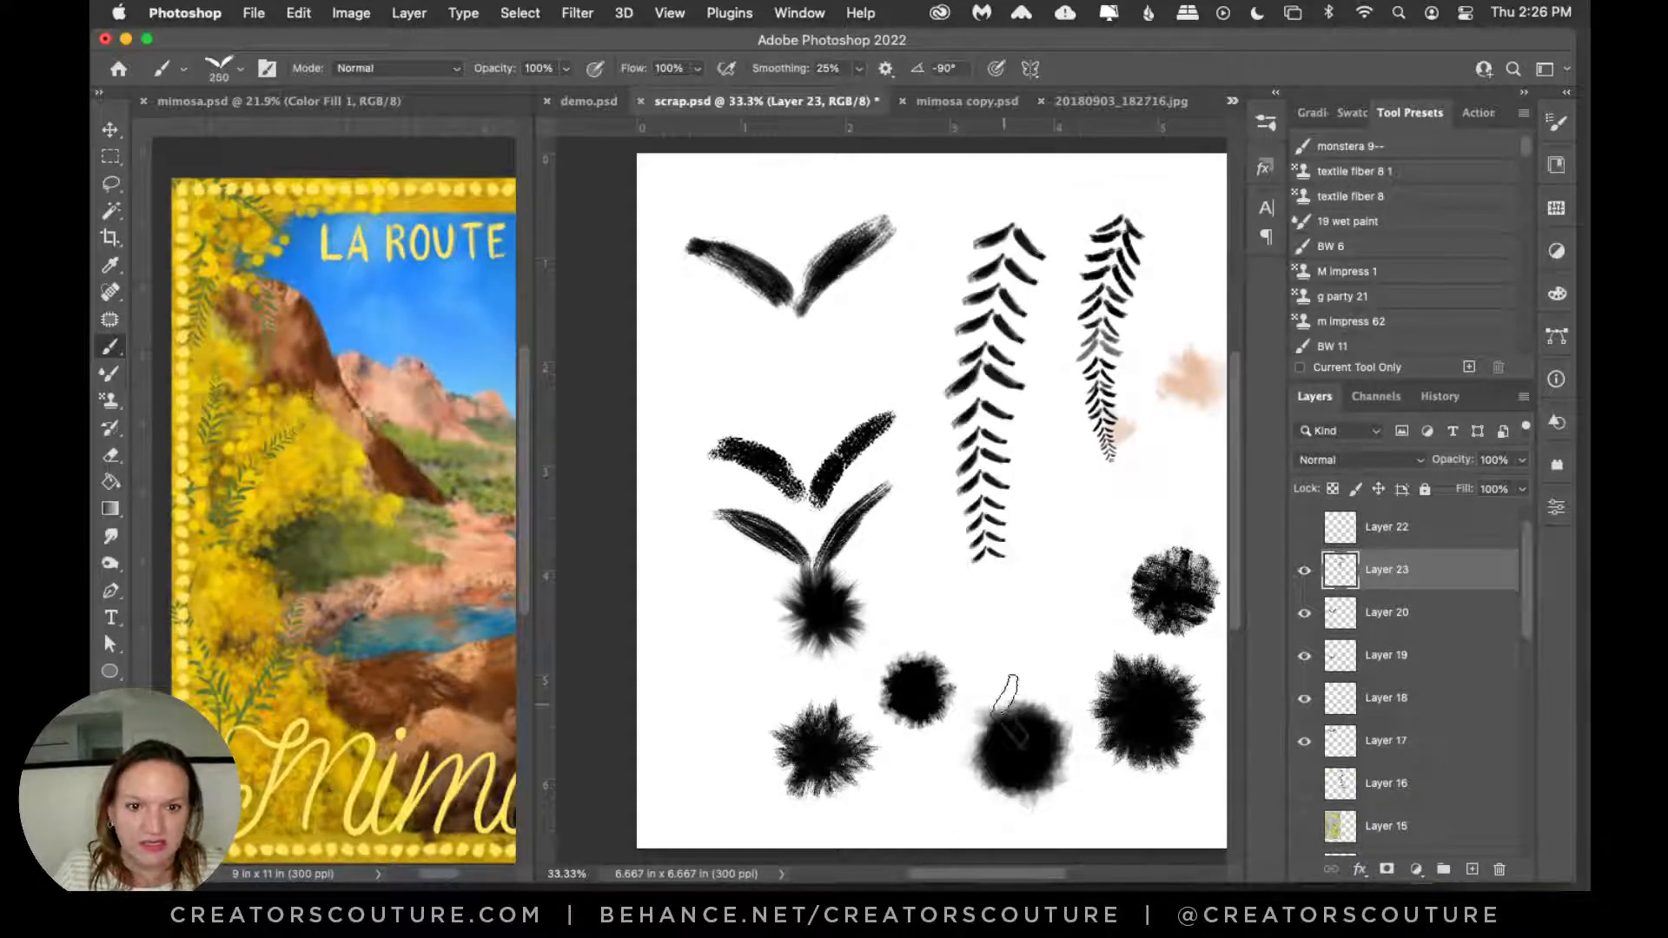
key("super+z")
left_click_drag(1016, 243, 989, 584)
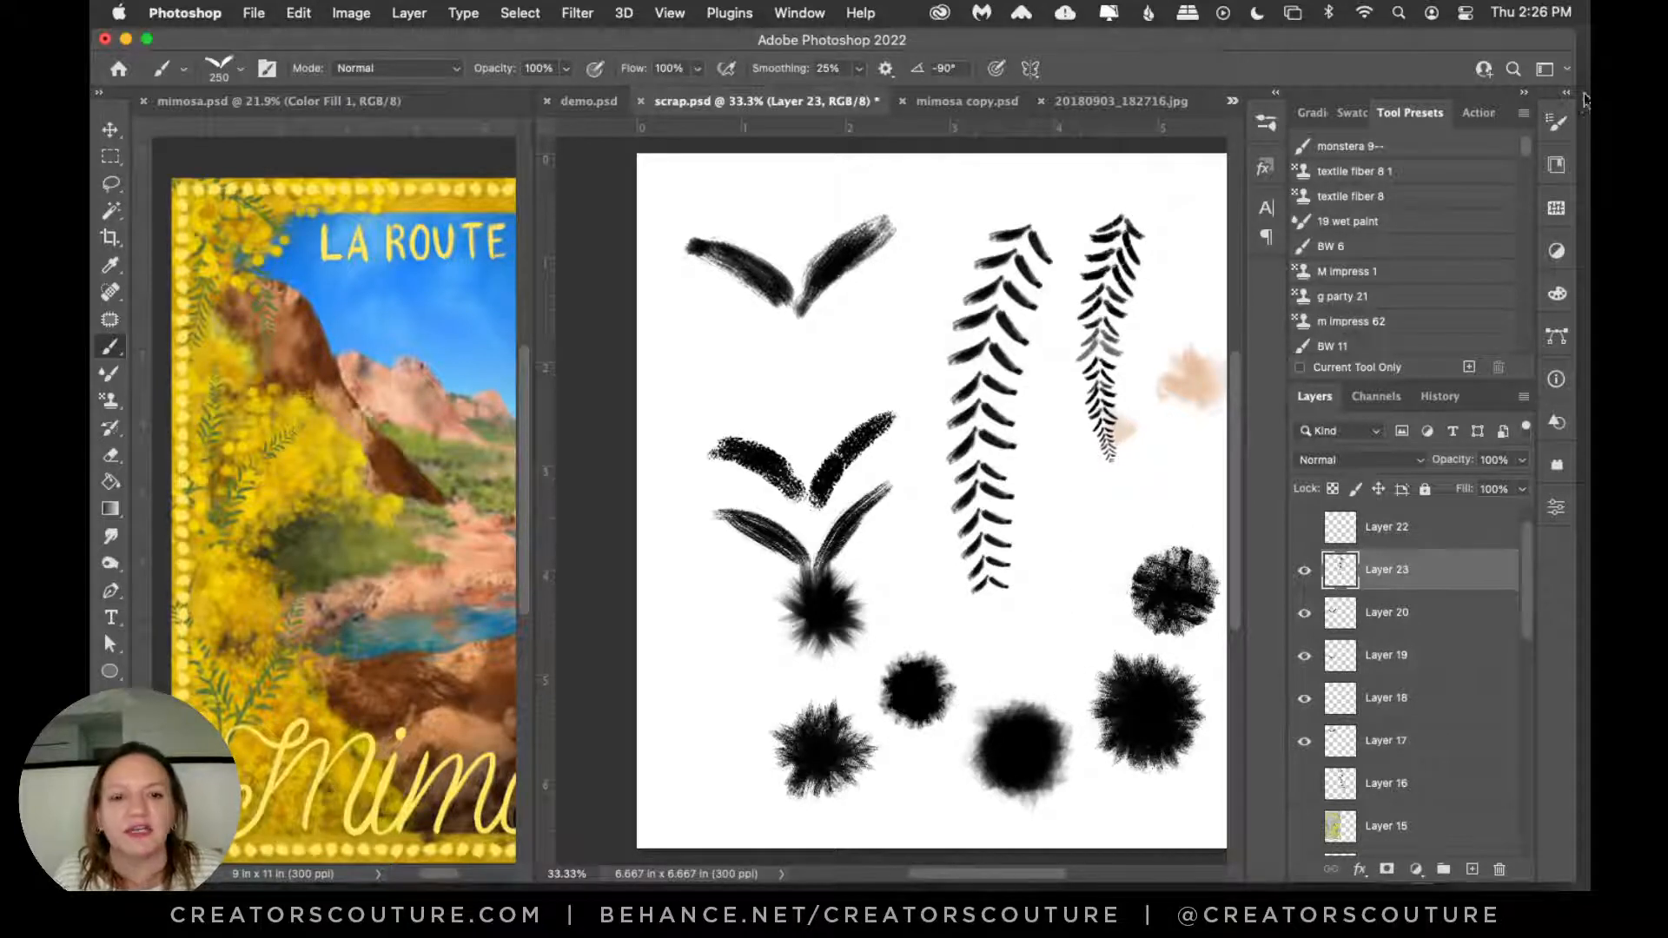
key("super+z")
mouse_move(1018, 205)
left_mouse_down()
mouse_move(990, 591)
mouse_move(1004, 625)
left_mouse_up()
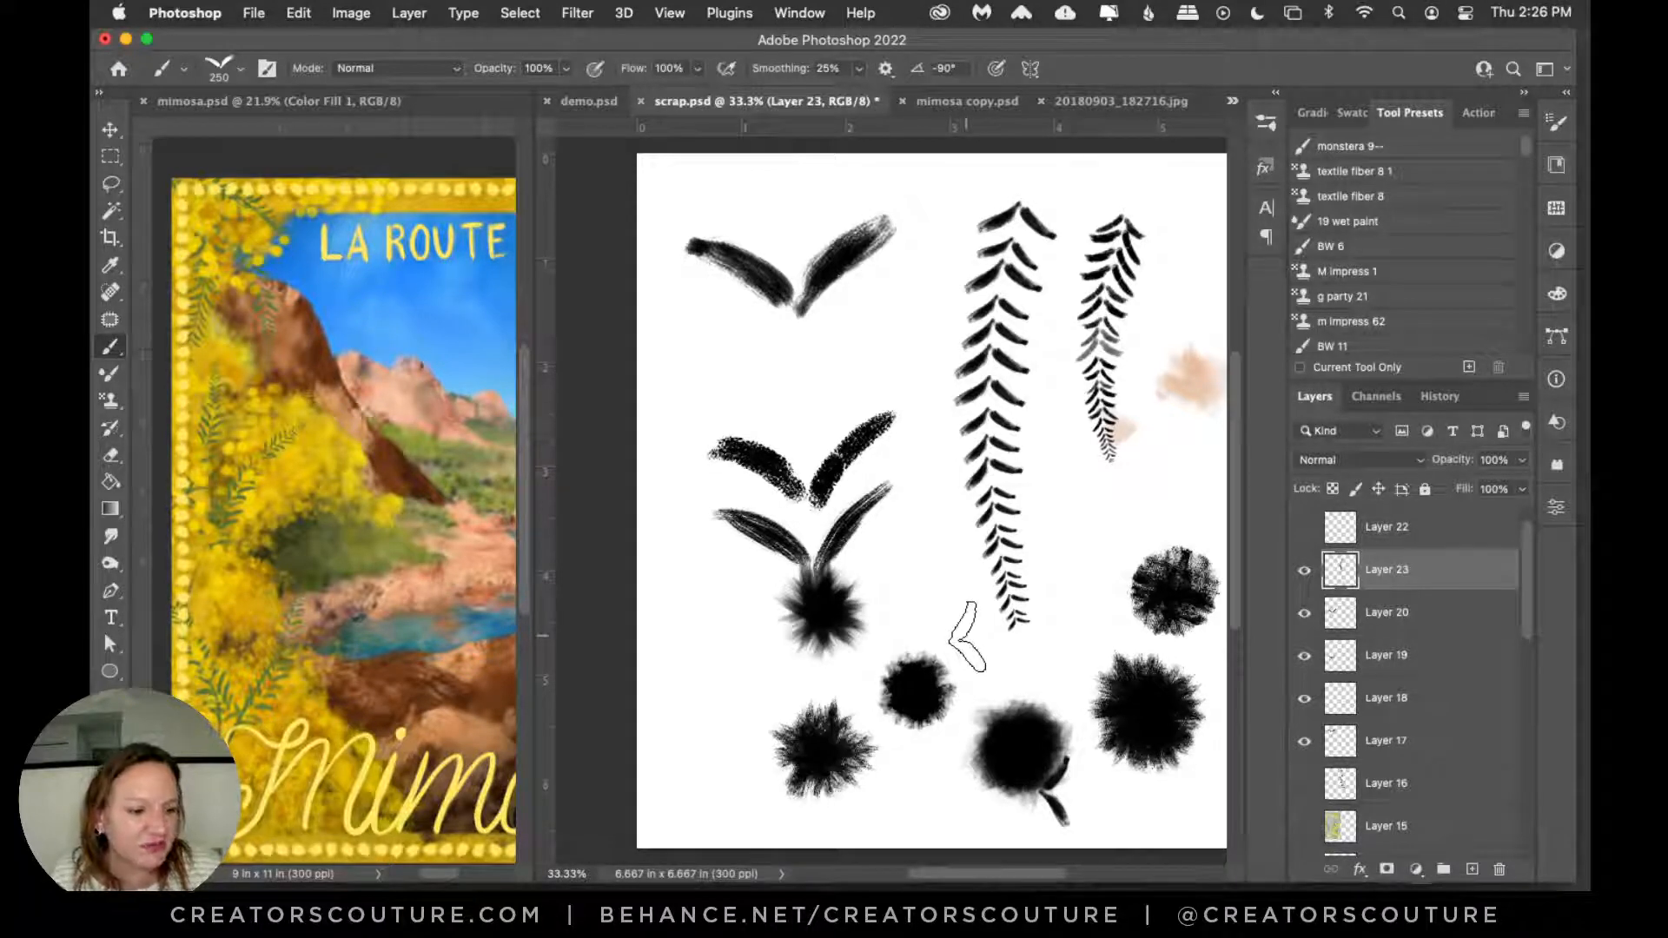
key("super+z")
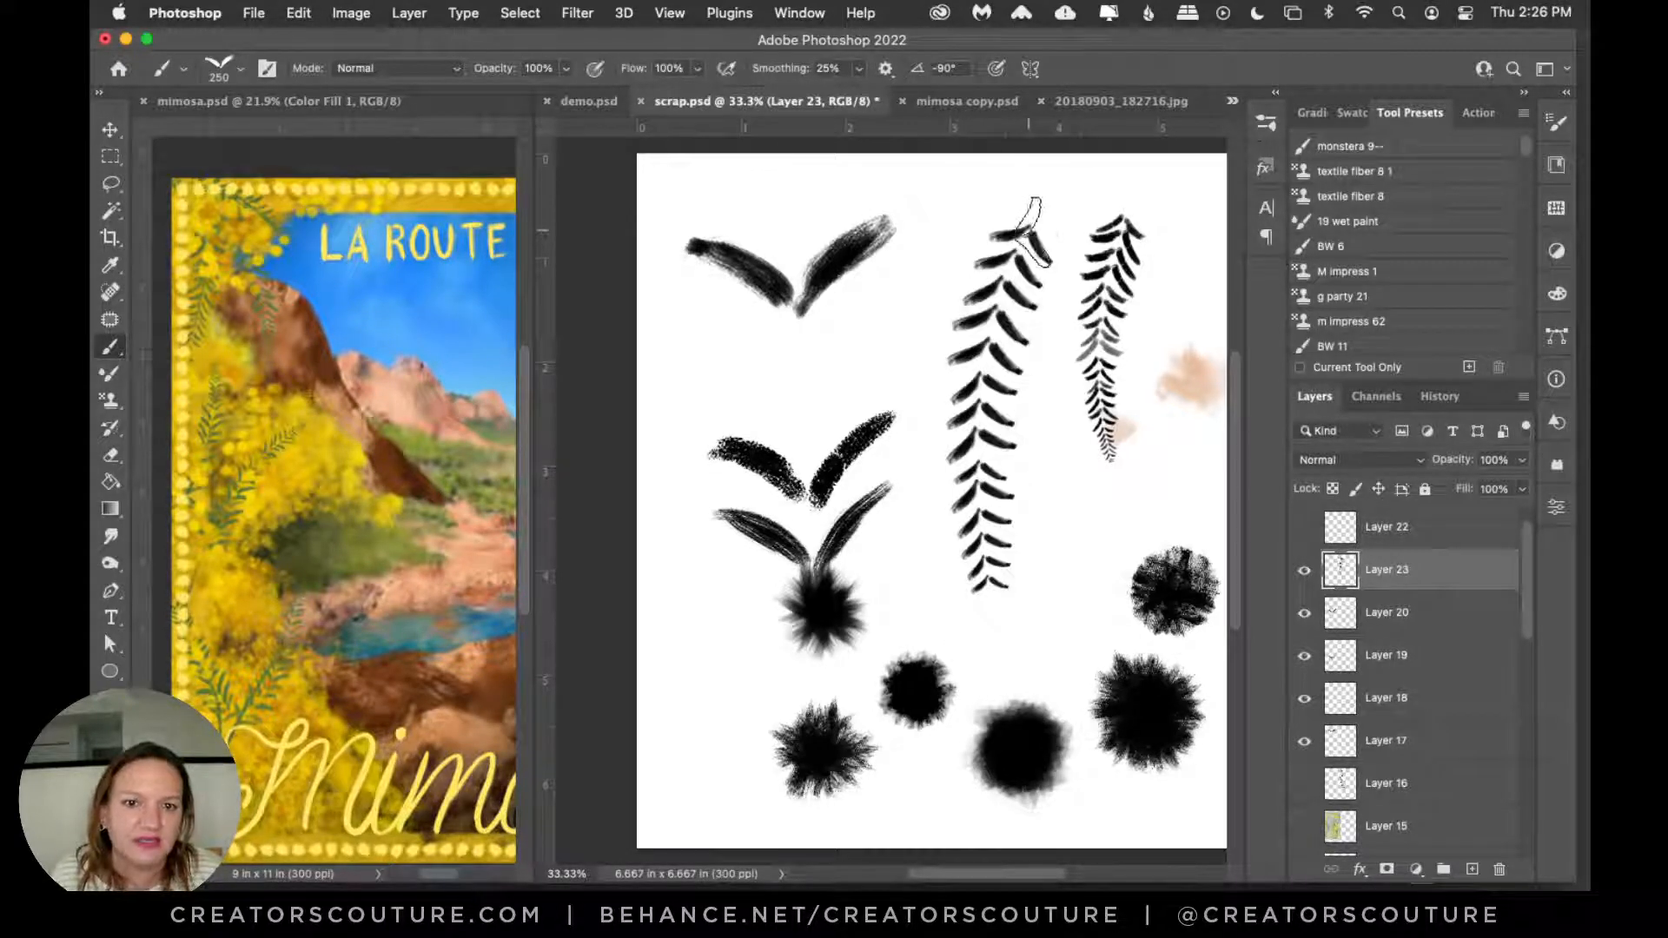
Step: Hide Layer 23 with the test strand and add another new layer for further brush tests
left_click(1303, 580)
left_click(963, 220)
key("Return")
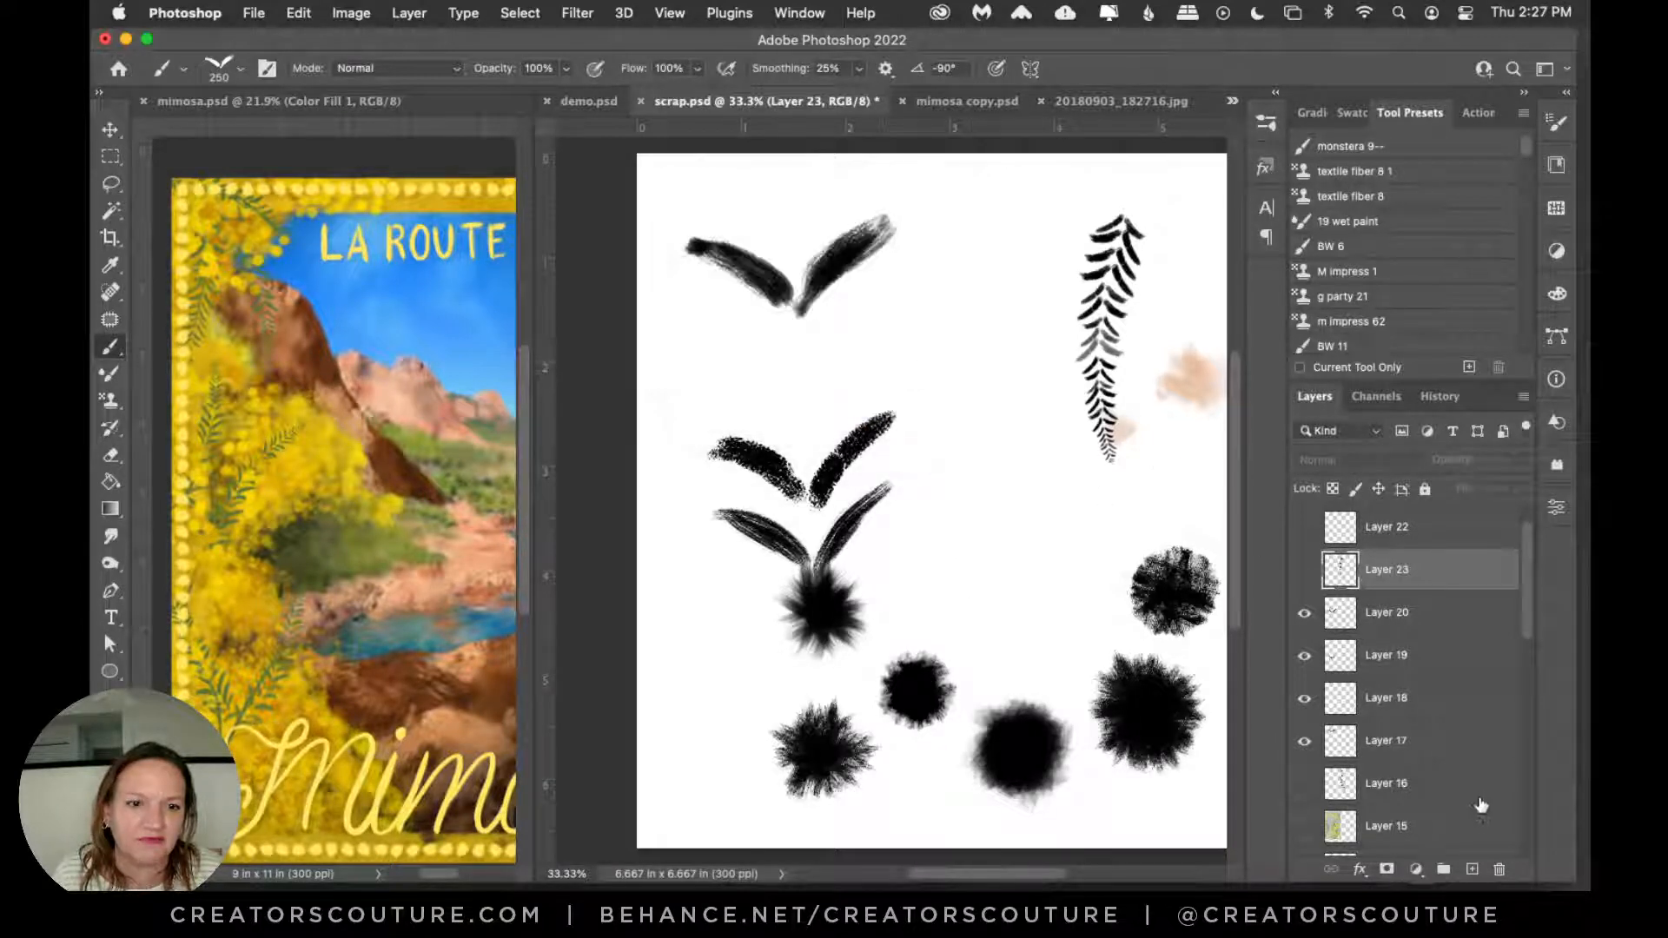
left_click(1469, 869)
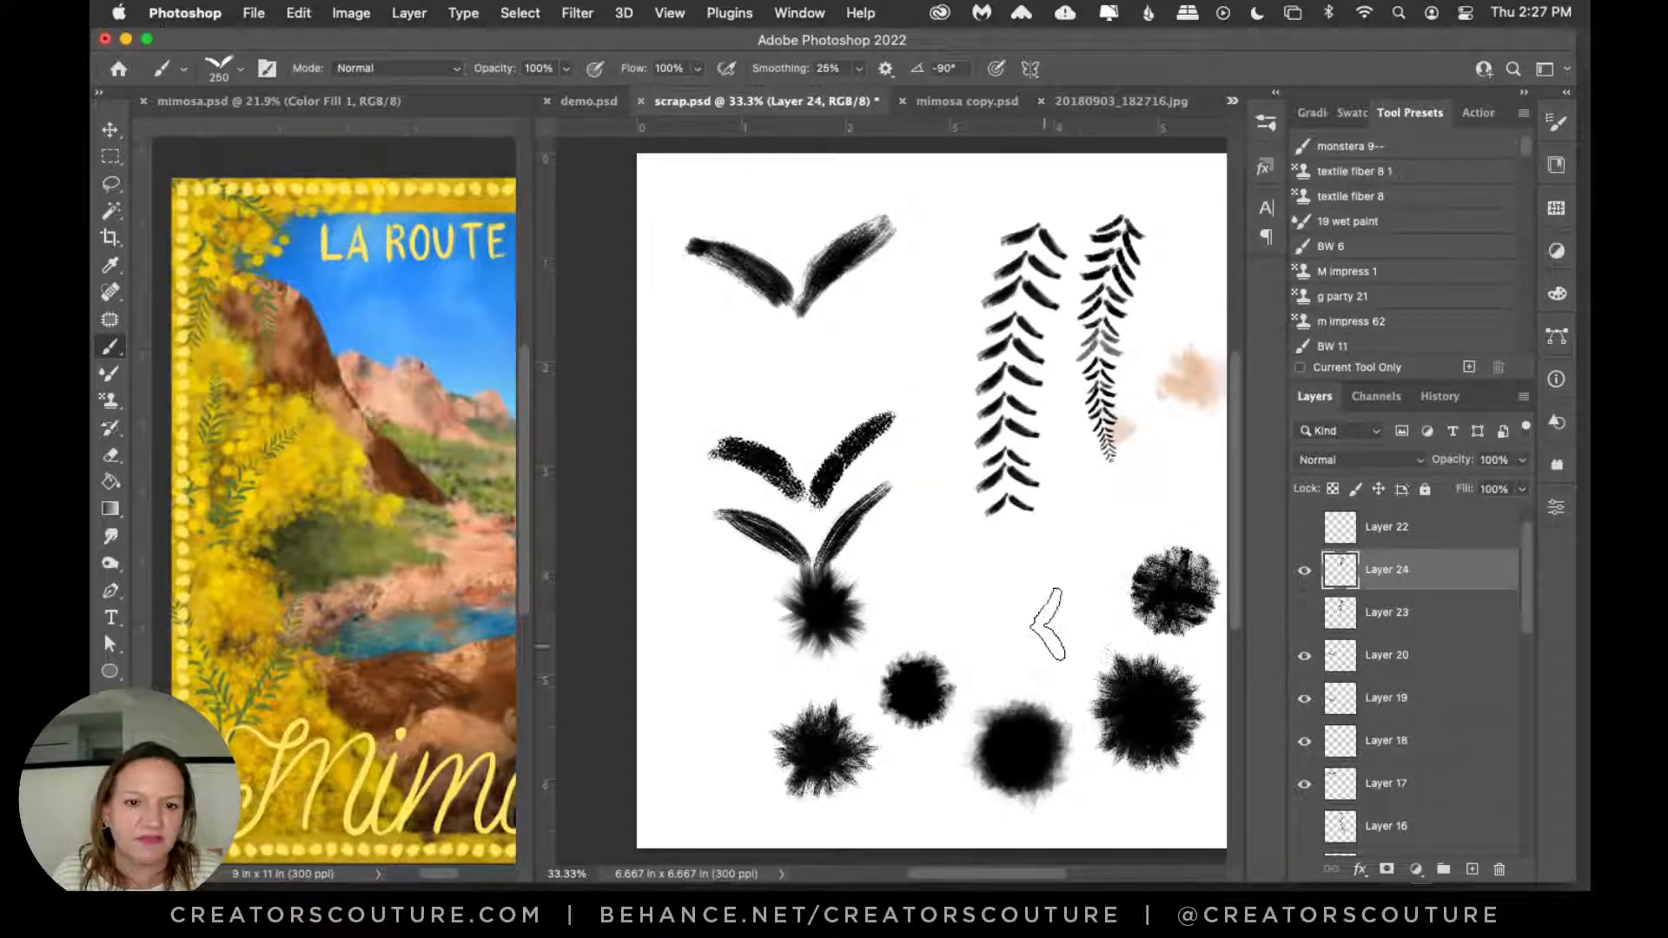
Step: Tighten the leaf brush's spacing to 59% and paint a vertical test strand on the new layer
left_click(1556, 126)
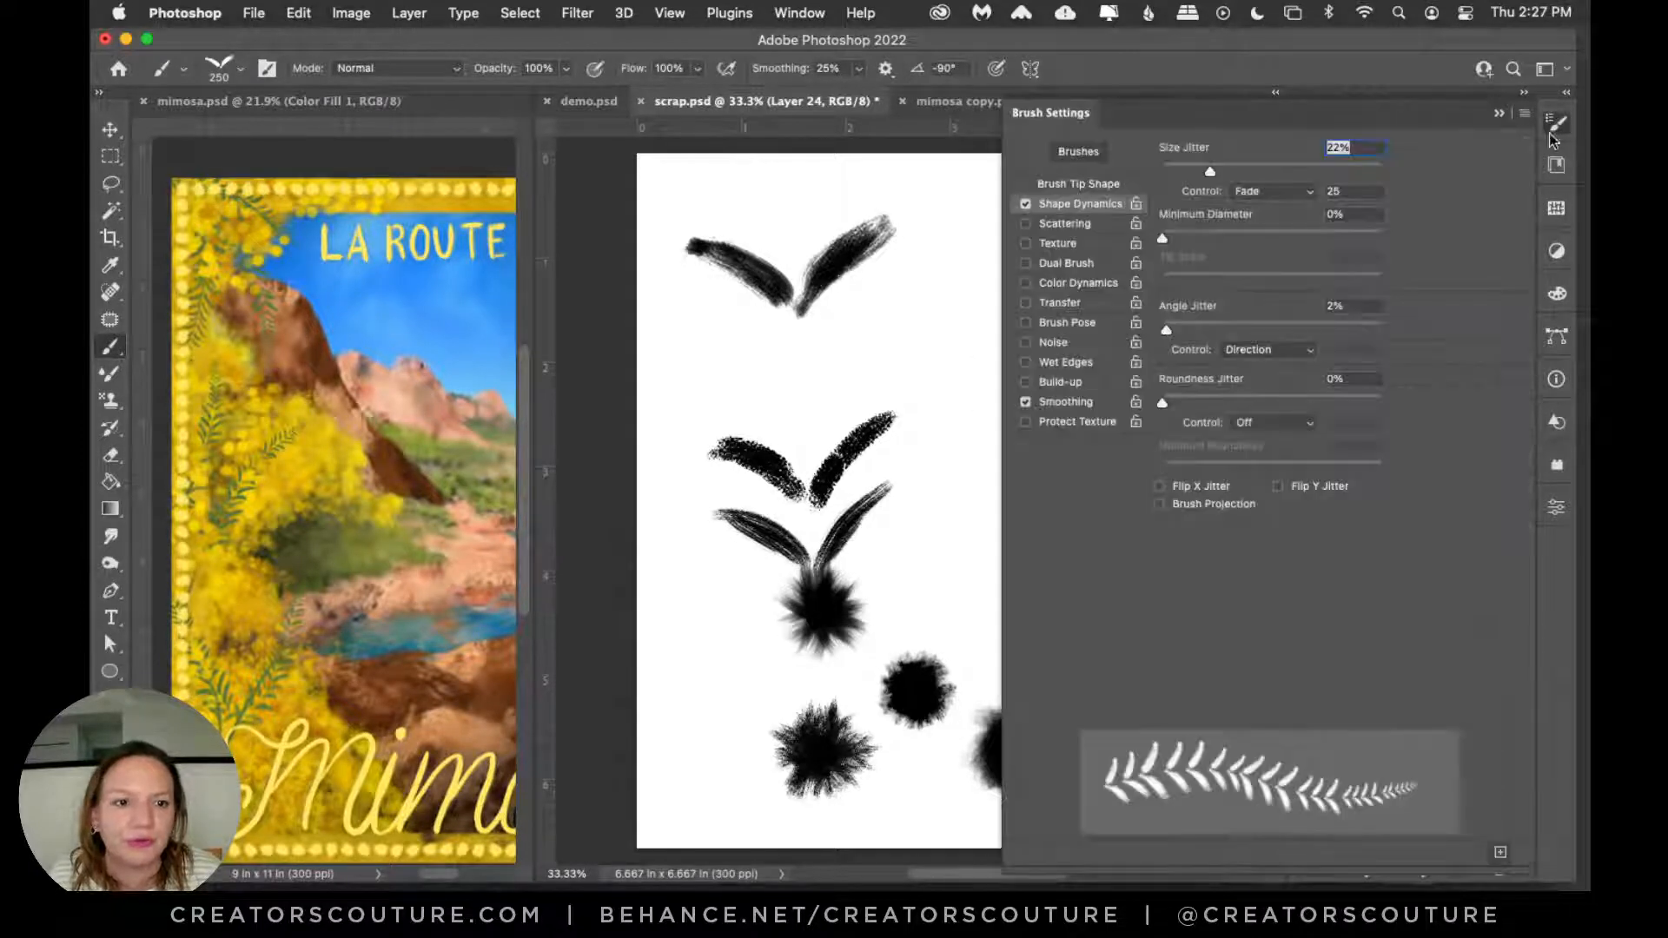
left_click(1102, 183)
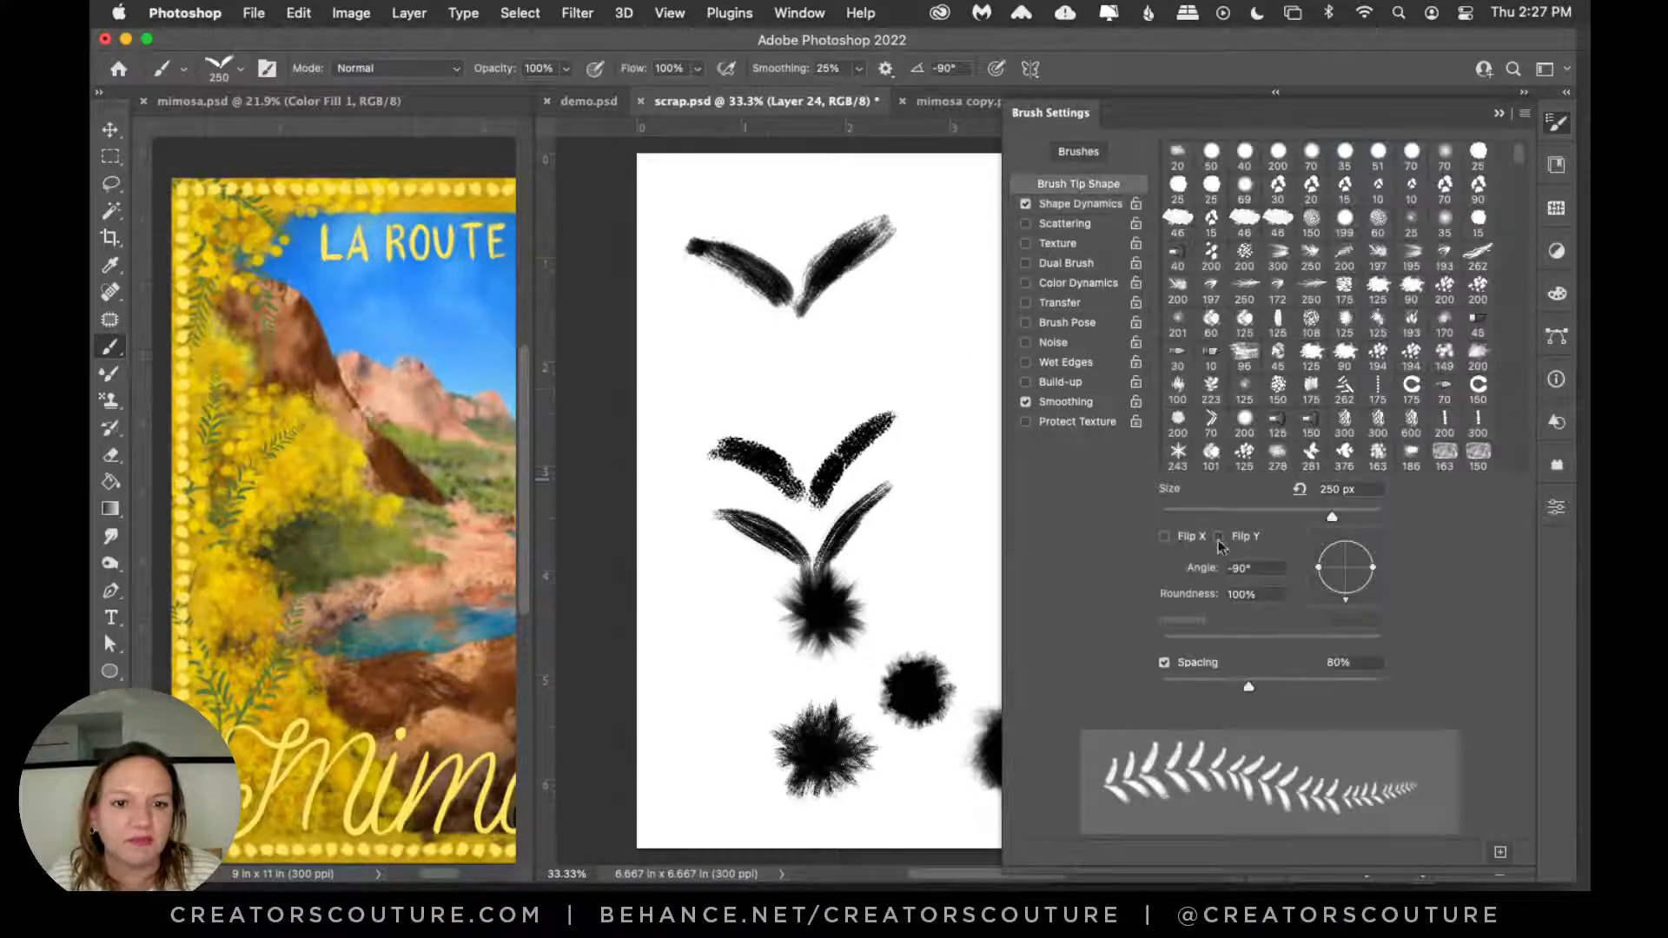
left_click_drag(1249, 686, 1226, 690)
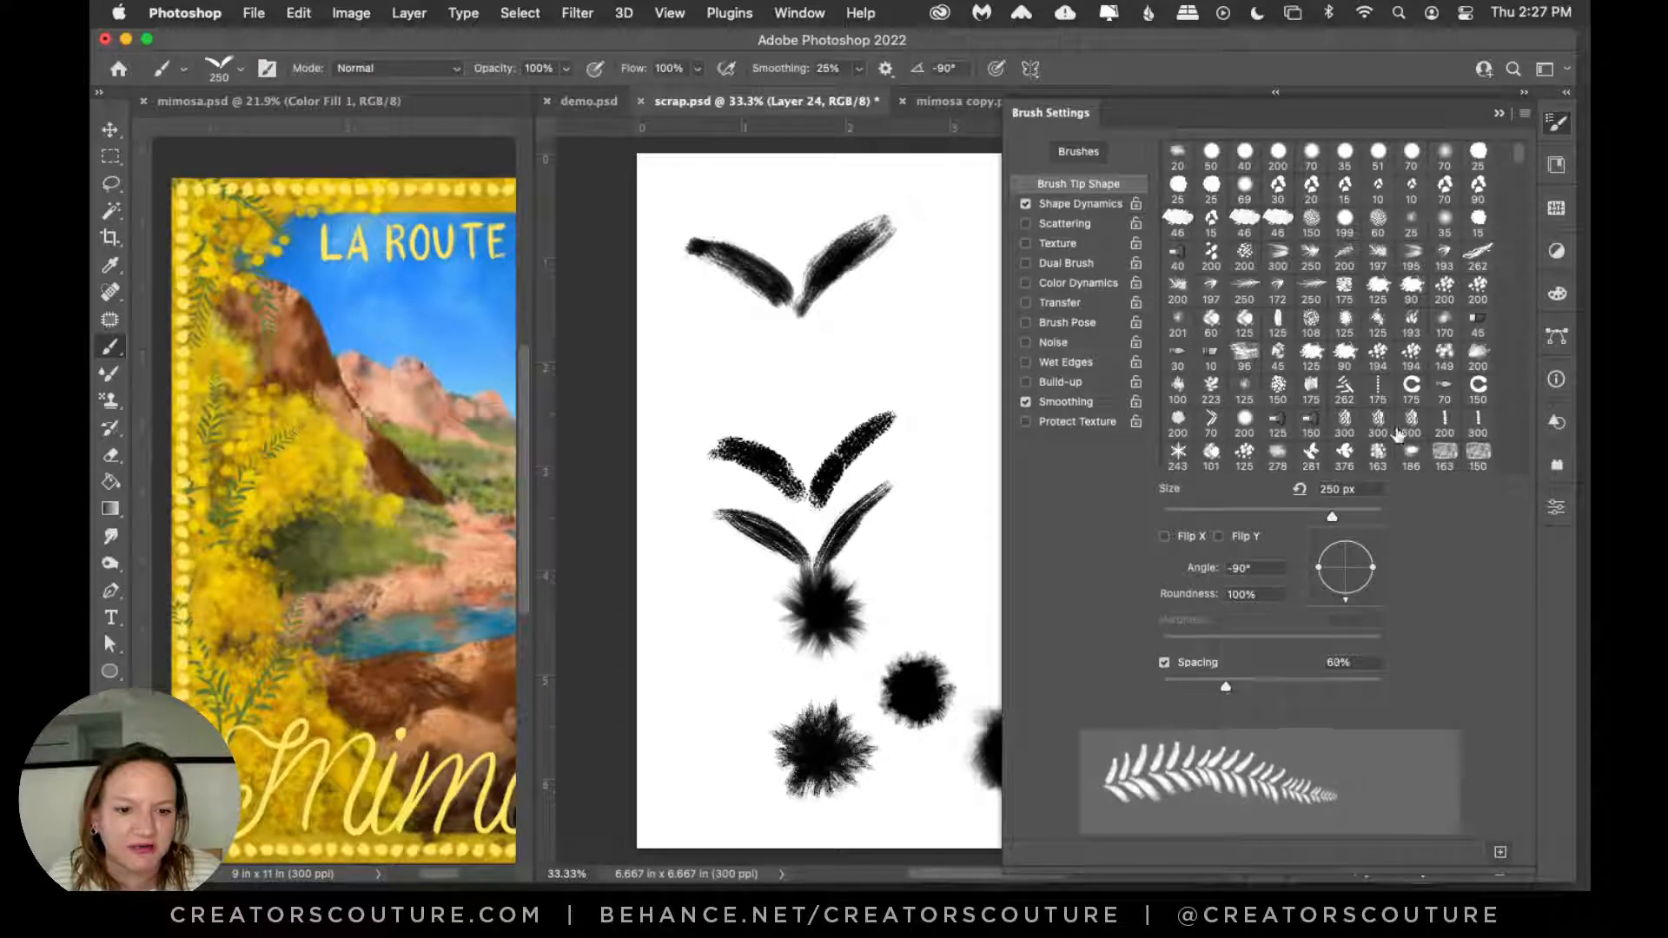
left_click(1556, 126)
mouse_move(999, 221)
left_mouse_down()
mouse_move(951, 487)
mouse_move(978, 530)
left_mouse_up()
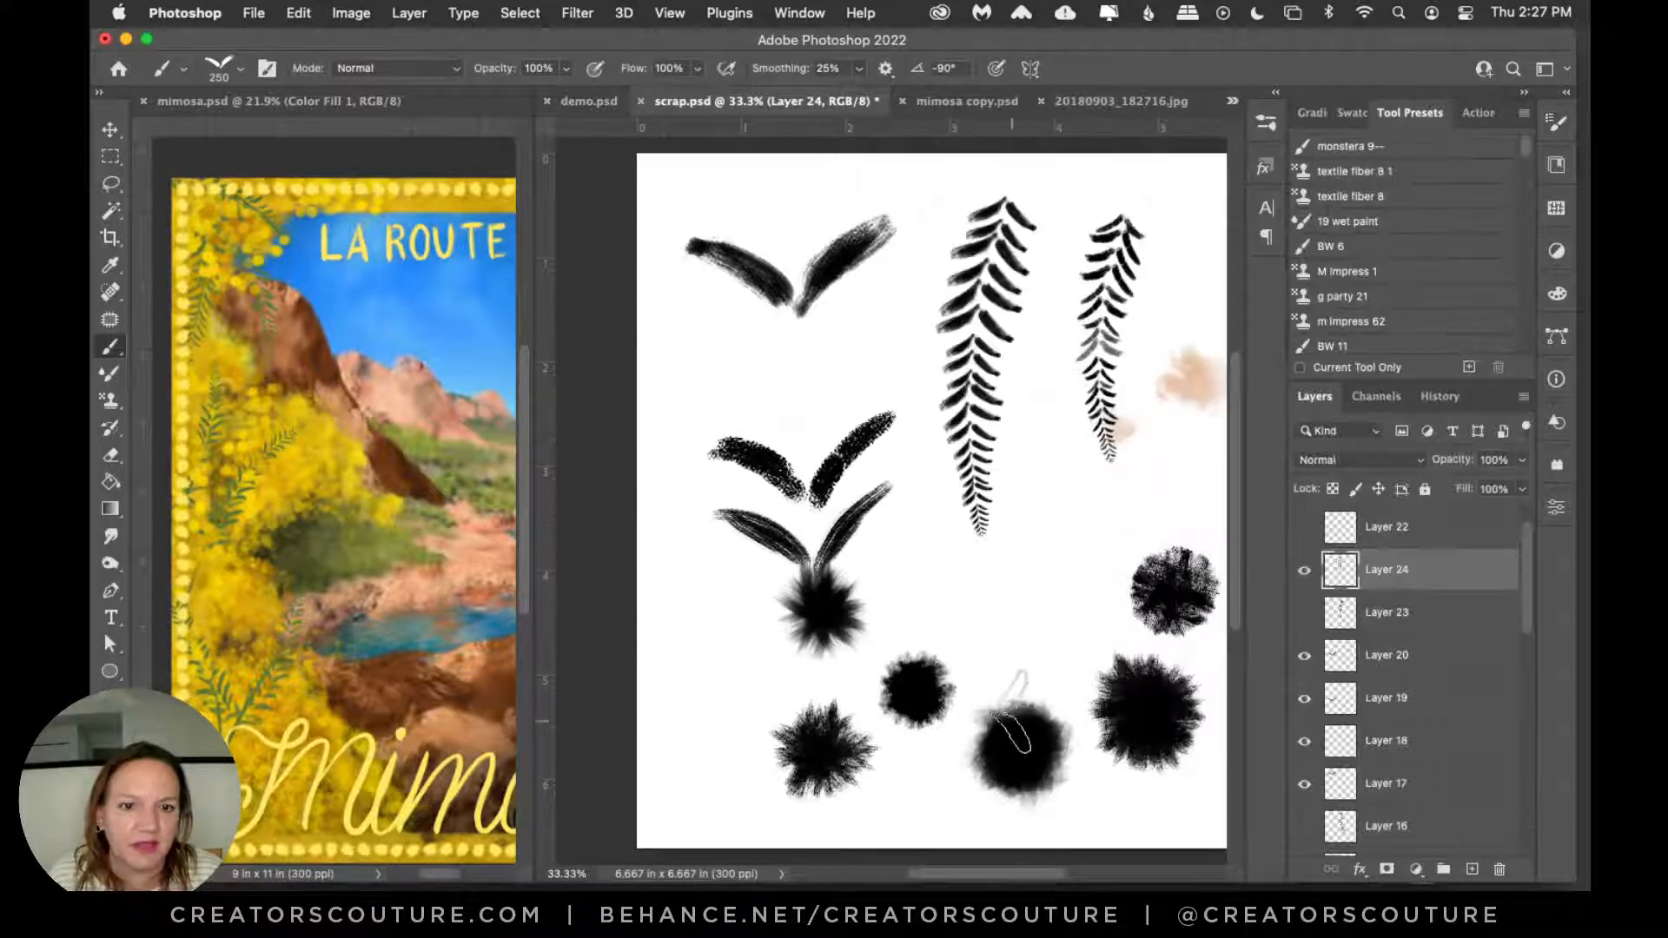
Step: Turn on Flip X Jitter in the leaf brush's Shape Dynamics
left_click(1556, 123)
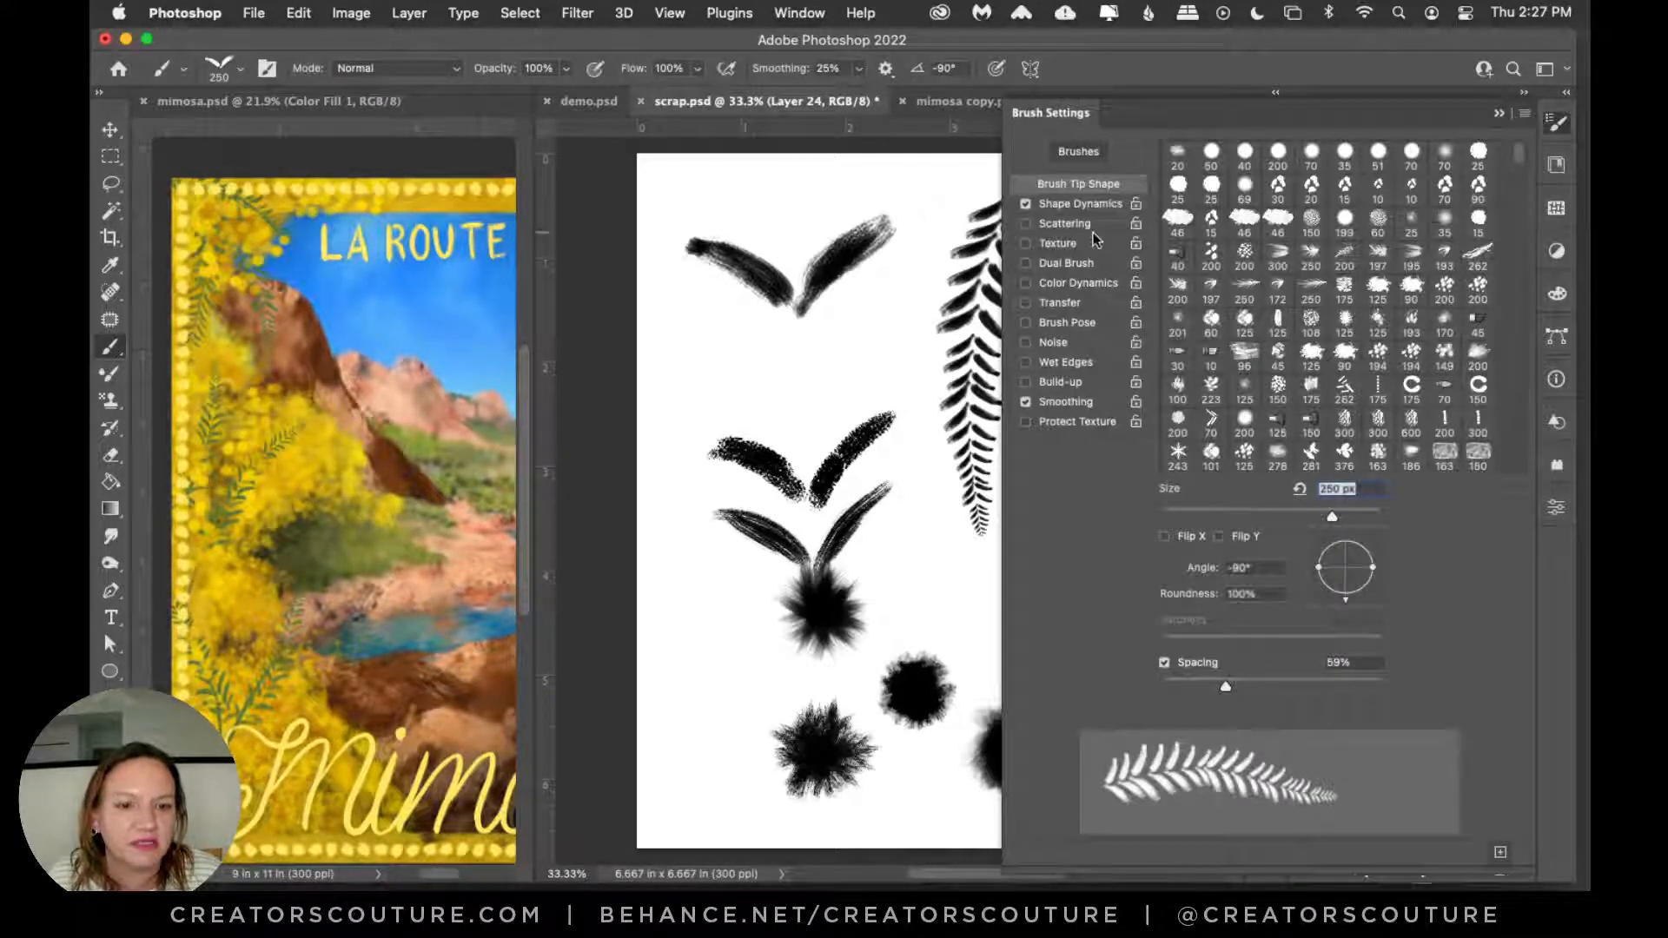
left_click(1098, 205)
left_click(1208, 488)
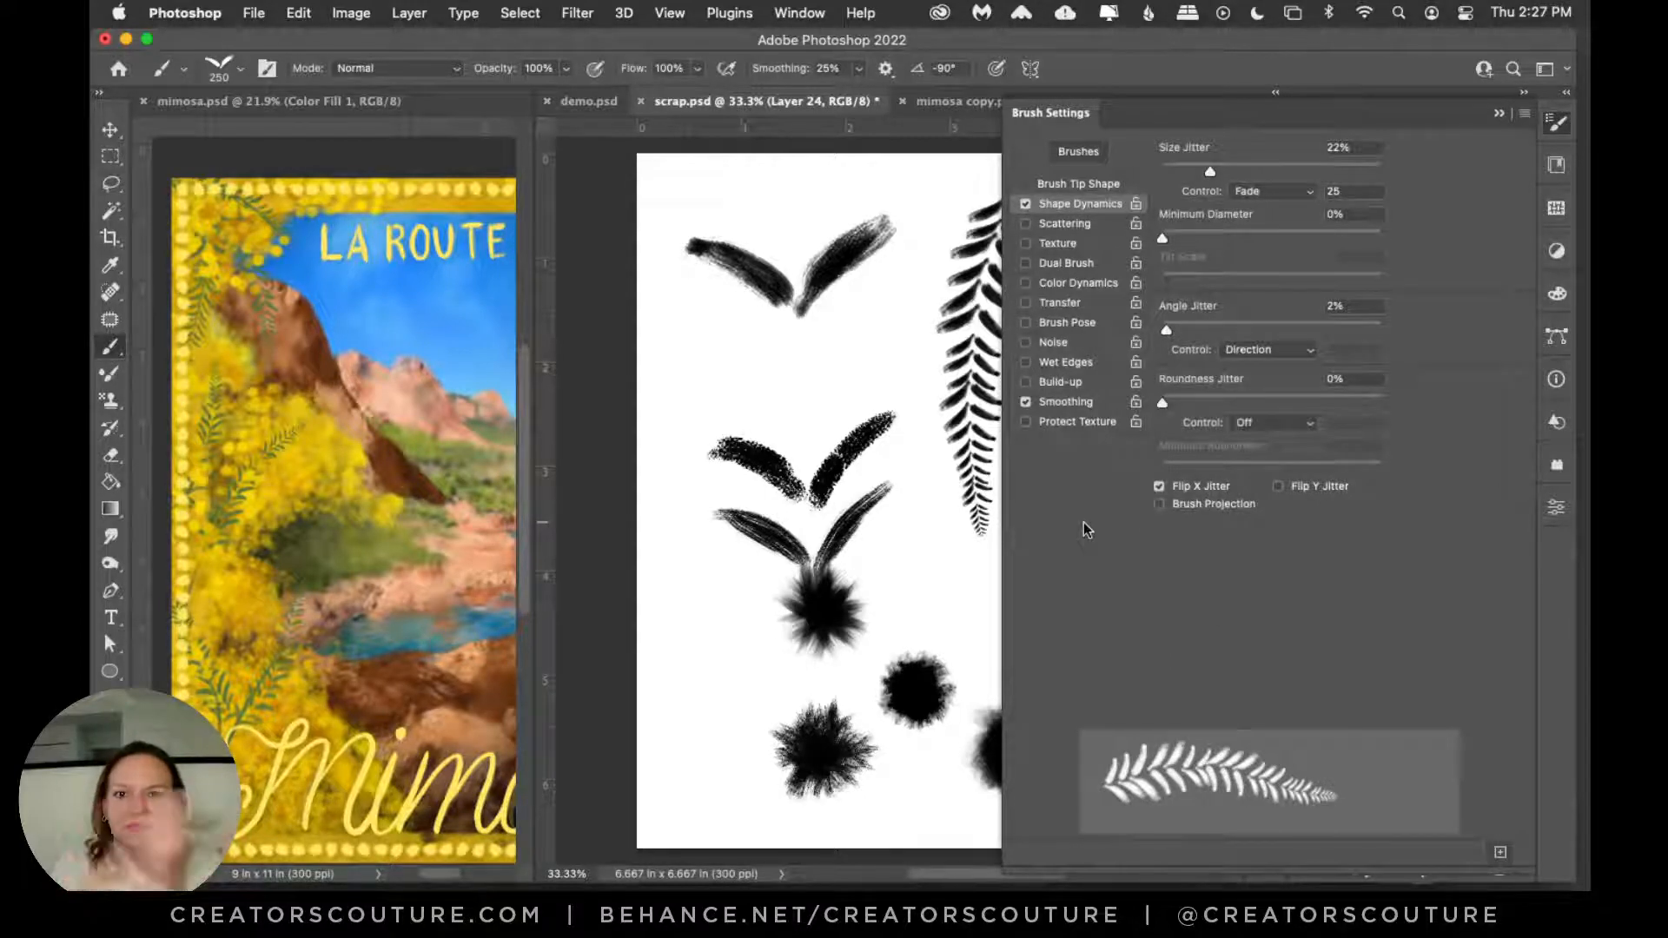
left_click(1557, 122)
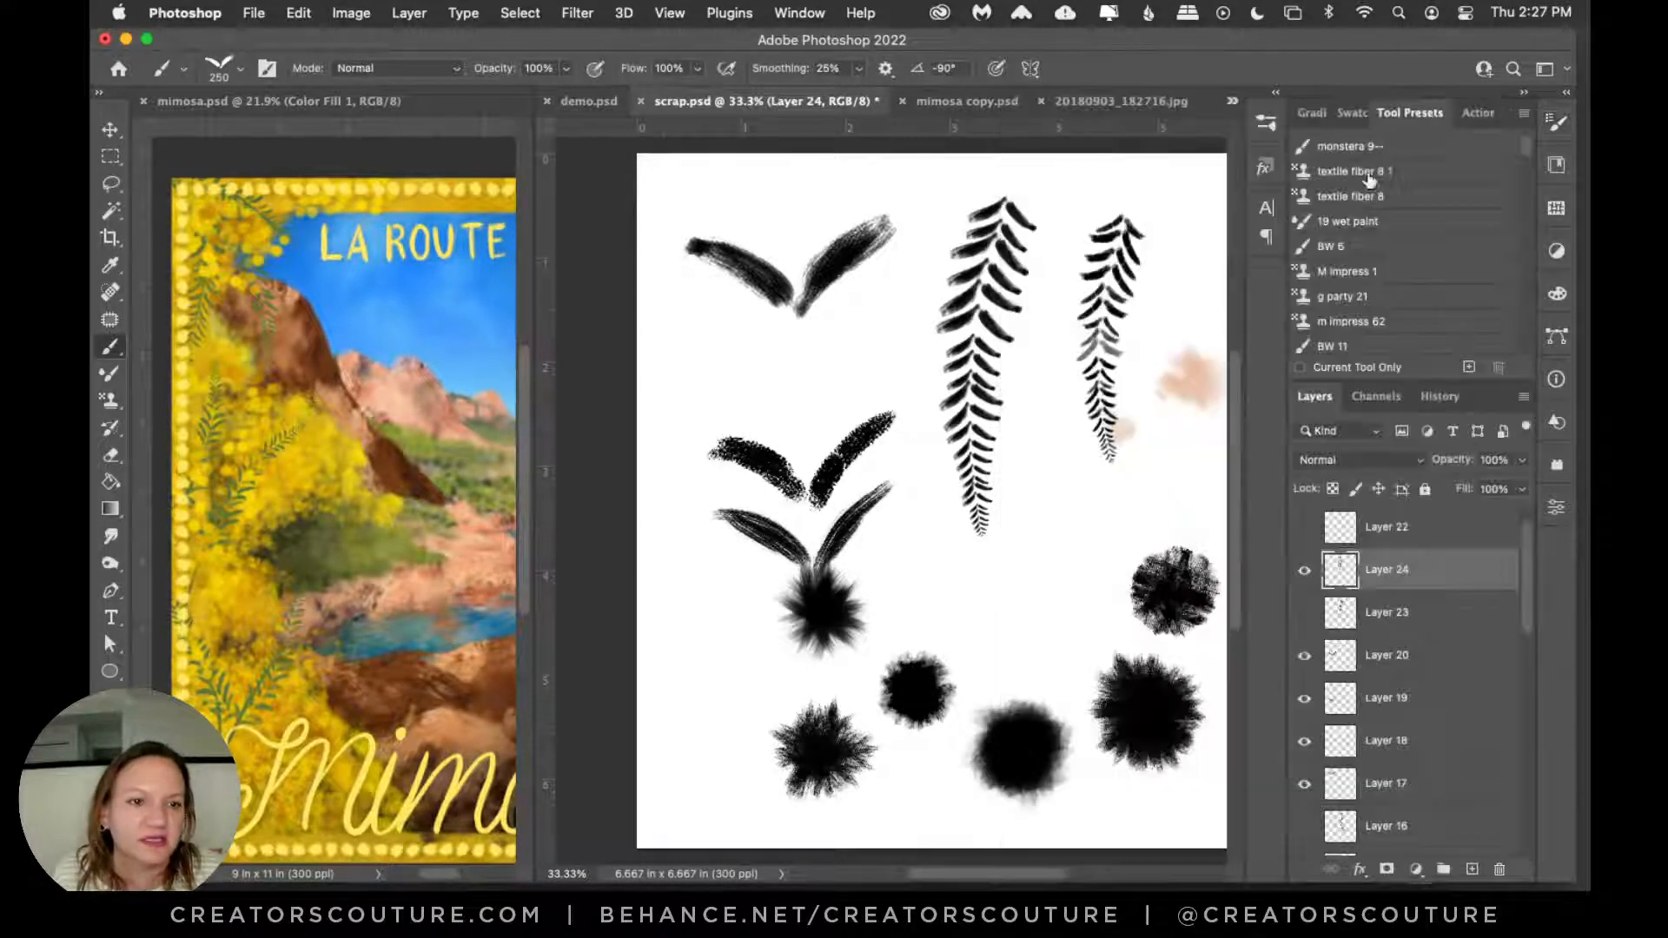
Step: Test the leaf brush with a second vertical strand and a diagonal one below the leaf pair, undoing the horizontal trial strokes
left_click_drag(1073, 250, 1034, 491)
left_click_drag(693, 369, 798, 381)
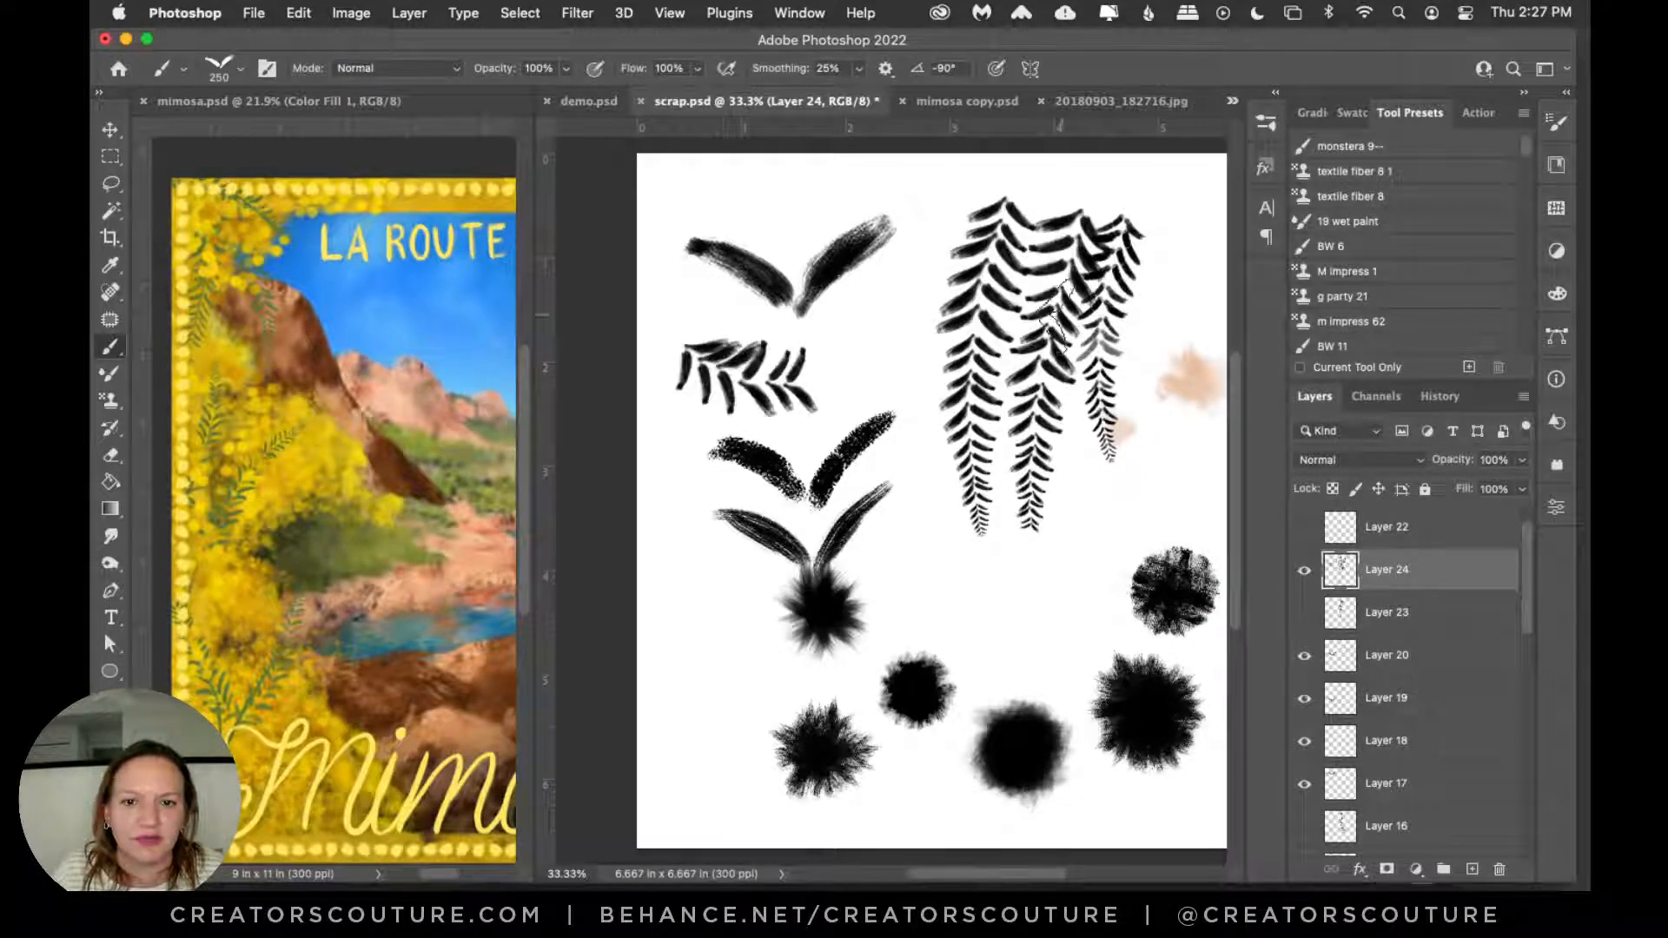
key("super+z")
left_click_drag(893, 580, 1036, 598)
key("super+z")
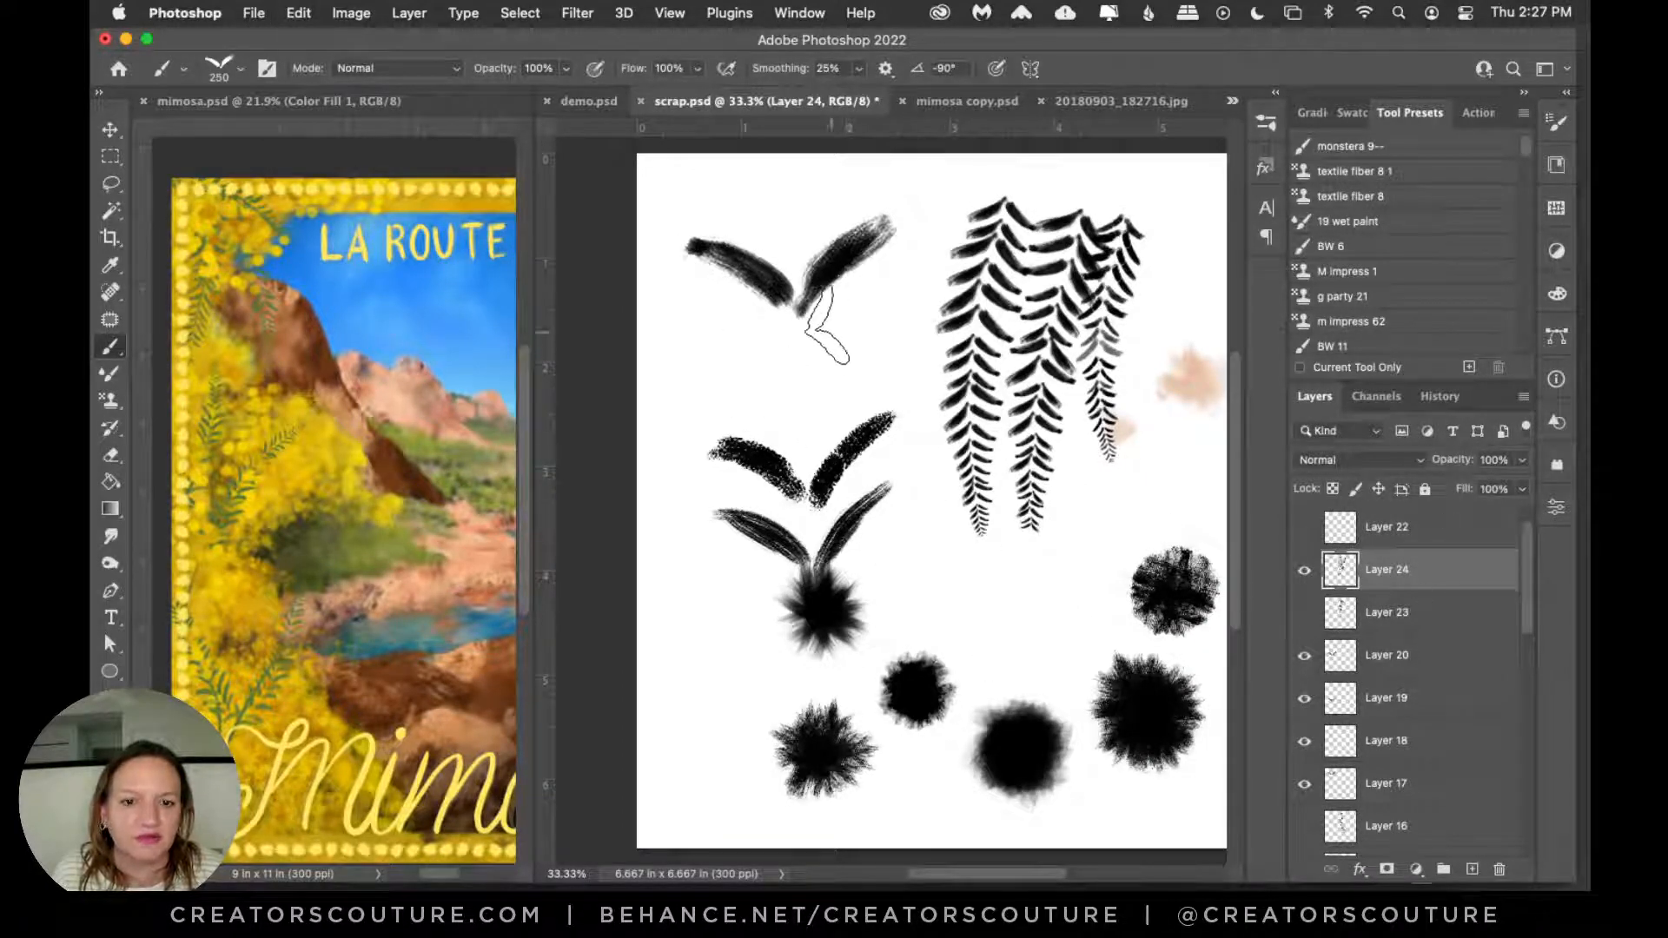
left_click_drag(871, 291, 760, 578)
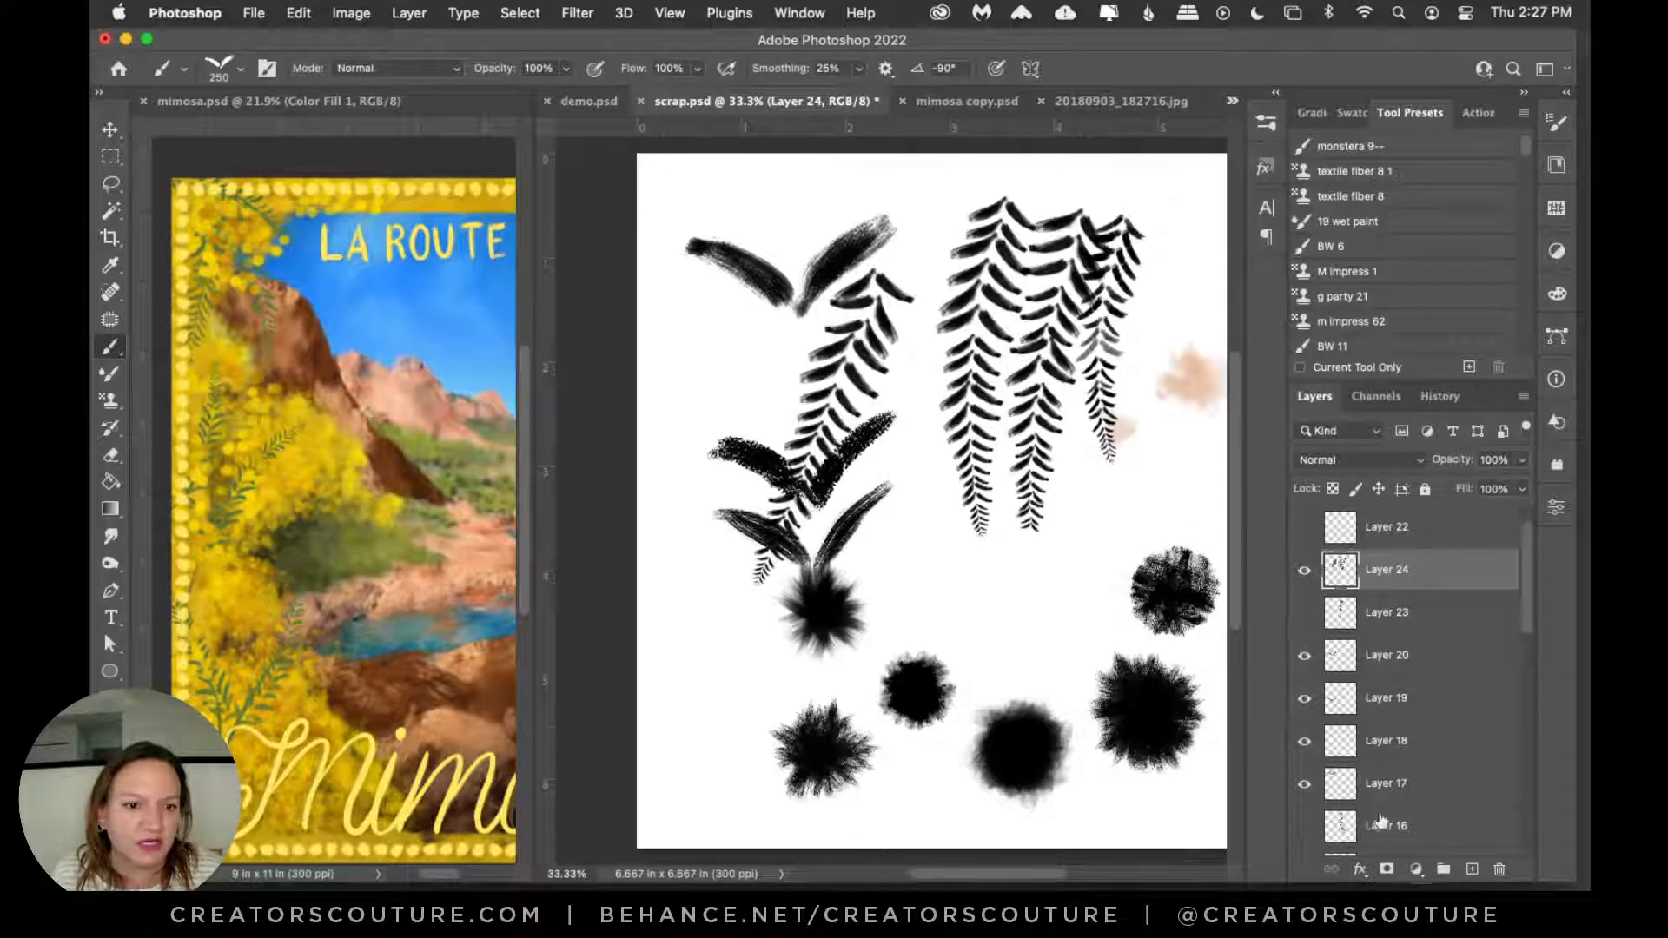
Step: Save the adjusted 250 px leaf brush as a new preset named "good brush"
left_click(1266, 122)
left_click(1178, 793)
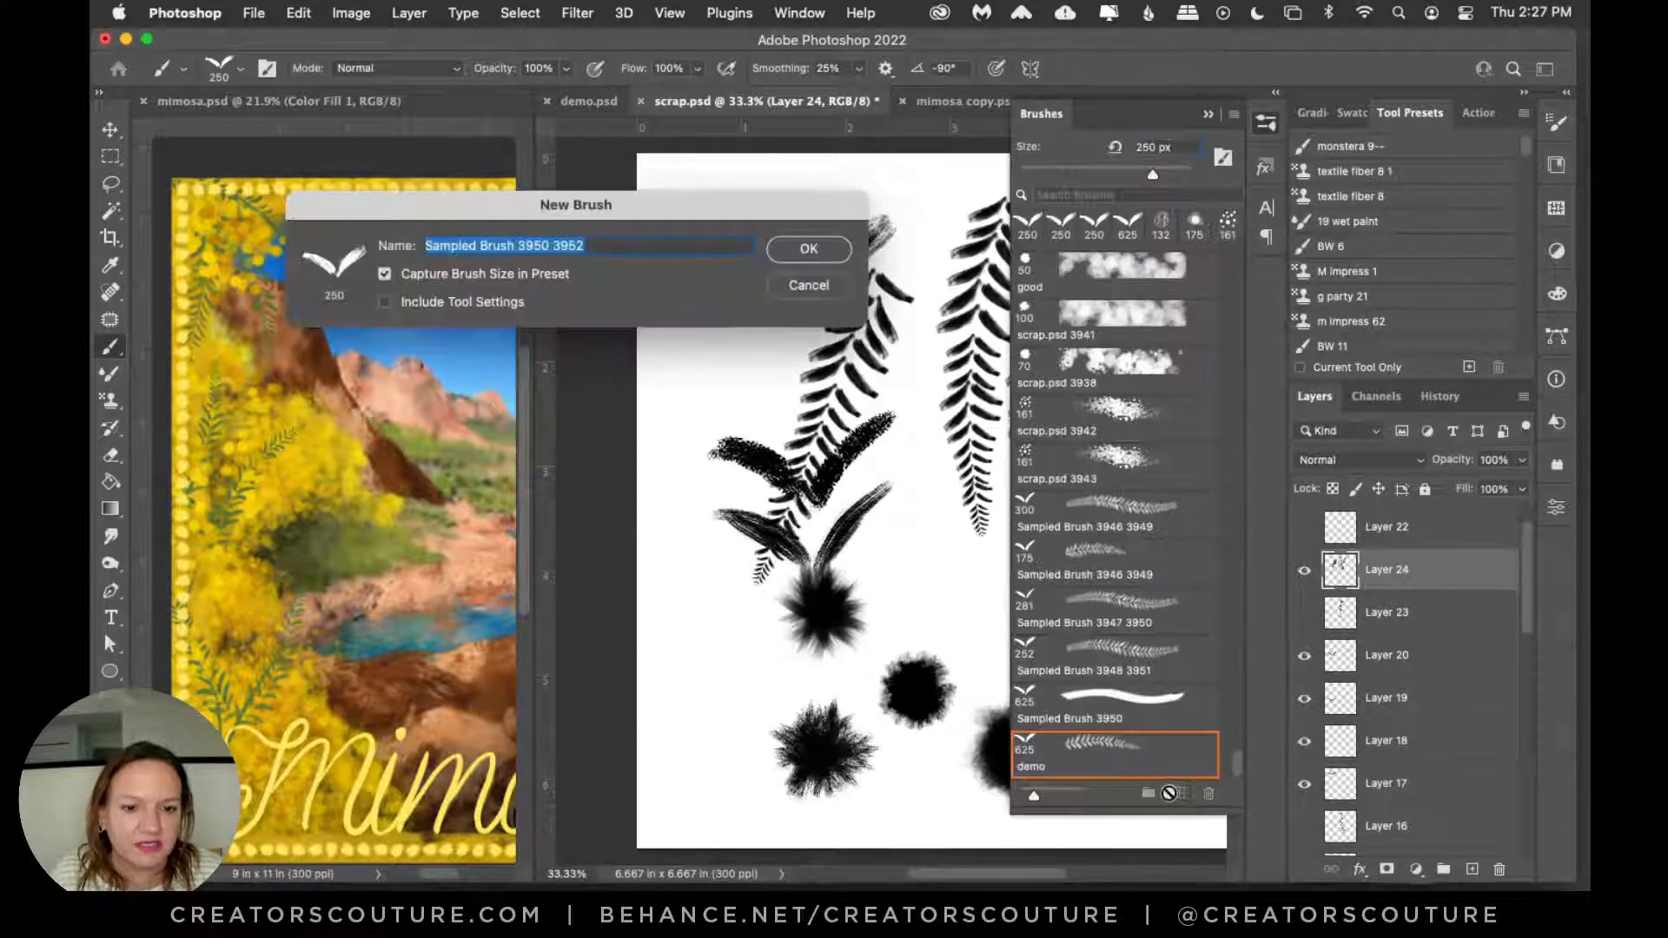
type("good brush")
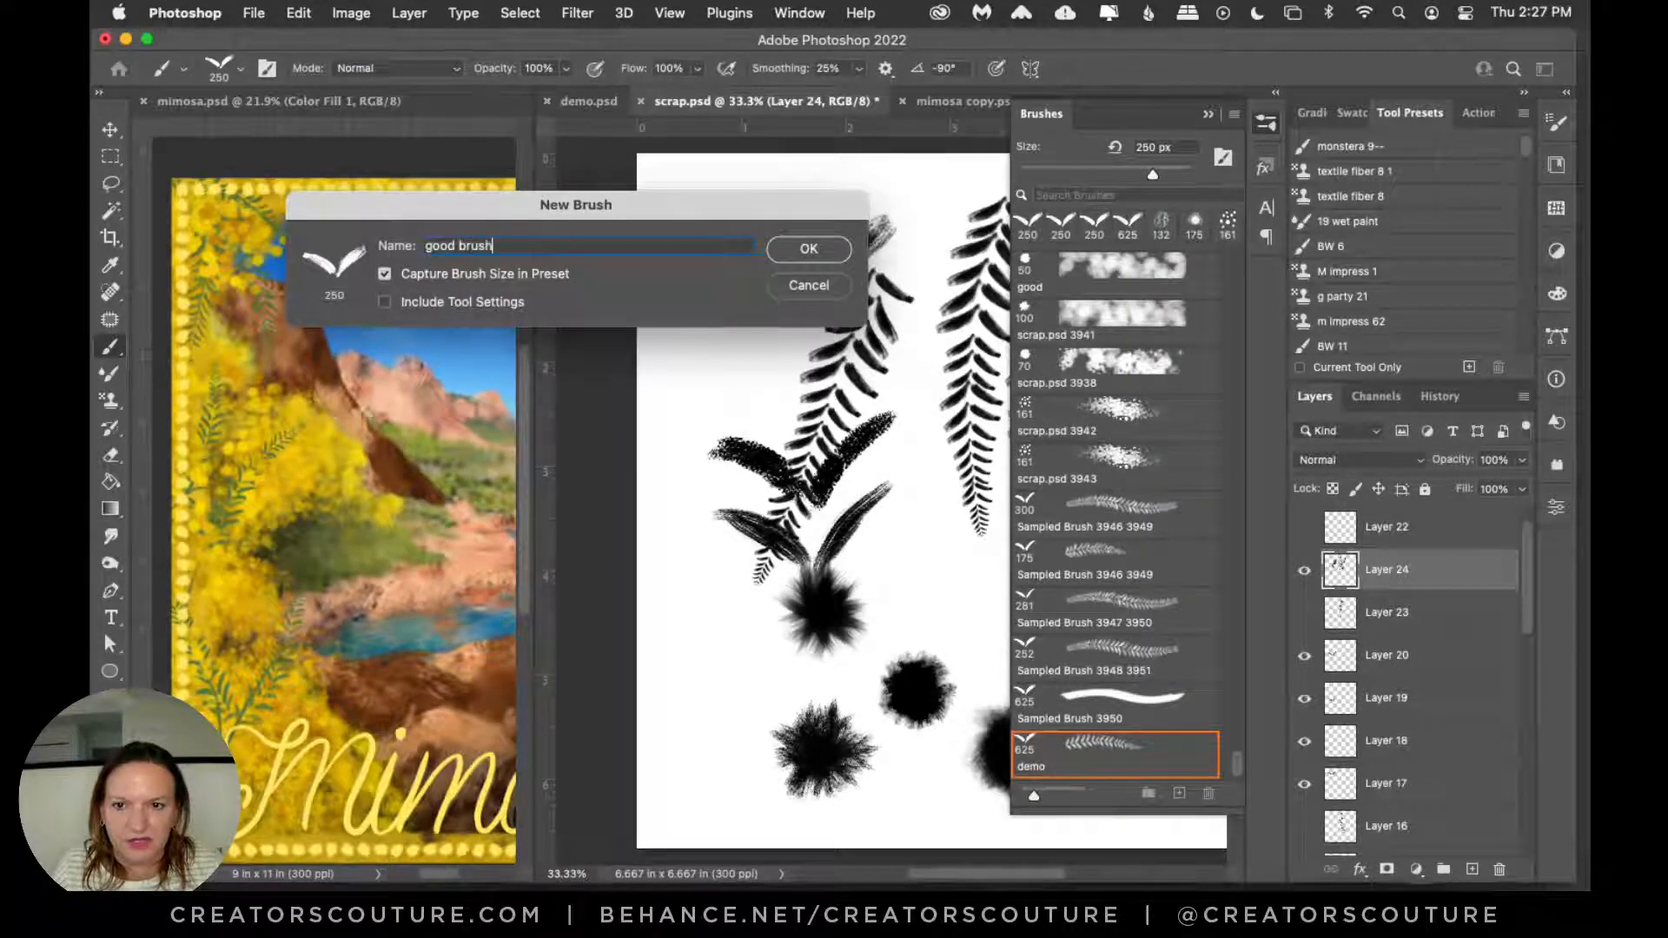
key("Return")
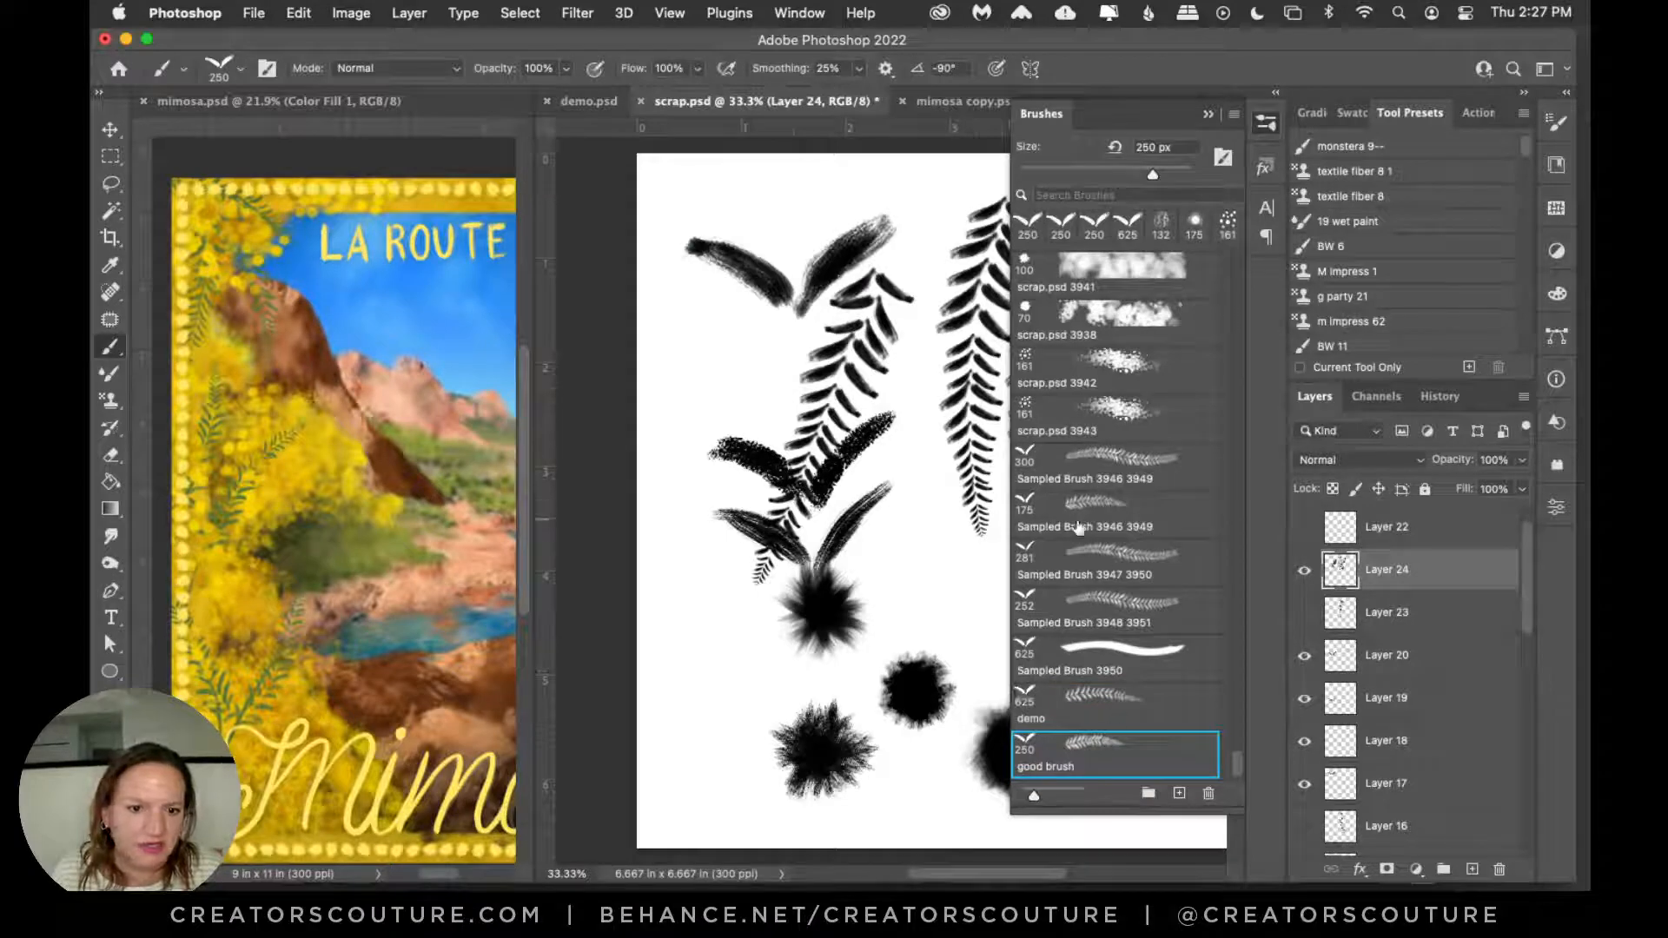
left_click(1266, 123)
Step: Switch to the mimosa copy.psd document and activate the Move tool
left_click(1005, 98)
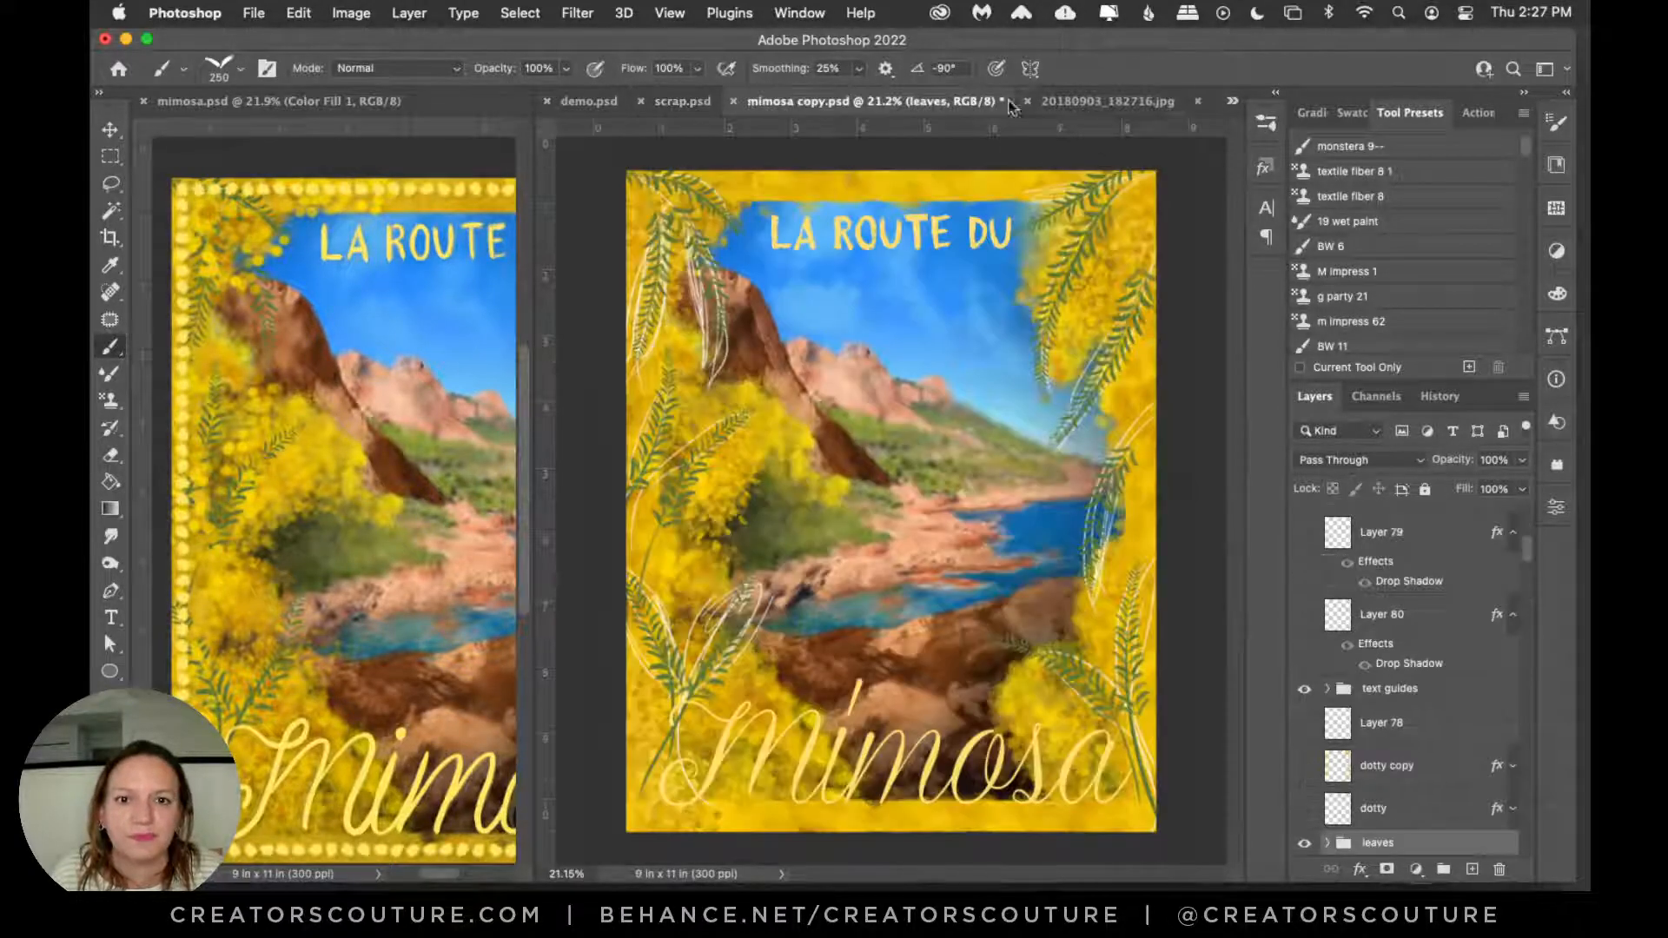
left_click(1086, 103)
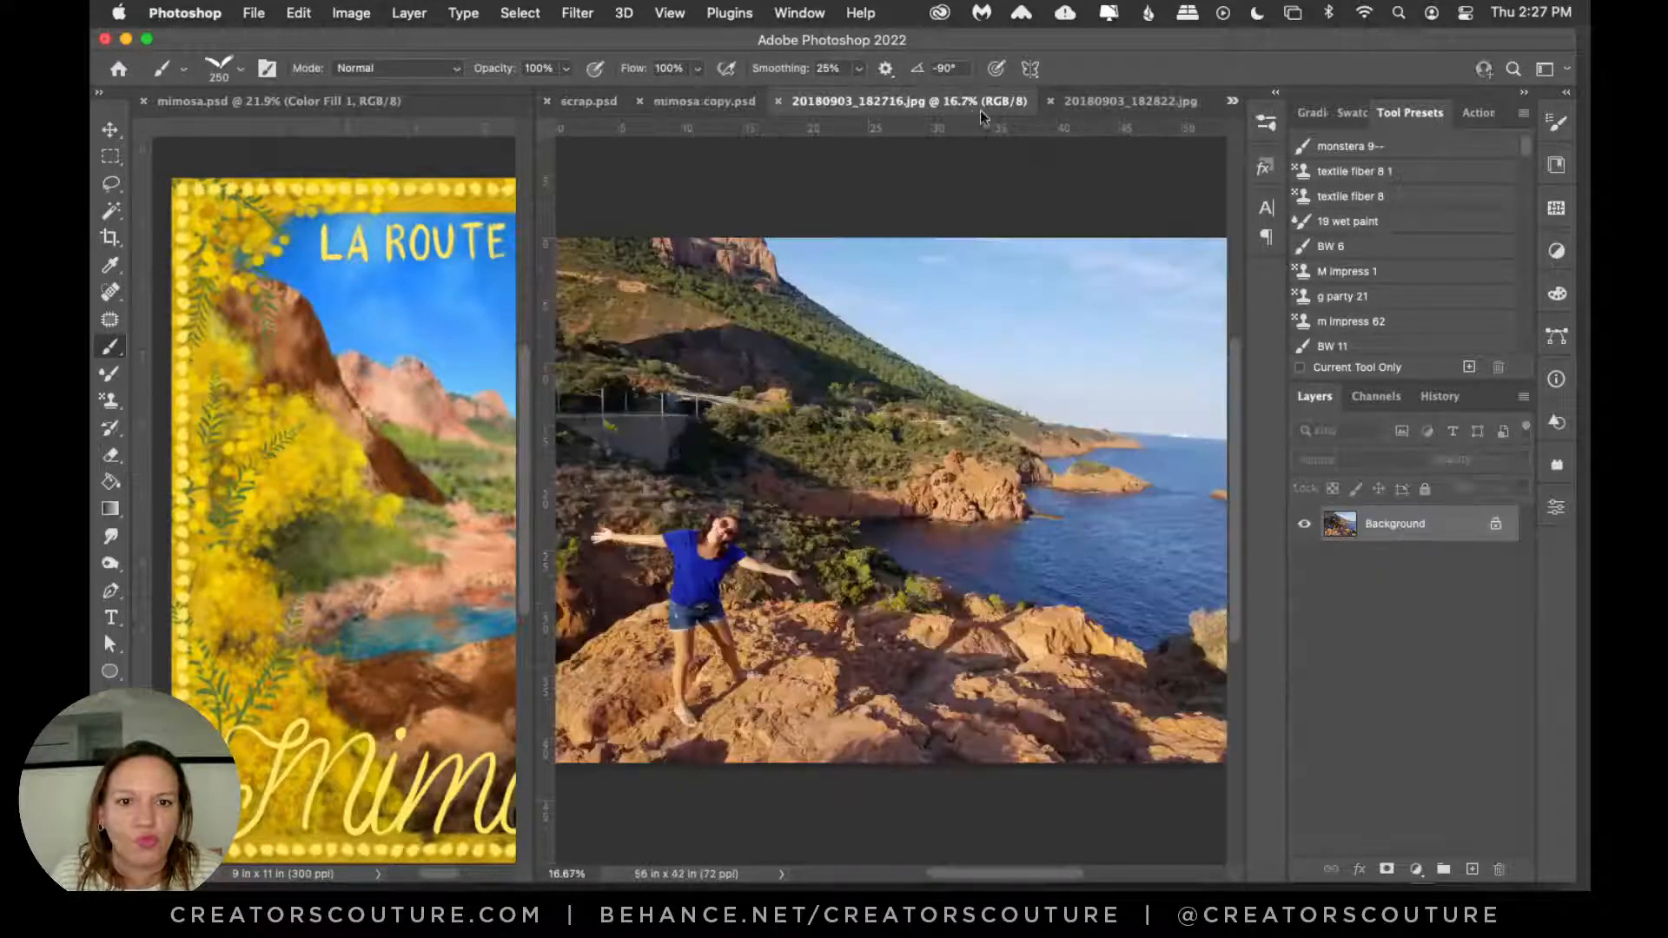
left_click(818, 104)
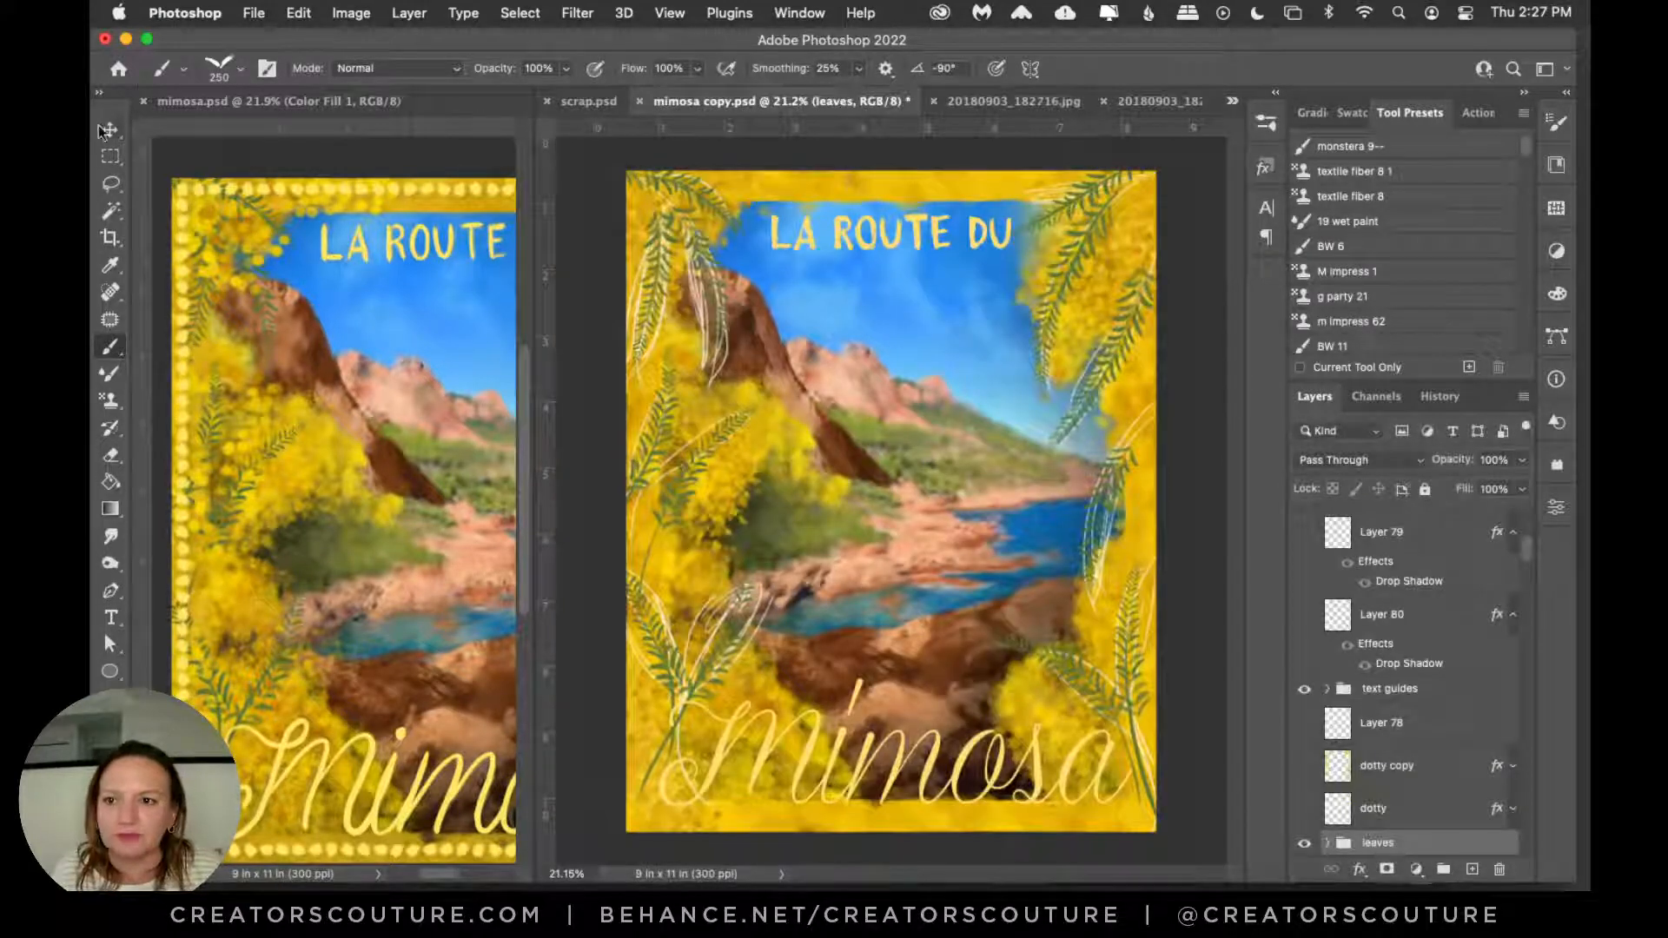
key("v")
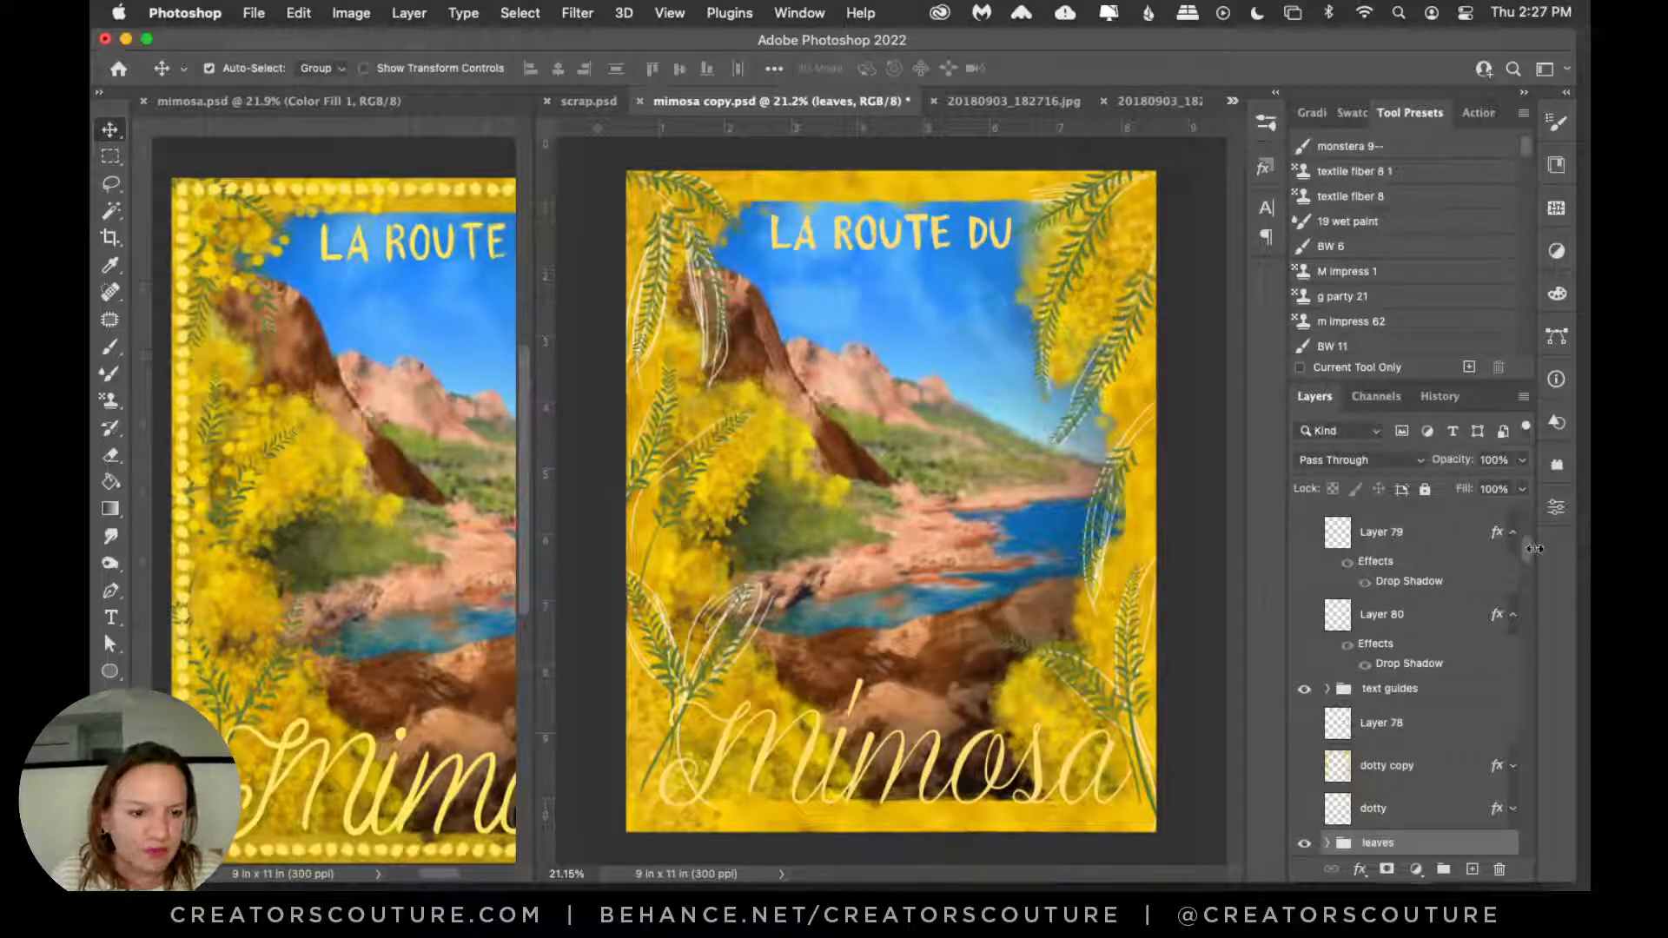
Step: Examine what the lines and leaves groups contribute to the poster by toggling their visibility
scroll(1533, 551, "down", 3)
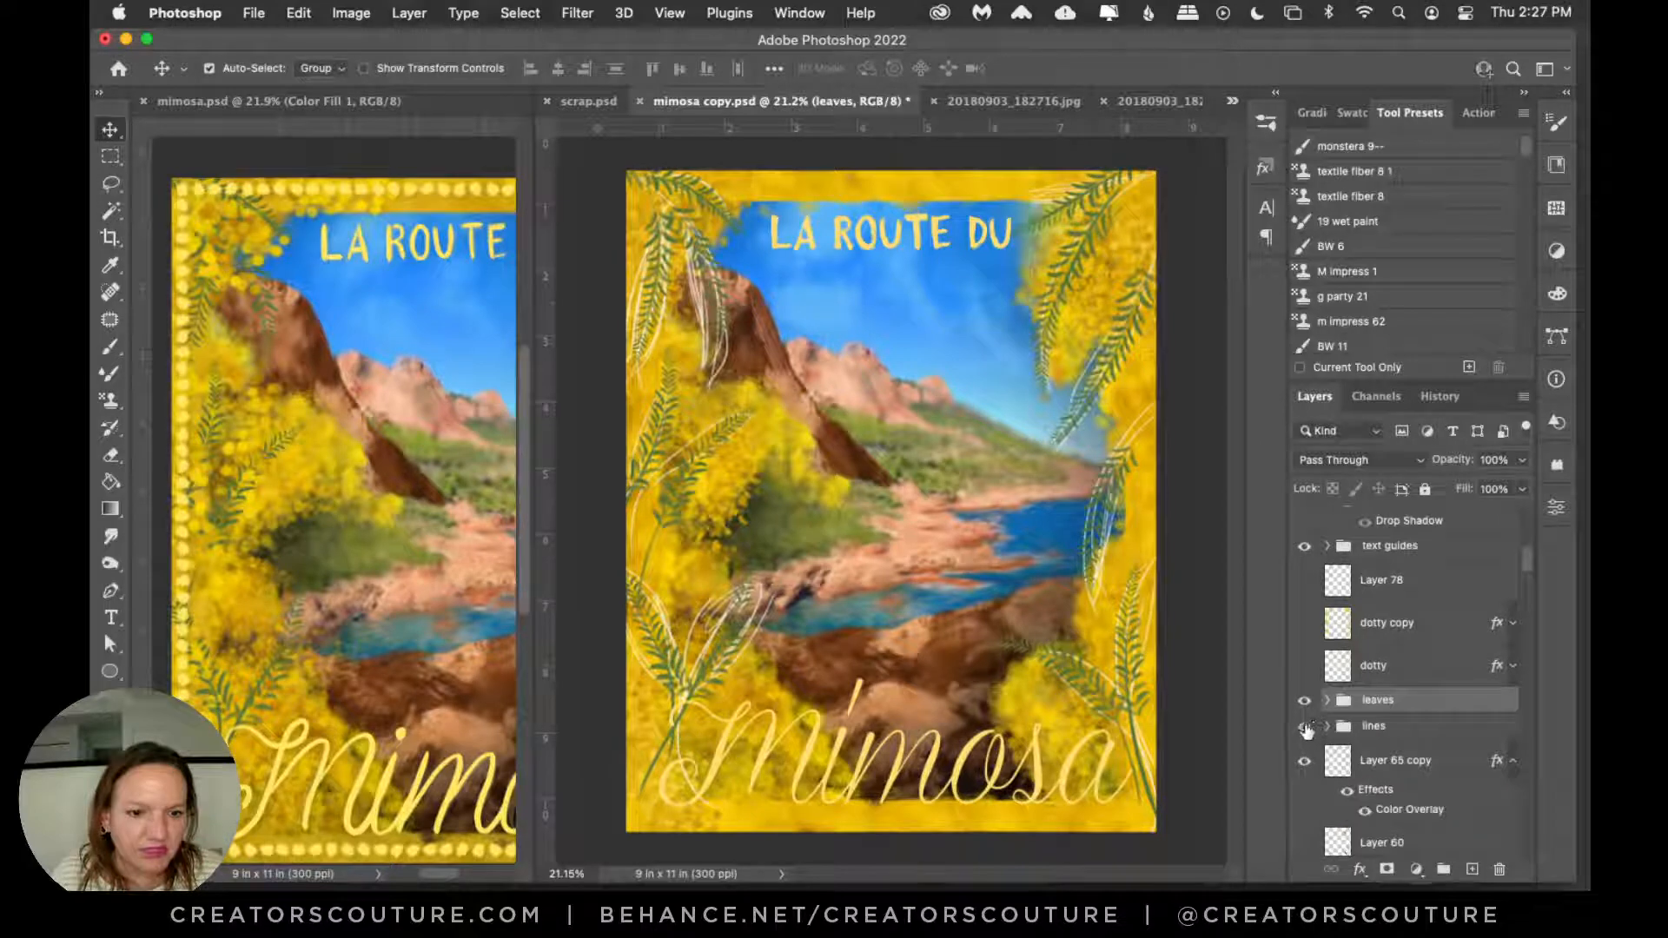
left_click(1304, 730)
left_click(1305, 726)
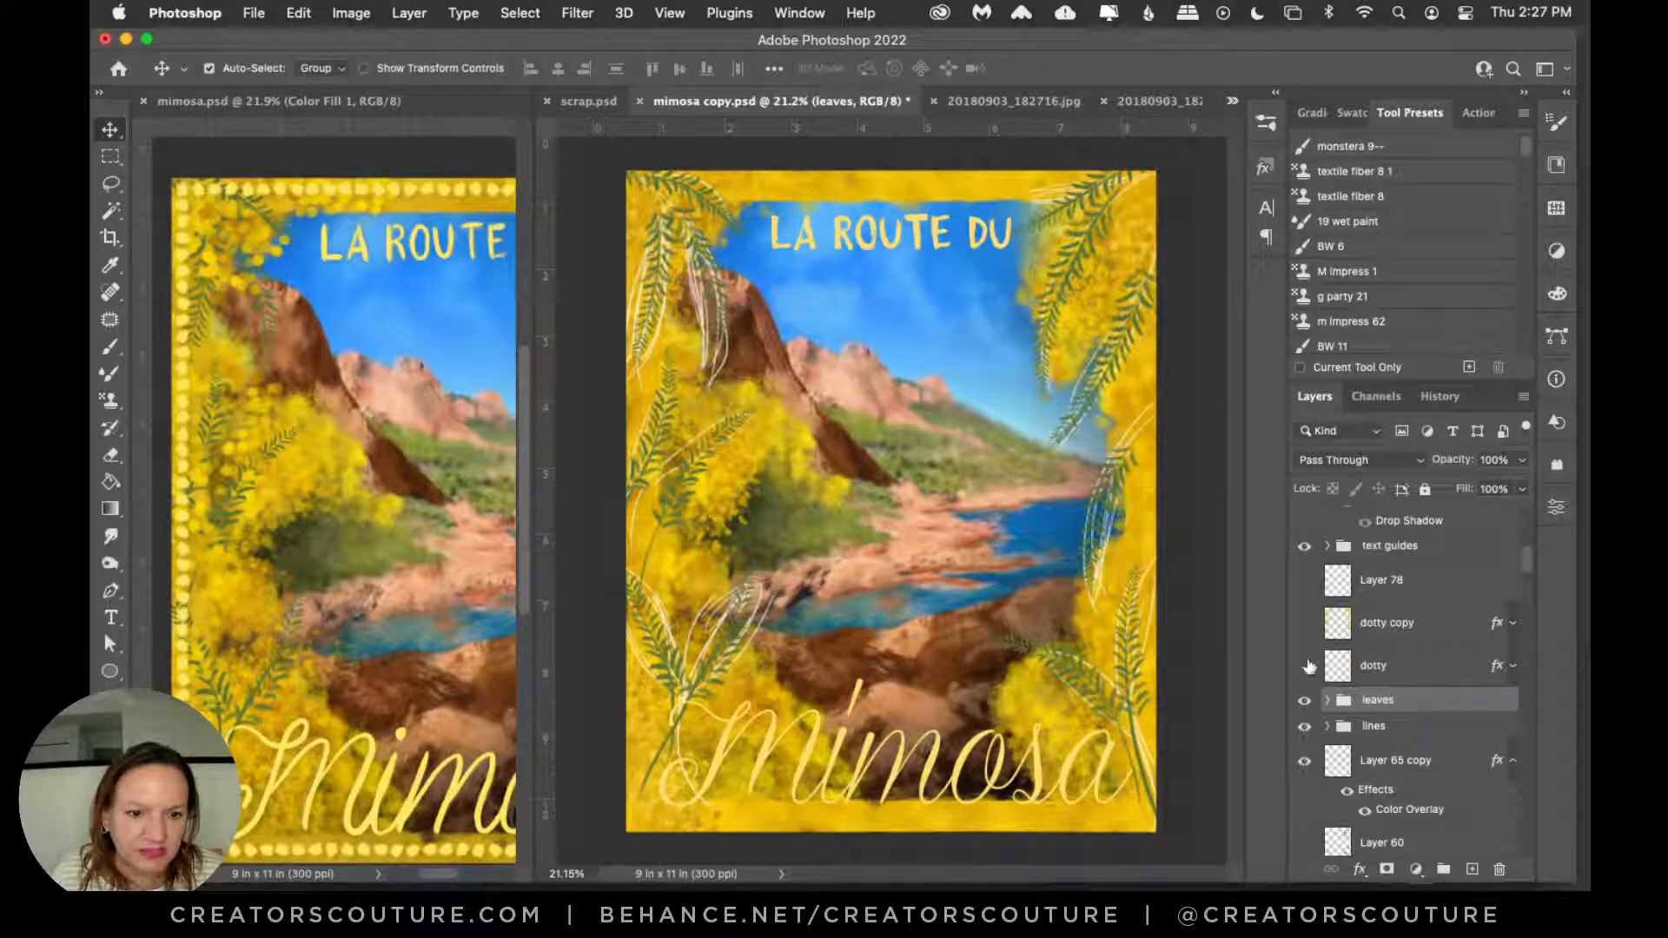
left_click(1336, 665)
left_click(1303, 701)
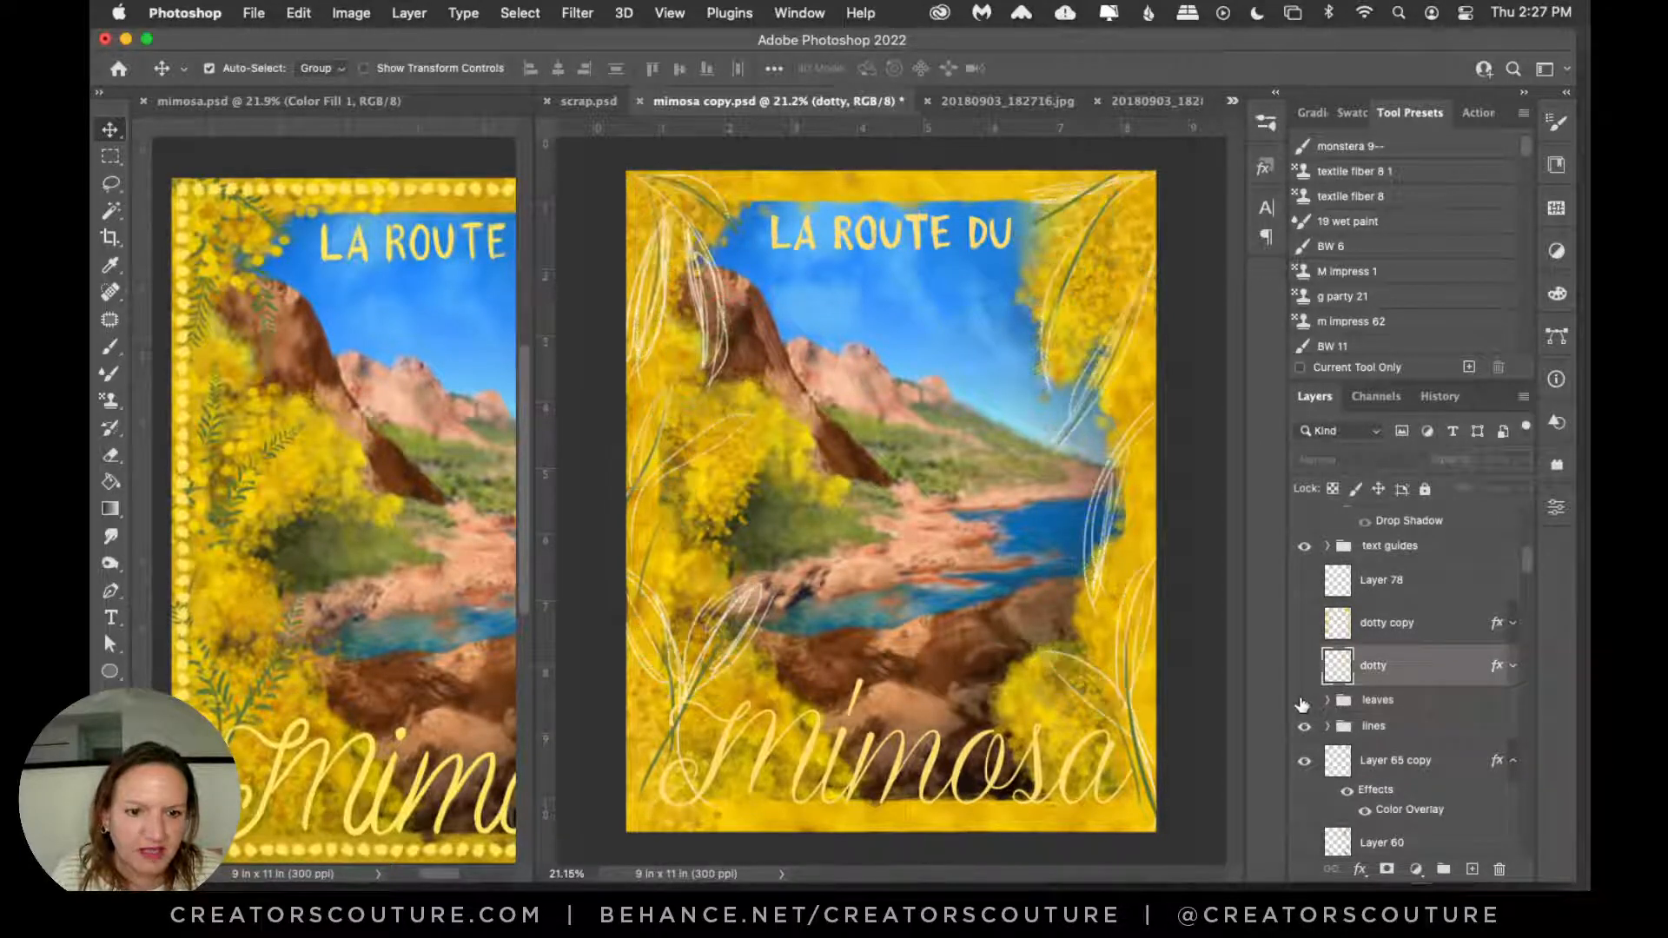
left_click(1304, 701)
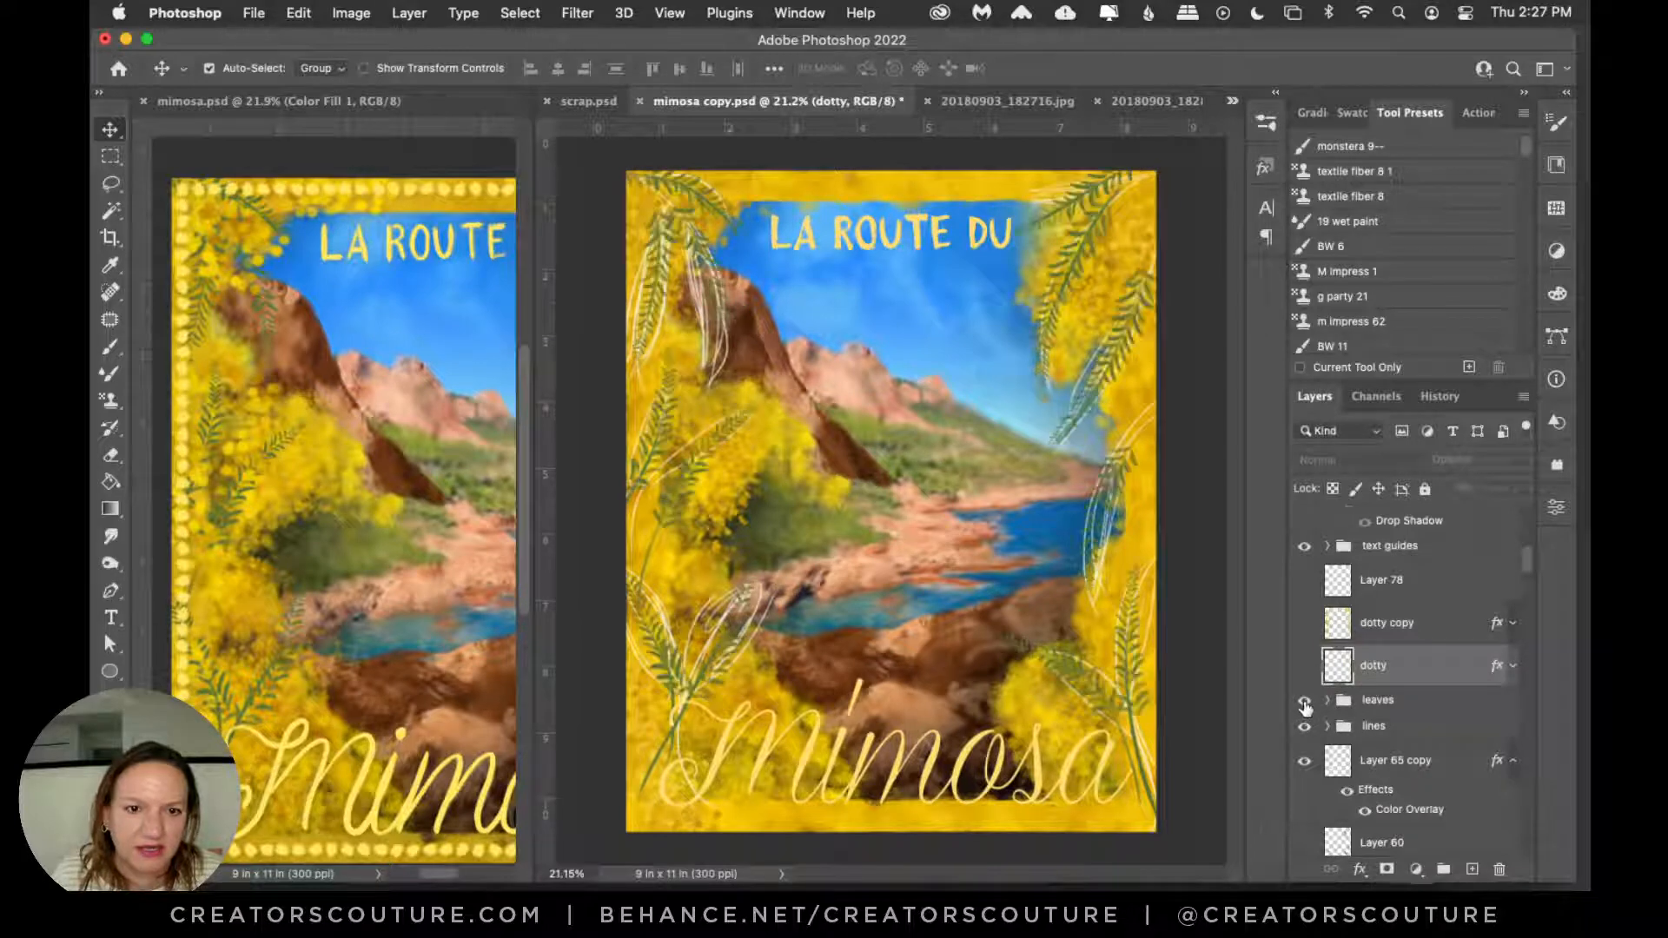
Step: Add two new layers above the leaves group, sample the green of the existing leaves and ready the leaf brush
left_click(1390, 702)
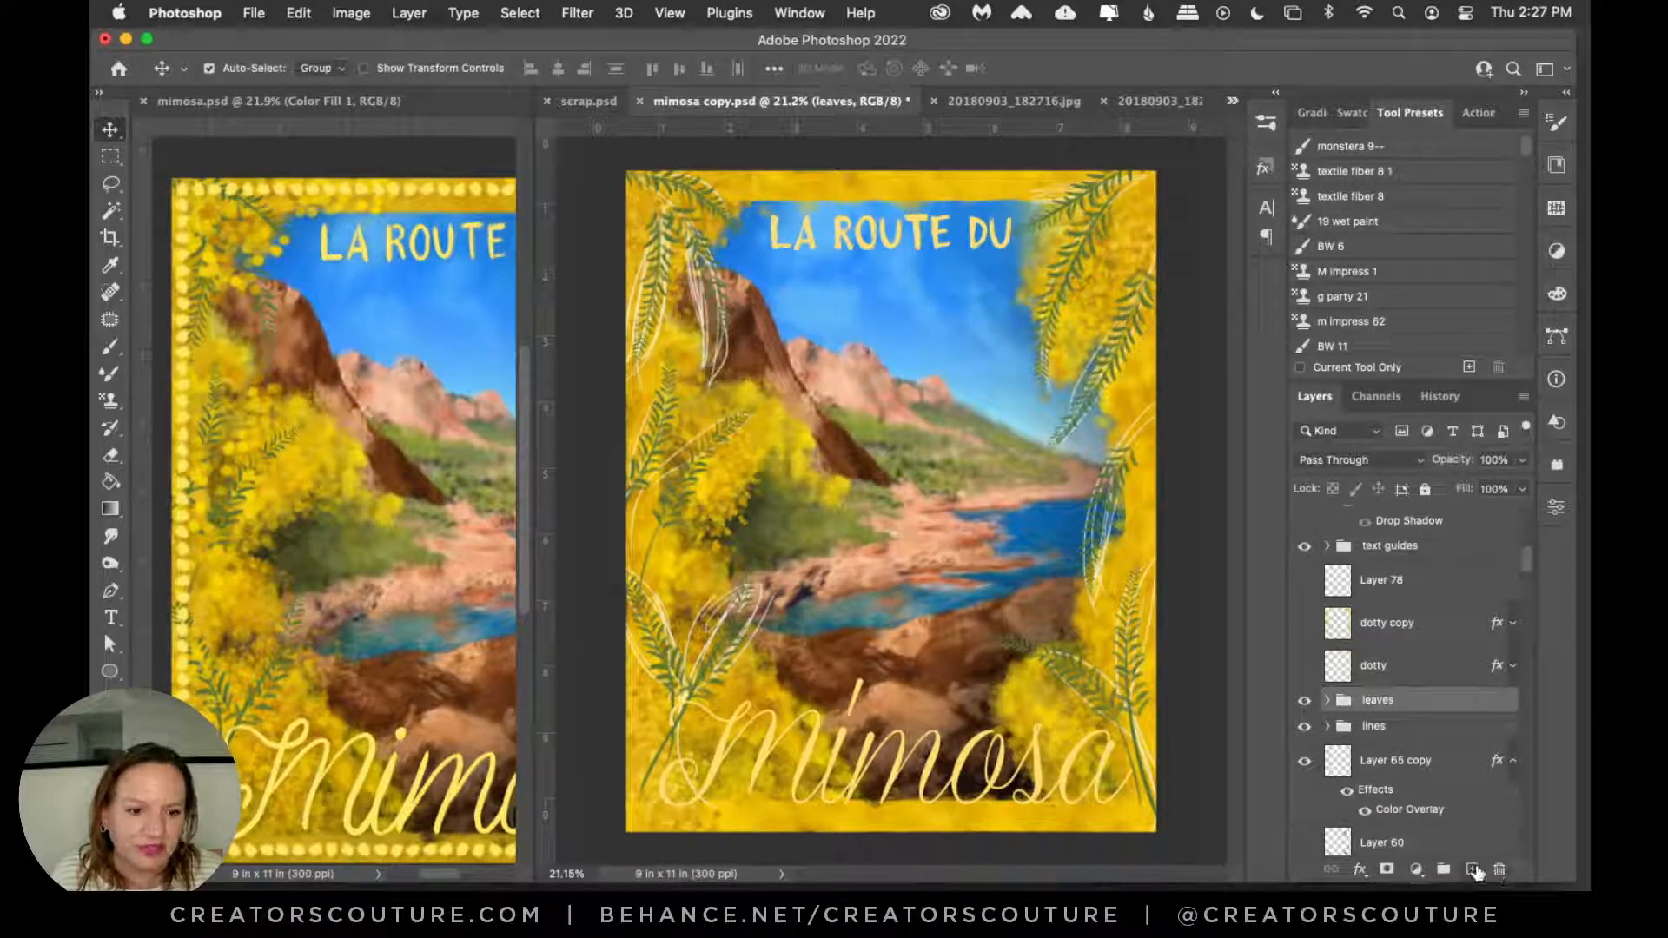
left_click(1472, 869)
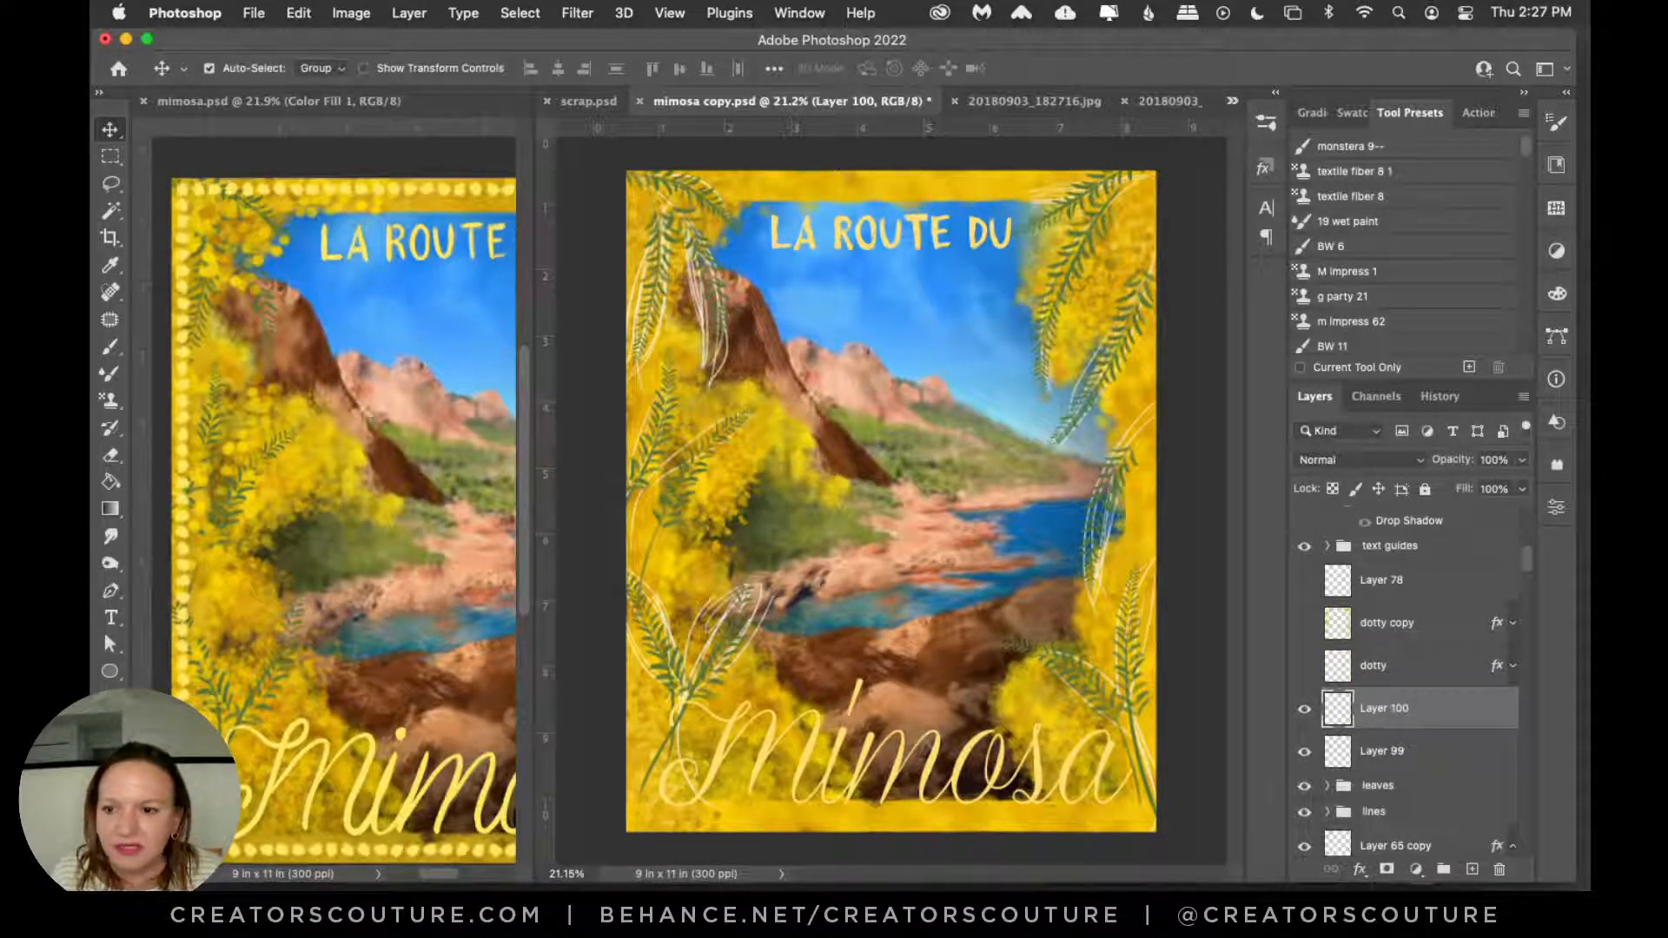
key("z")
left_click(970, 436)
left_click(1077, 386)
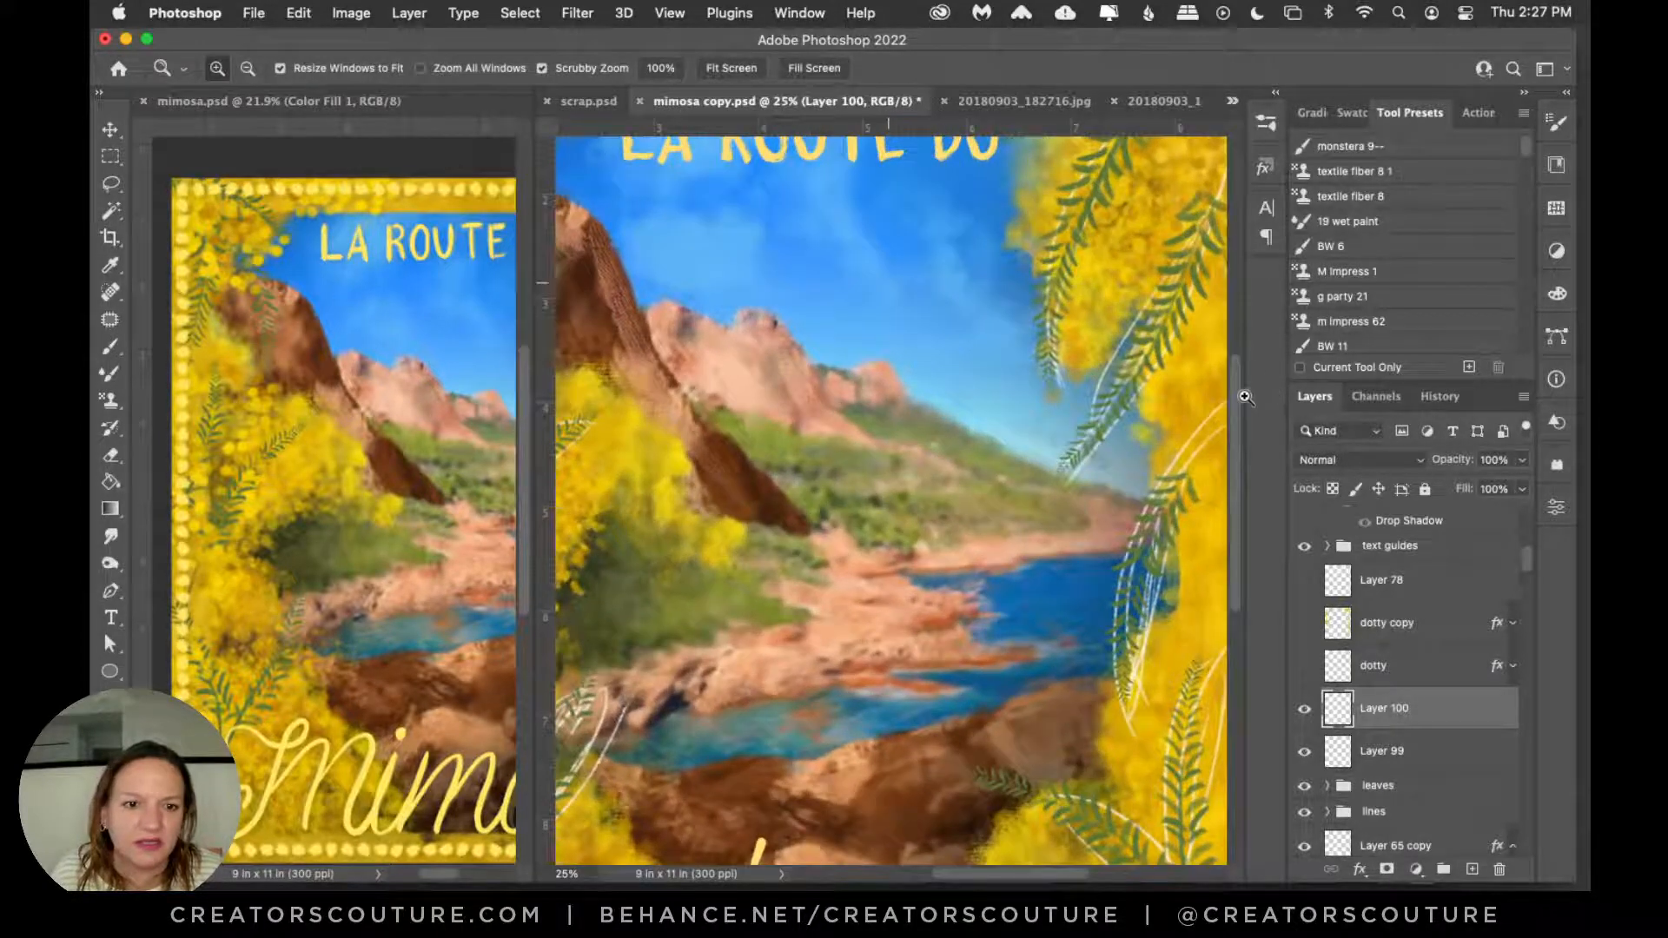
left_click_drag(1238, 395, 1240, 325)
left_click_drag(1012, 874, 1047, 880)
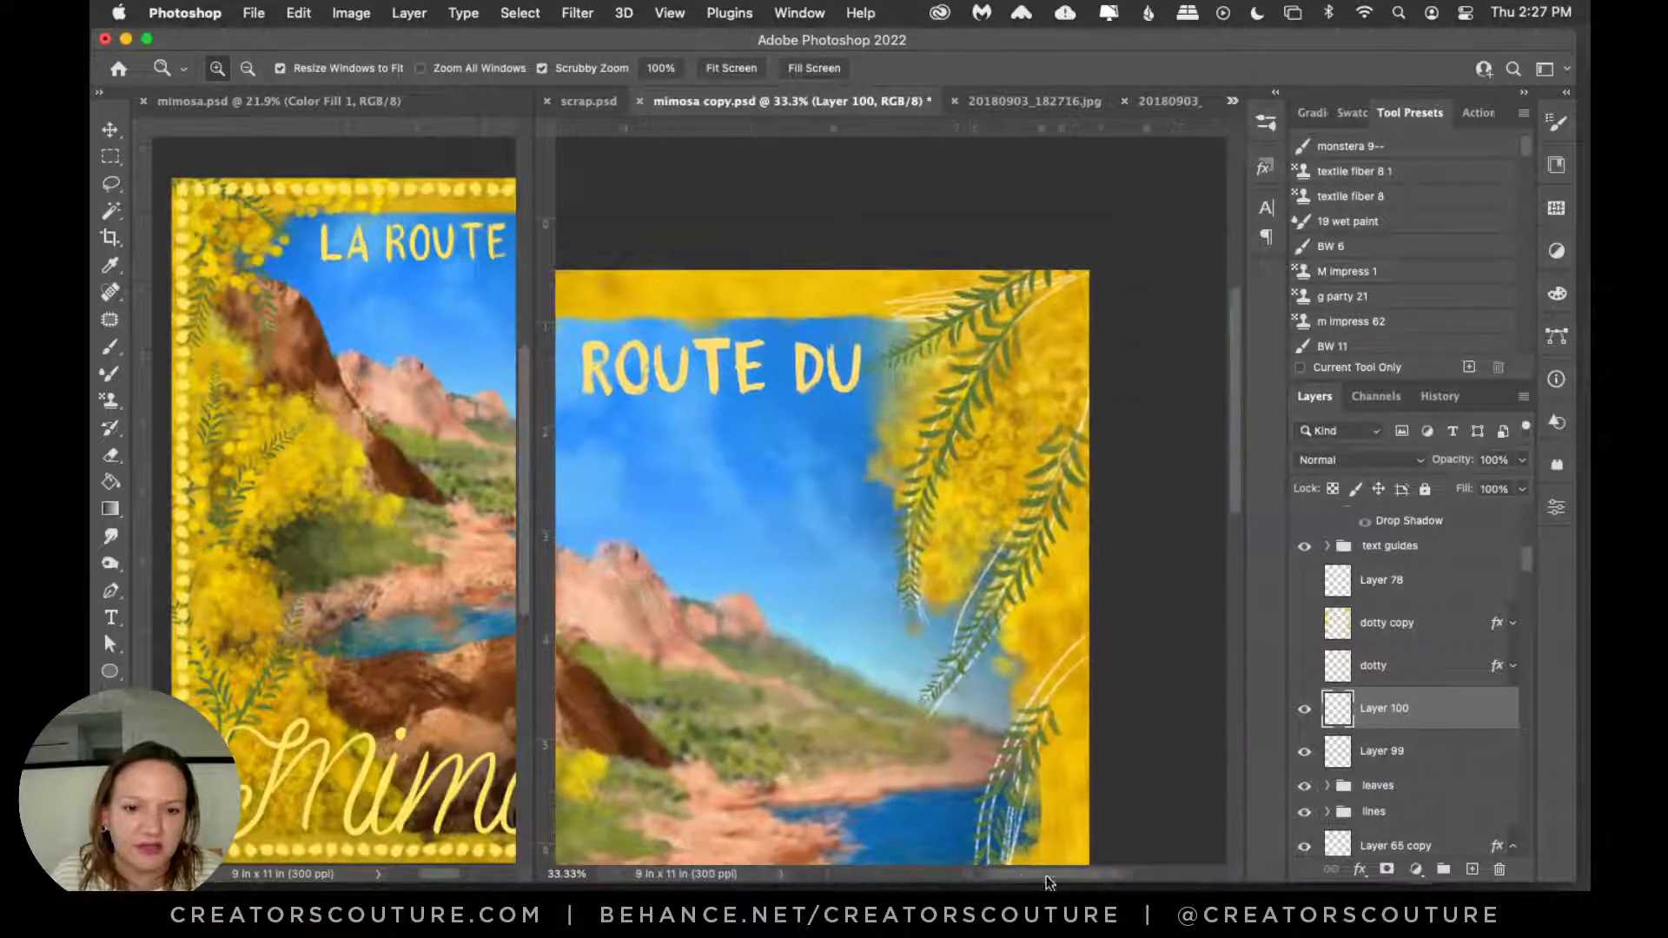
left_click(1034, 573)
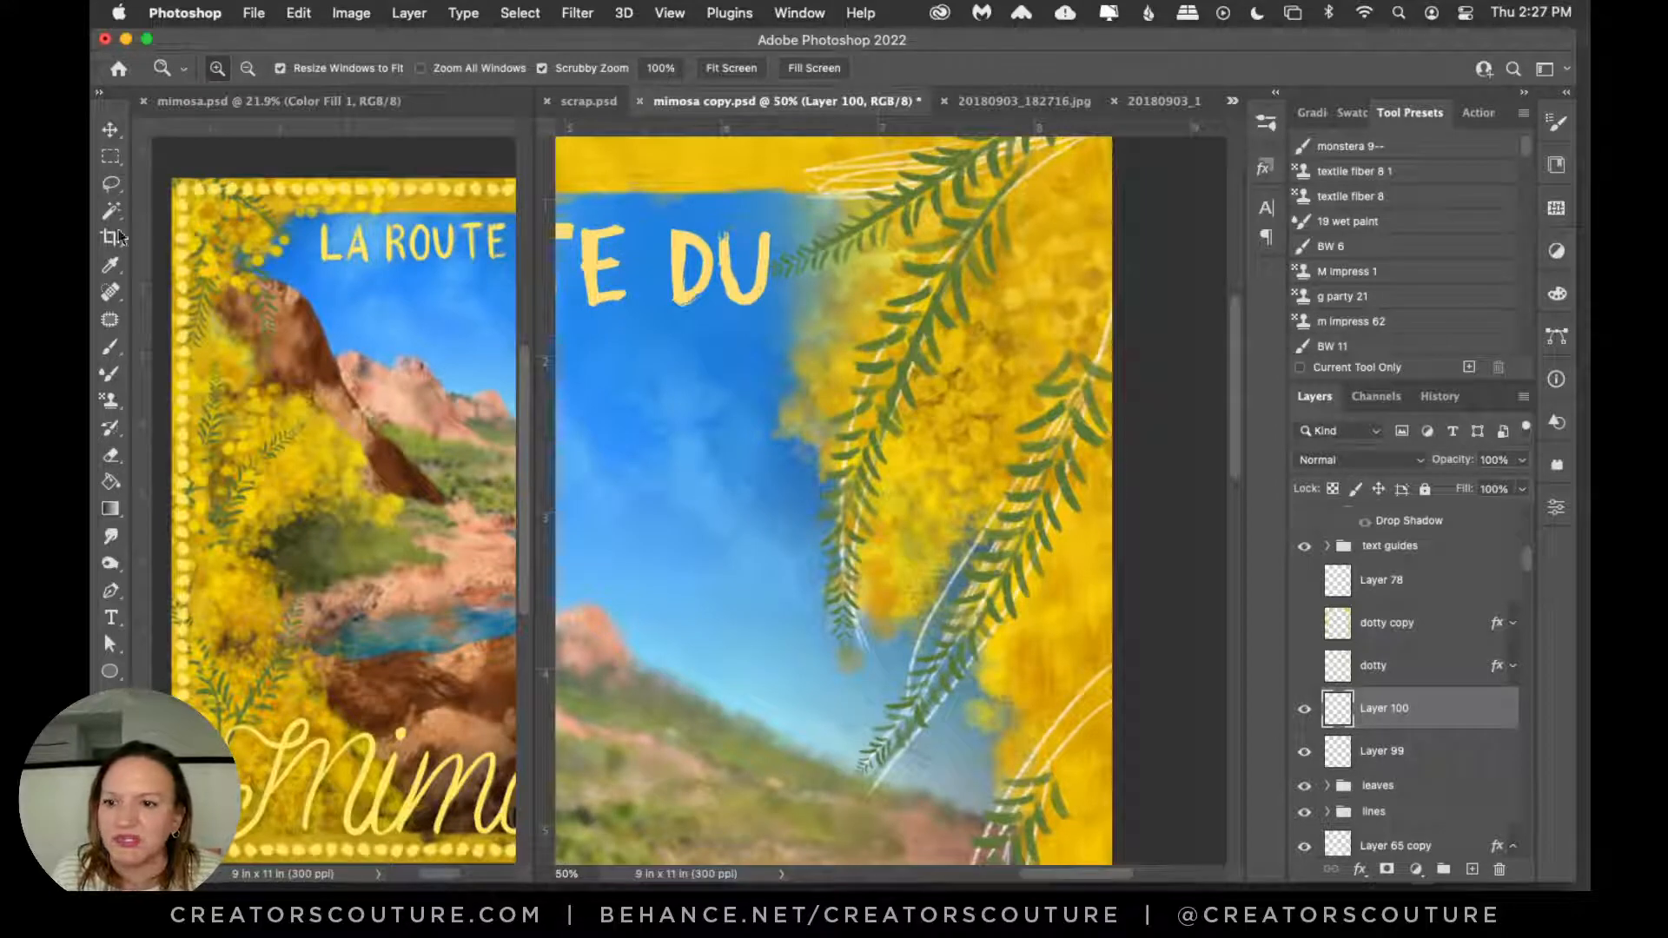
left_click(111, 264)
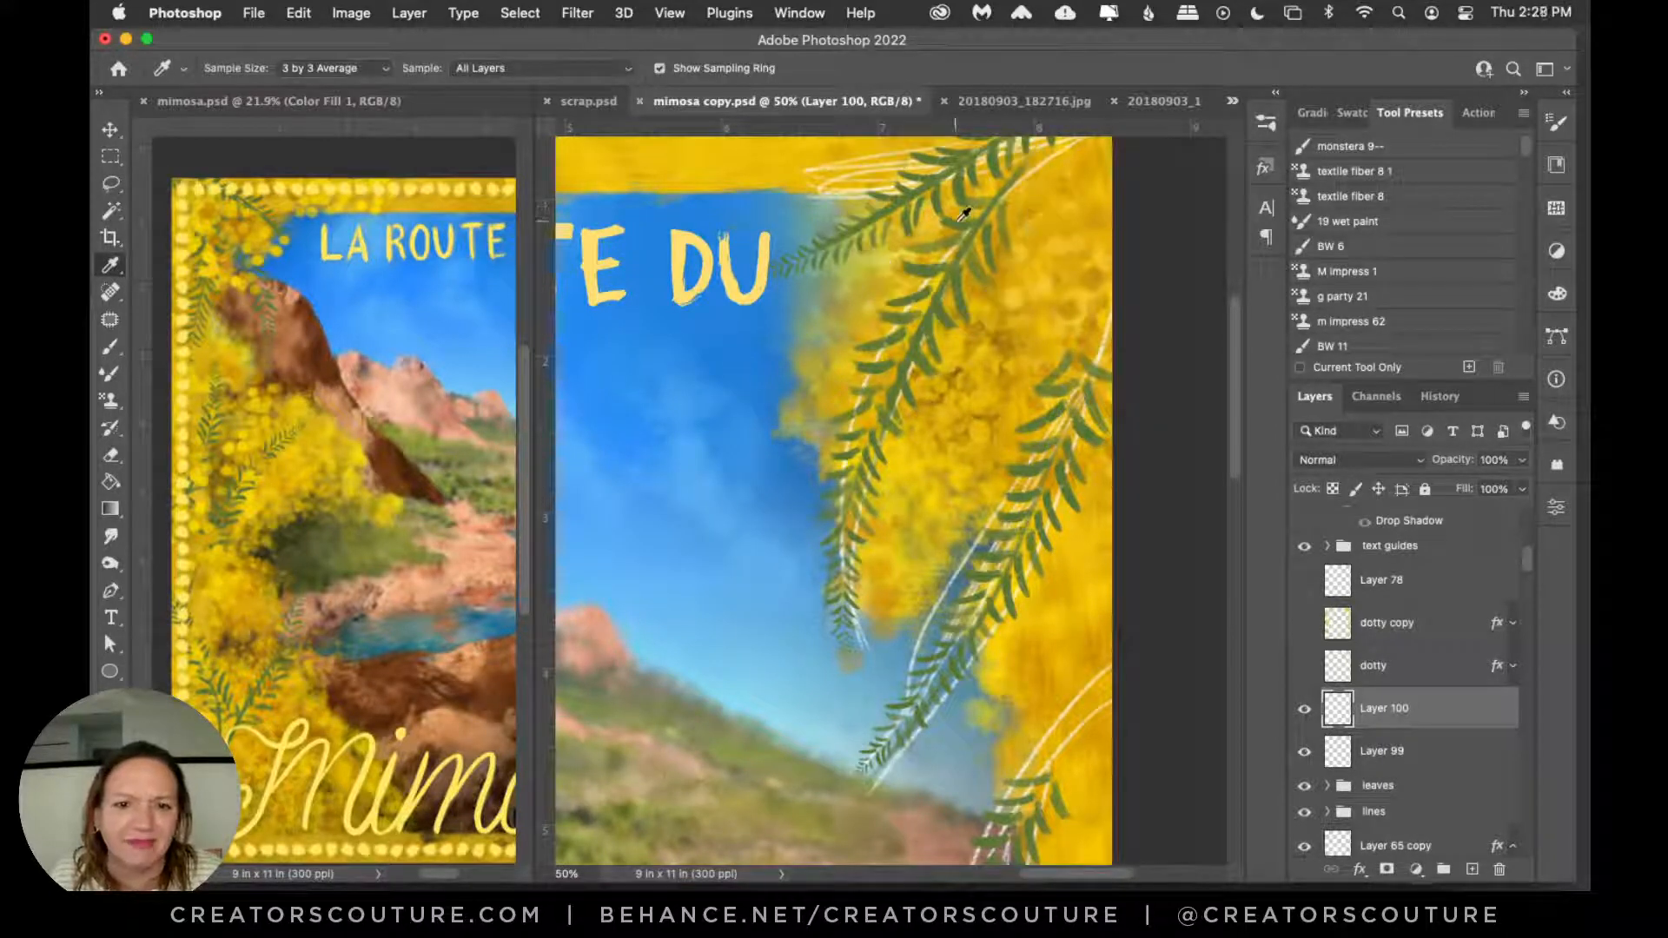
left_click(111, 346)
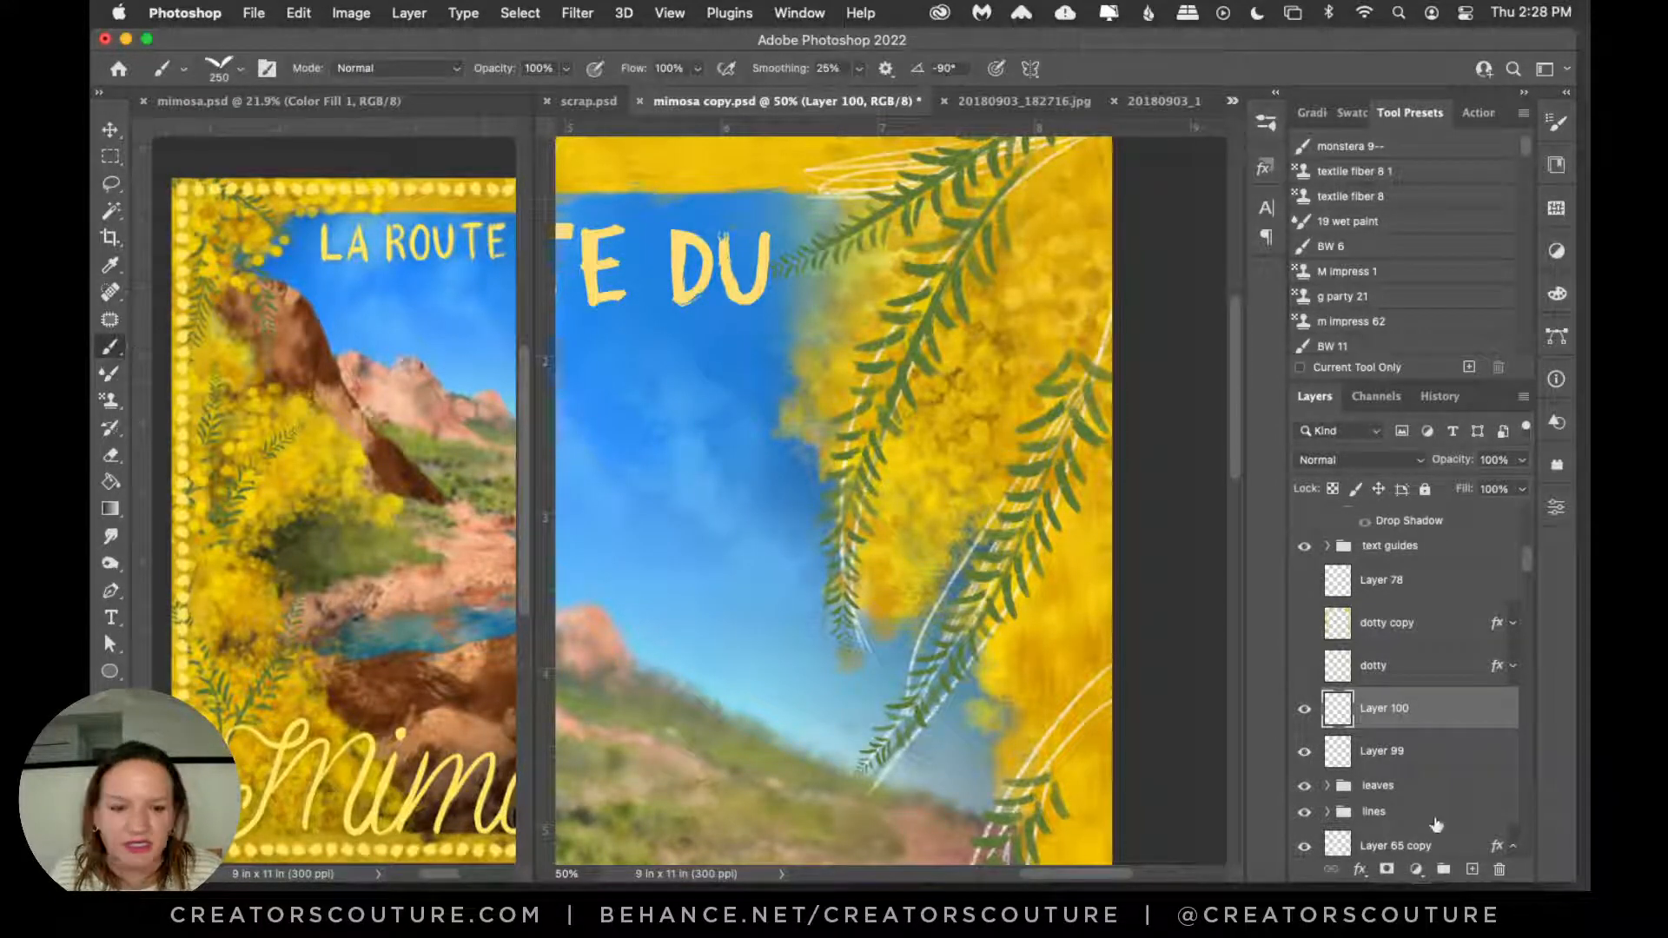
Step: Hide the leaves group and make the lower of the two new layers, Layer 99, active
left_click(1305, 786)
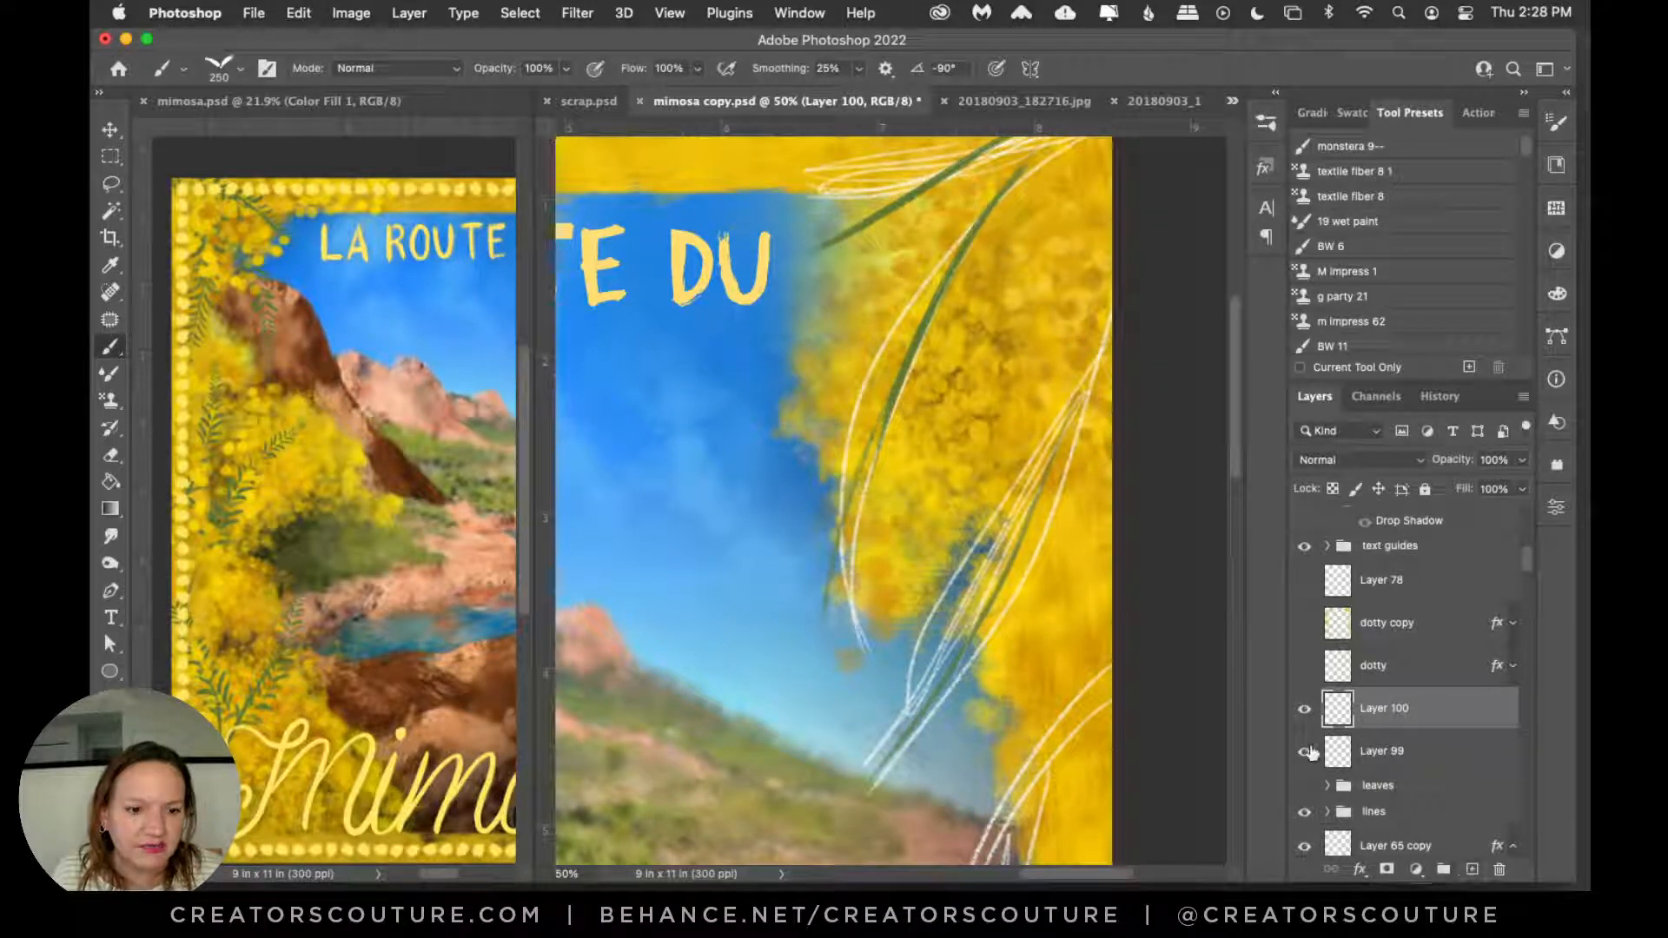
left_click(1317, 753)
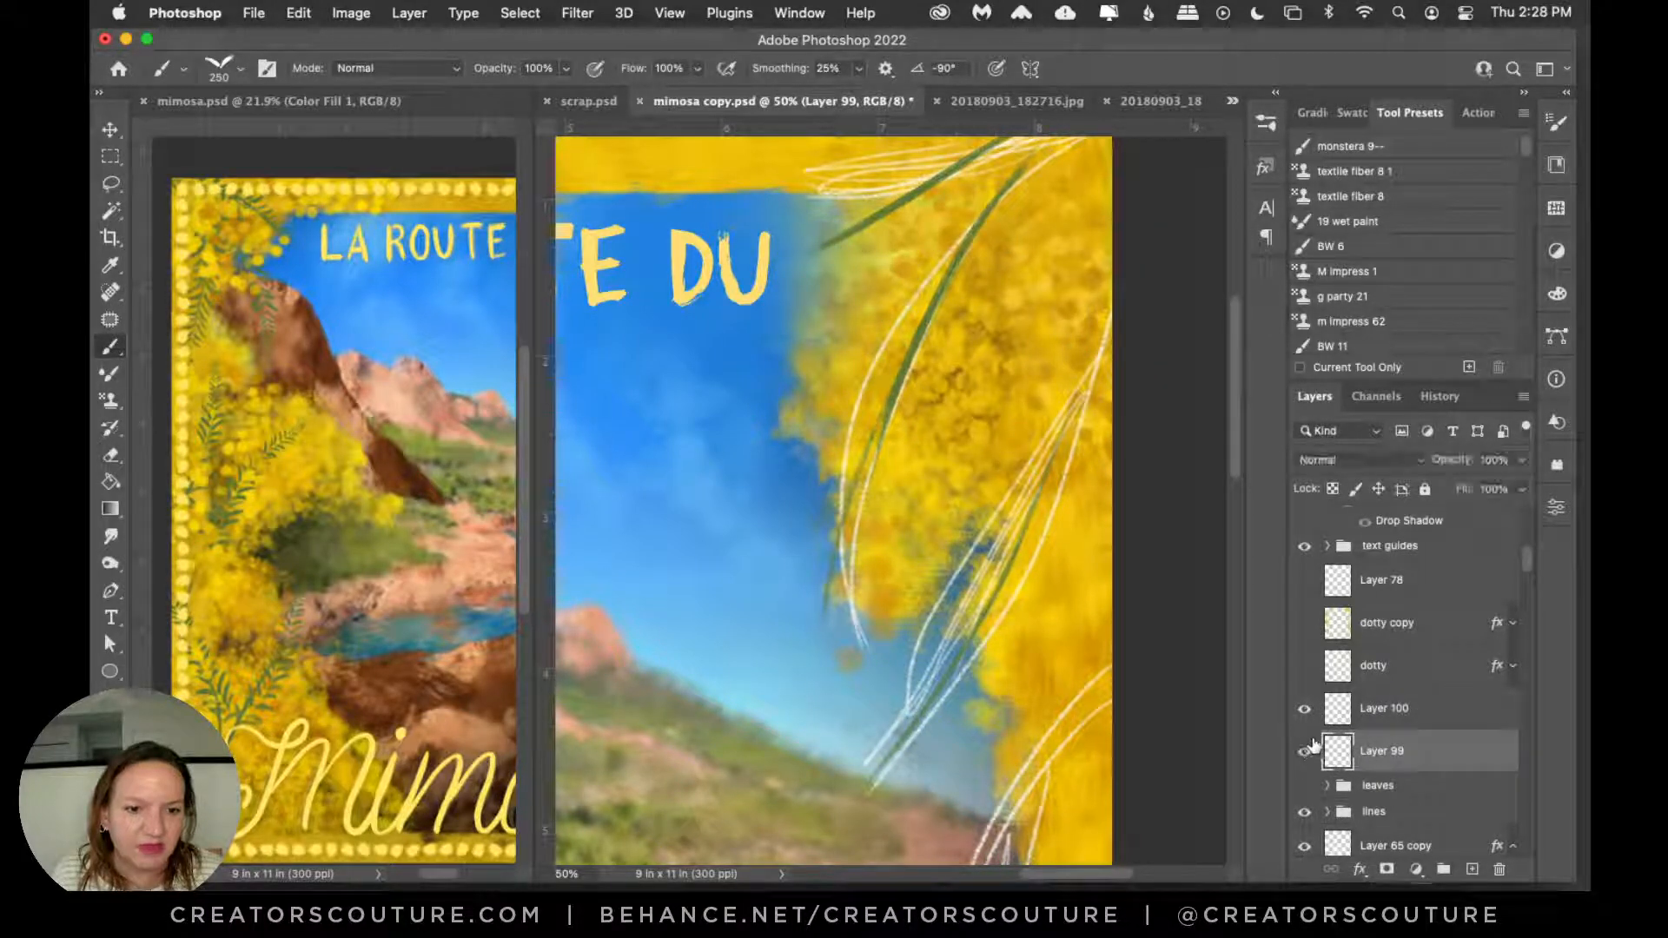
left_click(1308, 784)
left_click(1307, 782)
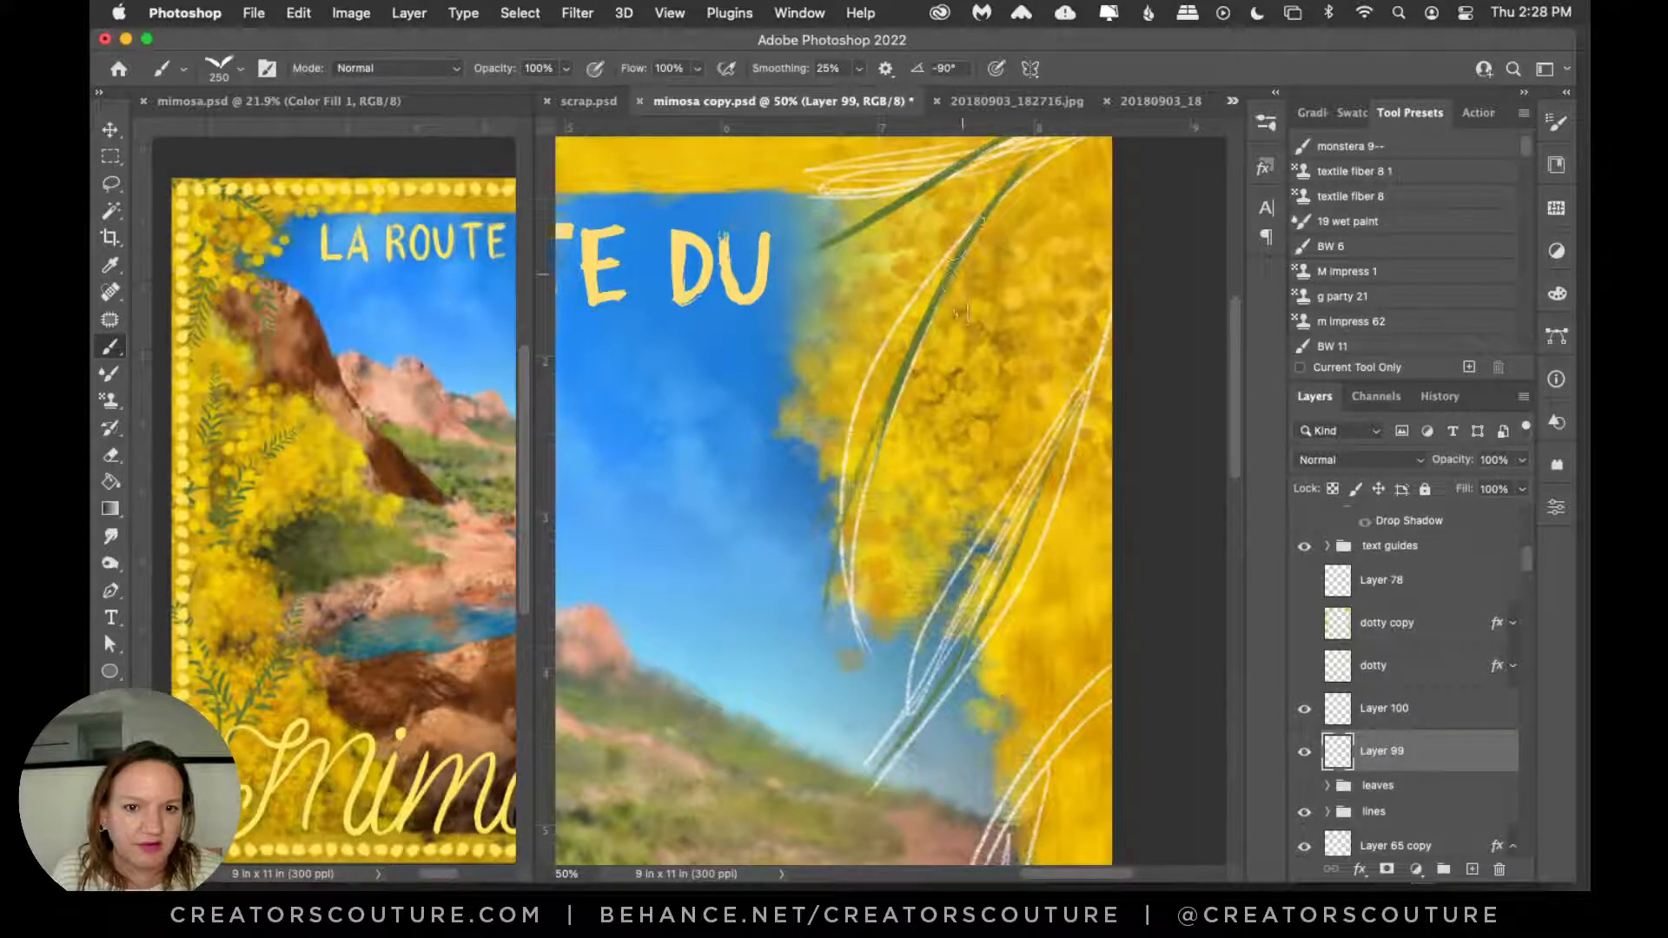
Step: Paint green leaf strands along the upper-right guide stems, undoing and repainting the misplaced strokes
left_click_drag(984, 225, 861, 581)
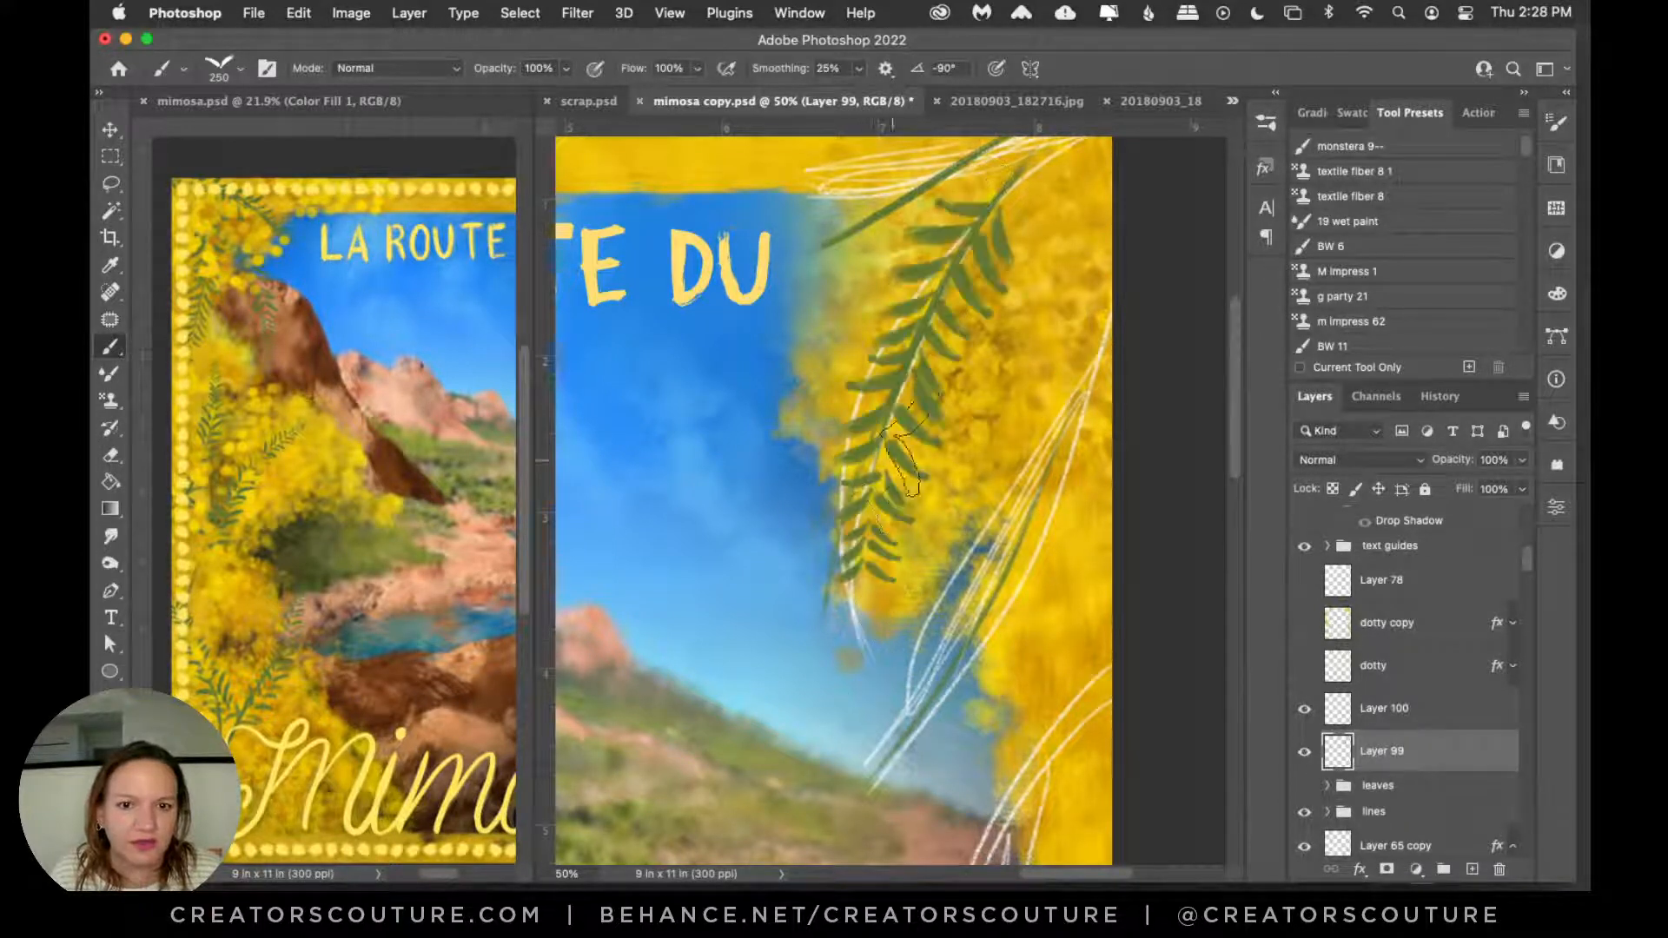
key("super+z")
left_click_drag(983, 221, 856, 686)
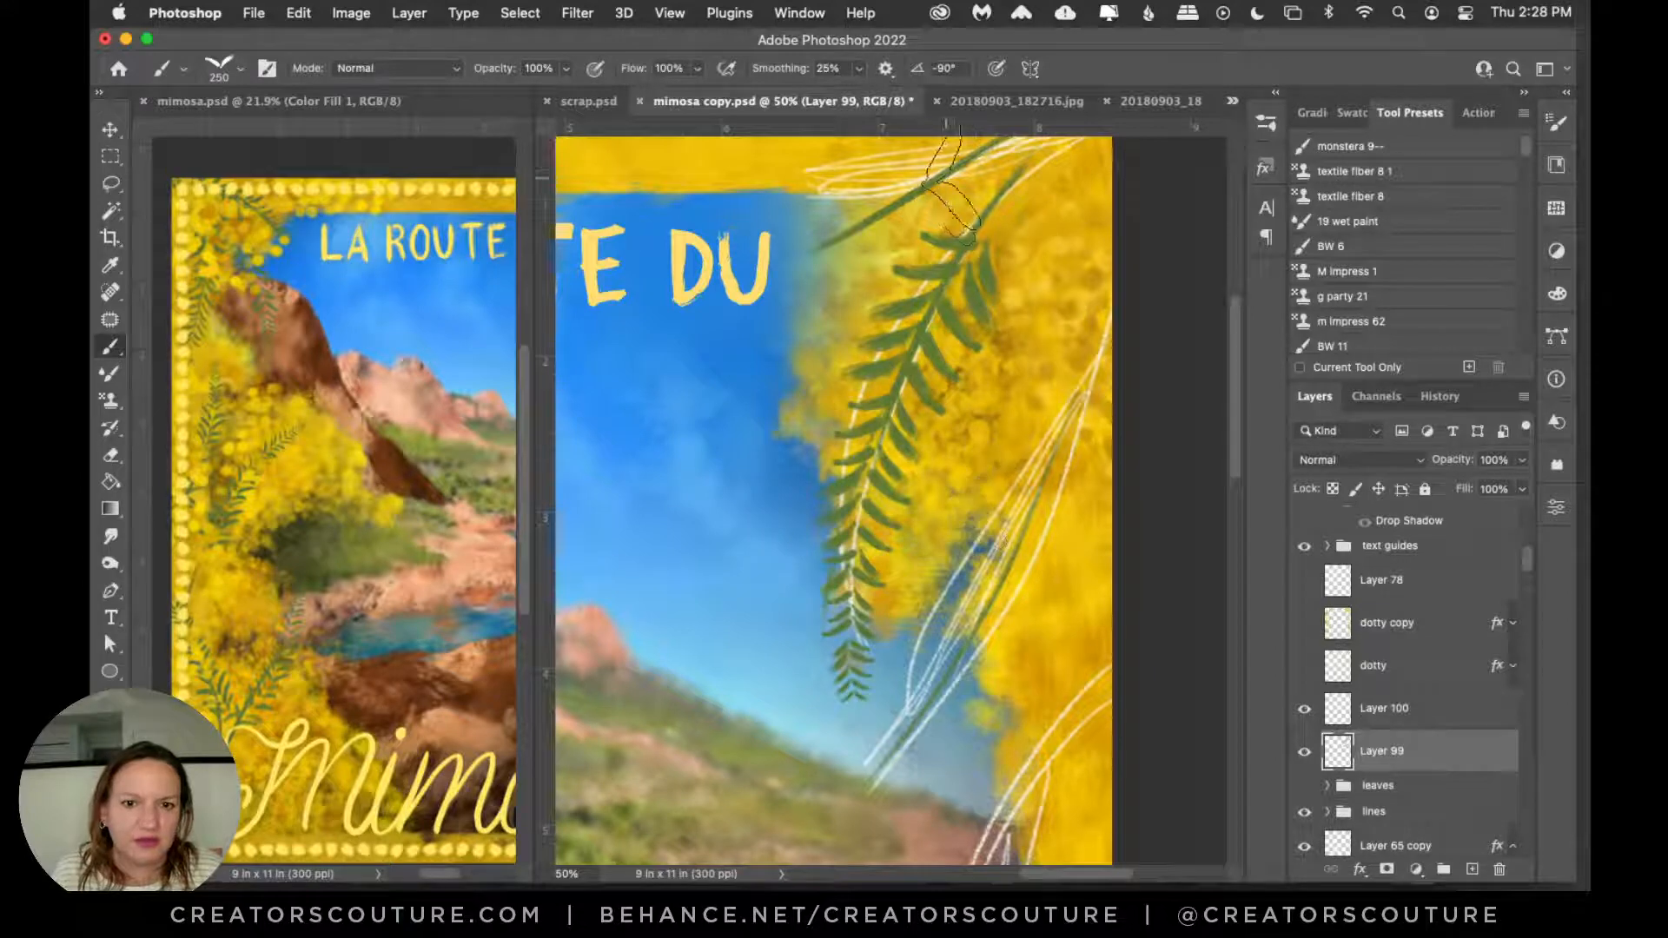
left_click_drag(964, 144, 782, 278)
key("super+z")
left_click_drag(1013, 148, 777, 299)
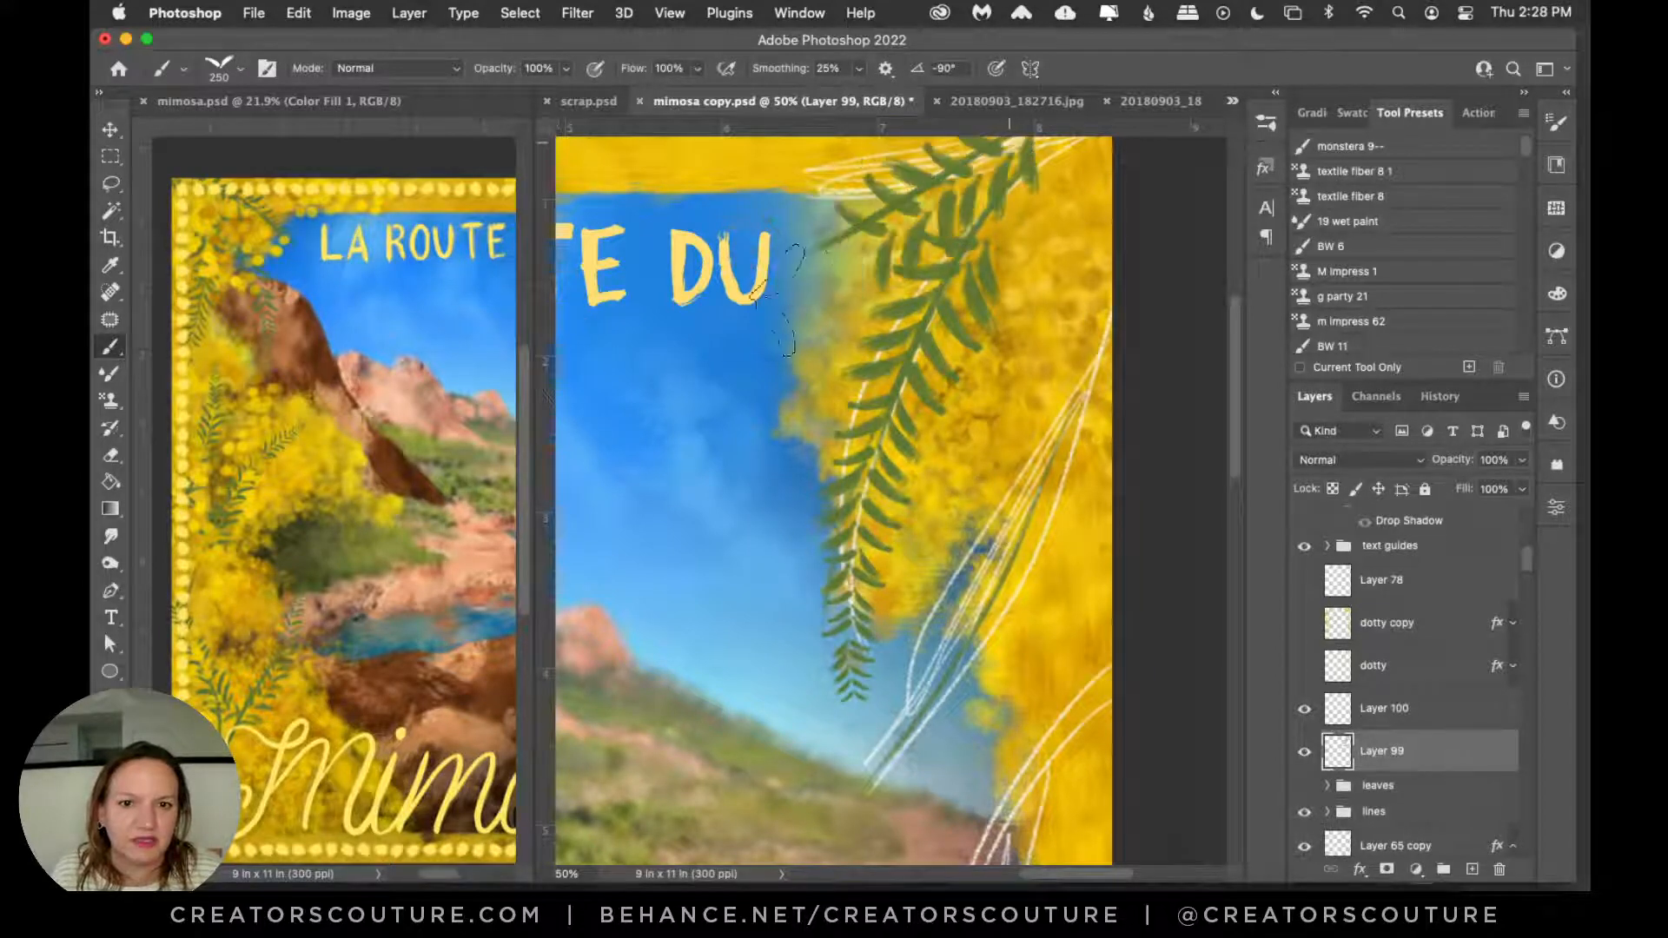
left_click_drag(1234, 384, 1220, 425)
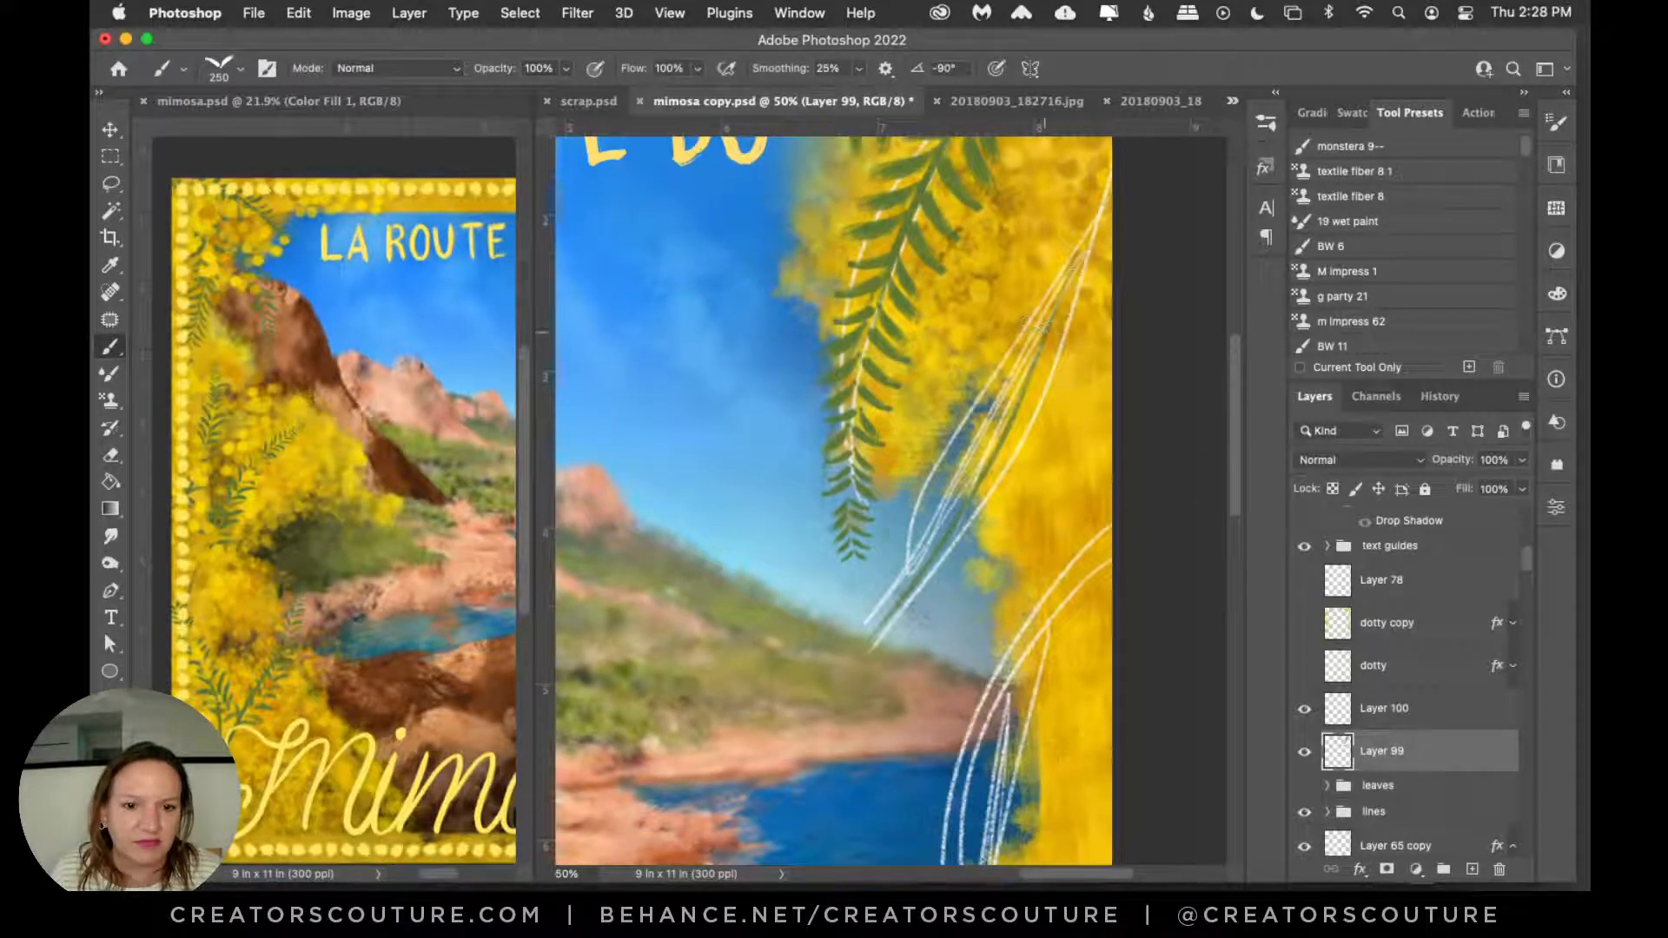
key("super+0")
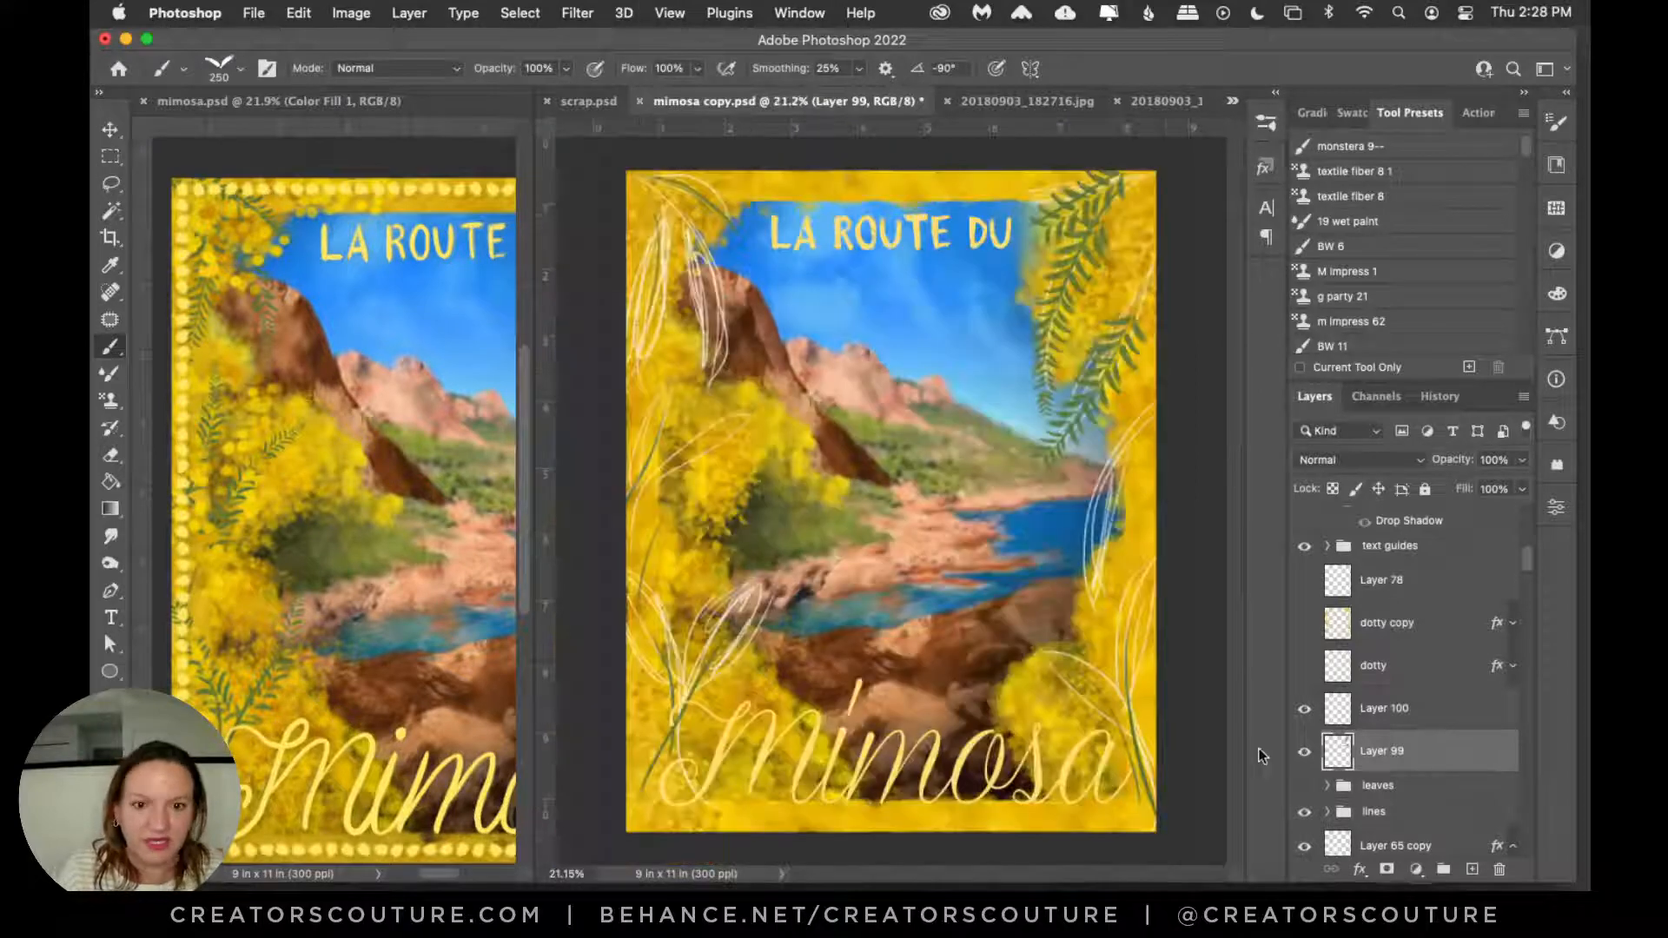
Step: Paint leaf strands along the guide stems at the poster's right edge, lower-right corner and lower-left corner
left_click_drag(1129, 441, 1116, 635)
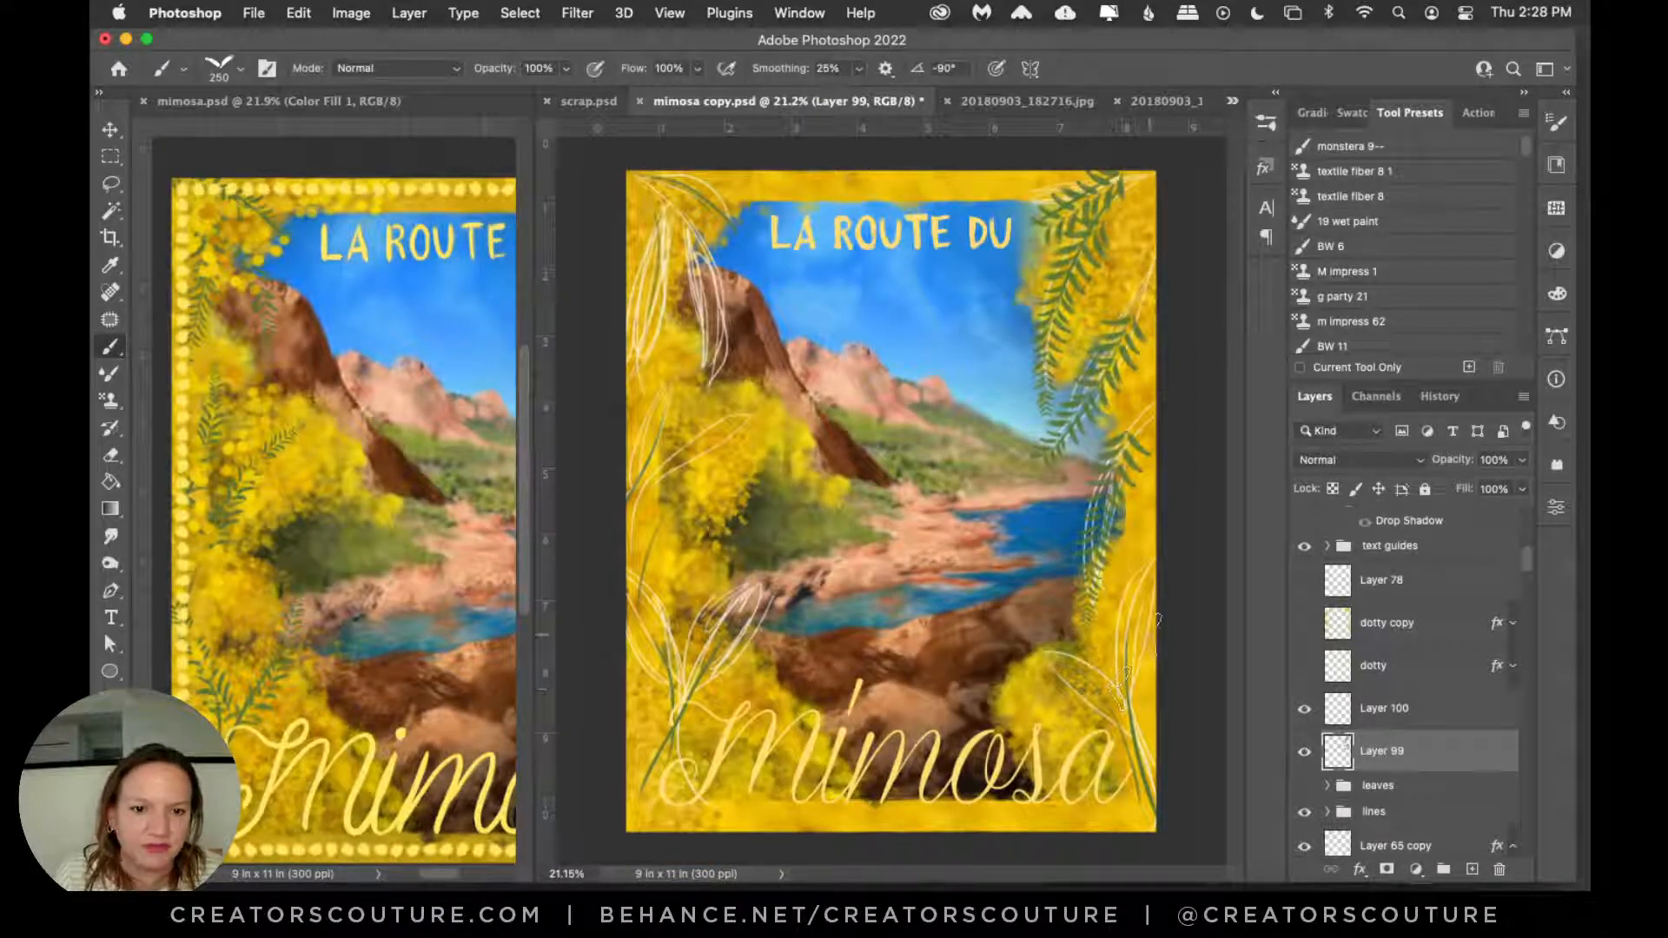
mouse_move(1131, 736)
left_mouse_down()
mouse_move(1140, 563)
mouse_move(1111, 697)
mouse_move(1010, 641)
left_mouse_up()
left_click_drag(692, 764, 694, 684)
left_click_drag(745, 601, 754, 589)
left_click_drag(677, 686, 628, 593)
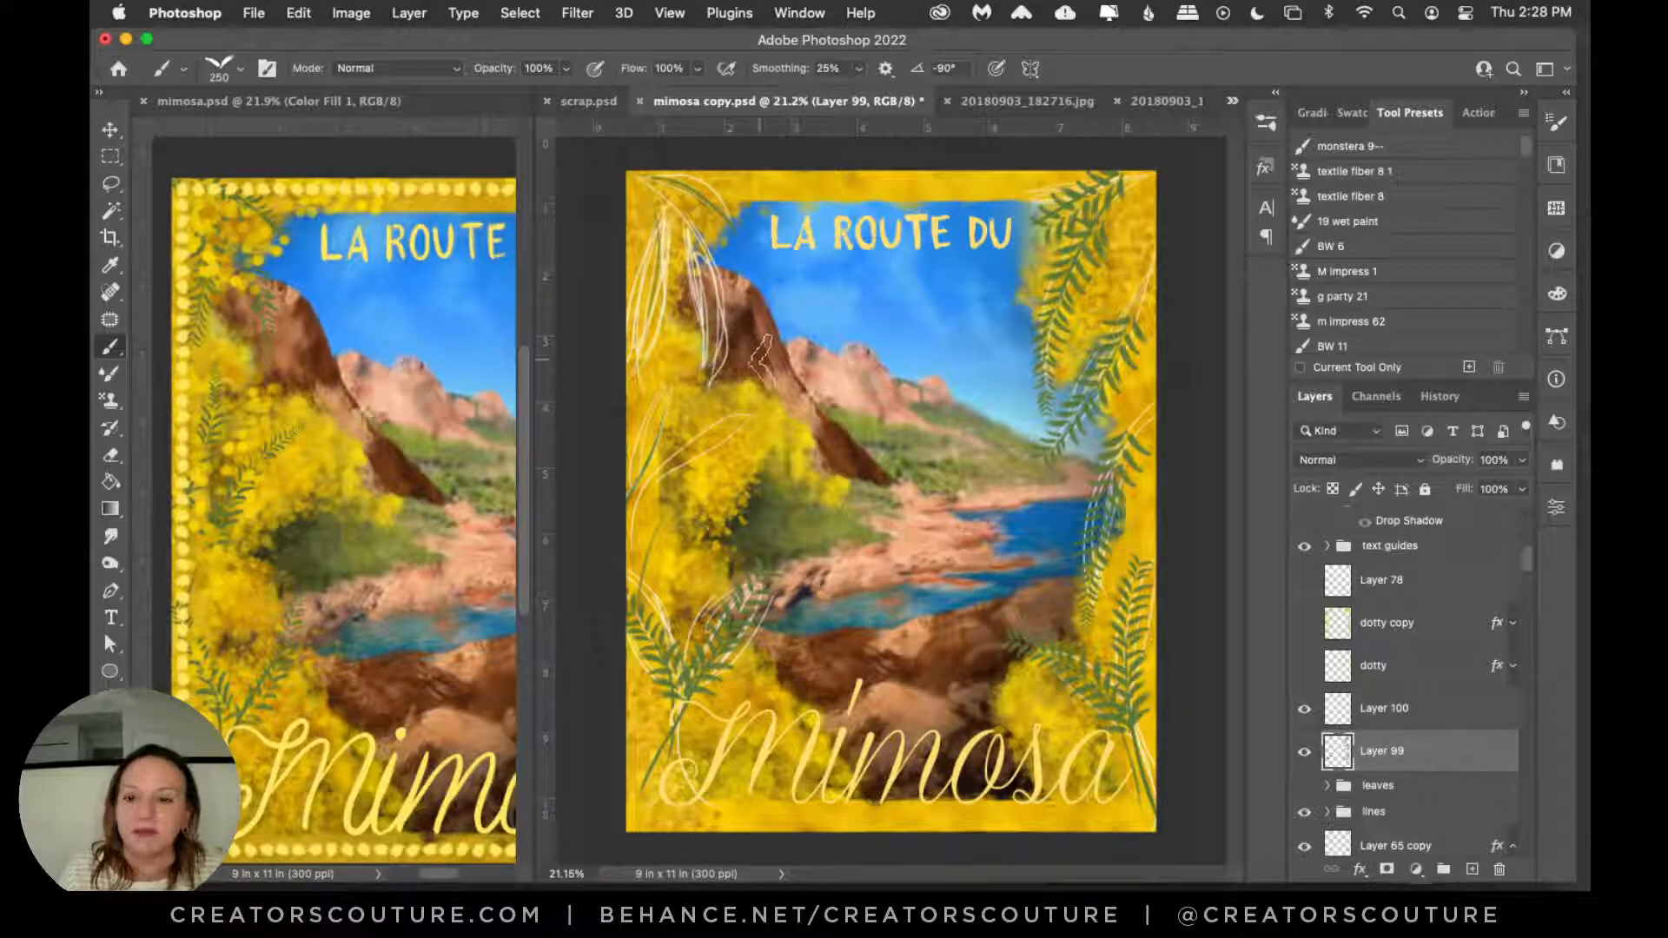
Step: Paint leaf strands on the two mid-left stems, redoing the diagonal one and reducing the brush to 175 px for the upright one
mouse_move(643, 519)
left_mouse_down()
mouse_move(724, 415)
mouse_move(814, 380)
left_mouse_up()
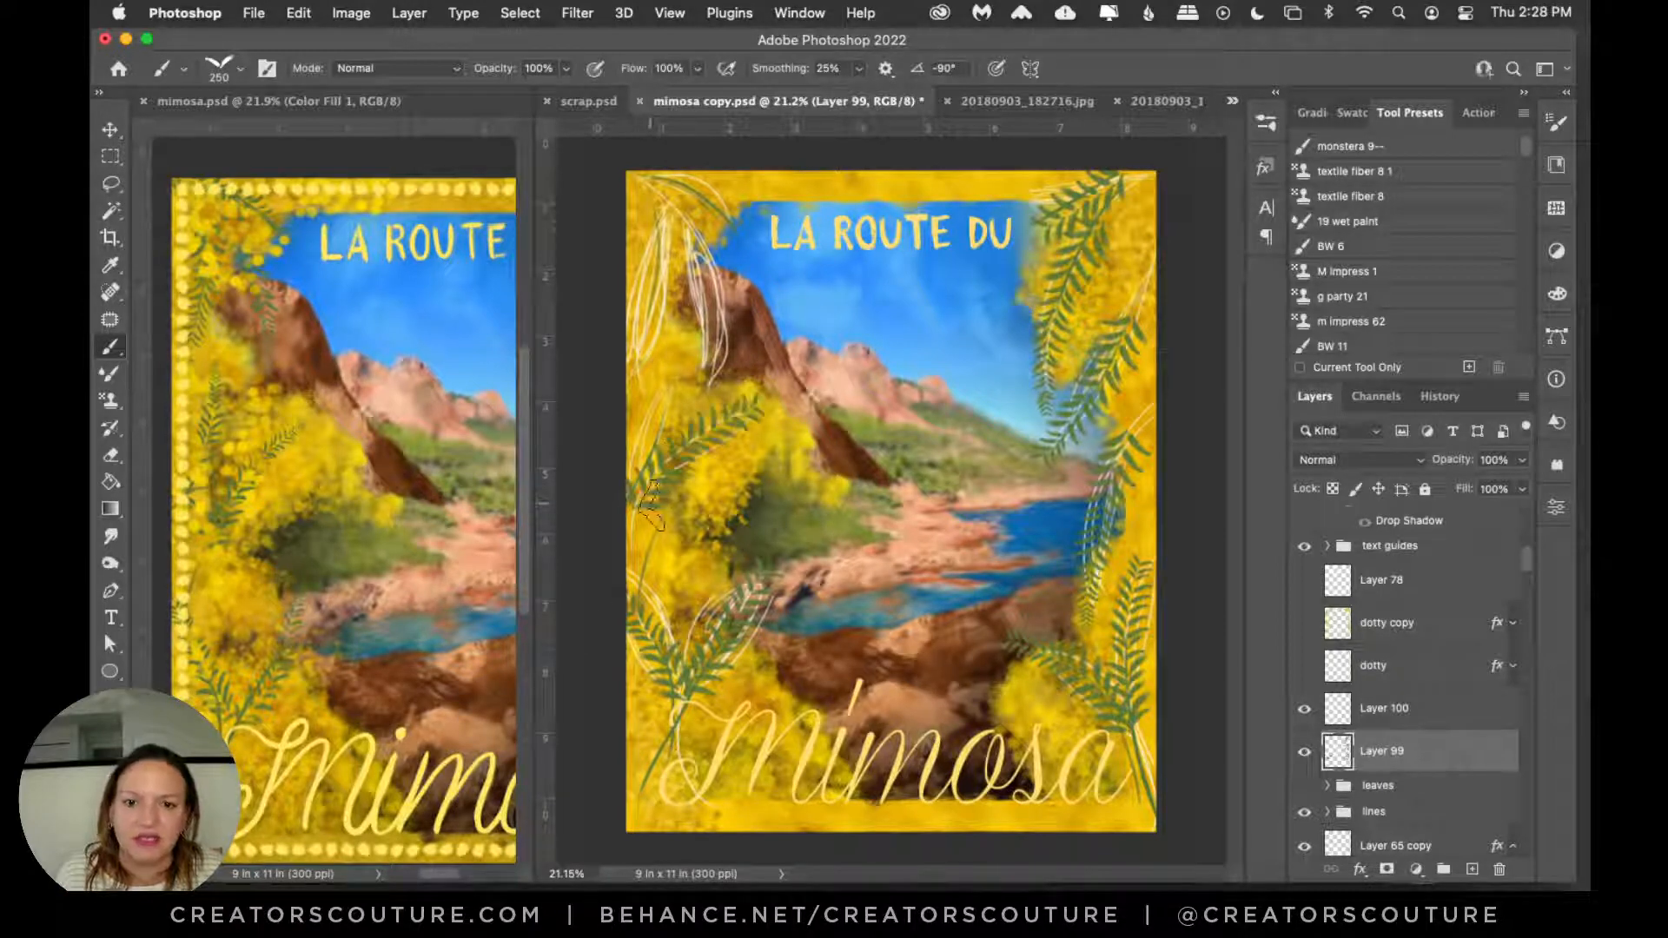
key("super+z")
mouse_move(646, 511)
left_mouse_down()
mouse_move(680, 469)
mouse_move(781, 430)
left_mouse_up()
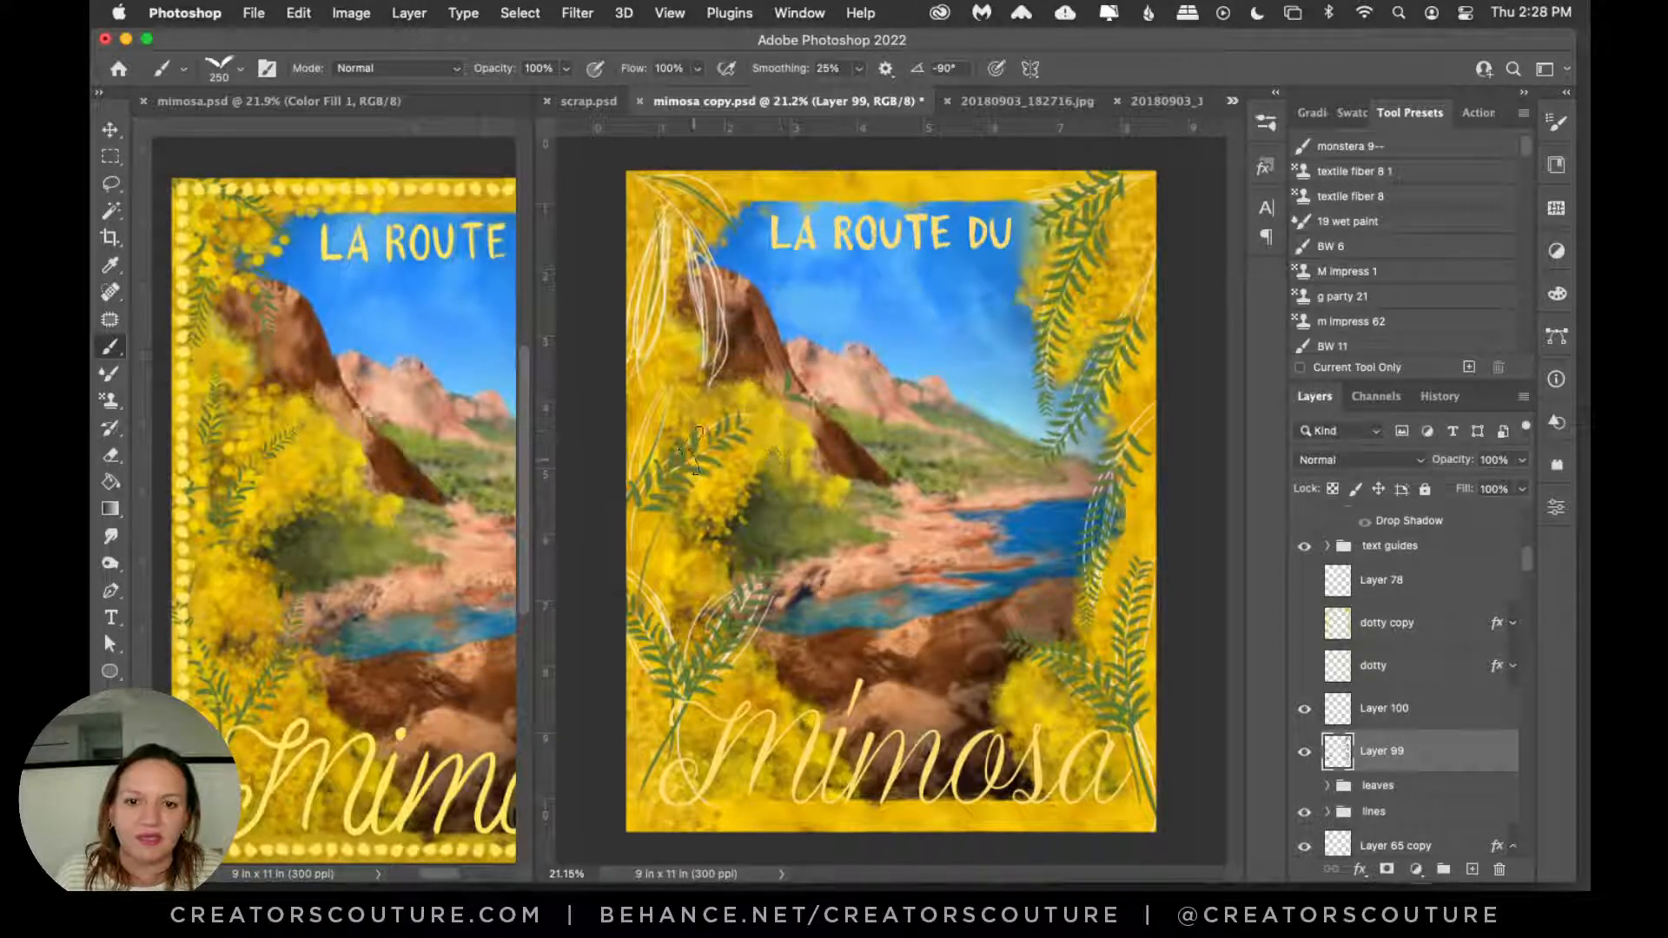
key("super+z")
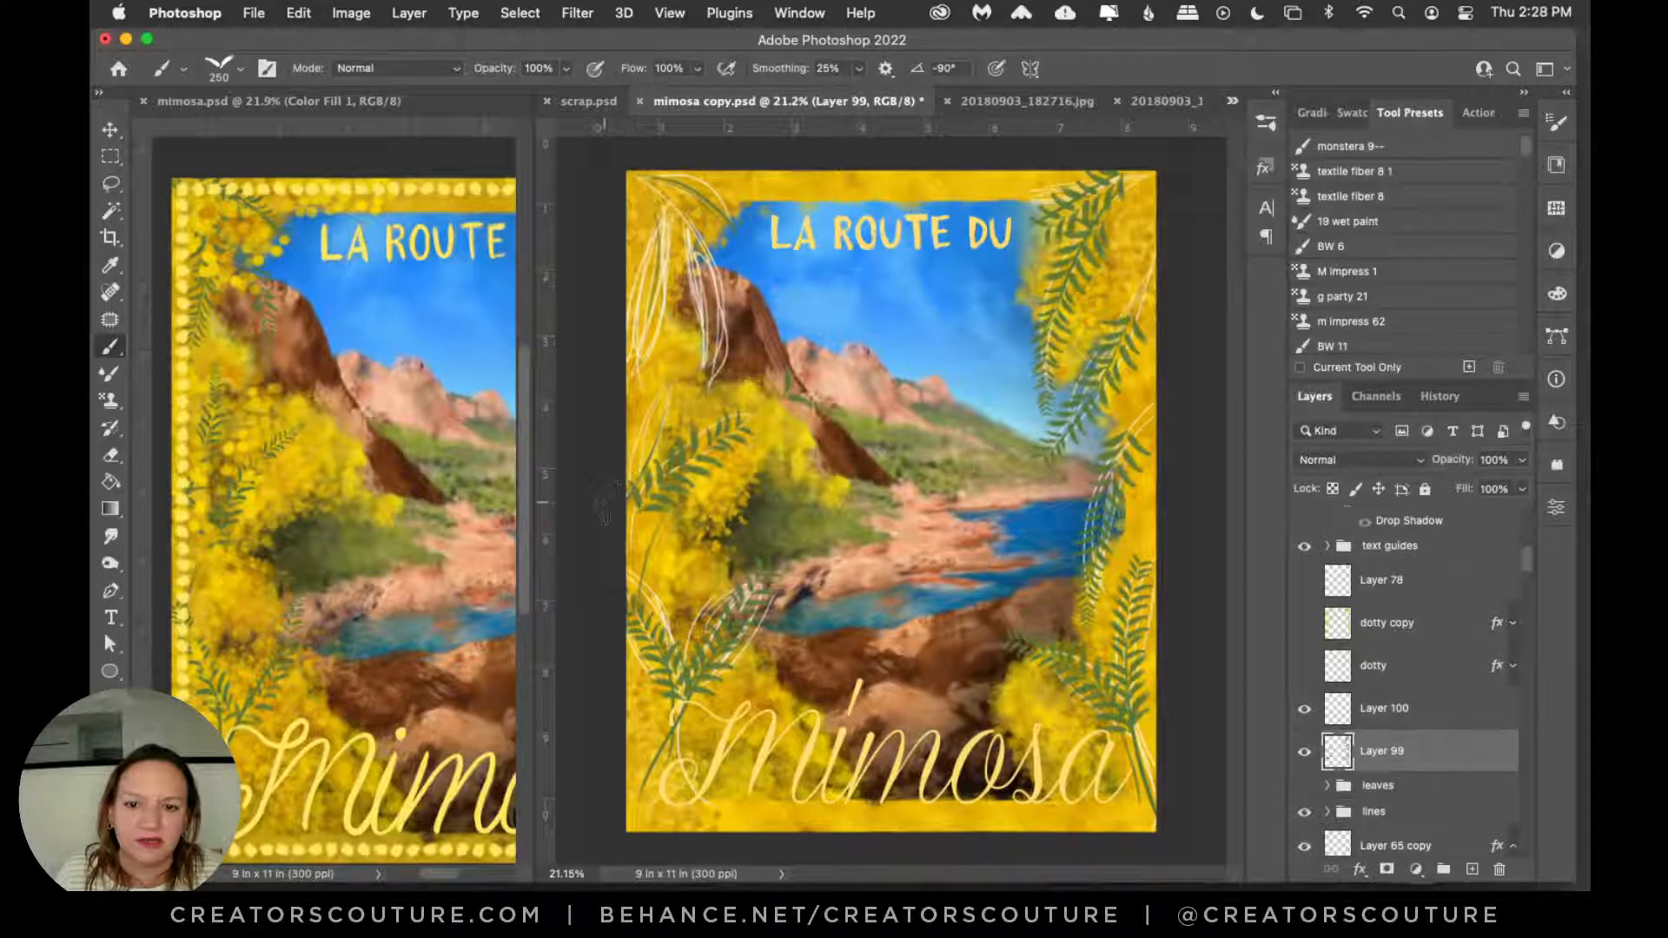
key("bracketleft")
key("bracketleft")
left_click_drag(619, 489, 673, 363)
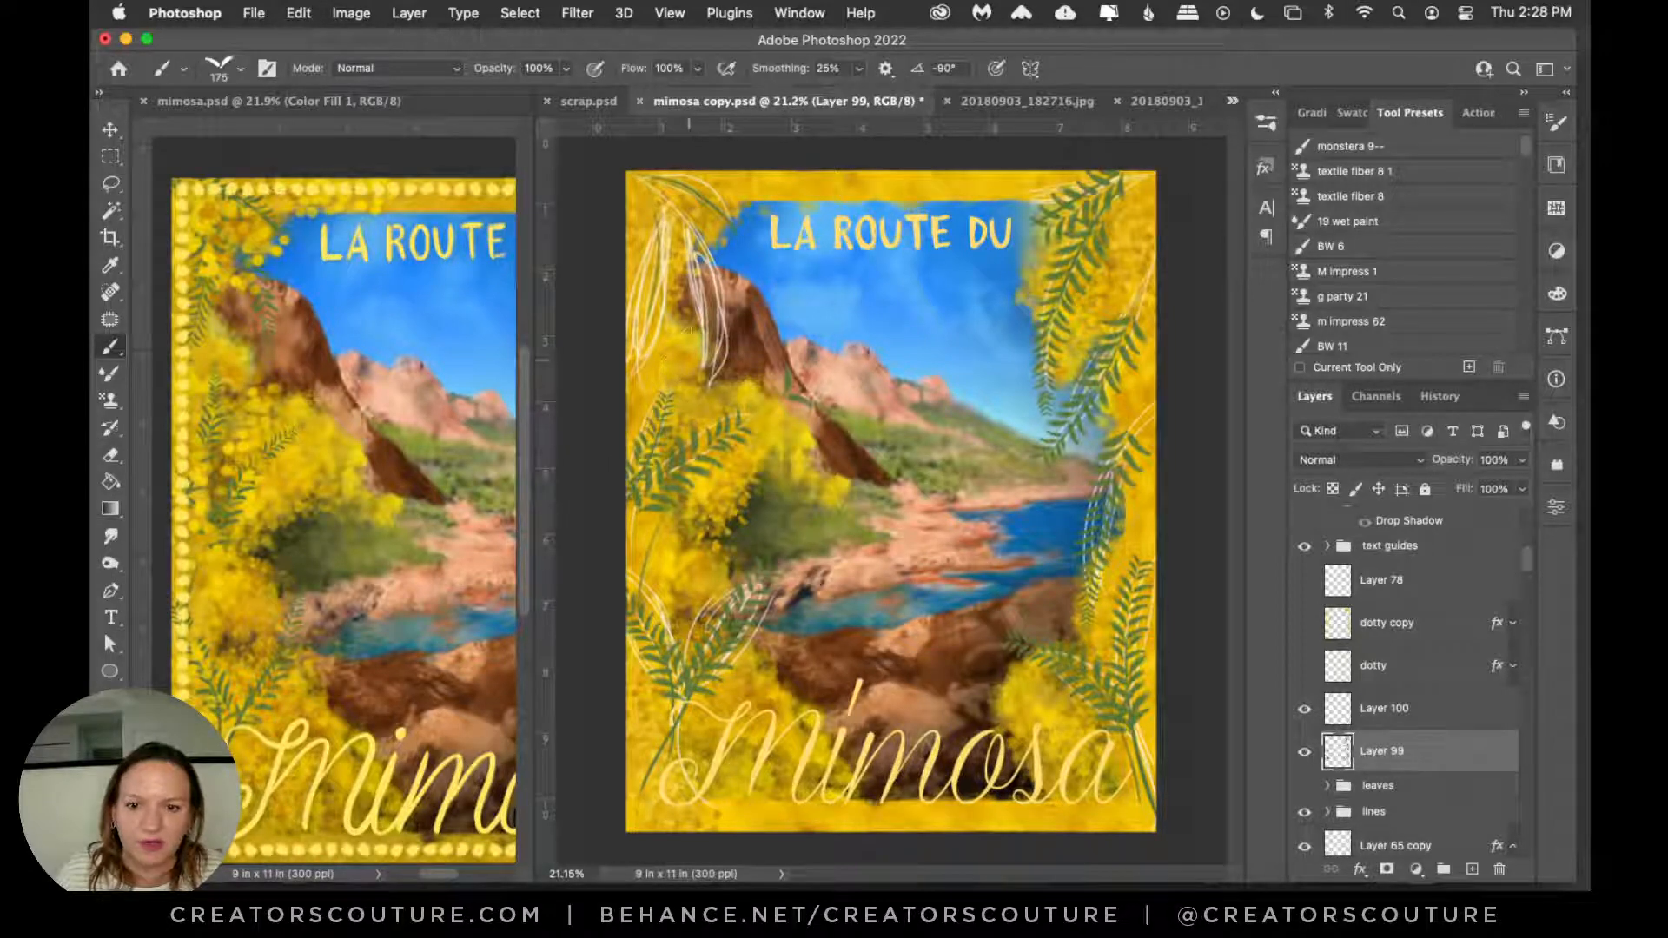
Step: Paint three leaf strands along the guide stems in the poster's upper-left corner with the 175 px brush
left_click_drag(659, 235, 642, 339)
left_click_drag(683, 228, 713, 366)
left_click_drag(660, 180, 737, 226)
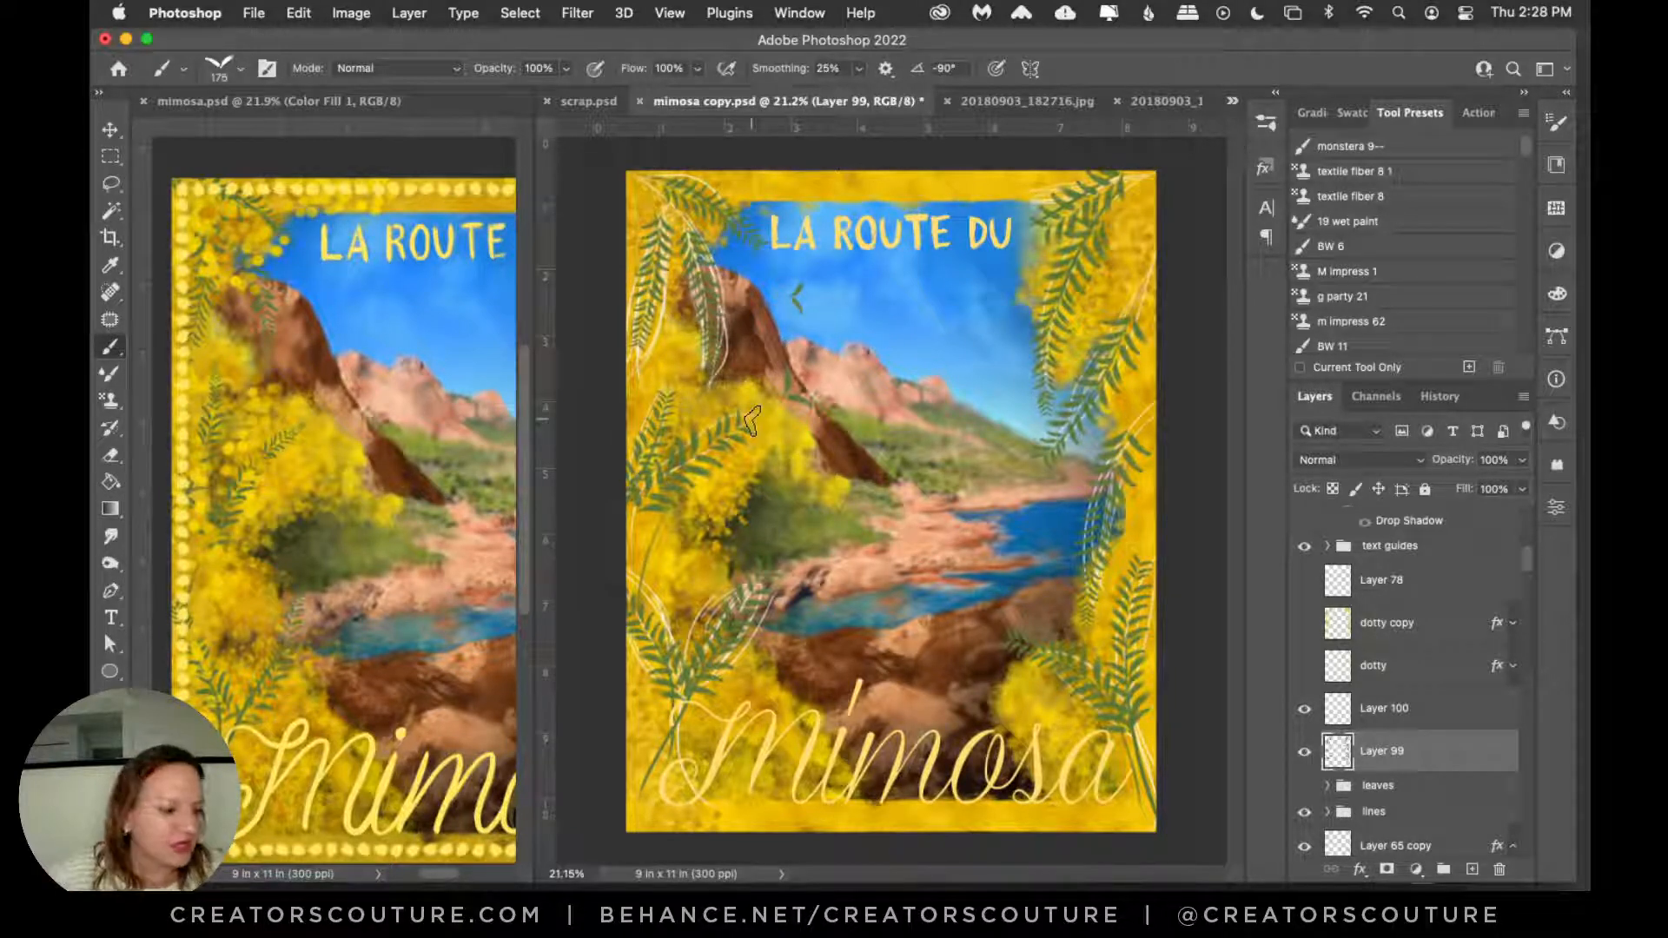
Step: Hide the freshly painted Layer 99, show the original leaves group and hide the lines group
left_click(1303, 752)
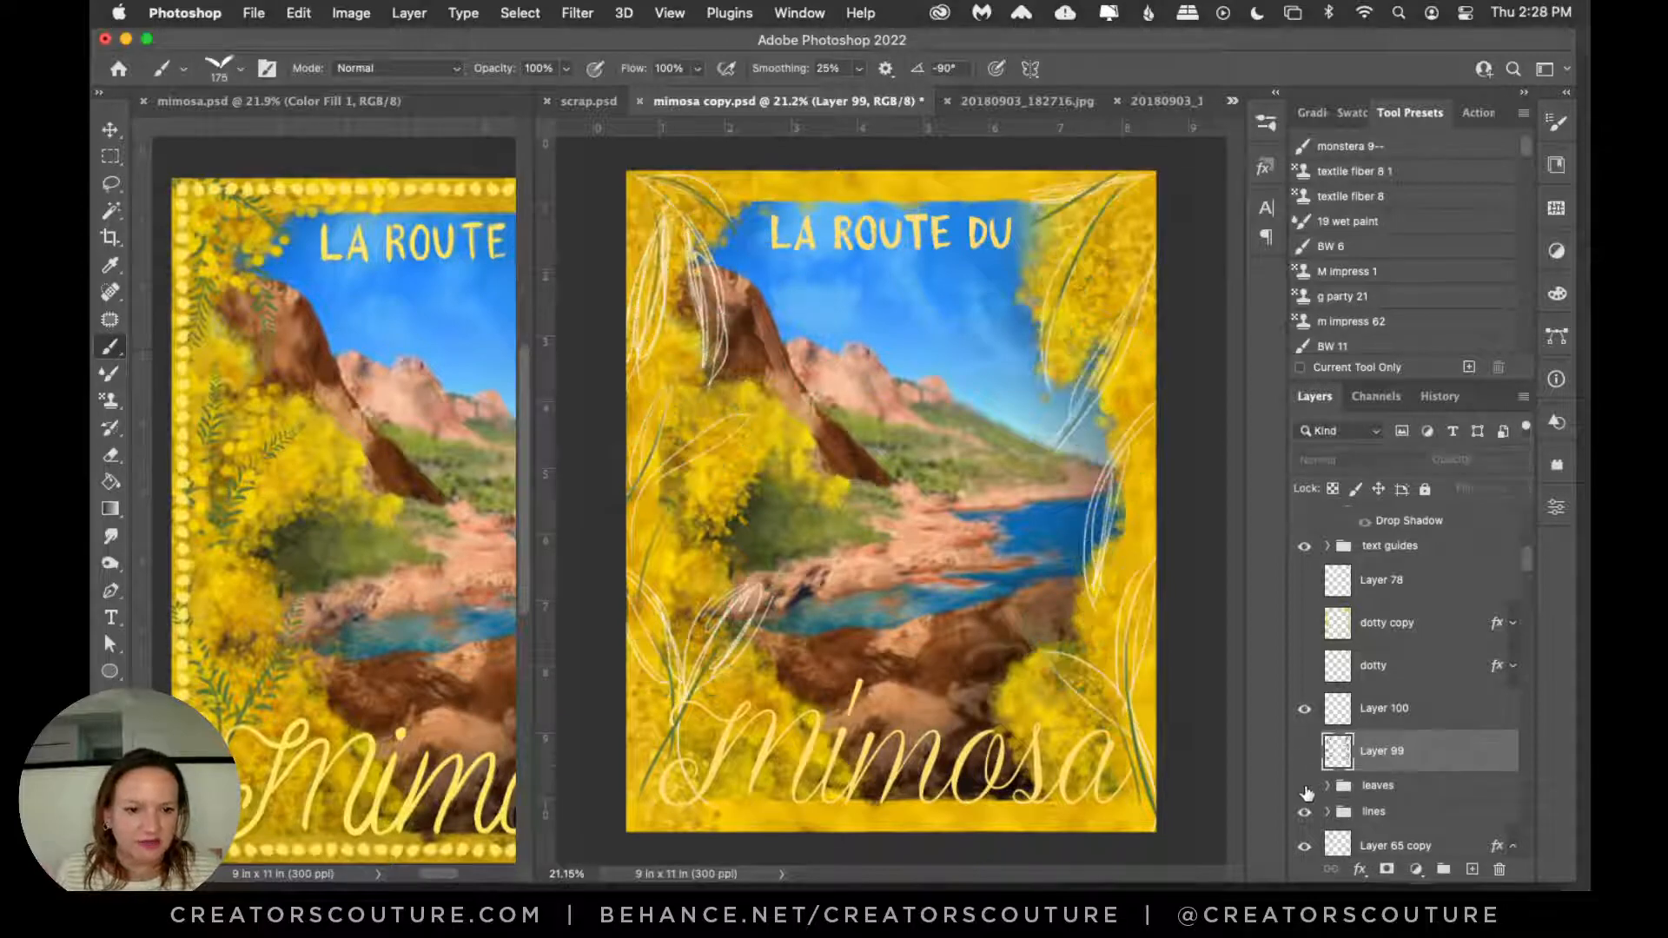
left_click(1304, 785)
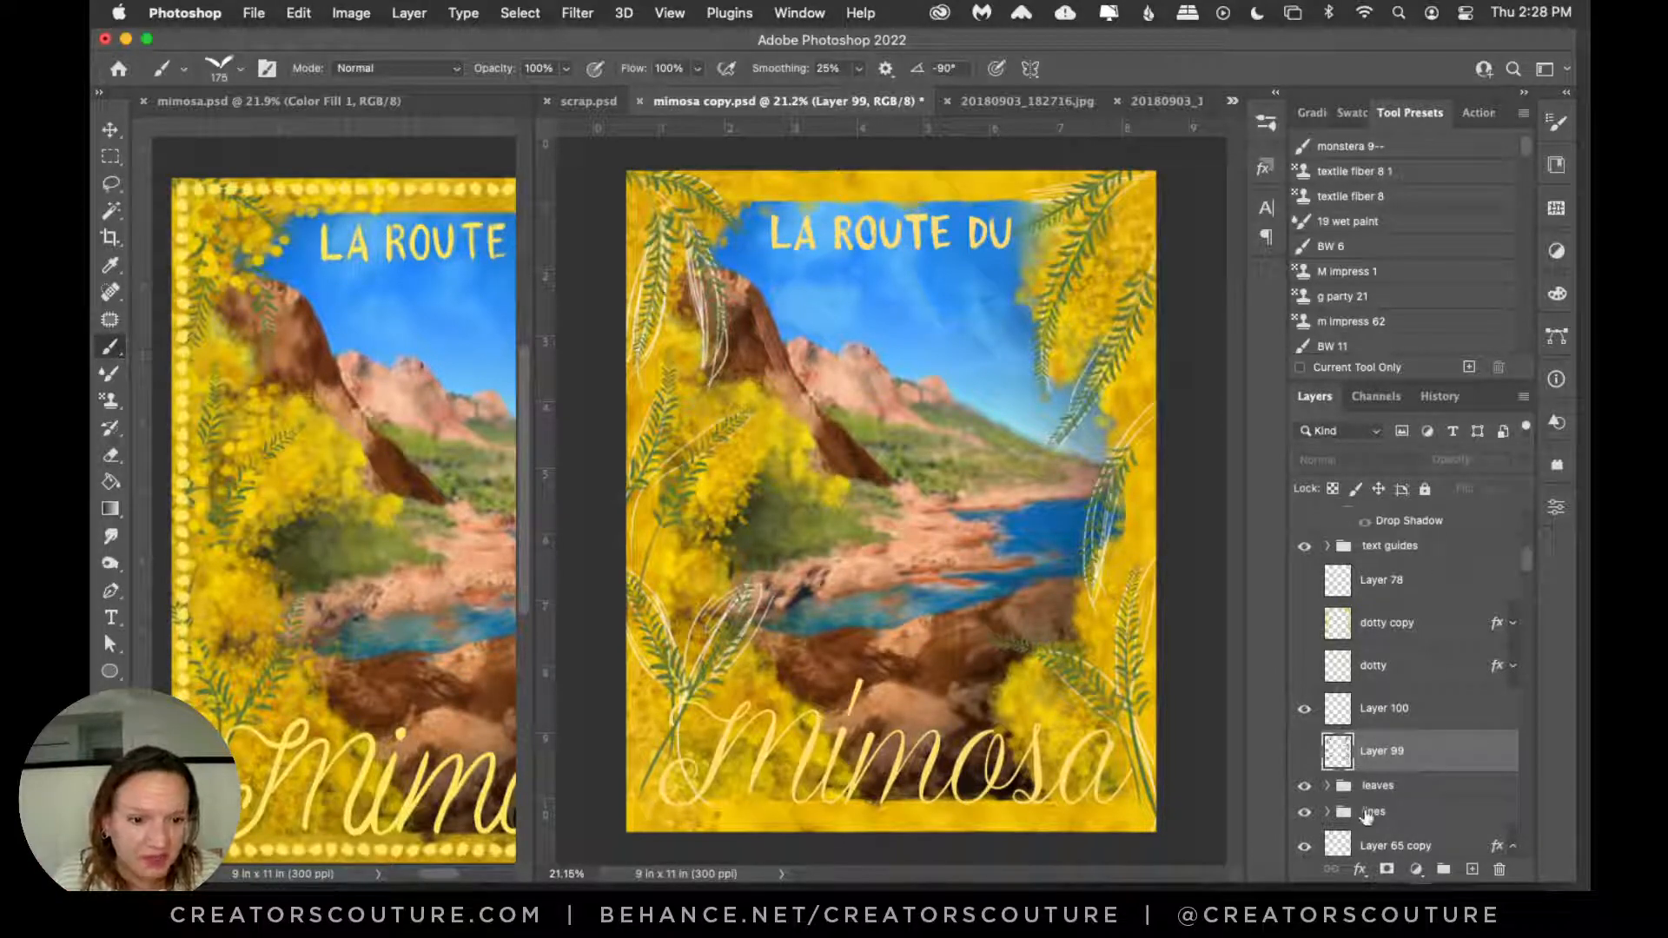
left_click(1366, 814)
left_click(1304, 811)
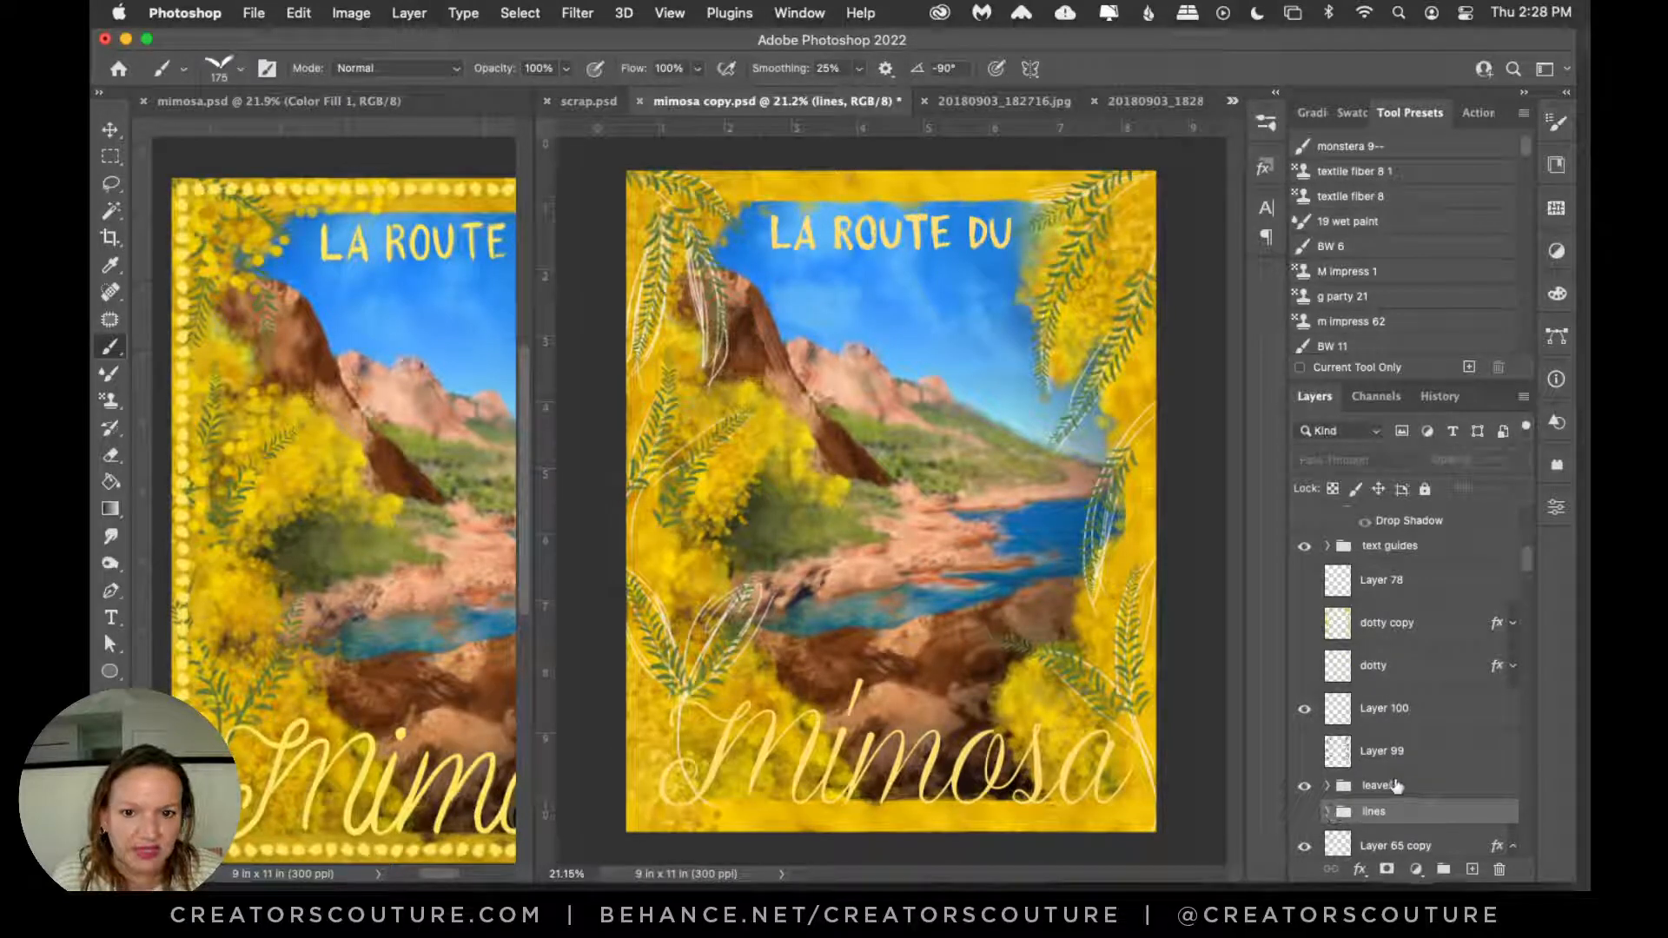
left_click(1304, 811)
scroll(1375, 743, "down", 2)
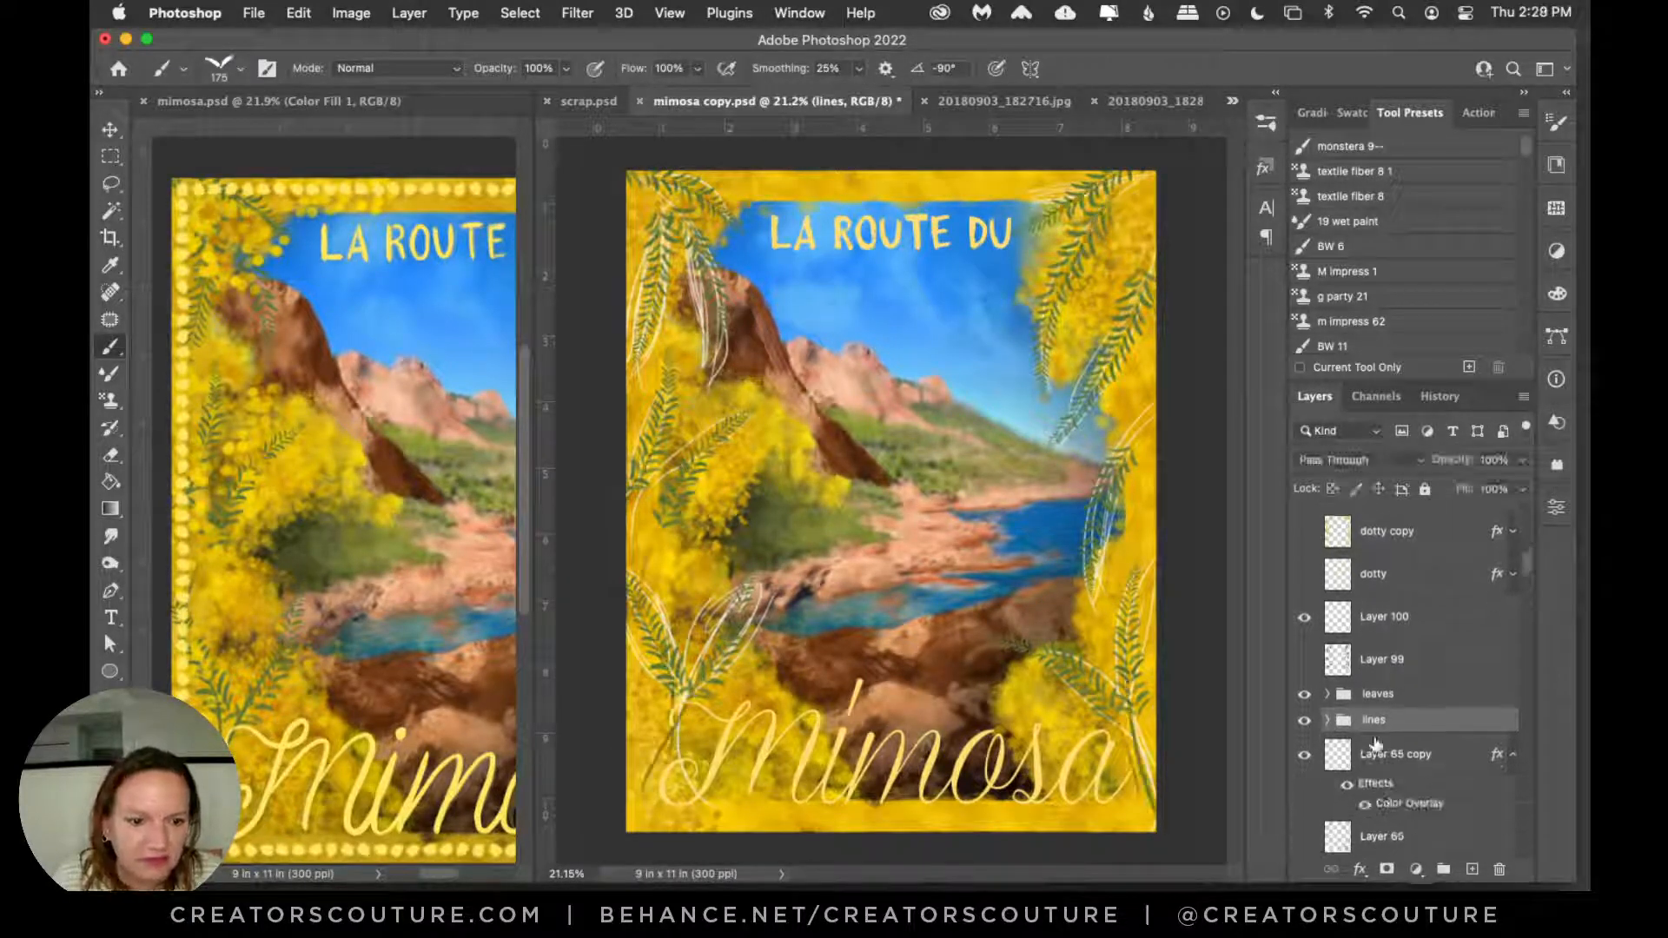
left_click(1304, 720)
scroll(1390, 749, "up", 7)
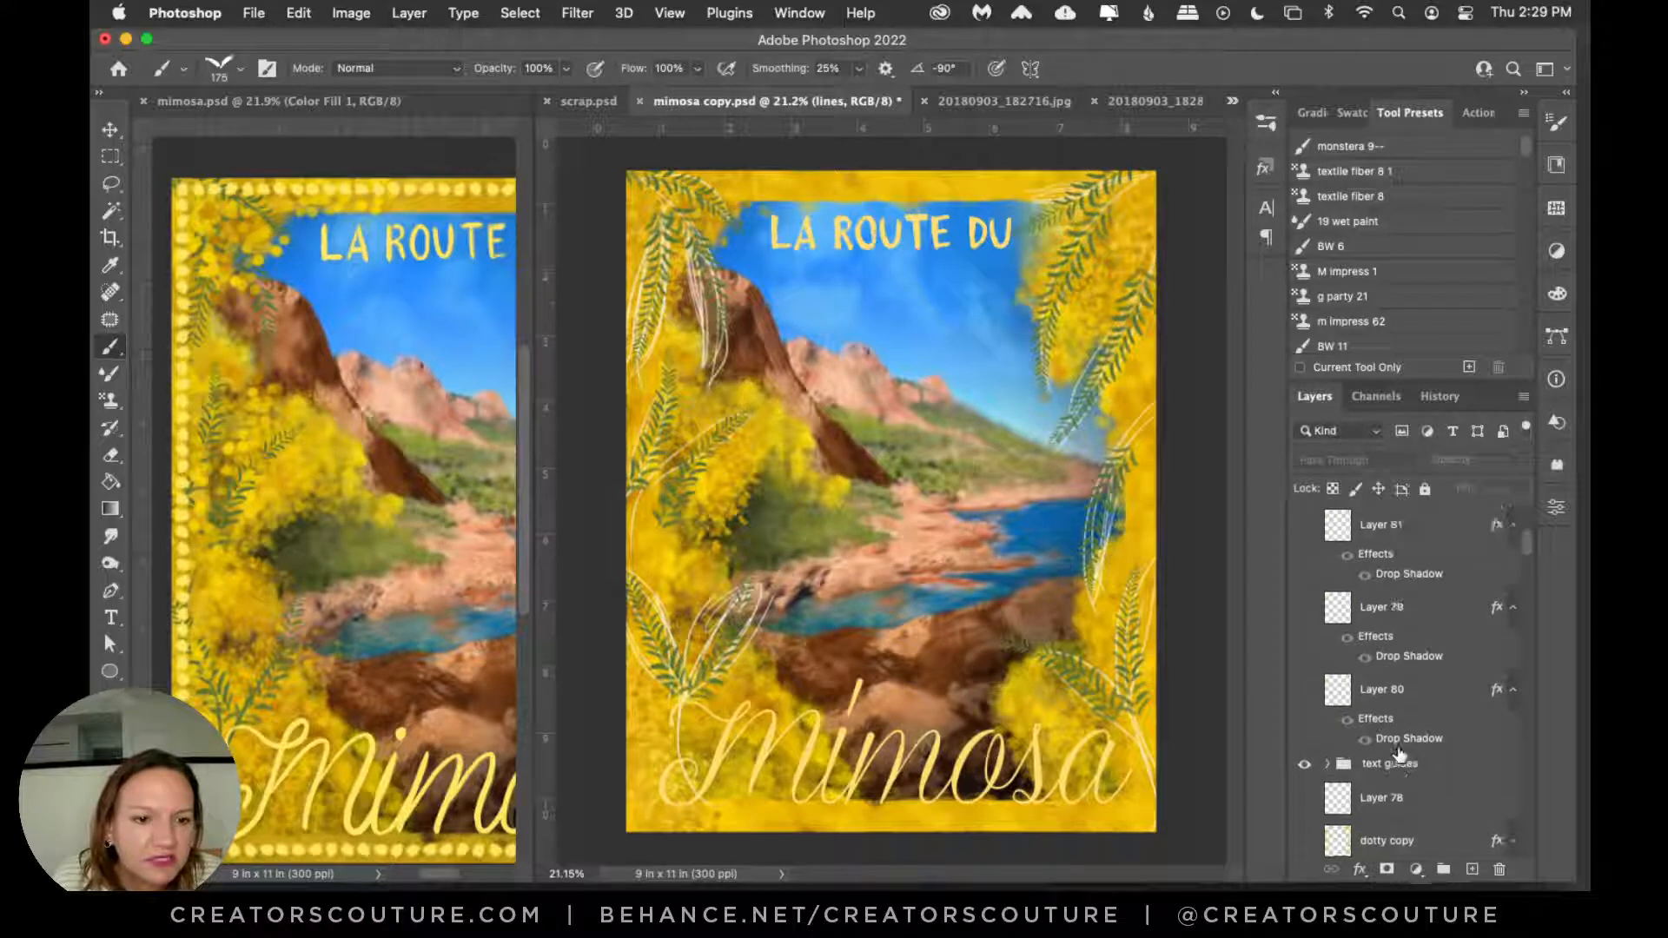
Step: Select the remaining stem lines at the poster's right edge and hide their layer, Layer 65 copy
scroll(1399, 754, "up", 5)
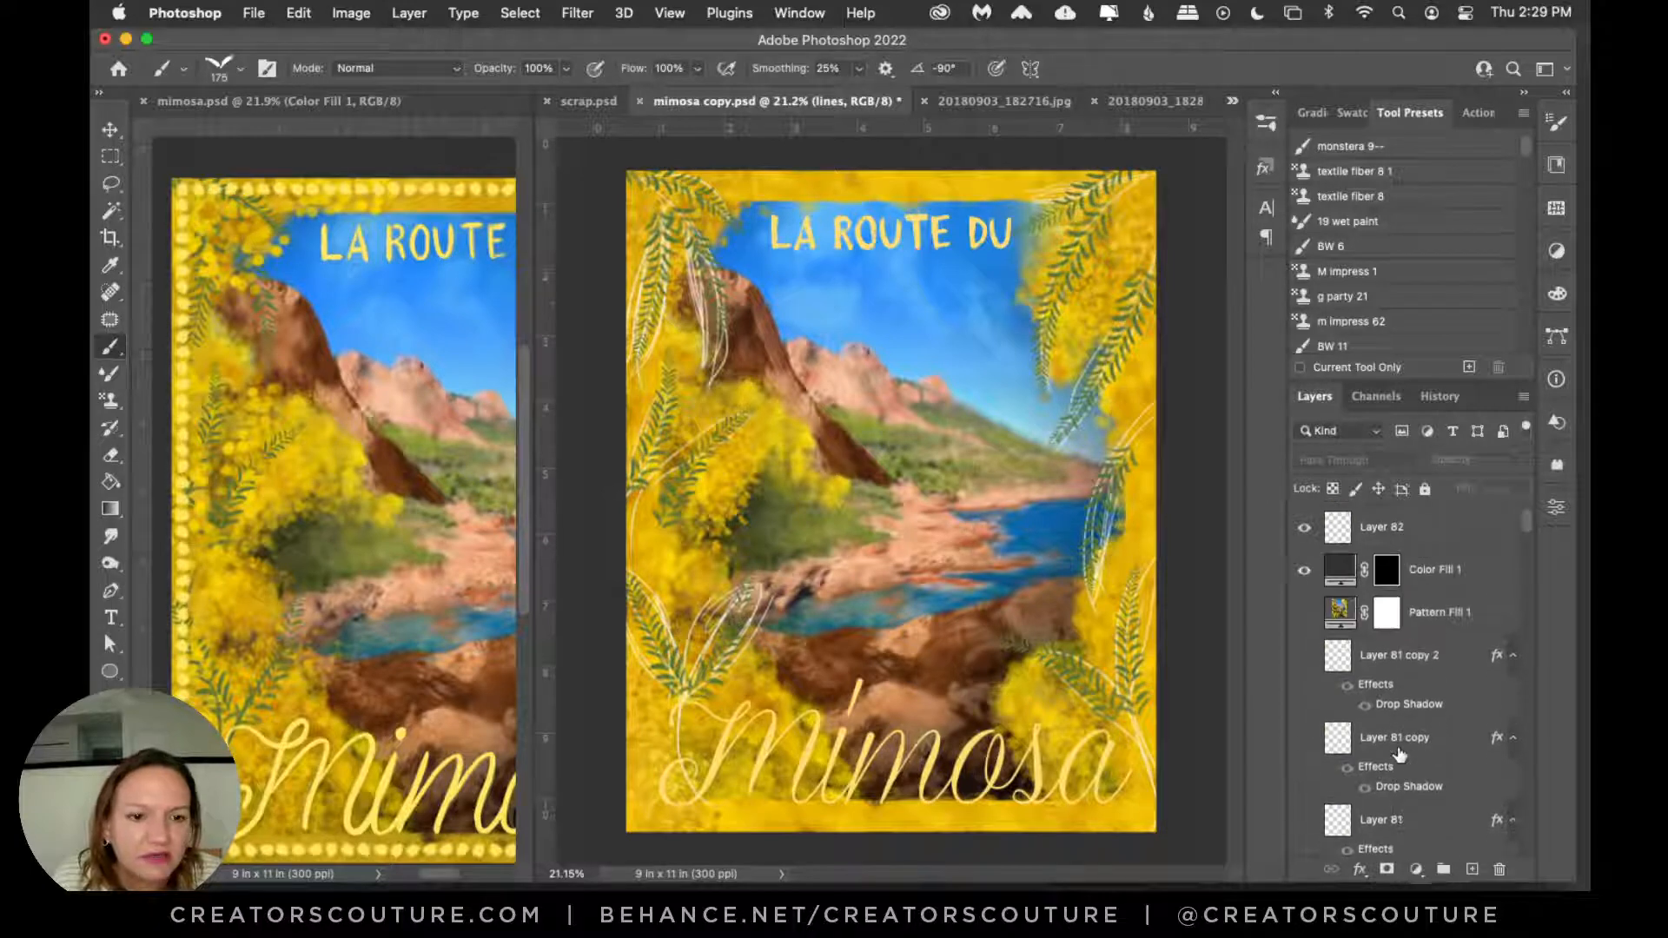
left_click(111, 131)
left_click(1138, 420)
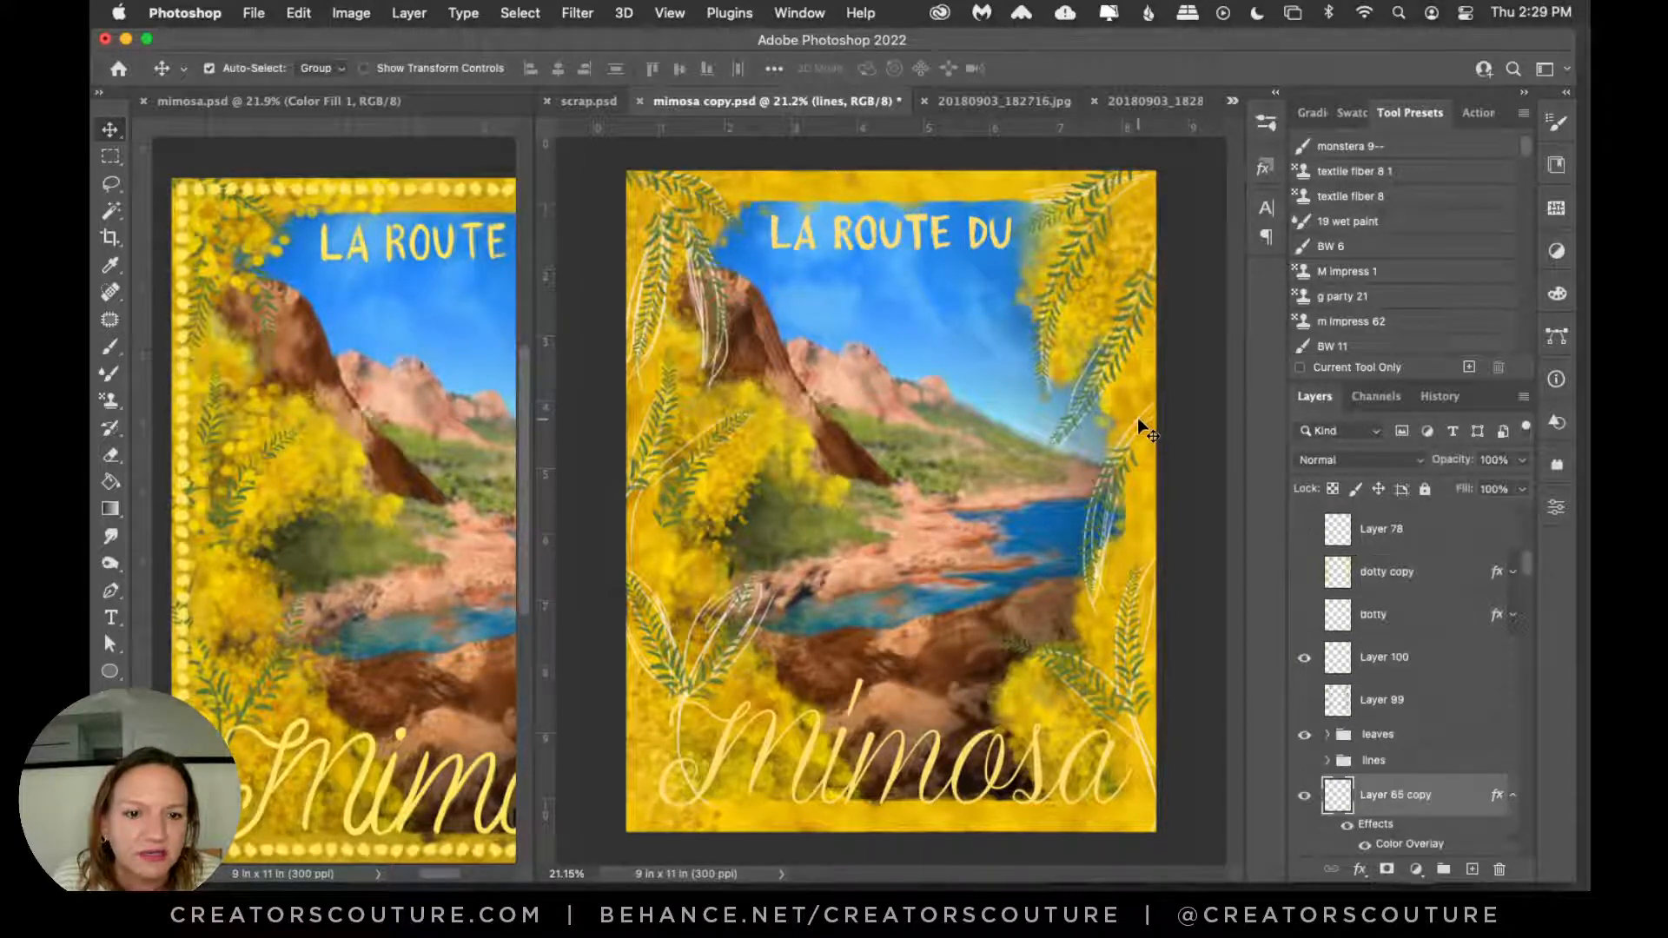
left_click(1306, 797)
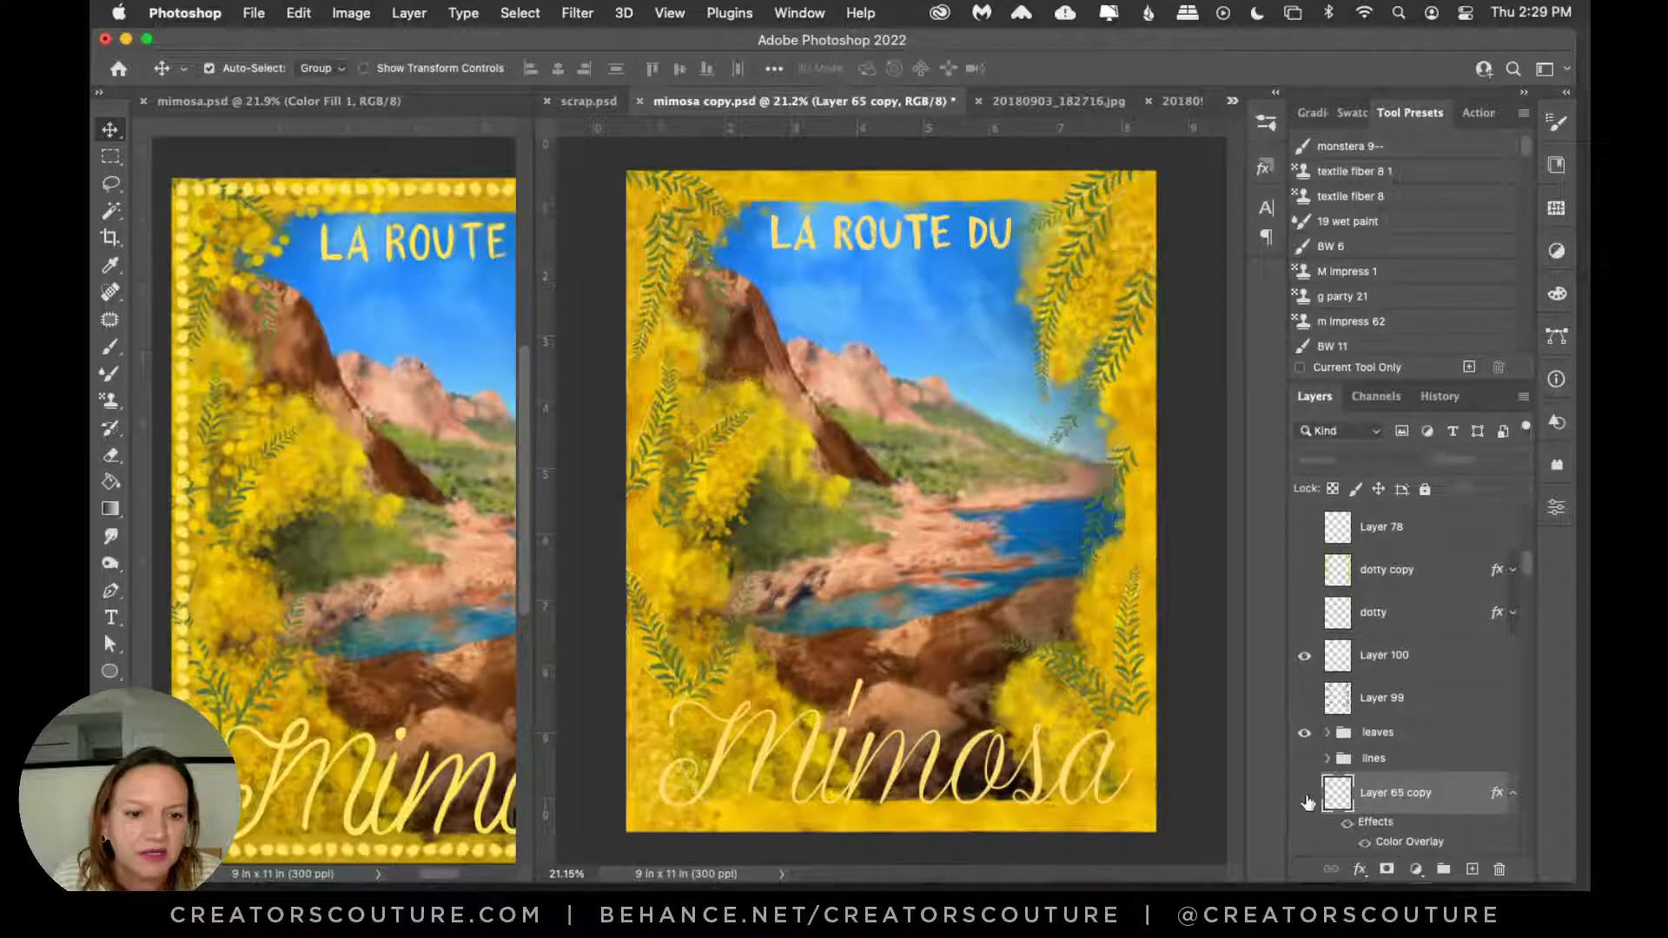
Step: Preview Layer 99 and the dotty layer by briefly toggling their visibility
scroll(1416, 787, "up", 2)
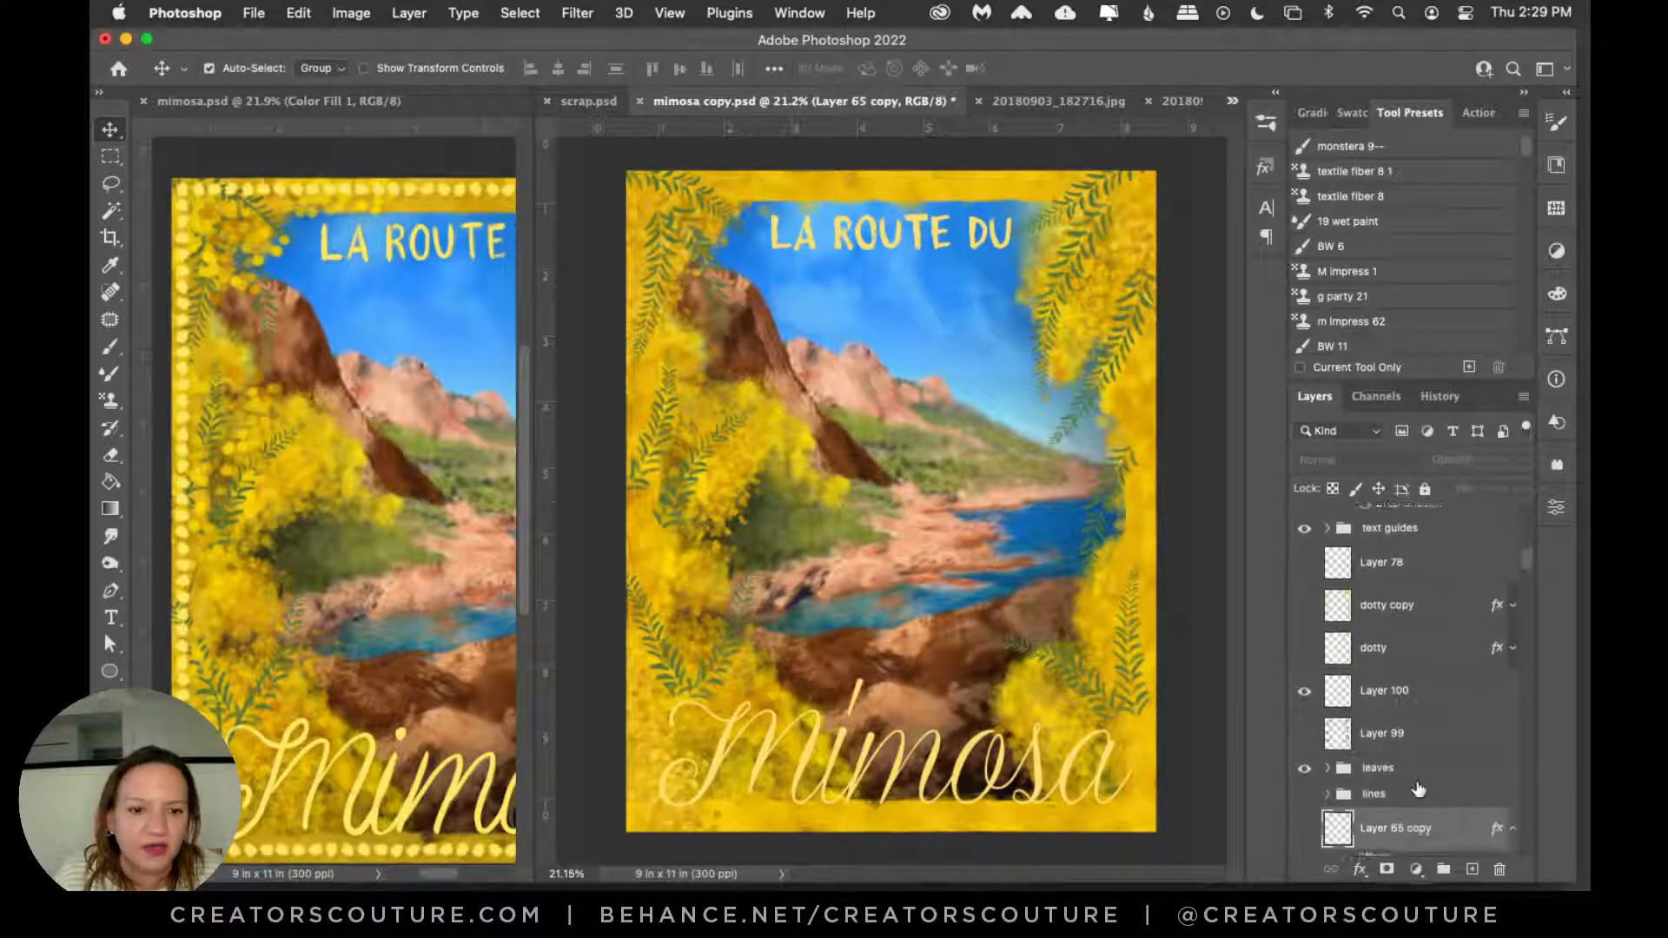
scroll(1418, 789, "down", 1)
left_click(1306, 692)
left_click(1306, 692)
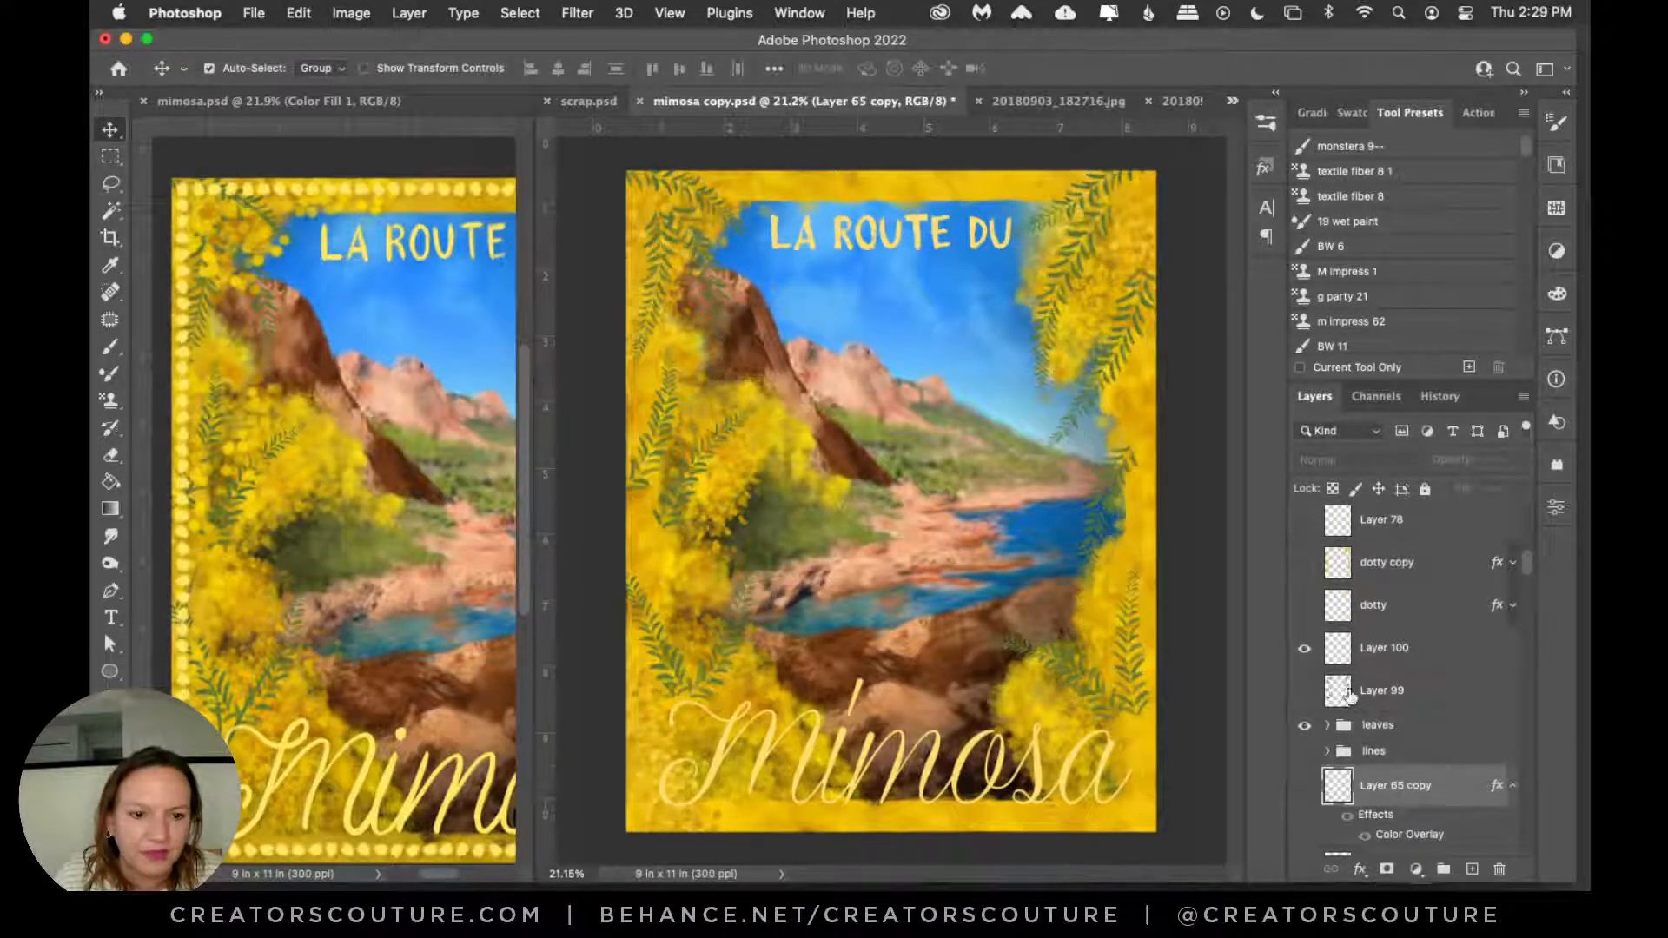
scroll(1355, 694, "up", 1)
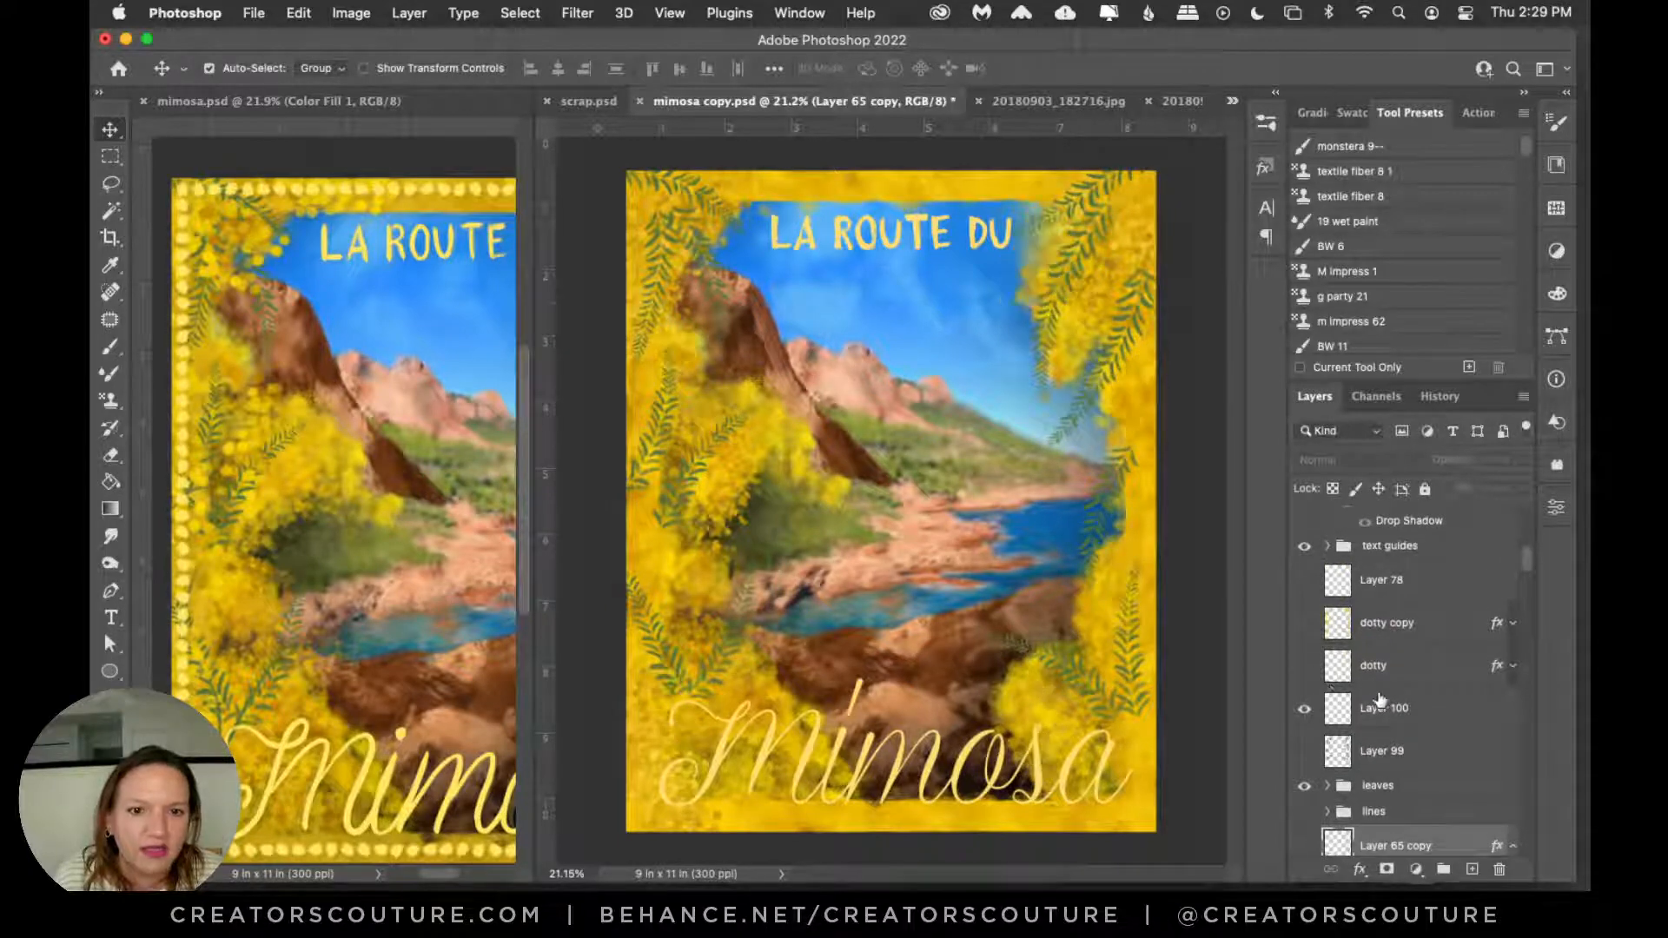
scroll(1381, 699, "up", 1)
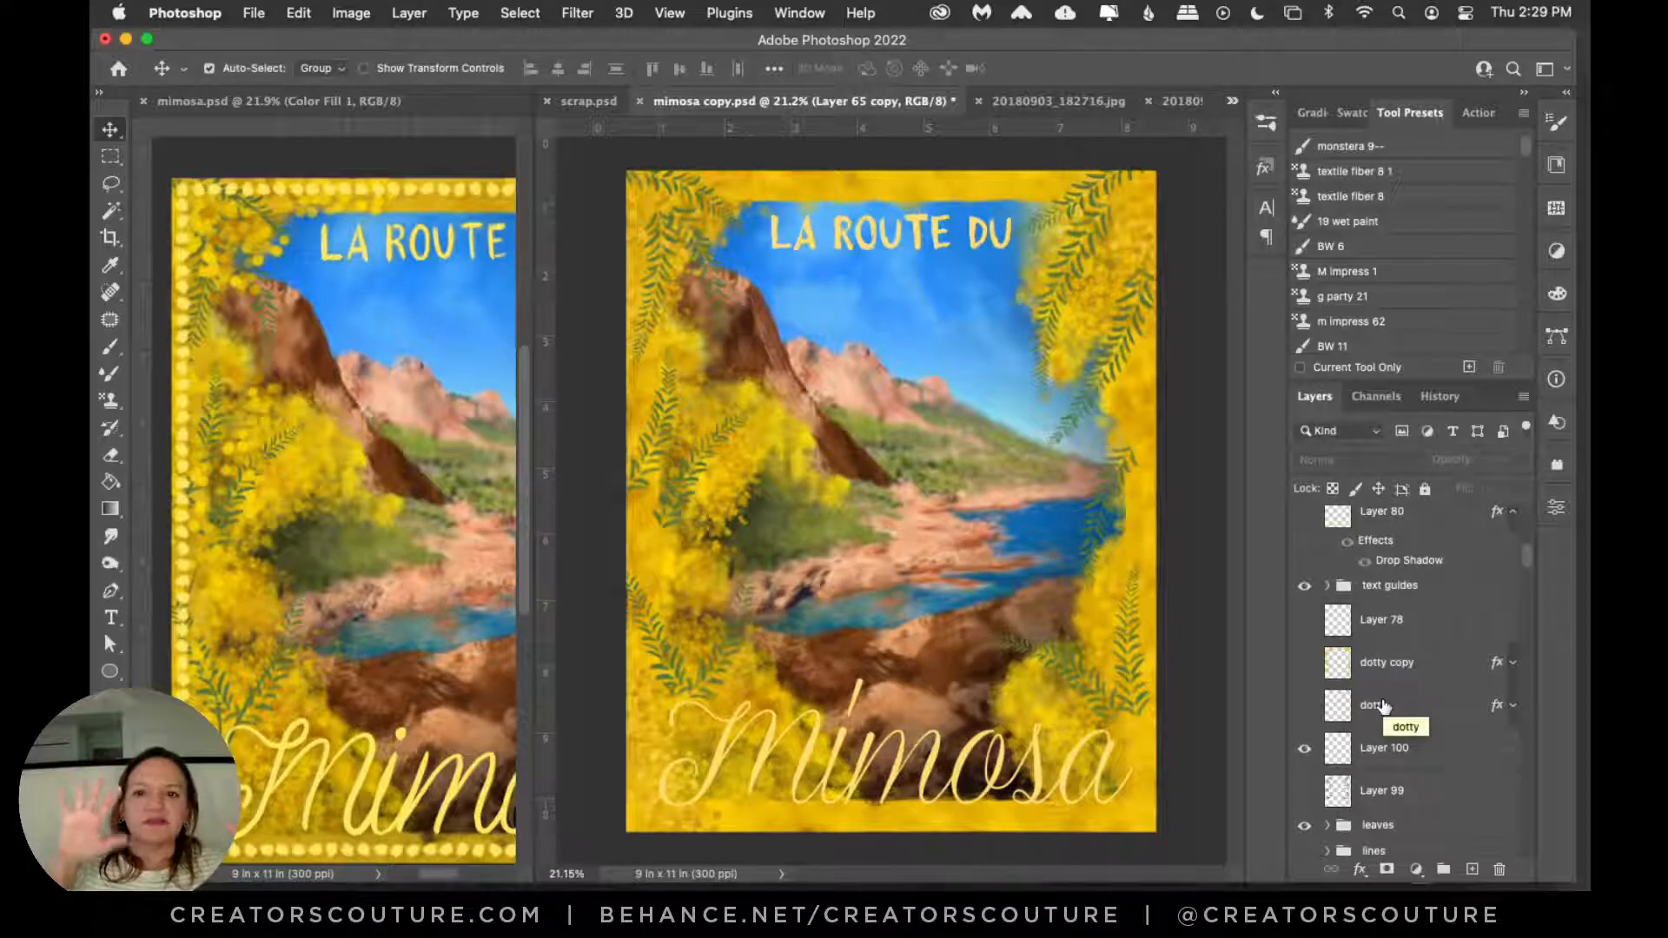
scroll(1355, 734, "down", 1)
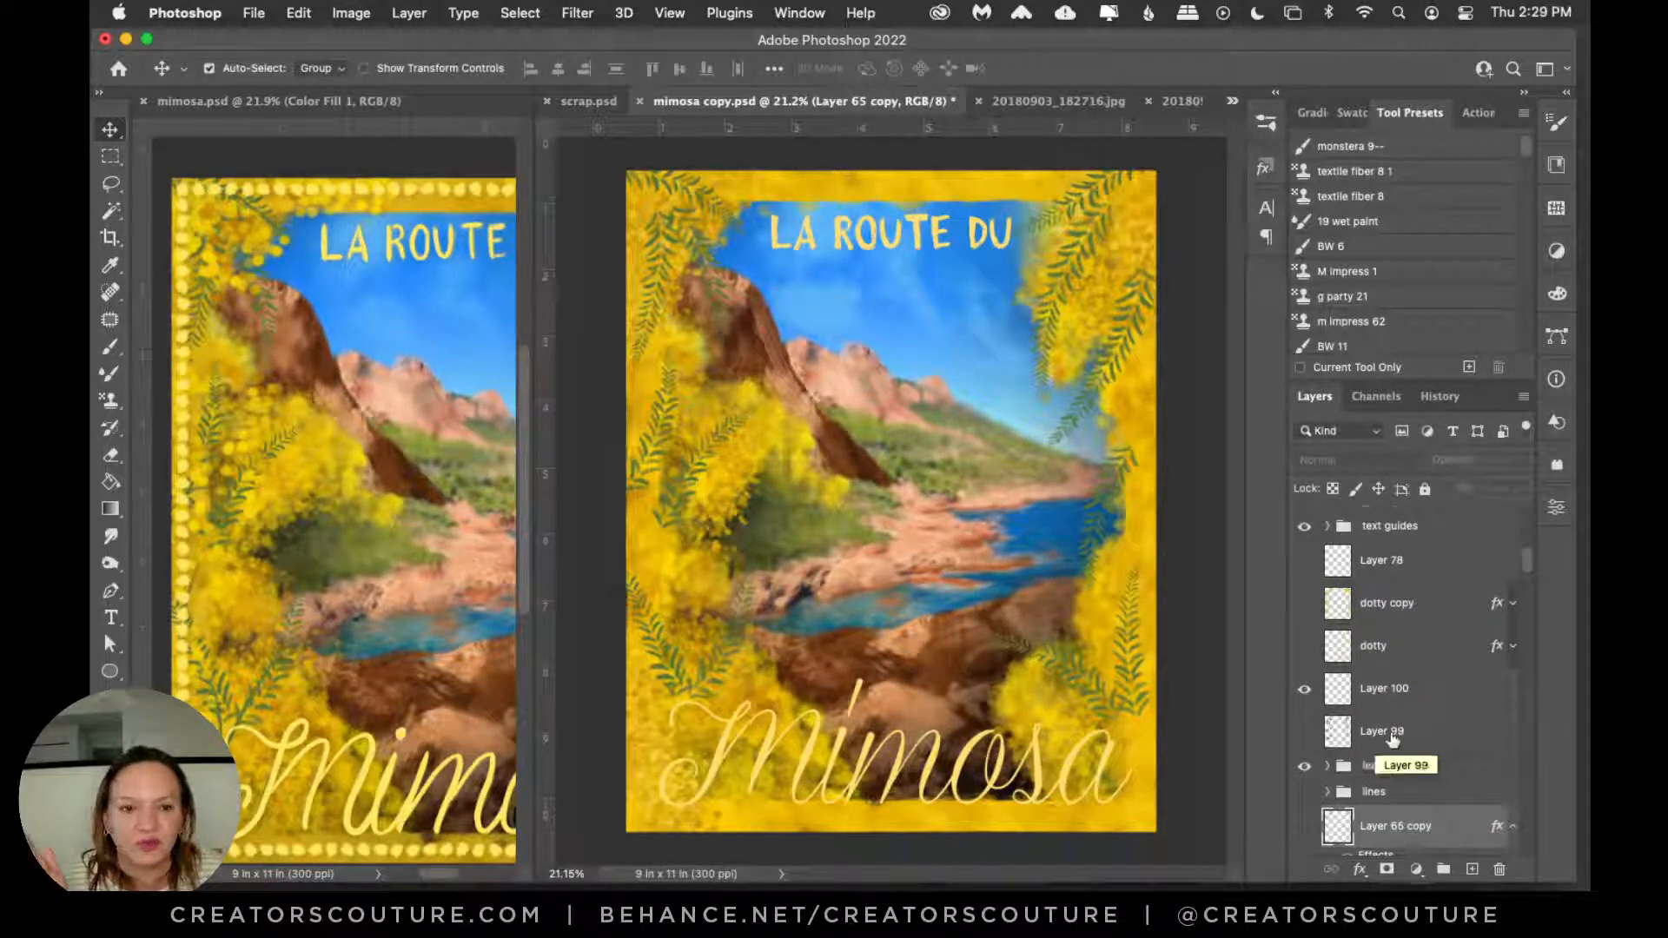
left_click(1305, 647)
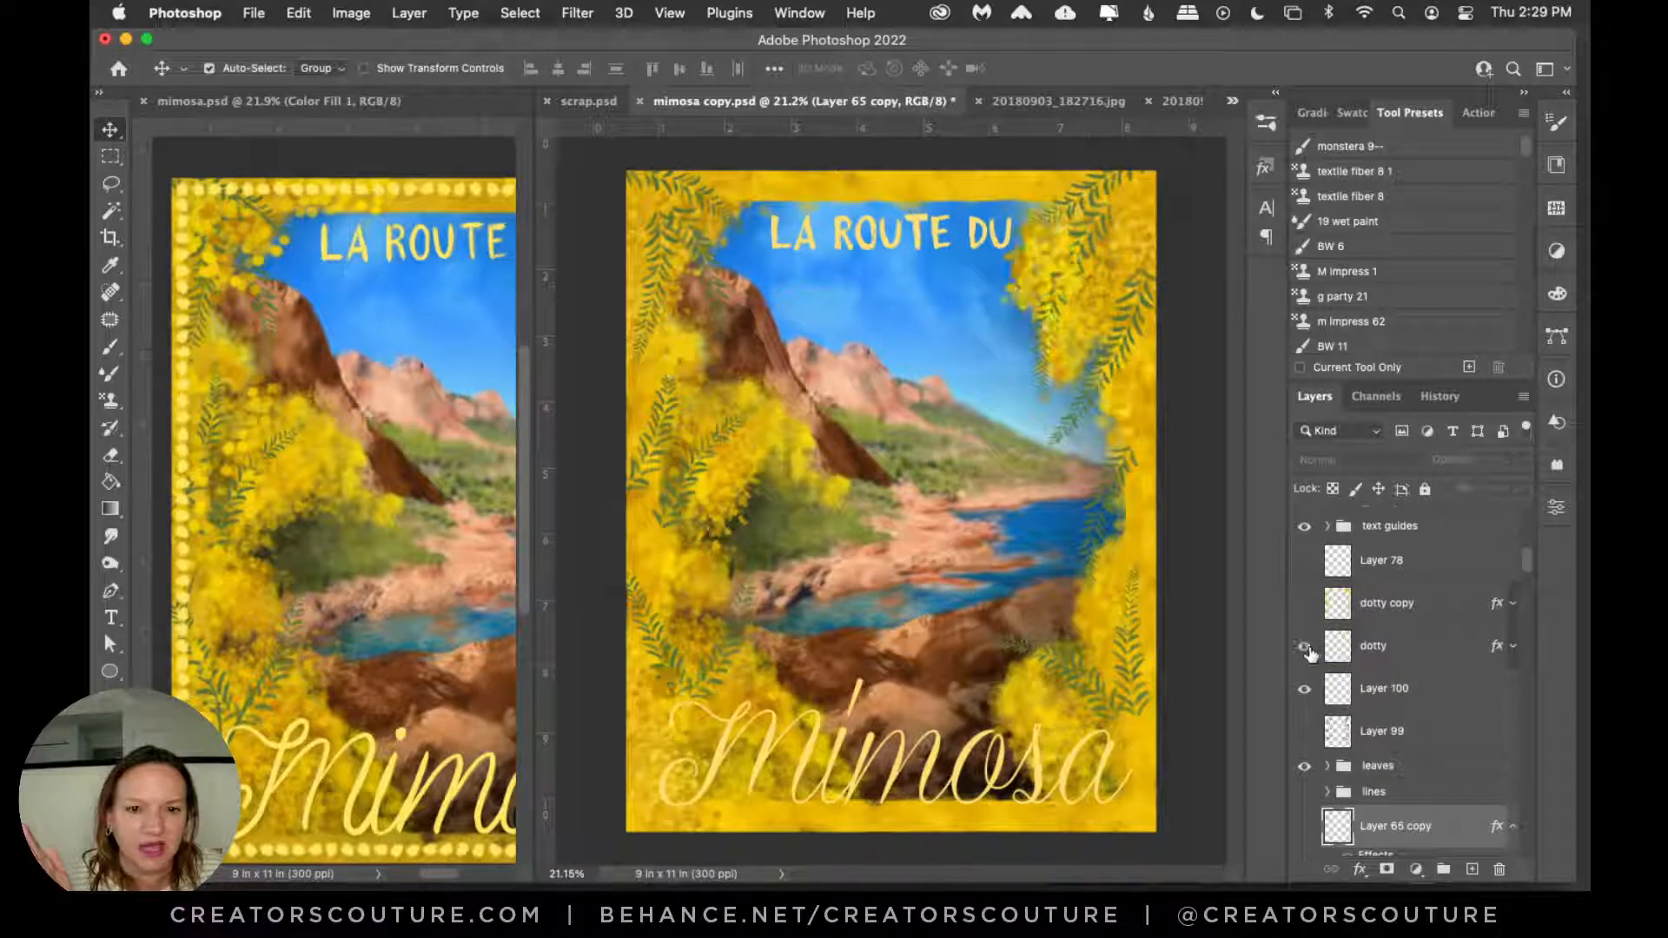
scroll(1314, 659, "up", 1)
left_click(1308, 696)
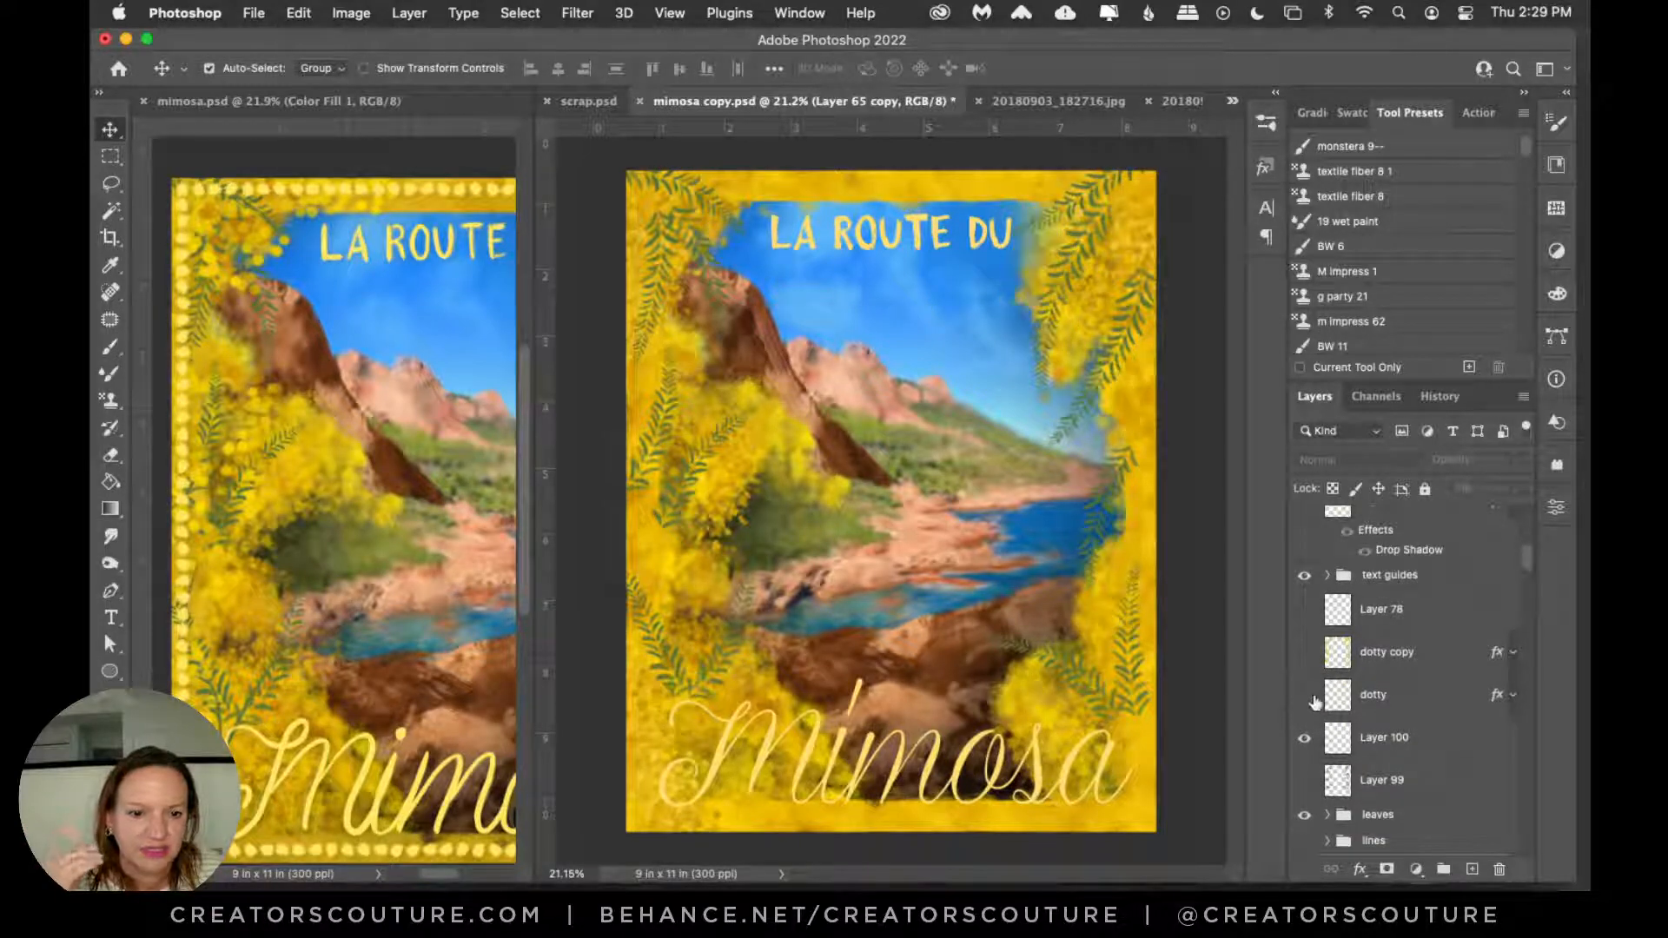
Step: Select Layer 100 and set up the Pattern Stamp tool with the 50 px scrap.psd 3937 brush
left_click(1436, 747)
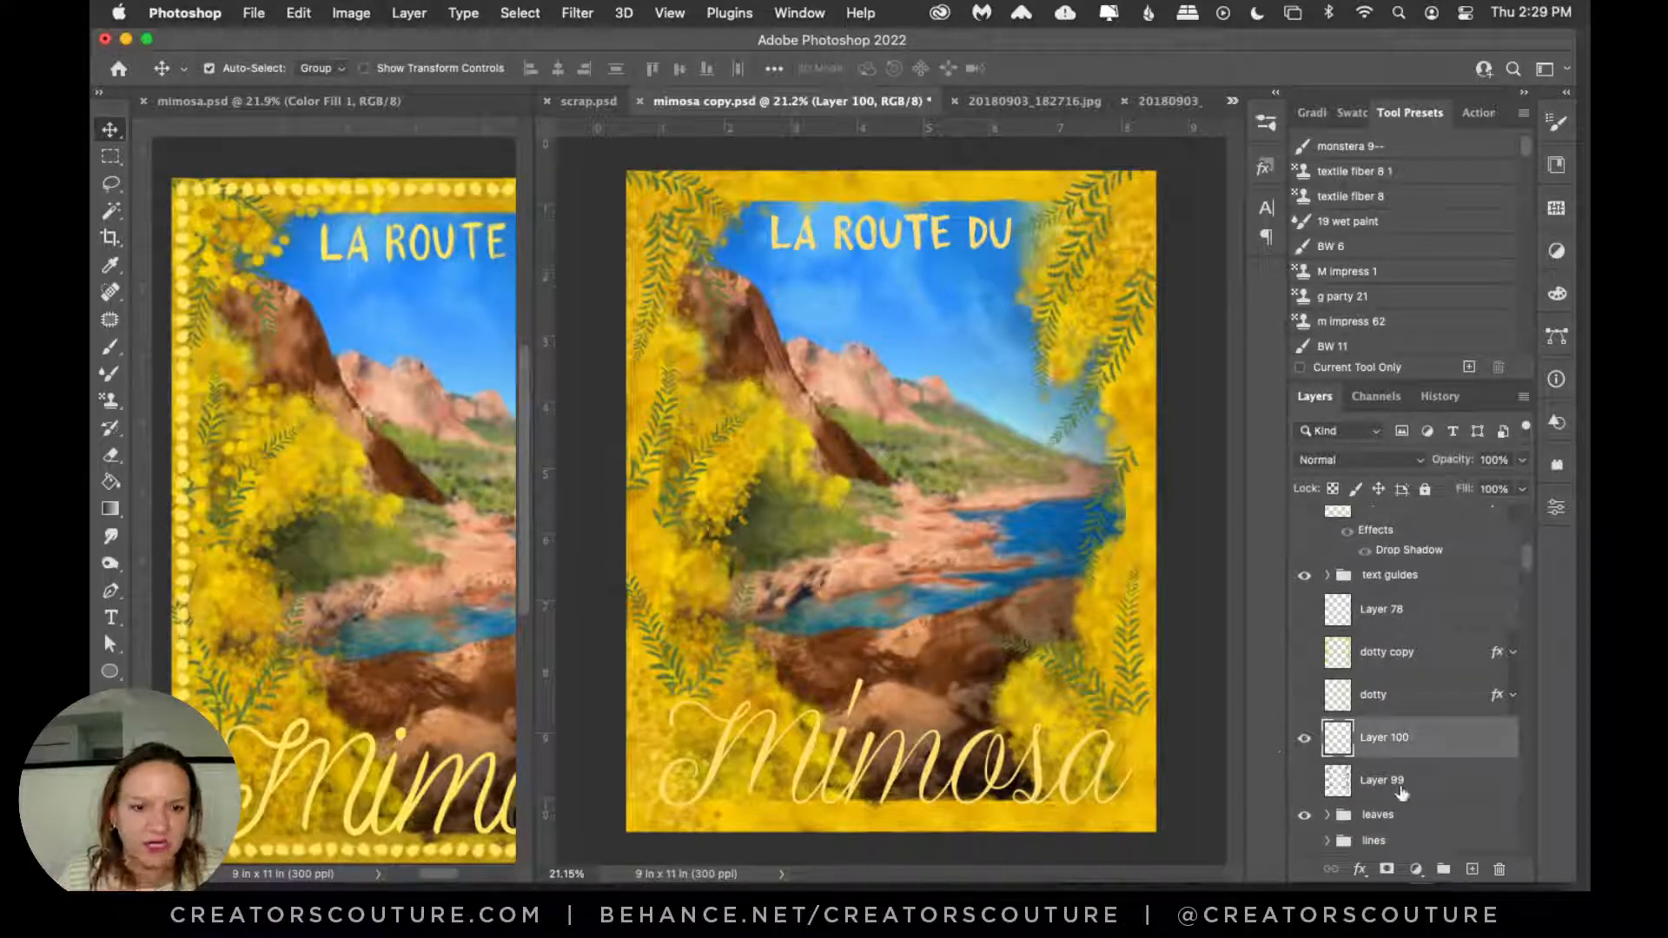
left_click(115, 408)
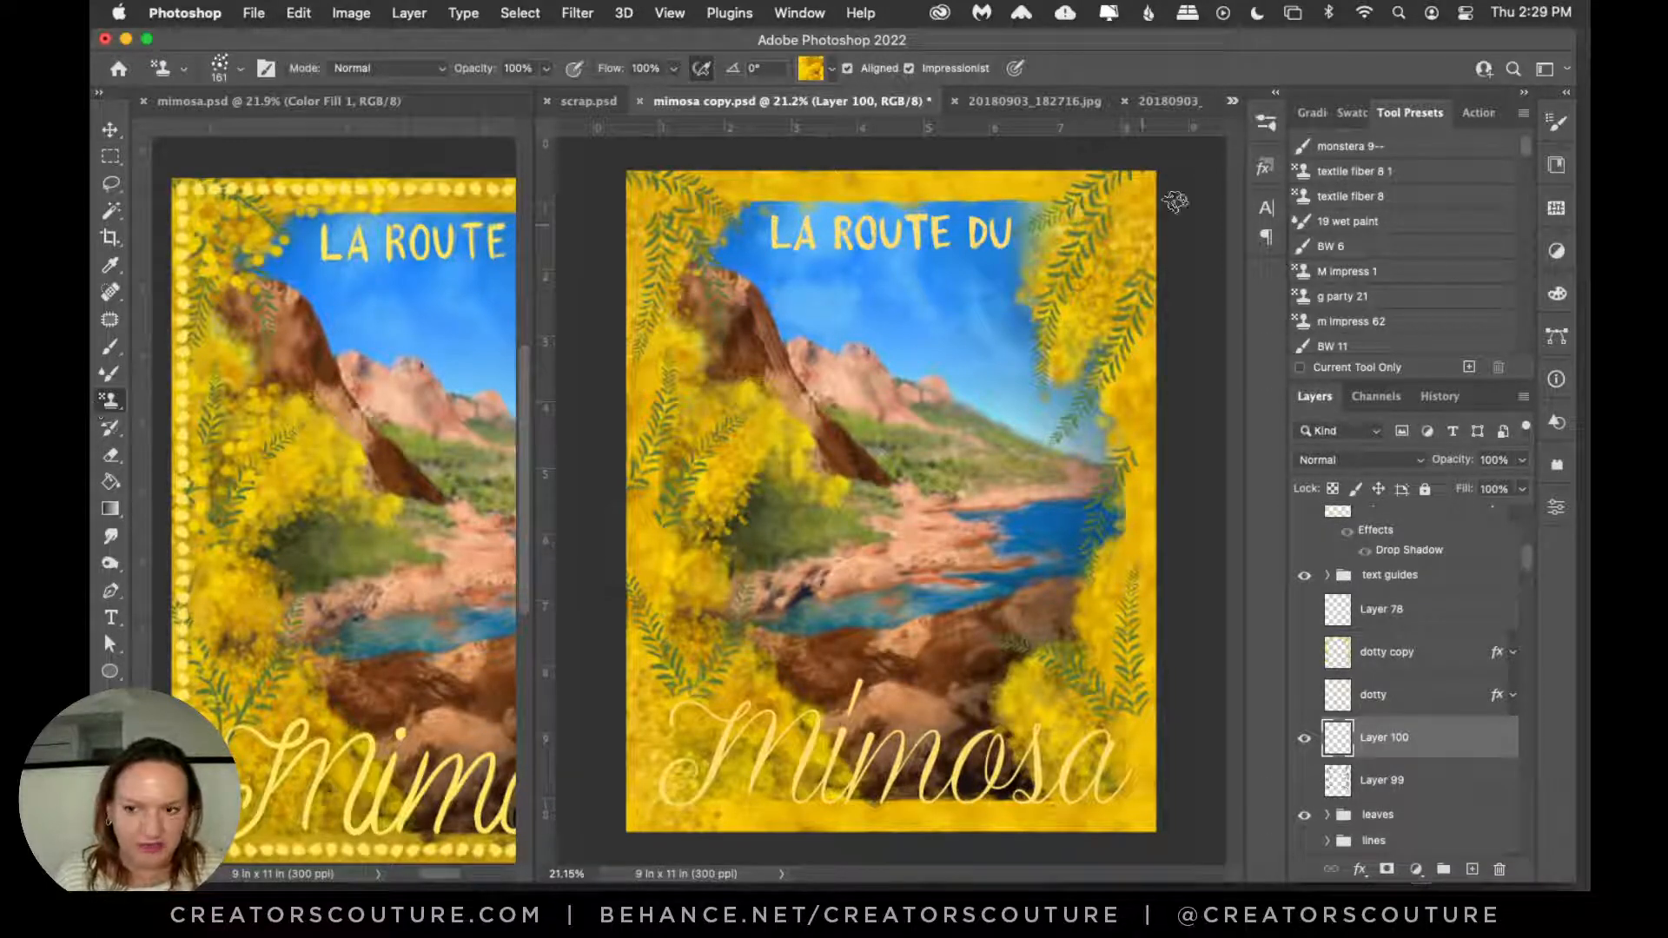
left_click(1267, 122)
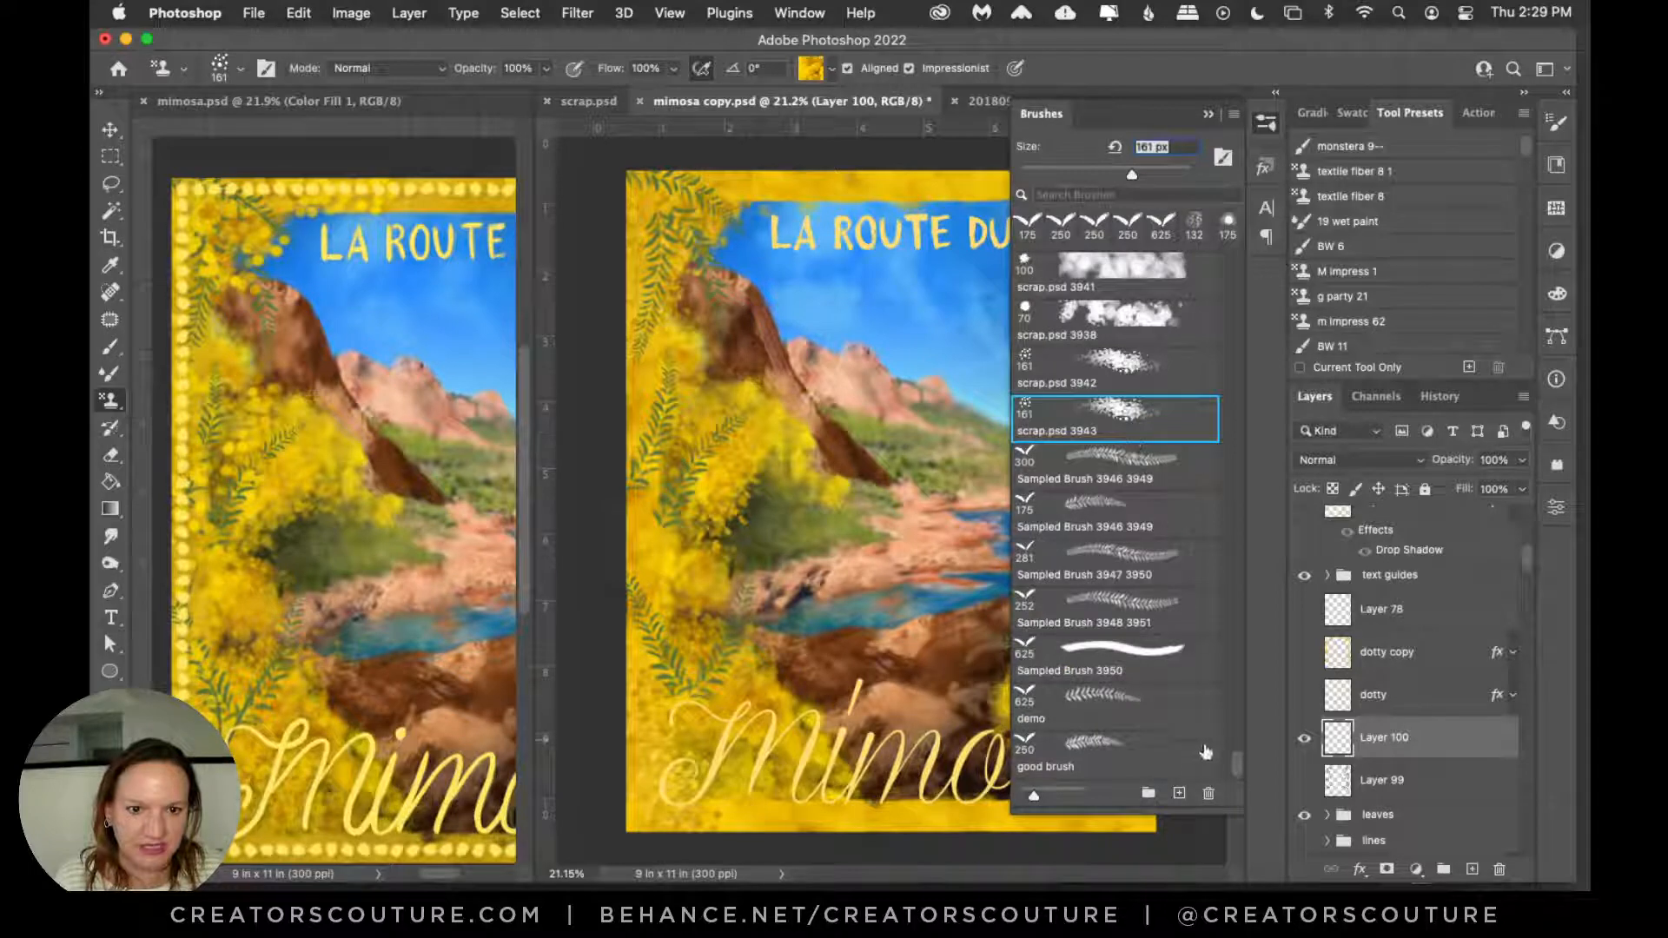
scroll(1230, 764, "up", 5)
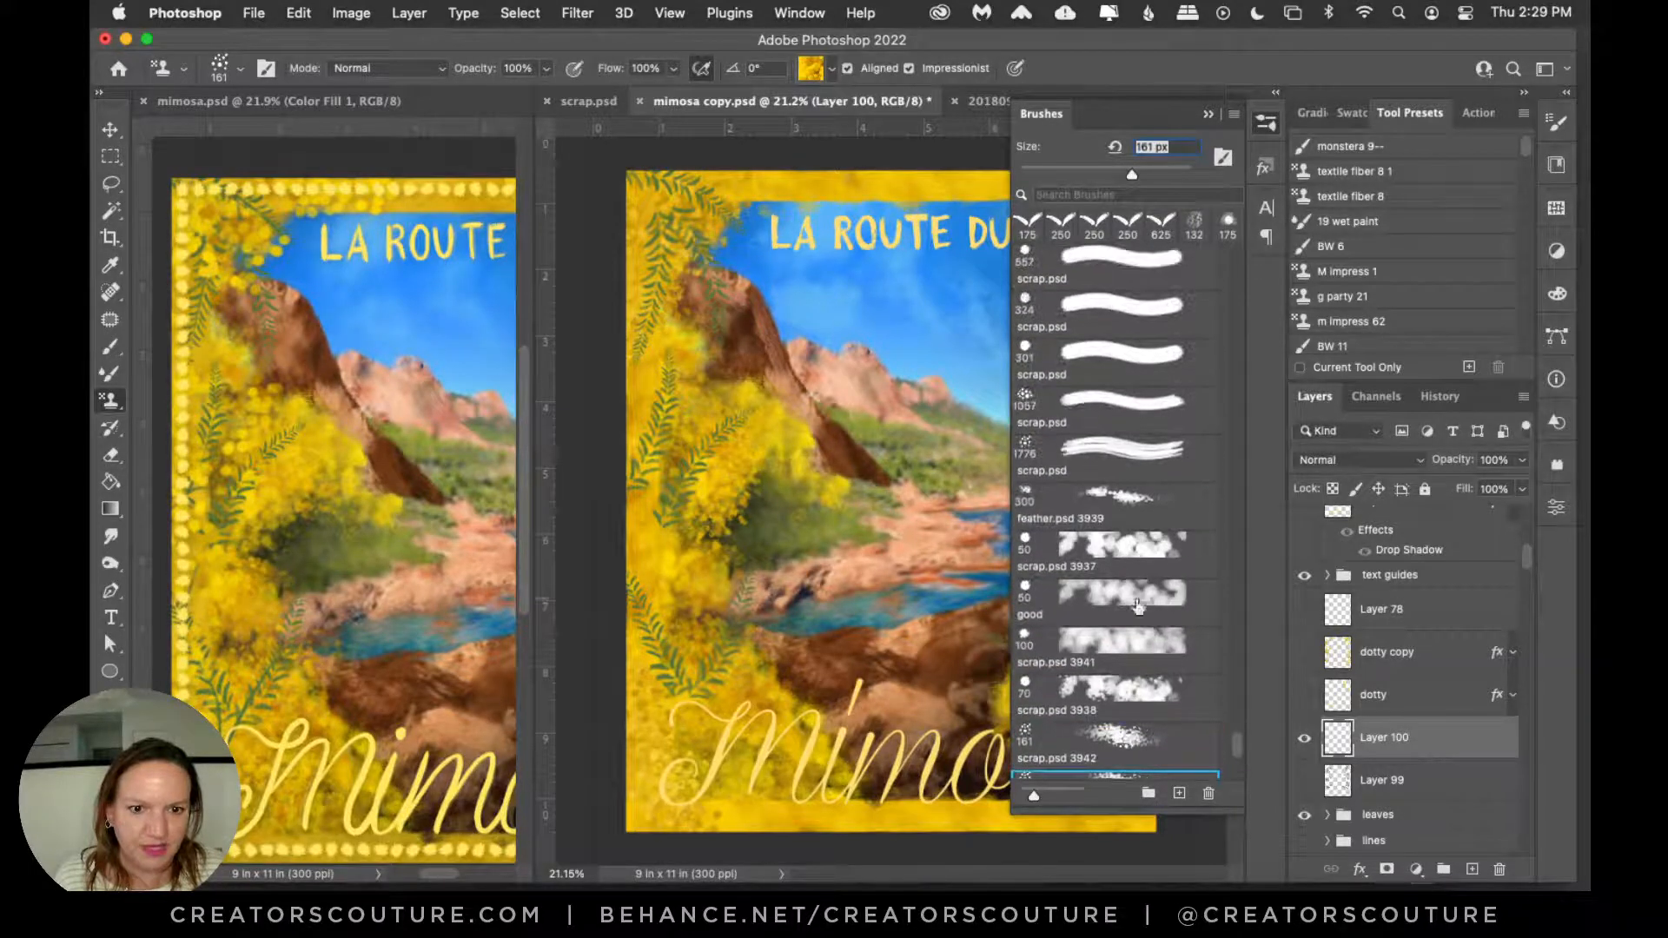
left_click(1112, 552)
left_click(1267, 122)
Step: Try stamping vertical strands of dotted blossoms across the sky and hills with the 50 px brush
left_click_drag(954, 389, 938, 441)
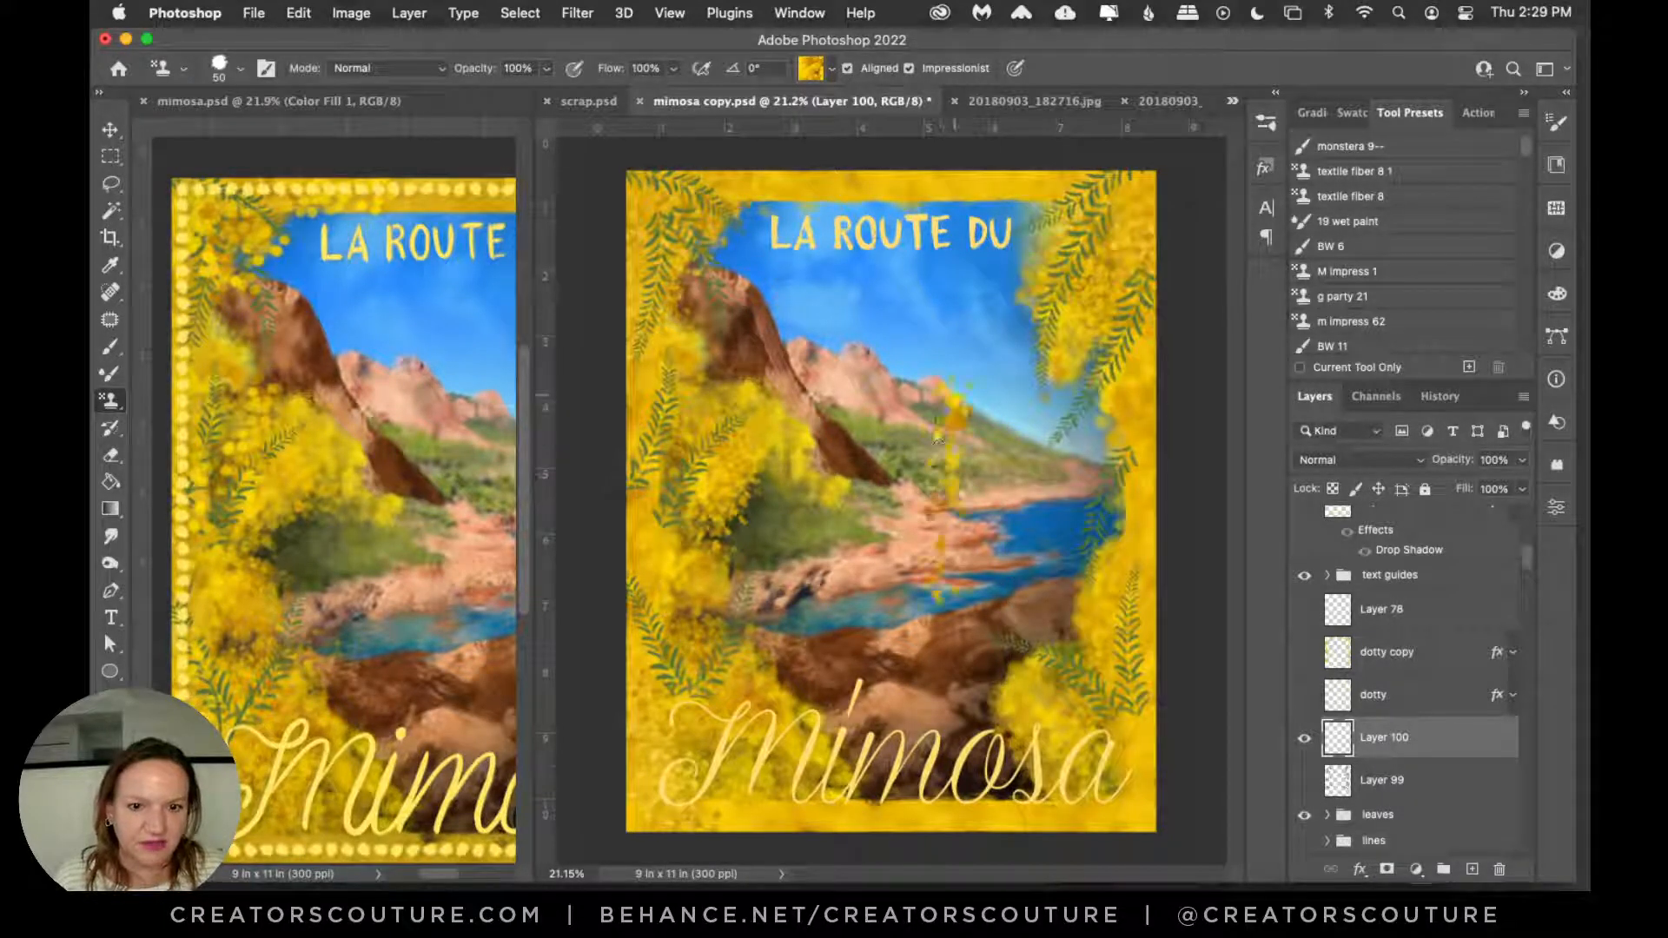
key("super+z")
left_click_drag(930, 274, 920, 443)
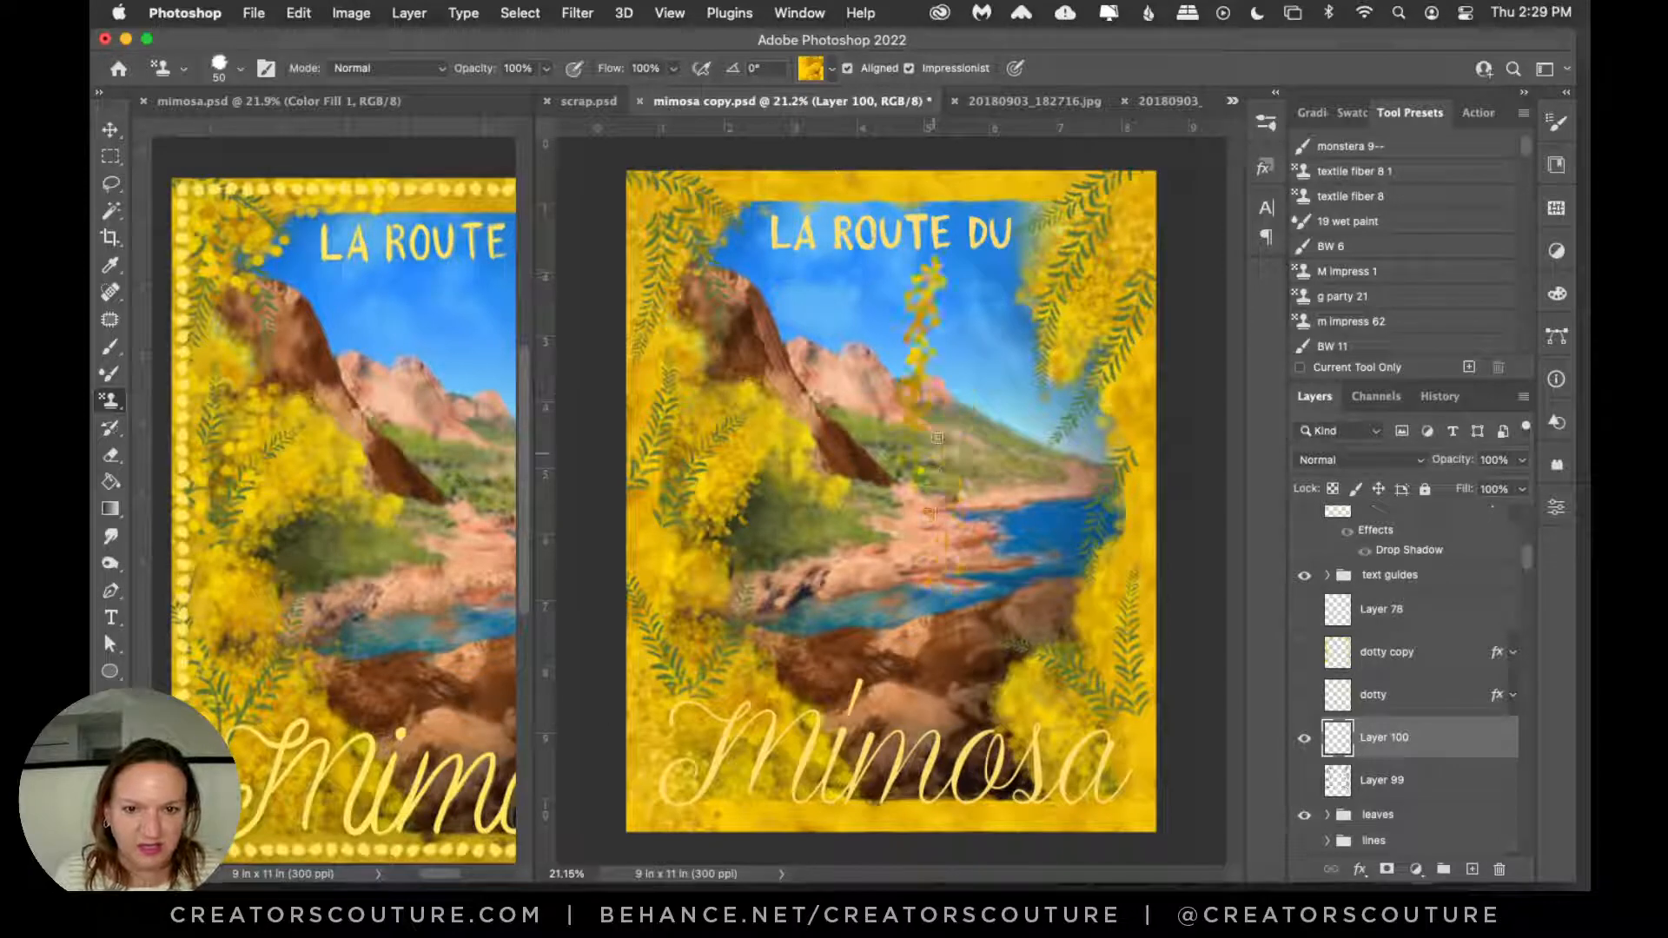
key("super+z")
left_click_drag(931, 277, 921, 492)
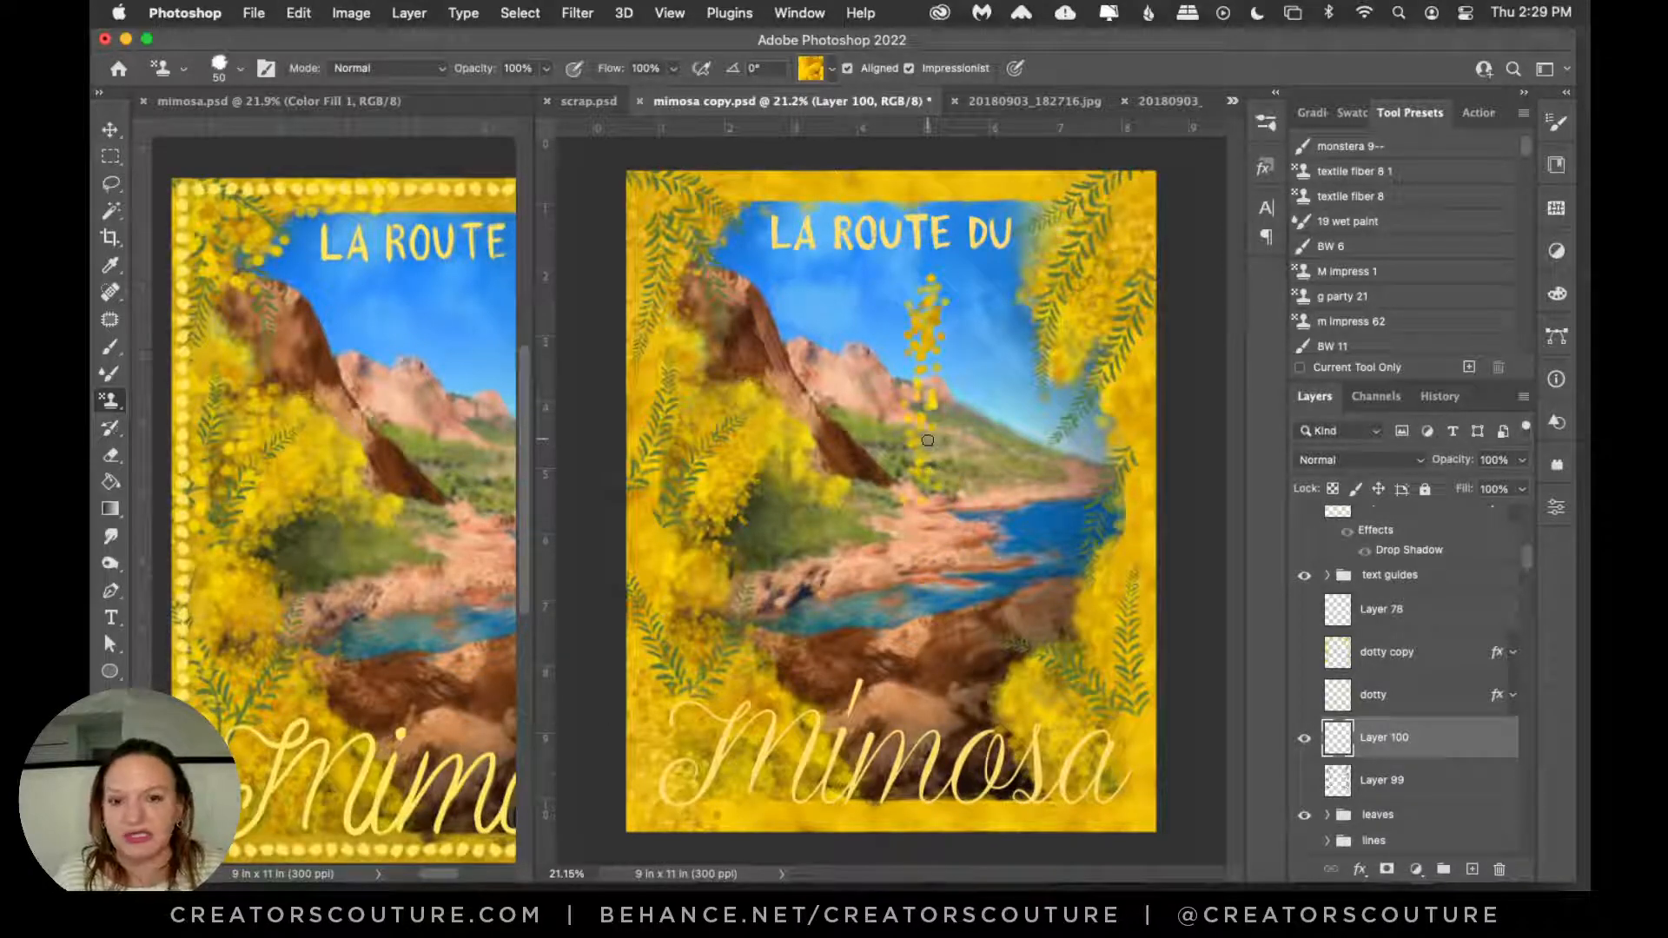
key("super+z")
Step: Enlarge the brush to 70 px, test it, and stamp dotted blossoms over the poster's upper-right mimosa cluster
key("bracketright")
key("bracketright")
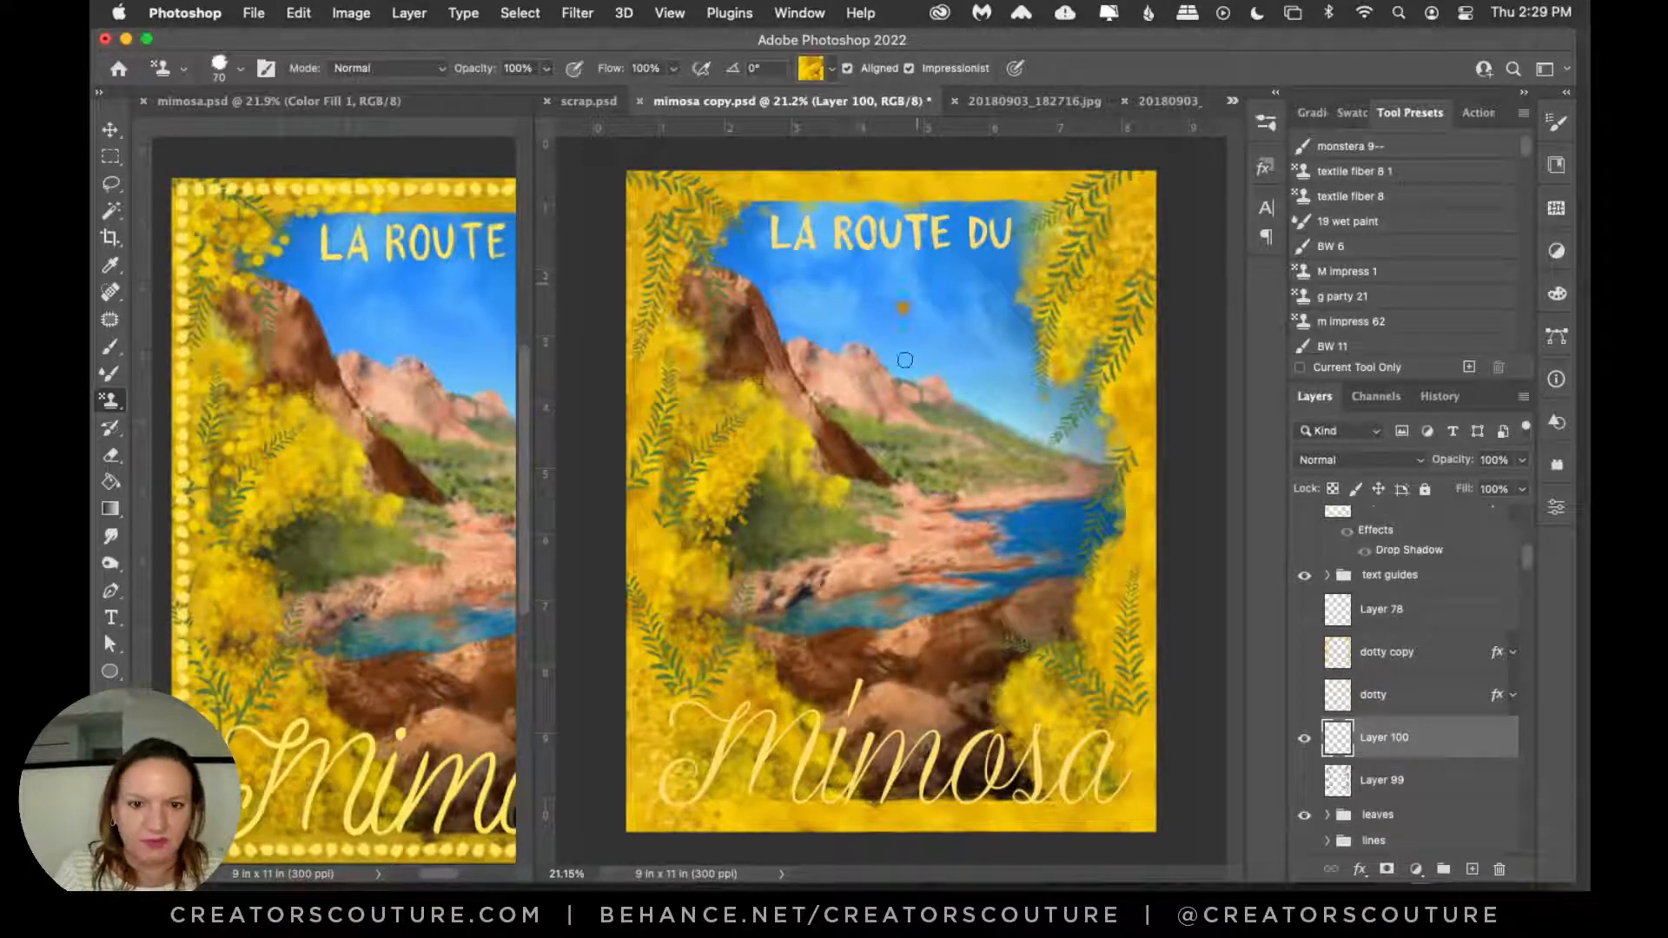
left_click_drag(912, 304, 910, 461)
key("super+z")
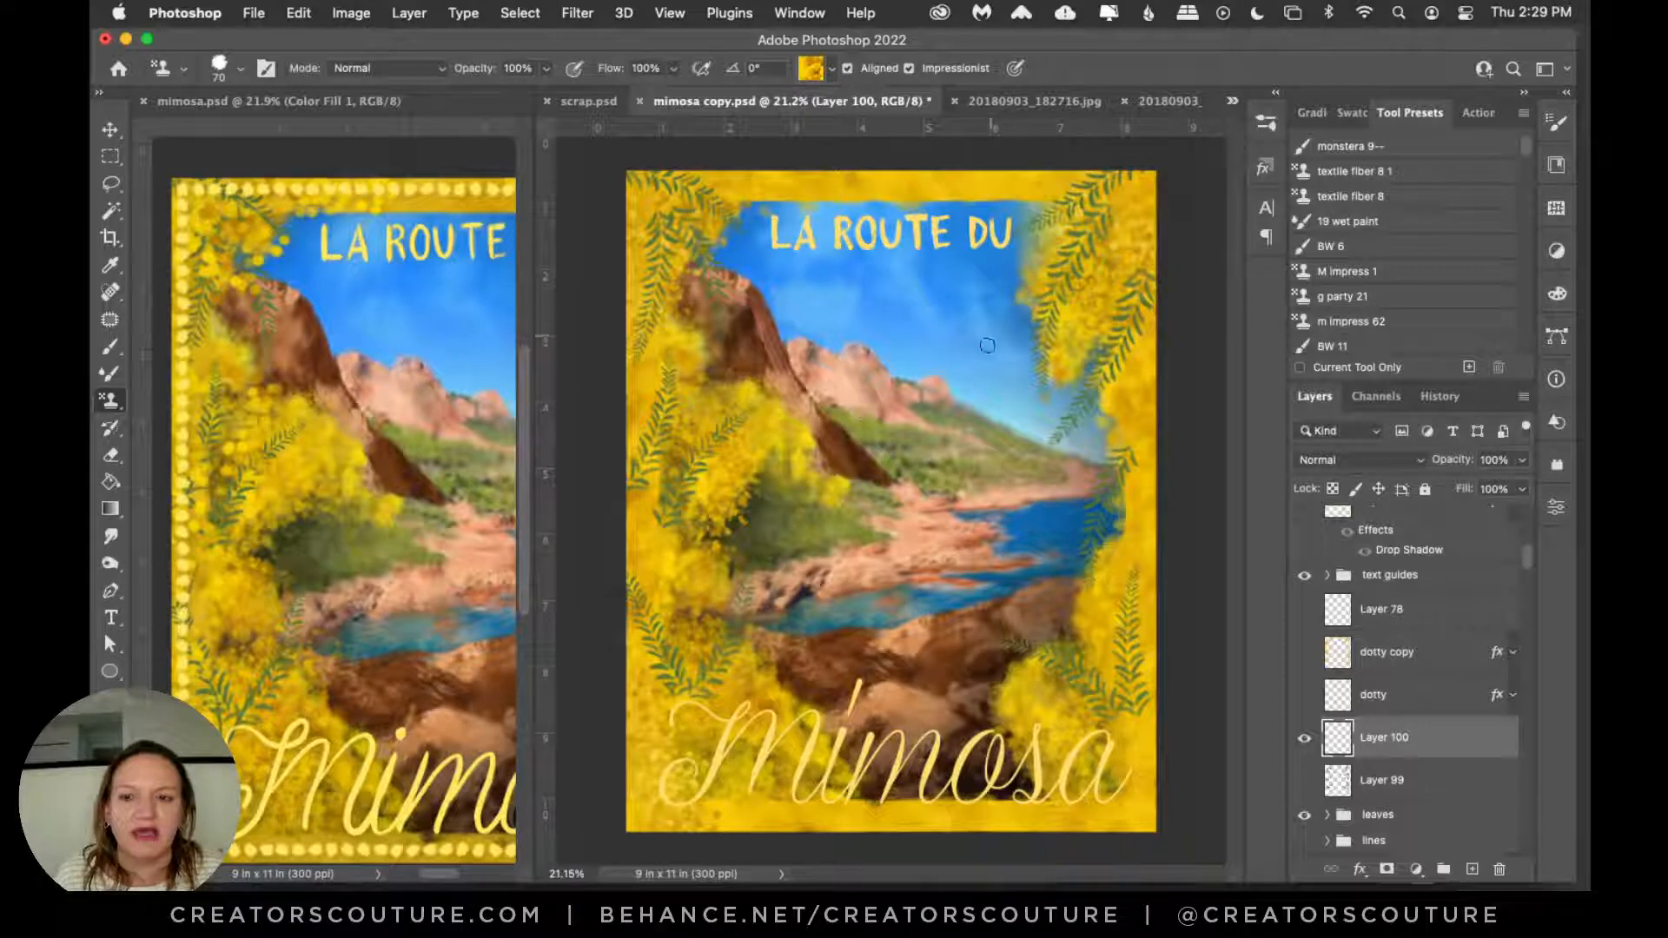
left_click_drag(1114, 182, 1093, 298)
key("super+z")
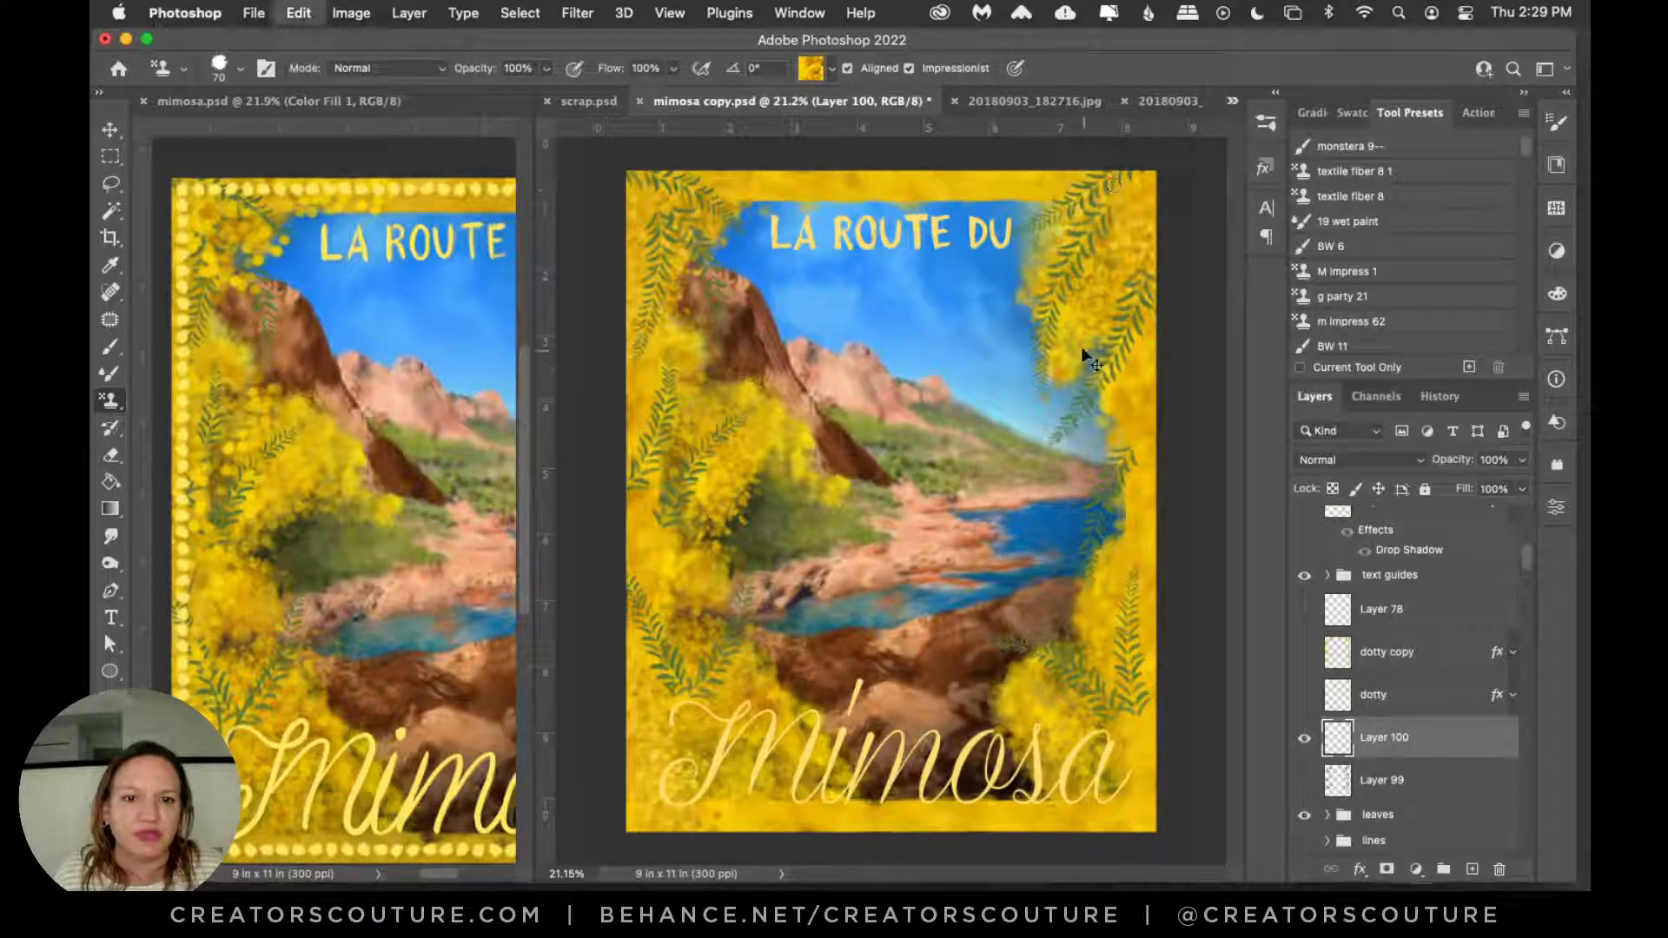
left_click_drag(1077, 205, 1100, 234)
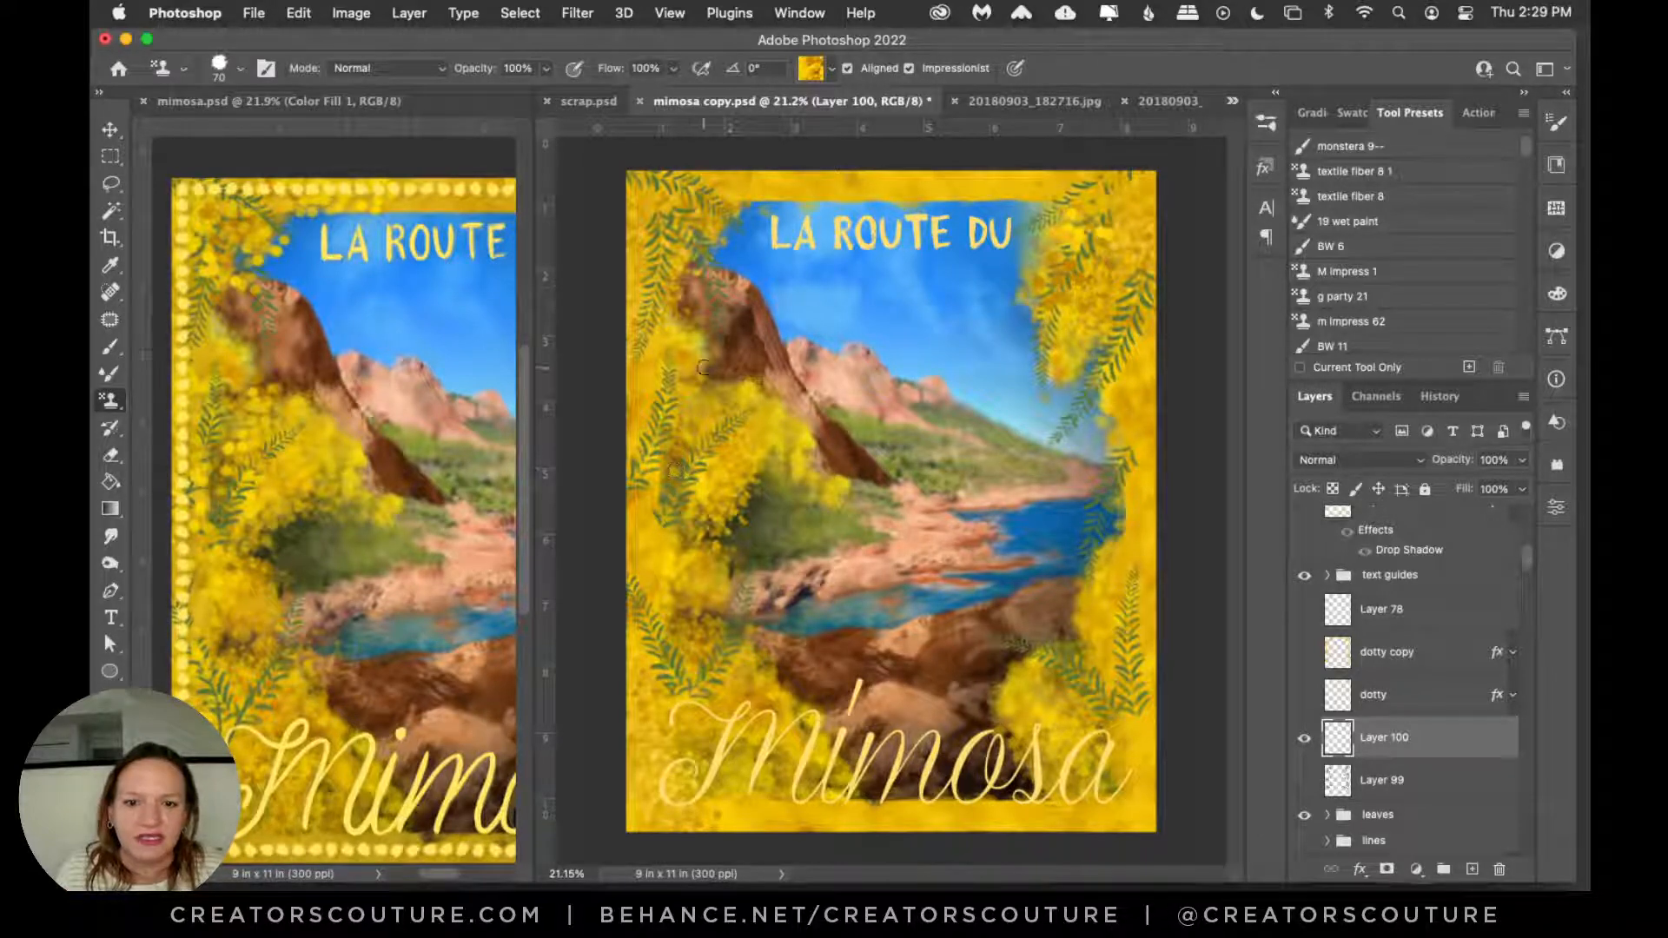
left_click_drag(704, 367, 714, 383)
Step: Hide Layer 100, show and select the dotty blossom layer, and expand its Drop Shadow effect
left_click(1305, 738)
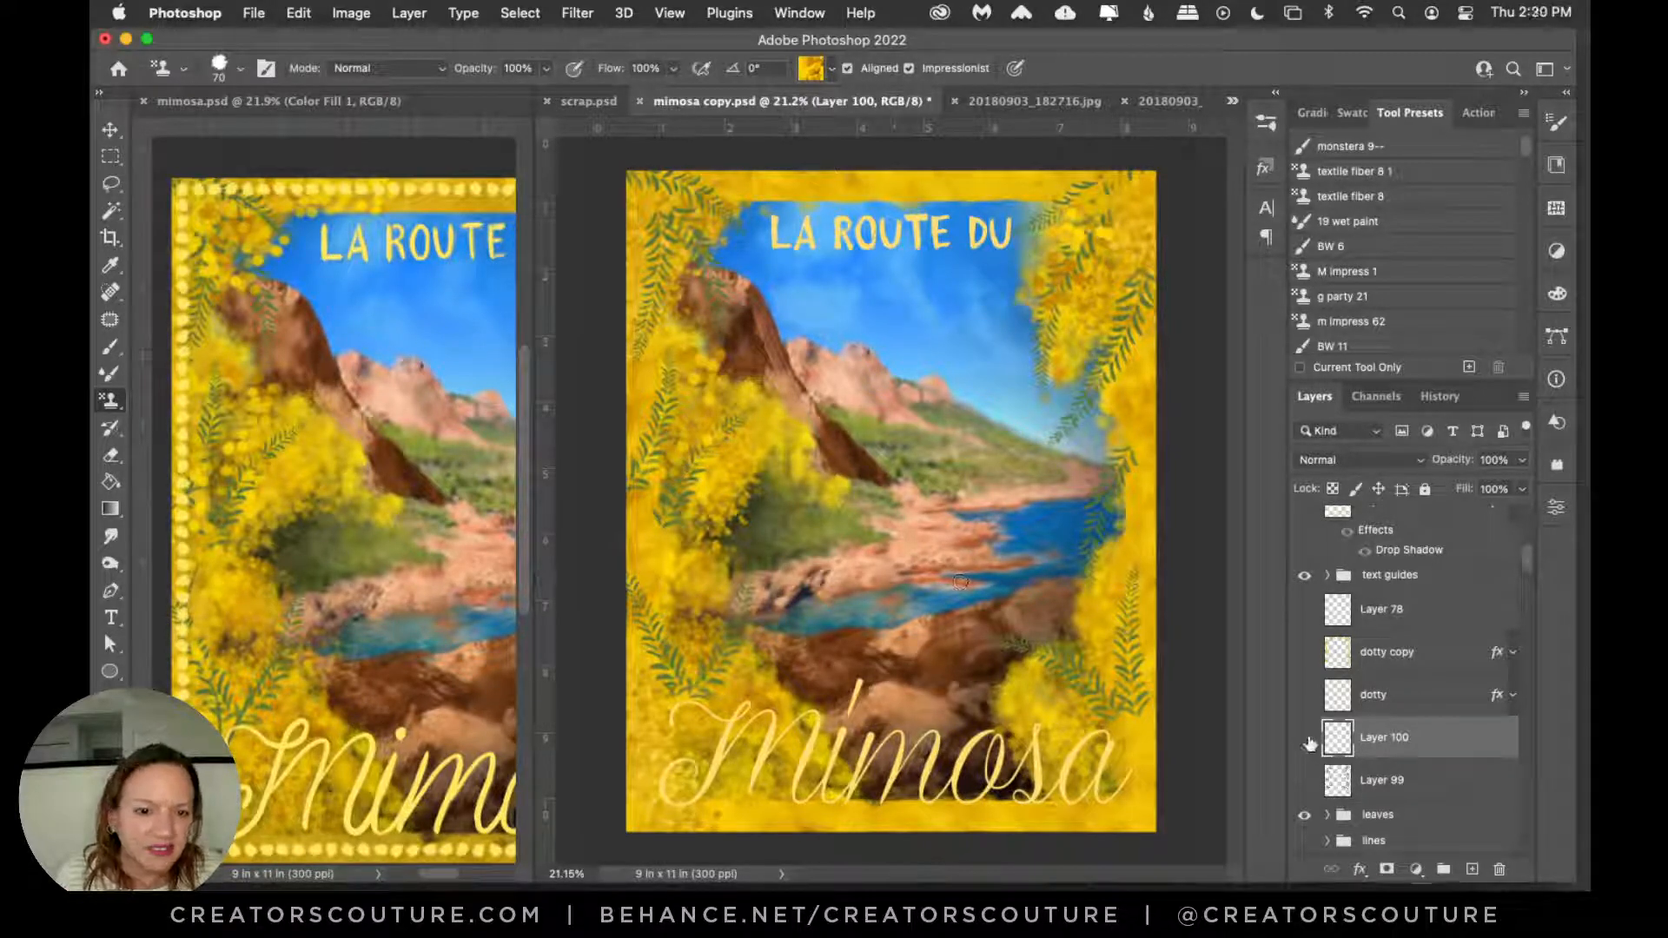
left_click(1304, 695)
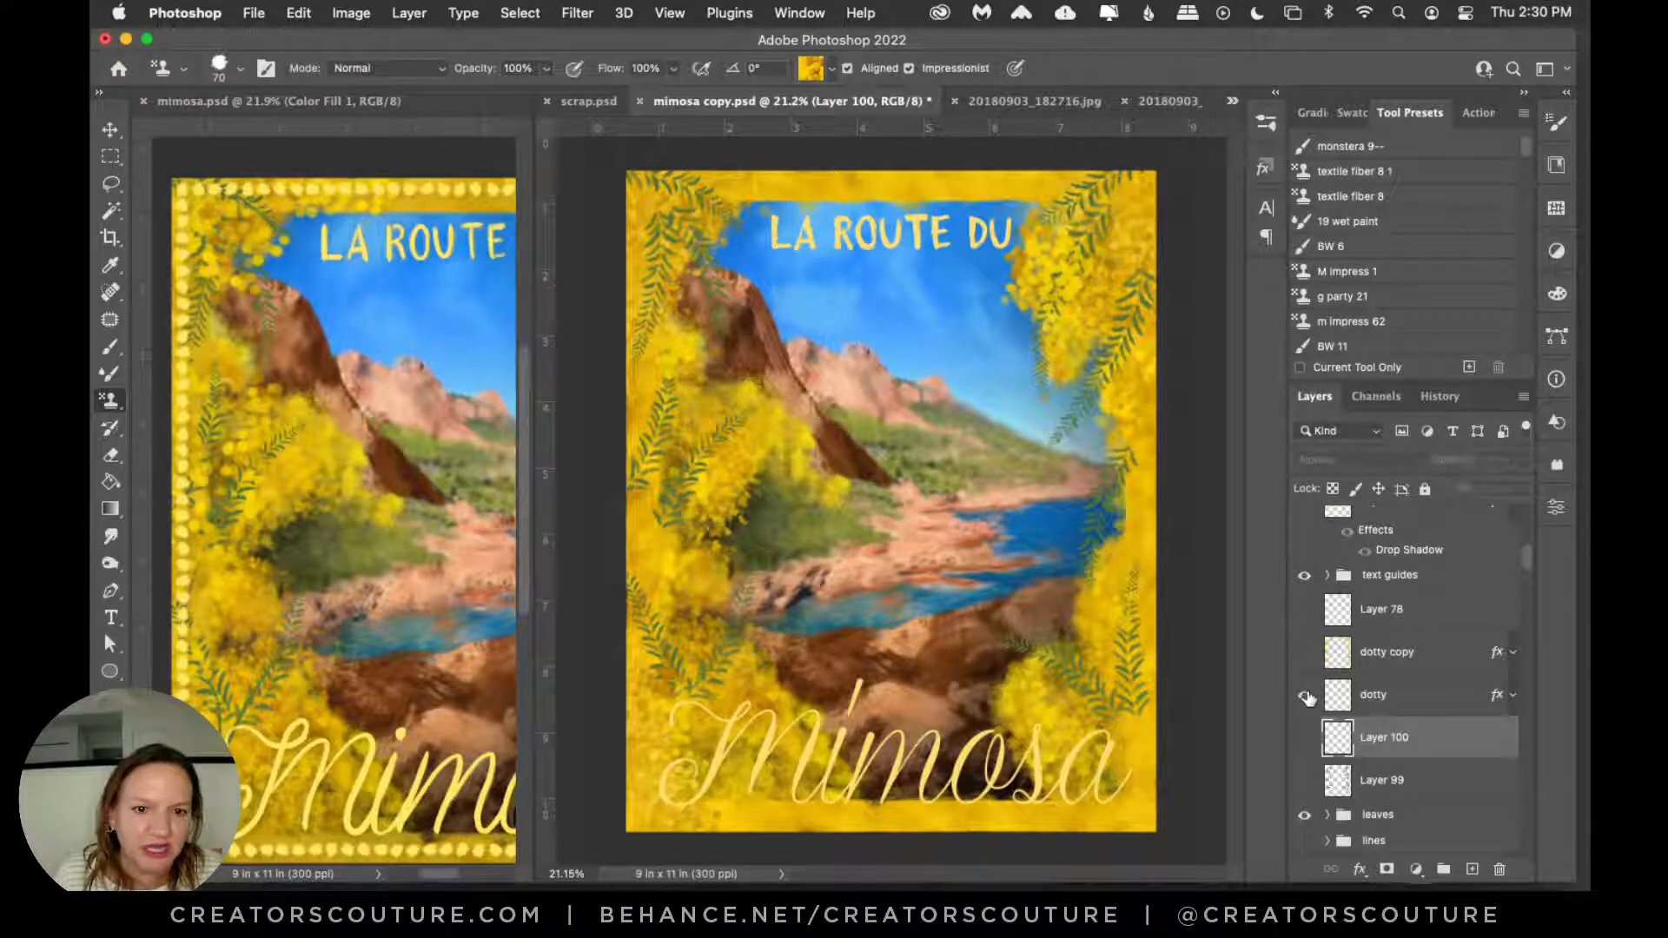
left_click(1395, 694)
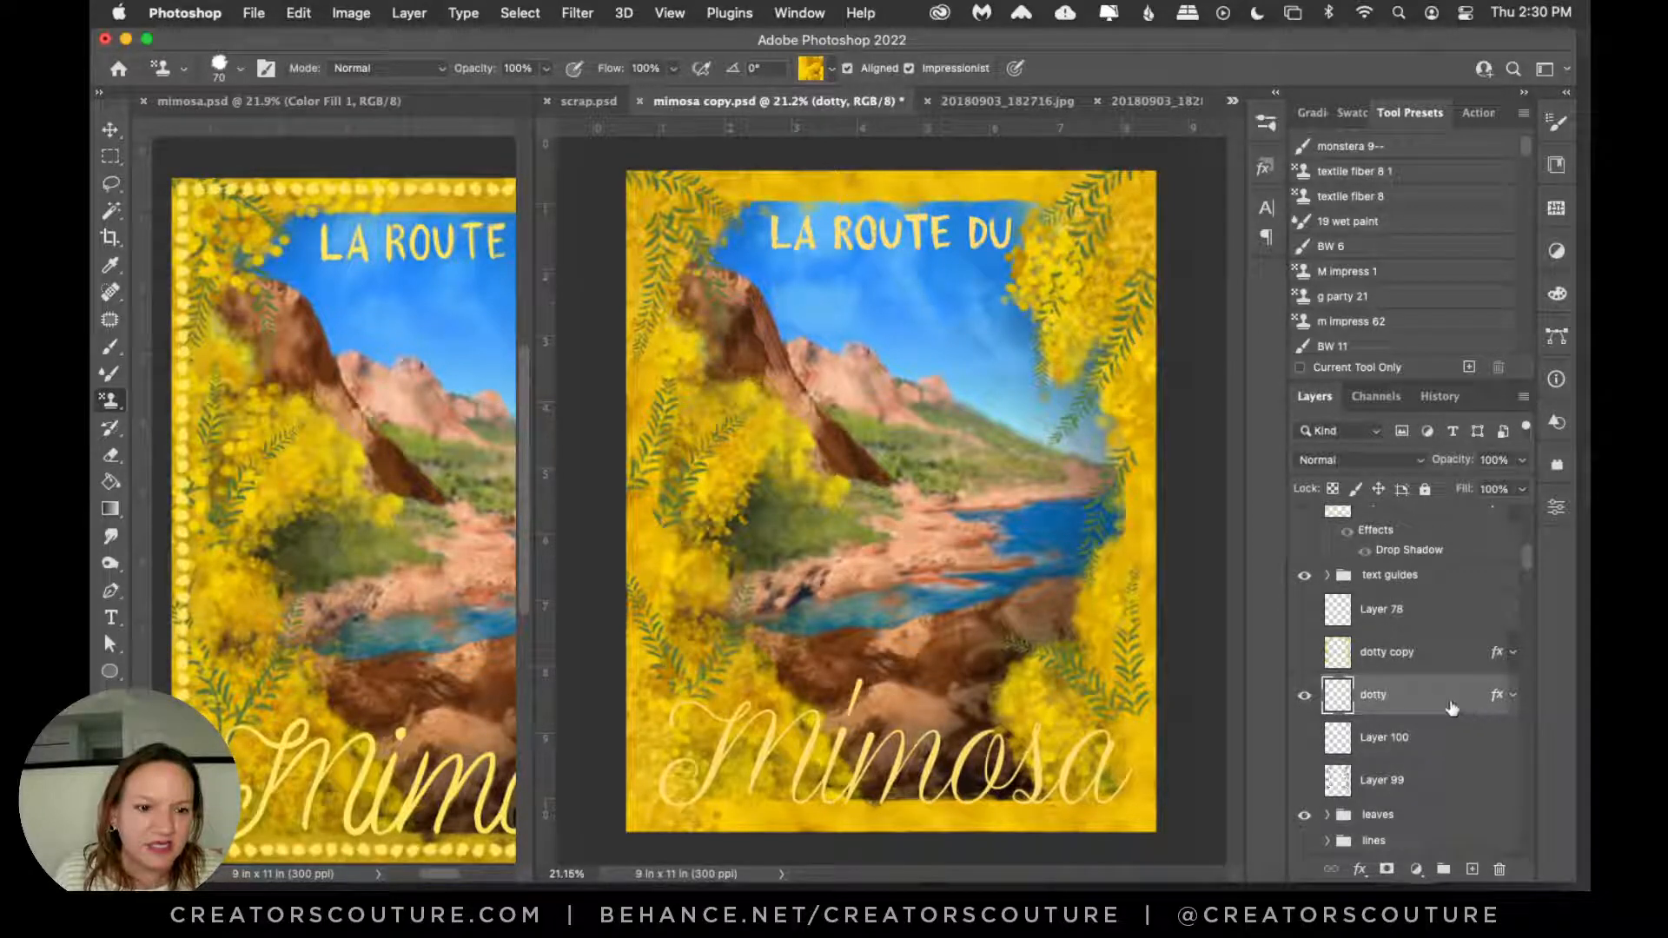
left_click(1514, 695)
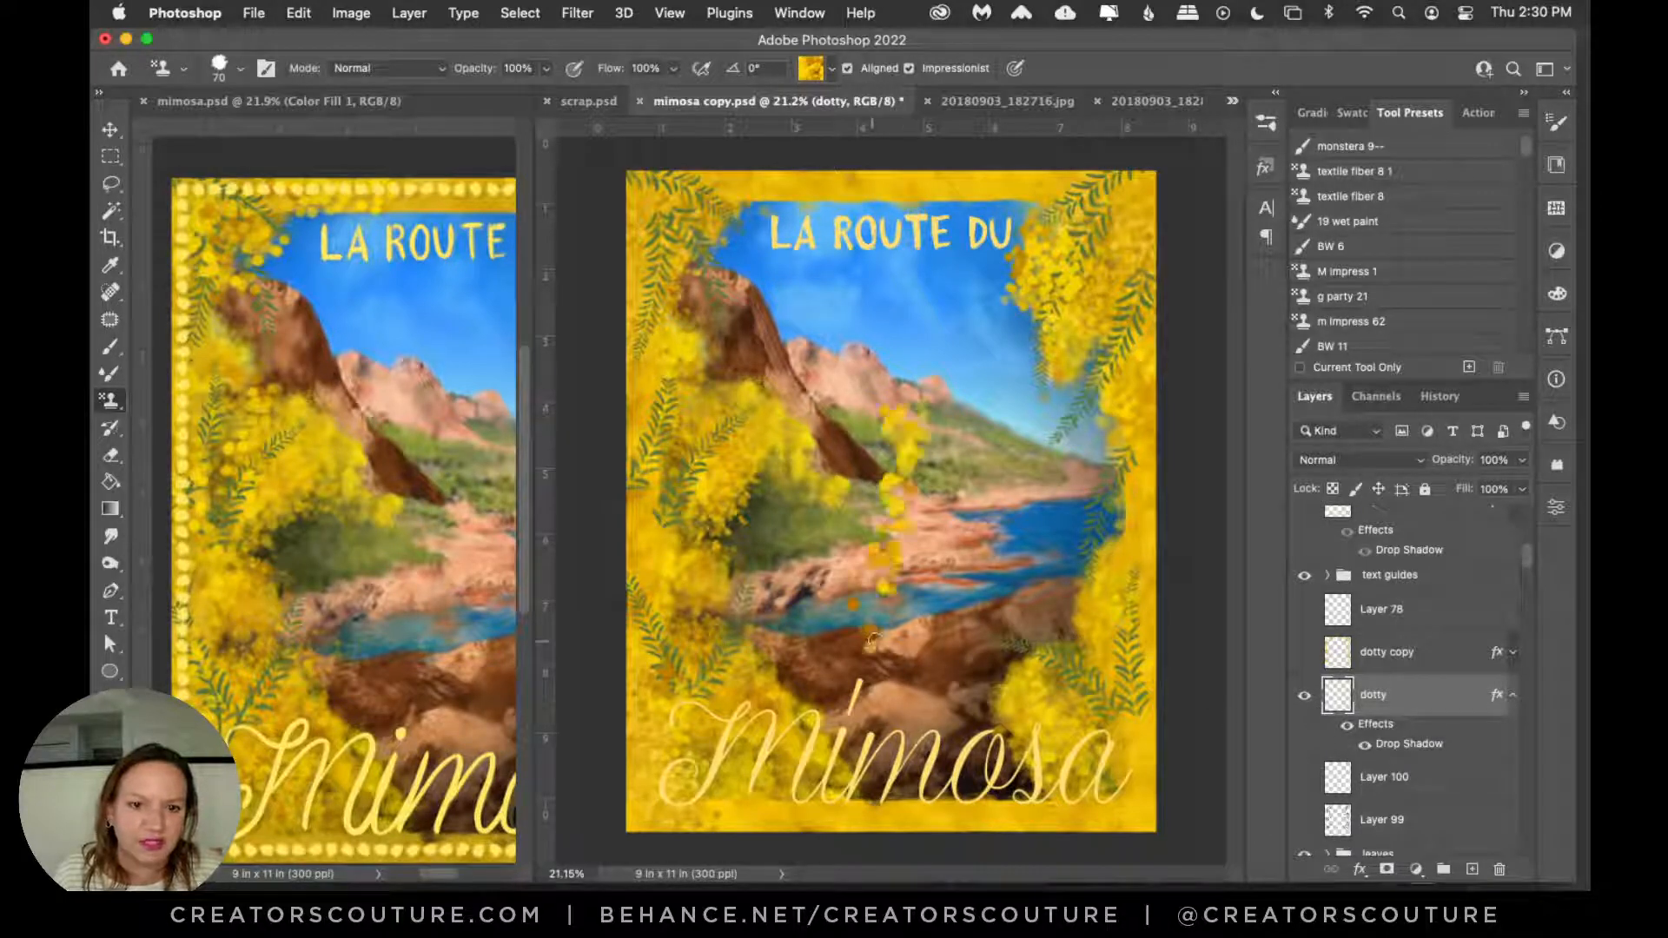
left_click(1304, 696)
left_click(1304, 696)
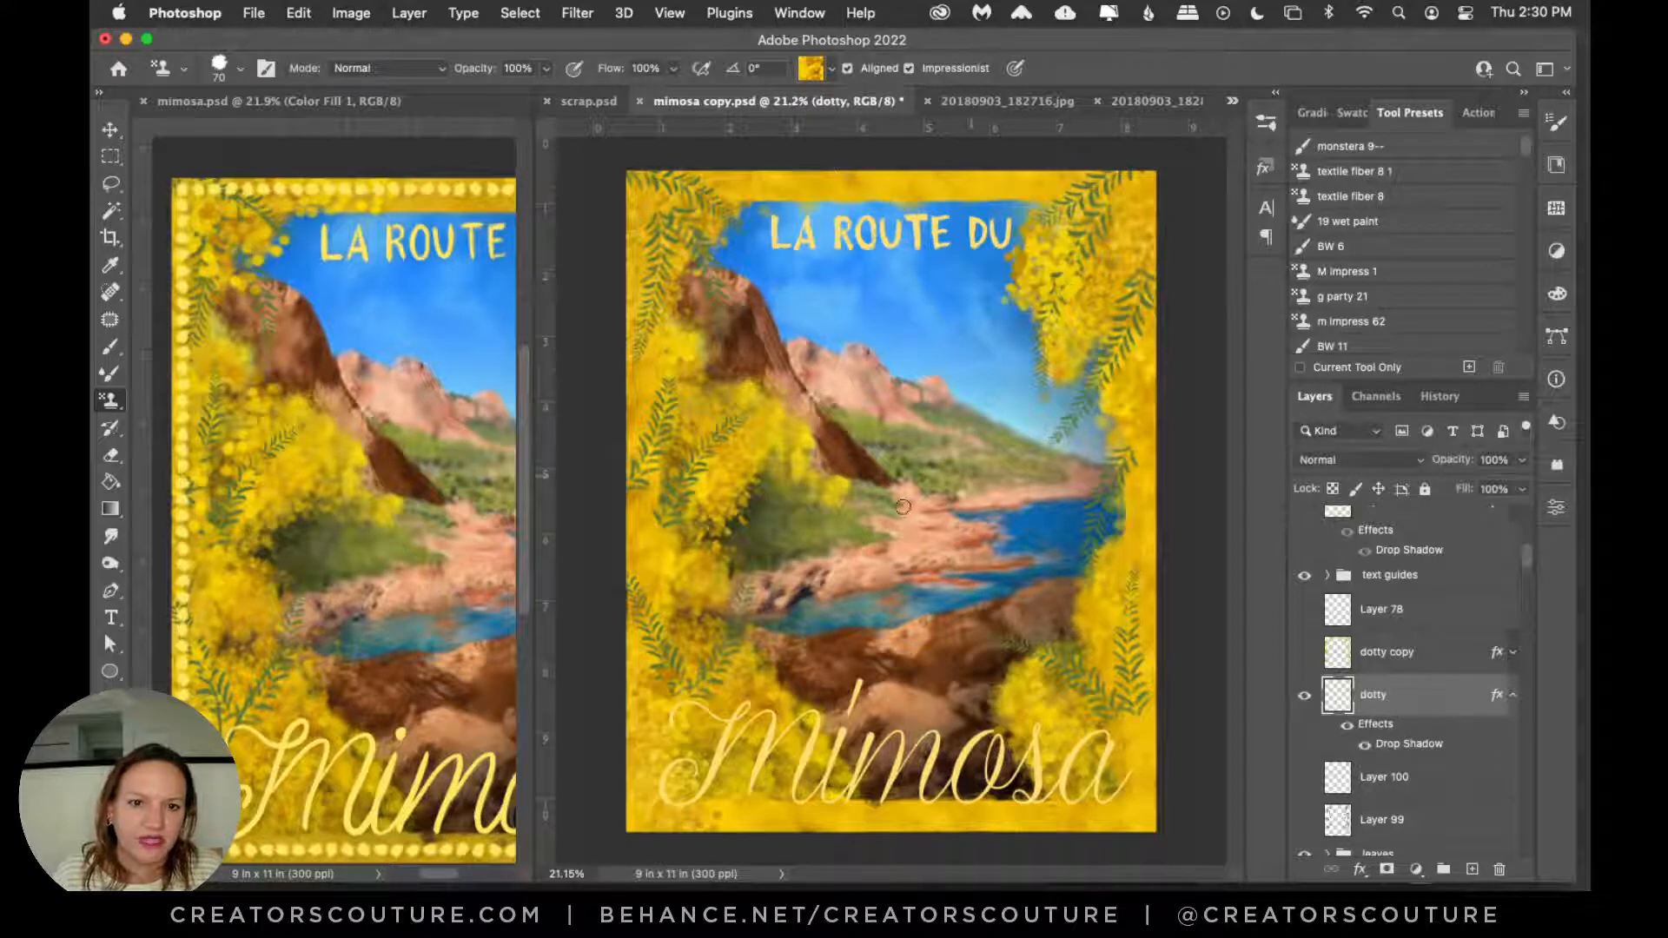
Step: Show and select the dotty copy layer, compare it on and off, and try a blossom stroke over the landscape
left_click(1304, 651)
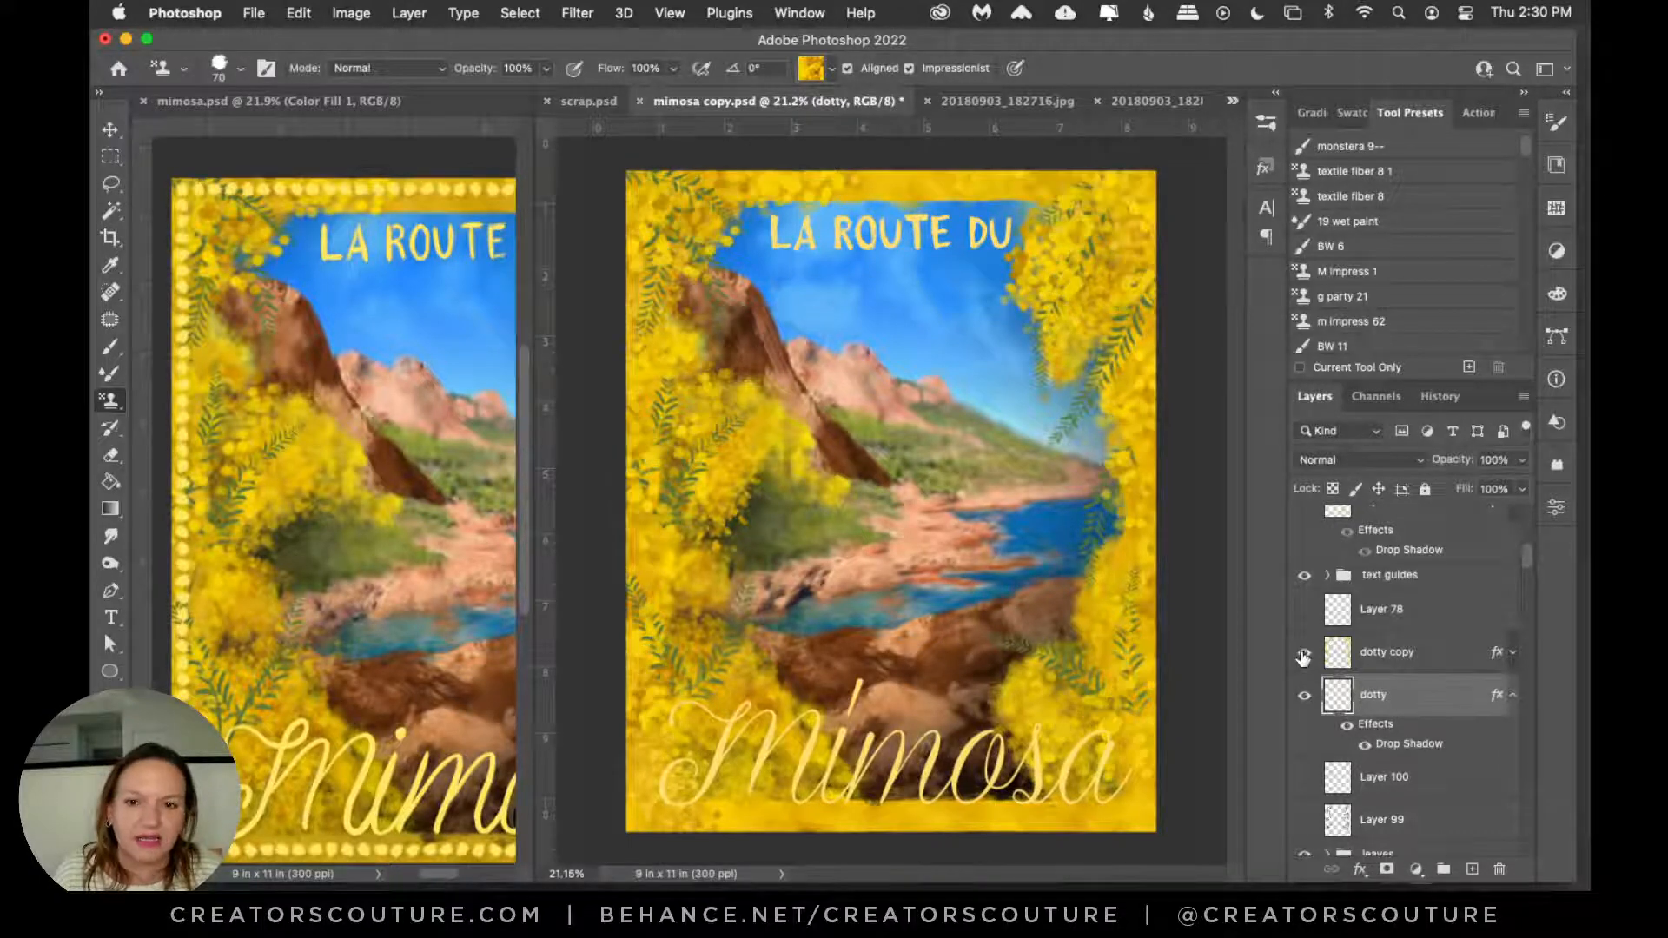
left_click(1403, 664)
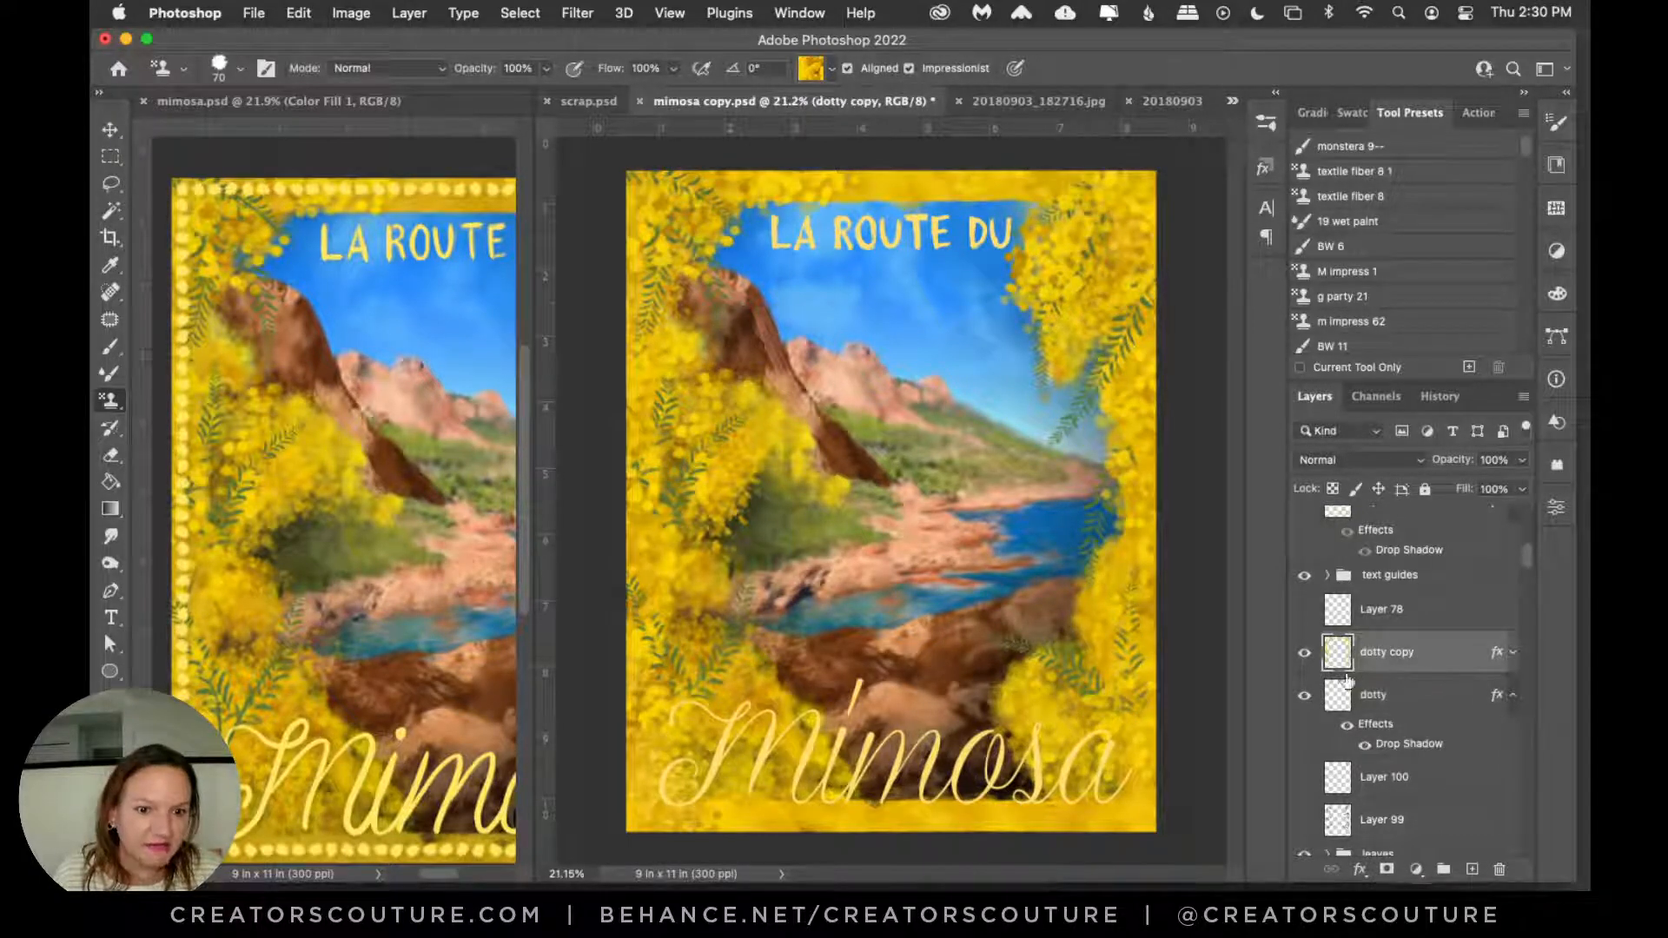
left_click(1304, 652)
left_click(1304, 652)
left_click_drag(908, 434, 864, 604)
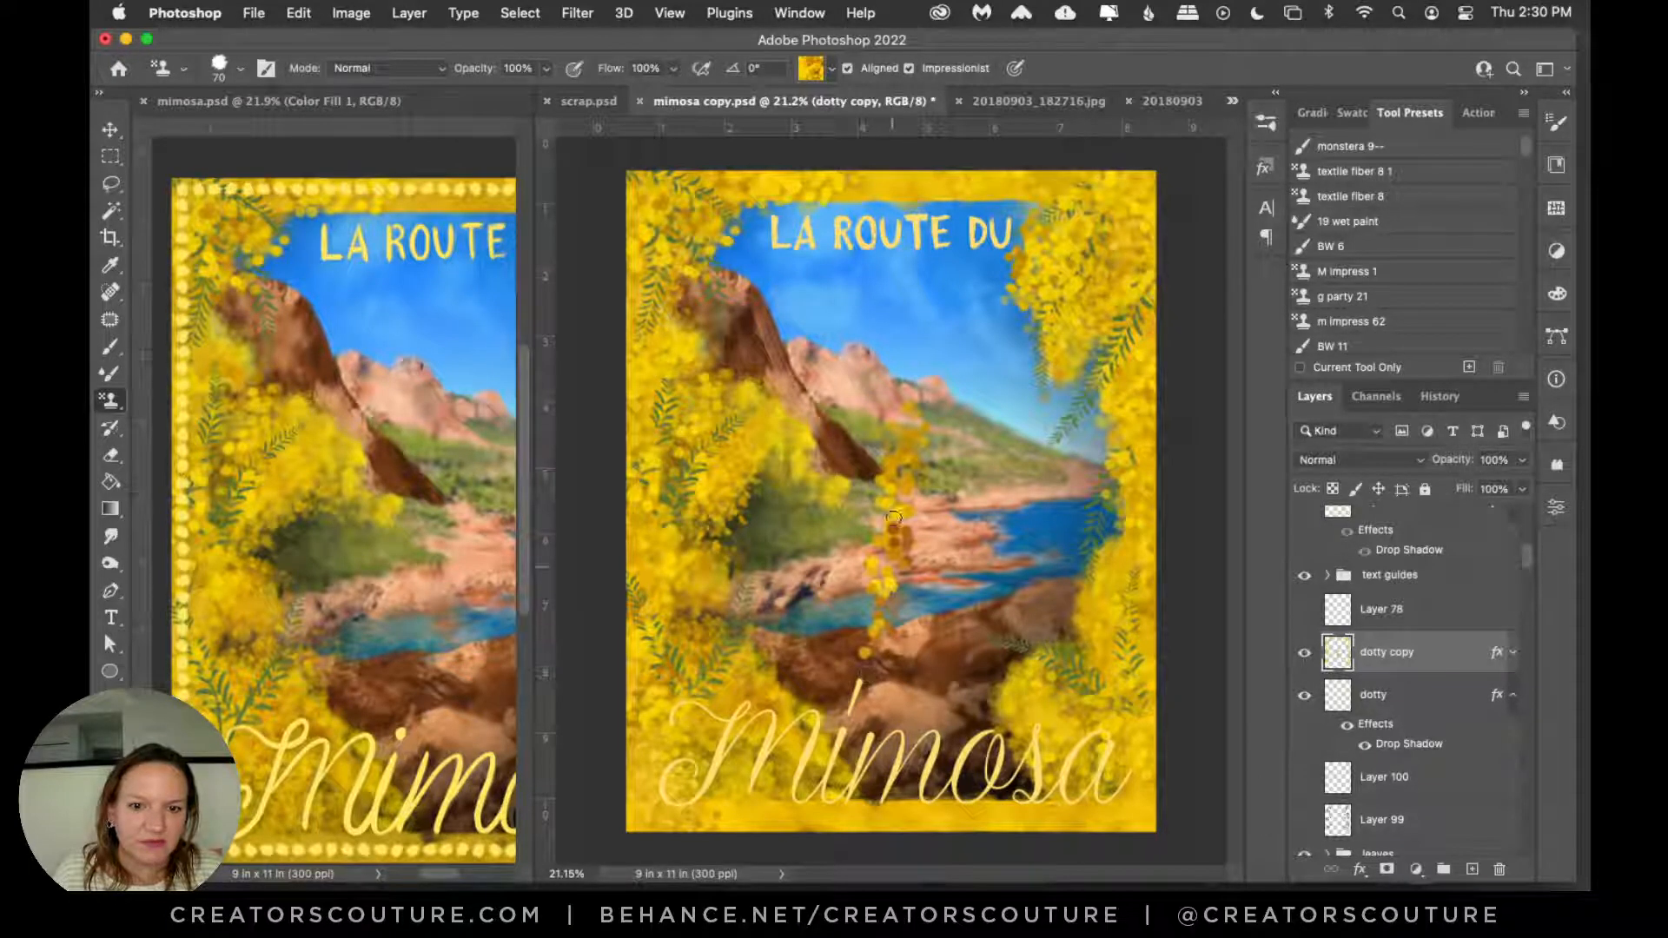
key("super+z")
Step: Change the Pattern Stamp pattern to Pattern 797 and try a blossom stroke from the sky down over the mountains
left_click(814, 69)
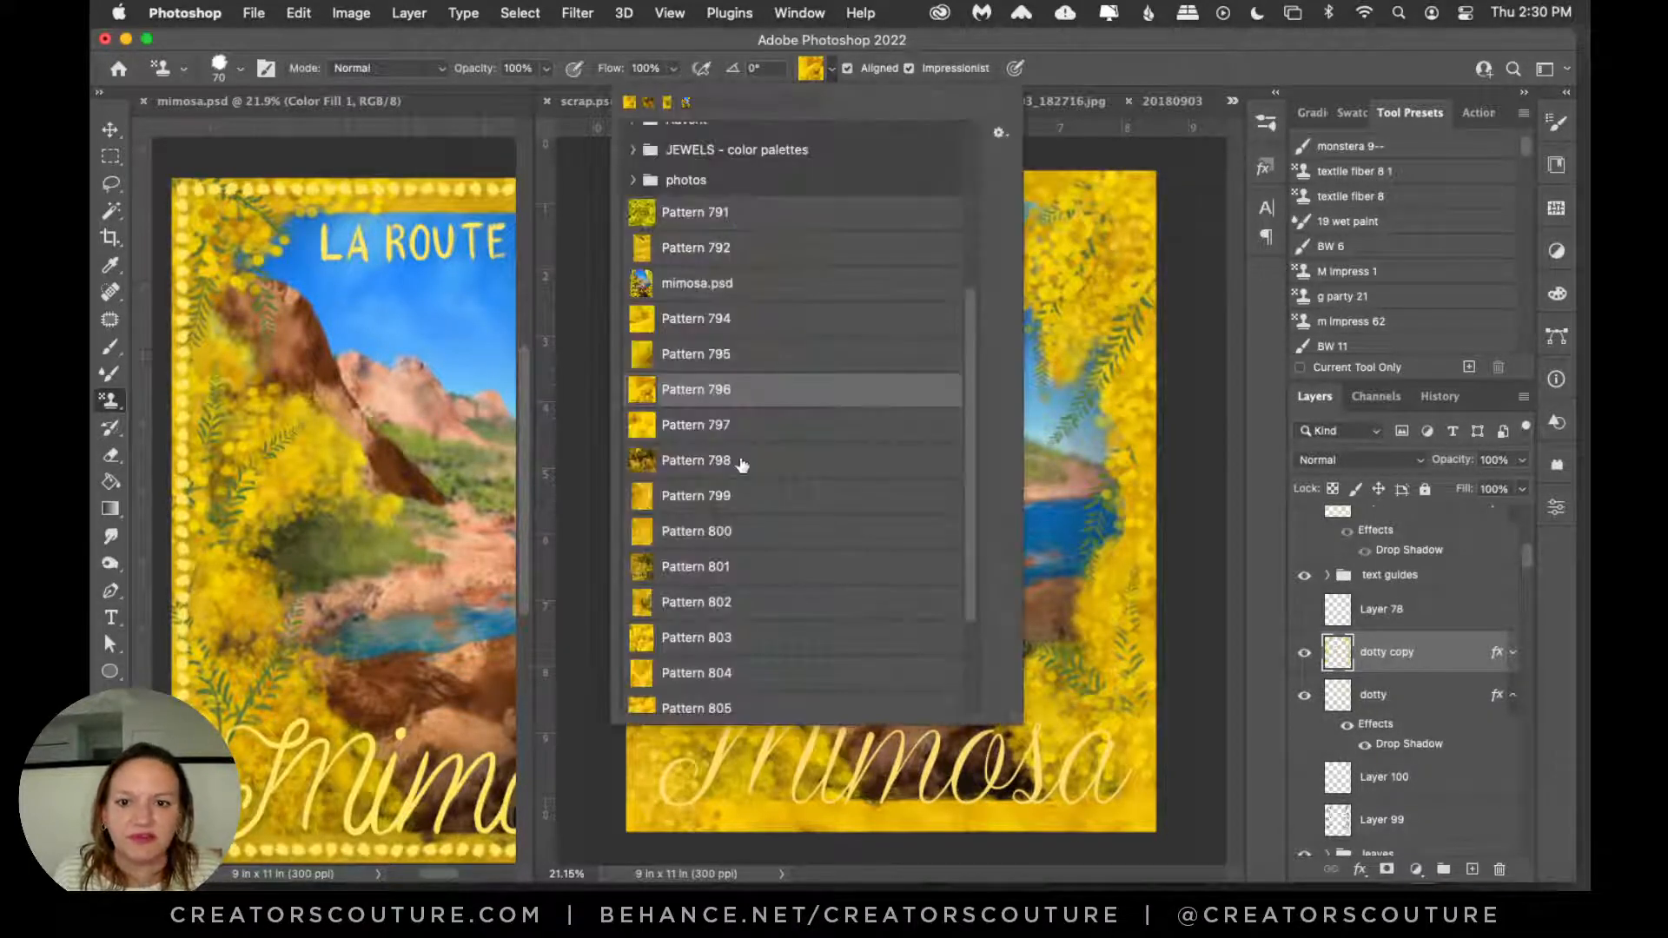
left_click(717, 424)
left_click(1075, 59)
mouse_move(842, 304)
left_mouse_down()
mouse_move(813, 322)
mouse_move(800, 478)
left_mouse_up()
key("super+z")
Step: Try stamping Pattern 797 blossoms along the poster's lower-right edge and in the lower-left corner
left_click_drag(1116, 521, 1101, 740)
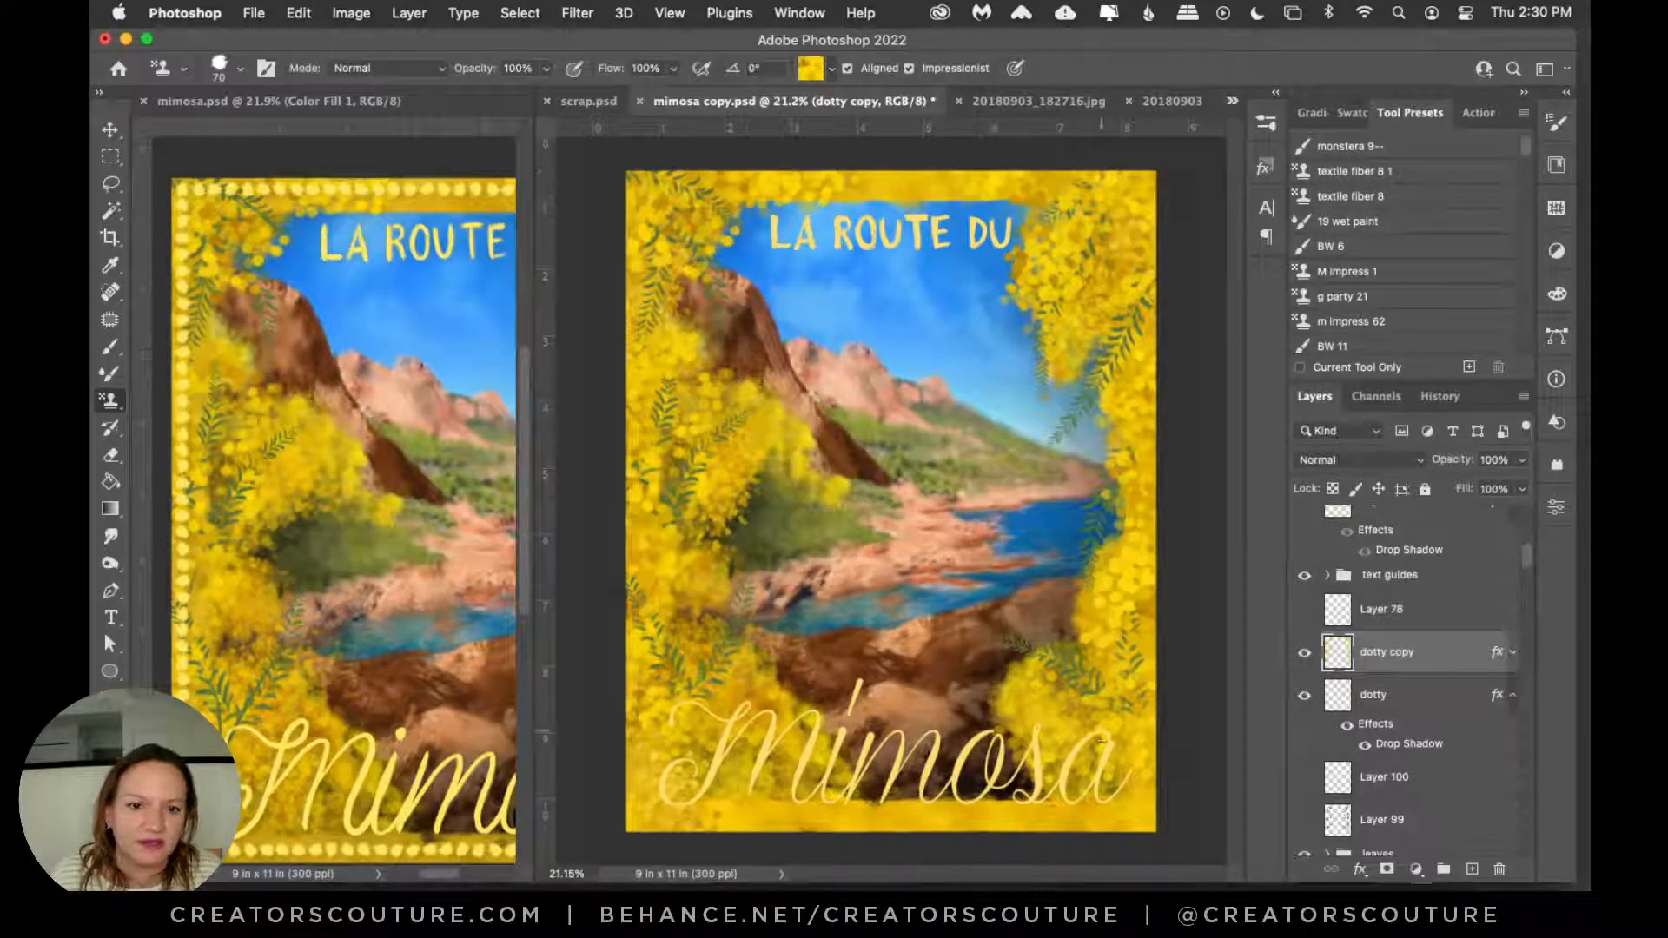
key("super+z")
left_click_drag(649, 714, 650, 821)
key("super+z")
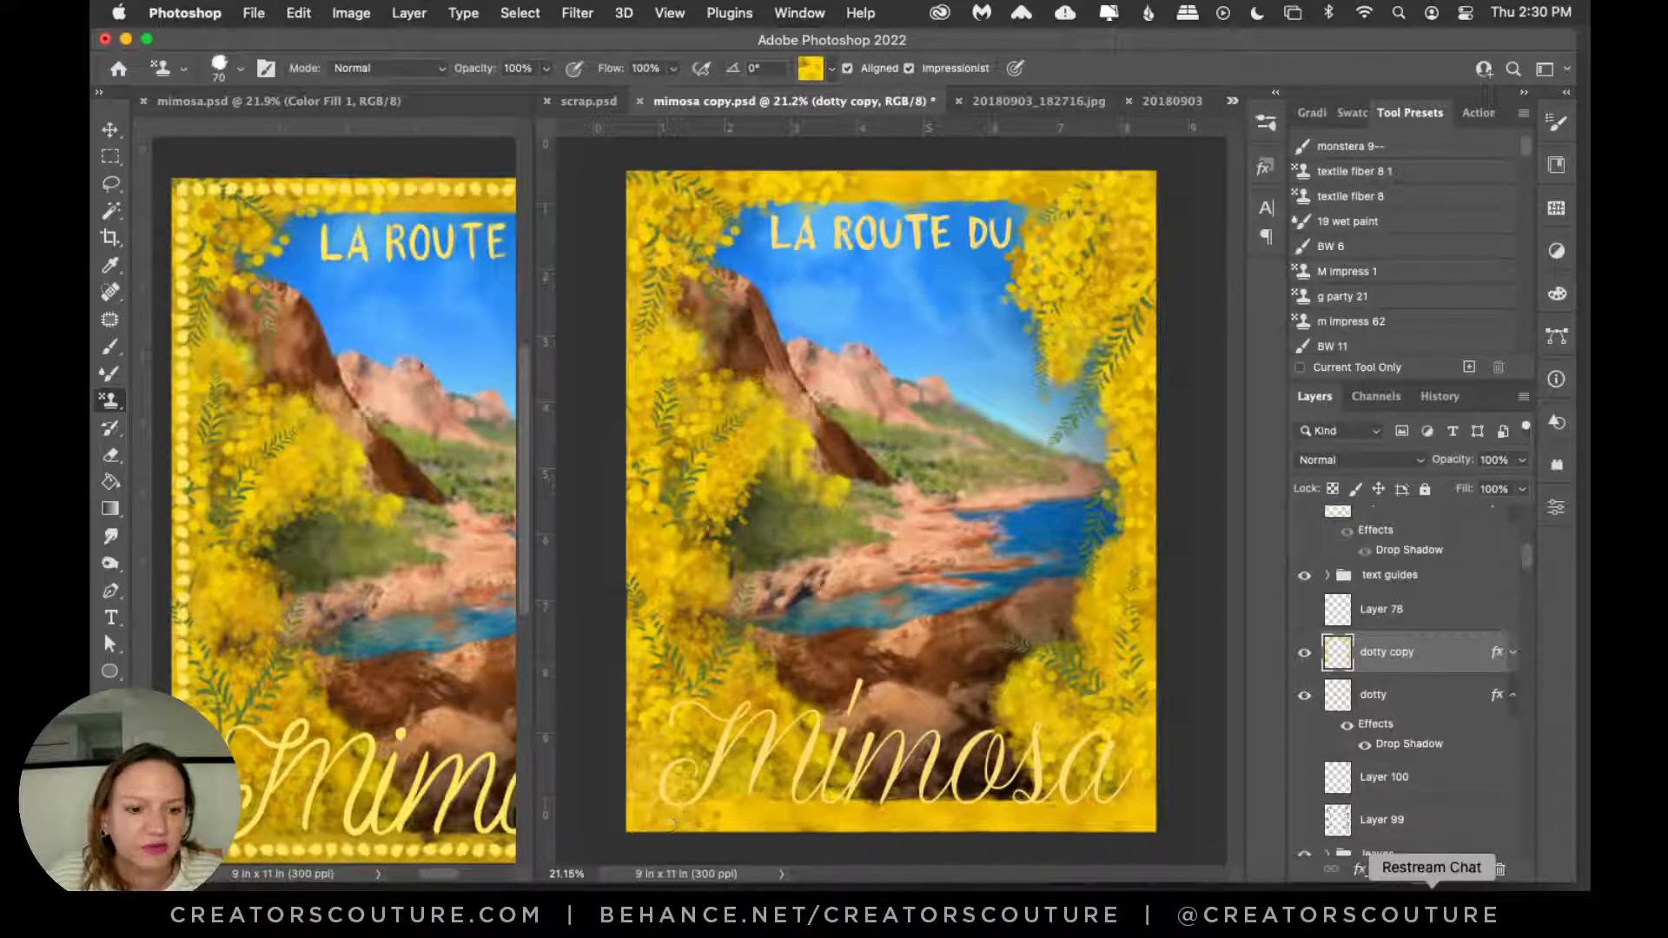
Step: Switch to Restream Chat and move its window fully into view to read the viewer comments
left_click(1435, 888)
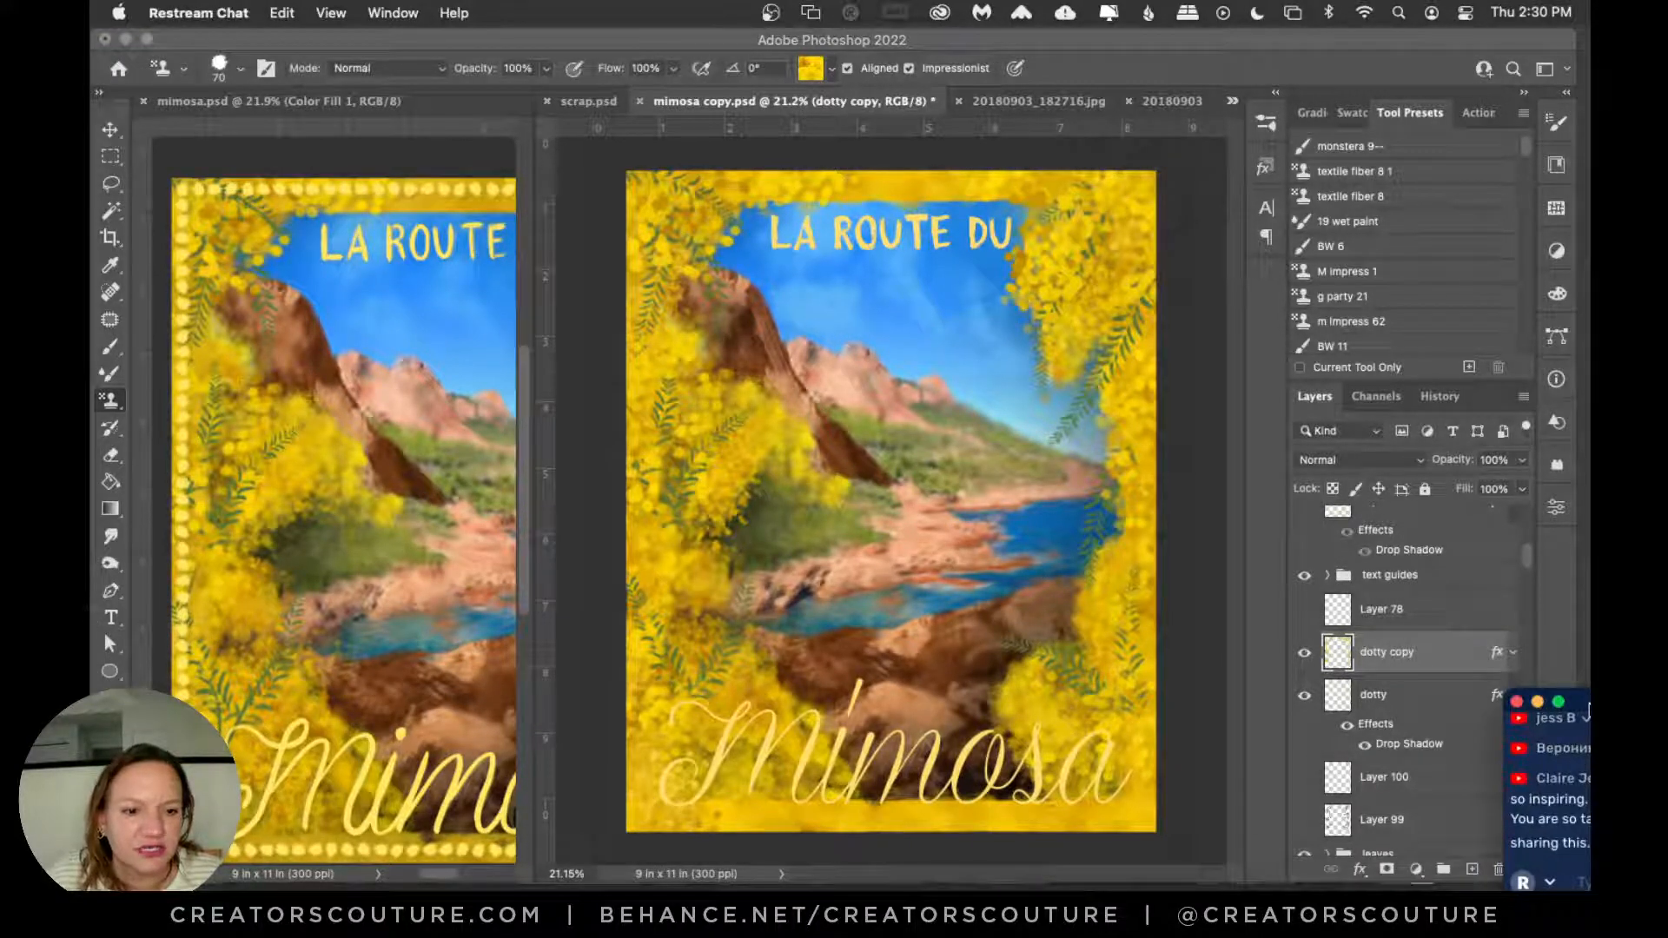
left_click_drag(1579, 700, 1367, 526)
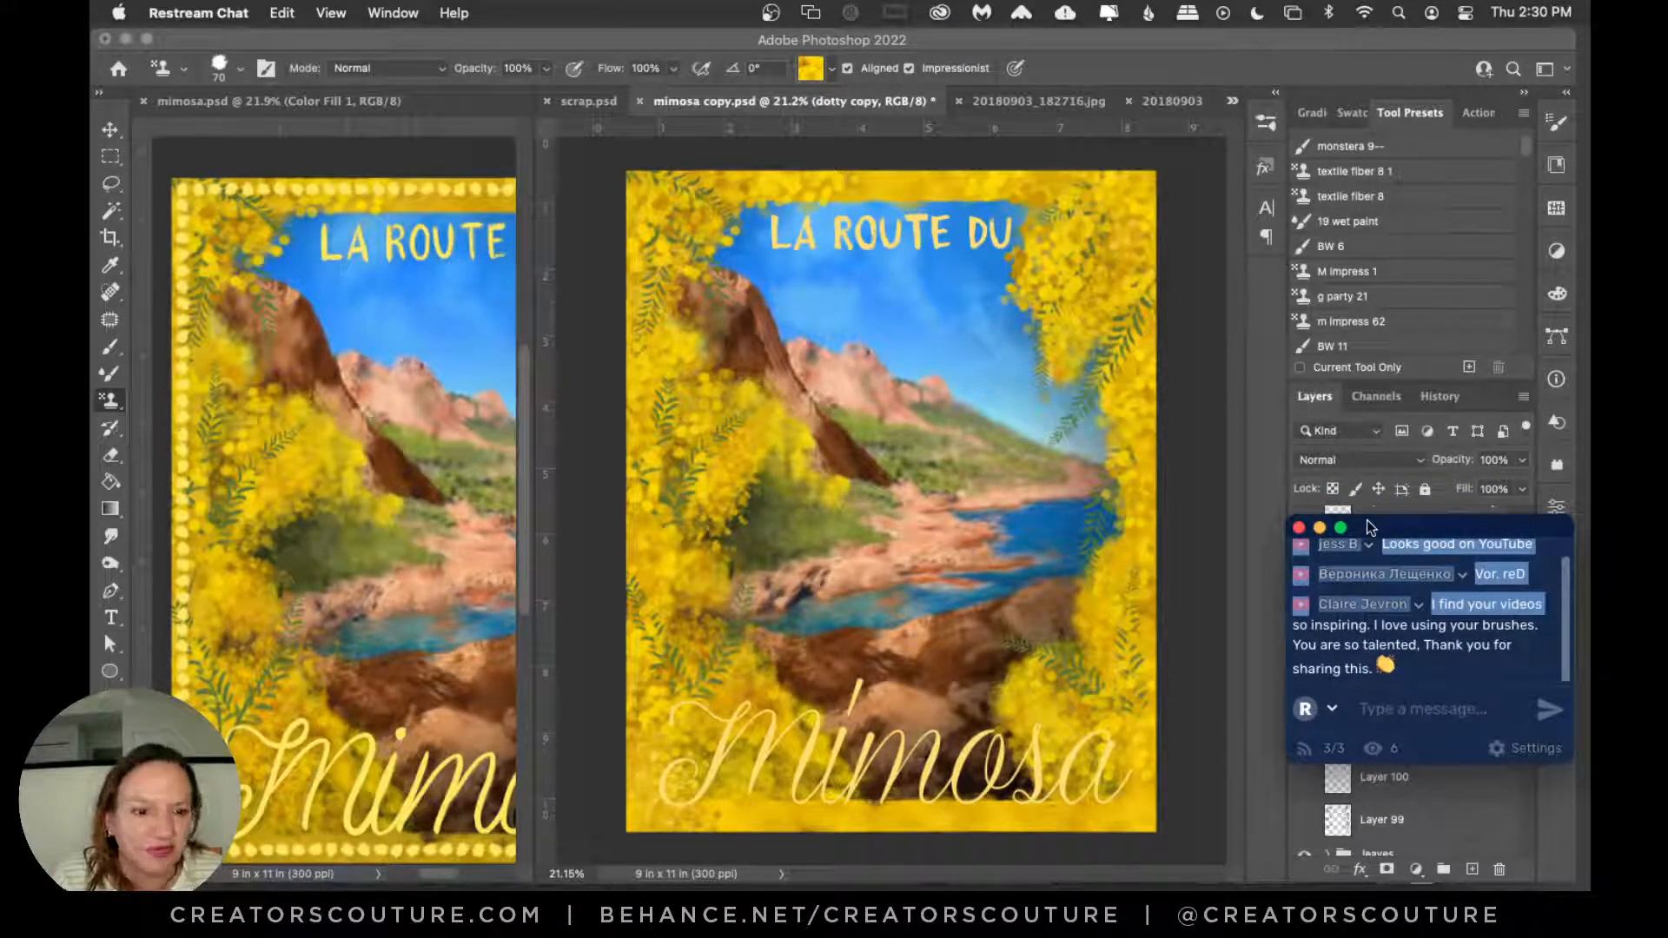
left_click(1445, 637)
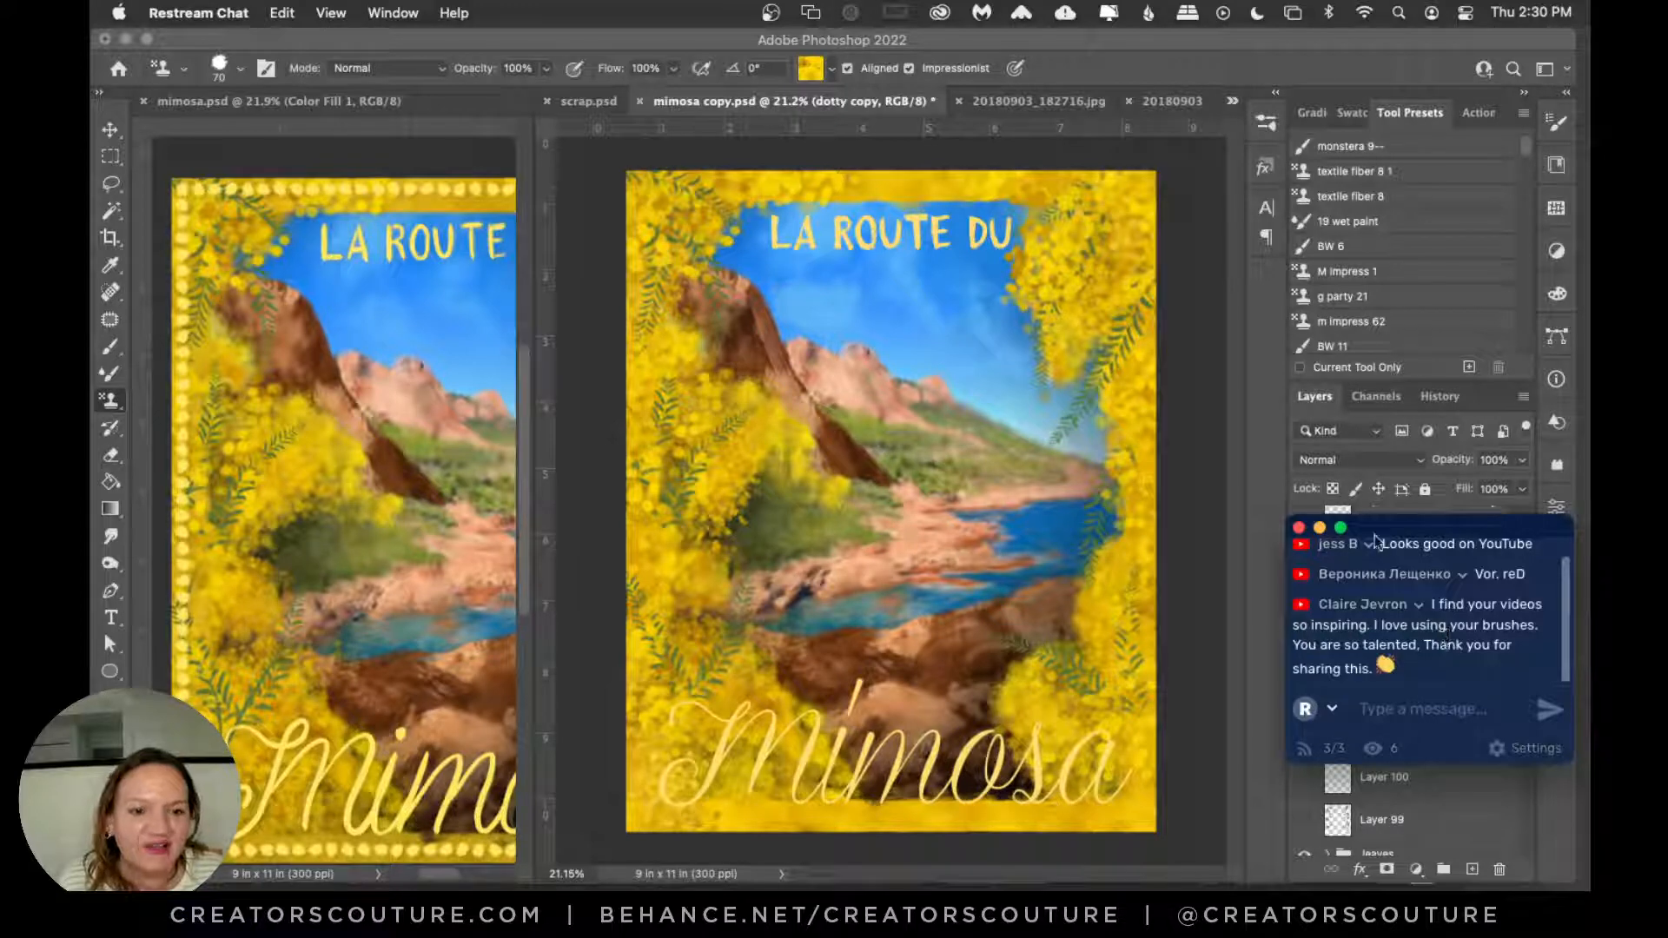
Step: Move the chat window out of the way, return to Photoshop, and compare the poster with the dotty copy layer off and on
left_click_drag(1381, 534, 1581, 650)
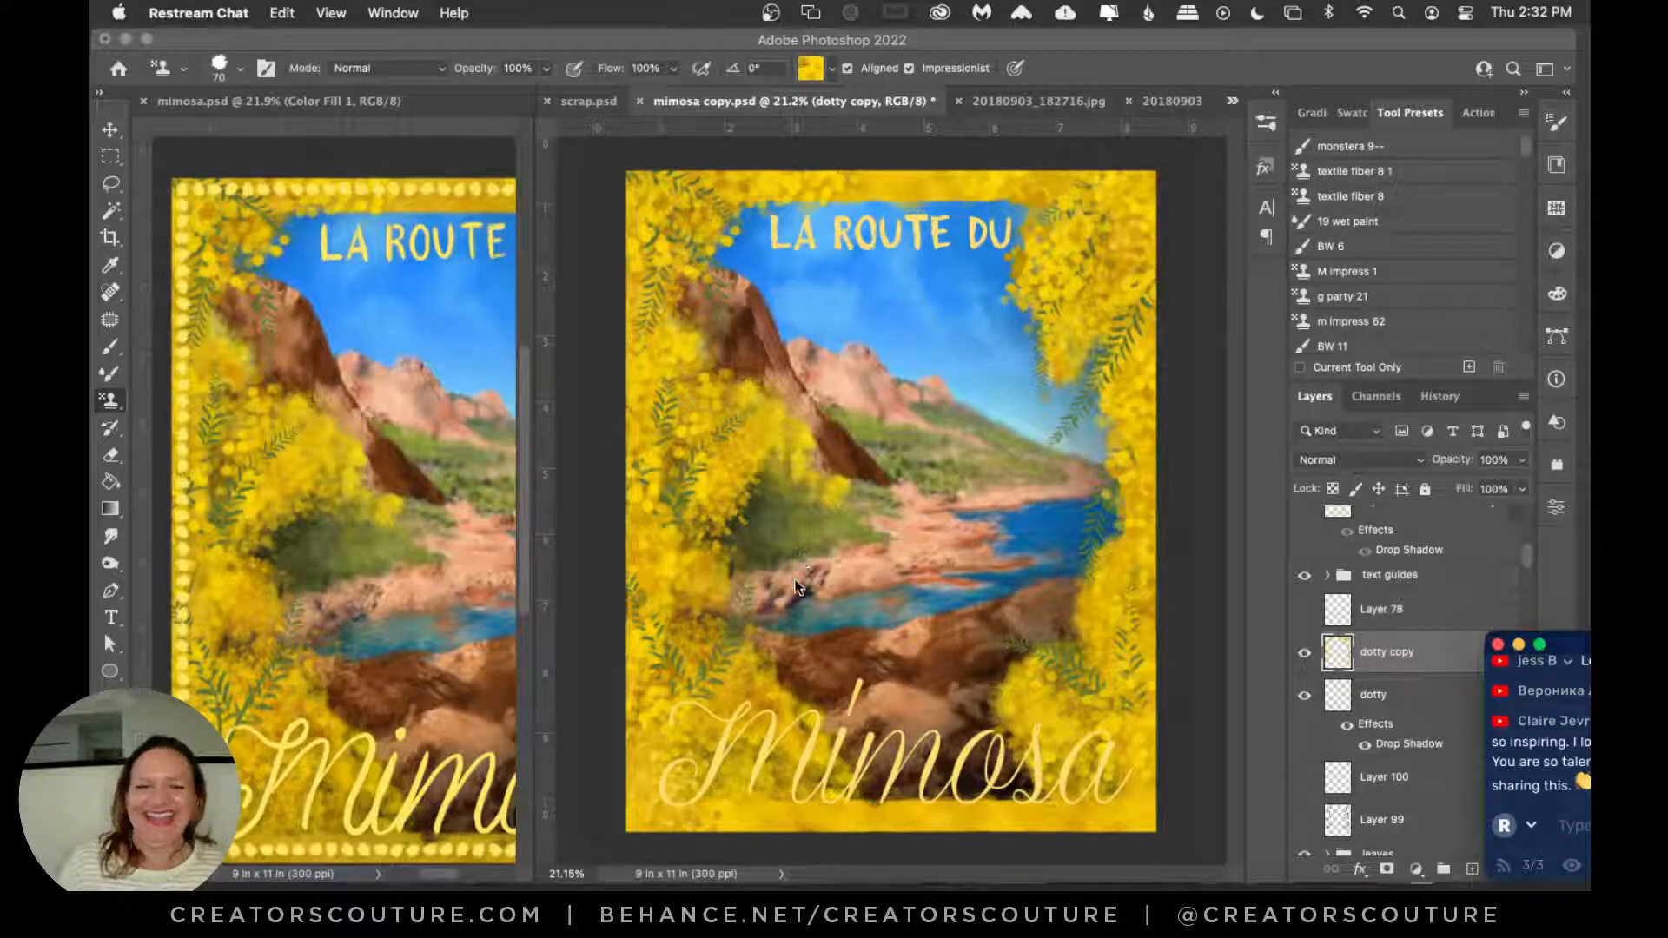
left_click(864, 102)
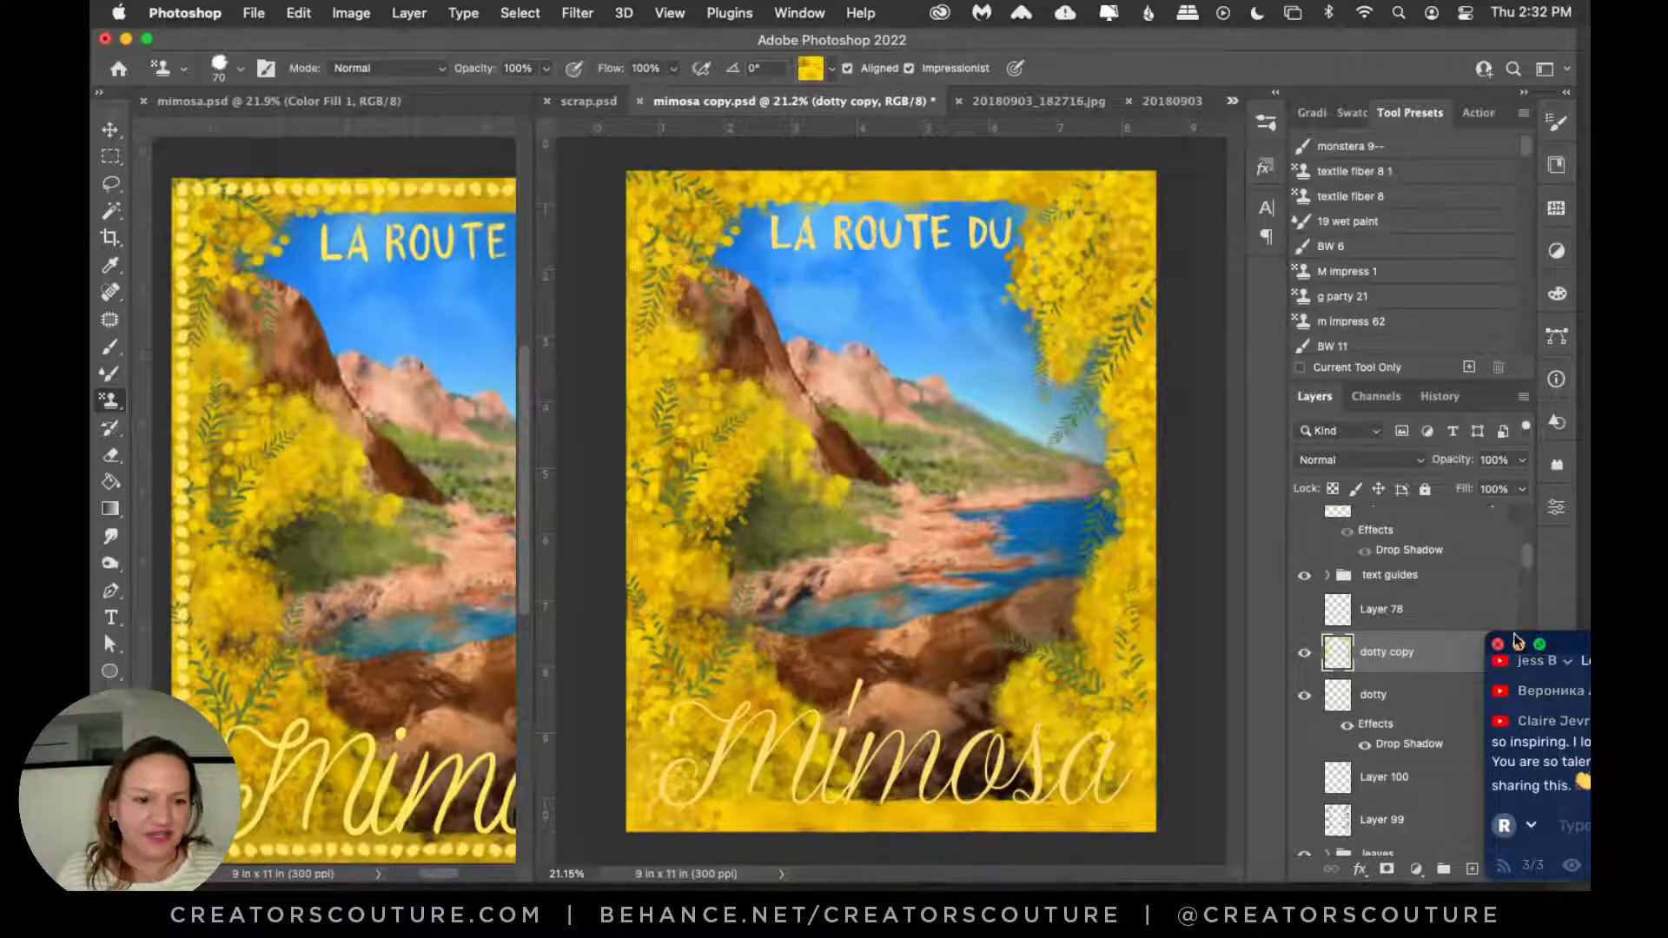
left_click_drag(1555, 650, 1534, 84)
left_click(1334, 54)
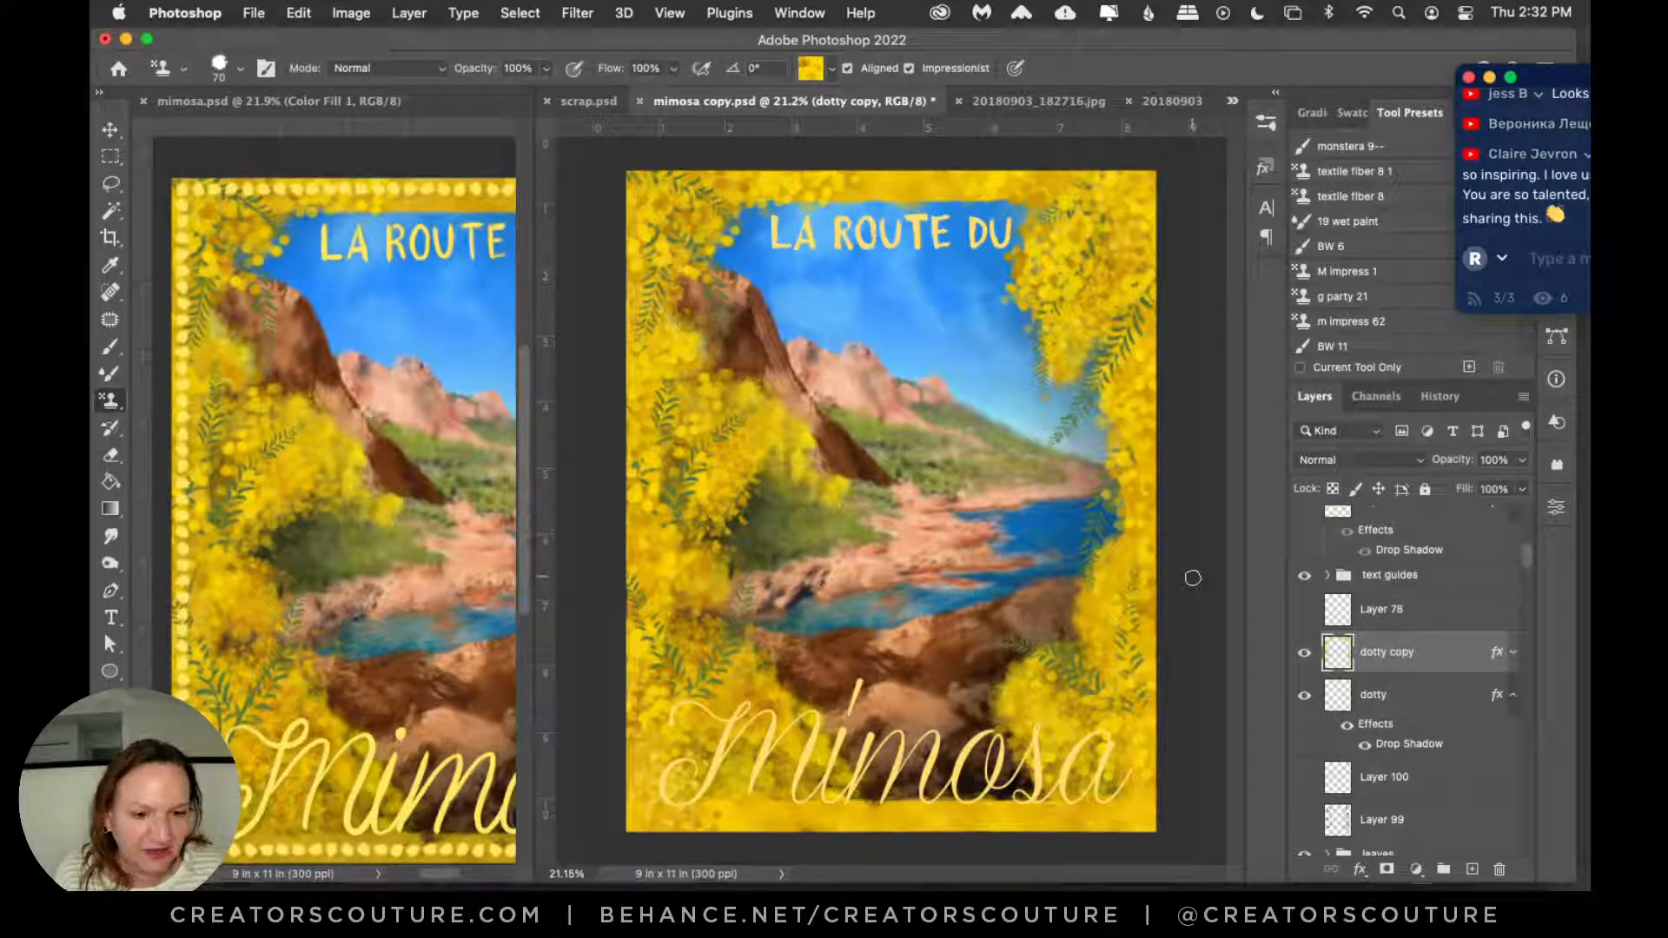
left_click(1308, 649)
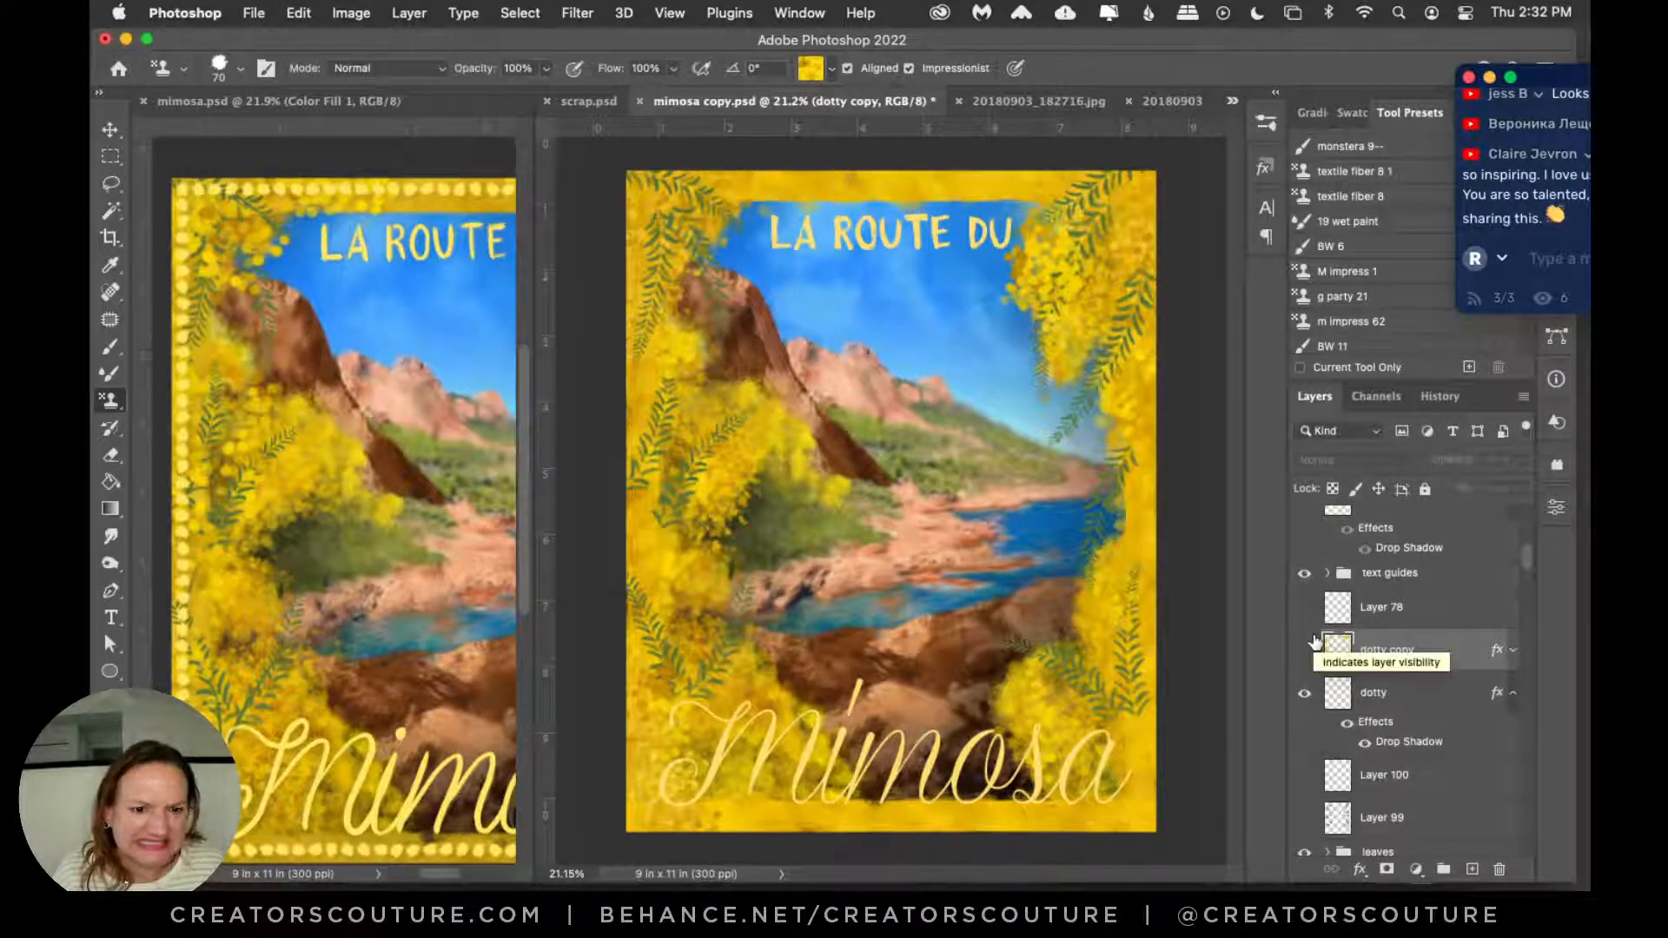
left_click(1306, 650)
Step: Hide the text guides group, show the lettering on Layer 80 and Layer 79, and select Layer 79
scroll(1425, 669, "up", 1)
scroll(1425, 669, "up", 3)
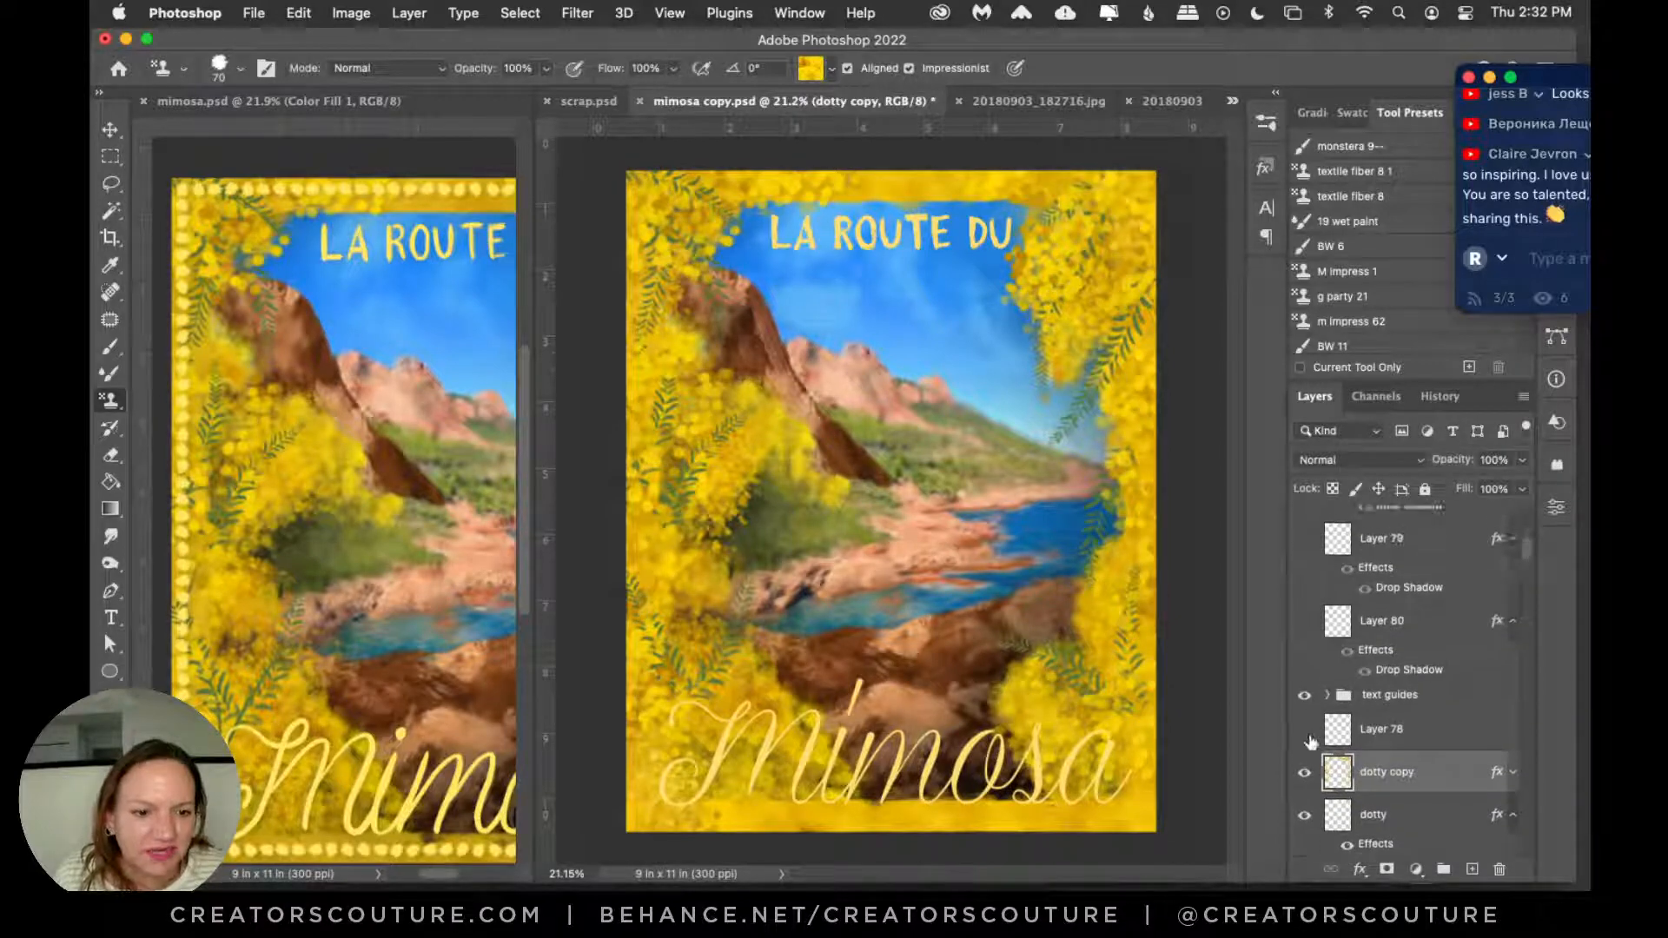
scroll(1310, 700, "up", 2)
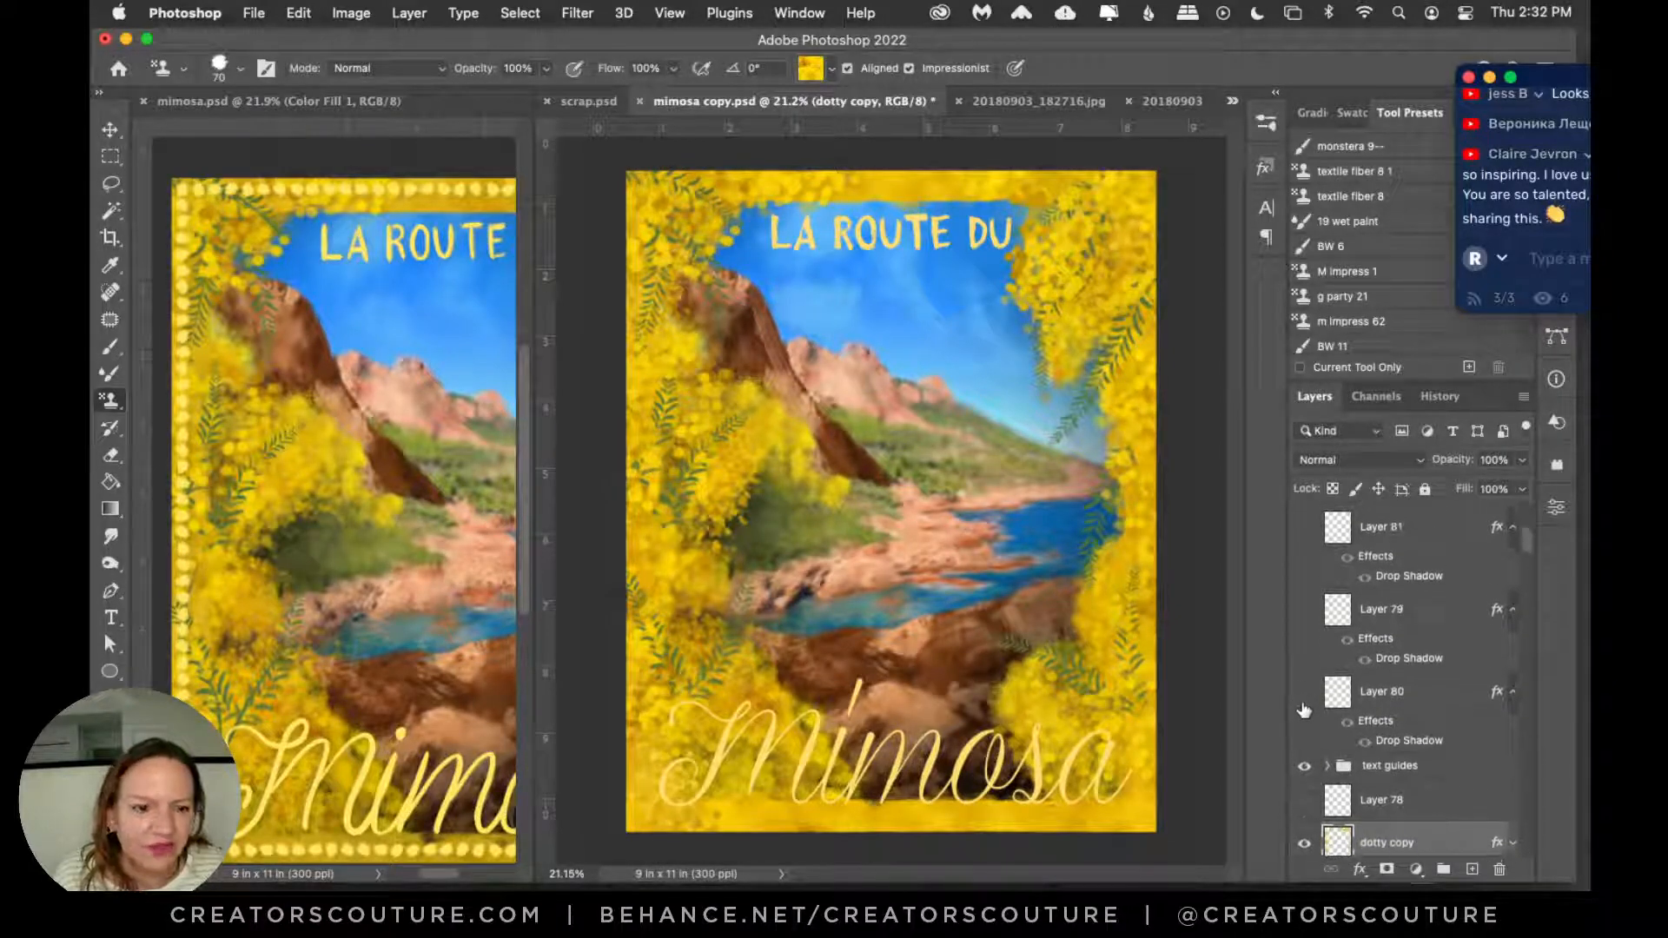
left_click(1304, 692)
left_click(1304, 690)
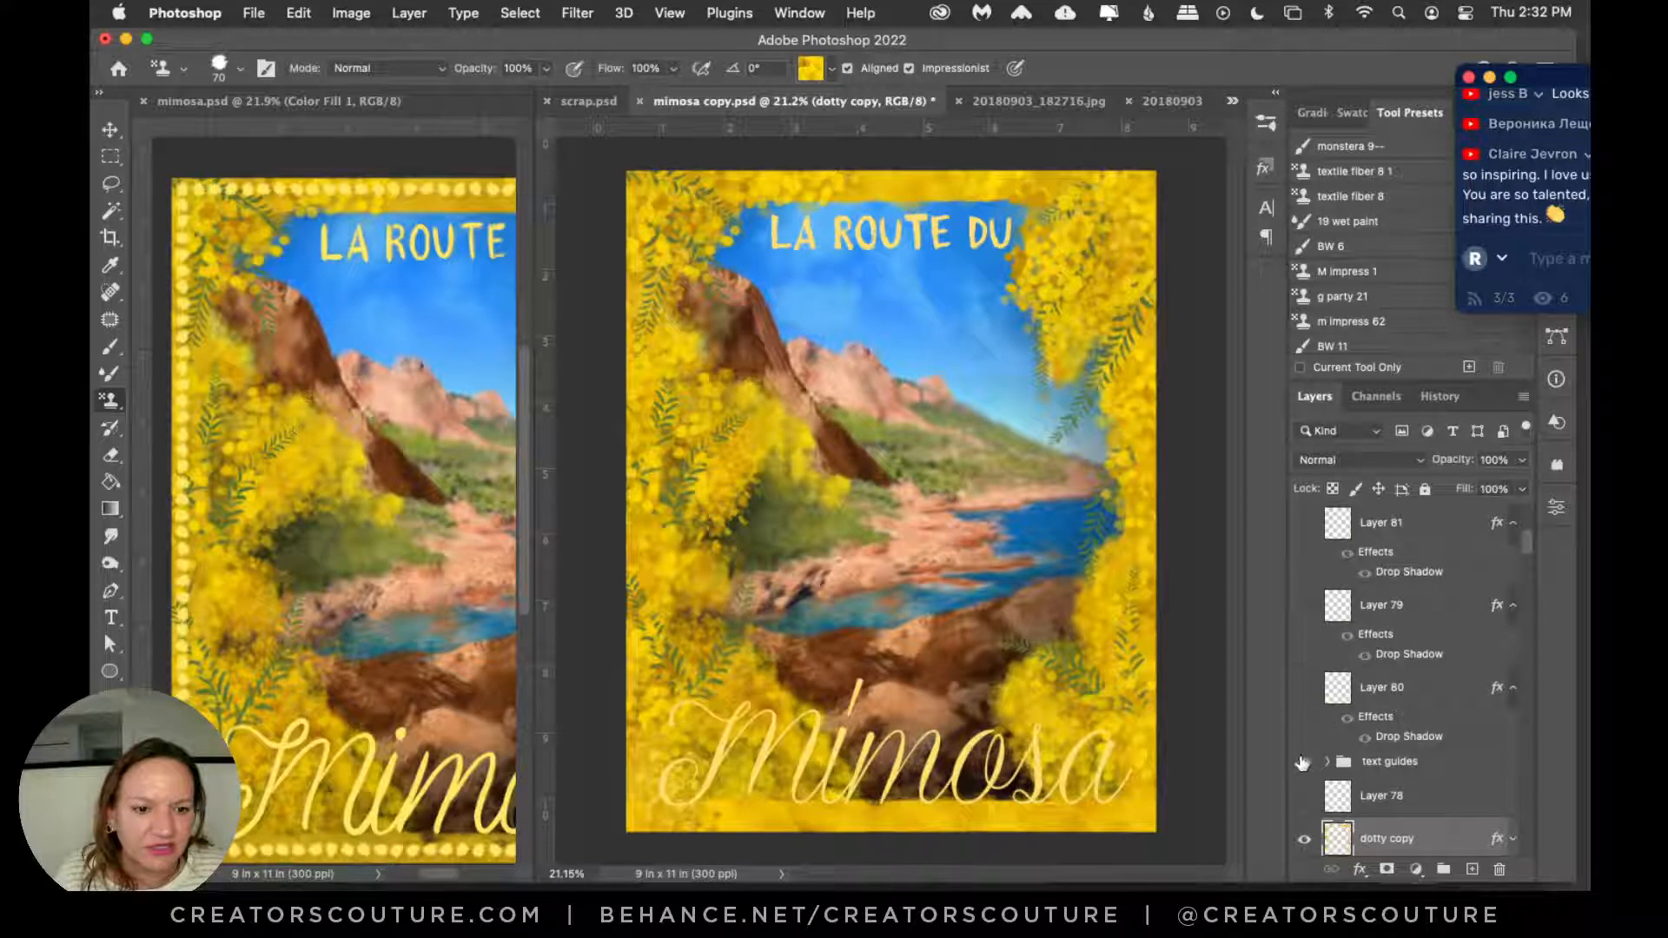
left_click(1305, 763)
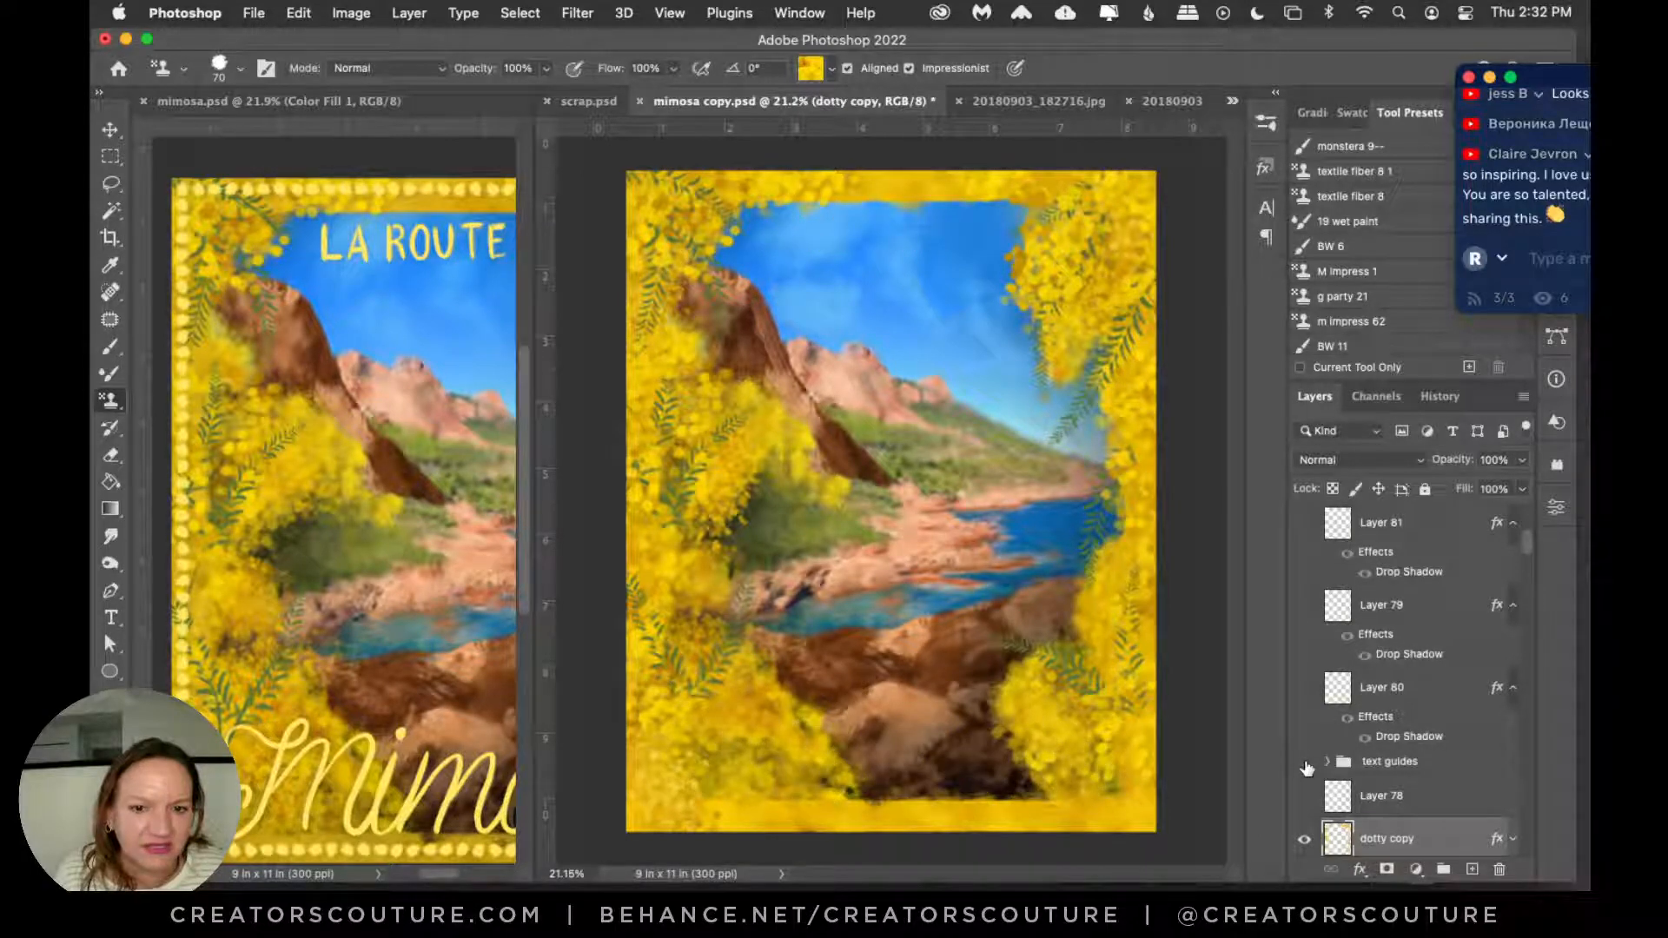
left_click(1304, 688)
left_click(1303, 606)
left_click(1407, 615)
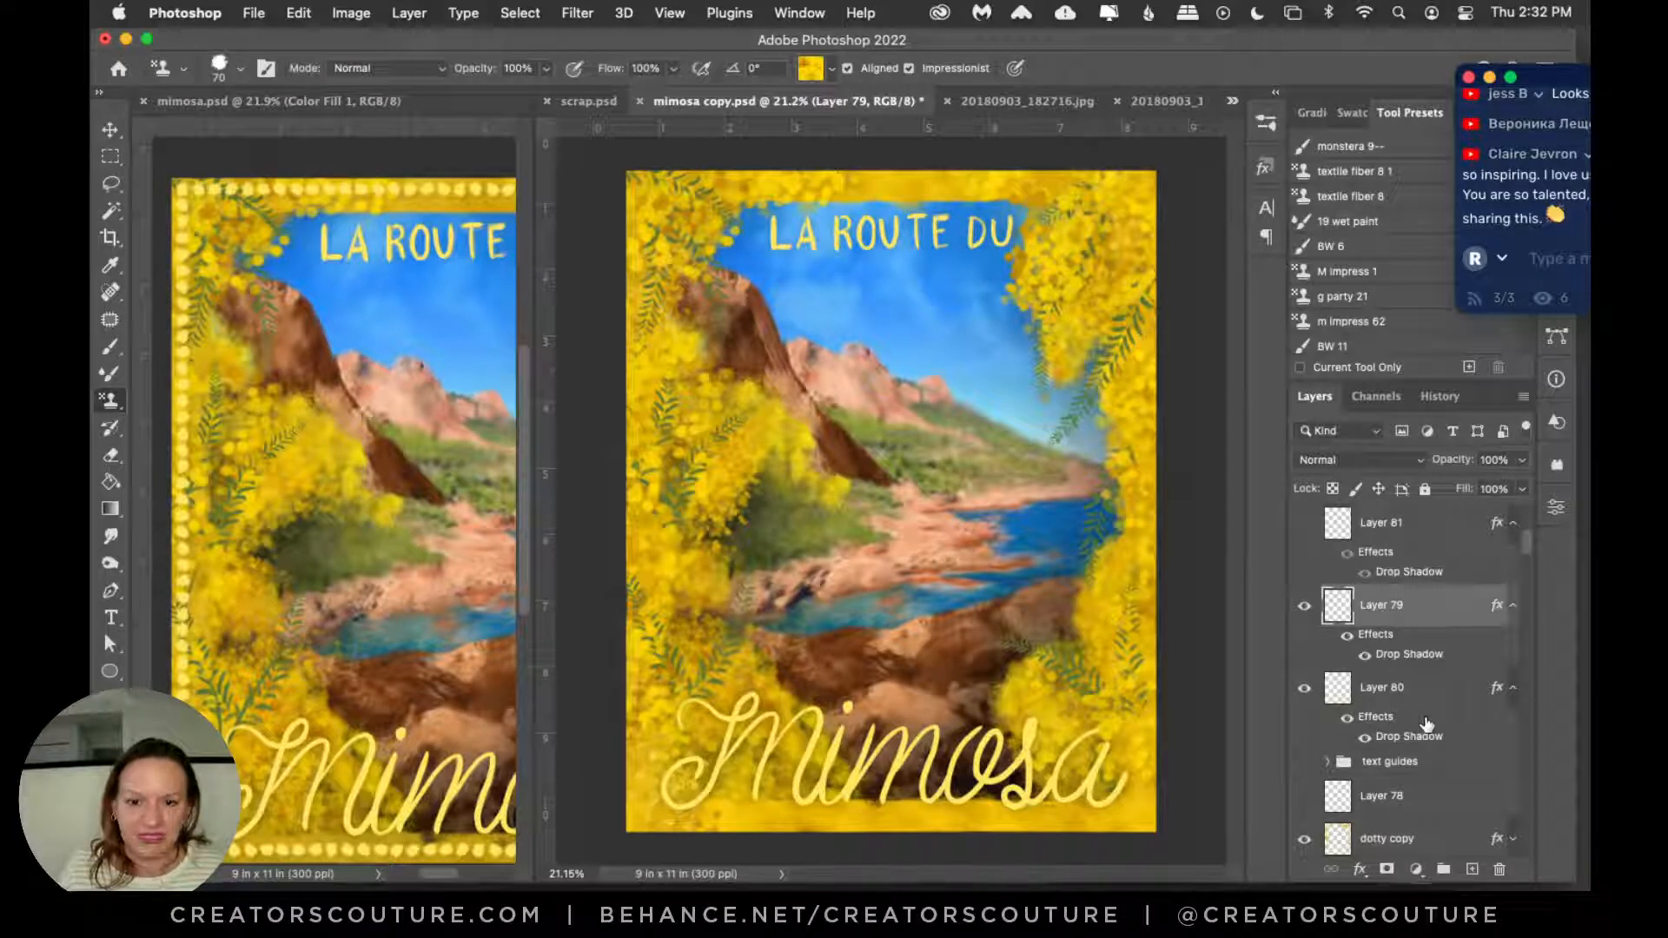
Step: Examine the LA ROUTE DU and Mimosa lettering at 50% and return to the whole poster
key("z")
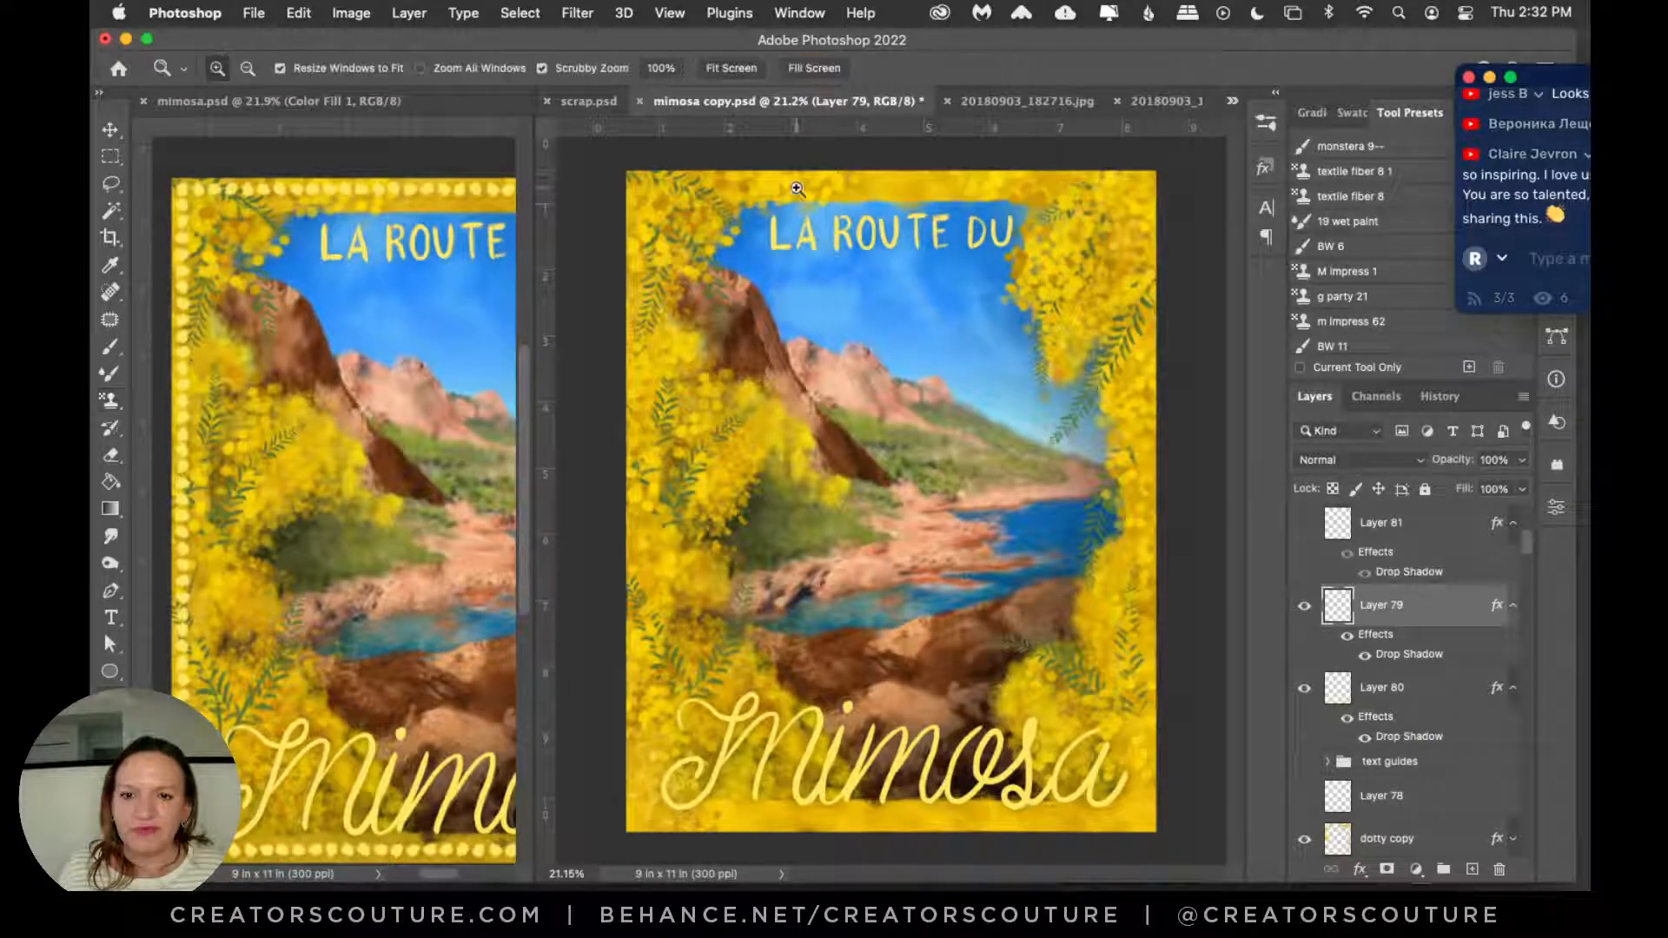
left_click(868, 226)
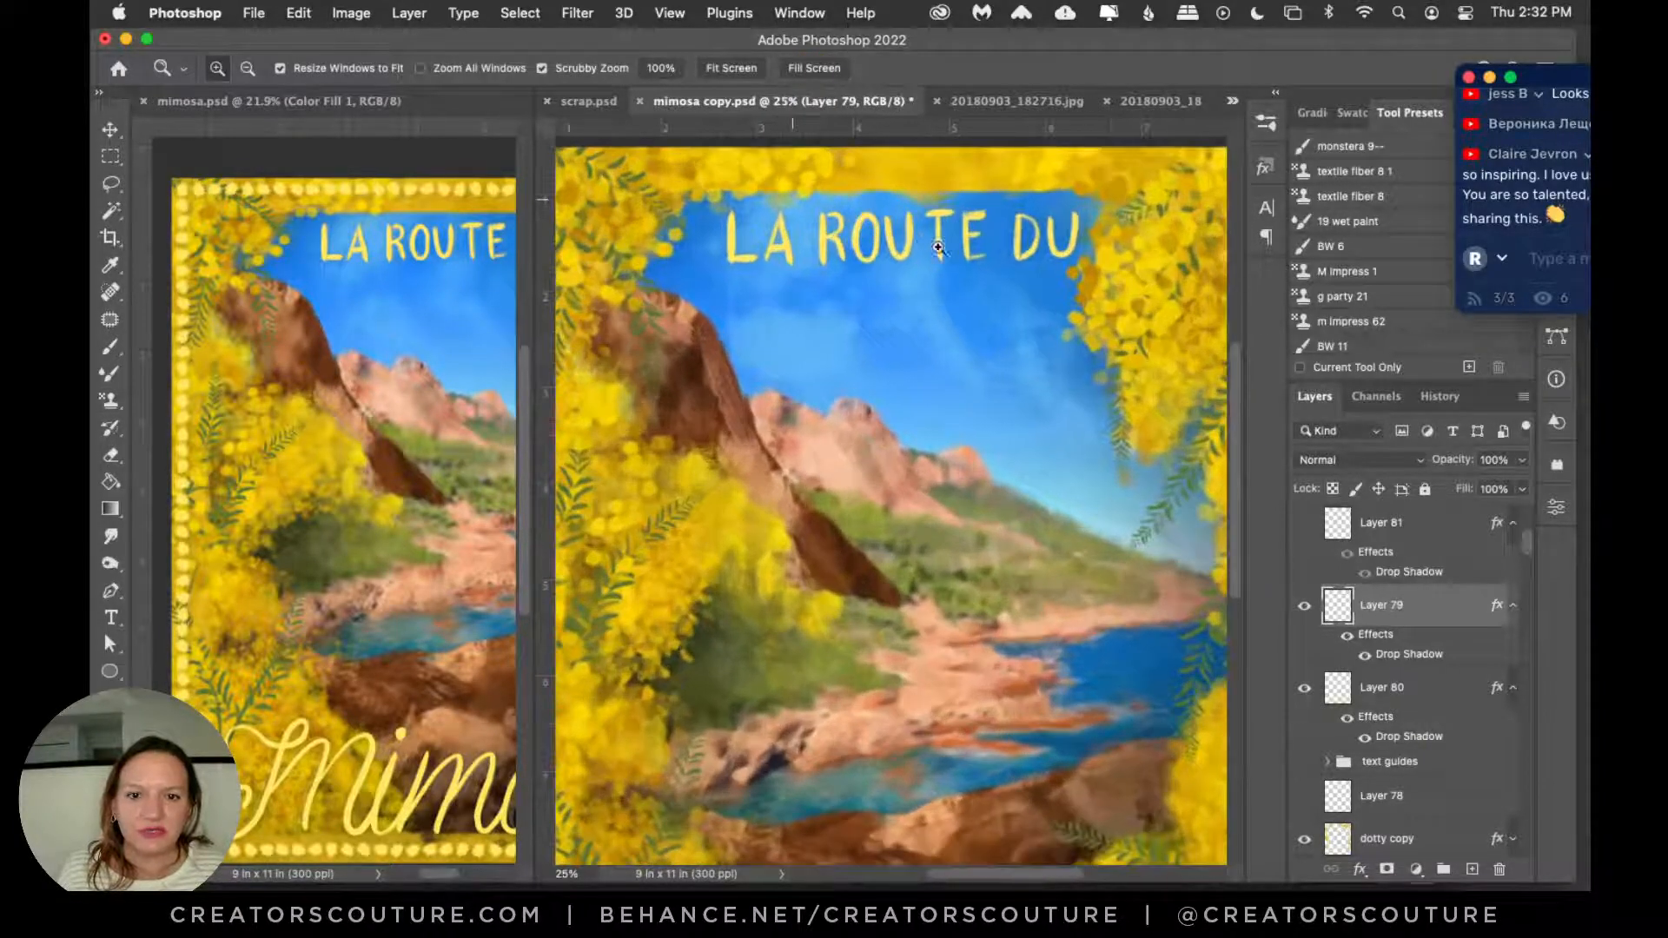
left_click(869, 225)
left_click(868, 225)
left_click(901, 227, "alt")
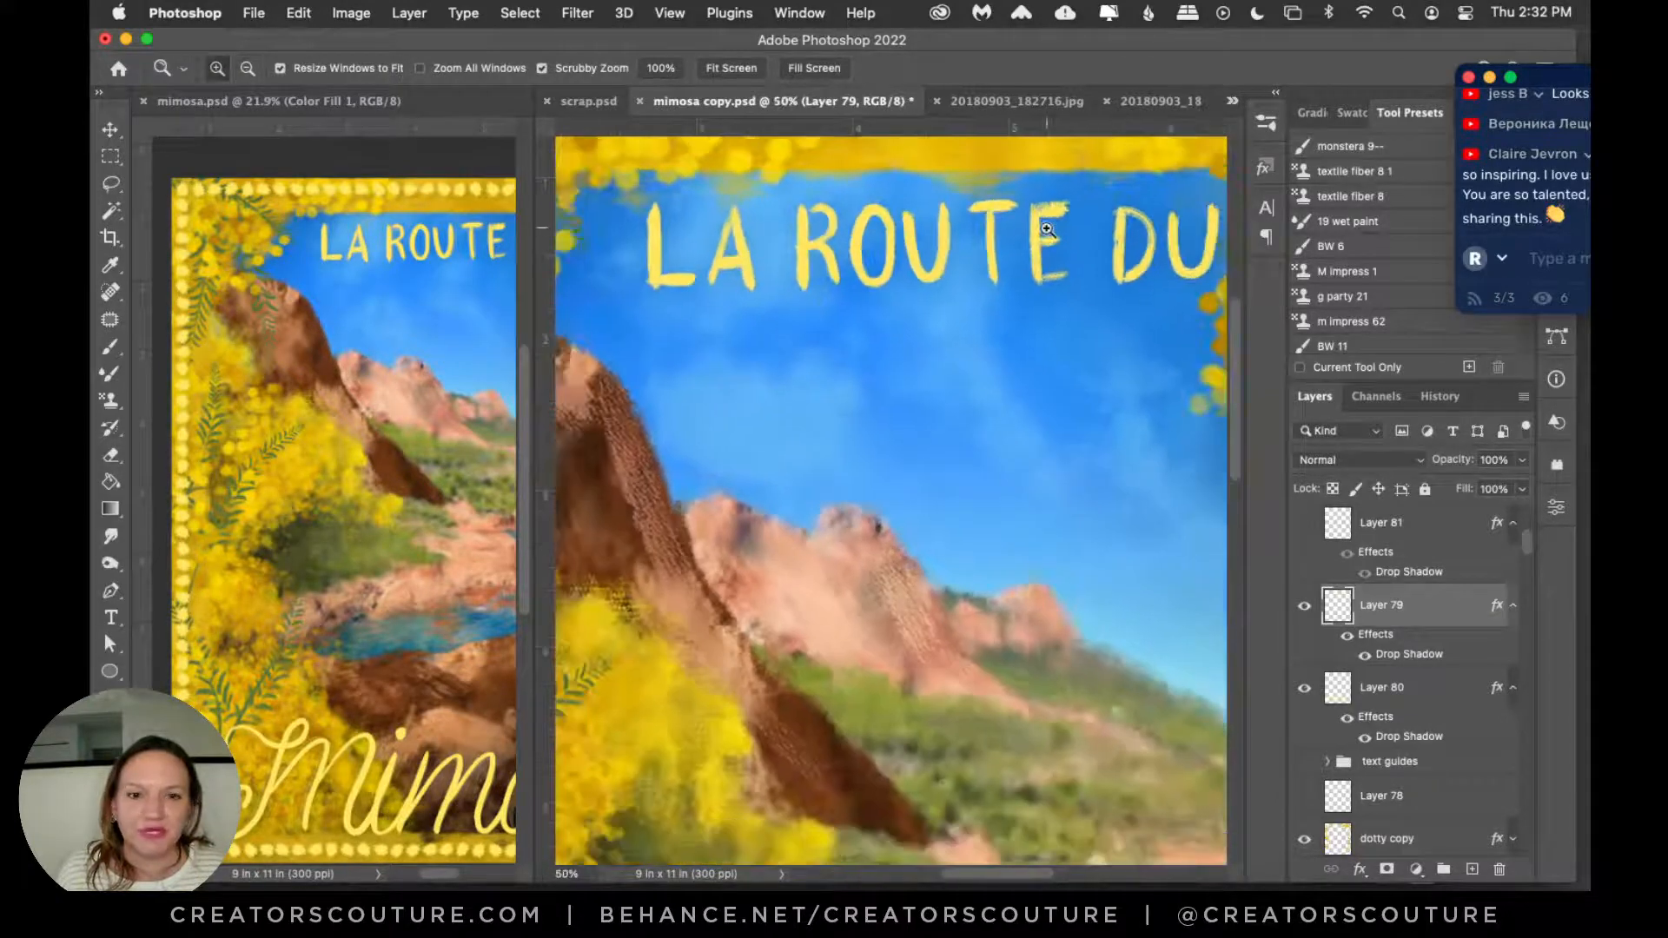
scroll(1047, 229, "down", 10)
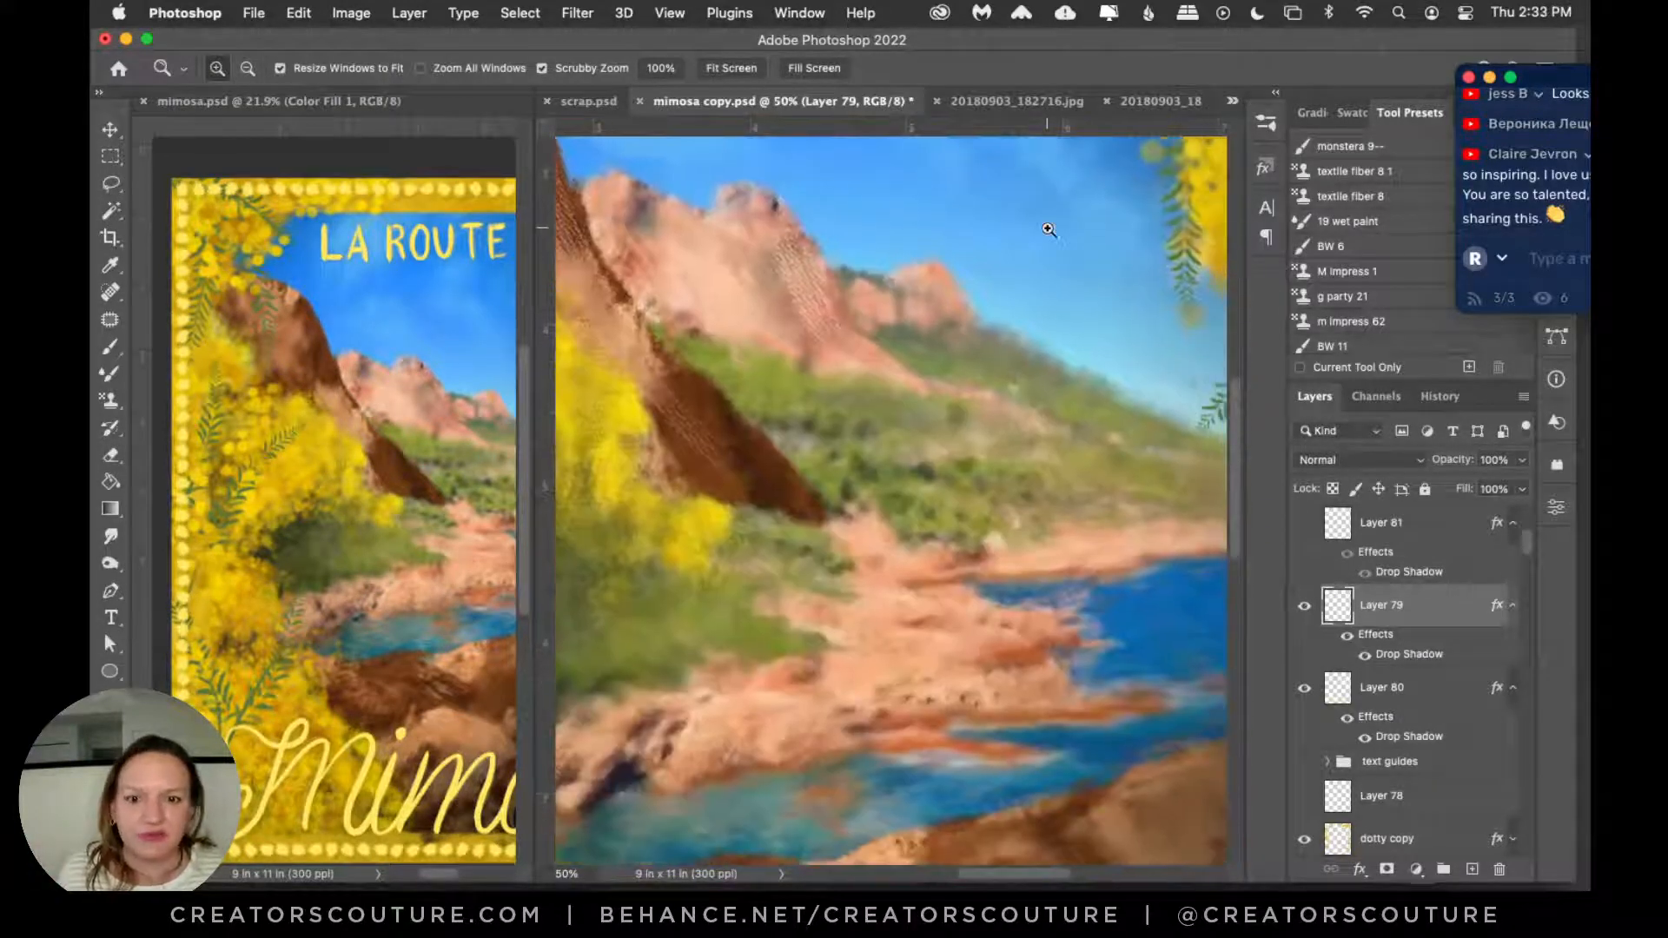
scroll(1049, 230, "down", 10)
scroll(1048, 228, "left", 2)
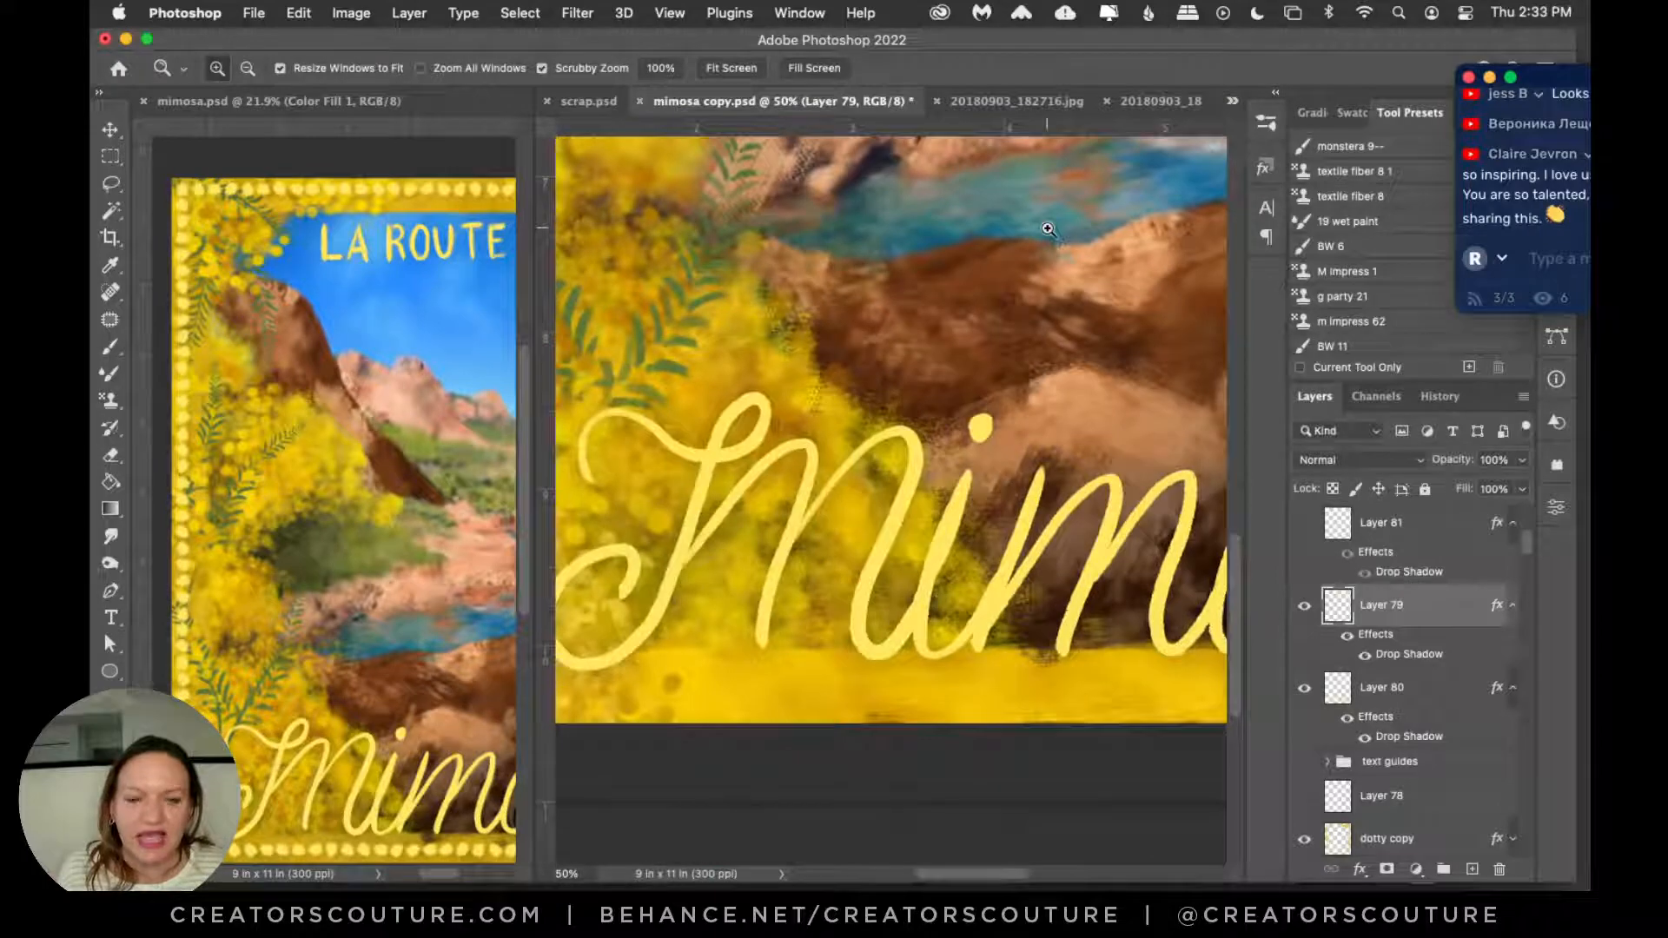
key("super+0")
Step: Preview the dotted borders on Layer 81 and Layer 81 copy by showing and hiding them
left_click(110, 346)
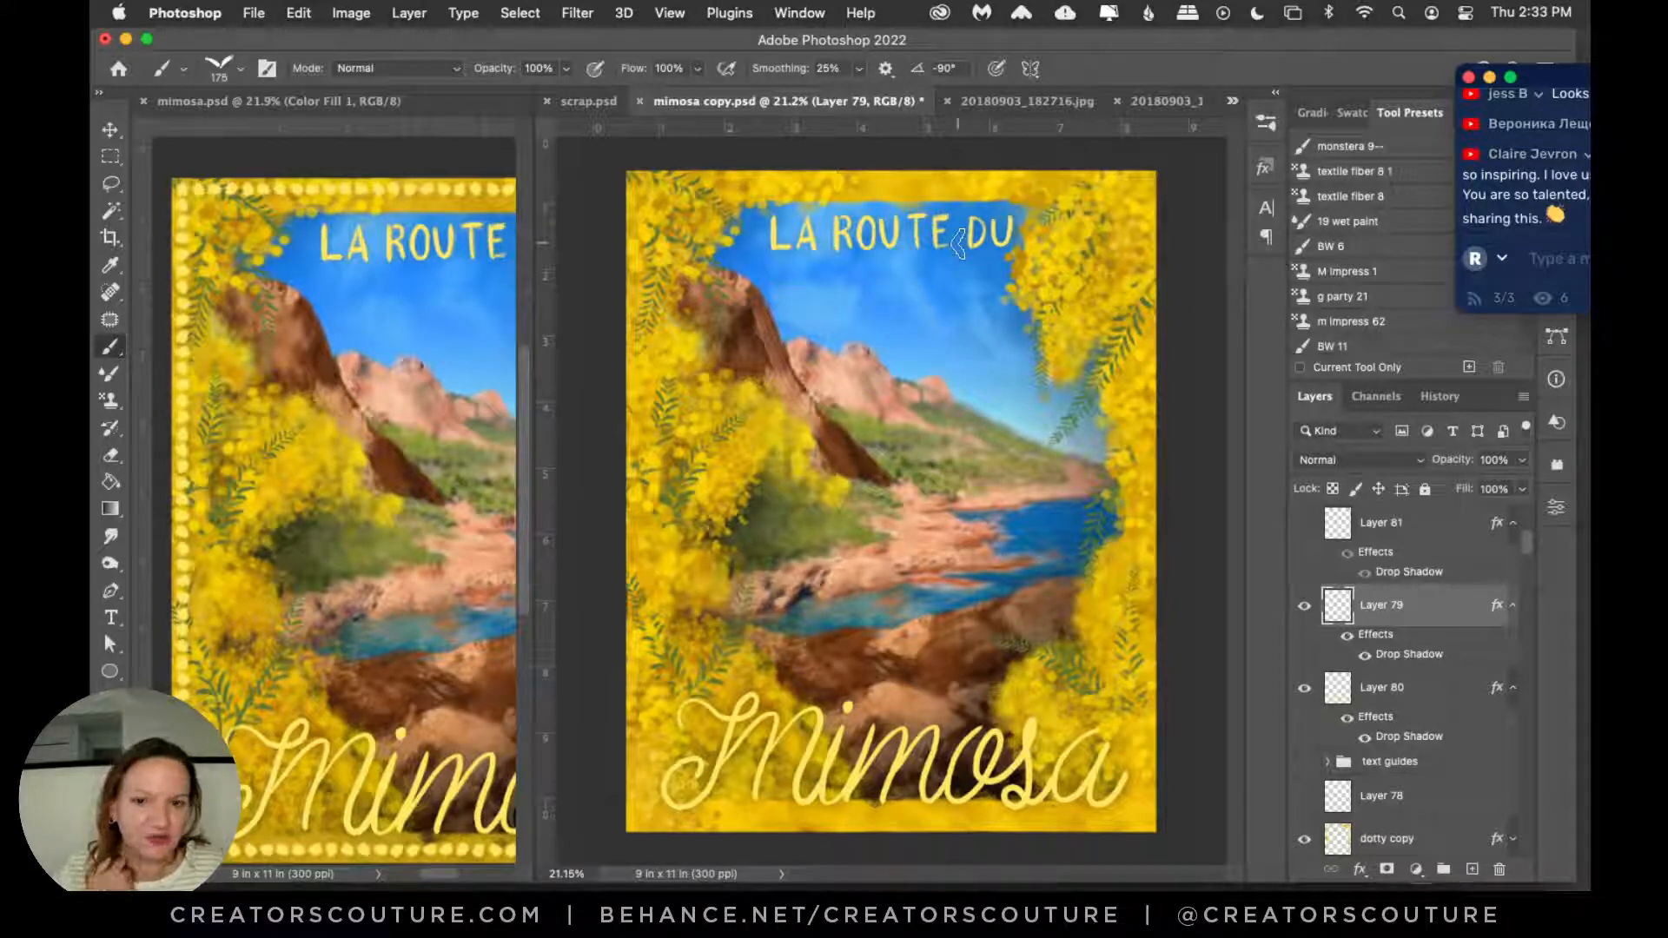
scroll(1329, 677, "up", 3)
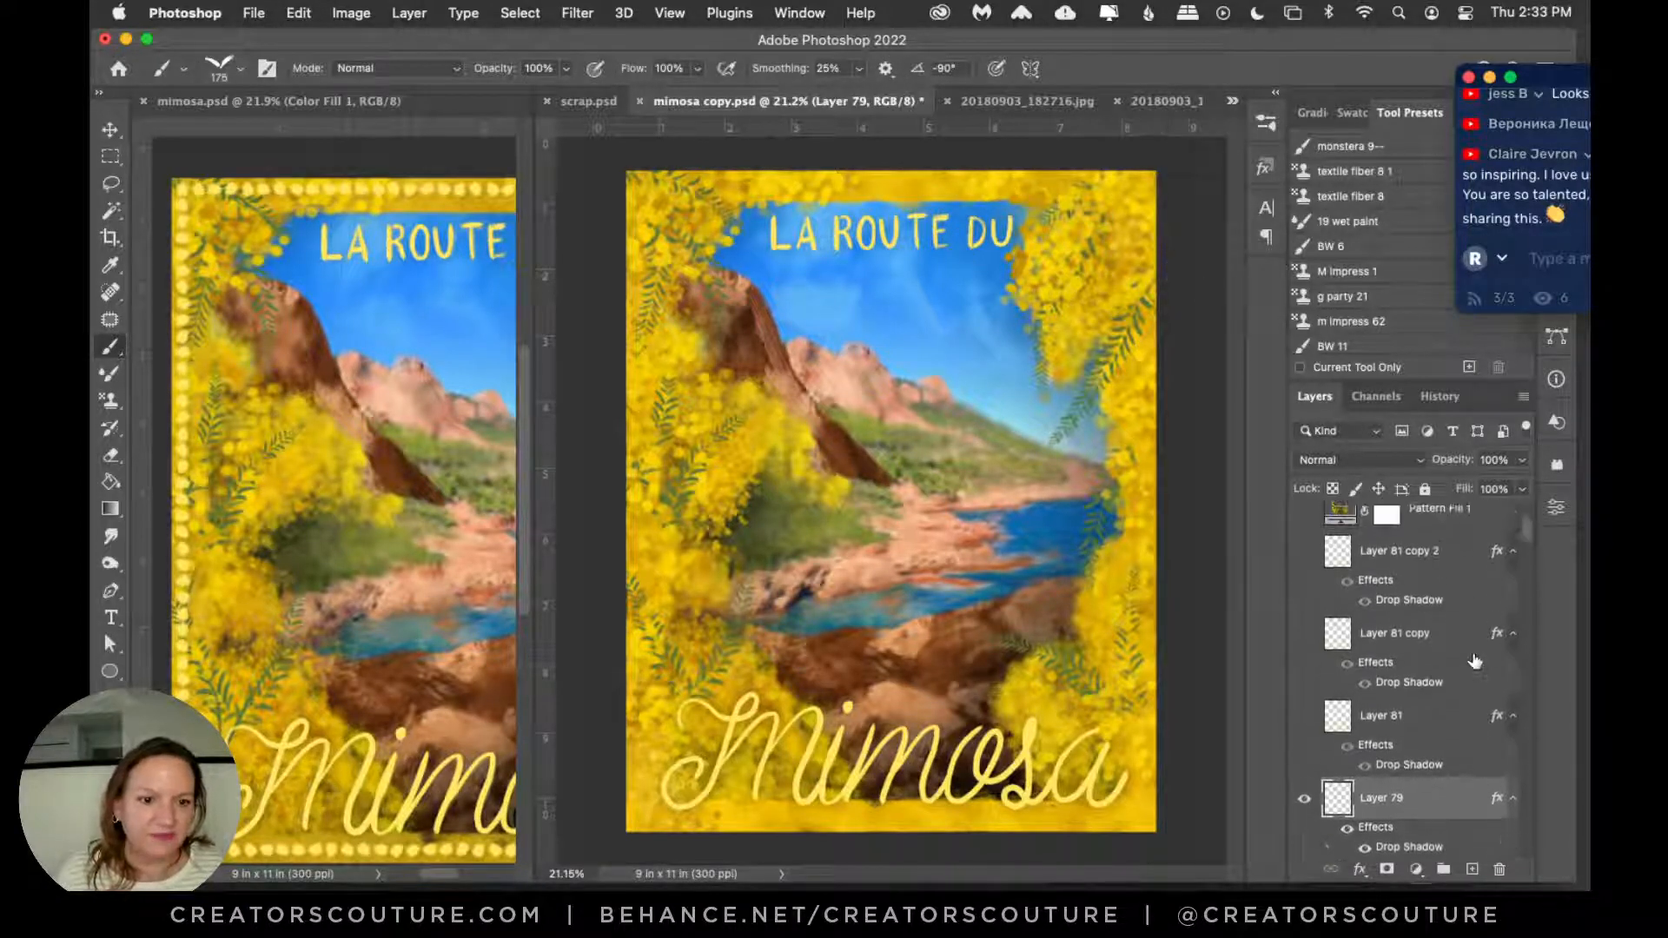
left_click(1305, 722)
left_click(1304, 722)
left_click(1305, 639)
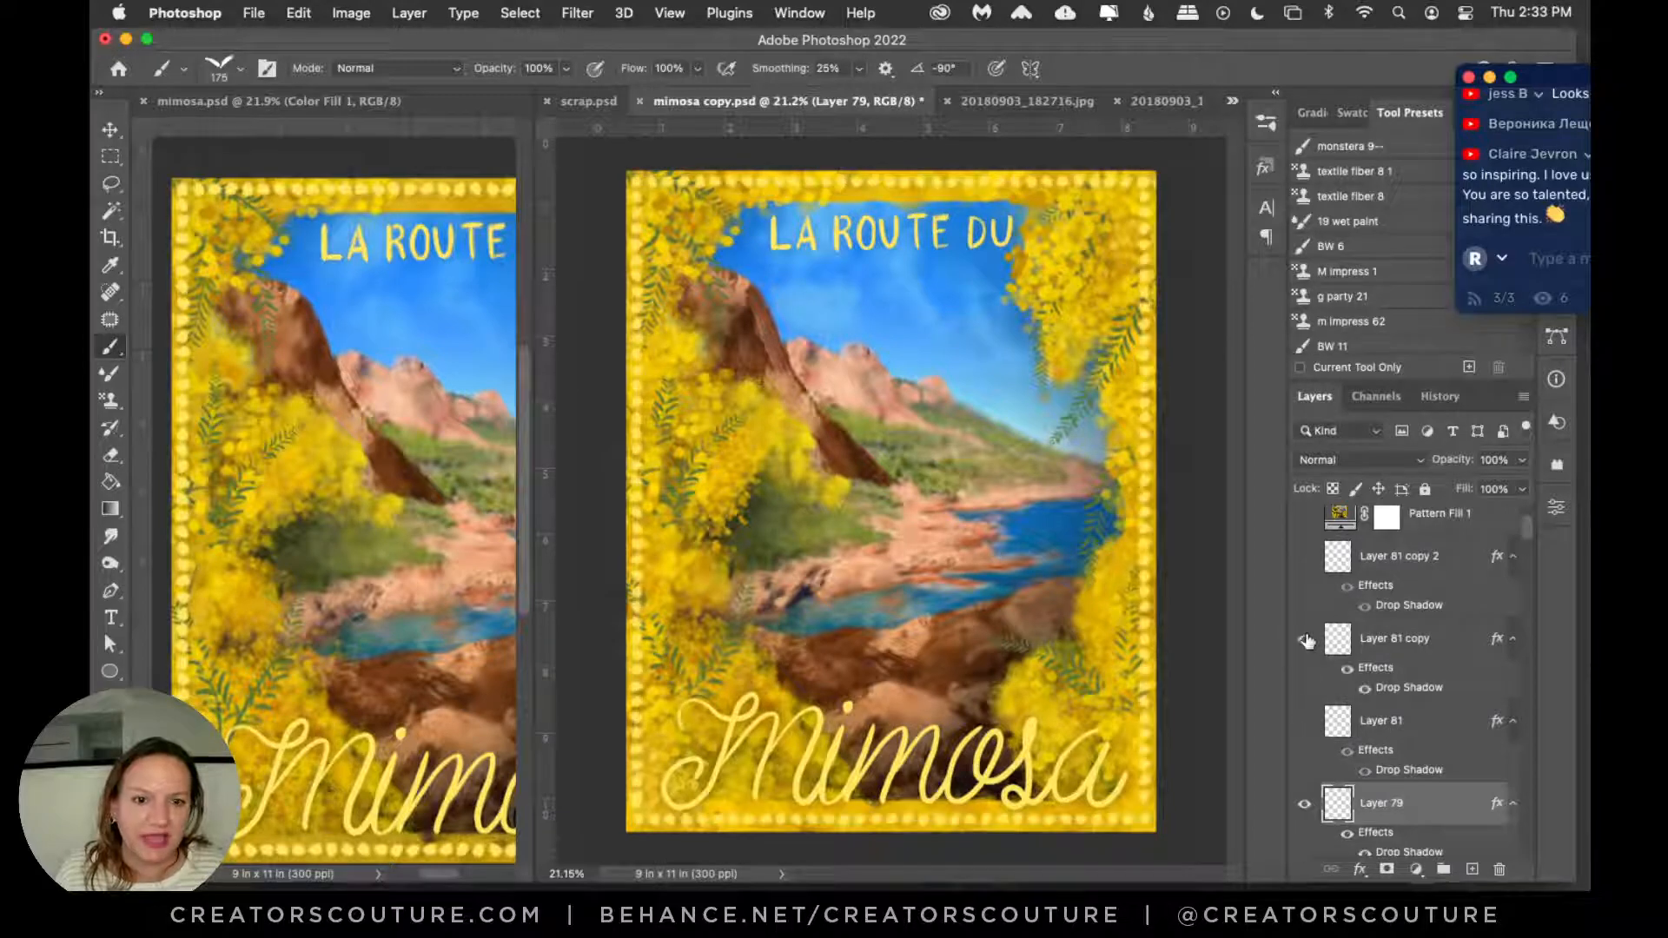
left_click(1305, 638)
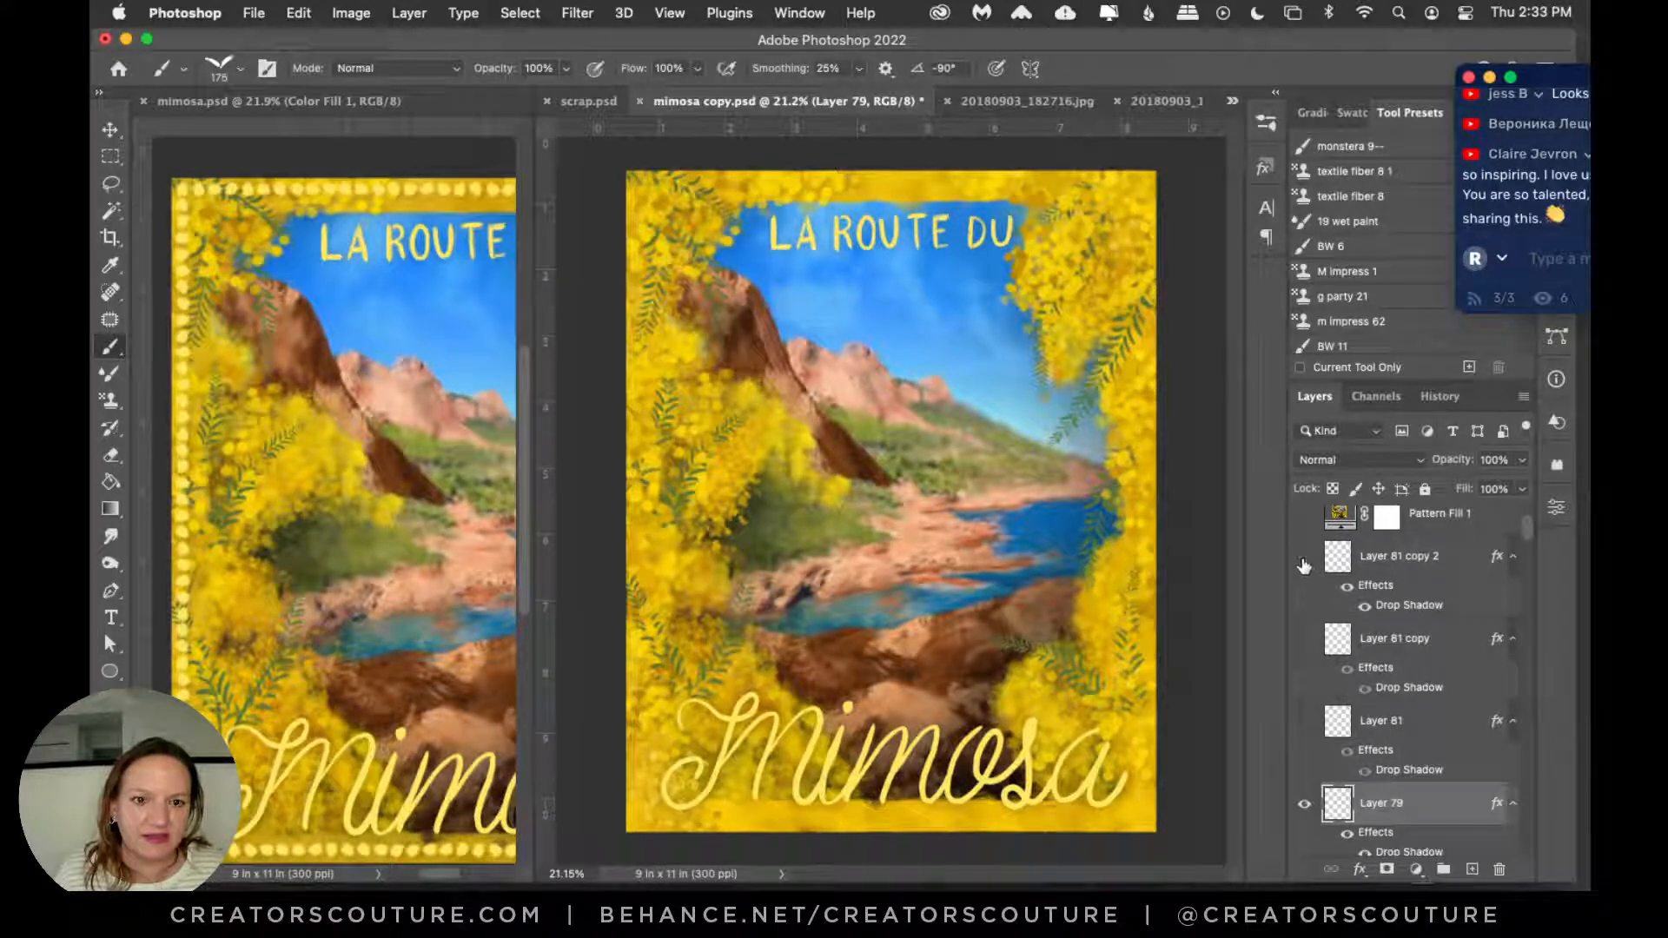
left_click(1305, 722)
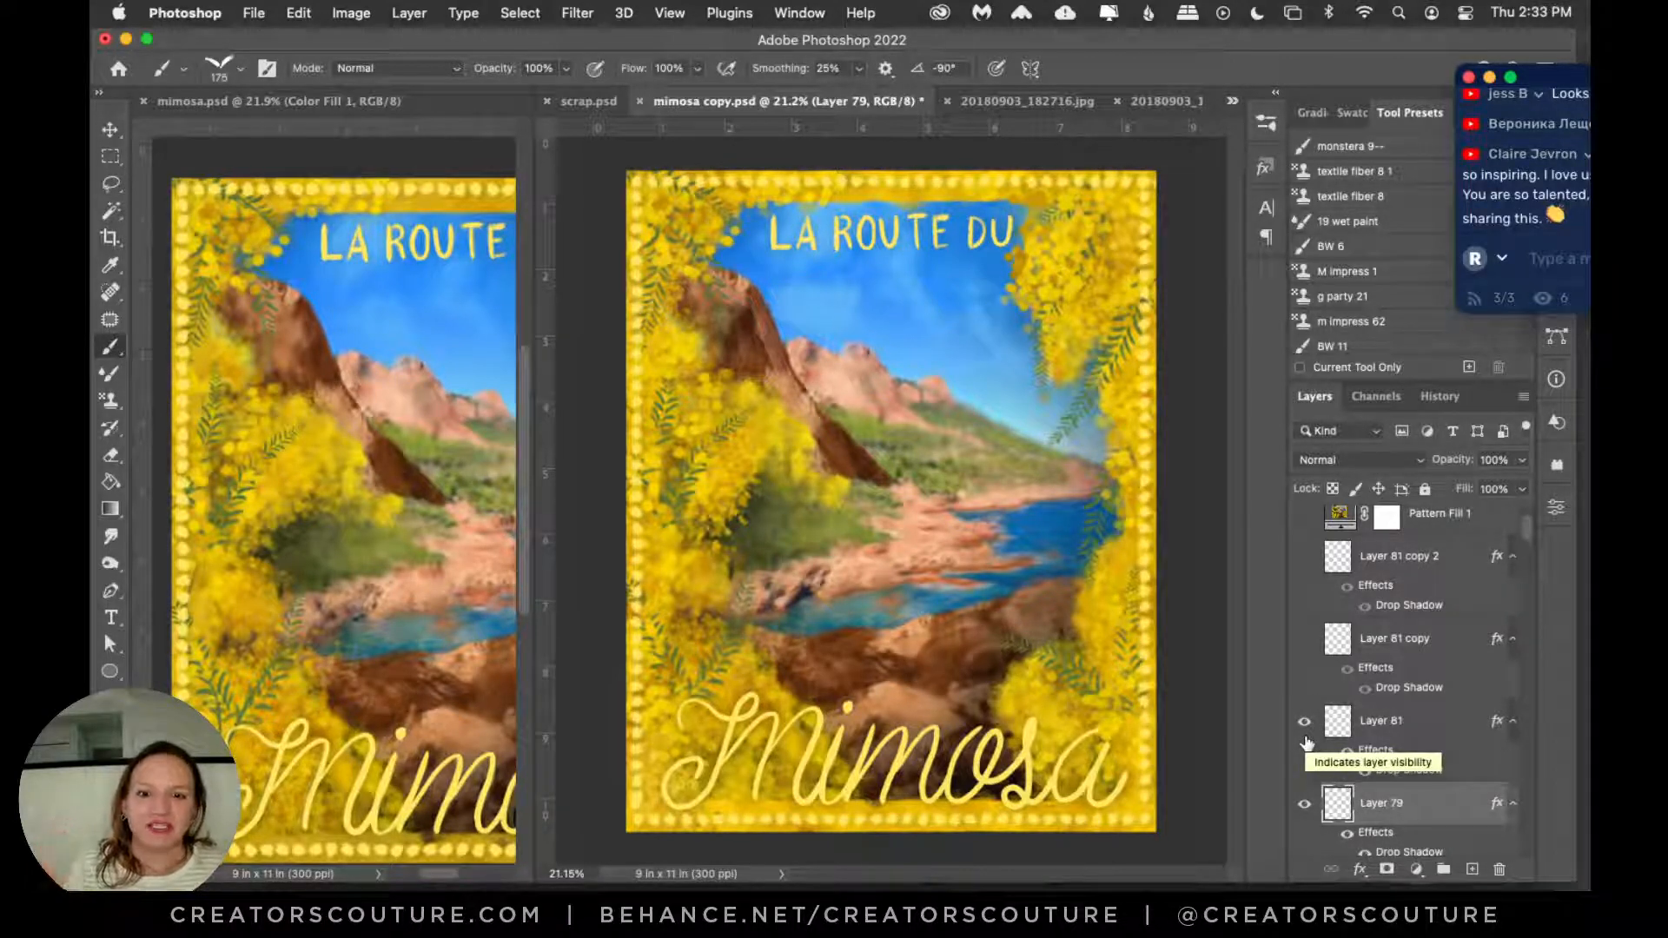
left_click(1307, 739)
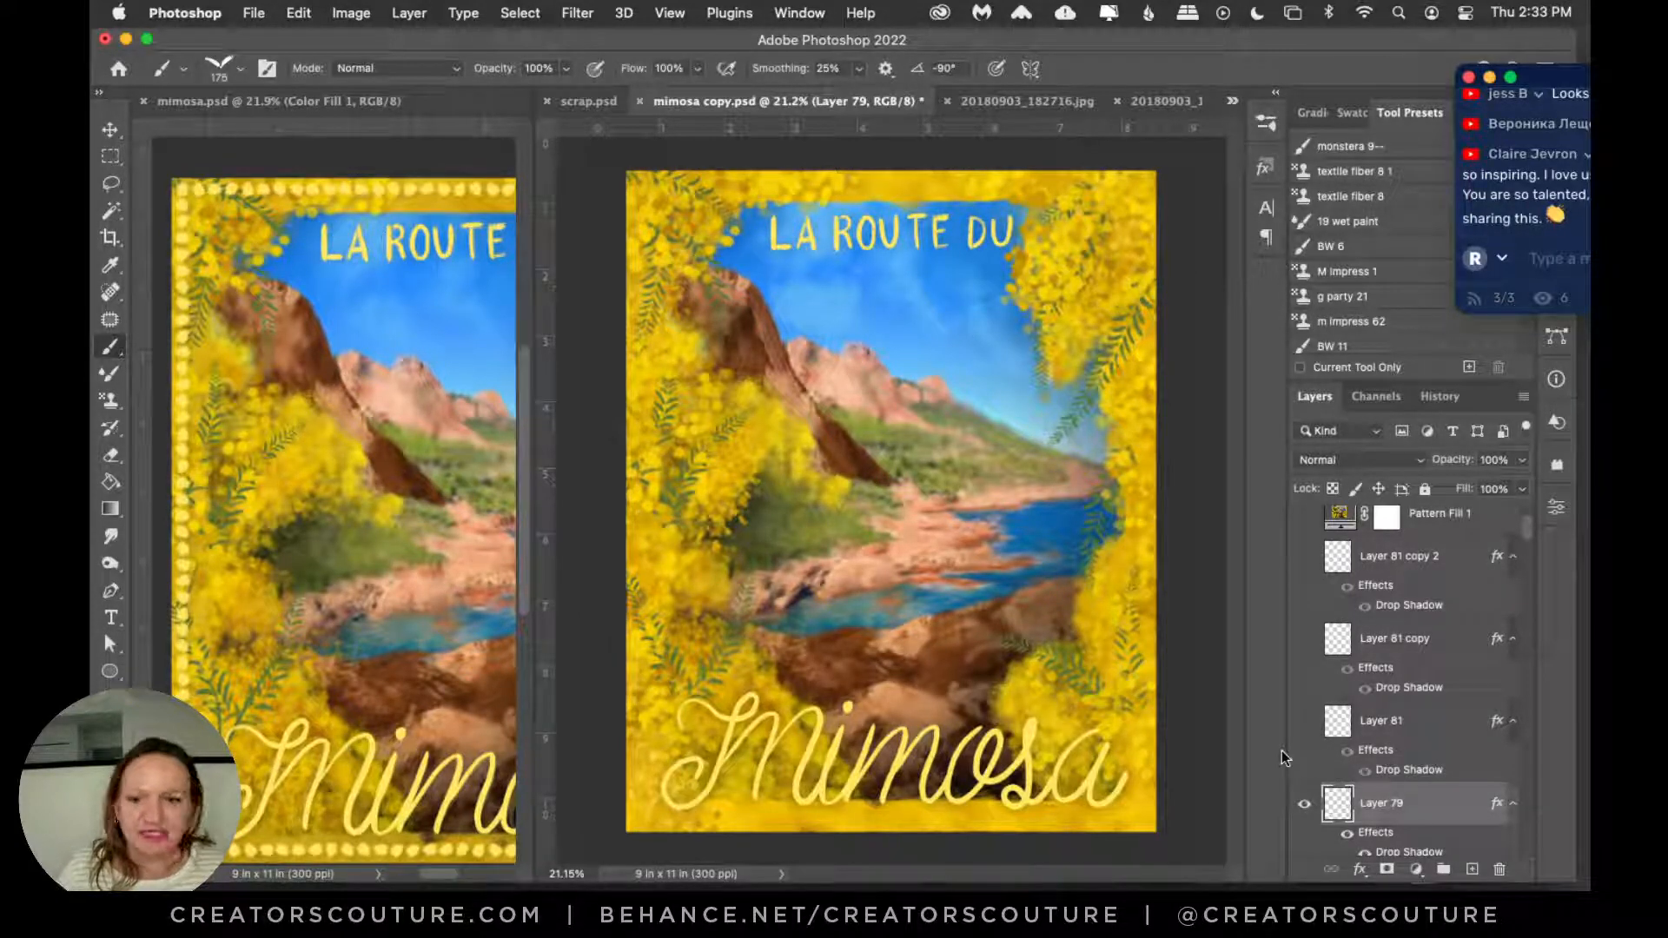
Step: Choose the dotted brush Sampled Brush 3926 3945 and sample the pale yellow of the border dots in mimosa.psd
left_click(110, 129)
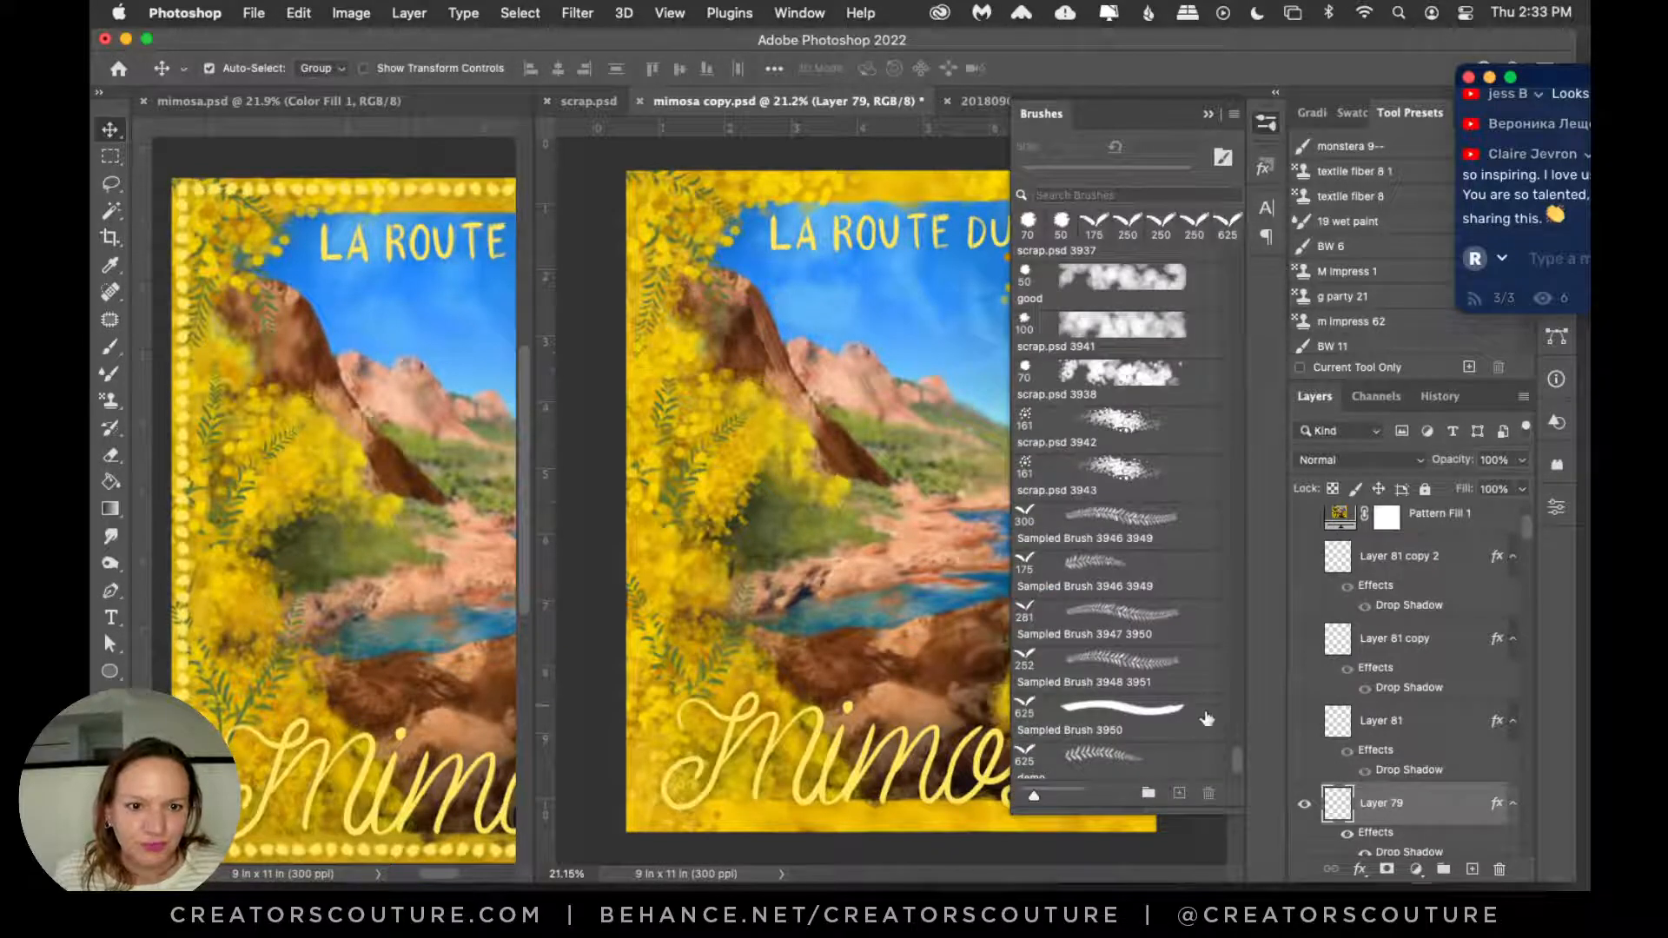
mouse_move(1238, 758)
left_mouse_down()
mouse_move(1244, 698)
mouse_move(1240, 716)
left_mouse_up()
left_click(1101, 443)
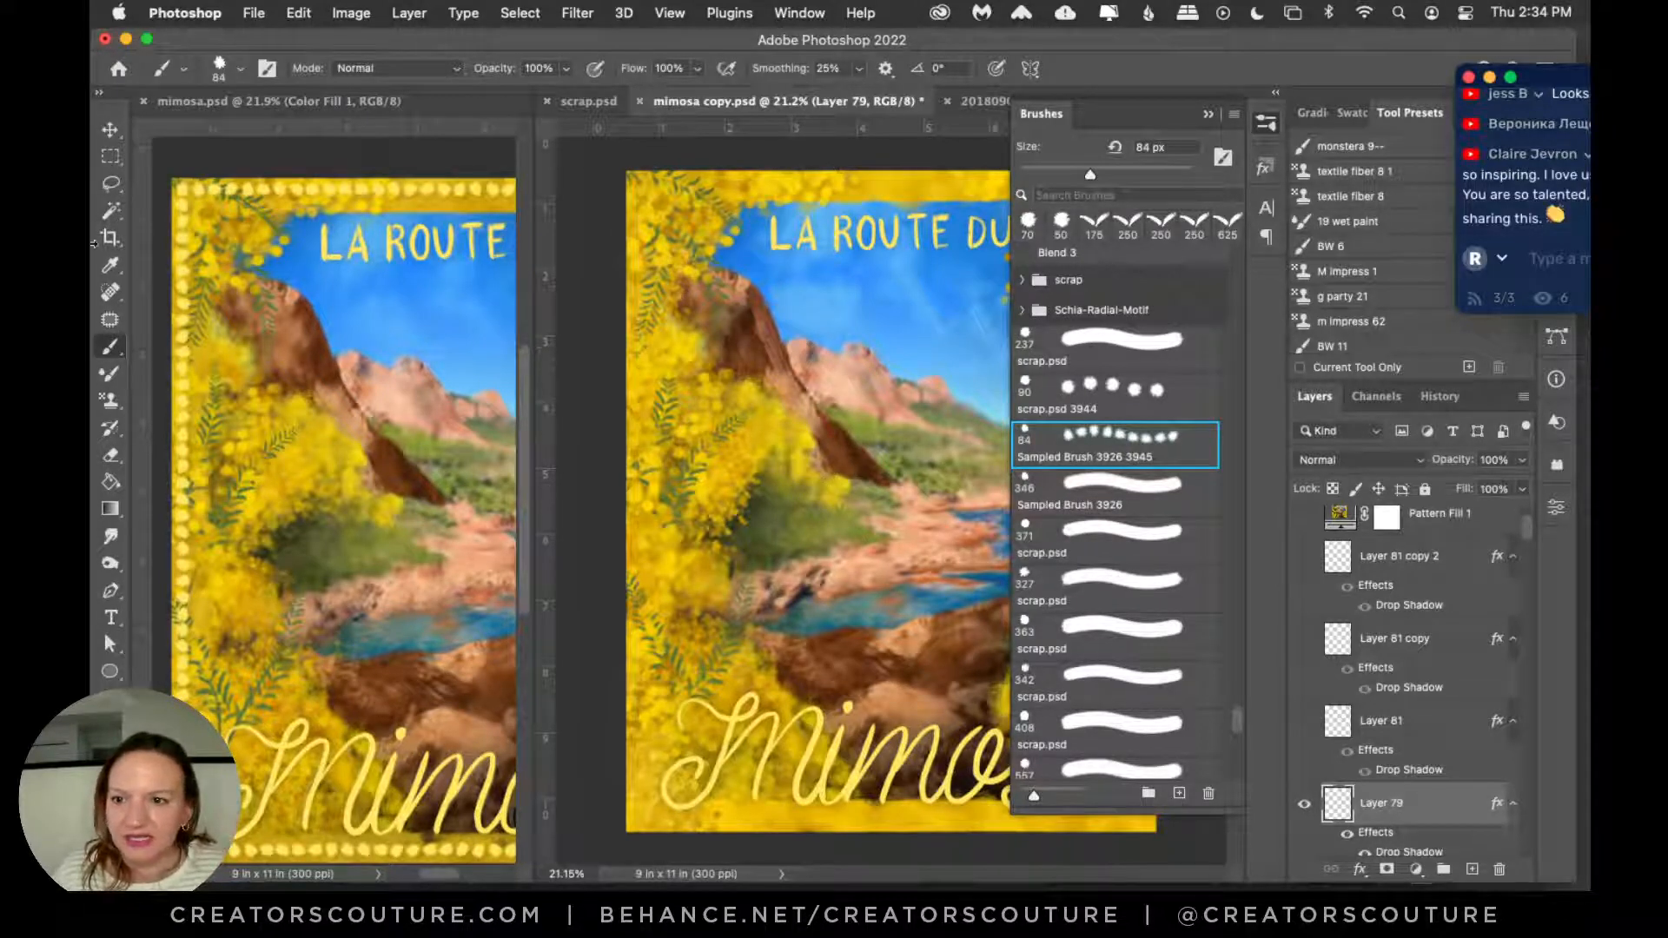
left_click(111, 265)
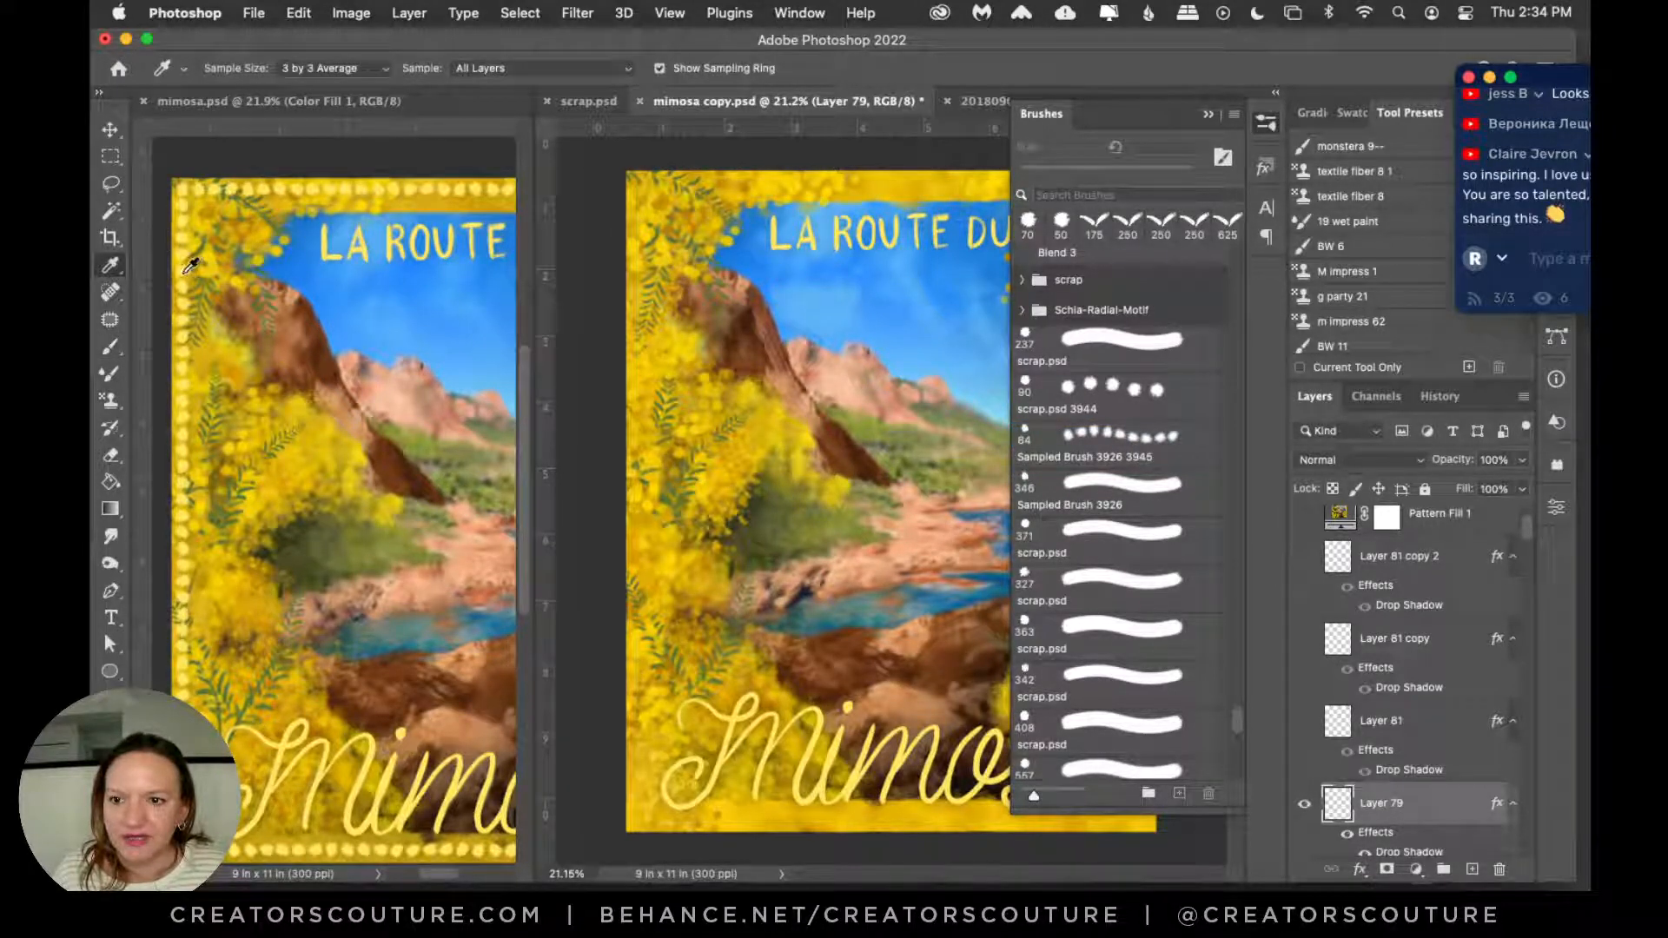
left_click(109, 346)
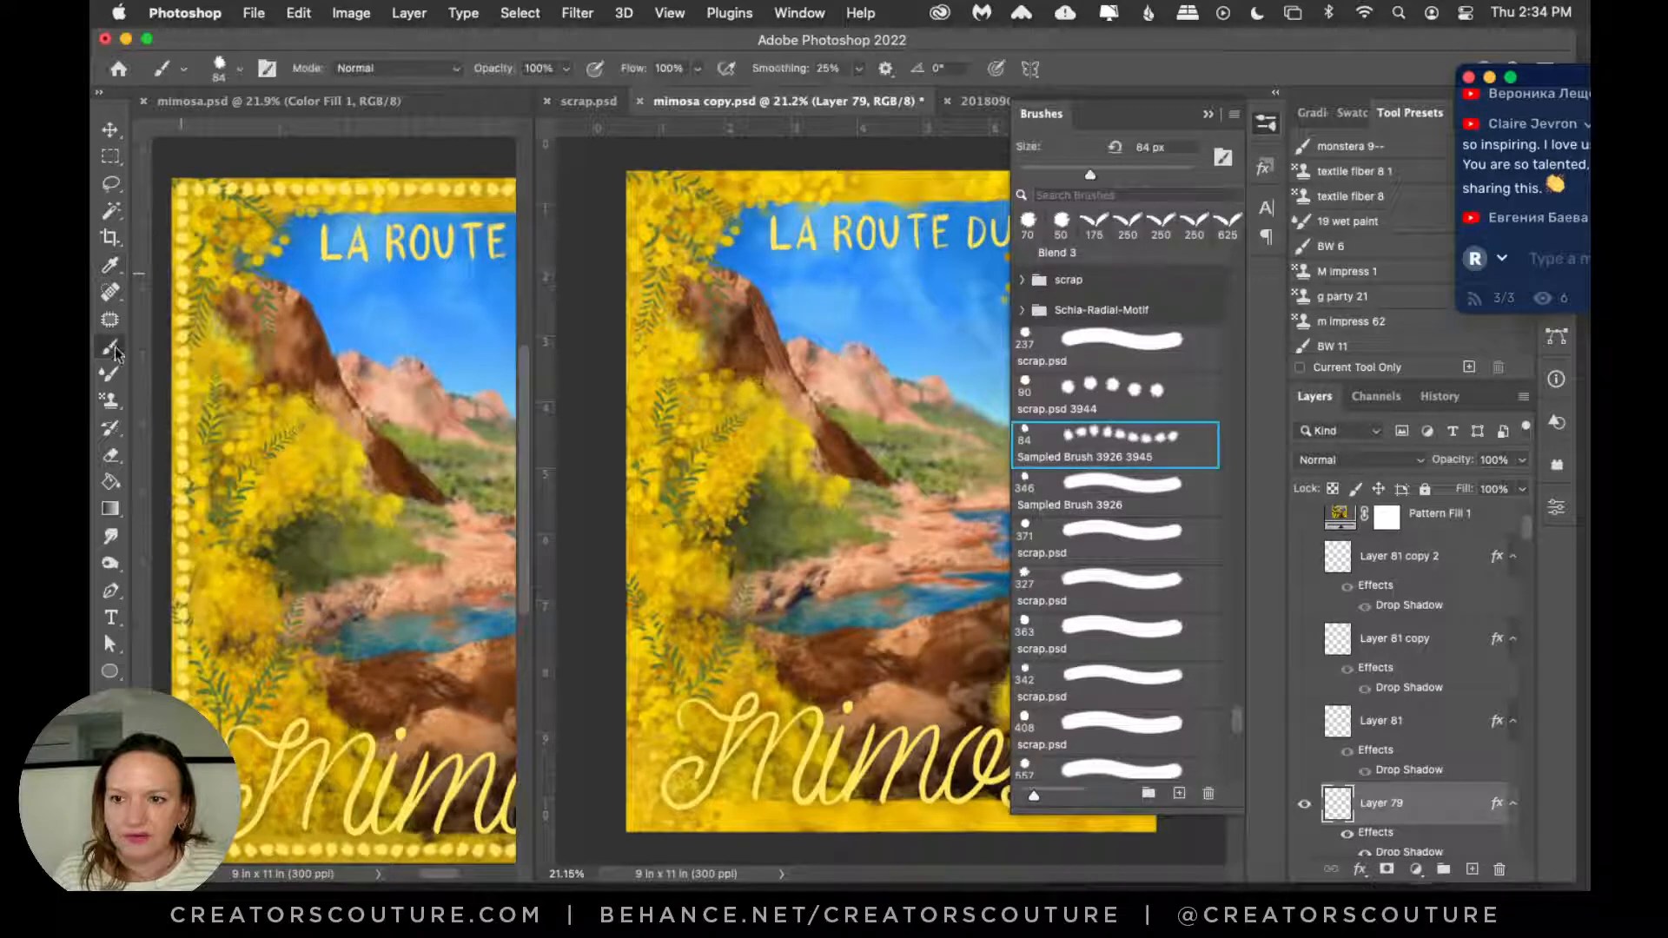
left_click(1267, 122)
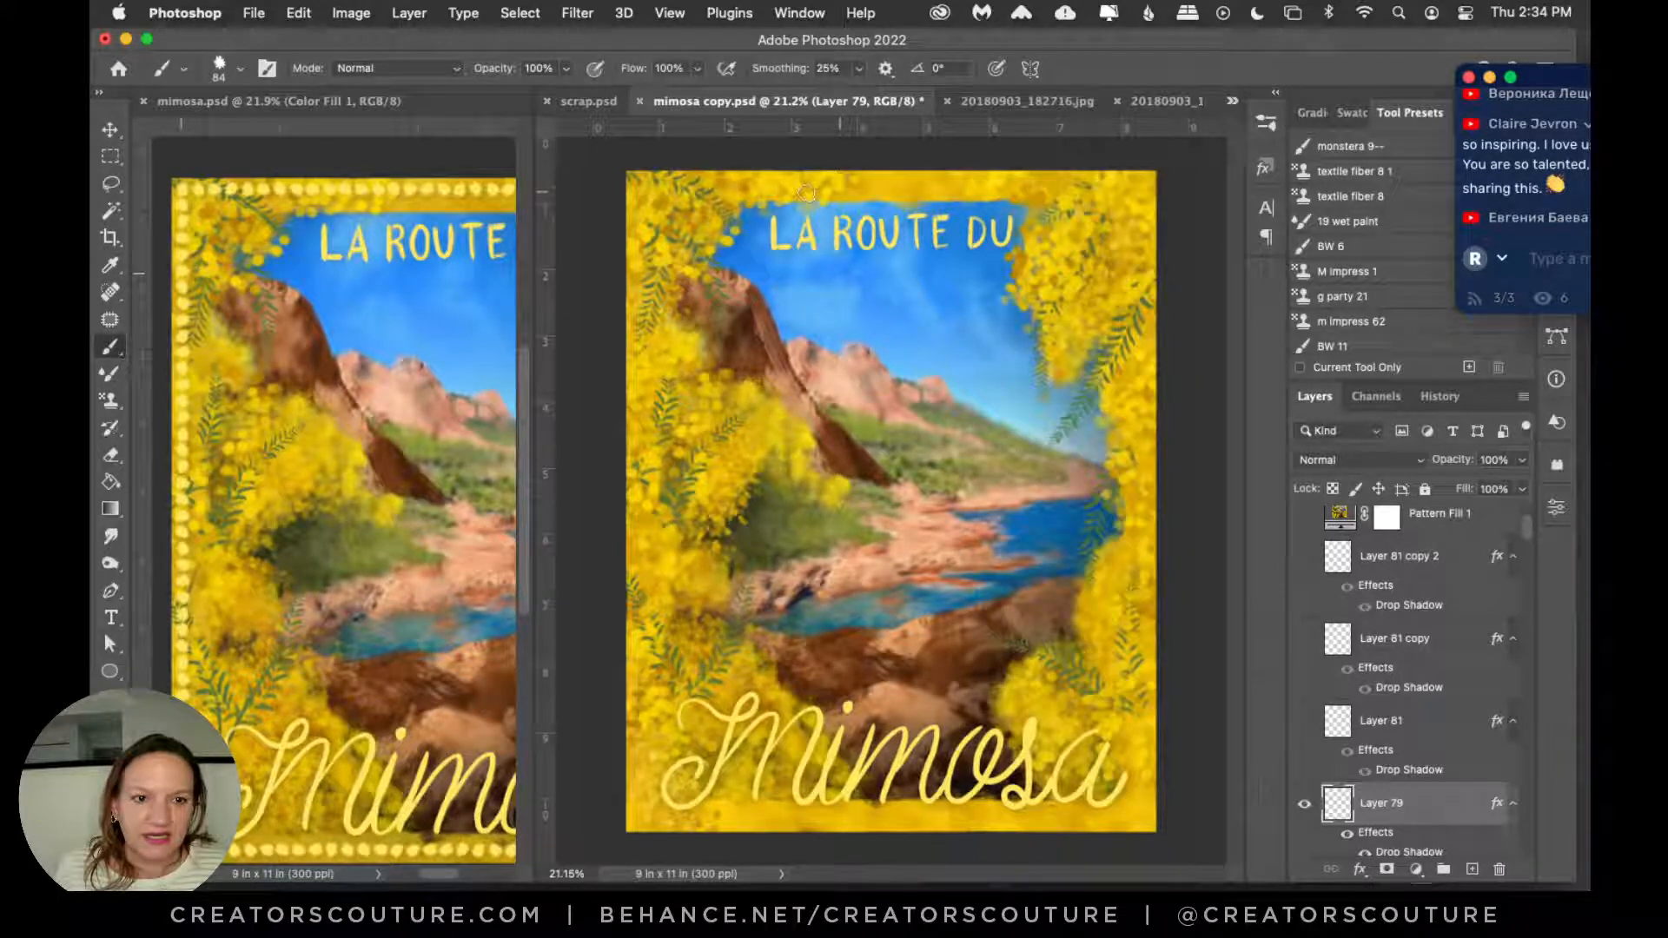
Step: Try painting a dotted line along the poster's upper border with the 84 px brush, undoing each attempt
left_click_drag(807, 193, 1126, 189)
key("super+z")
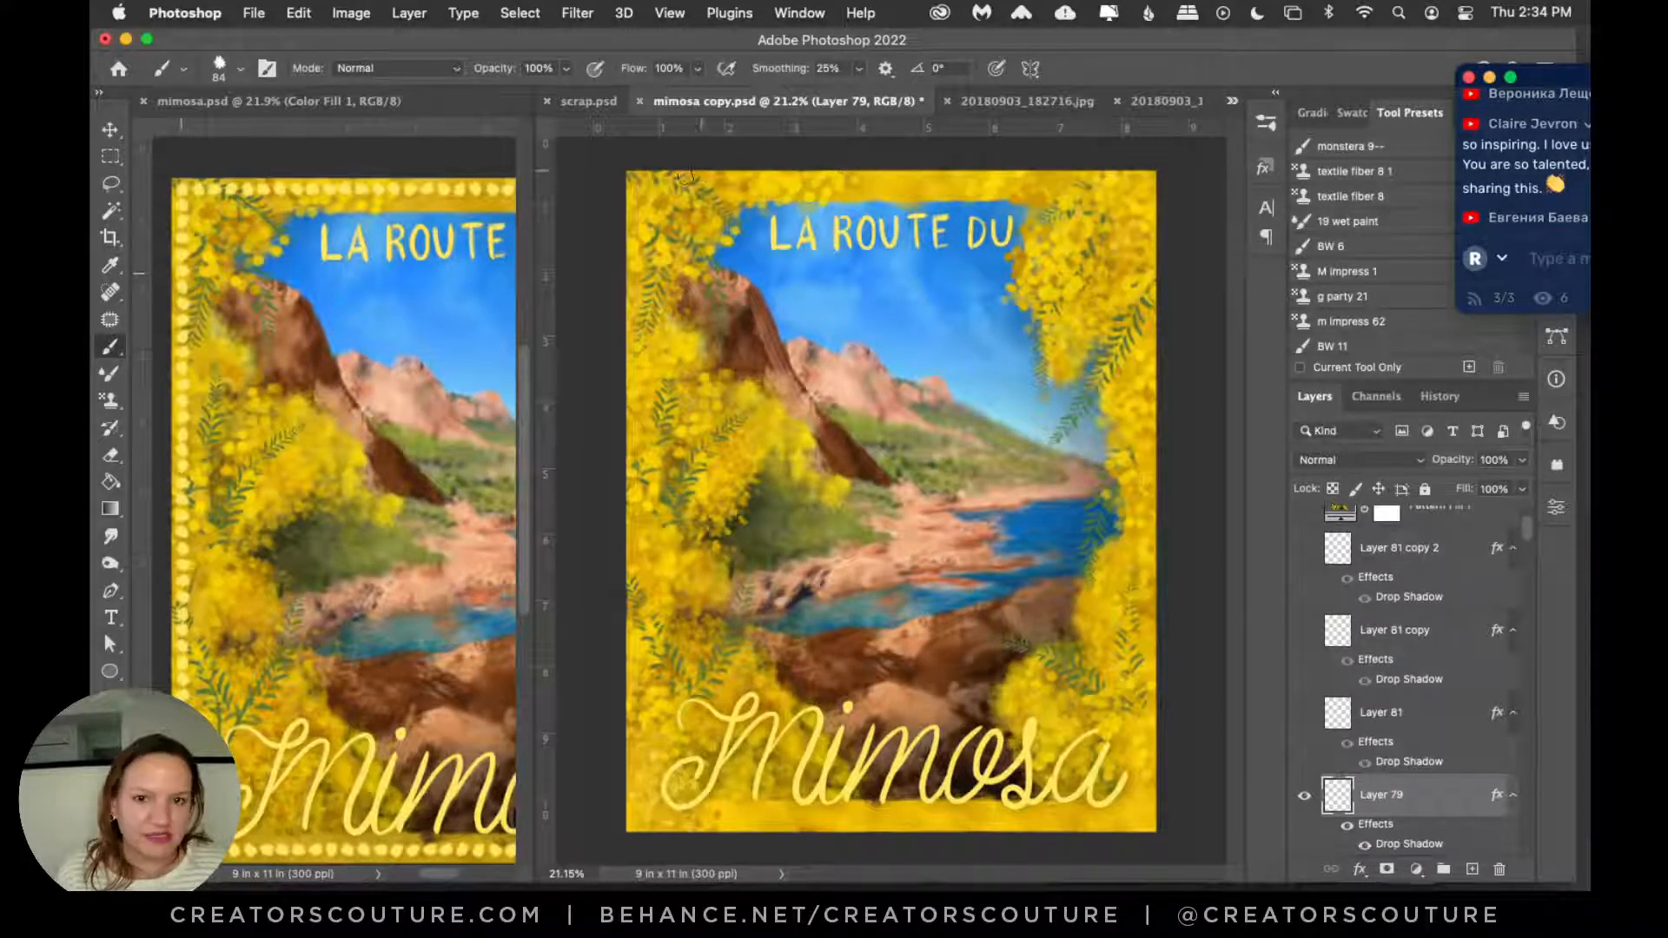
left_click_drag(638, 186, 1067, 187)
key("super+z")
Step: Set the brush size to 90 px and paint straight dotted lines along all four edges of the poster on Layer 79
key("]")
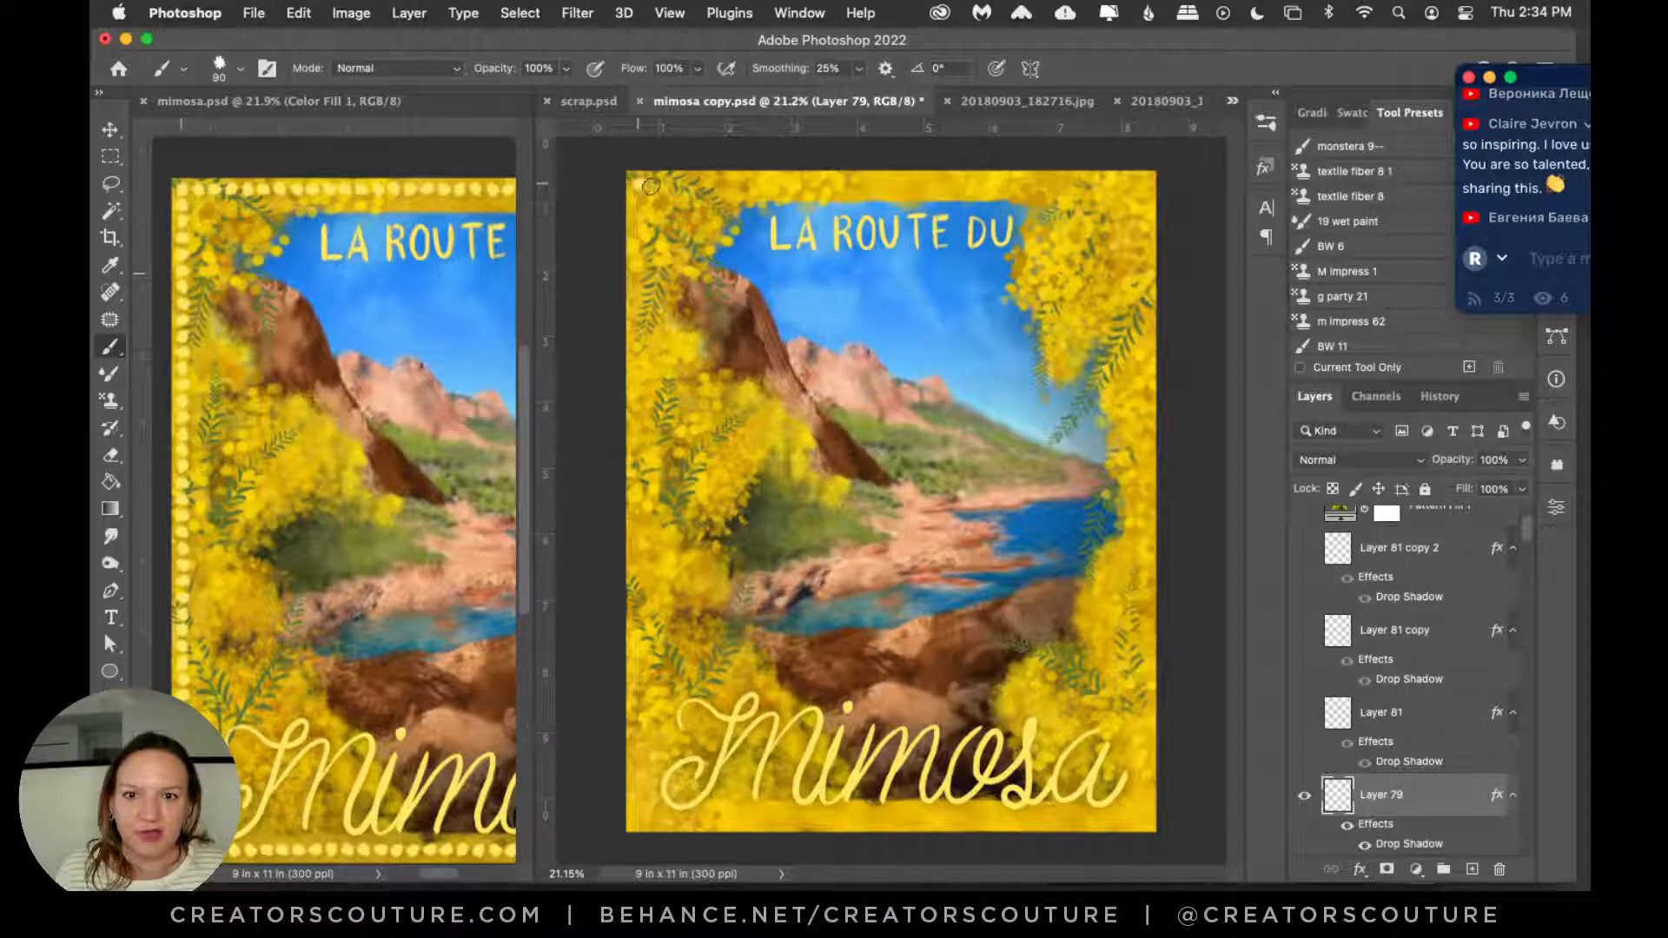
mouse_move(641, 186)
left_mouse_down()
mouse_move(1140, 221)
mouse_move(1141, 200)
mouse_move(1141, 791)
left_mouse_up()
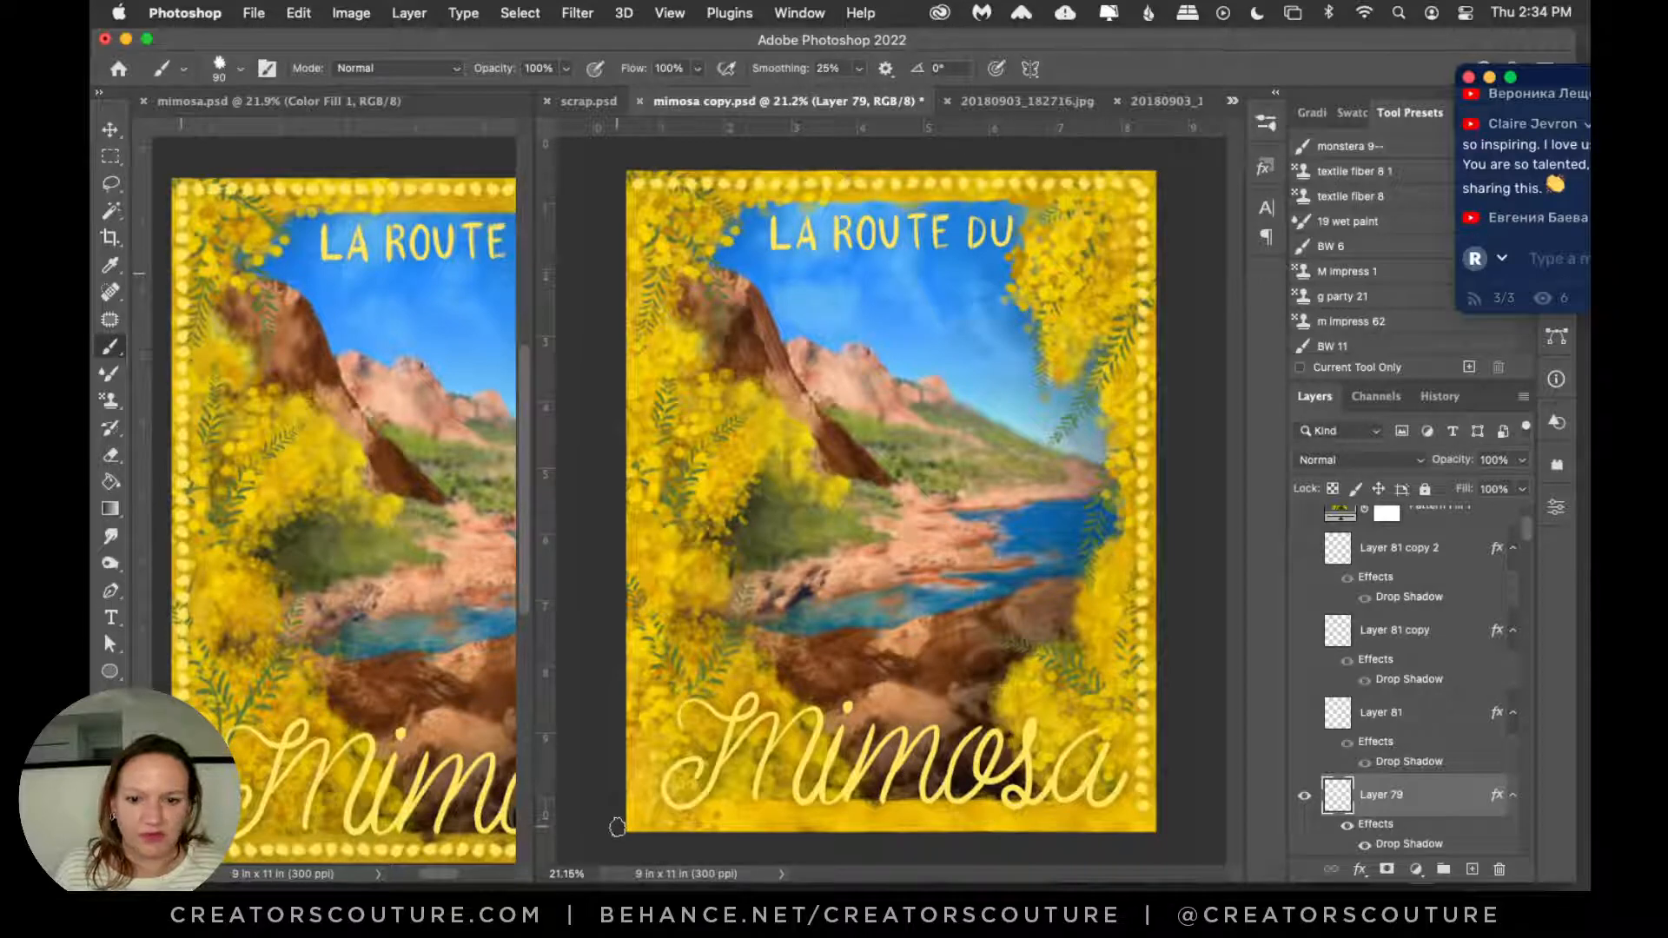
left_click_drag(628, 818, 1145, 819)
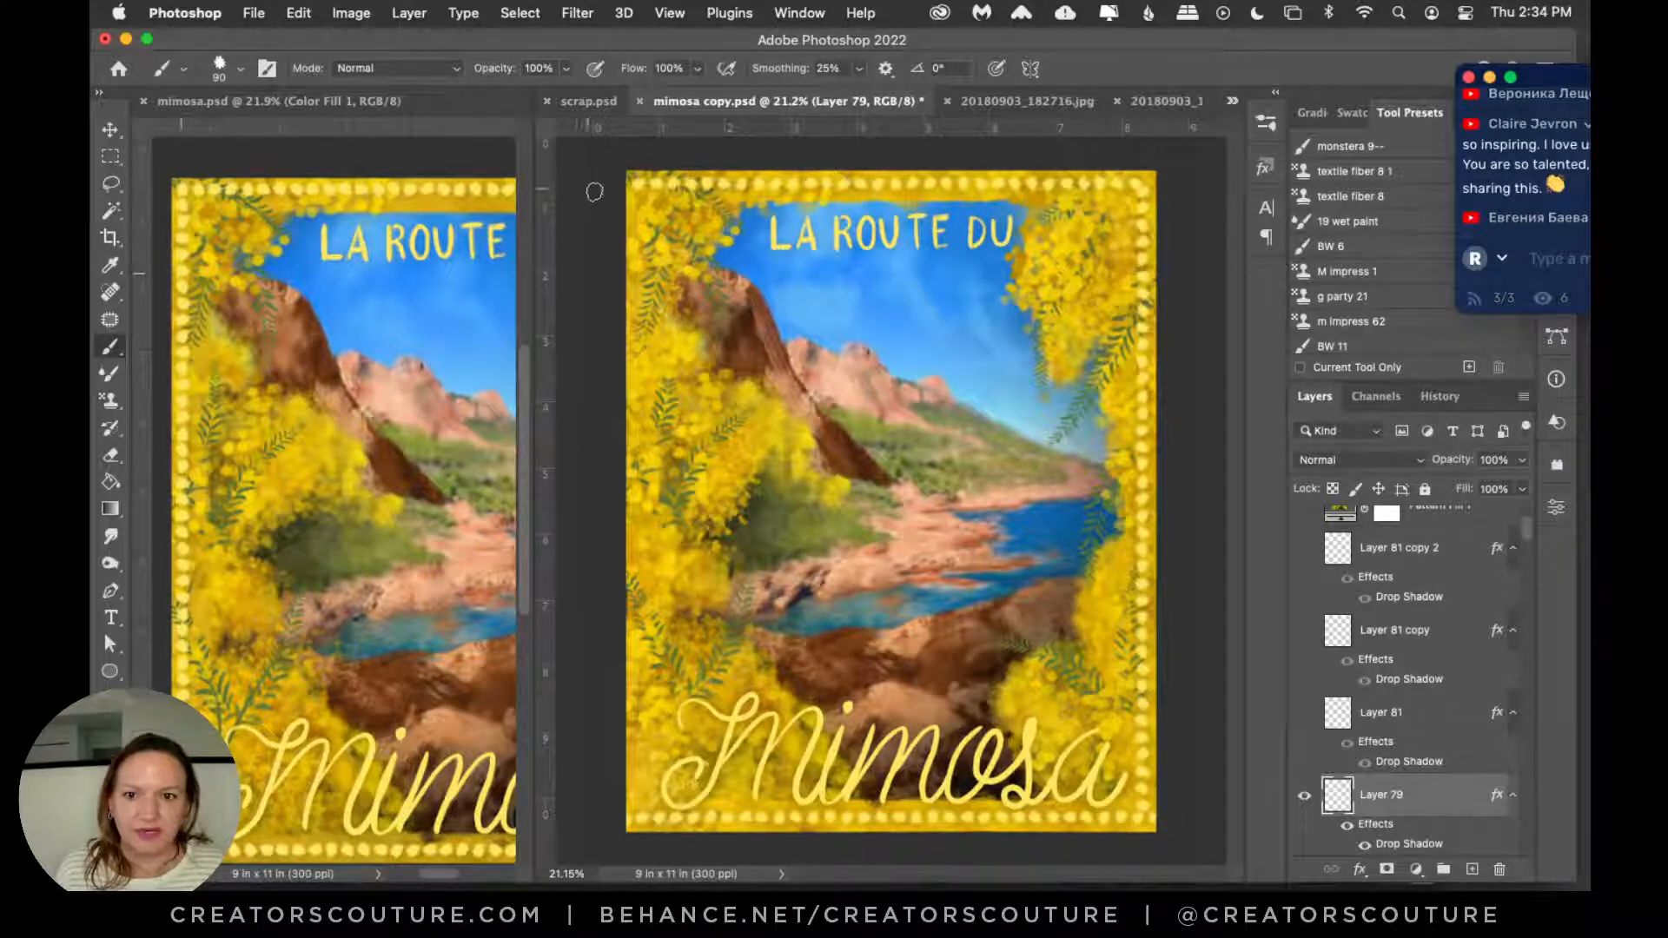
left_click(640, 203, "shift")
key("super+z")
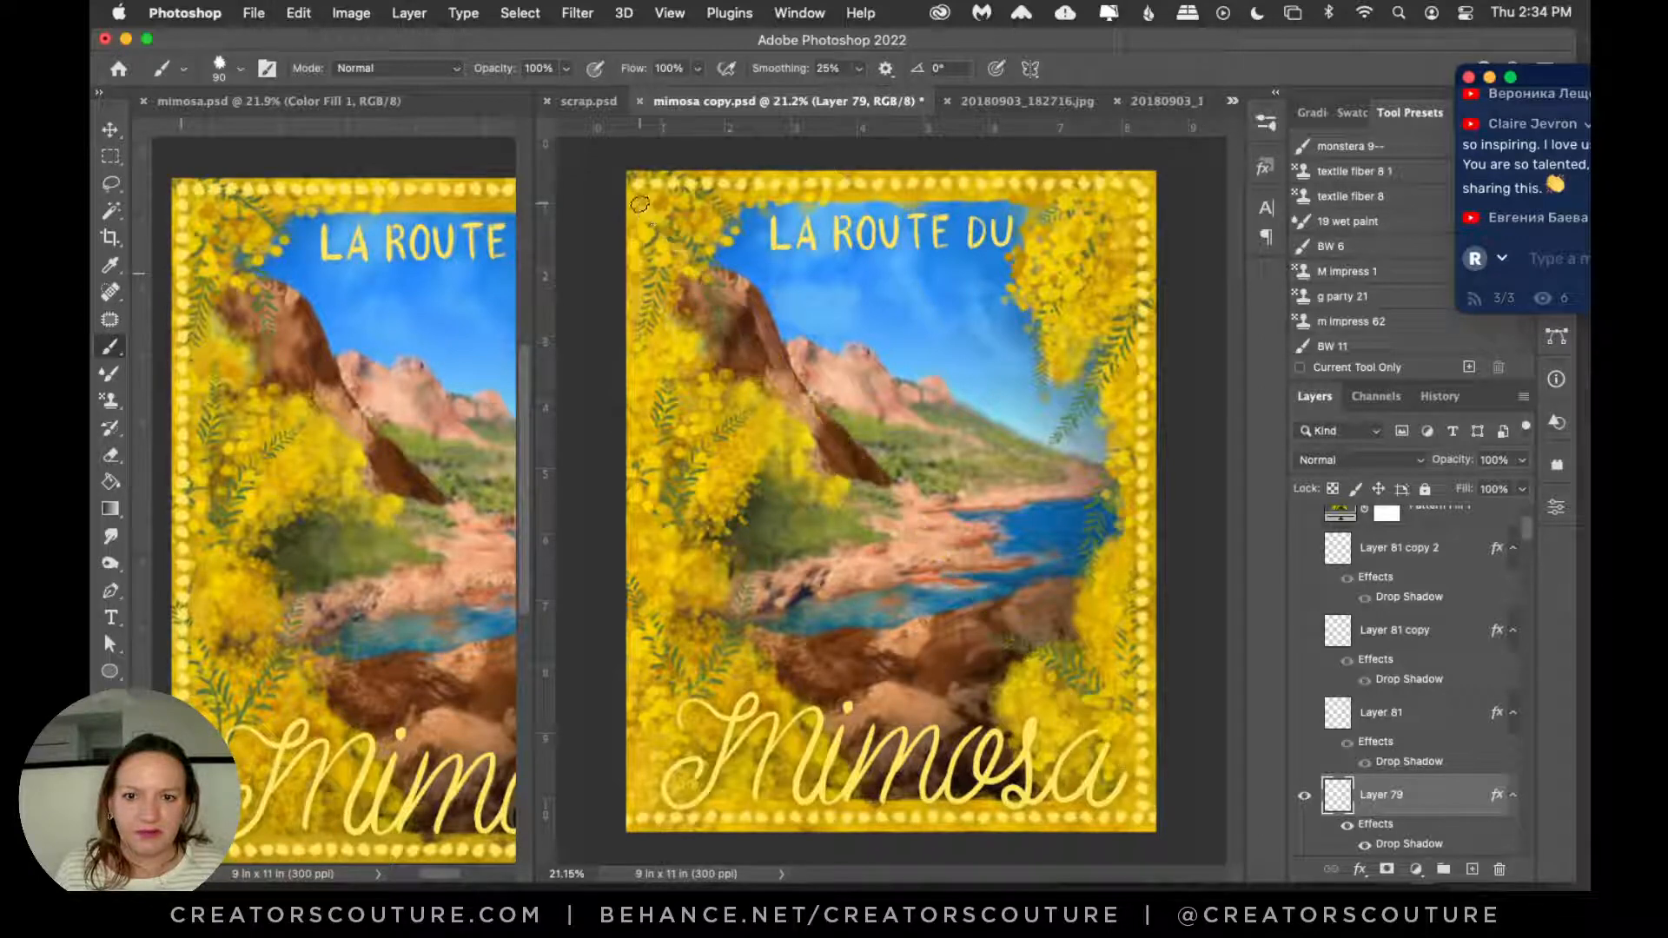
mouse_move(639, 203)
left_mouse_down()
mouse_move(605, 421)
mouse_move(640, 817)
left_mouse_up()
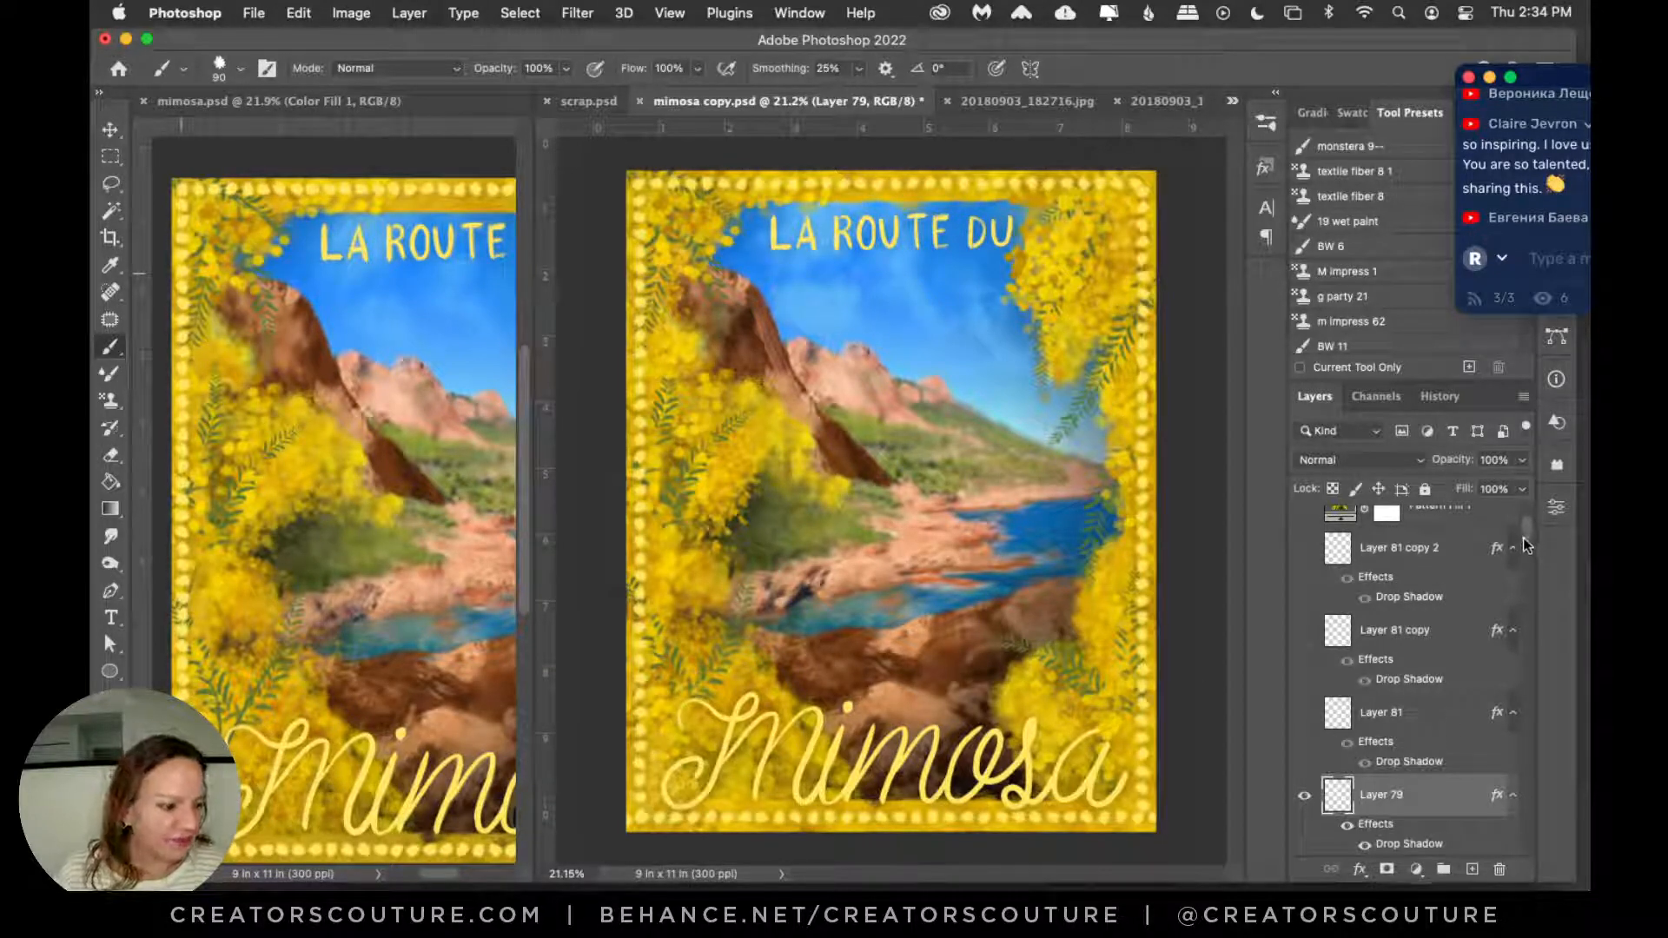
Step: Duplicate Layer 79 with its lettering and dotted border, and switch to Restream Chat, moving its window slightly down
scroll(1527, 531, "down", 1)
scroll(1527, 530, "down", 2)
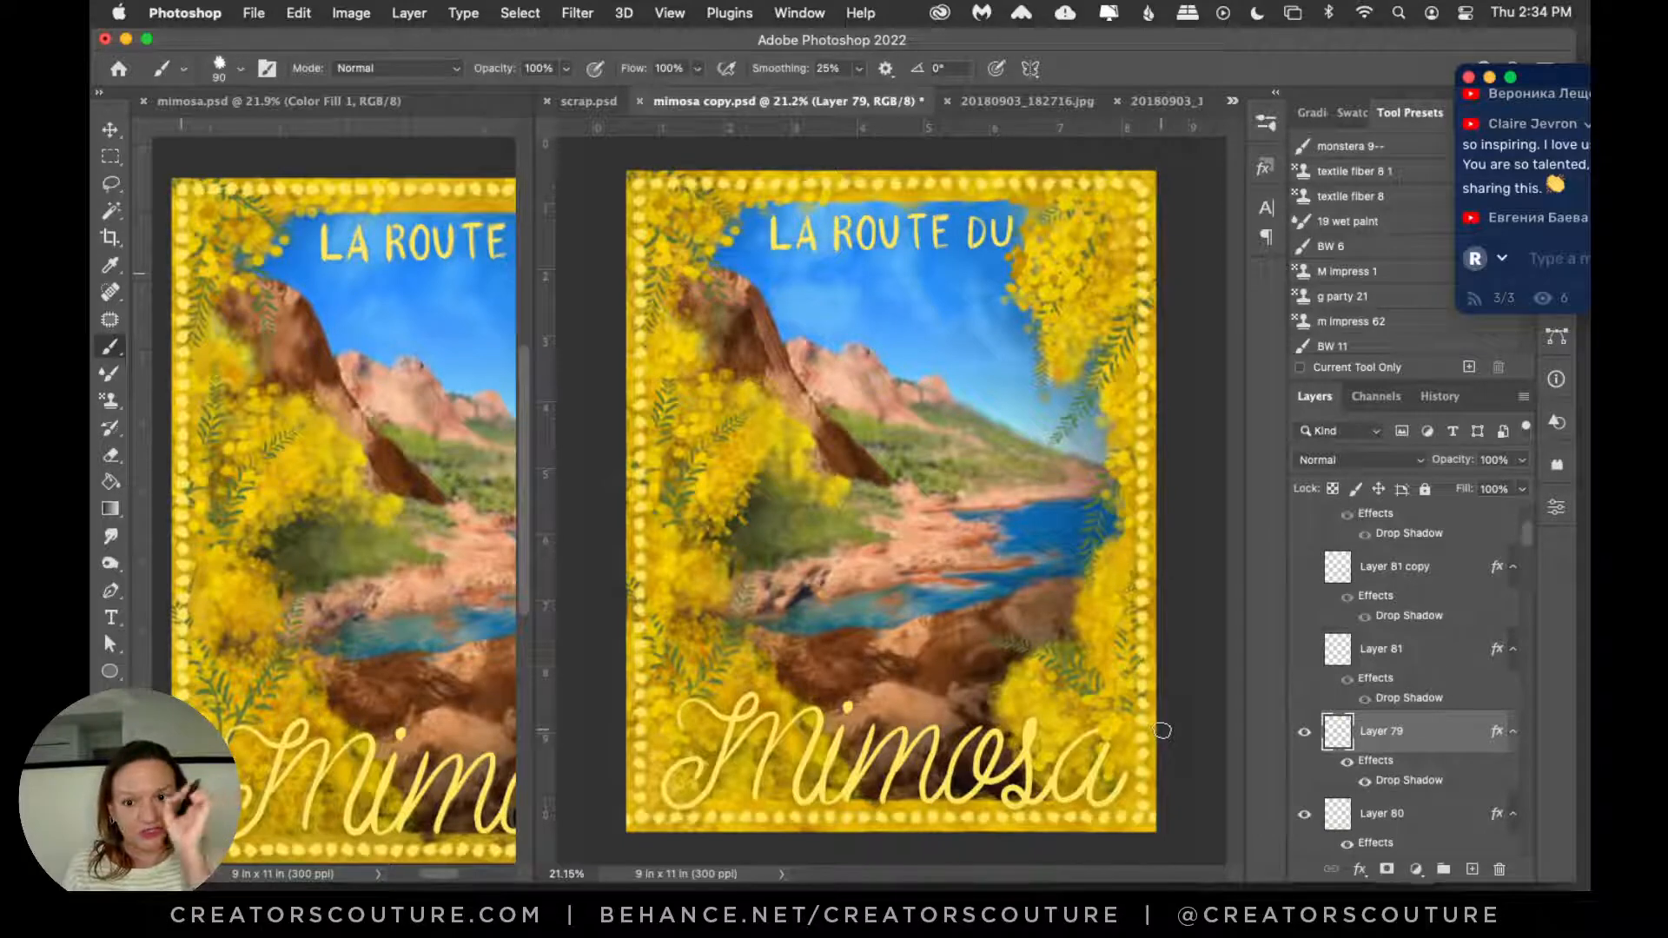
key("super+j")
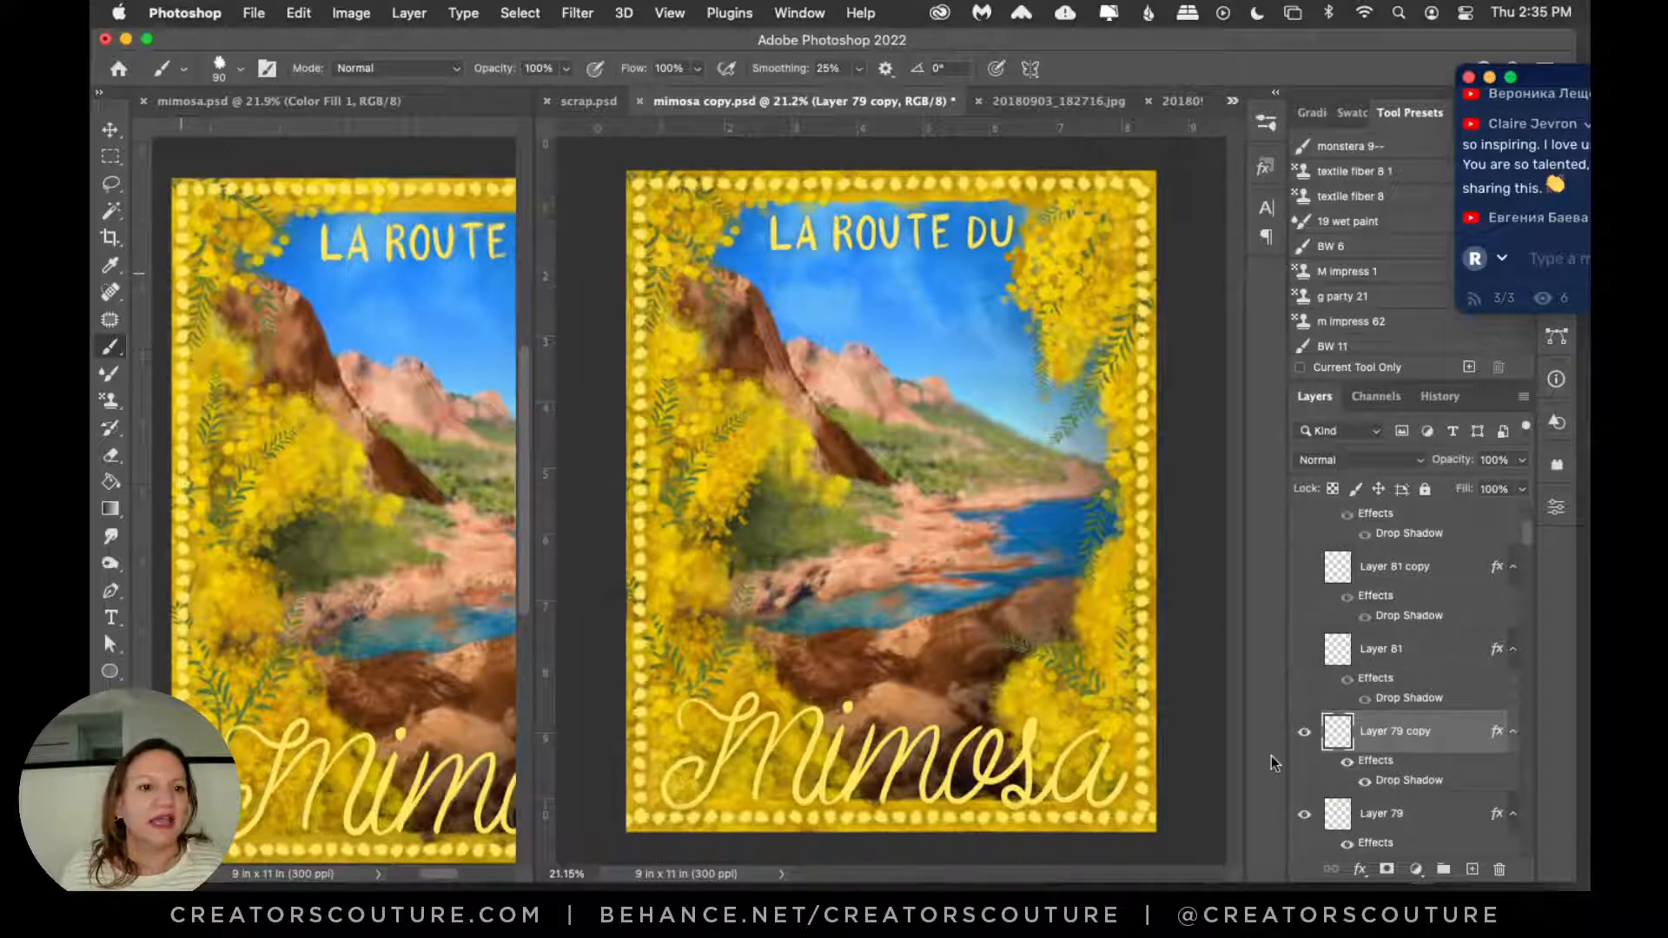
left_click_drag(1565, 79, 1549, 157)
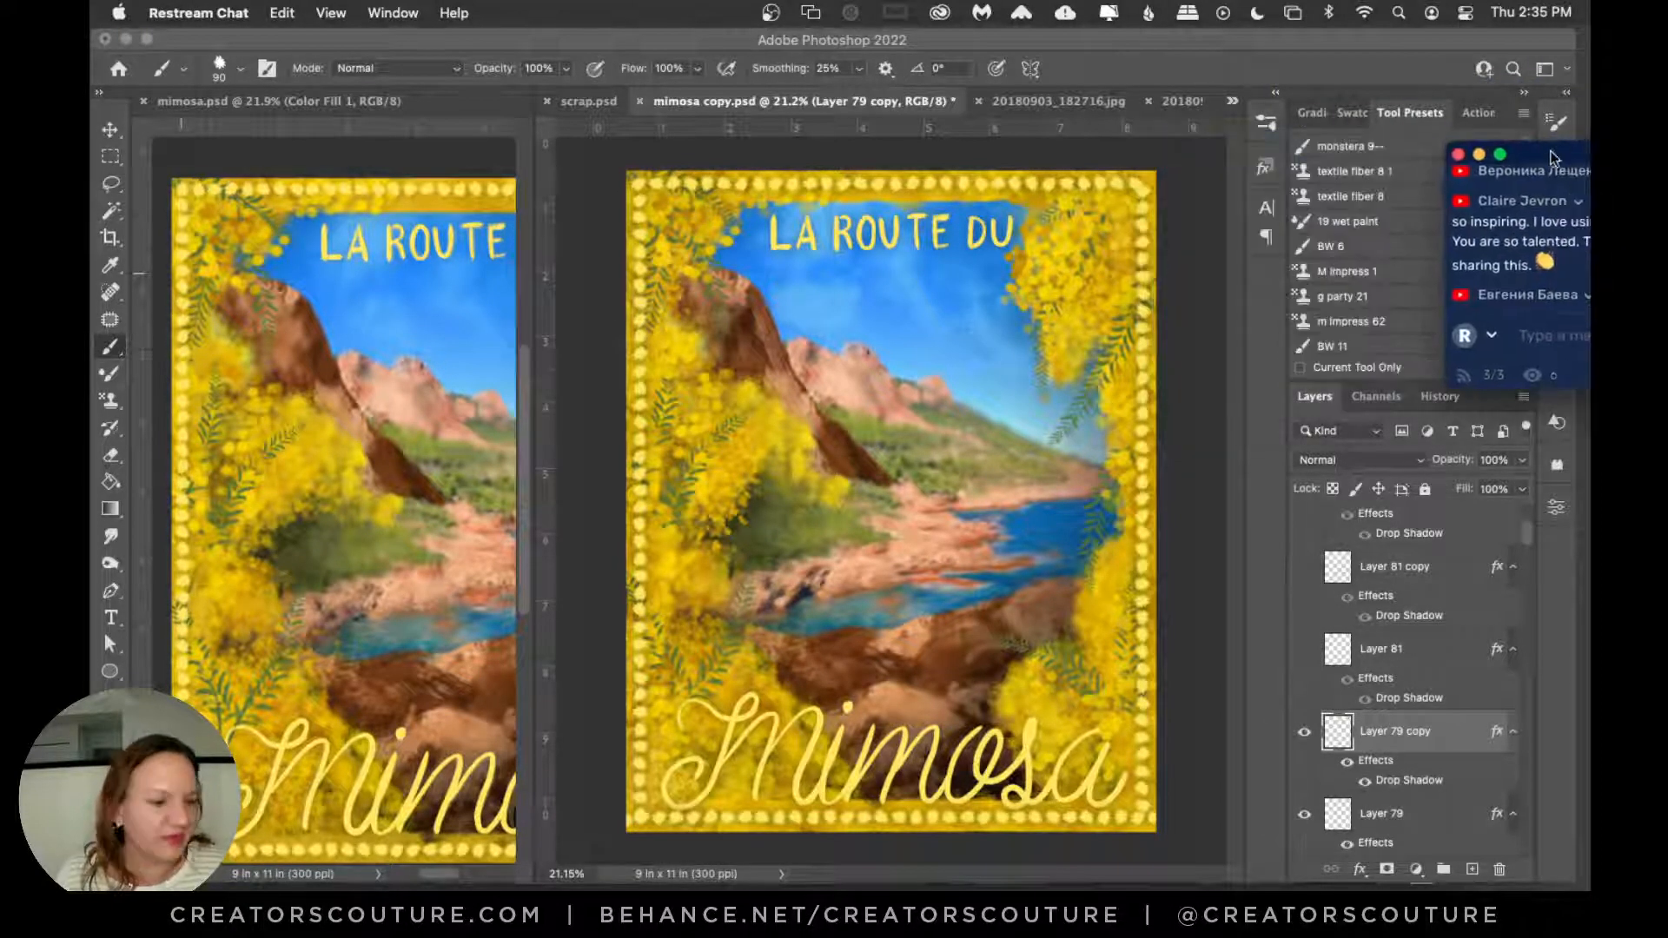